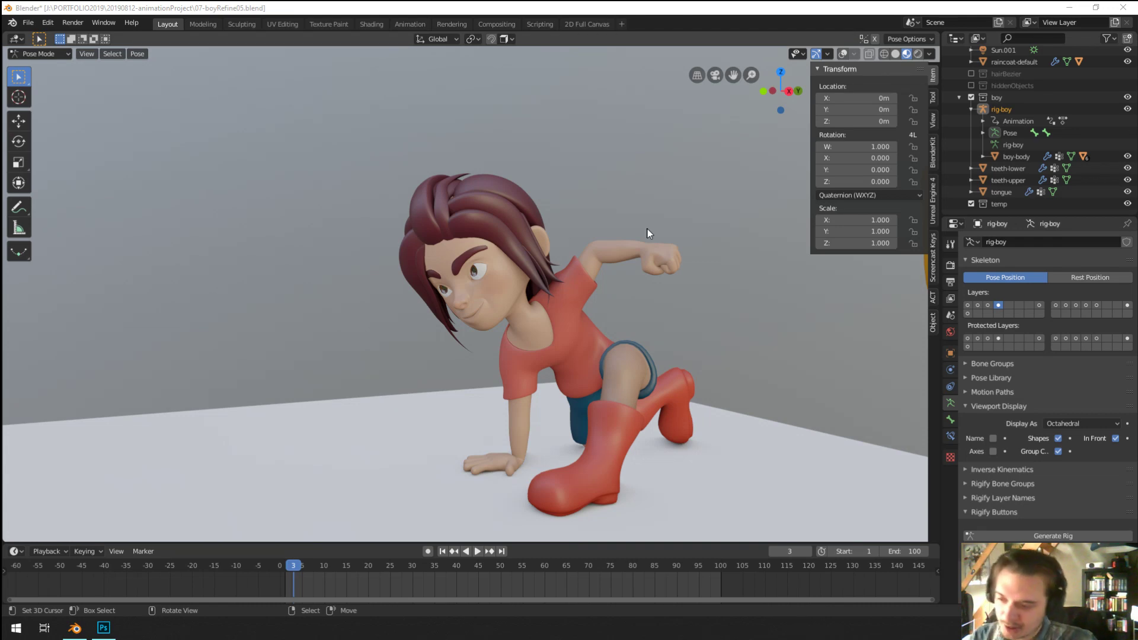
# Step: Turn on the viewport overlays so the rig's facial bones show on the posed character
pyautogui.moveTo(613, 254); pyautogui.dragTo(520, 268, button='middle')
pyautogui.scroll(6, 521, 307)
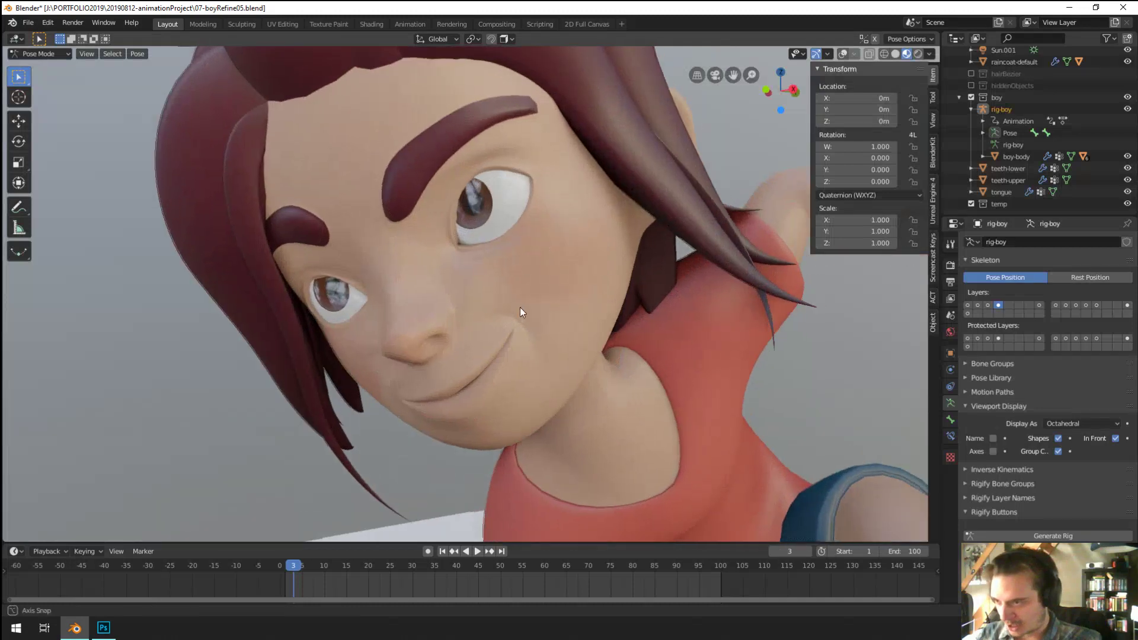
pyautogui.scroll(-6, 536, 314)
pyautogui.moveTo(536, 314); pyautogui.dragTo(497, 321, button='middle')
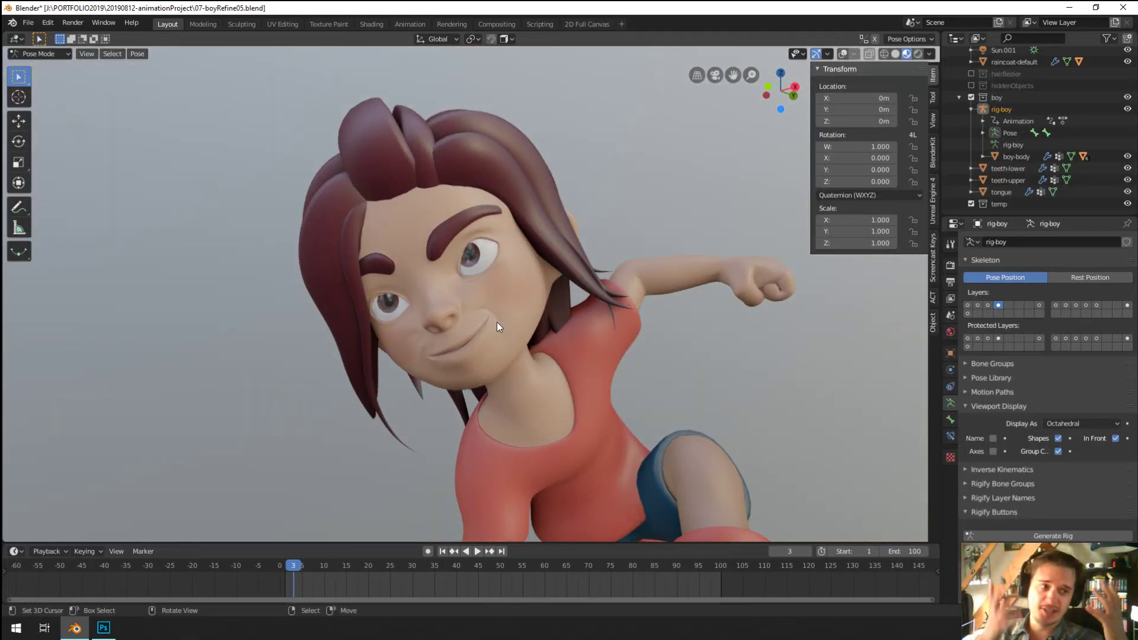
pyautogui.scroll(1, 515, 330)
pyautogui.scroll(-6, 514, 330)
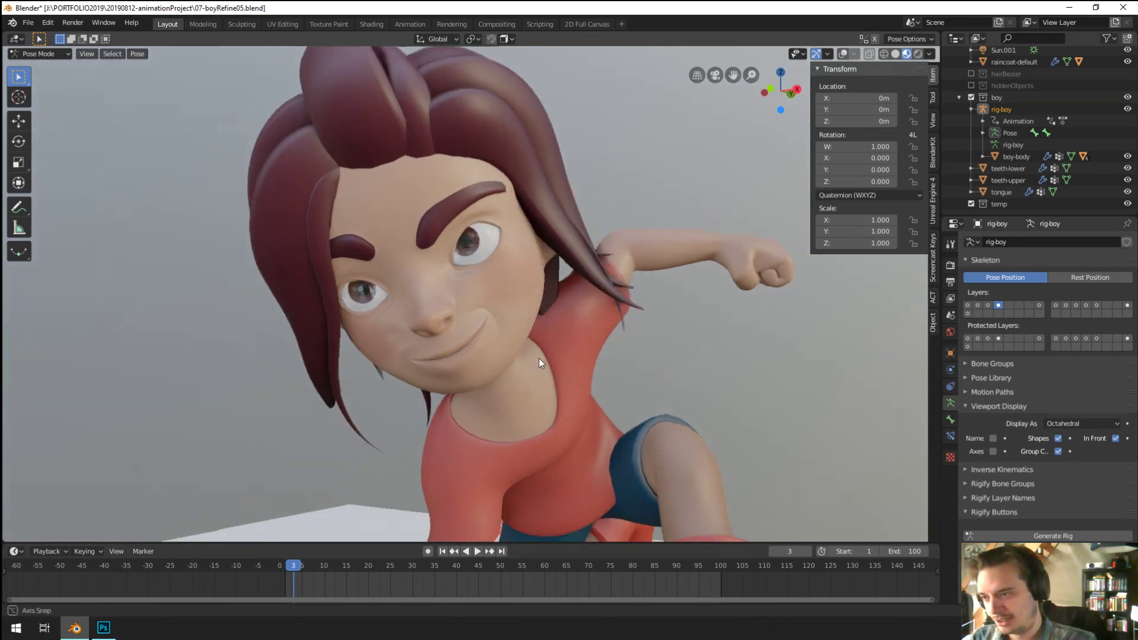
pyautogui.click(842, 54)
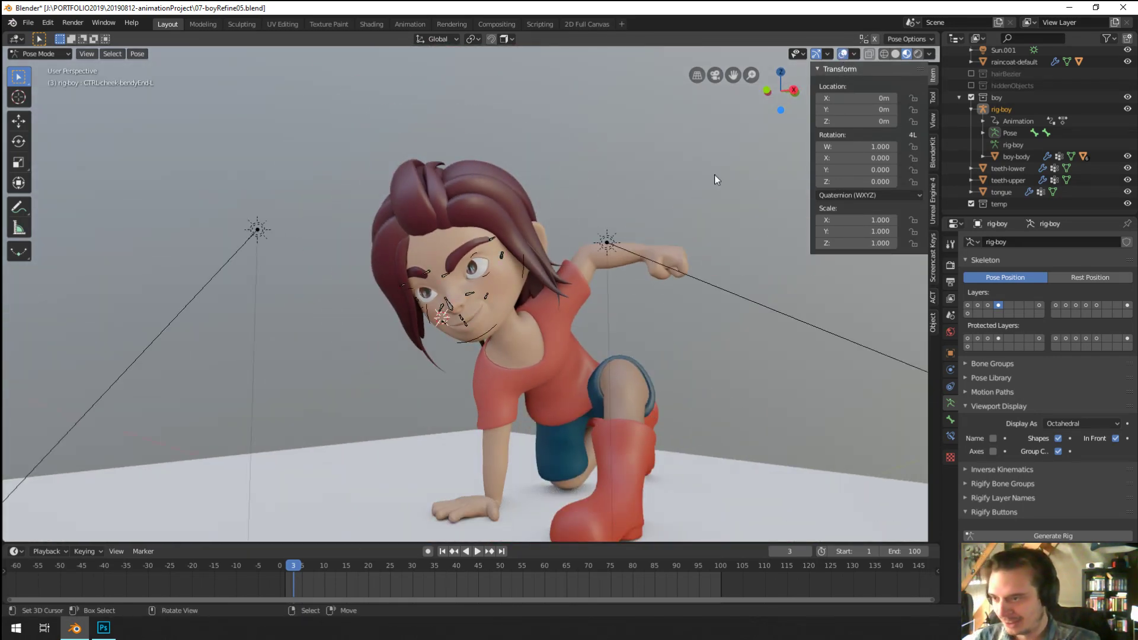
pyautogui.moveTo(714, 174); pyautogui.dragTo(577, 328, button='middle')
pyautogui.hotkey('ctrl', 'z')
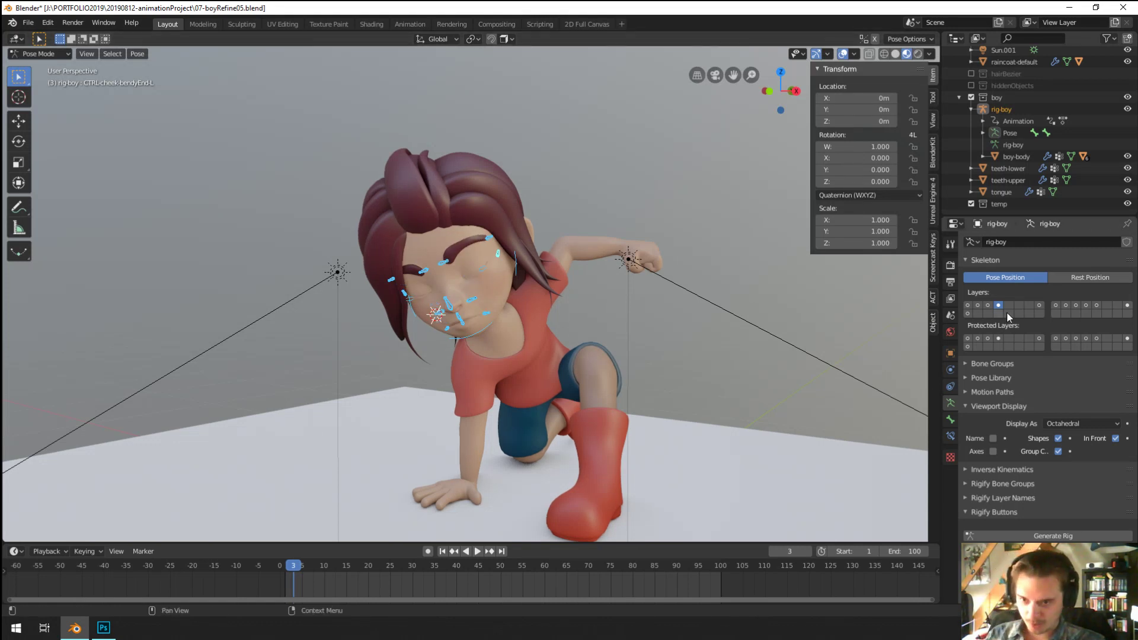
# Step: Make the armature's bone layers 1, 2, 3, 8 and 17 visible in addition to layer 4
pyautogui.keyDown('shift'); pyautogui.click(967, 305); pyautogui.keyUp('shift')
pyautogui.keyDown('shift'); pyautogui.click(977, 305); pyautogui.keyUp('shift')
pyautogui.keyDown('shift'); pyautogui.click(987, 305); pyautogui.keyUp('shift')
pyautogui.keyDown('shift'); pyautogui.click(967, 314); pyautogui.keyUp('shift')
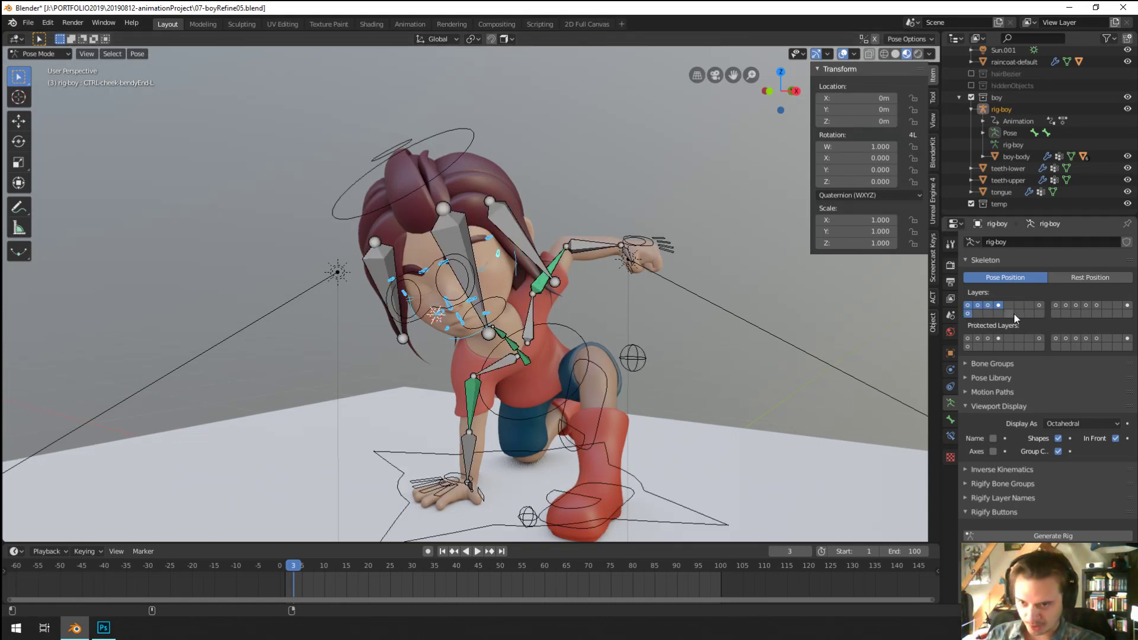
pyautogui.keyDown('shift'); pyautogui.click(1039, 305); pyautogui.keyUp('shift')
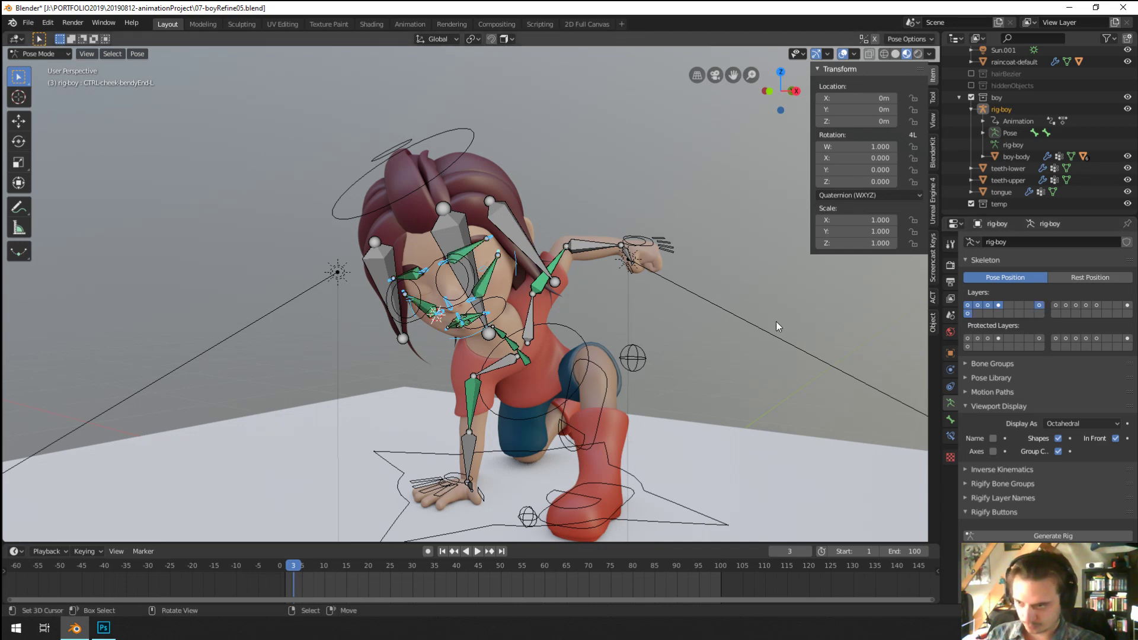
# Step: Select all bones of the rig and clear their location and rotation to restore the rest pose
pyautogui.press('a')
pyautogui.hotkey('alt', 'g')
pyautogui.hotkey('alt', 'r')
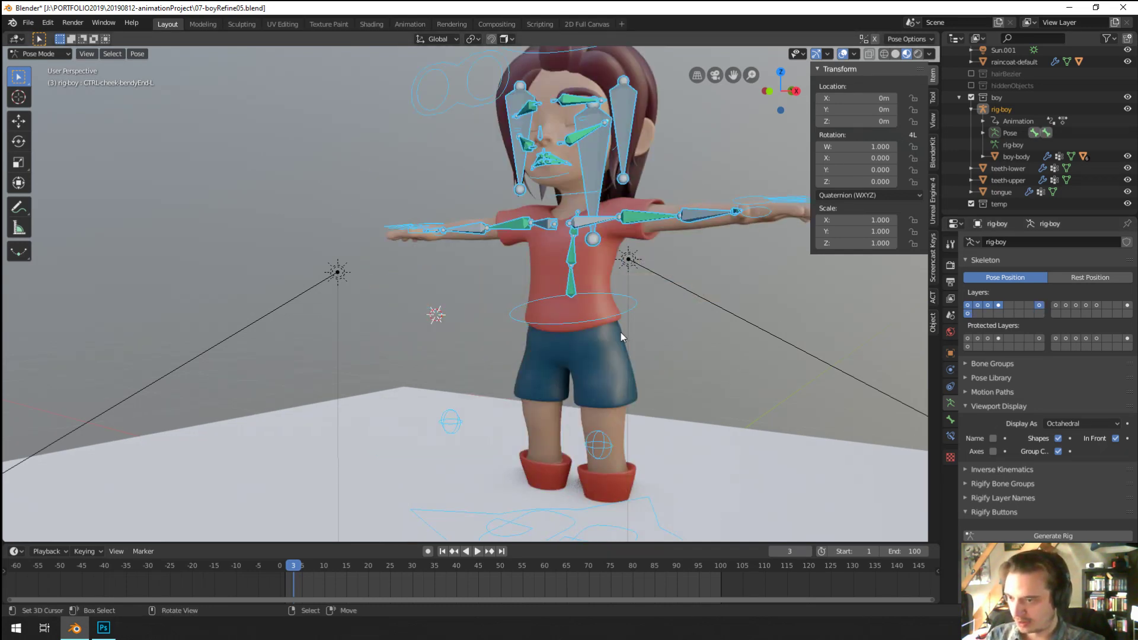
pyautogui.moveTo(621, 333); pyautogui.dragTo(635, 332, button='middle')
pyautogui.scroll(-5, 635, 333)
# Step: Return to Object Mode and delete the ground plane under the character
pyautogui.press('Tab')
pyautogui.scroll(1, 569, 380)
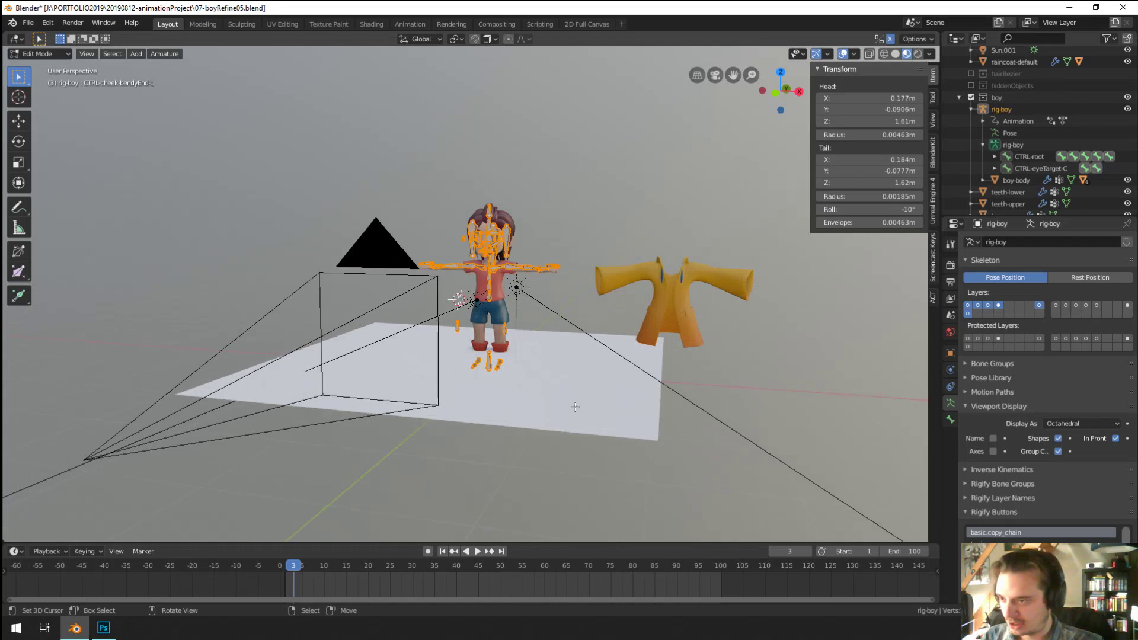
pyautogui.hotkey('ctrl', 'Tab')
pyautogui.click(464, 397)
pyautogui.click(577, 408)
pyautogui.press('x')
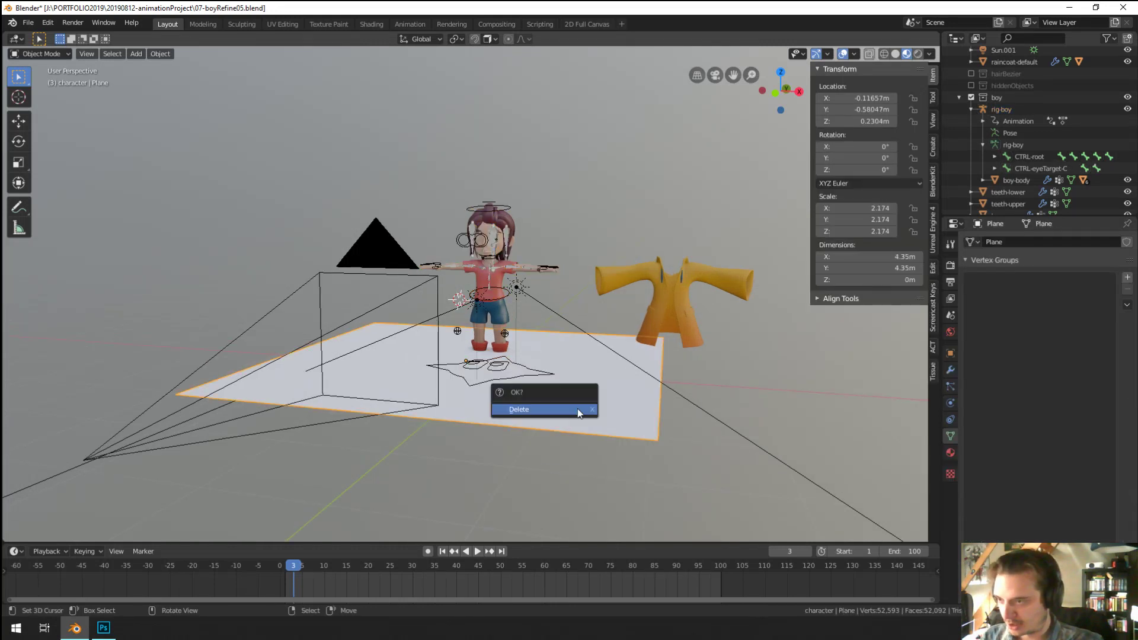
pyautogui.click(577, 408)
pyautogui.scroll(2, 384, 277)
pyautogui.click(329, 254)
pyautogui.press('x')
pyautogui.click(332, 236)
pyautogui.scroll(1, 458, 290)
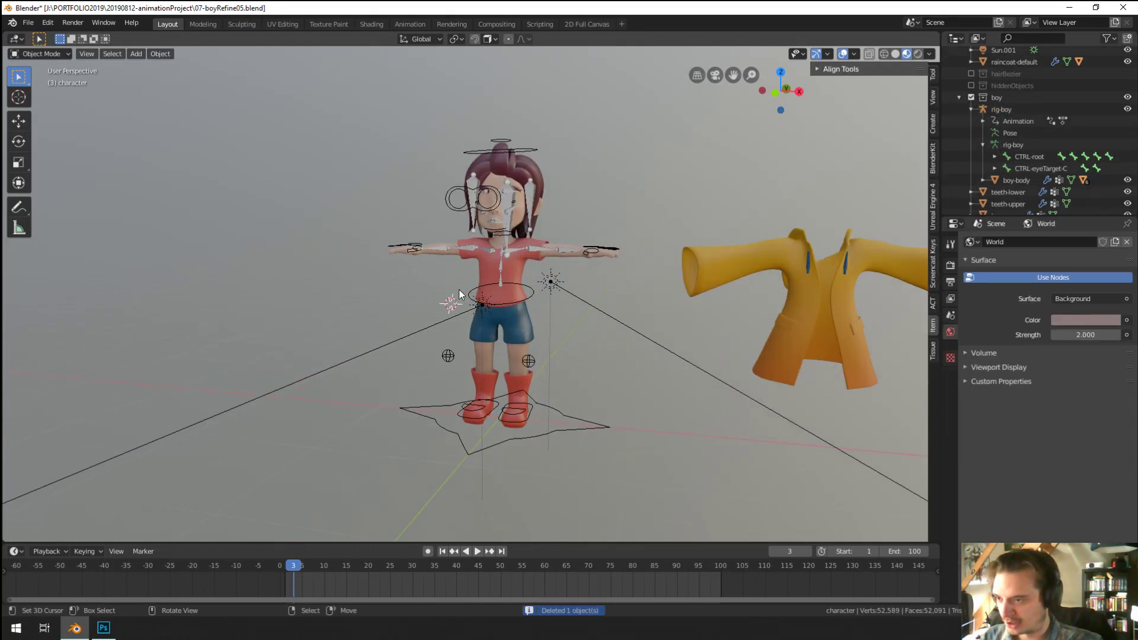
pyautogui.hotkey('ctrl', 'z')
# Step: Move the camera into a new collection named camera
pyautogui.scroll(-2, 458, 289)
pyautogui.press('m')
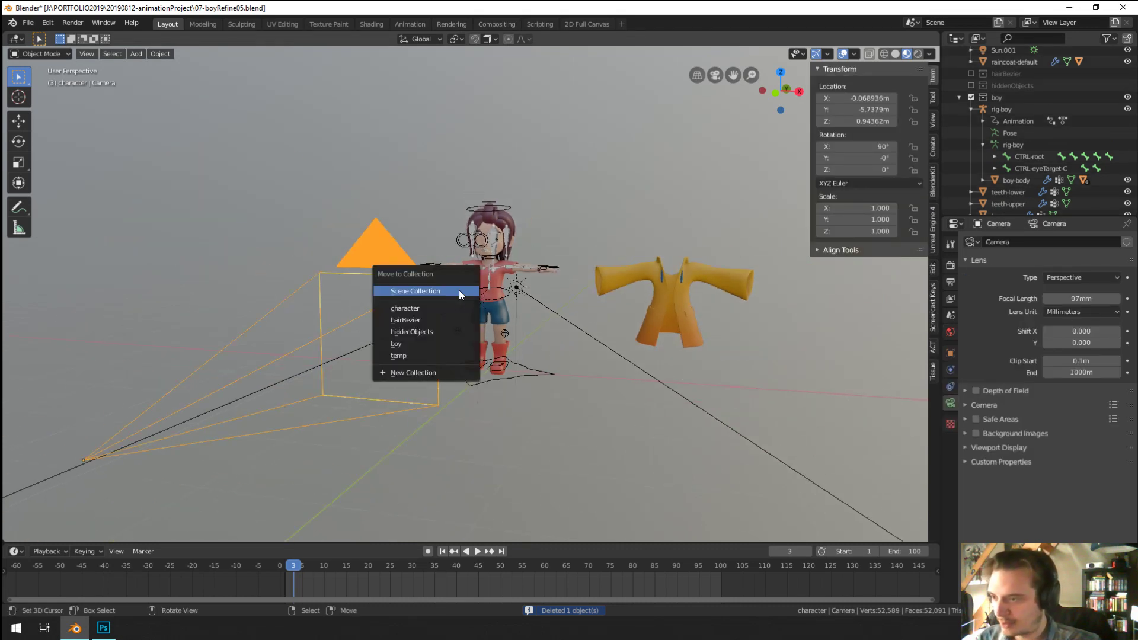
pyautogui.click(404, 371)
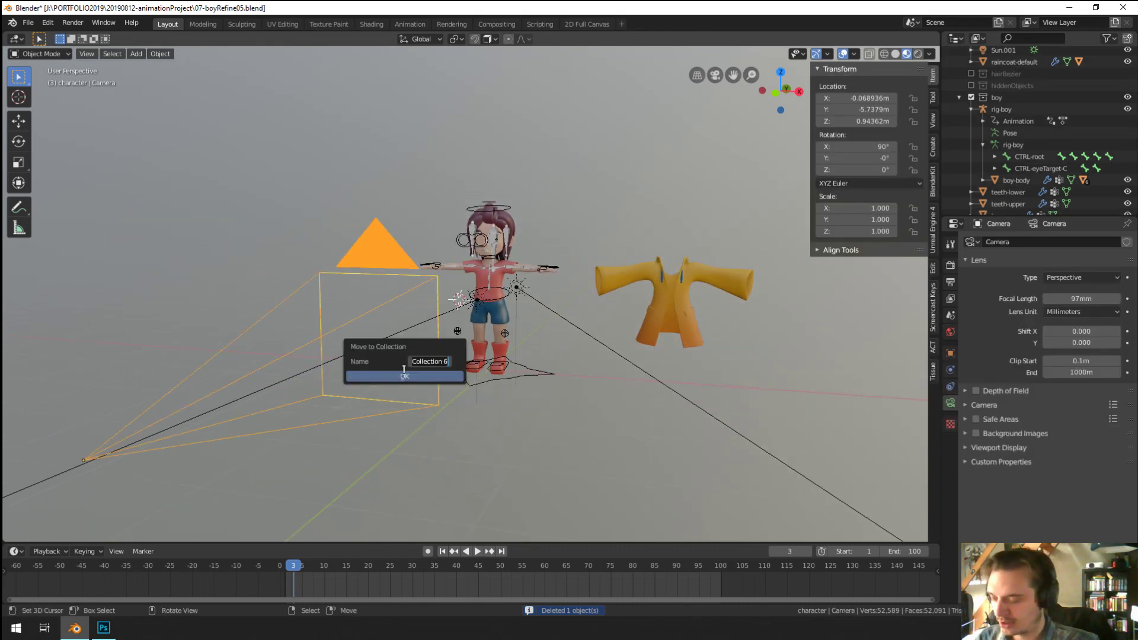
pyautogui.write('camera')
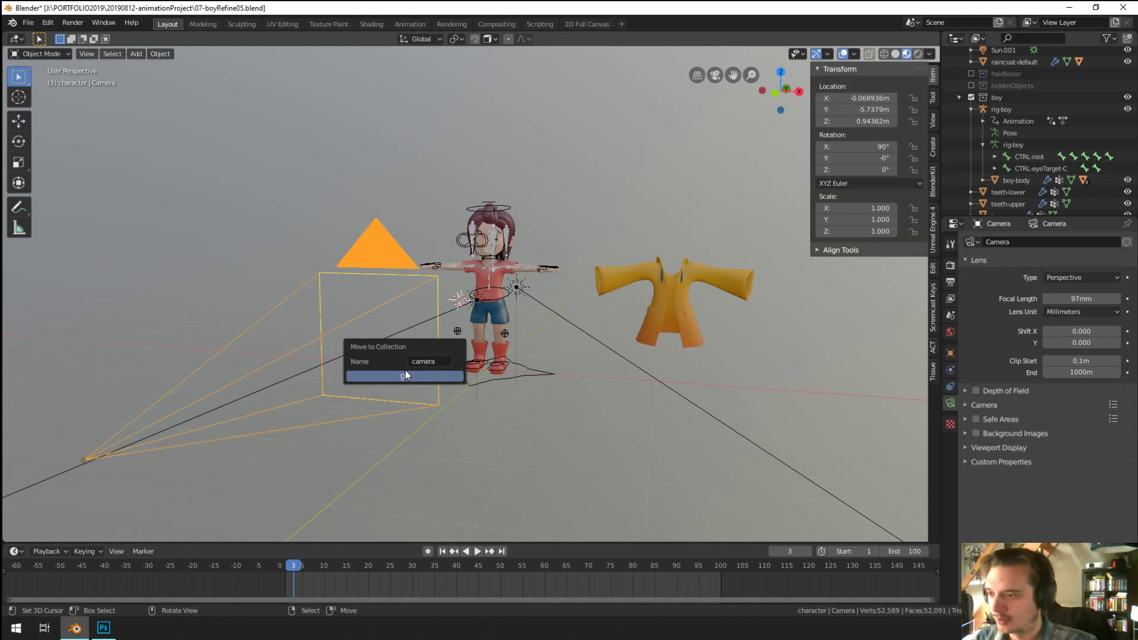
pyautogui.click(403, 377)
# Step: Select both sun lights and move them into the camera collection
pyautogui.click(452, 319)
pyautogui.click(409, 323)
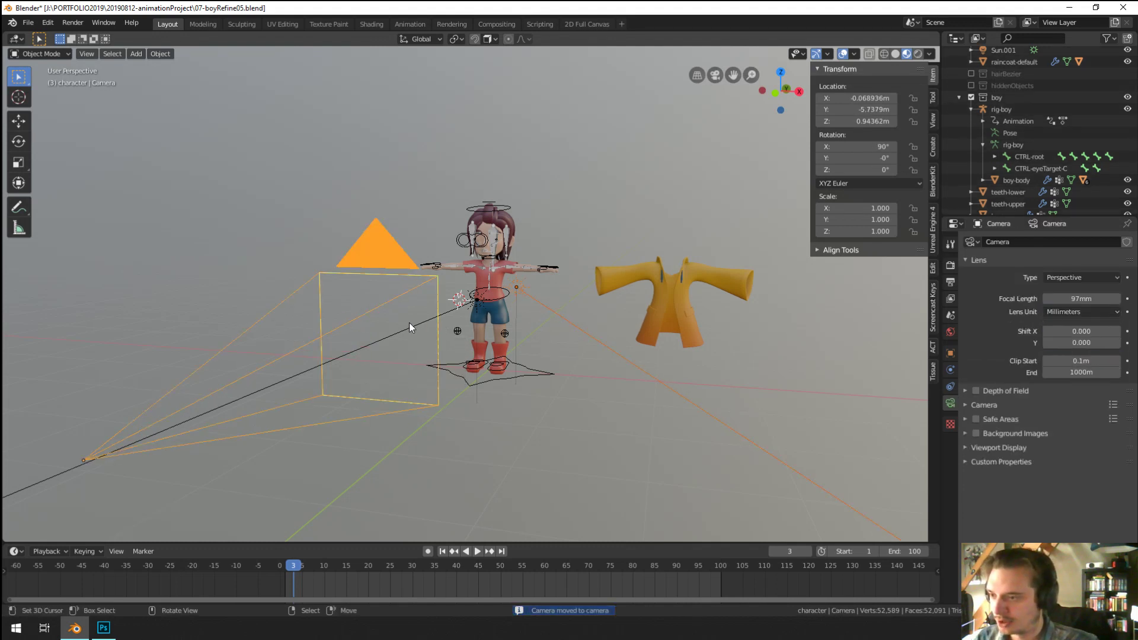
pyautogui.click(446, 329)
pyautogui.click(578, 329)
pyautogui.press('m')
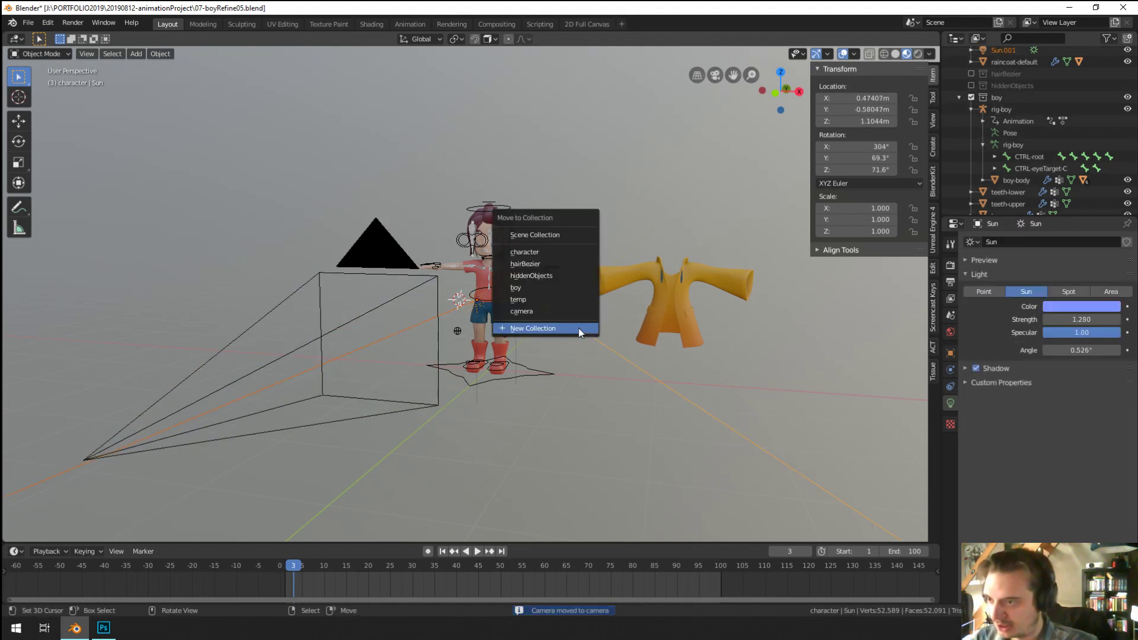
pyautogui.click(578, 315)
# Step: Exclude the camera collection from the view layer so its objects are hidden
pyautogui.scroll(-3, 1001, 95)
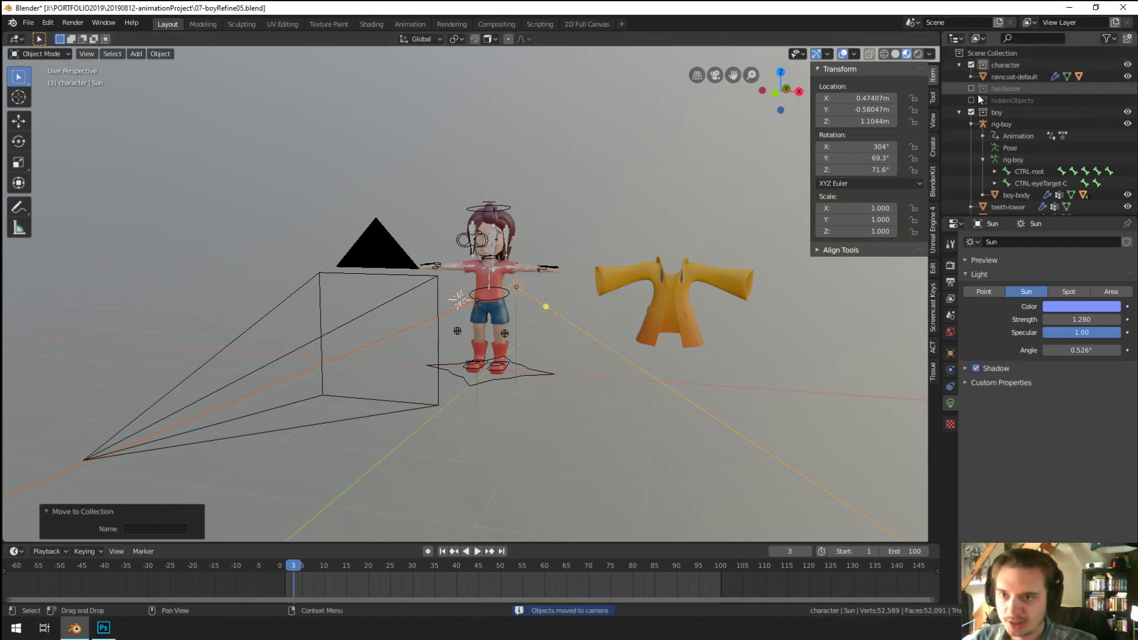
pyautogui.click(971, 169)
pyautogui.scroll(5, 859, 172)
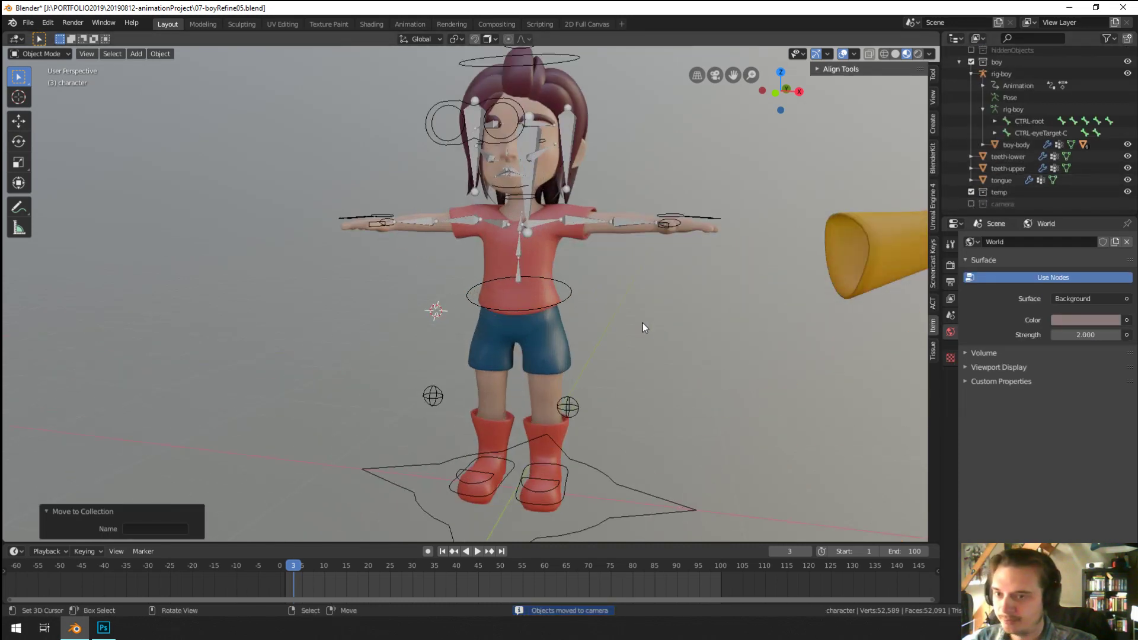
# Step: Select the teeth-lower, teeth-upper and tongue objects together
pyautogui.click(1043, 157)
pyautogui.keyDown('ctrl'); pyautogui.click(1000, 171); pyautogui.keyUp('ctrl')
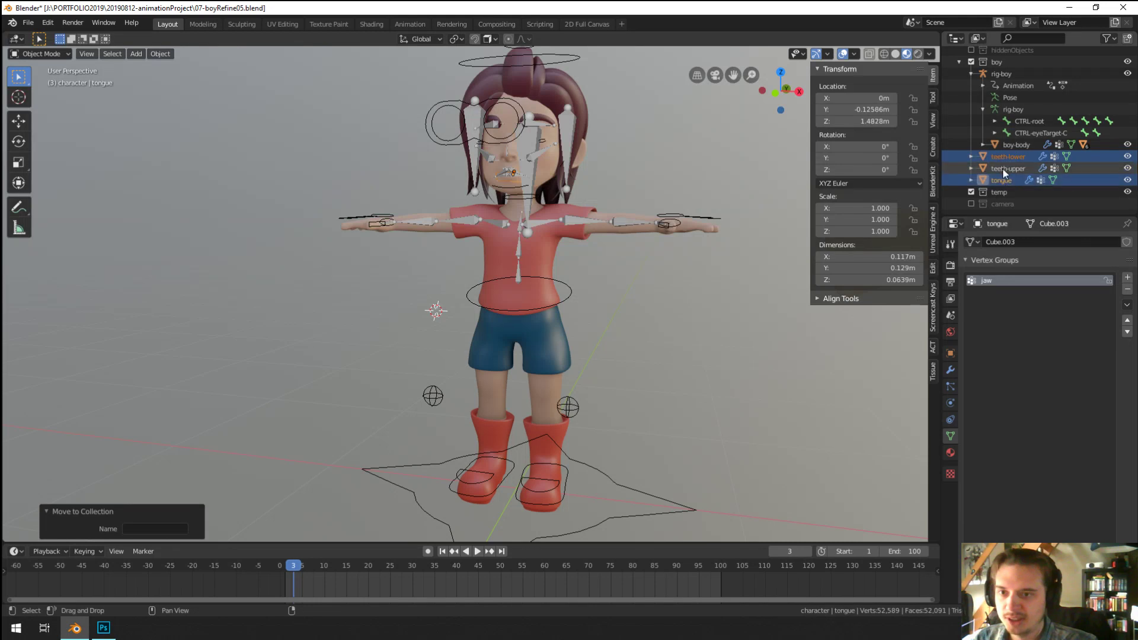
pyautogui.scroll(4, 999, 152)
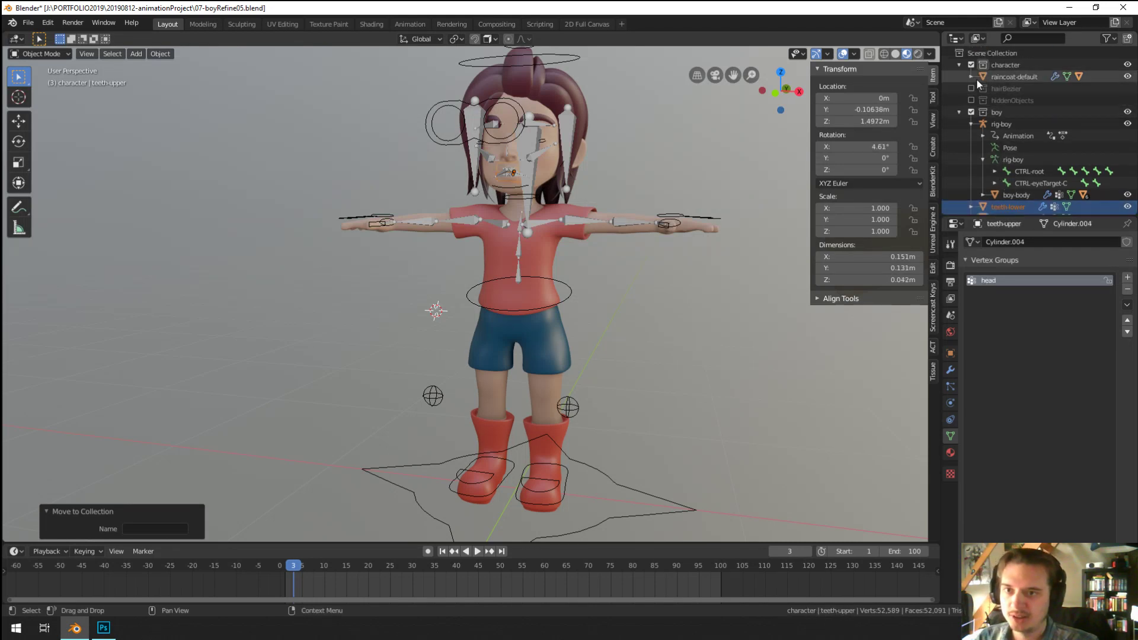
pyautogui.scroll(-3, 972, 78)
pyautogui.scroll(-3, 586, 213)
pyautogui.scroll(3, 720, 259)
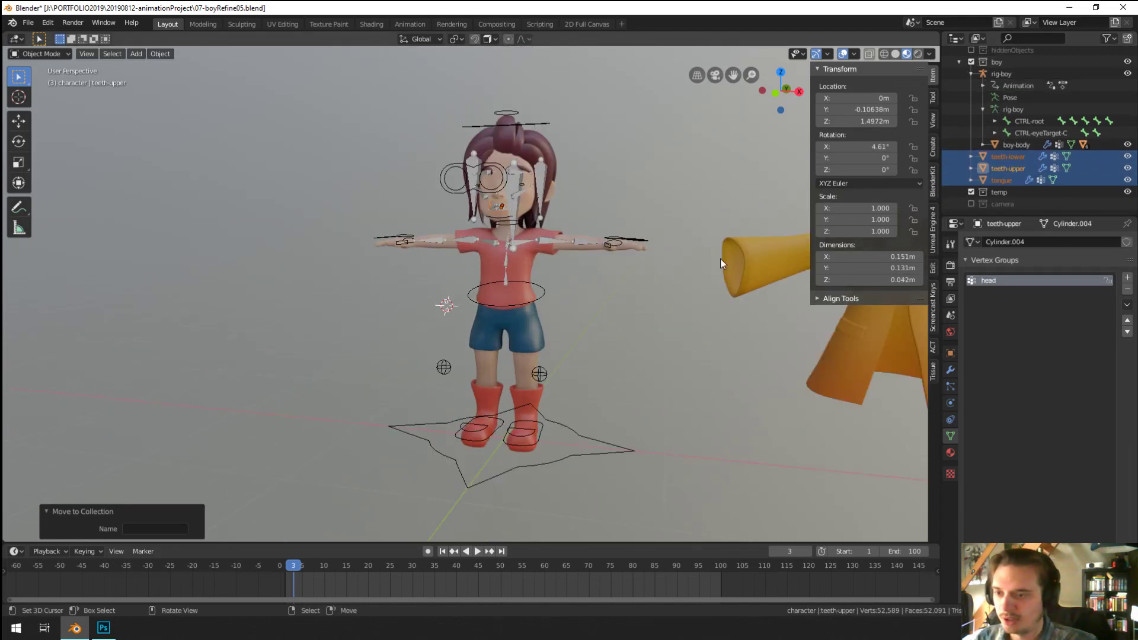
# Step: Select the yellow raincoat and rename its collection from character to raincoat
pyautogui.keyDown('shift'); pyautogui.click(749, 265); pyautogui.keyUp('shift')
pyautogui.scroll(-1, 641, 276)
pyautogui.scroll(3, 1059, 102)
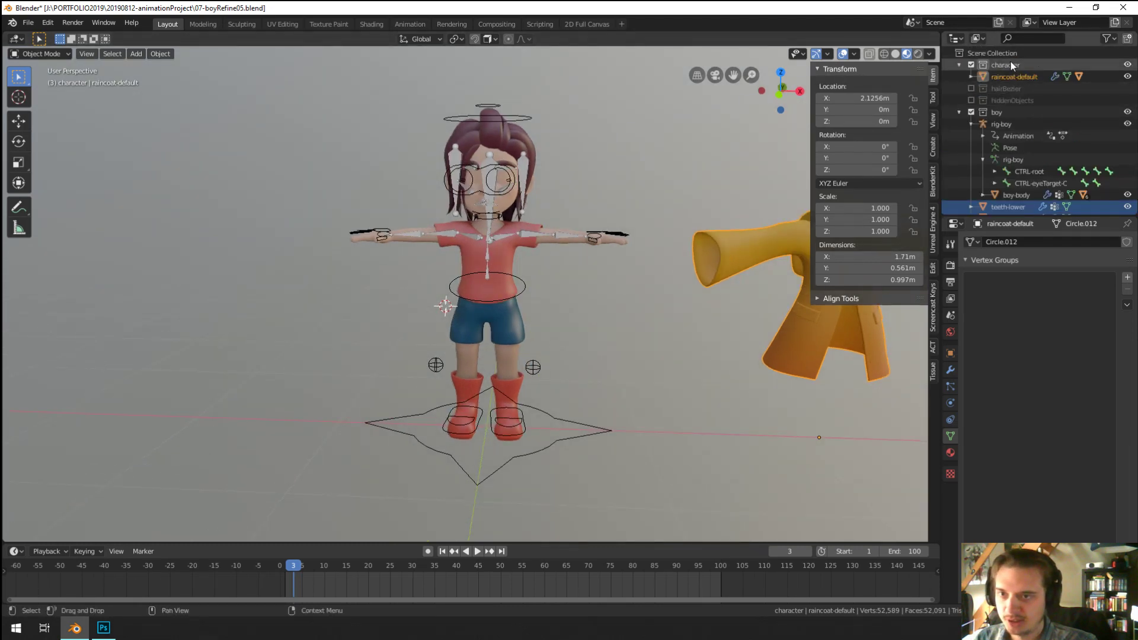
pyautogui.doubleClick(1007, 64)
pyautogui.write('raincoat')
pyautogui.press('Return')
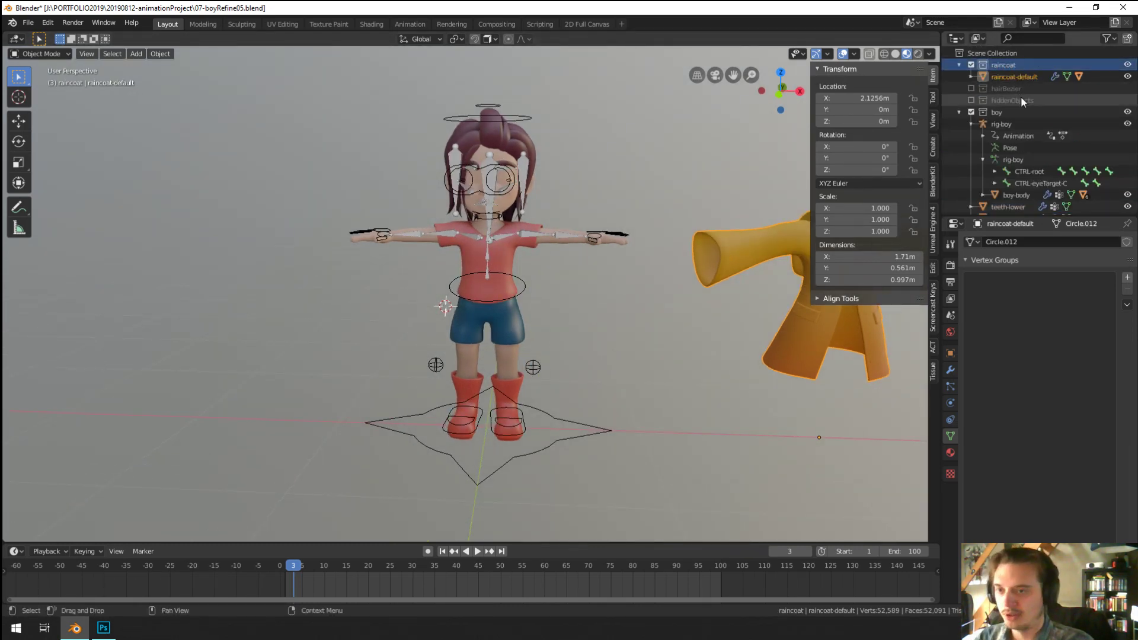
# Step: Select the rig-boy armature by one of its facial bones
pyautogui.scroll(2, 579, 219)
pyautogui.click(578, 220)
pyautogui.scroll(4, 463, 282)
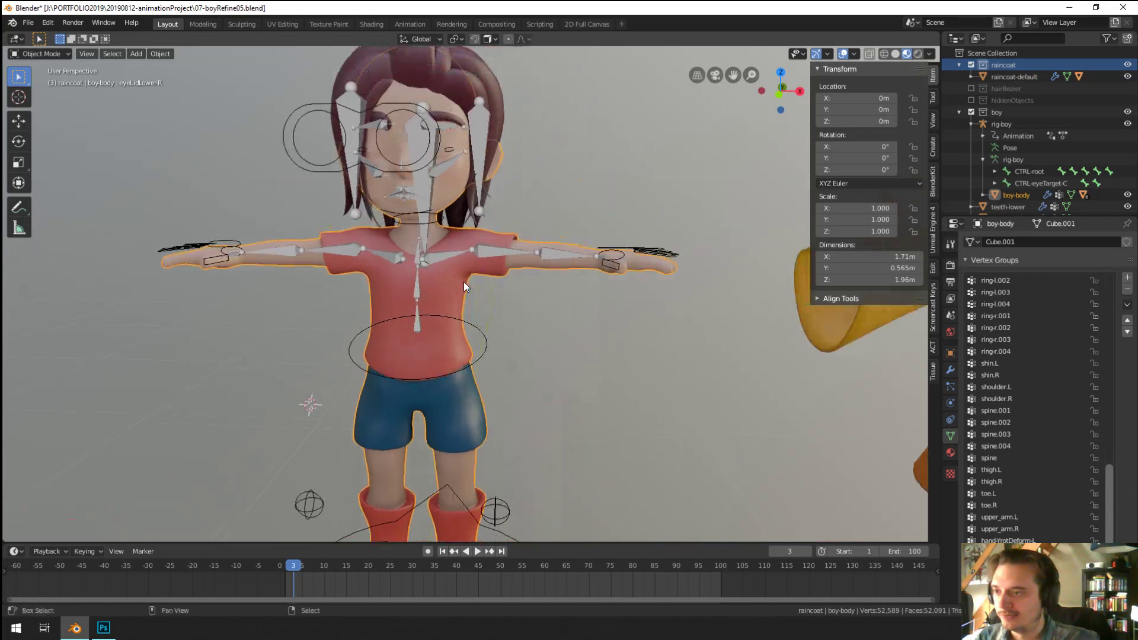
pyautogui.scroll(4, 518, 265)
pyautogui.click(544, 182)
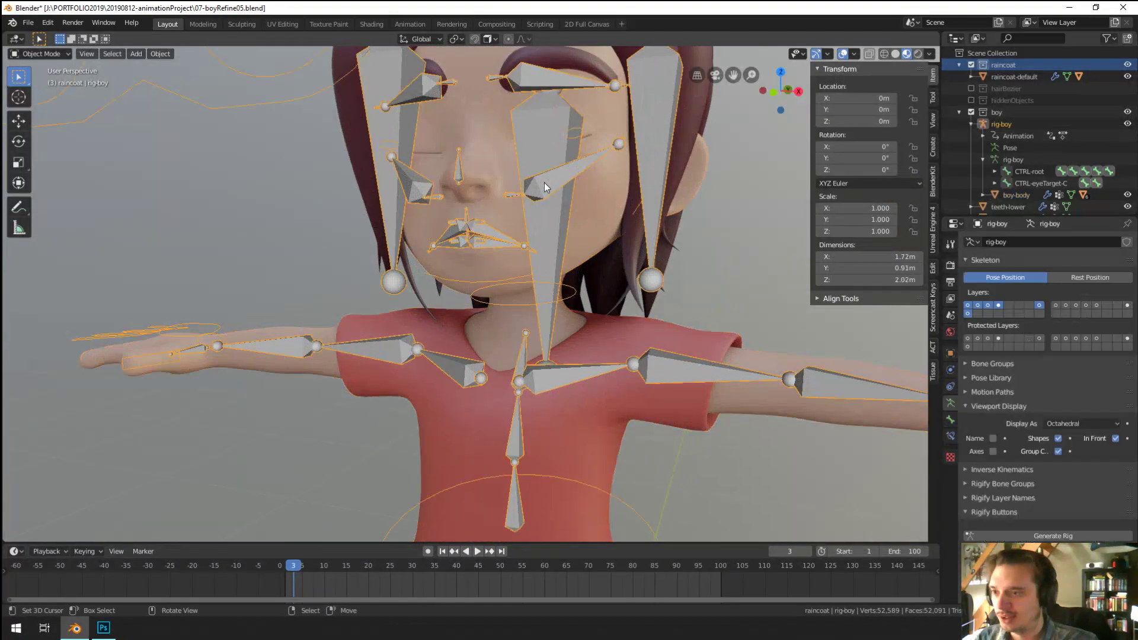
pyautogui.scroll(2, 557, 249)
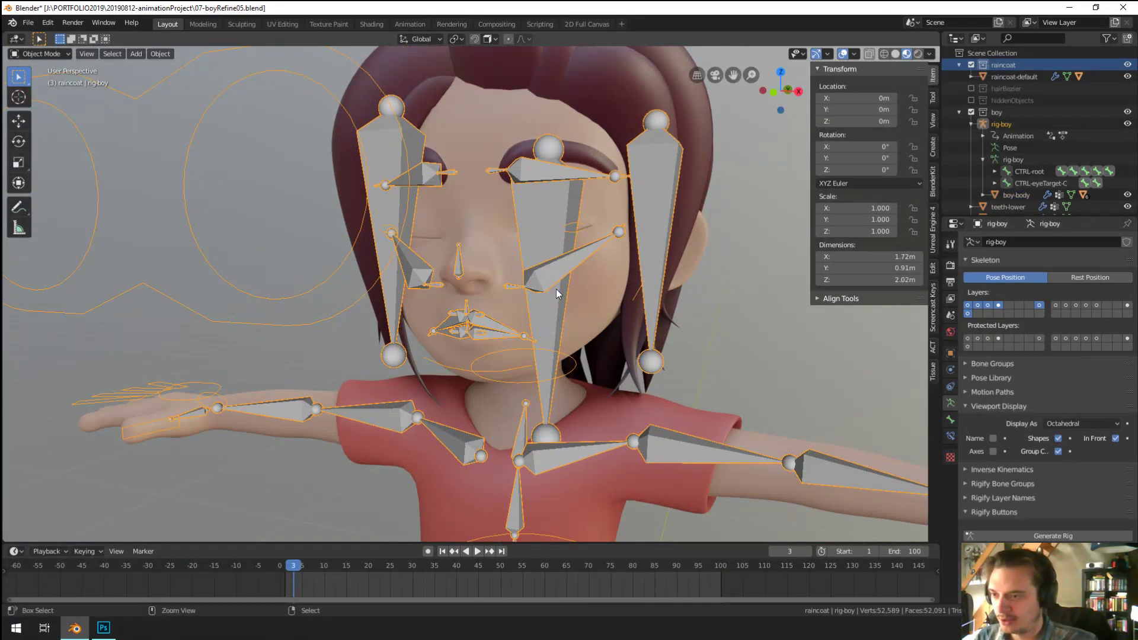
# Step: In Edit Mode, select the left cheek's bendy bone and frame it to check which layer holds it
pyautogui.hotkey('ctrl', 'Tab')
pyautogui.hotkey('ctrl', 'Tab')
pyautogui.press('Tab')
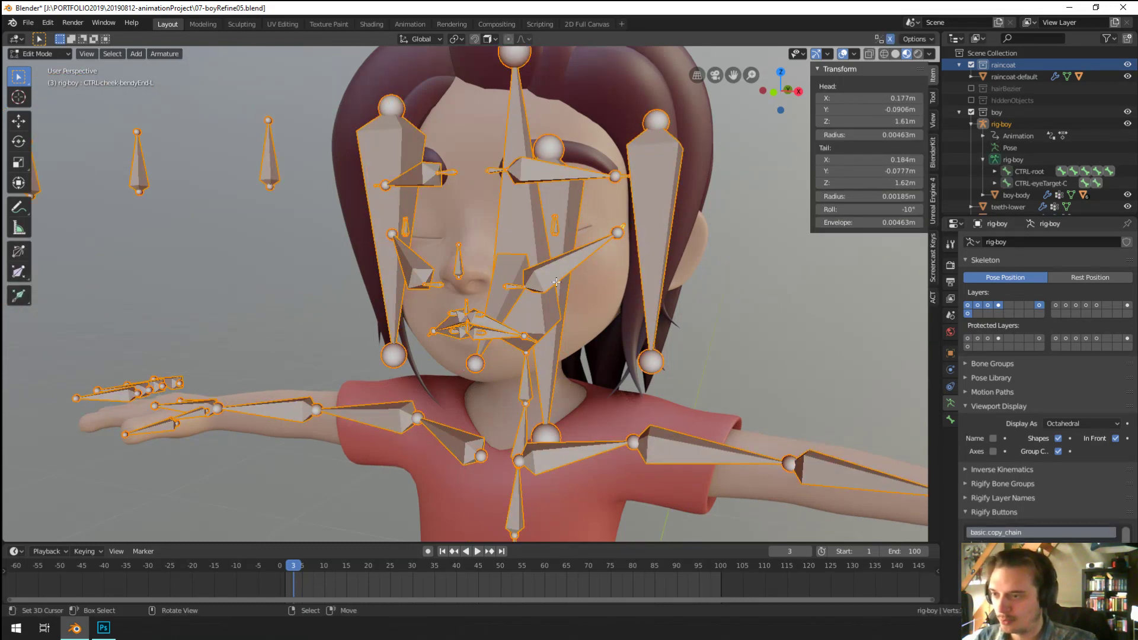
pyautogui.click(556, 282)
pyautogui.press('KP_Decimal')
pyautogui.scroll(-5, 556, 290)
pyautogui.scroll(2, 556, 290)
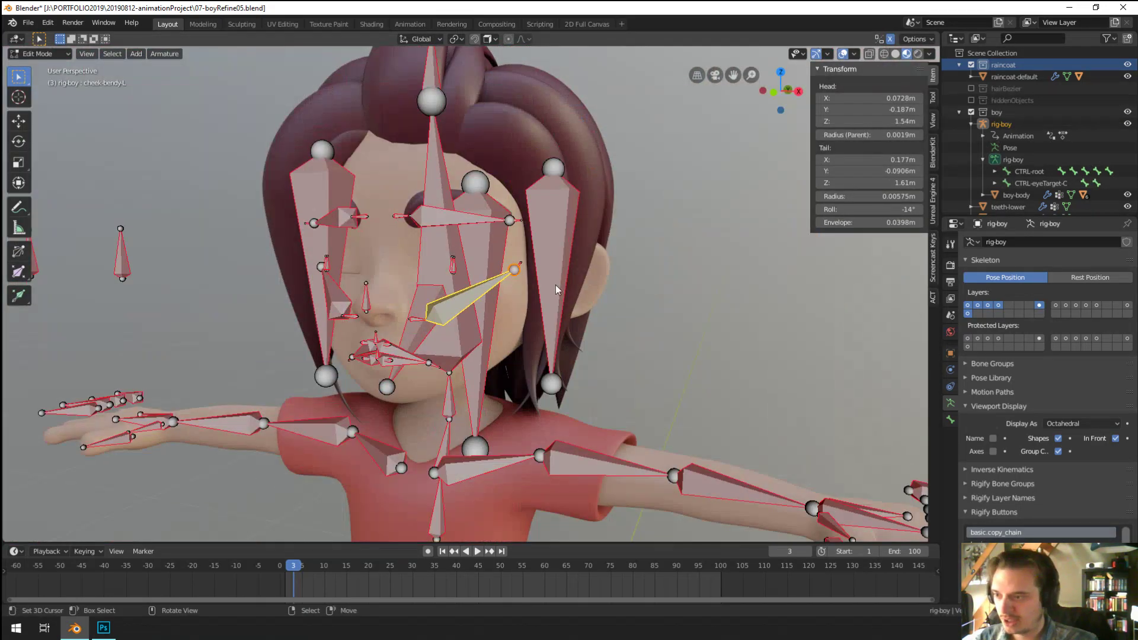
# Step: Leave Edit Mode and limit the armature's visible bone layers to 8 and 4
pyautogui.press('Tab')
pyautogui.click(1039, 305)
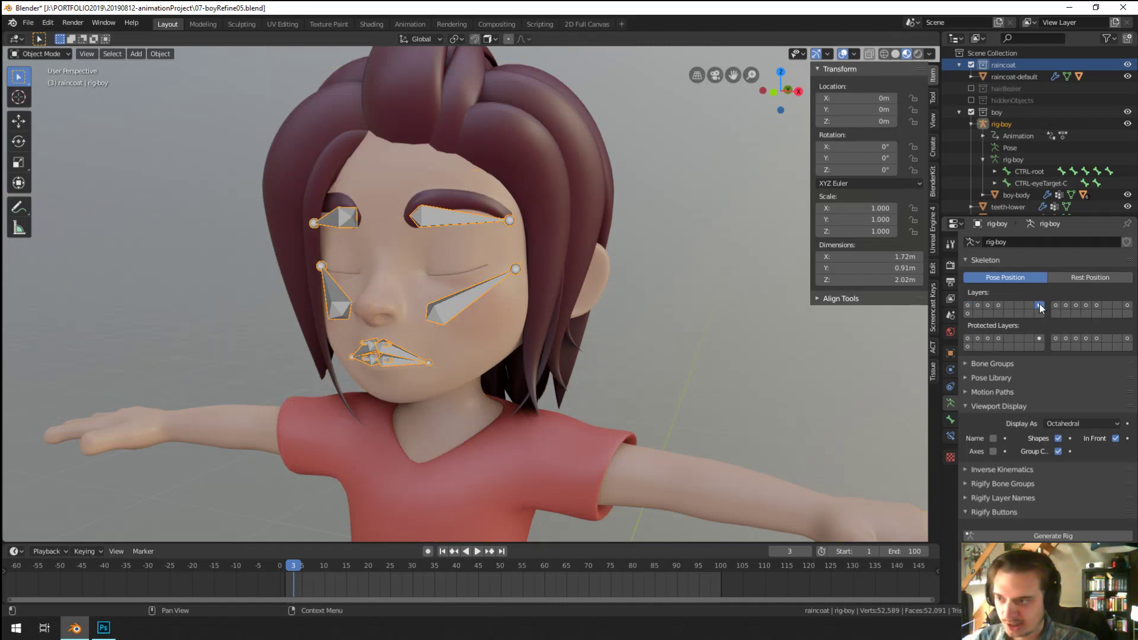
pyautogui.keyDown('shift'); pyautogui.click(998, 304); pyautogui.keyUp('shift')
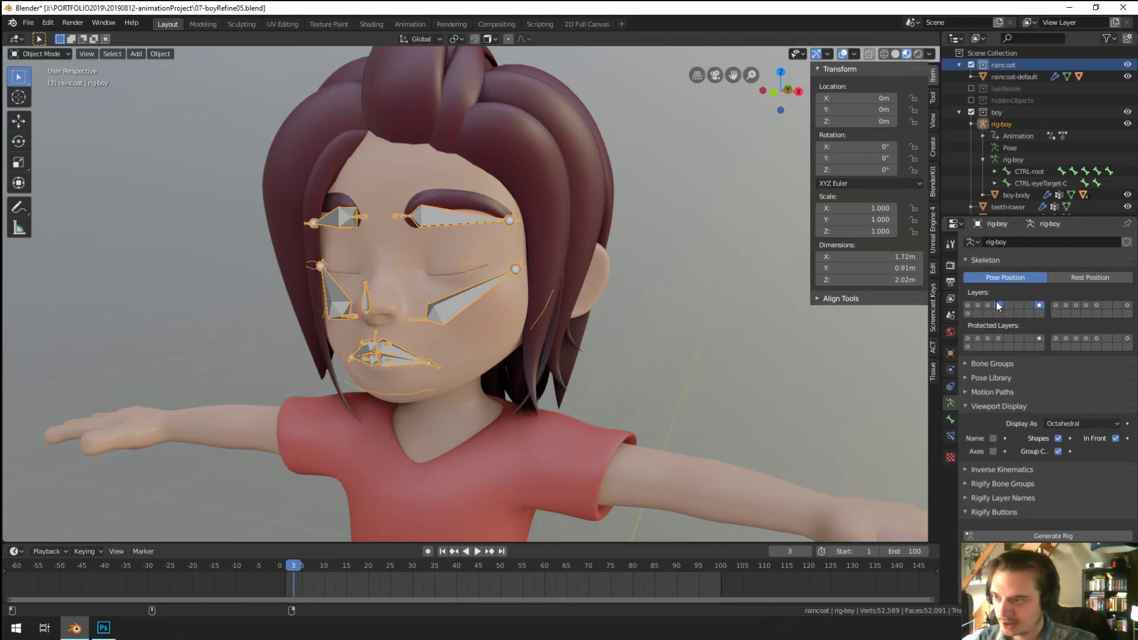
pyautogui.scroll(3, 623, 346)
pyautogui.keyDown('shift'); pyautogui.moveTo(457, 319); pyautogui.dragTo(510, 314, button='middle'); pyautogui.keyUp('shift')
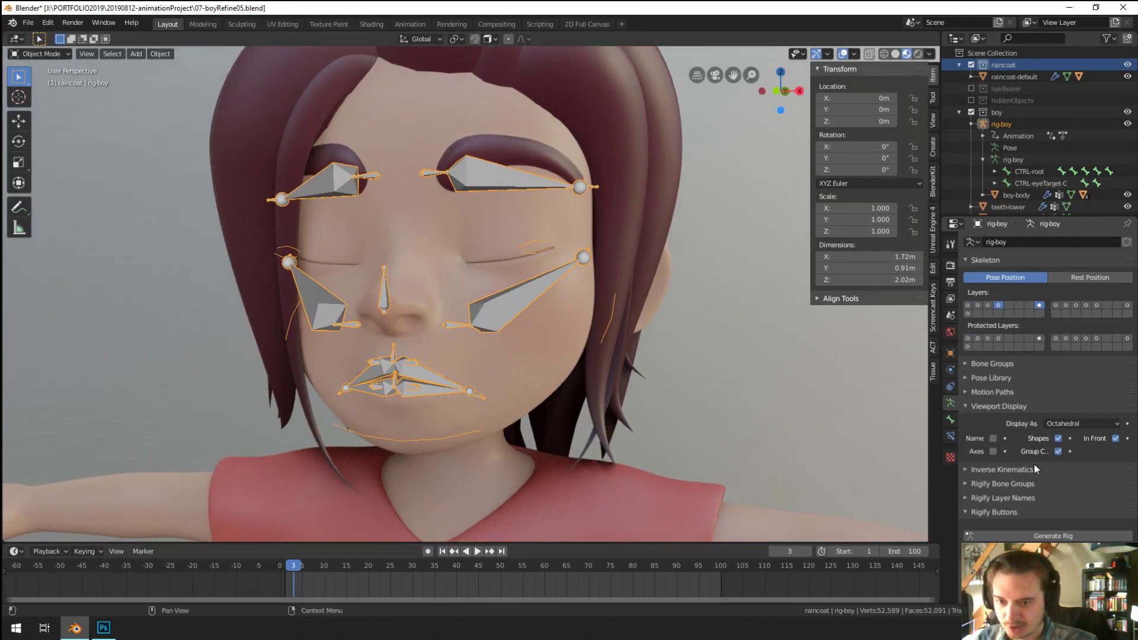
# Step: Set the armature's viewport display to B-Bone and switch the rig to Pose Mode
pyautogui.click(1081, 423)
pyautogui.click(1057, 463)
pyautogui.moveTo(691, 414); pyautogui.dragTo(498, 403, button='middle')
pyautogui.hotkey('ctrl', 'Tab')
# Step: Try moving the left mouth corner's control bone to test the bendy lip bones
pyautogui.click(486, 415)
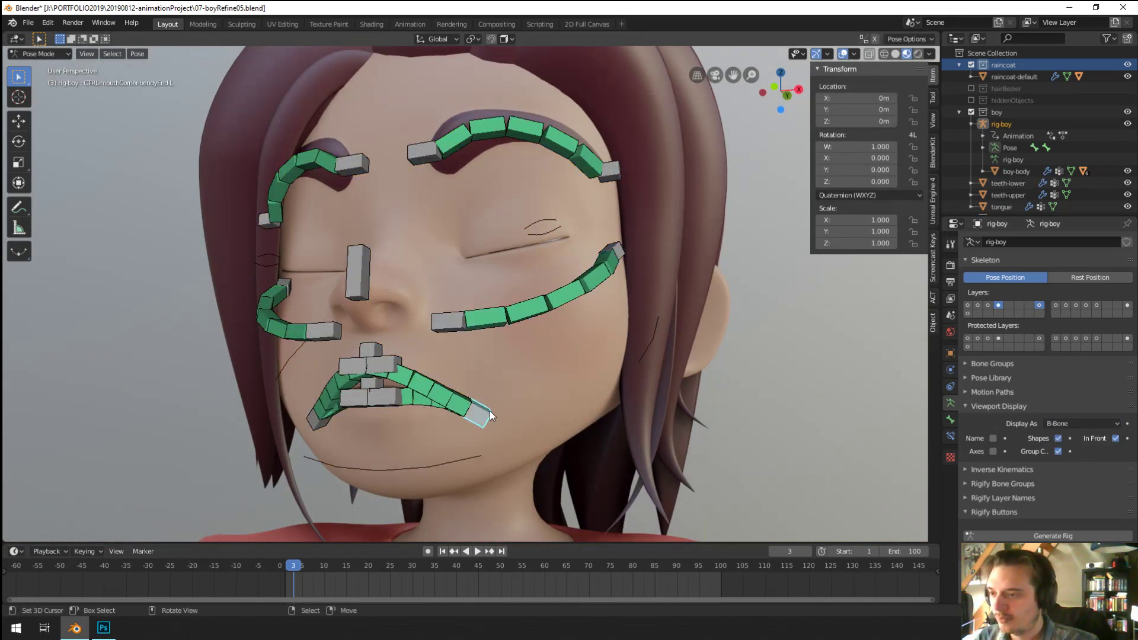
pyautogui.press('g')
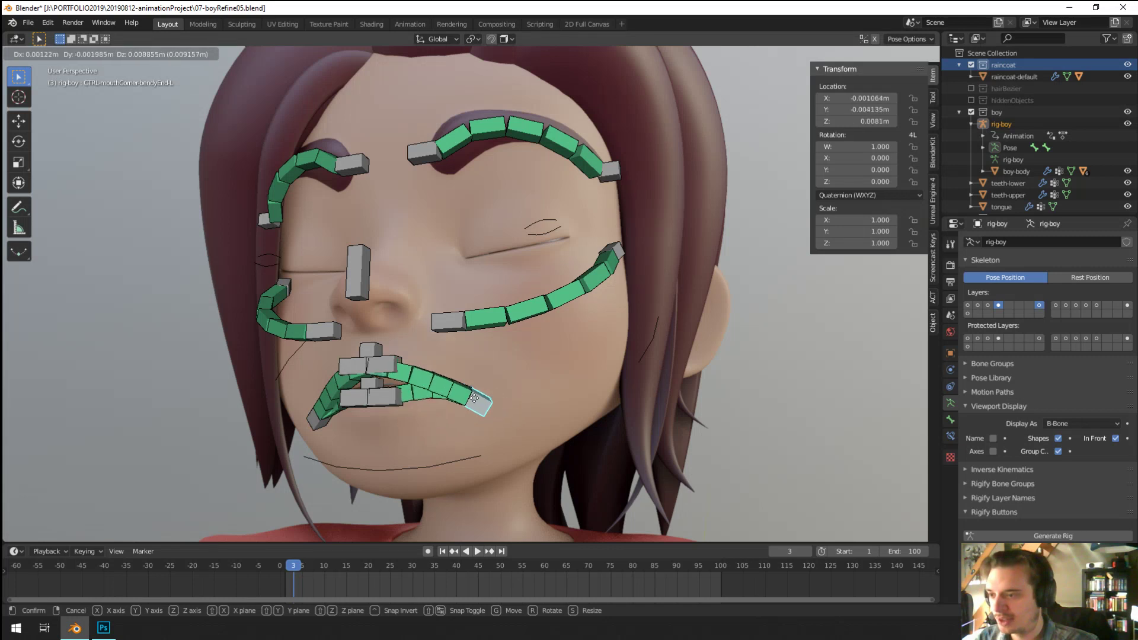
pyautogui.press('Escape')
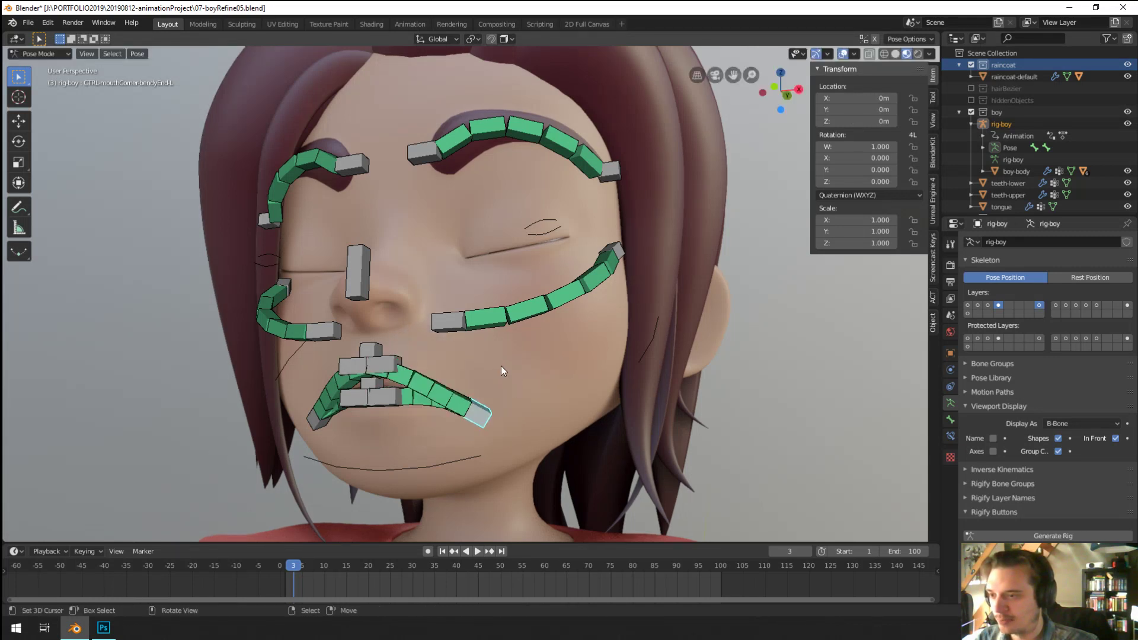
# Step: Try moving the inner control bones of the left and right cheeks to test the bendy cheek bones
pyautogui.click(440, 328)
pyautogui.press('g')
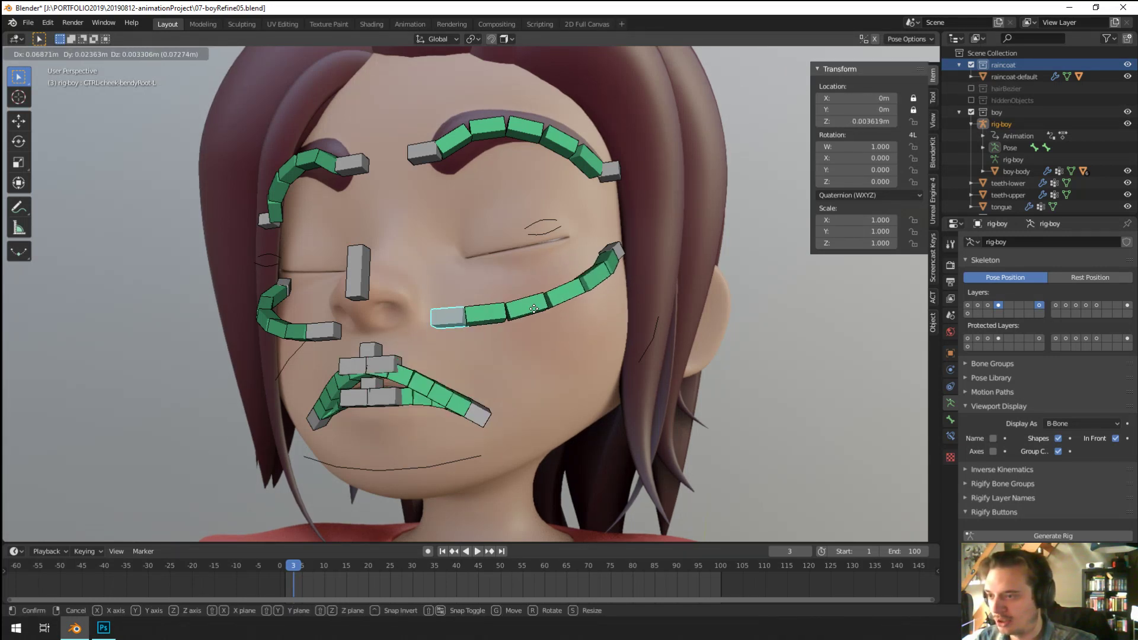
pyautogui.press('Escape')
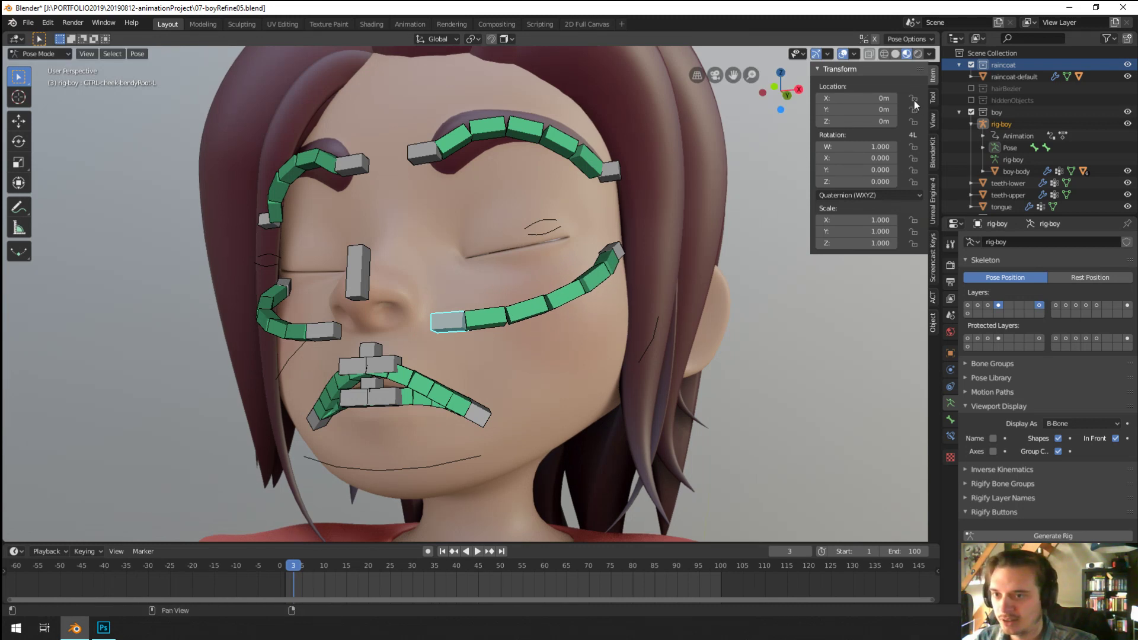
pyautogui.hotkey('ctrl', 'shift', 'm')
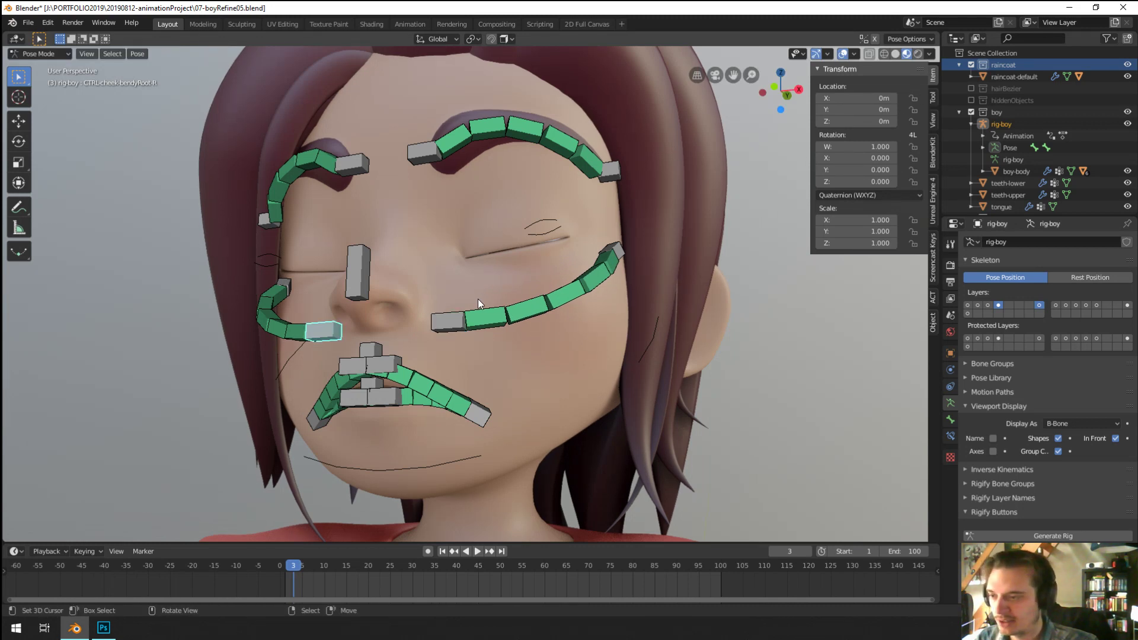
pyautogui.hotkey('ctrl', 'shift', 'm')
pyautogui.press('g')
pyautogui.press('Escape')
pyautogui.moveTo(450, 295); pyautogui.dragTo(510, 314, button='middle')
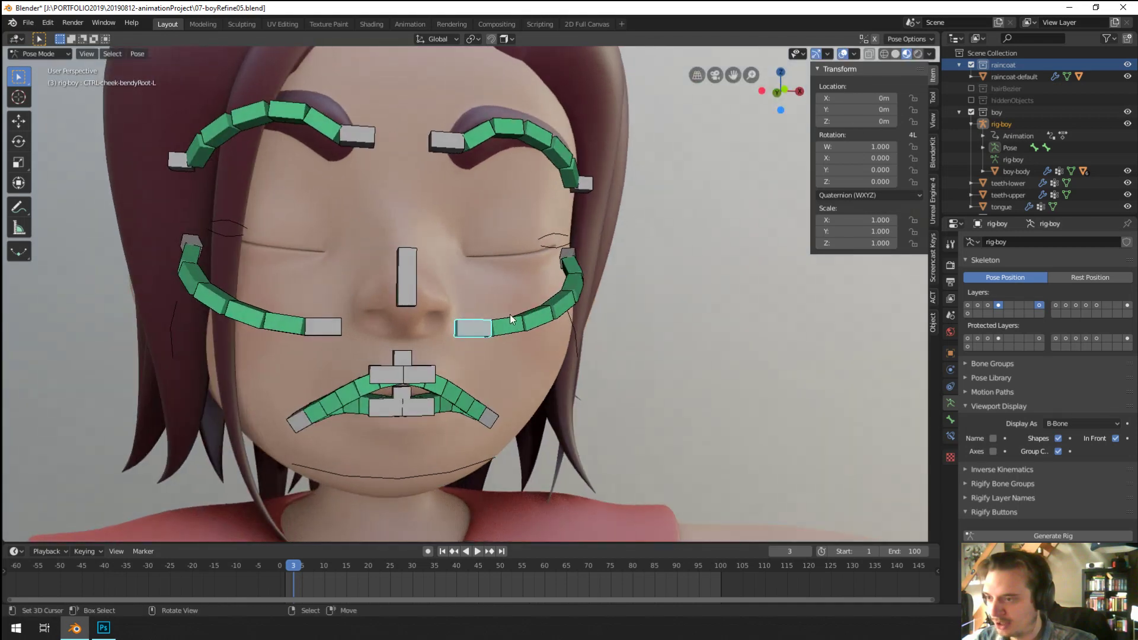
pyautogui.press('g')
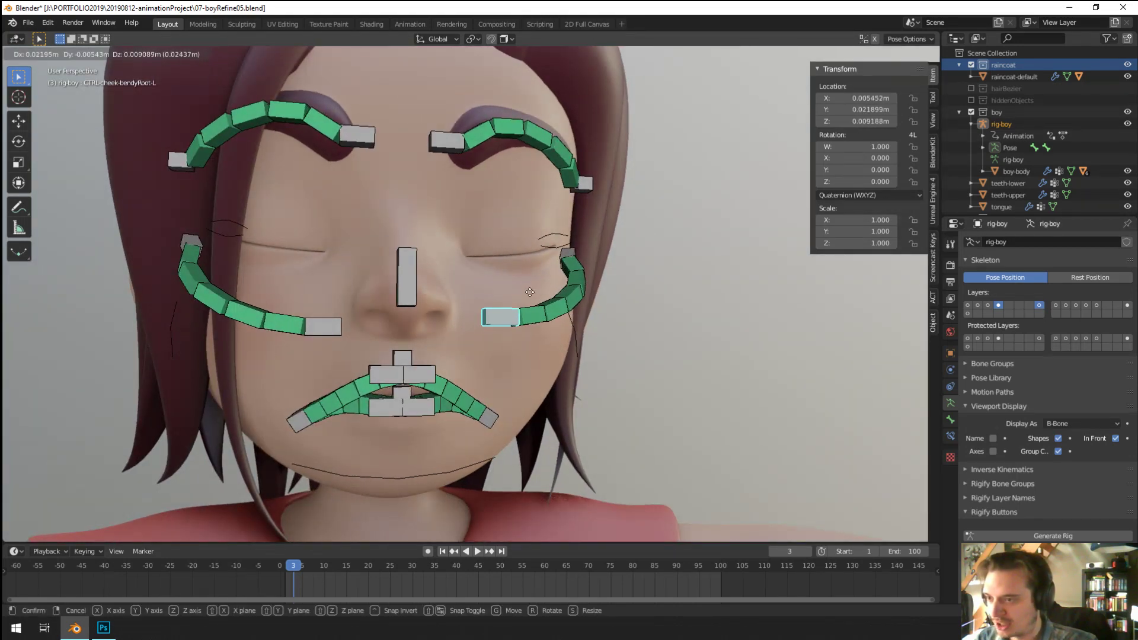
pyautogui.press('Escape')
pyautogui.moveTo(505, 311); pyautogui.dragTo(471, 310, button='middle')
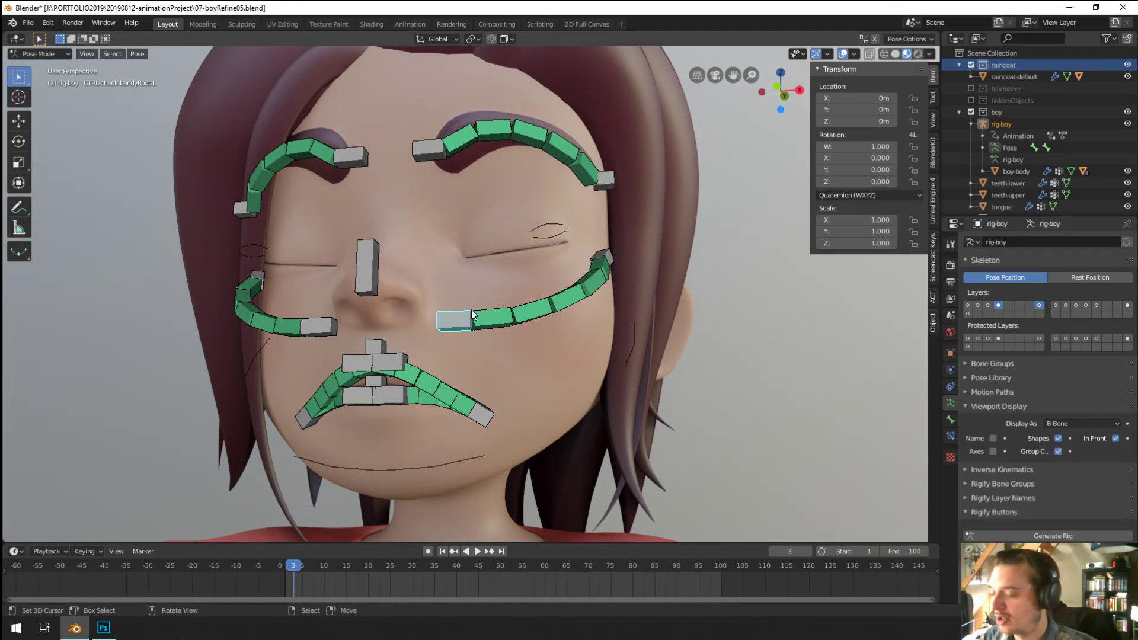
pyautogui.moveTo(471, 310)
pyautogui.mouseDown(button='middle')
pyautogui.moveTo(541, 332)
pyautogui.moveTo(563, 320)
pyautogui.moveTo(516, 283)
pyautogui.moveTo(521, 310)
pyautogui.moveTo(493, 311)
pyautogui.mouseUp(button='middle')
pyautogui.press('g')
pyautogui.press('Escape')
# Step: Examine the left cheek control's bone properties and compare the layout of the bendy cheek and mouth bones
pyautogui.scroll(3, 527, 325)
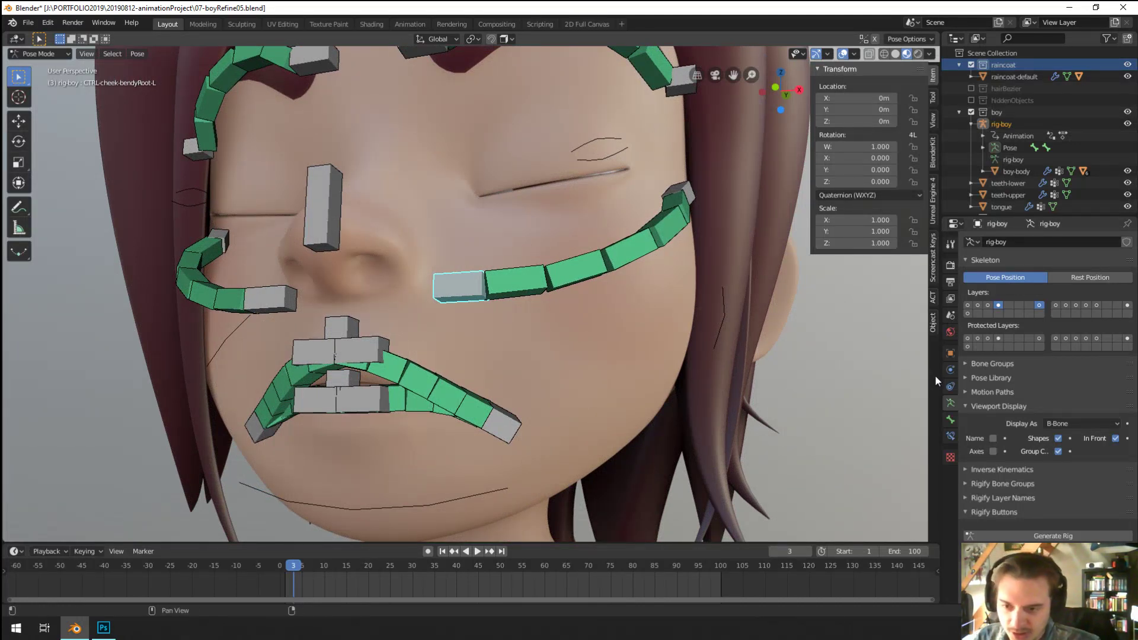
pyautogui.click(952, 419)
pyautogui.moveTo(662, 423); pyautogui.dragTo(770, 414, button='middle')
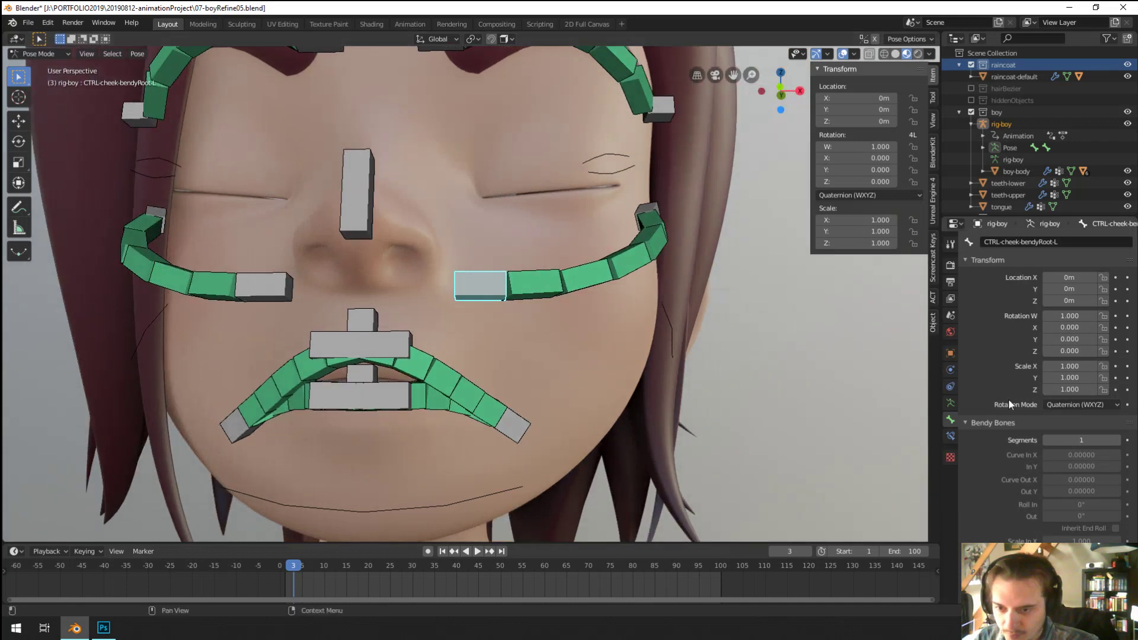
pyautogui.click(950, 403)
pyautogui.scroll(3, 691, 393)
pyautogui.moveTo(691, 393); pyautogui.dragTo(652, 404, button='middle')
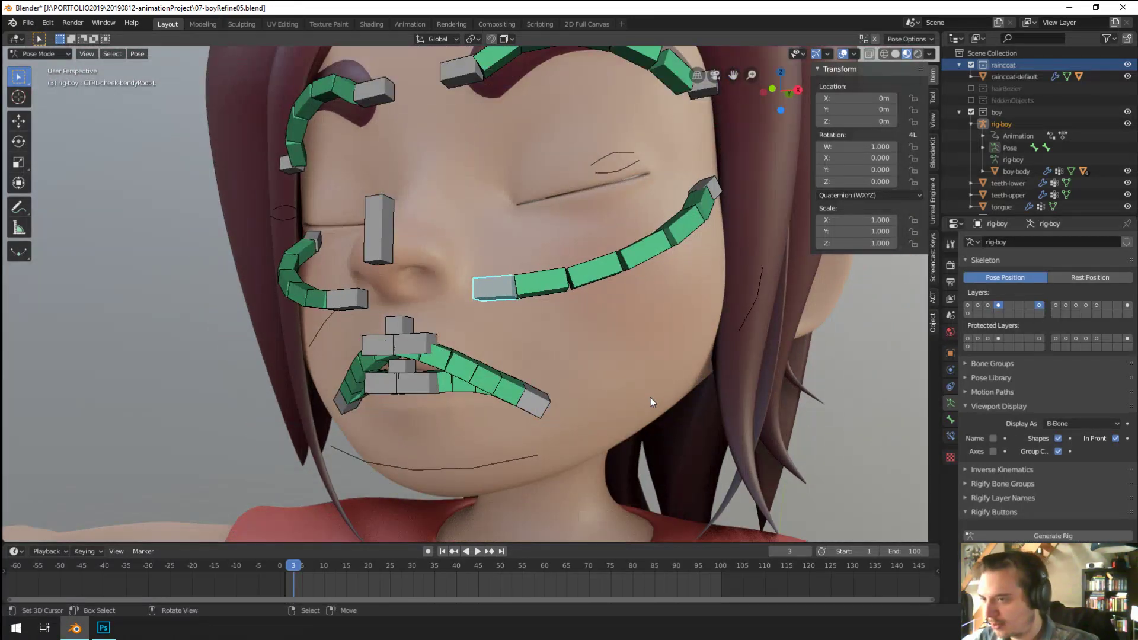
pyautogui.scroll(-6, 651, 402)
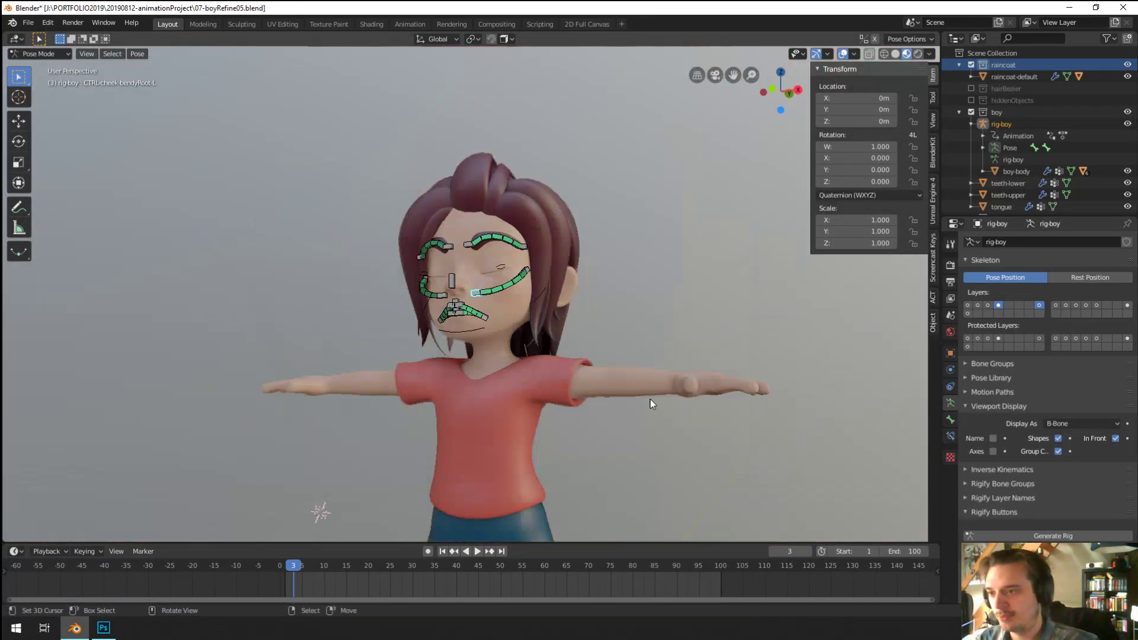
pyautogui.scroll(3, 539, 417)
pyautogui.scroll(3, 489, 382)
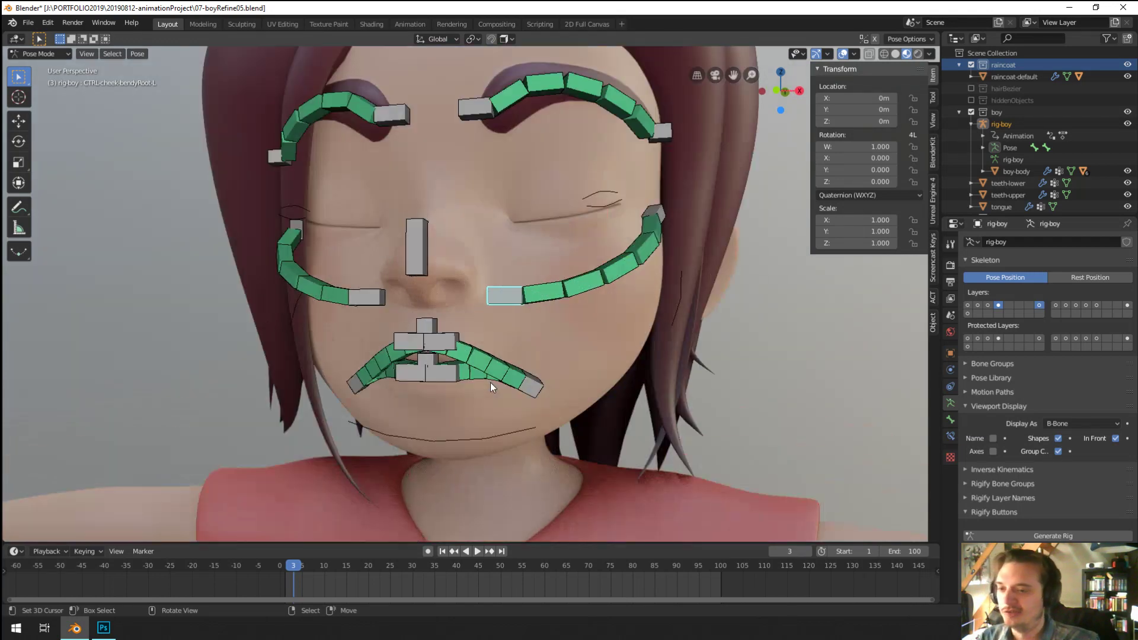
pyautogui.moveTo(489, 382); pyautogui.dragTo(542, 378, button='middle')
pyautogui.scroll(3, 496, 330)
pyautogui.scroll(-5, 517, 329)
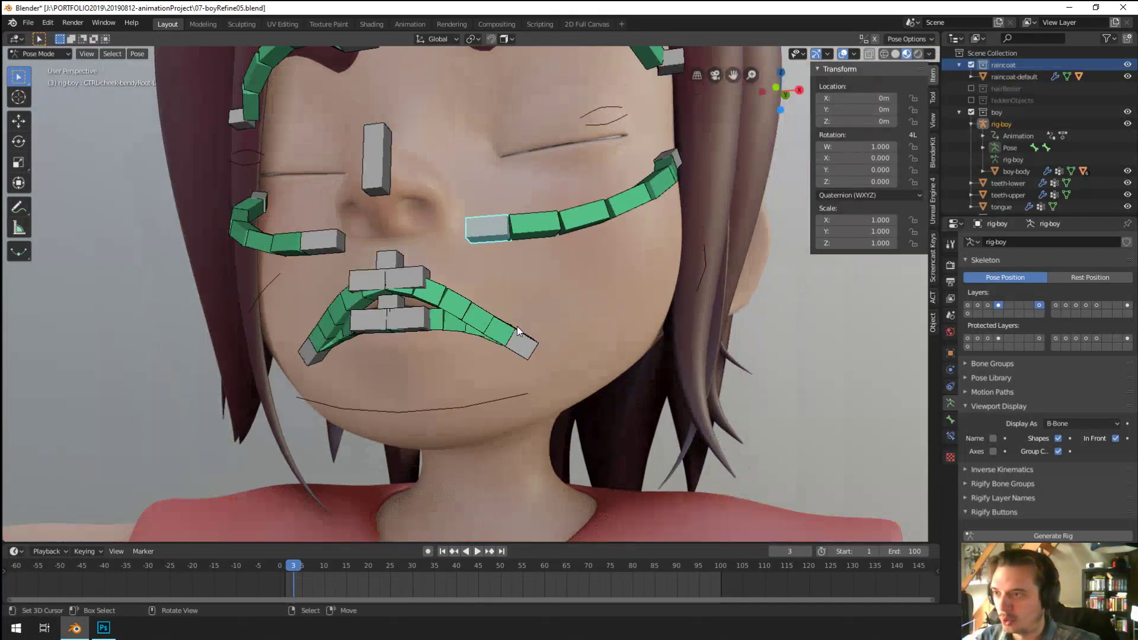
pyautogui.scroll(5, 514, 327)
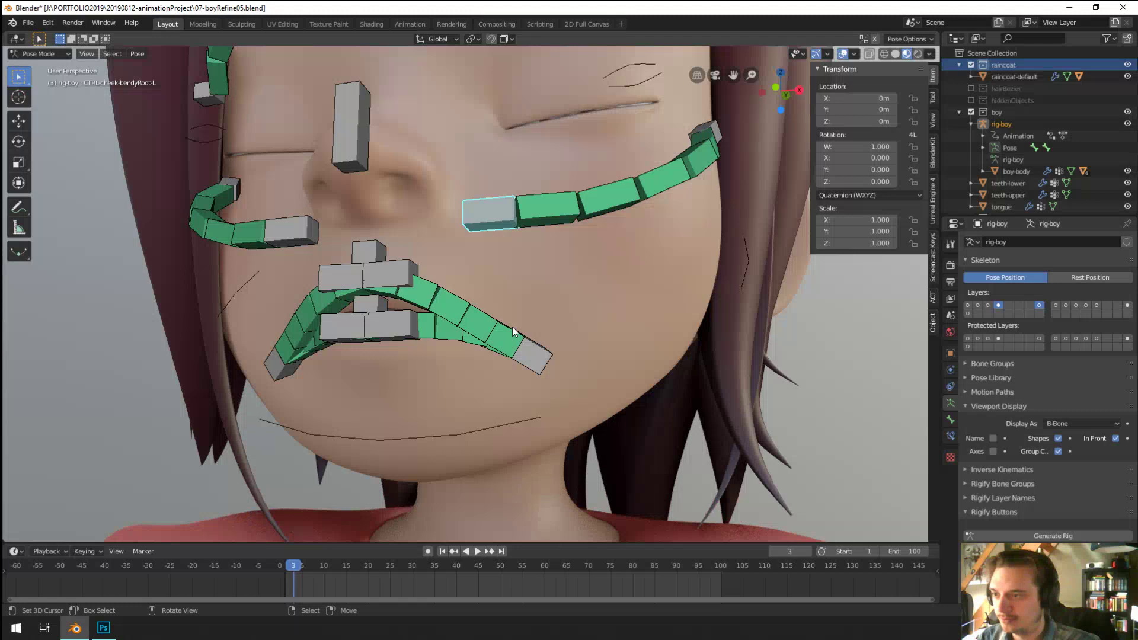
pyautogui.click(565, 205)
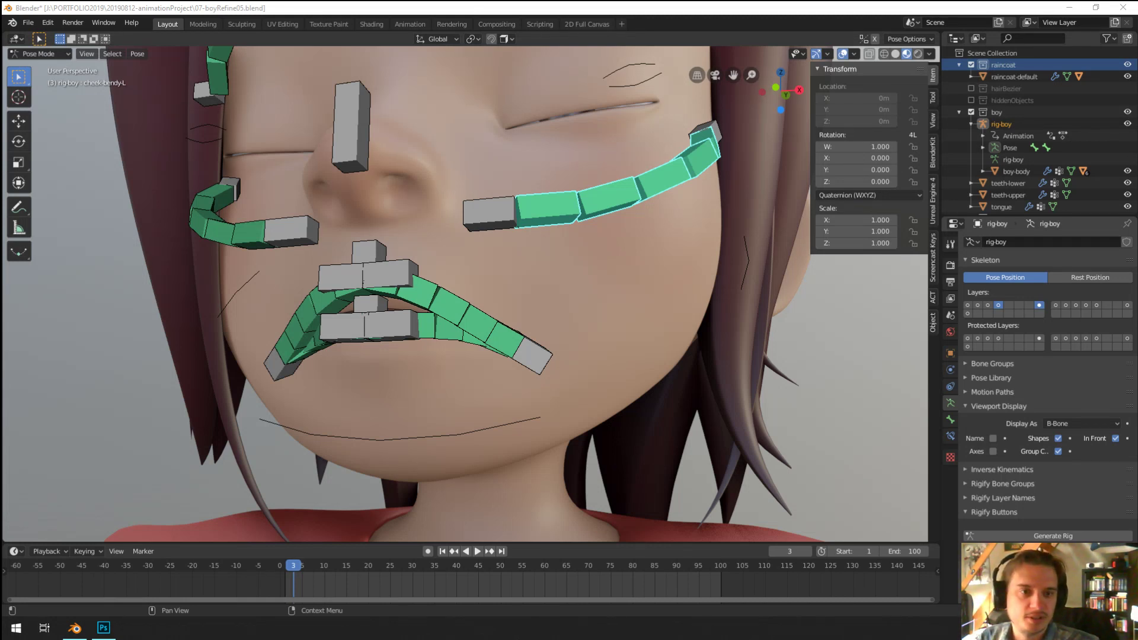
pyautogui.moveTo(598, 258); pyautogui.dragTo(572, 246, button='middle')
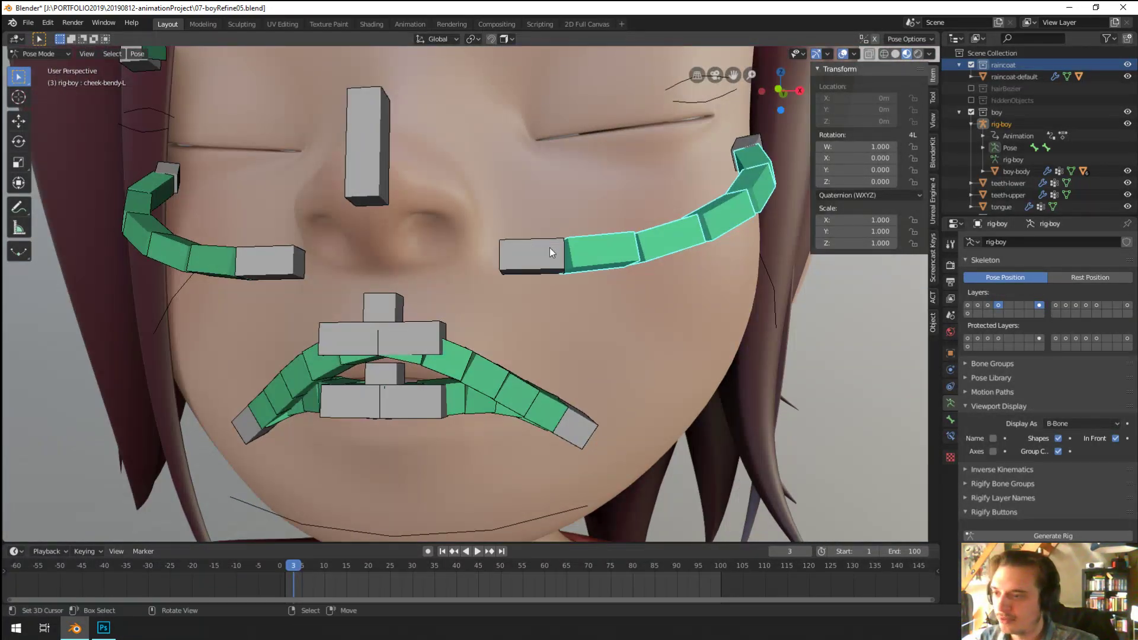
# Step: Enter Edit Mode and delete the left and right cheek root control bones beside the nose
pyautogui.click(550, 249)
pyautogui.scroll(-3, 549, 248)
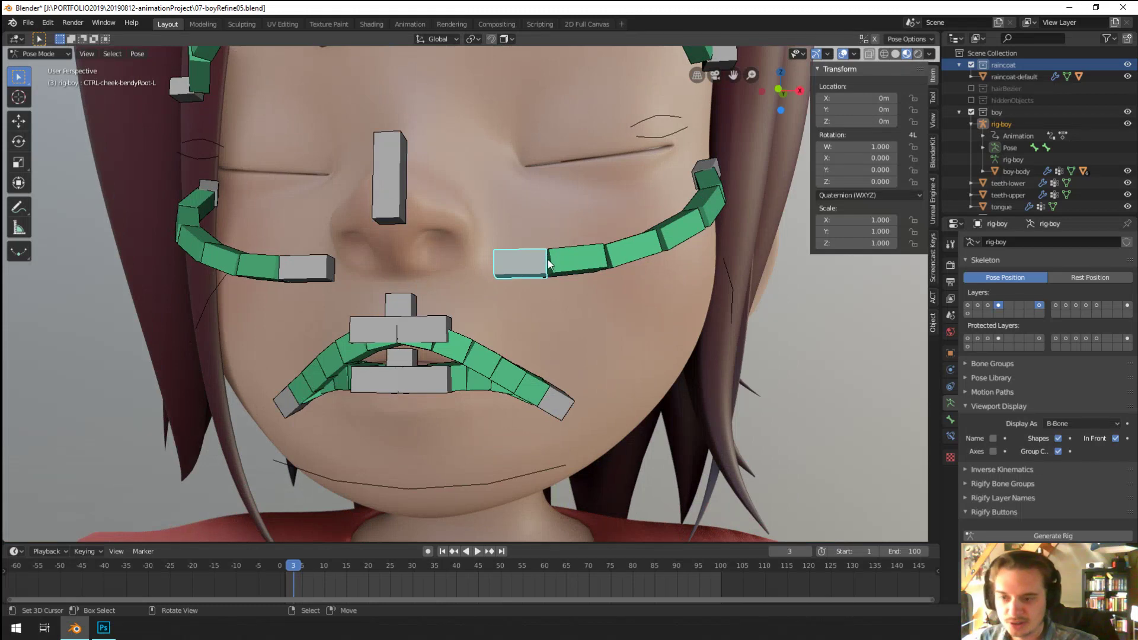
pyautogui.press('Tab')
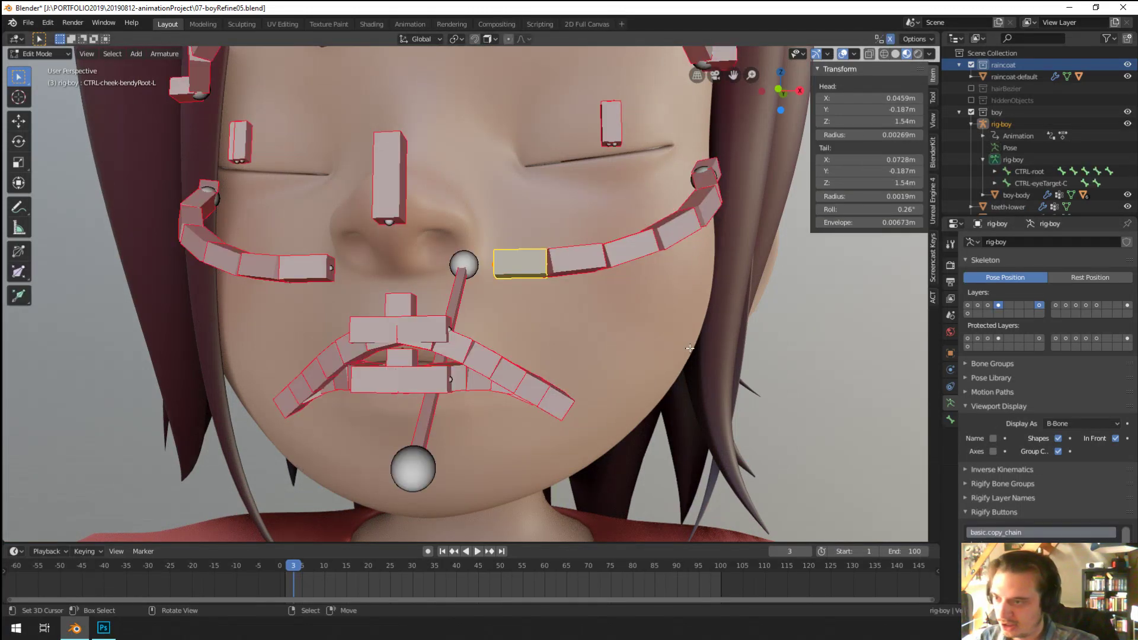
pyautogui.moveTo(578, 254); pyautogui.dragTo(355, 270, button='middle')
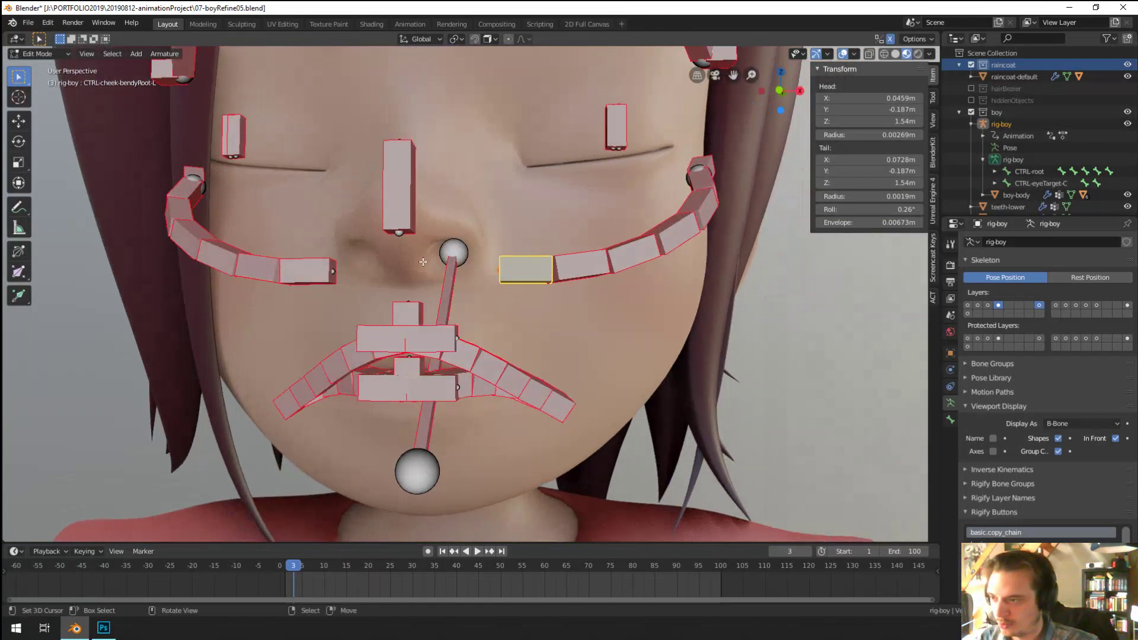
pyautogui.keyDown('shift'); pyautogui.click(334, 271); pyautogui.keyUp('shift')
pyautogui.hotkey('ctrl', 'z')
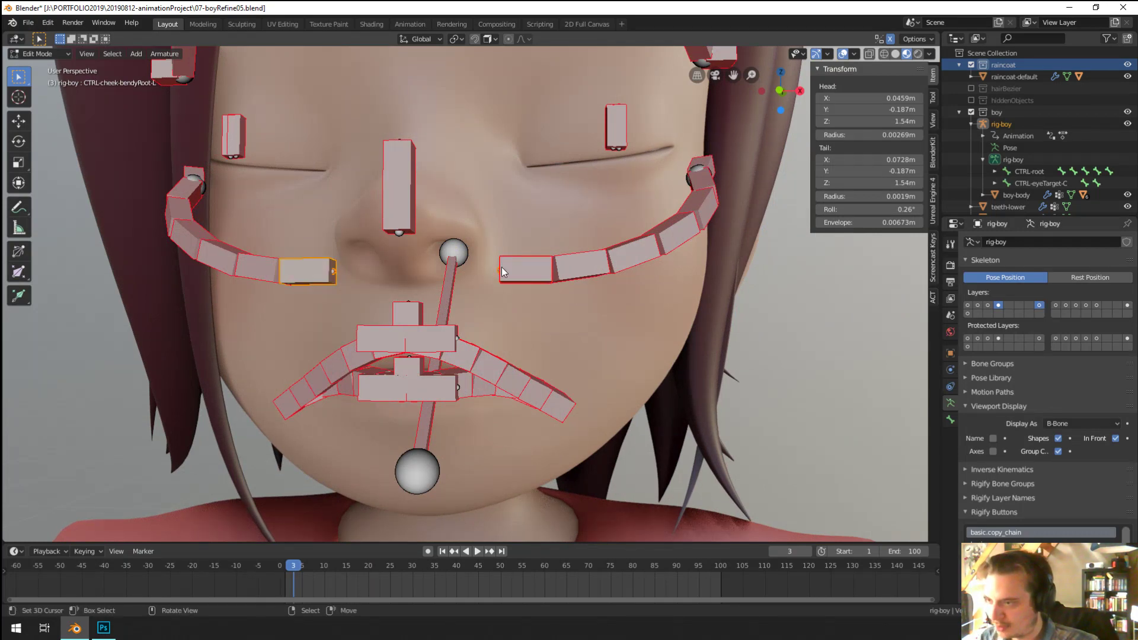
pyautogui.press('x')
pyautogui.press('Escape')
pyautogui.click(536, 274)
pyautogui.keyDown('shift'); pyautogui.click(308, 275); pyautogui.keyUp('shift')
pyautogui.press('x')
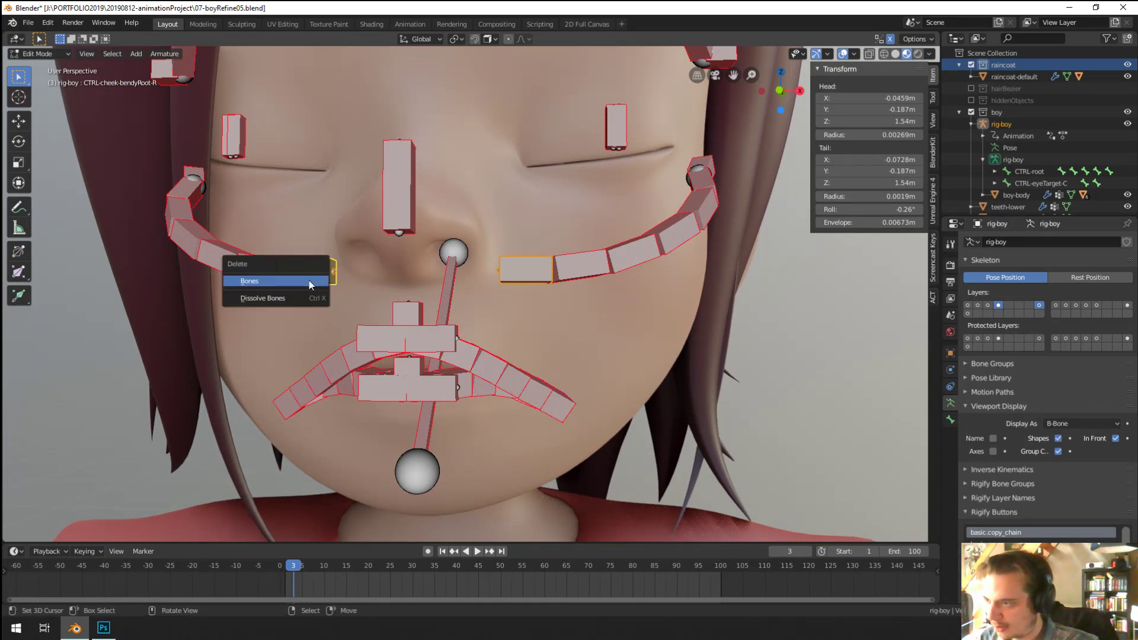
pyautogui.click(296, 299)
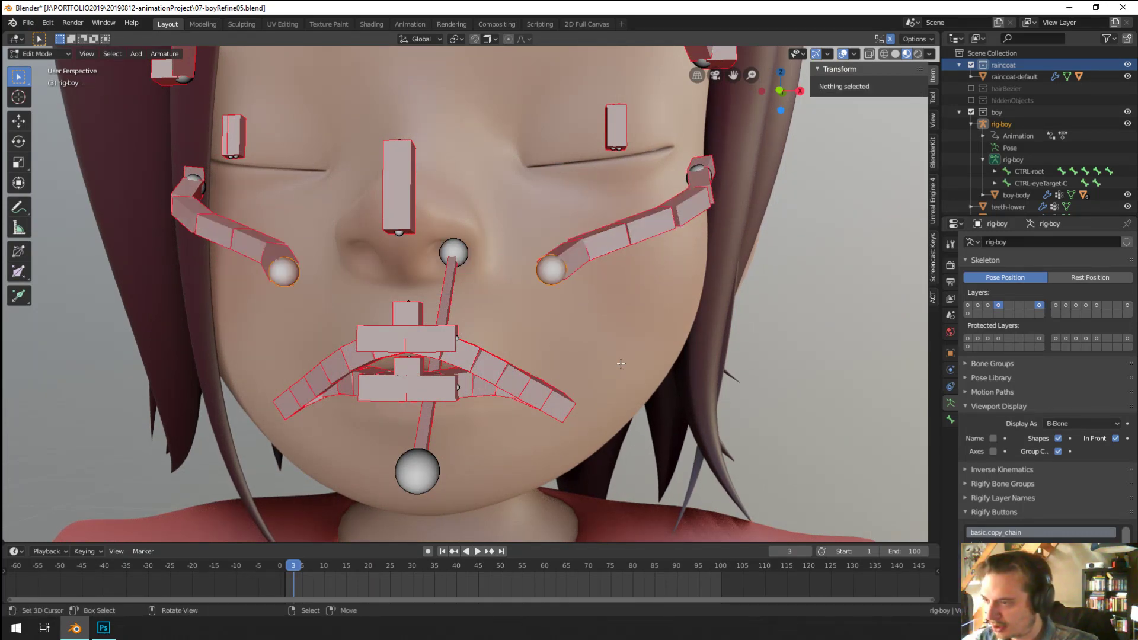
# Step: Try parenting the left cheek bone's head joint to the left mouth corner control bone with the Connected option
pyautogui.moveTo(621, 363); pyautogui.dragTo(592, 308, button='middle')
pyautogui.click(524, 263)
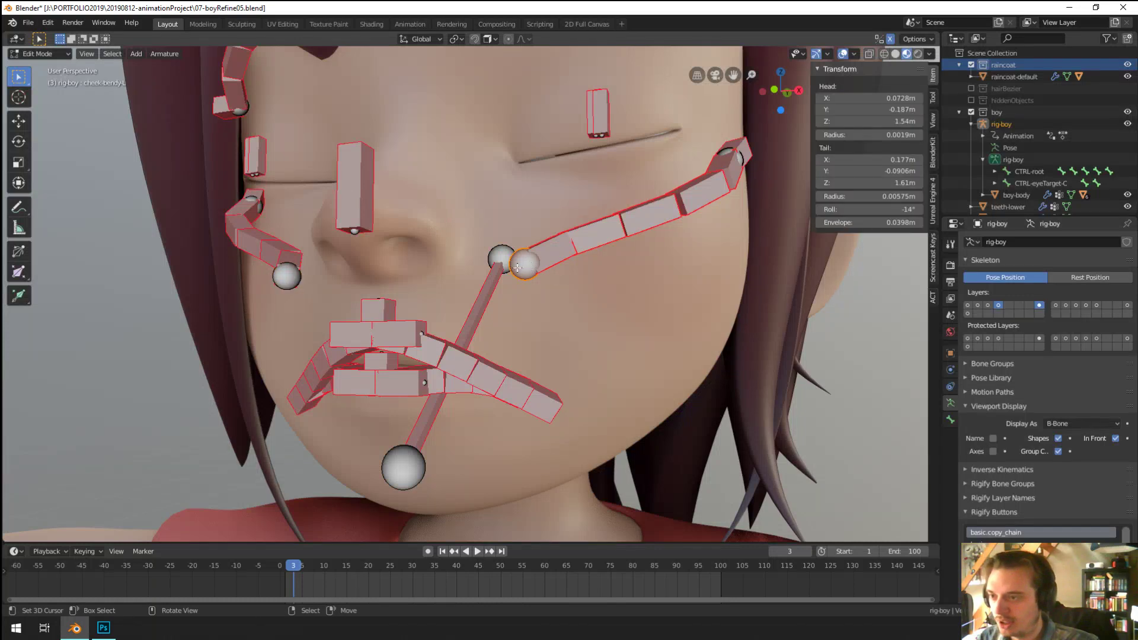
pyautogui.keyDown('shift'); pyautogui.click(546, 398); pyautogui.keyUp('shift')
pyautogui.moveTo(546, 398); pyautogui.dragTo(665, 398, button='middle')
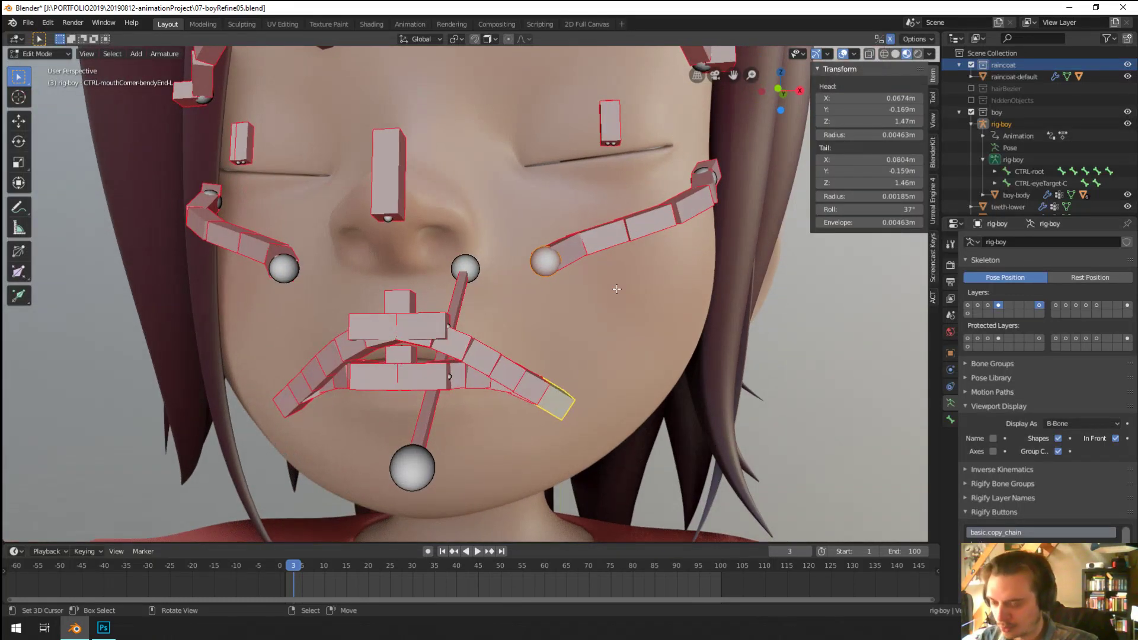
pyautogui.hotkey('ctrl', 'p')
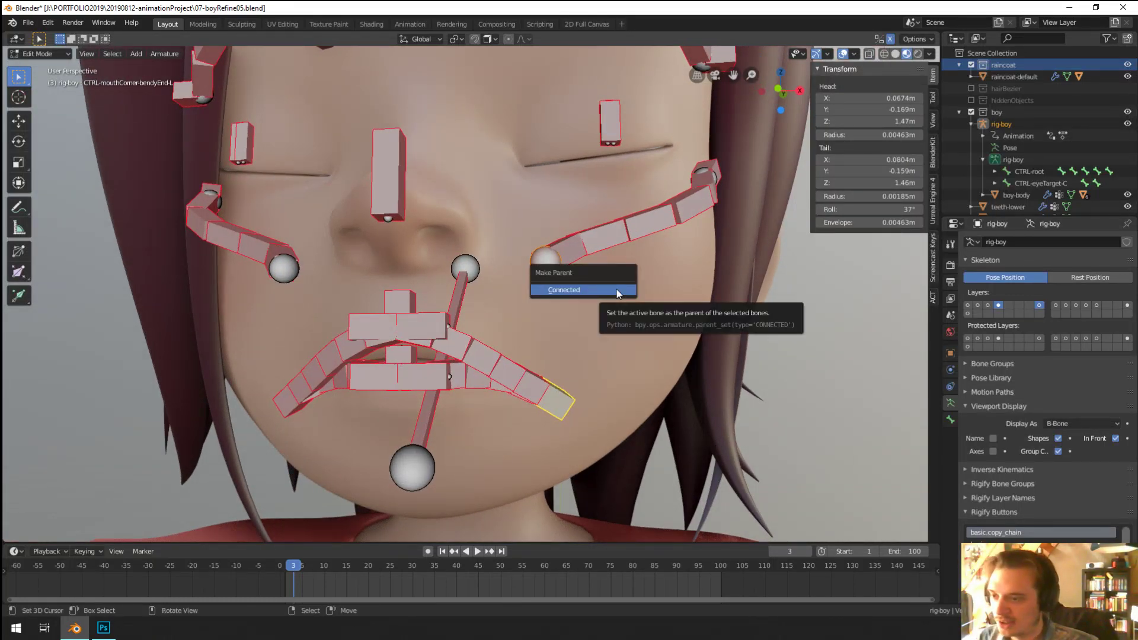
pyautogui.click(616, 289)
pyautogui.moveTo(590, 293); pyautogui.dragTo(557, 278, button='middle')
pyautogui.hotkey('ctrl', 'z')
# Step: Parent the whole left cheek bendy bone to the left mouth corner's end control bone using Connected
pyautogui.scroll(-3, 557, 278)
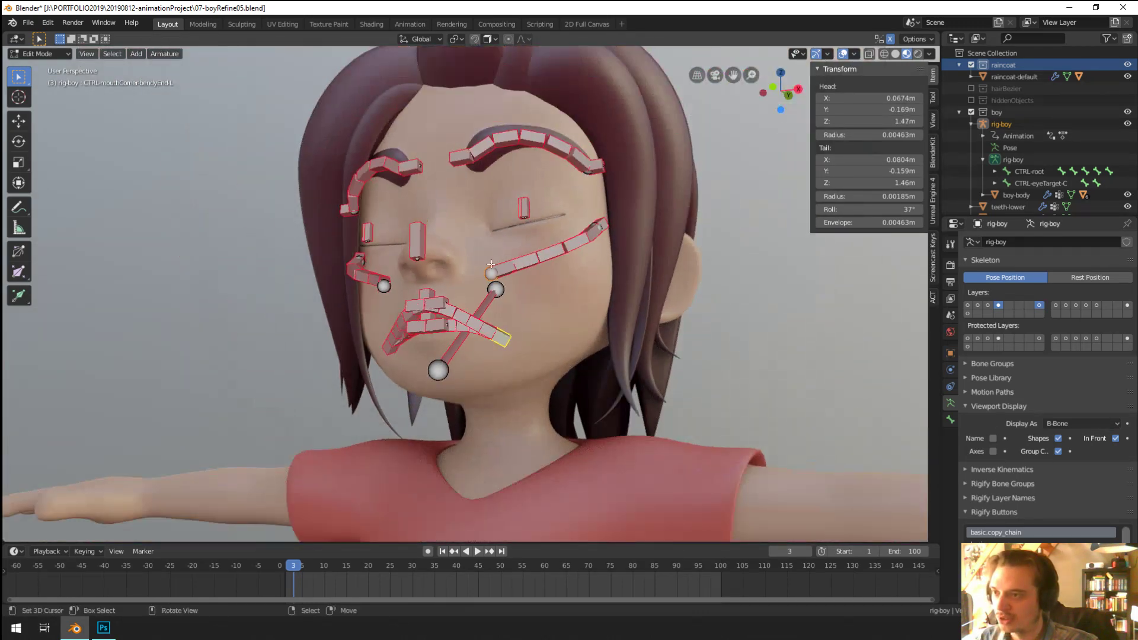
pyautogui.scroll(2, 529, 262)
pyautogui.click(530, 262)
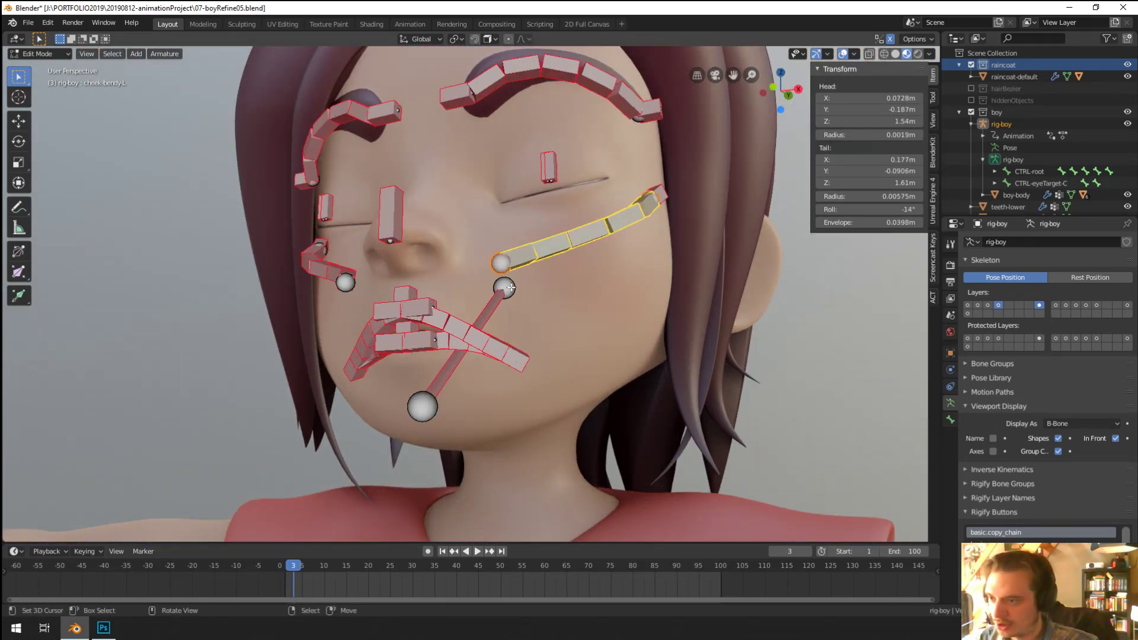
pyautogui.click(514, 265)
pyautogui.click(515, 265)
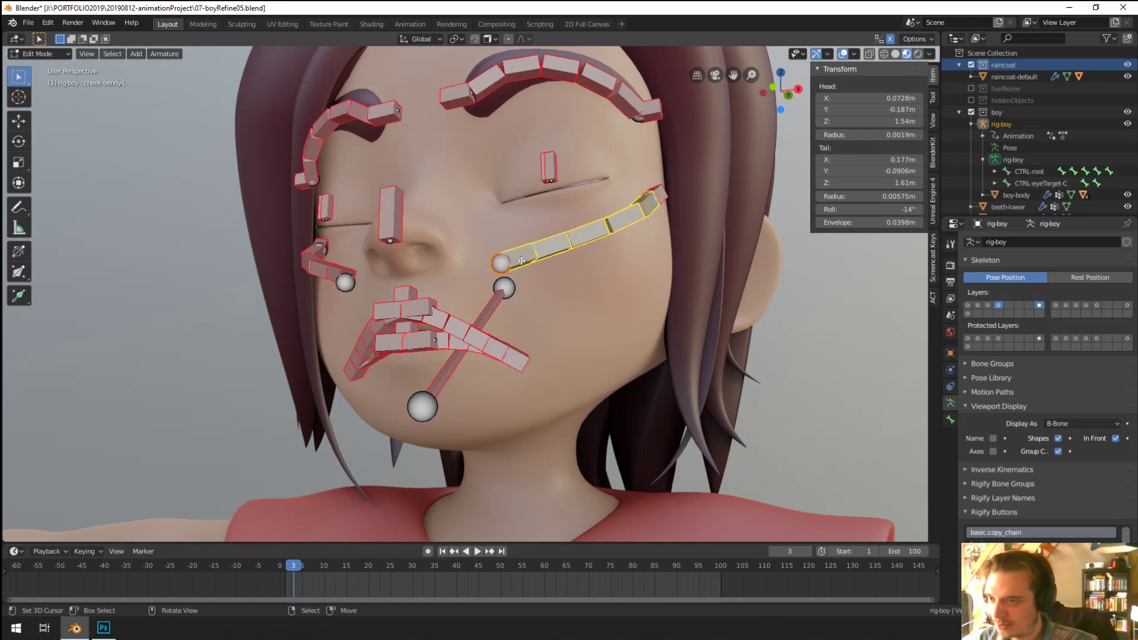
pyautogui.keyDown('shift'); pyautogui.click(521, 352); pyautogui.keyUp('shift')
pyautogui.hotkey('ctrl', 'p')
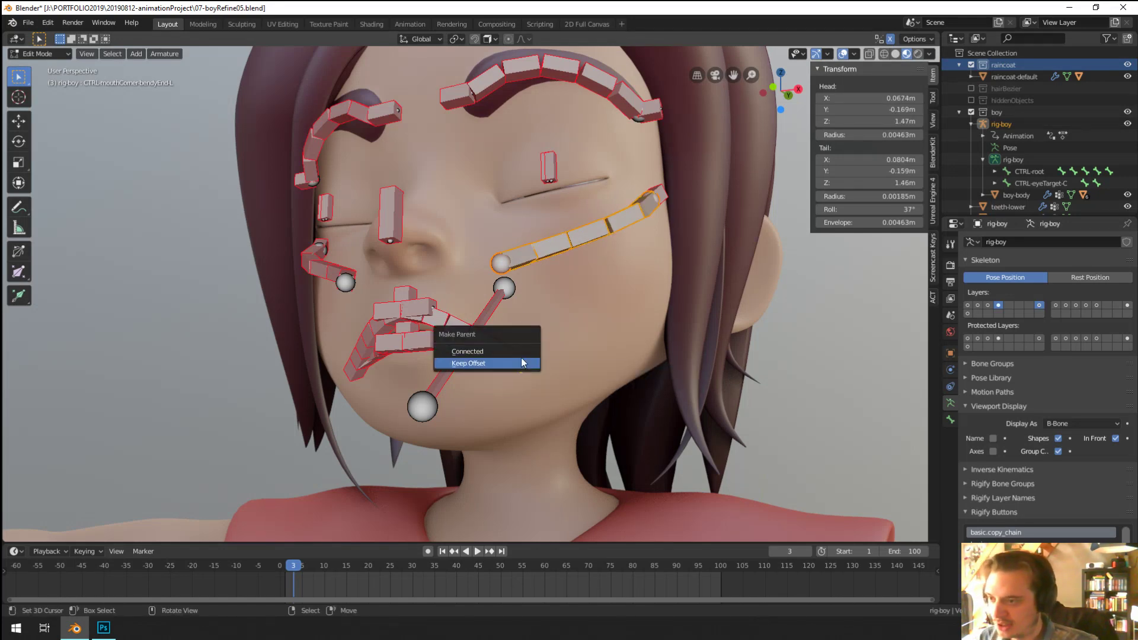
pyautogui.click(526, 352)
pyautogui.moveTo(529, 352); pyautogui.dragTo(513, 333, button='middle')
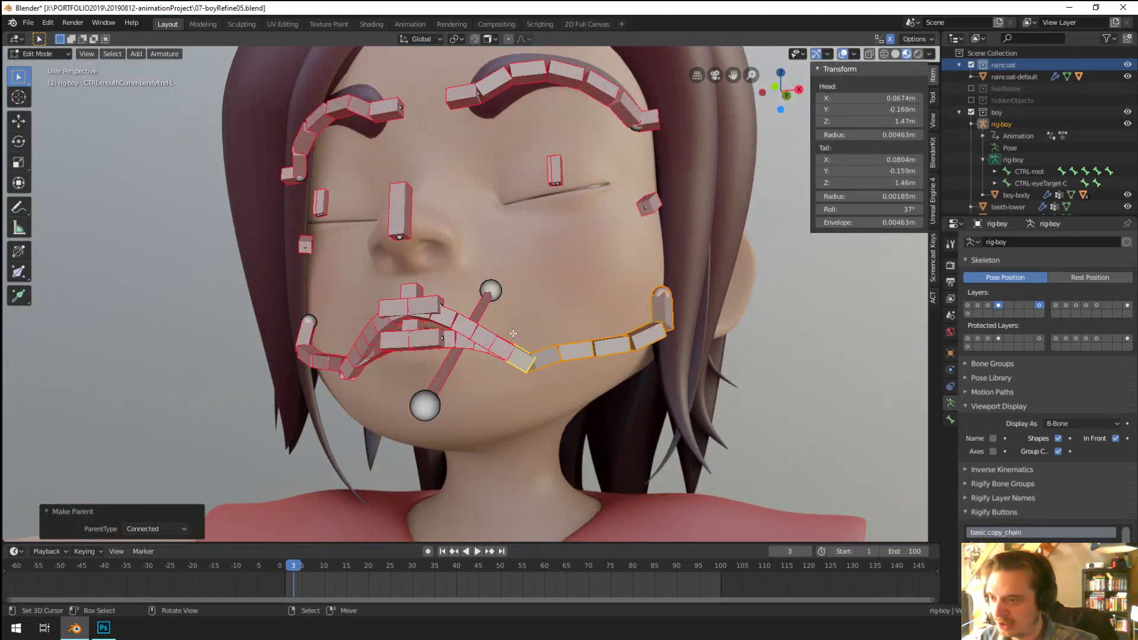
# Step: Select the left cheek bendy bone and, in Pose Mode, reset the rest length of its Stretch To constraint
pyautogui.moveTo(415, 337); pyautogui.dragTo(661, 347, button='middle')
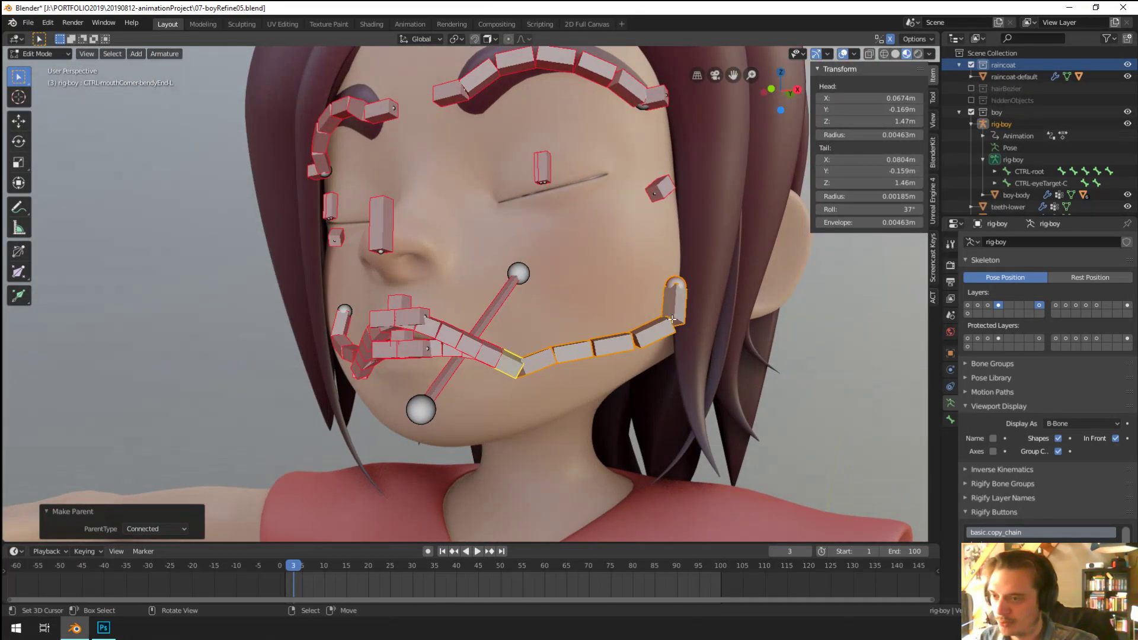
pyautogui.click(664, 348)
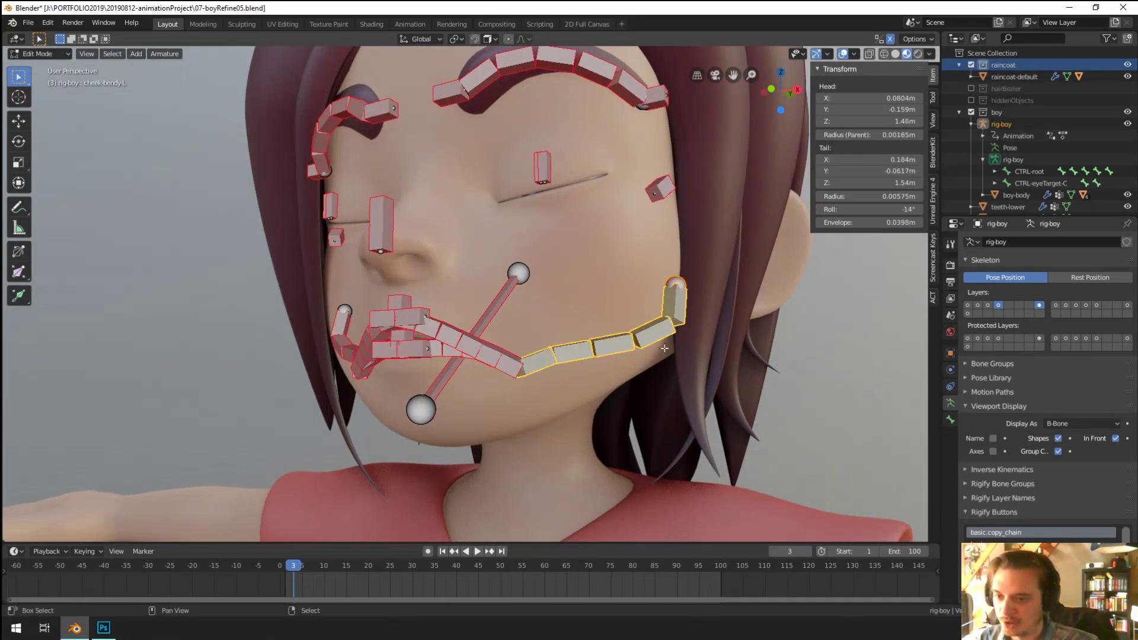
pyautogui.click(951, 419)
pyautogui.click(951, 436)
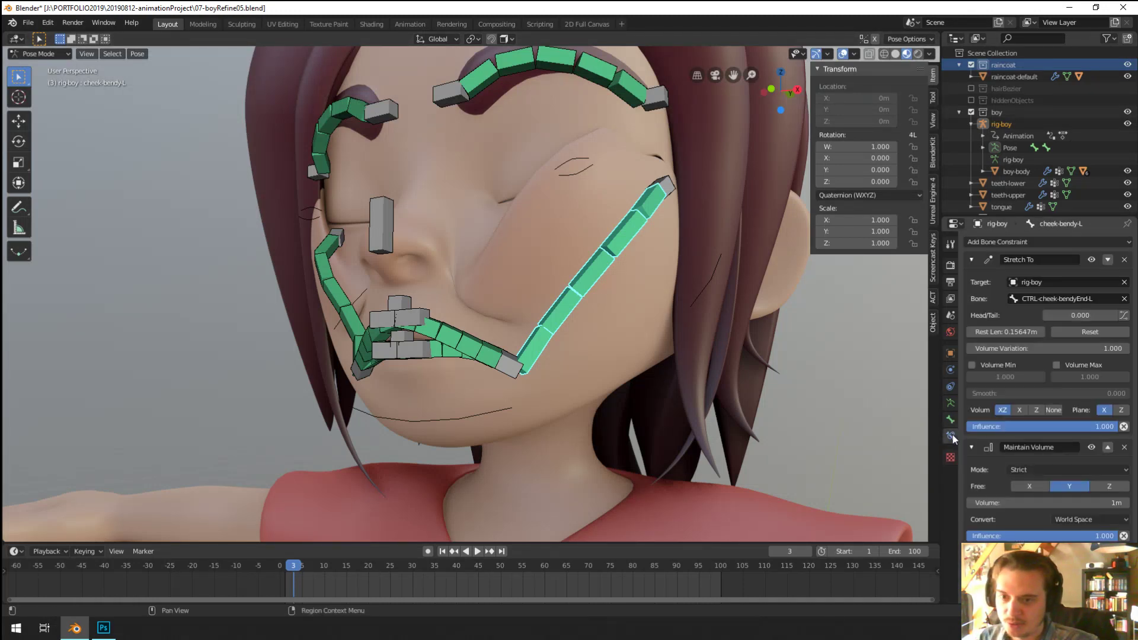
pyautogui.click(1089, 332)
# Step: Move the left cheek bendy bone's tail joint in Edit Mode up to the cheek's end control bone, at about X 0.176, Y -0.0914, Z 1.61 m
pyautogui.press('Tab')
pyautogui.moveTo(614, 332)
pyautogui.mouseDown(button='middle')
pyautogui.moveTo(648, 338)
pyautogui.moveTo(624, 340)
pyautogui.mouseUp(button='middle')
pyautogui.click(950, 387)
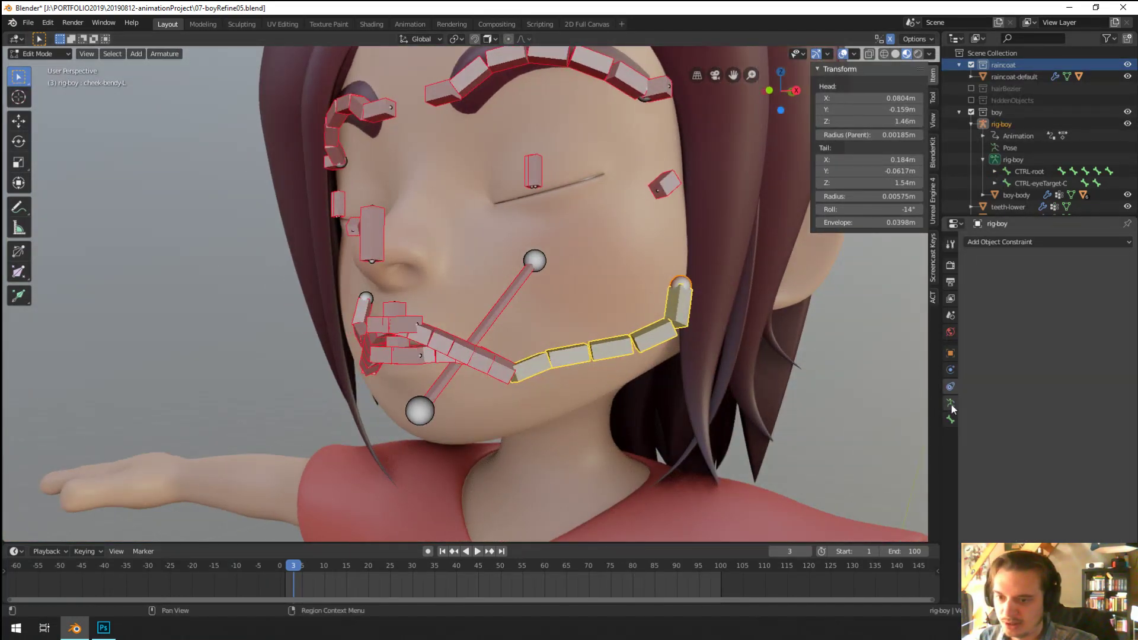
pyautogui.click(950, 419)
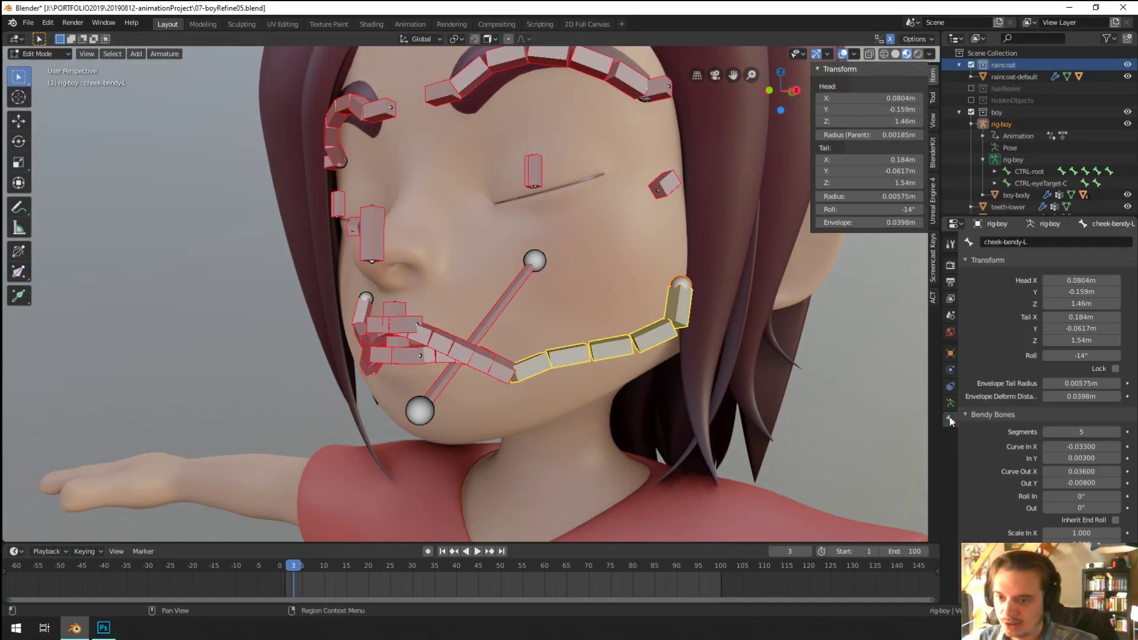
pyautogui.click(682, 283)
pyautogui.moveTo(682, 283); pyautogui.dragTo(646, 231, button='middle')
pyautogui.press('g')
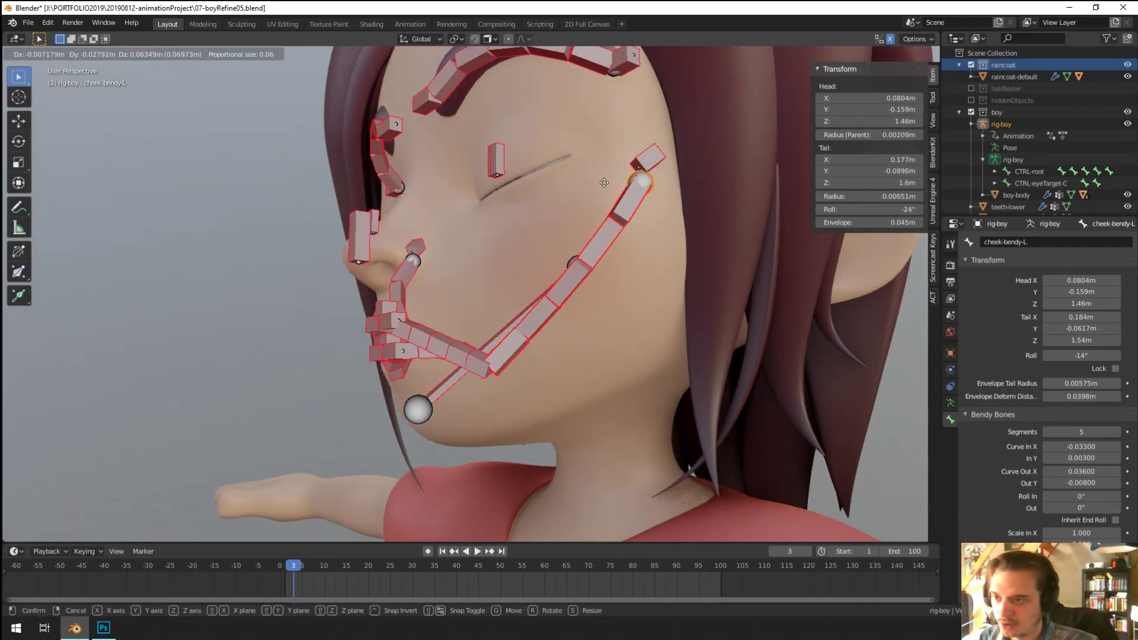
pyautogui.click(604, 182)
pyautogui.scroll(5, 611, 214)
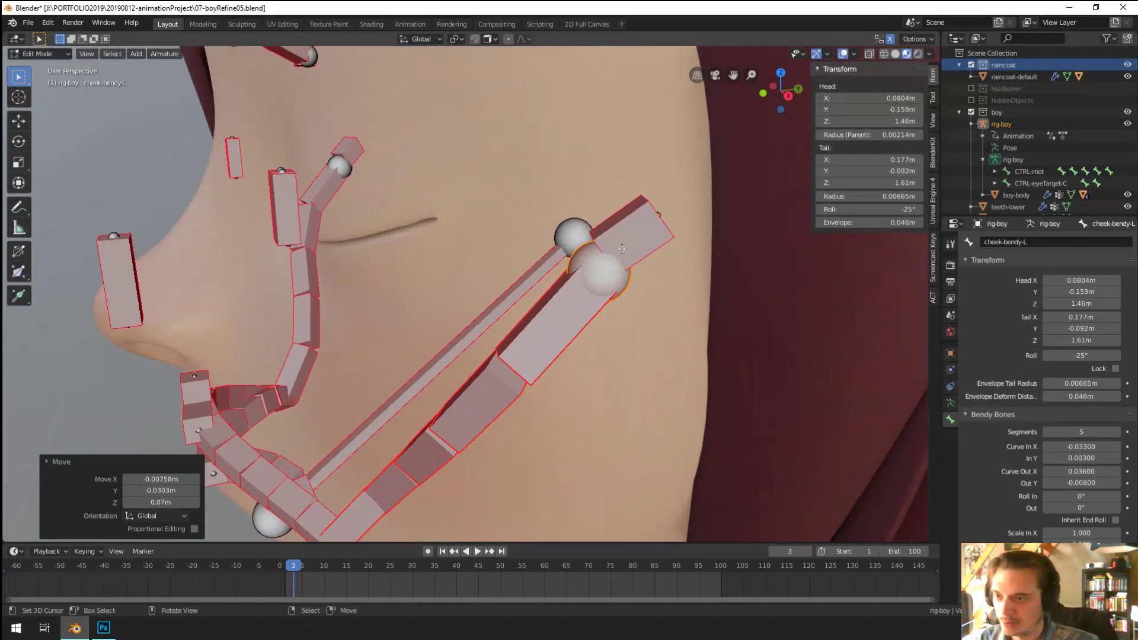
pyautogui.press('g')
pyautogui.click(629, 241)
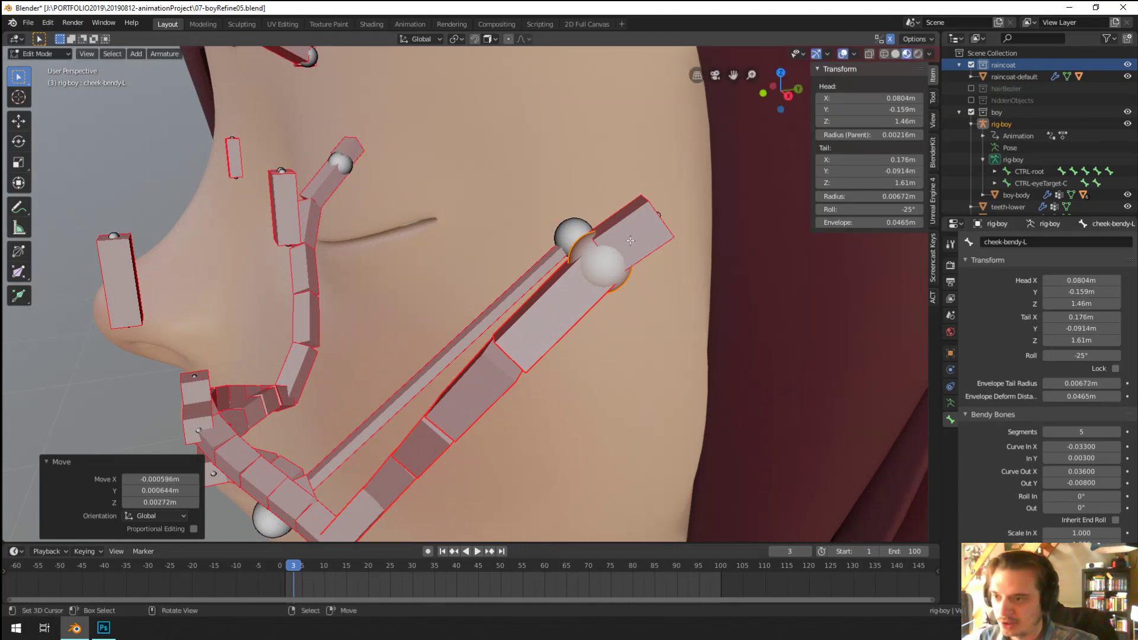
# Step: Copy the left cheek end control bone's head coordinates to the cheek bendy bone's tail: X 0.177, Y -0.0906, Z 1.61 m
pyautogui.click(630, 240)
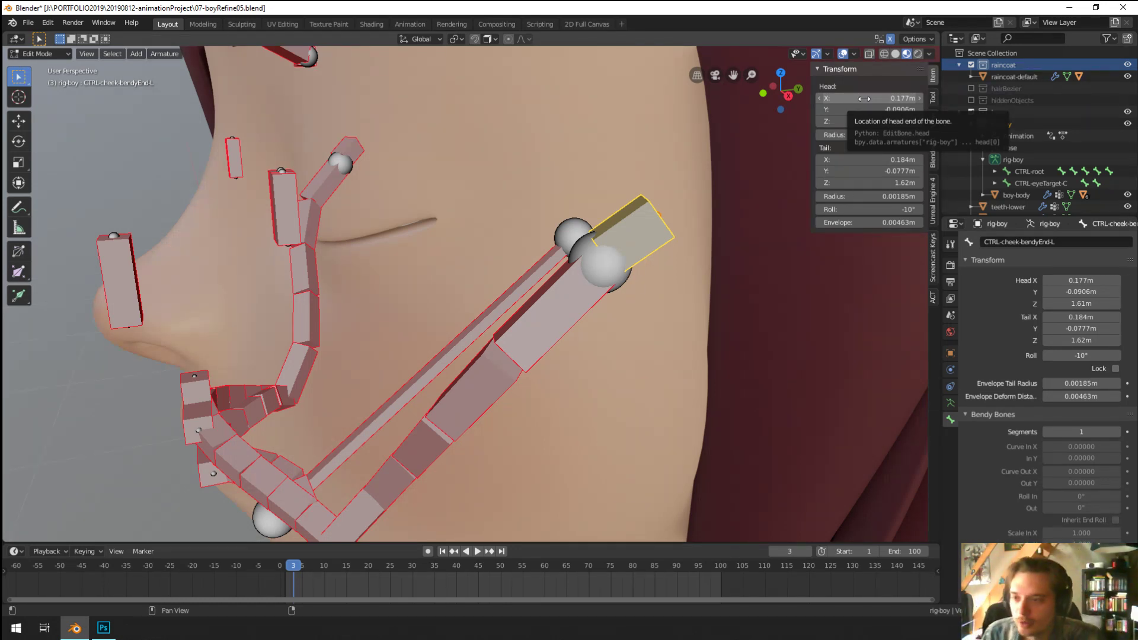
pyautogui.moveTo(680, 196); pyautogui.dragTo(614, 232, button='middle')
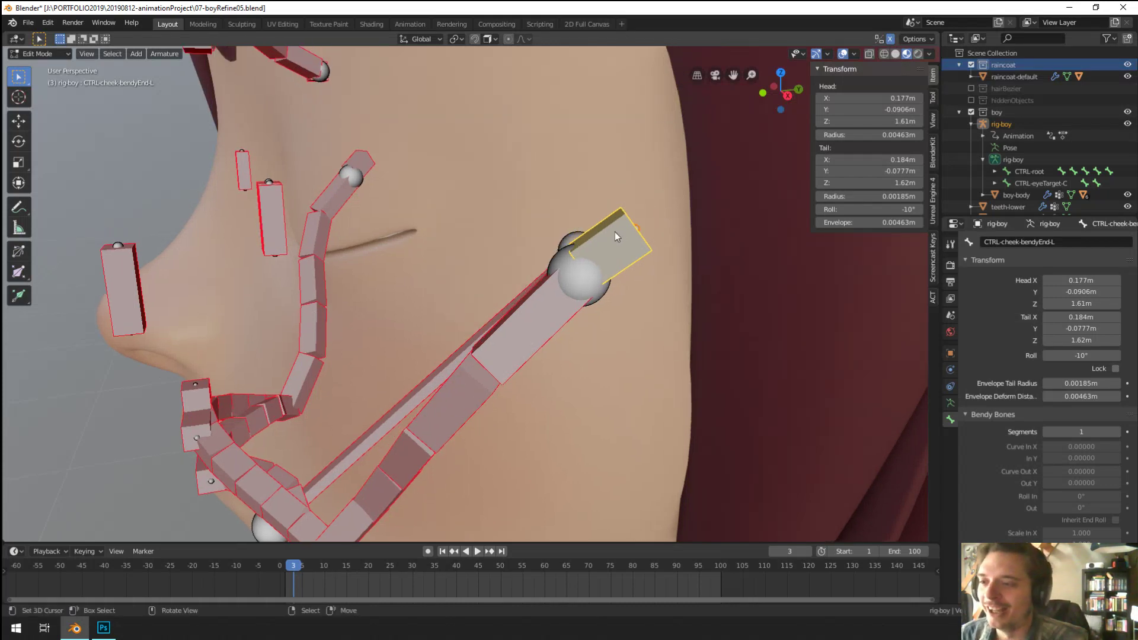
pyautogui.scroll(3, 621, 269)
pyautogui.click(621, 269)
pyautogui.scroll(-2, 621, 269)
pyautogui.scroll(1, 616, 270)
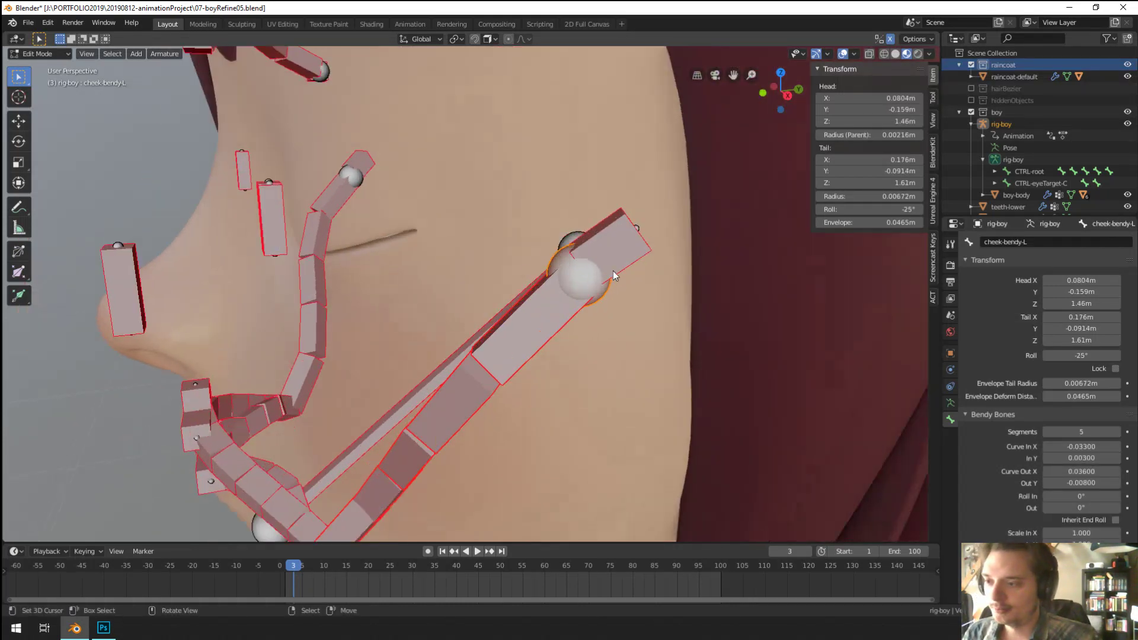
pyautogui.click(614, 254)
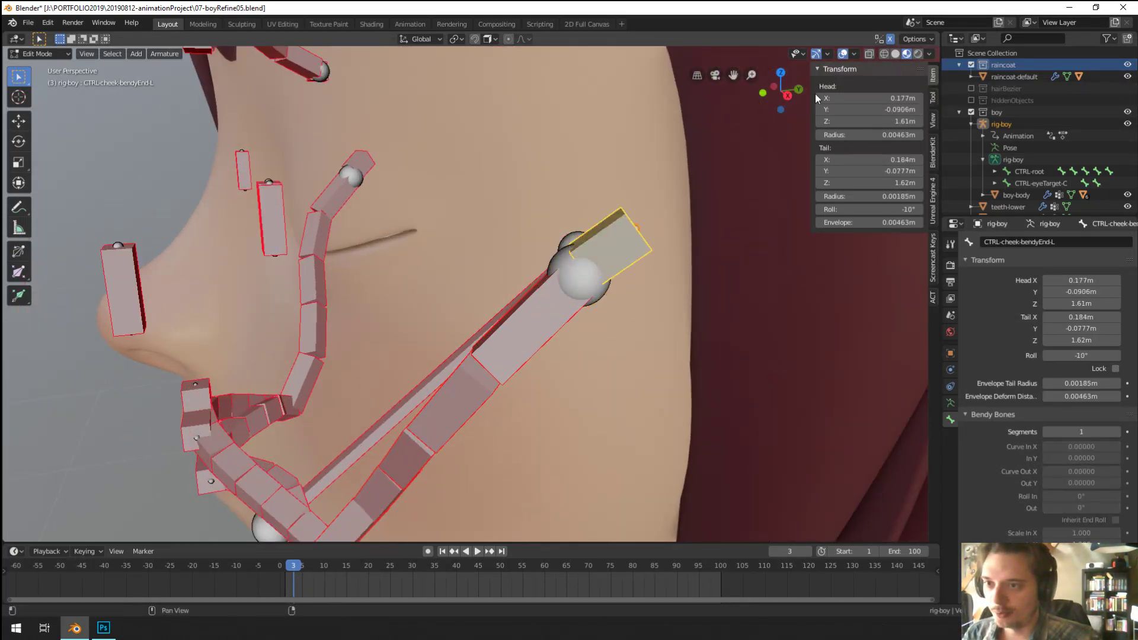
pyautogui.rightClick(587, 279)
pyautogui.rightClick(616, 255)
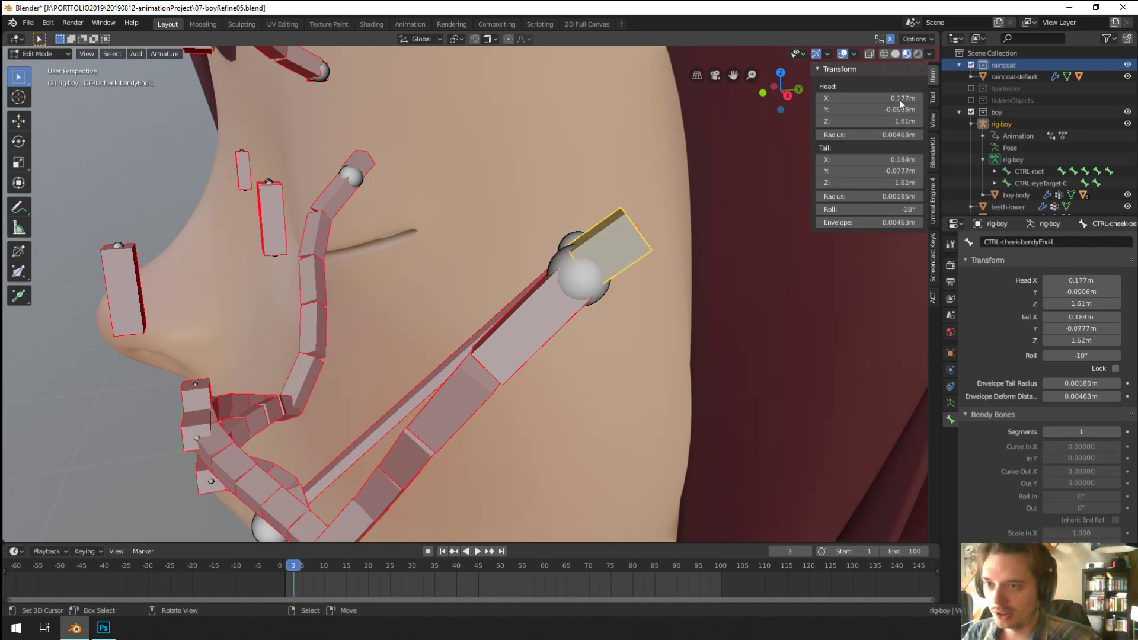
pyautogui.rightClick(598, 276)
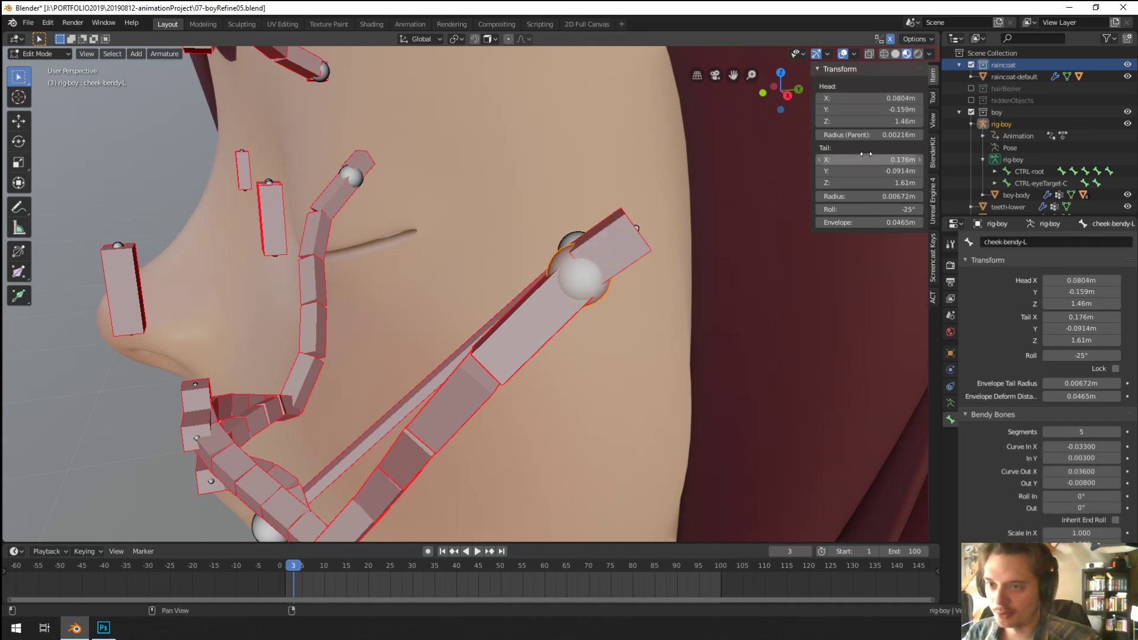
pyautogui.rightClick(621, 243)
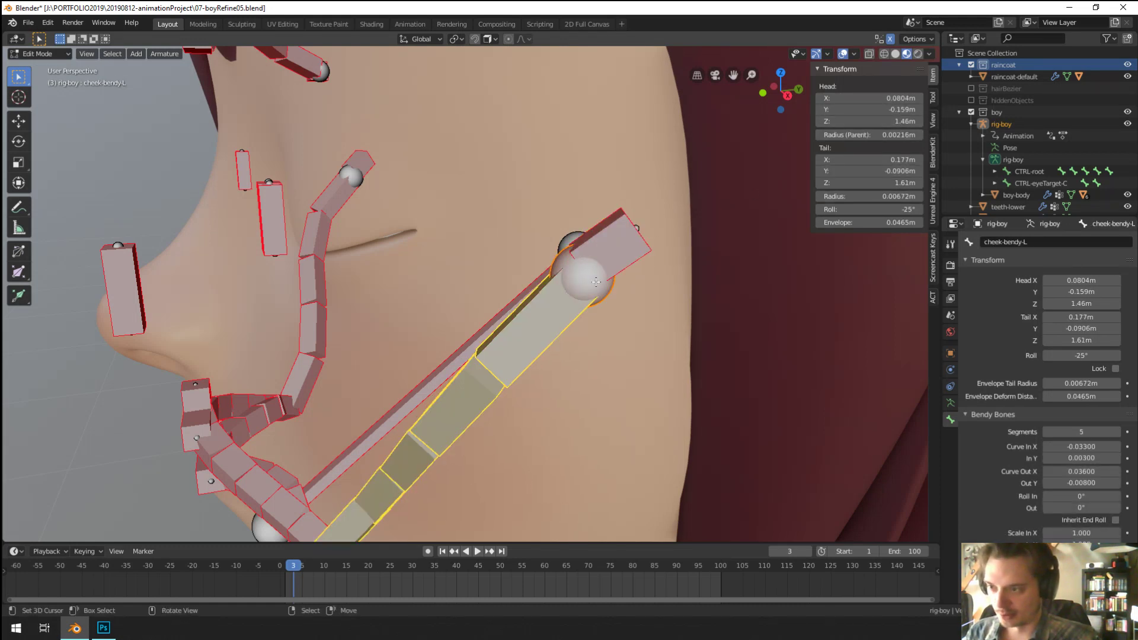
pyautogui.hotkey('ctrl', 'z')
pyautogui.moveTo(652, 297); pyautogui.dragTo(613, 261, button='middle')
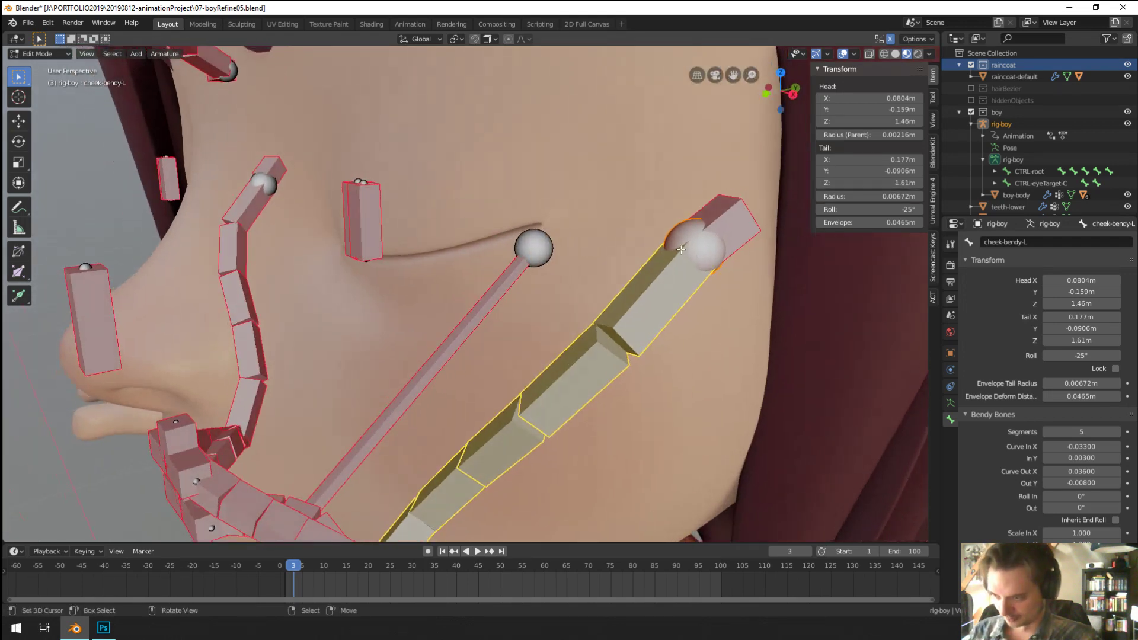
# Step: Compare the left cheek bendy bone's shape in Pose Mode and Edit Mode from the front and at an angle
pyautogui.hotkey('ctrl', 'Tab')
pyautogui.press('KP_1')
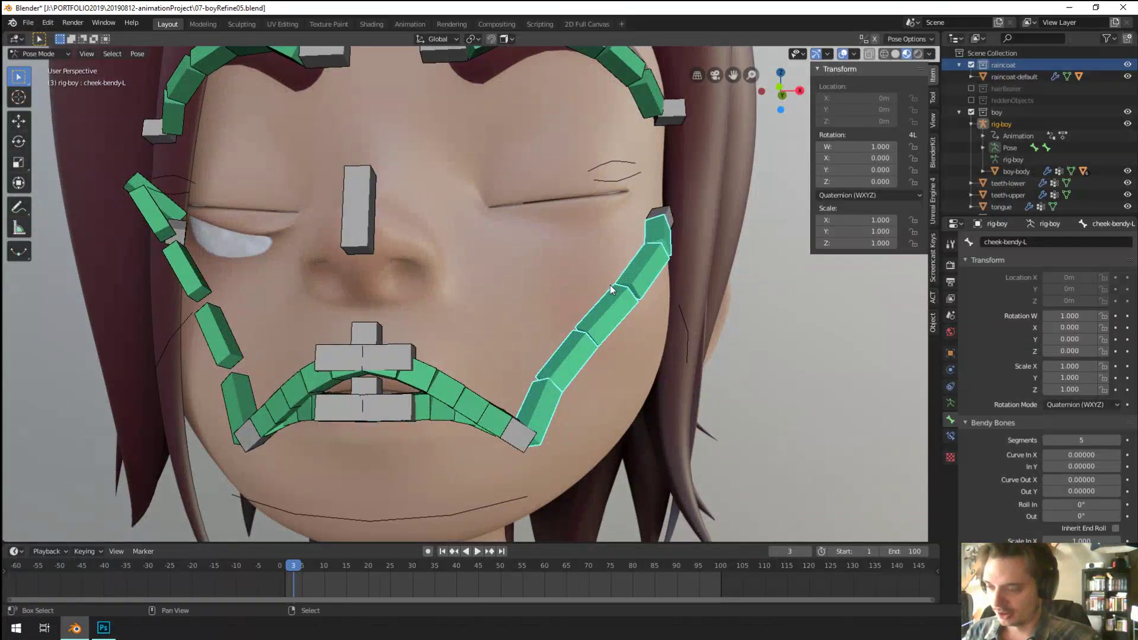
pyautogui.scroll(3, 610, 286)
pyautogui.moveTo(624, 239); pyautogui.dragTo(593, 309, button='middle')
pyautogui.press('Tab')
pyautogui.scroll(4, 593, 308)
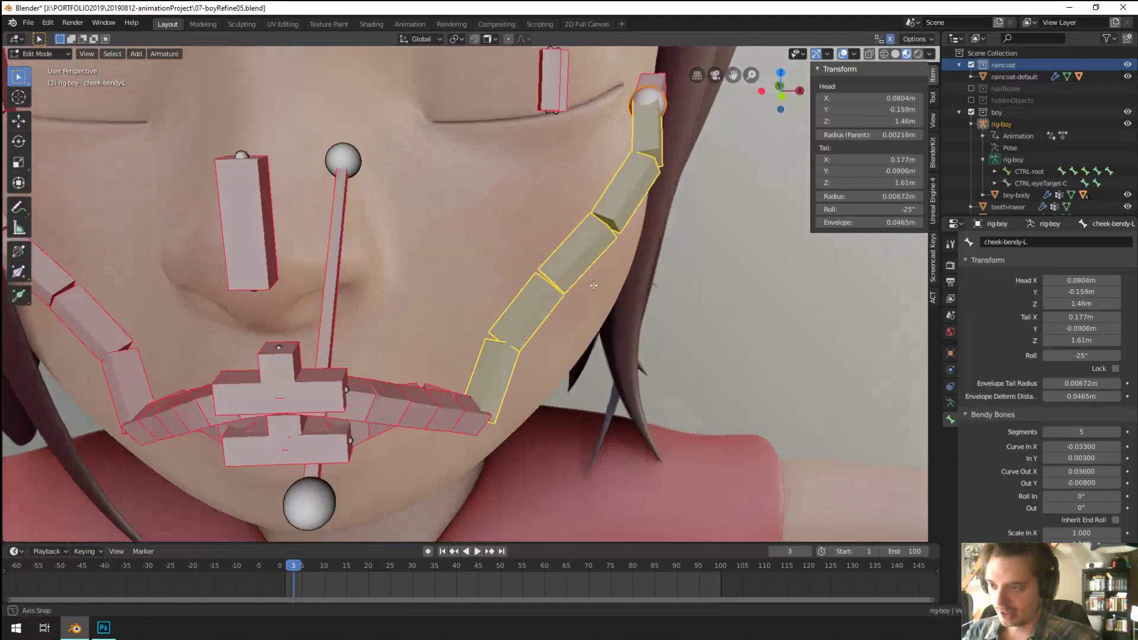
pyautogui.scroll(-5, 712, 373)
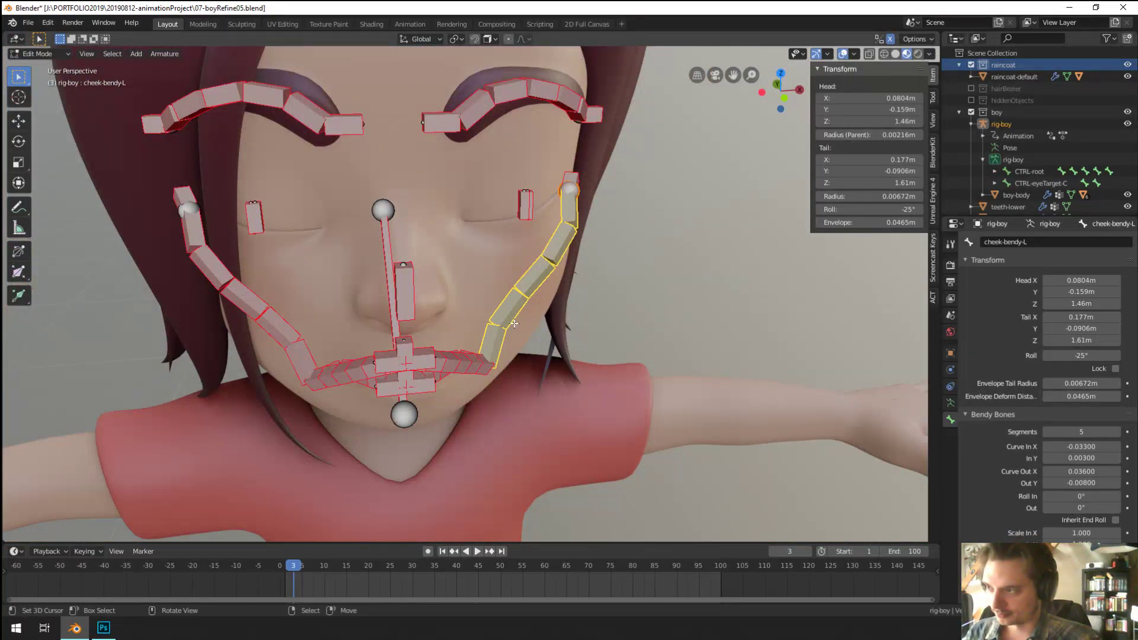
pyautogui.scroll(-3, 514, 324)
pyautogui.moveTo(514, 324); pyautogui.dragTo(523, 271, button='middle')
pyautogui.scroll(2, 523, 270)
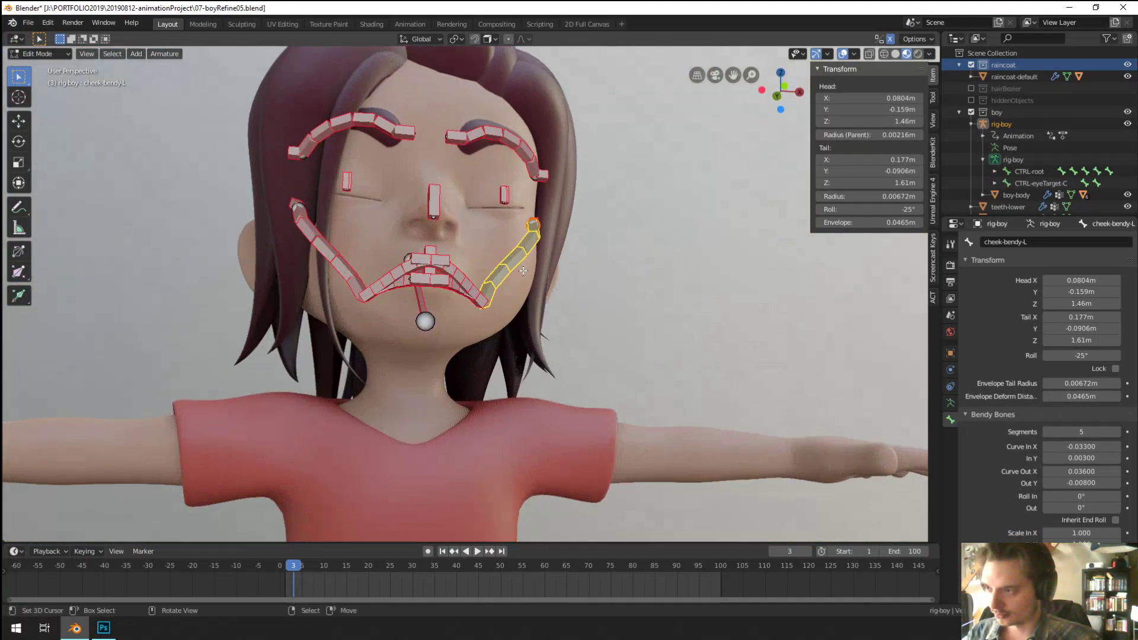
pyautogui.press('Tab')
pyautogui.hotkey('ctrl', 'Tab')
pyautogui.click(303, 114)
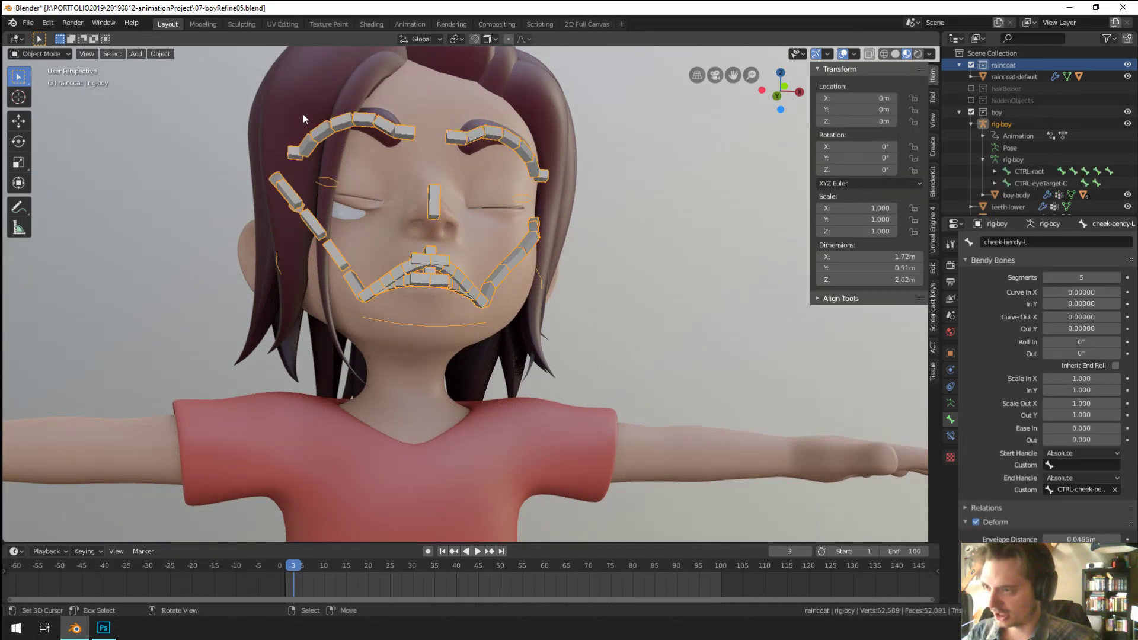
pyautogui.moveTo(305, 109); pyautogui.dragTo(514, 255, button='middle')
pyautogui.click(519, 265)
pyautogui.hotkey('ctrl', 'Tab')
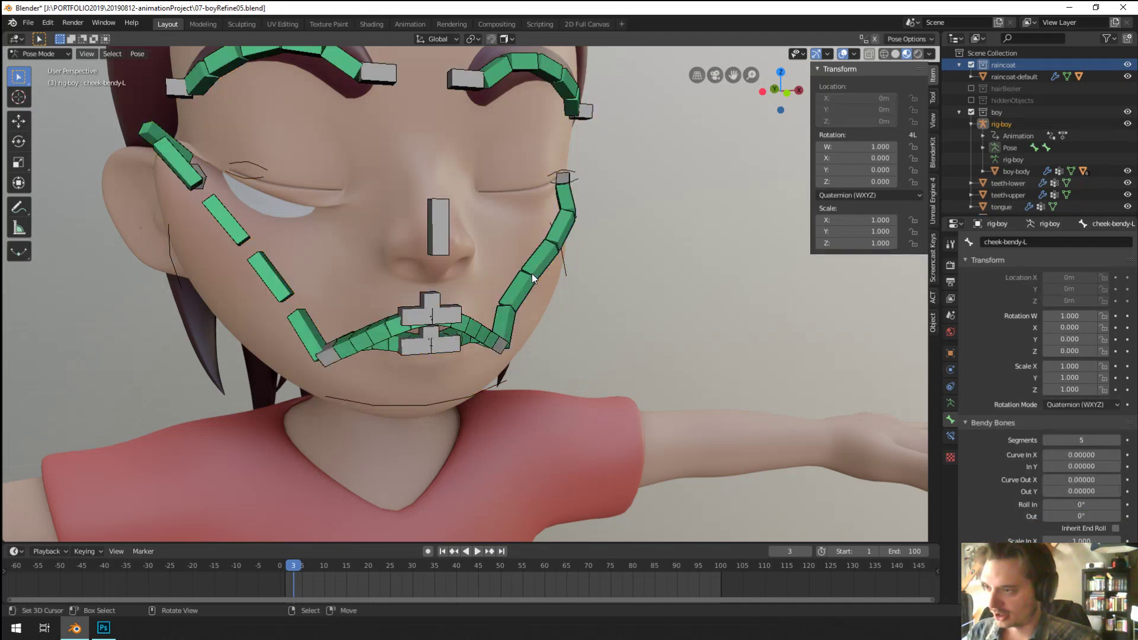
# Step: Set the left cheek bendy bone's Curve In X to 0.017 and Curve Out X to 0.014 in Edit Mode
pyautogui.click(532, 273)
pyautogui.scroll(5, 539, 278)
pyautogui.press('Tab')
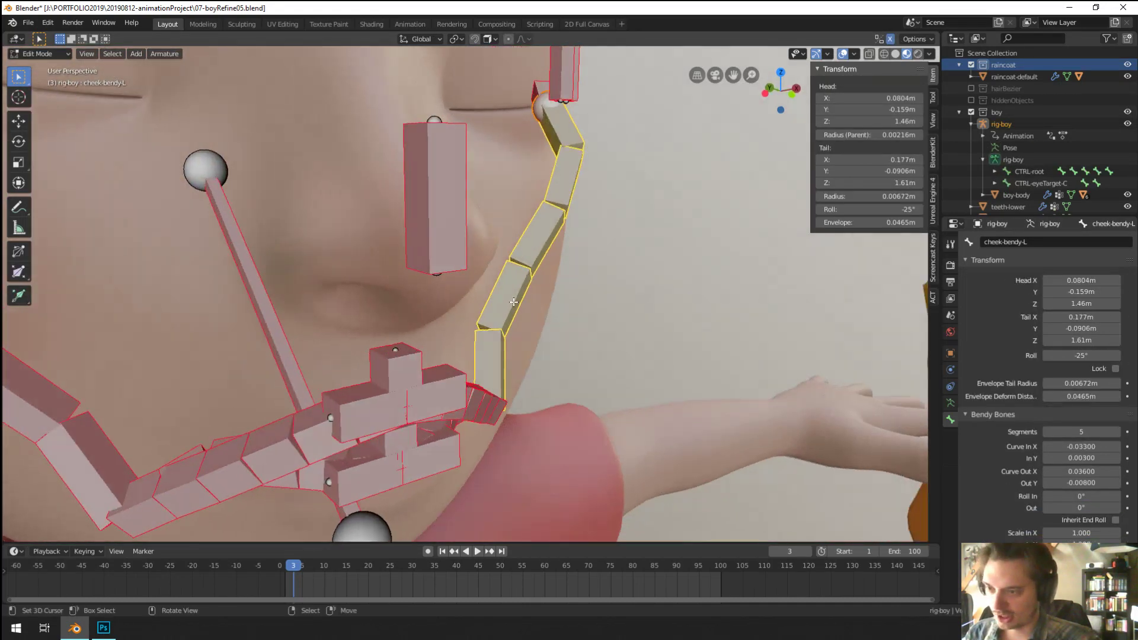
pyautogui.moveTo(1082, 446); pyautogui.dragTo(1067, 470)
pyautogui.moveTo(770, 415); pyautogui.dragTo(600, 359, button='middle')
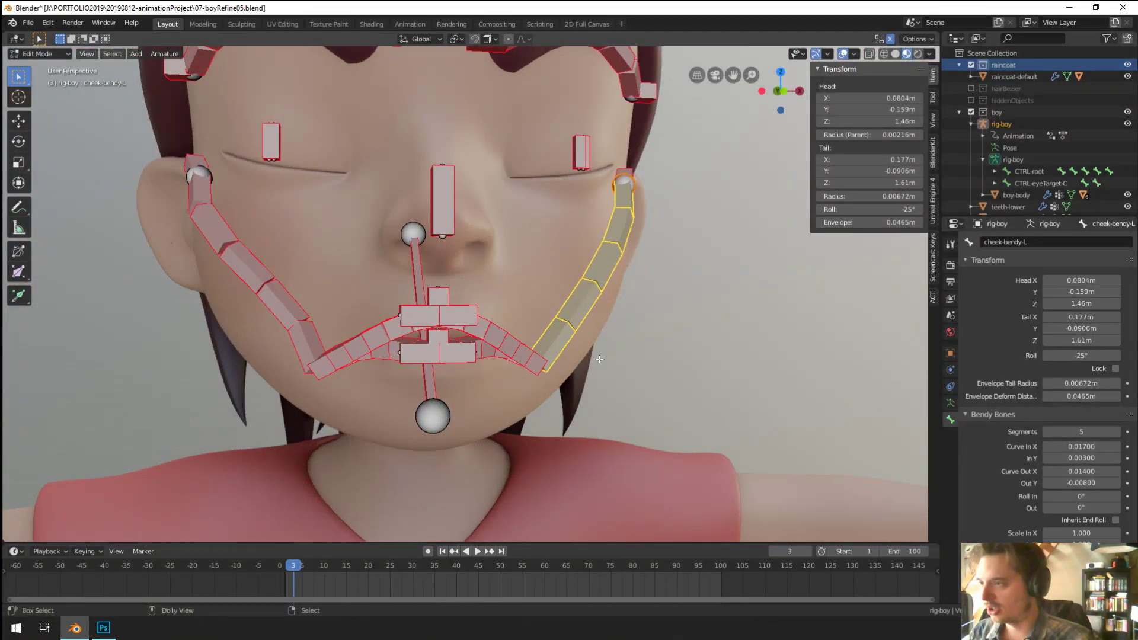
# Step: Save the file as a new incremental version named 07-boyRefine06.blend
pyautogui.hotkey('ctrl', 'shift', 's')
pyautogui.press('KP_Add')
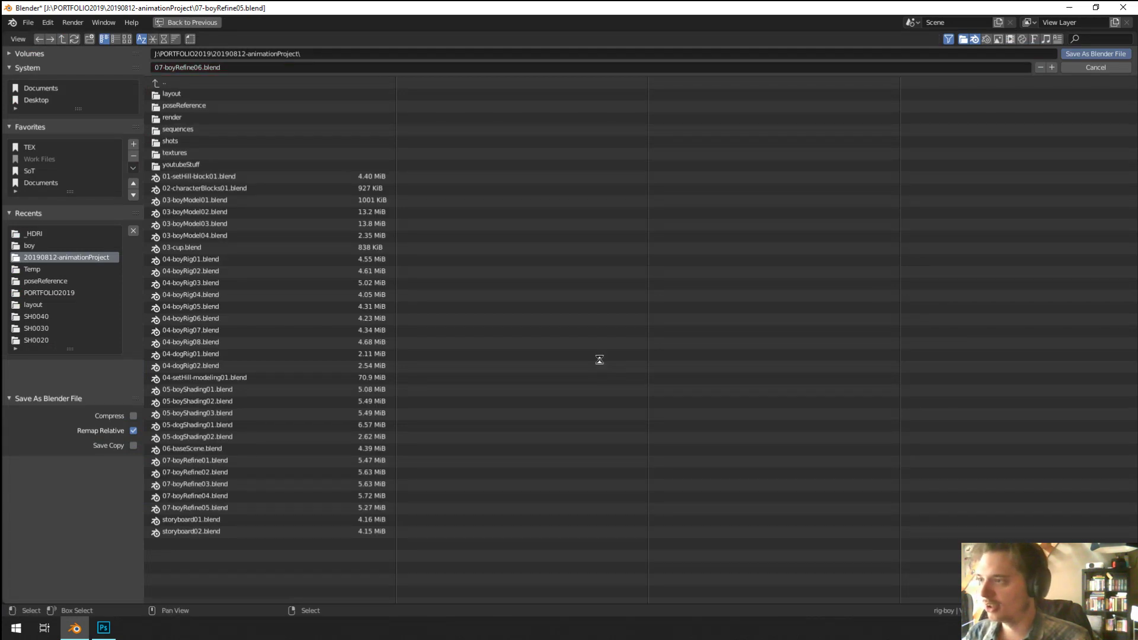
pyautogui.press('Return')
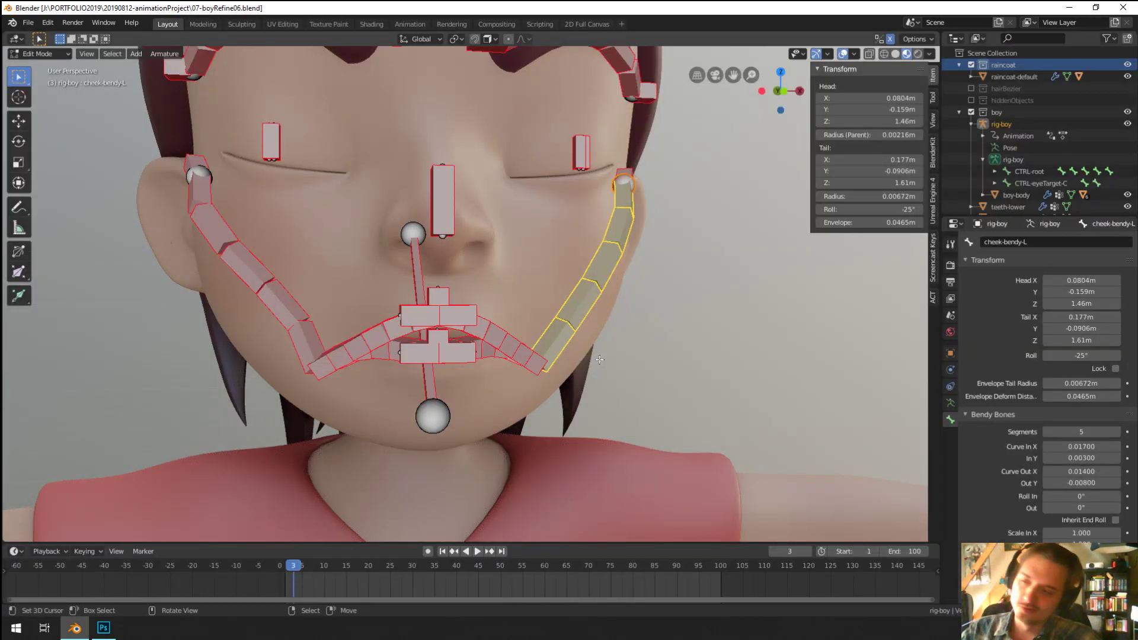
# Step: Select the right cheek bendy bone by mirroring the left one's selection, and set its Curve Out X to -0.014
pyautogui.scroll(1, 373, 211)
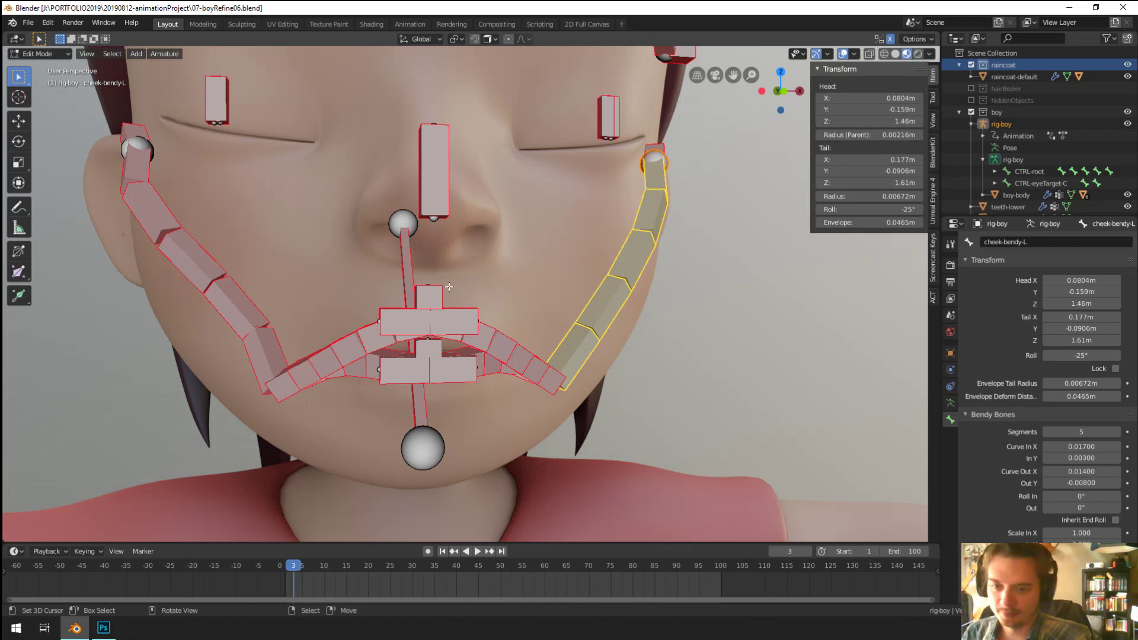
pyautogui.keyDown('shift'); pyautogui.moveTo(383, 255); pyautogui.dragTo(433, 268, button='middle'); pyautogui.keyUp('shift')
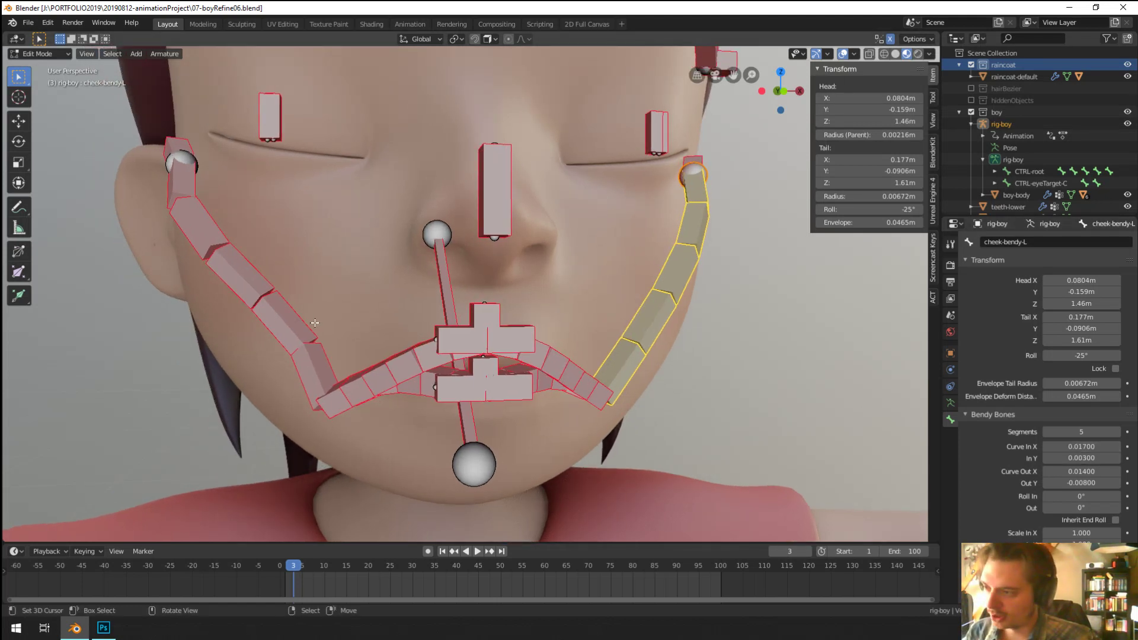
pyautogui.click(284, 327)
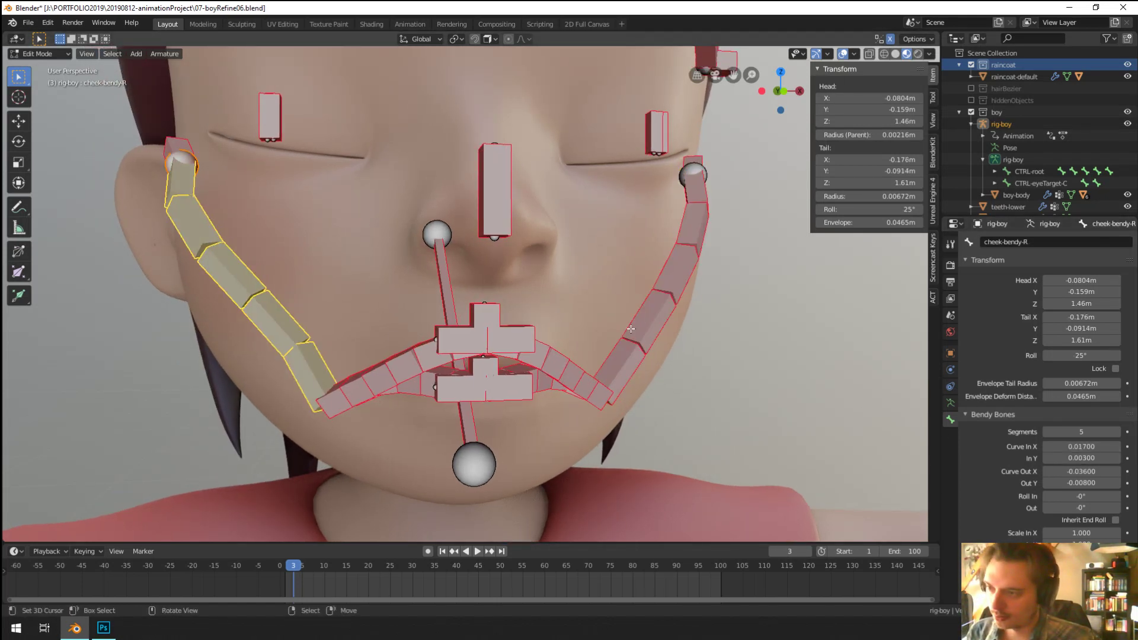
pyautogui.click(682, 249)
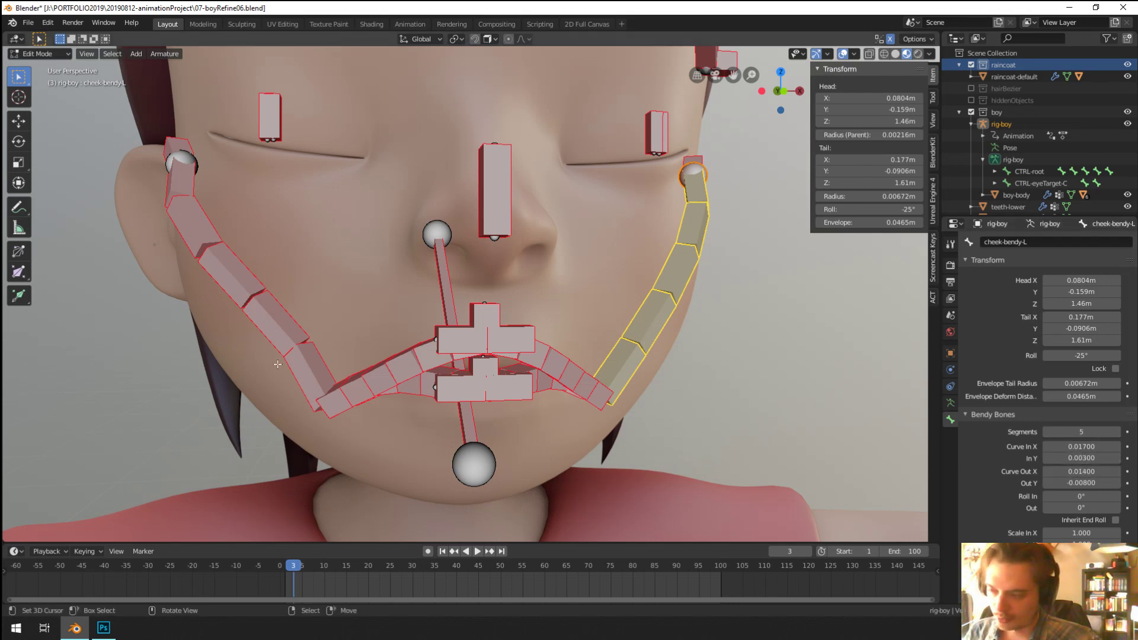
pyautogui.hotkey('ctrl', 'shift', 'm')
pyautogui.keyDown('ctrl'); pyautogui.scroll(2, 1076, 472); pyautogui.keyUp('ctrl')
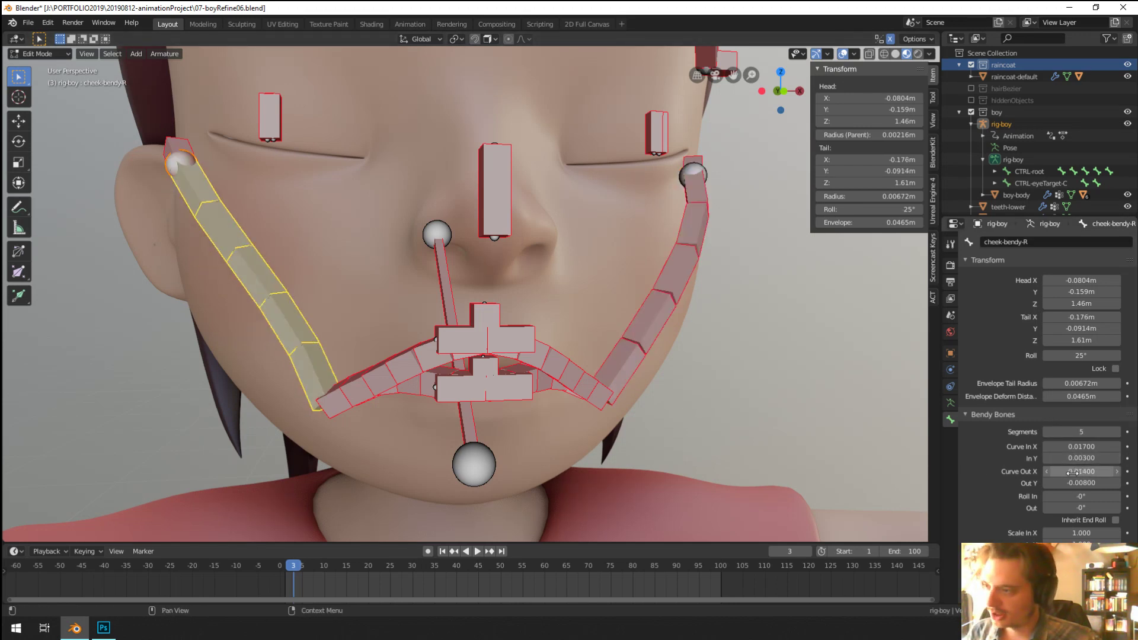
pyautogui.click(1072, 473)
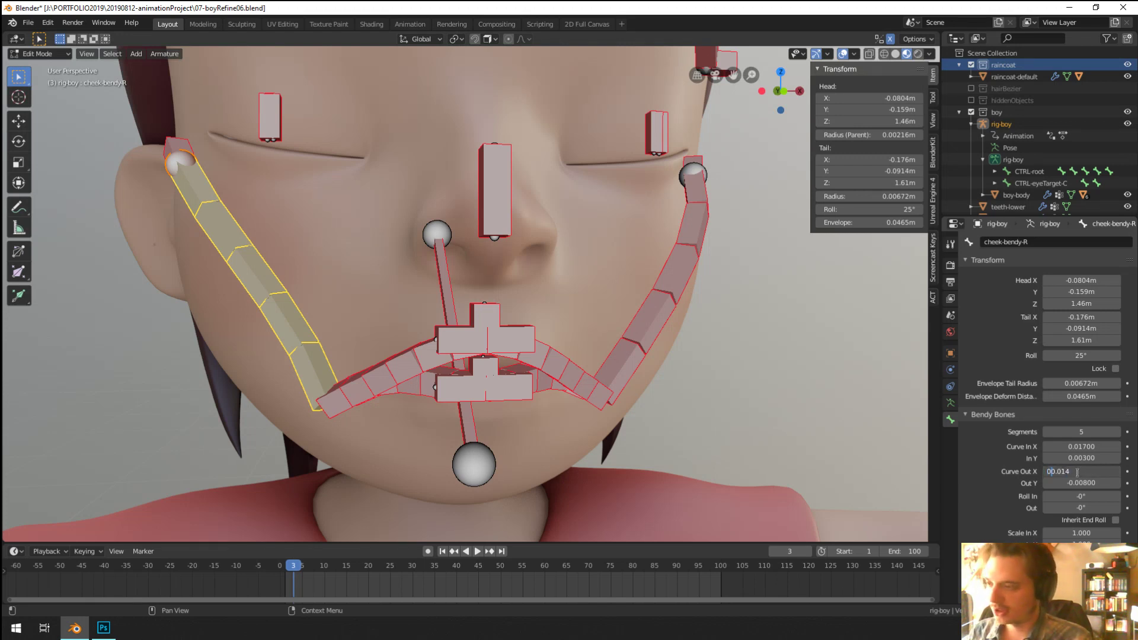
pyautogui.write('-')
pyautogui.press('Return')
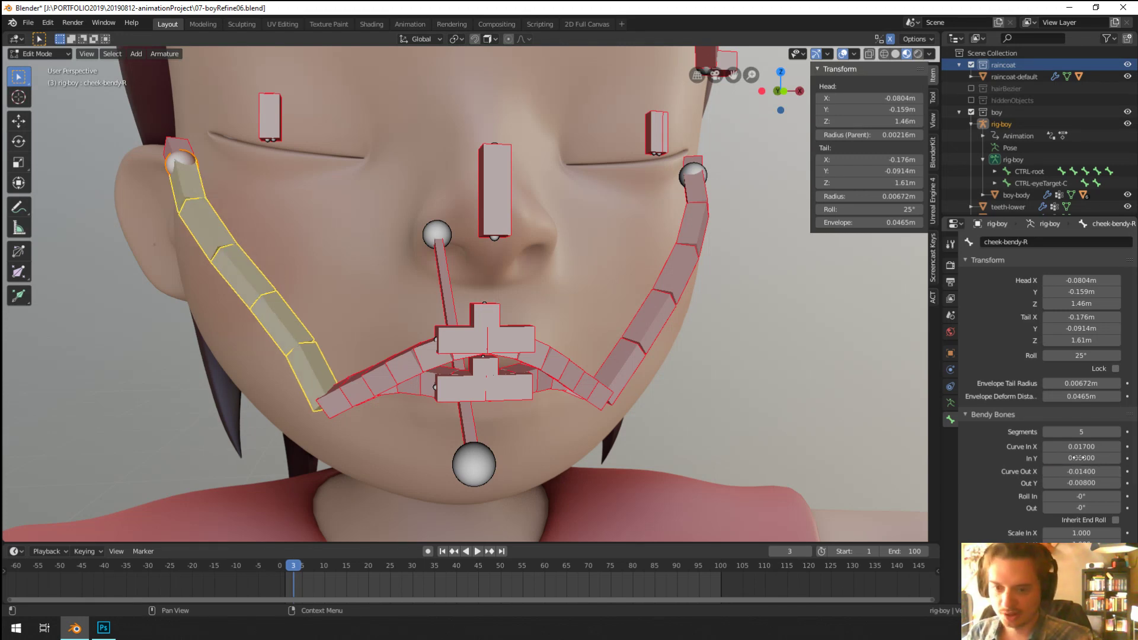
# Step: Set the right cheek bendy bone's Curve In X to -0.017 and check both cheeks for symmetry
pyautogui.click(1088, 446)
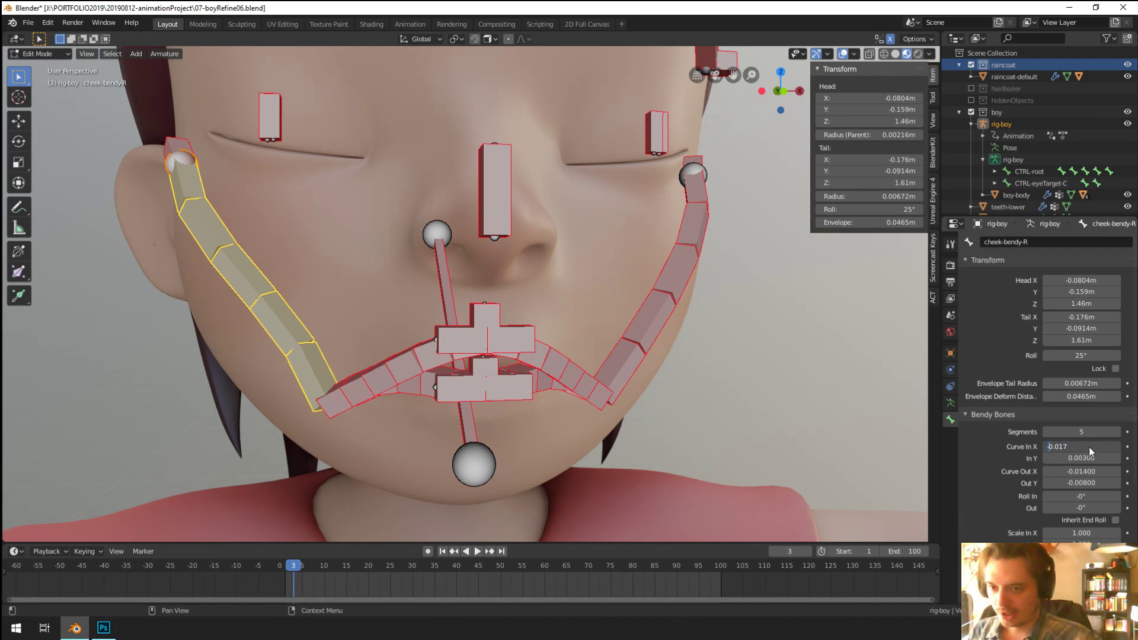
pyautogui.write('-')
pyautogui.press('Return')
pyautogui.moveTo(415, 380); pyautogui.dragTo(474, 386, button='middle')
pyautogui.scroll(-3, 474, 385)
pyautogui.moveTo(412, 526); pyautogui.dragTo(521, 367, button='middle')
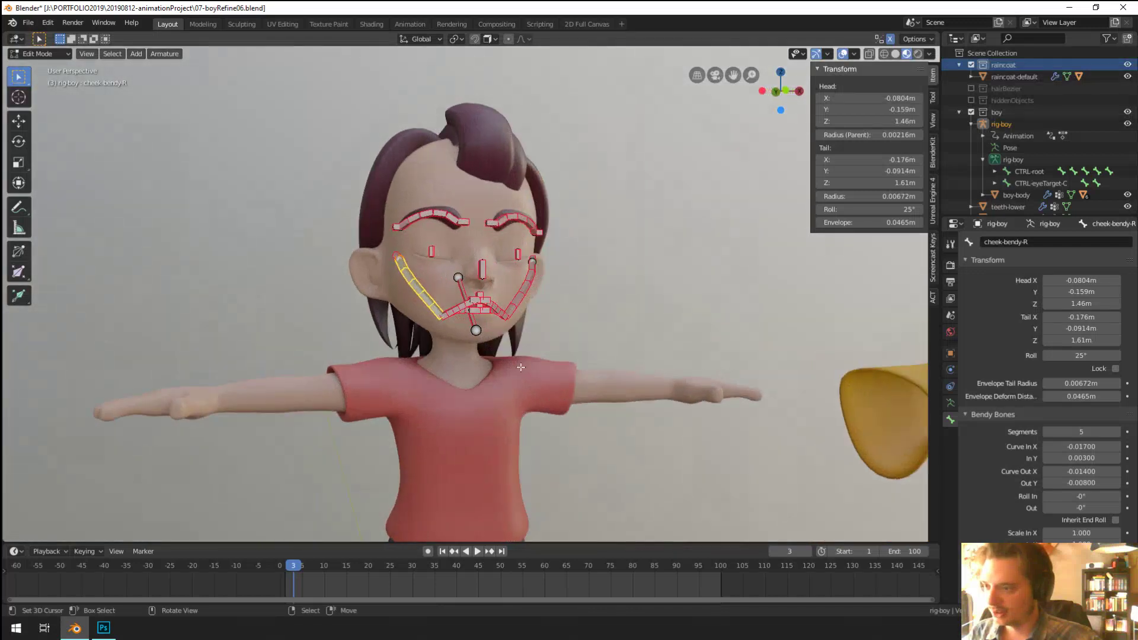
pyautogui.scroll(4, 520, 367)
pyautogui.scroll(1, 536, 329)
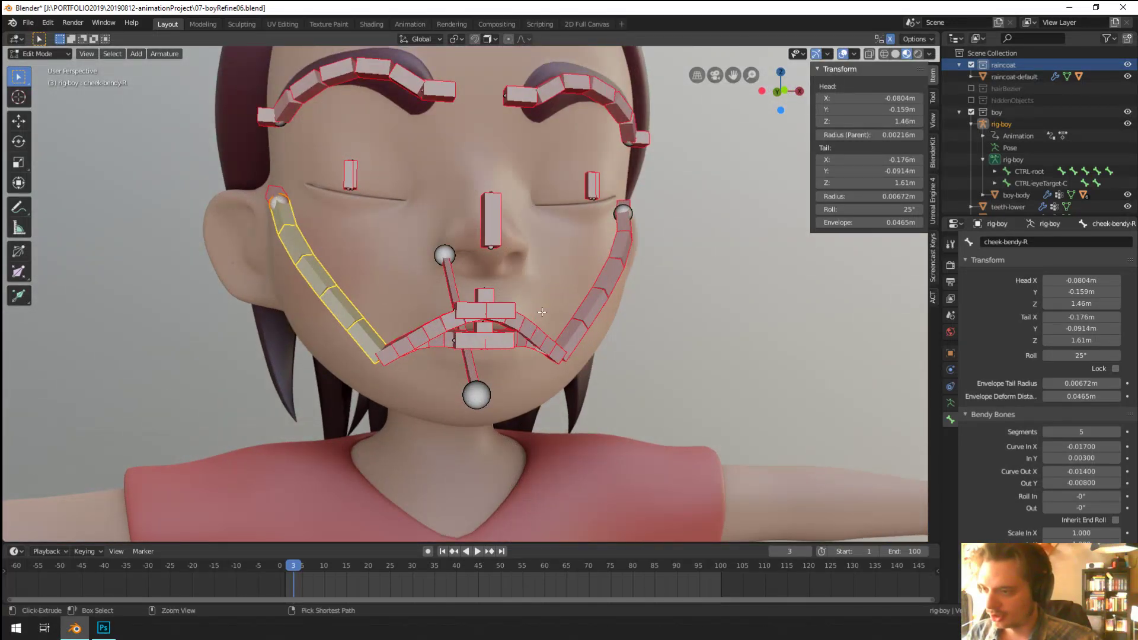
# Step: Switch the boy rig to Pose Mode, select the left mouth corner control, and bring up its bone constraints
pyautogui.hotkey('ctrl', 'Tab')
pyautogui.click(532, 370)
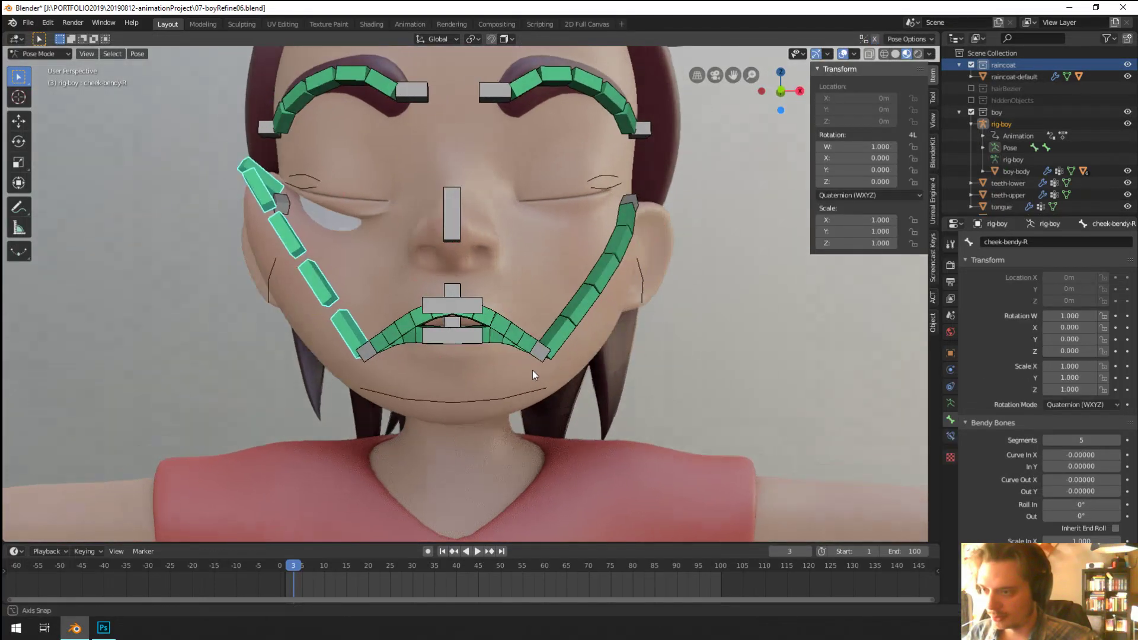
pyautogui.moveTo(532, 370)
pyautogui.mouseDown(button='middle')
pyautogui.moveTo(545, 361)
pyautogui.moveTo(533, 361)
pyautogui.moveTo(587, 385)
pyautogui.moveTo(585, 400)
pyautogui.moveTo(535, 383)
pyautogui.moveTo(514, 356)
pyautogui.mouseUp(button='middle')
pyautogui.click(591, 388)
pyautogui.click(368, 373)
pyautogui.click(950, 436)
pyautogui.click(535, 371)
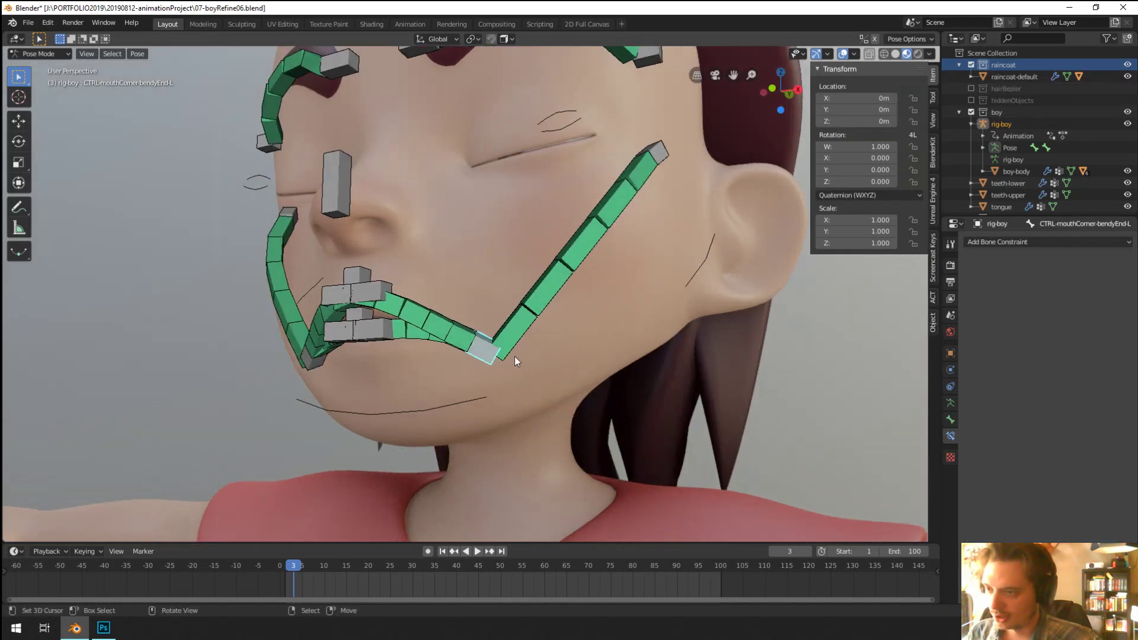
# Step: Raise the left mouth corner control about 0.05 m, rotate it towards the cheek, and adjust its position to form a smile
pyautogui.press('g')
pyautogui.click(528, 280)
pyautogui.press('r')
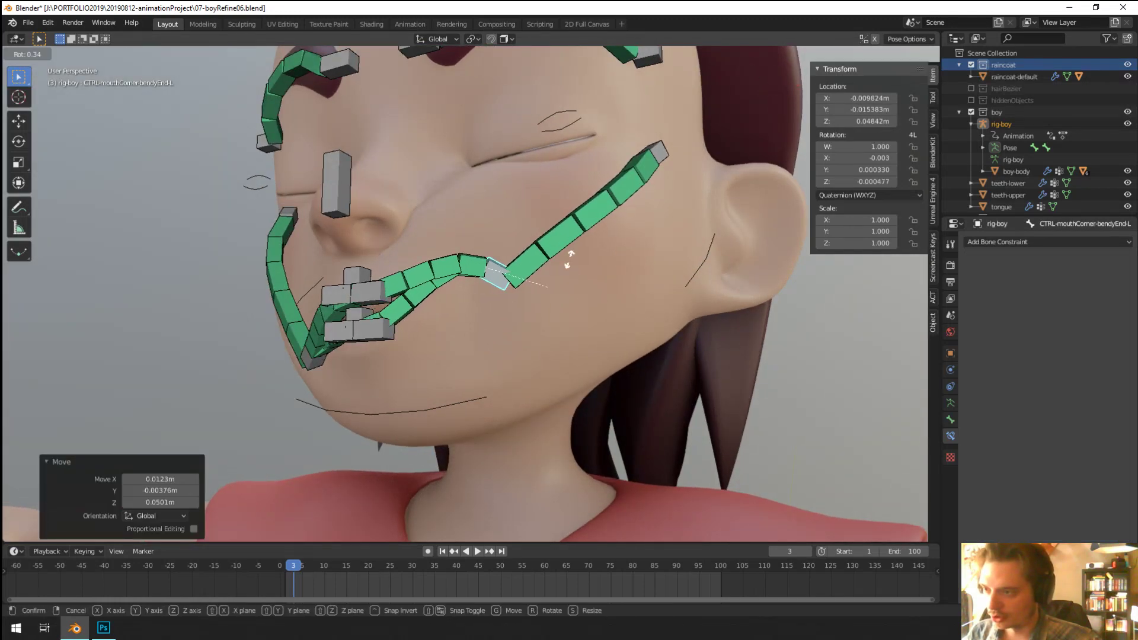
pyautogui.click(521, 205)
pyautogui.moveTo(521, 205); pyautogui.dragTo(612, 247, button='middle')
pyautogui.press('g')
pyautogui.click(595, 252)
# Step: Check the left cheek bendy bone's constraints and fine-tune the left mouth corner control's position from two viewing angles
pyautogui.click(637, 240)
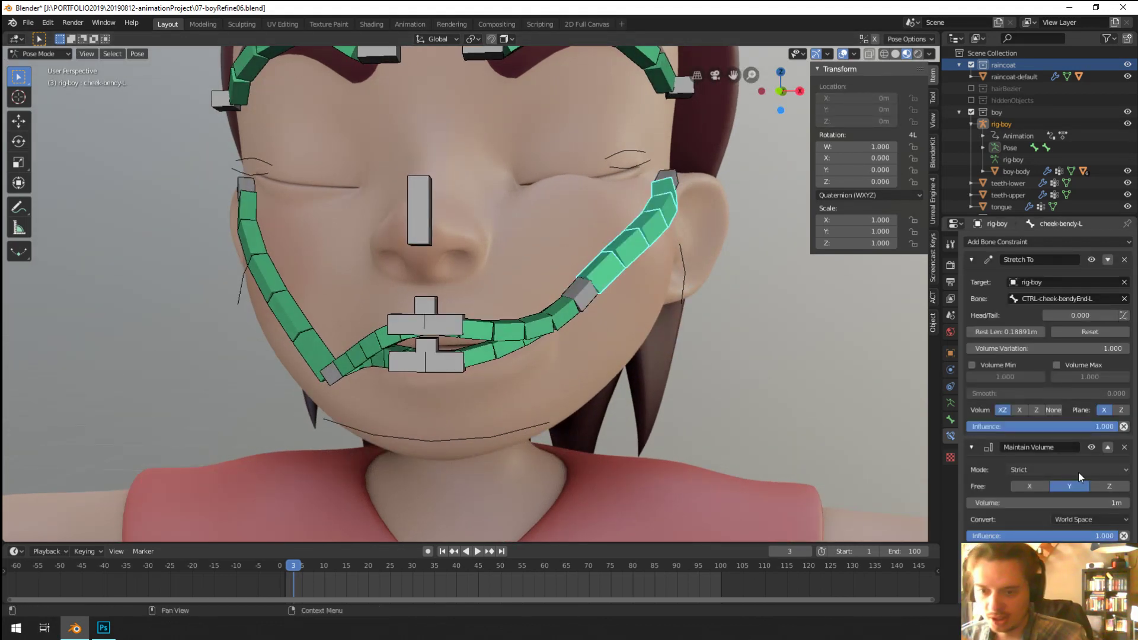
pyautogui.moveTo(599, 296)
pyautogui.mouseDown(button='middle')
pyautogui.moveTo(466, 309)
pyautogui.moveTo(555, 273)
pyautogui.moveTo(614, 291)
pyautogui.mouseUp(button='middle')
pyautogui.click(614, 291)
pyautogui.press('g')
pyautogui.click(534, 296)
pyautogui.moveTo(535, 296); pyautogui.dragTo(392, 290, button='middle')
pyautogui.press('g')
pyautogui.click(389, 286)
# Step: Select the left cheek bendy bone, isolate the deform bone layer, and switch the armature display to only the facial controls layer
pyautogui.moveTo(465, 303); pyautogui.dragTo(538, 250, button='middle')
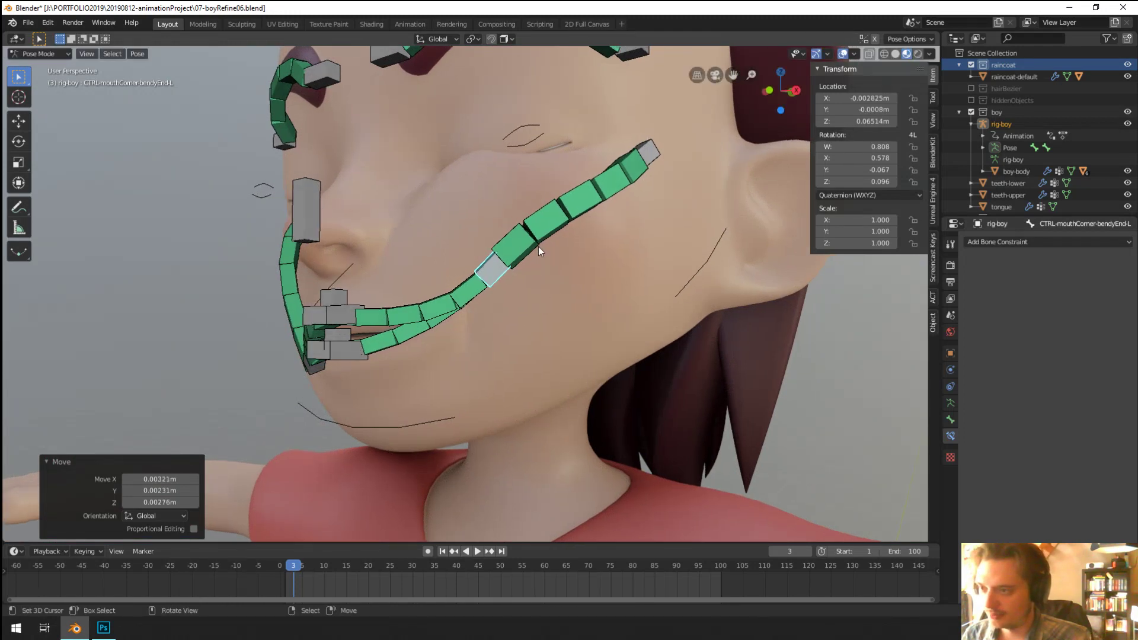
pyautogui.click(539, 247)
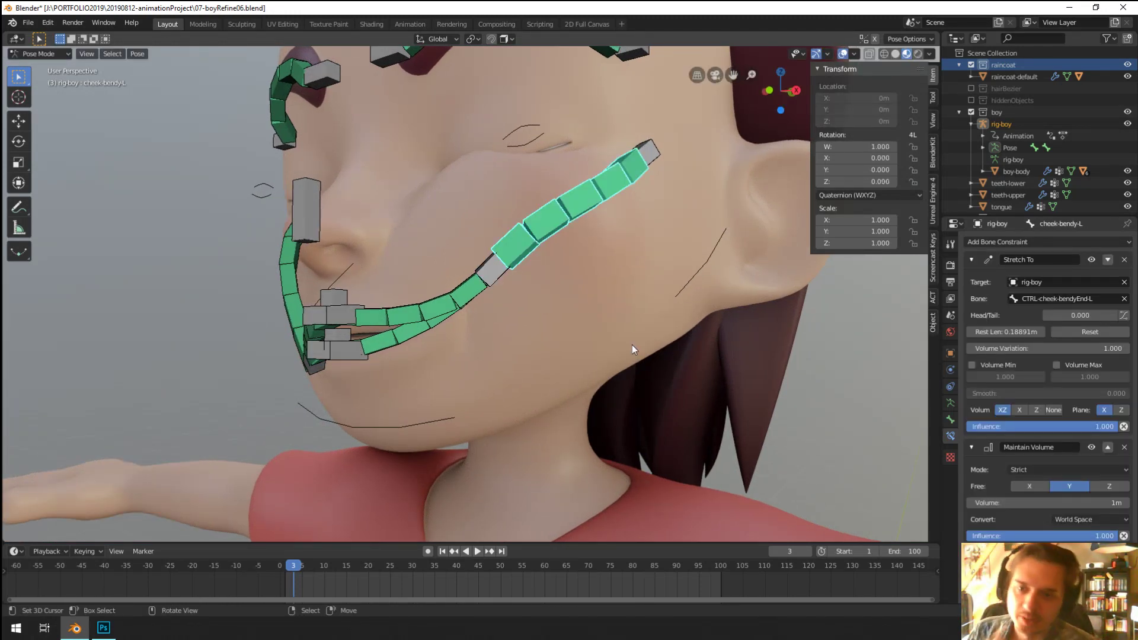
pyautogui.moveTo(737, 332); pyautogui.dragTo(741, 289, button='middle')
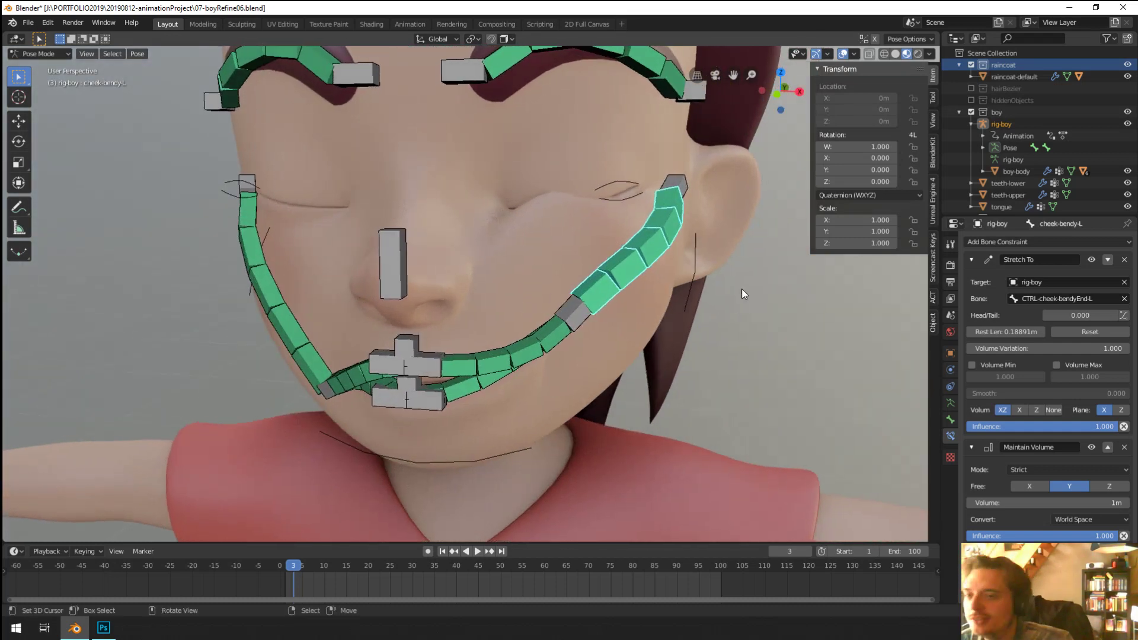
pyautogui.click(950, 402)
pyautogui.click(1039, 305)
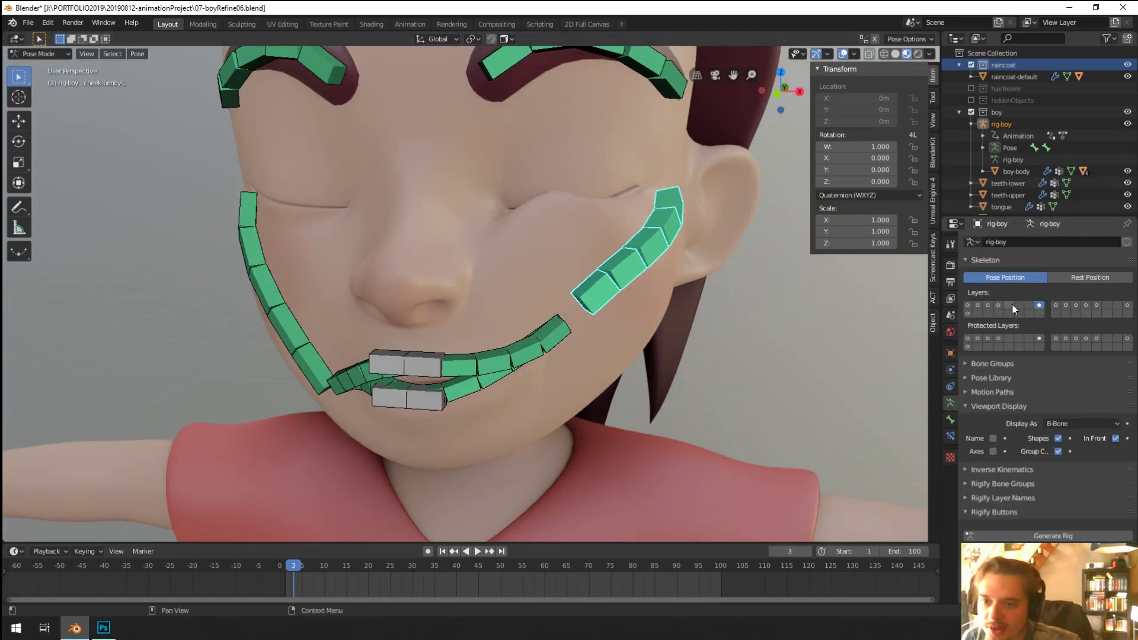
pyautogui.click(998, 305)
# Step: Reposition the left mouth corner control by about 0.003 m and inspect the cheek deformation from the side
pyautogui.moveTo(587, 303); pyautogui.dragTo(509, 300, button='middle')
pyautogui.click(586, 299)
pyautogui.moveTo(587, 299); pyautogui.dragTo(509, 337, button='middle')
pyautogui.press('g')
pyautogui.click(619, 284)
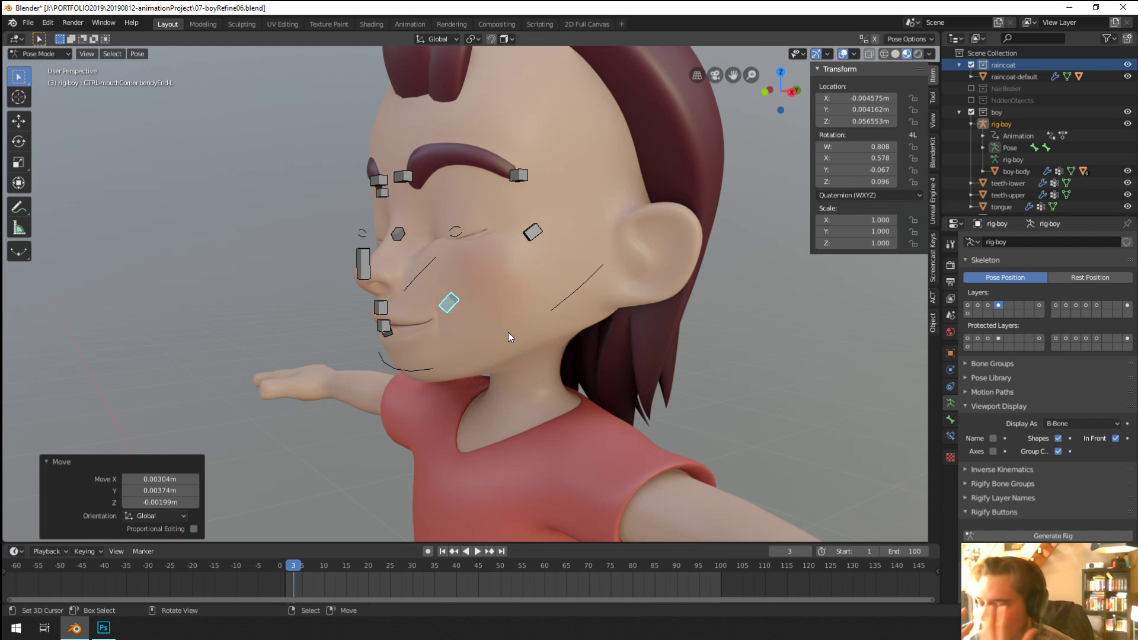
pyautogui.scroll(4, 509, 335)
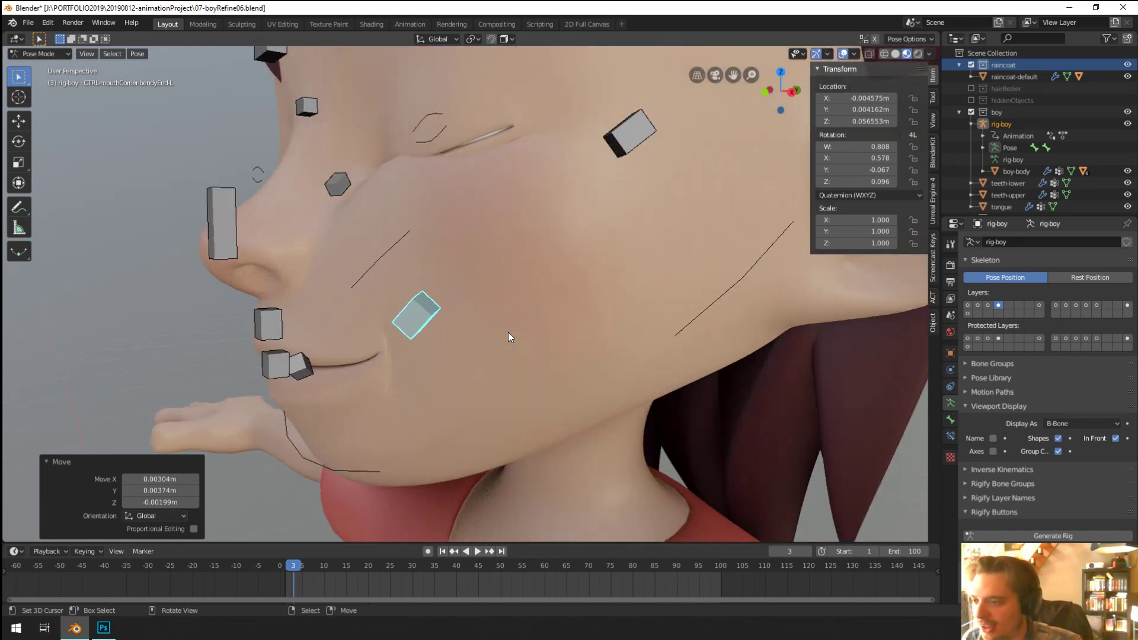
pyautogui.scroll(-3, 508, 335)
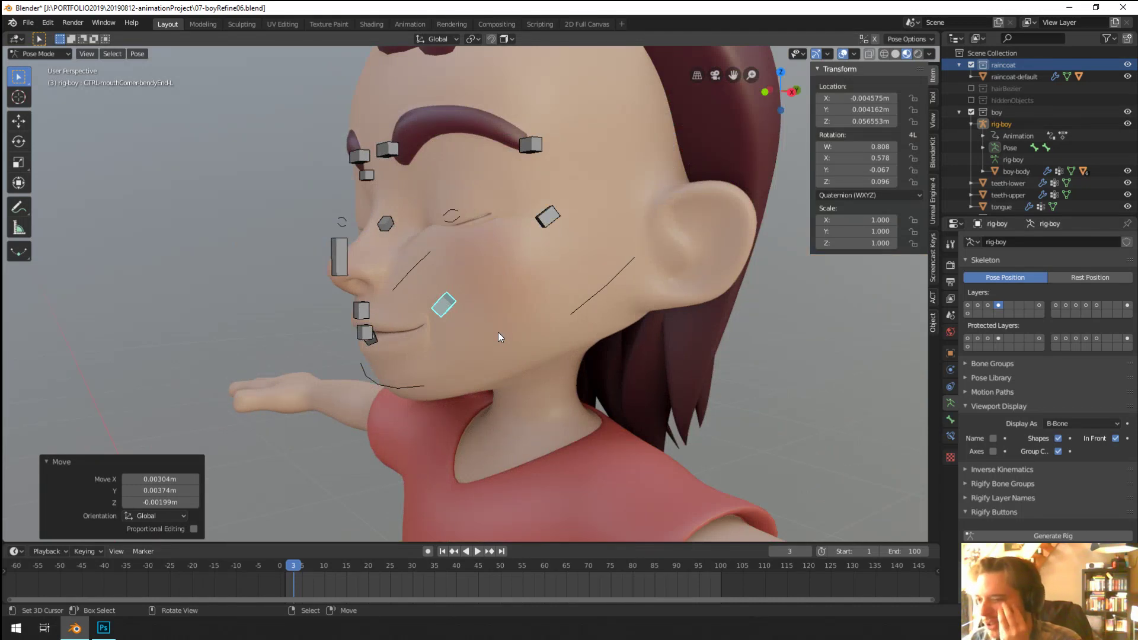
# Step: Pull the left mouth corner control further up and inwards to exaggerate the smile
pyautogui.moveTo(498, 331); pyautogui.dragTo(425, 314, button='middle')
pyautogui.moveTo(584, 346)
pyautogui.mouseDown(button='middle')
pyautogui.moveTo(520, 355)
pyautogui.moveTo(608, 383)
pyautogui.moveTo(531, 371)
pyautogui.moveTo(536, 349)
pyautogui.moveTo(585, 336)
pyautogui.mouseUp(button='middle')
pyautogui.press('g')
pyautogui.click(589, 376)
pyautogui.press('g')
pyautogui.click(546, 335)
pyautogui.click(585, 336)
pyautogui.scroll(-2, 481, 378)
# Step: Rotate and raise the right mouth corner control to complete the smile, and reselect the left mouth corner control
pyautogui.click(391, 349)
pyautogui.moveTo(391, 349); pyautogui.dragTo(493, 279, button='middle')
pyautogui.press('r')
pyautogui.click(480, 409)
pyautogui.press('g')
pyautogui.click(450, 359)
pyautogui.scroll(3, 424, 266)
pyautogui.scroll(-3, 531, 275)
pyautogui.click(633, 314)
pyautogui.click(557, 312)
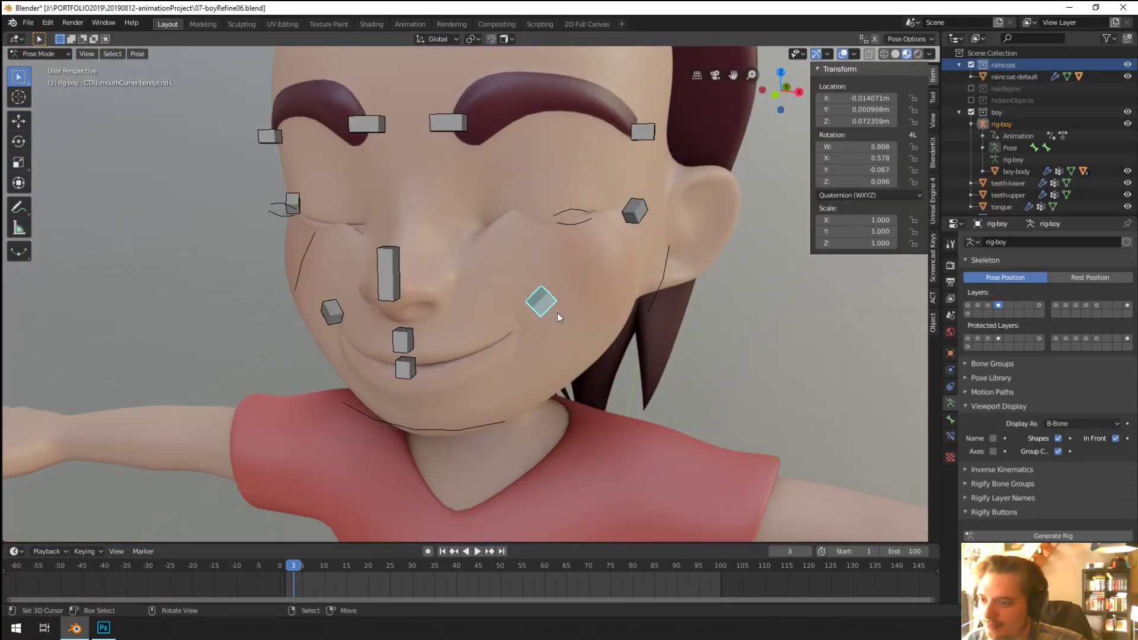
pyautogui.hotkey('ctrl', 'Tab')
pyautogui.click(588, 304)
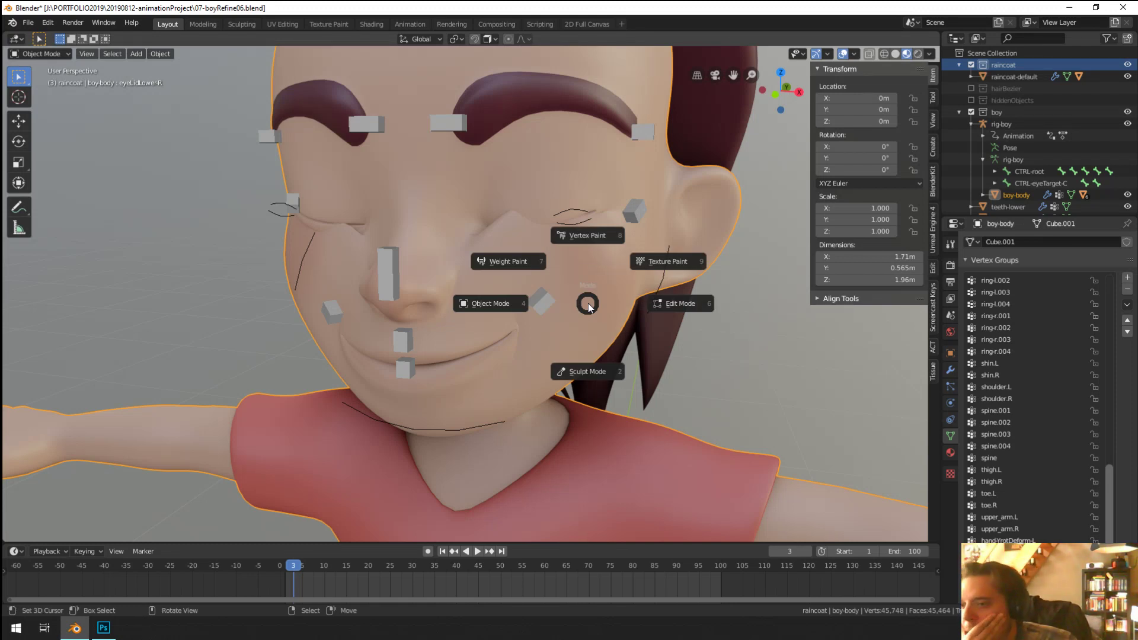
pyautogui.press('Escape')
pyautogui.moveTo(588, 304); pyautogui.dragTo(435, 329, button='middle')
pyautogui.click(435, 328)
pyautogui.click(434, 328)
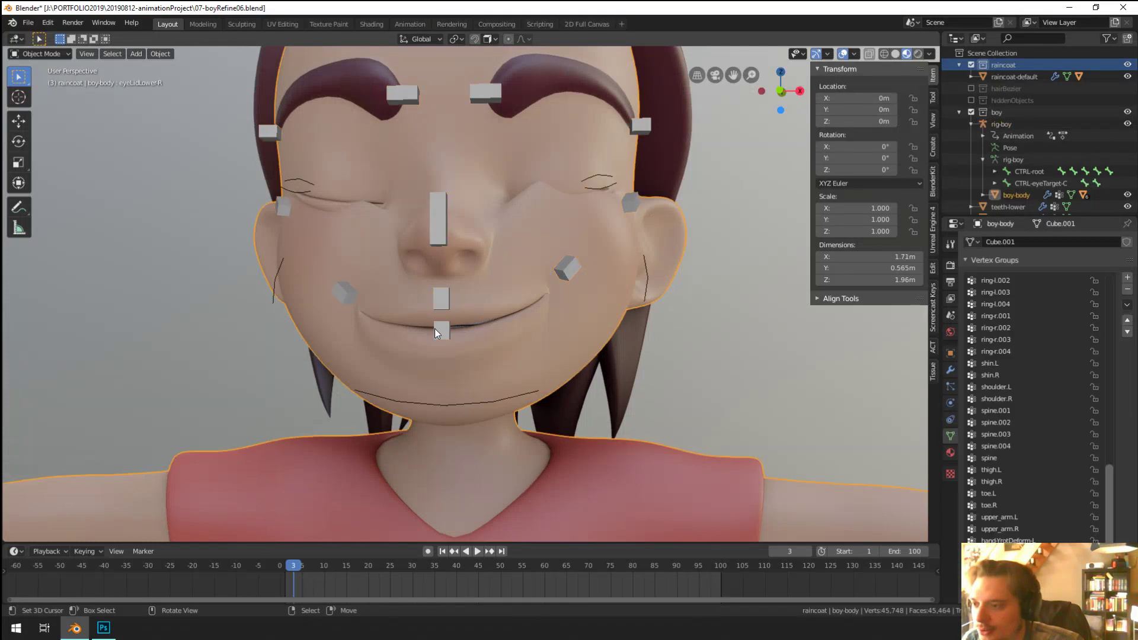
pyautogui.click(435, 328)
pyautogui.click(436, 328)
pyautogui.hotkey('ctrl', 'Tab')
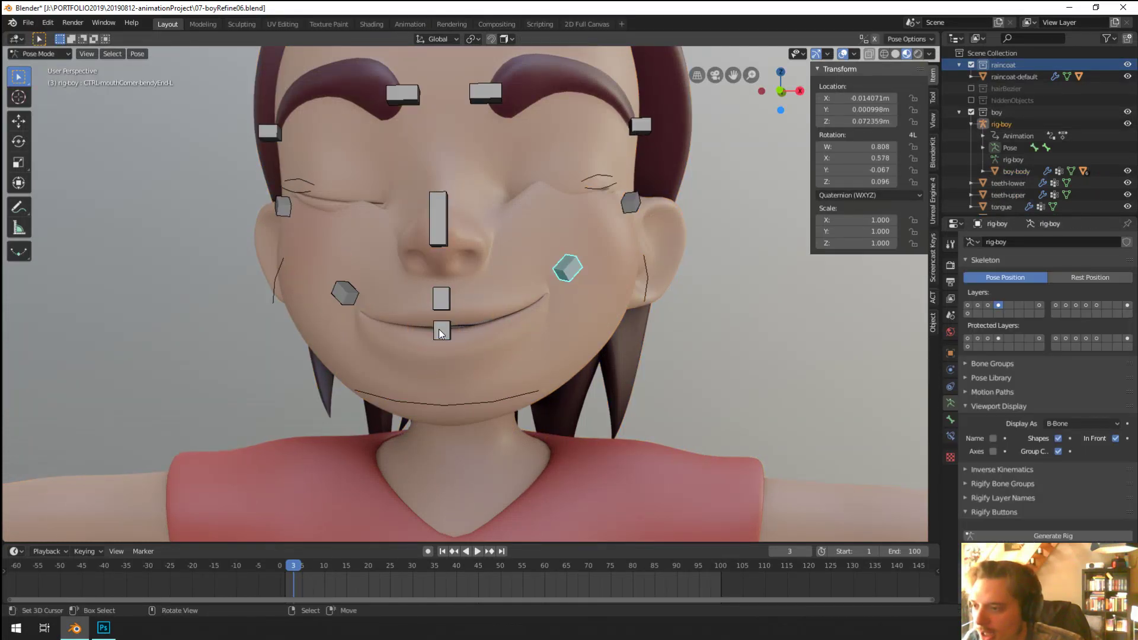
# Step: Move the lower and upper lip center controls apart to open the smile, and reselect the left mouth corner control
pyautogui.click(438, 331)
pyautogui.press('g')
pyautogui.moveTo(440, 342); pyautogui.dragTo(444, 298, button='right')
pyautogui.scroll(-1, 557, 331)
pyautogui.moveTo(557, 330); pyautogui.dragTo(531, 339, button='middle')
pyautogui.rightClick(438, 327)
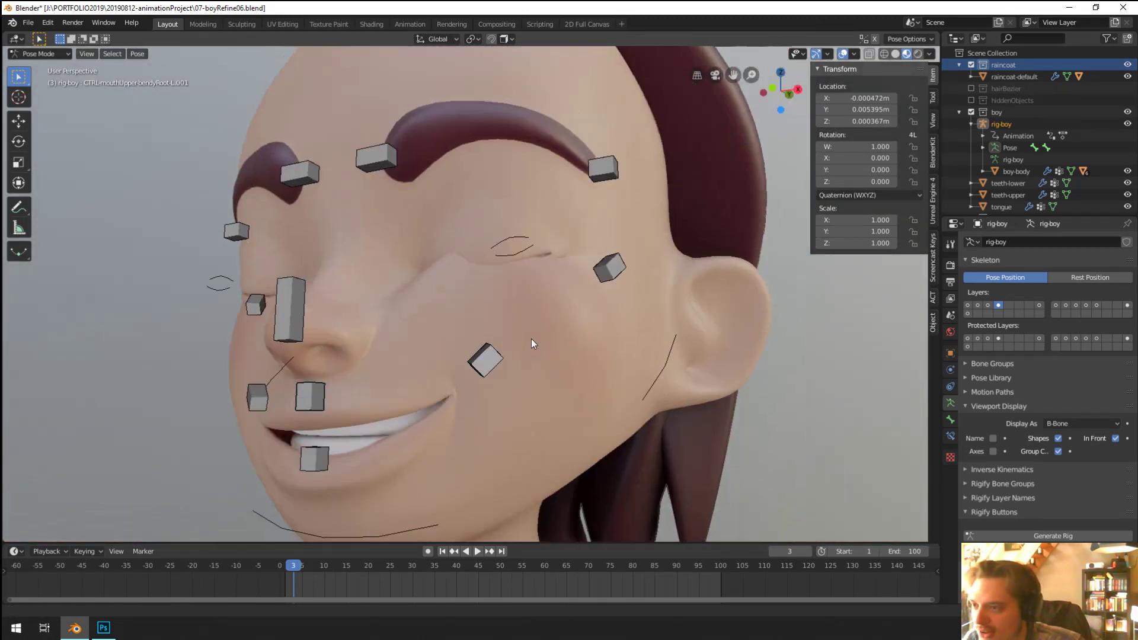
pyautogui.scroll(3, 532, 340)
pyautogui.rightClick(461, 411)
pyautogui.moveTo(472, 401); pyautogui.dragTo(549, 367, button='middle')
pyautogui.scroll(2, 525, 356)
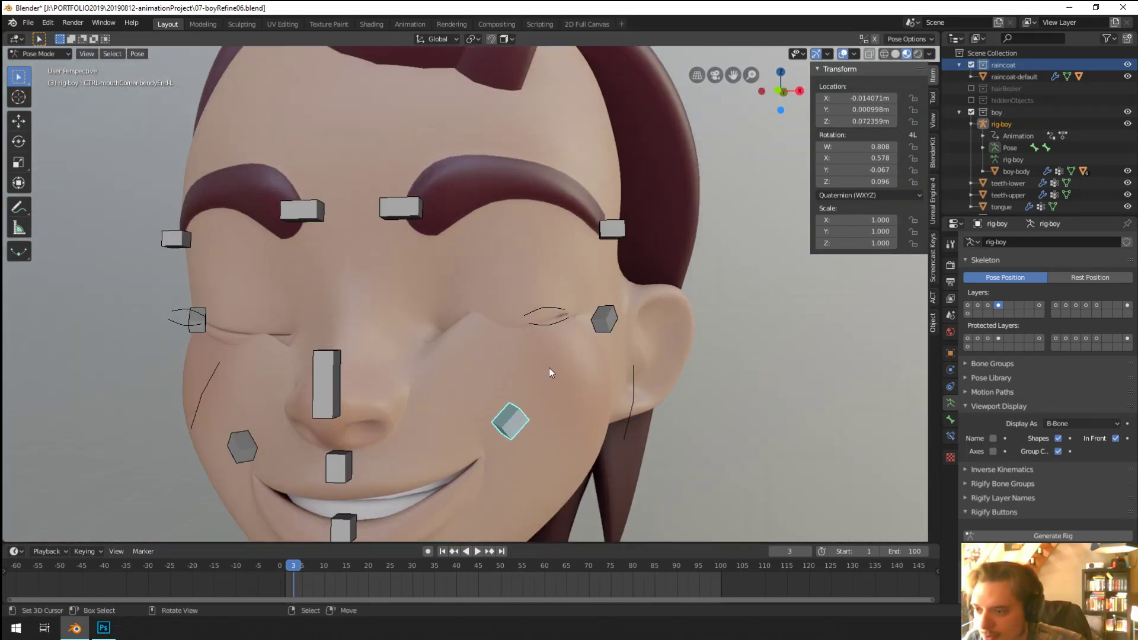
# Step: Leave Pose Mode, select the boy-body mesh, and enter Weight Paint mode to view the left cheek's weights
pyautogui.hotkey('ctrl', 'Tab')
pyautogui.keyDown('shift'); pyautogui.rightClick(556, 375); pyautogui.keyUp('shift')
pyautogui.hotkey('ctrl', 'Tab')
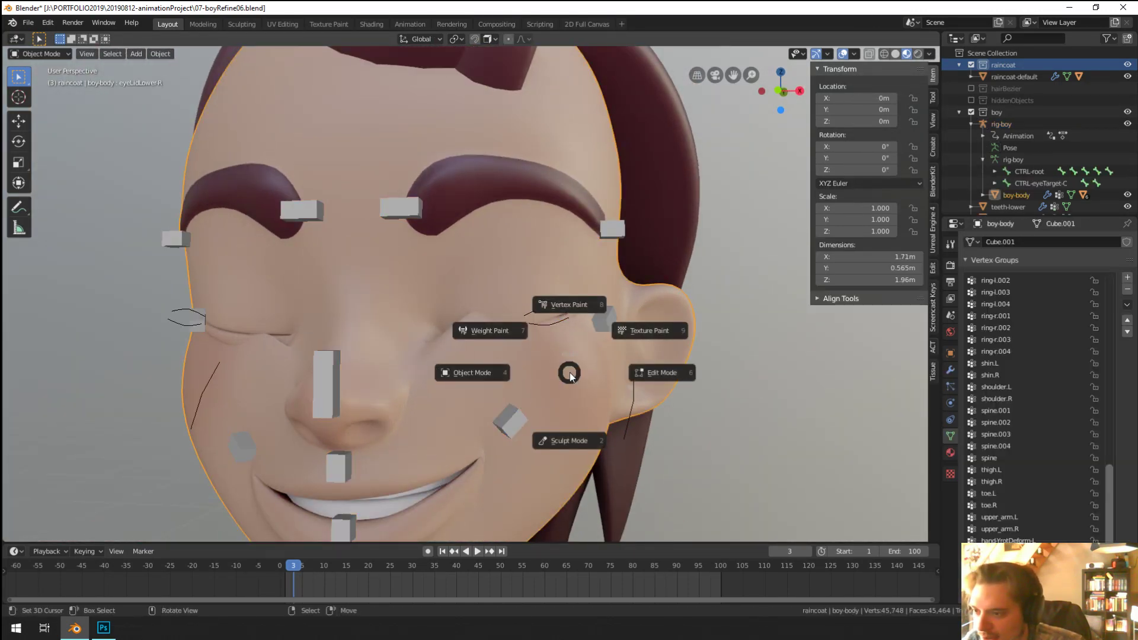
pyautogui.click(545, 347)
pyautogui.moveTo(552, 389)
pyautogui.mouseDown(button='middle')
pyautogui.moveTo(561, 385)
pyautogui.moveTo(473, 386)
pyautogui.moveTo(516, 396)
pyautogui.moveTo(499, 390)
pyautogui.moveTo(496, 319)
pyautogui.moveTo(486, 336)
pyautogui.mouseUp(button='middle')
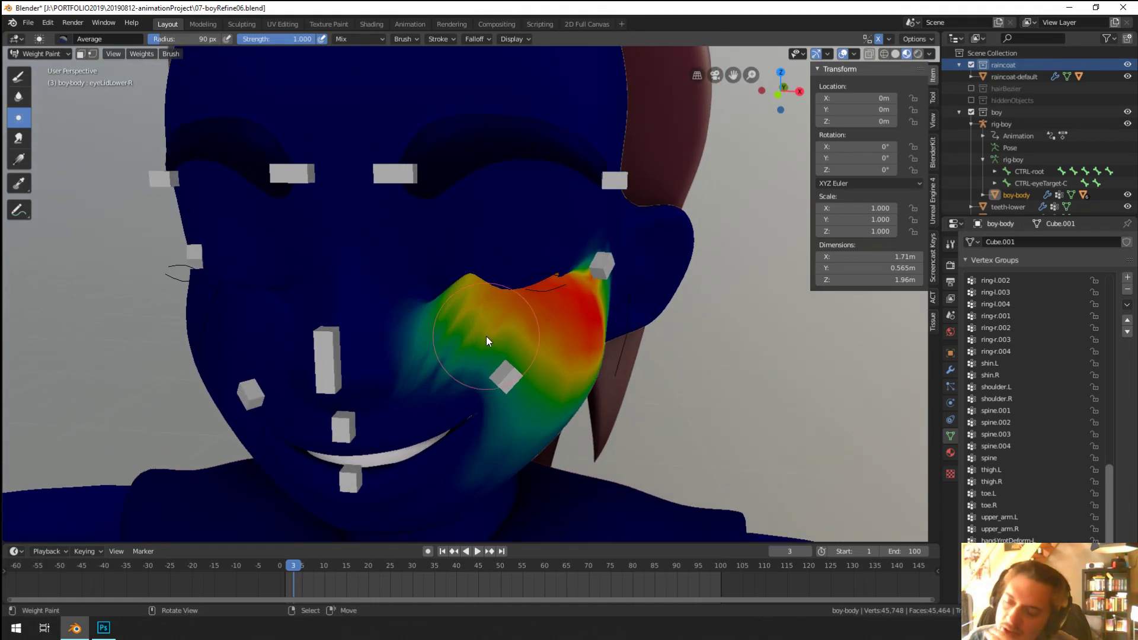
# Step: Average the streaky weights on the left cheek above the mouth corner control
pyautogui.moveTo(496, 277)
pyautogui.mouseDown(button='middle')
pyautogui.moveTo(559, 392)
pyautogui.moveTo(472, 384)
pyautogui.mouseUp(button='middle')
pyautogui.moveTo(470, 379)
pyautogui.mouseDown()
pyautogui.moveTo(471, 333)
pyautogui.moveTo(569, 295)
pyautogui.moveTo(506, 319)
pyautogui.moveTo(575, 251)
pyautogui.moveTo(497, 327)
pyautogui.mouseUp()
pyautogui.moveTo(496, 328); pyautogui.dragTo(467, 353, button='middle')
pyautogui.moveTo(466, 308)
pyautogui.mouseDown(button='middle')
pyautogui.moveTo(469, 329)
pyautogui.moveTo(270, 200)
pyautogui.mouseUp(button='middle')
pyautogui.moveTo(91, 118)
pyautogui.mouseDown(button='middle')
pyautogui.moveTo(100, 155)
pyautogui.moveTo(71, 158)
pyautogui.moveTo(178, 101)
pyautogui.mouseUp(button='middle')
# Step: Save the file, and fade out the left under-eye weights with a linear gradient of weight 0.000 and strength 1.000
pyautogui.click(19, 159)
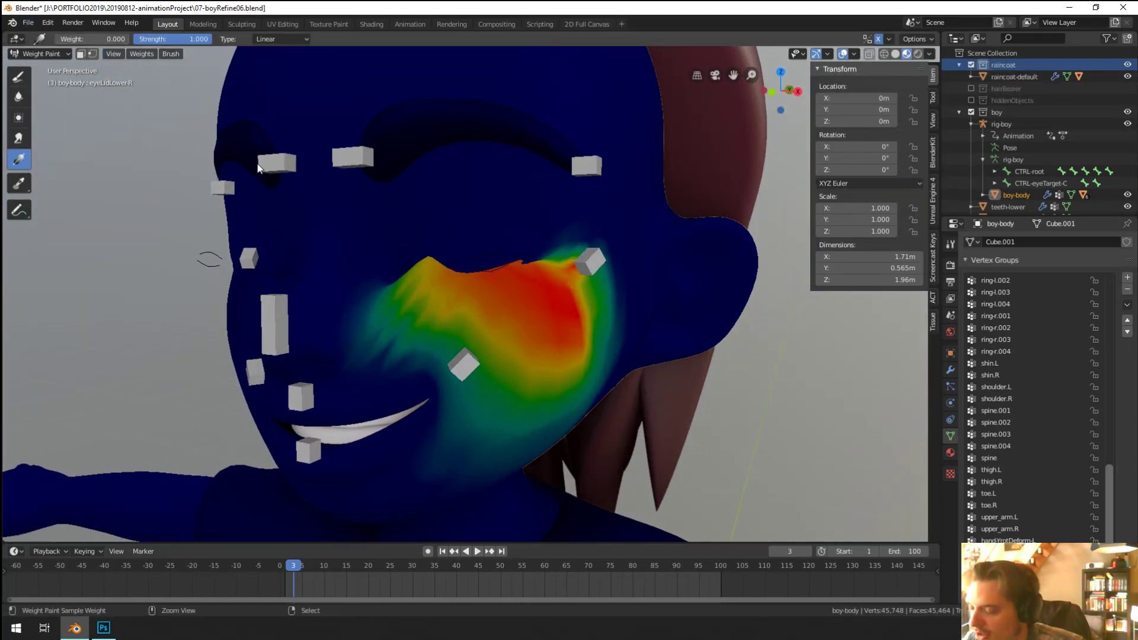
pyautogui.hotkey('ctrl', 's')
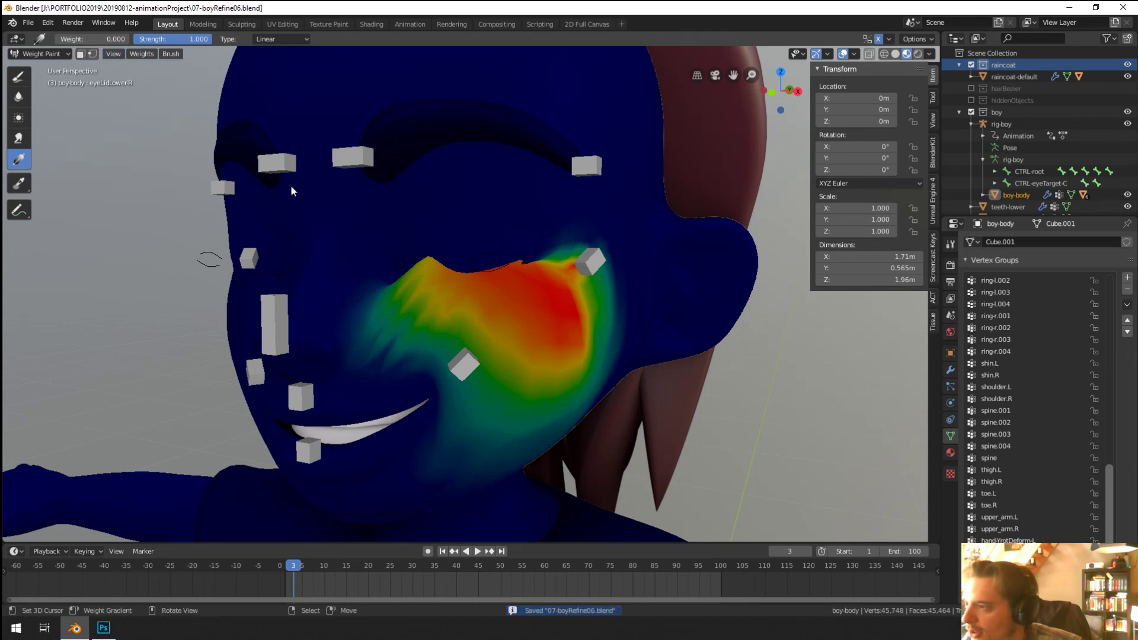
pyautogui.moveTo(409, 239)
pyautogui.mouseDown()
pyautogui.moveTo(514, 327)
pyautogui.moveTo(525, 354)
pyautogui.moveTo(505, 388)
pyautogui.moveTo(520, 413)
pyautogui.mouseUp()
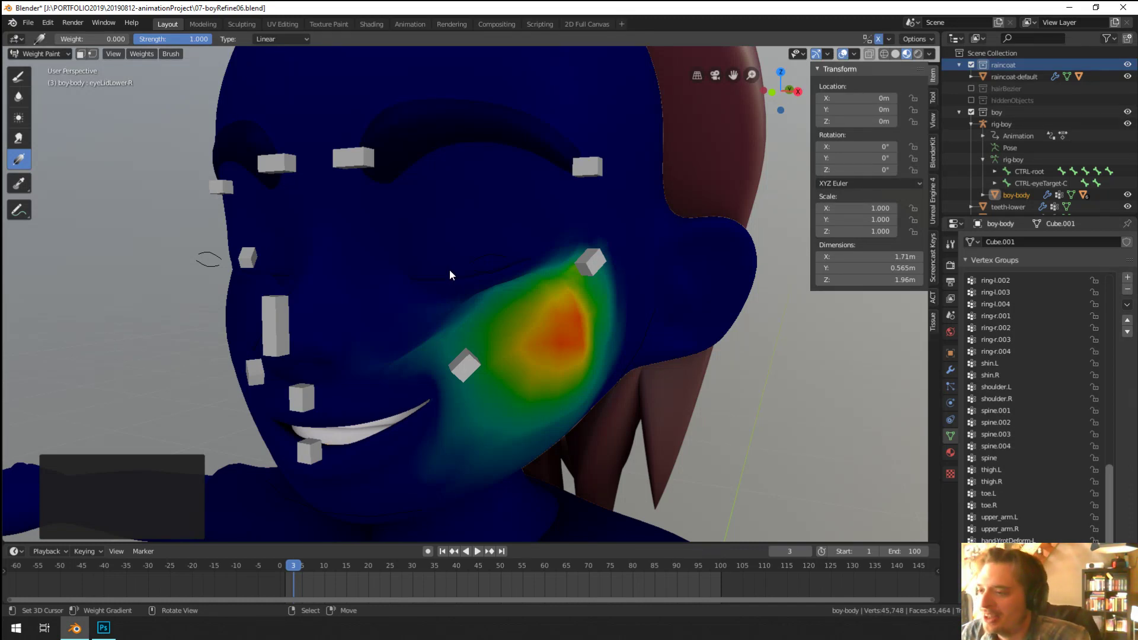
pyautogui.moveTo(450, 274)
pyautogui.mouseDown(button='middle')
pyautogui.moveTo(368, 272)
pyautogui.moveTo(451, 265)
pyautogui.mouseUp(button='middle')
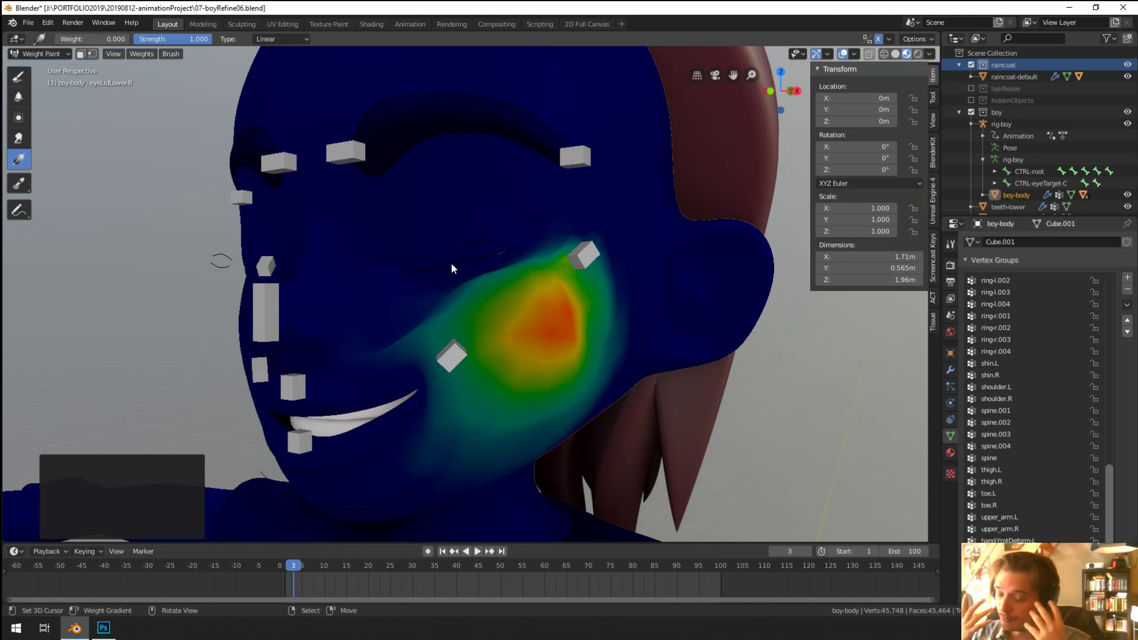
pyautogui.moveTo(407, 407); pyautogui.dragTo(410, 428, button='middle')
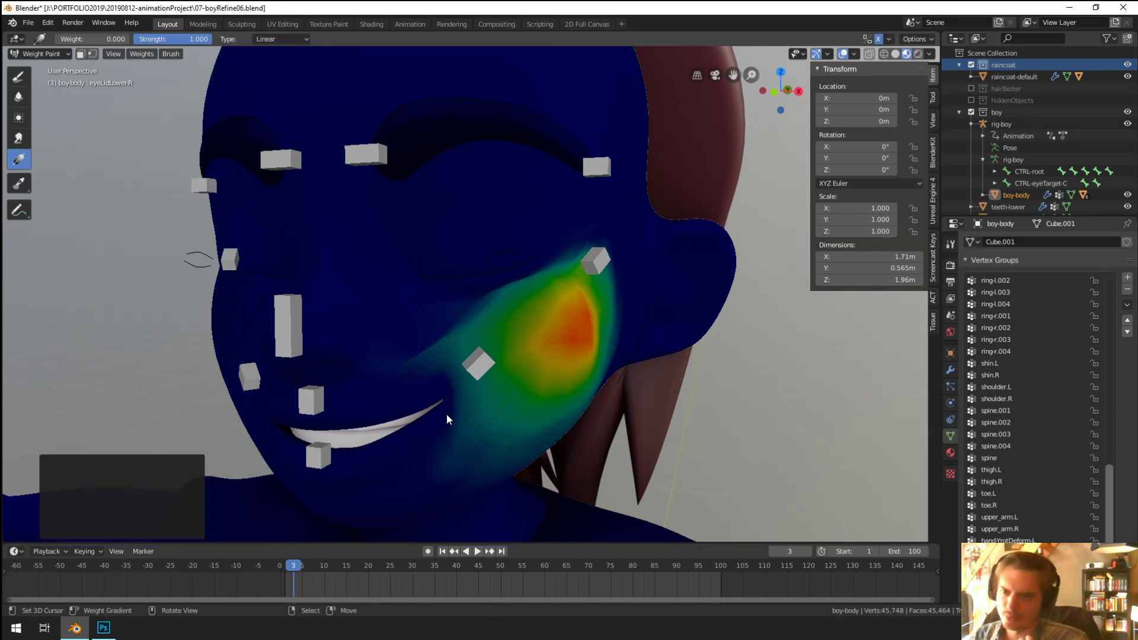
pyautogui.moveTo(446, 413); pyautogui.dragTo(412, 407, button='middle')
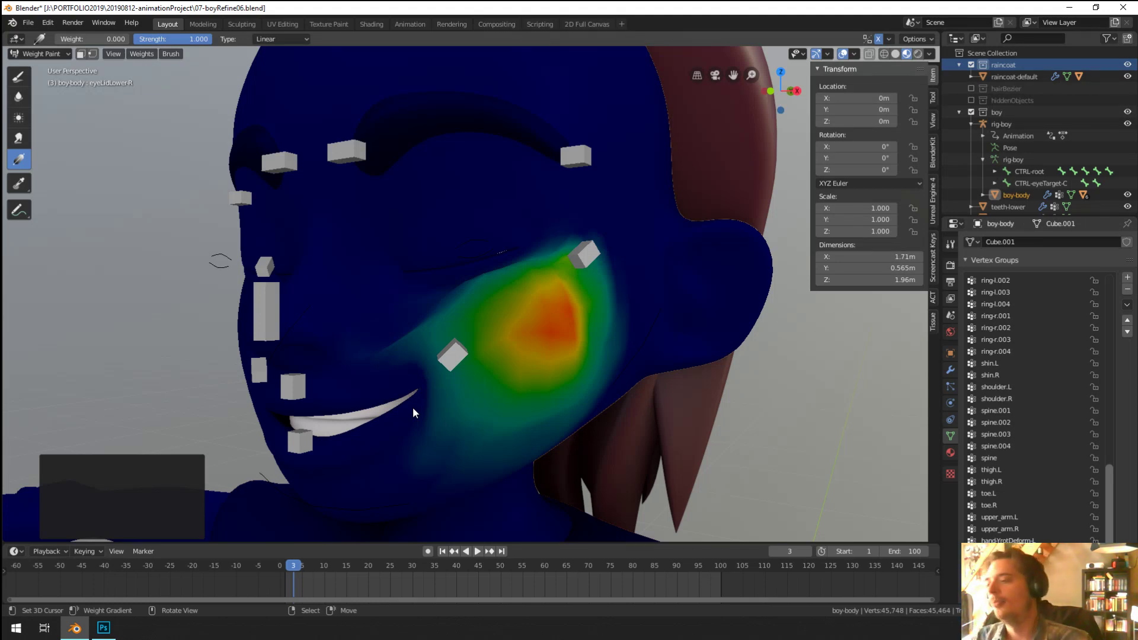
pyautogui.moveTo(413, 407); pyautogui.dragTo(155, 208, button='middle')
# Step: Apply another linear weight gradient below the left eye and inspect the cheek's deformation in Object Mode
pyautogui.moveTo(443, 217); pyautogui.dragTo(529, 297)
pyautogui.moveTo(528, 296)
pyautogui.mouseDown(button='middle')
pyautogui.moveTo(560, 275)
pyautogui.moveTo(479, 297)
pyautogui.moveTo(507, 280)
pyautogui.moveTo(457, 267)
pyautogui.mouseUp(button='middle')
pyautogui.click(44, 56)
pyautogui.click(41, 70)
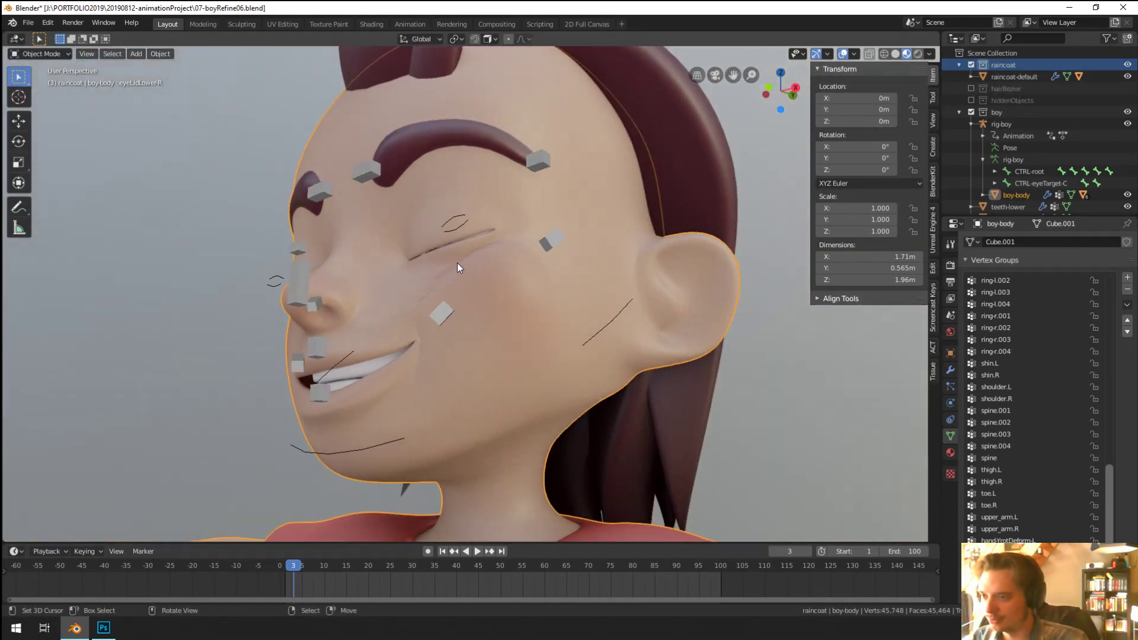
pyautogui.scroll(4, 457, 268)
# Step: Return to Weight Paint mode and normalize all vertex groups with the active group locked
pyautogui.click(41, 54)
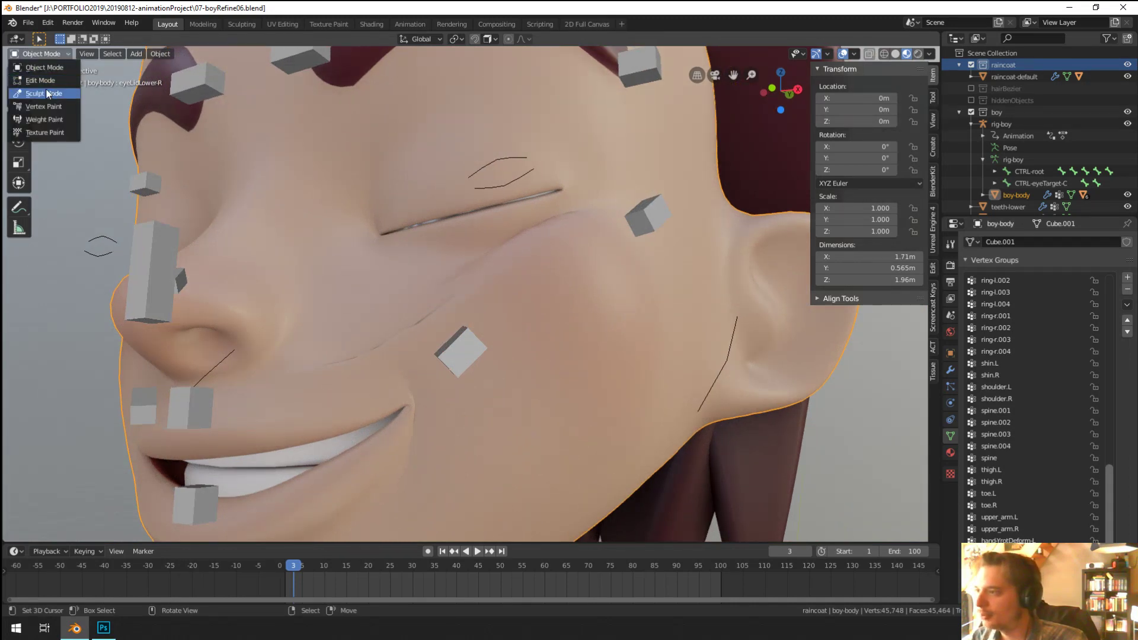
pyautogui.click(47, 120)
pyautogui.moveTo(550, 322); pyautogui.dragTo(587, 314, button='middle')
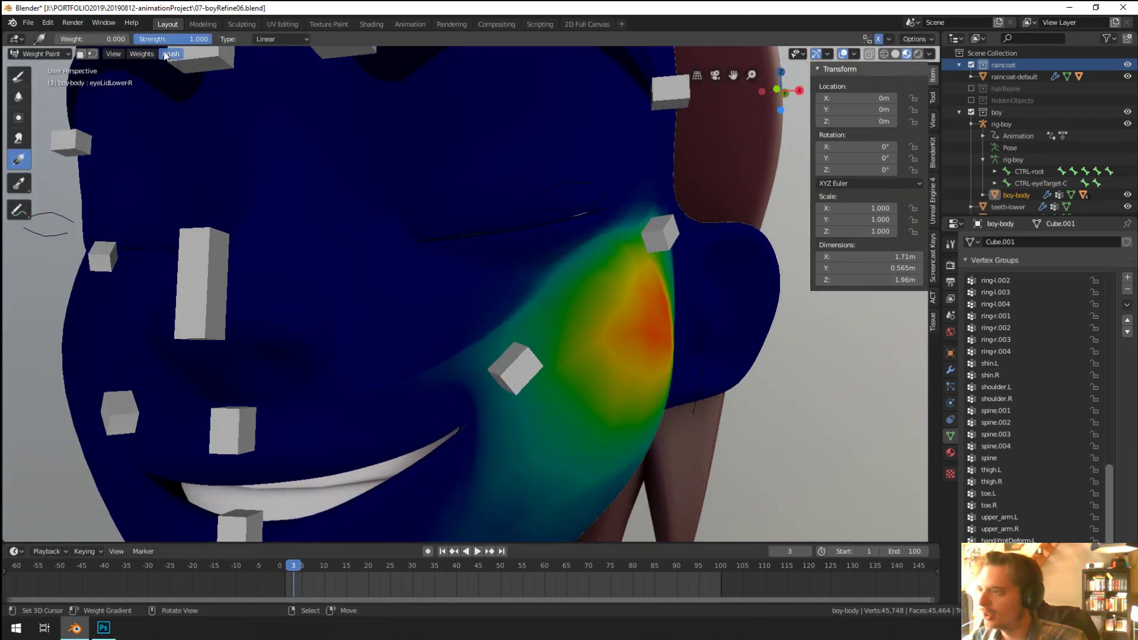
pyautogui.click(143, 54)
pyautogui.click(178, 98)
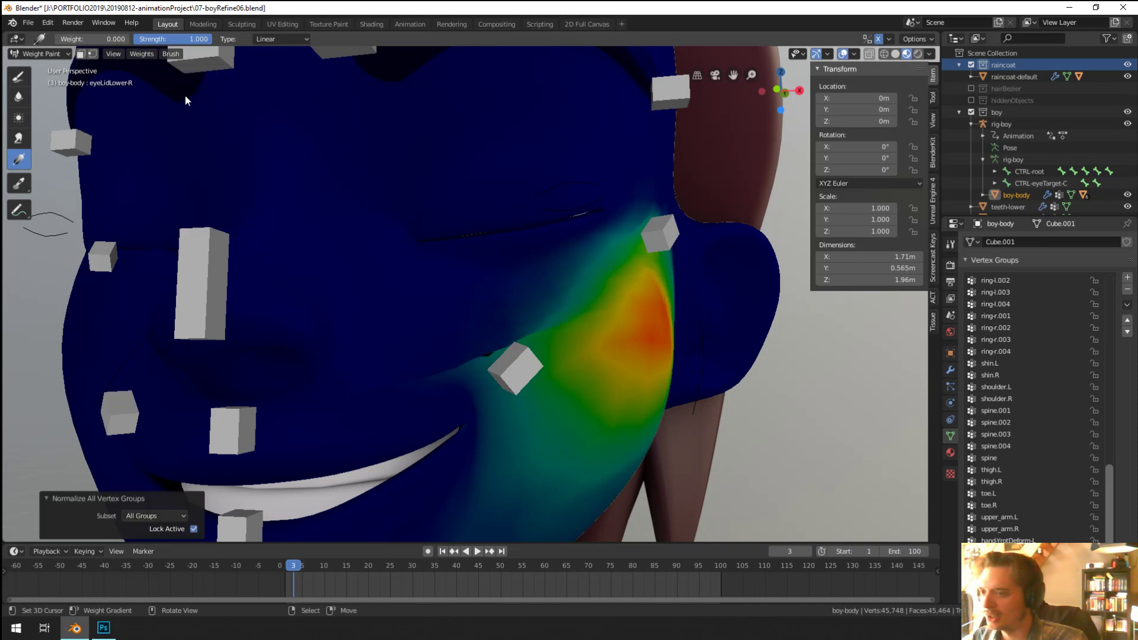
pyautogui.moveTo(187, 100); pyautogui.dragTo(250, 198, button='middle')
pyautogui.scroll(3, 250, 197)
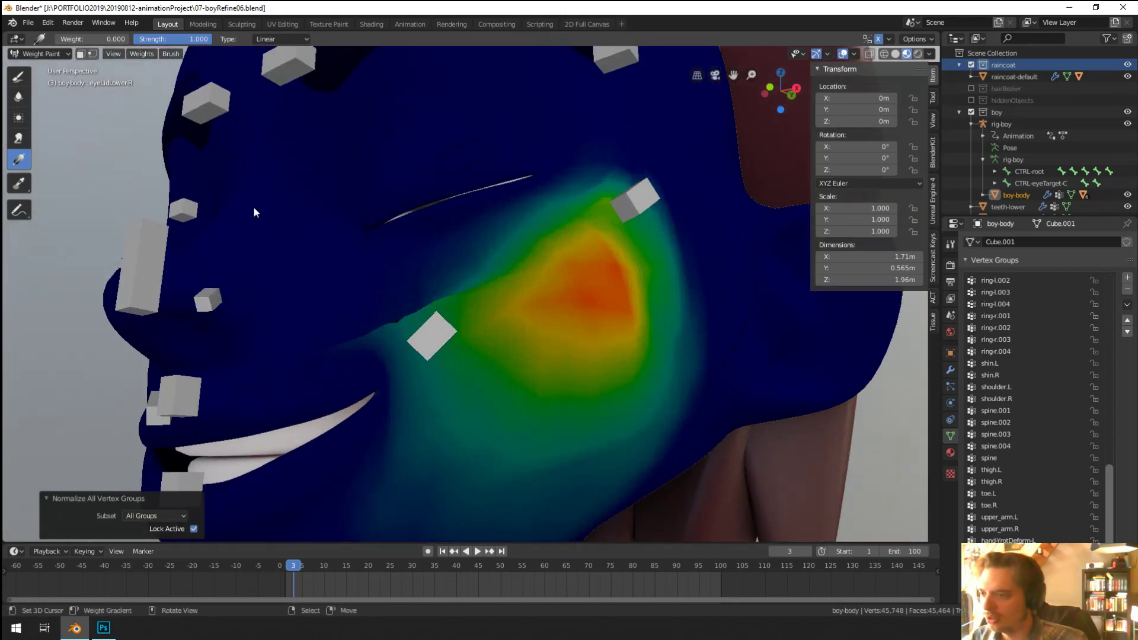
# Step: Average the weights along the crease beside the left mouth corner control, undoing the last stroke made with a 127 px brush radius
pyautogui.click(19, 117)
pyautogui.moveTo(415, 318); pyautogui.dragTo(422, 355, button='middle')
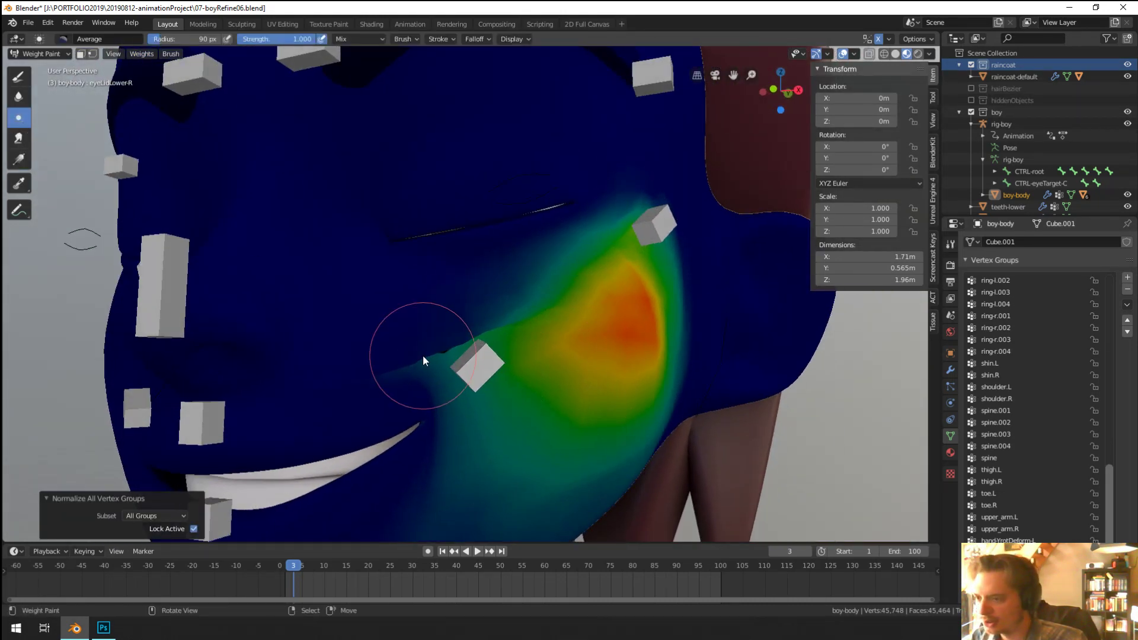
pyautogui.moveTo(478, 333); pyautogui.dragTo(428, 350)
pyautogui.press('f')
pyautogui.click(448, 354)
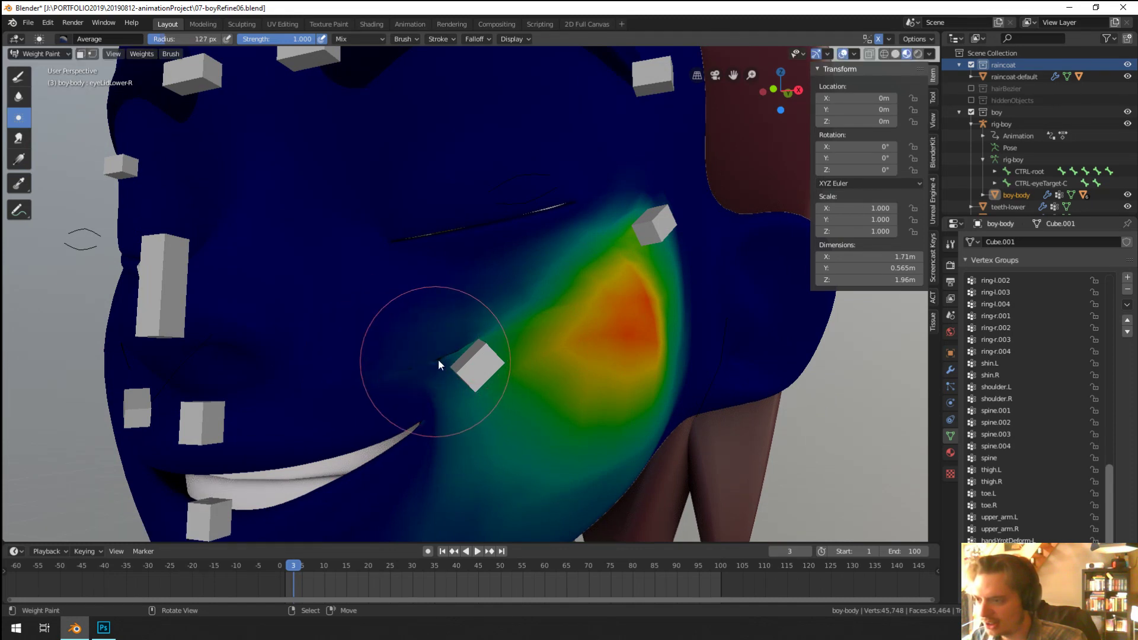
pyautogui.hotkey('ctrl', 'z')
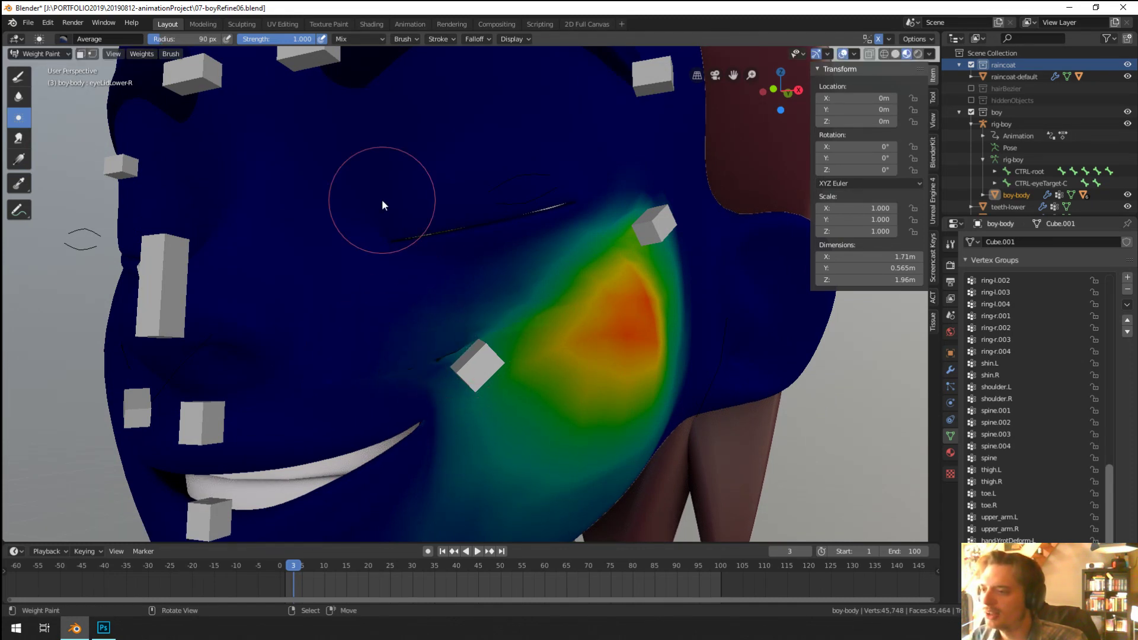
# Step: Turn on the Screencast Keys display for the viewport
pyautogui.click(166, 53)
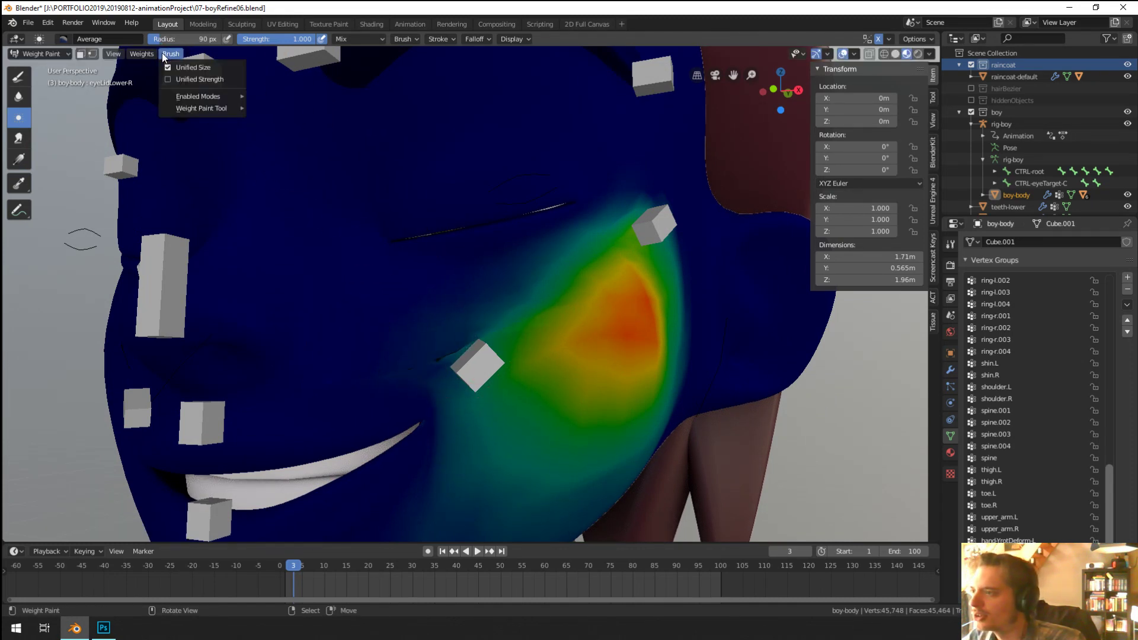
pyautogui.click(933, 261)
pyautogui.click(828, 69)
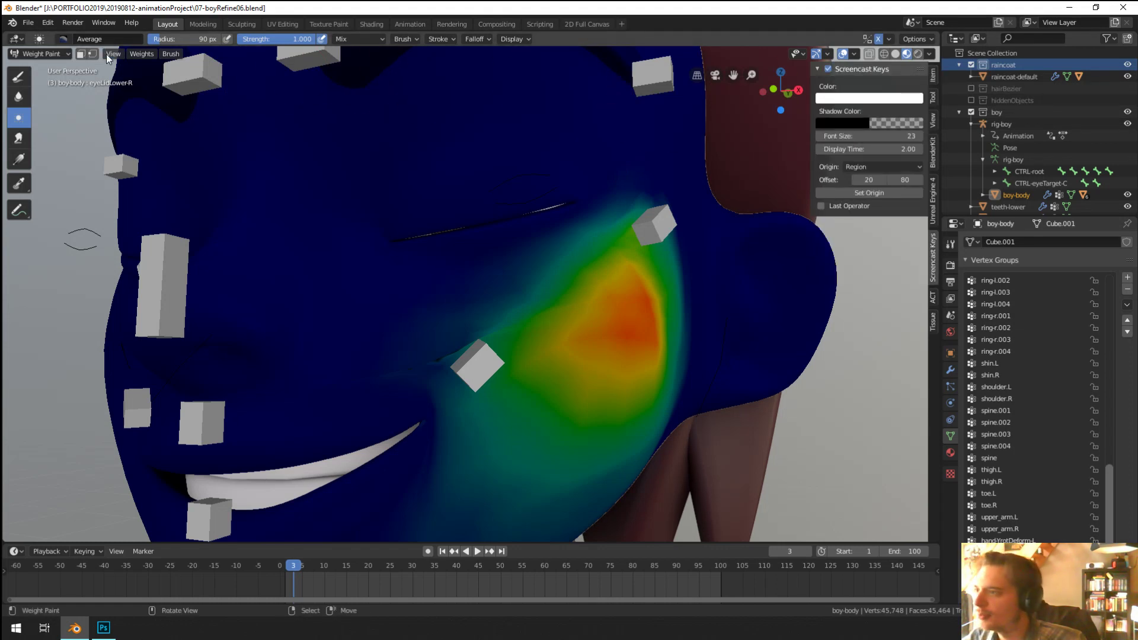
# Step: Look through the weight and brush commands and check the Average brush's Auto Normalize option
pyautogui.click(142, 54)
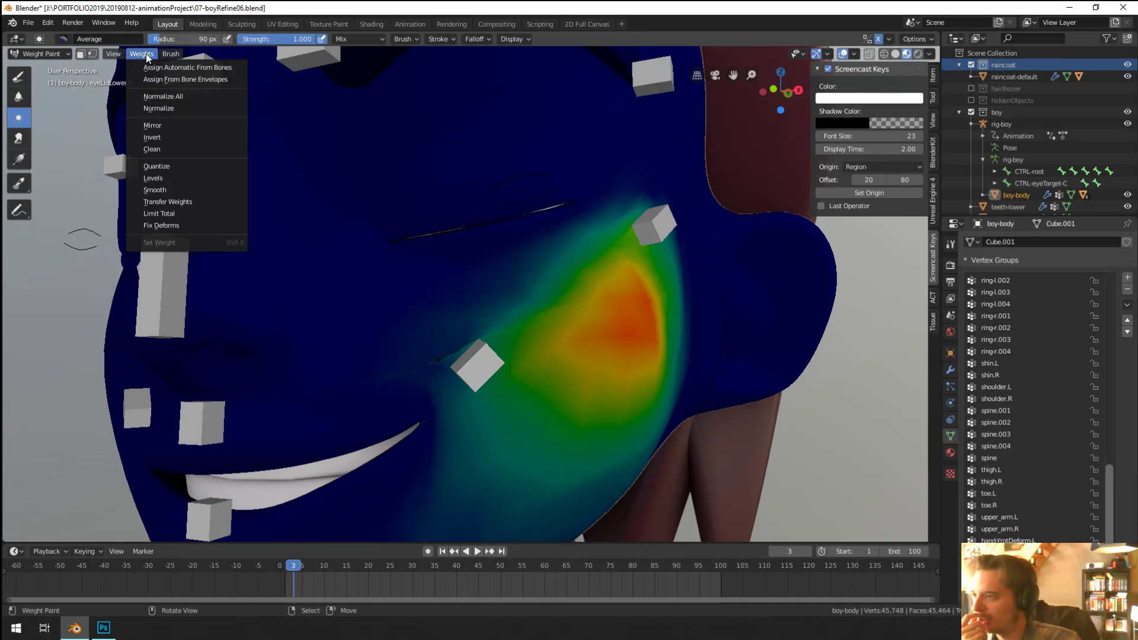
pyautogui.moveTo(178, 55)
pyautogui.moveTo(200, 93)
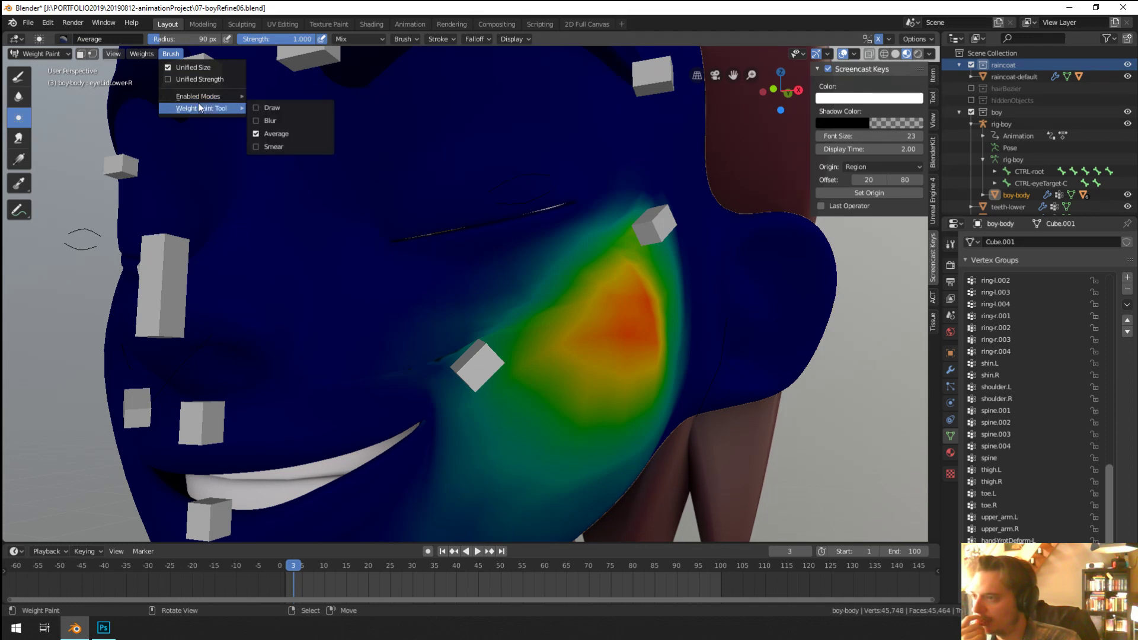
pyautogui.moveTo(235, 96)
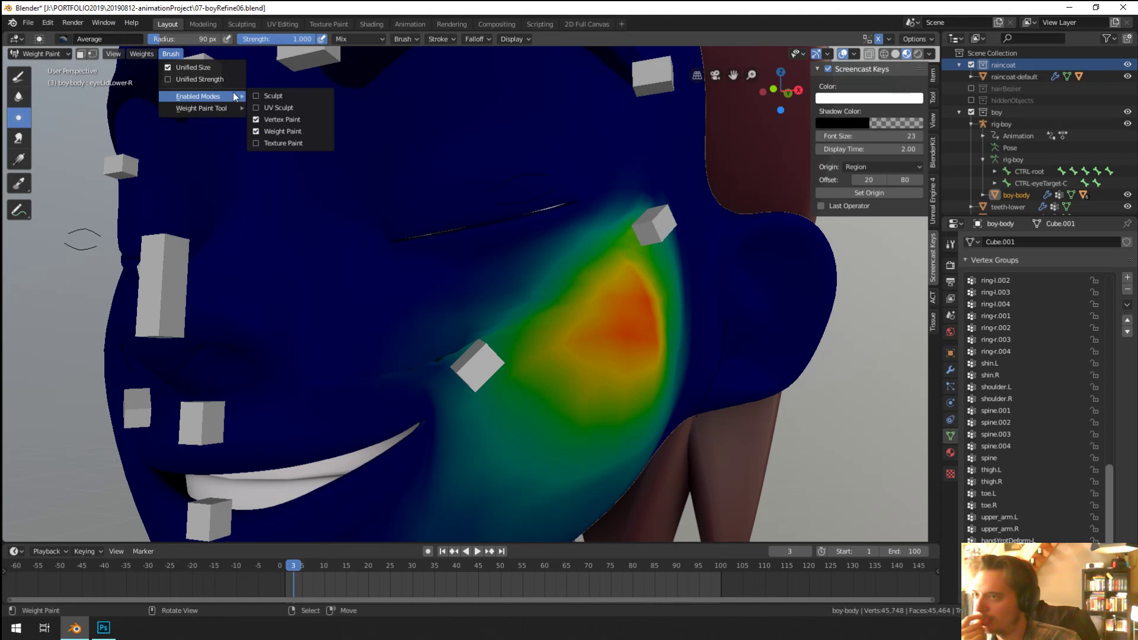
pyautogui.click(407, 39)
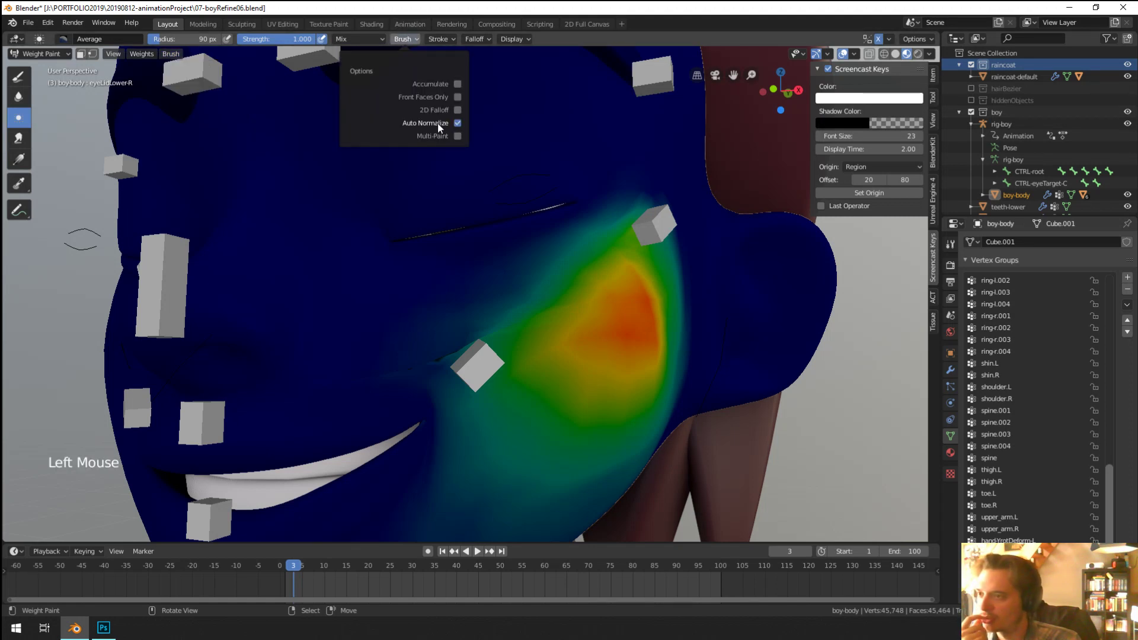
# Step: Average the weights along the cheek crease beside the left mouth corner control with a 113 px brush radius
pyautogui.moveTo(483, 335); pyautogui.dragTo(447, 351)
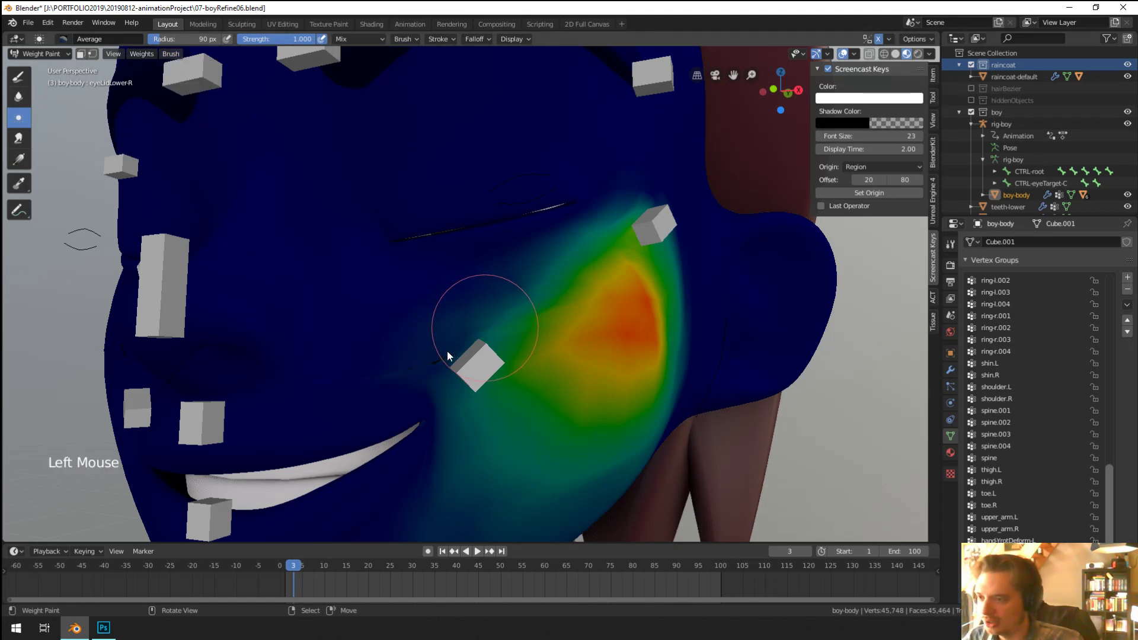
pyautogui.moveTo(439, 352)
pyautogui.mouseDown(button='middle')
pyautogui.moveTo(478, 361)
pyautogui.moveTo(469, 347)
pyautogui.moveTo(489, 365)
pyautogui.moveTo(467, 350)
pyautogui.moveTo(474, 363)
pyautogui.mouseUp(button='middle')
pyautogui.press('f')
pyautogui.click(485, 369)
pyautogui.click(492, 369)
pyautogui.click(484, 365)
pyautogui.click(433, 347)
pyautogui.click(441, 341)
pyautogui.click(451, 335)
pyautogui.click(463, 329)
pyautogui.click(469, 334)
# Step: Blur the cheek weights around and above the left mouth corner control with the 113 px Blur brush
pyautogui.click(18, 96)
pyautogui.click(412, 360)
pyautogui.click(474, 379)
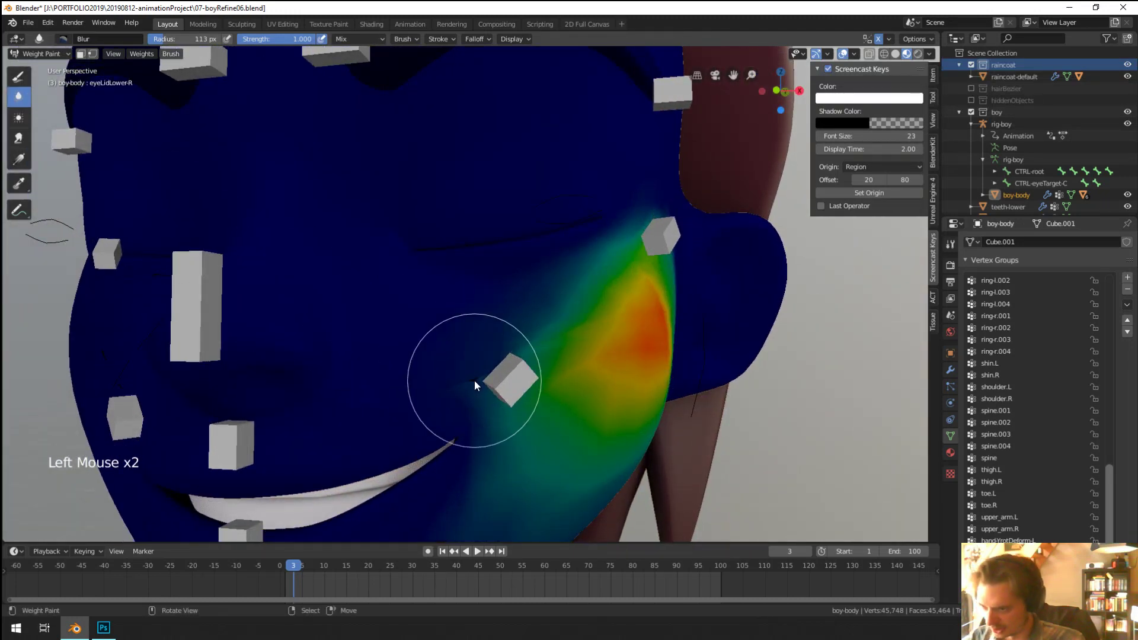
pyautogui.click(432, 386)
pyautogui.click(464, 369)
pyautogui.click(471, 366)
pyautogui.click(479, 363)
pyautogui.click(486, 360)
pyautogui.click(496, 358)
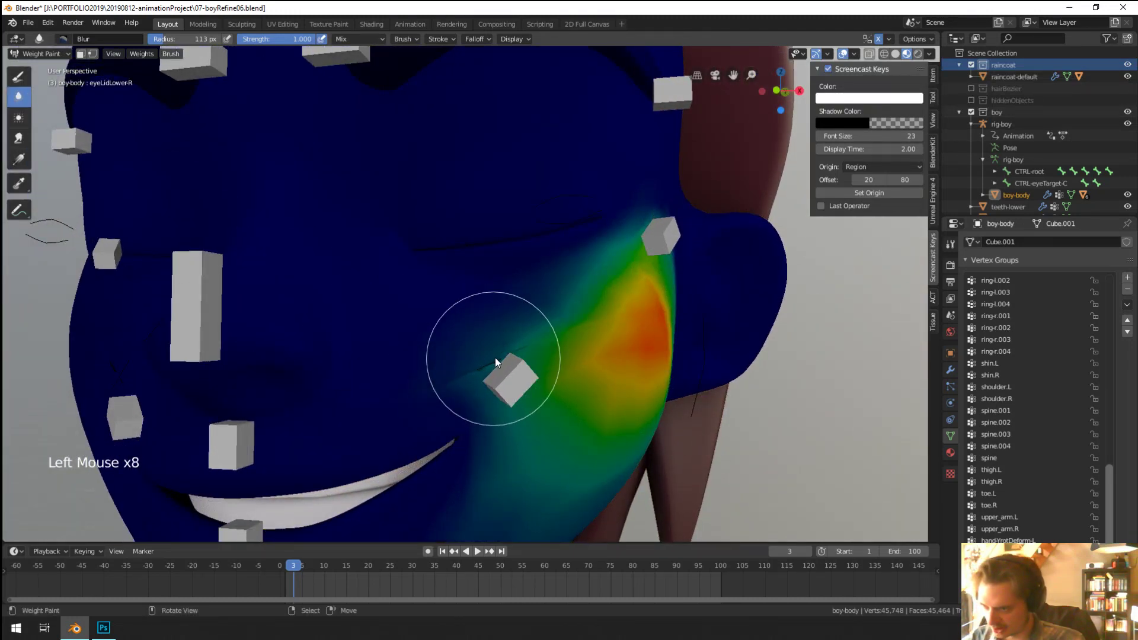
pyautogui.click(495, 357)
pyautogui.click(486, 351)
pyautogui.moveTo(486, 351)
pyautogui.mouseDown(button='middle')
pyautogui.moveTo(476, 343)
pyautogui.moveTo(475, 271)
pyautogui.moveTo(541, 300)
pyautogui.moveTo(508, 304)
pyautogui.moveTo(546, 323)
pyautogui.moveTo(492, 315)
pyautogui.mouseUp(button='middle')
pyautogui.click(472, 325)
pyautogui.click(474, 324)
pyautogui.click(475, 322)
pyautogui.click(475, 322)
# Step: Switch the viewport to wireframe shading and turn off X-Ray
pyautogui.press('z')
pyautogui.scroll(1, 546, 323)
pyautogui.click(928, 54)
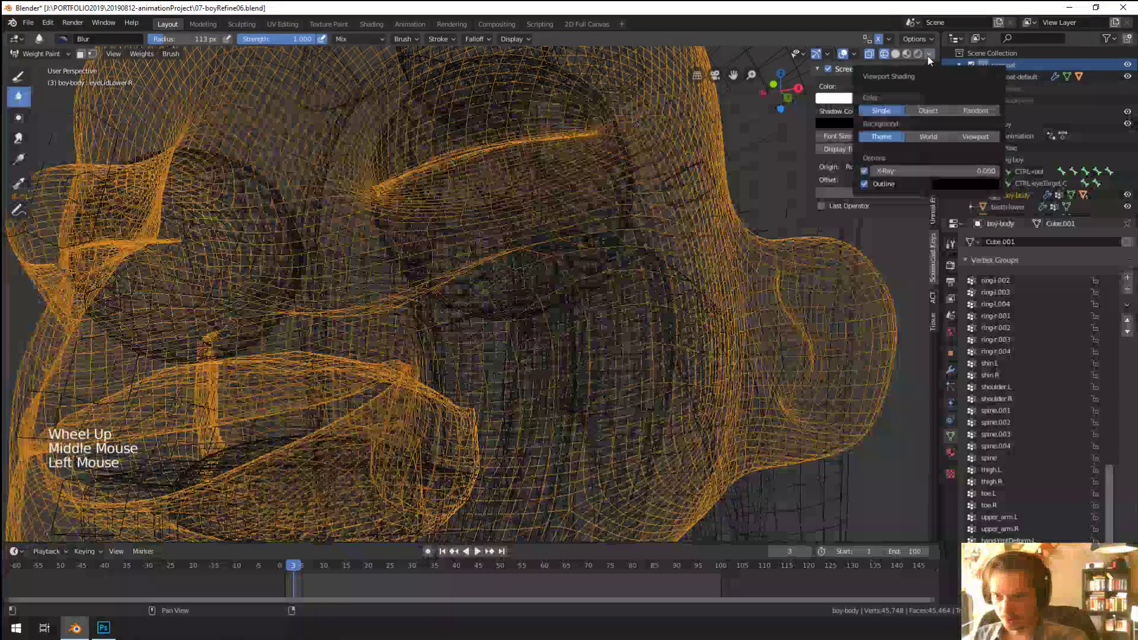
pyautogui.click(864, 171)
pyautogui.moveTo(415, 285)
pyautogui.mouseDown(button='middle')
pyautogui.moveTo(386, 272)
pyautogui.moveTo(388, 259)
pyautogui.moveTo(454, 303)
pyautogui.moveTo(453, 319)
pyautogui.moveTo(410, 302)
pyautogui.mouseUp(button='middle')
# Step: Blur the weights along the cheek crease running from above the left mouth corner toward the nose in wireframe shading
pyautogui.click(521, 392)
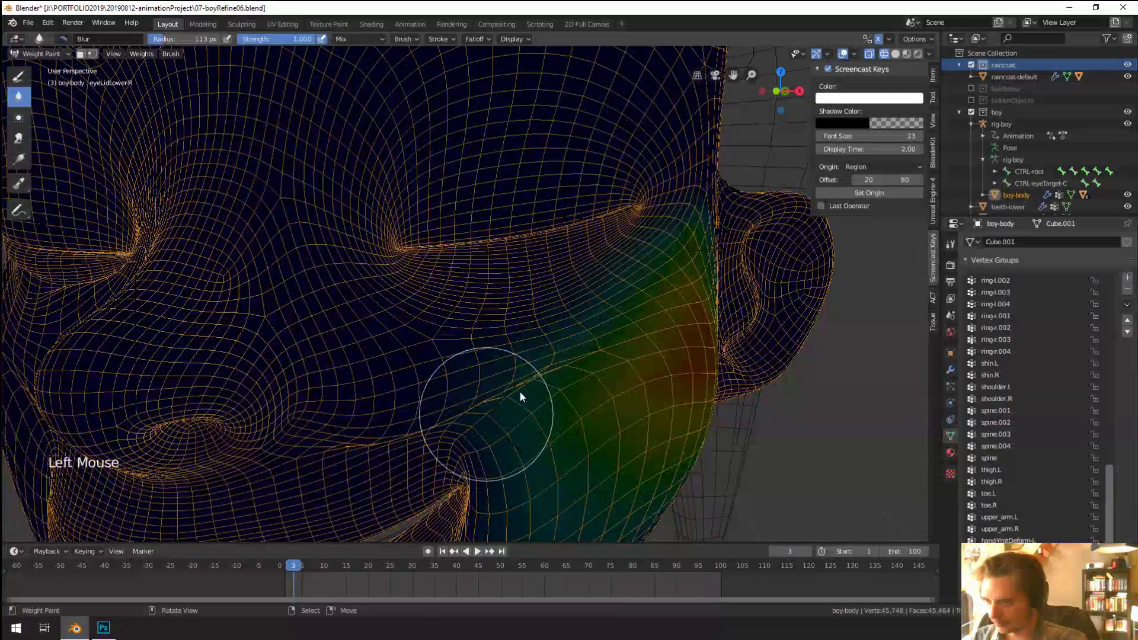
pyautogui.click(525, 382)
pyautogui.click(536, 376)
pyautogui.click(548, 371)
pyautogui.click(560, 366)
pyautogui.click(563, 364)
pyautogui.moveTo(563, 364); pyautogui.dragTo(478, 321, button='middle')
pyautogui.click(478, 322)
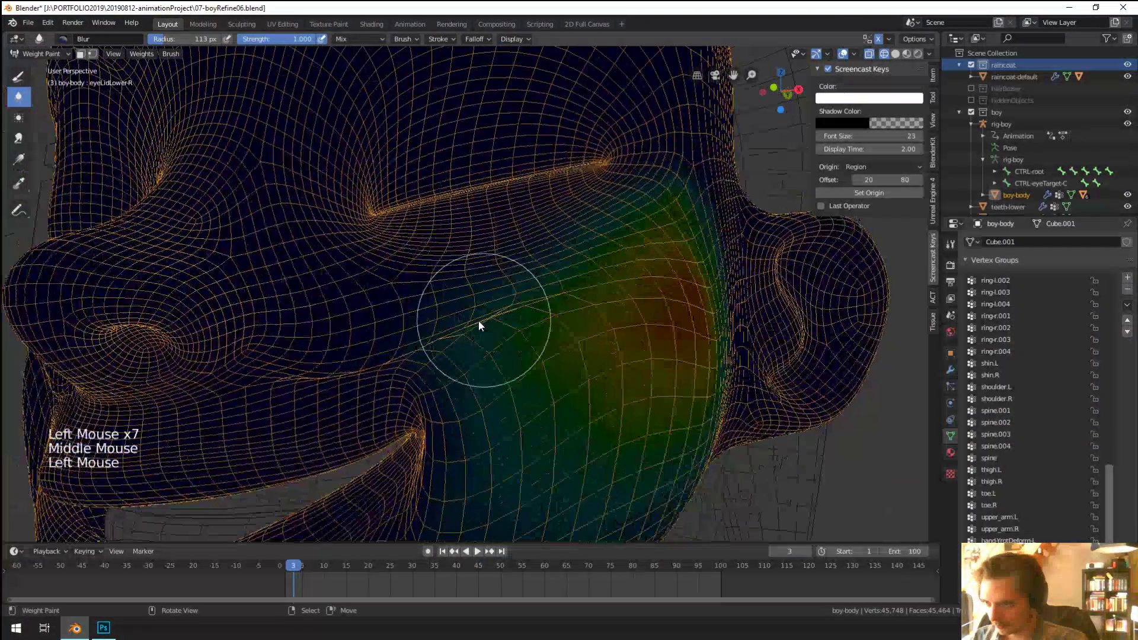
pyautogui.click(469, 325)
pyautogui.click(450, 329)
pyautogui.click(433, 335)
pyautogui.click(415, 340)
pyautogui.click(249, 275)
pyautogui.click(255, 273)
# Step: Inspect the cheek topology in wireframe from several angles and return the viewport to solid shading
pyautogui.moveTo(255, 272); pyautogui.dragTo(305, 259, button='middle')
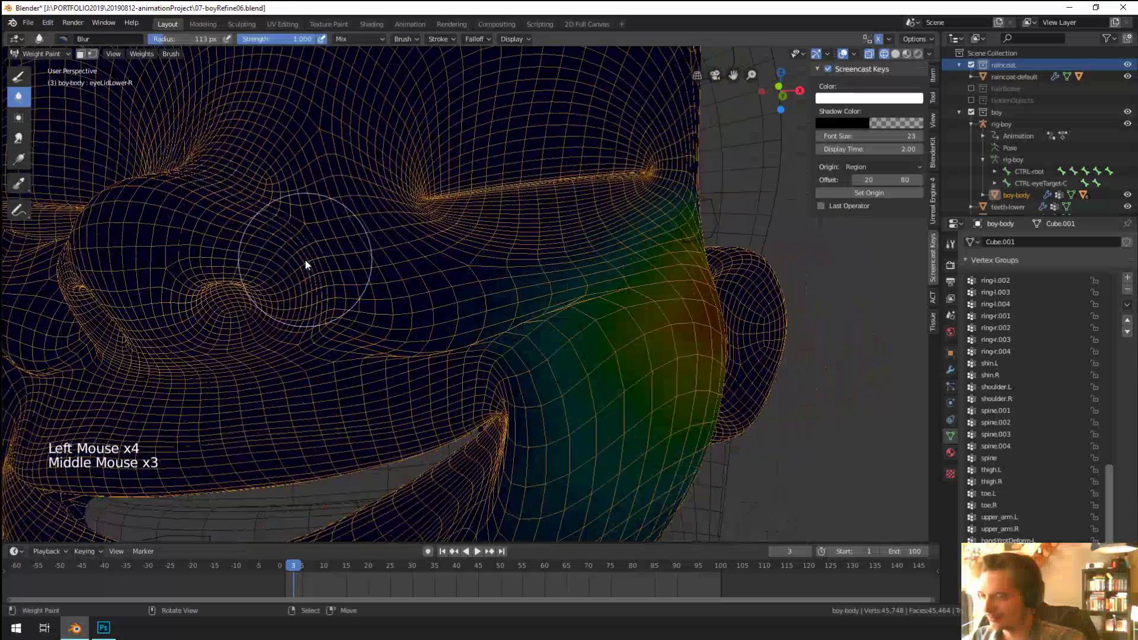
pyautogui.scroll(-5, 305, 259)
pyautogui.moveTo(382, 341); pyautogui.dragTo(357, 370, button='middle')
pyautogui.scroll(3, 358, 356)
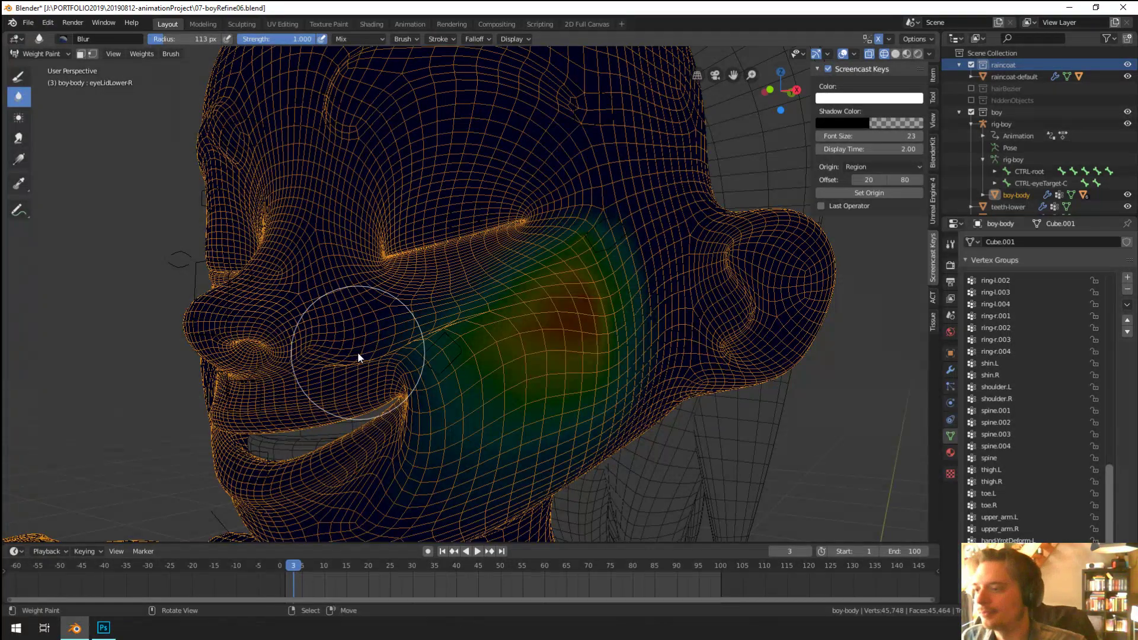
pyautogui.moveTo(357, 351)
pyautogui.mouseDown(button='middle')
pyautogui.moveTo(361, 384)
pyautogui.moveTo(437, 382)
pyautogui.moveTo(372, 390)
pyautogui.moveTo(350, 314)
pyautogui.mouseUp(button='middle')
pyautogui.press('z')
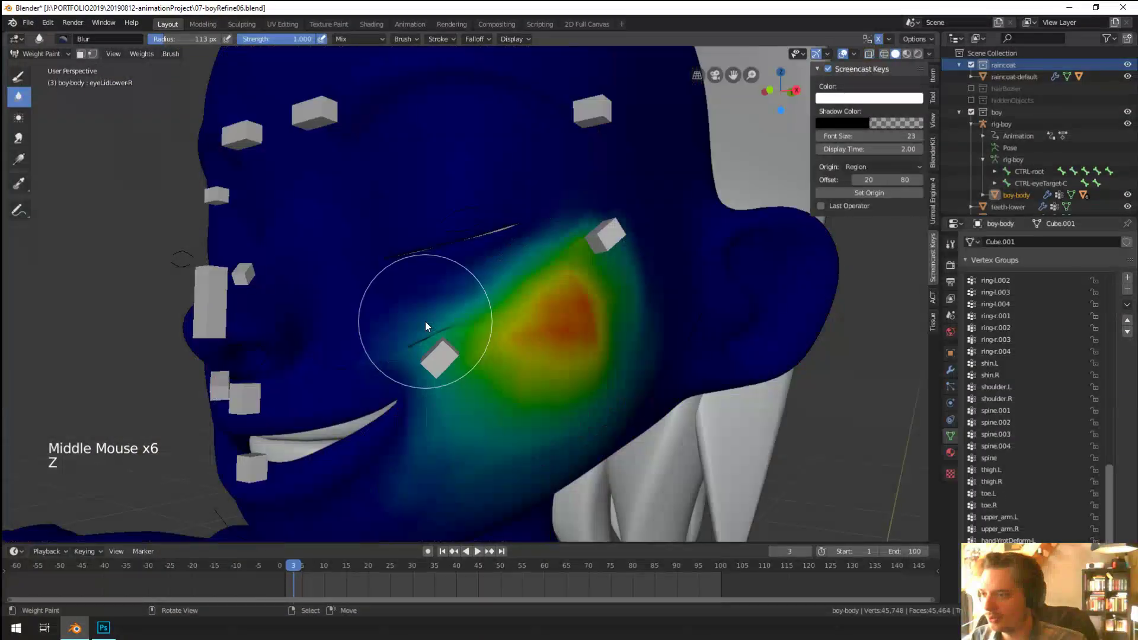
pyautogui.moveTo(425, 321); pyautogui.dragTo(463, 322, button='middle')
# Step: Examine the blurred cheek weights and remaining crease from the front and the side
pyautogui.scroll(-2, 472, 325)
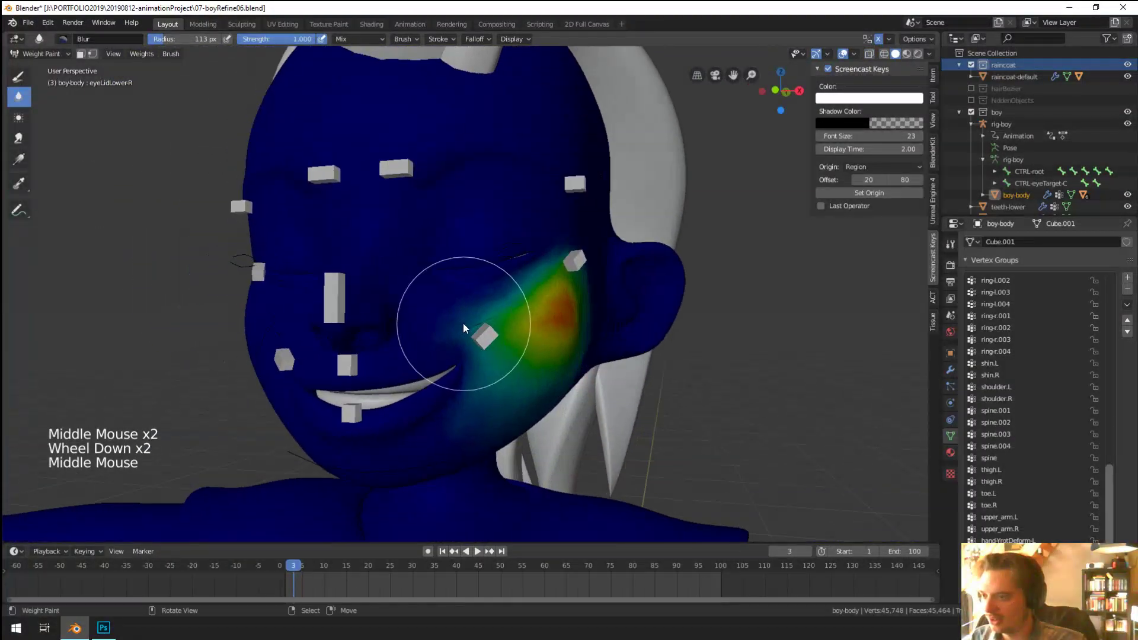
pyautogui.scroll(1, 463, 323)
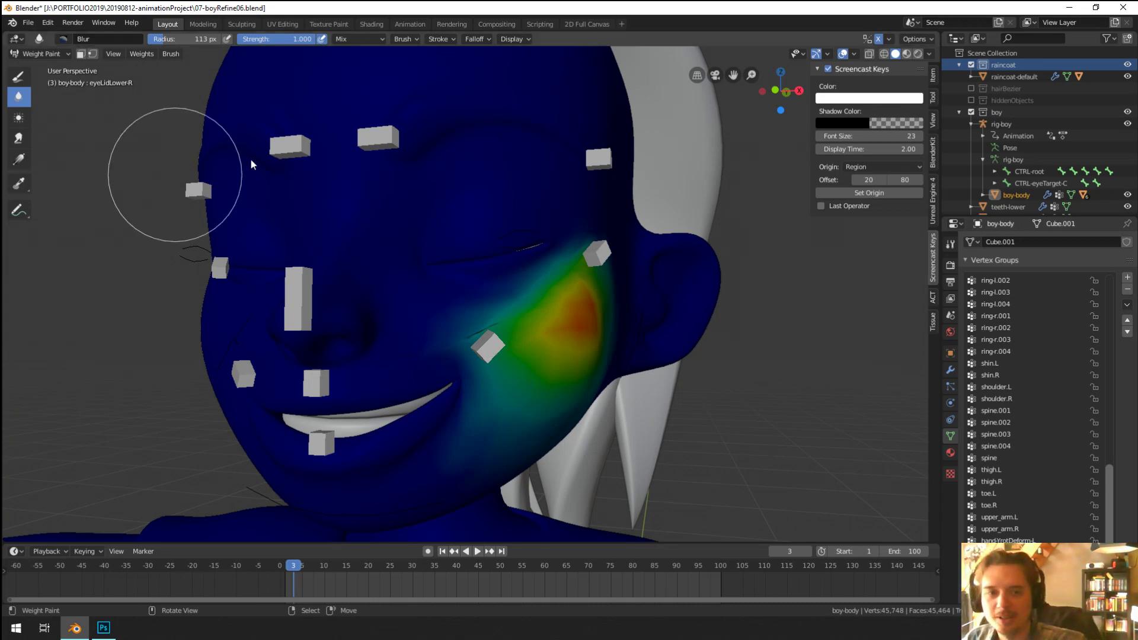
pyautogui.scroll(2, 483, 272)
pyautogui.moveTo(483, 272); pyautogui.dragTo(437, 287, button='middle')
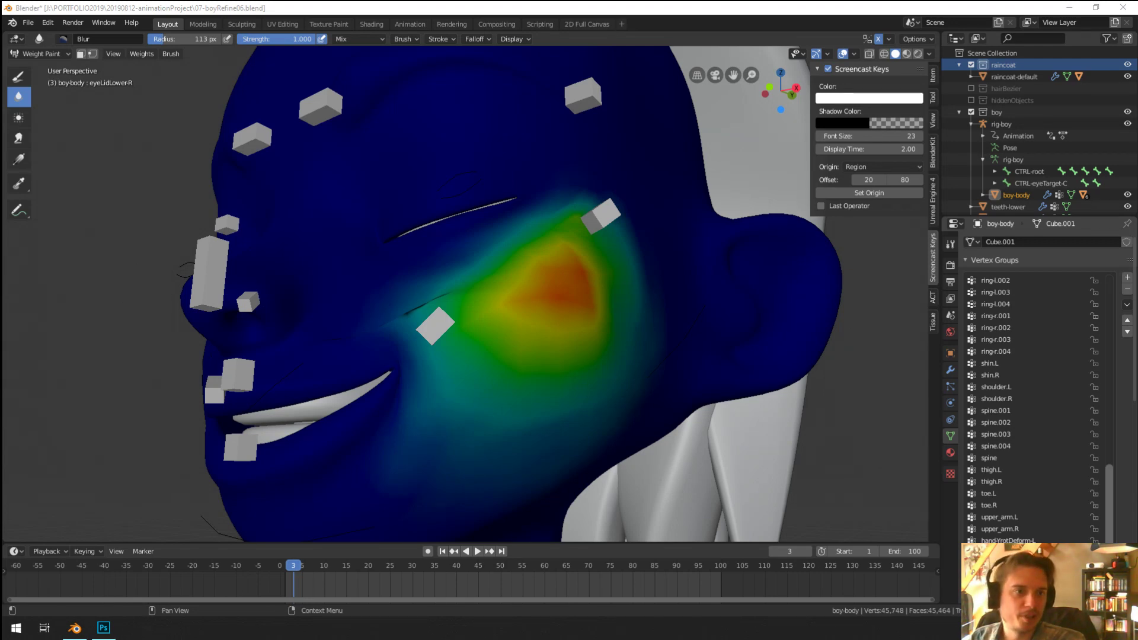
pyautogui.moveTo(386, 255); pyautogui.dragTo(510, 277, button='middle')
pyautogui.scroll(-1, 419, 244)
pyautogui.scroll(-1, 453, 320)
pyautogui.keyDown('shift'); pyautogui.moveTo(509, 277); pyautogui.dragTo(576, 283, button='middle'); pyautogui.keyUp('shift')
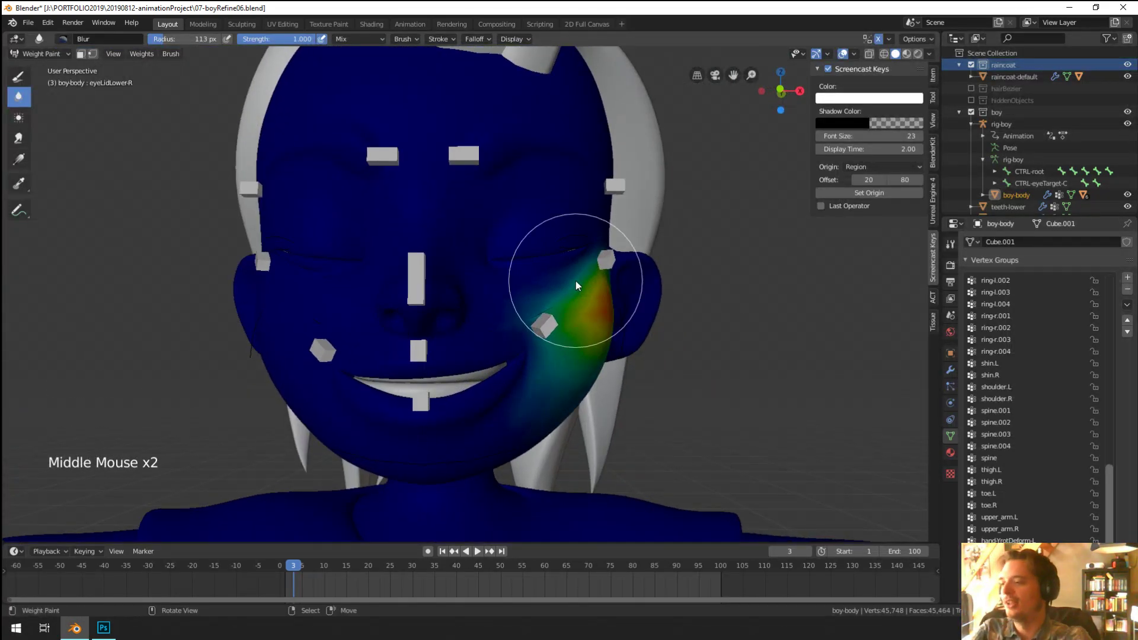
pyautogui.moveTo(574, 265); pyautogui.dragTo(501, 279, button='middle')
pyautogui.scroll(2, 499, 197)
pyautogui.scroll(1, 520, 226)
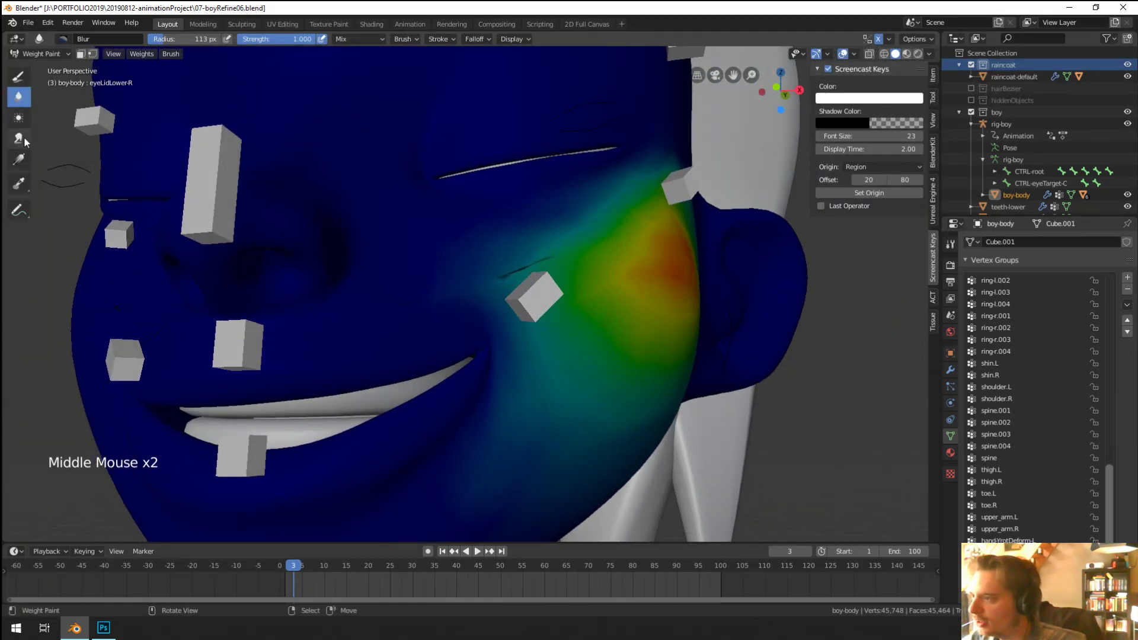
# Step: Apply linear weight gradients with weight 0 and strength 1 from beside the nose toward the left mouth corner control
pyautogui.click(18, 159)
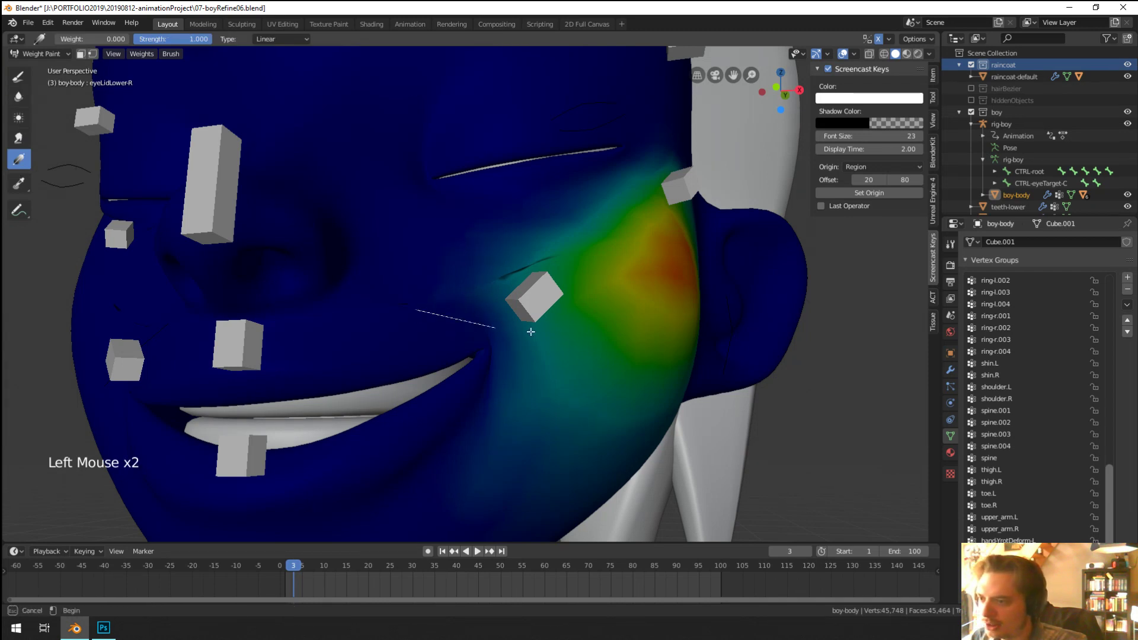
pyautogui.moveTo(544, 328); pyautogui.dragTo(421, 268, button='middle')
pyautogui.moveTo(420, 268); pyautogui.dragTo(522, 314)
pyautogui.scroll(-3, 504, 272)
pyautogui.moveTo(504, 272); pyautogui.dragTo(530, 303, button='middle')
pyautogui.scroll(1, 506, 269)
pyautogui.moveTo(483, 254); pyautogui.dragTo(535, 295)
# Step: Examine the crease and the cheek weights beside the left mouth corner control up close
pyautogui.scroll(1, 535, 294)
pyautogui.moveTo(535, 294); pyautogui.dragTo(460, 260, button='middle')
pyautogui.scroll(3, 468, 264)
pyautogui.moveTo(459, 261)
pyautogui.mouseDown(button='middle')
pyautogui.moveTo(492, 284)
pyautogui.moveTo(503, 274)
pyautogui.moveTo(473, 272)
pyautogui.mouseUp(button='middle')
pyautogui.scroll(-2, 414, 249)
pyautogui.scroll(-1, 379, 248)
pyautogui.scroll(1, 389, 254)
pyautogui.scroll(-1, 489, 274)
pyautogui.scroll(1, 473, 272)
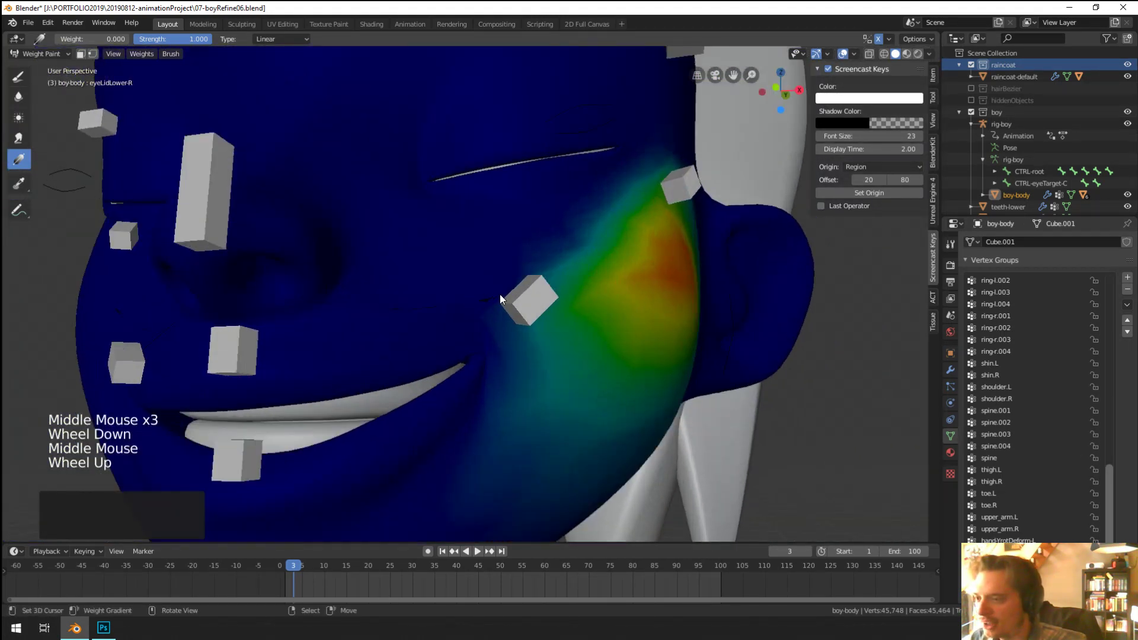
pyautogui.scroll(1, 510, 294)
pyautogui.scroll(-1, 413, 323)
# Step: Sample the vertex groups near the left mouth corner, viewing mouthLower-bendy-L and activating mouthUpper-bendy-L
pyautogui.keyDown('shift'); pyautogui.click(413, 323); pyautogui.keyUp('shift')
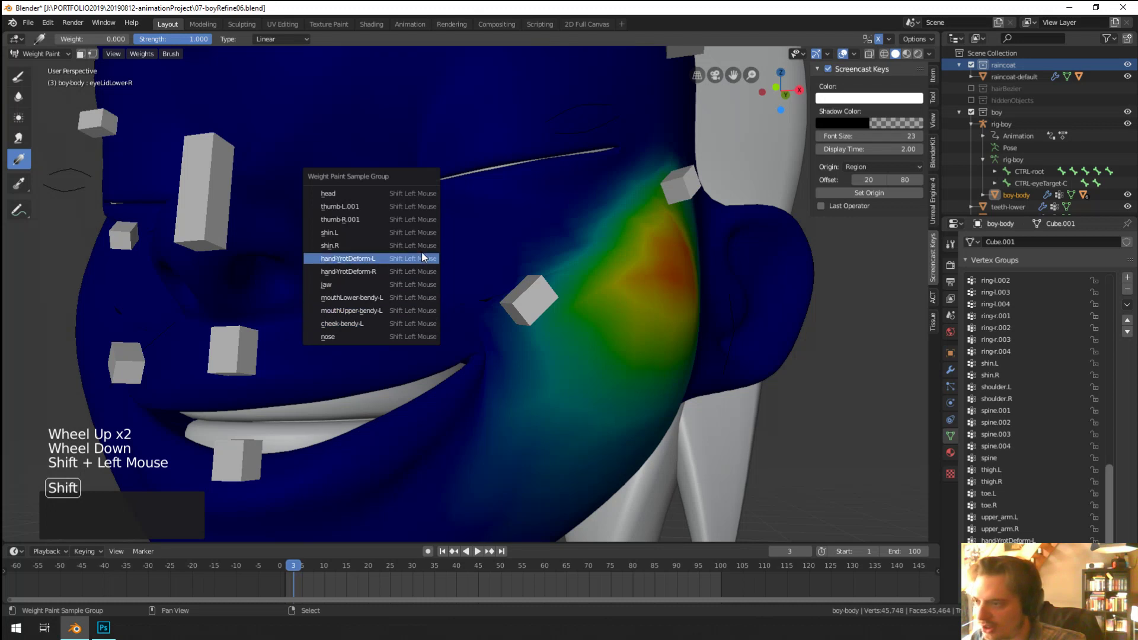
pyautogui.click(381, 298)
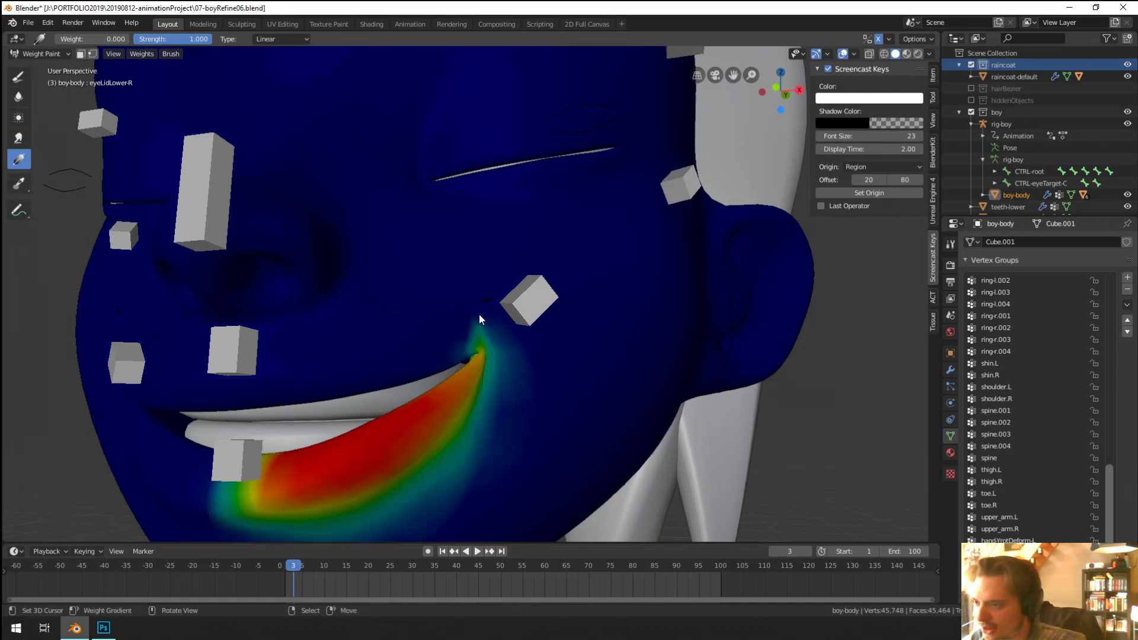
pyautogui.keyDown('shift'); pyautogui.click(409, 332); pyautogui.keyUp('shift')
pyautogui.click(405, 327)
pyautogui.moveTo(453, 318); pyautogui.dragTo(458, 312, button='middle')
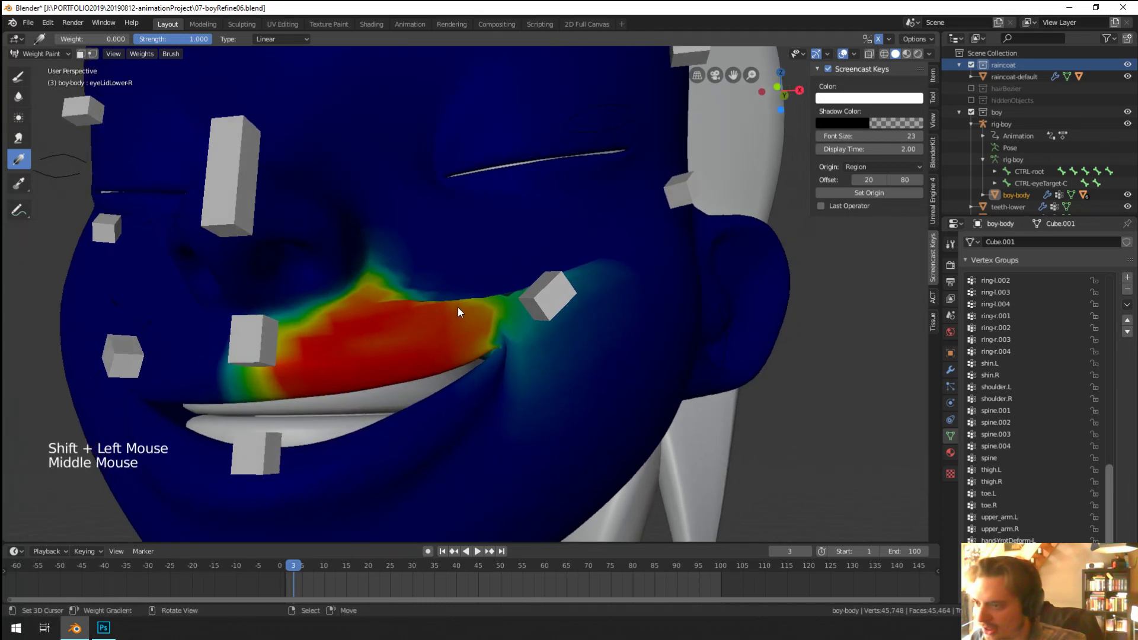
pyautogui.scroll(1, 459, 313)
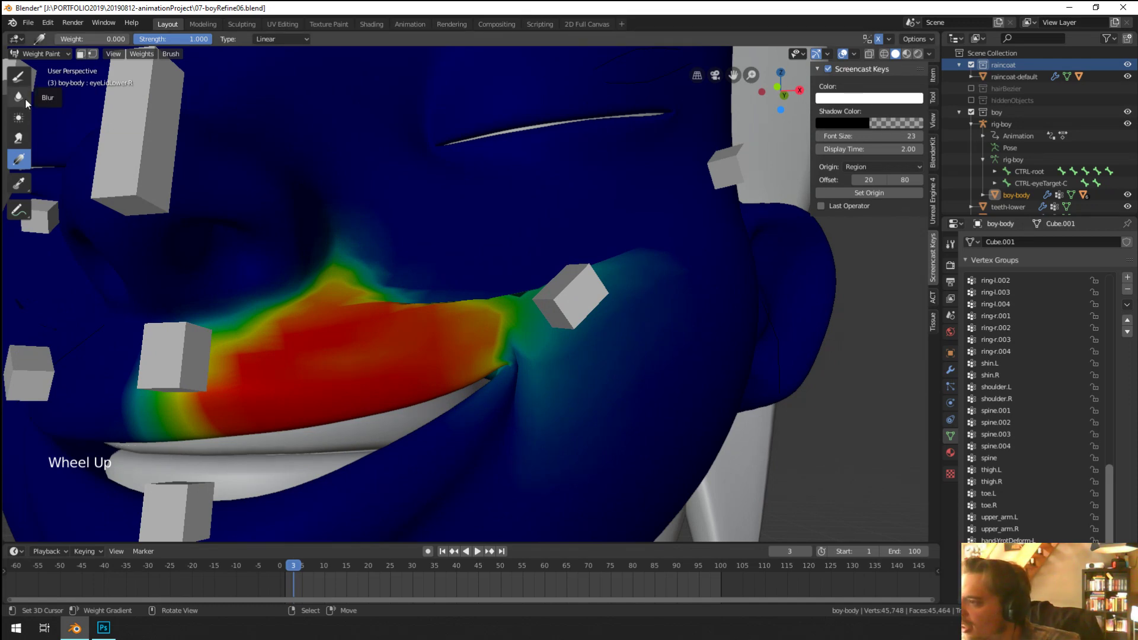
# Step: Blur the mouthUpper-bendy-L weights along the crease above the left half of the upper lip
pyautogui.click(25, 98)
pyautogui.click(449, 277)
pyautogui.click(453, 296)
pyautogui.click(468, 295)
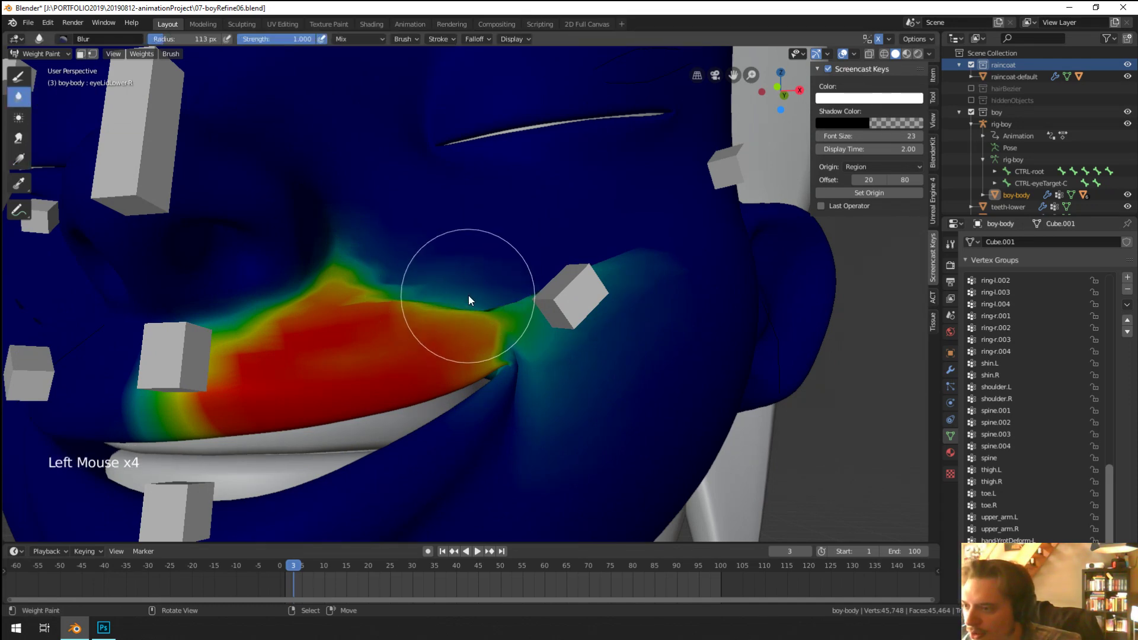
pyautogui.click(426, 289)
pyautogui.click(418, 288)
pyautogui.click(411, 287)
# Step: Blur the upper lip weights outward past the left mouth corner control onto the cheek and retouch the crease
pyautogui.moveTo(411, 287)
pyautogui.mouseDown(button='middle')
pyautogui.moveTo(379, 258)
pyautogui.moveTo(407, 275)
pyautogui.mouseUp(button='middle')
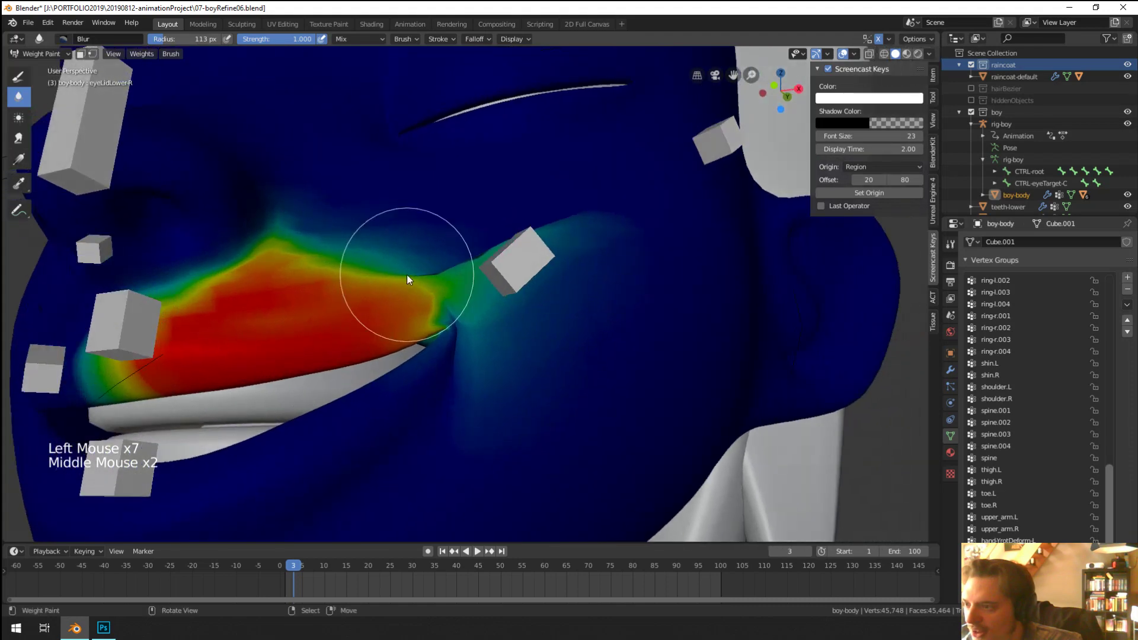
pyautogui.click(456, 258)
pyautogui.click(502, 245)
pyautogui.click(578, 222)
pyautogui.scroll(-3, 578, 222)
pyautogui.moveTo(577, 222)
pyautogui.mouseDown(button='middle')
pyautogui.moveTo(587, 296)
pyautogui.moveTo(512, 290)
pyautogui.moveTo(513, 301)
pyautogui.moveTo(558, 303)
pyautogui.moveTo(529, 303)
pyautogui.mouseUp(button='middle')
pyautogui.scroll(2, 512, 290)
pyautogui.click(452, 272)
pyautogui.click(428, 276)
pyautogui.click(438, 277)
pyautogui.scroll(-2, 450, 283)
pyautogui.scroll(1, 529, 303)
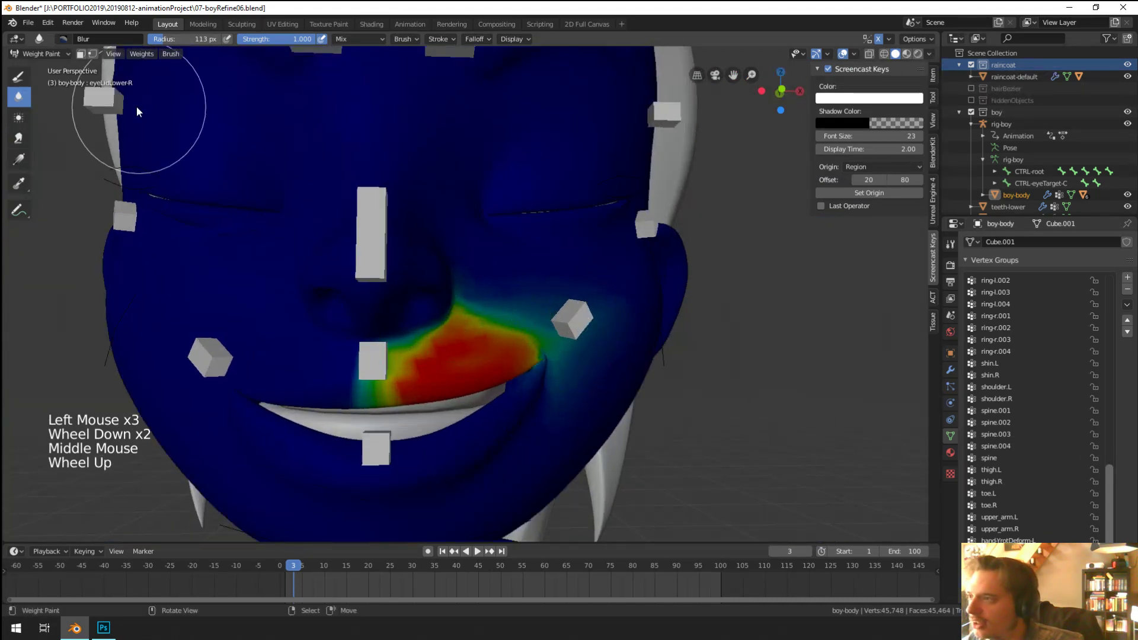
# Step: Leave Weight Paint for Object Mode and put the boy rig into Pose Mode with the left mouth corner control selected
pyautogui.click(39, 53)
pyautogui.click(41, 68)
pyautogui.moveTo(649, 318); pyautogui.dragTo(532, 278, button='middle')
pyautogui.rightClick(537, 298)
pyautogui.hotkey('ctrl', 'Tab')
pyautogui.rightClick(536, 300)
# Step: Move the left mouth corner control to several smile positions to test the cheek and lip deformation
pyautogui.press('g')
pyautogui.press('g')
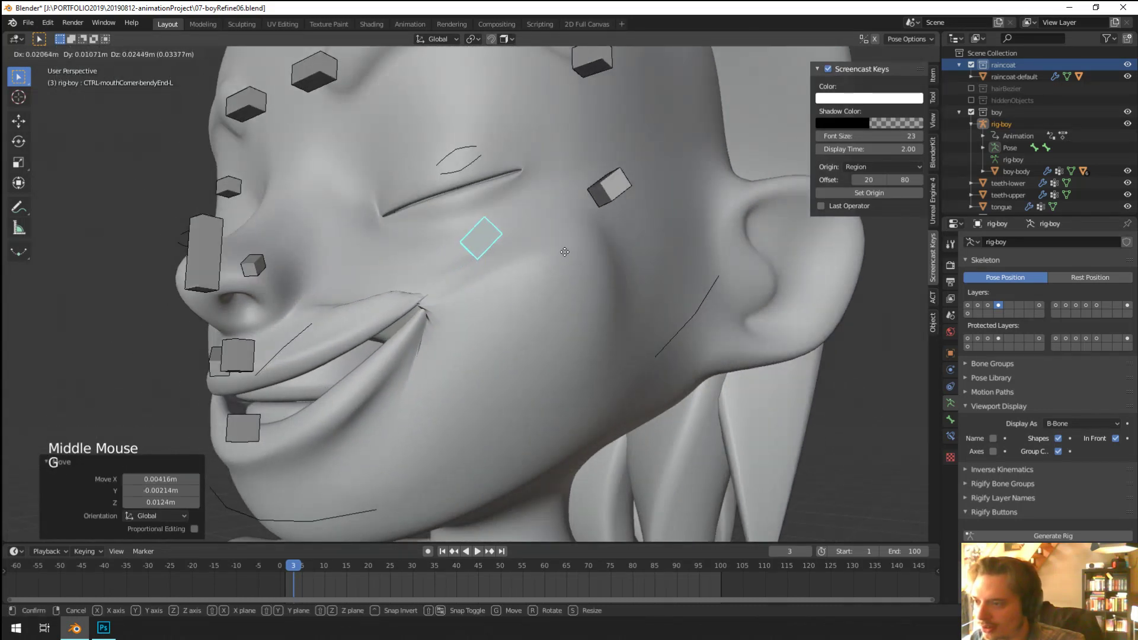
pyautogui.click(471, 356)
pyautogui.moveTo(471, 357); pyautogui.dragTo(498, 356, button='middle')
pyautogui.press('g')
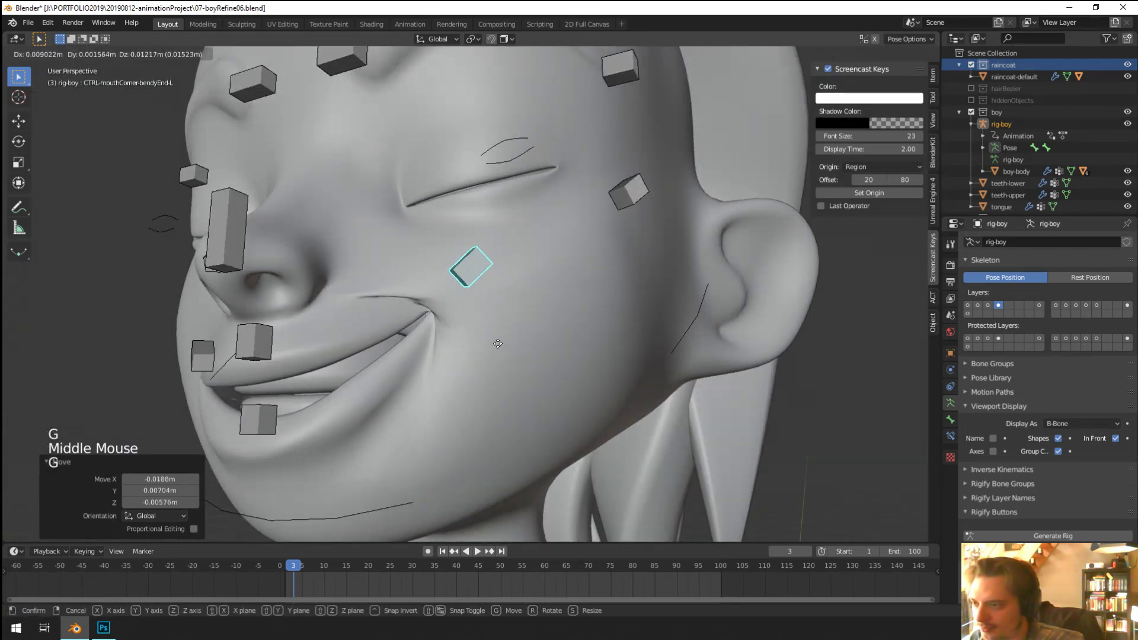
pyautogui.moveTo(388, 269); pyautogui.dragTo(381, 236, button='middle')
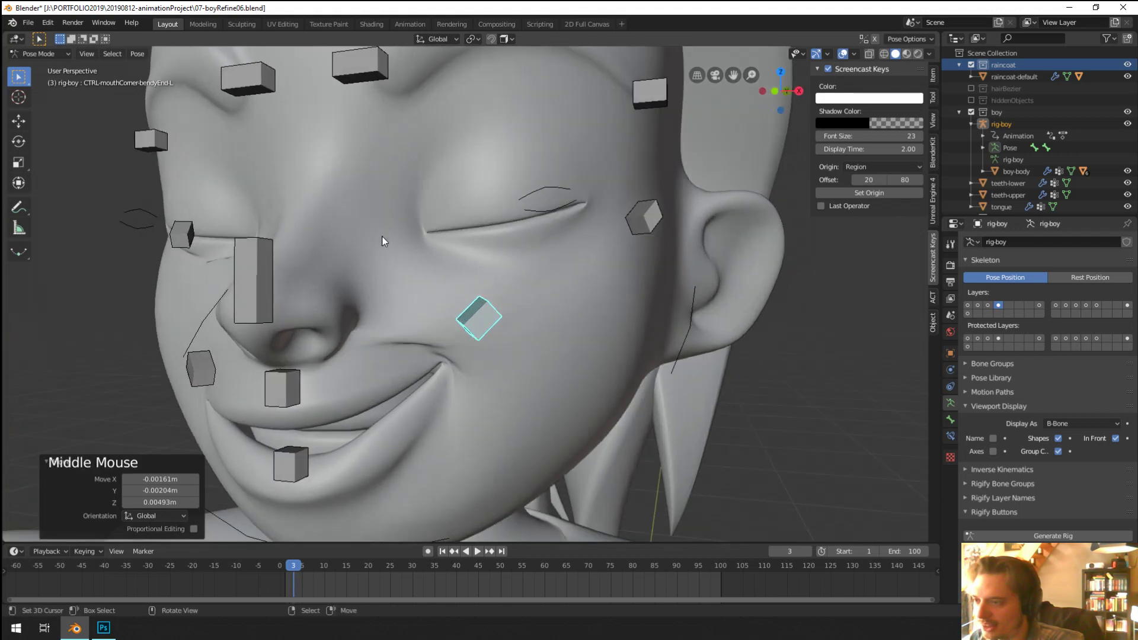
pyautogui.click(442, 307)
pyautogui.scroll(-2, 447, 310)
pyautogui.moveTo(447, 311); pyautogui.dragTo(497, 296, button='middle')
pyautogui.press('g')
pyautogui.click(472, 300)
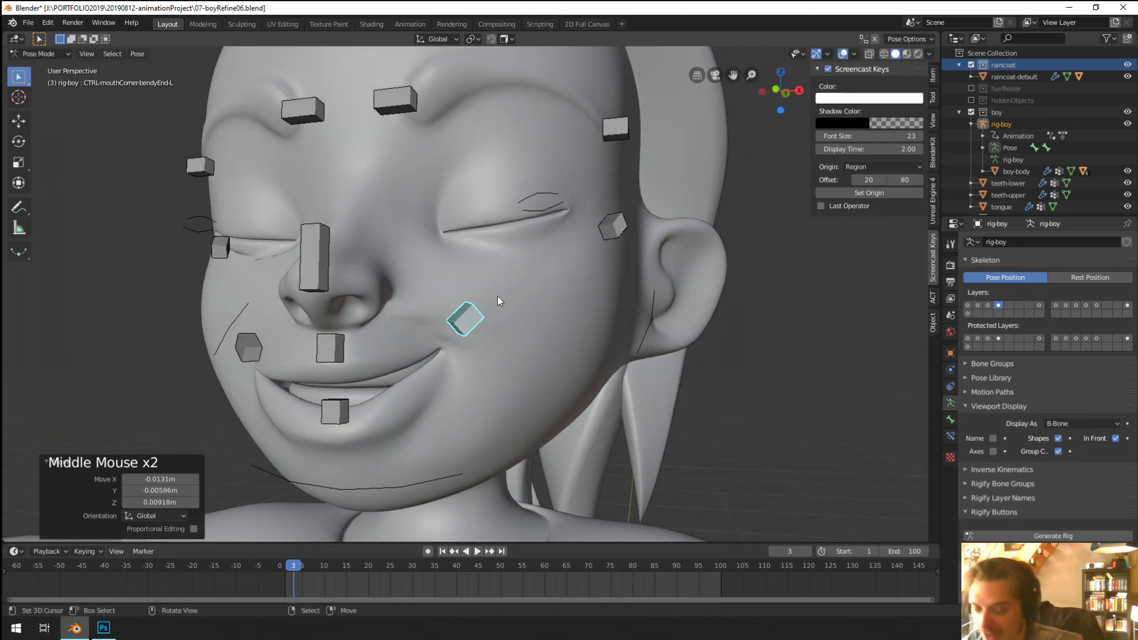
# Step: Enter Edit Mode on the boy rig and additionally show the armature layer holding the bendy face bones
pyautogui.press('Tab')
pyautogui.press('Tab')
pyautogui.press('Tab')
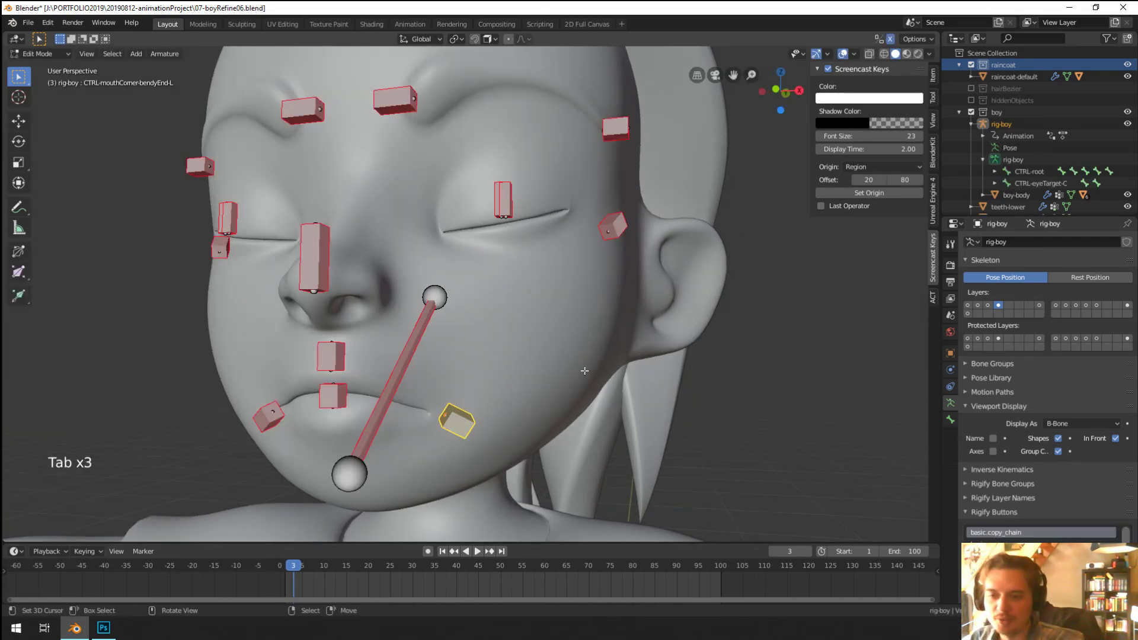
pyautogui.keyDown('shift'); pyautogui.click(1039, 305); pyautogui.keyUp('shift')
# Step: Inspect the bendy brow, lip and cheek bones around the left mouth corner and add a new bone to the armature
pyautogui.moveTo(439, 332); pyautogui.dragTo(396, 256, button='middle')
pyautogui.rightClick(445, 341)
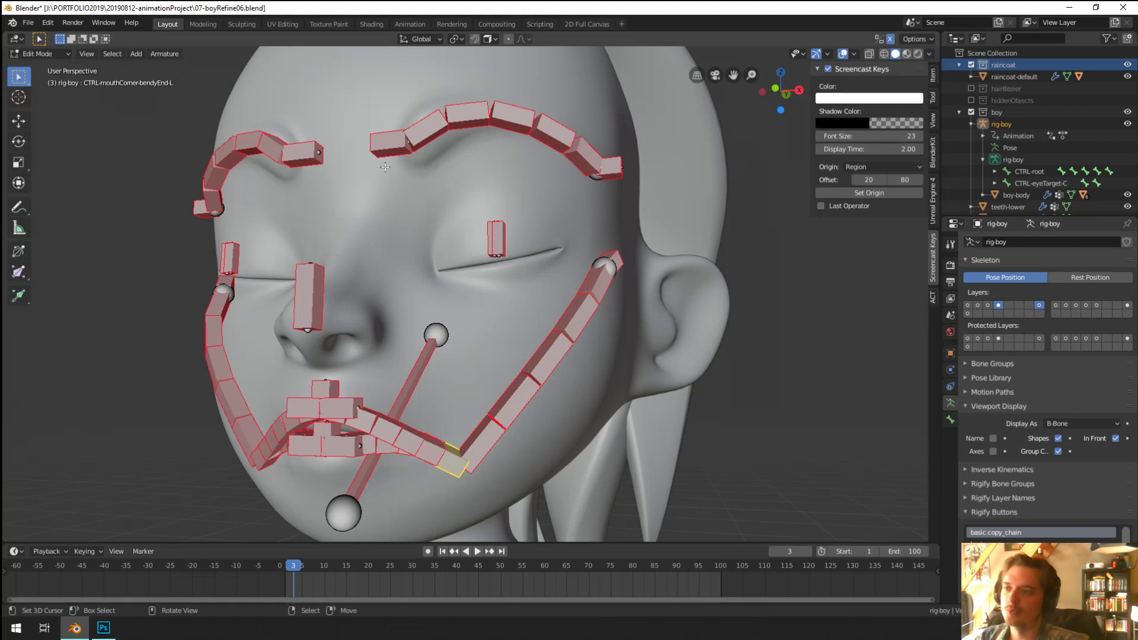
pyautogui.rightClick(386, 149)
pyautogui.moveTo(386, 149); pyautogui.dragTo(419, 416, button='middle')
pyautogui.rightClick(445, 466)
pyautogui.keyDown('shift'); pyautogui.moveTo(445, 466); pyautogui.dragTo(476, 388, button='middle'); pyautogui.keyUp('shift')
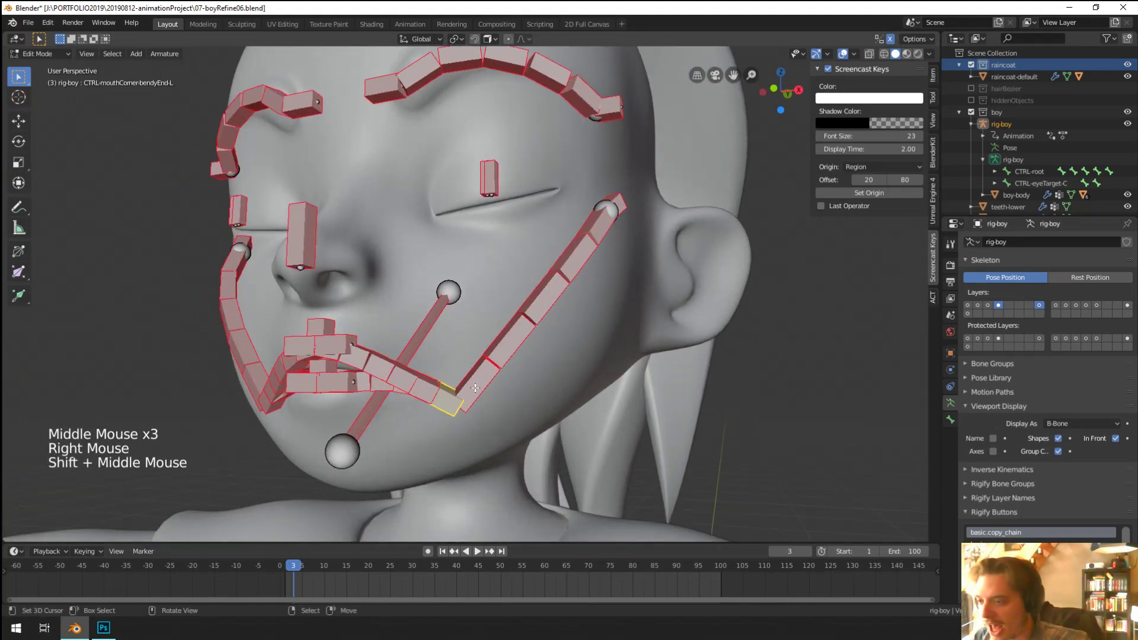
pyautogui.hotkey('shift', 'a')
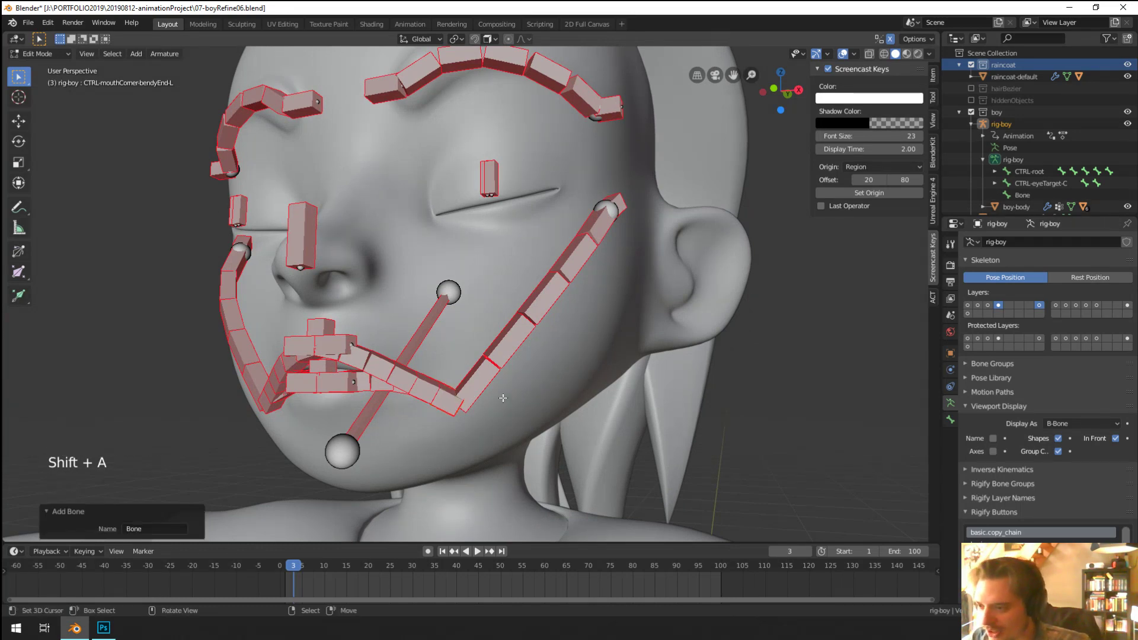
# Step: Undo adding the oversized new bone to the boy rig's armature
pyautogui.scroll(-13, 503, 397)
pyautogui.keyDown('shift'); pyautogui.moveTo(503, 397); pyautogui.dragTo(379, 293, button='middle'); pyautogui.keyUp('shift')
pyautogui.scroll(3, 379, 293)
pyautogui.rightClick(373, 289)
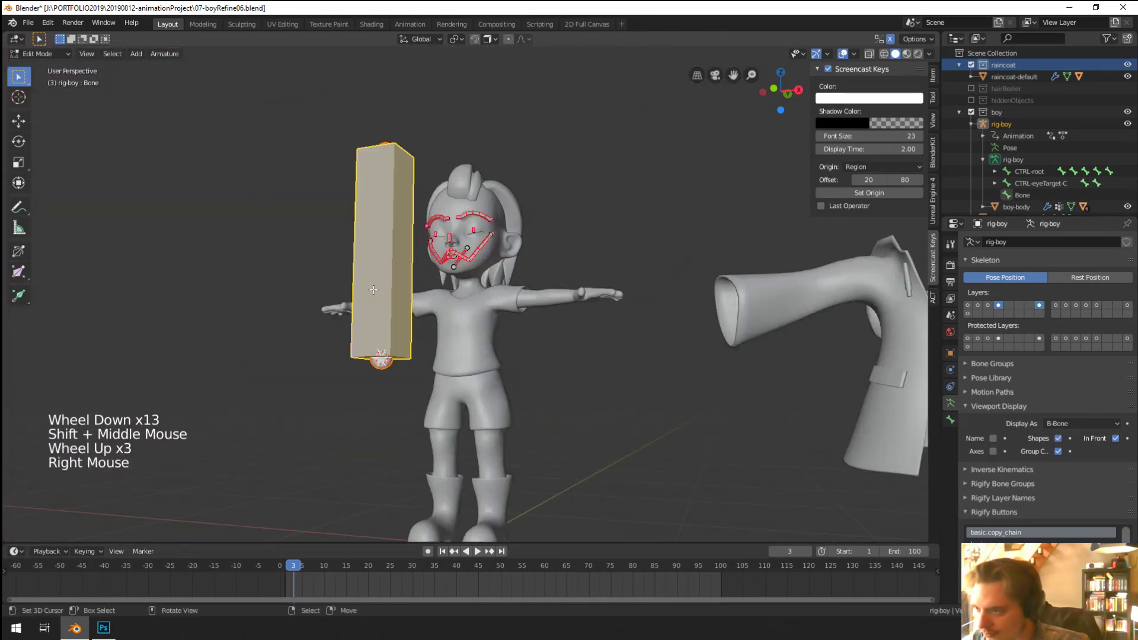
pyautogui.hotkey('ctrl', 'z')
pyautogui.hotkey('ctrl', 'z')
# Step: Extrude a new mirrored bone upward along global Z from the bendy end control at the left mouth corner
pyautogui.scroll(10, 454, 198)
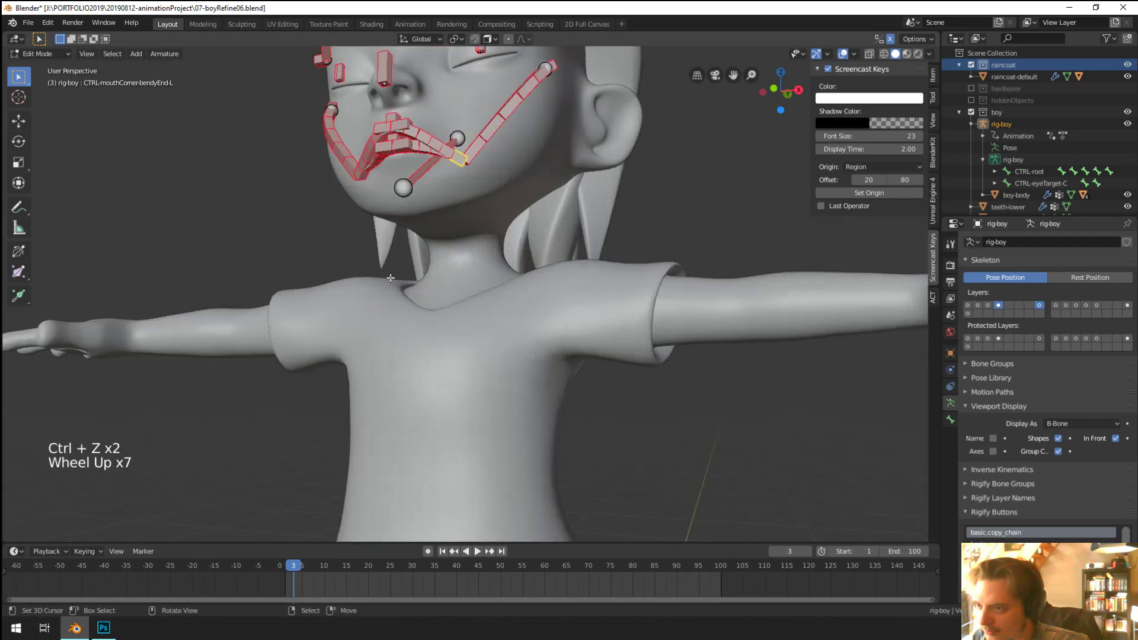
pyautogui.keyDown('shift'); pyautogui.moveTo(454, 198); pyautogui.dragTo(474, 427, button='middle'); pyautogui.keyUp('shift')
pyautogui.press('e')
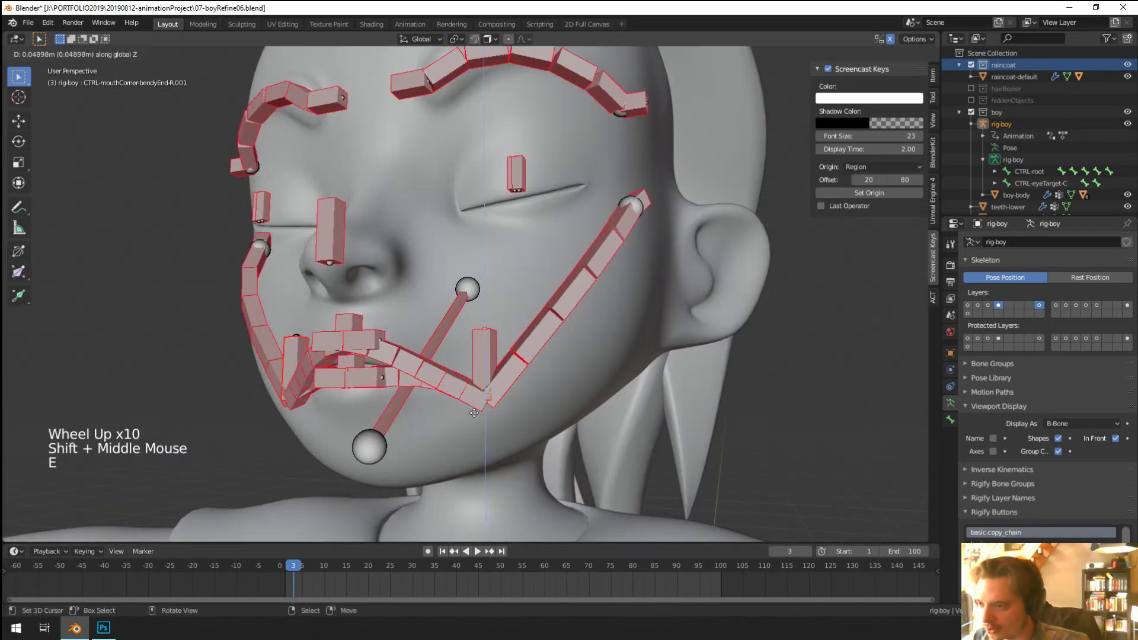
pyautogui.click(479, 396)
pyautogui.keyDown('shift'); pyautogui.moveTo(479, 396); pyautogui.dragTo(491, 307, button='middle'); pyautogui.keyUp('shift')
# Step: Move the new bone's tip up beside the left eyebrow's inner end, at about X 0.033, Y -0.188, Z 1.68 m
pyautogui.rightClick(510, 448)
pyautogui.press('g')
pyautogui.click(527, 427)
pyautogui.scroll(2, 491, 424)
pyautogui.press('g')
pyautogui.click(477, 403)
pyautogui.scroll(2, 474, 385)
pyautogui.press('g')
pyautogui.click(478, 290)
pyautogui.press('g')
pyautogui.click(482, 299)
# Step: Show the bone transform values and copy the inner left brow bone's head X, 0.0229 m, to the new bone's tail X
pyautogui.scroll(1, 491, 307)
pyautogui.keyDown('shift'); pyautogui.moveTo(452, 262); pyautogui.dragTo(501, 258, button='middle'); pyautogui.keyUp('shift')
pyautogui.scroll(-3, 471, 264)
pyautogui.scroll(1, 494, 261)
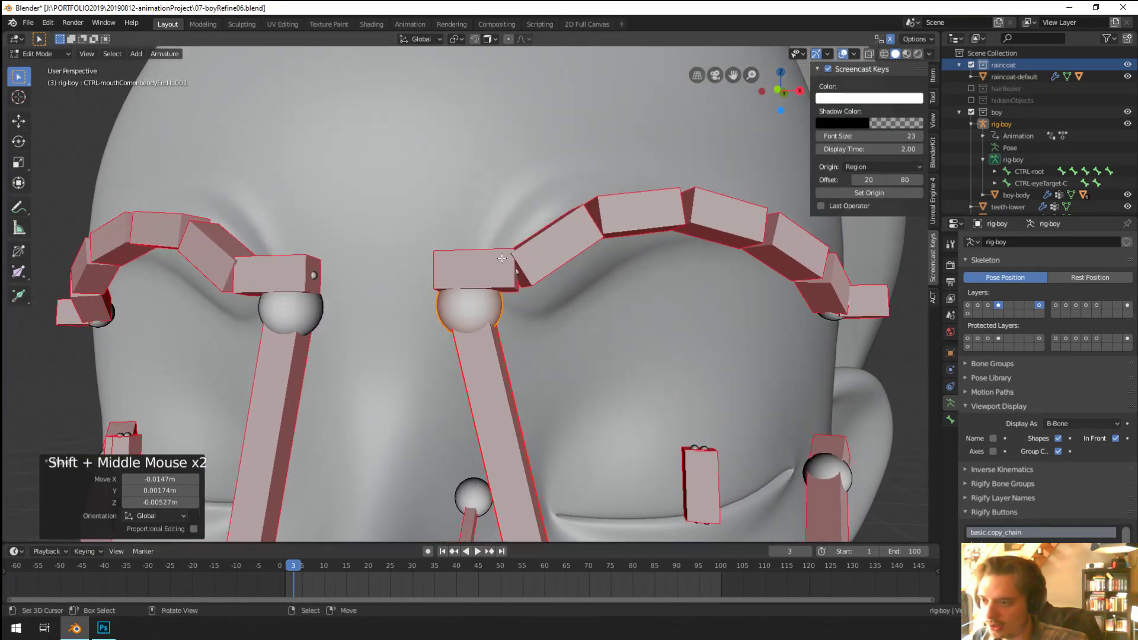
pyautogui.scroll(-2, 502, 258)
pyautogui.scroll(2, 479, 268)
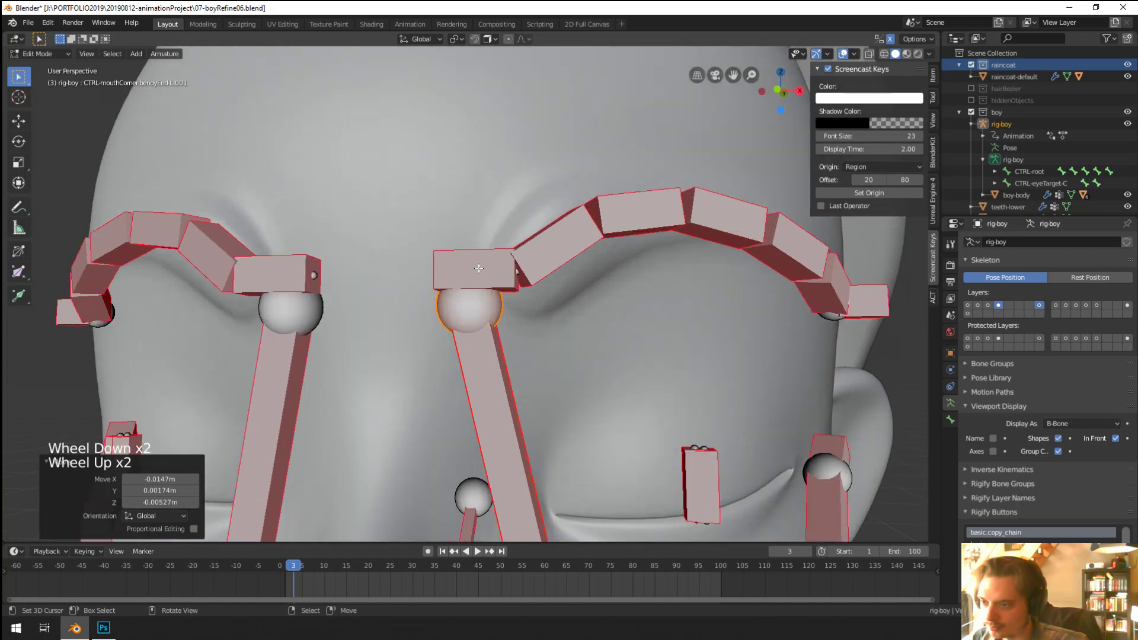
pyautogui.rightClick(454, 271)
pyautogui.rightClick(455, 271)
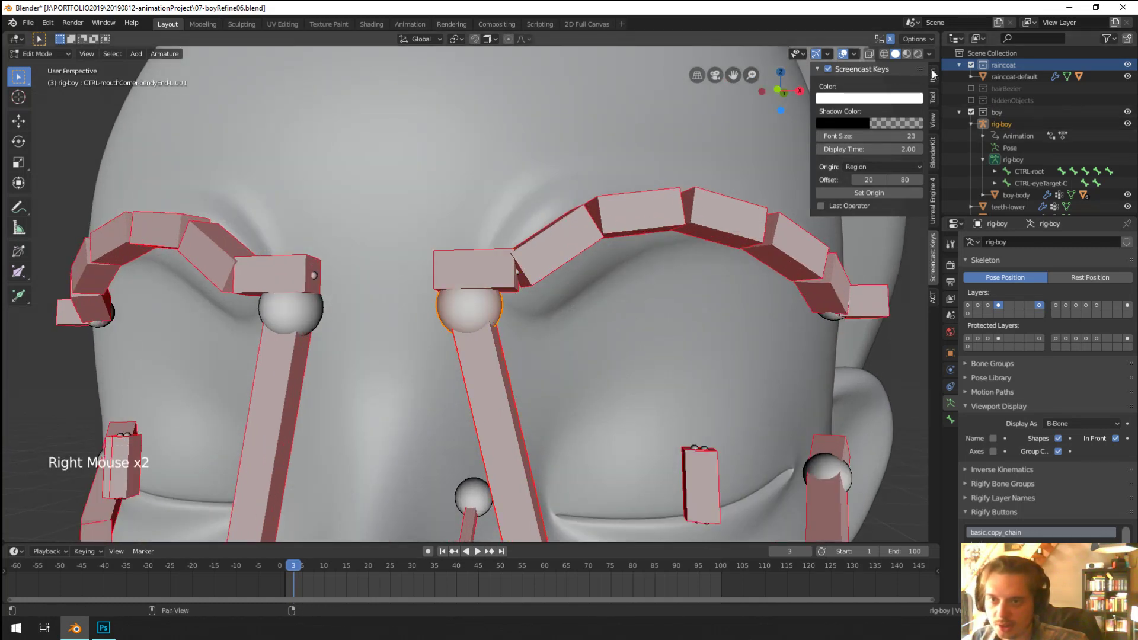
pyautogui.click(933, 75)
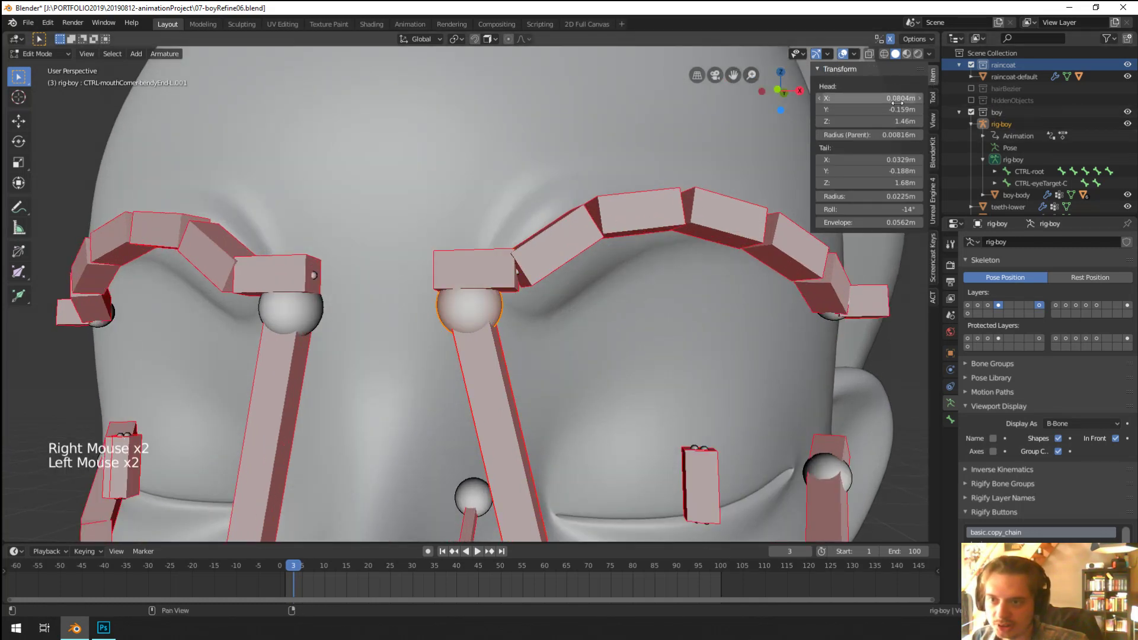
pyautogui.rightClick(485, 269)
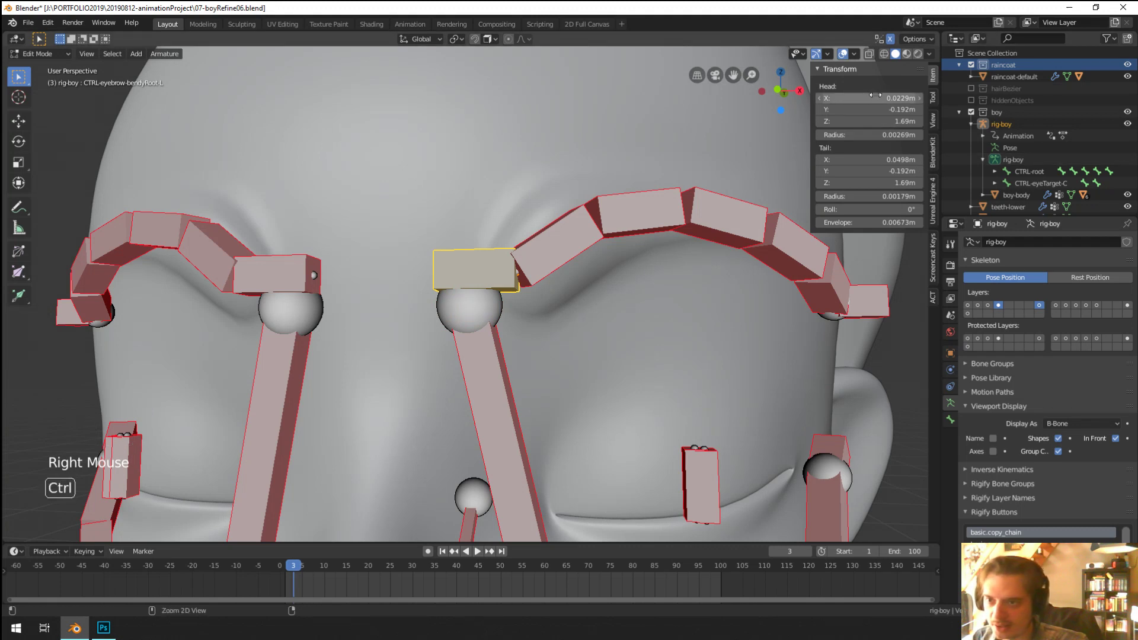
pyautogui.hotkey('ctrl', 'c')
pyautogui.rightClick(493, 307)
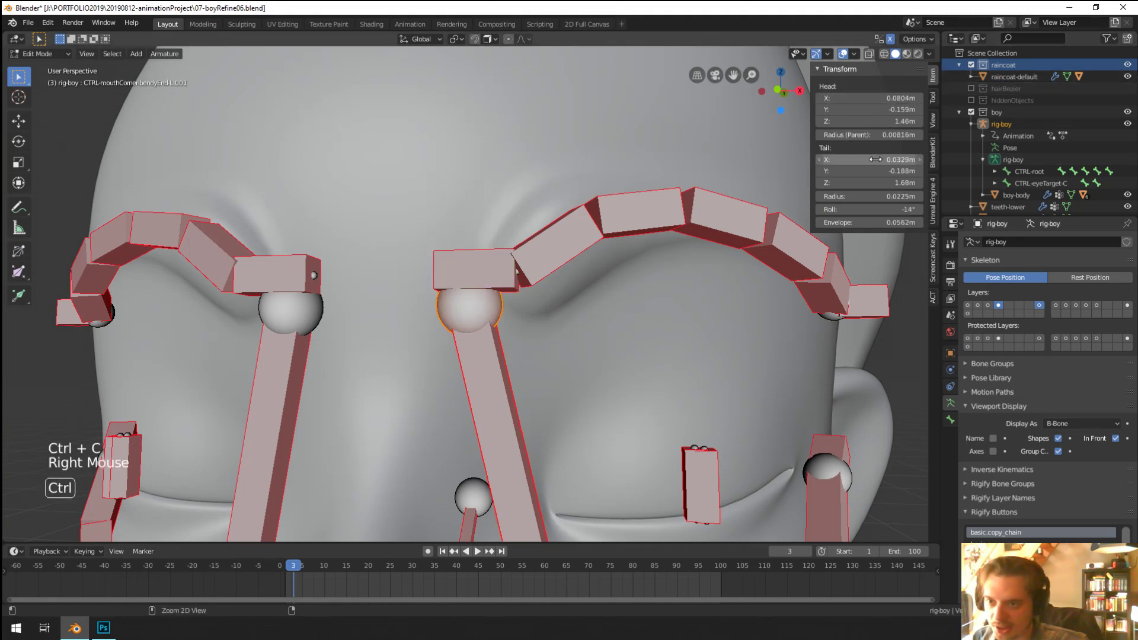
pyautogui.hotkey('ctrl', 'v')
# Step: Copy the inner left brow bone's head Y of -0.192 m and Z of 1.69 m to the new bone's tail
pyautogui.rightClick(474, 269)
pyautogui.hotkey('ctrl', 'c')
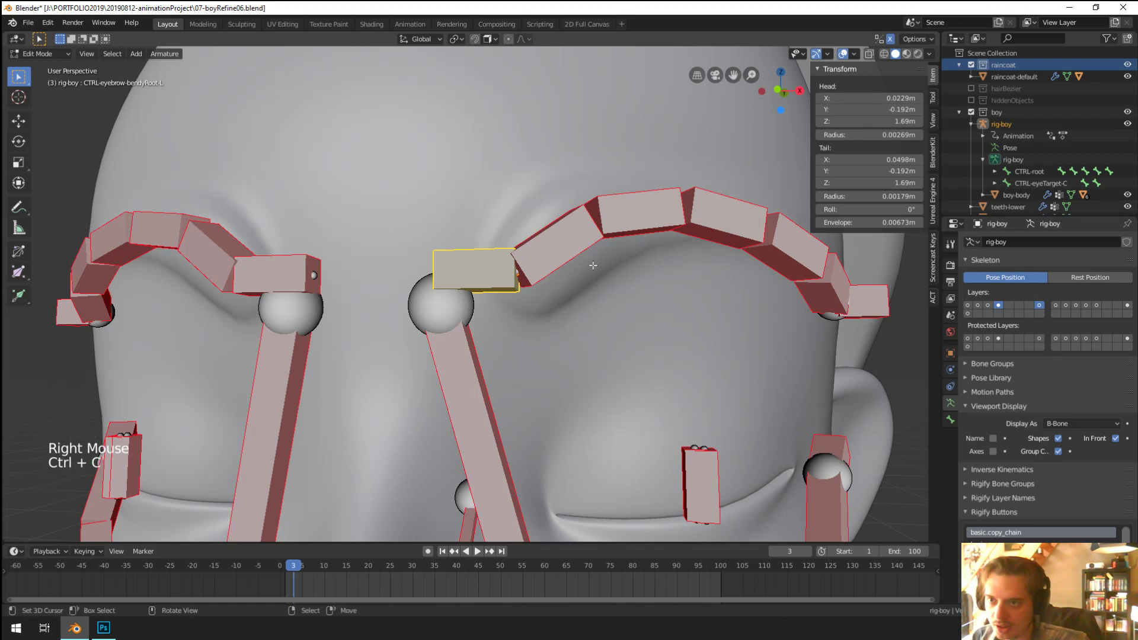
pyautogui.rightClick(439, 318)
pyautogui.hotkey('ctrl', 'v')
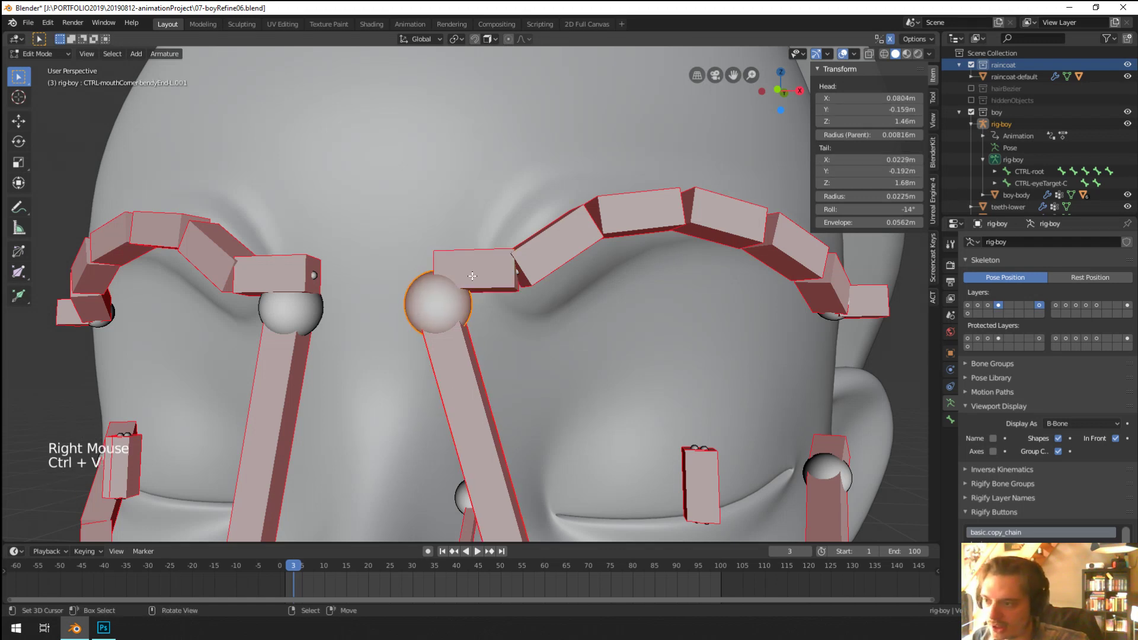
pyautogui.rightClick(474, 270)
pyautogui.hotkey('ctrl', 'c')
pyautogui.rightClick(438, 308)
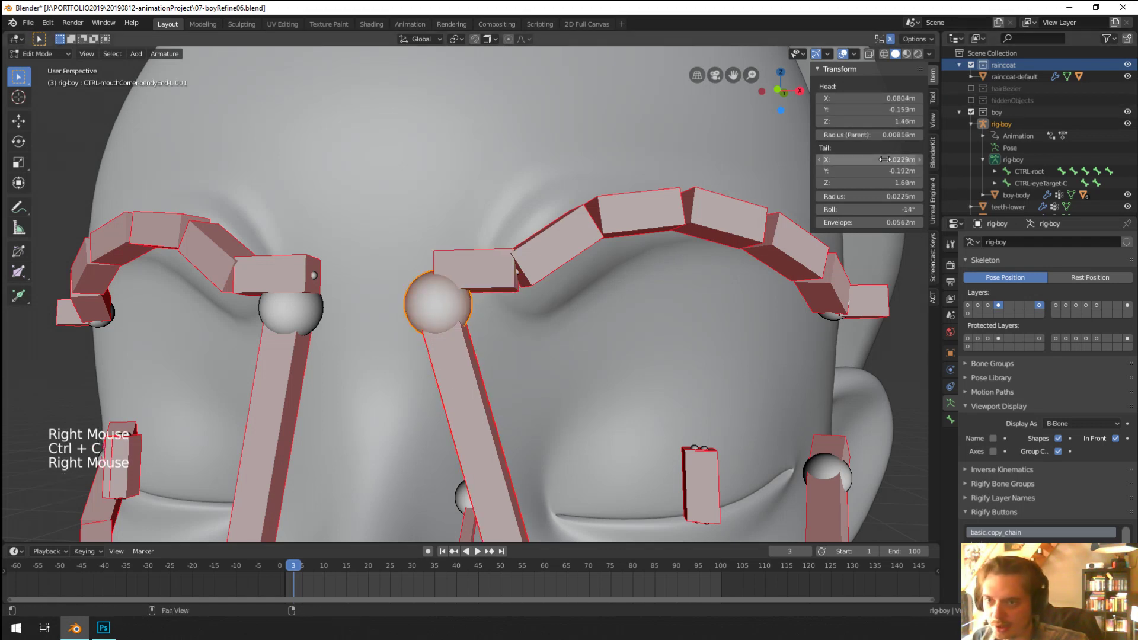
pyautogui.hotkey('ctrl', 'v')
# Step: Copy the inner left brow bone's head X of 0.0229 m to the new bone's tail once more
pyautogui.moveTo(586, 237); pyautogui.dragTo(554, 219, button='middle')
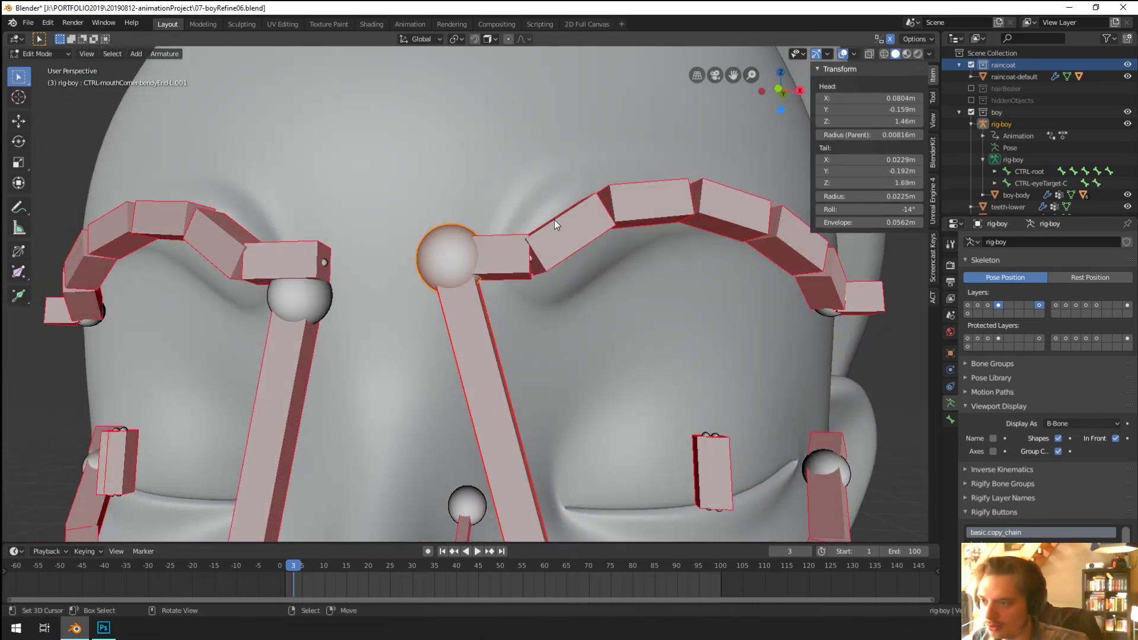
pyautogui.rightClick(495, 258)
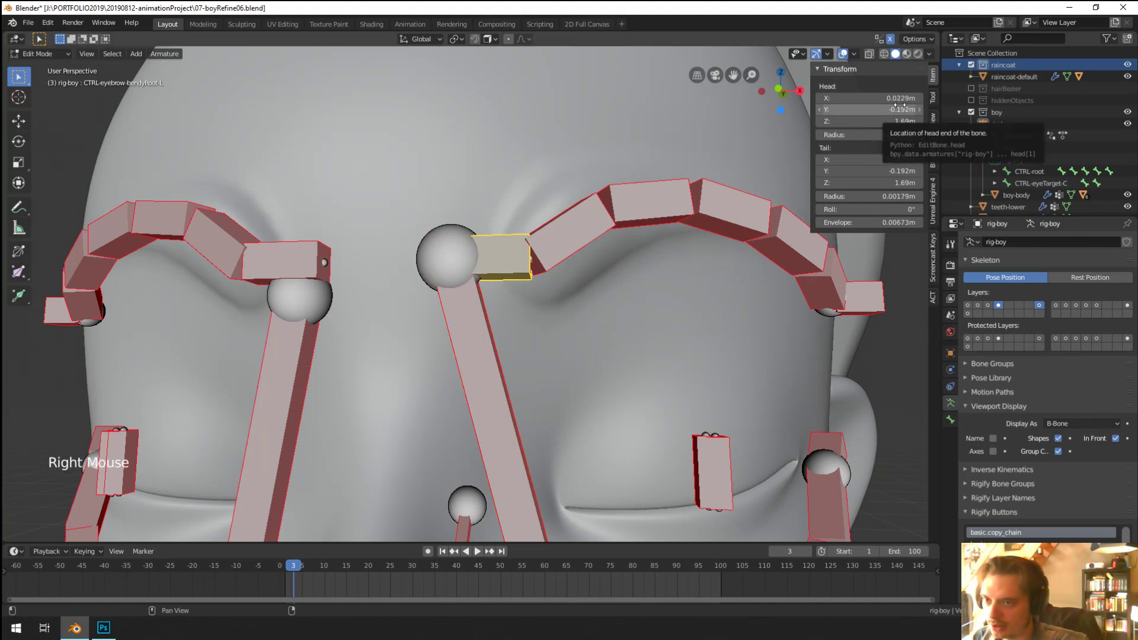
pyautogui.hotkey('ctrl', 'c')
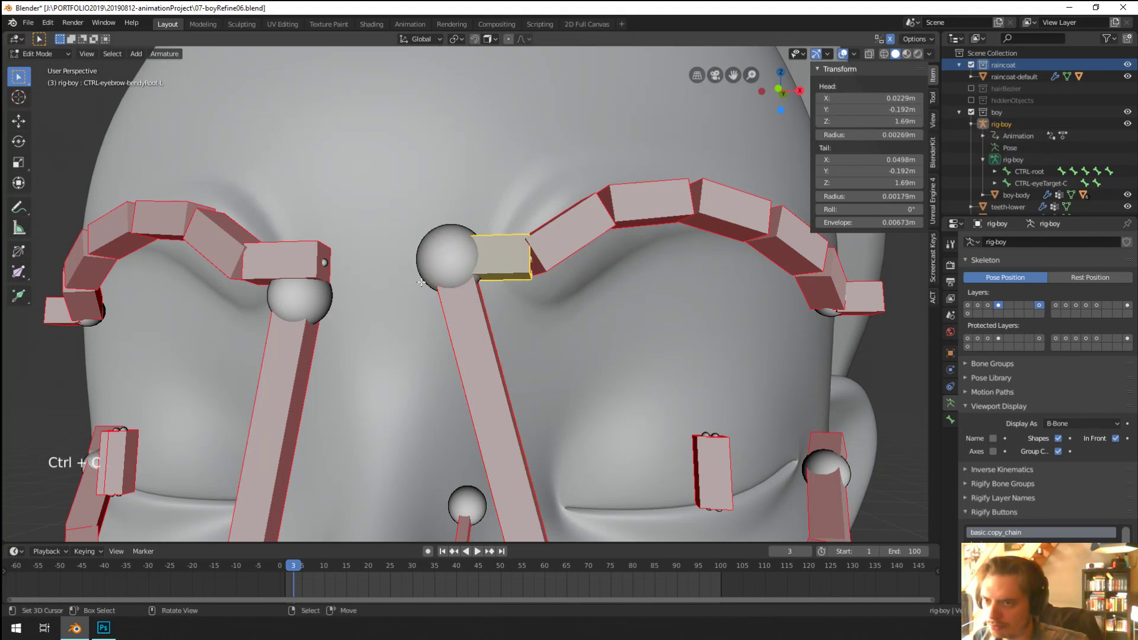
pyautogui.press('g')
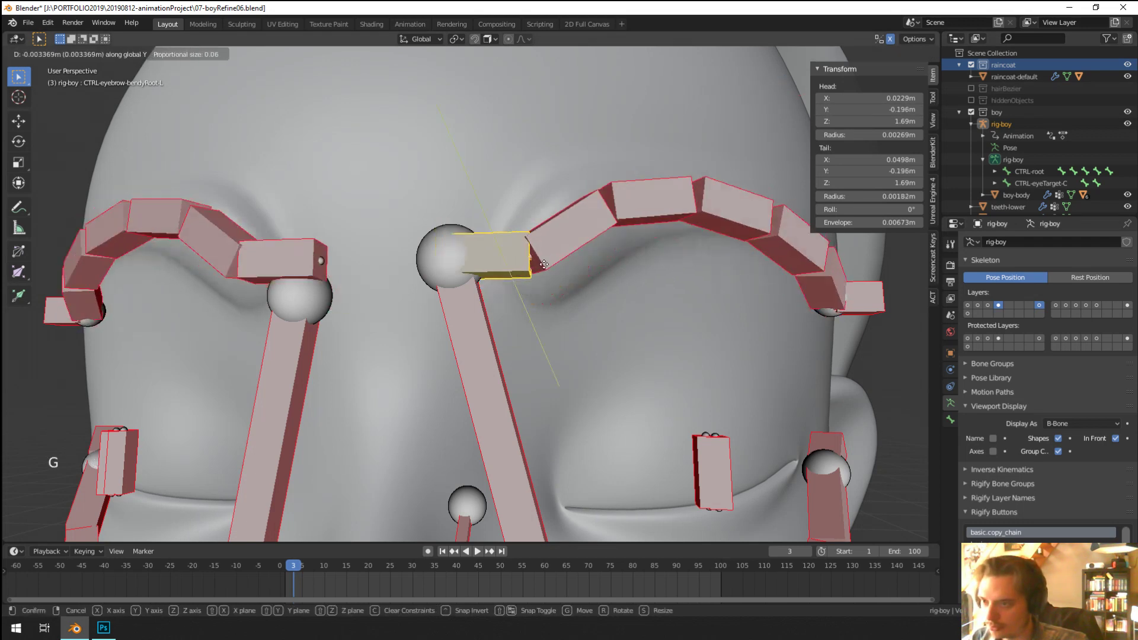
pyautogui.click(454, 269)
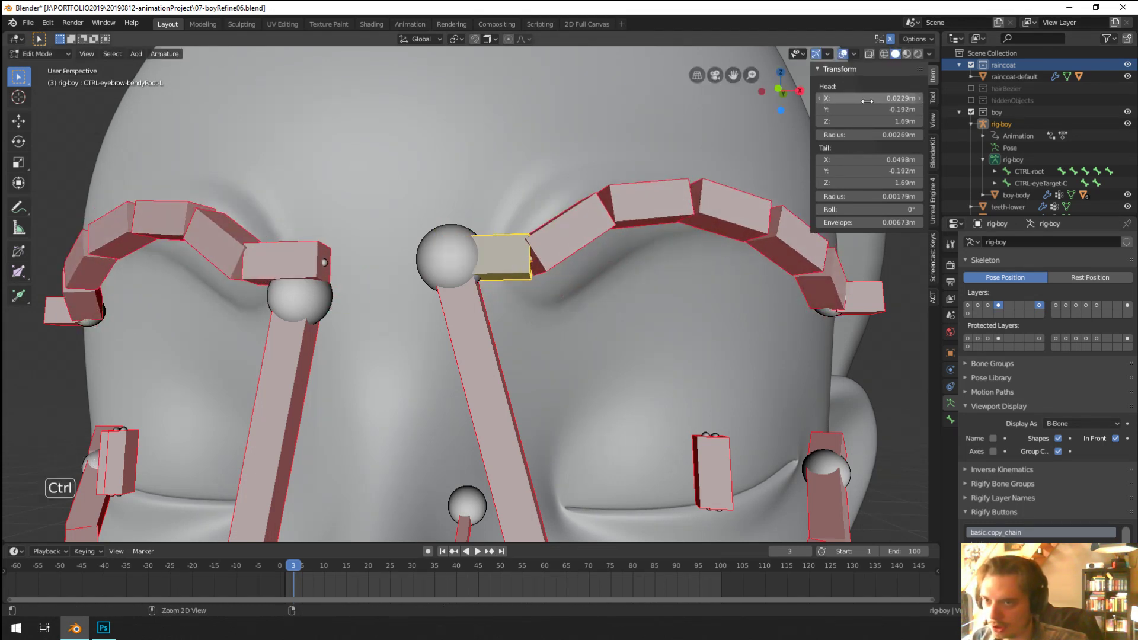
pyautogui.hotkey('ctrl', 'c')
pyautogui.rightClick(441, 260)
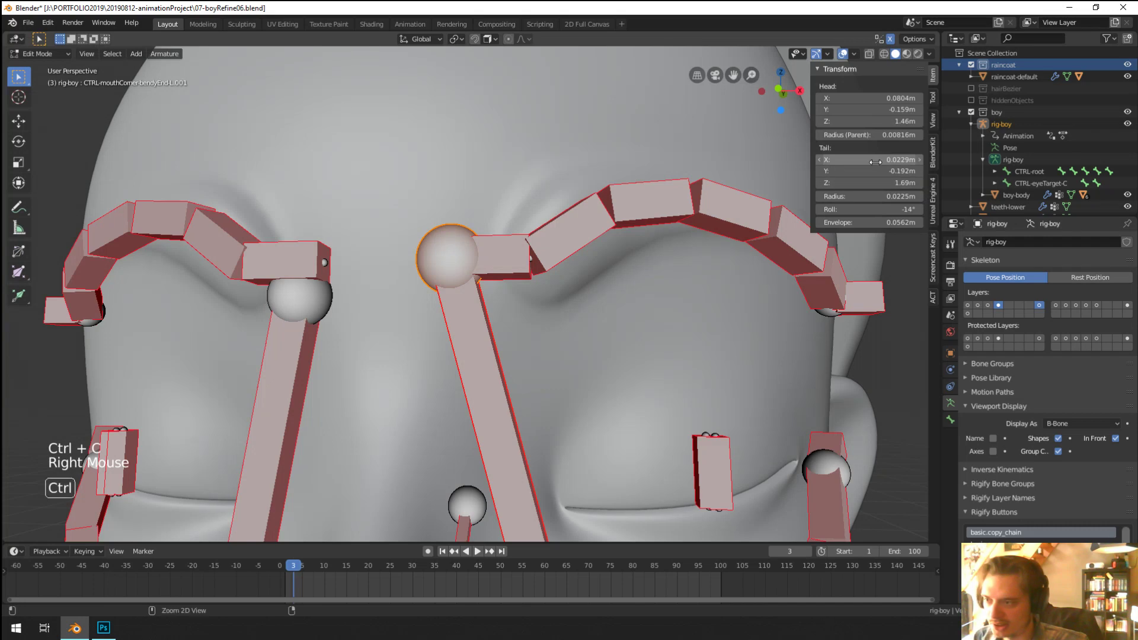
pyautogui.hotkey('ctrl', 'v')
# Step: Apply a zero-distance move to the new bone's tip to update its mirrored counterpart at the right eyebrow
pyautogui.scroll(-2, 479, 305)
pyautogui.moveTo(469, 296); pyautogui.dragTo(483, 300, button='middle')
pyautogui.scroll(-2, 479, 305)
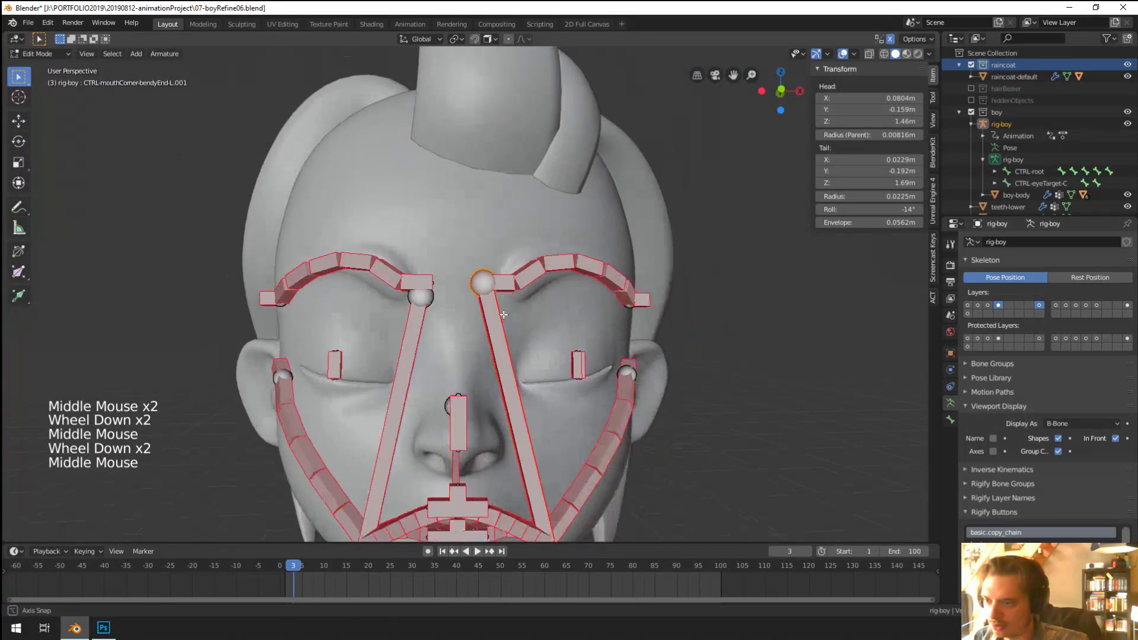
pyautogui.scroll(1, 483, 299)
pyautogui.press('g')
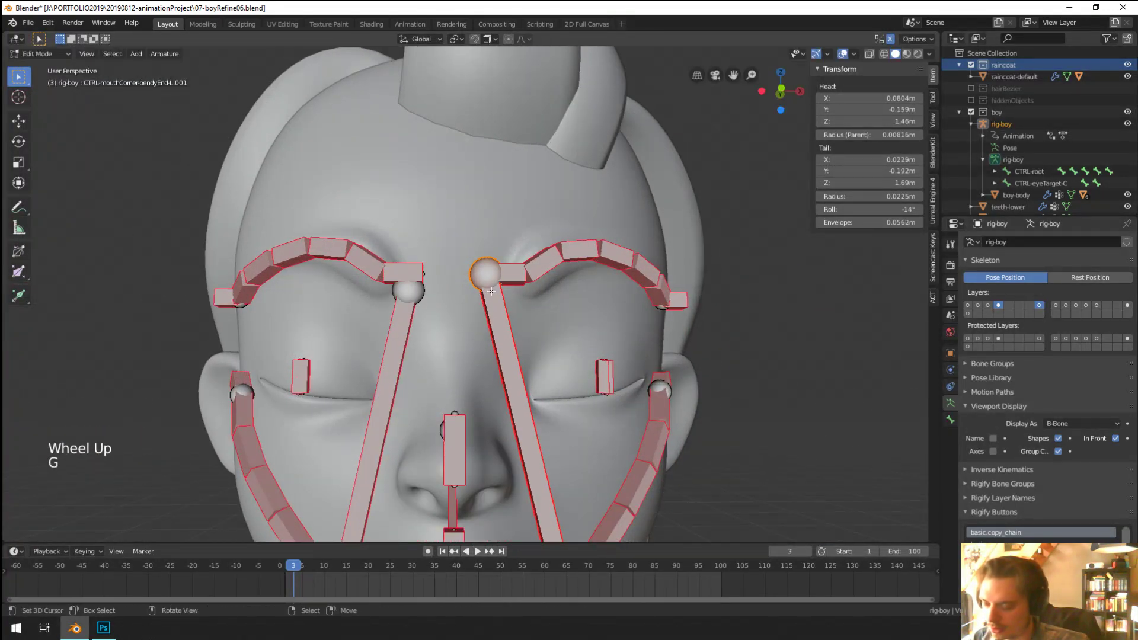
pyautogui.press('g')
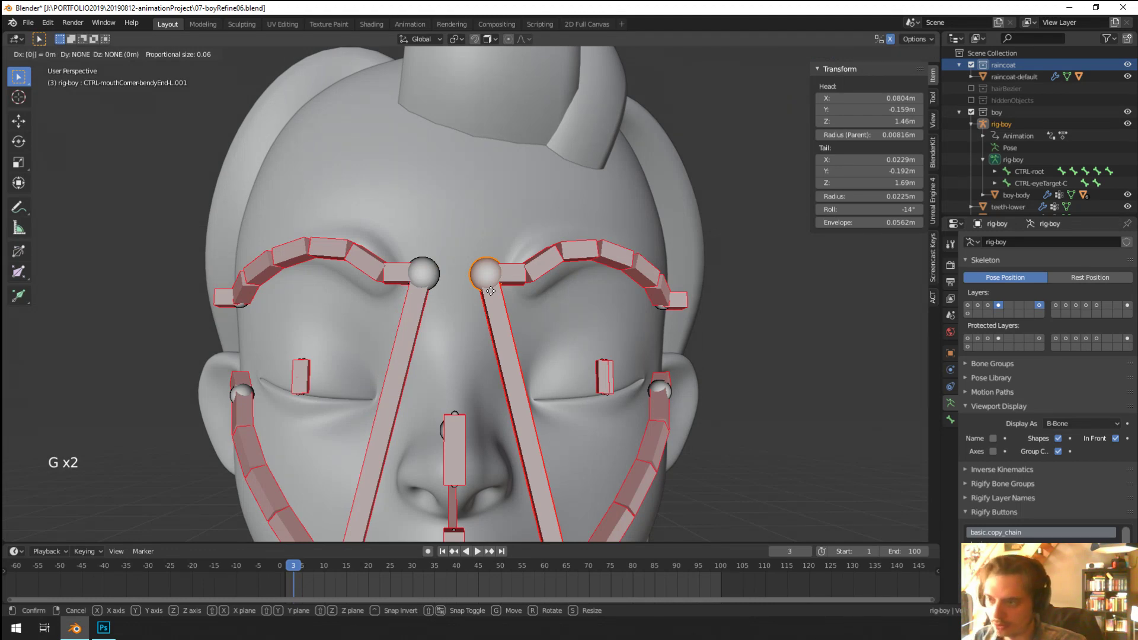
pyautogui.click(491, 291)
# Step: Try rotating the inner left brow bone with proportional editing
pyautogui.scroll(2, 491, 291)
pyautogui.scroll(-2, 490, 291)
pyautogui.scroll(-1, 491, 291)
pyautogui.moveTo(490, 291); pyautogui.dragTo(502, 264, button='middle')
pyautogui.scroll(-1, 496, 283)
pyautogui.scroll(3, 500, 274)
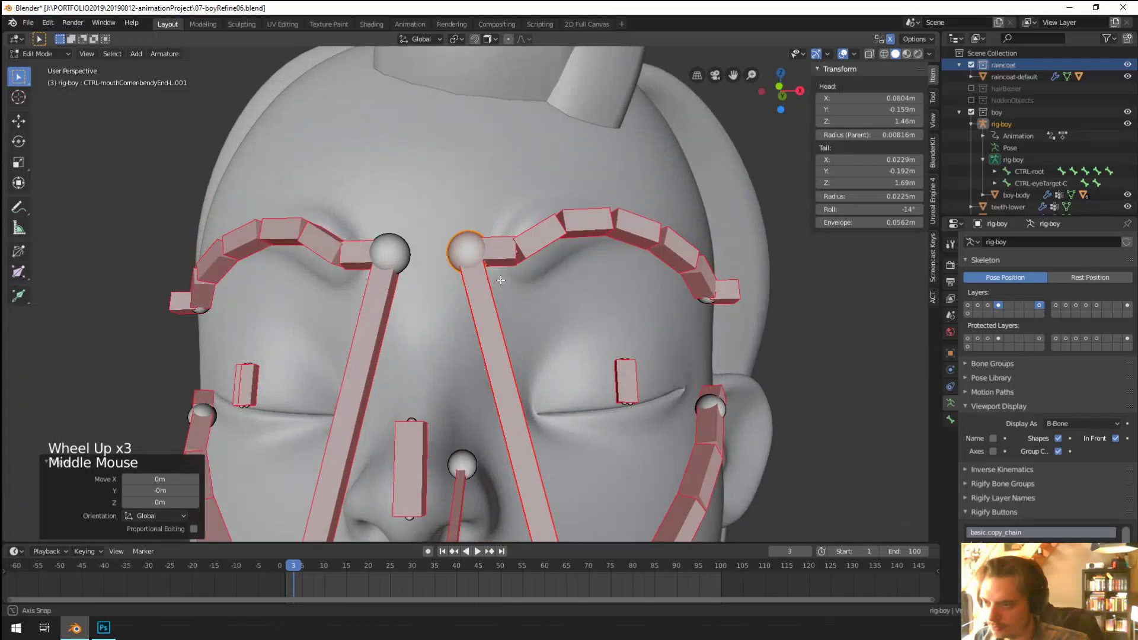
pyautogui.scroll(2, 501, 276)
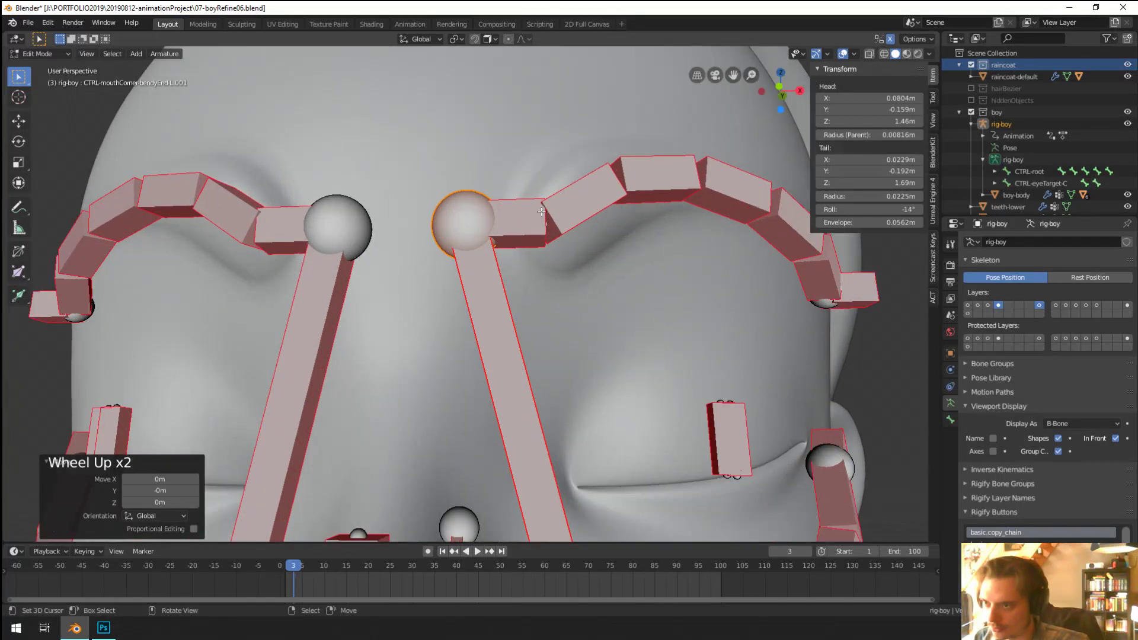
pyautogui.rightClick(534, 219)
pyautogui.press('r')
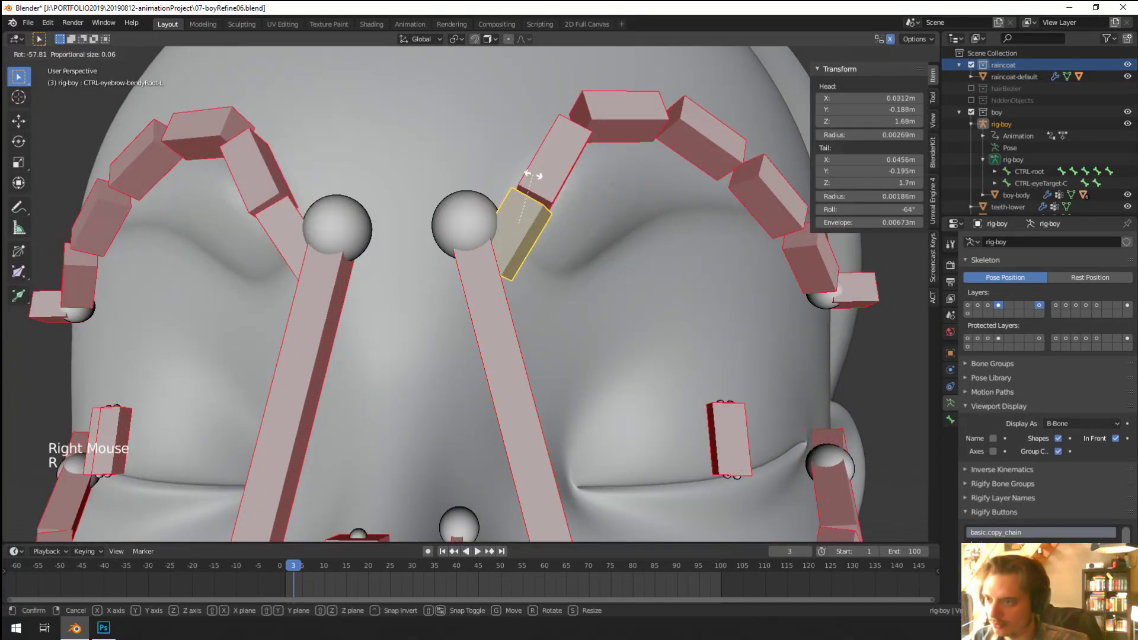
pyautogui.press('Escape')
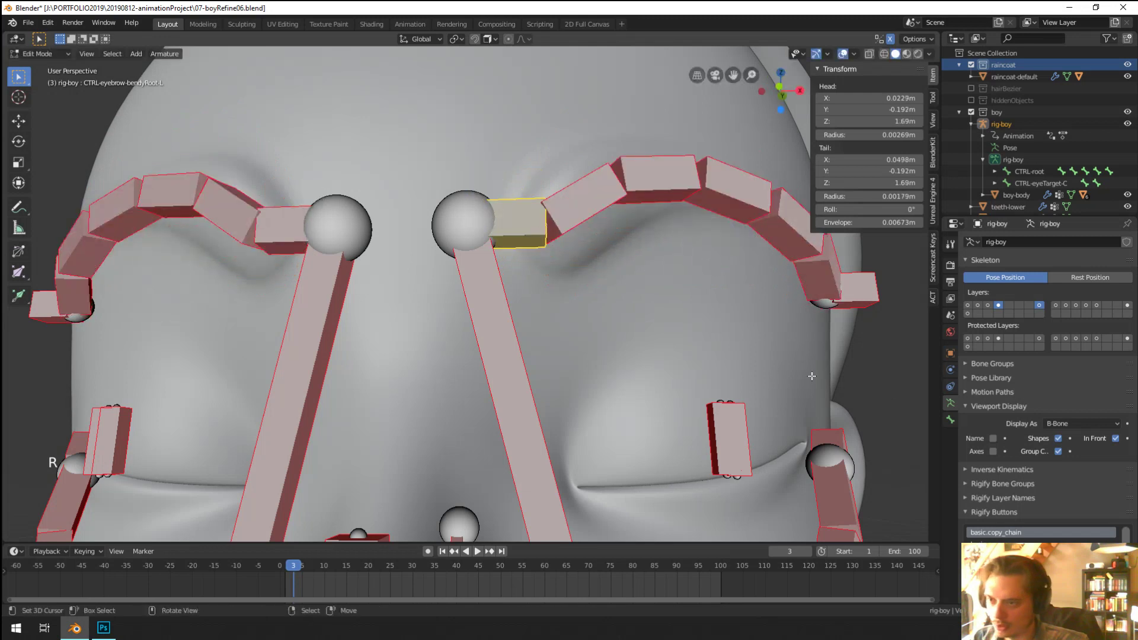
# Step: Display the armature's bones as Octahedral to check the brow bones' ends, and return the display to B-Bone
pyautogui.click(1087, 424)
pyautogui.click(1069, 419)
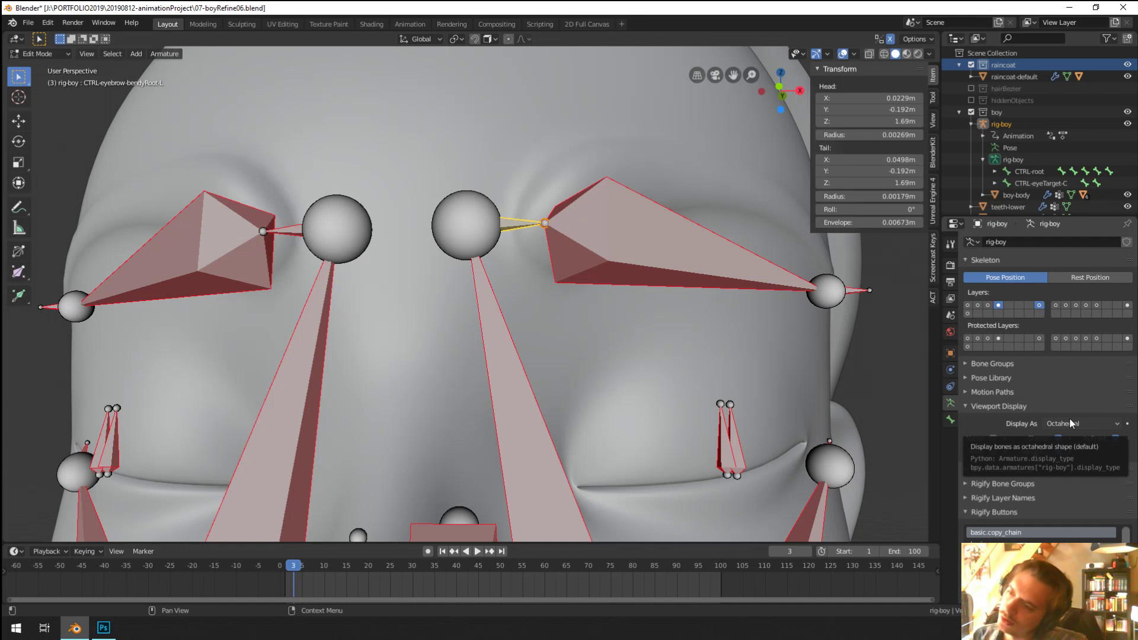
pyautogui.click(1071, 422)
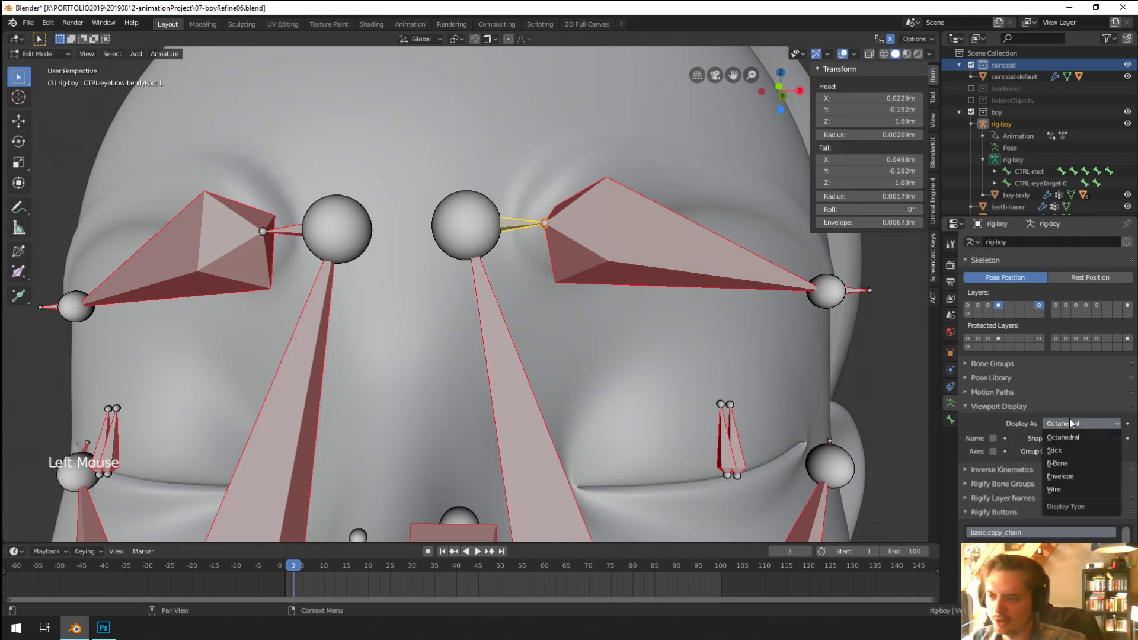
pyautogui.click(1058, 463)
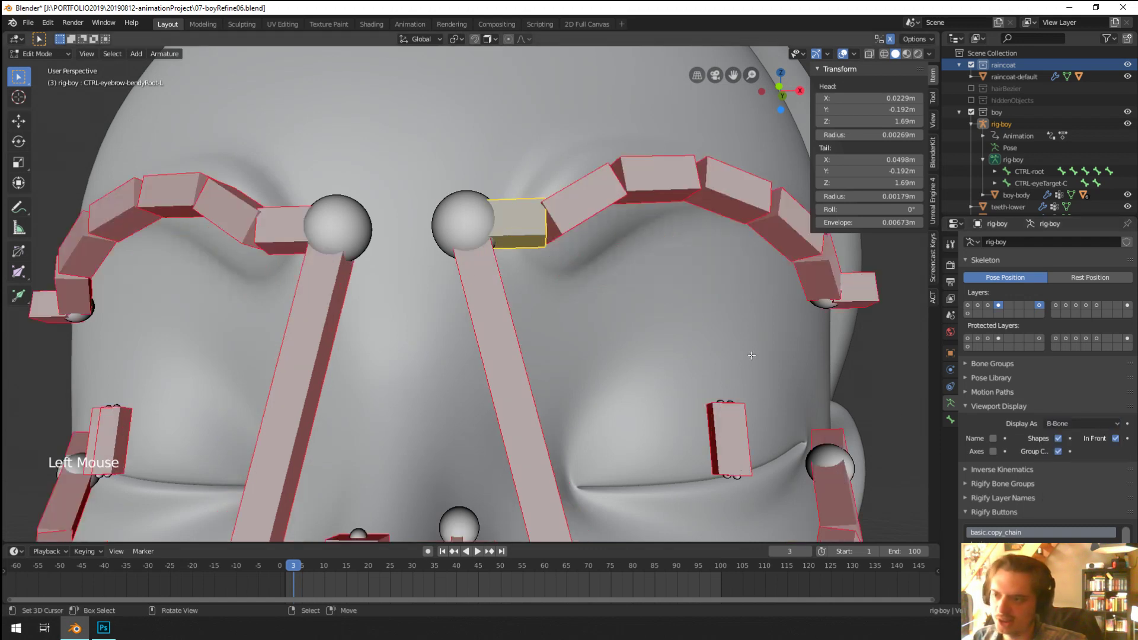
# Step: Copy the inner left brow bone's tail X of 0.0498 m to the new bone's tail X
pyautogui.rightClick(464, 218)
pyautogui.rightClick(485, 234)
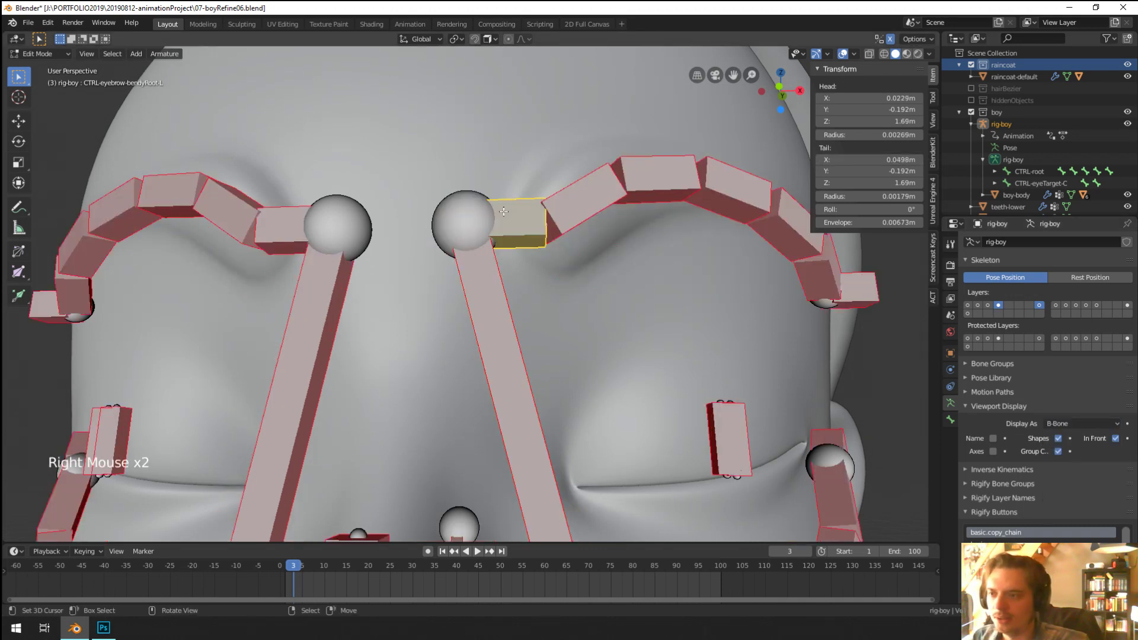
pyautogui.hotkey('ctrl', 'c')
pyautogui.rightClick(485, 234)
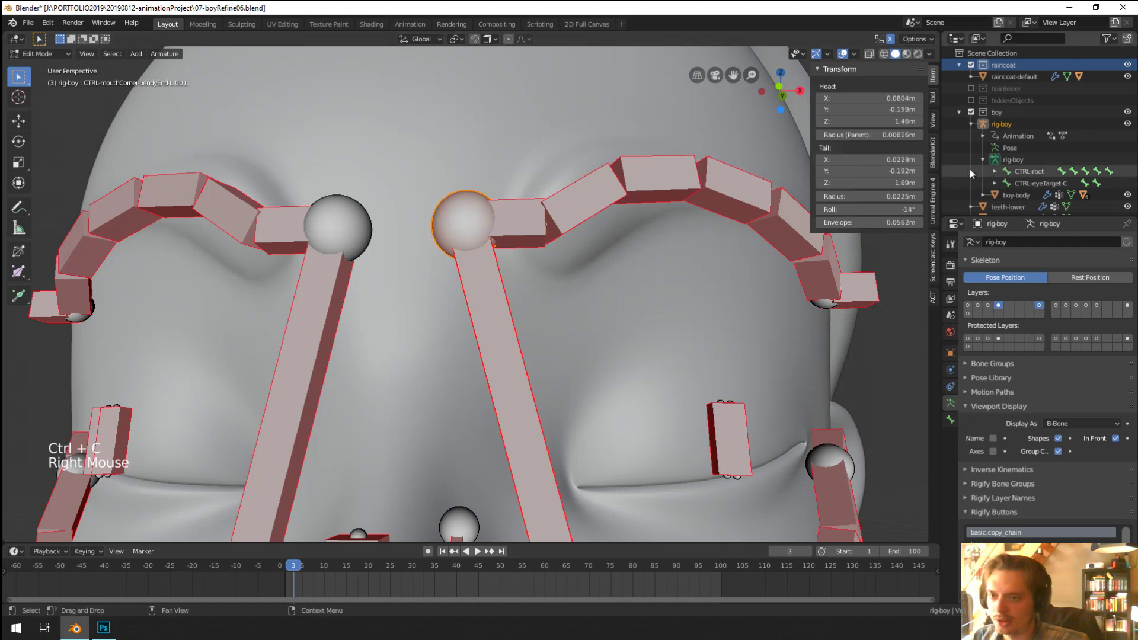
pyautogui.hotkey('ctrl', 'v')
# Step: Compare the tail coordinates of the inner left brow bone and the new bone, and examine the bone layout across the face
pyautogui.rightClick(536, 240)
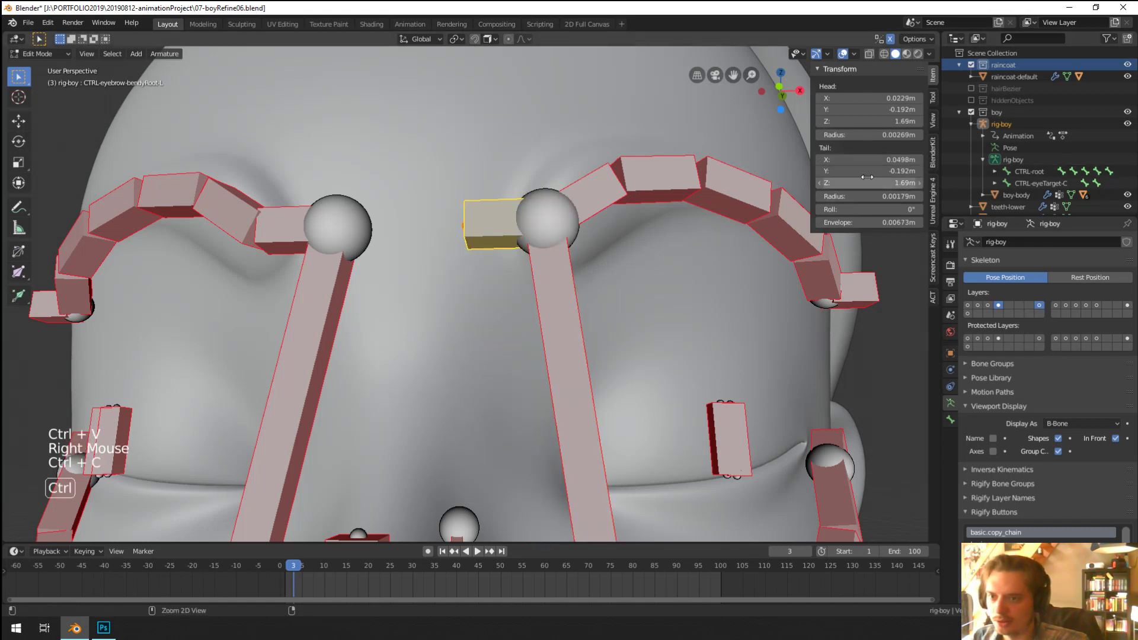
pyautogui.hotkey('ctrl', 'c')
pyautogui.hotkey('ctrl', 'c')
pyautogui.rightClick(547, 219)
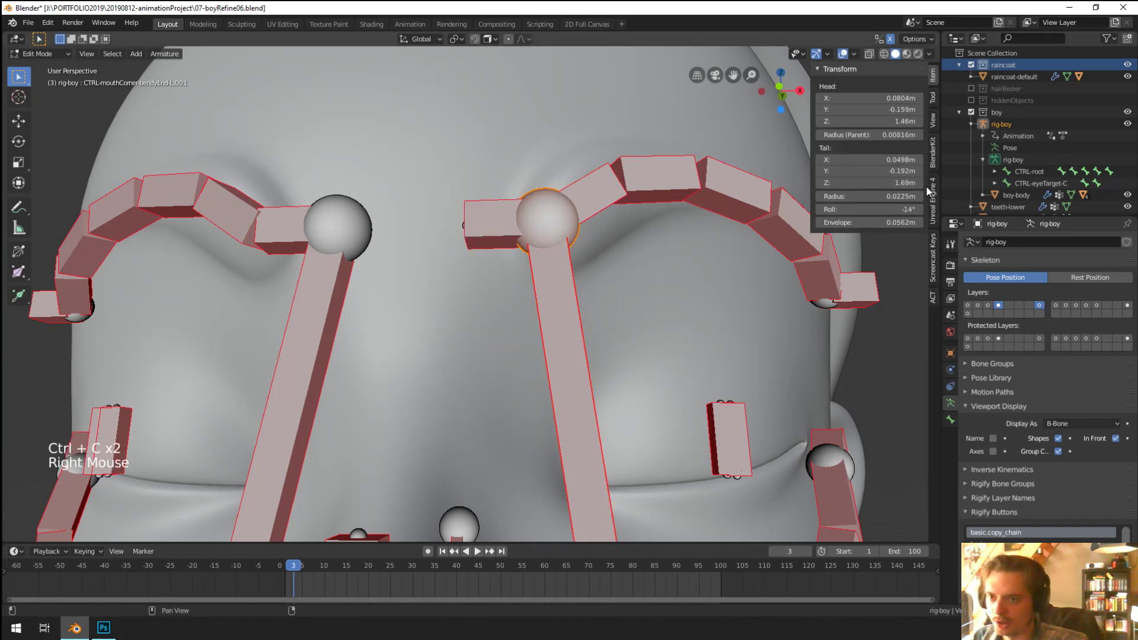
pyautogui.rightClick(491, 218)
pyautogui.rightClick(534, 216)
pyautogui.rightClick(519, 220)
pyautogui.rightClick(534, 218)
pyautogui.scroll(-3, 533, 218)
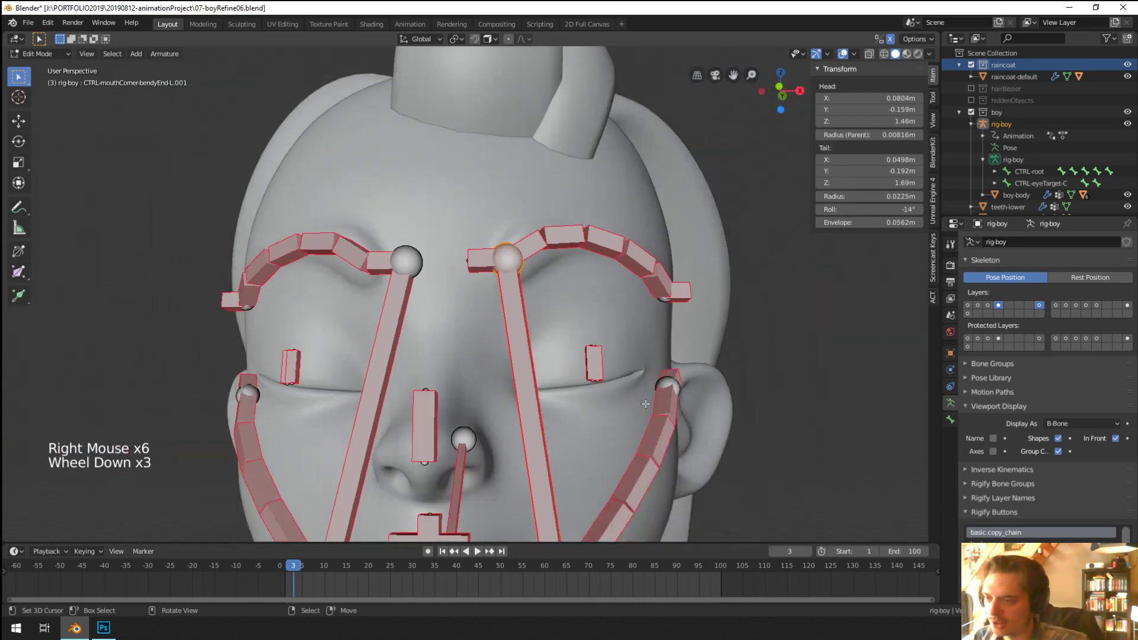
pyautogui.scroll(-2, 563, 225)
pyautogui.keyDown('shift'); pyautogui.moveTo(534, 219); pyautogui.dragTo(605, 256, button='middle'); pyautogui.keyUp('shift')
pyautogui.scroll(2, 613, 205)
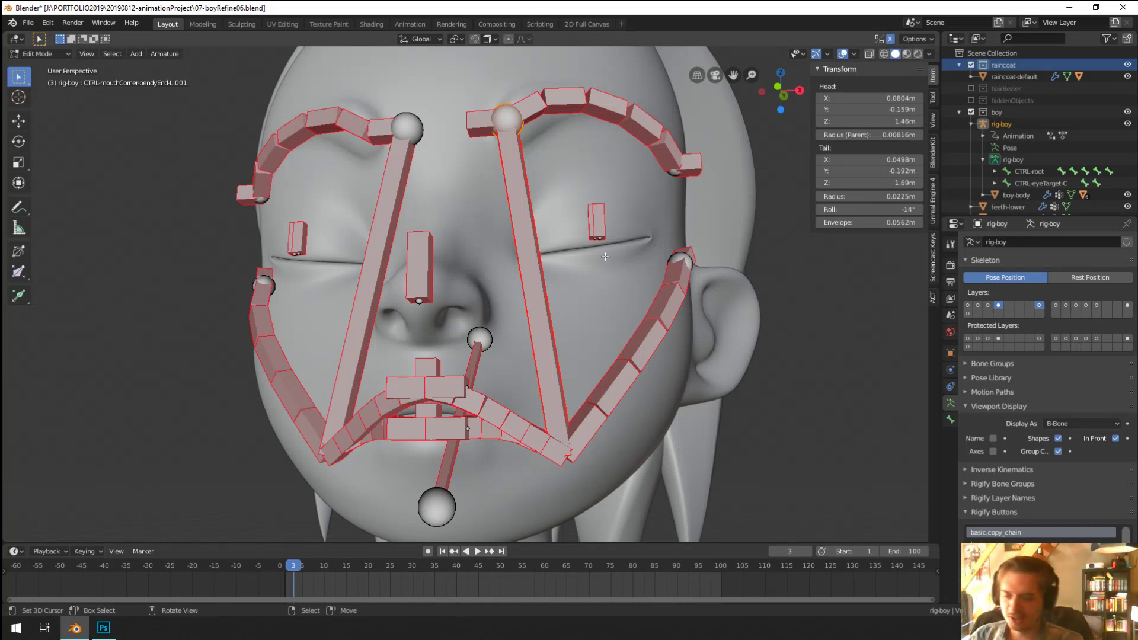
pyautogui.moveTo(604, 256); pyautogui.dragTo(604, 291, button='middle')
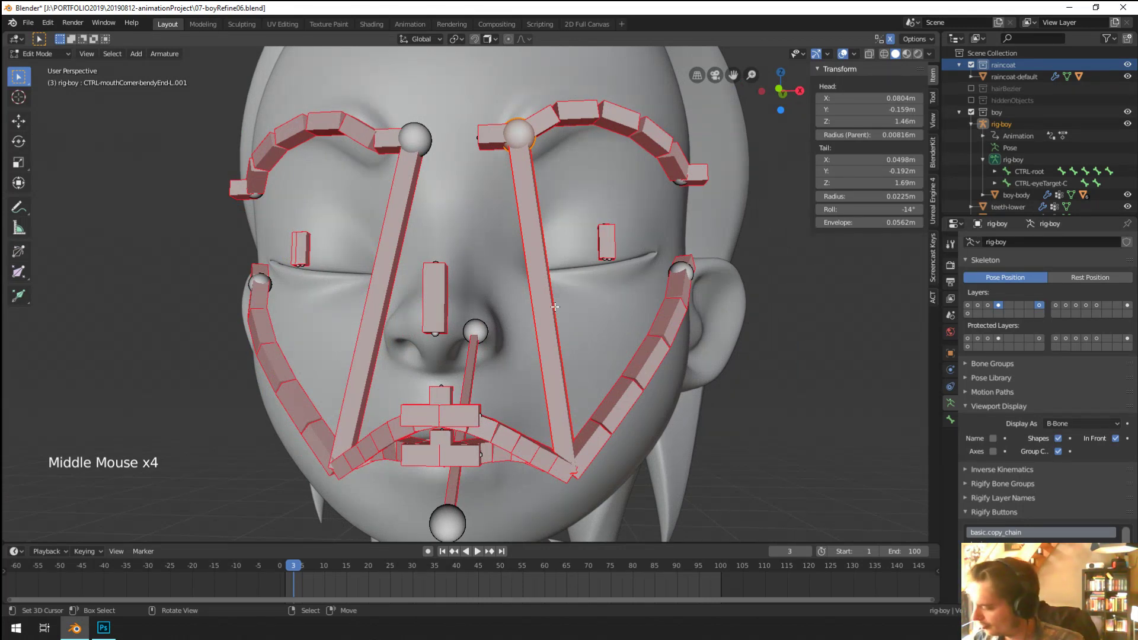
# Step: Select the long bone running from the left mouth corner to the brow and give it 5 bendy segments
pyautogui.moveTo(556, 306); pyautogui.dragTo(569, 306, button='middle')
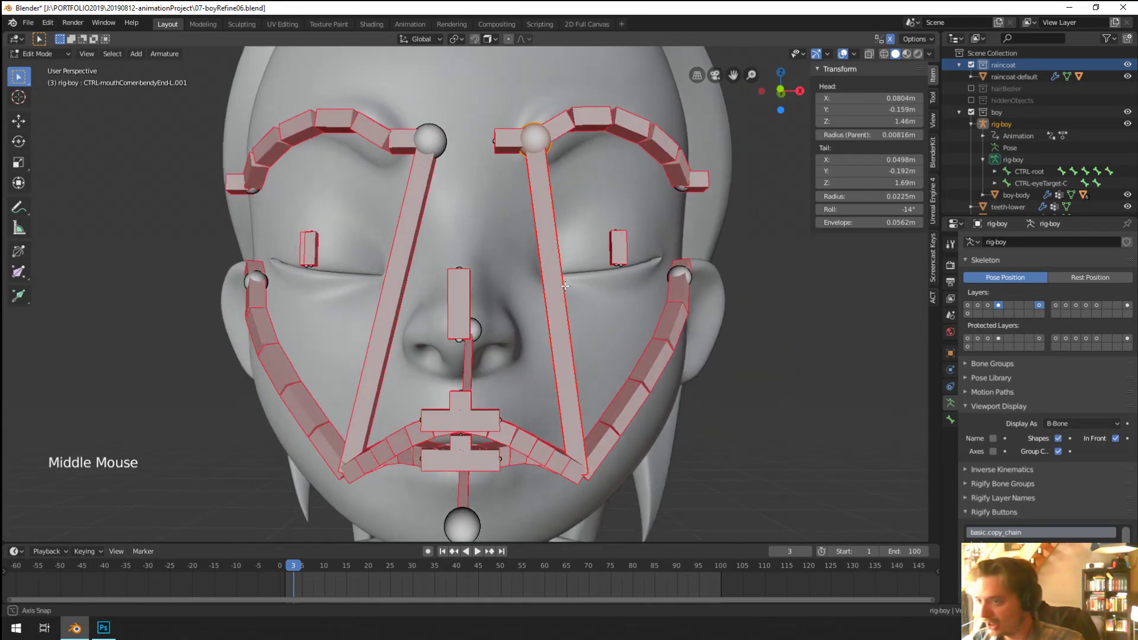
pyautogui.scroll(2, 568, 306)
pyautogui.rightClick(587, 302)
pyautogui.keyDown('shift'); pyautogui.moveTo(693, 270); pyautogui.dragTo(662, 253, button='middle'); pyautogui.keyUp('shift')
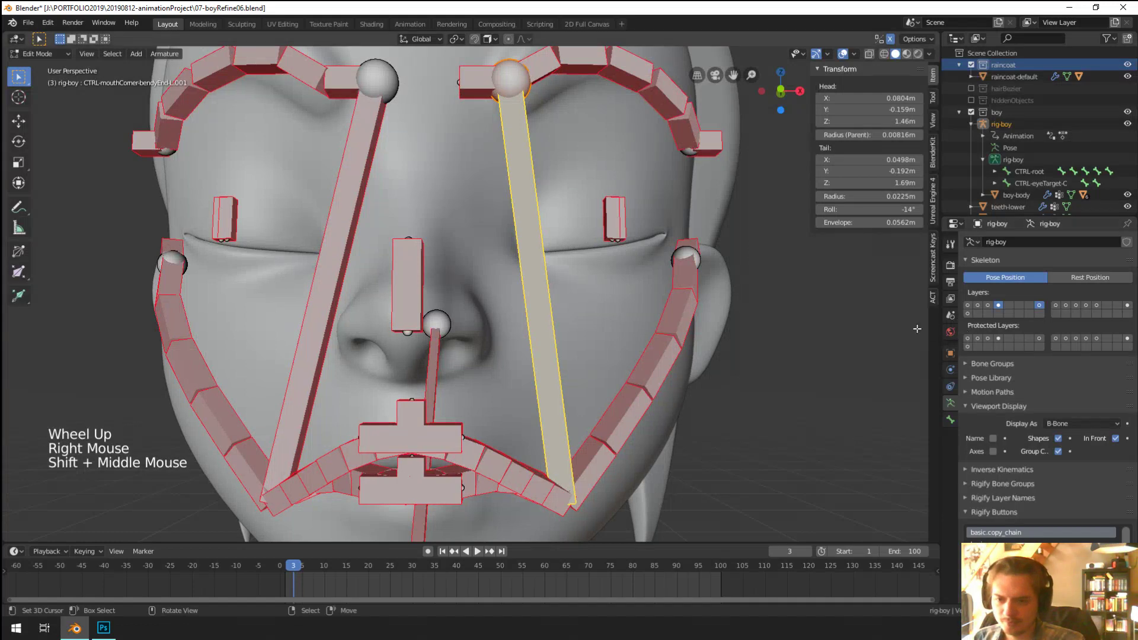
pyautogui.click(950, 419)
pyautogui.keyDown('shift'); pyautogui.moveTo(1008, 422); pyautogui.dragTo(1029, 425, button='middle'); pyautogui.keyUp('shift')
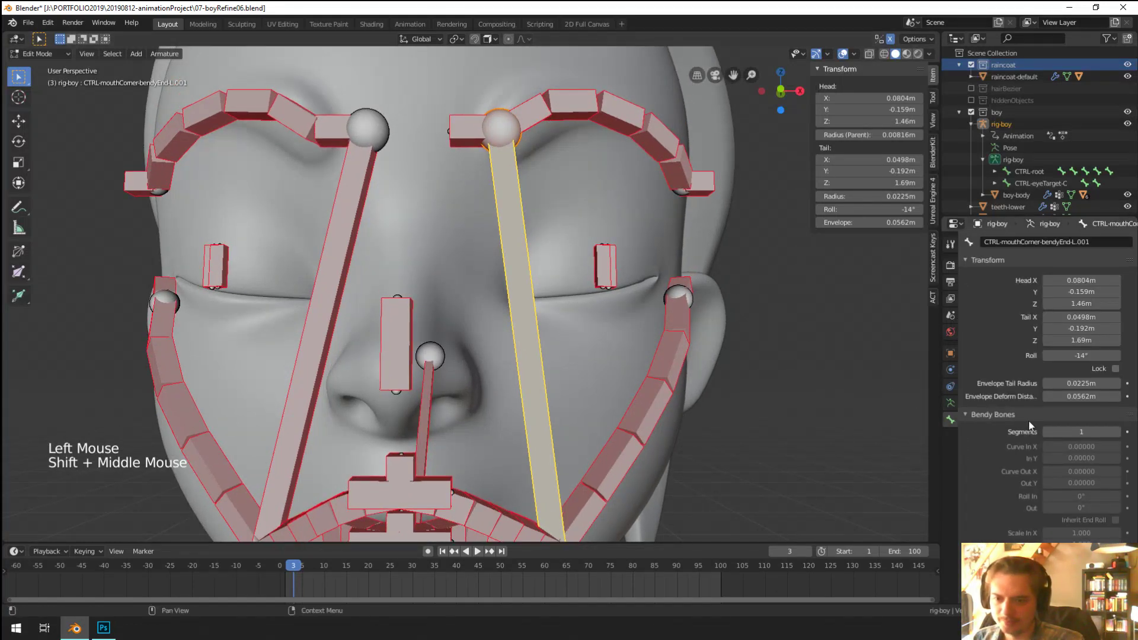
pyautogui.click(1117, 432)
pyautogui.click(1116, 432)
pyautogui.click(1117, 432)
pyautogui.click(1116, 432)
pyautogui.moveTo(818, 367); pyautogui.dragTo(662, 347, button='middle')
pyautogui.scroll(-2, 785, 360)
pyautogui.click(1119, 432)
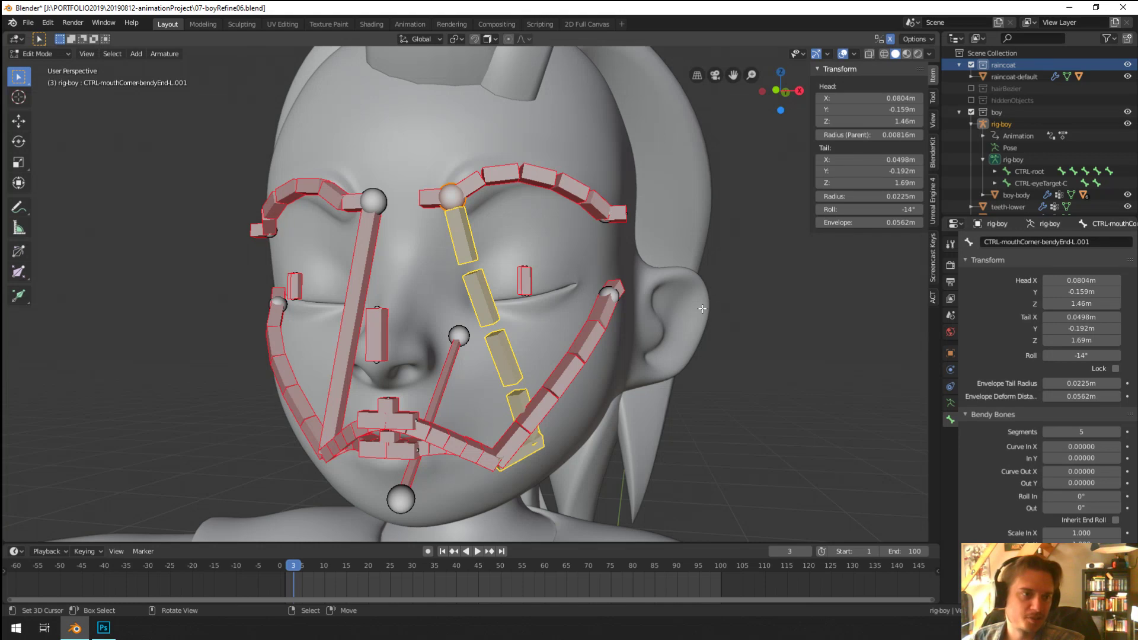
# Step: Bend the long left bone with Curve In X at -0.06 and Curve In Y at 0.07
pyautogui.press('shift')
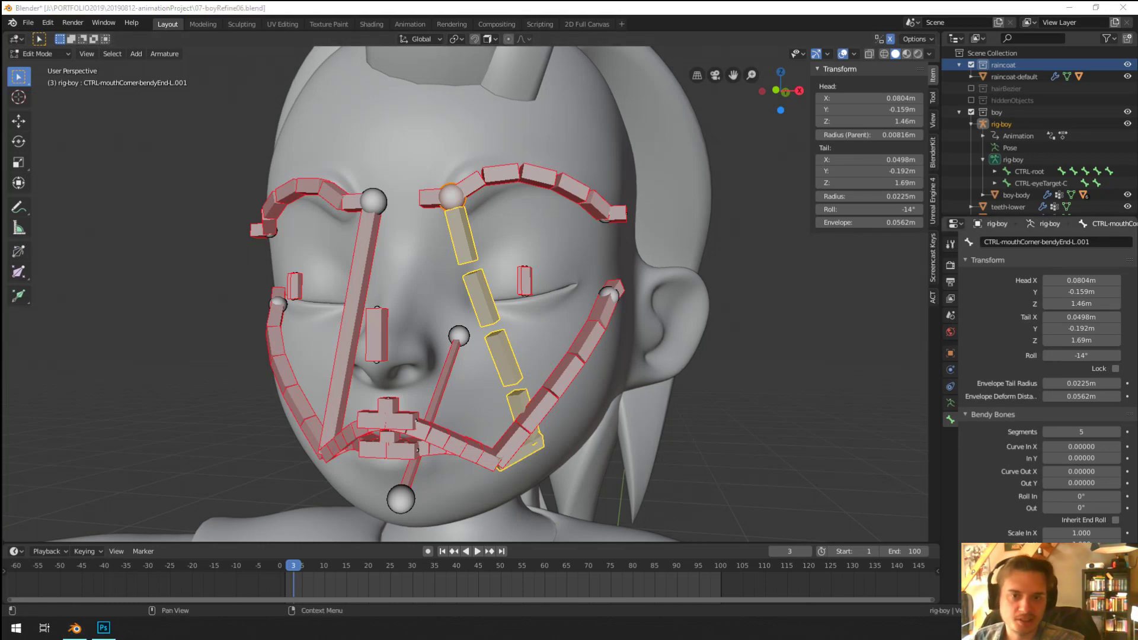
pyautogui.moveTo(753, 281); pyautogui.dragTo(723, 338, button='middle')
pyautogui.scroll(2, 735, 308)
pyautogui.keyDown('shift'); pyautogui.moveTo(723, 338); pyautogui.dragTo(705, 391, button='middle'); pyautogui.keyUp('shift')
pyautogui.moveTo(706, 391); pyautogui.dragTo(698, 411, button='middle')
pyautogui.scroll(1, 698, 410)
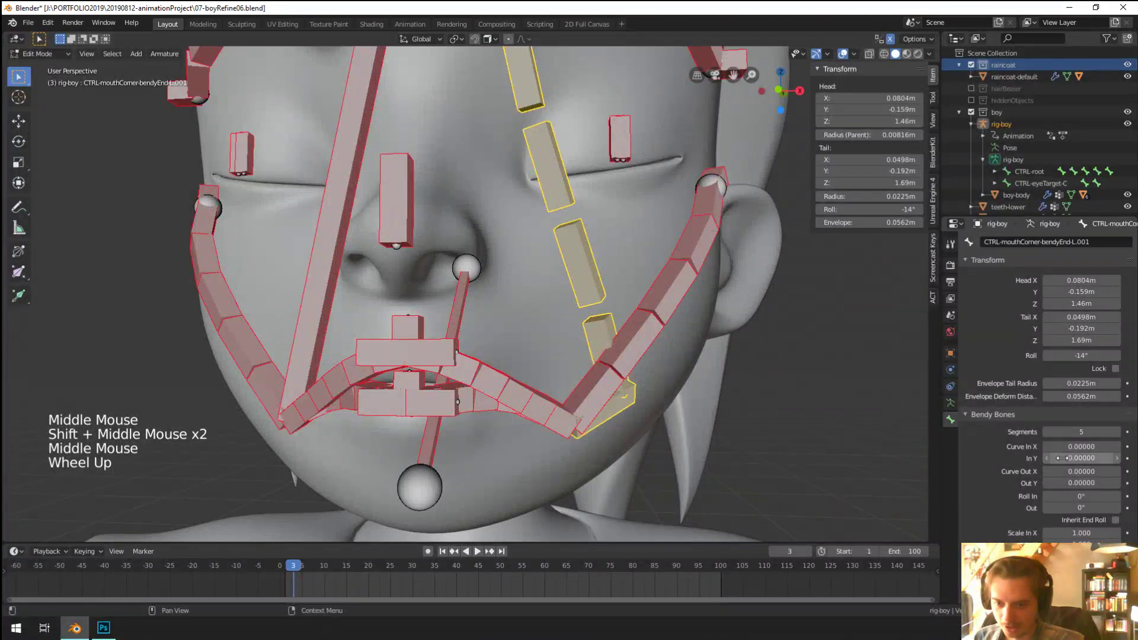
pyautogui.click(622, 396)
pyautogui.moveTo(1081, 458); pyautogui.dragTo(1099, 458)
pyautogui.moveTo(1081, 446); pyautogui.dragTo(1064, 447)
pyautogui.keyDown('shift'); pyautogui.moveTo(861, 386); pyautogui.dragTo(860, 463, button='middle'); pyautogui.keyUp('shift')
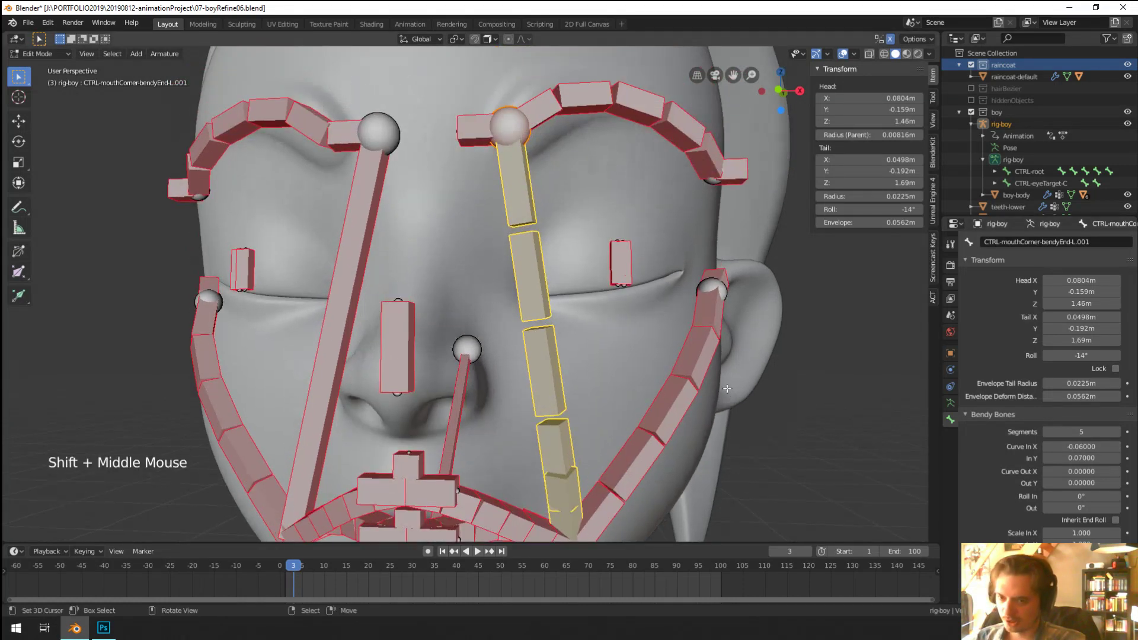
# Step: Adjust the bone's curve to Curve In X -0.02, Curve In Y 0.099 and Curve Out X -0.066
pyautogui.keyDown('shift'); pyautogui.scroll(-1, 860, 463); pyautogui.keyUp('shift')
pyautogui.moveTo(1065, 446); pyautogui.dragTo(1087, 471)
pyautogui.moveTo(711, 379); pyautogui.dragTo(665, 384, button='middle')
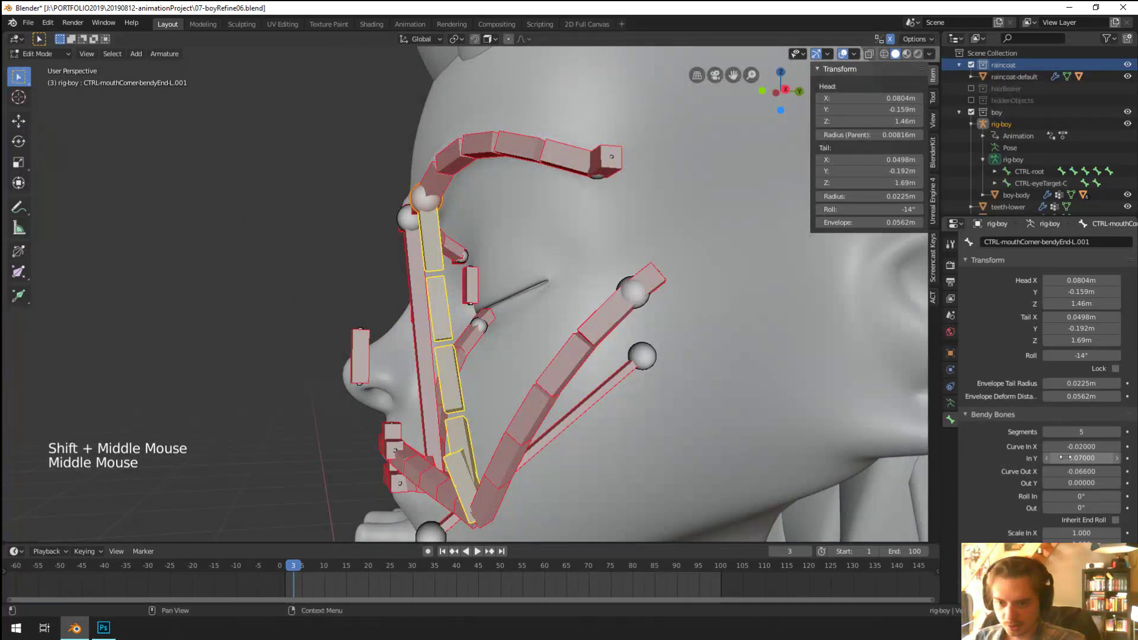
pyautogui.moveTo(1081, 458)
pyautogui.keyDown('shift'); pyautogui.mouseDown()
pyautogui.moveTo(1072, 458)
pyautogui.moveTo(1098, 458)
pyautogui.mouseUp(); pyautogui.keyUp('shift')
# Step: Try moving the left mouth corner end bone, cancel the move and return to the long bone's selection
pyautogui.moveTo(616, 379); pyautogui.dragTo(592, 398, button='middle')
pyautogui.scroll(3, 629, 379)
pyautogui.rightClick(642, 360)
pyautogui.scroll(-2, 641, 360)
pyautogui.rightClick(567, 406)
pyautogui.press('g')
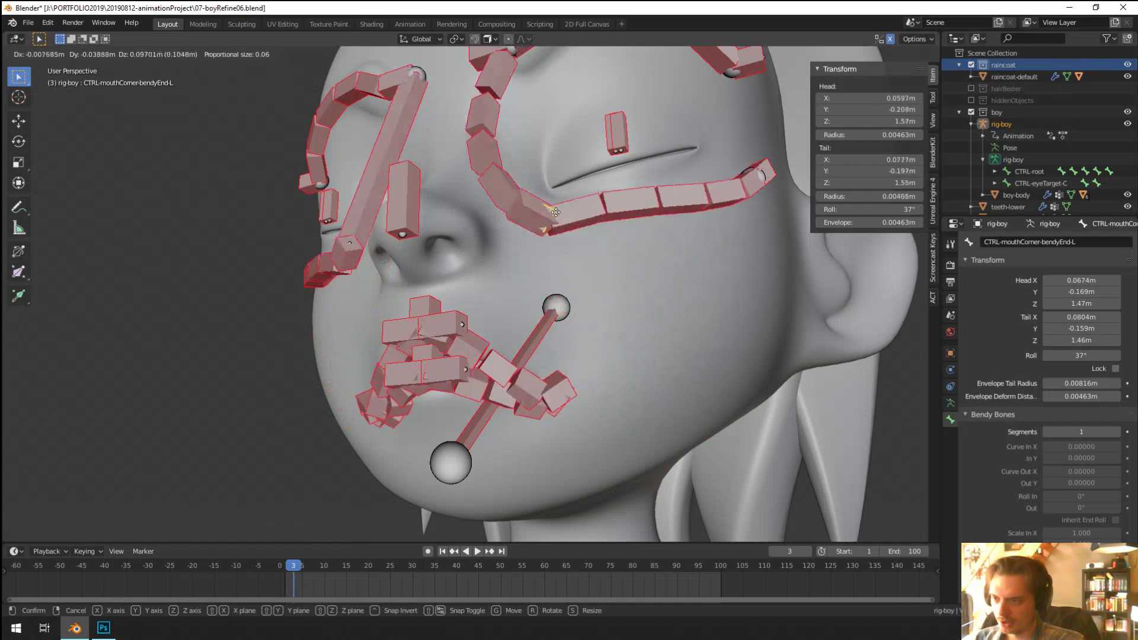
pyautogui.rightClick(552, 308)
pyautogui.hotkey('ctrl', 'z')
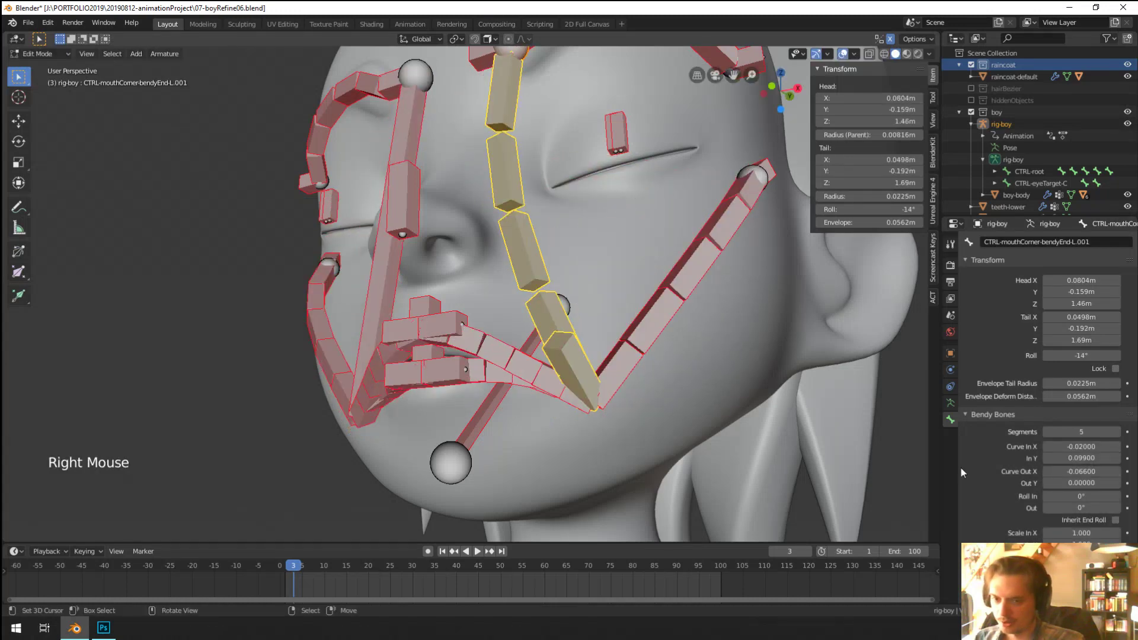
# Step: Compare the long bone with fewer bendy segments, including a single one, and set its segments to 8
pyautogui.click(1047, 432)
pyautogui.click(1047, 432)
pyautogui.click(1047, 432)
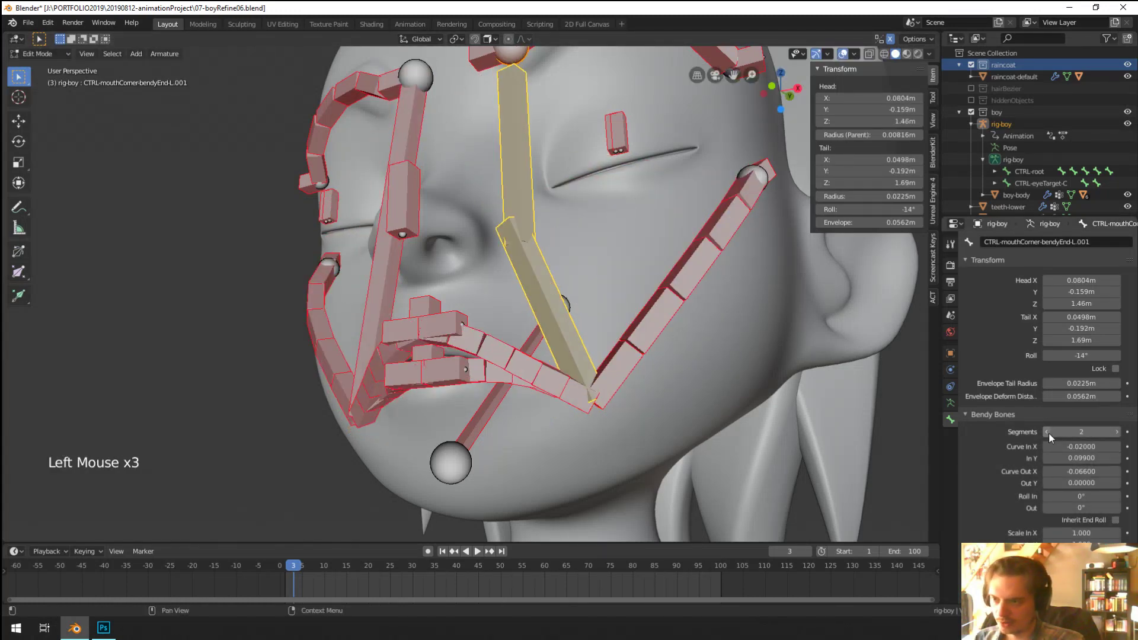
pyautogui.moveTo(1048, 432); pyautogui.dragTo(1099, 436)
pyautogui.click(1116, 432)
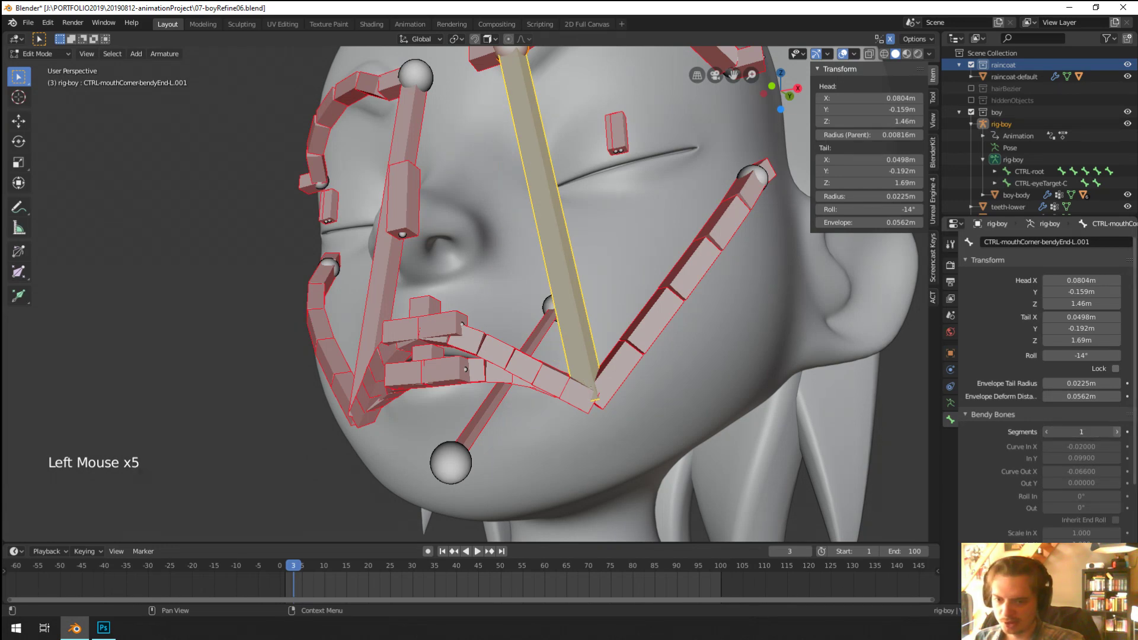
pyautogui.click(1116, 432)
pyautogui.click(1117, 432)
pyautogui.click(1116, 432)
pyautogui.click(1117, 432)
pyautogui.click(1116, 432)
pyautogui.click(1117, 432)
pyautogui.click(1117, 432)
# Step: Reset the long bone's Curve In X, Curve In Y and Curve Out X to 0
pyautogui.moveTo(733, 433); pyautogui.dragTo(592, 457, button='middle')
pyautogui.scroll(-1, 580, 462)
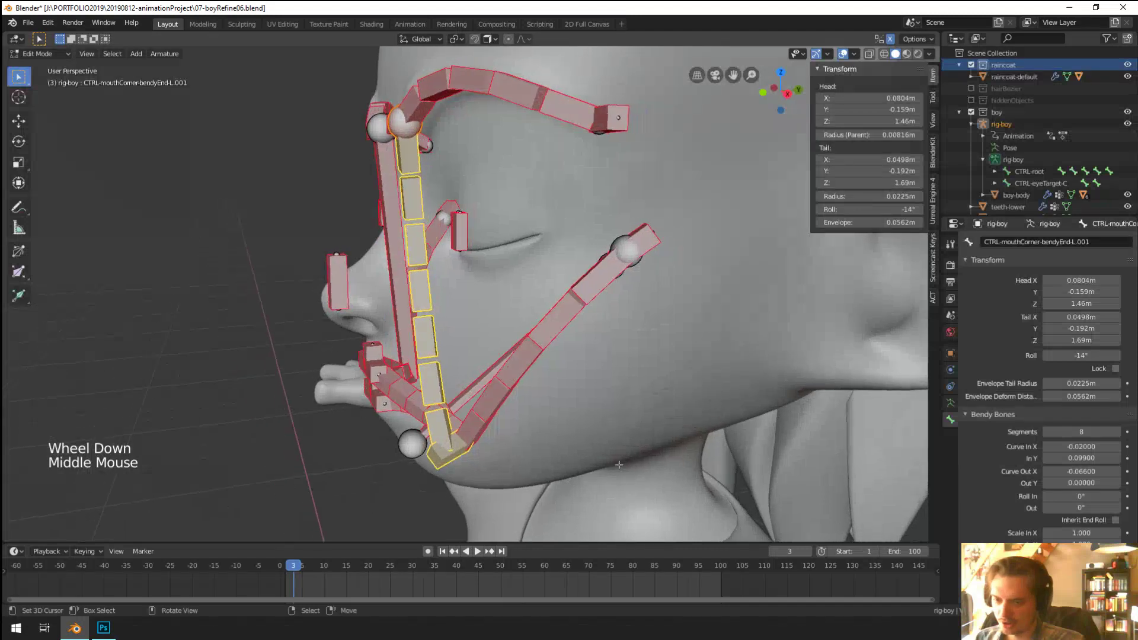
pyautogui.moveTo(1073, 447)
pyautogui.mouseDown()
pyautogui.moveTo(1096, 447)
pyautogui.moveTo(1067, 446)
pyautogui.mouseUp()
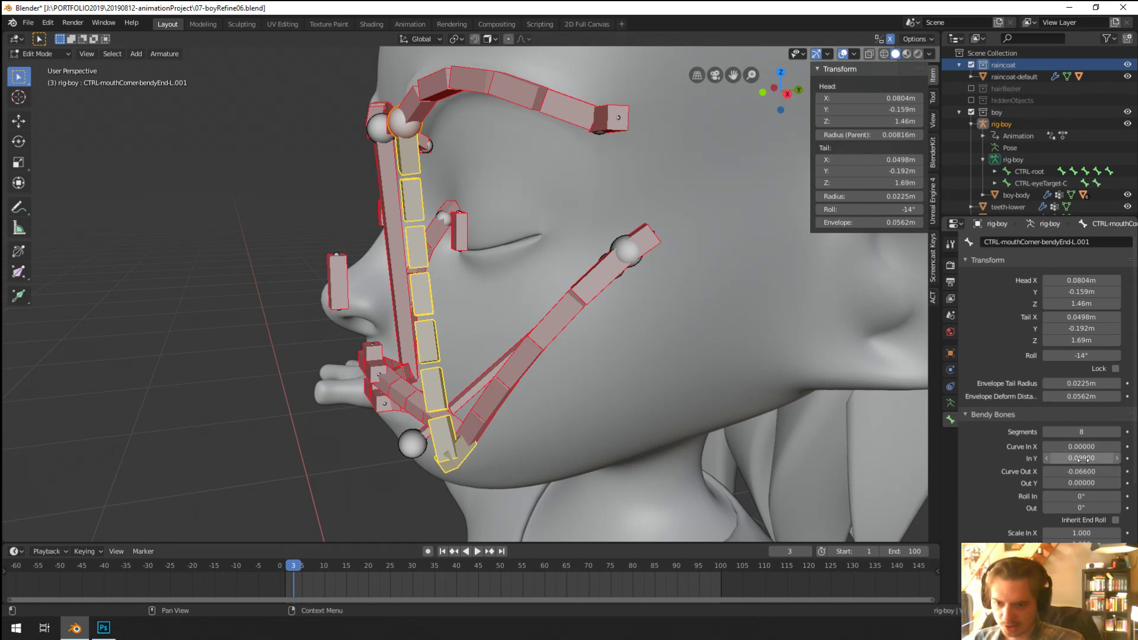
pyautogui.scroll(-2, 1082, 460)
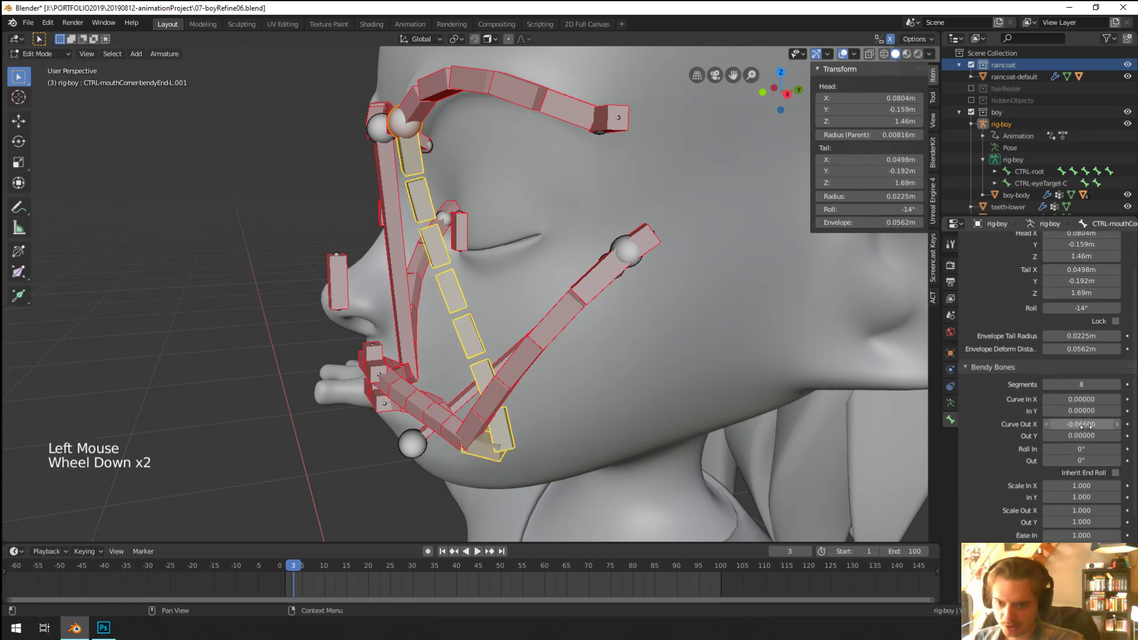
pyautogui.moveTo(1083, 425); pyautogui.dragTo(1072, 424)
# Step: Experiment with the long bone's starting curve and leave Curve In X at -0.017 and Curve In Y at -0.124
pyautogui.moveTo(533, 355); pyautogui.dragTo(573, 383, button='middle')
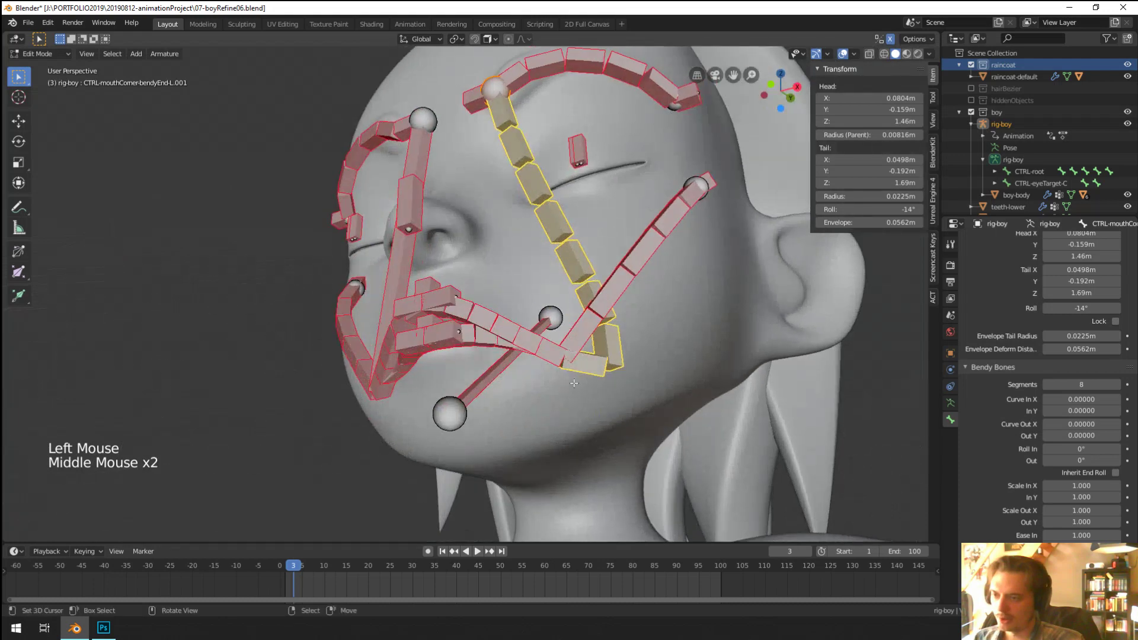
pyautogui.scroll(1, 654, 353)
pyautogui.keyDown('shift'); pyautogui.moveTo(565, 289); pyautogui.dragTo(558, 332, button='middle'); pyautogui.keyUp('shift')
pyautogui.moveTo(558, 332); pyautogui.dragTo(550, 382, button='middle')
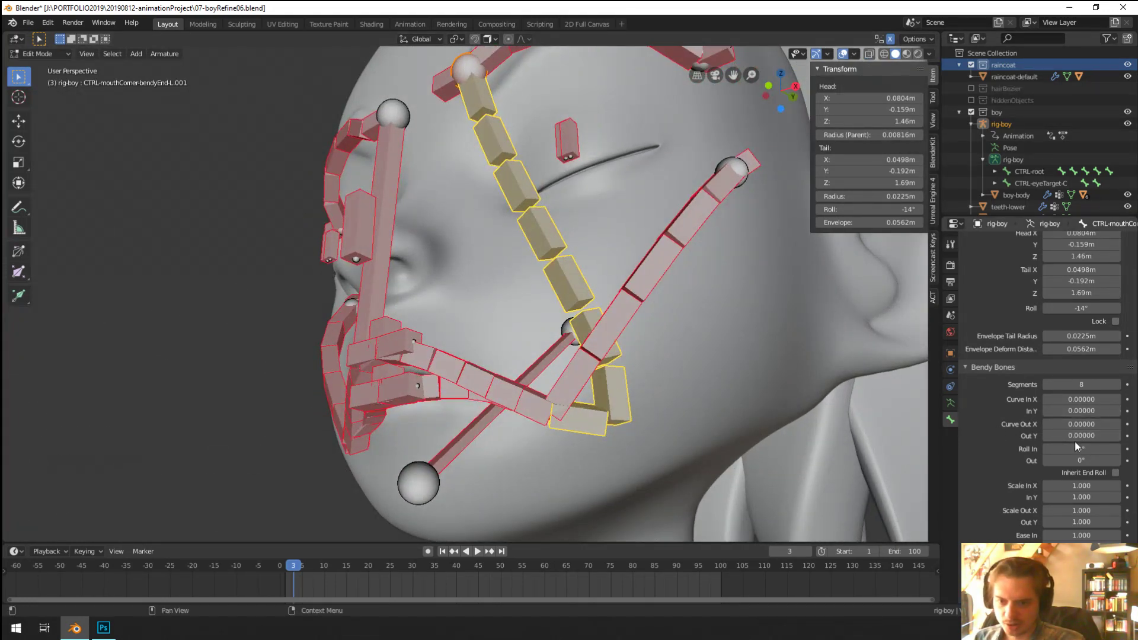
pyautogui.moveTo(1081, 412)
pyautogui.keyDown('shift'); pyautogui.mouseDown()
pyautogui.moveTo(1084, 399)
pyautogui.moveTo(1060, 411)
pyautogui.moveTo(1089, 410)
pyautogui.mouseUp(); pyautogui.keyUp('shift')
pyautogui.moveTo(730, 420); pyautogui.dragTo(673, 419, button='middle')
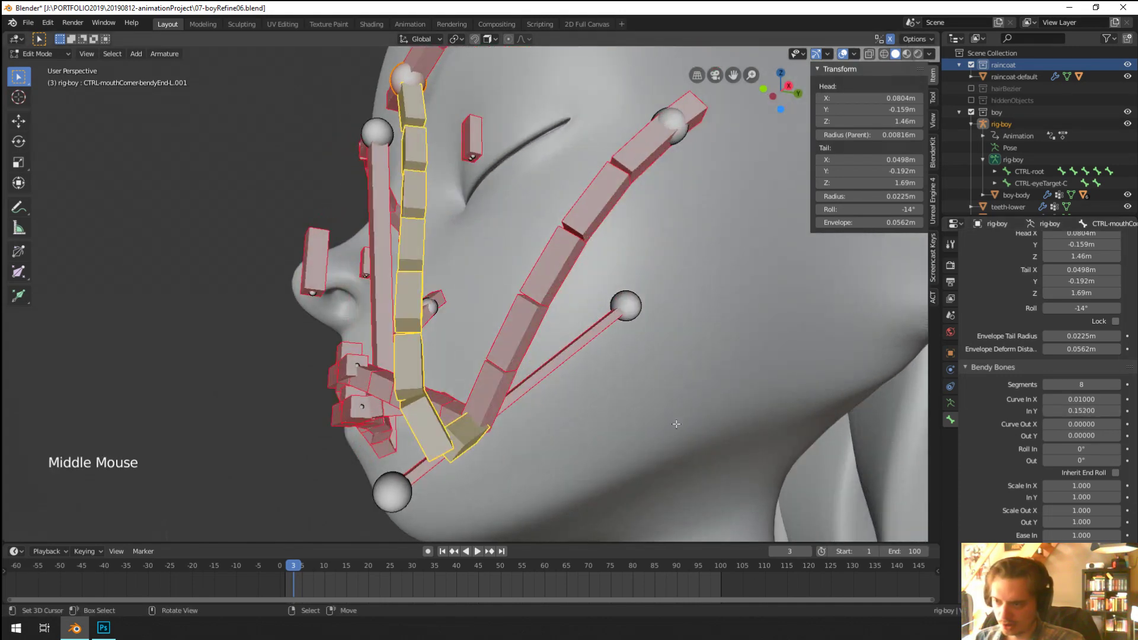
pyautogui.moveTo(1084, 399)
pyautogui.keyDown('shift'); pyautogui.mouseDown()
pyautogui.moveTo(1083, 411)
pyautogui.moveTo(1095, 410)
pyautogui.mouseUp(); pyautogui.keyUp('shift')
pyautogui.scroll(-4, 466, 293)
pyautogui.moveTo(533, 296); pyautogui.dragTo(569, 297, button='middle')
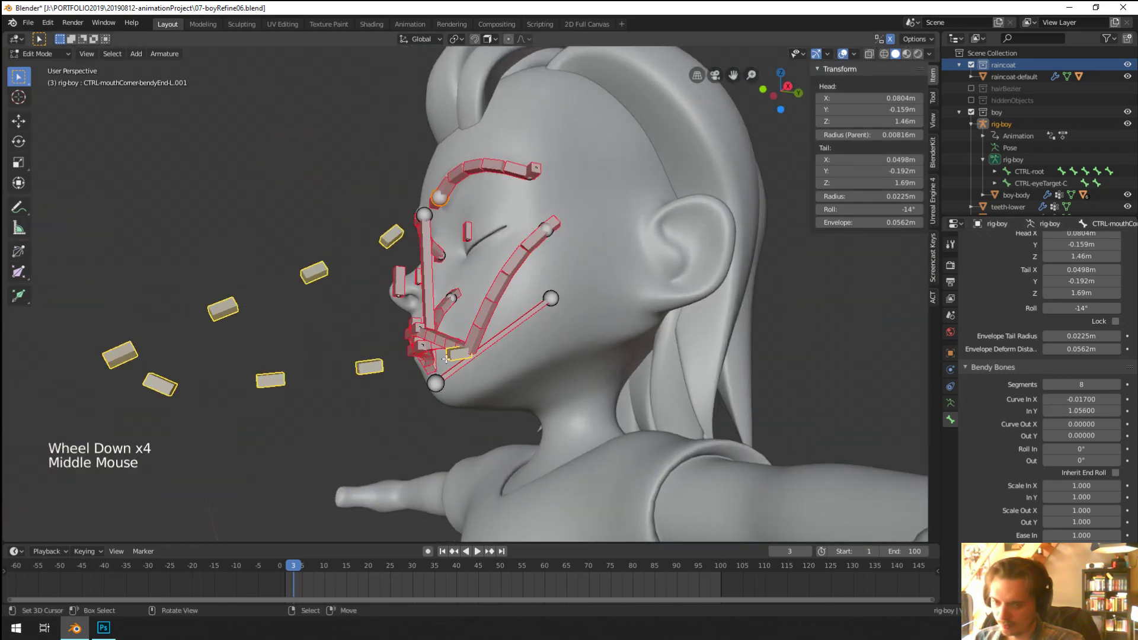
pyautogui.keyDown('shift'); pyautogui.moveTo(1084, 411); pyautogui.dragTo(1064, 410); pyautogui.keyUp('shift')
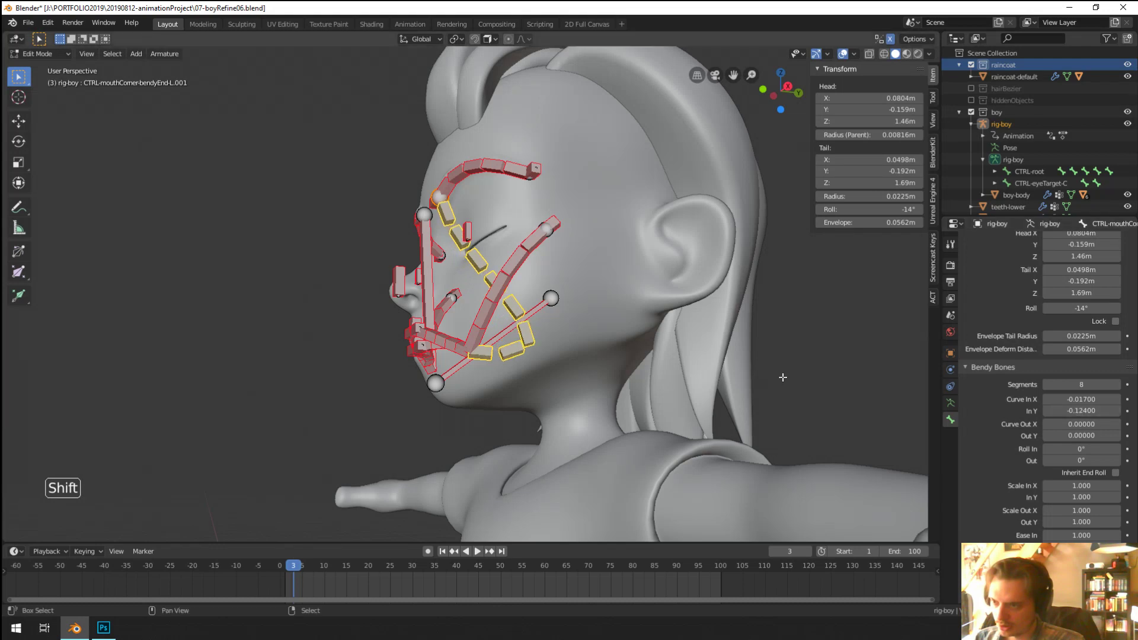
# Step: Subdivide the long left bone with one cut and set the lower half's bendy segments to 1
pyautogui.moveTo(533, 296); pyautogui.dragTo(603, 295, button='middle')
pyautogui.scroll(4, 575, 314)
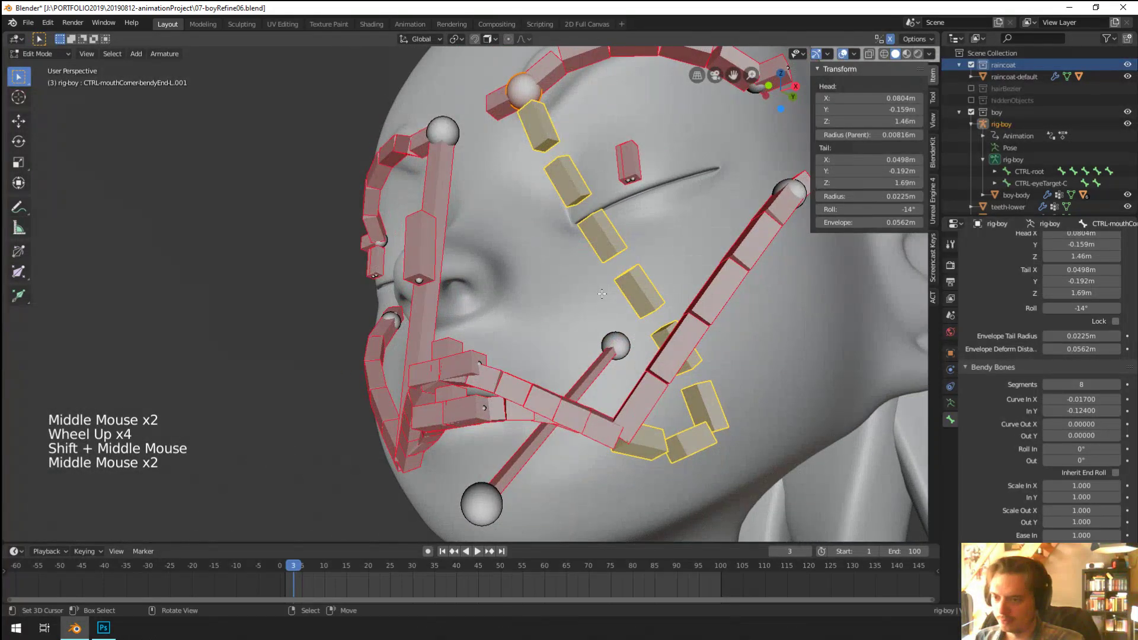
pyautogui.scroll(1, 604, 295)
pyautogui.scroll(-2, 604, 294)
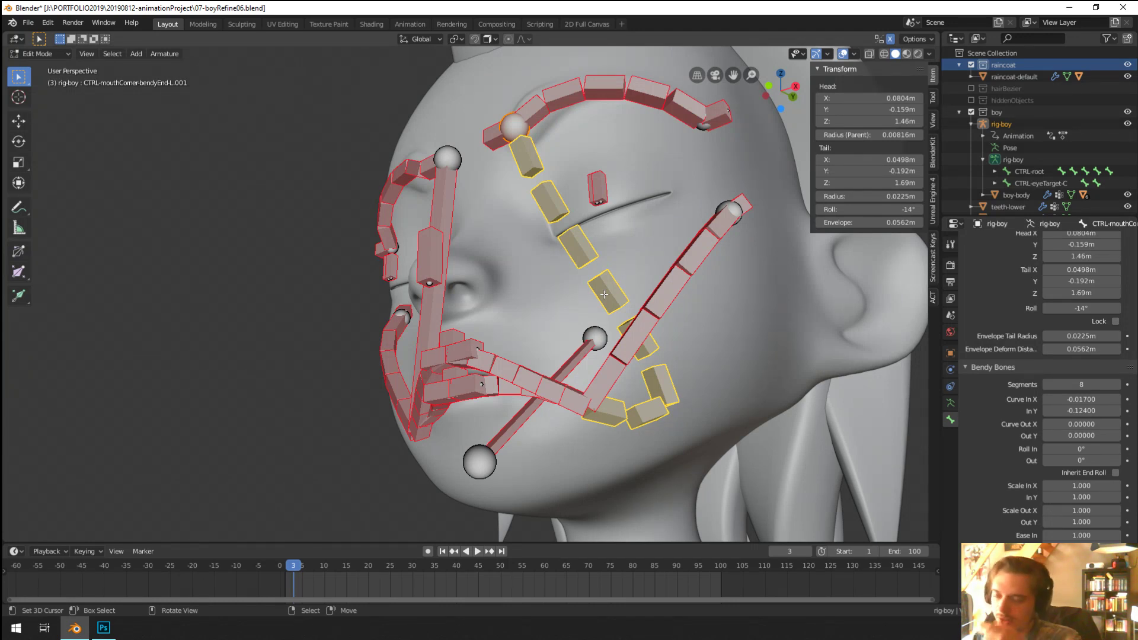
pyautogui.press('w')
pyautogui.click(605, 296)
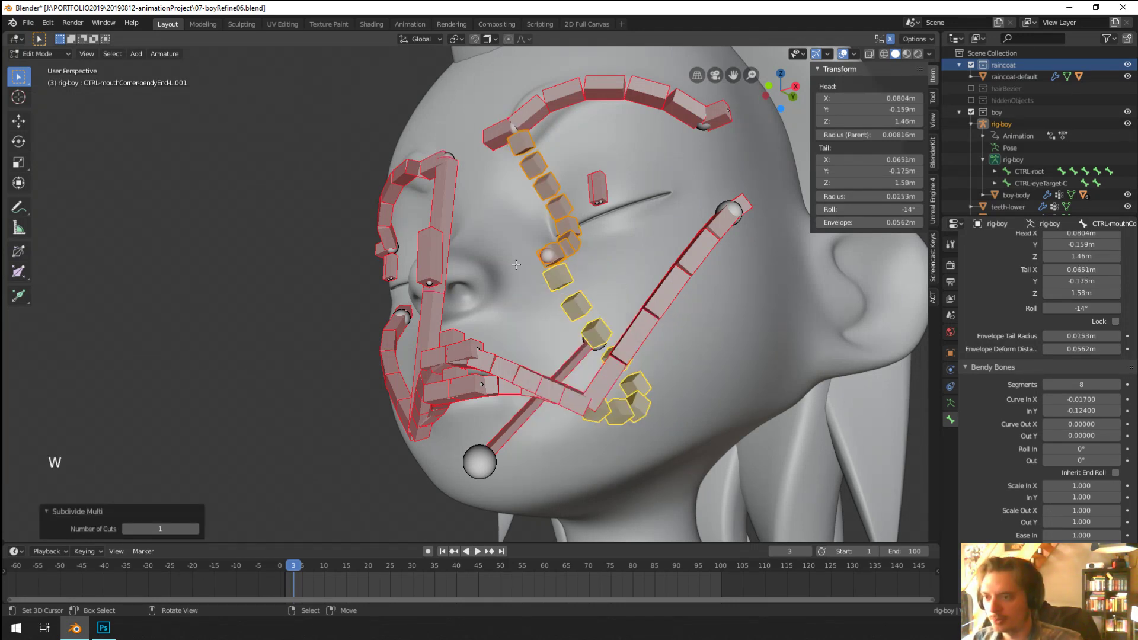
pyautogui.click(1046, 384)
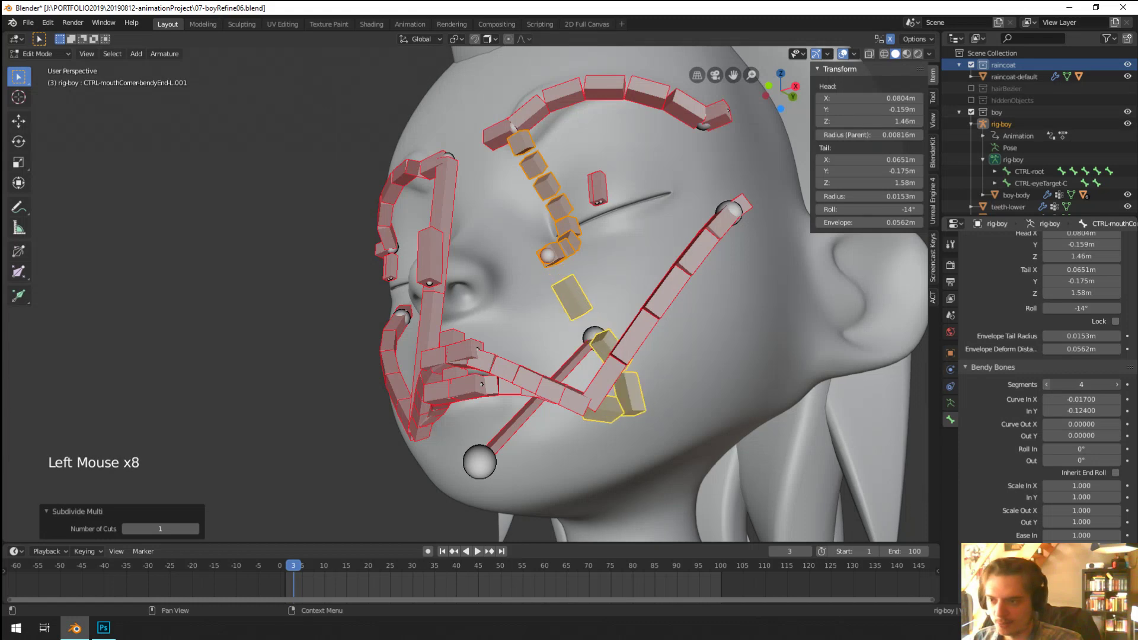
pyautogui.click(1046, 385)
pyautogui.click(1047, 385)
# Step: Move the joint between the two halves about 0.09 m down the cheek, close to the left mouth corner
pyautogui.moveTo(592, 296); pyautogui.dragTo(624, 302, button='middle')
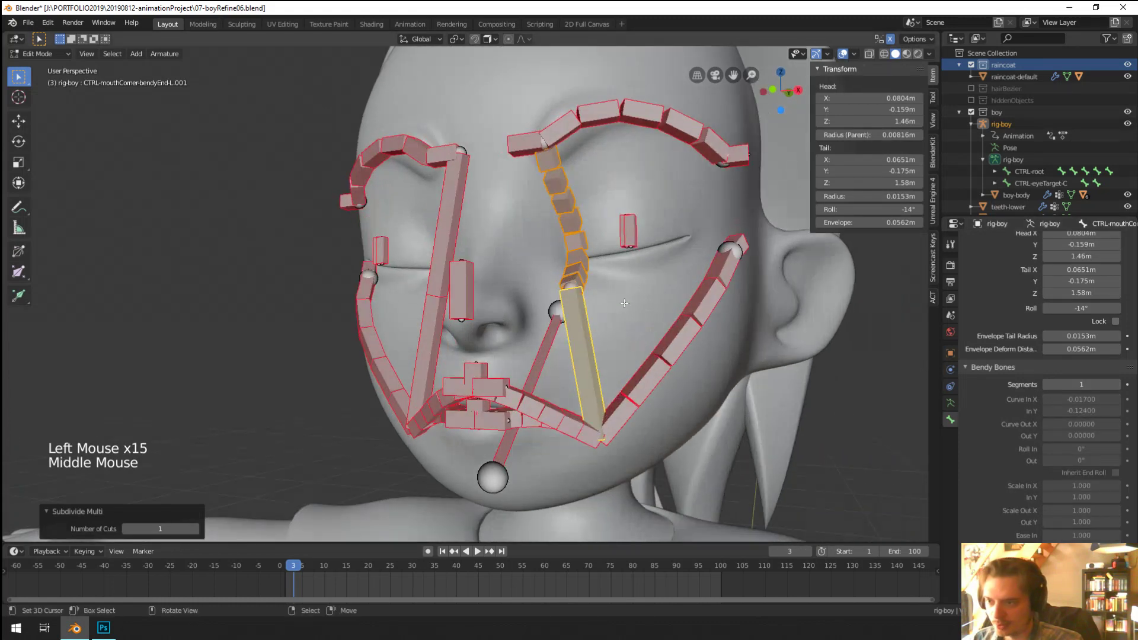
pyautogui.rightClick(567, 288)
pyautogui.rightClick(568, 287)
pyautogui.press('g')
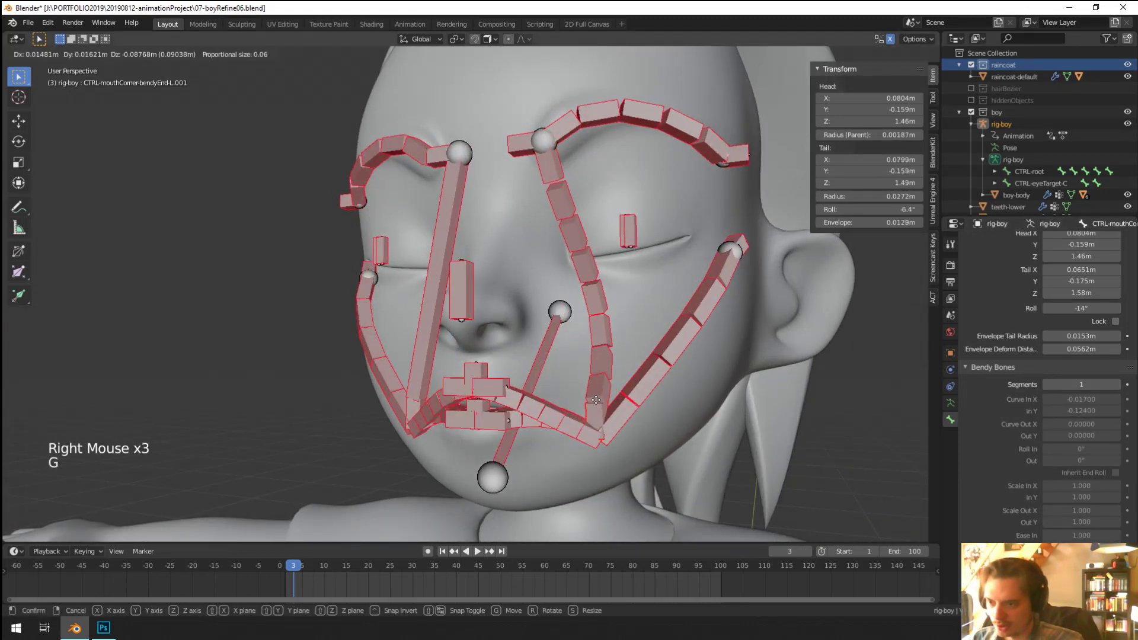
pyautogui.click(592, 400)
# Step: Copy the short lower bone's head X of 0.0804 m and head Y of -0.159 m to its tail
pyautogui.scroll(1, 593, 400)
pyautogui.hotkey('ctrl', 'c')
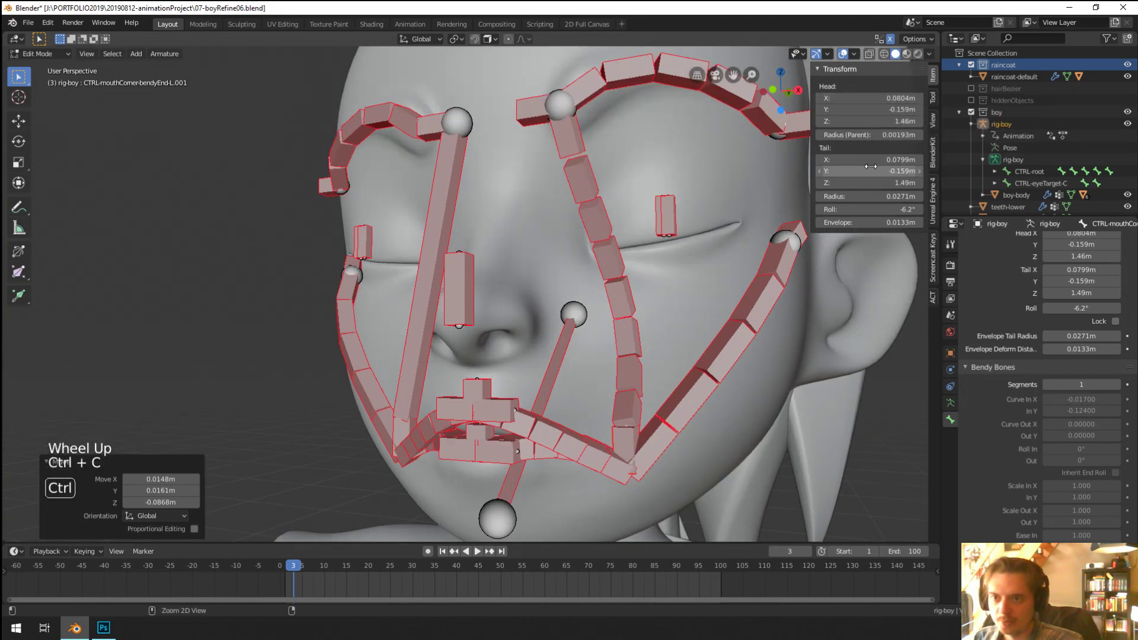
pyautogui.hotkey('ctrl', 'v')
pyautogui.hotkey('ctrl', 'c')
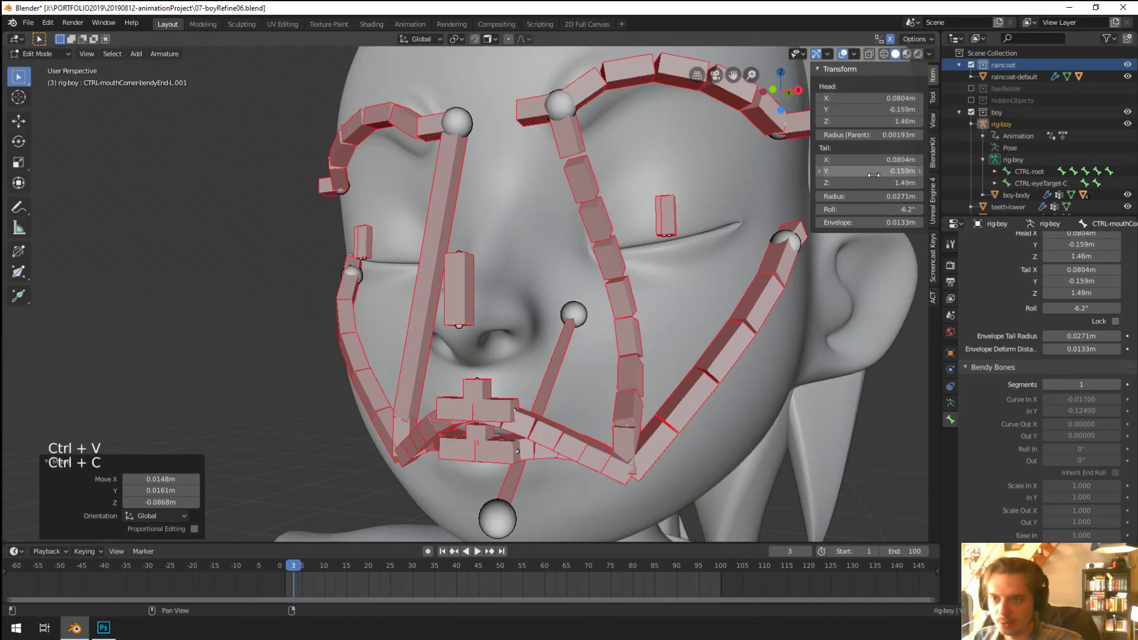
pyautogui.hotkey('ctrl', 'v')
# Step: Test how the face bones respond by trial-moving the left mouth corner end bone, cancelling each move
pyautogui.moveTo(592, 285); pyautogui.dragTo(581, 396, button='middle')
pyautogui.scroll(1, 575, 256)
pyautogui.scroll(-2, 592, 326)
pyautogui.scroll(1, 616, 407)
pyautogui.rightClick(617, 408)
pyautogui.rightClick(581, 409)
pyautogui.rightClick(581, 396)
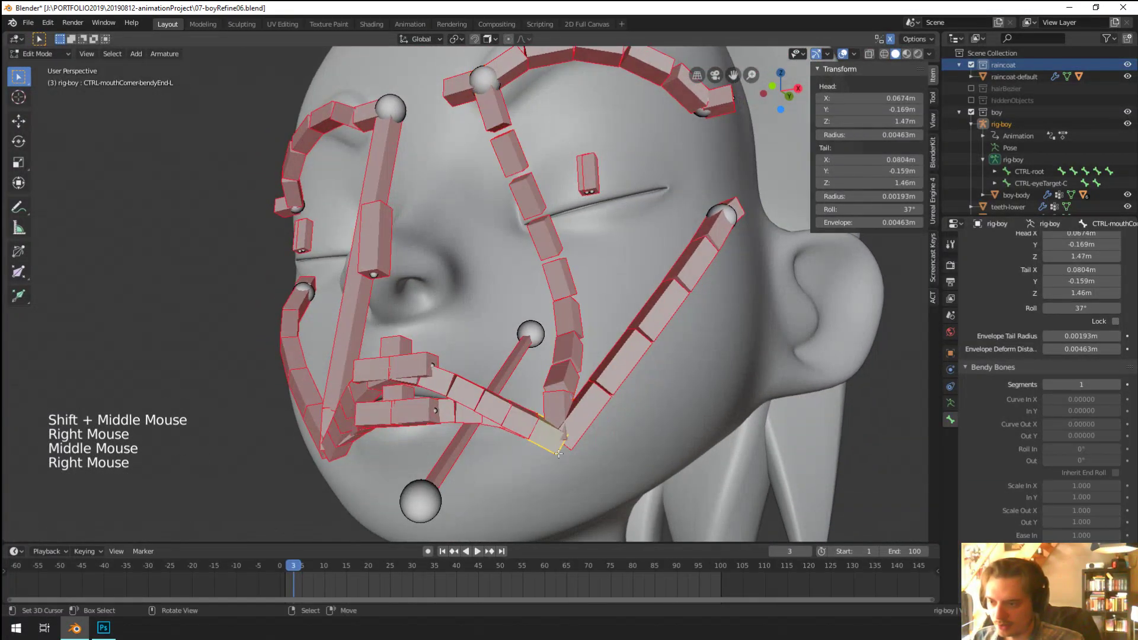
pyautogui.press('g')
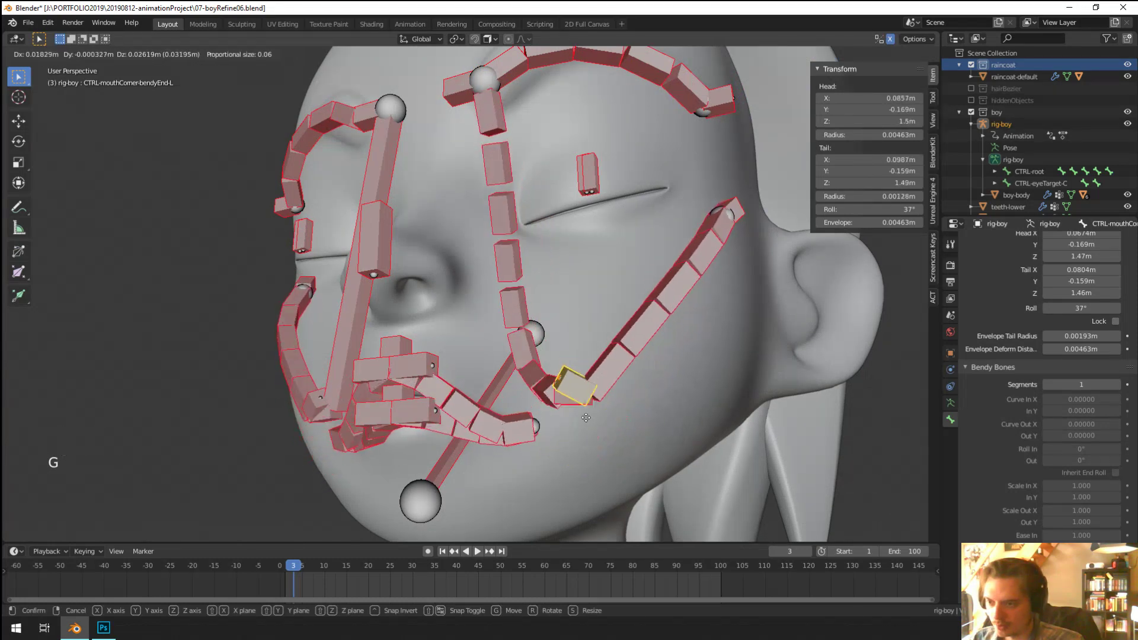
pyautogui.rightClick(560, 500)
pyautogui.rightClick(558, 403)
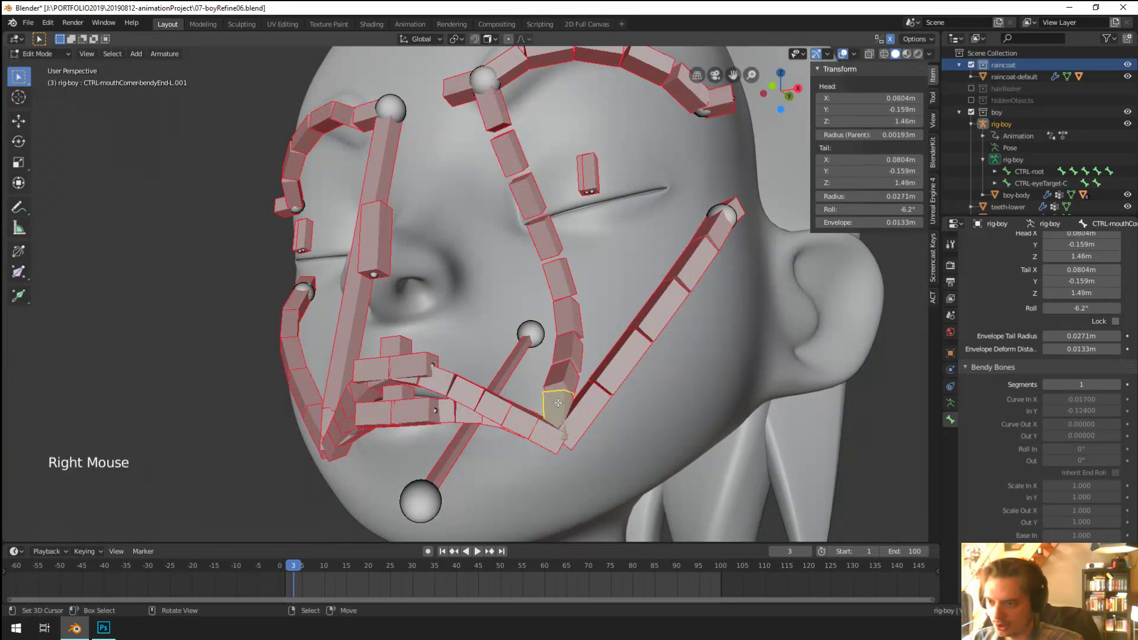
pyautogui.rightClick(558, 419)
pyautogui.press('g')
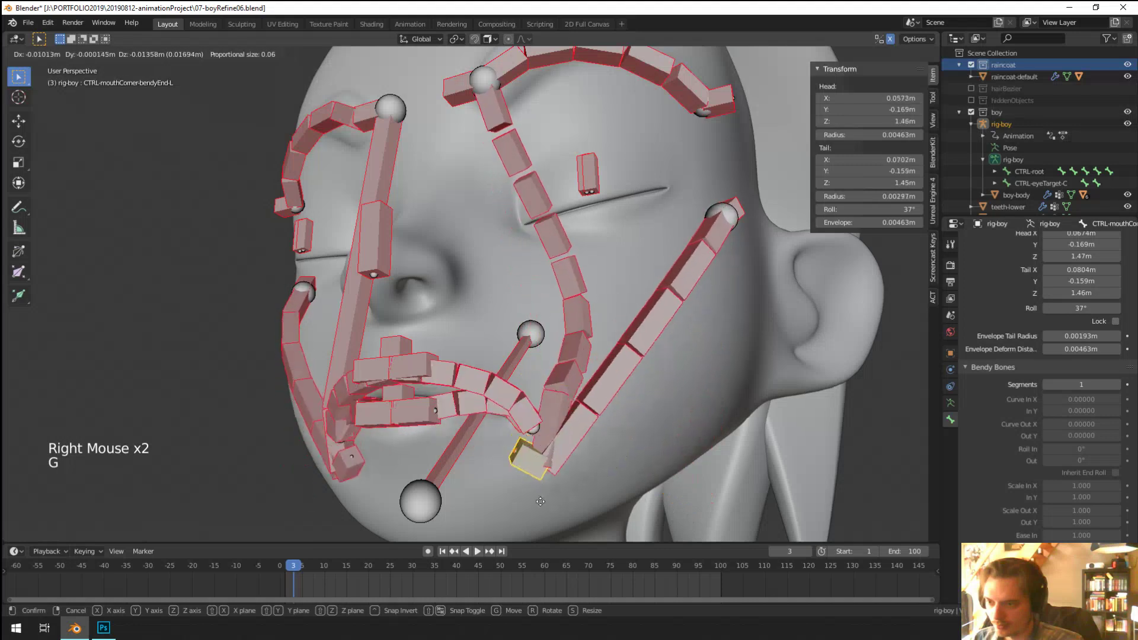
pyautogui.rightClick(546, 402)
# Step: Parent the short lower bone at the left mouth corner to the mouth corner end bone as a connected child
pyautogui.rightClick(554, 415)
pyautogui.keyDown('shift'); pyautogui.rightClick(557, 402); pyautogui.keyUp('shift')
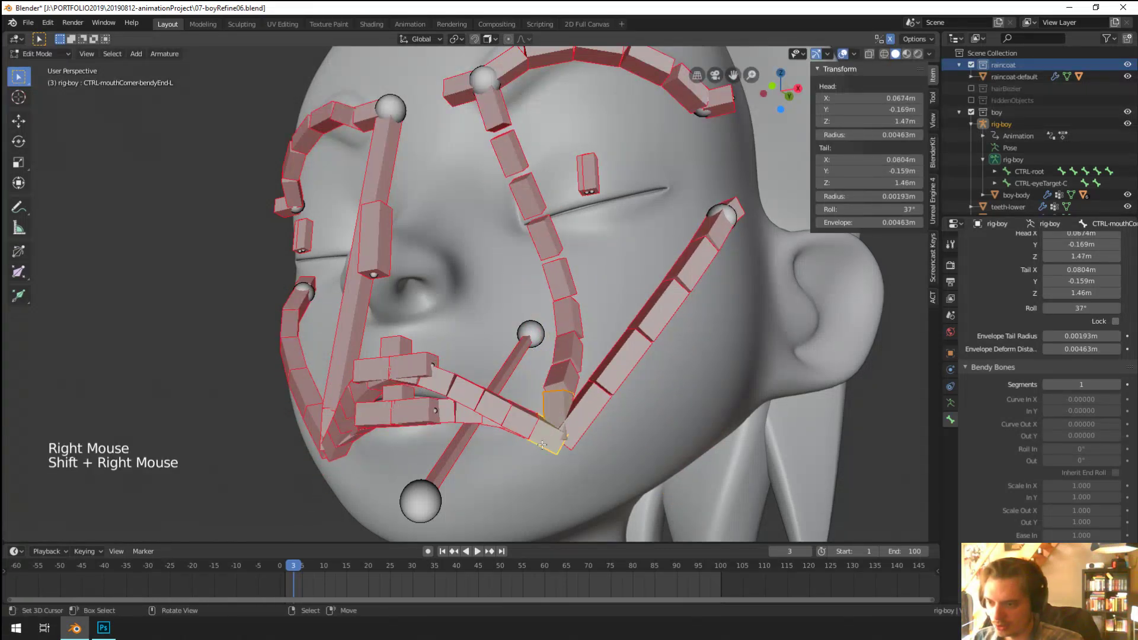
pyautogui.hotkey('ctrl', 'p')
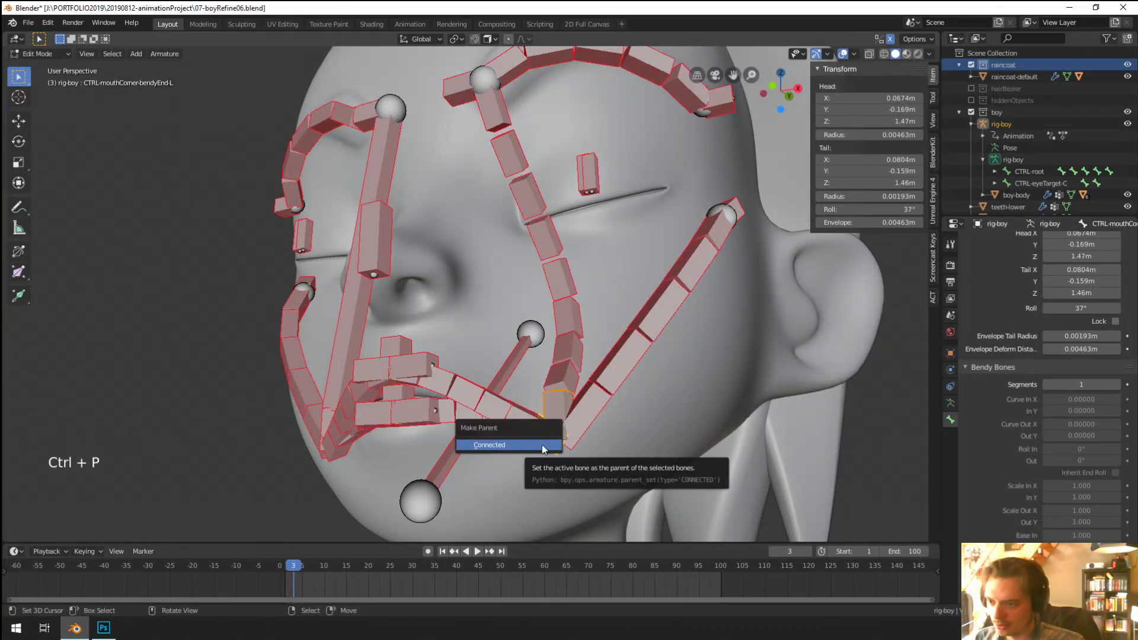
pyautogui.click(542, 445)
pyautogui.hotkey('ctrl', 'p')
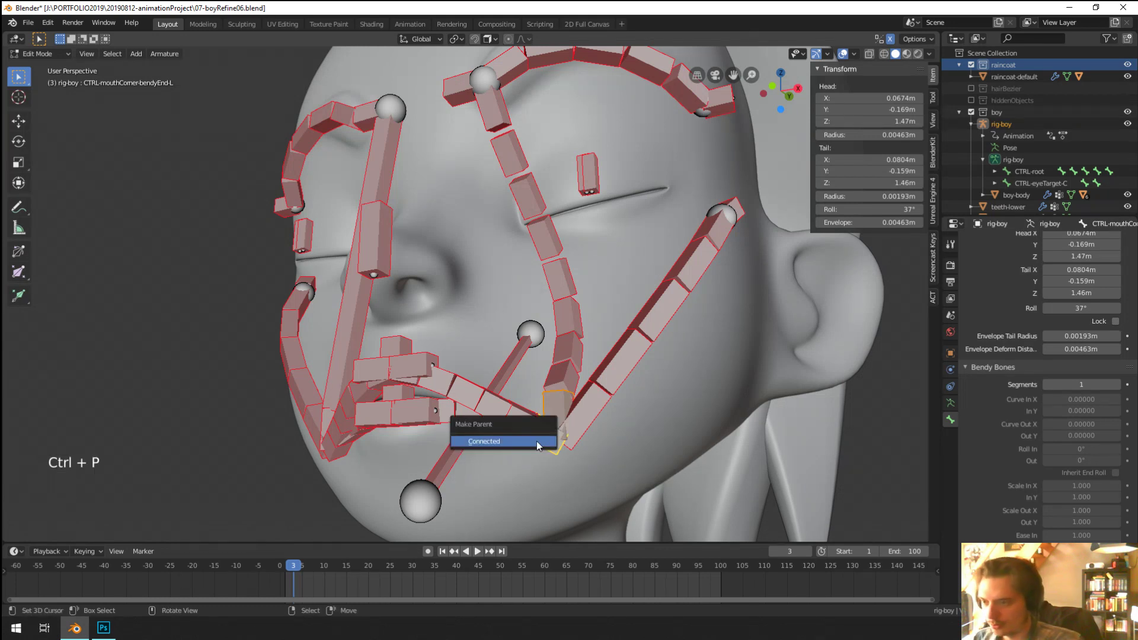
# Step: Test the parenting by trial-moving the left mouth corner end bone in Pose Mode, cancelling the move
pyautogui.rightClick(551, 441)
pyautogui.press('g')
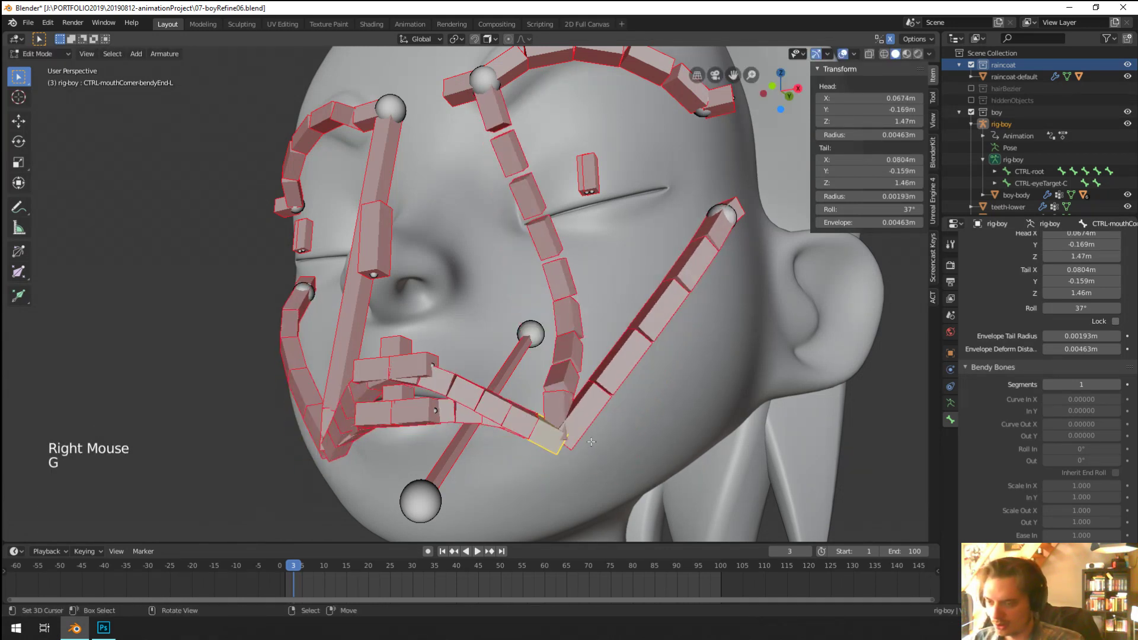
pyautogui.hotkey('ctrl', 'Tab')
pyautogui.hotkey('ctrl', 'Tab')
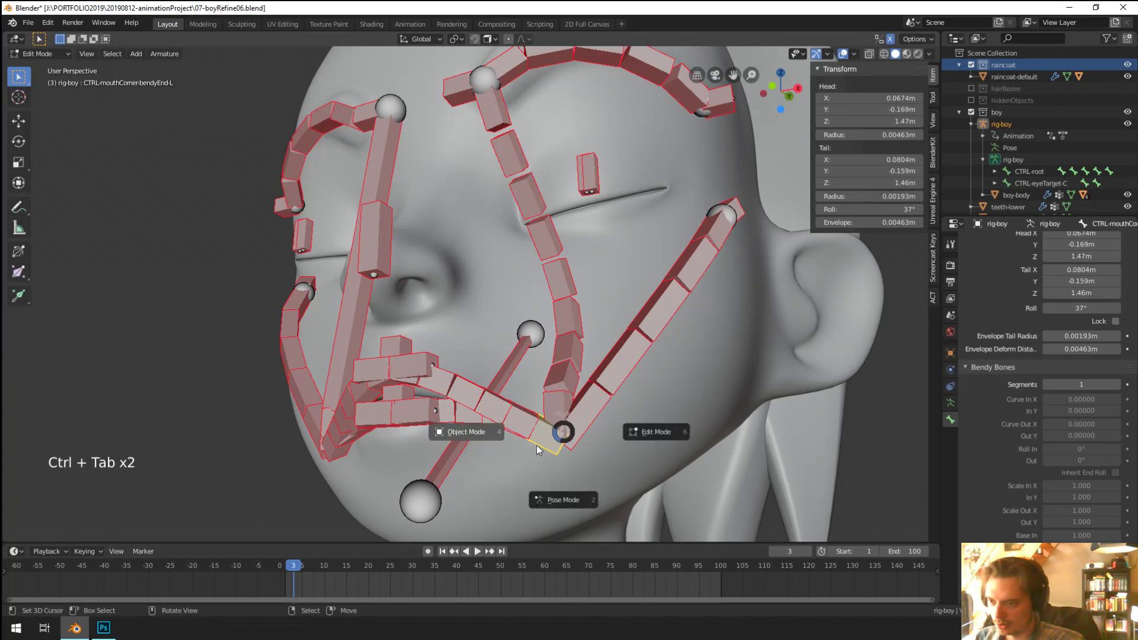
pyautogui.click(573, 500)
pyautogui.press('g')
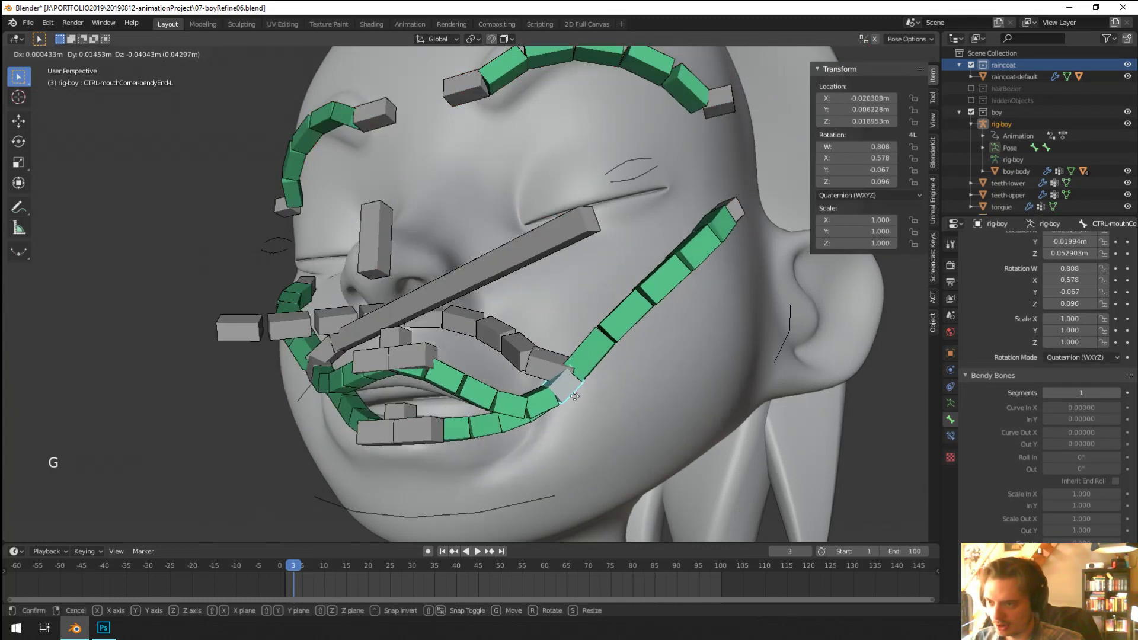
pyautogui.rightClick(568, 399)
pyautogui.hotkey('ctrl', 'Tab')
pyautogui.hotkey('ctrl', 'Tab')
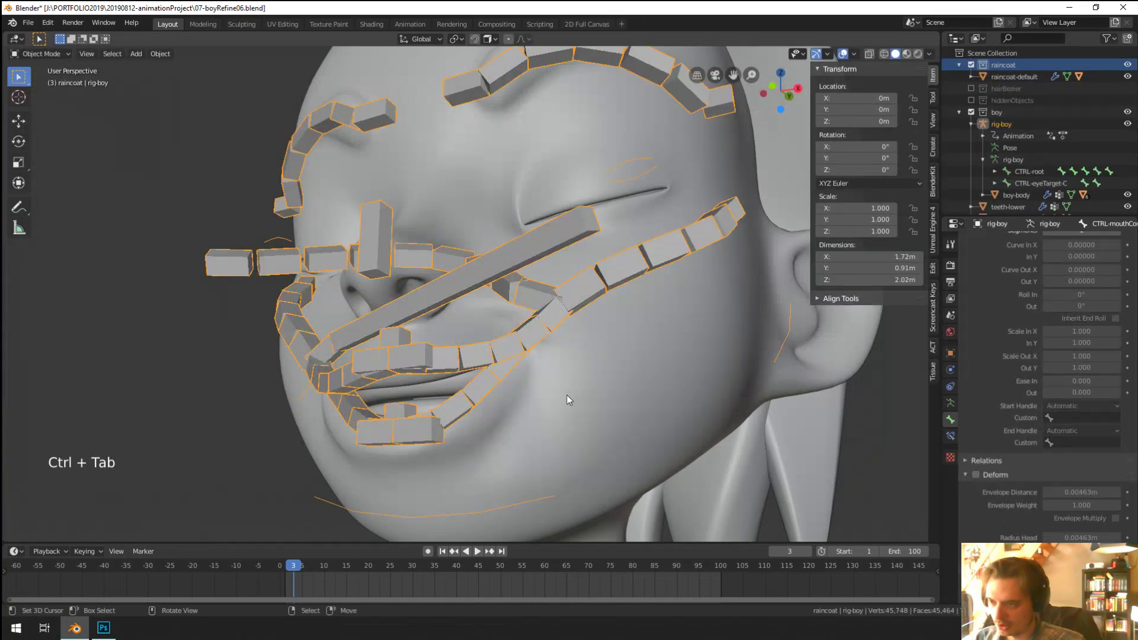
# Step: In Edit Mode, reset Curve In X and Curve In Y to 0 on the left bendy bone running up to the inner brow
pyautogui.press('Tab')
pyautogui.rightClick(562, 395)
pyautogui.rightClick(562, 395)
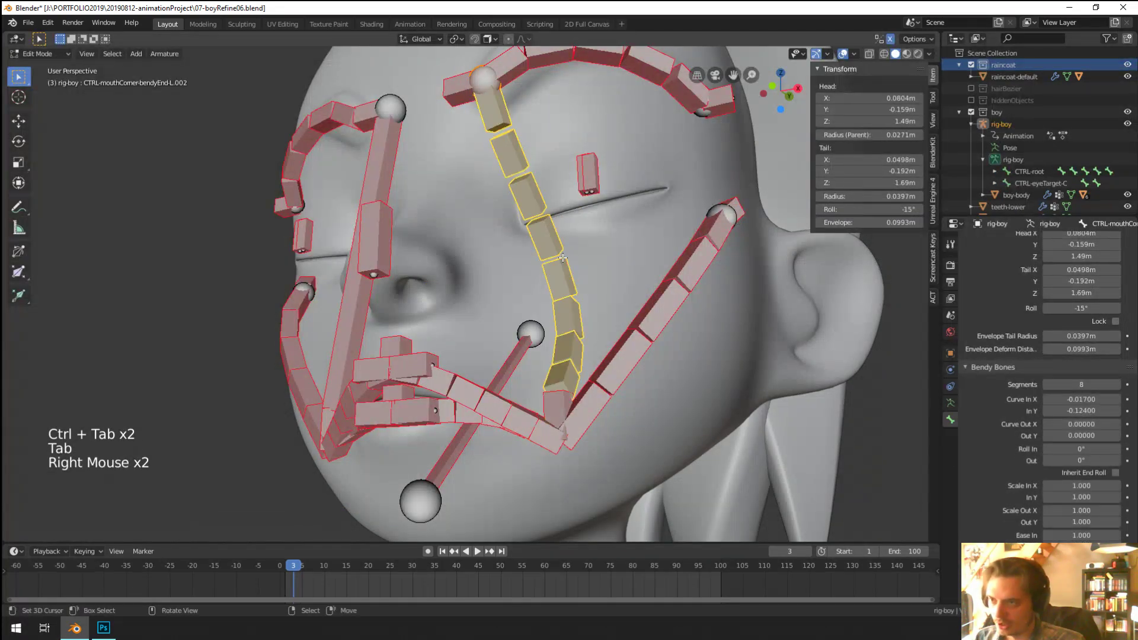
pyautogui.keyDown('shift'); pyautogui.moveTo(562, 396); pyautogui.dragTo(569, 355, button='middle'); pyautogui.keyUp('shift')
pyautogui.moveTo(569, 355); pyautogui.dragTo(592, 266, button='middle')
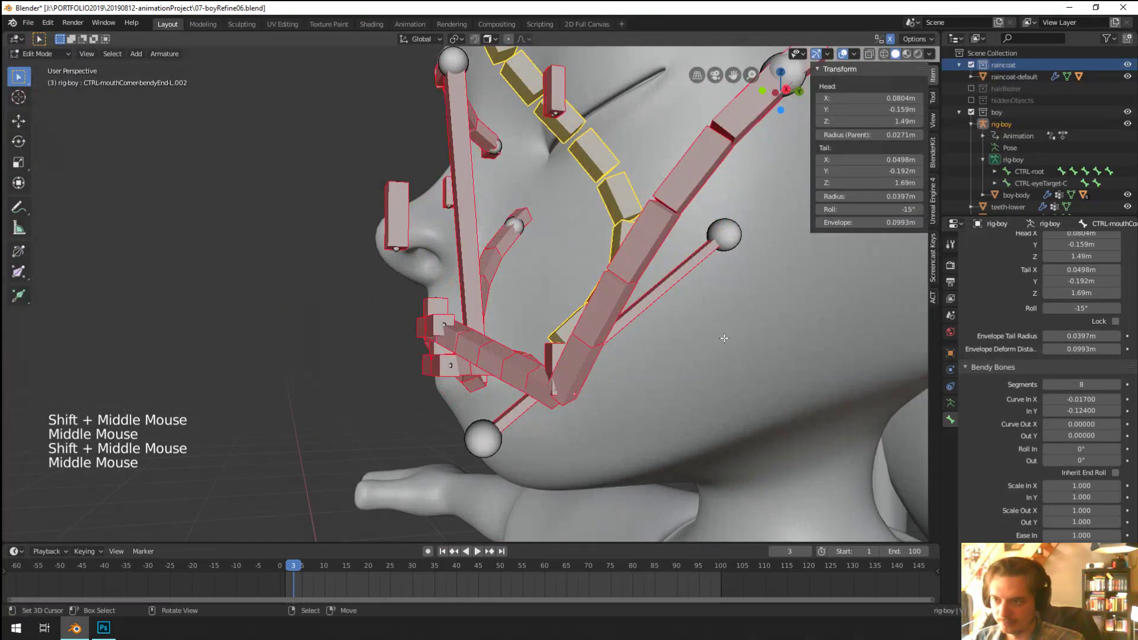
pyautogui.keyDown('shift'); pyautogui.moveTo(723, 338); pyautogui.dragTo(529, 308, button='middle'); pyautogui.keyUp('shift')
pyautogui.hotkey('alt', 'p')
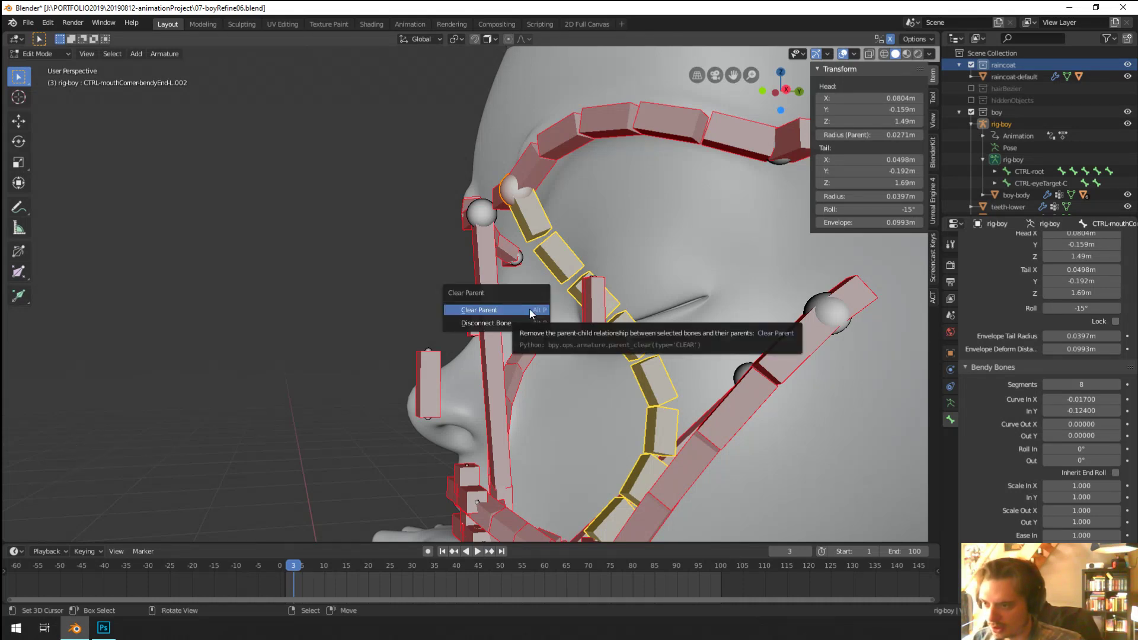
pyautogui.keyDown('shift'); pyautogui.moveTo(529, 310); pyautogui.dragTo(691, 337, button='middle'); pyautogui.keyUp('shift')
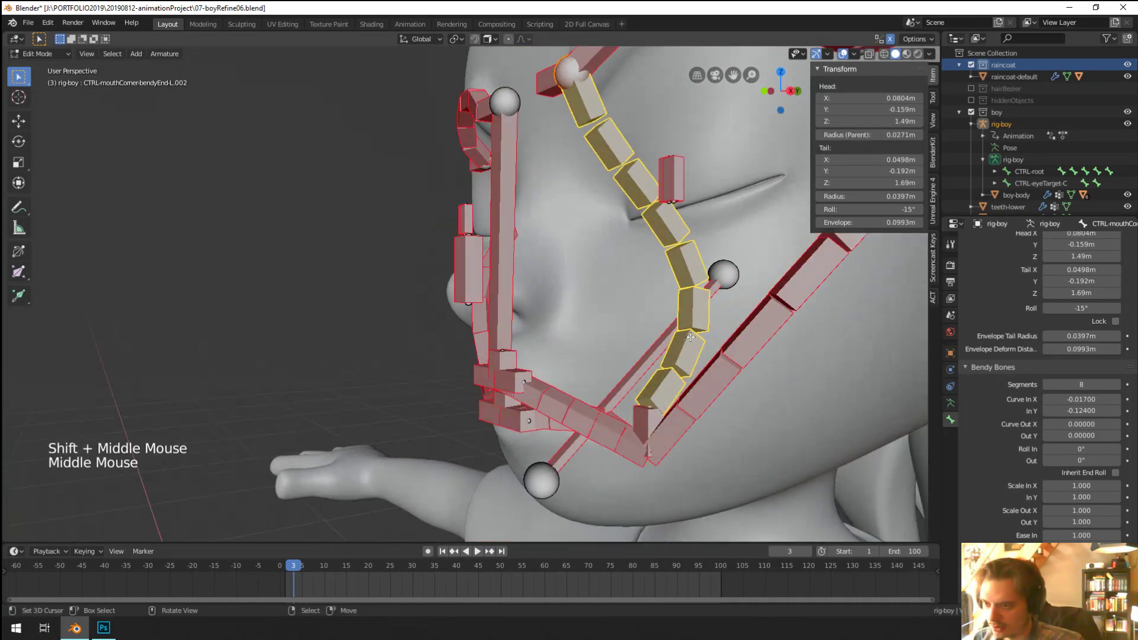
pyautogui.keyDown('shift'); pyautogui.moveTo(646, 411); pyautogui.dragTo(628, 451, button='middle'); pyautogui.keyUp('shift')
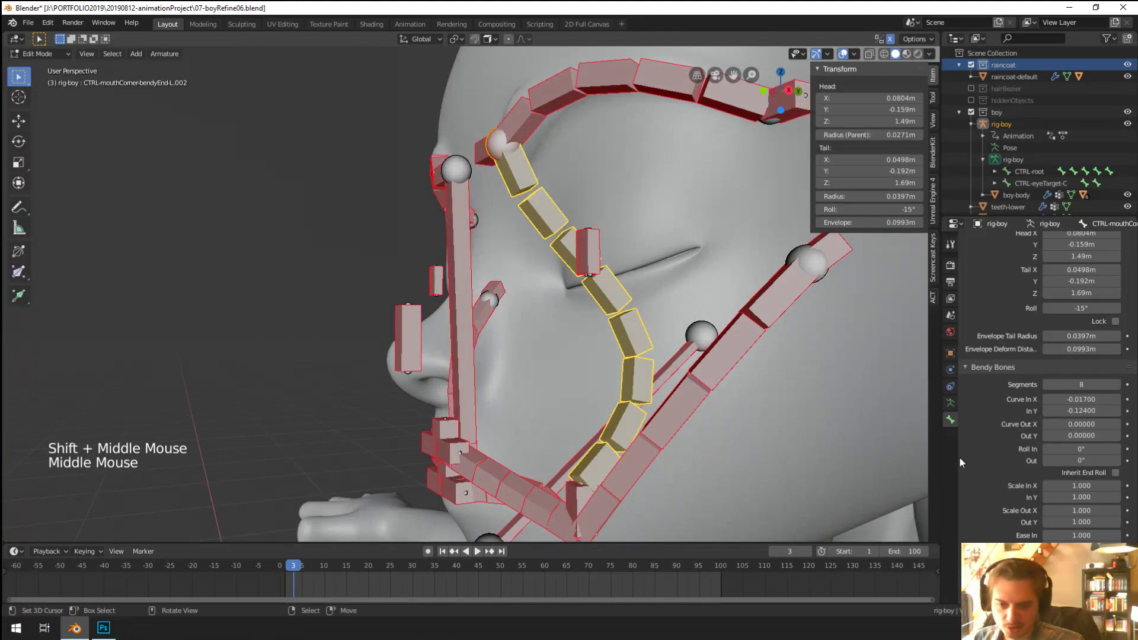
pyautogui.keyDown('shift'); pyautogui.moveTo(652, 385); pyautogui.dragTo(648, 335, button='middle'); pyautogui.keyUp('shift')
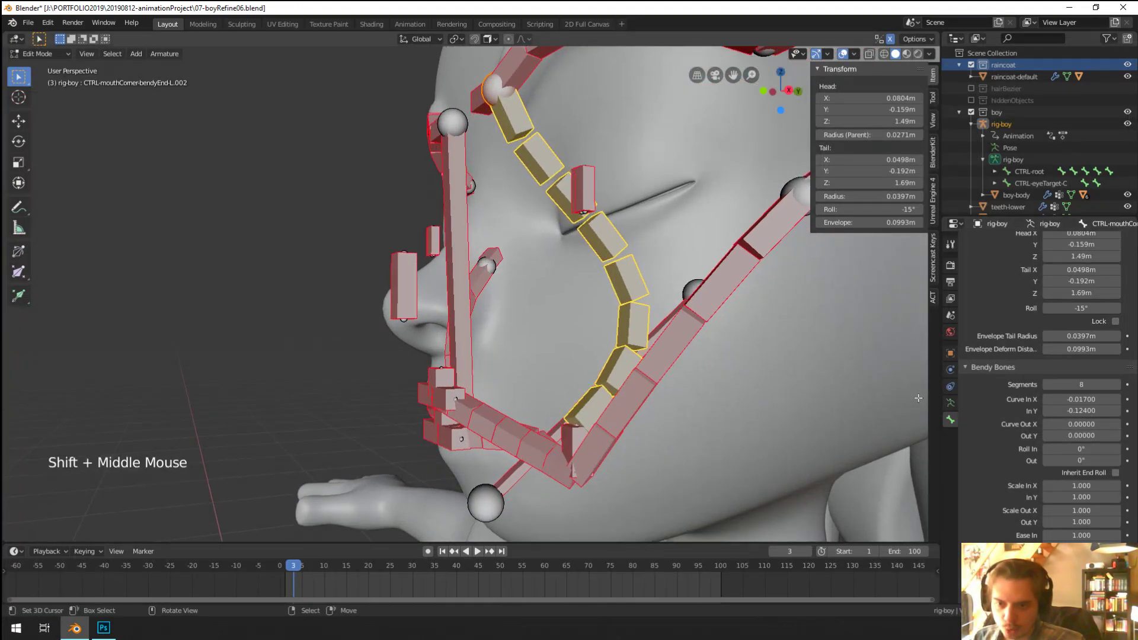
pyautogui.moveTo(1074, 400); pyautogui.dragTo(1050, 400)
pyautogui.doubleClick(1074, 400)
pyautogui.write('0')
pyautogui.press('Tab')
pyautogui.write('0')
pyautogui.press('Tab')
pyautogui.write('0.0')
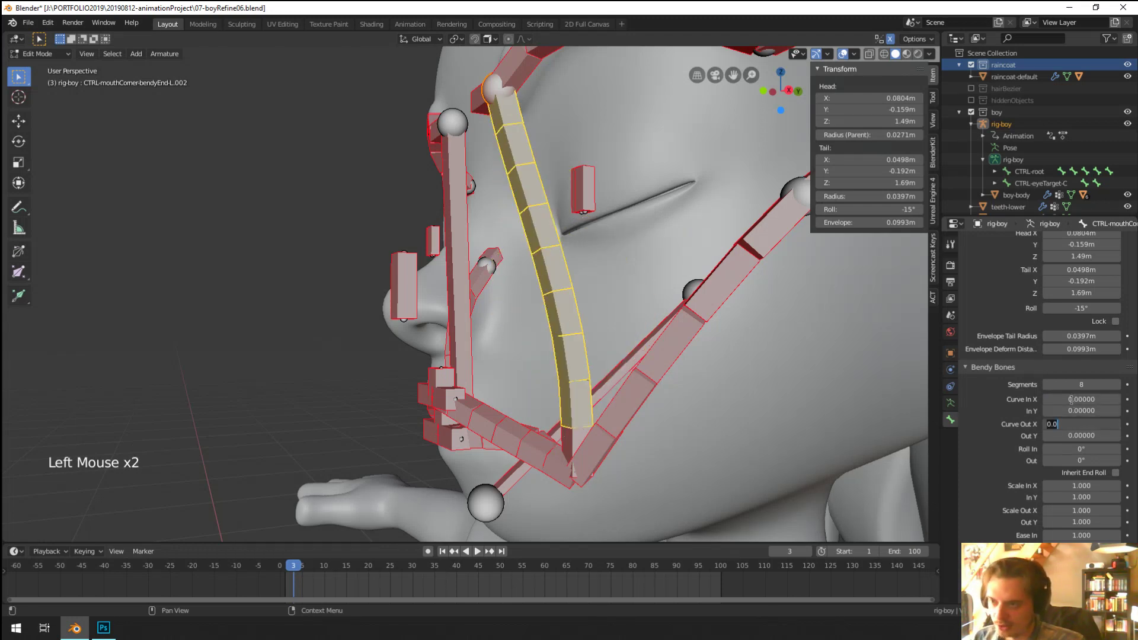
pyautogui.press('Return')
# Step: Set the upper bendy bone's start handle to Absolute, with CTRL-mouthCorner-bendyEnd-L as its custom handle
pyautogui.moveTo(545, 424); pyautogui.dragTo(765, 421, button='middle')
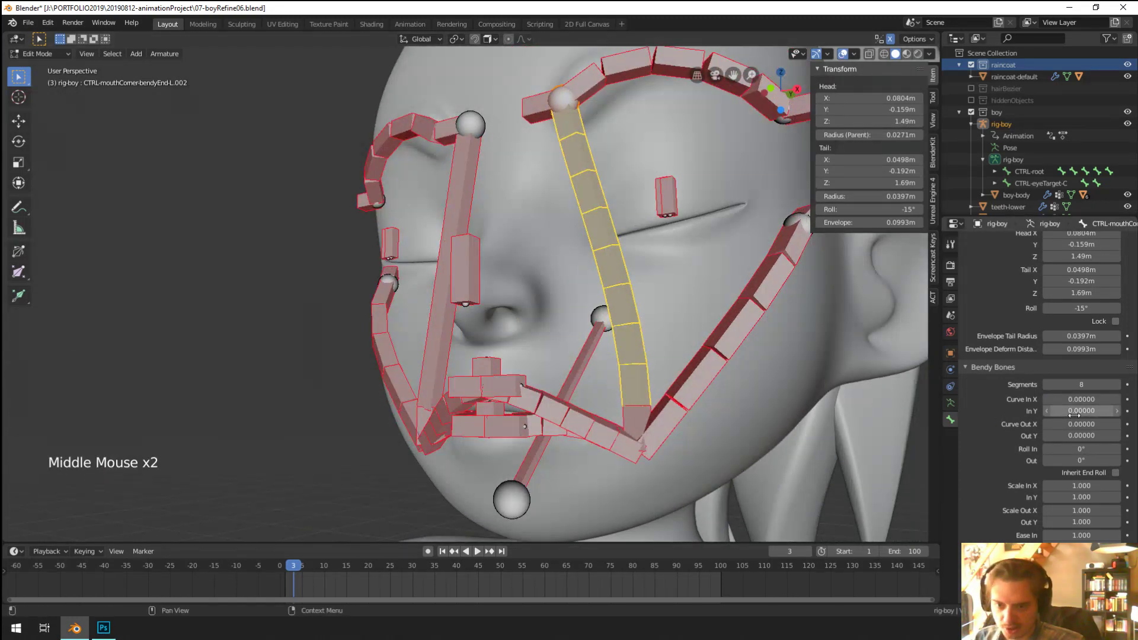
pyautogui.click(1060, 546)
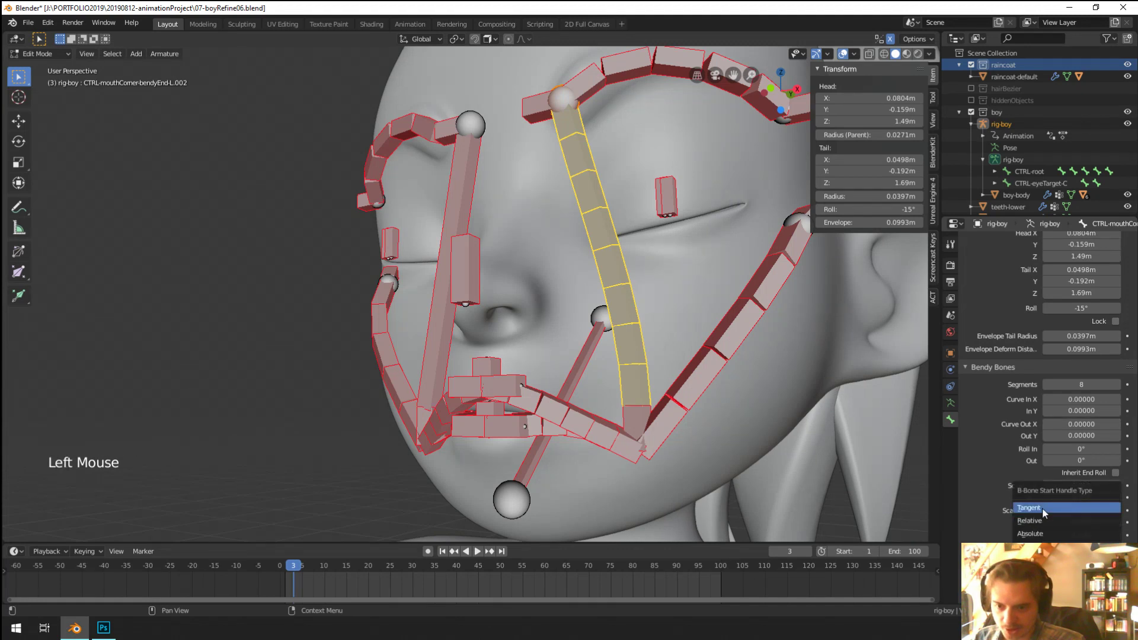
pyautogui.click(1043, 534)
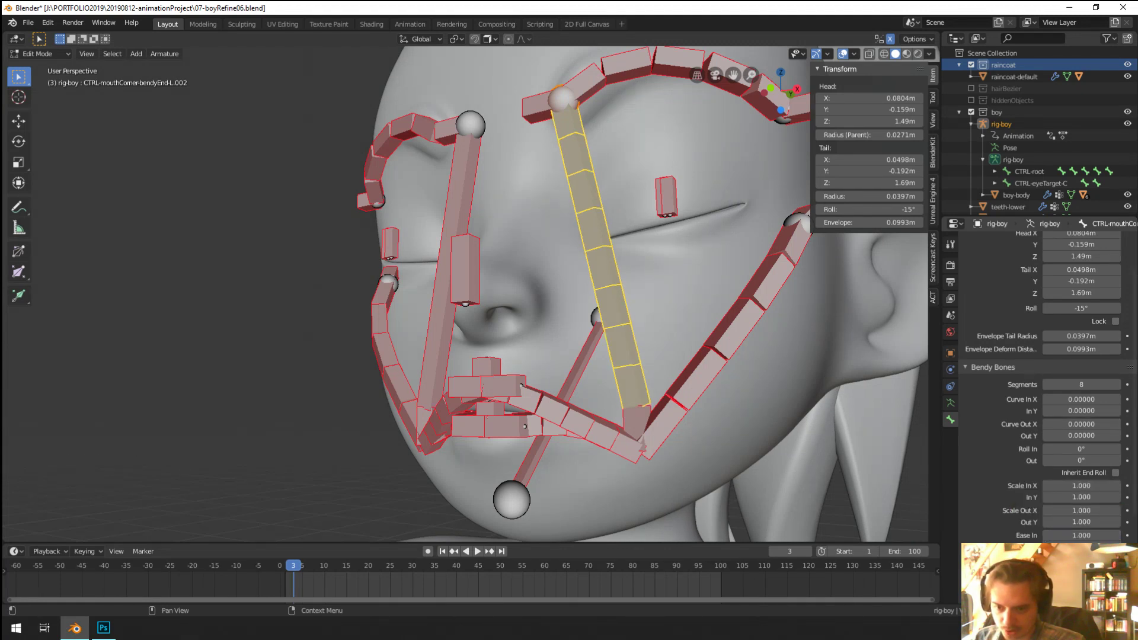
pyautogui.click(1060, 557)
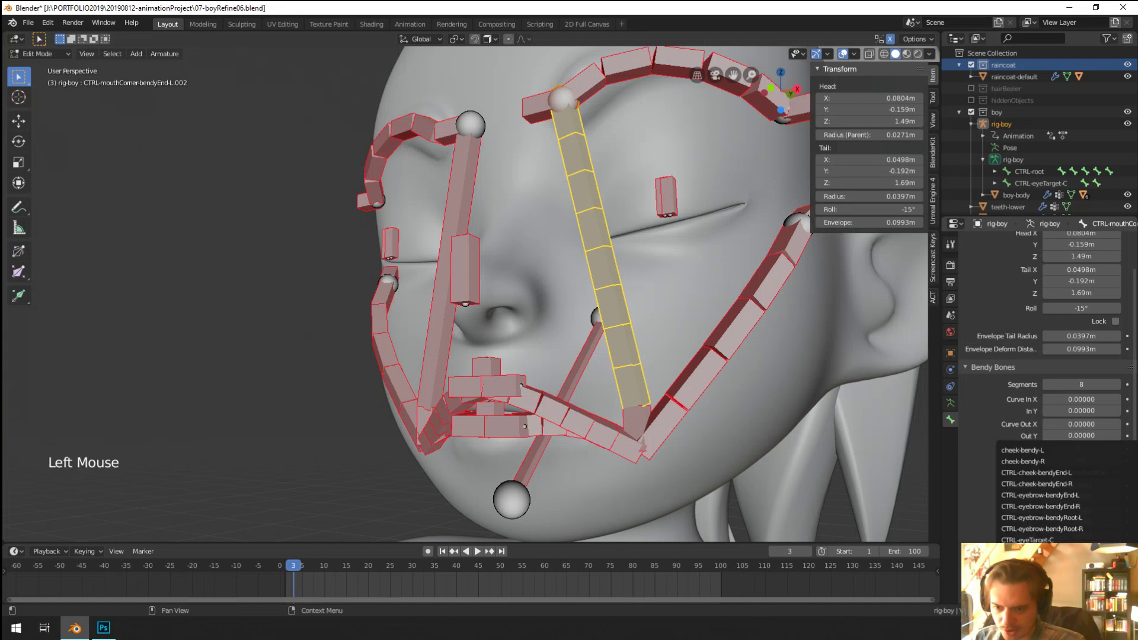
pyautogui.write('eyb')
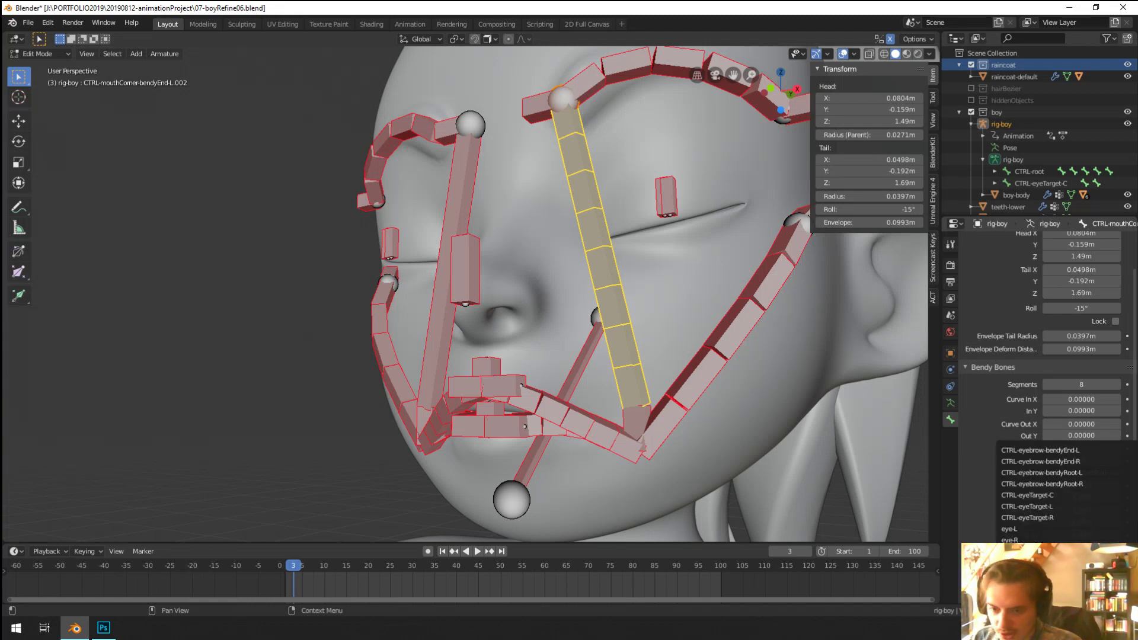
pyautogui.press('BackSpace')
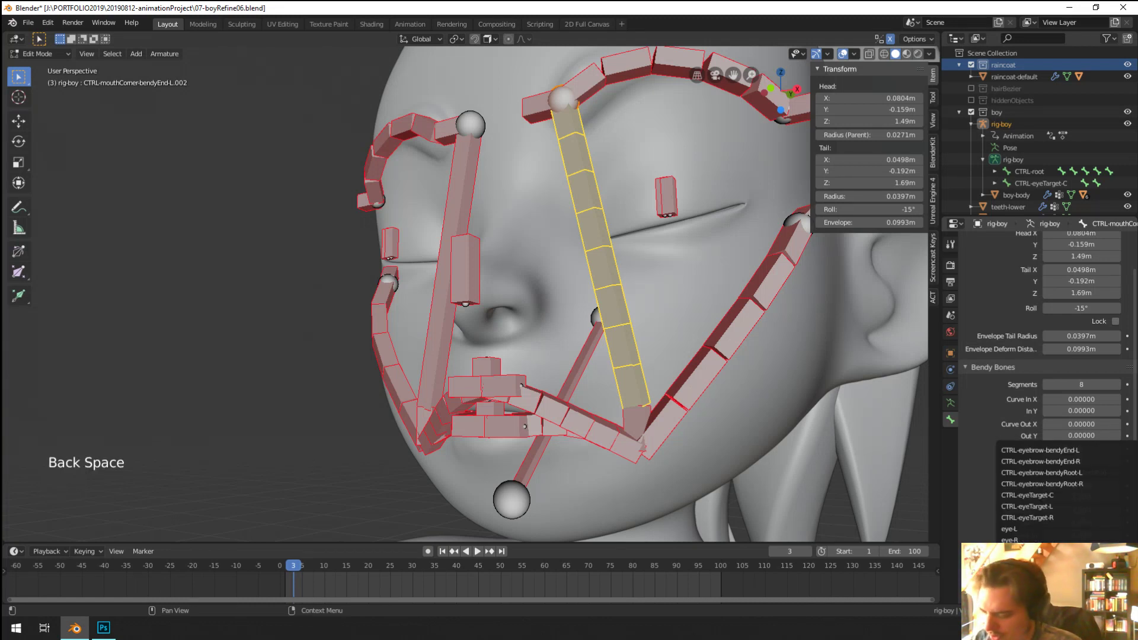
pyautogui.press('BackSpace')
pyautogui.press('BackSpace')
pyautogui.write('mouth')
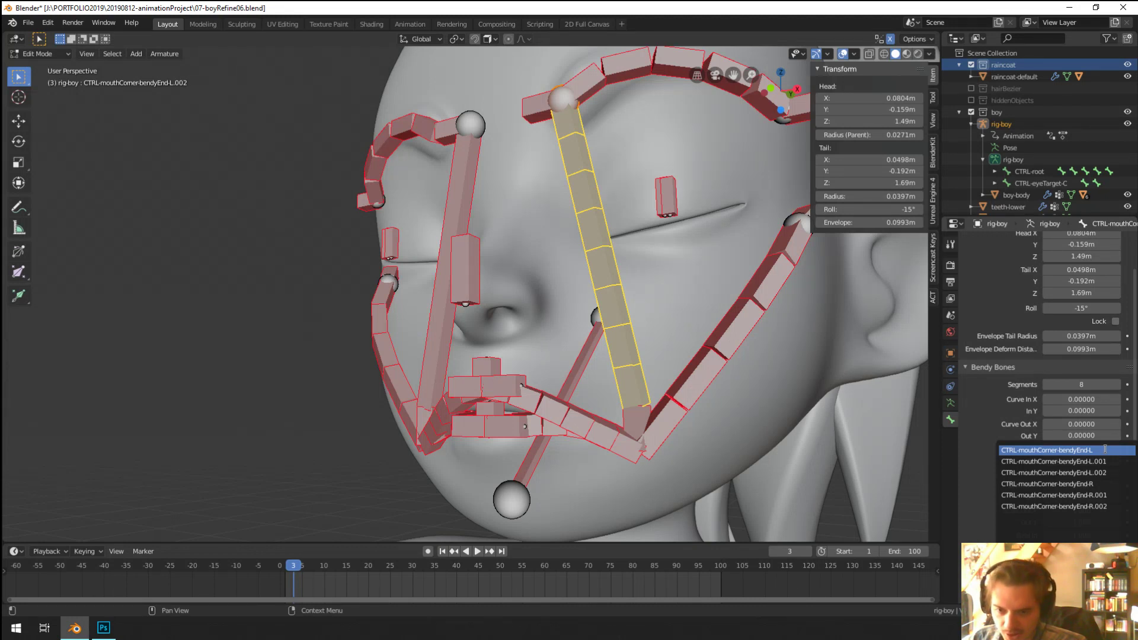
pyautogui.click(1104, 449)
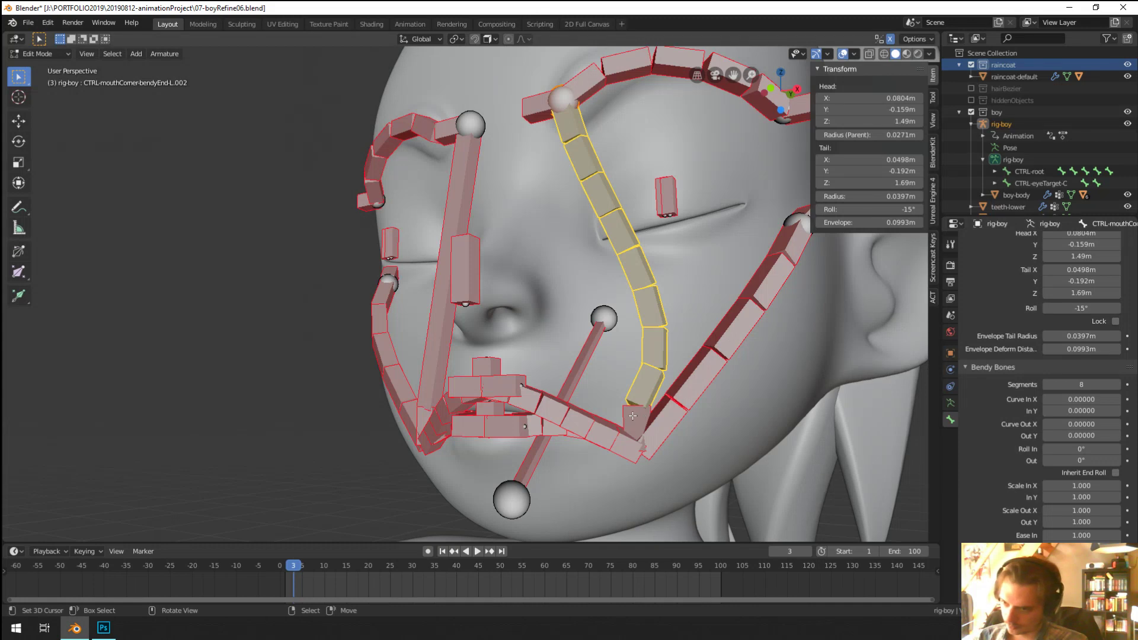
# Step: Undo the recent edits back past the subdivision, to the single eight-segment bendy bone between the left mouth corner and inner brow
pyautogui.hotkey('ctrl', 'z')
pyautogui.hotkey('ctrl', 'z')
pyautogui.hotkey('ctrl', 'z')
pyautogui.hotkey('ctrl', 'z')
pyautogui.hotkey('ctrl', 'z')
pyautogui.hotkey('ctrl', 'z')
pyautogui.hotkey('ctrl', 'z')
pyautogui.hotkey('ctrl', 'z')
pyautogui.hotkey('ctrl', 'z')
pyautogui.hotkey('ctrl', 'z')
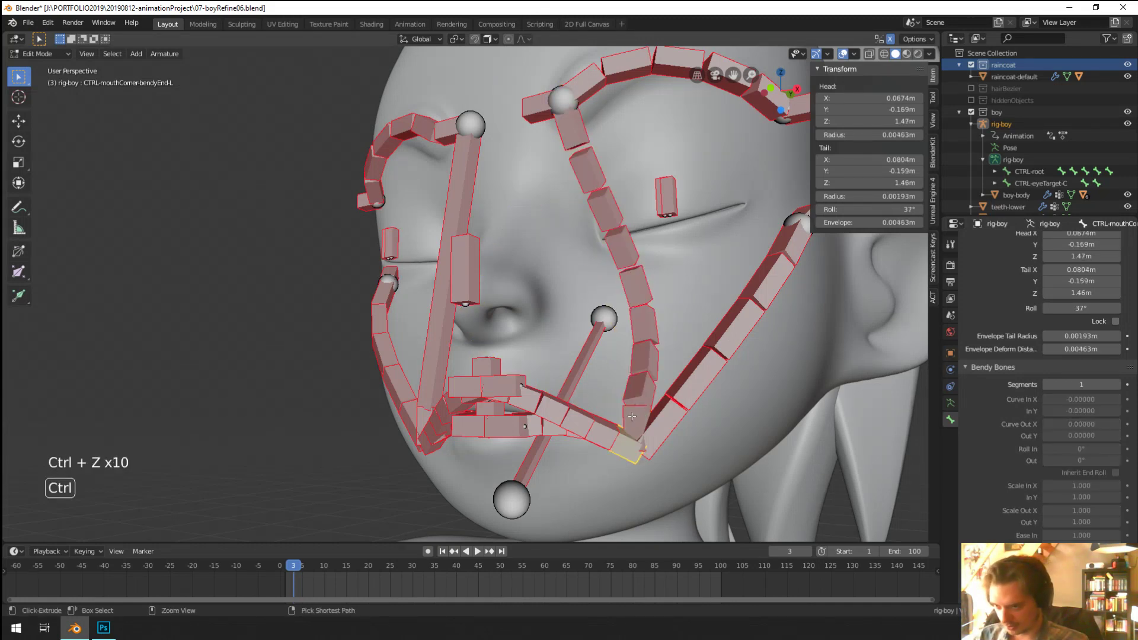
pyautogui.hotkey('ctrl', 'z')
pyautogui.hotkey('ctrl', 'z')
pyautogui.hotkey('ctrl', 'z')
pyautogui.hotkey('ctrl', 'z')
pyautogui.hotkey('ctrl', 'z')
pyautogui.hotkey('ctrl', 'z')
pyautogui.hotkey('ctrl', 'z')
pyautogui.hotkey('ctrl', 'z')
pyautogui.hotkey('ctrl', 'z')
pyautogui.hotkey('ctrl', 'z')
pyautogui.hotkey('ctrl', 'z')
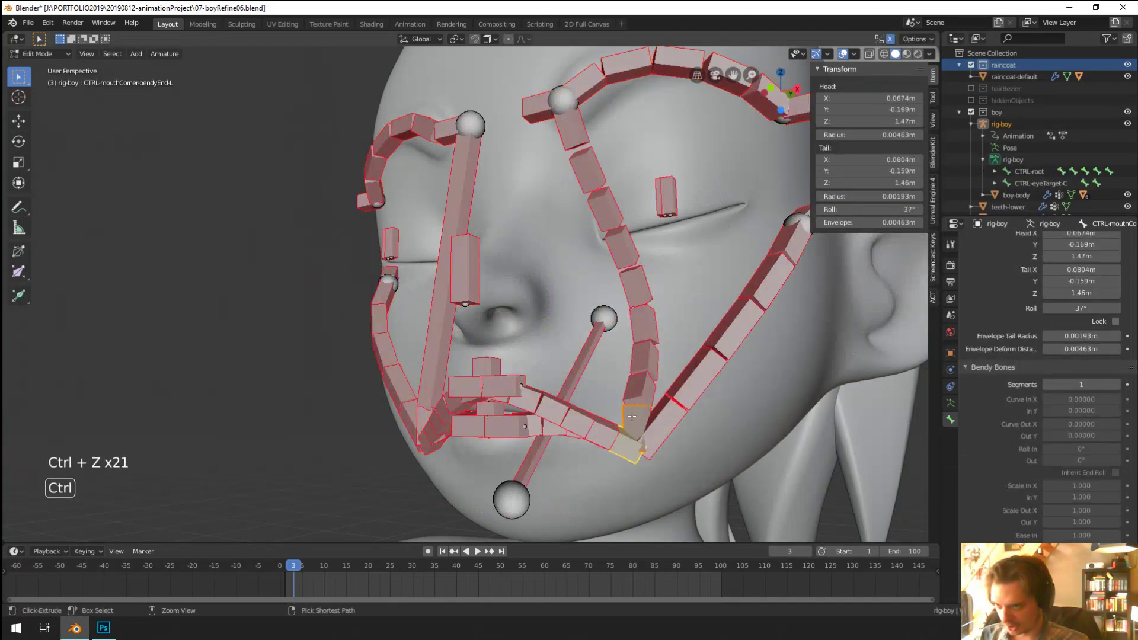
pyautogui.hotkey('ctrl', 'z')
pyautogui.hotkey('ctrl', 'z')
pyautogui.hotkey('ctrl', 'z')
pyautogui.hotkey('ctrl', 'z')
pyautogui.hotkey('ctrl', 'z')
pyautogui.hotkey('ctrl', 'z')
pyautogui.hotkey('ctrl', 'z')
pyautogui.hotkey('ctrl', 'z')
pyautogui.hotkey('ctrl', 'z')
pyautogui.hotkey('ctrl', 'z')
pyautogui.hotkey('ctrl', 'z')
pyautogui.hotkey('ctrl', 'z')
pyautogui.hotkey('ctrl', 'z')
pyautogui.hotkey('ctrl', 'z')
pyautogui.hotkey('ctrl', 'z')
pyautogui.hotkey('ctrl', 'z')
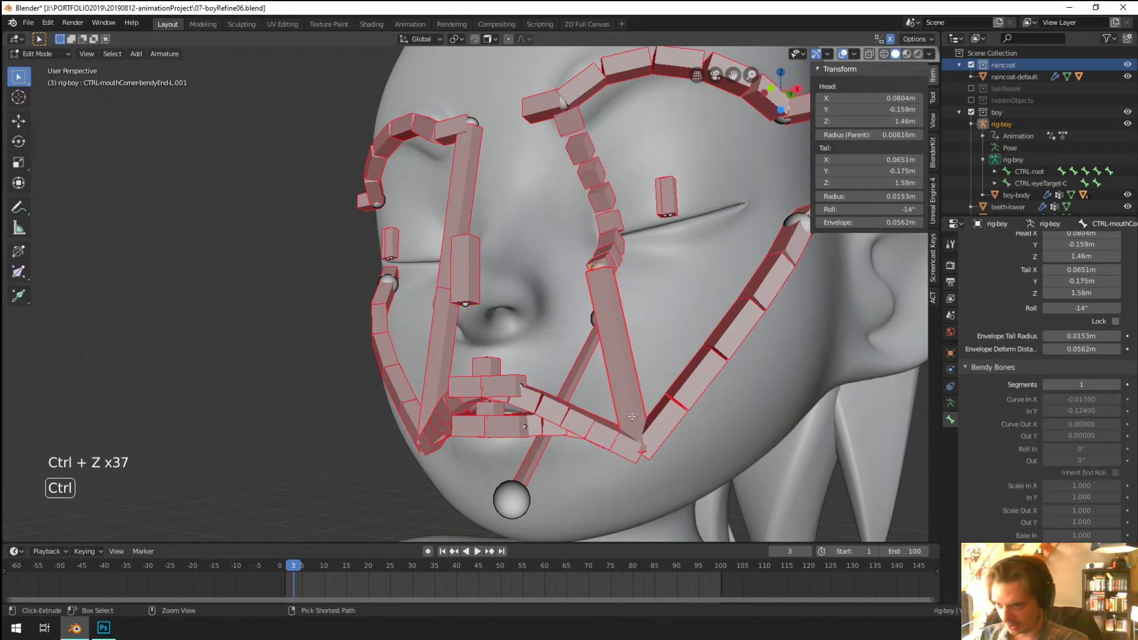
pyautogui.hotkey('ctrl', 'z')
pyautogui.hotkey('ctrl', 'z')
pyautogui.hotkey('ctrl', 'z')
pyautogui.hotkey('ctrl', 'z')
pyautogui.hotkey('ctrl', 'z')
pyautogui.hotkey('ctrl', 'z')
pyautogui.hotkey('ctrl', 'z')
pyautogui.hotkey('ctrl', 'z')
pyautogui.hotkey('ctrl', 'z')
pyautogui.hotkey('ctrl', 'z')
pyautogui.hotkey('ctrl', 'z')
pyautogui.hotkey('ctrl', 'z')
pyautogui.hotkey('ctrl', 'z')
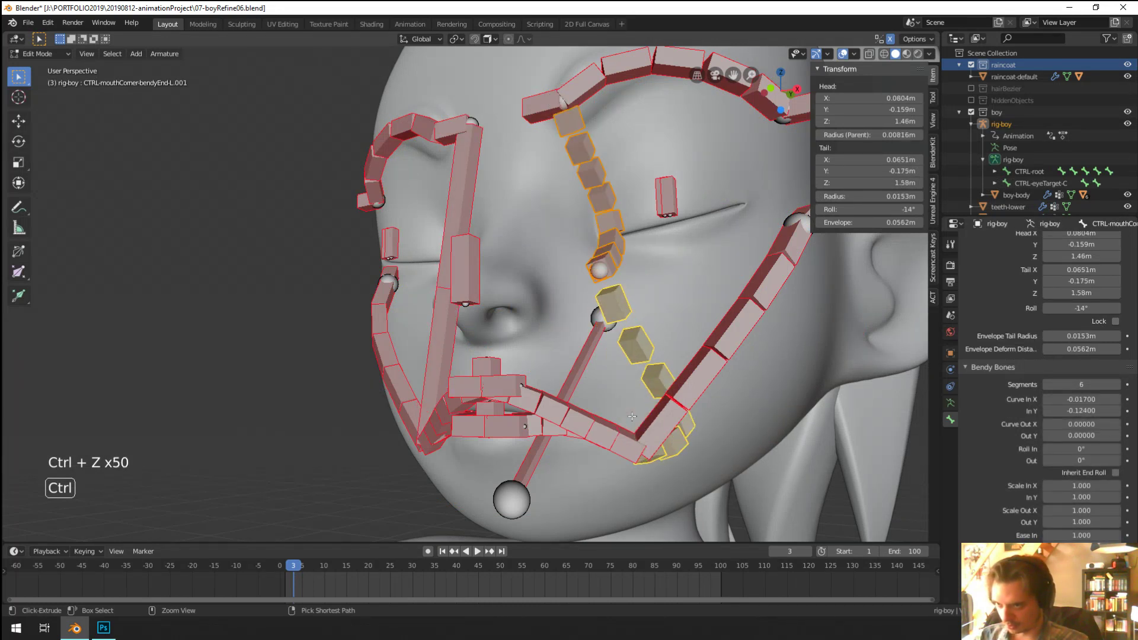
pyautogui.hotkey('ctrl', 'z')
pyautogui.hotkey('ctrl', 'z')
# Step: Set the long left bendy bone's Curve In X and Y and Curve Out X and Y all to 0
pyautogui.scroll(-2, 632, 416)
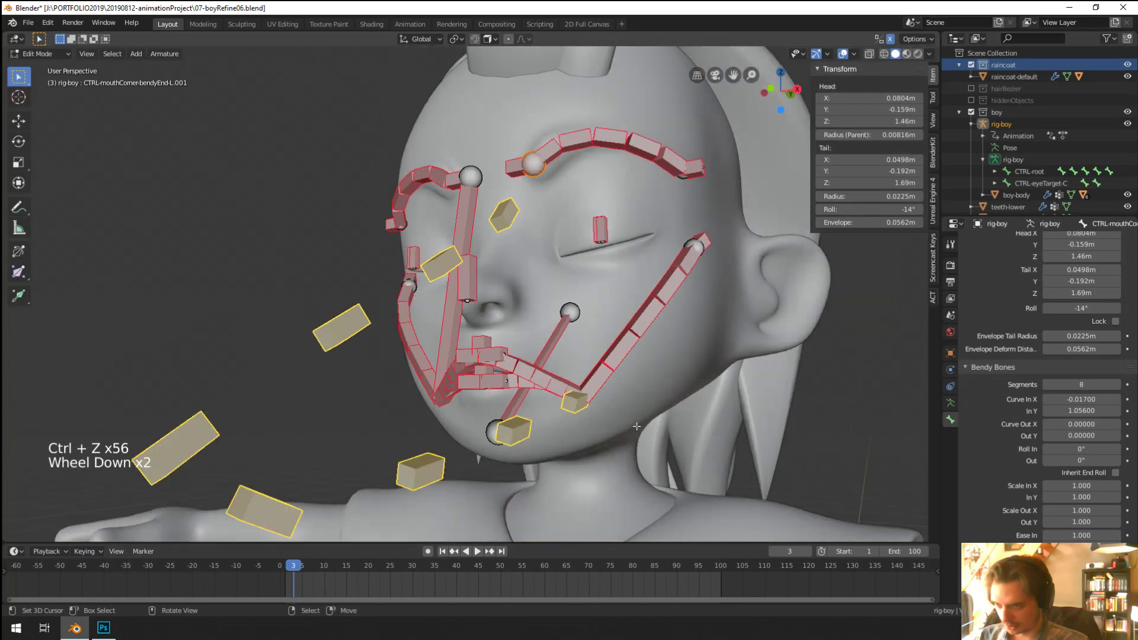
pyautogui.moveTo(1080, 399); pyautogui.dragTo(1080, 436)
pyautogui.write('0')
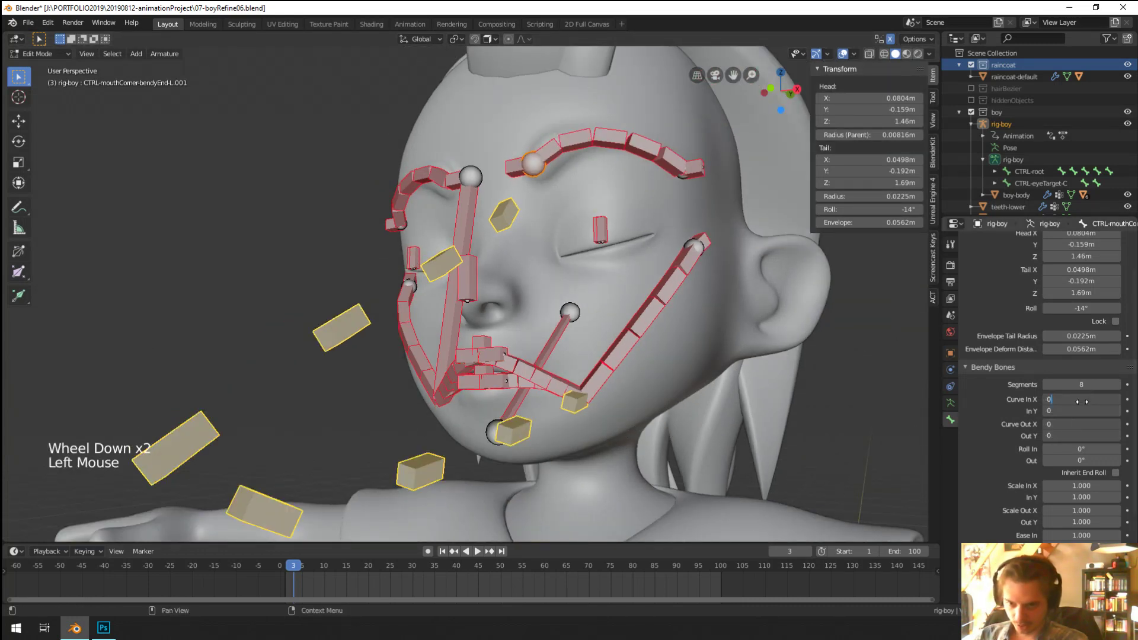
pyautogui.press('Return')
# Step: Set the start handle type of the long left bendy bone to Absolute
pyautogui.scroll(2, 685, 463)
pyautogui.rightClick(684, 463)
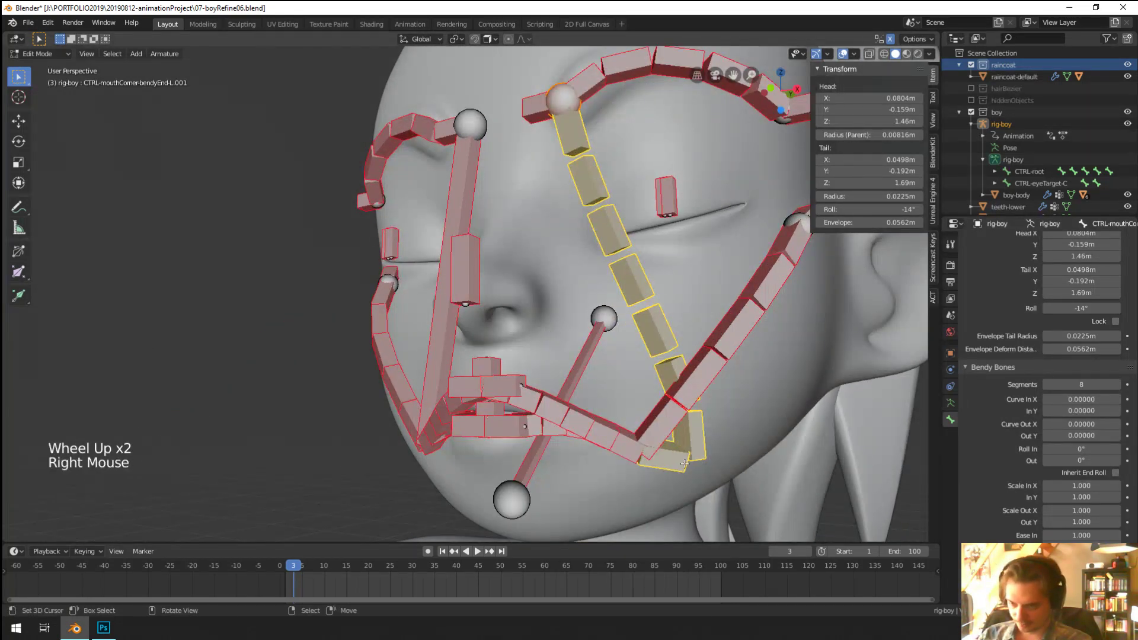
pyautogui.keyDown('shift'); pyautogui.moveTo(685, 463); pyautogui.dragTo(674, 403, button='middle'); pyautogui.keyUp('shift')
pyautogui.click(1067, 549)
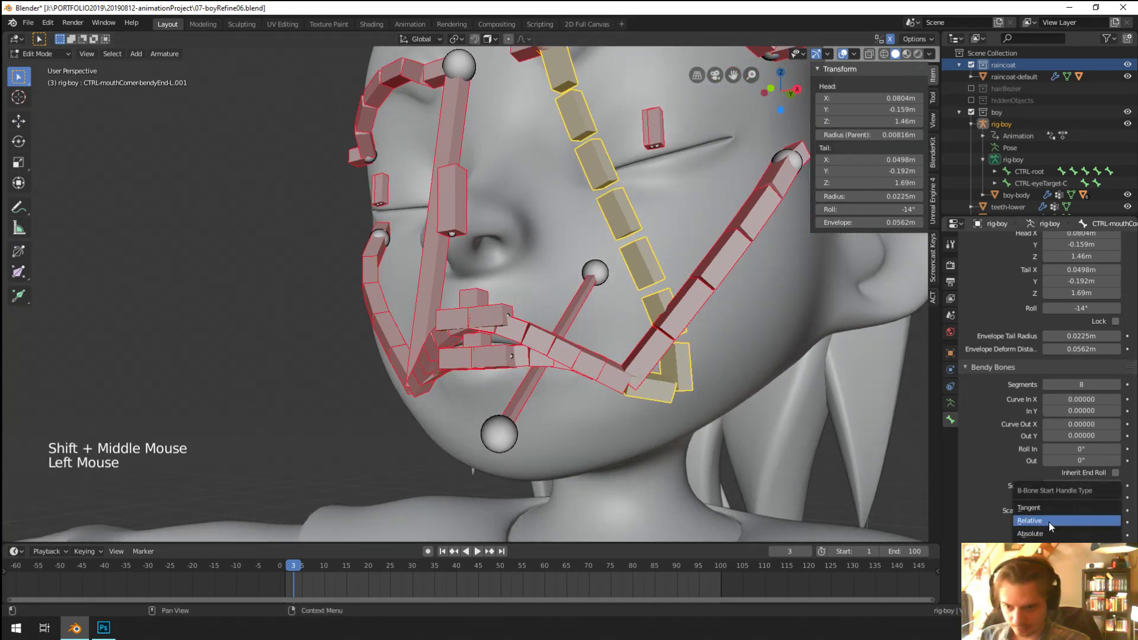
pyautogui.click(1030, 533)
pyautogui.click(1066, 499)
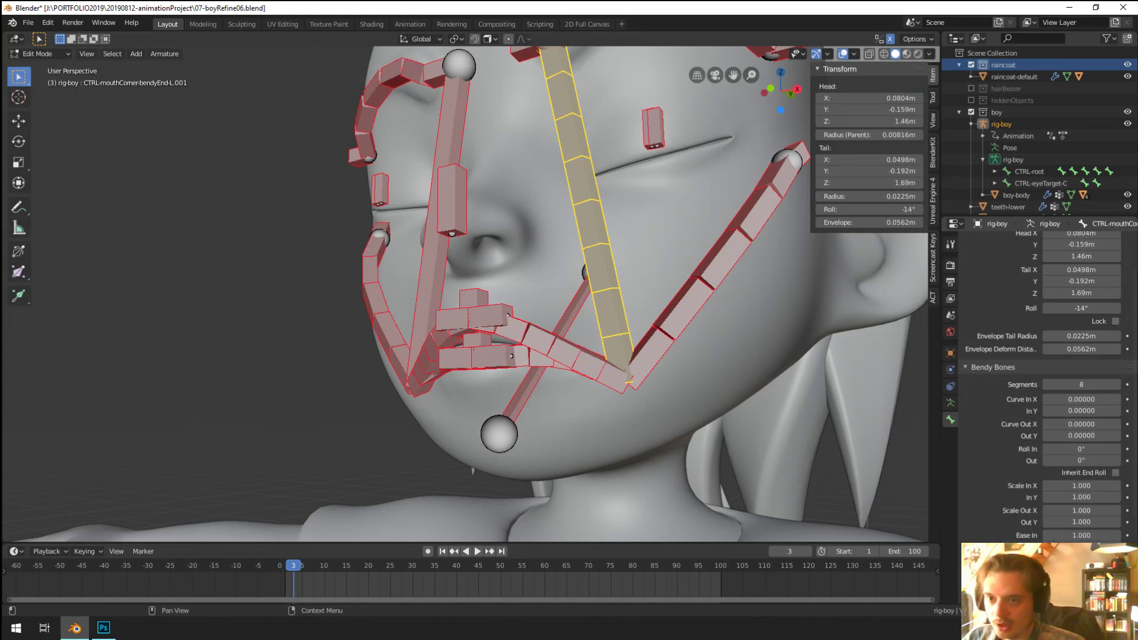
# Step: Rename the selected long left bendy bone as faceSquish-bendy-L
pyautogui.scroll(2, 984, 415)
pyautogui.click(1052, 242)
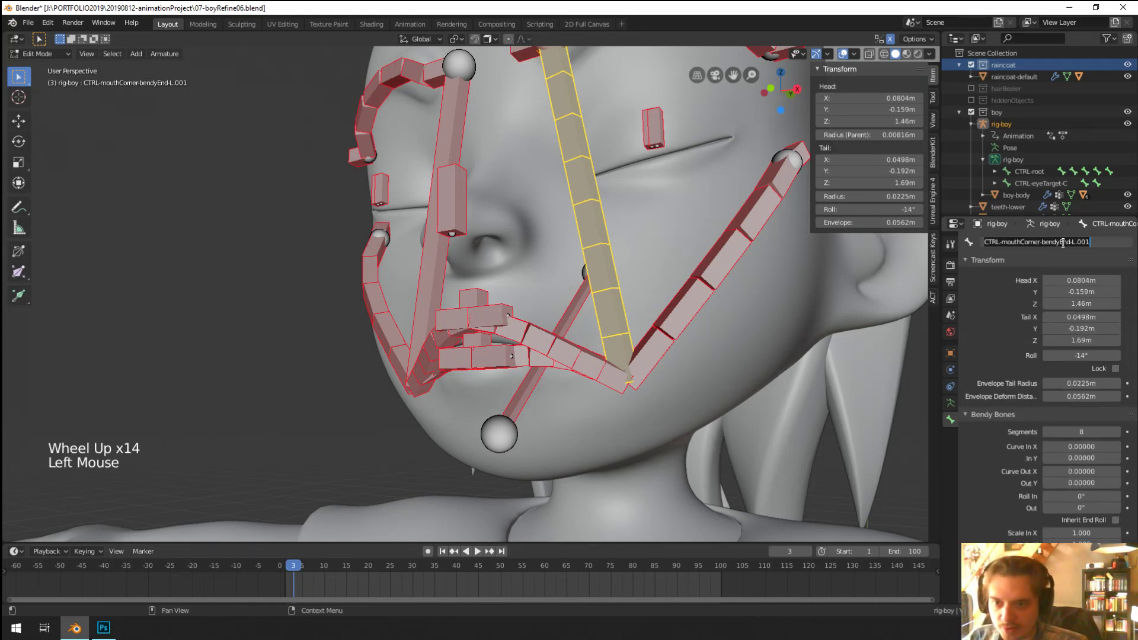
pyautogui.moveTo(1003, 244); pyautogui.dragTo(1126, 249)
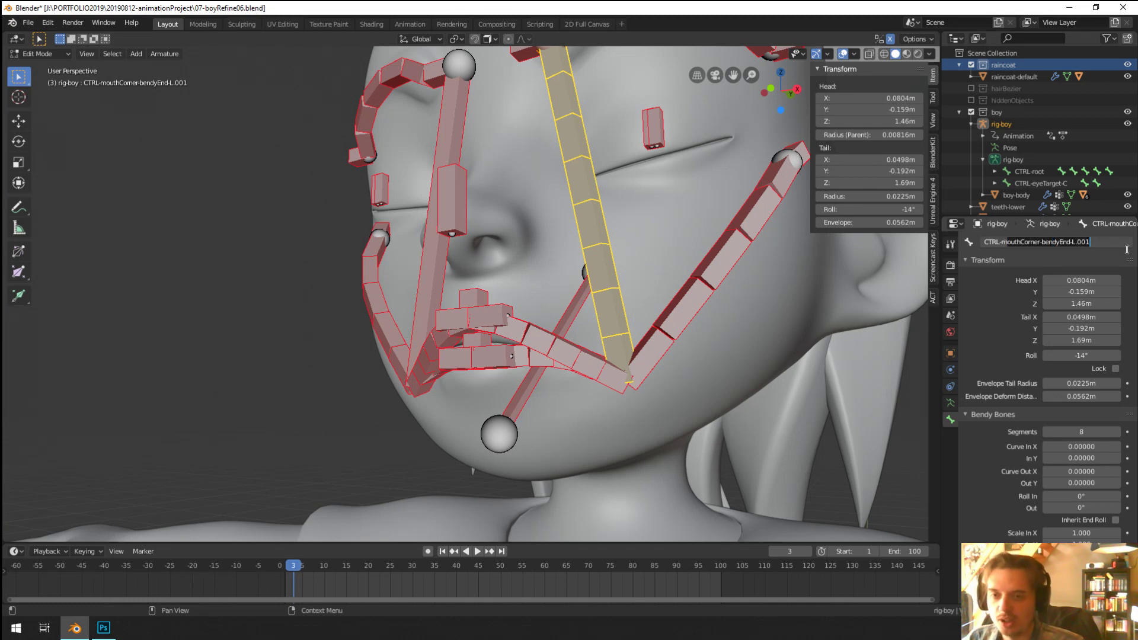
pyautogui.press('BackSpace')
pyautogui.press('BackSpace')
pyautogui.press('BackSpace')
pyautogui.press('BackSpace')
pyautogui.press('BackSpace')
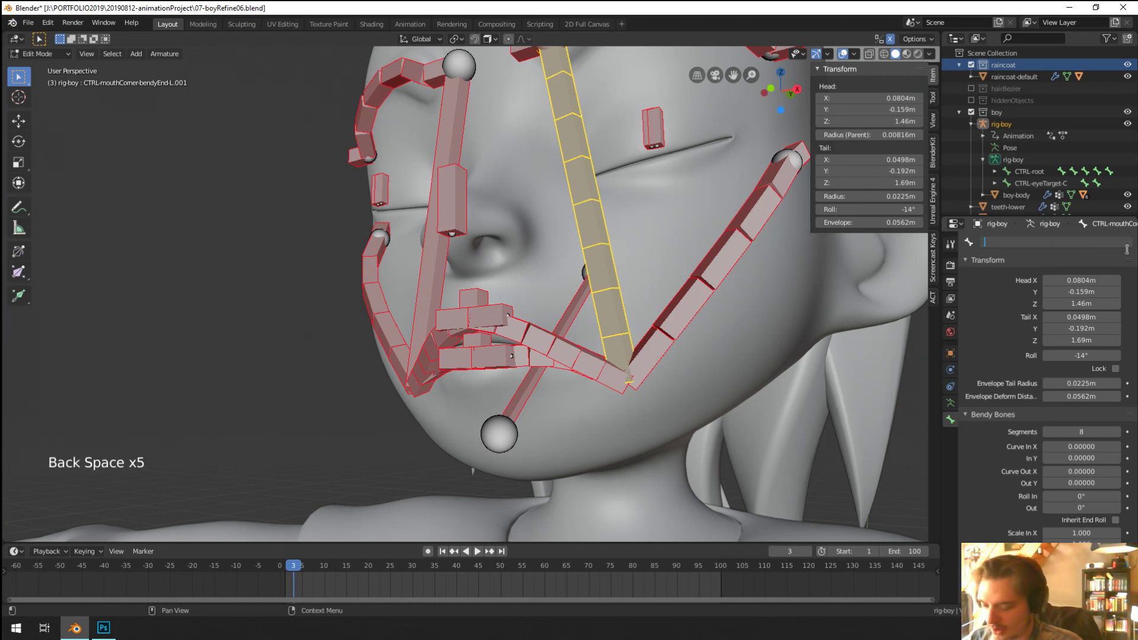
pyautogui.write('ce')
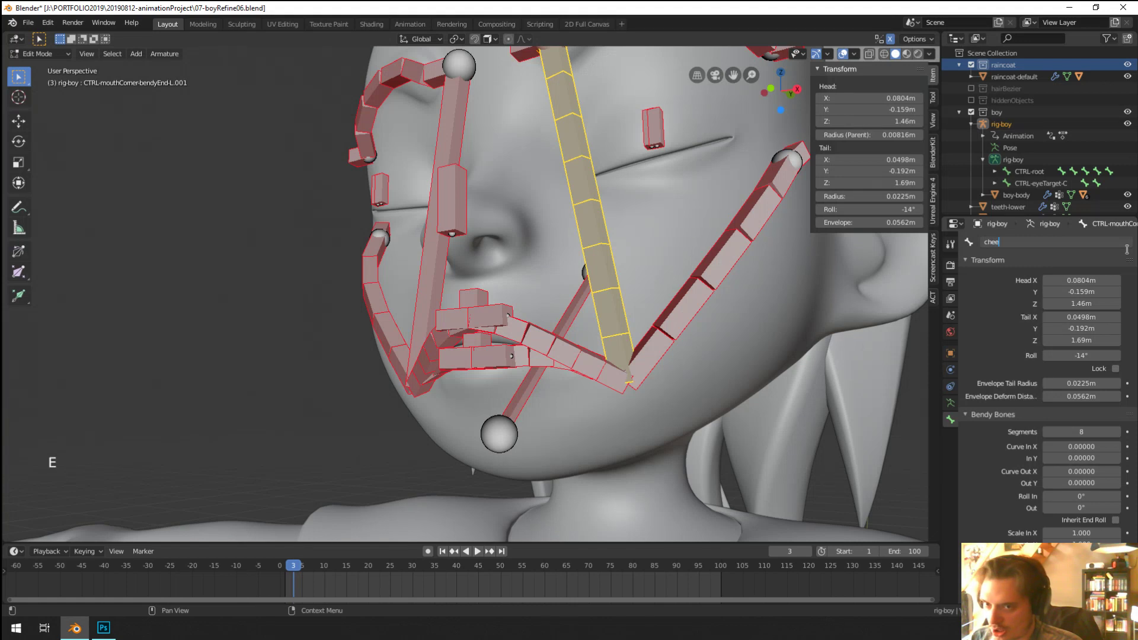
pyautogui.press('BackSpace')
pyautogui.press('BackSpace')
pyautogui.write('Squish-')
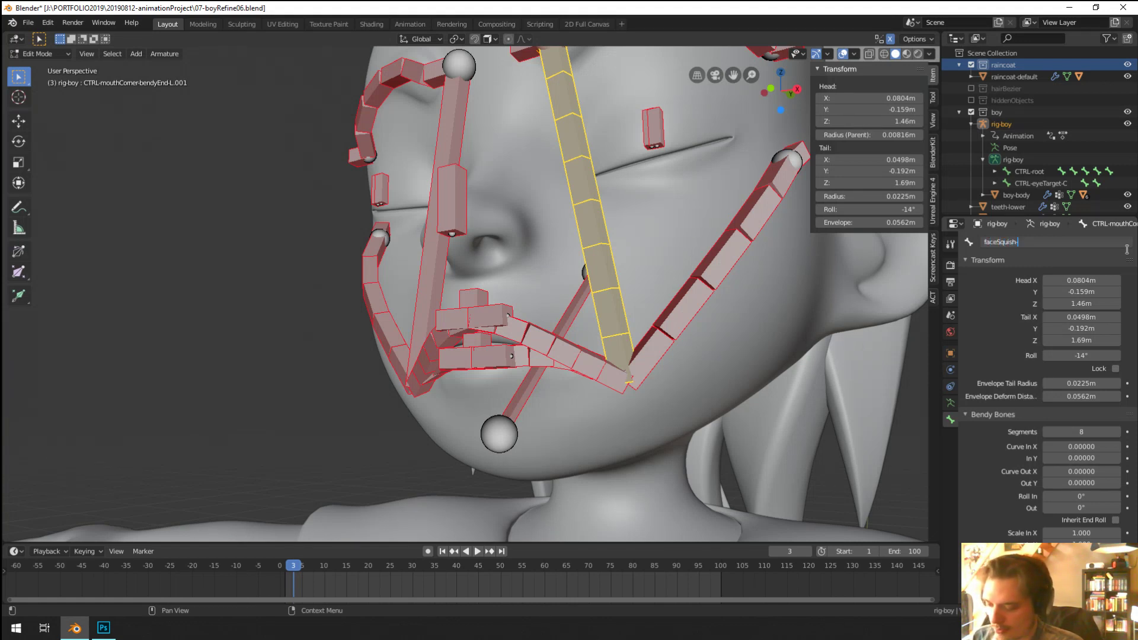
pyautogui.write('bendy-L')
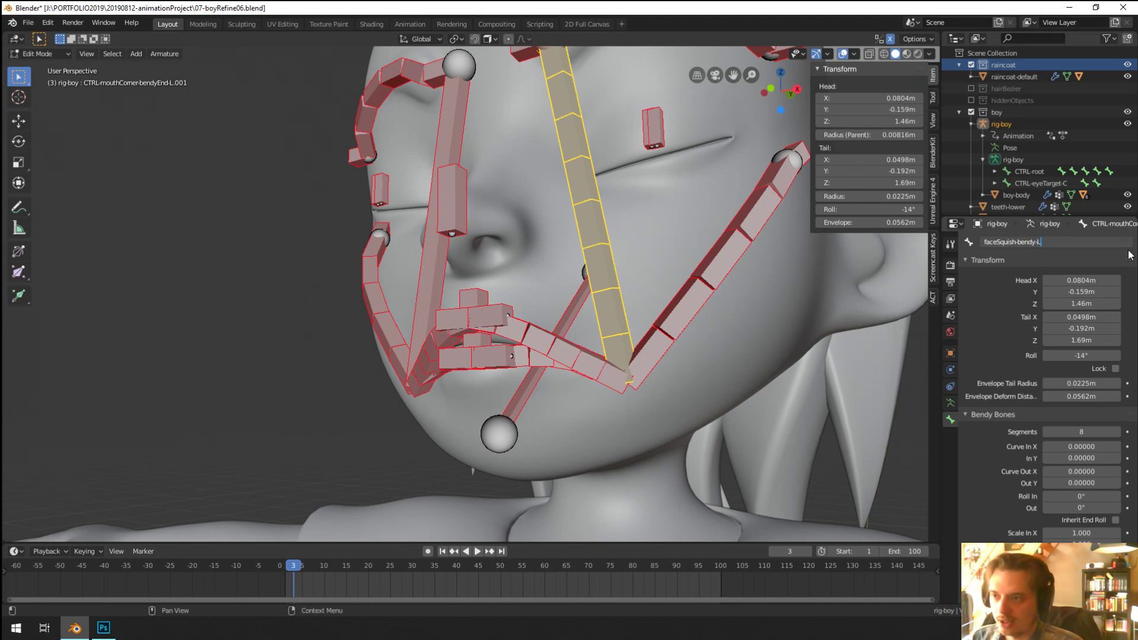
pyautogui.press('Return')
# Step: Delete the right-side long bendy bone between the mouth corner and inner brow, and reselect faceSquish-bendy-L
pyautogui.rightClick(389, 265)
pyautogui.rightClick(427, 273)
pyautogui.moveTo(428, 273); pyautogui.dragTo(544, 295, button='middle')
pyautogui.press('x')
pyautogui.click(496, 287)
pyautogui.rightClick(589, 314)
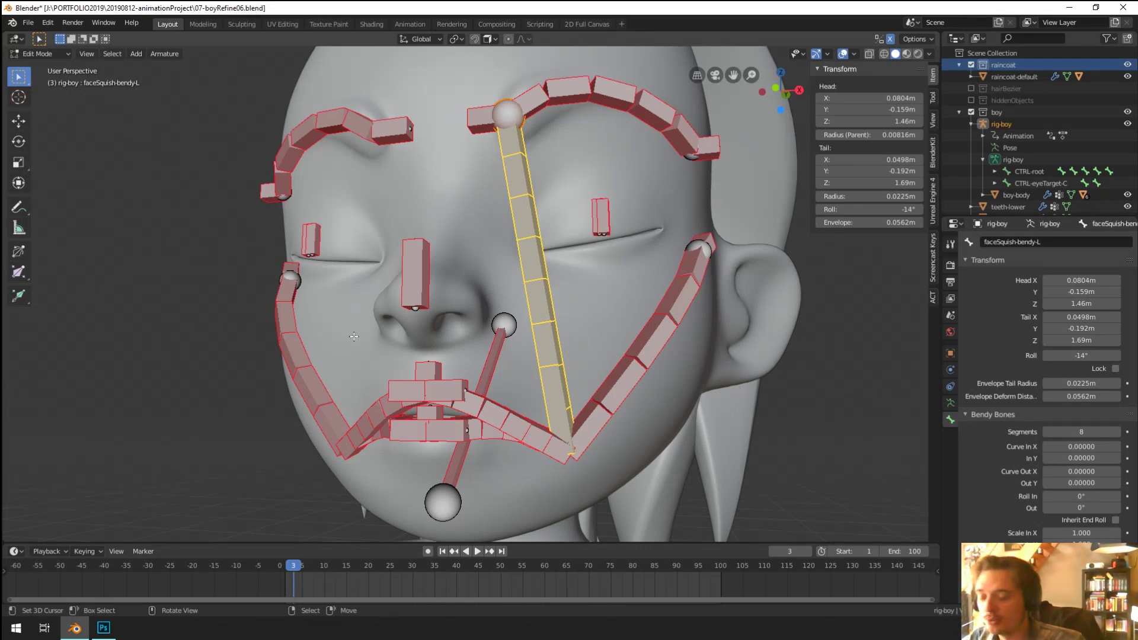
pyautogui.moveTo(740, 392); pyautogui.dragTo(544, 439, button='middle')
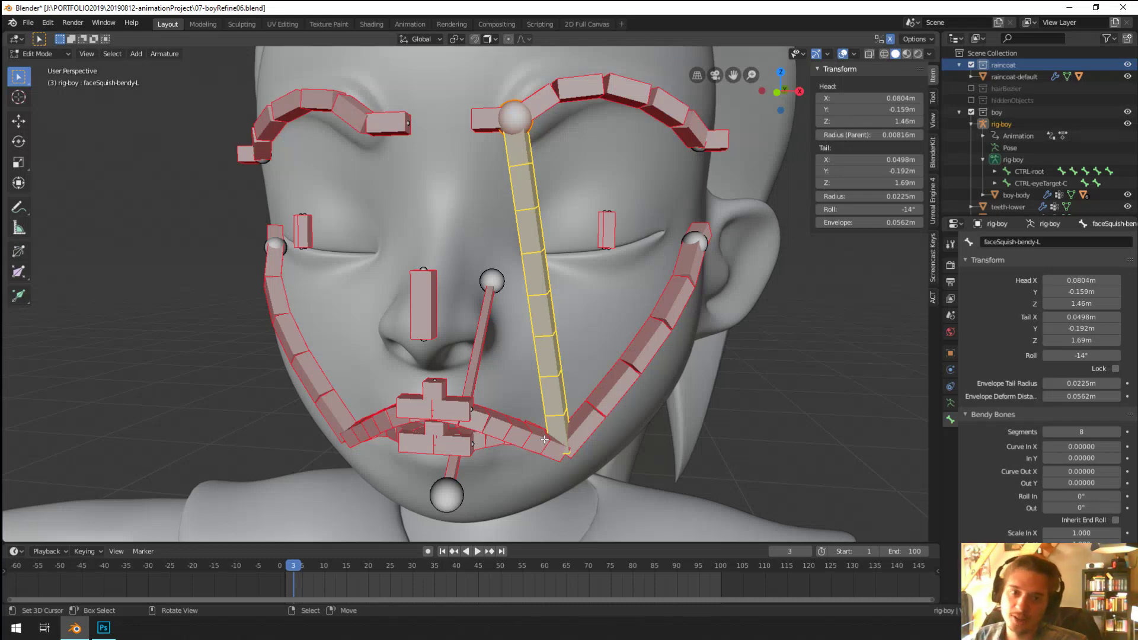
pyautogui.moveTo(544, 439); pyautogui.dragTo(462, 384, button='middle')
pyautogui.scroll(2, 534, 435)
pyautogui.scroll(-1, 533, 436)
pyautogui.scroll(-5, 1006, 488)
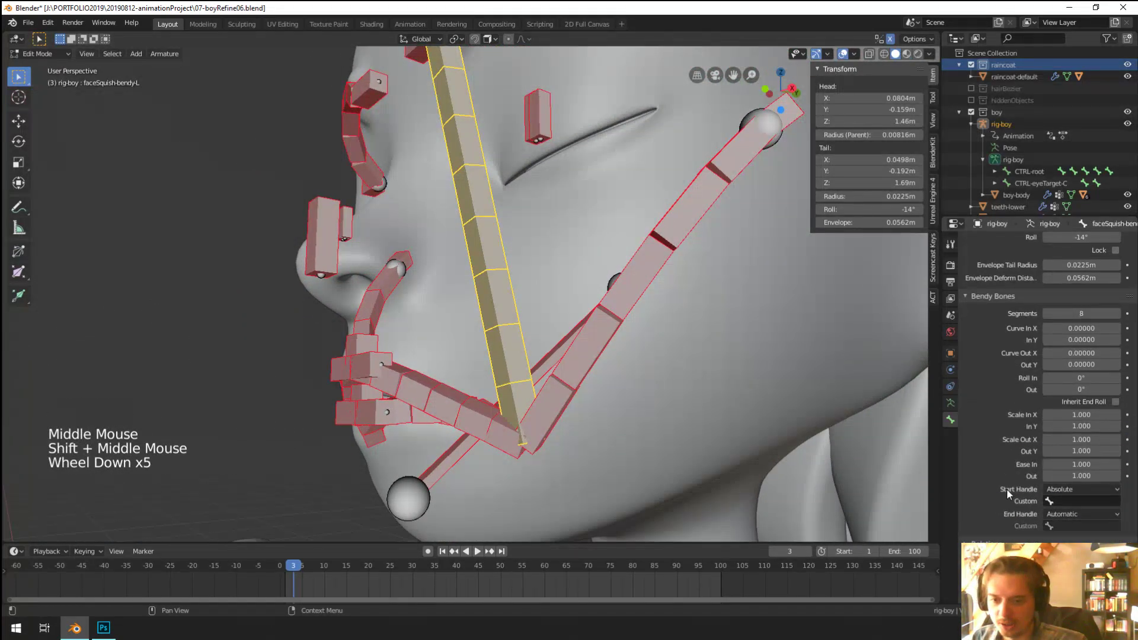
pyautogui.click(1072, 502)
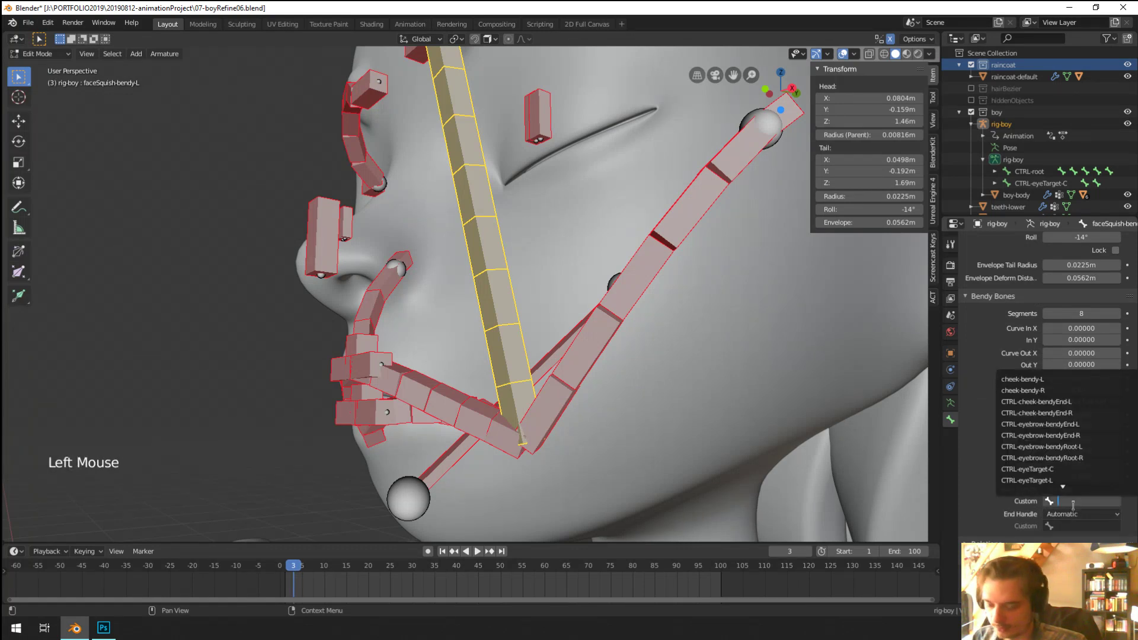
pyautogui.write('mouth')
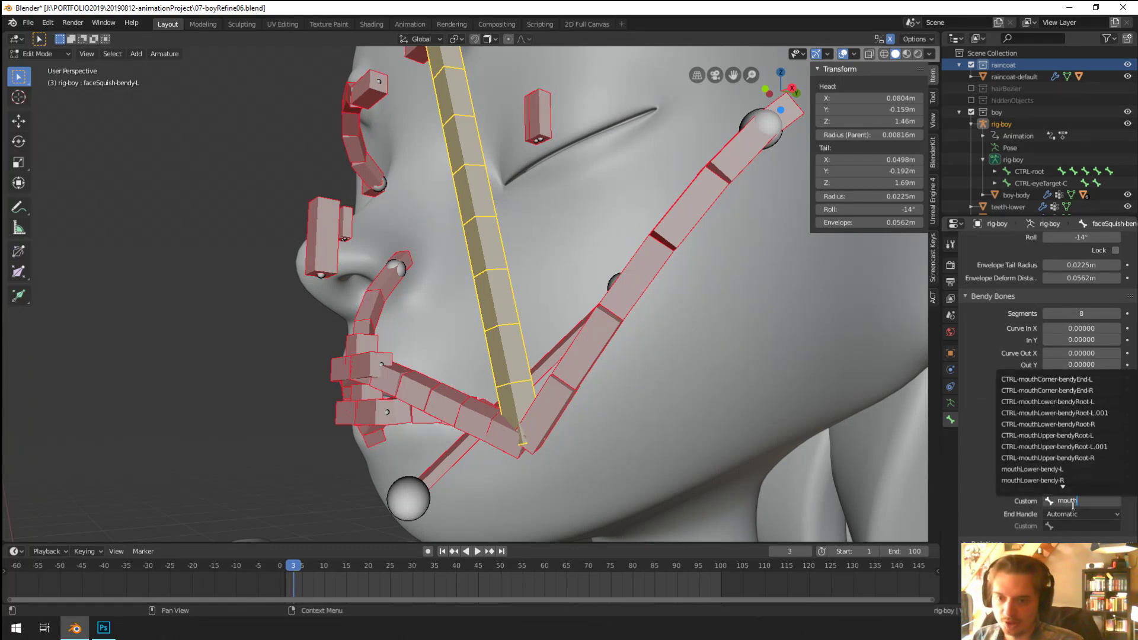
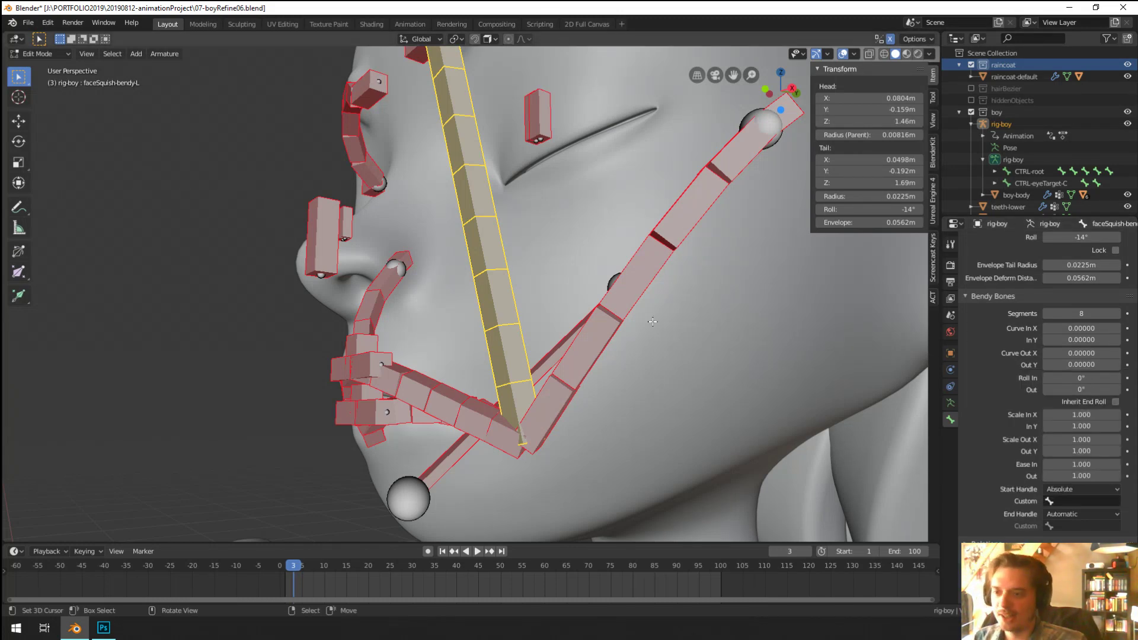
# Step: Curve the lower end of faceSquish-bendy-L with Curve In X at -0.015 and Curve In Y at 0.04
pyautogui.moveTo(601, 304); pyautogui.dragTo(661, 334, button='middle')
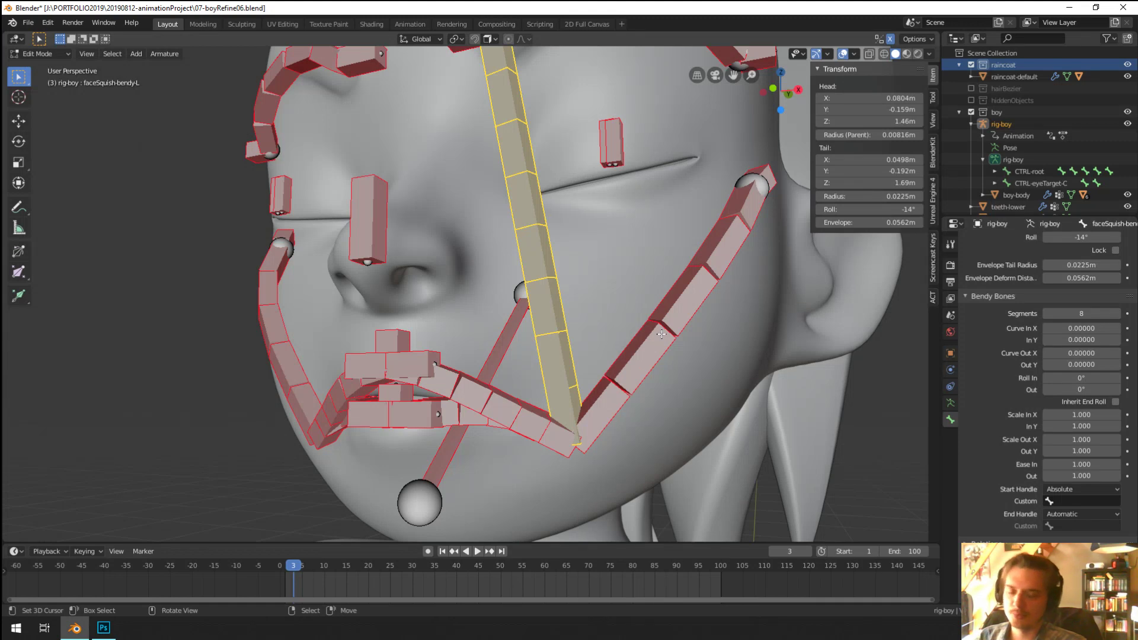
pyautogui.moveTo(505, 299); pyautogui.dragTo(528, 273, button='middle')
pyautogui.scroll(-2, 524, 278)
pyautogui.moveTo(527, 272); pyautogui.dragTo(520, 320, button='middle')
pyautogui.scroll(2, 531, 267)
pyautogui.moveTo(520, 320); pyautogui.dragTo(521, 327, button='middle')
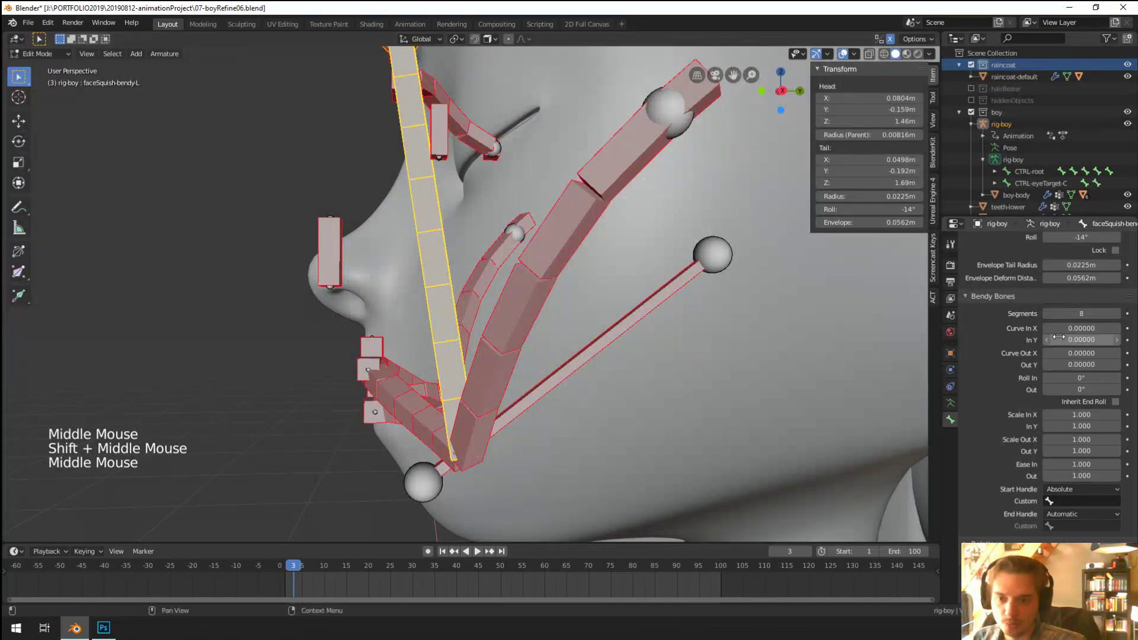
pyautogui.moveTo(1081, 327)
pyautogui.keyDown('shift'); pyautogui.mouseDown()
pyautogui.moveTo(1091, 328)
pyautogui.moveTo(1074, 328)
pyautogui.mouseUp(); pyautogui.keyUp('shift')
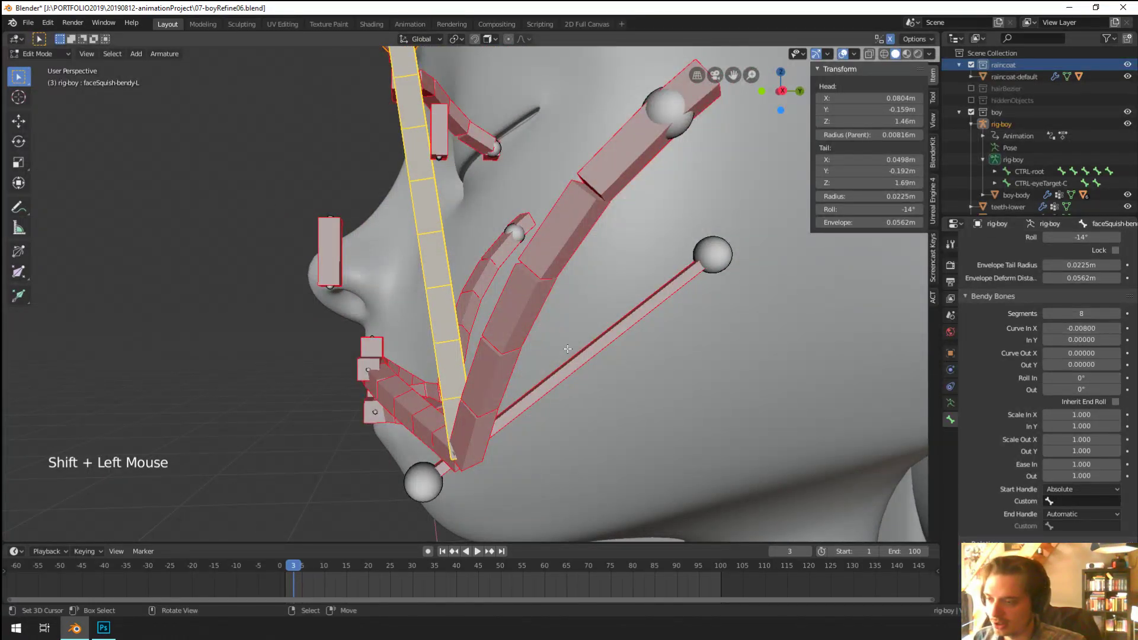
pyautogui.moveTo(569, 348); pyautogui.dragTo(599, 348, button='middle')
pyautogui.moveTo(598, 349); pyautogui.dragTo(622, 348, button='middle')
pyautogui.keyDown('shift'); pyautogui.moveTo(1074, 338); pyautogui.dragTo(1106, 339); pyautogui.keyUp('shift')
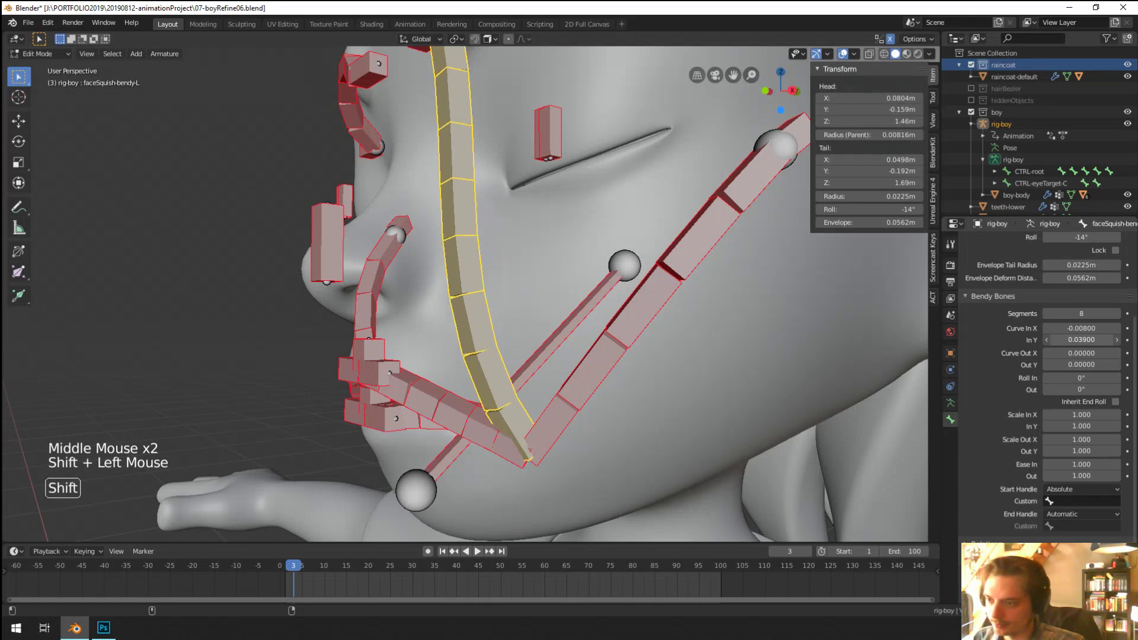
pyautogui.moveTo(924, 335); pyautogui.dragTo(968, 335, button='middle')
pyautogui.keyDown('shift'); pyautogui.moveTo(1081, 328); pyautogui.dragTo(1071, 328); pyautogui.keyUp('shift')
pyautogui.keyDown('shift'); pyautogui.moveTo(685, 303); pyautogui.dragTo(723, 373, button='middle'); pyautogui.keyUp('shift')
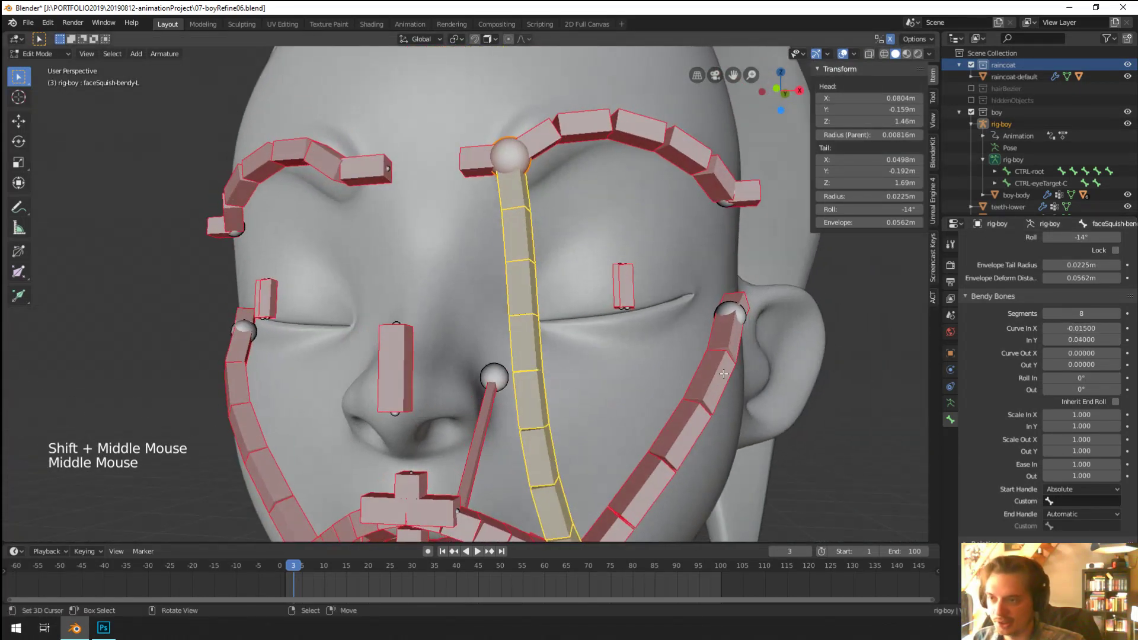
# Step: Set faceSquish-bendy-L's Curve In X to -0.001, Curve Out X to -0.046 and Curve Out Y to -0.011
pyautogui.keyDown('shift'); pyautogui.moveTo(1081, 353); pyautogui.dragTo(1097, 328); pyautogui.keyUp('shift')
pyautogui.moveTo(740, 338); pyautogui.dragTo(599, 339, button='middle')
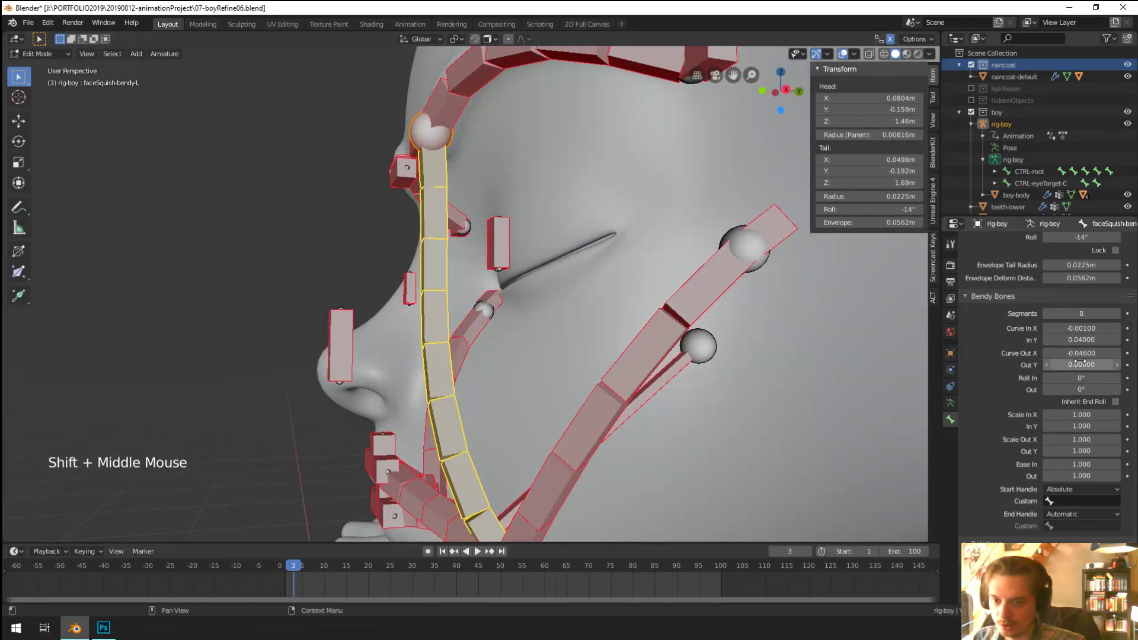
pyautogui.keyDown('shift'); pyautogui.moveTo(1080, 364); pyautogui.dragTo(1067, 363); pyautogui.keyUp('shift')
pyautogui.moveTo(705, 356); pyautogui.dragTo(658, 356, button='middle')
pyautogui.scroll(-2, 658, 356)
pyautogui.keyDown('shift'); pyautogui.moveTo(658, 355); pyautogui.dragTo(632, 362, button='middle'); pyautogui.keyUp('shift')
pyautogui.scroll(1, 628, 284)
pyautogui.scroll(-1, 624, 263)
pyautogui.keyDown('shift'); pyautogui.scroll(1, 624, 262); pyautogui.keyUp('shift')
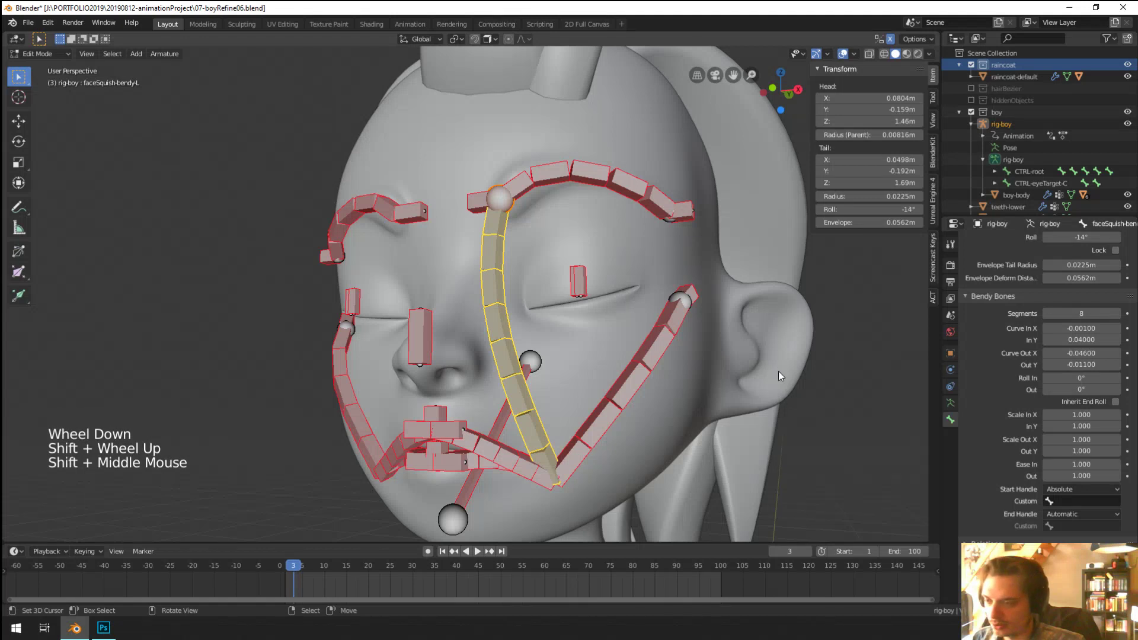
# Step: In Pose Mode, add a Stretch To constraint to faceSquish-bendy-L and clear the bone's rotation, location and scale
pyautogui.press('Tab')
pyautogui.hotkey('ctrl', 'Tab')
pyautogui.click(950, 436)
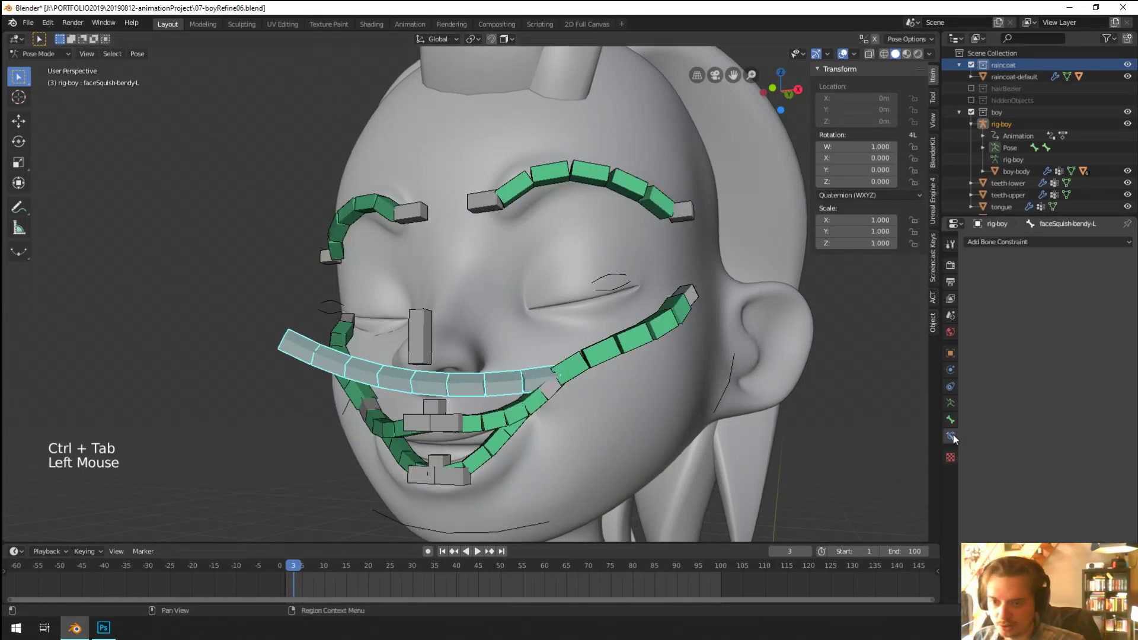
pyautogui.click(1061, 239)
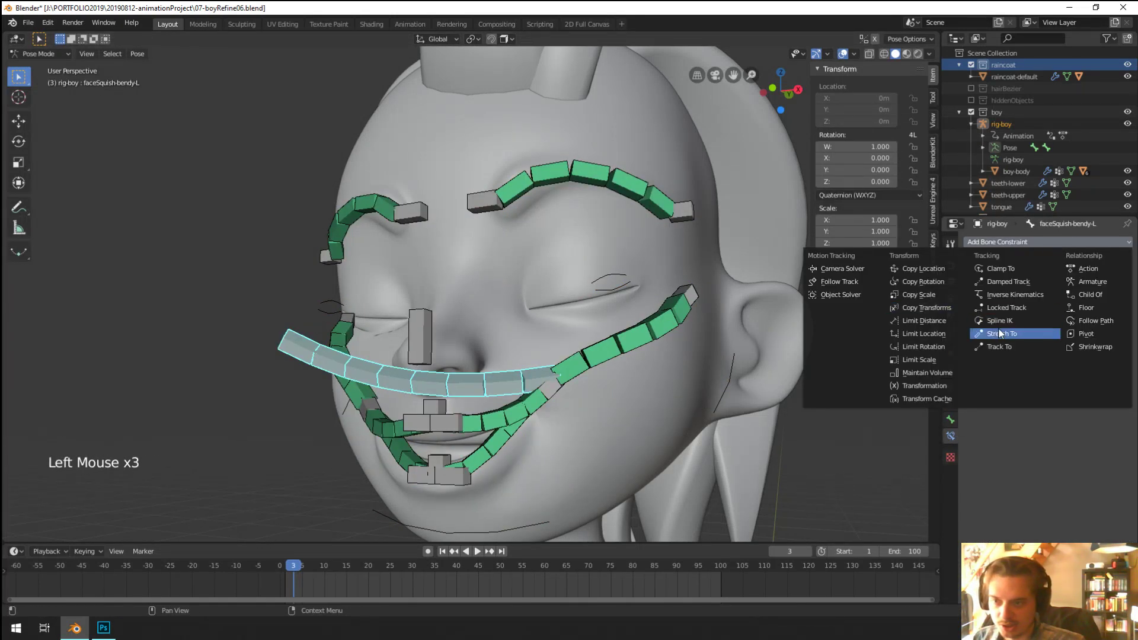
pyautogui.click(1042, 333)
pyautogui.hotkey('alt', 'r')
pyautogui.hotkey('alt', 'g')
pyautogui.hotkey('alt', 's')
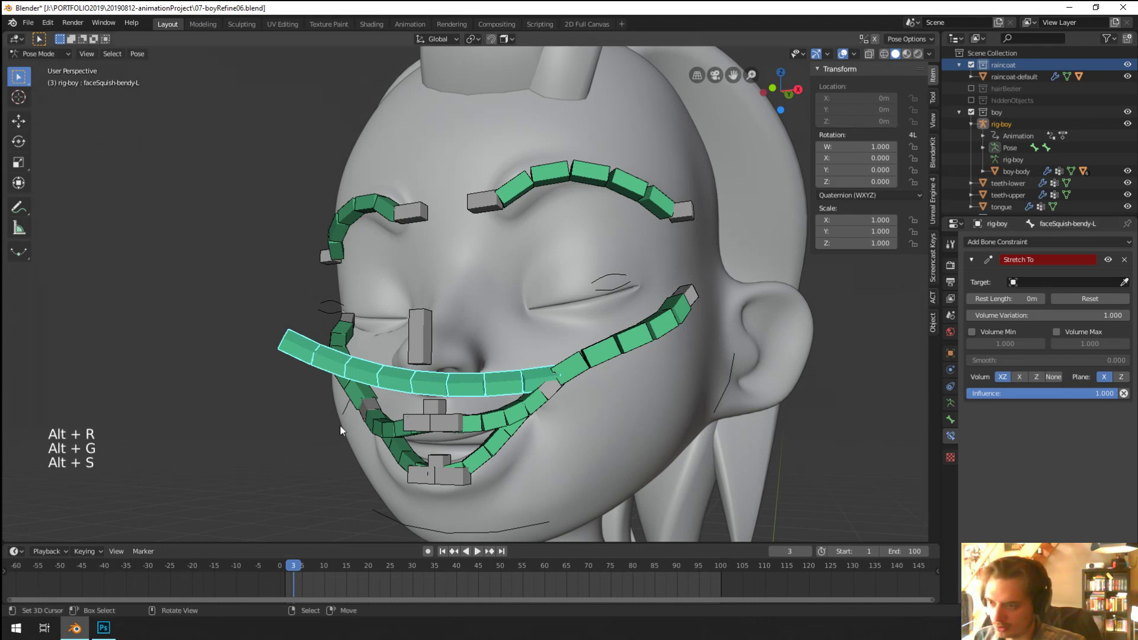
# Step: Set the Stretch To target to rig-boy with CTRL-eyebrow-bendyRoot-L as the target bone
pyautogui.click(1123, 282)
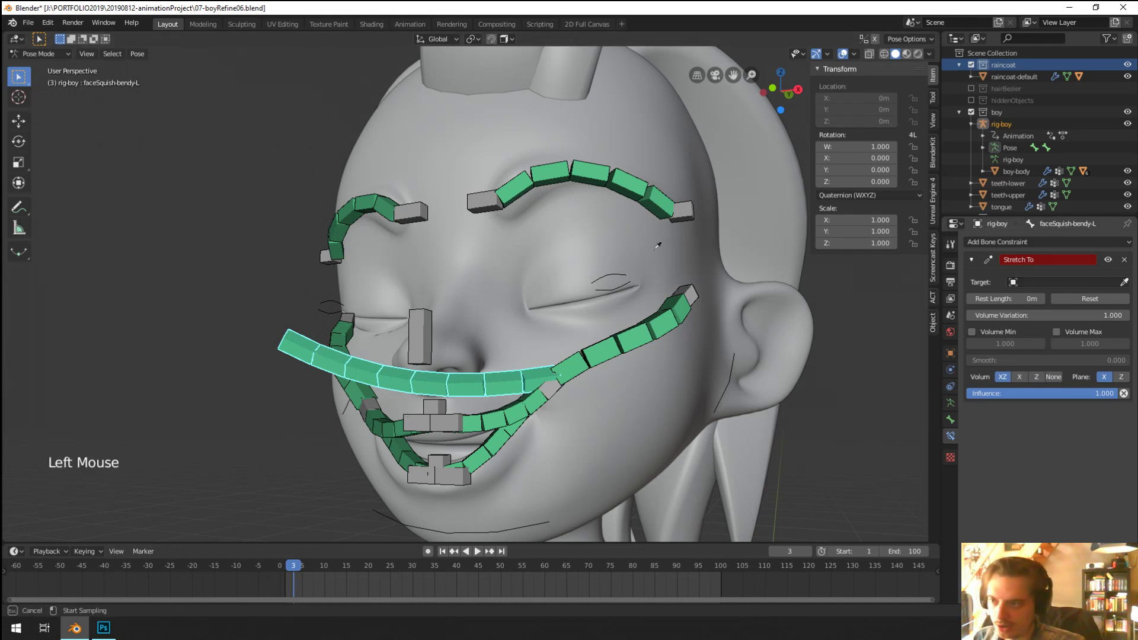
pyautogui.click(474, 201)
pyautogui.click(1028, 299)
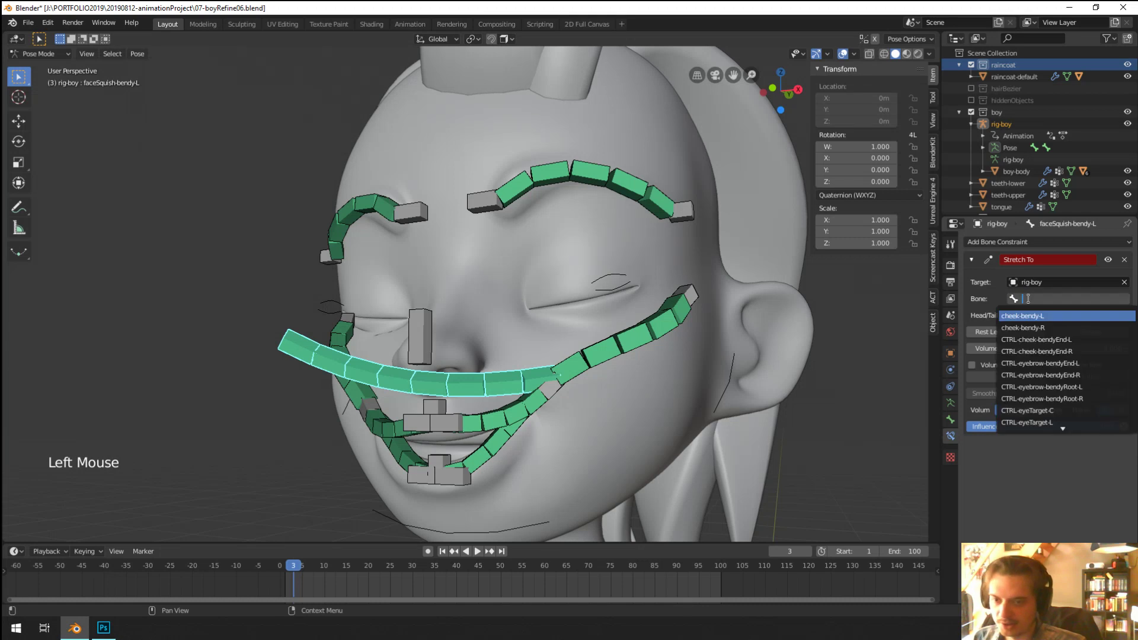
pyautogui.write('brow')
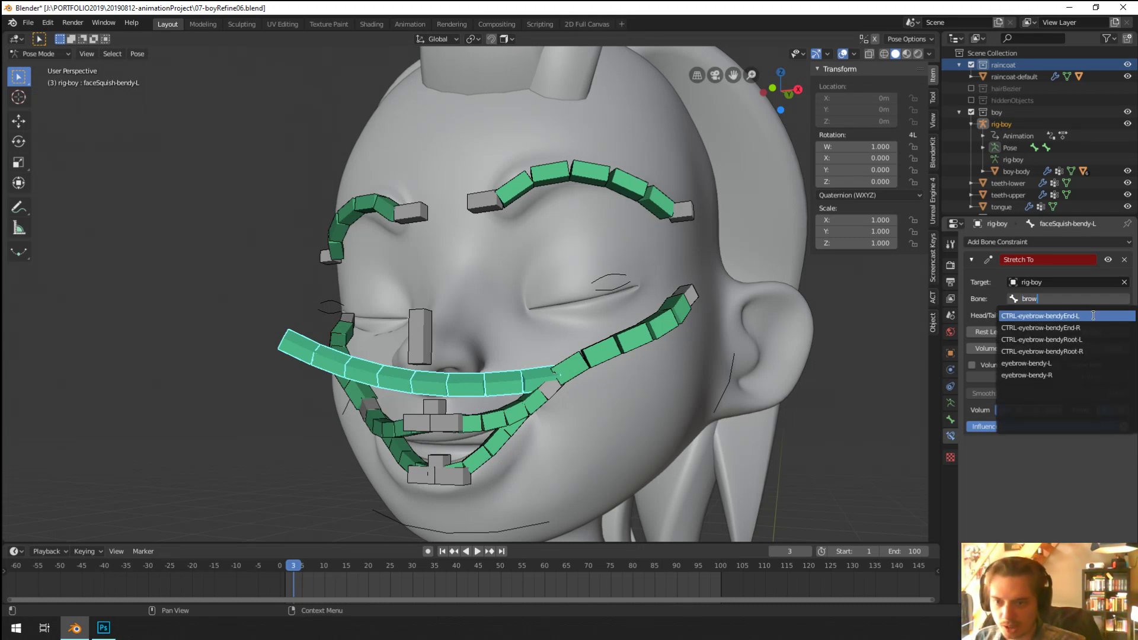
pyautogui.click(1094, 339)
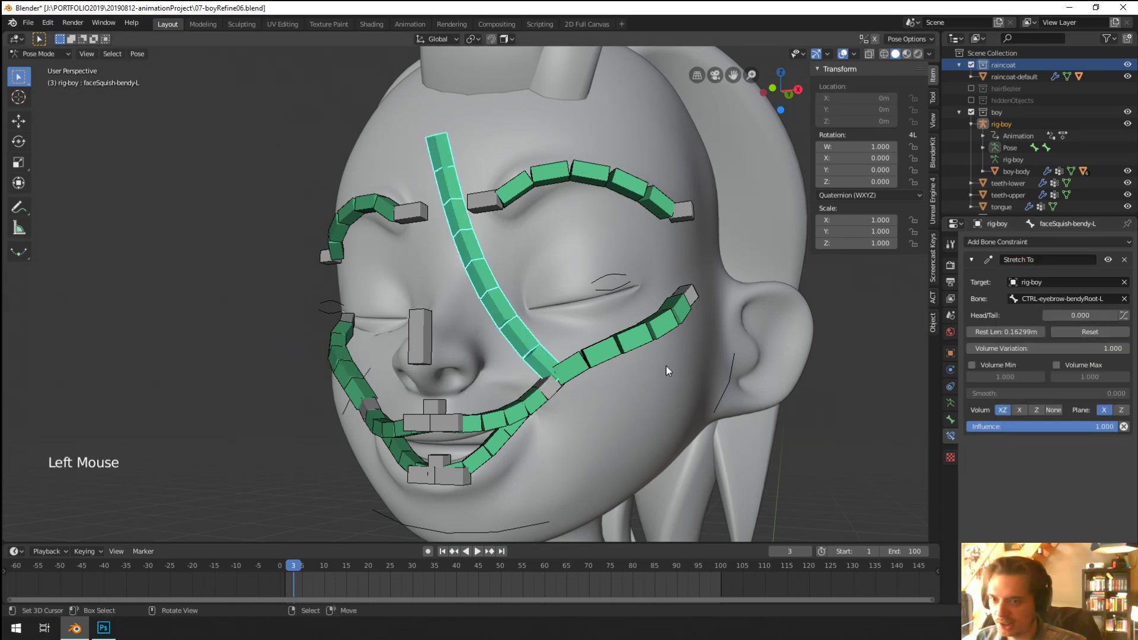
# Step: Try clearing faceSquish-bendy-L's transforms and adjusting the Stretch To rest length
pyautogui.moveTo(670, 370); pyautogui.dragTo(643, 378, button='middle')
pyautogui.hotkey('alt', 'r')
pyautogui.hotkey('alt', 'g')
pyautogui.hotkey('alt', 's')
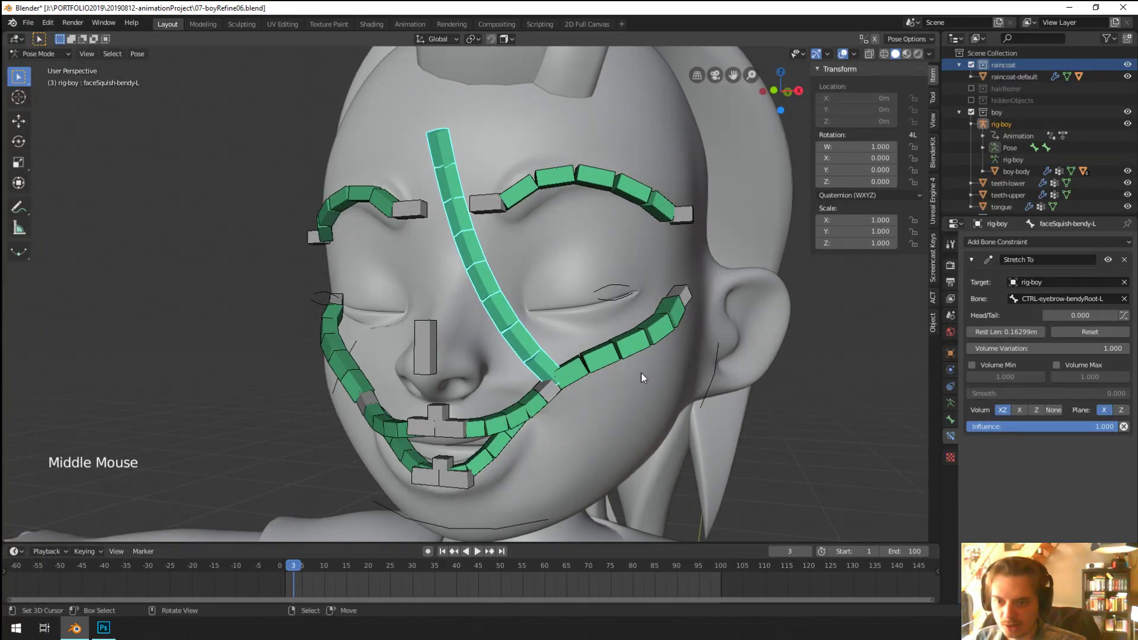
pyautogui.moveTo(643, 378); pyautogui.dragTo(551, 332, button='middle')
pyautogui.click(1006, 332)
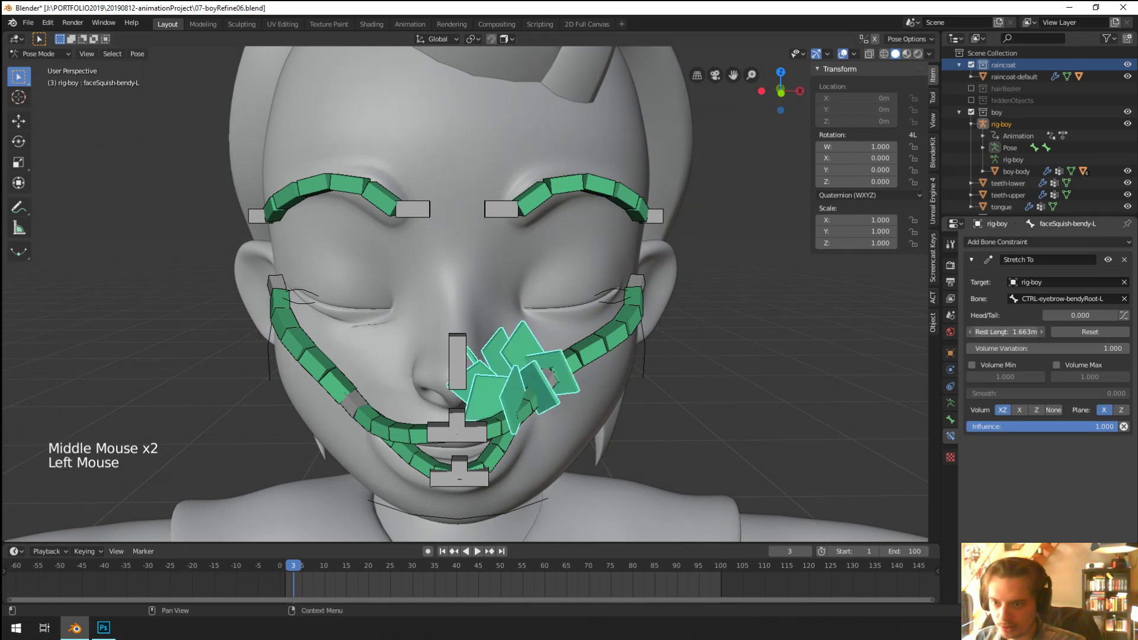
pyautogui.click(1061, 331)
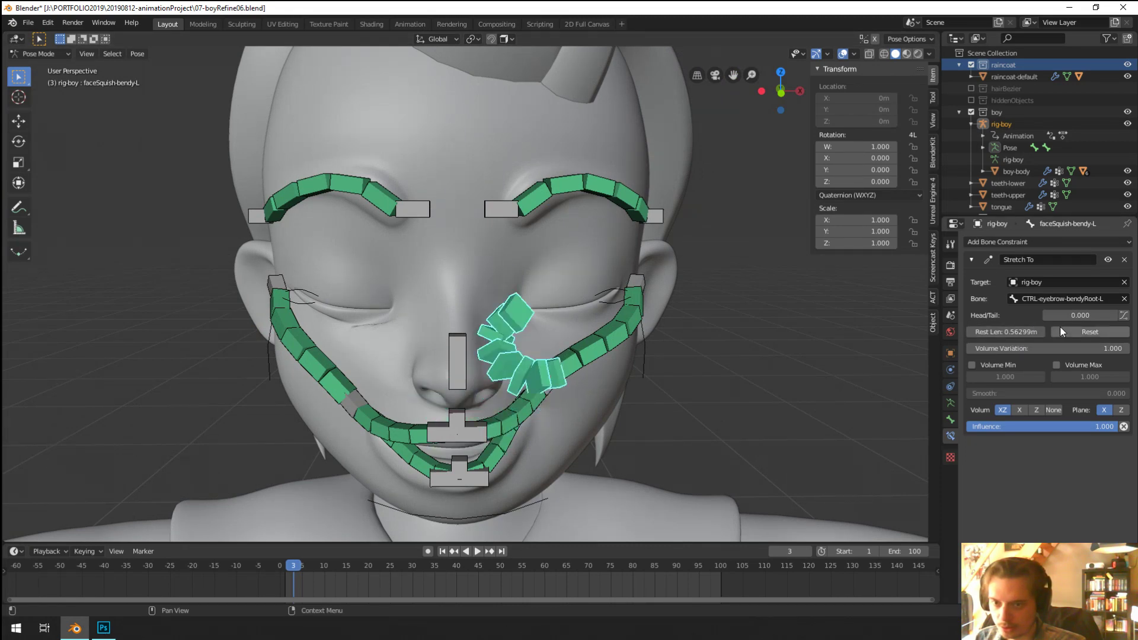
# Step: Clear rotation, location and scale on all bones, and reset the Stretch To rest length of faceSquish-bendy-L
pyautogui.moveTo(709, 364); pyautogui.dragTo(677, 363, button='middle')
pyautogui.press('a')
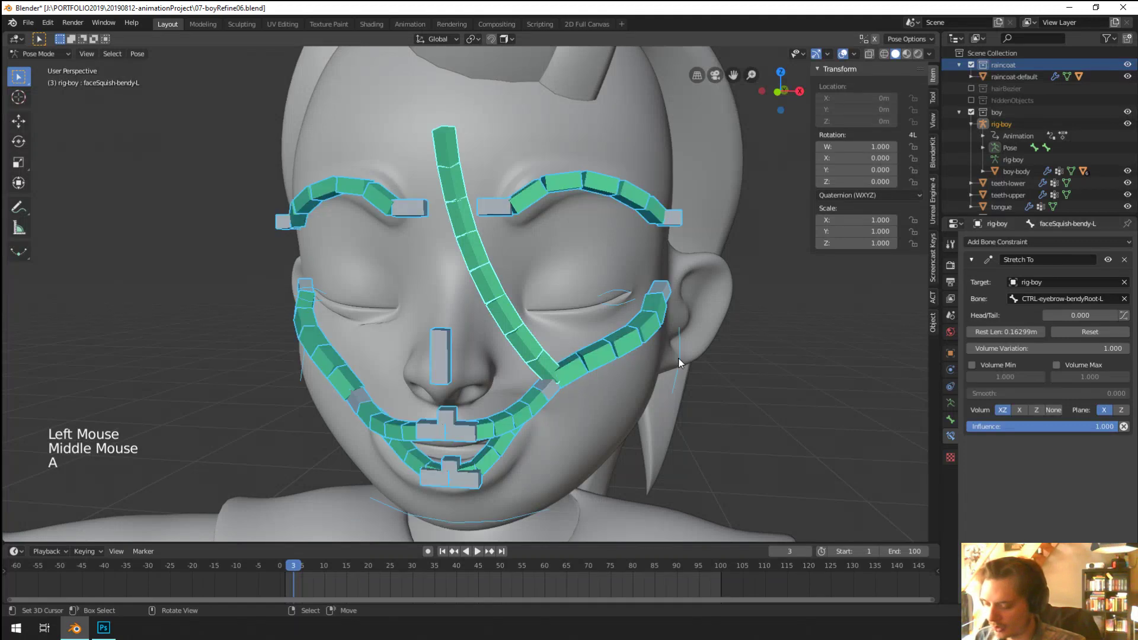
pyautogui.hotkey('alt', 'r')
pyautogui.hotkey('alt', 'g')
pyautogui.hotkey('alt', 's')
pyautogui.moveTo(652, 361); pyautogui.dragTo(579, 354, button='middle')
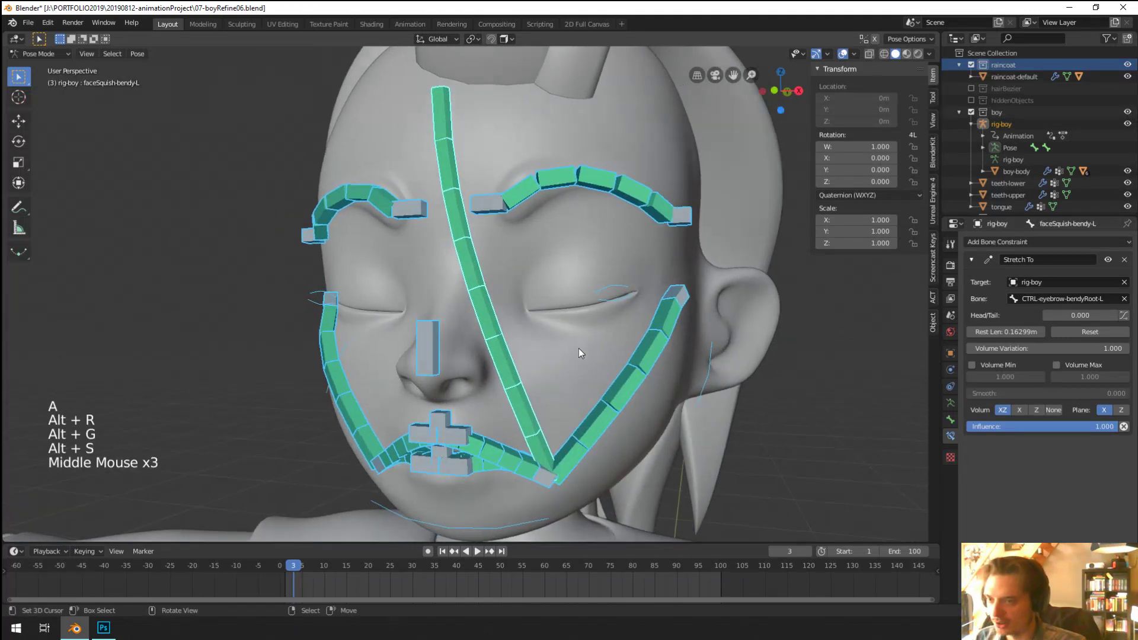
pyautogui.rightClick(506, 343)
pyautogui.click(1065, 332)
pyautogui.keyDown('shift'); pyautogui.moveTo(622, 387); pyautogui.dragTo(549, 325, button='middle'); pyautogui.keyUp('shift')
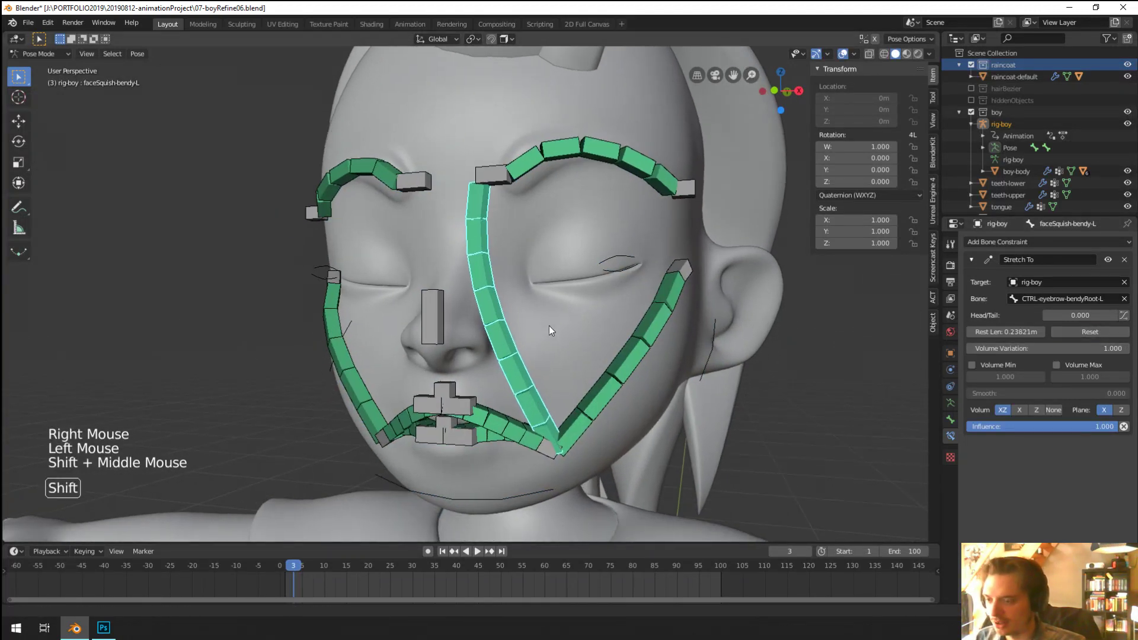
# Step: Test the face bend by moving CTRL-mouthCorner-bendyEnd-L about 0.054 m up in Z and rotating it
pyautogui.rightClick(556, 456)
pyautogui.moveTo(556, 456); pyautogui.dragTo(551, 341, button='middle')
pyautogui.press('g')
pyautogui.click(554, 385)
pyautogui.press('r')
pyautogui.click(566, 310)
pyautogui.press('g')
pyautogui.click(550, 337)
pyautogui.press('r')
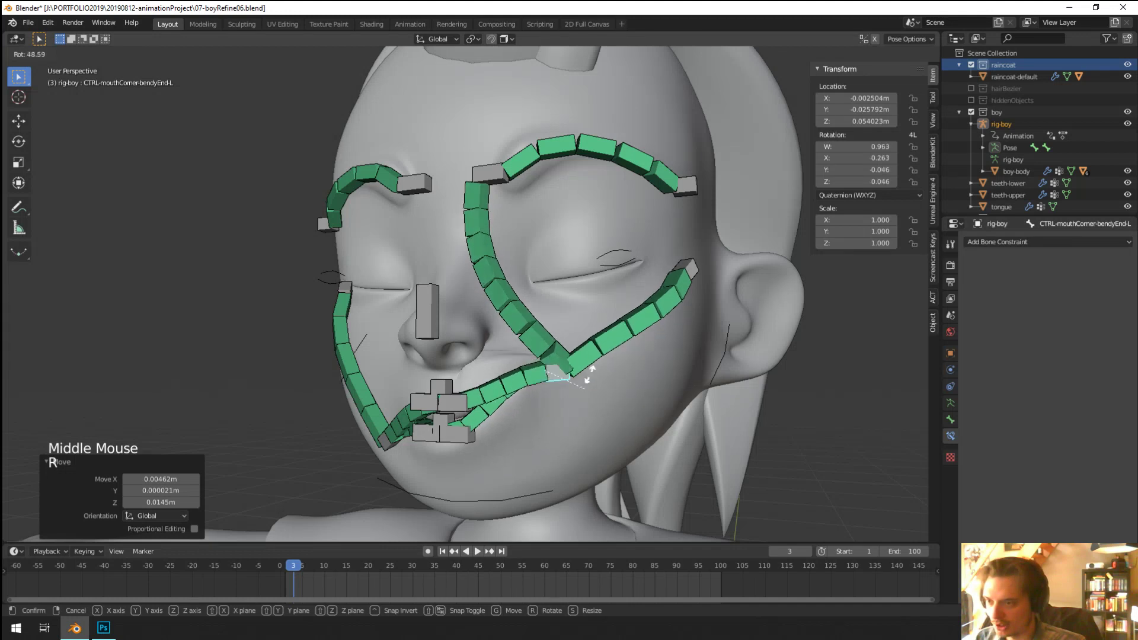
pyautogui.rightClick(578, 398)
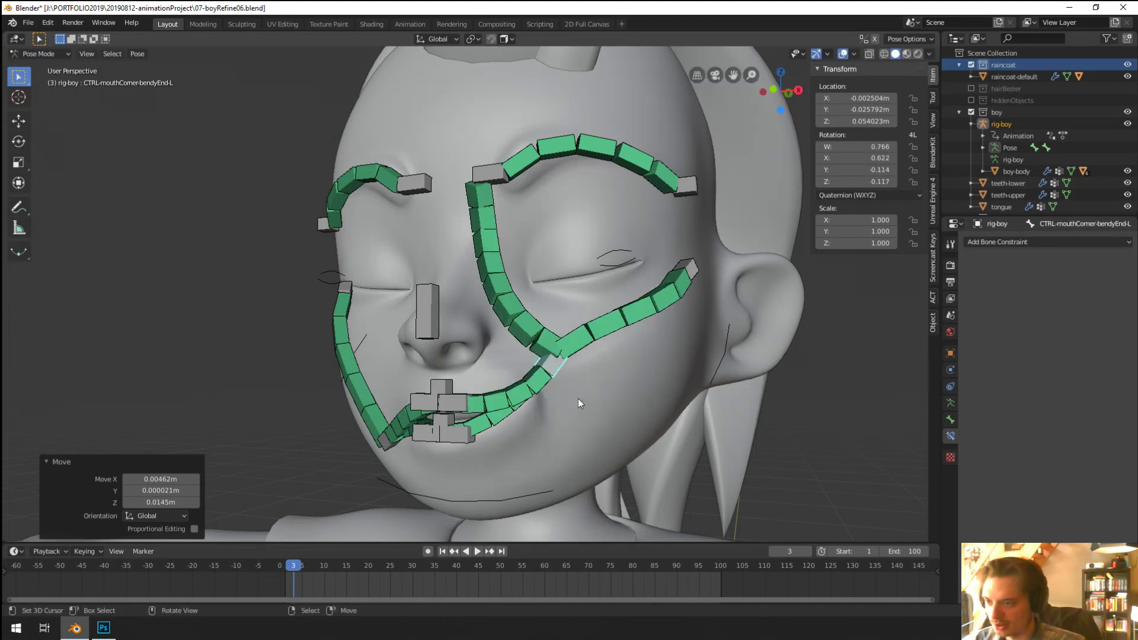
# Step: Clear CTRL-mouthCorner-bendyEnd-L's location and rotation, and test its effect on the face bones with a trial rotation
pyautogui.hotkey('alt', 'g')
pyautogui.hotkey('alt', 'r')
pyautogui.press('r')
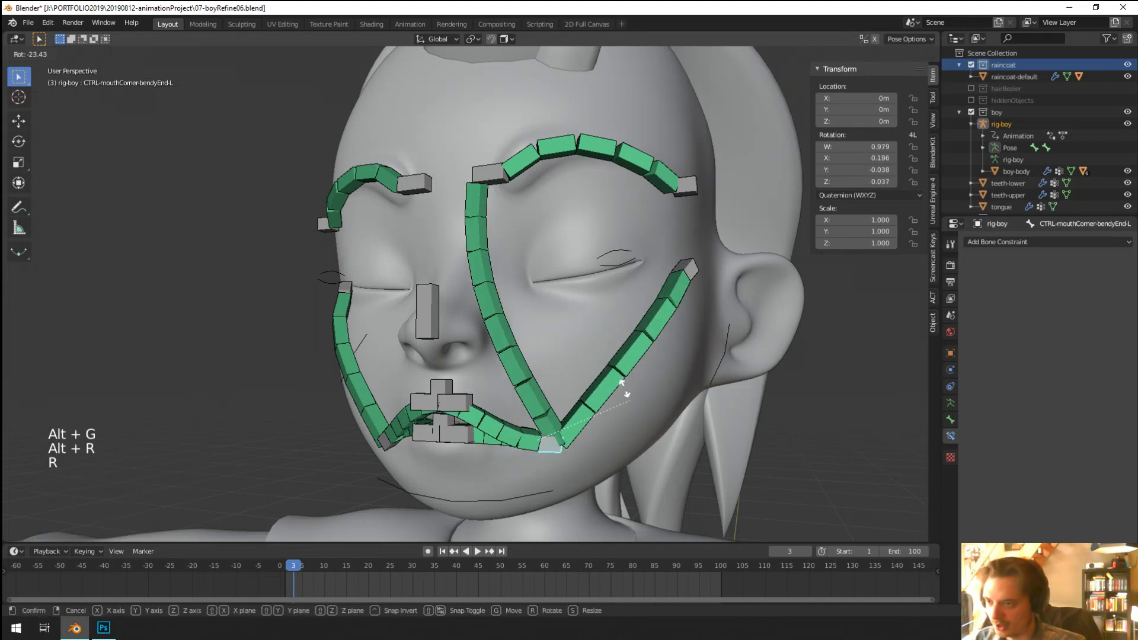
pyautogui.rightClick(513, 390)
# Step: Try a Limit Rotation constraint with X, Y and Z limits on faceSquish-bendy-L
pyautogui.rightClick(513, 389)
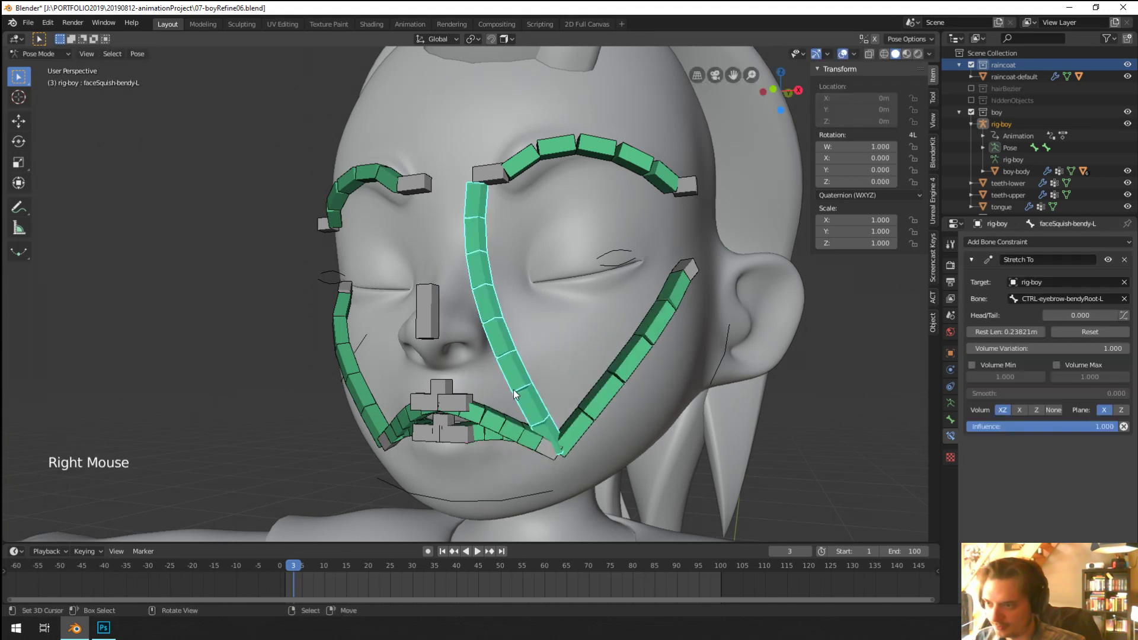
pyautogui.click(1017, 247)
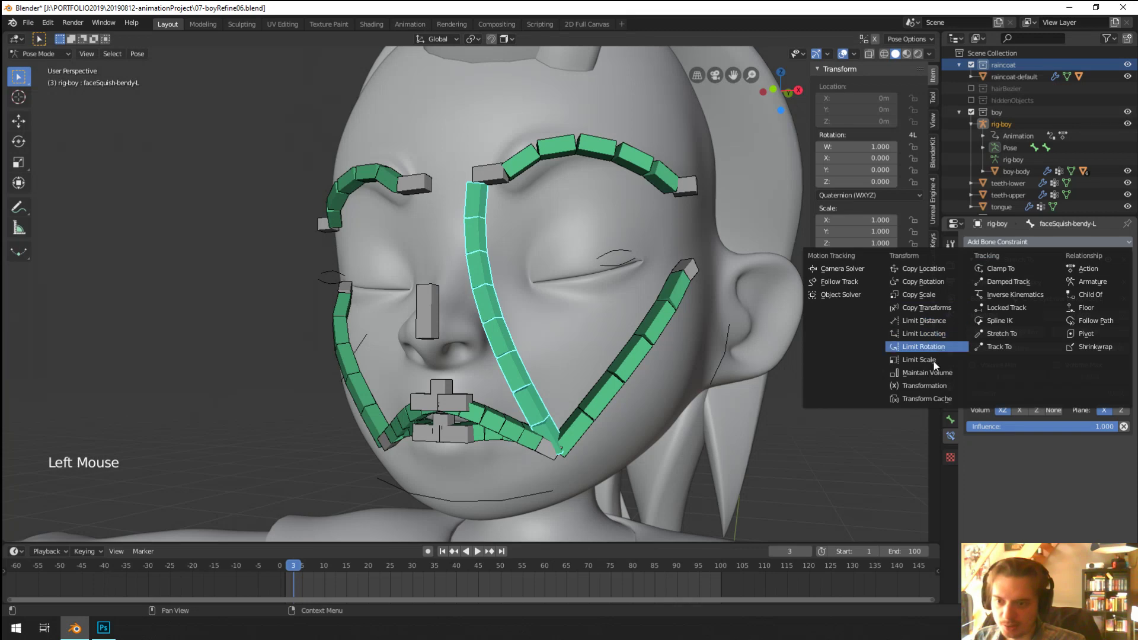
pyautogui.click(923, 346)
pyautogui.click(985, 469)
pyautogui.click(1028, 470)
pyautogui.click(1084, 469)
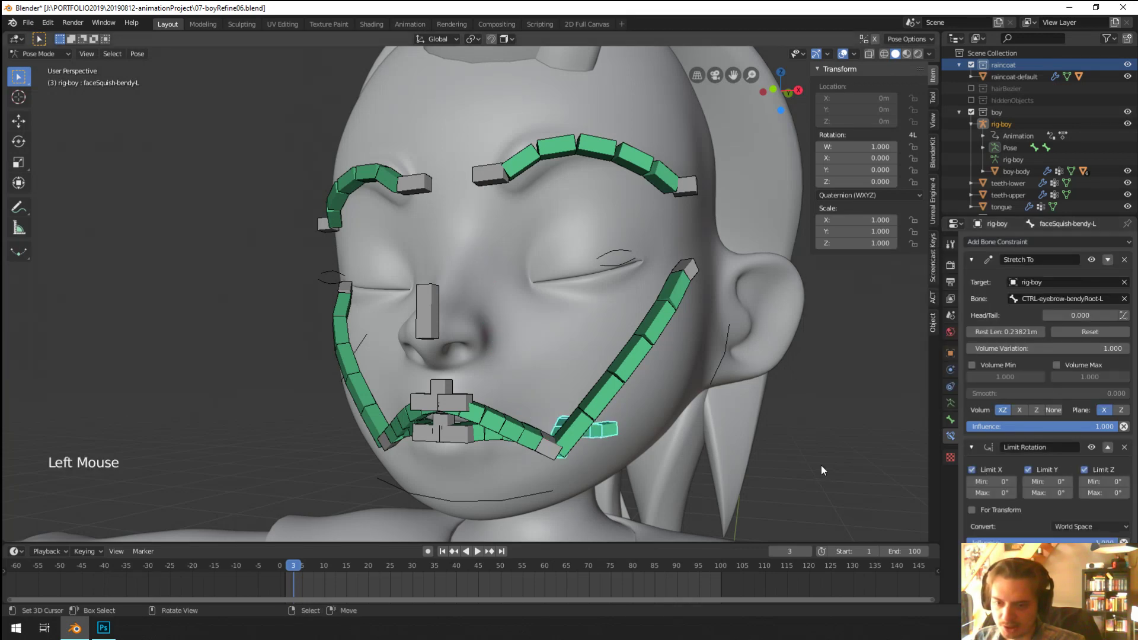
pyautogui.moveTo(820, 465); pyautogui.dragTo(662, 388, button='middle')
pyautogui.click(1125, 446)
# Step: Set the Head/Tail value of faceSquish-bendy-L's Stretch To constraint to 1.000
pyautogui.press('Tab')
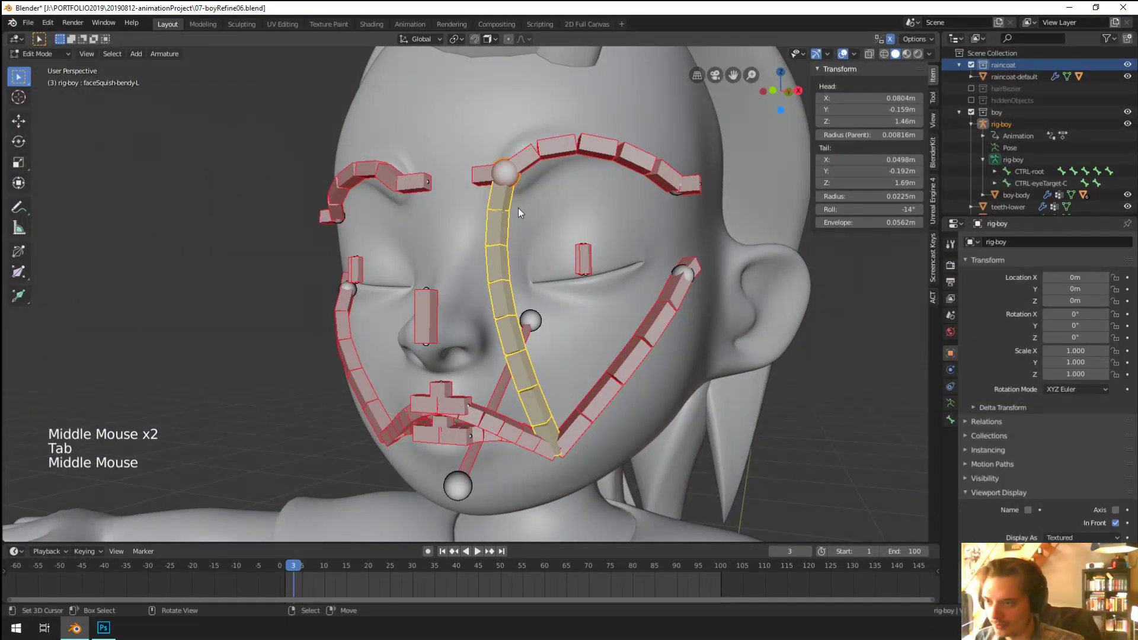
pyautogui.press('Tab')
pyautogui.moveTo(518, 208); pyautogui.dragTo(551, 213, button='middle')
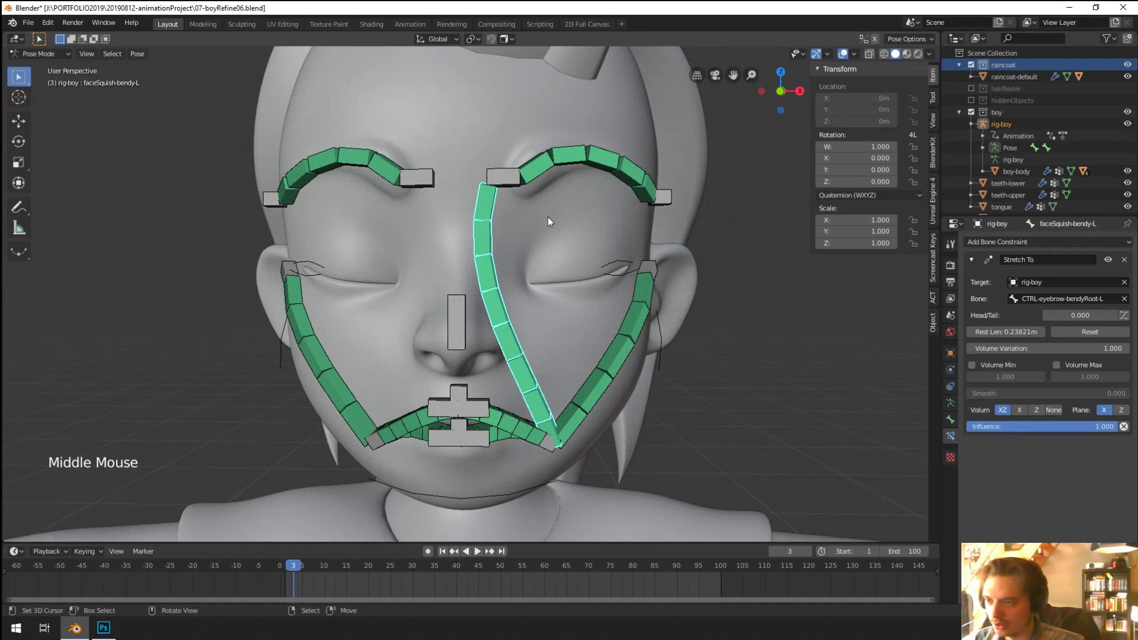
pyautogui.scroll(1, 548, 216)
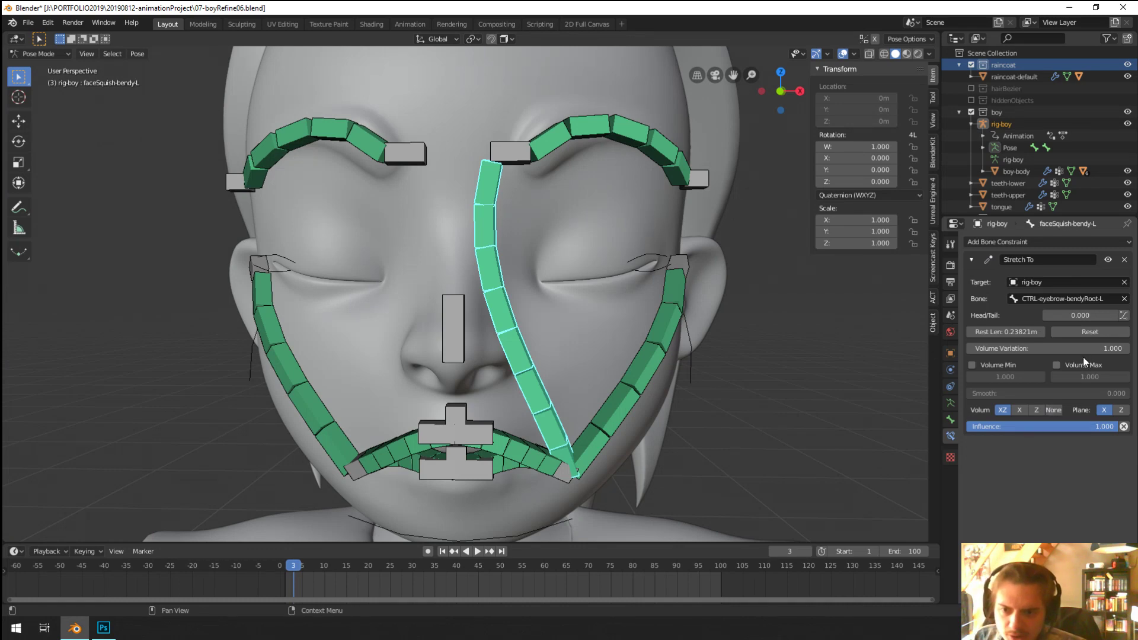
pyautogui.moveTo(1093, 315); pyautogui.dragTo(1120, 315)
# Step: Test-rotate CTRL-mouthCorner-bendyEnd-L to check how faceSquish-bendy-L responds to the changed Head/Tail value
pyautogui.moveTo(640, 279); pyautogui.dragTo(587, 332, button='middle')
pyautogui.rightClick(566, 471)
pyautogui.press('r')
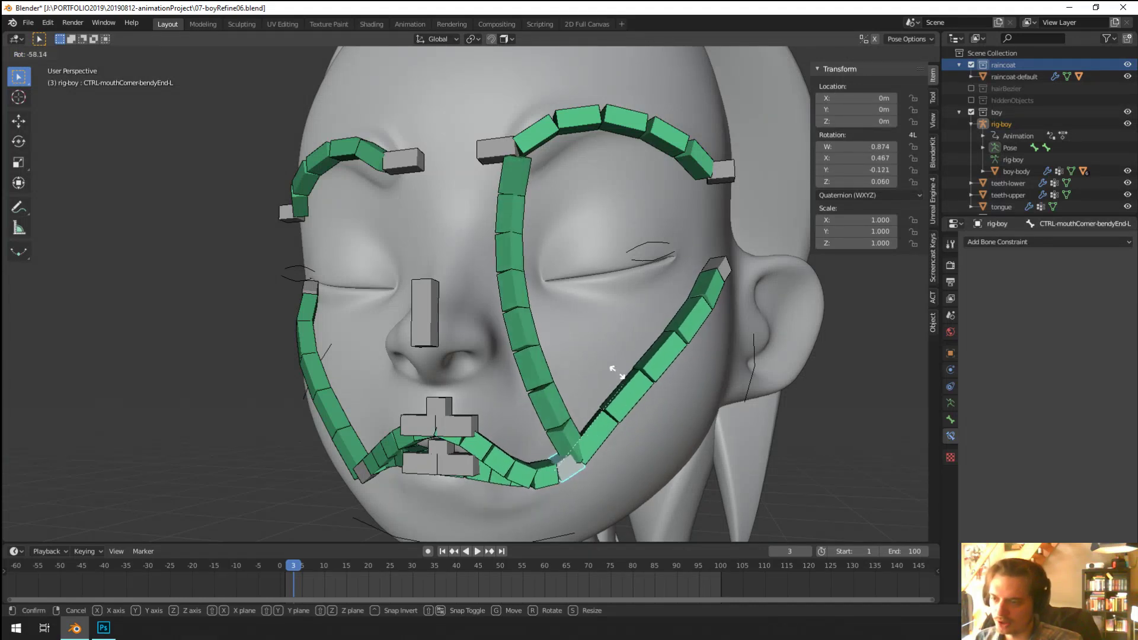
pyautogui.rightClick(603, 421)
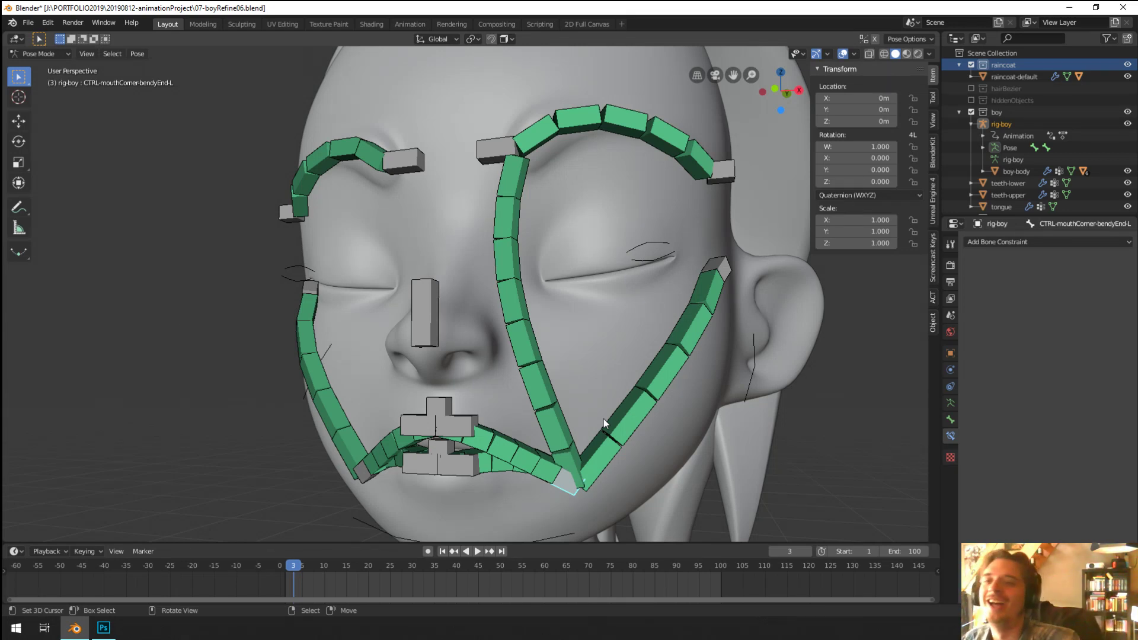
# Step: Open the mouth by moving the lower-lip centre control about 0.011 m down and the upper-lip centre control up
pyautogui.moveTo(603, 418); pyautogui.dragTo(475, 343, button='middle')
pyautogui.scroll(-2, 493, 374)
pyautogui.moveTo(474, 344); pyautogui.dragTo(439, 371, button='middle')
pyautogui.scroll(2, 433, 339)
pyautogui.scroll(-1, 481, 351)
pyautogui.scroll(2, 453, 365)
pyautogui.rightClick(431, 363)
pyautogui.press('g')
pyautogui.click(446, 384)
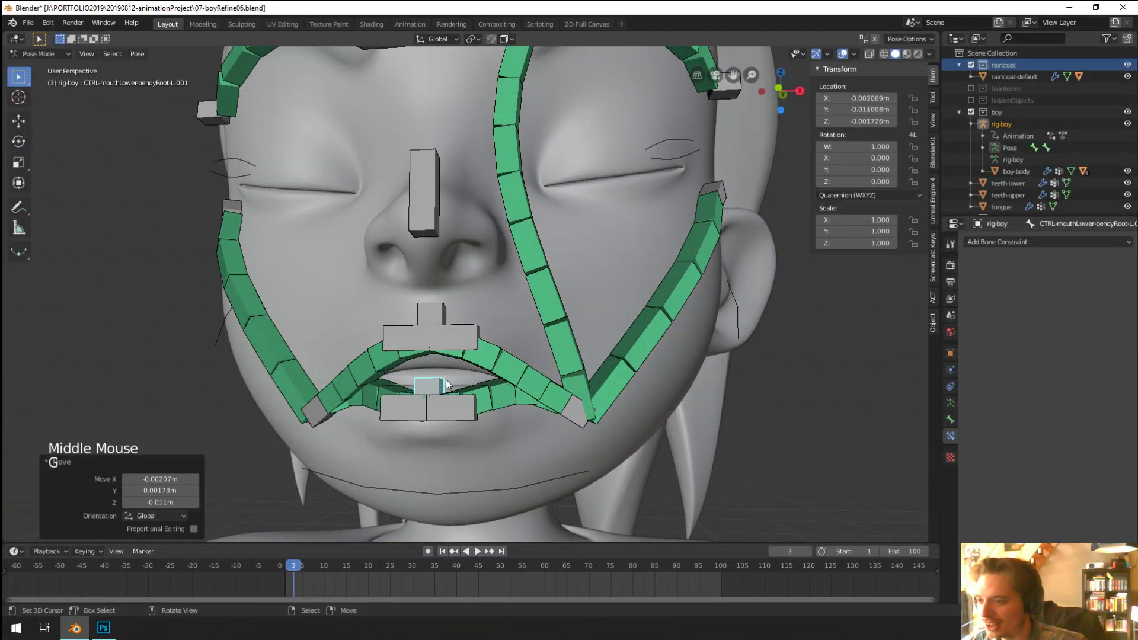
pyautogui.rightClick(431, 313)
pyautogui.press('g')
pyautogui.click(447, 297)
# Step: Examine from several angles how faceSquish-bendy-L meets the mouth corner control and the neighbouring face bones
pyautogui.scroll(-2, 447, 297)
pyautogui.moveTo(447, 297); pyautogui.dragTo(533, 362, button='middle')
pyautogui.rightClick(524, 377)
pyautogui.moveTo(533, 362)
pyautogui.mouseDown(button='middle')
pyautogui.moveTo(523, 360)
pyautogui.moveTo(552, 368)
pyautogui.mouseUp(button='middle')
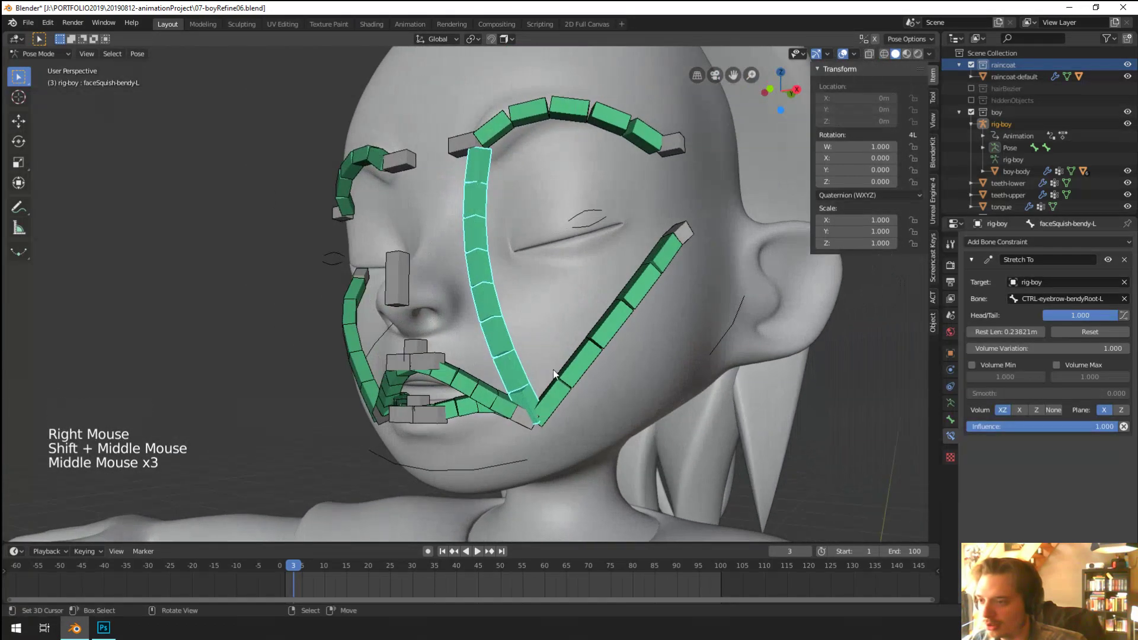
pyautogui.rightClick(519, 417)
pyautogui.moveTo(520, 417); pyautogui.dragTo(503, 391, button='middle')
pyautogui.scroll(1, 514, 410)
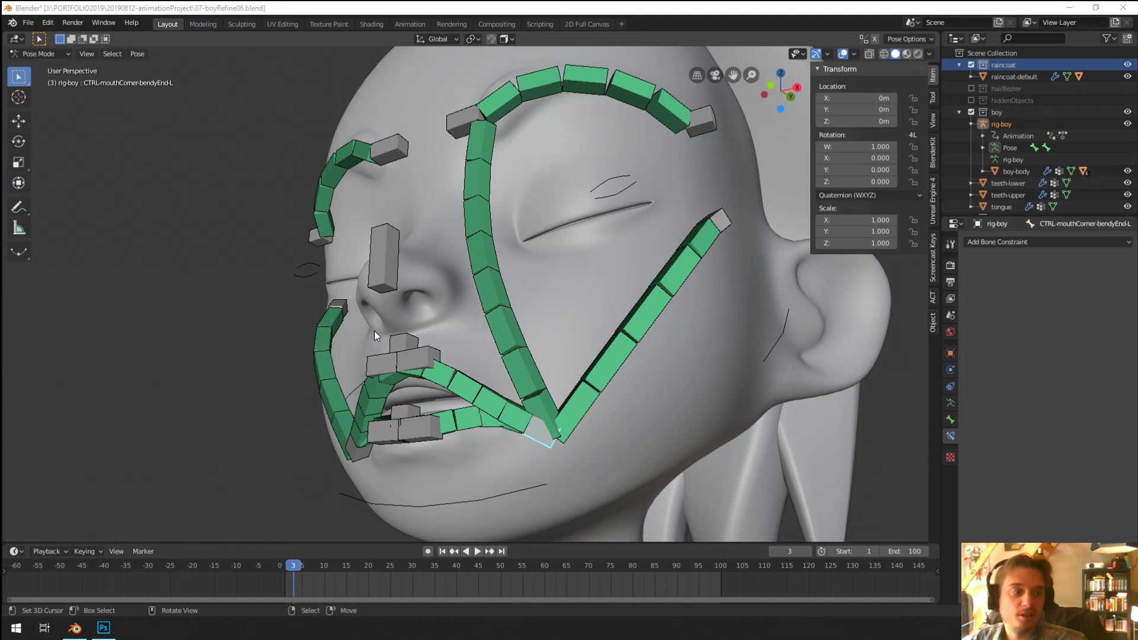
pyautogui.moveTo(282, 310); pyautogui.dragTo(528, 337, button='middle')
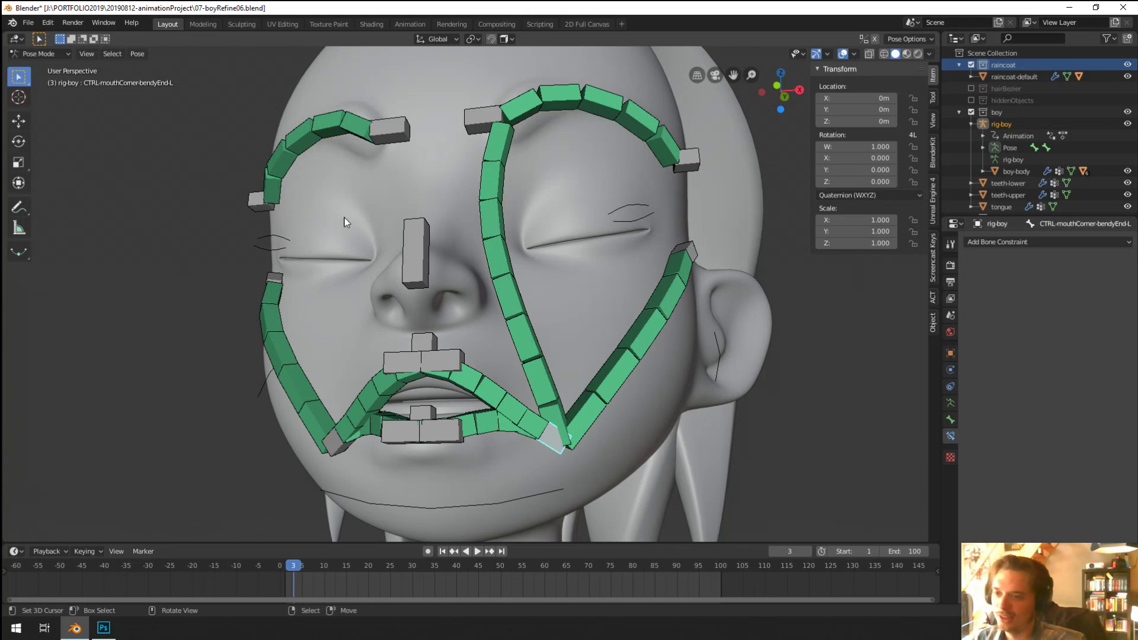
pyautogui.moveTo(348, 216); pyautogui.dragTo(493, 291, button='middle')
pyautogui.scroll(-2, 363, 277)
pyautogui.scroll(-2, 457, 279)
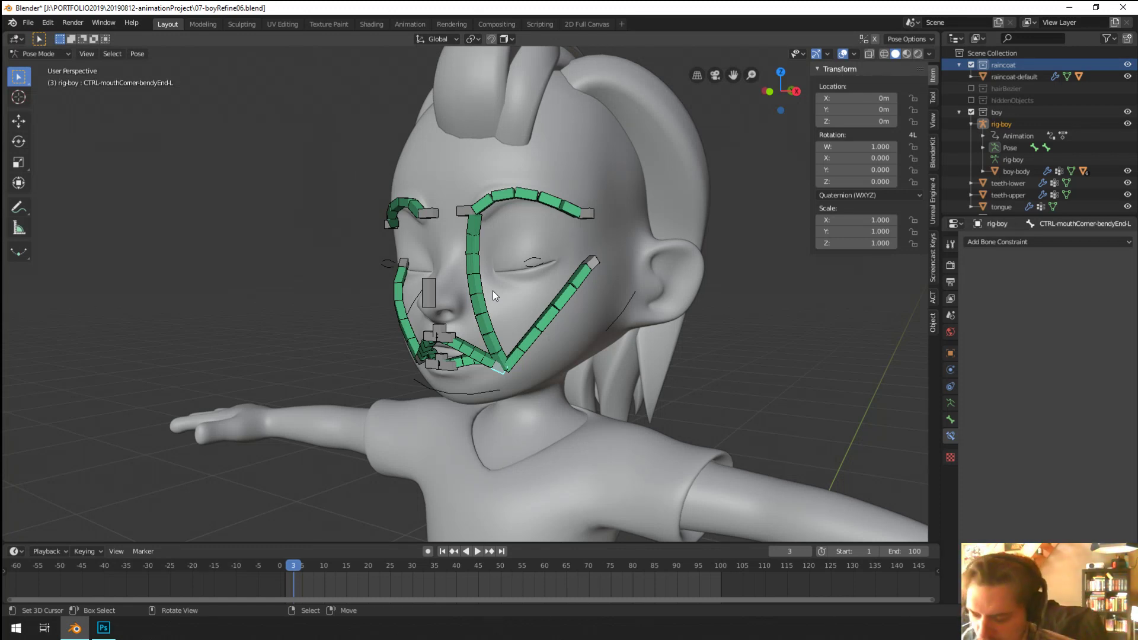
pyautogui.moveTo(492, 290); pyautogui.dragTo(562, 222, button='middle')
pyautogui.scroll(-1, 525, 283)
pyautogui.press('a')
pyautogui.moveTo(525, 283); pyautogui.dragTo(502, 289, button='middle')
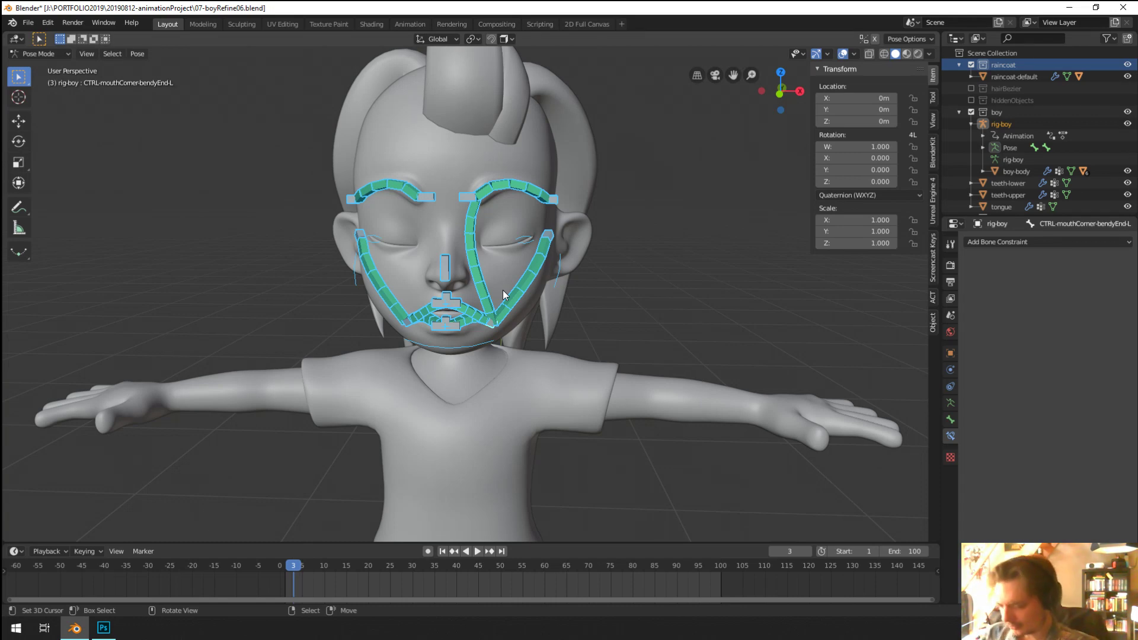
pyautogui.scroll(3, 503, 294)
pyautogui.moveTo(503, 294); pyautogui.dragTo(492, 274, button='middle')
pyautogui.moveTo(492, 274); pyautogui.dragTo(488, 252, button='middle')
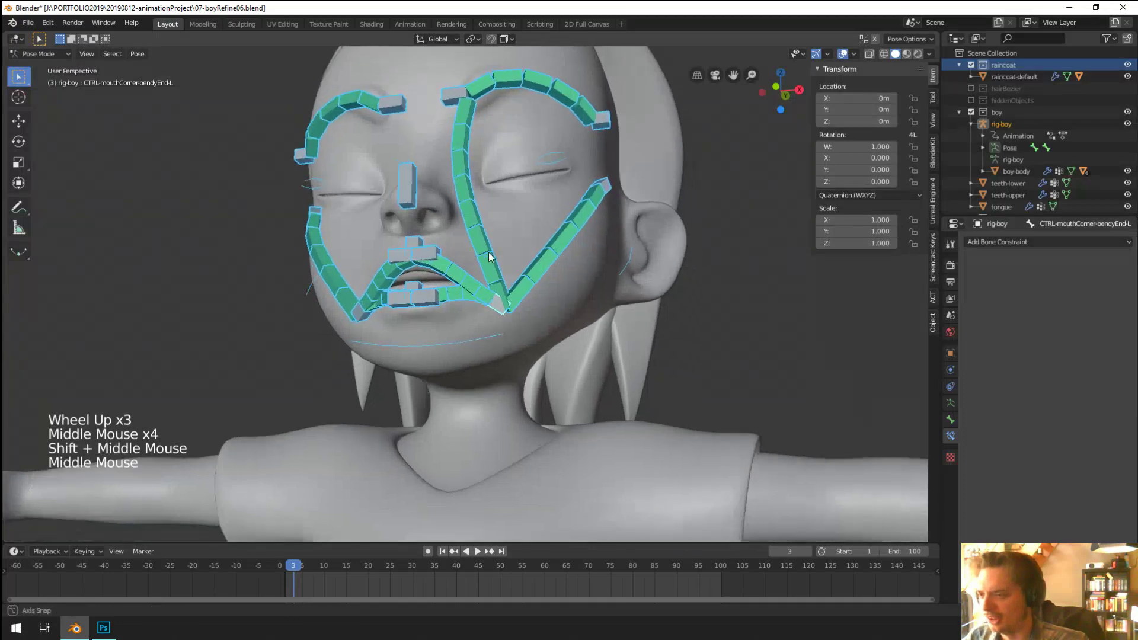
pyautogui.scroll(1, 624, 63)
pyautogui.press('a')
pyautogui.moveTo(624, 63); pyautogui.dragTo(479, 259, button='middle')
pyautogui.keyDown('shift'); pyautogui.moveTo(479, 259); pyautogui.dragTo(485, 317, button='middle'); pyautogui.keyUp('shift')
pyautogui.moveTo(485, 317); pyautogui.dragTo(477, 303, button='middle')
pyautogui.moveTo(478, 303); pyautogui.dragTo(521, 414, button='middle')
# Step: Test-rotate CTRL-mouthCorner-bendyEnd-L again to check whether the start of faceSquish-bendy-L follows the control
pyautogui.rightClick(531, 440)
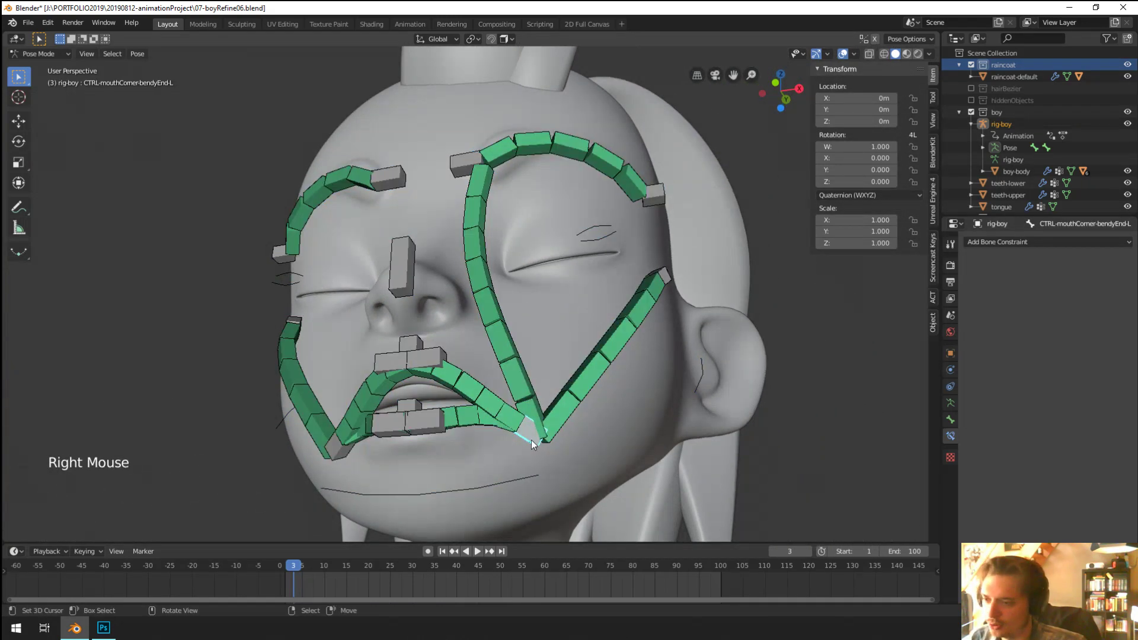
pyautogui.press('g')
pyautogui.press('r')
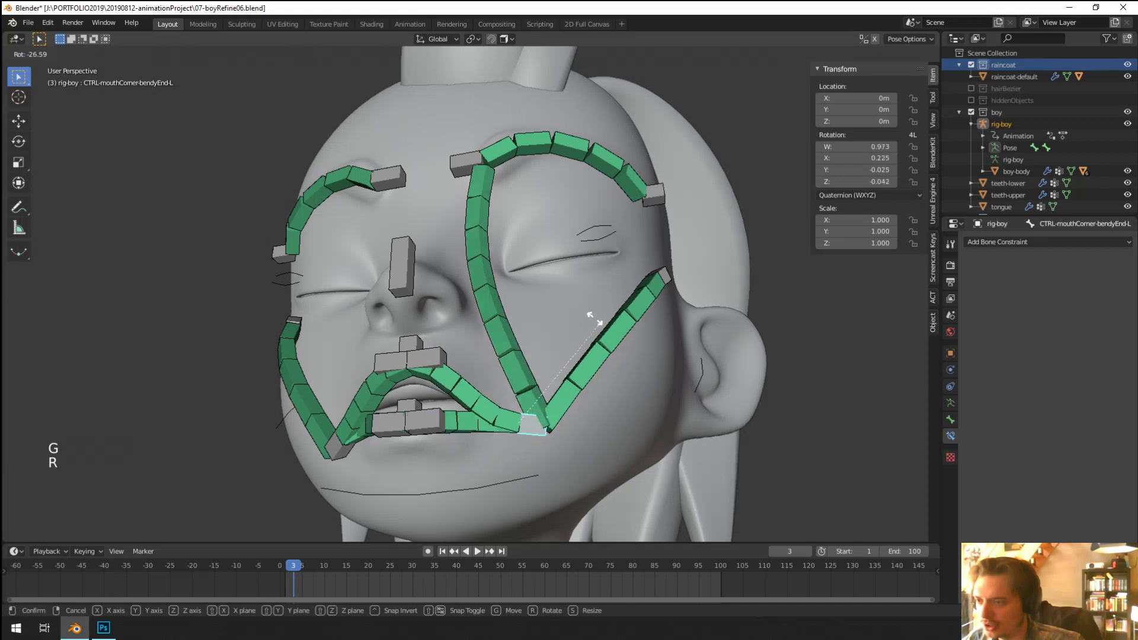
pyautogui.rightClick(510, 314)
pyautogui.rightClick(502, 326)
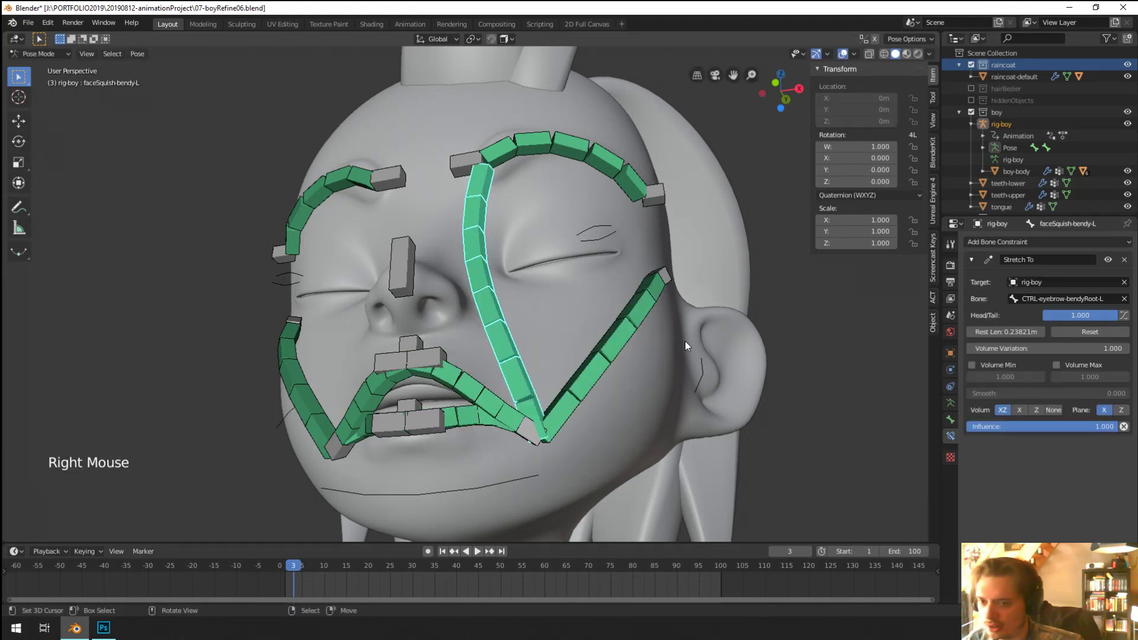
pyautogui.moveTo(604, 300); pyautogui.dragTo(569, 368, button='middle')
pyautogui.rightClick(531, 425)
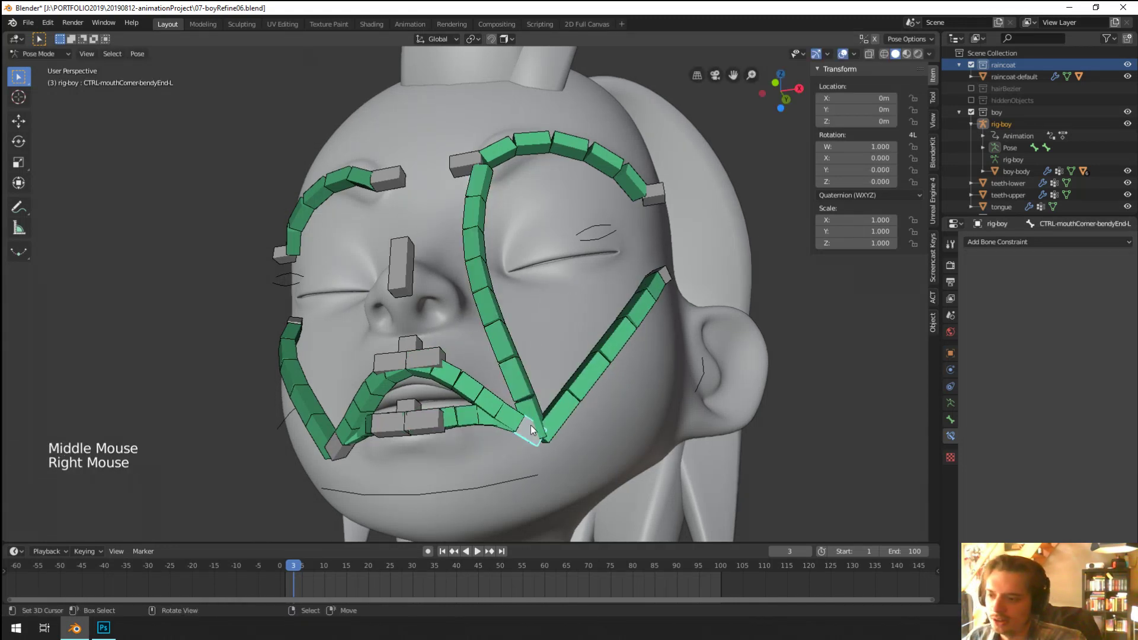
pyautogui.press('r')
pyautogui.rightClick(515, 368)
# Step: Clear the parent of faceSquish-bendy-L in Edit Mode
pyautogui.rightClick(516, 368)
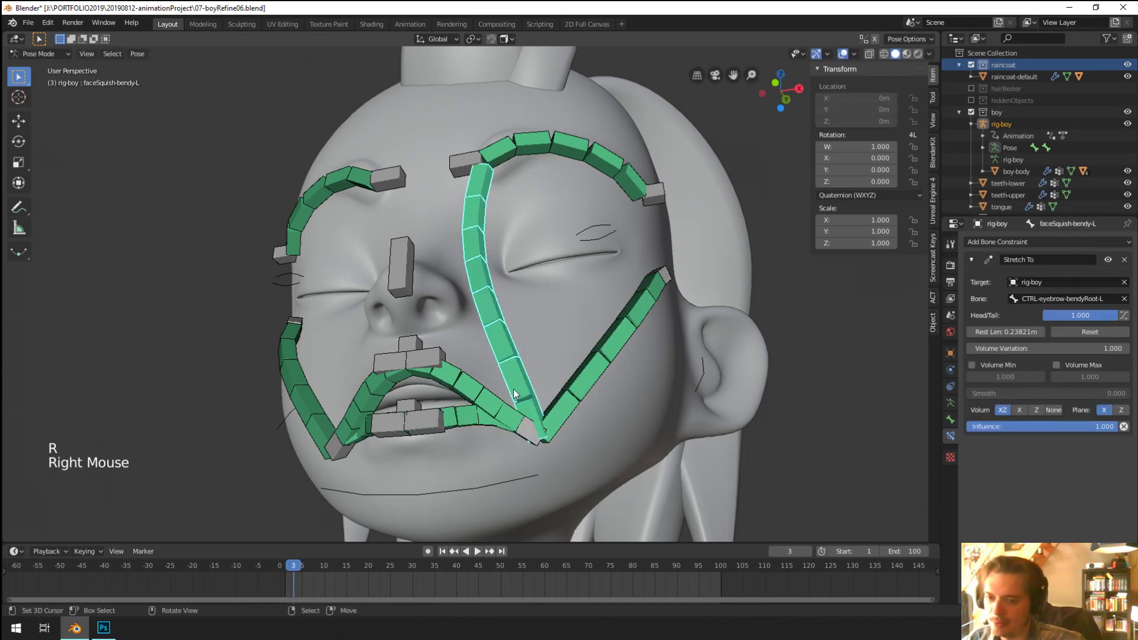
pyautogui.click(949, 419)
pyautogui.press('Tab')
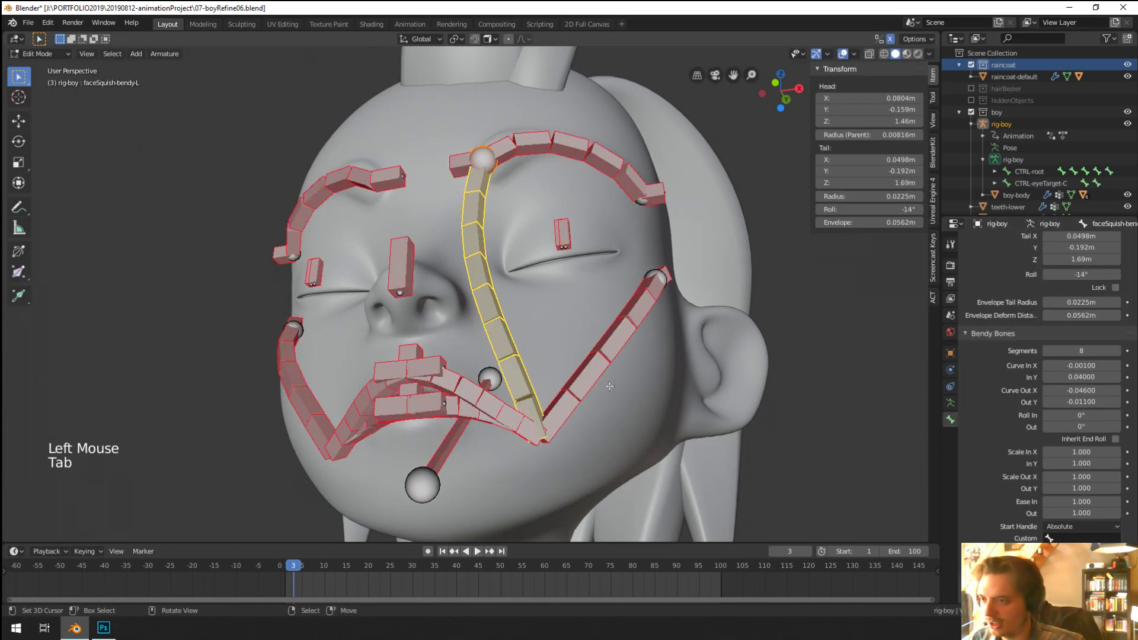
pyautogui.hotkey('alt', 'p')
pyautogui.click(602, 389)
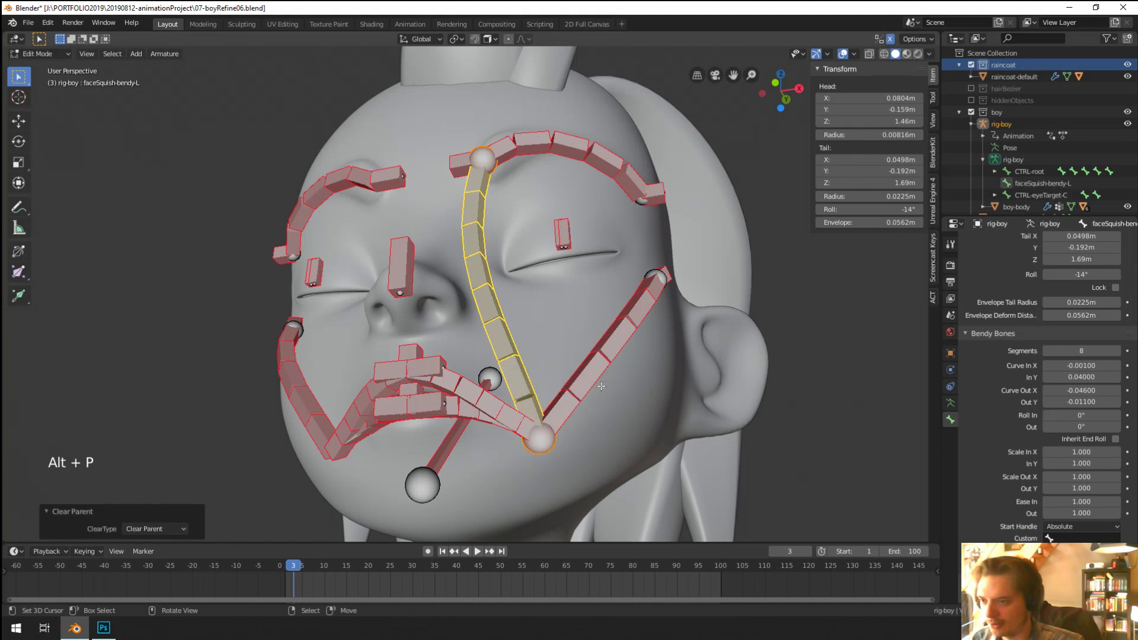
# Step: Set faceSquish-bendy-L's start handle to Relative with CTRL-mouthCorner-bendyEnd-L as its custom handle bone
pyautogui.click(1071, 536)
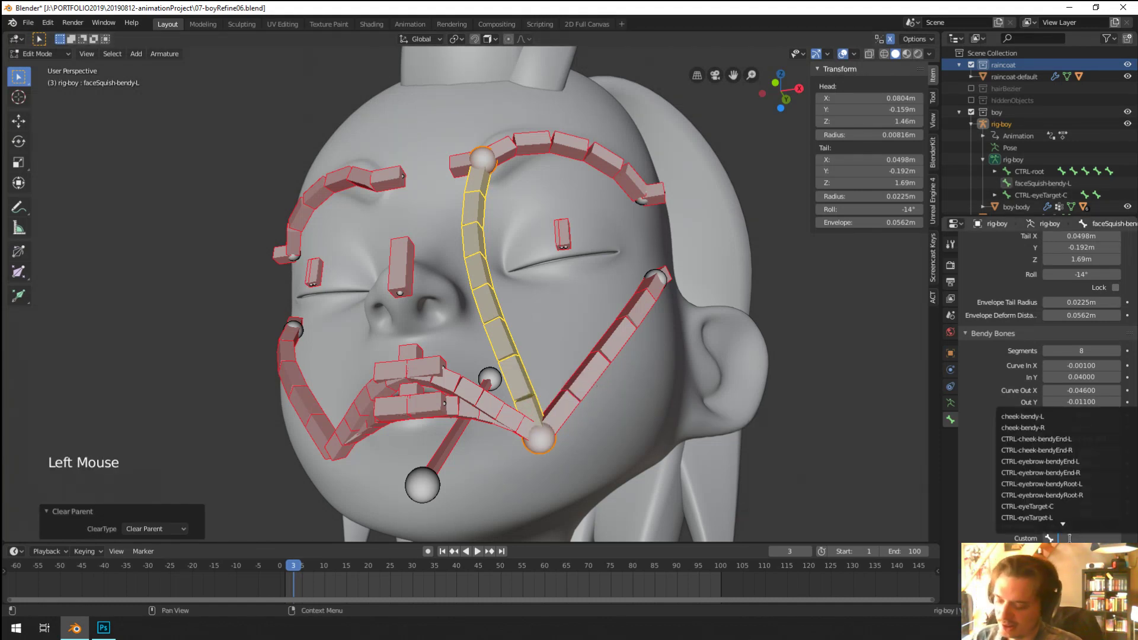
pyautogui.write('mouth')
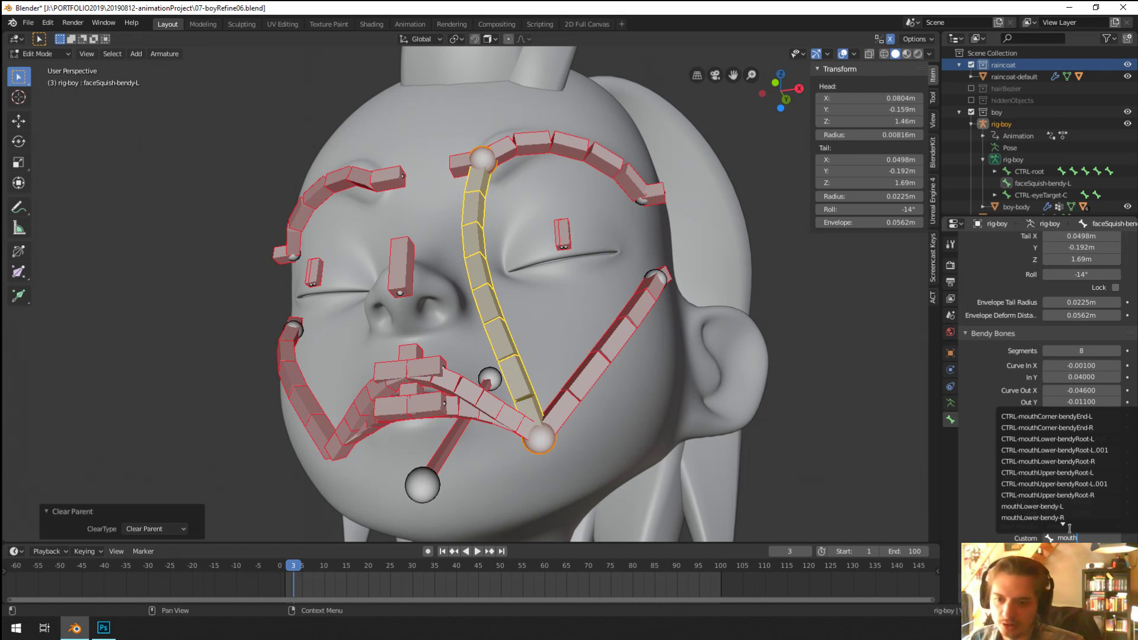
pyautogui.click(1055, 527)
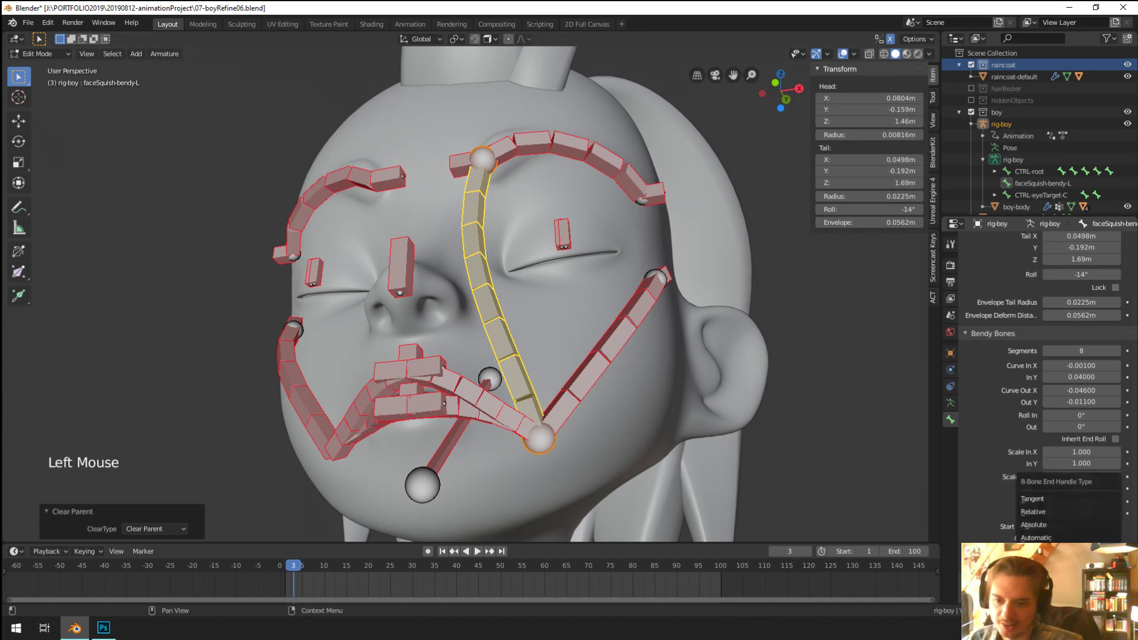
pyautogui.click(1043, 525)
pyautogui.click(1088, 536)
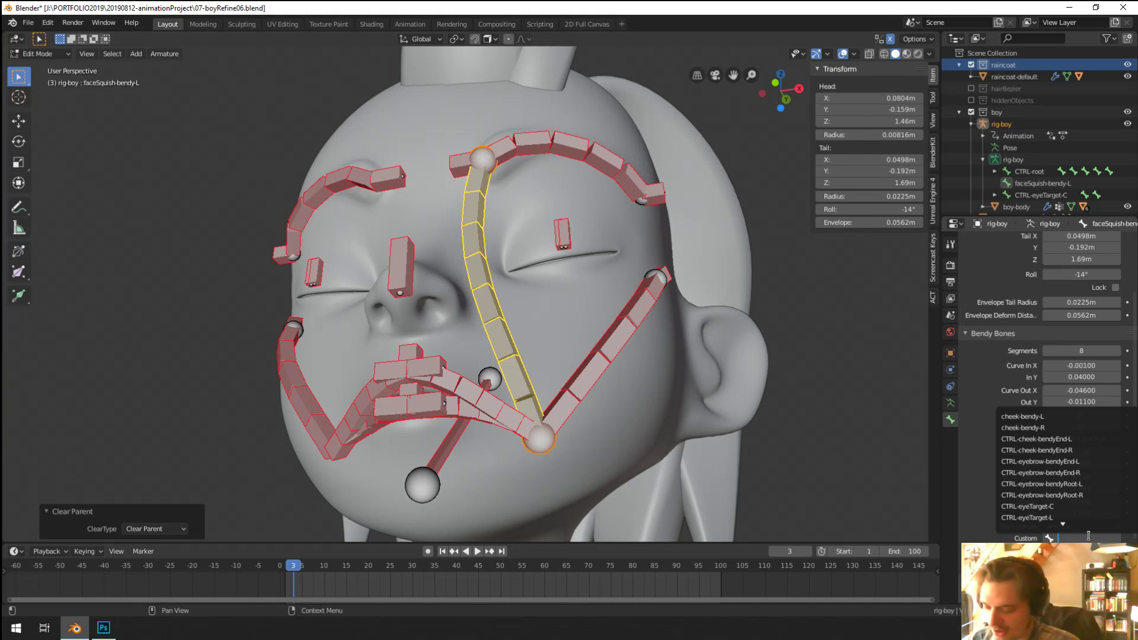
pyautogui.write('mouth')
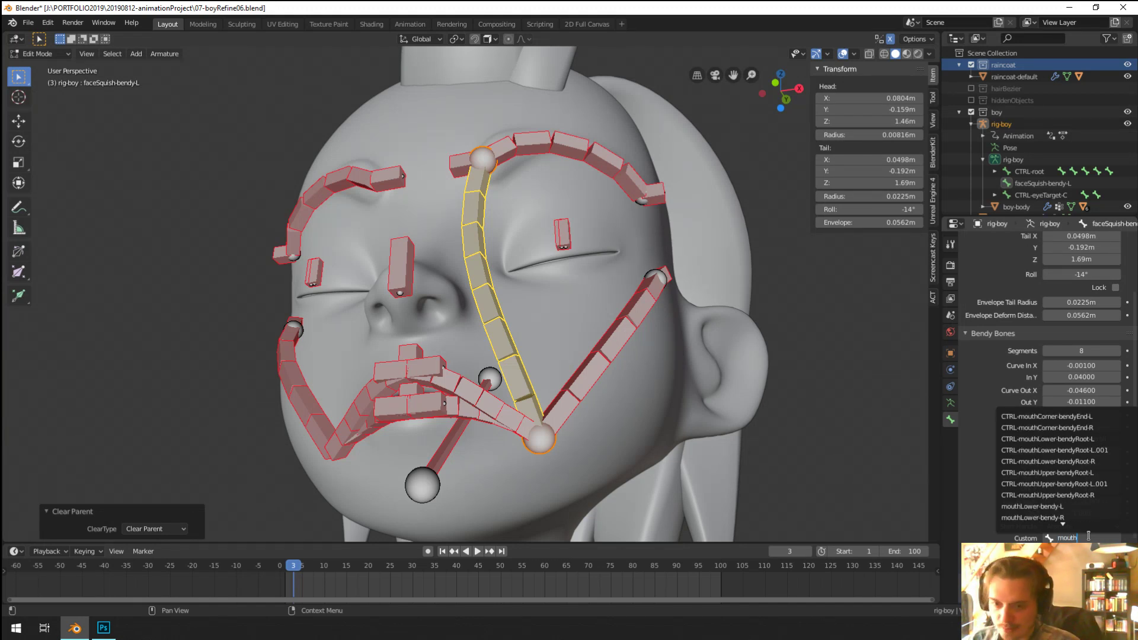
pyautogui.click(1098, 416)
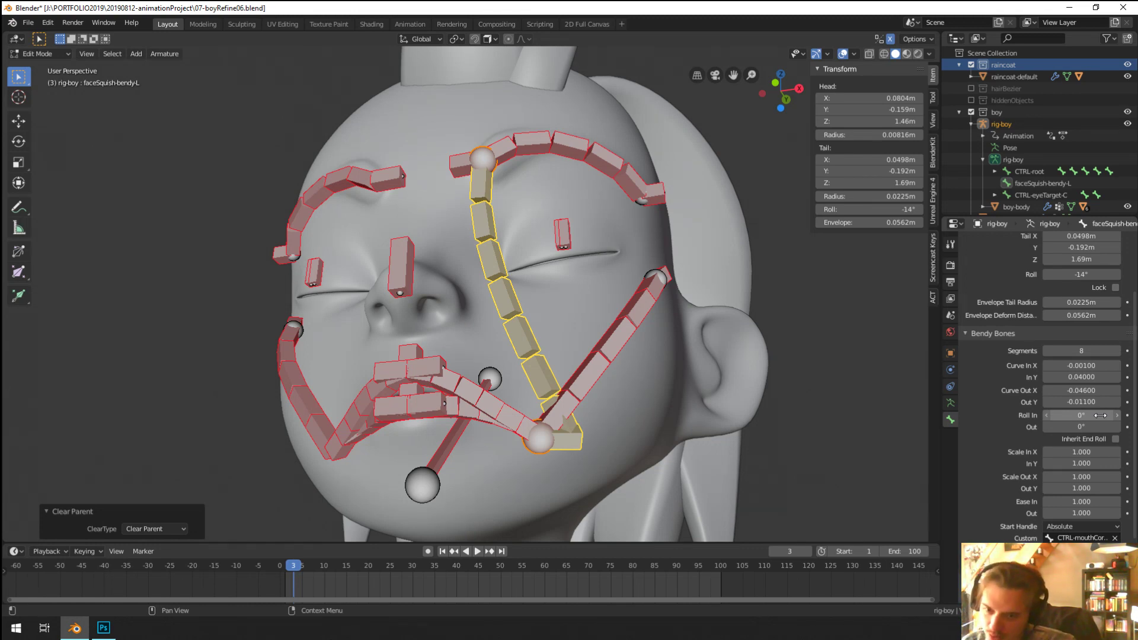
pyautogui.click(1091, 527)
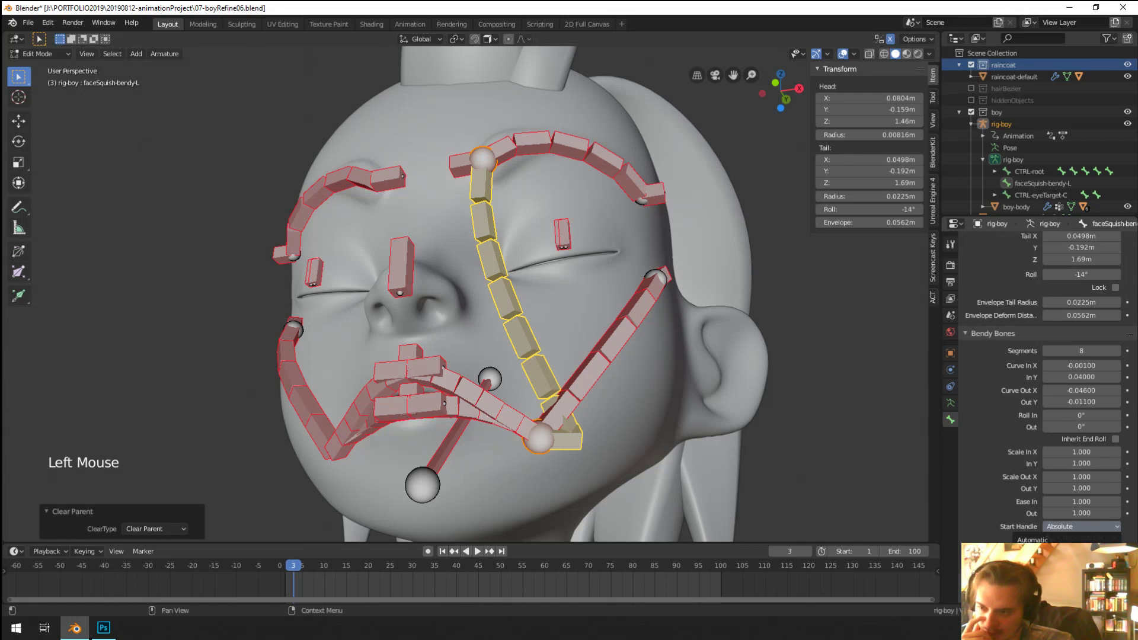
pyautogui.click(1043, 552)
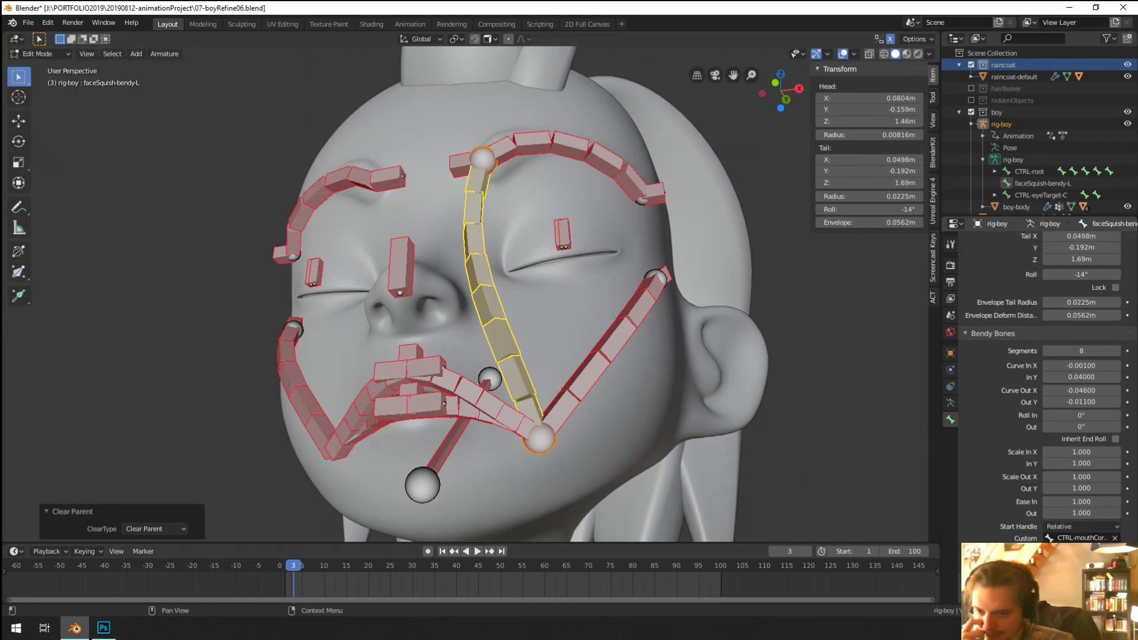
# Step: Assign CTRL-eyebrow-bendyRoot-L as the custom end handle bone of faceSquish-bendy-L
pyautogui.click(1082, 526)
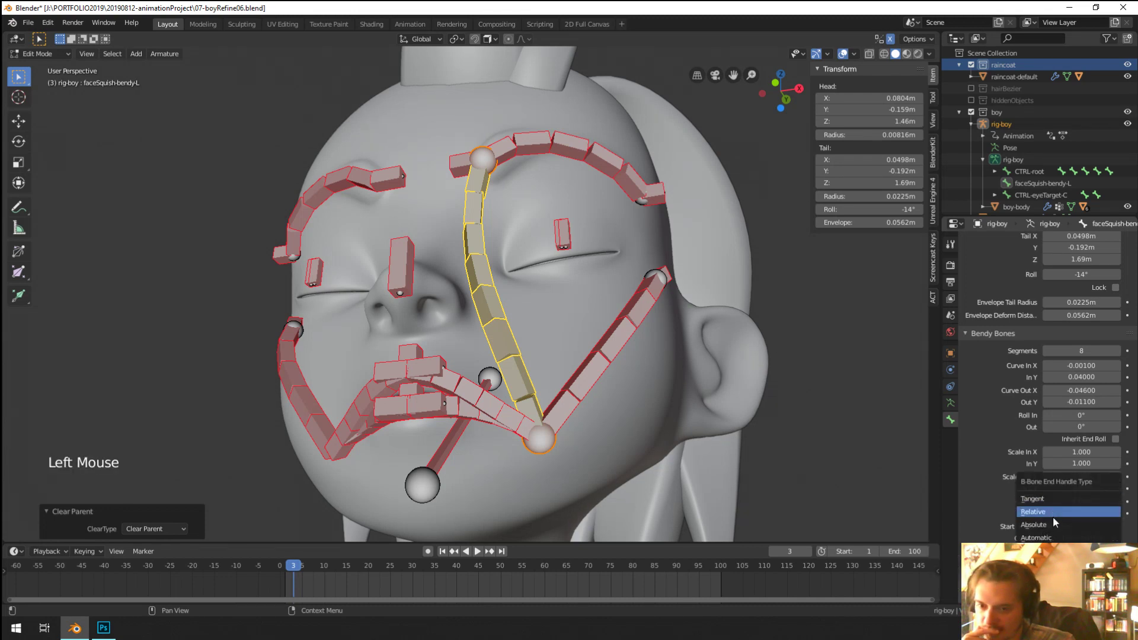
pyautogui.click(1078, 538)
pyautogui.write('brow')
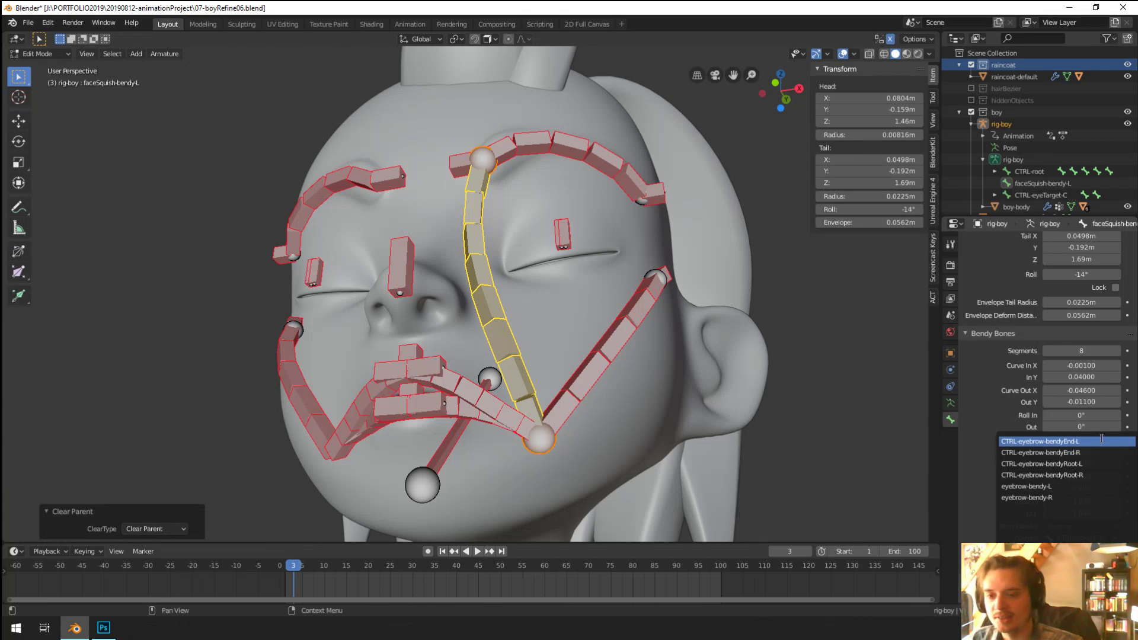
pyautogui.click(1099, 468)
# Step: Test-rotate and test-move CTRL-mouthCorner-bendyEnd-L in Pose Mode to check how faceSquish-bendy-L responds
pyautogui.moveTo(602, 446); pyautogui.dragTo(568, 446, button='middle')
pyautogui.press('Tab')
pyautogui.rightClick(521, 441)
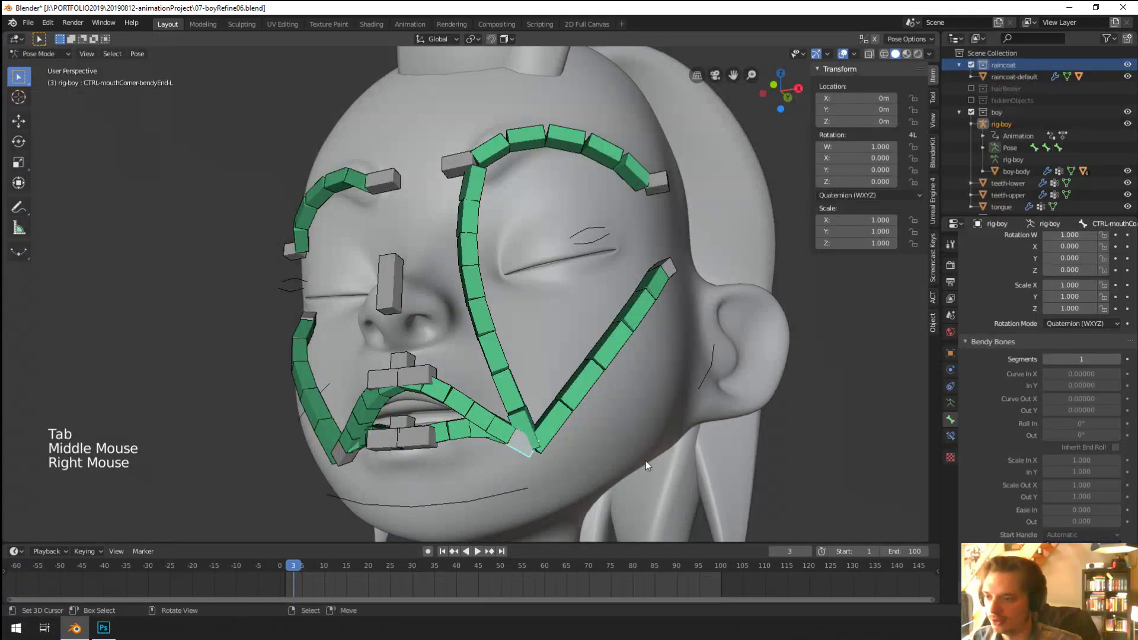
pyautogui.press('r')
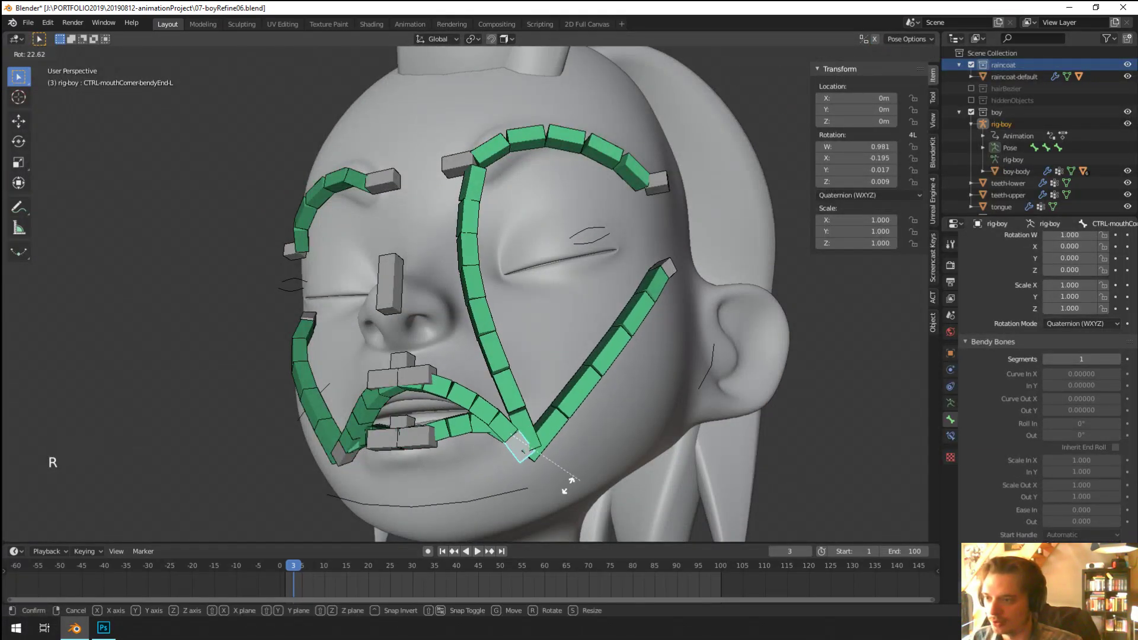
pyautogui.rightClick(547, 320)
pyautogui.press('g')
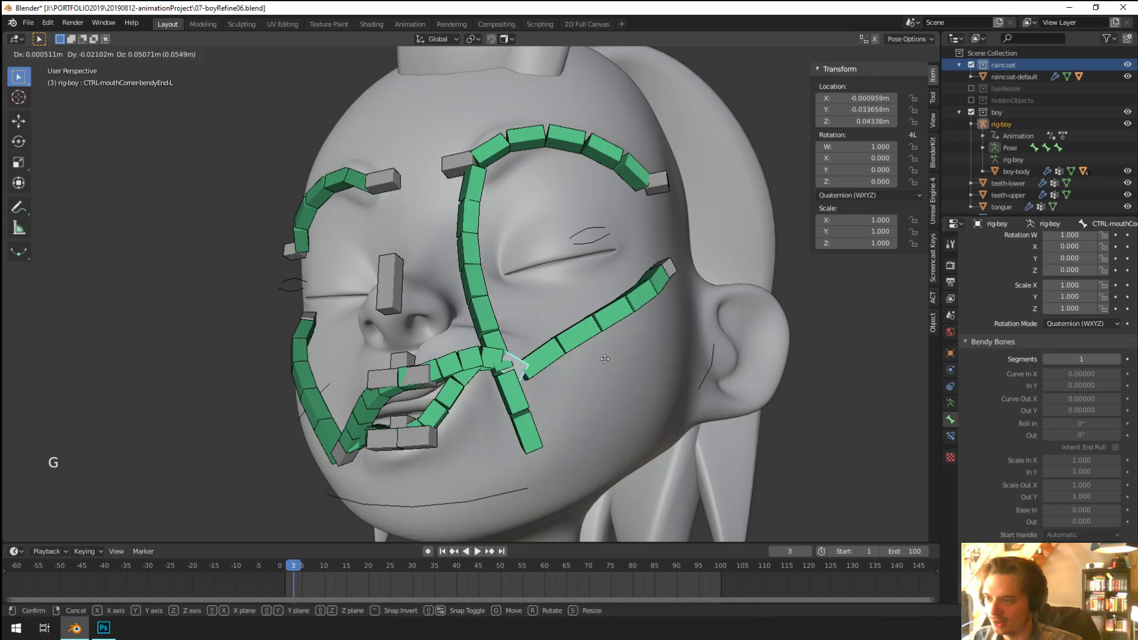
pyautogui.rightClick(603, 408)
pyautogui.press('g')
pyautogui.rightClick(592, 410)
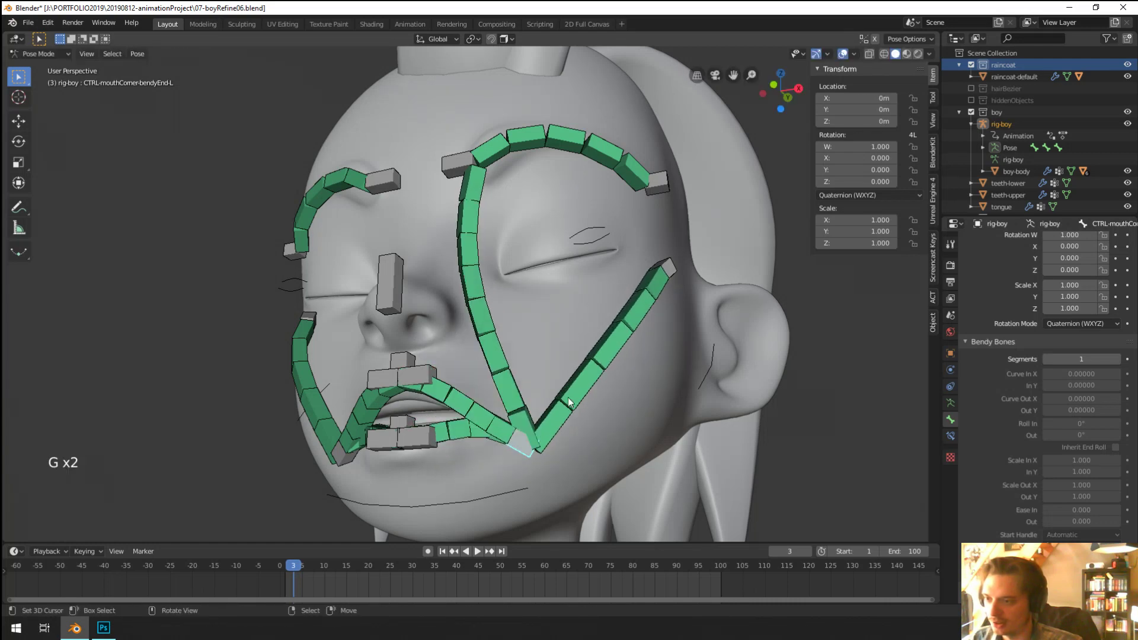
pyautogui.press('g')
pyautogui.rightClick(578, 413)
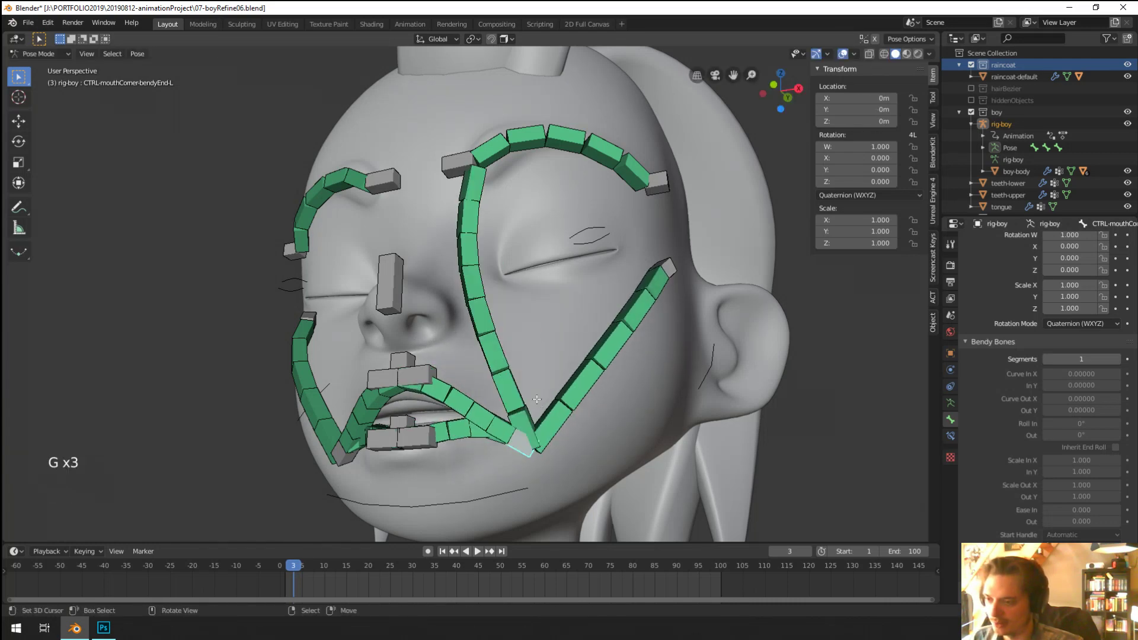
# Step: Parent faceSquish-bendy-L to CTRL-mouthCorner-bendyEnd-L in Edit Mode with the Connected option
pyautogui.press('Tab')
pyautogui.rightClick(522, 443)
pyautogui.keyDown('shift'); pyautogui.rightClick(522, 445); pyautogui.keyUp('shift')
pyautogui.hotkey('ctrl', 'p')
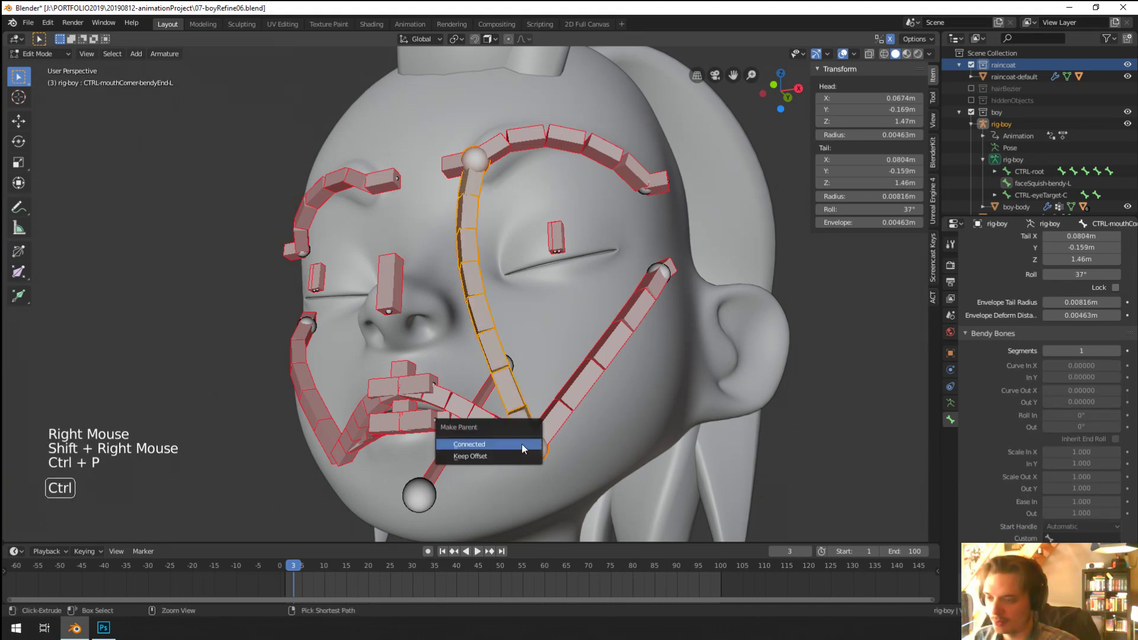
pyautogui.click(521, 443)
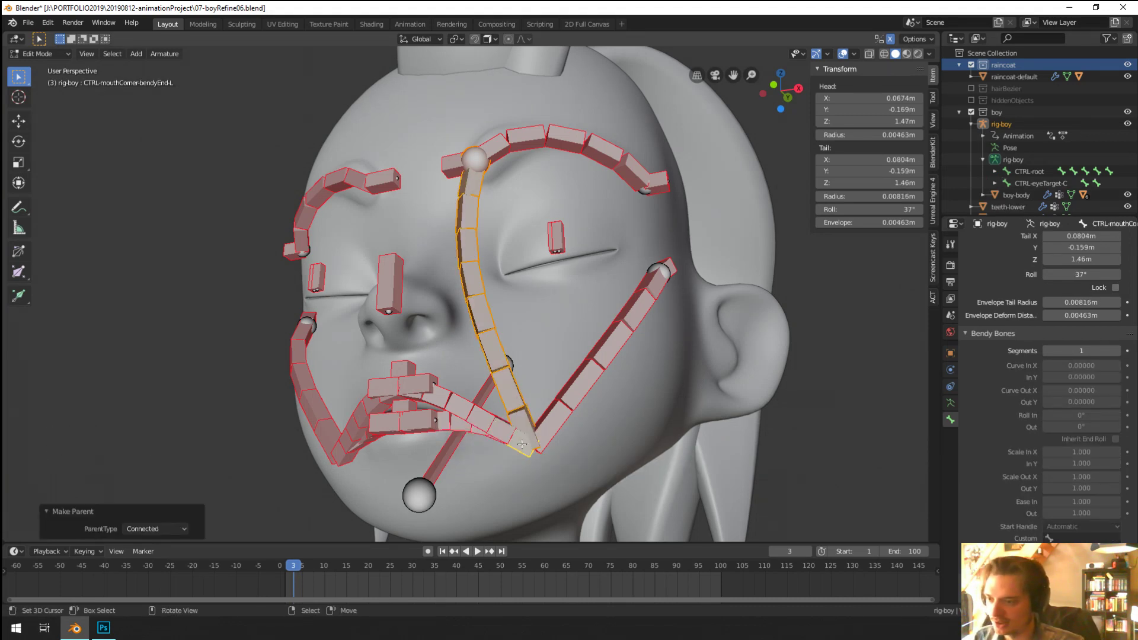
# Step: Test-rotate CTRL-mouthCorner-bendyEnd-L in Pose Mode to check how the connected faceSquish-bendy-L bends
pyautogui.press('Tab')
pyautogui.rightClick(525, 445)
pyautogui.press('r')
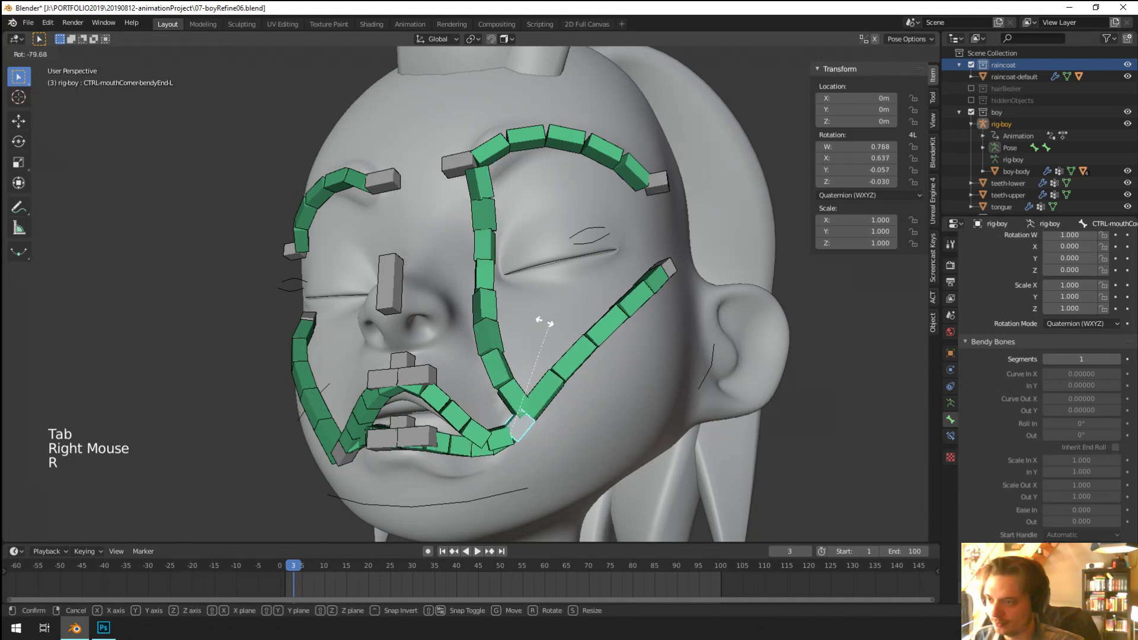
pyautogui.rightClick(524, 354)
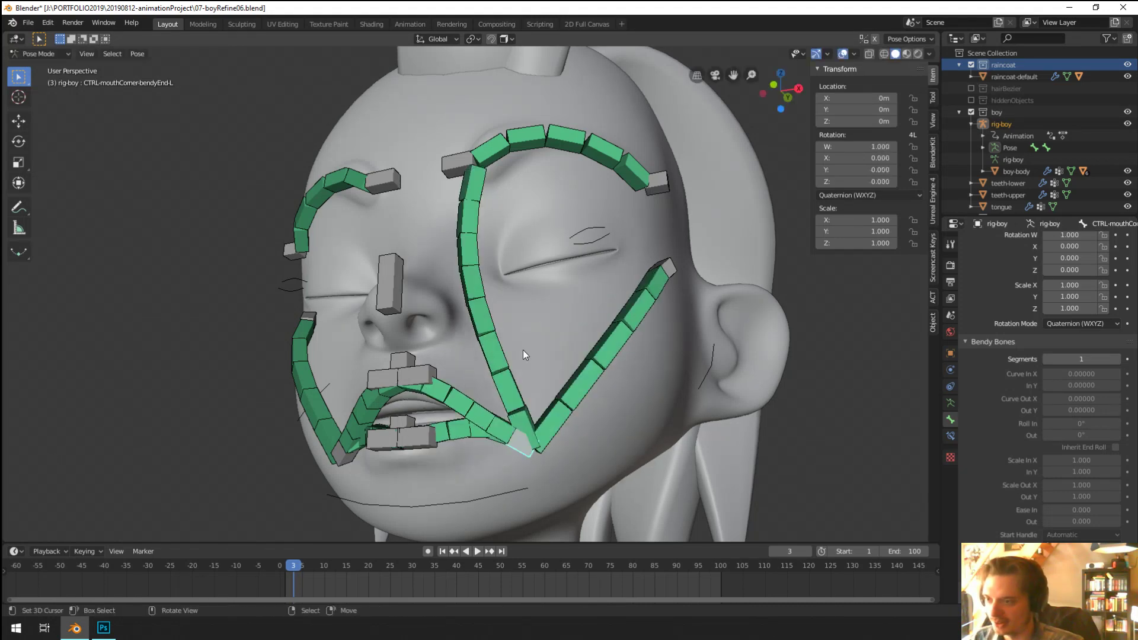
# Step: Try Inherit End Roll on faceSquish-bendy-L in Edit Mode
pyautogui.rightClick(490, 371)
pyautogui.press('Tab')
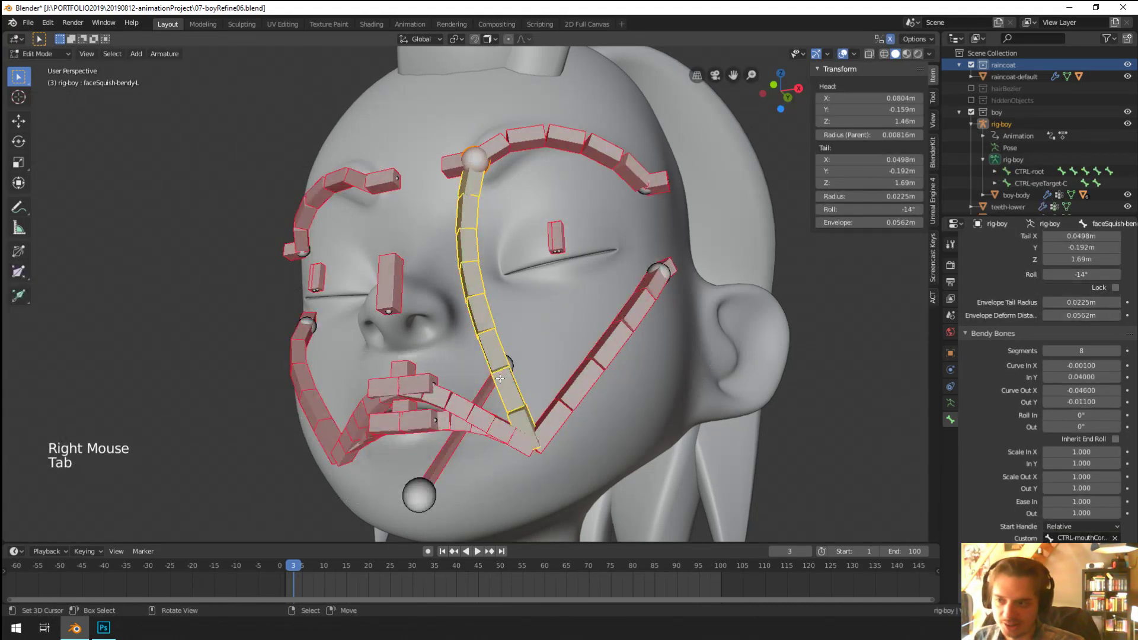
pyautogui.click(1115, 439)
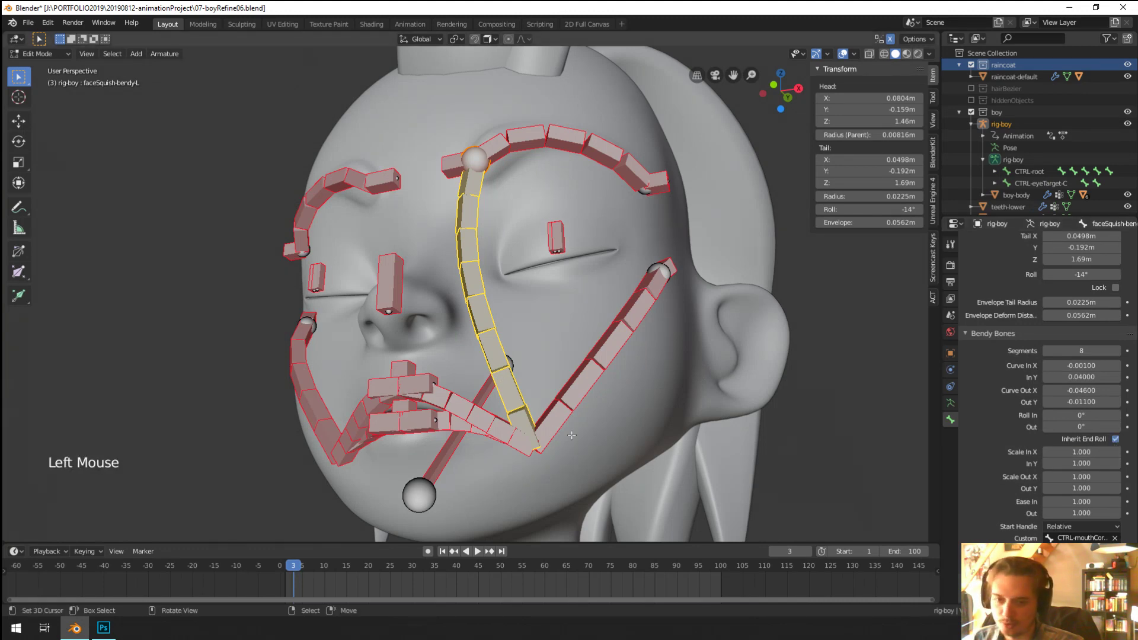
# Step: Test-rotate CTRL-mouthCorner-bendyEnd-L in Pose Mode to check the effect of Inherit End Roll on faceSquish-bendy-L
pyautogui.press('Tab')
pyautogui.rightClick(523, 443)
pyautogui.rightClick(523, 443)
pyautogui.press('r')
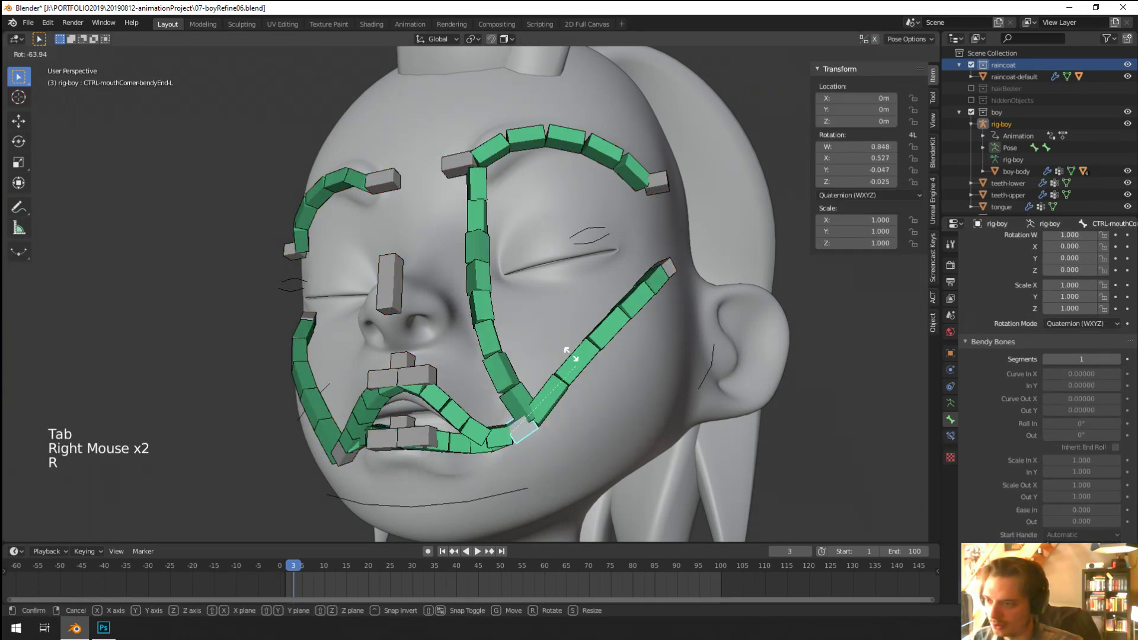
pyautogui.rightClick(487, 375)
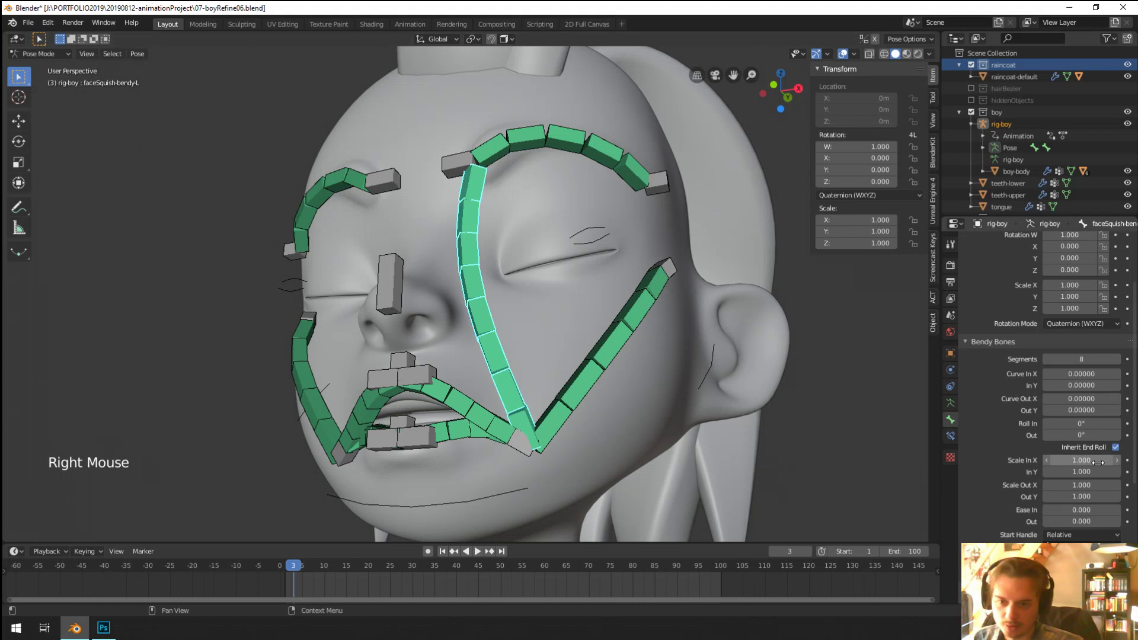
# Step: Turn off Inherit End Roll for faceSquish-bendy-L in Edit Mode and set its Roll In to 42°
pyautogui.press('Tab')
pyautogui.click(1115, 439)
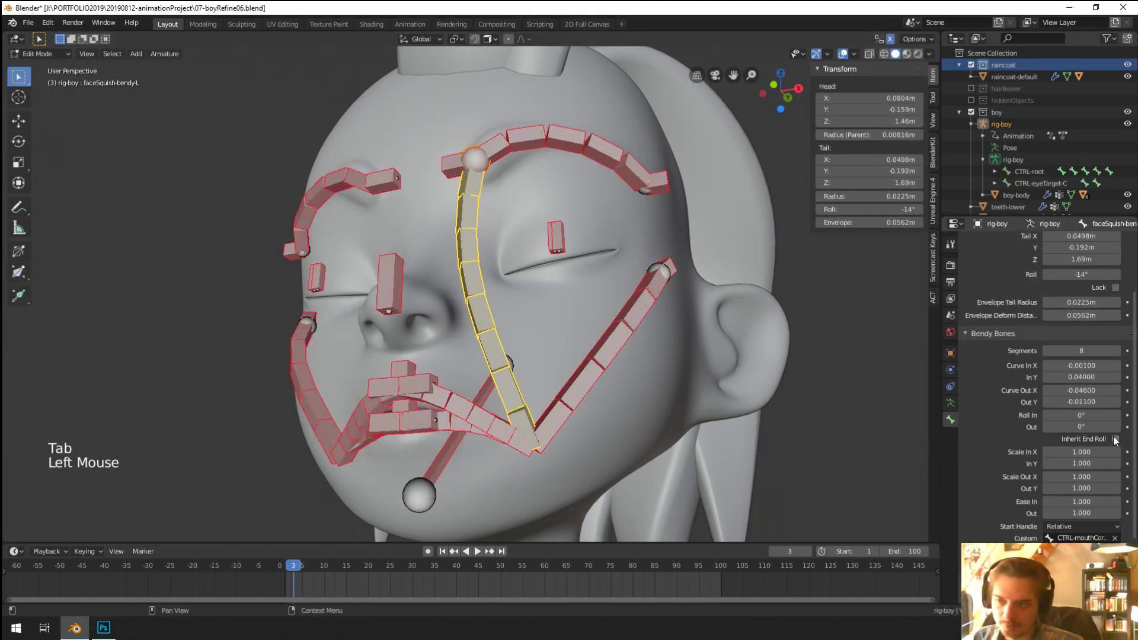
pyautogui.click(1081, 415)
pyautogui.moveTo(1081, 415); pyautogui.dragTo(1110, 414)
pyautogui.moveTo(450, 332)
pyautogui.mouseDown(button='middle')
pyautogui.moveTo(386, 356)
pyautogui.moveTo(459, 346)
pyautogui.mouseUp(button='middle')
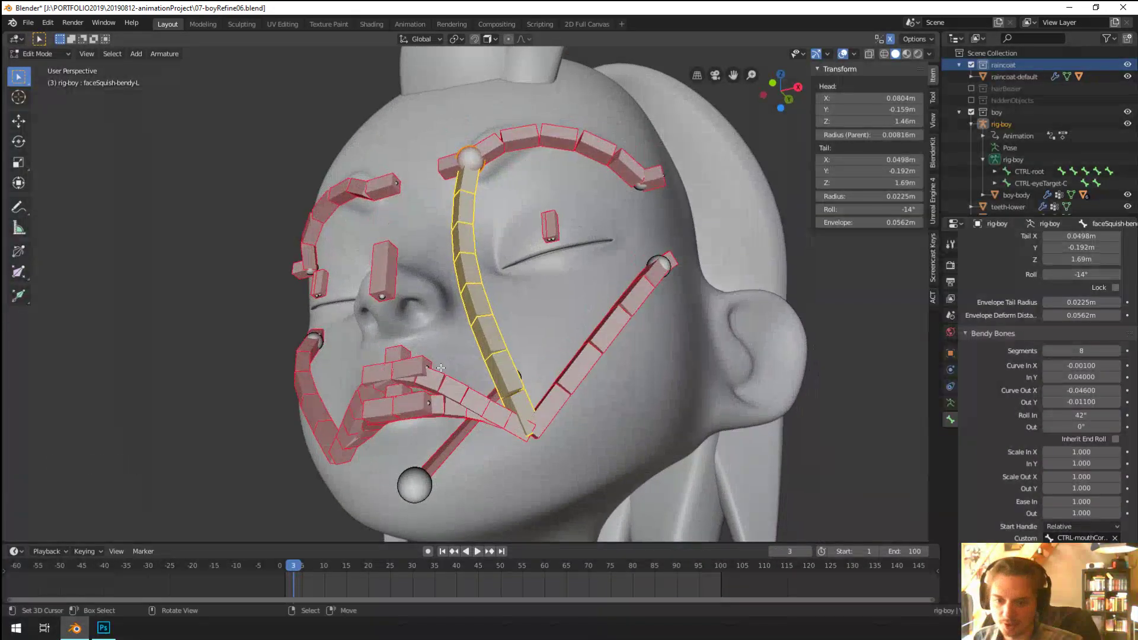
# Step: Try an Absolute start handle on faceSquish-bendy-L with Roll In at 53° and Roll Out at 12°
pyautogui.click(1080, 529)
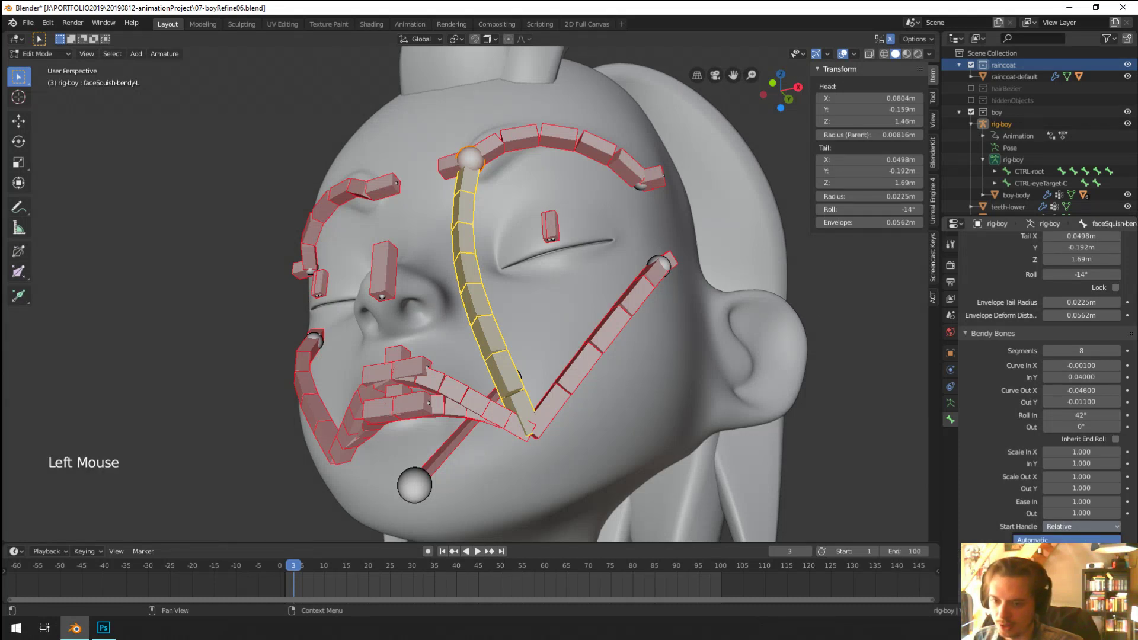
pyautogui.click(1092, 446)
pyautogui.moveTo(1081, 415)
pyautogui.mouseDown()
pyautogui.moveTo(1107, 415)
pyautogui.moveTo(1074, 426)
pyautogui.mouseUp()
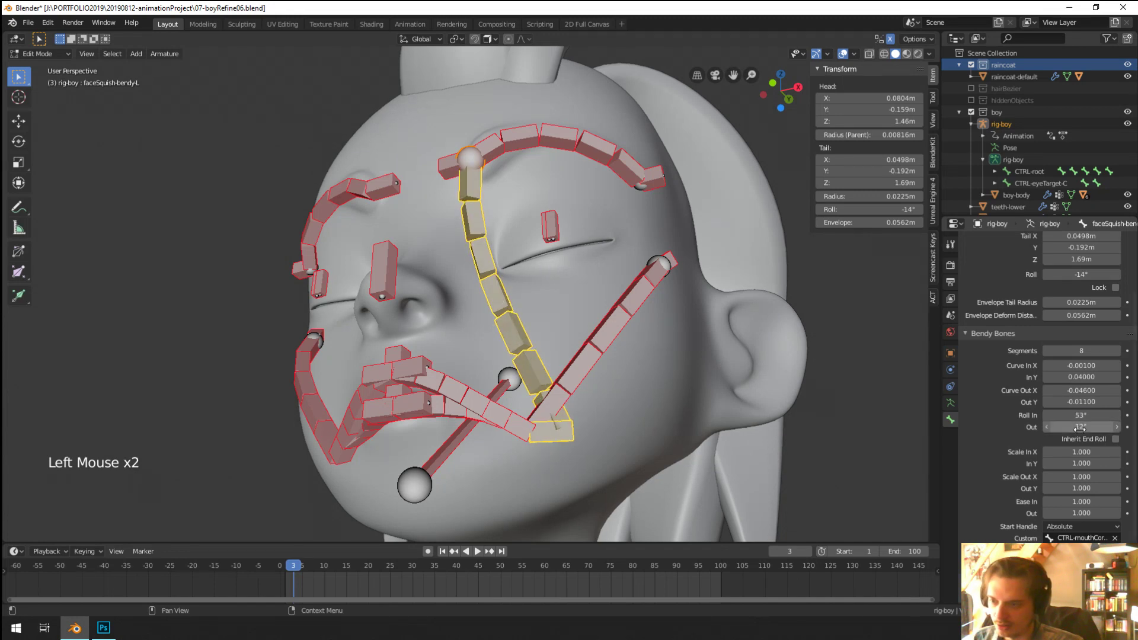
pyautogui.moveTo(1081, 366)
pyautogui.mouseDown()
pyautogui.moveTo(1058, 365)
pyautogui.moveTo(1080, 365)
pyautogui.mouseUp()
pyautogui.moveTo(1081, 414); pyautogui.dragTo(1114, 414)
# Step: Undo the last roll and curve changes on faceSquish-bendy-L and set its start handle back to Relative
pyautogui.hotkey('ctrl', 'z')
pyautogui.hotkey('ctrl', 'z')
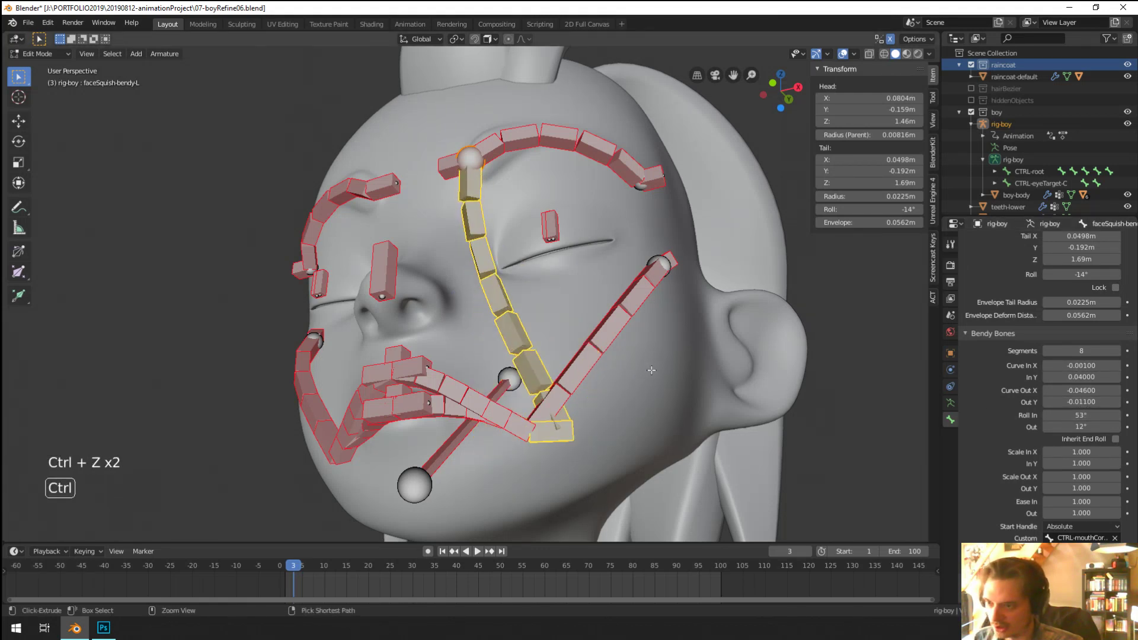
pyautogui.hotkey('ctrl', 'z')
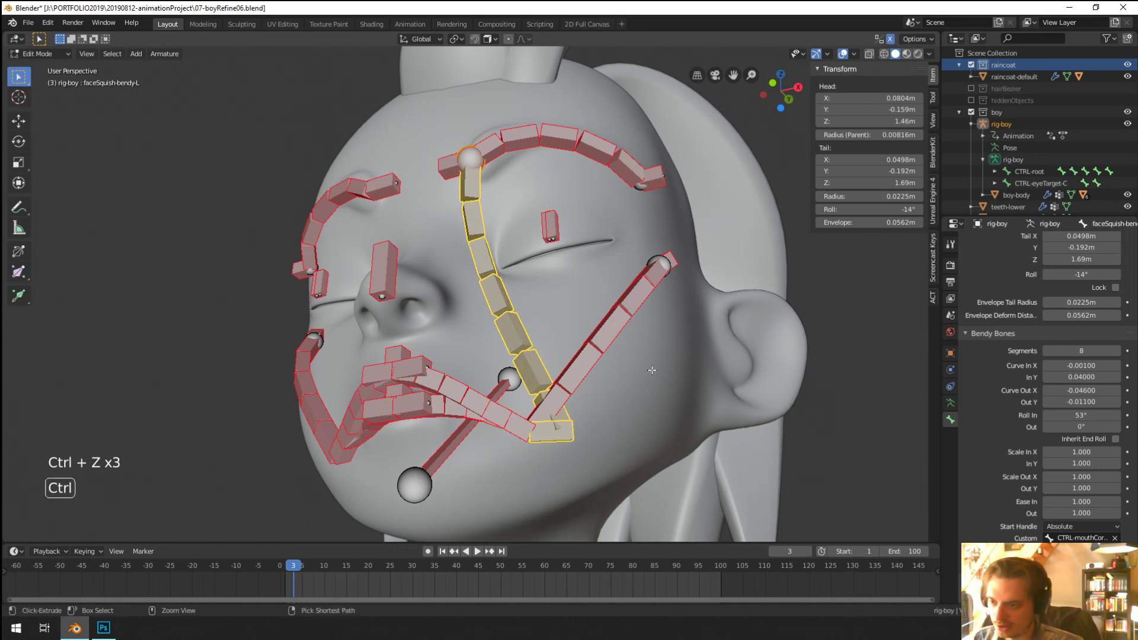
pyautogui.hotkey('ctrl', 'z')
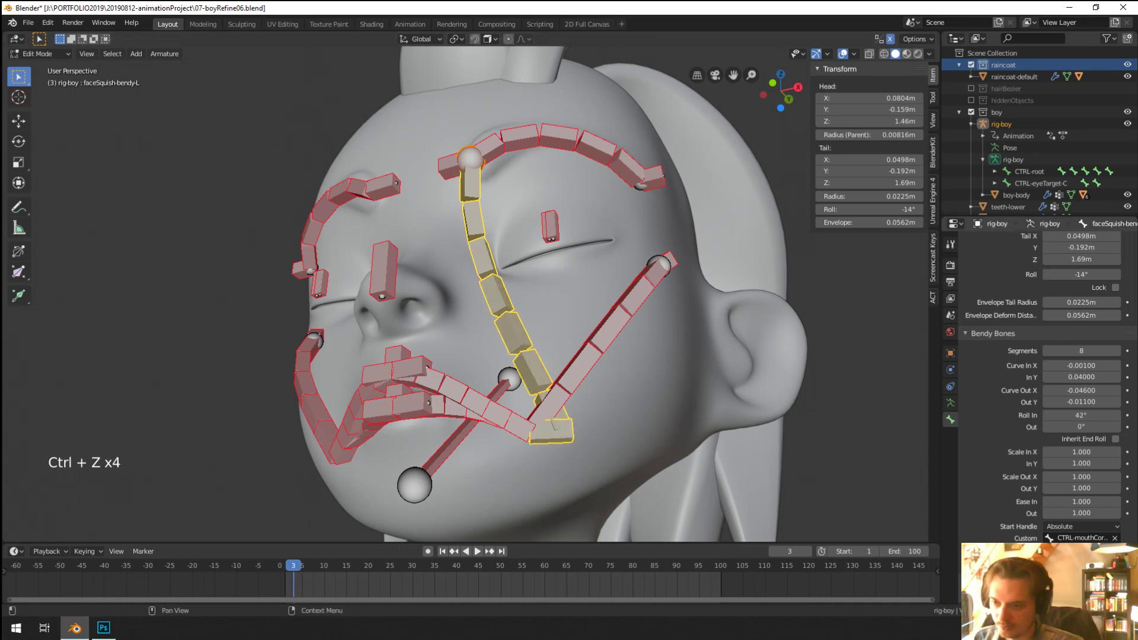
pyautogui.click(1086, 526)
pyautogui.click(1067, 538)
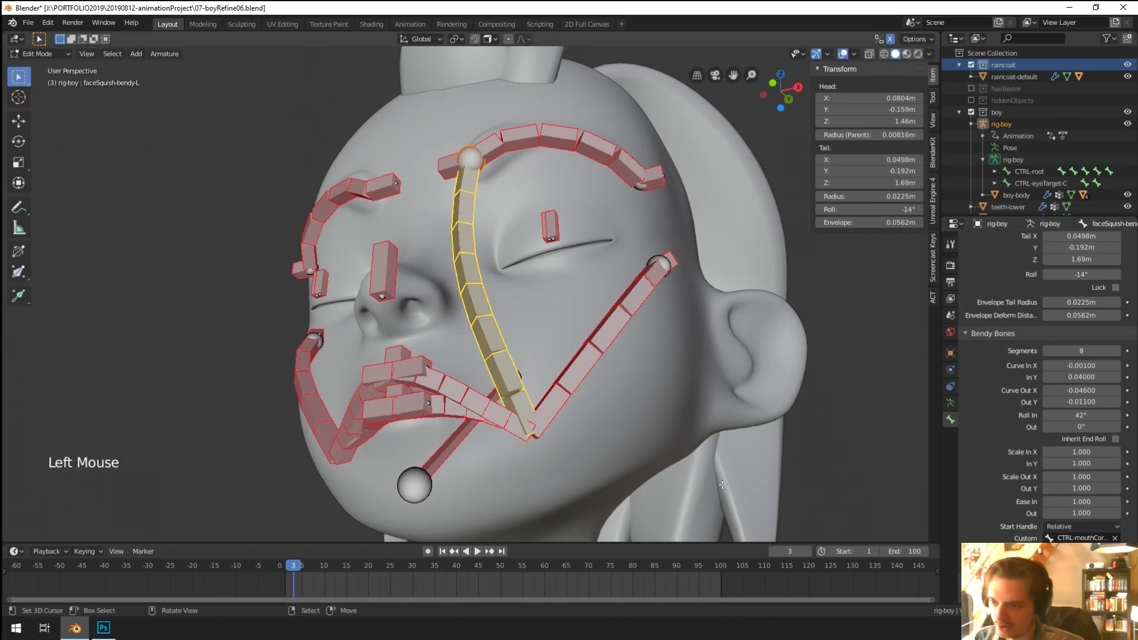
# Step: Switch to Object Mode and select the boy-body mesh
pyautogui.moveTo(652, 457); pyautogui.dragTo(527, 443, button='middle')
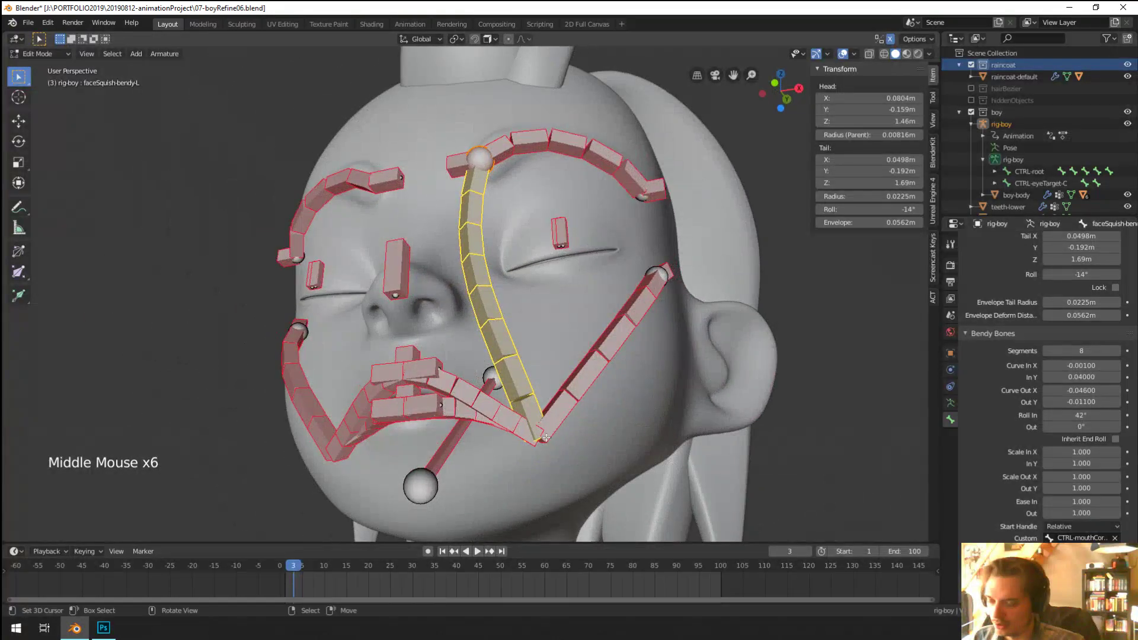
pyautogui.hotkey('ctrl', 'Tab')
pyautogui.rightClick(526, 439)
pyautogui.rightClick(526, 439)
pyautogui.rightClick(526, 439)
pyautogui.rightClick(526, 439)
pyautogui.rightClick(525, 439)
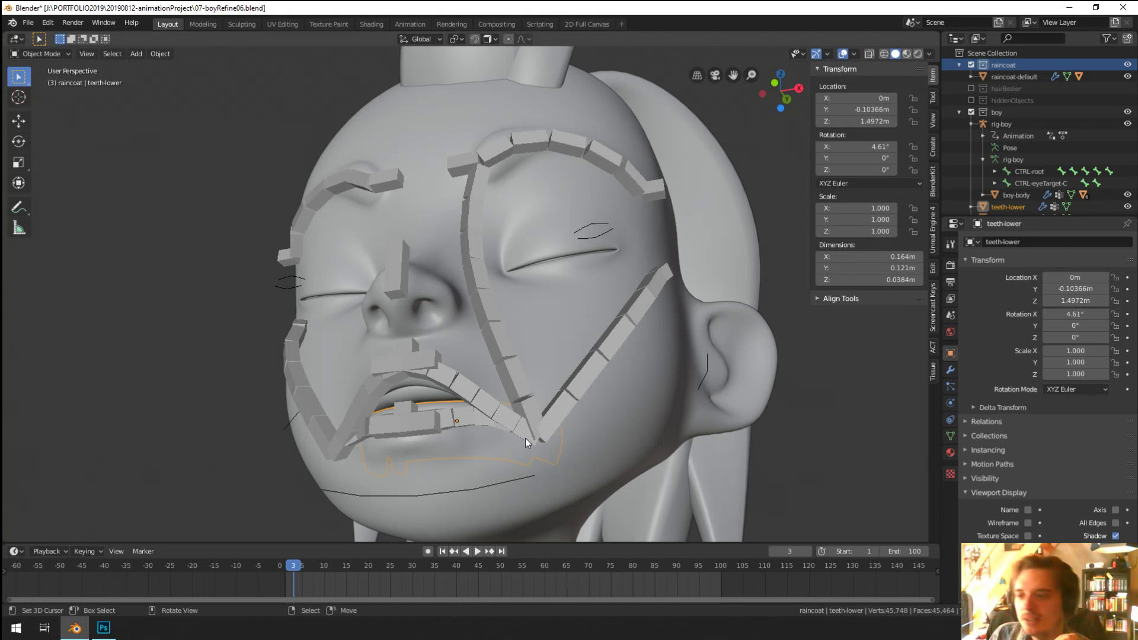
pyautogui.moveTo(525, 438); pyautogui.dragTo(525, 379, button='middle')
pyautogui.rightClick(563, 361)
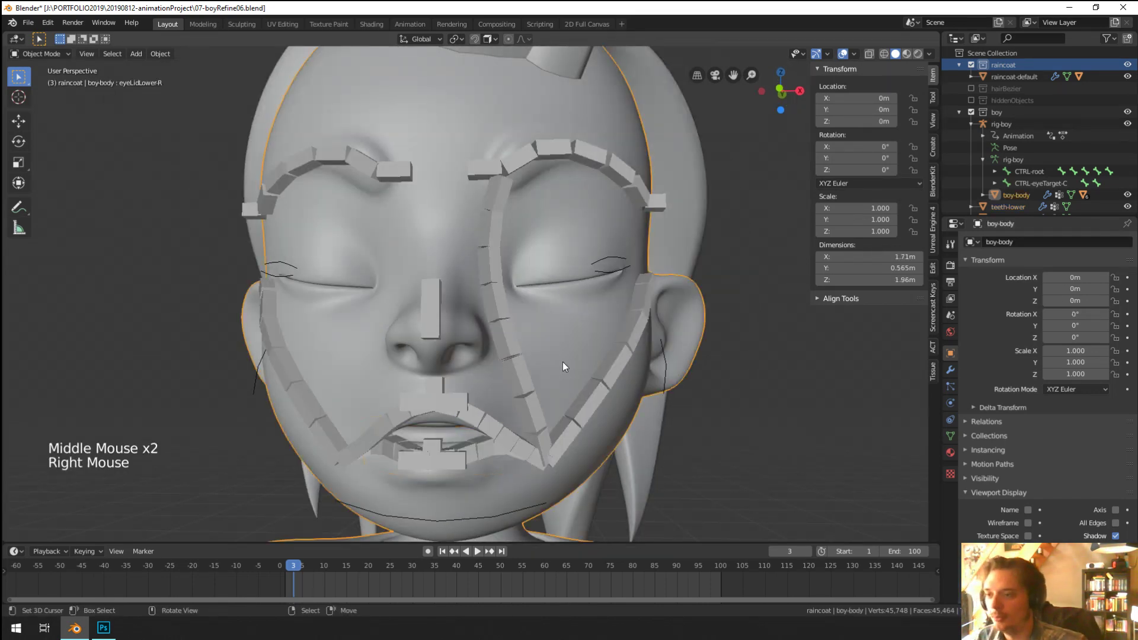
# Step: In the Shading workspace, add an Emission shader node above the Principled BSDF in the boy-texture material
pyautogui.scroll(-5, 563, 361)
pyautogui.scroll(2, 563, 362)
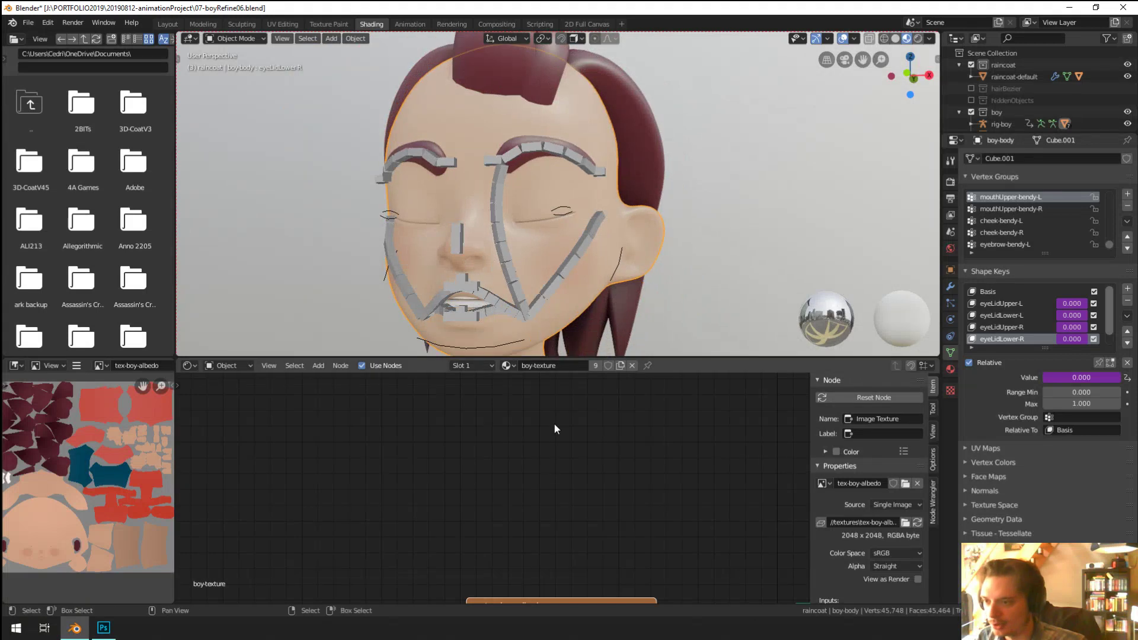
pyautogui.scroll(-2, 540, 505)
pyautogui.moveTo(551, 522); pyautogui.dragTo(340, 406, button='middle')
pyautogui.scroll(1, 511, 424)
pyautogui.moveTo(502, 428); pyautogui.dragTo(521, 536, button='middle')
pyautogui.hotkey('shift', 'a')
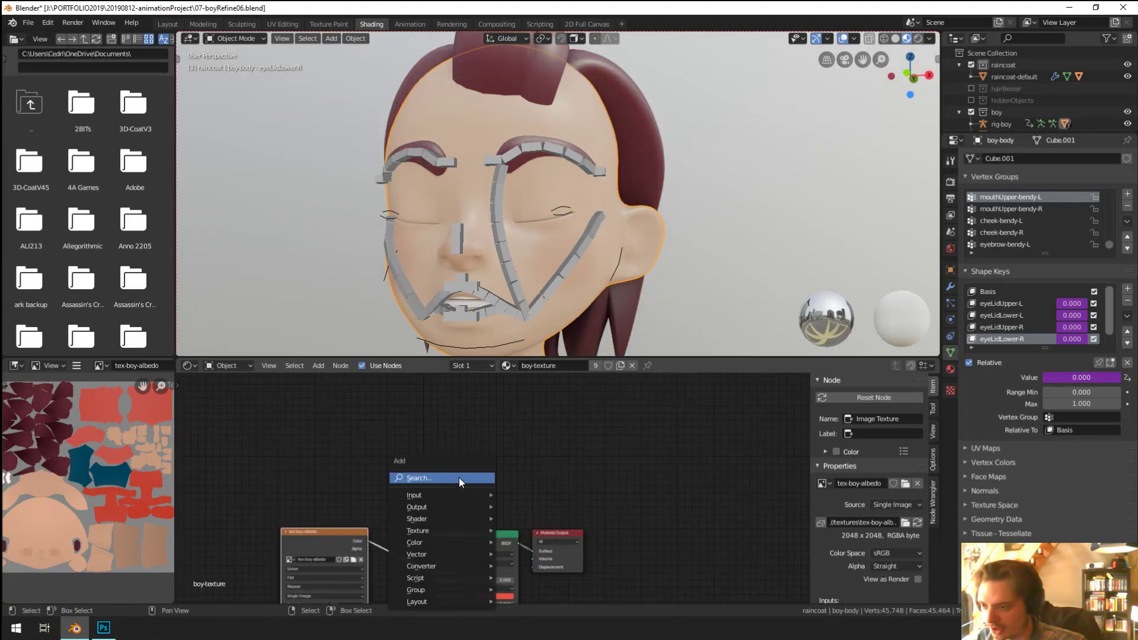
pyautogui.moveTo(440, 520)
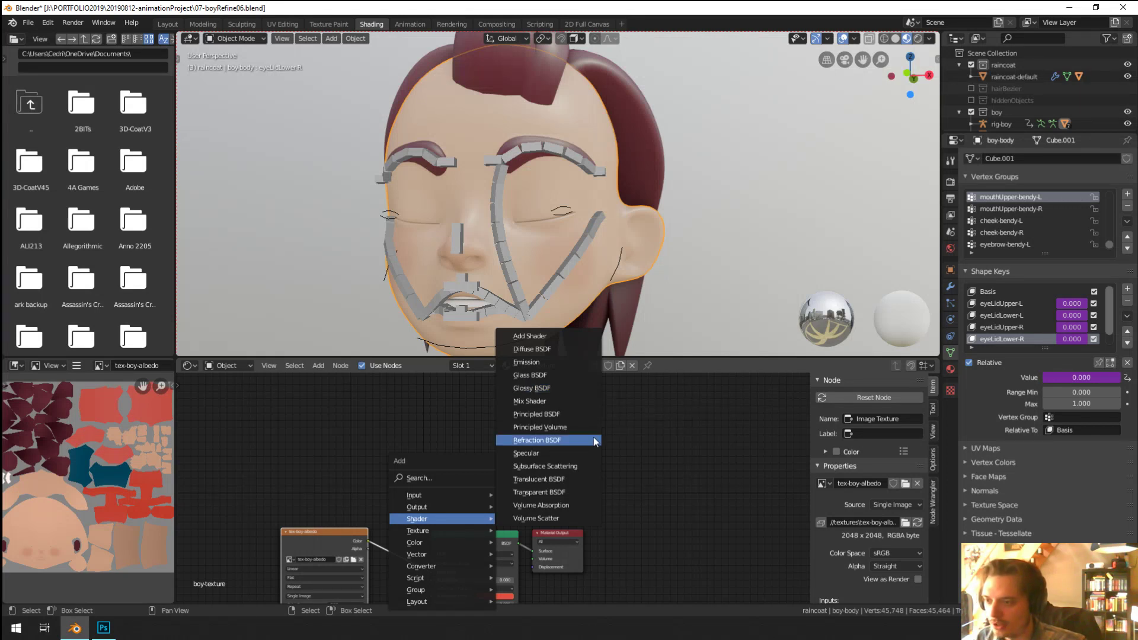
pyautogui.click(569, 361)
pyautogui.click(438, 474)
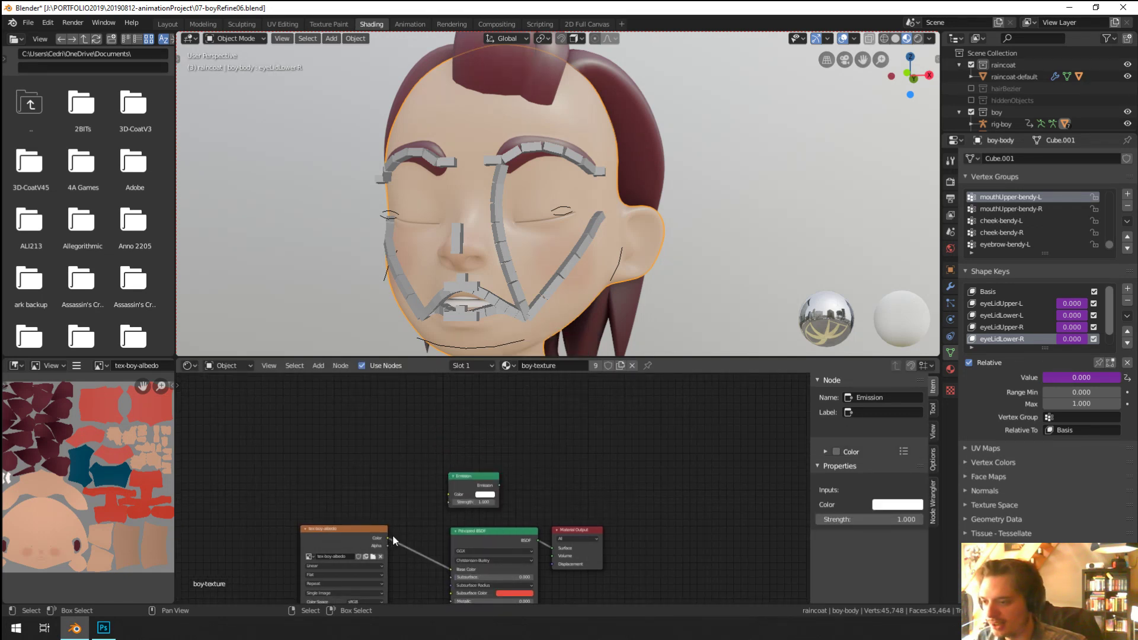
# Step: Link the tex-boy-albedo color to the Emission color and feed the Emission shader into the Material Output surface
pyautogui.moveTo(388, 537); pyautogui.dragTo(450, 494)
pyautogui.keyDown('ctrl'); pyautogui.keyDown('shift'); pyautogui.click(483, 486); pyautogui.keyUp('shift'); pyautogui.keyUp('ctrl')
pyautogui.moveTo(491, 488); pyautogui.dragTo(563, 498, button='middle')
# Step: Move the Material Output node farther out and merge the Emission and Principled BSDF nodes with a Mix Shader
pyautogui.hotkey('shift', 'a')
pyautogui.moveTo(487, 470)
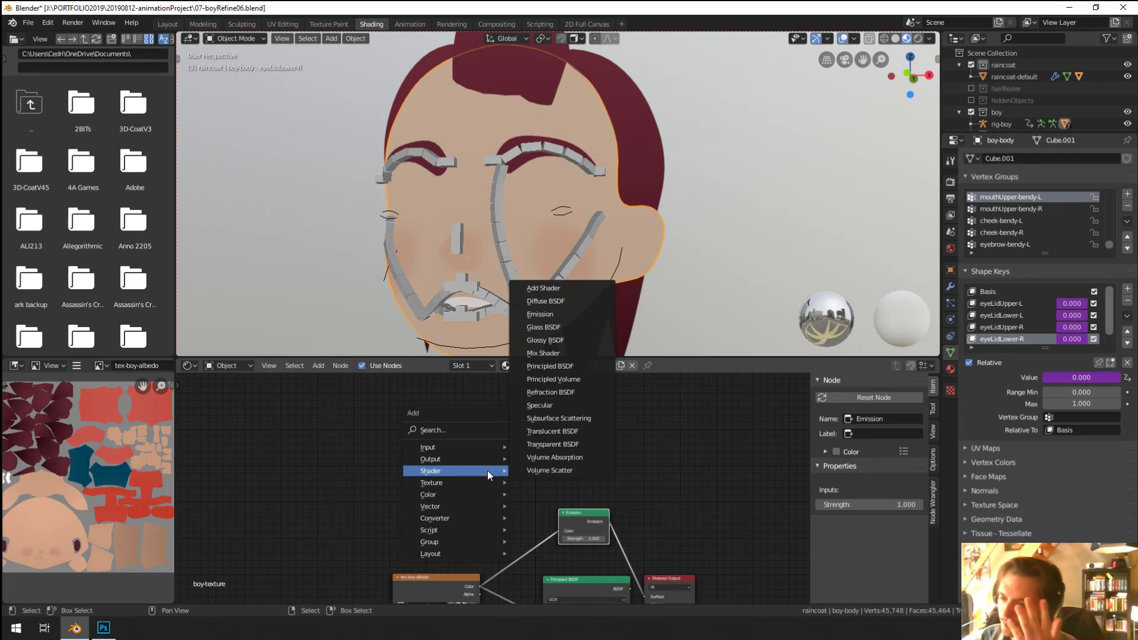
pyautogui.moveTo(753, 604); pyautogui.dragTo(603, 556, button='middle')
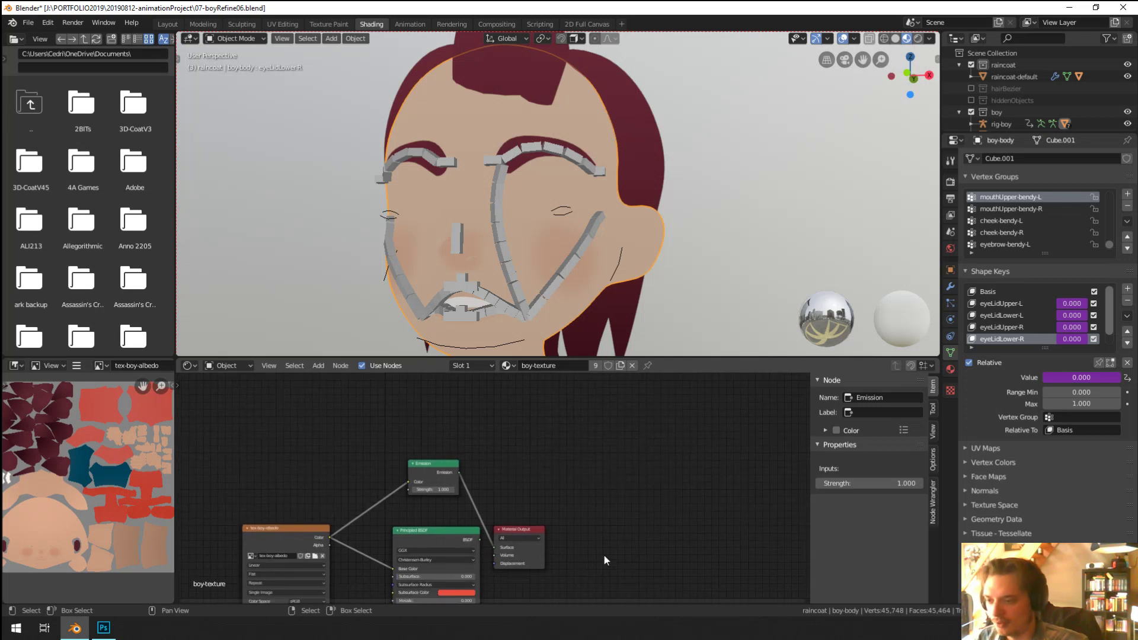
pyautogui.moveTo(534, 529); pyautogui.dragTo(664, 512)
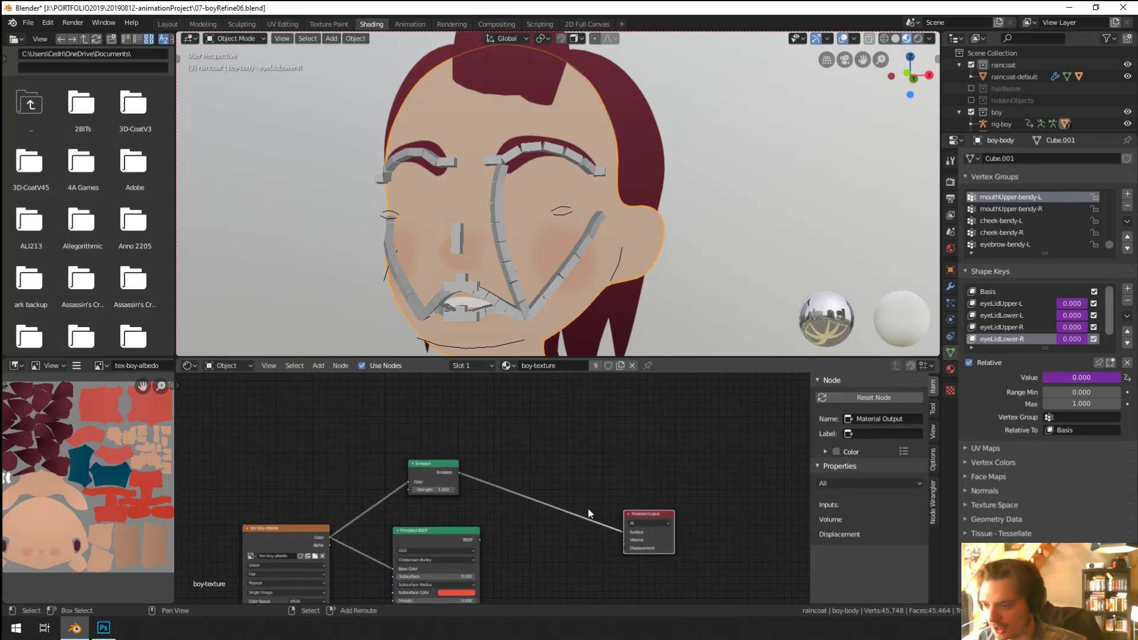
pyautogui.hotkey('shift', 'a')
pyautogui.moveTo(553, 489)
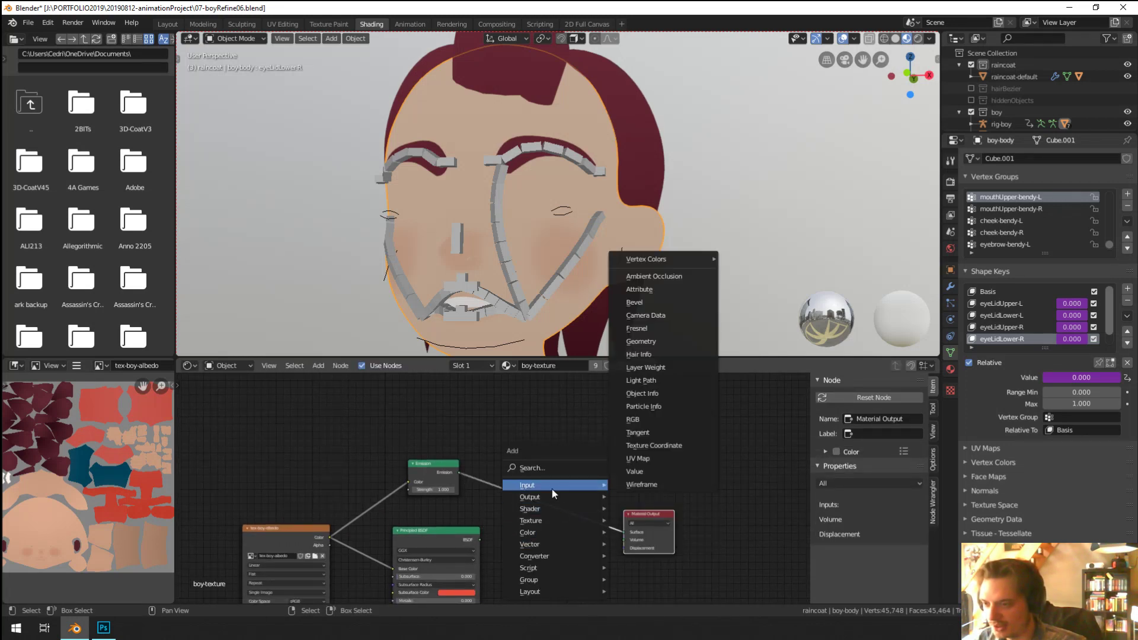
pyautogui.click(421, 534)
pyautogui.click(421, 470)
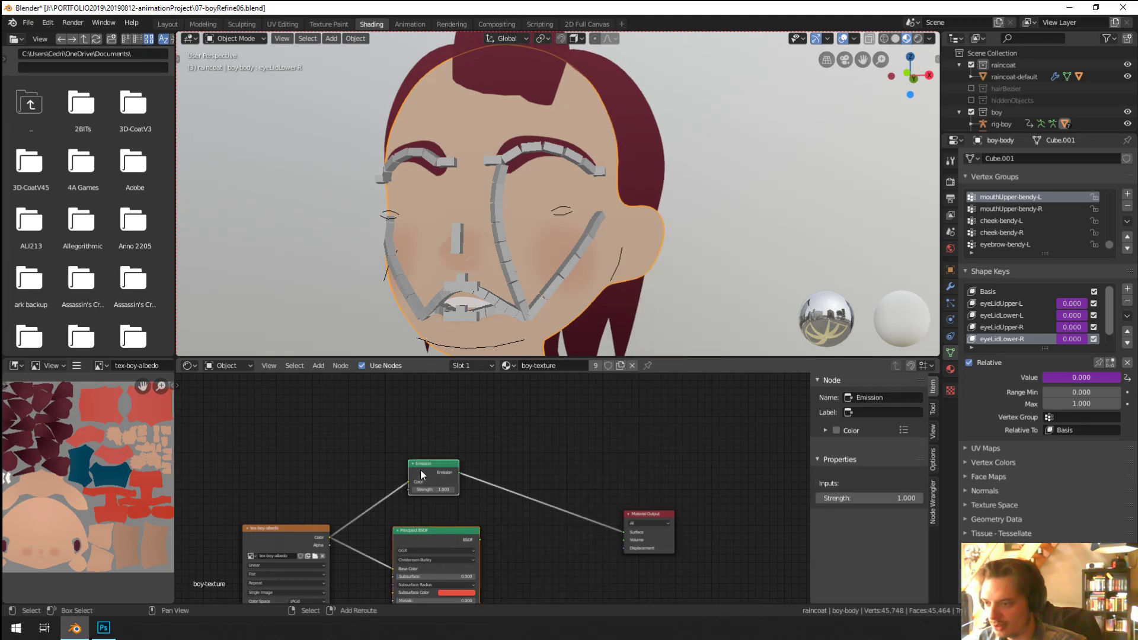
pyautogui.hotkey('ctrl', '0')
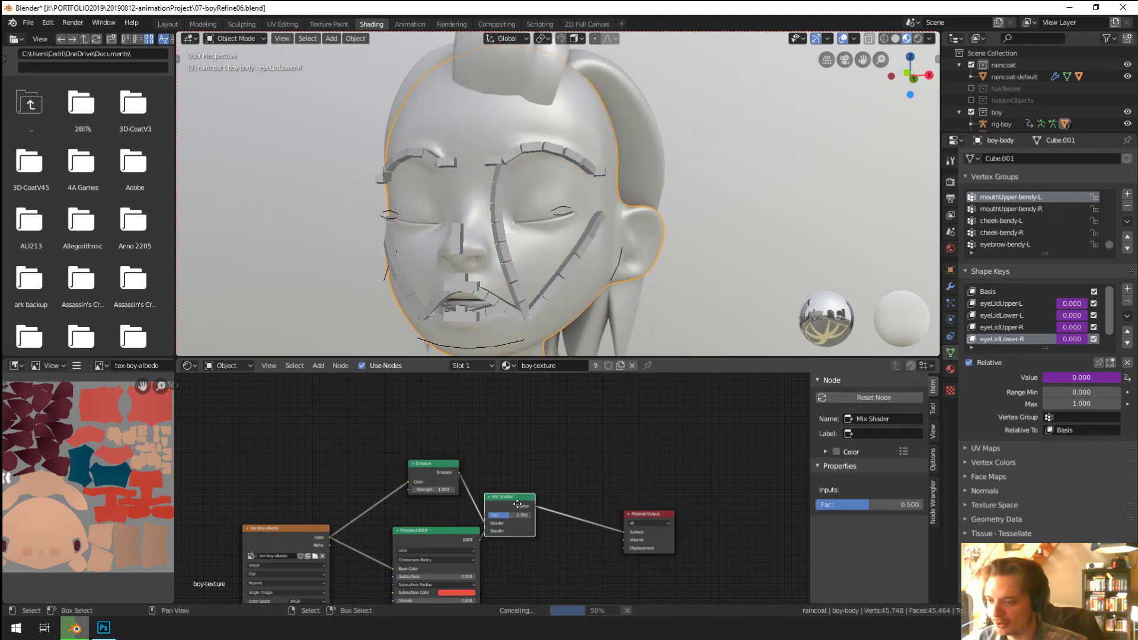
# Step: Add a Light Path node above the Emission node in the boy-texture material
pyautogui.hotkey('shift', 'a')
pyautogui.moveTo(482, 421)
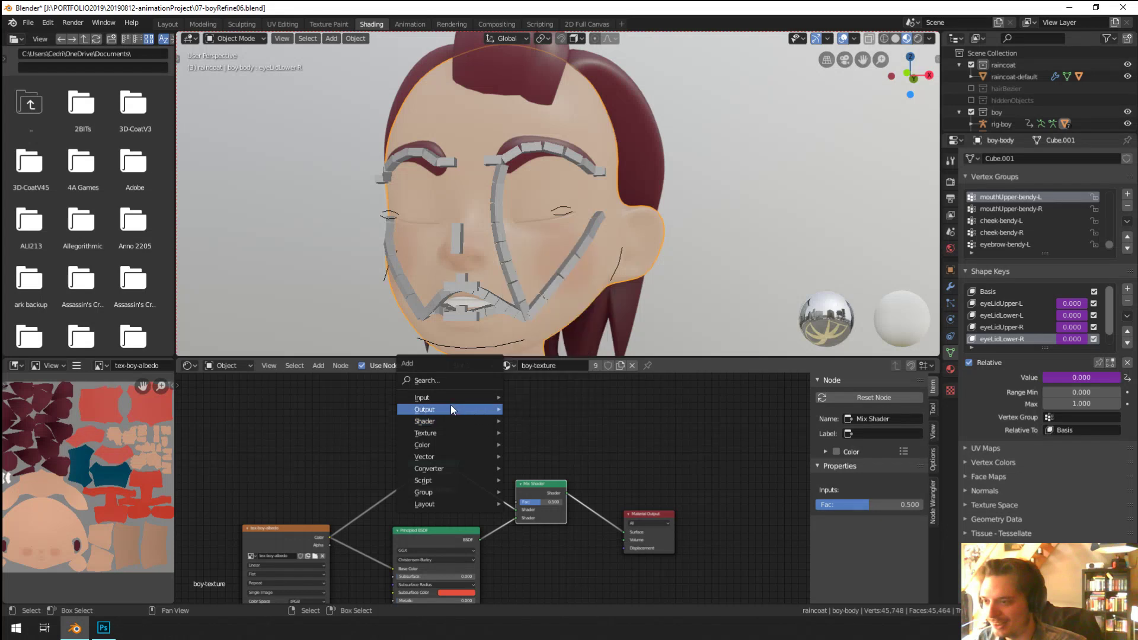
pyautogui.moveTo(450, 398)
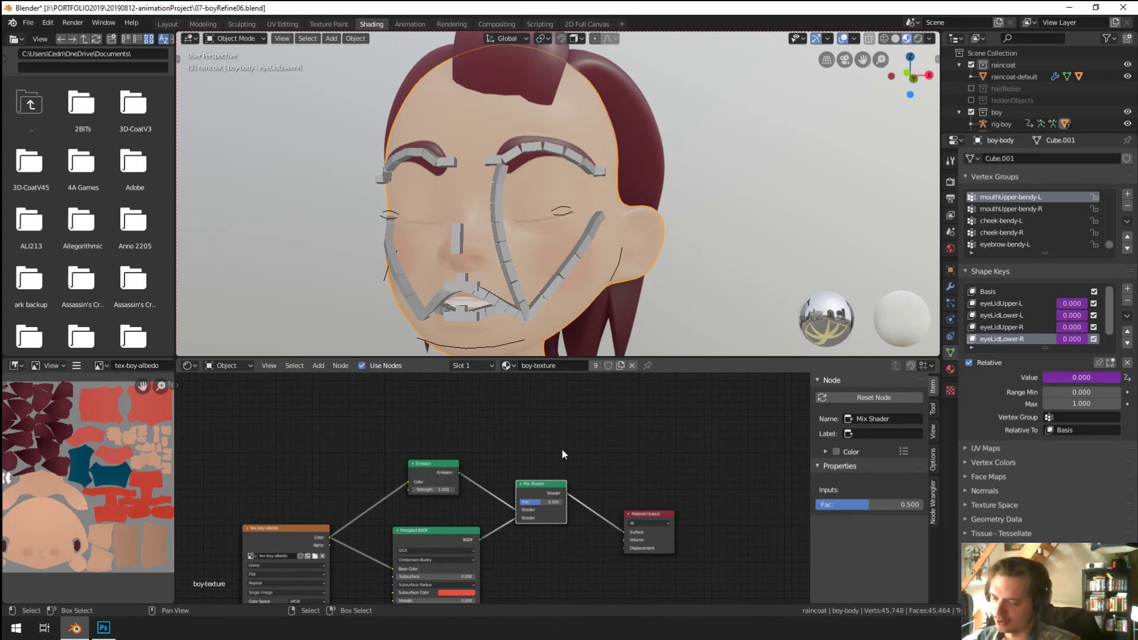
pyautogui.moveTo(562, 449); pyautogui.dragTo(570, 514, button='middle')
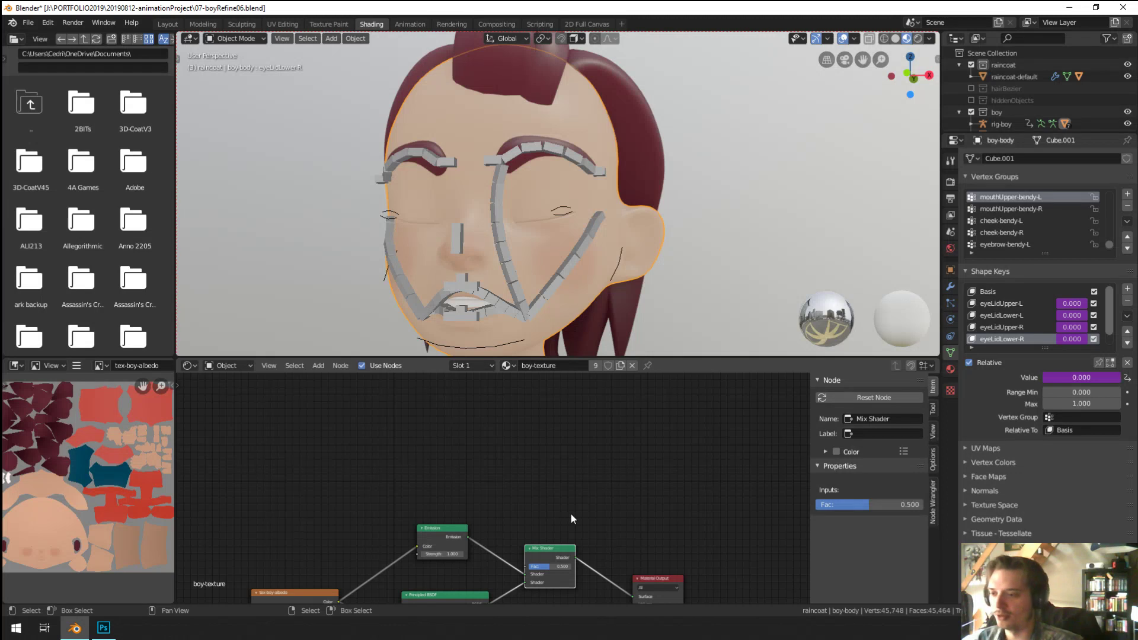
pyautogui.hotkey('shift', 'a')
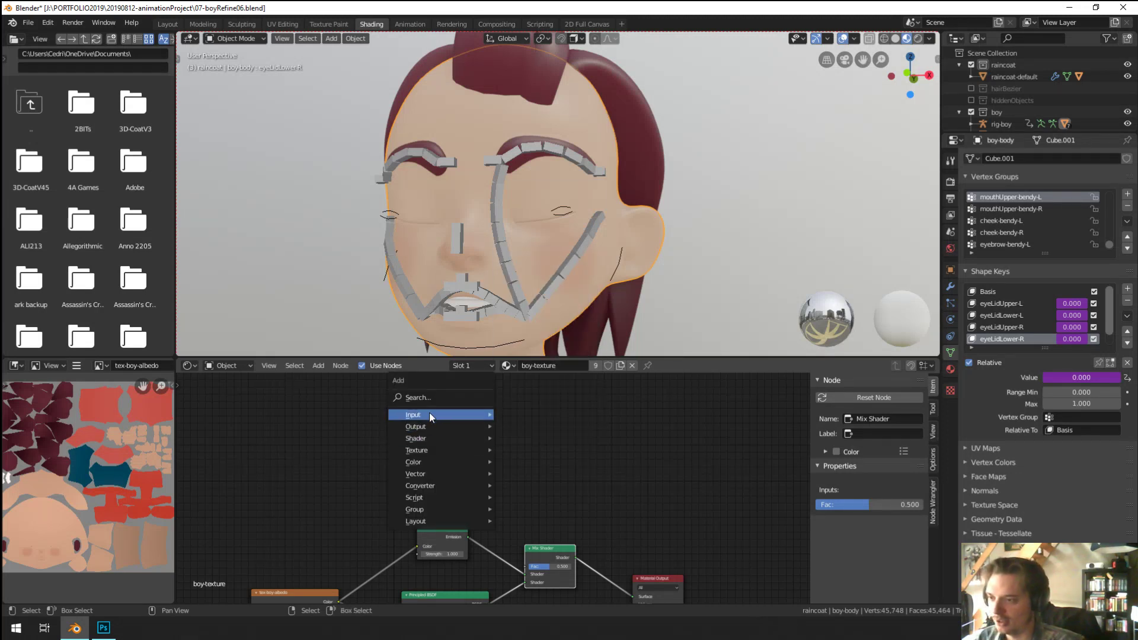
pyautogui.moveTo(430, 415)
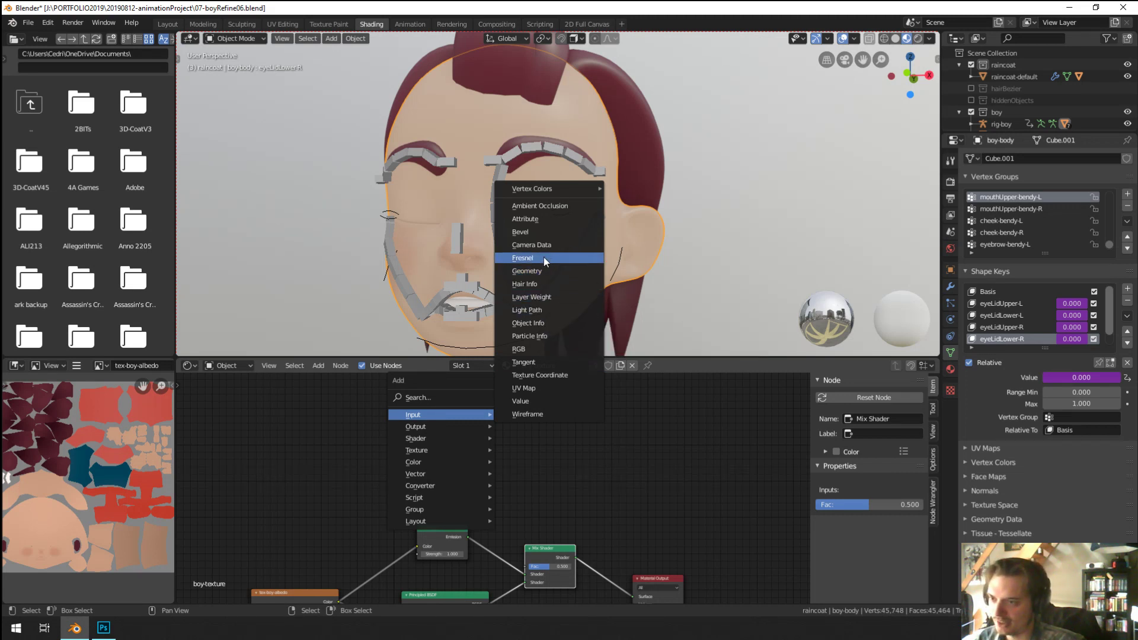
pyautogui.click(546, 311)
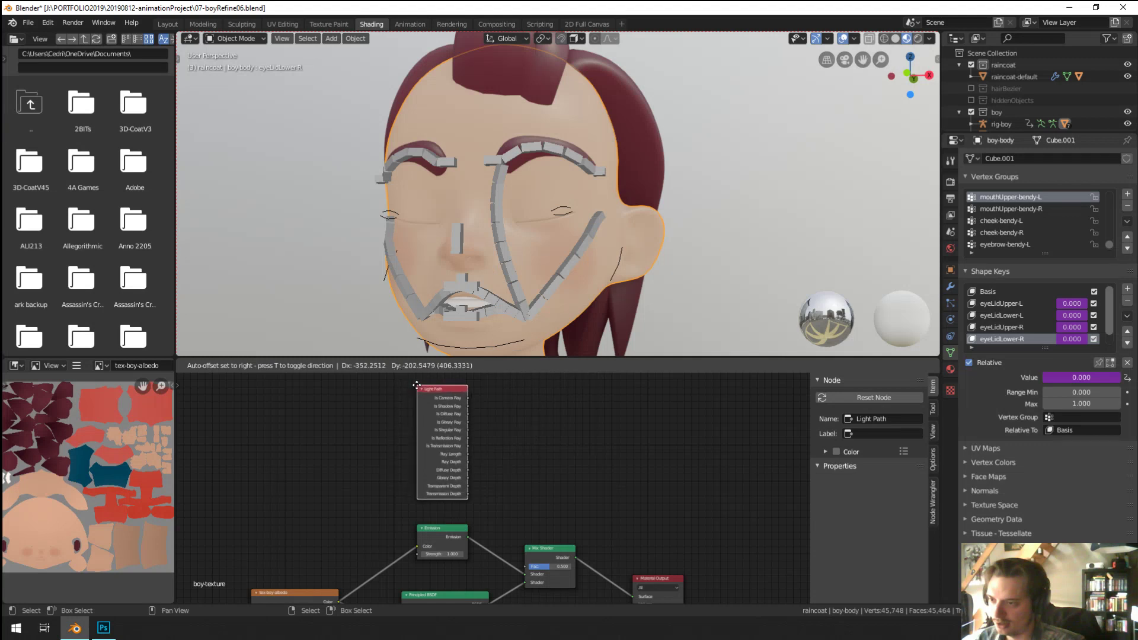
pyautogui.click(434, 405)
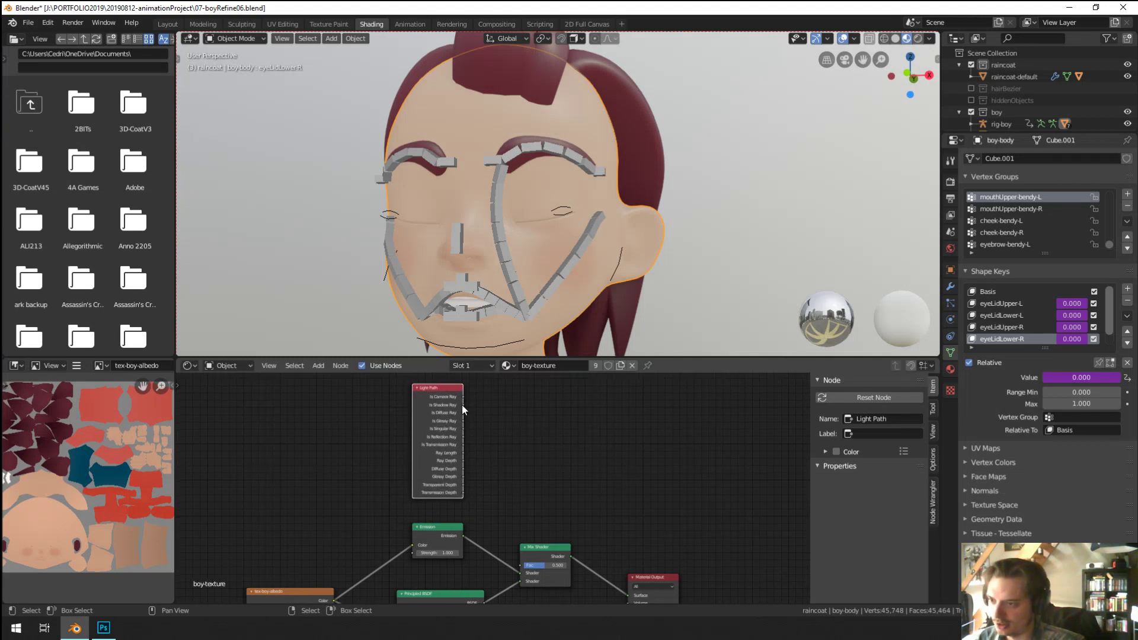
# Step: Link the Light Path's Is Shadow Ray output to the Mix Shader factor and inspect the boy's shading from several angles
pyautogui.moveTo(463, 405); pyautogui.dragTo(521, 565)
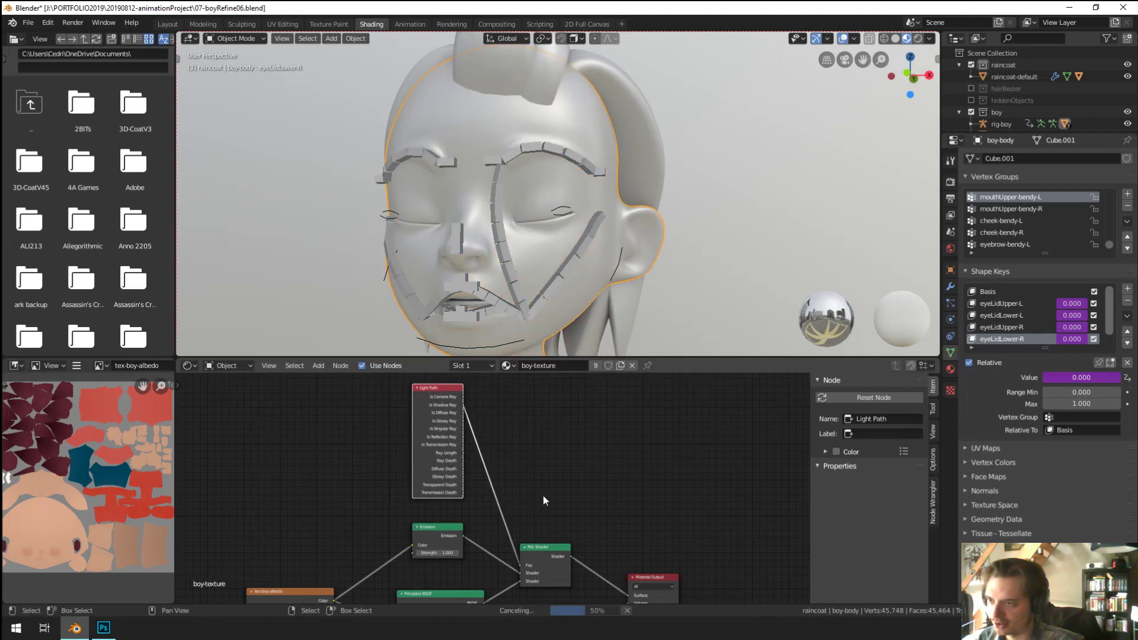
pyautogui.moveTo(532, 343); pyautogui.dragTo(582, 342, button='middle')
pyautogui.scroll(-1, 559, 456)
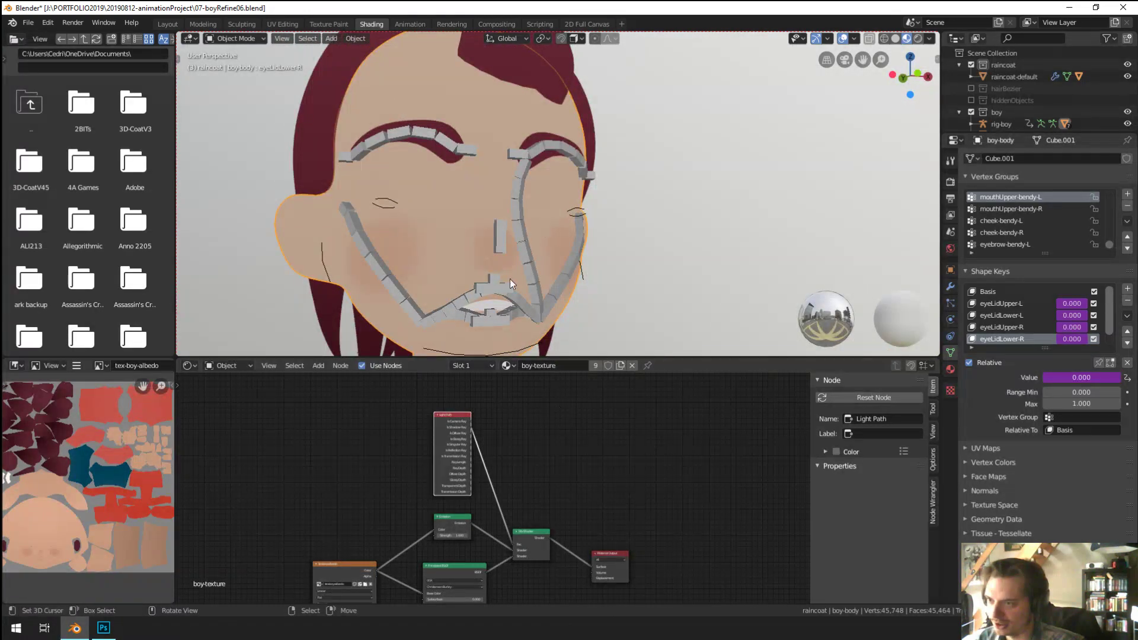
pyautogui.scroll(-5, 485, 288)
pyautogui.moveTo(485, 288); pyautogui.dragTo(499, 226, button='middle')
pyautogui.moveTo(478, 283); pyautogui.dragTo(403, 293, button='middle')
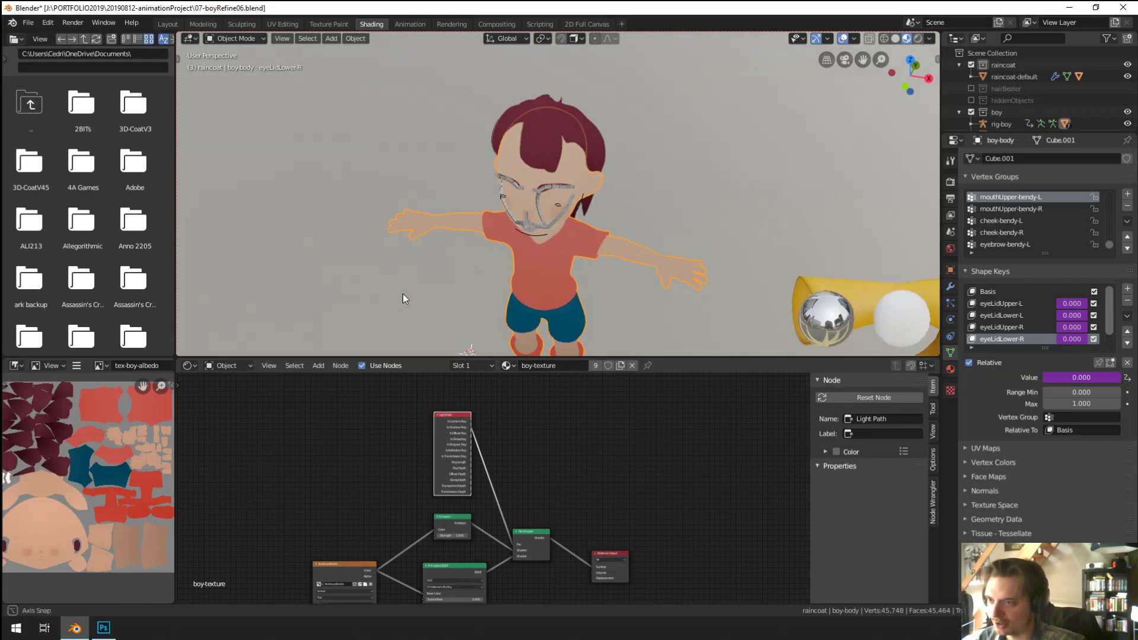
pyautogui.scroll(6, 474, 232)
pyautogui.scroll(2, 491, 484)
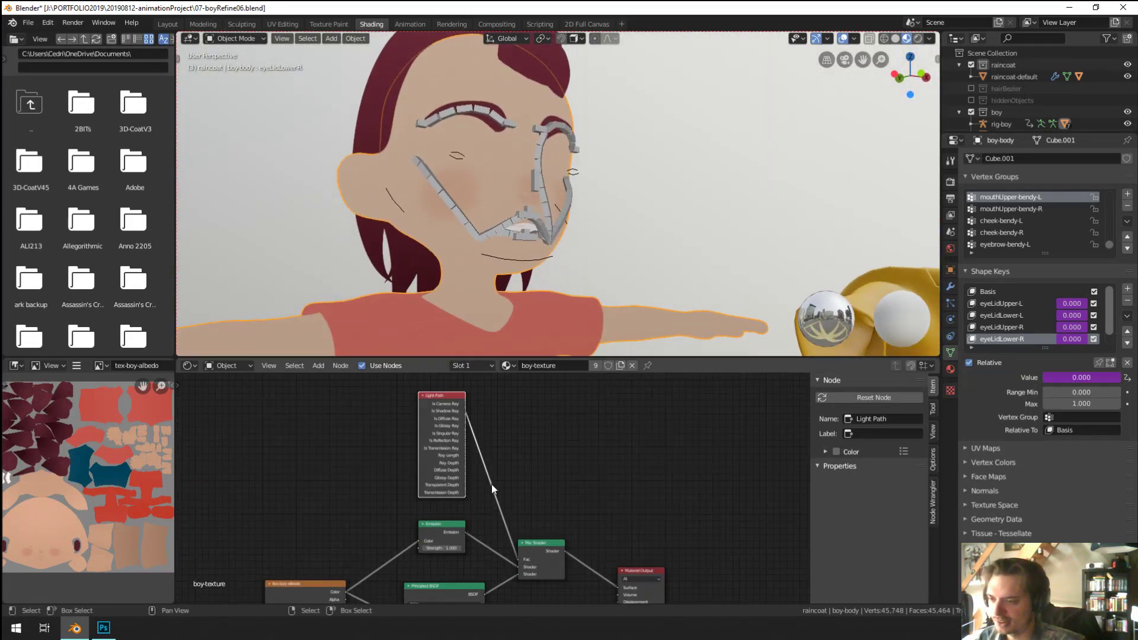
# Step: Delete the Light Path, Mix Shader and Emission nodes, and connect the Principled BSDF directly to the Material Output surface
pyautogui.press('x')
pyautogui.moveTo(500, 520); pyautogui.dragTo(471, 437, button='middle')
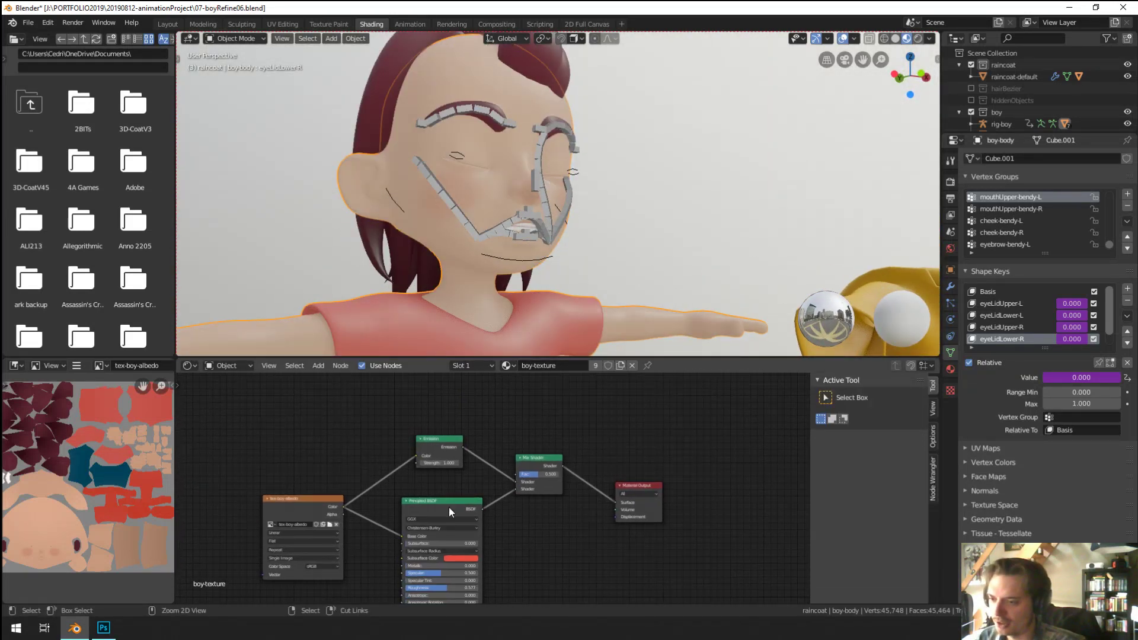
pyautogui.keyDown('ctrl'); pyautogui.keyDown('shift'); pyautogui.click(450, 506); pyautogui.keyUp('shift'); pyautogui.keyUp('ctrl')
pyautogui.click(528, 462)
pyautogui.press('x')
pyautogui.click(453, 451)
pyautogui.press('x')
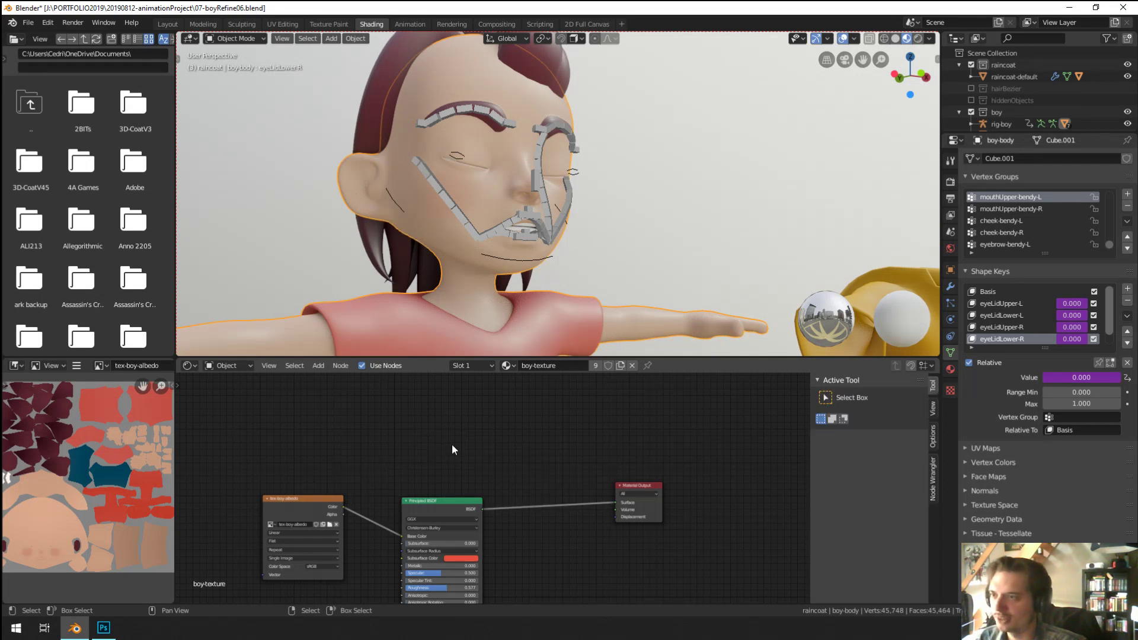
# Step: Return to the Layout workspace and show the boy's textured face with material preview shading
pyautogui.moveTo(451, 444); pyautogui.dragTo(443, 446, button='middle')
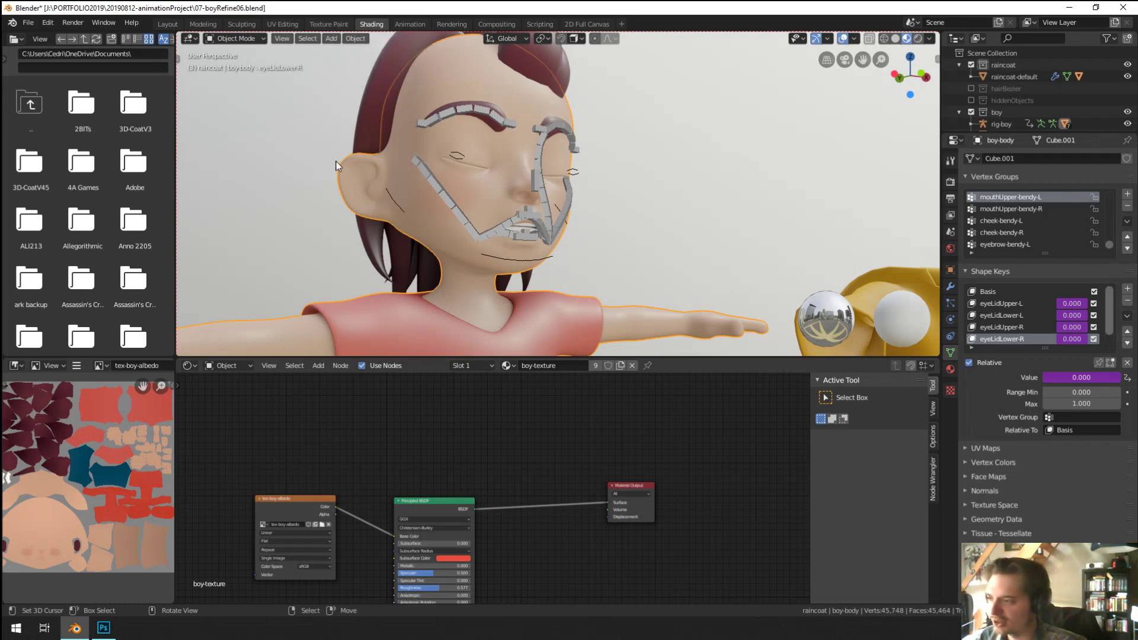
pyautogui.moveTo(353, 503); pyautogui.dragTo(298, 495, button='middle')
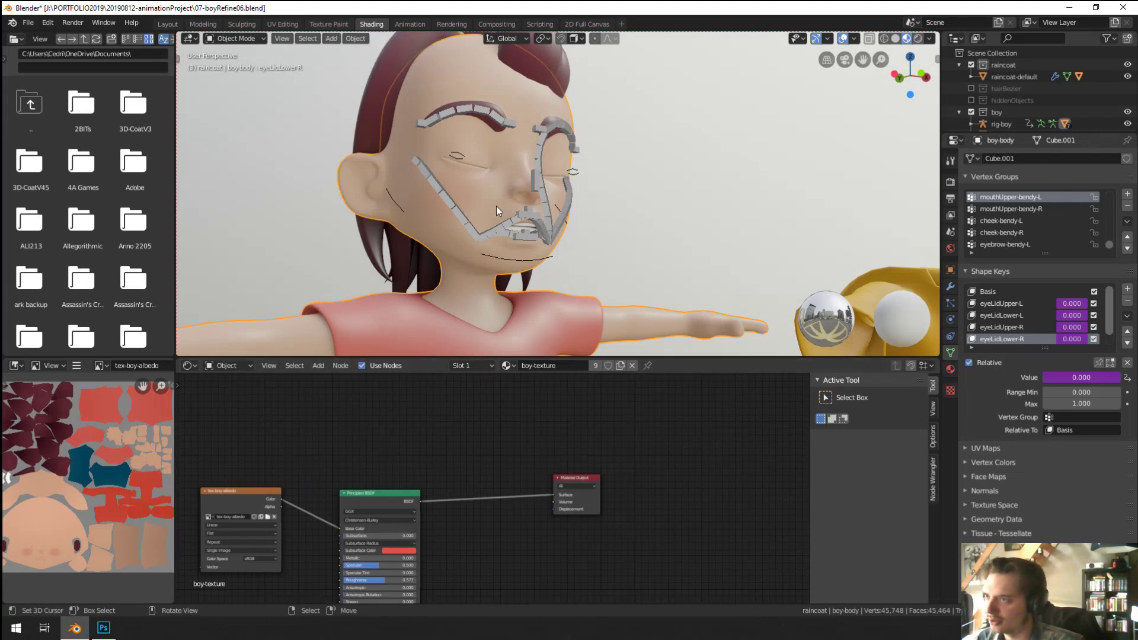
pyautogui.scroll(3, 496, 206)
pyautogui.moveTo(496, 205)
pyautogui.mouseDown(button='middle')
pyautogui.moveTo(467, 222)
pyautogui.moveTo(510, 213)
pyautogui.mouseUp(button='middle')
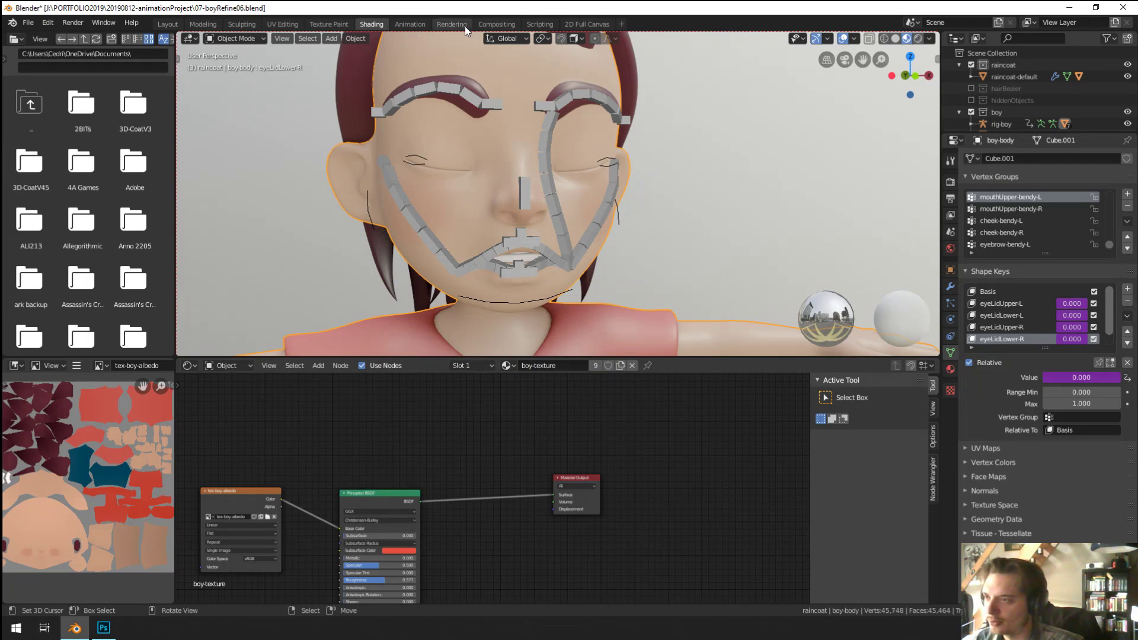
pyautogui.click(168, 23)
pyautogui.scroll(2, 478, 216)
pyautogui.moveTo(479, 216); pyautogui.dragTo(794, 98, button='middle')
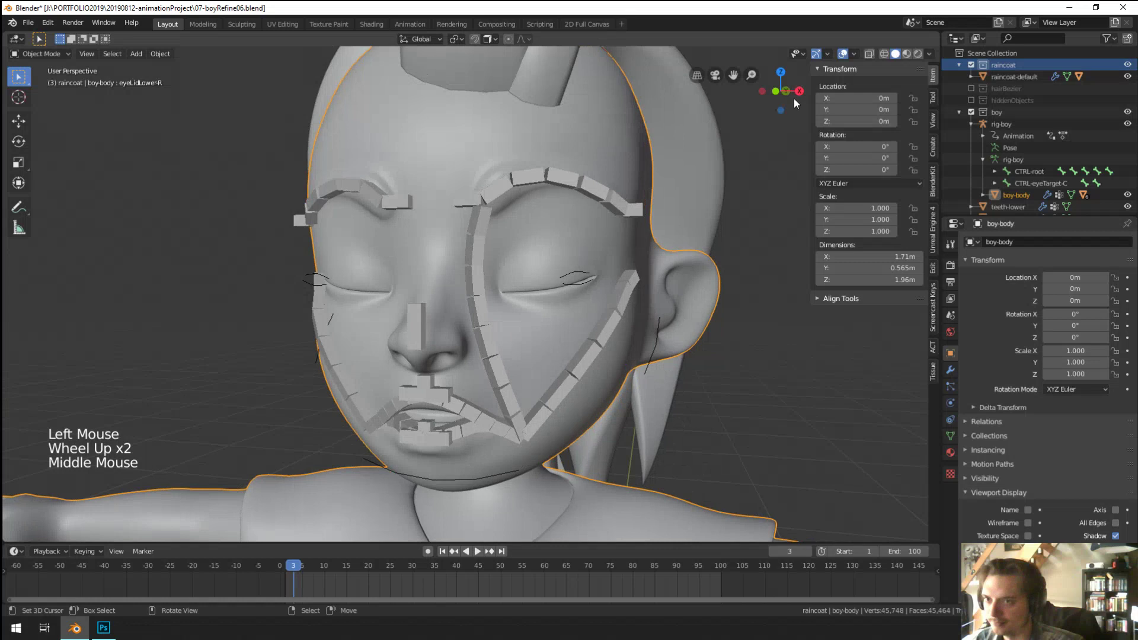
pyautogui.click(907, 53)
pyautogui.moveTo(546, 404); pyautogui.dragTo(530, 388, button='middle')
pyautogui.keyDown('shift'); pyautogui.moveTo(530, 388); pyautogui.dragTo(511, 363, button='middle'); pyautogui.keyUp('shift')
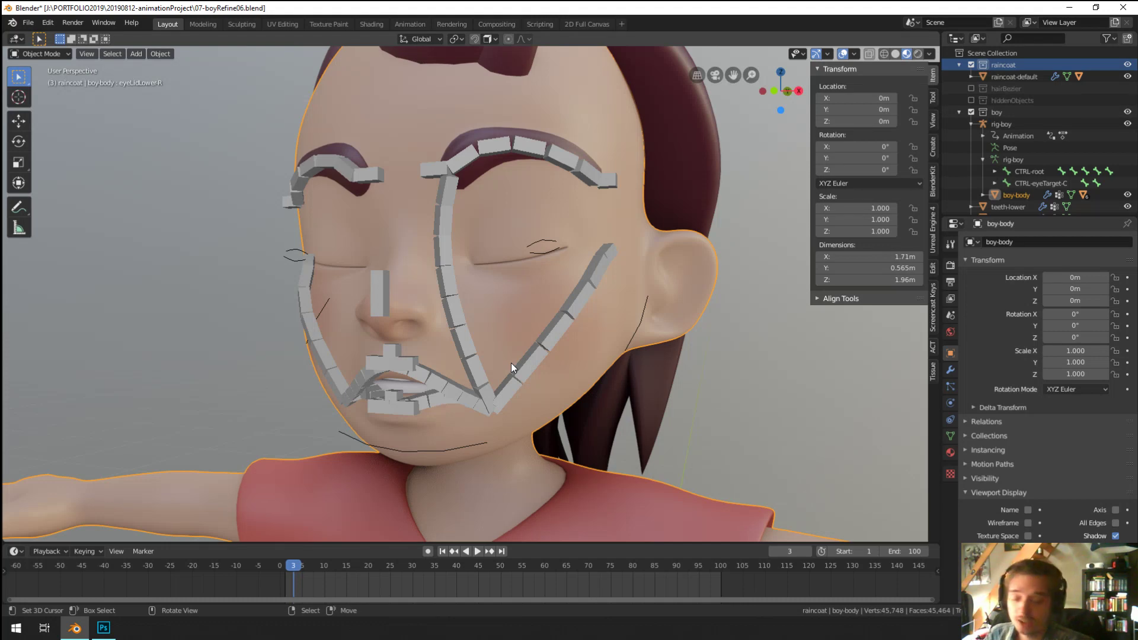
# Step: Select the rig-boy armature and switch it to Pose Mode
pyautogui.rightClick(493, 388)
pyautogui.scroll(1, 492, 386)
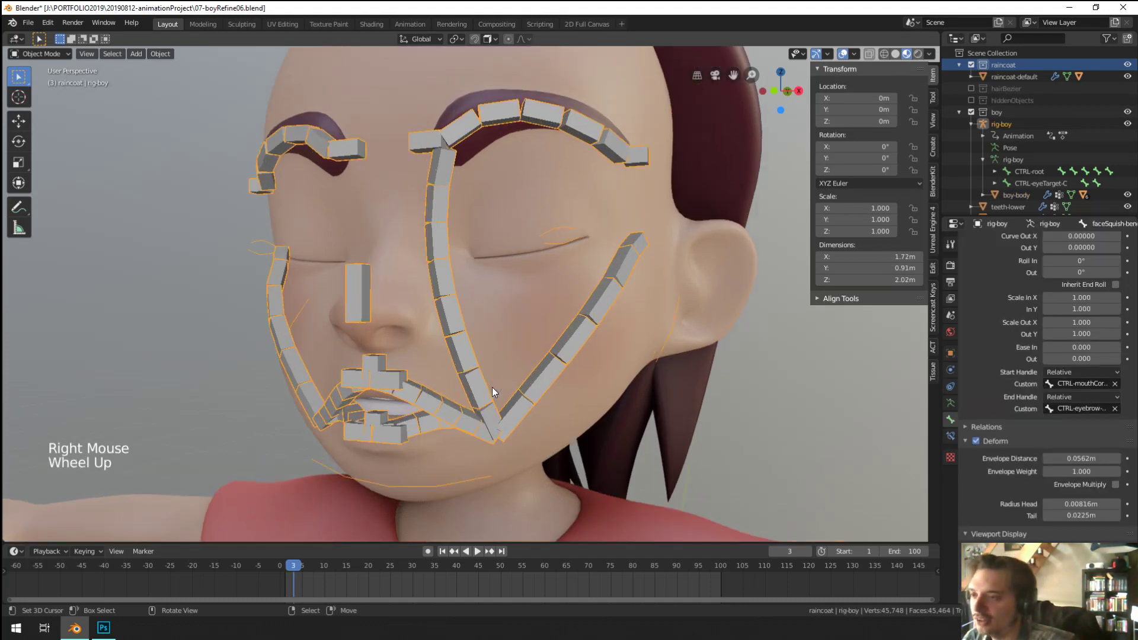
pyautogui.hotkey('ctrl', 'Tab')
# Step: Try moving and rotating the CTRL-mouthCorner-bendyEnd-L bone to test the face deformation
pyautogui.rightClick(492, 435)
pyautogui.rightClick(491, 434)
pyautogui.press('g')
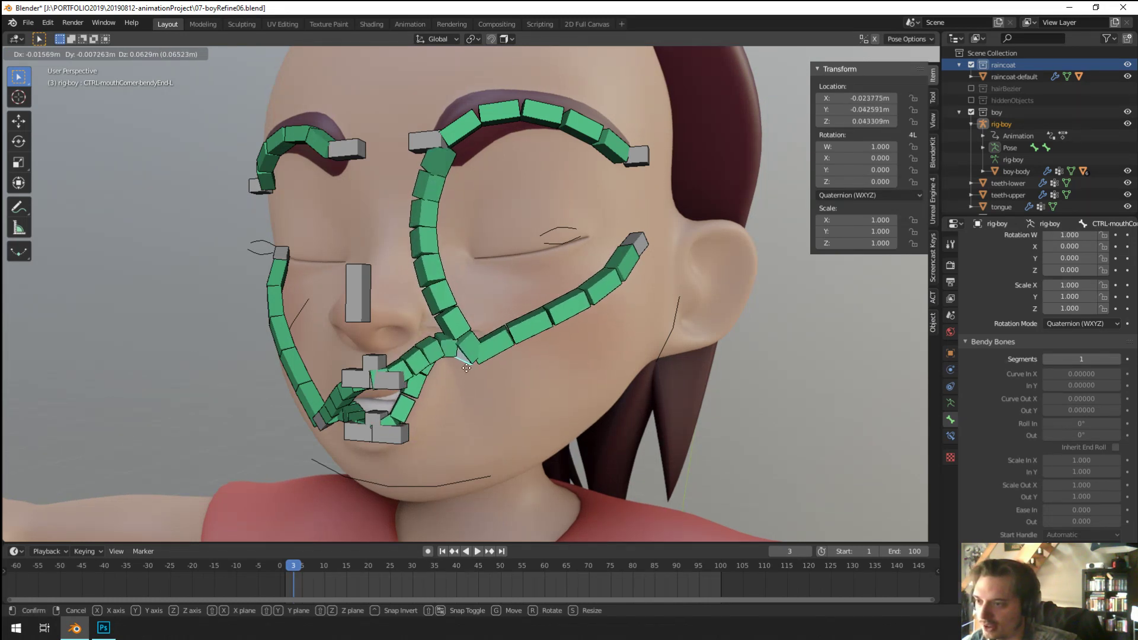
pyautogui.press('Escape')
pyautogui.press('r')
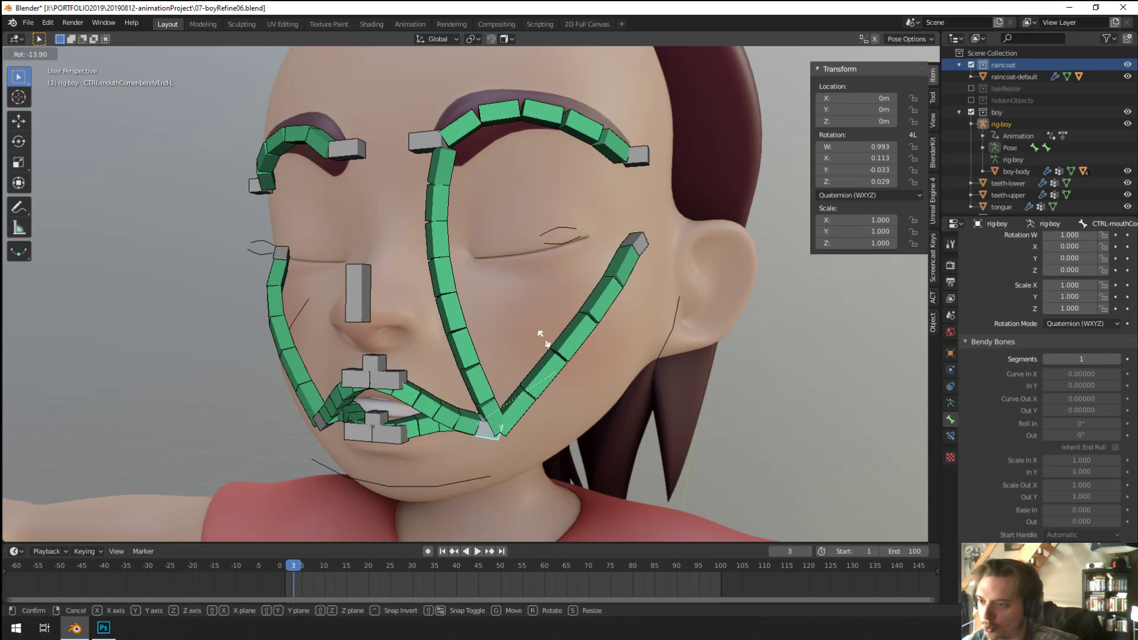
pyautogui.rightClick(508, 310)
# Step: Select the faceSquish-bendy-L bone and expand its Relations settings
pyautogui.rightClick(482, 395)
pyautogui.scroll(-2, 990, 421)
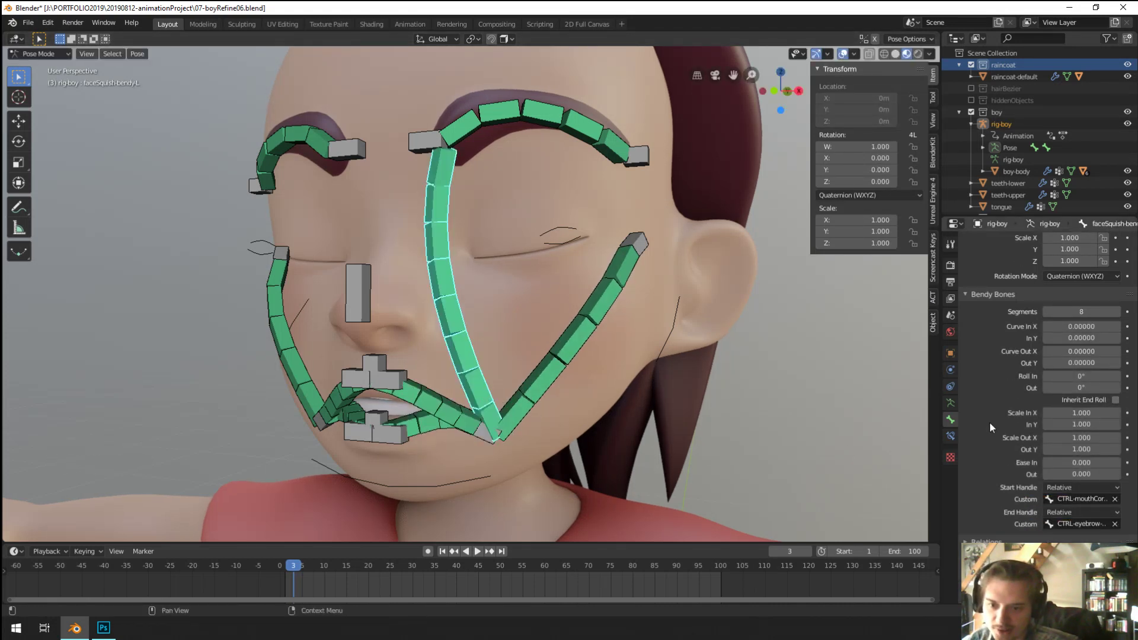
pyautogui.scroll(-4, 990, 421)
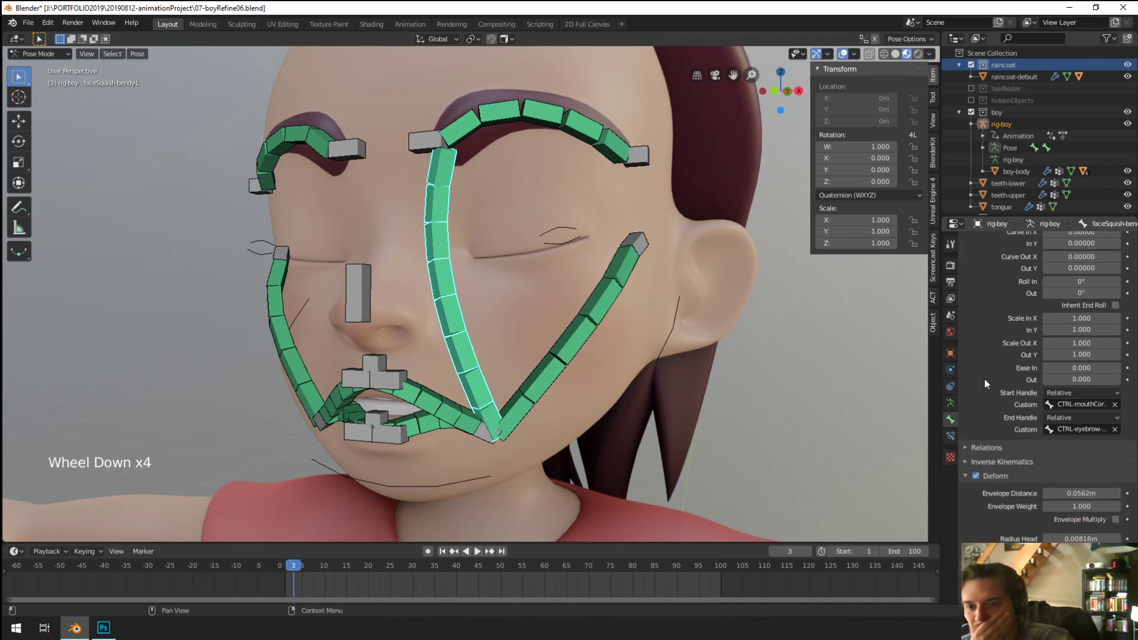
pyautogui.click(992, 449)
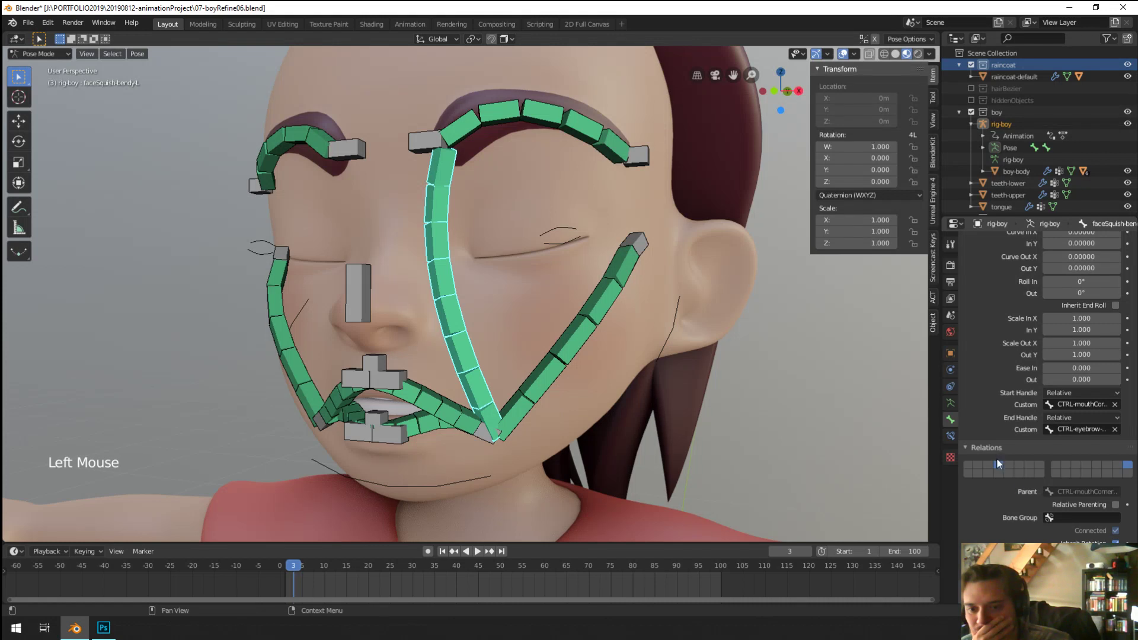
# Step: Try rotating the CTRL-mouthCorner-bendyEnd-L bone once more
pyautogui.rightClick(483, 439)
pyautogui.press('r')
pyautogui.rightClick(560, 278)
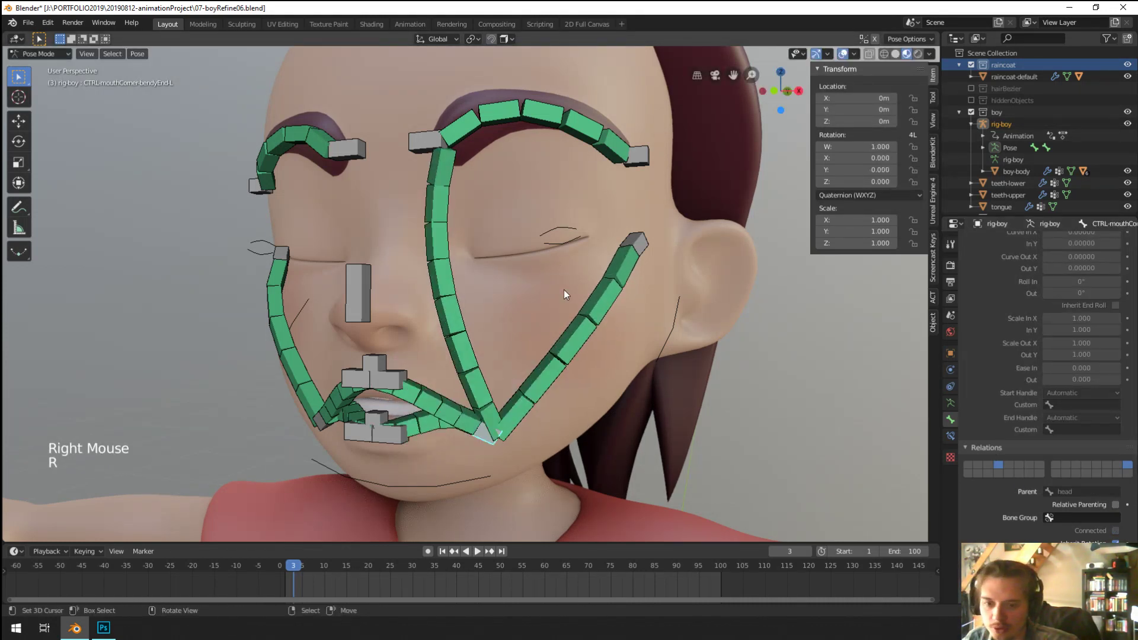
# Step: Try the Relative Parenting option on the faceSquish-bendy-L bone and turn it back off
pyautogui.rightClick(477, 385)
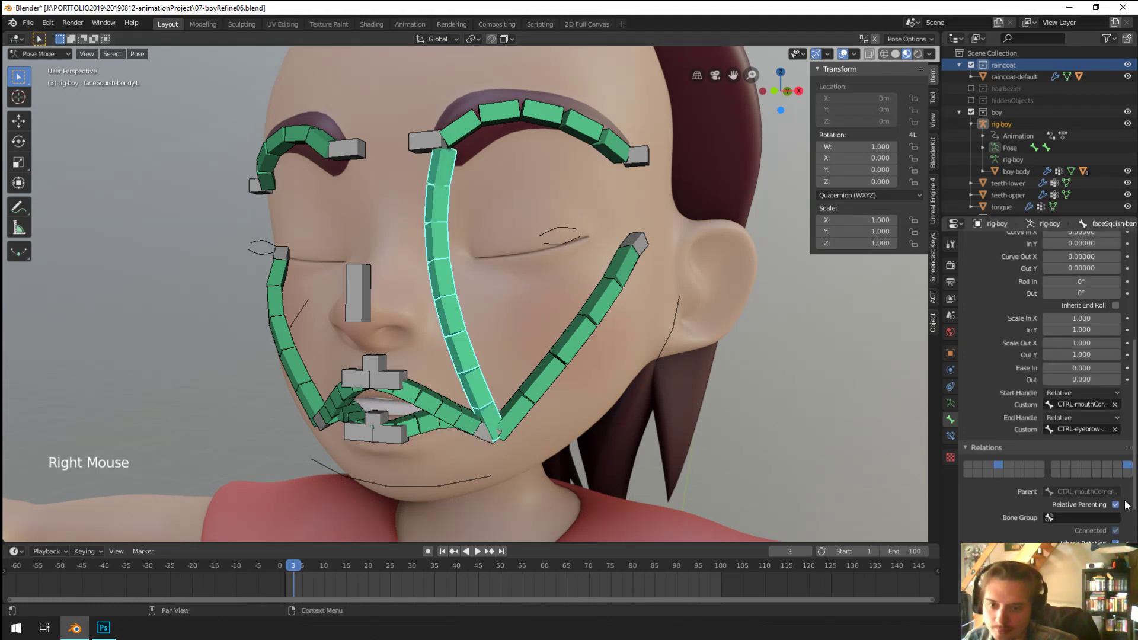
pyautogui.click(1114, 507)
pyautogui.scroll(-5, 972, 486)
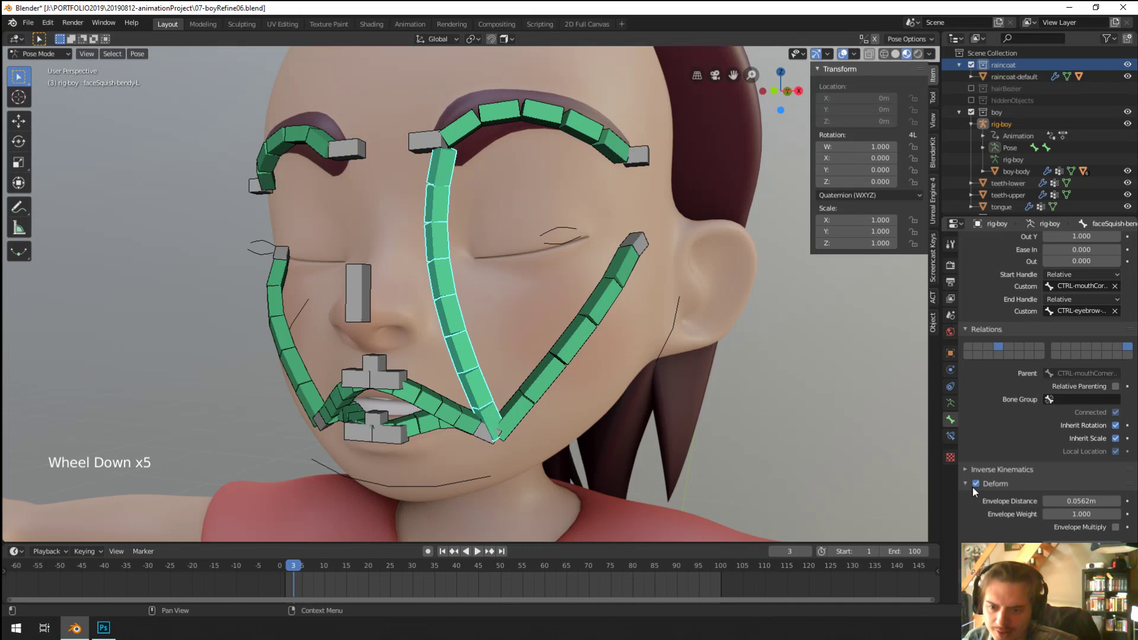
# Step: Subdivide the faceSquish-bendy-L bone with one cut in Edit Mode
pyautogui.press('w')
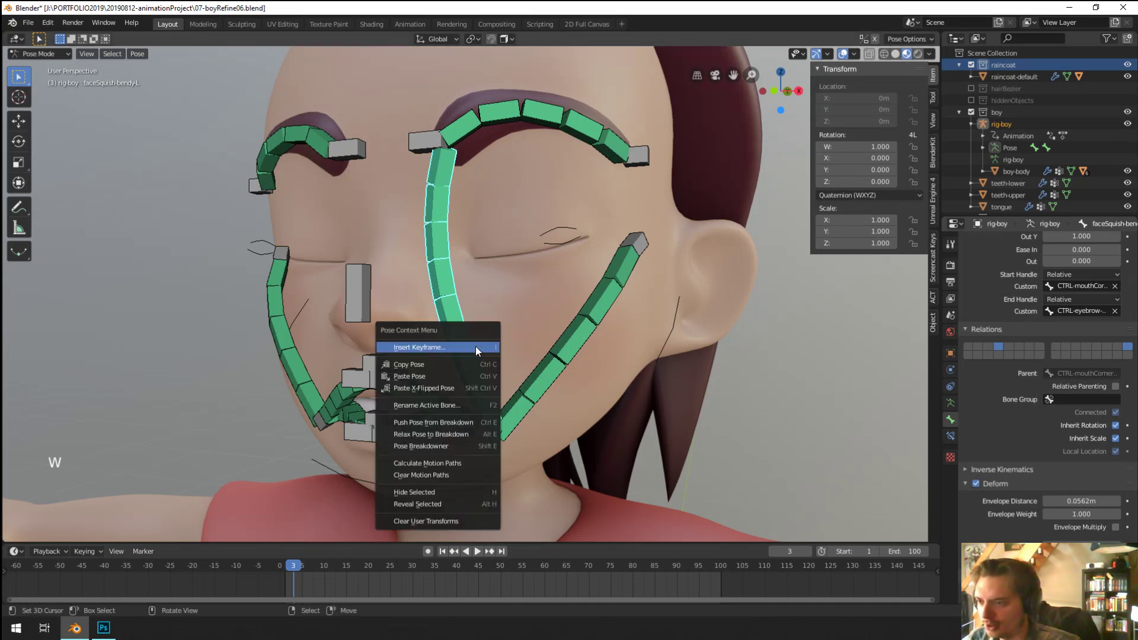
pyautogui.press('w')
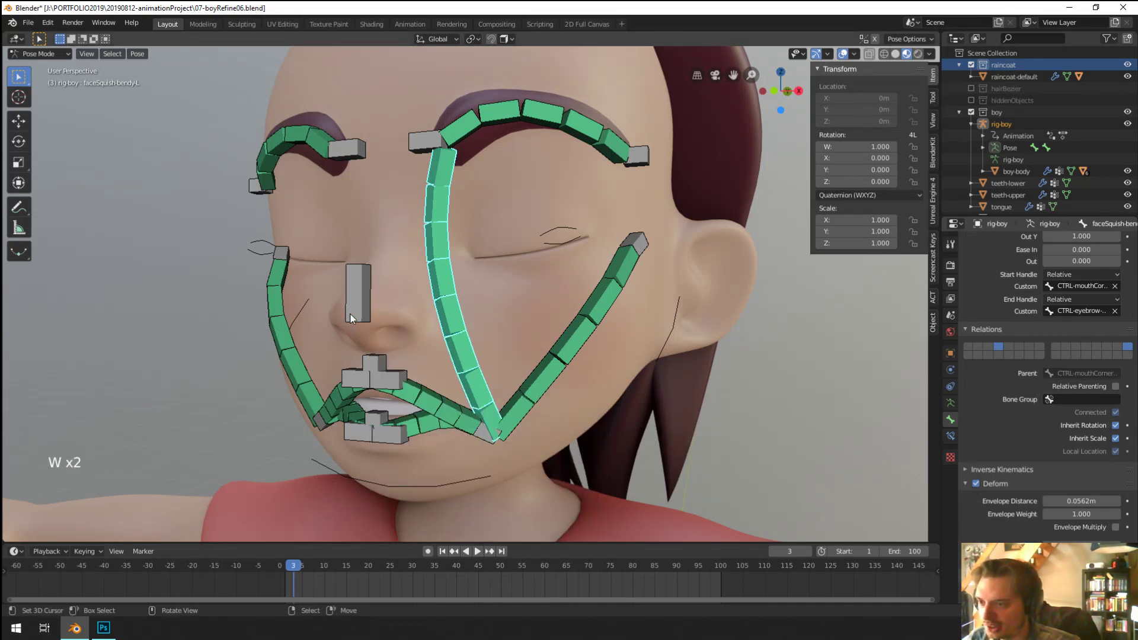
pyautogui.press('Tab')
pyautogui.press('w')
pyautogui.click(454, 322)
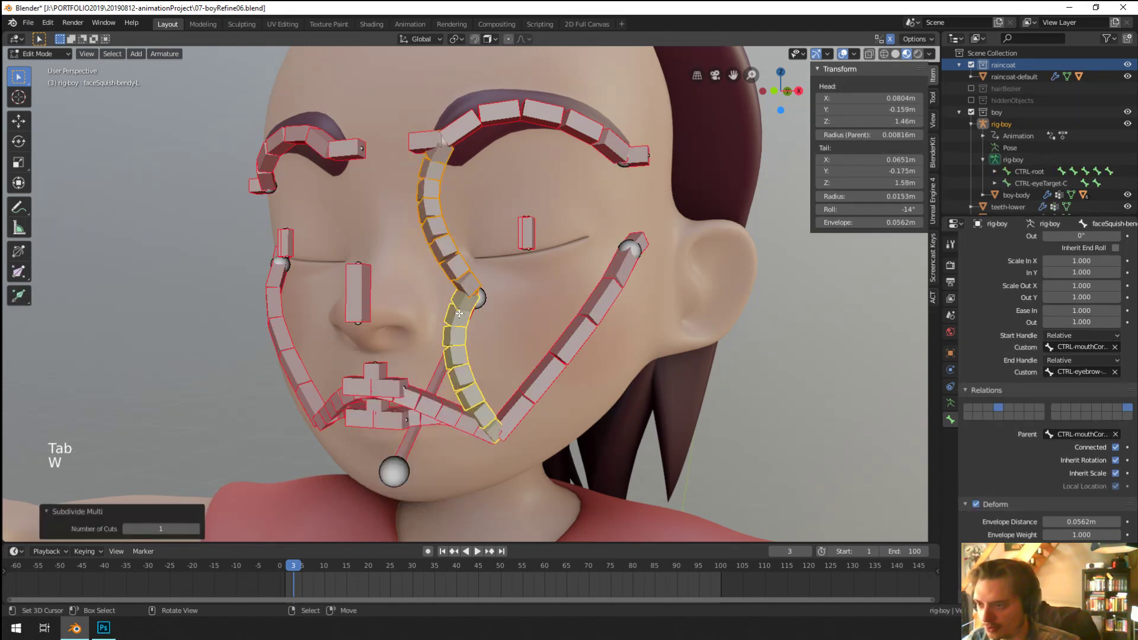
# Step: Set the bendy bone segments to 1 on the lower half and 6 on the upper half of the split bone
pyautogui.rightClick(468, 322)
pyautogui.rightClick(468, 322)
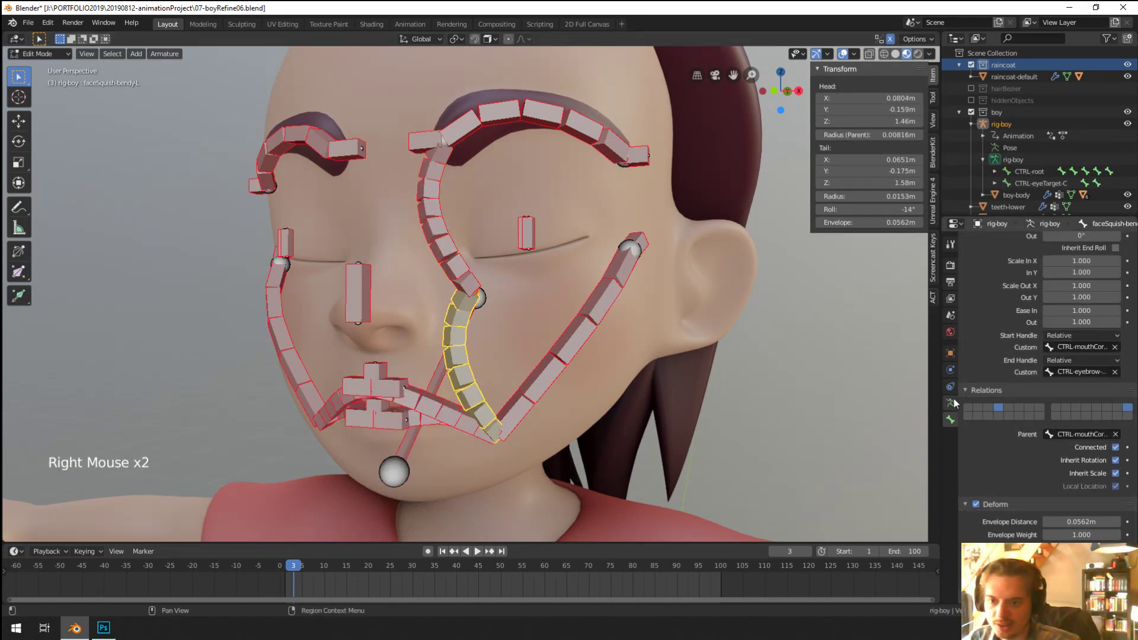
pyautogui.scroll(14, 996, 398)
pyautogui.moveTo(1093, 427); pyautogui.dragTo(1049, 428)
pyautogui.rightClick(455, 288)
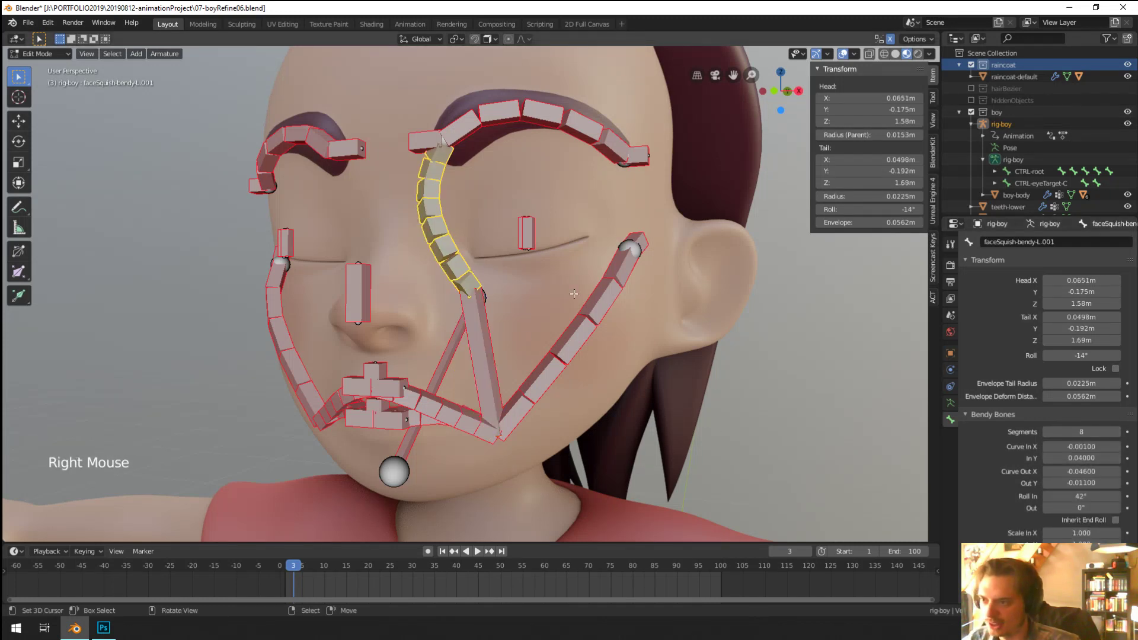
pyautogui.click(1090, 426)
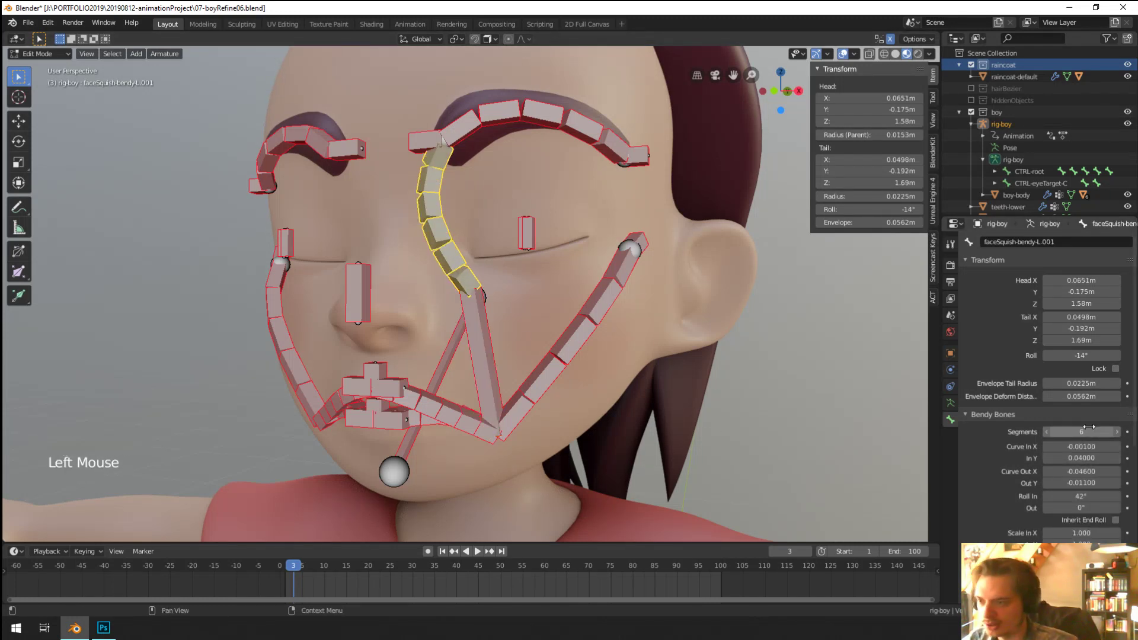
# Step: Move the joint between the two split bones down close to the mouth corner, leaving a short lower bone
pyautogui.rightClick(490, 346)
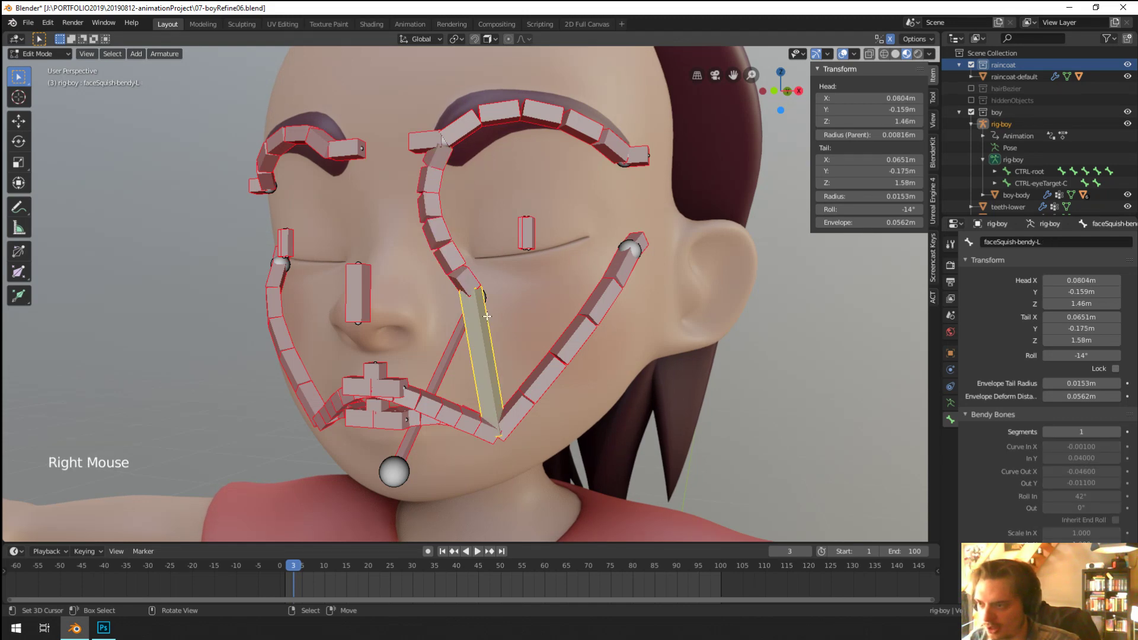
pyautogui.rightClick(471, 286)
pyautogui.rightClick(474, 288)
pyautogui.rightClick(473, 288)
pyautogui.rightClick(473, 288)
pyautogui.rightClick(474, 288)
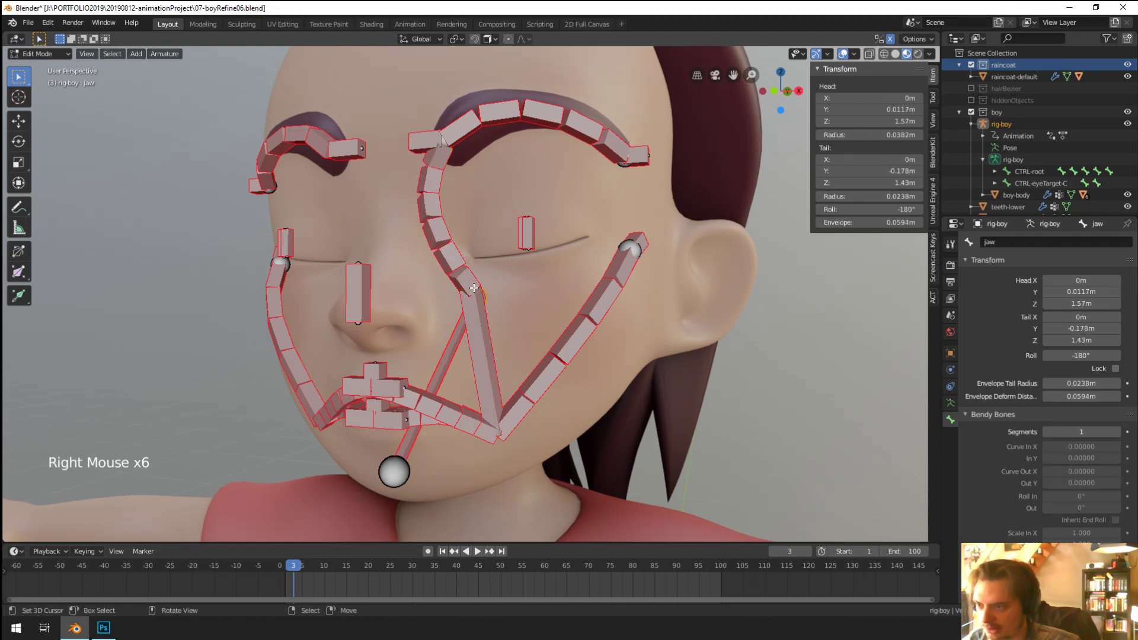
pyautogui.moveTo(474, 288); pyautogui.dragTo(504, 284, button='middle')
pyautogui.rightClick(408, 294)
pyautogui.press('g')
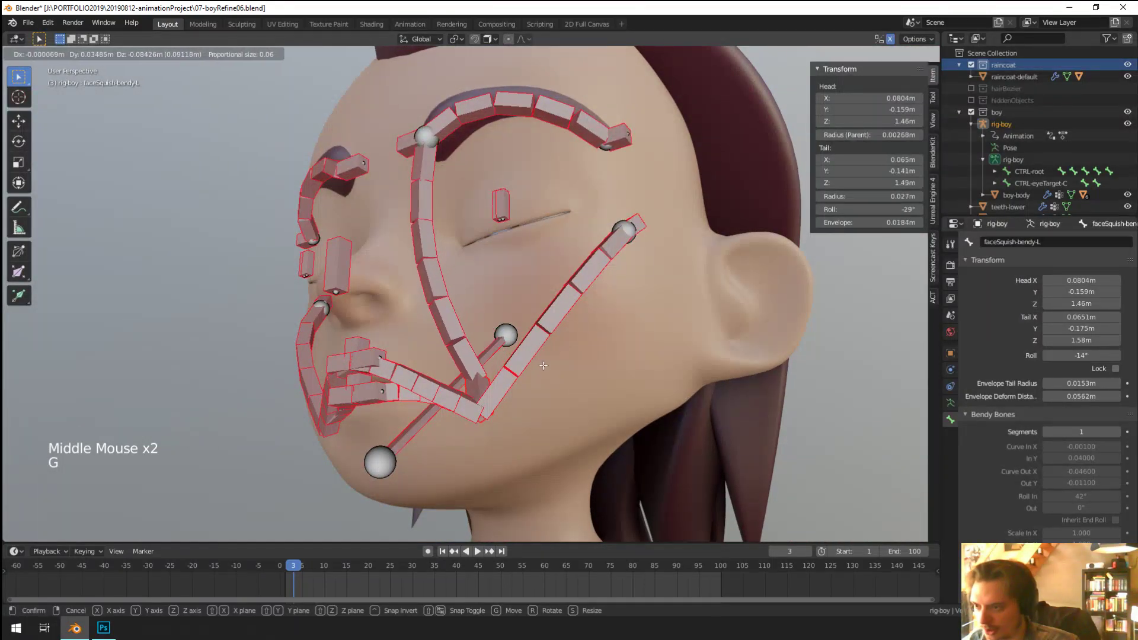
pyautogui.middleClick(565, 387)
pyautogui.moveTo(565, 387); pyautogui.dragTo(841, 178, button='middle')
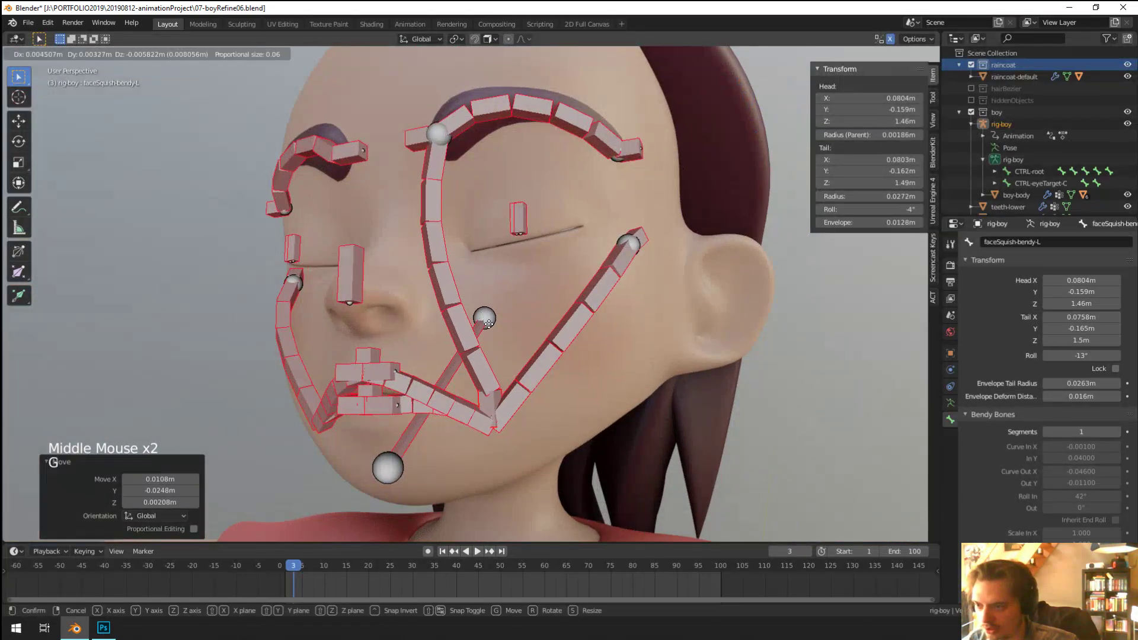
# Step: Copy the short lower bone's head X and Y values to its tail, 0.0804 m and -0.159 m
pyautogui.hotkey('ctrl', 'c')
pyautogui.hotkey('ctrl', 'v')
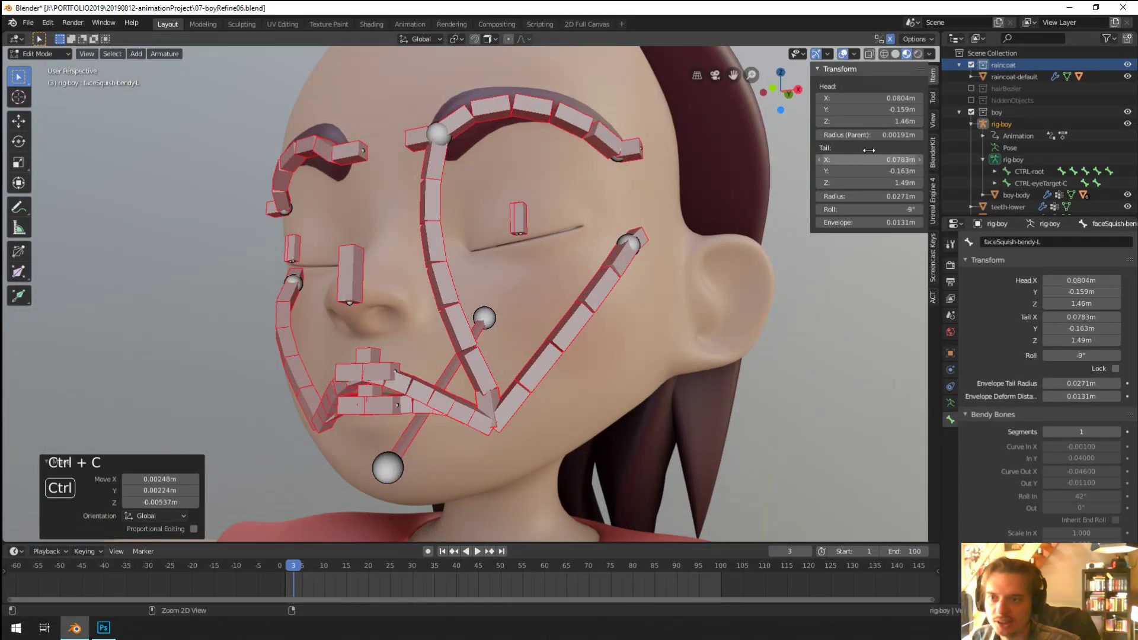
pyautogui.hotkey('ctrl', 'c')
pyautogui.hotkey('ctrl', 'v')
# Step: Rename the short lower bone at the mouth corner to faceSquish-bendyRoot-L
pyautogui.moveTo(622, 284); pyautogui.dragTo(474, 369, button='middle')
pyautogui.scroll(2, 476, 368)
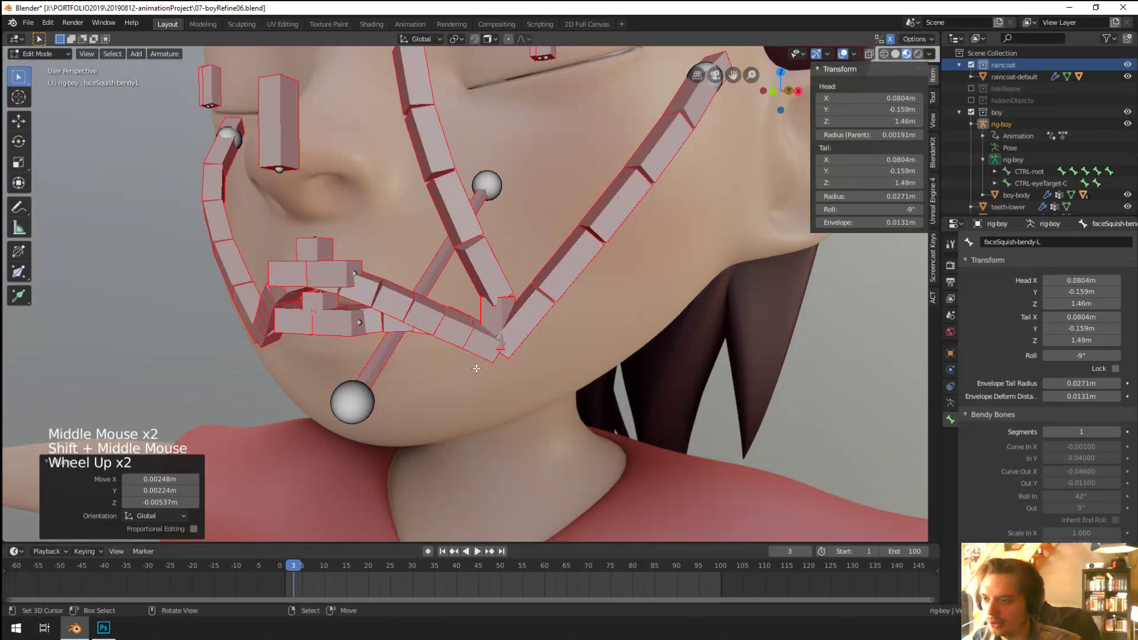
pyautogui.rightClick(497, 317)
pyautogui.click(1030, 241)
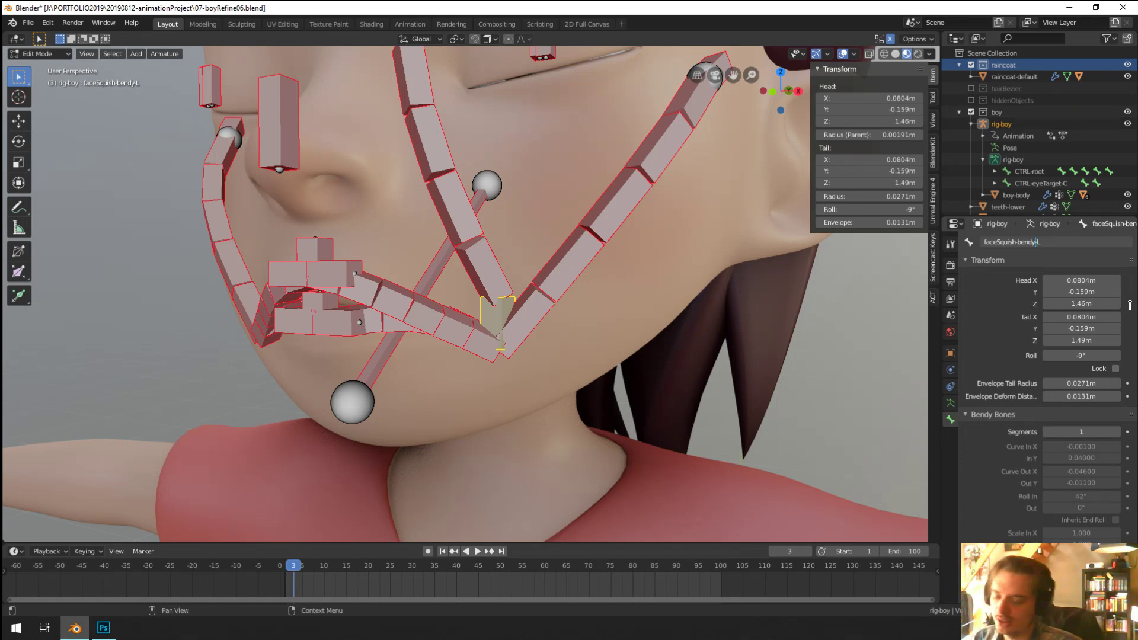
pyautogui.write('Root')
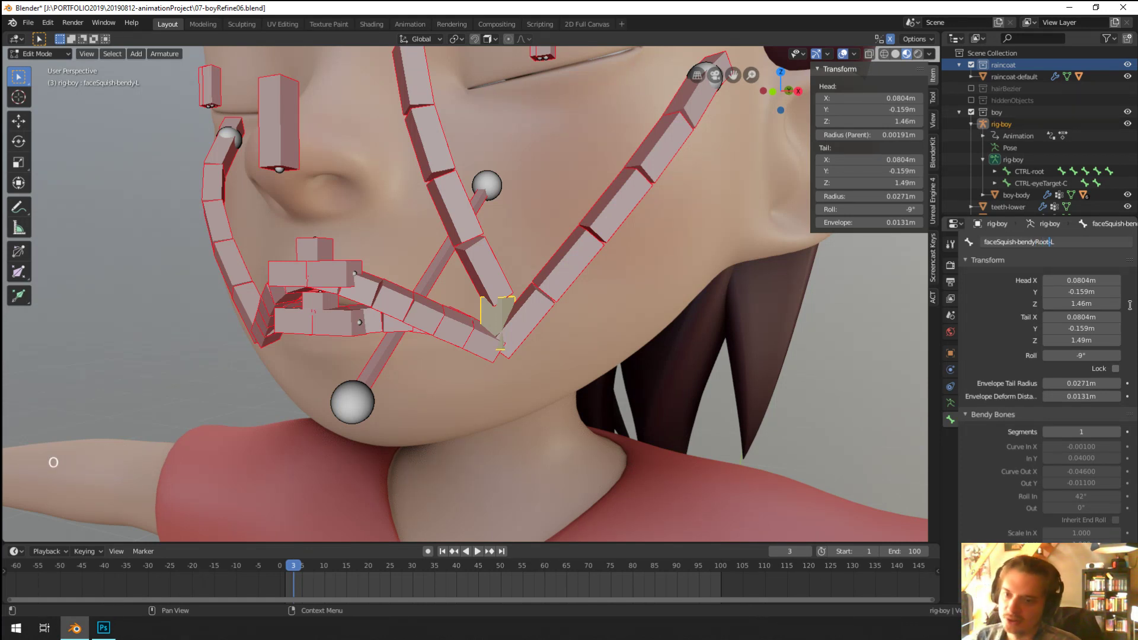
pyautogui.press('Return')
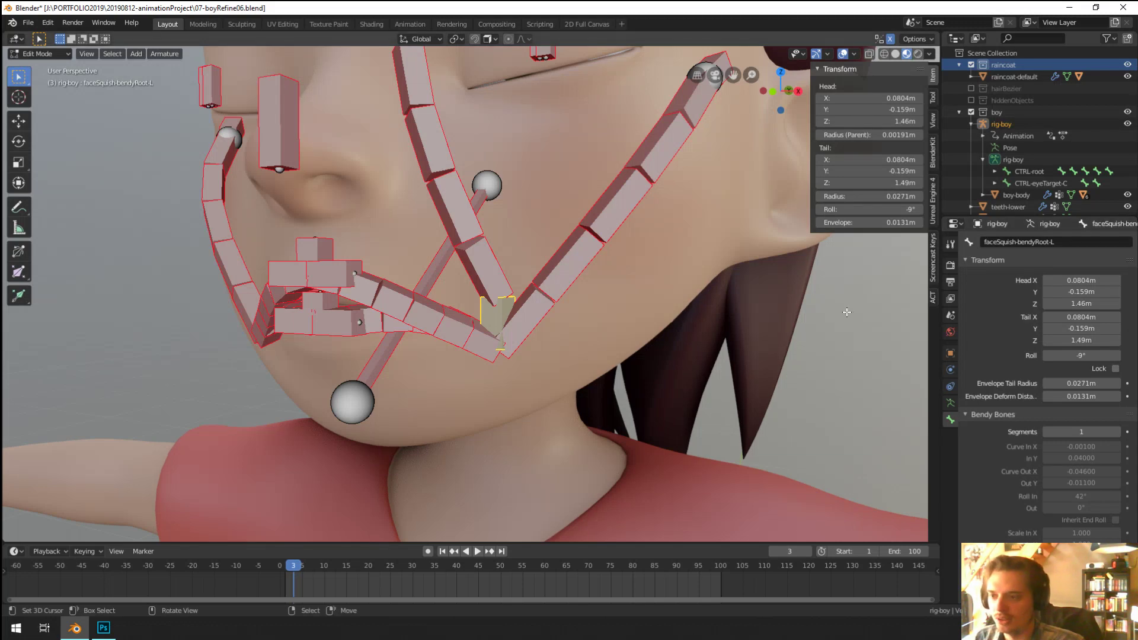
# Step: Switch the rig to Pose Mode and open the bone constraints of faceSquish-bendy-L.001
pyautogui.rightClick(492, 366)
pyautogui.keyDown('shift'); pyautogui.moveTo(545, 291); pyautogui.dragTo(605, 369, button='middle'); pyautogui.keyUp('shift')
pyautogui.hotkey('ctrl', 'Tab')
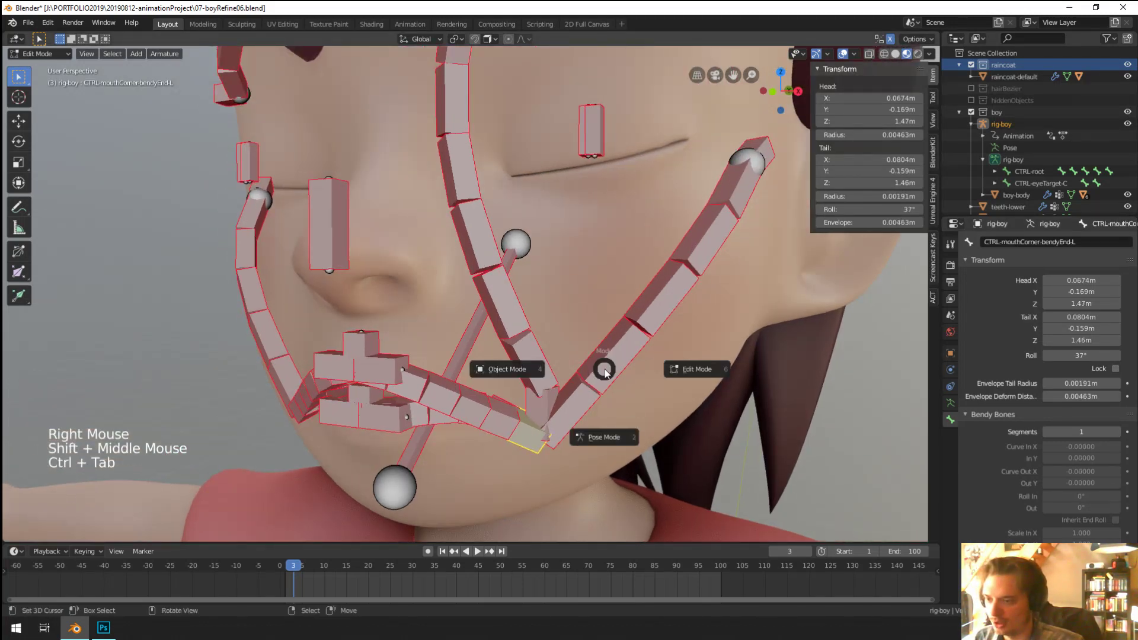
pyautogui.rightClick(569, 439)
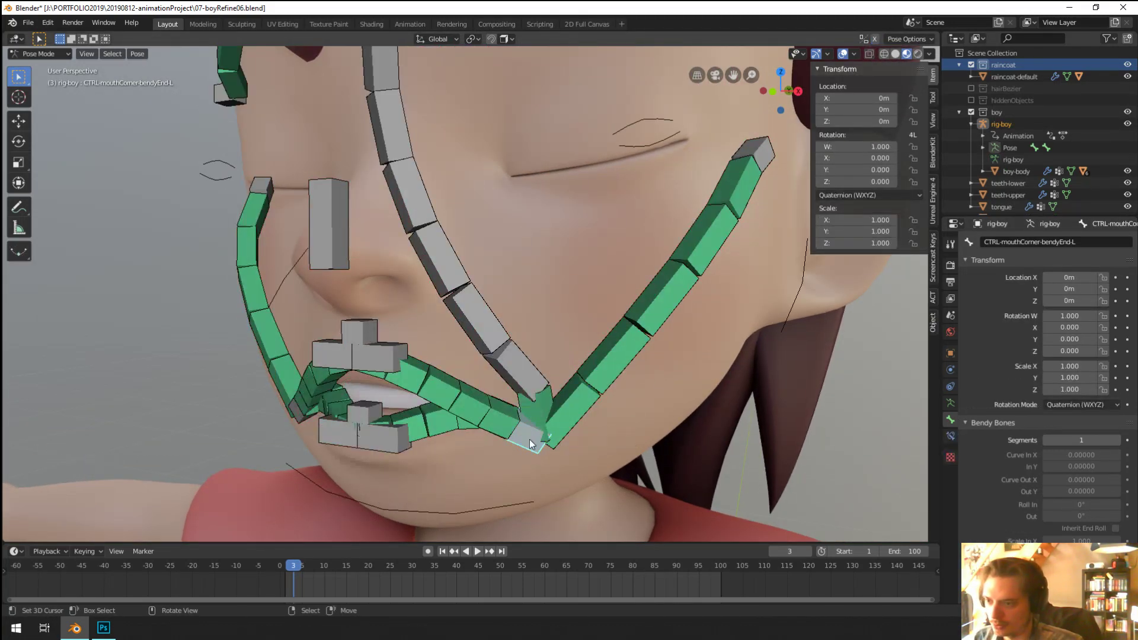
pyautogui.rightClick(540, 407)
pyautogui.rightClick(540, 407)
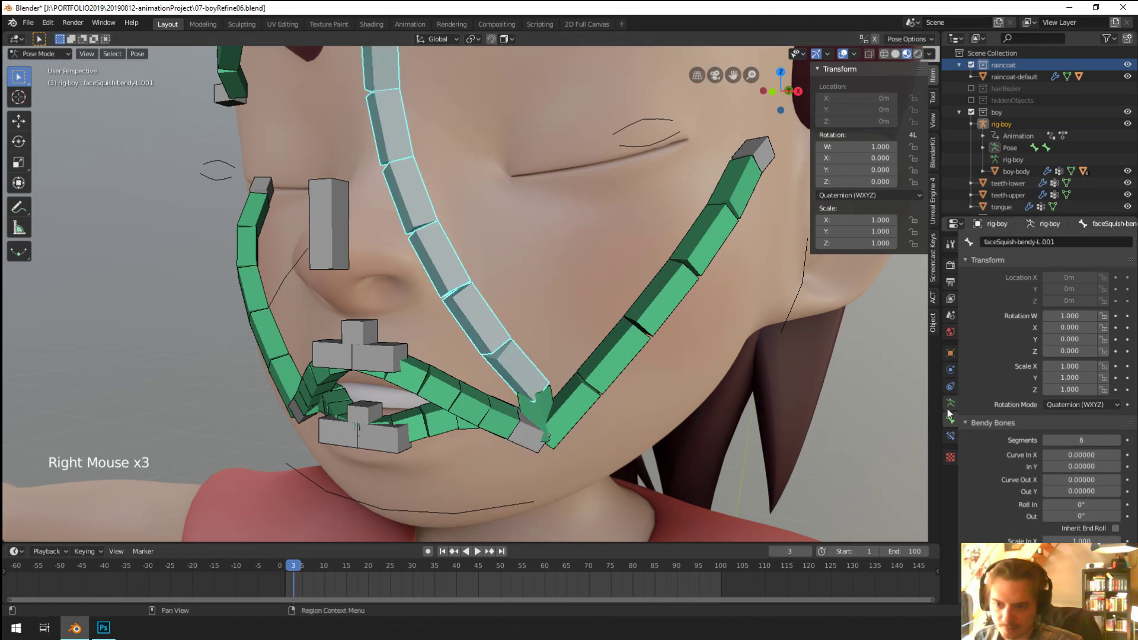
pyautogui.scroll(-5, 498, 243)
pyautogui.keyDown('shift'); pyautogui.moveTo(498, 243); pyautogui.dragTo(515, 269, button='middle'); pyautogui.keyUp('shift')
pyautogui.scroll(2, 515, 269)
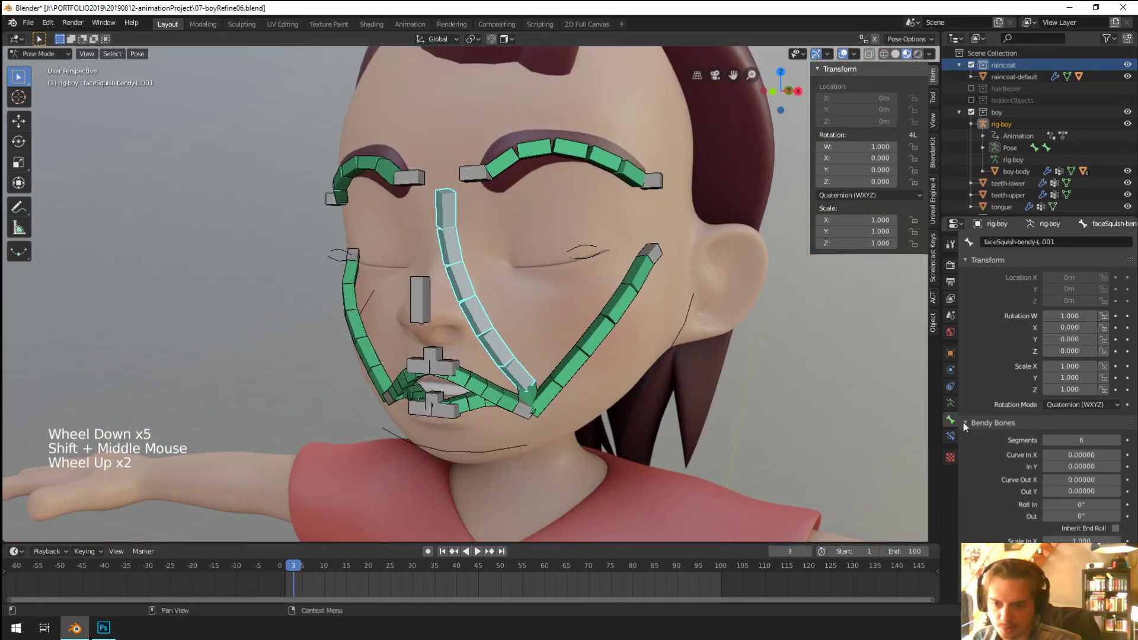
pyautogui.click(950, 436)
pyautogui.scroll(2, 548, 428)
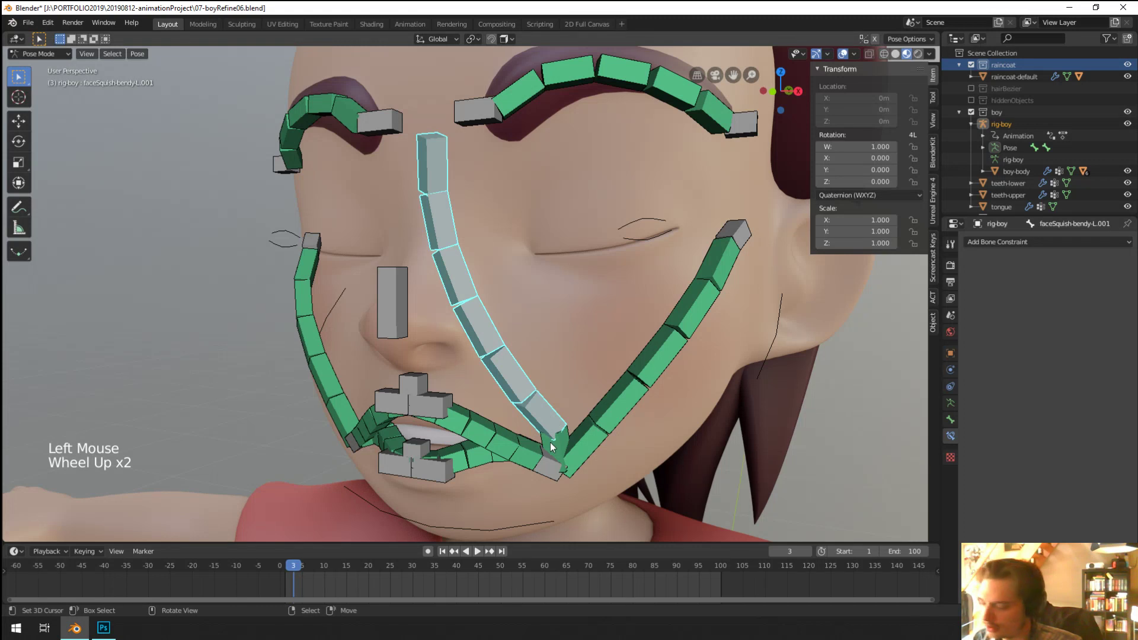
# Step: Examine the root bone's Stretch To constraint and its joint with the long bendy bone at the mouth corner
pyautogui.rightClick(549, 442)
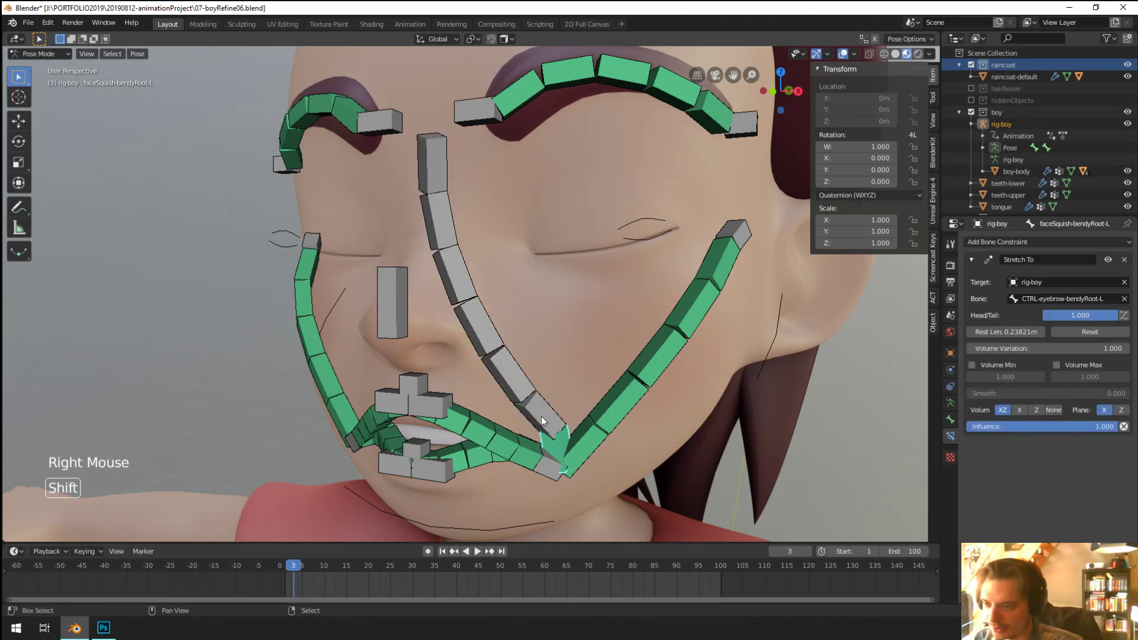
pyautogui.keyDown('shift'); pyautogui.rightClick(542, 416); pyautogui.keyUp('shift')
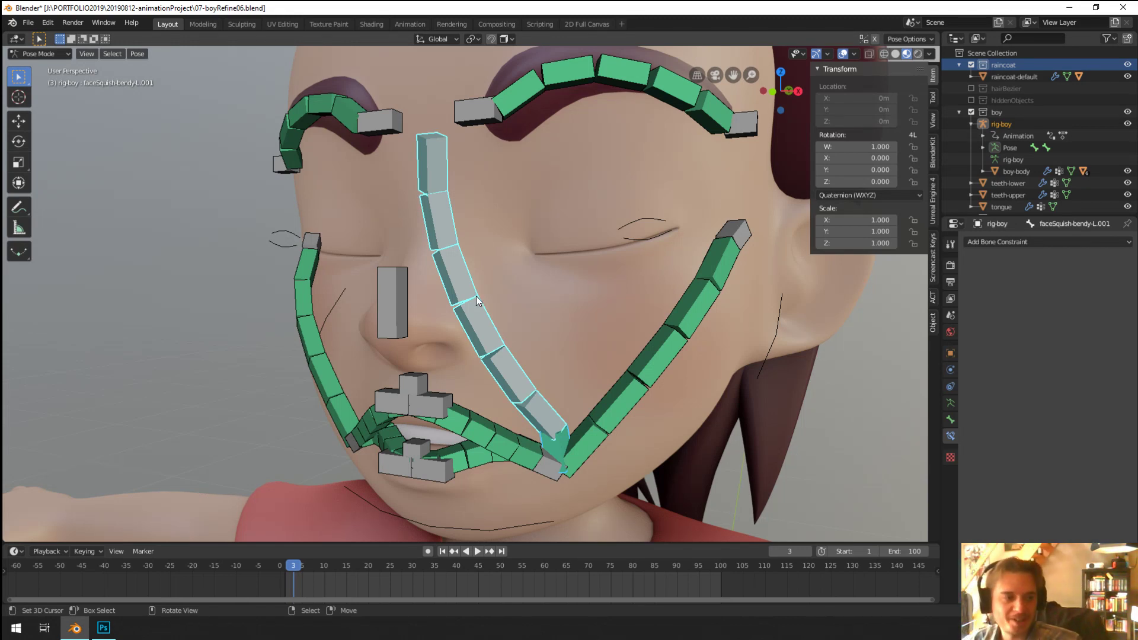
pyautogui.moveTo(525, 336); pyautogui.dragTo(517, 302, button='middle')
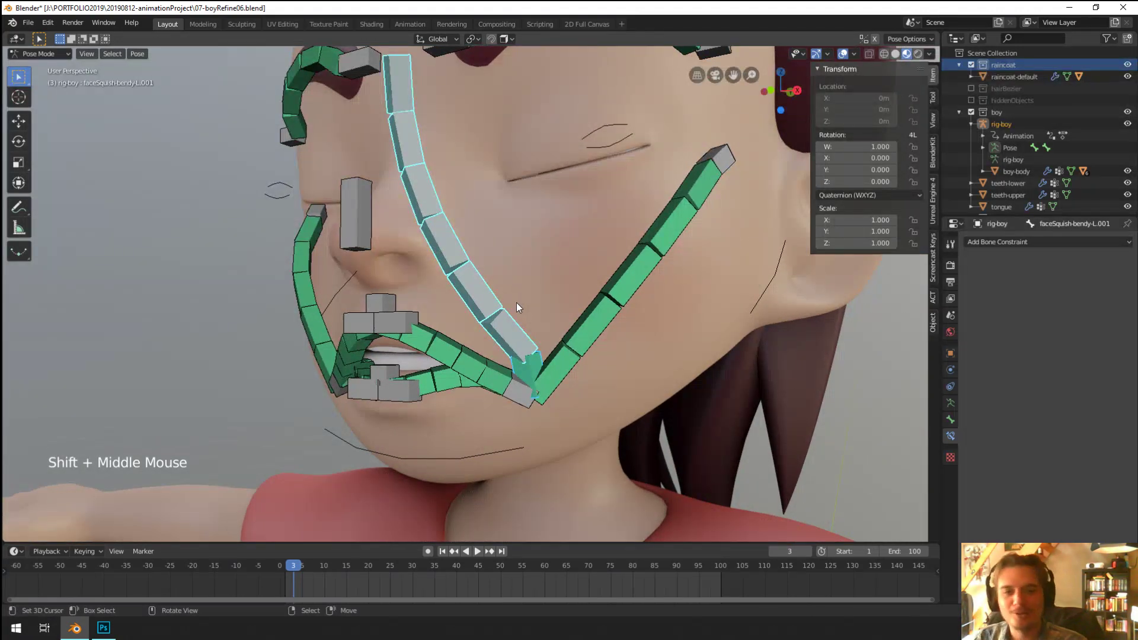
pyautogui.scroll(2, 517, 302)
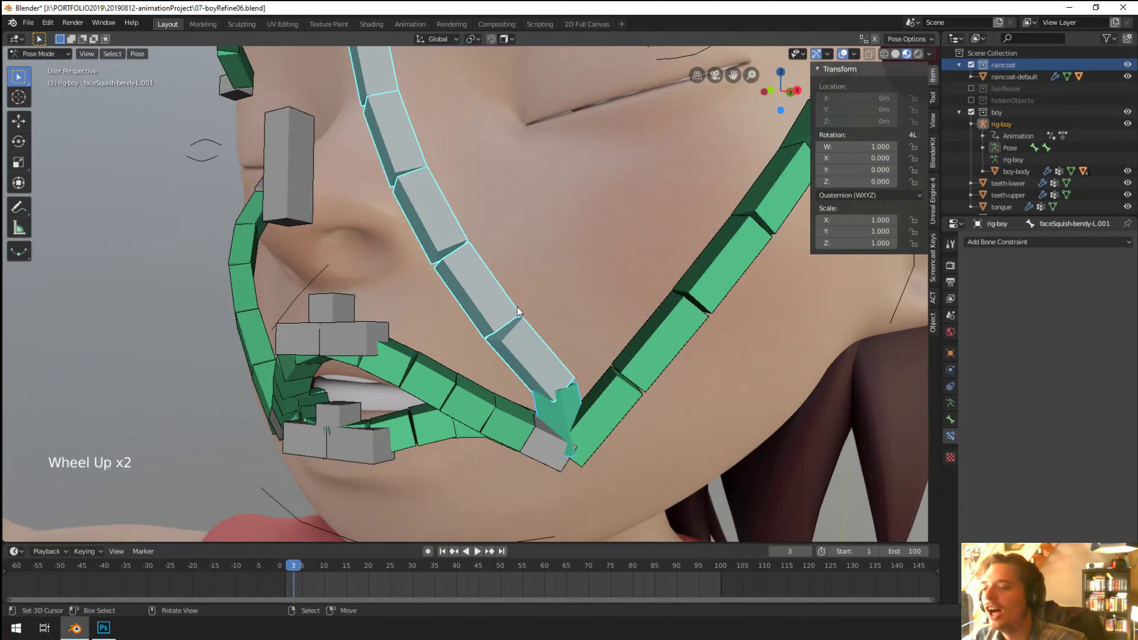
pyautogui.moveTo(517, 303); pyautogui.dragTo(539, 413, button='middle')
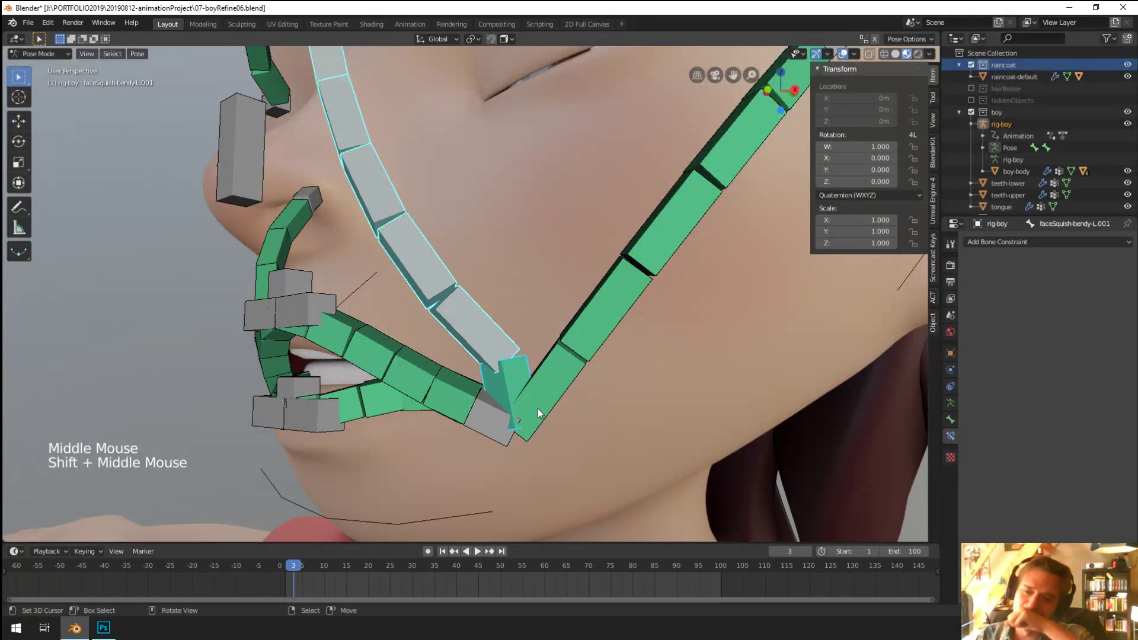
pyautogui.moveTo(371, 390); pyautogui.dragTo(439, 392, button='middle')
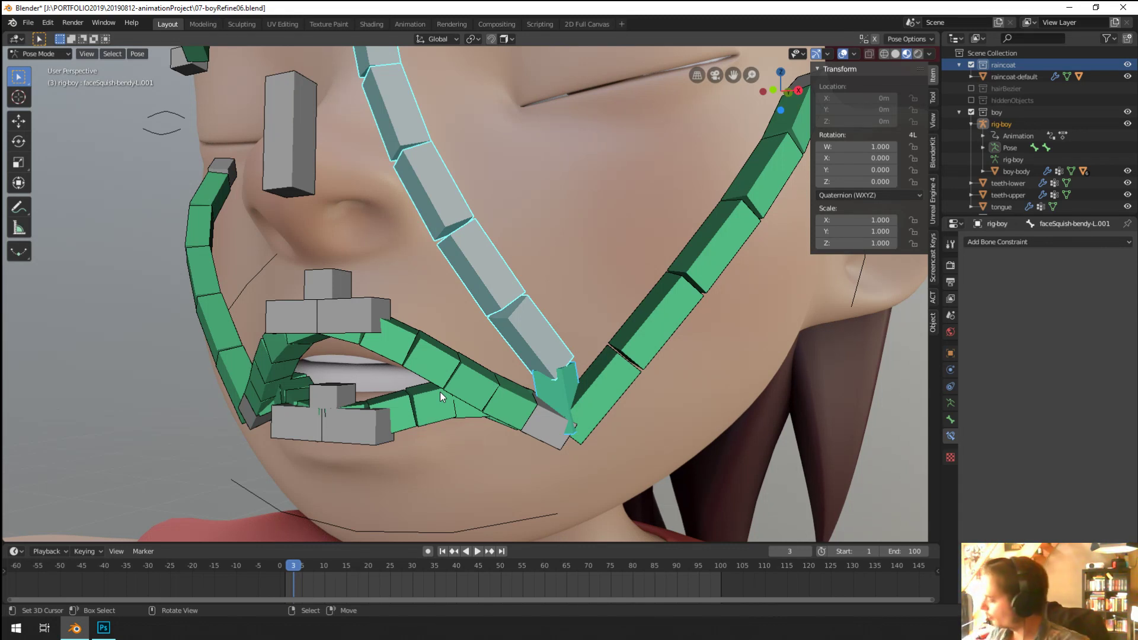
pyautogui.rightClick(566, 387)
pyautogui.moveTo(568, 387); pyautogui.dragTo(550, 350, button='middle')
pyautogui.press('Tab')
pyautogui.press('Tab')
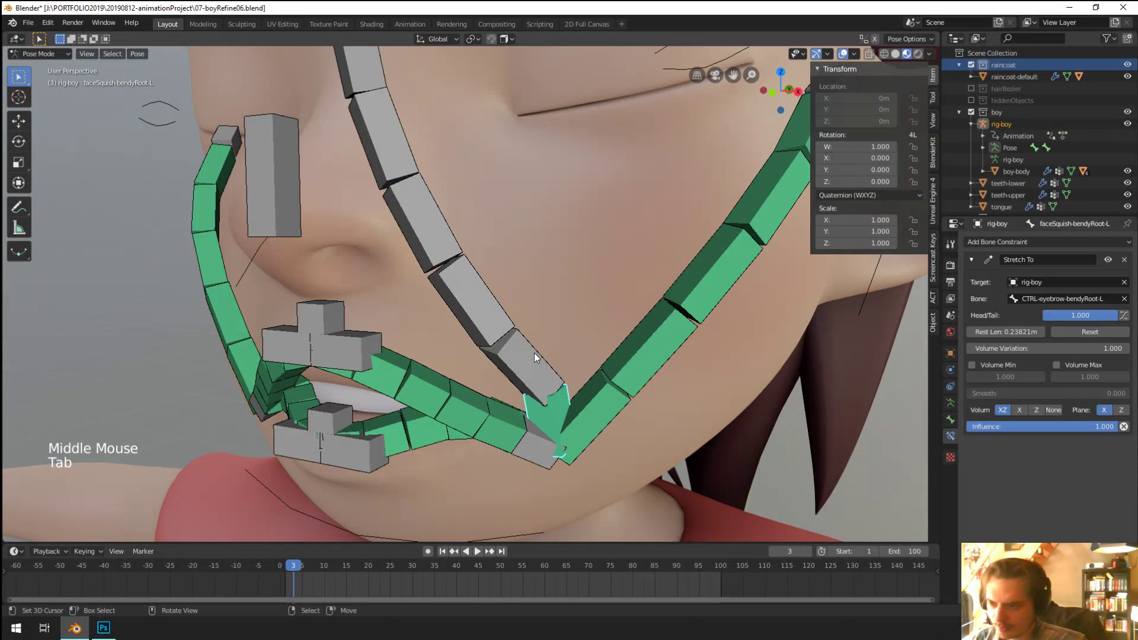
# Step: Copy the Stretch To constraint from faceSquish-bendyRoot-L to faceSquish-bendy-L.001, and remove it from the root bone
pyautogui.rightClick(543, 398)
pyautogui.rightClick(515, 353)
pyautogui.keyDown('shift'); pyautogui.rightClick(515, 353); pyautogui.keyUp('shift')
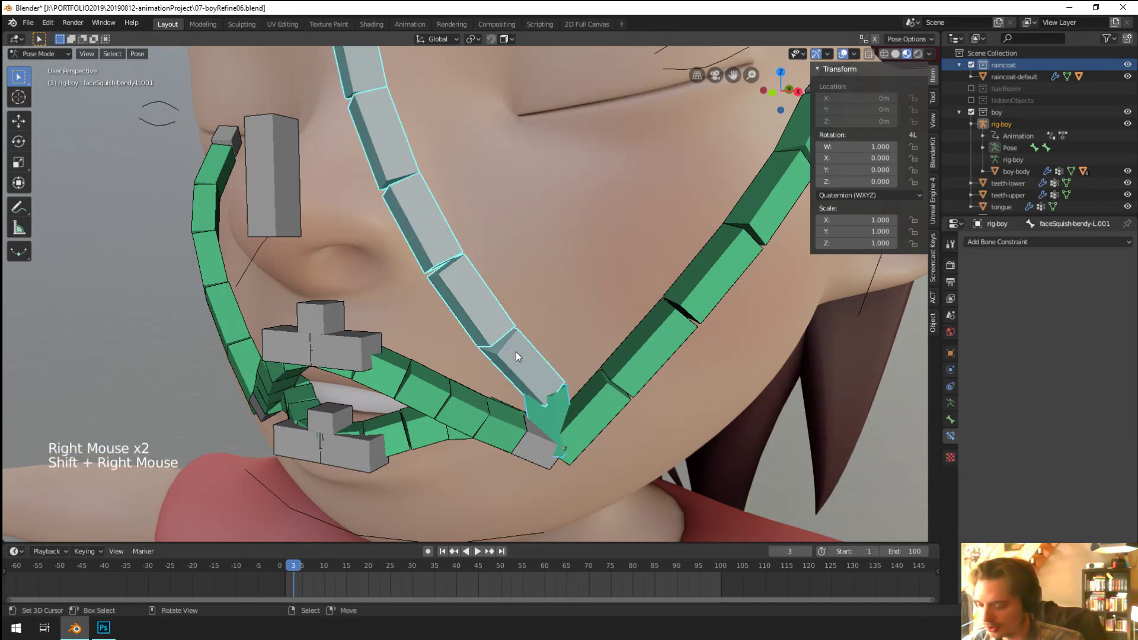
pyautogui.rightClick(531, 390)
pyautogui.keyDown('shift'); pyautogui.rightClick(544, 418); pyautogui.keyUp('shift')
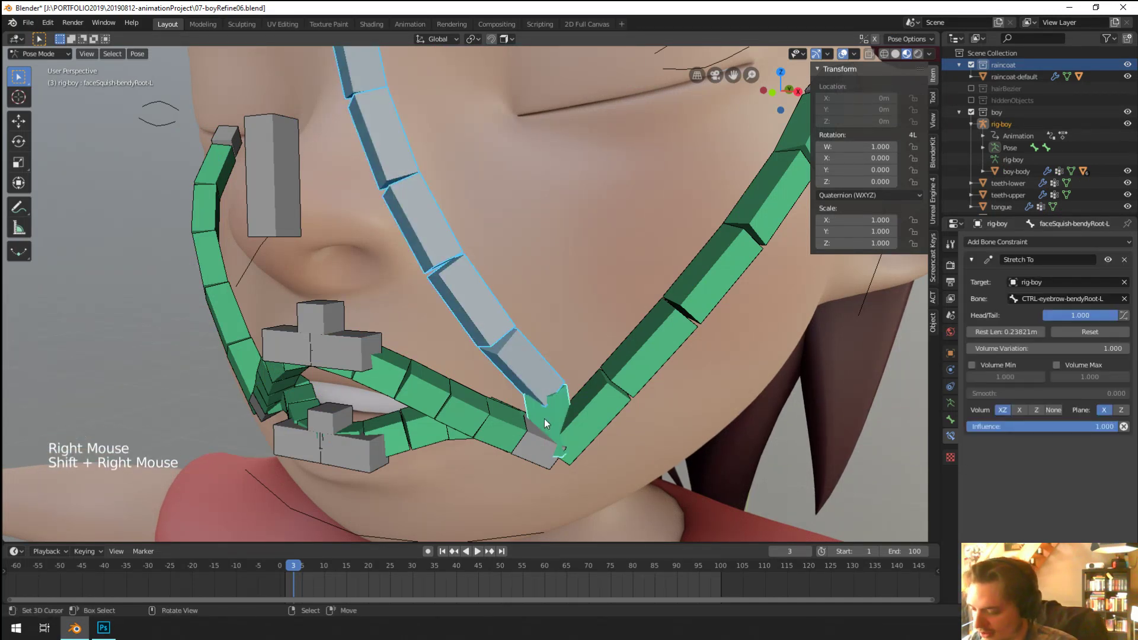
pyautogui.press('F3')
pyautogui.write('copy')
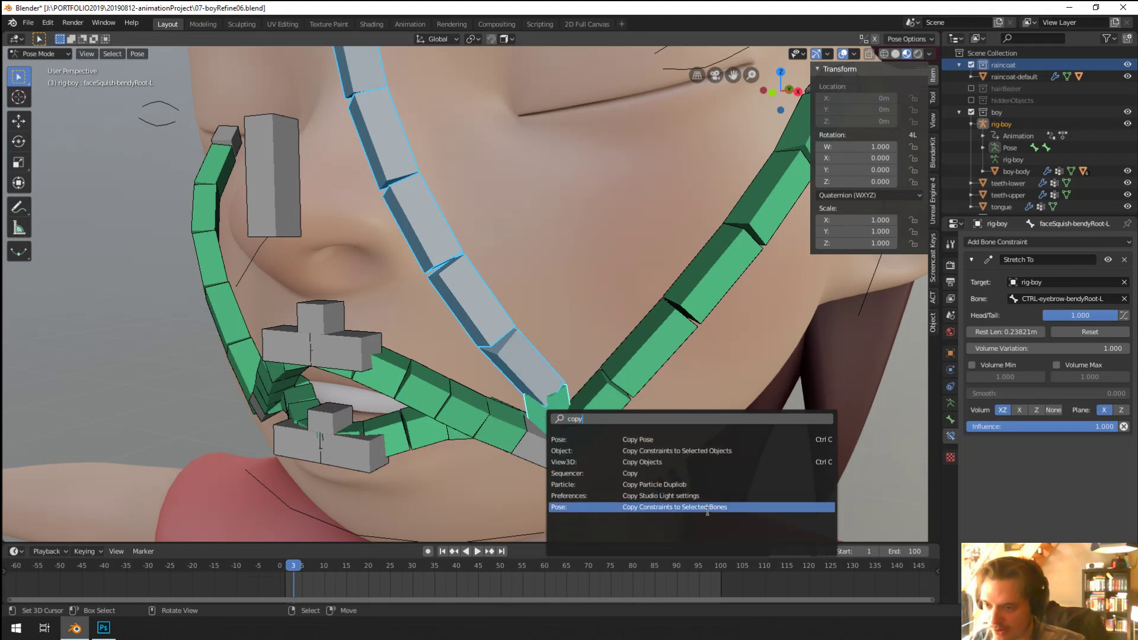
pyautogui.click(707, 508)
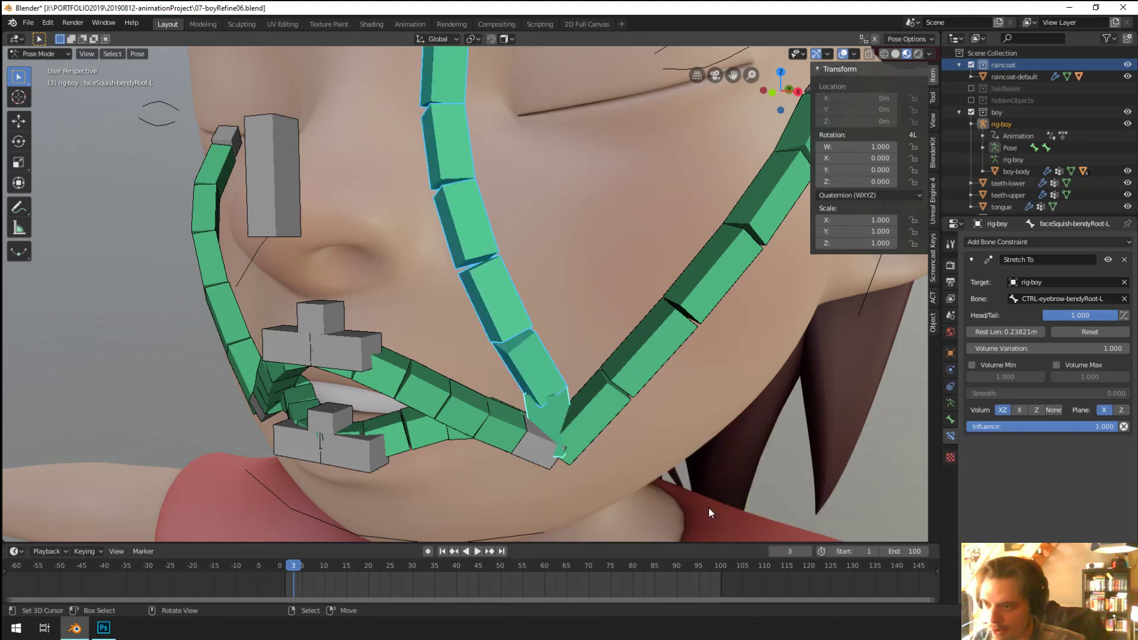
pyautogui.rightClick(554, 407)
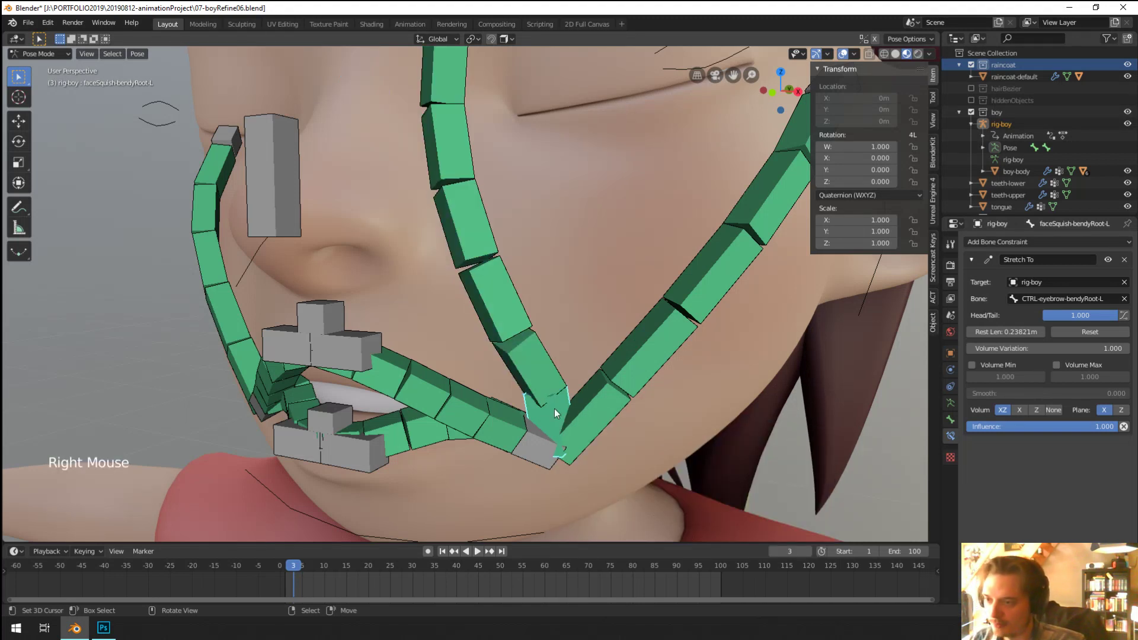
pyautogui.click(1124, 260)
# Step: Reset the rest length of the Stretch To constraint on faceSquish-bendy-L.001
pyautogui.scroll(-3, 567, 353)
pyautogui.keyDown('shift'); pyautogui.moveTo(567, 353); pyautogui.dragTo(491, 305, button='middle'); pyautogui.keyUp('shift')
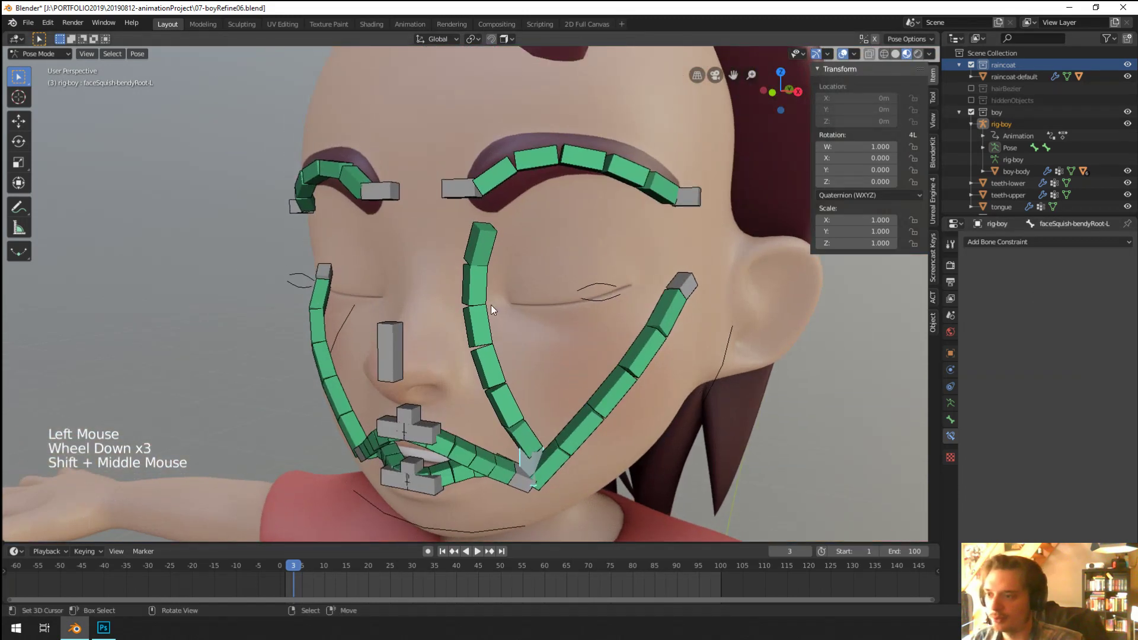
pyautogui.rightClick(517, 322)
pyautogui.click(1082, 331)
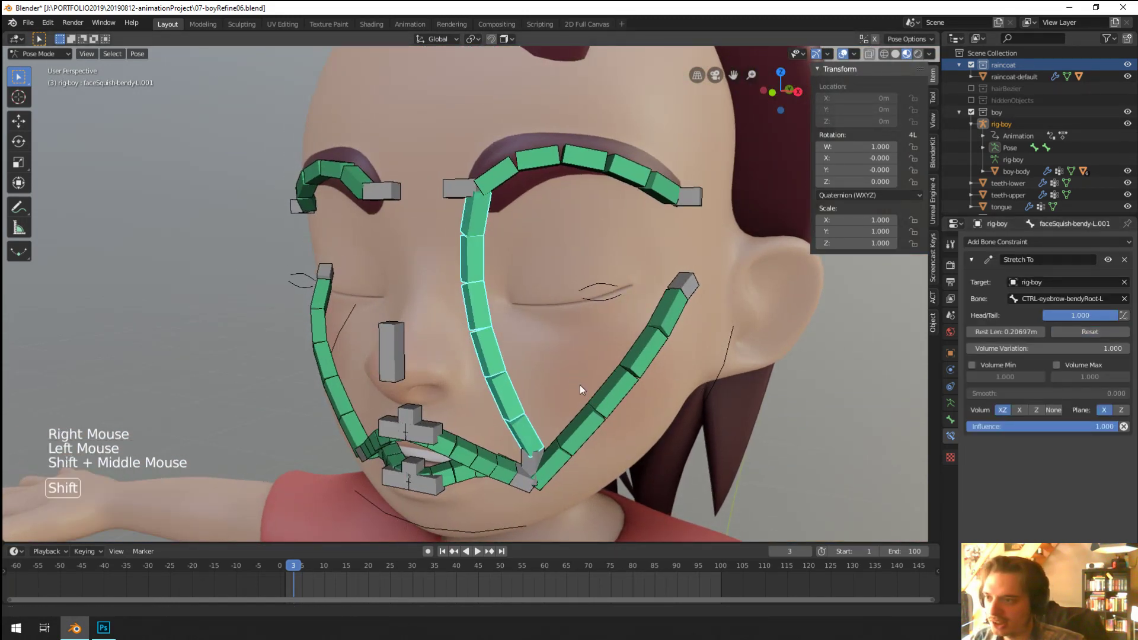
# Step: Test the left mouth-corner control in Pose Mode by temporarily moving and rotating it, and cancel the transforms
pyautogui.keyDown('shift'); pyautogui.moveTo(580, 387); pyautogui.dragTo(575, 340, button='middle'); pyautogui.keyUp('shift')
pyautogui.hotkey('ctrl', 'Tab')
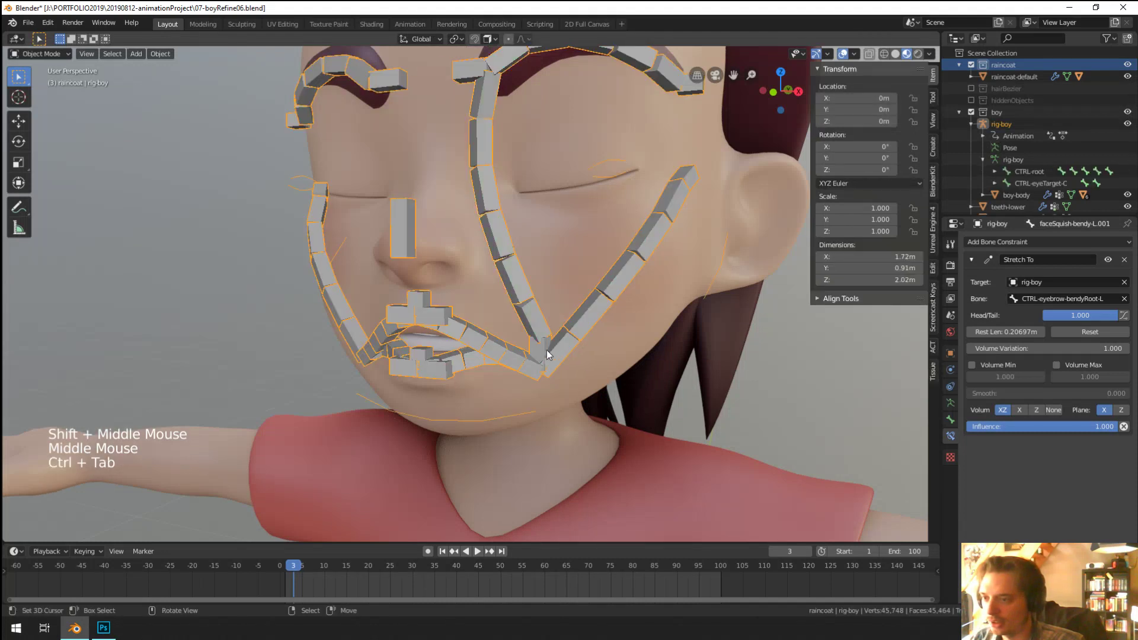
pyautogui.hotkey('ctrl', 'Tab')
pyautogui.rightClick(540, 349)
pyautogui.press('g')
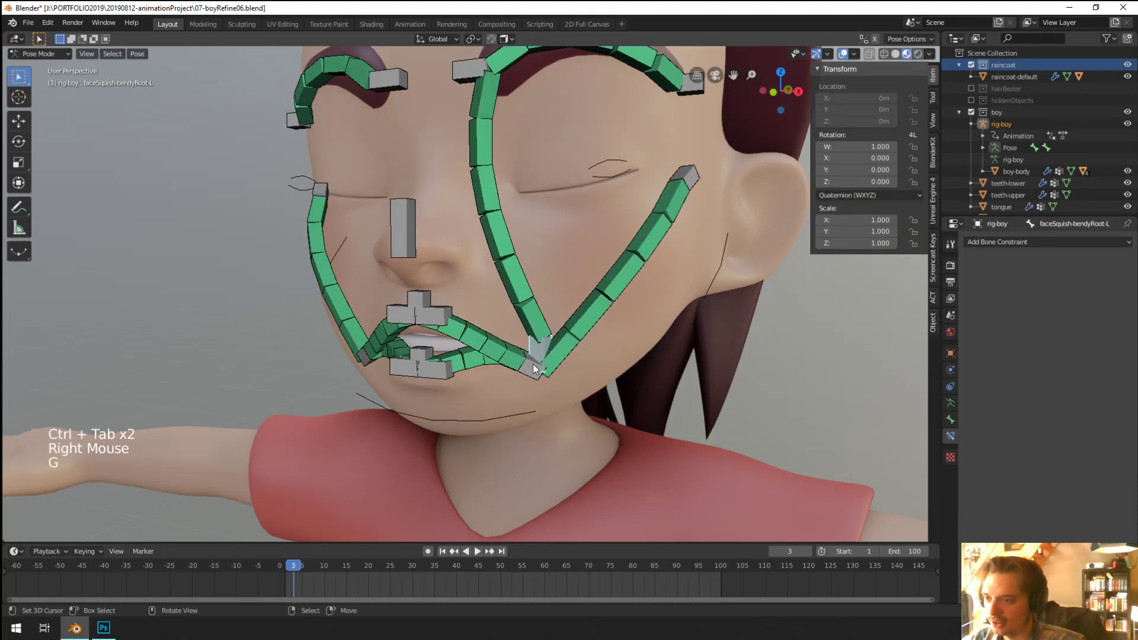
pyautogui.rightClick(533, 365)
pyautogui.press('g')
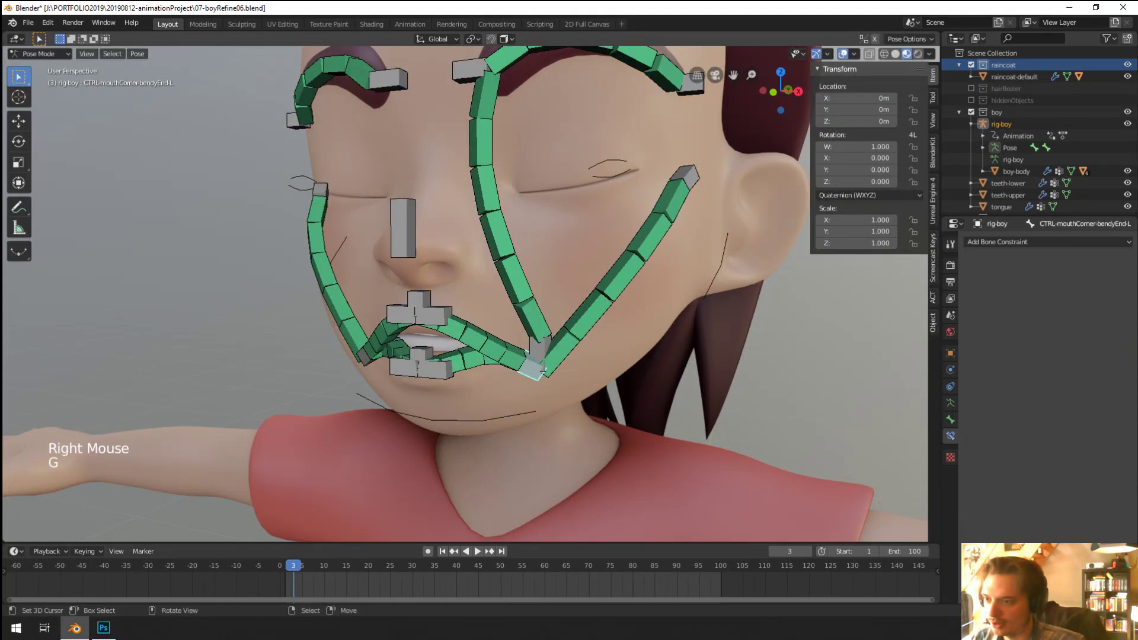
pyautogui.press('r')
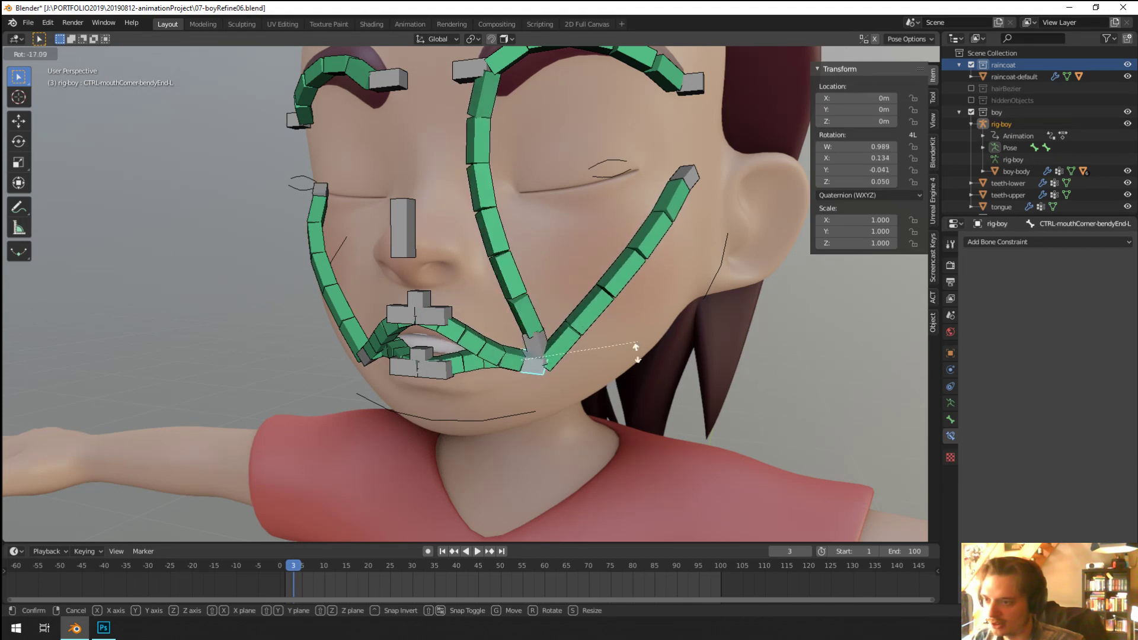
pyautogui.rightClick(635, 353)
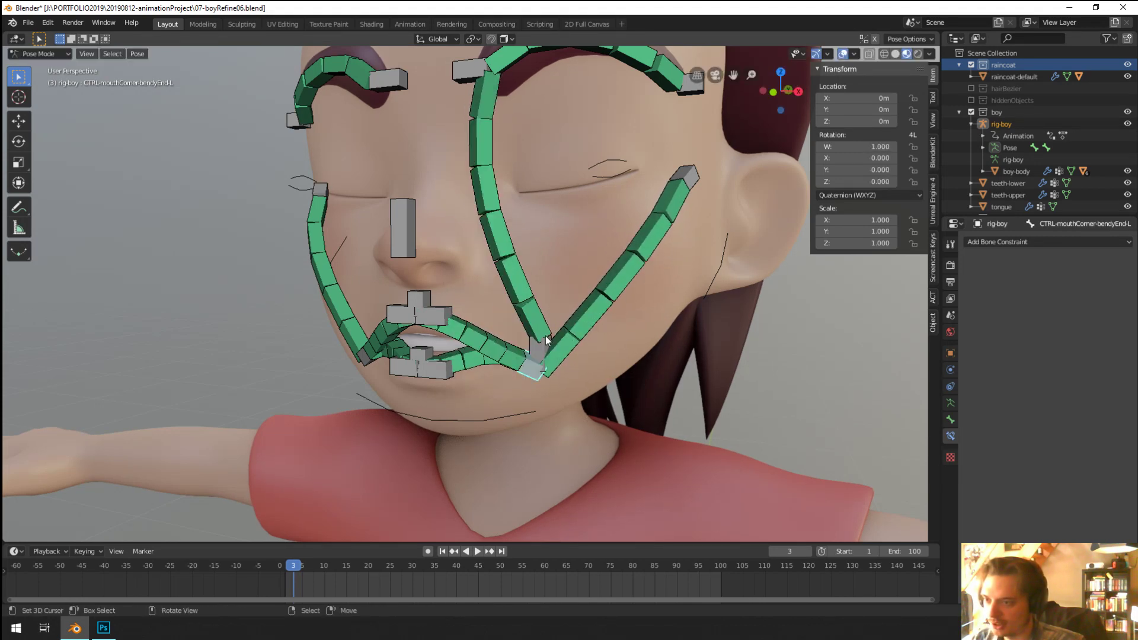
# Step: In Edit Mode, set the custom start handle of faceSquish-bendy-L.001 to faceSquish-bendyRoot-L
pyautogui.scroll(3, 546, 335)
pyautogui.rightClick(574, 308)
pyautogui.click(736, 413)
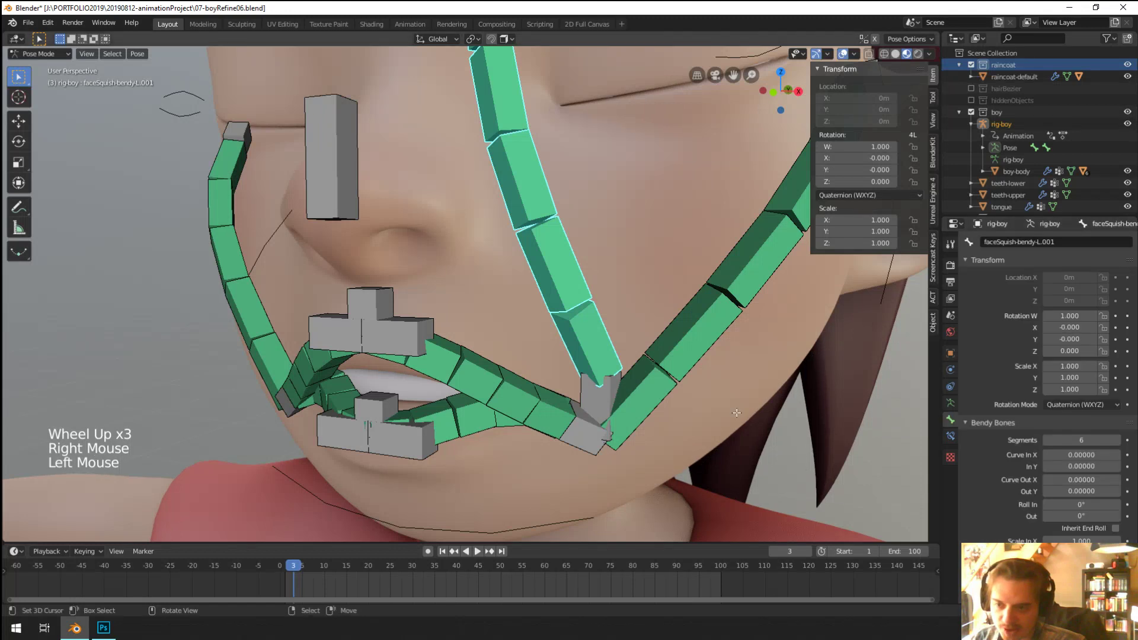
pyautogui.press('Tab')
pyautogui.scroll(-16, 1067, 415)
pyautogui.scroll(4, 1077, 443)
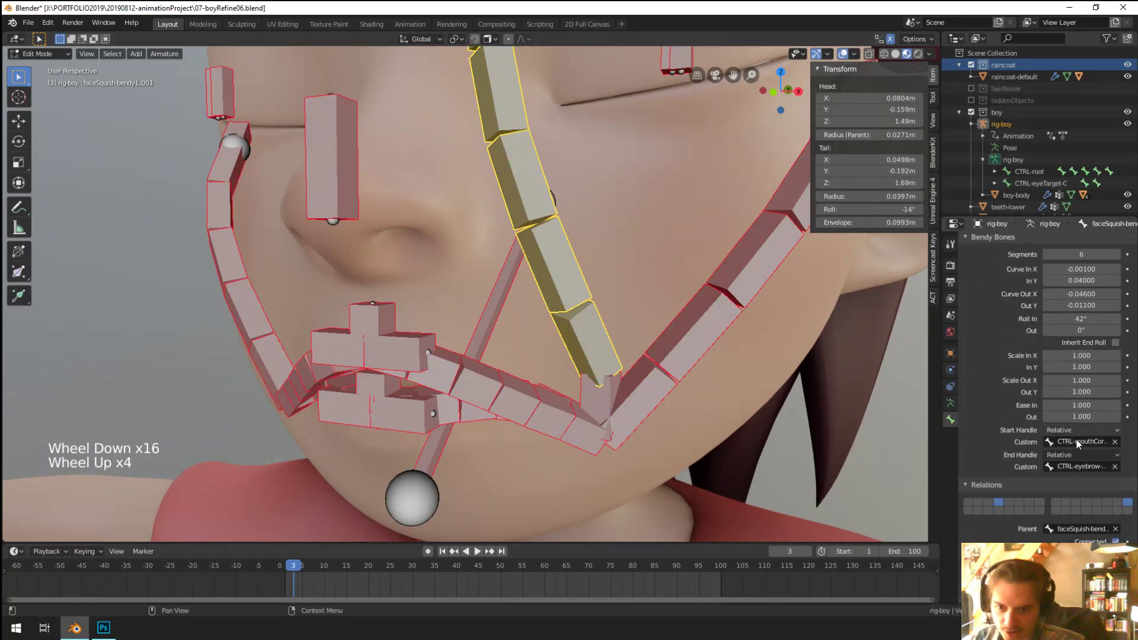
pyautogui.click(1078, 443)
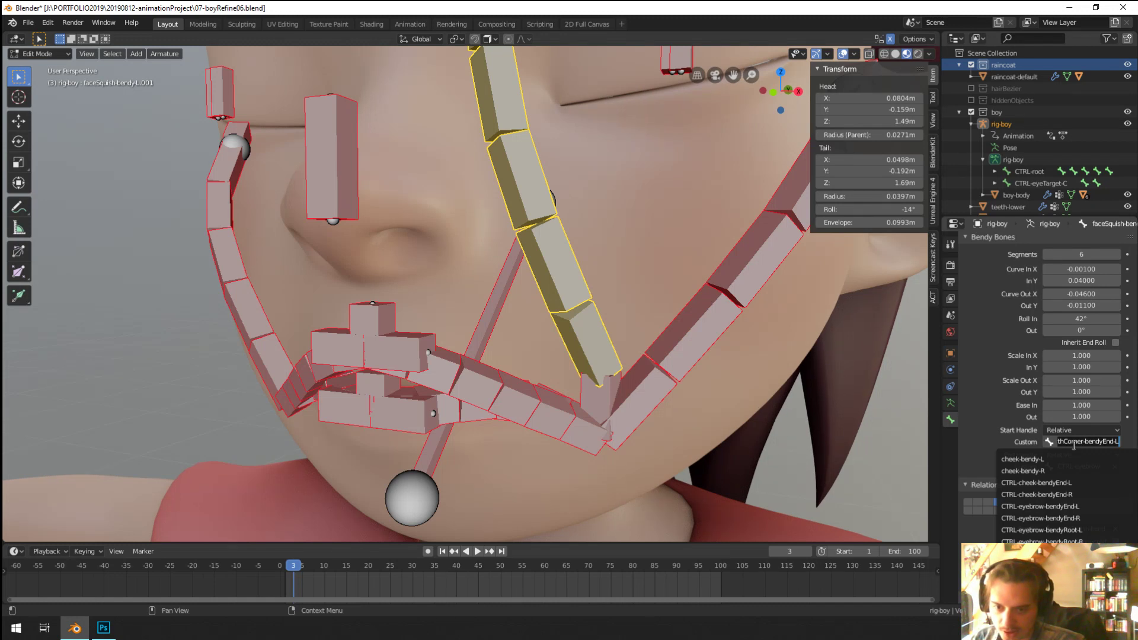
pyautogui.write('s')
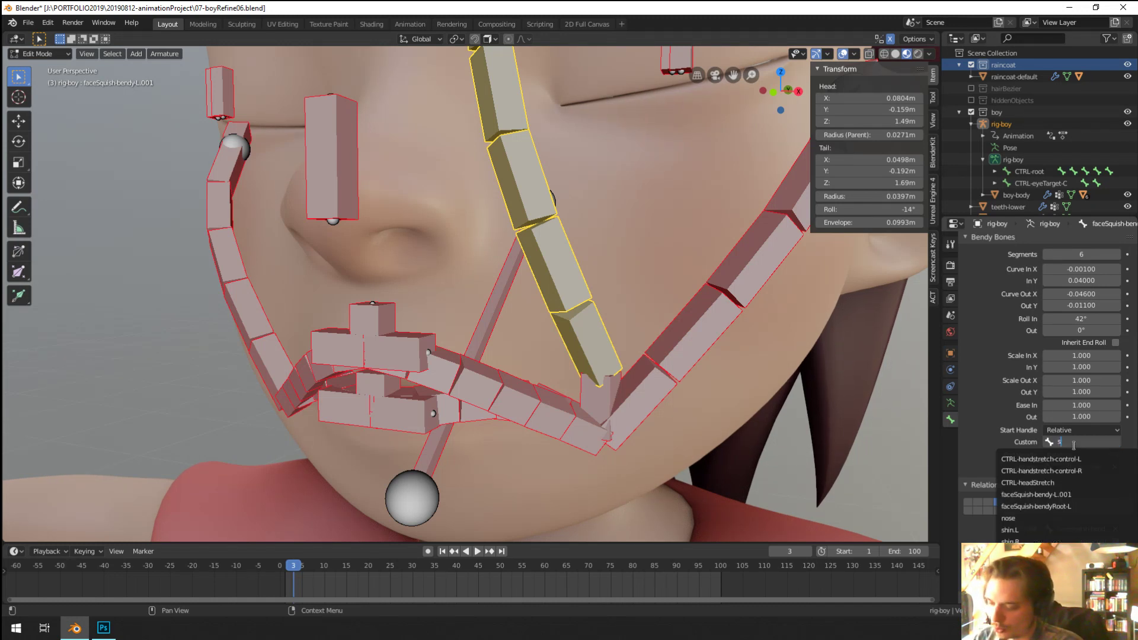
pyautogui.write('qui')
pyautogui.click(1035, 471)
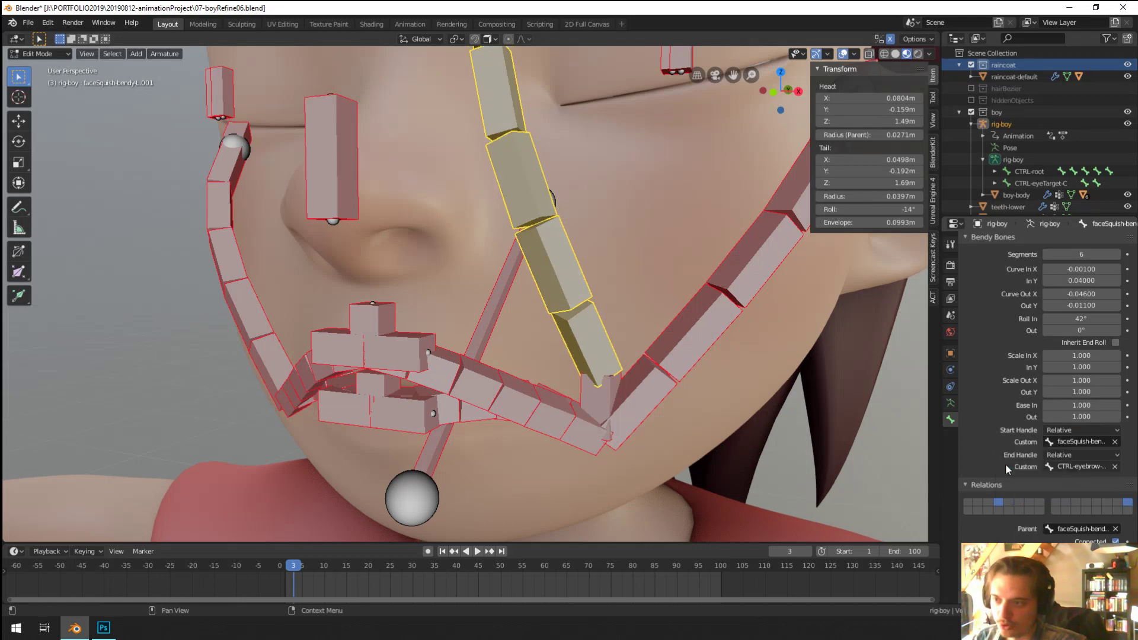
# Step: Set the Roll In of faceSquish-bendy-L.001 to 153° so its segments line up without twisting
pyautogui.scroll(-4, 574, 333)
pyautogui.scroll(2, 573, 333)
pyautogui.scroll(2, 1003, 353)
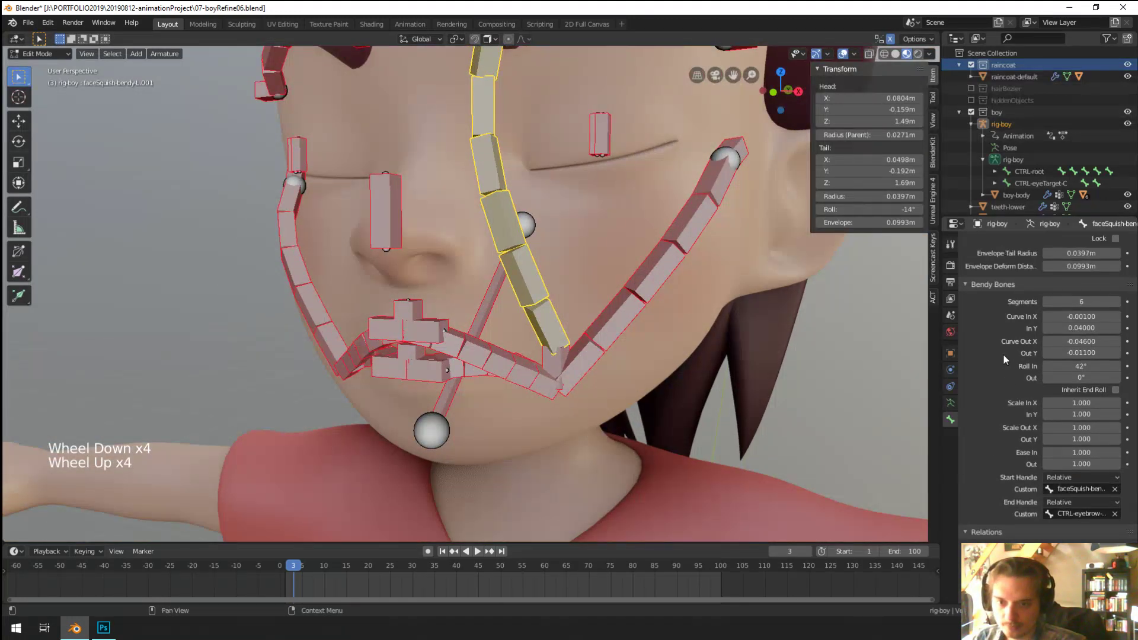
pyautogui.click(1075, 366)
pyautogui.write('0')
pyautogui.press('Return')
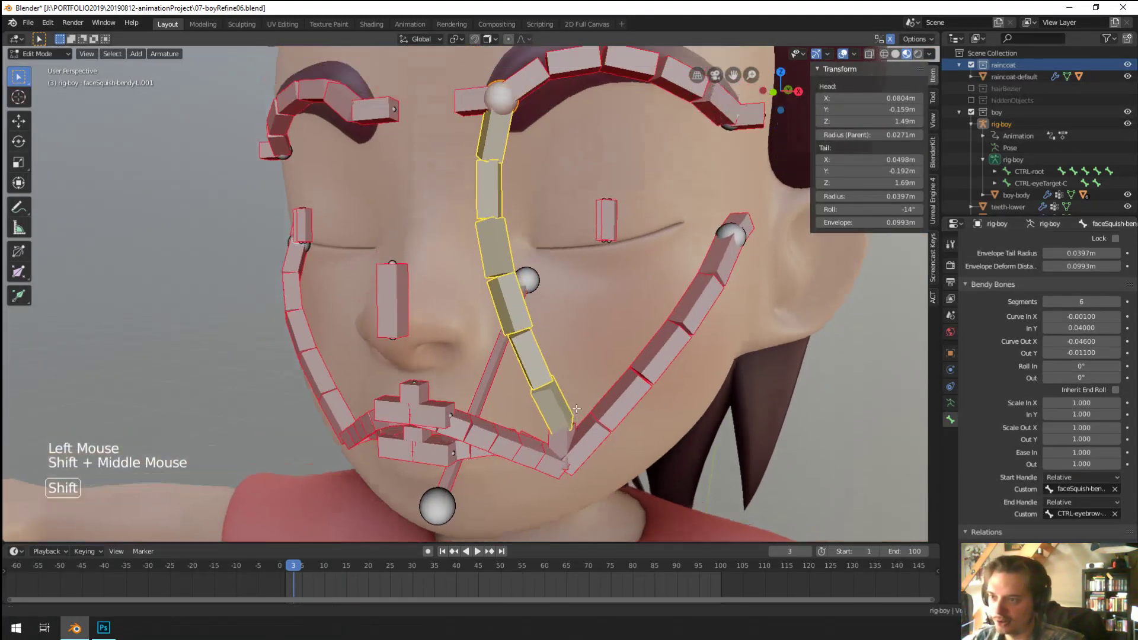
pyautogui.keyDown('shift'); pyautogui.moveTo(800, 267); pyautogui.dragTo(807, 399, button='middle'); pyautogui.keyUp('shift')
pyautogui.click(1081, 365)
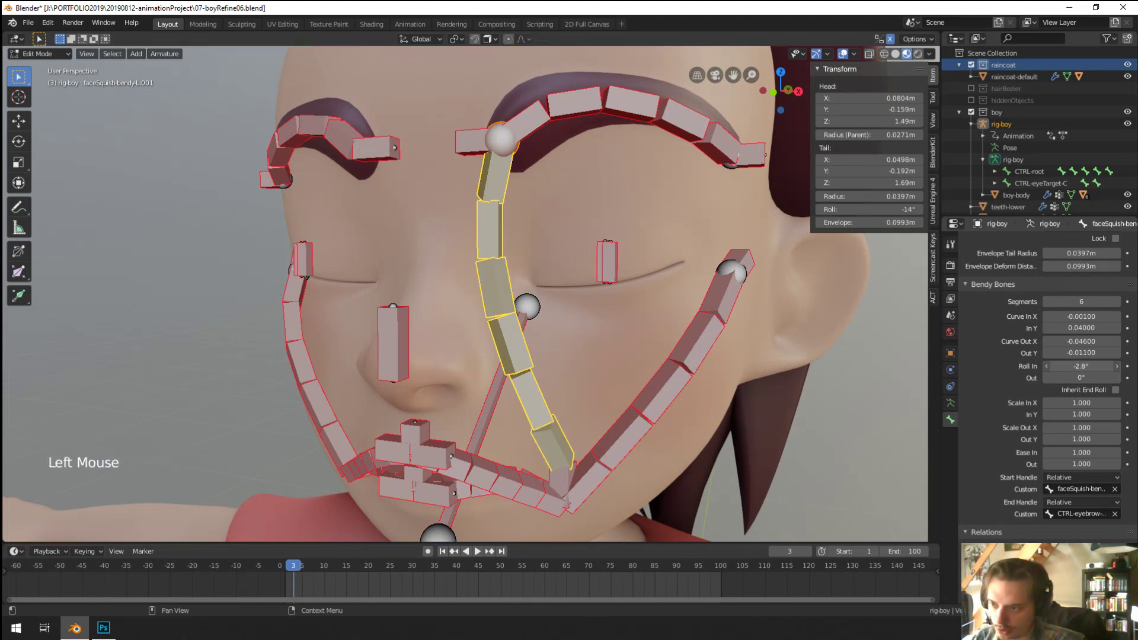
pyautogui.moveTo(1081, 365); pyautogui.dragTo(1118, 365)
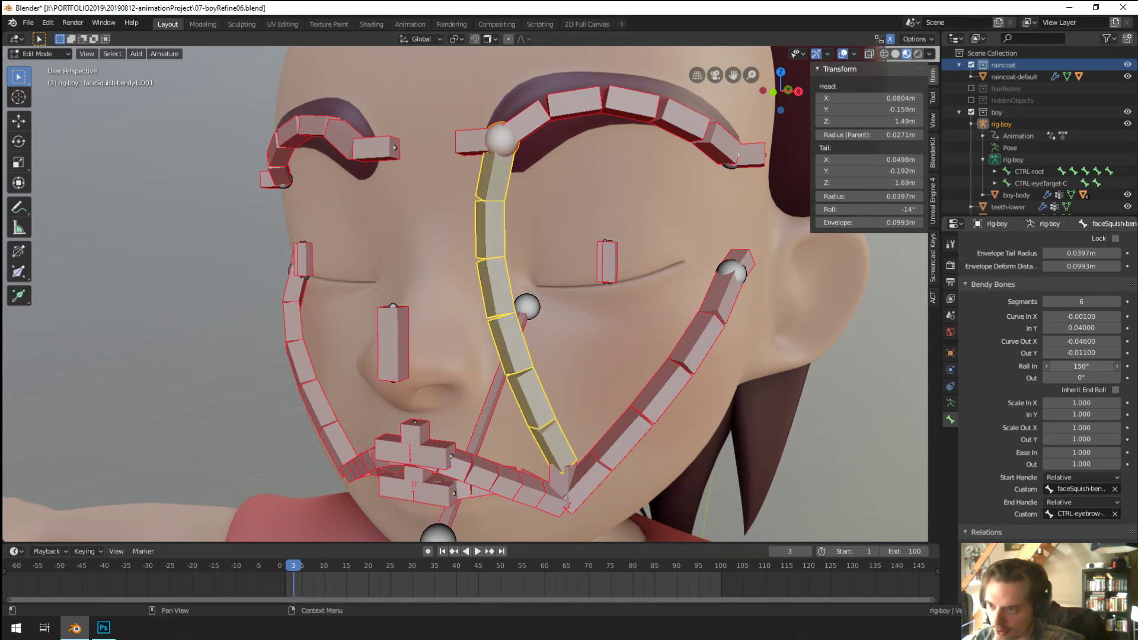
# Step: Switch to Pose Mode and test-move the left mouth-corner control to check how the bendy bones follow
pyautogui.scroll(-3, 533, 355)
pyautogui.keyDown('shift'); pyautogui.moveTo(533, 355); pyautogui.dragTo(545, 332, button='middle'); pyautogui.keyUp('shift')
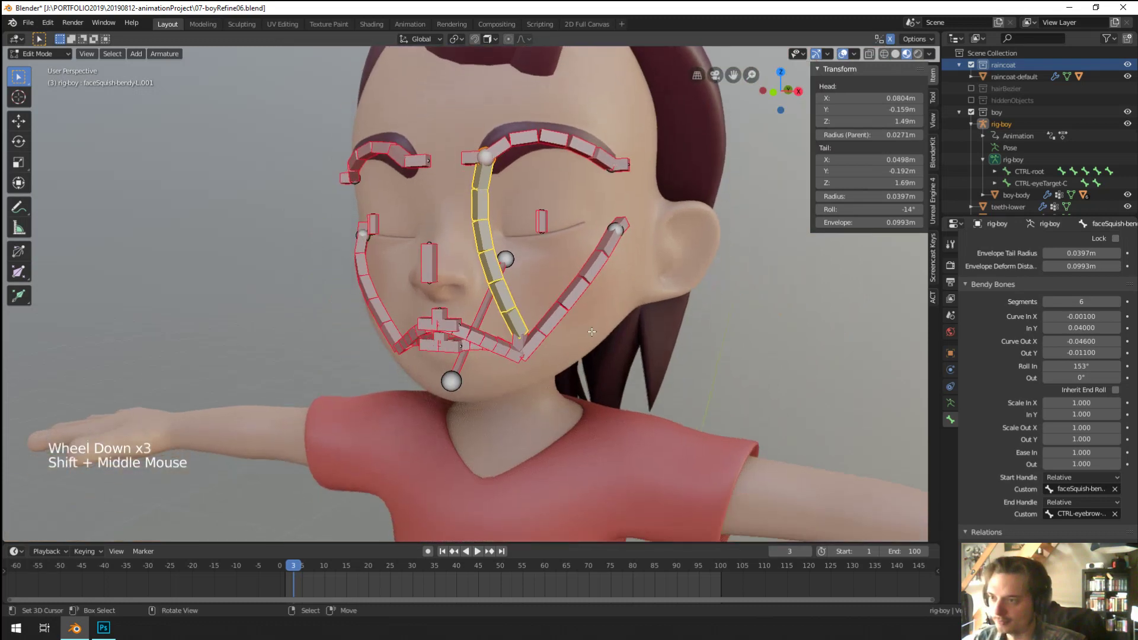
pyautogui.scroll(2, 566, 360)
pyautogui.hotkey('ctrl', 'Tab')
pyautogui.hotkey('ctrl', 'Tab')
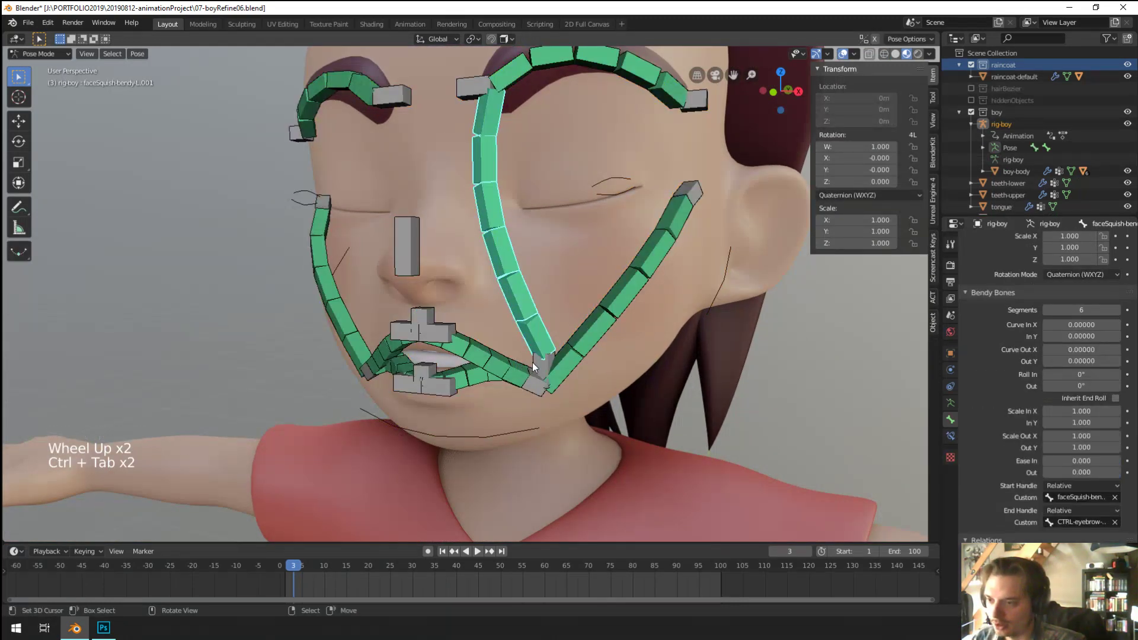
pyautogui.rightClick(535, 362)
pyautogui.rightClick(535, 363)
pyautogui.press('g')
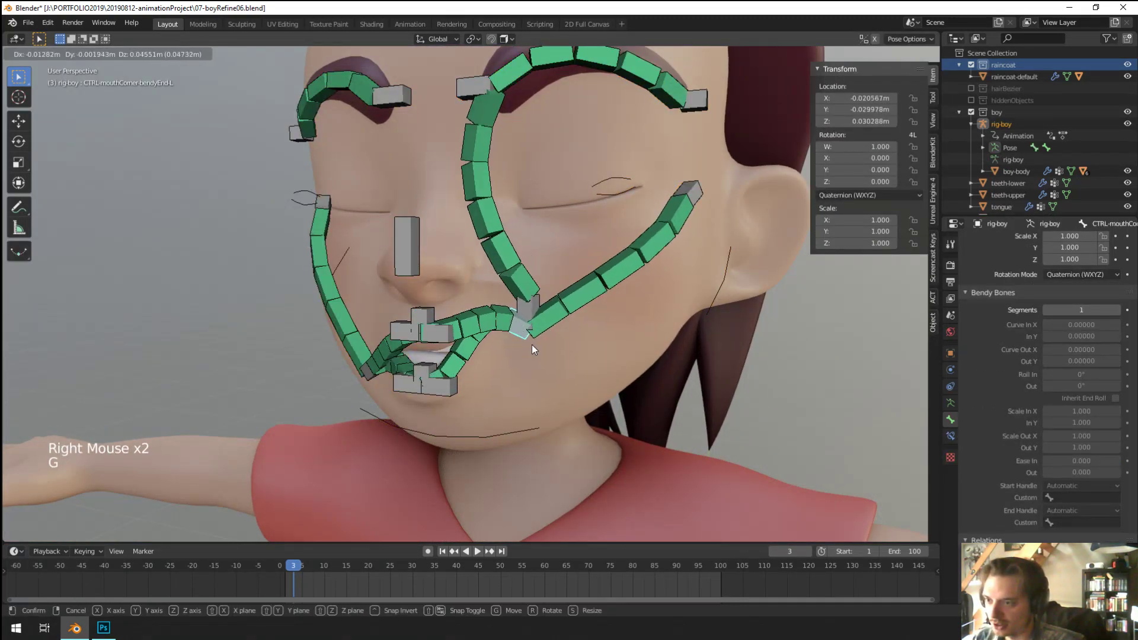
pyautogui.rightClick(593, 341)
# Step: Test-rotate CTRL-mouthCorner-bendyEnd-L in several directions to check how the long bendy bone curves, cancelling each rotation
pyautogui.press('r')
pyautogui.rightClick(634, 359)
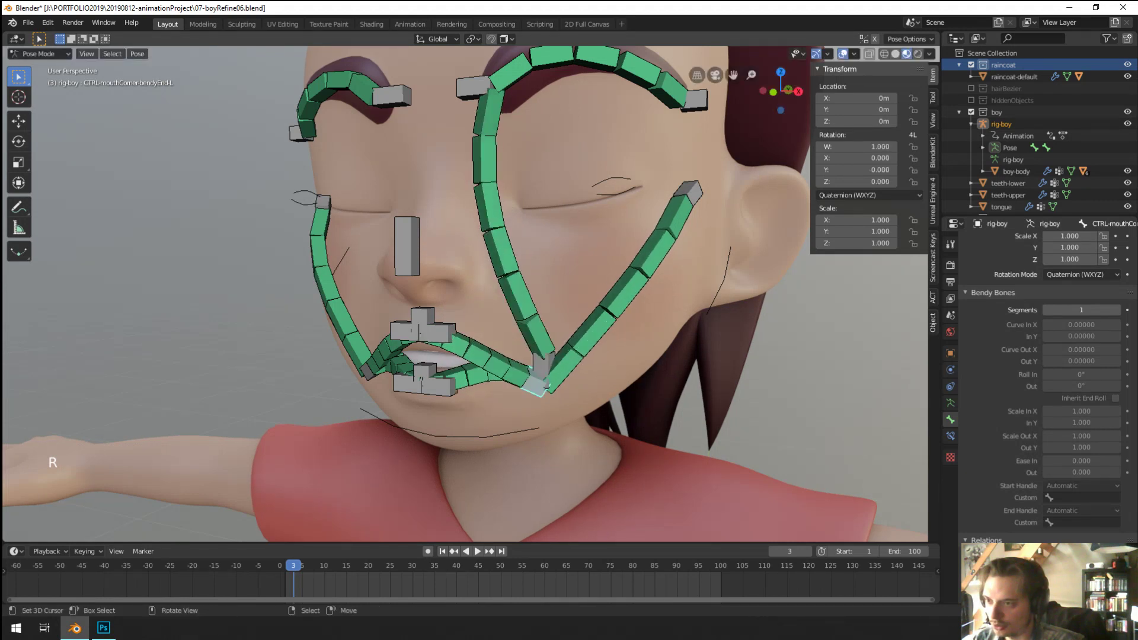
pyautogui.press('r')
pyautogui.rightClick(697, 409)
pyautogui.press('r')
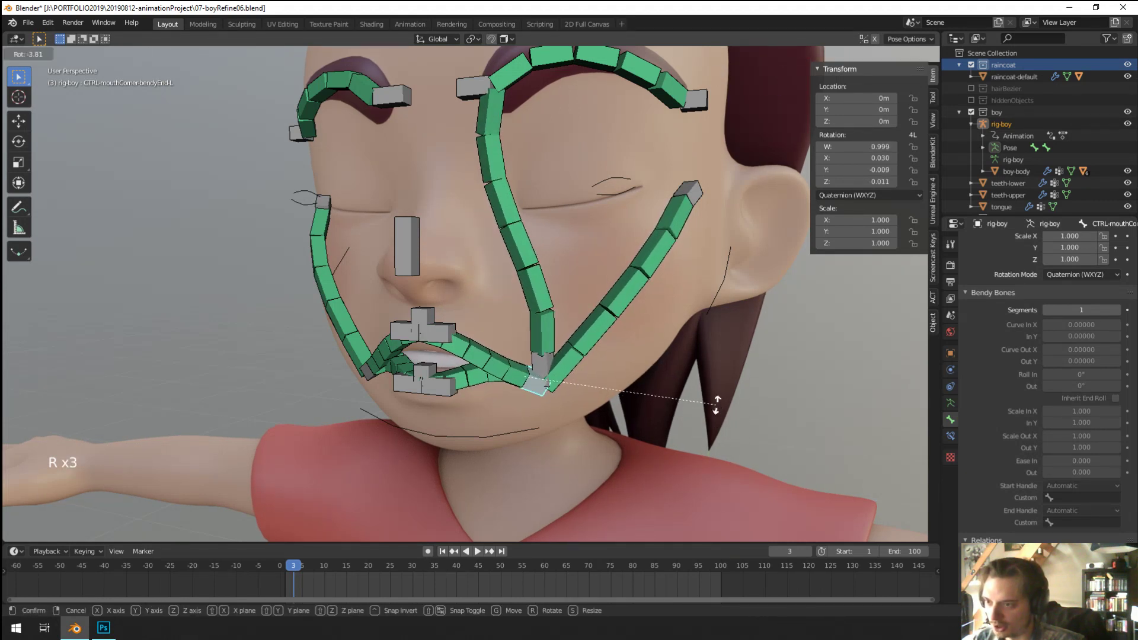
pyautogui.press('r')
pyautogui.press('r')
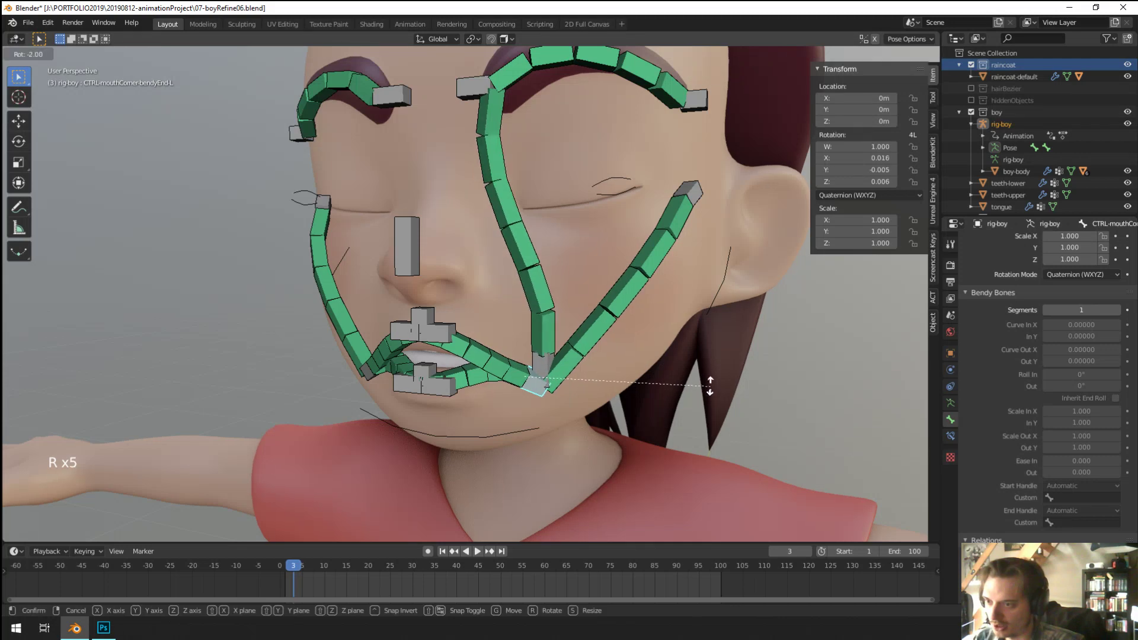
pyautogui.scroll(1, 649, 393)
# Step: Select faceSquish-bendy-L.001 and switch the rig back to Edit Mode
pyautogui.rightClick(557, 363)
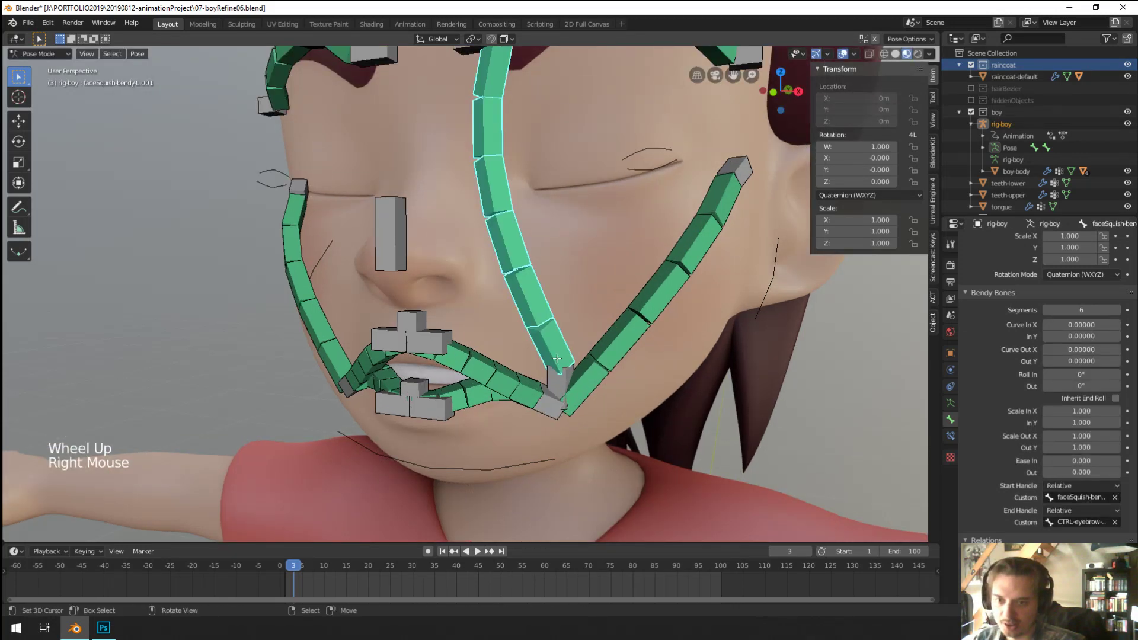
pyautogui.press('Tab')
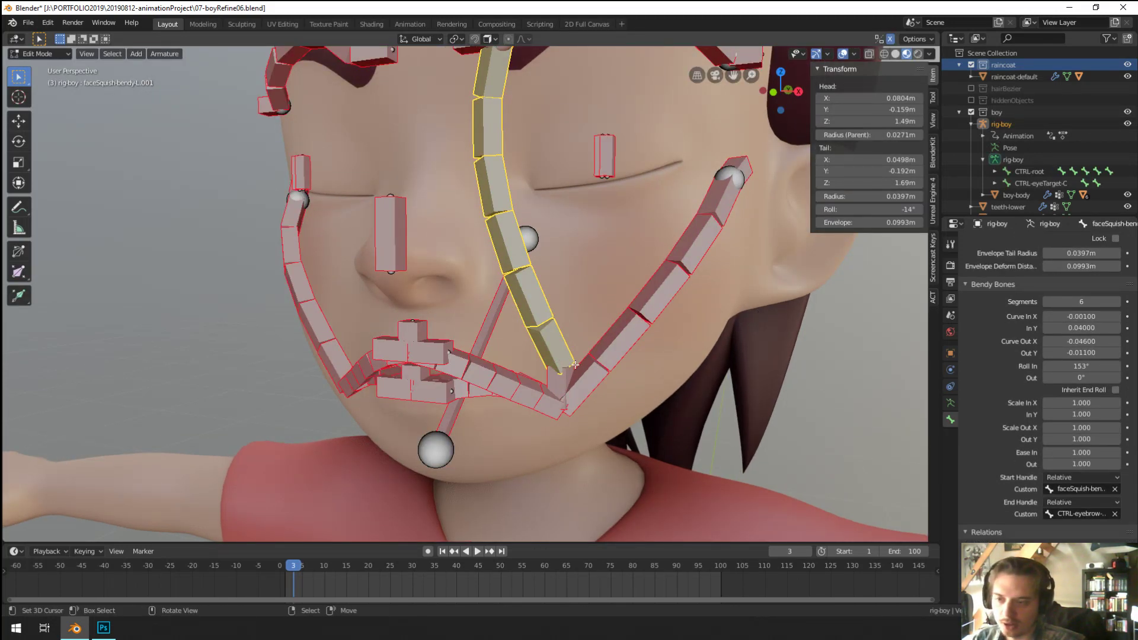
pyautogui.scroll(-1, 575, 364)
pyautogui.moveTo(576, 367); pyautogui.dragTo(563, 363, button='middle')
pyautogui.scroll(1, 560, 361)
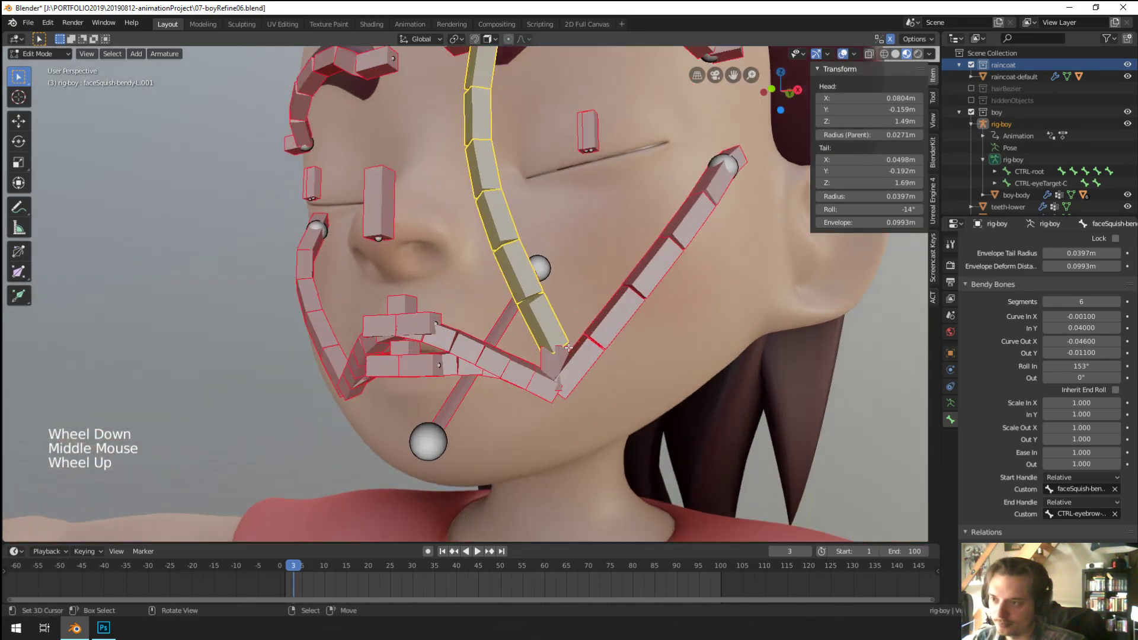
# Step: Try tilting faceSquish-bendyRoot-L by about 24° and nudging it at the mouth corner, and undo both changes
pyautogui.rightClick(553, 360)
pyautogui.scroll(1, 552, 360)
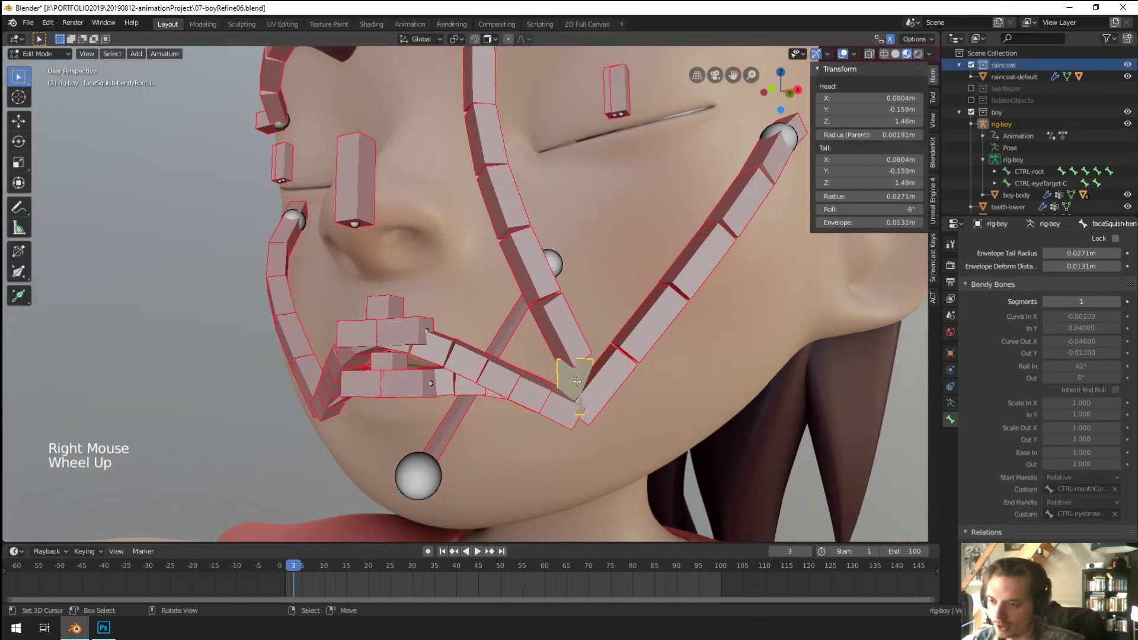
pyautogui.moveTo(557, 370); pyautogui.dragTo(554, 379, button='middle')
pyautogui.press('r')
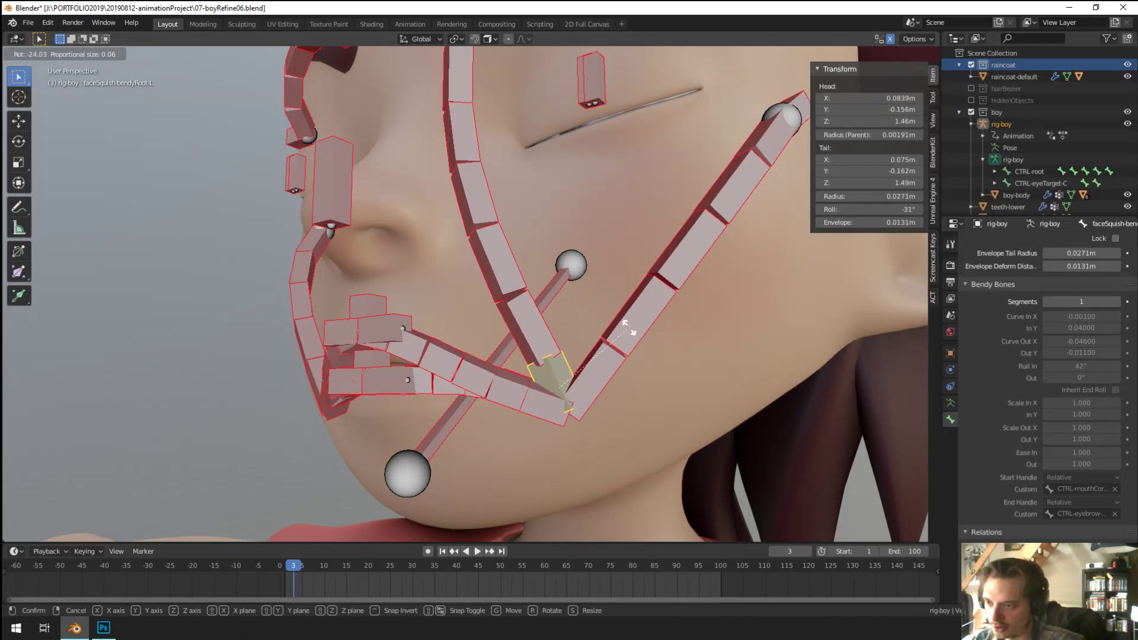
pyautogui.click(626, 318)
pyautogui.press('g')
pyautogui.click(627, 326)
pyautogui.moveTo(627, 326); pyautogui.dragTo(569, 390, button='middle')
pyautogui.scroll(-2, 587, 371)
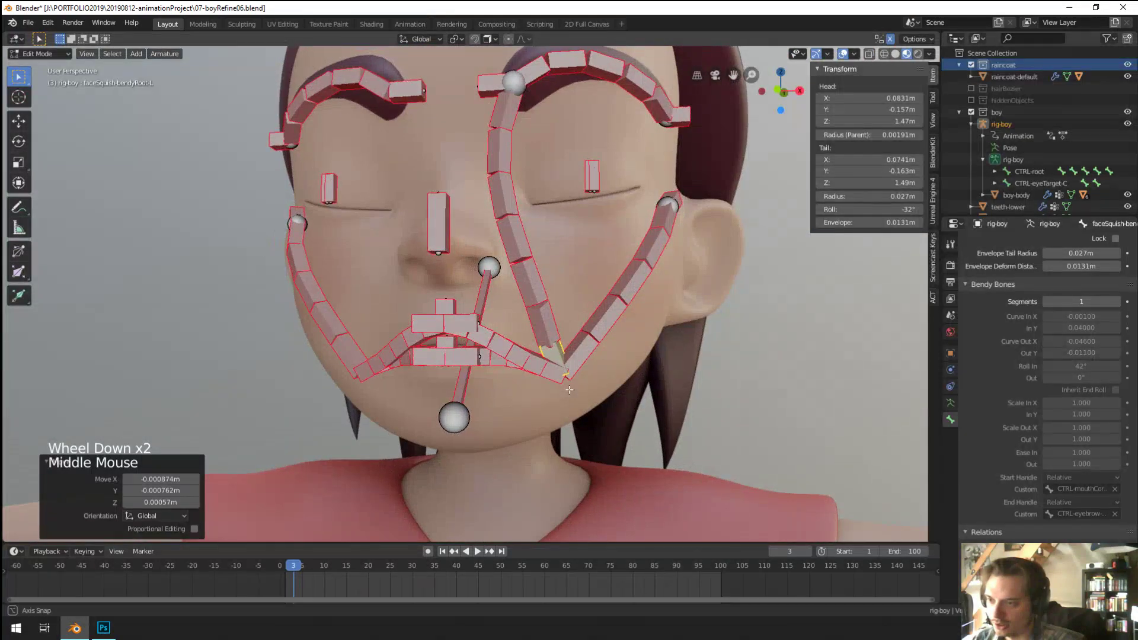
pyautogui.scroll(1, 569, 390)
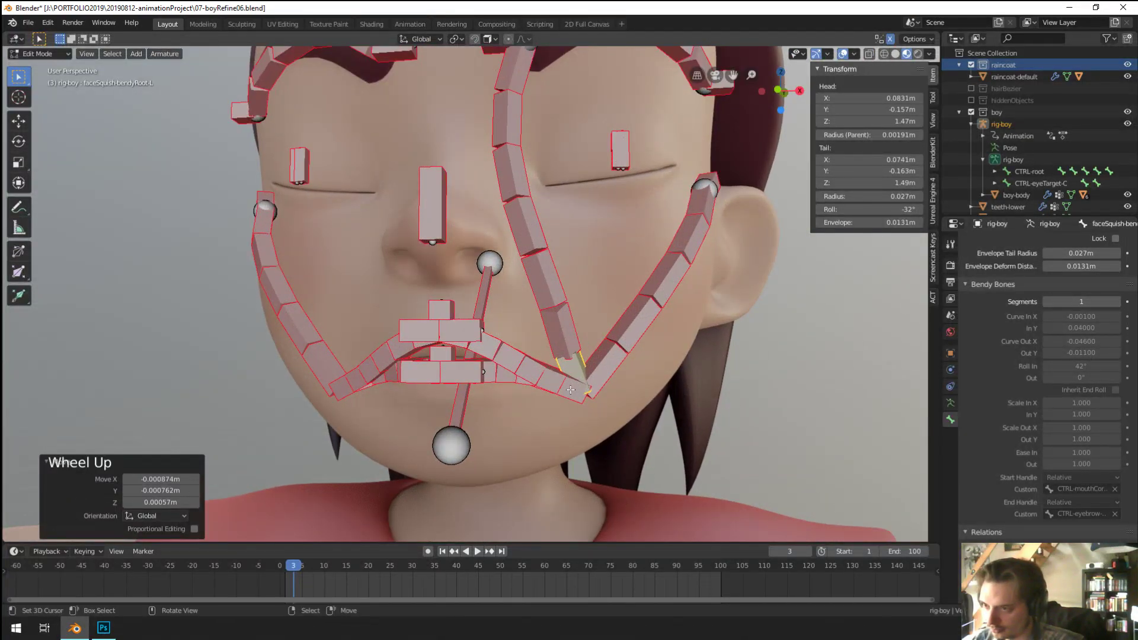
pyautogui.hotkey('ctrl', 'z')
pyautogui.hotkey('ctrl', 'z')
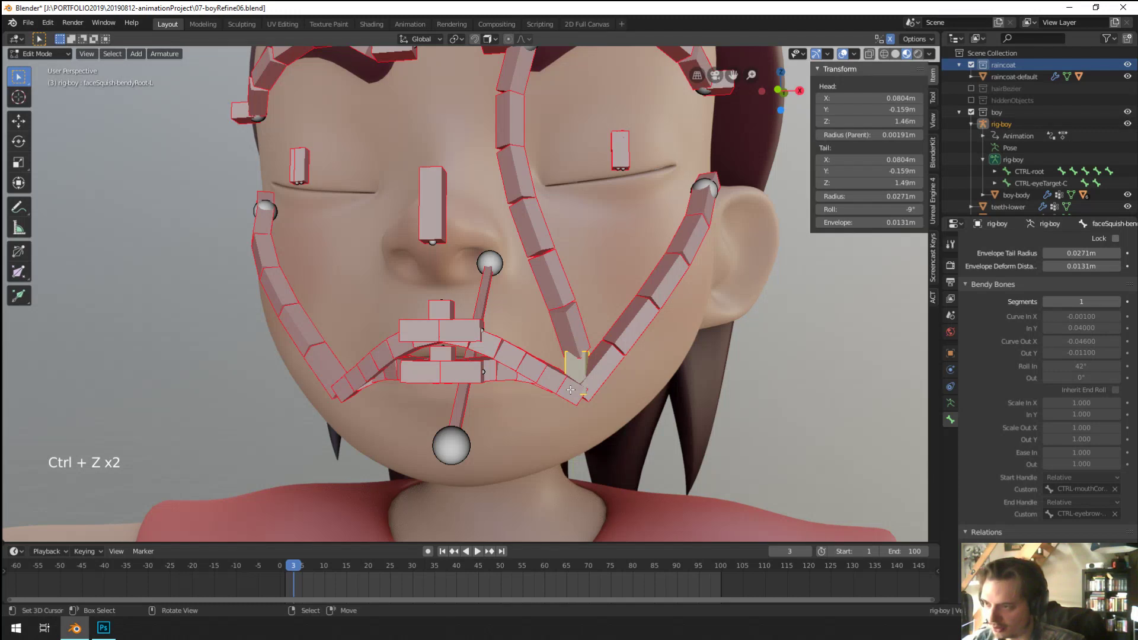
# Step: Symmetrize faceSquish-bendyRoot-L and faceSquish-bendy-L.001 to the other side of the face
pyautogui.moveTo(570, 389); pyautogui.dragTo(566, 311, button='middle')
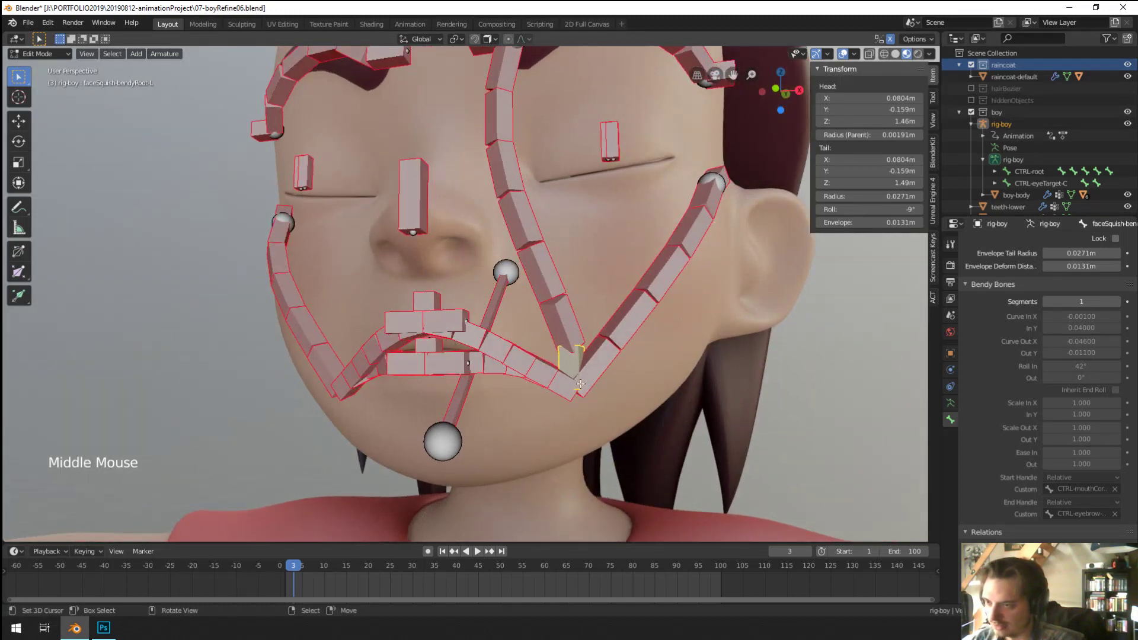
pyautogui.keyDown('shift'); pyautogui.rightClick(566, 311); pyautogui.keyUp('shift')
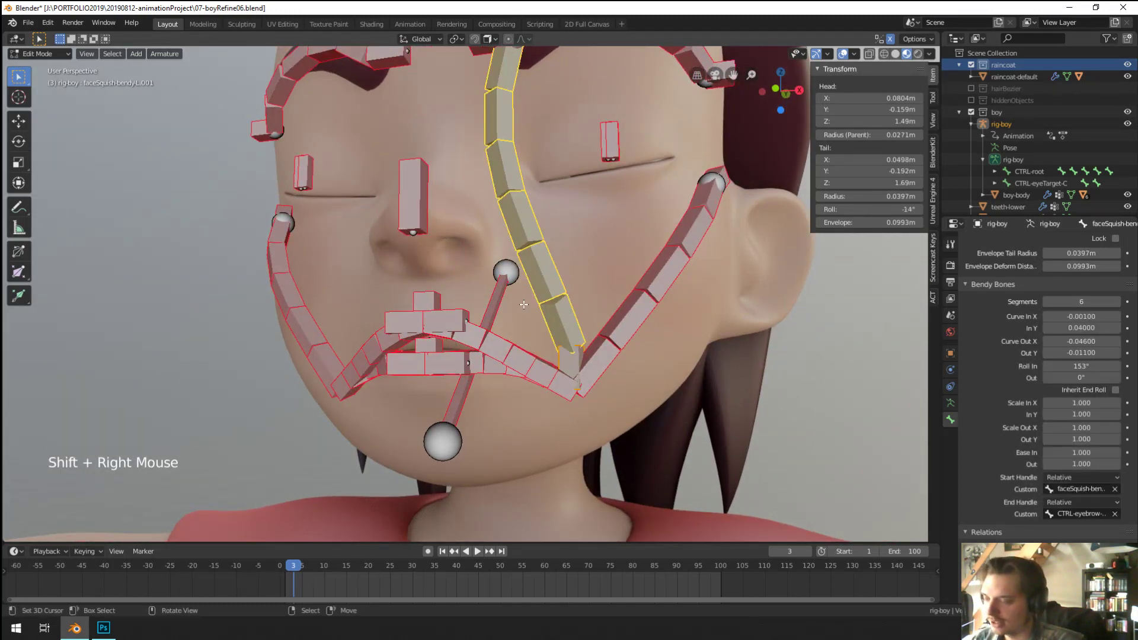
pyautogui.click(162, 55)
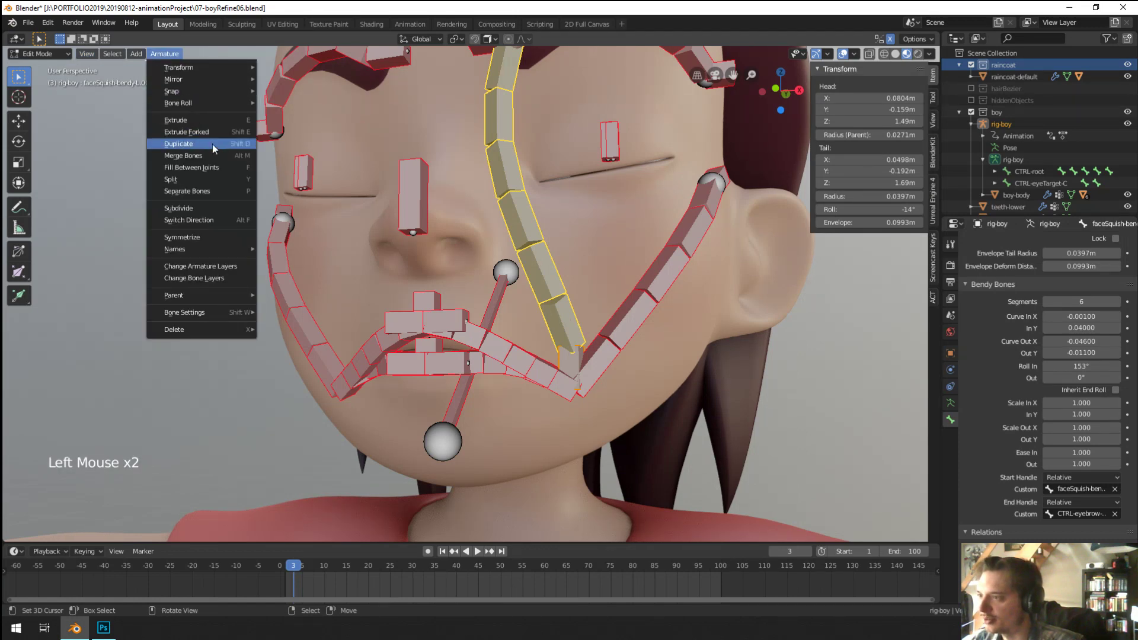
pyautogui.click(196, 237)
pyautogui.moveTo(196, 237); pyautogui.dragTo(450, 237, button='middle')
pyautogui.scroll(-2, 474, 266)
pyautogui.scroll(2, 450, 237)
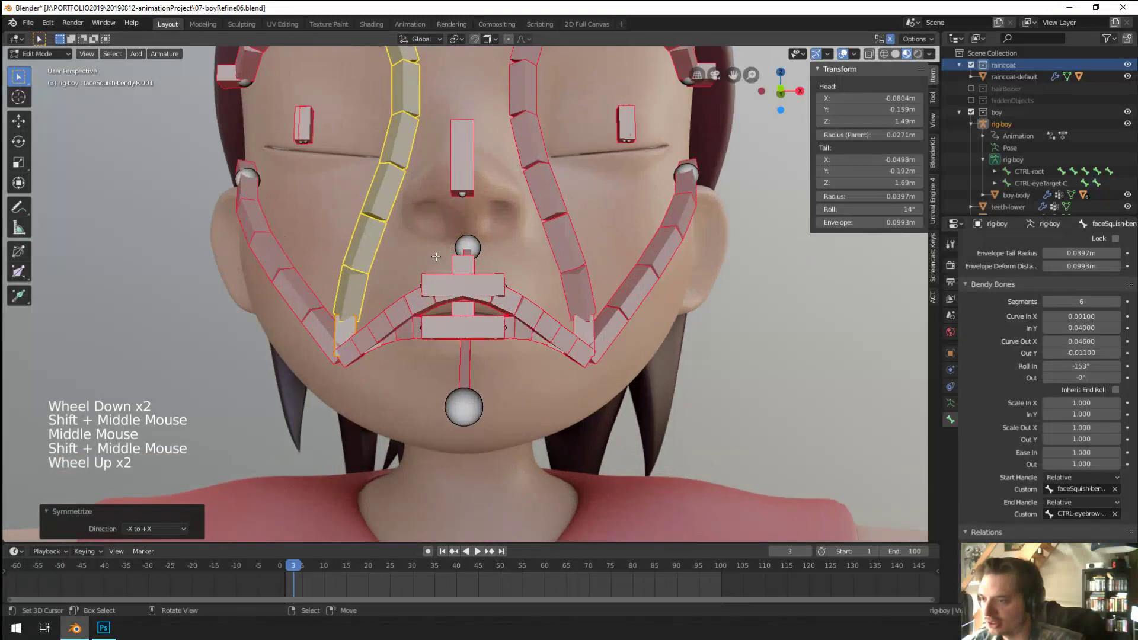
# Step: Try to rotate faceSquish-bendyRoot-L around its midpoint toward the long bendy bone
pyautogui.keyDown('shift'); pyautogui.moveTo(474, 285); pyautogui.dragTo(572, 315, button='middle'); pyautogui.keyUp('shift')
pyautogui.rightClick(517, 320)
pyautogui.press('r')
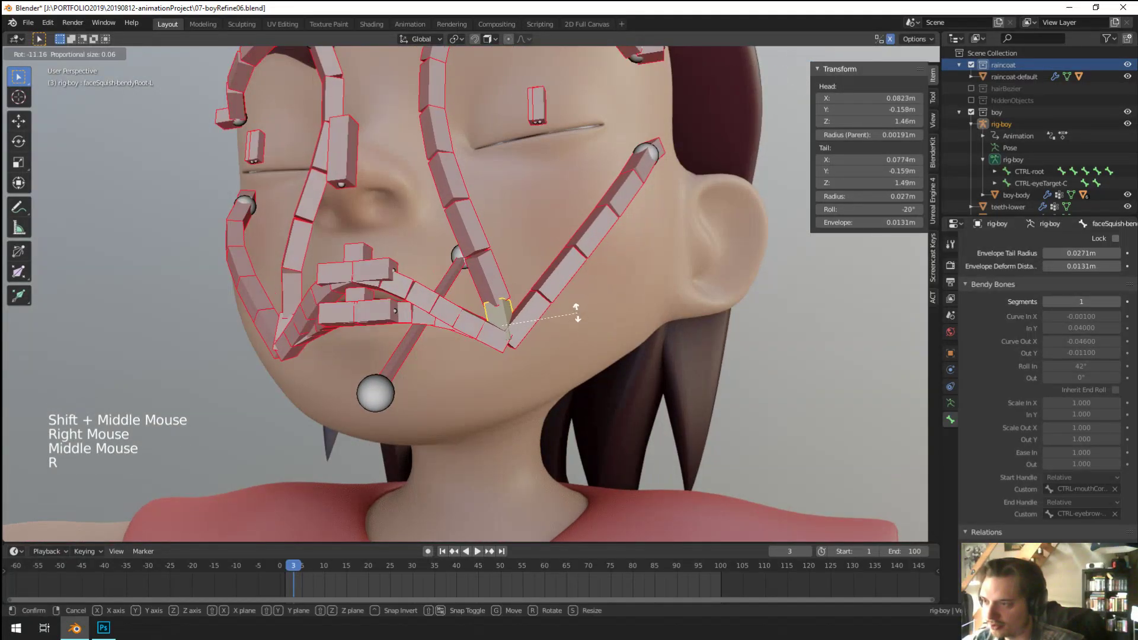
pyautogui.press('r')
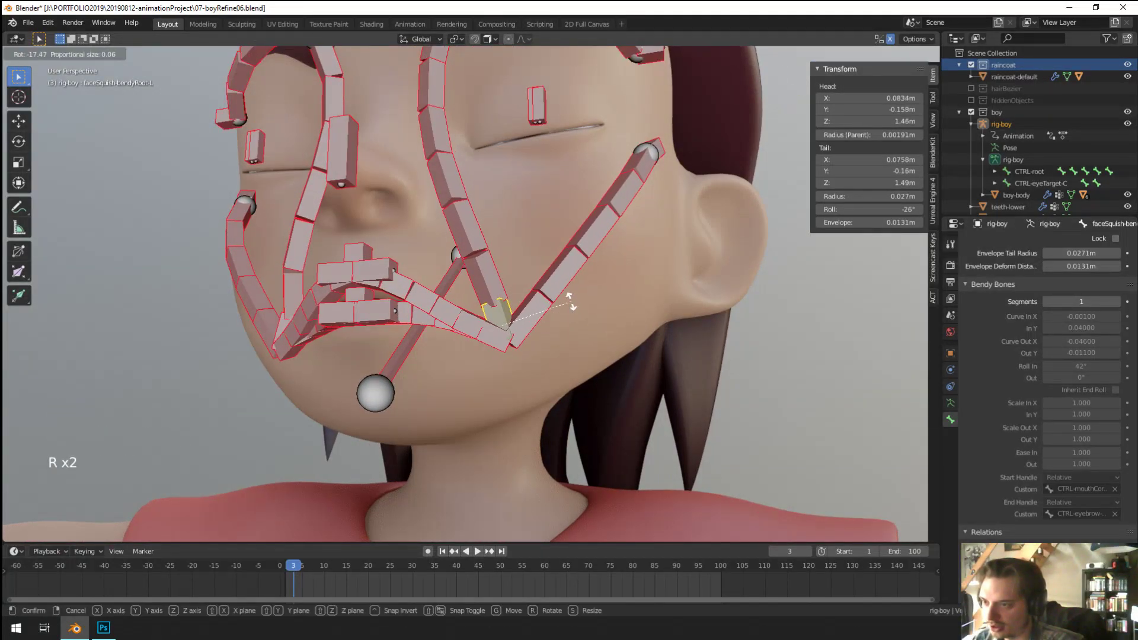
pyautogui.click(570, 306)
# Step: Rotate faceSquish-bendyRoot-L by about -11.7° in the view and nudge it at the left mouth corner
pyautogui.scroll(2, 570, 306)
pyautogui.click(455, 40)
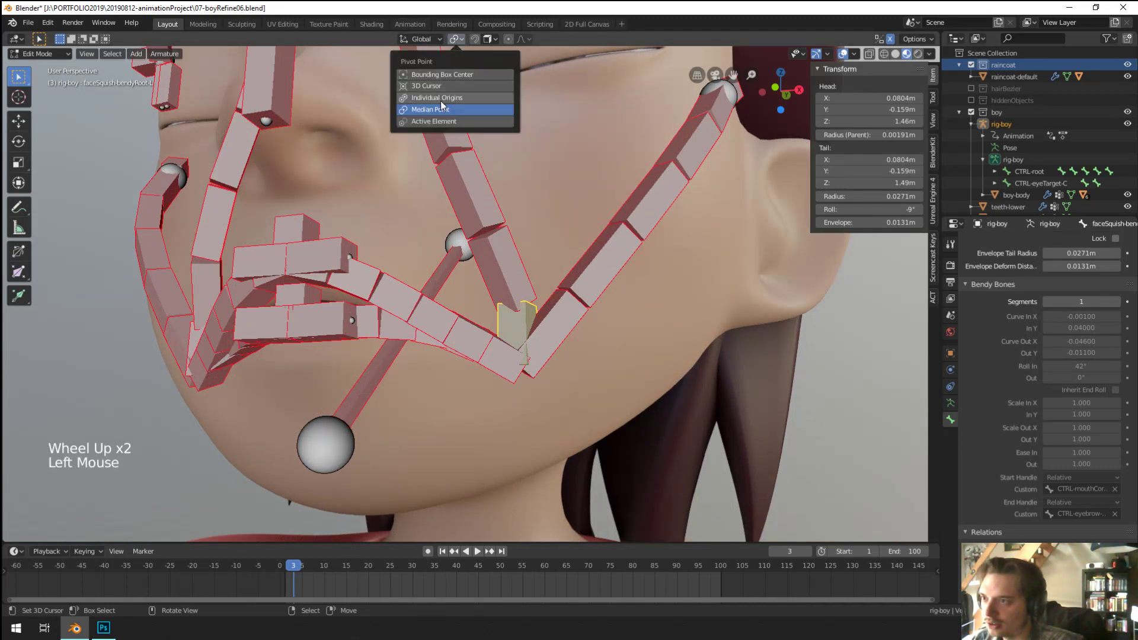
pyautogui.press('r')
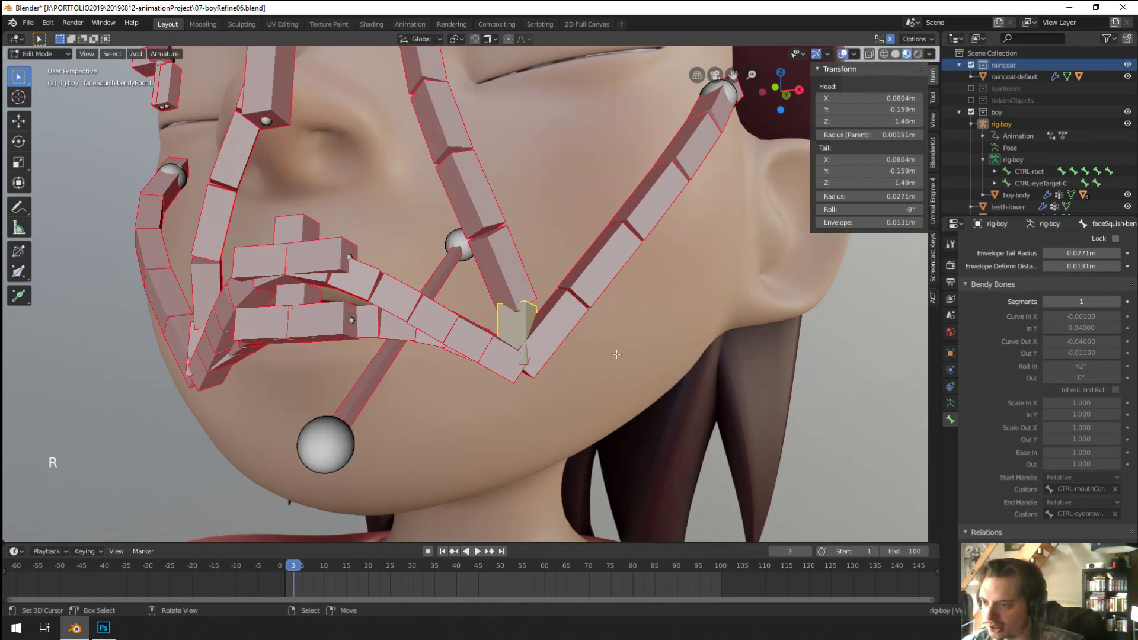
pyautogui.scroll(1, 524, 384)
pyautogui.press('r')
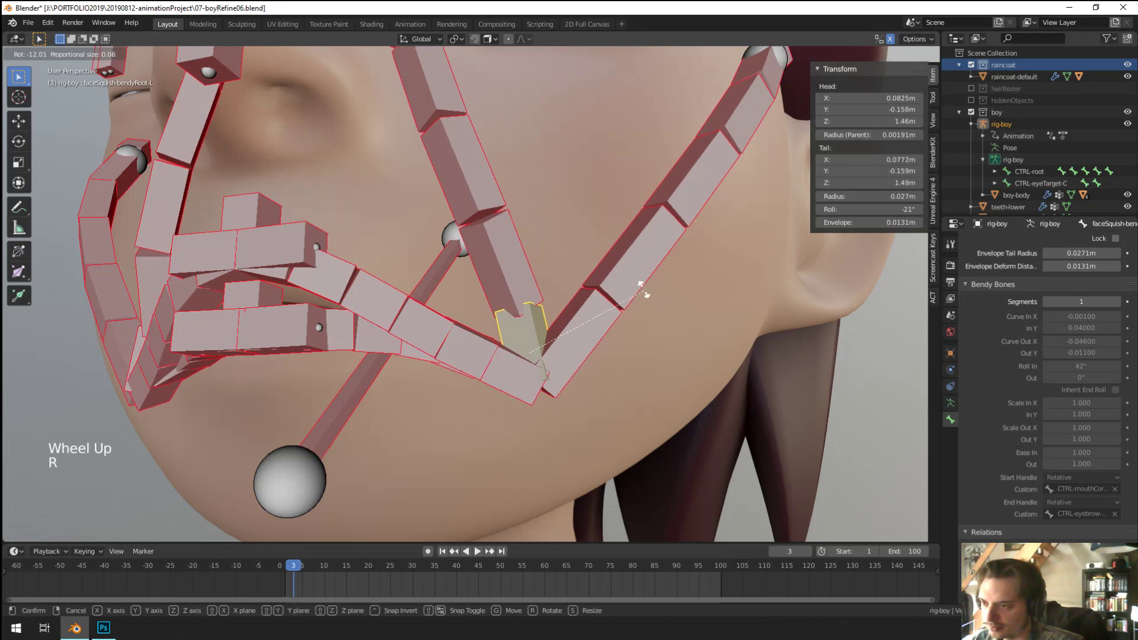
pyautogui.moveTo(630, 327); pyautogui.dragTo(658, 303, button='middle')
pyautogui.press('r')
pyautogui.press('g')
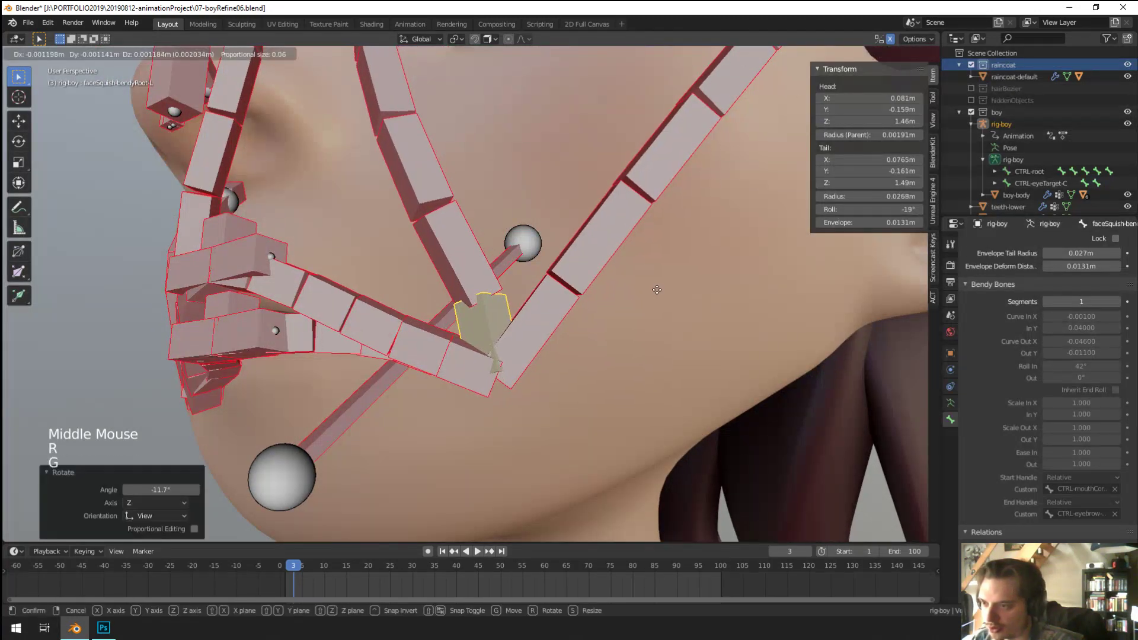
# Step: Rotate faceSquish-bendyRoot-L by about another -17.1°, reposition it against the mouth corner and fine-tune its tilt toward the long bendy bone
pyautogui.scroll(-2, 585, 270)
pyautogui.press('r')
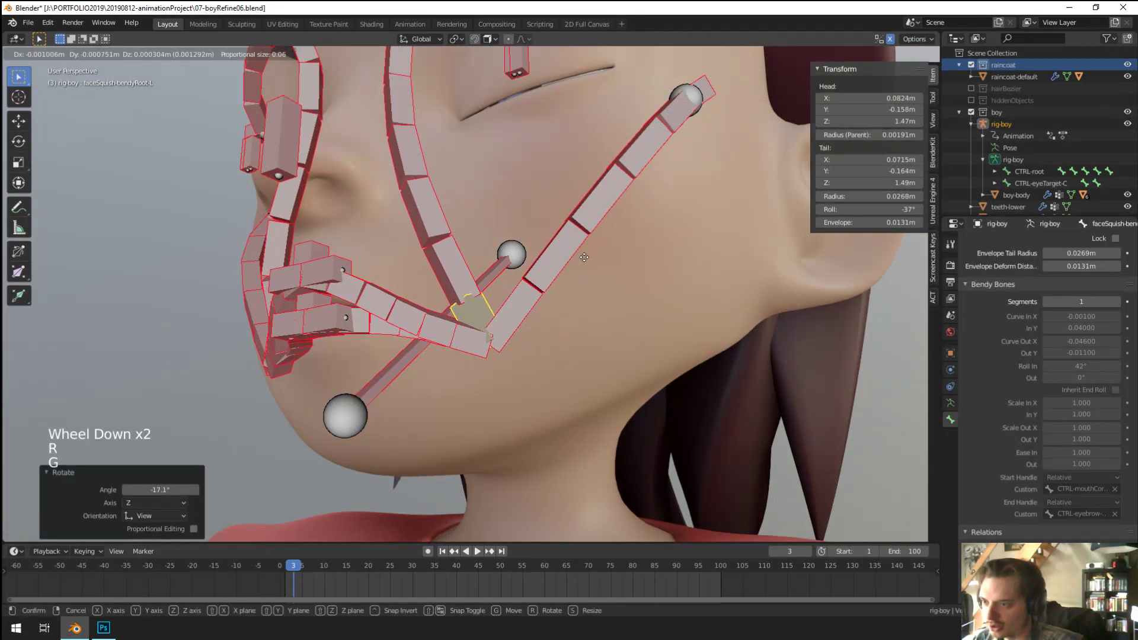
pyautogui.press('g')
pyautogui.click(586, 269)
pyautogui.moveTo(585, 269); pyautogui.dragTo(592, 332, button='middle')
pyautogui.scroll(1, 533, 309)
pyautogui.press('r')
pyautogui.click(723, 333)
pyautogui.moveTo(724, 332); pyautogui.dragTo(588, 337, button='middle')
# Step: Inspect the left face-squish bones in Pose Mode and test rotating the left mouth-corner bendy control
pyautogui.press('Tab')
pyautogui.rightClick(528, 326)
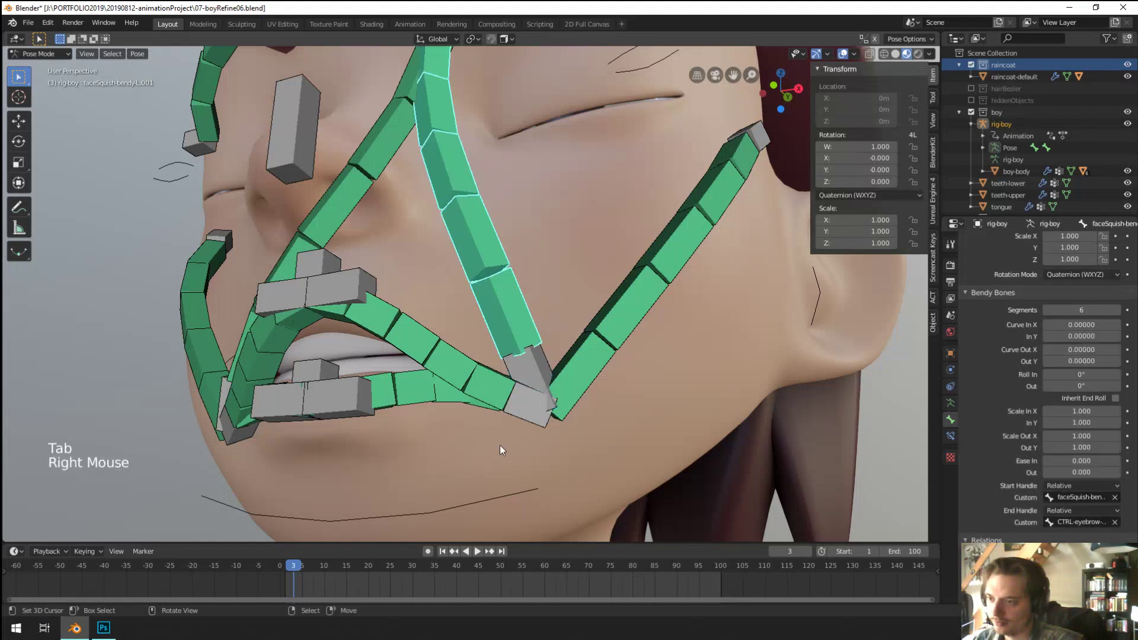
pyautogui.rightClick(517, 417)
pyautogui.press('r')
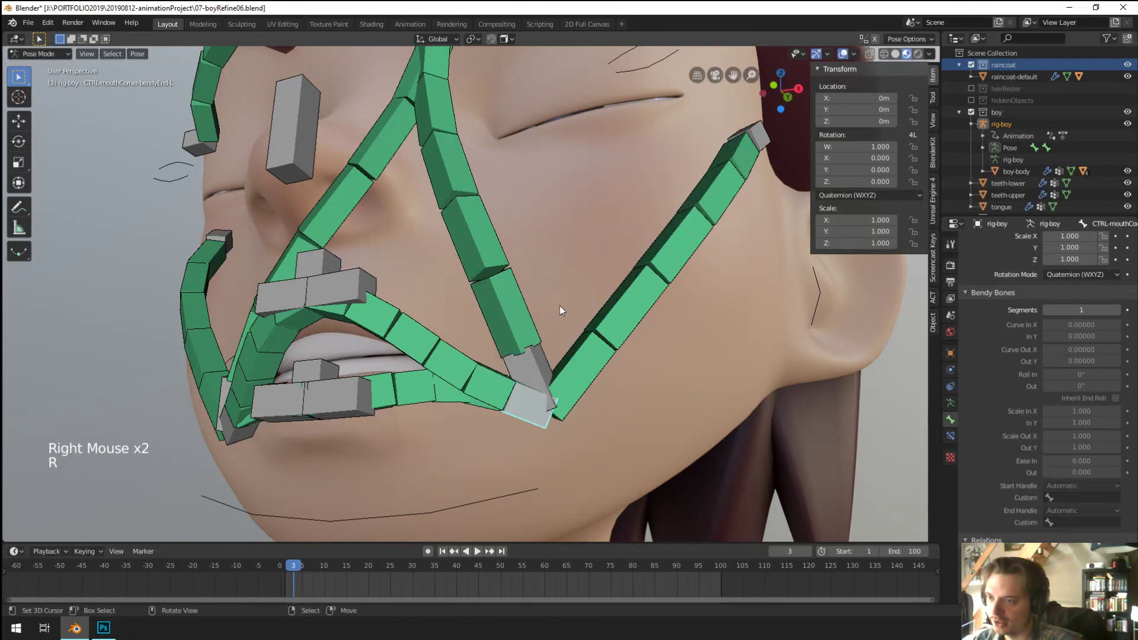
# Step: Reset the Curve In, Curve Out and Roll In values of faceSquish-bendy-L.001 to 0 in Edit Mode
pyautogui.rightClick(520, 305)
pyautogui.press('Tab')
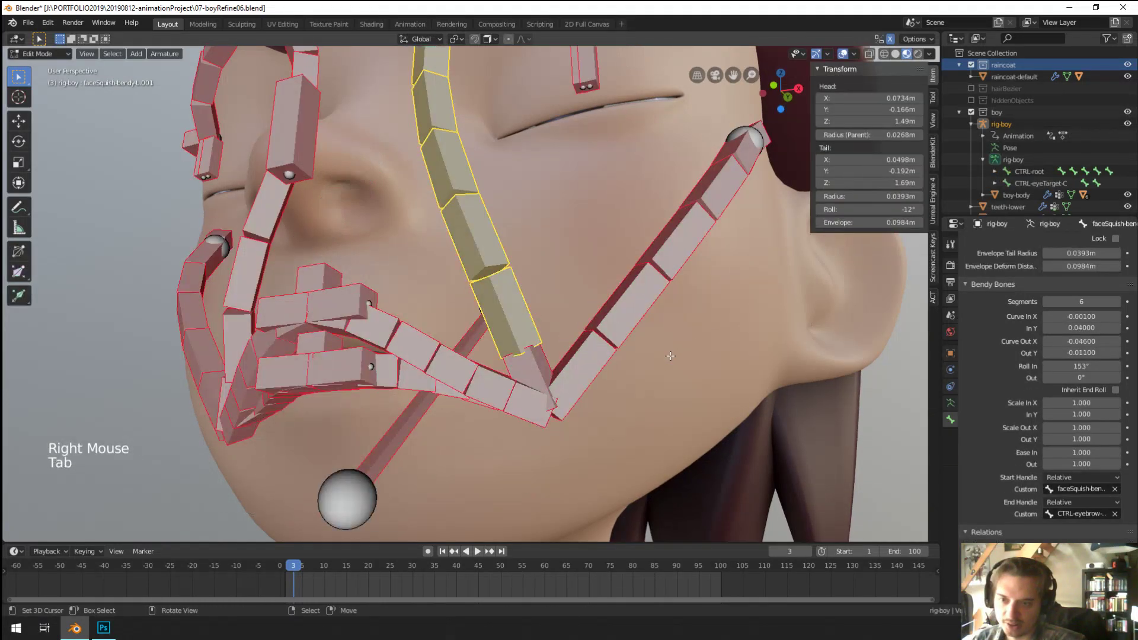
pyautogui.click(1058, 362)
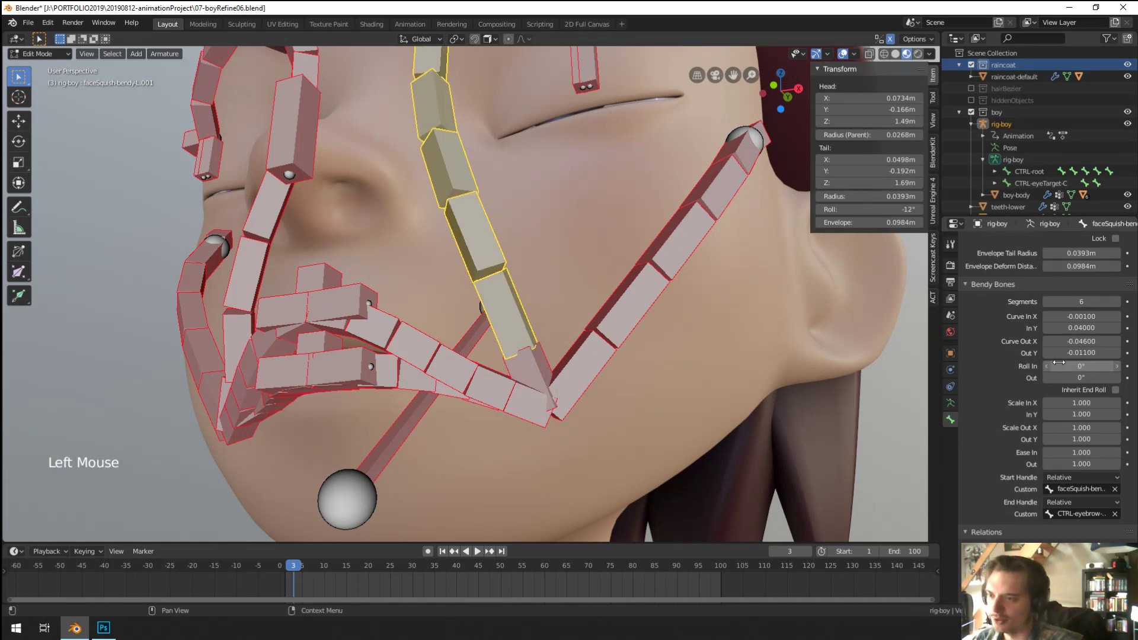
pyautogui.scroll(-2, 555, 344)
pyautogui.keyDown('shift'); pyautogui.moveTo(555, 343); pyautogui.dragTo(769, 277, button='middle'); pyautogui.keyUp('shift')
pyautogui.scroll(2, 555, 303)
pyautogui.click(1082, 315)
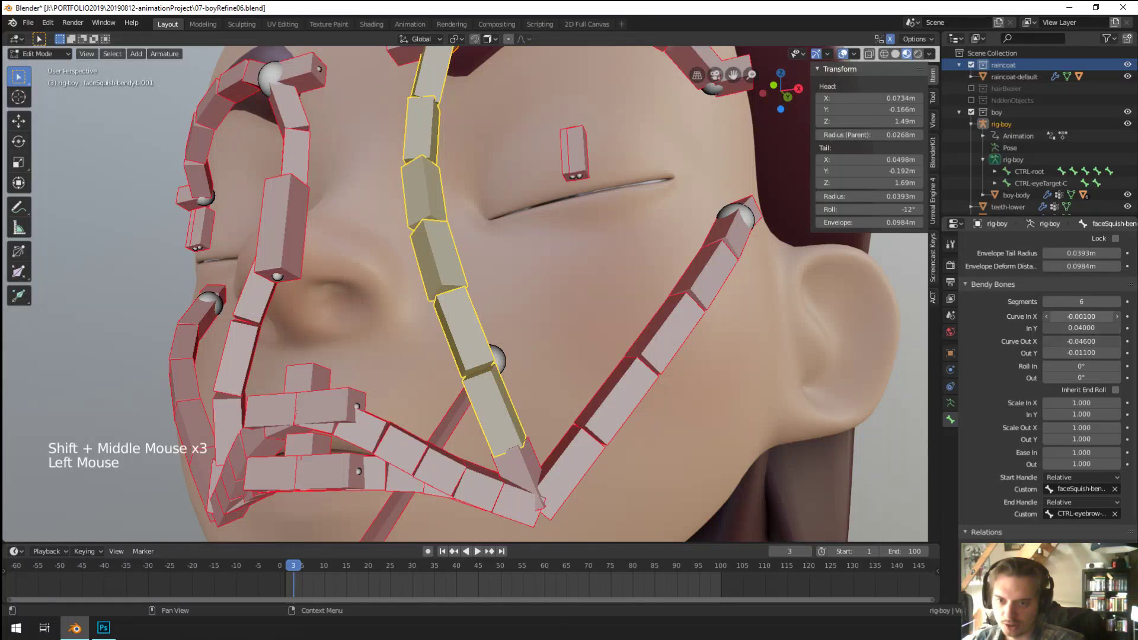
pyautogui.write('0')
pyautogui.press('Return')
# Step: Try an Automatic start handle on faceSquish-bendy-L.001 and set its Start Handle to Absolute
pyautogui.scroll(-2, 549, 317)
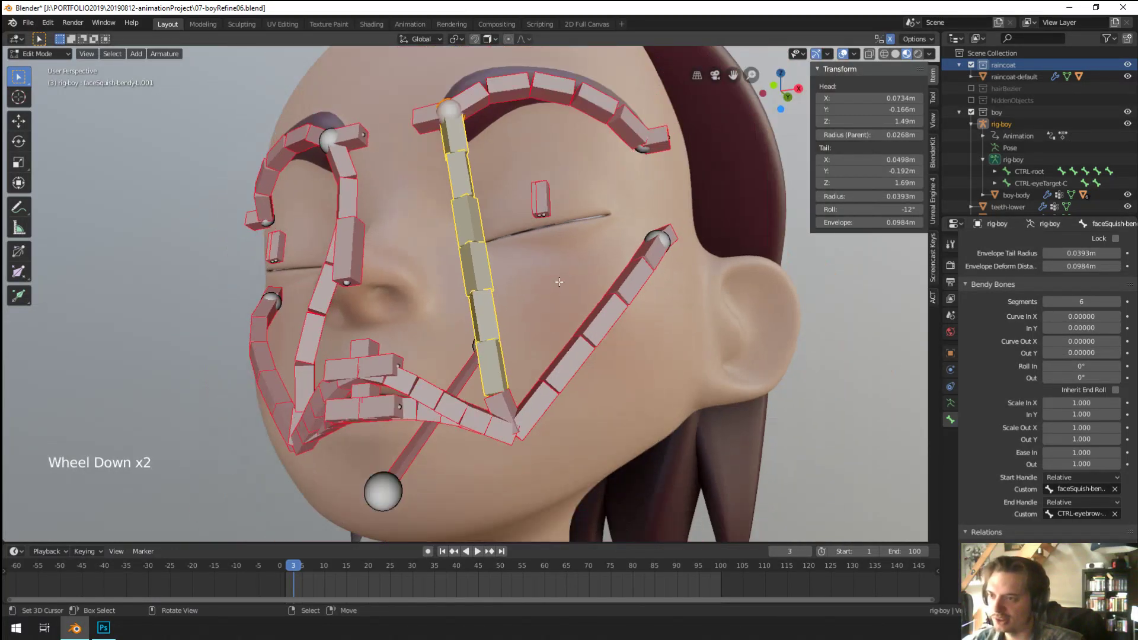
pyautogui.moveTo(521, 320); pyautogui.dragTo(557, 321, button='middle')
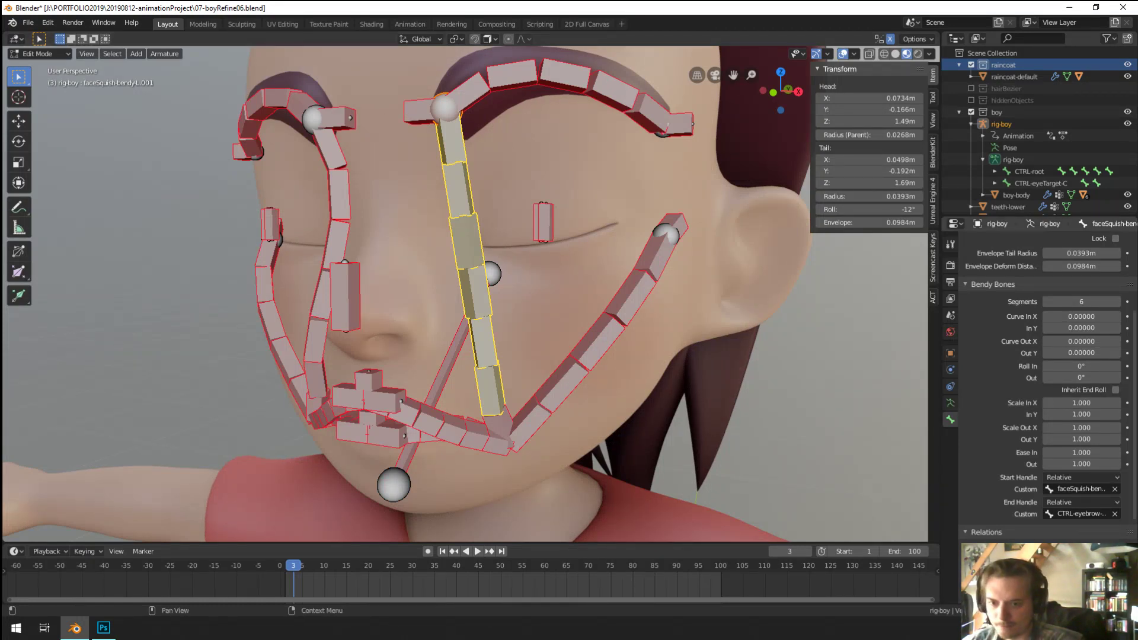
pyautogui.click(1057, 483)
pyautogui.click(1051, 496)
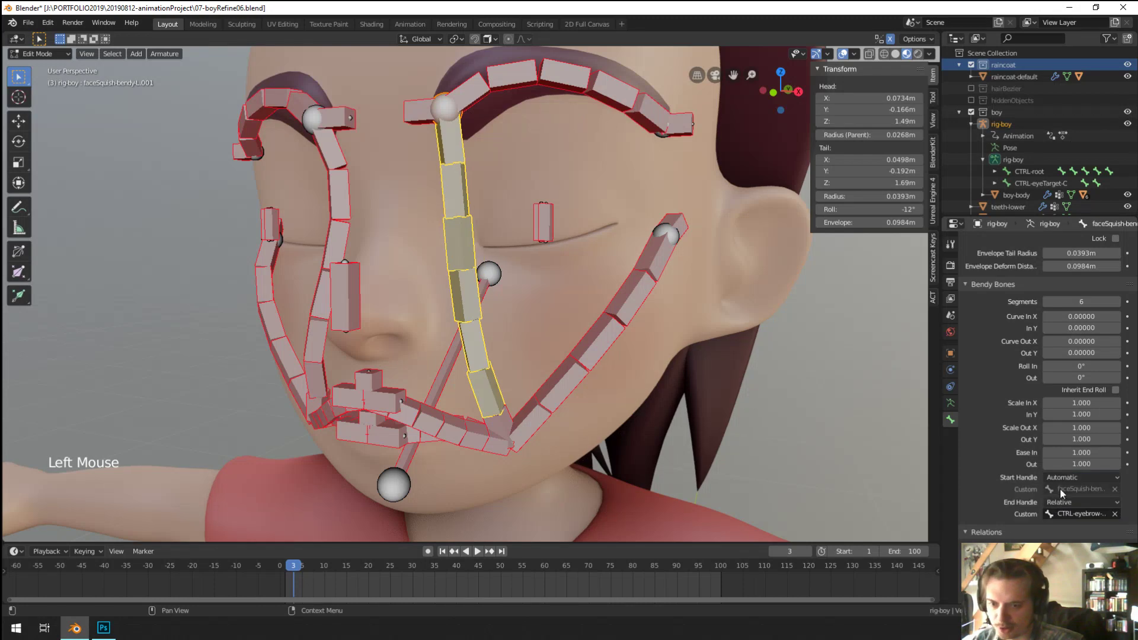
pyautogui.click(1073, 477)
pyautogui.click(1059, 508)
pyautogui.moveTo(711, 385); pyautogui.dragTo(676, 388, button='middle')
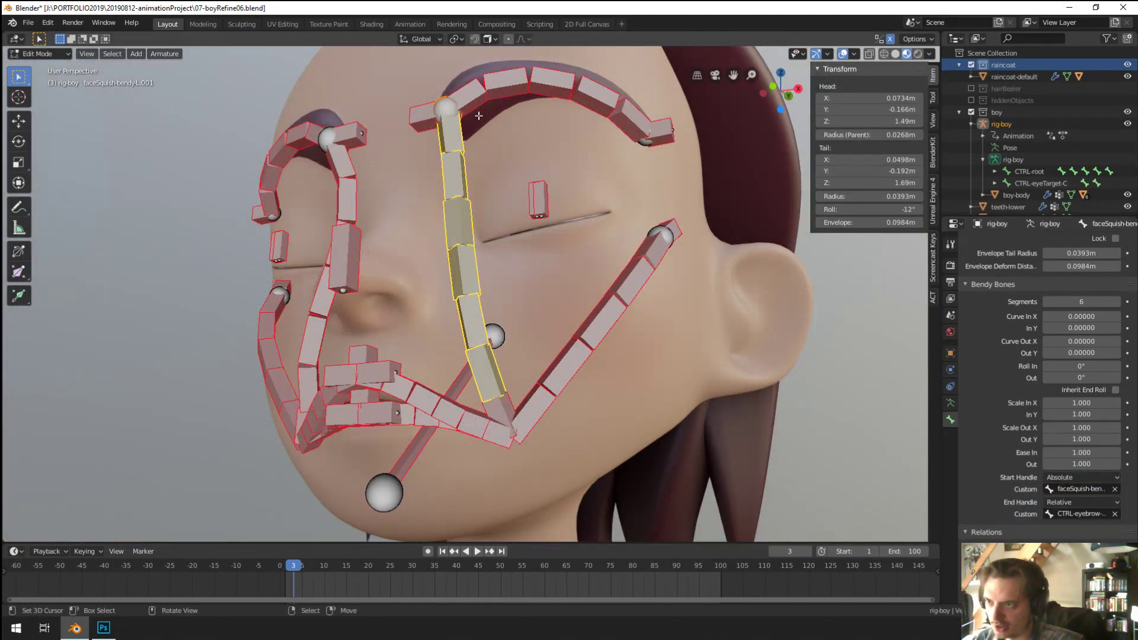
# Step: Set the Roll Out of faceSquish-bendy-L.001 to -131° so its segments line up without twisting
pyautogui.keyDown('shift'); pyautogui.moveTo(479, 115); pyautogui.dragTo(505, 179, button='middle'); pyautogui.keyUp('shift')
pyautogui.keyDown('shift'); pyautogui.moveTo(1081, 378); pyautogui.dragTo(1043, 378); pyautogui.keyUp('shift')
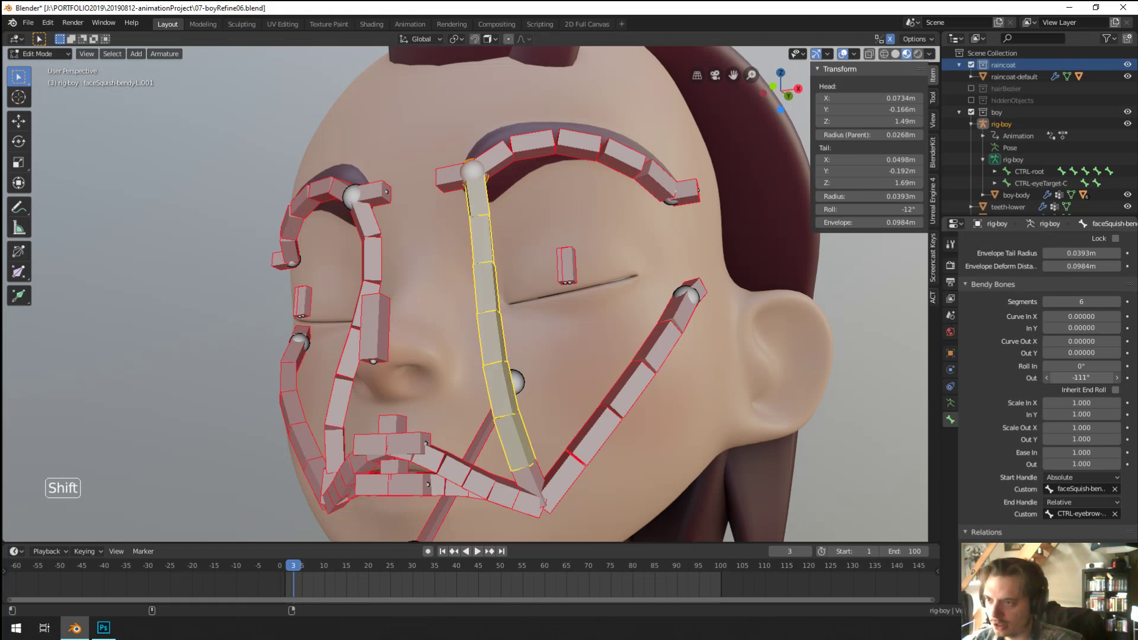
pyautogui.moveTo(771, 296); pyautogui.dragTo(794, 237, button='middle')
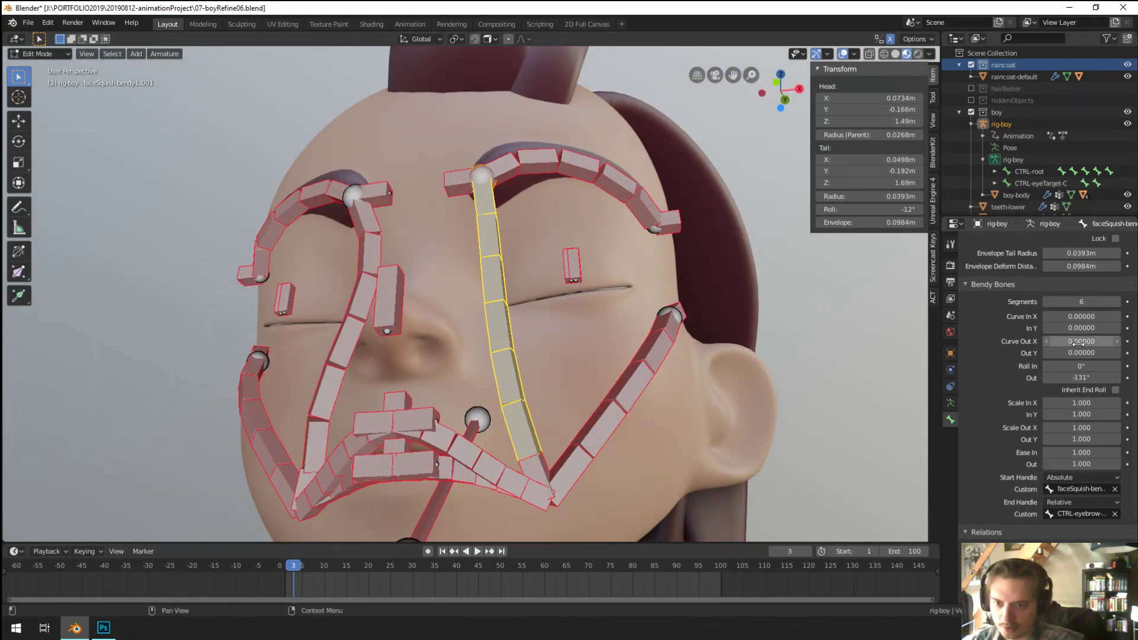
# Step: Curve faceSquish-bendy-L.001 along the face with Curve In X 0.017, In Y 0.015, Curve Out X -0.04 and Out Y -0.028
pyautogui.keyDown('shift'); pyautogui.moveTo(1079, 343); pyautogui.dragTo(1083, 316); pyautogui.keyUp('shift')
pyautogui.moveTo(771, 297); pyautogui.dragTo(670, 296, button='middle')
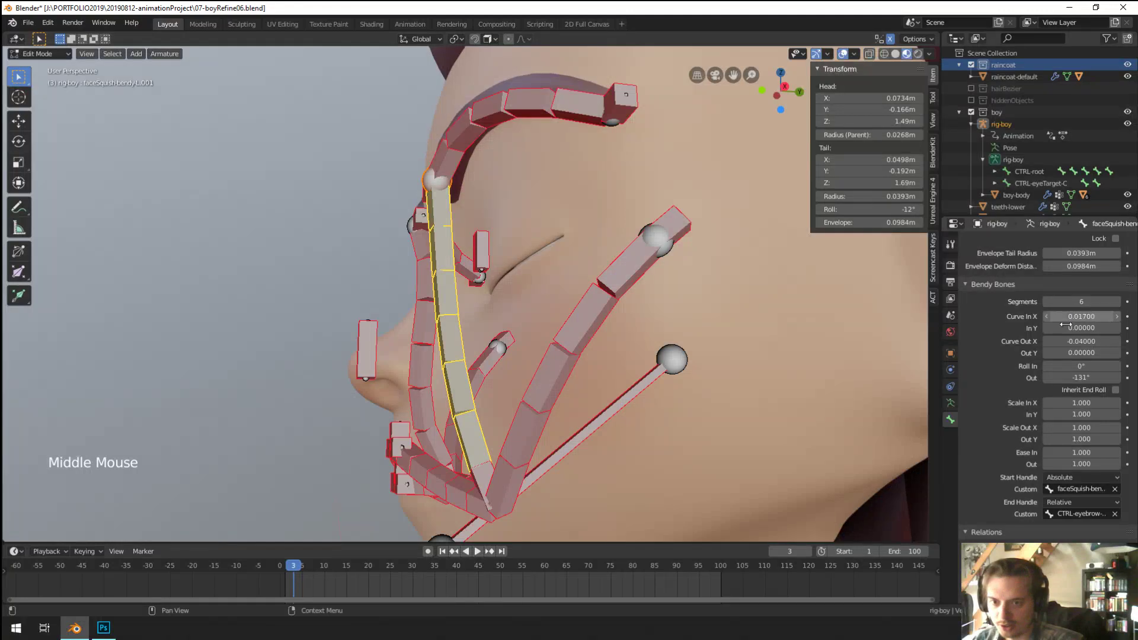
pyautogui.keyDown('shift'); pyautogui.moveTo(1065, 327); pyautogui.dragTo(1066, 352); pyautogui.keyUp('shift')
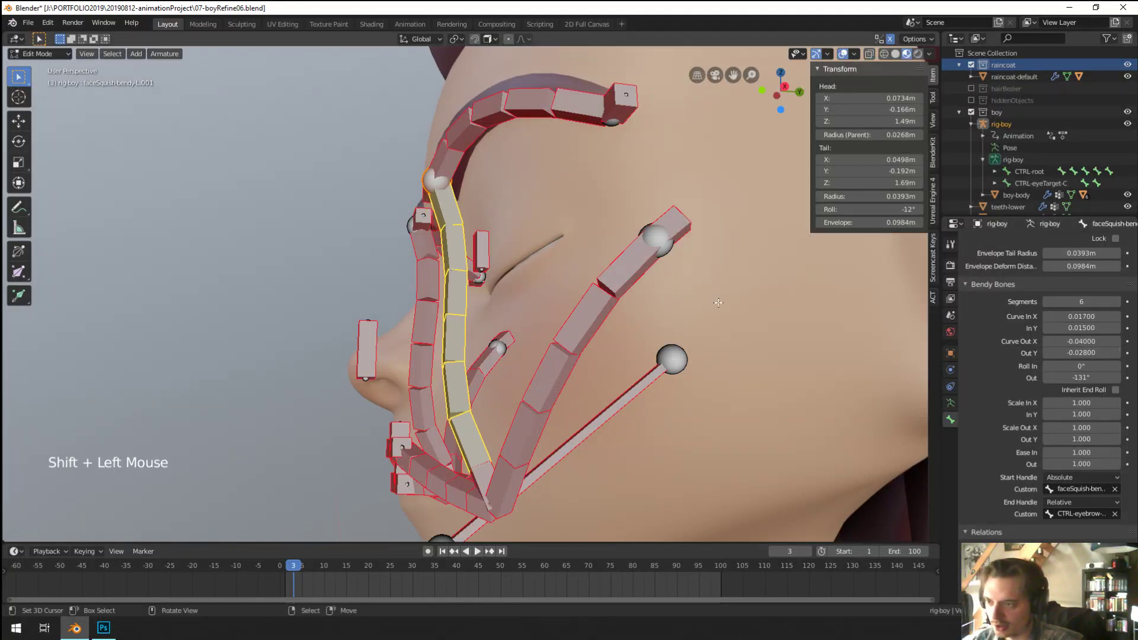
# Step: Compare the shape and Bendy Bones values of faceSquish-bendy-L.001 with its right-side counterpart
pyautogui.moveTo(593, 273); pyautogui.dragTo(622, 290, button='middle')
pyautogui.scroll(-2, 674, 271)
pyautogui.keyDown('shift'); pyautogui.moveTo(622, 290); pyautogui.dragTo(601, 301, button='middle'); pyautogui.keyUp('shift')
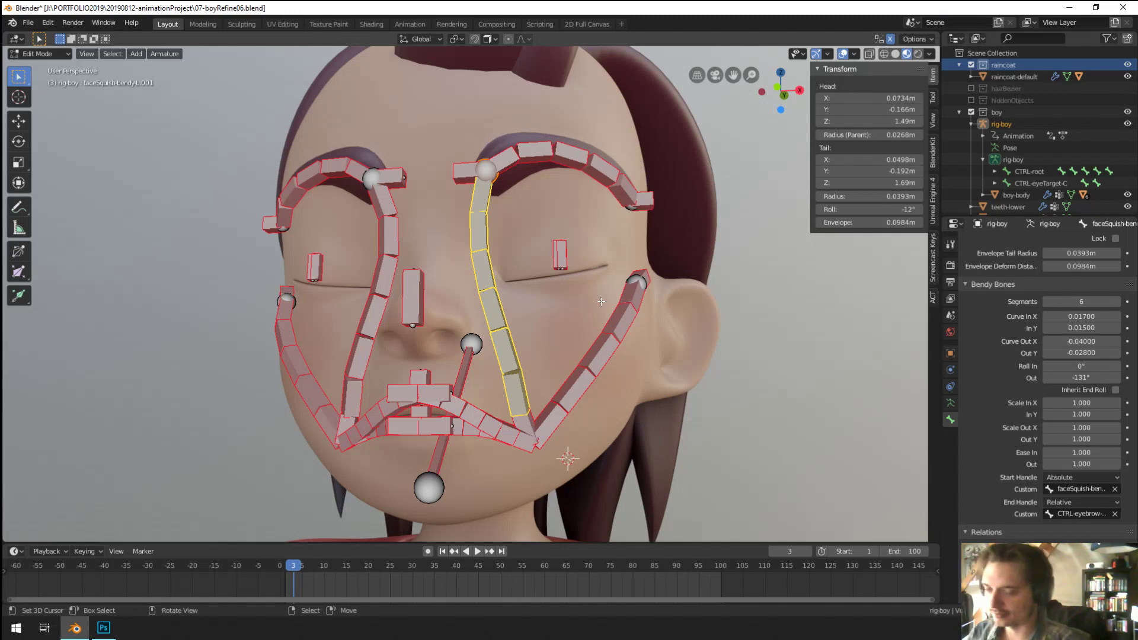
pyautogui.moveTo(420, 259); pyautogui.dragTo(438, 261, button='middle')
pyautogui.moveTo(438, 260); pyautogui.dragTo(492, 276, button='middle')
pyautogui.scroll(1, 457, 264)
pyautogui.scroll(1, 474, 270)
pyautogui.moveTo(492, 276); pyautogui.dragTo(417, 242, button='middle')
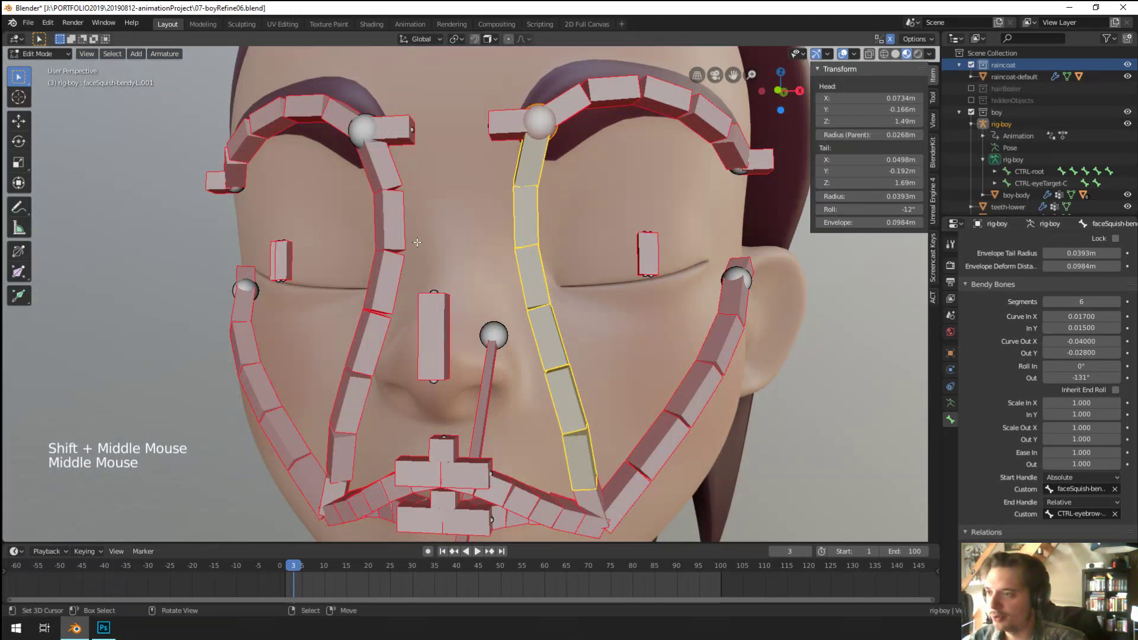
pyautogui.rightClick(400, 214)
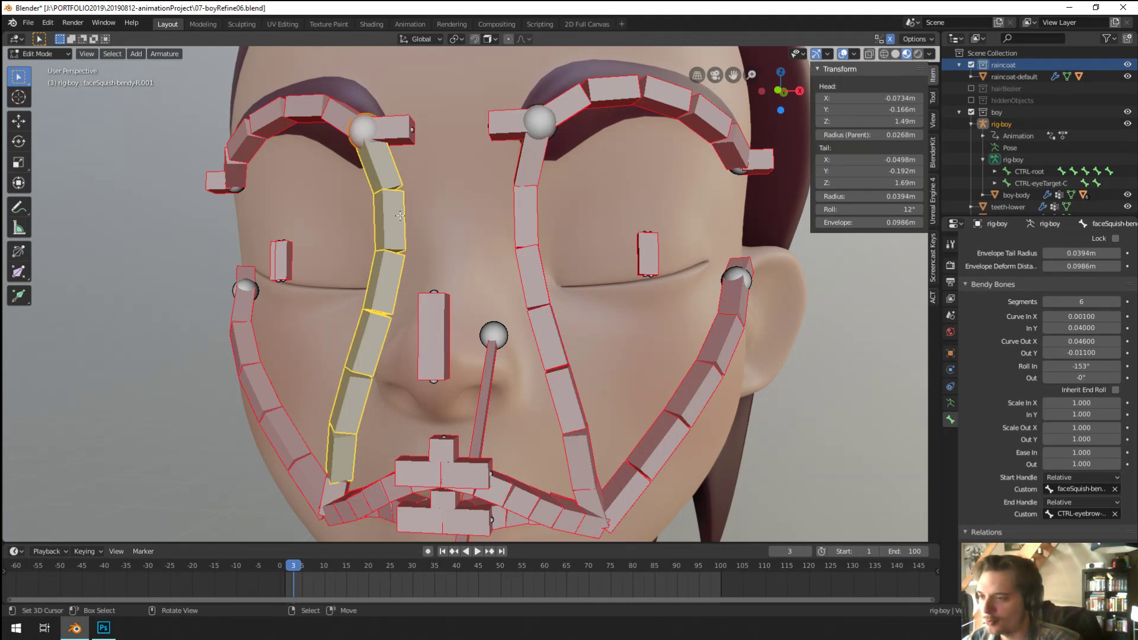
pyautogui.rightClick(535, 226)
# Step: Copy Curve In X 0.017 and Curve In Y 0.015 from faceSquish-bendy-L.001 to faceSquish-bendy-R.001
pyautogui.keyDown('shift'); pyautogui.moveTo(534, 225); pyautogui.dragTo(536, 222, button='middle'); pyautogui.keyUp('shift')
pyautogui.moveTo(536, 223); pyautogui.dragTo(537, 219, button='middle')
pyautogui.moveTo(537, 218); pyautogui.dragTo(541, 195, button='middle')
pyautogui.keyDown('shift'); pyautogui.moveTo(541, 194); pyautogui.dragTo(541, 189, button='middle'); pyautogui.keyUp('shift')
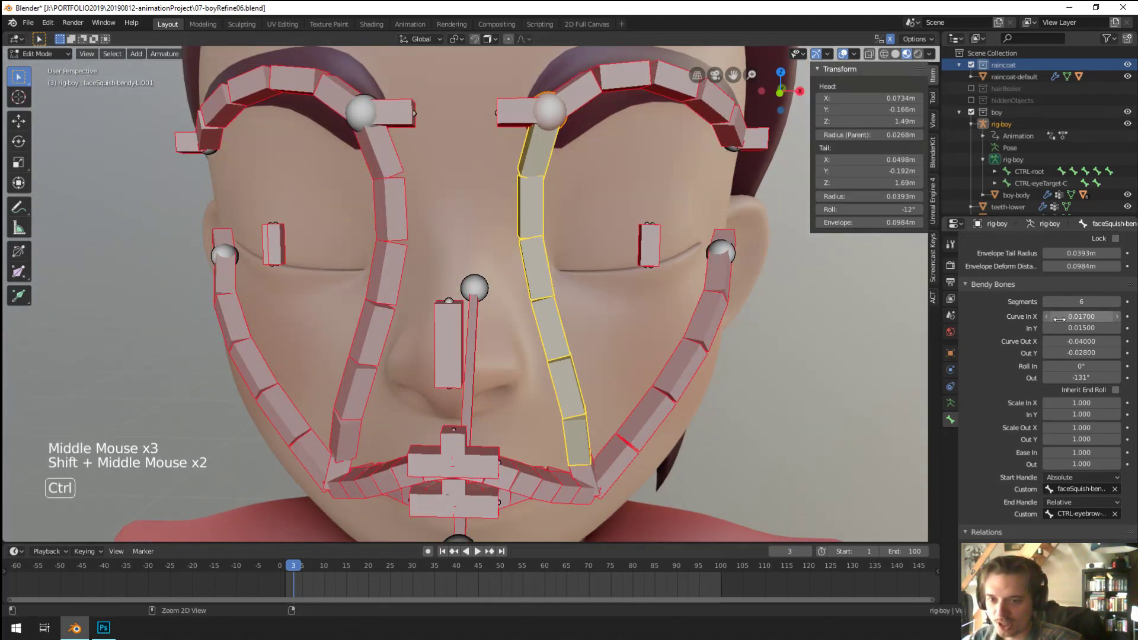
pyautogui.hotkey('ctrl', 'c')
pyautogui.rightClick(388, 267)
pyautogui.hotkey('ctrl', 'v')
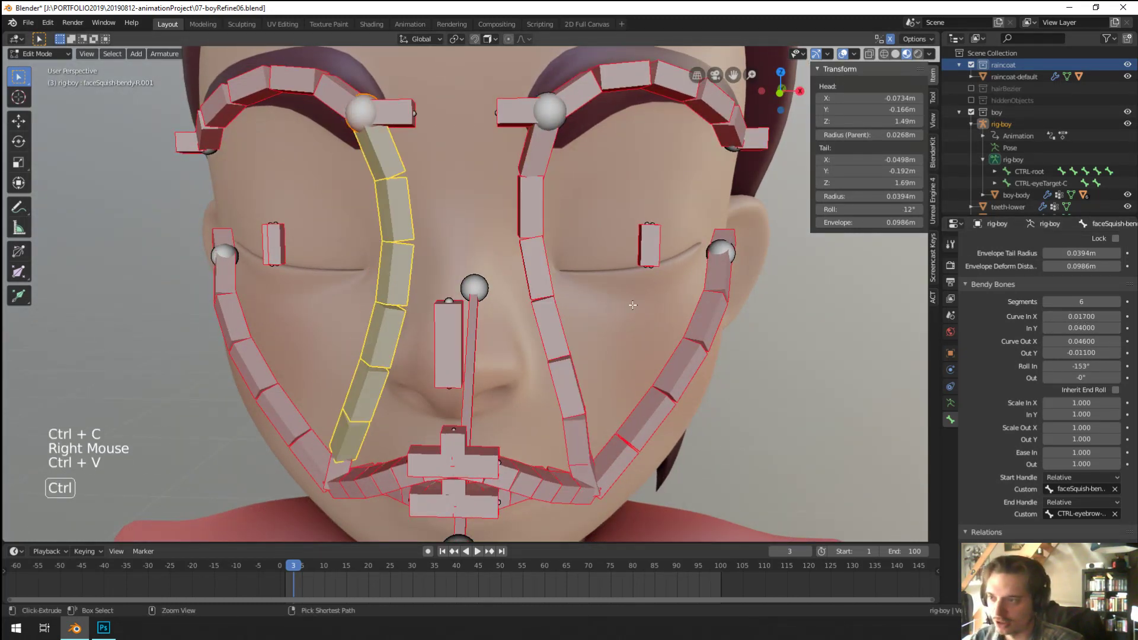
pyautogui.rightClick(525, 297)
pyautogui.hotkey('ctrl', 'c')
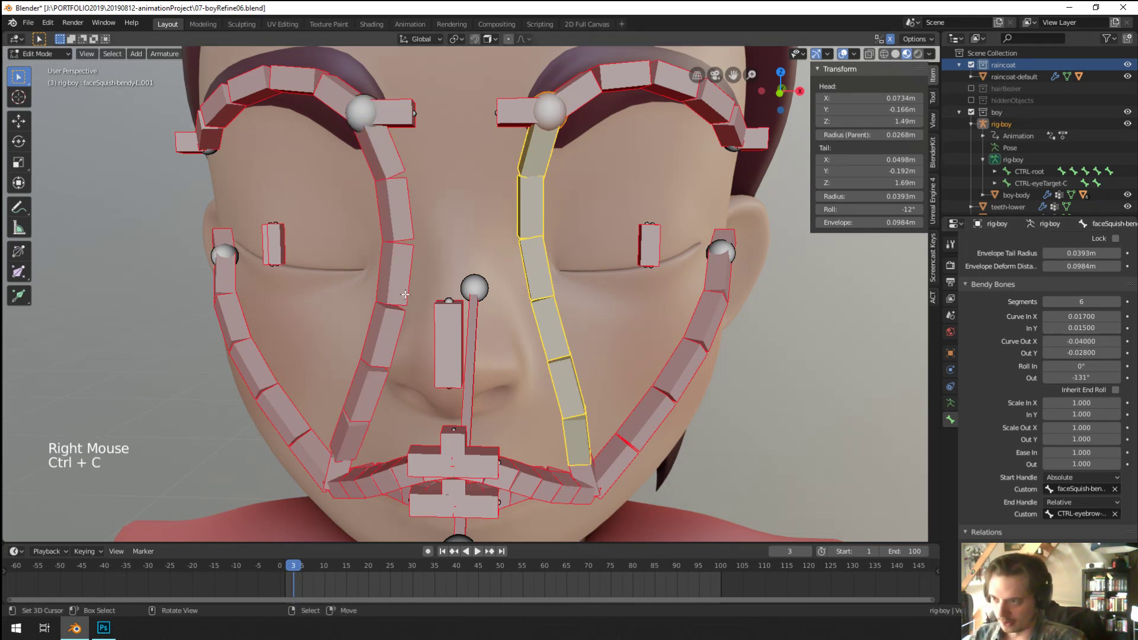
pyautogui.rightClick(388, 266)
pyautogui.hotkey('ctrl', 'v')
# Step: Copy Curve Out X -0.04 and Curve Out Y -0.028 from the left long bendy bone to faceSquish-bendy-R.001
pyautogui.rightClick(558, 339)
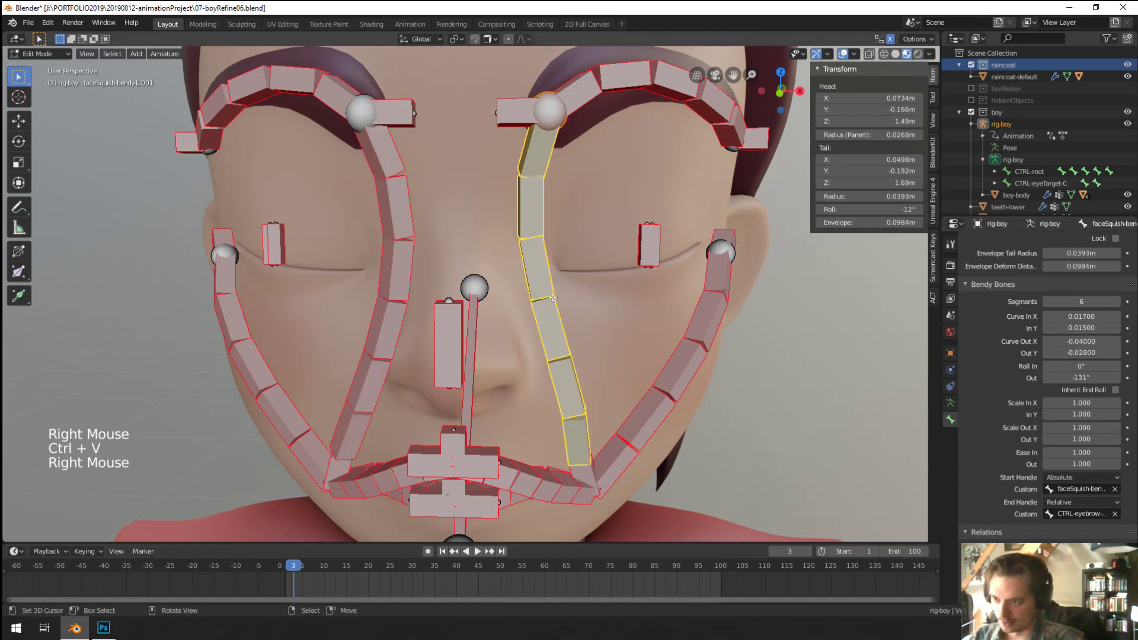
pyautogui.hotkey('ctrl', 'c')
pyautogui.rightClick(395, 314)
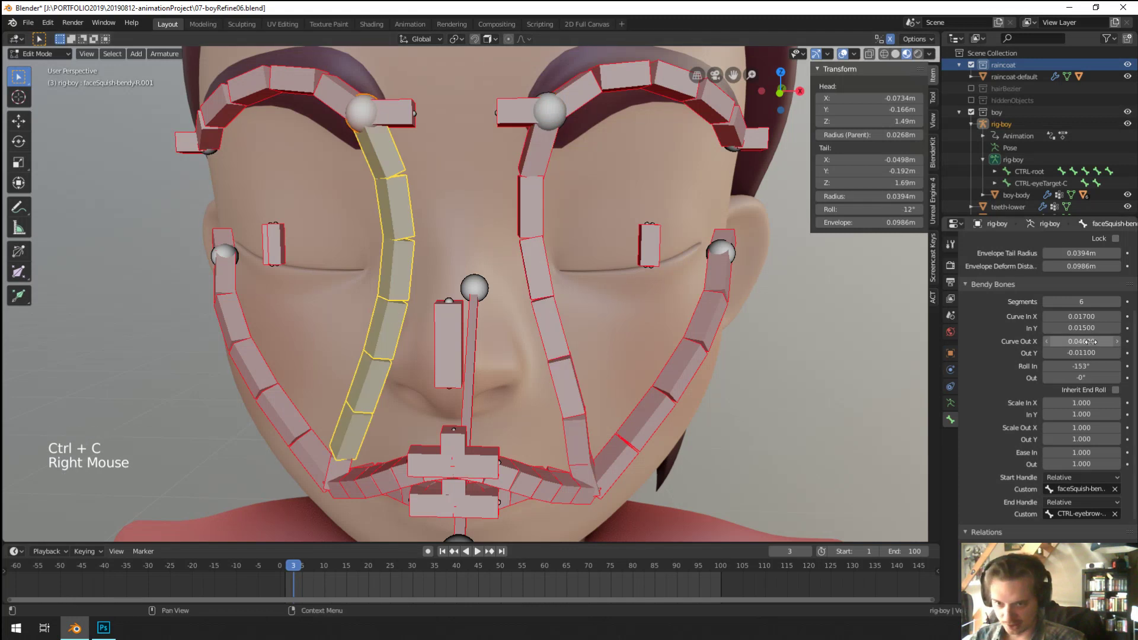
pyautogui.hotkey('ctrl', 'v')
pyautogui.rightClick(559, 339)
pyautogui.hotkey('ctrl', 'c')
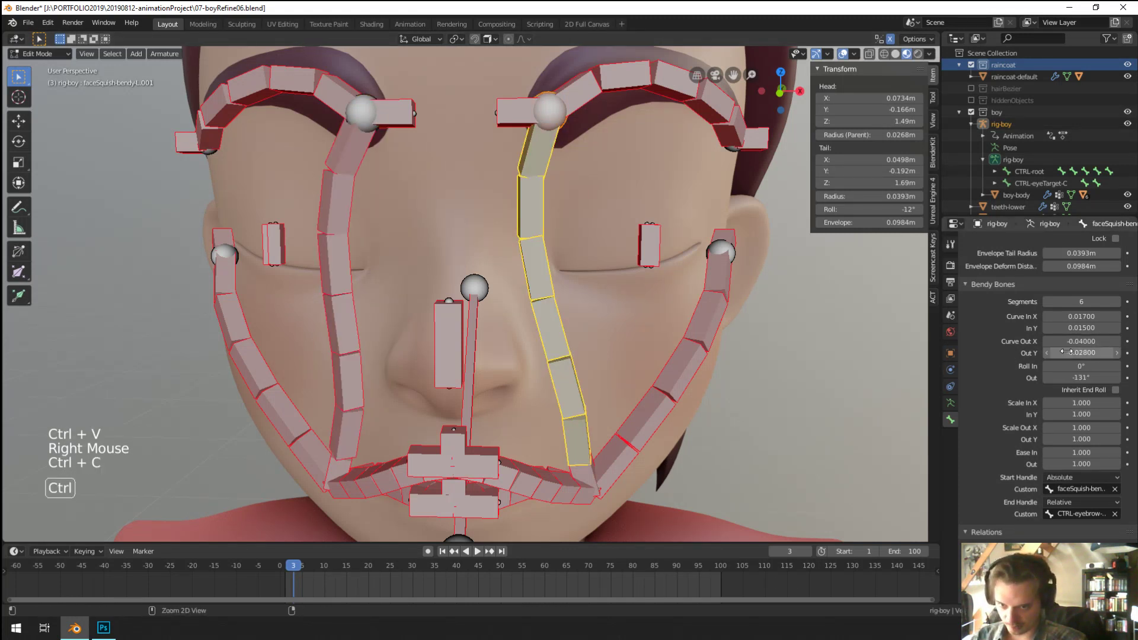
pyautogui.rightClick(341, 320)
pyautogui.hotkey('ctrl', 'v')
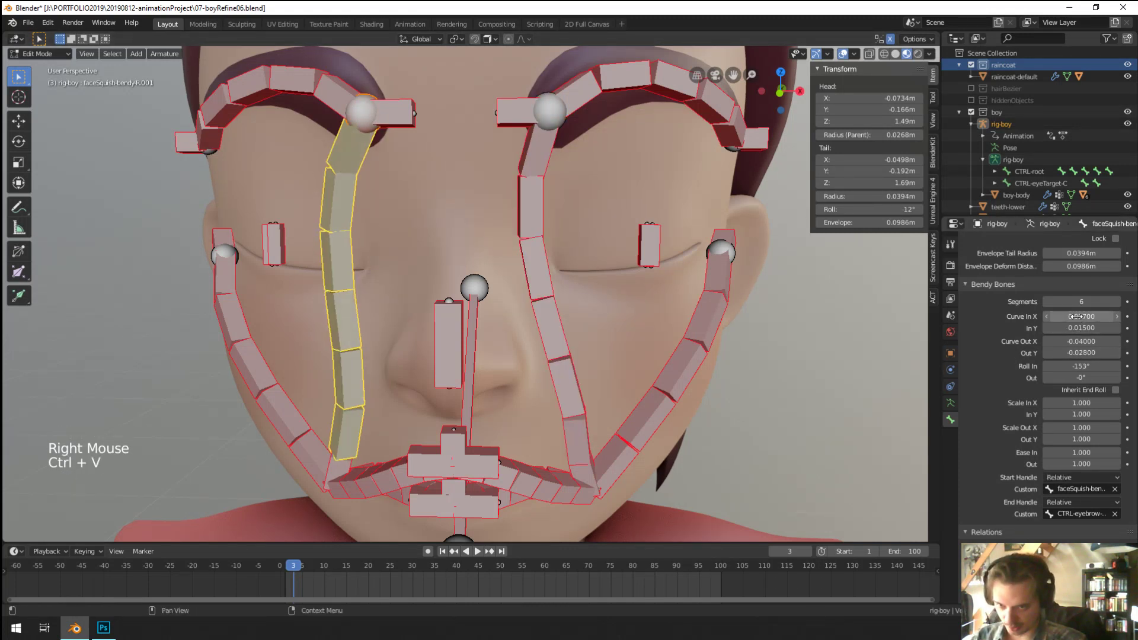
# Step: Flip the X curve signs on faceSquish-bendy-R.001, setting Curve In X to -0.017 and Curve Out X to 0.04
pyautogui.click(1081, 317)
pyautogui.write('-')
pyautogui.press('Return')
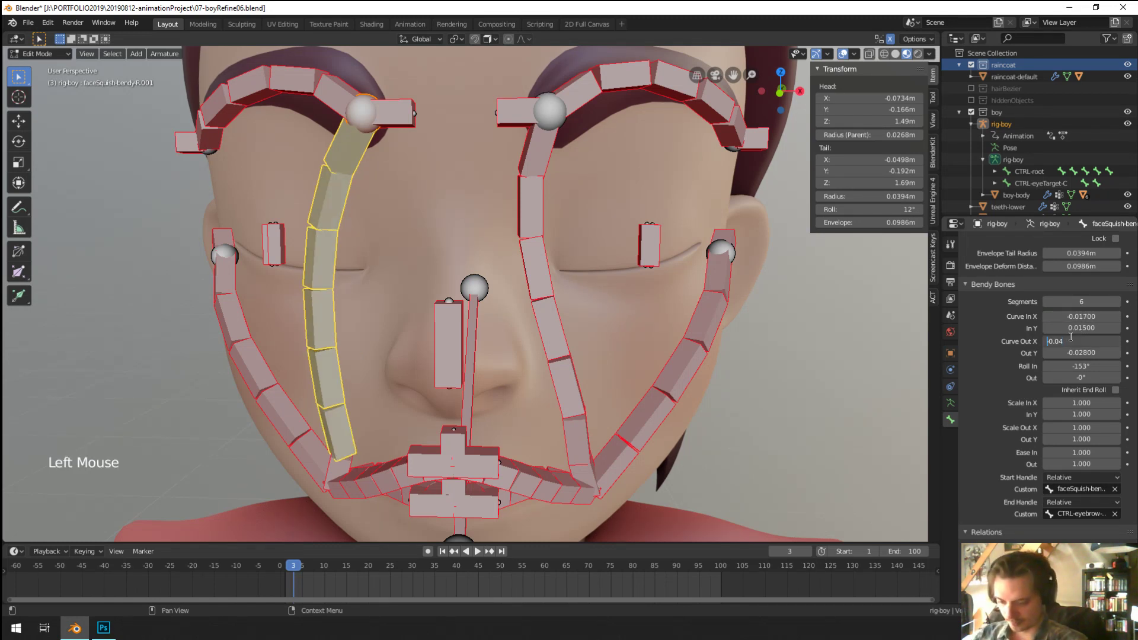
pyautogui.click(1070, 337)
pyautogui.write('0.04')
pyautogui.press('Return')
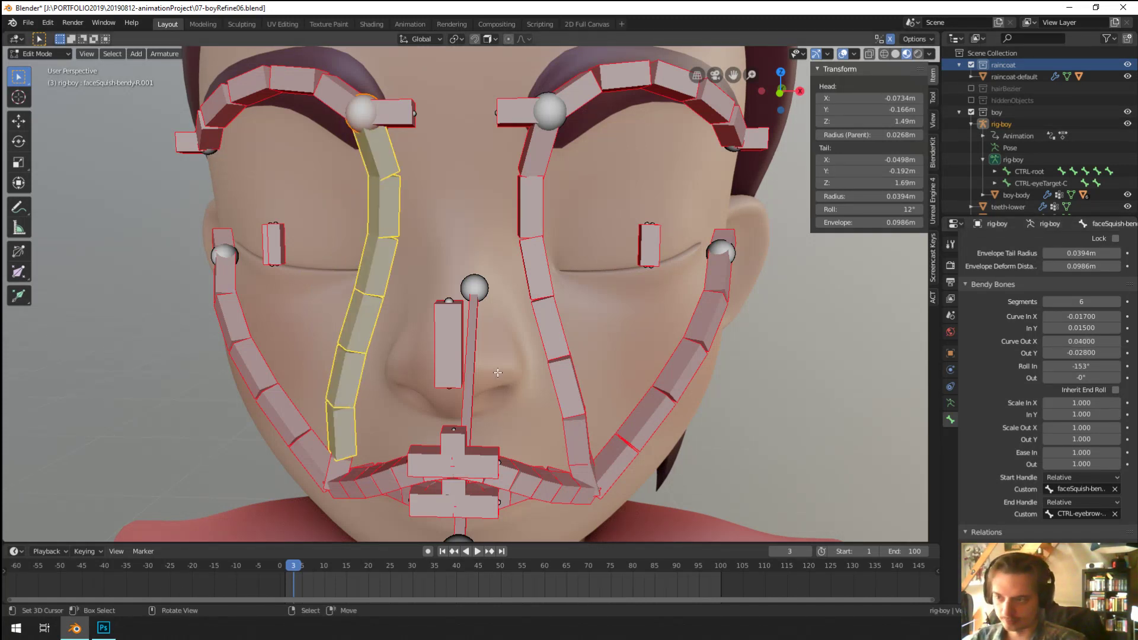
# Step: Copy the -131° Roll Out from faceSquish-bendy-L.001 to faceSquish-bendy-R.001
pyautogui.rightClick(547, 345)
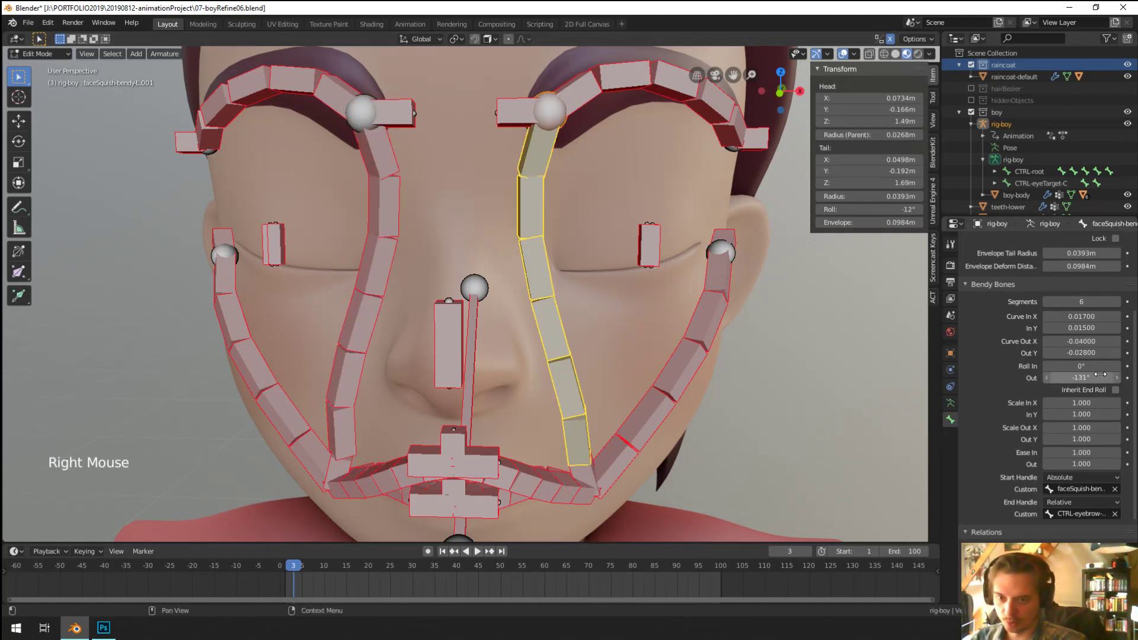
pyautogui.hotkey('ctrl', 'c')
pyautogui.rightClick(362, 361)
pyautogui.click(1062, 378)
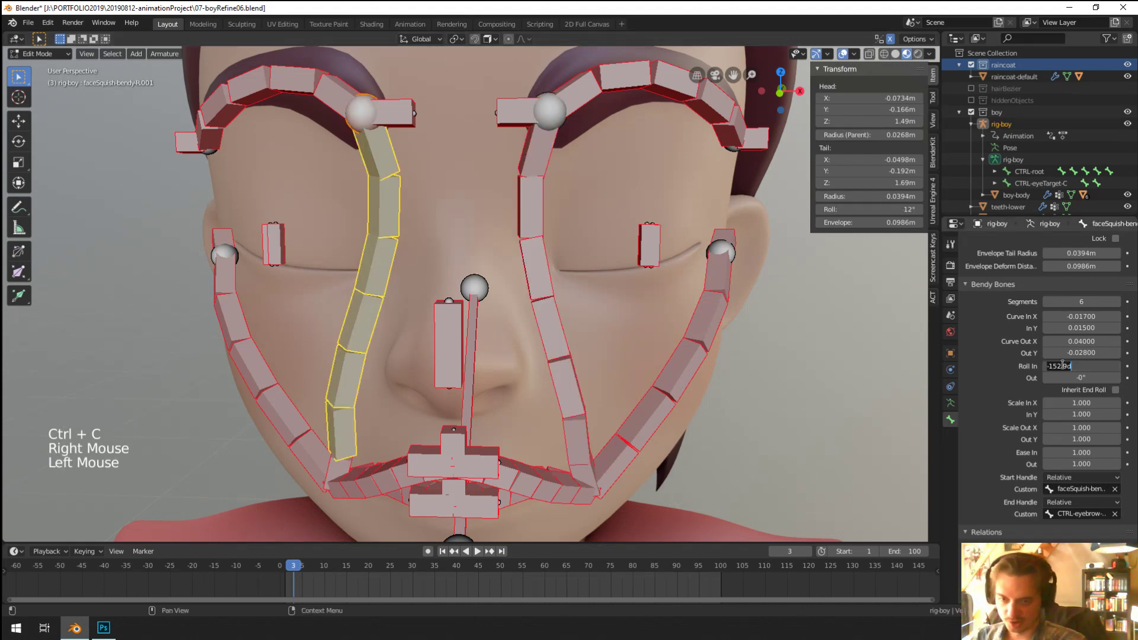
pyautogui.middleClick(740, 356)
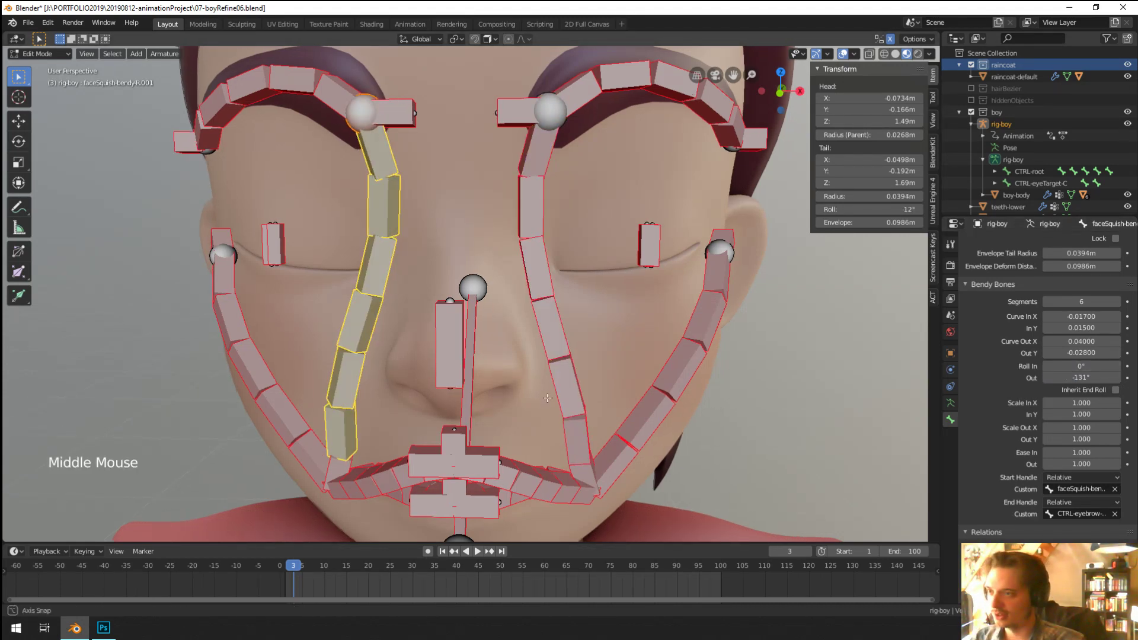
pyautogui.moveTo(741, 355); pyautogui.dragTo(800, 367, button='middle')
# Step: Set Roll In to 0° and reverse Roll Out to 131° on faceSquish-bendy-R.001
pyautogui.click(1083, 366)
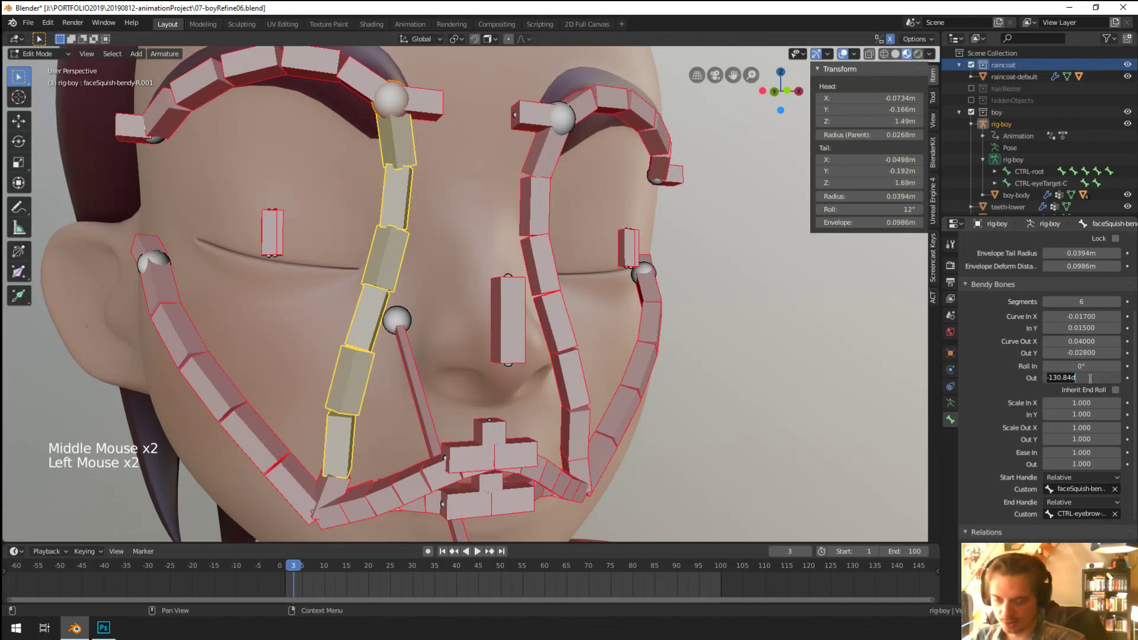
pyautogui.press('Return')
pyautogui.middleClick(479, 289)
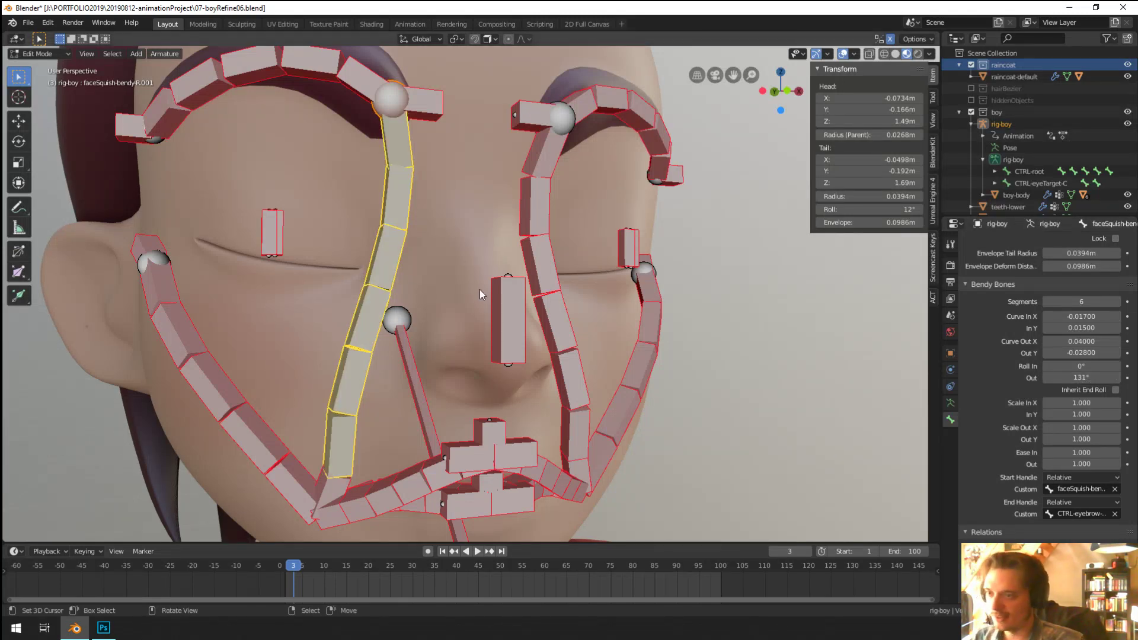
# Step: In Pose Mode, set the Stretch To bone of faceSquish-bendy-R.001 to CTRL-eyebrow-bendyRoot-R and reset the constraint's rest length
pyautogui.scroll(-3, 479, 289)
pyautogui.keyDown('shift'); pyautogui.moveTo(479, 289); pyautogui.dragTo(538, 272, button='middle'); pyautogui.keyUp('shift')
pyautogui.rightClick(548, 322)
pyautogui.keyDown('shift'); pyautogui.moveTo(547, 322); pyautogui.dragTo(516, 361, button='middle'); pyautogui.keyUp('shift')
pyautogui.scroll(1, 515, 391)
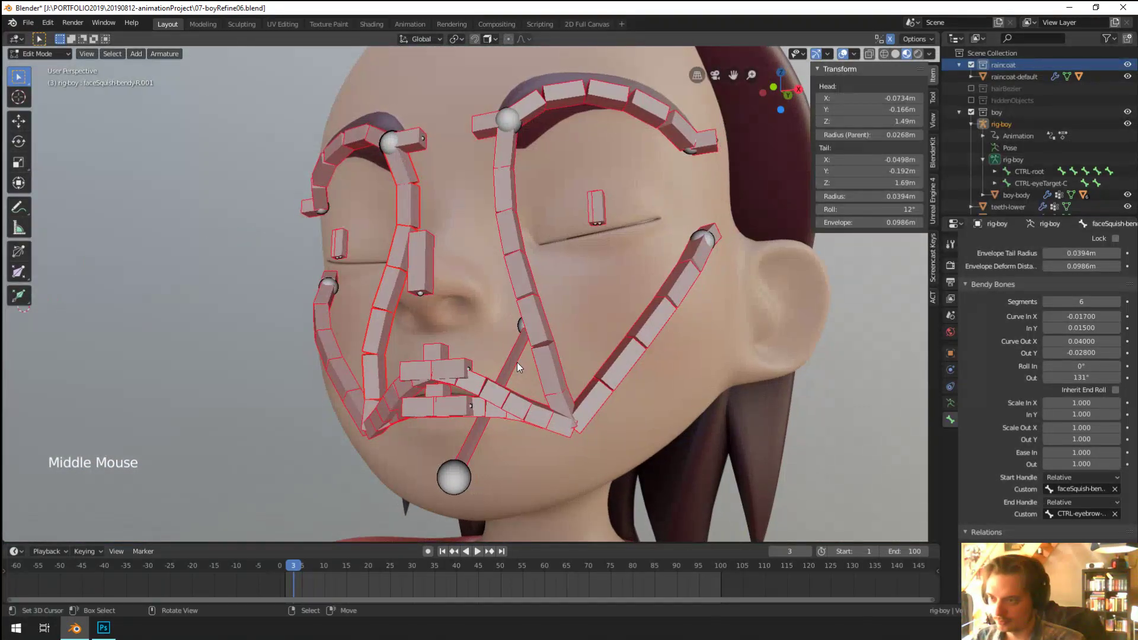
pyautogui.hotkey('ctrl', 'Tab')
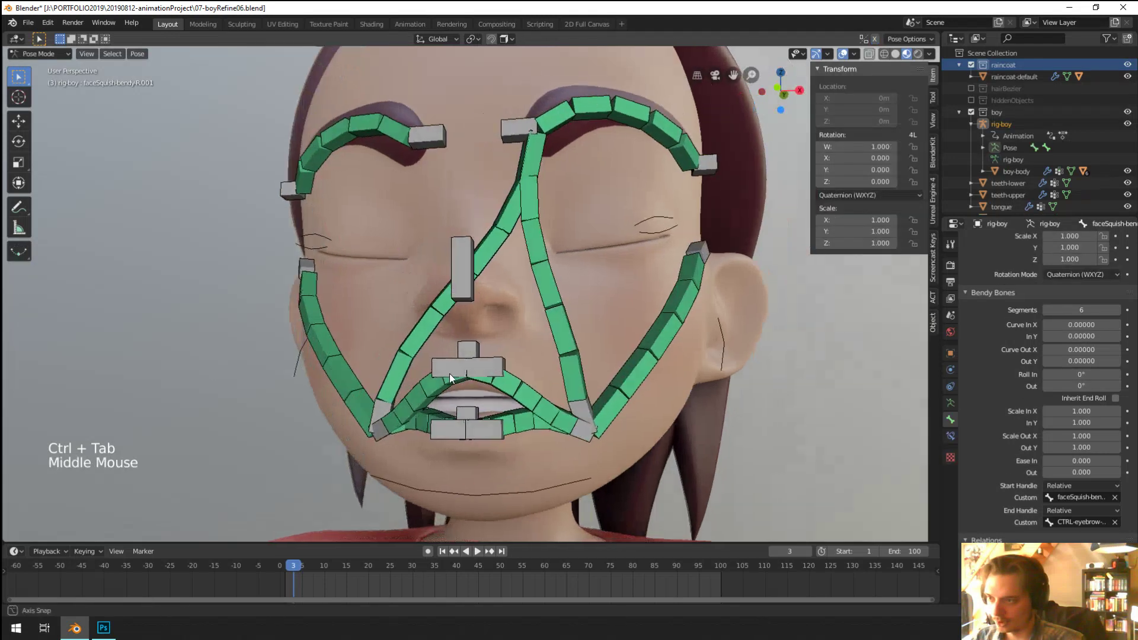
pyautogui.moveTo(450, 374); pyautogui.dragTo(447, 330, button='middle')
pyautogui.rightClick(449, 329)
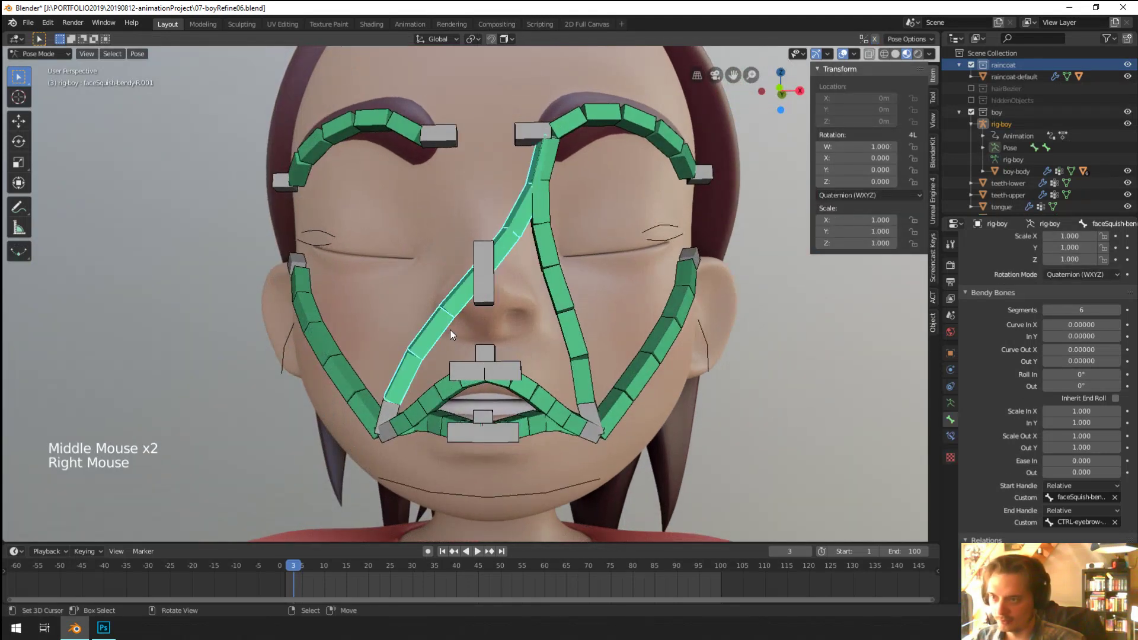
pyautogui.click(950, 437)
pyautogui.doubleClick(1067, 300)
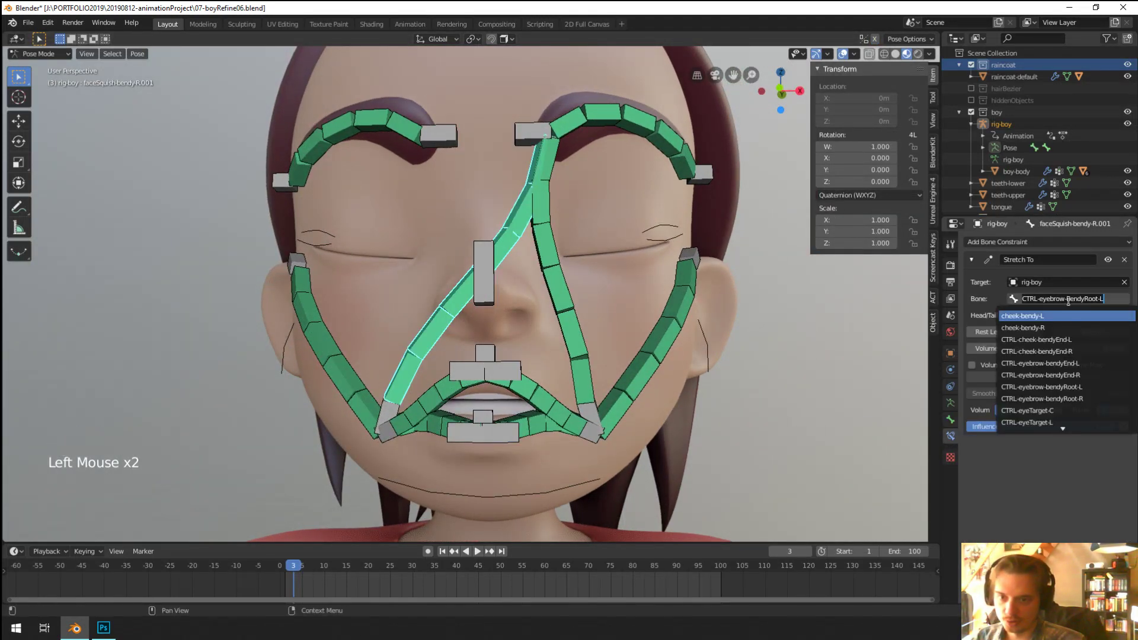
pyautogui.press('BackSpace')
pyautogui.write('R')
pyautogui.press('Return')
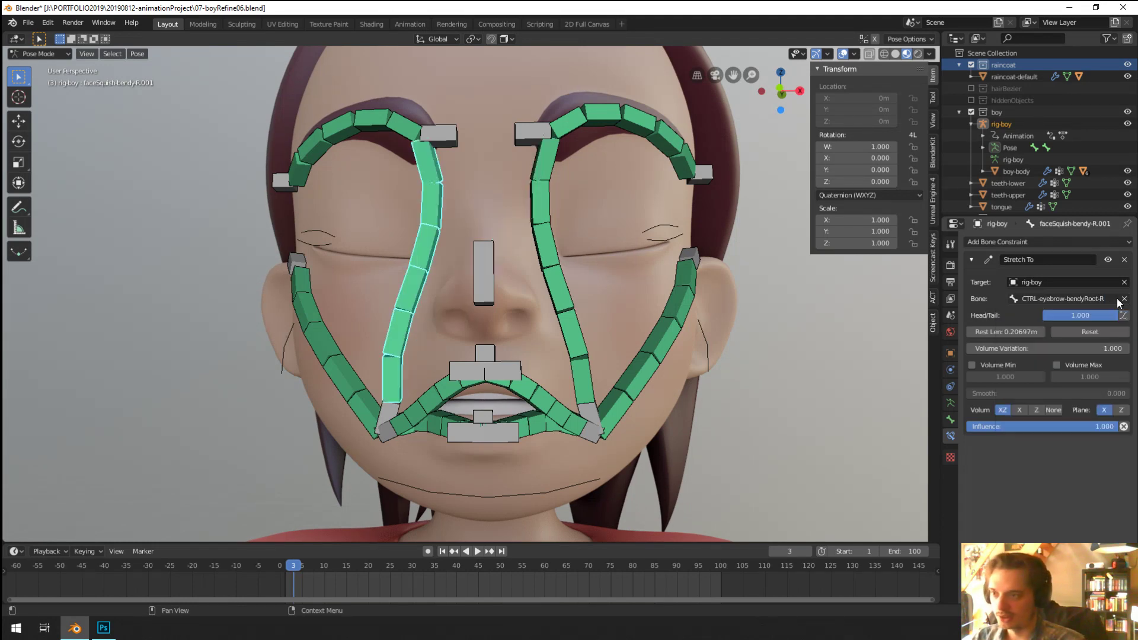
pyautogui.click(1090, 332)
# Step: Move CTRL-mouthCorner-bendyEnd-L upward and rotate it about -46.7° to test how the left face-squish bones follow
pyautogui.rightClick(554, 278)
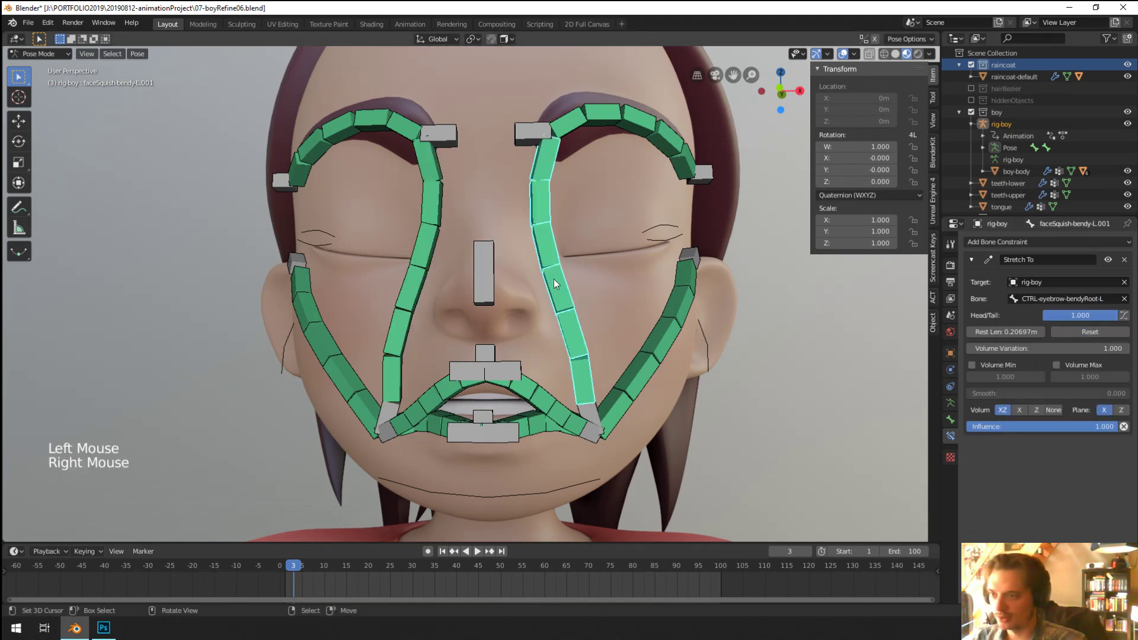
pyautogui.moveTo(553, 278); pyautogui.dragTo(530, 370, button='middle')
pyautogui.rightClick(572, 417)
pyautogui.rightClick(571, 416)
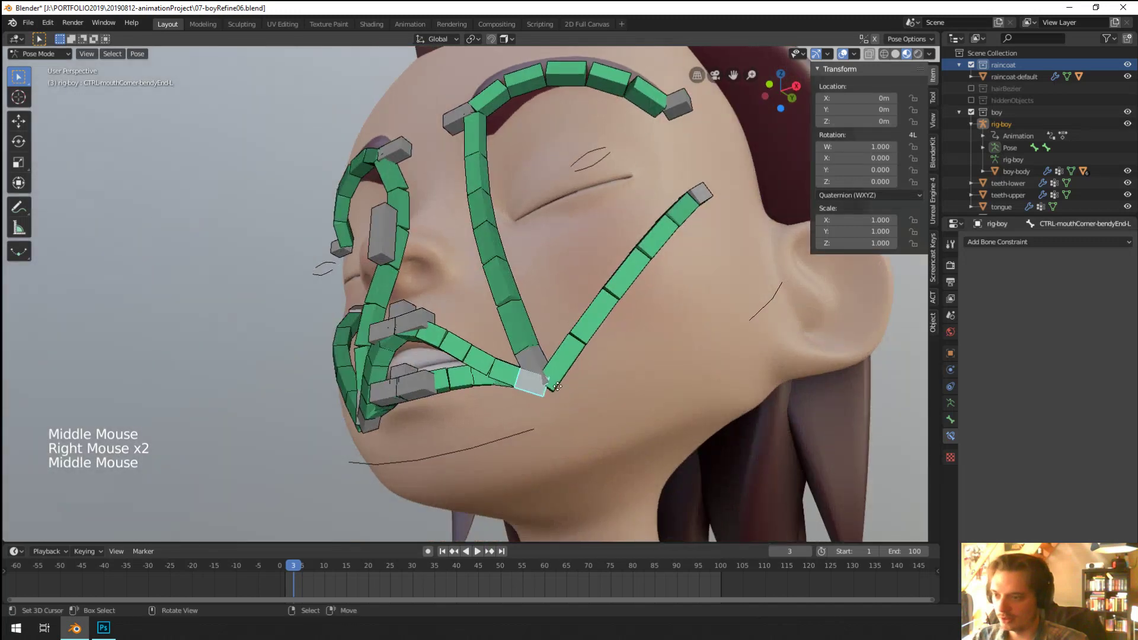
pyautogui.press('g')
pyautogui.click(536, 350)
pyautogui.press('r')
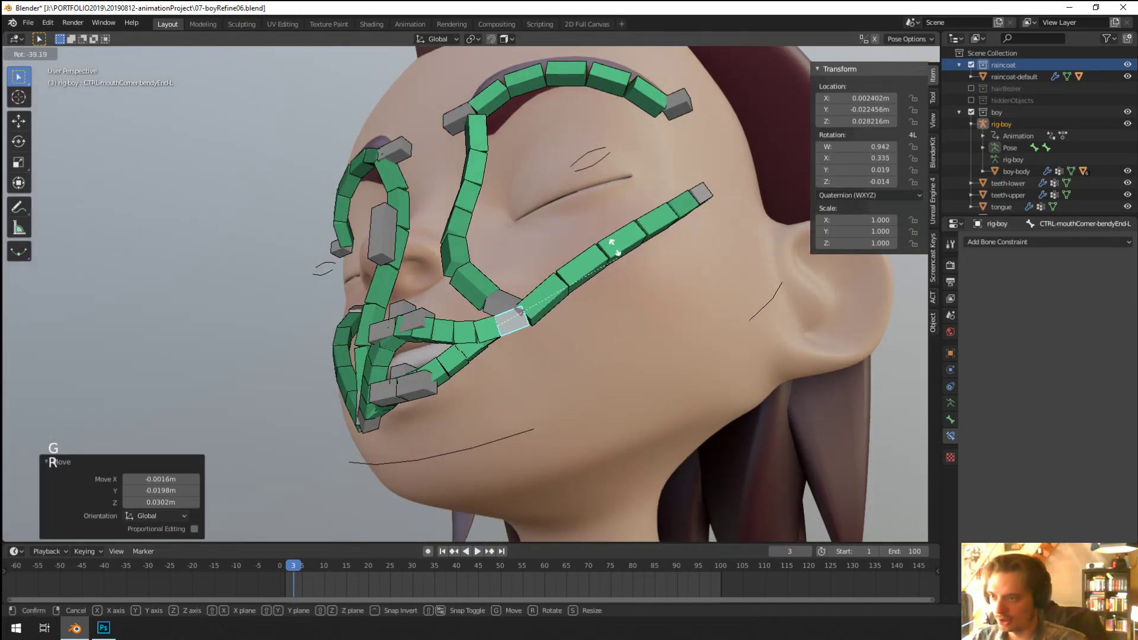
pyautogui.click(612, 268)
pyautogui.moveTo(610, 268); pyautogui.dragTo(602, 234, button='middle')
pyautogui.press('r')
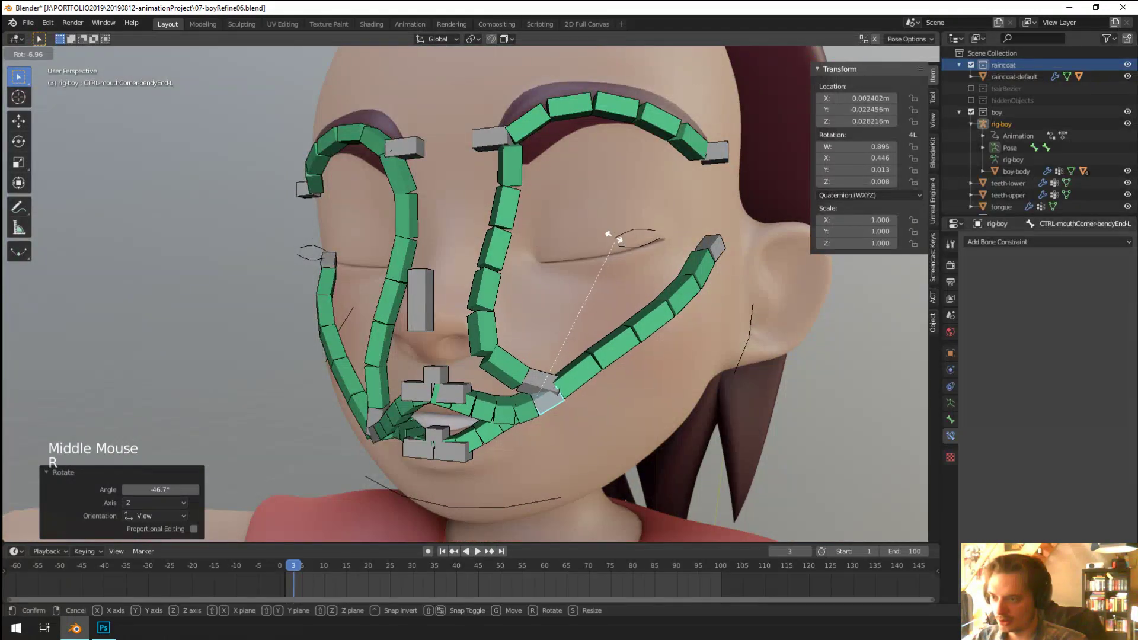
pyautogui.rightClick(597, 244)
pyautogui.rightClick(535, 390)
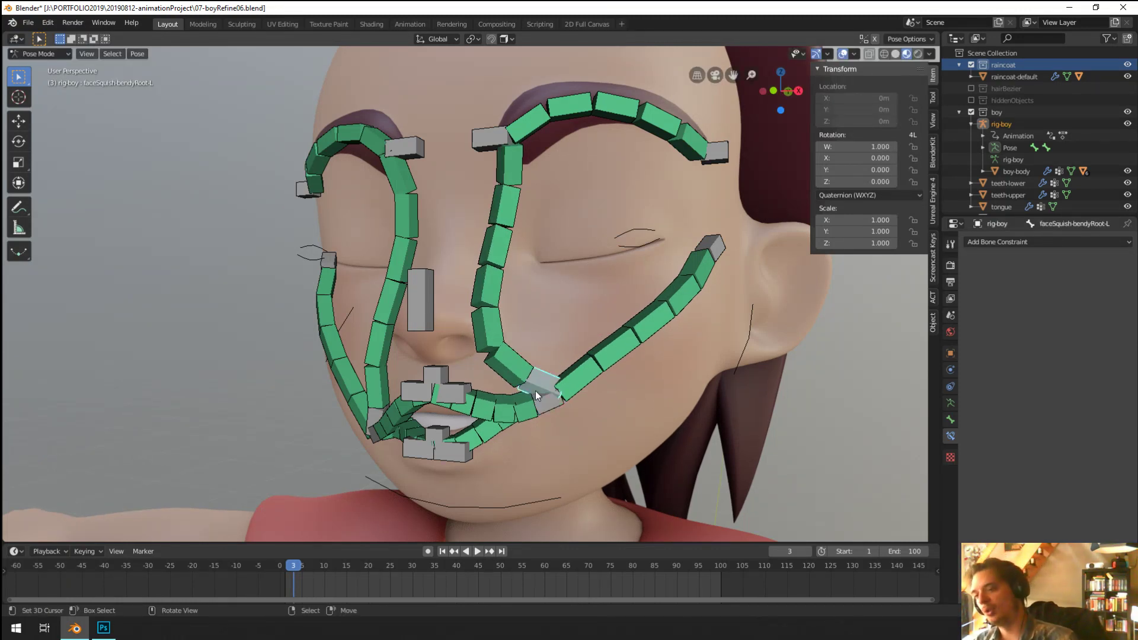
# Step: Clear the rotation and location of all pose bones
pyautogui.hotkey('ctrl', 'Tab')
pyautogui.hotkey('ctrl', 'Tab')
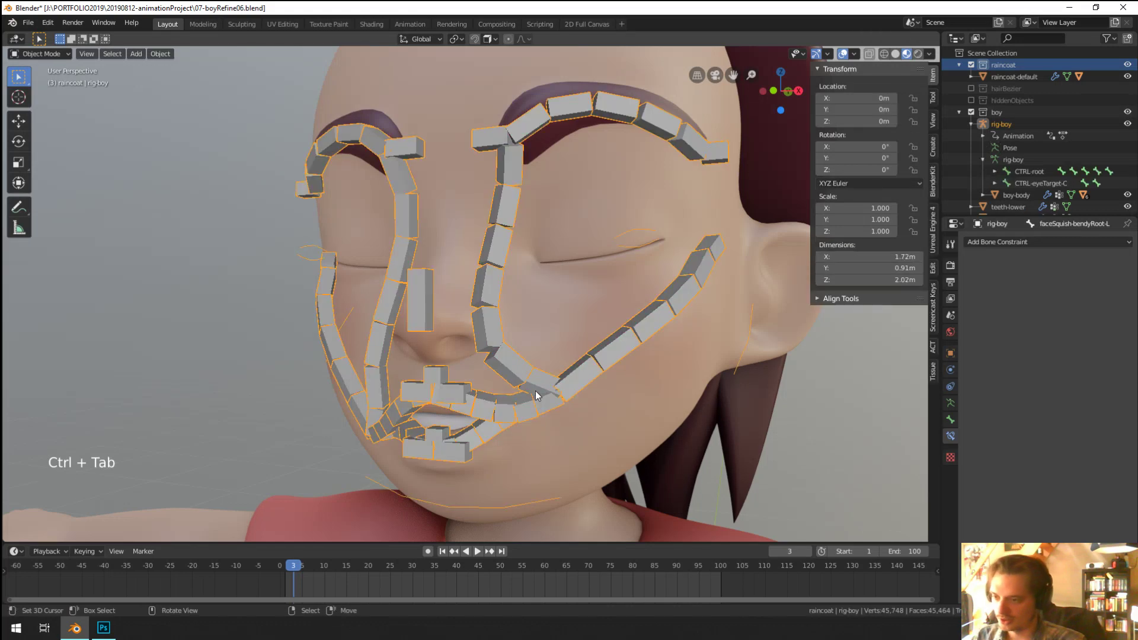
pyautogui.press('a')
pyautogui.hotkey('alt', 'r')
pyautogui.hotkey('alt', 'g')
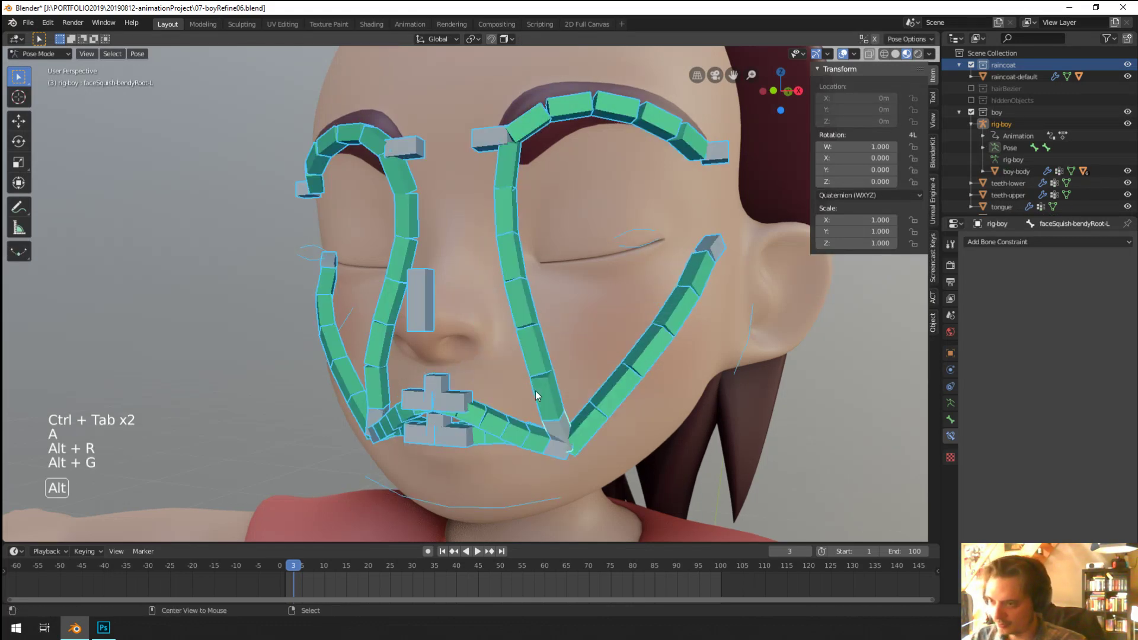
# Step: Clear the parent of faceSquish-bendyRoot-L at the left mouth corner in Edit Mode
pyautogui.rightClick(560, 460)
pyautogui.rightClick(560, 430)
pyautogui.keyDown('shift'); pyautogui.moveTo(560, 431); pyautogui.dragTo(514, 387, button='middle'); pyautogui.keyUp('shift')
pyautogui.scroll(2, 496, 402)
pyautogui.rightClick(515, 387)
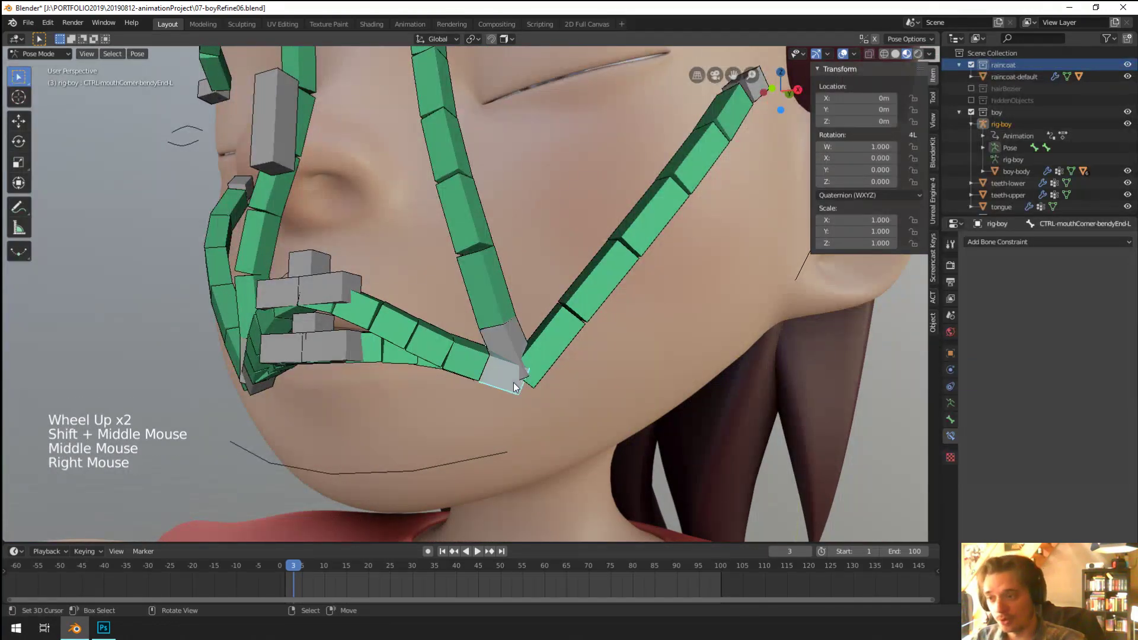
pyautogui.rightClick(509, 354)
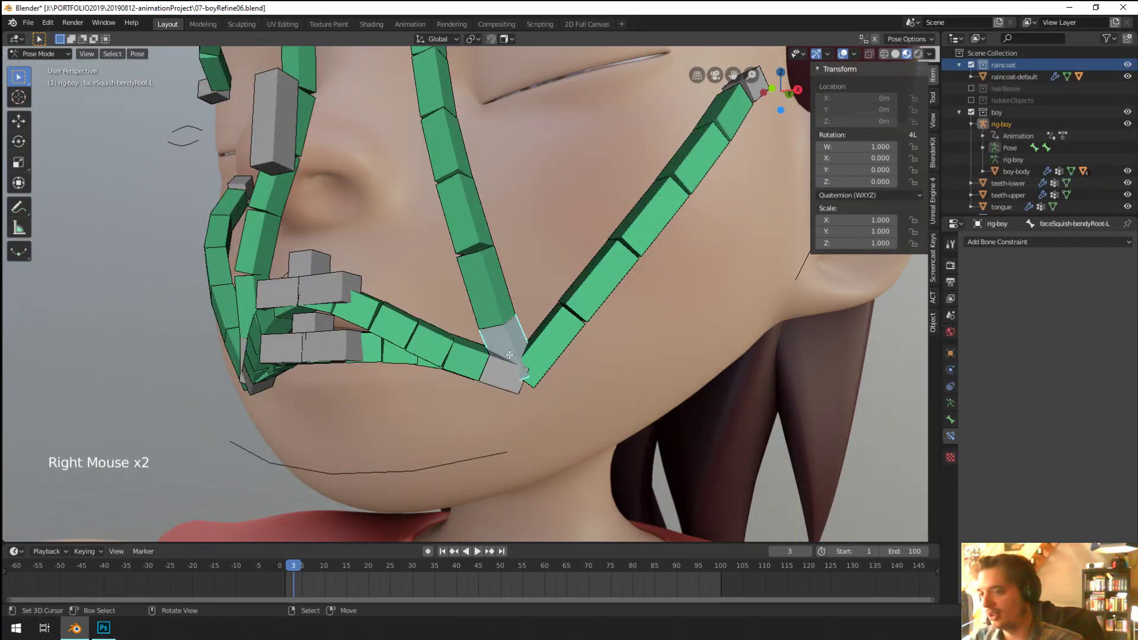
pyautogui.press('Tab')
pyautogui.rightClick(510, 354)
pyautogui.hotkey('alt', 'p')
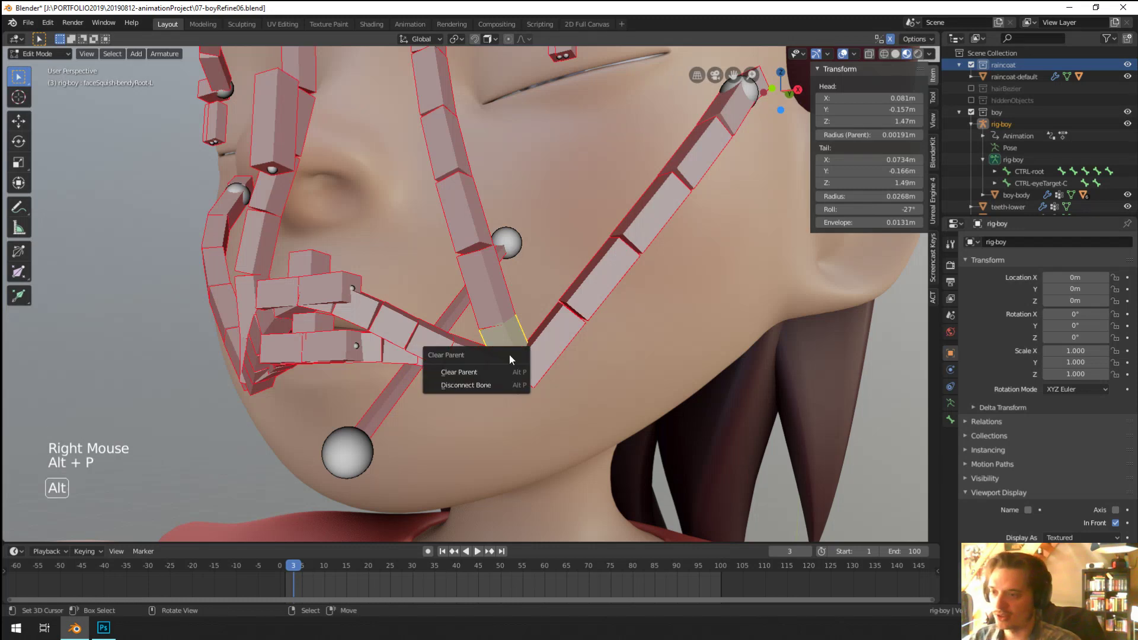
pyautogui.click(445, 372)
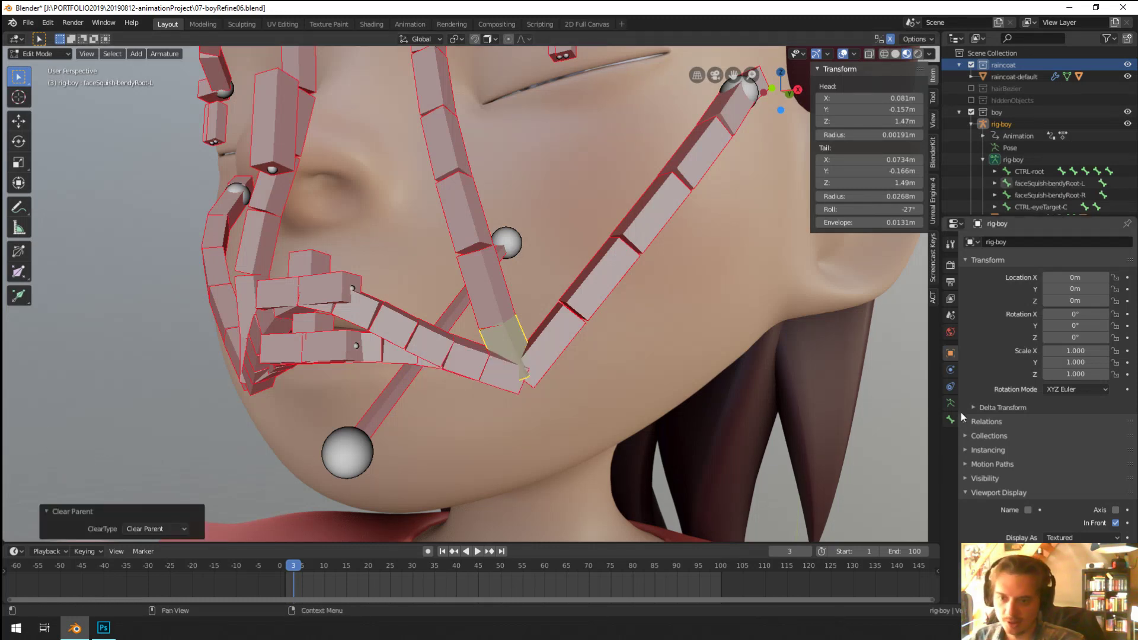
# Step: Add a Copy Location bone constraint to faceSquish-bendyRoot-L in Pose Mode
pyautogui.click(950, 371)
pyautogui.click(952, 387)
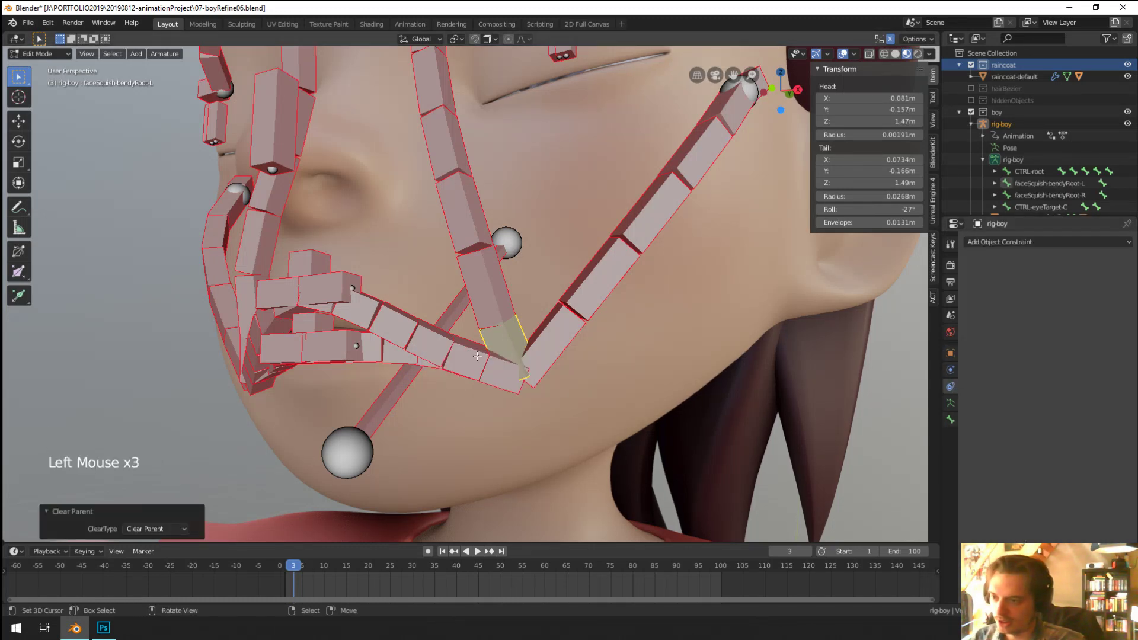
pyautogui.press('Tab')
pyautogui.press('Tab')
pyautogui.press('Tab')
pyautogui.click(950, 437)
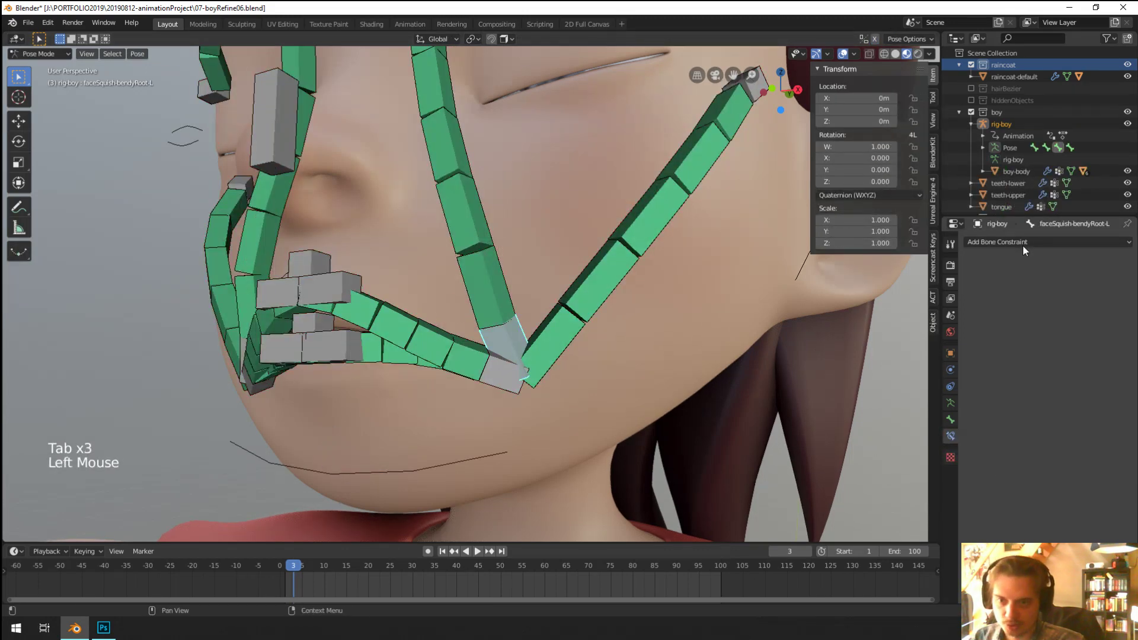
pyautogui.click(1022, 244)
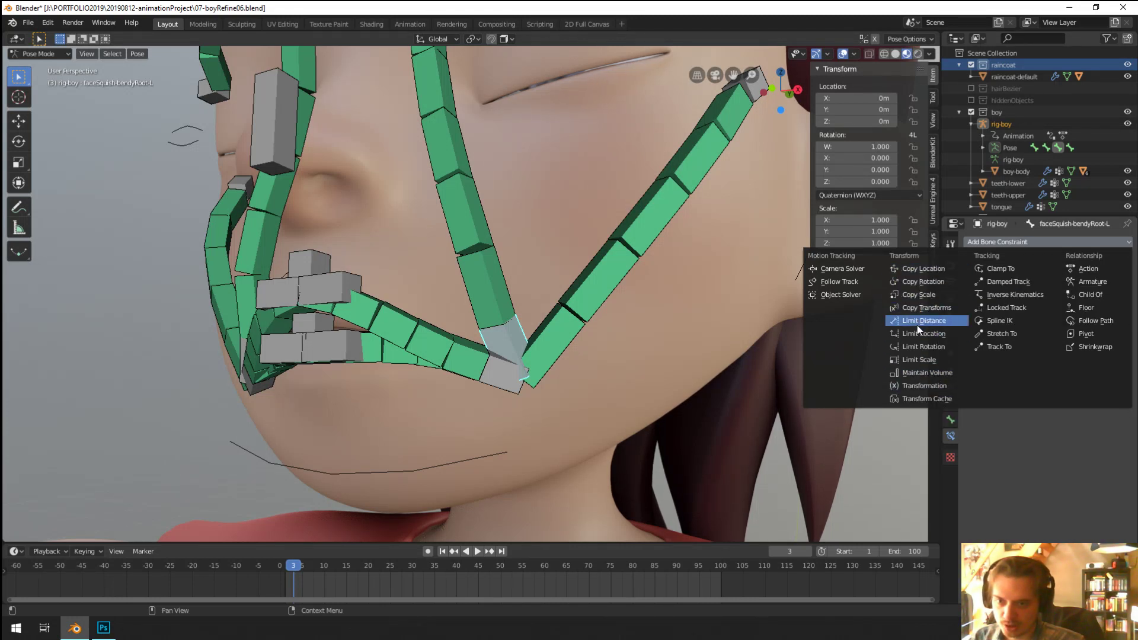
pyautogui.click(934, 271)
# Step: Target the Copy Location constraint to rig-boy's CTRL-mouthCorner-bendyEnd-L bone with Head/Tail set to 1.000
pyautogui.click(1123, 282)
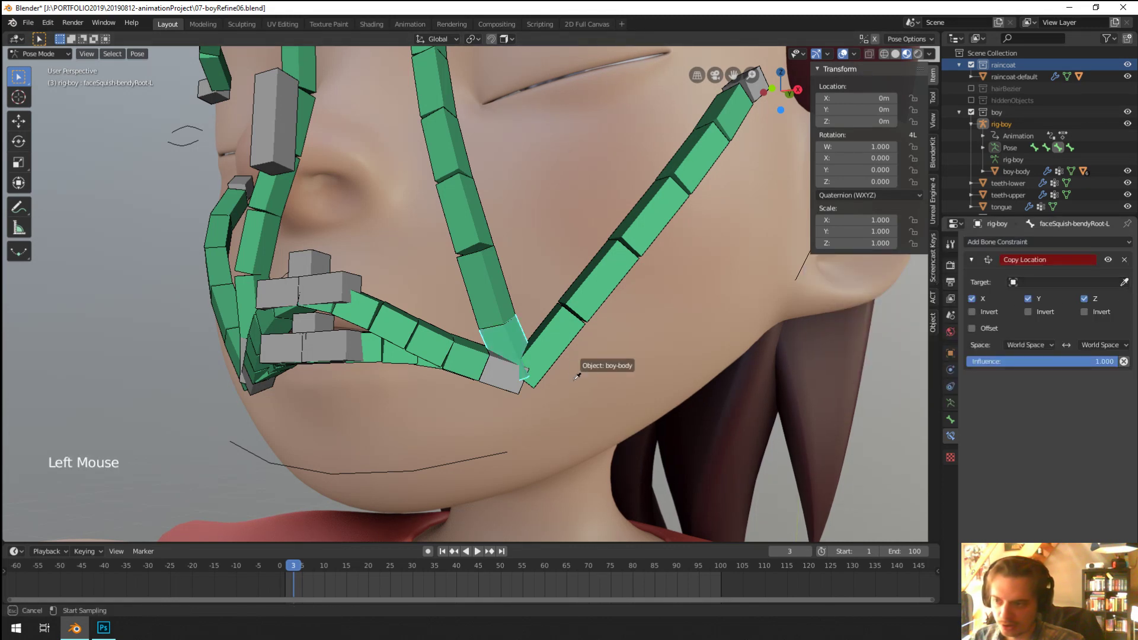
pyautogui.click(507, 364)
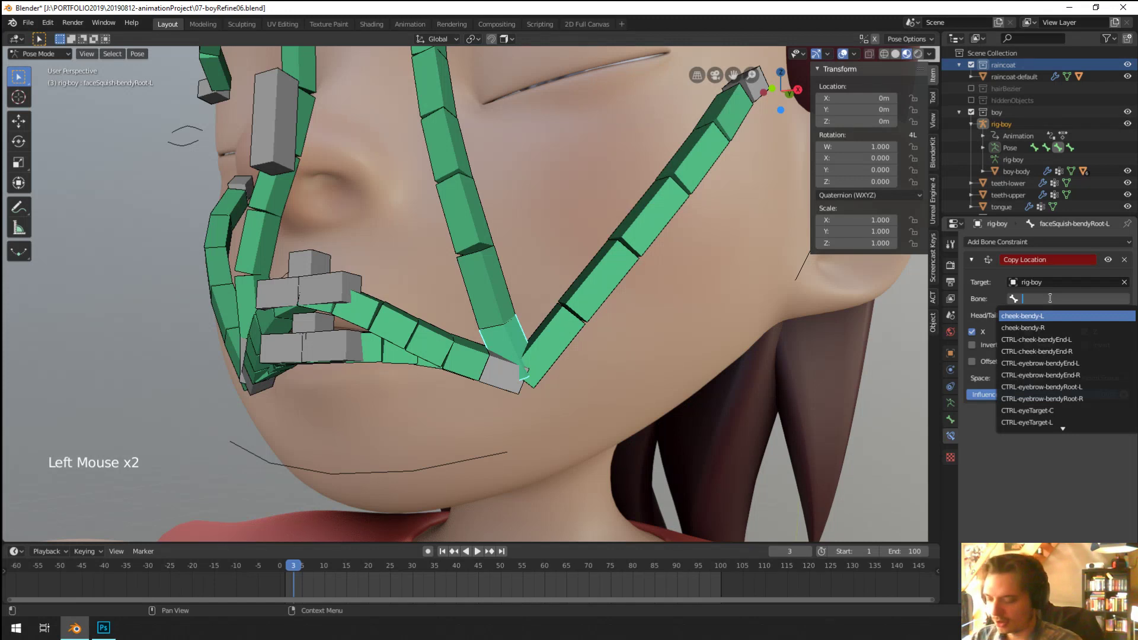
pyautogui.write('mouth')
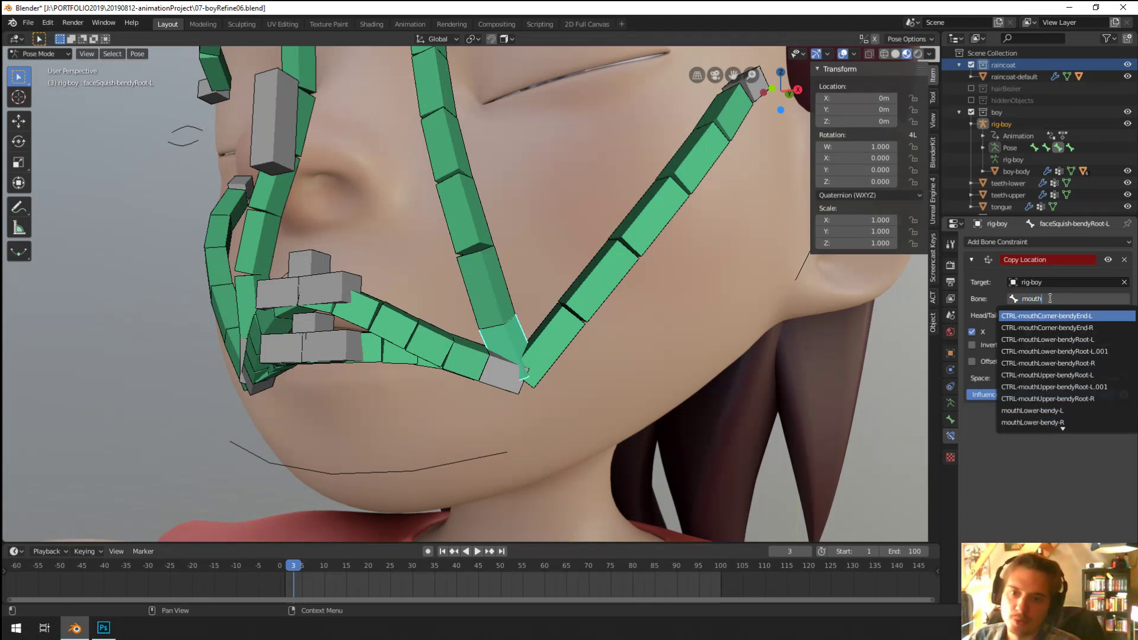
pyautogui.press('Return')
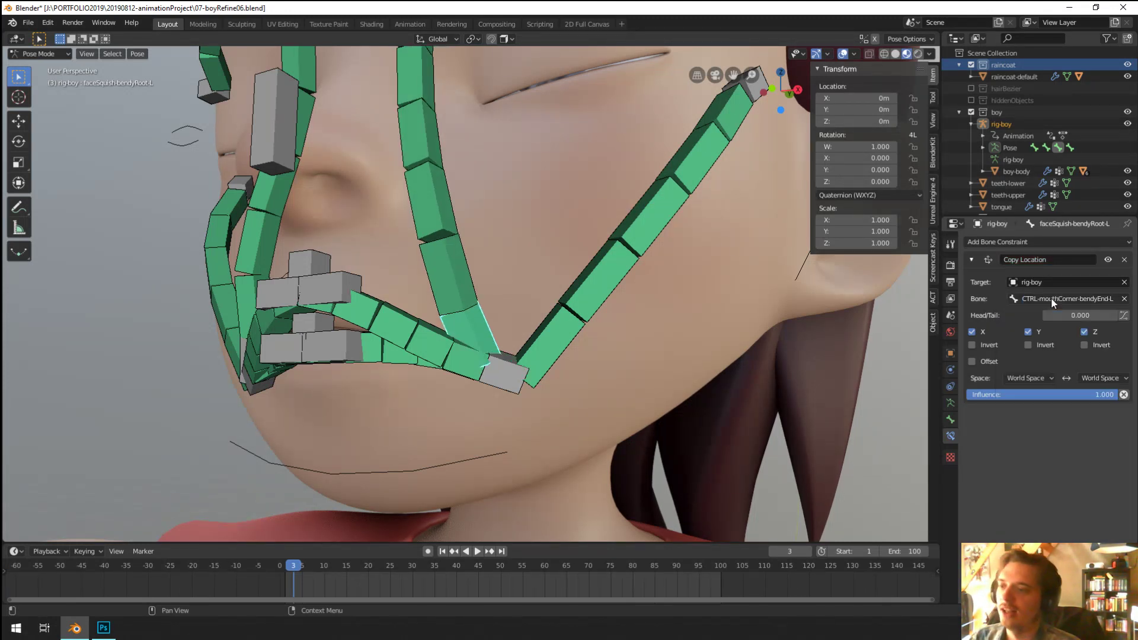
pyautogui.moveTo(1076, 314); pyautogui.dragTo(1118, 314)
# Step: Rotate CTRL-mouthCorner-bendyEnd-L about -59° and move it upward into a smile to test the Copy Location setup
pyautogui.scroll(-5, 560, 332)
pyautogui.scroll(3, 533, 314)
pyautogui.scroll(-1, 506, 301)
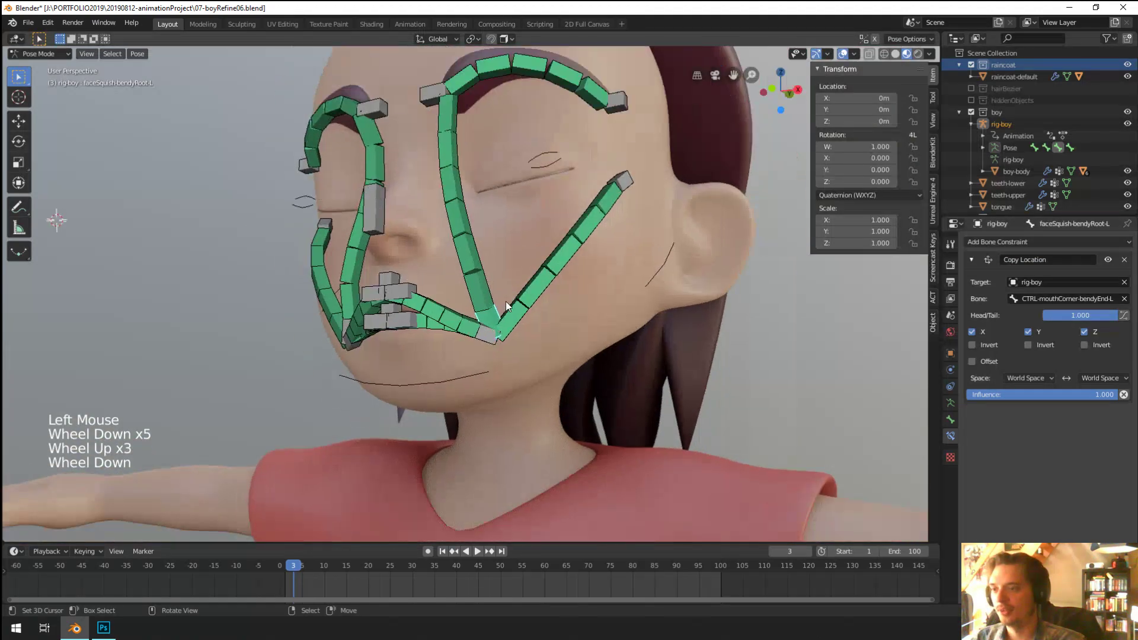
pyautogui.rightClick(486, 335)
pyautogui.middleClick(560, 329)
pyautogui.press('r')
pyautogui.press('g')
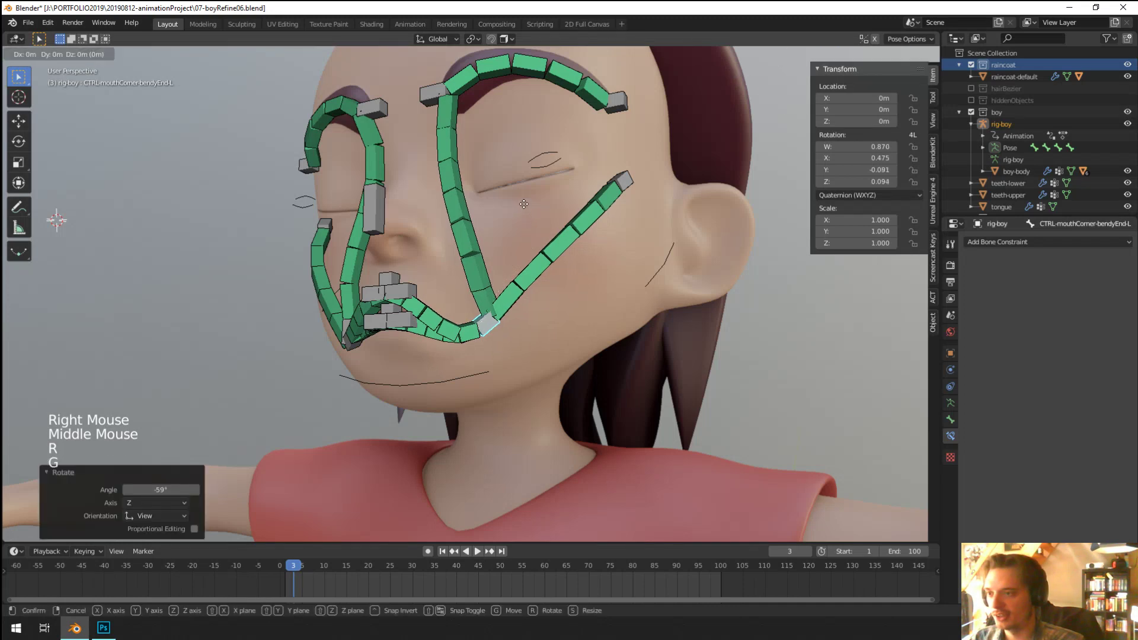
pyautogui.click(515, 179)
pyautogui.moveTo(514, 179); pyautogui.dragTo(624, 207, button='middle')
pyautogui.press('g')
pyautogui.click(561, 182)
pyautogui.press('g')
pyautogui.click(572, 233)
pyautogui.moveTo(571, 232); pyautogui.dragTo(524, 243, button='middle')
pyautogui.press('g')
pyautogui.click(465, 255)
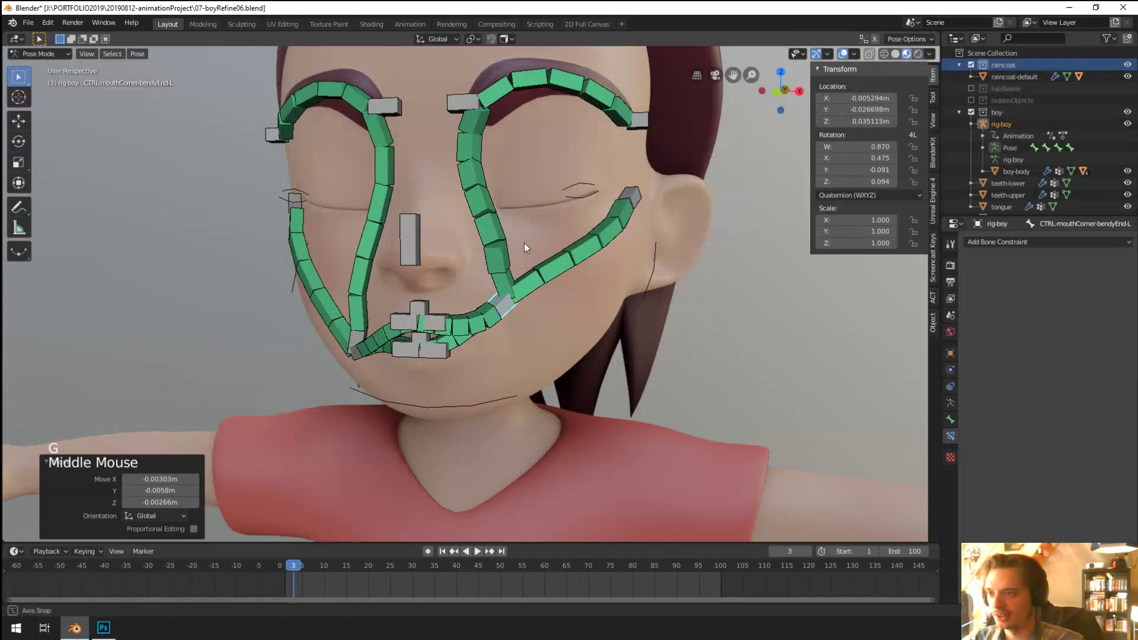
# Step: Add a Maintain Volume constraint to faceSquish-bendy-L.001, leaving its mode at Strict
pyautogui.rightClick(487, 262)
pyautogui.scroll(2, 560, 201)
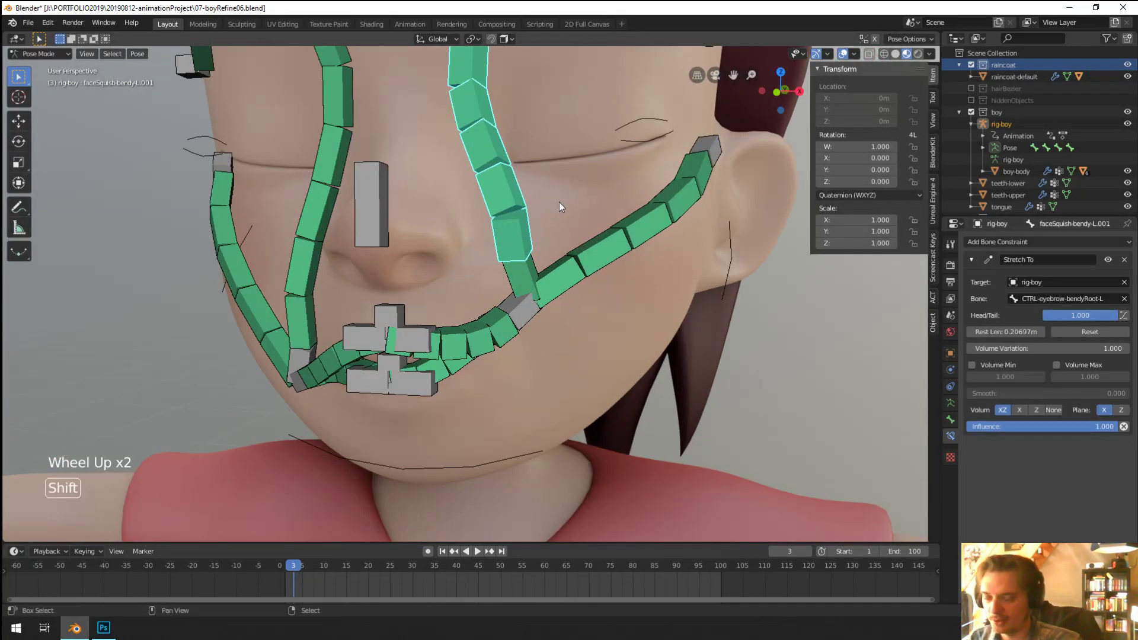
pyautogui.keyDown('shift'); pyautogui.moveTo(560, 201); pyautogui.dragTo(563, 296, button='middle'); pyautogui.keyUp('shift')
pyautogui.click(1021, 242)
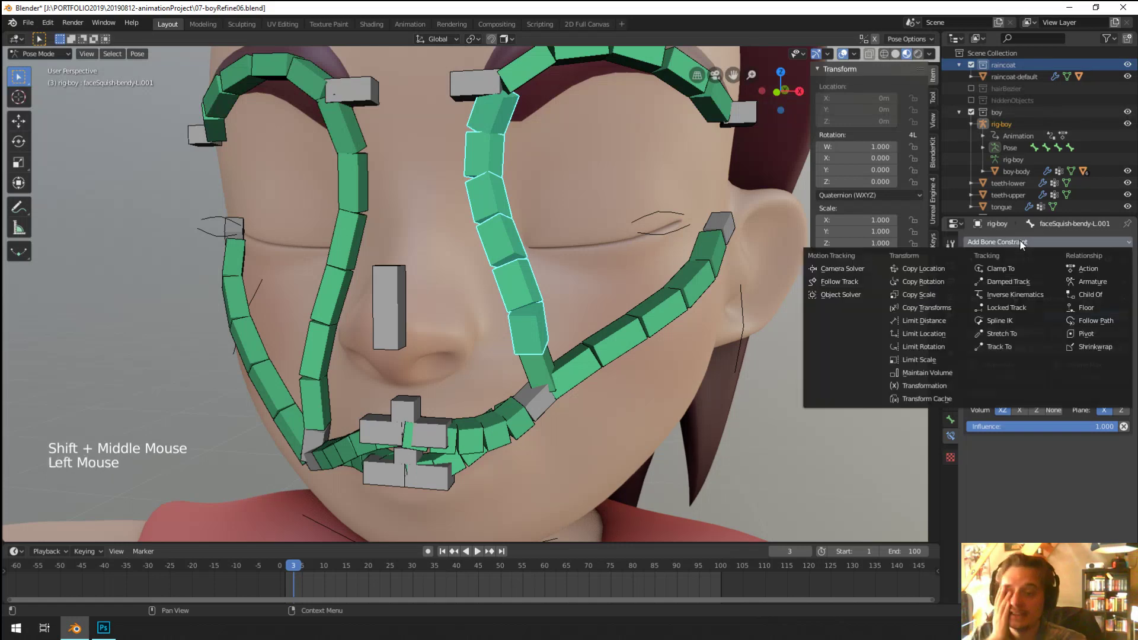
pyautogui.click(947, 374)
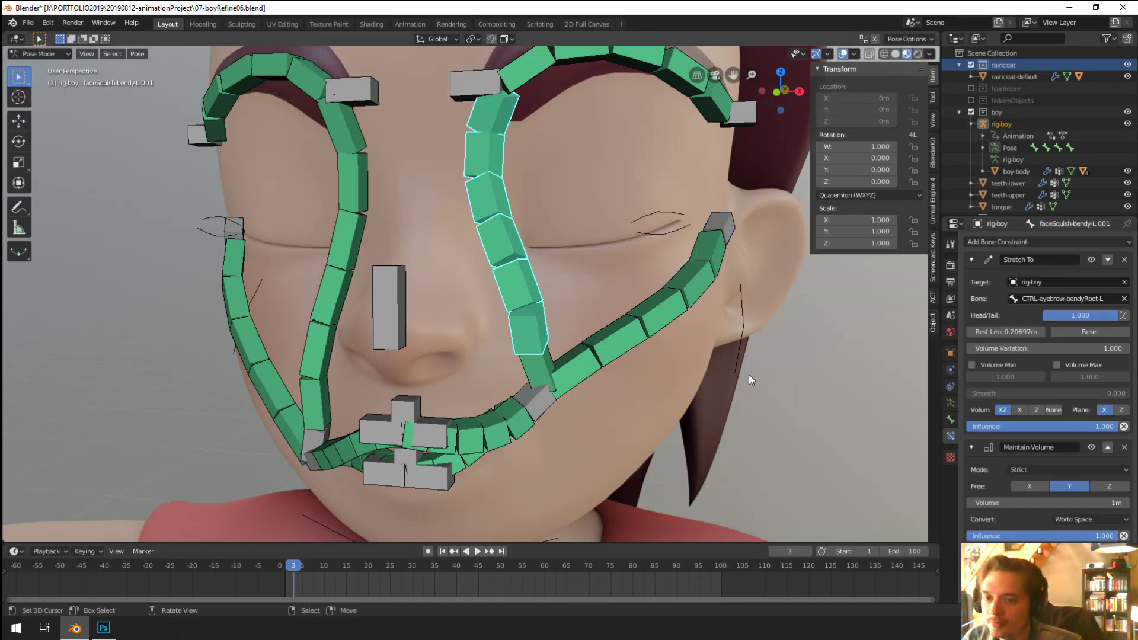
pyautogui.moveTo(749, 375); pyautogui.dragTo(730, 368, button='middle')
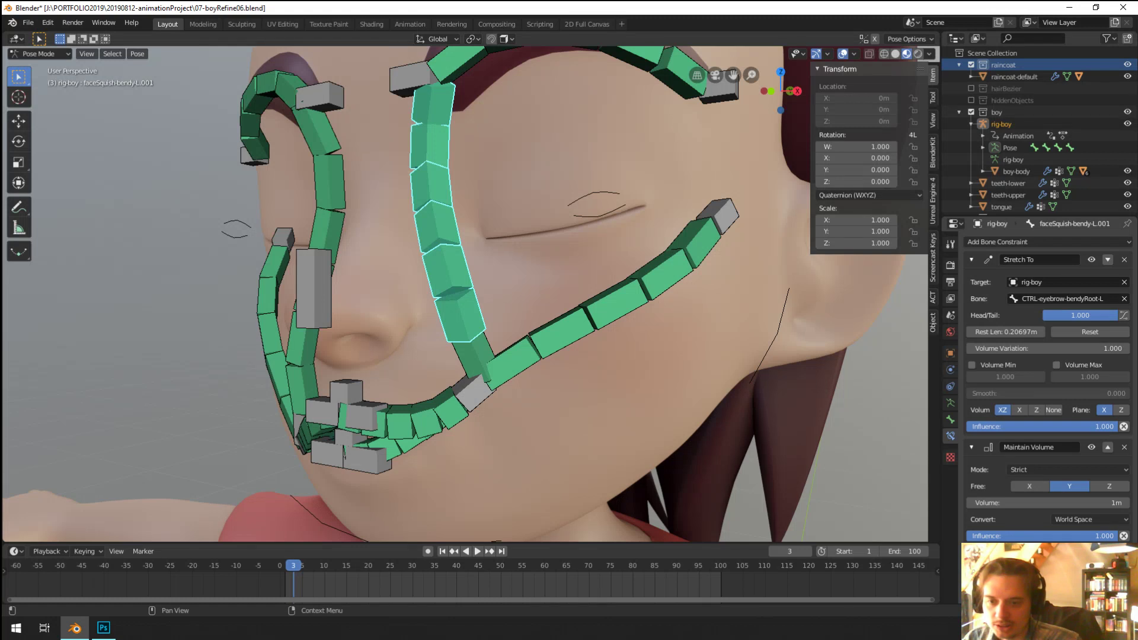
pyautogui.click(1033, 470)
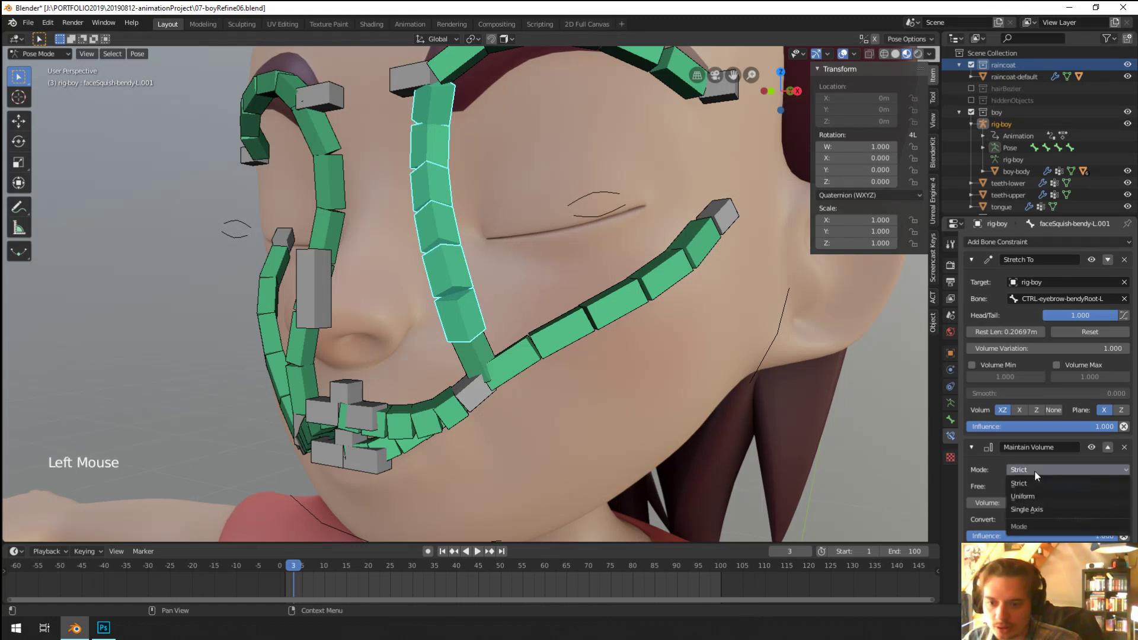
pyautogui.click(1034, 471)
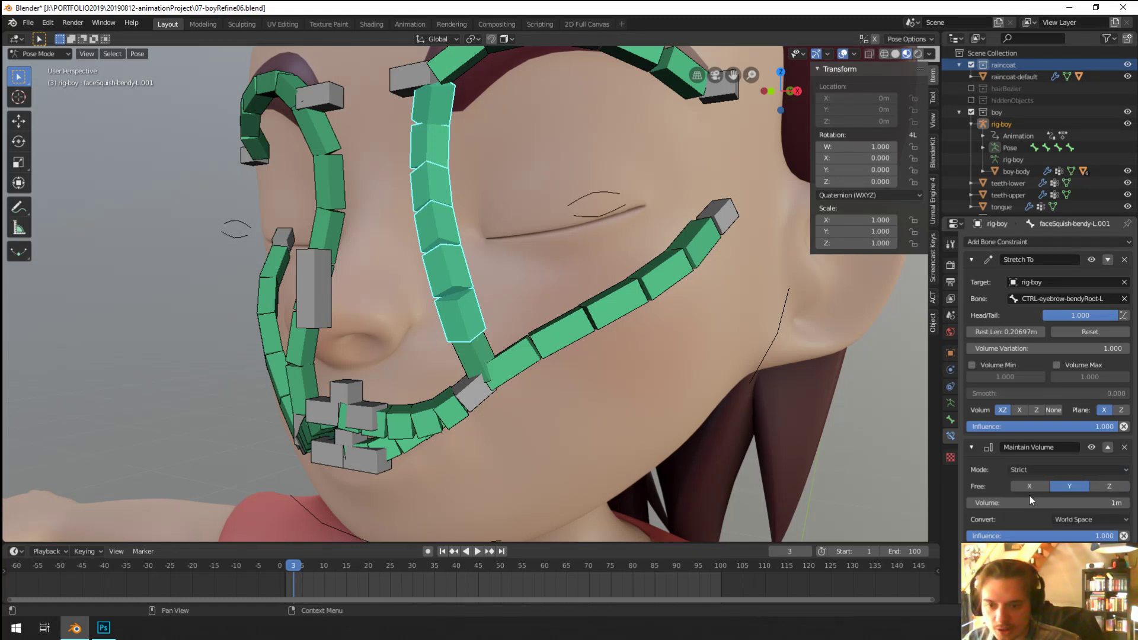
# Step: Clear CTRL-mouthCorner-bendyEnd-L's location and rotation, and re-pose it about -52.3° rotated and moved up toward the cheek
pyautogui.rightClick(461, 390)
pyautogui.hotkey('alt', 'g')
pyautogui.hotkey('alt', 'r')
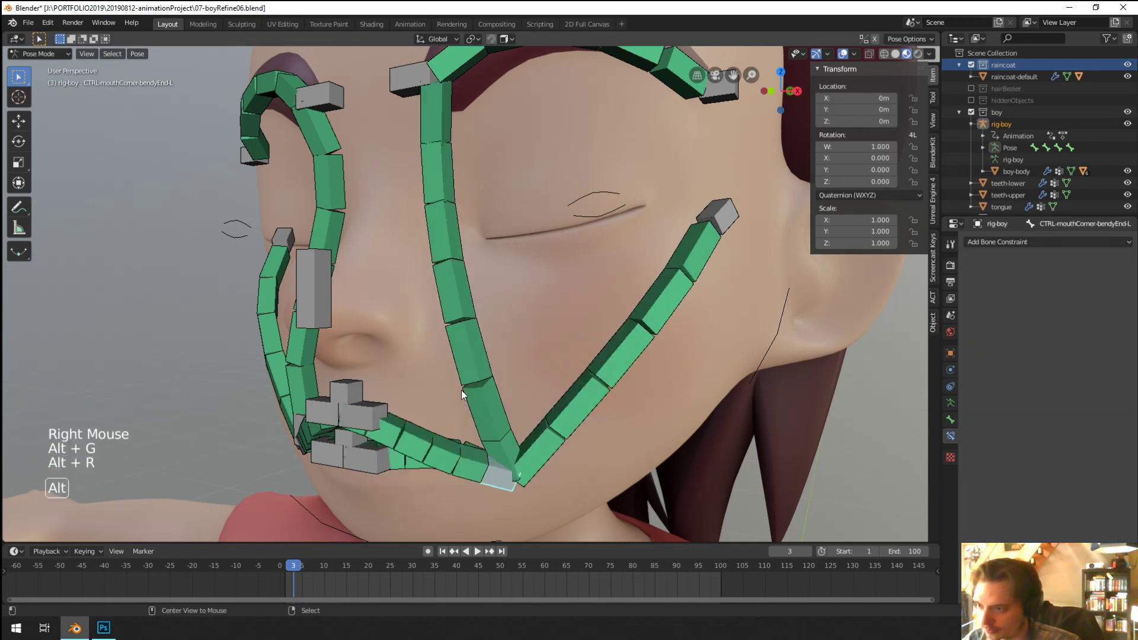
pyautogui.press('r')
pyautogui.click(554, 322)
pyautogui.press('g')
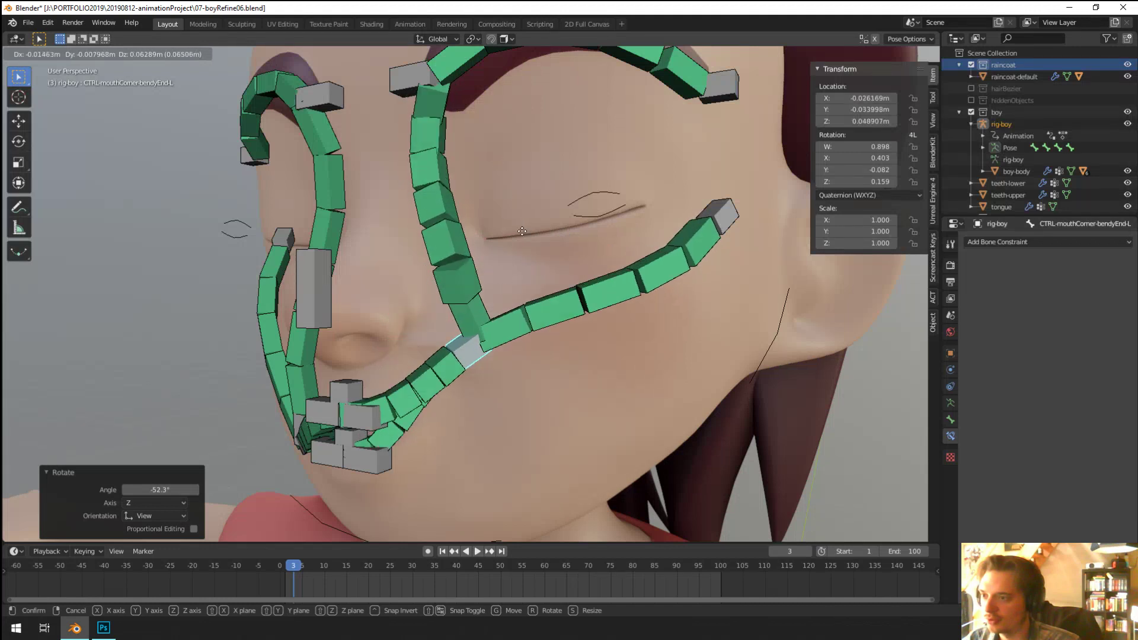
pyautogui.click(501, 192)
# Step: In Edit Mode, set faceSquish-bendy-L.001's Curve Out X to -0.048, Curve Out Y to -0.018 and Segments to 5
pyautogui.moveTo(593, 192); pyautogui.dragTo(581, 225, button='middle')
pyautogui.rightClick(569, 201)
pyautogui.press('Tab')
pyautogui.scroll(1, 509, 196)
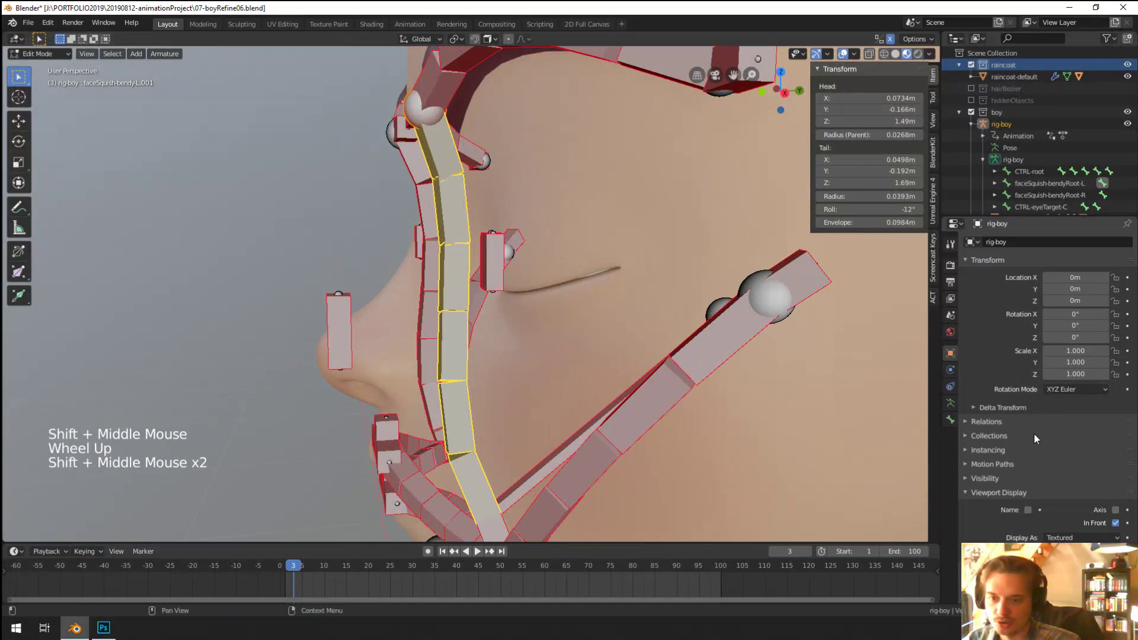
pyautogui.click(950, 419)
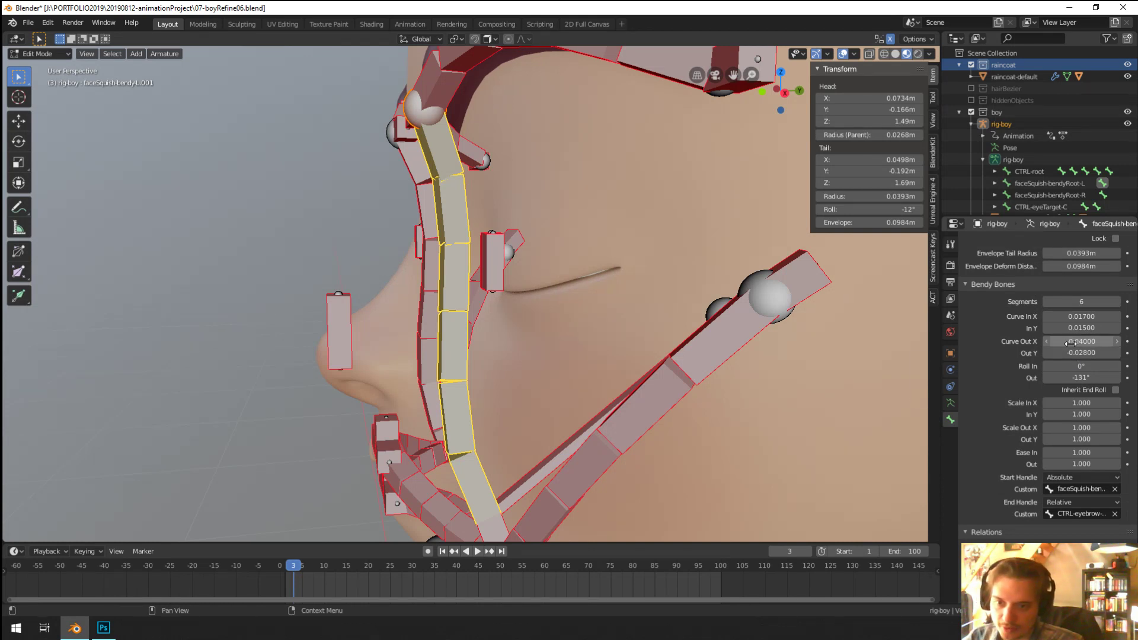
pyautogui.moveTo(1081, 342)
pyautogui.keyDown('shift'); pyautogui.mouseDown()
pyautogui.moveTo(1071, 341)
pyautogui.moveTo(1111, 350)
pyautogui.moveTo(1091, 351)
pyautogui.mouseUp(); pyautogui.keyUp('shift')
pyautogui.click(1046, 301)
pyautogui.click(1046, 302)
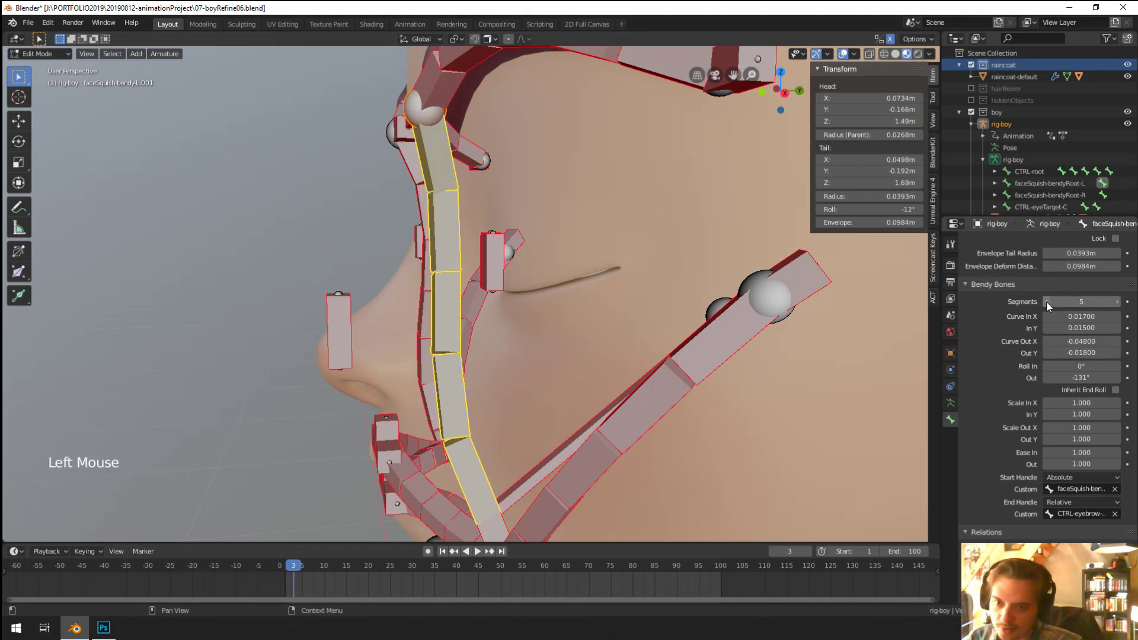
# Step: Compare the left and right face-squish bones and set faceSquish-bendy-R.001's Curve Out X to 0.048
pyautogui.moveTo(332, 304); pyautogui.dragTo(402, 304, button='middle')
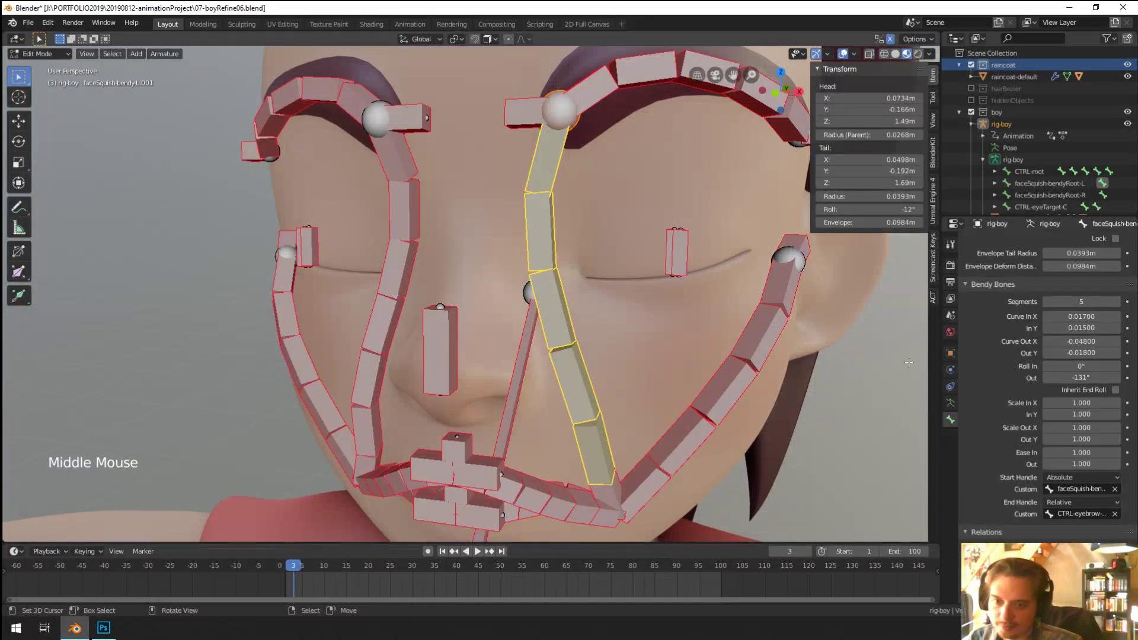
pyautogui.rightClick(396, 281)
pyautogui.rightClick(554, 288)
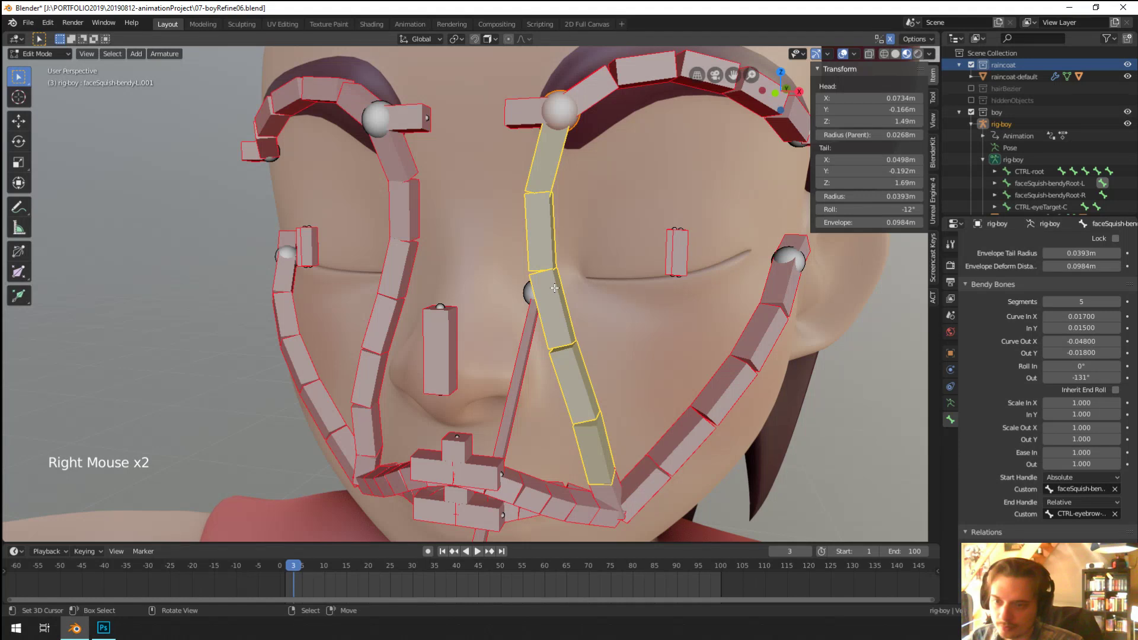
pyautogui.rightClick(388, 294)
pyautogui.click(1081, 341)
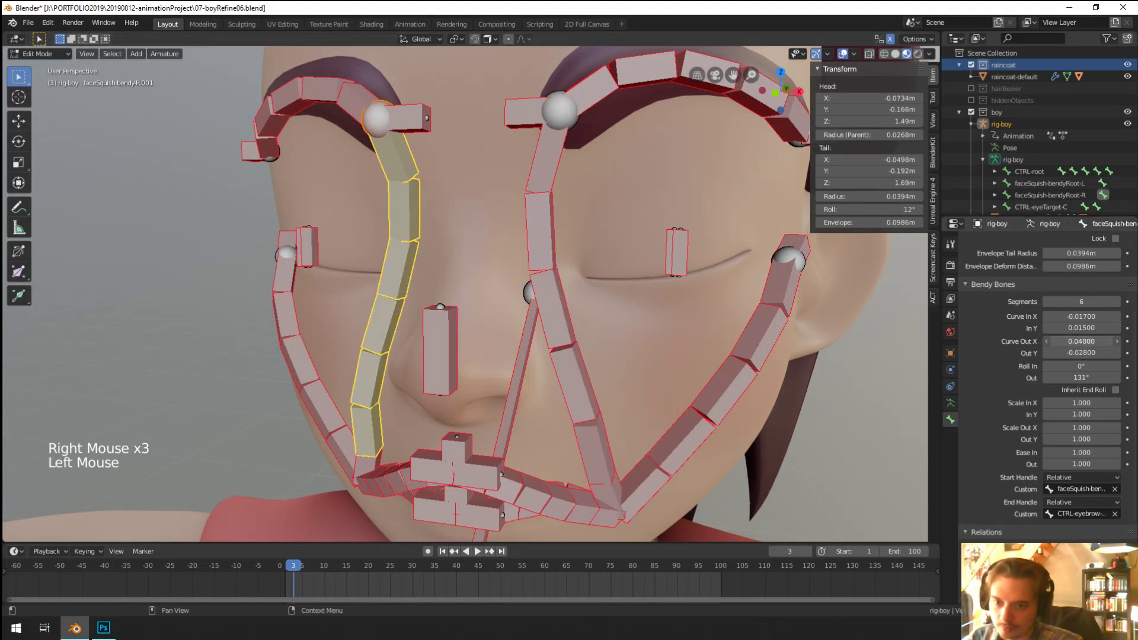
pyautogui.write('0.048')
pyautogui.press('Return')
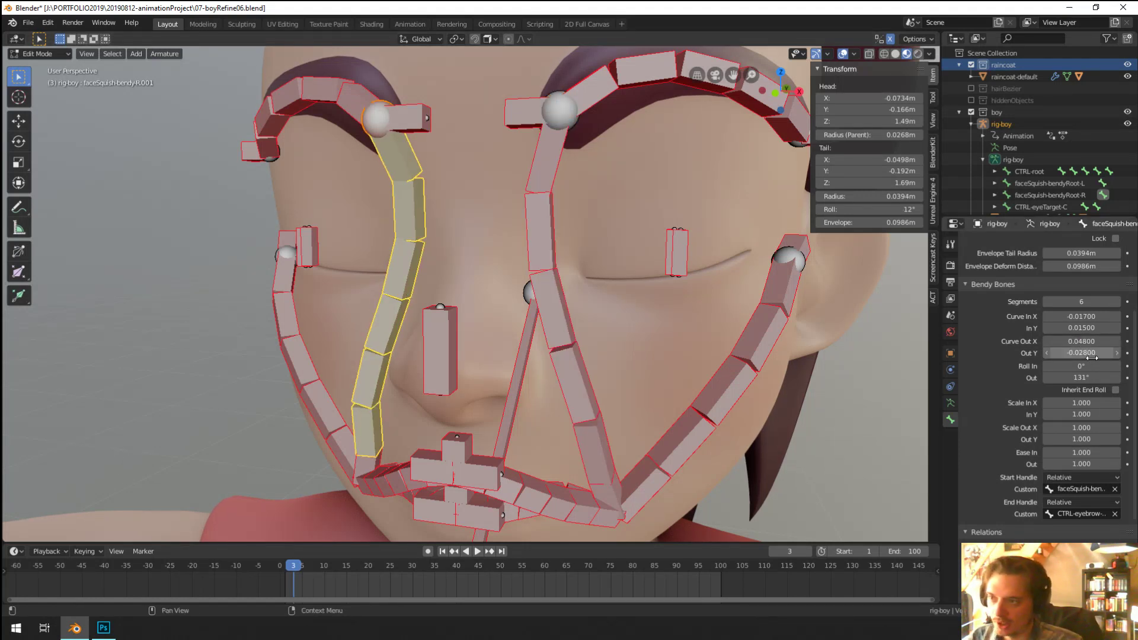
# Step: Match faceSquish-bendy-R.001 to the left bone by setting Curve Out Y to -0.018 and Segments to 5
pyautogui.rightClick(551, 282)
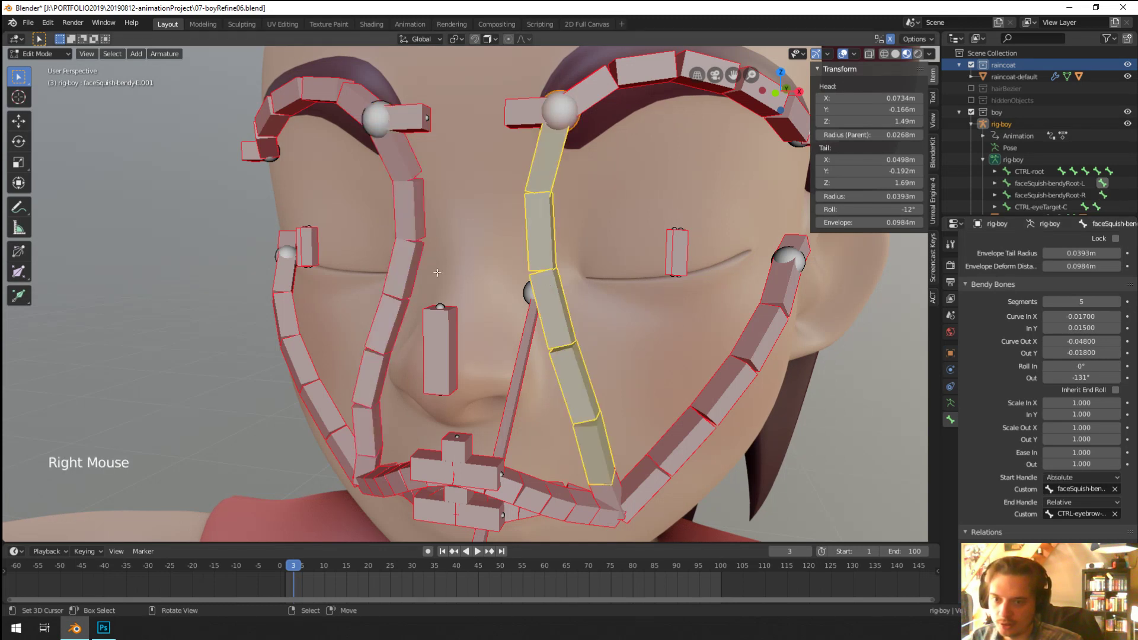
pyautogui.rightClick(414, 269)
pyautogui.rightClick(543, 237)
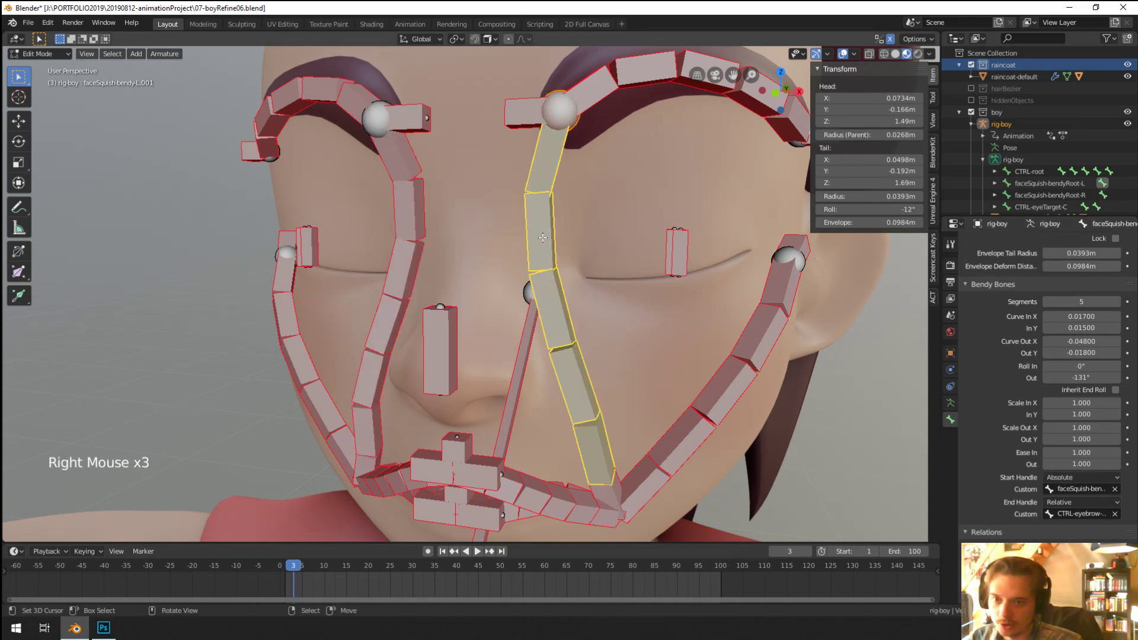
pyautogui.rightClick(407, 252)
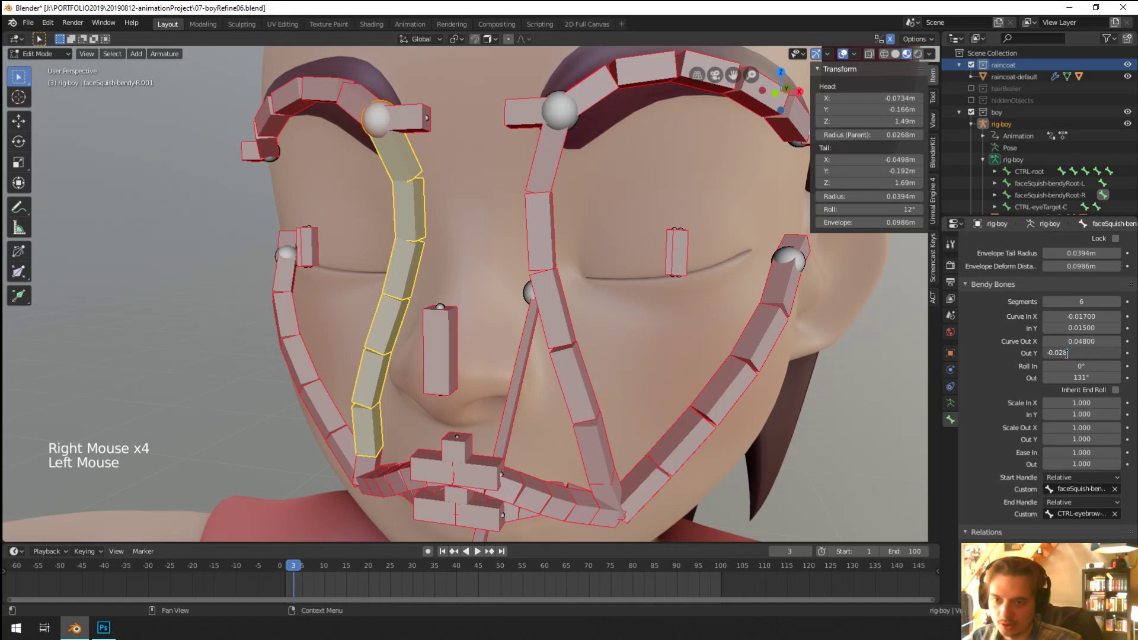
pyautogui.press('Return')
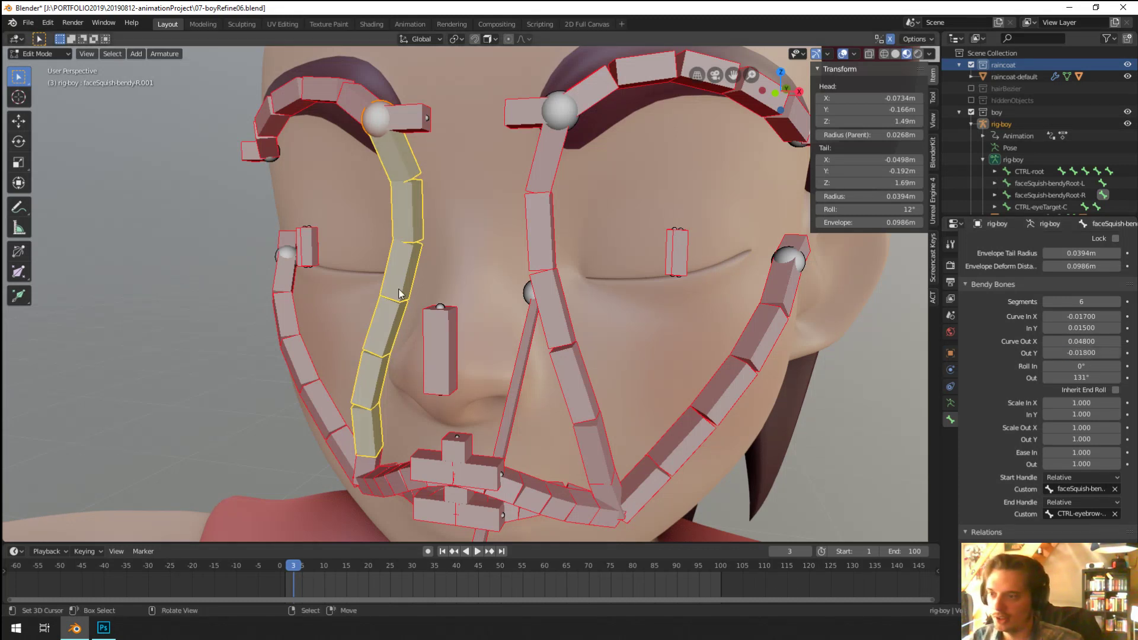
pyautogui.click(1047, 302)
# Step: In Pose Mode, move CTRL-mouthCorner-bendyEnd-L up the cheek, rotate it further counter to the smile line and shift it slightly outward to test the squish
pyautogui.scroll(-1, 606, 430)
pyautogui.hotkey('ctrl', 'Tab')
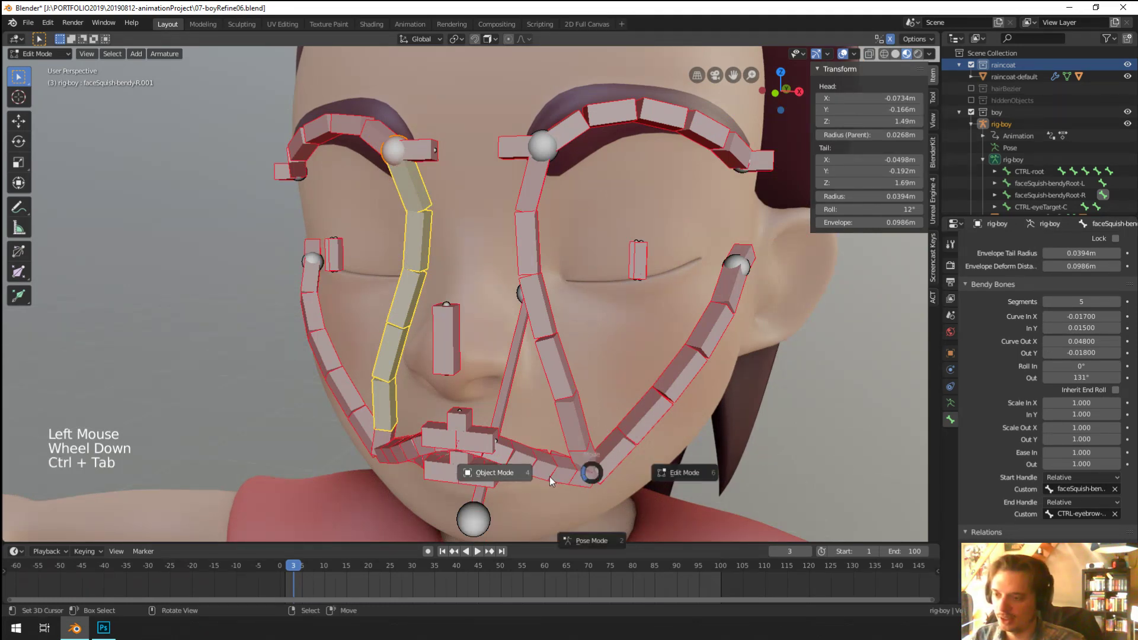
pyautogui.rightClick(553, 370)
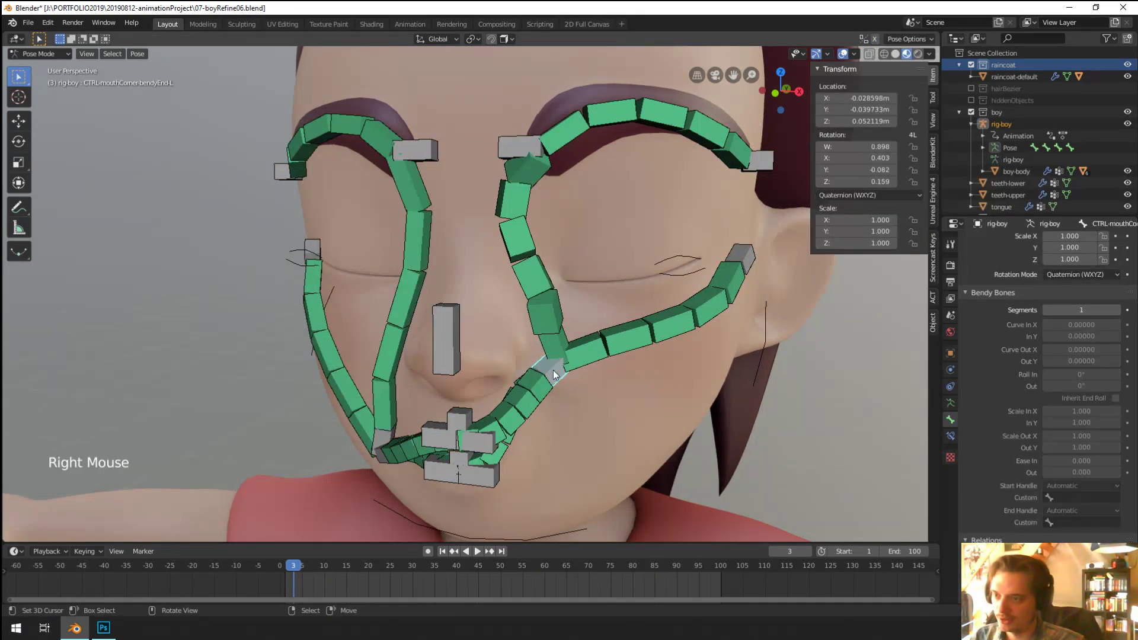
pyautogui.moveTo(553, 370); pyautogui.dragTo(548, 350, button='middle')
pyautogui.press('g')
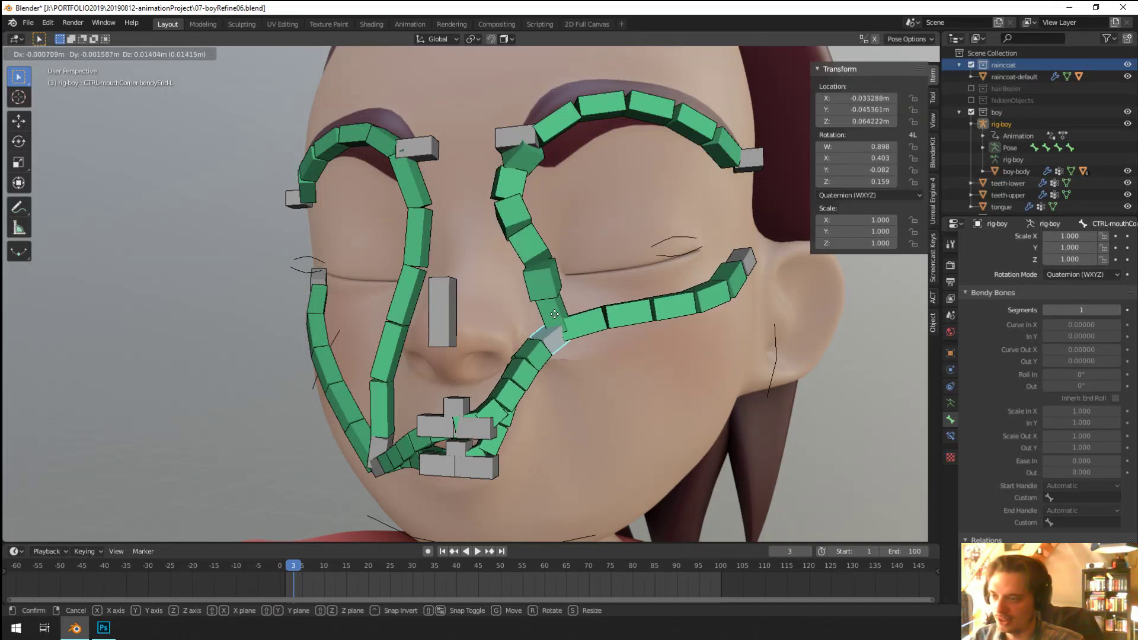
pyautogui.click(637, 347)
pyautogui.press('r')
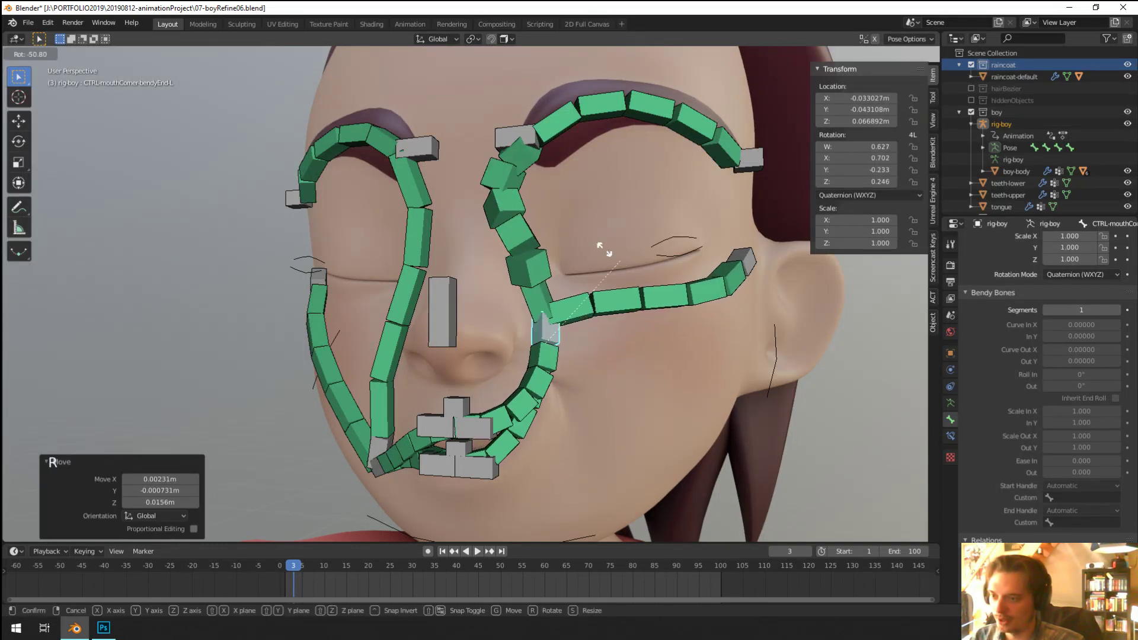
pyautogui.click(602, 246)
pyautogui.press('g')
pyautogui.click(624, 273)
pyautogui.moveTo(625, 274); pyautogui.dragTo(628, 357, button='middle')
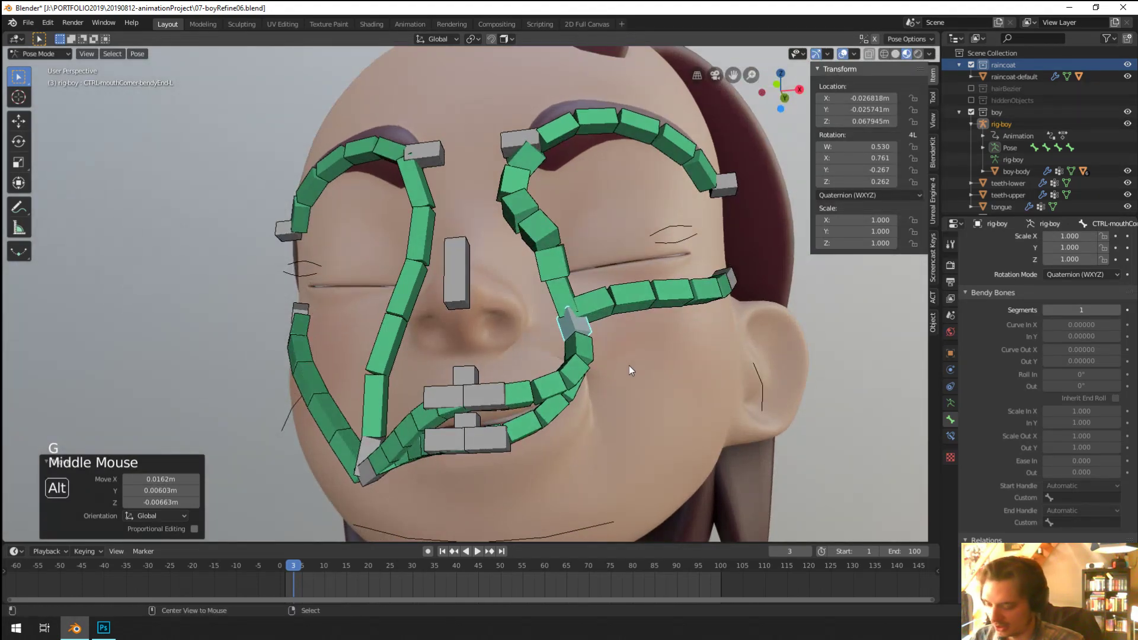
# Step: Hide the eighth armature layer, which holds the mouth, cheek and eyebrow bendy bones
pyautogui.click(950, 403)
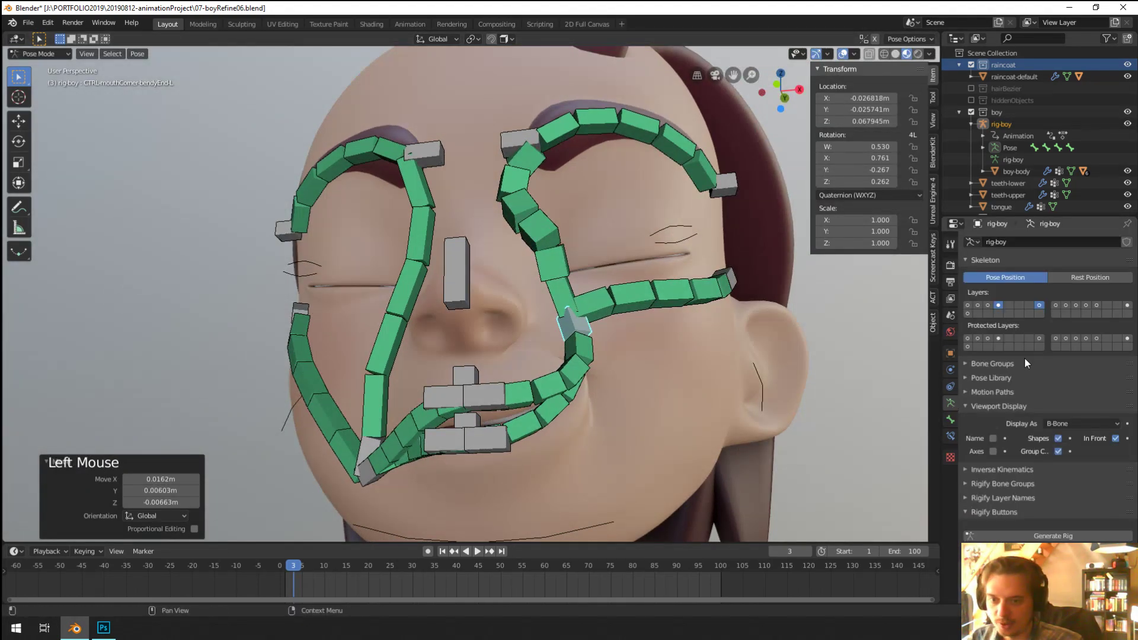
pyautogui.keyDown('shift'); pyautogui.click(1035, 304); pyautogui.keyUp('shift')
pyautogui.moveTo(681, 403); pyautogui.dragTo(584, 407, button='middle')
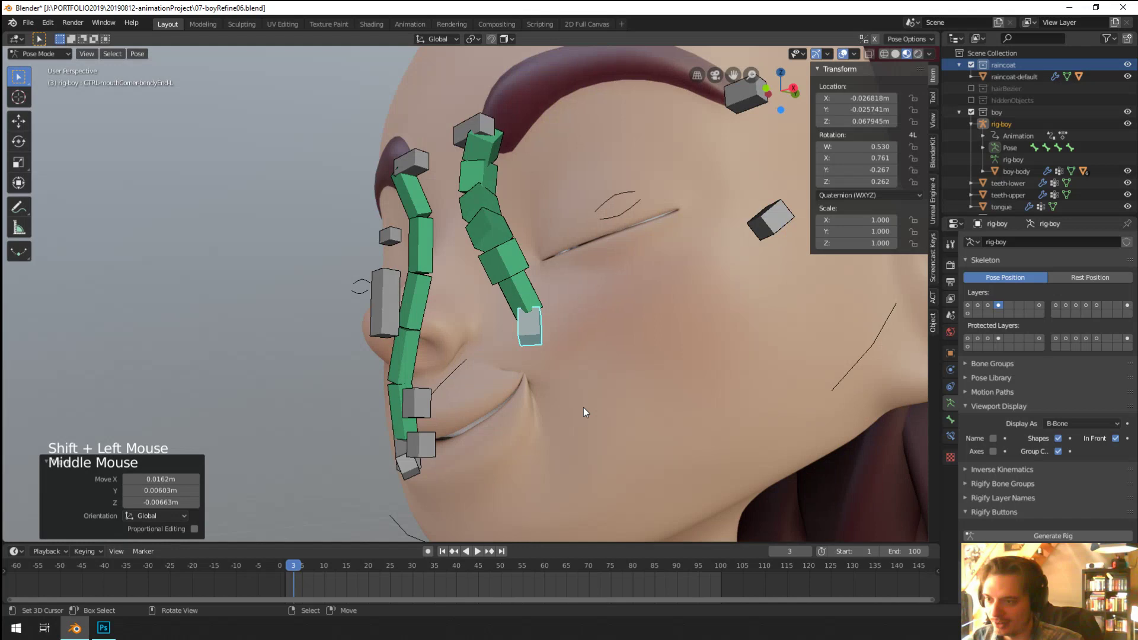
# Step: Reposition CTRL-mouthCorner-bendyEnd-L lower on the cheek and try rotating it about -45° to see how the squish bone reacts
pyautogui.rightClick(537, 336)
pyautogui.moveTo(537, 335); pyautogui.dragTo(610, 353, button='middle')
pyautogui.press('g')
pyautogui.press('g')
pyautogui.press('g')
pyautogui.moveTo(532, 372); pyautogui.dragTo(579, 400, button='middle')
pyautogui.press('g')
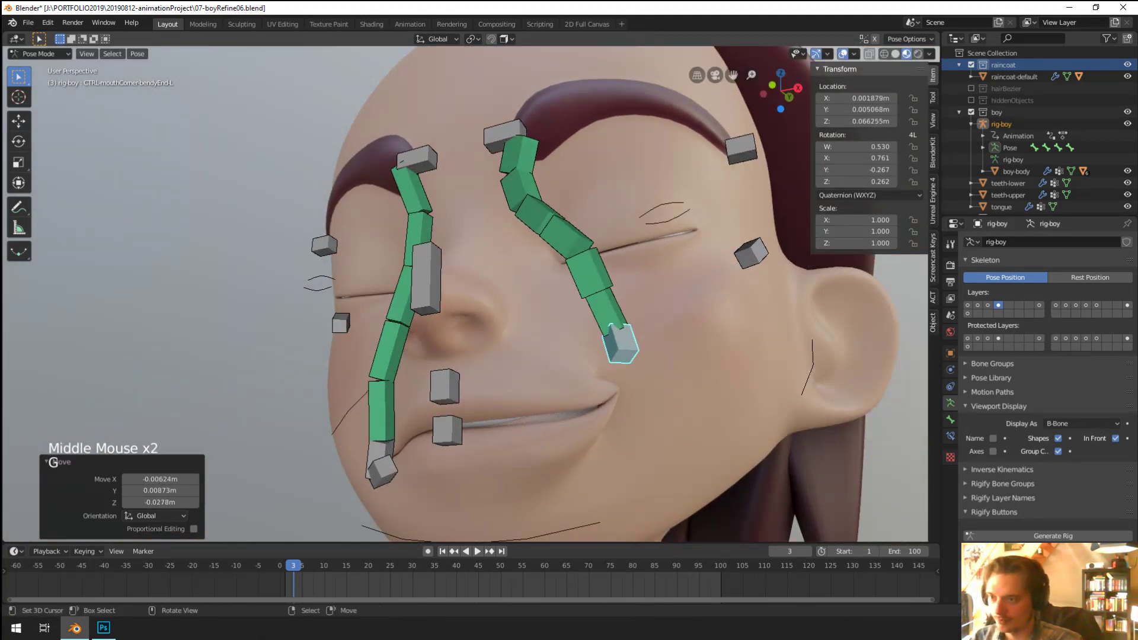
pyautogui.press('r')
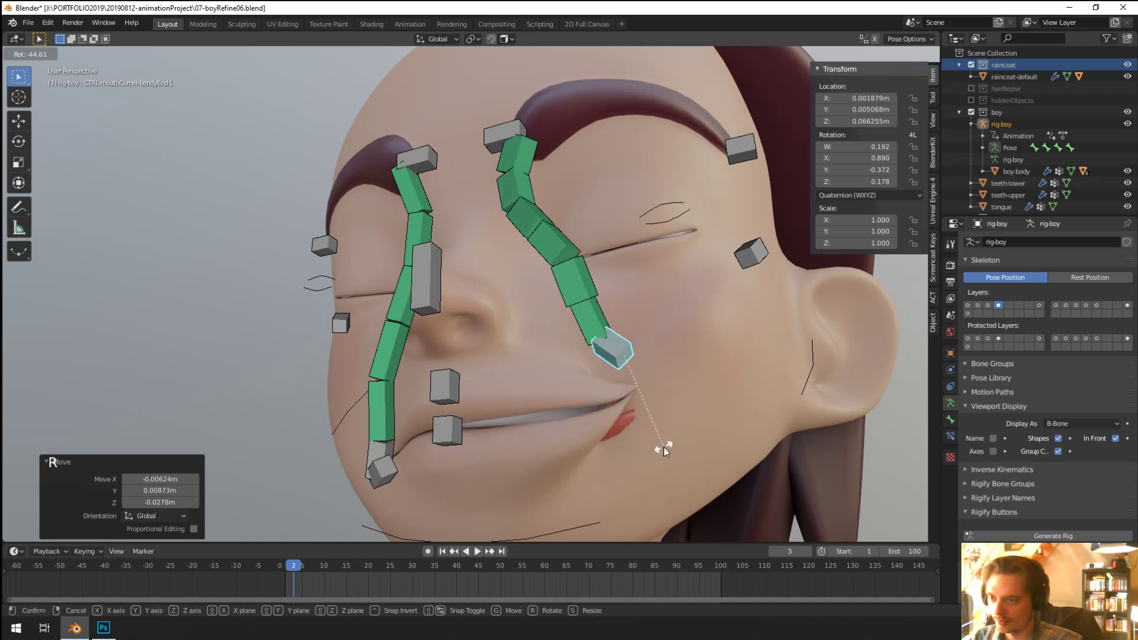
# Step: Rotate faceSquish-bendyRoot-L about -52° and then another -3.89° to test how it bends the left squish bone
pyautogui.rightClick(596, 325)
pyautogui.press('r')
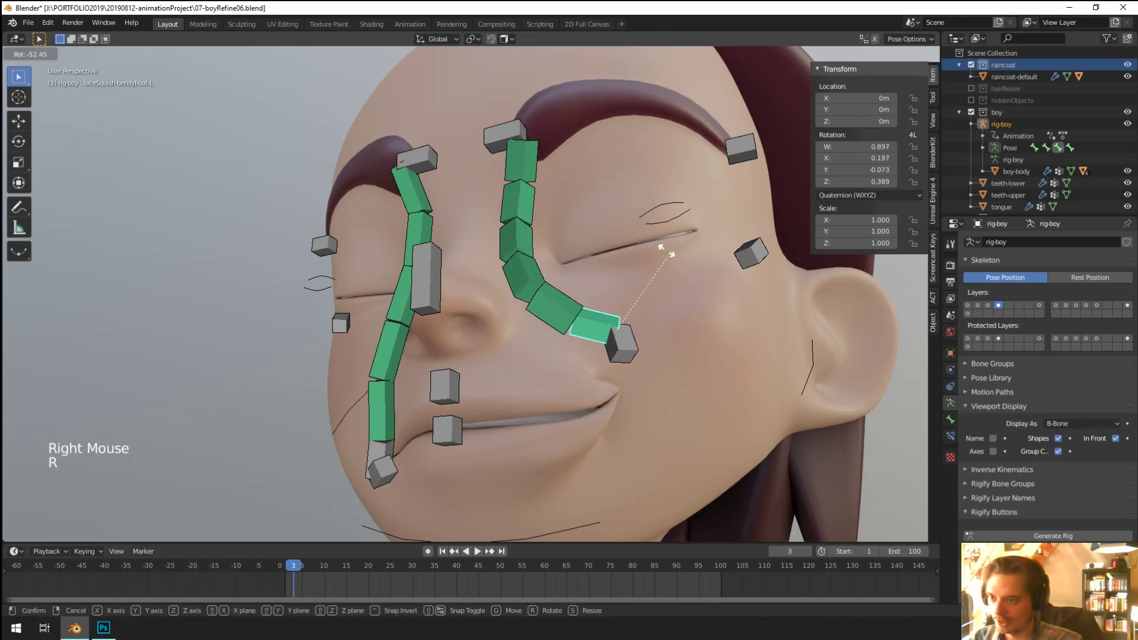
pyautogui.click(666, 251)
pyautogui.moveTo(666, 251); pyautogui.dragTo(614, 367, button='middle')
pyautogui.press('r')
pyautogui.click(609, 336)
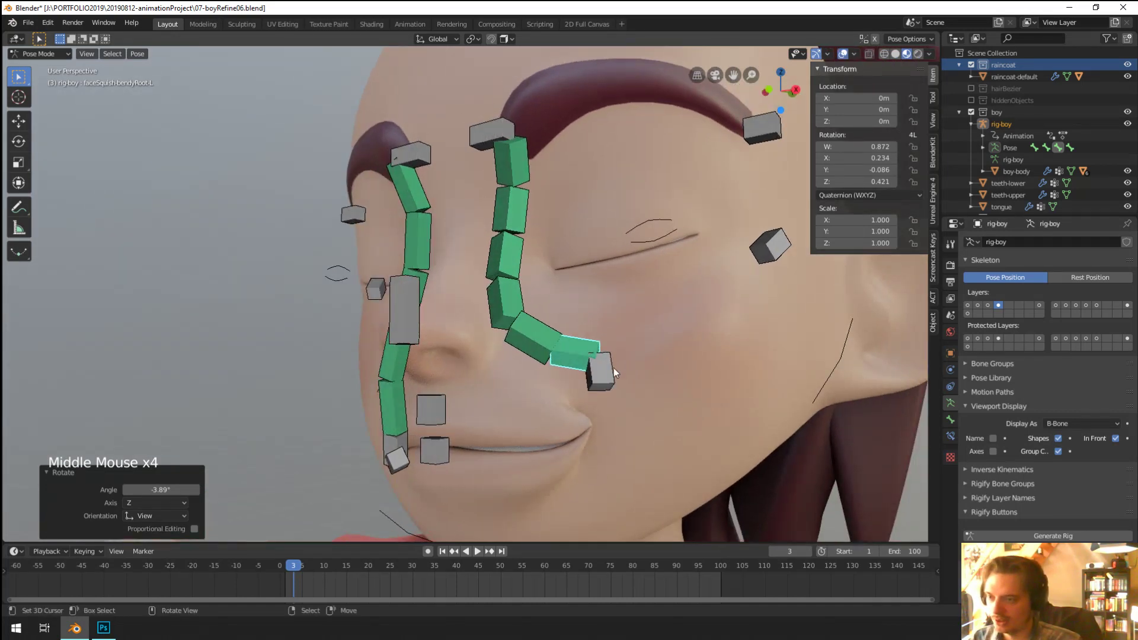
# Step: Clear CTRL-mouthCorner-bendyEnd-L's location and rotation, and clear faceSquish-bendyRoot-L's rotation
pyautogui.rightClick(612, 368)
pyautogui.press('g')
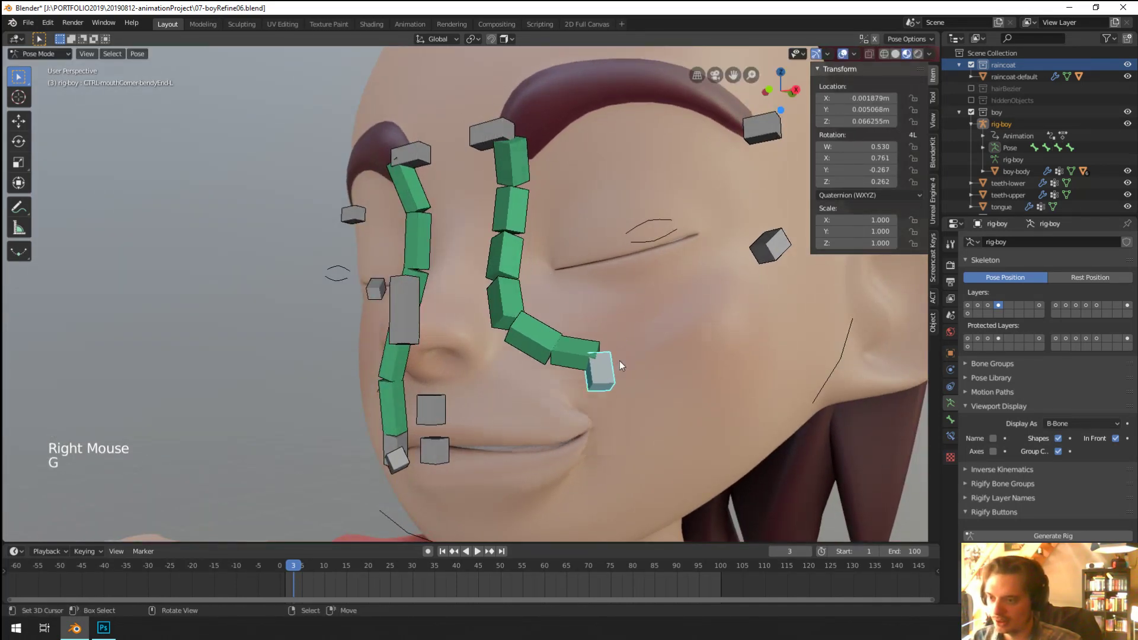
pyautogui.hotkey('alt', 'r')
pyautogui.hotkey('alt', 'g')
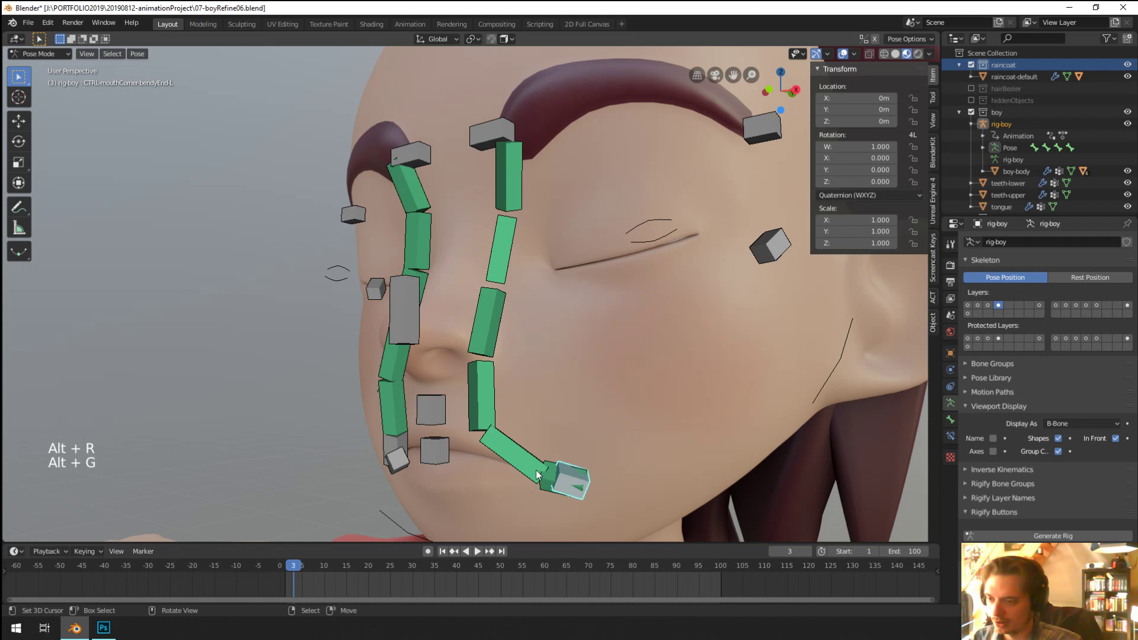
pyautogui.rightClick(553, 478)
pyautogui.hotkey('alt', 'r')
# Step: Move CTRL-mouthCorner-bendyEnd-L up about 0.05 m and try rotating it about -46°
pyautogui.rightClick(572, 489)
pyautogui.press('g')
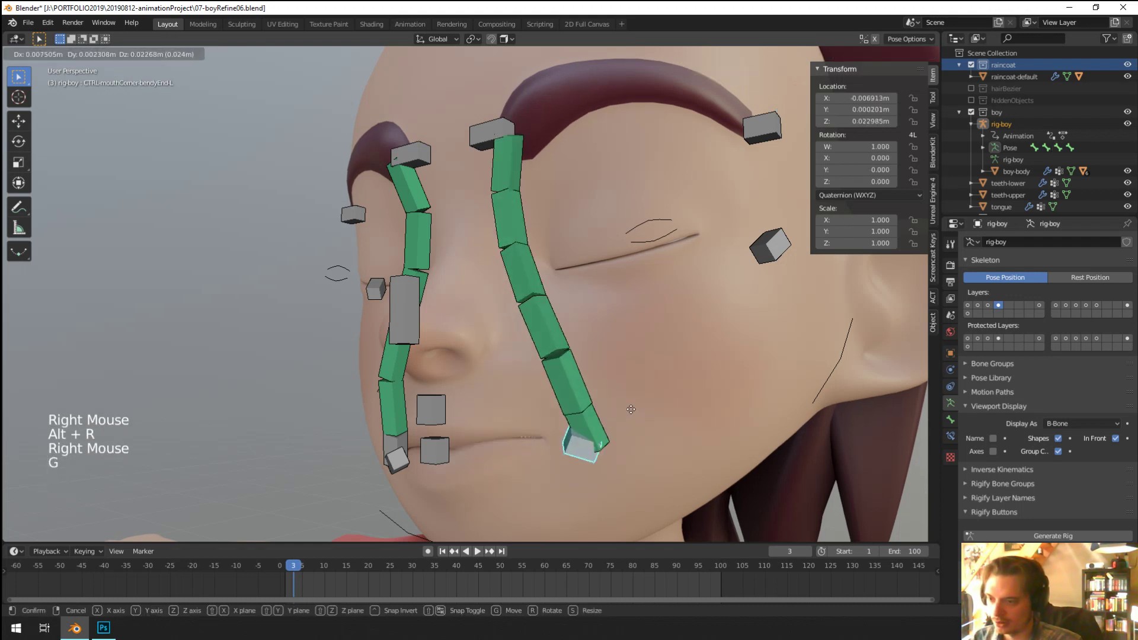
pyautogui.click(668, 343)
pyautogui.press('r')
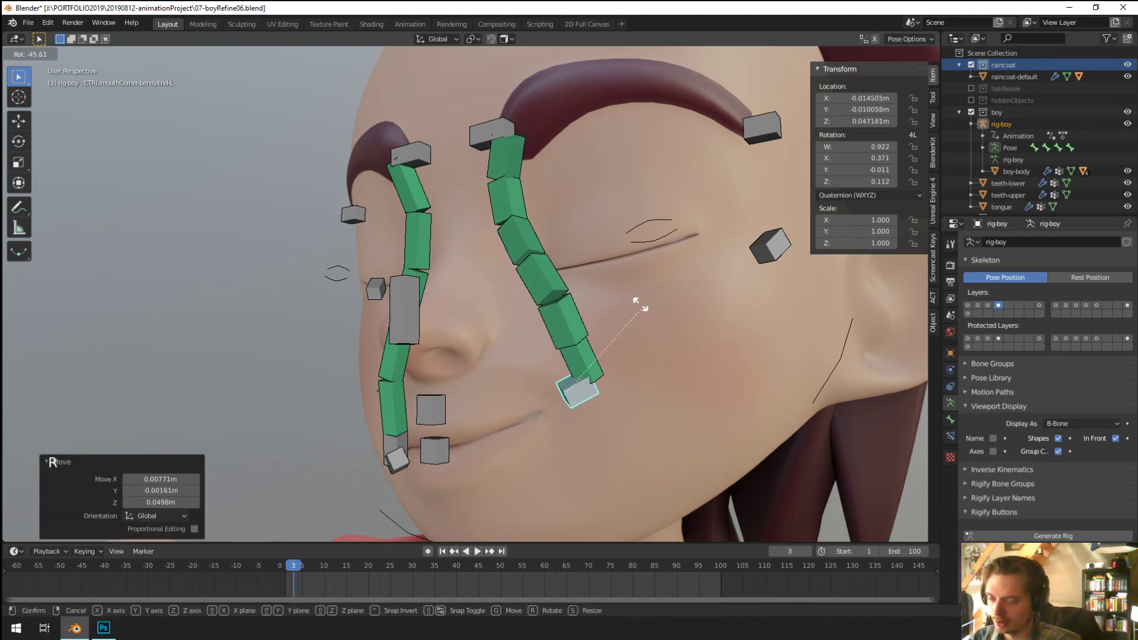
pyautogui.rightClick(619, 357)
# Step: Check faceSquish-bendyRoot-L's rest position against its pose and view its bone constraints
pyautogui.rightClick(590, 387)
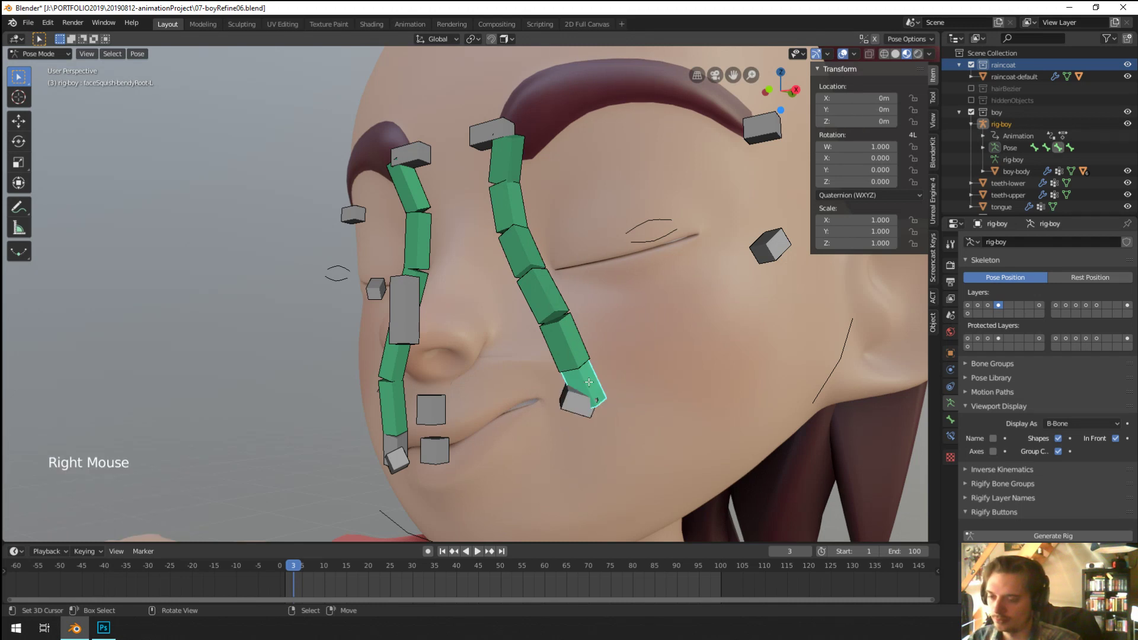
pyautogui.press('Tab')
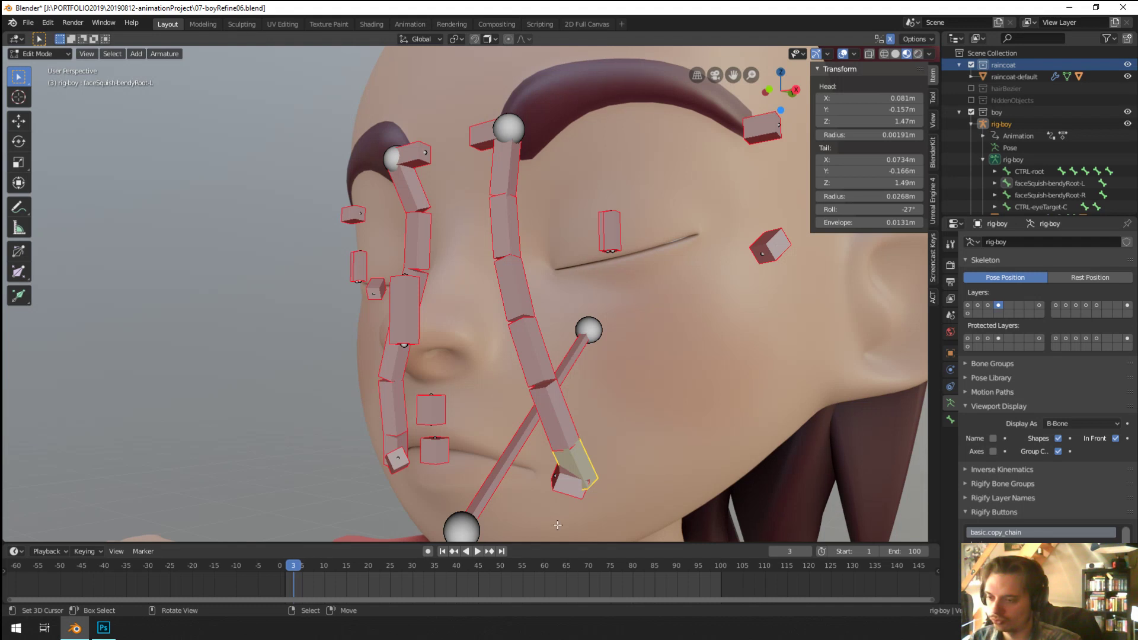
pyautogui.press('Tab')
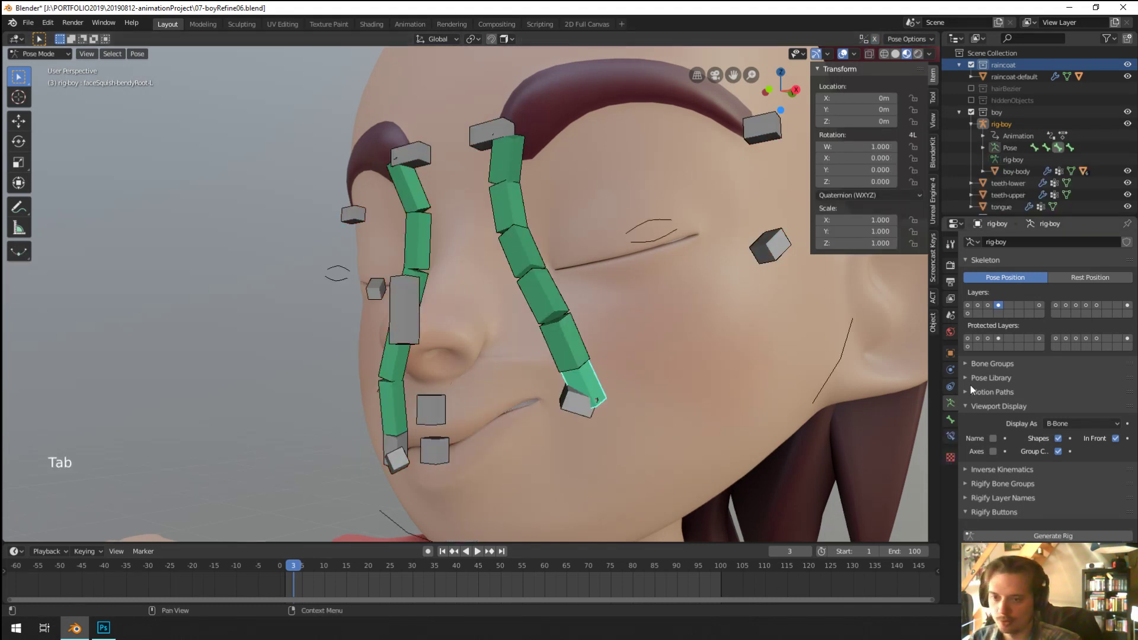
pyautogui.click(950, 420)
pyautogui.click(951, 436)
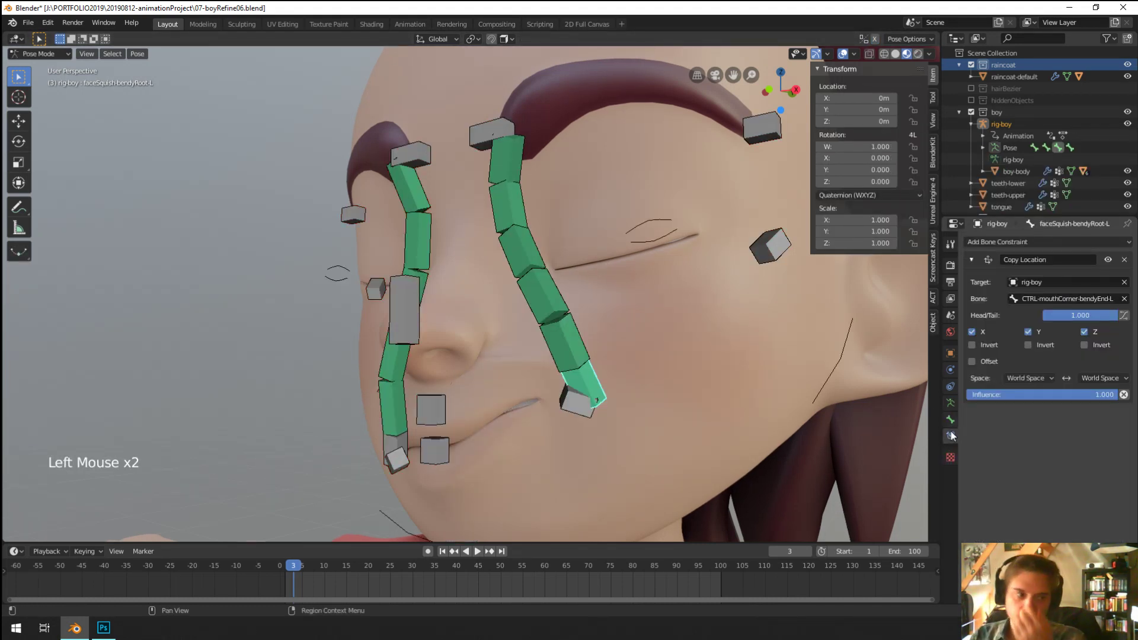
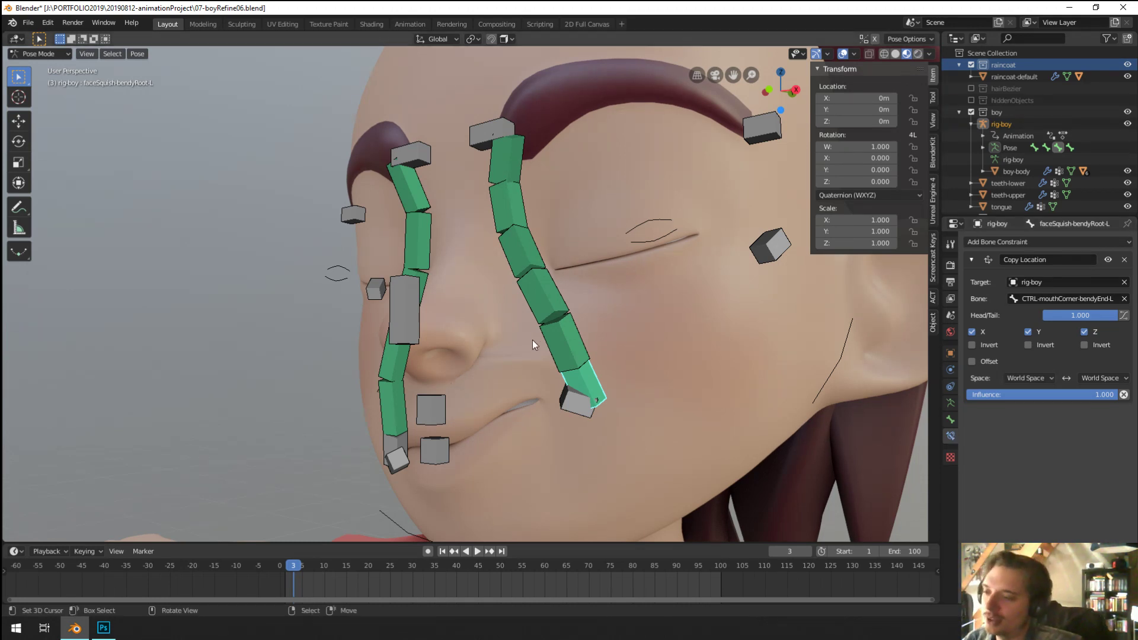
# Step: Compare faceSquish-bendyRoot-L with the mouth-corner control in both modes, and remove its Copy Location constraint
pyautogui.moveTo(533, 344); pyautogui.dragTo(597, 351, button='middle')
pyautogui.rightClick(580, 389)
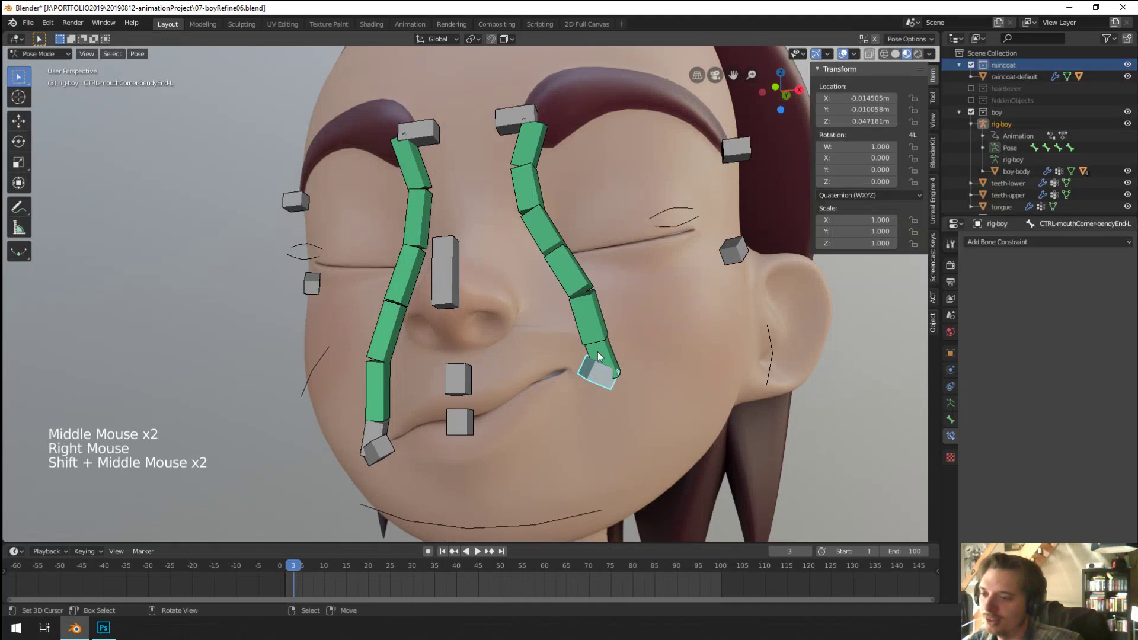
pyautogui.rightClick(597, 355)
pyautogui.press('Tab')
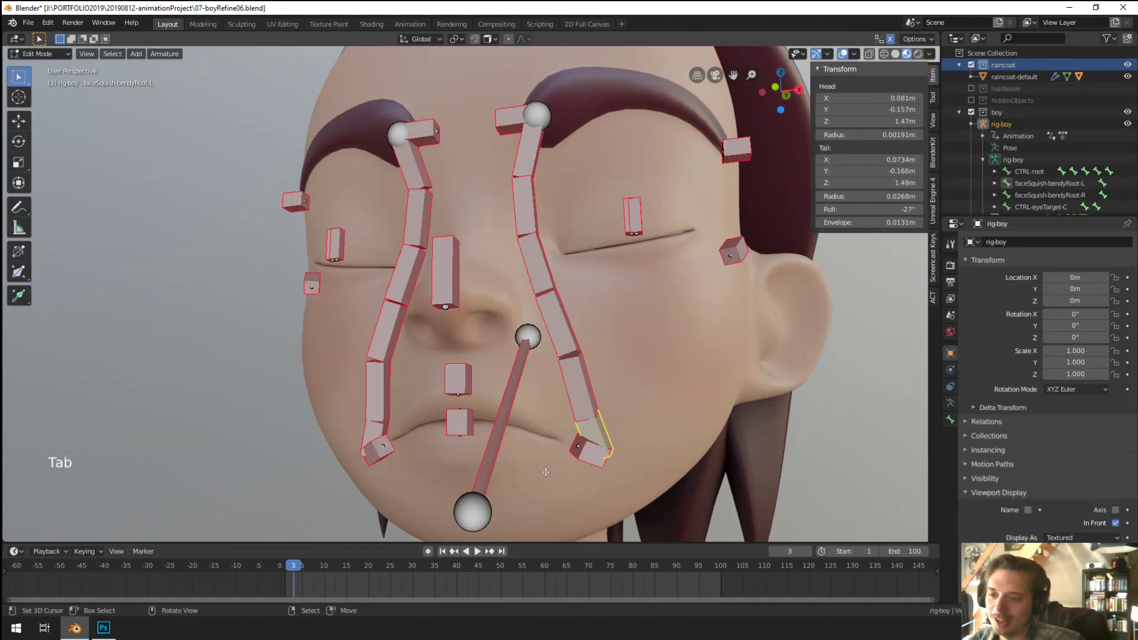
pyautogui.press('Tab')
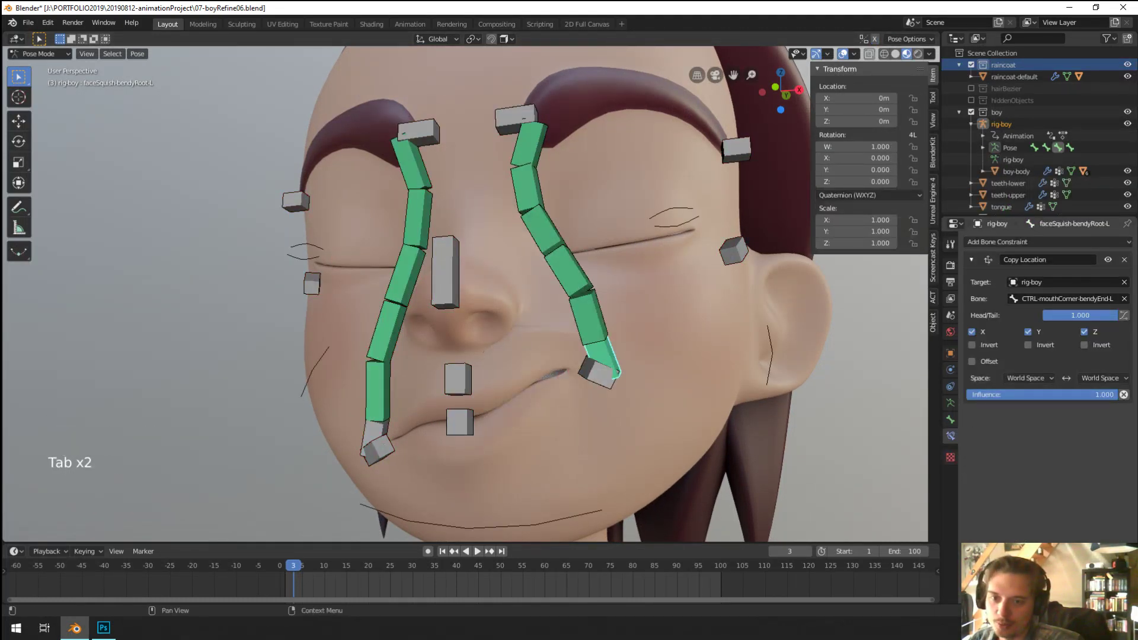
pyautogui.click(1124, 260)
# Step: Parent faceSquish-bendyRoot-L to CTRL-mouthCorner-bendyEnd-L as a connected bone in Edit Mode
pyautogui.press('Tab')
pyautogui.rightClick(595, 451)
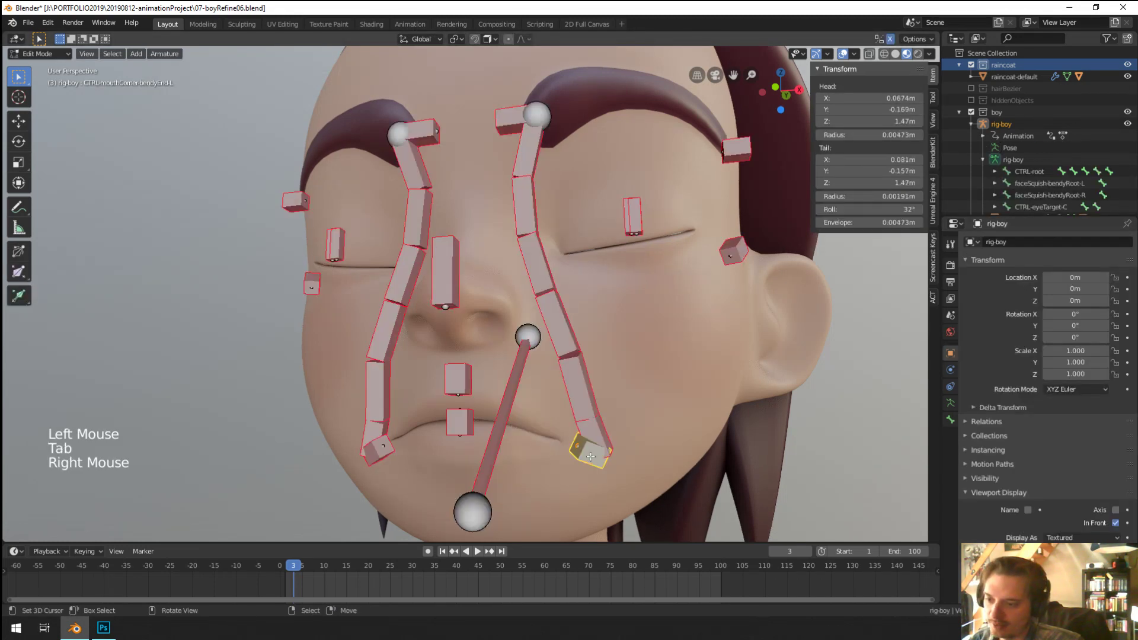
pyautogui.rightClick(599, 455)
pyautogui.keyDown('shift'); pyautogui.rightClick(600, 455); pyautogui.keyUp('shift')
pyautogui.hotkey('ctrl', 'p')
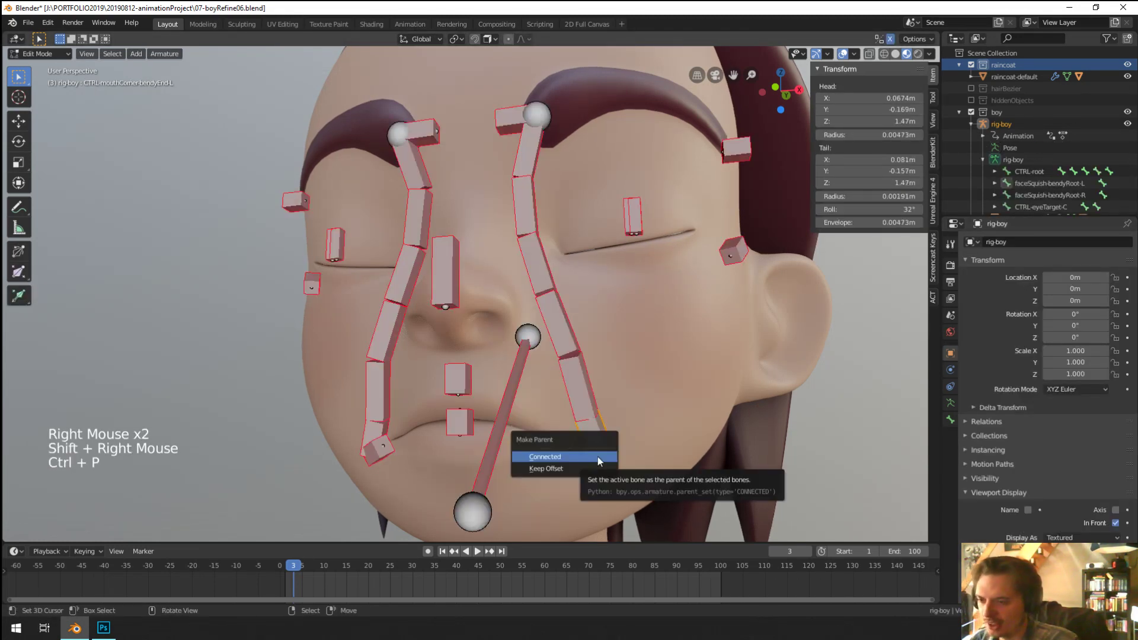
pyautogui.click(598, 457)
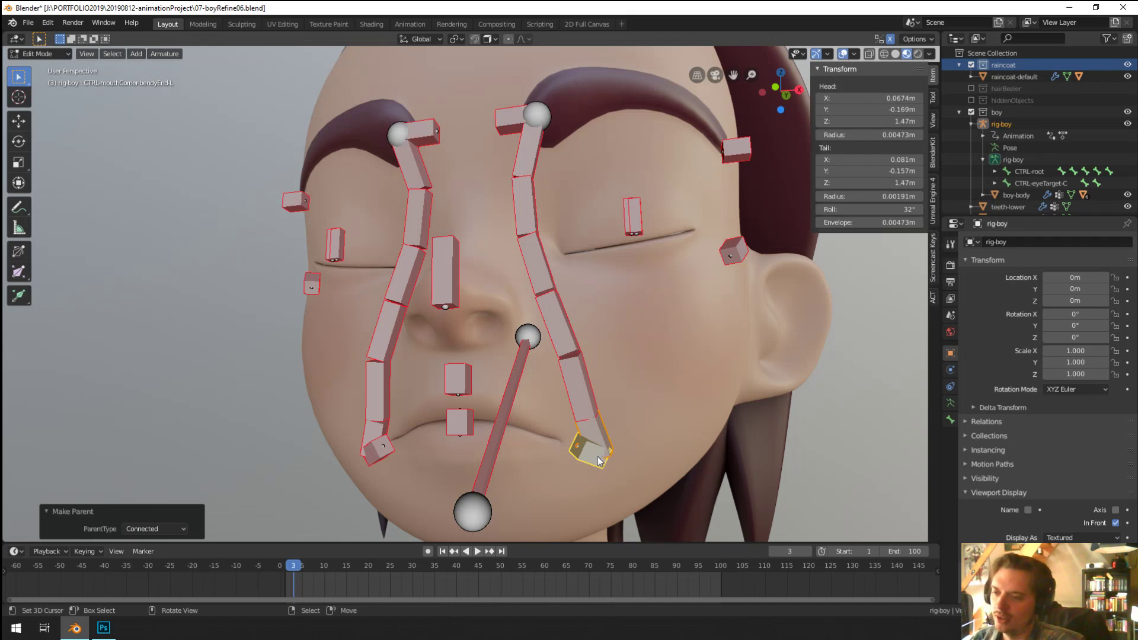
# Step: Try rotating CTRL-mouthCorner-bendyEnd-L about -43° and moving it up about 0.015 m in Pose Mode
pyautogui.press('Tab')
pyautogui.moveTo(595, 389); pyautogui.dragTo(604, 389, button='middle')
pyautogui.rightClick(588, 365)
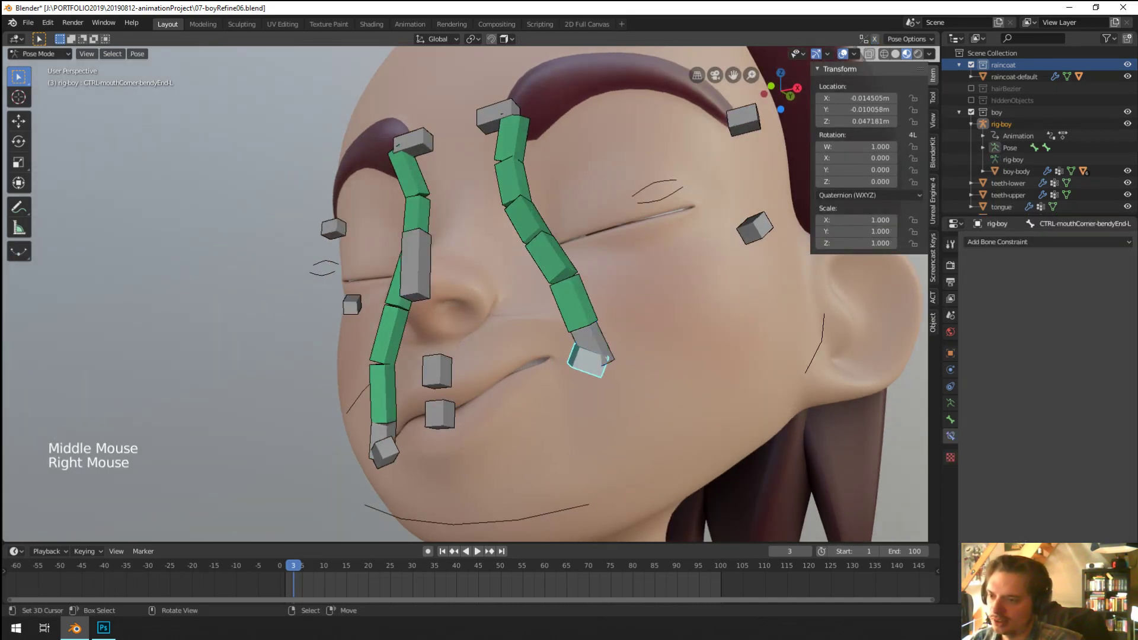
pyautogui.press('r')
pyautogui.click(666, 299)
pyautogui.press('g')
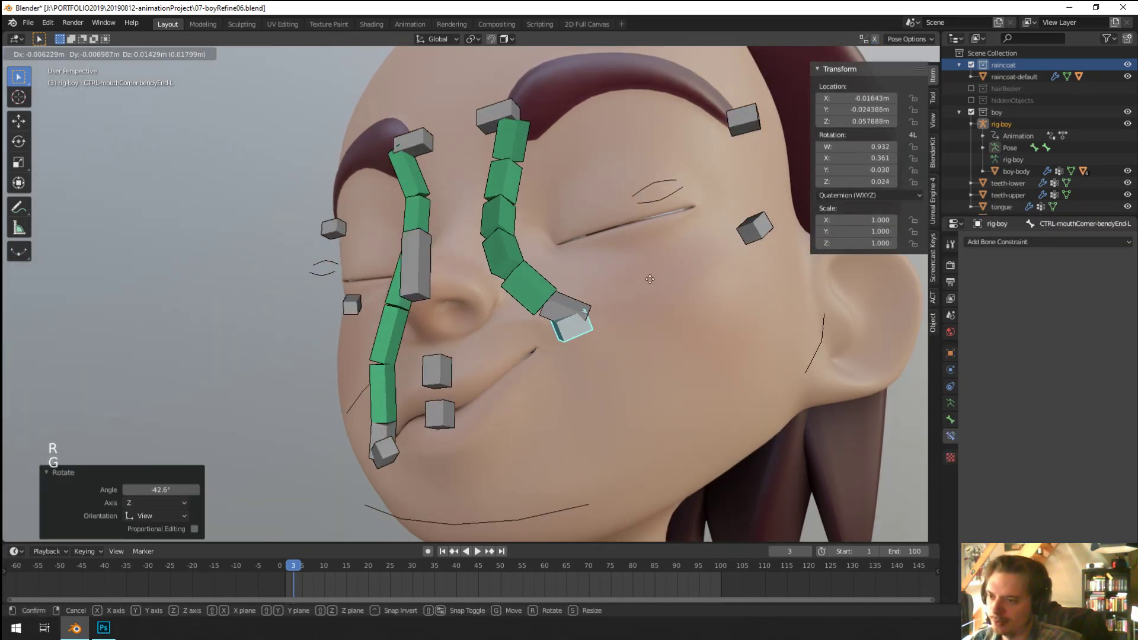
pyautogui.click(650, 276)
# Step: Test the left squish bone by lowering, raising and rotating CTRL-mouthCorner-bendyEnd-L, including a rotation of about -63°
pyautogui.moveTo(630, 334); pyautogui.dragTo(646, 339, button='middle')
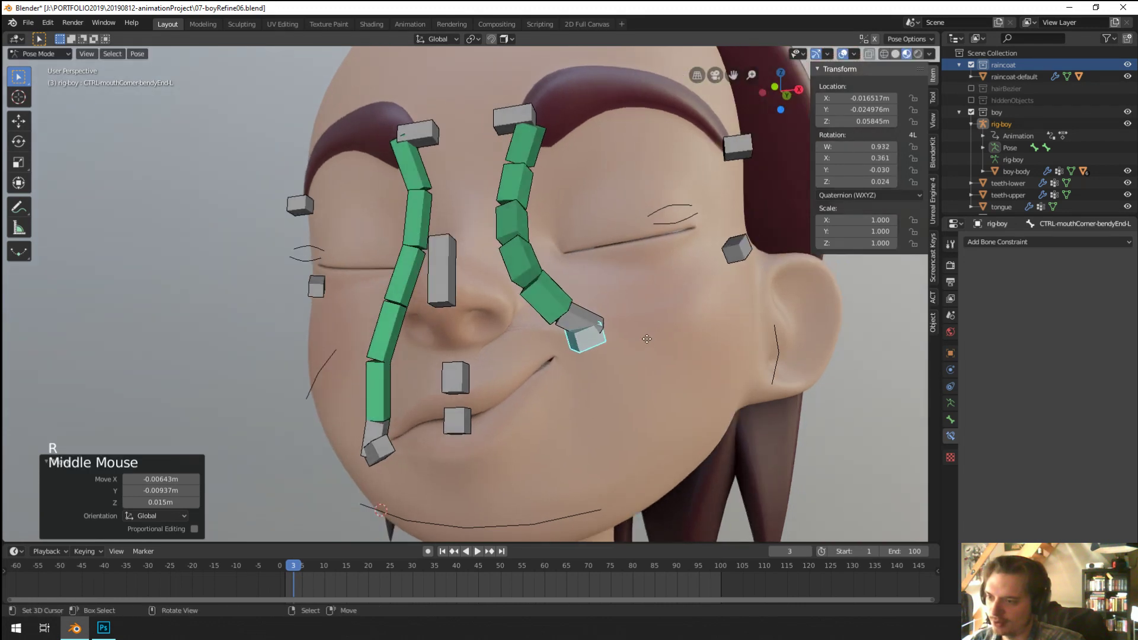
pyautogui.press('g')
pyautogui.press('r')
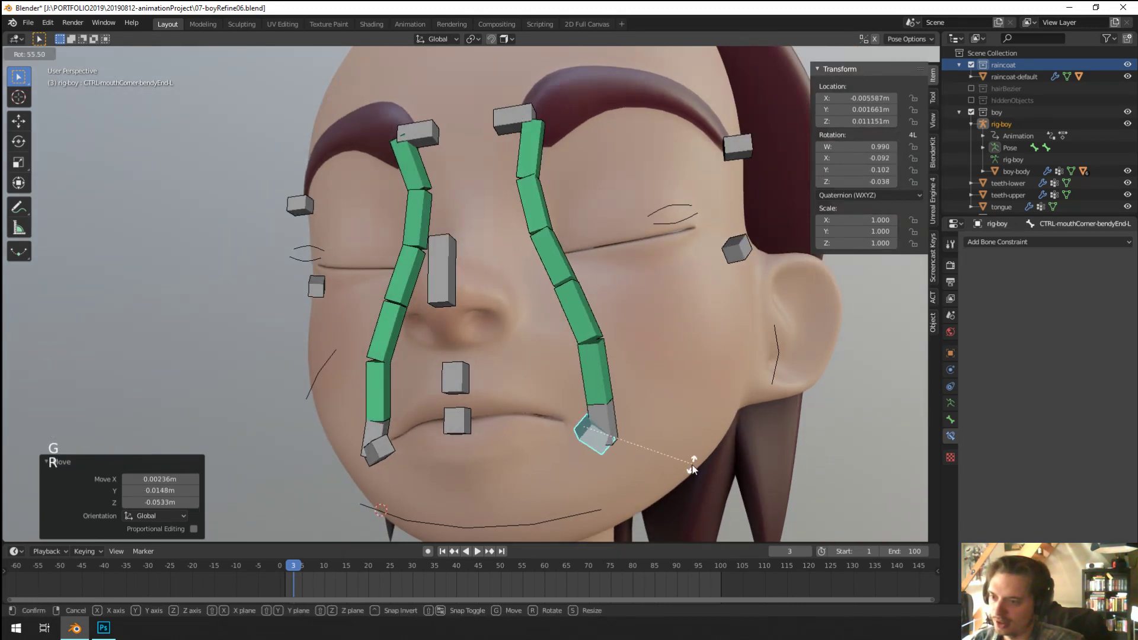
pyautogui.click(692, 469)
pyautogui.press('g')
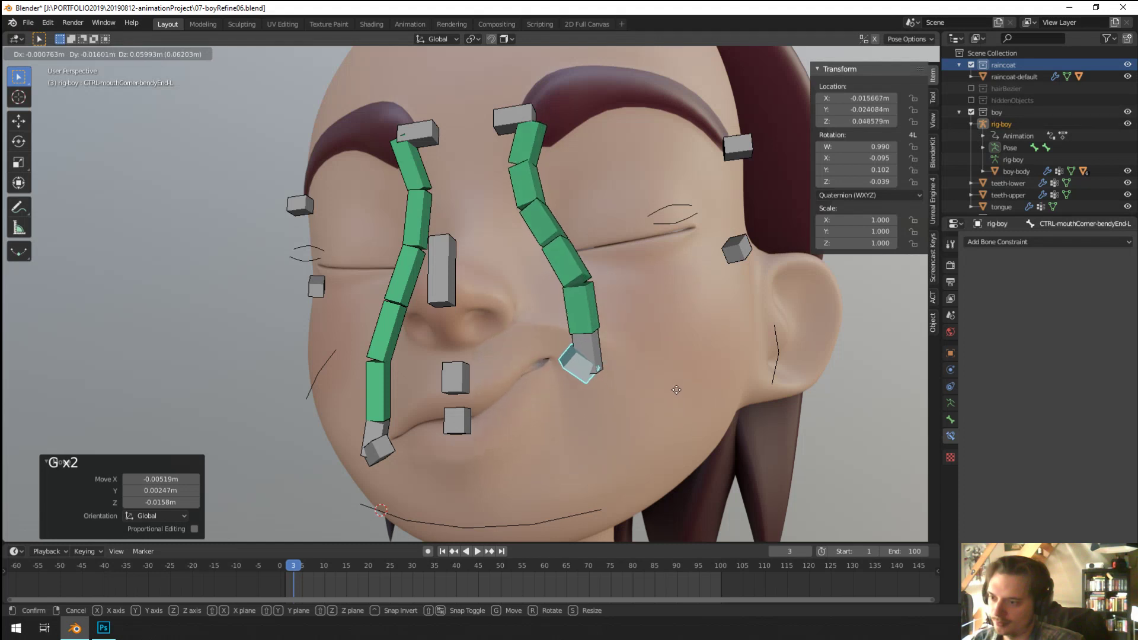
pyautogui.press('r')
pyautogui.click(645, 269)
pyautogui.press('g')
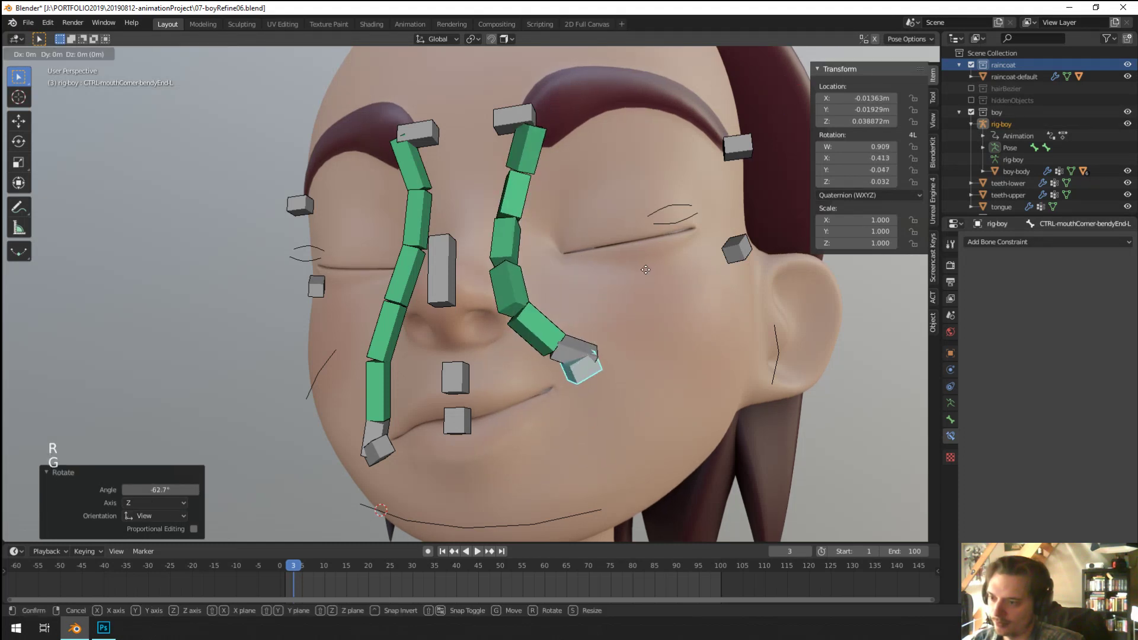
pyautogui.click(663, 332)
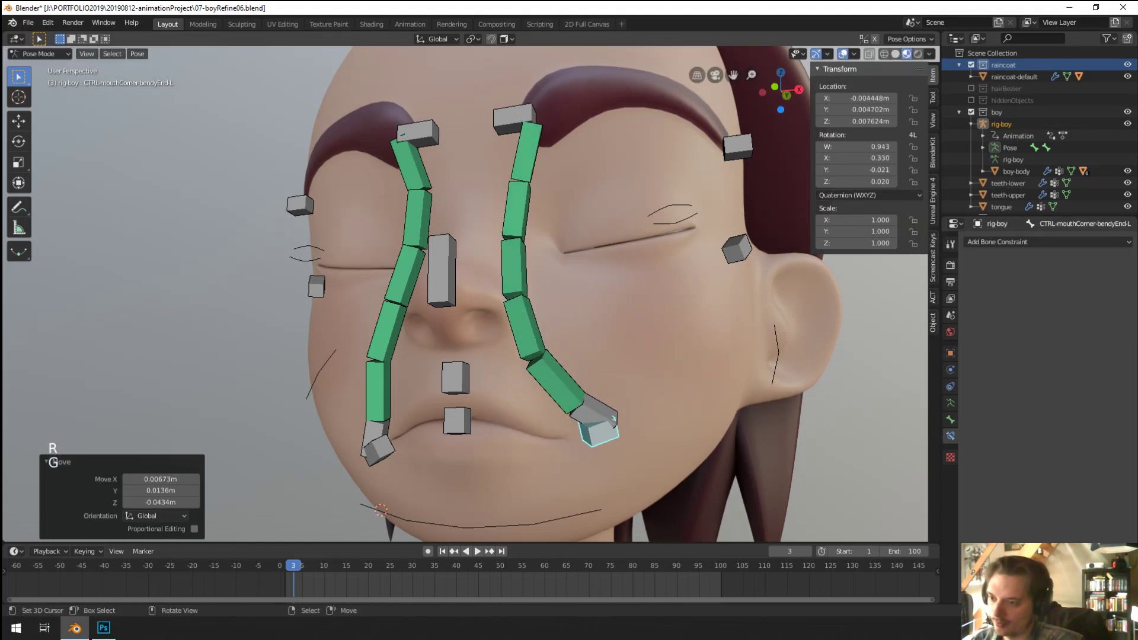
# Step: Try further small moves of CTRL-mouthCorner-bendyEnd-L, and clear its rotation and location
pyautogui.press('g')
pyautogui.click(689, 409)
pyautogui.press('g')
pyautogui.click(684, 388)
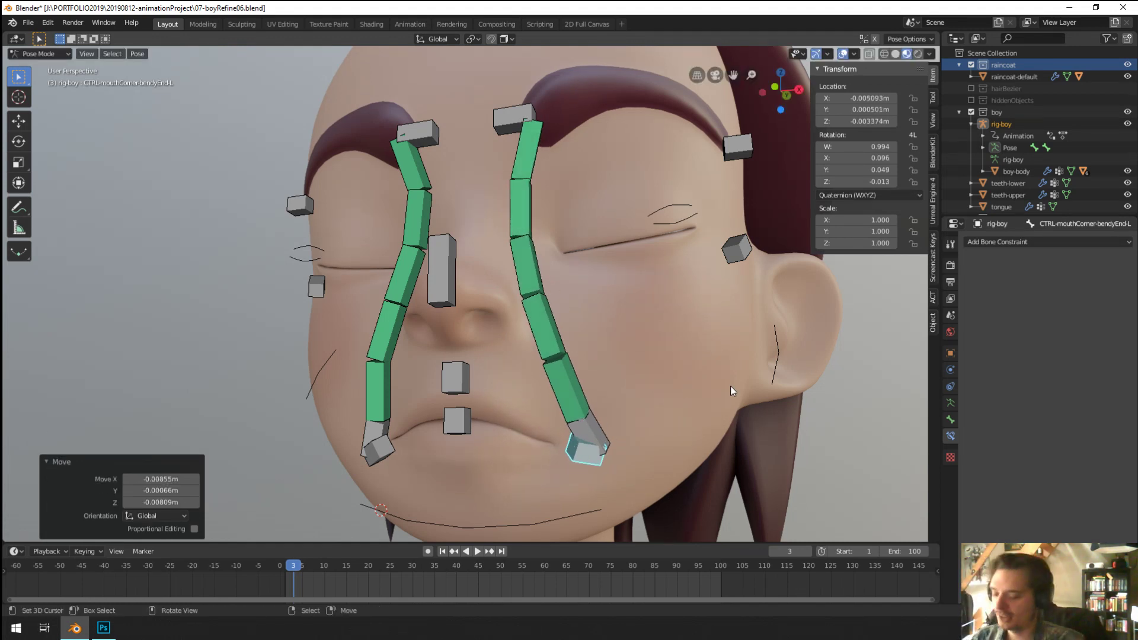
pyautogui.hotkey('alt', 'r')
pyautogui.hotkey('alt', 'g')
# Step: Select CTRL-mouthLower-bendyRoot-L.001, show its bone properties and move it down about 0.022 m to open the mouth
pyautogui.moveTo(727, 386); pyautogui.dragTo(563, 356, button='middle')
pyautogui.keyDown('shift'); pyautogui.moveTo(563, 355); pyautogui.dragTo(560, 343, button='middle'); pyautogui.keyUp('shift')
pyautogui.scroll(2, 470, 369)
pyautogui.rightClick(462, 412)
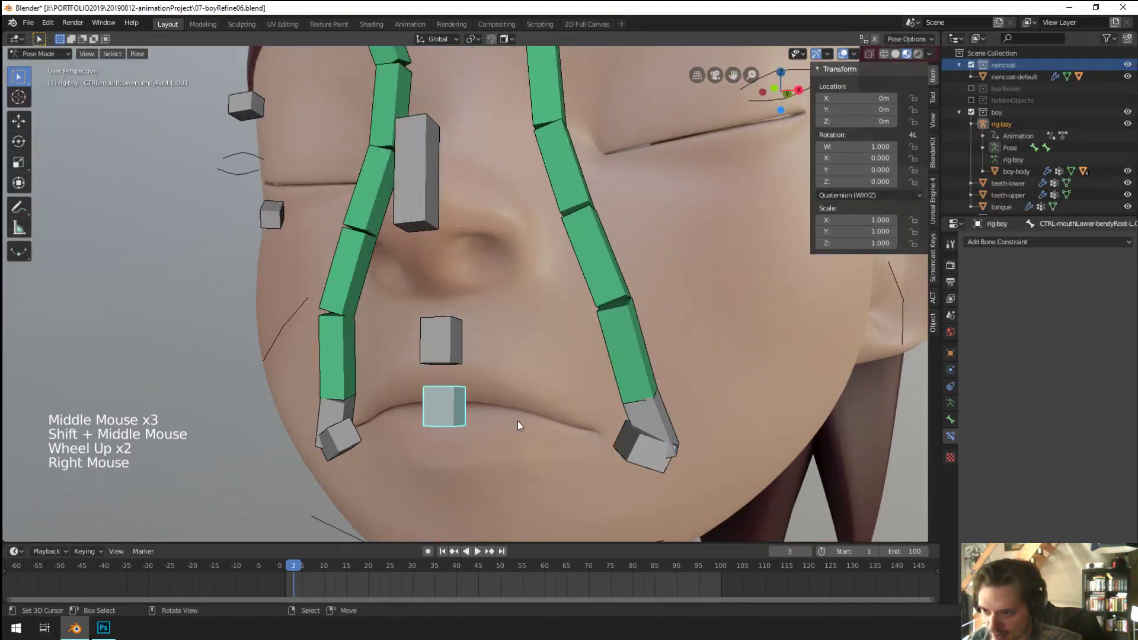
pyautogui.keyDown('shift'); pyautogui.moveTo(517, 425); pyautogui.dragTo(528, 342, button='middle'); pyautogui.keyUp('shift')
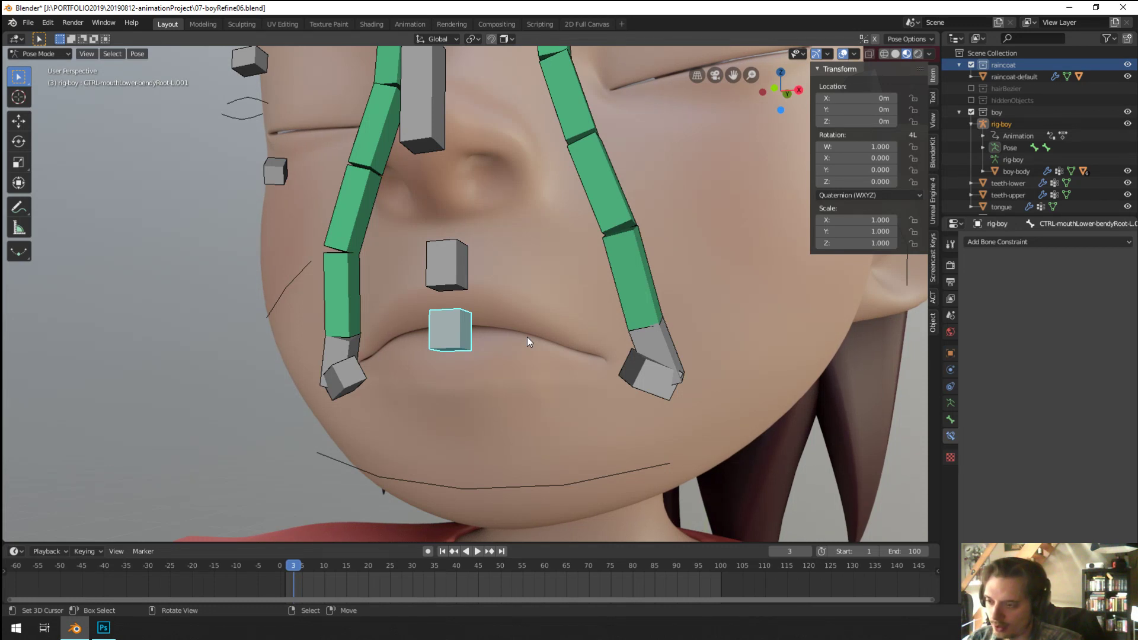
pyautogui.click(950, 419)
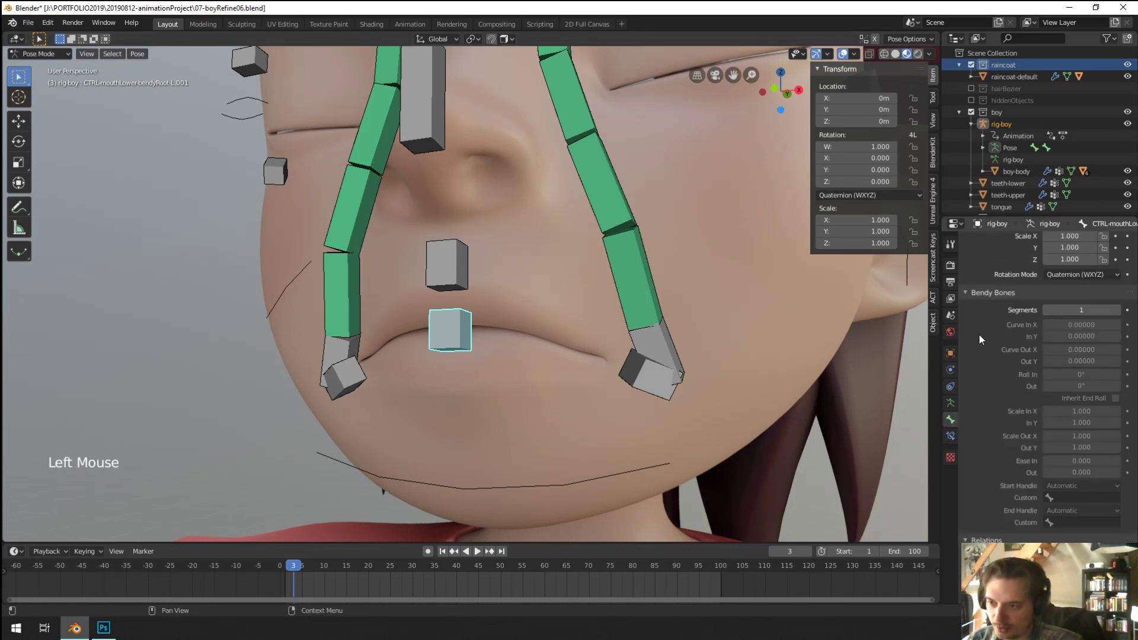
pyautogui.press('g')
pyautogui.click(629, 393)
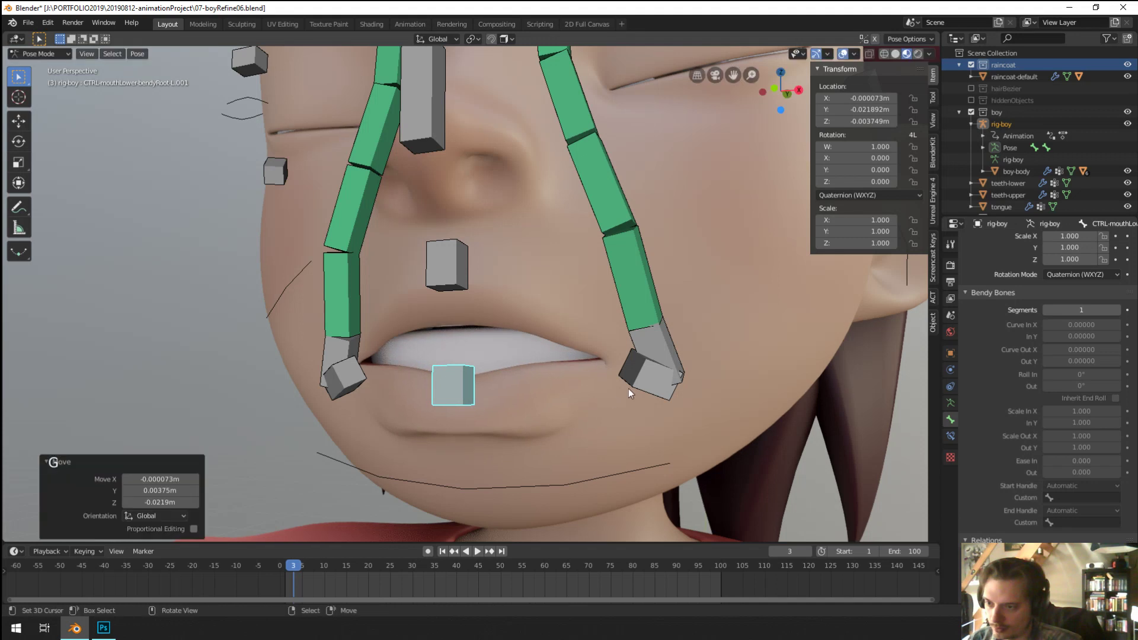
# Step: Raise CTRL-mouthCorner-bendyEnd-L in two moves of about 0.025 m and 0.011 m, and rotate it to form a smile
pyautogui.rightClick(629, 393)
pyautogui.press('g')
pyautogui.click(724, 249)
pyautogui.press('r')
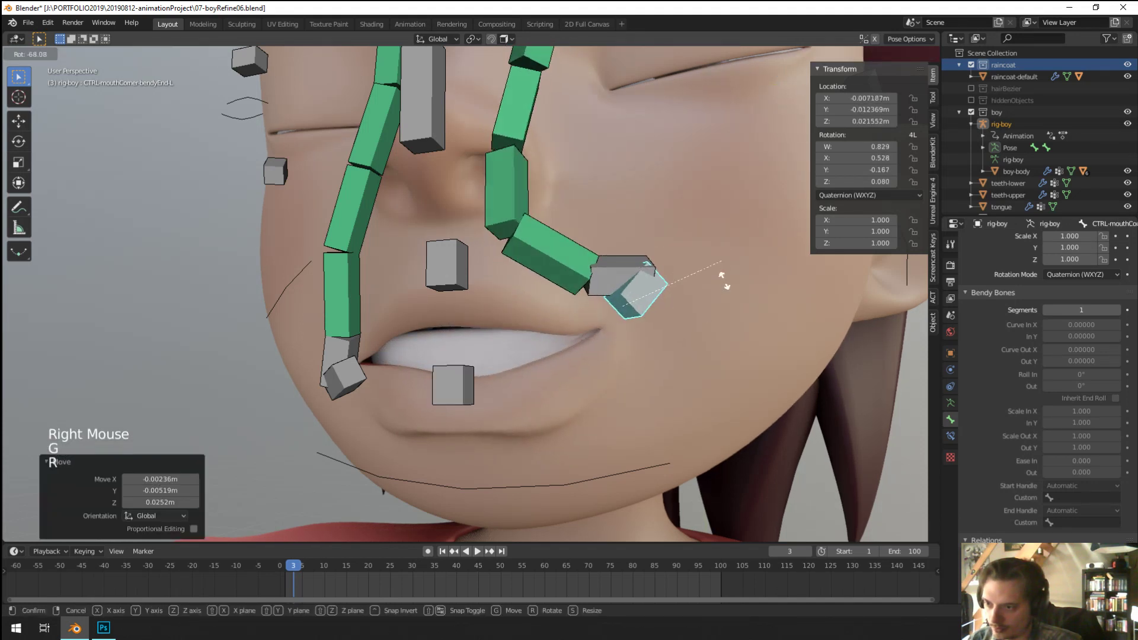
pyautogui.click(734, 310)
pyautogui.press('g')
pyautogui.press('Return')
pyautogui.press('r')
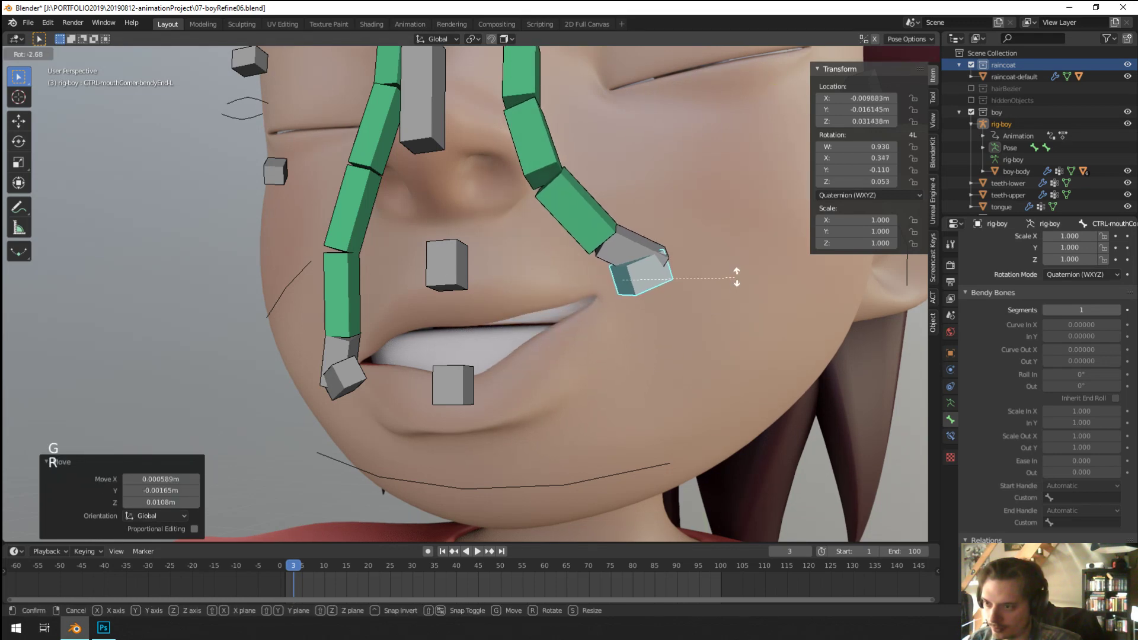
pyautogui.click(737, 263)
# Step: Duplicate CTRL-mouthLower-bendyRoot-L.001 in Edit Mode, offsetting the copy along the Y axis
pyautogui.moveTo(474, 397)
pyautogui.mouseDown(button='middle')
pyautogui.moveTo(489, 390)
pyautogui.moveTo(478, 381)
pyautogui.mouseUp(button='middle')
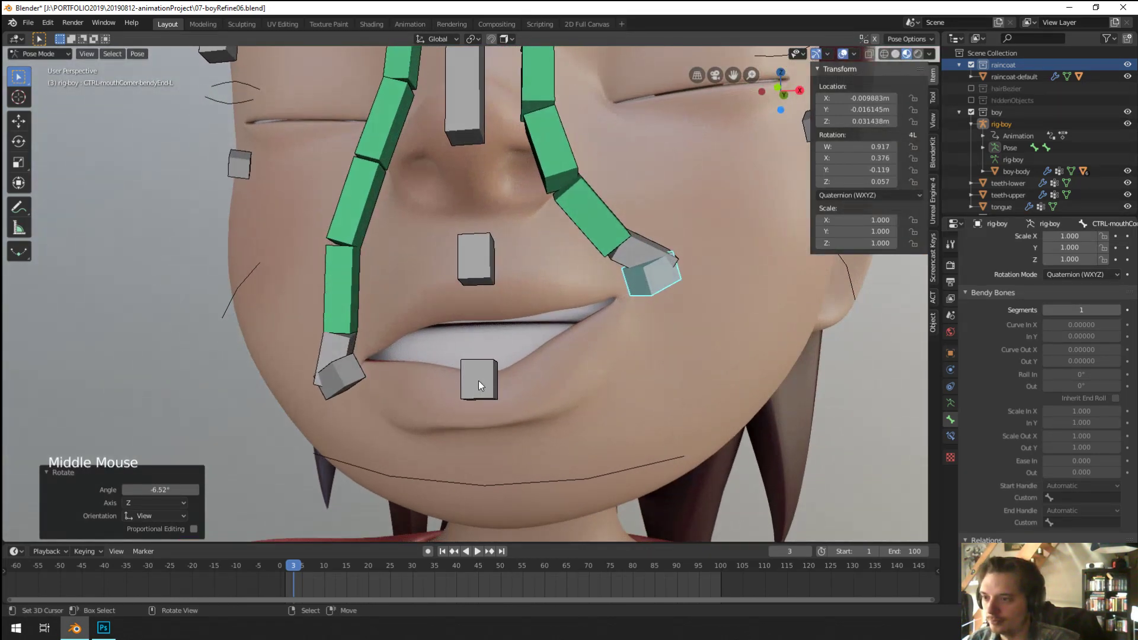
pyautogui.rightClick(478, 379)
pyautogui.press('Tab')
pyautogui.scroll(1, 425, 388)
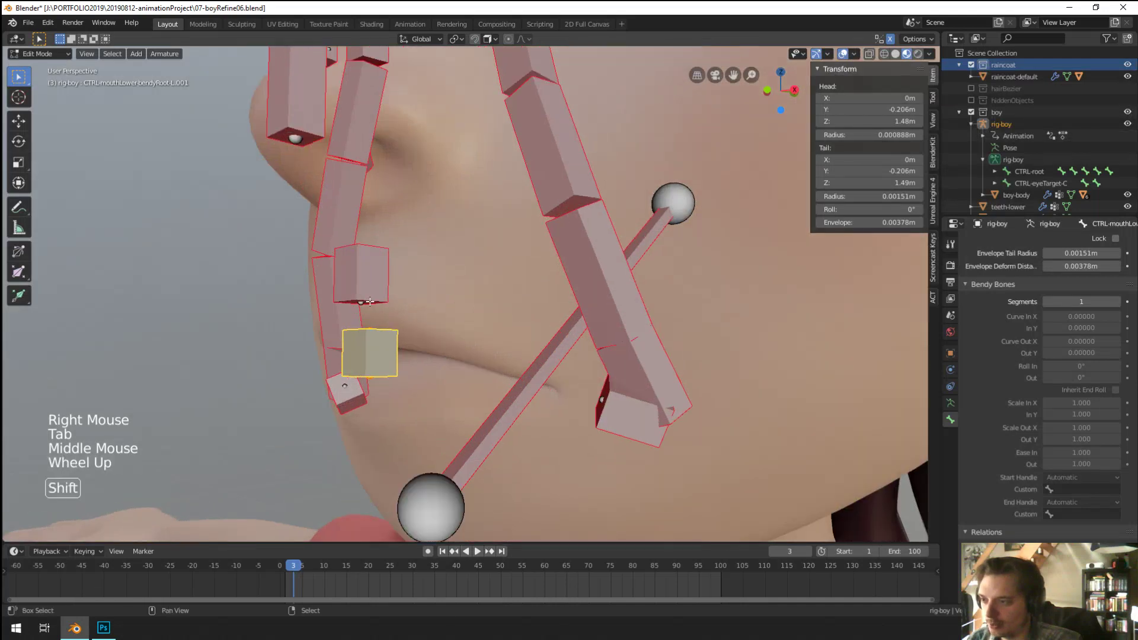
pyautogui.keyDown('shift'); pyautogui.rightClick(379, 276); pyautogui.keyUp('shift')
pyautogui.moveTo(379, 276); pyautogui.dragTo(457, 417, button='middle')
pyautogui.rightClick(407, 338)
pyautogui.hotkey('shift', 'd')
pyautogui.press('y')
pyautogui.click(373, 339)
# Step: Place the duplicated bone between the upper and lower mouth controls, shifting it about 0.015 m along Y
pyautogui.press('g')
pyautogui.click(381, 293)
pyautogui.press('g')
pyautogui.press('y')
pyautogui.click(691, 348)
pyautogui.scroll(1, 462, 356)
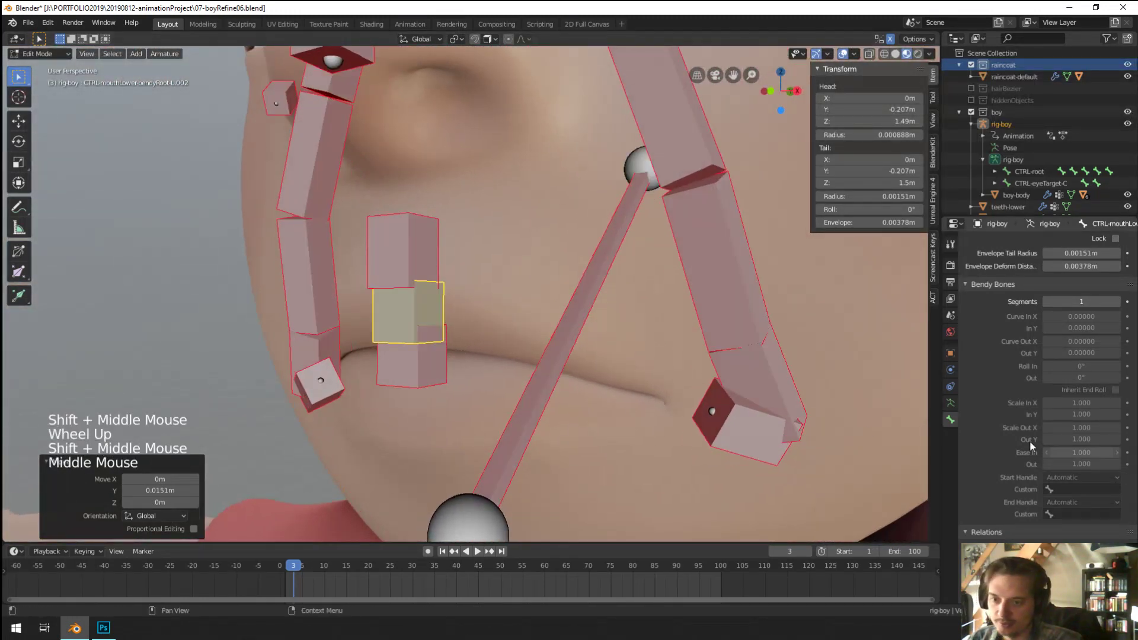
# Step: Add a Copy Location constraint to CTRL-mouthLower-bendyRoot-L.002 in Pose Mode, with rig-boy as its target
pyautogui.press('Tab')
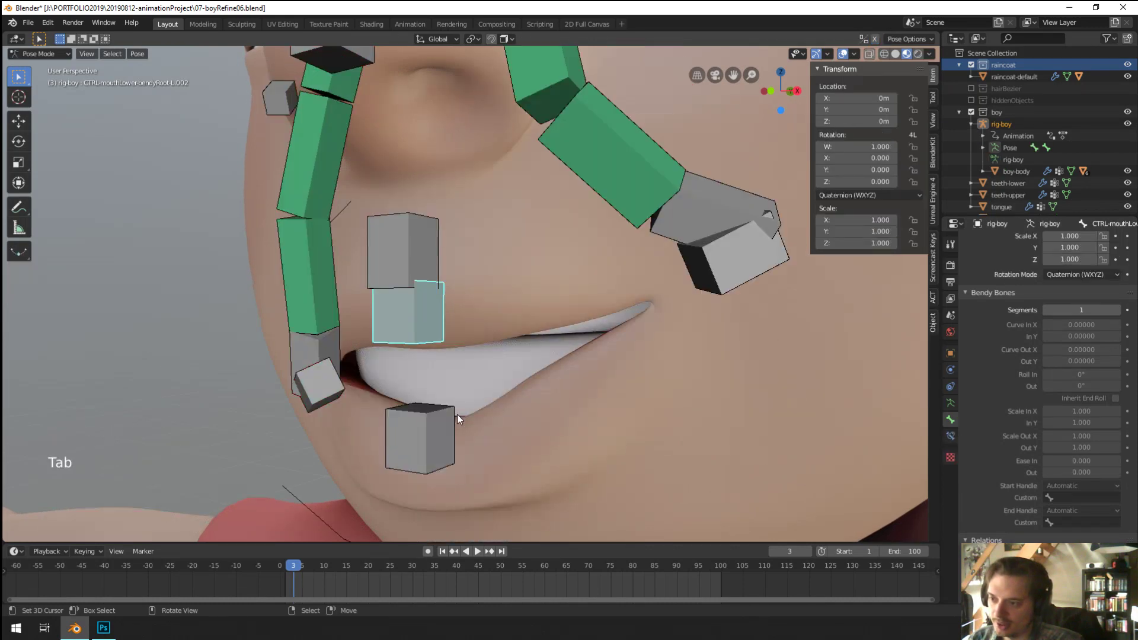
pyautogui.click(950, 435)
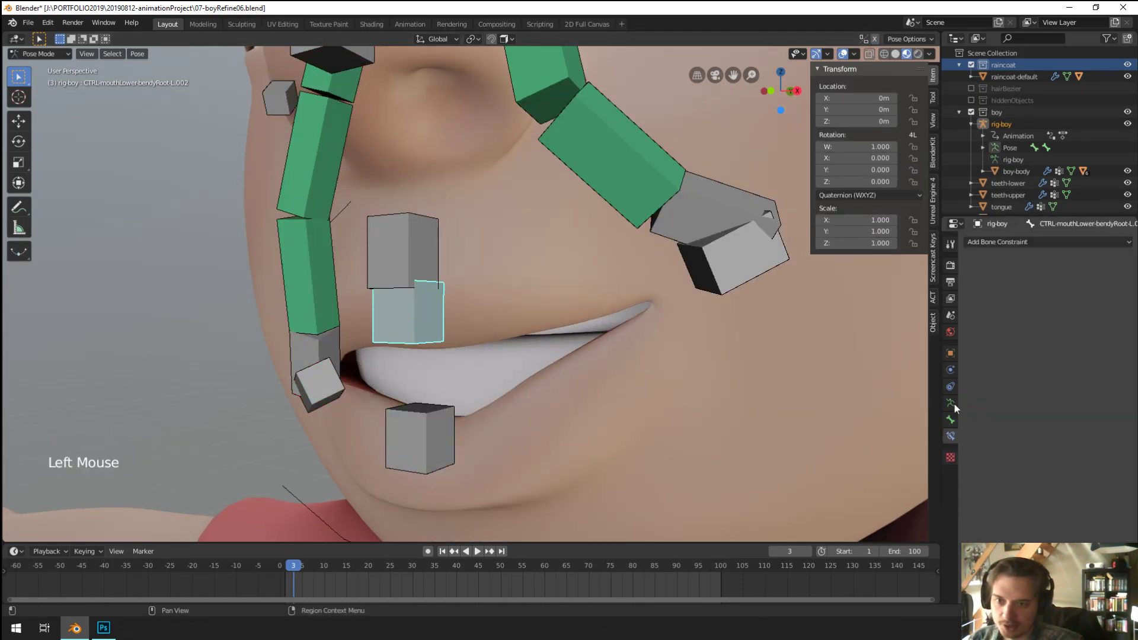
pyautogui.click(1009, 242)
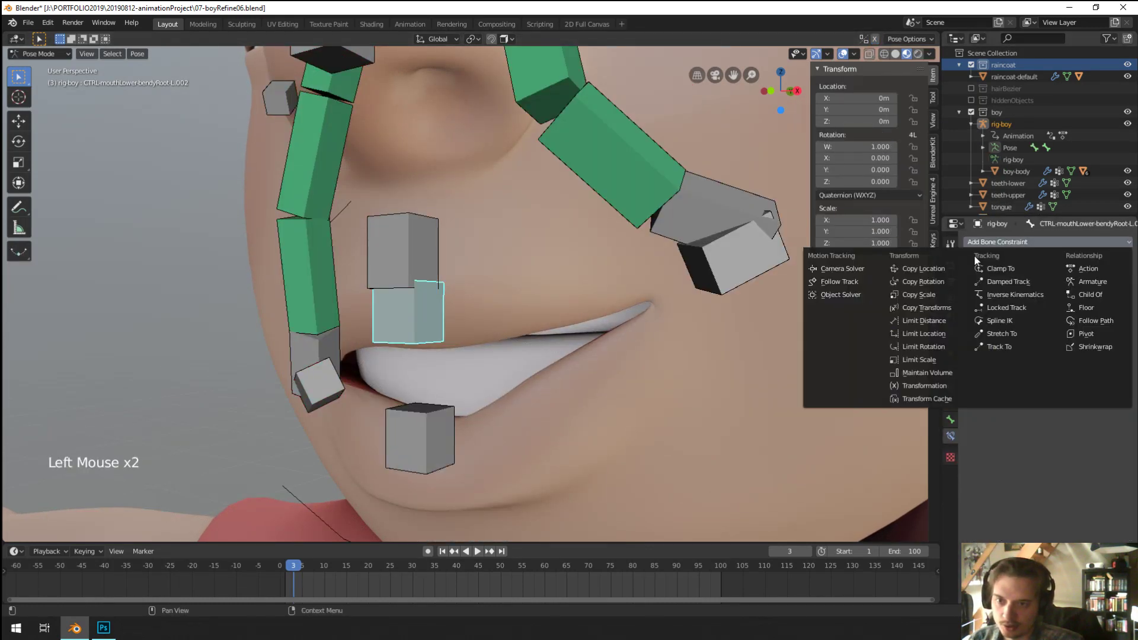
pyautogui.click(936, 270)
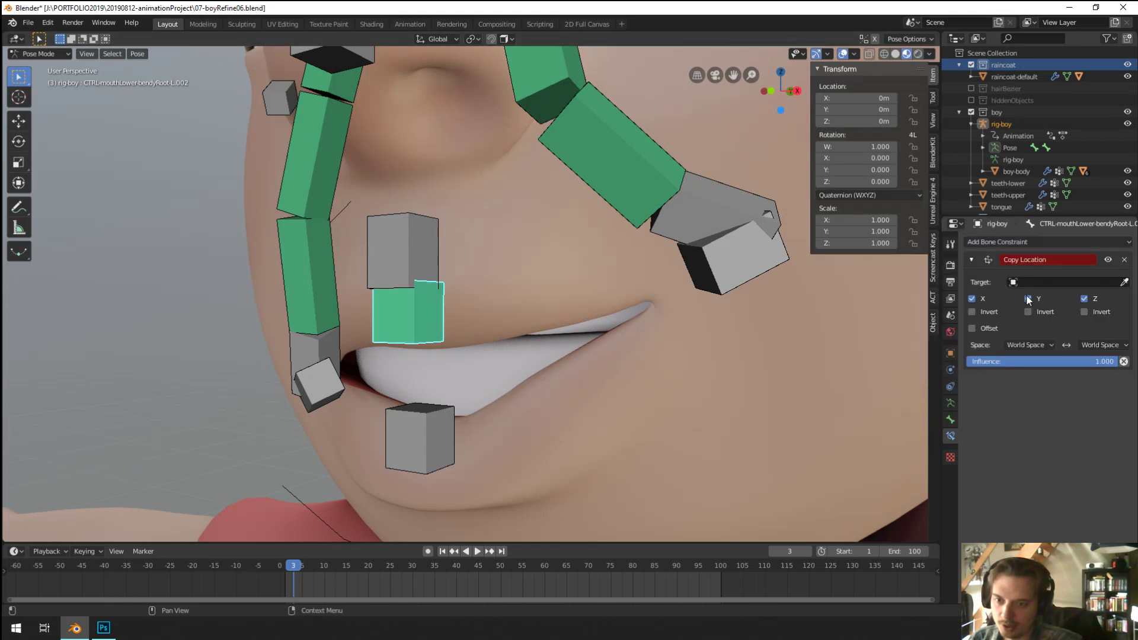
pyautogui.click(1123, 282)
pyautogui.click(439, 255)
# Step: Search the constraint's target bones for "mouth" and look through the matching names
pyautogui.click(1043, 300)
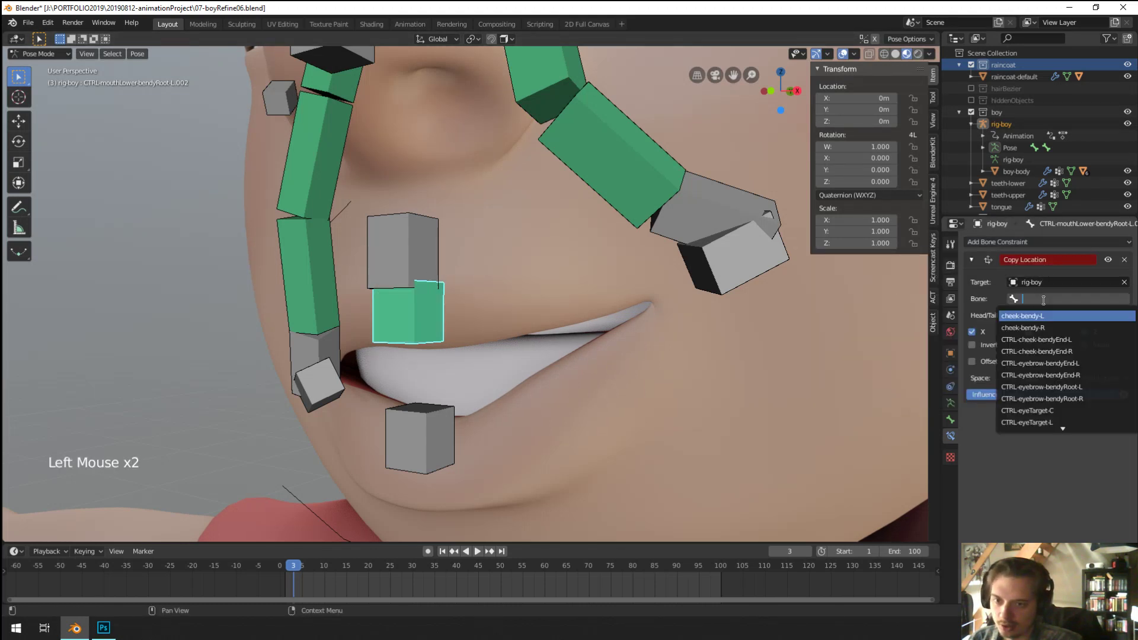
pyautogui.write('mouth')
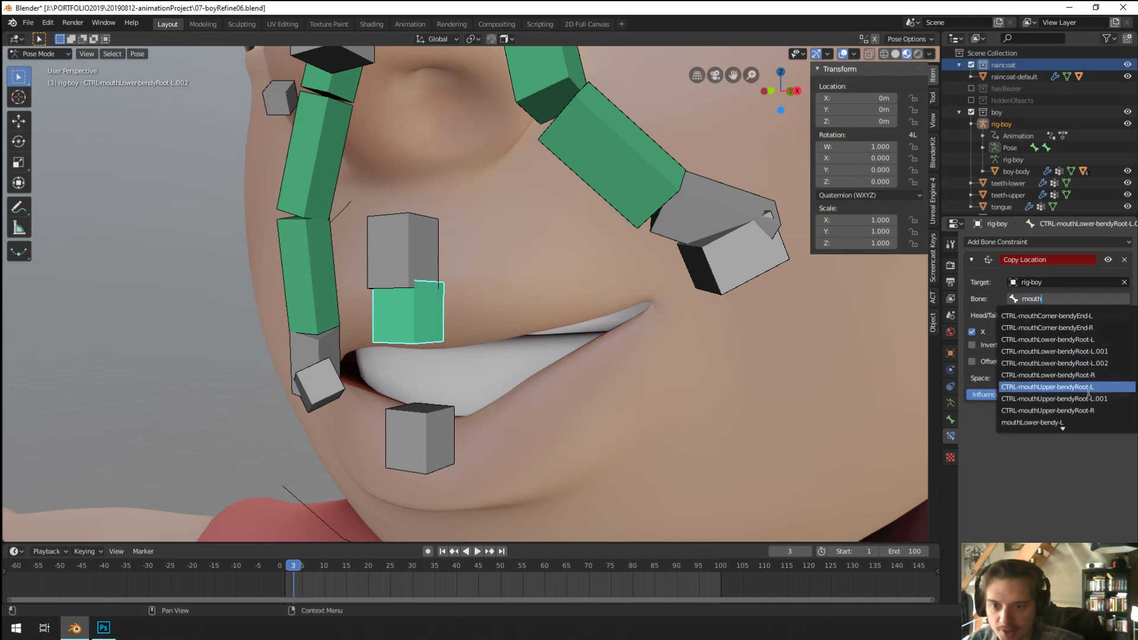
pyautogui.scroll(-3, 1104, 387)
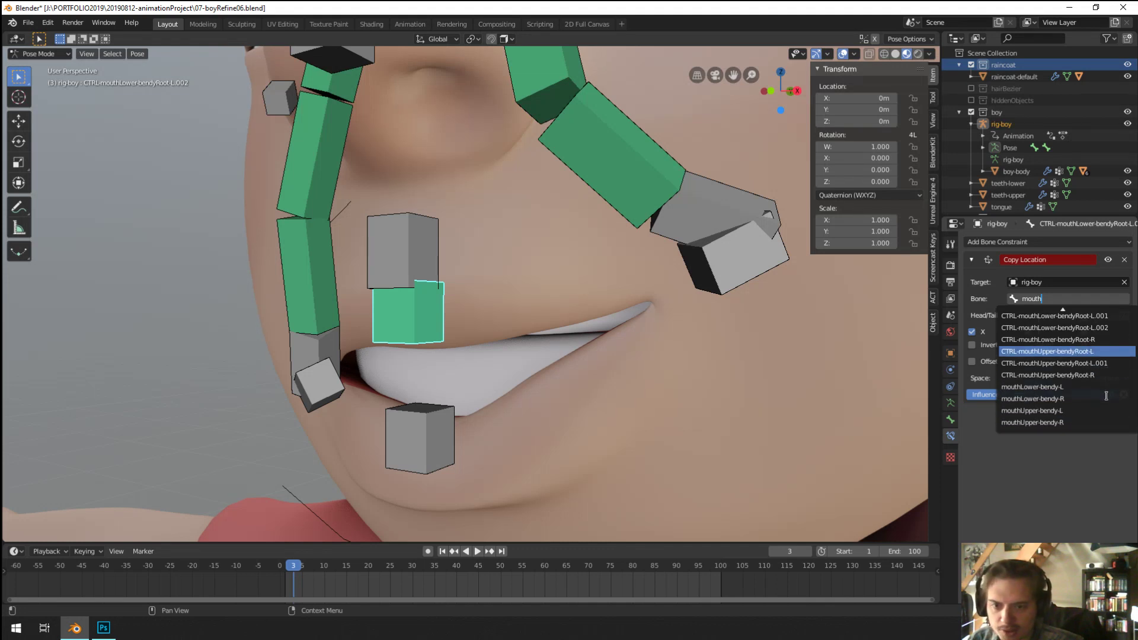
pyautogui.scroll(-6, 1105, 395)
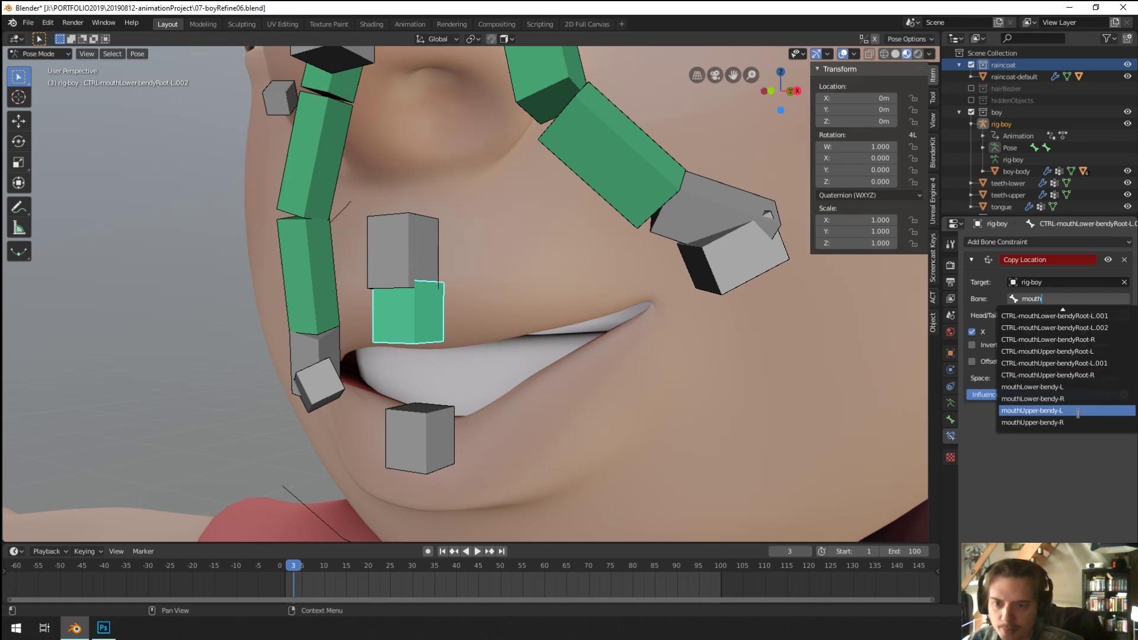
pyautogui.scroll(3, 1077, 413)
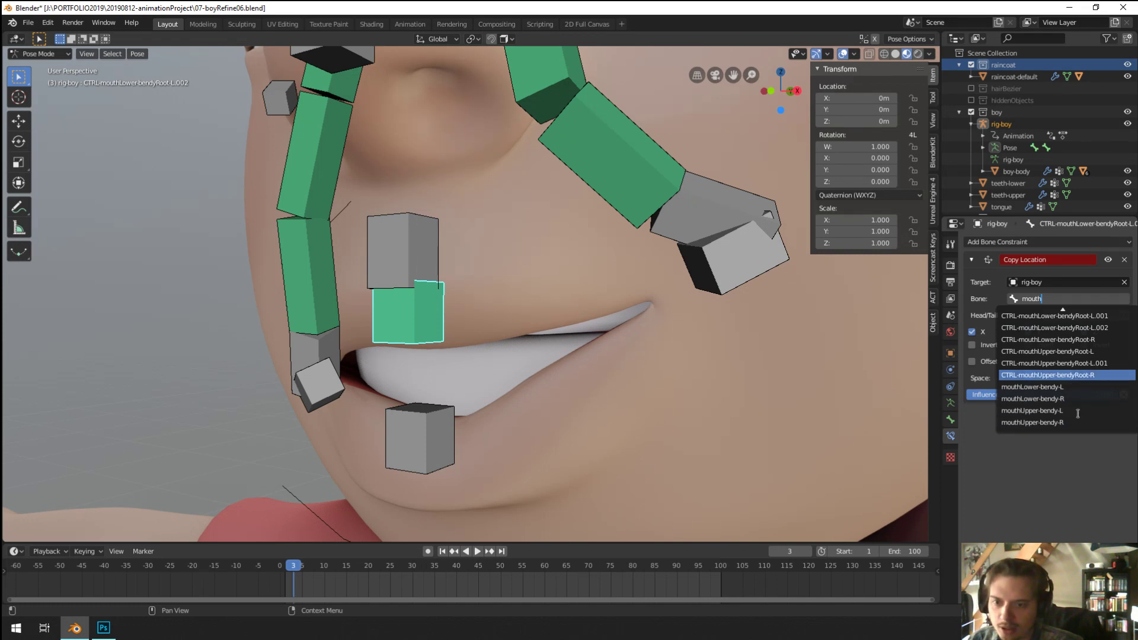
# Step: Rename the middle upper-lip control bone as CTRL-mouthUpper-bendyRoot-centre
pyautogui.rightClick(407, 269)
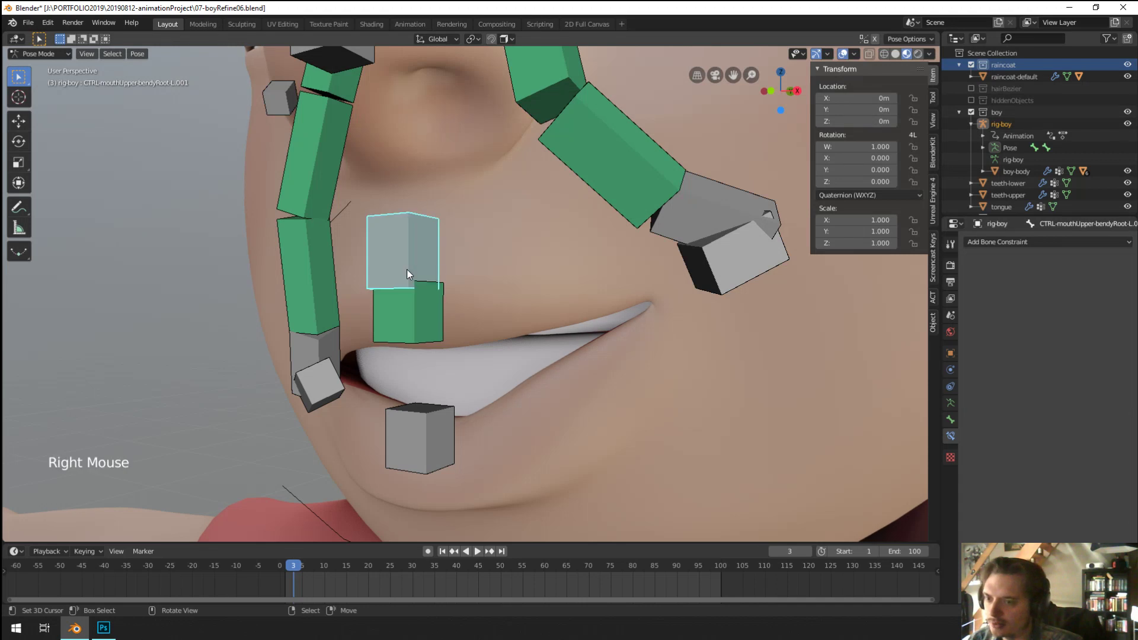
pyautogui.click(951, 420)
pyautogui.scroll(15, 1004, 390)
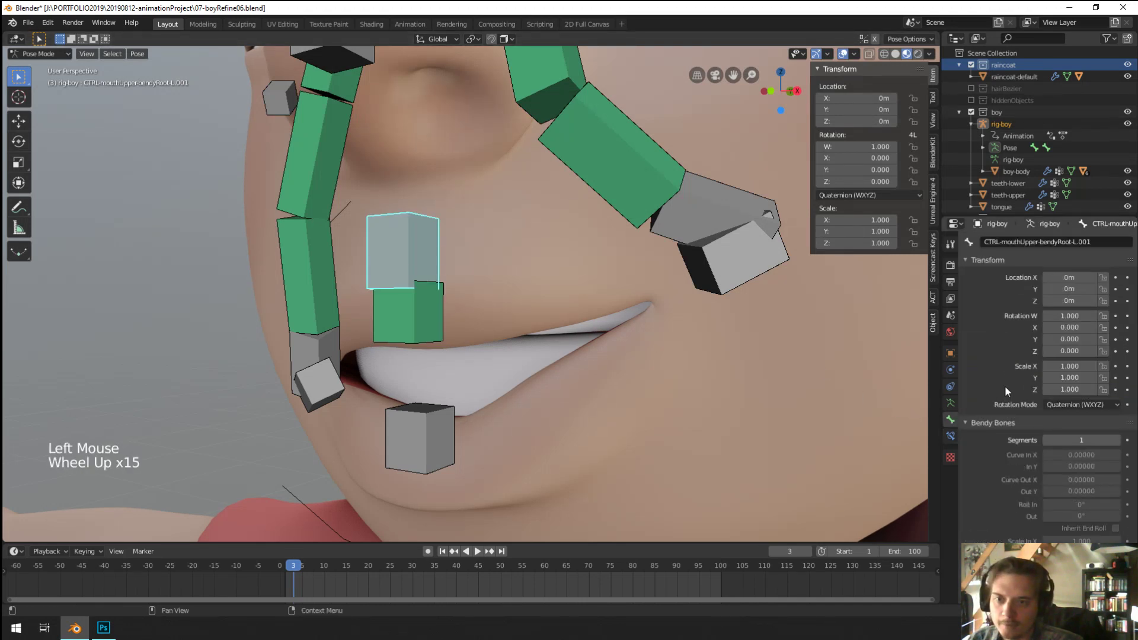
pyautogui.click(1075, 244)
pyautogui.moveTo(1072, 242); pyautogui.dragTo(1121, 241)
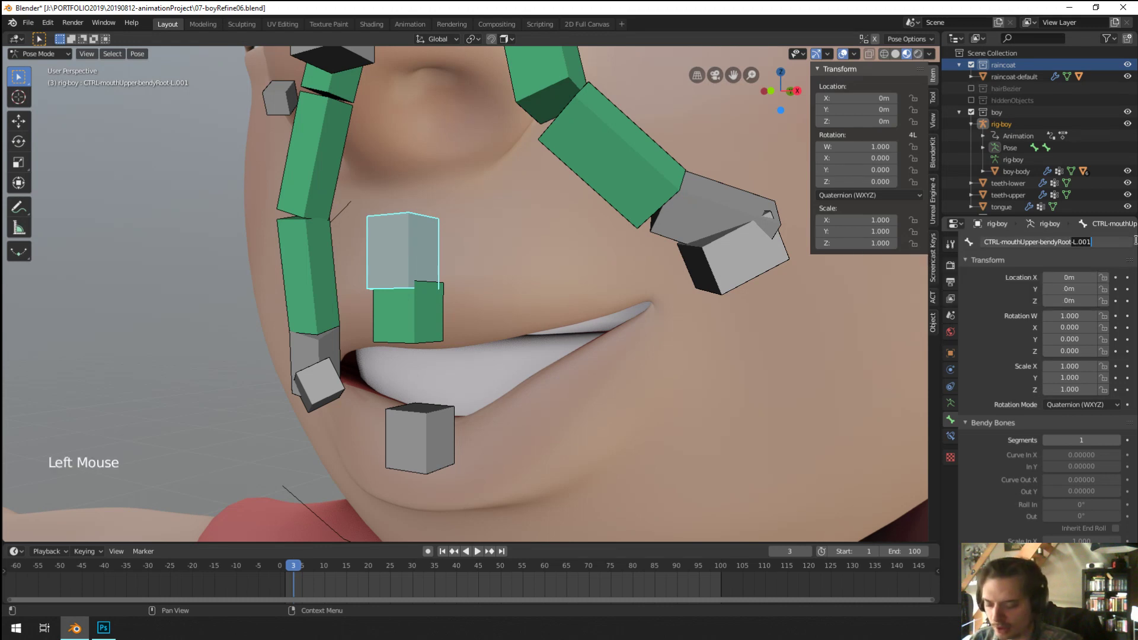
pyautogui.press('BackSpace')
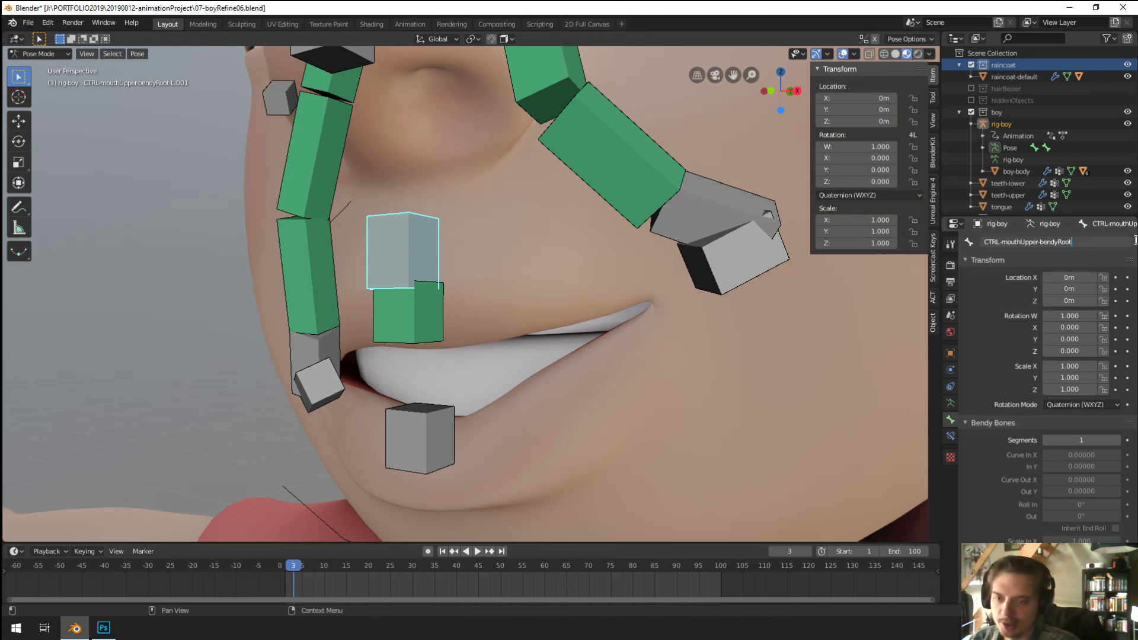
pyautogui.write('centre')
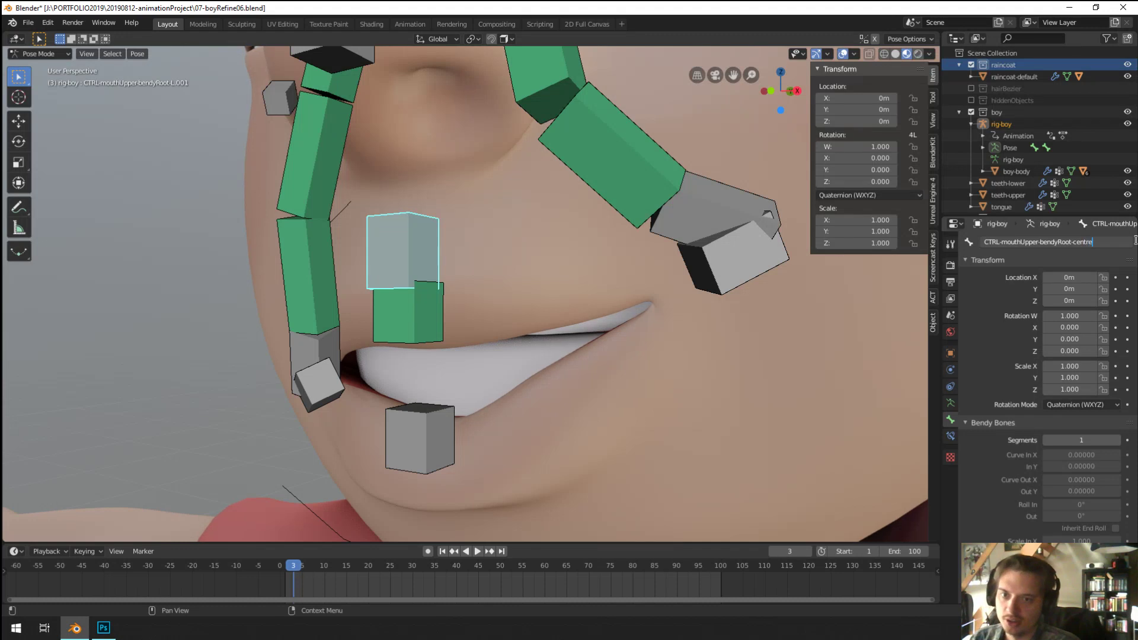
pyautogui.press('Return')
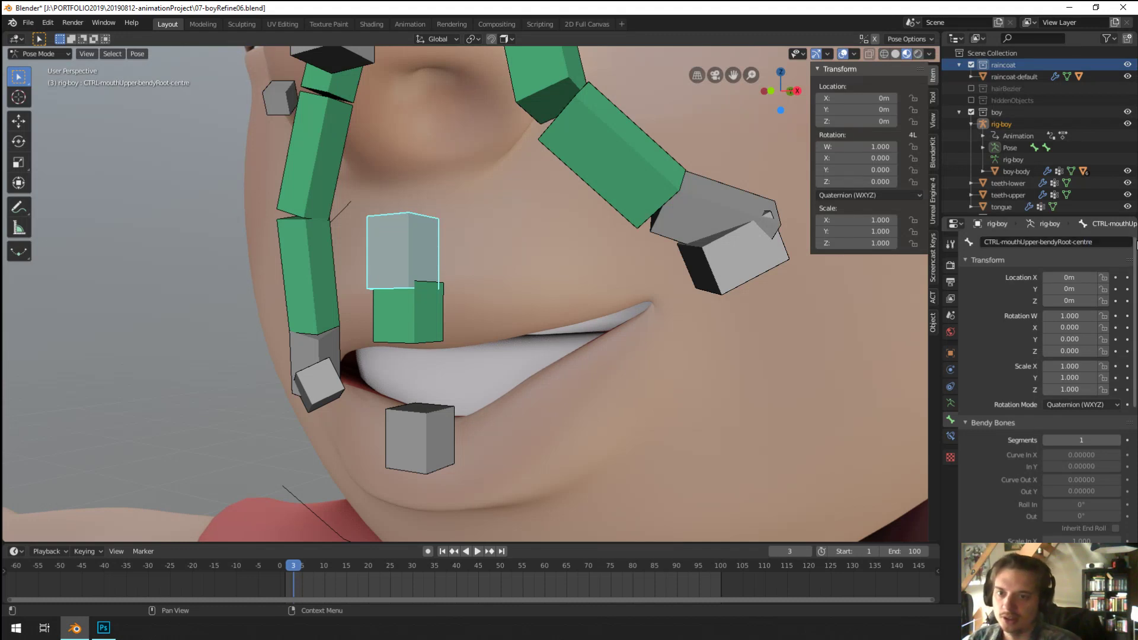
# Step: Rename the middle lower-lip control bone as CTRL-mouthLower-bendyRoot-Centre
pyautogui.rightClick(455, 428)
pyautogui.click(1128, 244)
pyautogui.doubleClick(1128, 243)
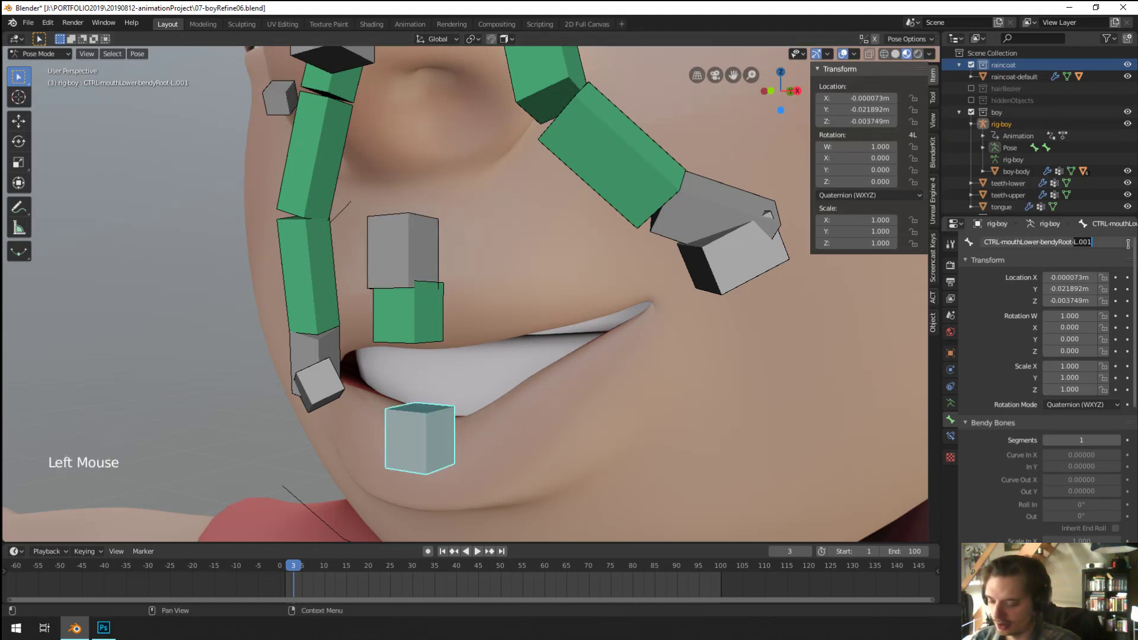
pyautogui.write('Centre')
pyautogui.press('Return')
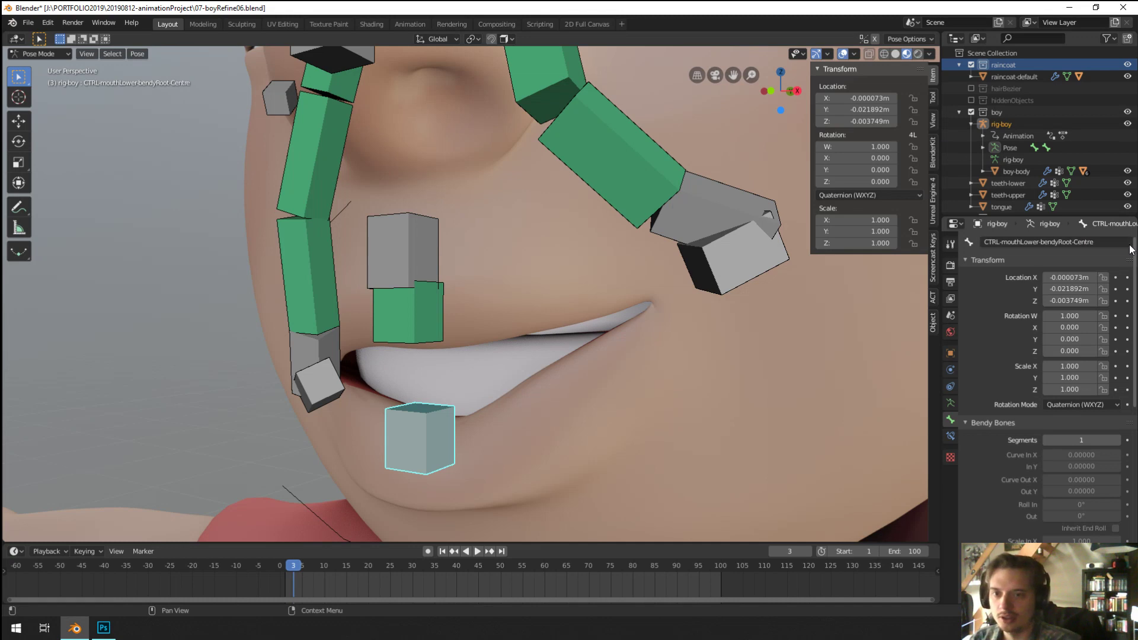
# Step: Rename the green bone between the upper and lower lip controls as CTRL-mouthCentre
pyautogui.rightClick(418, 336)
pyautogui.click(1091, 242)
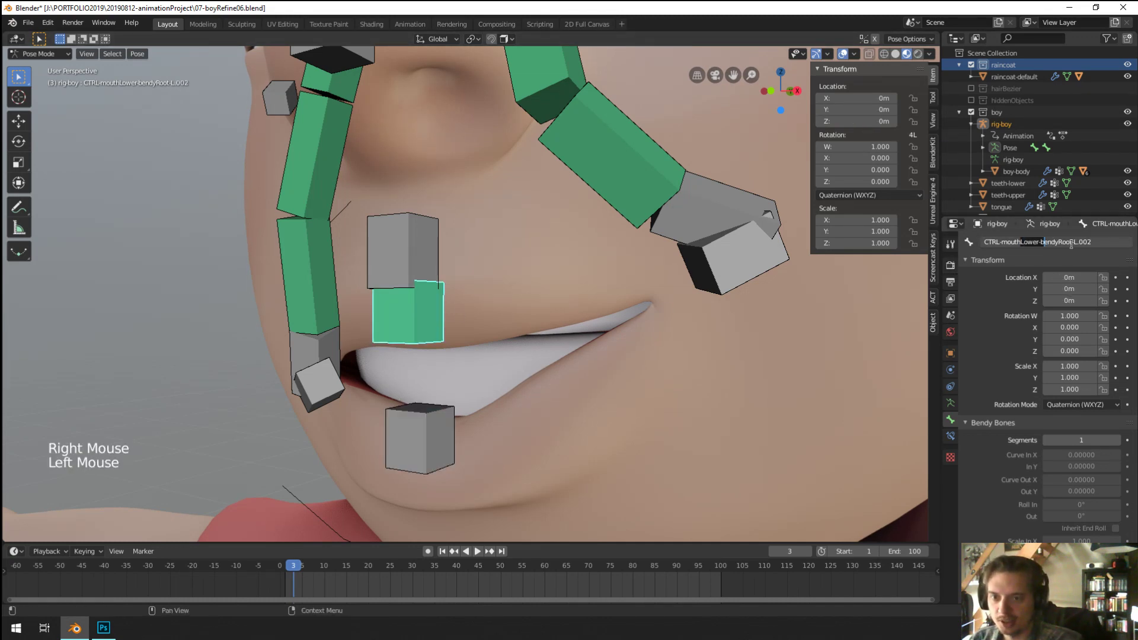
pyautogui.write('Centre')
pyautogui.press('Return')
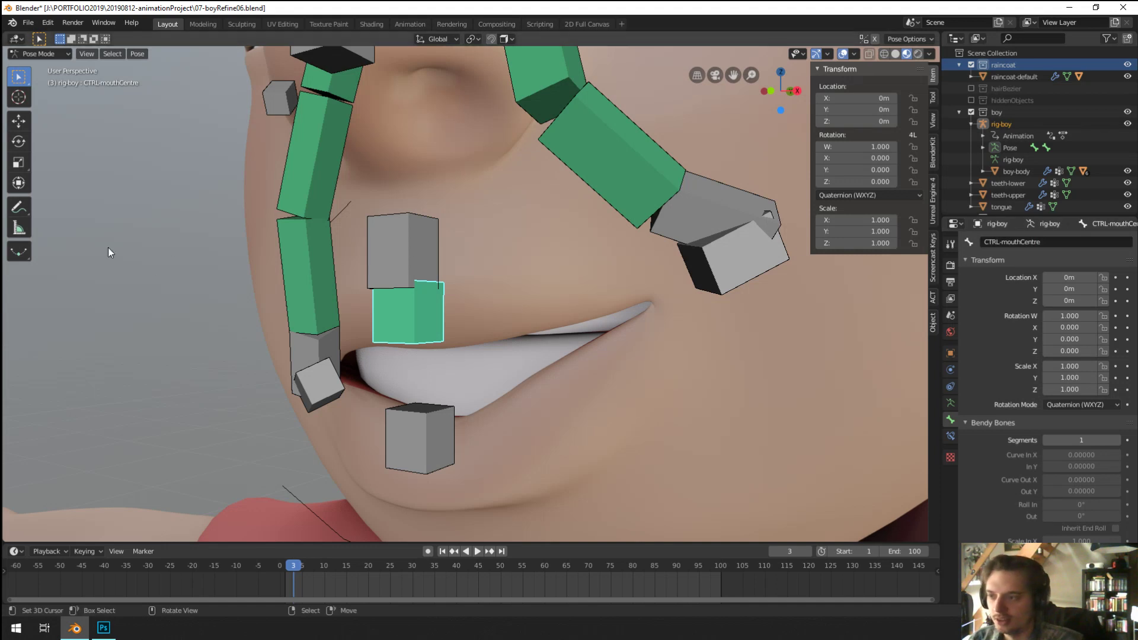
# Step: Set CTRL-mouthUpper-bendyRoot-centre as the target bone of the Copy Location constraint on CTRL-mouthCentre
pyautogui.rightClick(417, 243)
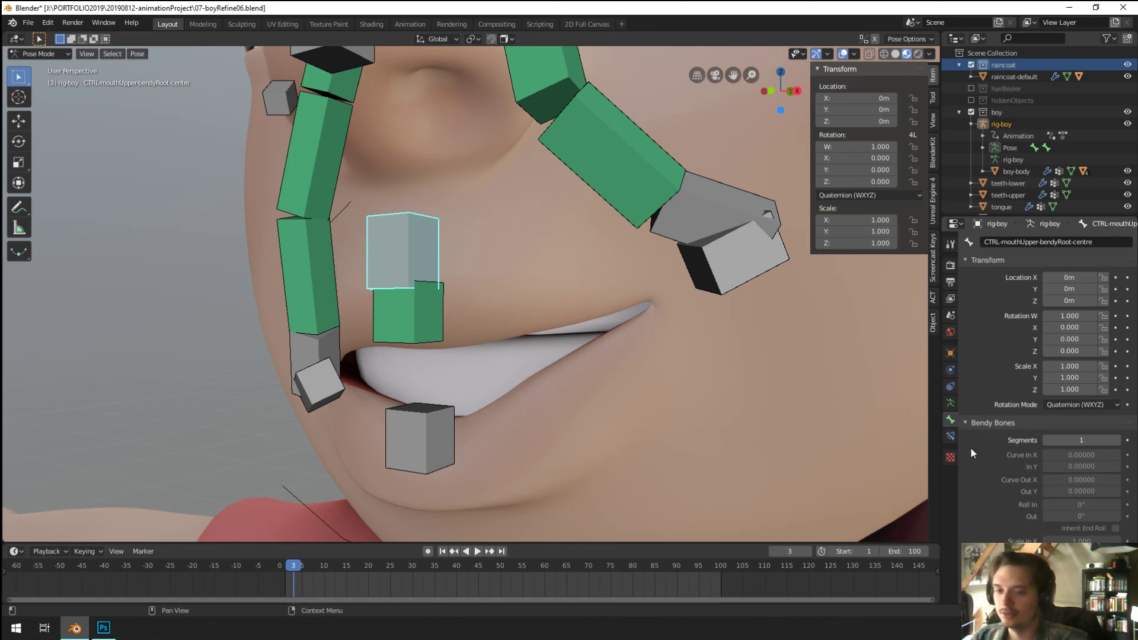
pyautogui.moveTo(813, 445); pyautogui.dragTo(676, 437, button='middle')
pyautogui.scroll(2, 699, 381)
pyautogui.click(950, 435)
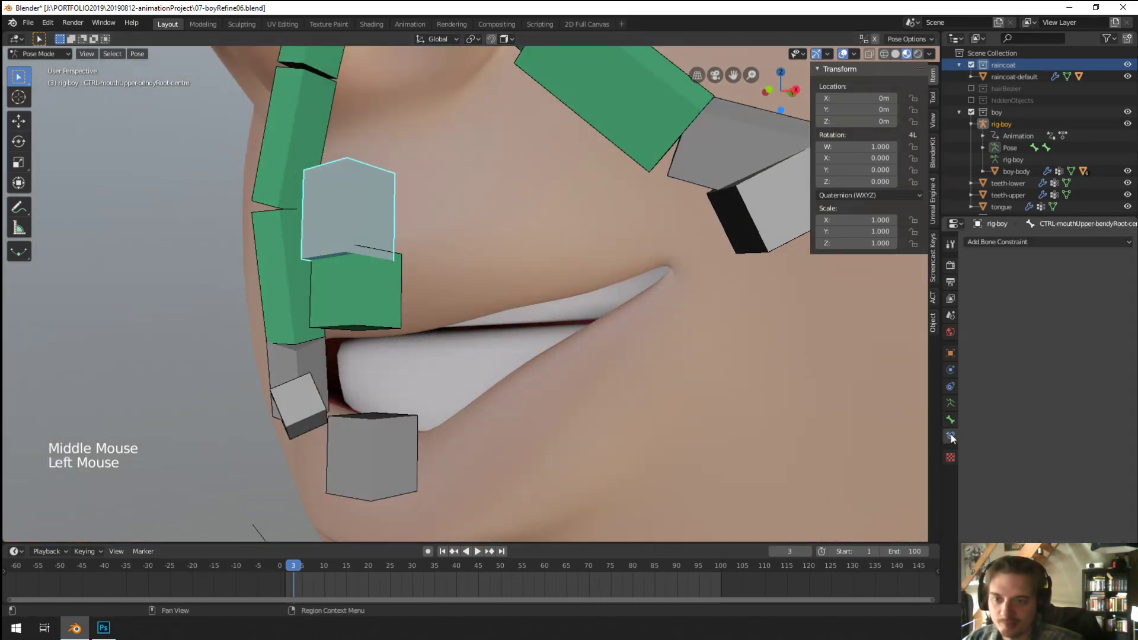
pyautogui.click(343, 306)
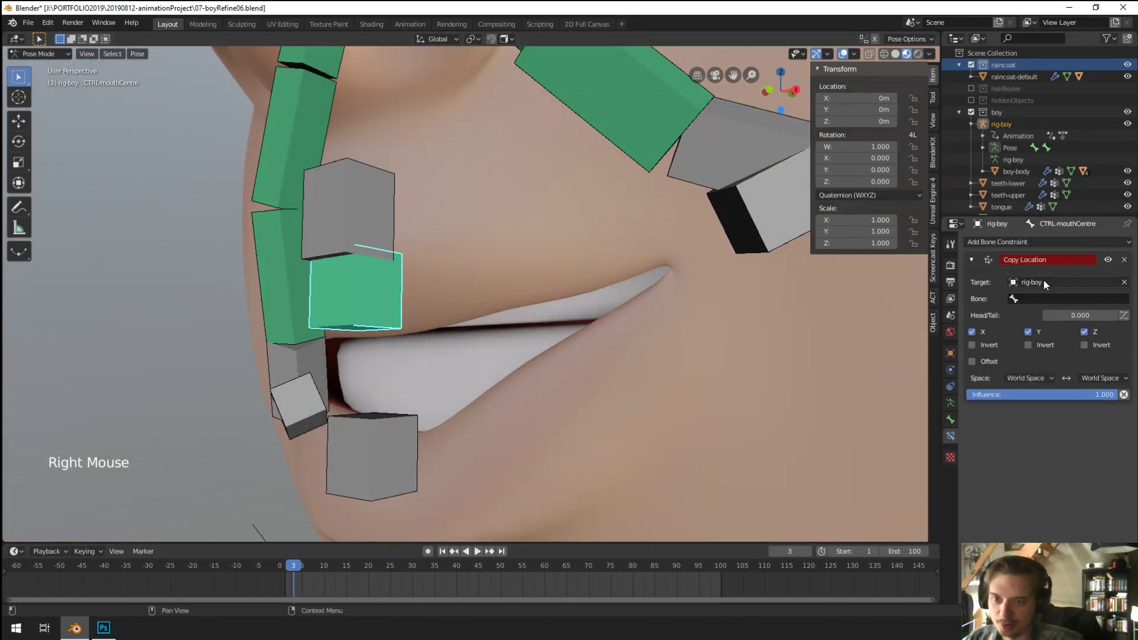
pyautogui.click(950, 419)
pyautogui.scroll(7, 1031, 241)
pyautogui.click(950, 353)
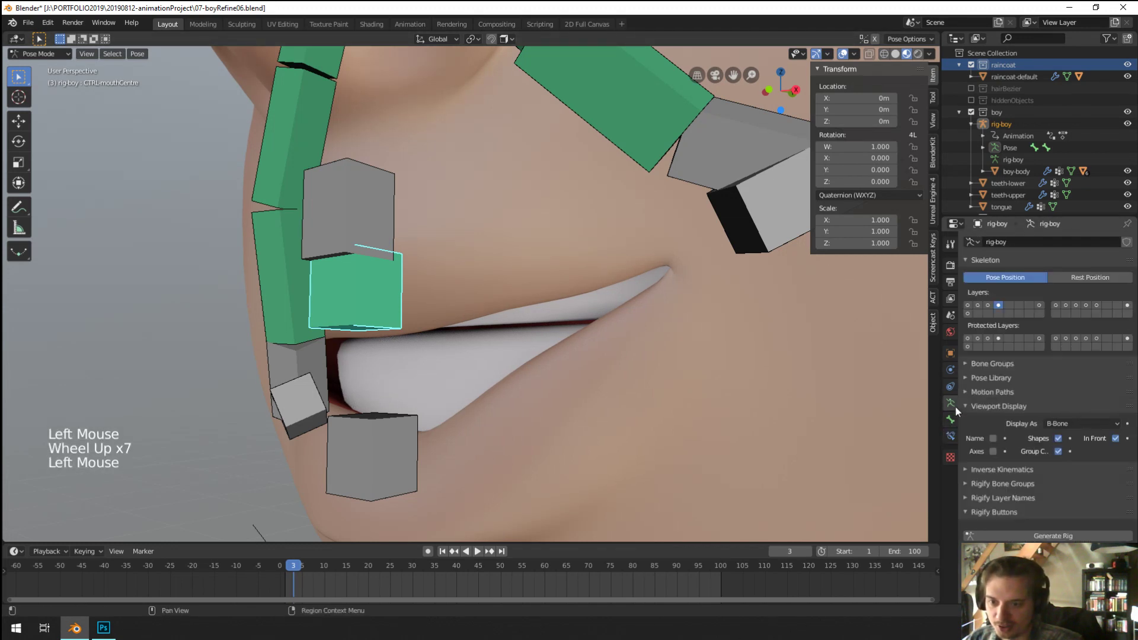
pyautogui.click(950, 436)
pyautogui.click(1110, 299)
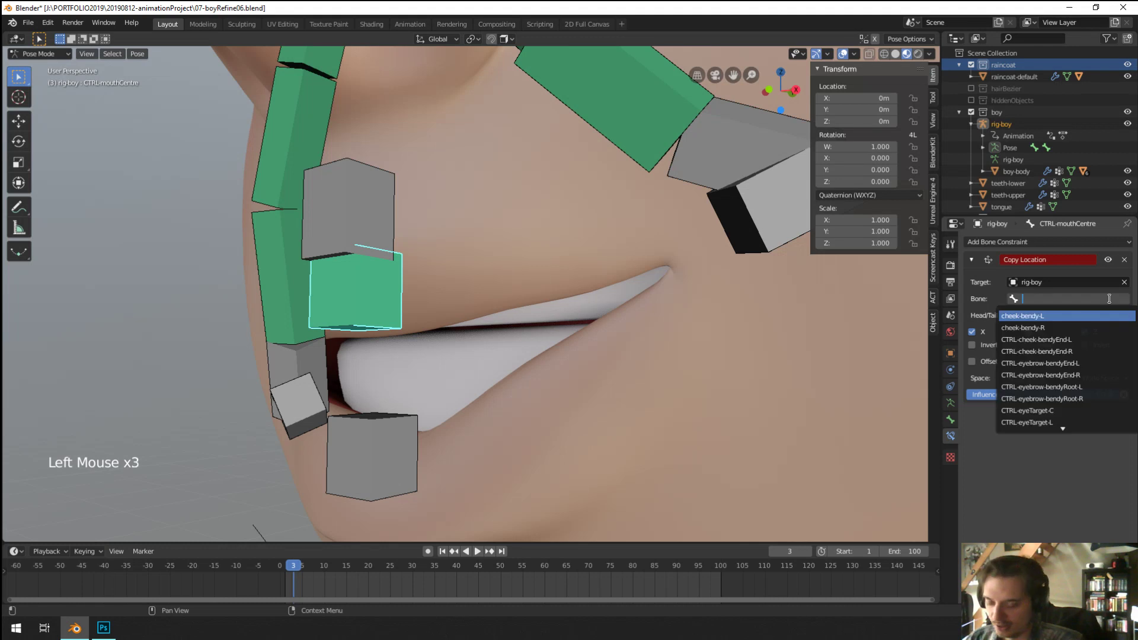
pyautogui.write('centre')
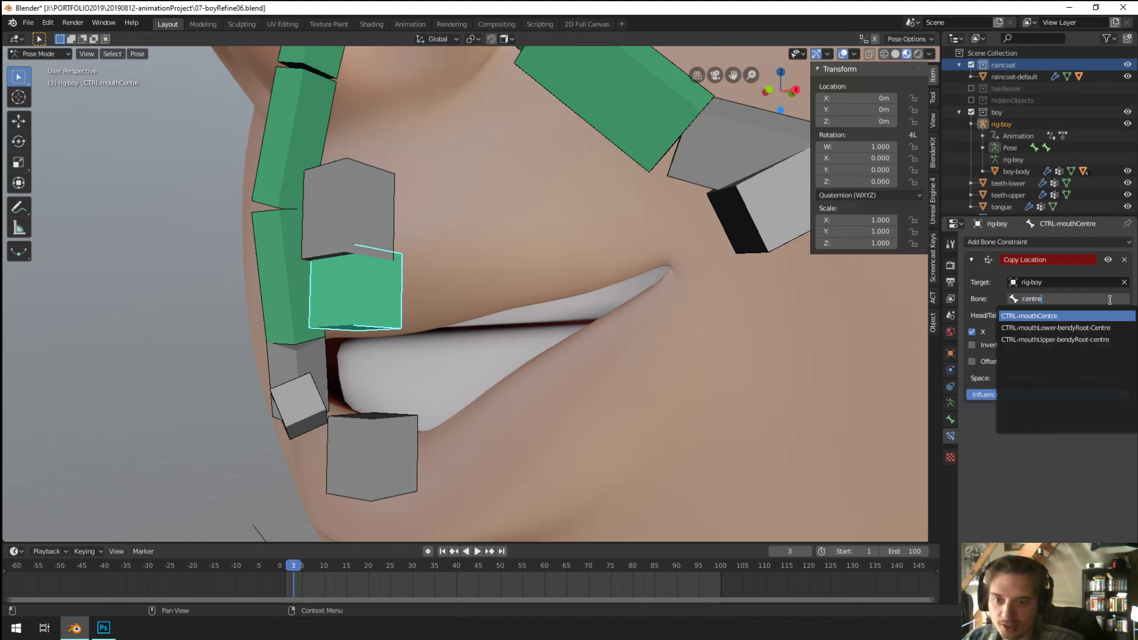
pyautogui.click(1099, 341)
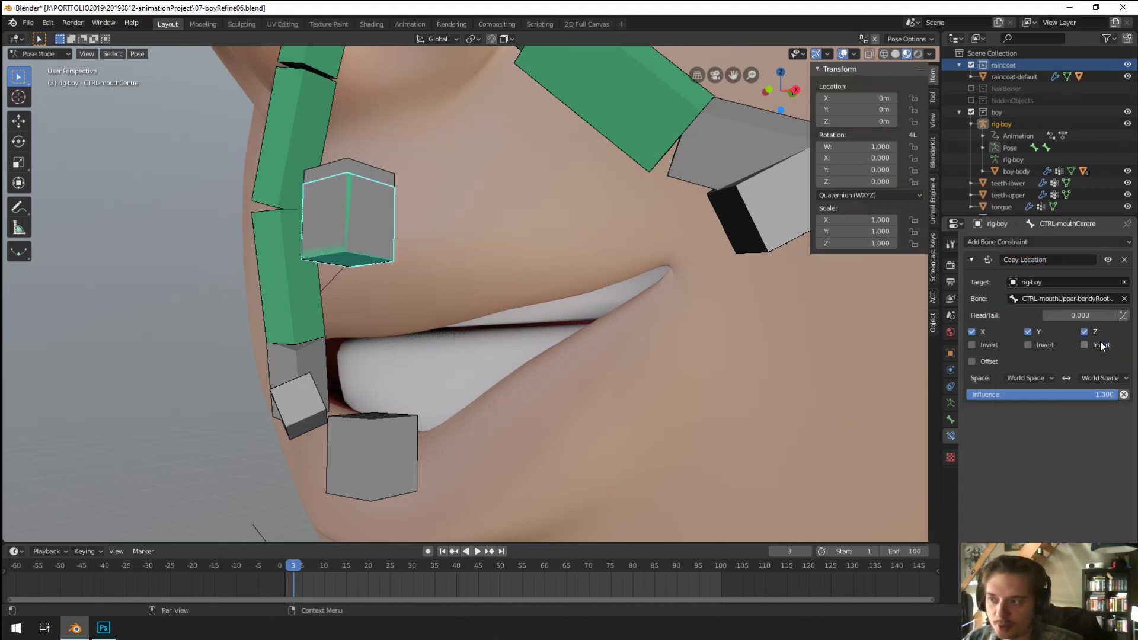
# Step: Set the influence of the centre bone's Copy Location constraint to 0.5
pyautogui.click(1051, 378)
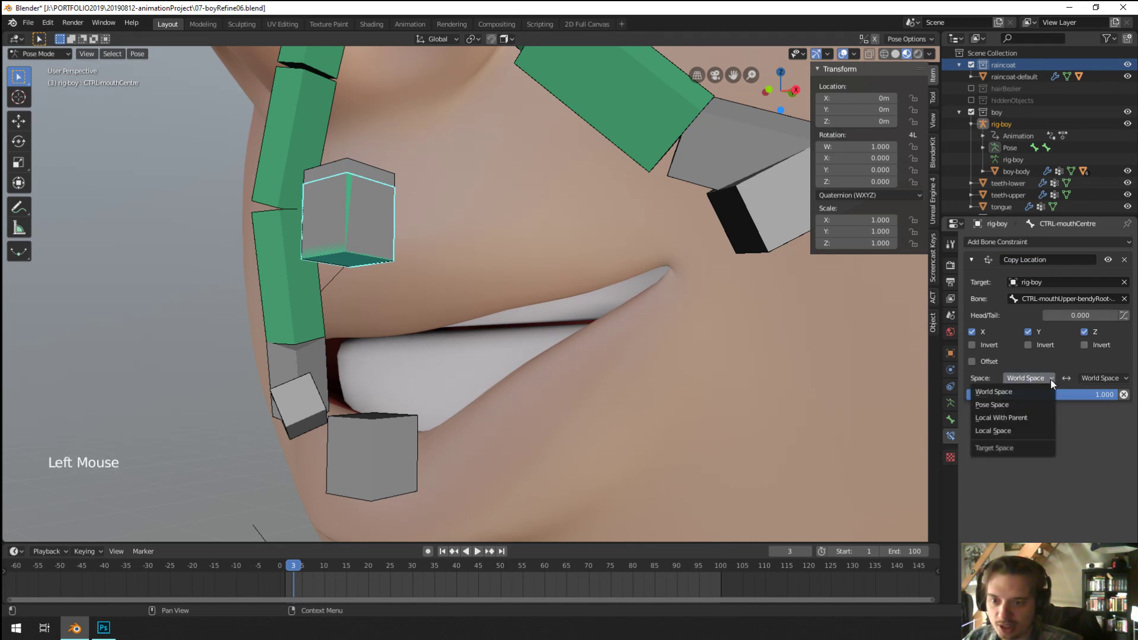
pyautogui.doubleClick(1069, 394)
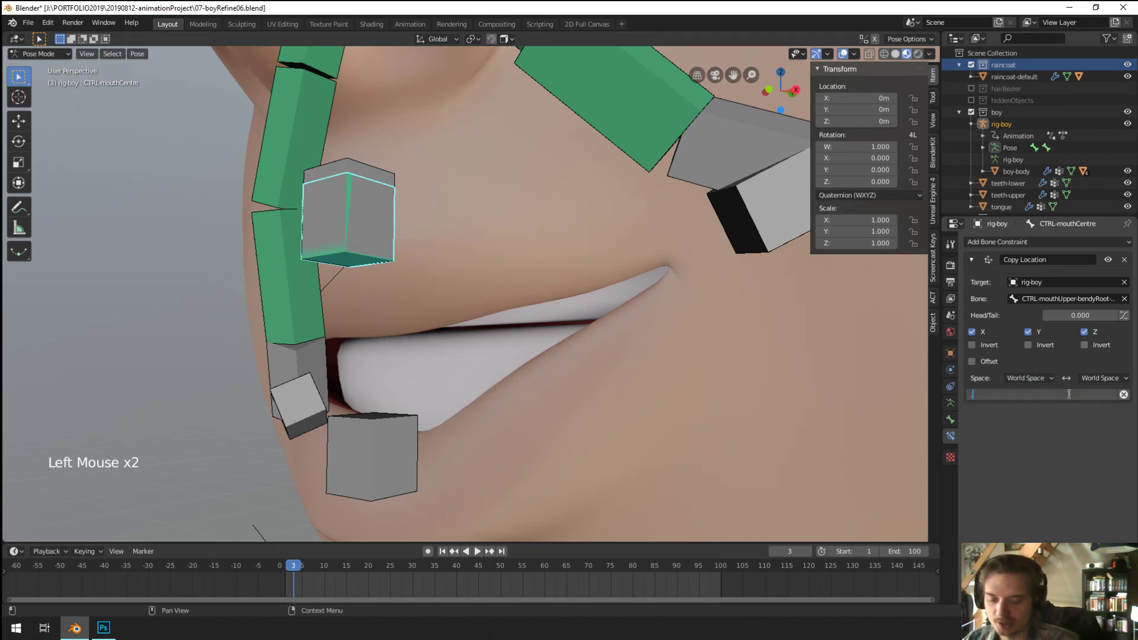
pyautogui.write('0.58')
pyautogui.press('Return')
pyautogui.click(1070, 395)
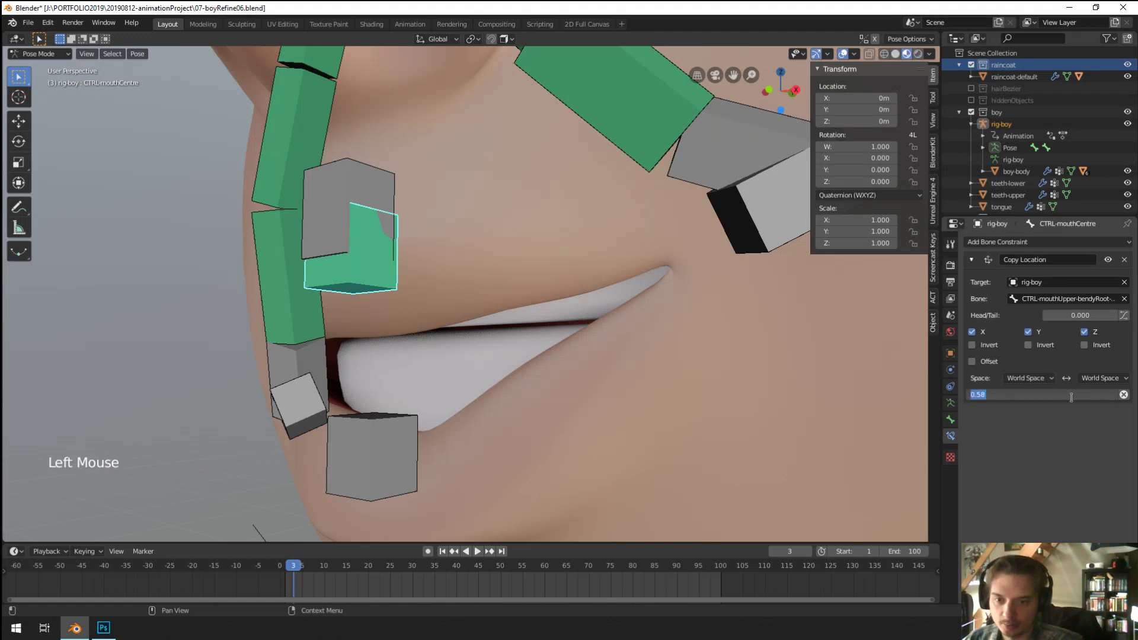
# Step: Add a second Copy Location constraint to CTRL-mouthCentre, targeting rig-boy and the bone CTRL-mouthLower-bendyRoot-Centre
pyautogui.click(1044, 243)
pyautogui.click(920, 270)
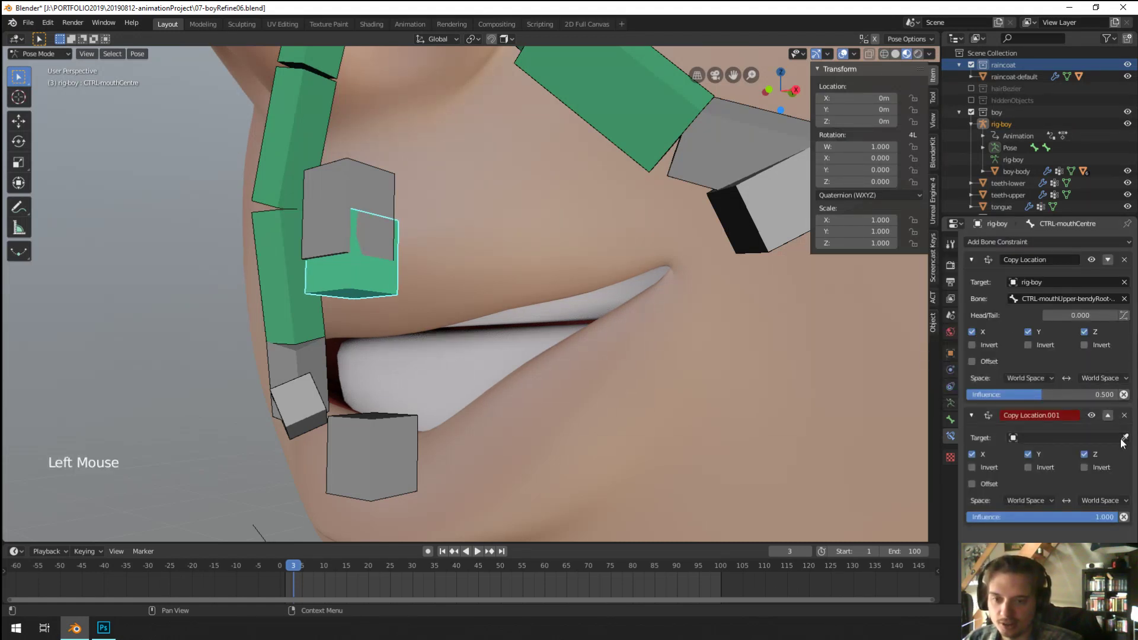
pyautogui.click(1041, 453)
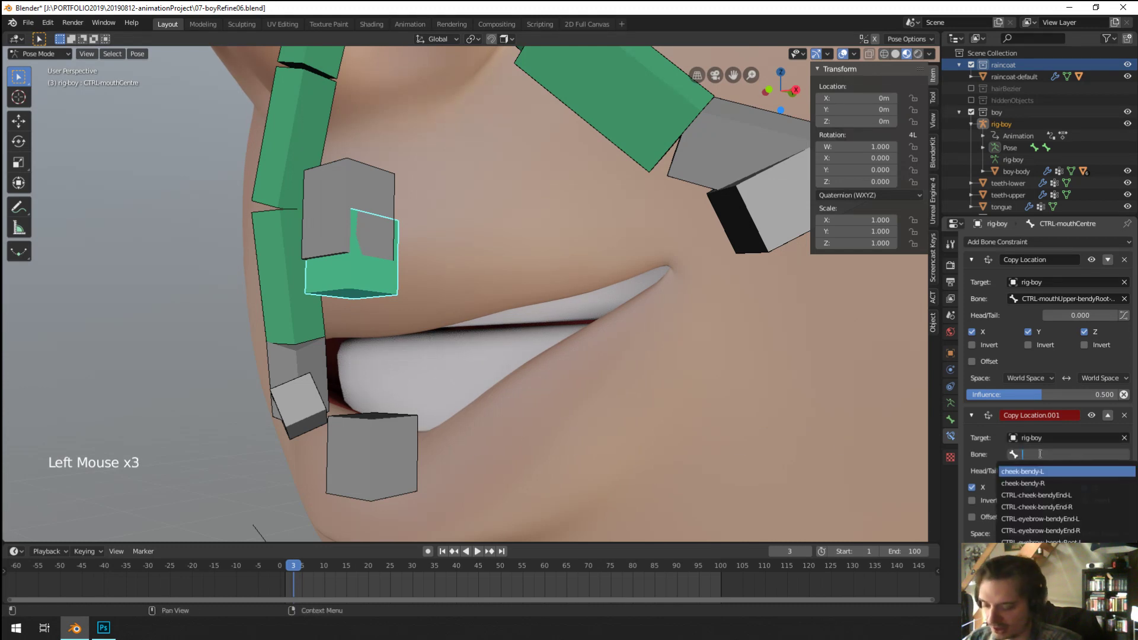
pyautogui.write('centre')
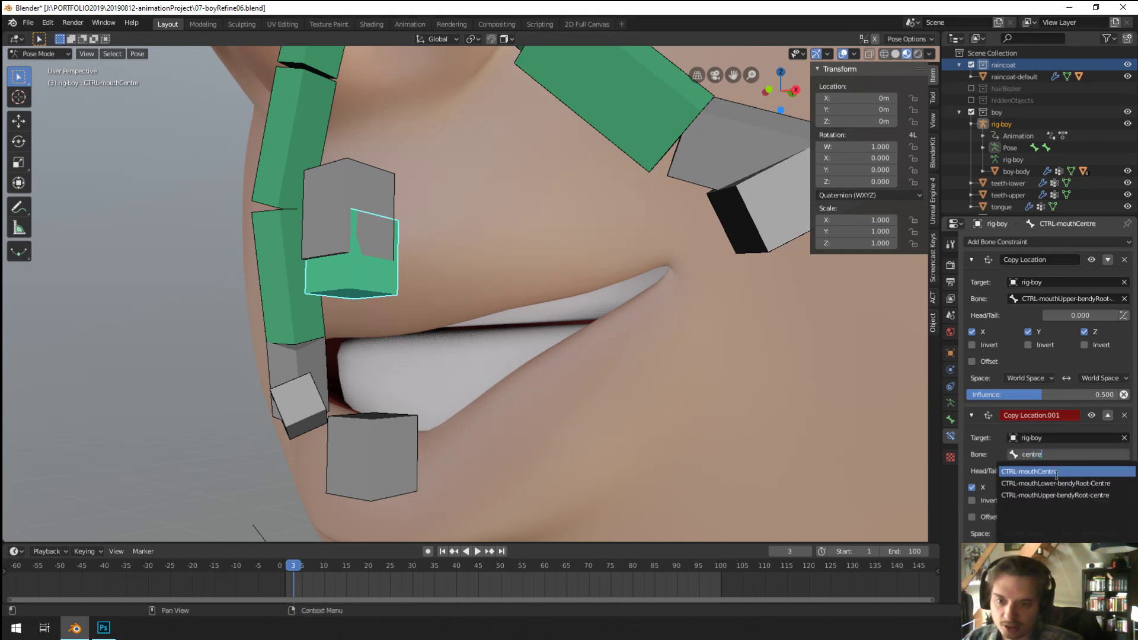
pyautogui.click(1075, 482)
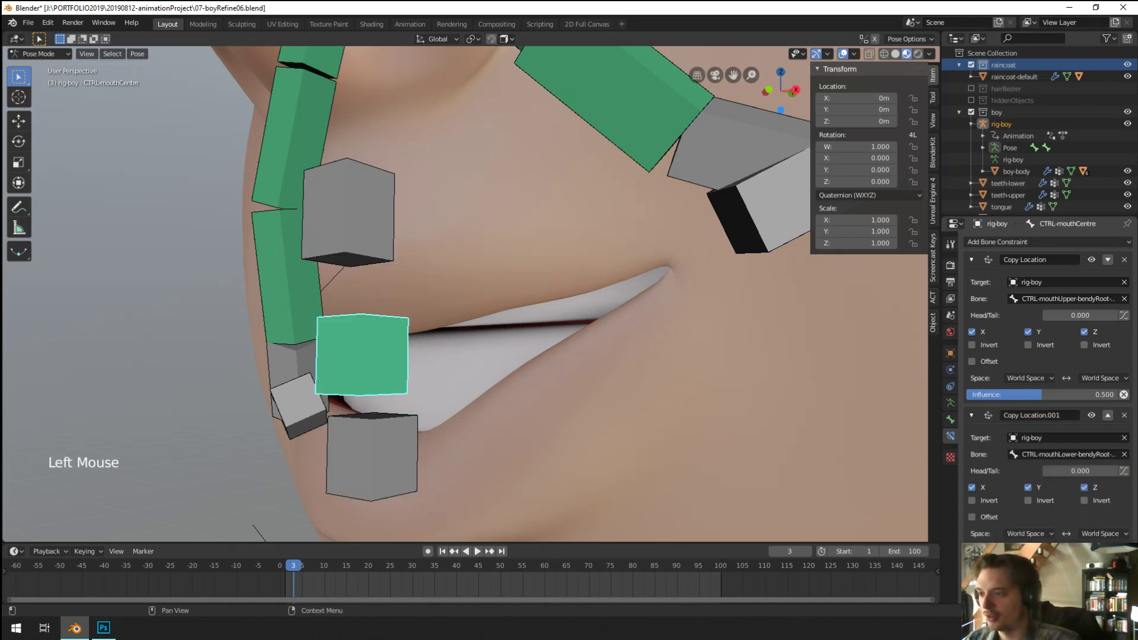
# Step: Raise the middle upper-lip control by about 0.016 m along Z to test the centre bone's constraints
pyautogui.moveTo(504, 491); pyautogui.dragTo(596, 470, button='middle')
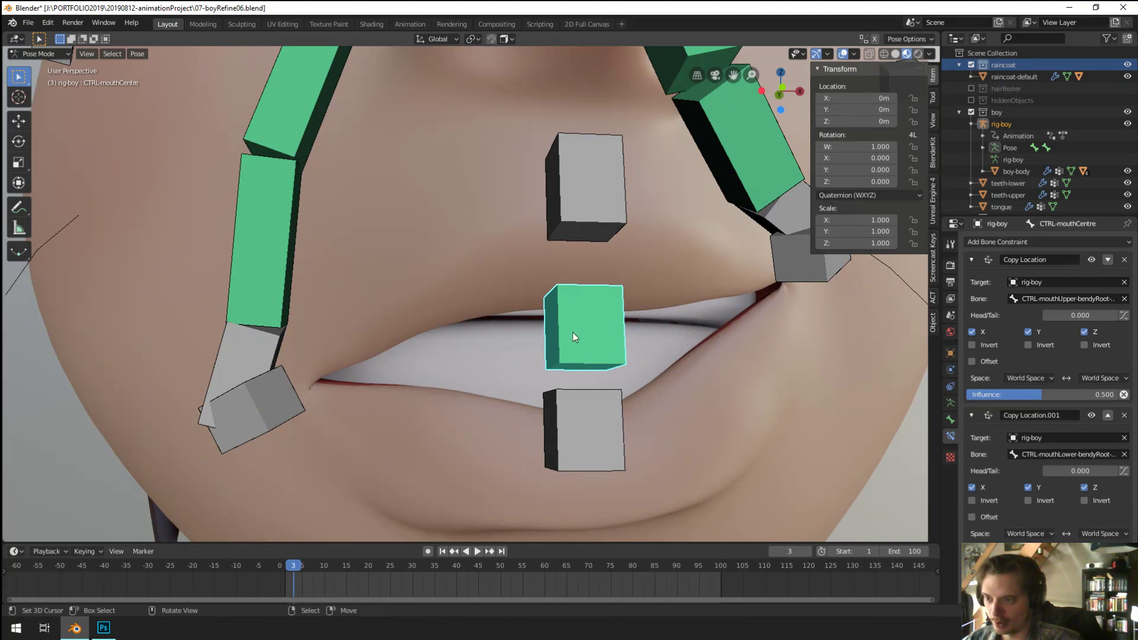
pyautogui.scroll(-2, 627, 423)
pyautogui.keyDown('shift'); pyautogui.moveTo(627, 424); pyautogui.dragTo(601, 333, button='middle'); pyautogui.keyUp('shift')
pyautogui.scroll(2, 586, 381)
pyautogui.rightClick(600, 189)
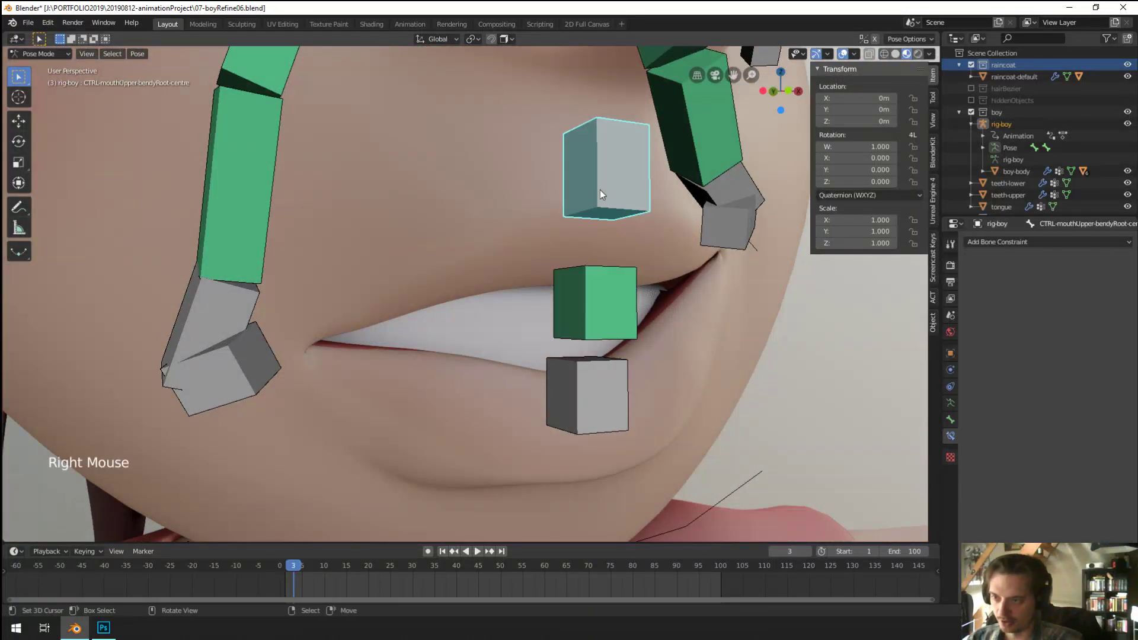
pyautogui.press('g')
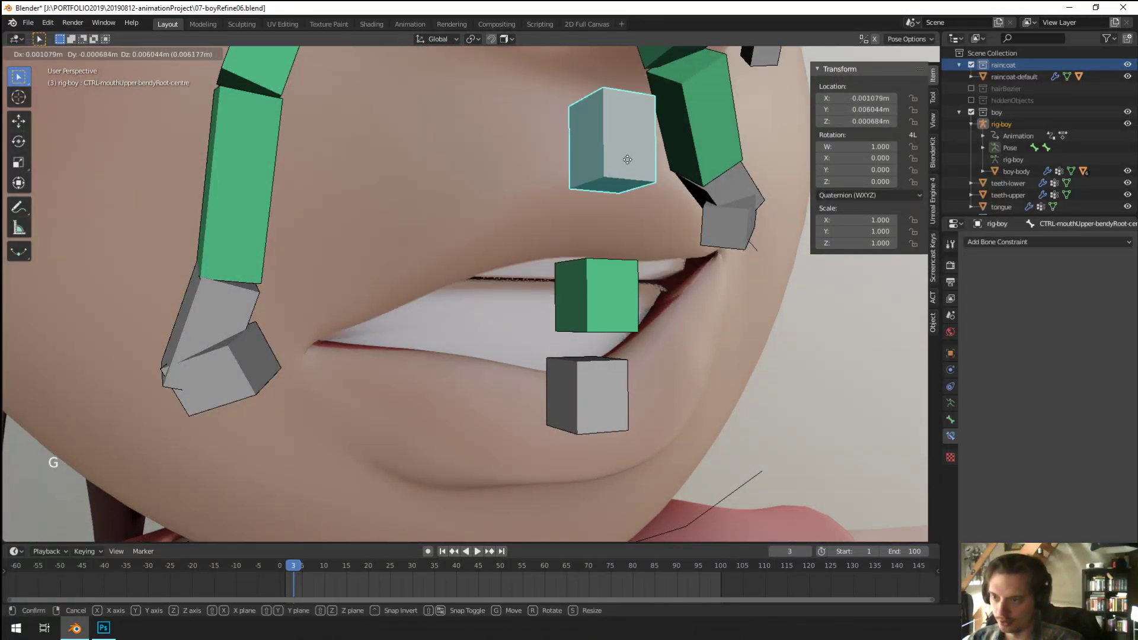
pyautogui.scroll(-2, 616, 197)
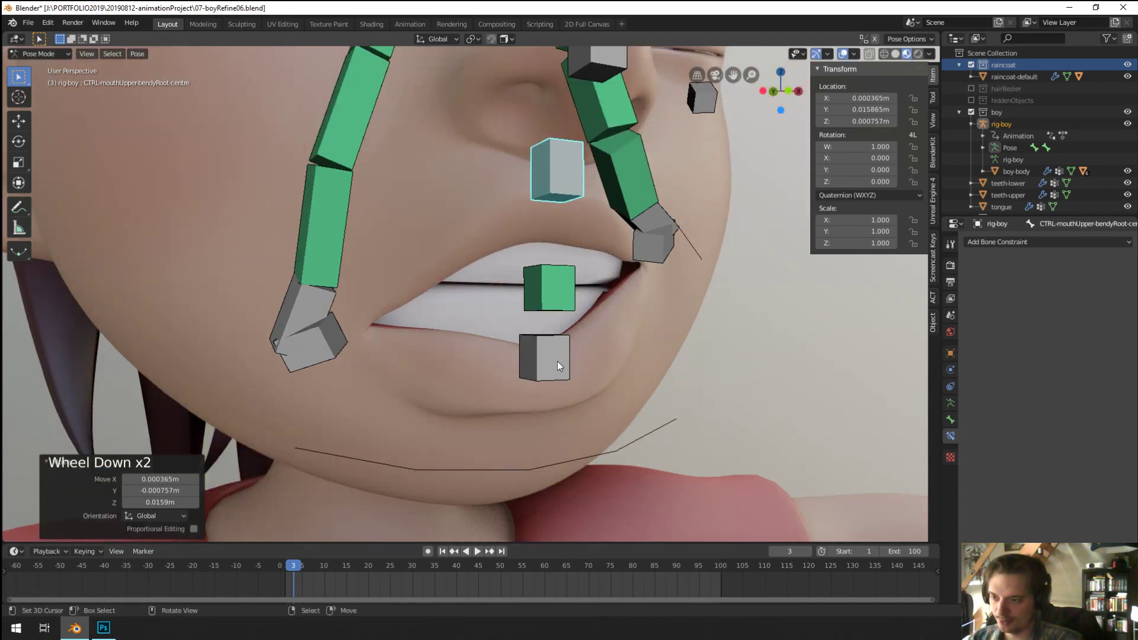
# Step: Move the middle lower-lip control down by about 0.012 m to open the mouth
pyautogui.rightClick(548, 385)
pyautogui.press('g')
pyautogui.click(553, 396)
pyautogui.moveTo(553, 396); pyautogui.dragTo(592, 308, button='middle')
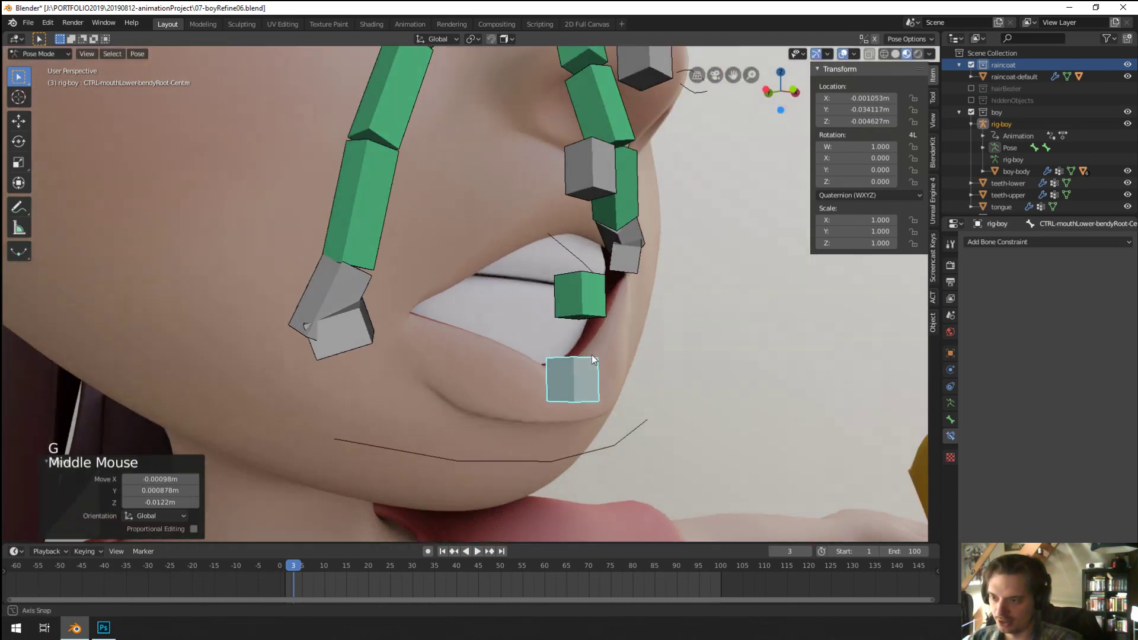
# Step: Set the first Copy Location influence on CTRL-mouthCentre to 1.000 and adjust the second constraint's influence to balance it between the lips
pyautogui.rightClick(592, 308)
pyautogui.moveTo(591, 308); pyautogui.dragTo(595, 273)
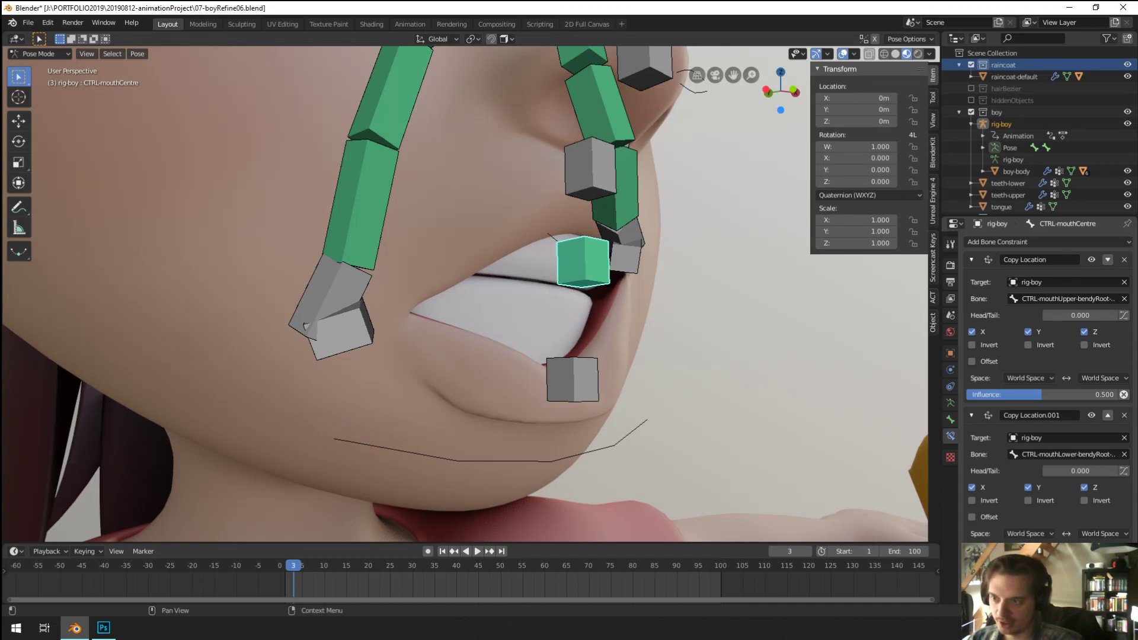
pyautogui.press('KP_3')
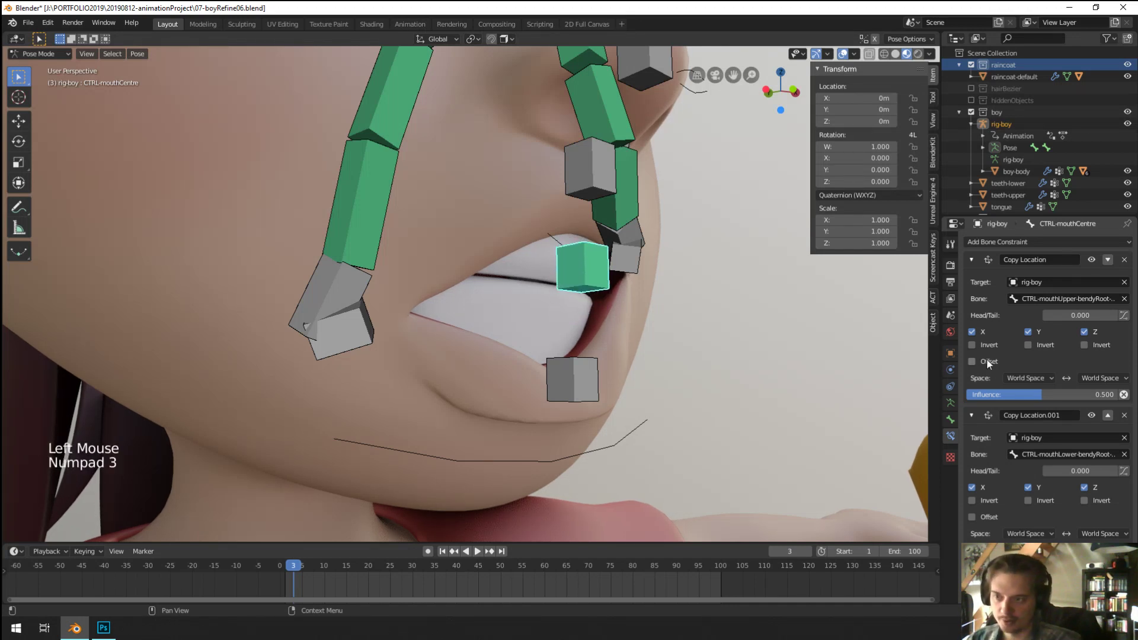
pyautogui.moveTo(1042, 394); pyautogui.dragTo(1119, 394)
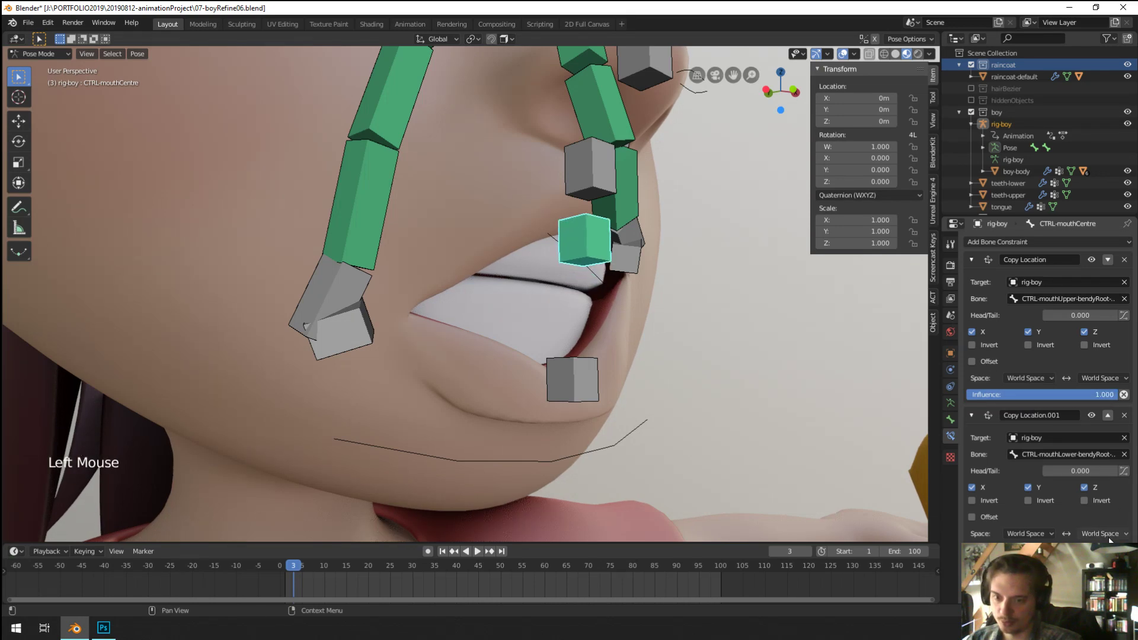
pyautogui.click(1118, 394)
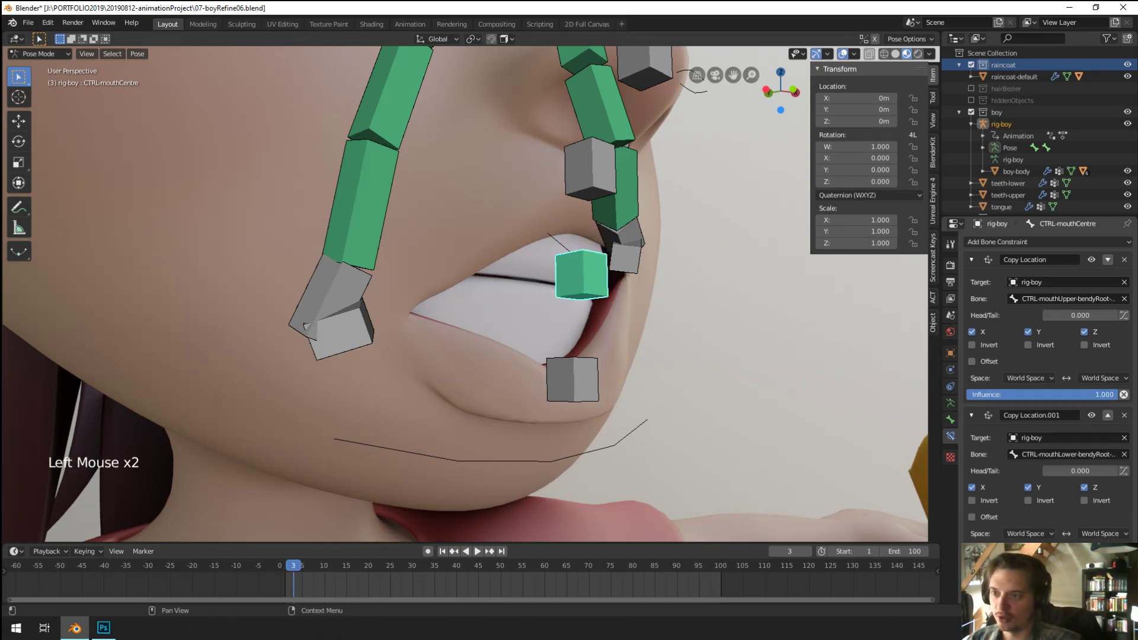
# Step: Try moving the middle lower-lip control down about 0.025 m to check how the centre bone follows
pyautogui.moveTo(741, 415); pyautogui.dragTo(658, 393, button='middle')
pyautogui.rightClick(581, 386)
pyautogui.press('g')
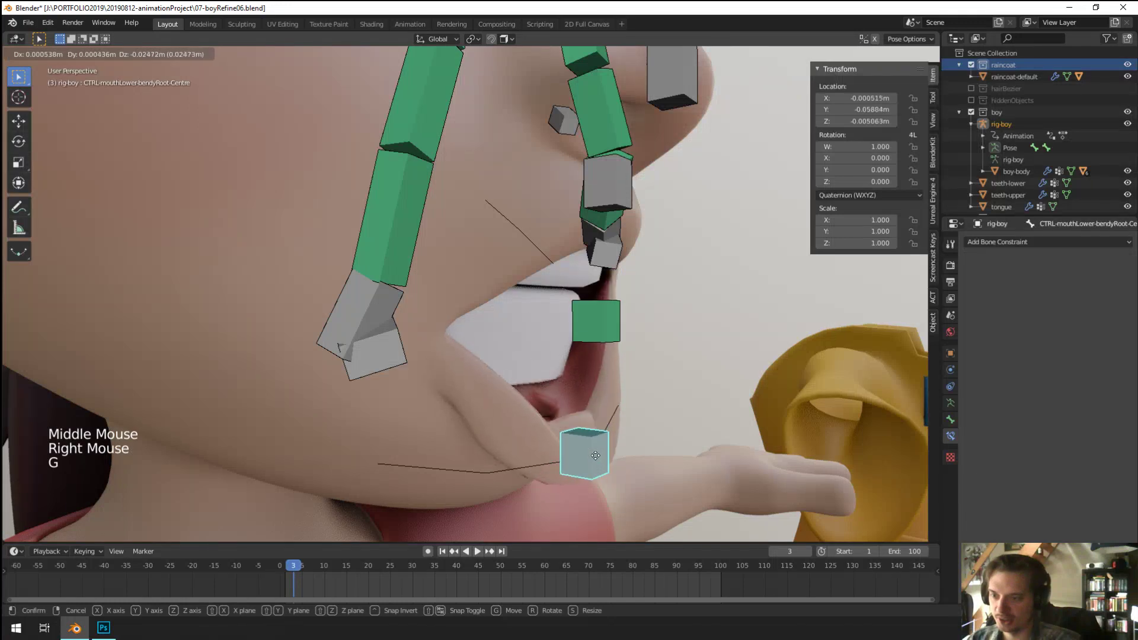
pyautogui.click(622, 363)
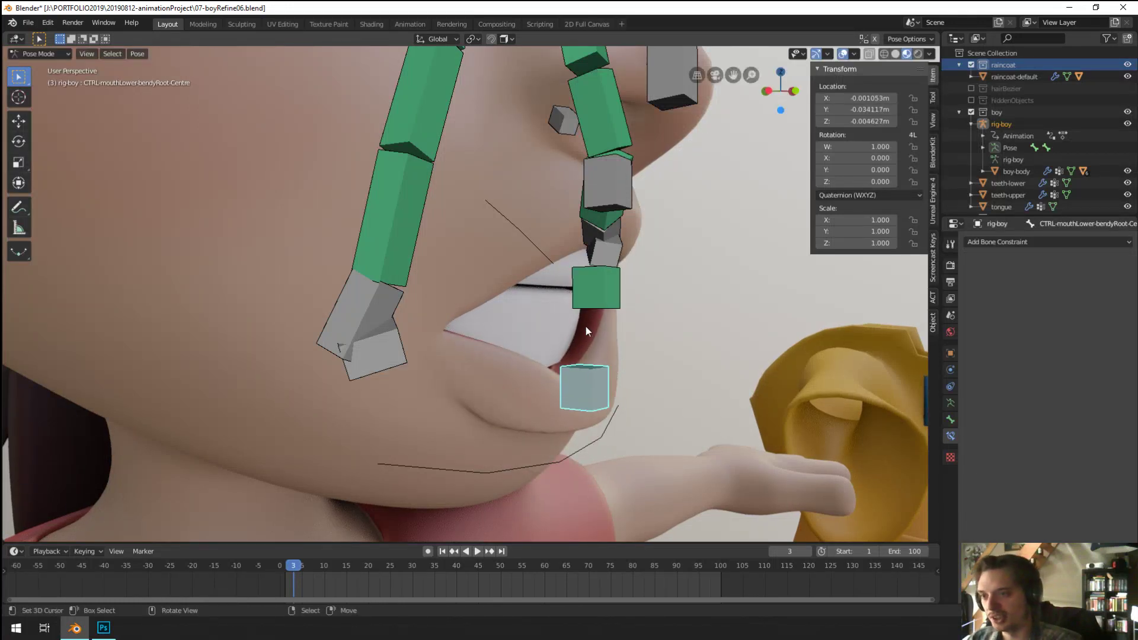
pyautogui.press('g')
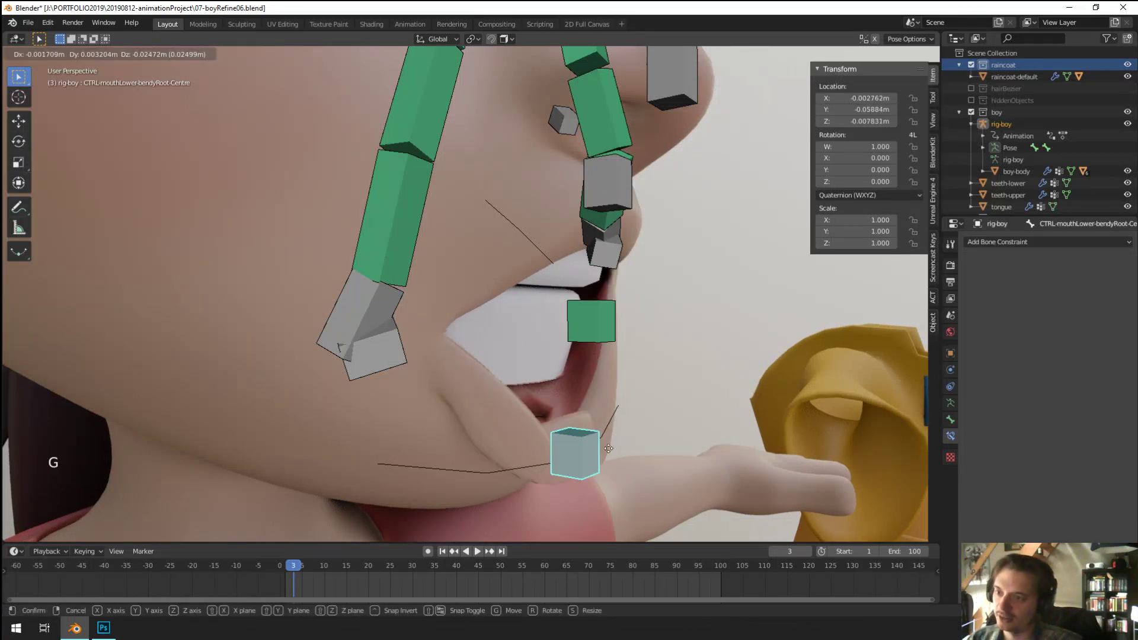
pyautogui.rightClick(630, 343)
# Step: Raise the middle upper-lip control by about 0.009 m along Z
pyautogui.rightClick(615, 176)
pyautogui.press('g')
pyautogui.rightClick(616, 176)
pyautogui.moveTo(616, 176); pyautogui.dragTo(634, 360, button='middle')
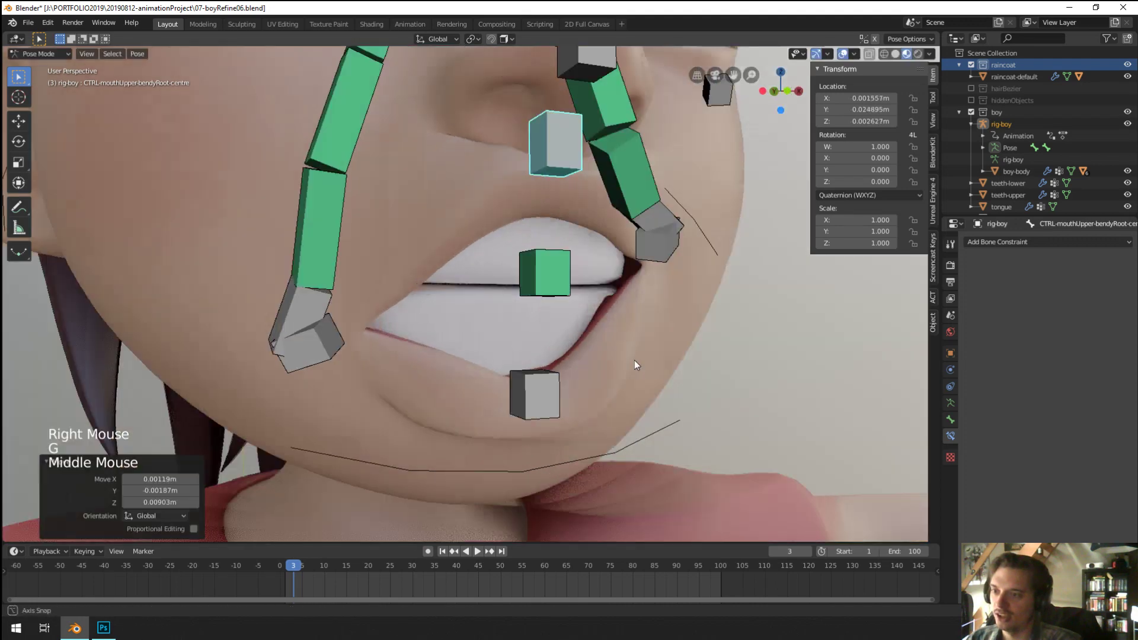
# Step: Reposition the middle lower-lip control, moving it up about 0.010 m and back down about 0.005 m
pyautogui.scroll(-3, 521, 345)
pyautogui.rightClick(454, 326)
pyautogui.press('g')
pyautogui.click(454, 323)
pyautogui.scroll(3, 454, 323)
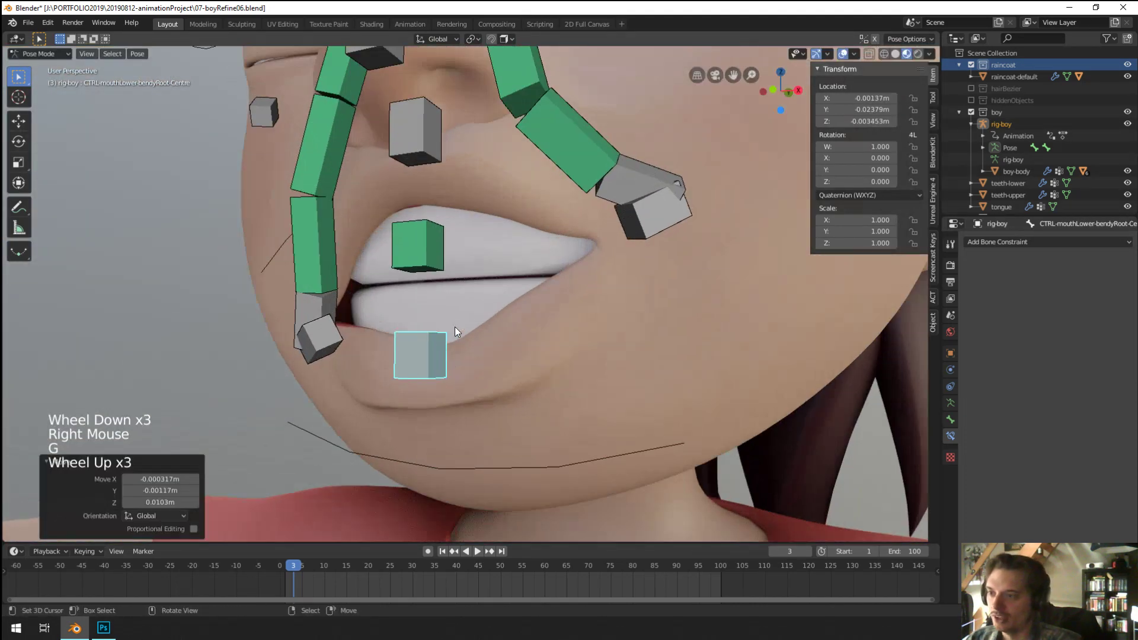
pyautogui.moveTo(454, 322); pyautogui.dragTo(465, 328, button='middle')
pyautogui.press('g')
pyautogui.click(467, 344)
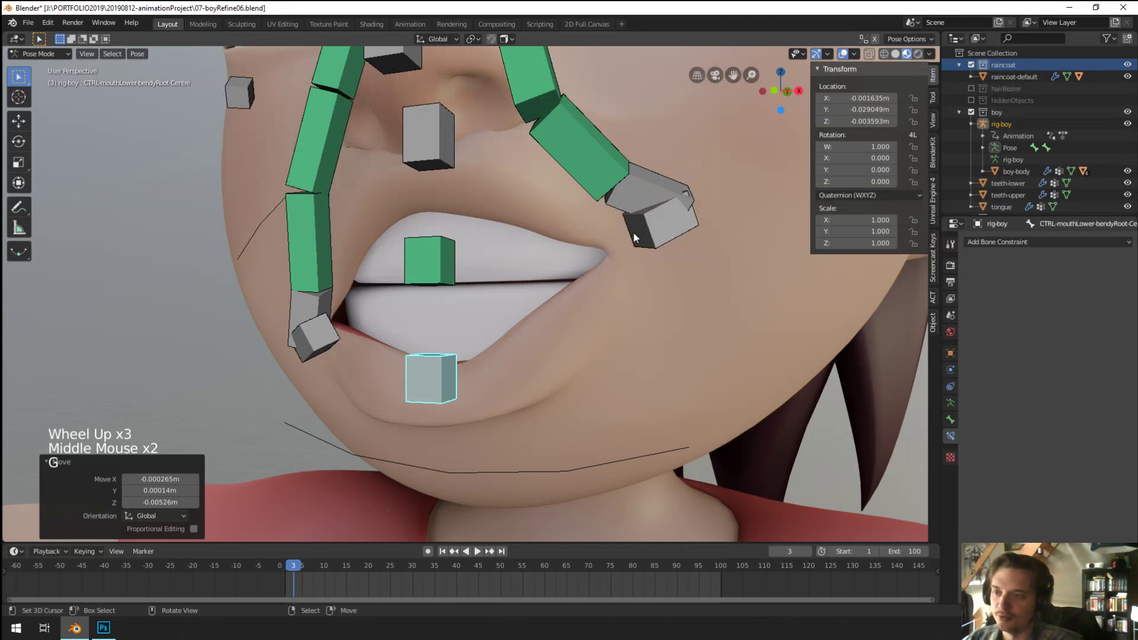
# Step: Add a Track To constraint to CTRL-mouthCorner-bendyEnd-L, targeting rig-boy and the bone CTRL-mouthCentre
pyautogui.rightClick(634, 234)
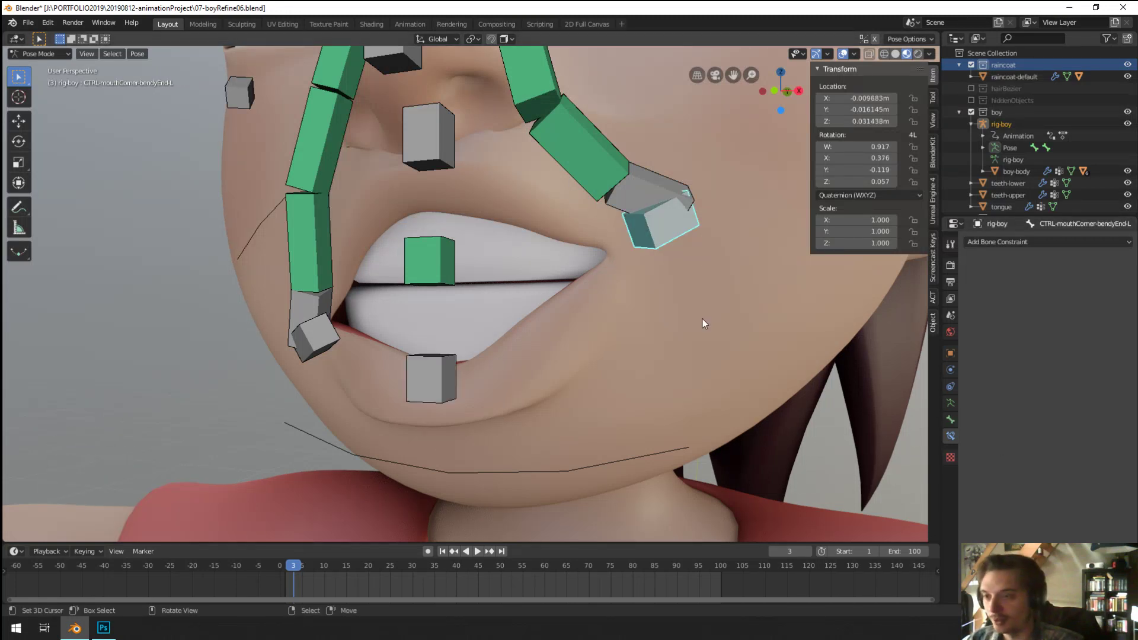
pyautogui.moveTo(685, 220); pyautogui.dragTo(627, 222, button='middle')
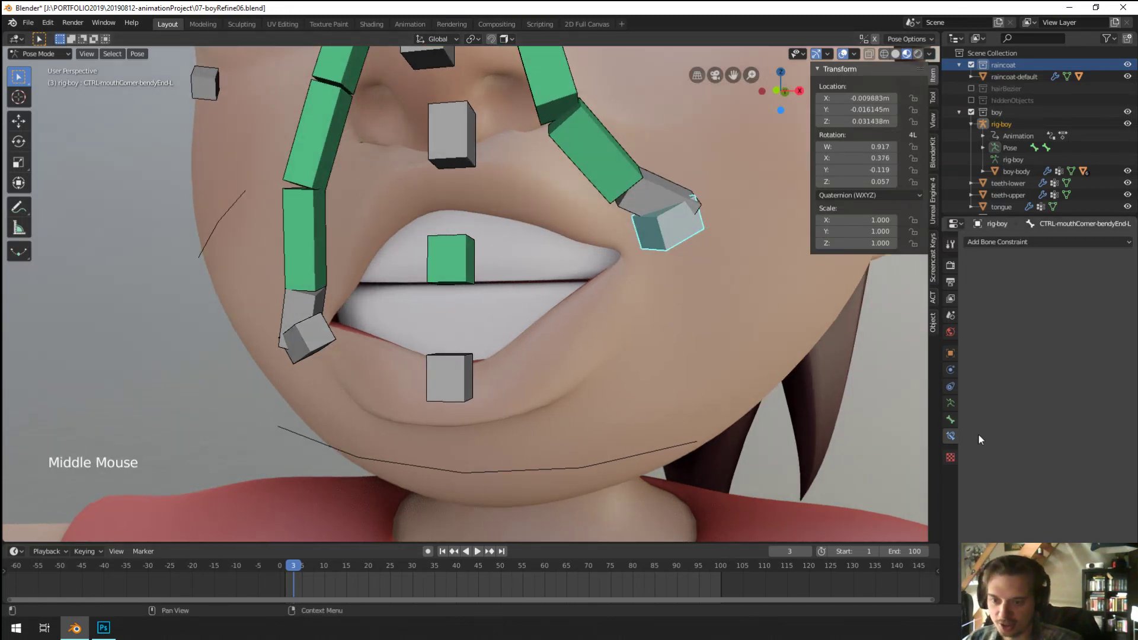
pyautogui.click(1011, 242)
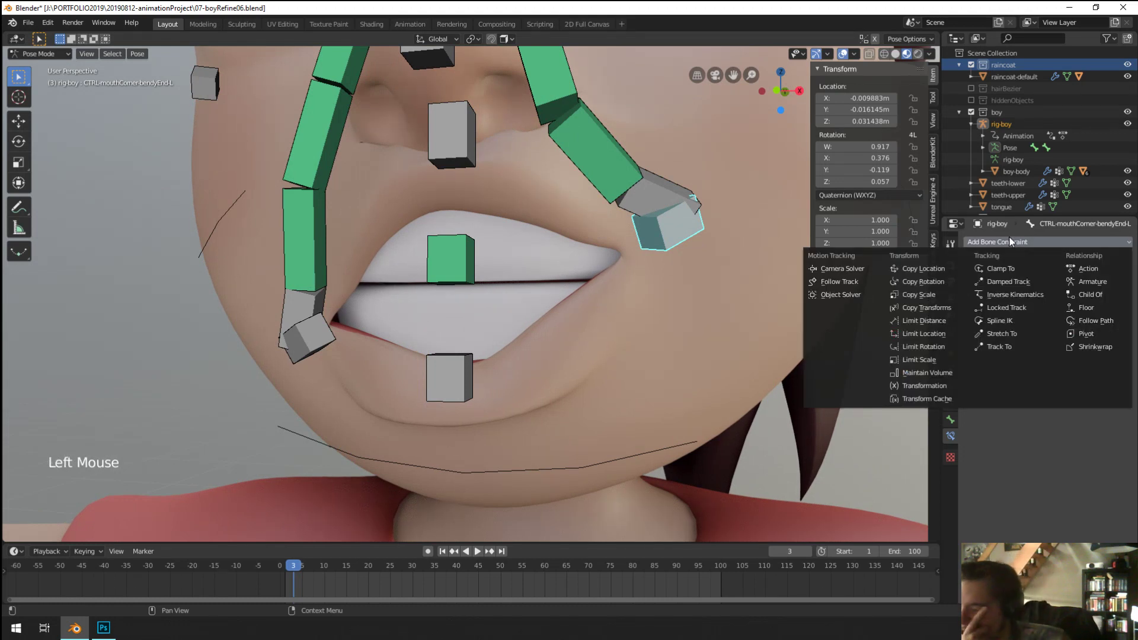
pyautogui.click(1031, 347)
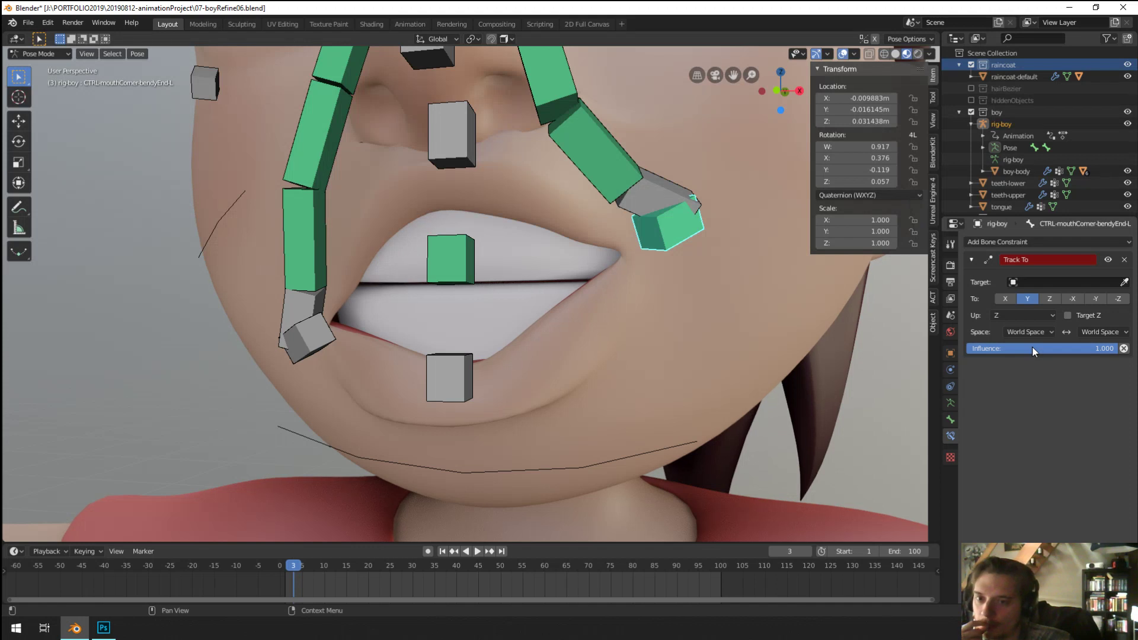
pyautogui.click(1124, 282)
pyautogui.click(445, 256)
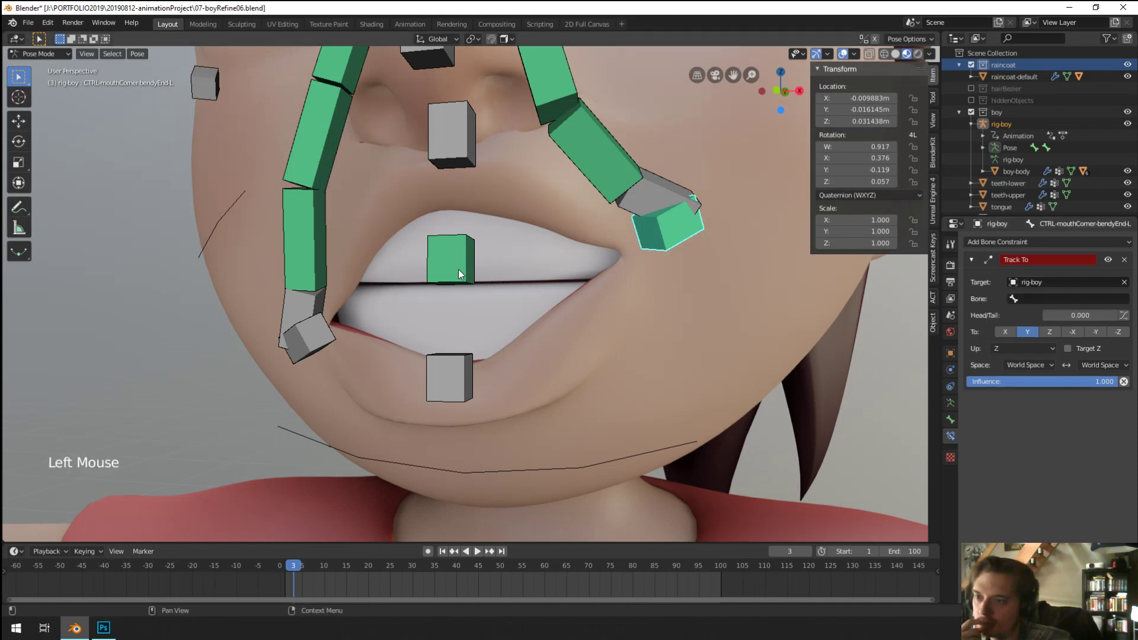
pyautogui.click(1074, 297)
pyautogui.write('centre')
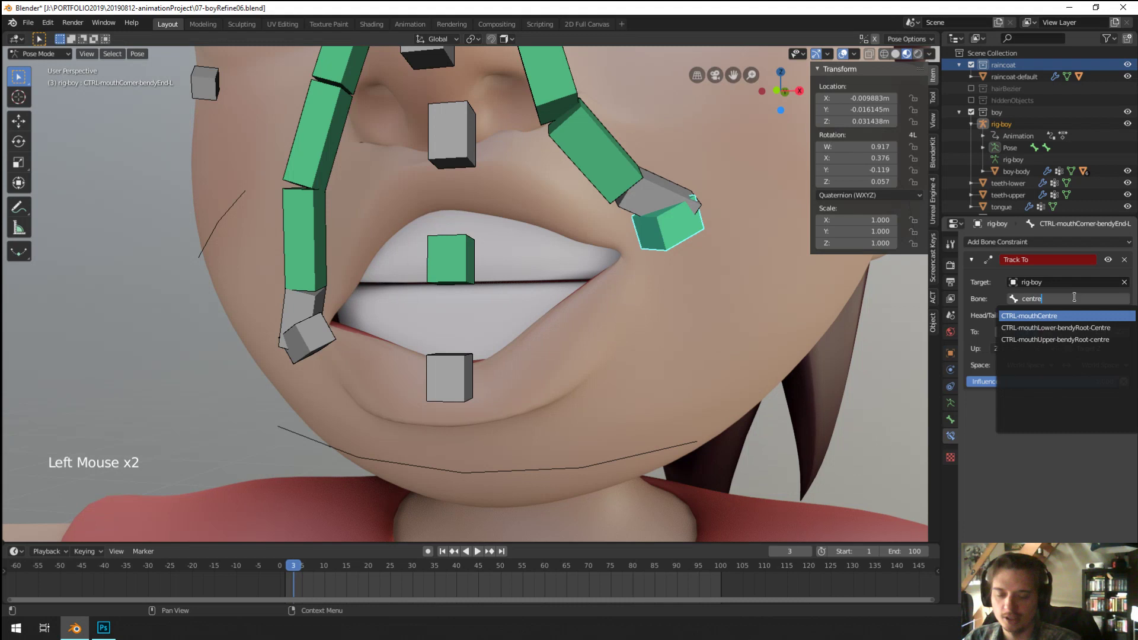
pyautogui.press('Return')
pyautogui.keyDown('shift'); pyautogui.moveTo(715, 334); pyautogui.dragTo(703, 347, button='middle'); pyautogui.keyUp('shift')
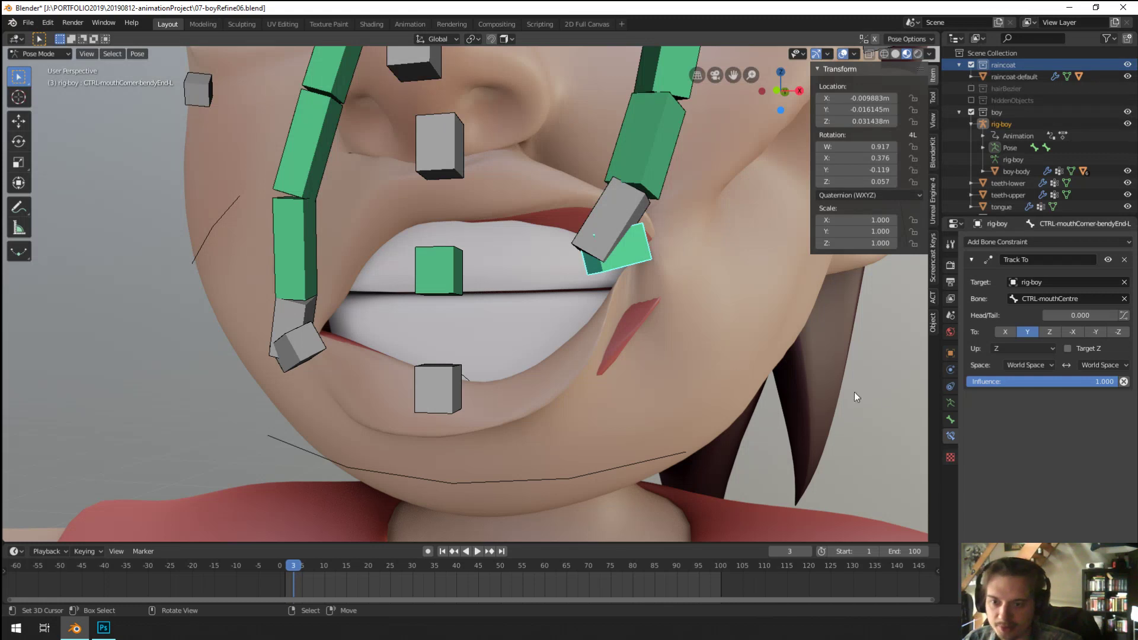
# Step: Try Local Space for both spaces of the Track To constraint, and return both to World Space
pyautogui.click(1028, 364)
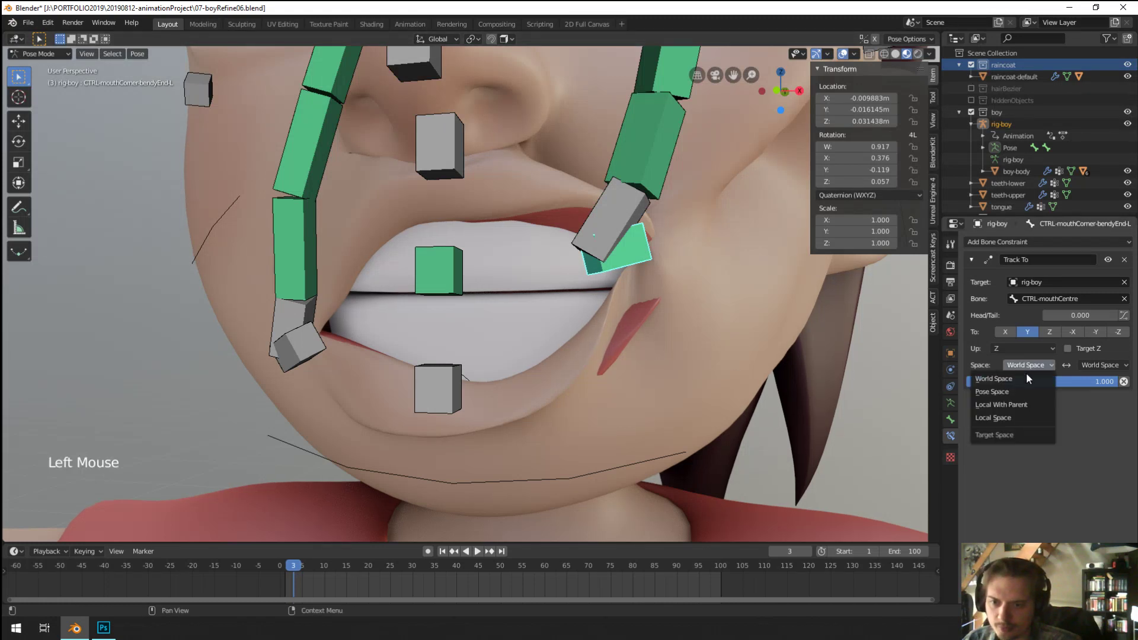
pyautogui.click(1013, 419)
pyautogui.click(1099, 365)
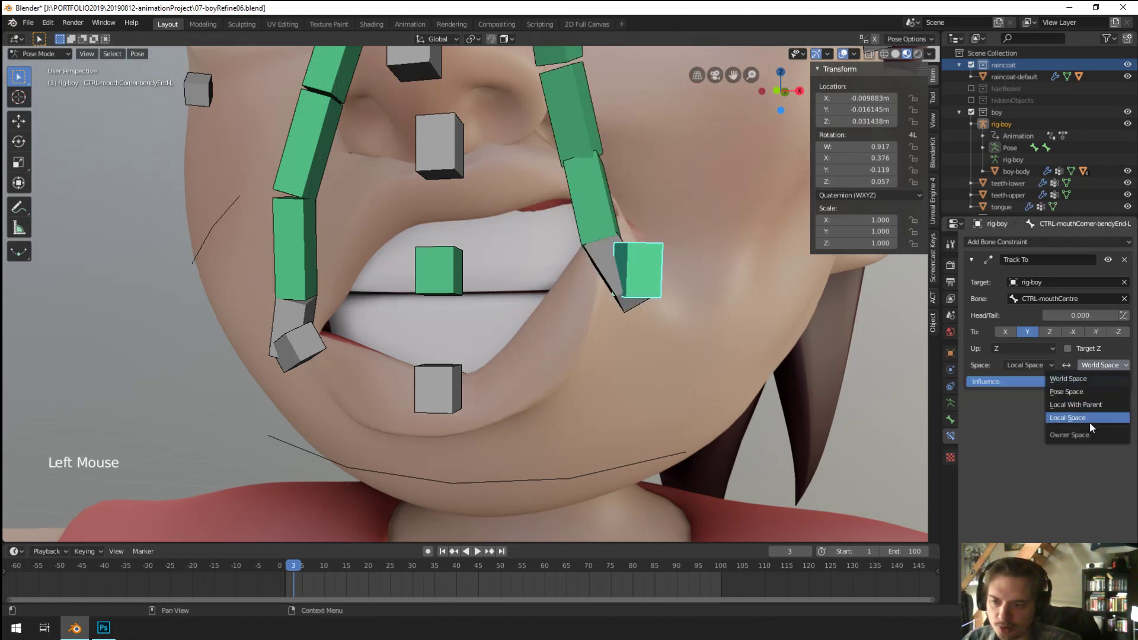
pyautogui.click(1089, 418)
pyautogui.click(1012, 366)
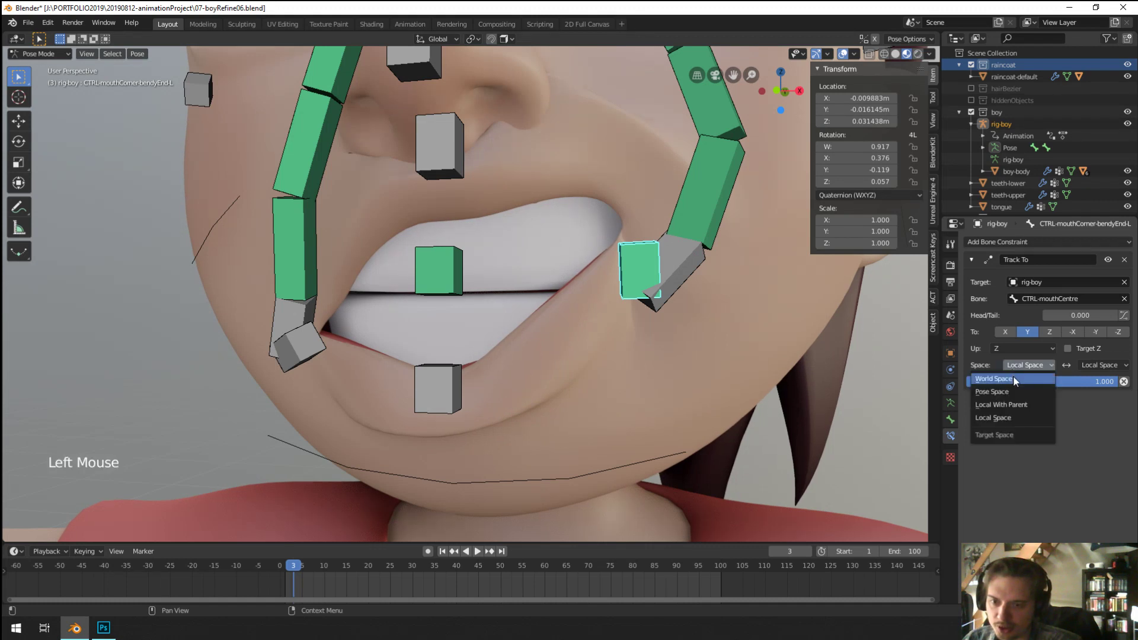
pyautogui.click(1013, 379)
pyautogui.click(1128, 365)
pyautogui.click(1074, 378)
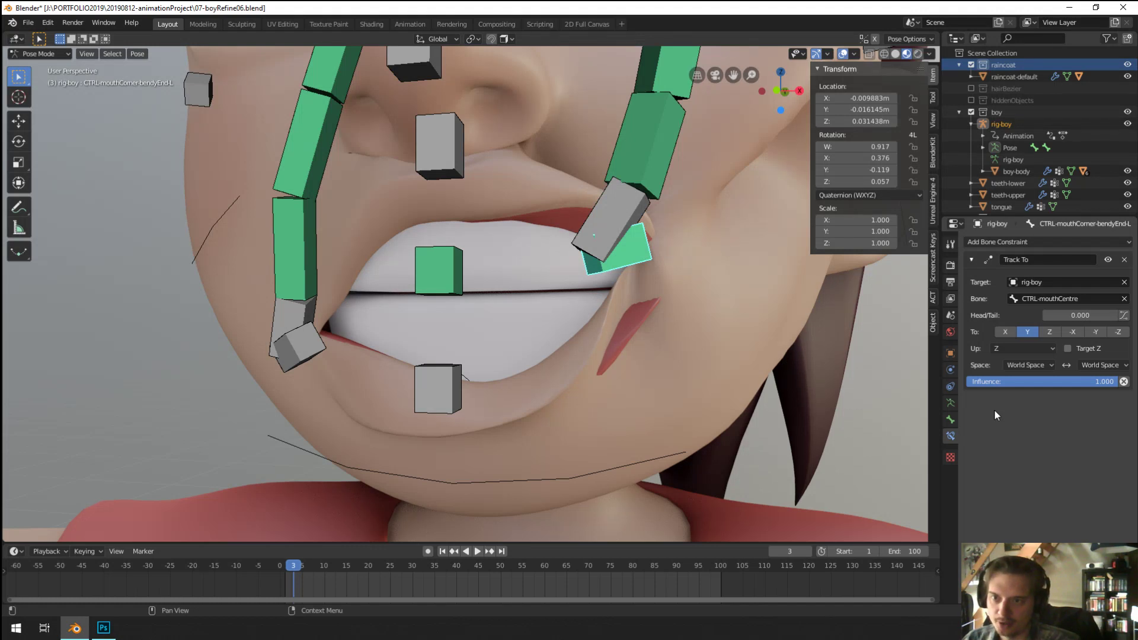
# Step: Change the rotation mode of CTRL-mouthCorner-bendyEnd-L to XYZ Euler and try adjusting its X rotation
pyautogui.click(873, 196)
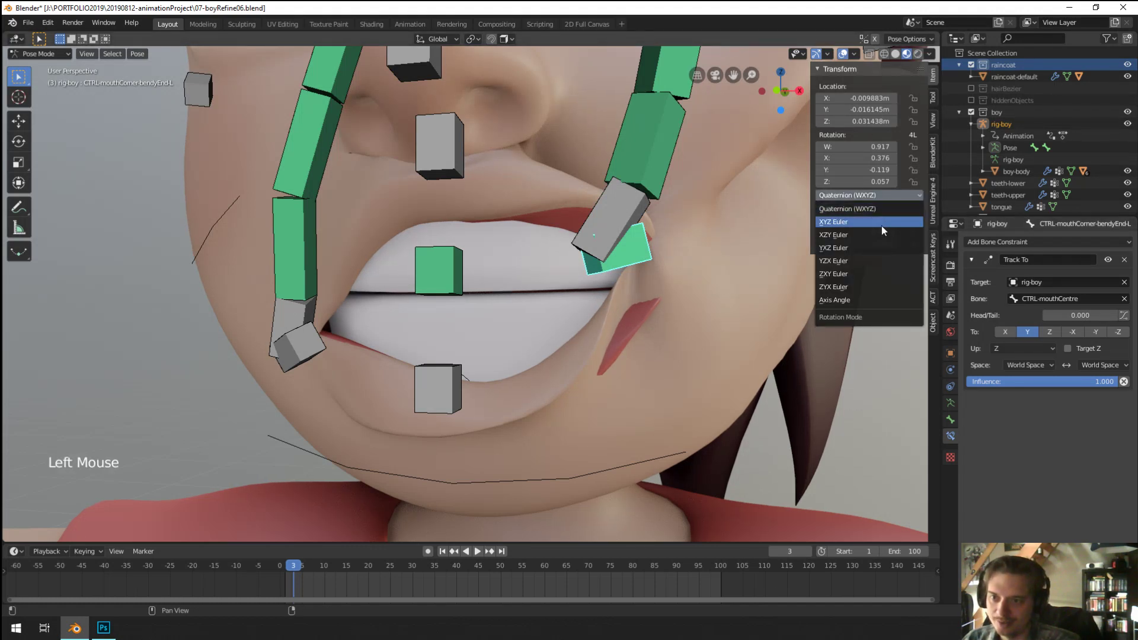
pyautogui.click(881, 223)
pyautogui.moveTo(870, 146); pyautogui.dragTo(912, 146)
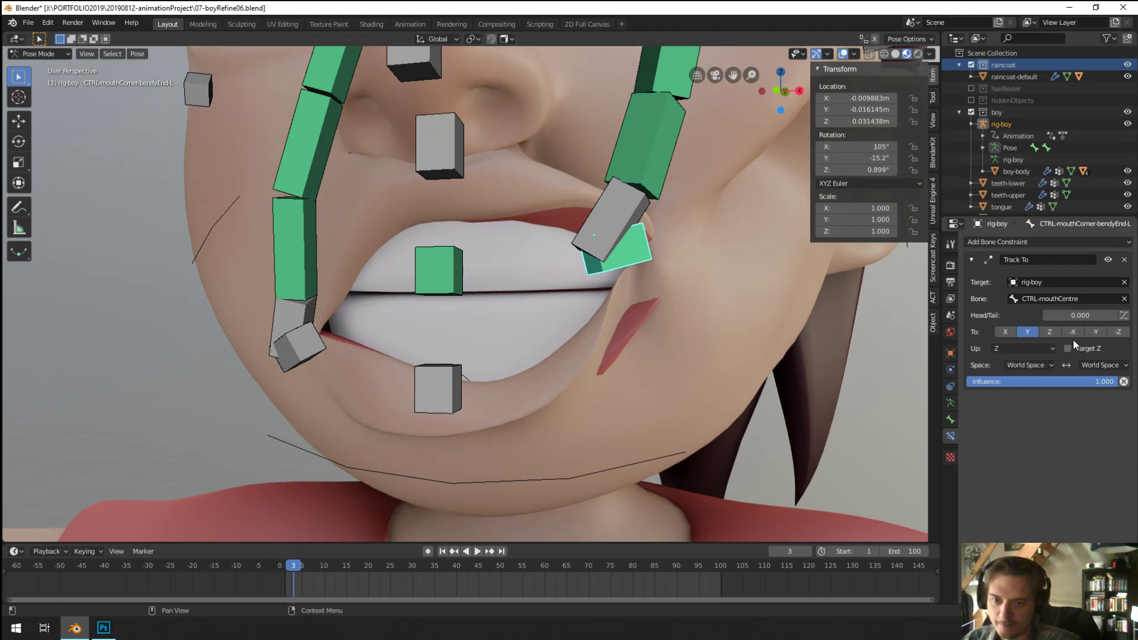
# Step: Try adding a Transformation constraint to CTRL-mouthCorner-bendyEnd-L and look through its mapping options
pyautogui.click(1023, 242)
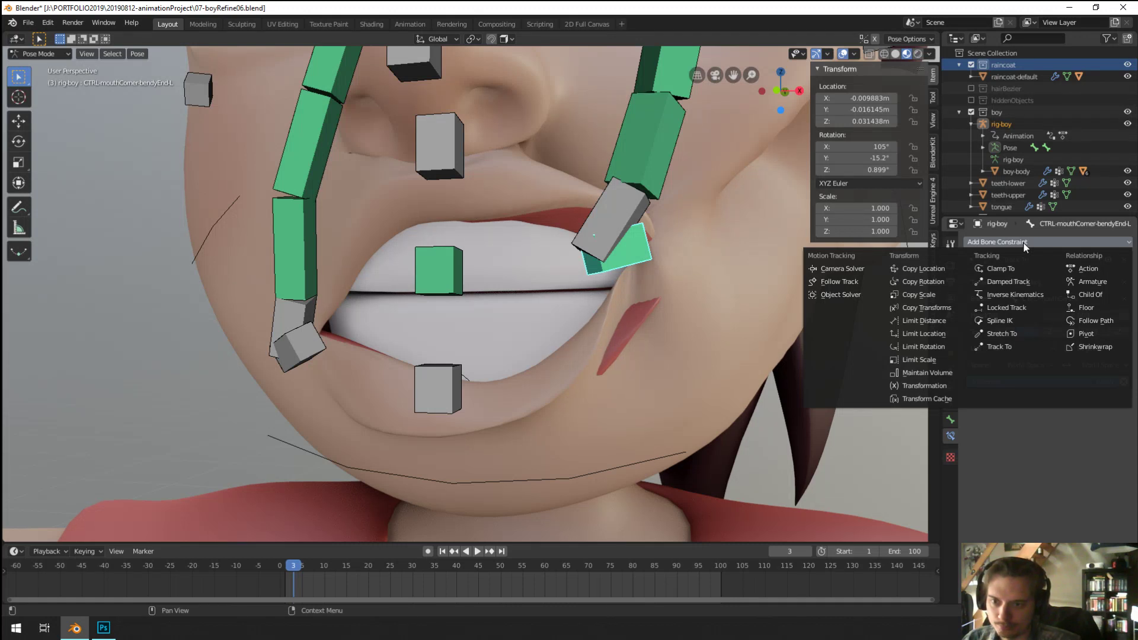
pyautogui.click(925, 386)
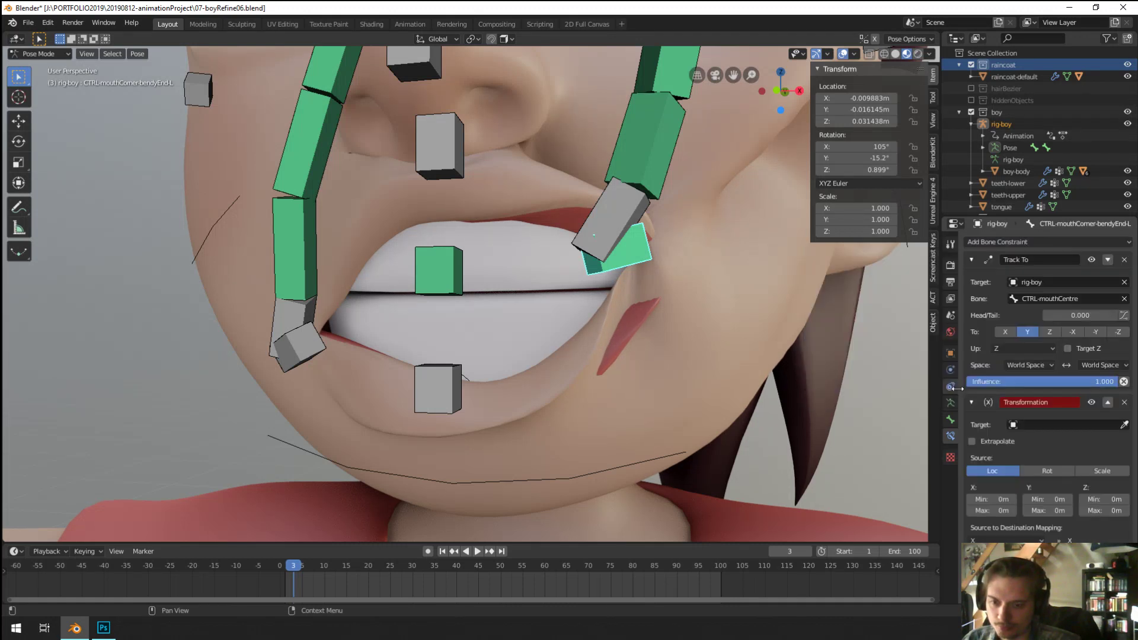
pyautogui.scroll(-4, 1025, 428)
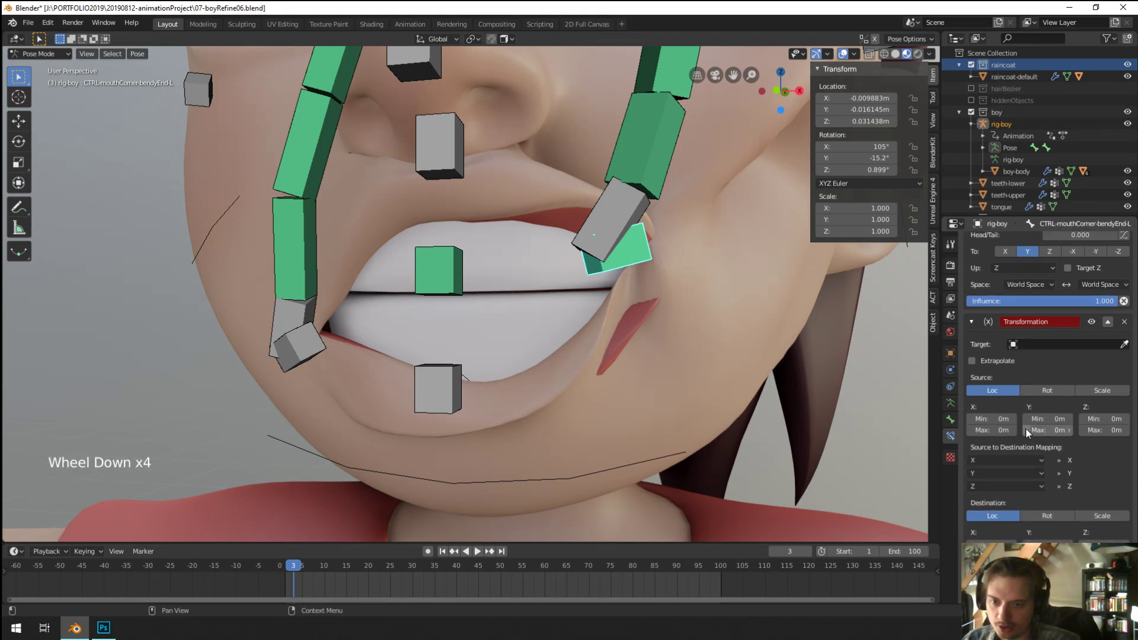
pyautogui.scroll(2, 1026, 428)
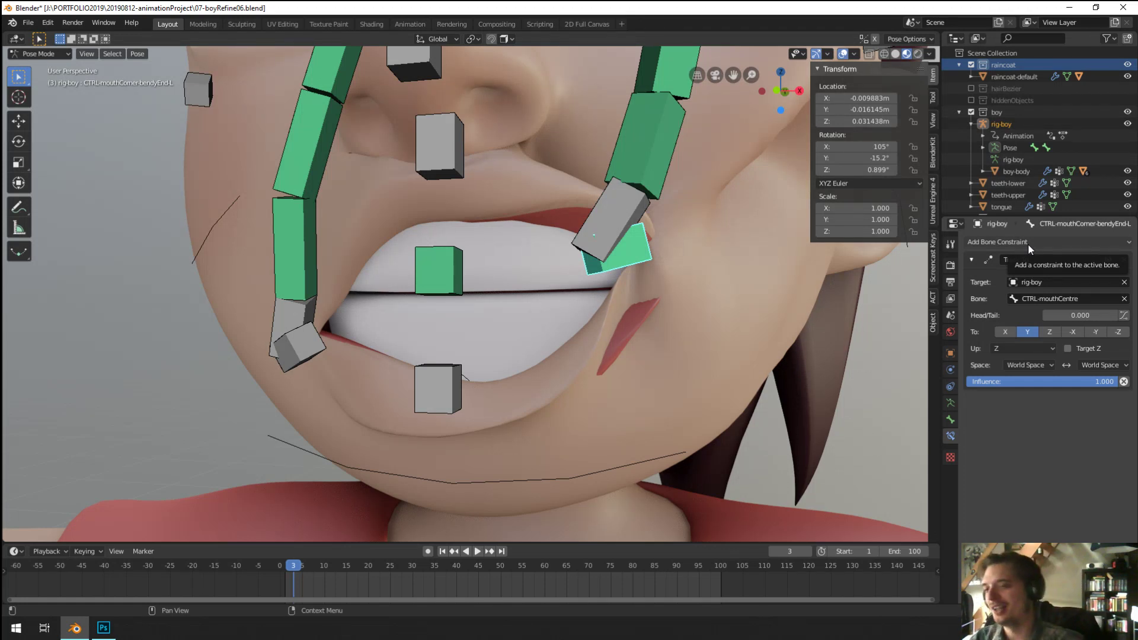
# Step: Inspect from several angles and distances how the tracked left mouth-corner bone affects the lips and cheek
pyautogui.moveTo(545, 331); pyautogui.dragTo(567, 355, button='middle')
pyautogui.scroll(-2, 547, 315)
pyautogui.scroll(1, 532, 331)
pyautogui.scroll(-5, 566, 355)
pyautogui.scroll(3, 555, 359)
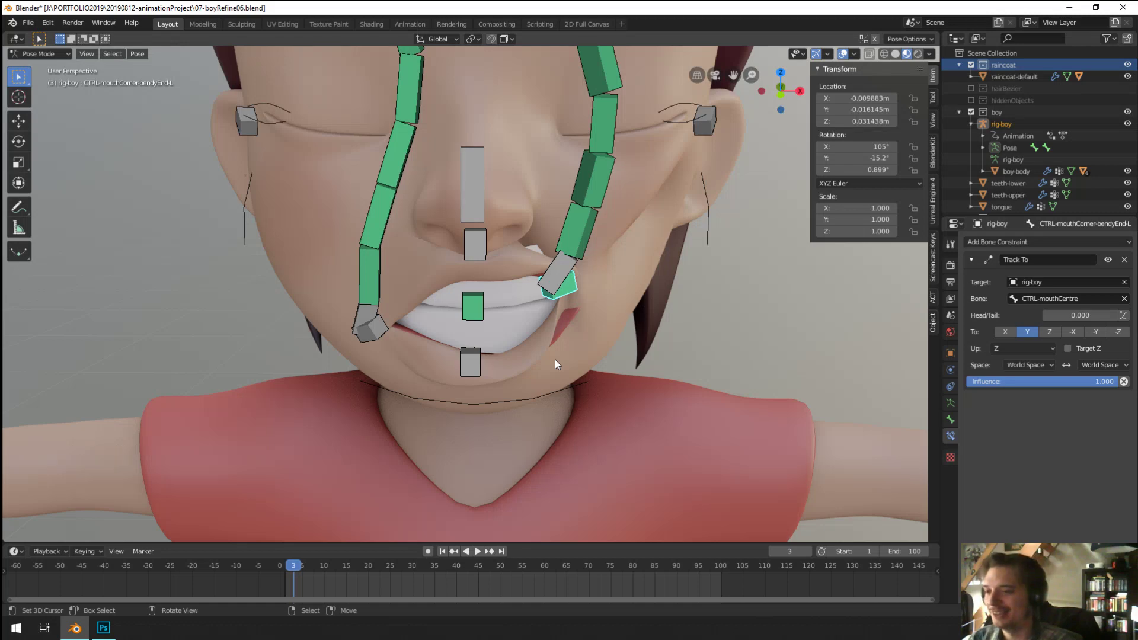
pyautogui.moveTo(555, 359); pyautogui.dragTo(547, 386, button='middle')
pyautogui.scroll(2, 542, 345)
pyautogui.scroll(1, 529, 345)
pyautogui.scroll(-1, 536, 344)
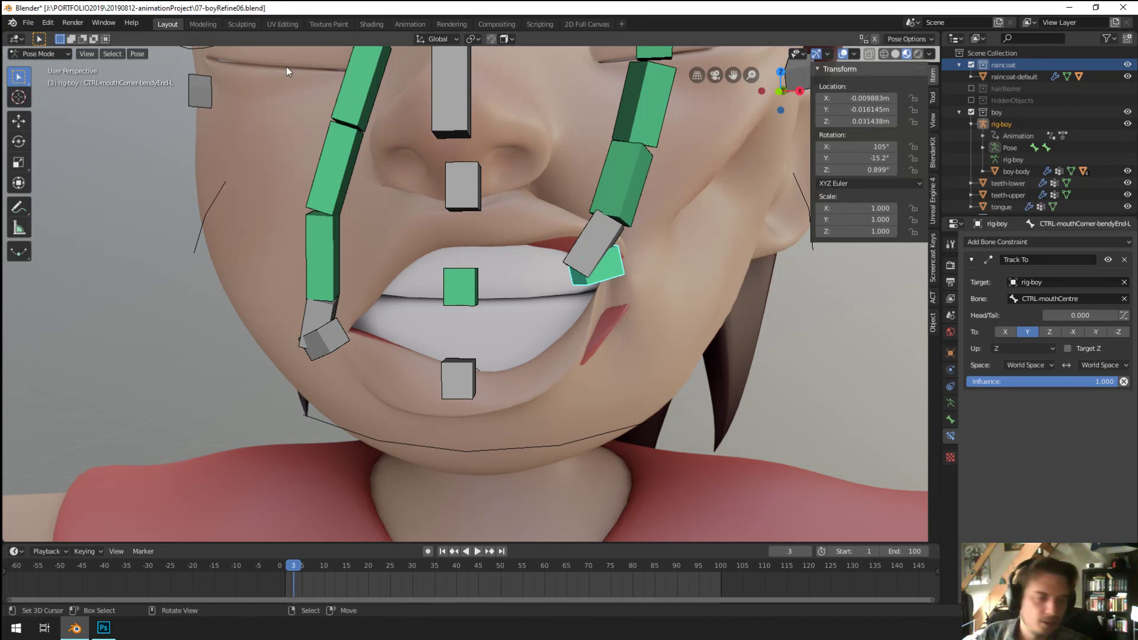
# Step: Save the file and switch to the Shading workspace
pyautogui.press('ctrl')
pyautogui.hotkey('ctrl', 's')
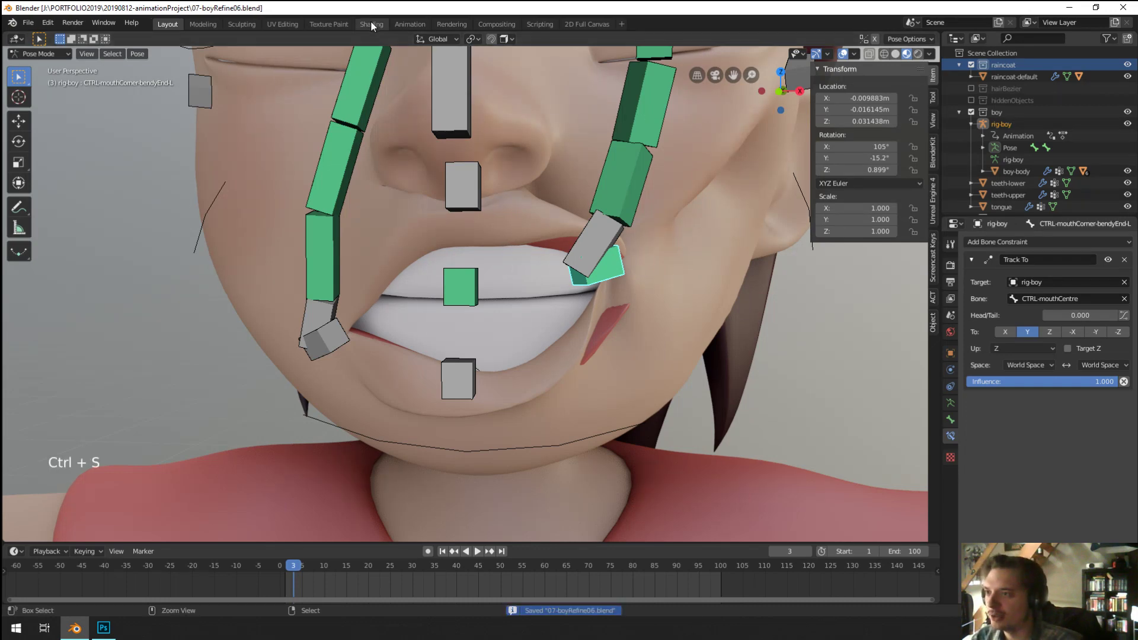
pyautogui.click(371, 24)
pyautogui.hotkey('shift', 'a')
pyautogui.moveTo(425, 497)
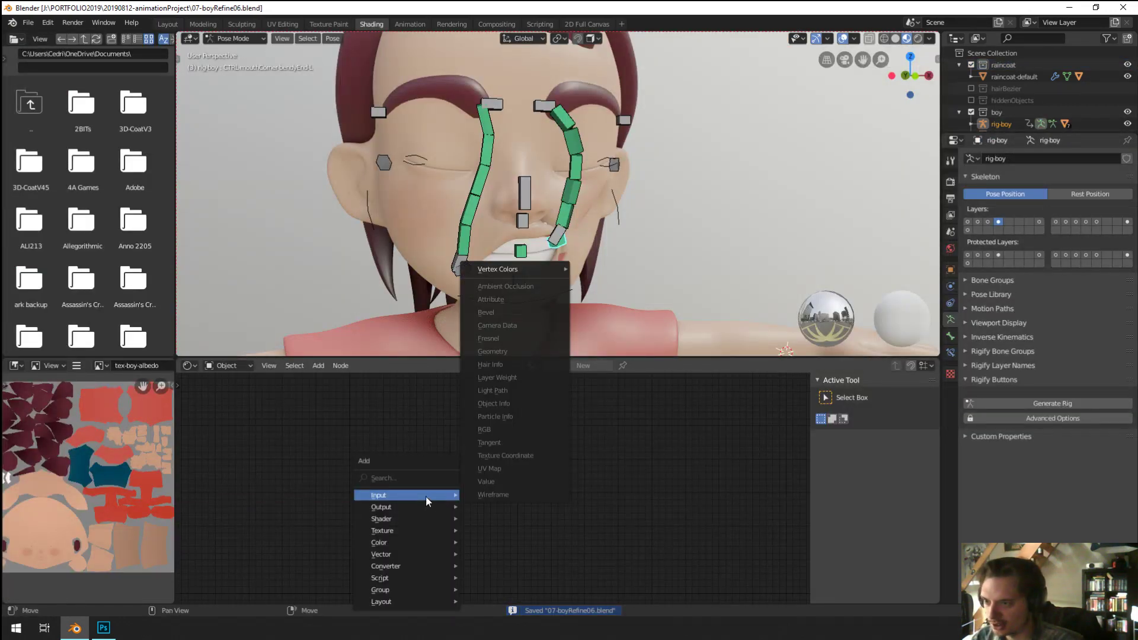
pyautogui.press('Escape')
# Step: Put the rig into Object Mode and select the boy-body mesh to display its boy-texture material nodes
pyautogui.click(485, 298)
pyautogui.press('Tab')
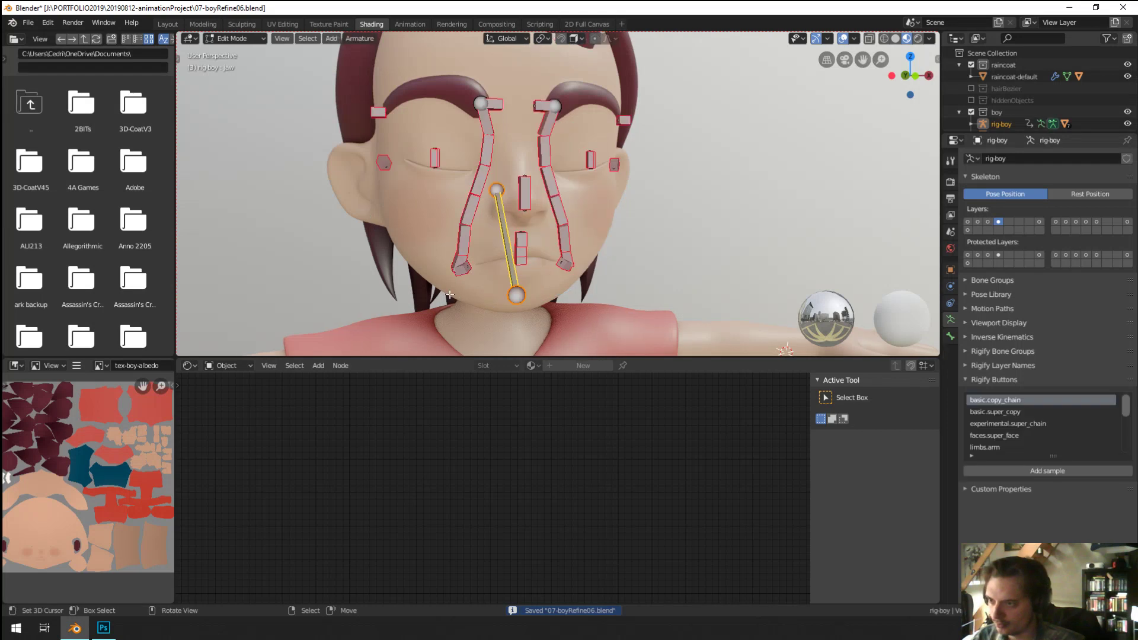
pyautogui.click(450, 295)
pyautogui.hotkey('ctrl', 'Tab')
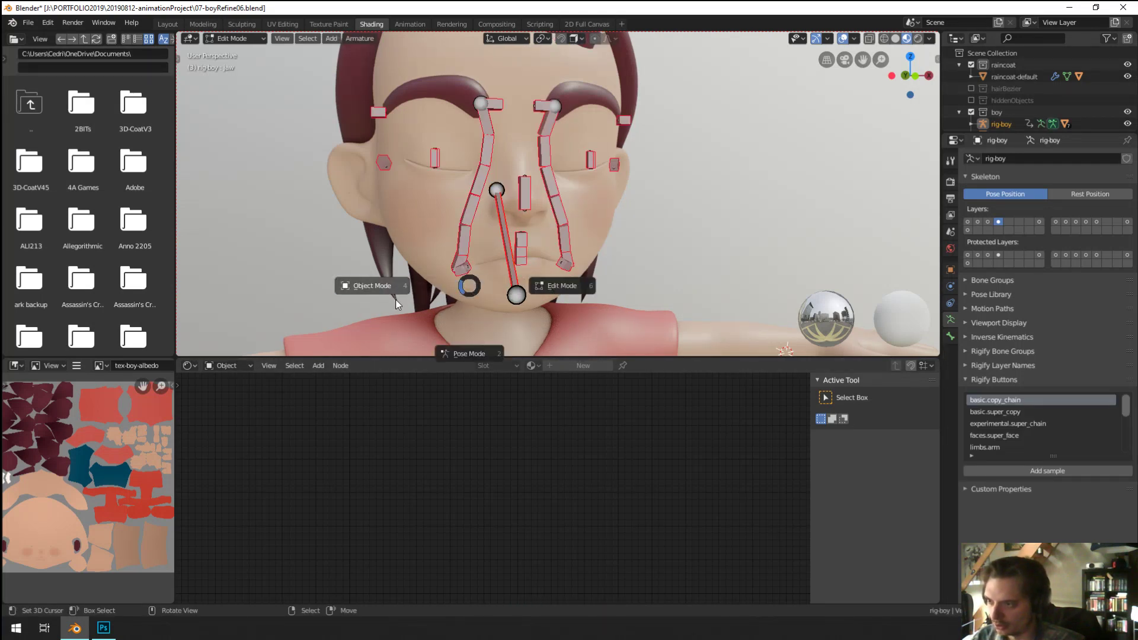
pyautogui.click(396, 304)
pyautogui.click(405, 243)
# Step: Browse the shader node types and search them for "com"
pyautogui.hotkey('shift', 'a')
pyautogui.moveTo(342, 439)
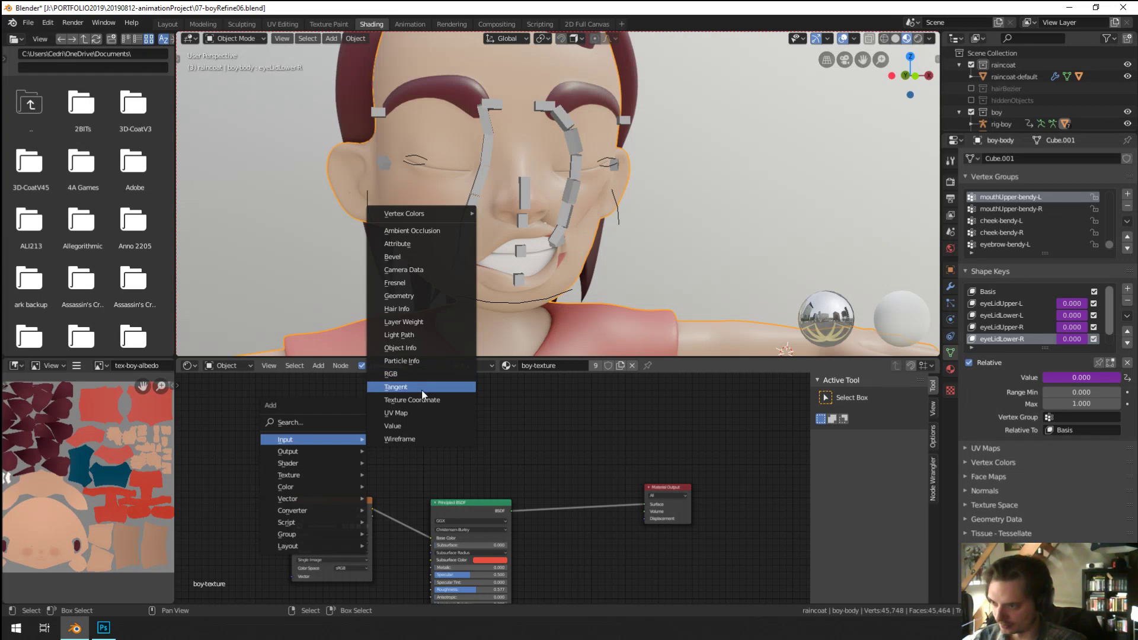
pyautogui.click(319, 423)
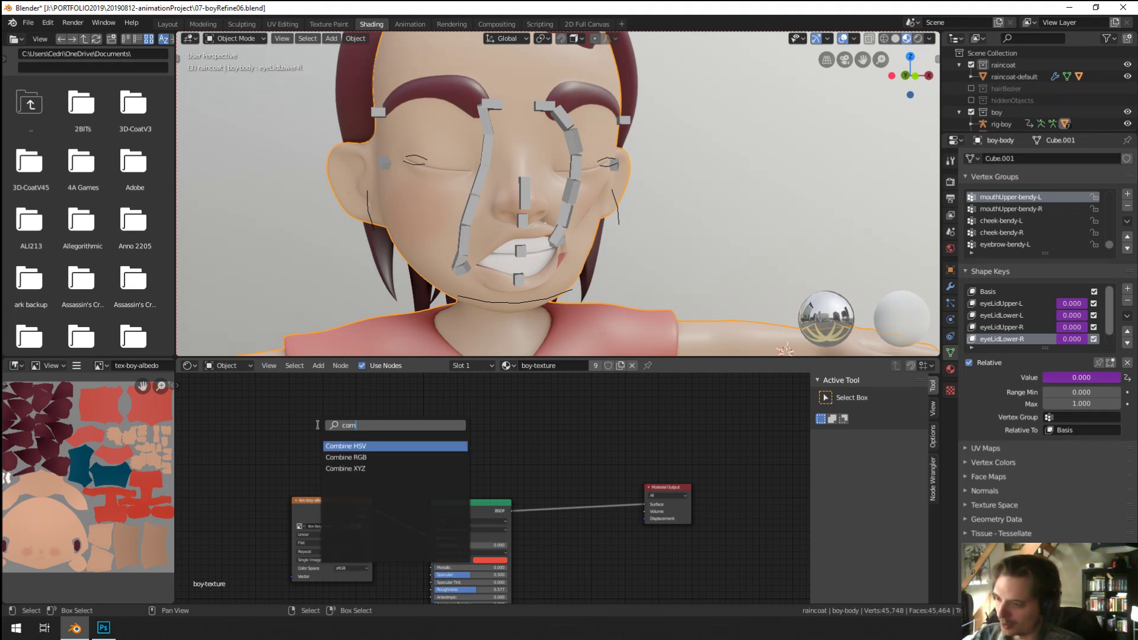
pyautogui.press('Escape')
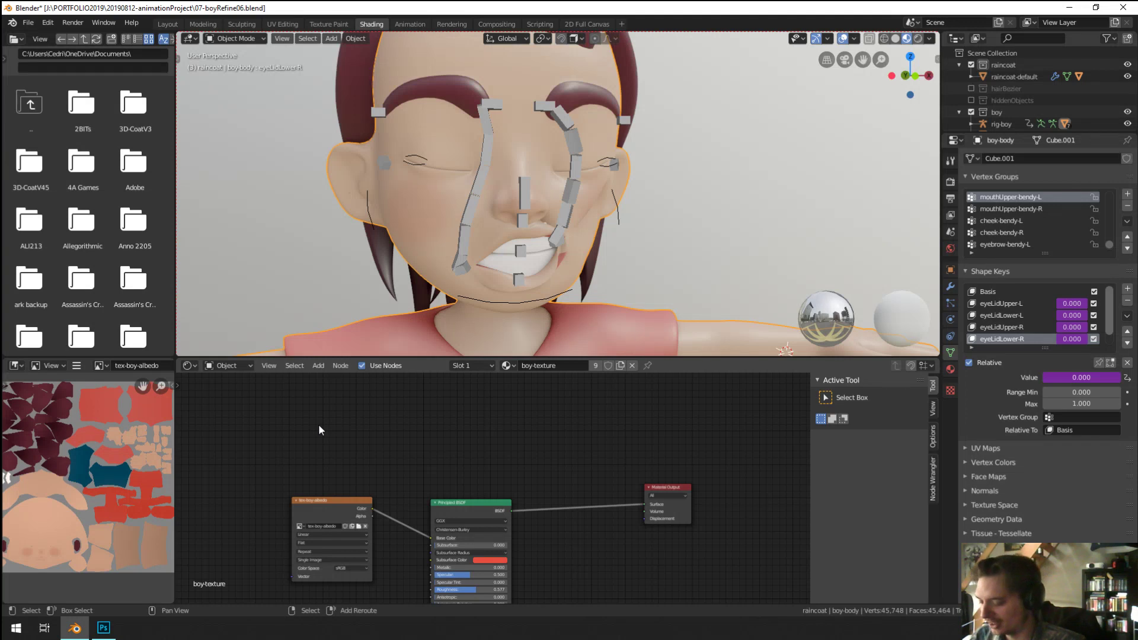
# Step: Add a Script node to the boy-texture material and place it above the tex-boy-albedo node
pyautogui.hotkey('shift', 'a')
pyautogui.moveTo(287, 550)
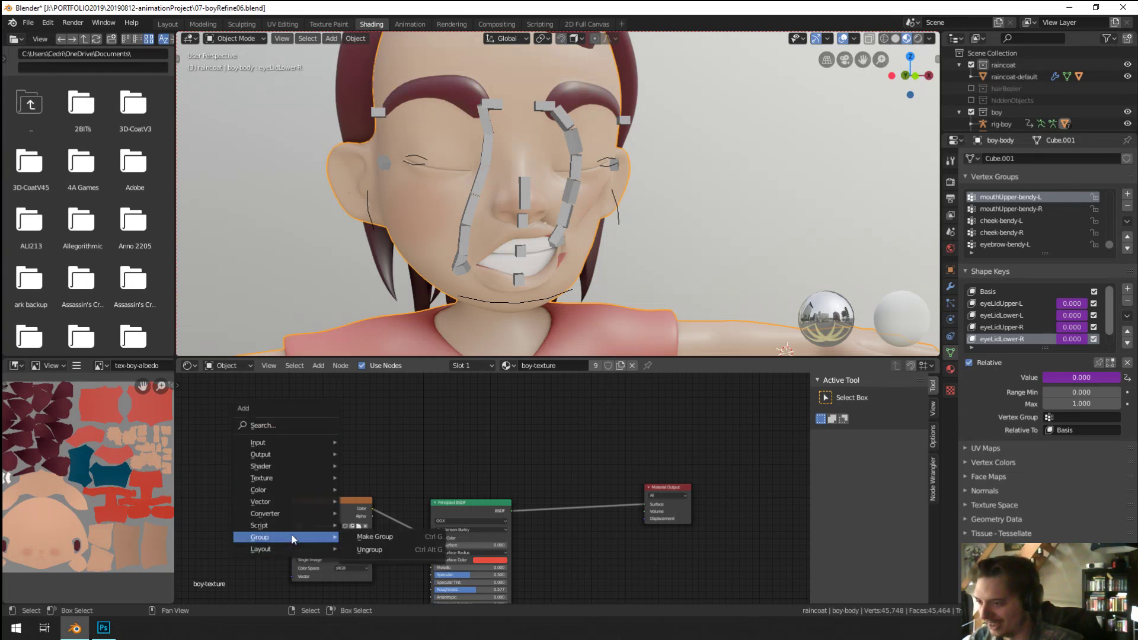
pyautogui.click(368, 525)
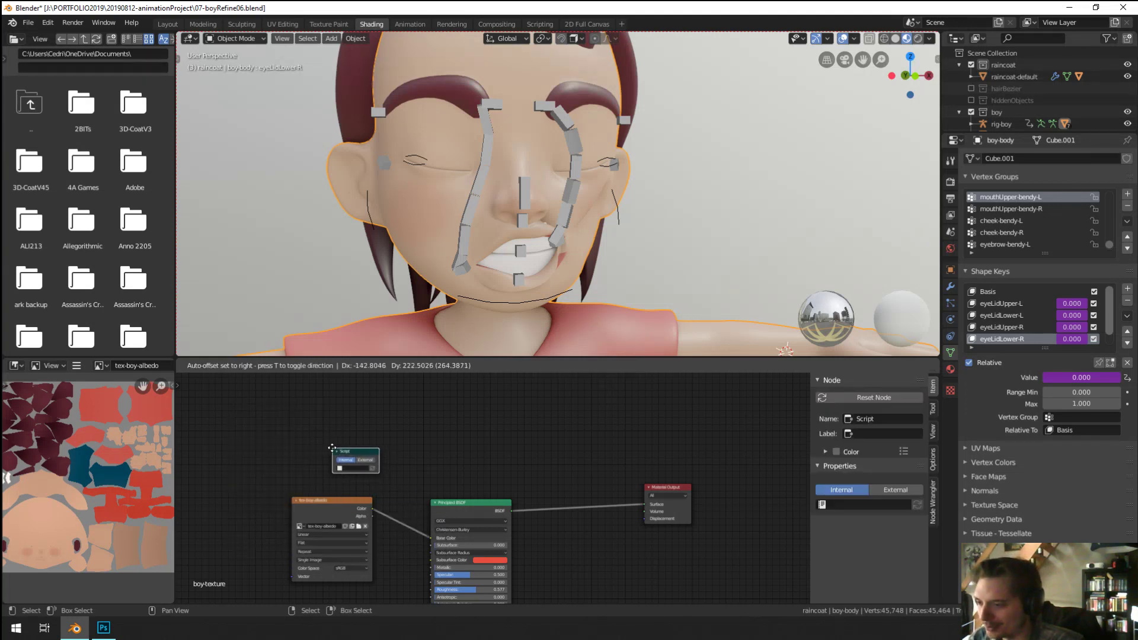
pyautogui.click(332, 450)
pyautogui.scroll(5, 318, 479)
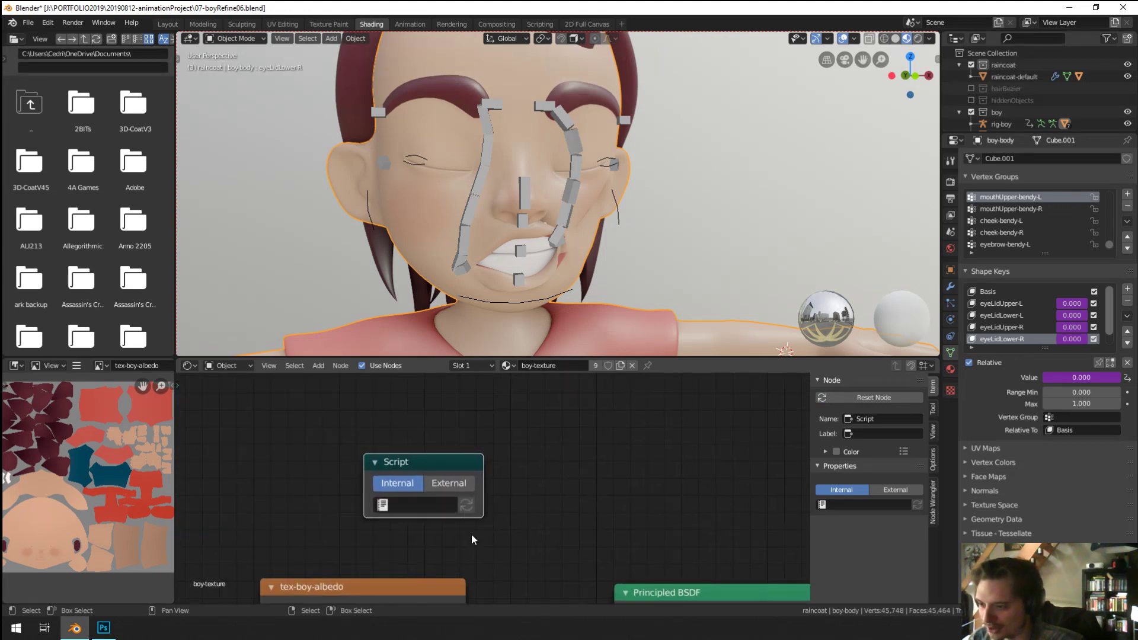
pyautogui.press('g')
pyautogui.click(371, 506)
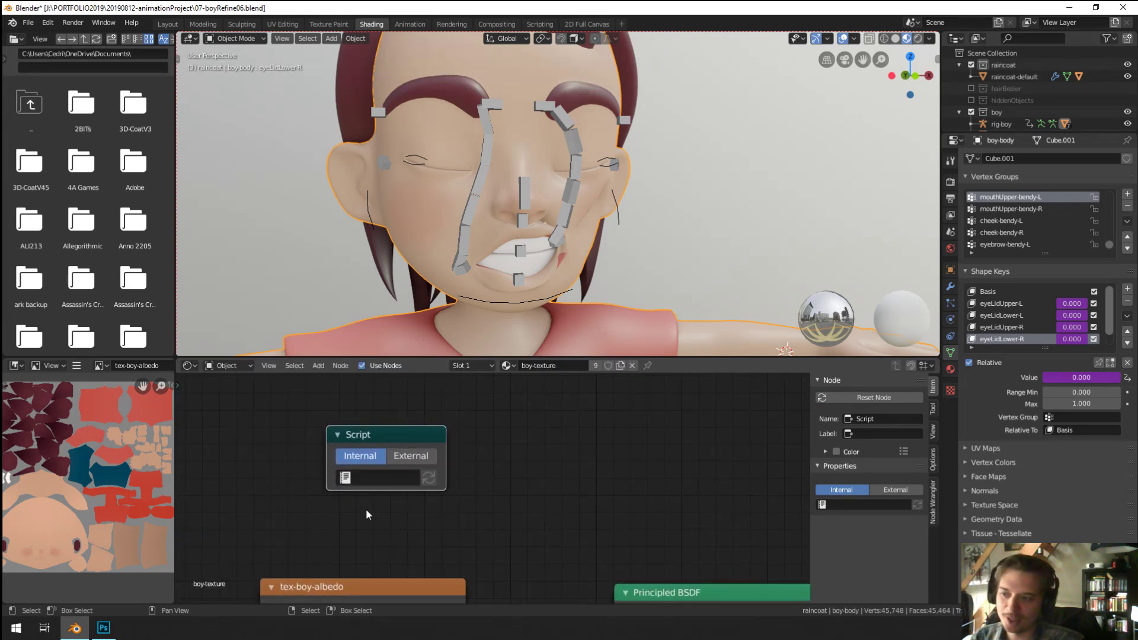
# Step: Try assigning rig_ui.py as the Script node's internal script
pyautogui.click(371, 479)
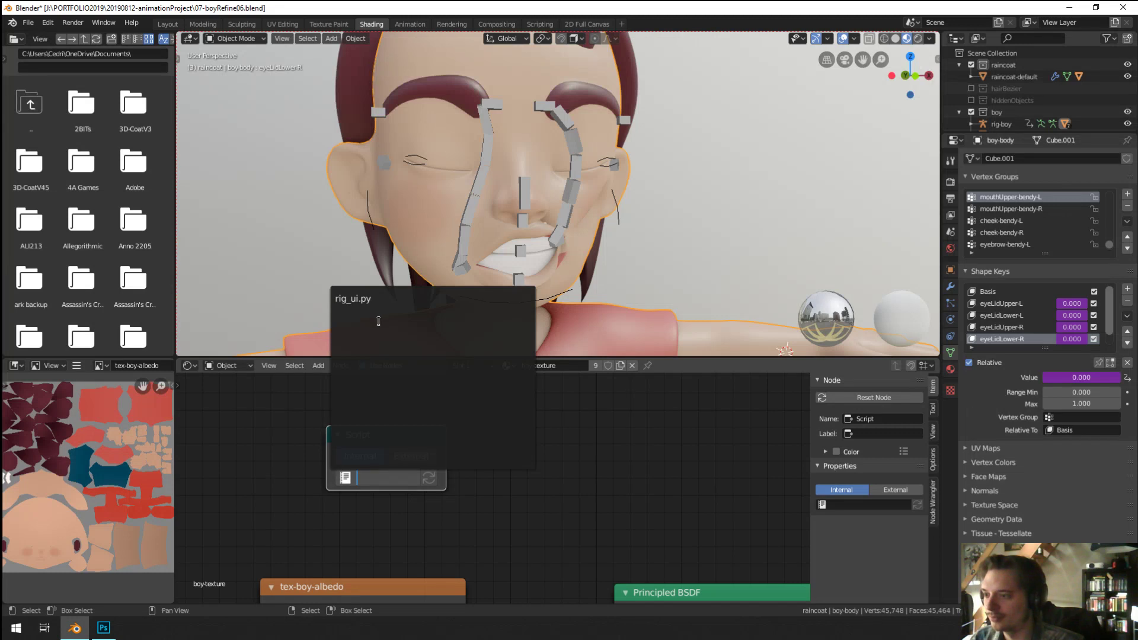
pyautogui.click(356, 298)
pyautogui.click(411, 478)
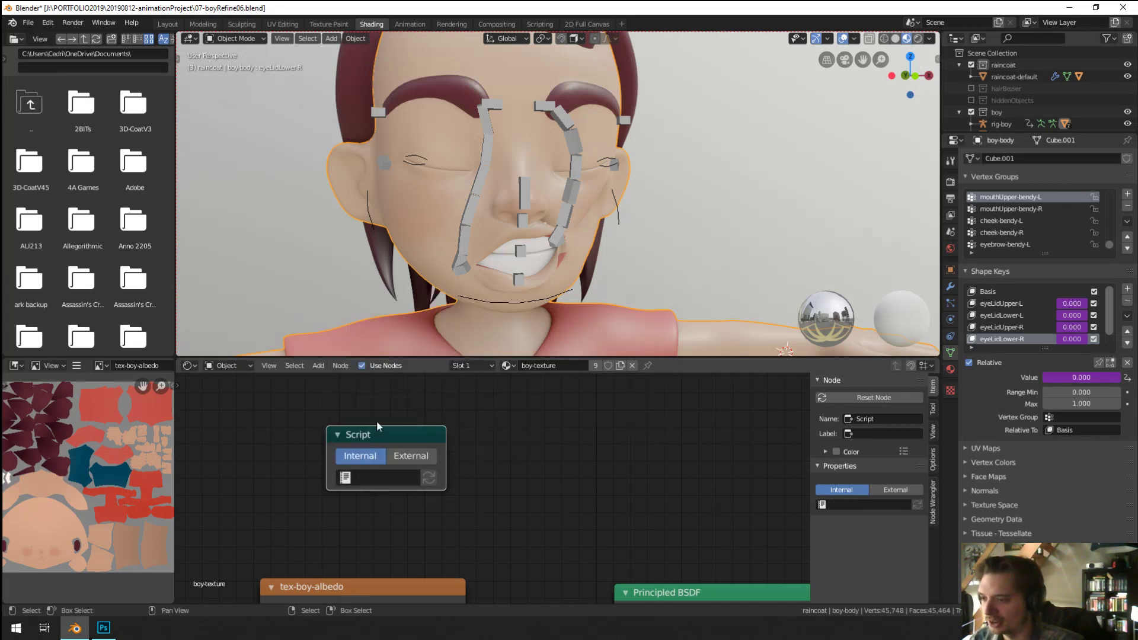
# Step: Nudge the Script node upward, split the node editor area in two and turn the new area into a Text Editor
pyautogui.moveTo(376, 432); pyautogui.dragTo(377, 419)
pyautogui.scroll(-1, 410, 486)
pyautogui.scroll(-2, 413, 486)
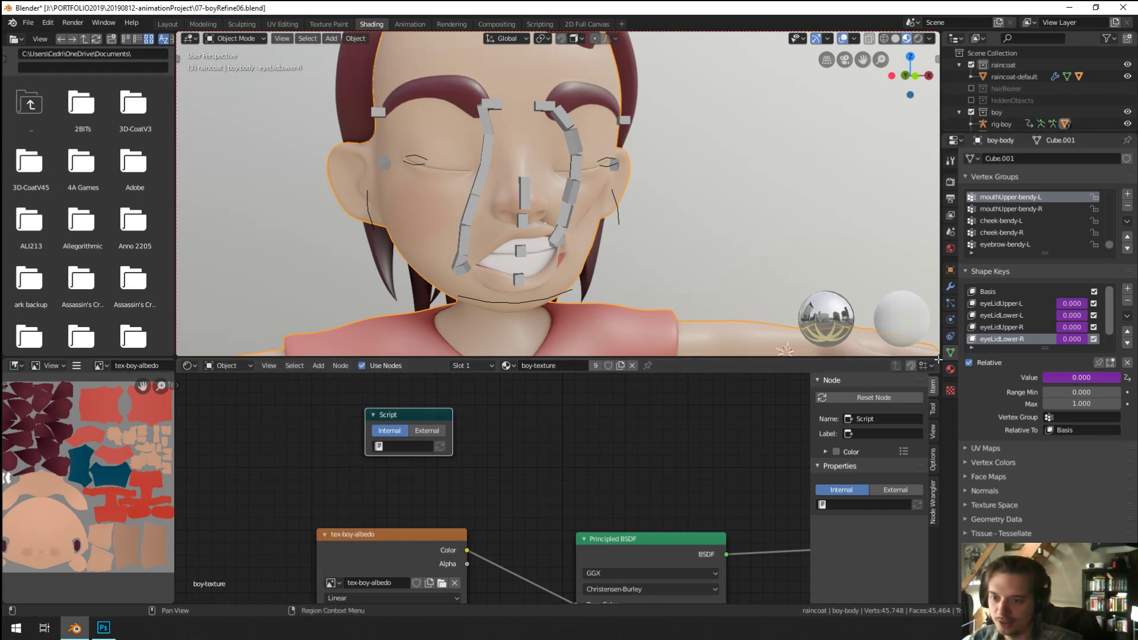
pyautogui.moveTo(937, 361); pyautogui.dragTo(648, 367)
pyautogui.click(670, 368)
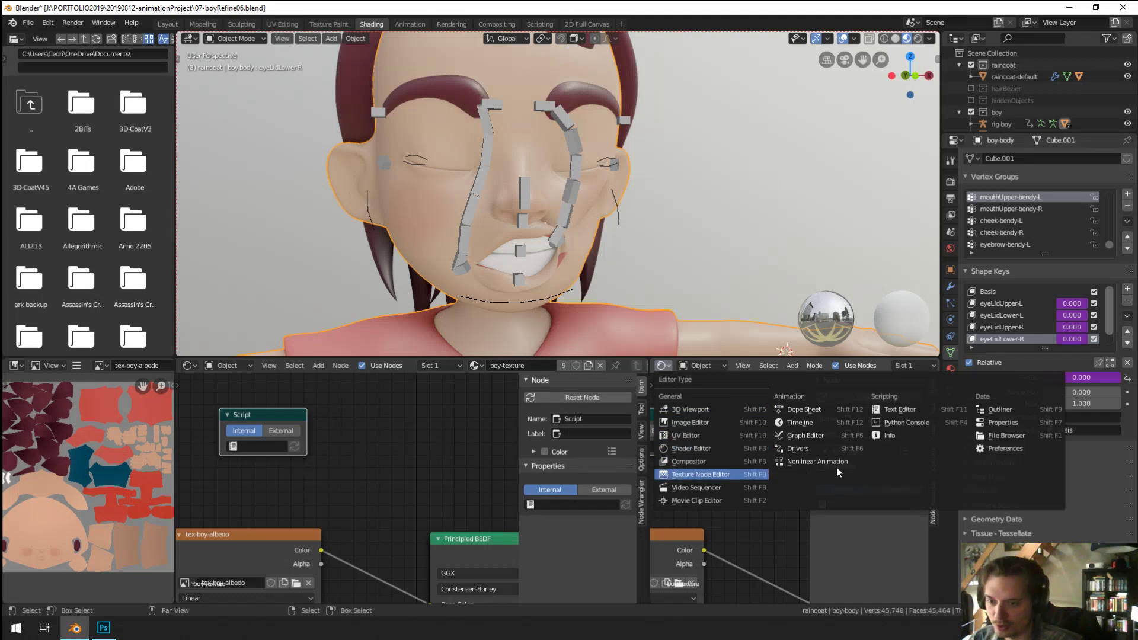
pyautogui.click(923, 411)
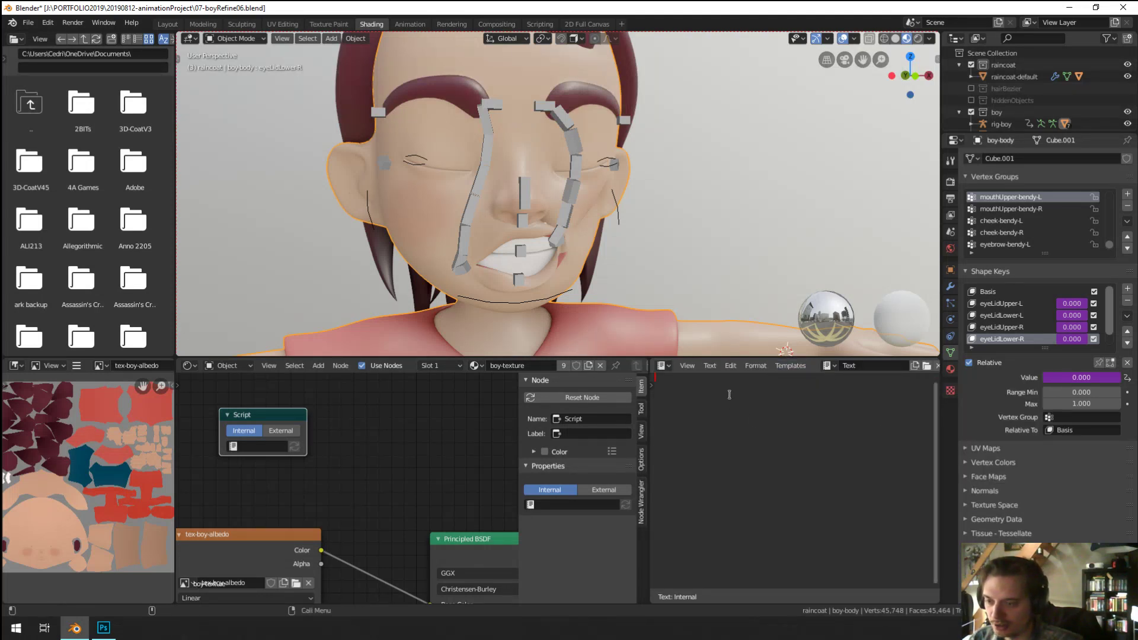
# Step: Write echo 'hello_world' in the new text block and assign Text as the Script node's internal script
pyautogui.write('echo hello')
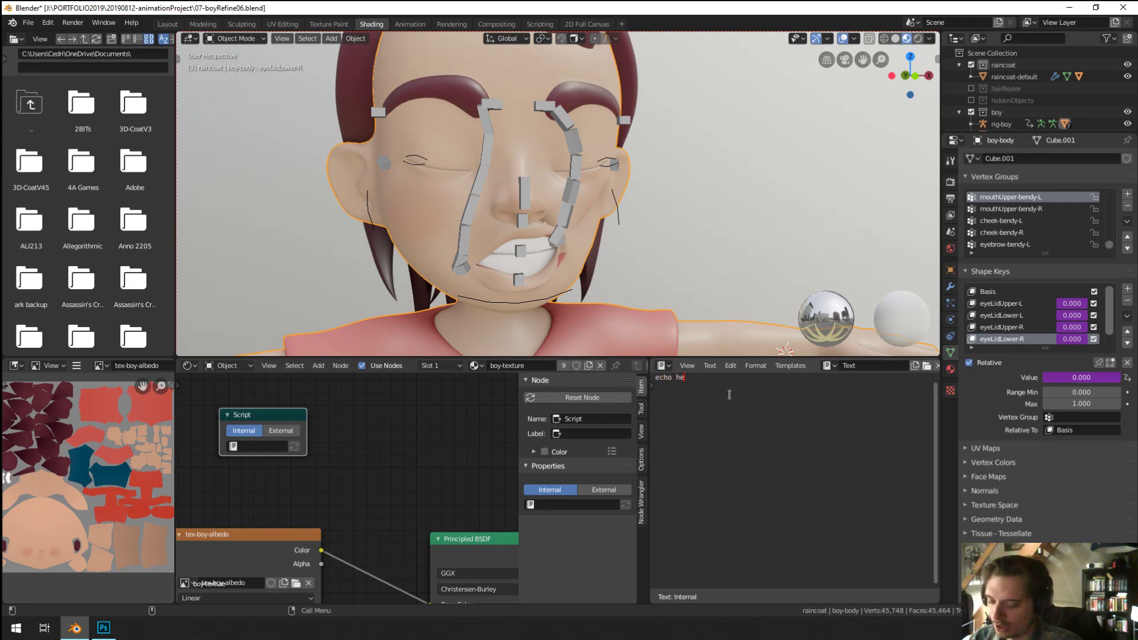
pyautogui.press('BackSpace')
pyautogui.press('BackSpace')
pyautogui.press('BackSpace')
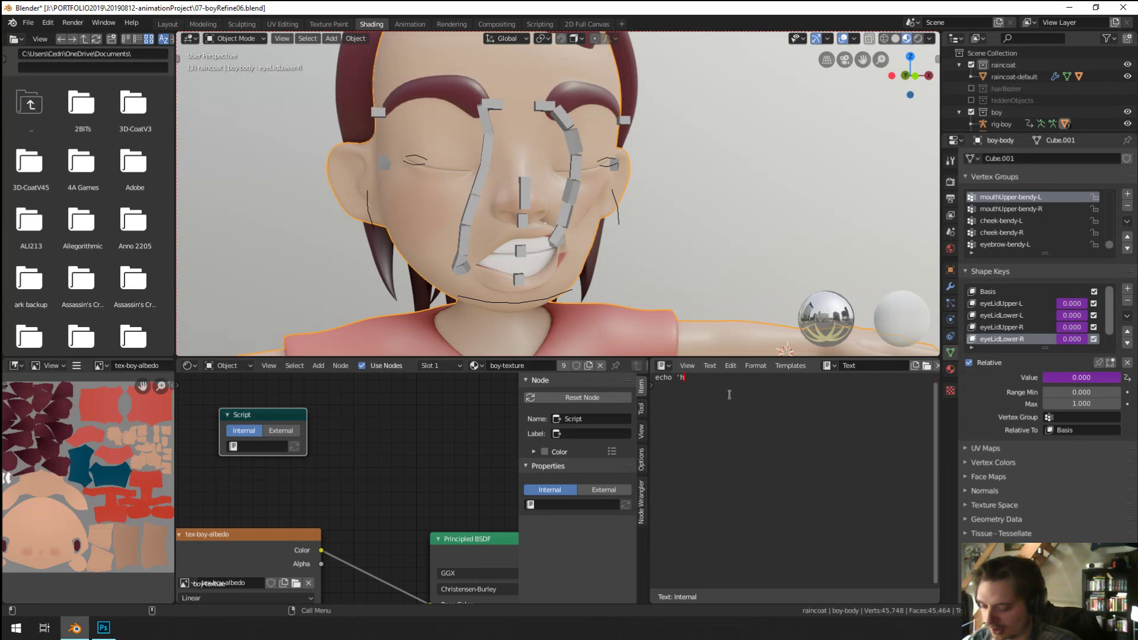
pyautogui.write('ello_world')
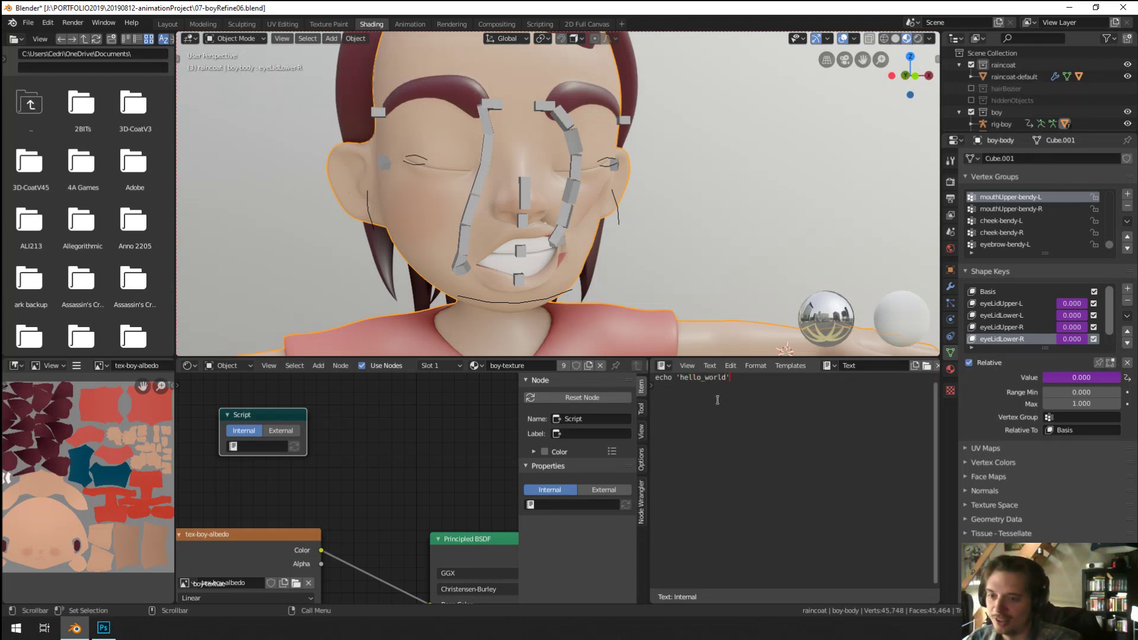
pyautogui.rightClick(717, 408)
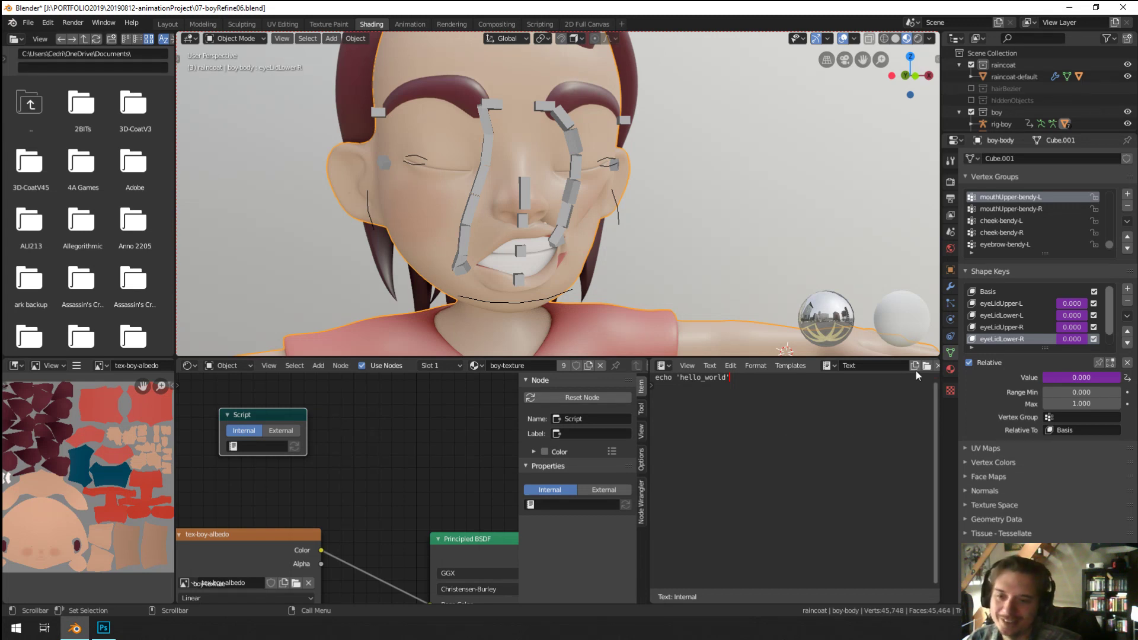
pyautogui.click(232, 446)
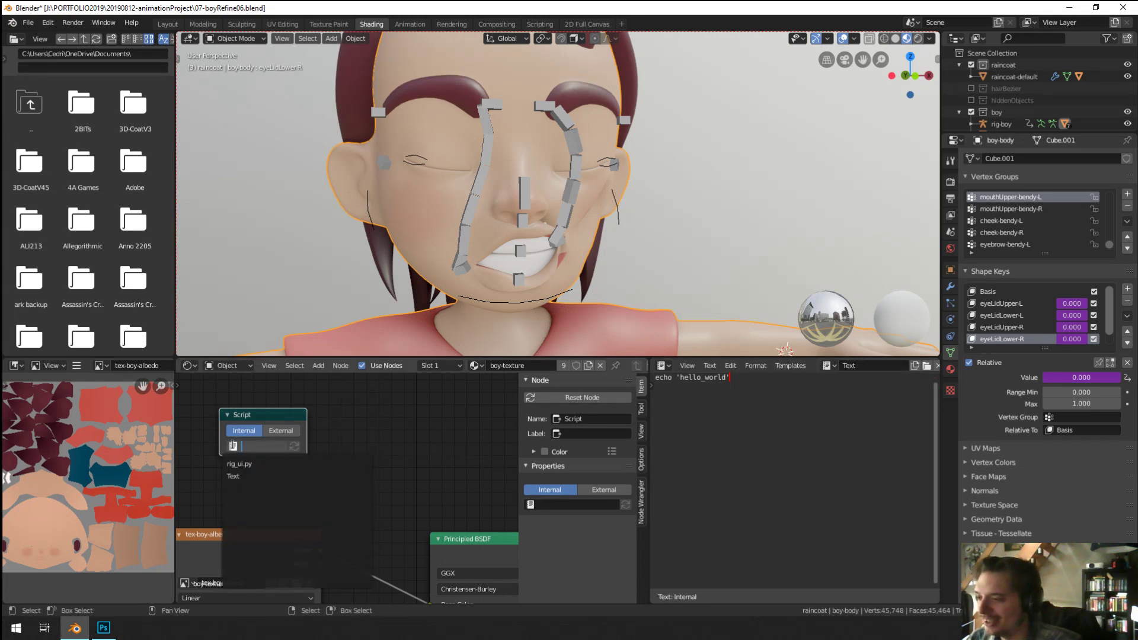
pyautogui.click(230, 477)
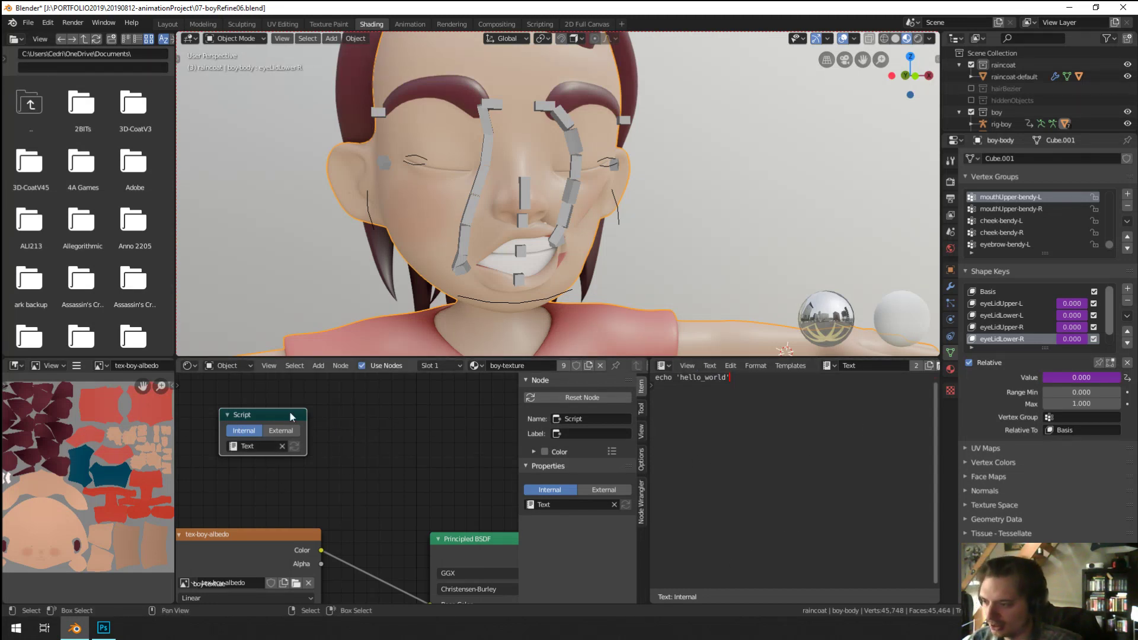
# Step: Delete the Script node and unlink the Text block from the Text Editor
pyautogui.press('Delete')
pyautogui.scroll(-2, 899, 370)
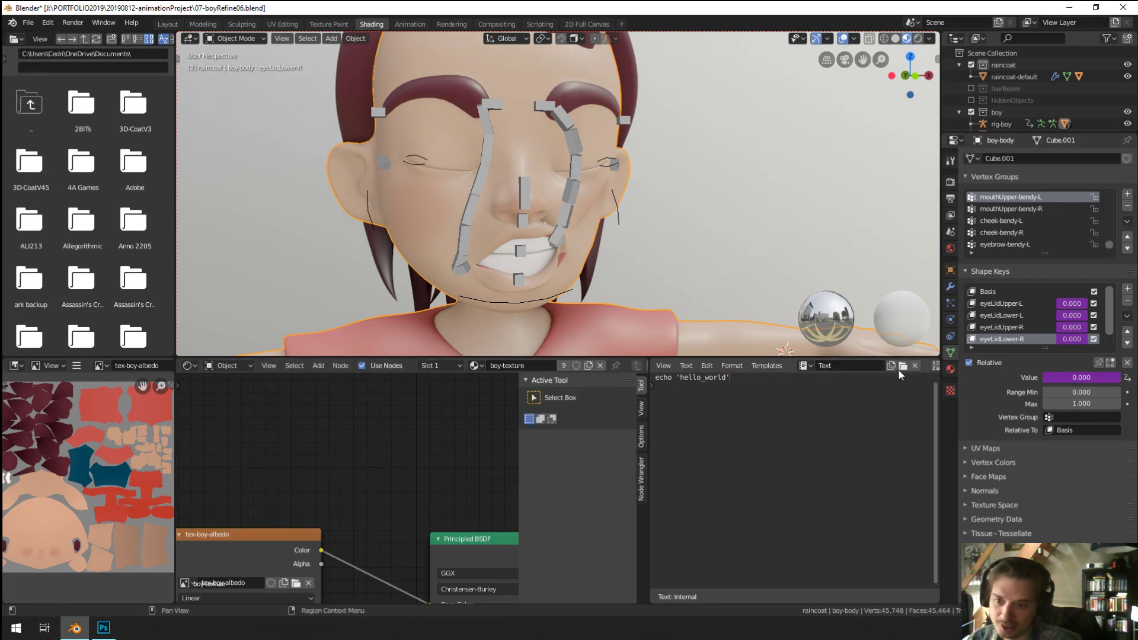
pyautogui.scroll(-3, 898, 370)
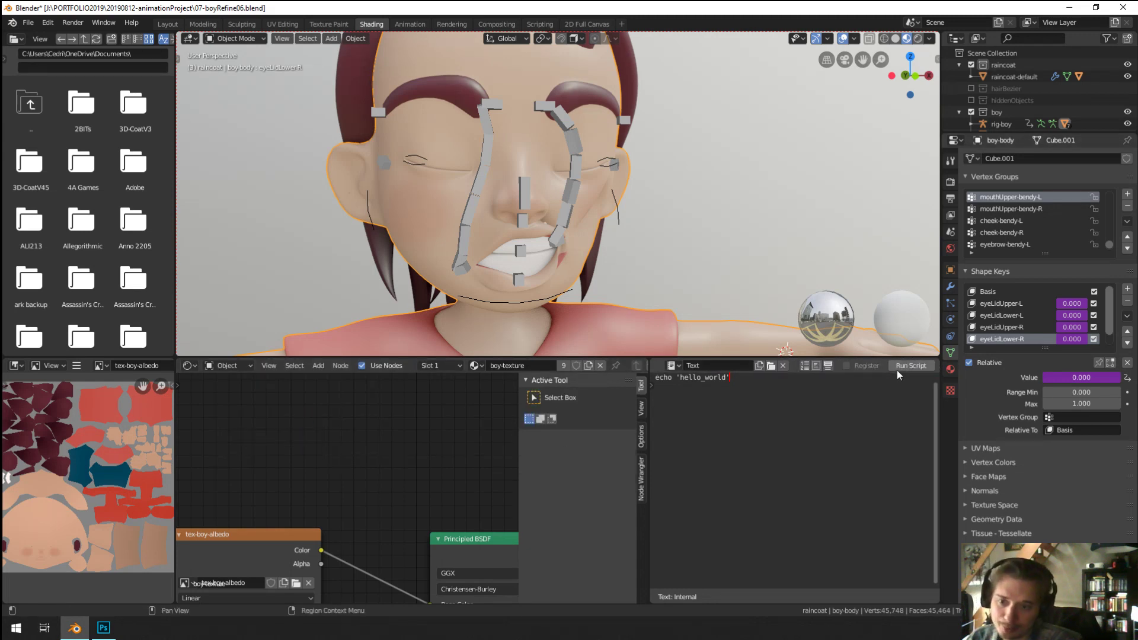
pyautogui.click(783, 365)
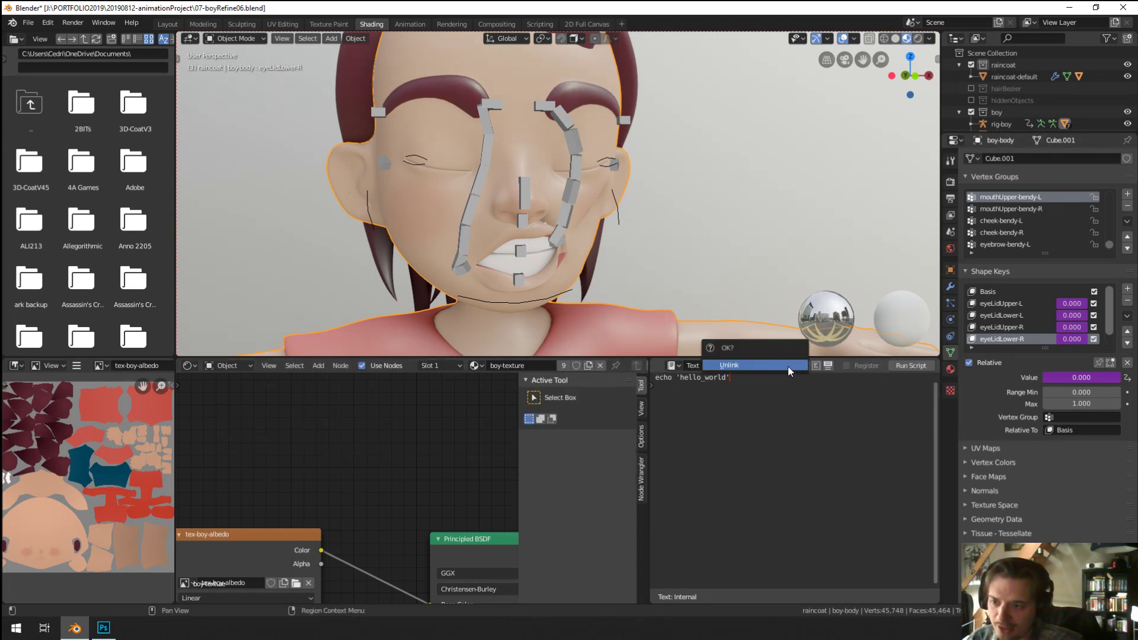
pyautogui.click(728, 364)
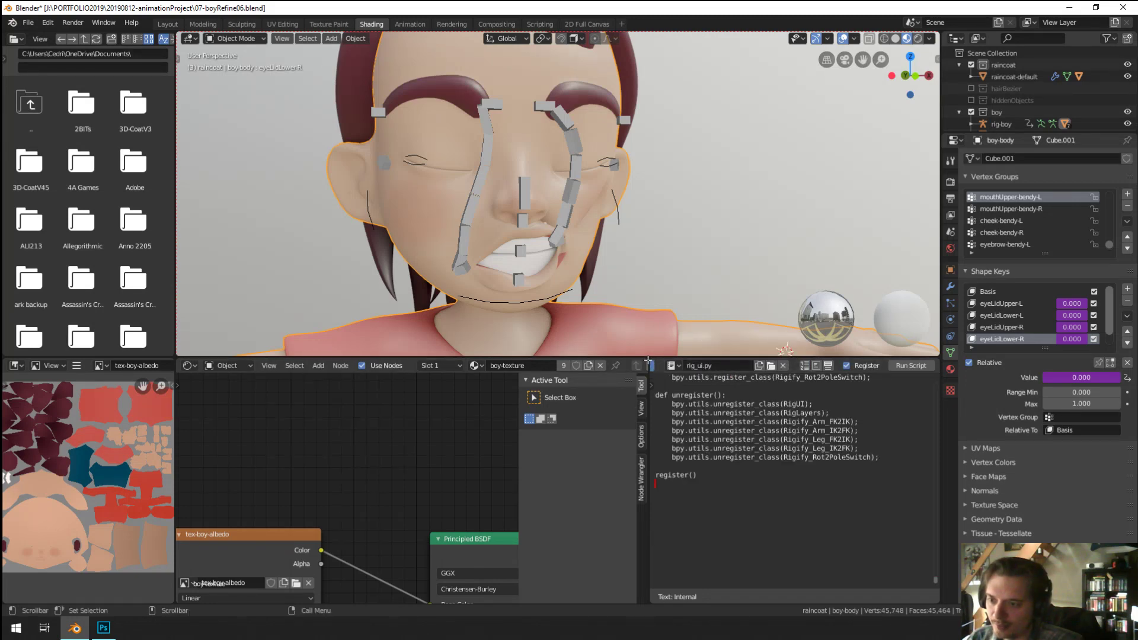
pyautogui.moveTo(648, 357); pyautogui.dragTo(670, 358)
# Step: Switch to the Layout workspace and select rig-boy's CTRL-mouthCorner-bendyEnd-L bone in Pose Mode
pyautogui.moveTo(616, 278); pyautogui.dragTo(551, 226, button='middle')
pyautogui.scroll(2, 552, 254)
pyautogui.click(168, 24)
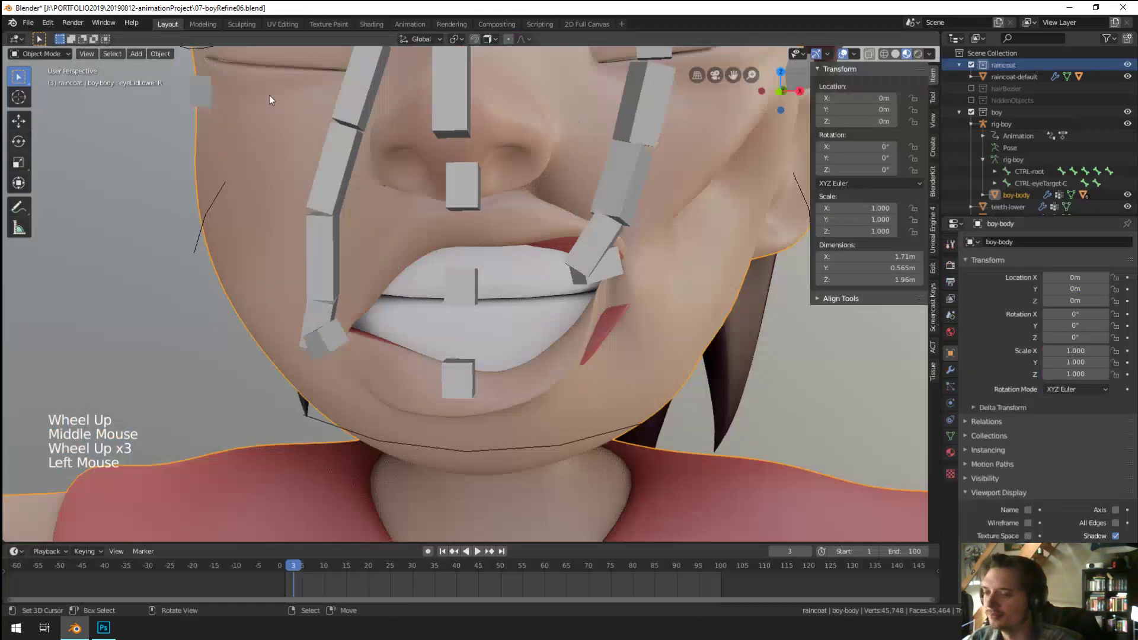
pyautogui.scroll(1, 557, 240)
pyautogui.rightClick(613, 278)
pyautogui.keyDown('shift'); pyautogui.moveTo(614, 277); pyautogui.dragTo(595, 310, button='middle'); pyautogui.keyUp('shift')
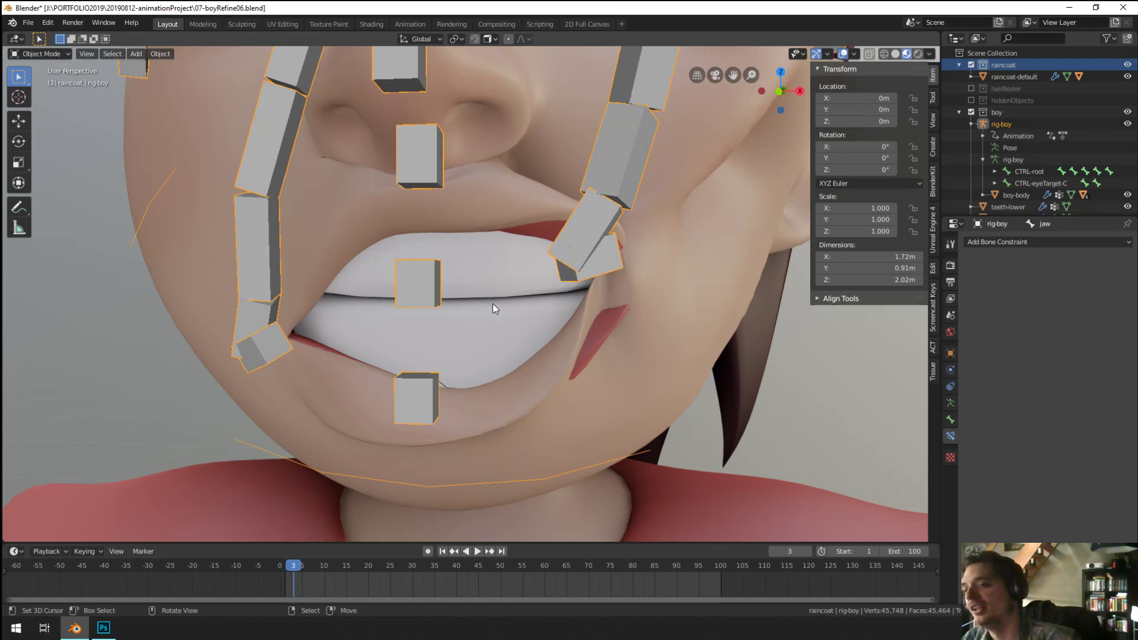
pyautogui.scroll(2, 584, 292)
pyautogui.hotkey('ctrl', 'Tab')
pyautogui.rightClick(617, 260)
# Step: Examine from several angles how the left mouth-corner end bone is oriented toward the central mouth bone and deforms the lips
pyautogui.scroll(-3, 620, 272)
pyautogui.moveTo(620, 272); pyautogui.dragTo(514, 292, button='middle')
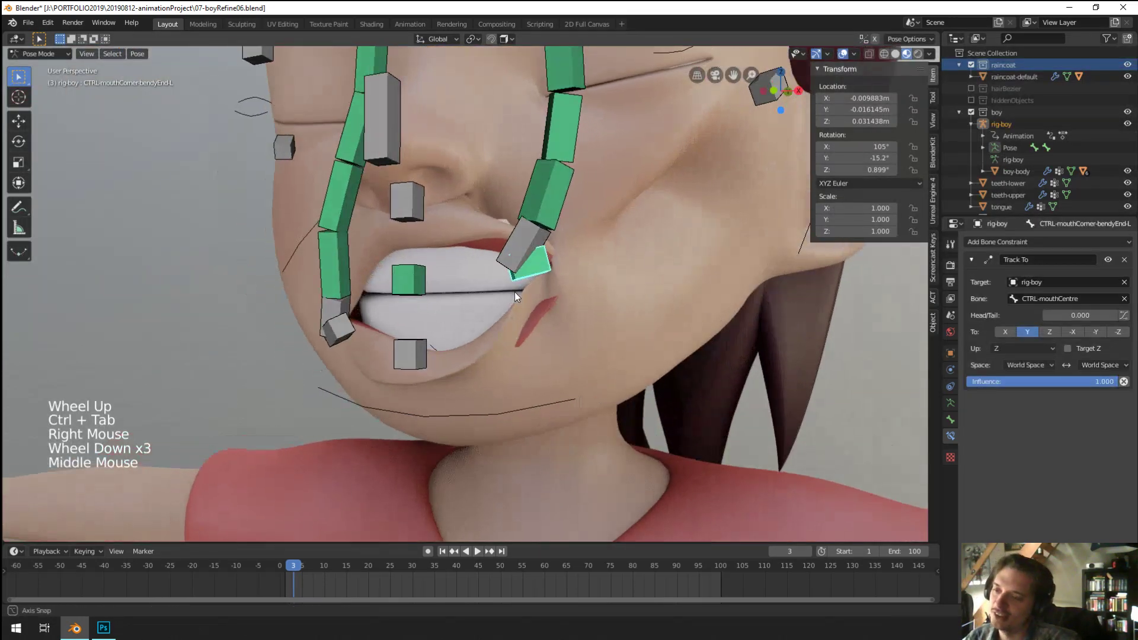
pyautogui.scroll(1, 518, 290)
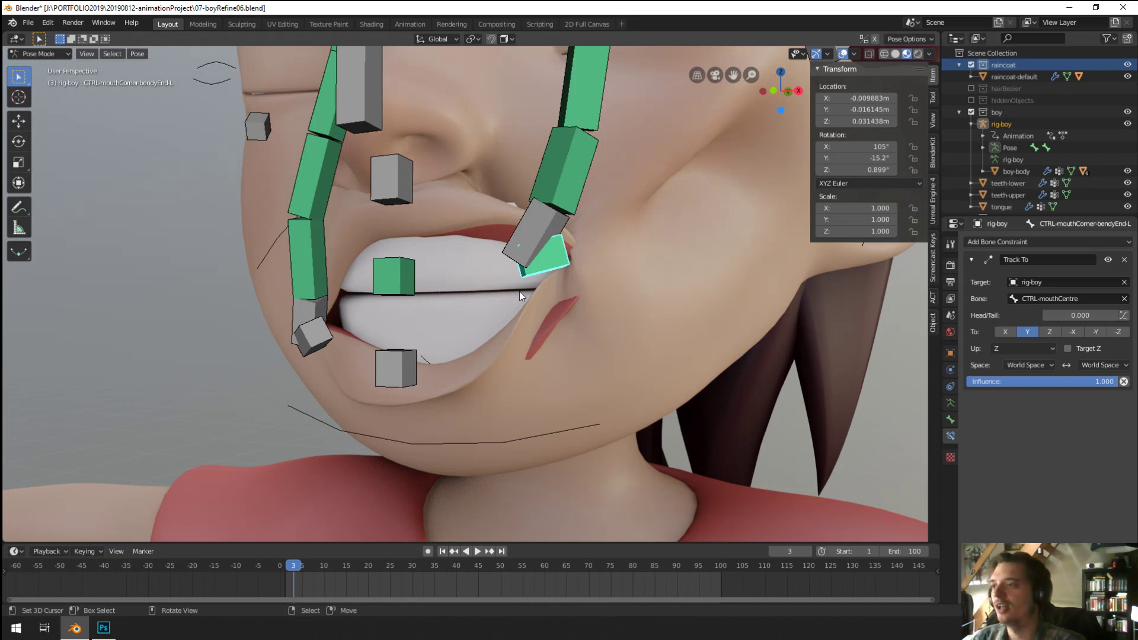
pyautogui.scroll(-4, 519, 291)
pyautogui.moveTo(507, 297); pyautogui.dragTo(446, 313, button='middle')
pyautogui.scroll(3, 453, 319)
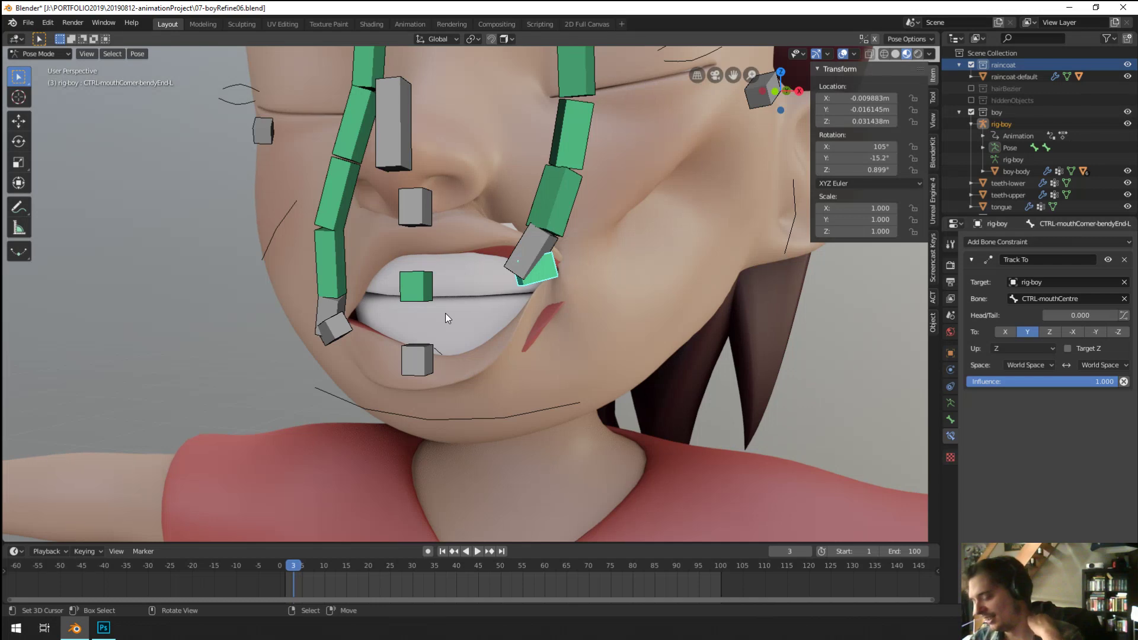
pyautogui.scroll(-3, 430, 292)
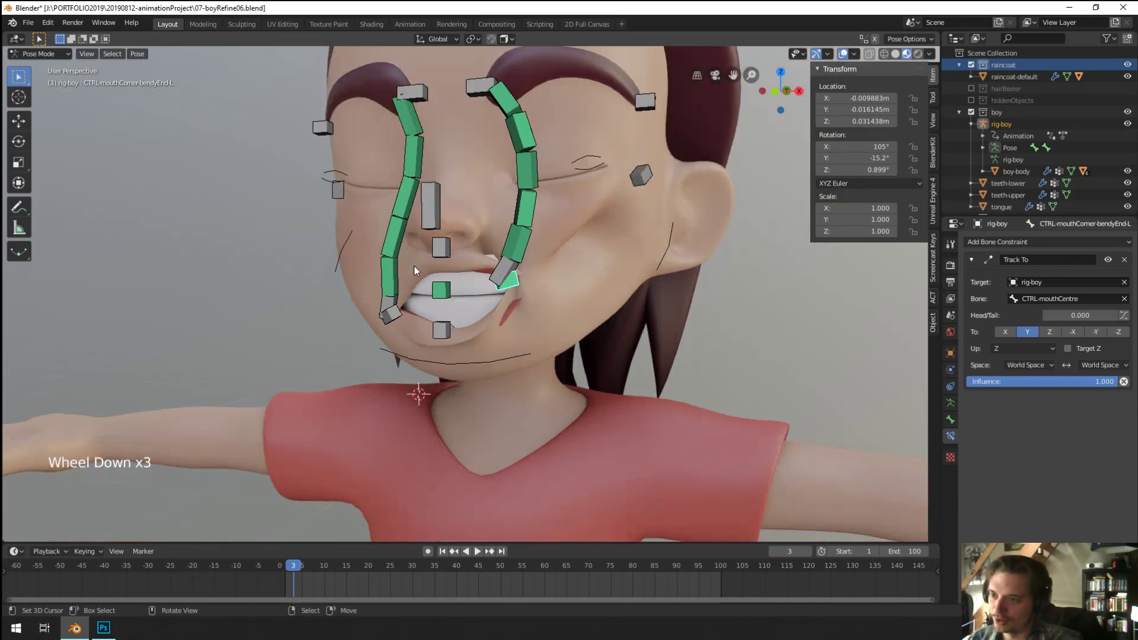
pyautogui.moveTo(414, 265)
pyautogui.mouseDown(button='middle')
pyautogui.moveTo(330, 248)
pyautogui.moveTo(414, 248)
pyautogui.mouseUp(button='middle')
pyautogui.scroll(3, 461, 280)
pyautogui.scroll(2, 439, 293)
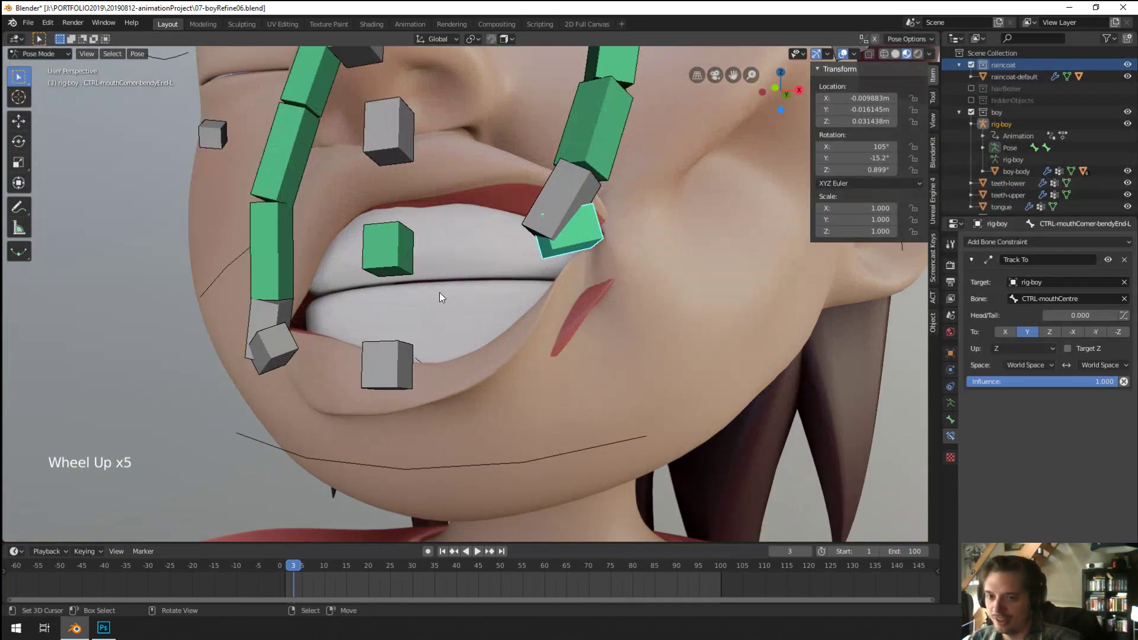
pyautogui.click(1052, 324)
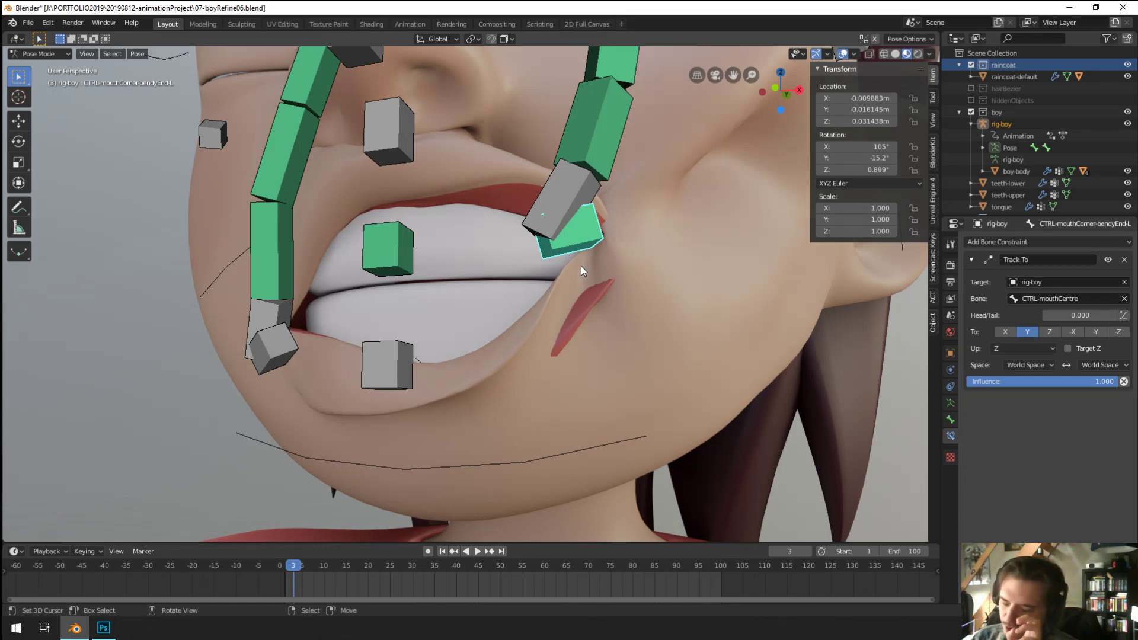
pyautogui.moveTo(581, 265); pyautogui.dragTo(435, 329, button='middle')
pyautogui.scroll(-2, 340, 263)
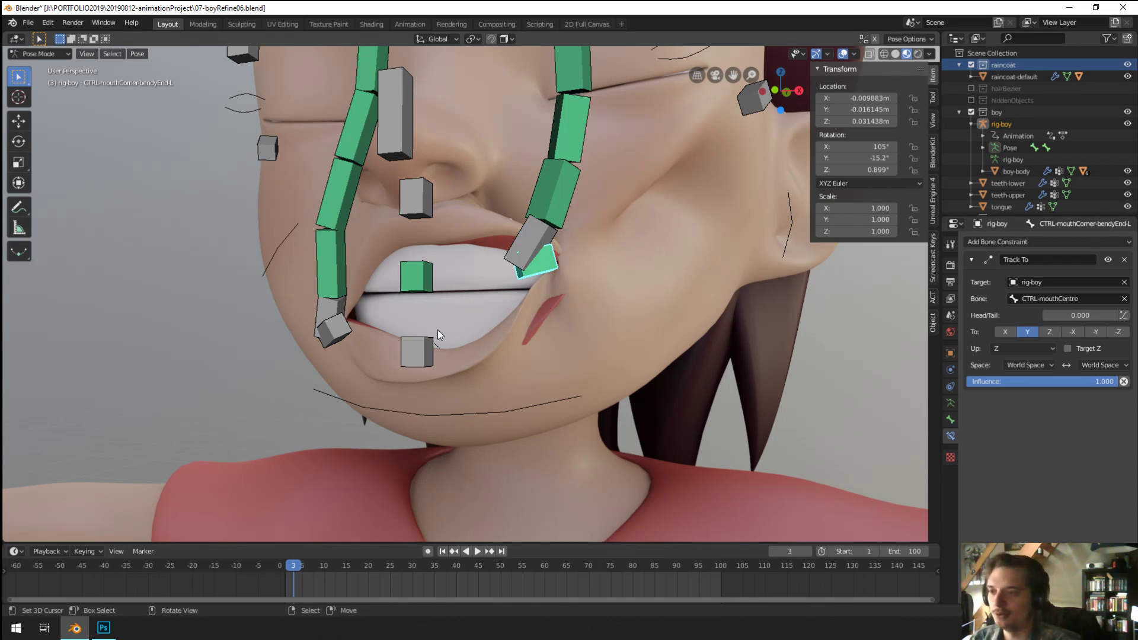
pyautogui.scroll(-1, 463, 333)
pyautogui.moveTo(463, 333); pyautogui.dragTo(479, 337, button='middle')
pyautogui.moveTo(514, 353); pyautogui.dragTo(460, 337, button='middle')
pyautogui.scroll(-1, 488, 358)
pyautogui.scroll(1, 465, 333)
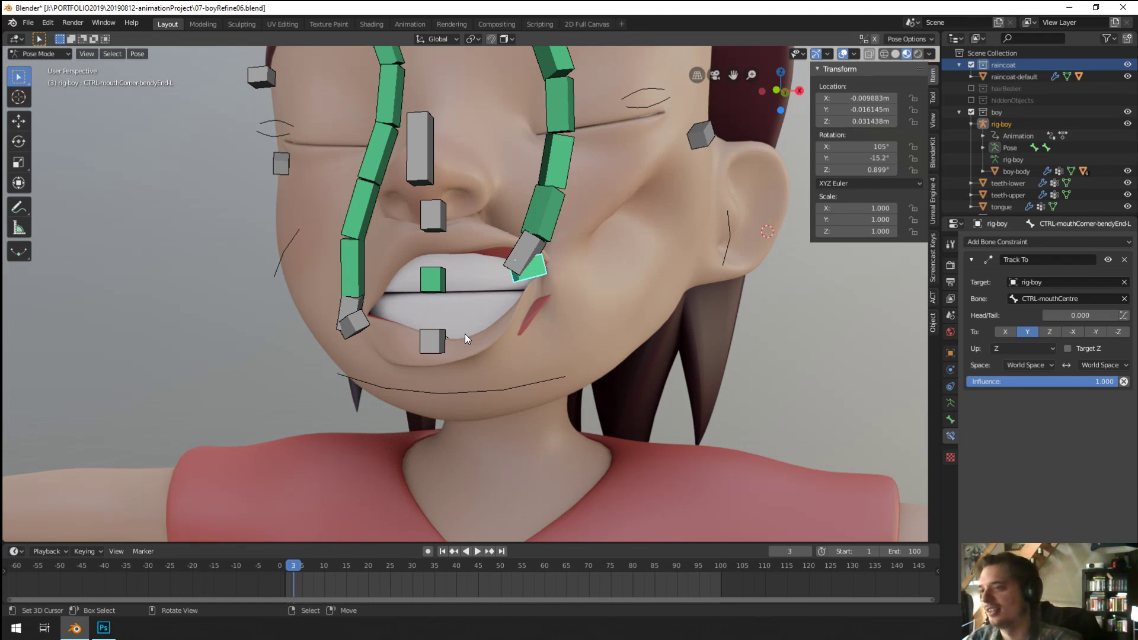
pyautogui.scroll(1, 465, 334)
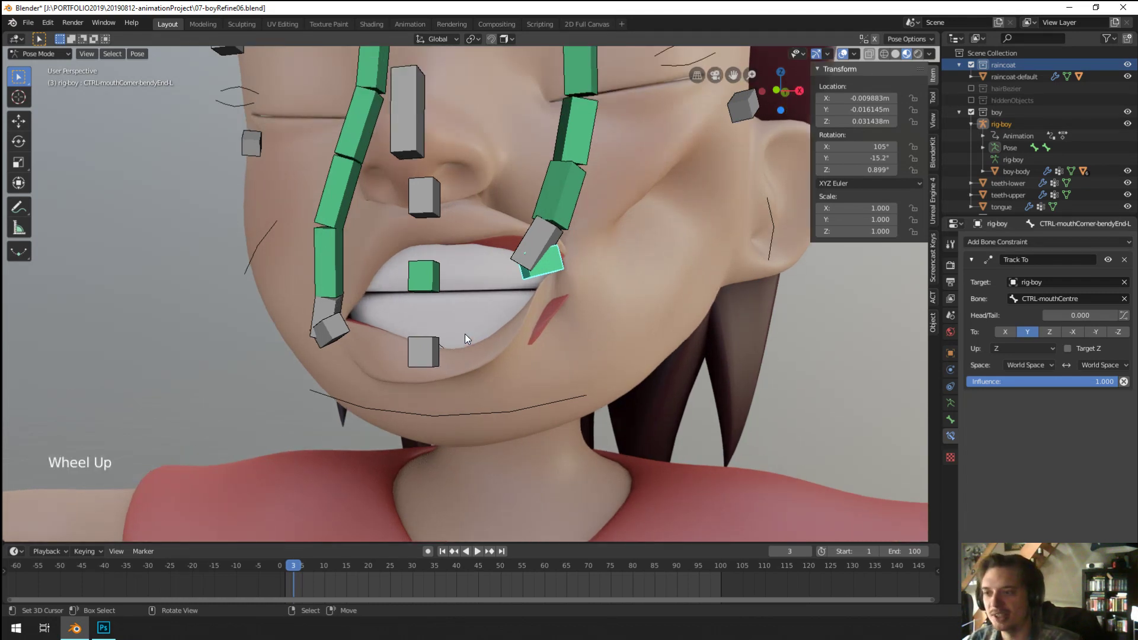
pyautogui.moveTo(475, 302); pyautogui.dragTo(524, 285, button='middle')
pyautogui.scroll(-3, 521, 303)
pyautogui.scroll(2, 578, 250)
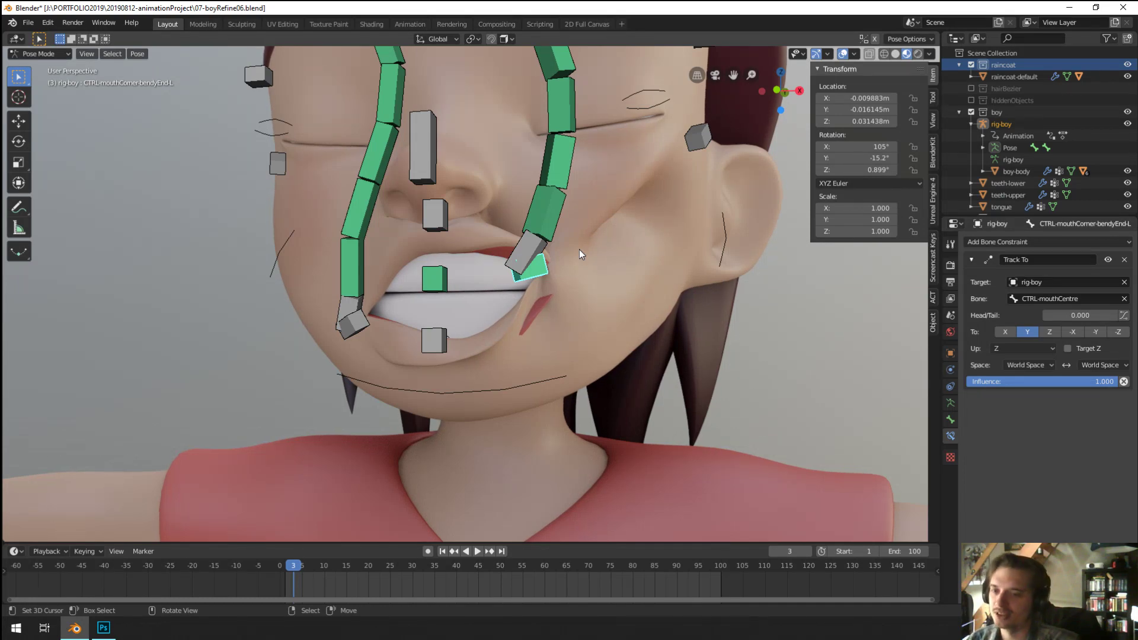
pyautogui.moveTo(578, 250); pyautogui.dragTo(545, 259, button='middle')
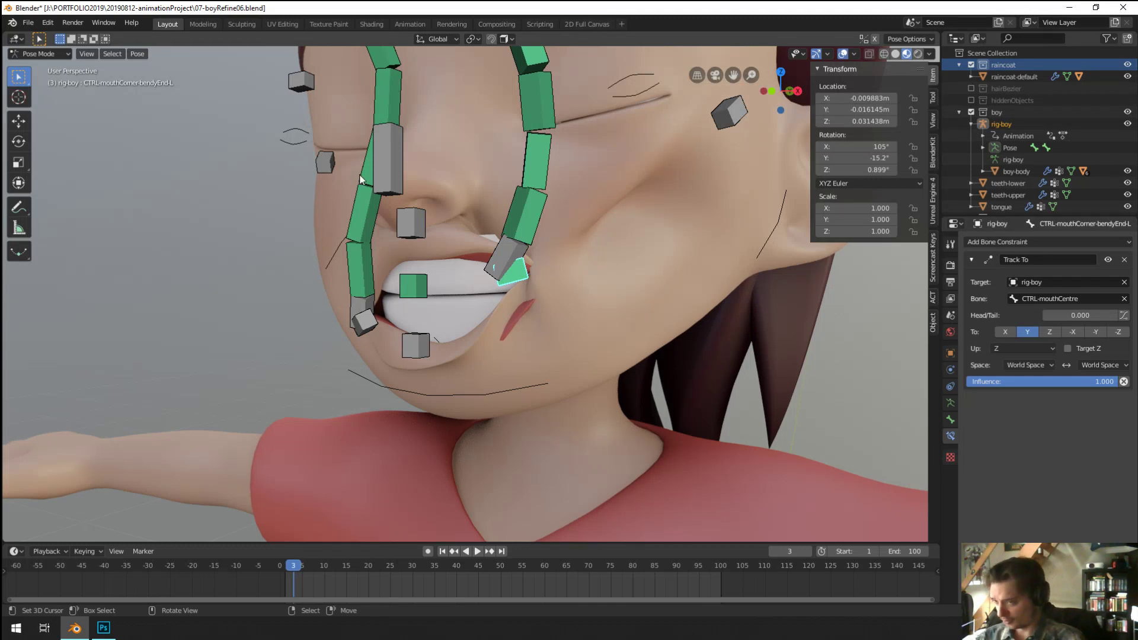
pyautogui.moveTo(362, 179); pyautogui.dragTo(400, 176, button='middle')
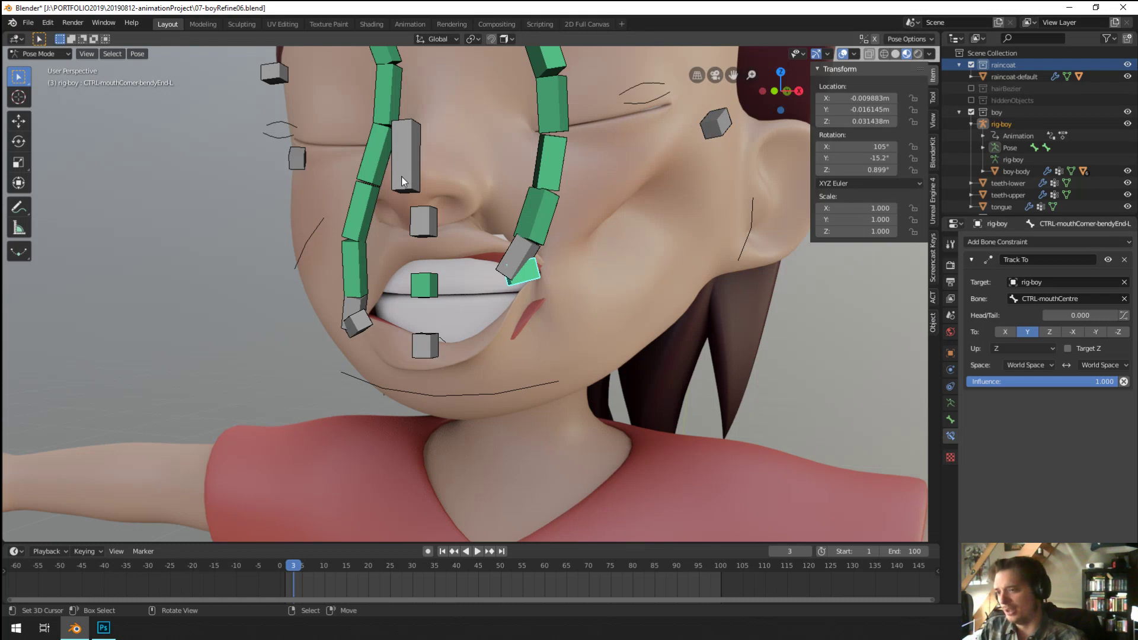
pyautogui.moveTo(284, 131); pyautogui.dragTo(294, 148, button='middle')
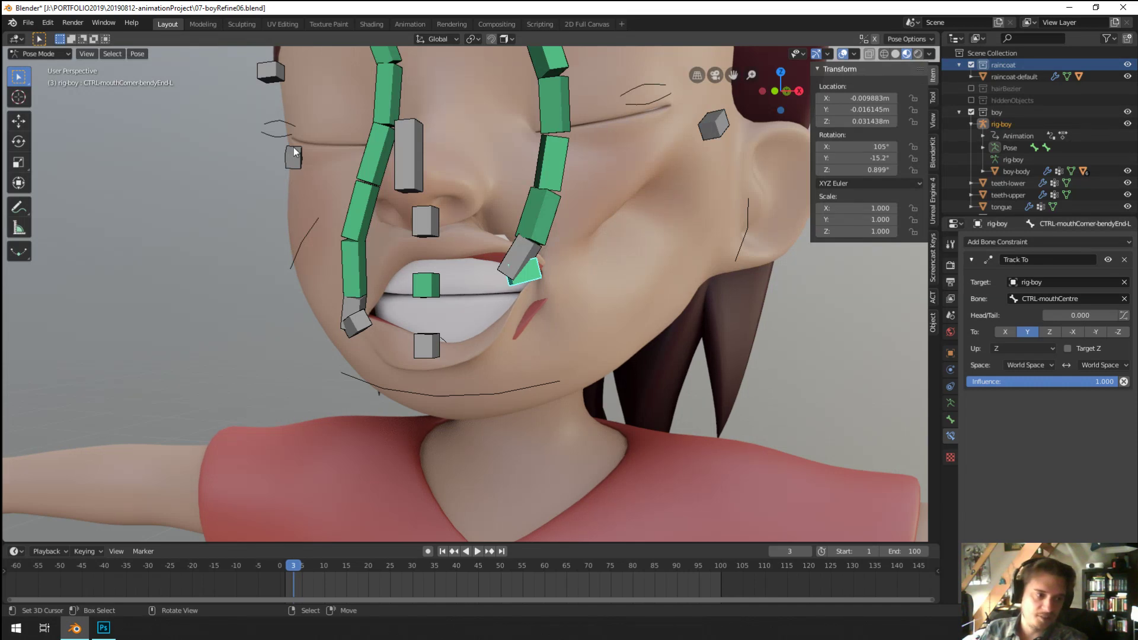
pyautogui.moveTo(560, 331); pyautogui.dragTo(421, 262, button='middle')
pyautogui.scroll(1, 581, 309)
pyautogui.scroll(2, 559, 289)
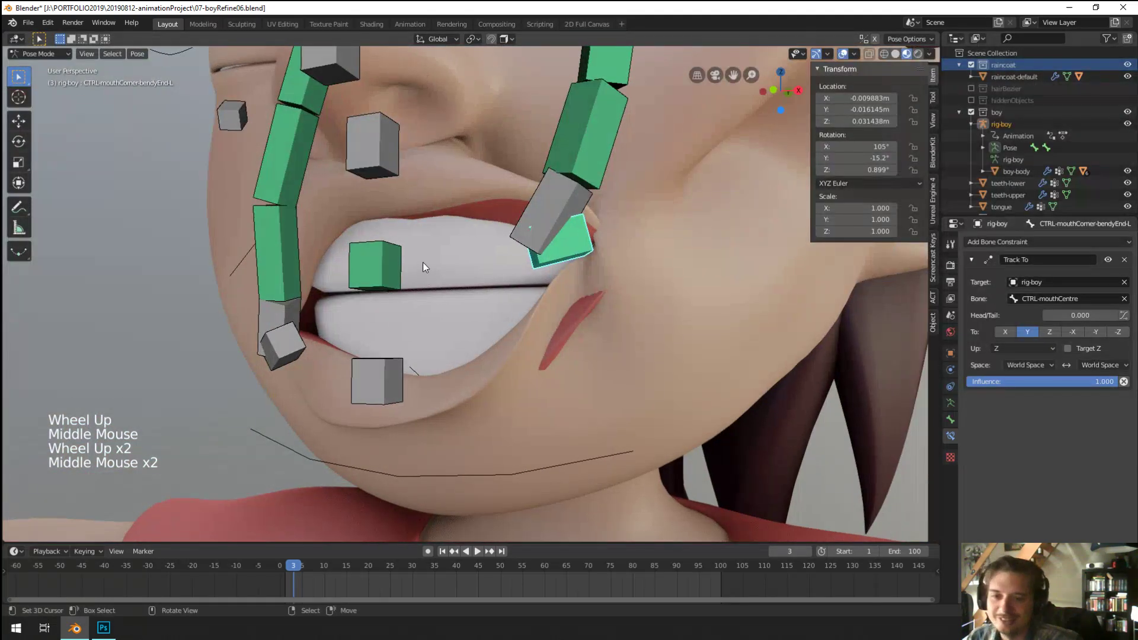
# Step: Try Local Space as the owner space of the left corner bone's Track To constraint, and restore World Space
pyautogui.click(1118, 365)
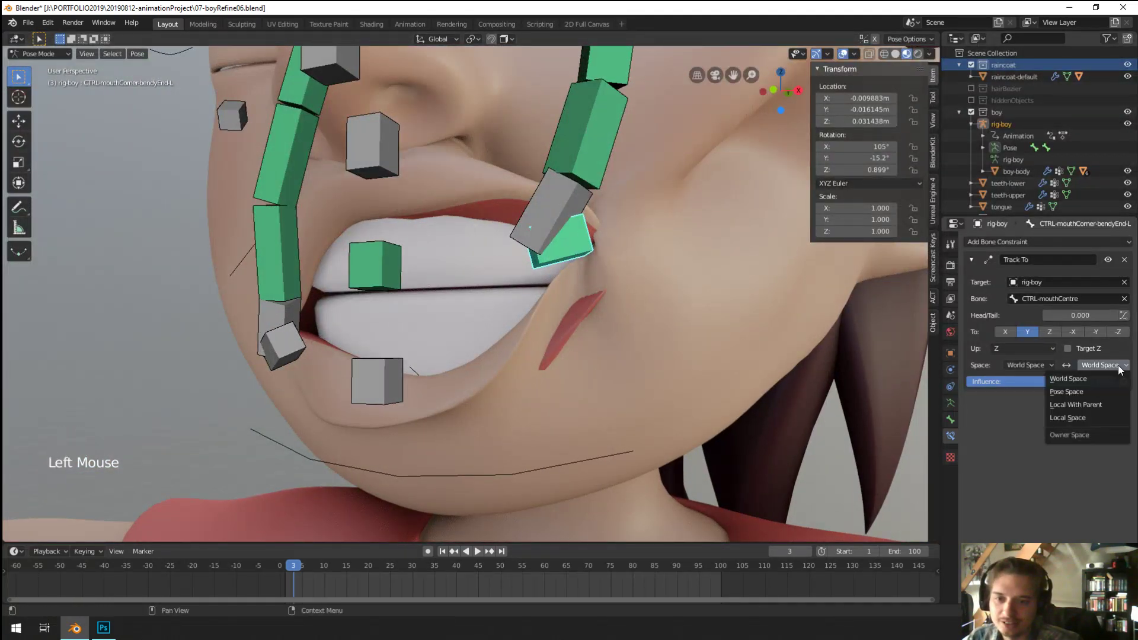
pyautogui.click(1065, 419)
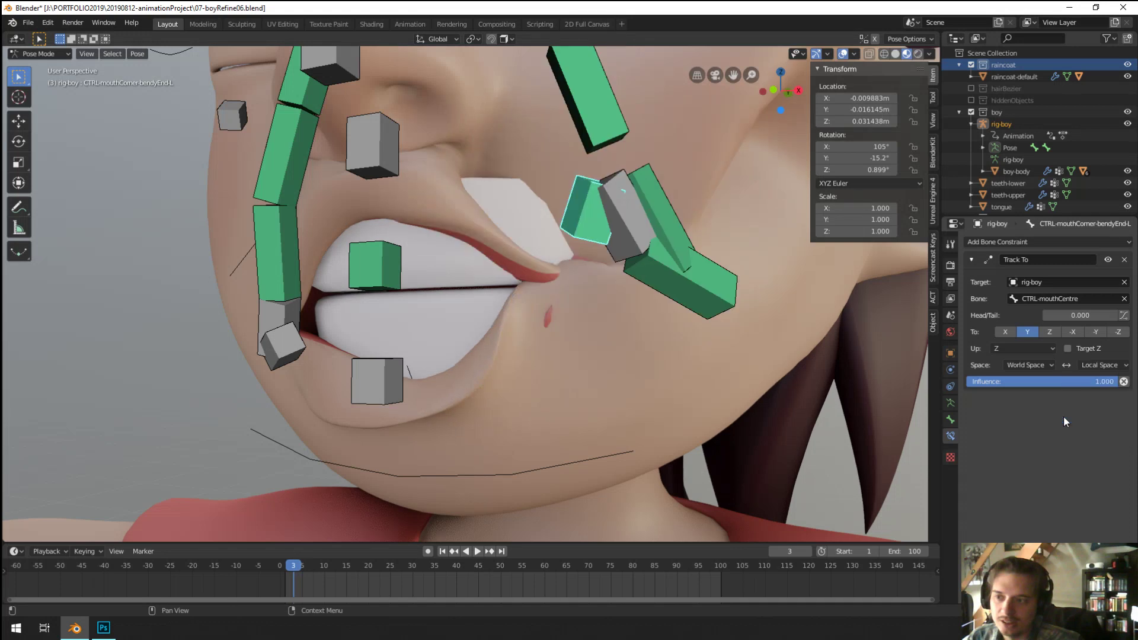
pyautogui.click(1096, 365)
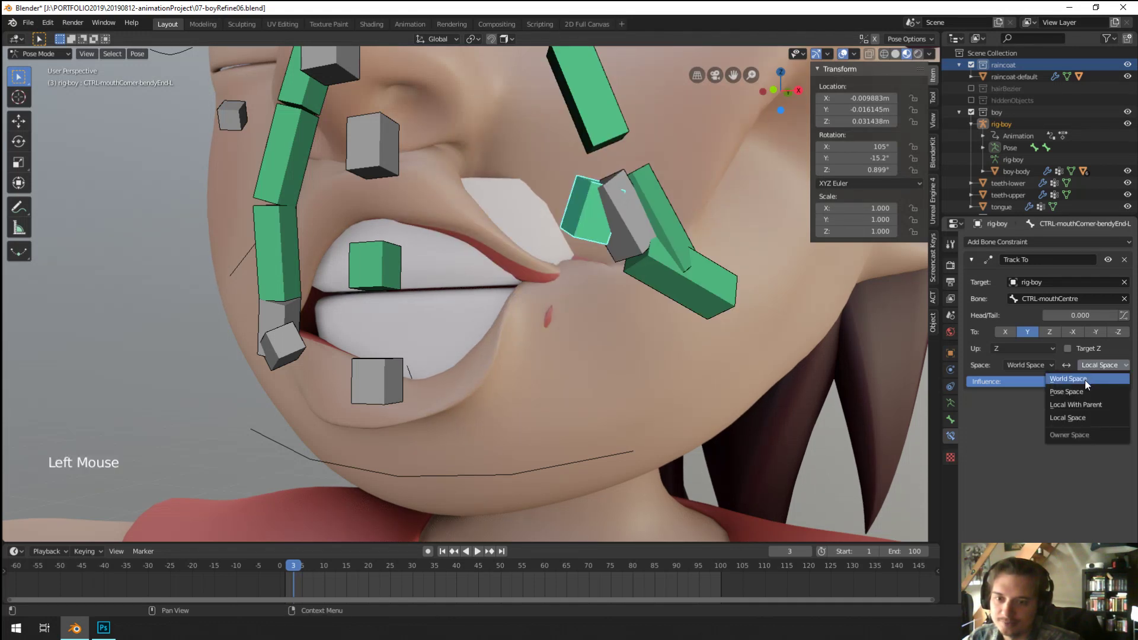
pyautogui.click(1085, 379)
# Step: Review the available bone constraint types and the constraints on the CTRL-mouthCentre bone
pyautogui.click(1030, 243)
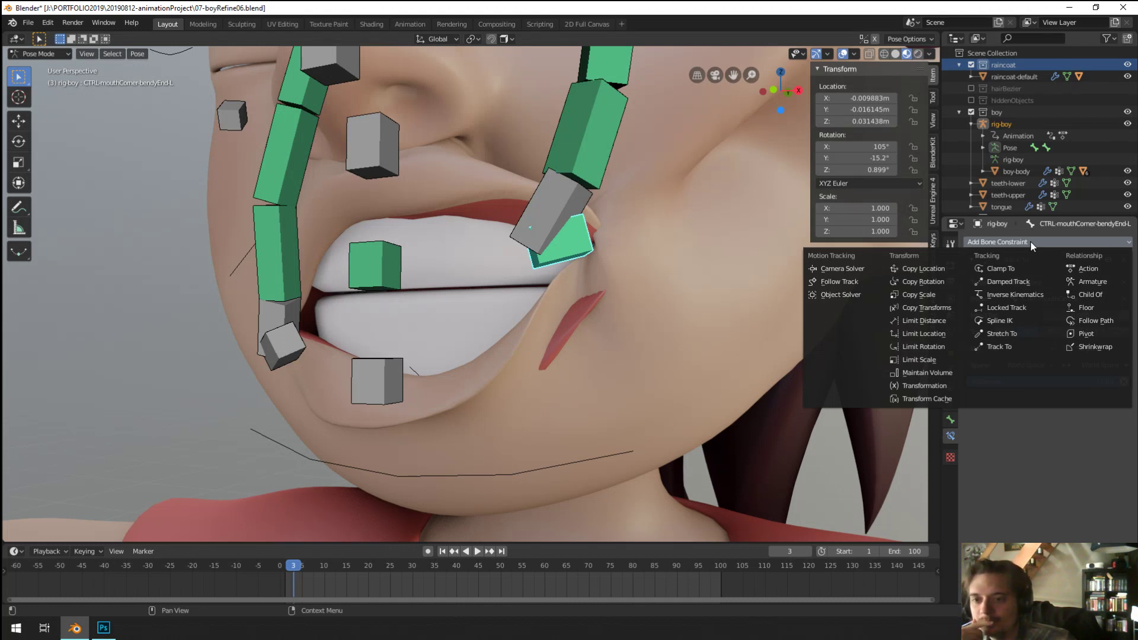
pyautogui.click(1000, 347)
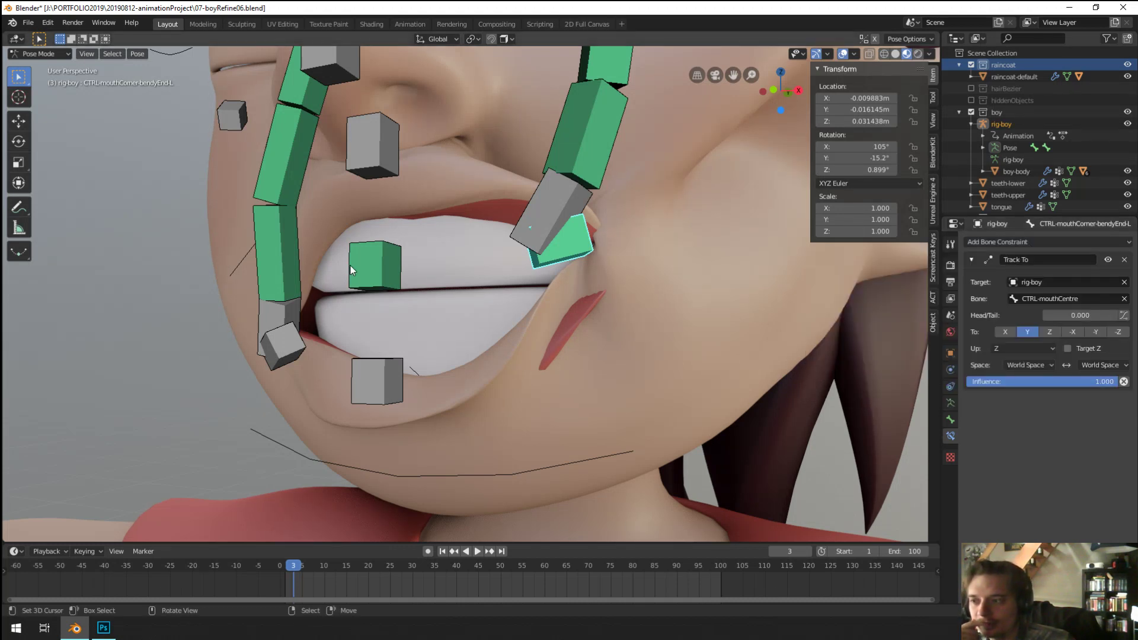
pyautogui.rightClick(351, 271)
pyautogui.click(950, 420)
pyautogui.click(951, 436)
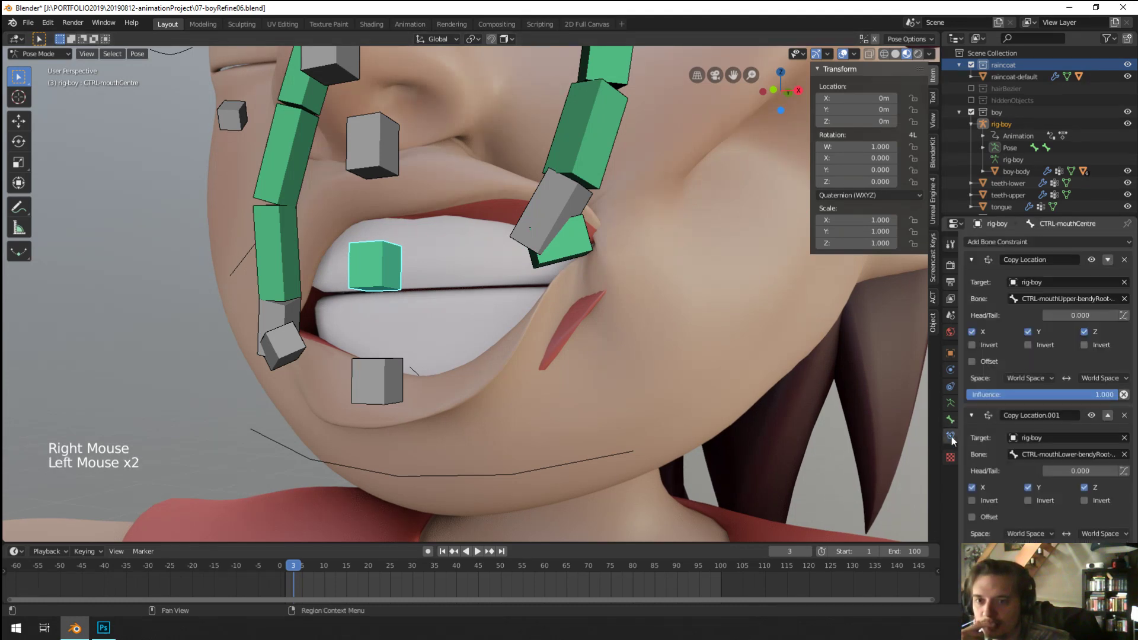
# Step: In Edit Mode, extrude a mirrored bone from the left corner bone's inner end, about -0.014 m in X, -0.016 m in Y and 0.006 m in Z
pyautogui.rightClick(569, 239)
pyautogui.press('Tab')
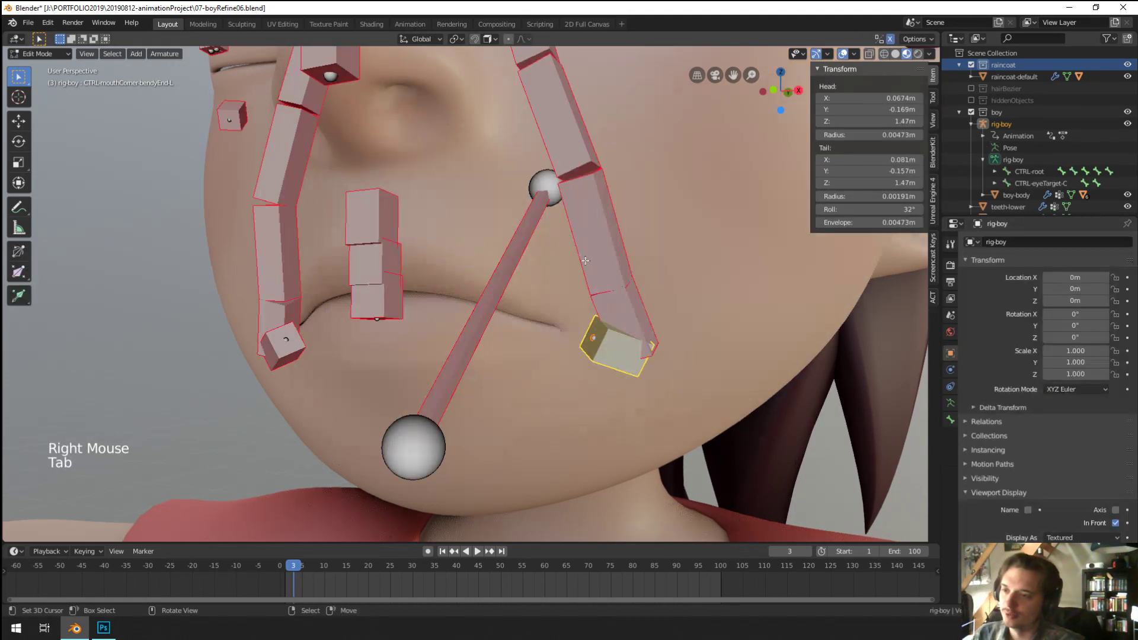
pyautogui.scroll(2, 585, 261)
pyautogui.moveTo(628, 349); pyautogui.dragTo(616, 307, button='middle')
pyautogui.rightClick(654, 361)
pyautogui.press('e')
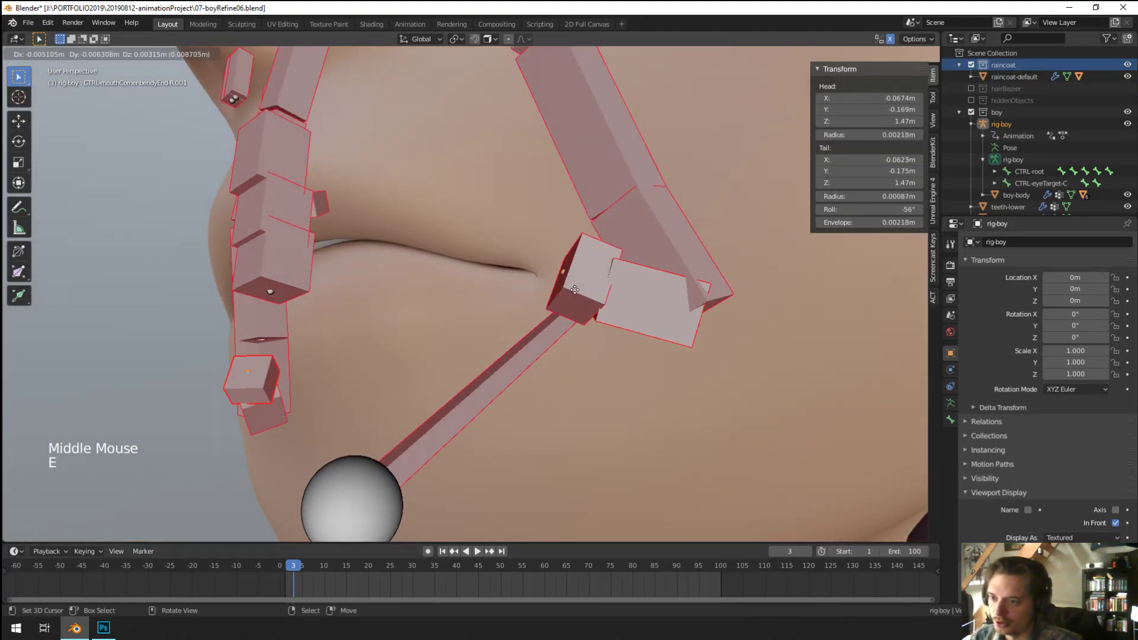
pyautogui.click(528, 278)
# Step: Set the extruded mouth-corner bone's roll to 0°
pyautogui.moveTo(528, 278); pyautogui.dragTo(498, 290, button='middle')
pyautogui.click(866, 209)
pyautogui.write('0')
pyautogui.press('Return')
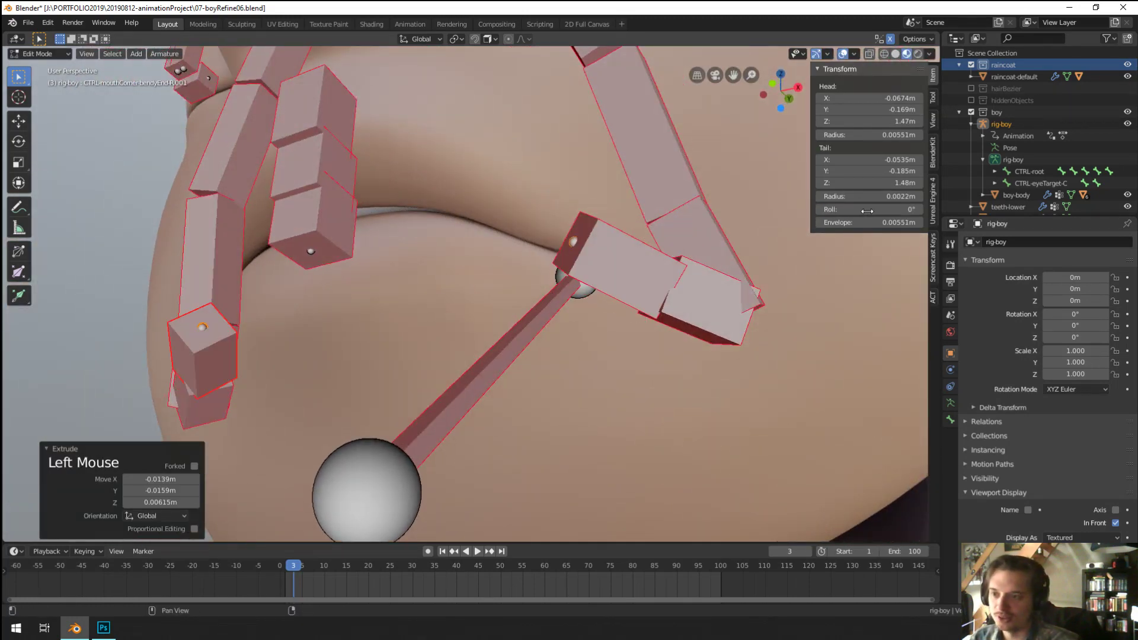
# Step: Try a 0° roll on the original left mouth-corner bone, compare it with the extruded bone, and undo the roll change
pyautogui.moveTo(810, 262); pyautogui.dragTo(795, 273, button='middle')
pyautogui.rightClick(709, 311)
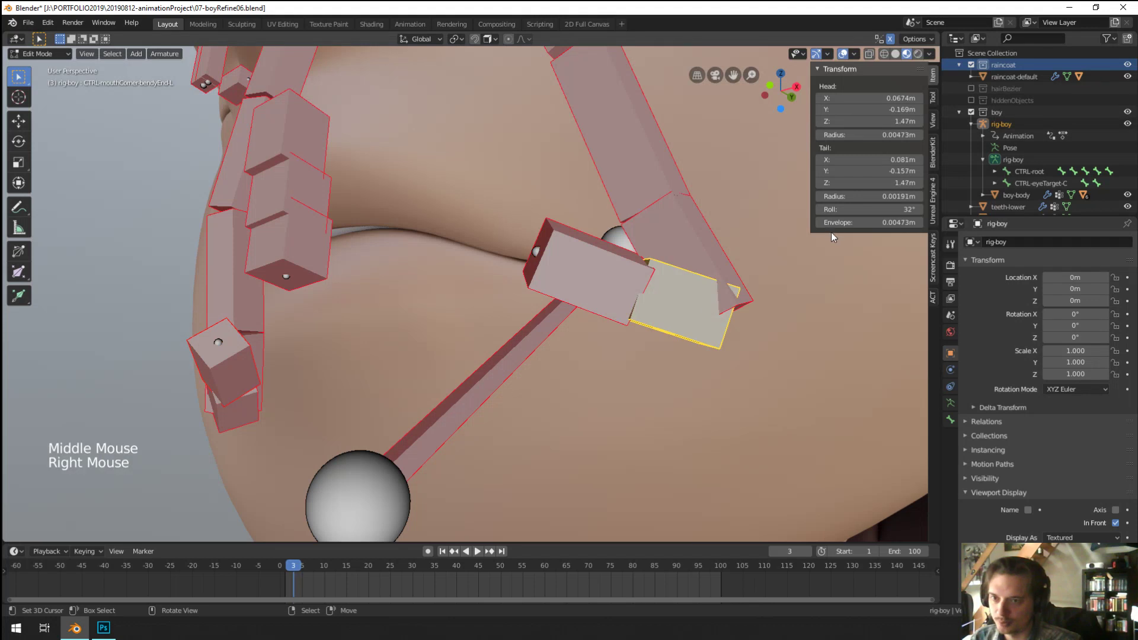
pyautogui.click(862, 209)
pyautogui.press('Return')
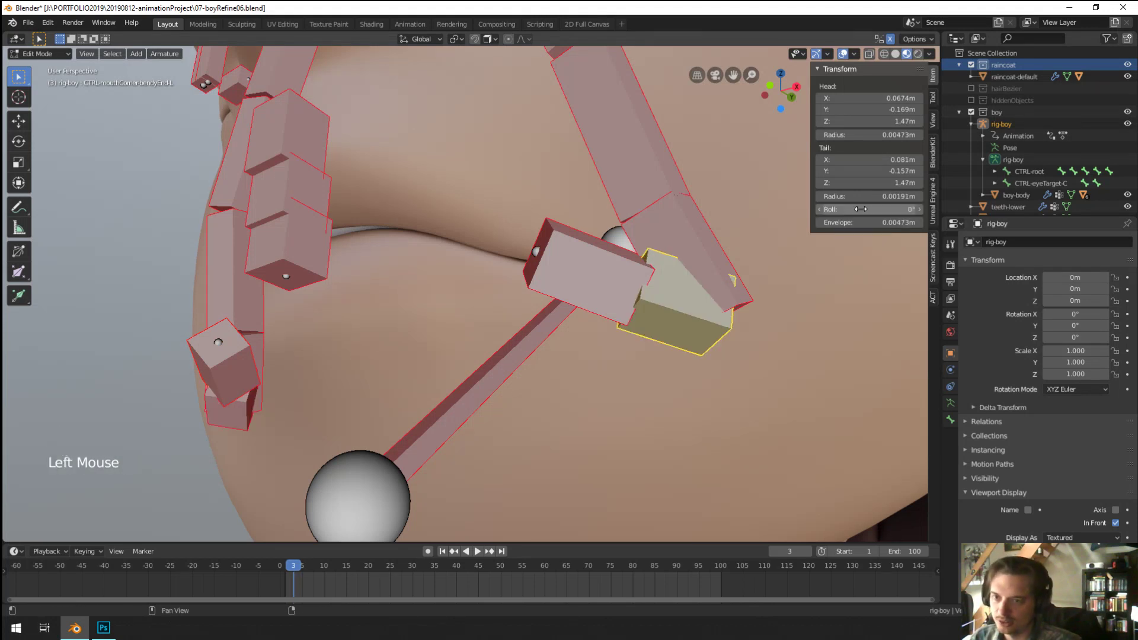
pyautogui.rightClick(603, 260)
pyautogui.press('g')
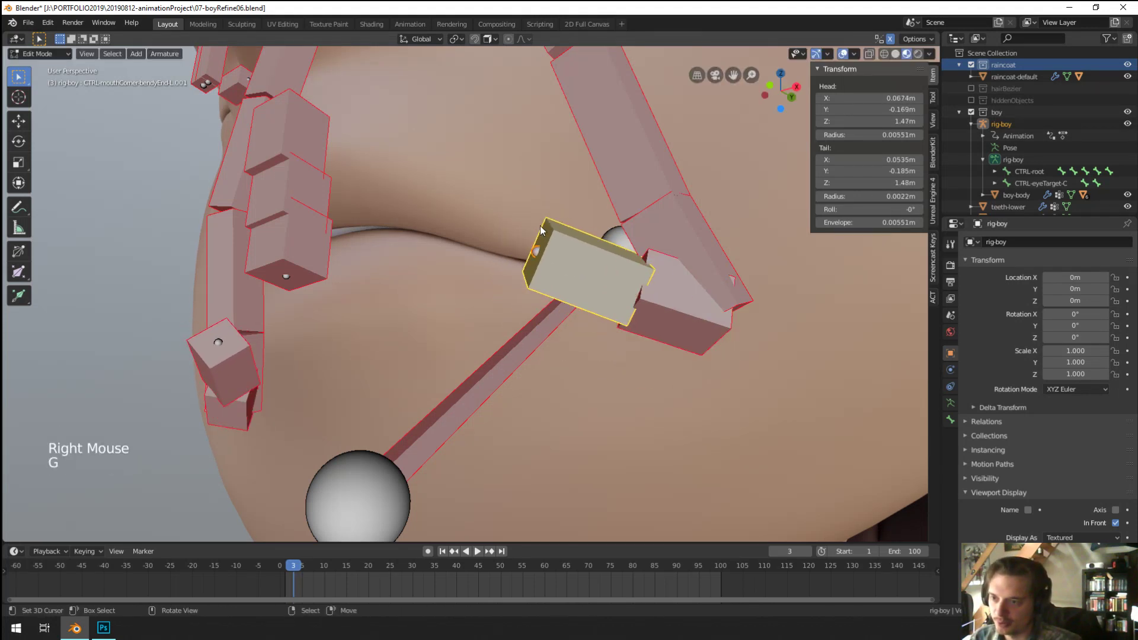
pyautogui.moveTo(599, 255); pyautogui.dragTo(543, 236, button='middle')
pyautogui.rightClick(649, 276)
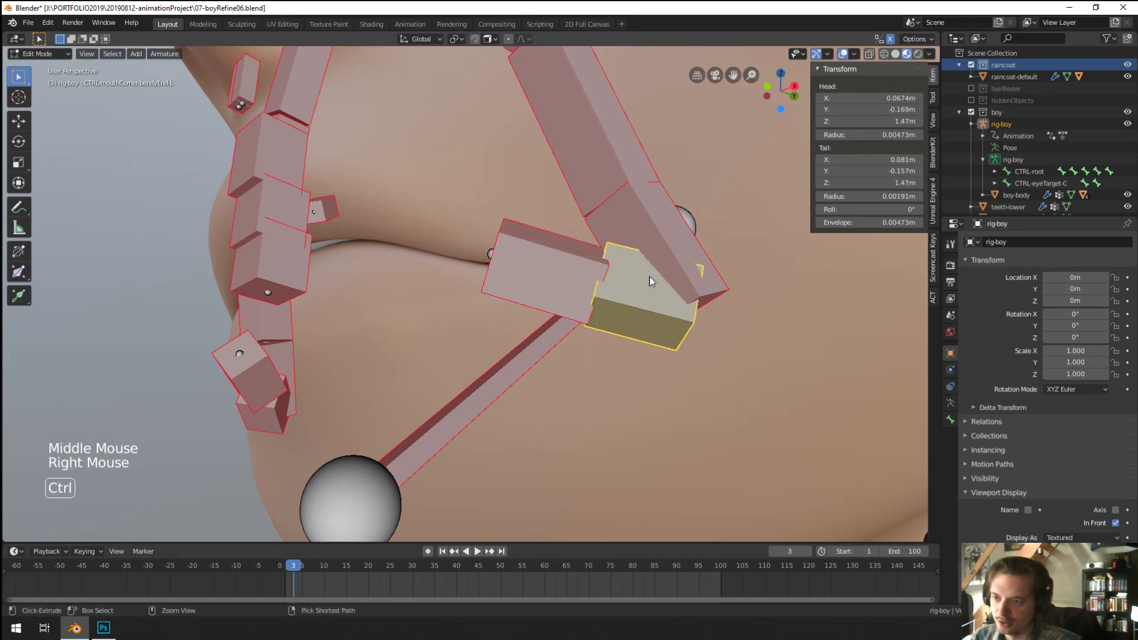
pyautogui.hotkey('ctrl', 'z')
pyautogui.hotkey('ctrl', 'z')
pyautogui.hotkey('ctrl', 'z')
# Step: Adjust the extruded left mouth-corner bone's roll to about 16° so its faces line up with the original corner bone
pyautogui.rightClick(564, 275)
pyautogui.moveTo(564, 275); pyautogui.dragTo(602, 287, button='middle')
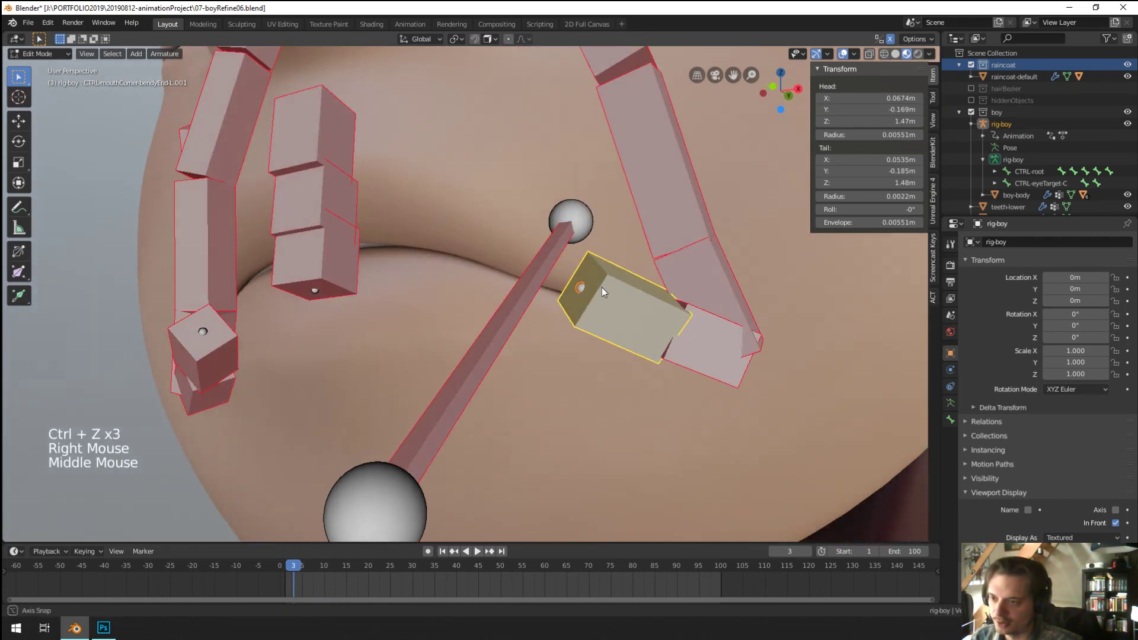
pyautogui.moveTo(868, 209)
pyautogui.mouseDown()
pyautogui.moveTo(853, 209)
pyautogui.moveTo(868, 209)
pyautogui.mouseUp()
pyautogui.moveTo(592, 255); pyautogui.dragTo(670, 242, button='middle')
pyautogui.press('r')
pyautogui.click(671, 243)
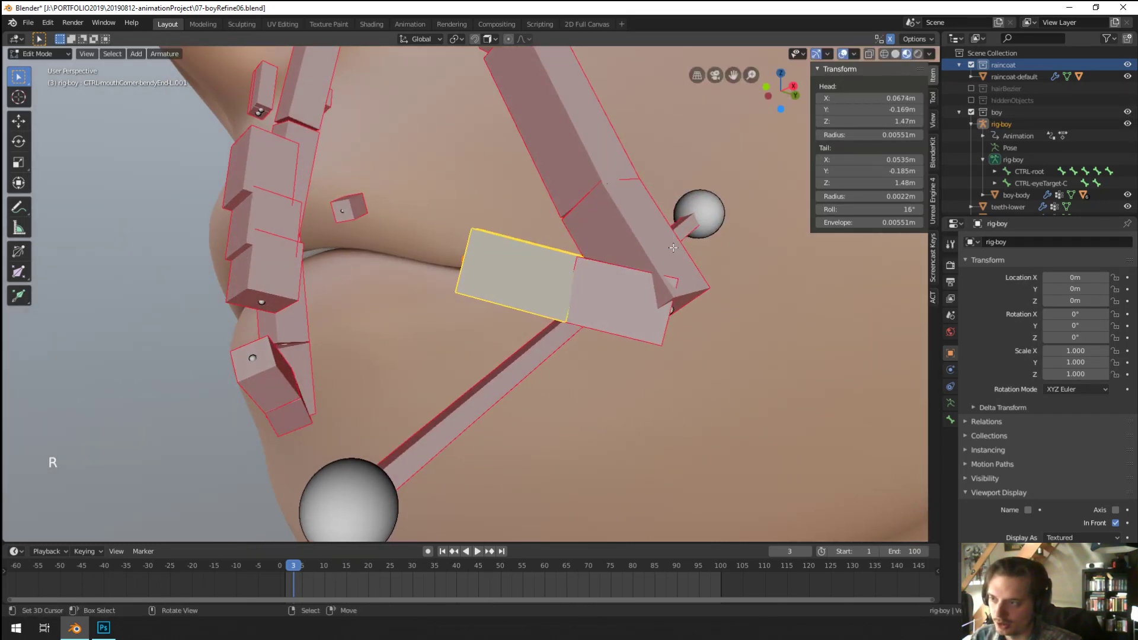
# Step: Nudge and rotate the extruded mouth-corner bone in line with the corner bone, with its roll at about 15°
pyautogui.press('g')
pyautogui.click(671, 243)
pyautogui.press('r')
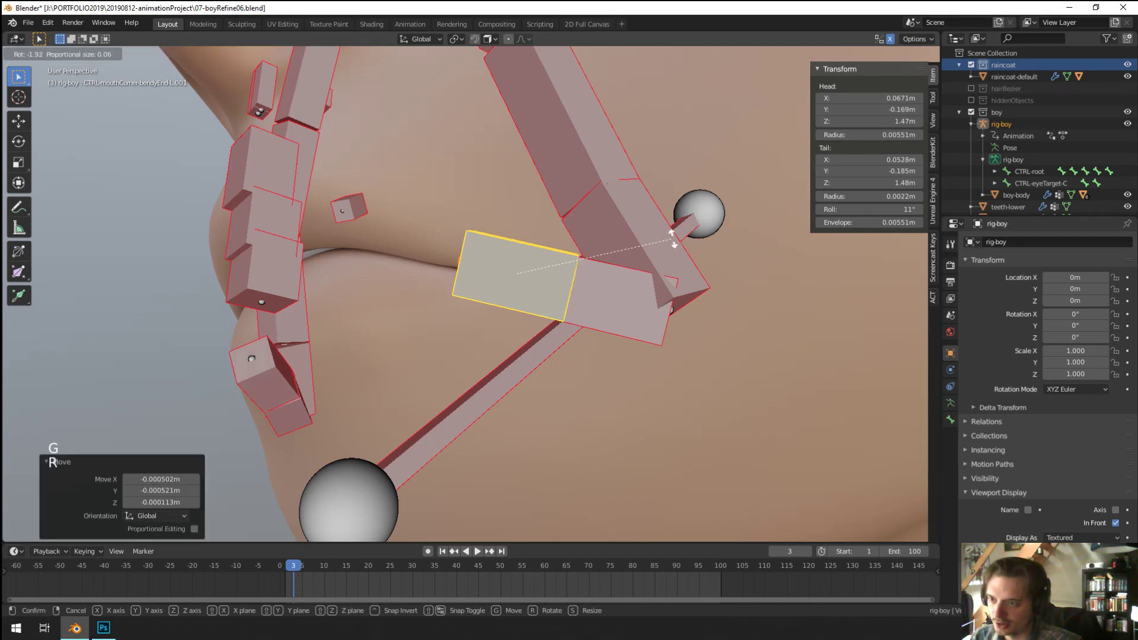
pyautogui.click(672, 237)
pyautogui.moveTo(673, 237); pyautogui.dragTo(669, 332, button='middle')
pyautogui.press('r')
pyautogui.click(655, 322)
pyautogui.press('g')
pyautogui.click(652, 280)
pyautogui.press('r')
pyautogui.click(685, 246)
pyautogui.press('g')
pyautogui.click(685, 247)
pyautogui.scroll(-2, 685, 246)
pyautogui.scroll(-1, 534, 284)
pyautogui.scroll(1, 503, 308)
pyautogui.scroll(2, 490, 323)
pyautogui.scroll(-1, 489, 324)
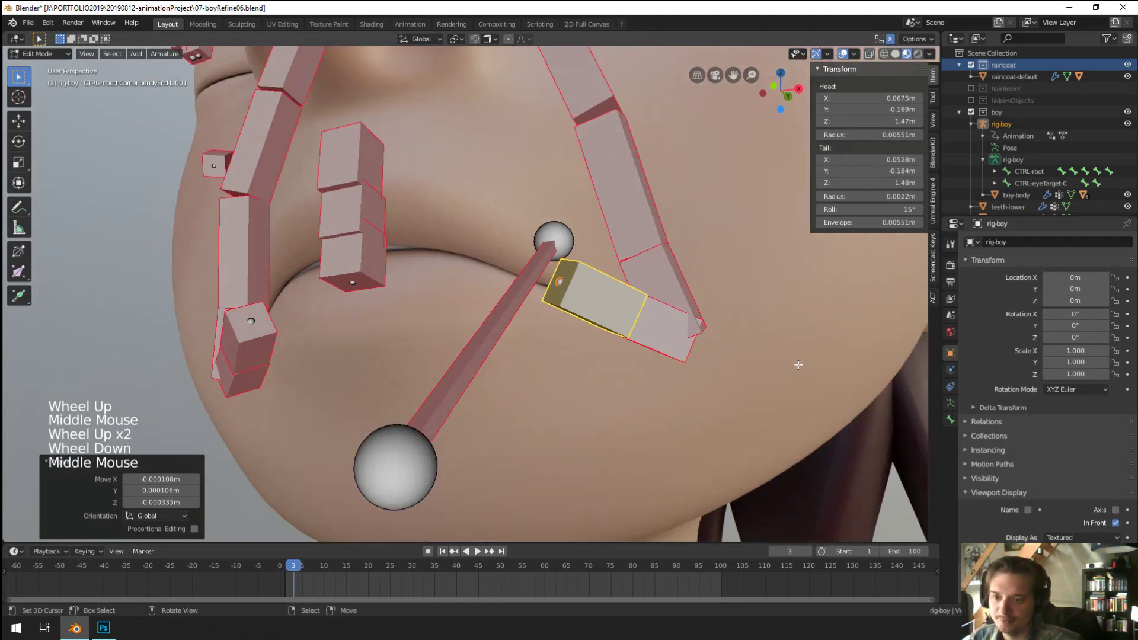
# Step: In Pose Mode, copy the left corner bone's constraints to the new mouth-corner bone
pyautogui.press('Tab')
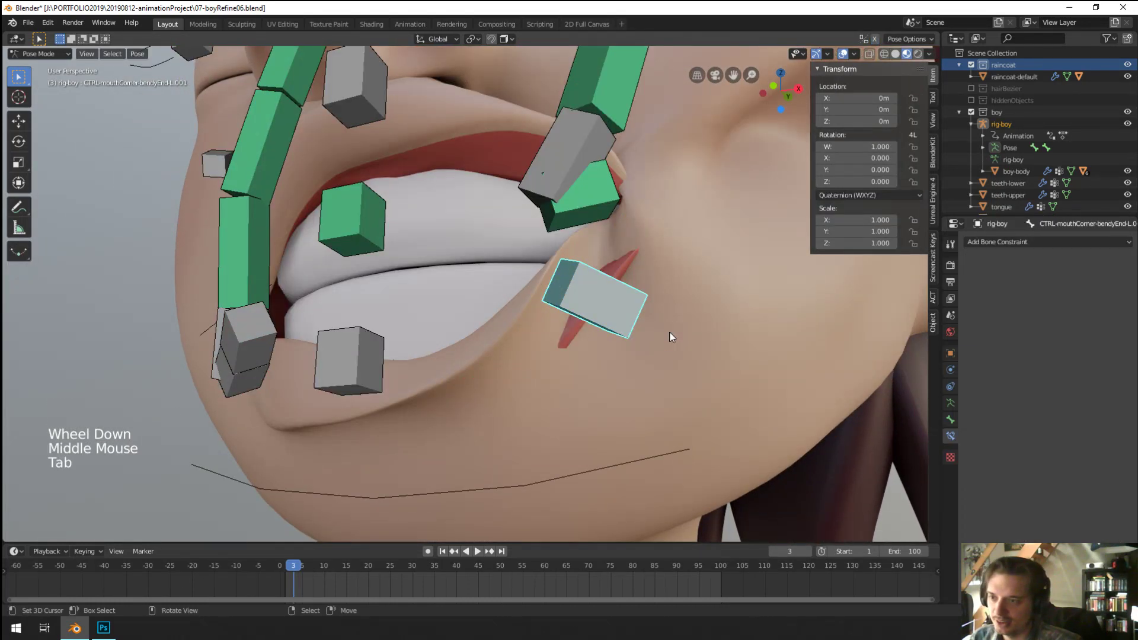
pyautogui.rightClick(592, 209)
pyautogui.rightClick(595, 278)
pyautogui.keyDown('shift'); pyautogui.rightClick(584, 233); pyautogui.keyUp('shift')
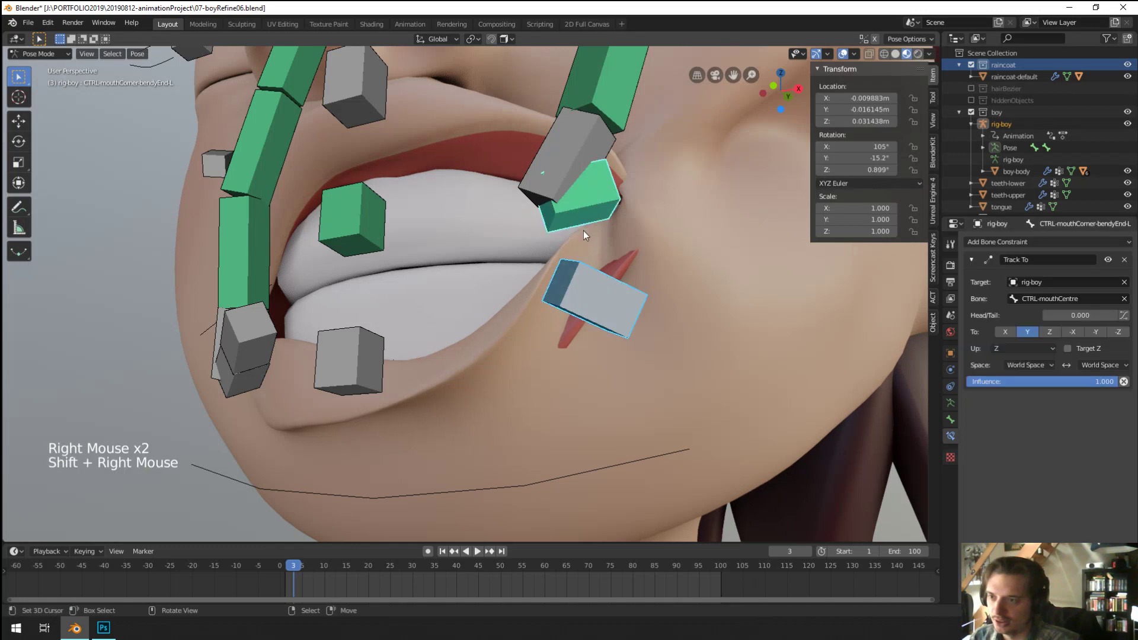
pyautogui.press('F3')
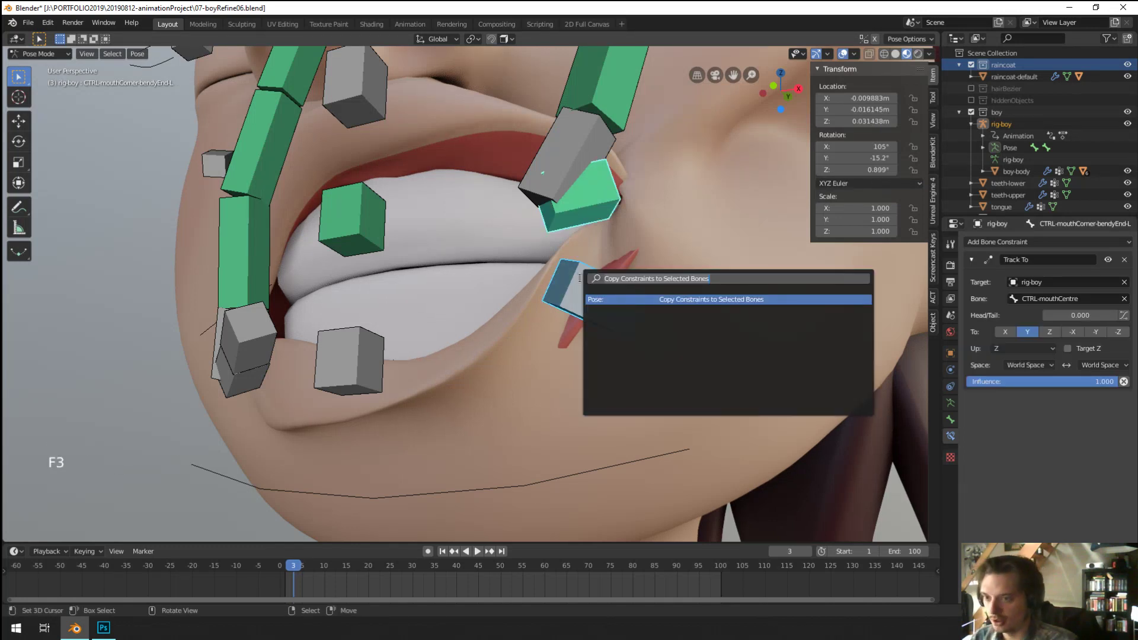
pyautogui.press('Return')
# Step: Remove the Track To constraint from the original left corner bone and clear its rotation, location and scale
pyautogui.rightClick(578, 208)
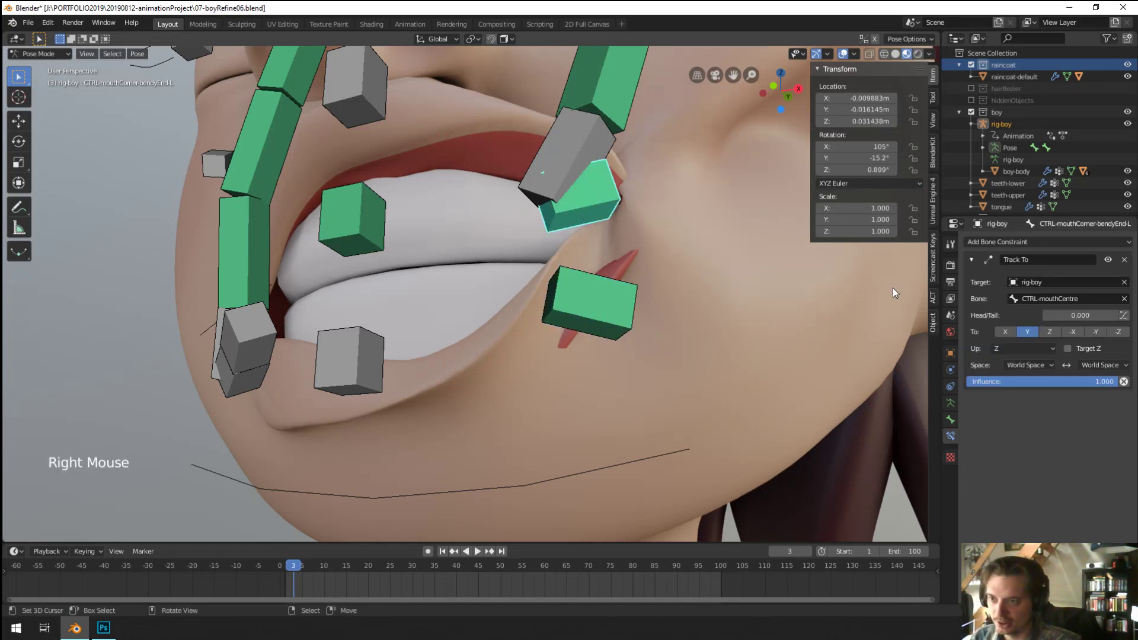
pyautogui.click(1109, 261)
pyautogui.rightClick(606, 301)
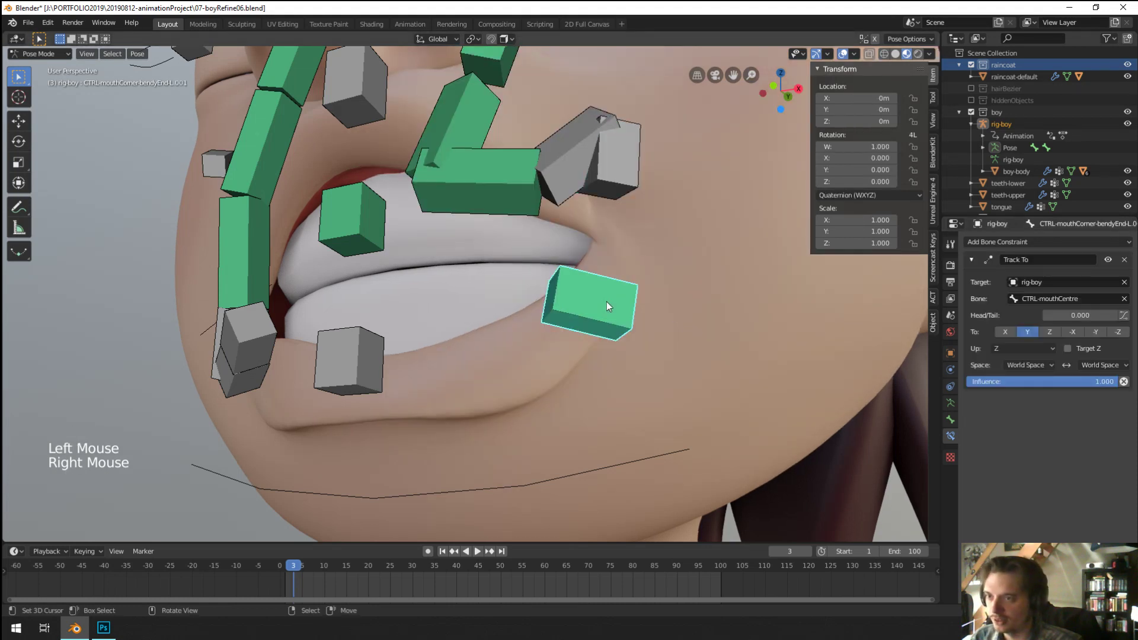
pyautogui.rightClick(624, 180)
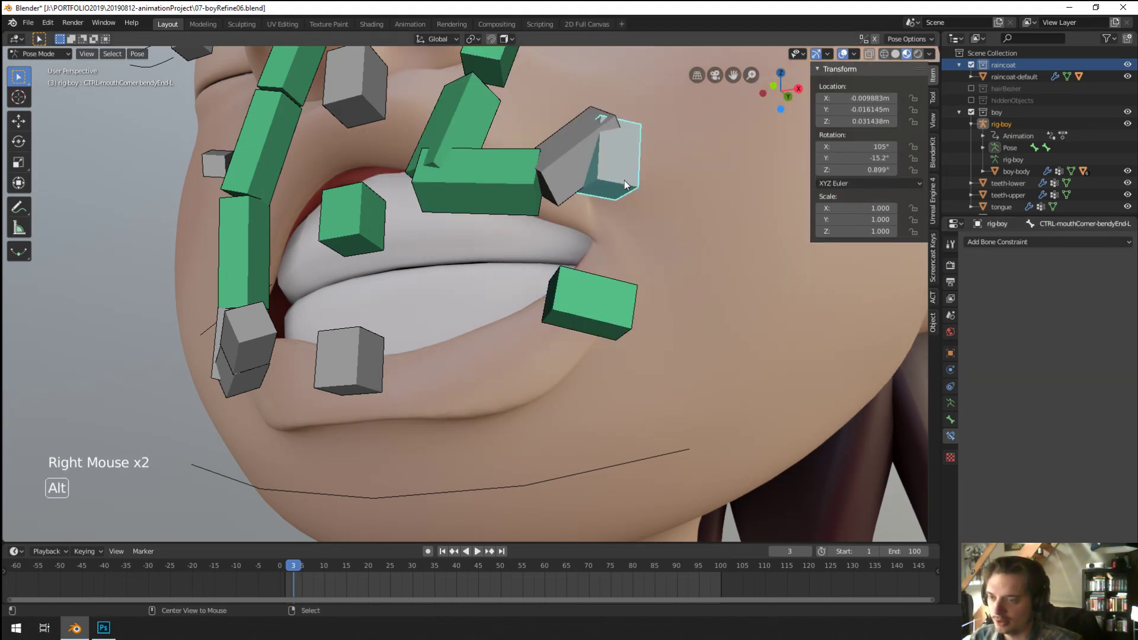
pyautogui.hotkey('alt', 'r')
pyautogui.hotkey('alt', 'g')
pyautogui.hotkey('alt', 's')
# Step: Compare the new left mouth-corner bone's rest orientation with its constrained pose, from the front and the side
pyautogui.rightClick(619, 320)
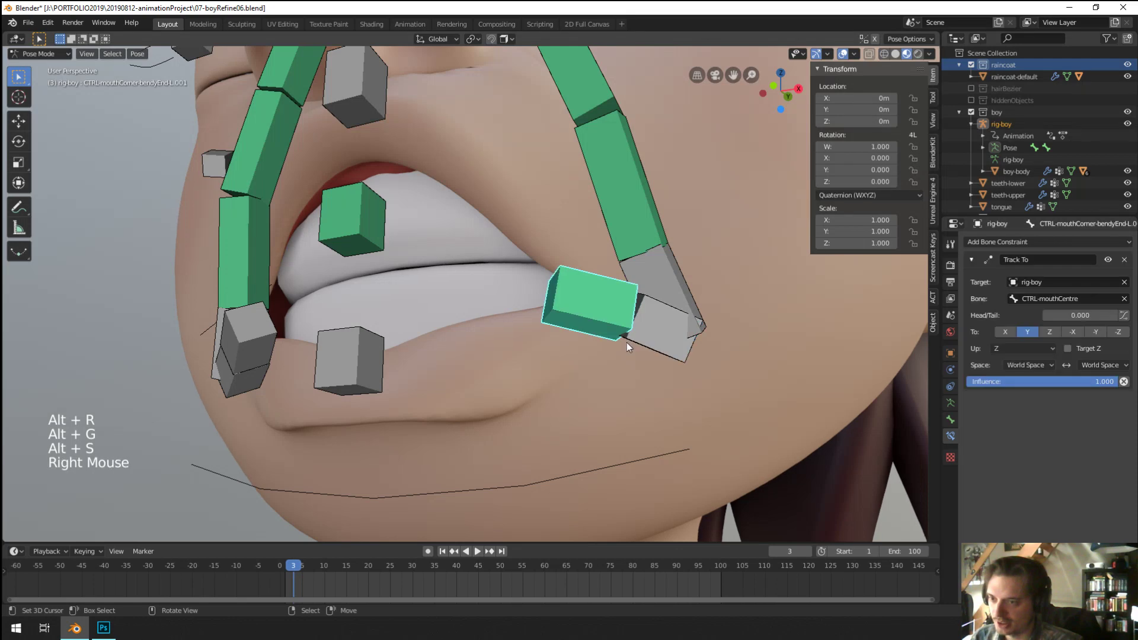
pyautogui.press('Tab')
pyautogui.press('Tab')
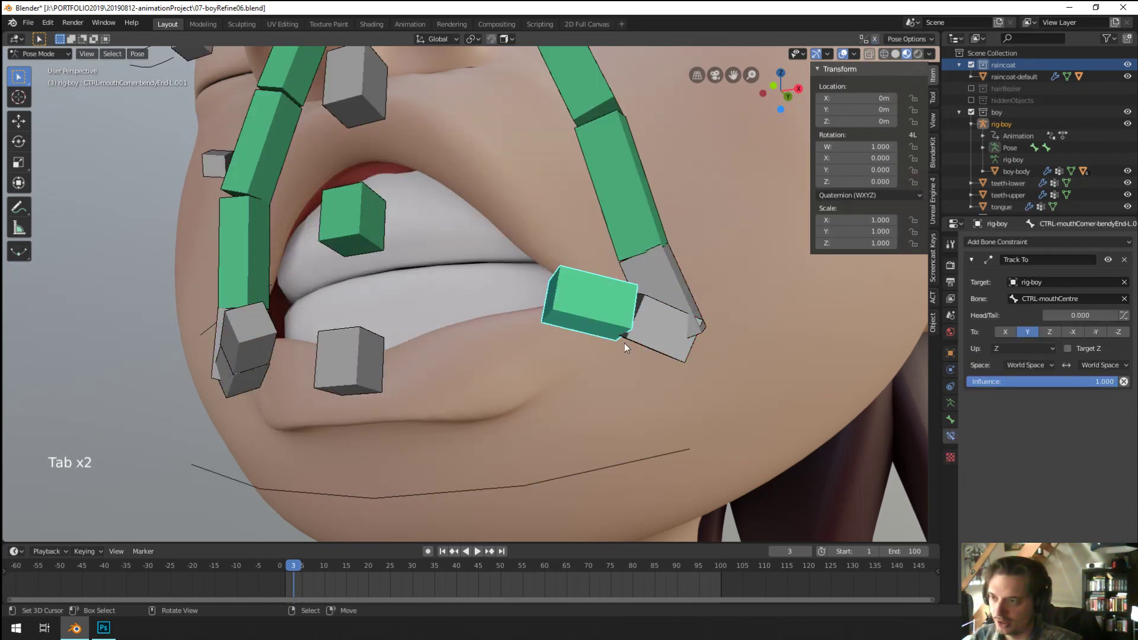
pyautogui.moveTo(624, 343); pyautogui.dragTo(340, 349, button='middle')
pyautogui.press('Tab')
pyautogui.press('Tab')
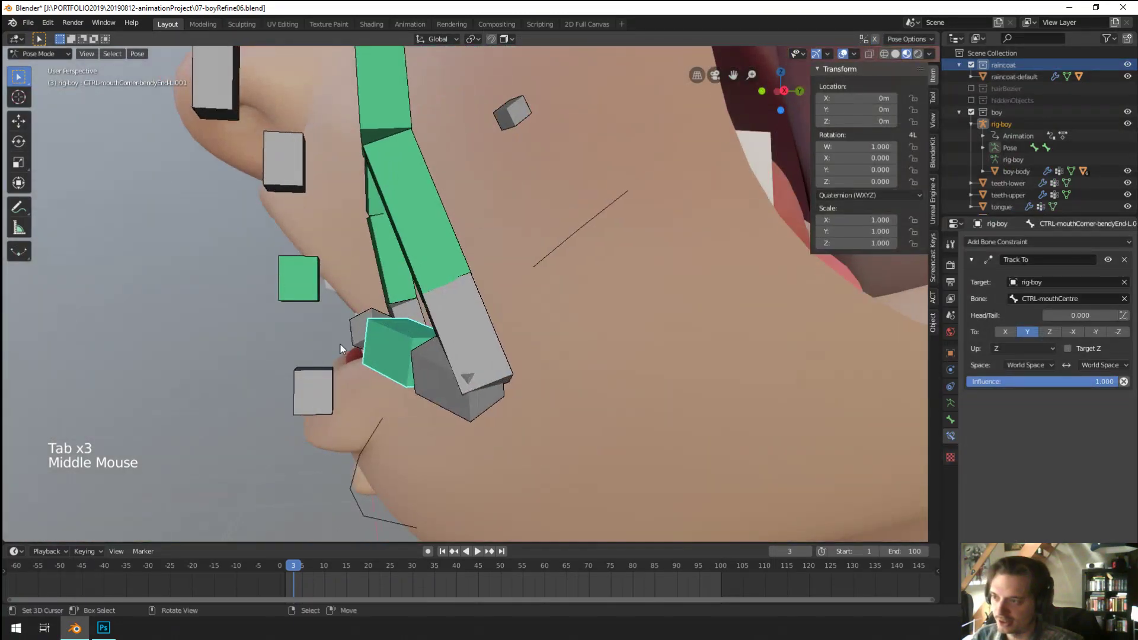
# Step: Move the upper-lip centre control about -0.016 m in Y and -0.008 m in Z, and the lower-lip one about -0.003 m in Y and 0.003 m in Z
pyautogui.rightClick(289, 179)
pyautogui.press('g')
pyautogui.click(241, 203)
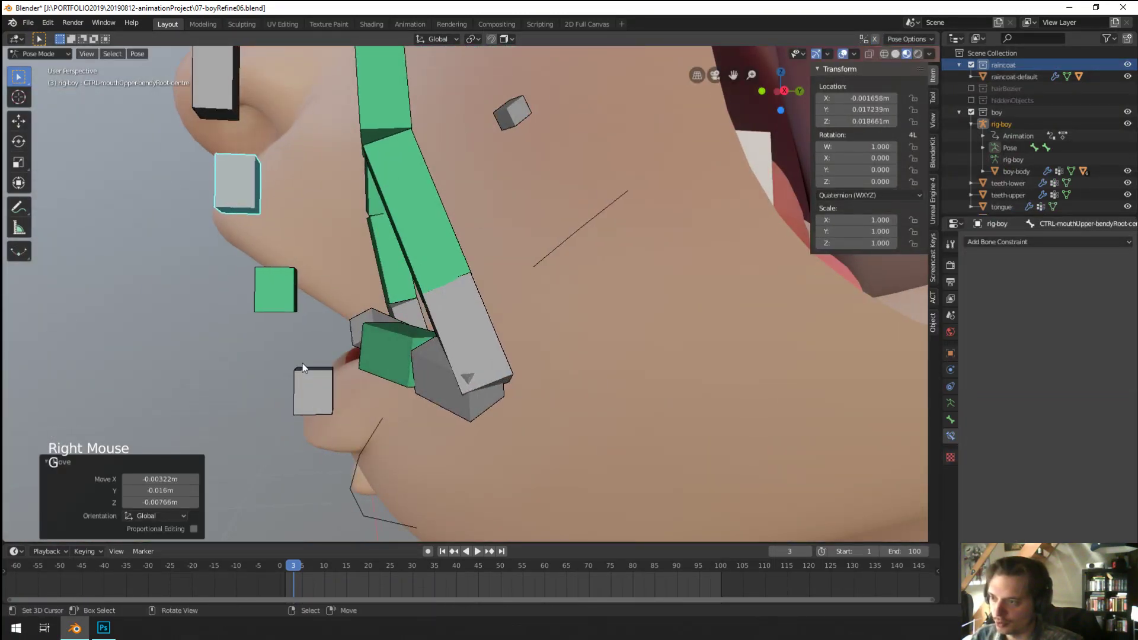
pyautogui.rightClick(301, 382)
pyautogui.press('g')
pyautogui.click(280, 386)
pyautogui.moveTo(280, 387); pyautogui.dragTo(382, 379, button='middle')
pyautogui.scroll(-2, 290, 368)
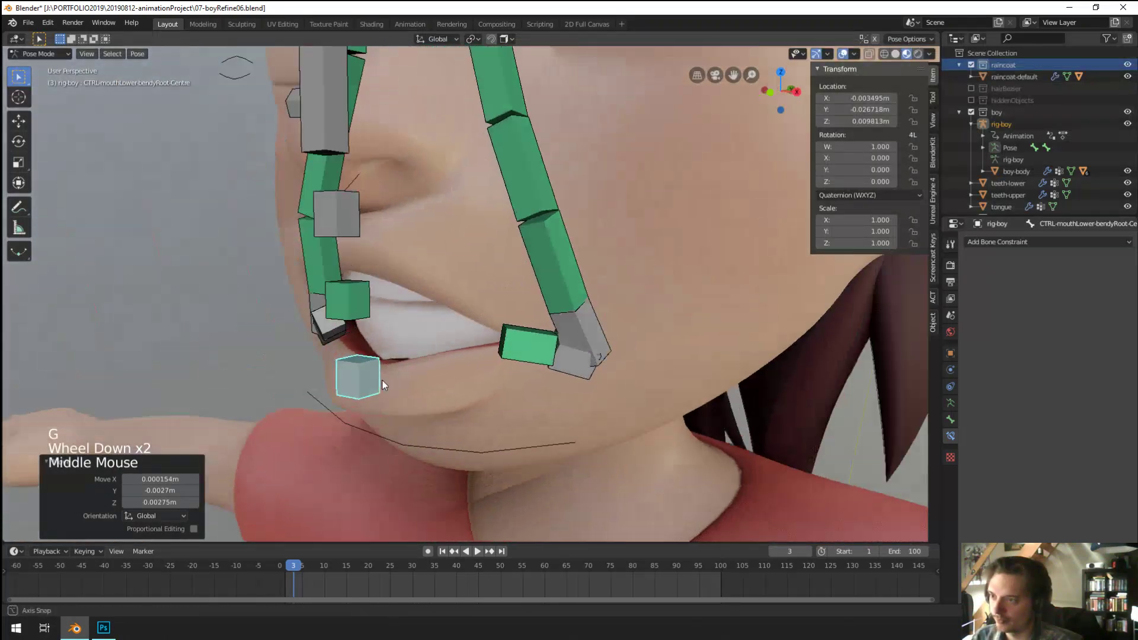
pyautogui.scroll(-3, 415, 368)
pyautogui.scroll(4, 454, 359)
# Step: Add a Copy Rotation constraint to the original left corner bone with rig-boy as its target
pyautogui.rightClick(563, 333)
pyautogui.moveTo(563, 333); pyautogui.dragTo(582, 318, button='middle')
pyautogui.scroll(1, 556, 341)
pyautogui.rightClick(582, 318)
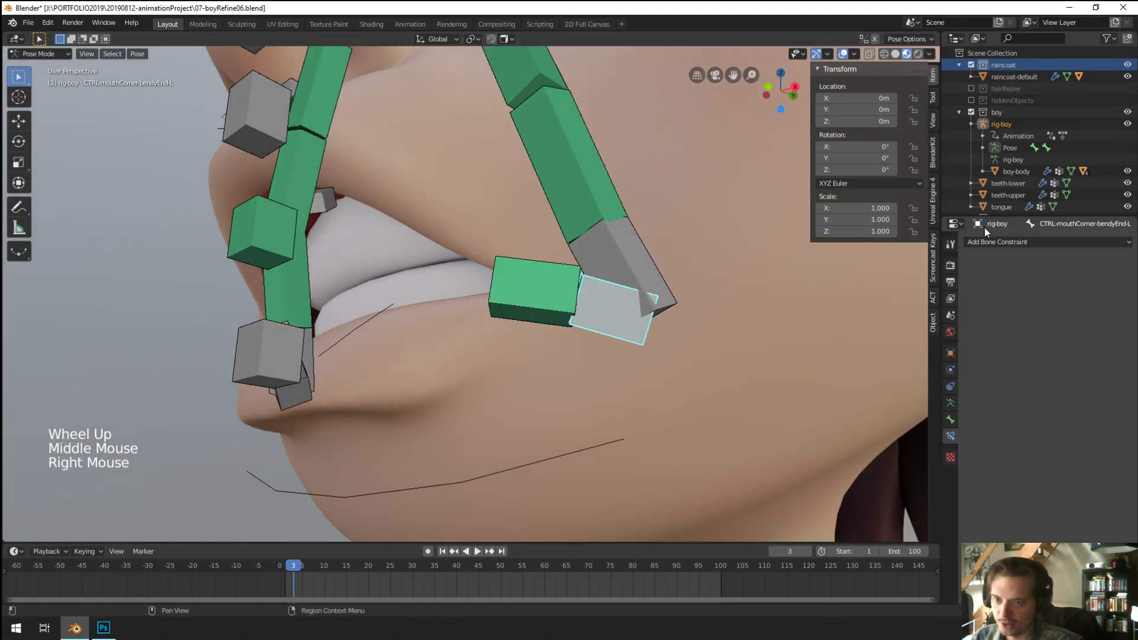
pyautogui.click(997, 243)
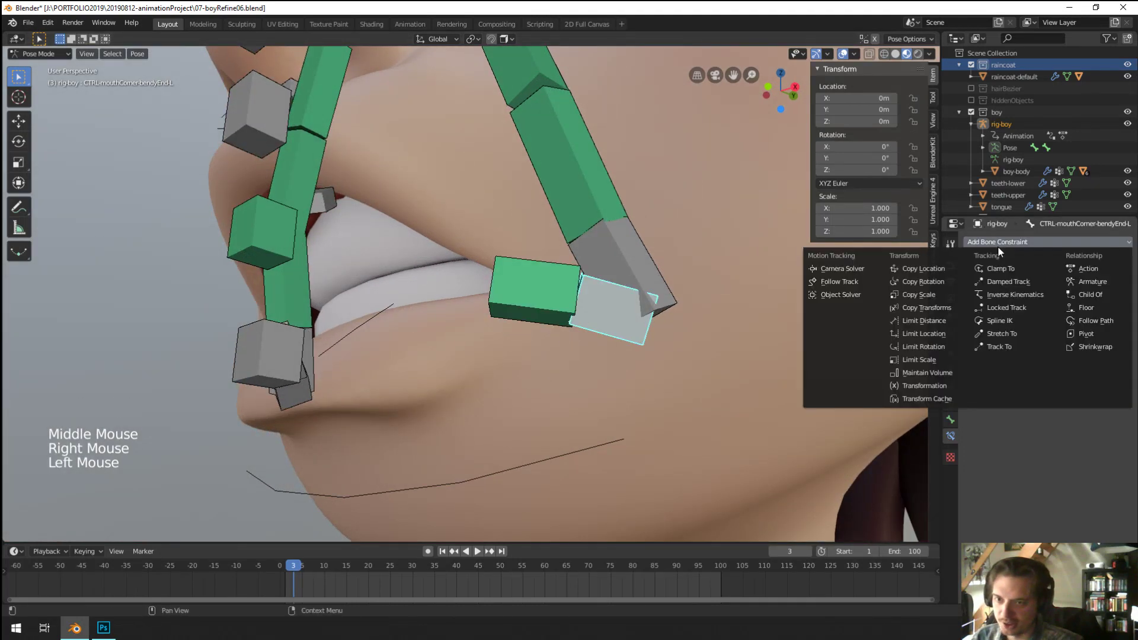
pyautogui.click(929, 284)
pyautogui.click(1124, 282)
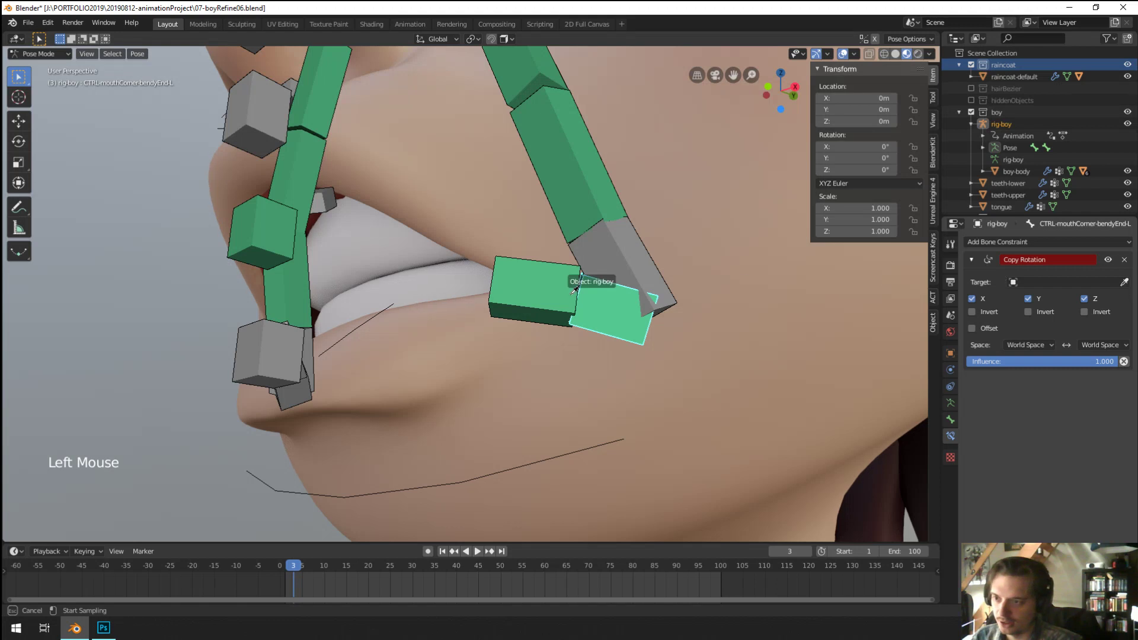
pyautogui.rightClick(544, 294)
# Step: Rename the new left mouth-corner bone as CTRL-mouthcorner-Rotation-L
pyautogui.rightClick(544, 293)
pyautogui.click(951, 419)
pyautogui.click(1026, 243)
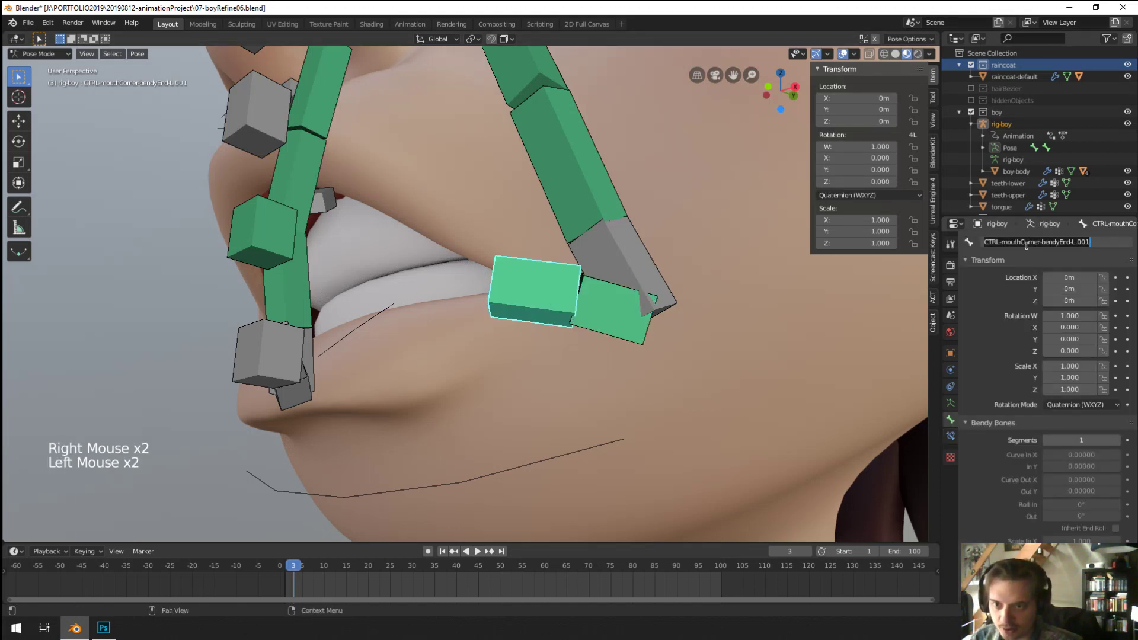
pyautogui.write('CTRL-')
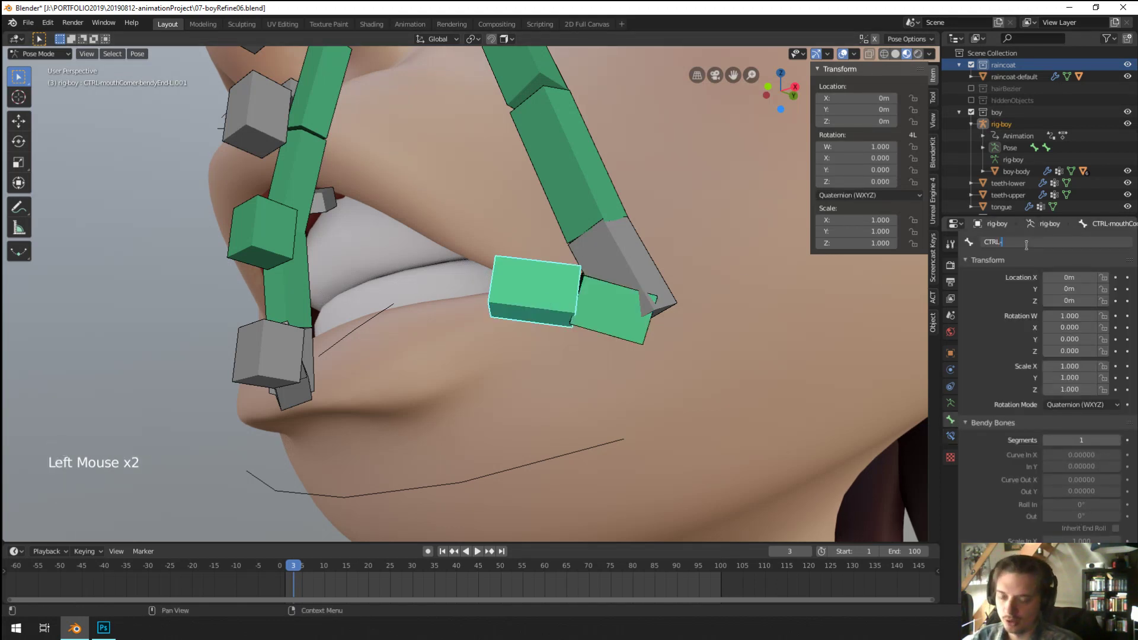
pyautogui.write('mouthcorner-Rotation')
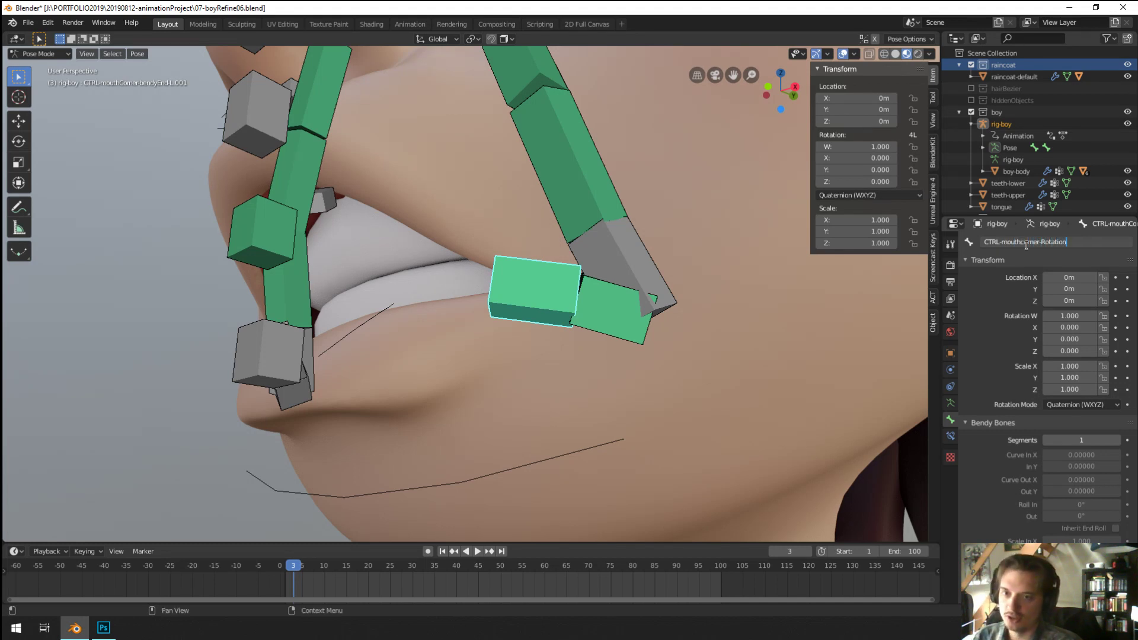
pyautogui.write('-L')
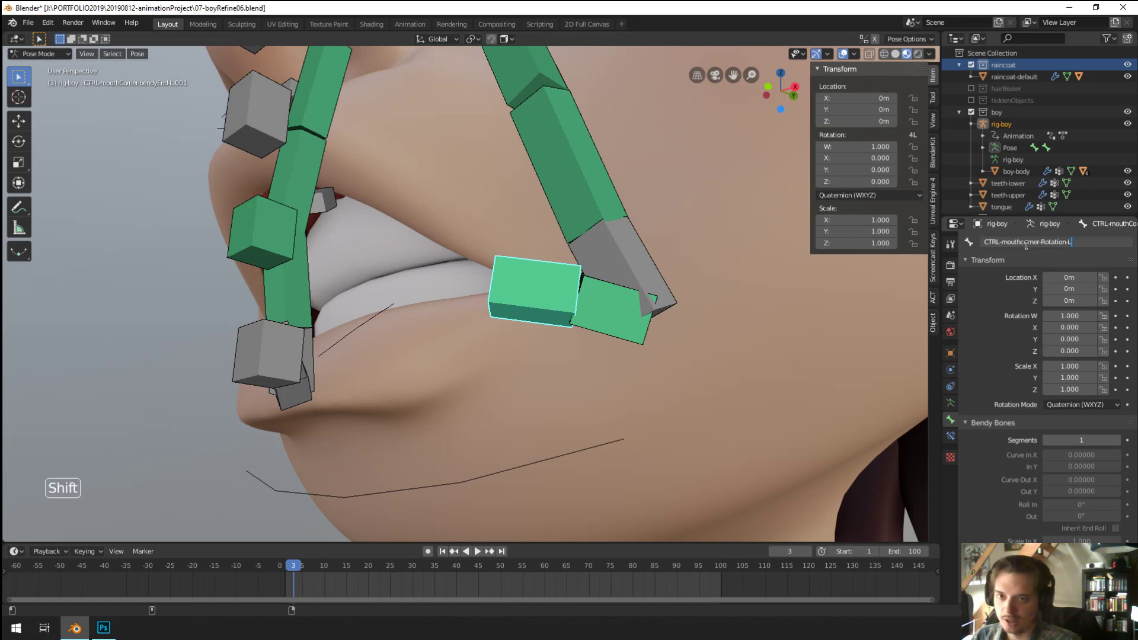
pyautogui.press('Return')
# Step: Rename the matching new bone at the right mouth corner as CTRL-mouthcorner-Rotation-R
pyautogui.moveTo(770, 285); pyautogui.dragTo(507, 343, button='middle')
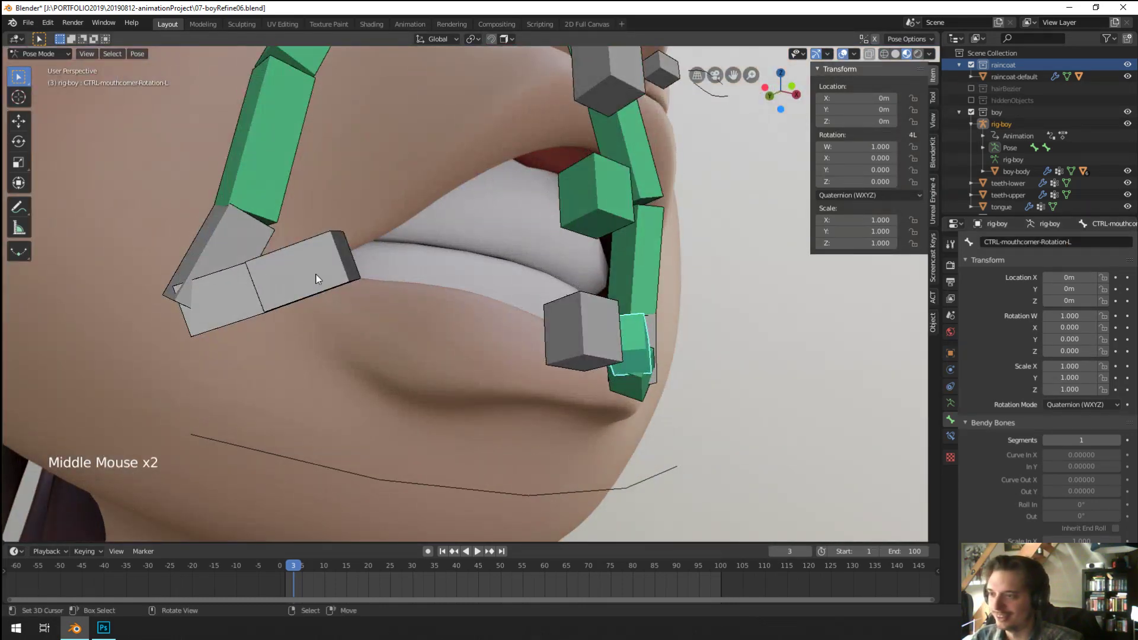
pyautogui.moveTo(315, 275); pyautogui.dragTo(272, 274, button='middle')
pyautogui.rightClick(267, 276)
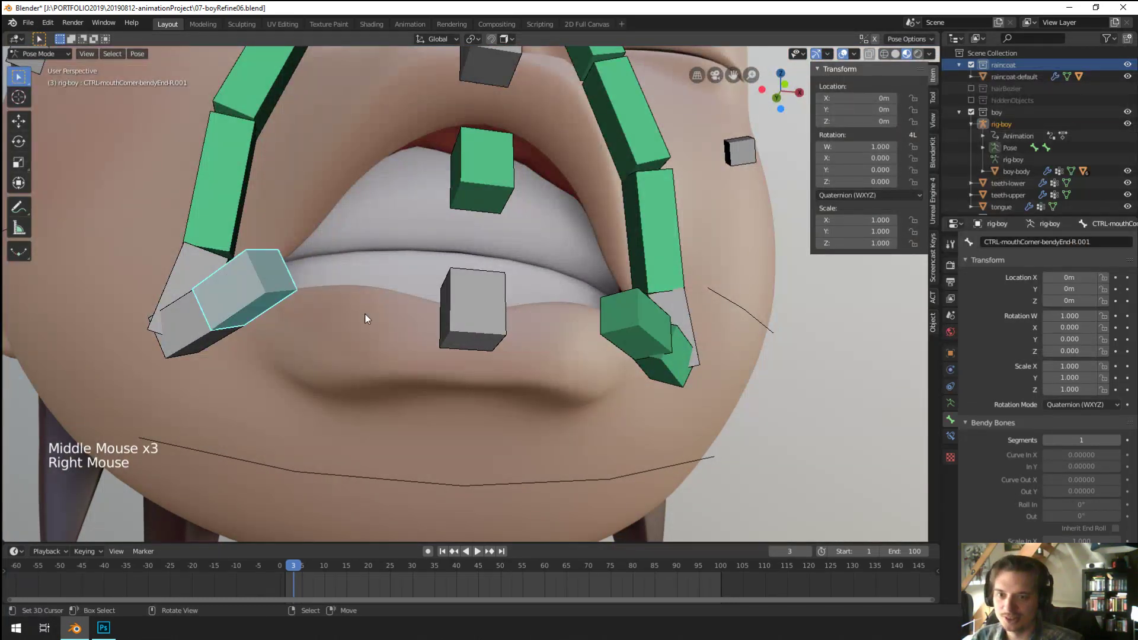
pyautogui.moveTo(364, 319)
pyautogui.mouseDown(button='middle')
pyautogui.moveTo(356, 315)
pyautogui.moveTo(379, 314)
pyautogui.mouseUp(button='middle')
pyautogui.rightClick(655, 308)
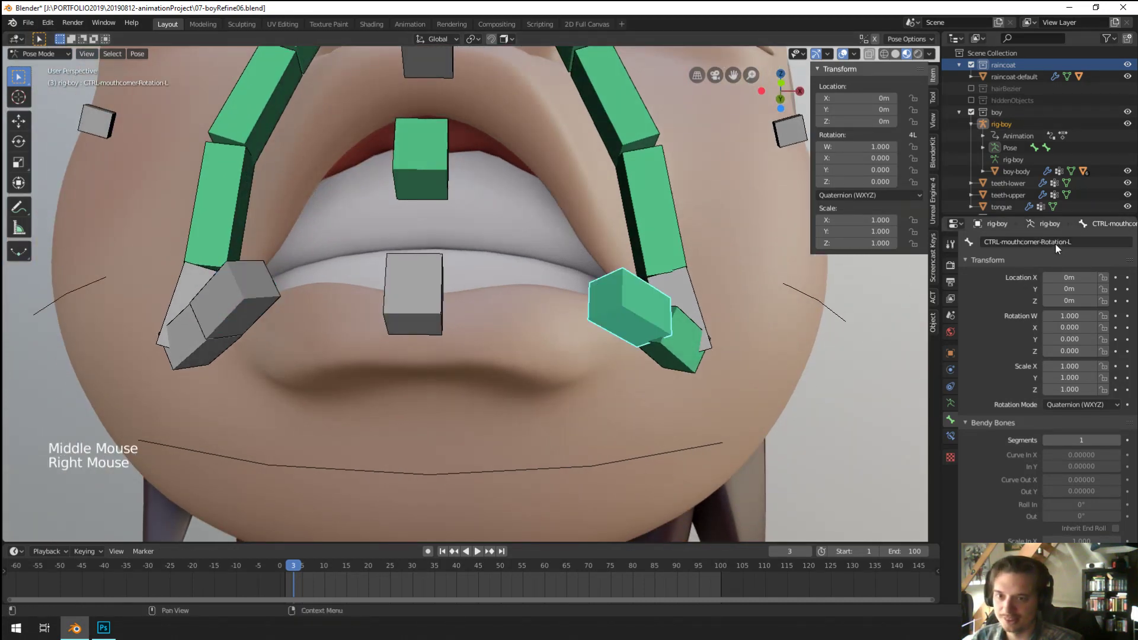
pyautogui.click(1029, 241)
pyautogui.rightClick(235, 299)
pyautogui.doubleClick(1035, 244)
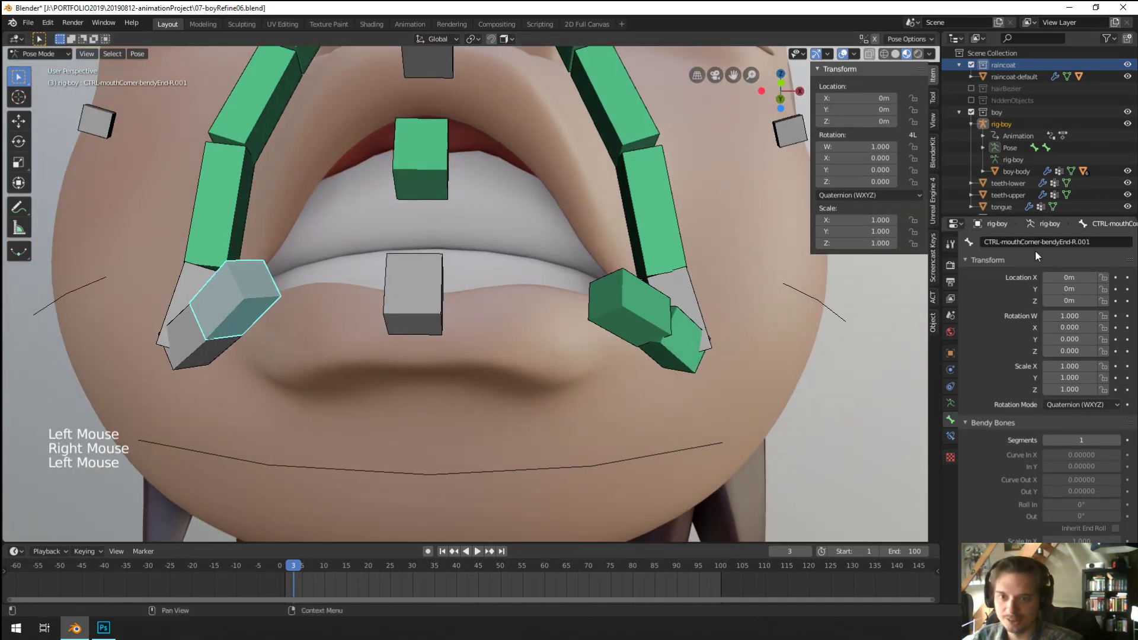
pyautogui.press('BackSpace')
pyautogui.write('Rotatio')
pyautogui.press('Return')
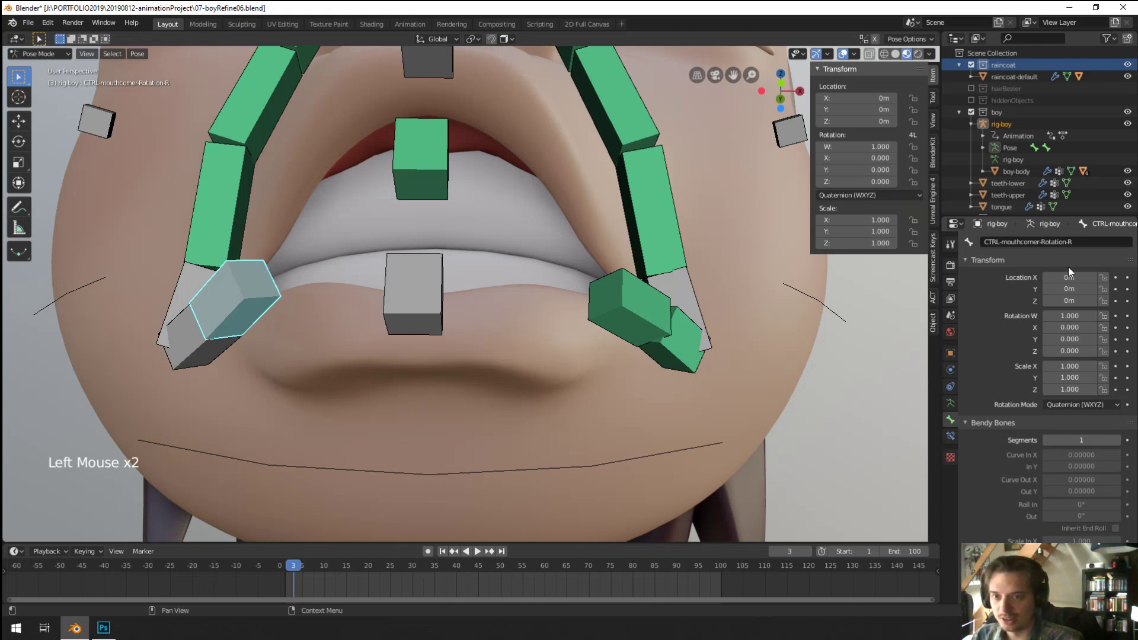
# Step: Examine the mouth-corner bones from several angles and check the constraint settings of the left rotation bone
pyautogui.rightClick(204, 351)
pyautogui.moveTo(472, 359)
pyautogui.mouseDown(button='middle')
pyautogui.moveTo(461, 365)
pyautogui.moveTo(486, 369)
pyautogui.mouseUp(button='middle')
pyautogui.scroll(-2, 486, 368)
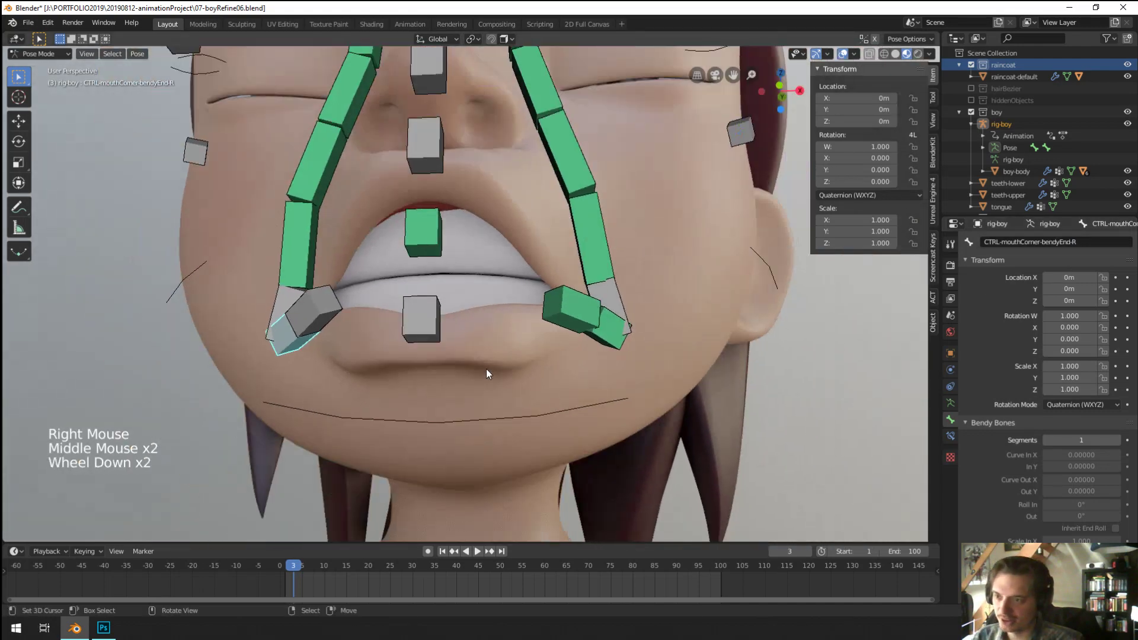
pyautogui.scroll(1, 485, 369)
pyautogui.rightClick(560, 323)
pyautogui.moveTo(550, 326); pyautogui.dragTo(516, 314, button='middle')
pyautogui.click(950, 437)
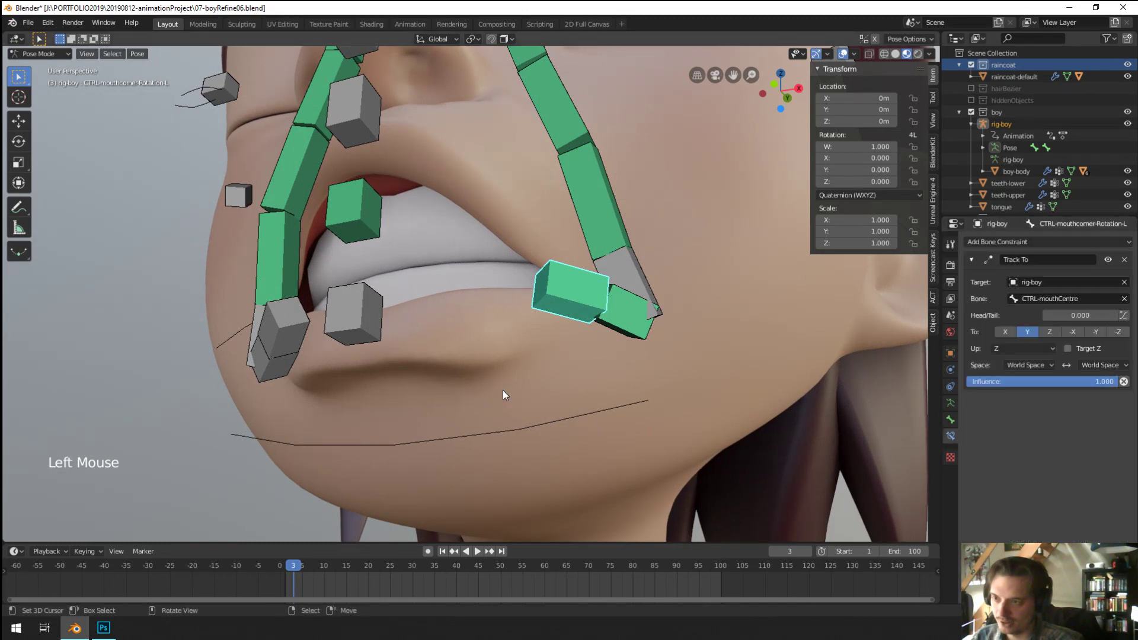
pyautogui.moveTo(502, 390); pyautogui.dragTo(633, 183, button='middle')
pyautogui.scroll(-4, 426, 268)
pyautogui.scroll(2, 426, 268)
pyautogui.moveTo(425, 268); pyautogui.dragTo(472, 322, button='middle')
pyautogui.scroll(2, 503, 303)
# Step: Set CTRL-mouthcorner-Rotation-L as the target bone of the left corner bendyEnd bone's Copy Rotation constraint
pyautogui.rightClick(563, 331)
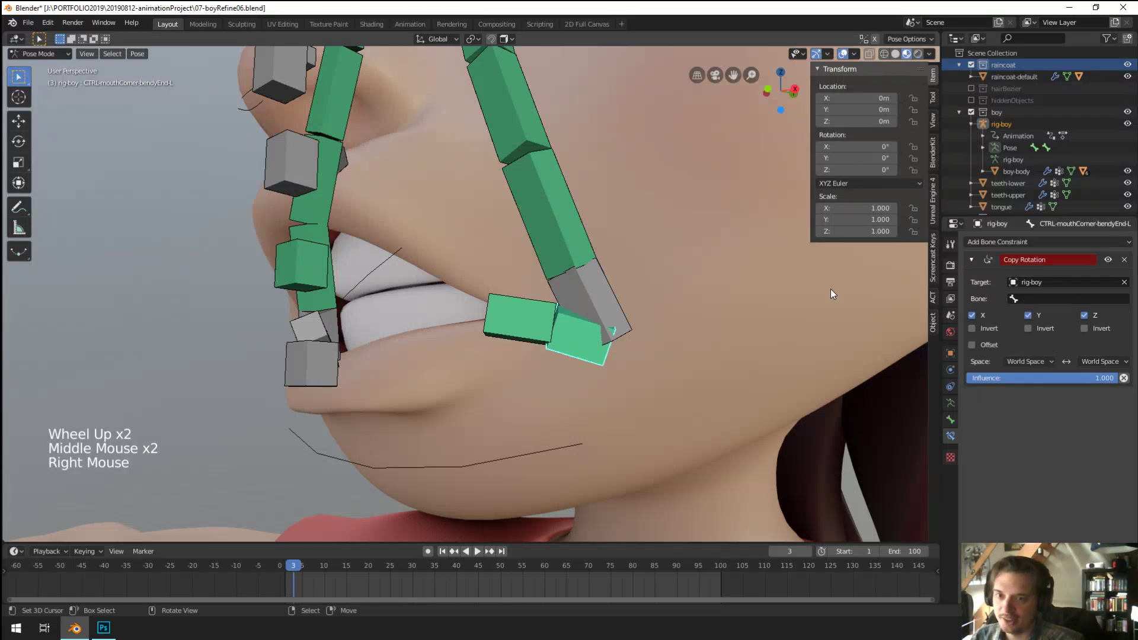
pyautogui.click(1108, 294)
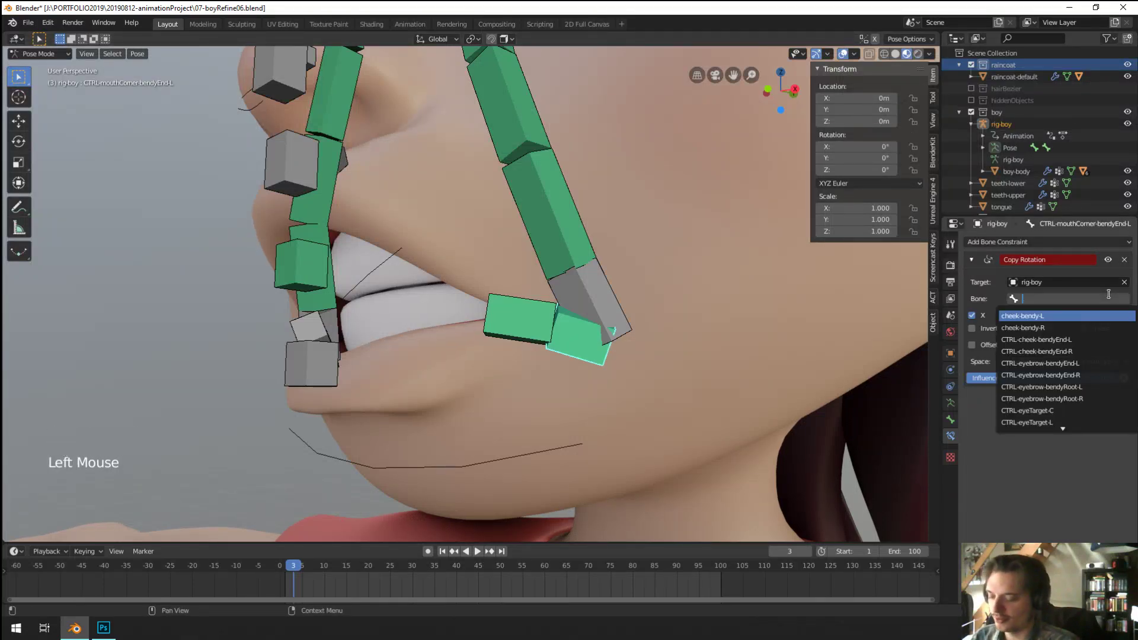
pyautogui.write('rotation')
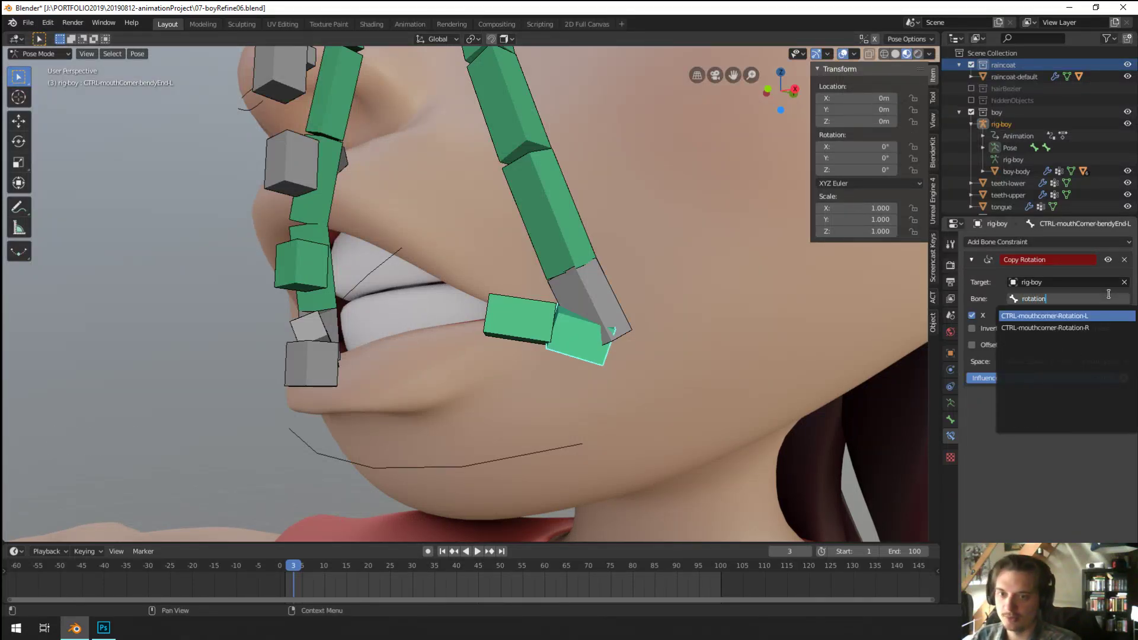
pyautogui.press('Return')
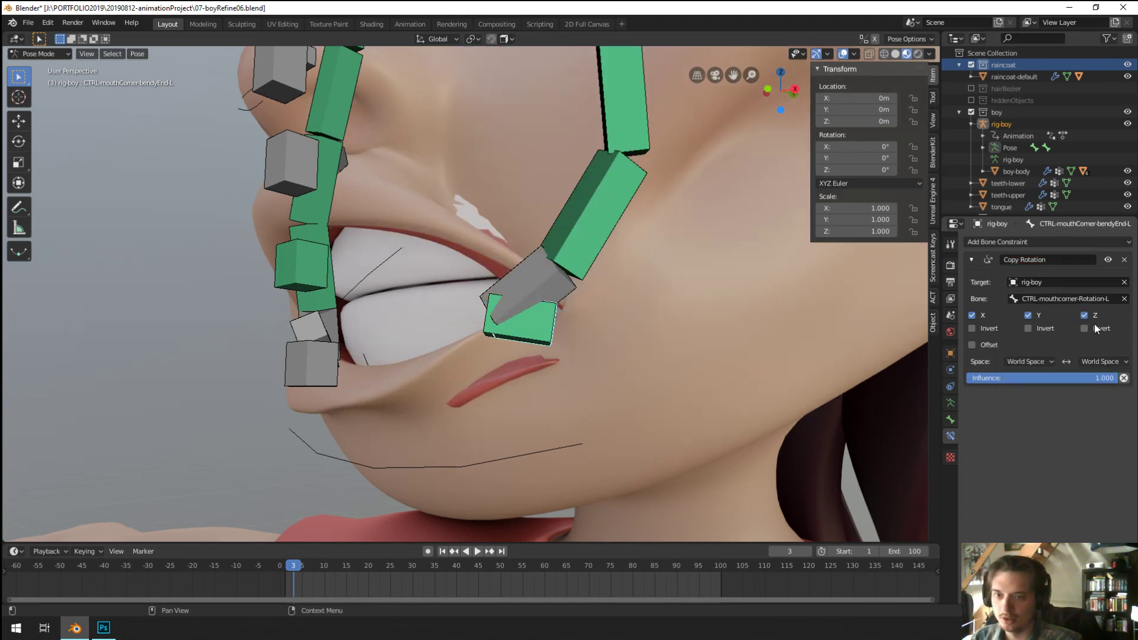
# Step: Set both spaces of the Copy Rotation constraint to Local Space and test-move the left corner bone
pyautogui.click(1046, 361)
pyautogui.click(1019, 414)
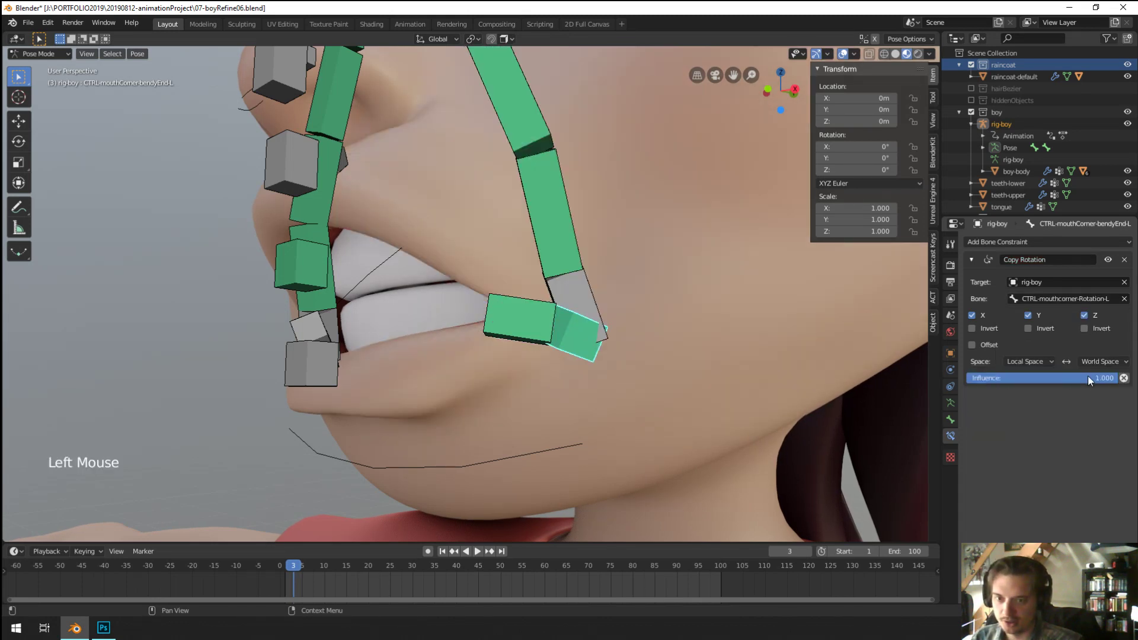
pyautogui.click(1097, 362)
pyautogui.click(1083, 414)
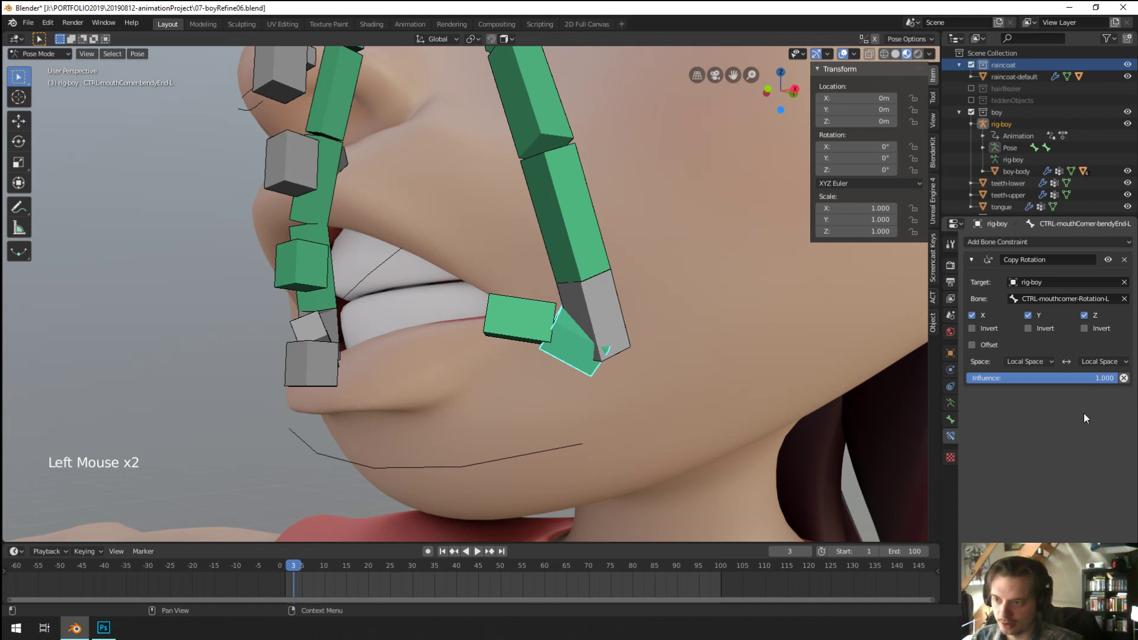
pyautogui.press('g')
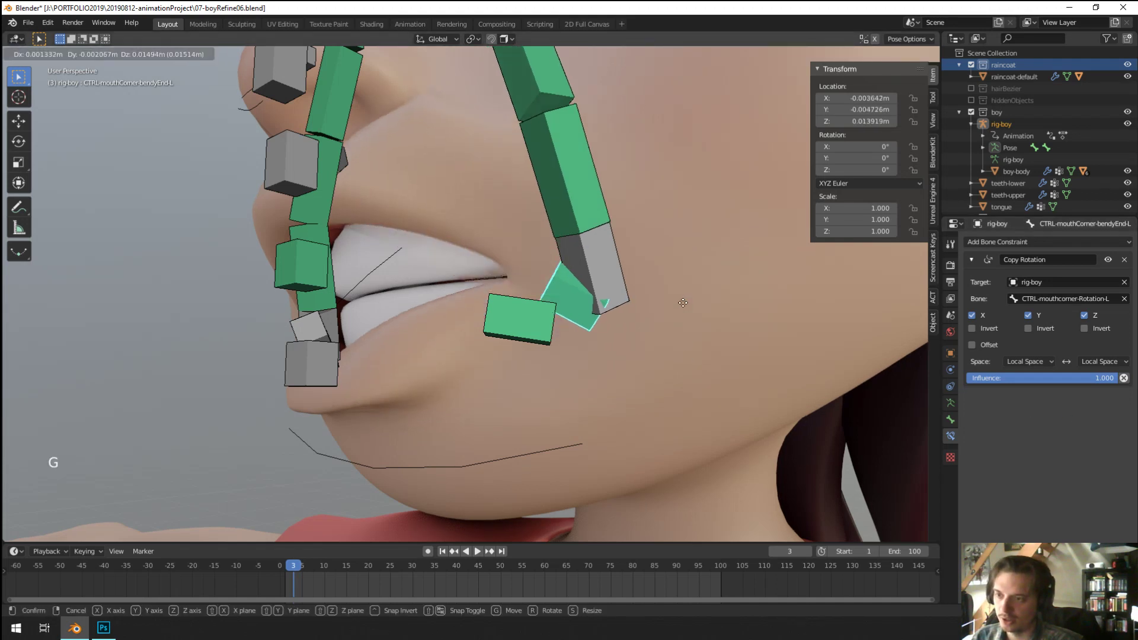
pyautogui.rightClick(578, 332)
# Step: Add a Copy Location constraint to the left mouth-corner rotation bone and compare its settings with the corner bone's constraint
pyautogui.rightClick(532, 324)
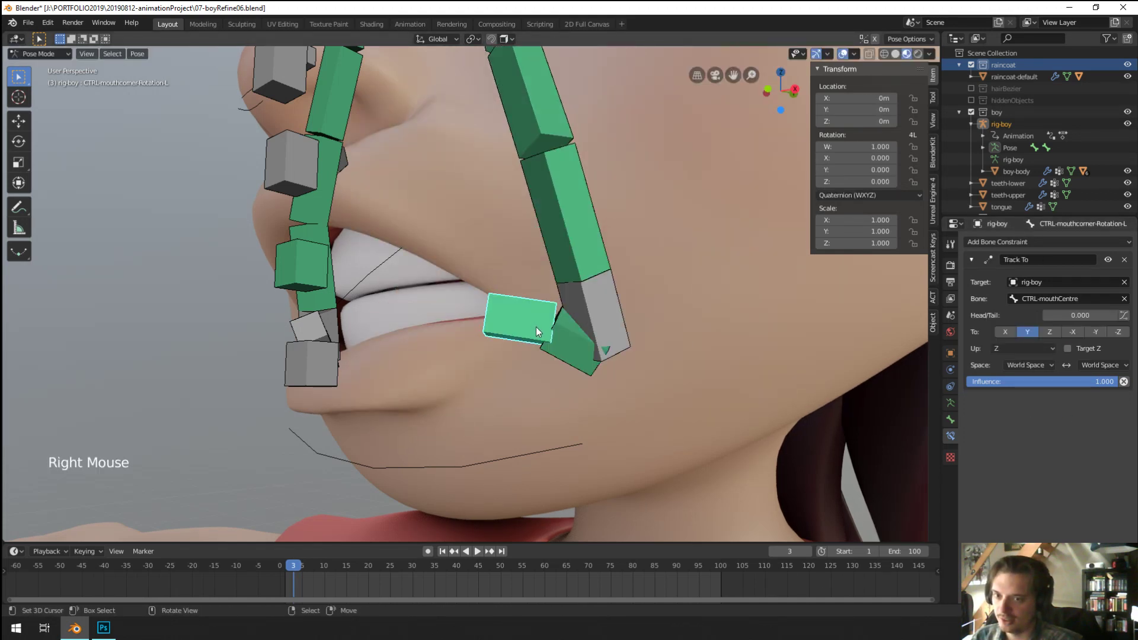
pyautogui.click(1036, 241)
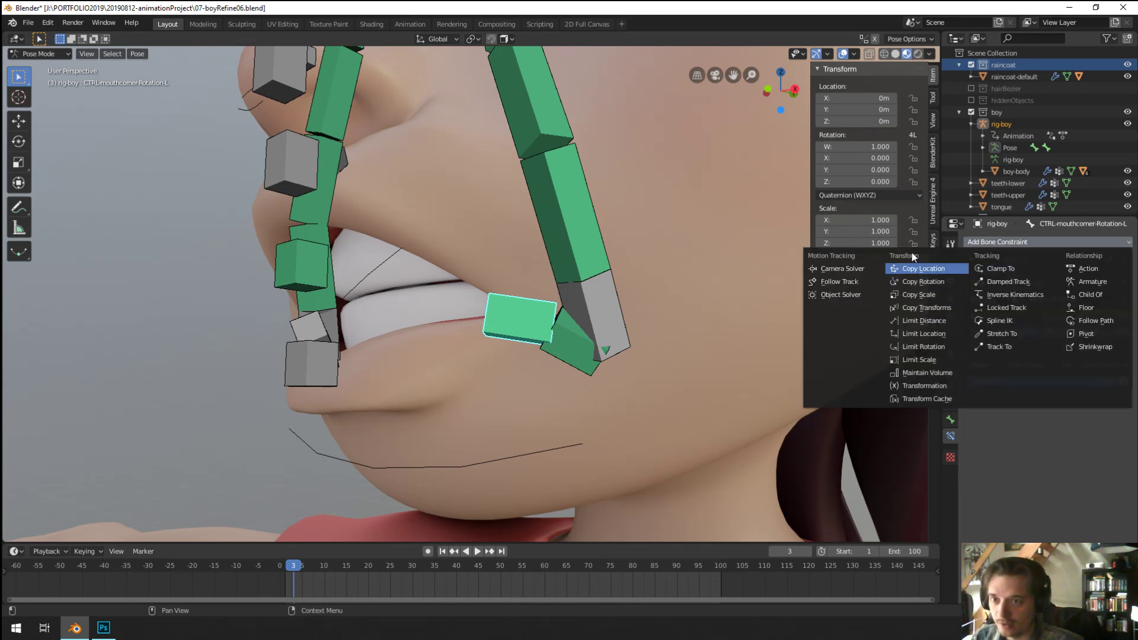
pyautogui.click(924, 268)
pyautogui.rightClick(587, 342)
pyautogui.rightClick(582, 355)
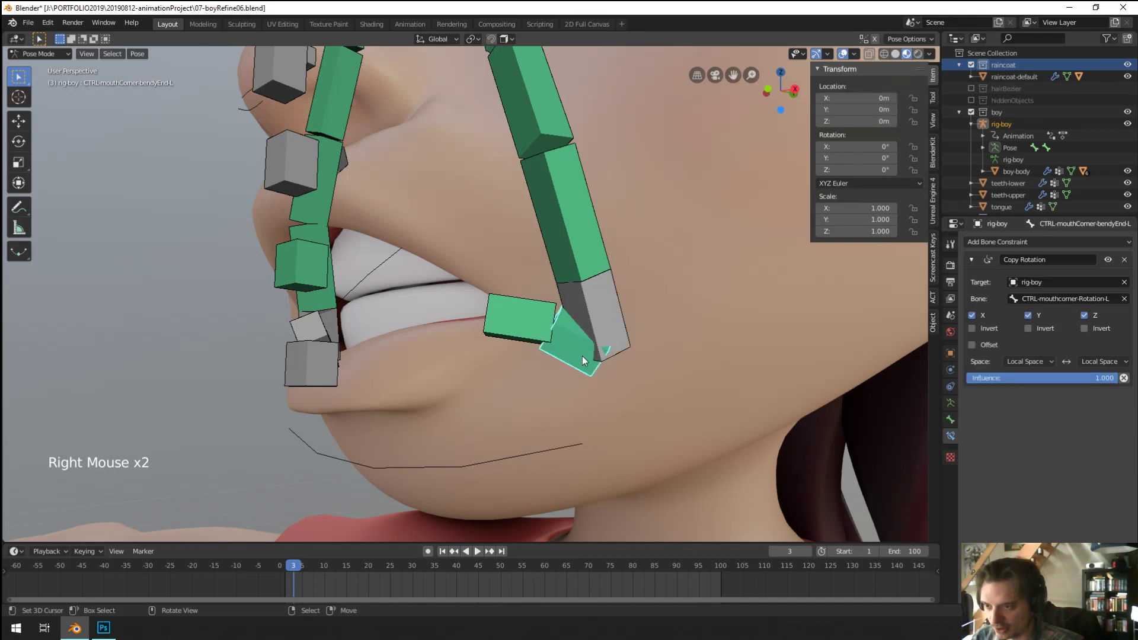
pyautogui.rightClick(516, 320)
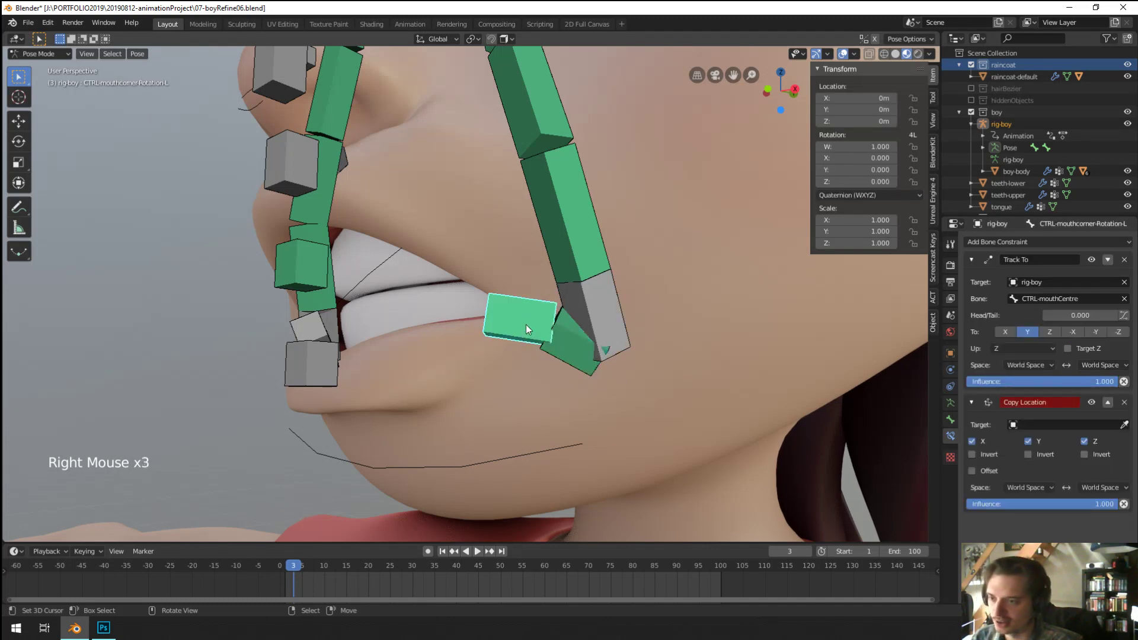
pyautogui.rightClick(563, 350)
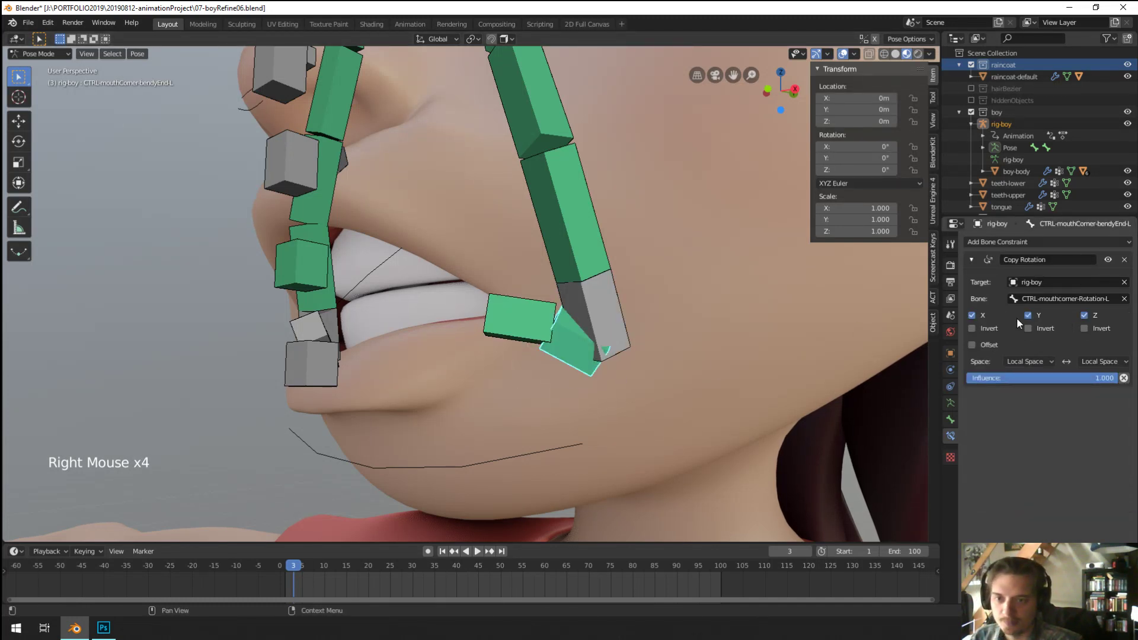
pyautogui.rightClick(517, 341)
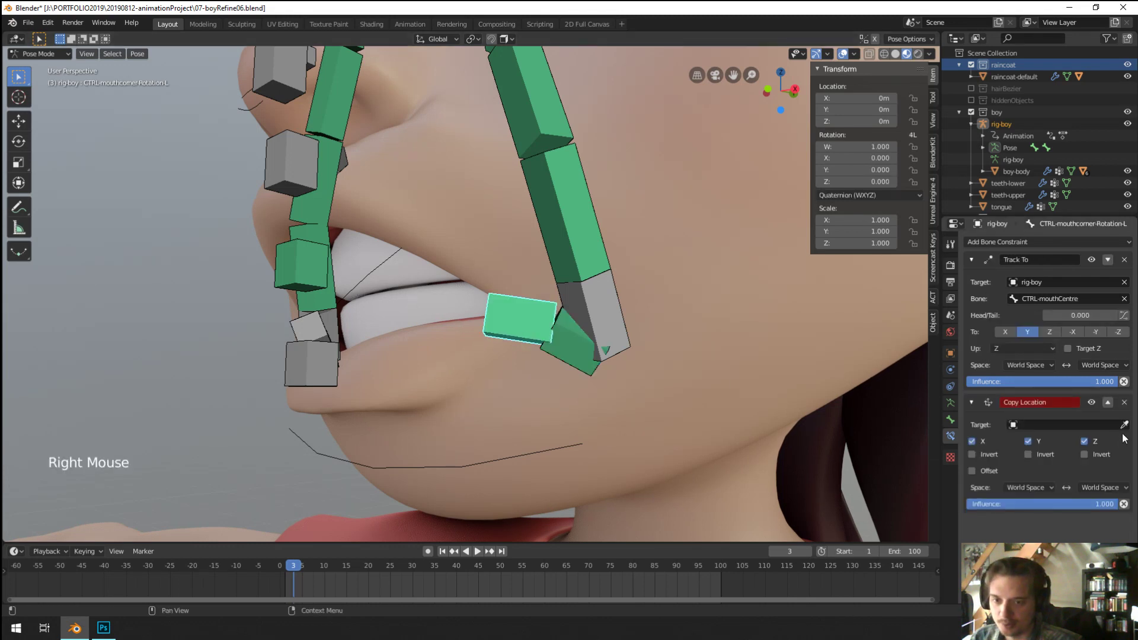
# Step: Set the Copy Location target to rig-boy and its bone to CTRL-mouthCorner-bendyEnd-L
pyautogui.click(1052, 426)
pyautogui.click(1054, 441)
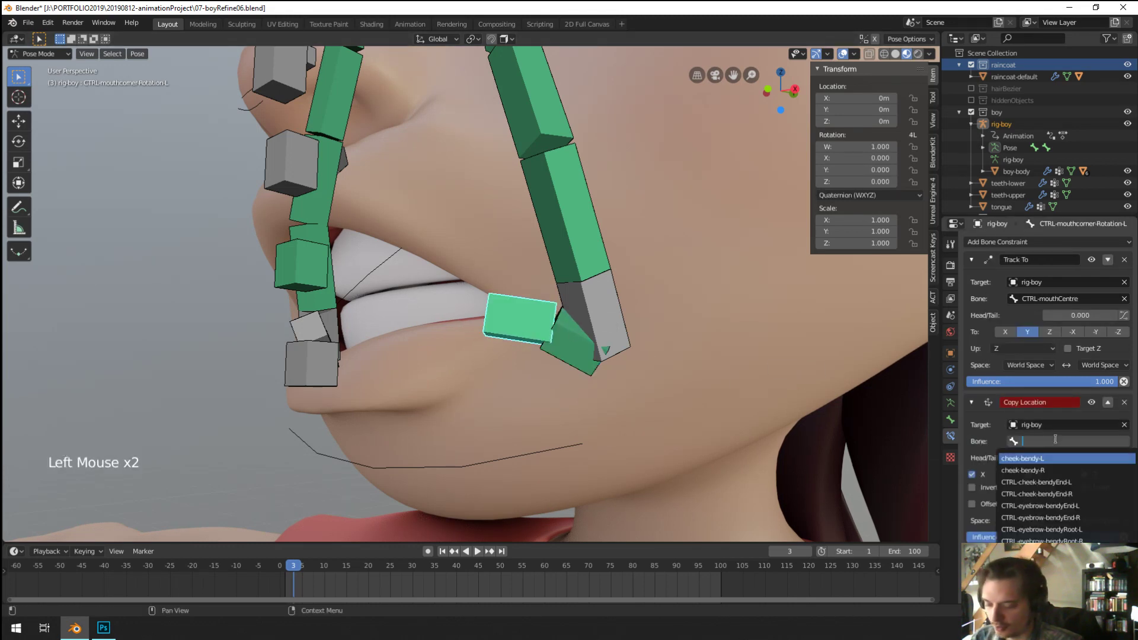
pyautogui.write('moutcho')
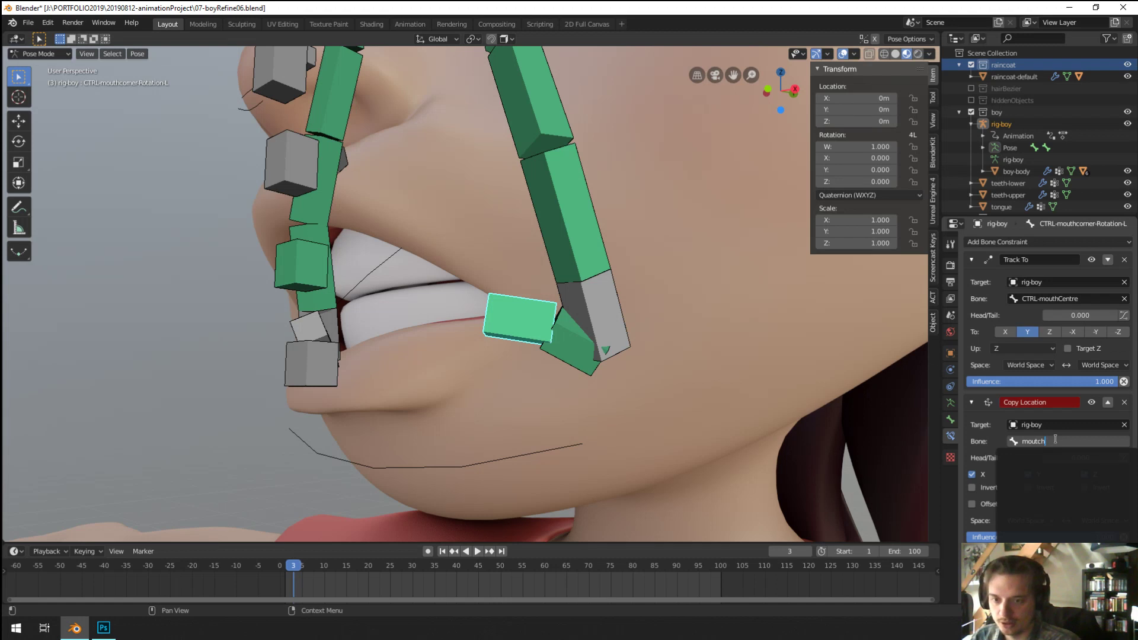
pyautogui.press('BackSpace')
pyautogui.press('BackSpace')
pyautogui.press('BackSpace')
pyautogui.write('hcorner')
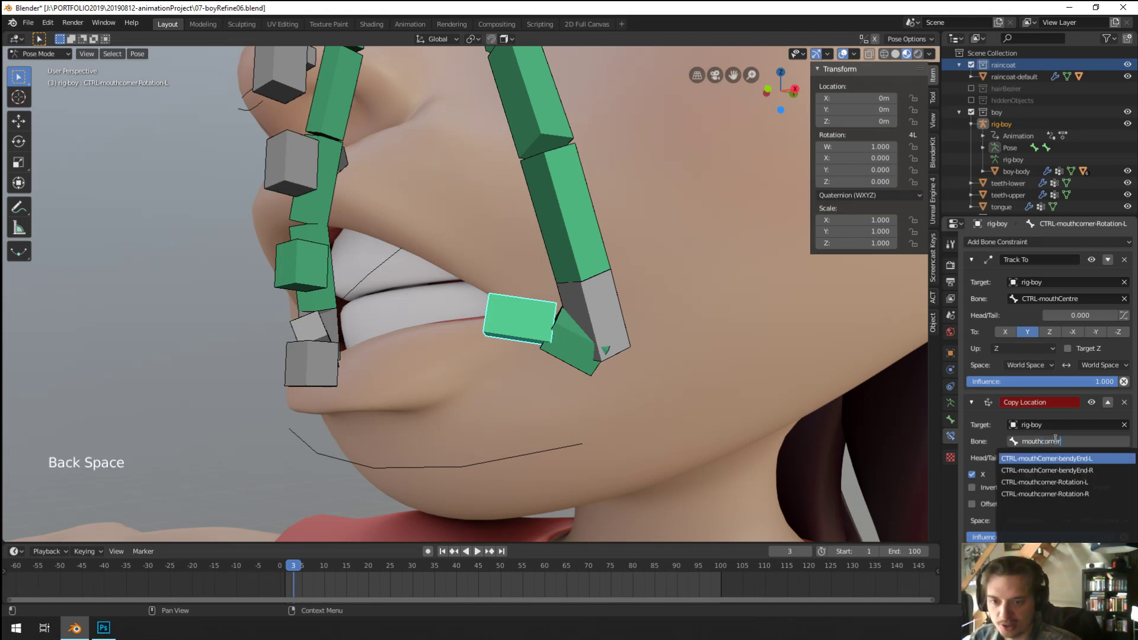
pyautogui.click(1104, 458)
# Step: Move the left mouth-corner bendyEnd bone upward toward the cheek to test the constraints
pyautogui.rightClick(593, 359)
pyautogui.press('g')
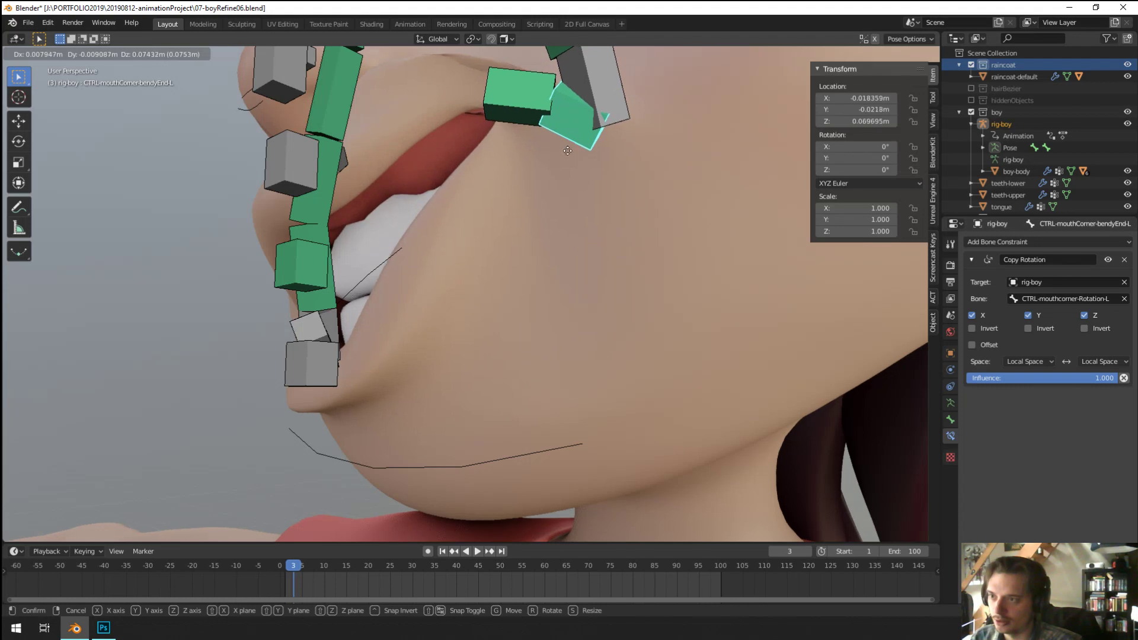
pyautogui.click(567, 150)
pyautogui.moveTo(565, 193); pyautogui.dragTo(569, 202, button='middle')
# Step: Try Local Space and Pose Space combinations on the left rotation bone's Track To constraint, restoring World Space for both
pyautogui.rightClick(566, 158)
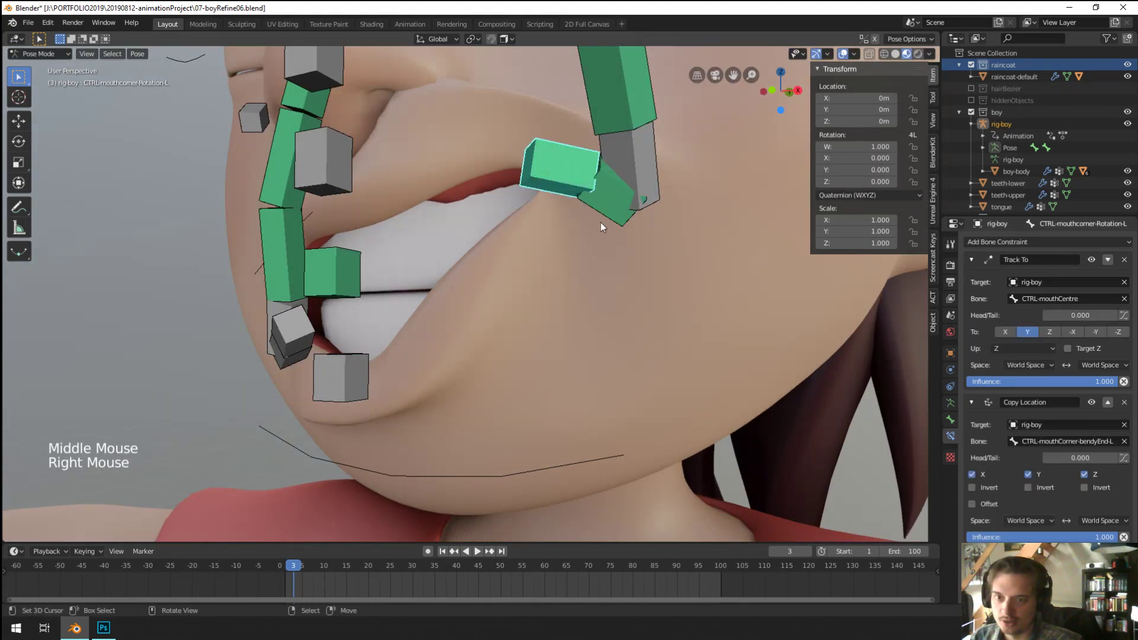
pyautogui.moveTo(600, 223); pyautogui.dragTo(390, 358, button='middle')
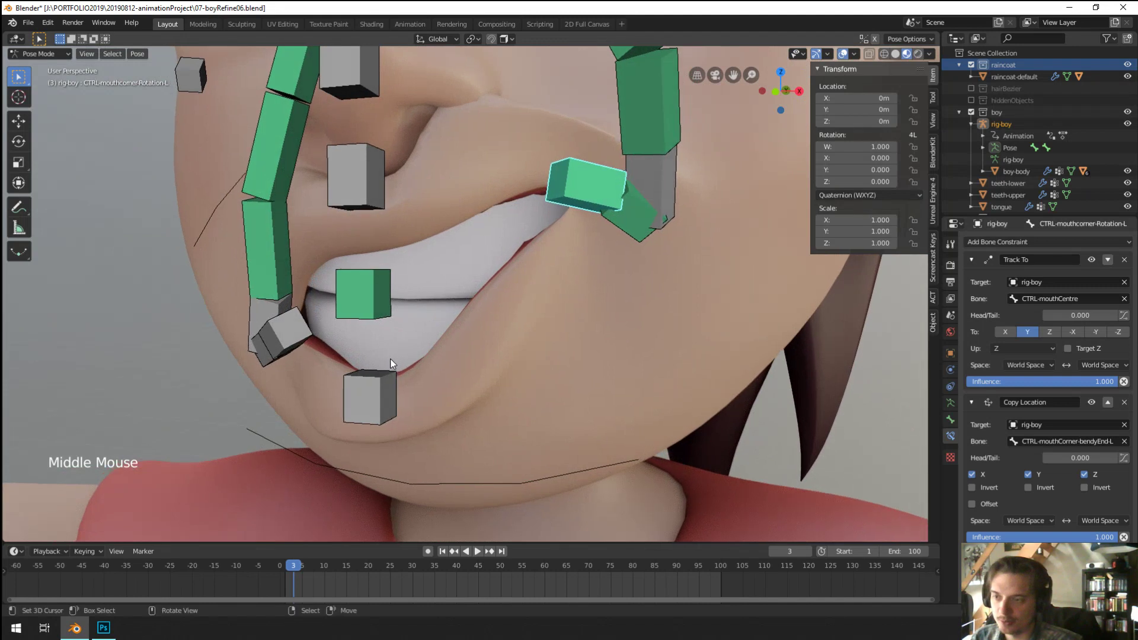
pyautogui.click(1025, 364)
pyautogui.click(1015, 414)
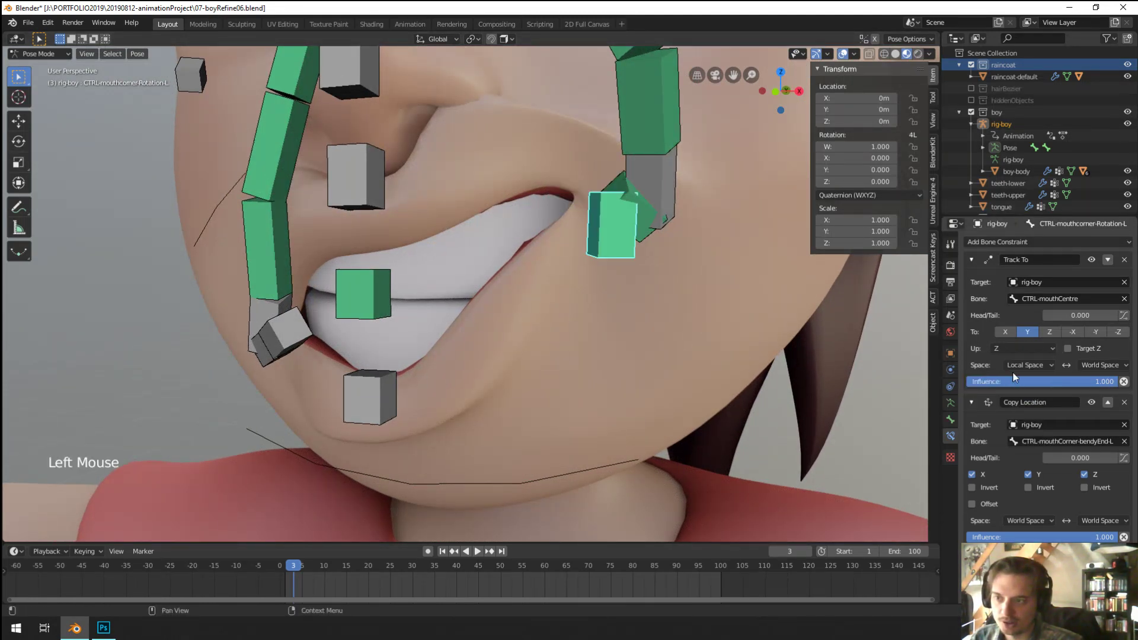
pyautogui.click(1019, 350)
pyautogui.click(1025, 364)
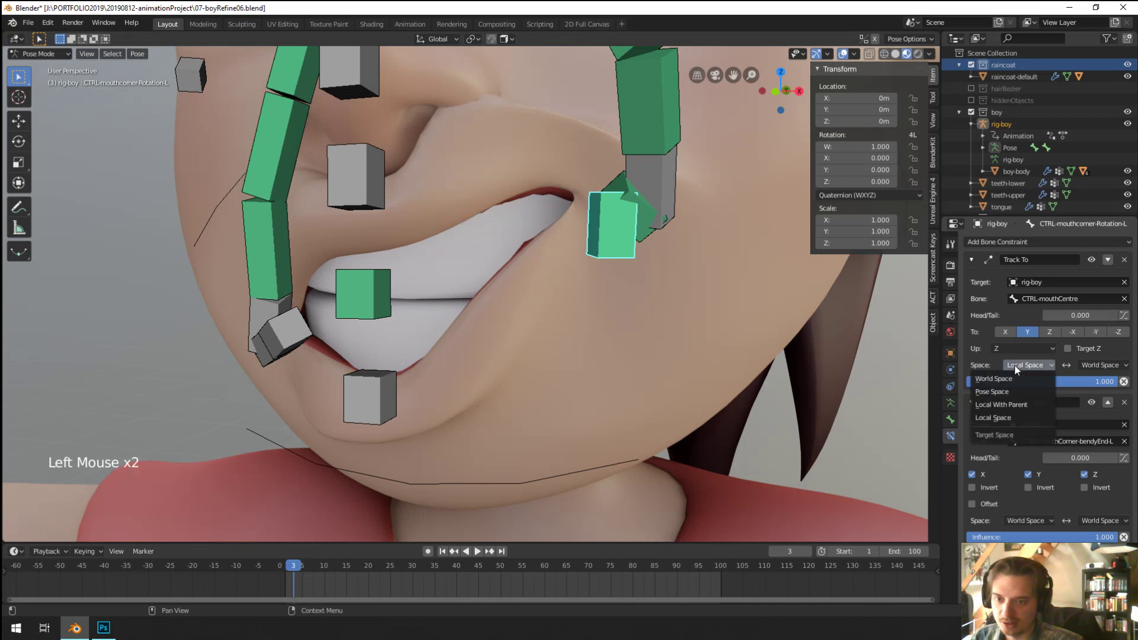
pyautogui.click(1015, 392)
pyautogui.click(1093, 366)
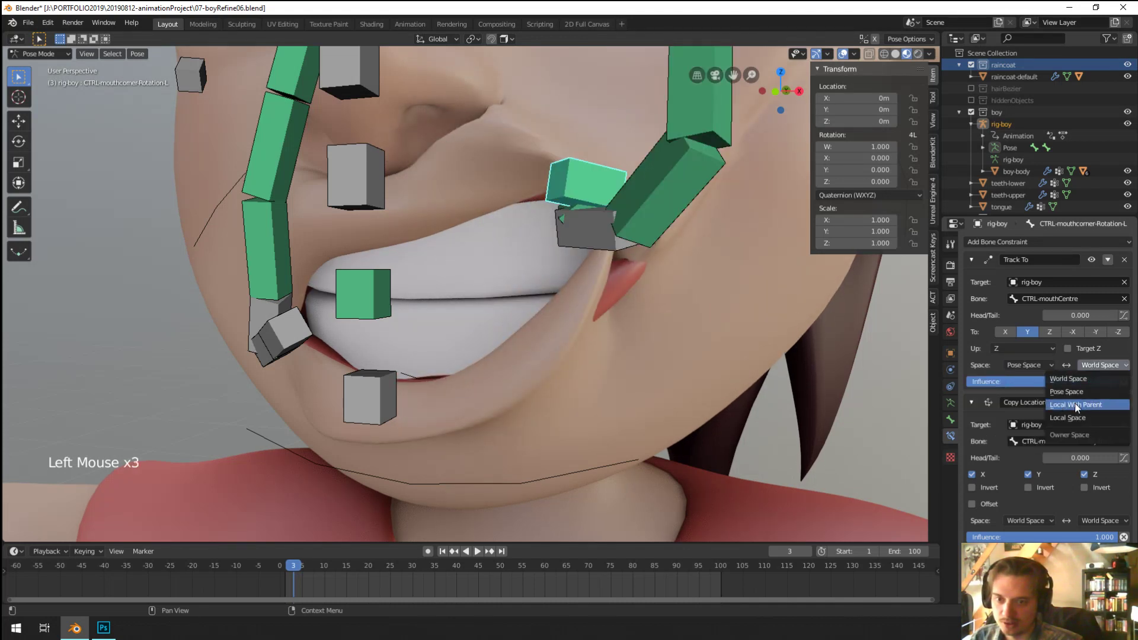
pyautogui.click(1067, 391)
pyautogui.click(1025, 364)
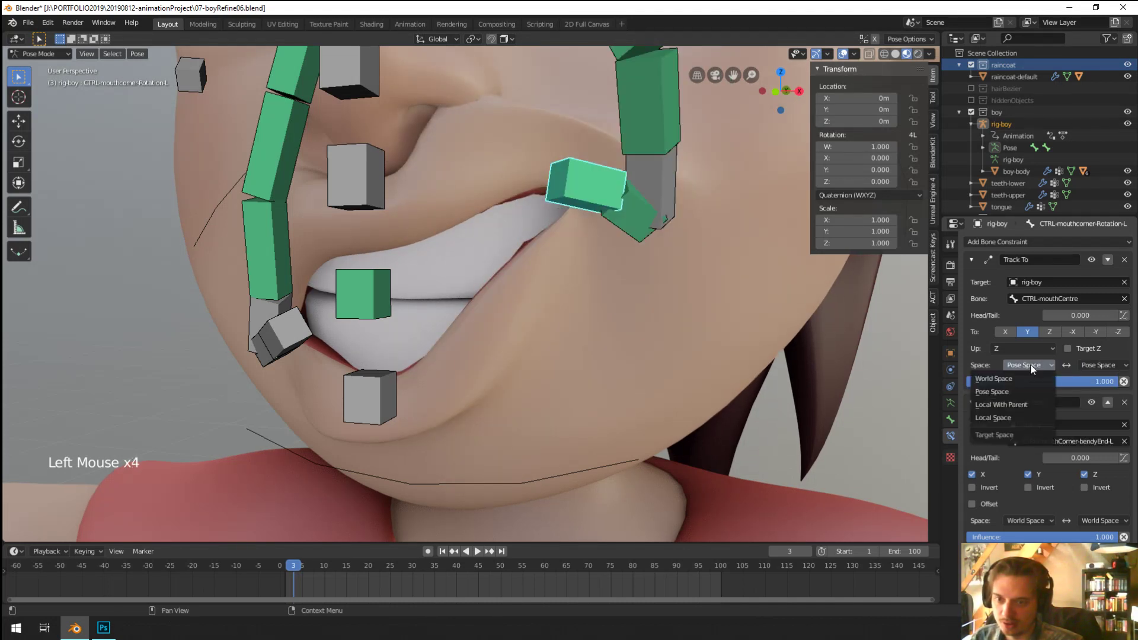
pyautogui.click(1098, 368)
pyautogui.click(1095, 379)
# Step: Try rotating and moving the left mouth-corner rotation bone to test its constraints
pyautogui.scroll(-2, 656, 376)
pyautogui.moveTo(687, 369); pyautogui.dragTo(611, 360, button='middle')
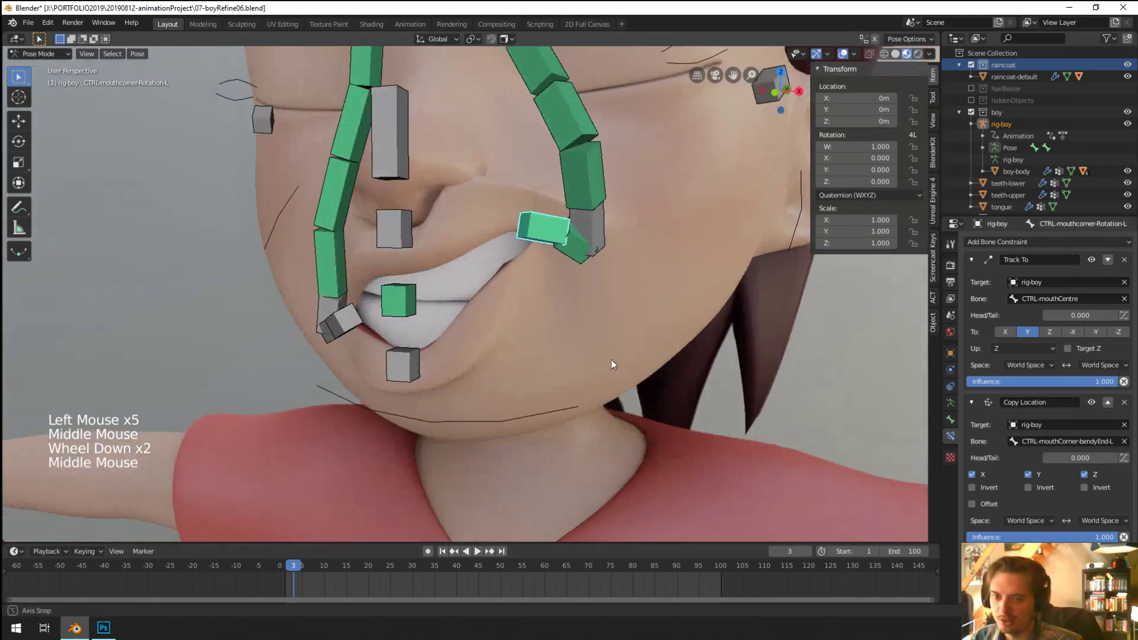
pyautogui.scroll(1, 608, 359)
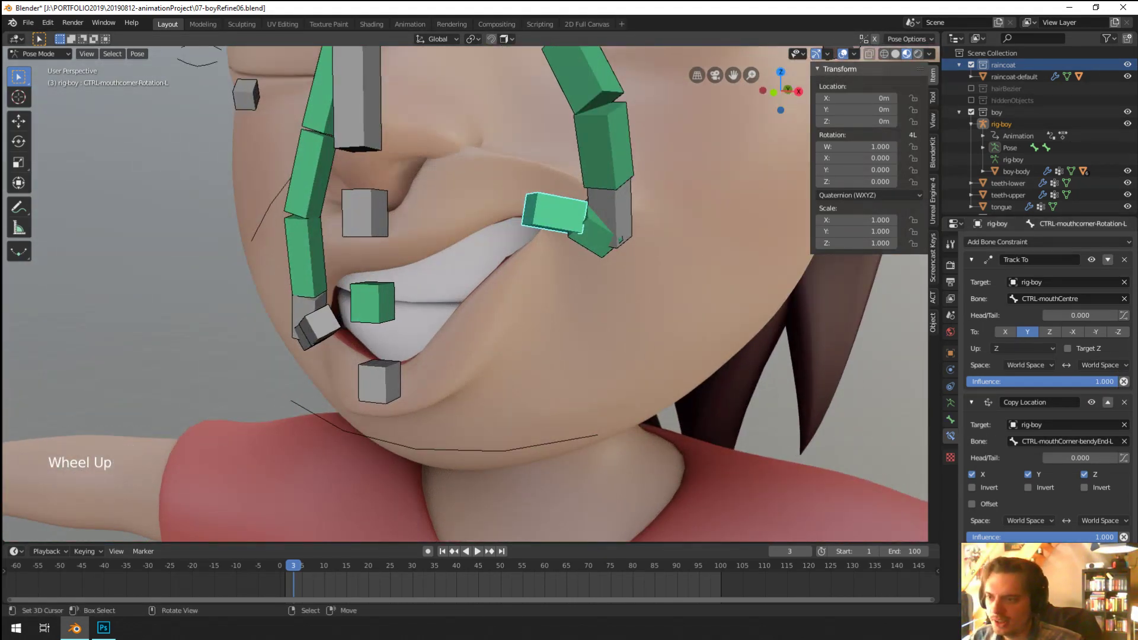
pyautogui.press('r')
pyautogui.rightClick(640, 293)
pyautogui.press('g')
pyautogui.click(454, 303)
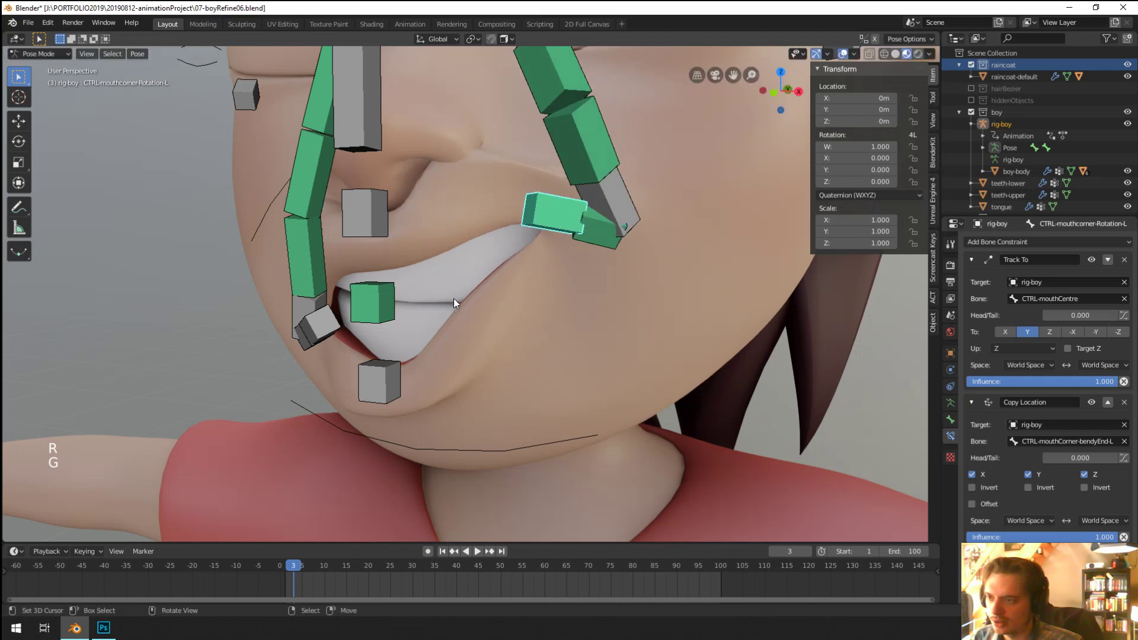
# Step: Test-move the central upper-lip and lower-lip control bones to check how the mouth corner responds
pyautogui.rightClick(367, 212)
pyautogui.press('g')
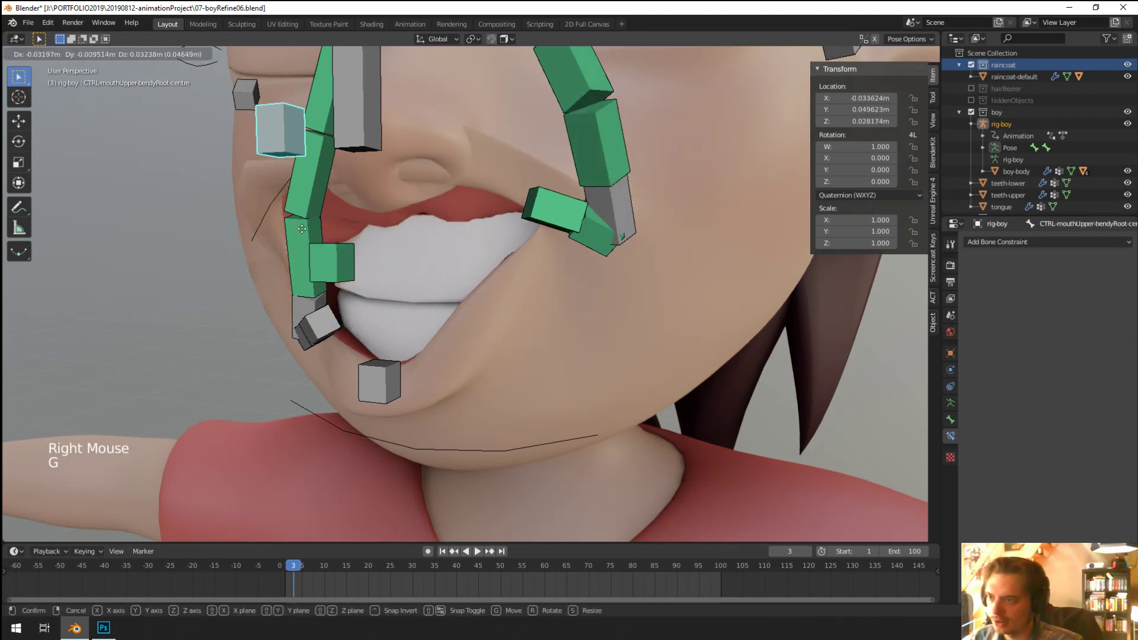
pyautogui.rightClick(375, 367)
pyautogui.rightClick(374, 368)
pyautogui.press('g')
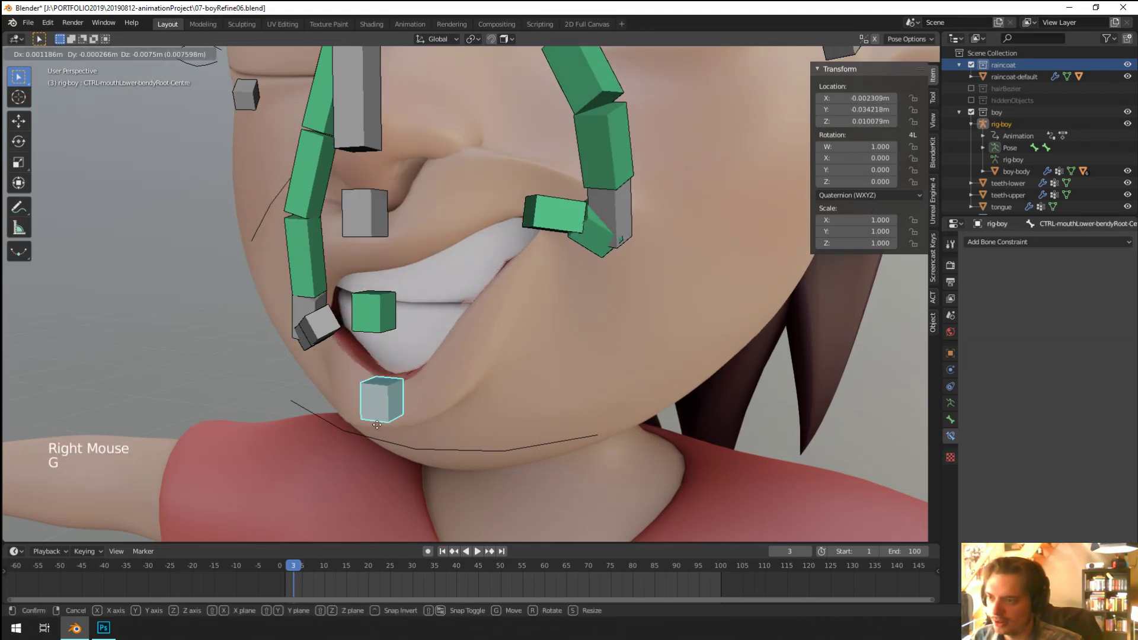
pyautogui.rightClick(547, 218)
# Step: Try the Target Z option on the left rotation bone's Track To constraint and switch it off again
pyautogui.rightClick(548, 218)
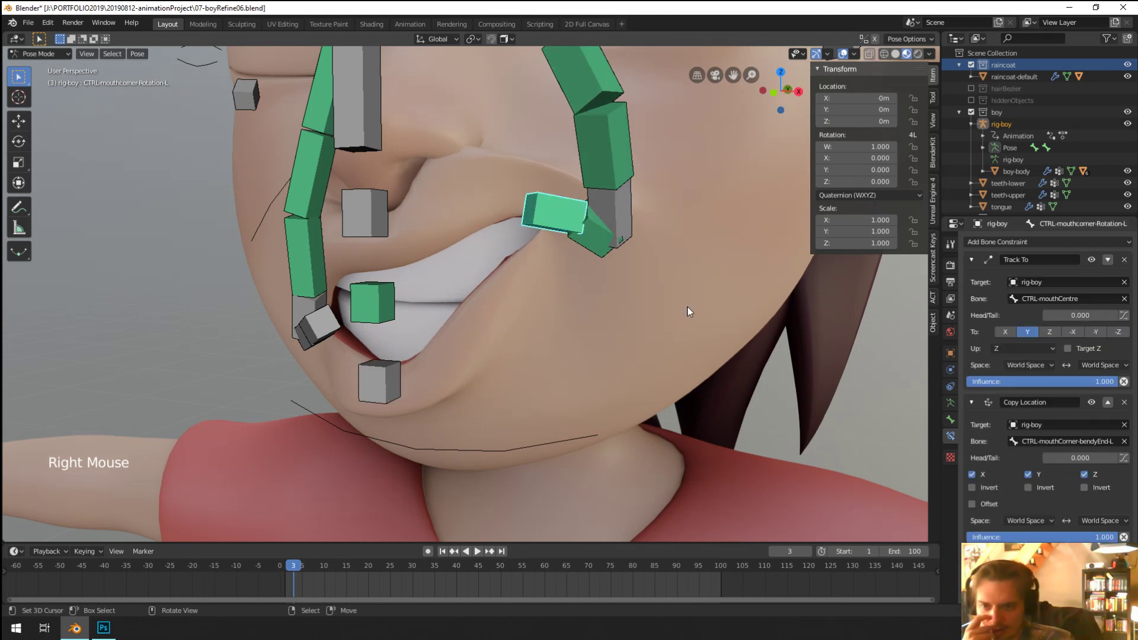
pyautogui.click(1074, 347)
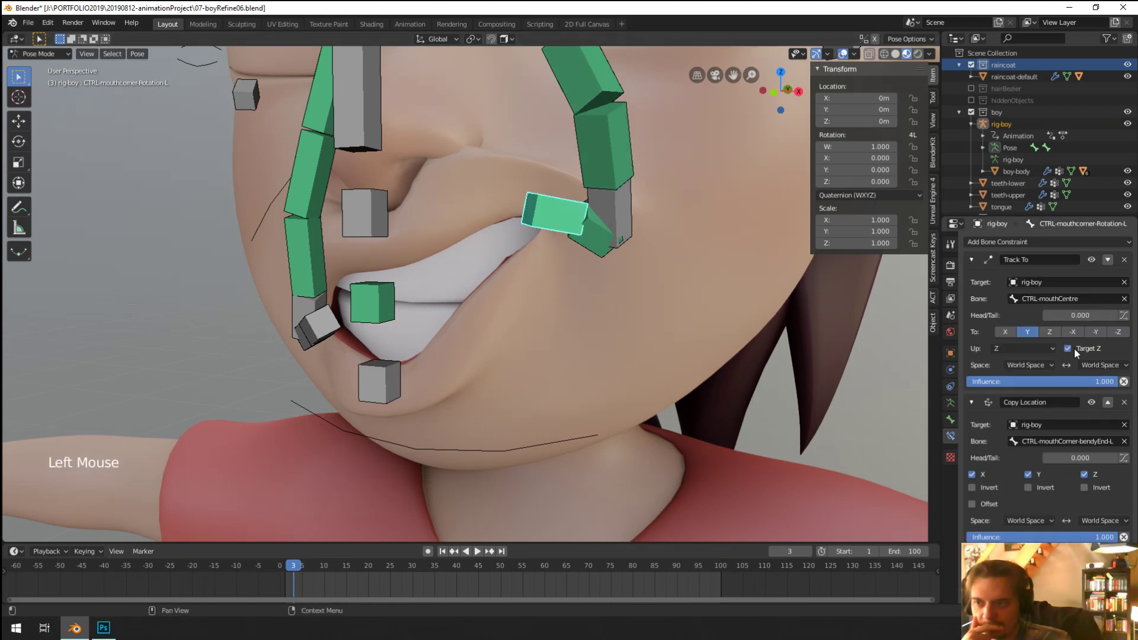
pyautogui.click(1074, 347)
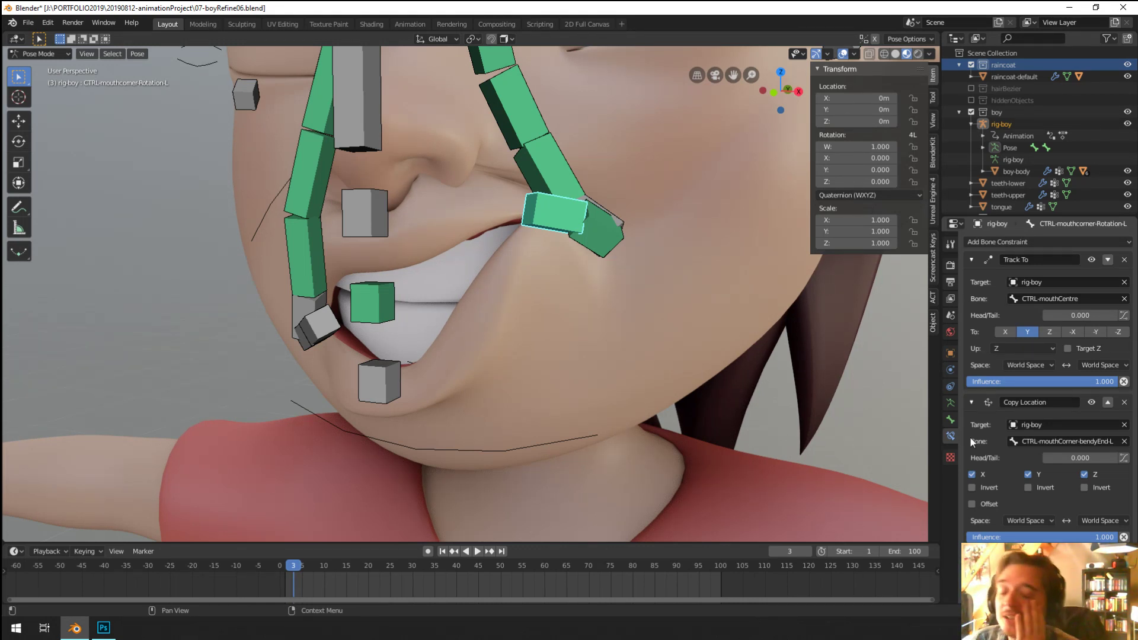
# Step: Examine the raised left mouth corner and its bone chain from front and three-quarter views
pyautogui.scroll(-1, 393, 291)
pyautogui.moveTo(394, 292); pyautogui.dragTo(499, 277, button='middle')
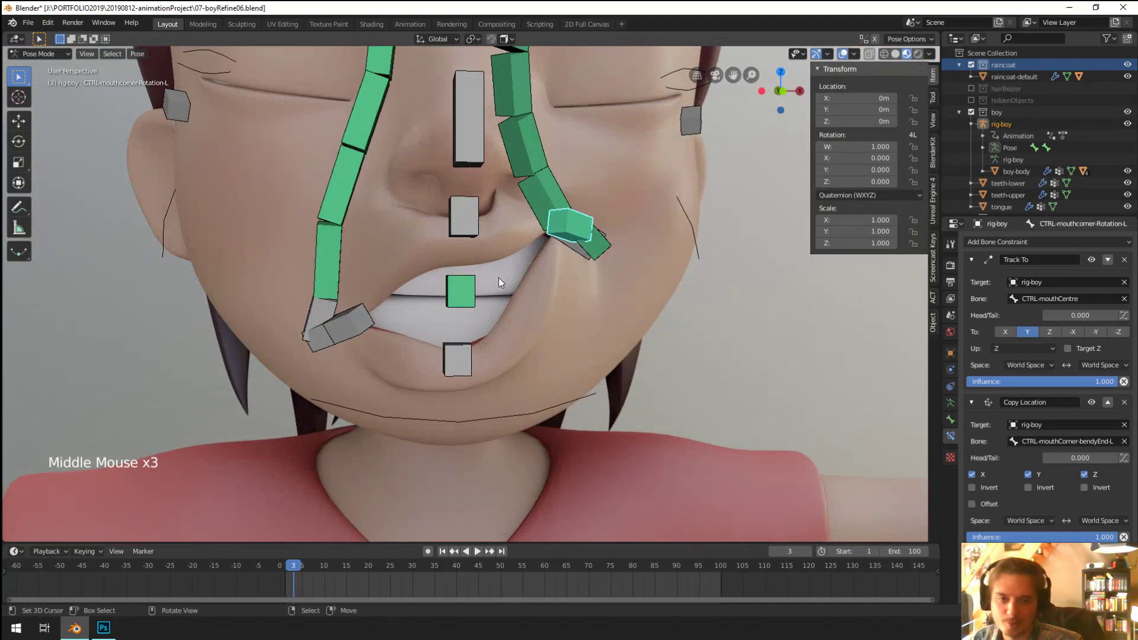
pyautogui.scroll(-3, 450, 323)
pyautogui.moveTo(469, 343); pyautogui.dragTo(439, 338, button='middle')
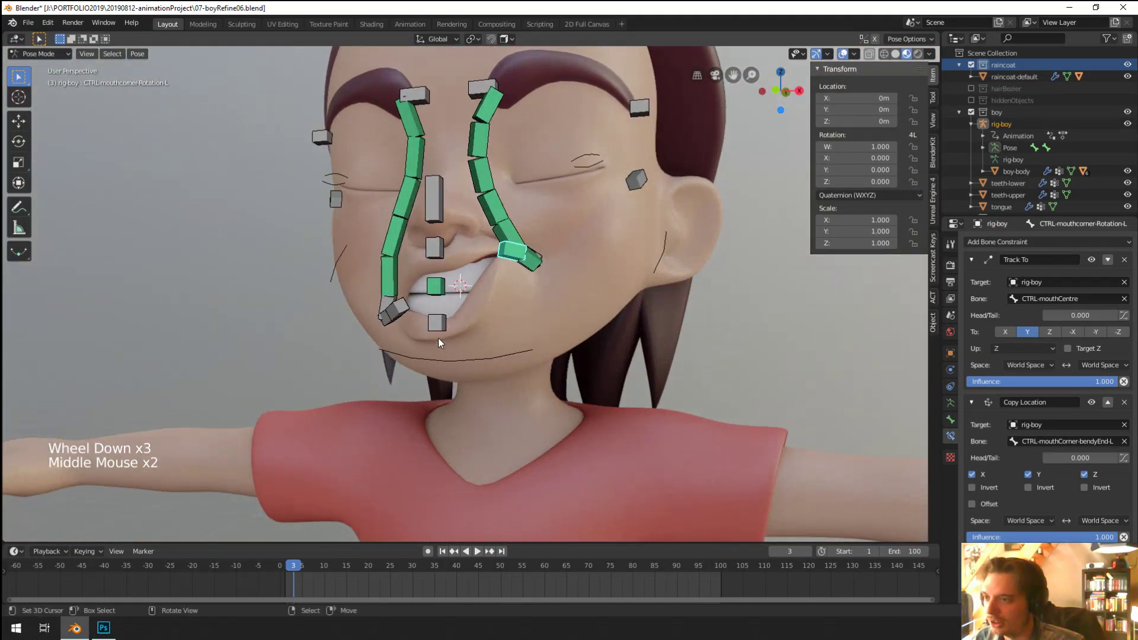
pyautogui.scroll(2, 439, 337)
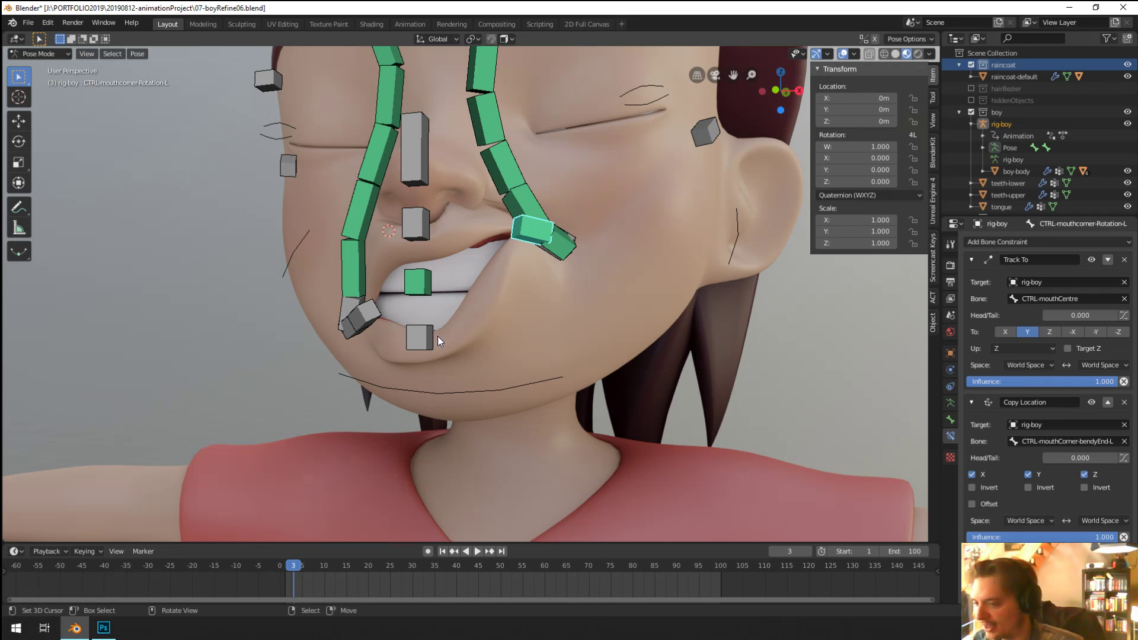
pyautogui.moveTo(437, 336); pyautogui.dragTo(395, 340, button='middle')
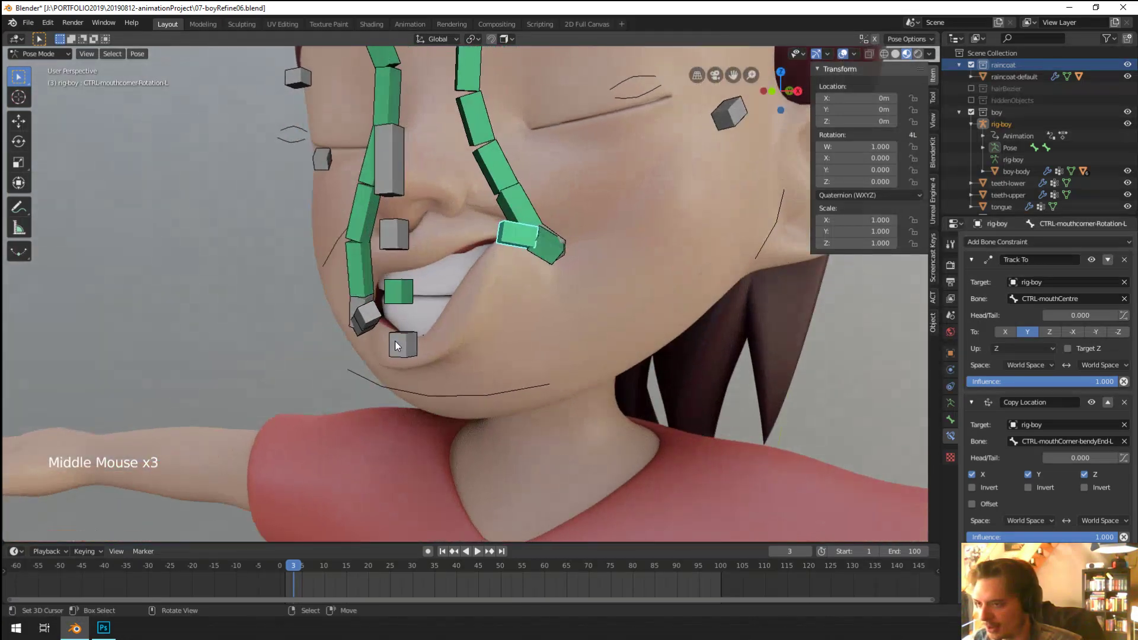
# Step: Test-rotate the left mouth-corner control bone, reset its rotation, and lower the bone toward the resting mouth line
pyautogui.press('r')
pyautogui.rightClick(548, 248)
pyautogui.press('r')
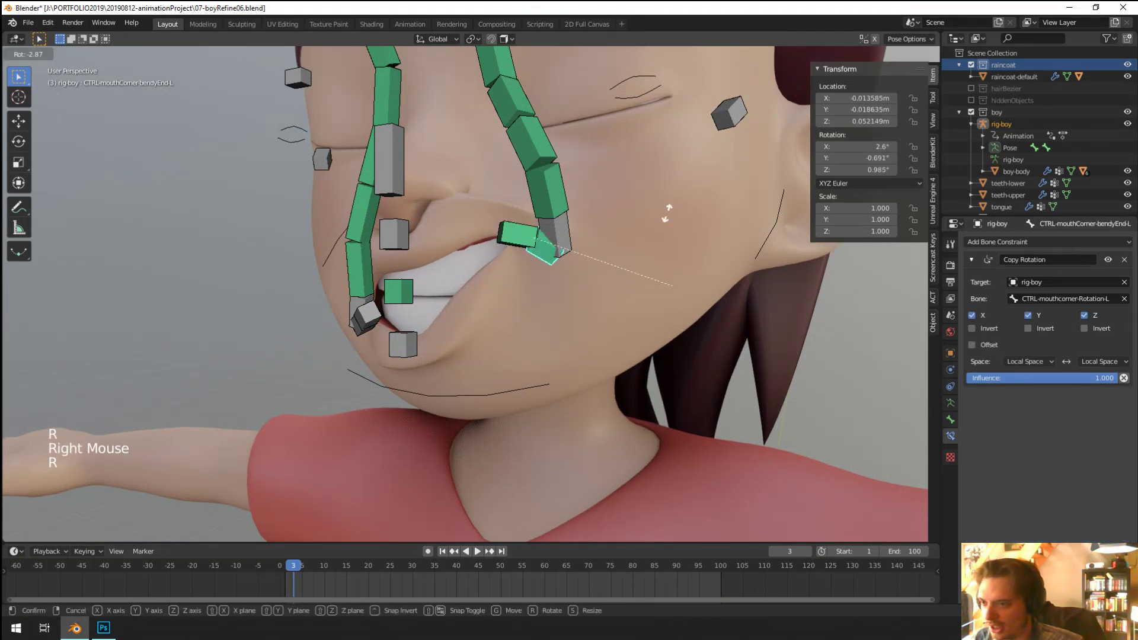
pyautogui.press('g')
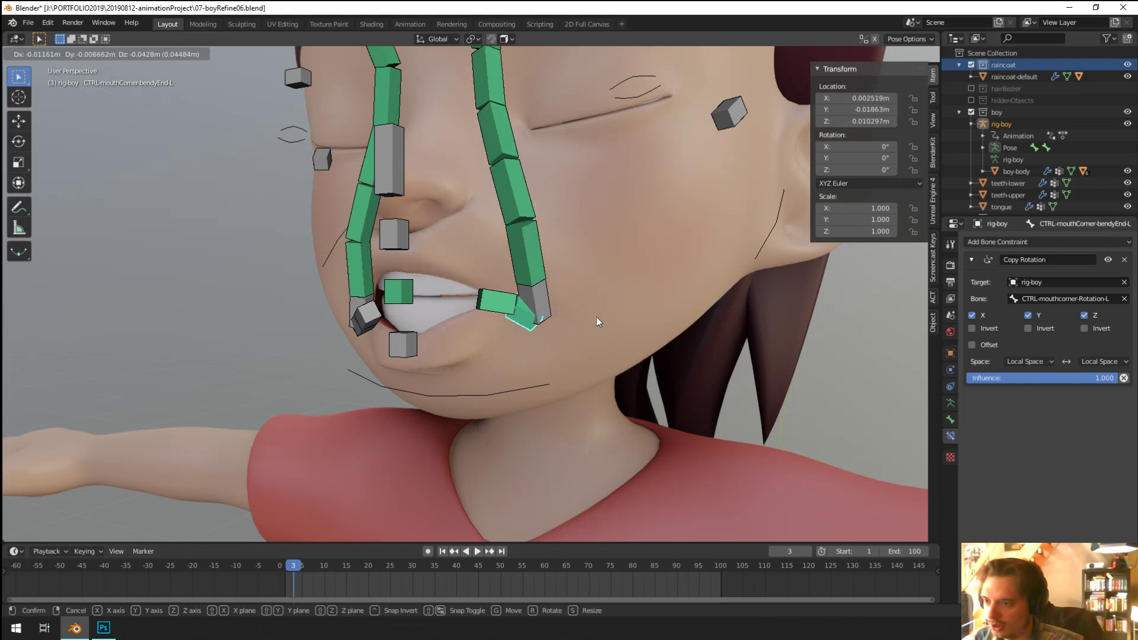
pyautogui.scroll(2, 509, 339)
# Step: Try Pose Space for both the target and owner of the left rotation bone's Track To constraint
pyautogui.rightClick(496, 329)
pyautogui.moveTo(496, 329); pyautogui.dragTo(525, 329, button='middle')
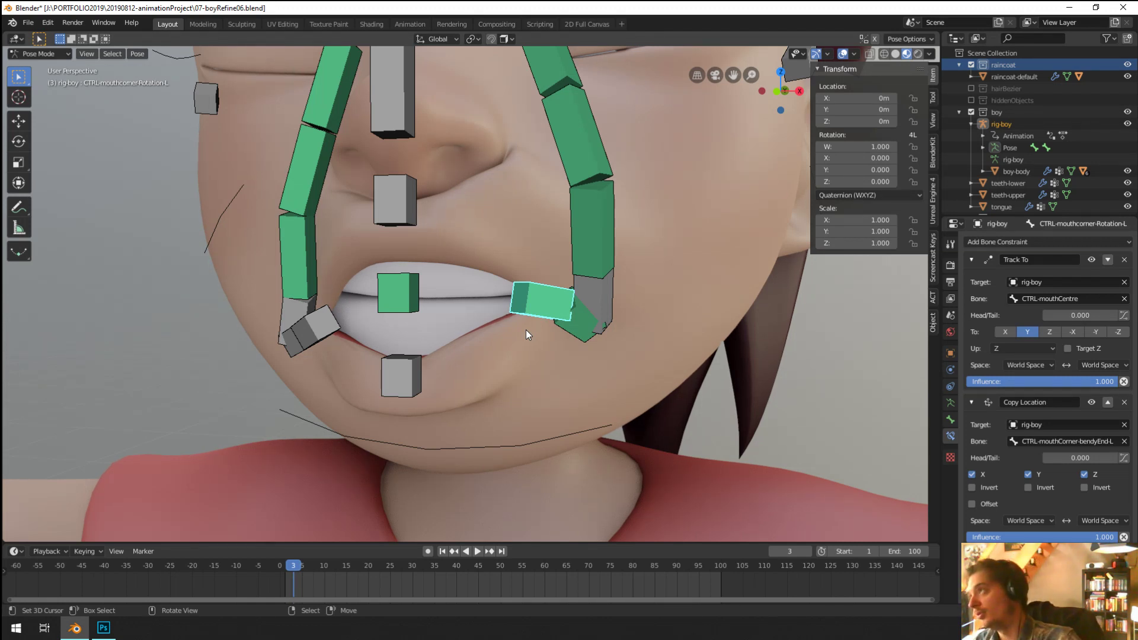
pyautogui.moveTo(525, 330); pyautogui.dragTo(530, 388, button='middle')
pyautogui.scroll(-1, 422, 318)
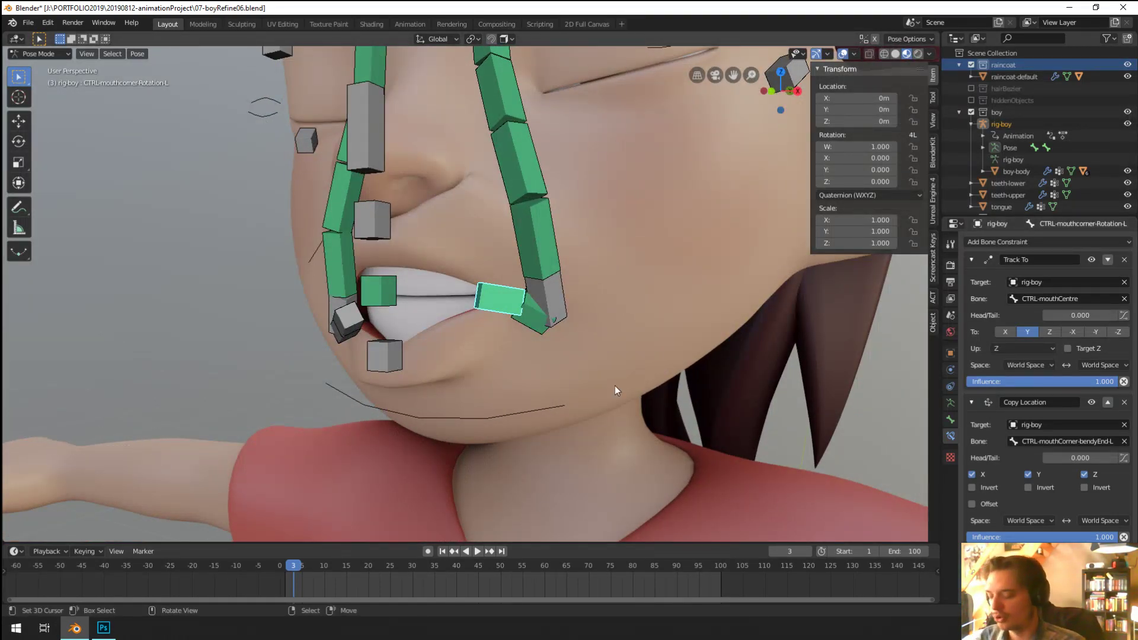
pyautogui.moveTo(614, 385); pyautogui.dragTo(577, 363, button='middle')
pyautogui.scroll(1, 592, 363)
pyautogui.scroll(1, 614, 333)
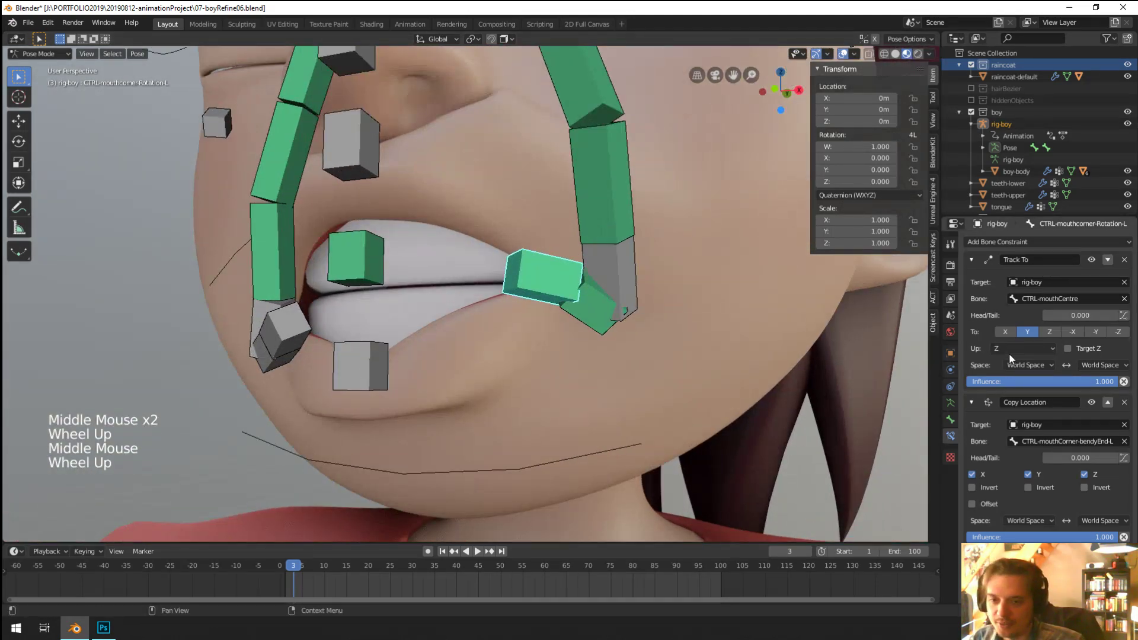
pyautogui.click(1019, 365)
pyautogui.click(1011, 391)
pyautogui.click(1106, 366)
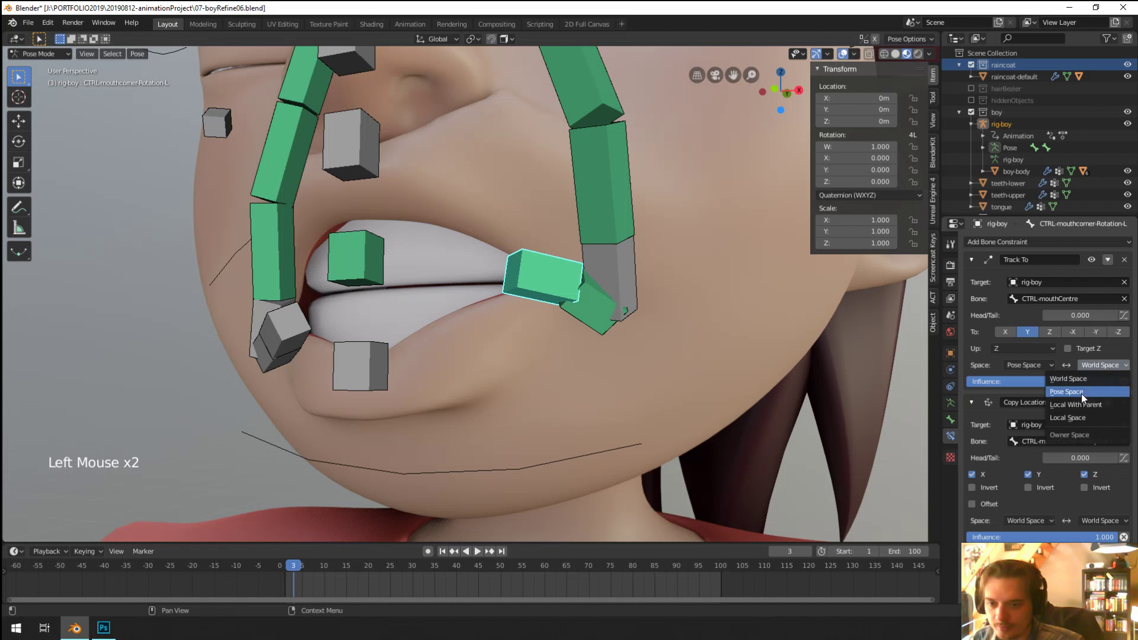
# Step: Raise the left mouth-corner control bone about 0.036 m to test the tracking
pyautogui.rightClick(578, 317)
pyautogui.press('g')
pyautogui.rightClick(586, 212)
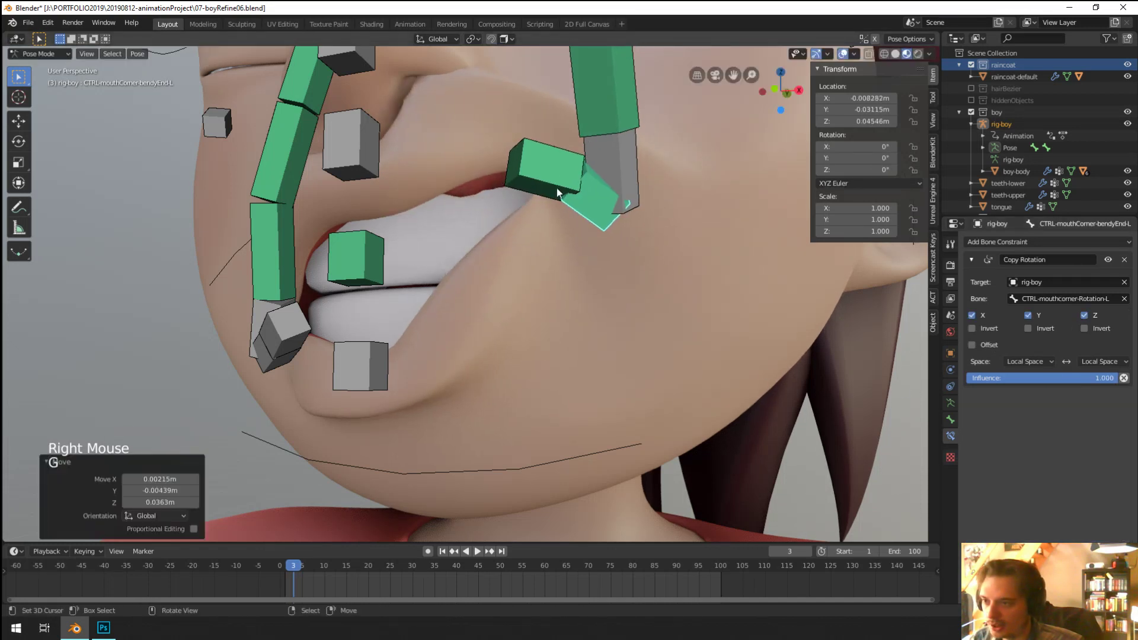
# Step: Try Local Space for both the target and owner of the left rotation bone's Track To constraint
pyautogui.rightClick(556, 188)
pyautogui.click(1028, 365)
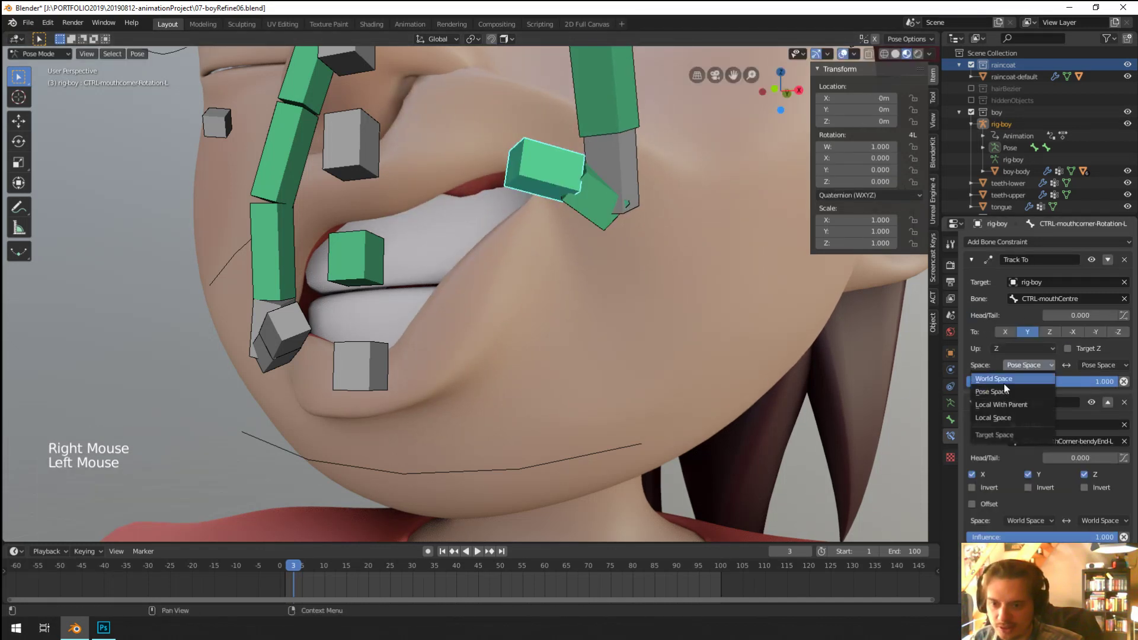
pyautogui.click(993, 418)
pyautogui.click(1090, 364)
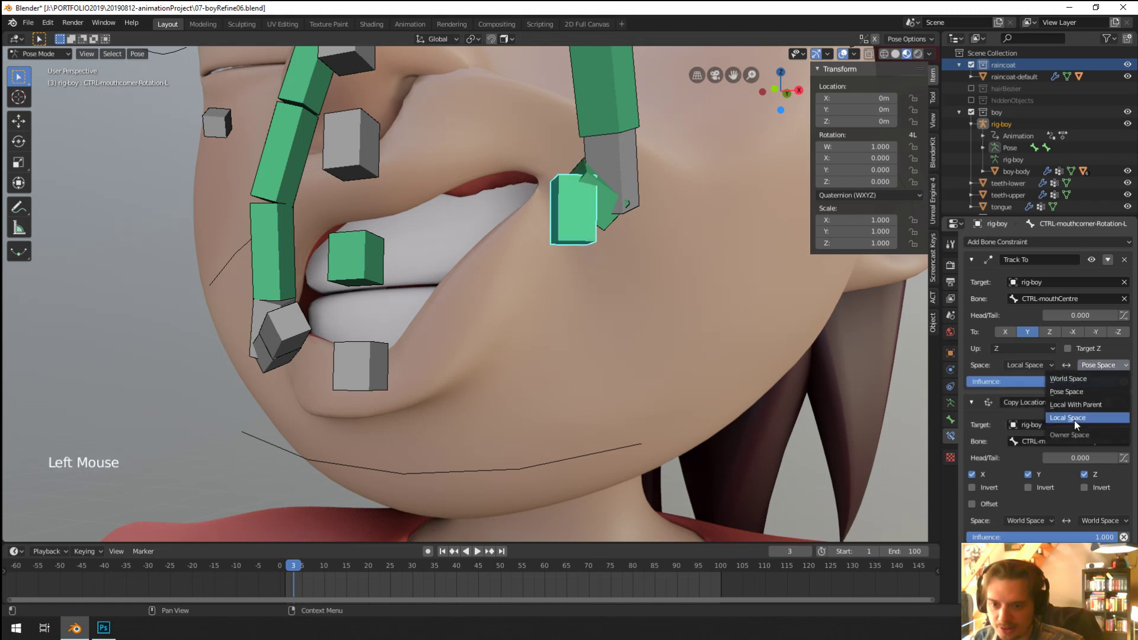
pyautogui.click(1073, 418)
# Step: Try Local With Parent for both the owner and target spaces of the rotation bone's Track To constraint
pyautogui.click(1085, 371)
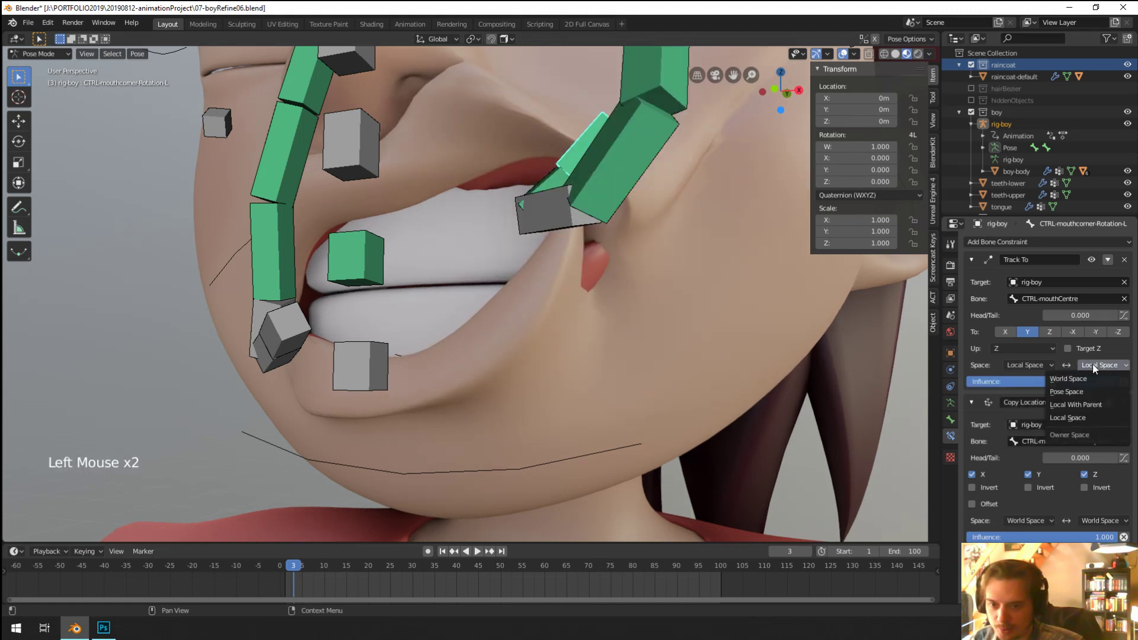
pyautogui.click(1059, 402)
pyautogui.click(1029, 365)
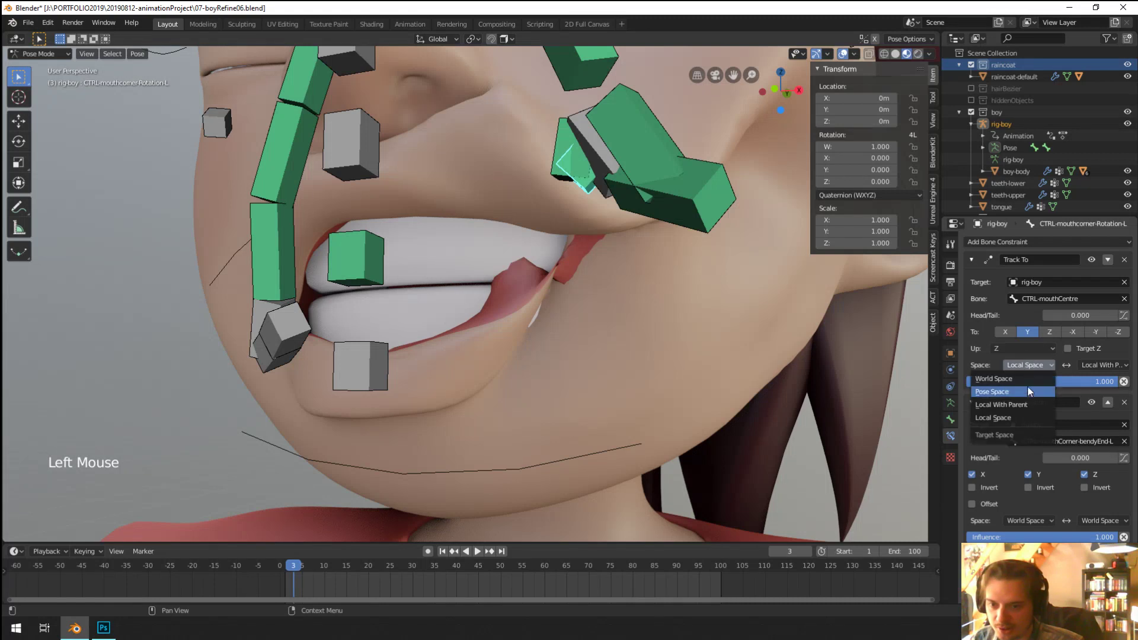
pyautogui.click(1025, 398)
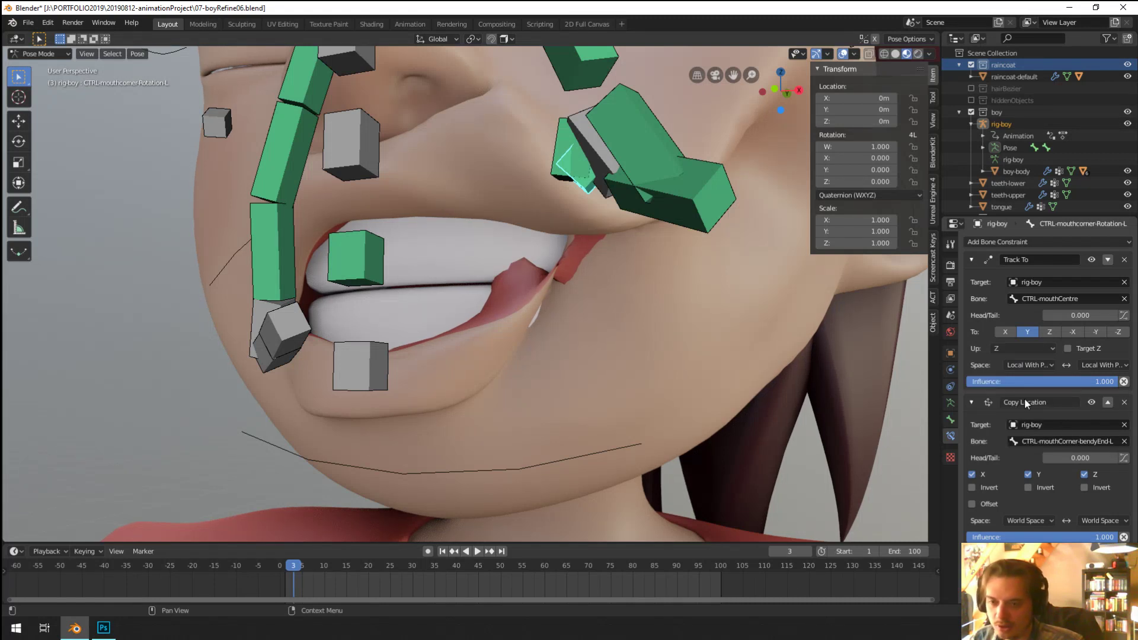
# Step: Return the Track To constraint's target and owner to World Space and nudge the rotation bone to refresh the pose
pyautogui.click(1030, 365)
pyautogui.click(993, 378)
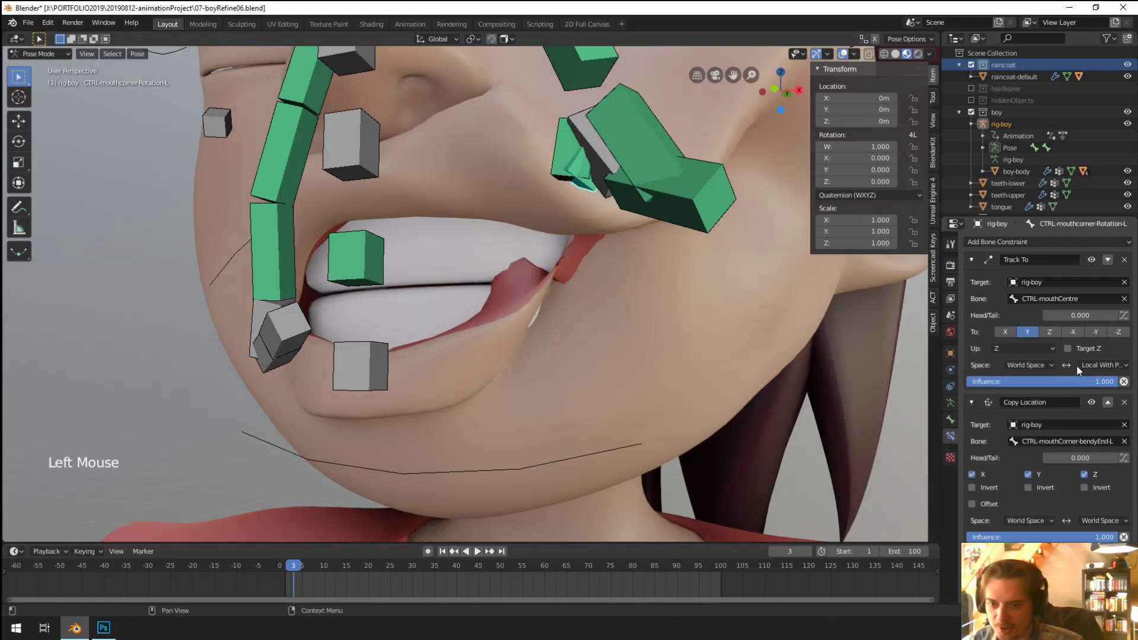
pyautogui.click(1101, 365)
pyautogui.click(1068, 378)
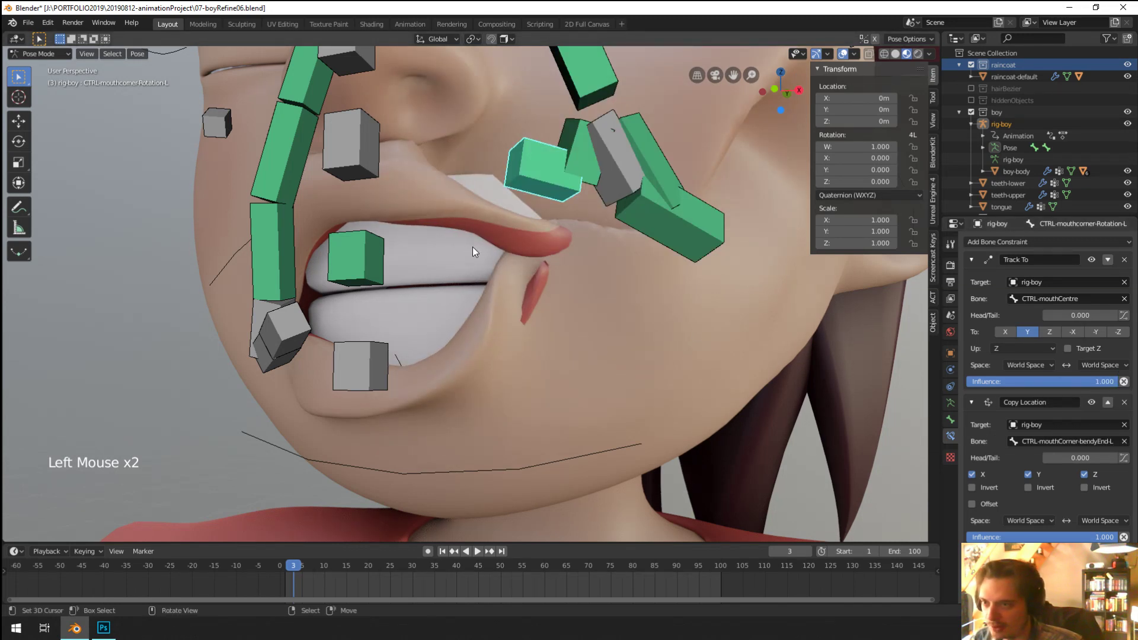
pyautogui.press('g')
pyautogui.click(573, 262)
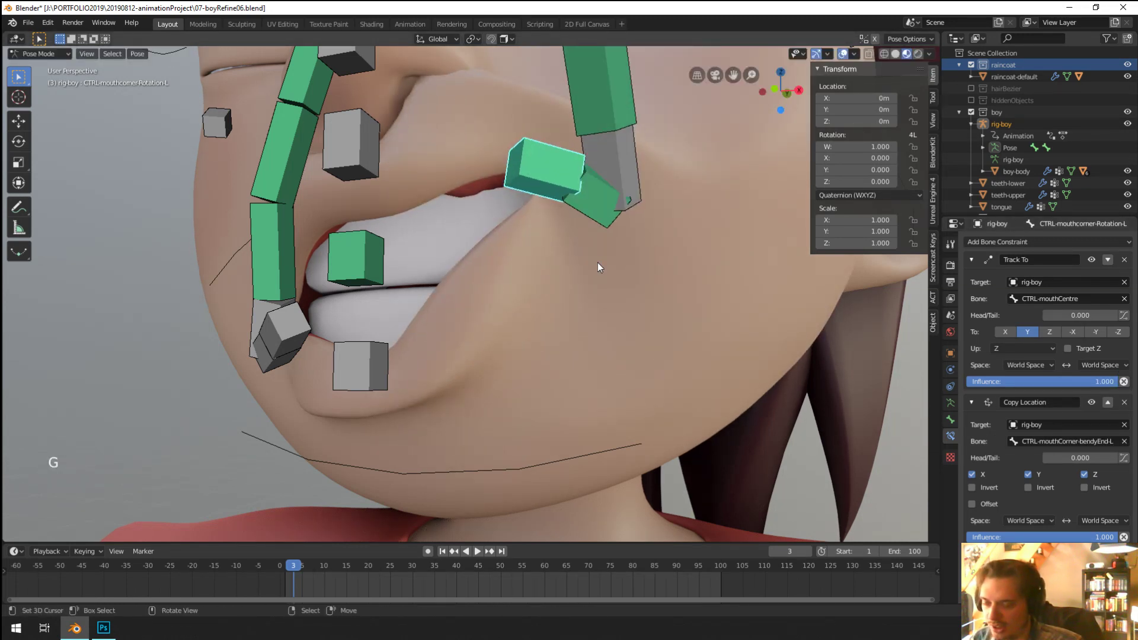
pyautogui.moveTo(598, 262); pyautogui.dragTo(616, 262, button='middle')
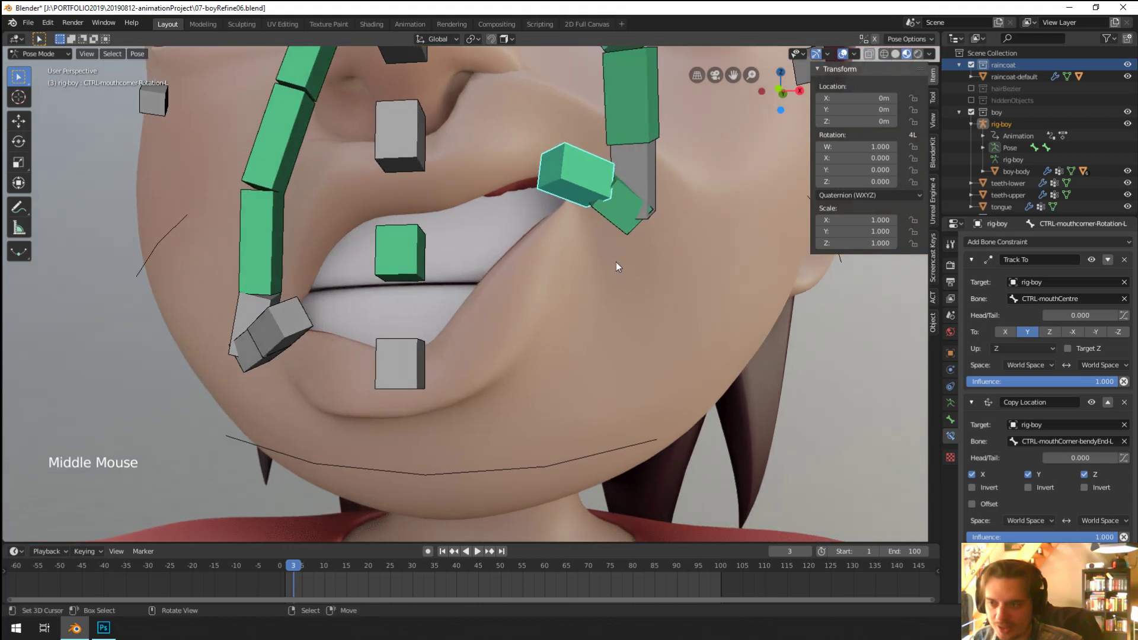
pyautogui.middleClick(616, 262)
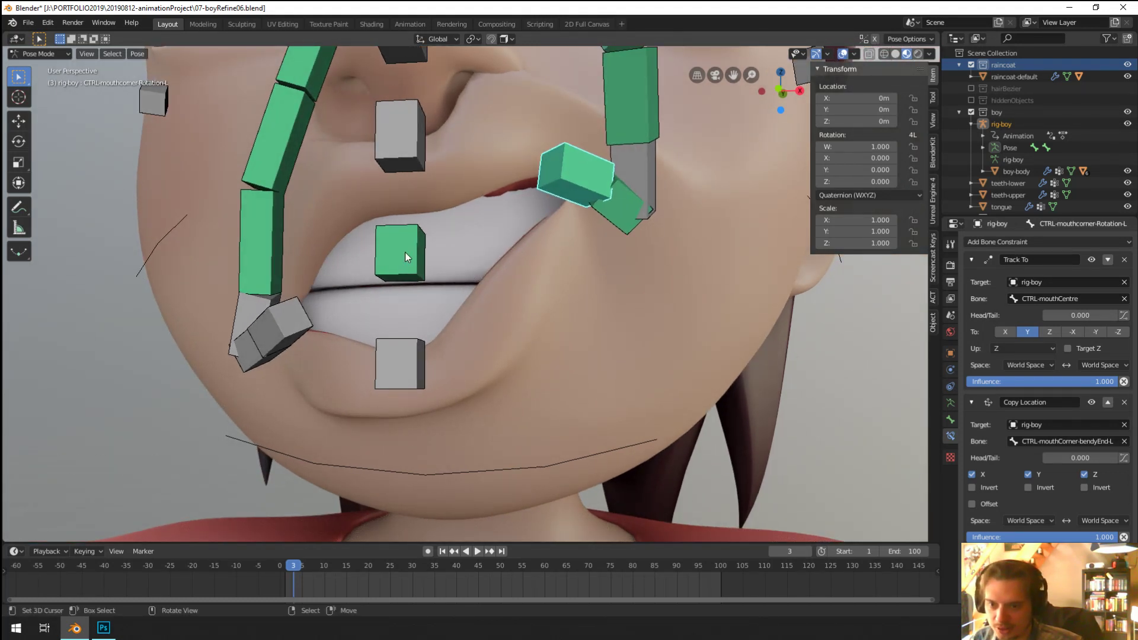
pyautogui.scroll(-7, 482, 251)
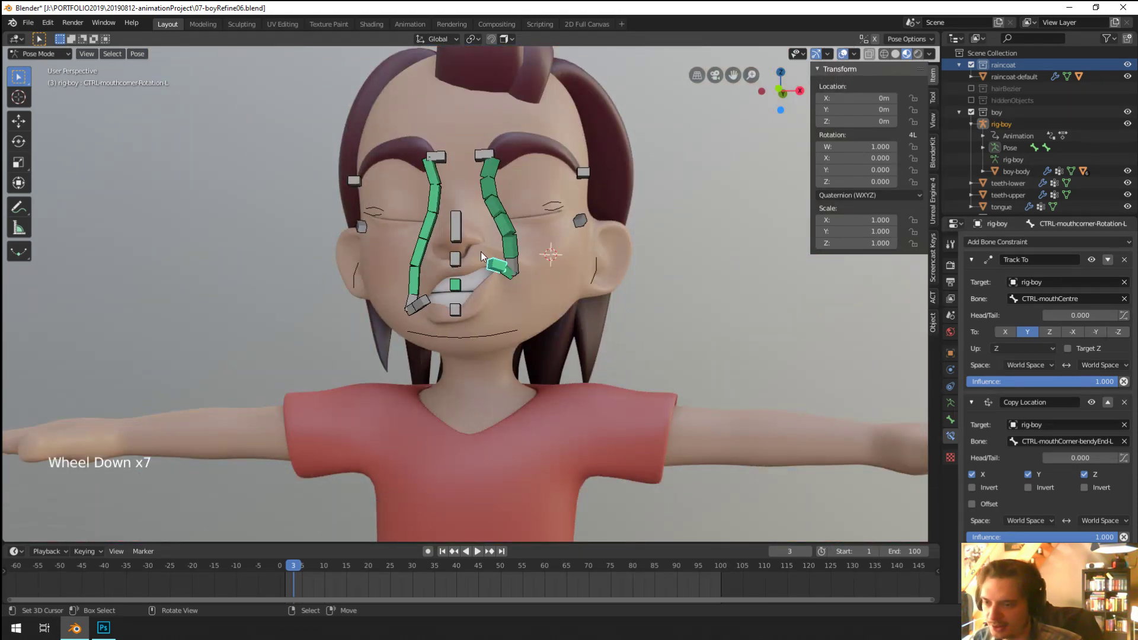
# Step: Examine how the raised left mouth corner deforms around its control bones from front and three-quarter views
pyautogui.scroll(4, 481, 251)
pyautogui.moveTo(482, 252); pyautogui.dragTo(473, 275, button='middle')
pyautogui.scroll(3, 473, 275)
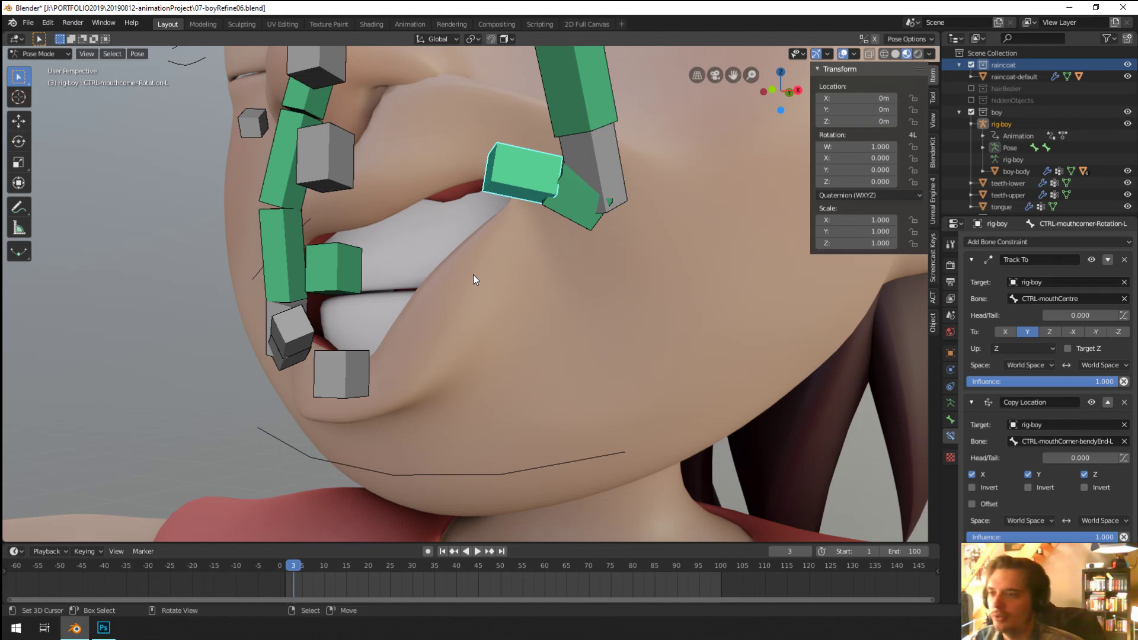
pyautogui.scroll(-7, 473, 275)
pyautogui.moveTo(473, 275); pyautogui.dragTo(428, 341, button='middle')
pyautogui.scroll(2, 428, 341)
pyautogui.moveTo(428, 341); pyautogui.dragTo(485, 329, button='middle')
pyautogui.scroll(2, 425, 307)
pyautogui.scroll(-1, 484, 329)
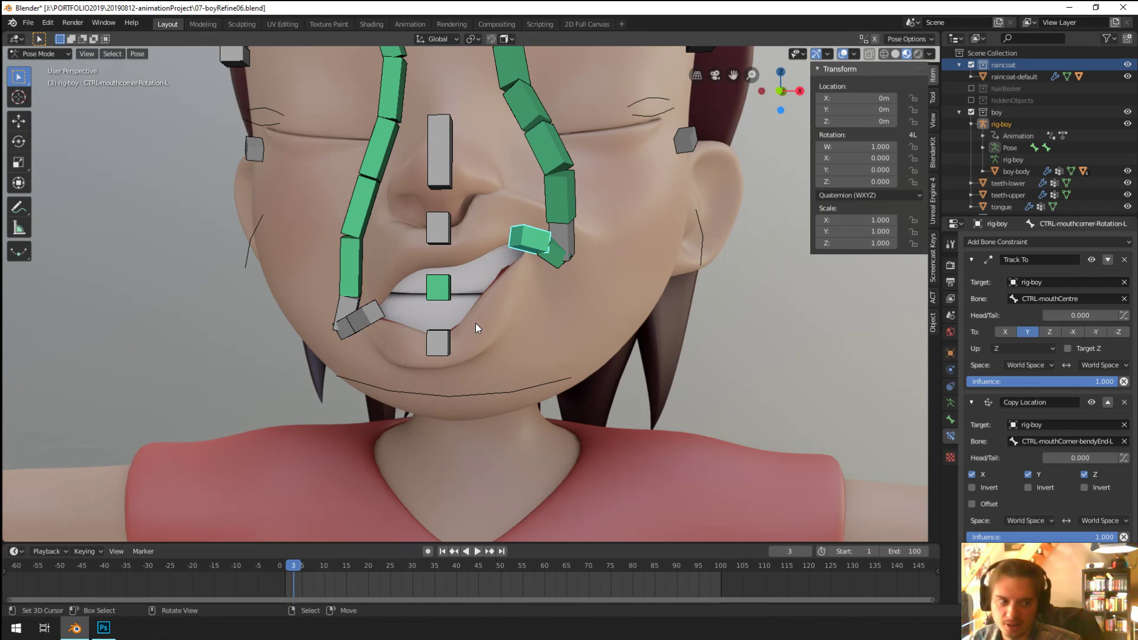
pyautogui.moveTo(475, 323); pyautogui.dragTo(480, 355, button='middle')
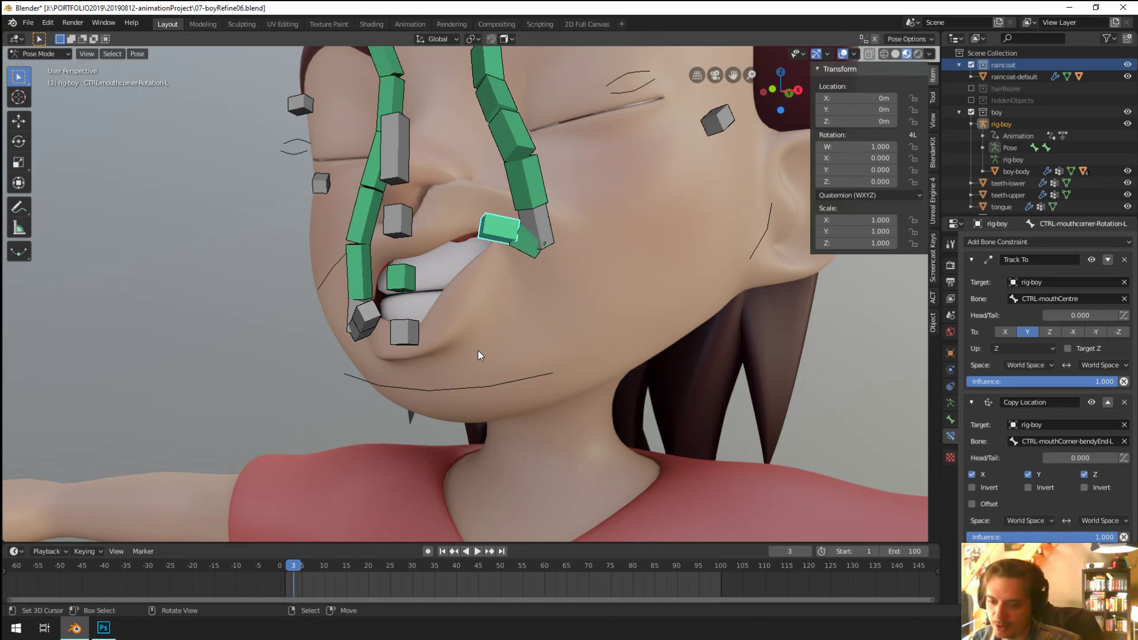
pyautogui.moveTo(478, 351); pyautogui.dragTo(515, 384, button='middle')
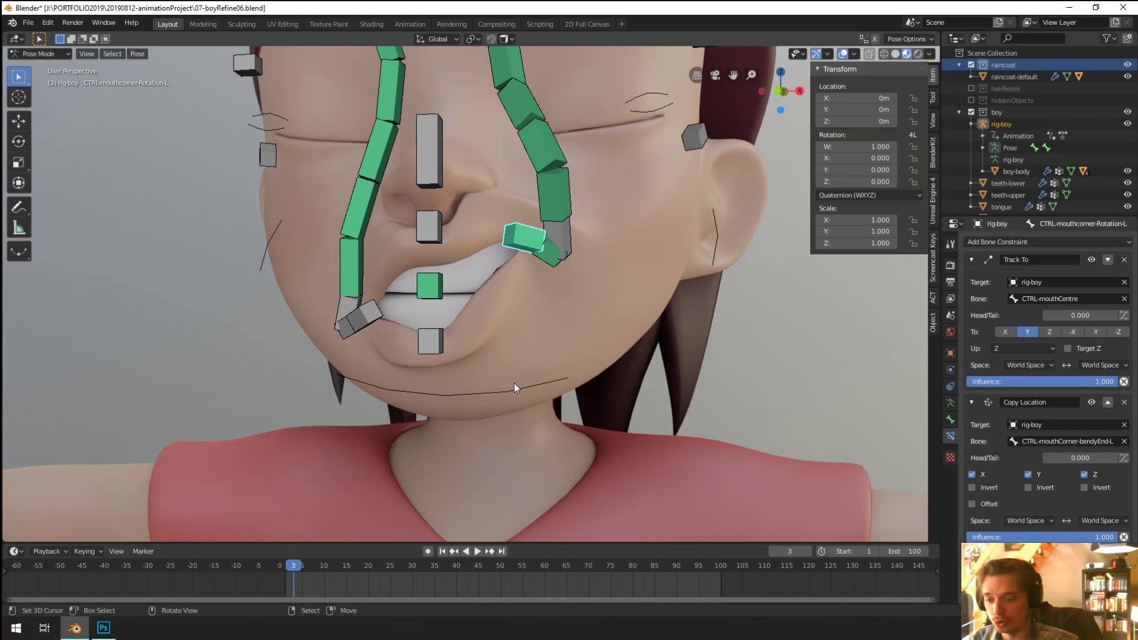
pyautogui.scroll(1, 514, 382)
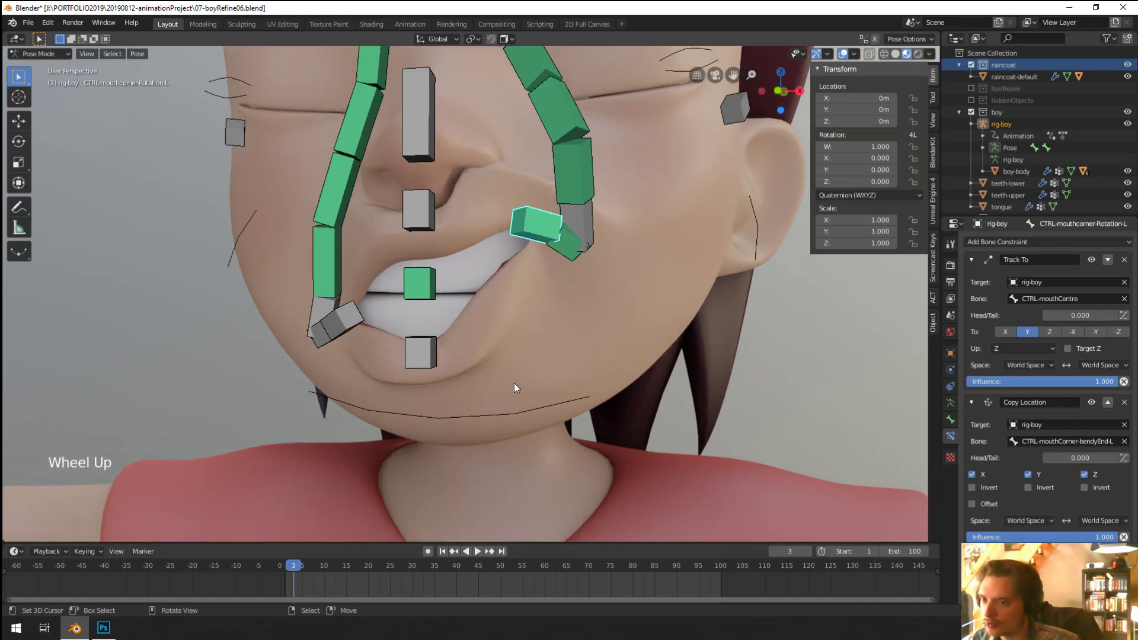
pyautogui.moveTo(524, 401); pyautogui.dragTo(500, 418, button='middle')
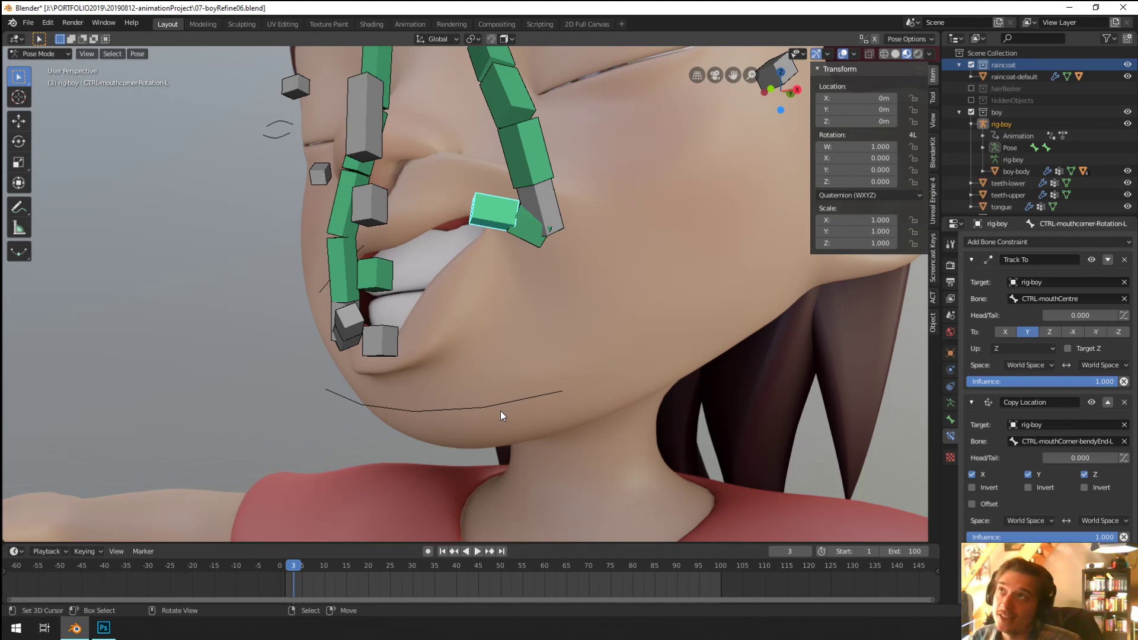
pyautogui.moveTo(500, 410); pyautogui.dragTo(538, 401, button='middle')
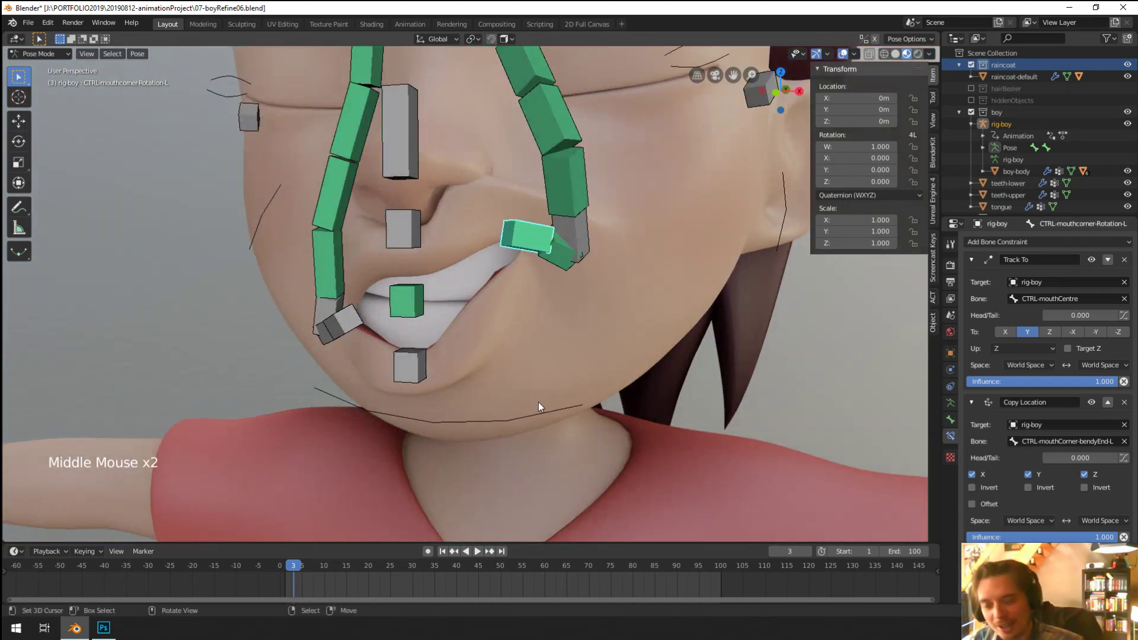
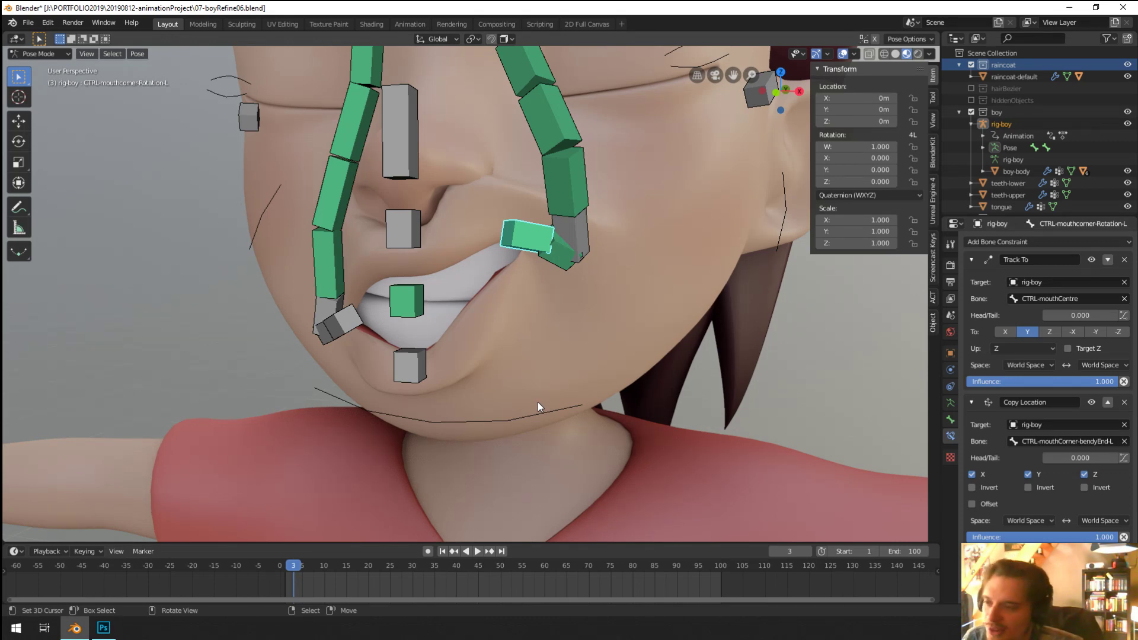
pyautogui.moveTo(453, 369); pyautogui.dragTo(480, 370, button='middle')
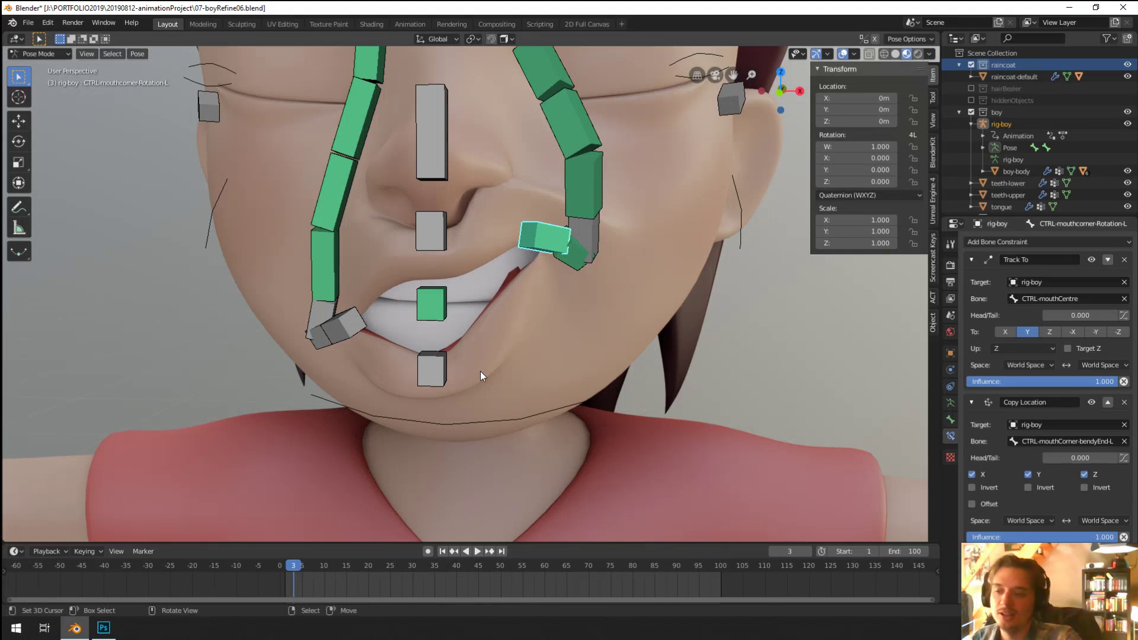
pyautogui.moveTo(514, 378); pyautogui.dragTo(547, 319, button='middle')
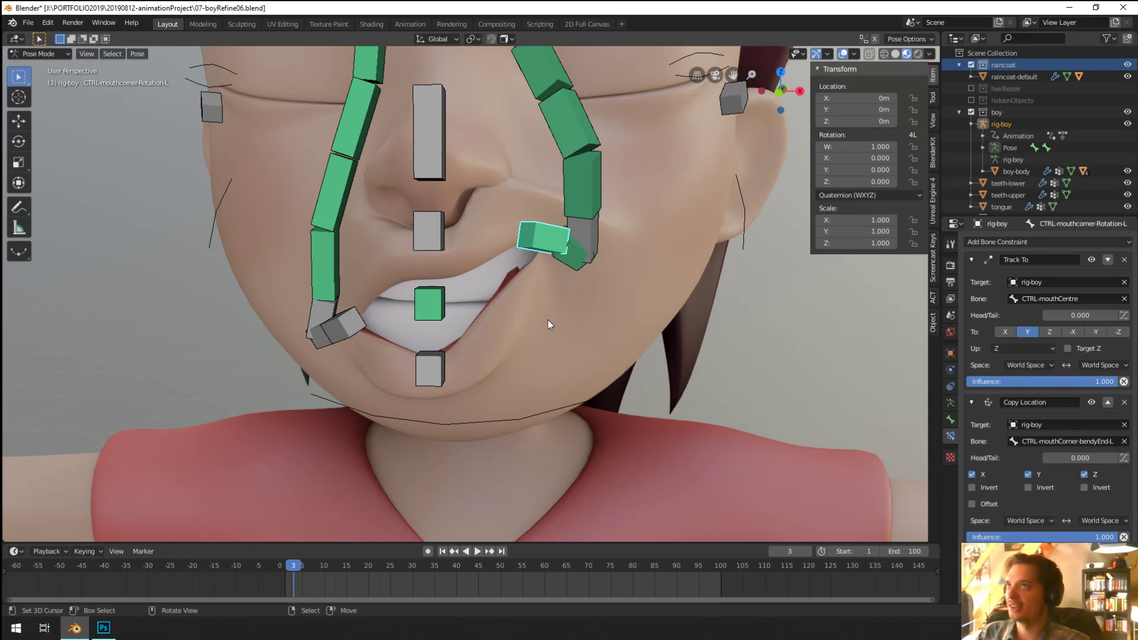
pyautogui.scroll(3, 549, 324)
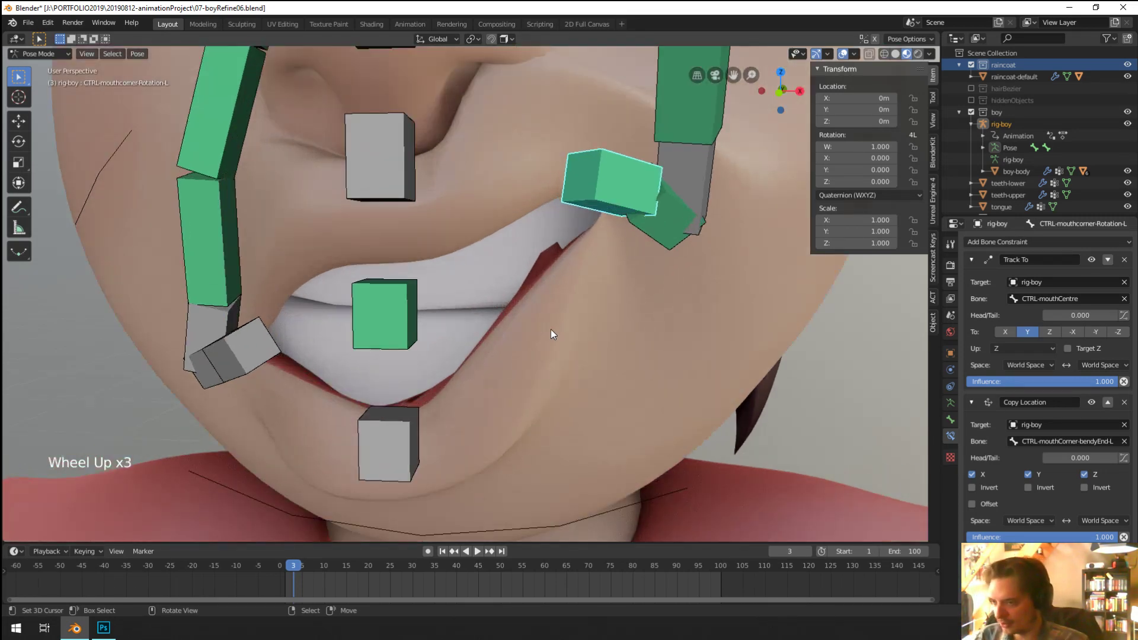
pyautogui.moveTo(550, 329); pyautogui.dragTo(594, 339, button='middle')
pyautogui.scroll(-2, 551, 361)
pyautogui.moveTo(521, 379); pyautogui.dragTo(480, 378, button='middle')
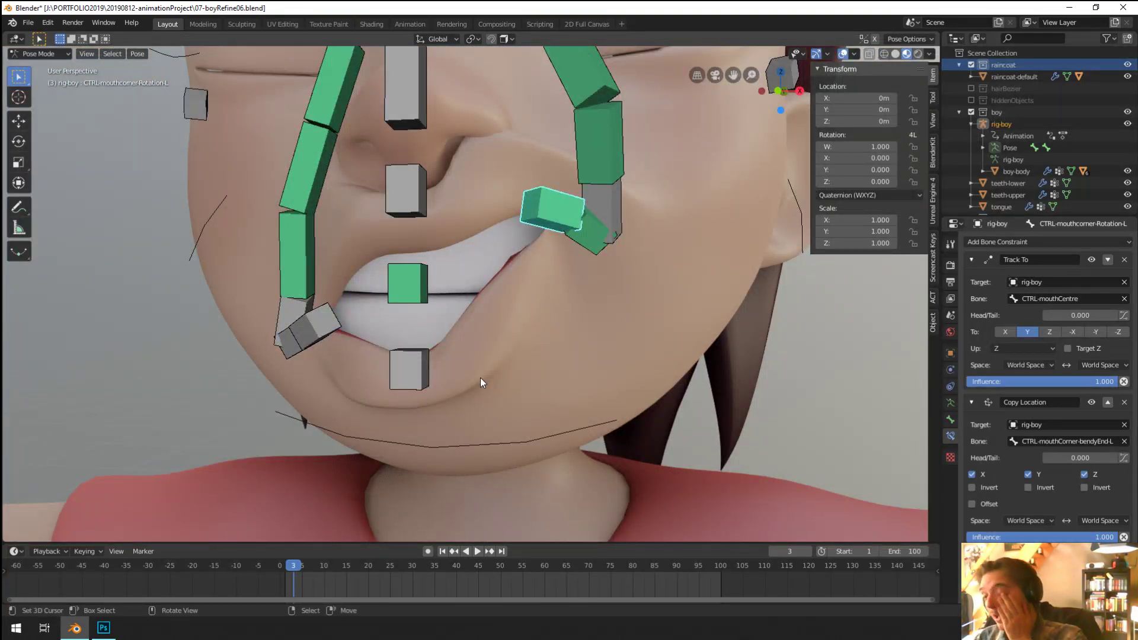
pyautogui.moveTo(480, 380); pyautogui.dragTo(551, 276, button='middle')
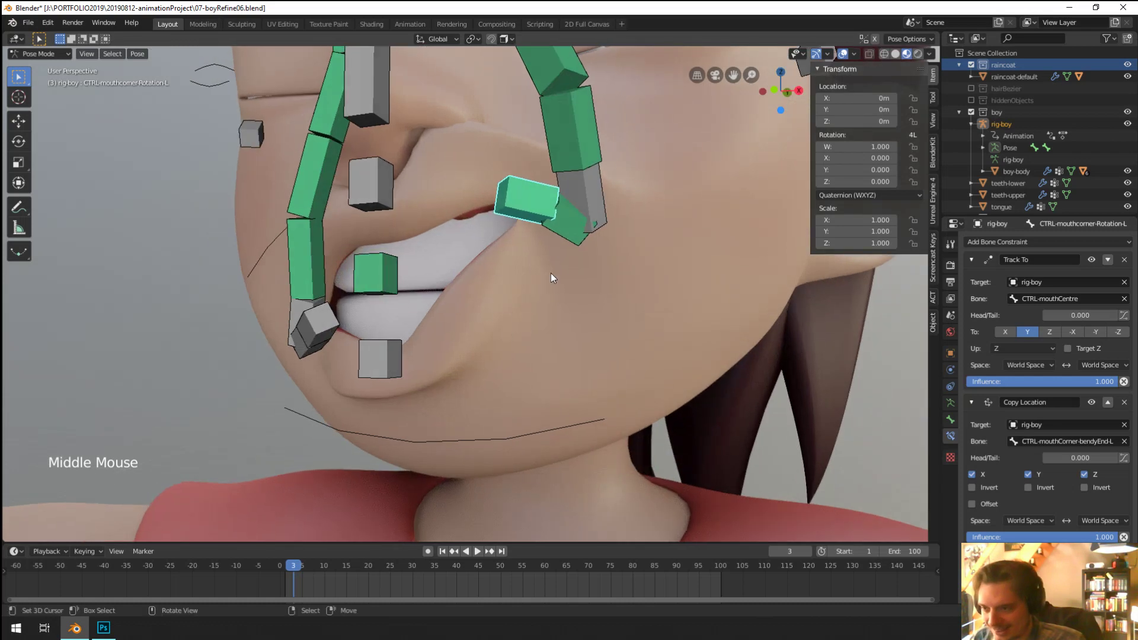
# Step: Try rotating the left mouth-corner controls, first CTRL-mouthCorner-bendyEnd-L and then CTRL-mouthcorner-Rotation-L
pyautogui.rightClick(557, 237)
pyautogui.press('r')
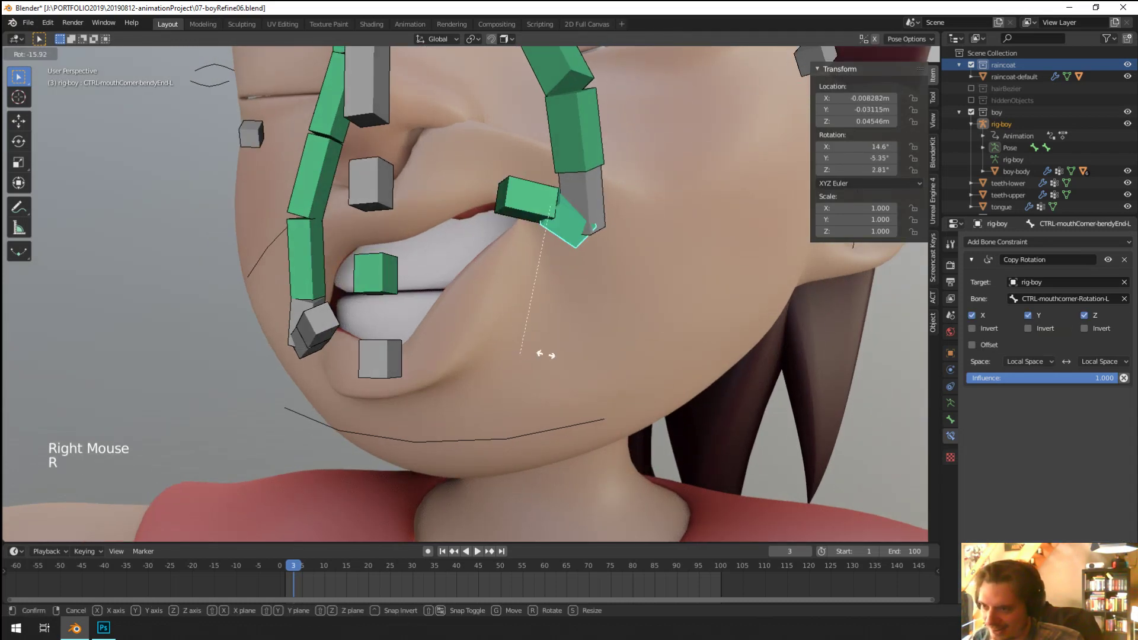
pyautogui.rightClick(520, 205)
pyautogui.press('r')
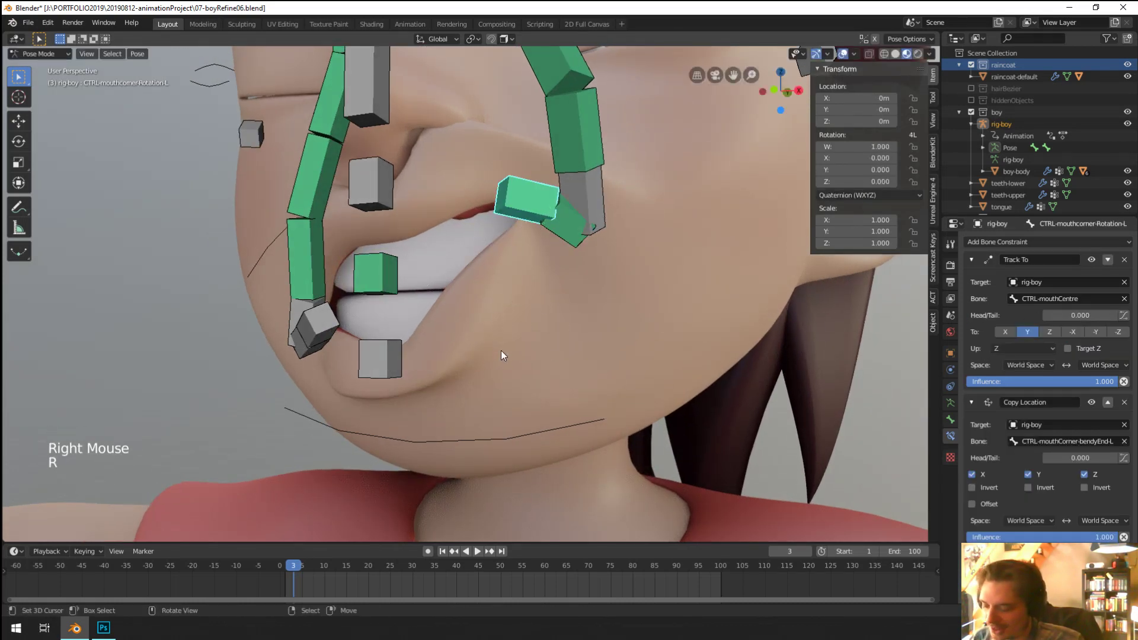
# Step: Try rotating the right mouth-corner controls, CTRL-mouthcorner-Rotation-R and CTRL-mouthCorner-bendyEnd-R, for comparison with the left side
pyautogui.moveTo(500, 350); pyautogui.dragTo(437, 297, button='middle')
pyautogui.scroll(-3, 515, 339)
pyautogui.scroll(1, 436, 297)
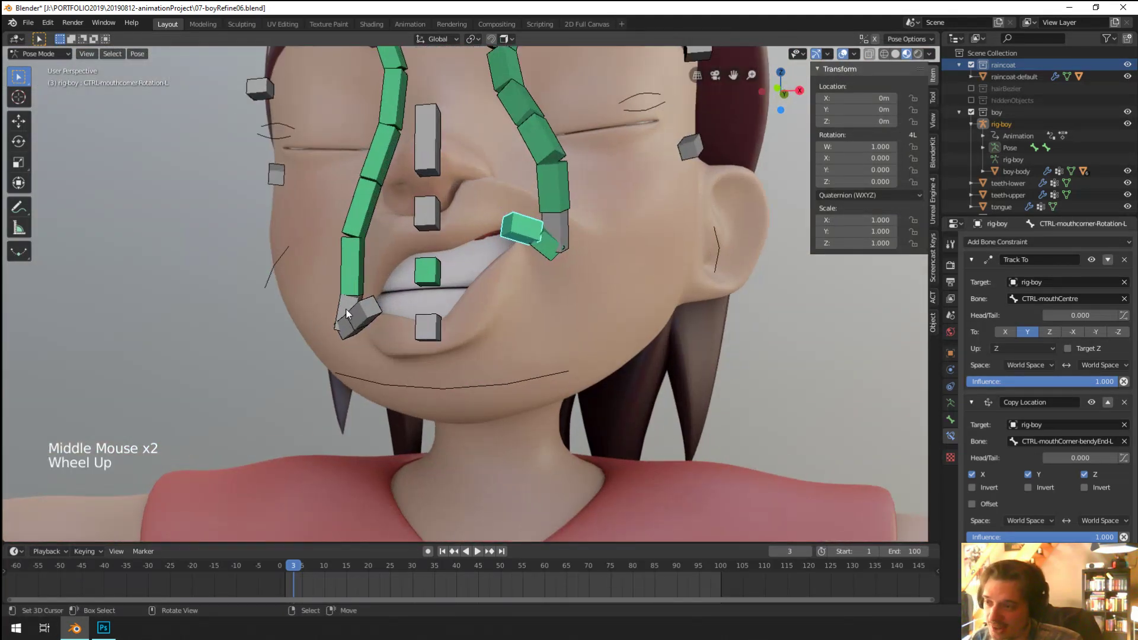
pyautogui.moveTo(350, 314); pyautogui.dragTo(457, 325, button='middle')
pyautogui.rightClick(354, 323)
pyautogui.press('r')
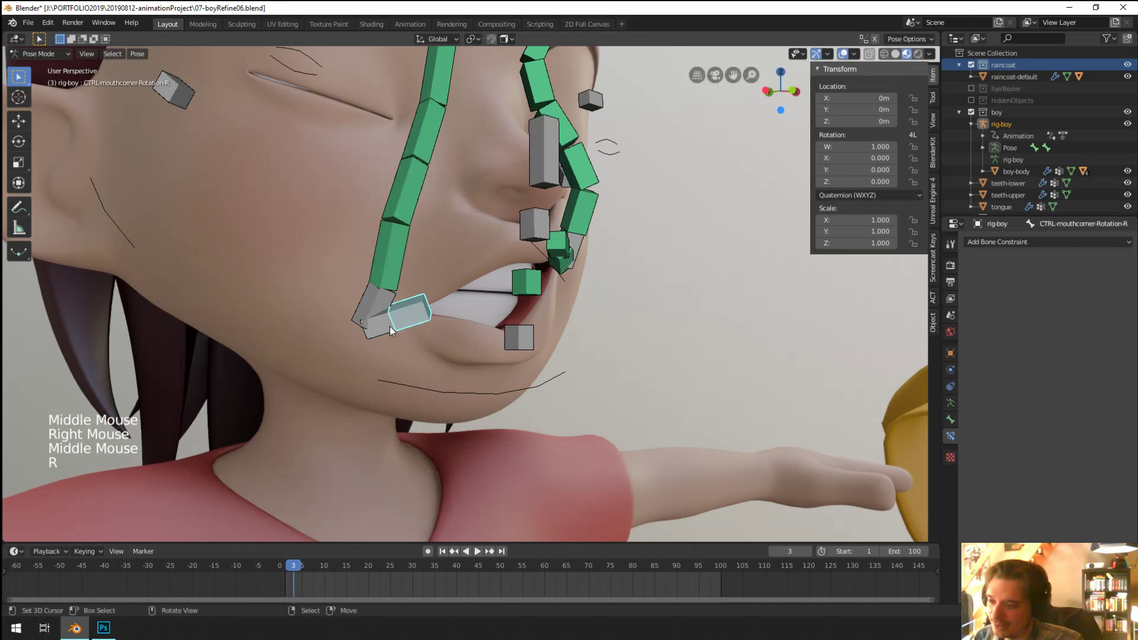
pyautogui.rightClick(457, 325)
pyautogui.press('r')
pyautogui.rightClick(463, 362)
pyautogui.moveTo(461, 364); pyautogui.dragTo(404, 361, button='middle')
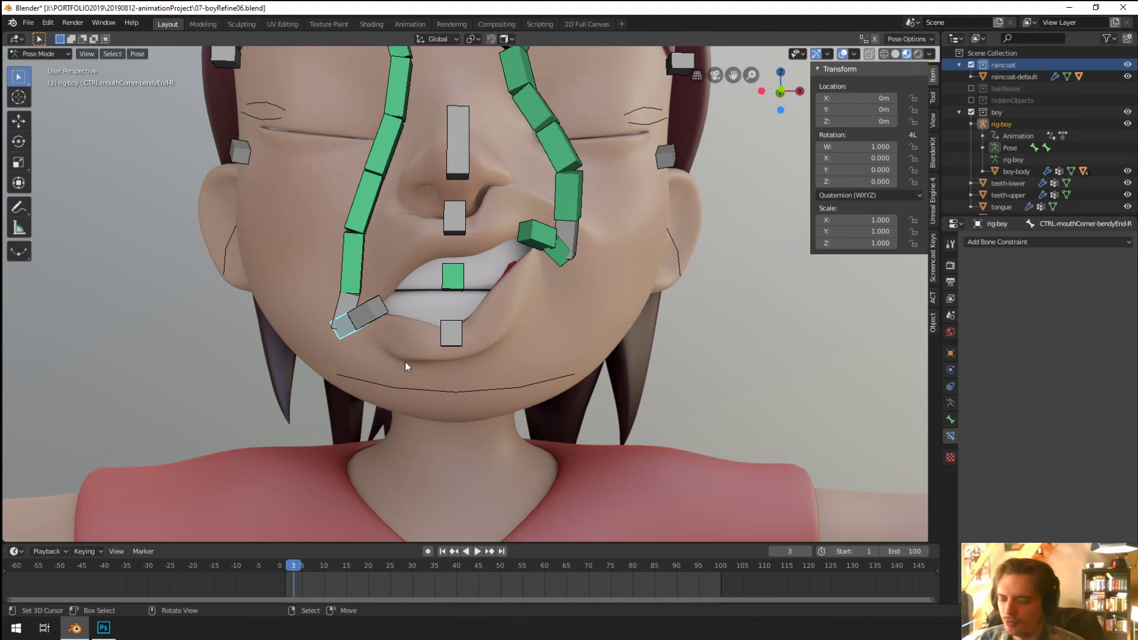
# Step: Inspect the lips and the crease at the left mouth corner up close from several angles
pyautogui.moveTo(404, 361); pyautogui.dragTo(465, 346, button='middle')
pyautogui.scroll(1, 426, 382)
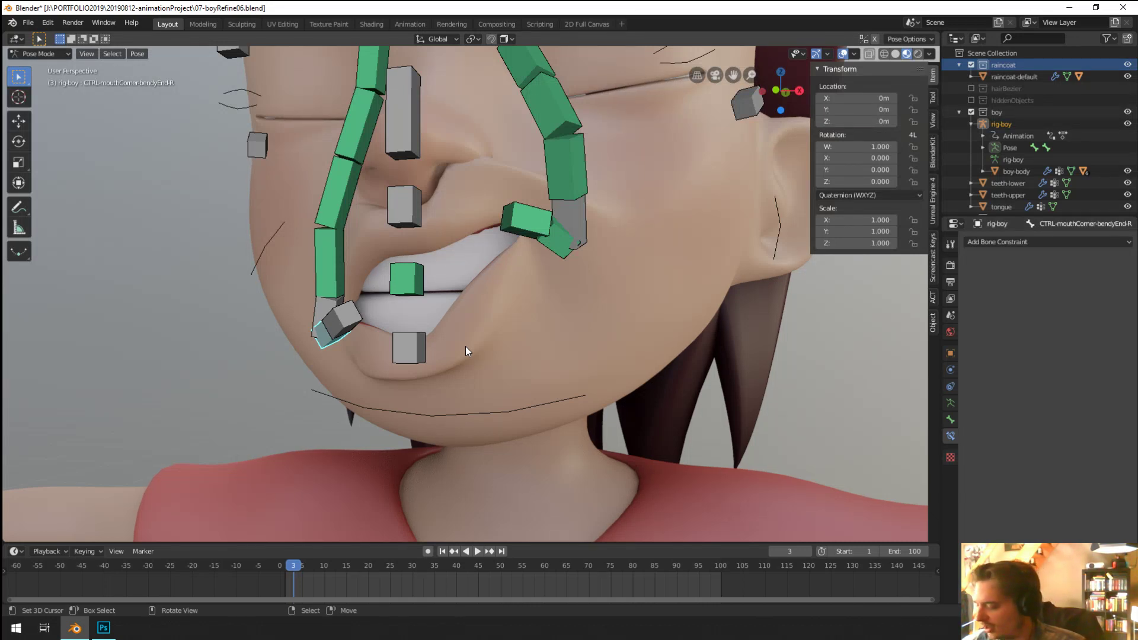
pyautogui.moveTo(465, 346); pyautogui.dragTo(464, 322, button='middle')
pyautogui.scroll(1, 484, 318)
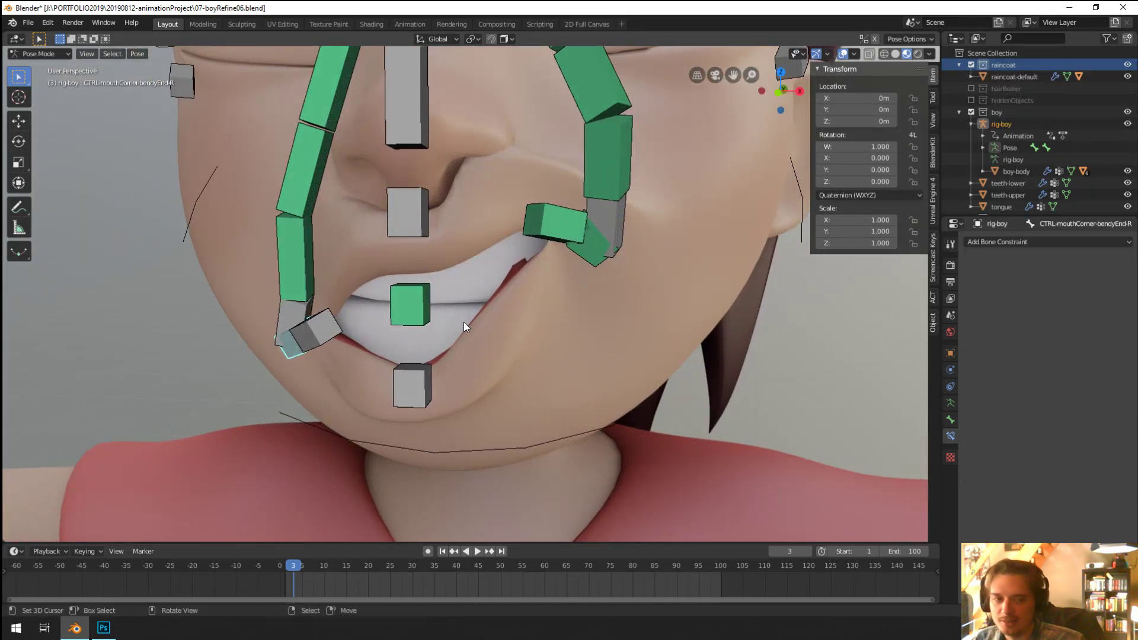
pyautogui.moveTo(497, 339)
pyautogui.mouseDown(button='middle')
pyautogui.moveTo(458, 335)
pyautogui.moveTo(496, 351)
pyautogui.mouseUp(button='middle')
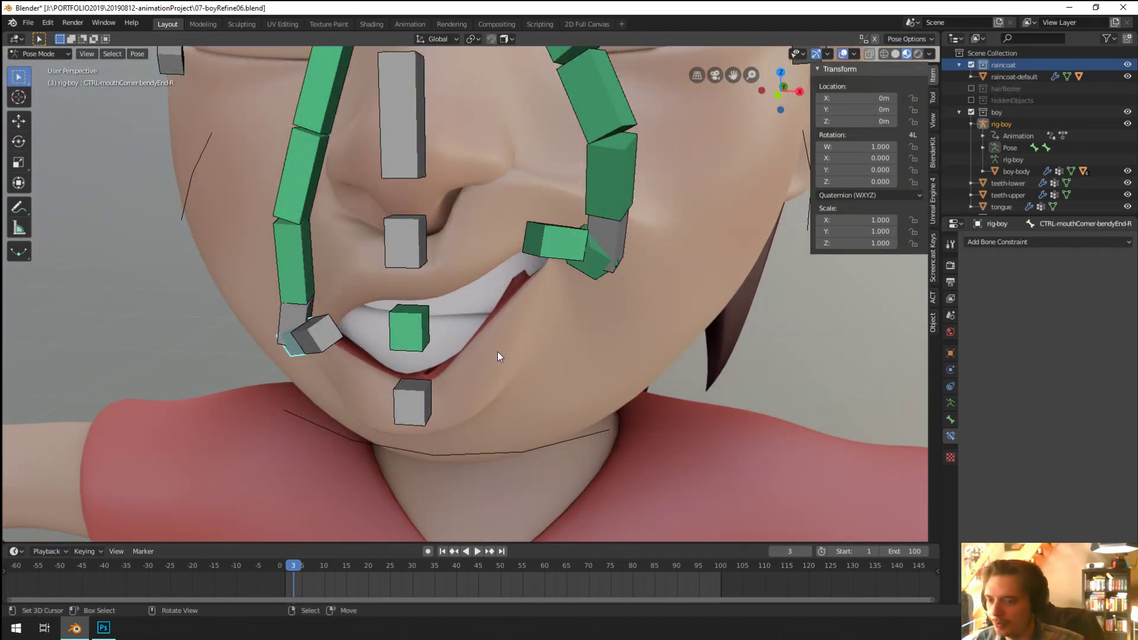
pyautogui.moveTo(478, 376); pyautogui.dragTo(541, 321, button='middle')
pyautogui.scroll(1, 540, 321)
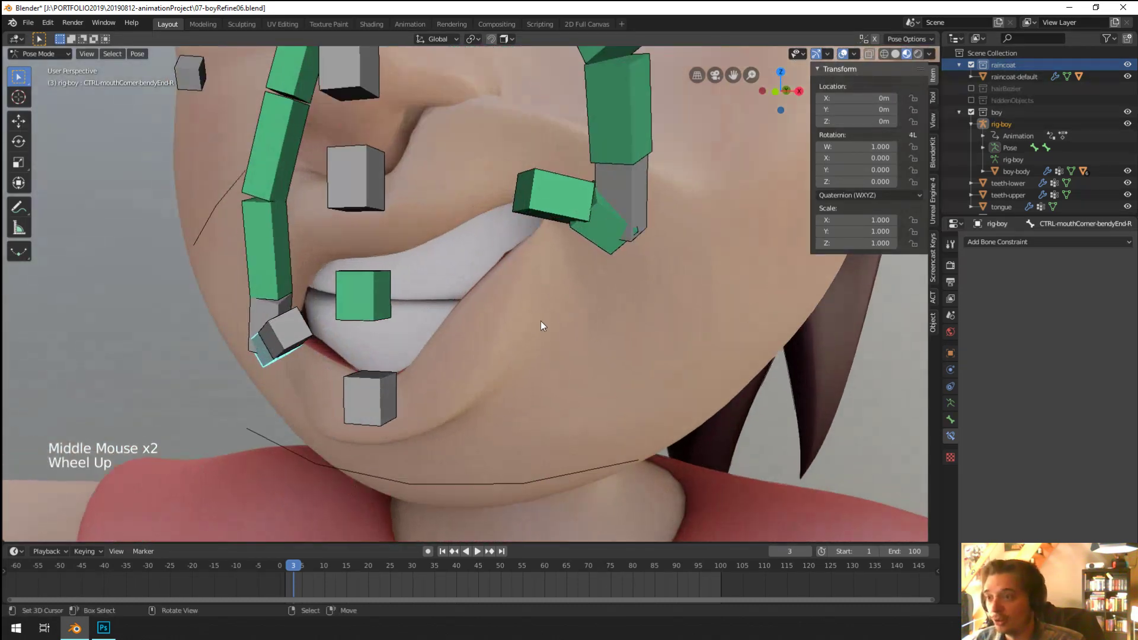
# Step: Move CTRL-mouthCorner-bendyEnd-L down about 0.026 m and nudge its position from a side angle
pyautogui.rightClick(585, 225)
pyautogui.rightClick(596, 243)
pyautogui.press('g')
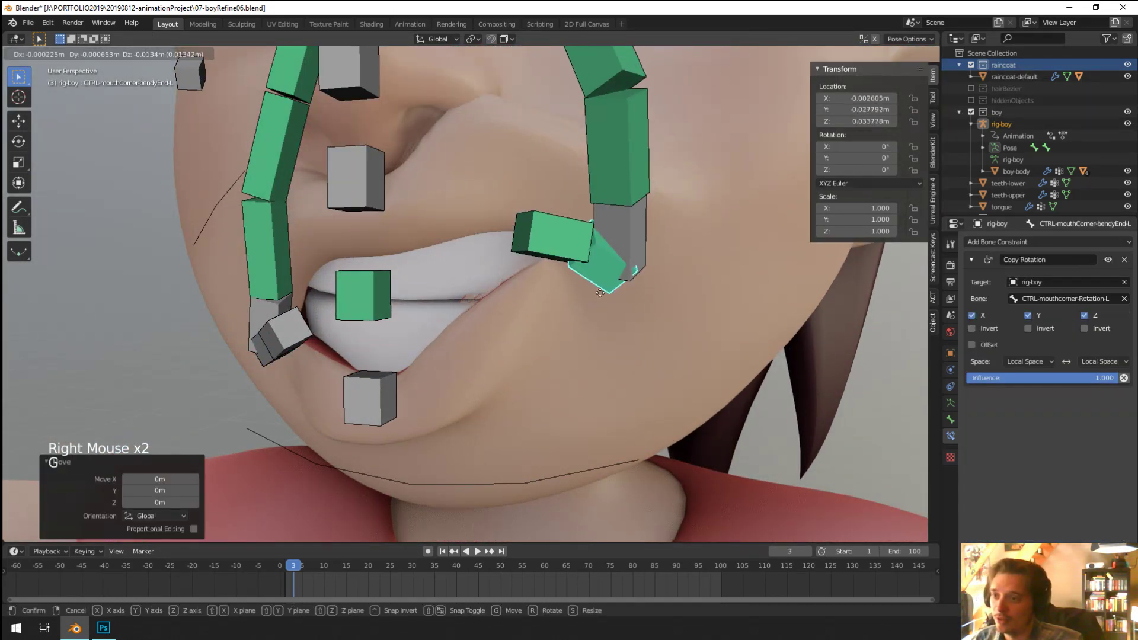
pyautogui.scroll(-2, 562, 326)
pyautogui.click(562, 326)
pyautogui.moveTo(562, 326); pyautogui.dragTo(526, 320, button='middle')
pyautogui.press('g')
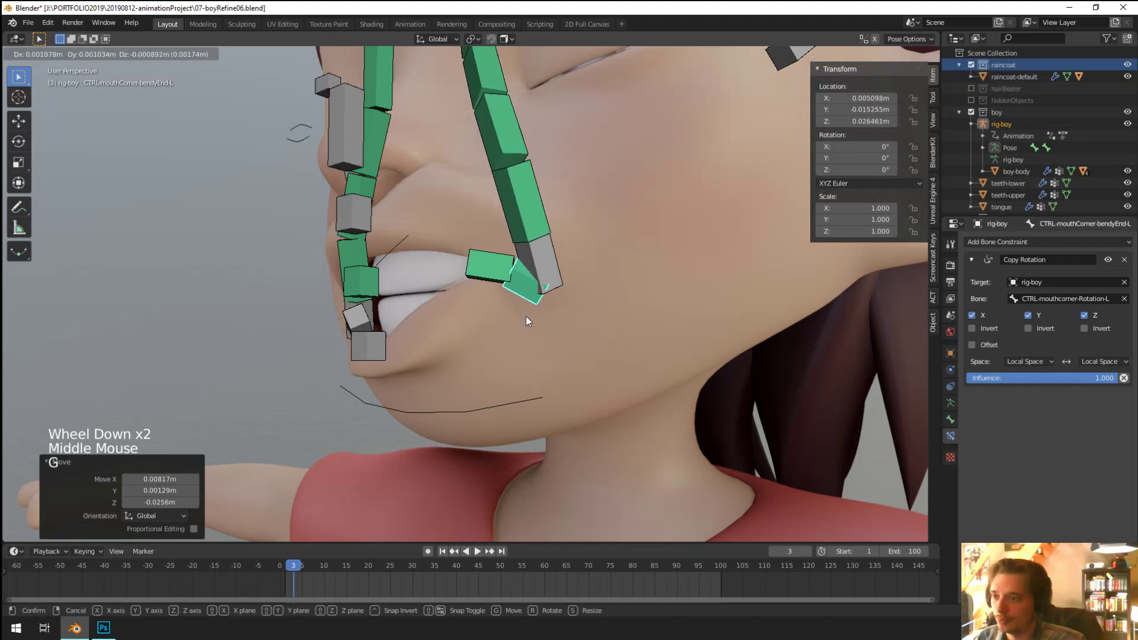
pyautogui.click(624, 264)
# Step: Clear the parent of the CTRL-mouthcorner-Rotation-L bone in Edit Mode
pyautogui.press('r')
pyautogui.rightClick(595, 280)
pyautogui.press('Tab')
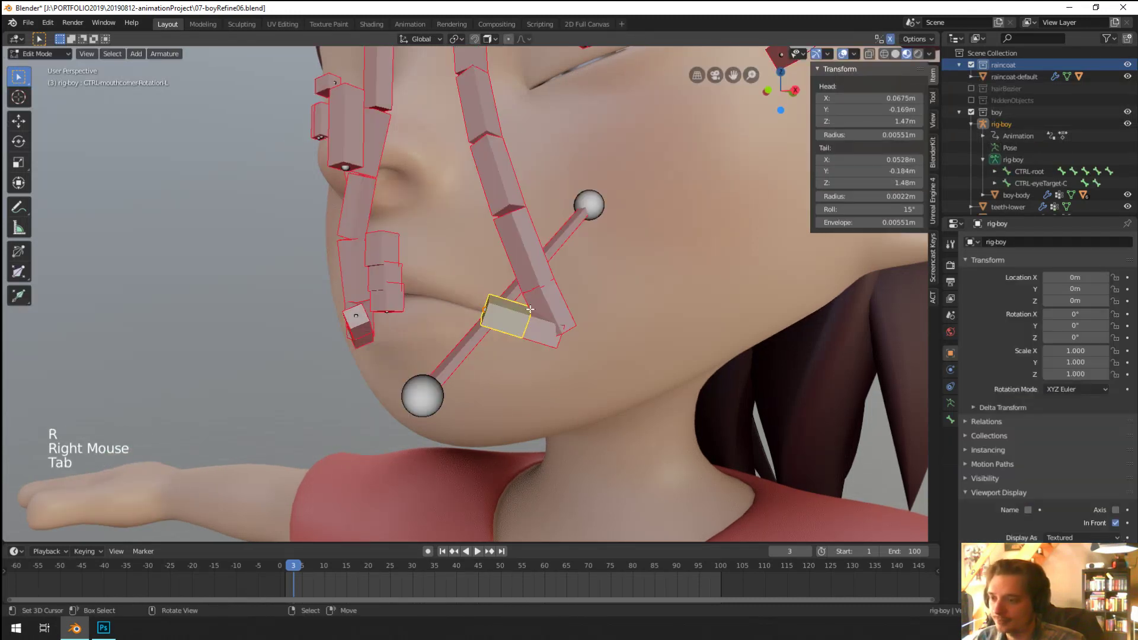
pyautogui.scroll(1, 510, 333)
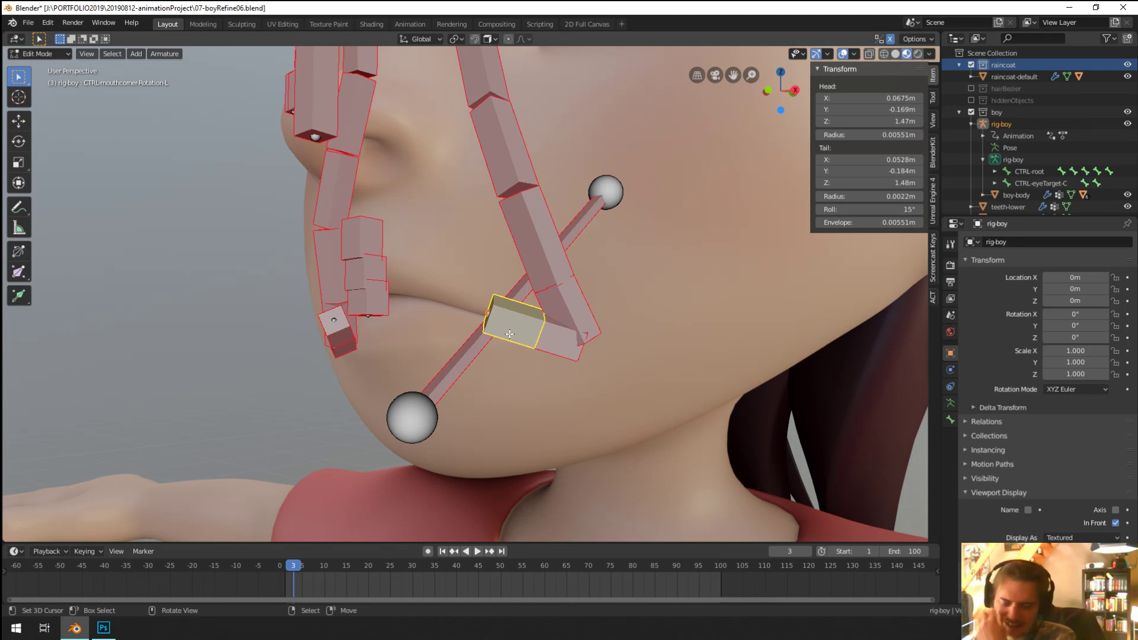
pyautogui.hotkey('alt', 'p')
pyautogui.press('Return')
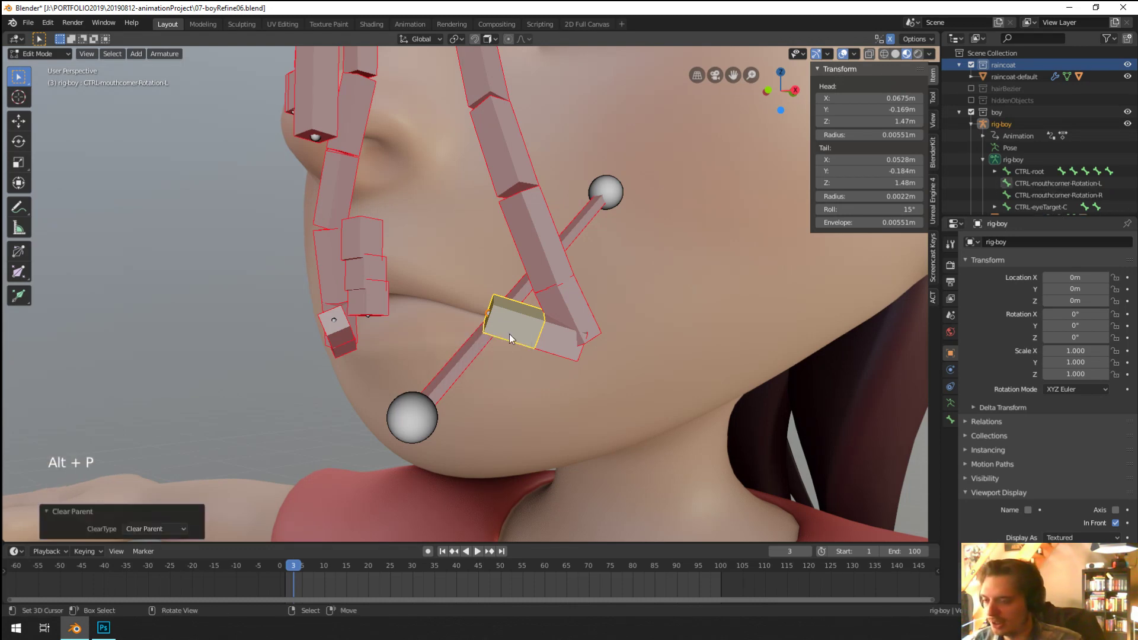
# Step: Return to Pose Mode and move the unparented CTRL-mouthcorner-Rotation-L bone to test its constraints
pyautogui.press('Tab')
pyautogui.press('g')
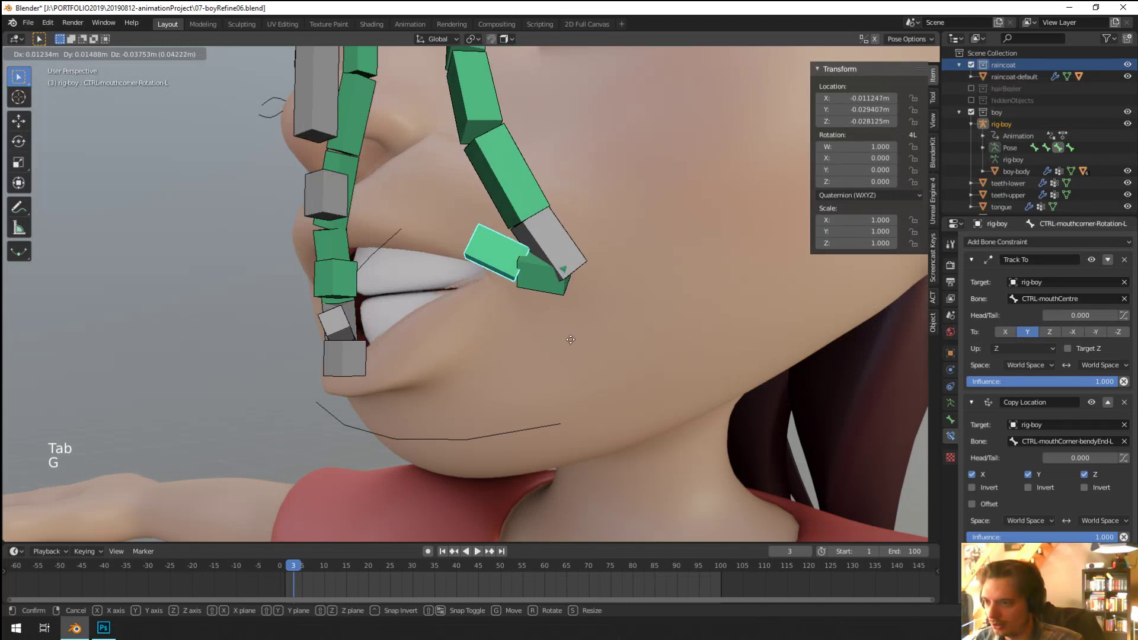
pyautogui.click(570, 339)
# Step: Try moving the lower-lip centre control, CTRL-mouthLower-bendyRoot-Centre, down and toward the left mouth corner
pyautogui.rightClick(346, 343)
pyautogui.moveTo(345, 342); pyautogui.dragTo(386, 379, button='middle')
pyautogui.press('g')
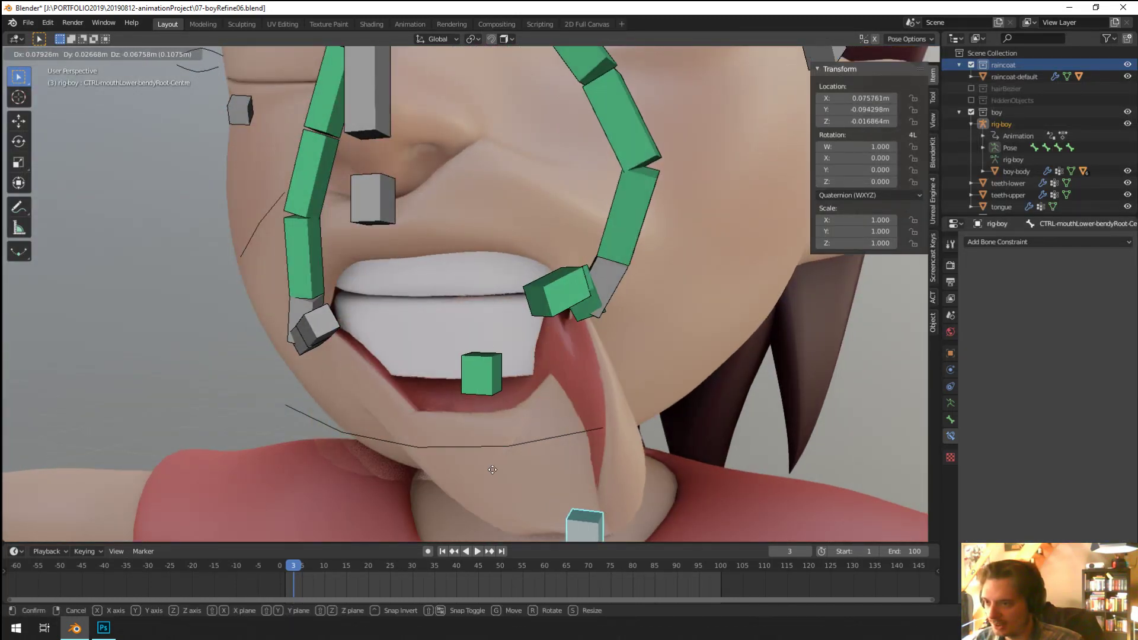
pyautogui.rightClick(567, 324)
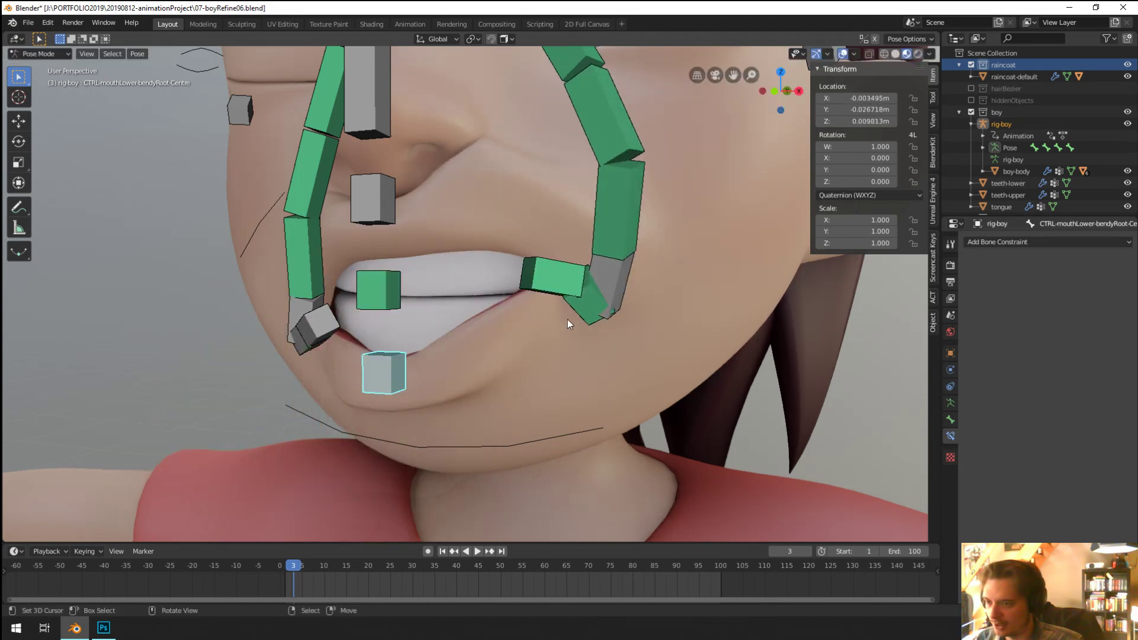
# Step: Raise CTRL-mouthCorner-bendyEnd-L to about X -0.005 m, Y -0.023 m, Z 0.049 m
pyautogui.rightClick(567, 324)
pyautogui.press('g')
pyautogui.rightClick(642, 321)
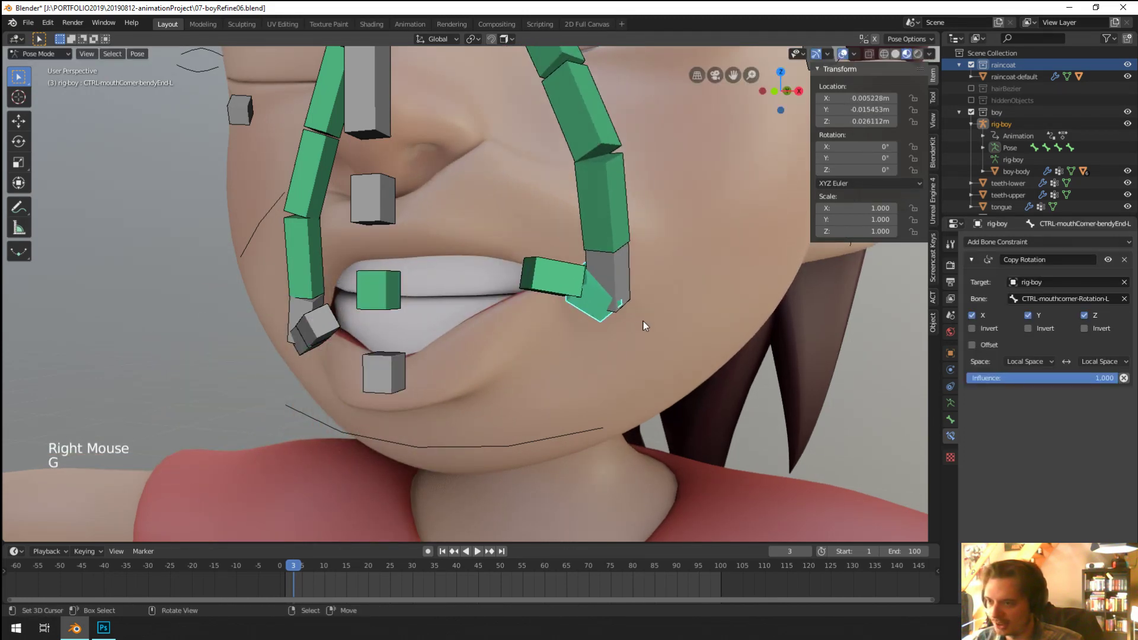
pyautogui.press('r')
pyautogui.press('g')
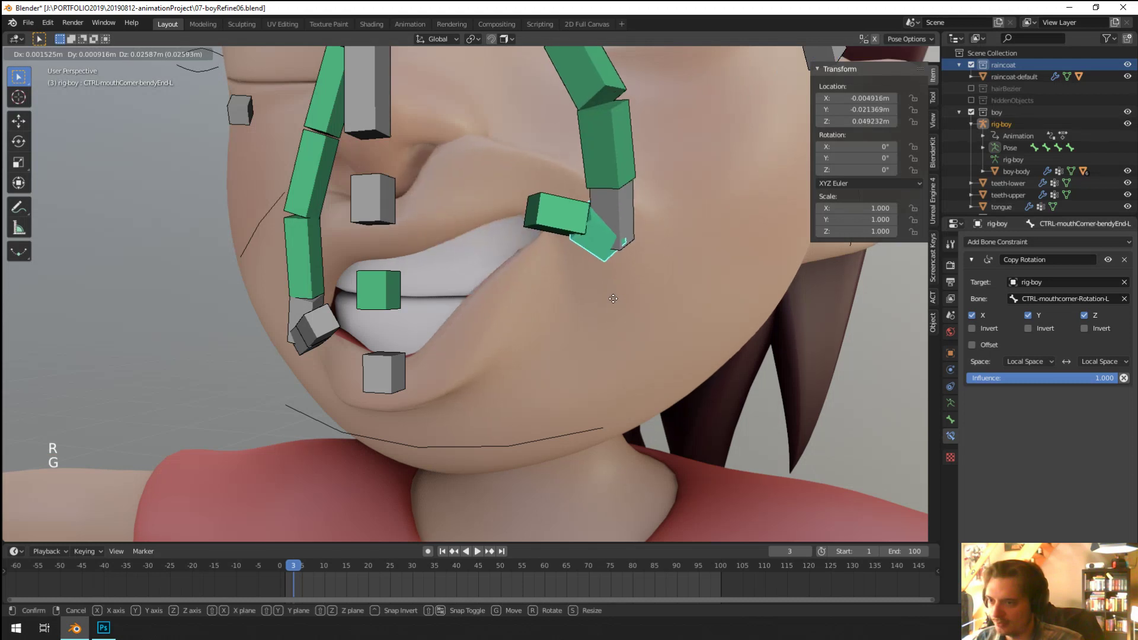
pyautogui.click(613, 298)
# Step: Move the lower-lip centre control, CTRL-mouthLower-bendyRoot-Centre, down about 0.044 m to open the mouth
pyautogui.rightClick(384, 373)
pyautogui.press('g')
pyautogui.click(395, 477)
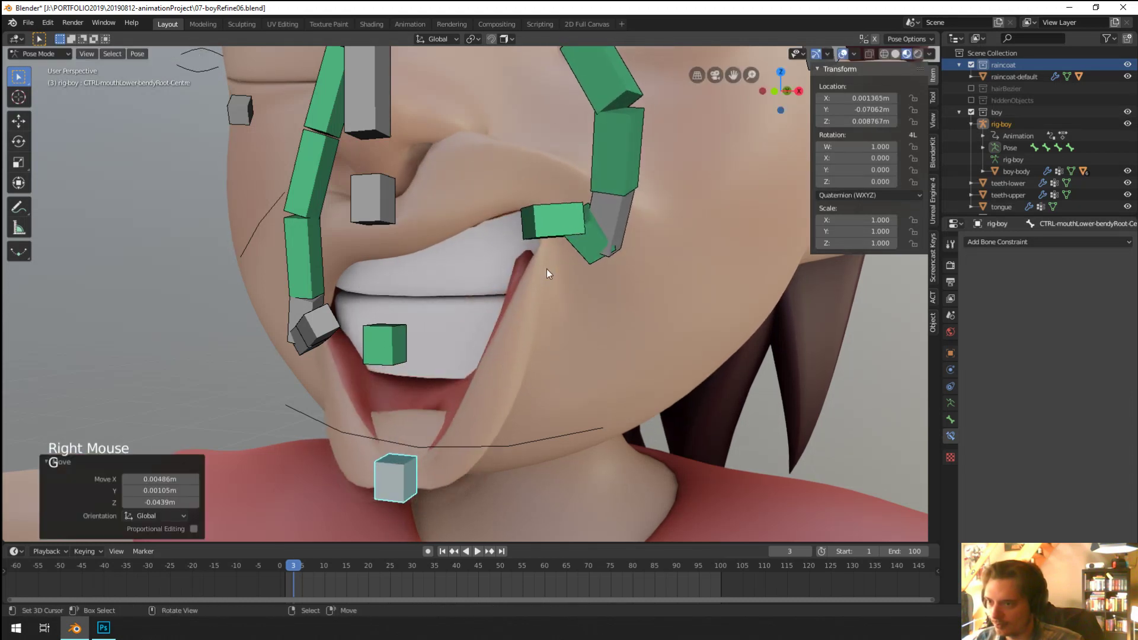
# Step: Set both sides of CTRL-mouthCorner-bendyEnd-L's Copy Rotation constraint to Pose Space
pyautogui.rightClick(581, 256)
pyautogui.moveTo(627, 325); pyautogui.dragTo(767, 344, button='middle')
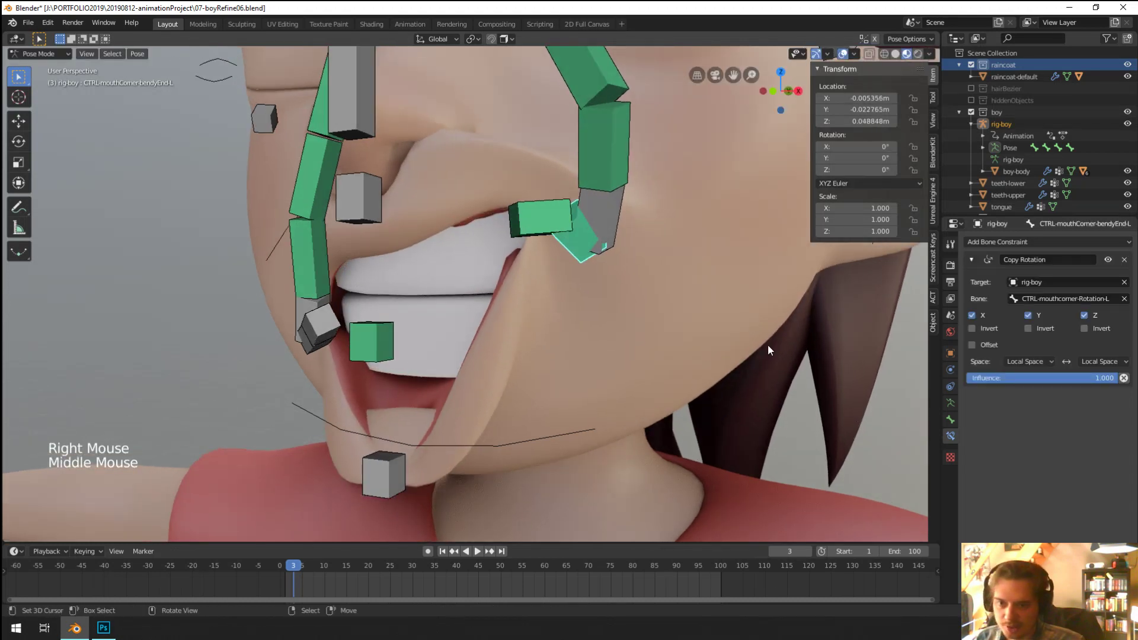
pyautogui.click(1044, 362)
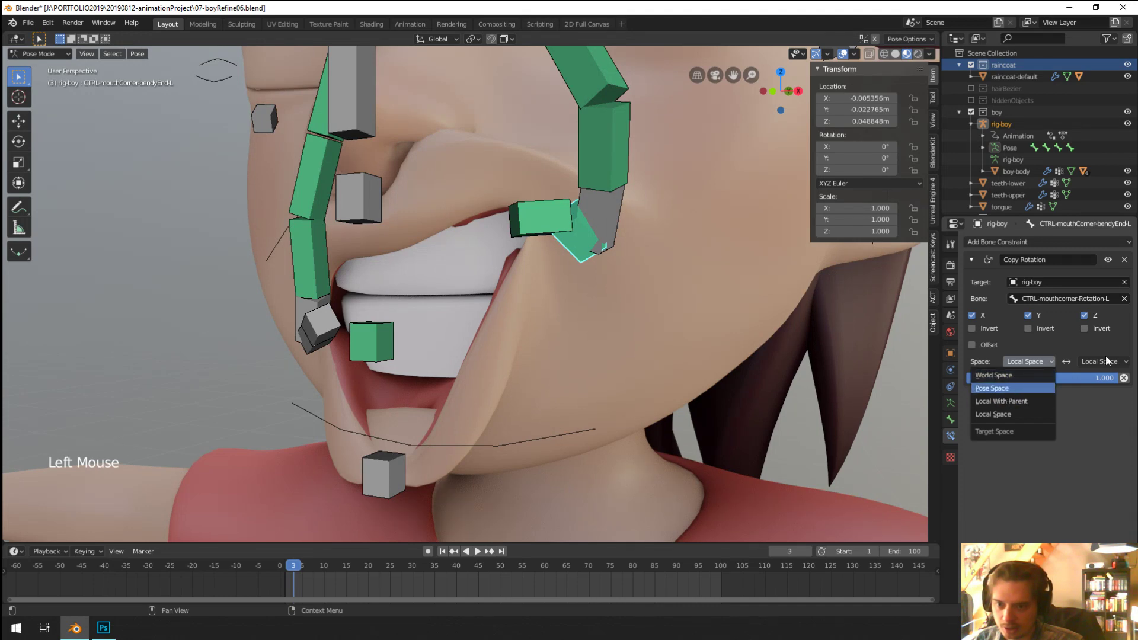
pyautogui.click(991, 387)
pyautogui.click(1097, 361)
pyautogui.click(1076, 388)
pyautogui.moveTo(621, 366)
pyautogui.mouseDown(button='middle')
pyautogui.moveTo(631, 367)
pyautogui.moveTo(617, 375)
pyautogui.mouseUp(button='middle')
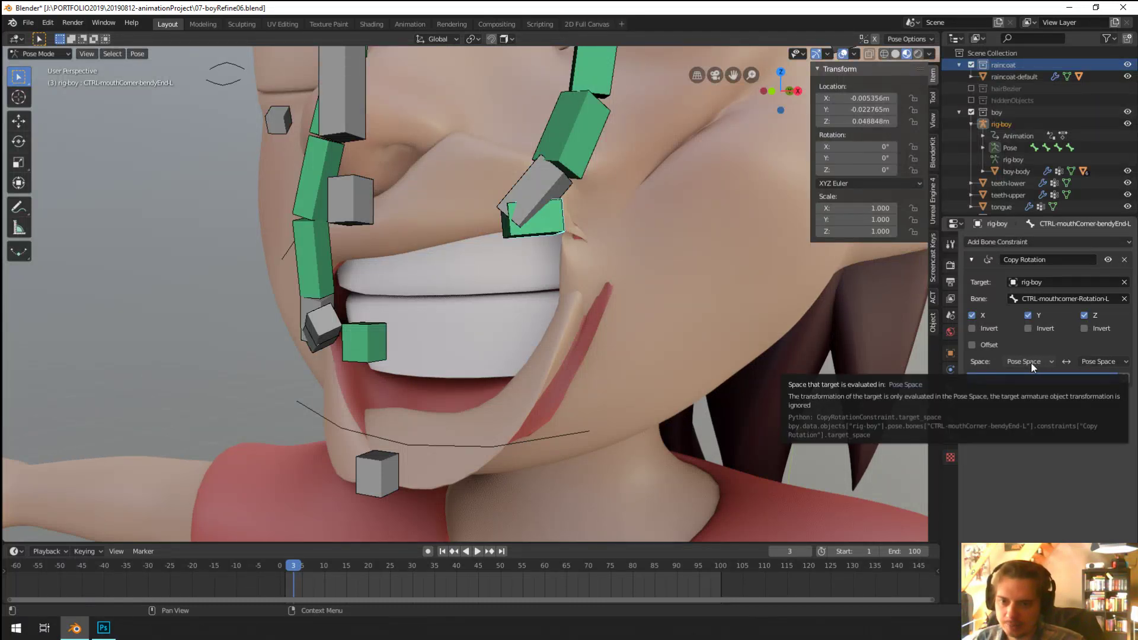
# Step: Try inverting all three axes of the Copy Rotation constraint on CTRL-mouthCorner-bendyEnd-L, keeping only the Z axis inverted
pyautogui.click(993, 325)
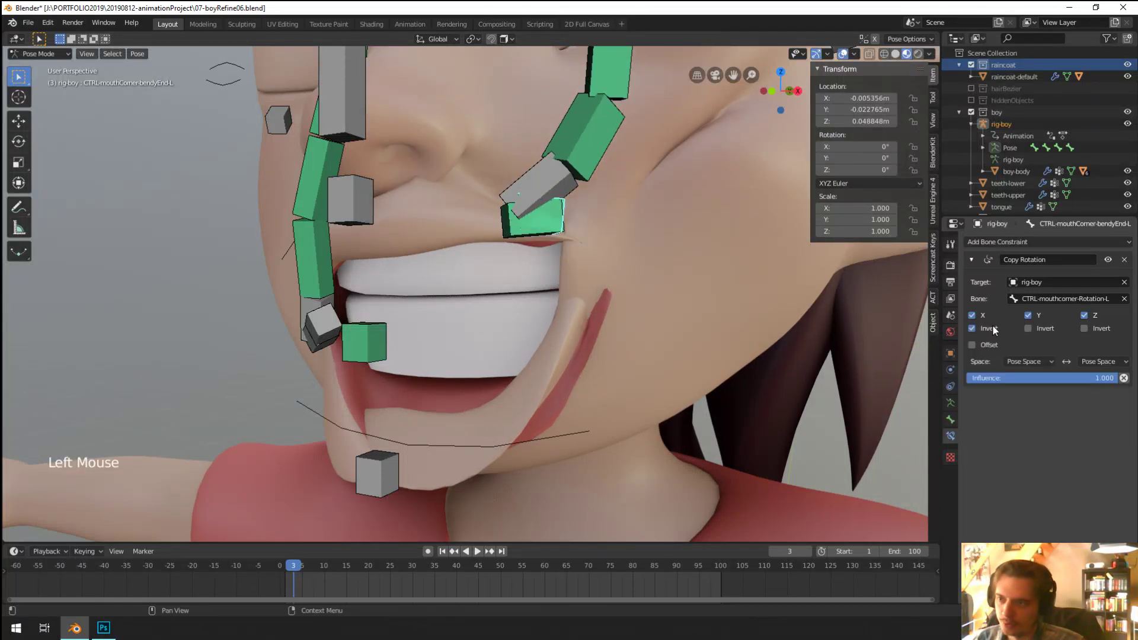
pyautogui.click(1028, 329)
pyautogui.click(1097, 330)
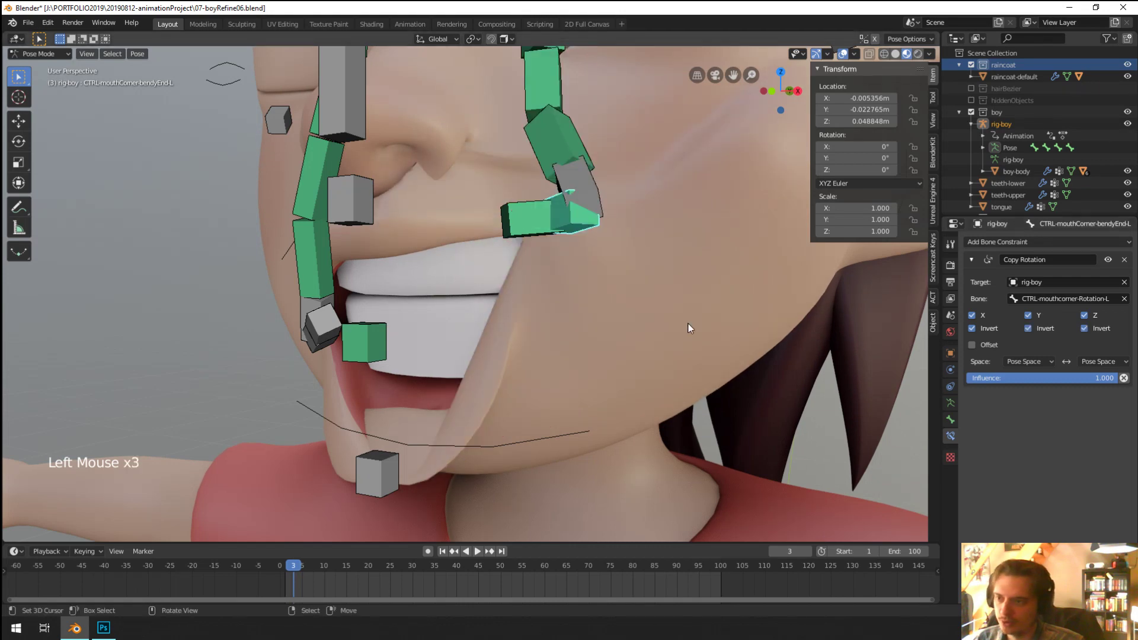
pyautogui.moveTo(688, 325); pyautogui.dragTo(730, 360, button='middle')
pyautogui.click(1027, 328)
pyautogui.click(993, 328)
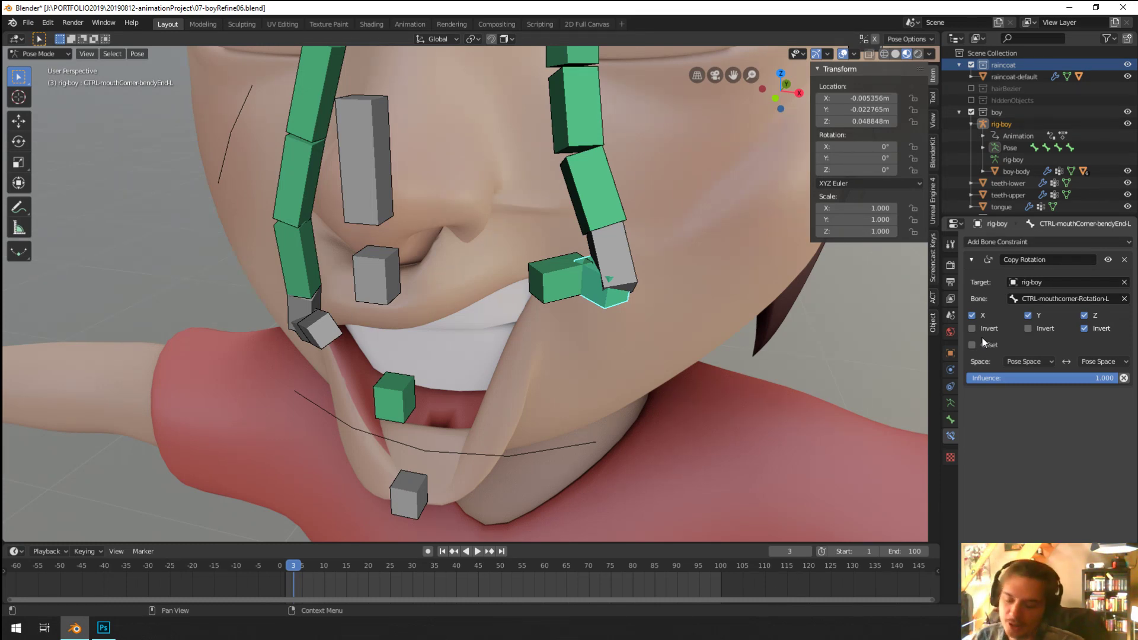
# Step: Examine the left mouth corner's deformation from the front and side with the mouth open
pyautogui.moveTo(653, 167); pyautogui.dragTo(515, 203, button='middle')
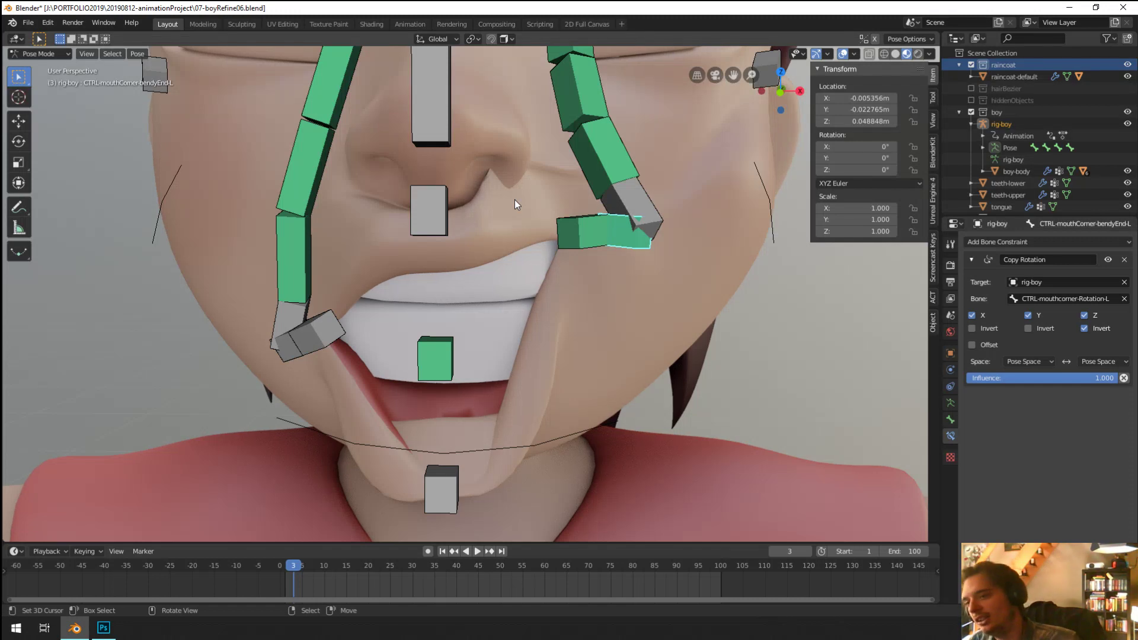
pyautogui.scroll(-4, 511, 220)
pyautogui.moveTo(450, 230); pyautogui.dragTo(404, 276, button='middle')
pyautogui.scroll(2, 404, 276)
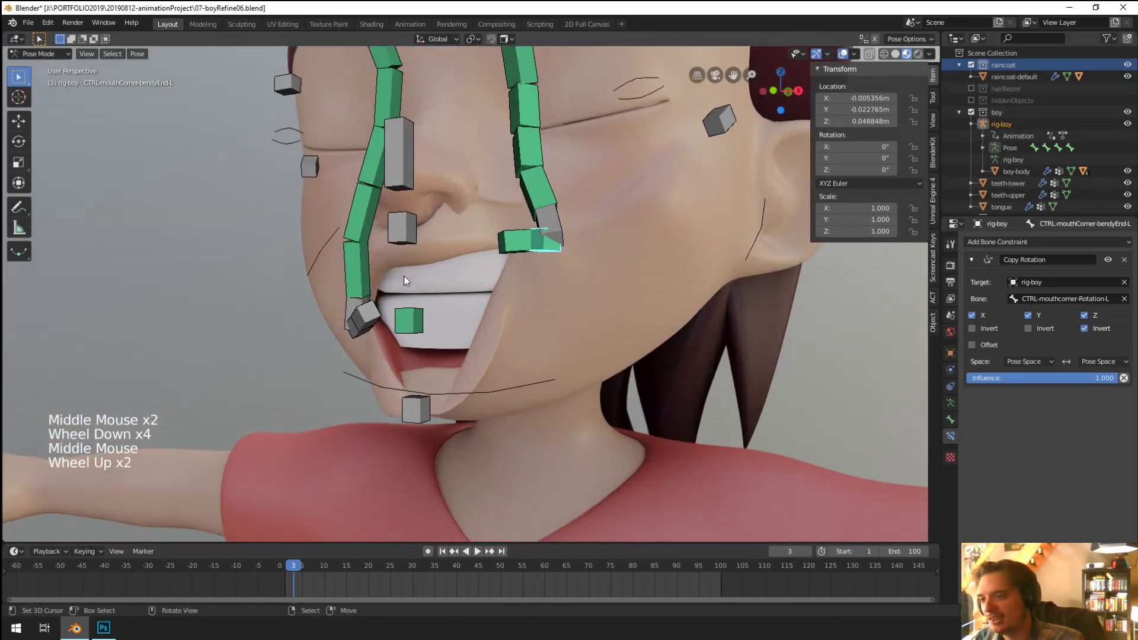
pyautogui.scroll(-1, 404, 276)
pyautogui.moveTo(411, 360)
pyautogui.mouseDown(button='middle')
pyautogui.moveTo(400, 369)
pyautogui.moveTo(420, 376)
pyautogui.mouseUp(button='middle')
pyautogui.scroll(1, 582, 308)
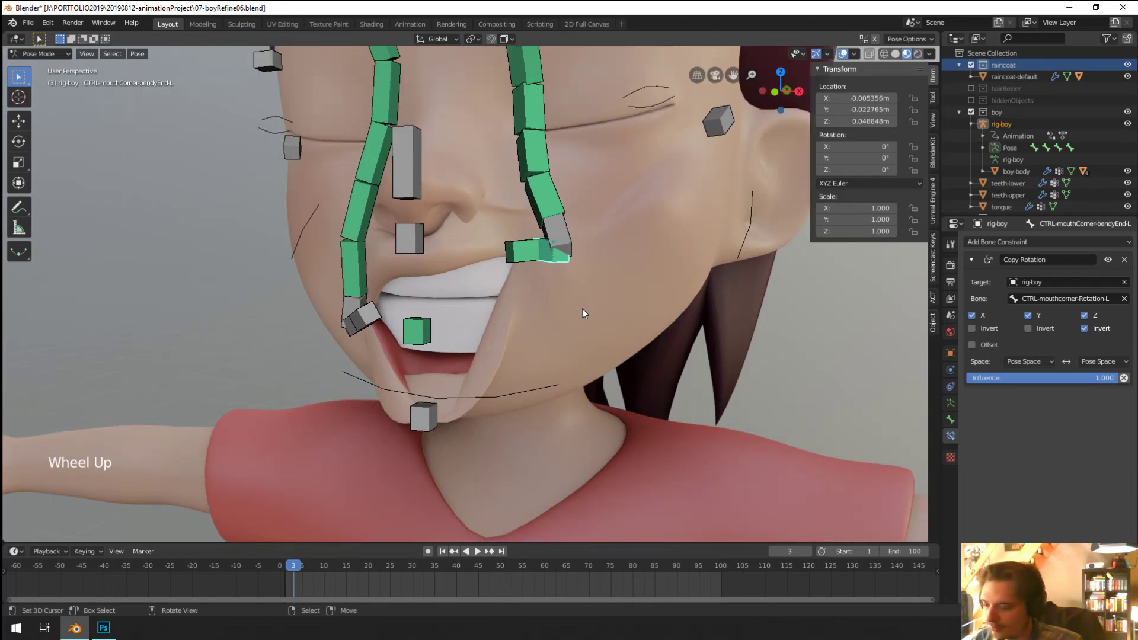
pyautogui.moveTo(571, 310)
pyautogui.mouseDown(button='middle')
pyautogui.moveTo(592, 320)
pyautogui.moveTo(580, 308)
pyautogui.mouseUp(button='middle')
pyautogui.scroll(2, 602, 319)
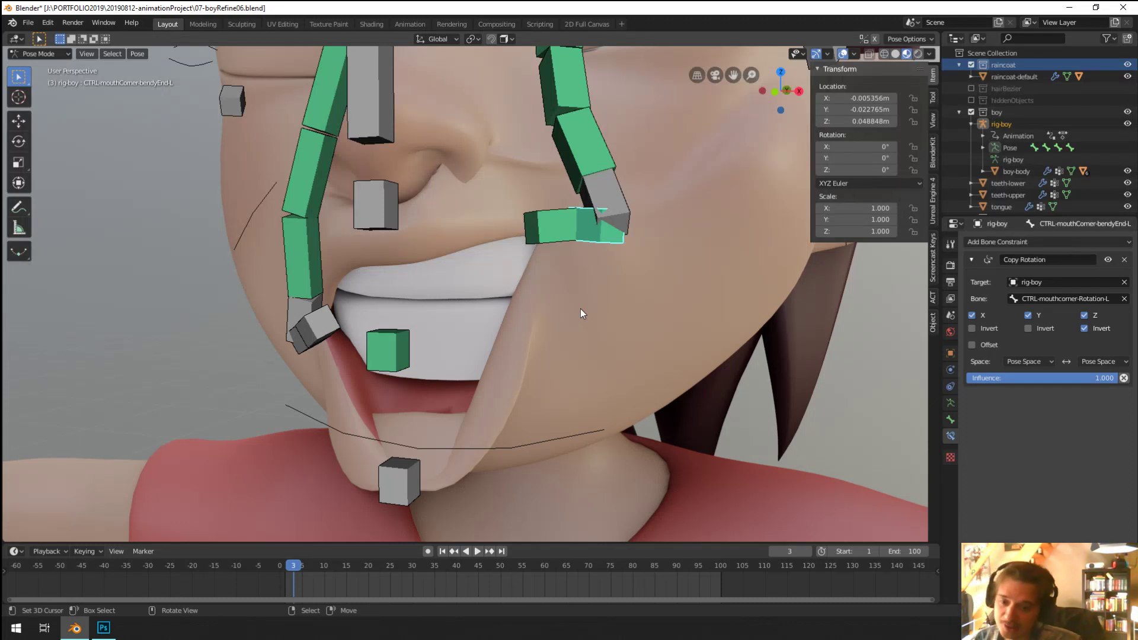
# Step: Raise the lower-lip centre control, CTRL-mouthLower-bendyRoot-Centre, about 0.043 m and nudge it slightly higher to nearly close the mouth
pyautogui.moveTo(581, 308); pyautogui.dragTo(564, 358, button='middle')
pyautogui.rightClick(489, 443)
pyautogui.press('g')
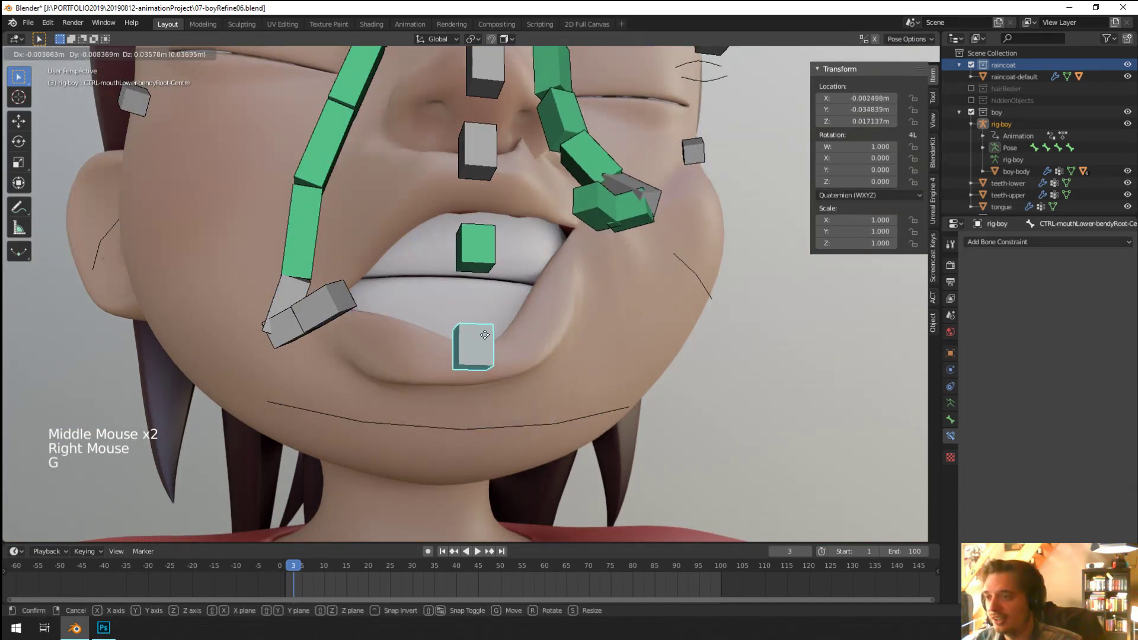
pyautogui.click(481, 324)
pyautogui.moveTo(481, 323); pyautogui.dragTo(539, 270, button='middle')
pyautogui.press('g')
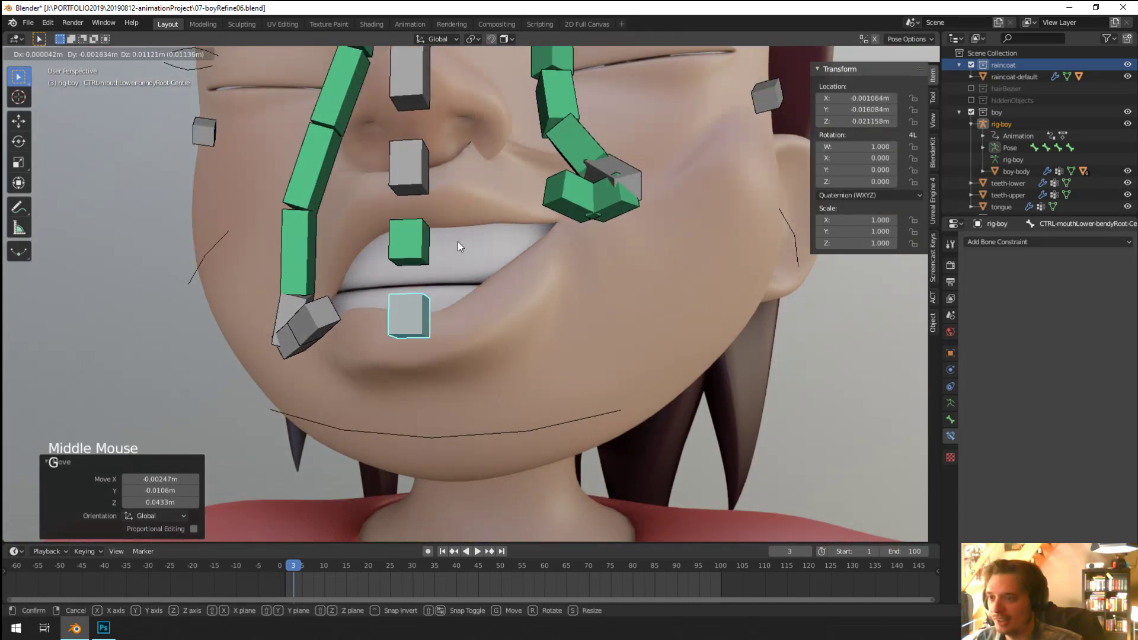
pyautogui.click(457, 240)
# Step: Compare the left mouth-corner bones with CTRL-mouthcorner-Rotation-R on the other side, viewing the nearly closed mouth from several angles
pyautogui.rightClick(617, 208)
pyautogui.keyDown('shift'); pyautogui.moveTo(616, 208); pyautogui.dragTo(616, 308, button='middle'); pyautogui.keyUp('shift')
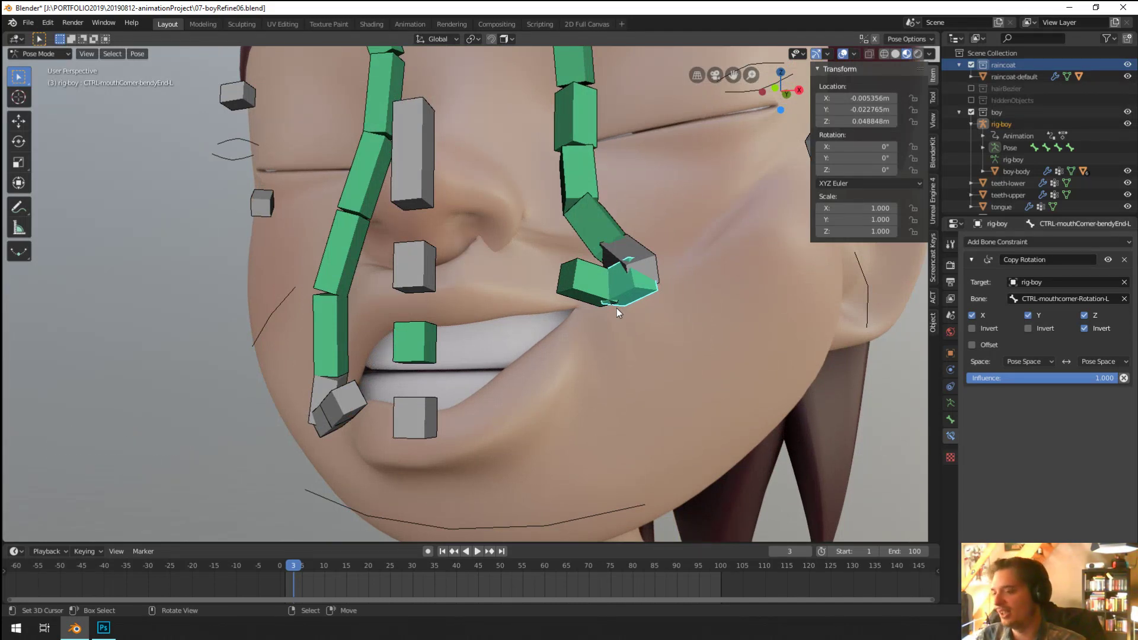
pyautogui.moveTo(616, 308); pyautogui.dragTo(179, 450, button='middle')
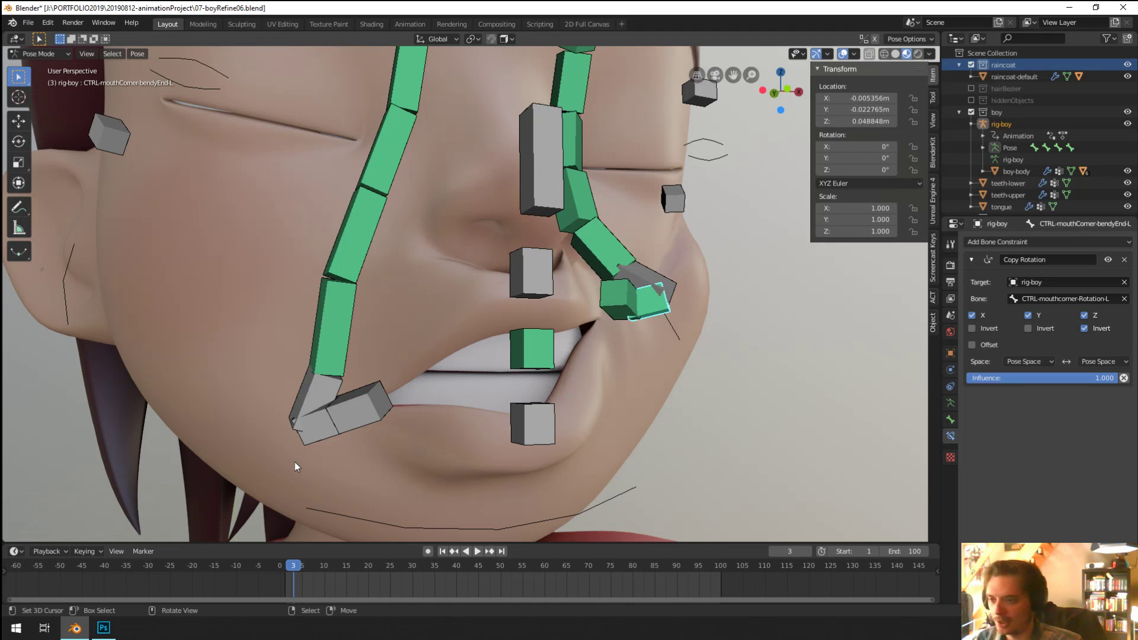
pyautogui.moveTo(417, 438); pyautogui.dragTo(457, 467, button='middle')
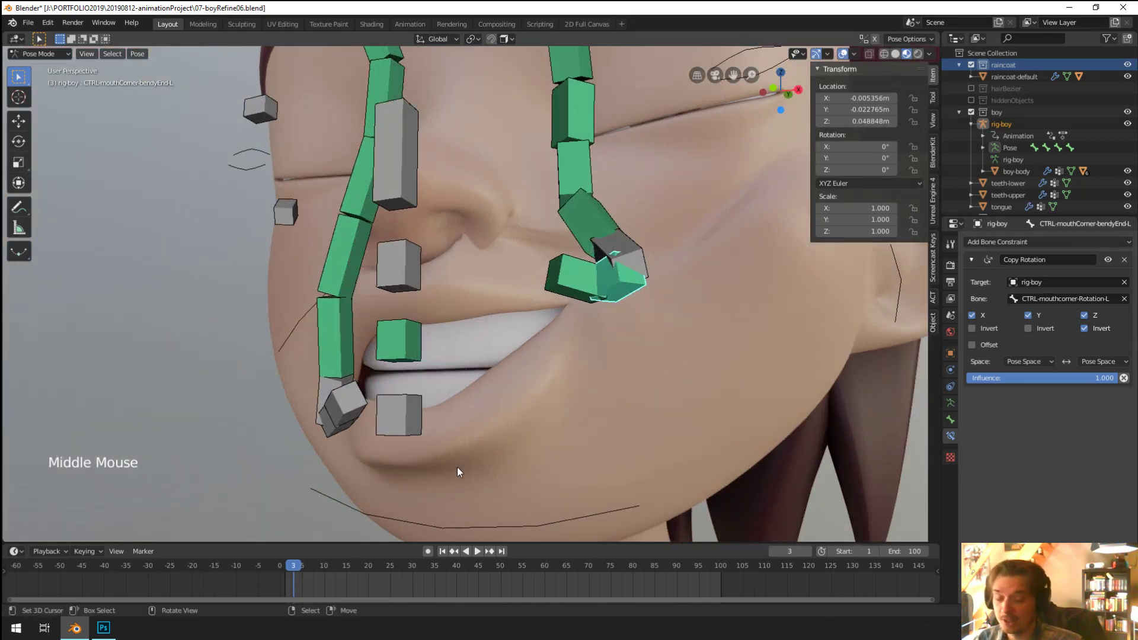
pyautogui.moveTo(363, 451); pyautogui.dragTo(394, 458, button='middle')
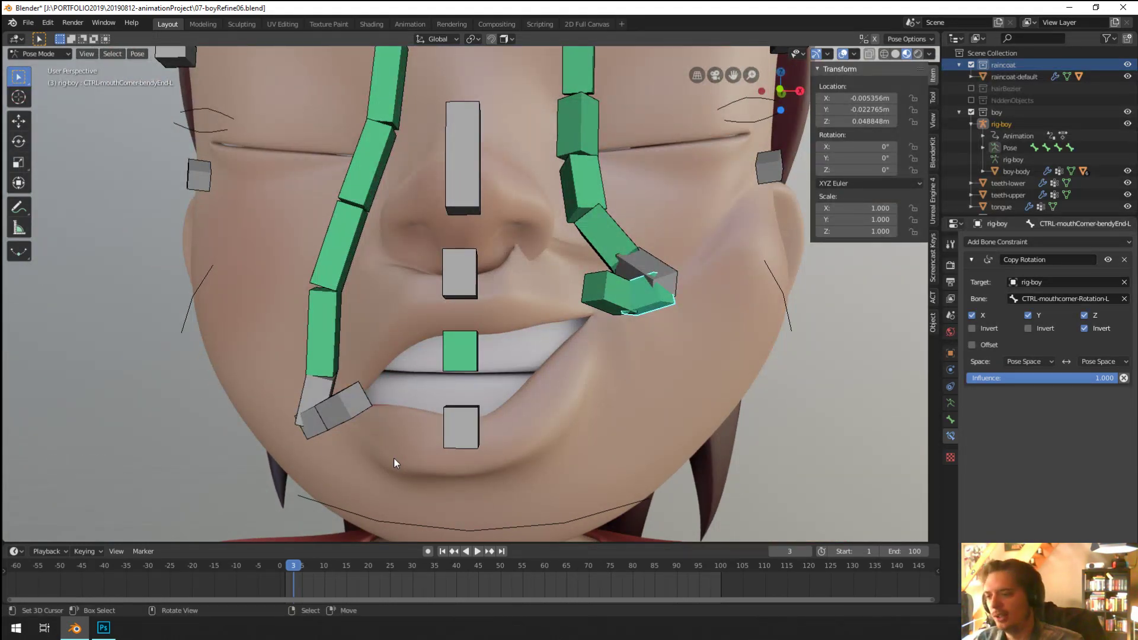
pyautogui.keyDown('shift'); pyautogui.moveTo(394, 458); pyautogui.dragTo(394, 458, button='middle'); pyautogui.keyUp('shift')
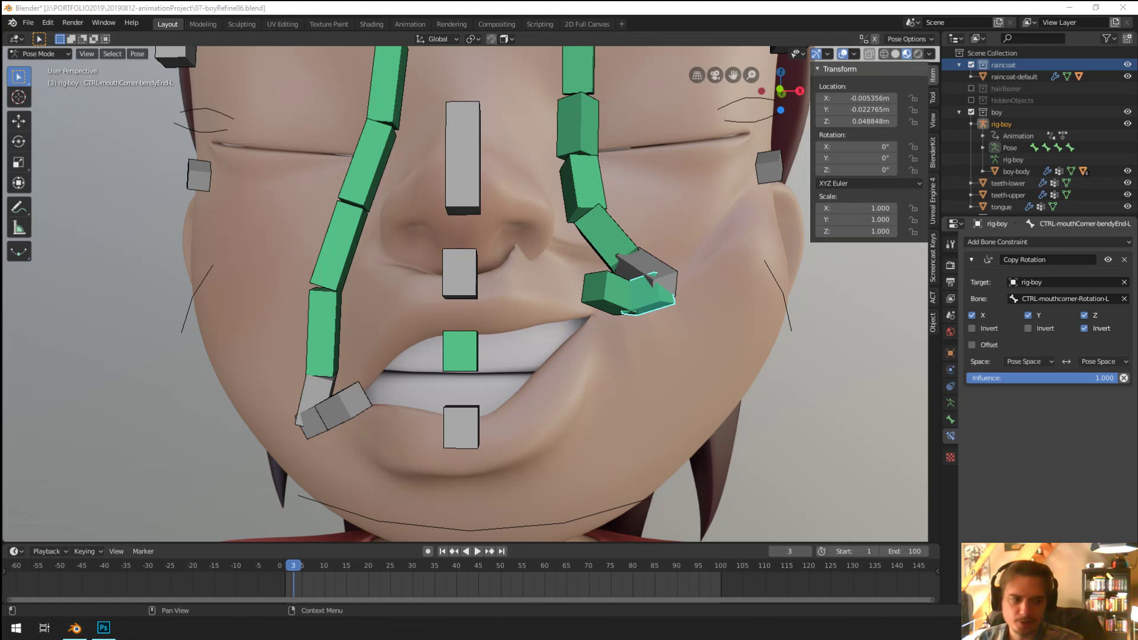
pyautogui.moveTo(783, 438); pyautogui.dragTo(247, 391, button='middle')
pyautogui.rightClick(358, 414)
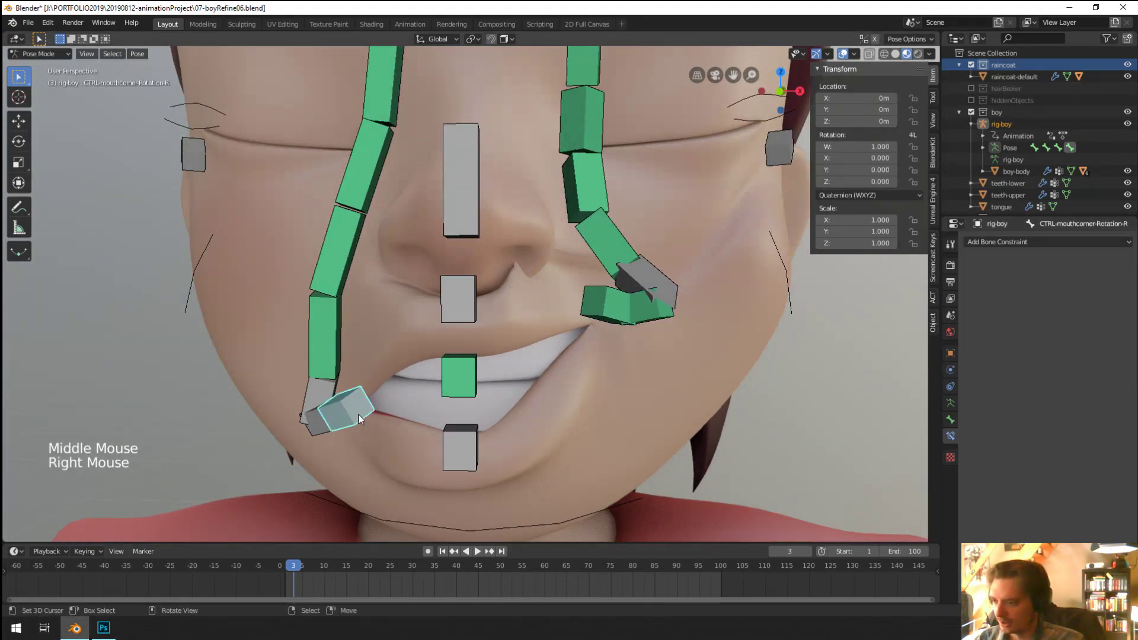
pyautogui.rightClick(627, 320)
pyautogui.moveTo(624, 322); pyautogui.dragTo(449, 376, button='middle')
pyautogui.rightClick(599, 314)
# Step: Lower the lower-lip centre control to about Y -0.040 m, Z 0.015 m to reopen the mouth
pyautogui.rightClick(408, 403)
pyautogui.press('g')
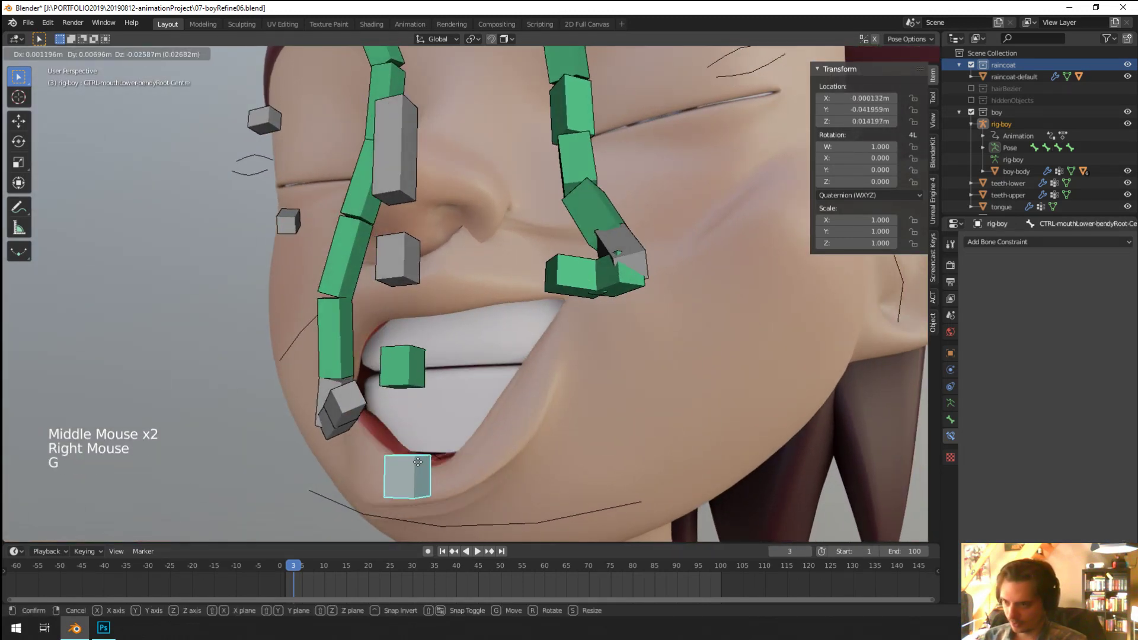
pyautogui.click(418, 468)
# Step: Try Local Space on both sides of CTRL-mouthcorner-Rotation-L's Track To constraint, testing it by moving the lower-lip centre control
pyautogui.rightClick(567, 270)
pyautogui.rightClick(568, 270)
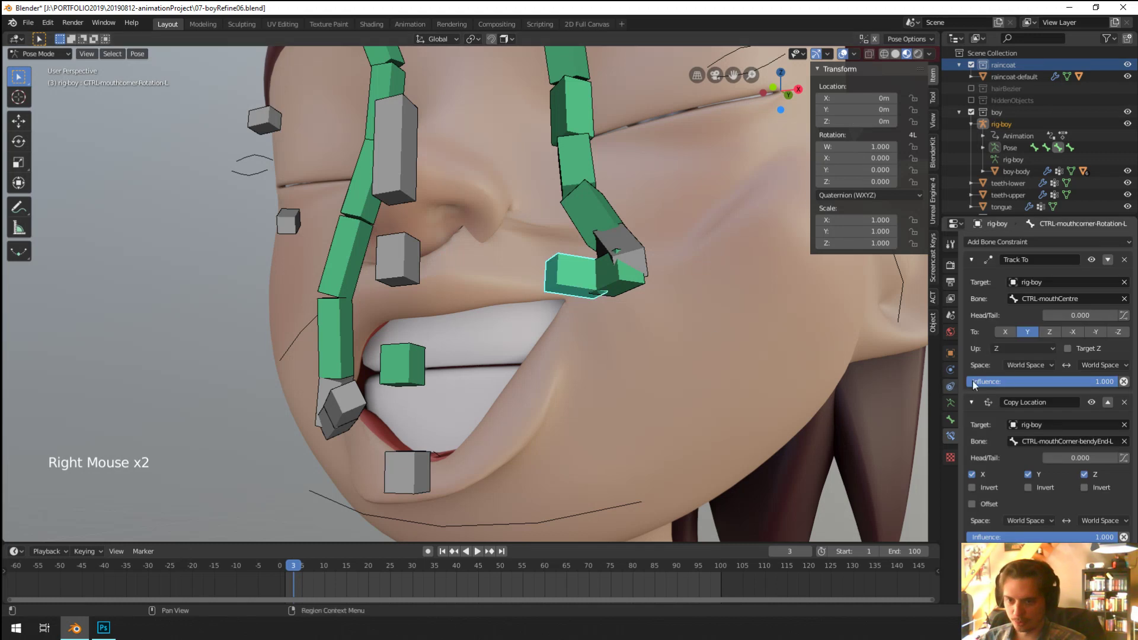
pyautogui.click(1037, 365)
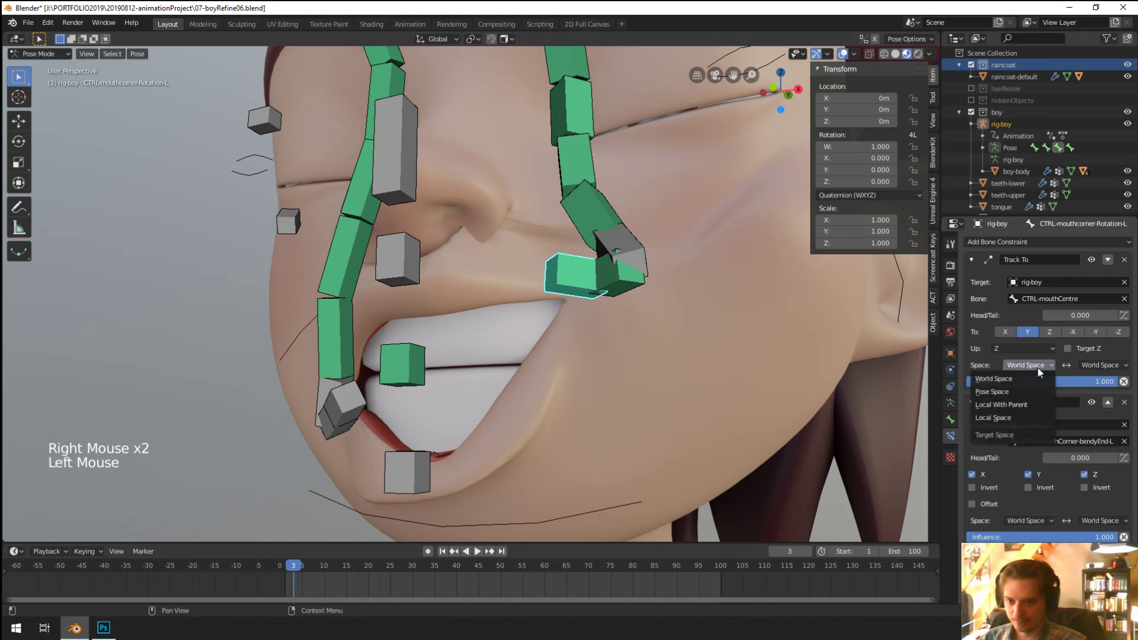
pyautogui.click(1007, 417)
pyautogui.click(1100, 365)
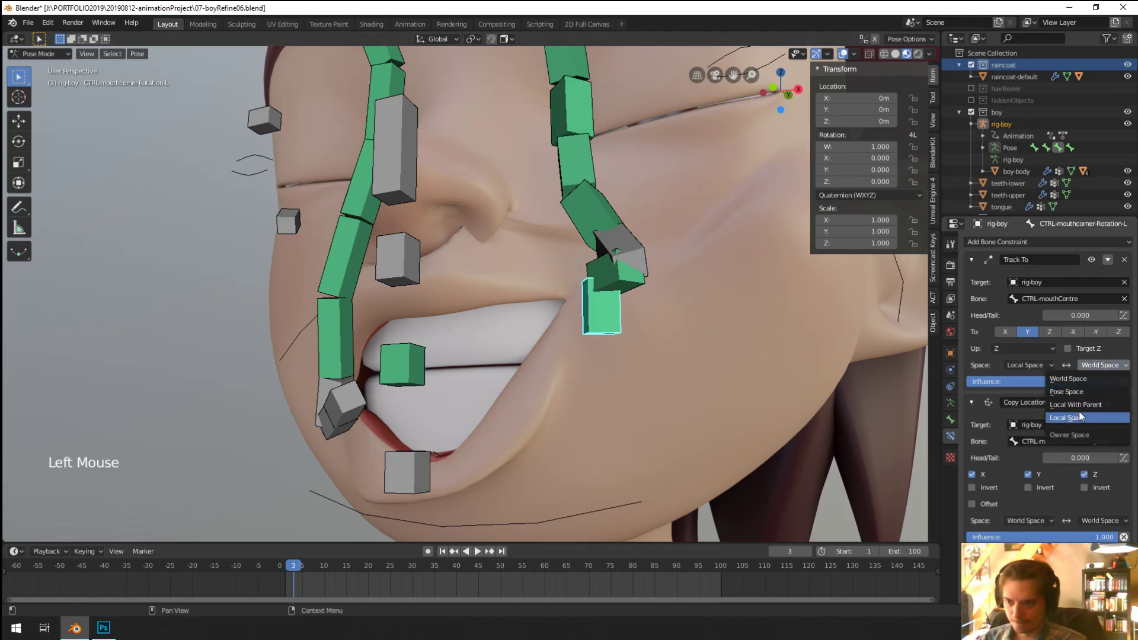
pyautogui.click(1078, 417)
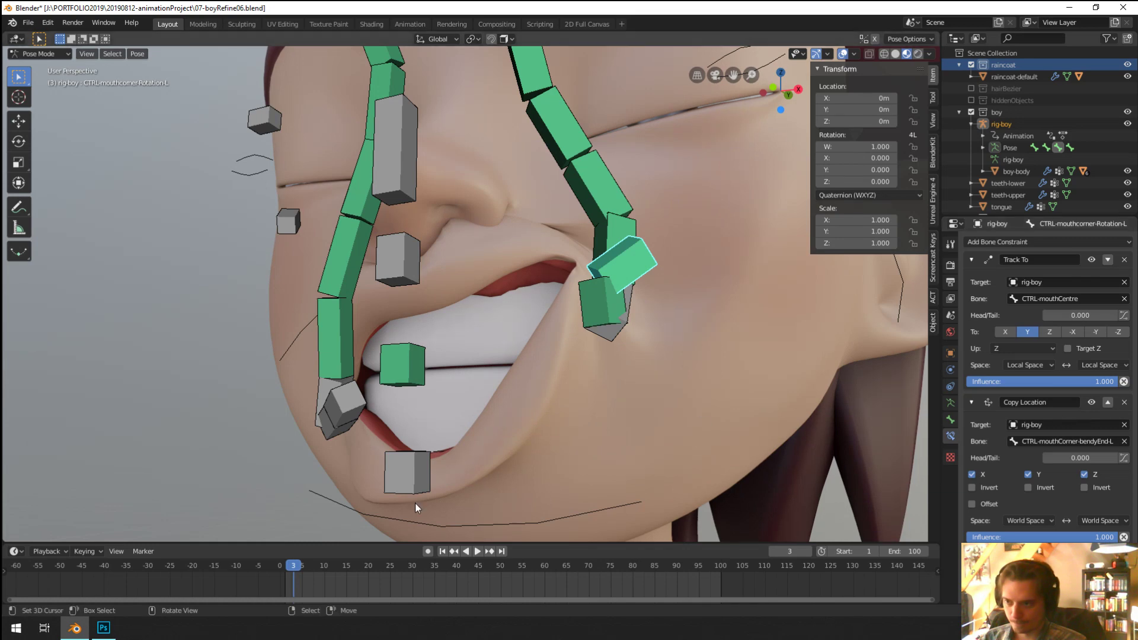
pyautogui.rightClick(407, 472)
pyautogui.press('g')
pyautogui.rightClick(402, 435)
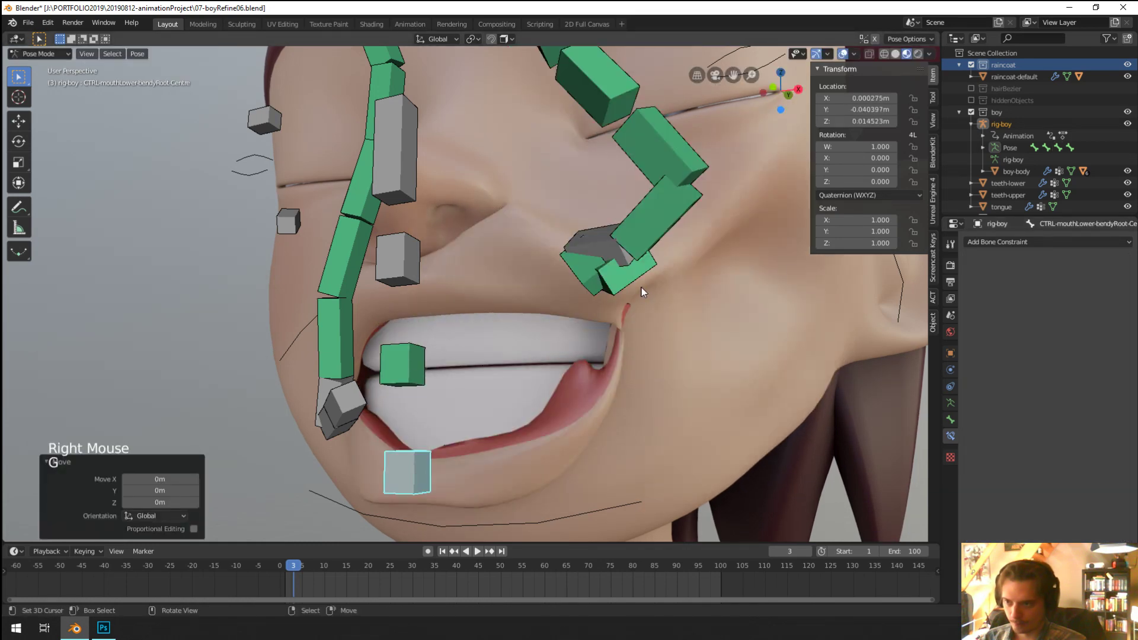
# Step: Try Pose Space on both sides of CTRL-mouthcorner-Rotation-L's Track To constraint, testing it by moving the left mouth corner down
pyautogui.rightClick(642, 287)
pyautogui.click(1027, 365)
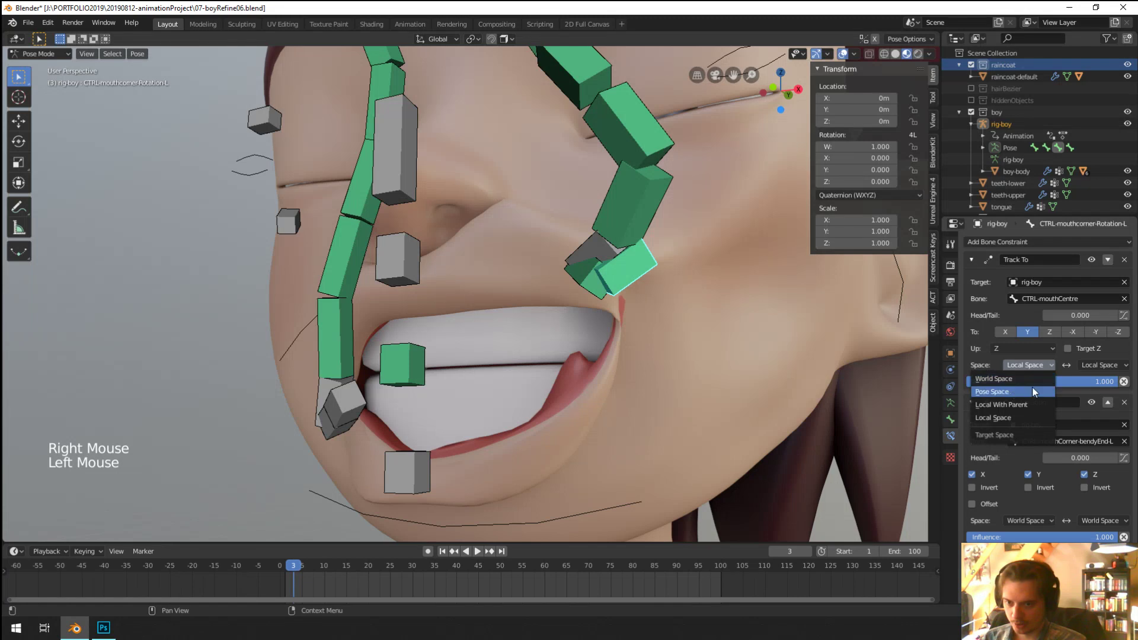
pyautogui.click(1032, 391)
pyautogui.click(1099, 365)
pyautogui.click(1076, 393)
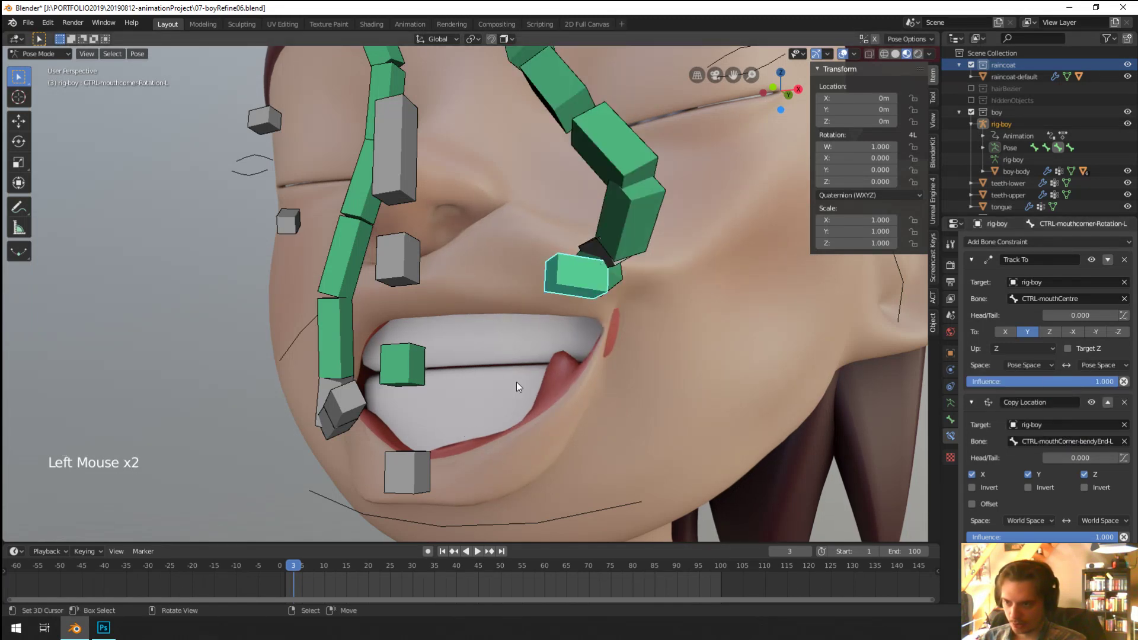
pyautogui.moveTo(616, 285); pyautogui.dragTo(573, 346, button='right')
pyautogui.rightClick(573, 346)
# Step: Set both sides of CTRL-mouthcorner-Rotation-L's Track To constraint to World Space and enable Target Z
pyautogui.click(1032, 365)
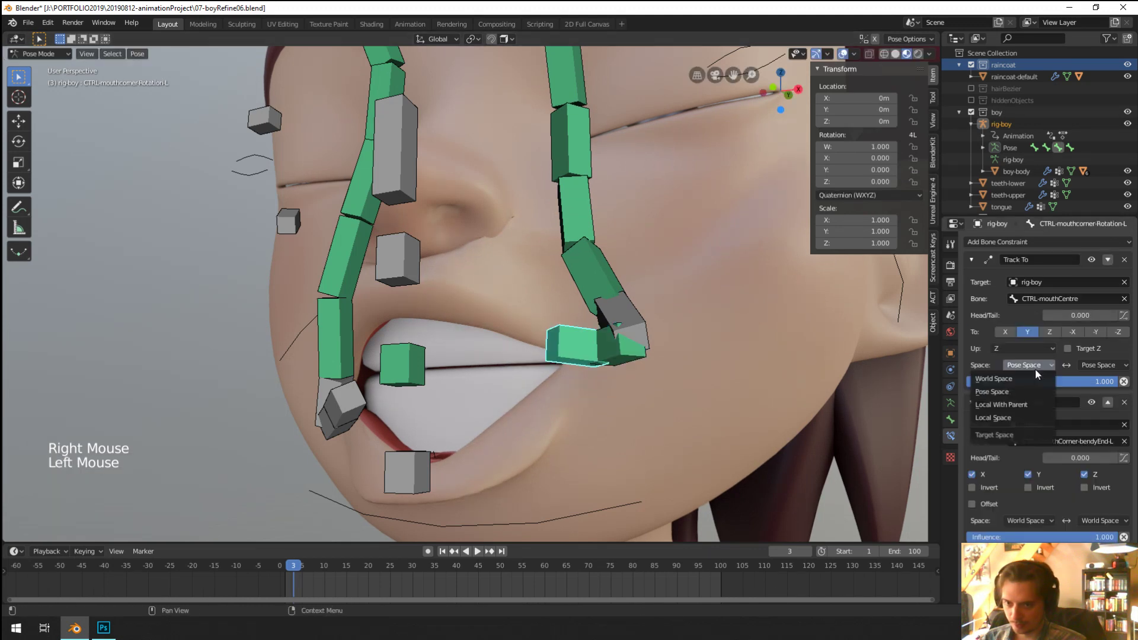
pyautogui.click(1013, 378)
pyautogui.click(1099, 365)
pyautogui.click(1085, 378)
pyautogui.click(1067, 349)
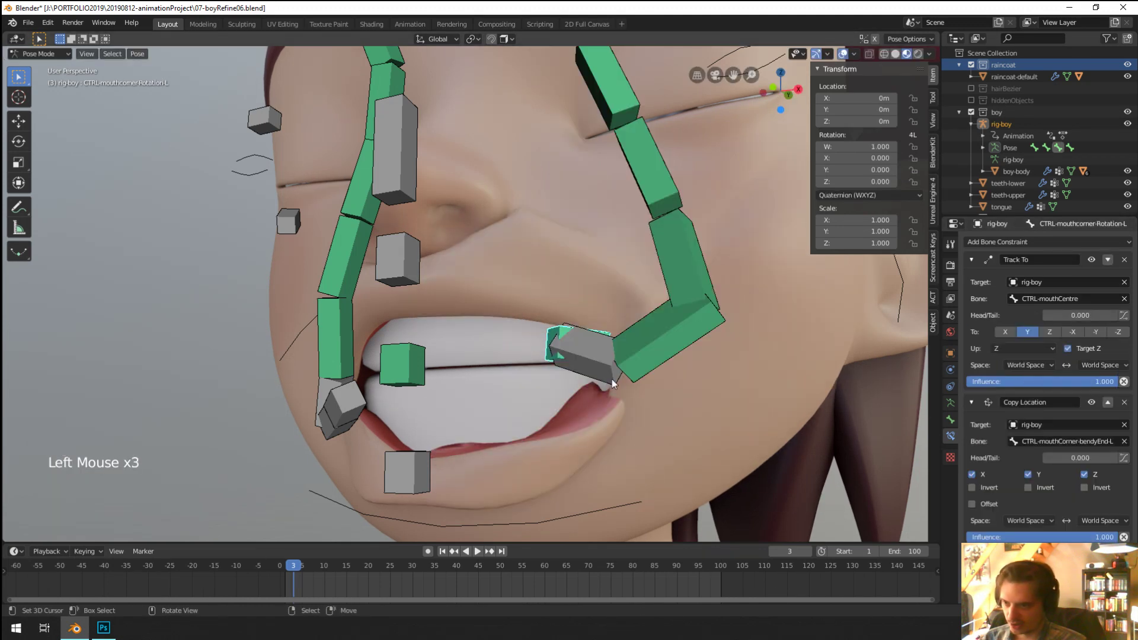
# Step: Try moving the lower-lip centre control up toward the nose to test the left mouth corner's tracking
pyautogui.press('g')
pyautogui.rightClick(405, 471)
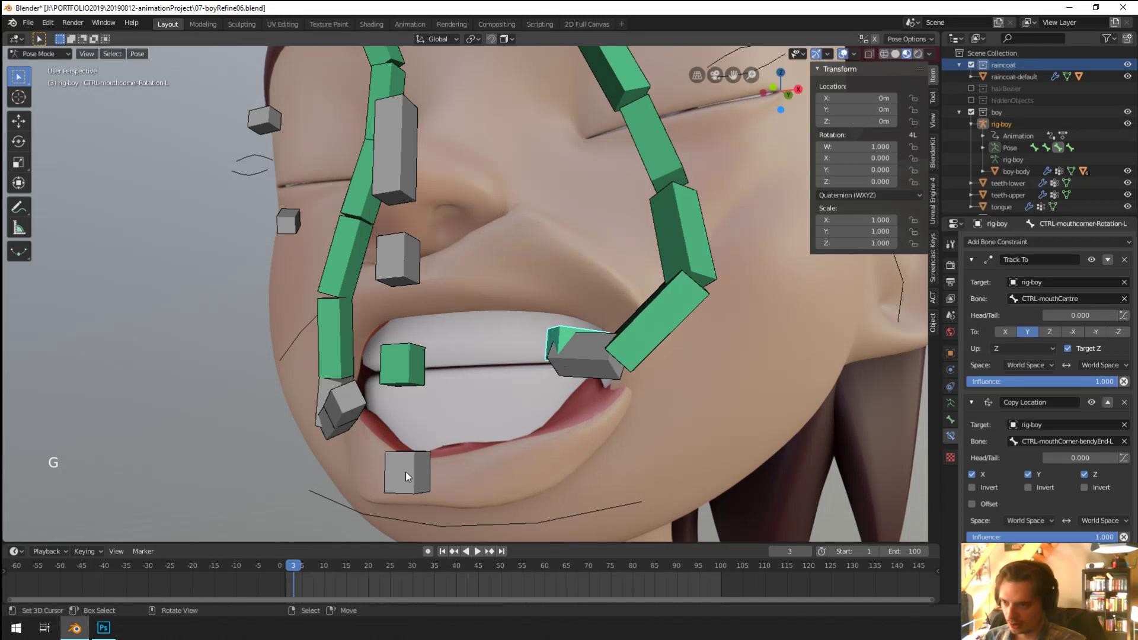
pyautogui.press('g')
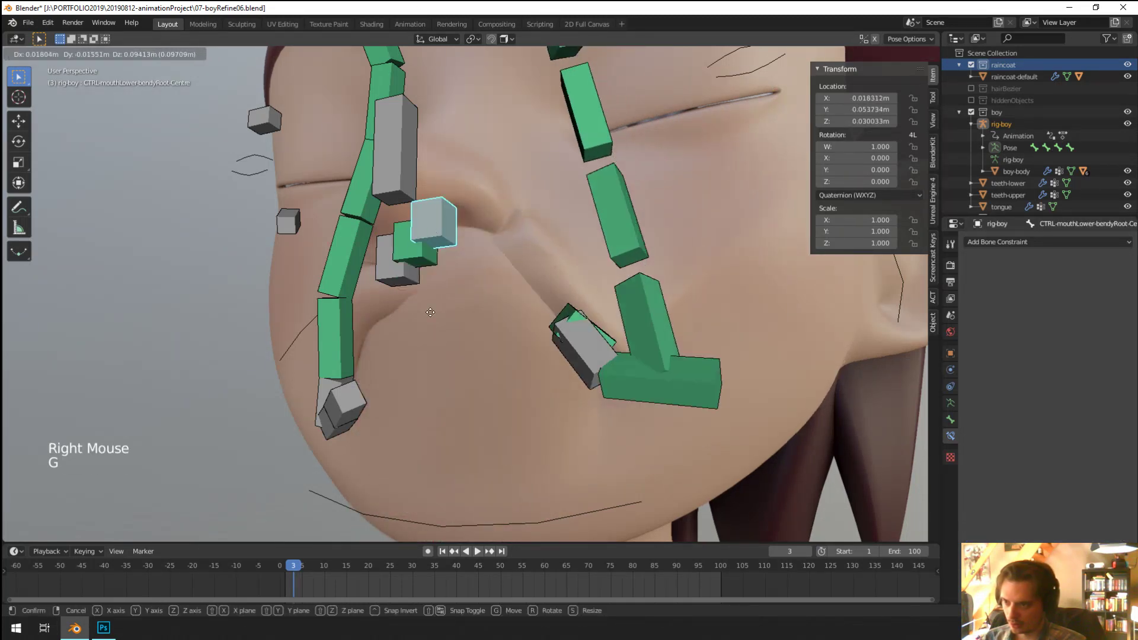
pyautogui.click(408, 325)
# Step: Try moving CTRL-mouthCentre and the upper-lip centre control, CTRL-mouthUpper-bendyRoot-centre, to test the left mouth corner's tracking
pyautogui.rightClick(406, 384)
pyautogui.rightClick(405, 384)
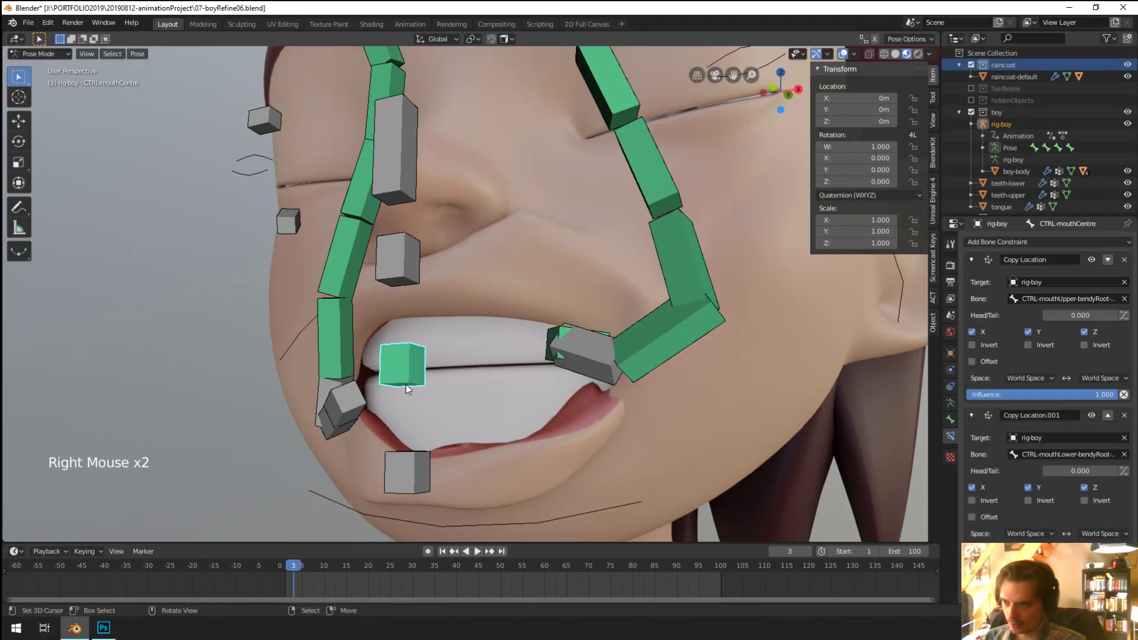
pyautogui.press('g')
pyautogui.rightClick(407, 237)
pyautogui.press('g')
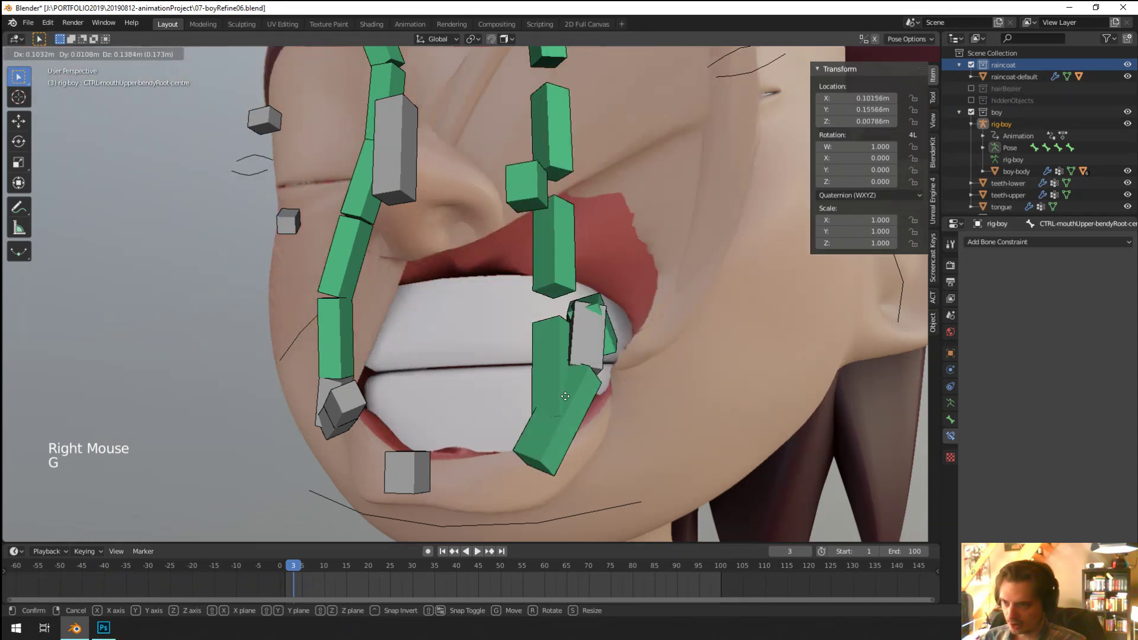
pyautogui.click(513, 267)
# Step: Clear the rotation, location and scale of all the rig's pose bones
pyautogui.press('a')
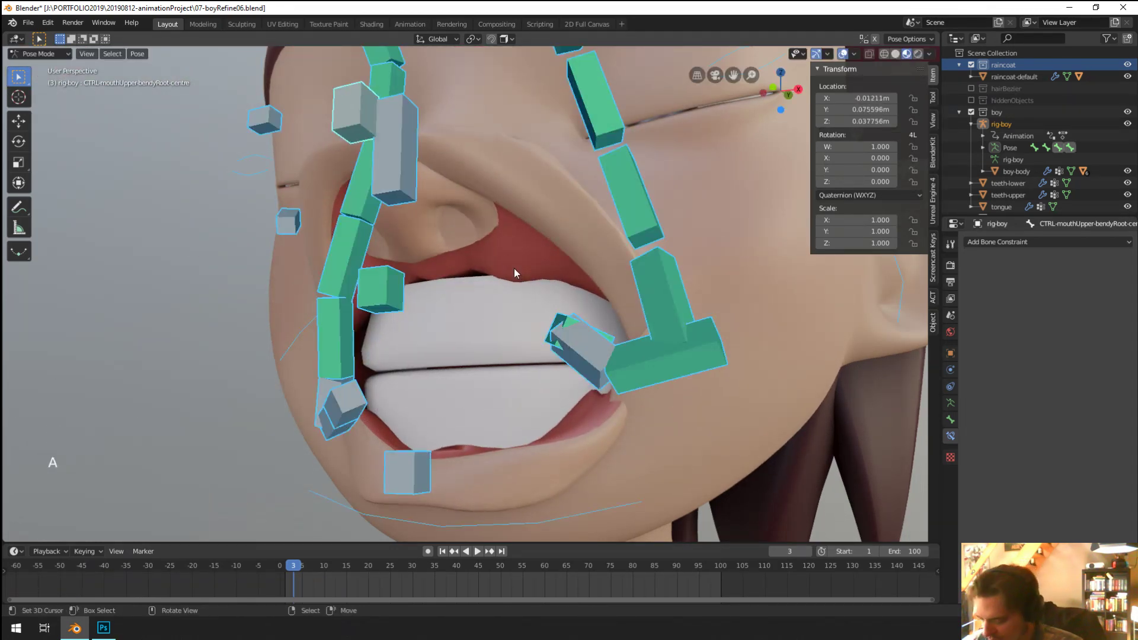
pyautogui.hotkey('alt', 'r')
pyautogui.hotkey('alt', 'g')
pyautogui.hotkey('alt', 's')
# Step: Enter Edit Mode on the rig with the CTRL-mouthCorner-bendyEnd-L bone selected at the left mouth corner
pyautogui.moveTo(522, 273); pyautogui.dragTo(492, 305, button='middle')
pyautogui.rightClick(467, 322)
pyautogui.rightClick(468, 322)
pyautogui.scroll(2, 625, 369)
pyautogui.rightClick(606, 374)
pyautogui.moveTo(606, 374); pyautogui.dragTo(594, 329, button='middle')
pyautogui.press('Tab')
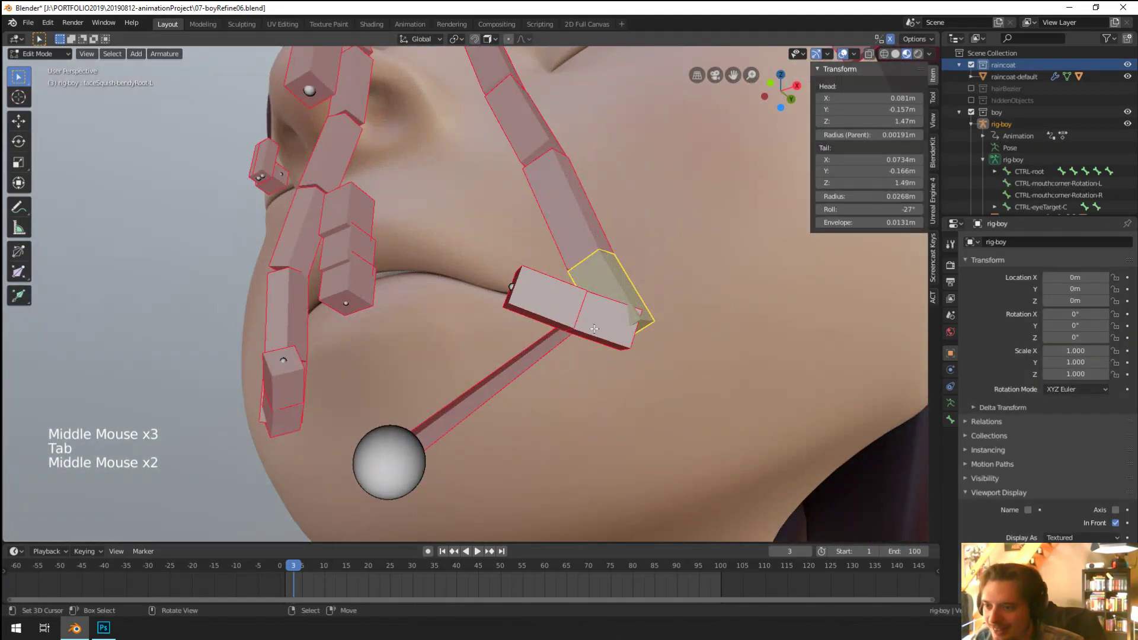
pyautogui.rightClick(594, 328)
pyautogui.press('Tab')
pyautogui.press('Tab')
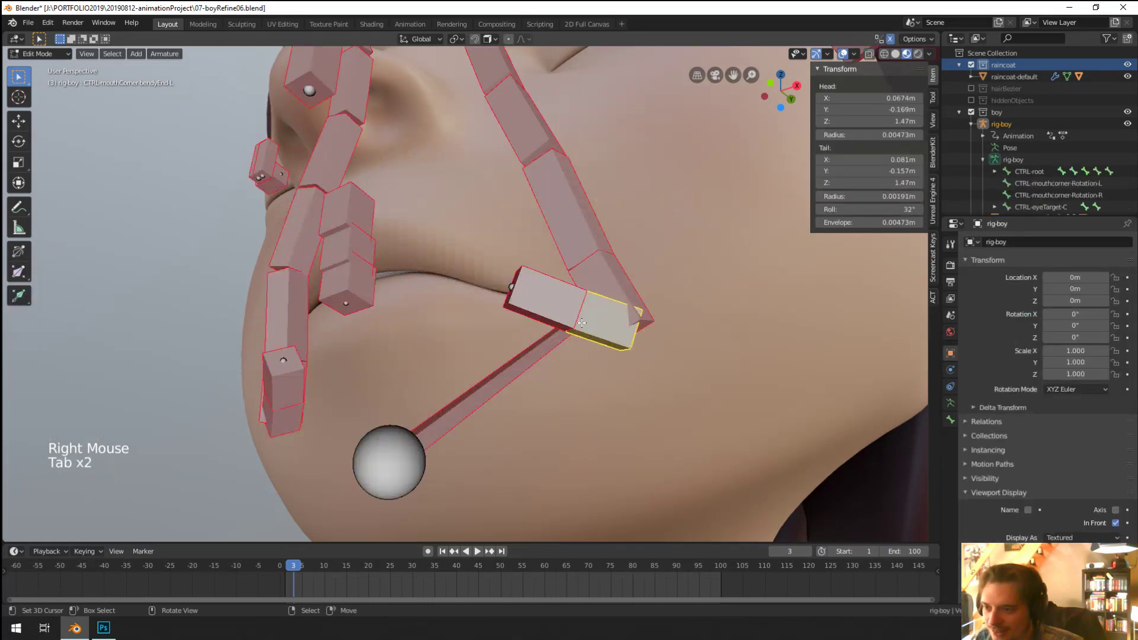
# Step: Return the rig to Pose Mode and remove the Copy Rotation constraint from CTRL-mouthCorner-bendyEnd-L
pyautogui.press('Tab')
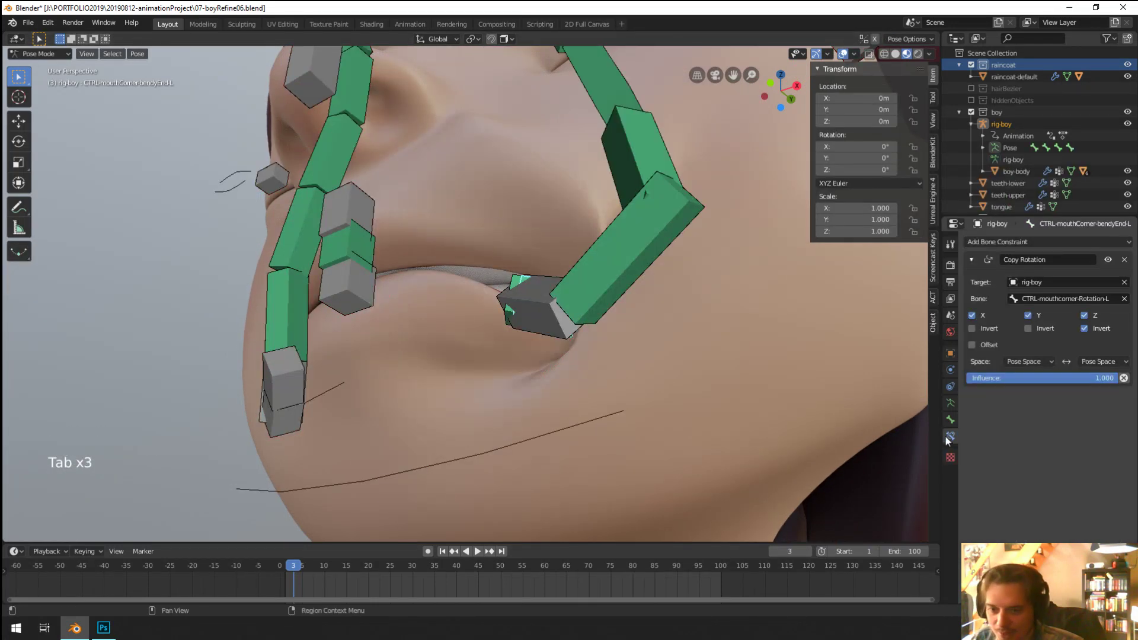
pyautogui.click(1124, 258)
# Step: Try moving the lower-lip centre control and CTRL-mouthcorner-Rotation-L to test how the left mouth corner tracks
pyautogui.rightClick(315, 286)
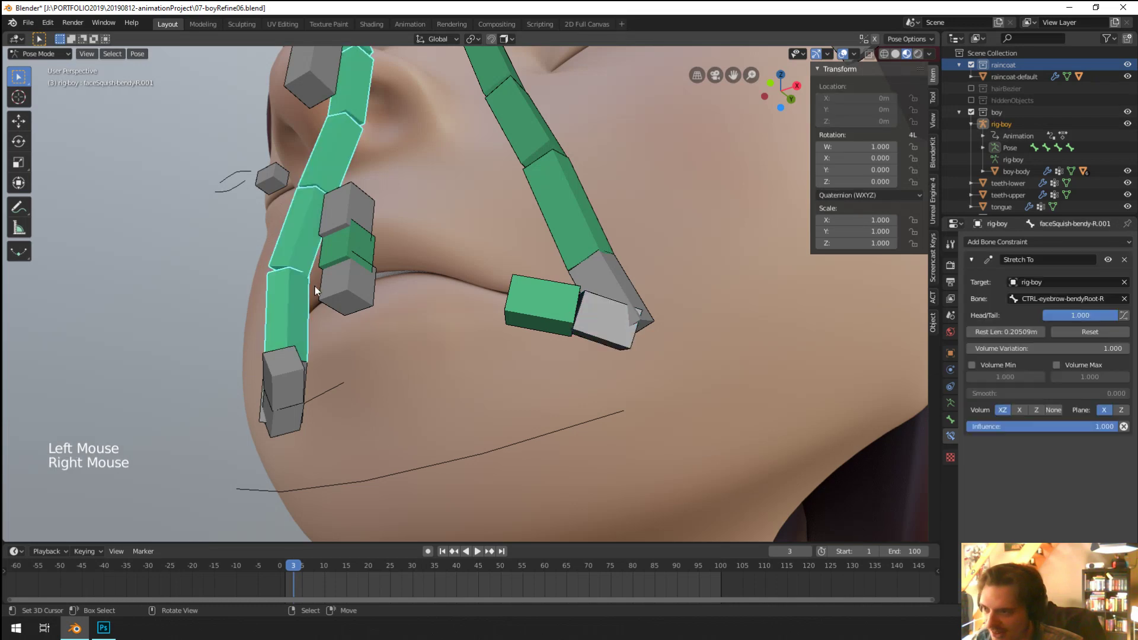
pyautogui.rightClick(318, 287)
pyautogui.moveTo(317, 287); pyautogui.dragTo(356, 332, button='middle')
pyautogui.press('g')
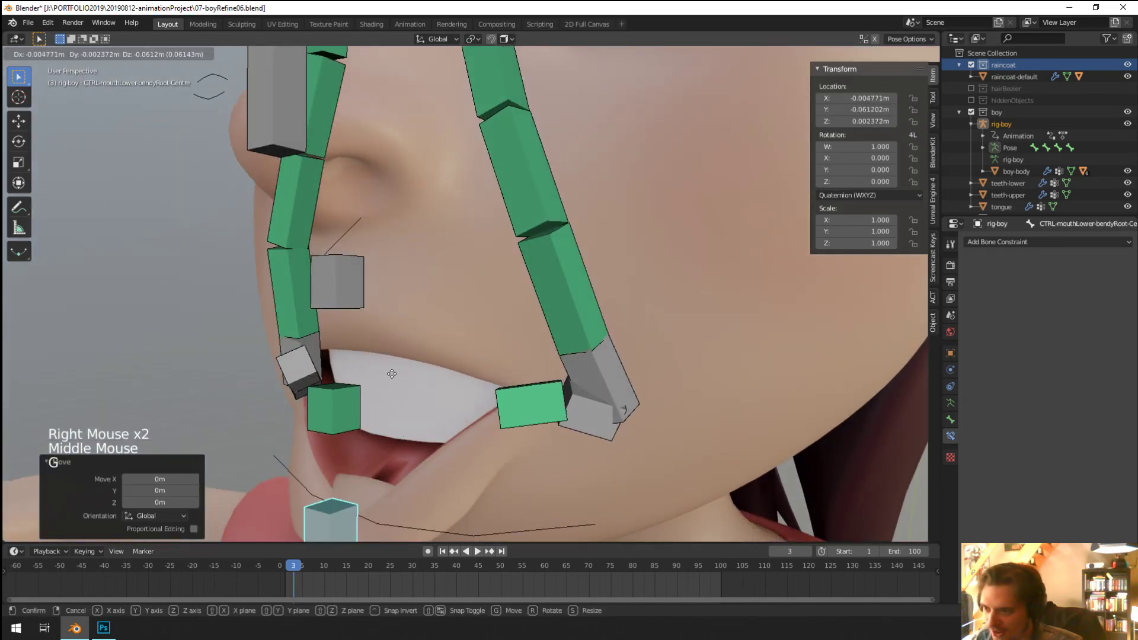
pyautogui.moveTo(399, 439); pyautogui.dragTo(425, 440, button='middle')
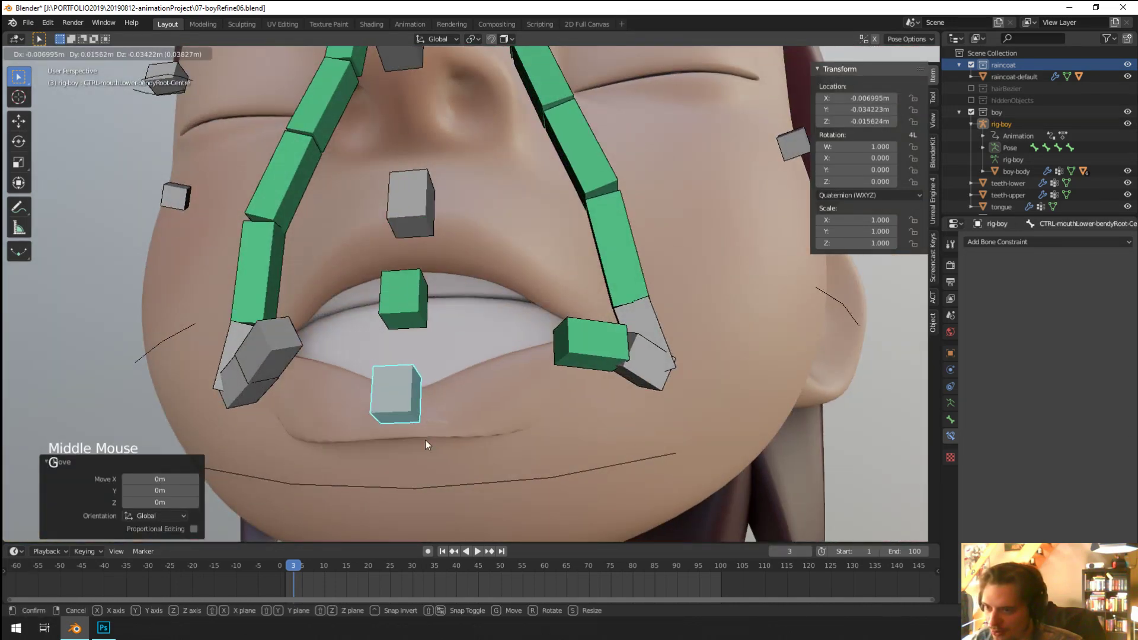
pyautogui.rightClick(599, 349)
pyautogui.press('g')
pyautogui.moveTo(546, 349); pyautogui.dragTo(527, 323, button='middle')
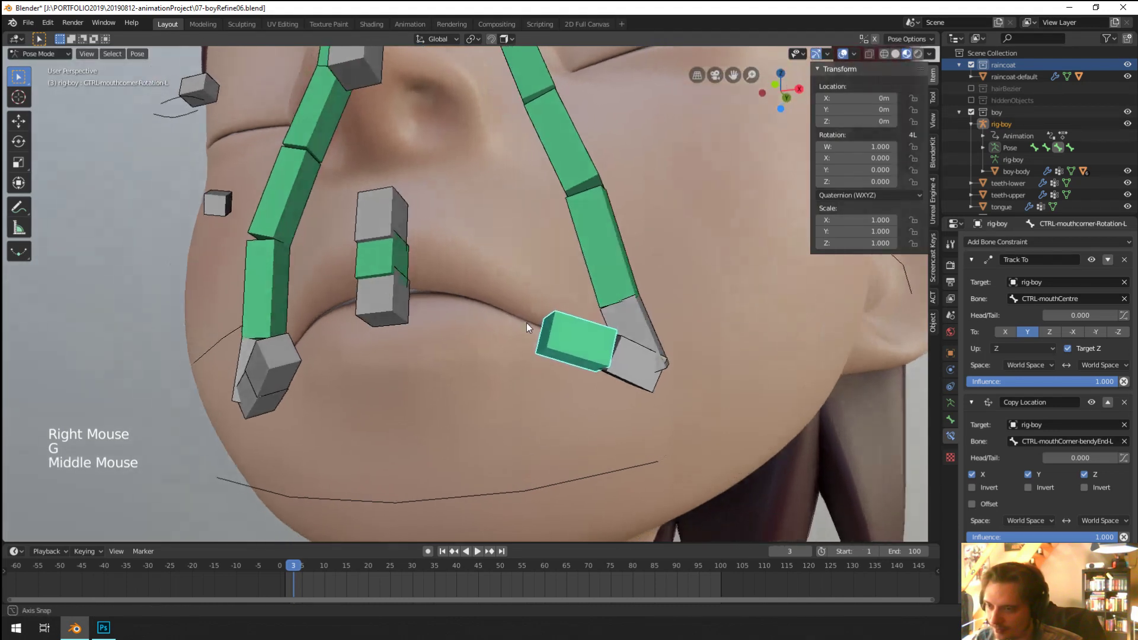
pyautogui.rightClick(393, 312)
pyautogui.press('g')
# Step: Raise the left mouth-corner control, CTRL-mouthCorner-bendyEnd-L, to test the rotation bone's response
pyautogui.rightClick(646, 372)
pyautogui.rightClick(646, 373)
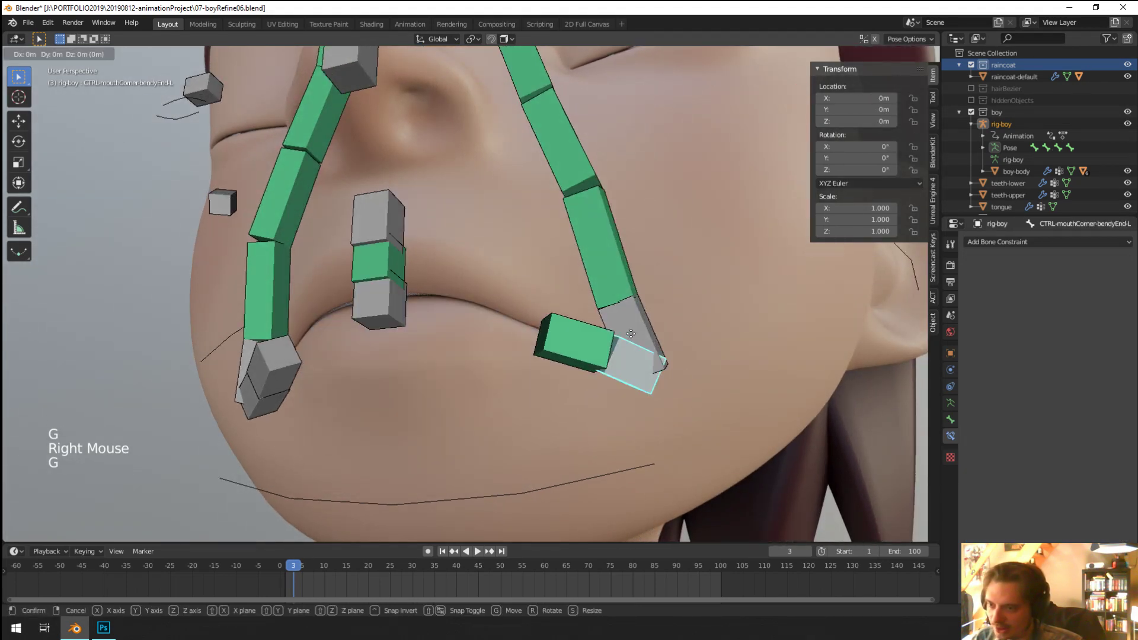
pyautogui.press('g')
pyautogui.moveTo(622, 288); pyautogui.dragTo(401, 331, button='middle')
# Step: Move the lower-lip centre control down about 0.036 m and raise CTRL-mouthCorner-bendyEnd-L further to pose a lopsided open mouth
pyautogui.press('g')
pyautogui.rightClick(402, 332)
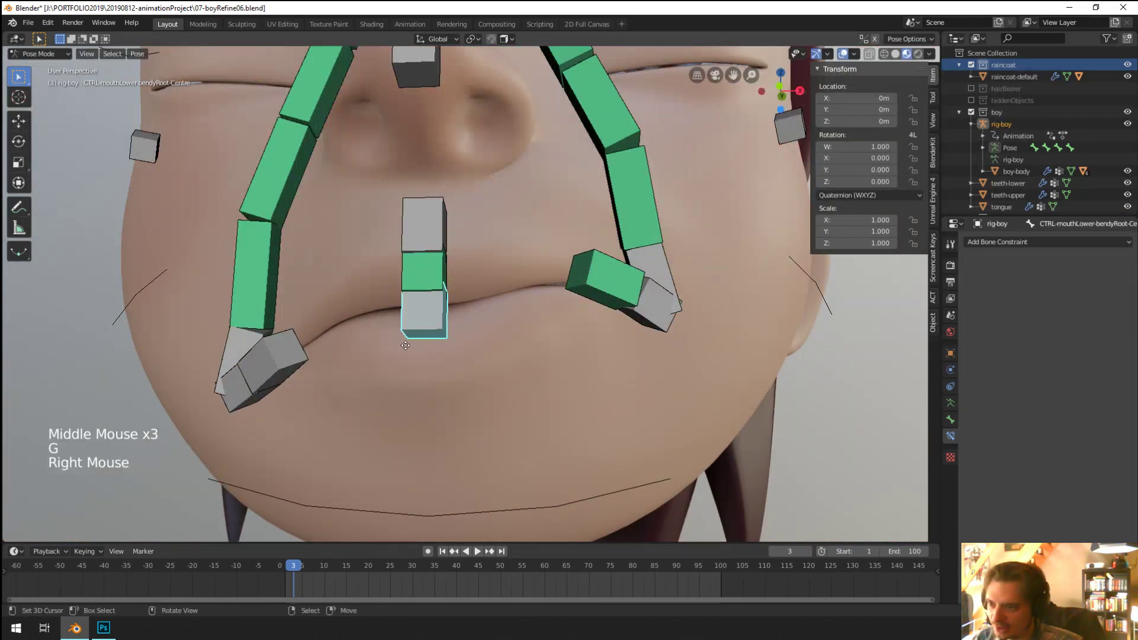
pyautogui.press('g')
pyautogui.click(402, 443)
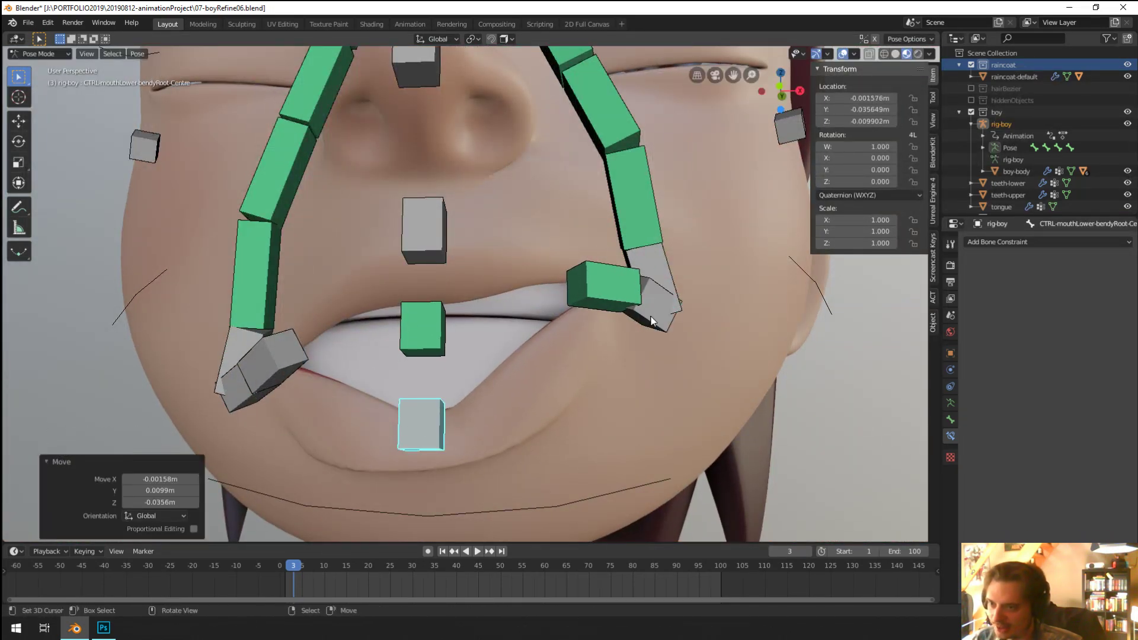
pyautogui.rightClick(652, 299)
pyautogui.press('g')
pyautogui.click(452, 337)
# Step: Examine from several angles how CTRL-mouthcorner-Rotation-L is oriented toward CTRL-mouthCentre in the open-mouth pose
pyautogui.rightClick(450, 339)
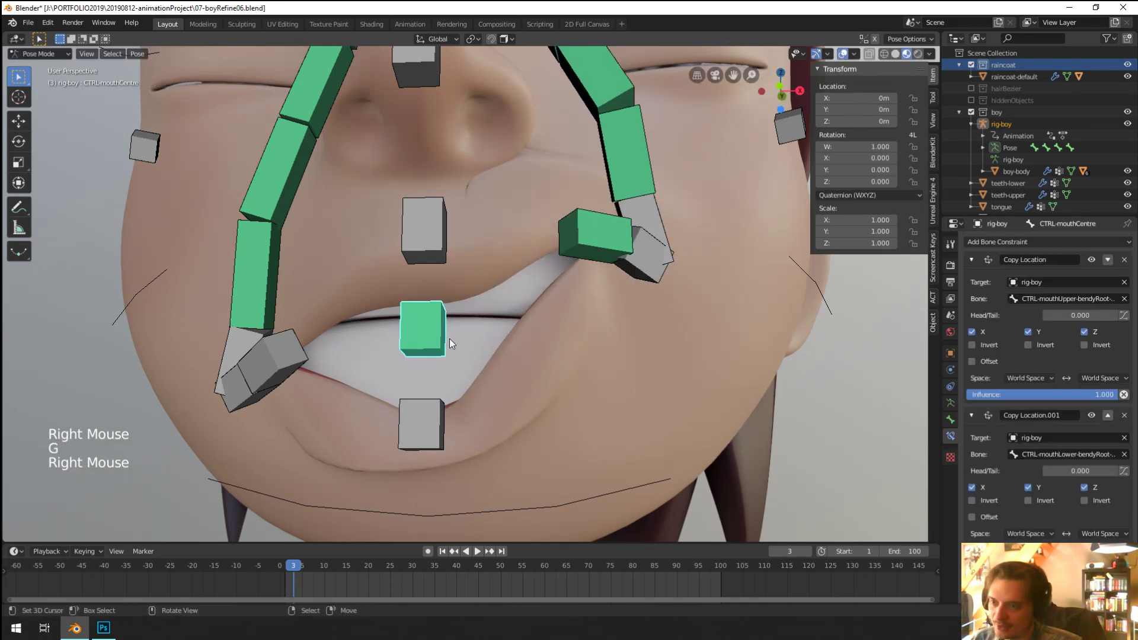
pyautogui.rightClick(595, 251)
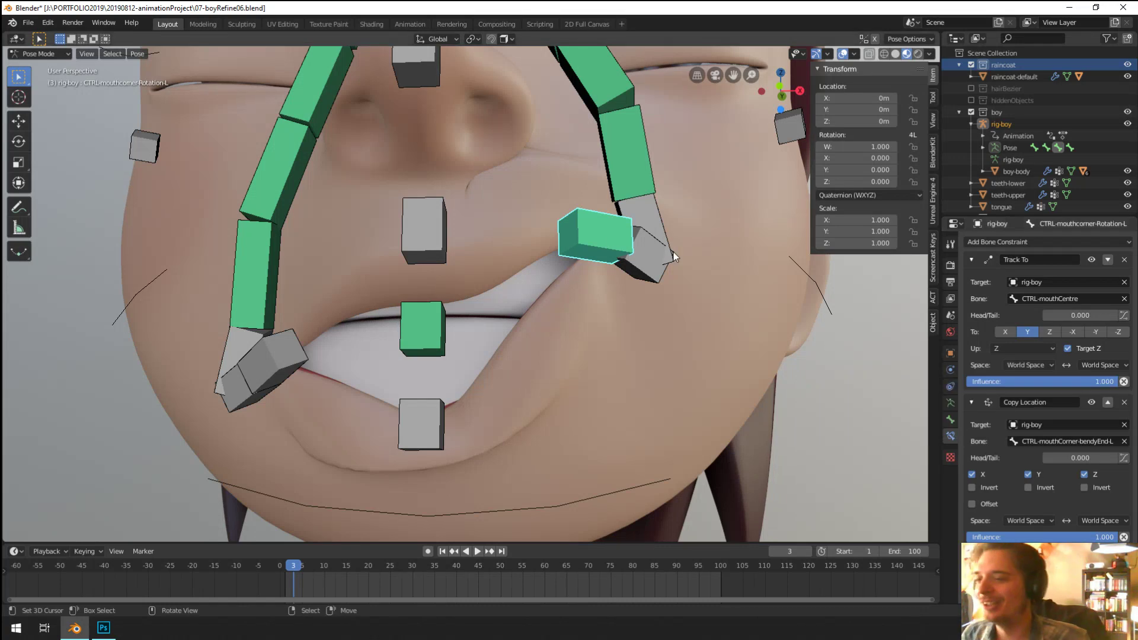
pyautogui.scroll(-6, 748, 271)
pyautogui.moveTo(654, 333); pyautogui.dragTo(567, 318, button='middle')
pyautogui.scroll(5, 581, 329)
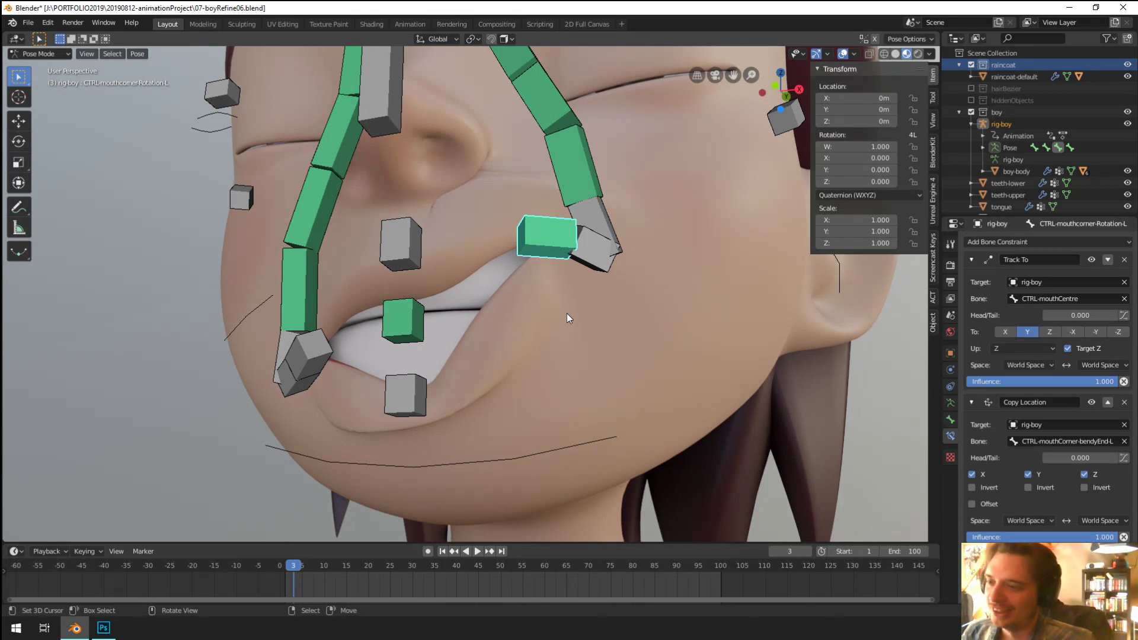
pyautogui.scroll(2, 564, 313)
pyautogui.moveTo(563, 313); pyautogui.dragTo(600, 344, button='middle')
pyautogui.scroll(-1, 532, 396)
pyautogui.rightClick(640, 260)
pyautogui.scroll(-6, 603, 270)
pyautogui.keyDown('shift'); pyautogui.moveTo(640, 261); pyautogui.dragTo(477, 340, button='middle'); pyautogui.keyUp('shift')
pyautogui.scroll(-2, 477, 333)
pyautogui.moveTo(477, 340); pyautogui.dragTo(514, 259, button='middle')
pyautogui.scroll(5, 468, 335)
pyautogui.scroll(3, 514, 258)
# Step: On CTRL-mouthcorner-Rotation-L, turn off Target Z in the Track To constraint and place Copy Location above it in the stack
pyautogui.rightClick(548, 240)
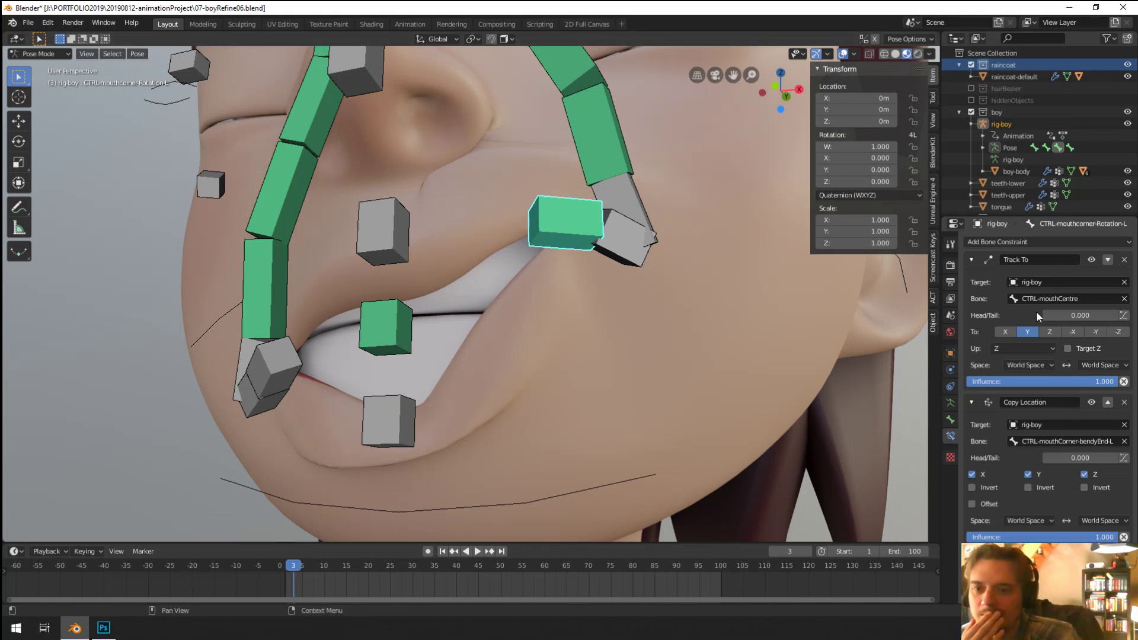
pyautogui.moveTo(1044, 315)
pyautogui.mouseDown()
pyautogui.moveTo(1073, 315)
pyautogui.moveTo(1044, 314)
pyautogui.mouseUp()
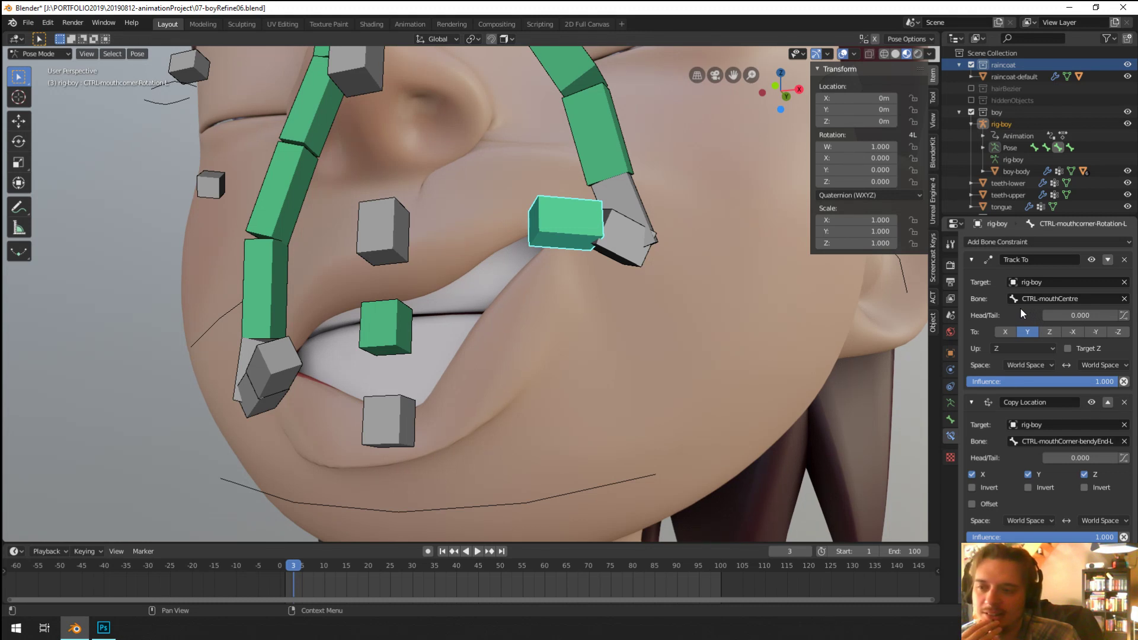
pyautogui.click(1110, 403)
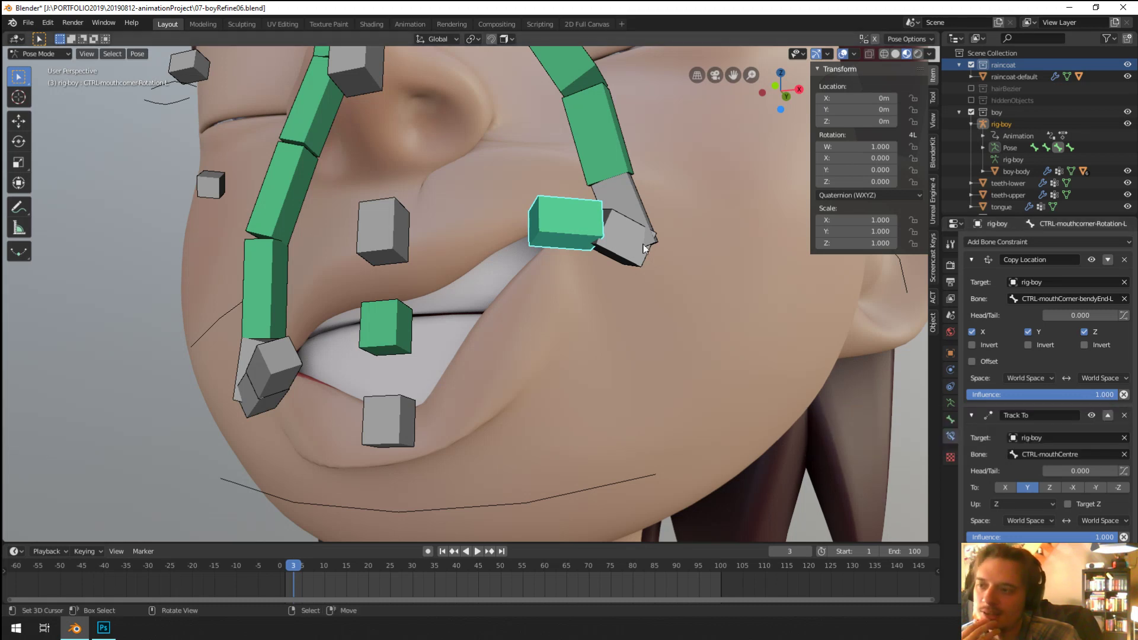
# Step: Try moving the upper-lip and lower-lip centre controls to test the reordered mouth-corner constraints
pyautogui.rightClick(382, 231)
pyautogui.press('g')
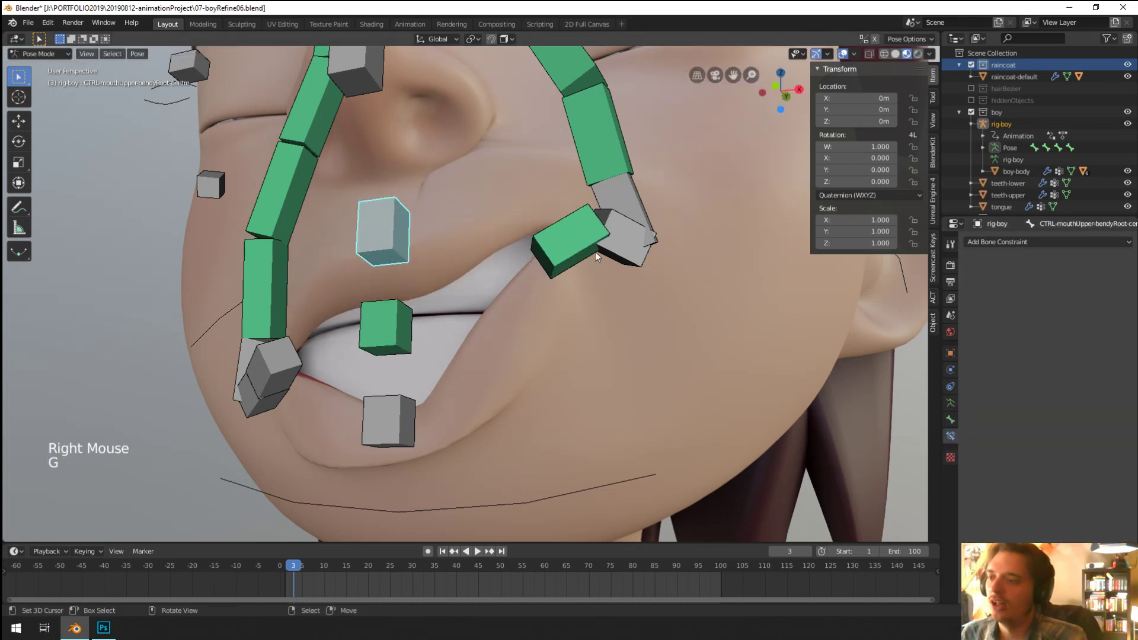
pyautogui.rightClick(382, 231)
pyautogui.hotkey('ctrl', 'z')
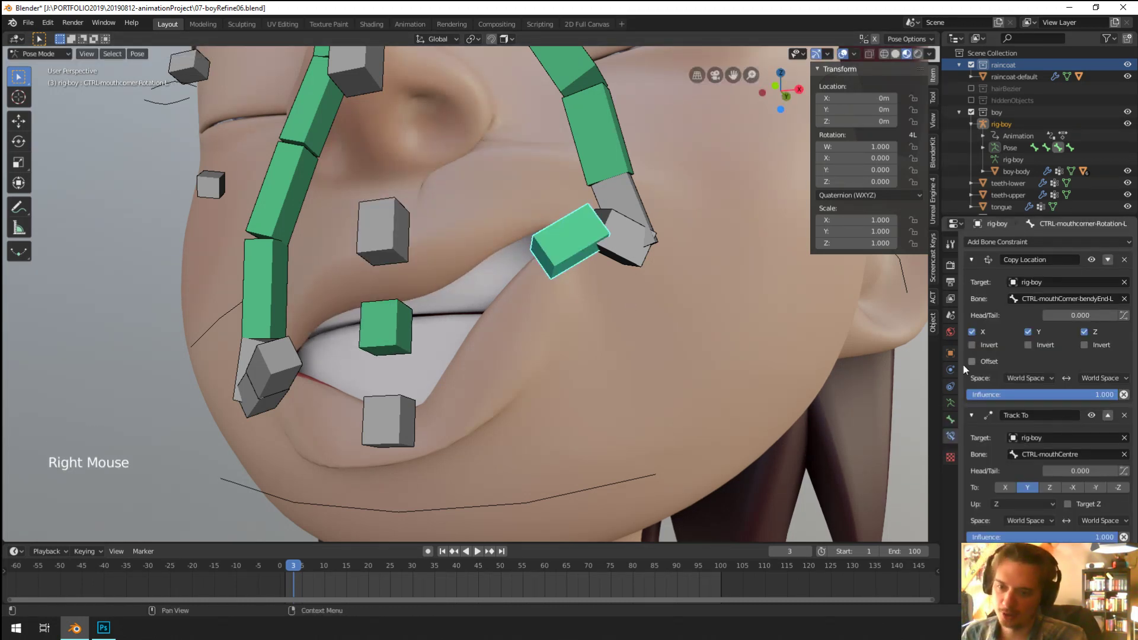
pyautogui.rightClick(388, 418)
pyautogui.press('g')
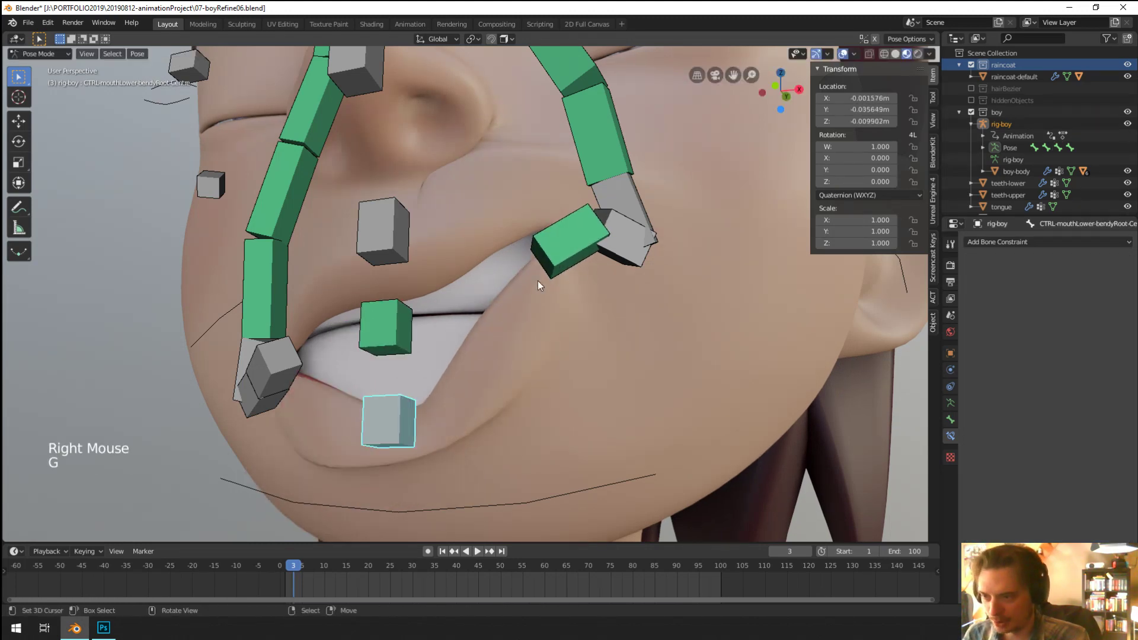
# Step: Try moving CTRL-mouthCorner-bendyEnd-L down and the upper-lip centre control up to check the left corner's tracking
pyautogui.rightClick(623, 240)
pyautogui.press('g')
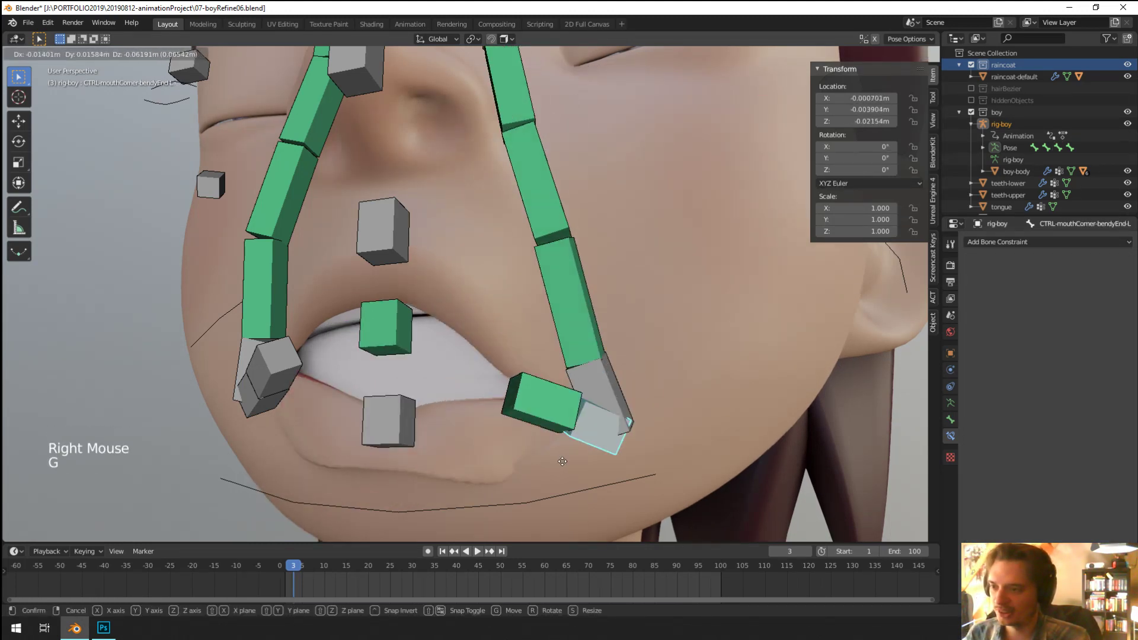
pyautogui.click(611, 365)
pyautogui.rightClick(382, 231)
pyautogui.press('g')
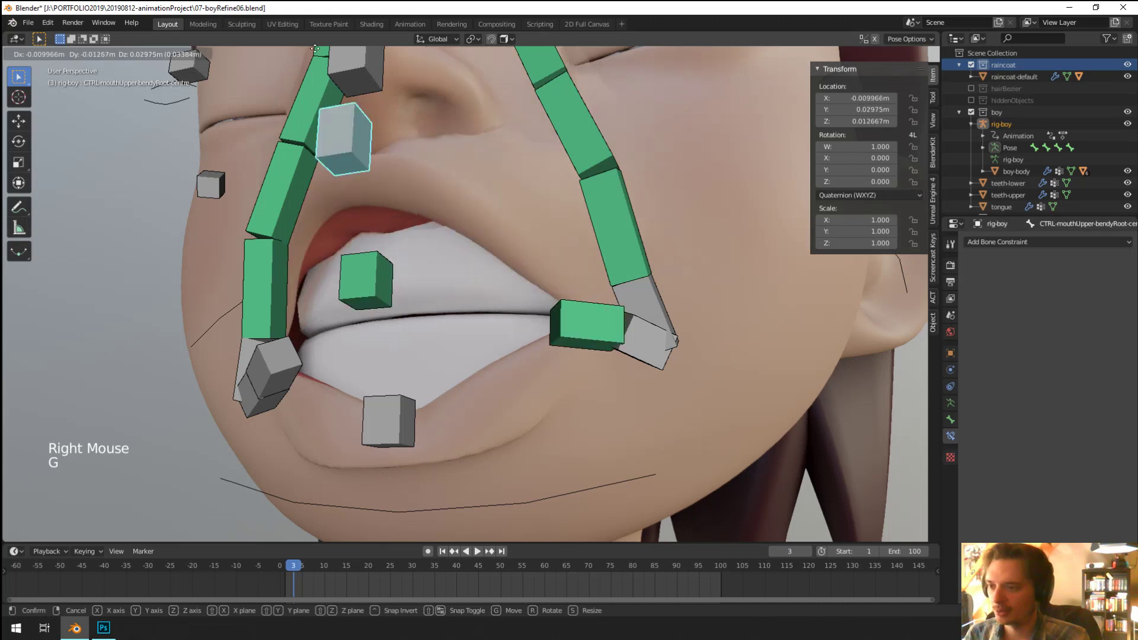
pyautogui.press('Escape')
pyautogui.rightClick(649, 343)
pyautogui.press('g')
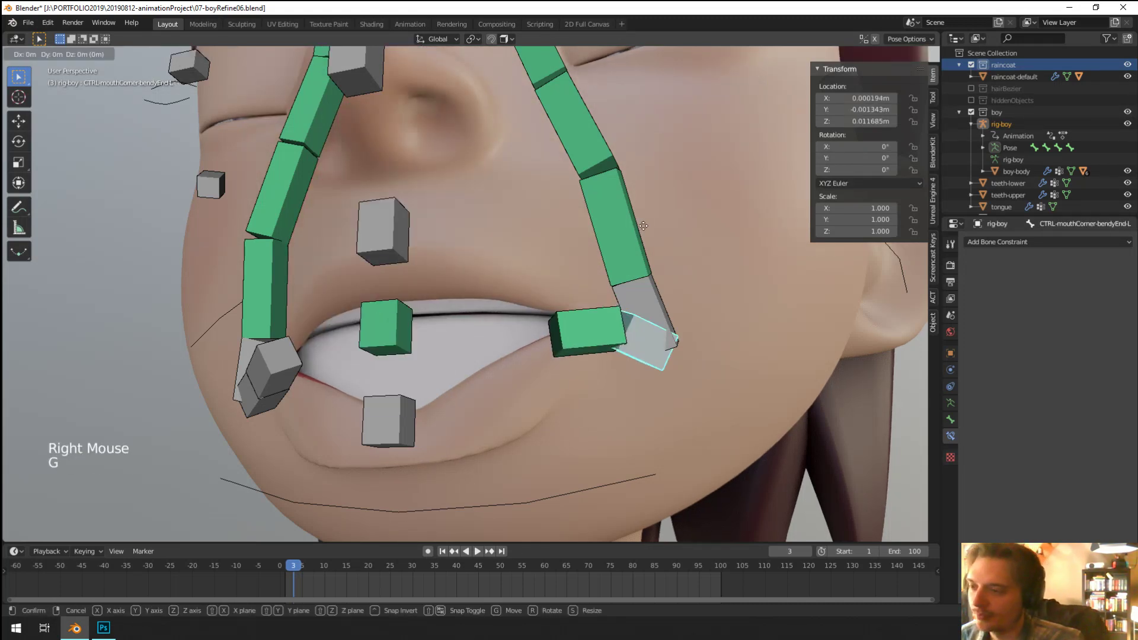
pyautogui.press('Escape')
# Step: Clear the rotation, location and scale of every pose bone in the rig
pyautogui.press('a')
pyautogui.hotkey('alt', 'r')
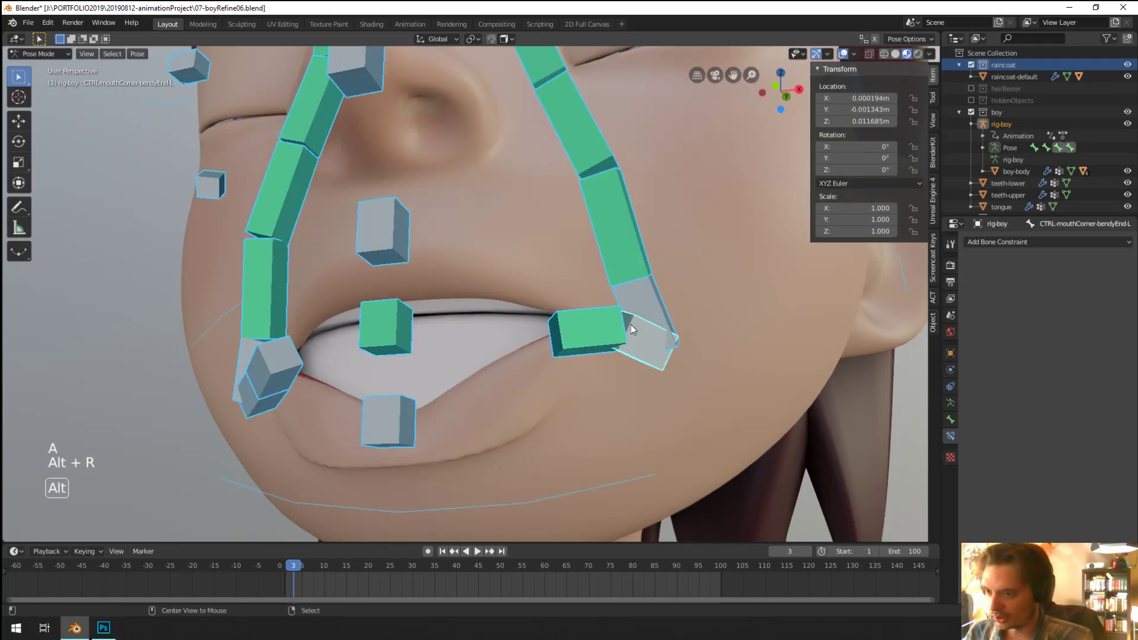
pyautogui.hotkey('alt', 'g')
pyautogui.hotkey('alt', 's')
# Step: Enter Edit Mode on the rig with the tail of CTRL-mouthcorner-Rotation-L selected
pyautogui.rightClick(594, 358)
pyautogui.moveTo(594, 361); pyautogui.dragTo(586, 257, button='middle')
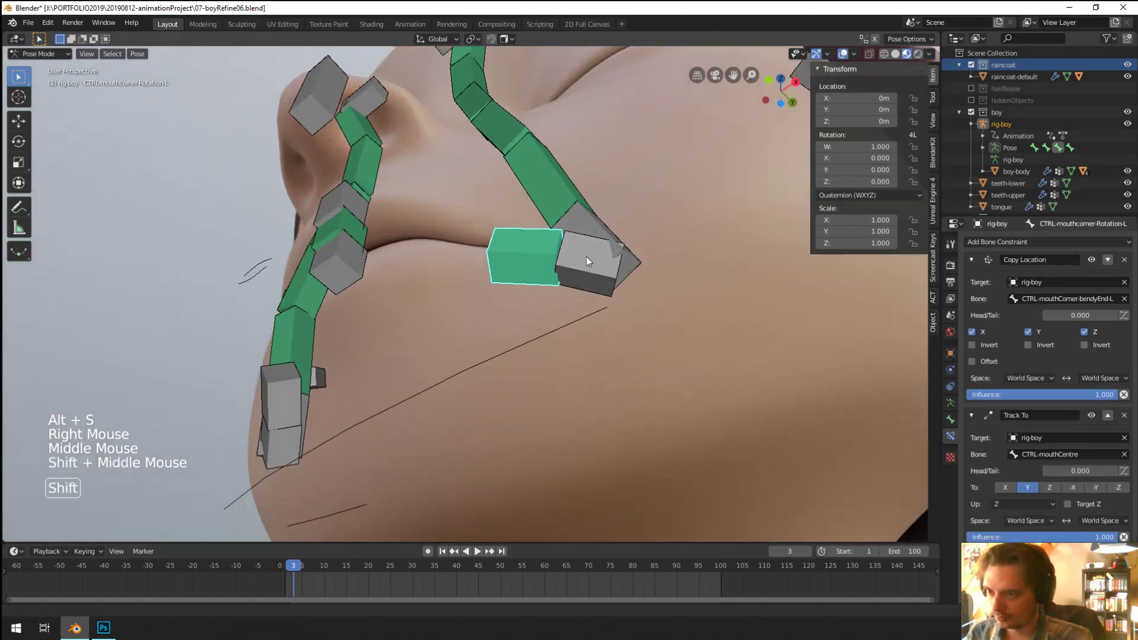
pyautogui.scroll(2, 566, 308)
pyautogui.moveTo(565, 308); pyautogui.dragTo(616, 268, button='middle')
pyautogui.press('Tab')
pyautogui.moveTo(617, 268); pyautogui.dragTo(525, 332, button='middle')
pyautogui.press('r')
pyautogui.rightClick(595, 321)
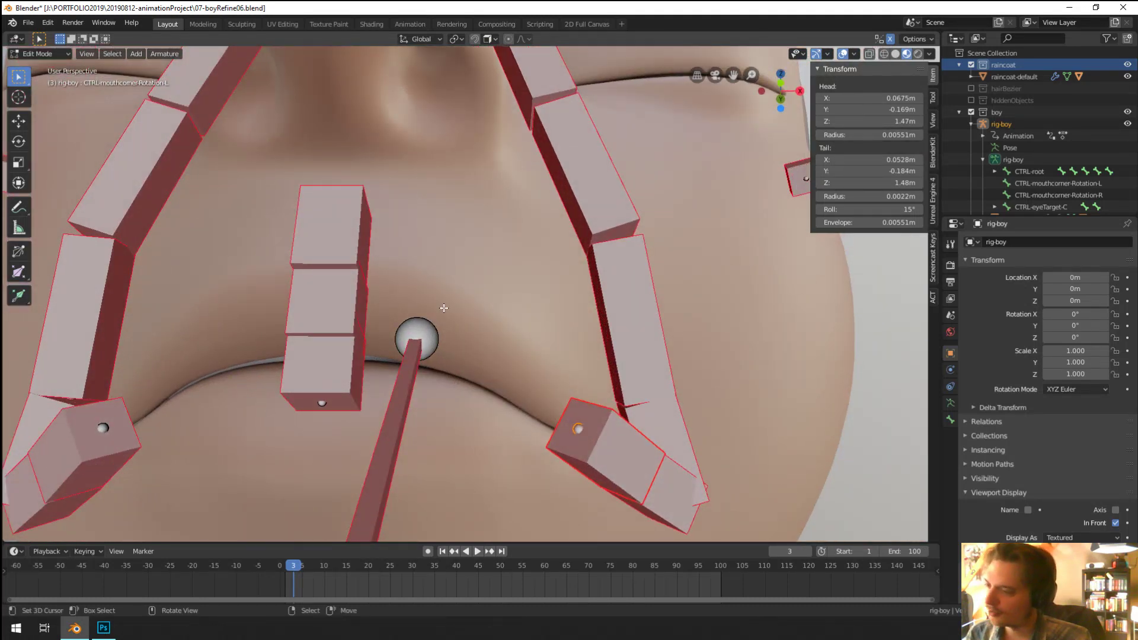
# Step: Copy the head X of 0 m from the mouth-centre bone to the head of CTRL-mouthcorner-Rotation-L
pyautogui.rightClick(314, 275)
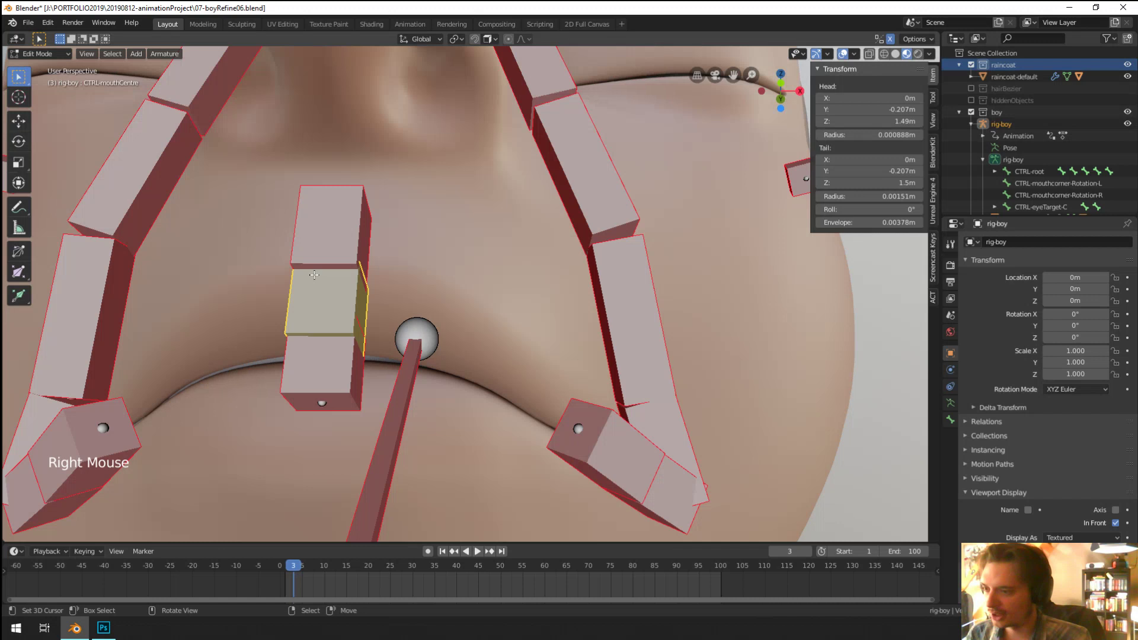
pyautogui.rightClick(600, 441)
pyautogui.rightClick(344, 292)
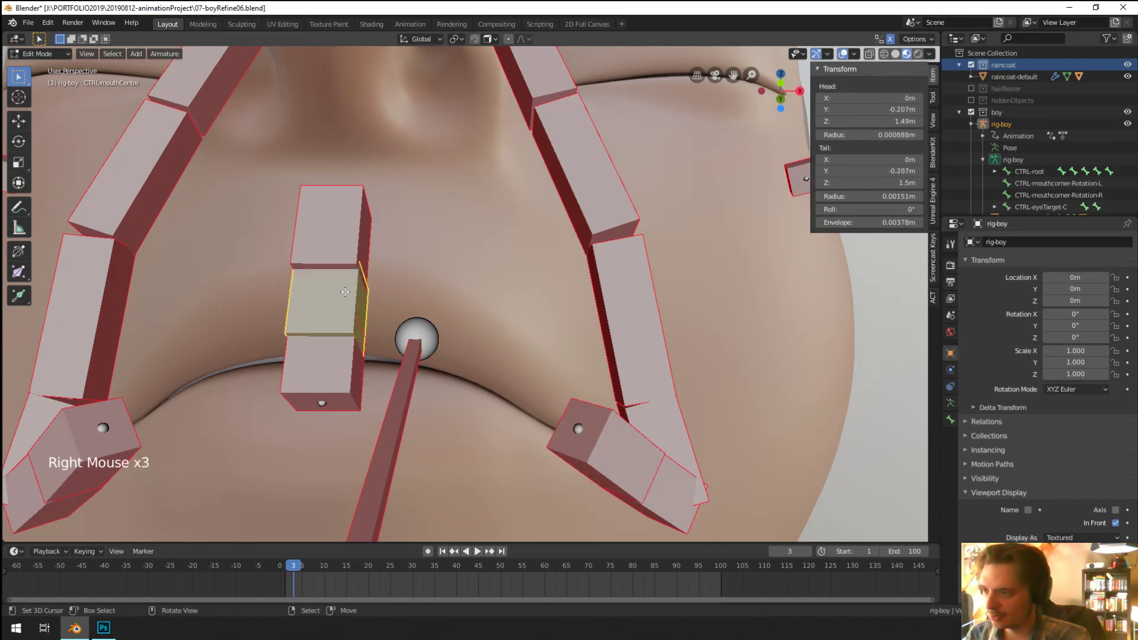
pyautogui.hotkey('ctrl', 'c')
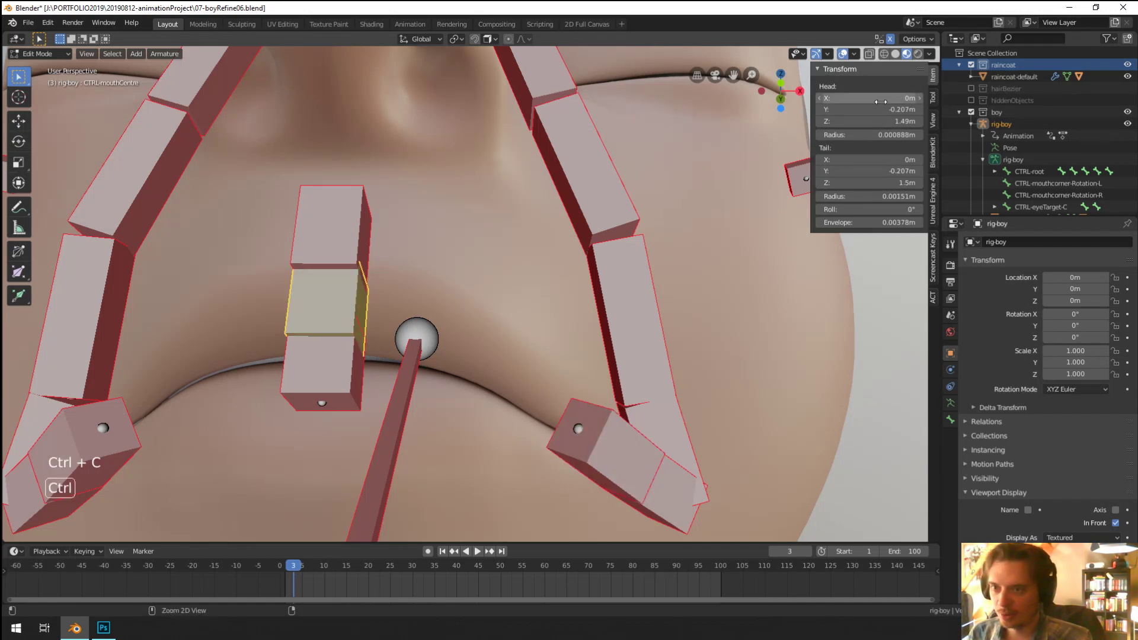
pyautogui.rightClick(610, 444)
pyautogui.hotkey('ctrl', 'v')
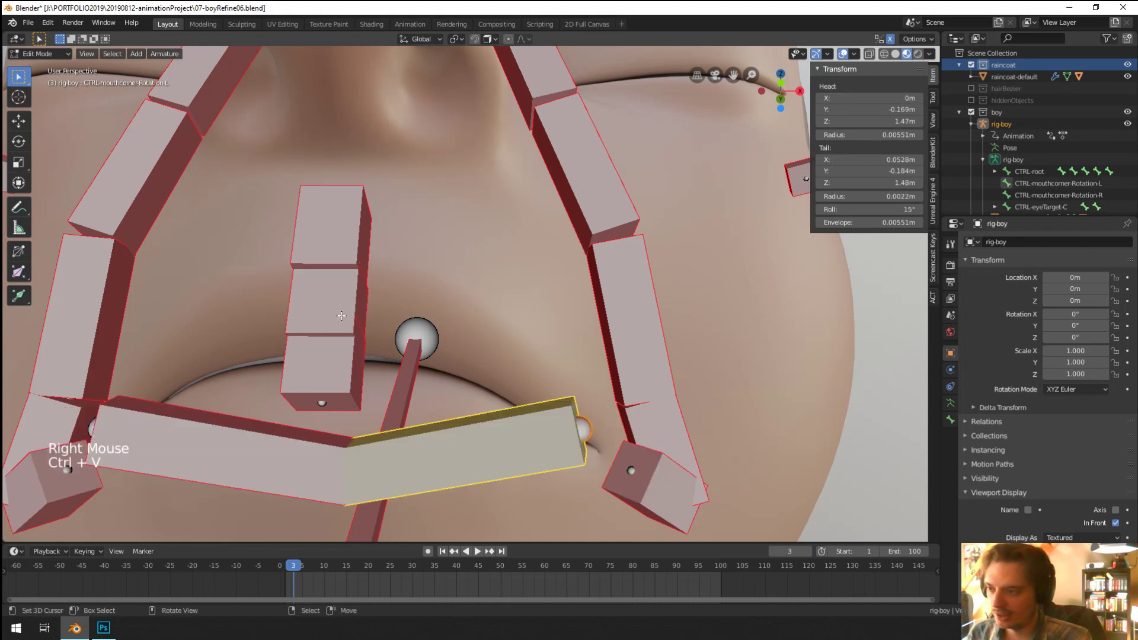
# Step: Copy the mouth-centre bone's head Y of -0.207 m and head Z of 1.49 m to the head of CTRL-mouthcorner-Rotation-L
pyautogui.rightClick(343, 314)
pyautogui.hotkey('ctrl', 'c')
pyautogui.rightClick(468, 441)
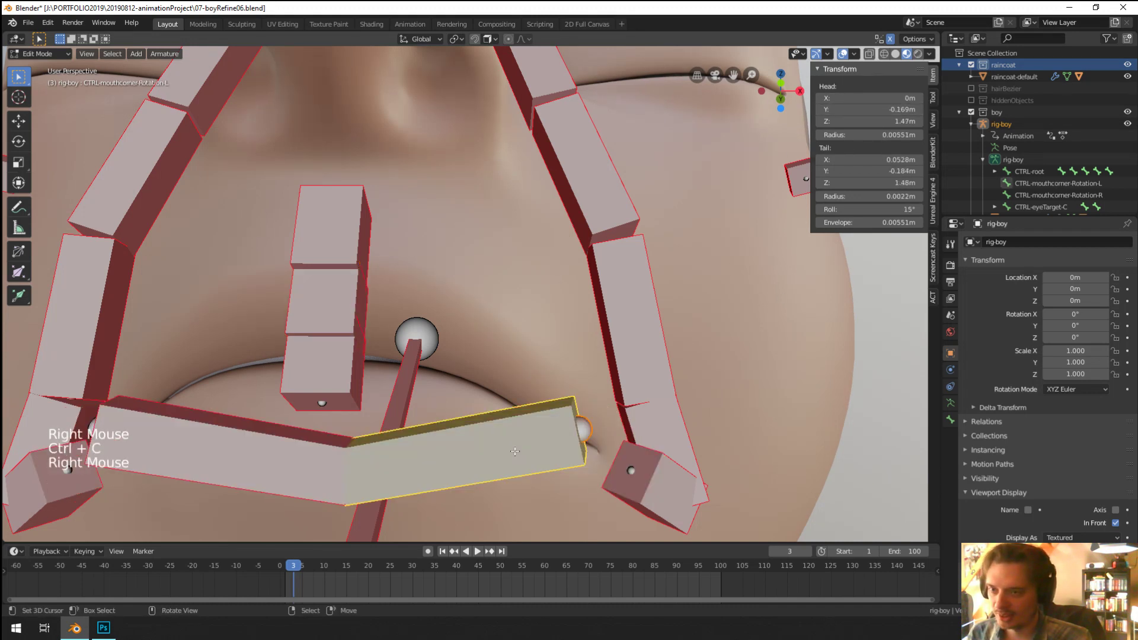
pyautogui.hotkey('ctrl', 'v')
pyautogui.rightClick(344, 302)
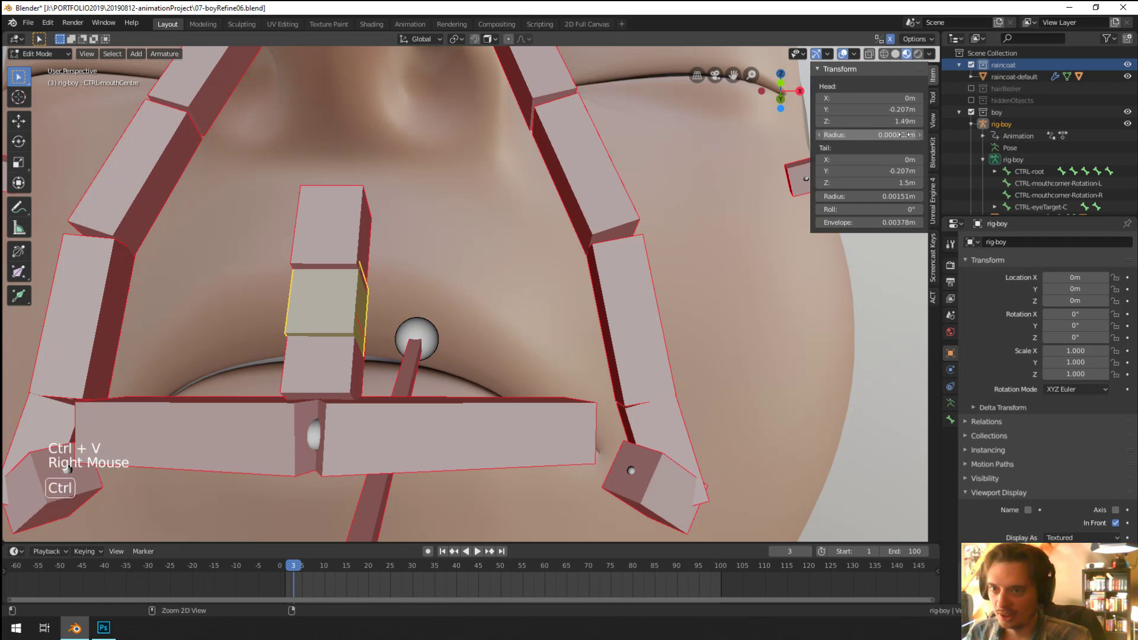
pyautogui.hotkey('ctrl', 'c')
pyautogui.rightClick(468, 411)
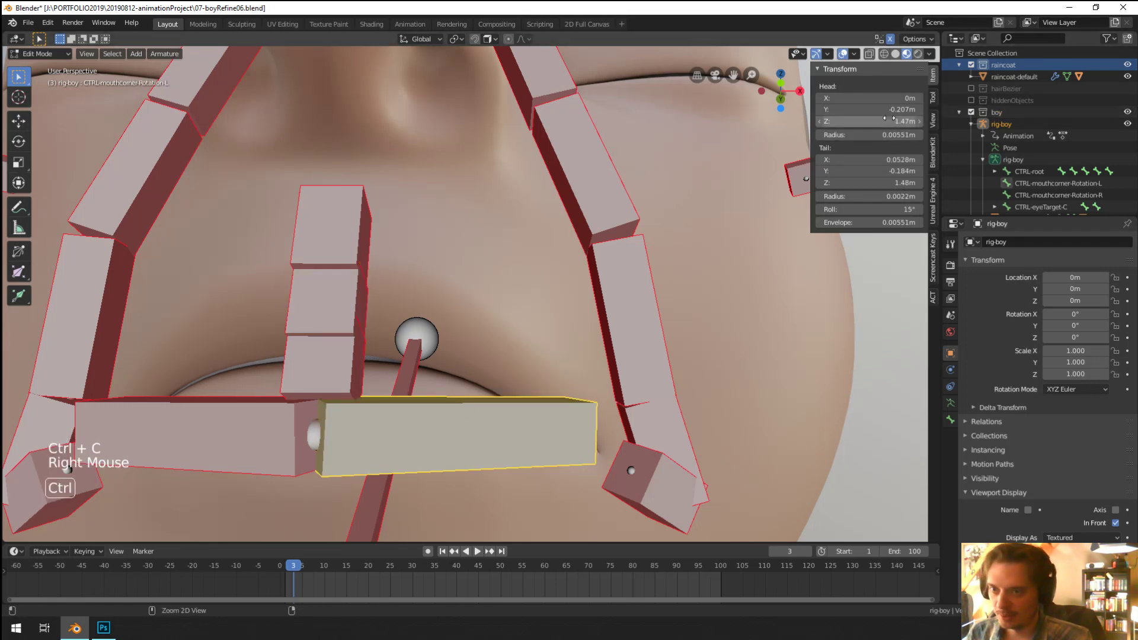
pyautogui.hotkey('ctrl', 'v')
# Step: Move the tail of CTRL-mouthcorner-Rotation-L toward the left mouth corner by about X 0.0119 m, Y 0.0105 m and Z -0.0058 m
pyautogui.moveTo(681, 196); pyautogui.dragTo(157, 399, button='middle')
pyautogui.rightClick(511, 392)
pyautogui.press('g')
pyautogui.middleClick(598, 418)
pyautogui.scroll(2, 157, 399)
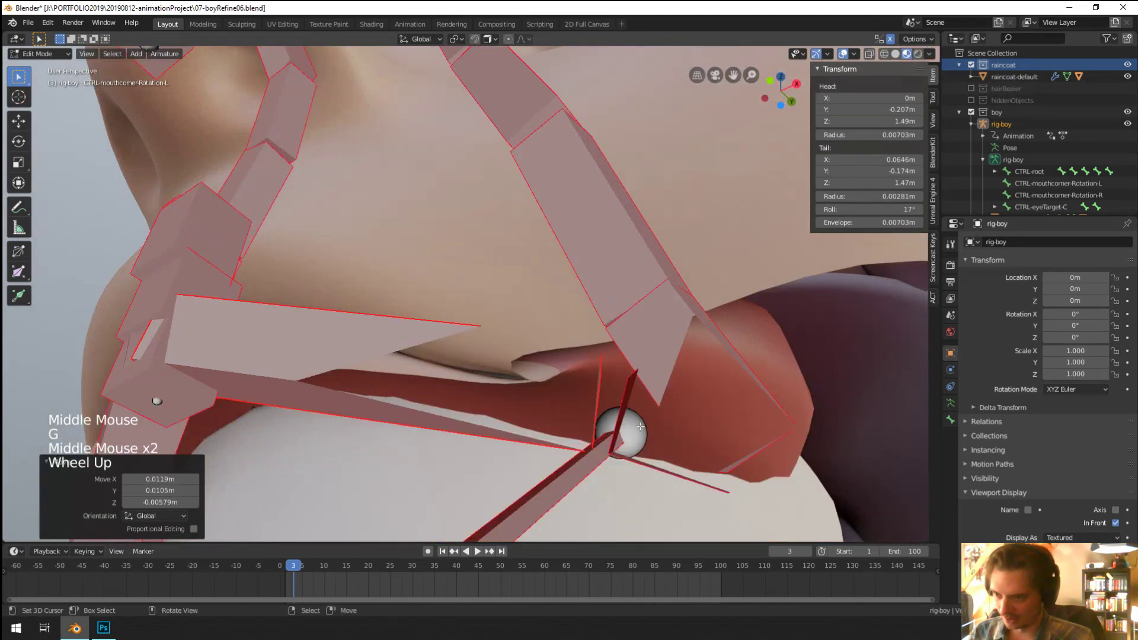
pyautogui.scroll(-2, 414, 297)
# Step: Try copying the head X of 0.0674 m from CTRL-mouthCorner-bendyEnd-L to the head X of CTRL-mouthcorner-Rotation-L
pyautogui.rightClick(637, 394)
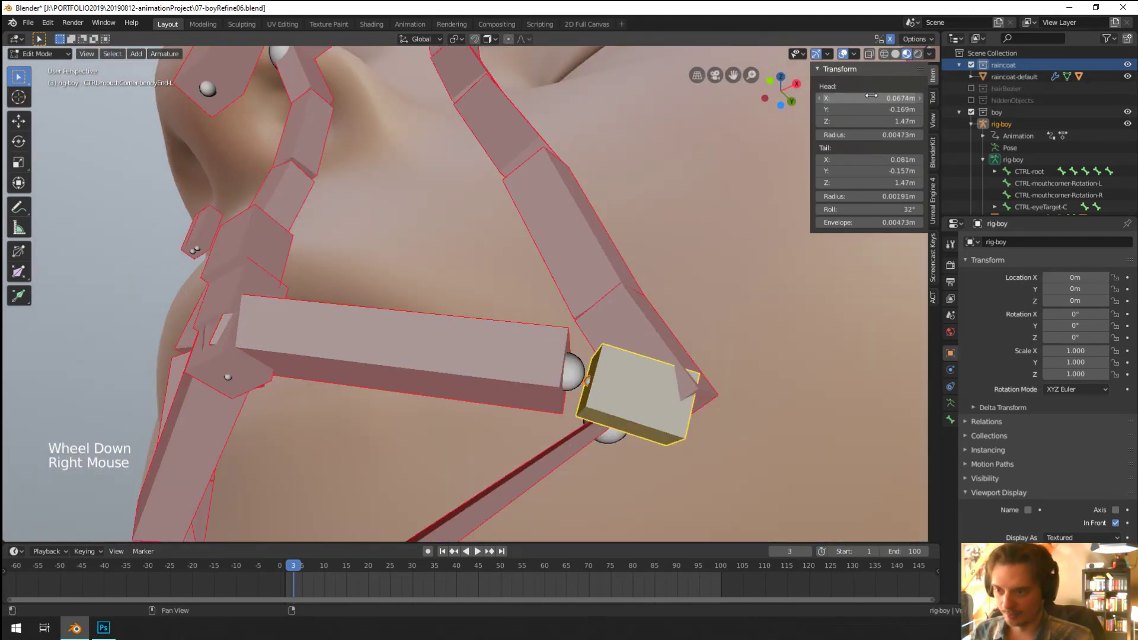
pyautogui.hotkey('ctrl', 'c')
pyautogui.rightClick(403, 356)
pyautogui.hotkey('ctrl', 'v')
pyautogui.rightClick(628, 384)
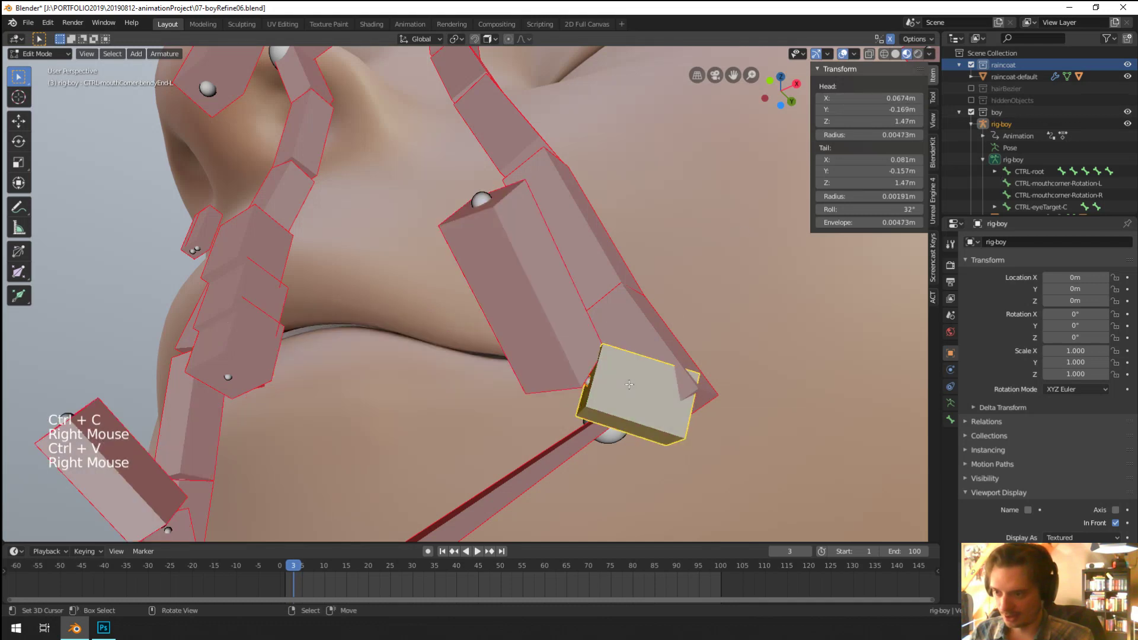
pyautogui.hotkey('ctrl', 'z')
pyautogui.hotkey('ctrl', 'z')
pyautogui.moveTo(621, 378); pyautogui.dragTo(587, 379, button='middle')
pyautogui.rightClick(550, 371)
pyautogui.rightClick(608, 390)
pyautogui.rightClick(587, 380)
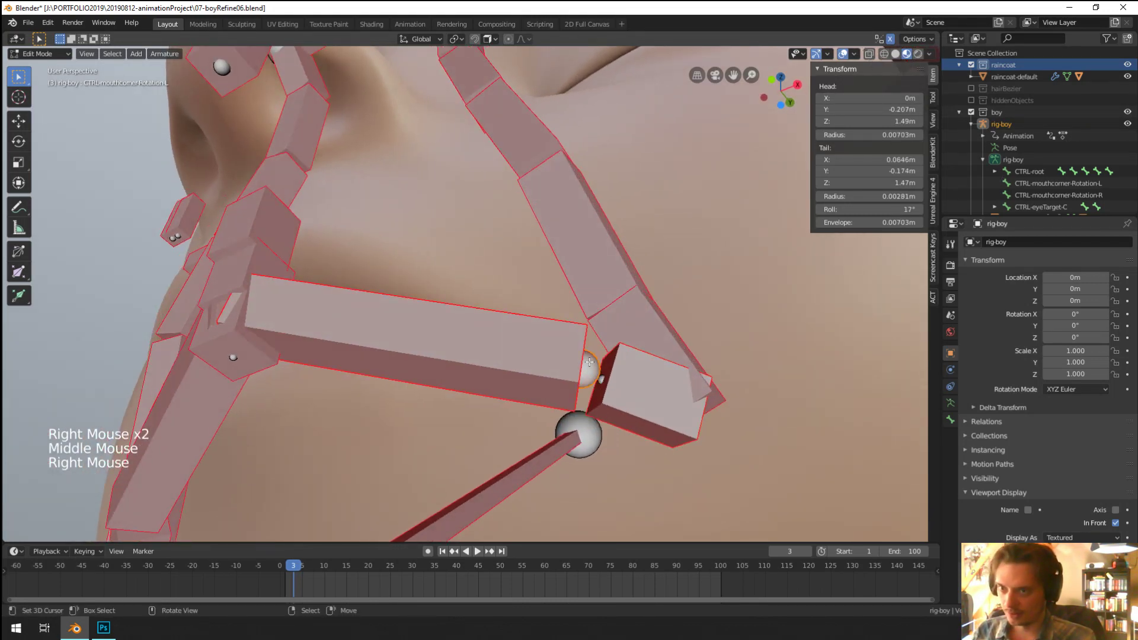
pyautogui.moveTo(869, 98); pyautogui.dragTo(922, 97)
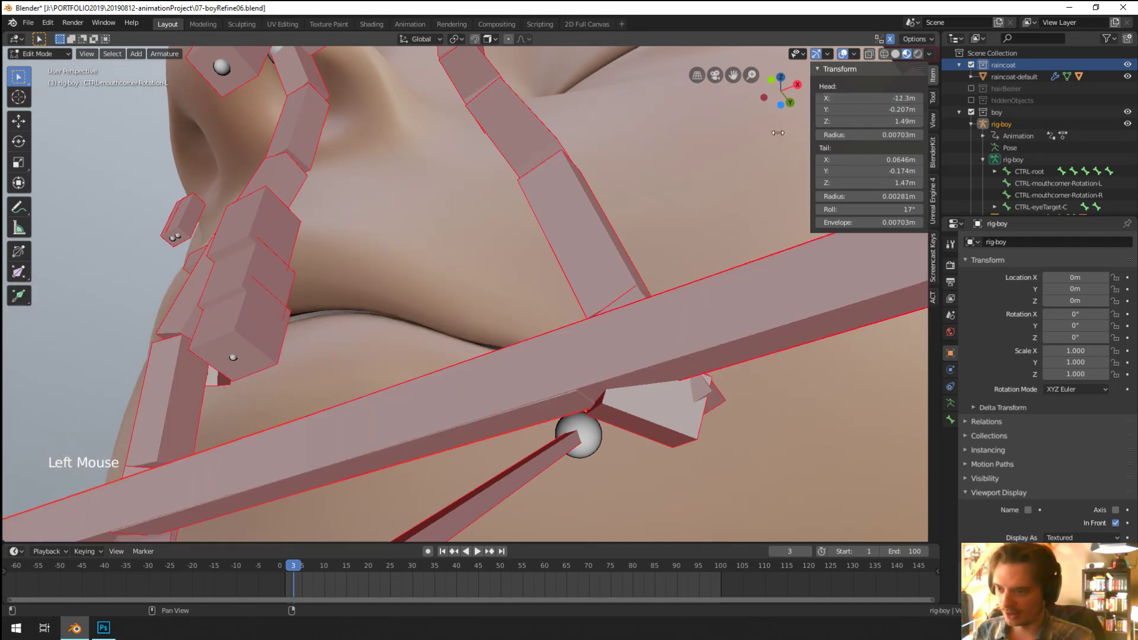
pyautogui.hotkey('ctrl', 'z')
pyautogui.scroll(-2, 649, 221)
pyautogui.moveTo(629, 237); pyautogui.dragTo(649, 221, button='middle')
pyautogui.middleClick(869, 160)
pyautogui.moveTo(877, 159); pyautogui.dragTo(830, 159)
pyautogui.hotkey('ctrl', 'z')
pyautogui.scroll(3, 681, 296)
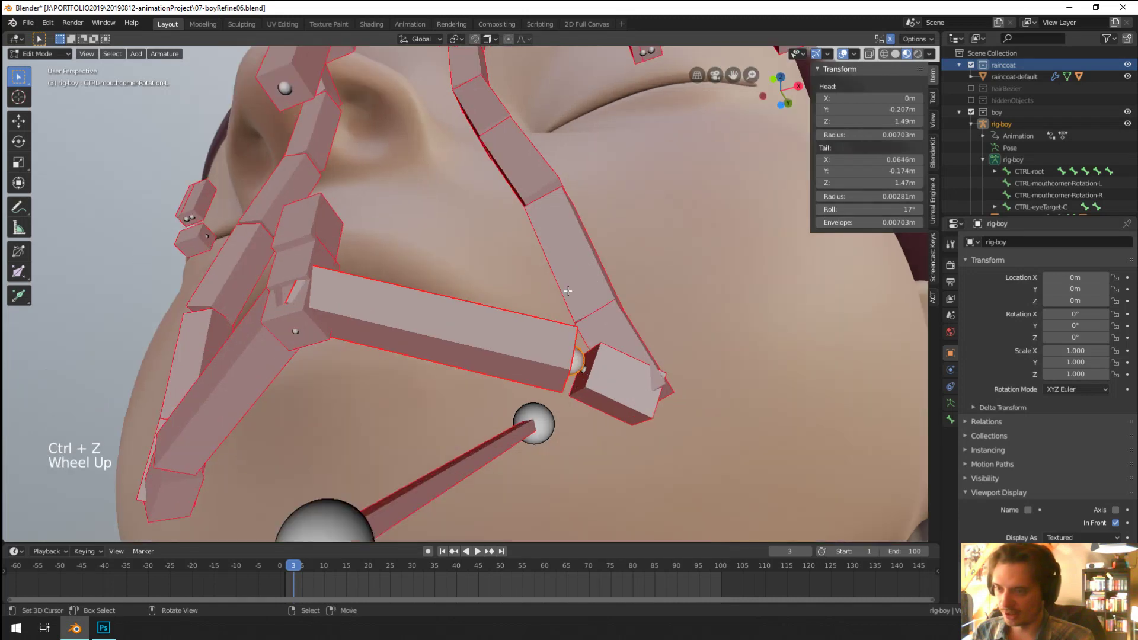
pyautogui.moveTo(681, 296); pyautogui.dragTo(699, 284, button='middle')
pyautogui.scroll(2, 699, 285)
pyautogui.rightClick(652, 391)
pyautogui.hotkey('ctrl', 'c')
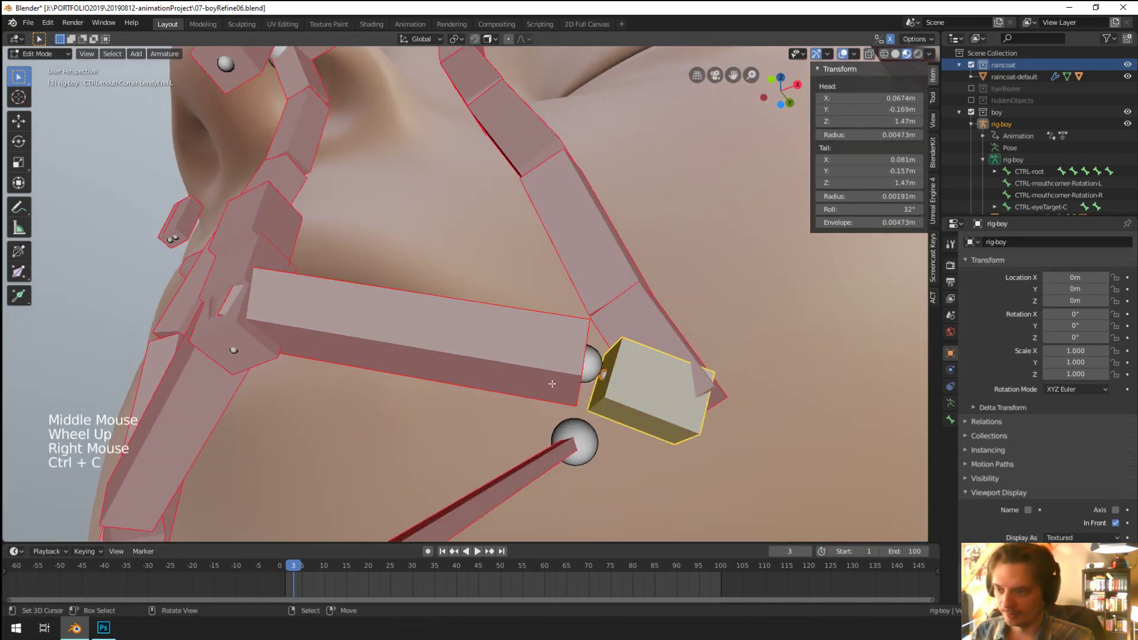
pyautogui.rightClick(546, 378)
pyautogui.scroll(-2, 547, 378)
pyautogui.moveTo(547, 378); pyautogui.dragTo(502, 297, button='middle')
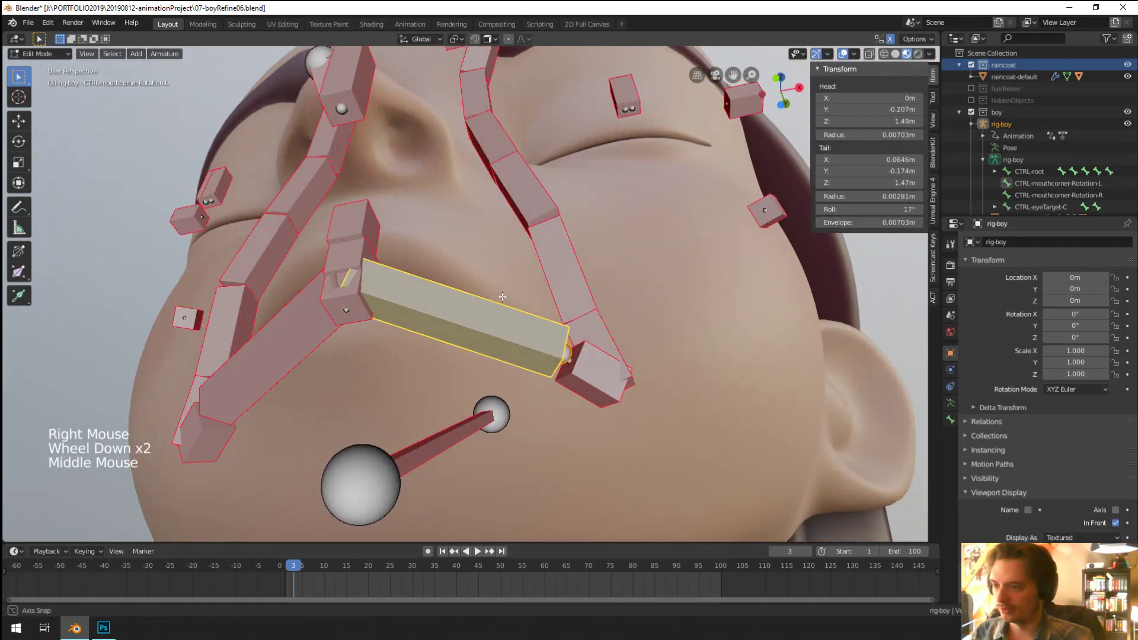
pyautogui.middleClick(503, 296)
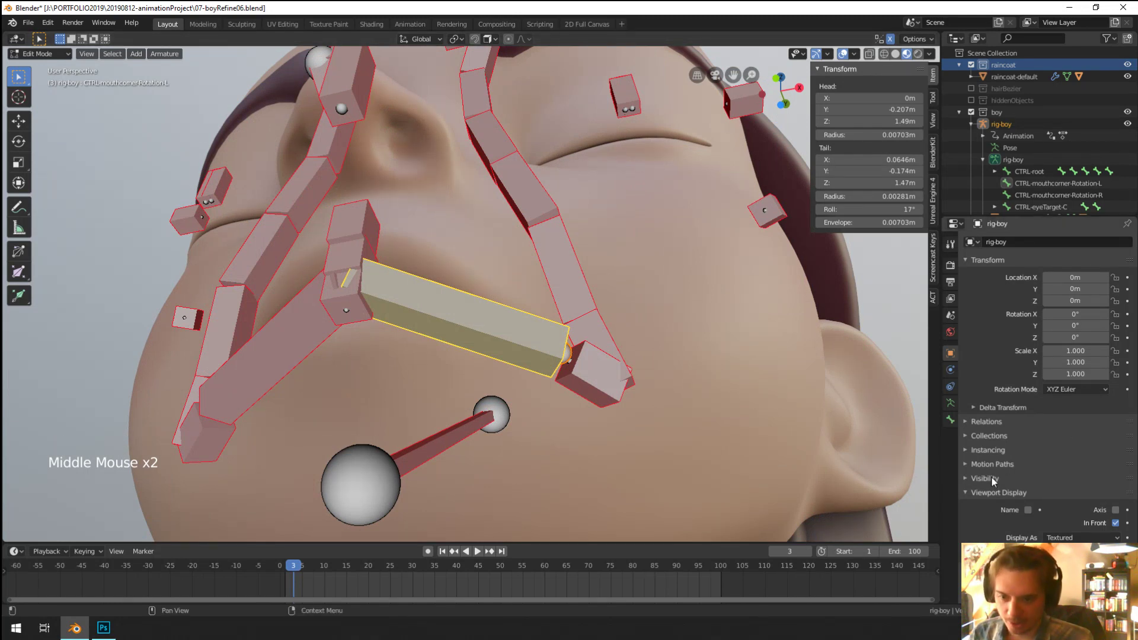
# Step: Set the armature's viewport display type to Octahedral
pyautogui.click(933, 518)
pyautogui.click(989, 495)
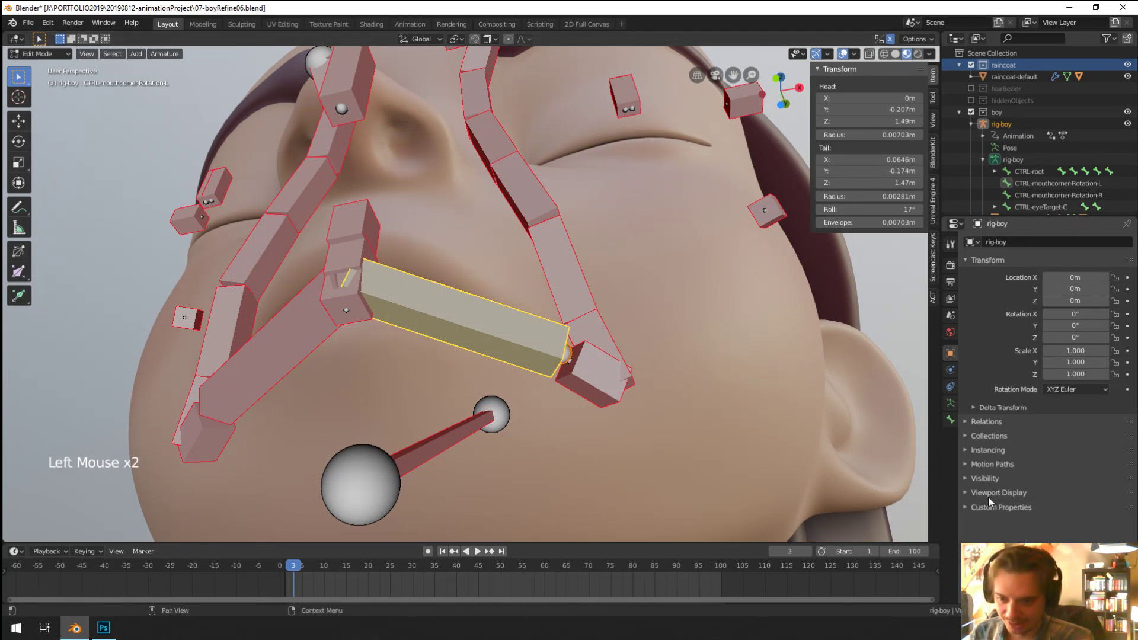
pyautogui.click(987, 494)
pyautogui.click(988, 437)
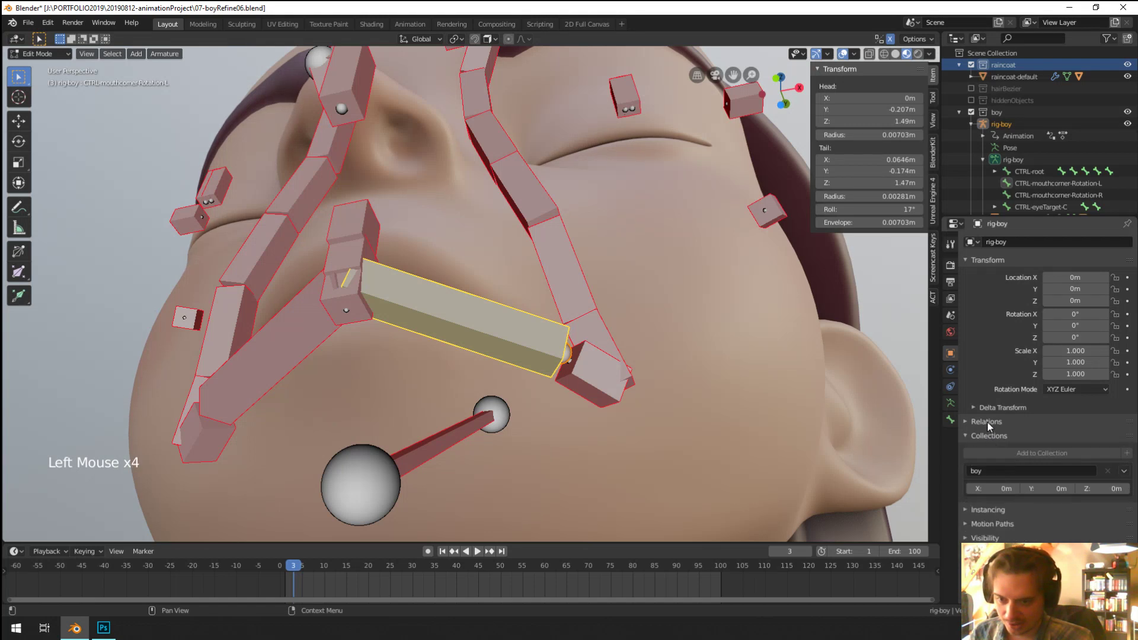
pyautogui.click(986, 420)
pyautogui.click(986, 421)
pyautogui.click(950, 403)
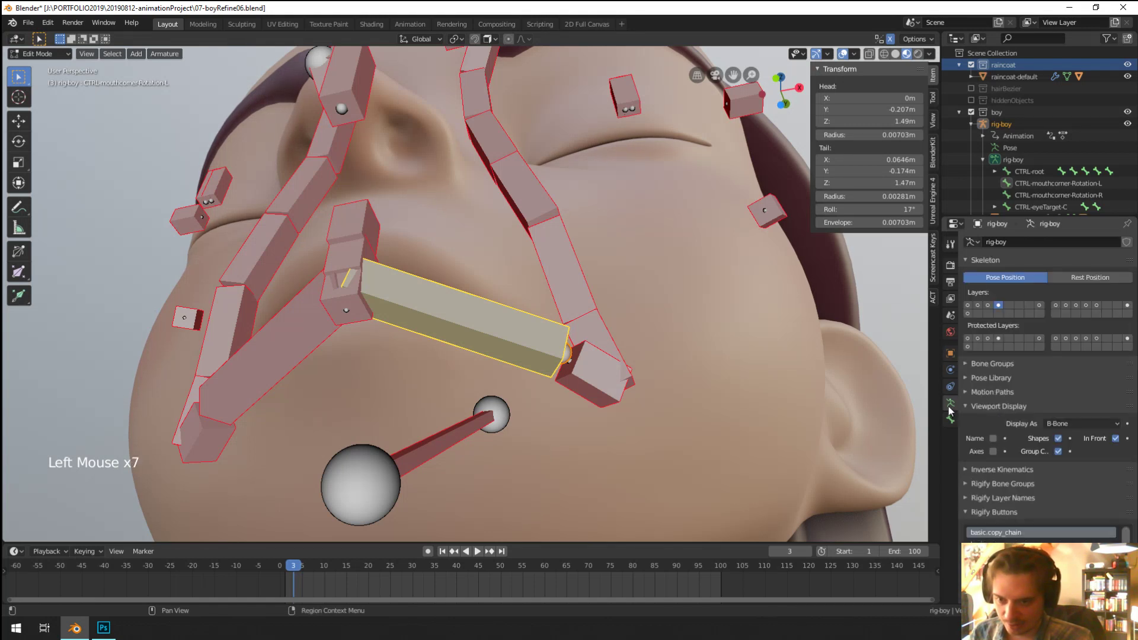
pyautogui.click(1074, 426)
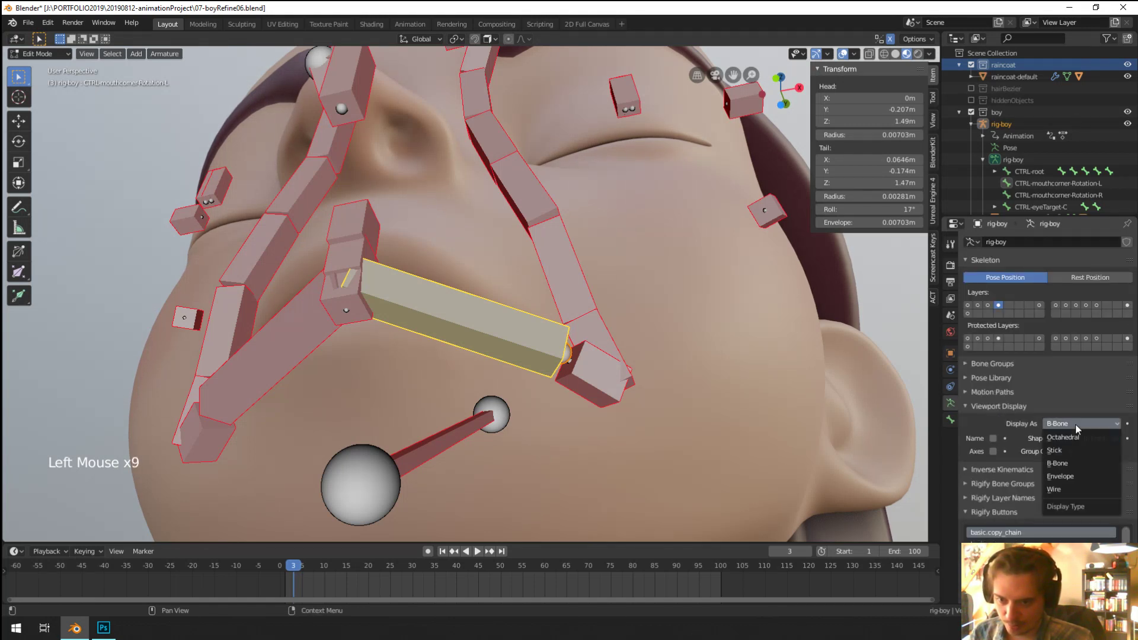
pyautogui.click(1044, 439)
# Step: Copy the head X of 0.0674 m from CTRL-mouthCorner-bendyEnd-L to the head X of CTRL-mouthcorner-Rotation-L
pyautogui.rightClick(498, 336)
pyautogui.moveTo(498, 337); pyautogui.dragTo(905, 238, button='middle')
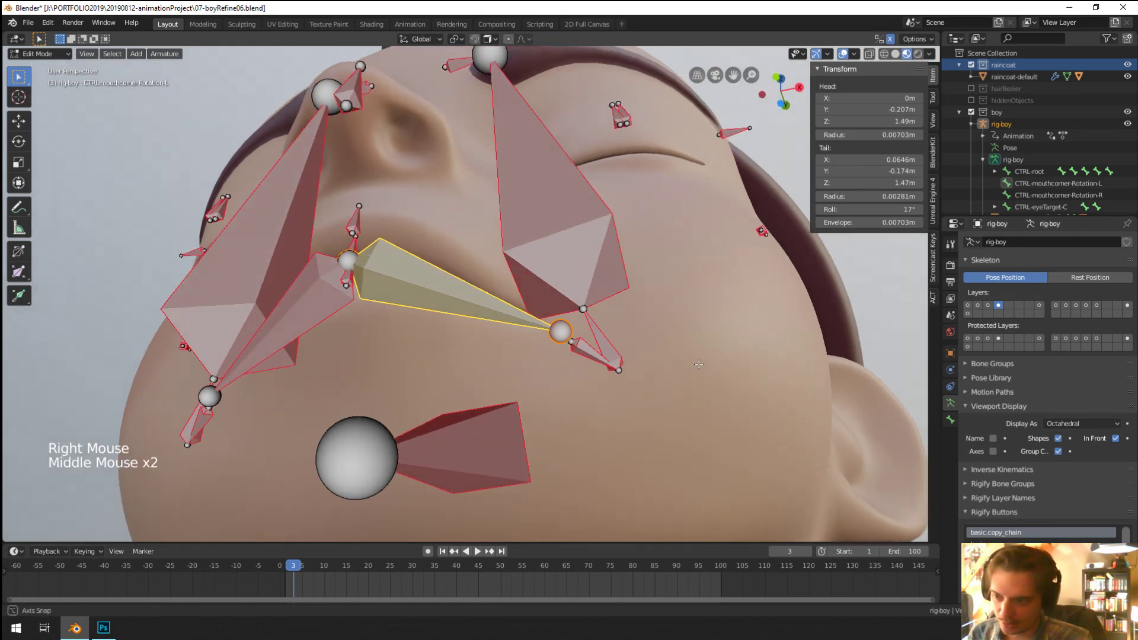
pyautogui.scroll(1, 904, 239)
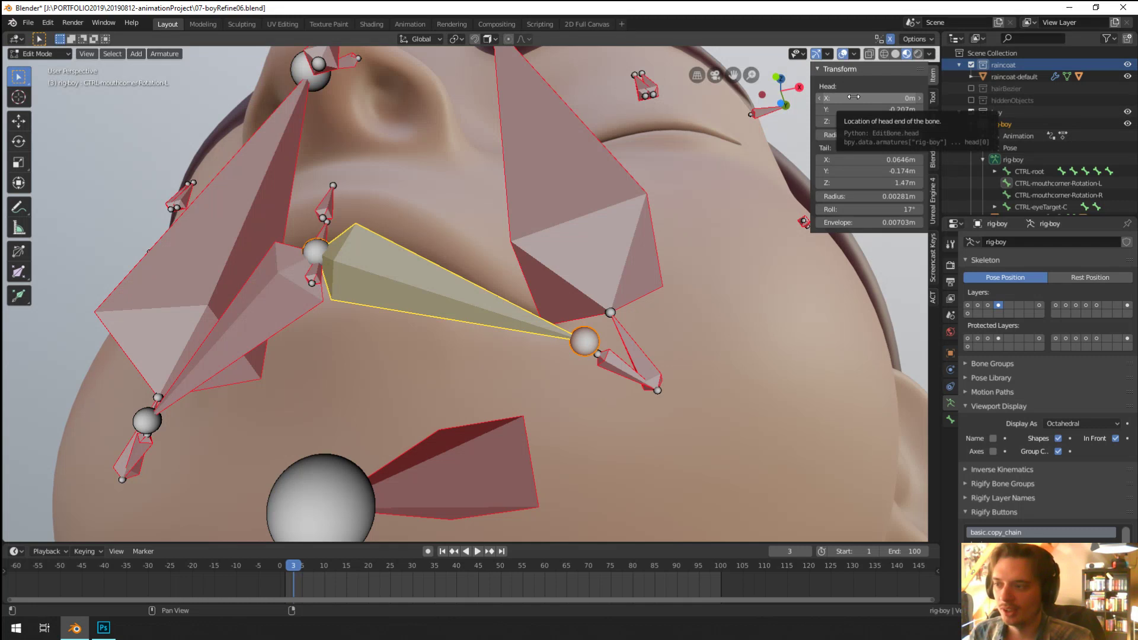
pyautogui.rightClick(616, 359)
pyautogui.hotkey('ctrl', 'c')
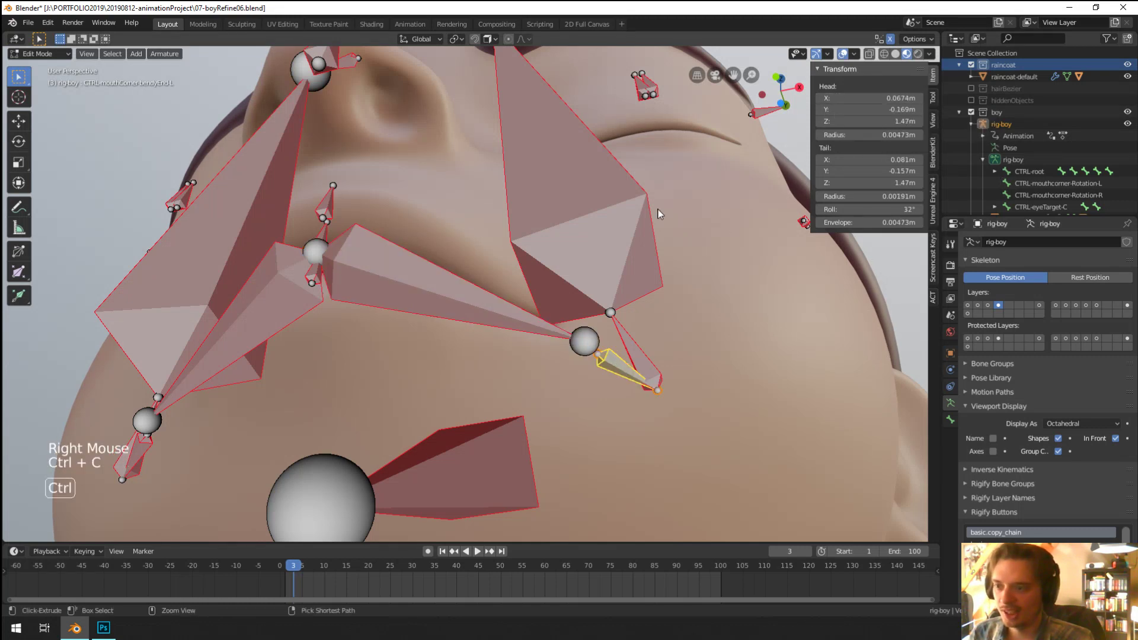
pyautogui.rightClick(621, 362)
pyautogui.hotkey('ctrl', 'v')
# Step: Copy the head Y of -0.169 m and head Z of 1.47 m from CTRL-mouthCorner-bendyEnd-L to the head of CTRL-mouthcorner-Rotation-L
pyautogui.rightClick(621, 362)
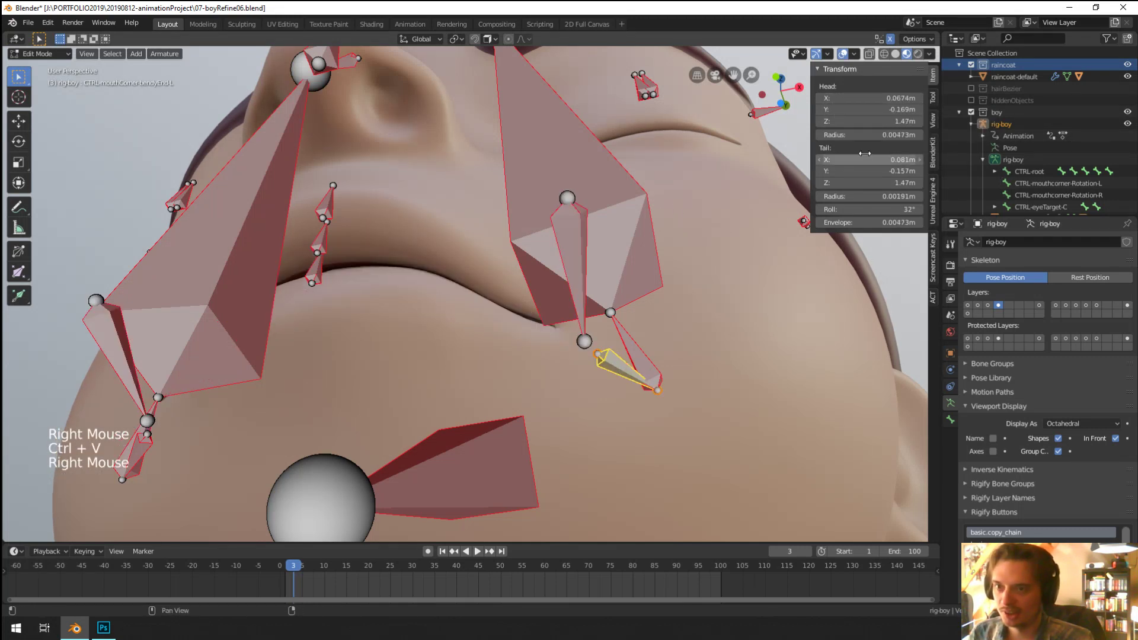
pyautogui.hotkey('ctrl', 'c')
pyautogui.rightClick(570, 266)
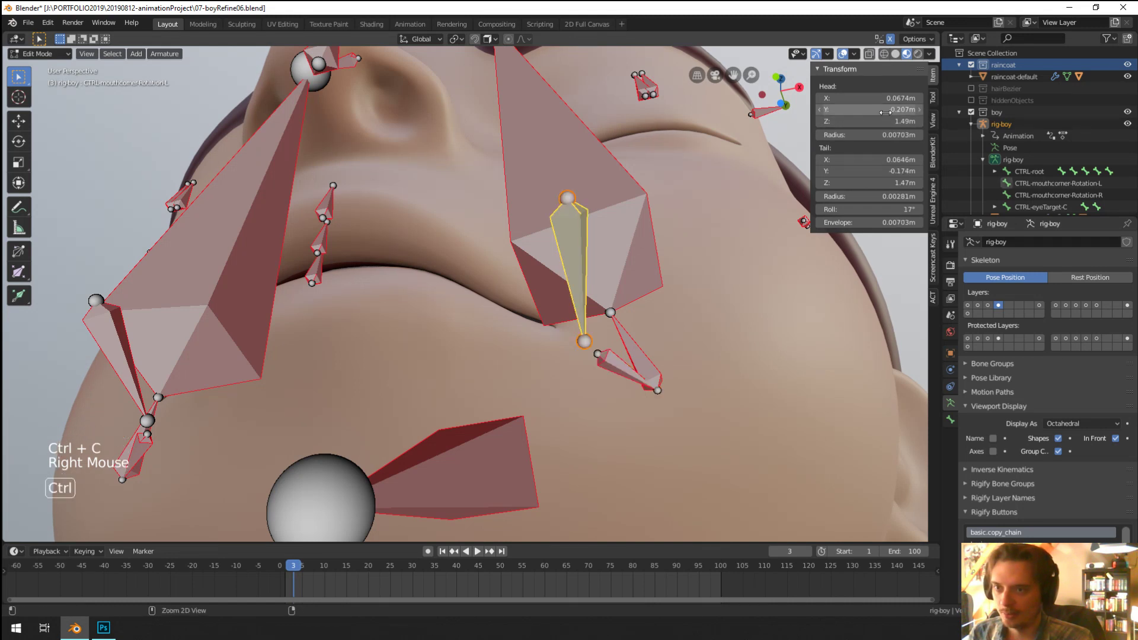
pyautogui.hotkey('ctrl', 'v')
pyautogui.rightClick(622, 362)
pyautogui.hotkey('ctrl', 'c')
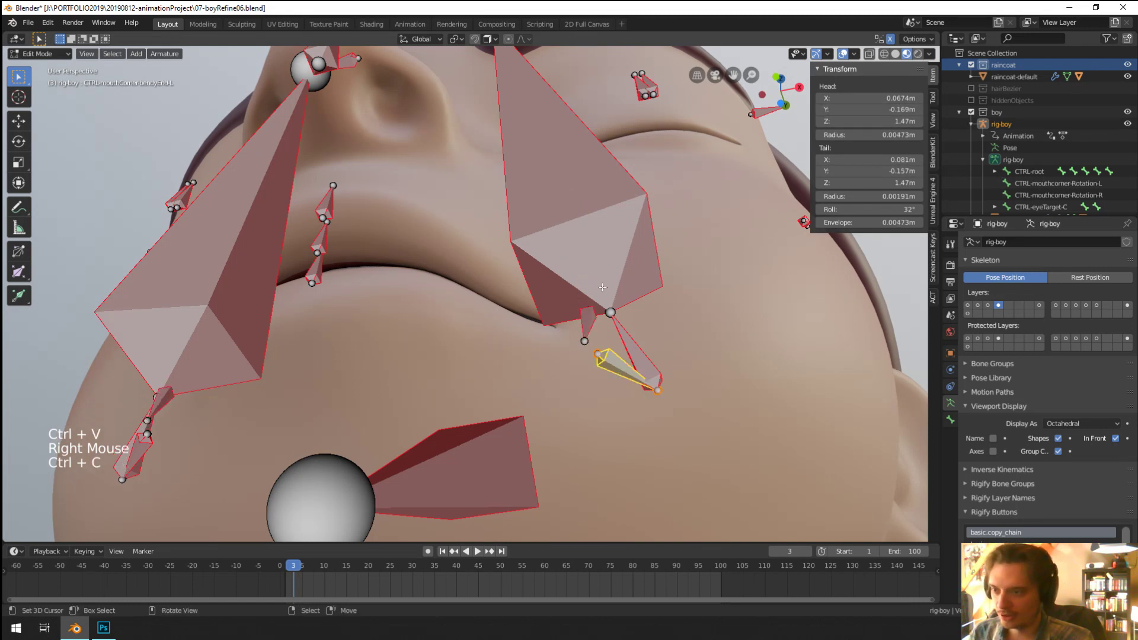
pyautogui.rightClick(586, 321)
pyautogui.hotkey('ctrl', 'v')
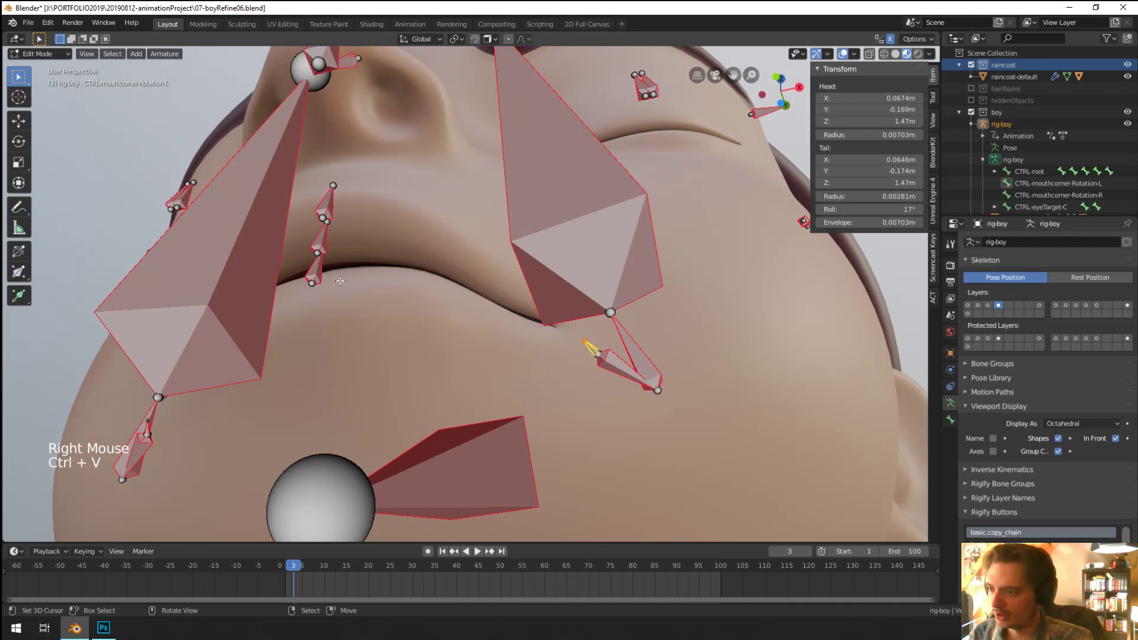
# Step: Copy the mouth-centre bone's head X of 0 m to the tail X of CTRL-mouthcorner-Rotation-L
pyautogui.rightClick(320, 267)
pyautogui.moveTo(321, 266)
pyautogui.mouseDown(button='middle')
pyautogui.moveTo(332, 279)
pyautogui.moveTo(296, 309)
pyautogui.moveTo(332, 285)
pyautogui.mouseUp(button='middle')
pyautogui.rightClick(296, 309)
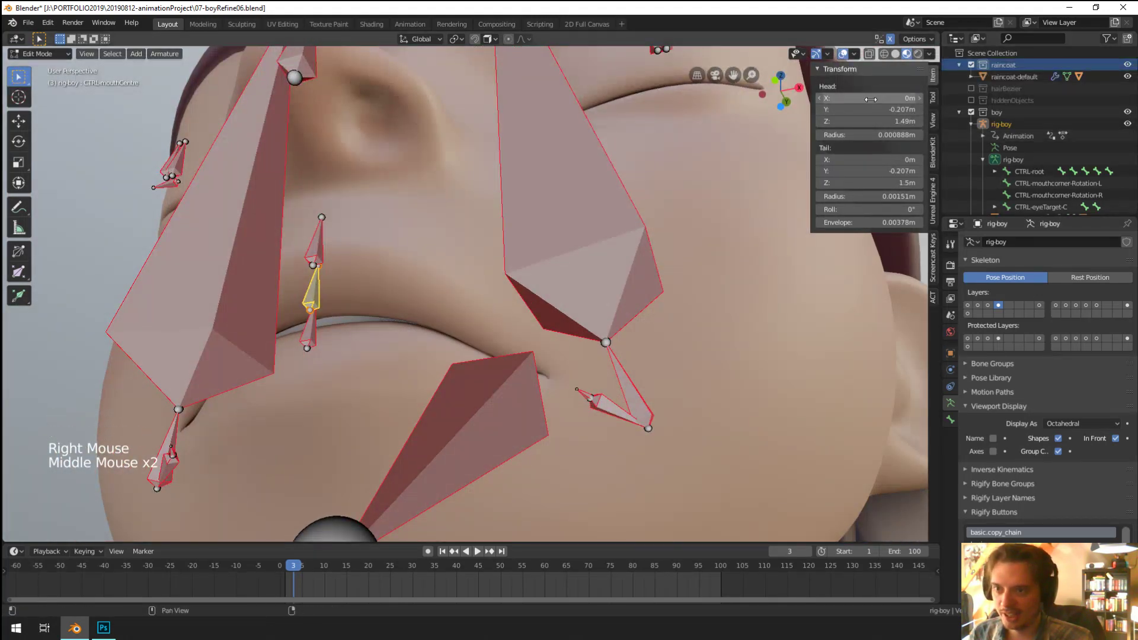
pyautogui.hotkey('ctrl', 'c')
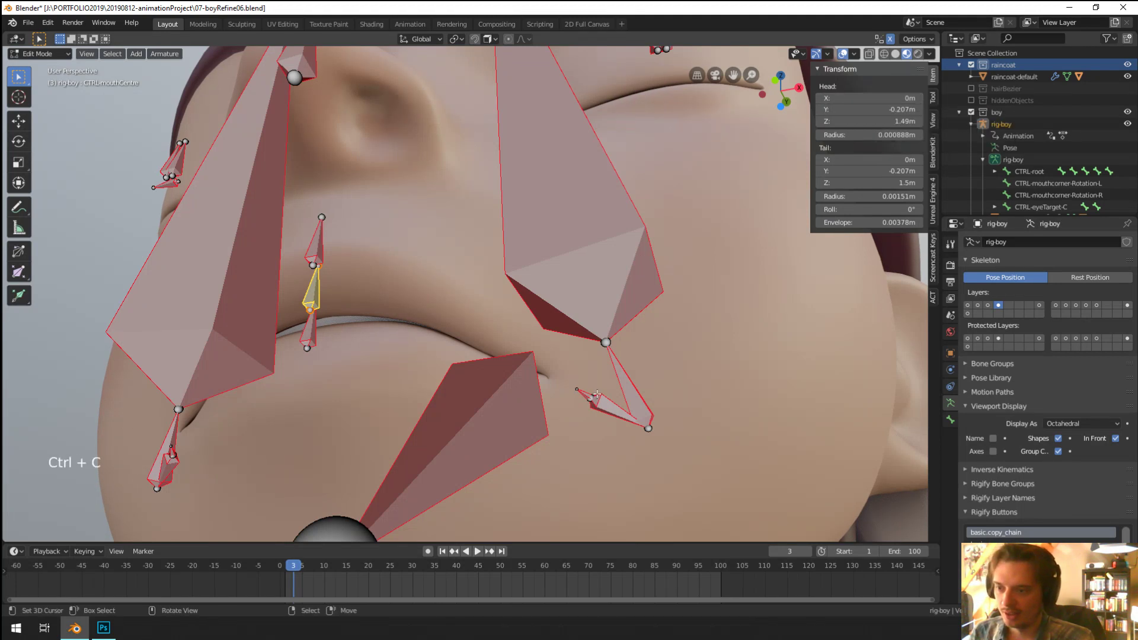
pyautogui.rightClick(592, 395)
pyautogui.hotkey('ctrl', 'v')
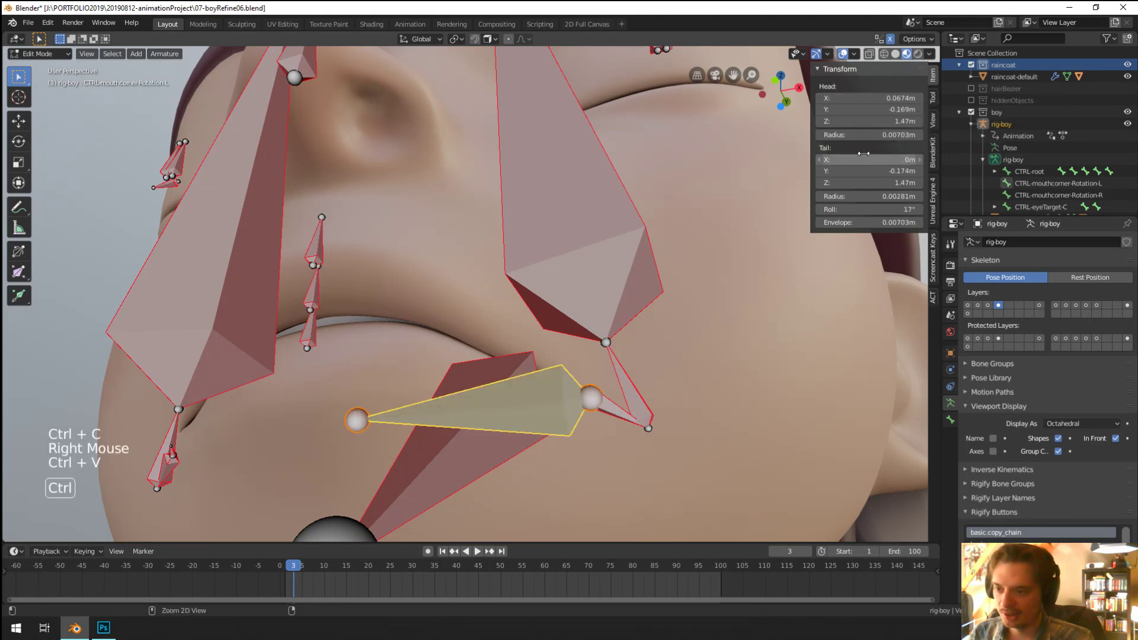
# Step: Copy the mouth-centre bone's head Y of -0.207 m and head Z of 1.49 m to the tail of CTRL-mouthcorner-Rotation-L
pyautogui.rightClick(311, 289)
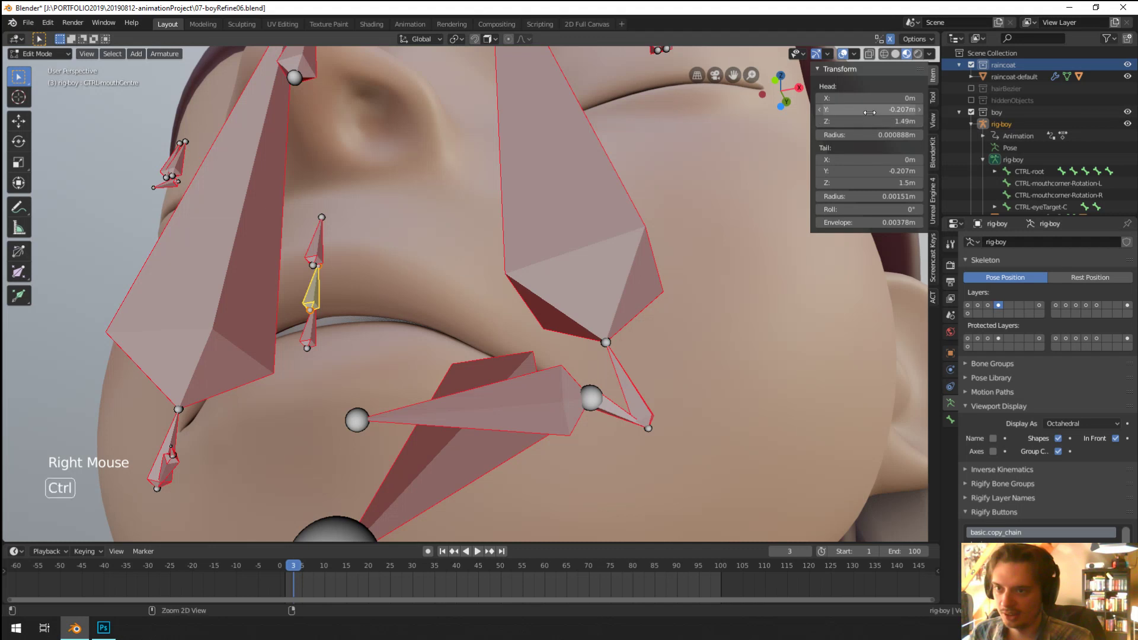
pyautogui.hotkey('ctrl', 'c')
pyautogui.rightClick(517, 401)
pyautogui.hotkey('ctrl', 'v')
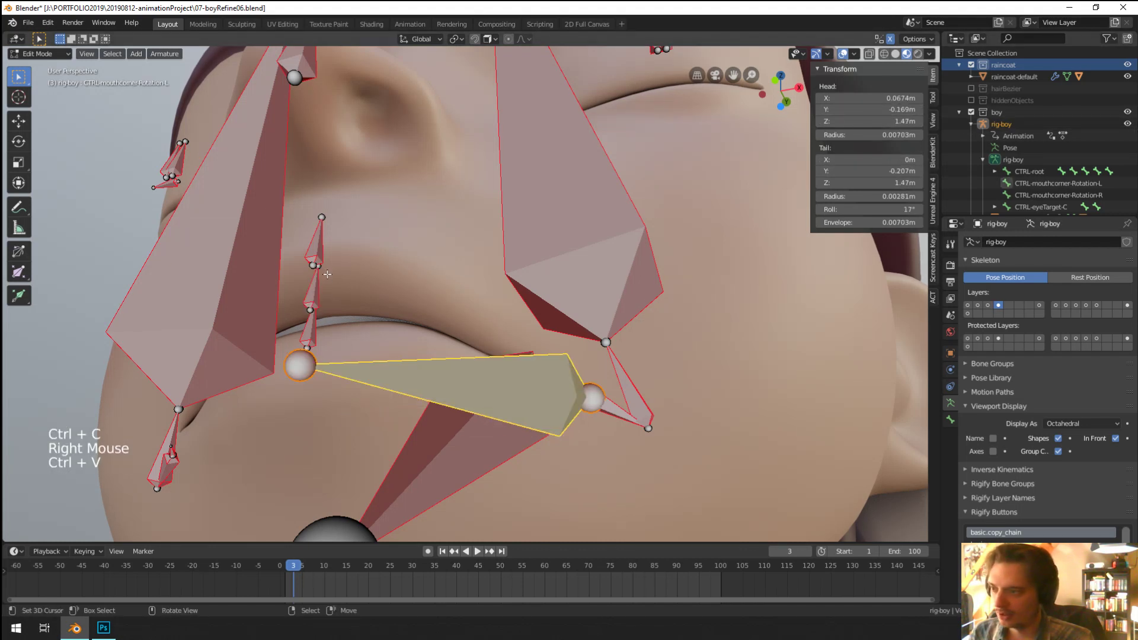
pyautogui.rightClick(311, 290)
pyautogui.hotkey('ctrl', 'c')
pyautogui.rightClick(426, 368)
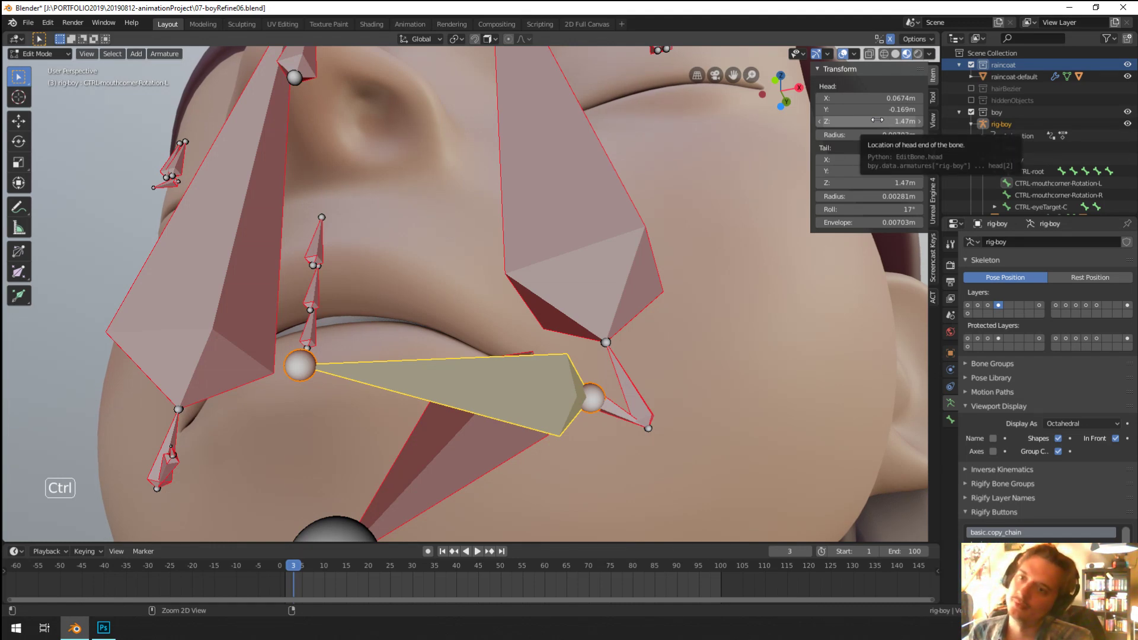
pyautogui.hotkey('ctrl', 'v')
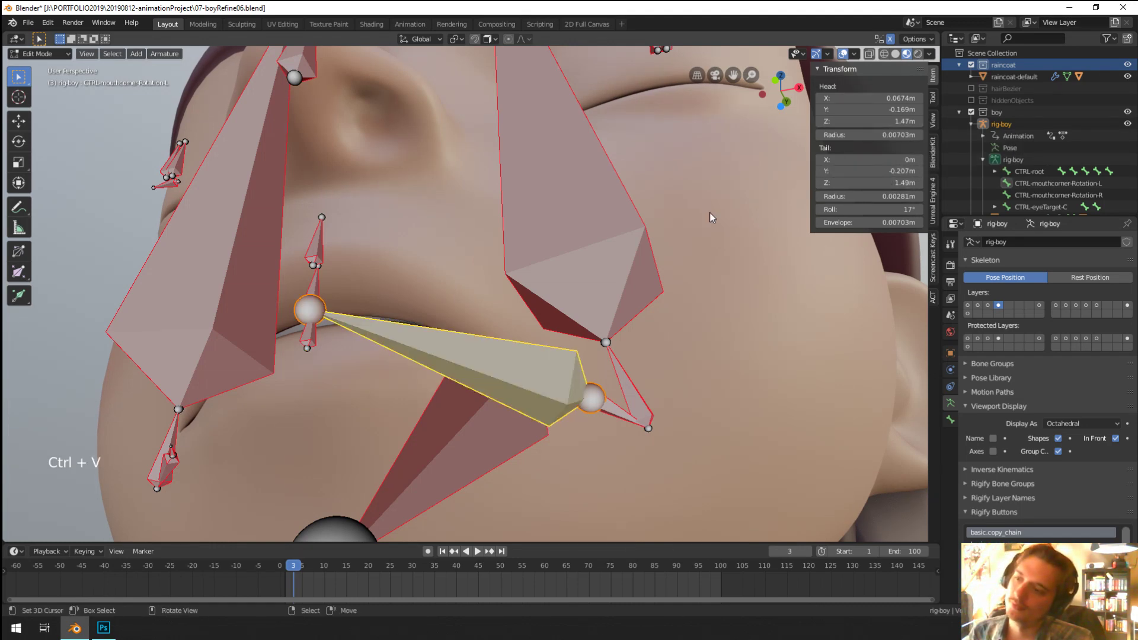
# Step: Compare the placement of CTRL-mouthcorner-Rotation-L between Edit Mode and Pose Mode
pyautogui.scroll(-2, 569, 284)
pyautogui.moveTo(569, 284); pyautogui.dragTo(638, 299, button='middle')
pyautogui.press('Tab')
pyautogui.press('Tab')
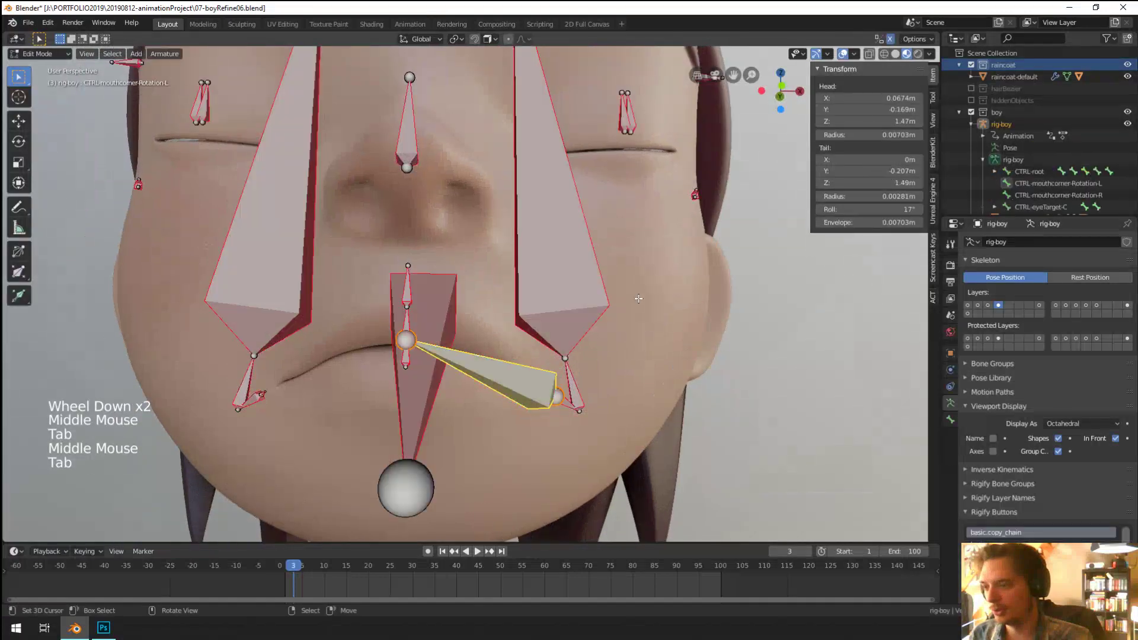
pyautogui.press('Tab')
pyautogui.press('Tab')
pyautogui.press('Tab')
pyautogui.scroll(3, 447, 329)
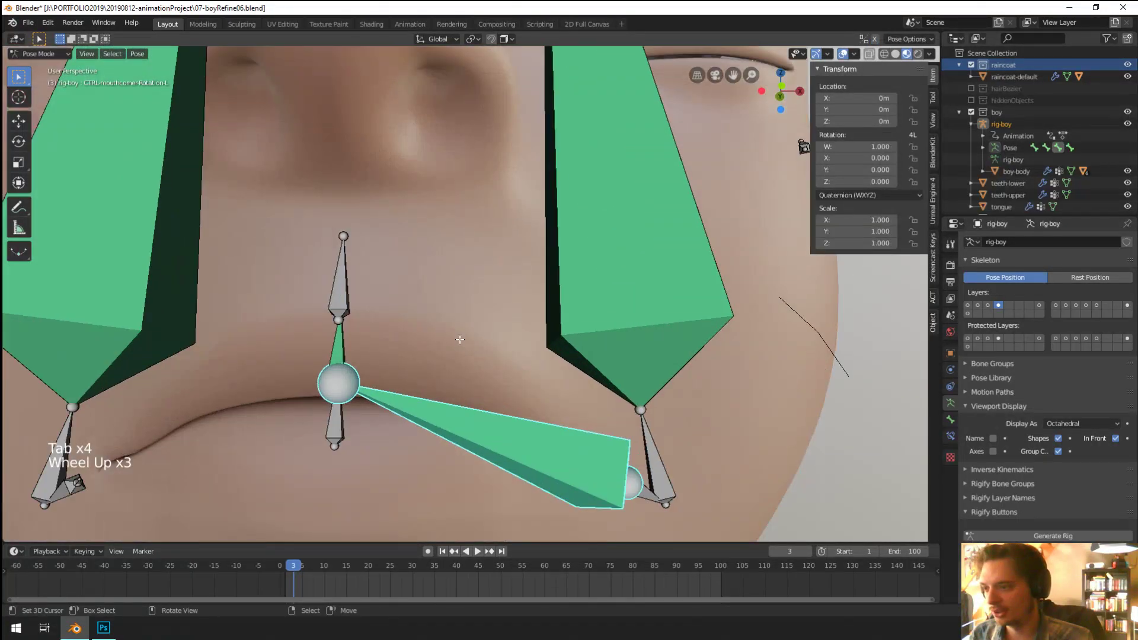
pyautogui.press('Tab')
pyautogui.press('Tab')
pyautogui.press('Tab')
# Step: Check whether the mouth-centre bone shifts between Edit Mode and Pose Mode where it meets the rotation bone's tail
pyautogui.rightClick(345, 359)
pyautogui.moveTo(421, 338); pyautogui.dragTo(427, 327, button='middle')
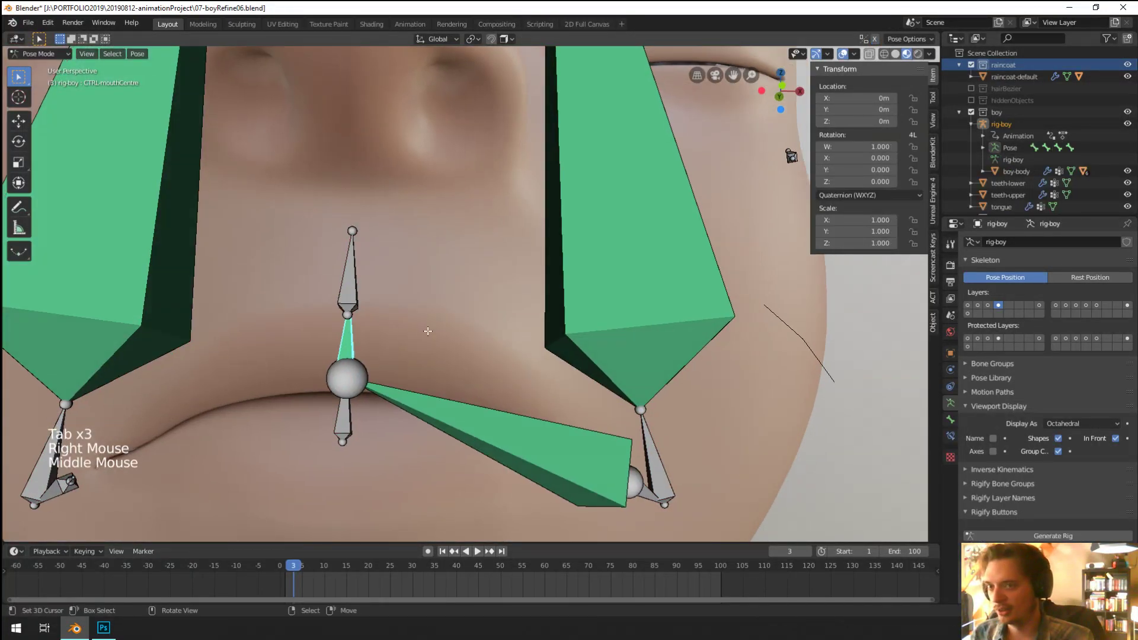
pyautogui.press('Tab')
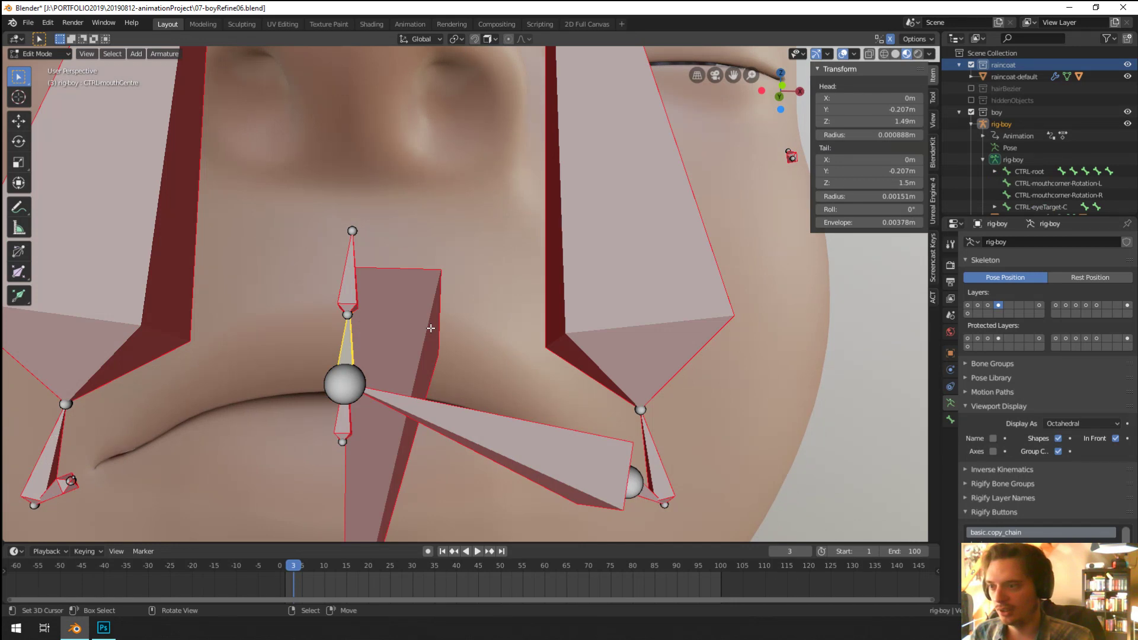
pyautogui.press('Tab')
pyautogui.press('Tab')
pyautogui.press('Tab')
pyautogui.press('Tab')
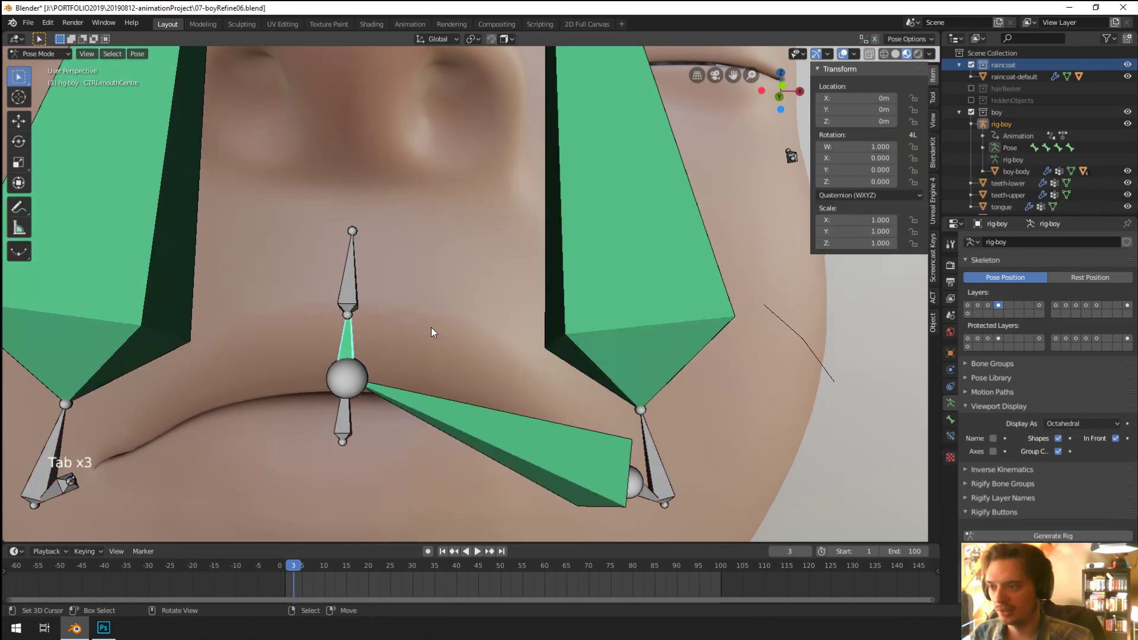
pyautogui.moveTo(431, 328); pyautogui.dragTo(504, 339, button='middle')
pyautogui.press('g')
pyautogui.press('Escape')
pyautogui.press('Tab')
pyautogui.press('Tab')
pyautogui.press('Tab')
pyautogui.press('Tab')
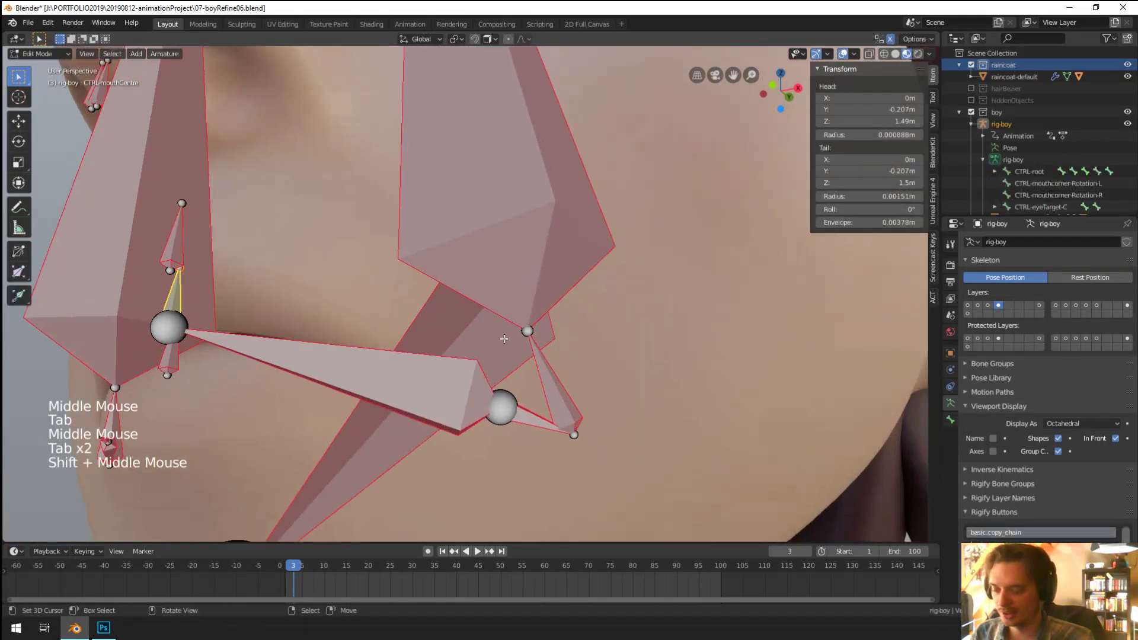
# Step: Examine CTRL-mouthCorner-bendyEnd-L in Pose Mode around the left mouth corner
pyautogui.rightClick(535, 429)
pyautogui.press('Tab')
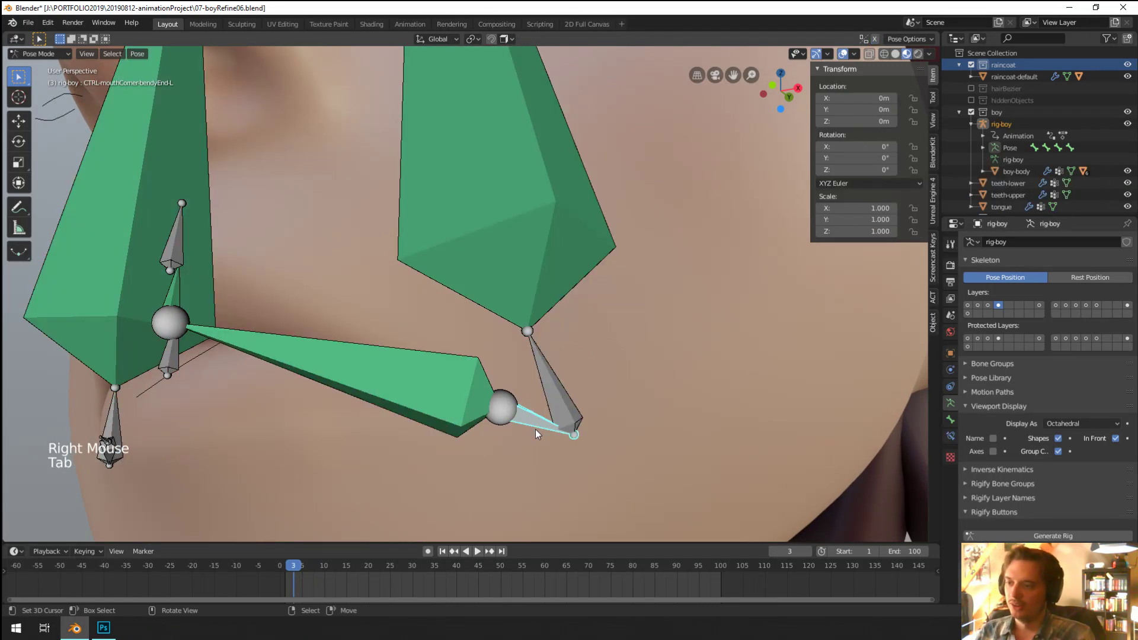
pyautogui.scroll(-3, 542, 404)
pyautogui.moveTo(535, 429); pyautogui.dragTo(517, 394, button='middle')
pyautogui.scroll(-1, 541, 404)
pyautogui.scroll(2, 506, 396)
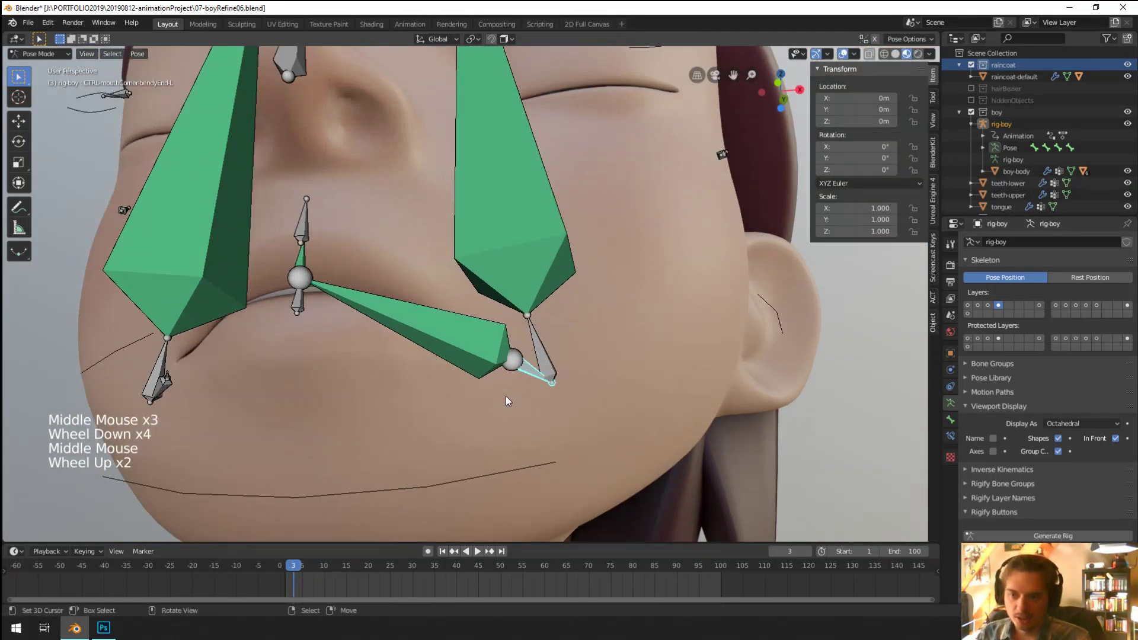
pyautogui.scroll(-8, 450, 314)
pyautogui.scroll(4, 450, 314)
pyautogui.moveTo(451, 314); pyautogui.dragTo(489, 377, button='middle')
pyautogui.scroll(3, 502, 392)
pyautogui.keyDown('shift'); pyautogui.moveTo(489, 376); pyautogui.dragTo(488, 367, button='middle'); pyautogui.keyUp('shift')
pyautogui.scroll(1, 488, 367)
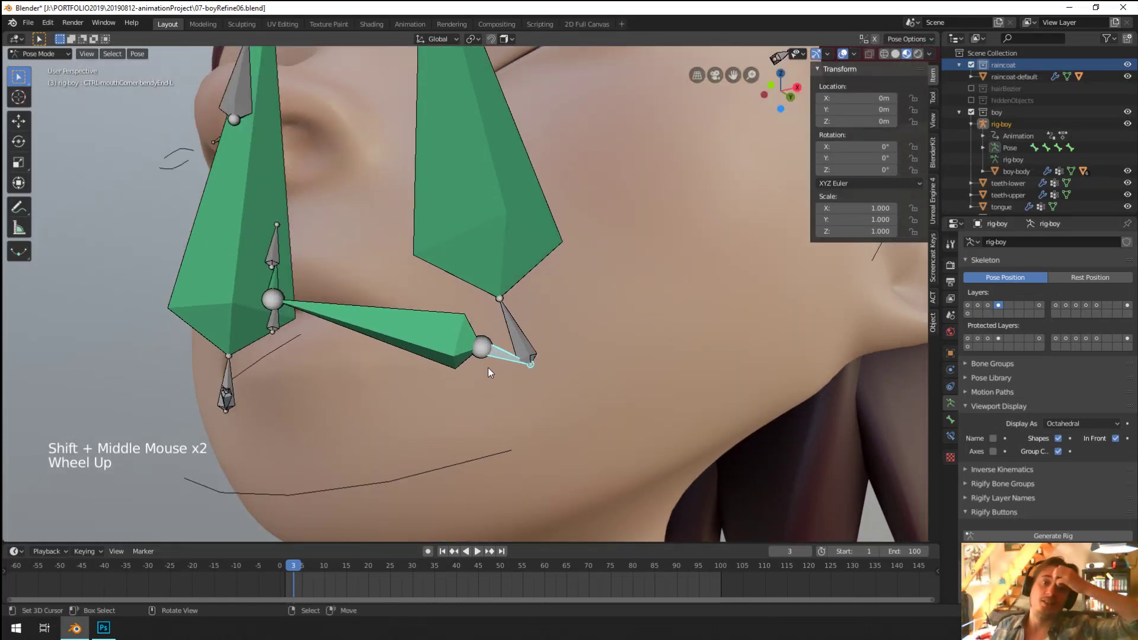
# Step: Add a Copy Rotation constraint to CTRL-mouthCorner-bendyEnd-L with target rig-boy and bone CTRL-mouthcorner-Rotation-L
pyautogui.click(950, 419)
pyautogui.click(951, 403)
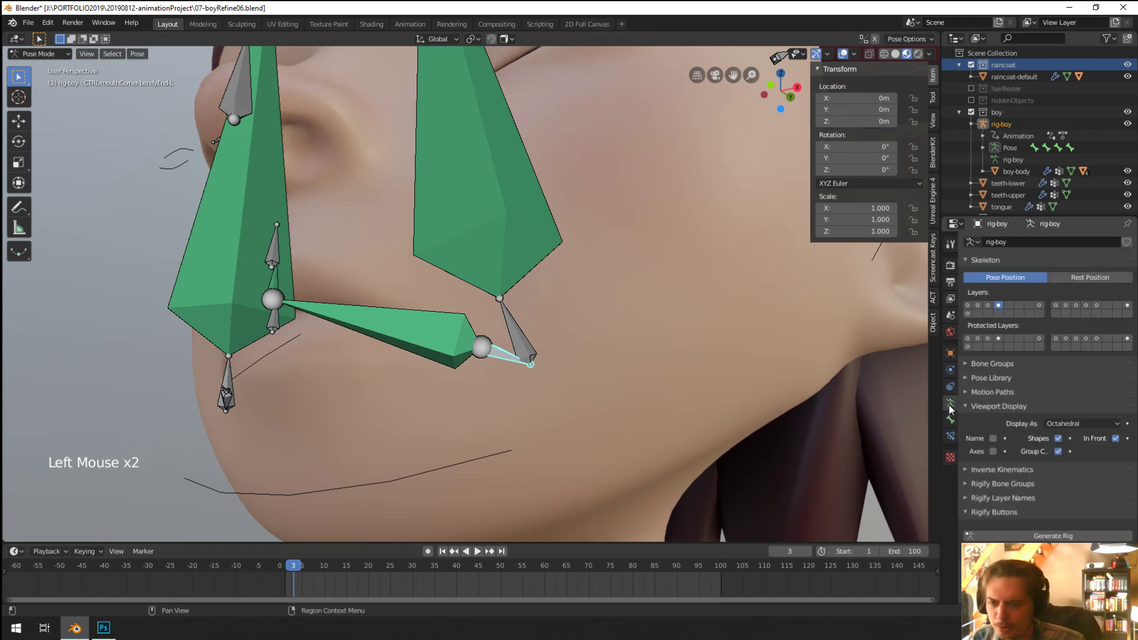
pyautogui.click(951, 437)
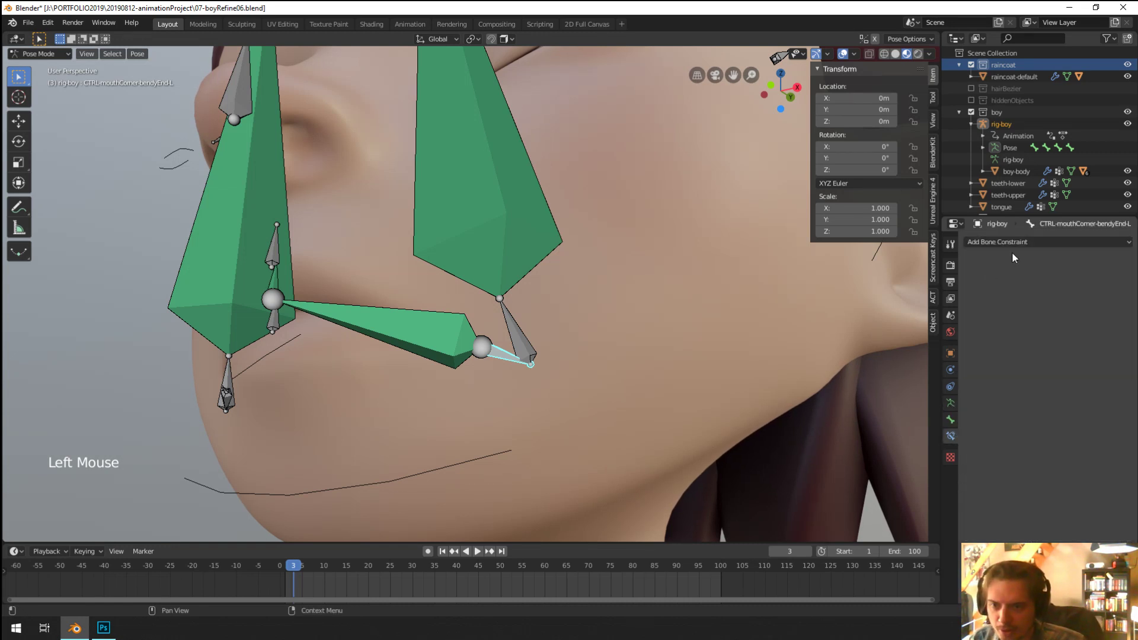
pyautogui.click(1024, 243)
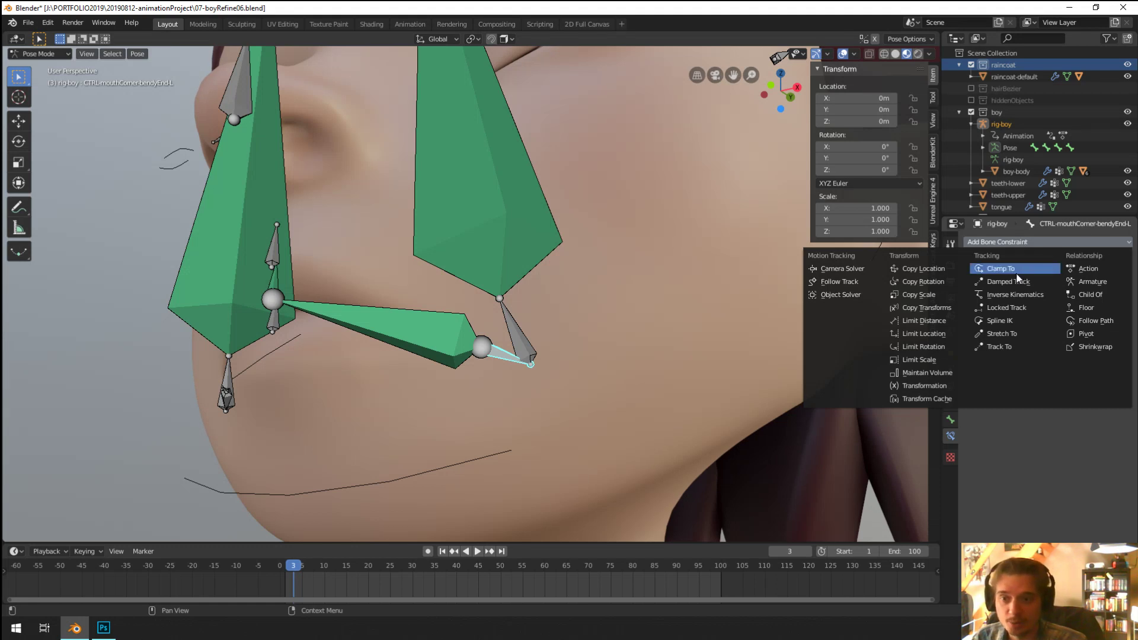
pyautogui.click(923, 281)
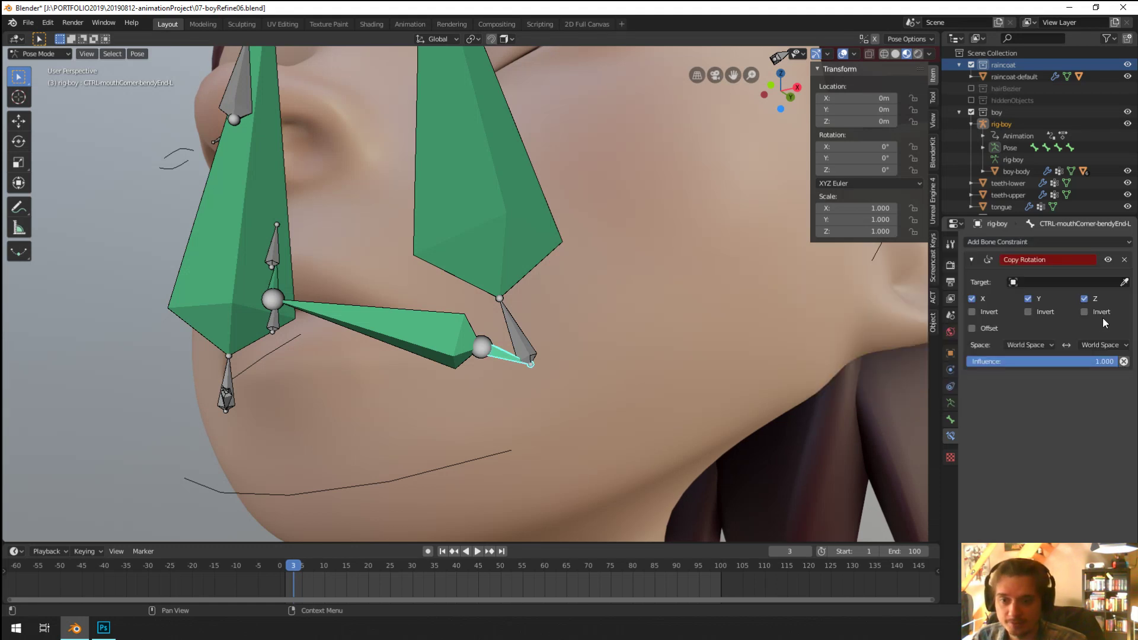
pyautogui.click(426, 333)
pyautogui.click(1061, 298)
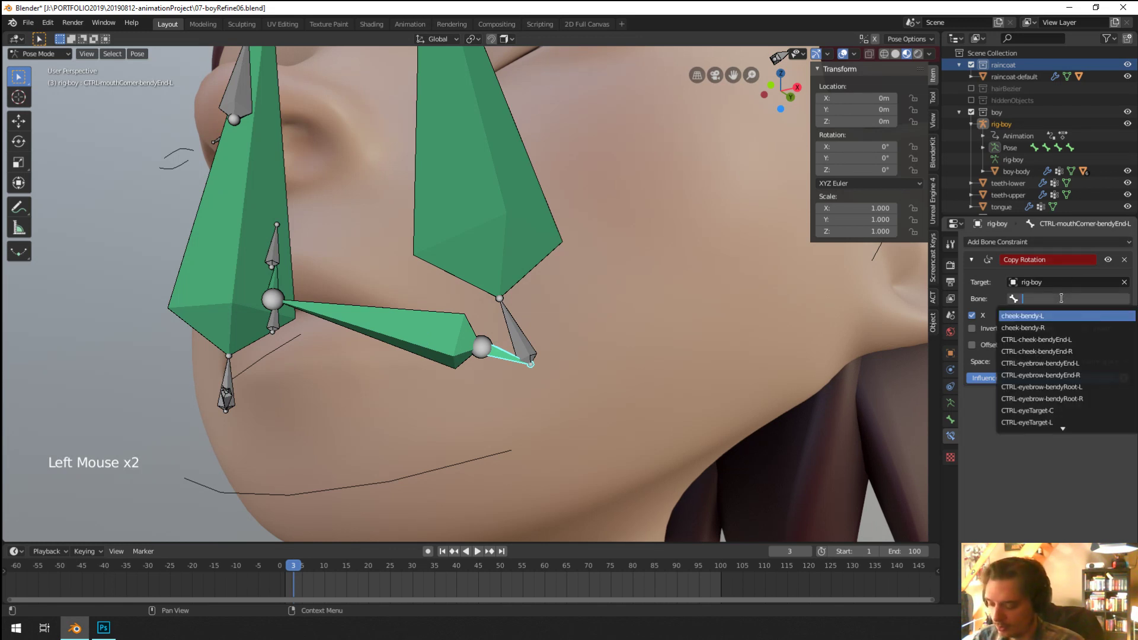
pyautogui.write('rotat')
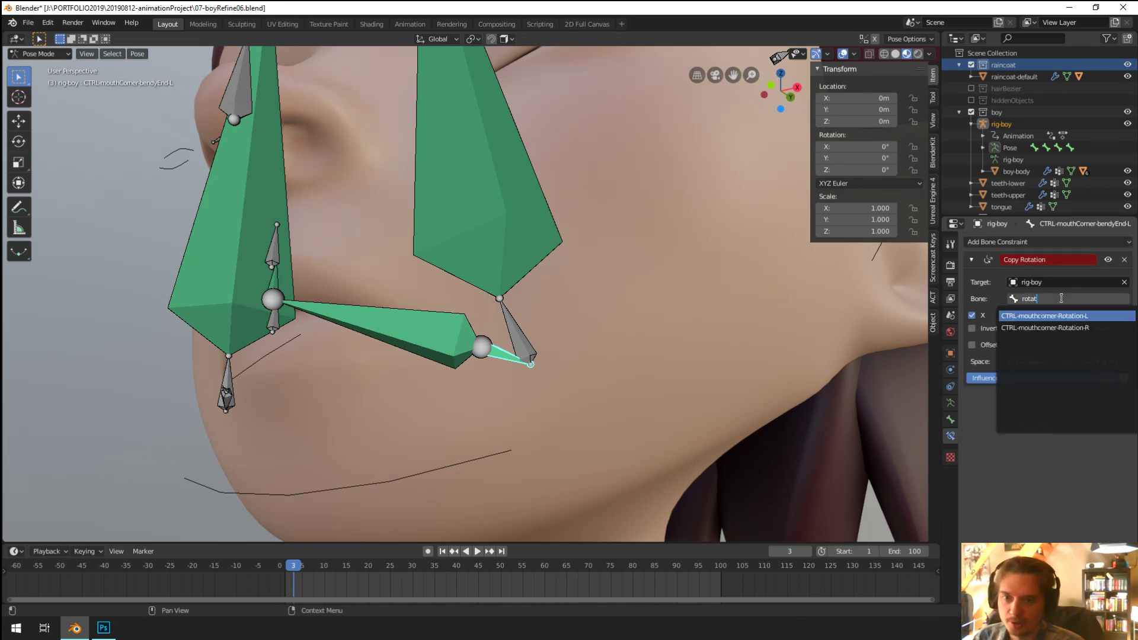
pyautogui.press('Return')
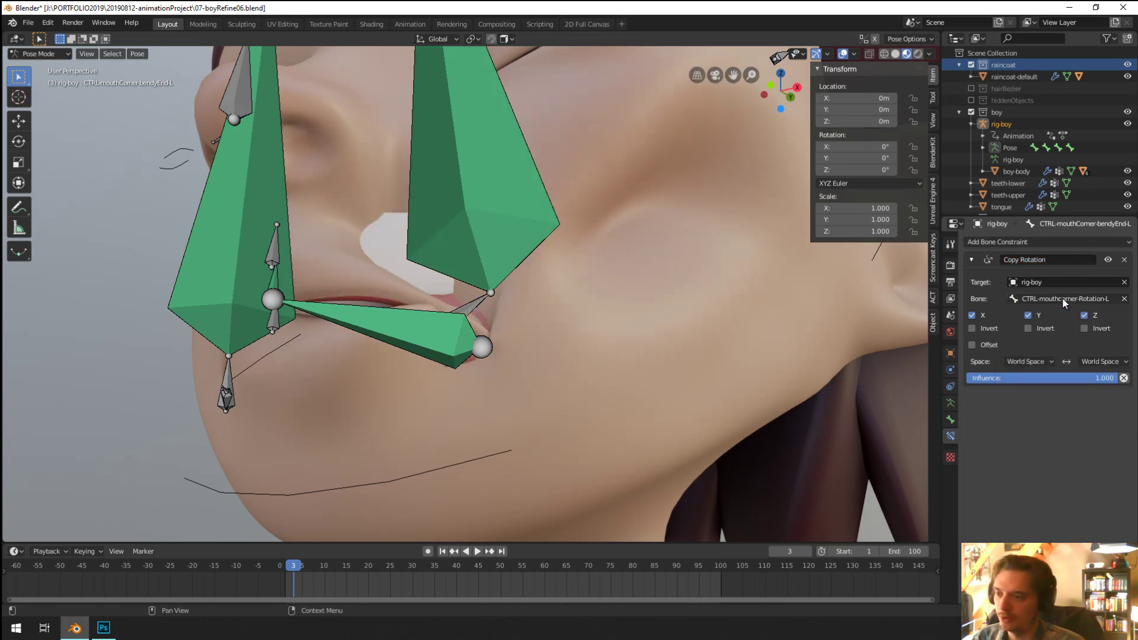
# Step: Set both spaces of the Copy Rotation constraint to Local Space
pyautogui.click(1043, 361)
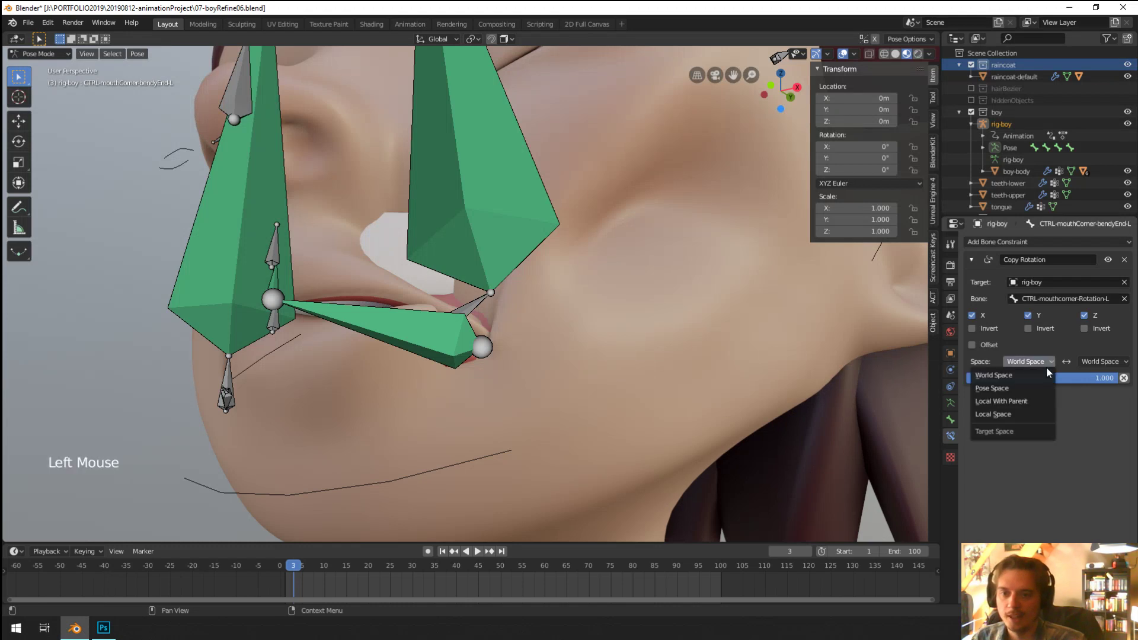
pyautogui.click(1018, 413)
pyautogui.click(1090, 361)
pyautogui.click(1063, 413)
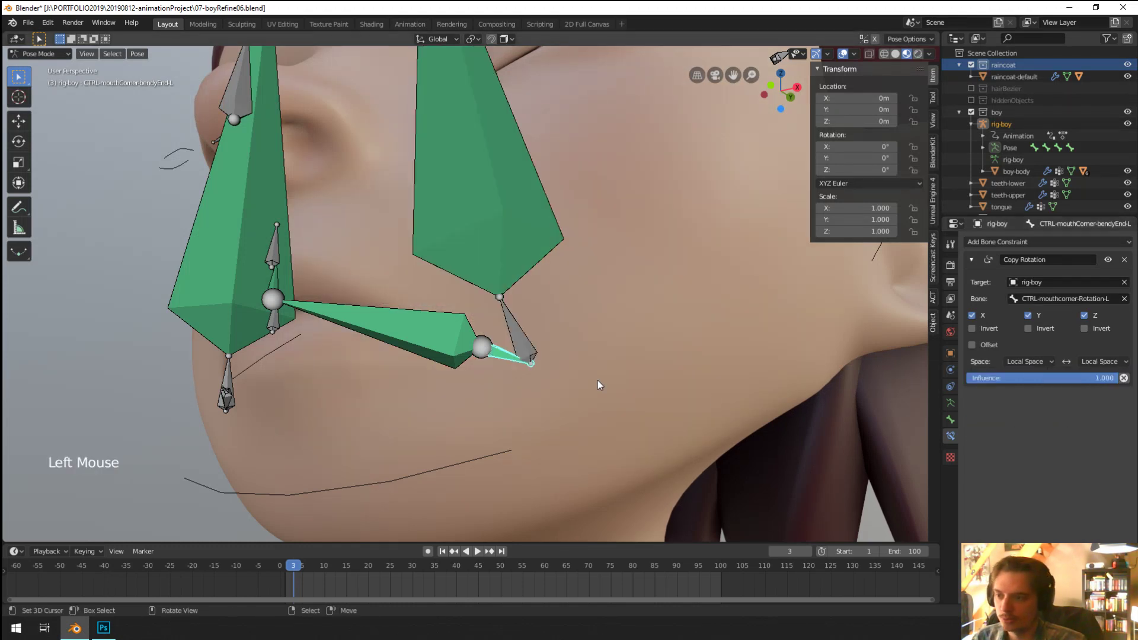
# Step: Test the mouth-corner rotation by trying to rotate CTRL-mouthcorner-Rotation-L and to move the lower-lip centre control down
pyautogui.rightClick(417, 347)
pyautogui.press('r')
pyautogui.rightClick(604, 346)
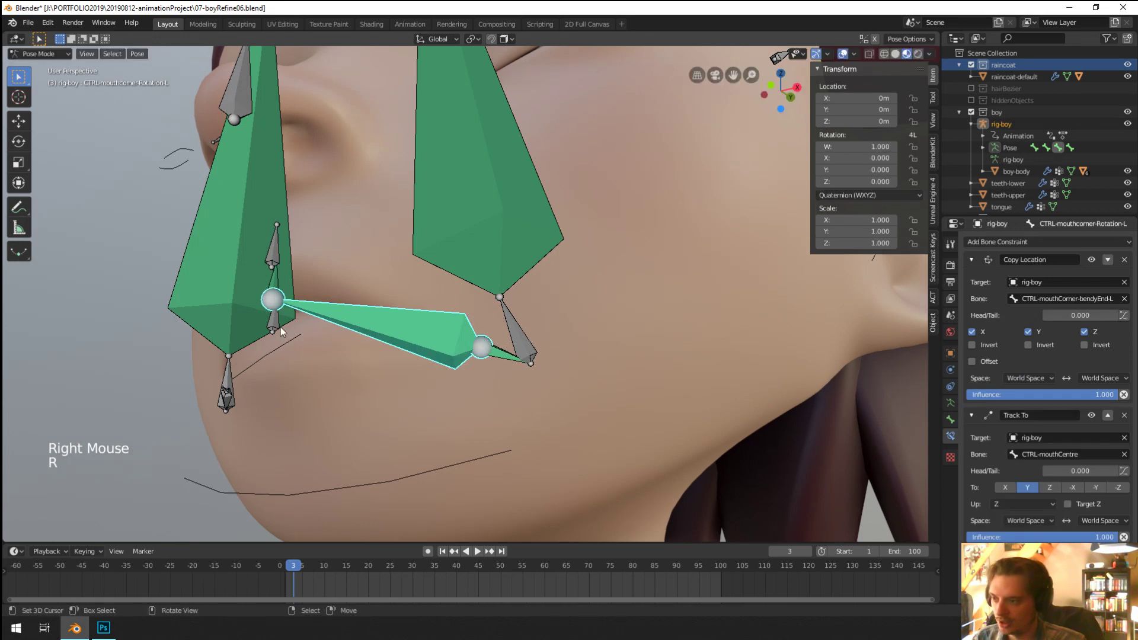
pyautogui.rightClick(276, 325)
pyautogui.press('g')
pyautogui.rightClick(258, 460)
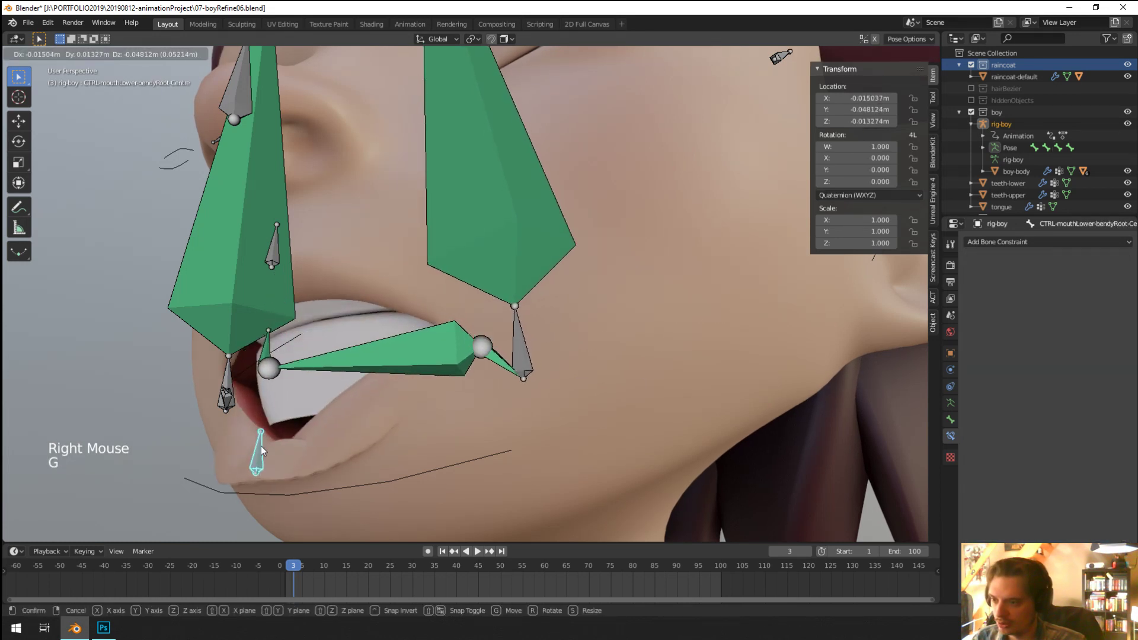
pyautogui.rightClick(428, 343)
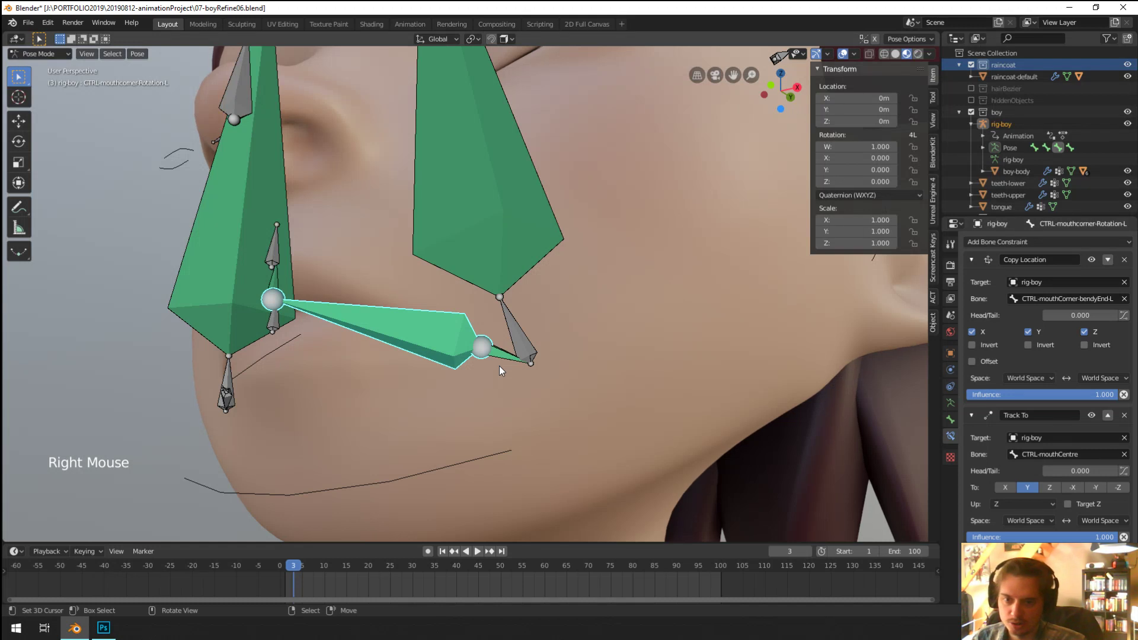
# Step: Invert the X, Y and Z axes in the Copy Rotation constraint of CTRL-mouthCorner-bendyEnd-L
pyautogui.rightClick(499, 353)
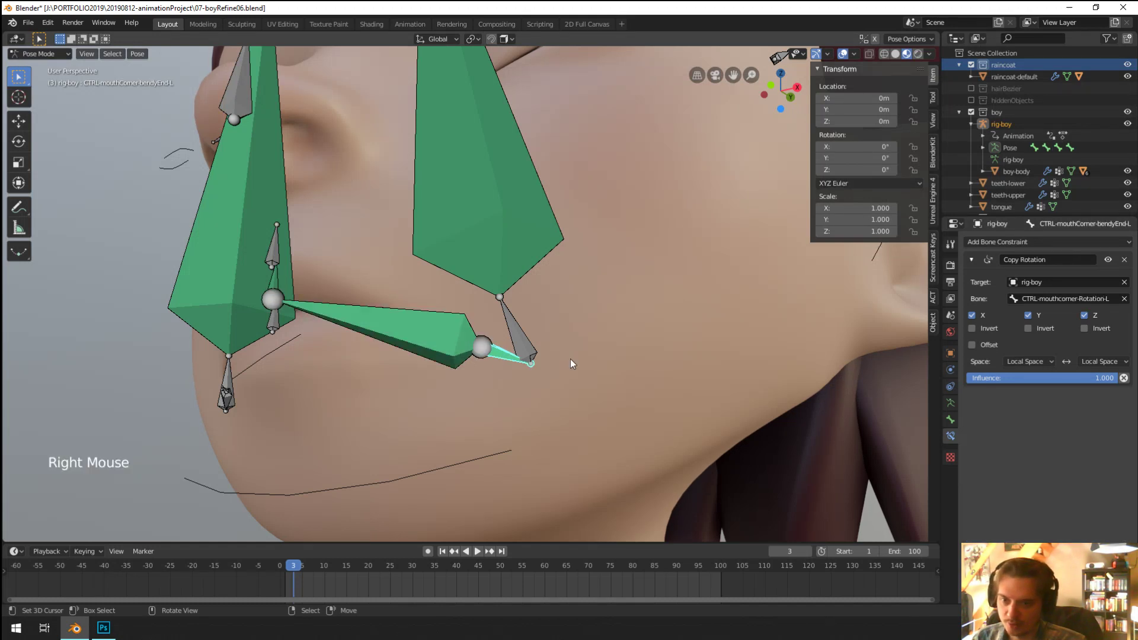
pyautogui.click(972, 328)
pyautogui.click(1028, 329)
pyautogui.click(1085, 329)
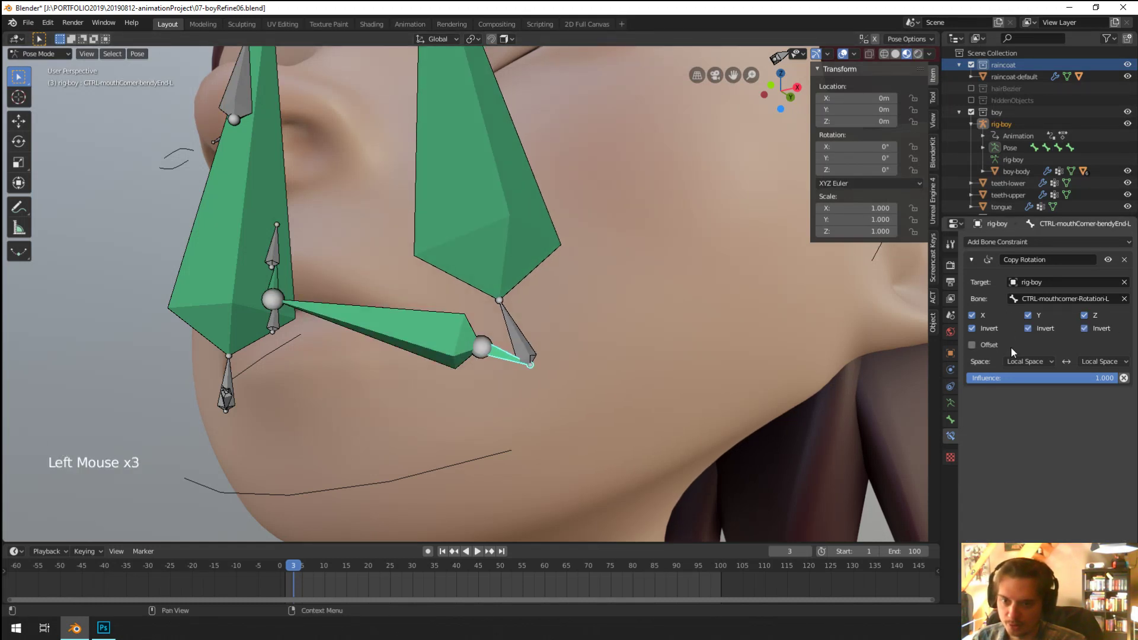
# Step: Test the inverted constraint by moving the lower-lip centre control to about X -0.0095 m, Y -0.0255 m, Z 0.0016 m
pyautogui.rightClick(273, 324)
pyautogui.press('g')
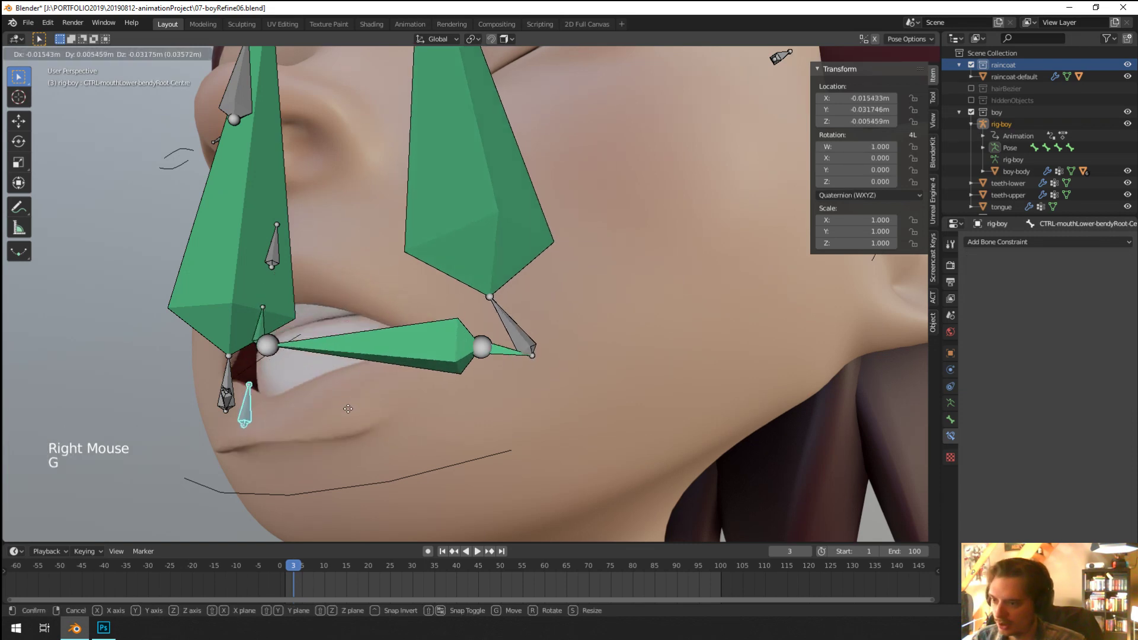
pyautogui.click(379, 430)
pyautogui.moveTo(379, 431); pyautogui.dragTo(492, 403, button='middle')
pyautogui.press('g')
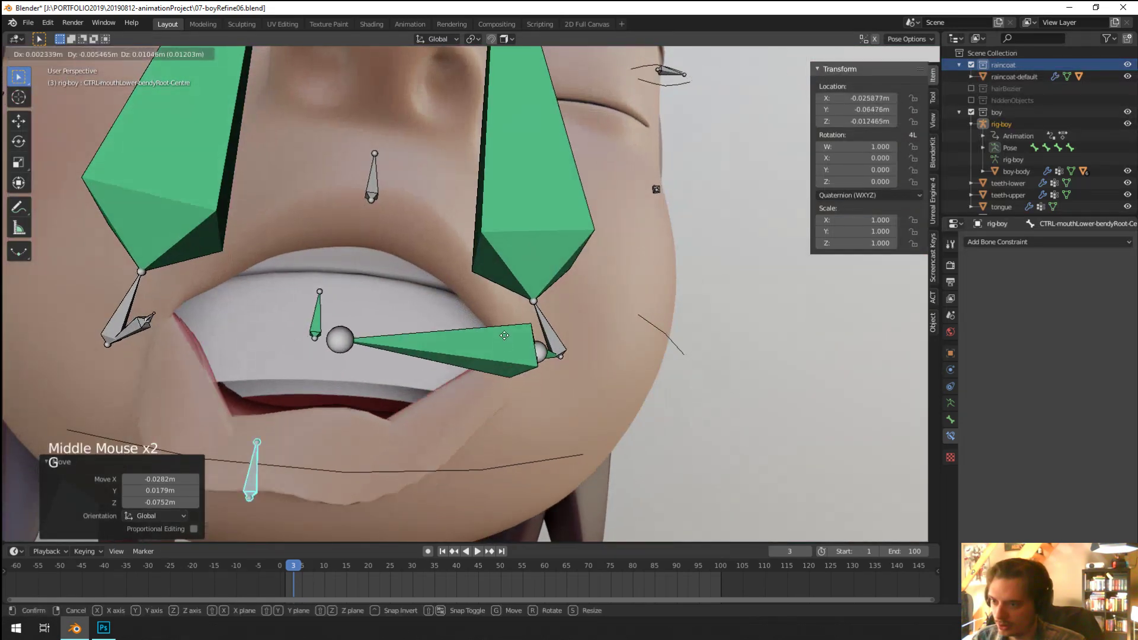
pyautogui.scroll(-4, 551, 337)
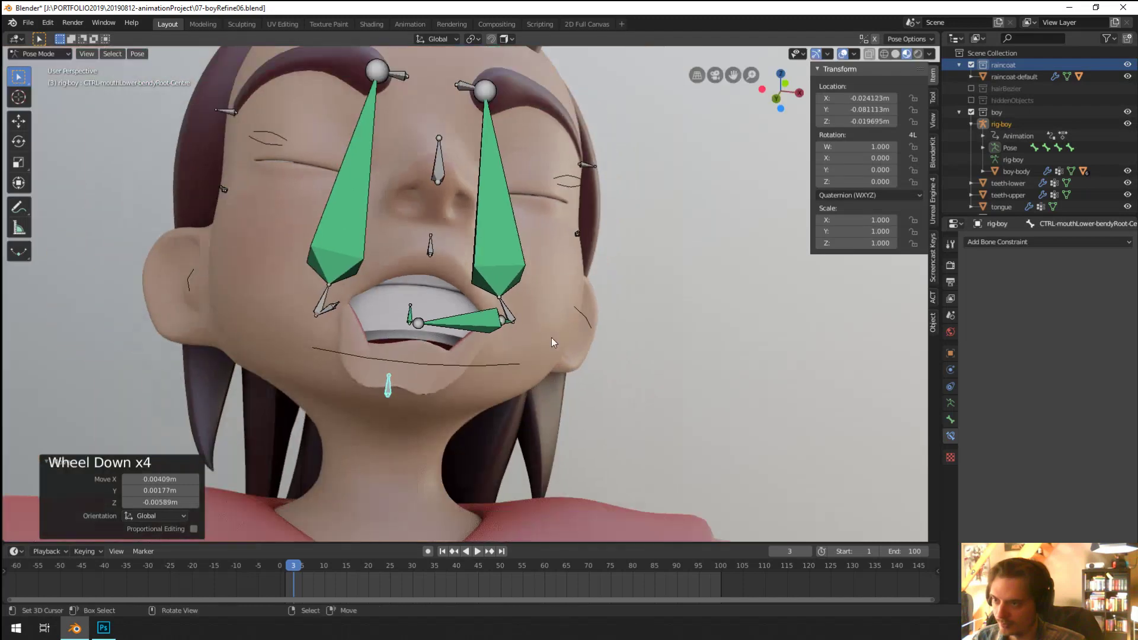
pyautogui.moveTo(551, 337); pyautogui.dragTo(536, 334, button='middle')
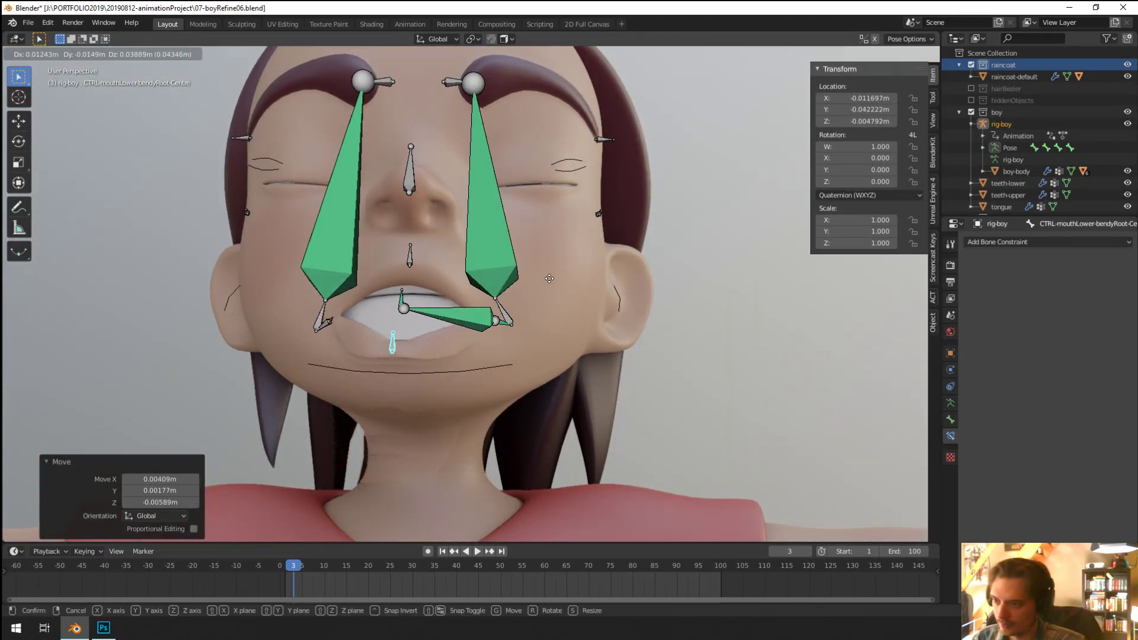
pyautogui.click(550, 264)
pyautogui.moveTo(550, 264); pyautogui.dragTo(409, 357, button='middle')
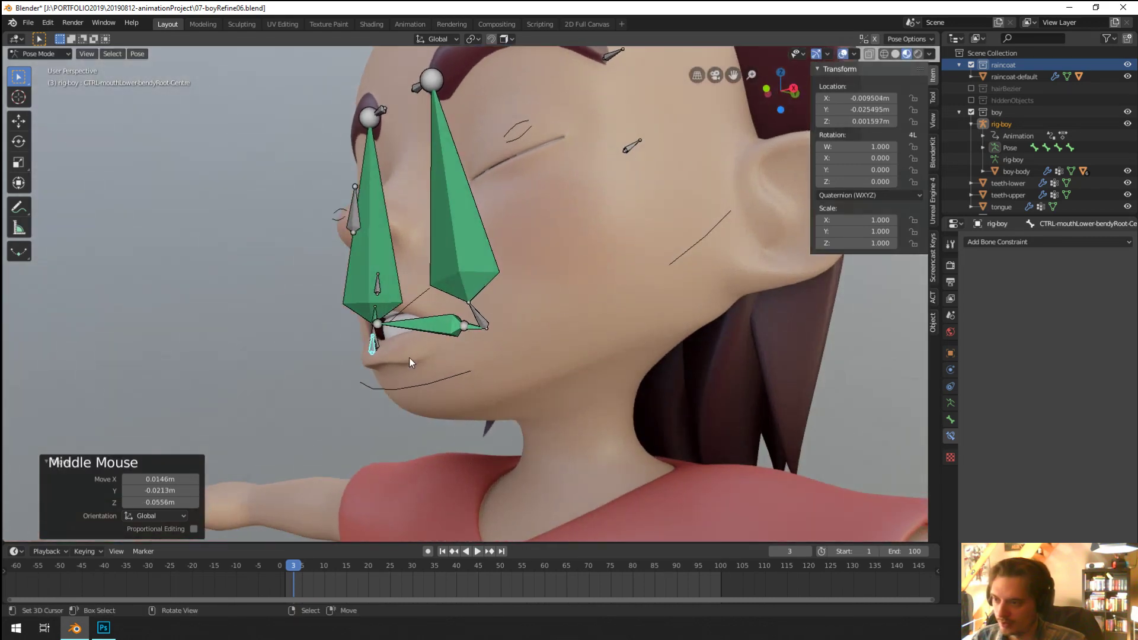
# Step: Rotate the jaw bone about -9.94° around the view axis to open the mouth
pyautogui.rightClick(397, 388)
pyautogui.press('r')
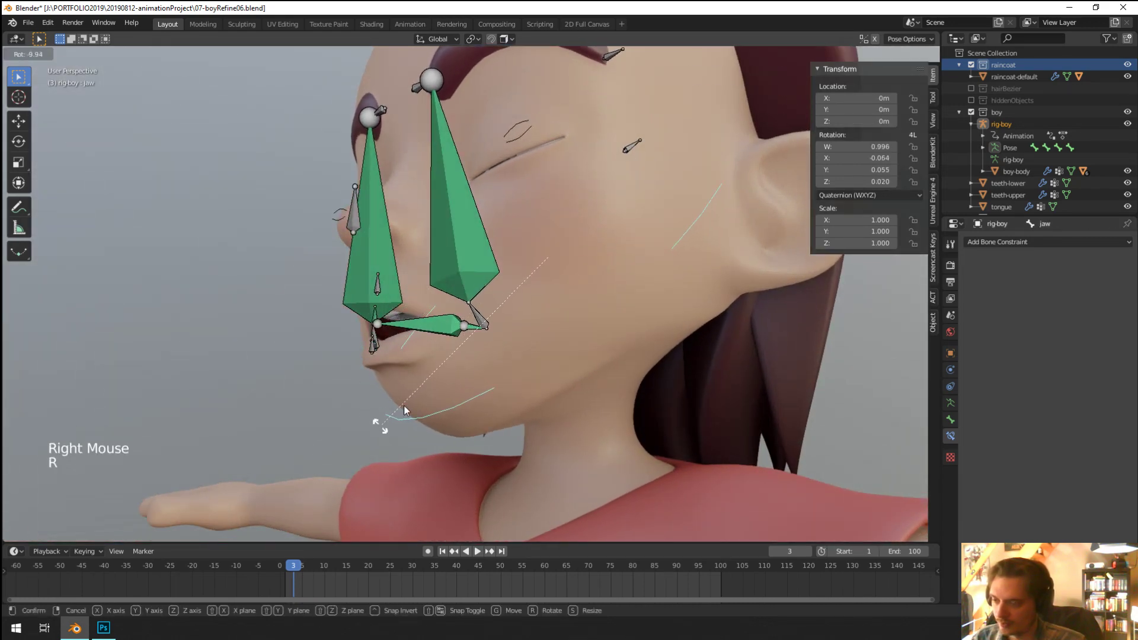
pyautogui.click(403, 408)
# Step: Move the lower-lip centre control to about X -0.0005 m, Y -0.046 m, Z -0.0037 m
pyautogui.moveTo(382, 364); pyautogui.dragTo(475, 366, button='middle')
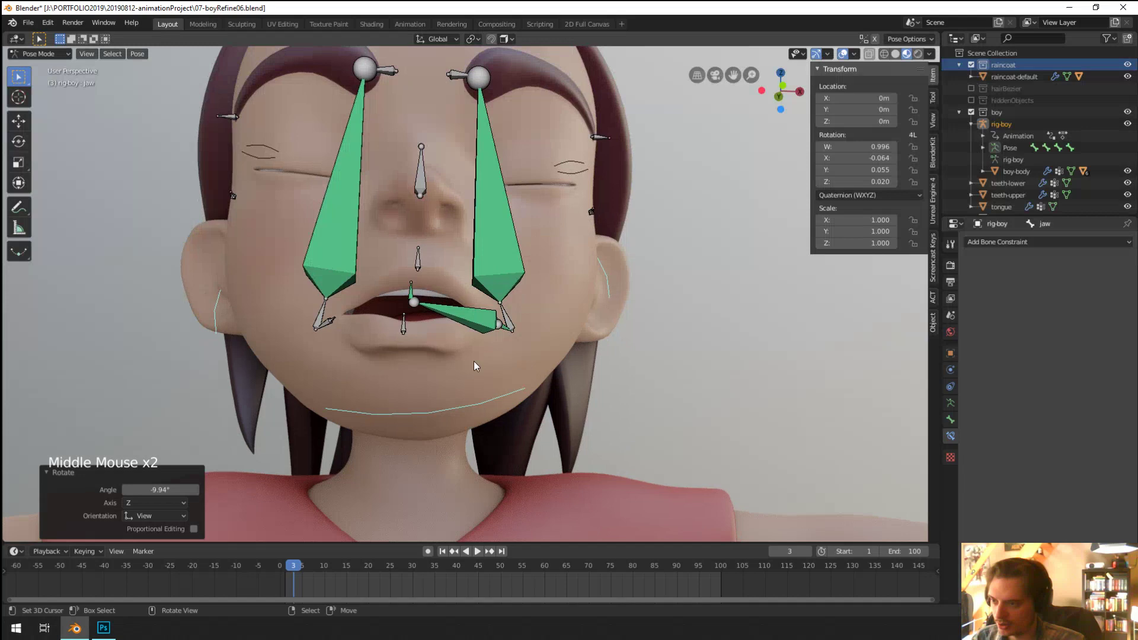
pyautogui.rightClick(400, 332)
pyautogui.press('g')
pyautogui.click(403, 351)
pyautogui.moveTo(403, 351); pyautogui.dragTo(446, 377, button='middle')
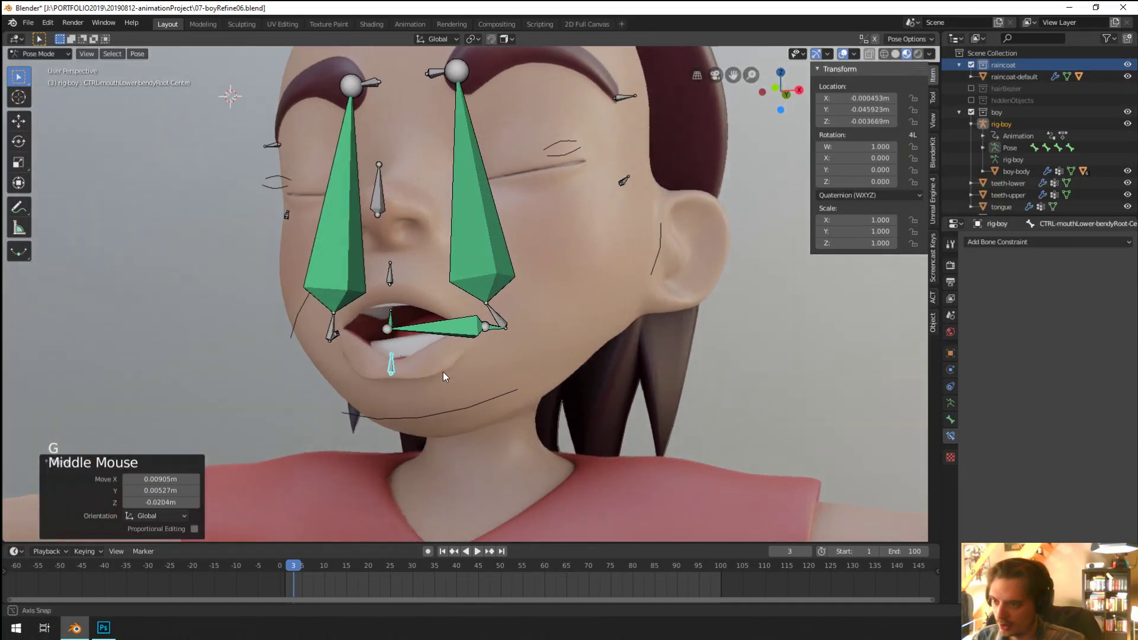
# Step: Raise CTRL-mouthCorner-bendyEnd-L into a smile, to about X -0.005 m, Y -0.009 m, Z 0.029 m
pyautogui.rightClick(497, 325)
pyautogui.press('g')
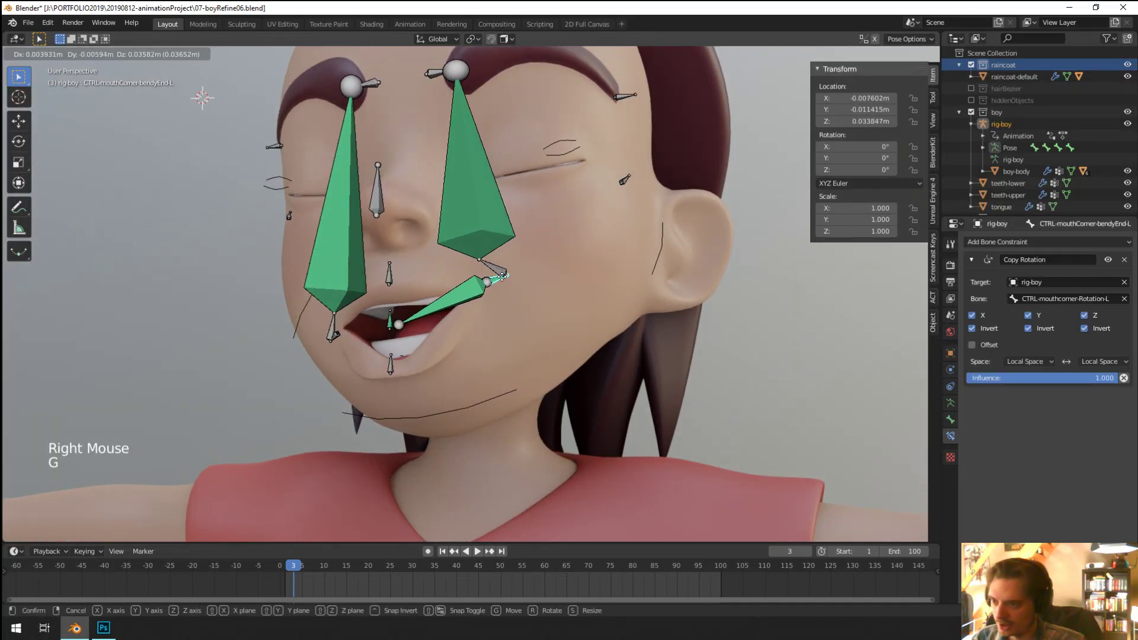
pyautogui.click(502, 276)
pyautogui.moveTo(502, 276); pyautogui.dragTo(513, 296, button='middle')
pyautogui.click(534, 304)
pyautogui.scroll(2, 513, 297)
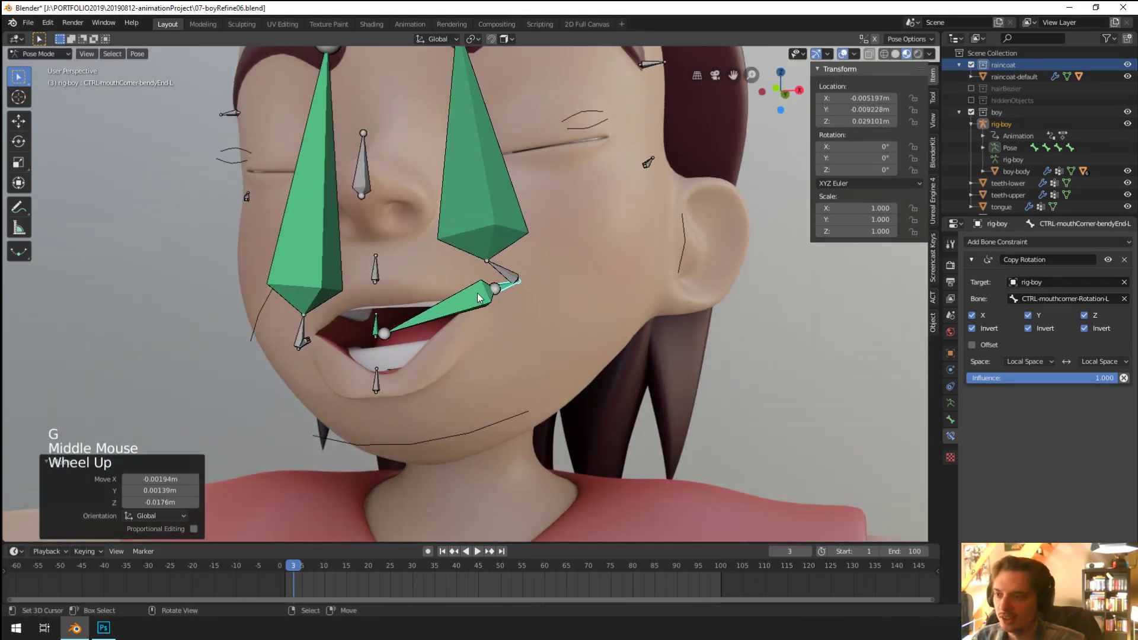
# Step: Move CTRL-mouthcorner-Rotation-L, faceSquish-bendyRoot-L and CTRL-mouthCentre to the first lower-row layer of the second bone-layer block
pyautogui.rightClick(477, 293)
pyautogui.scroll(3, 498, 290)
pyautogui.keyDown('shift'); pyautogui.rightClick(528, 254); pyautogui.keyUp('shift')
pyautogui.scroll(-2, 529, 254)
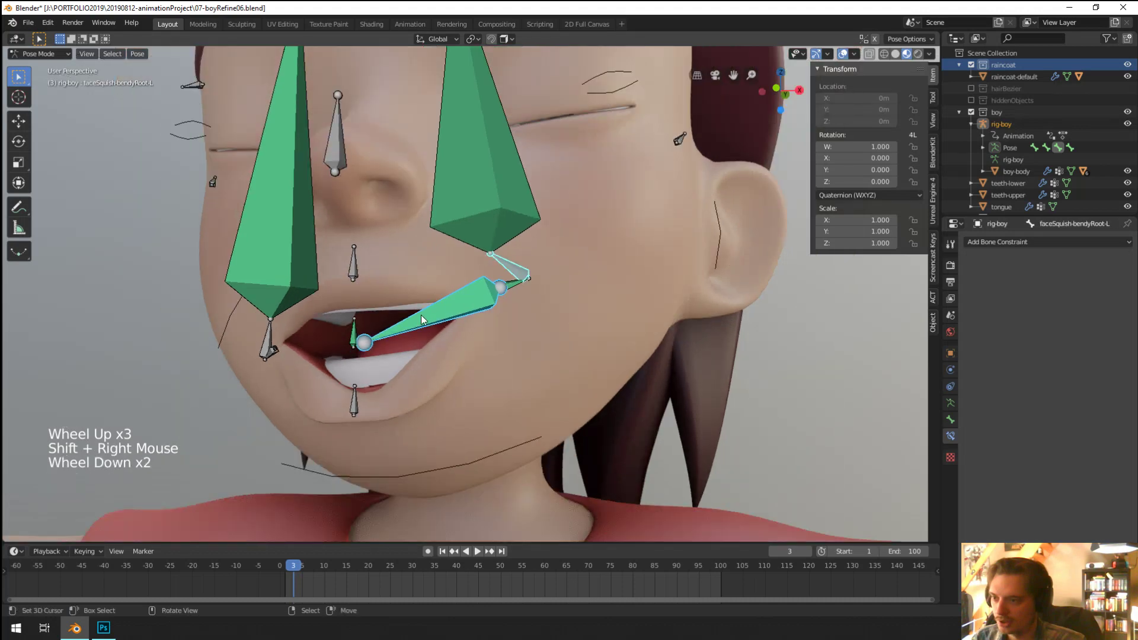
pyautogui.scroll(2, 403, 320)
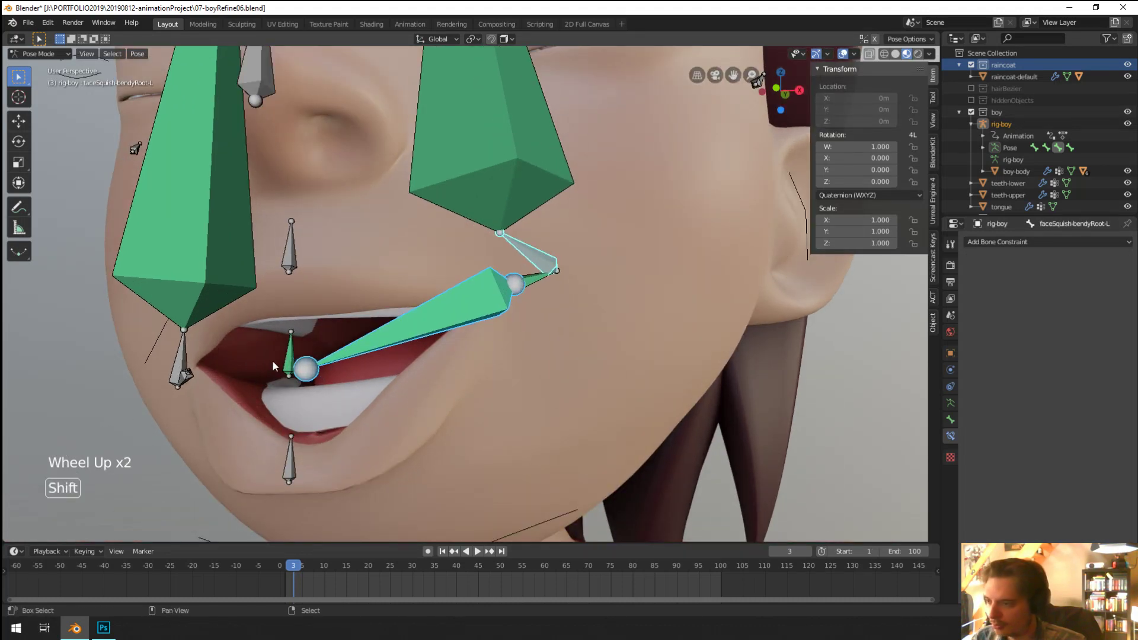
pyautogui.keyDown('shift'); pyautogui.rightClick(290, 364); pyautogui.keyUp('shift')
pyautogui.press('m')
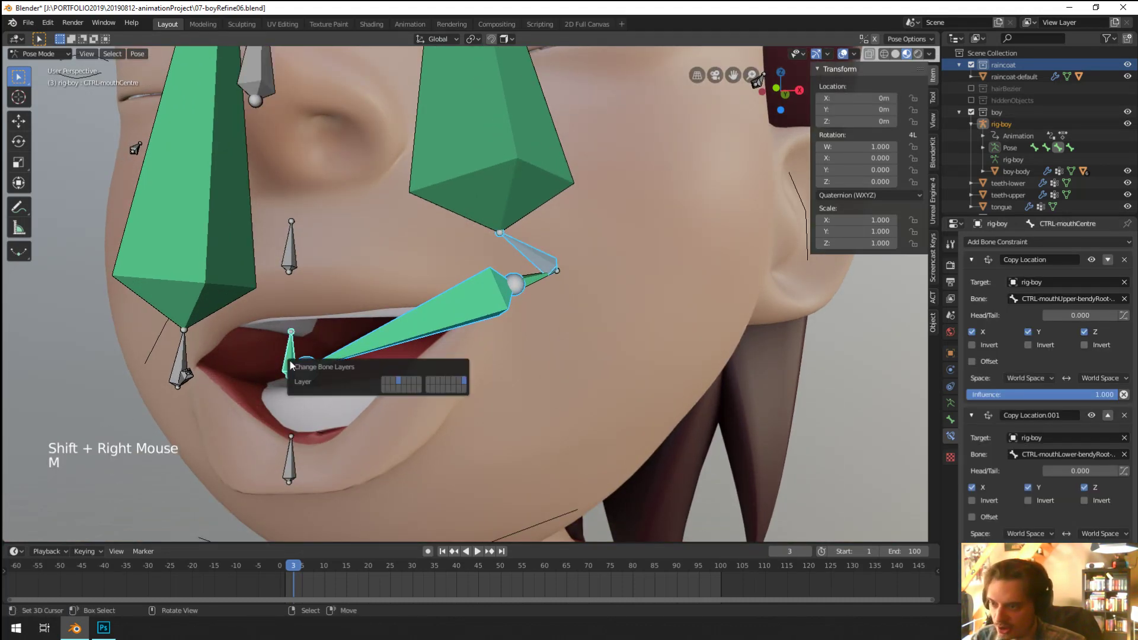
pyautogui.click(951, 403)
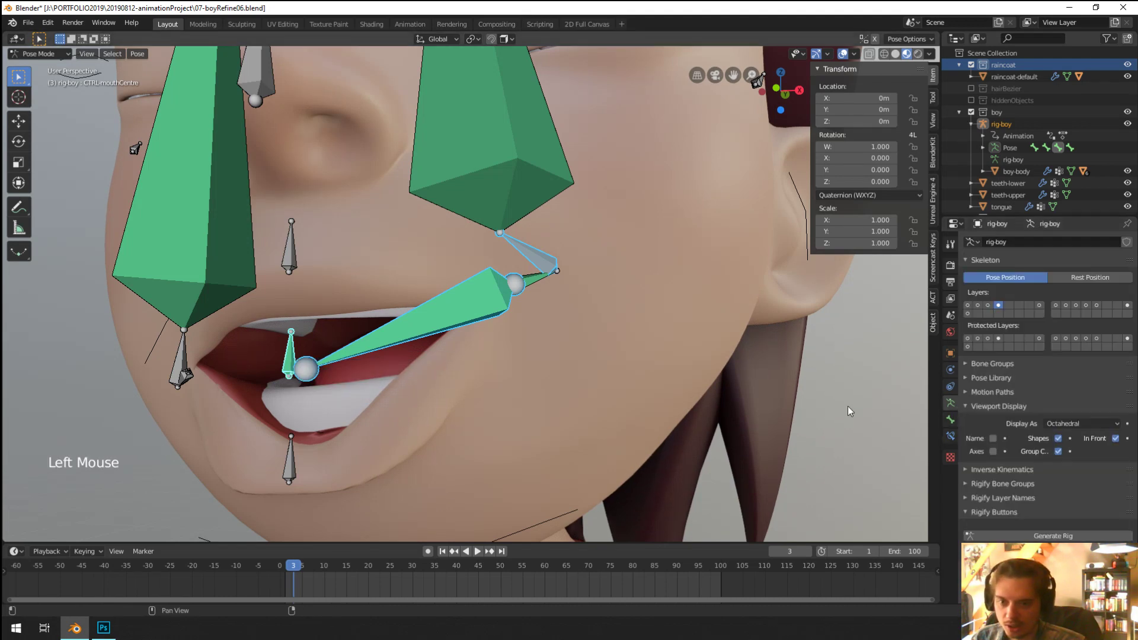
pyautogui.press('m')
pyautogui.click(588, 379)
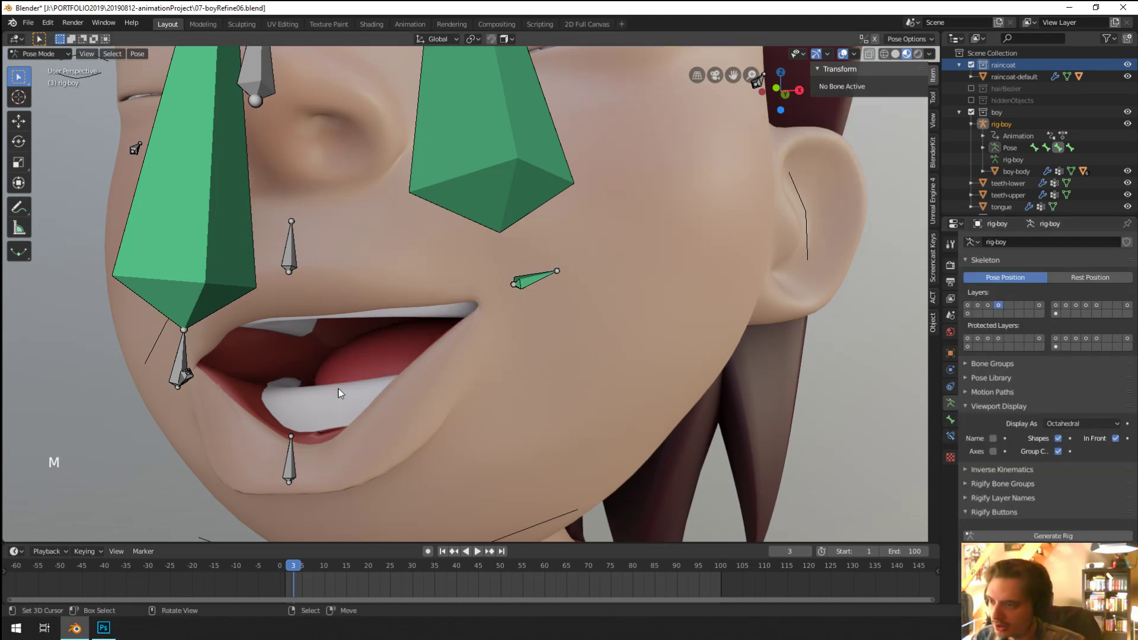
# Step: Move the left face-squish bendy bone to the eighth bone layer and display only that layer
pyautogui.scroll(-3, 439, 332)
pyautogui.moveTo(439, 332); pyautogui.dragTo(464, 340, button='middle')
pyautogui.scroll(1, 521, 304)
pyautogui.scroll(-2, 521, 304)
pyautogui.keyDown('shift'); pyautogui.moveTo(521, 304); pyautogui.dragTo(542, 304, button='middle'); pyautogui.keyUp('shift')
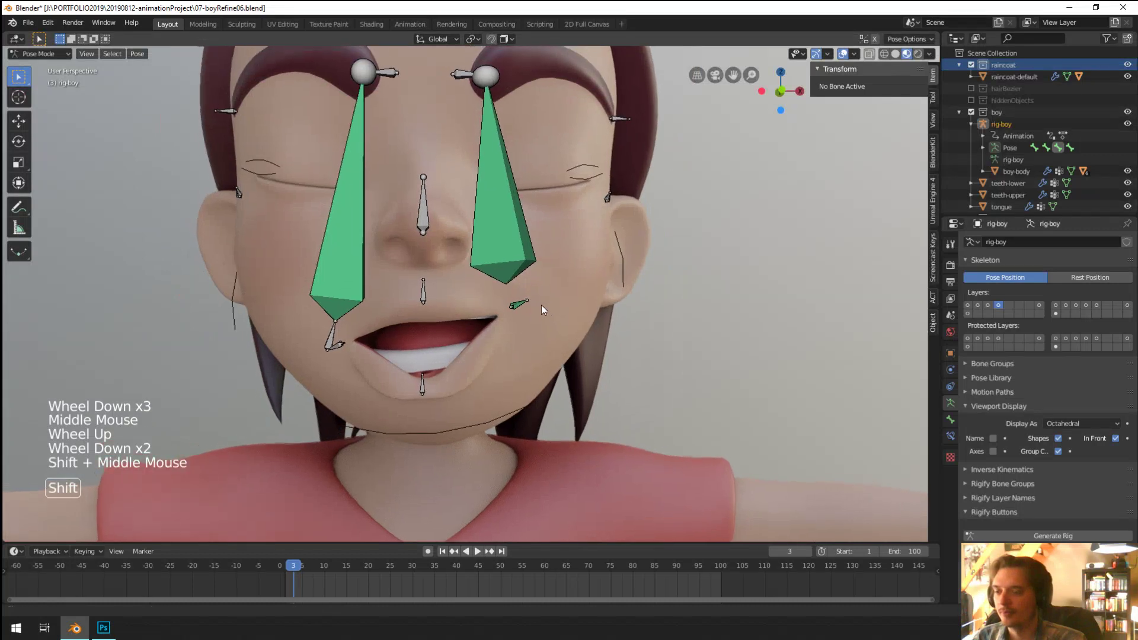
pyautogui.rightClick(510, 237)
pyautogui.press('m')
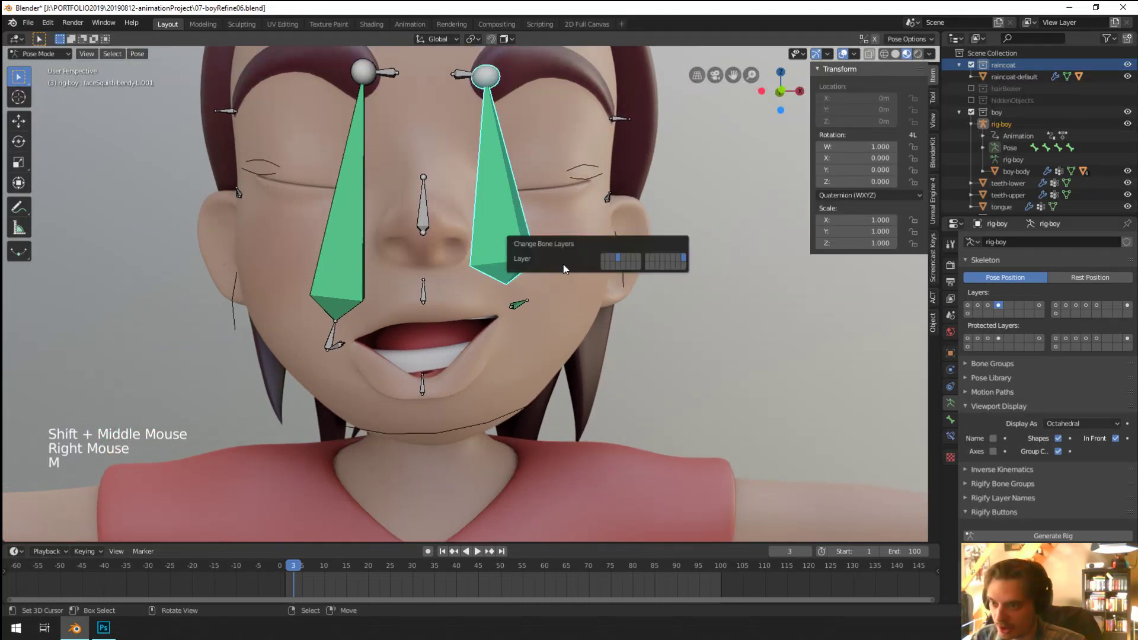
pyautogui.click(633, 259)
pyautogui.click(1039, 306)
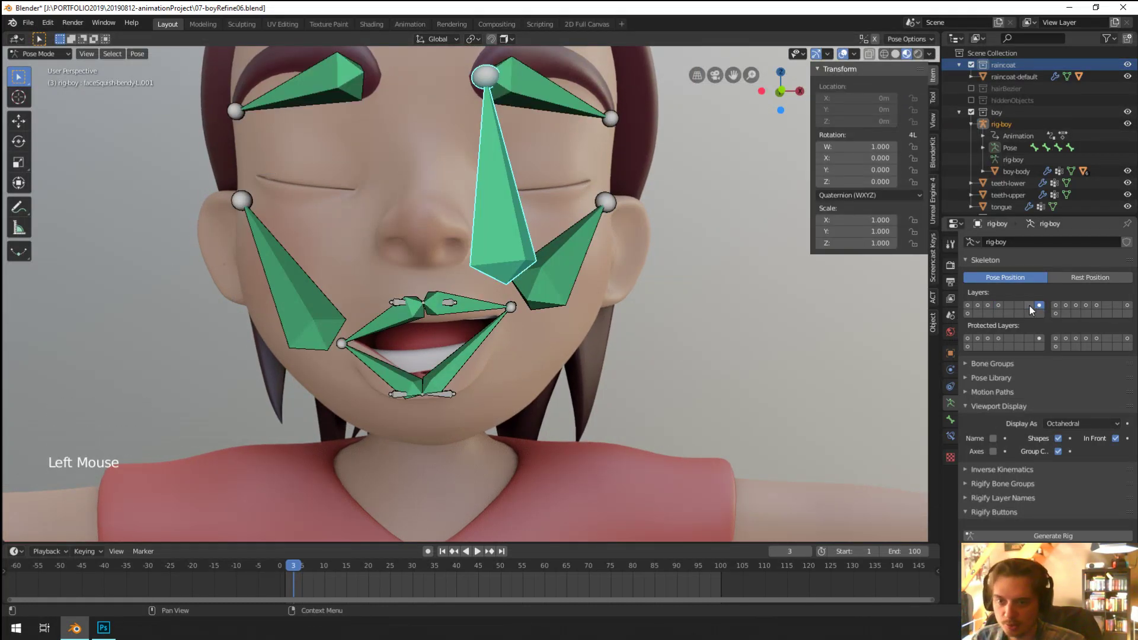
# Step: Display only the fourth bone layer and move the right face-squish bendy bone to the eighth bone layer
pyautogui.click(998, 305)
pyautogui.moveTo(708, 336); pyautogui.dragTo(688, 330, button='middle')
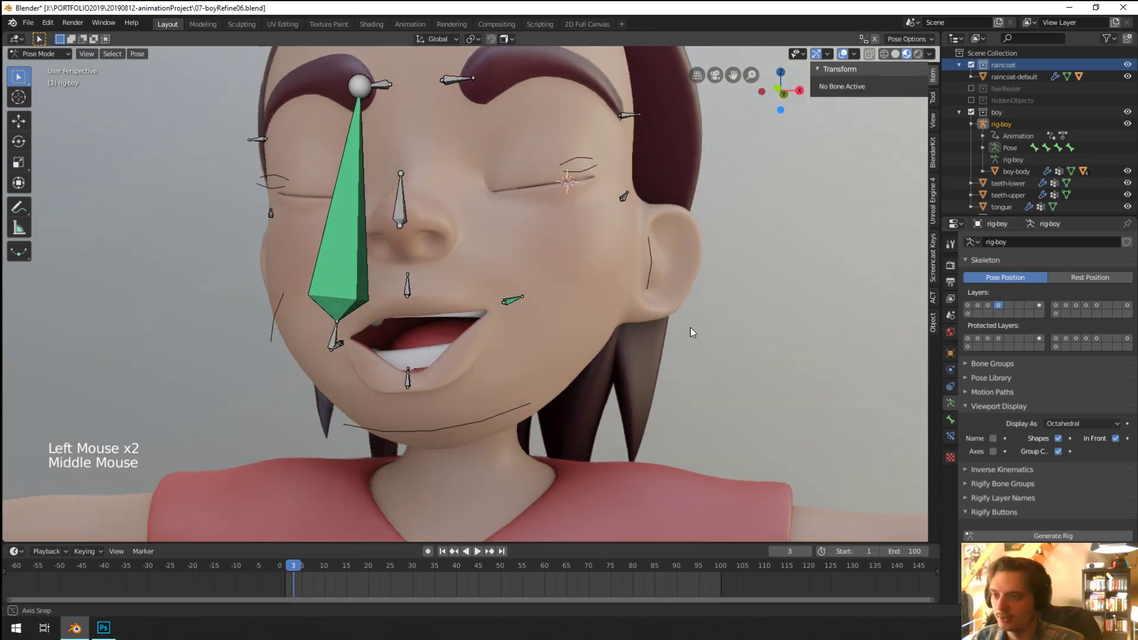
pyautogui.rightClick(318, 265)
pyautogui.press('m')
pyautogui.press('m')
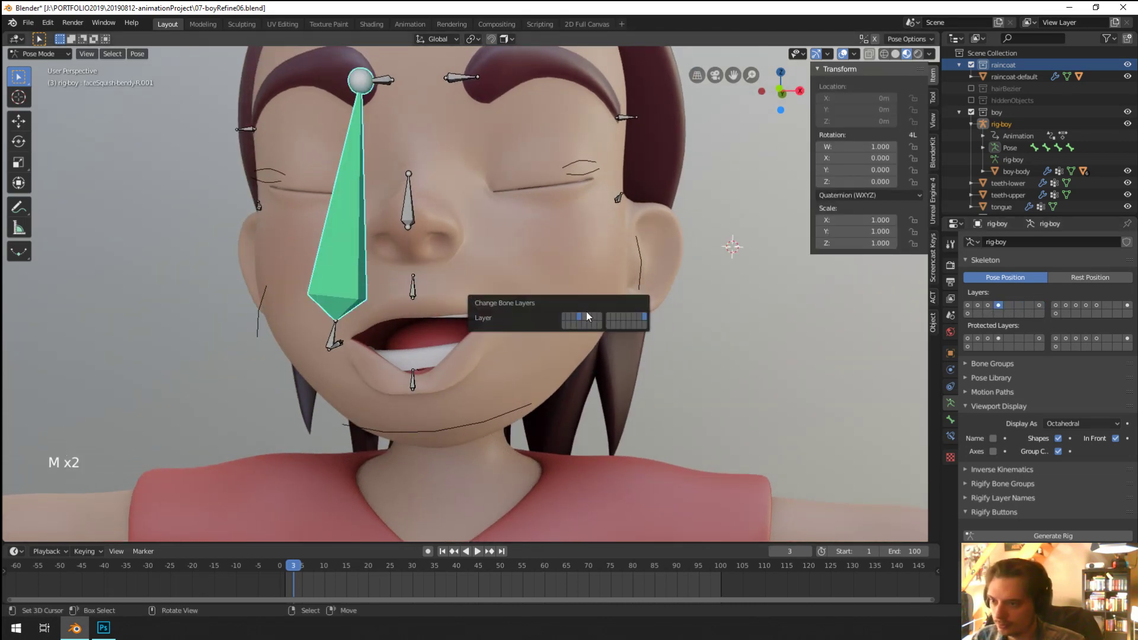
pyautogui.click(601, 315)
# Step: Test-move CTRL-mouthCorner-bendyEnd-L through several positions, ending at about X -0.025 m, Y -0.017 m, Z 0.054 m
pyautogui.rightClick(336, 339)
pyautogui.moveTo(337, 341); pyautogui.dragTo(483, 348, button='middle')
pyautogui.scroll(1, 352, 338)
pyautogui.rightClick(519, 303)
pyautogui.press('g')
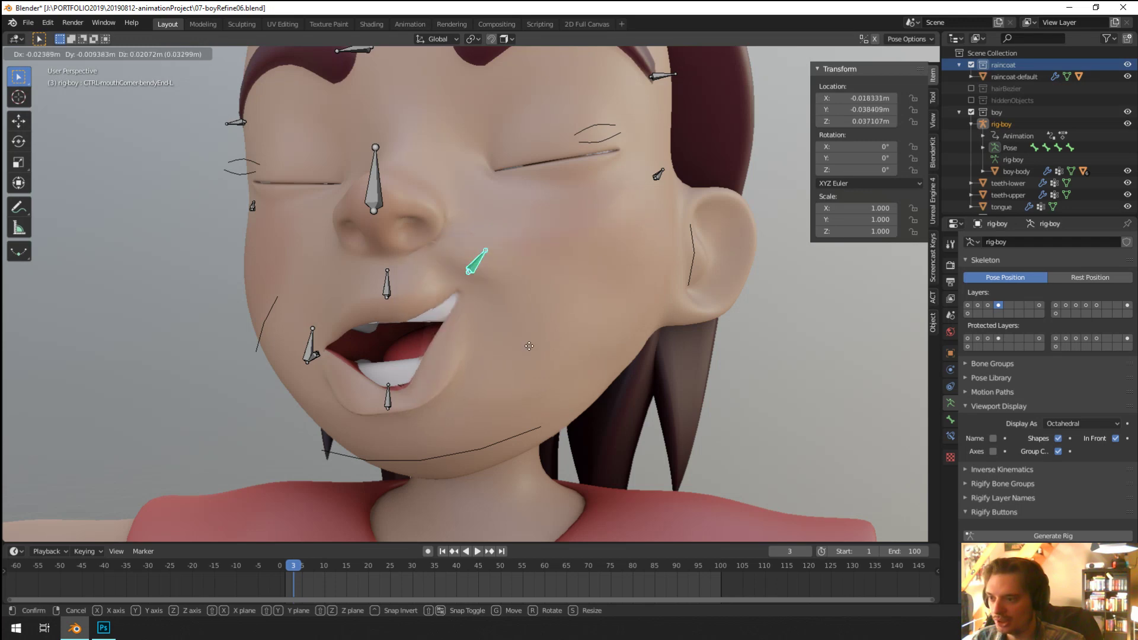
pyautogui.click(548, 300)
pyautogui.moveTo(551, 299); pyautogui.dragTo(620, 315, button='middle')
pyautogui.press('g')
pyautogui.click(472, 322)
pyautogui.press('g')
pyautogui.click(577, 337)
pyautogui.press('g')
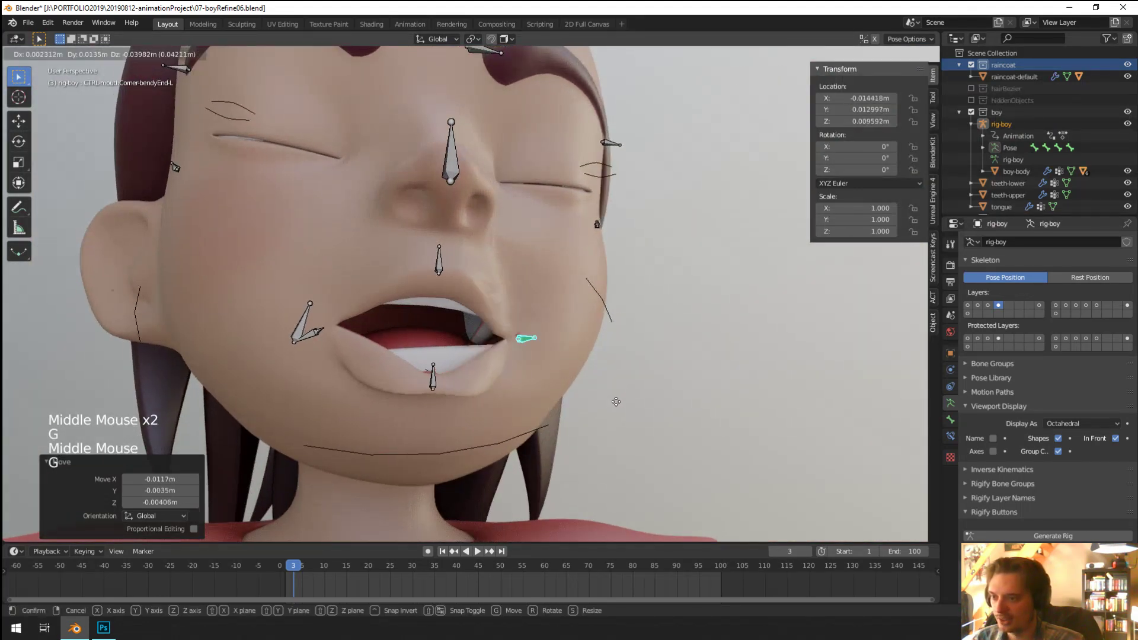
pyautogui.click(618, 297)
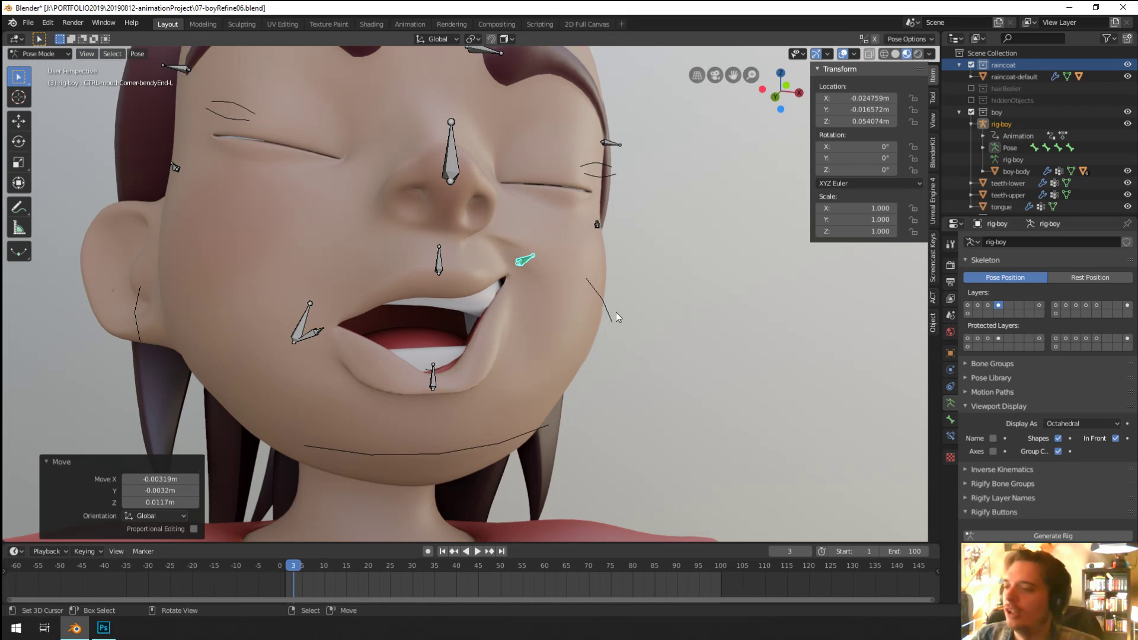
# Step: Try pulling the left mouth-corner control downward and clear its location
pyautogui.moveTo(616, 312); pyautogui.dragTo(571, 266, button='middle')
pyautogui.scroll(-1, 571, 266)
pyautogui.press('g')
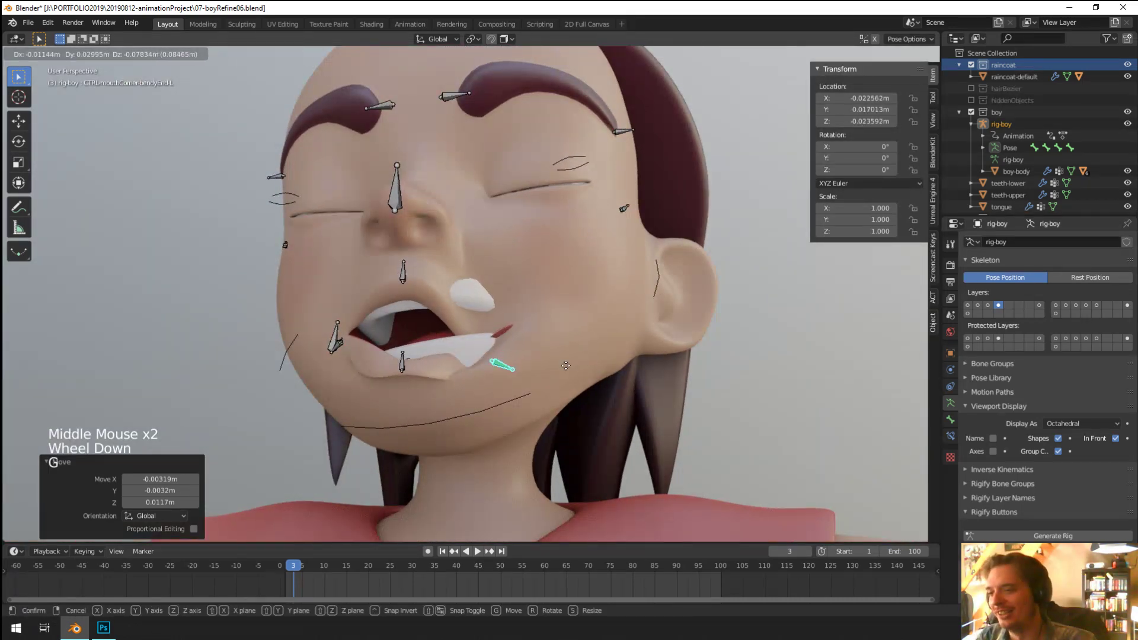
pyautogui.scroll(-1, 593, 345)
pyautogui.moveTo(593, 345); pyautogui.dragTo(653, 307, button='middle')
pyautogui.hotkey('alt', 'g')
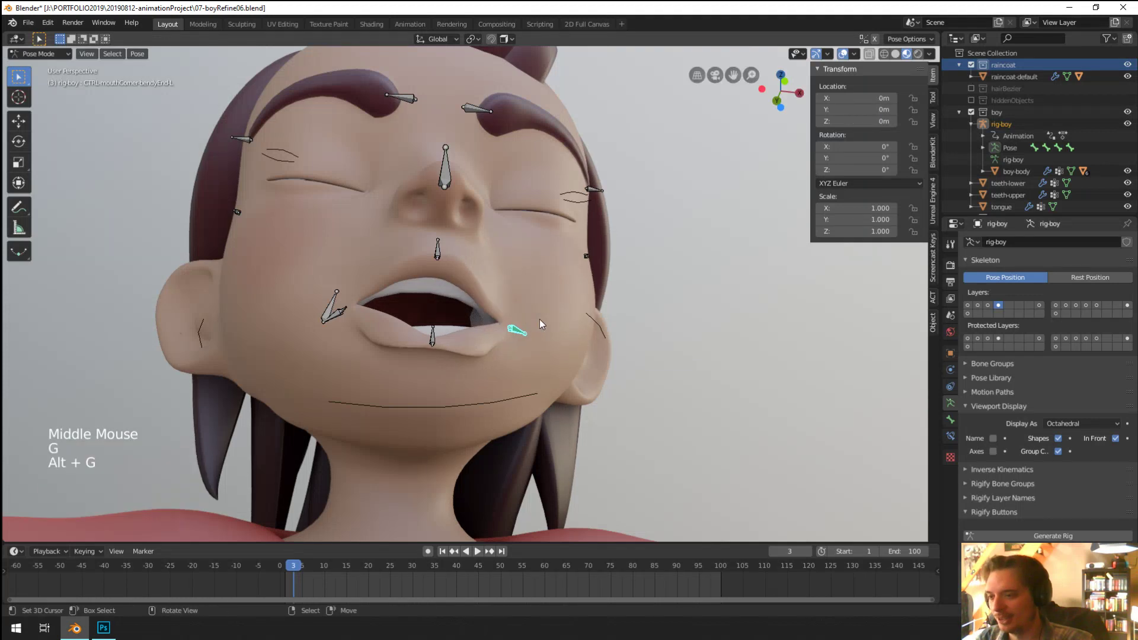
# Step: Raise CTRL-mouthCorner-bendyEnd-L into a smile, to about X -0.004 m, Y -0.014 m, Z 0.028 m
pyautogui.moveTo(539, 319); pyautogui.dragTo(529, 339, button='middle')
pyautogui.press('g')
pyautogui.middleClick(528, 300)
pyautogui.click(528, 299)
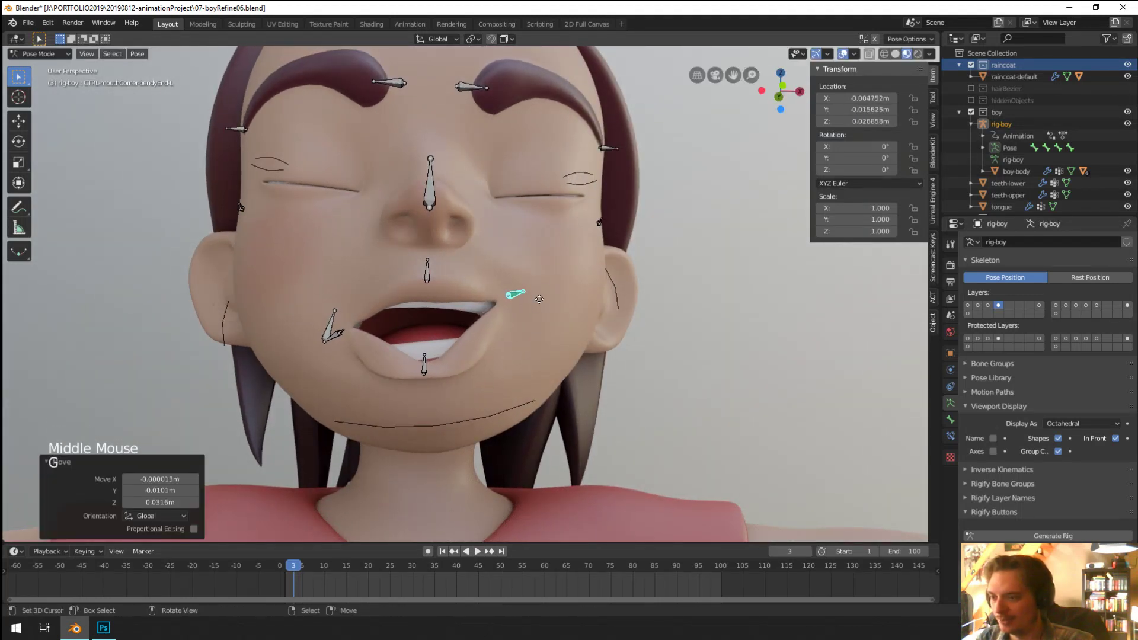
pyautogui.press('g')
pyautogui.press('g')
pyautogui.click(564, 333)
pyautogui.scroll(1, 564, 333)
pyautogui.scroll(1, 564, 332)
# Step: Select the boy-body mesh in Object Mode and set its Subdivision modifier's viewport level to 0
pyautogui.rightClick(566, 350)
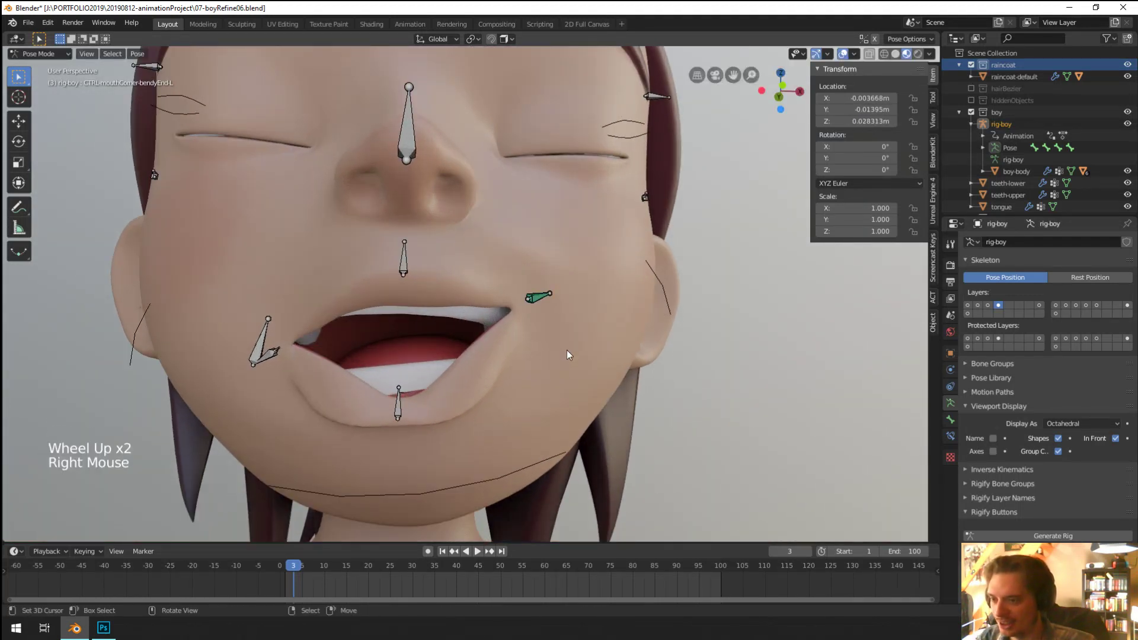
pyautogui.hotkey('ctrl', 'Tab')
pyautogui.rightClick(566, 350)
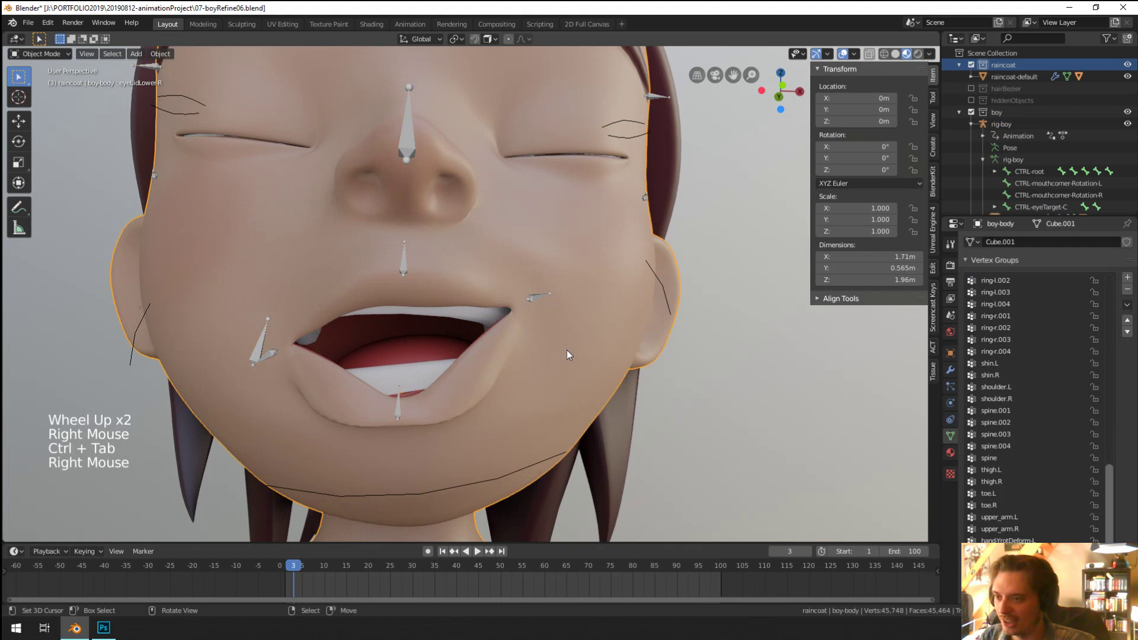
pyautogui.click(950, 370)
pyautogui.click(968, 435)
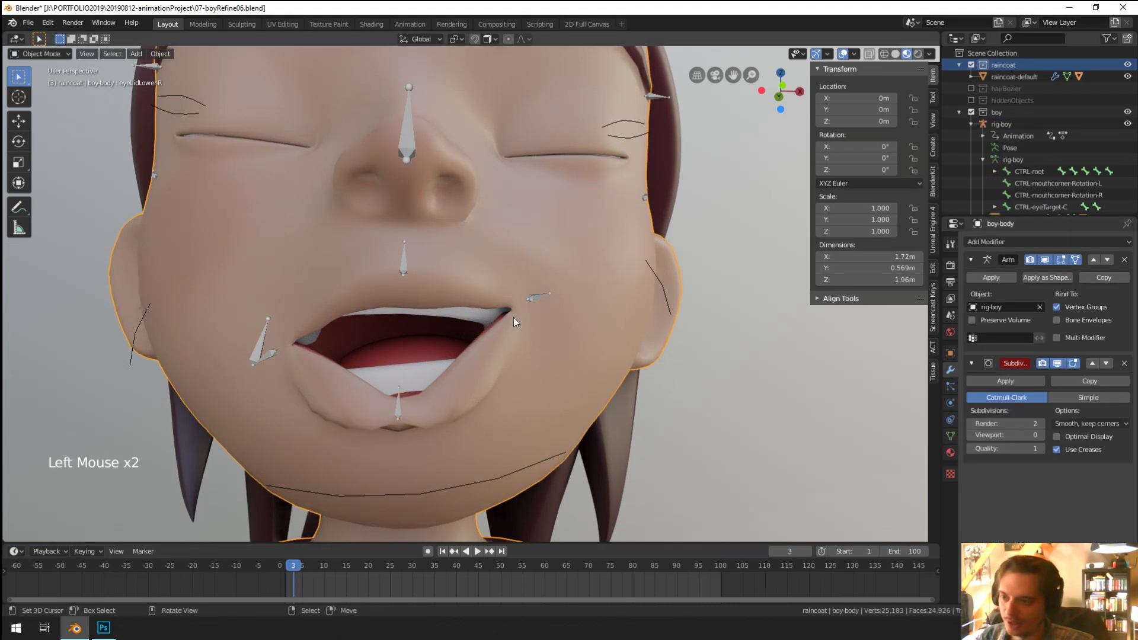
# Step: Try lowering the left mouth corner and move the lower-lip centre control to about X 0.007 m, Y -0.032 m, Z 0.001 m
pyautogui.rightClick(541, 296)
pyautogui.press('g')
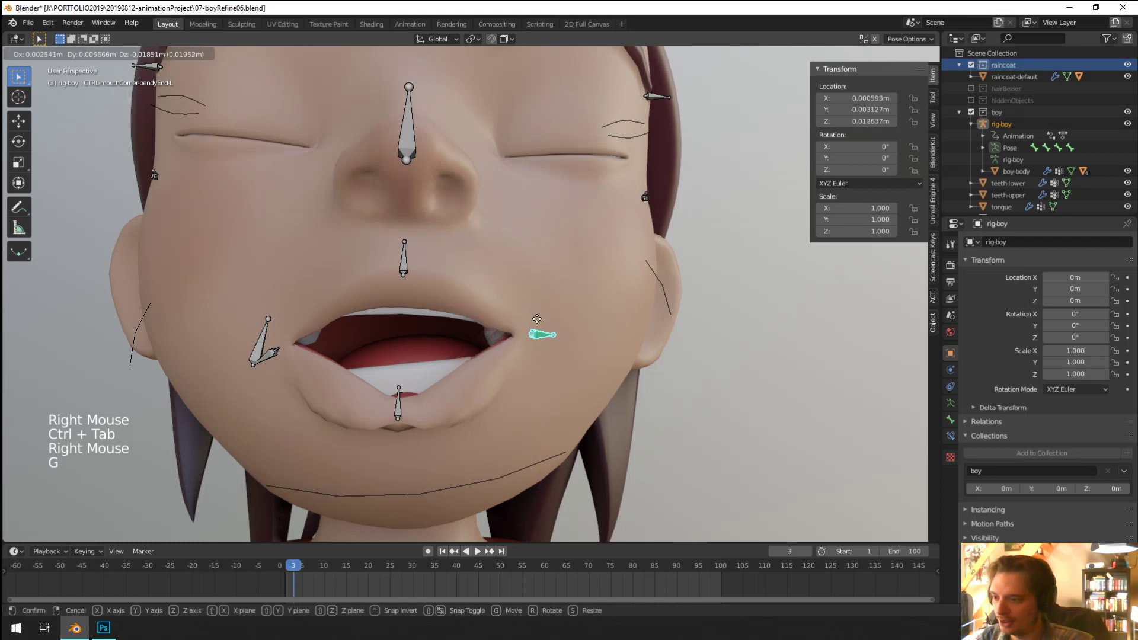
pyautogui.rightClick(399, 406)
pyautogui.press('g')
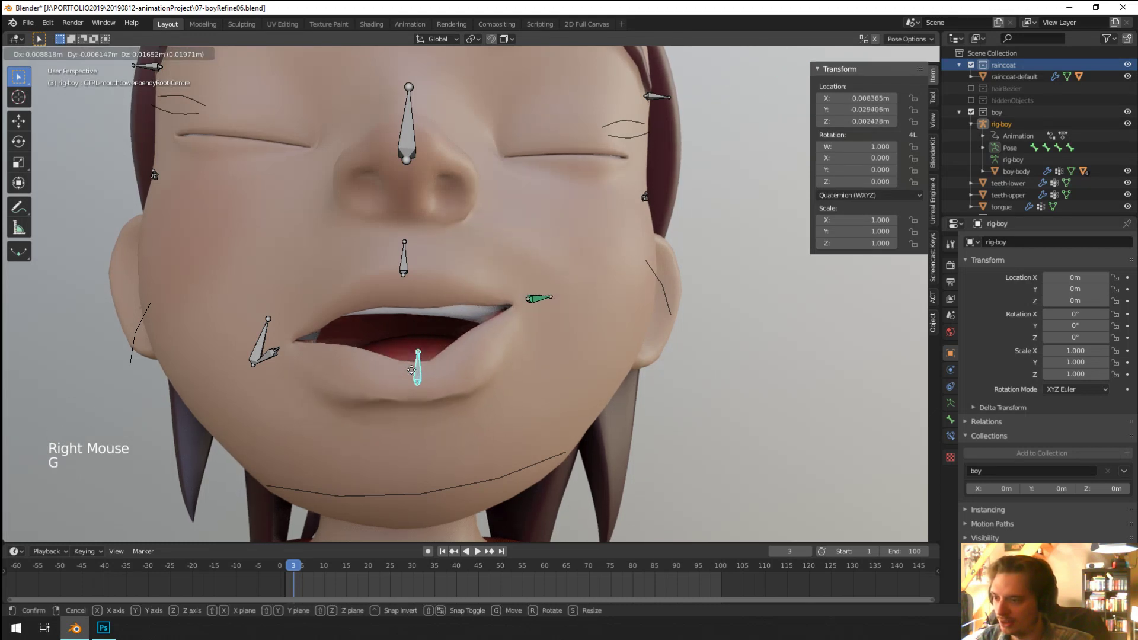
pyautogui.click(410, 379)
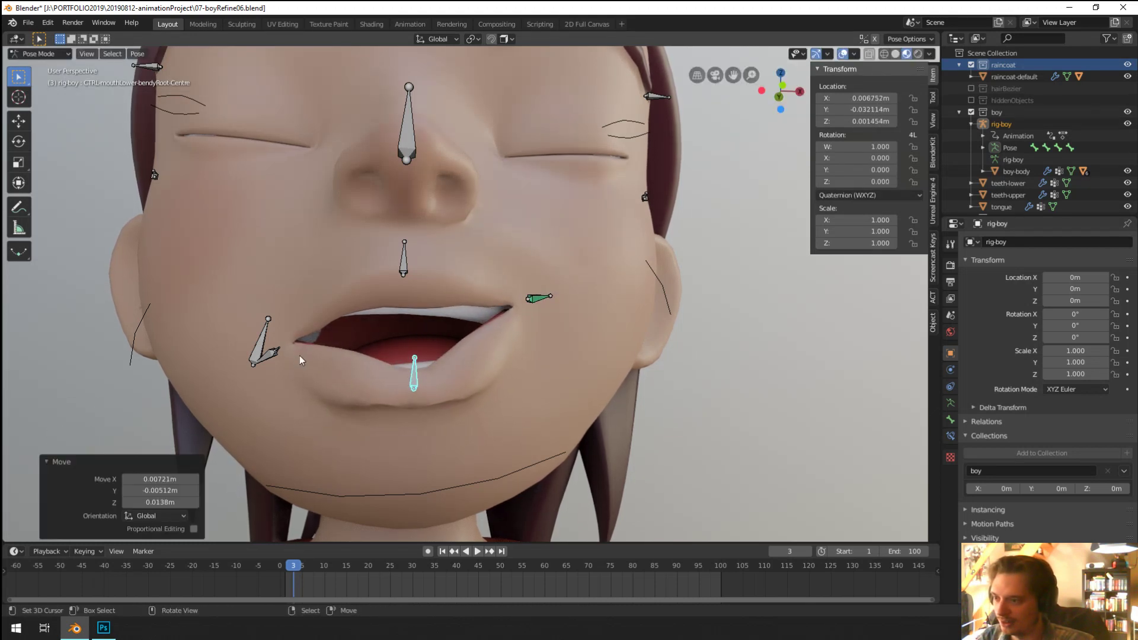
# Step: Select CTRL-mouthCorner-bendyEnd-R and additionally display the eighth bone layer and the first lower-row layer of the second block
pyautogui.rightClick(267, 355)
pyautogui.moveTo(267, 354); pyautogui.dragTo(330, 359, button='middle')
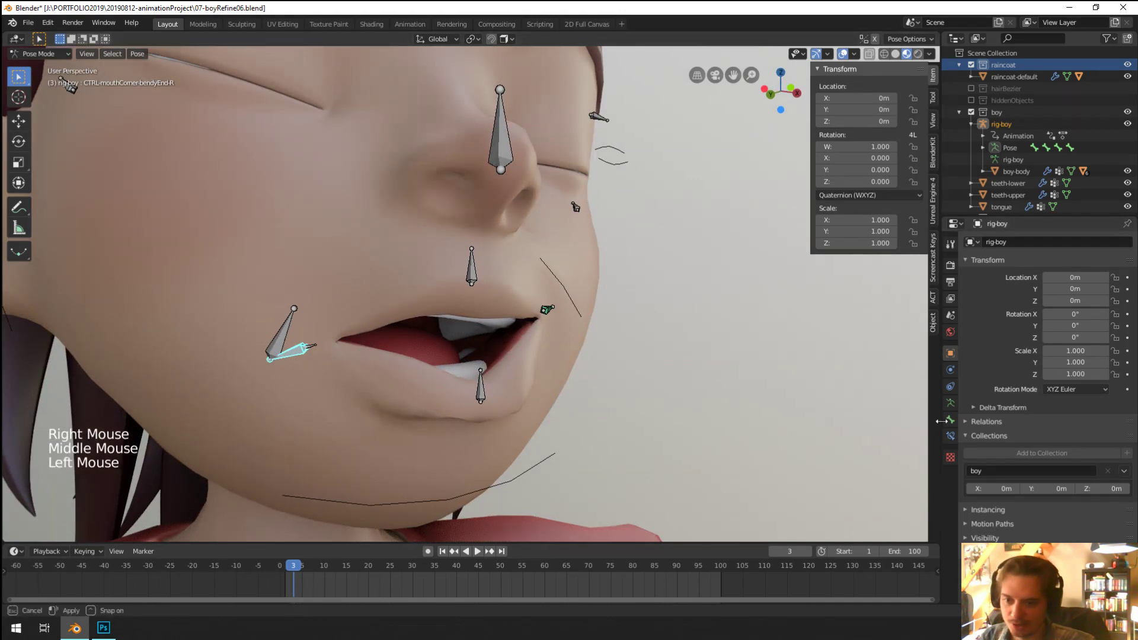
pyautogui.click(950, 403)
pyautogui.click(1042, 340)
pyautogui.keyDown('shift'); pyautogui.click(1038, 305); pyautogui.keyUp('shift')
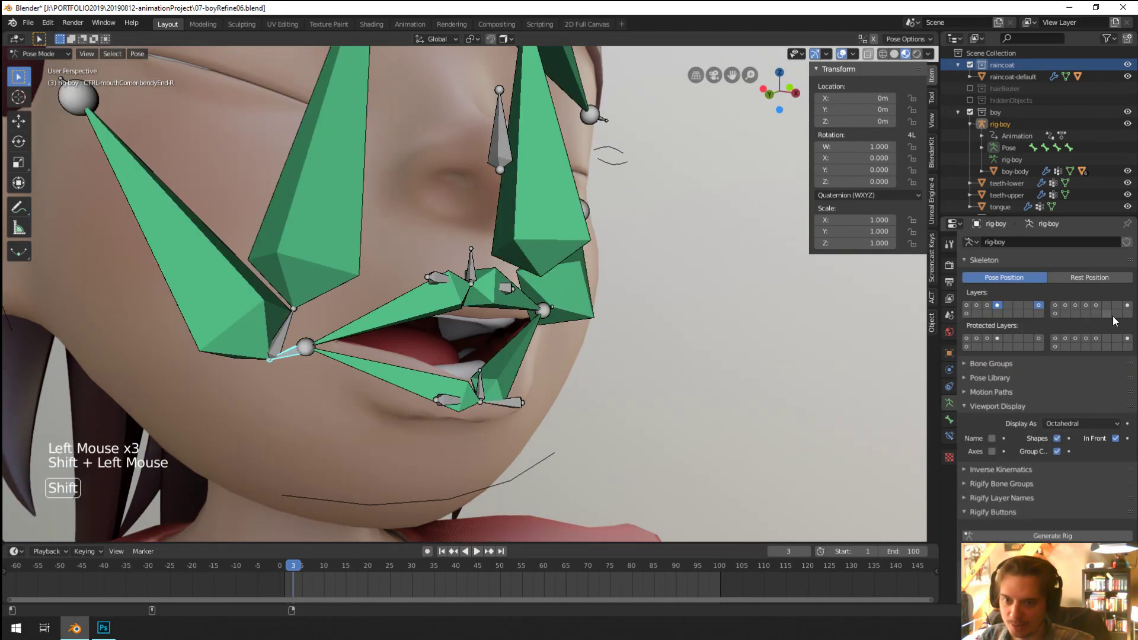
pyautogui.keyDown('shift'); pyautogui.click(1055, 314); pyautogui.keyUp('shift')
pyautogui.moveTo(652, 379); pyautogui.dragTo(531, 368, button='middle')
pyautogui.scroll(1, 312, 385)
pyautogui.keyDown('shift'); pyautogui.moveTo(311, 385); pyautogui.dragTo(346, 388, button='middle'); pyautogui.keyUp('shift')
pyautogui.moveTo(347, 389); pyautogui.dragTo(546, 355, button='middle')
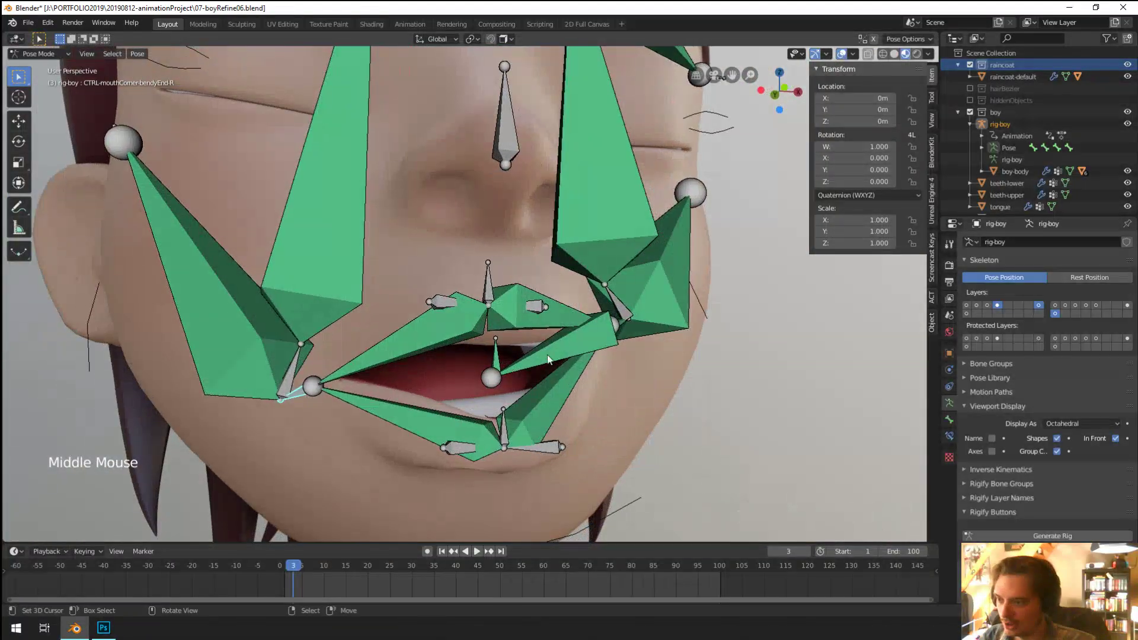
# Step: Delete the CTRL-mouthcorner-Rotation-R bone from the armature in Edit Mode
pyautogui.rightClick(601, 332)
pyautogui.moveTo(332, 415); pyautogui.dragTo(367, 397, button='middle')
pyautogui.scroll(3, 373, 396)
pyautogui.rightClick(276, 420)
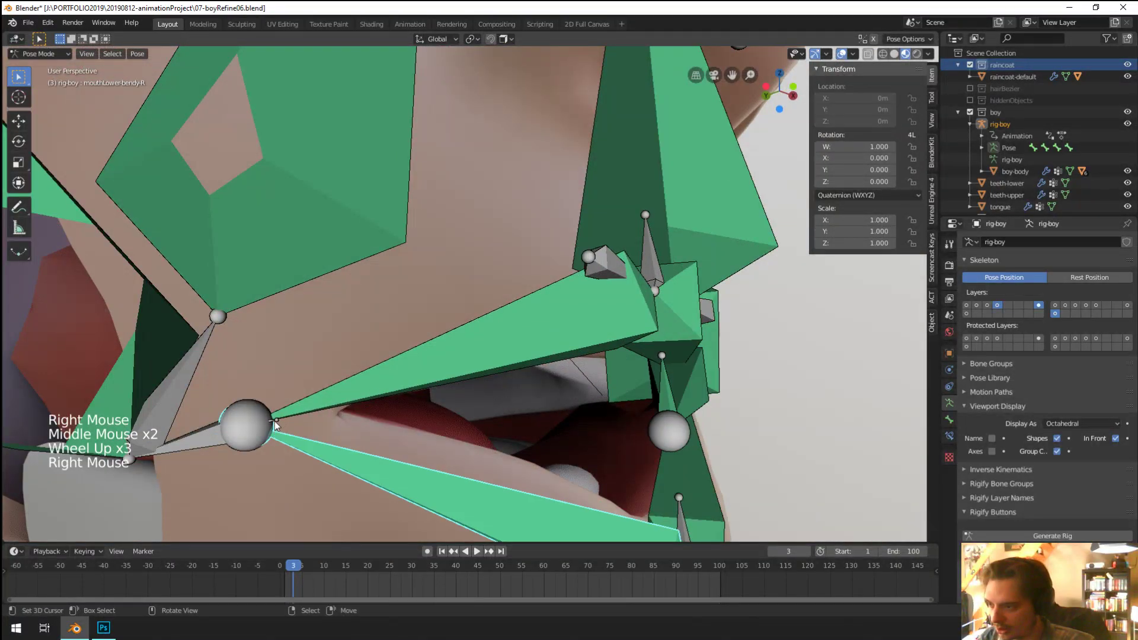
pyautogui.rightClick(277, 420)
pyautogui.press('x')
pyautogui.press('Tab')
pyautogui.scroll(-2, 367, 434)
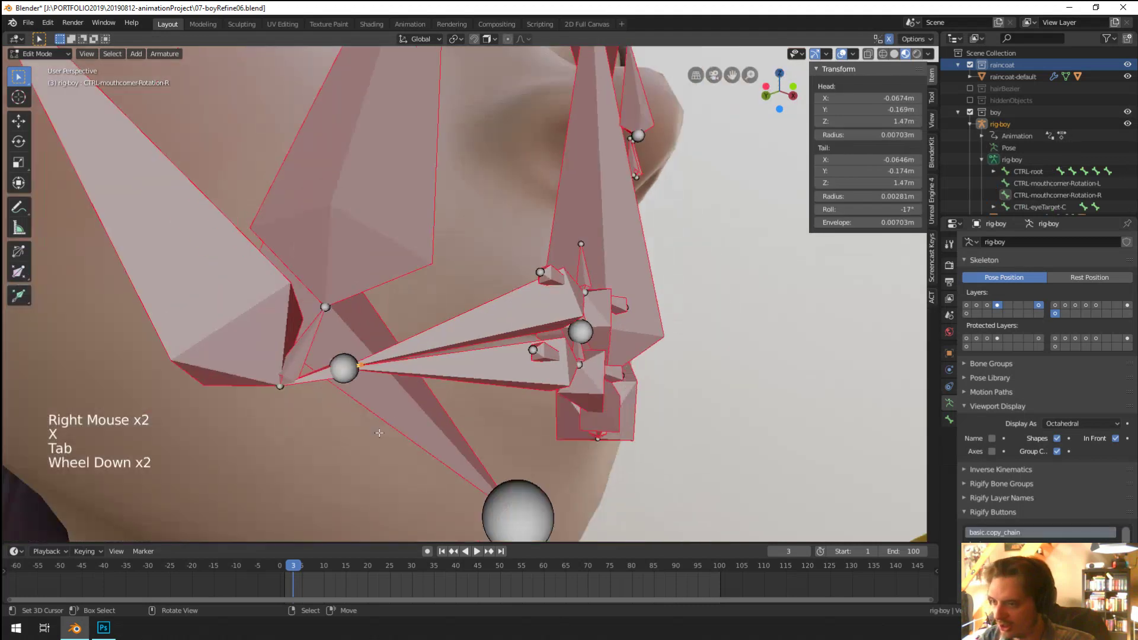
pyautogui.moveTo(367, 434); pyautogui.dragTo(325, 441, button='middle')
pyautogui.click(948, 419)
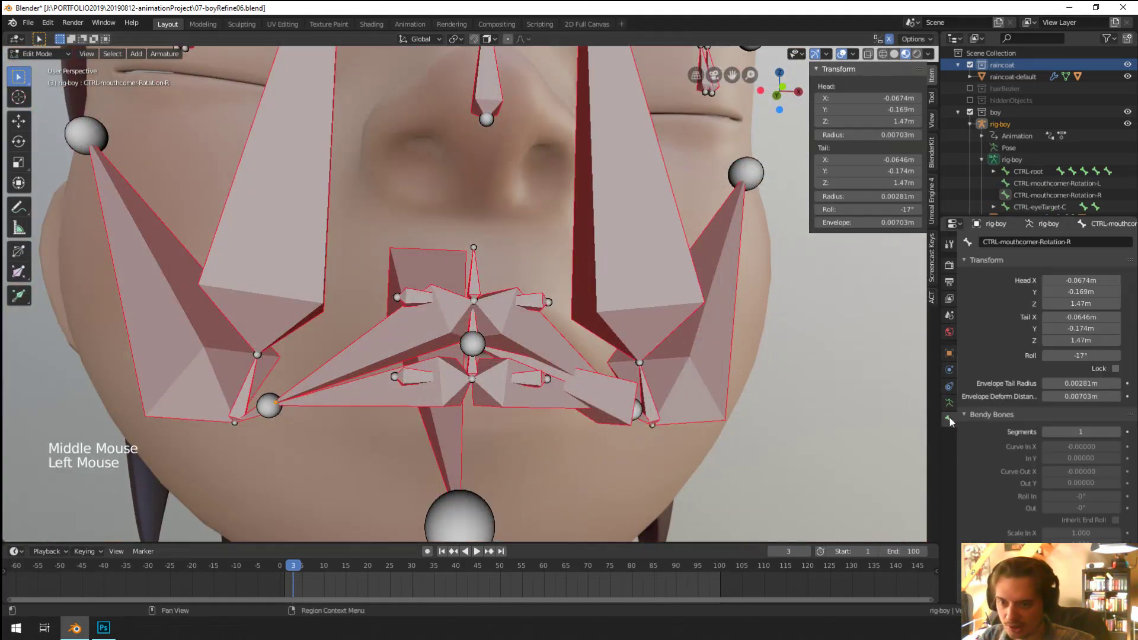
pyautogui.press('x')
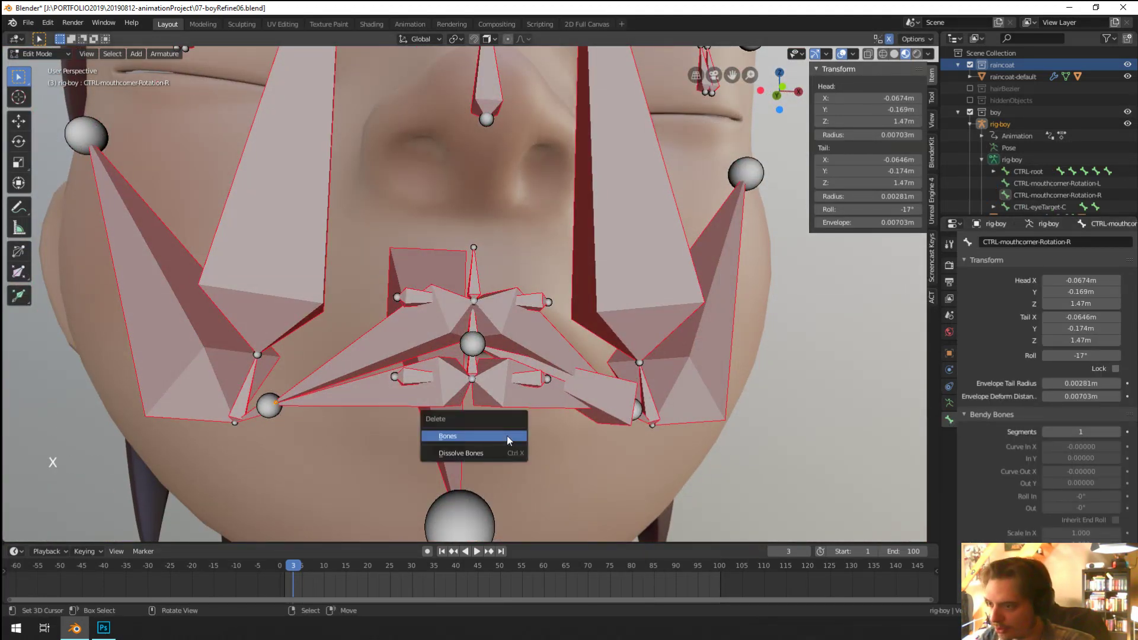
pyautogui.click(507, 437)
pyautogui.hotkey('ctrl', 'z')
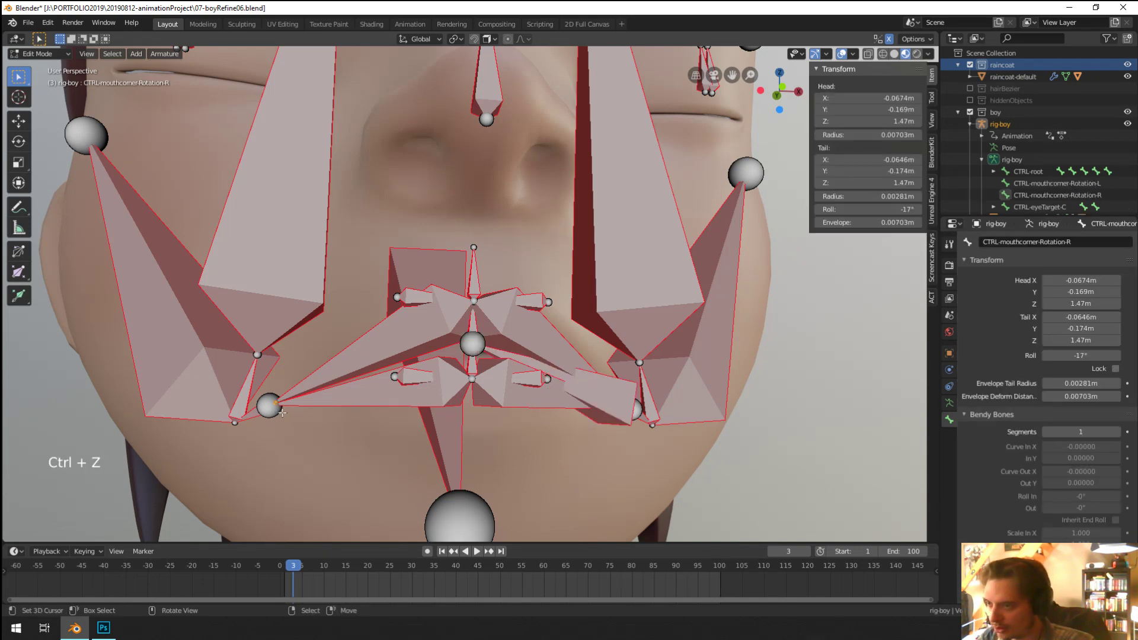
pyautogui.click(756, 194)
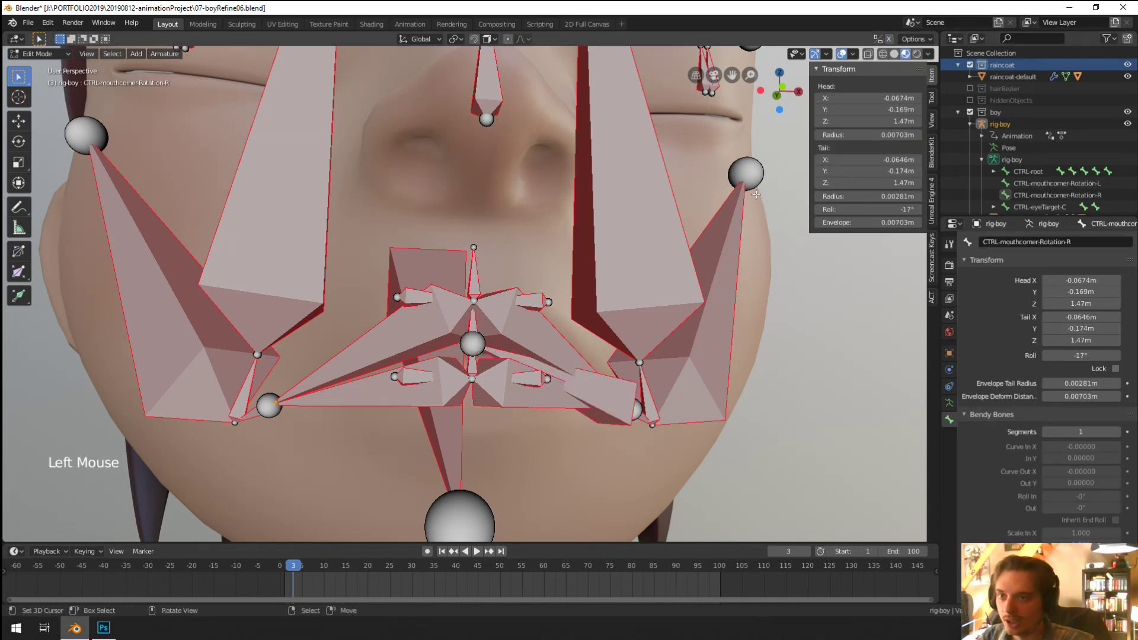
pyautogui.press('x')
# Step: Symmetrize CTRL-mouthcorner-Rotation-L to recreate its counterpart on the right side of the mouth
pyautogui.rightClick(496, 454)
pyautogui.moveTo(496, 454); pyautogui.dragTo(533, 382, button='middle')
pyautogui.scroll(-4, 571, 448)
pyautogui.scroll(3, 557, 439)
pyautogui.scroll(1, 503, 377)
pyautogui.click(135, 54)
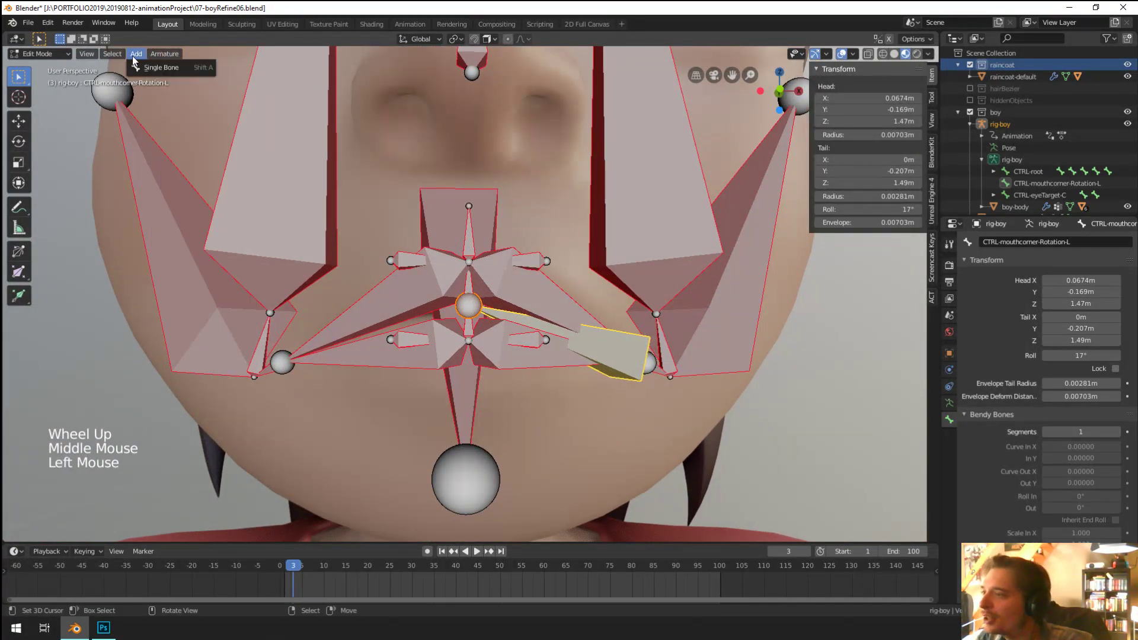
pyautogui.moveTo(158, 57)
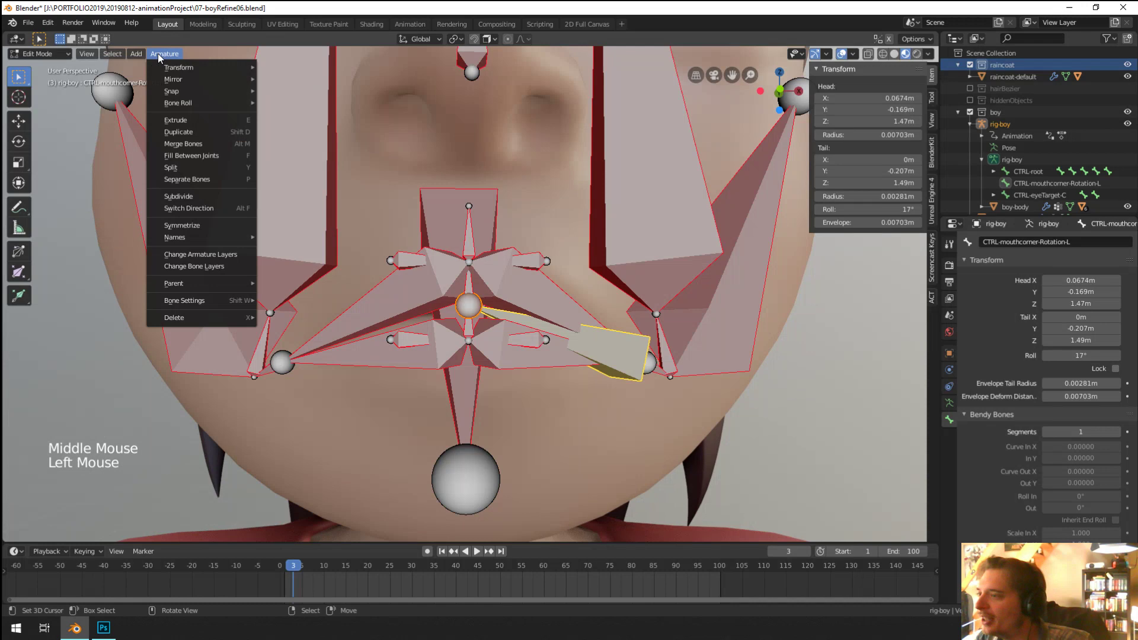
pyautogui.click(222, 225)
pyautogui.moveTo(350, 285); pyautogui.dragTo(365, 293, button='middle')
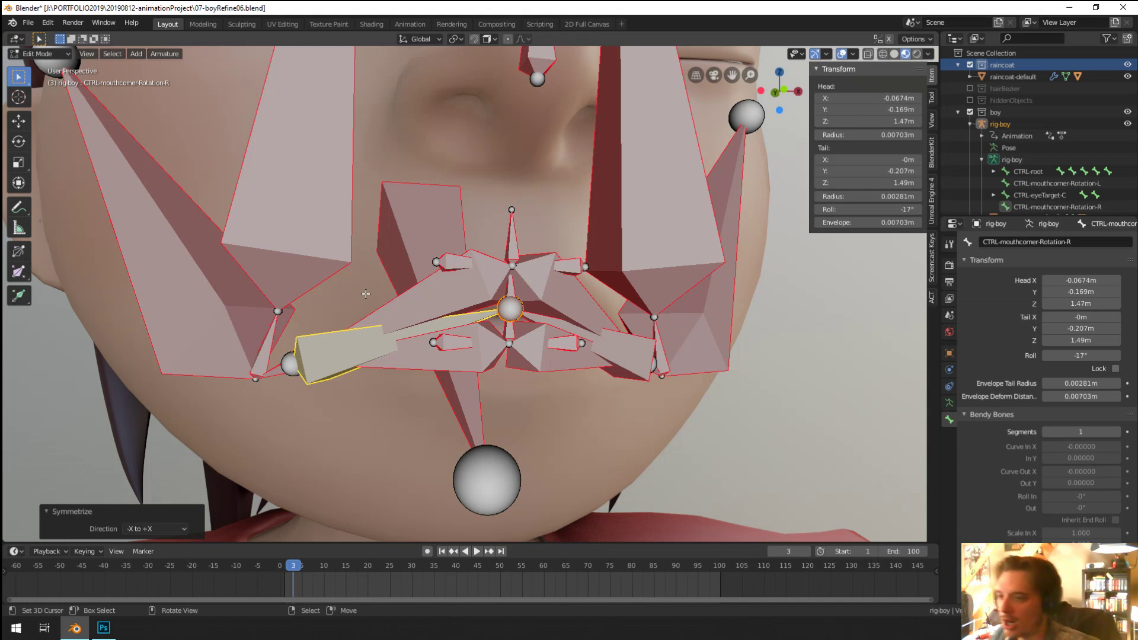
# Step: Compare the mirrored mouth-corner rotation bone in Edit Mode and Pose Mode, finishing in Pose Mode
pyautogui.moveTo(468, 294); pyautogui.dragTo(484, 300, button='middle')
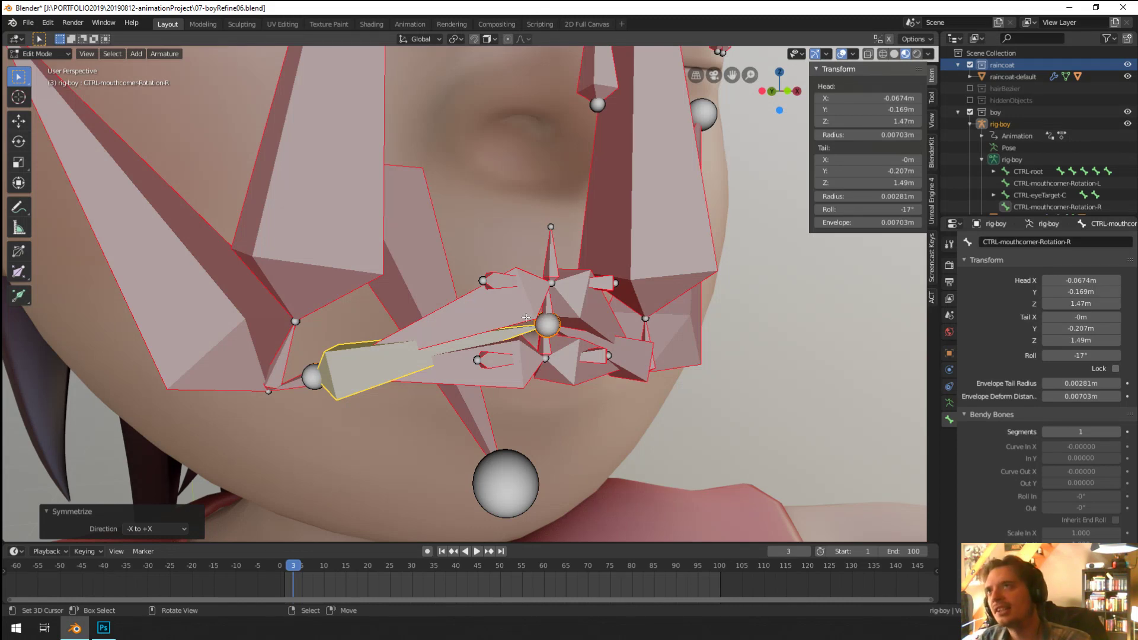
pyautogui.moveTo(559, 314); pyautogui.dragTo(506, 340, button='middle')
pyautogui.press('Tab')
pyautogui.press('Tab')
pyautogui.press('Tab')
pyautogui.press('Tab')
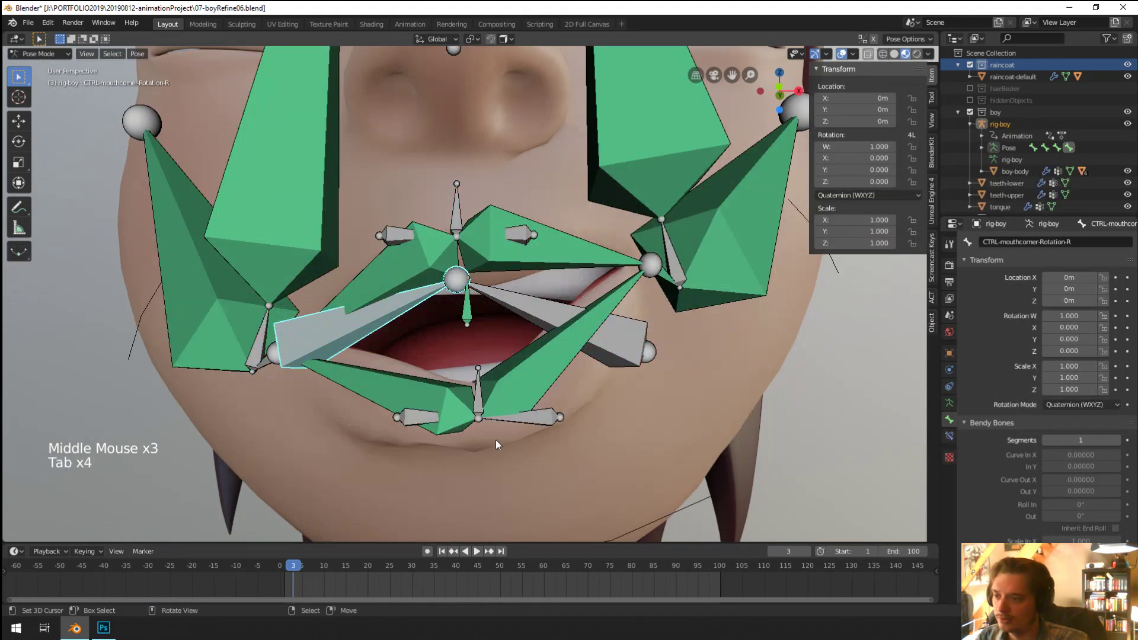
# Step: Move the lower-lip centre control around to test how the mouth bones follow
pyautogui.rightClick(485, 412)
pyautogui.rightClick(481, 408)
pyautogui.press('g')
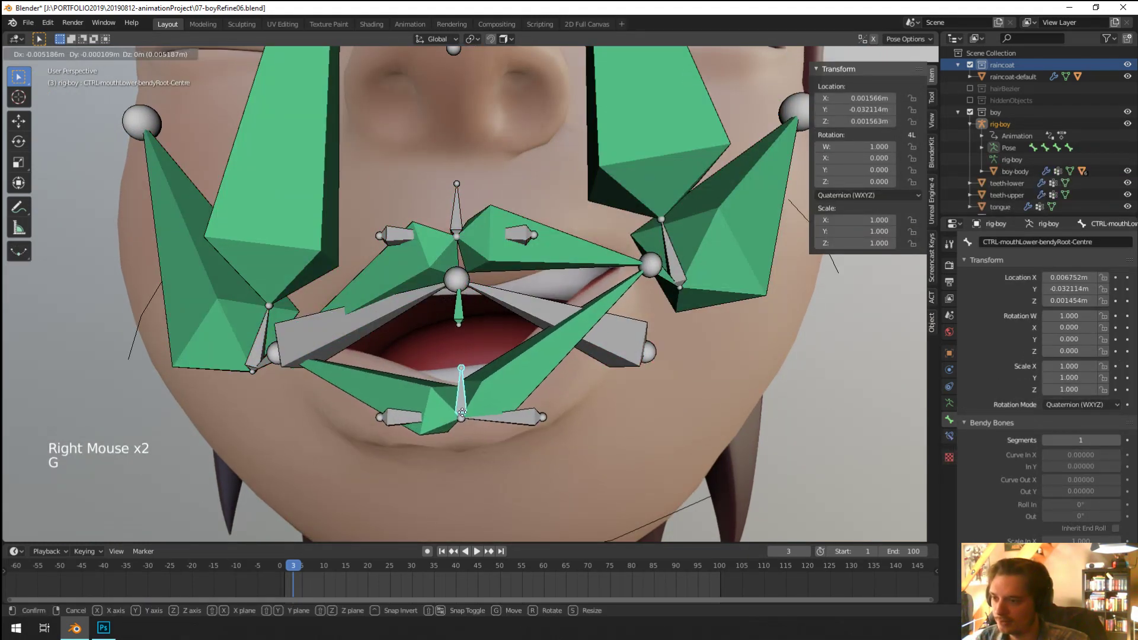
pyautogui.moveTo(465, 414); pyautogui.dragTo(465, 380, button='middle')
pyautogui.press('g')
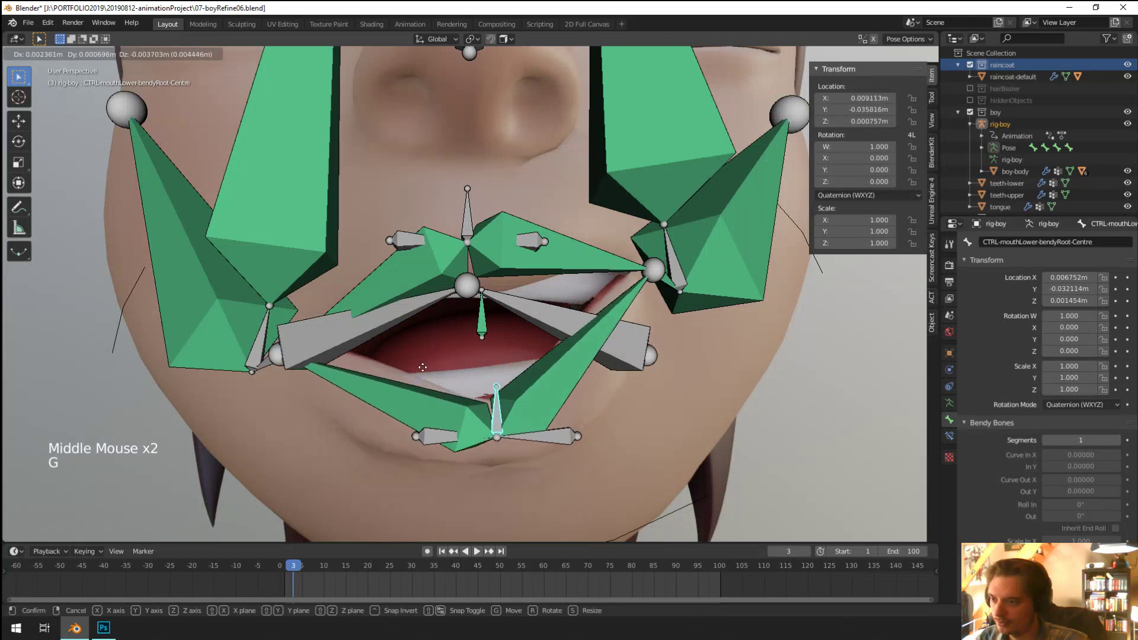
pyautogui.click(454, 394)
pyautogui.moveTo(453, 393)
pyautogui.mouseDown(button='middle')
pyautogui.moveTo(425, 381)
pyautogui.moveTo(472, 386)
pyautogui.moveTo(474, 400)
pyautogui.moveTo(464, 394)
pyautogui.mouseUp(button='middle')
# Step: Try to copy constraints between the two mouth-corner controls with CTRL-mouthCorner-bendyEnd-R as the active bone
pyautogui.rightClick(395, 327)
pyautogui.moveTo(395, 328); pyautogui.dragTo(534, 291, button='middle')
pyautogui.rightClick(664, 276)
pyautogui.moveTo(533, 290); pyautogui.dragTo(415, 320, button='middle')
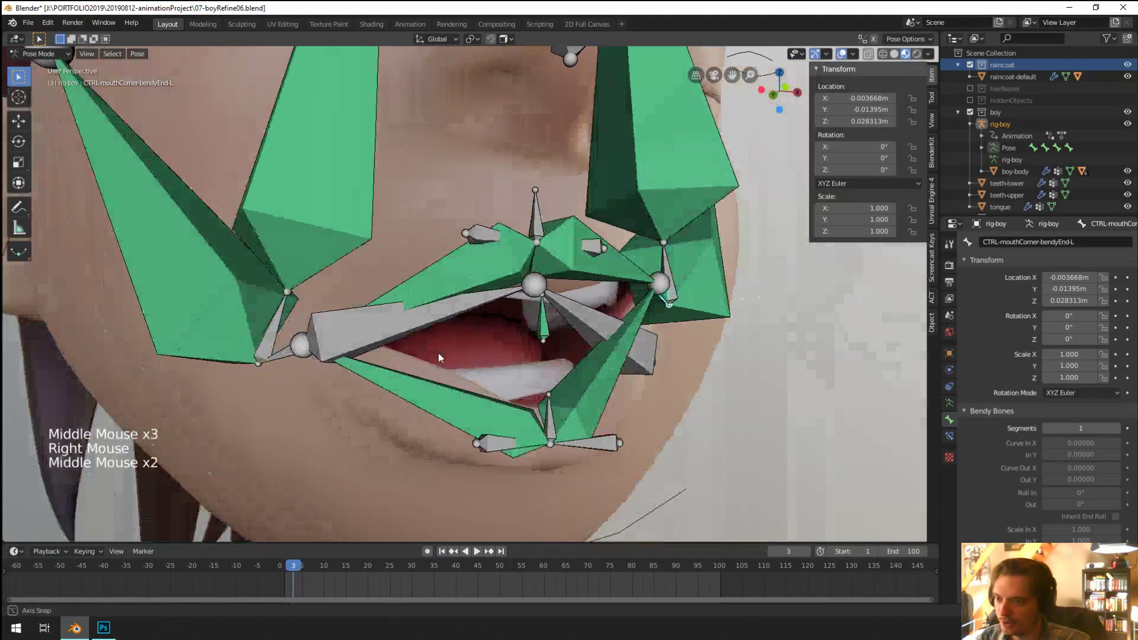
pyautogui.keyDown('shift'); pyautogui.rightClick(283, 354); pyautogui.keyUp('shift')
pyautogui.press('F3')
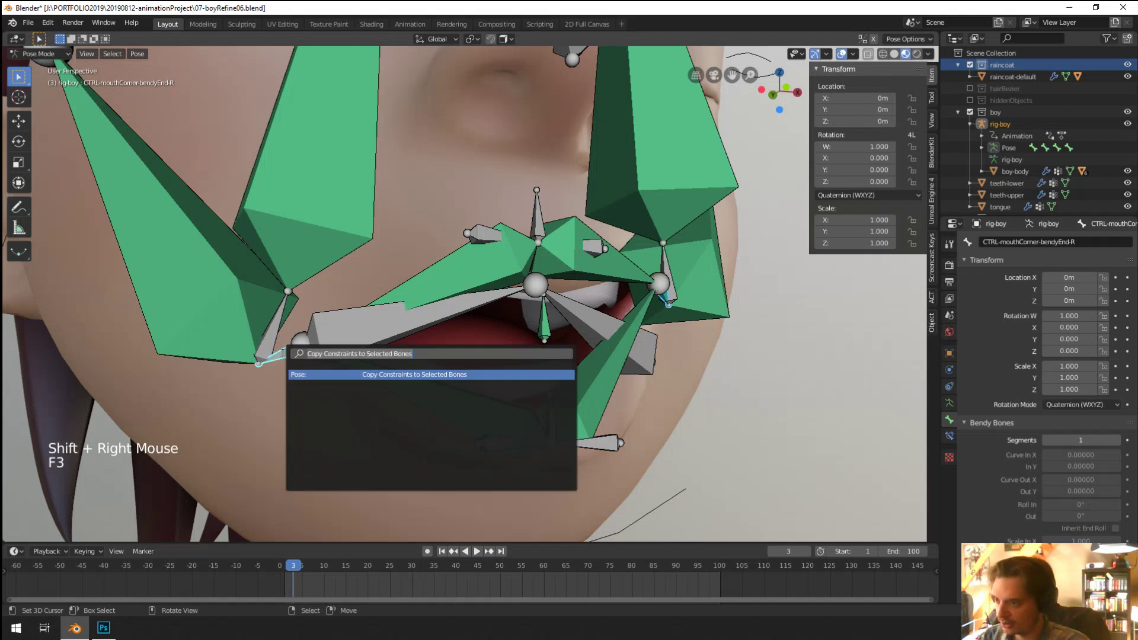
pyautogui.press('Return')
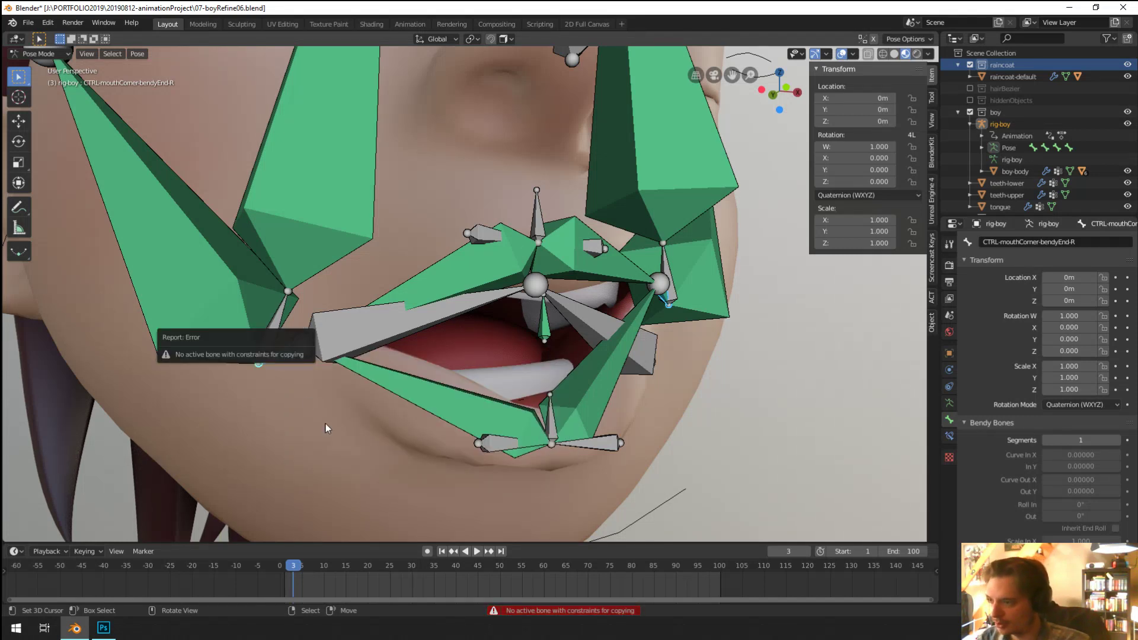
# Step: Copy the Copy Rotation constraint from CTRL-mouthCorner-bendyEnd-L to CTRL-mouthCorner-bendyEnd-R and review it on both controls
pyautogui.moveTo(327, 428); pyautogui.dragTo(414, 338, button='middle')
pyautogui.rightClick(263, 367)
pyautogui.rightClick(263, 368)
pyautogui.keyDown('shift'); pyautogui.rightClick(624, 275); pyautogui.keyUp('shift')
pyautogui.press('F3')
pyautogui.rightClick(300, 351)
pyautogui.click(949, 437)
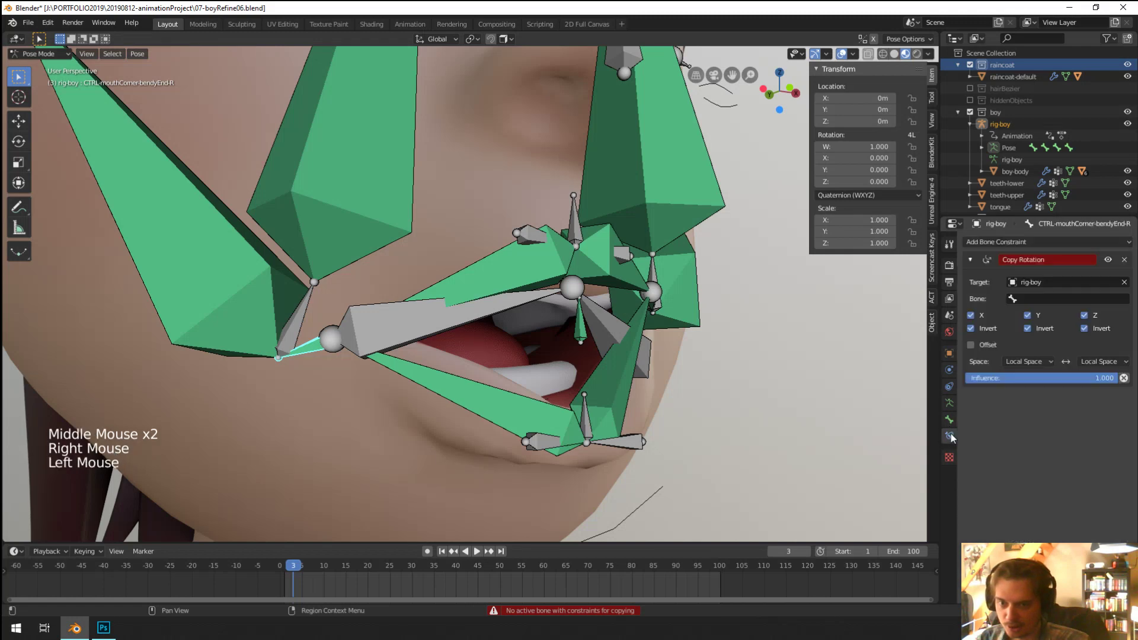
pyautogui.moveTo(592, 379); pyautogui.dragTo(543, 301, button='middle')
pyautogui.rightClick(606, 282)
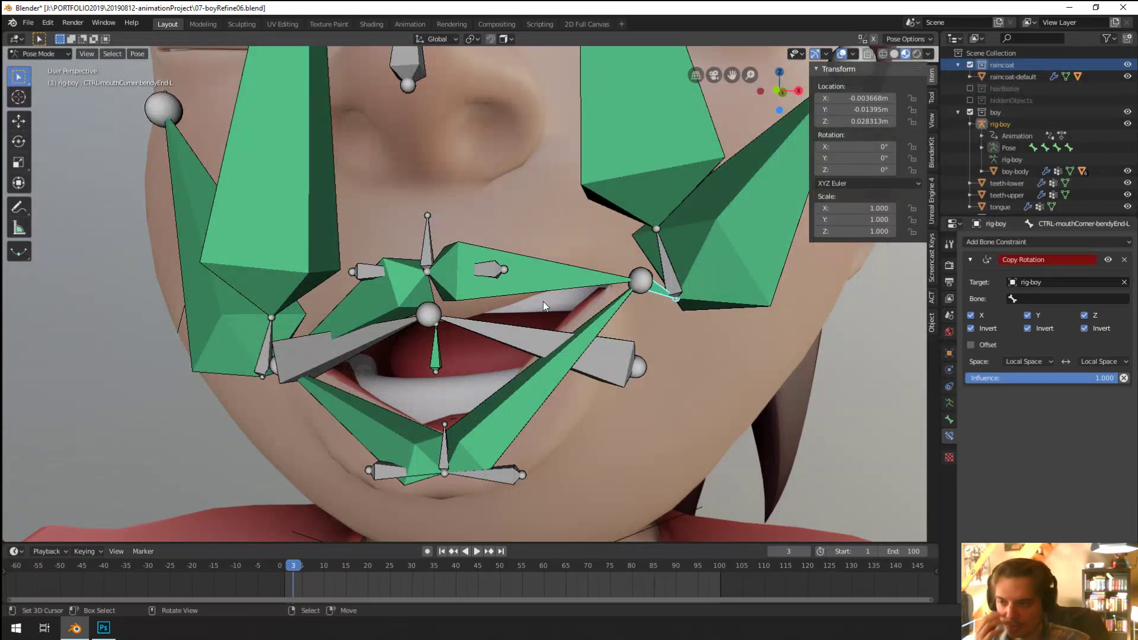
# Step: Undo the copied mouth-corner constraints, the lower-lip move and the mirroring of the mouth-corner rotation bone
pyautogui.hotkey('ctrl', 'z')
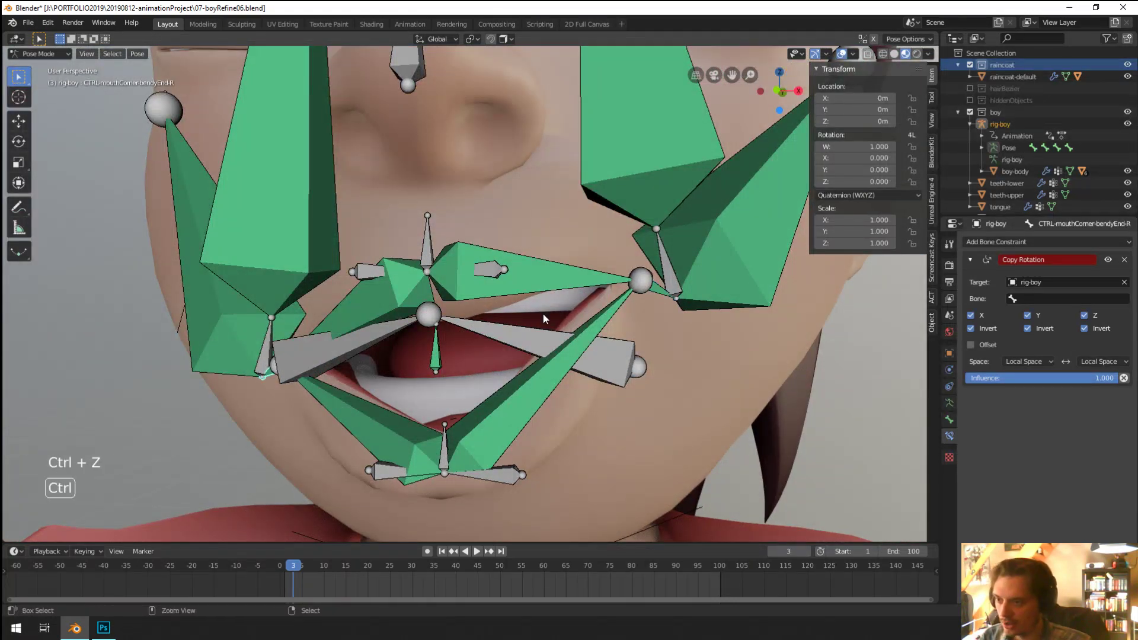
pyautogui.rightClick(664, 298)
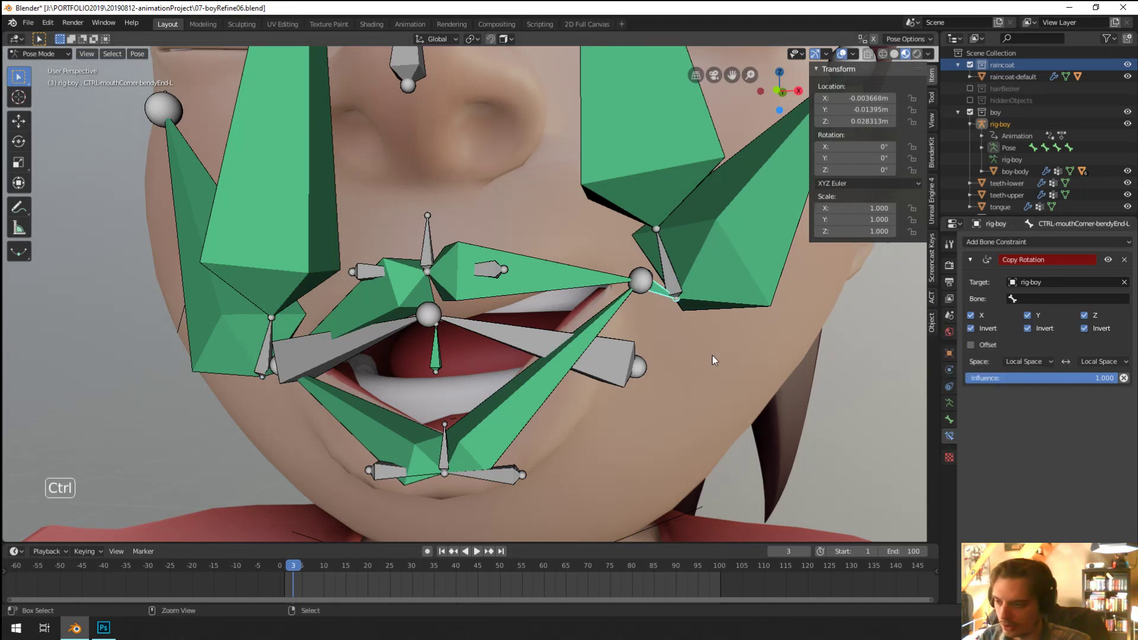
pyautogui.hotkey('ctrl', 'z')
pyautogui.hotkey('ctrl', 'z')
pyautogui.hotkey('ctrl', 'z')
pyautogui.hotkey('ctrl', 'z')
pyautogui.hotkey('ctrl', 'z')
pyautogui.hotkey('ctrl', 'z')
pyautogui.hotkey('ctrl', 'z')
pyautogui.hotkey('ctrl', 'z')
pyautogui.hotkey('ctrl', 'z')
pyautogui.hotkey('ctrl', 'z')
pyautogui.hotkey('ctrl', 'z')
pyautogui.hotkey('ctrl', 'z')
pyautogui.hotkey('ctrl', 'z')
pyautogui.hotkey('ctrl', 'z')
pyautogui.hotkey('ctrl', 'z')
pyautogui.hotkey('ctrl', 'z')
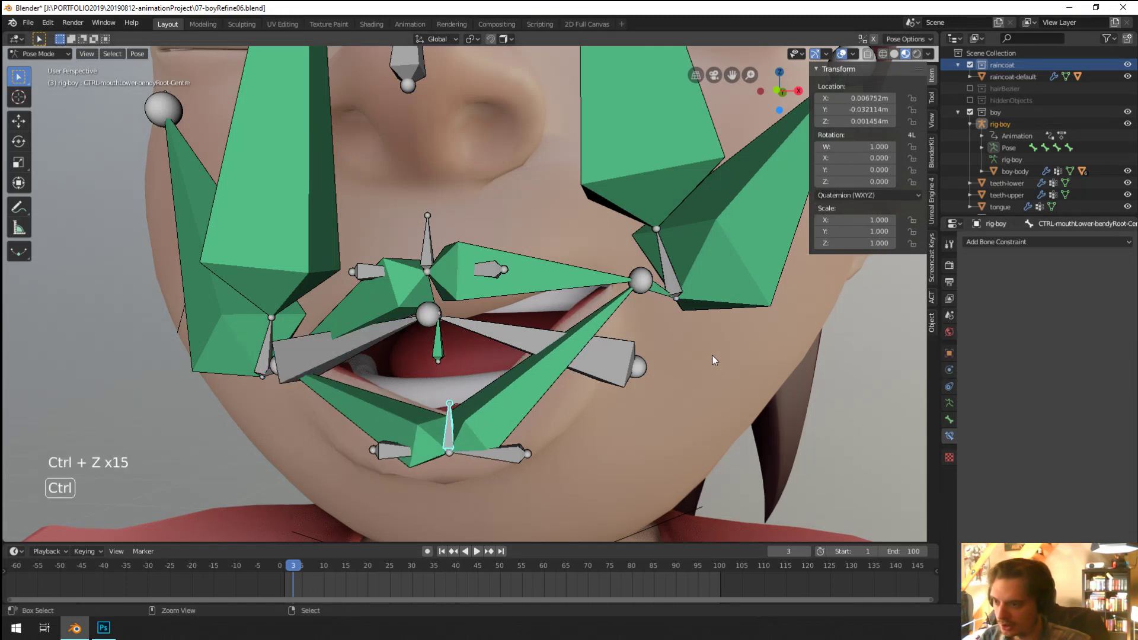
pyautogui.hotkey('ctrl', 'z')
pyautogui.hotkey('ctrl', 'z')
pyautogui.hotkey('ctrl', 'z')
pyautogui.hotkey('ctrl', 'z')
pyautogui.hotkey('ctrl', 'z')
pyautogui.hotkey('ctrl', 'z')
pyautogui.hotkey('ctrl', 'z')
pyautogui.hotkey('ctrl', 'z')
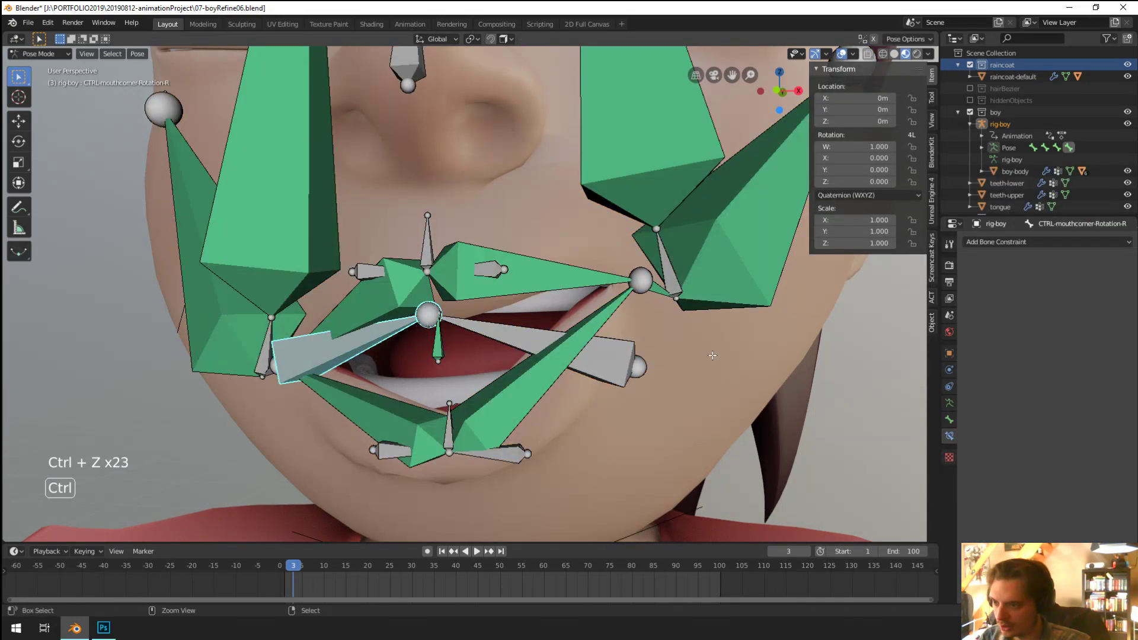
pyautogui.hotkey('ctrl', 'z')
pyautogui.hotkey('ctrl', 'z')
pyautogui.hotkey('ctrl', 'z')
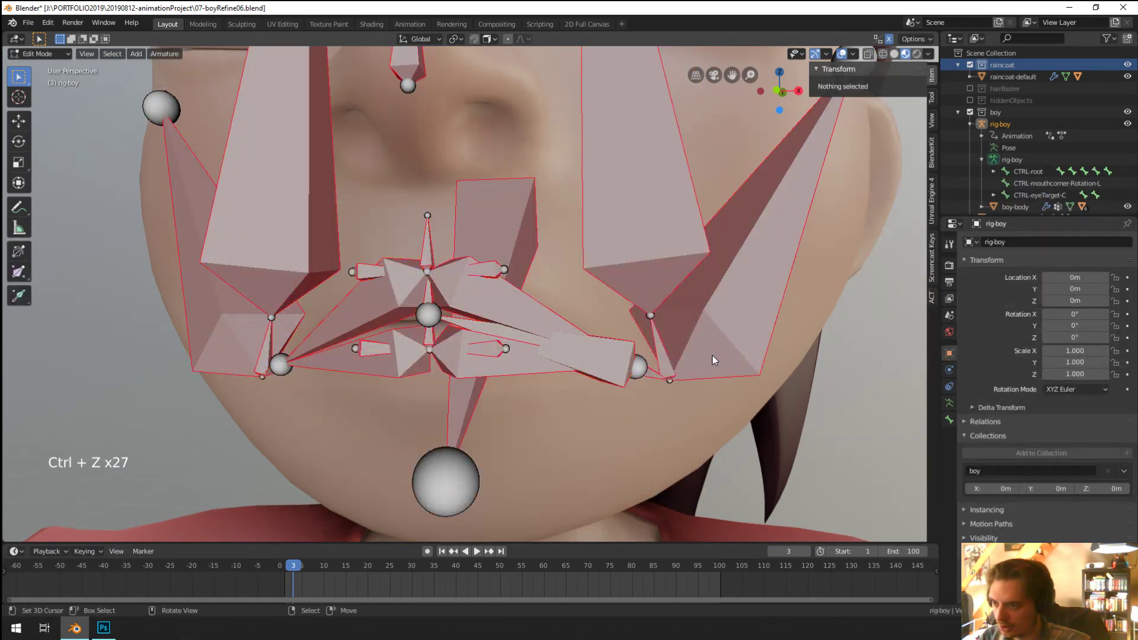
# Step: Switch the rig to Pose Mode and clear rotation, location and scale on all bones
pyautogui.press('Tab')
pyautogui.hotkey('ctrl', 'Tab')
pyautogui.rightClick(540, 301)
pyautogui.moveTo(541, 301); pyautogui.dragTo(542, 349, button='middle')
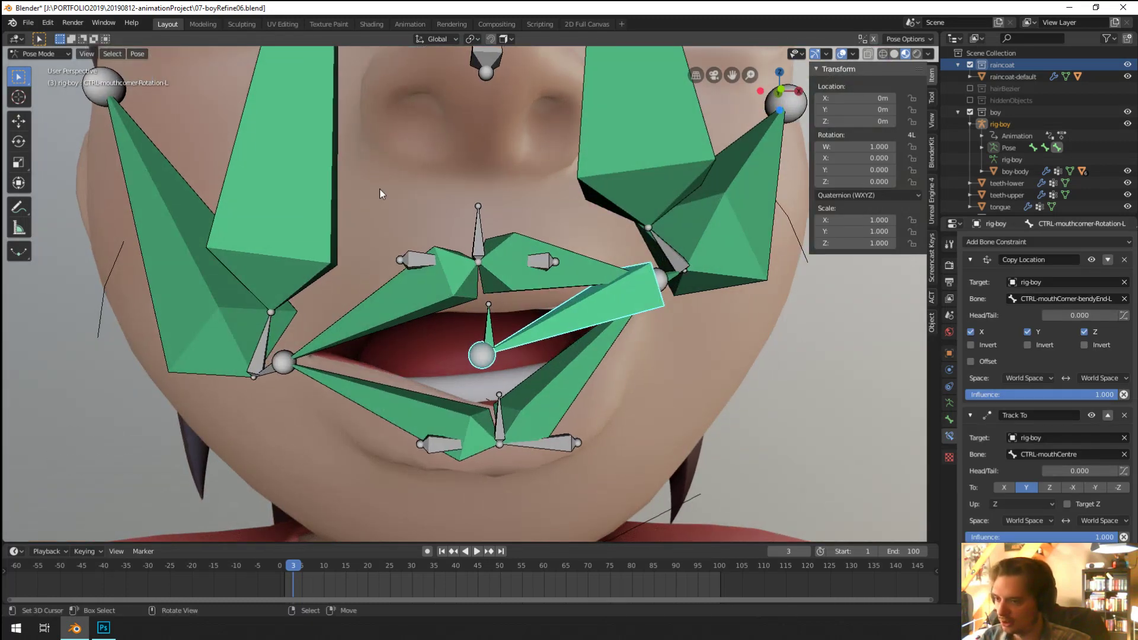
pyautogui.press('a')
pyautogui.hotkey('alt', 'r')
pyautogui.hotkey('alt', 'g')
pyautogui.hotkey('alt', 's')
# Step: Symmetrize CTRL-mouthcorner-Rotation-L to the opposite side of the face in Edit Mode
pyautogui.moveTo(414, 241); pyautogui.dragTo(504, 303, button='middle')
pyautogui.press('Tab')
pyautogui.rightClick(632, 346)
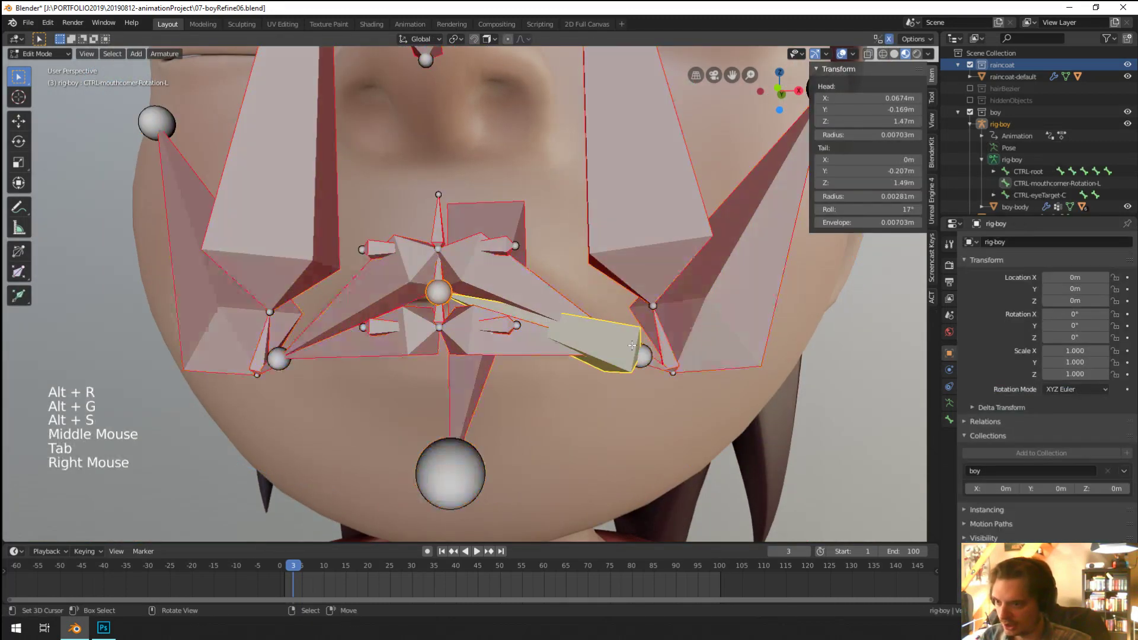
pyautogui.click(161, 57)
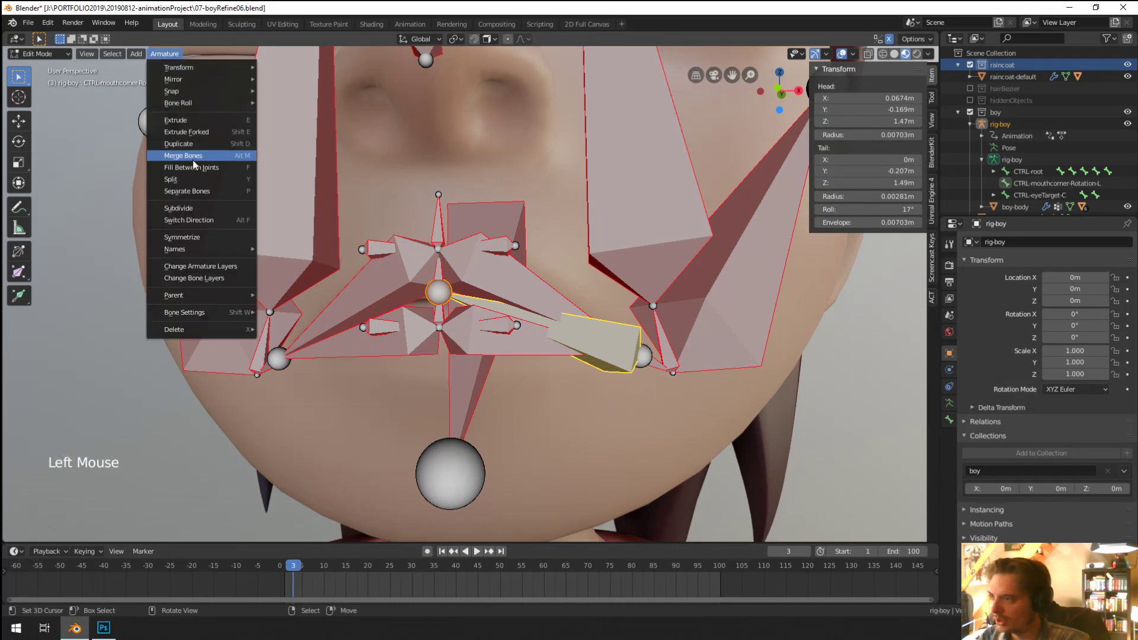
pyautogui.click(182, 237)
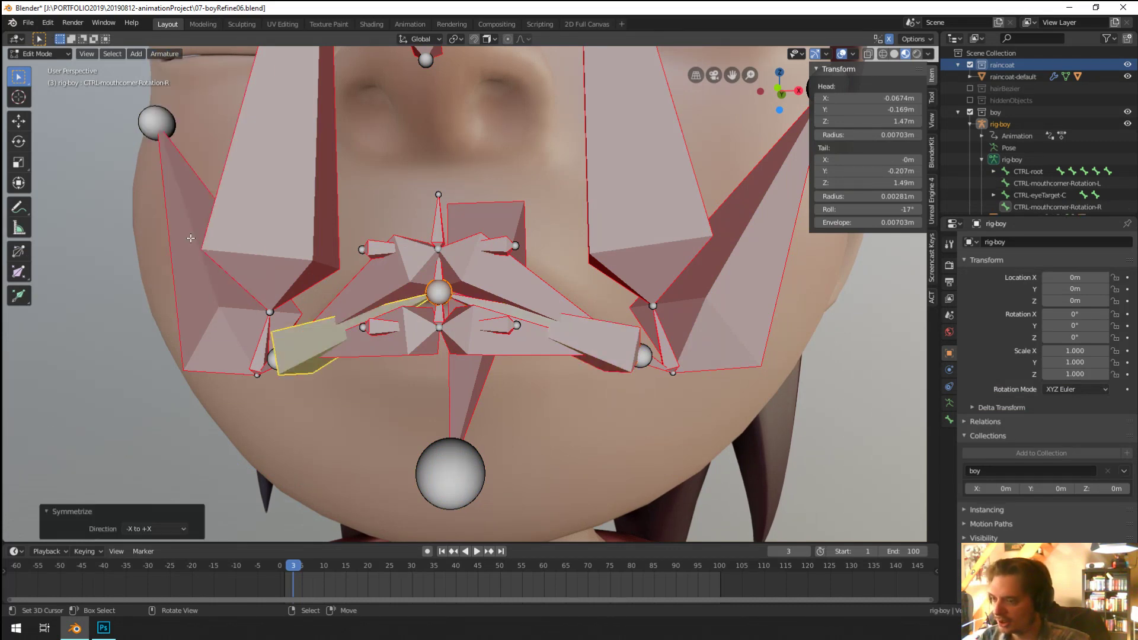
pyautogui.press('Tab')
pyautogui.press('Tab')
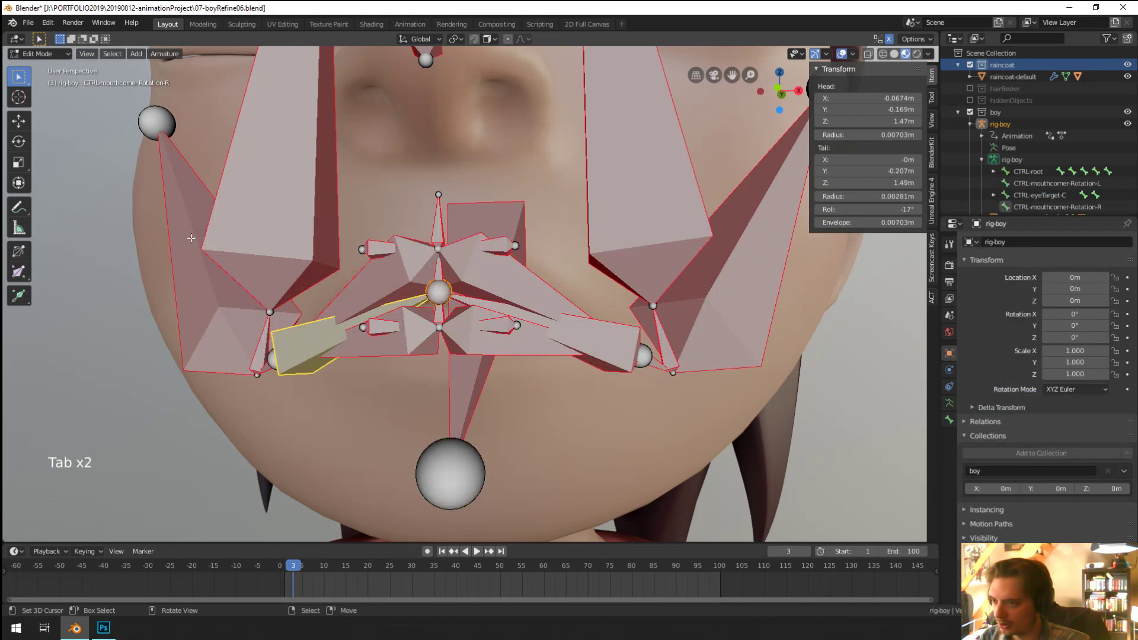
pyautogui.press('Tab')
pyautogui.press('Tab')
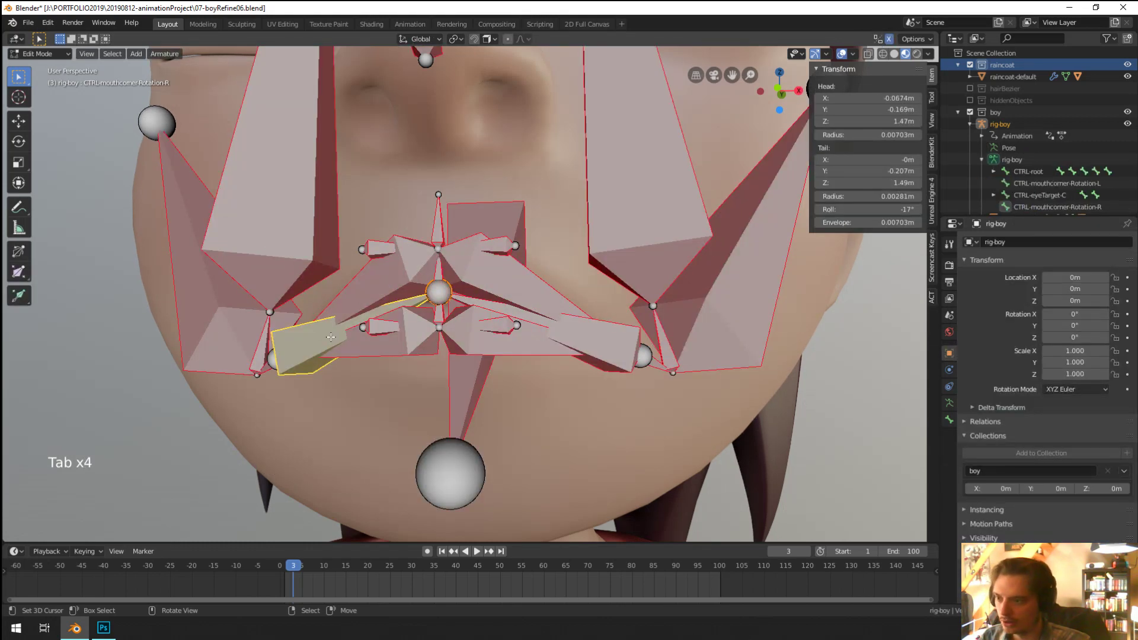
# Step: In Pose Mode, retarget the Copy Location constraint of CTRL-mouthcorner-Rotation-R to CTRL-mouthCorner-bendyEnd-R
pyautogui.click(950, 420)
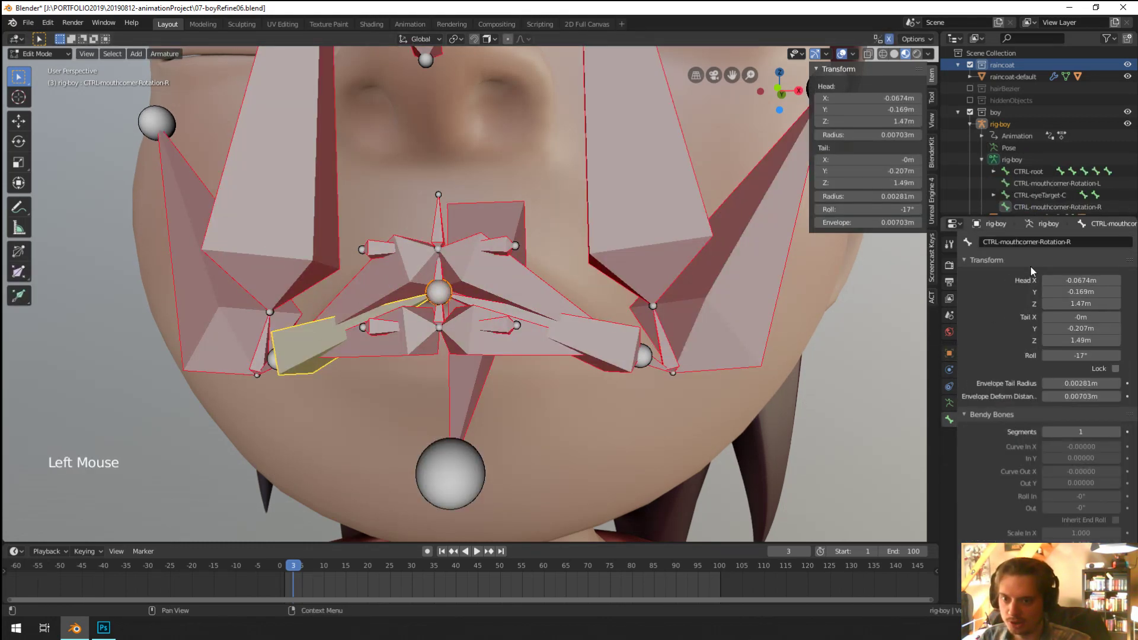
pyautogui.press('Tab')
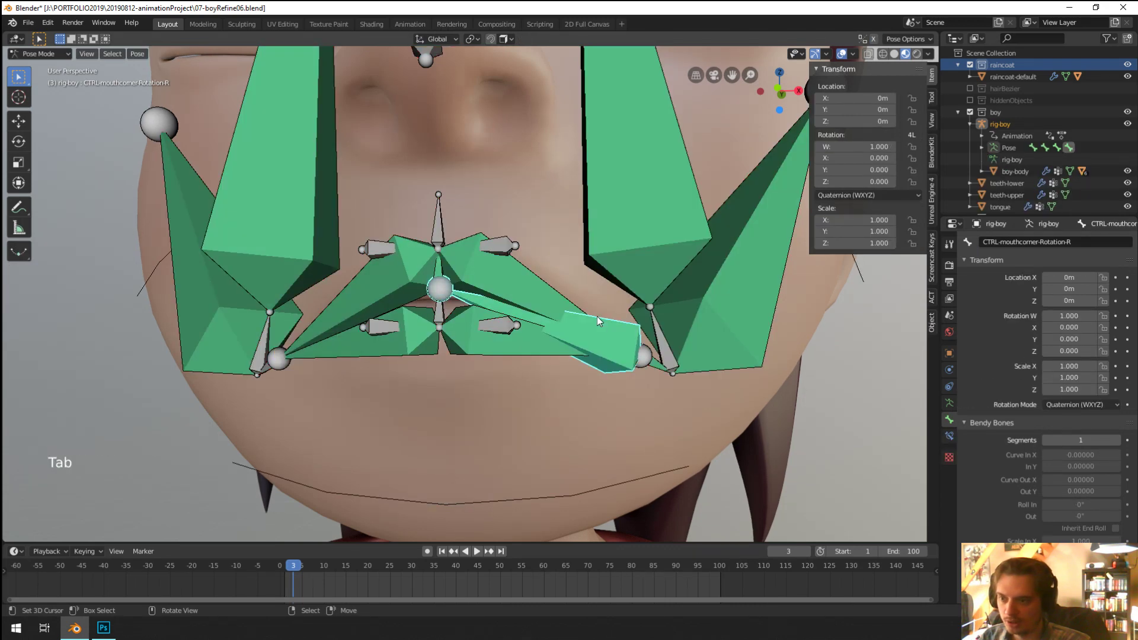
pyautogui.click(949, 436)
pyautogui.click(1101, 298)
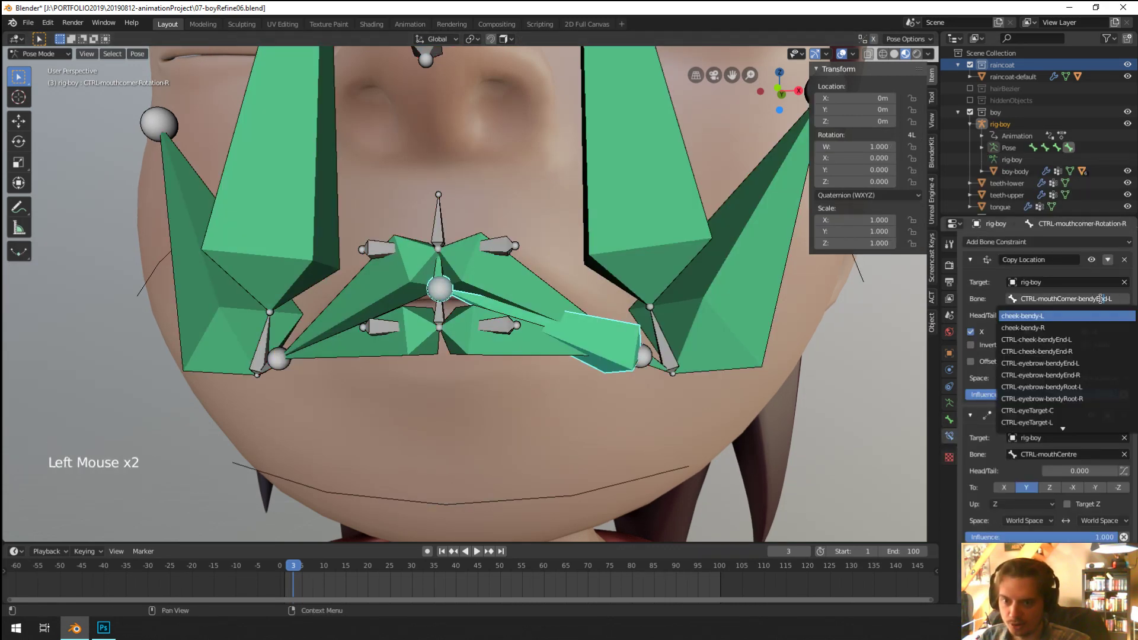
pyautogui.write('R')
pyautogui.press('Return')
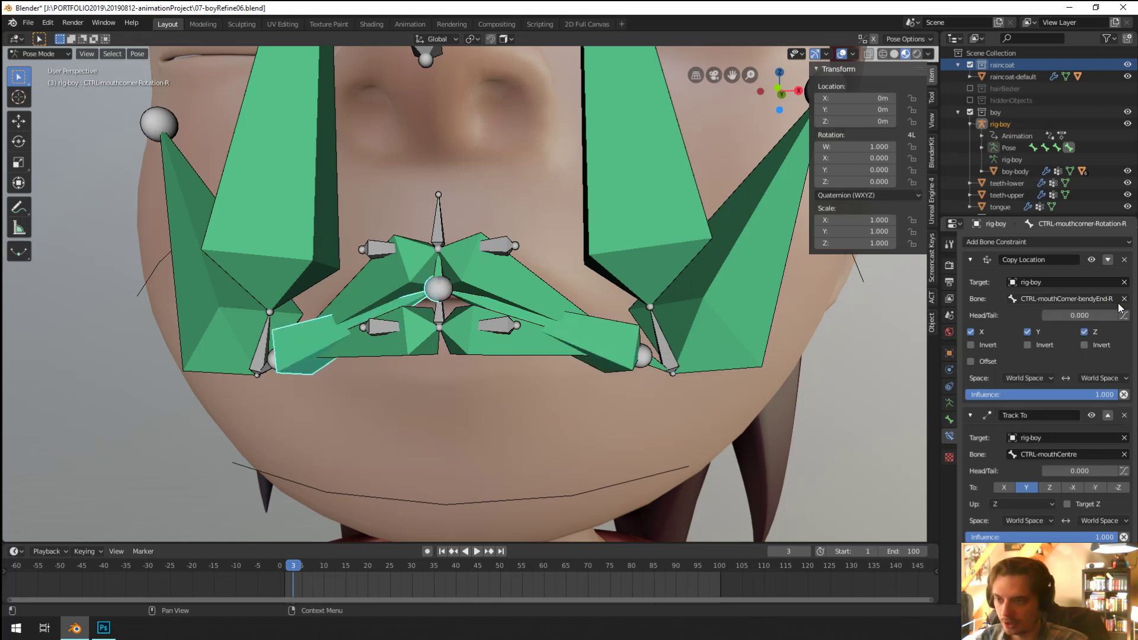
# Step: Copy the Copy Rotation constraint from CTRL-mouthCorner-bendyEnd-L to CTRL-mouthCorner-bendyEnd-R
pyautogui.moveTo(584, 352); pyautogui.dragTo(534, 354, button='middle')
pyautogui.rightClick(474, 376)
pyautogui.moveTo(475, 376); pyautogui.dragTo(756, 357, button='middle')
pyautogui.rightClick(261, 364)
pyautogui.keyDown('shift'); pyautogui.rightClick(619, 355); pyautogui.keyUp('shift')
pyautogui.moveTo(619, 354); pyautogui.dragTo(429, 410, button='middle')
pyautogui.press('F3')
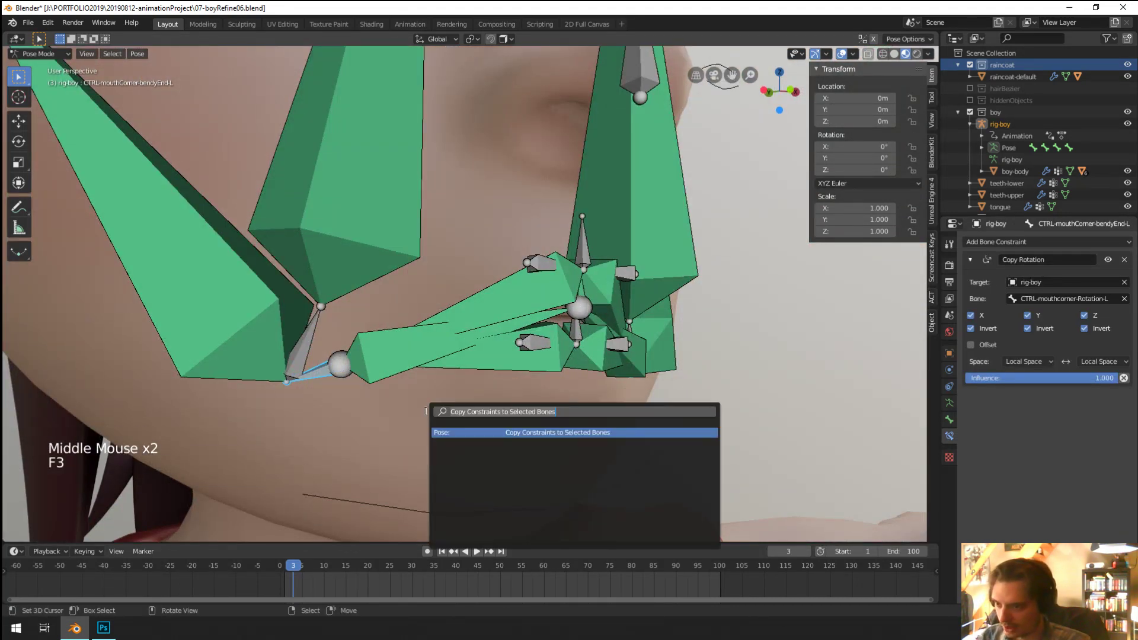
pyautogui.click(548, 432)
pyautogui.moveTo(550, 434); pyautogui.dragTo(500, 419, button='middle')
pyautogui.scroll(-2, 500, 420)
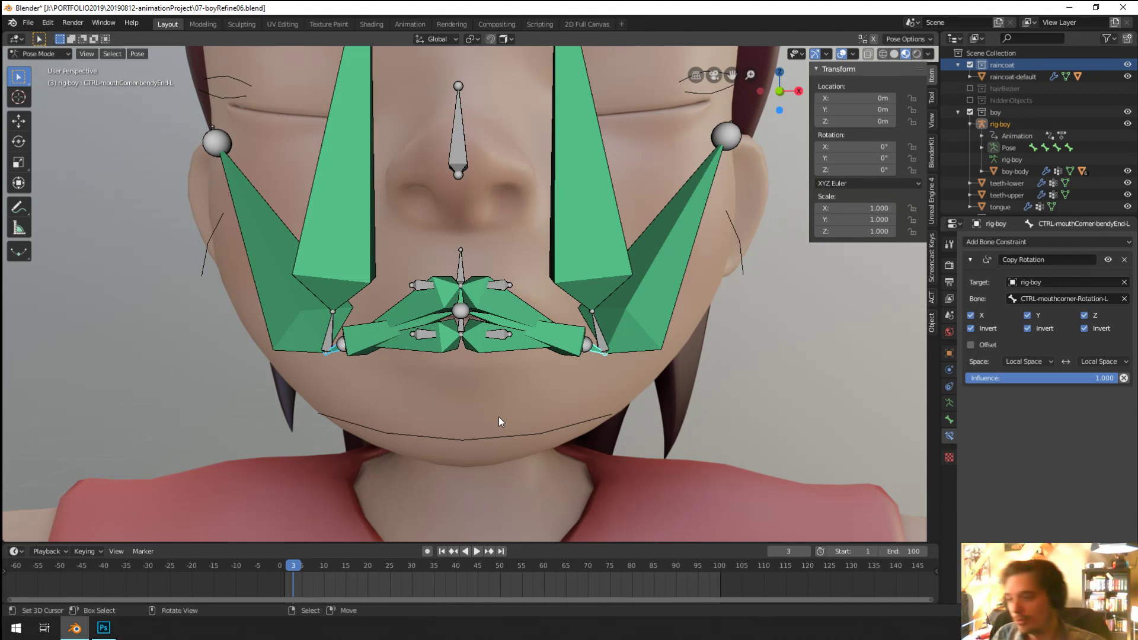
# Step: Select CTRL-mouthCorner-bendyEnd-R and test its copied constraint with a trial move, then cancel the move
pyautogui.moveTo(563, 415); pyautogui.dragTo(438, 385, button='middle')
pyautogui.scroll(1, 470, 412)
pyautogui.scroll(1, 470, 411)
pyautogui.rightClick(283, 363)
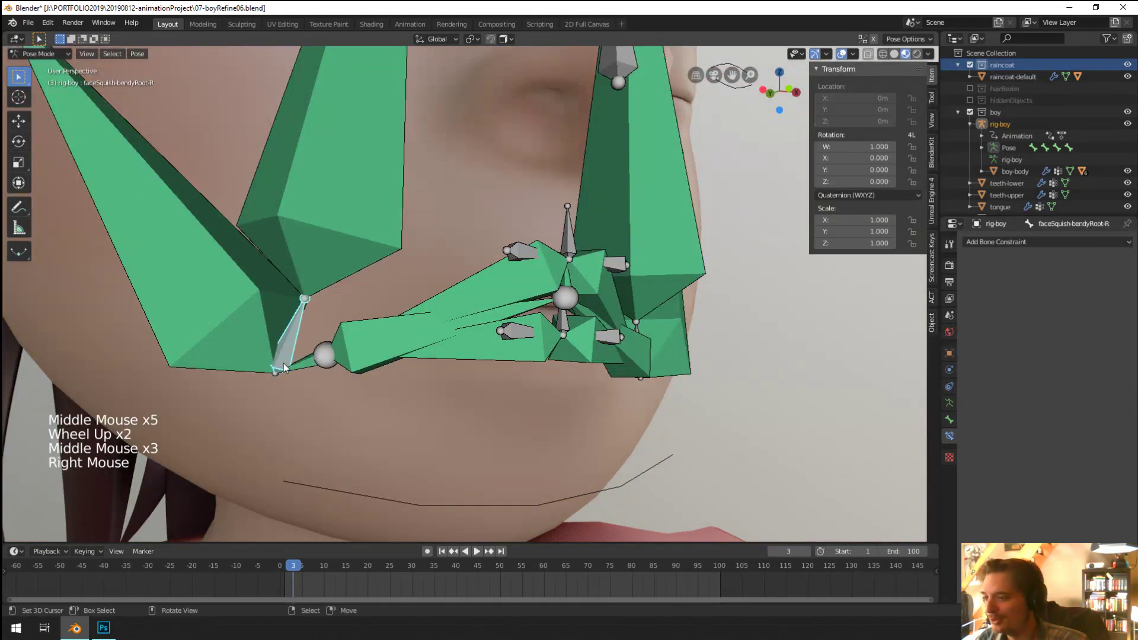
pyautogui.rightClick(338, 376)
pyautogui.moveTo(338, 375); pyautogui.dragTo(464, 389, button='middle')
pyautogui.press('r')
pyautogui.press('g')
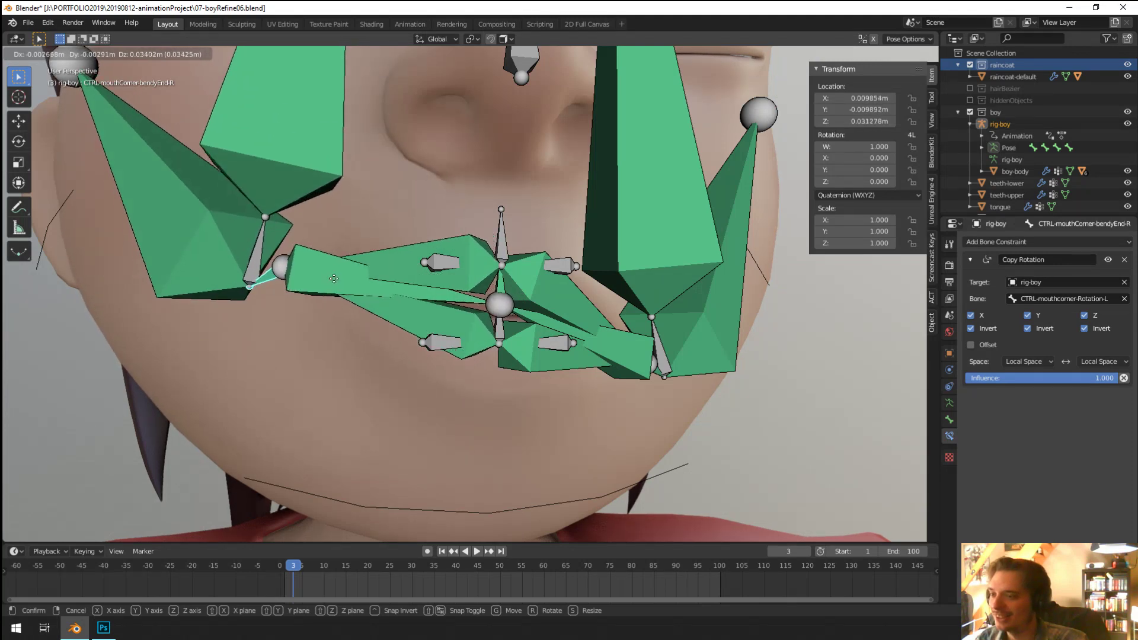
pyautogui.rightClick(334, 313)
# Step: Set the Copy Rotation target bone of CTRL-mouthCorner-bendyEnd-R to CTRL-mouthcorner-Rotation-R
pyautogui.moveTo(334, 313); pyautogui.dragTo(733, 403, button='middle')
pyautogui.click(1108, 299)
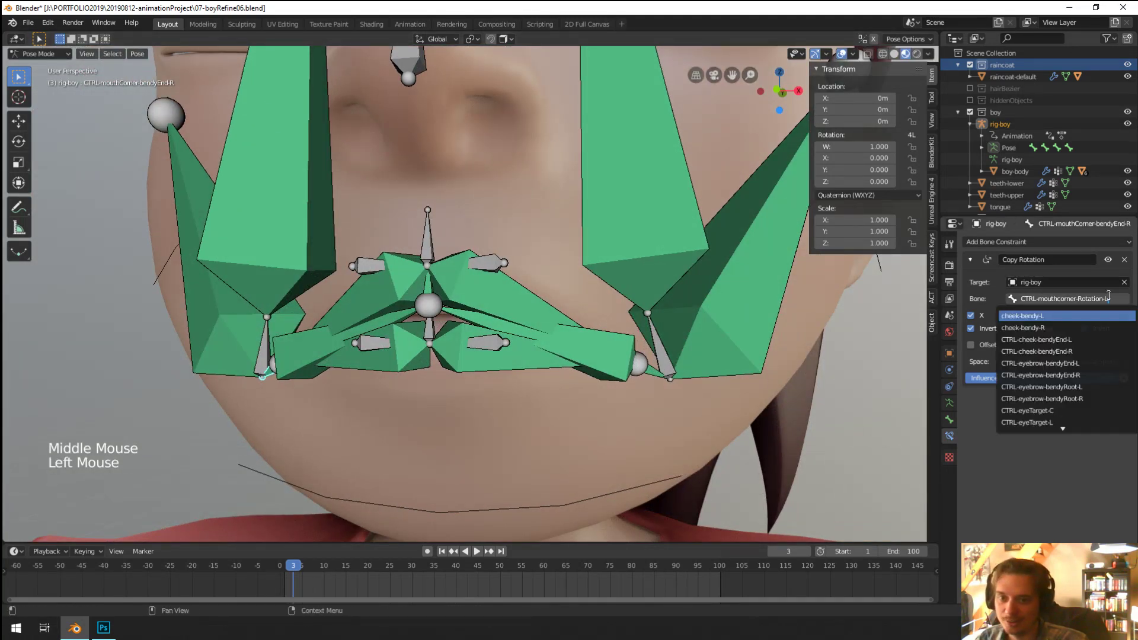
pyautogui.press('BackSpace')
pyautogui.press('Return')
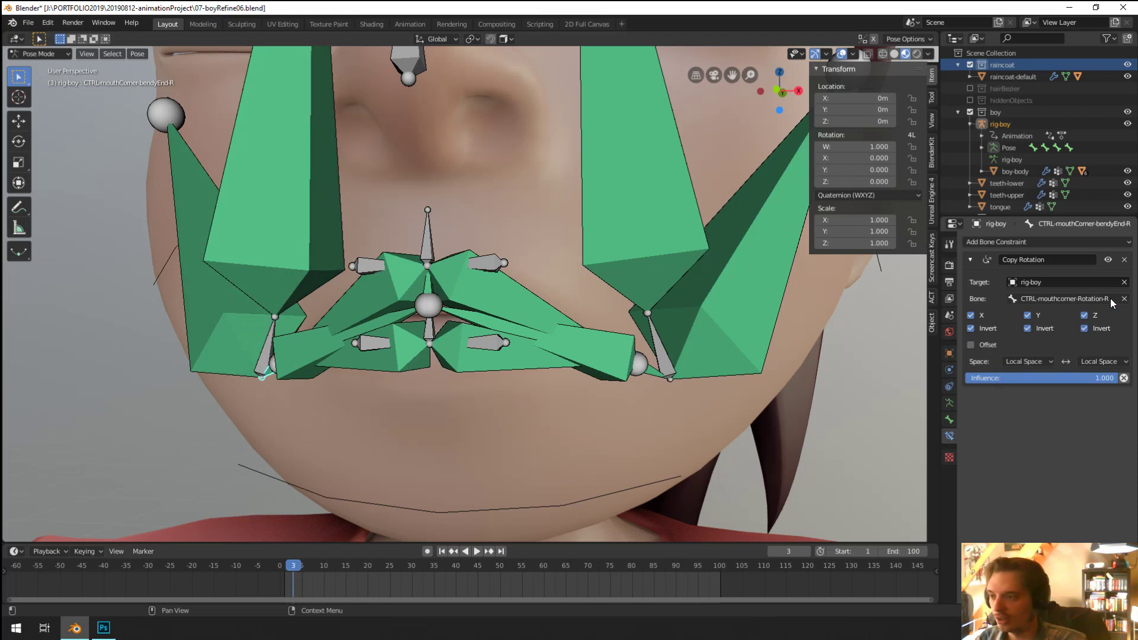
# Step: Try moving CTRL-mouthCorner-bendyEnd-R up the cheek to check its retargeted rotation
pyautogui.moveTo(592, 249); pyautogui.dragTo(491, 177, button='middle')
pyautogui.press('g')
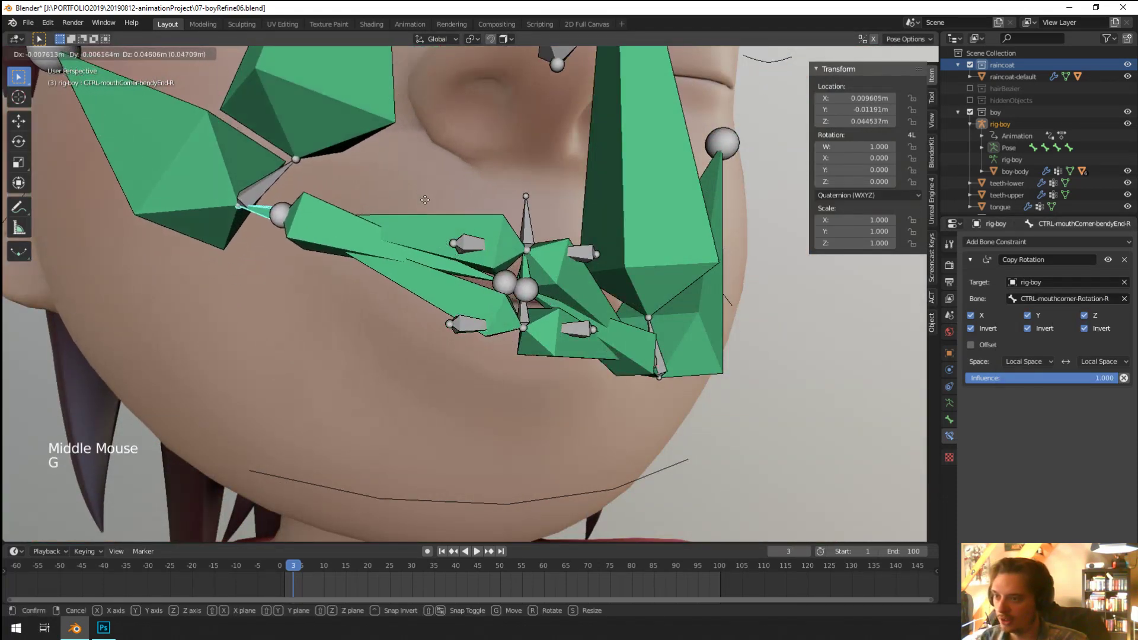
pyautogui.scroll(-4, 463, 190)
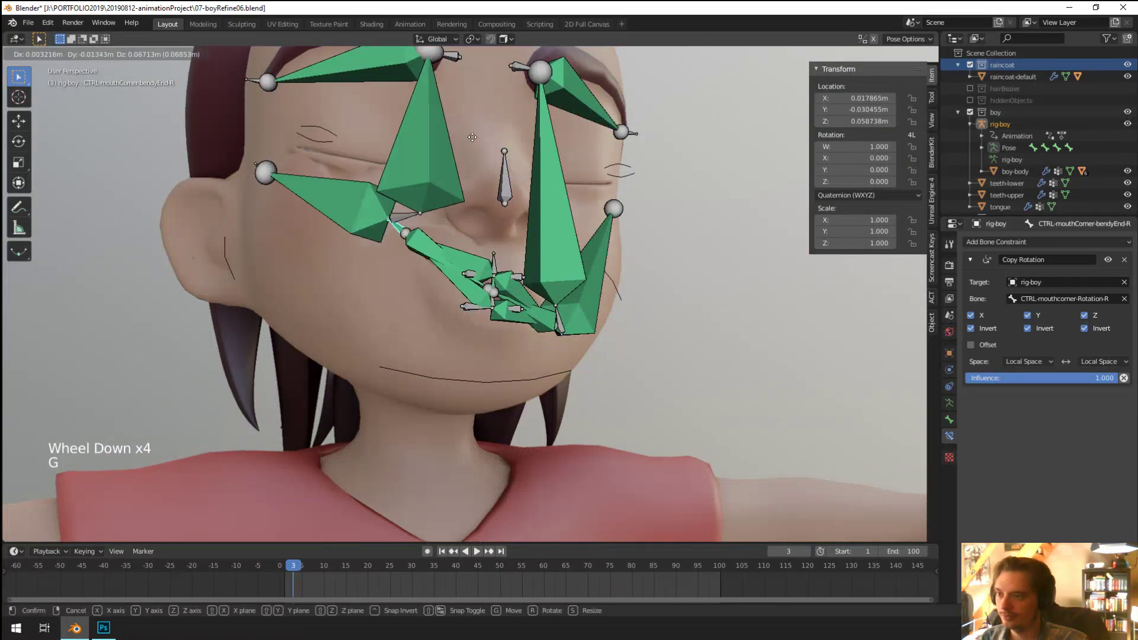
pyautogui.moveTo(457, 183); pyautogui.dragTo(602, 302, button='middle')
# Step: In Object Mode, select rig-boy and show only its fourth bone layer with the facial controls
pyautogui.hotkey('ctrl', 'Tab')
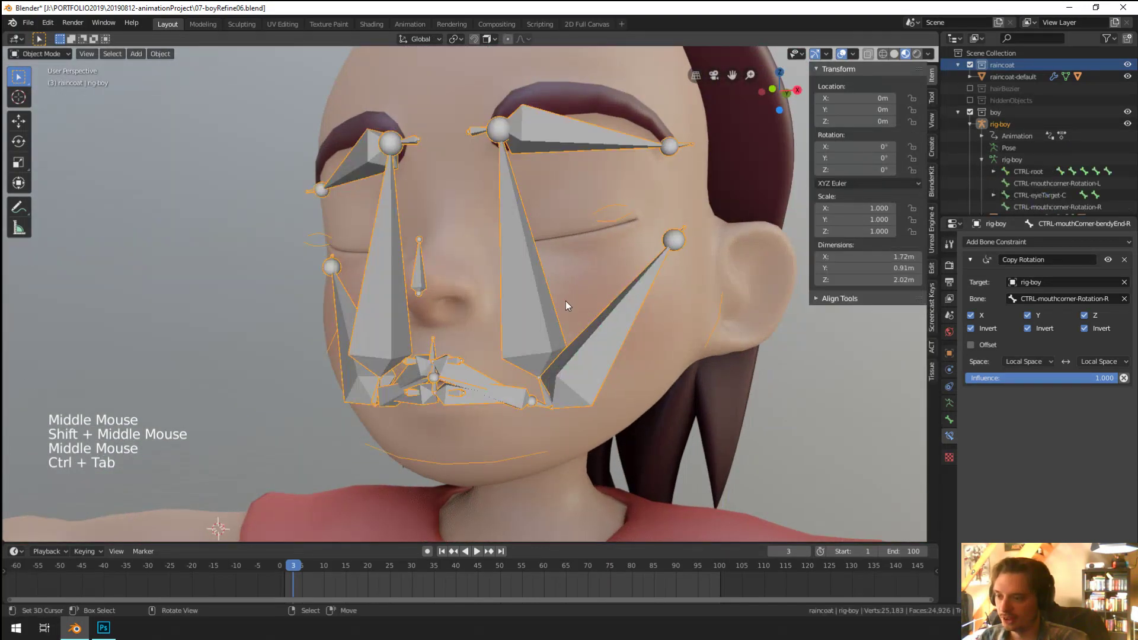
pyautogui.rightClick(565, 300)
pyautogui.scroll(2, 570, 297)
pyautogui.scroll(-2, 577, 265)
pyautogui.scroll(1, 521, 296)
pyautogui.moveTo(521, 295); pyautogui.dragTo(529, 298, button='middle')
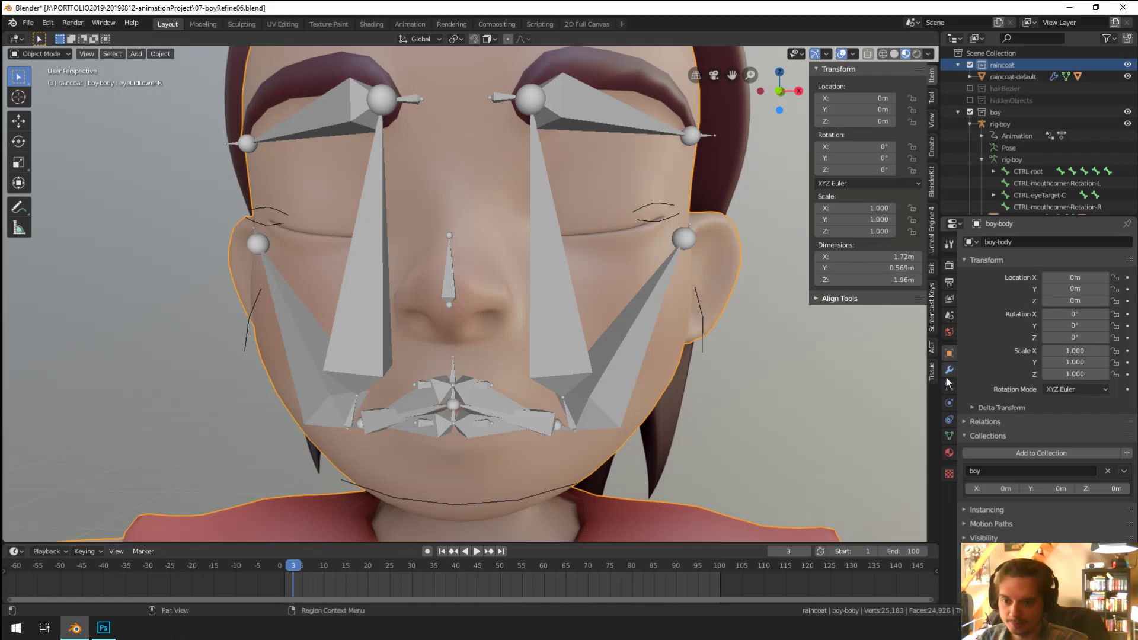
pyautogui.rightClick(571, 412)
pyautogui.click(949, 404)
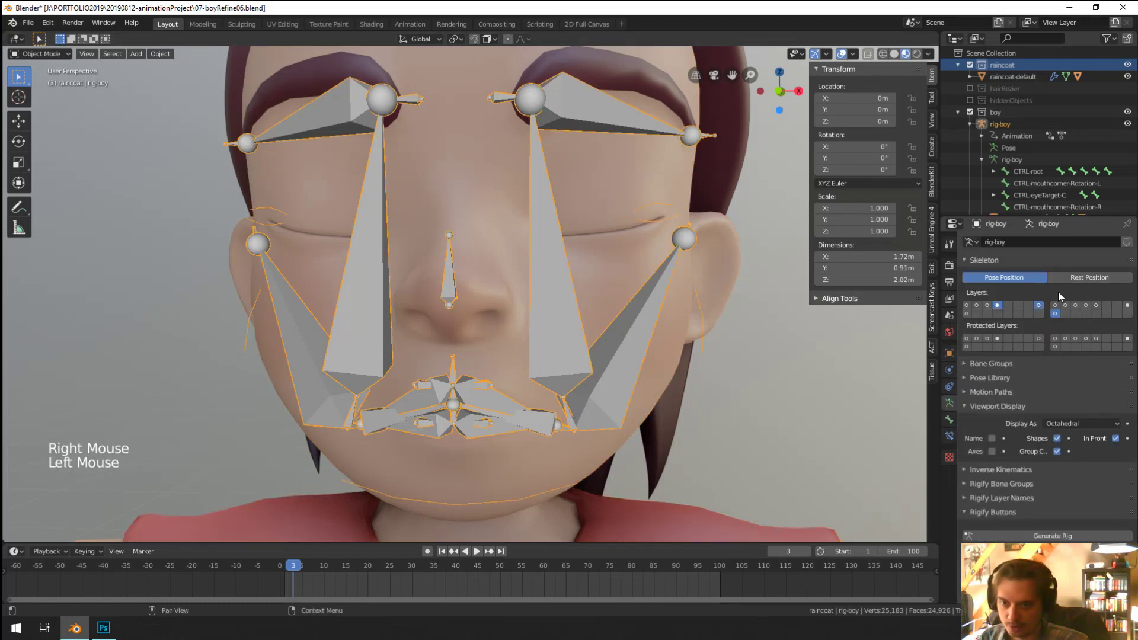
pyautogui.click(1038, 306)
pyautogui.click(997, 305)
pyautogui.moveTo(536, 388)
pyautogui.mouseDown(button='middle')
pyautogui.moveTo(550, 385)
pyautogui.moveTo(520, 384)
pyautogui.mouseUp(button='middle')
pyautogui.scroll(-1, 550, 385)
pyautogui.scroll(1, 348, 407)
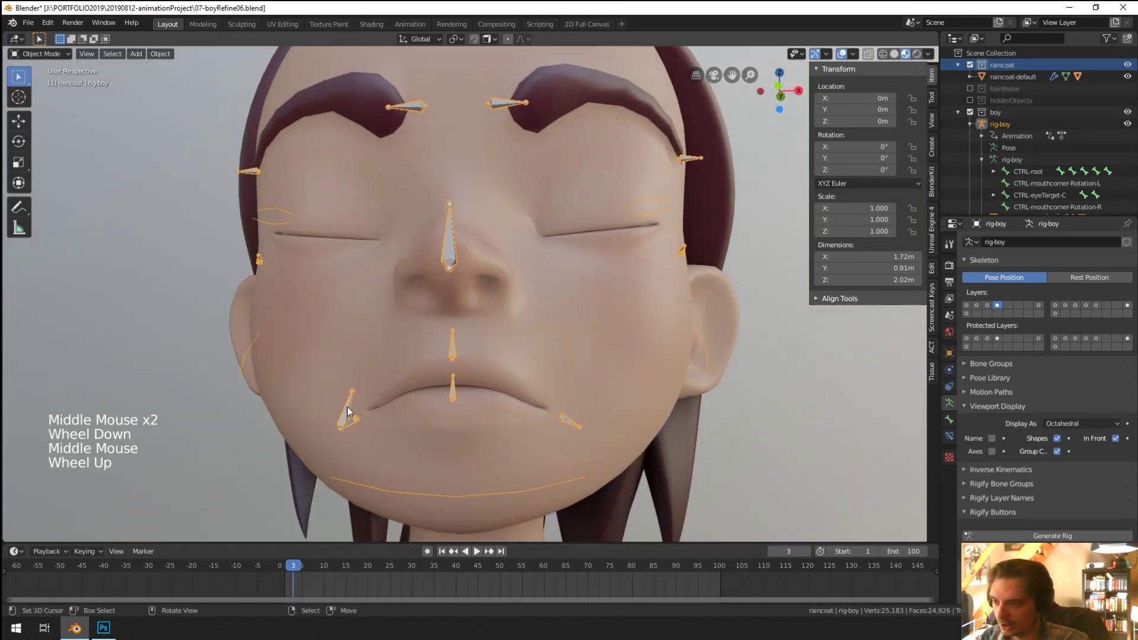
# Step: Move the faceSquish-bendyRoot-R bone from the facial control layer to bone layer 25 in Pose Mode
pyautogui.rightClick(348, 410)
pyautogui.rightClick(349, 410)
pyautogui.hotkey('ctrl', 'Tab')
pyautogui.rightClick(349, 410)
pyautogui.rightClick(348, 410)
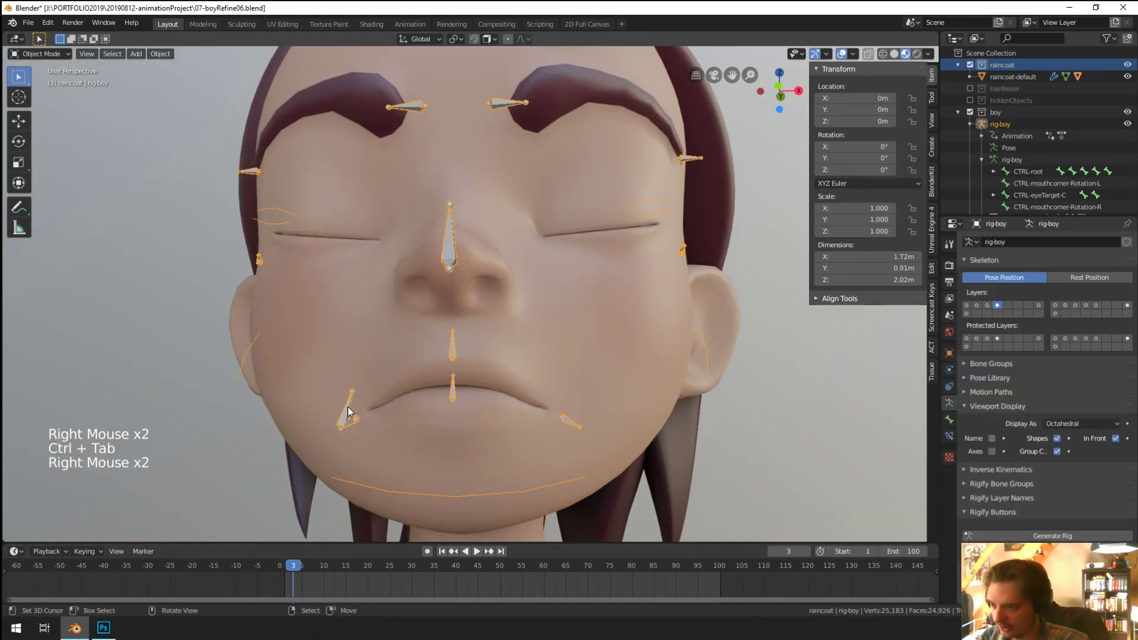
pyautogui.hotkey('ctrl', 'Tab')
pyautogui.rightClick(348, 410)
pyautogui.press('m')
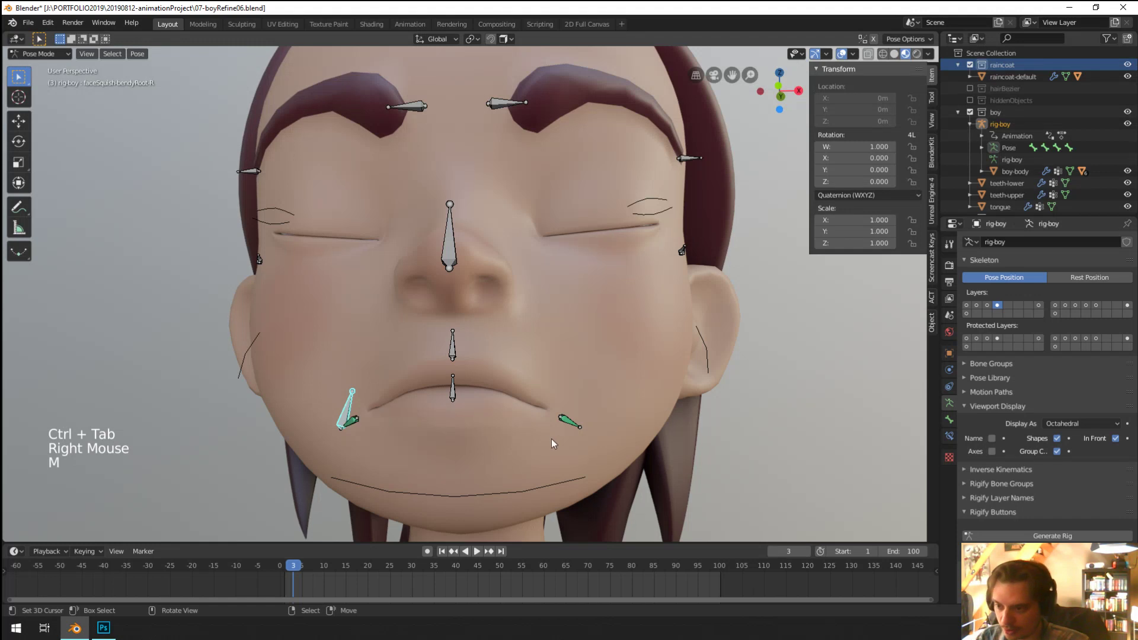
pyautogui.press('m')
pyautogui.click(625, 462)
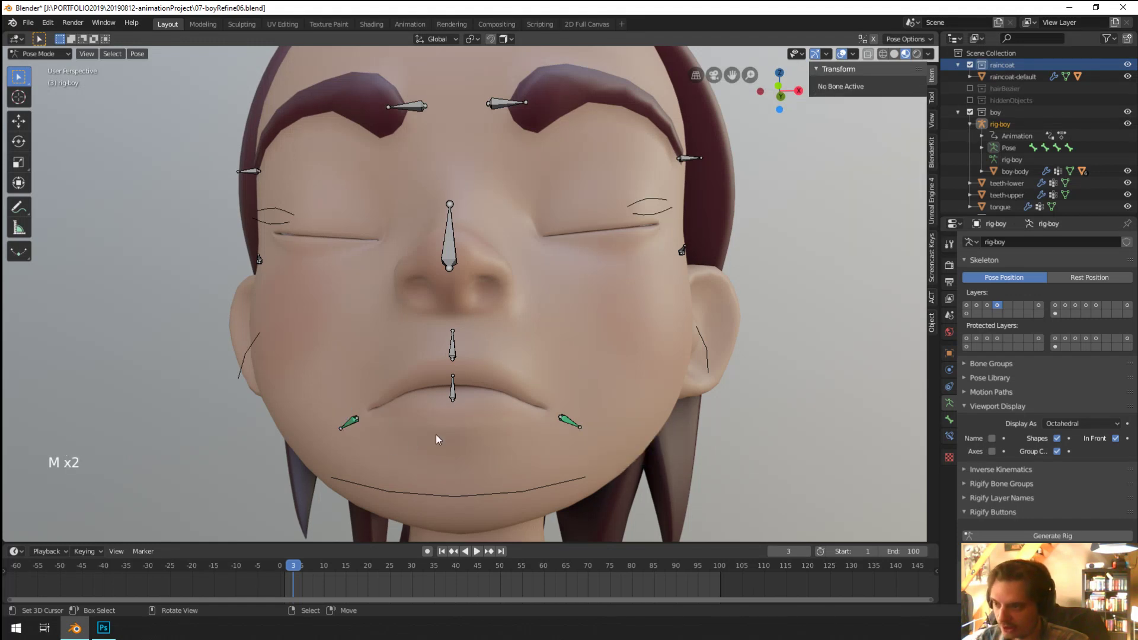
# Step: Raise both mouth-corner controls to pose the mouth into a smile
pyautogui.rightClick(359, 422)
pyautogui.moveTo(359, 423); pyautogui.dragTo(391, 439, button='middle')
pyautogui.press('g')
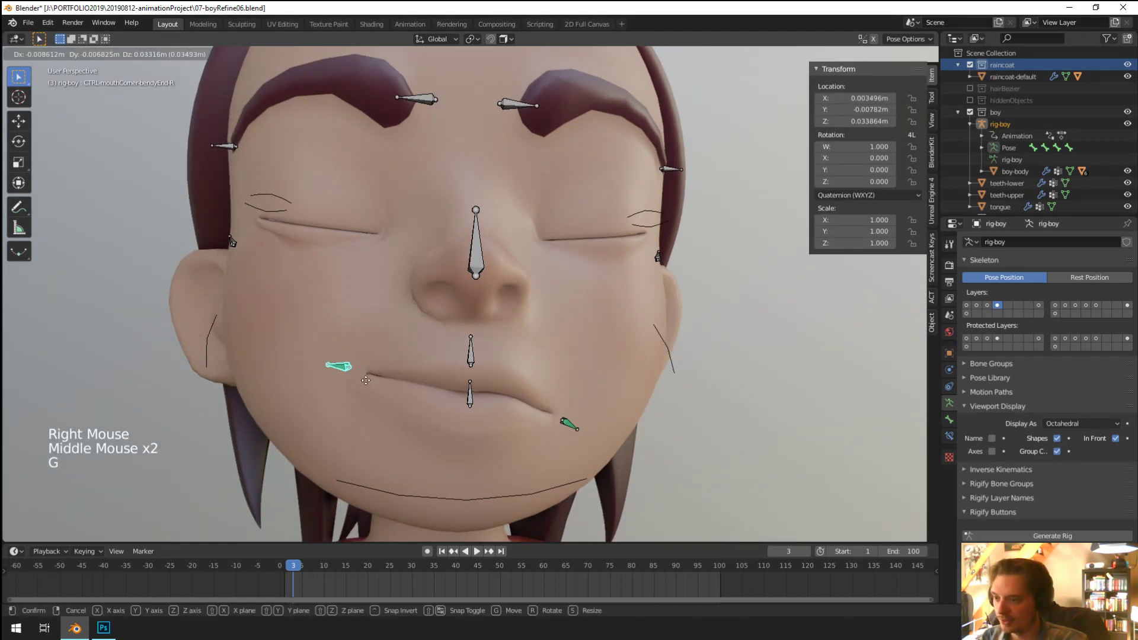
pyautogui.click(586, 439)
pyautogui.rightClick(579, 430)
pyautogui.press('g')
pyautogui.click(591, 389)
# Step: Pull the lower-lip centre control down to open the smiling mouth
pyautogui.rightClick(469, 396)
pyautogui.press('g')
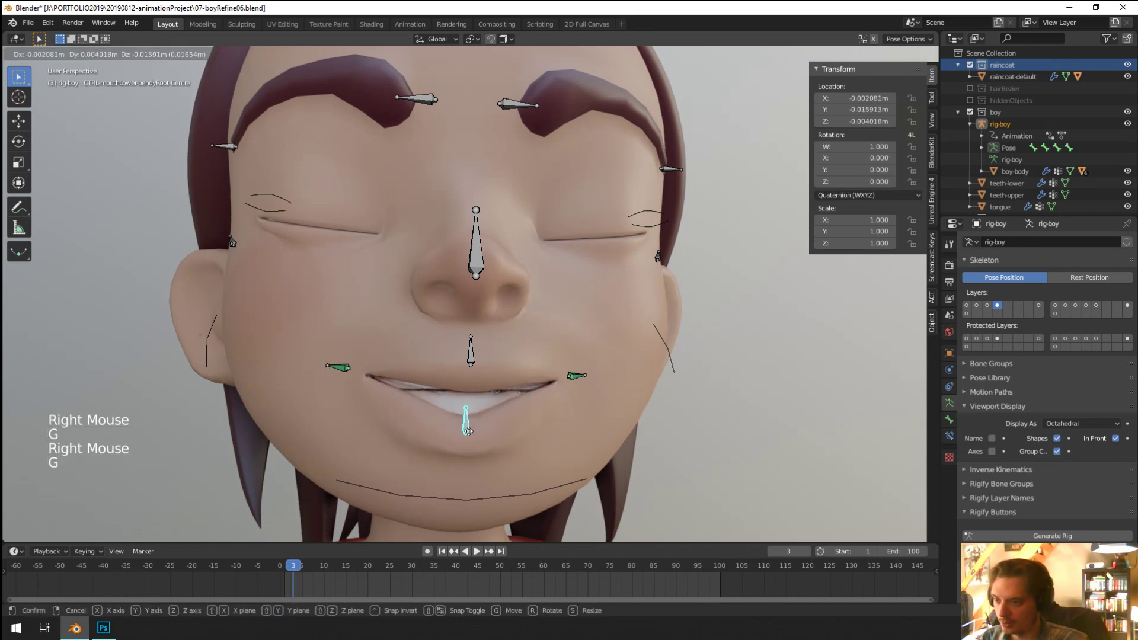
pyautogui.click(465, 422)
pyautogui.rightClick(470, 363)
pyautogui.press('g')
pyautogui.click(474, 409)
pyautogui.moveTo(474, 409); pyautogui.dragTo(529, 410, button='middle')
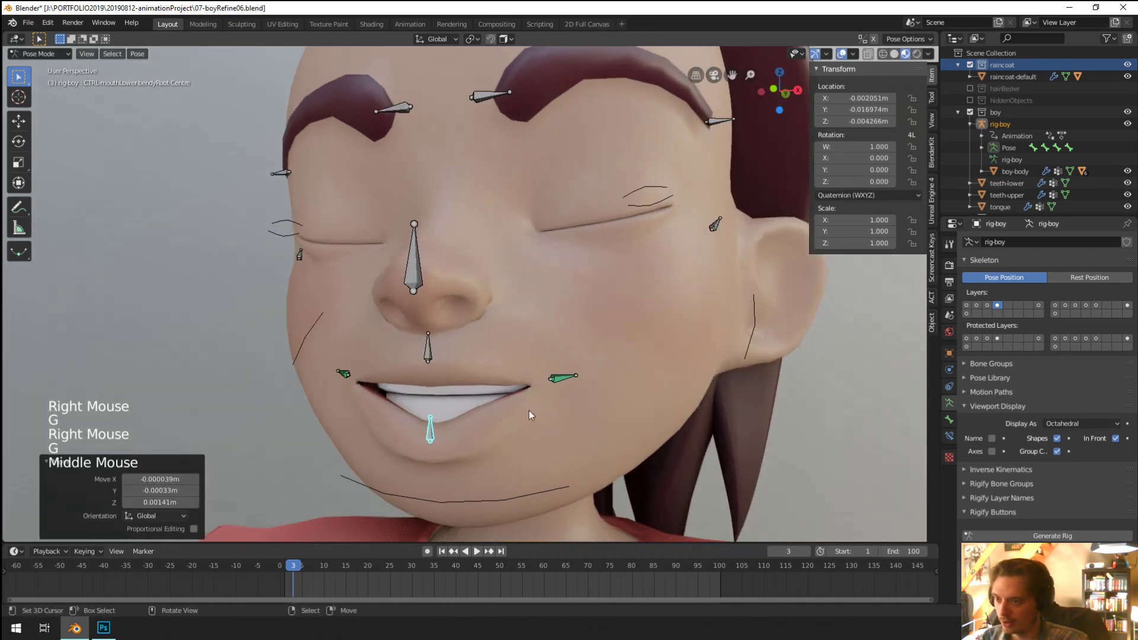
# Step: Adjust CTRL-mouthCorner-bendyEnd-L, moving it further up and back along the cheek
pyautogui.rightClick(565, 359)
pyautogui.press('g')
pyautogui.scroll(-2, 520, 407)
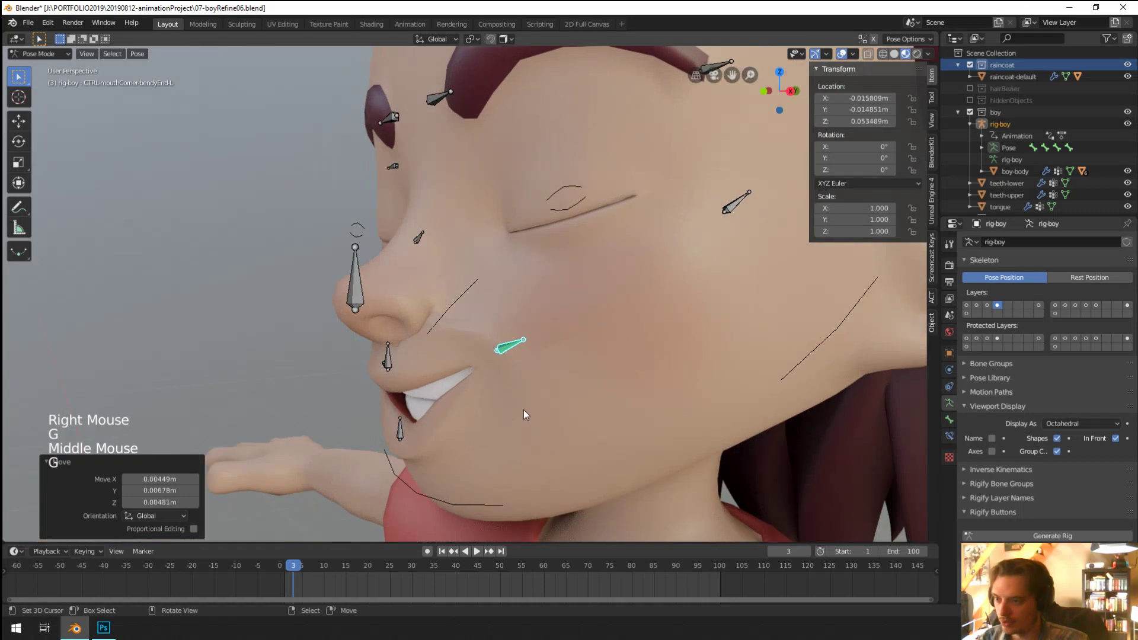
pyautogui.moveTo(524, 410); pyautogui.dragTo(684, 408, button='middle')
pyautogui.scroll(1, 617, 397)
pyautogui.press('g')
pyautogui.rightClick(587, 396)
# Step: Switch to Object Mode, select boy-body and review its vertex group list for the facial bendy bones
pyautogui.hotkey('ctrl', 'Tab')
pyautogui.rightClick(587, 401)
pyautogui.scroll(-19, 1027, 470)
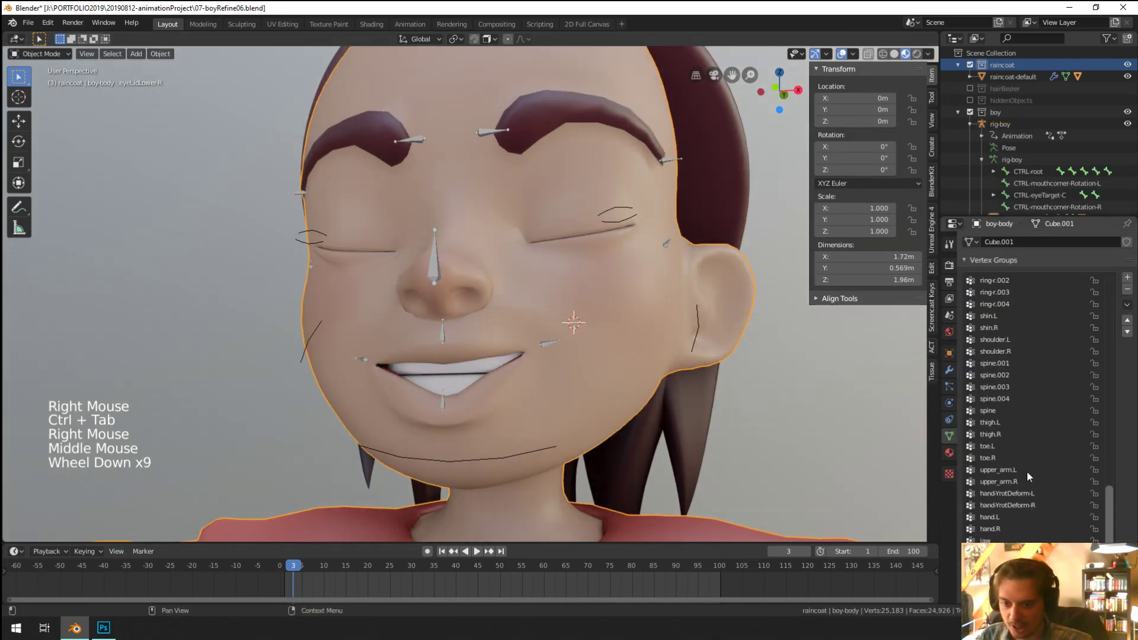
pyautogui.scroll(-7, 1024, 474)
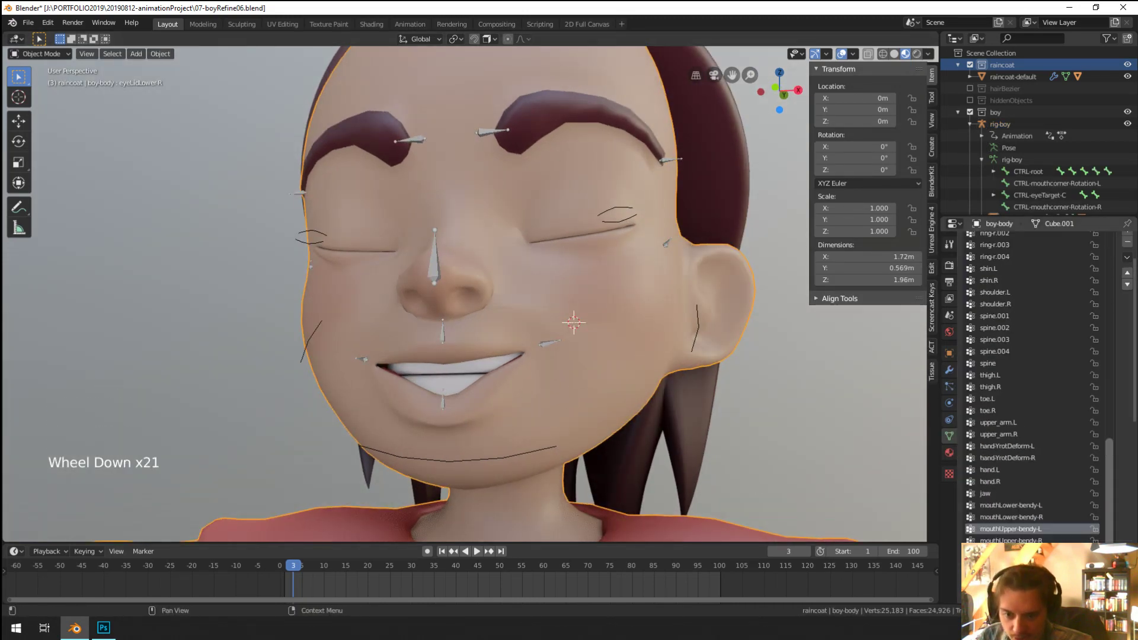
pyautogui.moveTo(1038, 491)
pyautogui.mouseDown()
pyautogui.moveTo(1038, 536)
pyautogui.moveTo(1047, 507)
pyautogui.mouseUp()
pyautogui.scroll(10, 1125, 444)
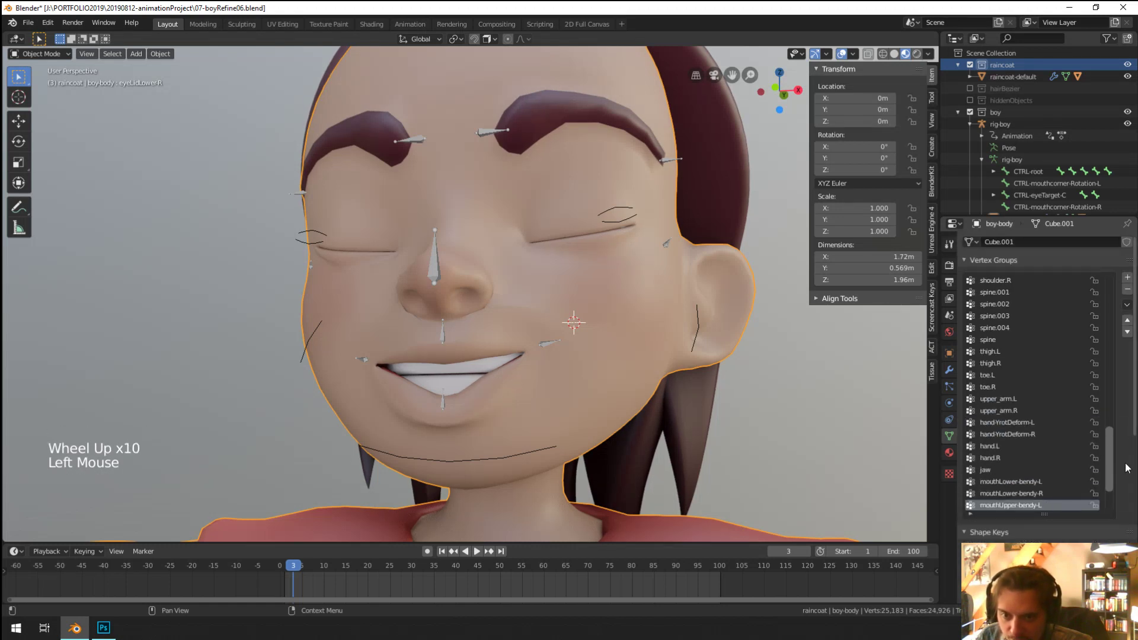
pyautogui.scroll(-7, 1124, 468)
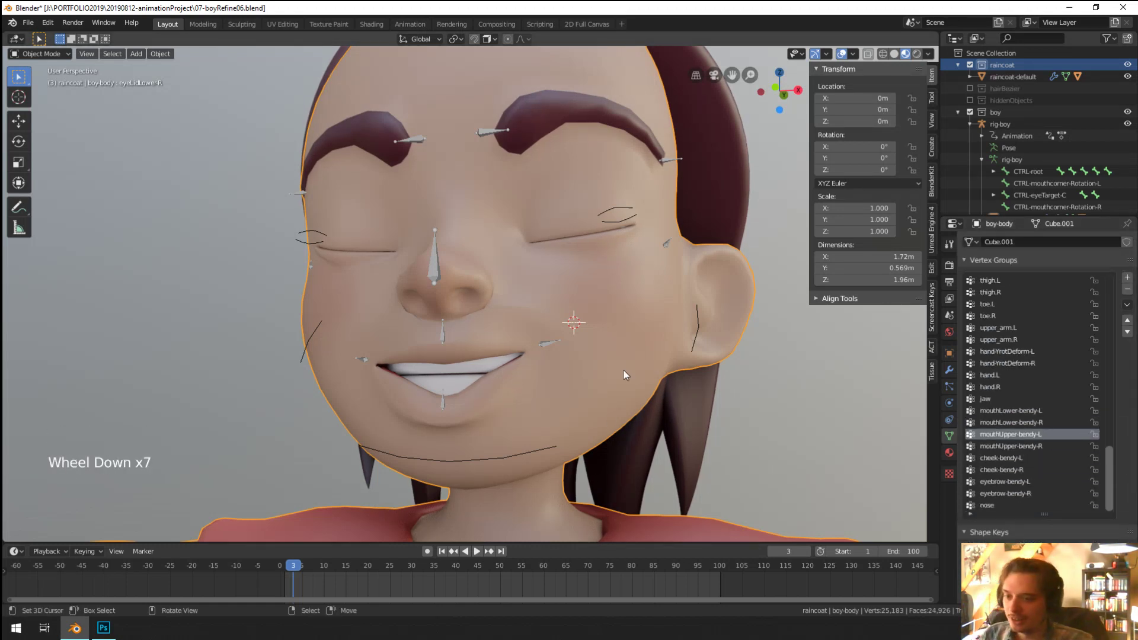
# Step: Show bone layer 8 of rig-boy alongside the facial controls and select the left faceSquish bone in Pose Mode
pyautogui.rightClick(658, 368)
pyautogui.rightClick(555, 339)
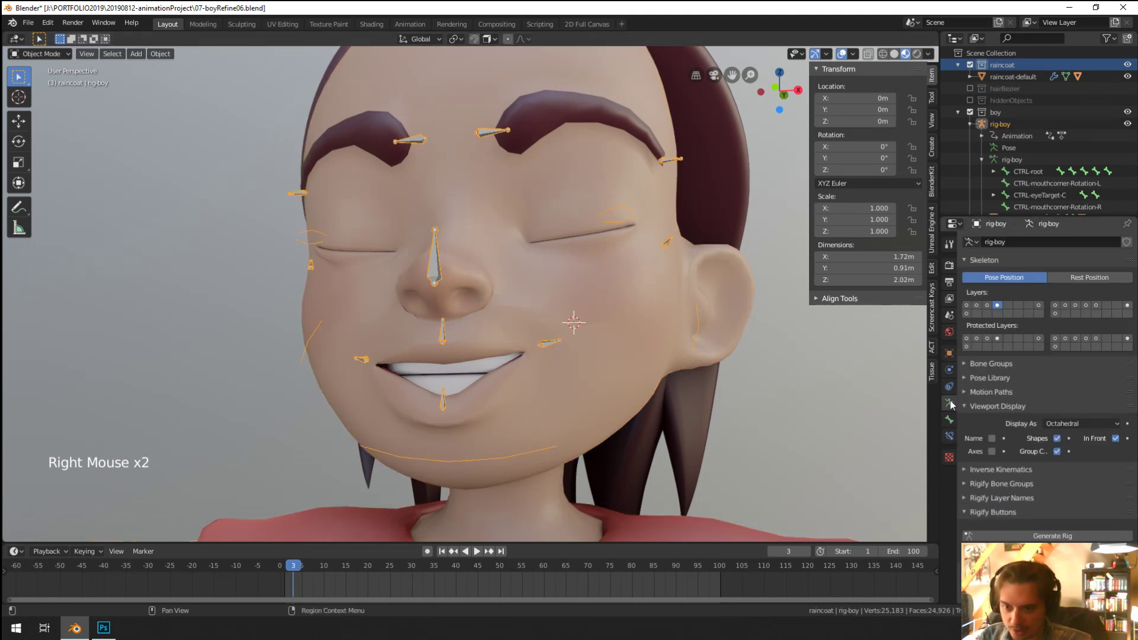
pyautogui.keyDown('shift'); pyautogui.click(1038, 305); pyautogui.keyUp('shift')
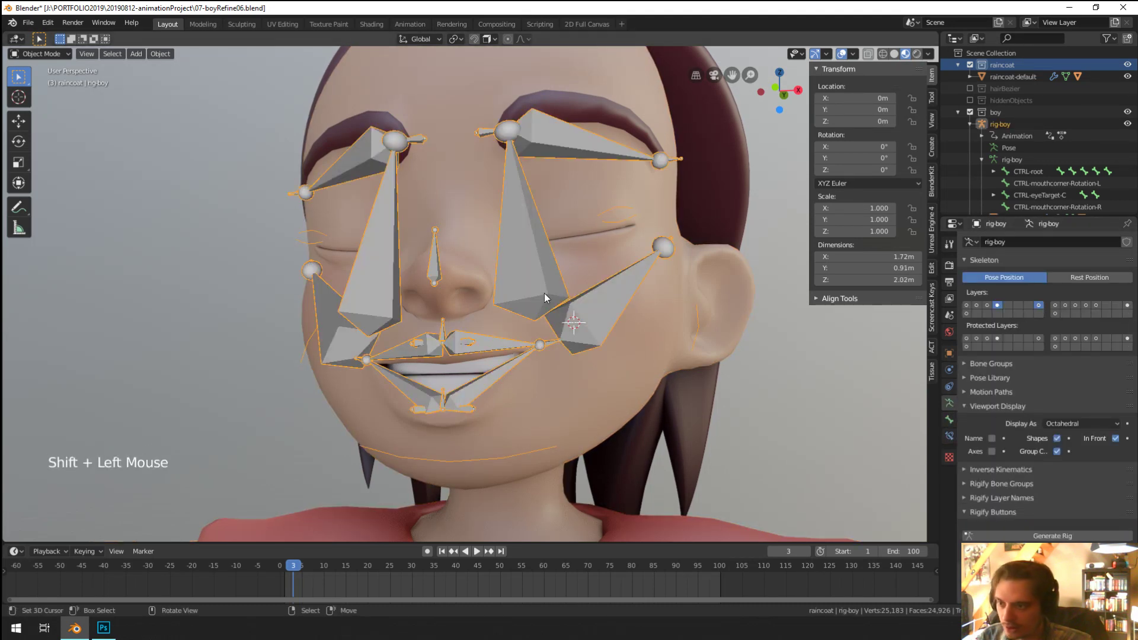
pyautogui.rightClick(544, 293)
pyautogui.hotkey('ctrl', 'Tab')
pyautogui.rightClick(541, 282)
pyautogui.moveTo(539, 279); pyautogui.dragTo(606, 346, button='middle')
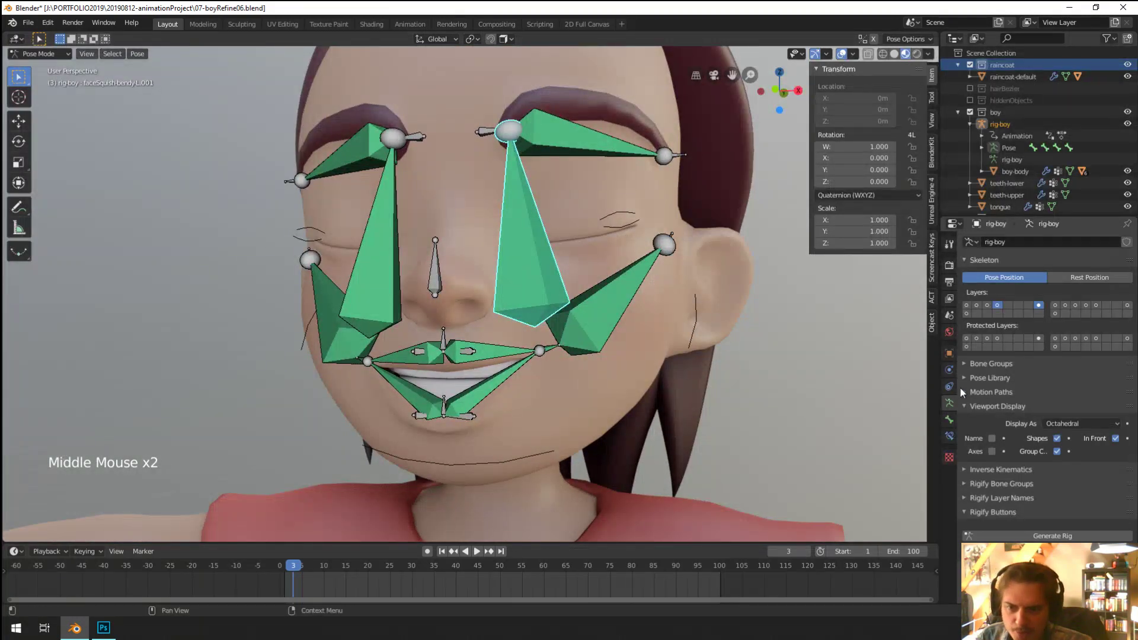
# Step: Rename the left squish bone to faceSquish-bendy-L and check the name of its right-side counterpart
pyautogui.click(949, 422)
pyautogui.hotkey('ctrl', 'c')
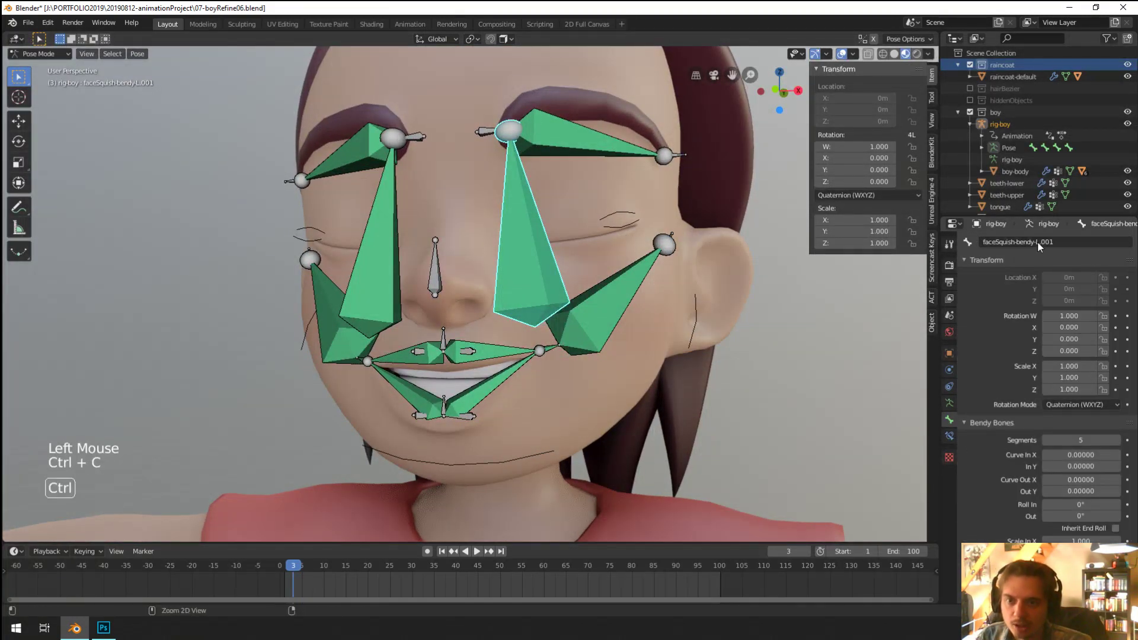
pyautogui.rightClick(382, 291)
pyautogui.rightClick(554, 294)
pyautogui.moveTo(1054, 242); pyautogui.dragTo(1038, 242)
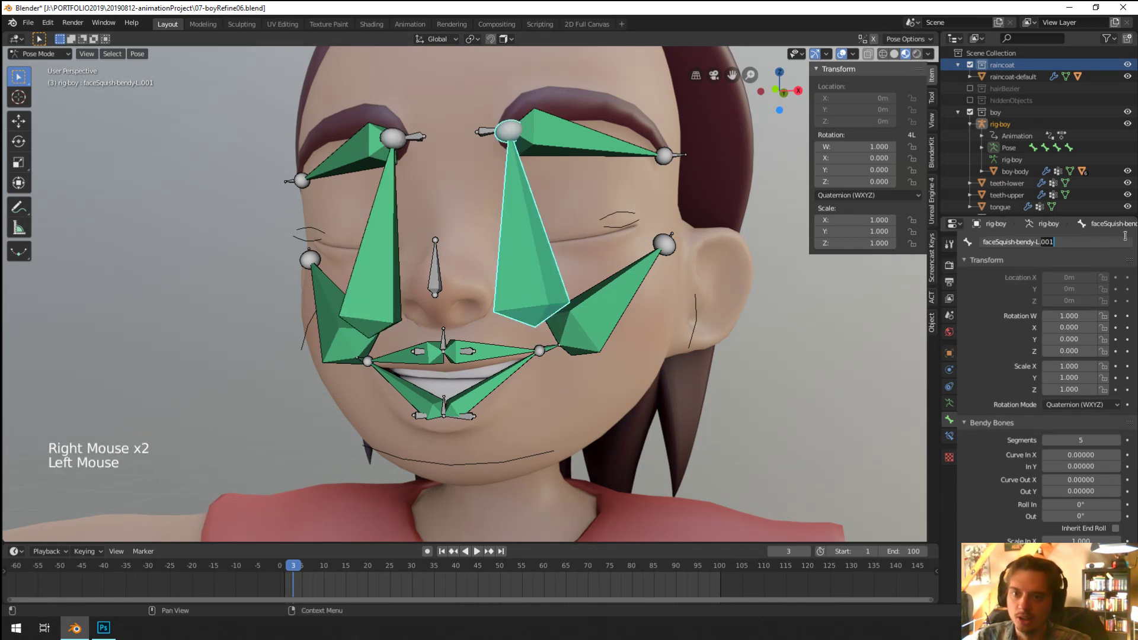
pyautogui.press('BackSpace')
pyautogui.rightClick(347, 267)
pyautogui.click(1037, 243)
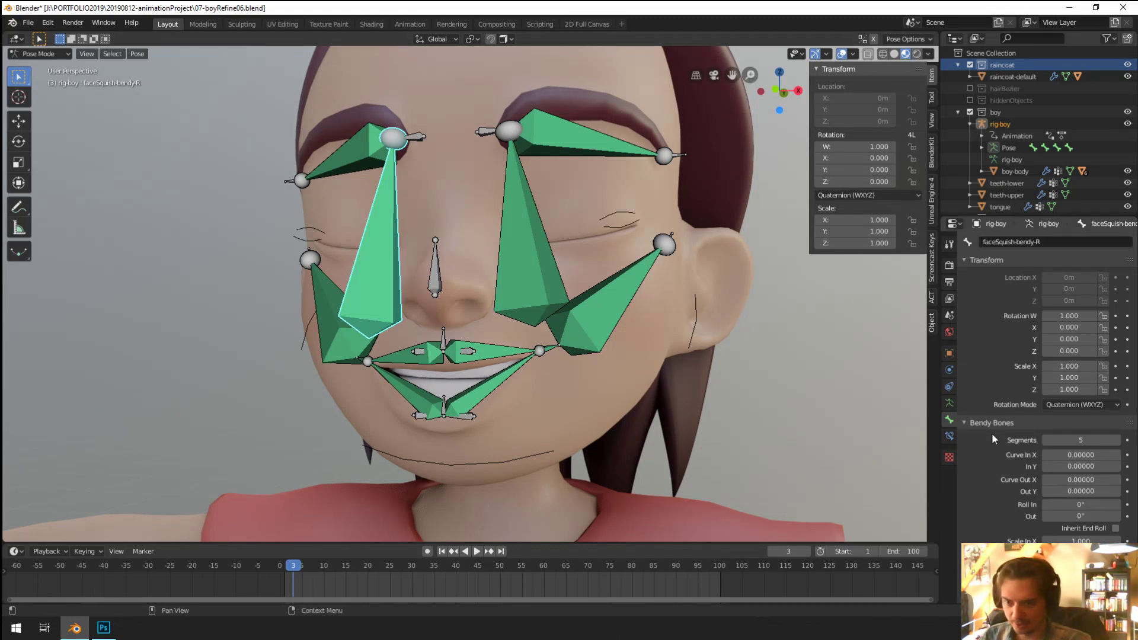
# Step: Show bone layer 25 as well and inspect the faceSquish root bones together with the squish bones they belong to
pyautogui.click(949, 403)
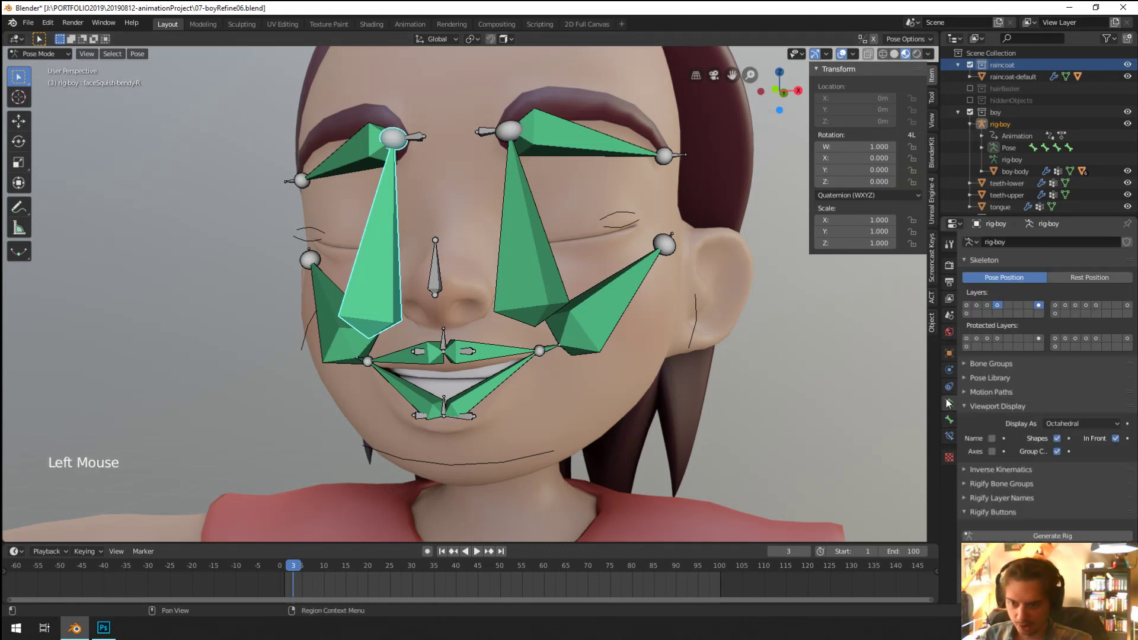
pyautogui.keyDown('shift'); pyautogui.click(1055, 313); pyautogui.keyUp('shift')
pyautogui.scroll(1, 593, 342)
pyautogui.rightClick(575, 350)
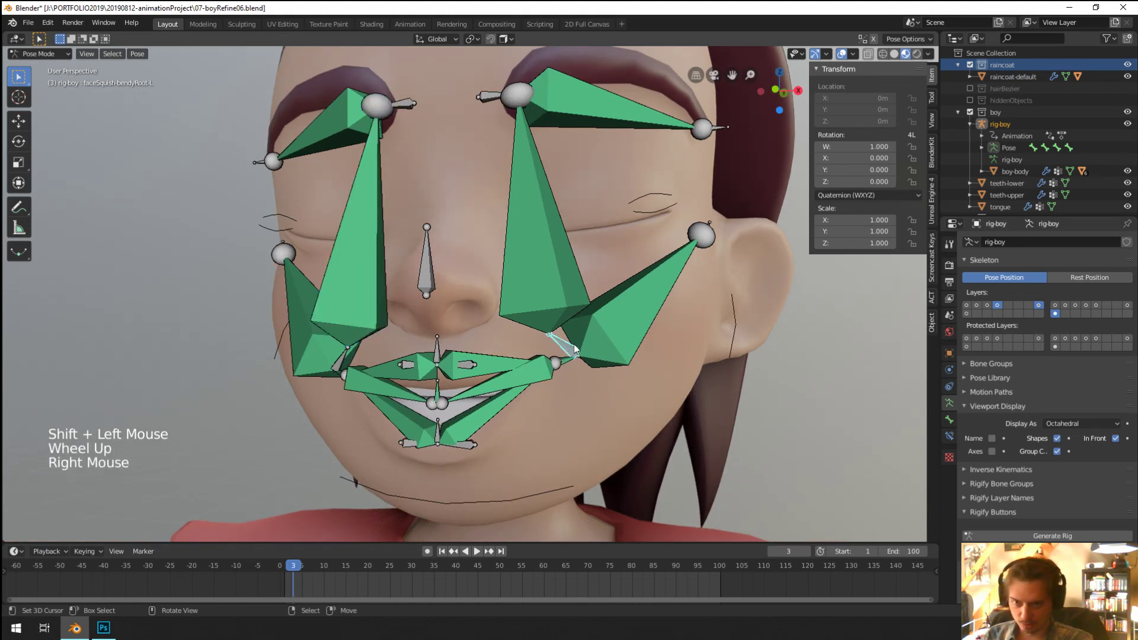
pyautogui.click(949, 418)
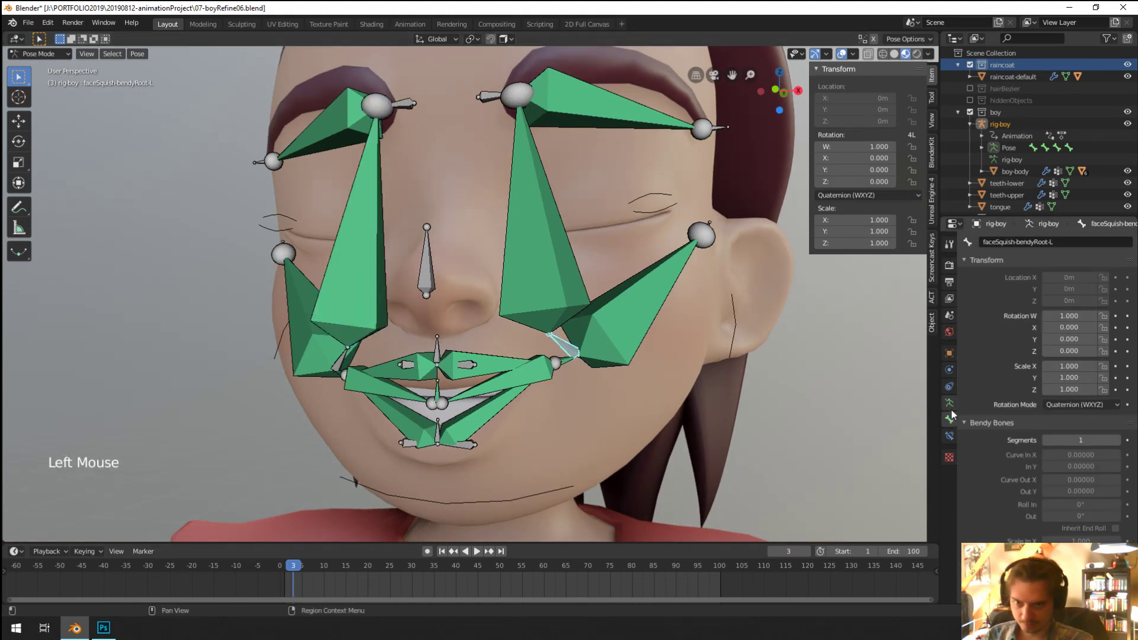
pyautogui.moveTo(296, 357); pyautogui.dragTo(478, 297, button='middle')
pyautogui.rightClick(347, 352)
pyautogui.rightClick(496, 297)
pyautogui.moveTo(404, 464); pyautogui.dragTo(414, 464, button='middle')
pyautogui.moveTo(415, 463); pyautogui.dragTo(428, 464, button='middle')
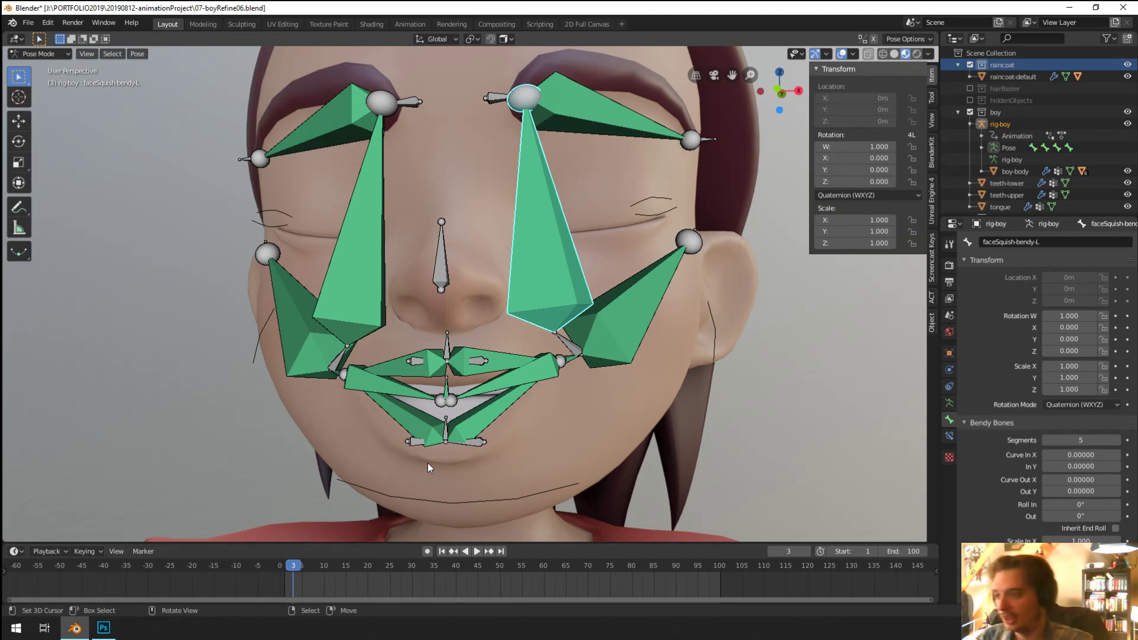
pyautogui.moveTo(428, 463); pyautogui.dragTo(540, 420, button='middle')
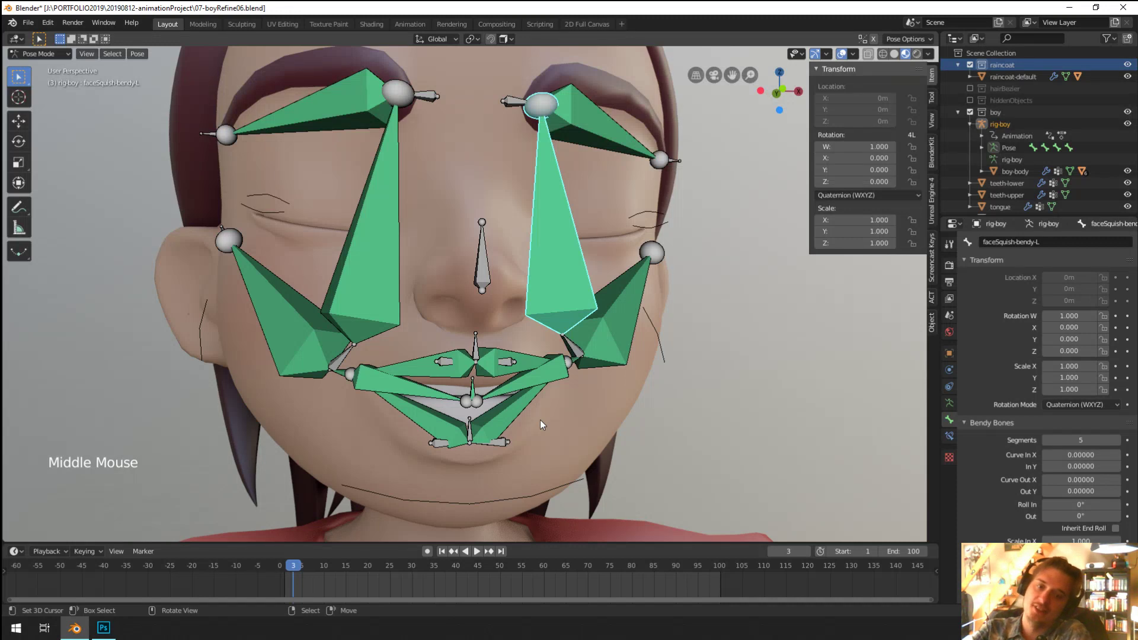
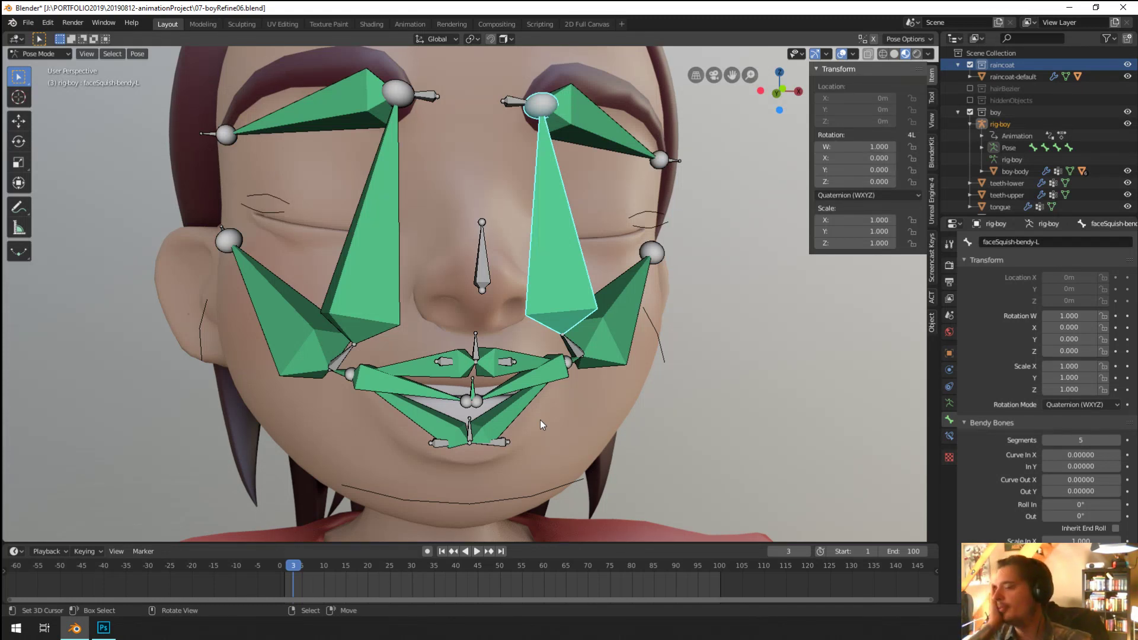
# Step: Inspect the left mouth-corner control and the bone constraints of faceSquish-bendy-L
pyautogui.moveTo(539, 420); pyautogui.dragTo(555, 362, button='middle')
pyautogui.rightClick(557, 370)
pyautogui.scroll(-1, 585, 346)
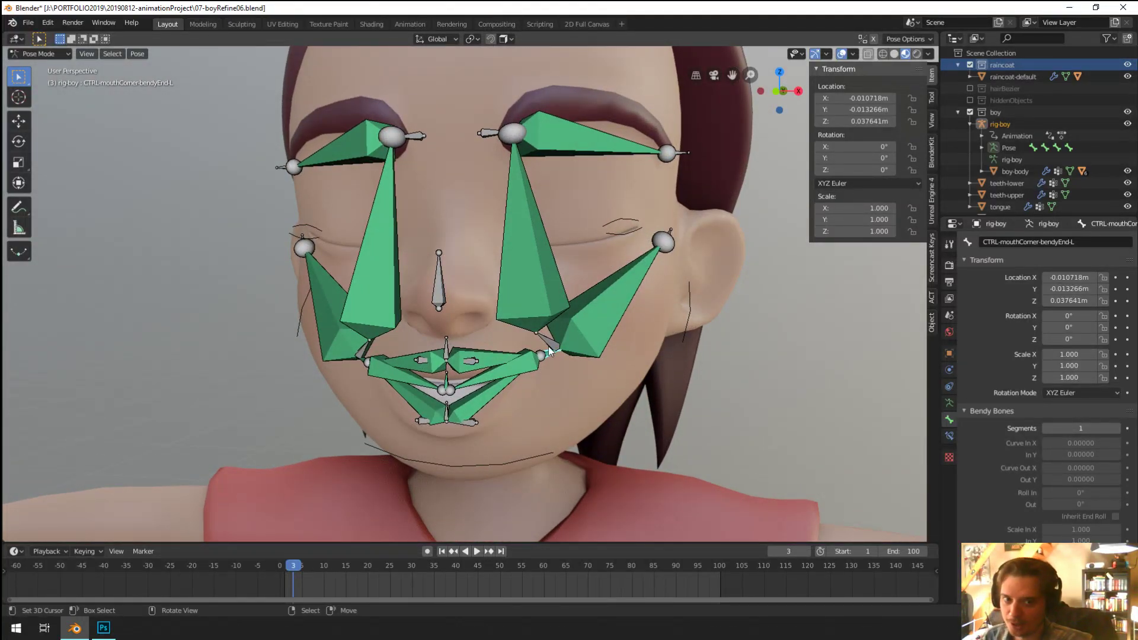
pyautogui.moveTo(549, 346); pyautogui.dragTo(434, 378, button='middle')
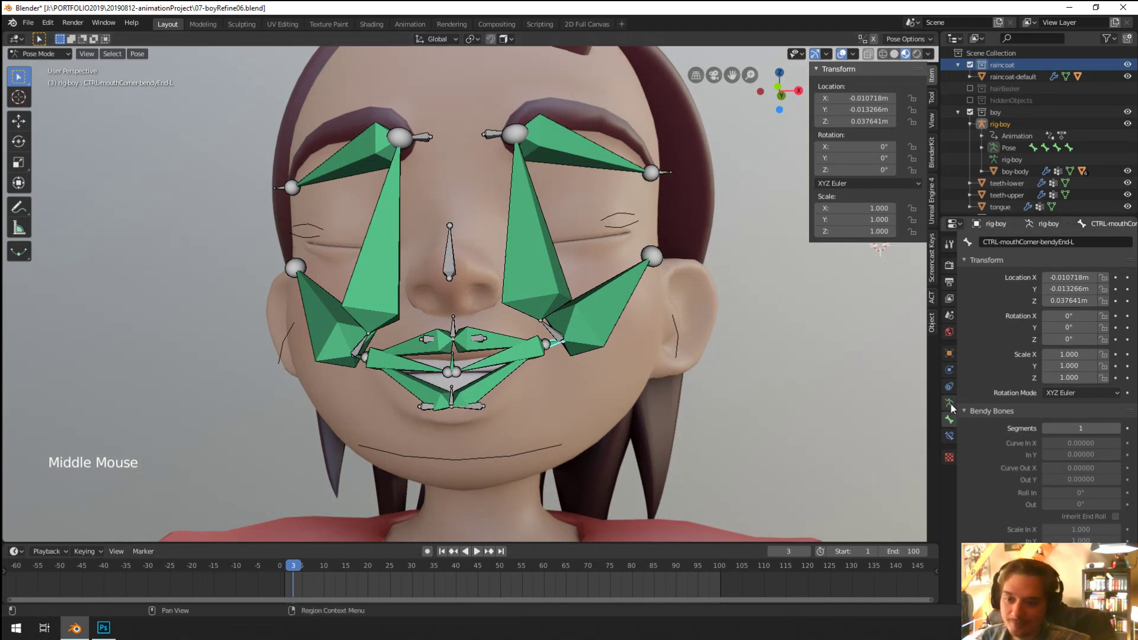
pyautogui.rightClick(527, 284)
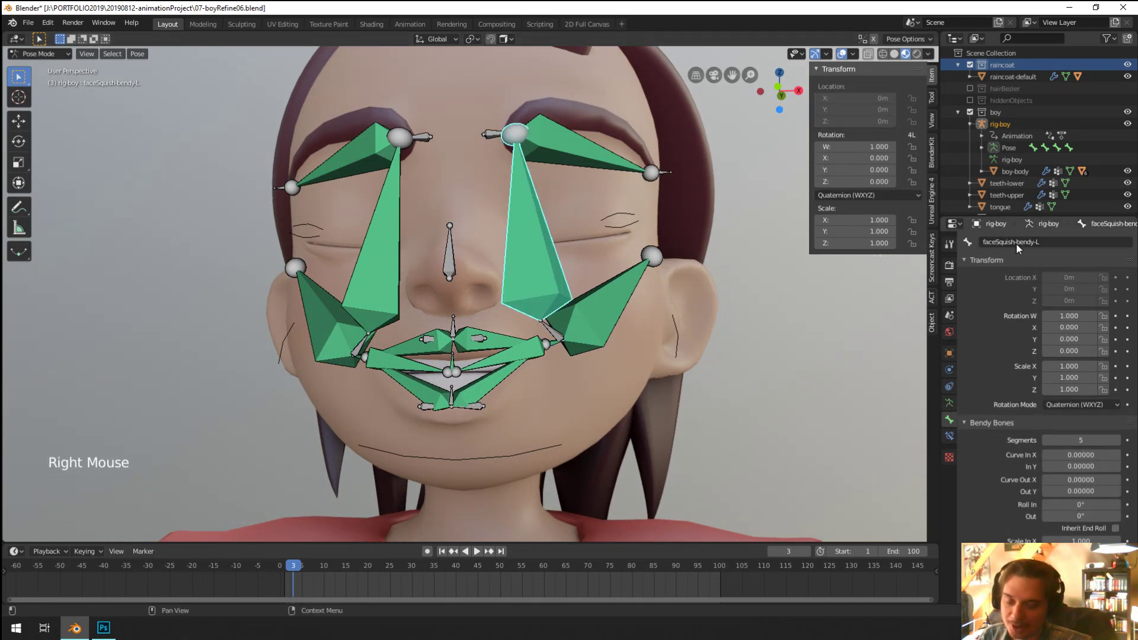
pyautogui.click(949, 436)
# Step: Return rig-boy to Object Mode and display only bone layer 4 with the facial controls
pyautogui.rightClick(541, 390)
pyautogui.hotkey('ctrl', 'Tab')
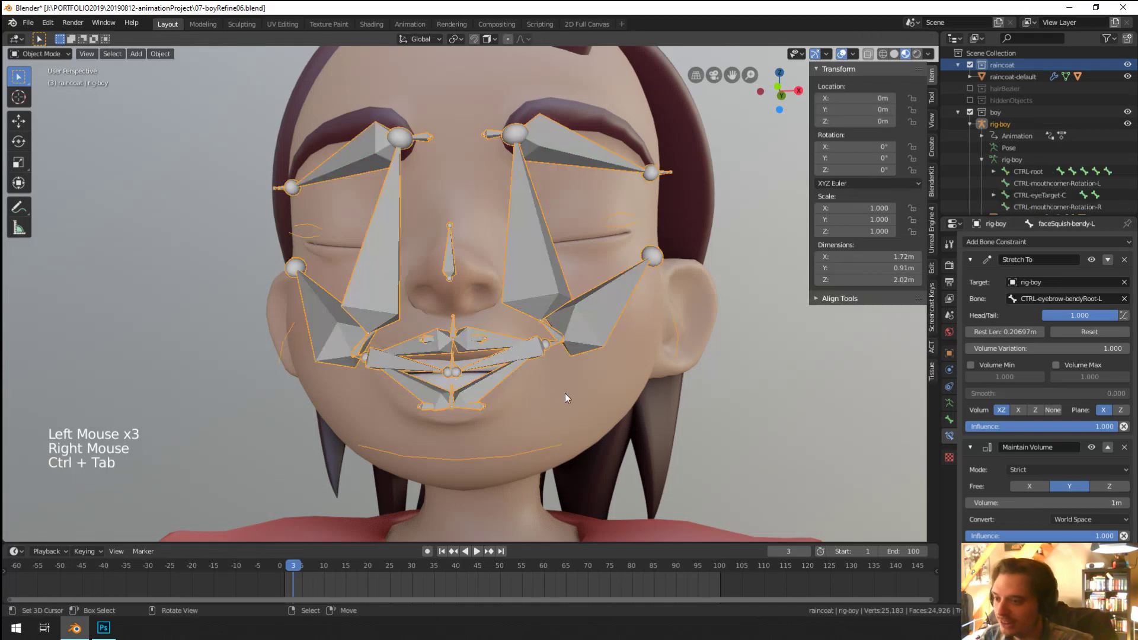
pyautogui.rightClick(564, 393)
pyautogui.moveTo(628, 398); pyautogui.dragTo(531, 372, button='middle')
pyautogui.scroll(1, 536, 339)
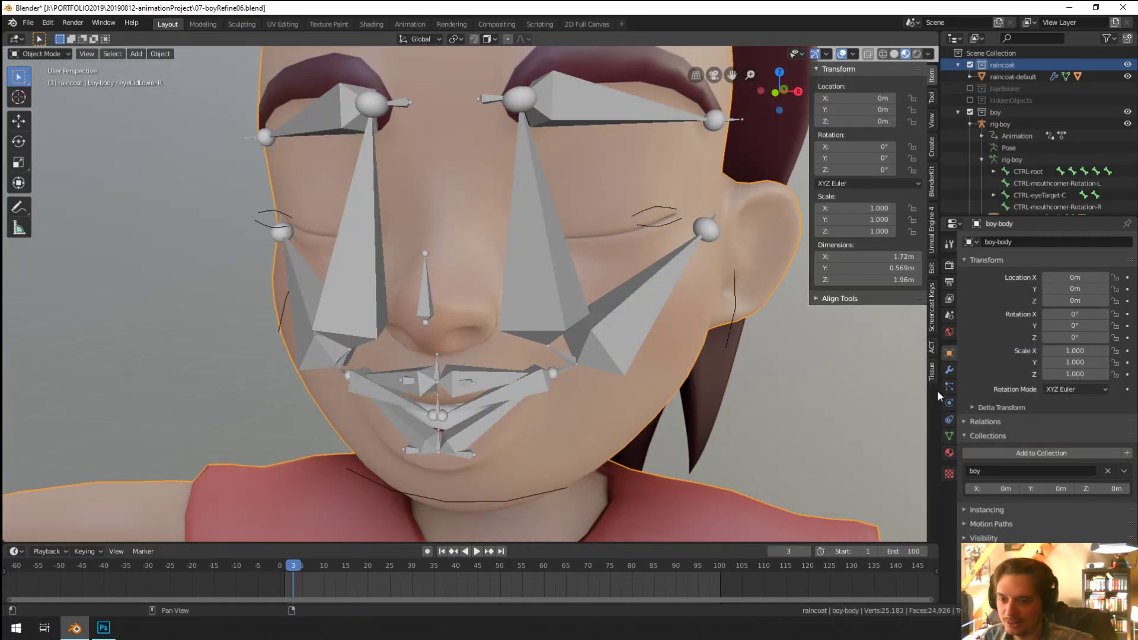
pyautogui.rightClick(593, 400)
pyautogui.rightClick(546, 391)
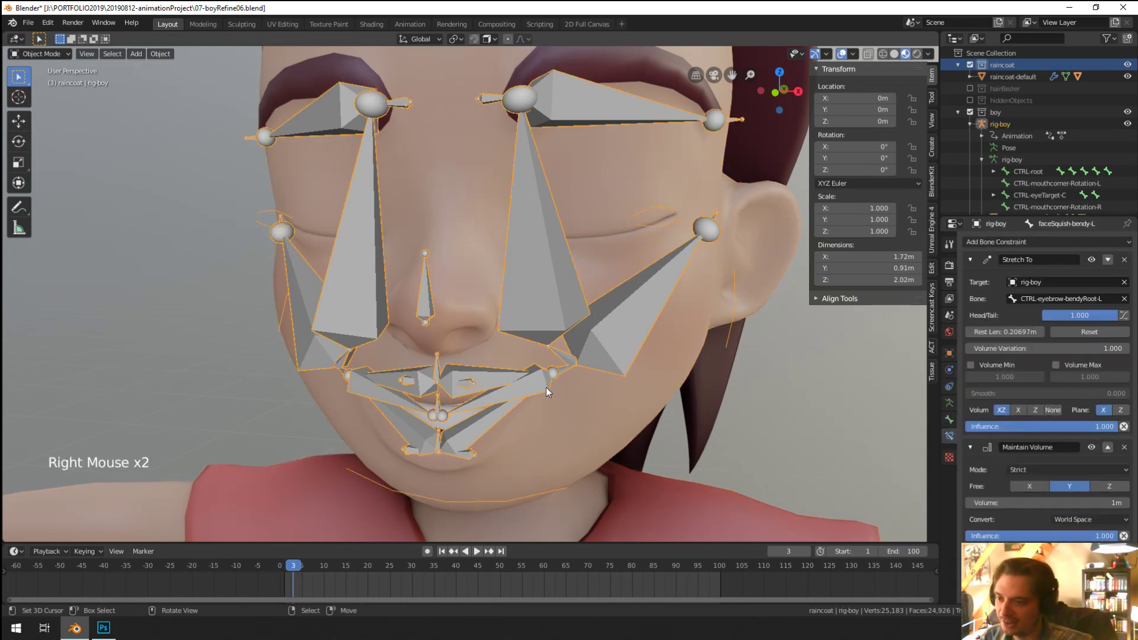
pyautogui.click(949, 403)
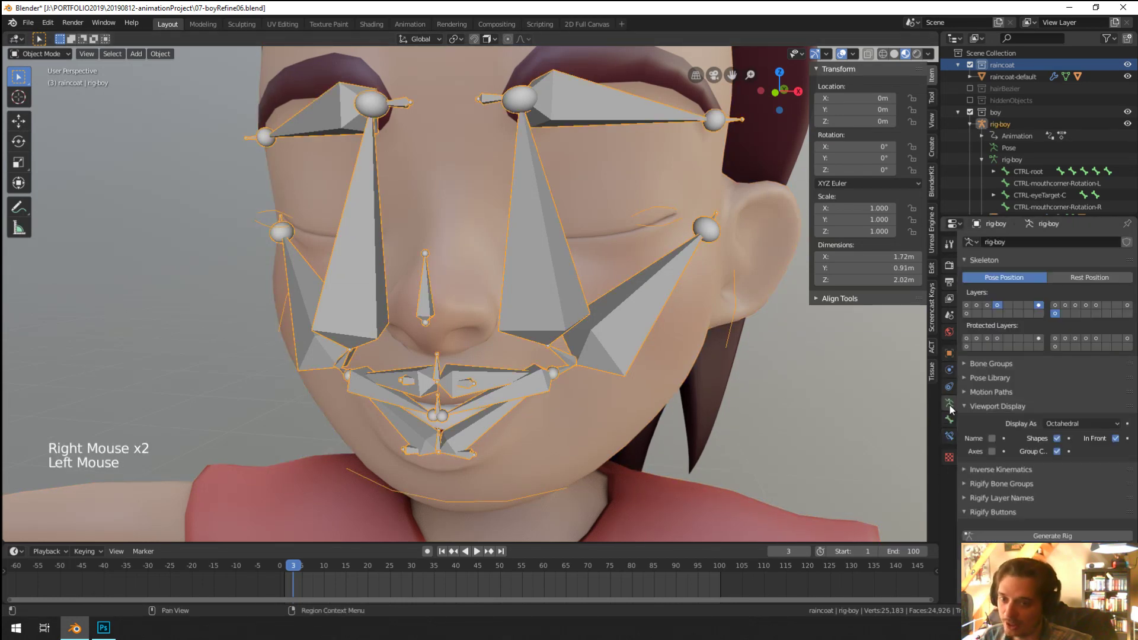
pyautogui.click(998, 306)
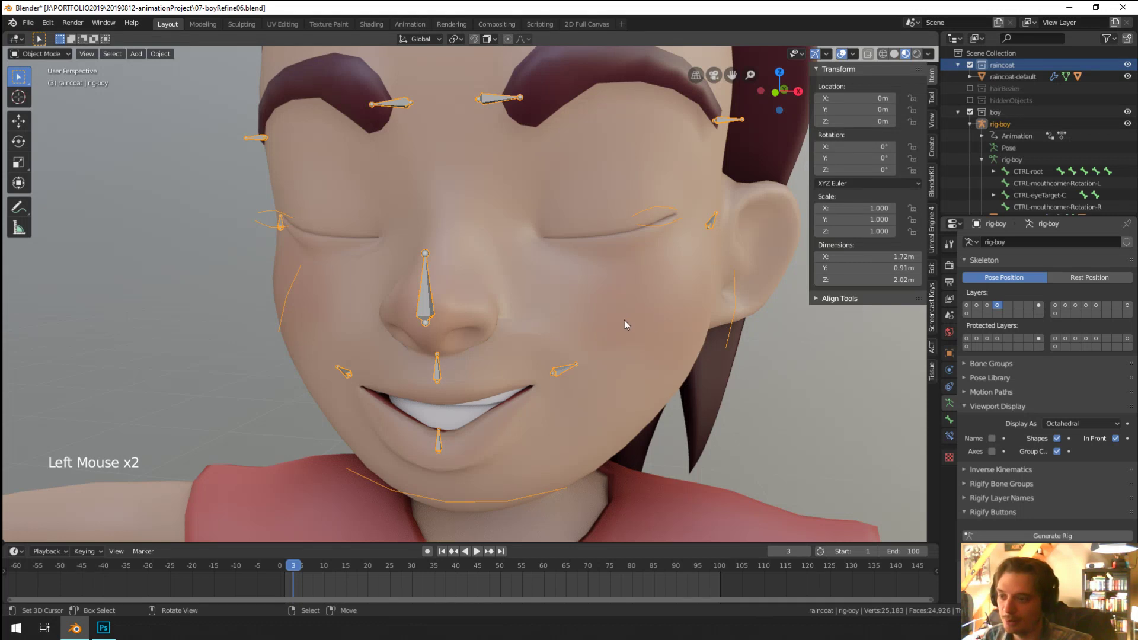
# Step: Add a vertex group named faceSquish-bendy-L to the boy-body mesh
pyautogui.hotkey('ctrl', 'Tab')
pyautogui.hotkey('ctrl', 'Tab')
pyautogui.rightClick(599, 321)
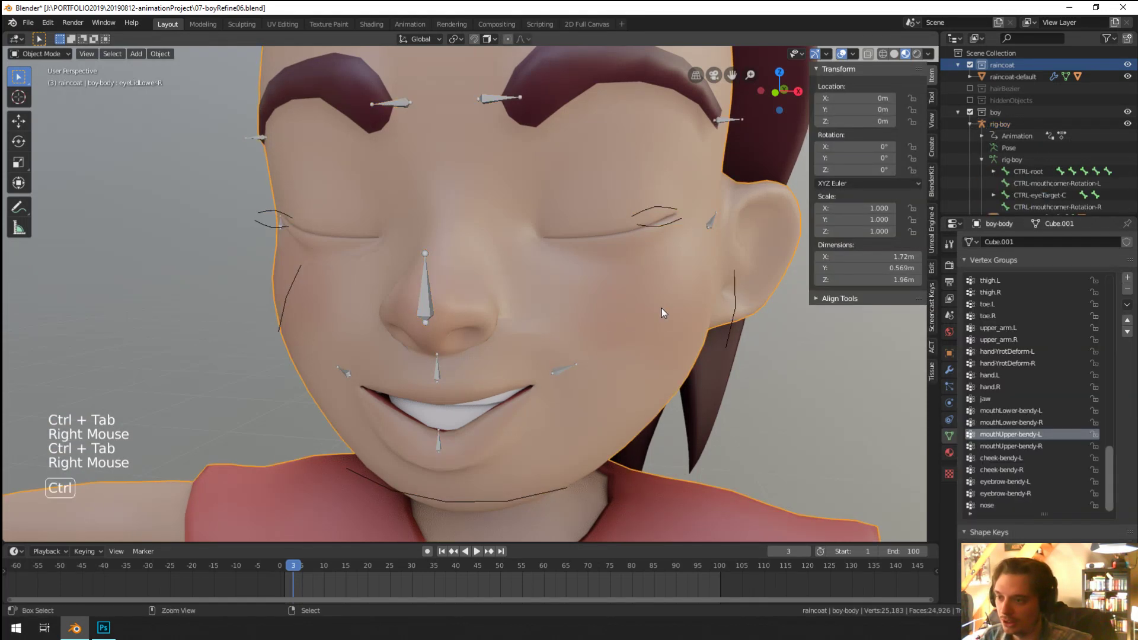
pyautogui.hotkey('ctrl', 'Tab')
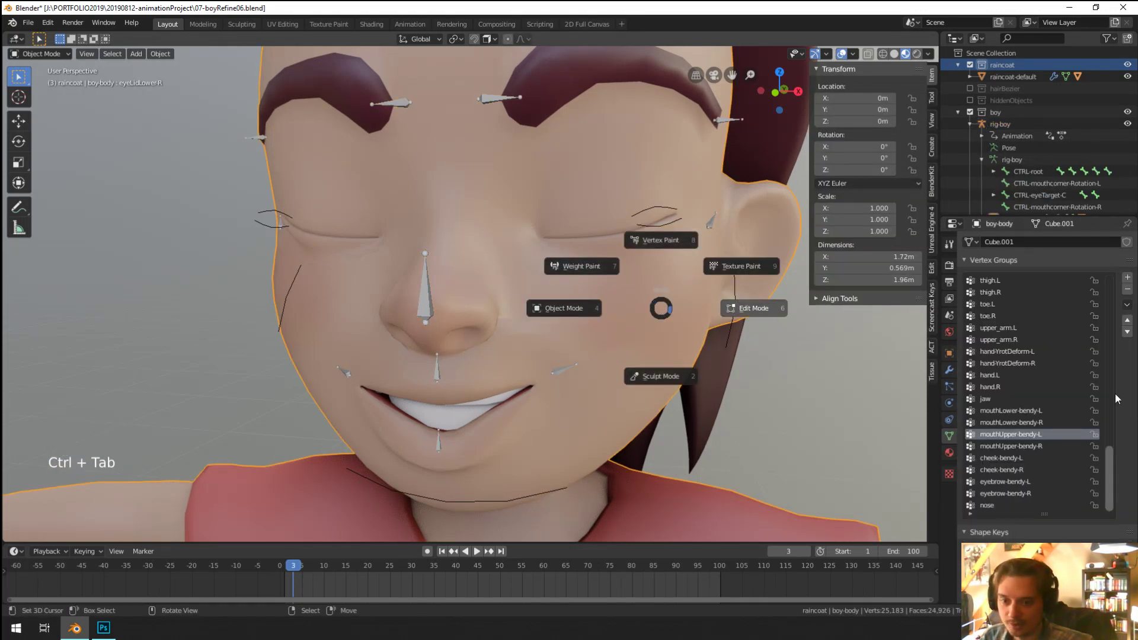
pyautogui.click(1126, 278)
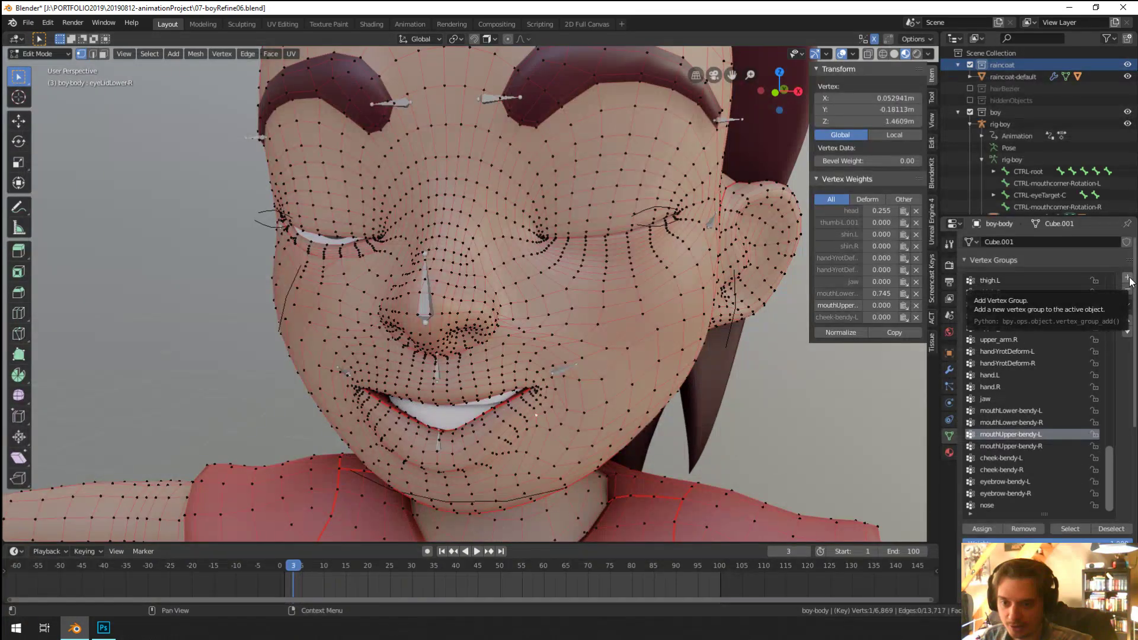
pyautogui.press('Tab')
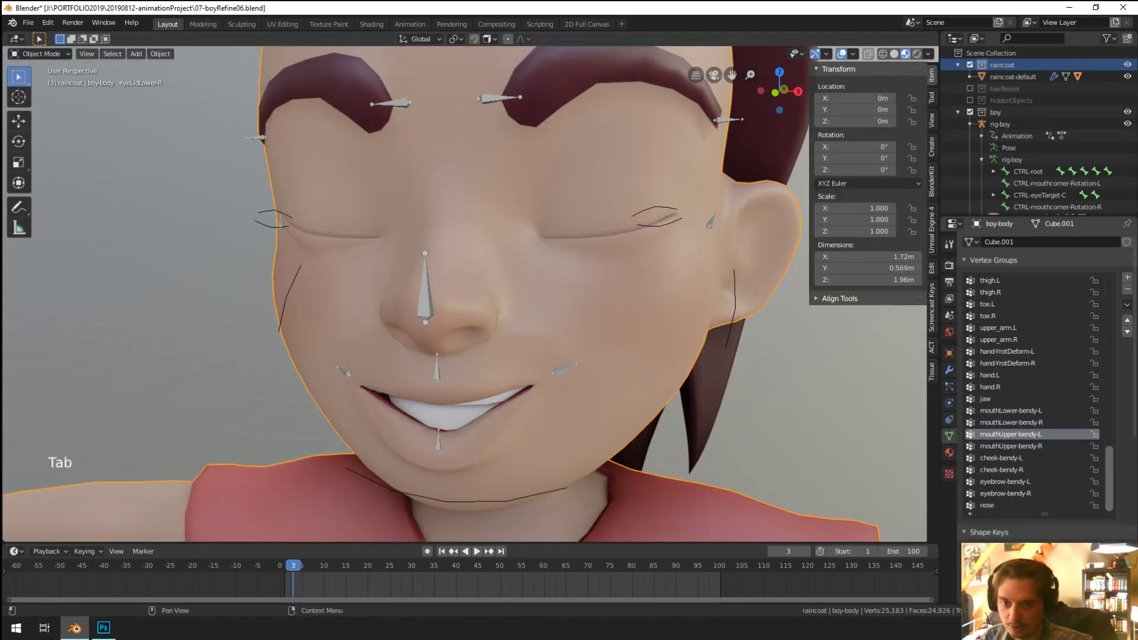
pyautogui.click(1126, 278)
pyautogui.scroll(-6, 1034, 470)
pyautogui.click(994, 505)
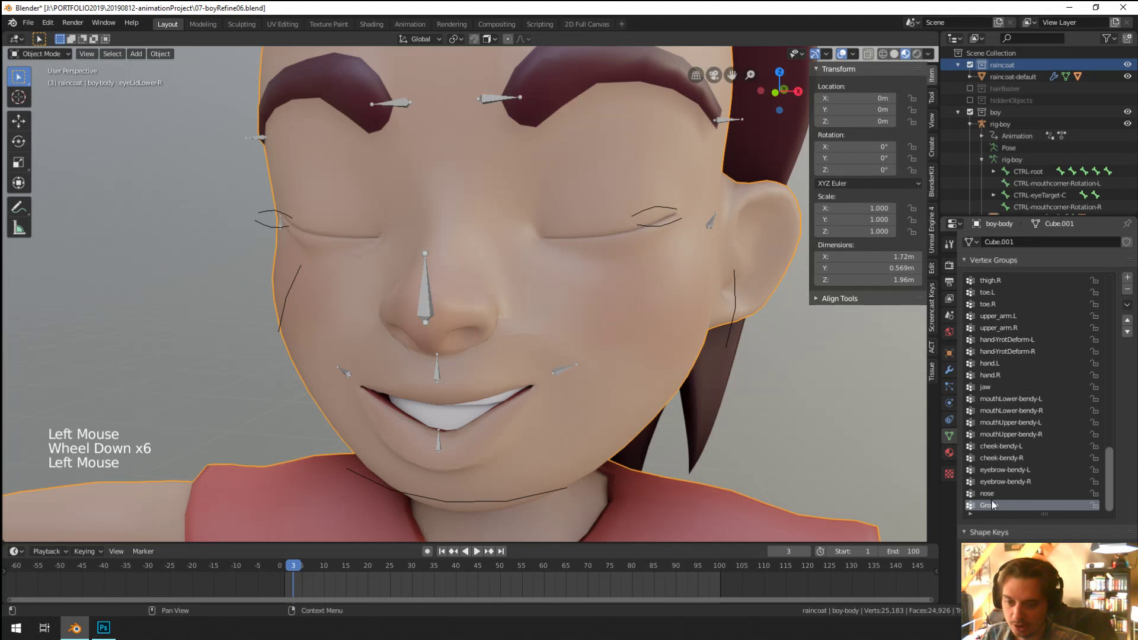
pyautogui.press('Return')
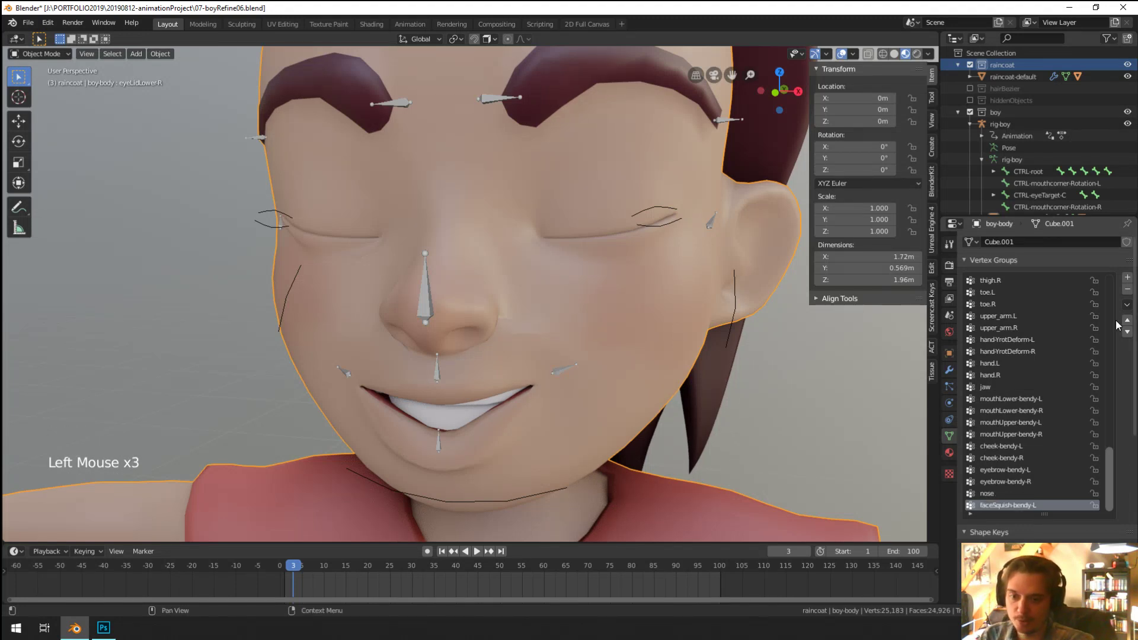
# Step: Add another vertex group to boy-body and name it faceSquish-bendy-R
pyautogui.click(1126, 279)
pyautogui.doubleClick(1000, 504)
pyautogui.write('faceSquish-bendy-L')
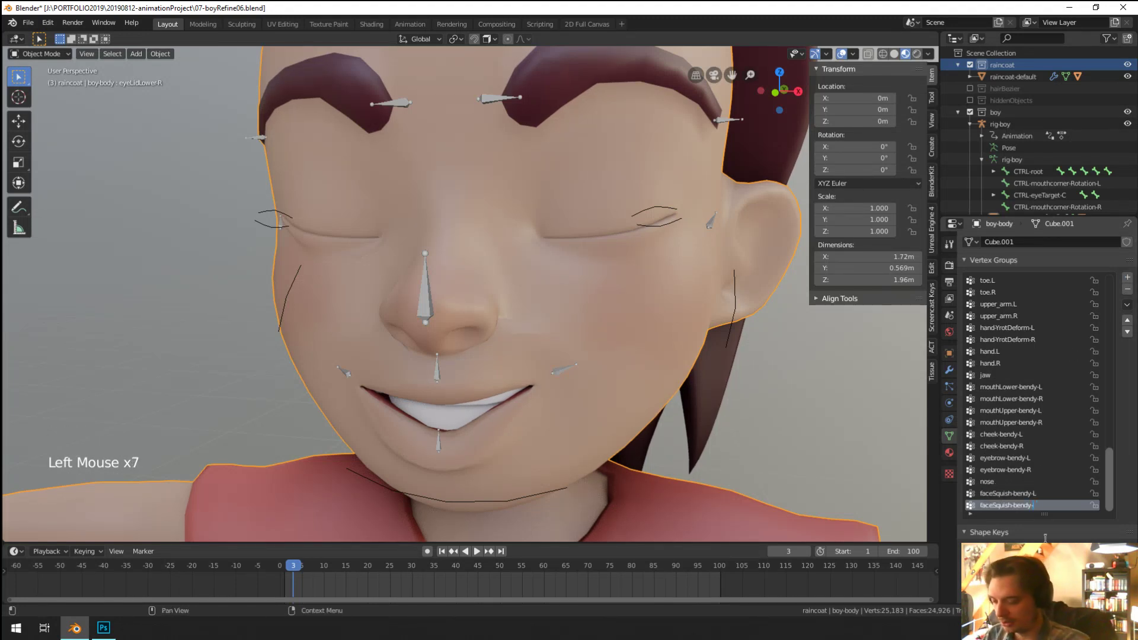
pyautogui.rightClick(618, 365)
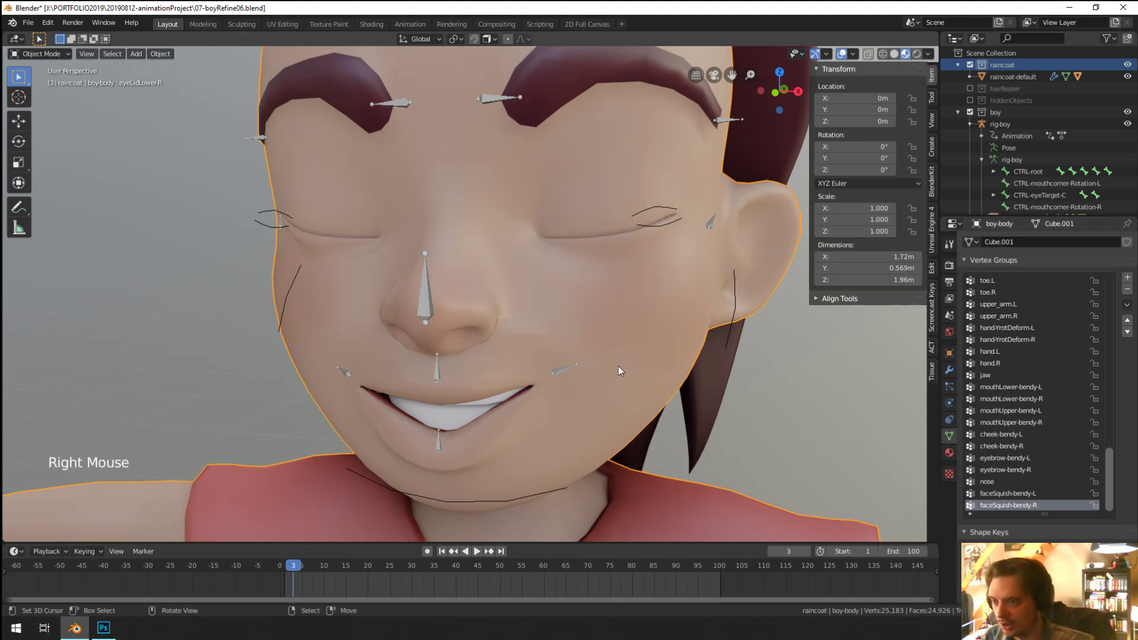
# Step: Switch boy-body to Weight Paint mode and make the faceSquish-bendy-L vertex group active
pyautogui.hotkey('ctrl', 'Tab')
pyautogui.middleClick(581, 370)
pyautogui.scroll(1, 593, 373)
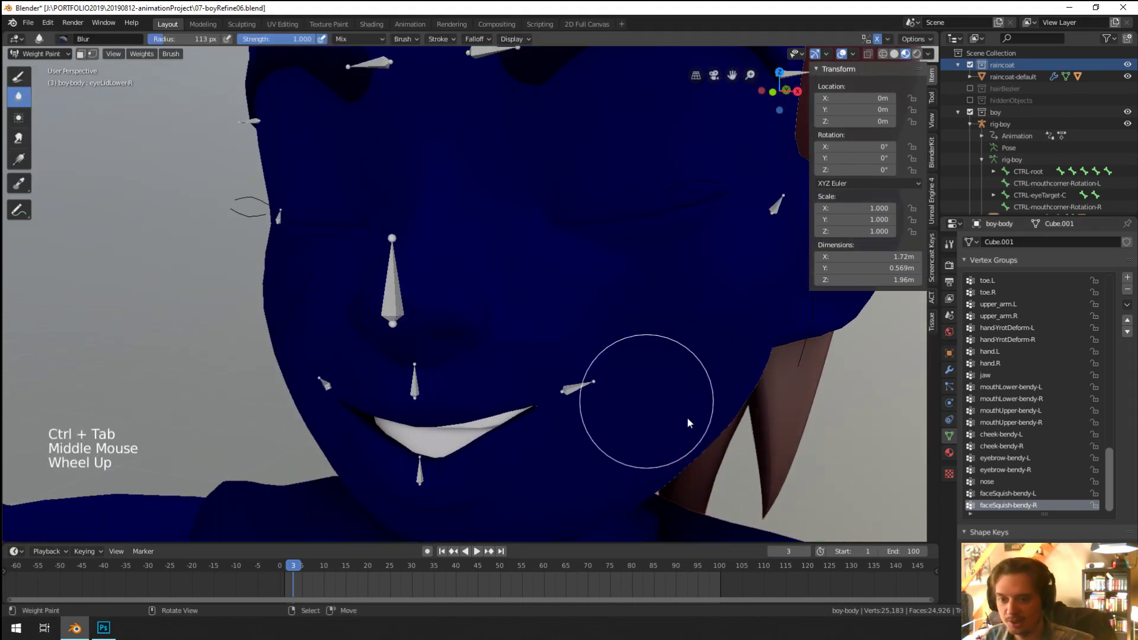
pyautogui.click(1007, 493)
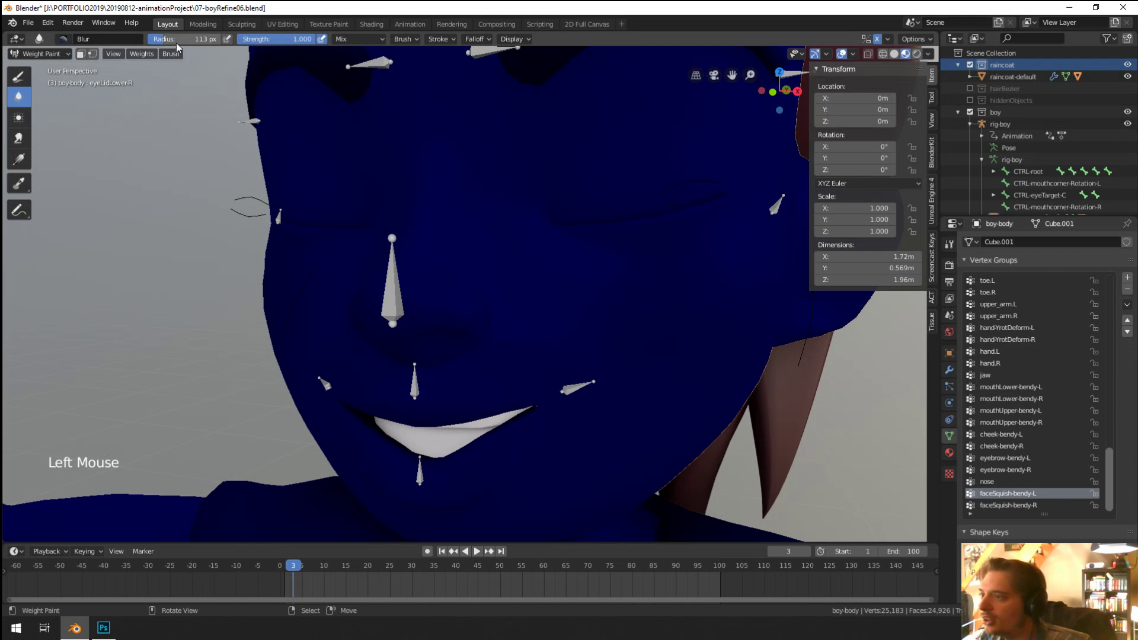
# Step: Paint full weight 1.000 from the left inner brow down past the nose onto the cheek with a 73 px Draw brush
pyautogui.click(19, 76)
pyautogui.press('f')
pyautogui.press('f')
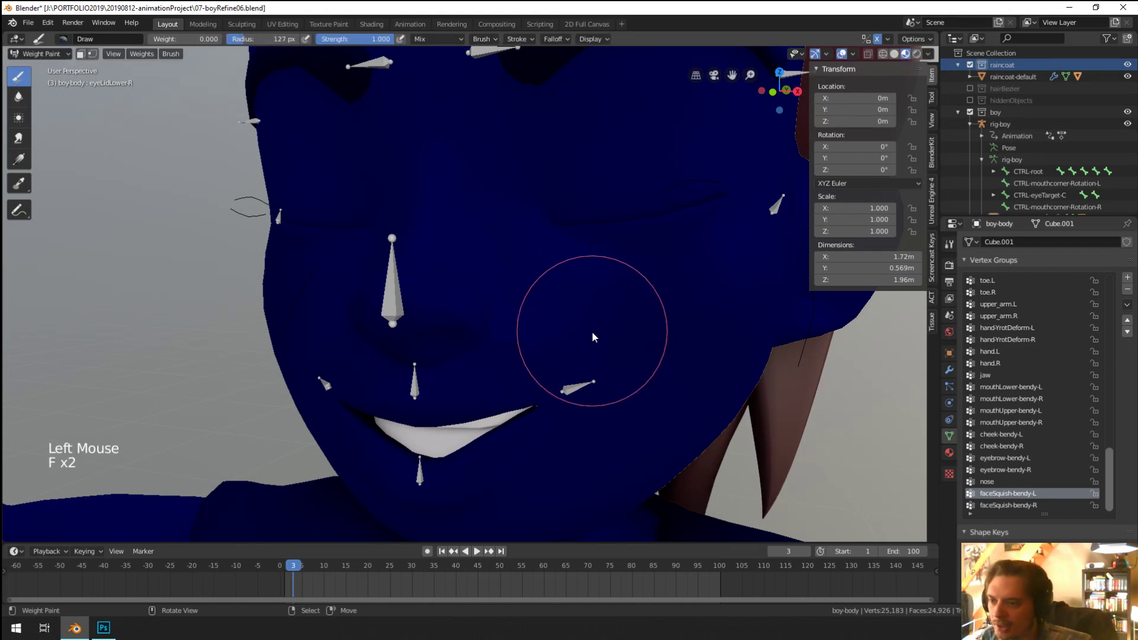
pyautogui.press('f')
pyautogui.click(536, 304)
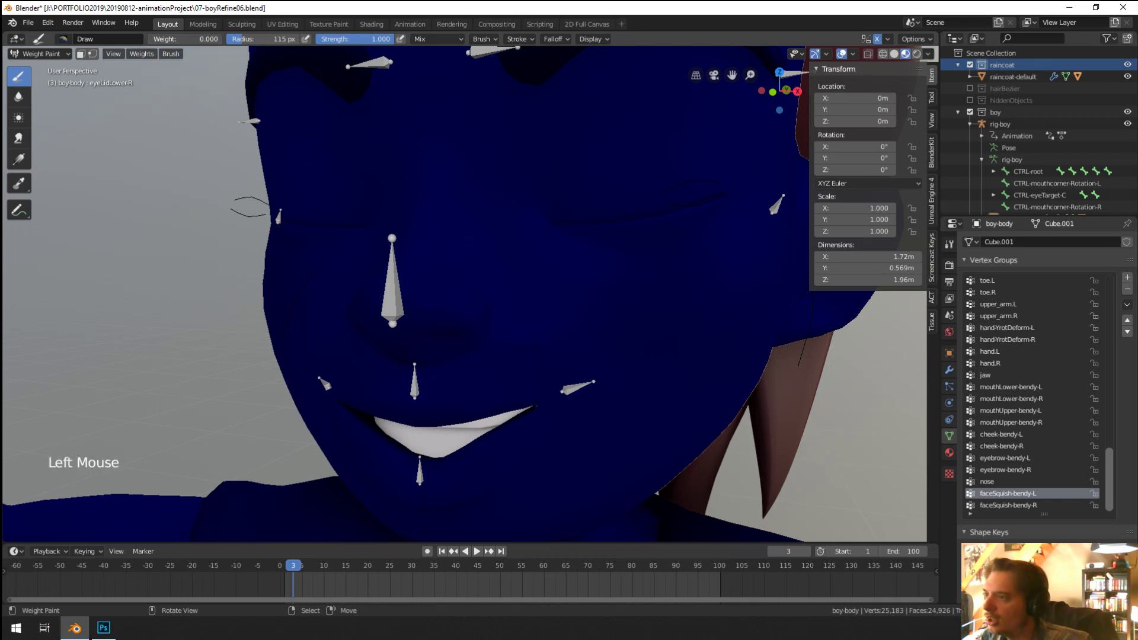
pyautogui.moveTo(184, 38); pyautogui.dragTo(219, 38)
pyautogui.press('f')
pyautogui.moveTo(547, 325)
pyautogui.mouseDown()
pyautogui.moveTo(523, 280)
pyautogui.moveTo(514, 215)
pyautogui.mouseUp()
pyautogui.moveTo(502, 153)
pyautogui.mouseDown()
pyautogui.moveTo(500, 115)
pyautogui.moveTo(500, 190)
pyautogui.moveTo(537, 303)
pyautogui.mouseUp()
pyautogui.moveTo(563, 350); pyautogui.dragTo(486, 341, button='middle')
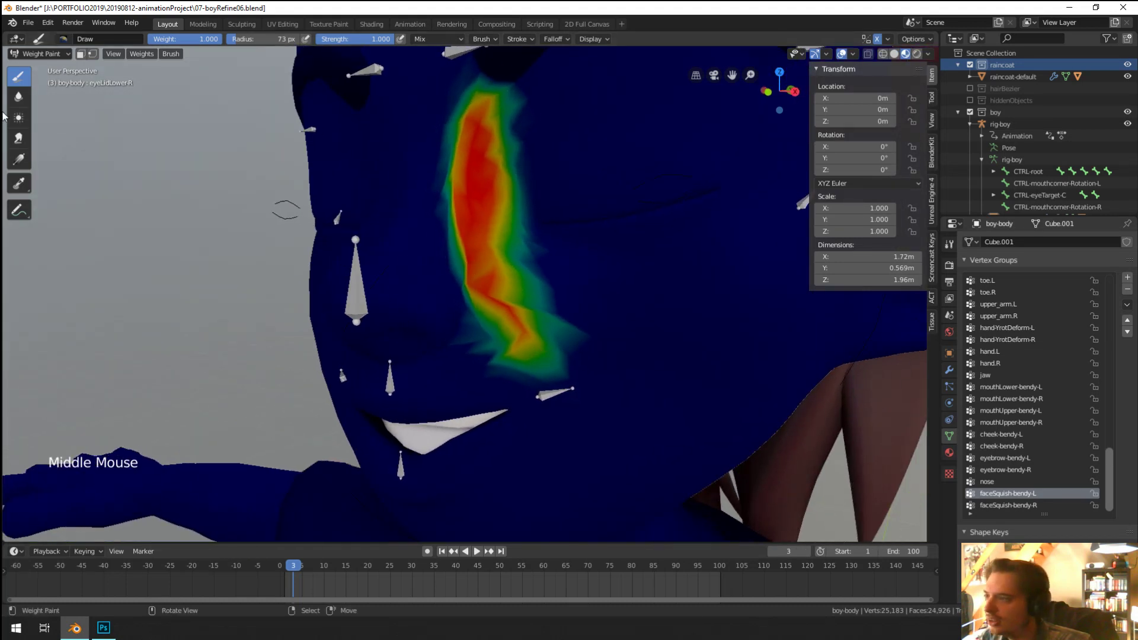
# Step: Soften the painted weight strip with the Blur brush and spread its lower end outward across the left cheek
pyautogui.click(23, 147)
pyautogui.doubleClick(19, 96)
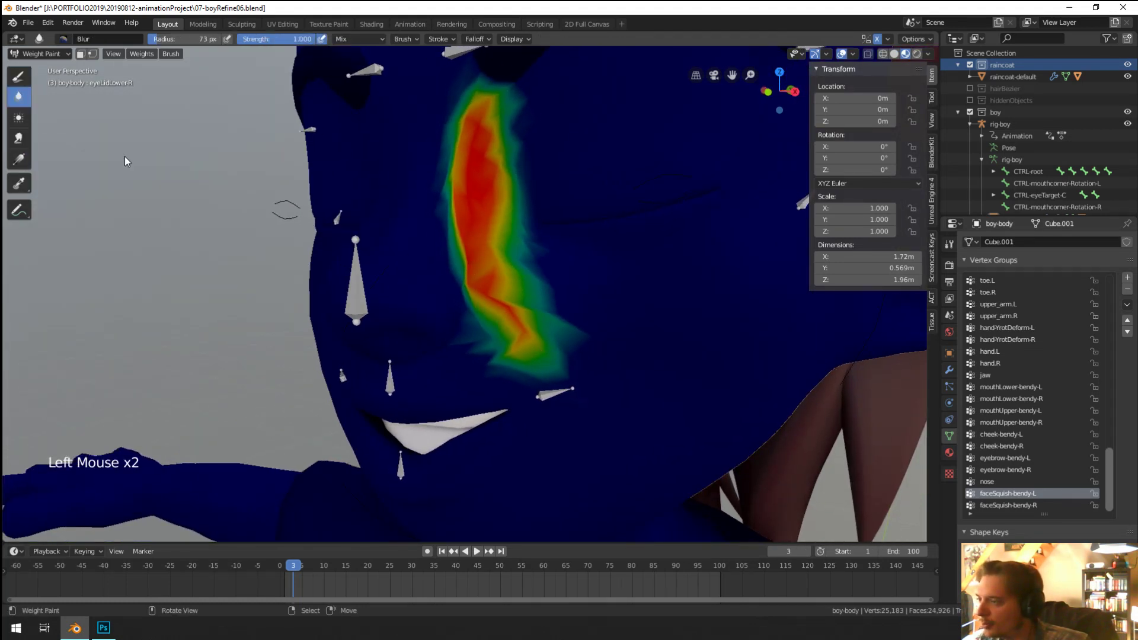
pyautogui.press('f')
pyautogui.click(500, 309)
pyautogui.moveTo(507, 312)
pyautogui.mouseDown()
pyautogui.moveTo(487, 229)
pyautogui.moveTo(486, 147)
pyautogui.moveTo(483, 231)
pyautogui.moveTo(506, 297)
pyautogui.mouseUp()
pyautogui.moveTo(506, 297); pyautogui.dragTo(484, 298, button='middle')
pyautogui.moveTo(484, 297); pyautogui.dragTo(471, 138)
pyautogui.moveTo(471, 138)
pyautogui.mouseDown(button='middle')
pyautogui.moveTo(511, 149)
pyautogui.moveTo(482, 130)
pyautogui.moveTo(523, 248)
pyautogui.mouseUp(button='middle')
pyautogui.moveTo(524, 247)
pyautogui.mouseDown()
pyautogui.moveTo(576, 268)
pyautogui.moveTo(436, 236)
pyautogui.moveTo(581, 249)
pyautogui.moveTo(567, 267)
pyautogui.mouseUp()
pyautogui.moveTo(566, 267); pyautogui.dragTo(393, 233, button='middle')
# Step: Paint weight 1.000 along the crease under the left eye with a 32 px Draw brush
pyautogui.click(17, 85)
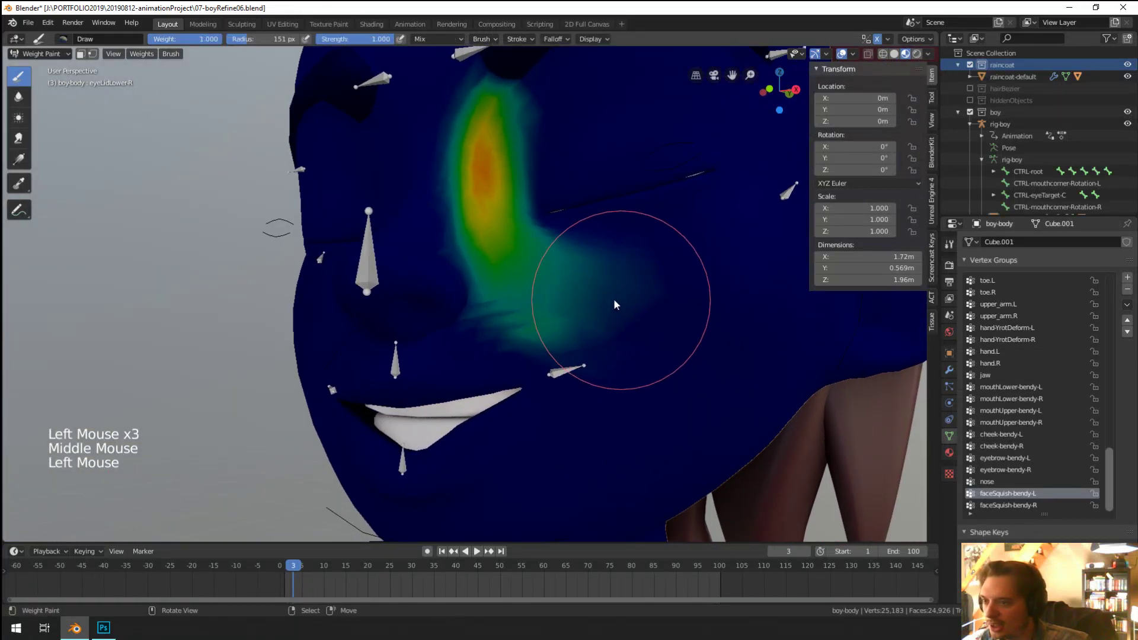
pyautogui.press('f')
pyautogui.press('f')
pyautogui.click(508, 248)
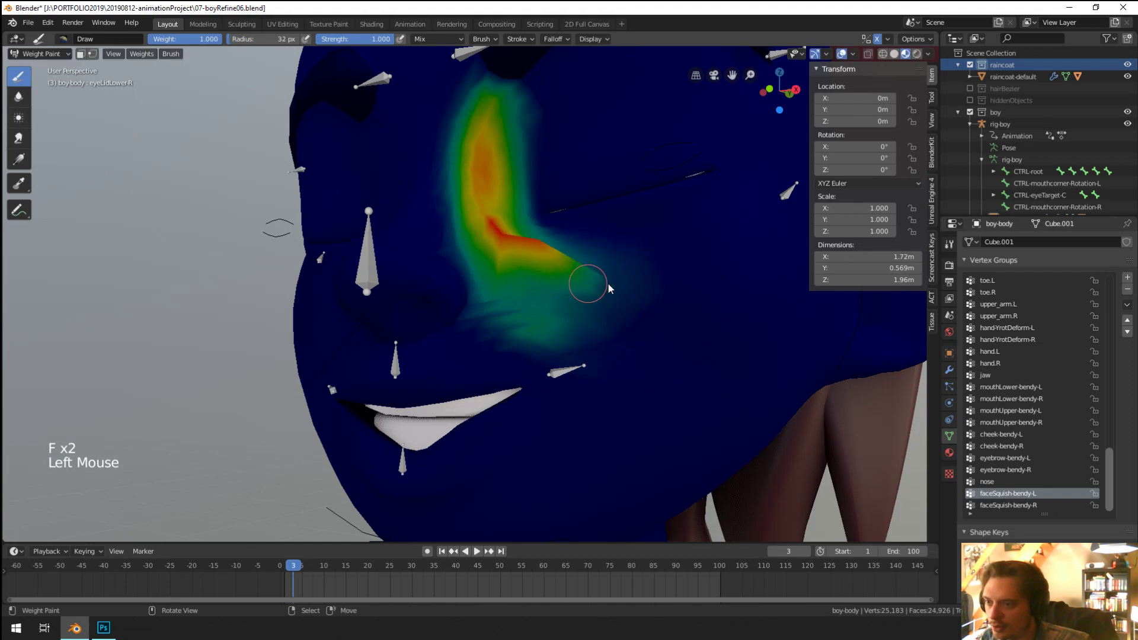
pyautogui.moveTo(608, 283); pyautogui.dragTo(595, 286)
pyautogui.moveTo(595, 286)
pyautogui.mouseDown(button='middle')
pyautogui.moveTo(606, 315)
pyautogui.moveTo(592, 326)
pyautogui.moveTo(589, 305)
pyautogui.moveTo(515, 304)
pyautogui.moveTo(522, 310)
pyautogui.moveTo(553, 307)
pyautogui.moveTo(415, 285)
pyautogui.mouseUp(button='middle')
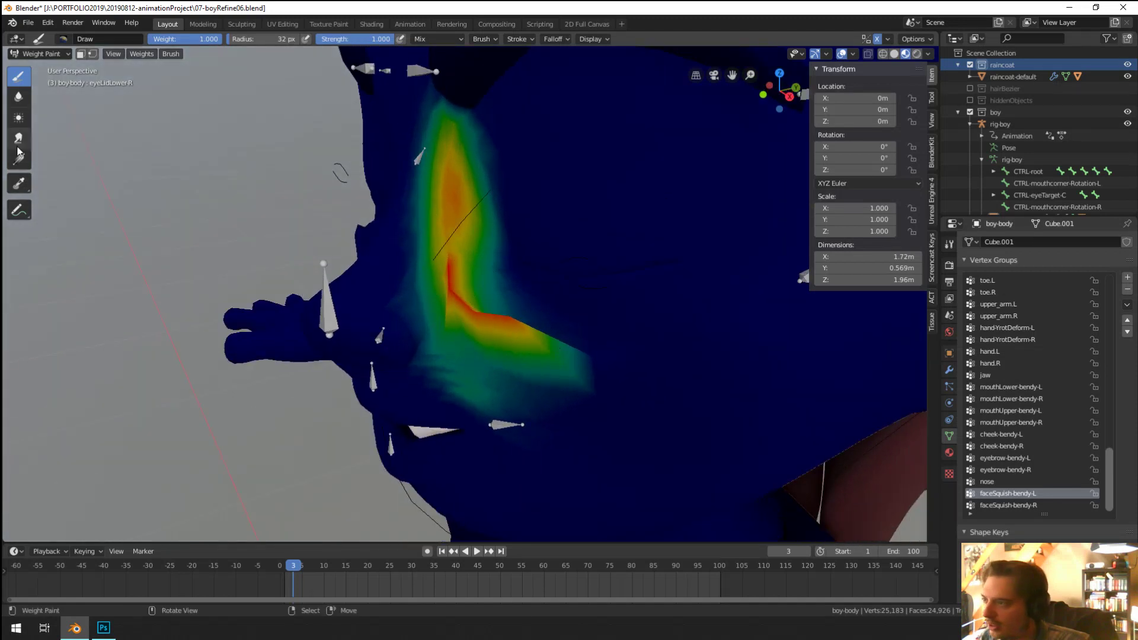
# Step: Blend the new under-eye stroke into the surrounding cheek weights using a 99 px Blur brush
pyautogui.click(18, 97)
pyautogui.press('f')
pyautogui.click(460, 296)
pyautogui.moveTo(469, 302)
pyautogui.mouseDown()
pyautogui.moveTo(533, 350)
pyautogui.moveTo(478, 322)
pyautogui.mouseUp()
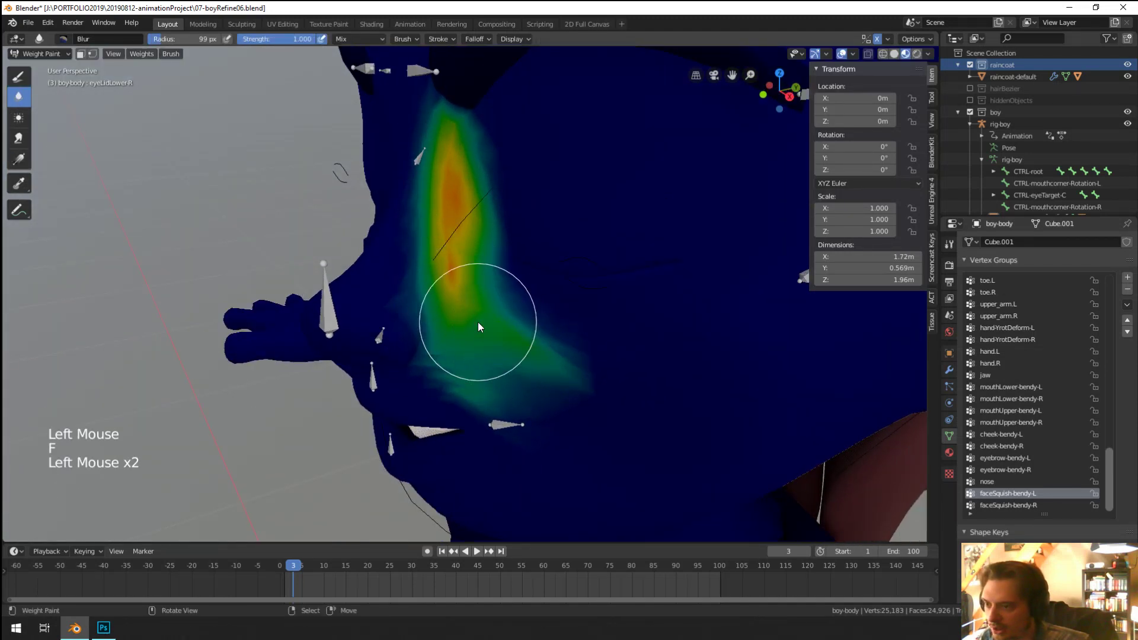
pyautogui.moveTo(478, 322); pyautogui.dragTo(496, 247, button='middle')
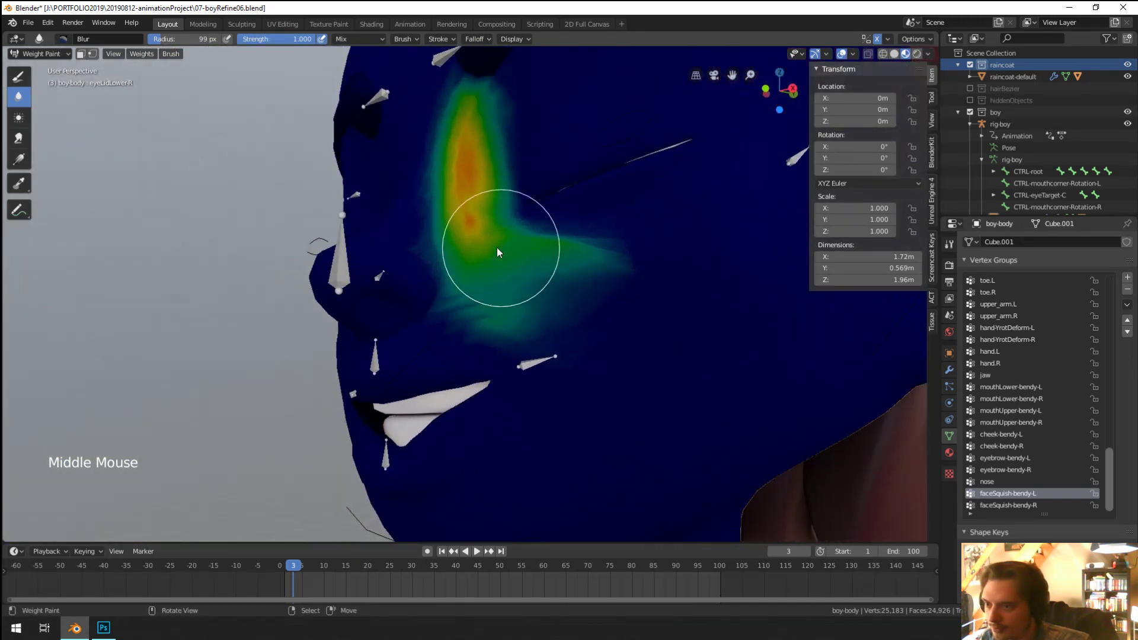
pyautogui.moveTo(497, 247); pyautogui.dragTo(563, 302)
pyautogui.moveTo(563, 303)
pyautogui.mouseDown(button='middle')
pyautogui.moveTo(586, 312)
pyautogui.moveTo(195, 6)
pyautogui.mouseUp(button='middle')
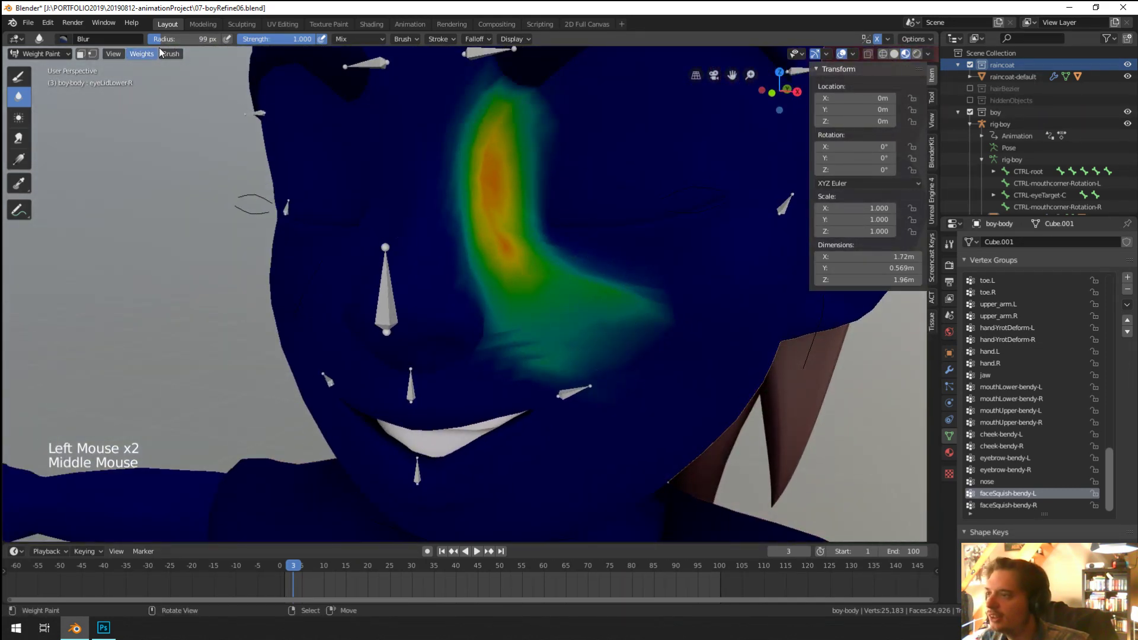
# Step: Normalize the faceSquish-bendy-L weights, and run Normalize All on all groups with Lock Active enabled
pyautogui.click(156, 53)
pyautogui.click(178, 111)
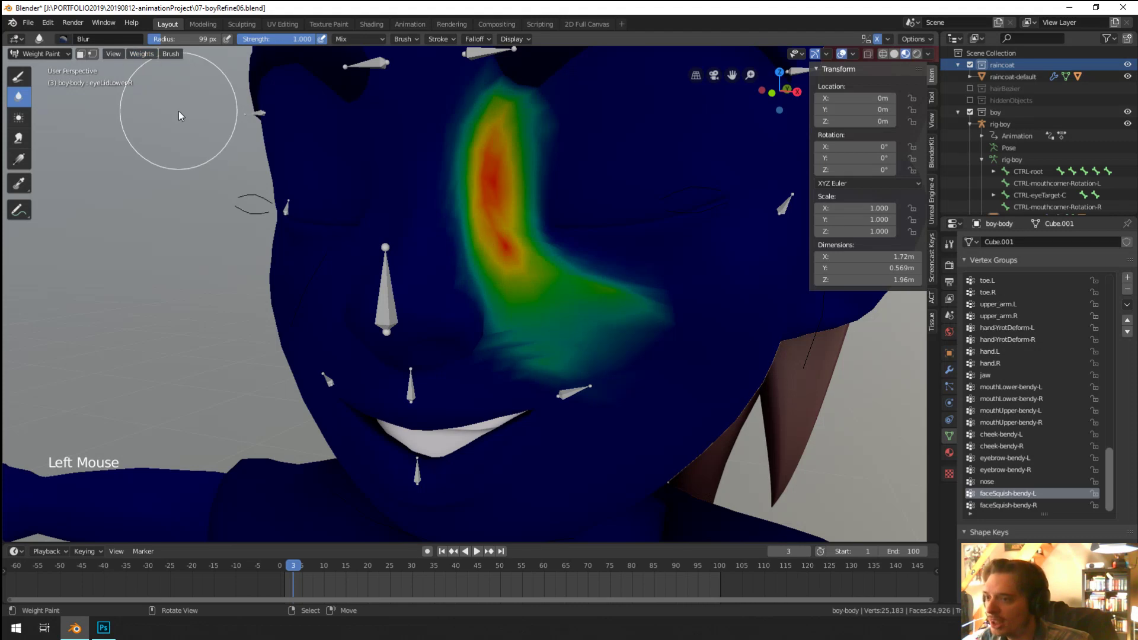
pyautogui.click(146, 54)
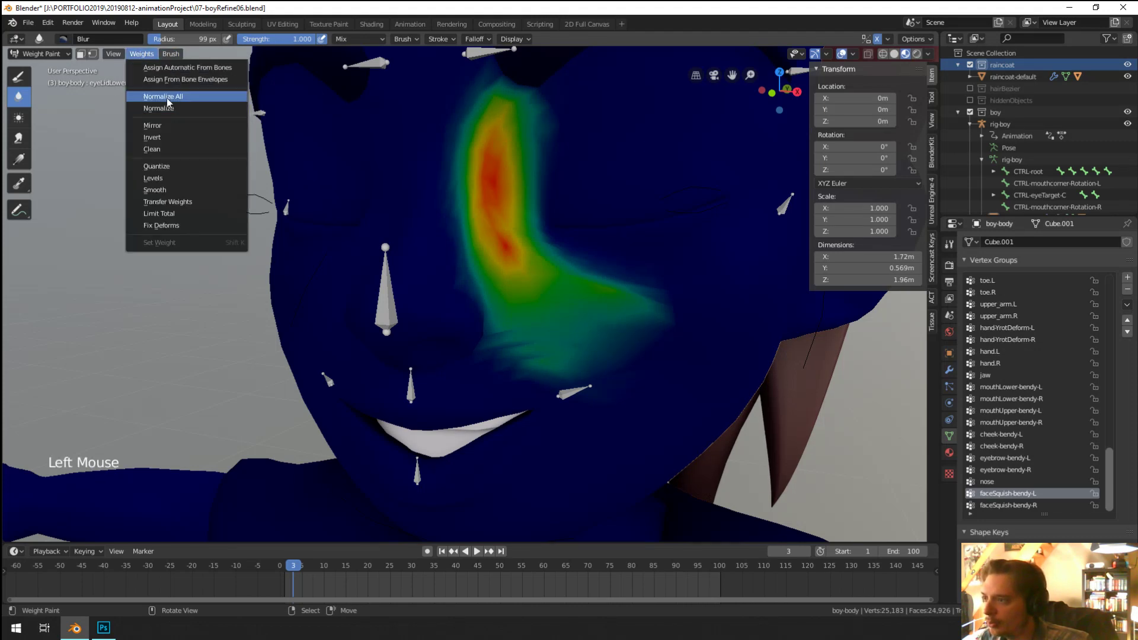
pyautogui.click(168, 98)
pyautogui.moveTo(409, 195); pyautogui.dragTo(540, 224, button='middle')
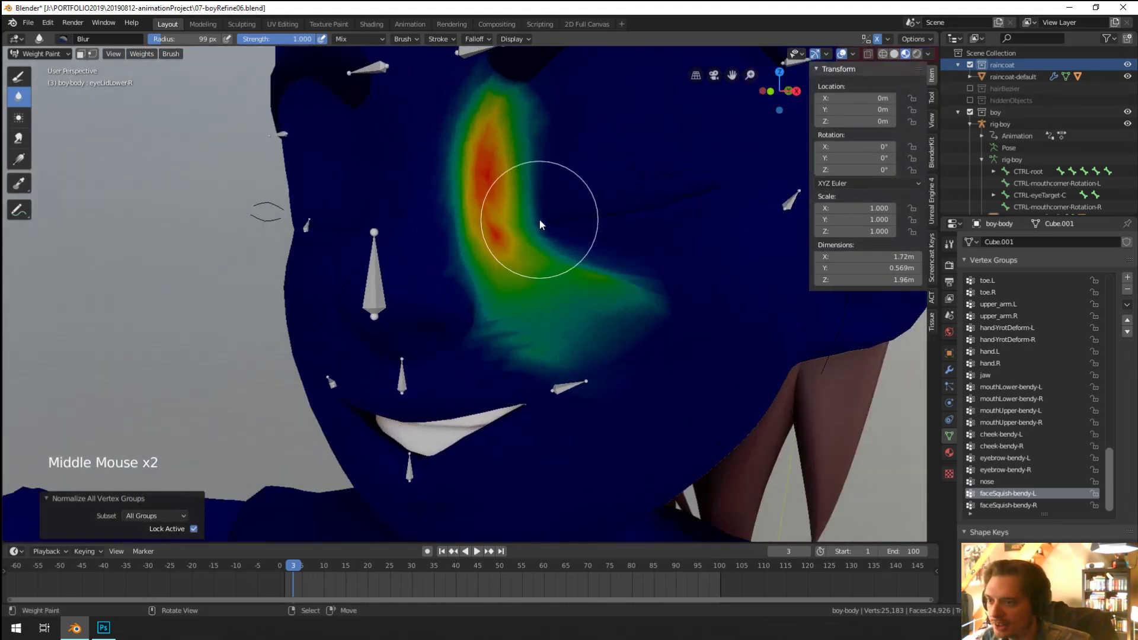
# Step: Leave Weight Paint for Object Mode, select rig-boy and put it in Pose Mode
pyautogui.click(38, 53)
pyautogui.click(37, 66)
pyautogui.moveTo(283, 147); pyautogui.dragTo(585, 226, button='middle')
pyautogui.rightClick(593, 367)
pyautogui.hotkey('ctrl', 'Tab')
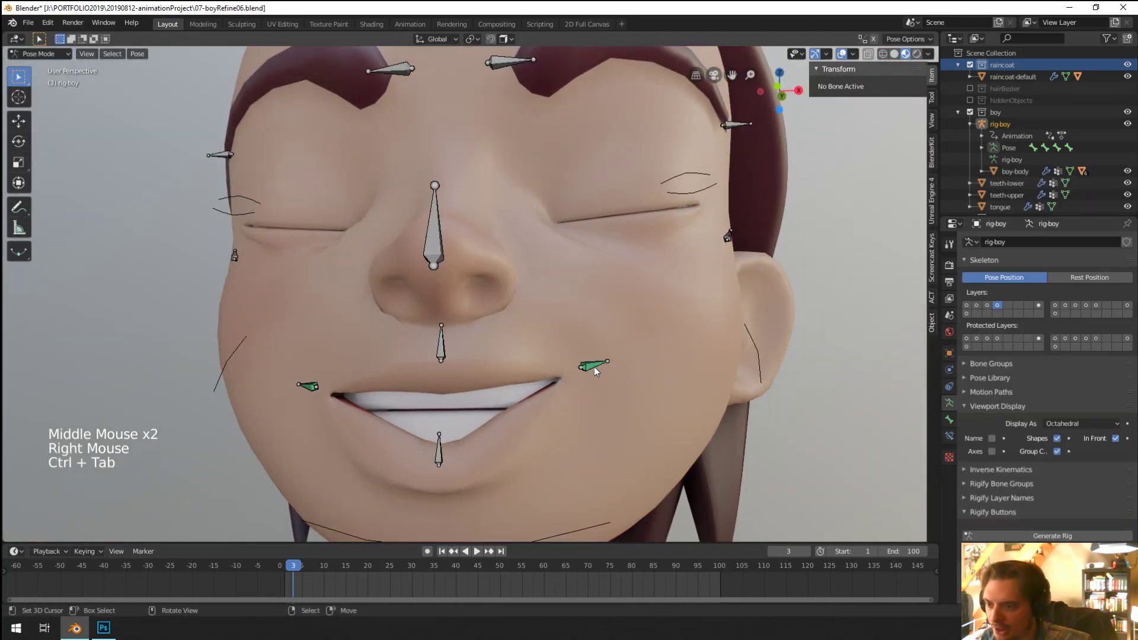
# Step: Move the left mouth-corner control around several times to test how the cheek deforms from different angles
pyautogui.rightClick(594, 366)
pyautogui.press('g')
pyautogui.click(590, 323)
pyautogui.moveTo(591, 323); pyautogui.dragTo(632, 295, button='middle')
pyautogui.press('g')
pyautogui.click(627, 315)
pyautogui.press('g')
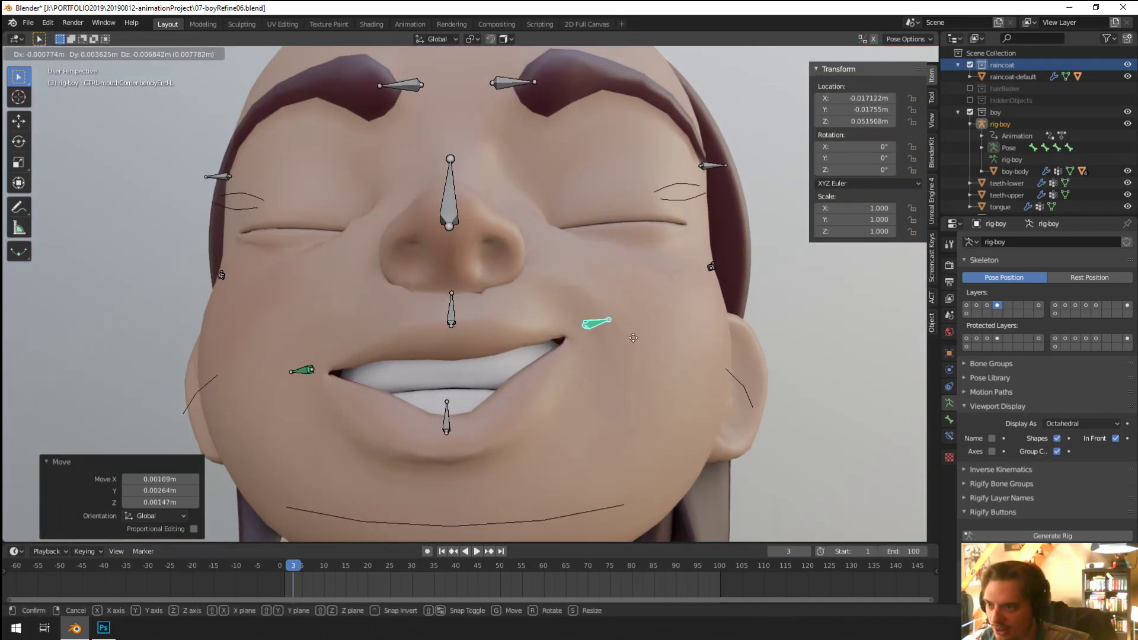
pyautogui.click(598, 362)
pyautogui.moveTo(598, 363); pyautogui.dragTo(593, 336, button='middle')
pyautogui.press('g')
pyautogui.click(585, 386)
pyautogui.press('g')
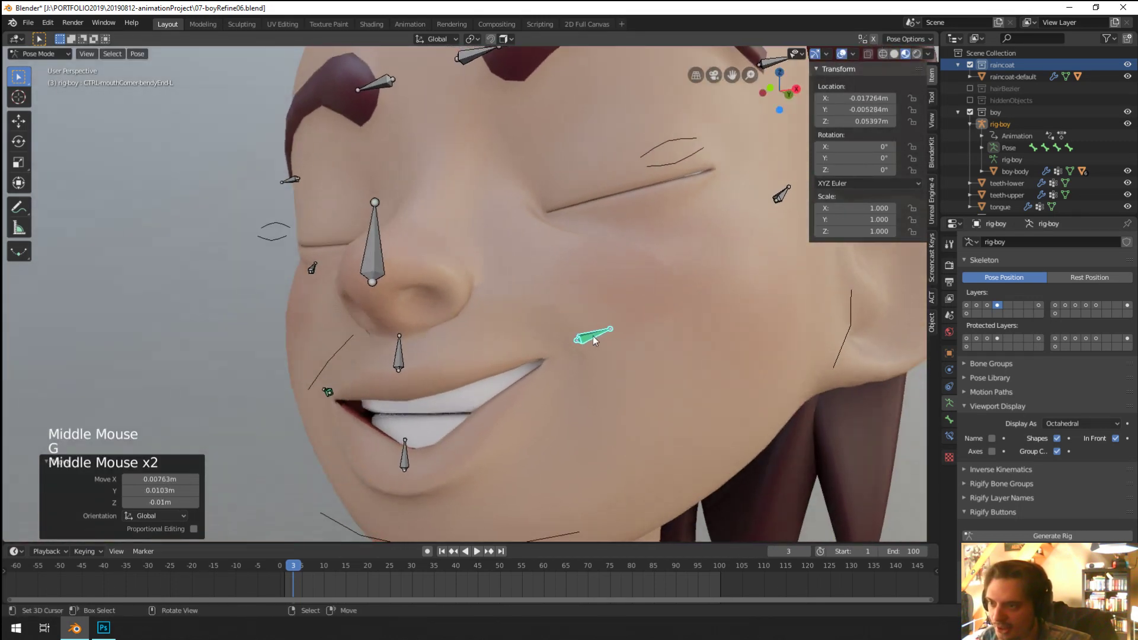
# Step: Reposition the left mouth-corner control slightly inward to check the crease below the eye
pyautogui.rightClick(548, 233)
pyautogui.hotkey('ctrl', 'Tab')
pyautogui.hotkey('ctrl', 'Tab')
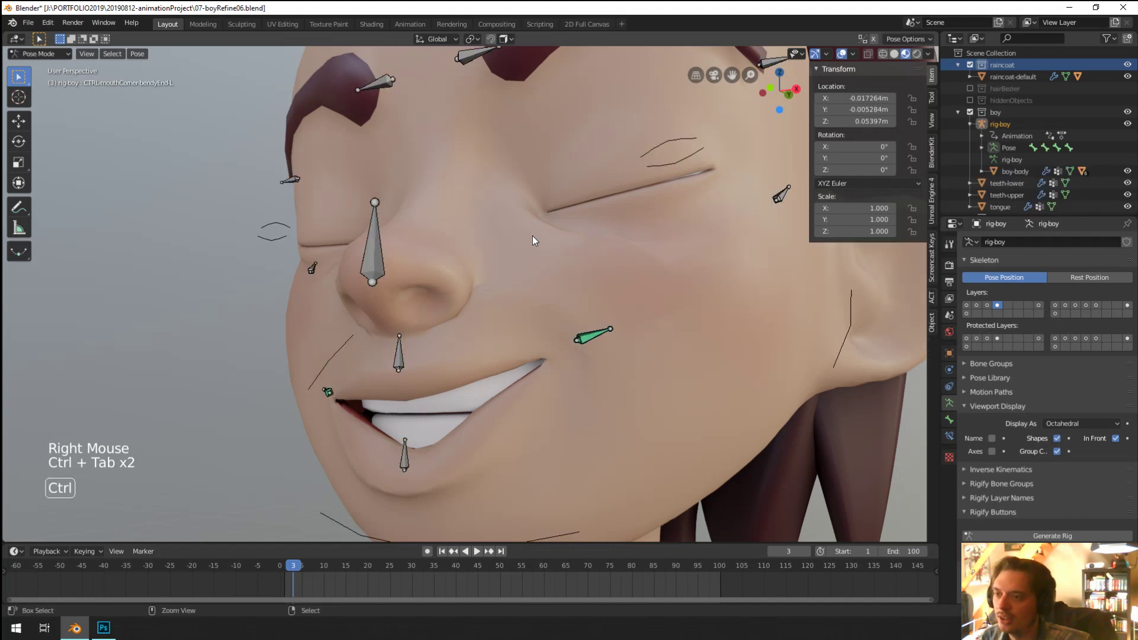
pyautogui.rightClick(585, 317)
pyautogui.press('g')
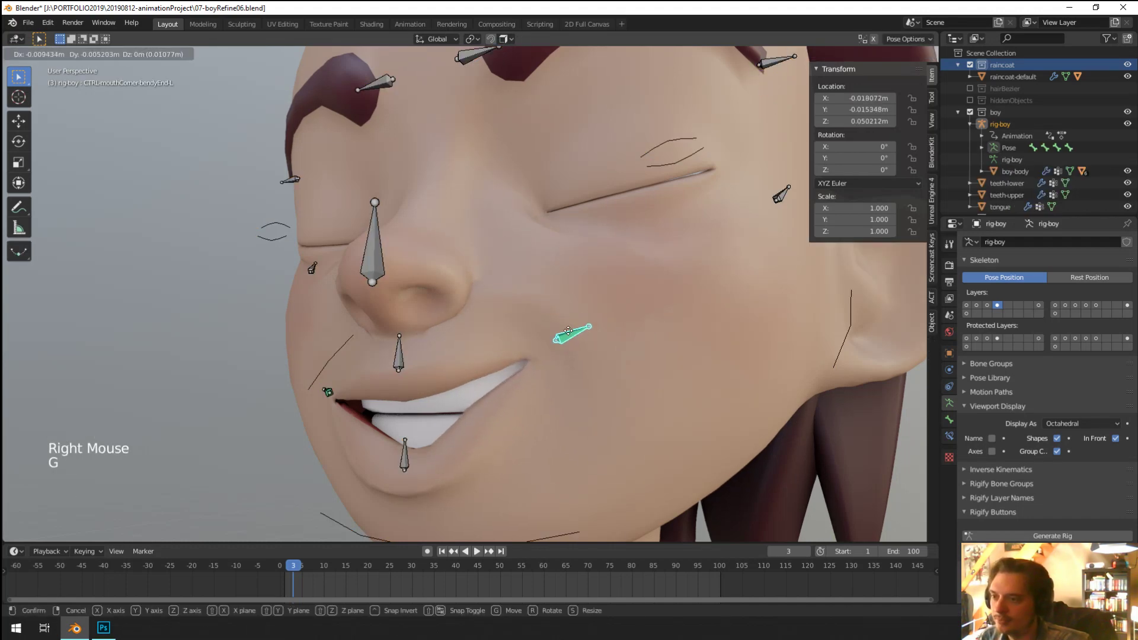
pyautogui.click(571, 309)
pyautogui.moveTo(572, 309)
pyautogui.mouseDown(button='middle')
pyautogui.moveTo(549, 307)
pyautogui.moveTo(548, 330)
pyautogui.moveTo(581, 323)
pyautogui.mouseUp(button='middle')
pyautogui.rightClick(581, 323)
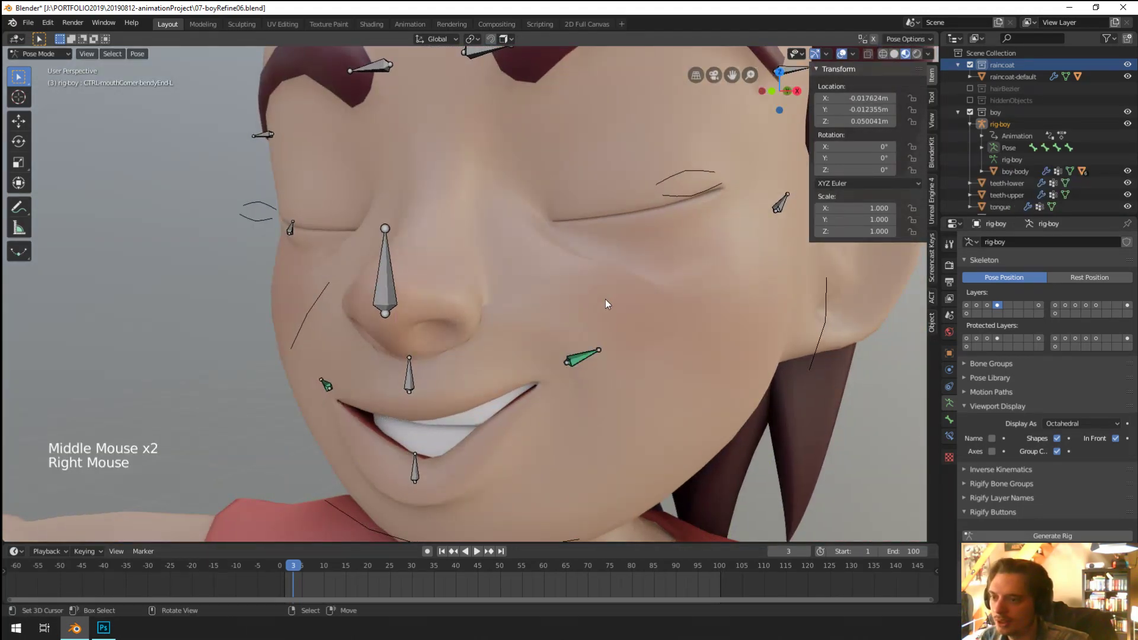
# Step: Select boy-body again and return it to Weight Paint mode for the faceSquish-bendy-L weights
pyautogui.hotkey('ctrl', 'Tab')
pyautogui.rightClick(588, 286)
pyautogui.hotkey('ctrl', 'Tab')
pyautogui.moveTo(526, 244)
pyautogui.mouseDown(button='middle')
pyautogui.moveTo(542, 287)
pyautogui.moveTo(511, 249)
pyautogui.moveTo(539, 225)
pyautogui.mouseUp(button='middle')
pyautogui.moveTo(539, 226)
pyautogui.keyDown('shift'); pyautogui.mouseDown(button='middle')
pyautogui.moveTo(570, 200)
pyautogui.moveTo(556, 231)
pyautogui.mouseUp(button='middle'); pyautogui.keyUp('shift')
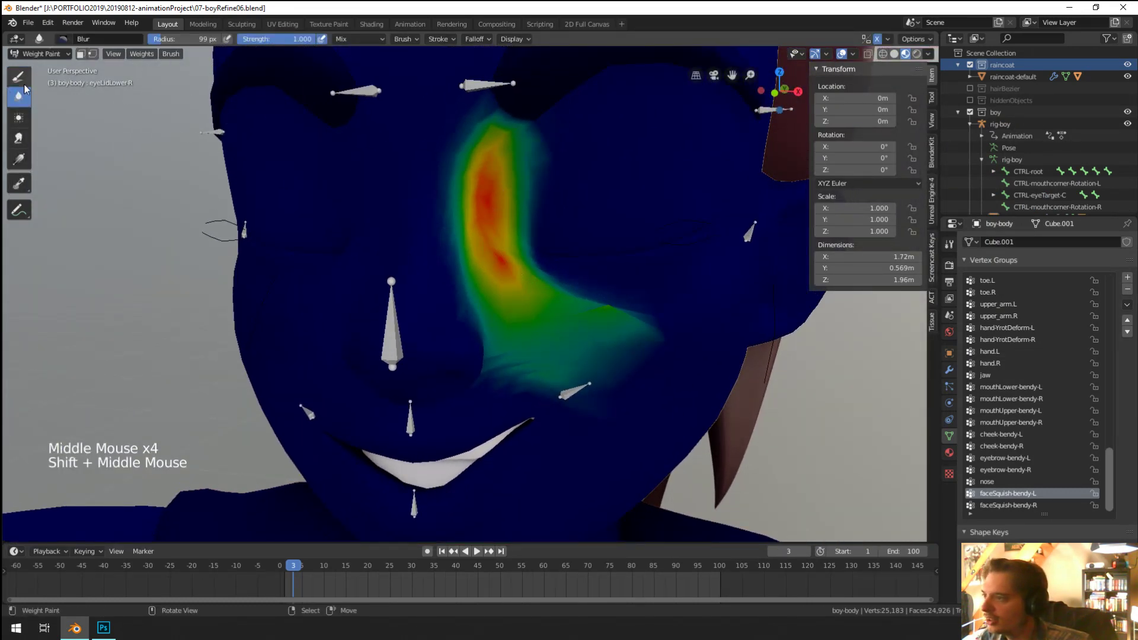
# Step: Fade the upper weights with a linear gradient of weight 0.000 from the left brow down to the mouth corner
pyautogui.click(19, 159)
pyautogui.scroll(-3, 272, 219)
pyautogui.moveTo(272, 219); pyautogui.dragTo(287, 215, button='middle')
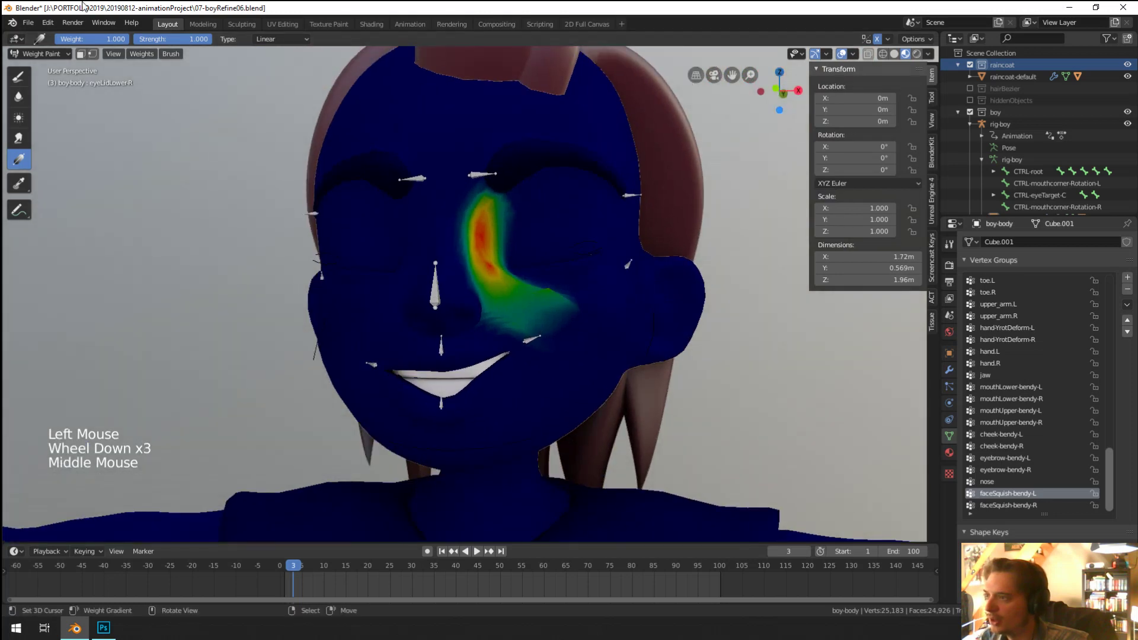
pyautogui.moveTo(501, 140); pyautogui.dragTo(510, 375)
pyautogui.scroll(1, 468, 279)
pyautogui.moveTo(468, 279); pyautogui.dragTo(522, 297, button='middle')
pyautogui.scroll(2, 457, 258)
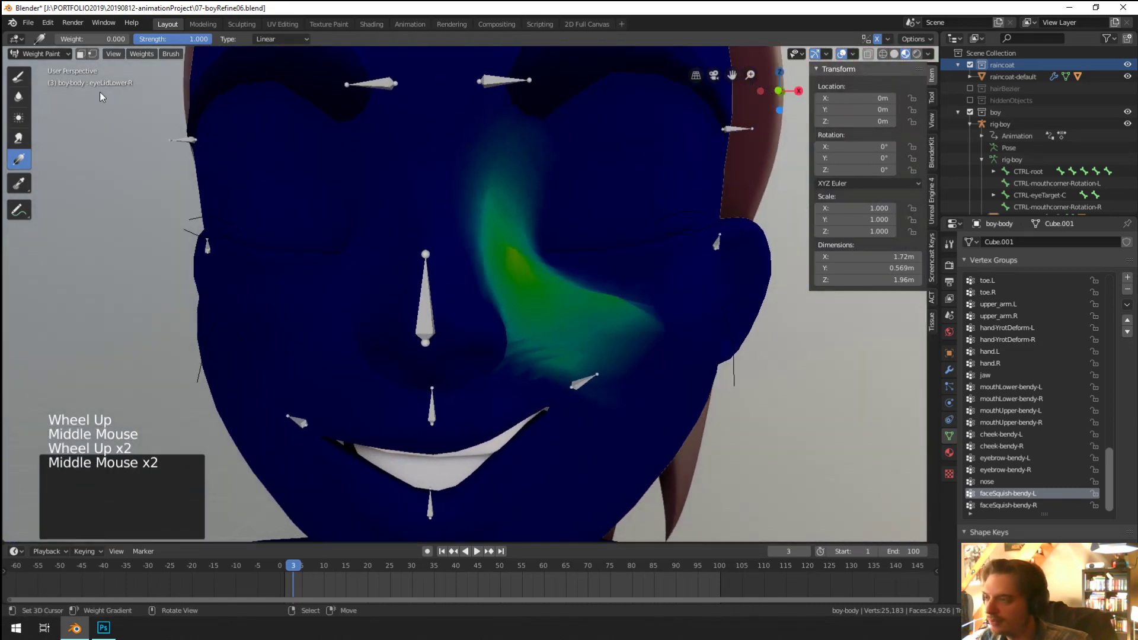
# Step: Run Normalize All on the vertex groups after the gradient, keeping the active group locked
pyautogui.click(142, 54)
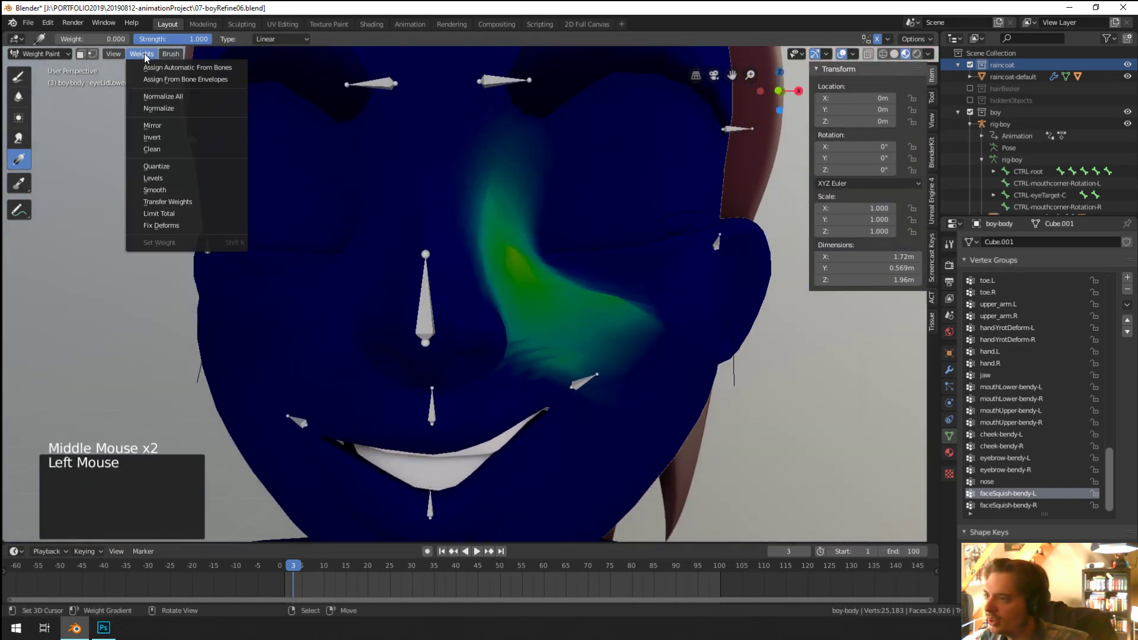
pyautogui.click(193, 99)
pyautogui.moveTo(531, 212); pyautogui.dragTo(50, 73, button='middle')
pyautogui.moveTo(148, 130); pyautogui.dragTo(236, 184, button='middle')
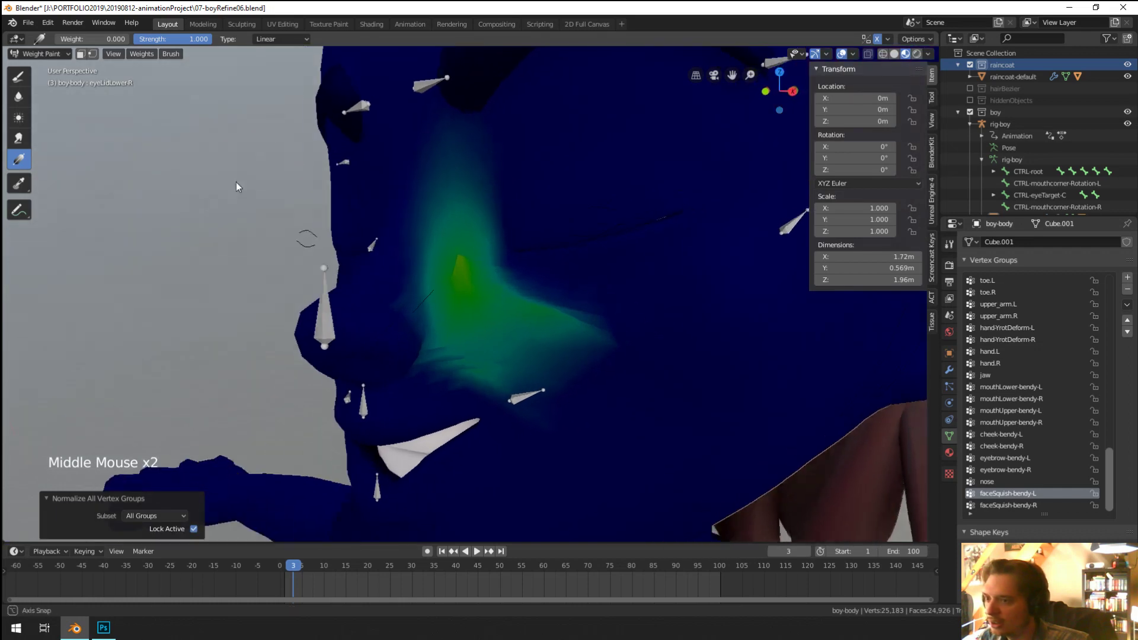
# Step: Even out the stronger weight spot beside the nose with repeated dabs of a 44 px Blur brush
pyautogui.scroll(2, 236, 184)
pyautogui.moveTo(339, 232); pyautogui.dragTo(43, 170, button='middle')
pyautogui.click(19, 96)
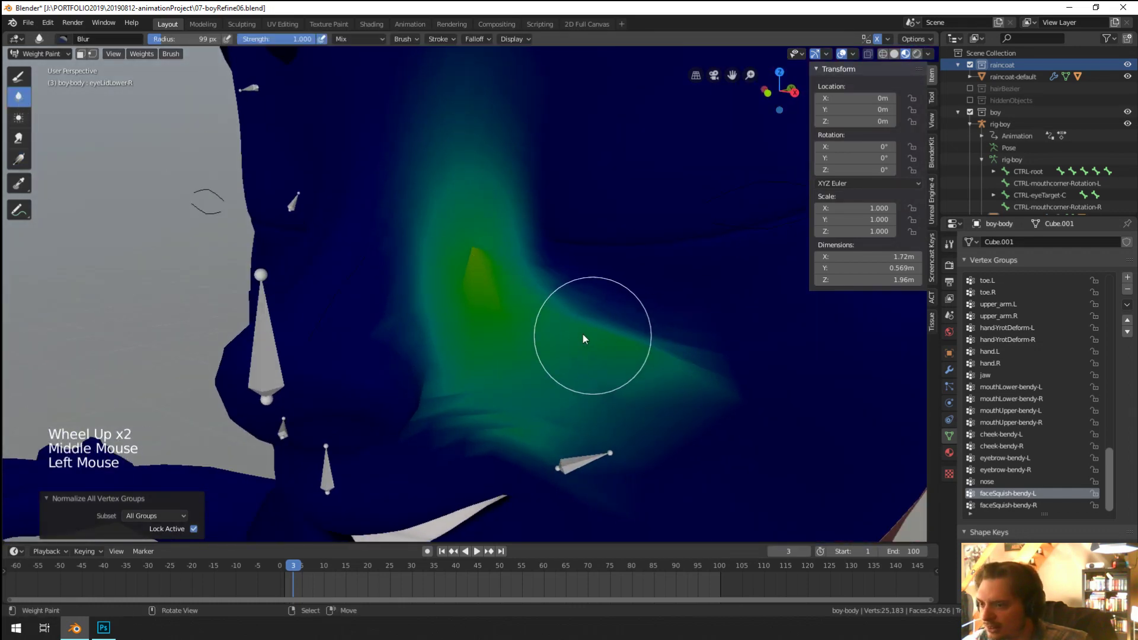
pyautogui.press('f')
pyautogui.click(471, 257)
pyautogui.click(471, 257)
pyautogui.click(477, 258)
pyautogui.click(481, 258)
pyautogui.click(484, 259)
pyautogui.click(485, 267)
pyautogui.click(486, 279)
pyautogui.click(487, 290)
pyautogui.click(489, 300)
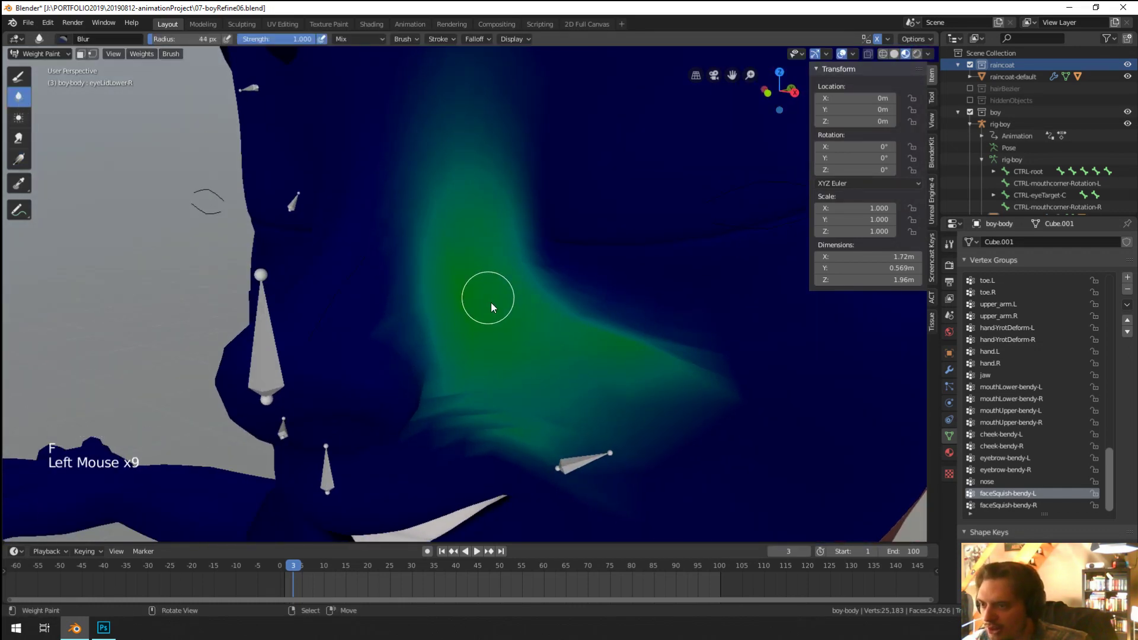
pyautogui.scroll(-2, 628, 292)
pyautogui.moveTo(489, 300)
pyautogui.mouseDown(button='middle')
pyautogui.moveTo(627, 293)
pyautogui.moveTo(596, 332)
pyautogui.moveTo(277, 108)
pyautogui.mouseUp(button='middle')
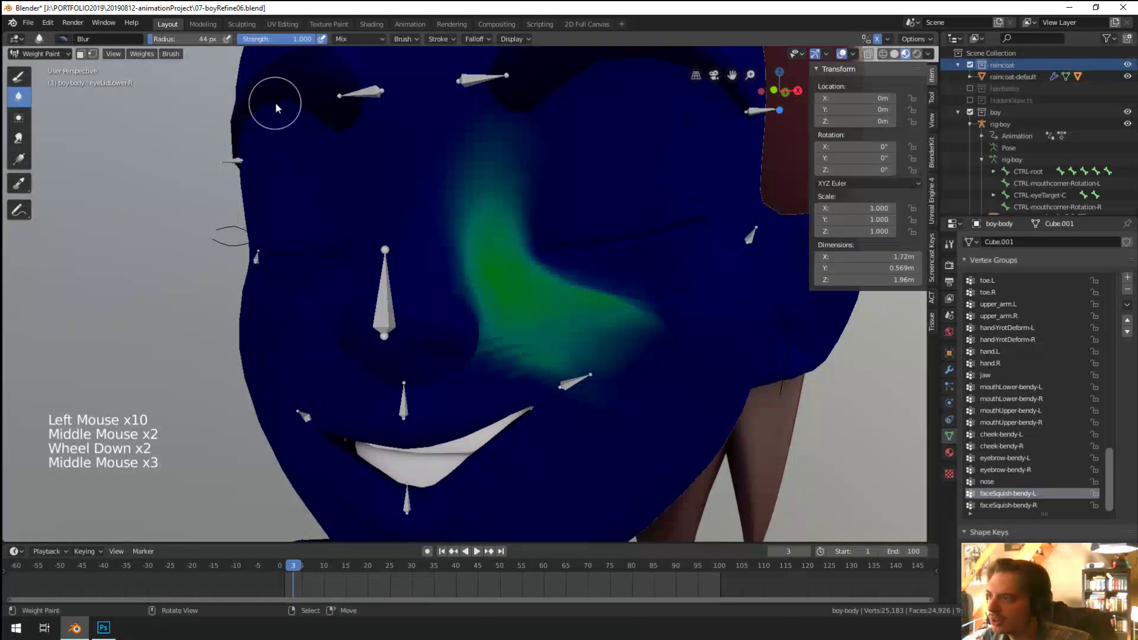
# Step: Normalize all vertex groups again for the blurred weights, with Lock Active enabled
pyautogui.click(137, 53)
pyautogui.click(176, 96)
pyautogui.moveTo(551, 249); pyautogui.dragTo(356, 148, button='middle')
# Step: Go back to Object Mode, select the rig and enter Pose Mode
pyautogui.click(59, 54)
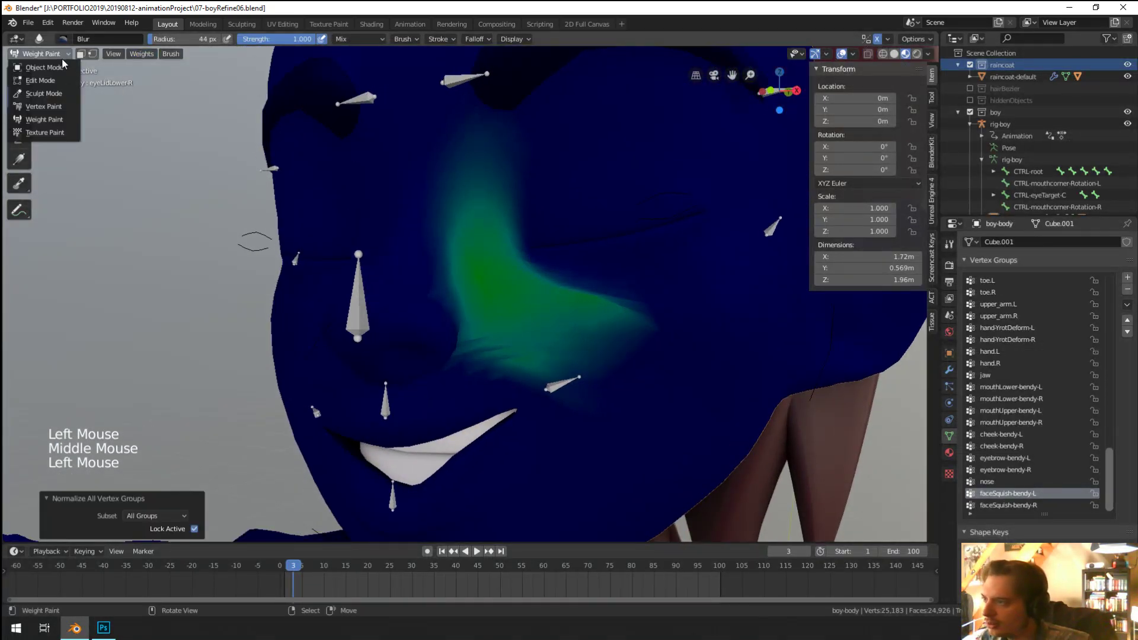
pyautogui.click(56, 69)
pyautogui.rightClick(560, 386)
pyautogui.hotkey('ctrl', 'Tab')
# Step: Test the new weights by moving the left mouth-corner control around and rotating it about 40° in the view
pyautogui.rightClick(566, 389)
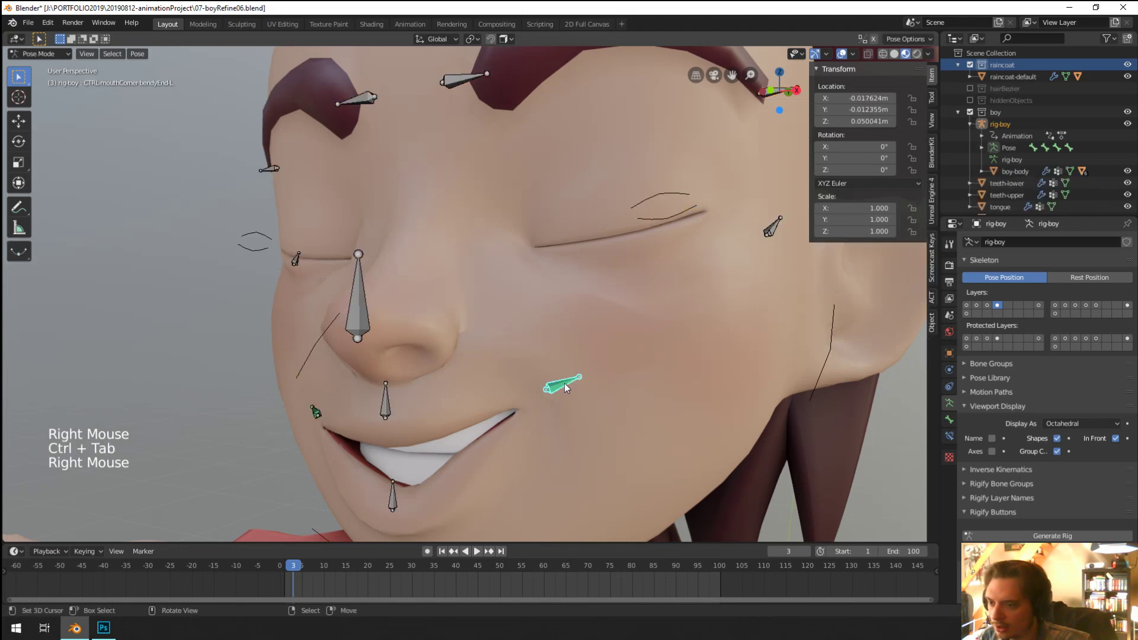
pyautogui.press('g')
pyautogui.moveTo(584, 355); pyautogui.dragTo(712, 374, button='middle')
pyautogui.press('g')
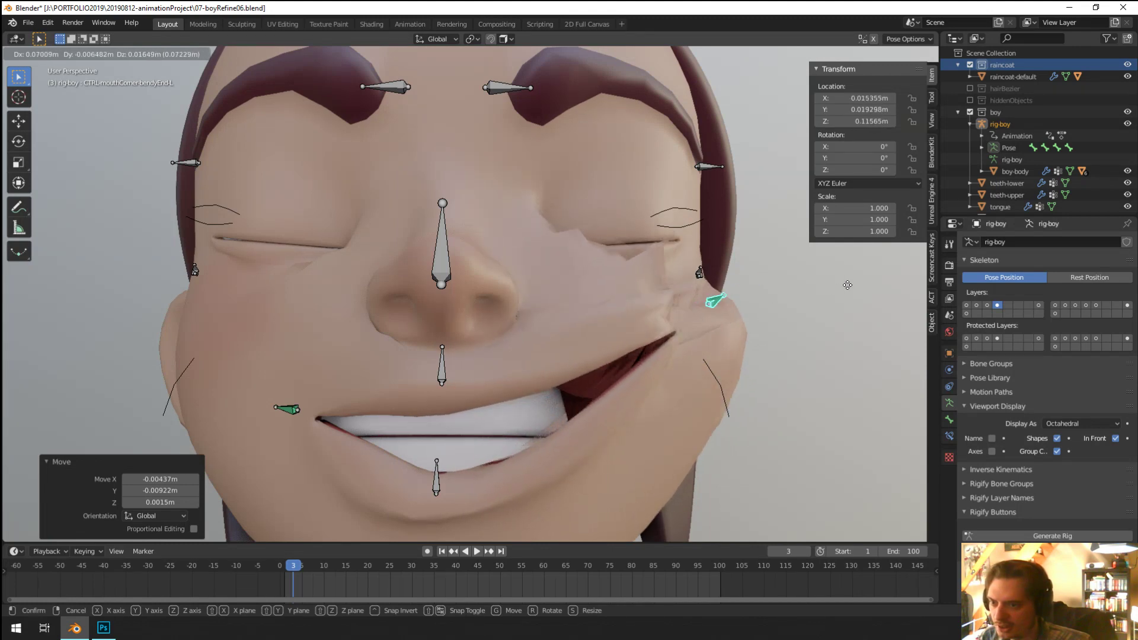
pyautogui.click(646, 392)
pyautogui.moveTo(646, 392)
pyautogui.mouseDown(button='middle')
pyautogui.moveTo(615, 391)
pyautogui.moveTo(632, 385)
pyautogui.mouseUp(button='middle')
pyautogui.press('g')
pyautogui.click(613, 399)
pyautogui.press('r')
pyautogui.click(651, 351)
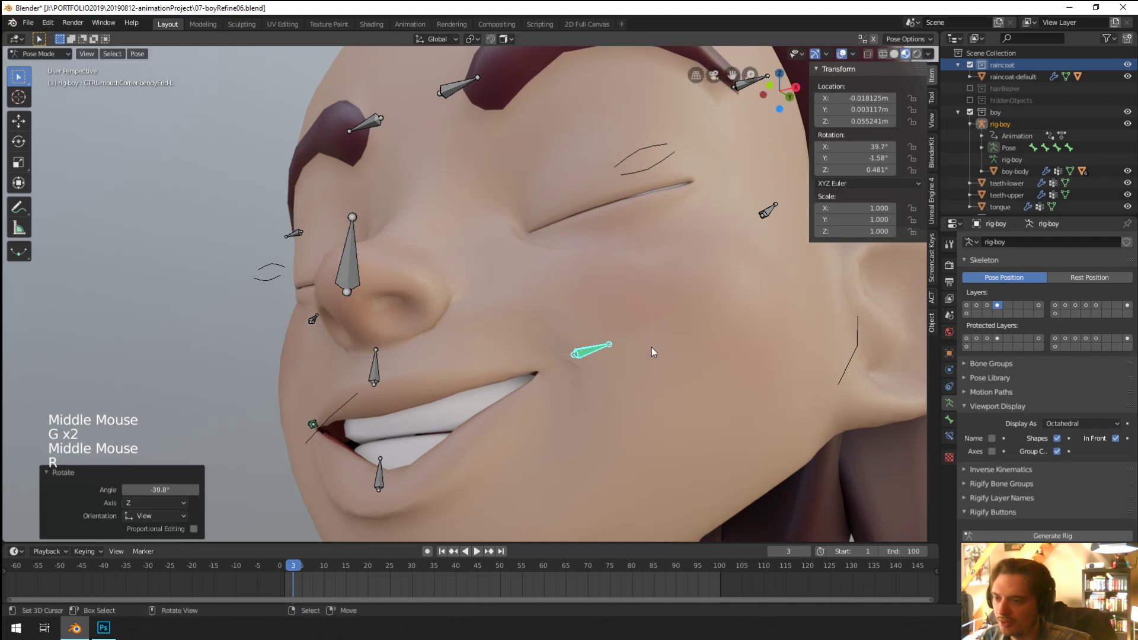
pyautogui.press('g')
pyautogui.click(657, 341)
pyautogui.scroll(-1, 658, 340)
# Step: Move the right mouth-corner control upward to raise that side of the smile
pyautogui.moveTo(658, 341); pyautogui.dragTo(468, 381, button='middle')
pyautogui.rightClick(324, 393)
pyautogui.press('g')
pyautogui.click(374, 385)
# Step: Move and rotate the upper-lip centre control to shift the upper lip towards the boy's left side
pyautogui.rightClick(465, 379)
pyautogui.press('g')
pyautogui.press('r')
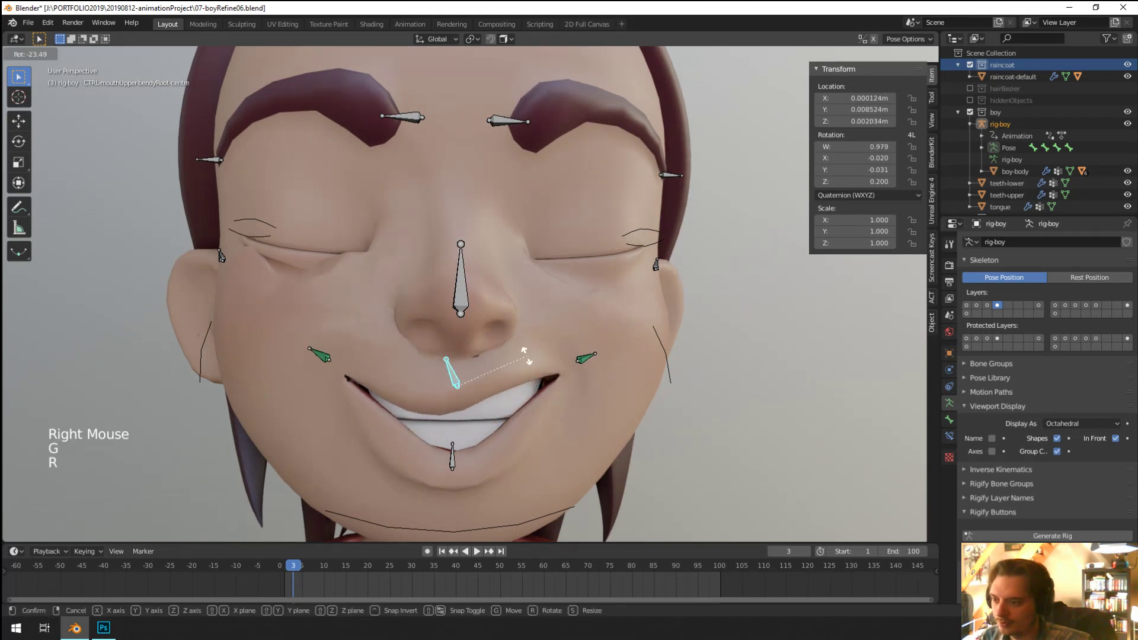
pyautogui.click(526, 356)
pyautogui.press('g')
pyautogui.moveTo(526, 356)
pyautogui.mouseDown(button='middle')
pyautogui.moveTo(508, 355)
pyautogui.moveTo(523, 355)
pyautogui.mouseUp(button='middle')
pyautogui.click(554, 350)
pyautogui.press('g')
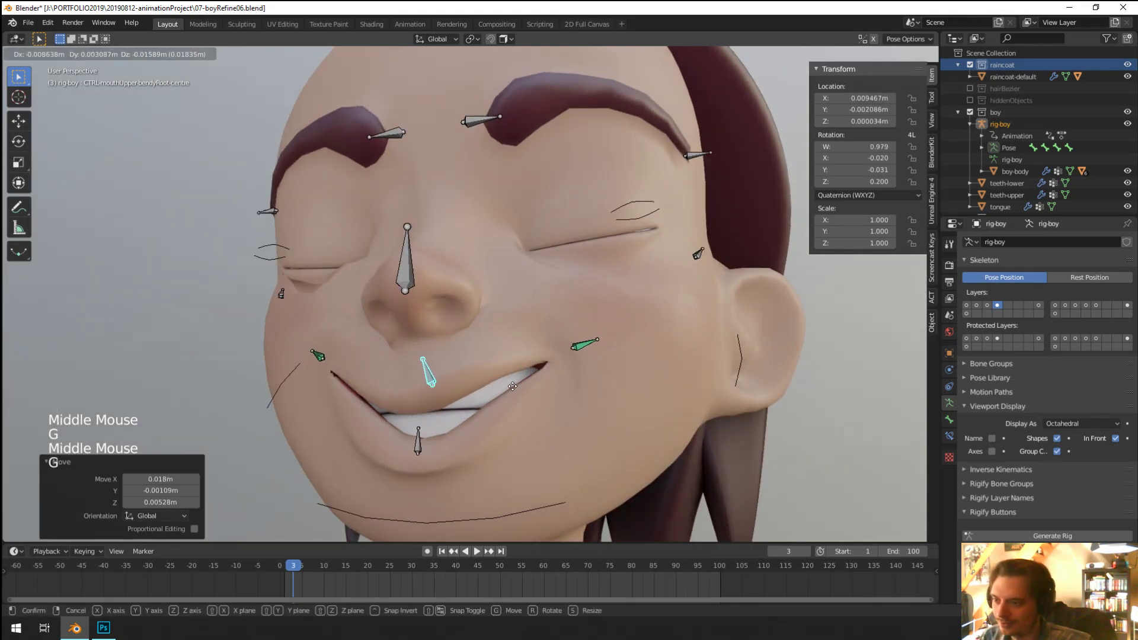
pyautogui.click(299, 373)
# Step: Lower the right mouth-corner control to make the smile lopsided
pyautogui.rightClick(318, 355)
pyautogui.press('g')
pyautogui.click(330, 394)
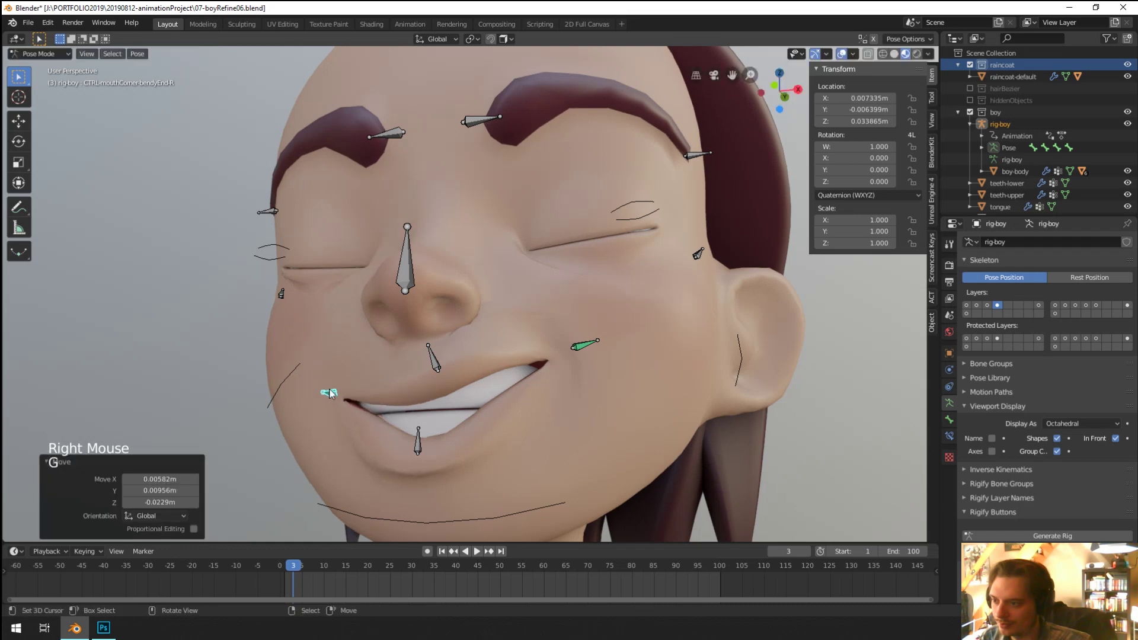
pyautogui.moveTo(330, 394); pyautogui.dragTo(415, 427, button='middle')
# Step: Move and rotate the lower-lip centre control so the lower lip follows the lopsided smile
pyautogui.rightClick(457, 444)
pyautogui.press('g')
pyautogui.click(541, 421)
pyautogui.press('r')
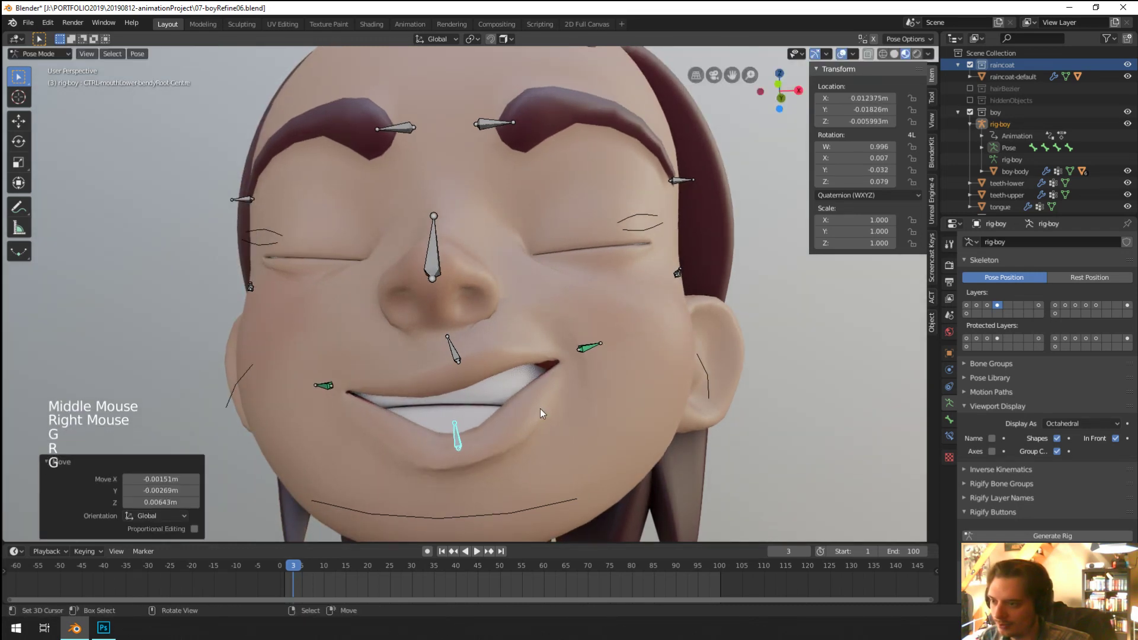
pyautogui.scroll(-2, 540, 408)
pyautogui.moveTo(540, 408); pyautogui.dragTo(432, 469, button='middle')
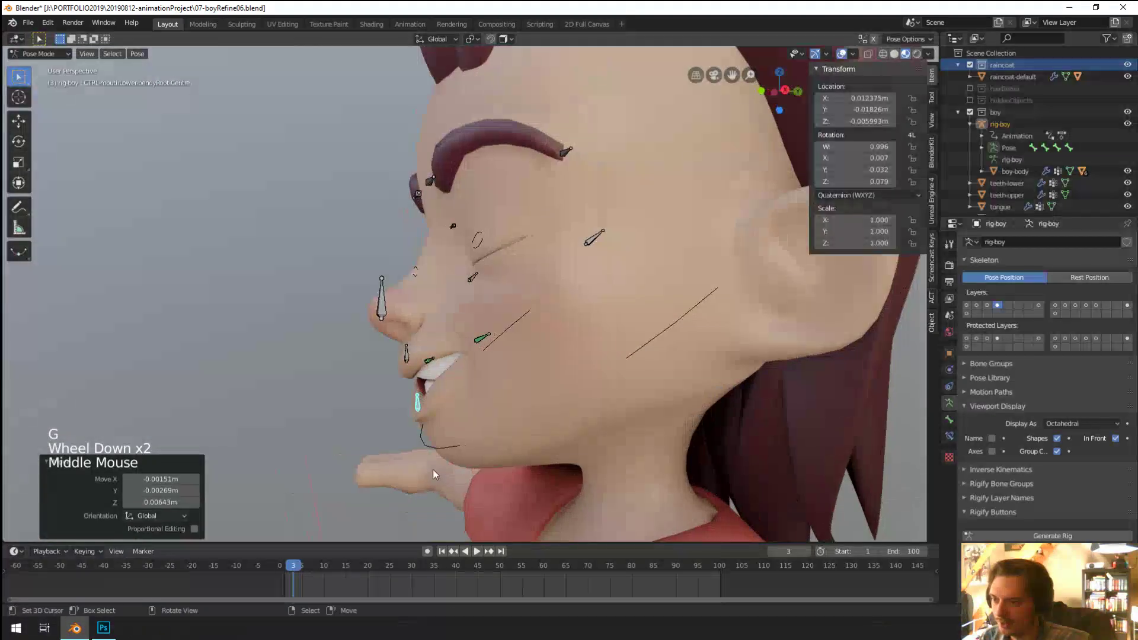
# Step: Clear the upper-lip centre control's rotation and pose it again with a fresh rotation and position
pyautogui.rightClick(410, 362)
pyautogui.hotkey('alt', 'r')
pyautogui.moveTo(424, 364); pyautogui.dragTo(468, 350, button='middle')
pyautogui.press('r')
pyautogui.click(474, 374)
pyautogui.press('g')
pyautogui.click(510, 412)
pyautogui.press('g')
pyautogui.click(737, 395)
# Step: Move the left mouth-corner control to readjust that end of the smile
pyautogui.scroll(2, 518, 333)
pyautogui.scroll(-1, 468, 350)
pyautogui.rightClick(528, 330)
pyautogui.press('g')
pyautogui.moveTo(528, 330); pyautogui.dragTo(476, 370, button='middle')
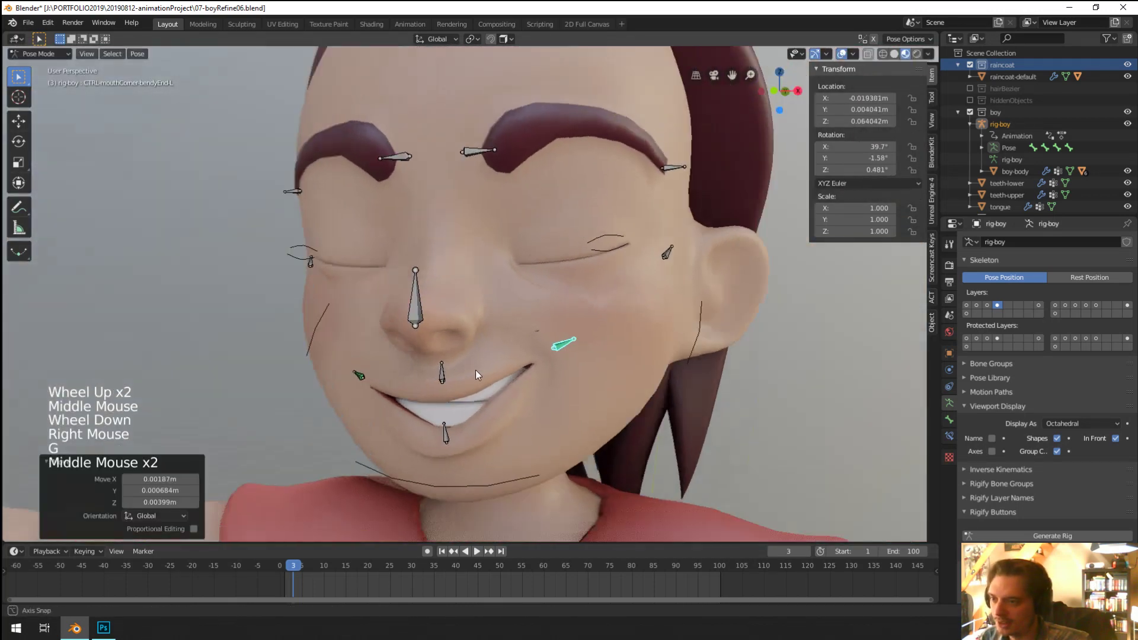
# Step: Readjust the position of the lower-lip centre control
pyautogui.middleClick(467, 427)
pyautogui.rightClick(473, 428)
pyautogui.press('g')
pyautogui.scroll(-4, 457, 415)
pyautogui.middleClick(446, 397)
# Step: Rotate the jaw control about 4.5° around the global X axis to open the mouth slightly
pyautogui.rightClick(460, 386)
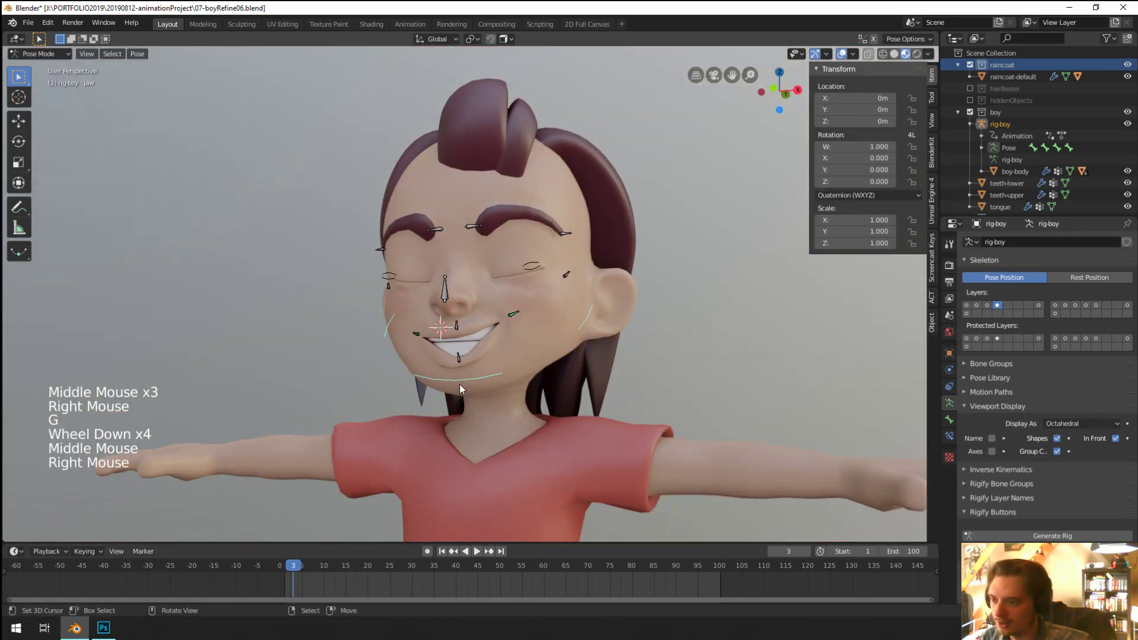
pyautogui.press('r')
pyautogui.press('x')
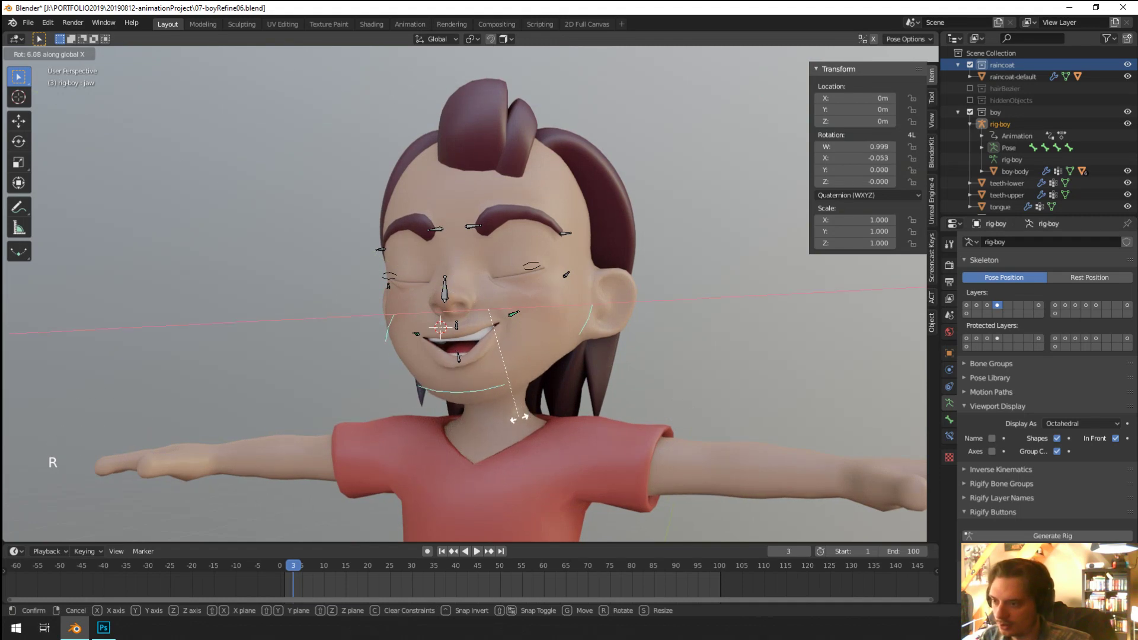
pyautogui.click(515, 418)
pyautogui.moveTo(516, 419); pyautogui.dragTo(563, 386, button='middle')
pyautogui.scroll(3, 563, 386)
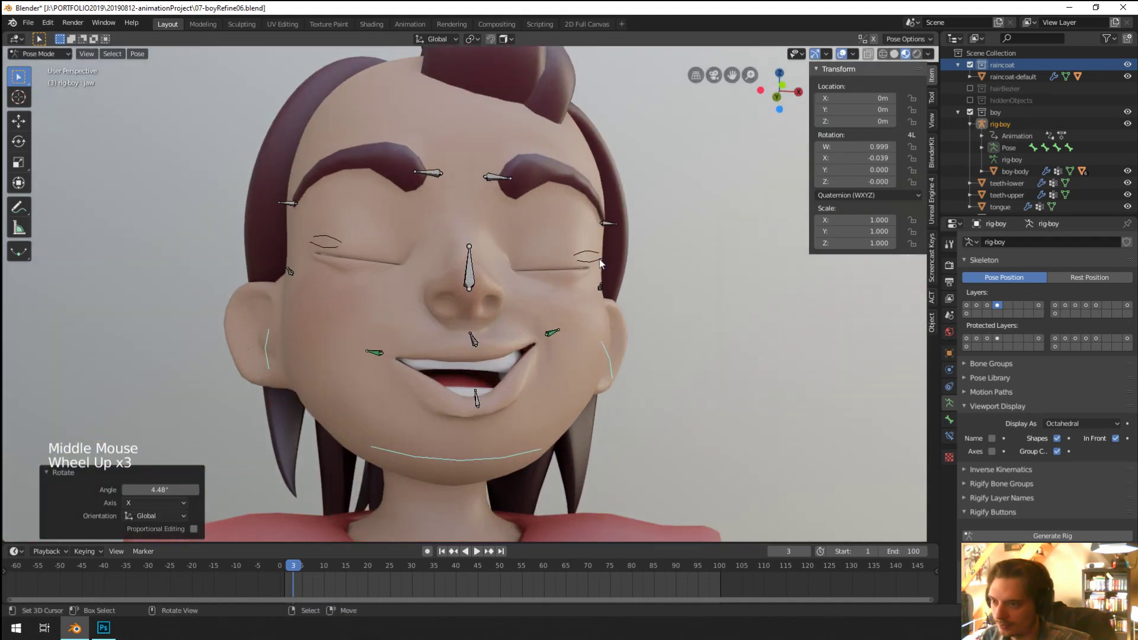
# Step: Open both eyes by moving the upper and lower eyelid controls
pyautogui.rightClick(593, 261)
pyautogui.press('g')
pyautogui.click(560, 144)
pyautogui.rightClick(326, 240)
pyautogui.press('g')
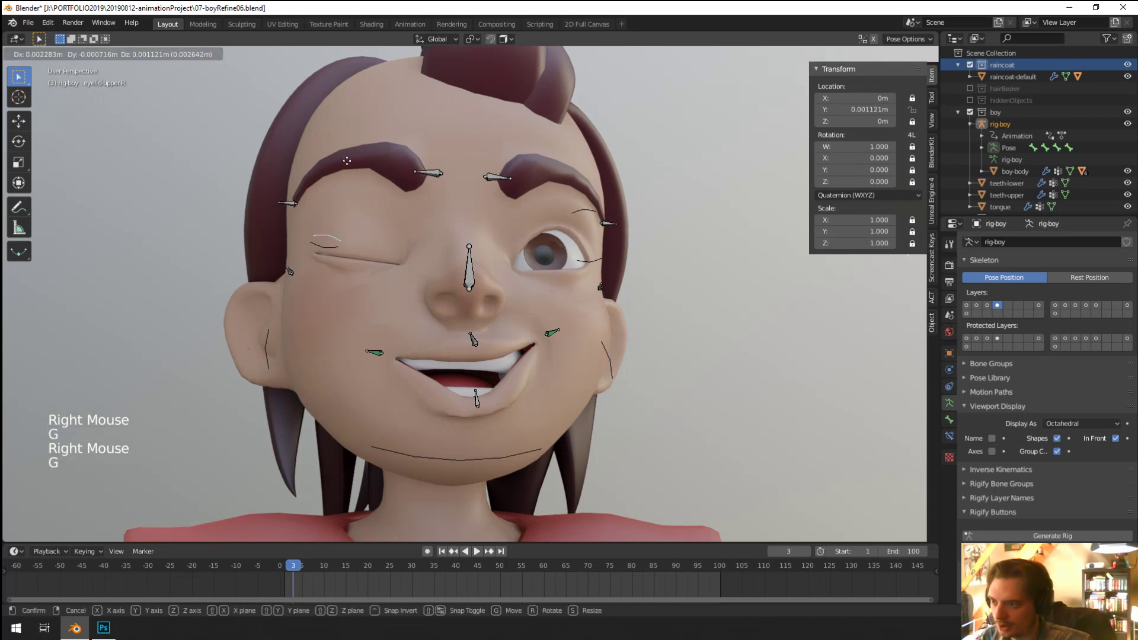
pyautogui.click(345, 233)
pyautogui.rightClick(590, 260)
pyautogui.press('g')
pyautogui.click(634, 292)
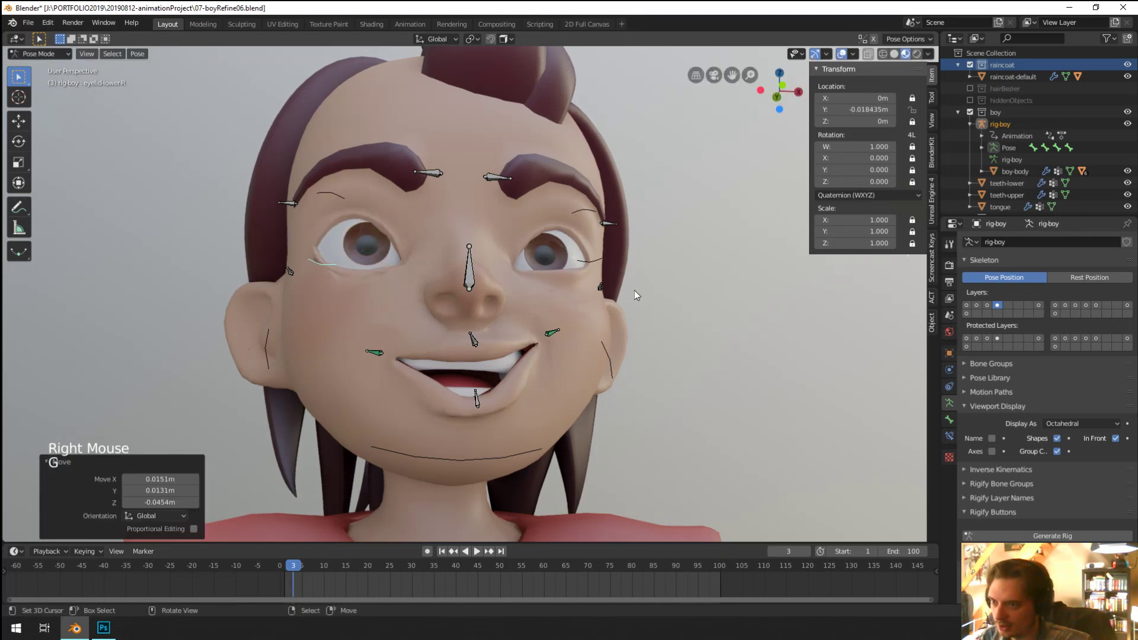
pyautogui.moveTo(635, 293); pyautogui.dragTo(572, 393, button='middle')
# Step: Leave Pose Mode, unhide the hair, and return to posing the rig with the left mouth-corner control selected
pyautogui.rightClick(561, 433)
pyautogui.moveTo(560, 433); pyautogui.dragTo(598, 416, button='middle')
pyautogui.hotkey('ctrl', 'Tab')
pyautogui.hotkey('alt', 'h')
pyautogui.rightClick(546, 329)
pyautogui.rightClick(552, 329)
pyautogui.hotkey('ctrl', 'Tab')
pyautogui.rightClick(552, 329)
pyautogui.moveTo(552, 329); pyautogui.dragTo(599, 358, button='middle')
# Step: Reposition the left mouth-corner control, bringing that corner of the smile slightly lower
pyautogui.press('g')
pyautogui.click(571, 345)
pyautogui.press('g')
pyautogui.click(555, 335)
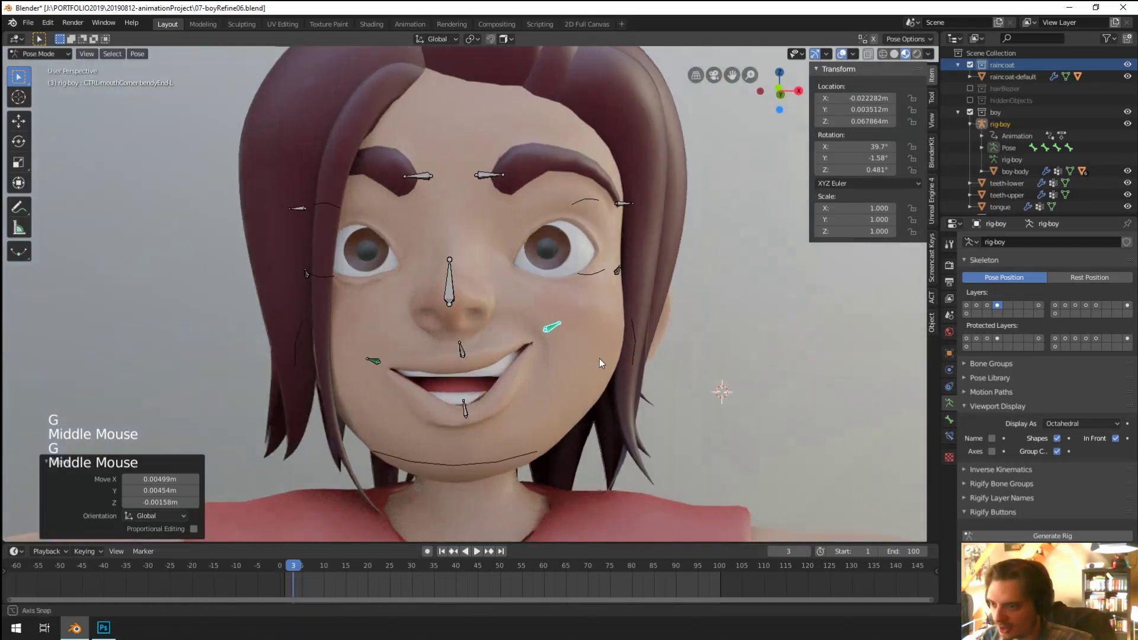
pyautogui.press('g')
pyautogui.click(536, 383)
# Step: Move the right mouth-corner control slightly outward and up
pyautogui.rightClick(380, 368)
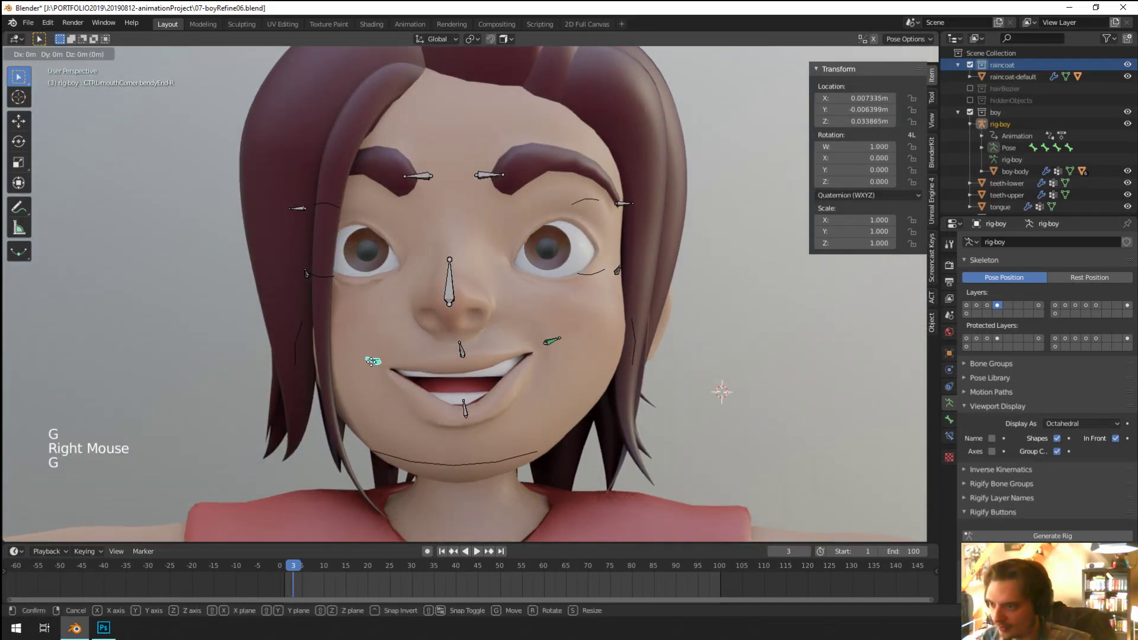
pyautogui.press('g')
pyautogui.click(496, 407)
pyautogui.press('r')
pyautogui.press('g')
pyautogui.click(566, 339)
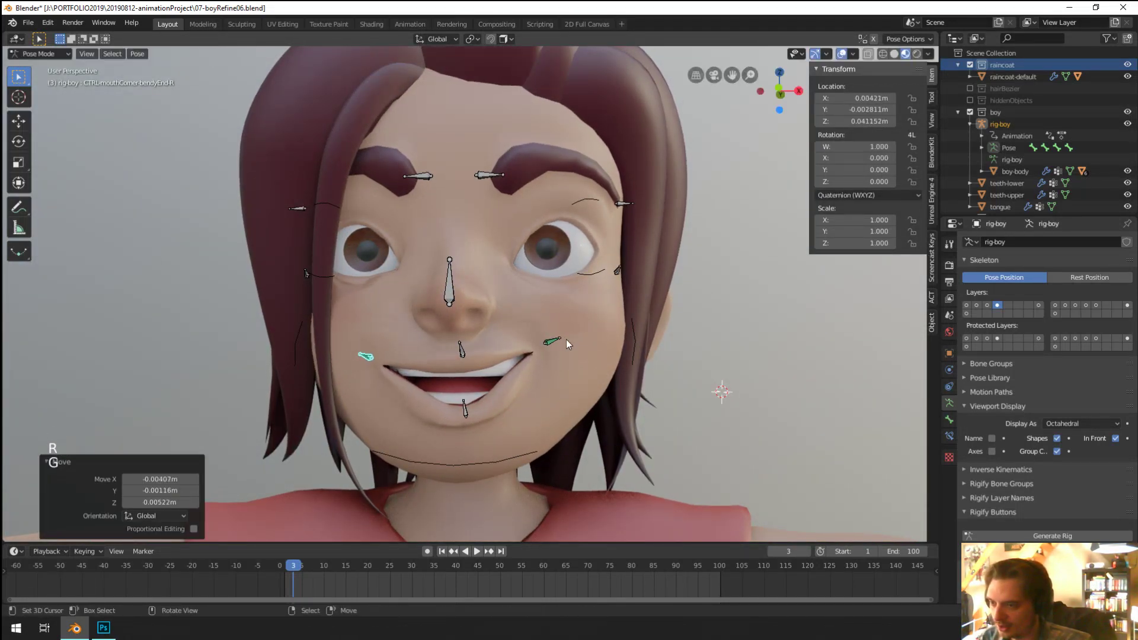
# Step: Pull the left mouth-corner control outward to widen the smile
pyautogui.rightClick(565, 336)
pyautogui.press('g')
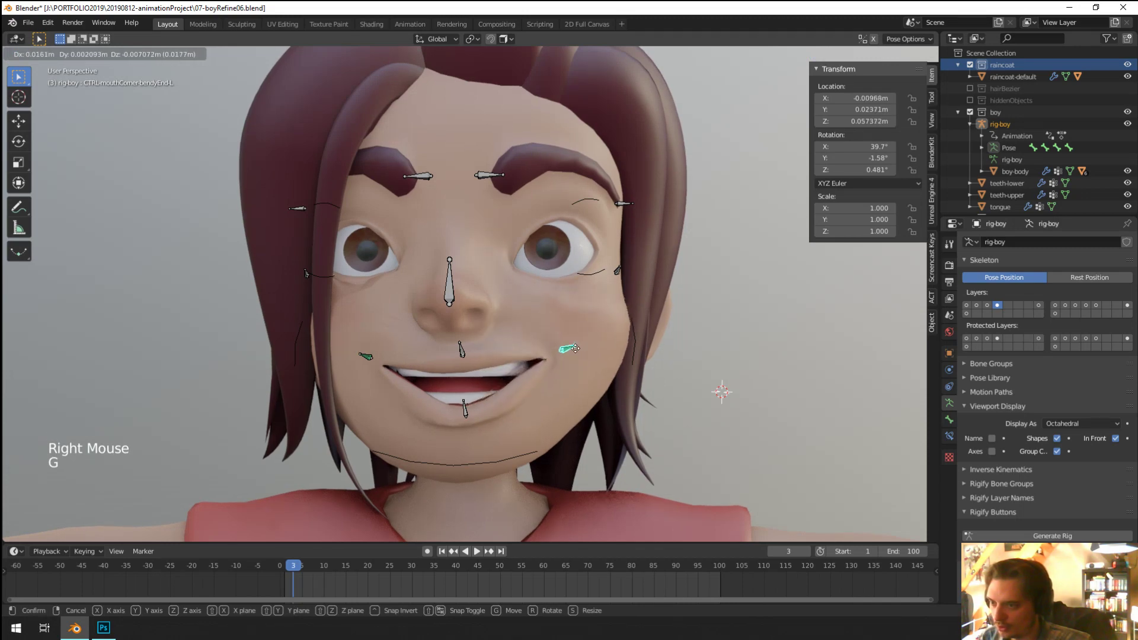
pyautogui.click(569, 344)
pyautogui.moveTo(585, 346); pyautogui.dragTo(565, 347, button='middle')
pyautogui.scroll(2, 564, 347)
# Step: Leave Pose Mode, select the boy's body and enter Weight Paint mode
pyautogui.rightClick(671, 302)
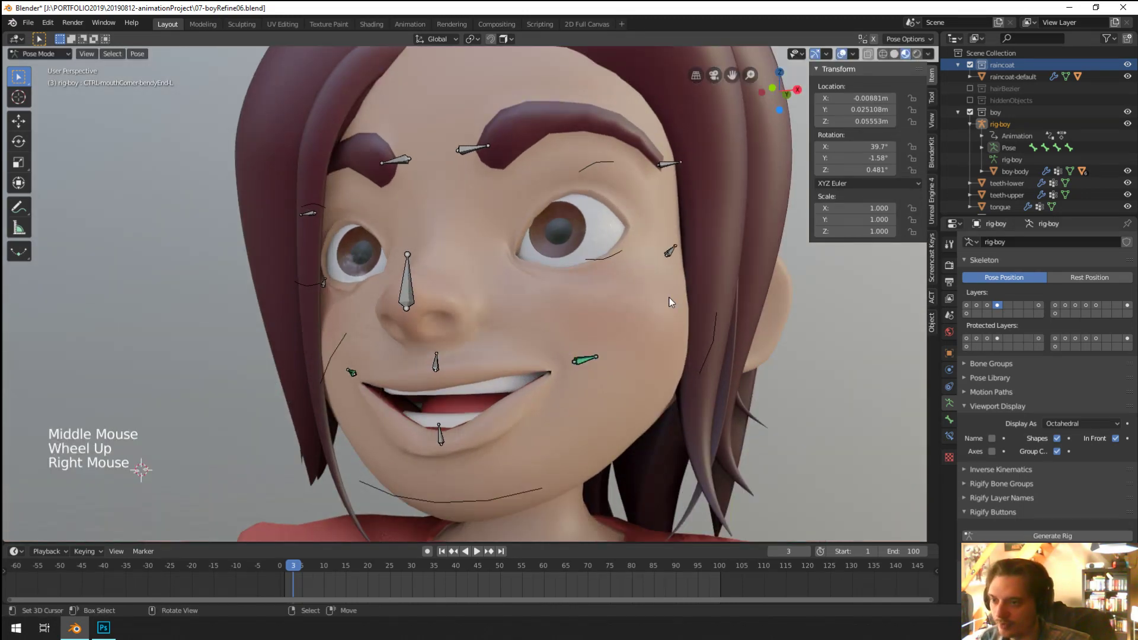
pyautogui.rightClick(620, 334)
pyautogui.hotkey('ctrl', 'Tab')
pyautogui.rightClick(634, 330)
pyautogui.hotkey('ctrl', 'Tab')
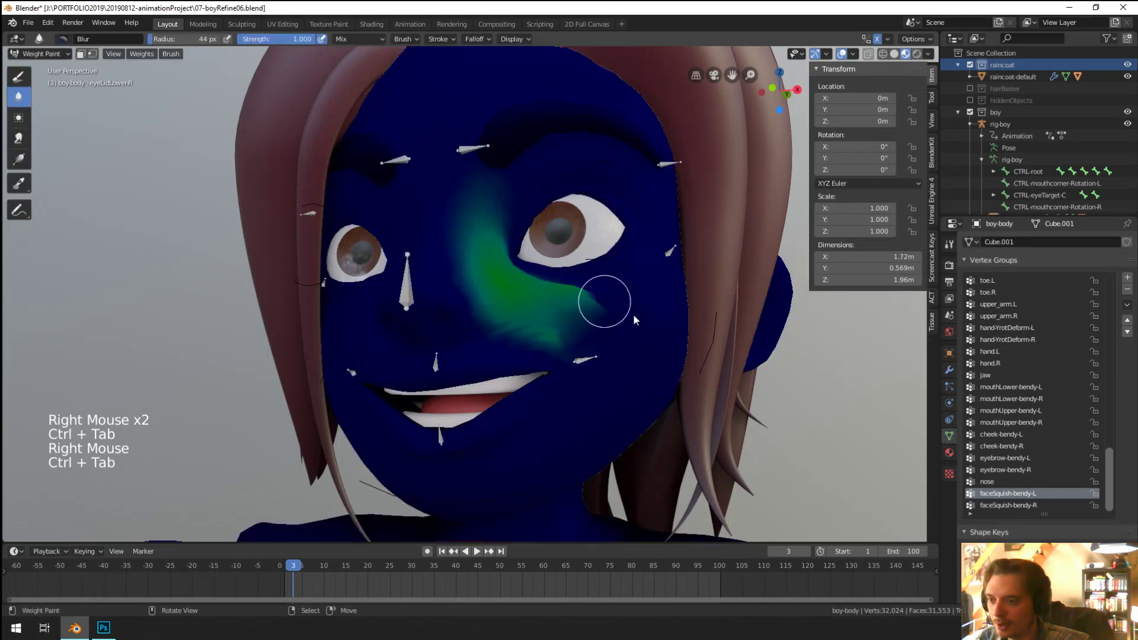
# Step: Sample the vertex groups on the left cheek and make mouthUpper-bendy-L the active group
pyautogui.moveTo(633, 314); pyautogui.dragTo(586, 357, button='middle')
pyautogui.keyDown('shift'); pyautogui.click(640, 318); pyautogui.keyUp('shift')
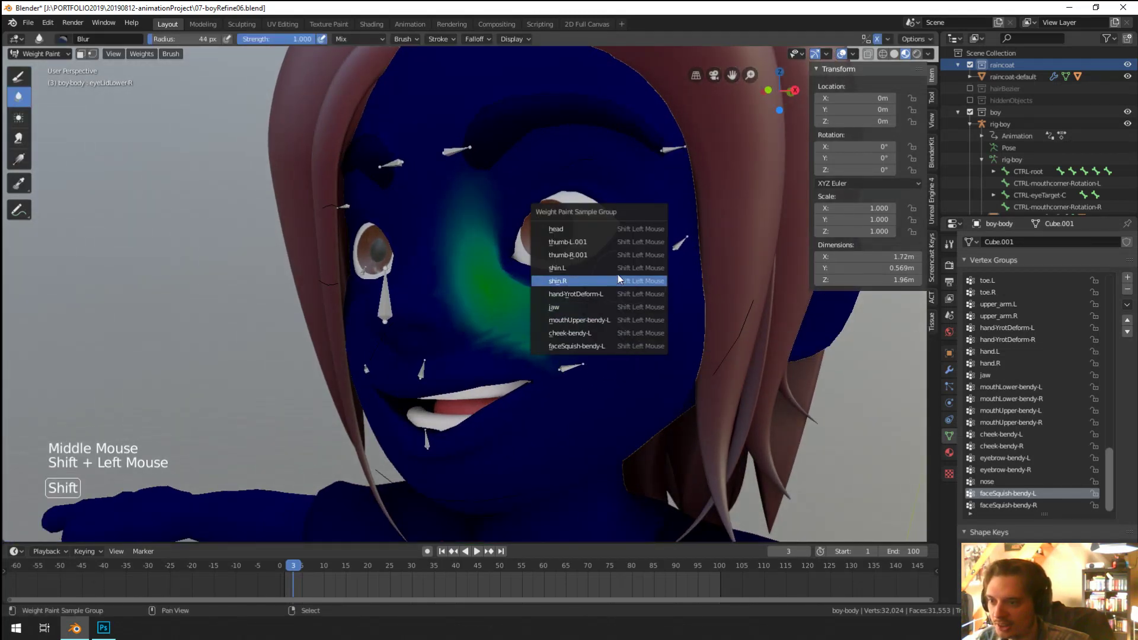
pyautogui.click(620, 319)
pyautogui.moveTo(642, 344); pyautogui.dragTo(651, 322, button='middle')
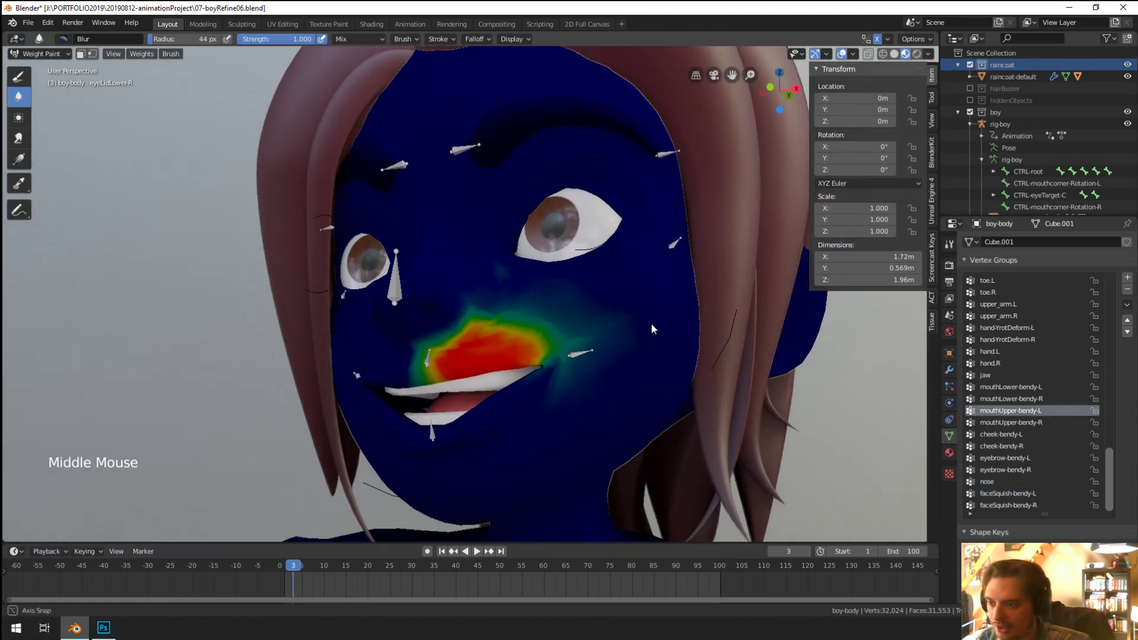
pyautogui.scroll(2, 545, 358)
pyautogui.moveTo(546, 358)
pyautogui.mouseDown(button='middle')
pyautogui.moveTo(596, 326)
pyautogui.moveTo(540, 362)
pyautogui.mouseUp(button='middle')
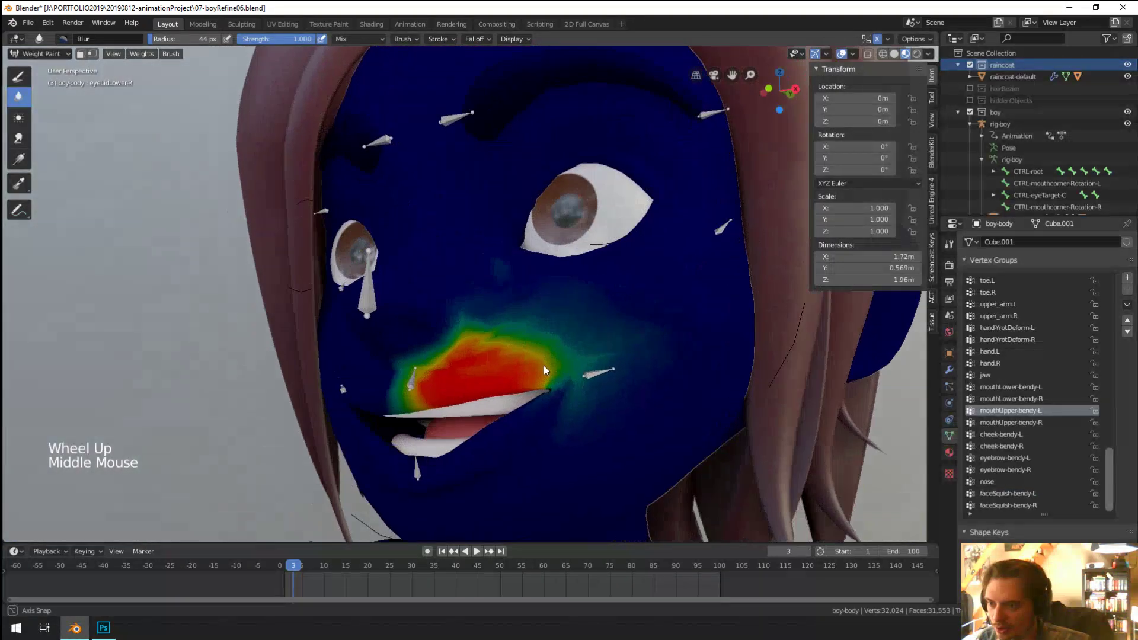
pyautogui.scroll(2, 541, 363)
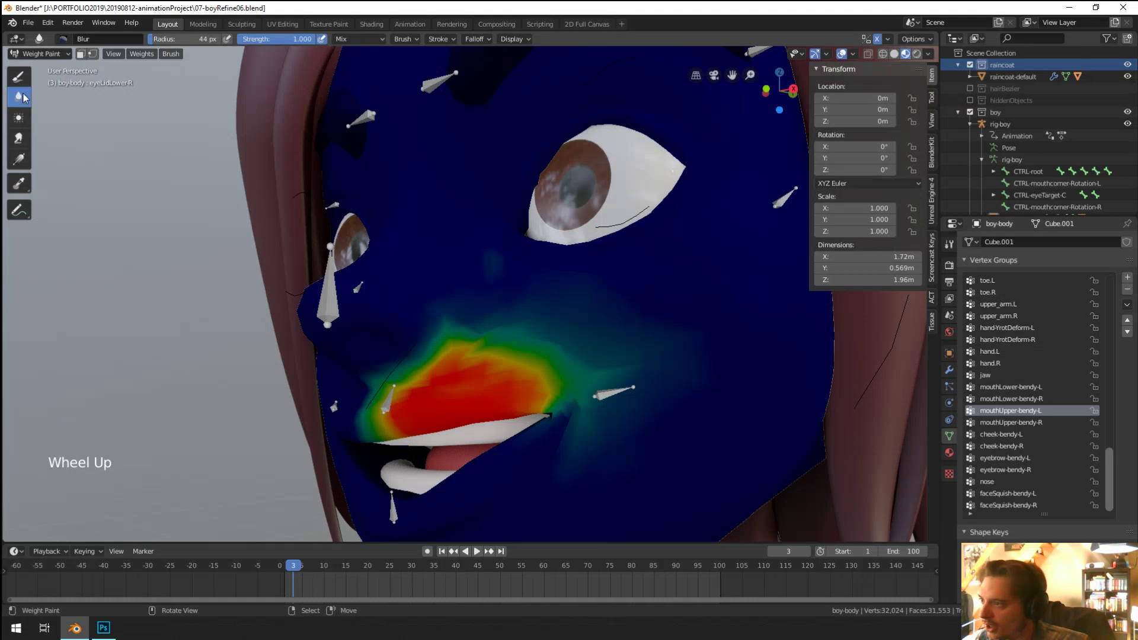
# Step: Set the Blur brush radius to 114 px and soften the mouthUpper-bendy-L weights above the lip and across the cheek
pyautogui.press('f')
pyautogui.click(483, 335)
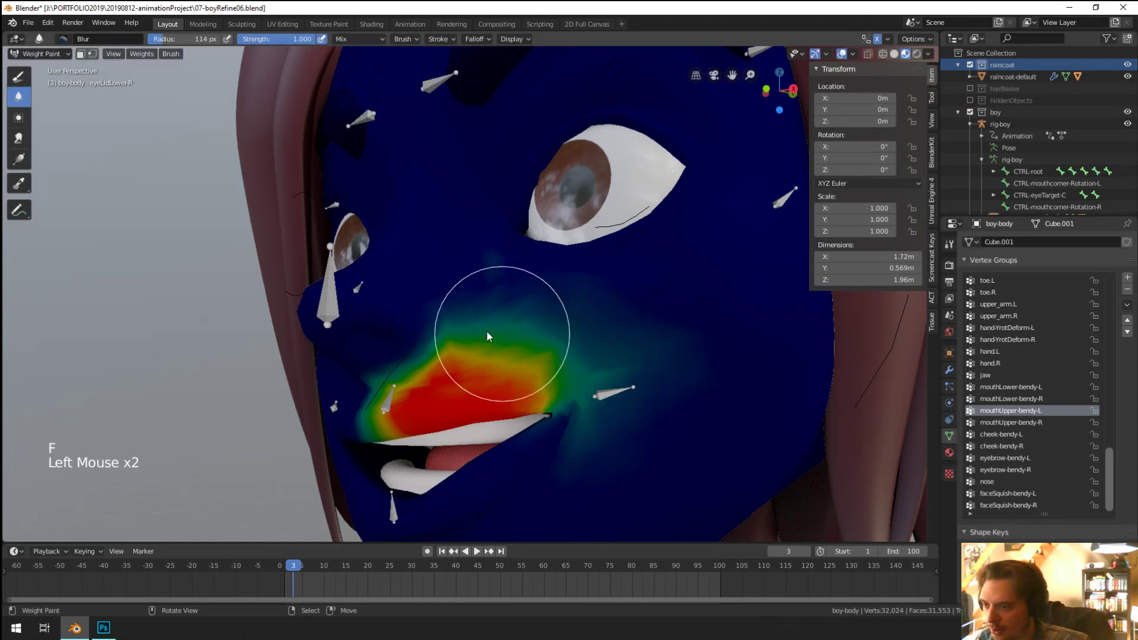
pyautogui.moveTo(585, 340); pyautogui.dragTo(620, 348, button='middle')
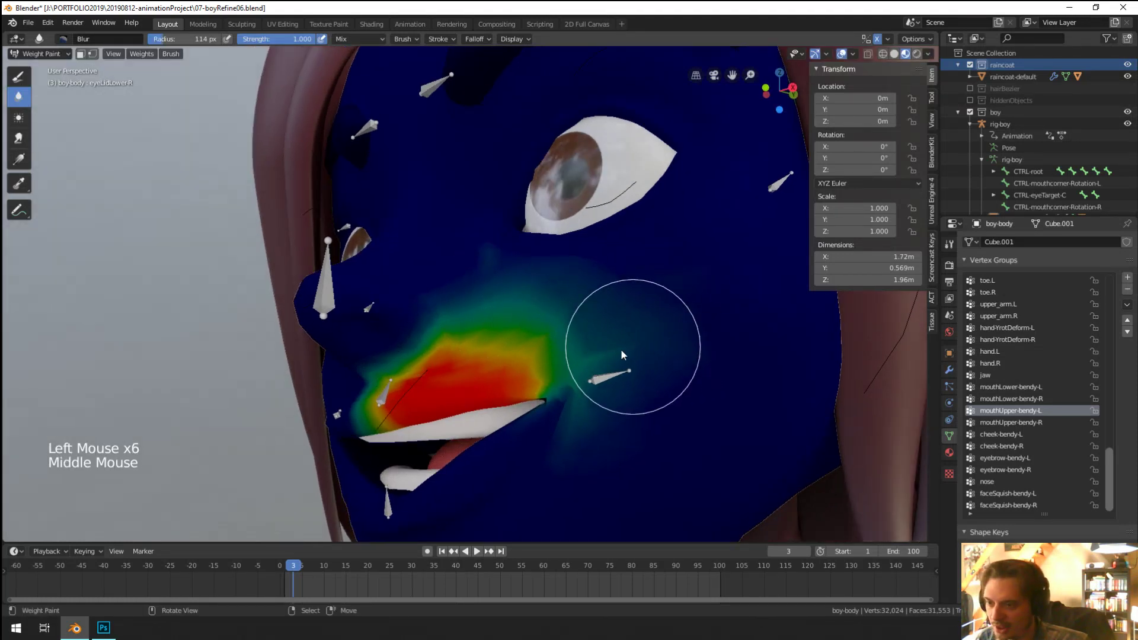
pyautogui.moveTo(621, 349); pyautogui.dragTo(648, 343)
pyautogui.moveTo(648, 343)
pyautogui.mouseDown(button='middle')
pyautogui.moveTo(684, 320)
pyautogui.moveTo(620, 331)
pyautogui.moveTo(677, 321)
pyautogui.moveTo(643, 341)
pyautogui.mouseUp(button='middle')
pyautogui.keyDown('shift'); pyautogui.moveTo(643, 341); pyautogui.dragTo(619, 355, button='middle'); pyautogui.keyUp('shift')
pyautogui.moveTo(620, 356)
pyautogui.mouseDown(button='middle')
pyautogui.moveTo(595, 373)
pyautogui.moveTo(653, 394)
pyautogui.moveTo(522, 336)
pyautogui.mouseUp(button='middle')
# Step: Sample cheek-bendy-L as the active group and blur its upper edge below the eye with a 170 px brush
pyautogui.keyDown('shift'); pyautogui.click(629, 393); pyautogui.keyUp('shift')
pyautogui.click(633, 402)
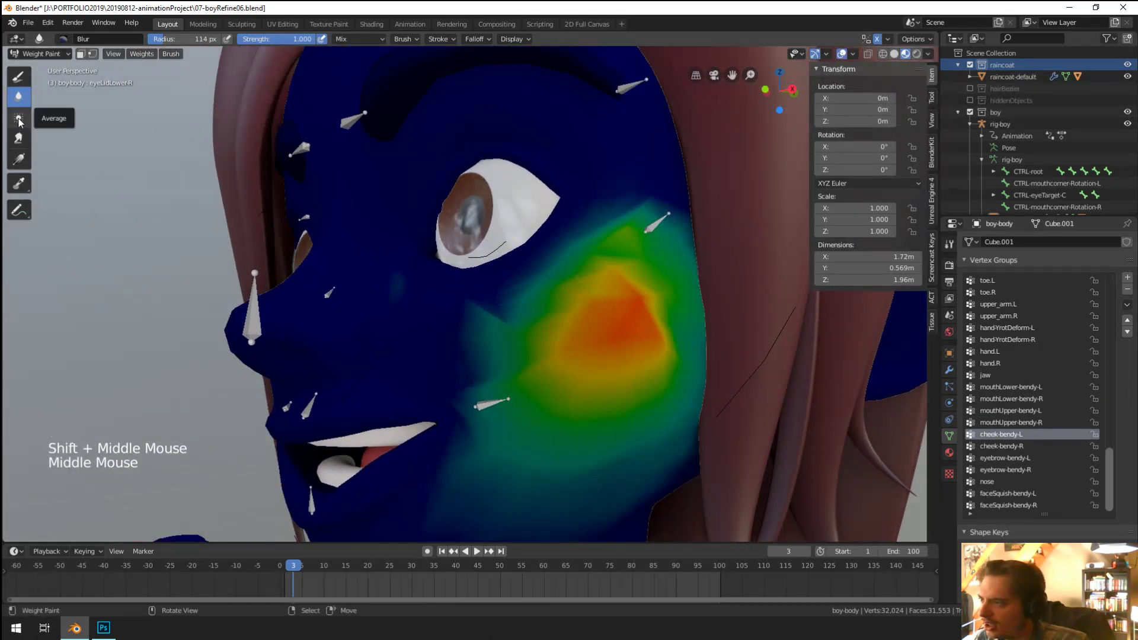
pyautogui.press('f')
pyautogui.click(471, 340)
pyautogui.click(521, 309)
pyautogui.click(536, 294)
pyautogui.click(549, 284)
pyautogui.click(556, 286)
pyautogui.click(561, 288)
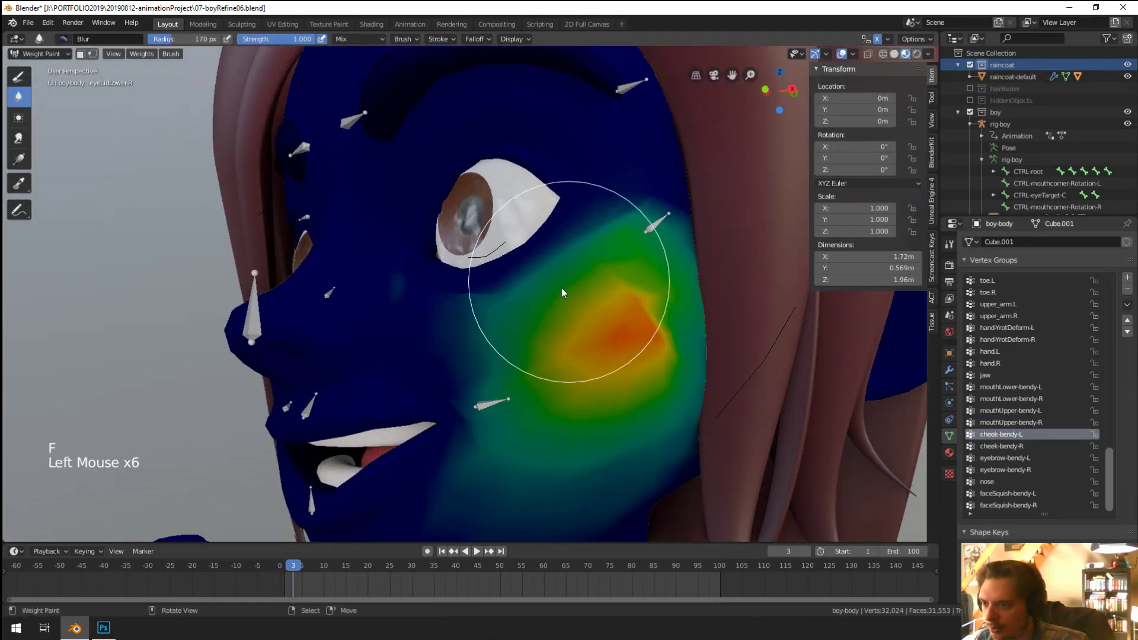
# Step: Blur the cheek-bendy-L weights from the inner cheek across the centre and lower cheek
pyautogui.click(492, 300)
pyautogui.click(425, 313)
pyautogui.click(474, 320)
pyautogui.click(533, 329)
pyautogui.click(581, 335)
pyautogui.click(609, 340)
pyautogui.click(628, 403)
# Step: Smooth the cheek-bendy-L weights further from below and along the lower and outer cheek
pyautogui.moveTo(639, 464); pyautogui.dragTo(606, 268, button='middle')
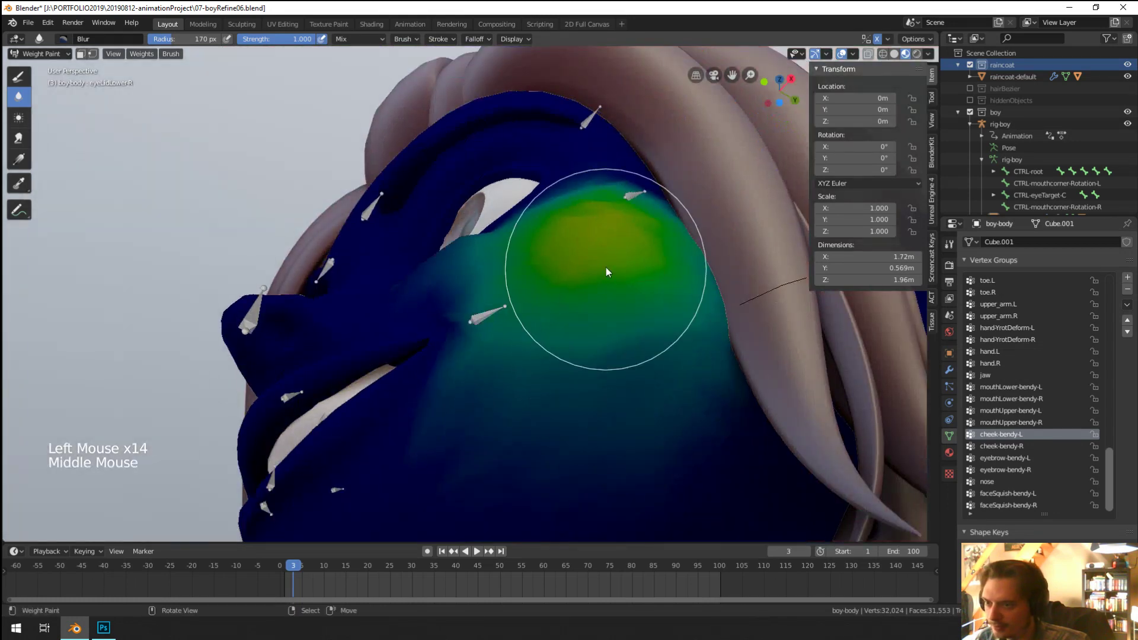
pyautogui.click(606, 268)
pyautogui.click(609, 223)
pyautogui.click(609, 223)
pyautogui.moveTo(609, 223)
pyautogui.mouseDown(button='middle')
pyautogui.moveTo(622, 346)
pyautogui.moveTo(488, 378)
pyautogui.moveTo(506, 303)
pyautogui.moveTo(386, 323)
pyautogui.moveTo(182, 163)
pyautogui.mouseUp(button='middle')
pyautogui.click(622, 346)
pyautogui.click(522, 418)
pyautogui.click(641, 368)
# Step: Reduce the Blur brush radius to 153 px and soften the cheek-bendy-L weights on the inner cheek beside the nose
pyautogui.scroll(-1, 641, 367)
pyautogui.scroll(2, 498, 343)
pyautogui.press('f')
pyautogui.click(471, 328)
pyautogui.click(472, 325)
pyautogui.click(471, 323)
pyautogui.click(468, 320)
pyautogui.click(463, 319)
pyautogui.click(457, 323)
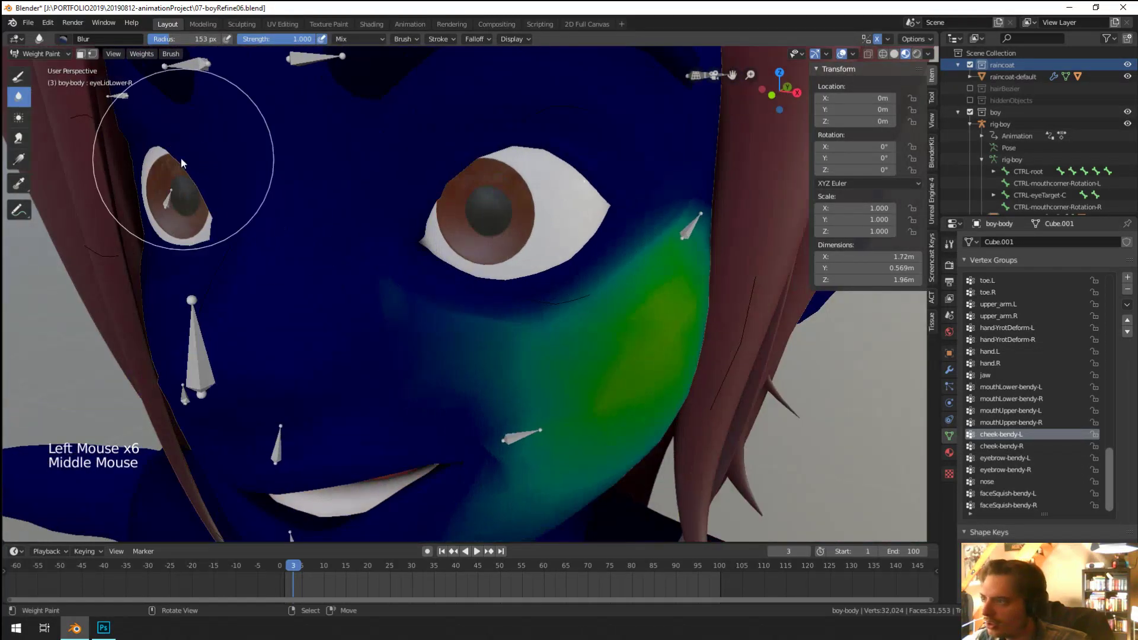
# Step: Fade out the inner-cheek weights of cheek-bendy-L with linear Gradient strokes at weight 0 and strength 1
pyautogui.click(18, 159)
pyautogui.moveTo(459, 330); pyautogui.dragTo(564, 363)
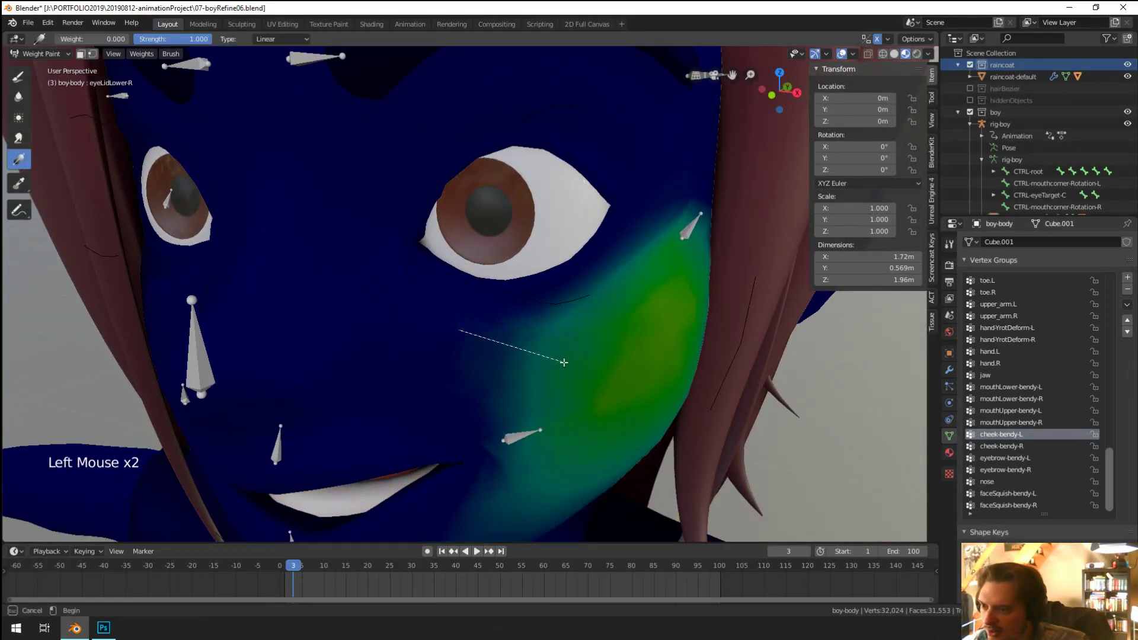
pyautogui.moveTo(563, 362); pyautogui.dragTo(536, 261, button='middle')
pyautogui.scroll(-4, 509, 332)
pyautogui.moveTo(479, 384)
pyautogui.mouseDown()
pyautogui.moveTo(515, 351)
pyautogui.moveTo(521, 359)
pyautogui.mouseUp()
pyautogui.moveTo(521, 359); pyautogui.dragTo(530, 347, button='middle')
pyautogui.moveTo(530, 346); pyautogui.dragTo(538, 333, button='middle')
# Step: Save the file and normalize all vertex groups with Lock Active enabled, keeping cheek-bendy-L active
pyautogui.hotkey('ctrl', 's')
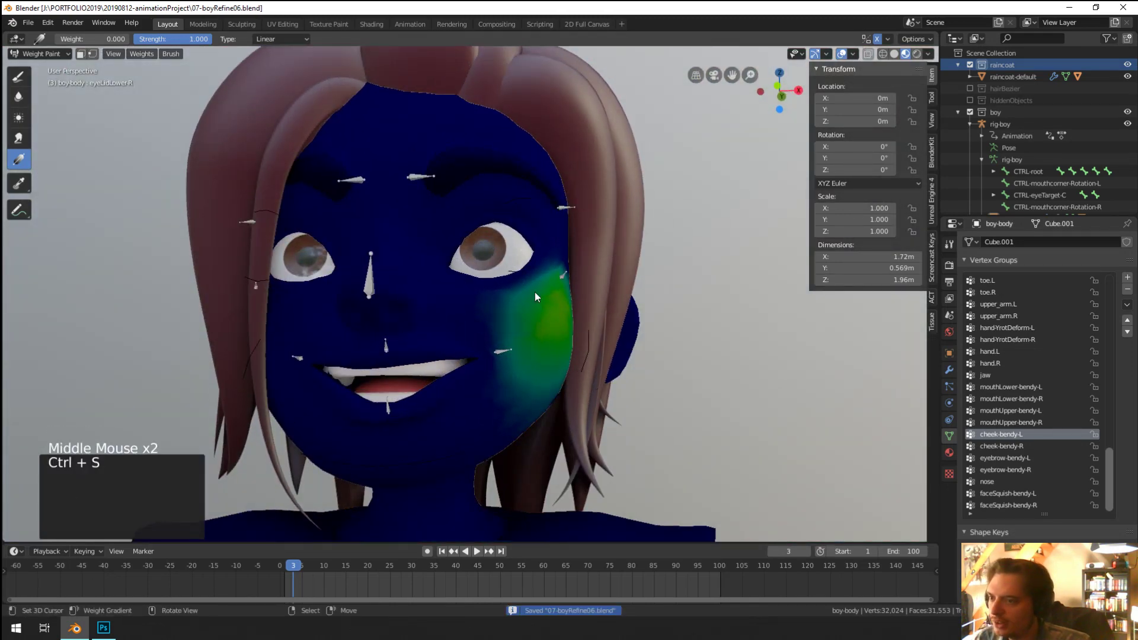
pyautogui.click(152, 53)
pyautogui.click(145, 53)
pyautogui.click(159, 96)
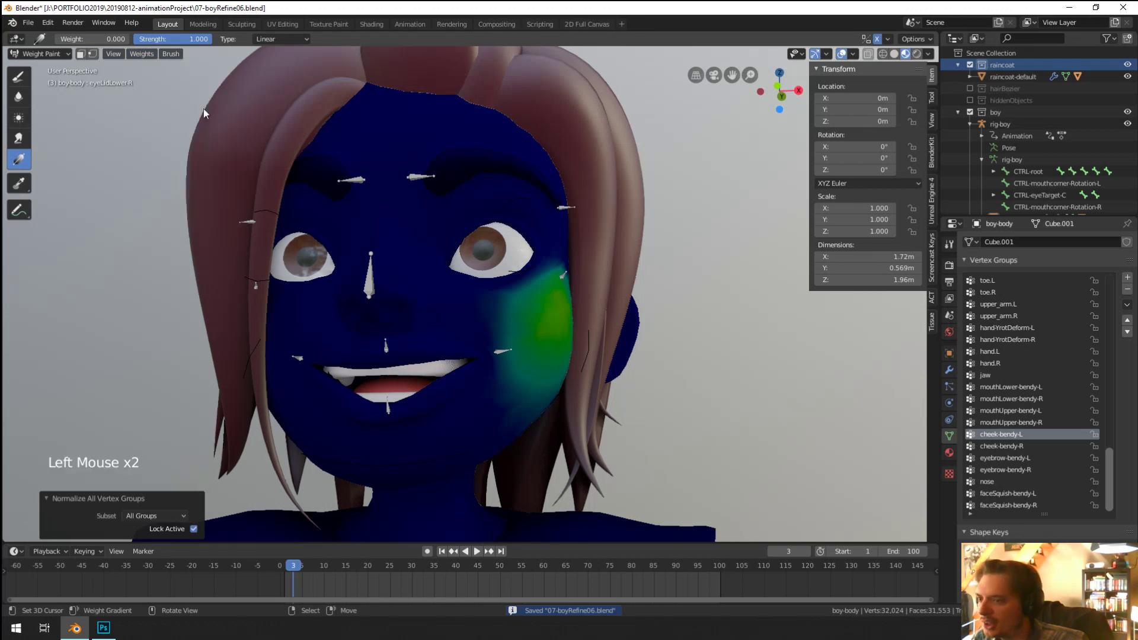
pyautogui.moveTo(522, 267); pyautogui.dragTo(552, 351, button='middle')
pyautogui.scroll(4, 554, 287)
pyautogui.moveTo(622, 291); pyautogui.dragTo(708, 357, button='middle')
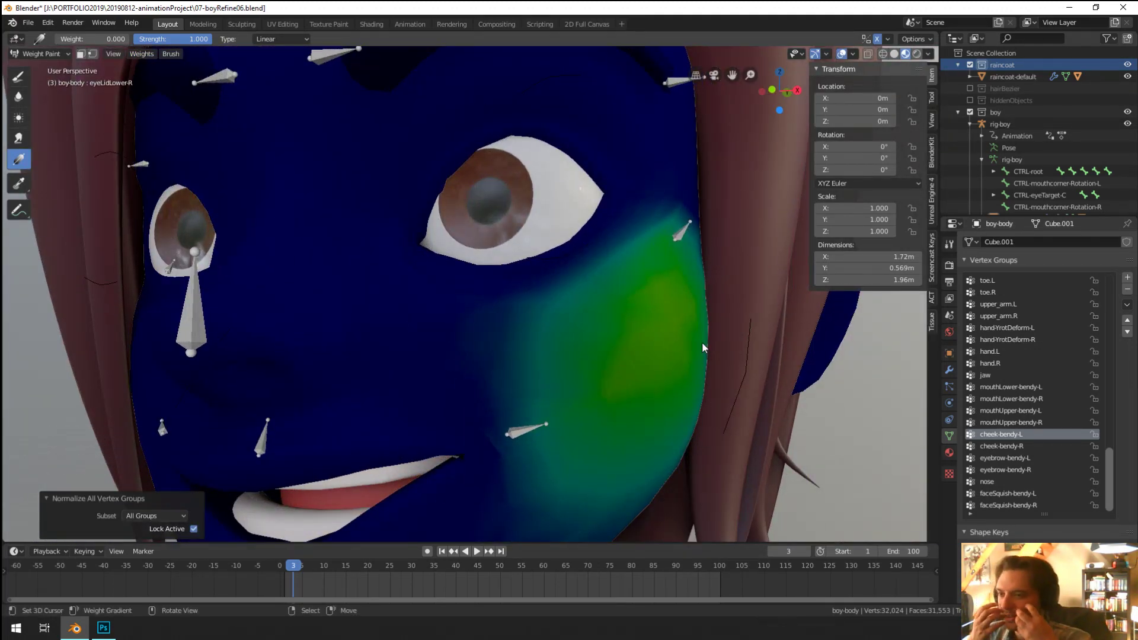
# Step: Return to Object Mode, select the rig, enter Pose Mode and select the left mouth-corner control
pyautogui.click(37, 54)
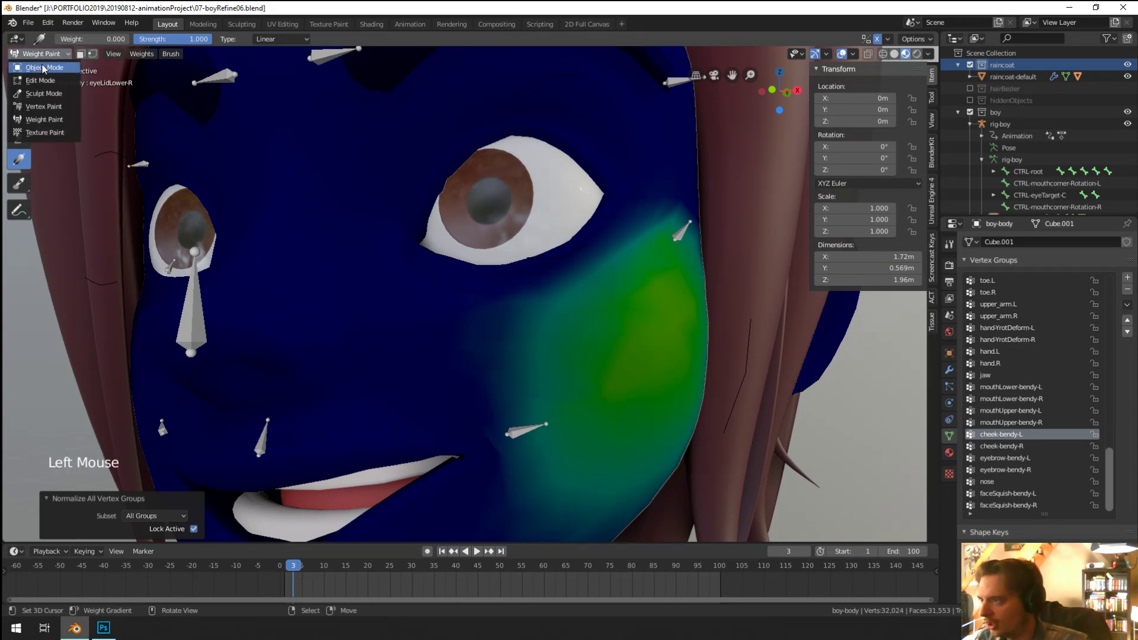
pyautogui.click(33, 62)
pyautogui.rightClick(535, 422)
pyautogui.rightClick(535, 428)
pyautogui.hotkey('ctrl', 'Tab')
pyautogui.rightClick(531, 428)
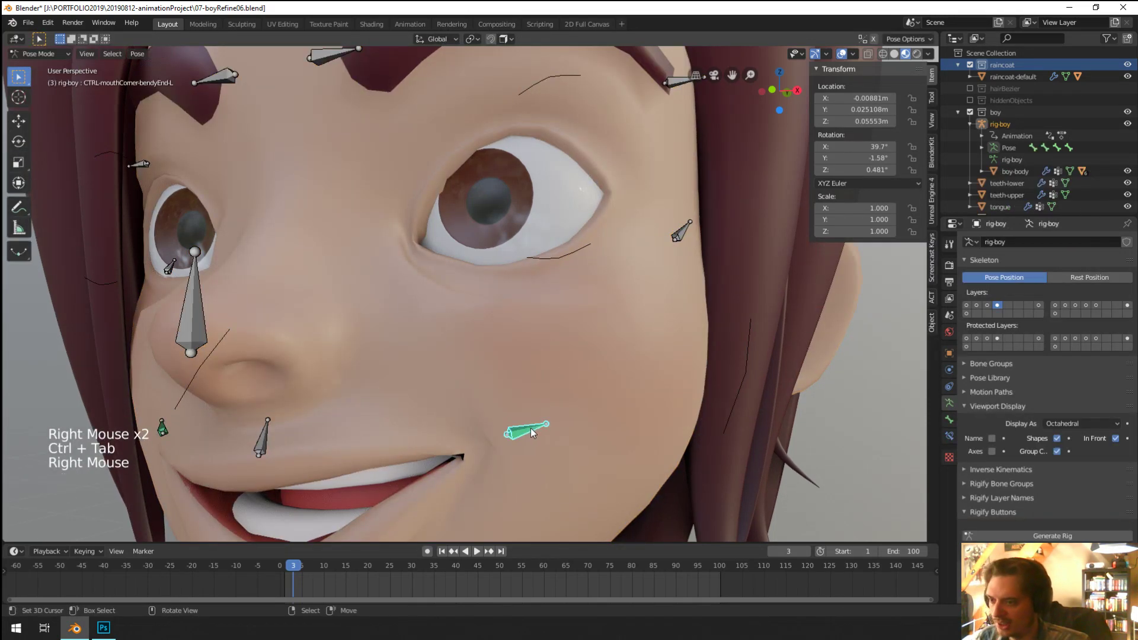
# Step: Try moving the left mouth-corner control up the cheek and rotating it about 30° in the view to test the cheek deformation
pyautogui.press('g')
pyautogui.press('r')
pyautogui.click(595, 320)
pyautogui.press('g')
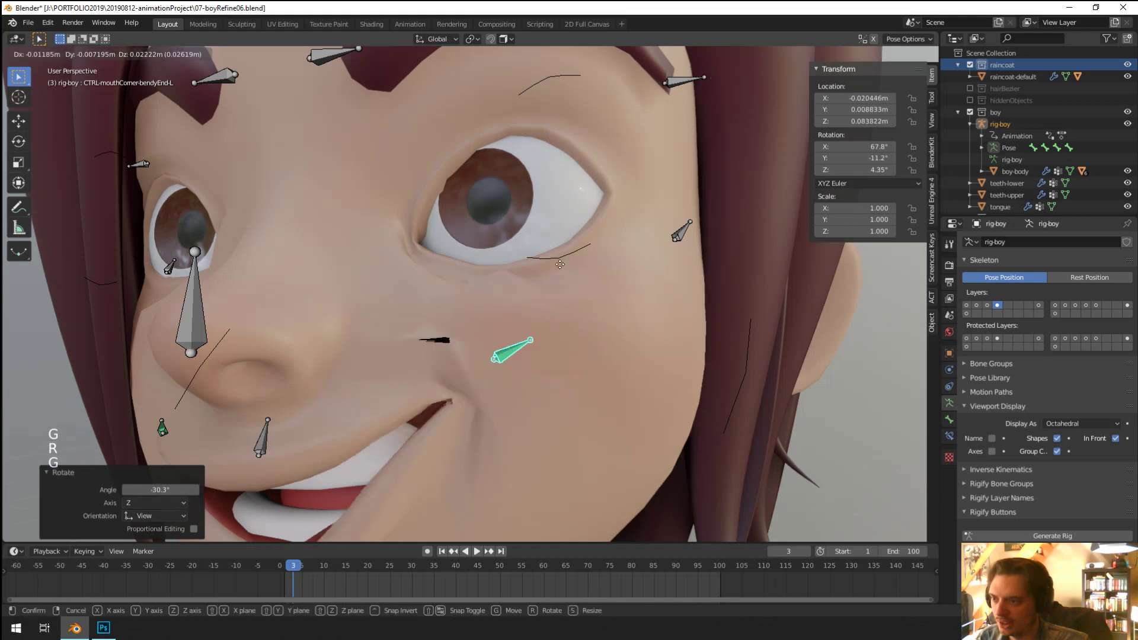
pyautogui.click(596, 326)
pyautogui.moveTo(595, 326); pyautogui.dragTo(610, 349, button='middle')
pyautogui.press('g')
pyautogui.rightClick(479, 318)
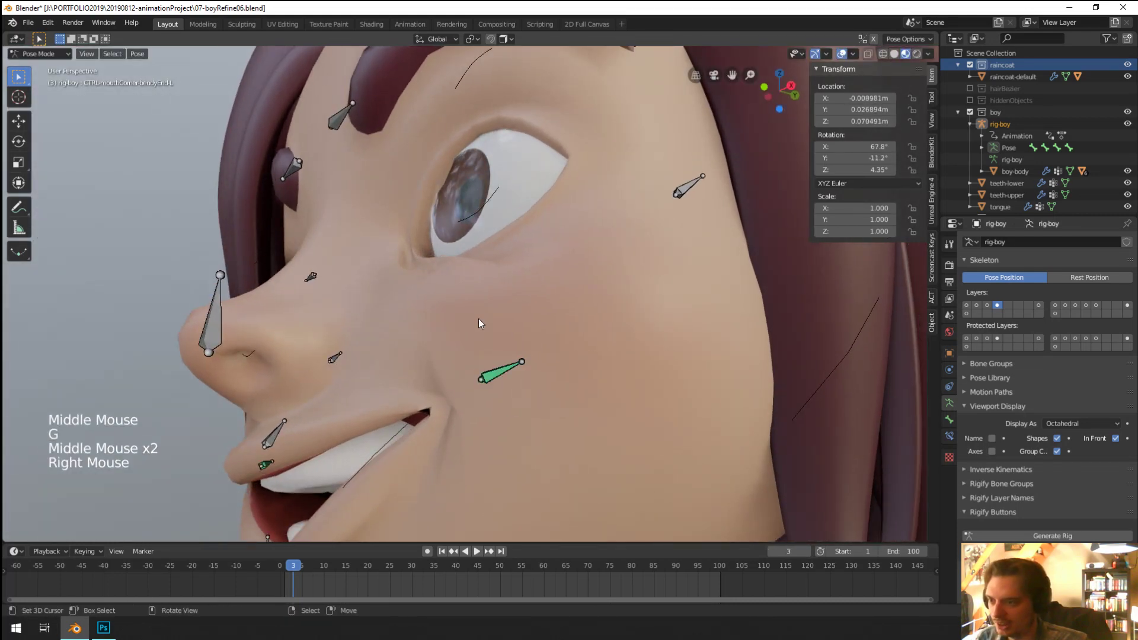
# Step: Leave Pose Mode, select the boy's body mesh and enter Weight Paint mode on the cheek-bendy-L group
pyautogui.hotkey('ctrl', 'Tab')
pyautogui.moveTo(475, 315); pyautogui.dragTo(514, 325, button='middle')
pyautogui.rightClick(514, 325)
pyautogui.hotkey('ctrl', 'Tab')
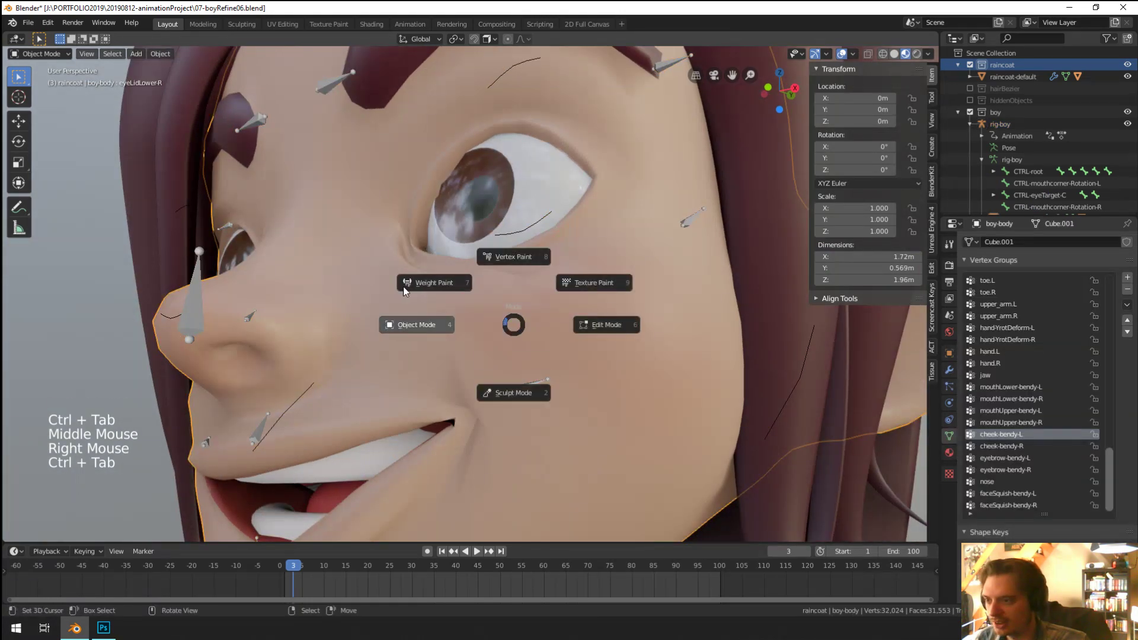
pyautogui.click(434, 283)
pyautogui.moveTo(518, 283)
pyautogui.mouseDown(button='middle')
pyautogui.moveTo(535, 321)
pyautogui.moveTo(520, 325)
pyautogui.mouseUp(button='middle')
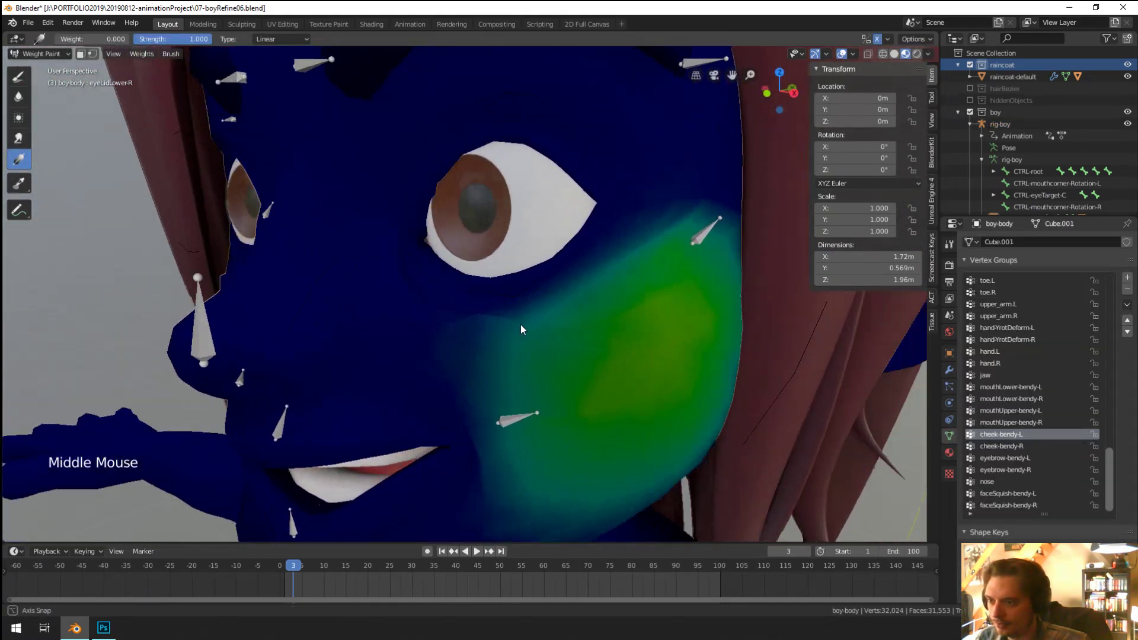
# Step: Try fading the inner-cheek weights of cheek-bendy-L with linear Gradient strokes at weight 0, undo them and sample the groups below the eye
pyautogui.scroll(3, 520, 325)
pyautogui.click(19, 157)
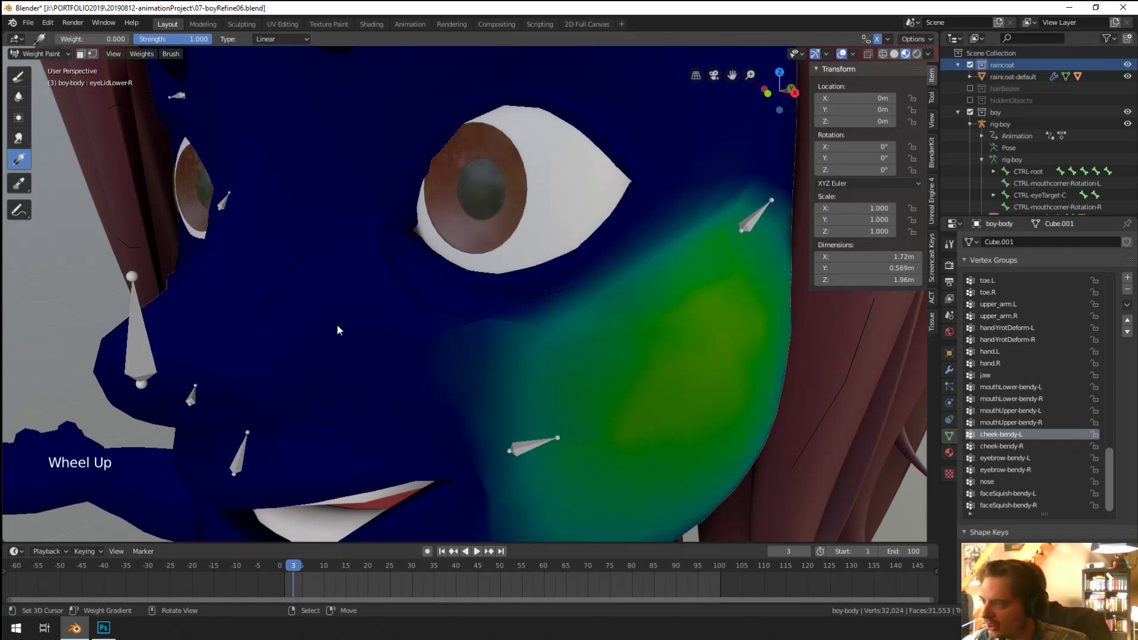
pyautogui.keyDown('shift'); pyautogui.click(487, 344); pyautogui.keyUp('shift')
pyautogui.moveTo(599, 361); pyautogui.dragTo(503, 357, button='middle')
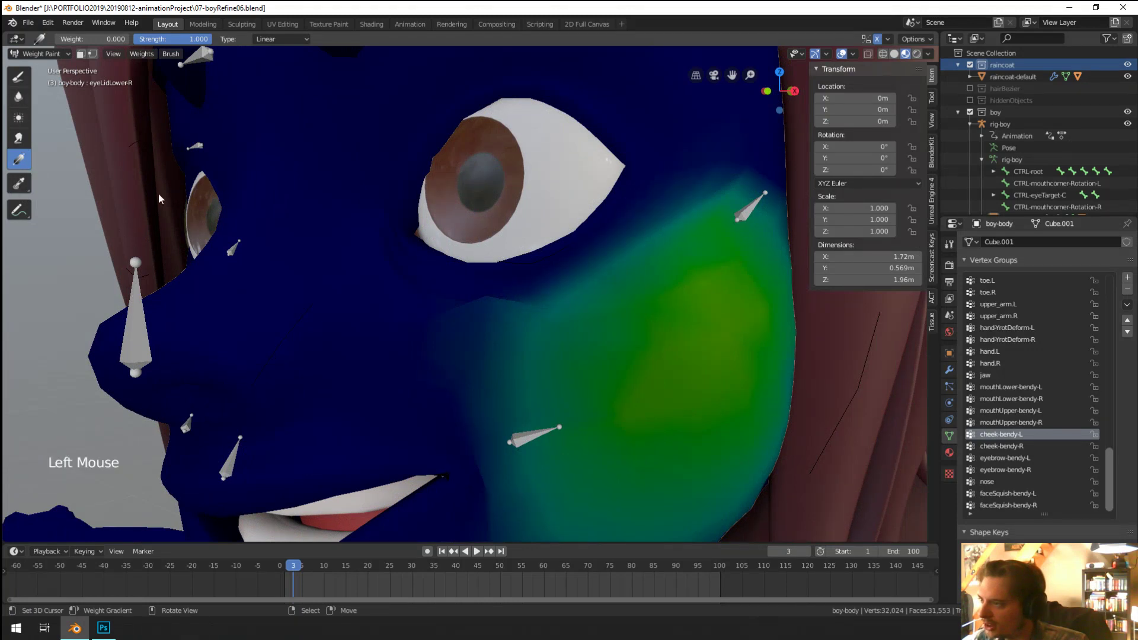
pyautogui.moveTo(491, 323); pyautogui.dragTo(666, 394)
pyautogui.moveTo(508, 356); pyautogui.dragTo(559, 362)
pyautogui.moveTo(560, 363)
pyautogui.mouseDown(button='middle')
pyautogui.moveTo(550, 236)
pyautogui.moveTo(528, 308)
pyautogui.moveTo(492, 292)
pyautogui.moveTo(509, 297)
pyautogui.moveTo(499, 278)
pyautogui.mouseUp(button='middle')
pyautogui.hotkey('ctrl', 'z')
pyautogui.hotkey('ctrl', 'z')
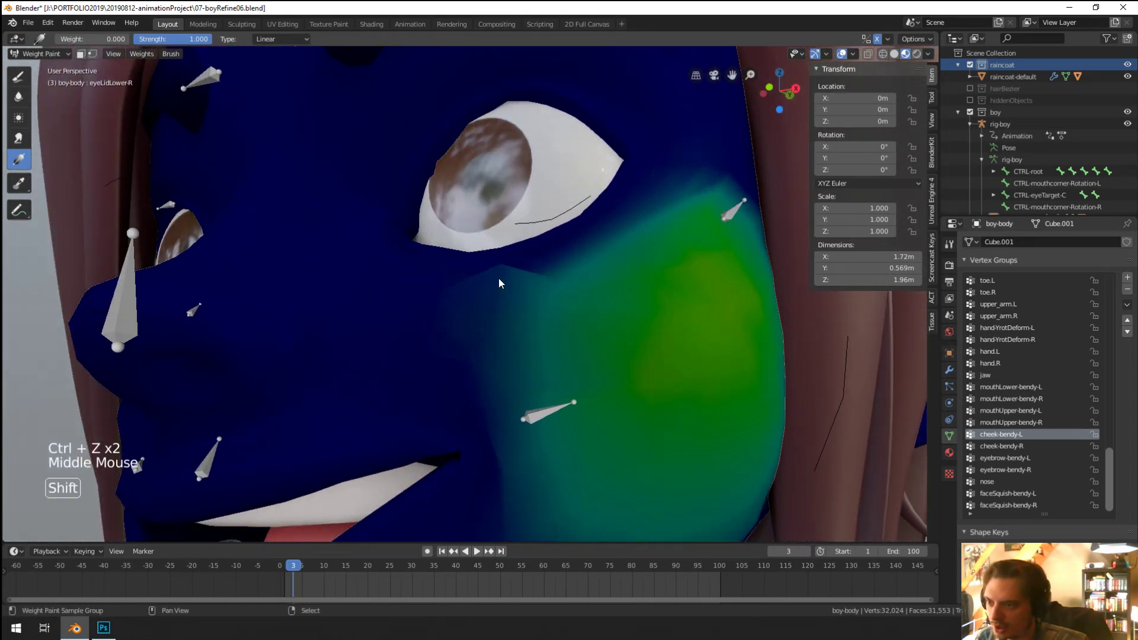
pyautogui.keyDown('shift'); pyautogui.click(499, 278); pyautogui.keyUp('shift')
pyautogui.click(495, 276)
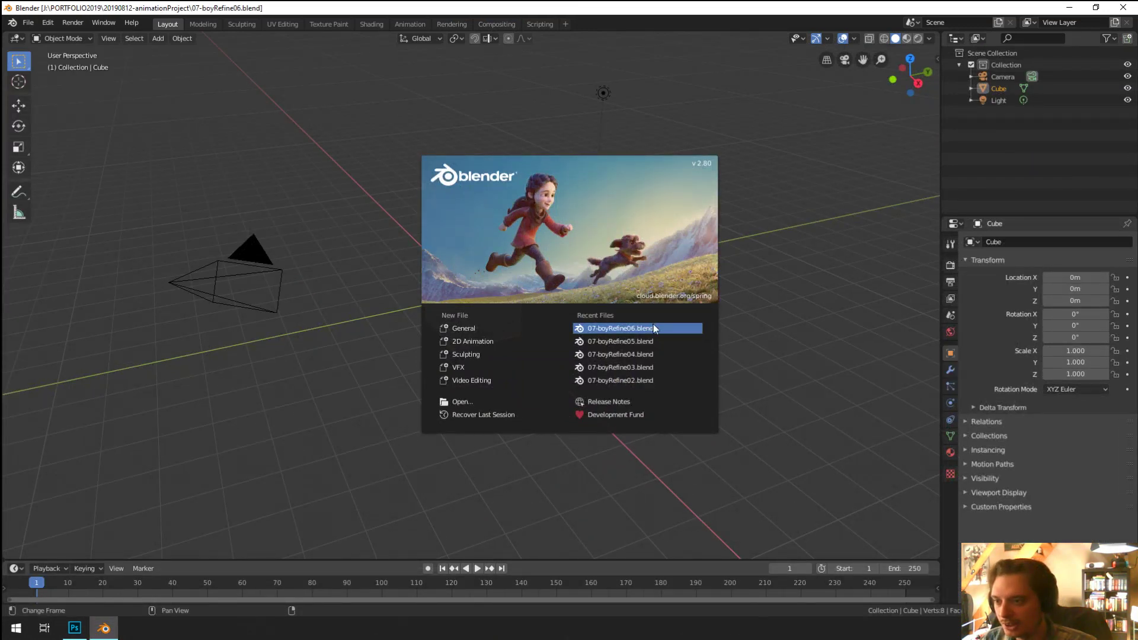
# Step: Reopen the recent file 07-boyRefine06.blend and allow execution of its rig_ui.py script
pyautogui.click(619, 327)
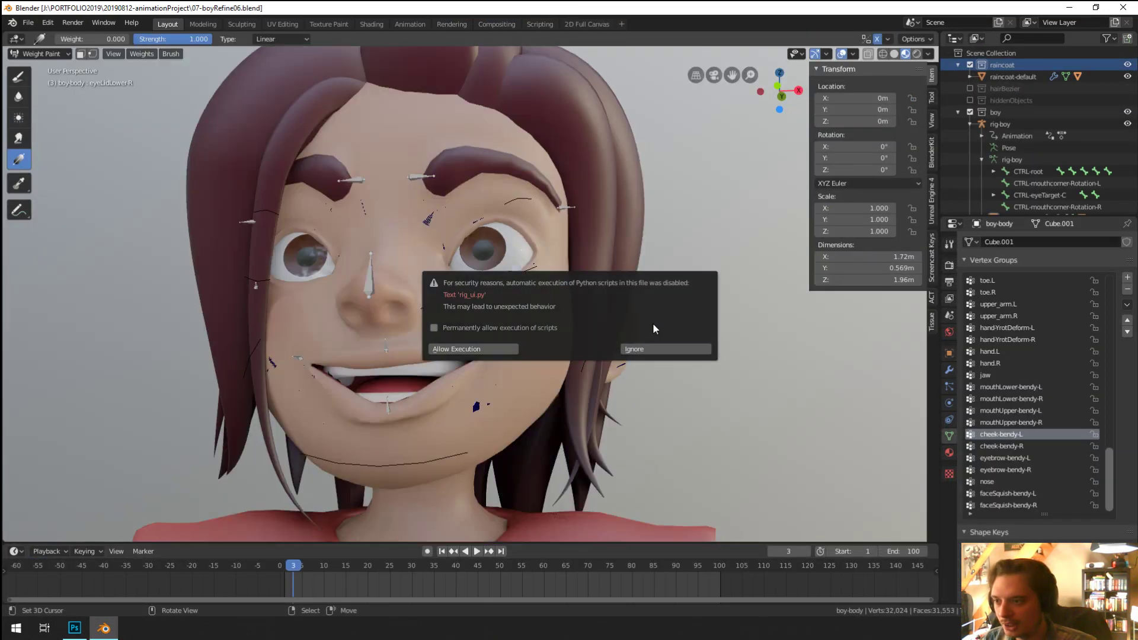
pyautogui.click(510, 347)
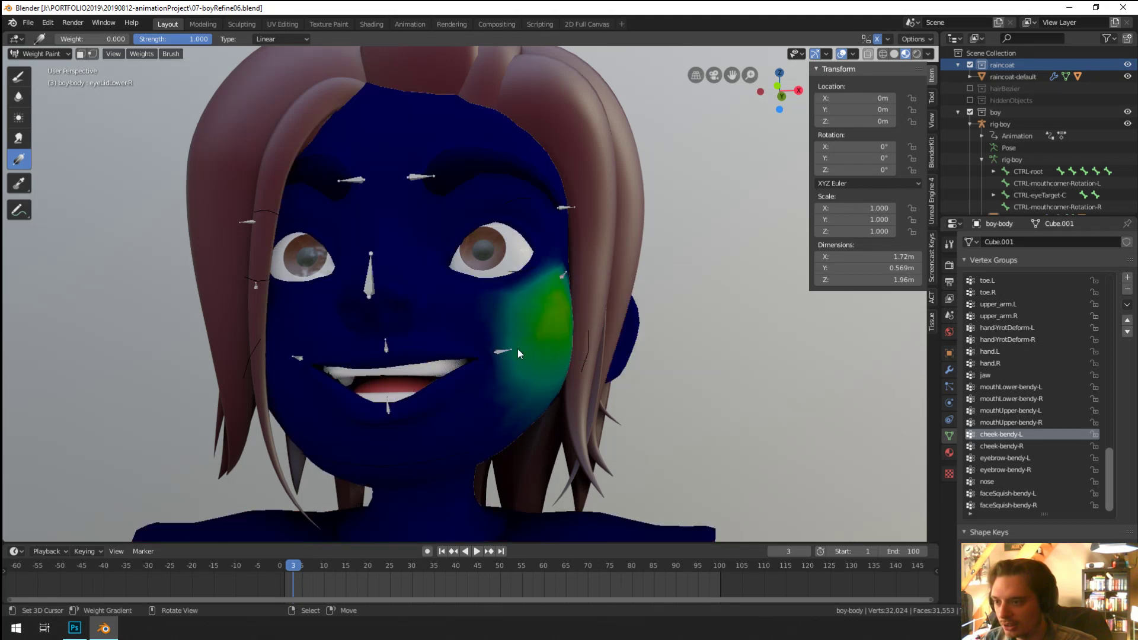
pyautogui.moveTo(518, 349)
pyautogui.mouseDown(button='middle')
pyautogui.moveTo(499, 343)
pyautogui.moveTo(535, 358)
pyautogui.mouseUp(button='middle')
# Step: Sample the vertex groups on the left cheek beside the nose and make faceSquish-bendy-L the active group
pyautogui.keyDown('shift'); pyautogui.click(478, 311); pyautogui.keyUp('shift')
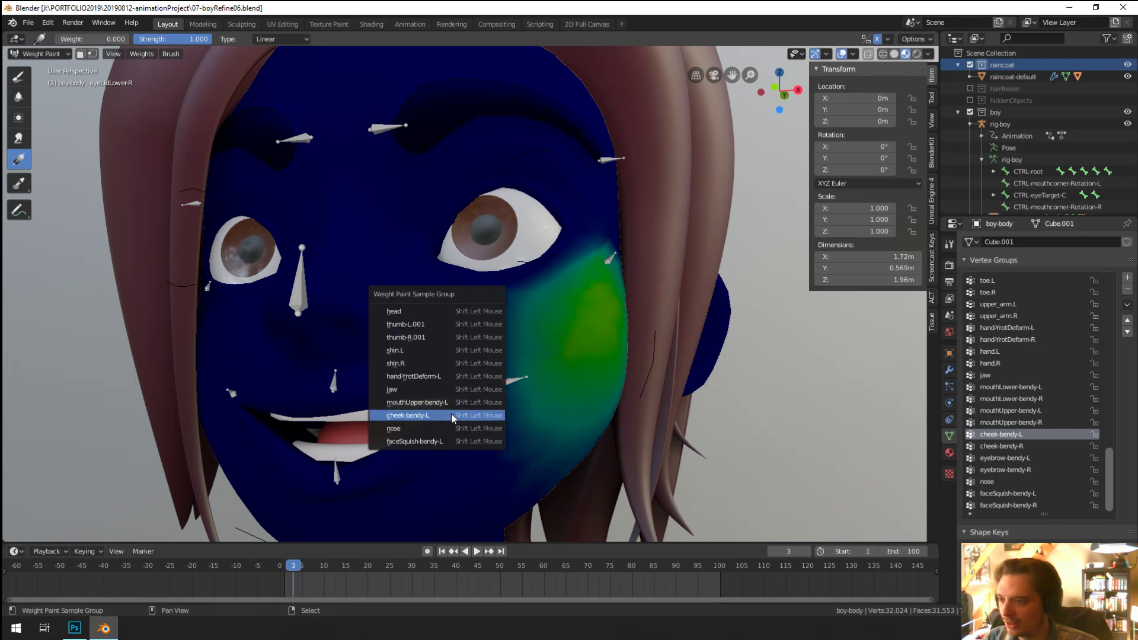
pyautogui.click(451, 414)
pyautogui.moveTo(530, 382); pyautogui.dragTo(492, 362, button='middle')
pyautogui.keyDown('shift'); pyautogui.click(481, 326); pyautogui.keyUp('shift')
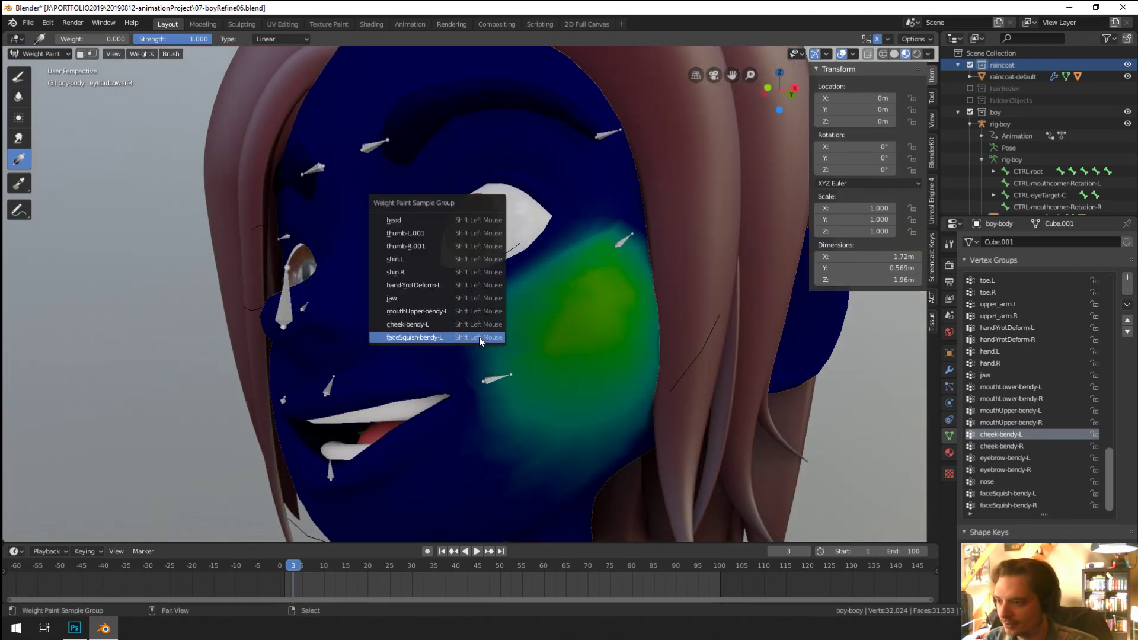
pyautogui.click(479, 337)
pyautogui.moveTo(457, 365); pyautogui.dragTo(474, 335, button='middle')
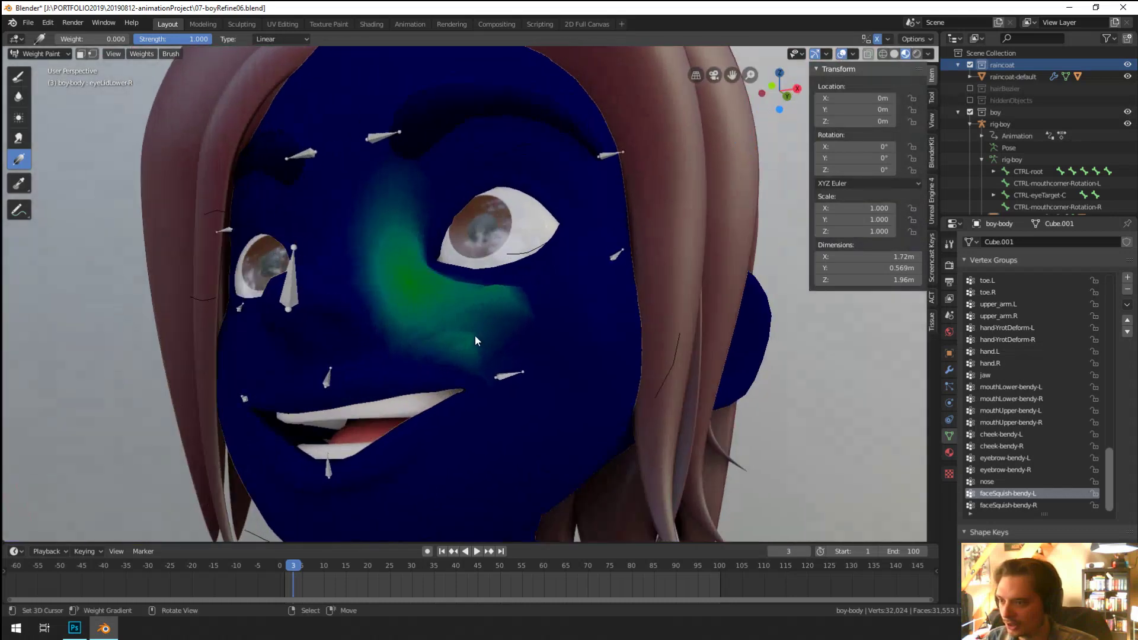
pyautogui.scroll(4, 475, 335)
pyautogui.scroll(2, 520, 295)
pyautogui.scroll(-5, 522, 326)
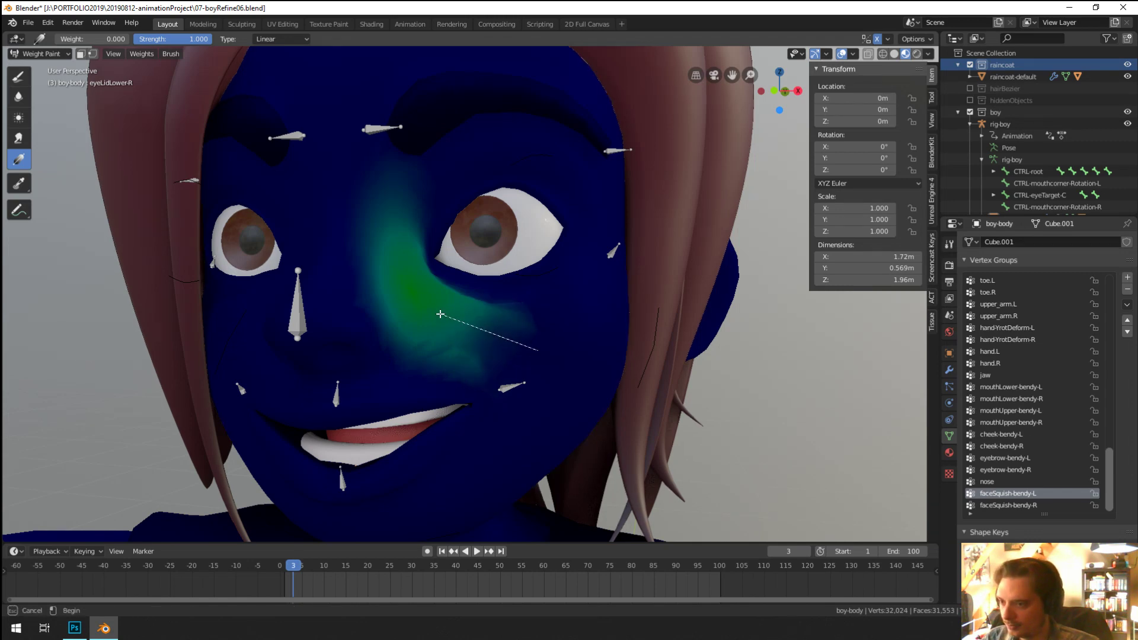
# Step: Fade faceSquish-bendy-L on the inner cheek with a linear Gradient at weight 0, then smooth its lower edge with the Average brush at 107 px
pyautogui.moveTo(413, 315); pyautogui.dragTo(414, 318)
pyautogui.moveTo(415, 318); pyautogui.dragTo(492, 322, button='middle')
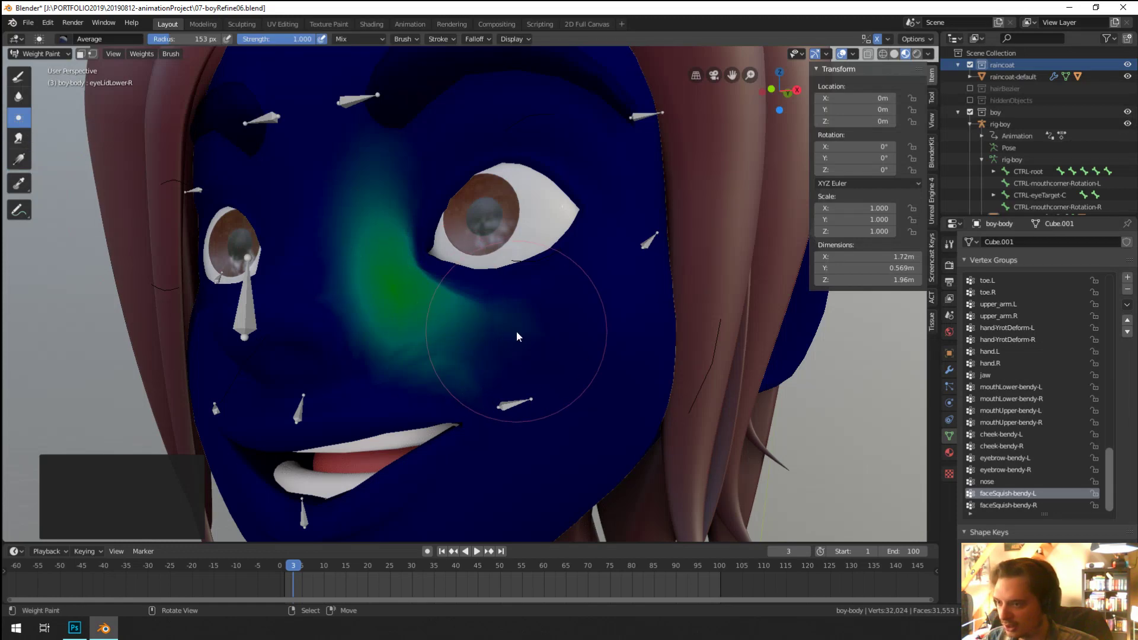
pyautogui.moveTo(517, 332)
pyautogui.mouseDown()
pyautogui.moveTo(474, 330)
pyautogui.moveTo(477, 388)
pyautogui.mouseUp()
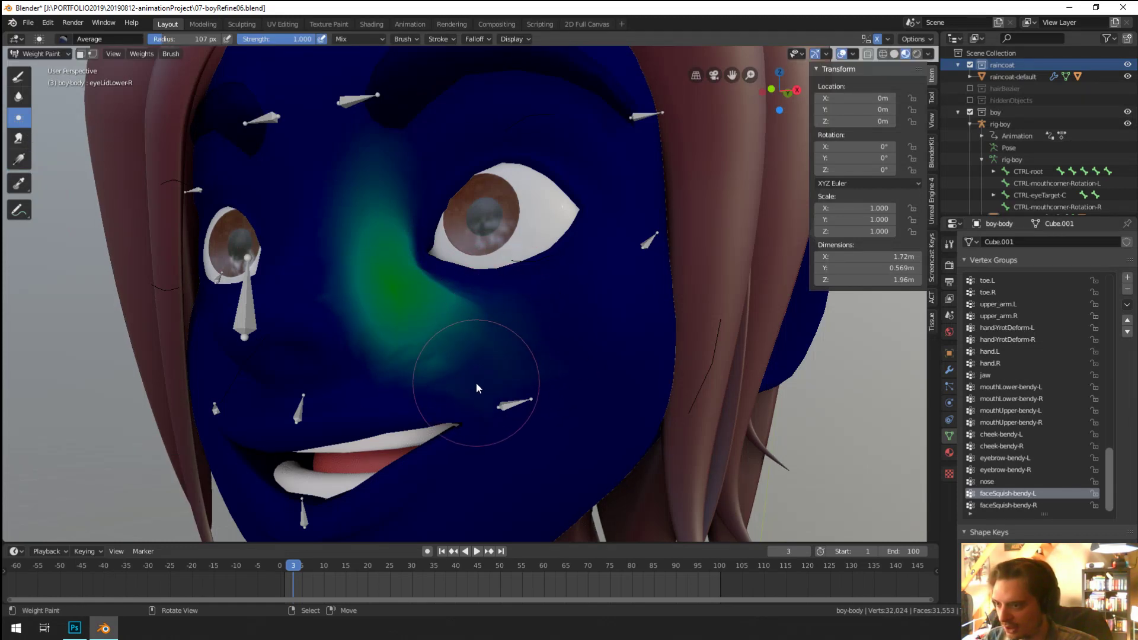
pyautogui.moveTo(546, 301); pyautogui.dragTo(275, 106, button='middle')
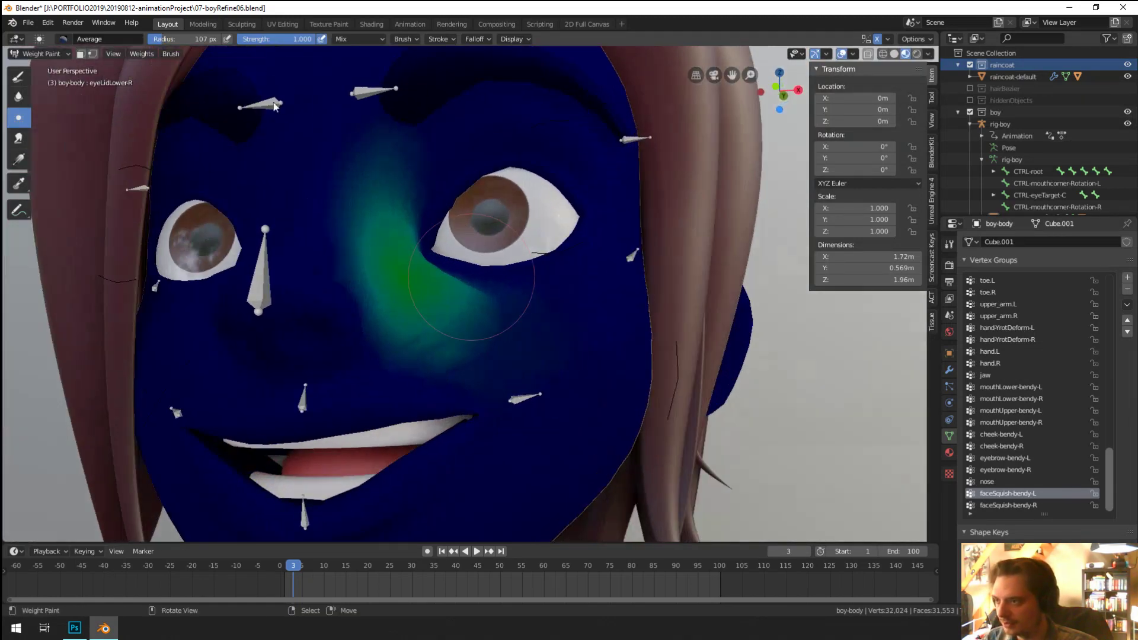
# Step: Normalize all vertex groups with Lock Active enabled and return the body to Object Mode
pyautogui.click(151, 59)
pyautogui.click(180, 98)
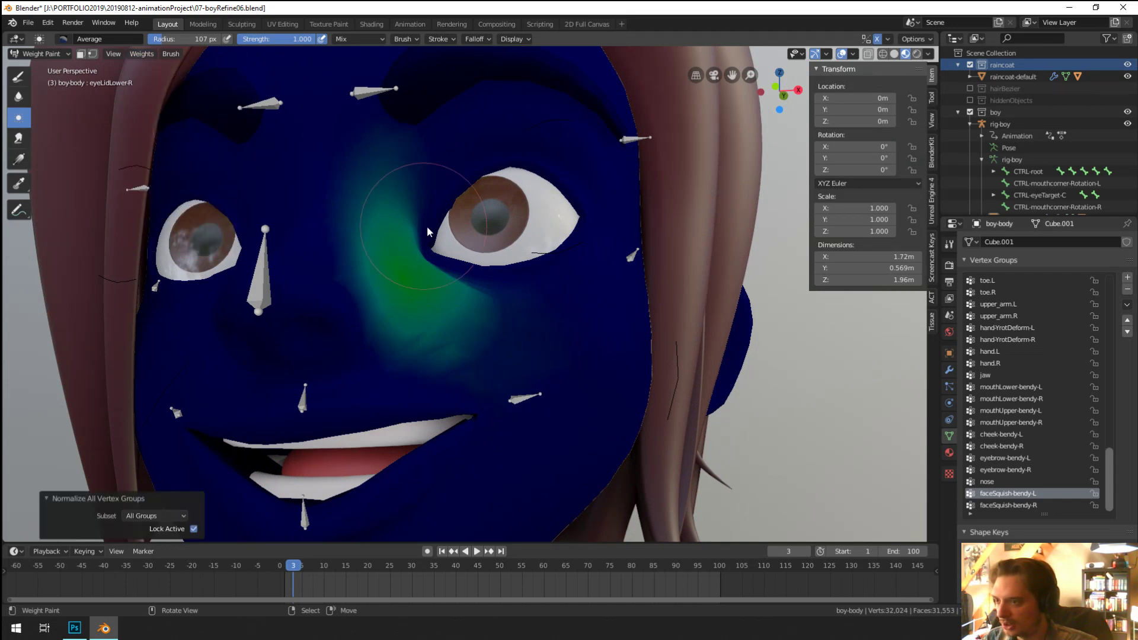
pyautogui.moveTo(427, 226); pyautogui.dragTo(3, 70, button='middle')
pyautogui.click(43, 54)
pyautogui.click(45, 65)
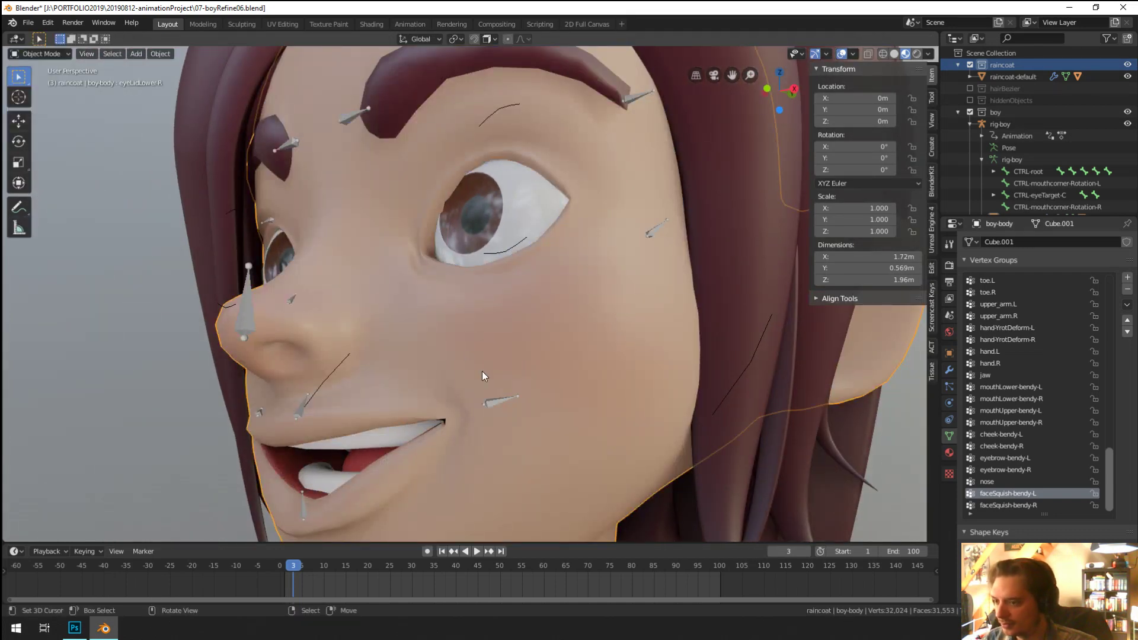
# Step: Select the rig, enter Pose Mode and move the left mouth-corner control slightly up to test the cheek
pyautogui.click(496, 401)
pyautogui.hotkey('ctrl', 'Tab')
pyautogui.moveTo(521, 379); pyautogui.dragTo(498, 389, button='middle')
pyautogui.press('g')
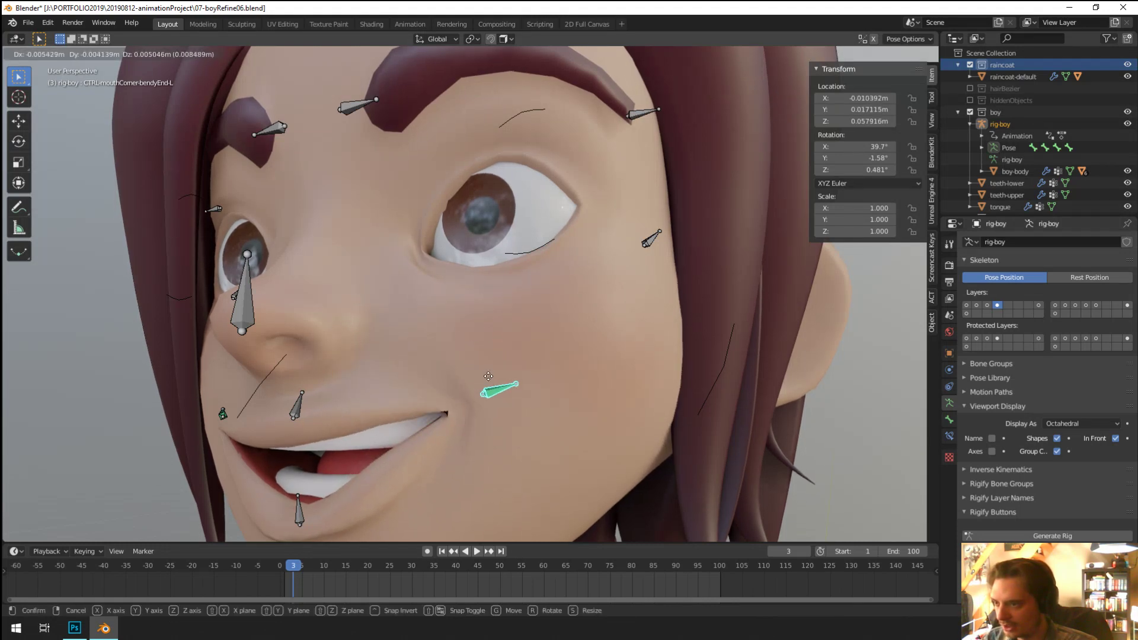
pyautogui.click(474, 368)
pyautogui.moveTo(474, 368); pyautogui.dragTo(391, 156, button='middle')
# Step: Pull the left inner eyebrow control down toward the bridge of the nose in successive moves to test the squish
pyautogui.click(396, 123)
pyautogui.press('g')
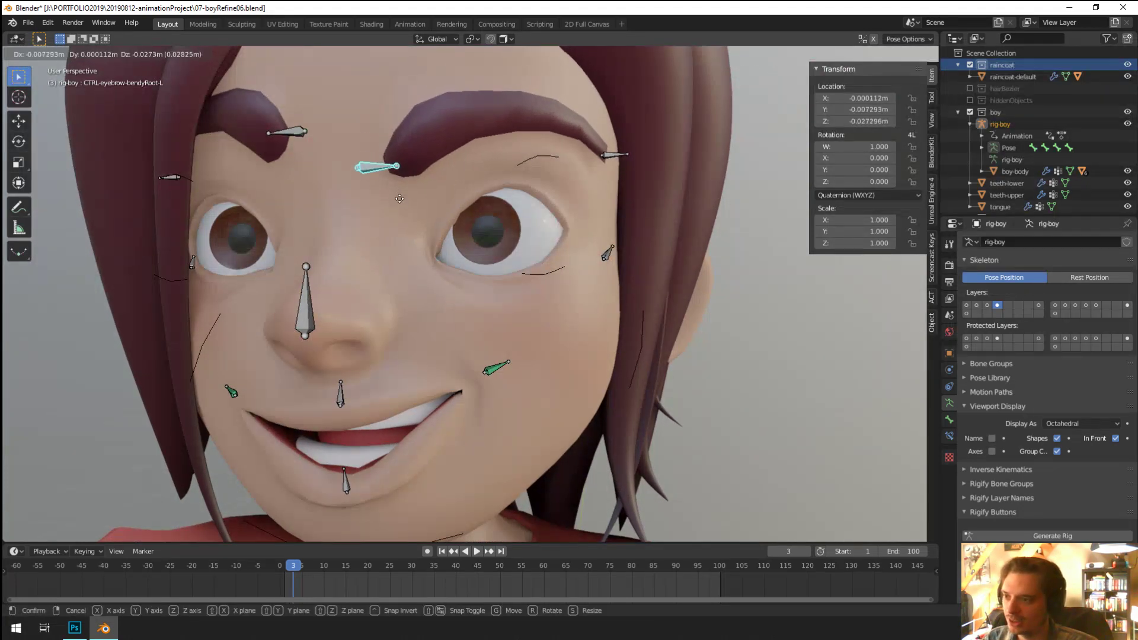
pyautogui.click(390, 206)
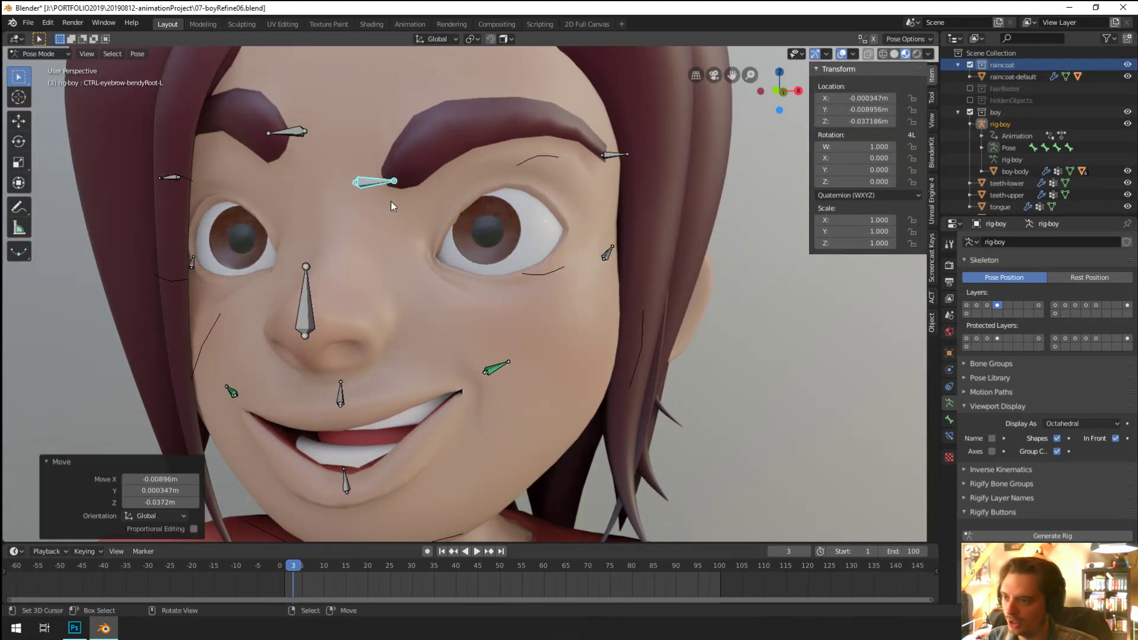
pyautogui.press('g')
pyautogui.moveTo(390, 201); pyautogui.dragTo(420, 238, button='middle')
pyautogui.click(287, 228)
pyautogui.press('g')
pyautogui.click(382, 213)
# Step: Raise the left mouth-corner control to a location of about X -0.027 m, Y -0.002 m, Z 0.079 m
pyautogui.click(486, 372)
pyautogui.press('g')
pyautogui.click(471, 320)
pyautogui.moveTo(470, 320); pyautogui.dragTo(367, 189, button='middle')
pyautogui.press('g')
pyautogui.click(474, 329)
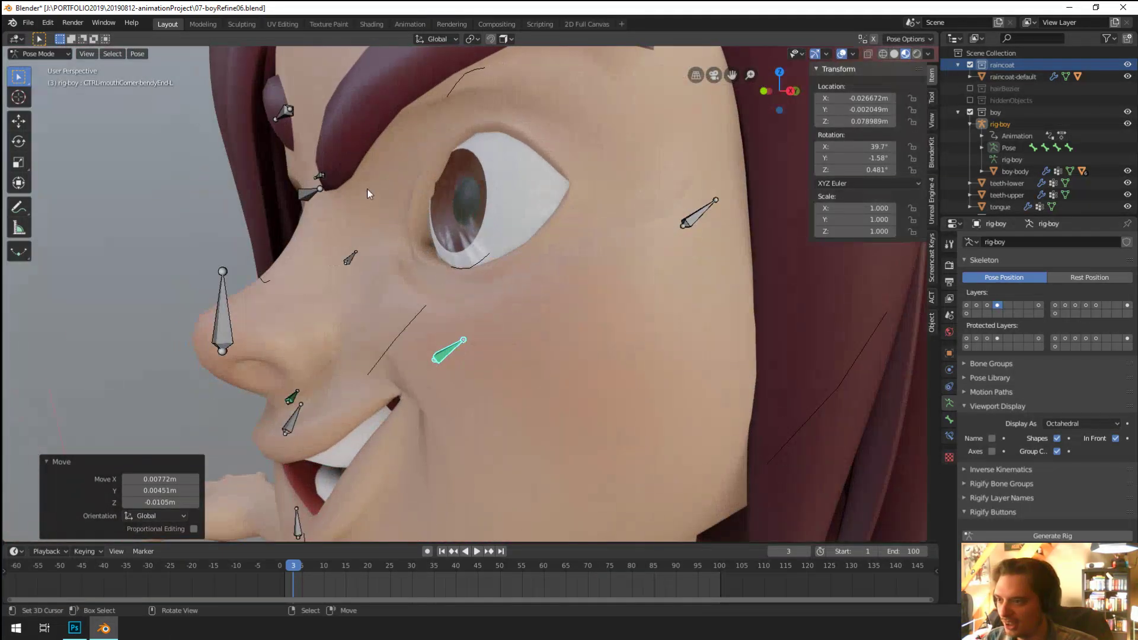
pyautogui.moveTo(350, 227); pyautogui.dragTo(389, 272, button='middle')
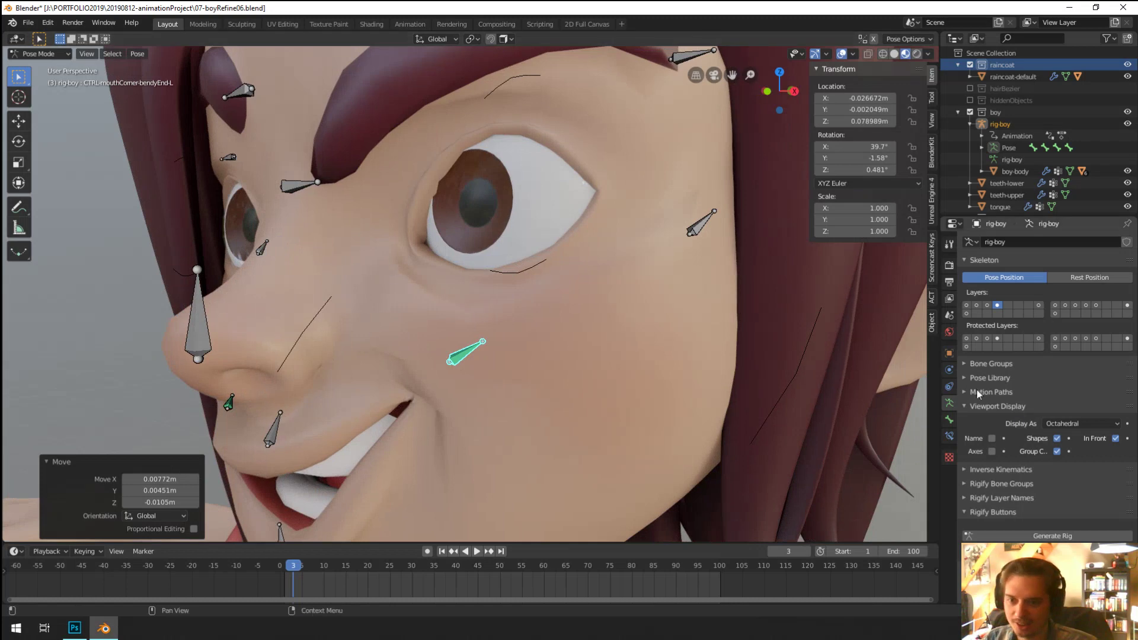
# Step: Show the armature layer with the facial bendy bones alongside the controls and select the faceSquish-bendy-L bone
pyautogui.keyDown('shift'); pyautogui.click(1038, 306); pyautogui.keyUp('shift')
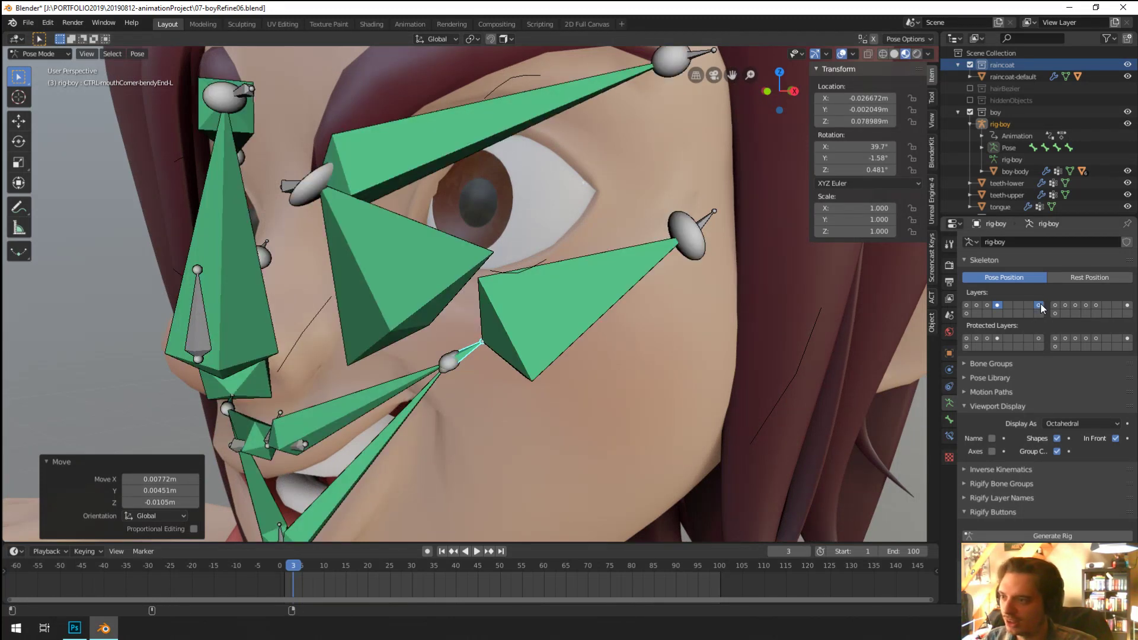
pyautogui.moveTo(504, 332); pyautogui.dragTo(527, 331, button='middle')
pyautogui.click(442, 284)
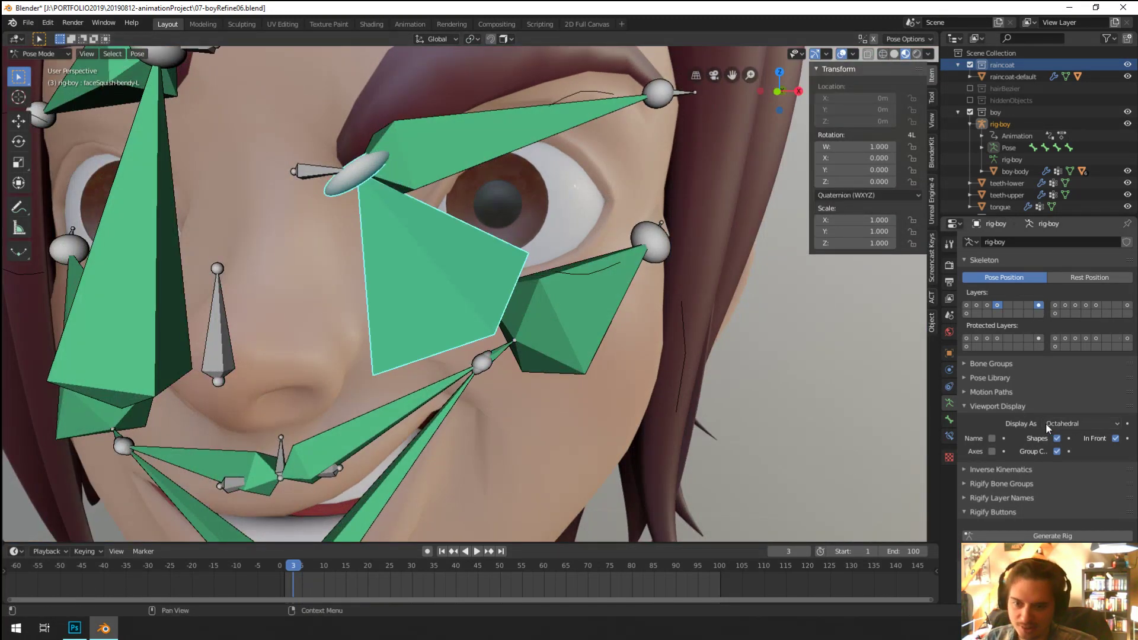
pyautogui.click(1058, 438)
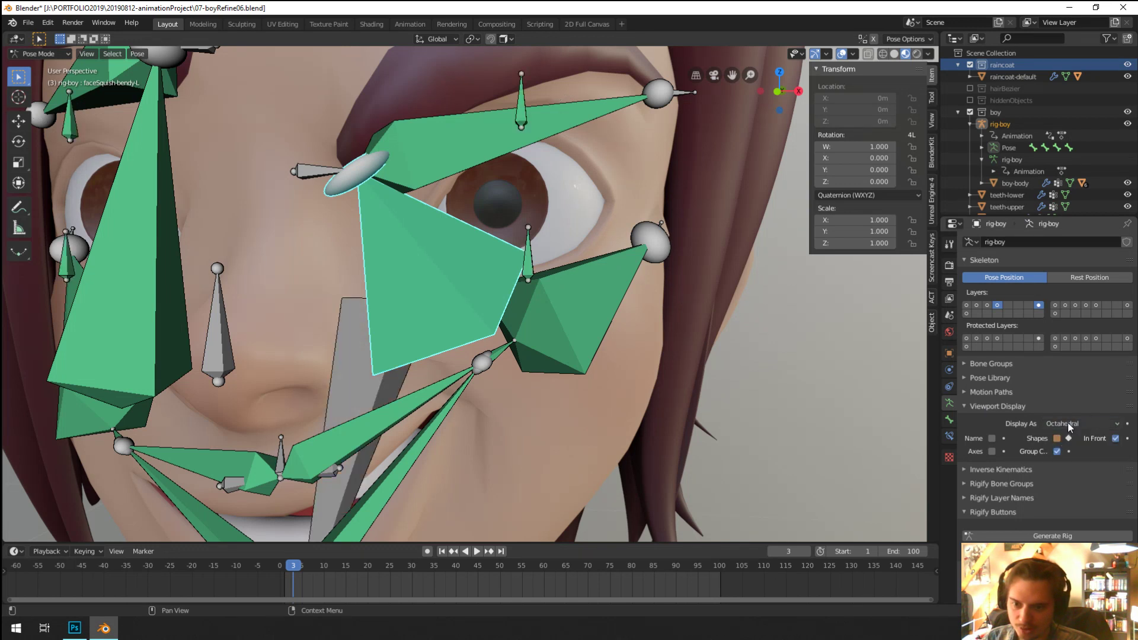
pyautogui.click(1068, 422)
pyautogui.click(1068, 424)
pyautogui.click(1057, 439)
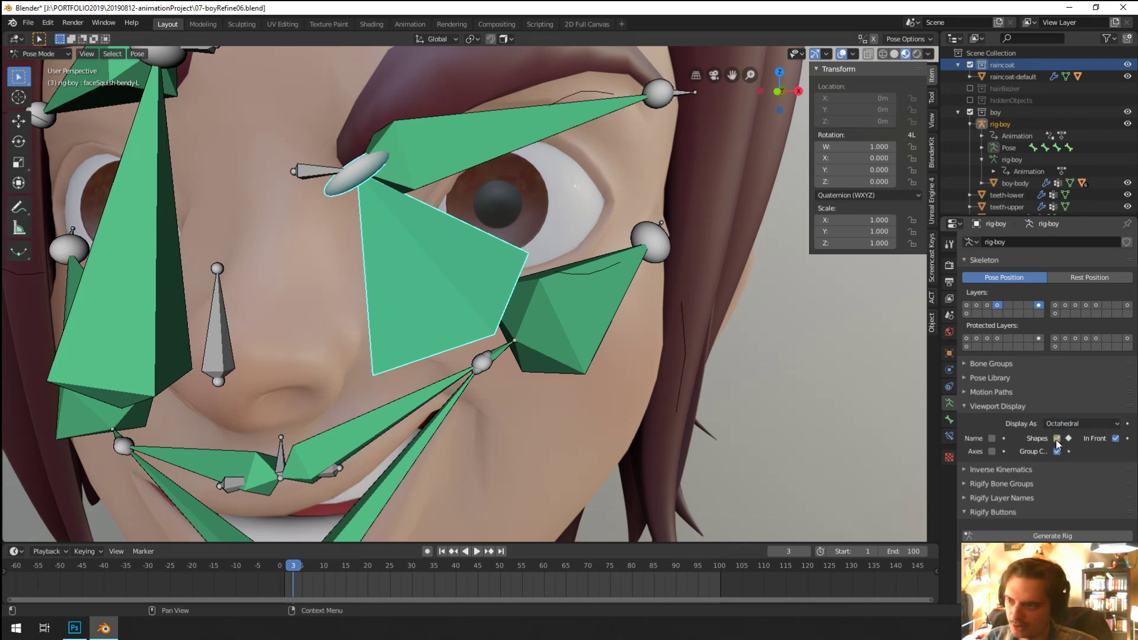
pyautogui.click(1057, 439)
pyautogui.click(1058, 440)
pyautogui.click(1058, 439)
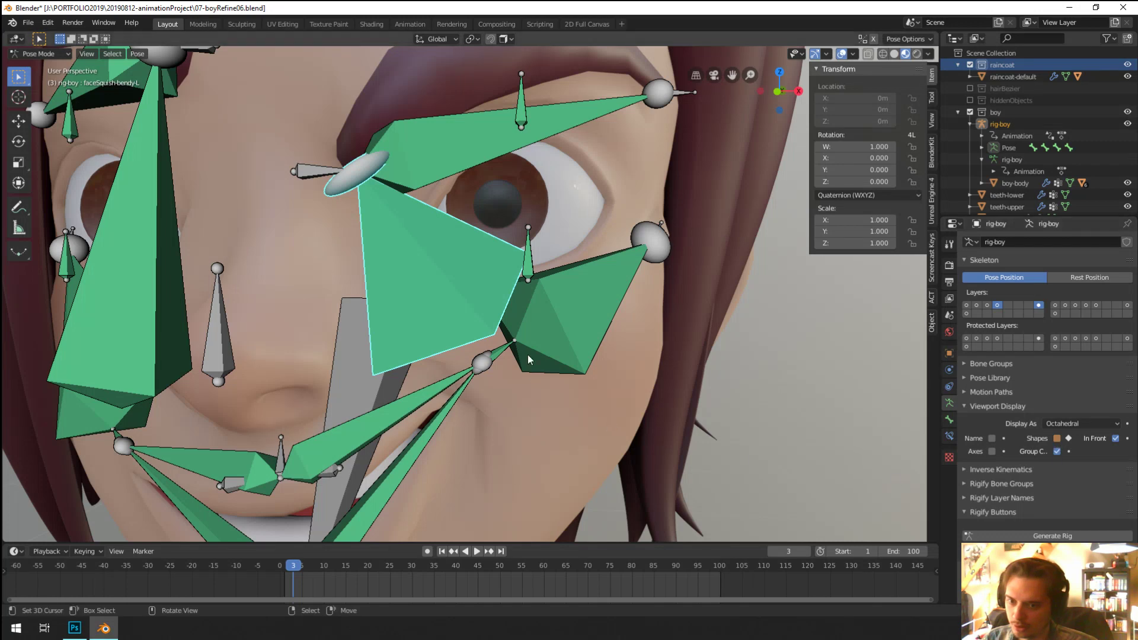
pyautogui.scroll(-5, 585, 382)
pyautogui.moveTo(586, 382); pyautogui.dragTo(599, 353, button='middle')
pyautogui.click(1057, 439)
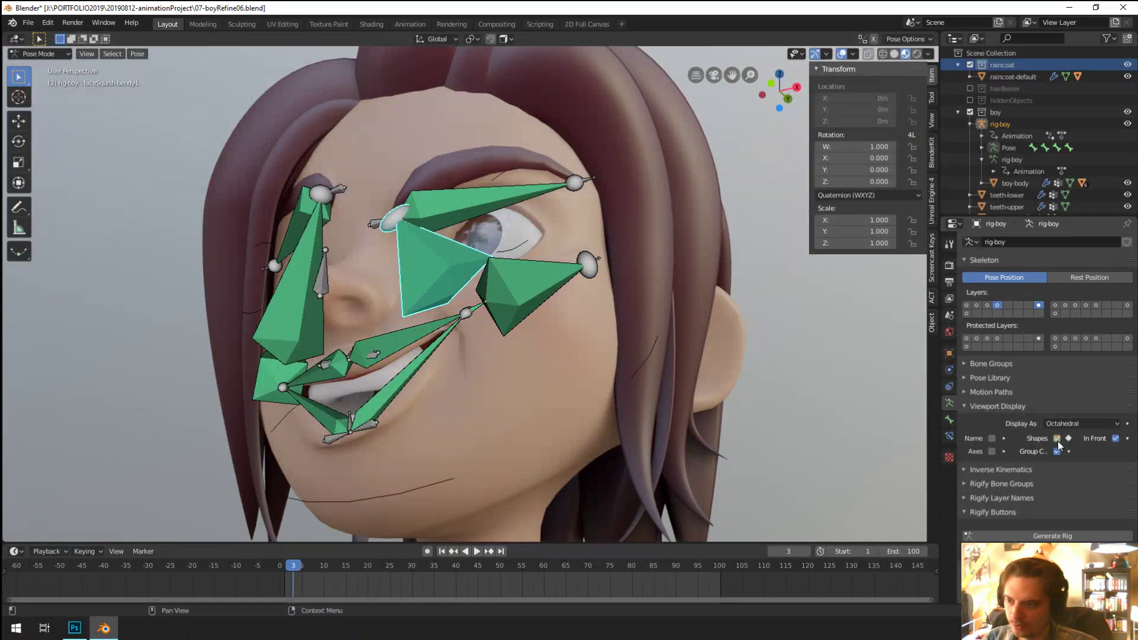
pyautogui.moveTo(825, 432); pyautogui.dragTo(859, 423, button='middle')
# Step: Set the armature's viewport display type to B-Bone
pyautogui.click(1074, 424)
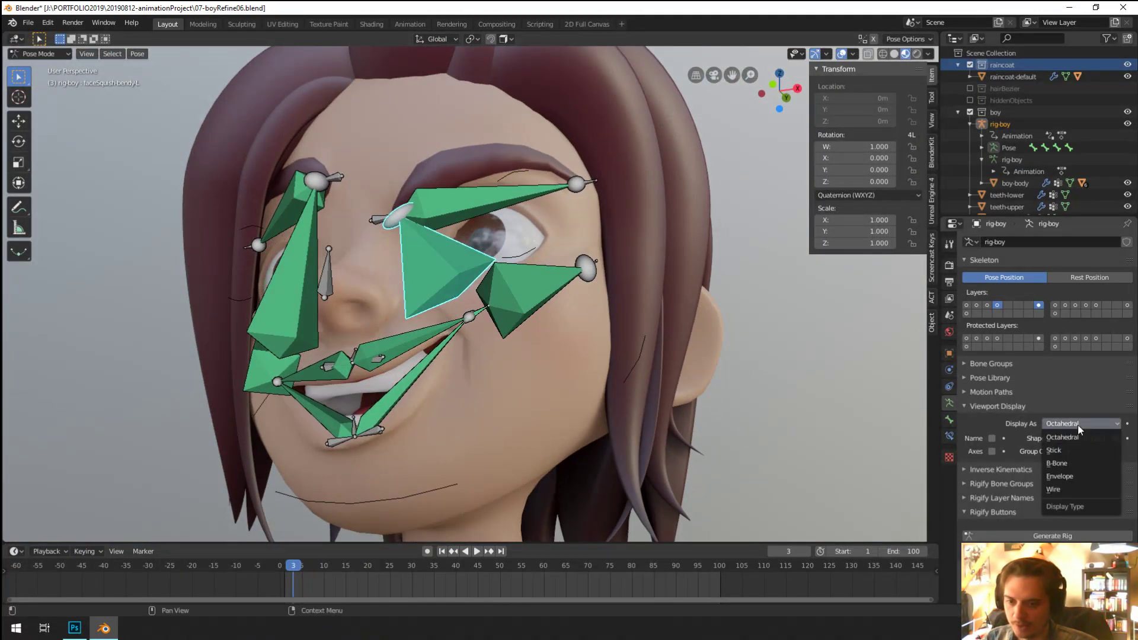
pyautogui.click(1078, 425)
pyautogui.click(1070, 424)
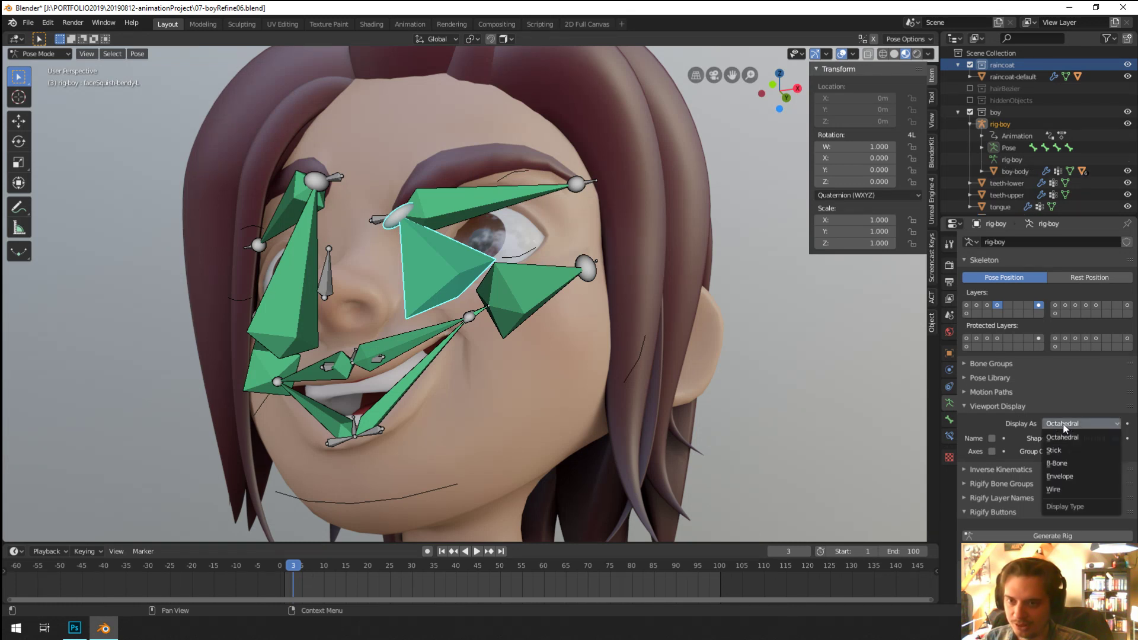
pyautogui.click(1066, 427)
pyautogui.click(1065, 425)
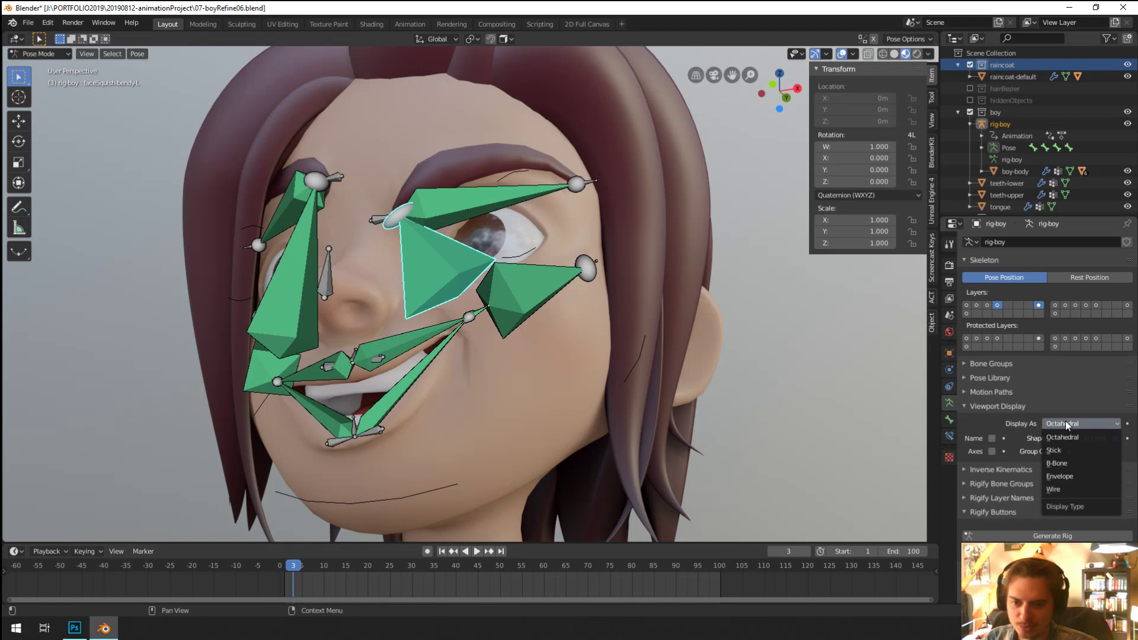
pyautogui.click(1055, 463)
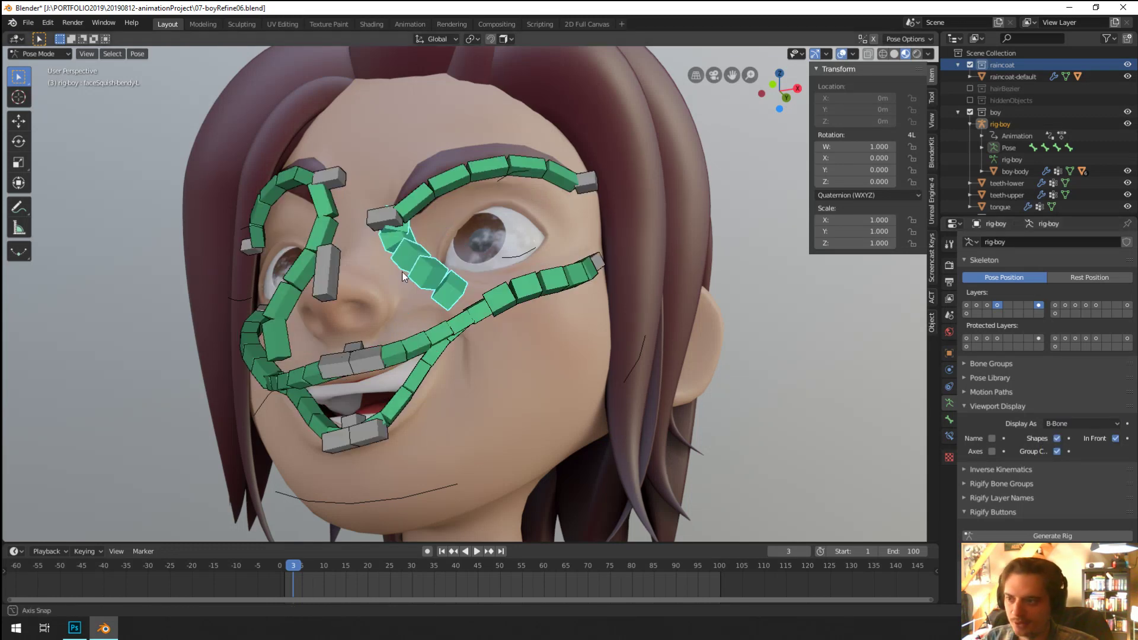
# Step: Move the left inner eyebrow control beside the nose bridge to about X 0.010 m, Y -0.001 m, Z -0.055 m
pyautogui.moveTo(463, 308); pyautogui.dragTo(438, 294, button='middle')
pyautogui.scroll(5, 438, 294)
pyautogui.click(372, 178)
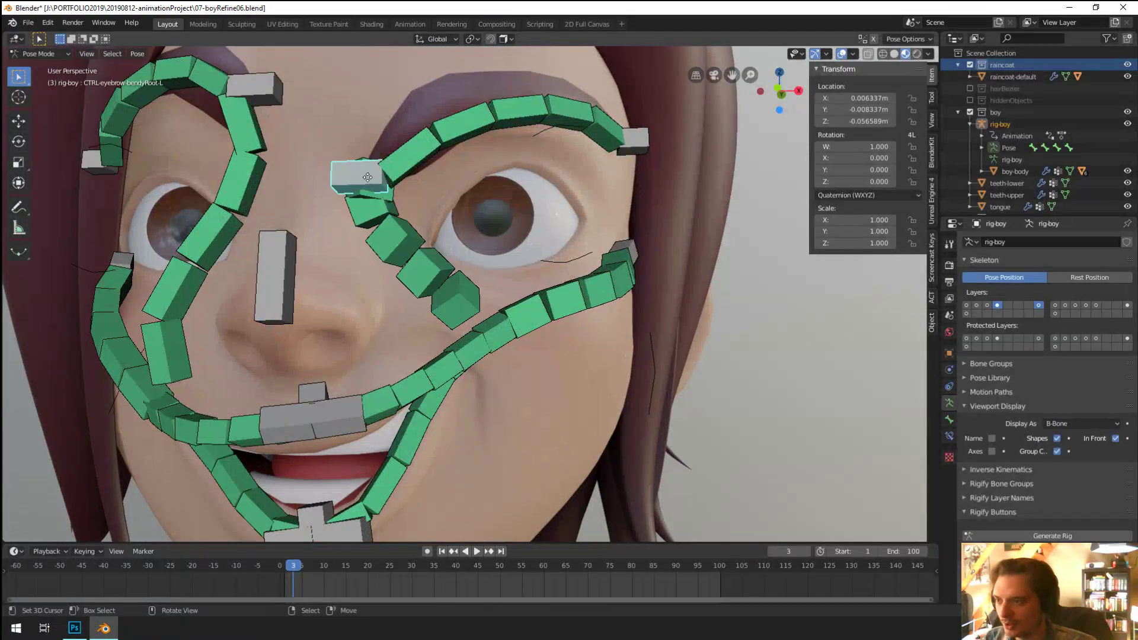
pyautogui.press('g')
pyautogui.click(360, 224)
pyautogui.scroll(-3, 360, 224)
pyautogui.press('g')
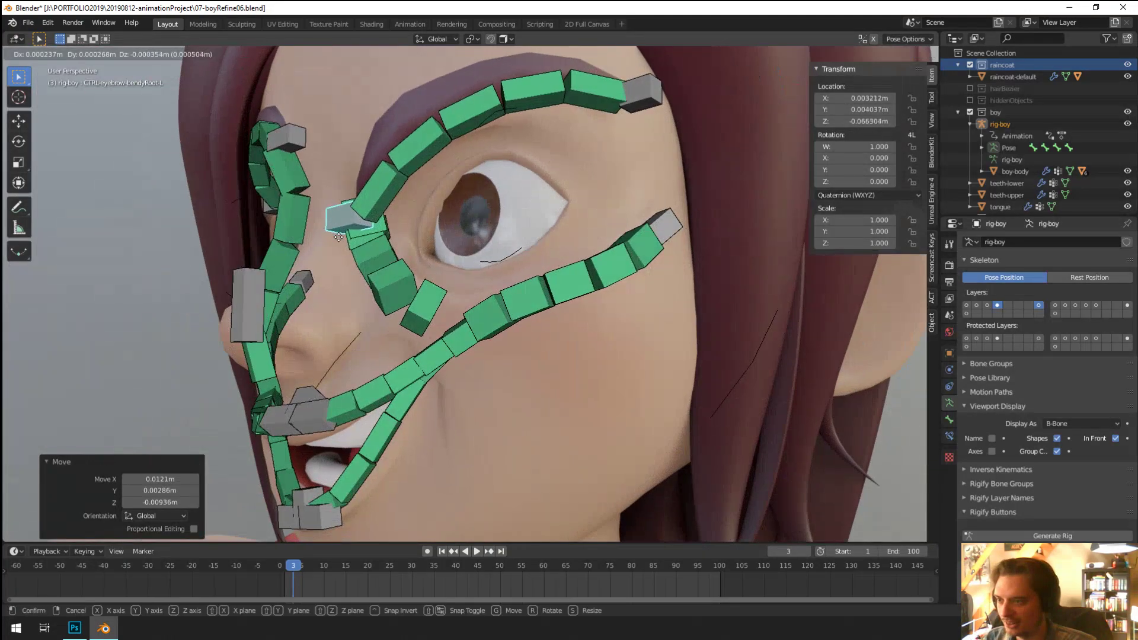
pyautogui.click(342, 214)
pyautogui.moveTo(343, 214); pyautogui.dragTo(379, 148, button='middle')
# Step: Try raising the left inner eyebrow control to preview how the connected B-Bones follow
pyautogui.press('g')
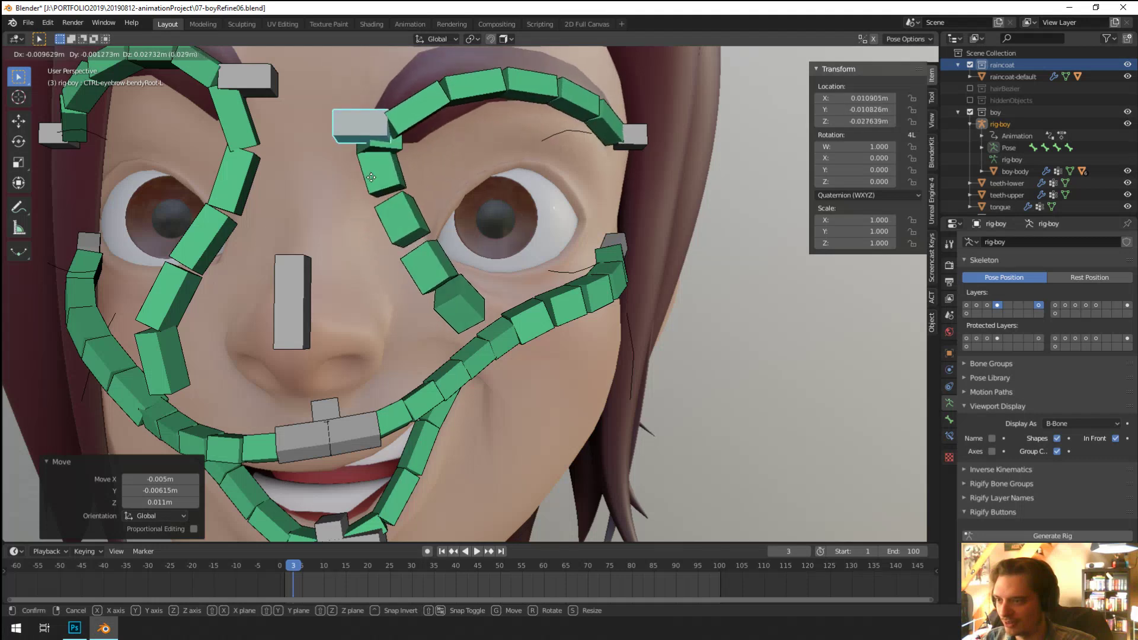
pyautogui.rightClick(384, 235)
pyautogui.scroll(-3, 384, 267)
pyautogui.moveTo(384, 267); pyautogui.dragTo(407, 315, button='middle')
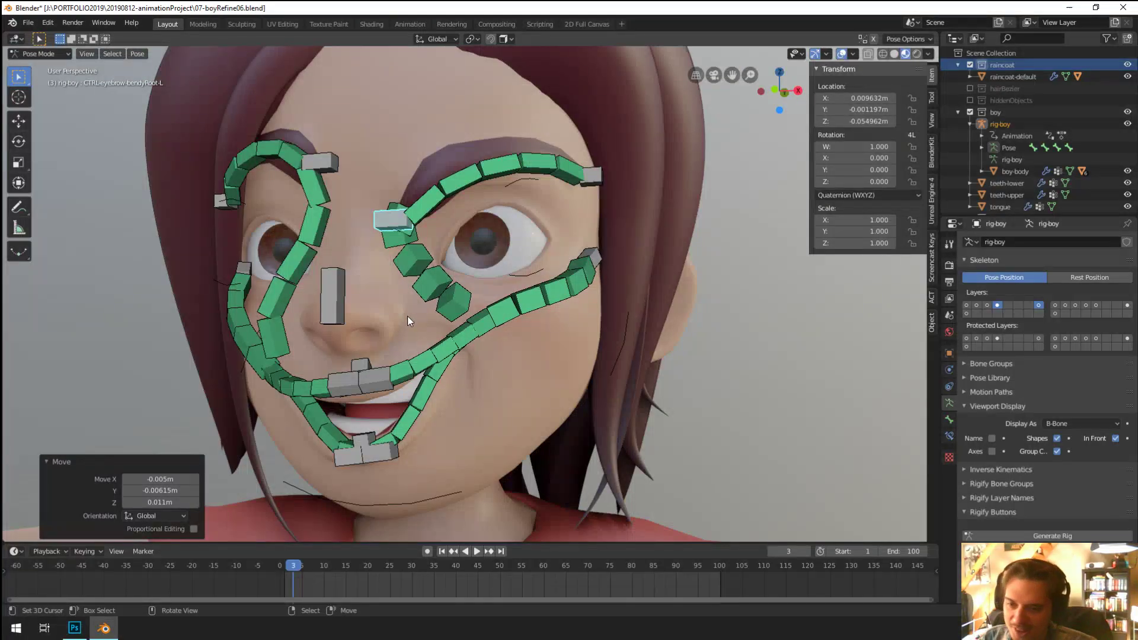
pyautogui.press('g')
pyautogui.rightClick(397, 191)
# Step: Adjust the left eyebrow bones to test the brow deformation with the bendy bones displayed
pyautogui.click(393, 222)
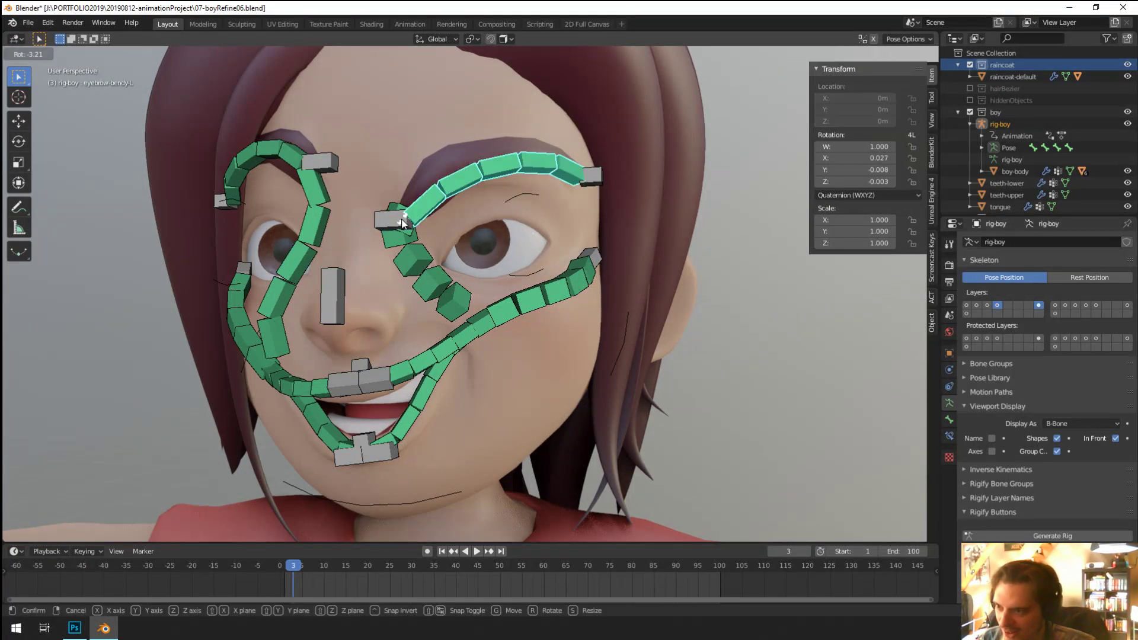
pyautogui.press('g')
pyautogui.click(416, 241)
pyautogui.moveTo(589, 181); pyautogui.dragTo(590, 171, button='right')
pyautogui.moveTo(471, 214); pyautogui.dragTo(404, 237, button='middle')
pyautogui.moveTo(379, 259); pyautogui.dragTo(375, 258, button='right')
pyautogui.moveTo(376, 258); pyautogui.dragTo(655, 262, button='middle')
# Step: Hide the bendy-bone layer and show only the armature layer with the facial controls
pyautogui.keyDown('shift'); pyautogui.click(1038, 305); pyautogui.keyUp('shift')
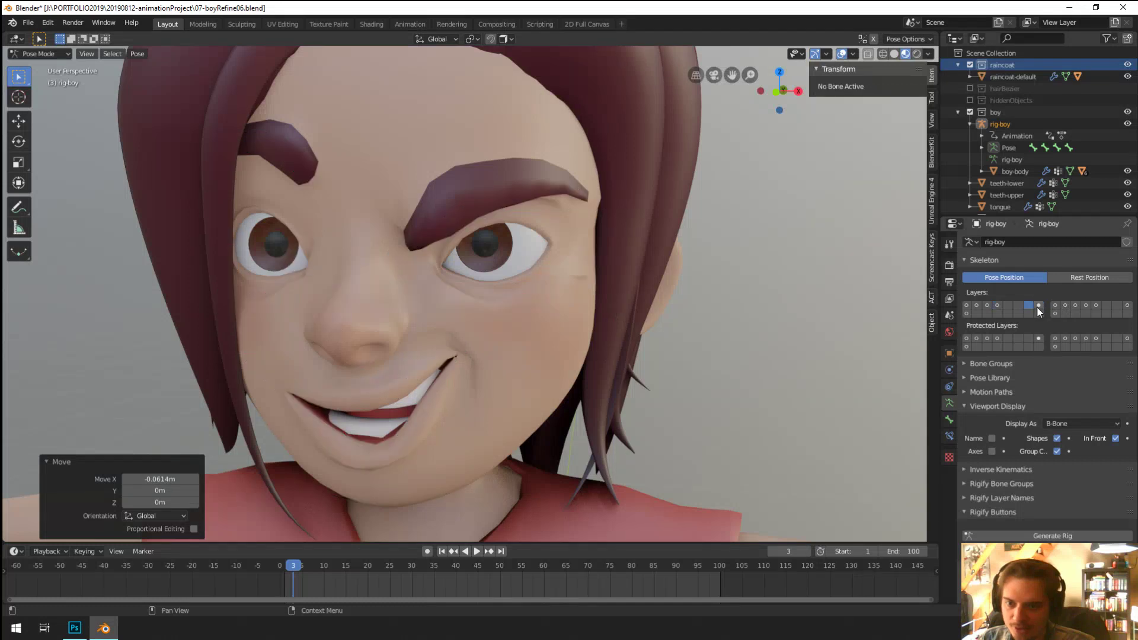
pyautogui.keyDown('shift'); pyautogui.click(1038, 305); pyautogui.keyUp('shift')
pyautogui.click(998, 305)
pyautogui.scroll(3, 616, 265)
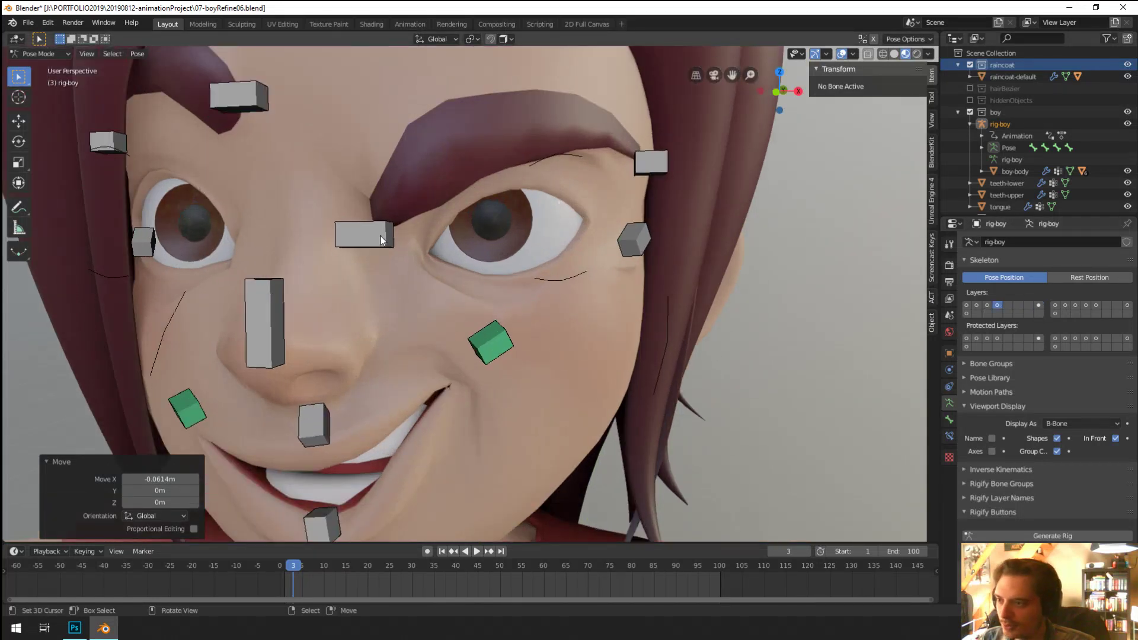
# Step: Reposition the left inner eyebrow and left mouth-corner controls to test the squish on that side
pyautogui.moveTo(381, 239); pyautogui.dragTo(379, 236, button='right')
pyautogui.moveTo(443, 244); pyautogui.dragTo(489, 333, button='middle')
pyautogui.moveTo(479, 313); pyautogui.dragTo(490, 315, button='right')
pyautogui.moveTo(490, 315); pyautogui.dragTo(313, 373, button='middle')
# Step: Raise the right mouth-corner control and lower the right inner eyebrow control to about X 0.007 m, Y -0.001 m, Z -0.066 m
pyautogui.moveTo(261, 341); pyautogui.dragTo(256, 311, button='right')
pyautogui.moveTo(256, 312); pyautogui.dragTo(293, 322, button='middle')
pyautogui.moveTo(371, 137); pyautogui.dragTo(355, 203, button='right')
pyautogui.moveTo(356, 203); pyautogui.dragTo(320, 255, button='middle')
pyautogui.moveTo(320, 255); pyautogui.dragTo(366, 241, button='right')
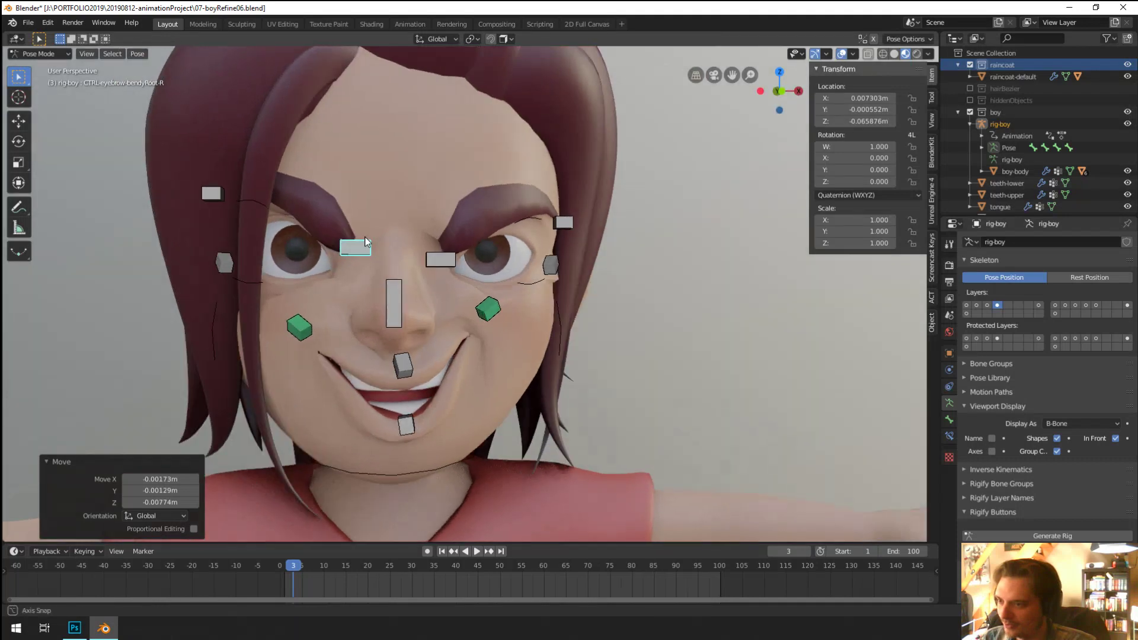
pyautogui.moveTo(365, 241); pyautogui.dragTo(284, 331, button='middle')
# Step: Pull the right mouth-corner control to a location of about X 0.024 m, Y -0.014 m, Z 0.072 m
pyautogui.hotkey('ctrl', 'Tab')
pyautogui.hotkey('ctrl', 'Tab')
pyautogui.scroll(-2, 285, 331)
pyautogui.rightClick(245, 335)
pyautogui.moveTo(246, 336); pyautogui.dragTo(261, 341, button='right')
pyautogui.moveTo(260, 341); pyautogui.dragTo(332, 296, button='middle')
pyautogui.moveTo(332, 296); pyautogui.dragTo(339, 299, button='right')
pyautogui.moveTo(339, 300); pyautogui.dragTo(299, 356, button='middle')
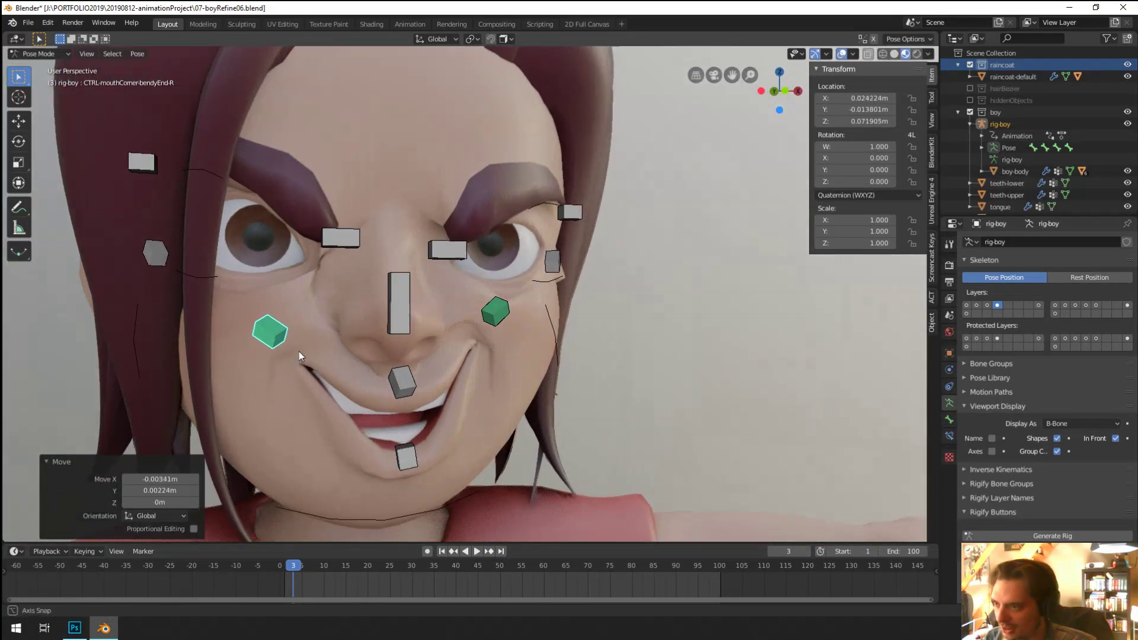
# Step: Shift the right mouth-corner control by about X 0.009 m, Y -0.006 m, Z -0.020 m to test the cheek crease
pyautogui.scroll(2, 294, 351)
pyautogui.press('g')
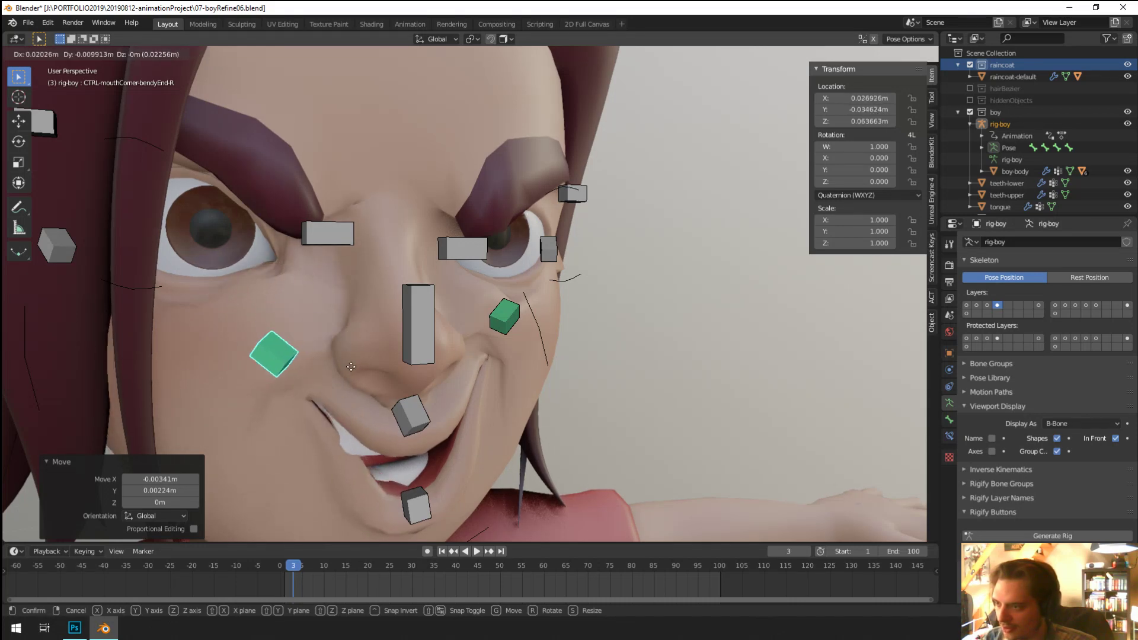
pyautogui.click(324, 407)
pyautogui.moveTo(324, 407); pyautogui.dragTo(308, 356, button='middle')
pyautogui.press('g')
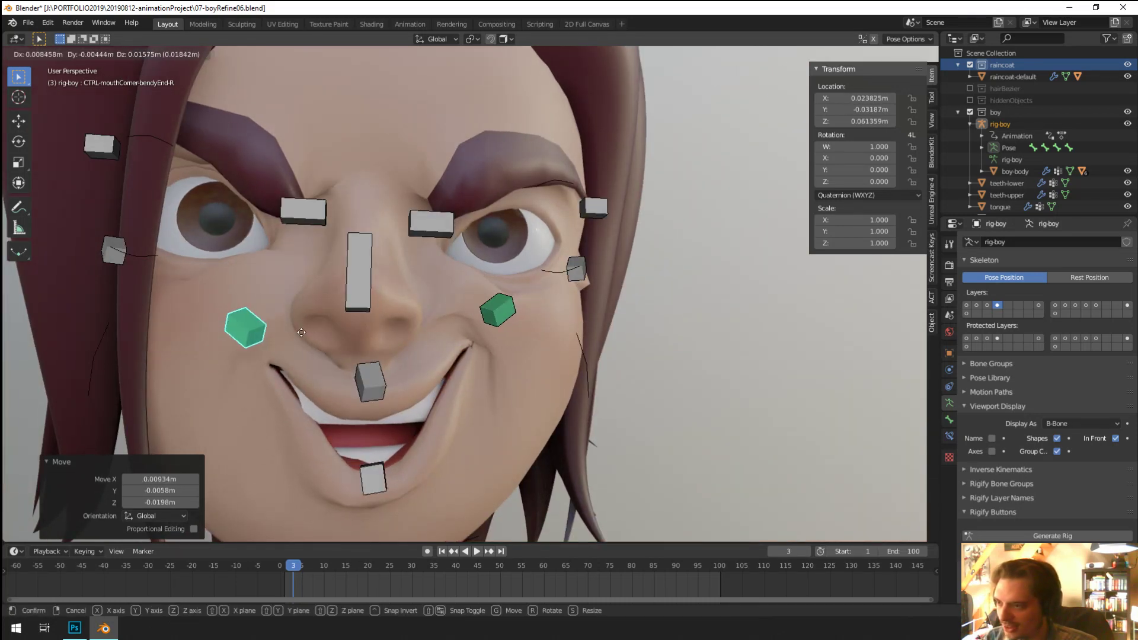
pyautogui.rightClick(301, 333)
# Step: Set the viewport level of the boy-body's Subdivision modifier to 1 and inspect the smoothed face
pyautogui.hotkey('ctrl', 'Tab')
pyautogui.click(525, 390)
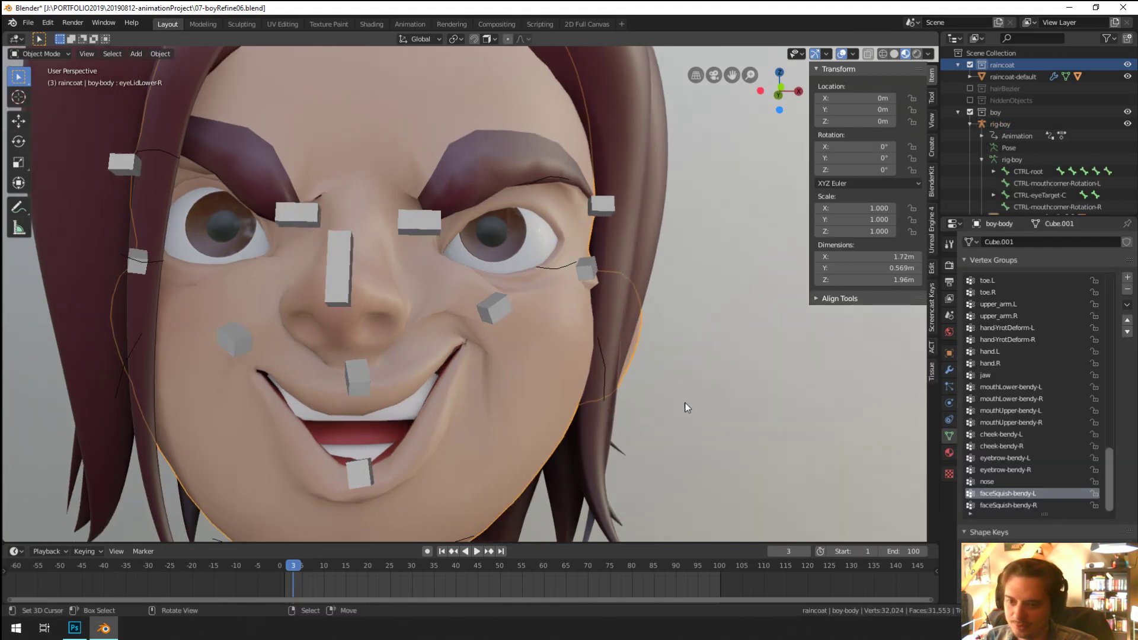
pyautogui.click(949, 370)
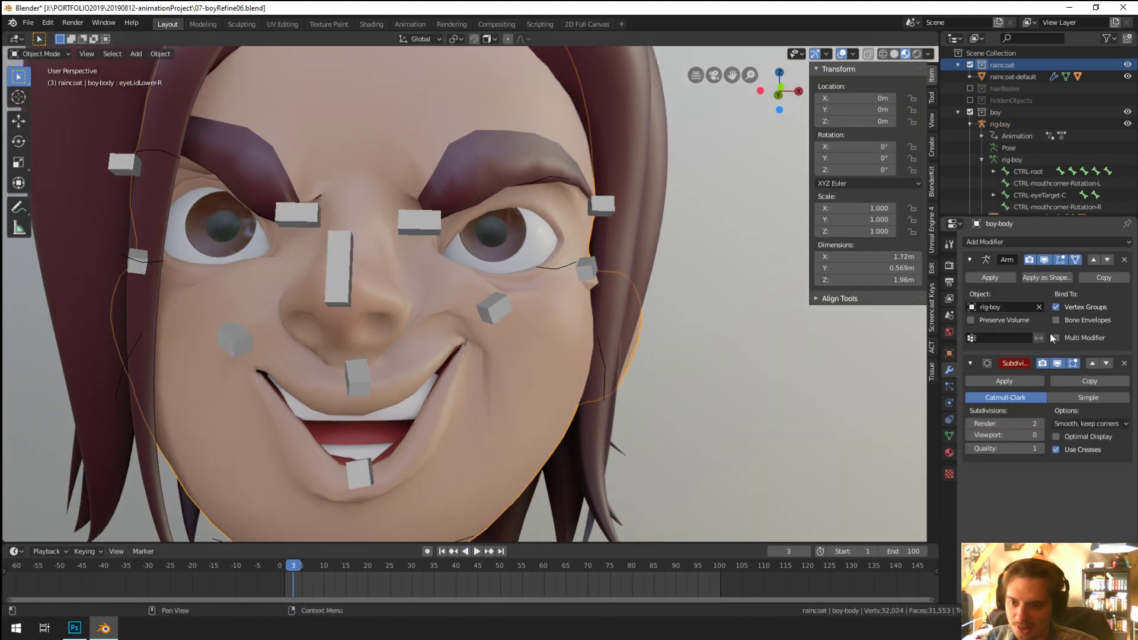
pyautogui.click(1037, 434)
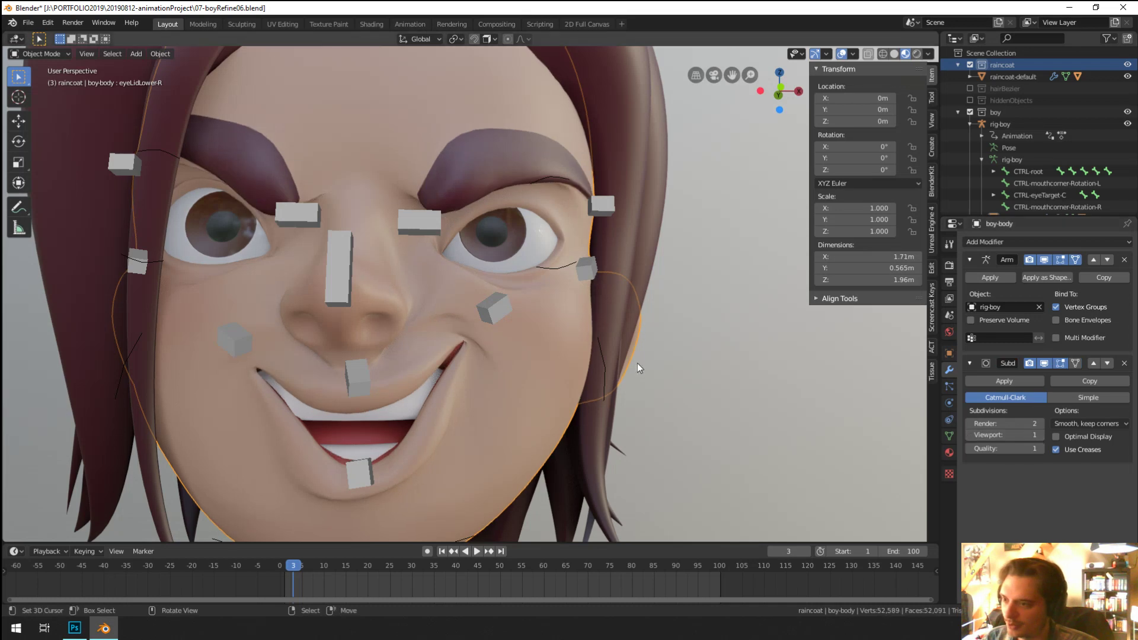
pyautogui.moveTo(638, 364); pyautogui.dragTo(536, 214, button='middle')
pyautogui.scroll(1, 535, 214)
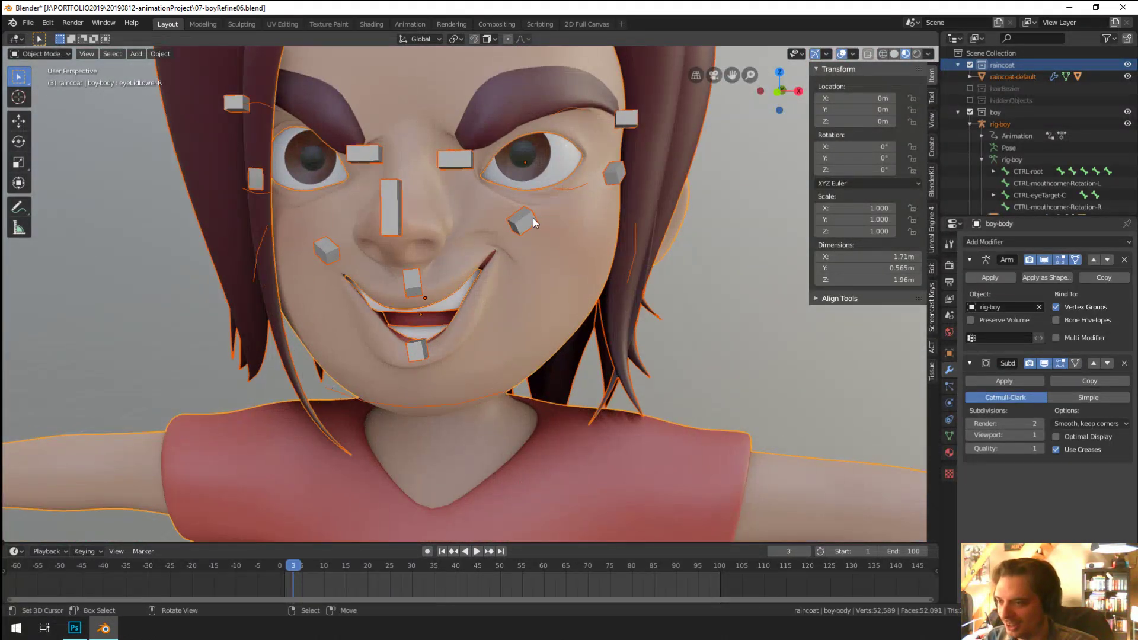
# Step: Reset the location and rotation of all visible facial control bones in rig-boy to their rest pose
pyautogui.click(532, 218)
pyautogui.hotkey('ctrl', 'Tab')
pyautogui.press('a')
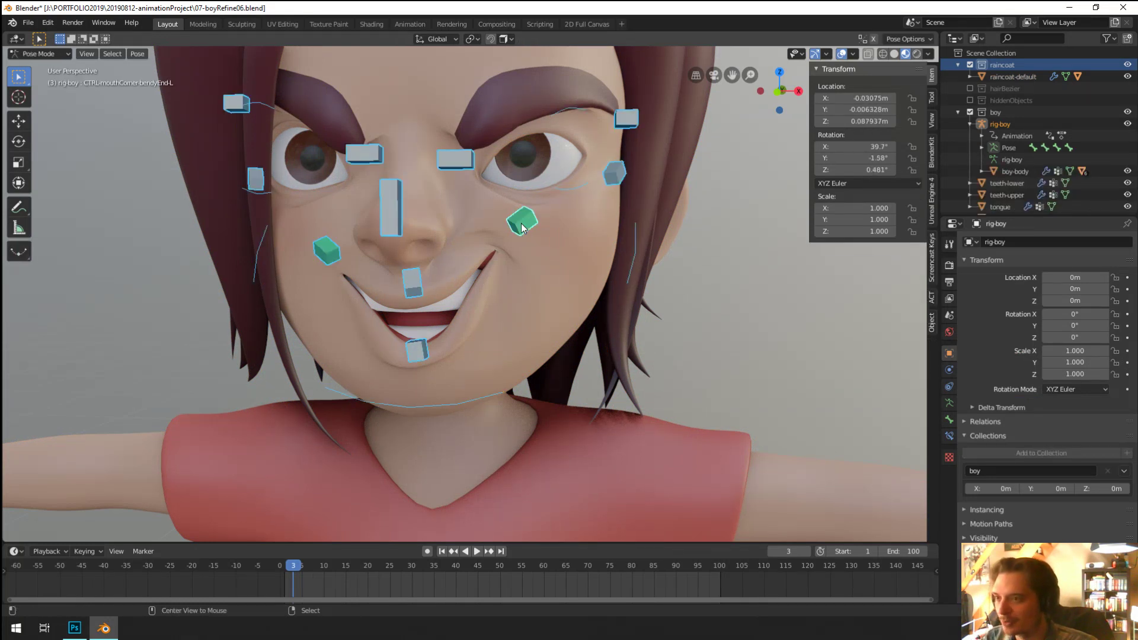
pyautogui.hotkey('alt', 'g')
pyautogui.hotkey('alt', 'r')
pyautogui.press('KP_Decimal')
# Step: Open the left eye by moving its upper eyelid control to about Y 0.048 m and its lower one to about Y -0.018 m
pyautogui.click(577, 227)
pyautogui.press('g')
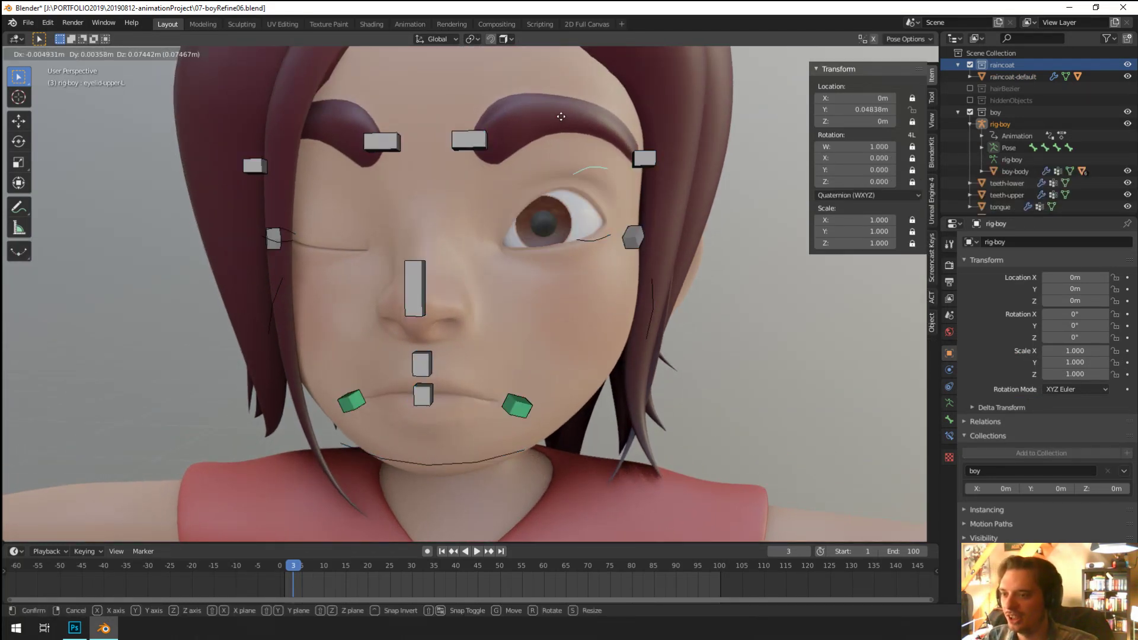
pyautogui.click(560, 116)
pyautogui.click(596, 238)
pyautogui.press('g')
pyautogui.click(252, 244)
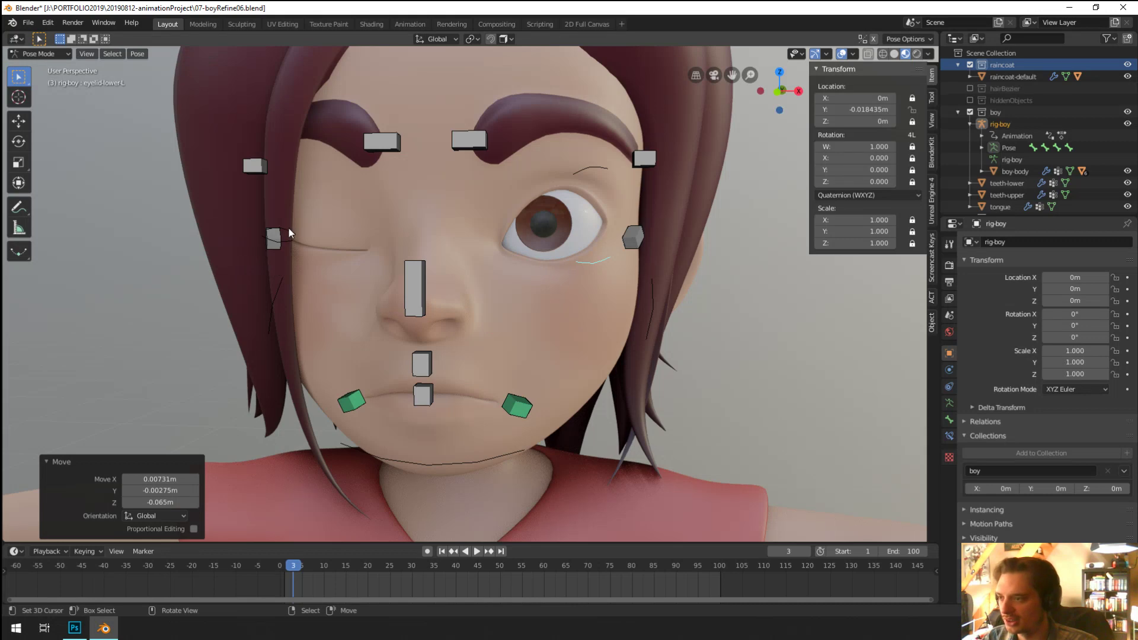
# Step: Open the right eye by raising its upper eyelid control and moving the lower one to about Y -0.018 m
pyautogui.click(290, 229)
pyautogui.press('g')
pyautogui.click(279, 244)
pyautogui.press('g')
pyautogui.click(385, 255)
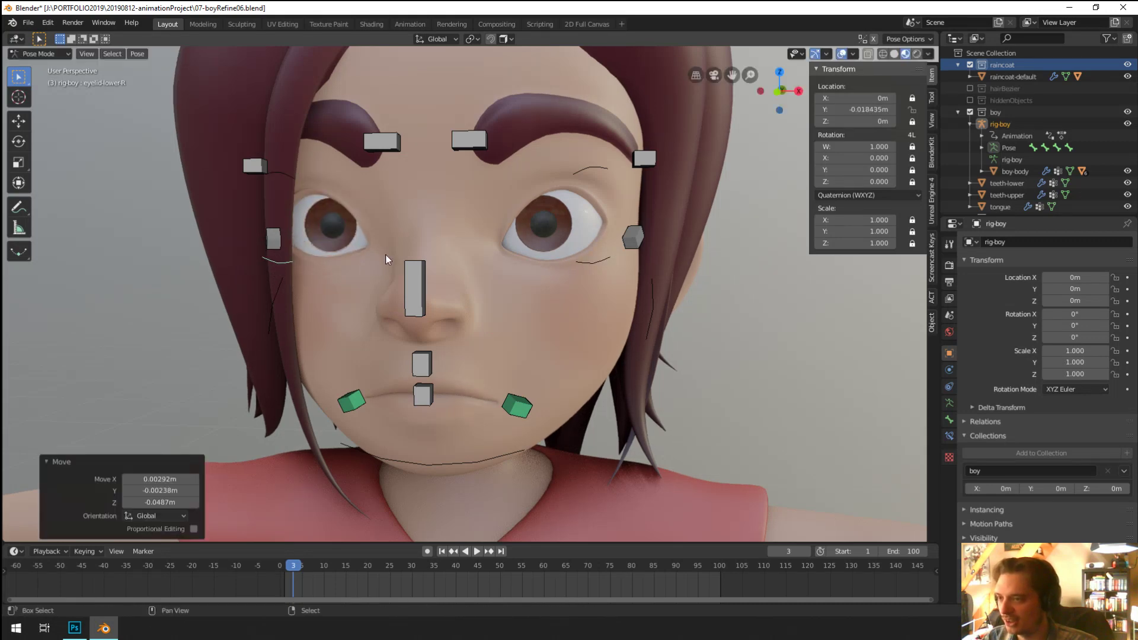
# Step: Lower the left and right inner eyebrow controls toward the nose bridge to form a frown
pyautogui.keyDown('shift'); pyautogui.moveTo(385, 254); pyautogui.dragTo(440, 207, button='middle'); pyautogui.keyUp('shift')
pyautogui.click(478, 173)
pyautogui.press('g')
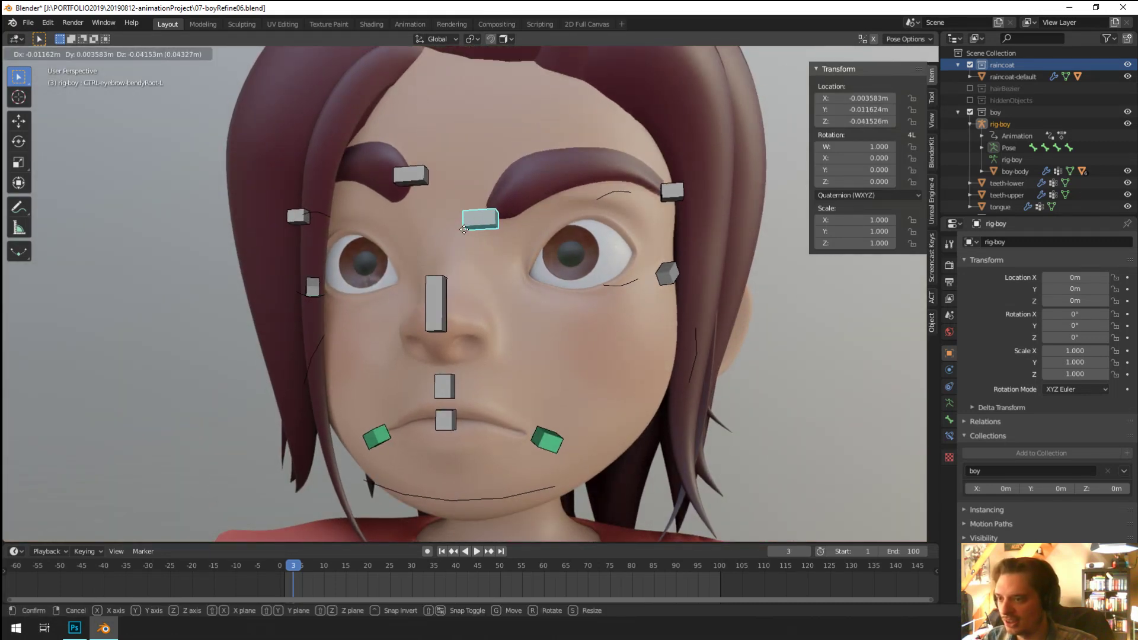
pyautogui.click(464, 229)
pyautogui.click(408, 177)
pyautogui.press('g')
pyautogui.click(414, 213)
pyautogui.moveTo(415, 213); pyautogui.dragTo(551, 415, button='middle')
pyautogui.press('g')
pyautogui.click(482, 228)
# Step: Raise the left mouth-corner control and move the right one to about X 0.008 m, Y -0.031 m, Z 0.042 m for a smile
pyautogui.click(542, 432)
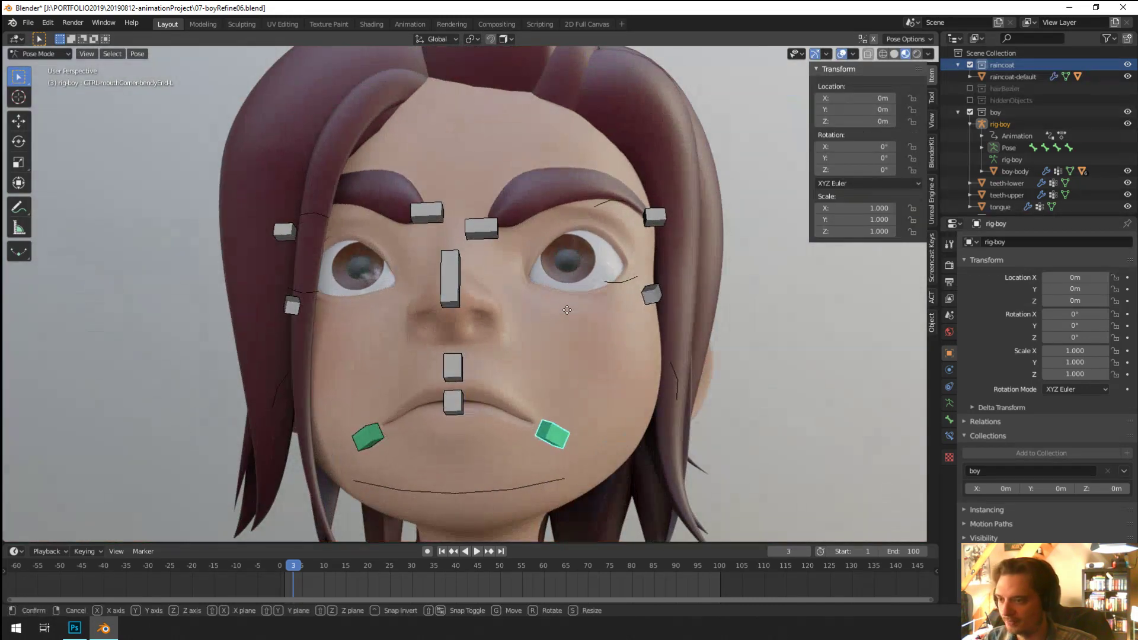
pyautogui.press('g')
pyautogui.click(560, 352)
pyautogui.click(359, 431)
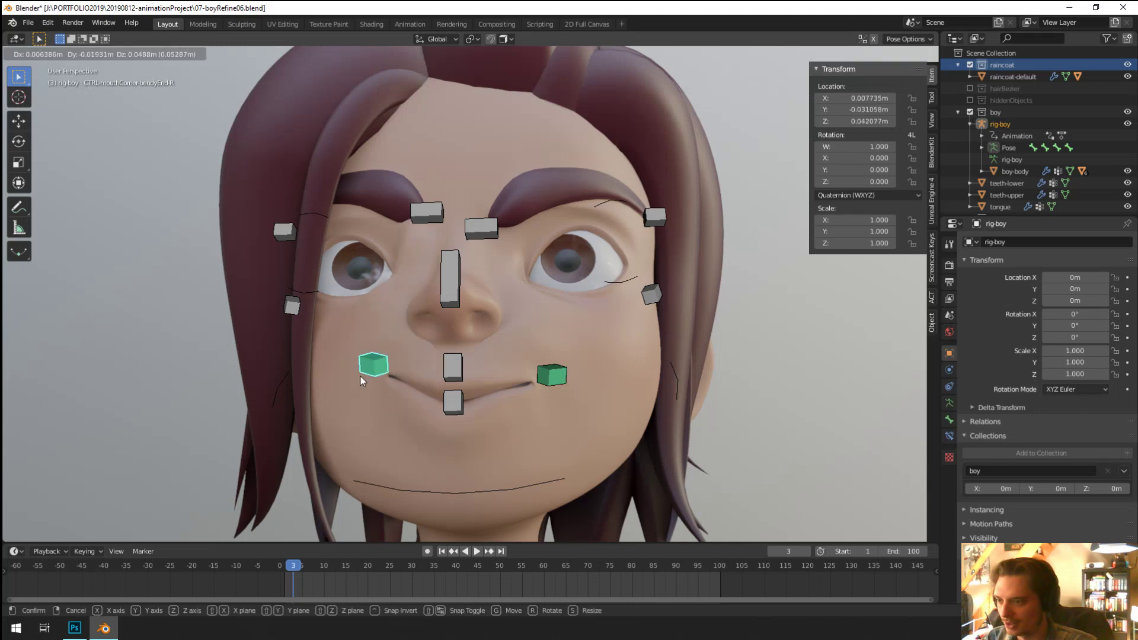
pyautogui.click(360, 375)
pyautogui.moveTo(360, 376); pyautogui.dragTo(548, 403, button='middle')
# Step: Lower the central lower-lip control to part the lips
pyautogui.click(473, 415)
pyautogui.press('g')
pyautogui.click(417, 422)
# Step: Fine-tune the left mouth-corner control with small moves to shape that end of the smile
pyautogui.click(538, 375)
pyautogui.press('g')
pyautogui.click(531, 368)
pyautogui.click(557, 395)
pyautogui.press('g')
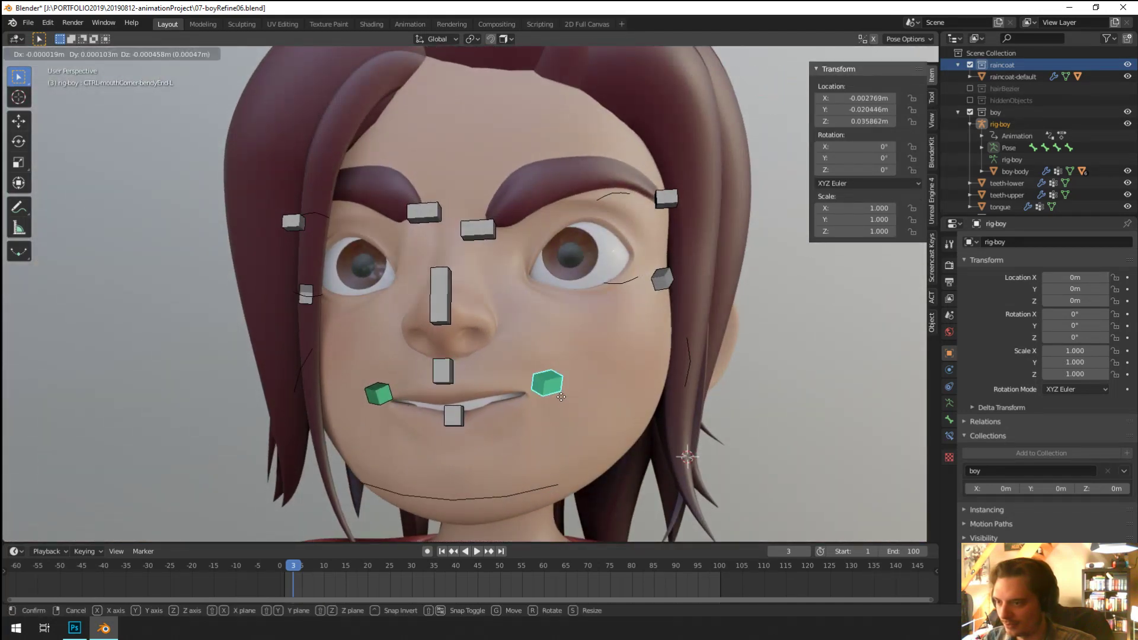
pyautogui.click(561, 401)
# Step: Rotate the jaw bone open by about 5° around the global X axis
pyautogui.click(537, 486)
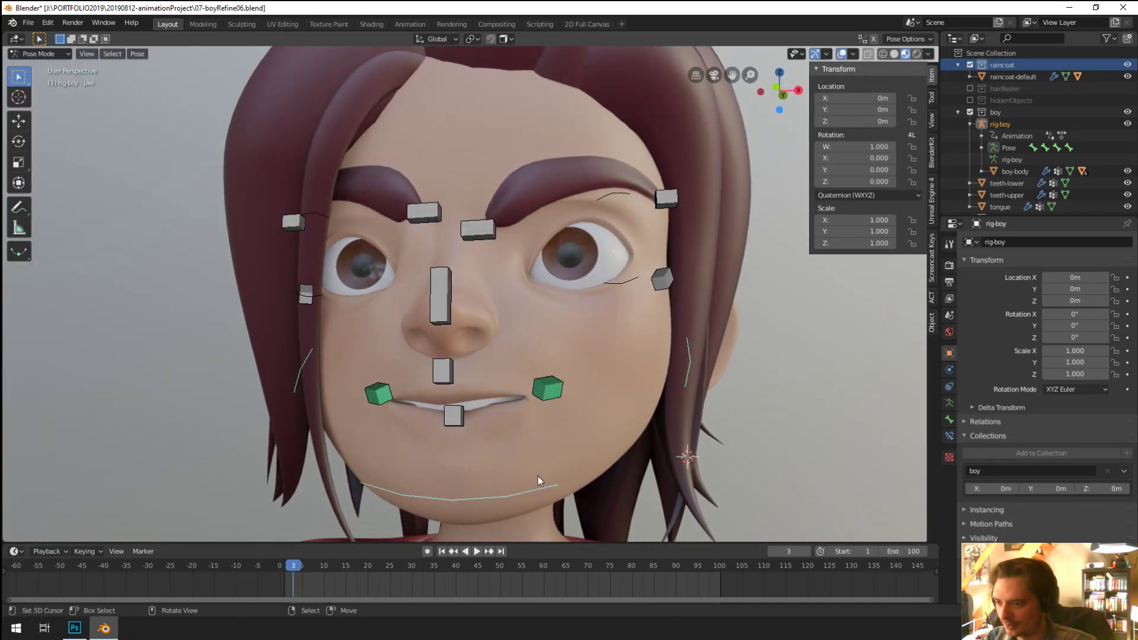
pyautogui.moveTo(538, 475); pyautogui.dragTo(527, 472, button='middle')
pyautogui.press('r')
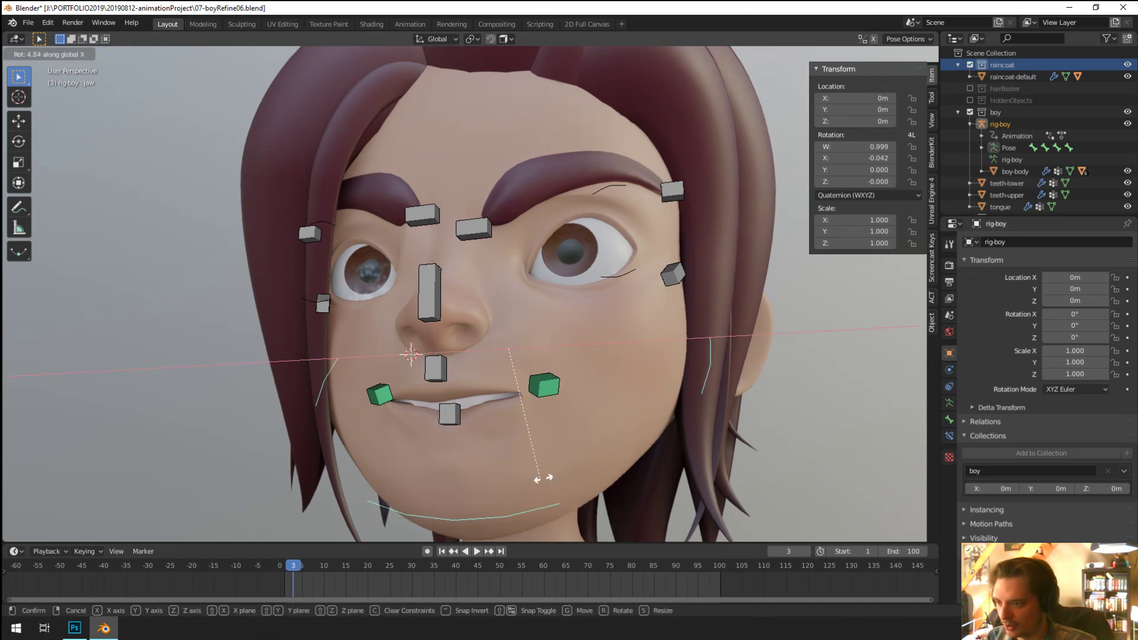
pyautogui.click(540, 477)
# Step: Move the central lower-lip control to about X 0.010 m, Y -0.001 m, Z -0.022 m
pyautogui.click(453, 418)
pyautogui.press('g')
pyautogui.click(454, 426)
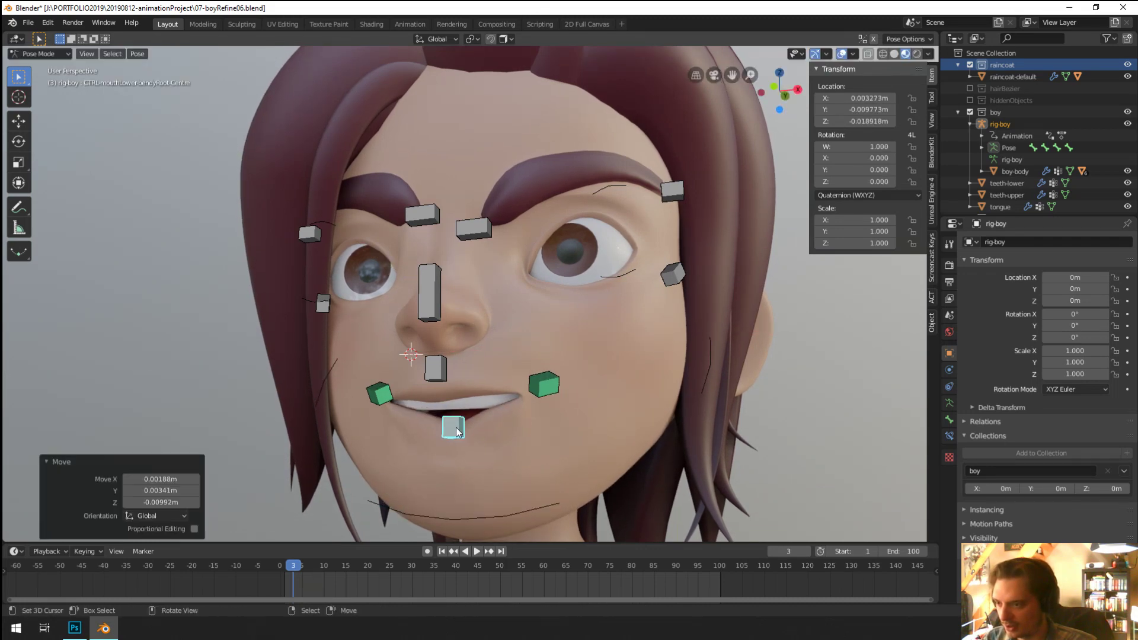
pyautogui.moveTo(455, 425); pyautogui.dragTo(498, 415, button='middle')
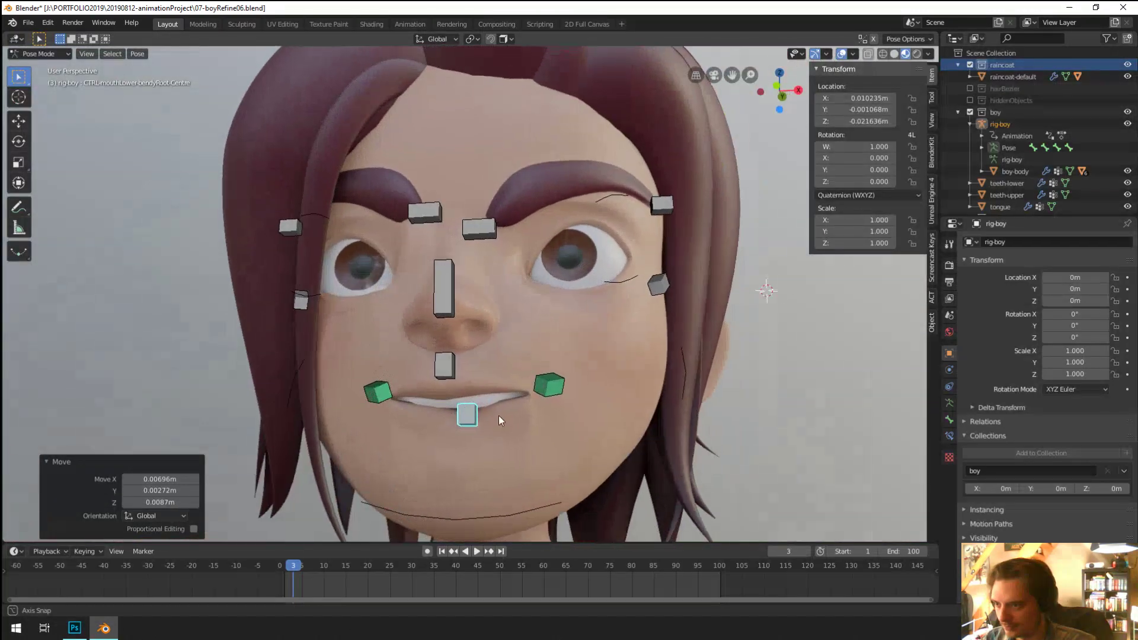
# Step: Nudge the central upper-lip control upward and raise the left mouth-corner control slightly
pyautogui.click(457, 371)
pyautogui.press('g')
pyautogui.click(457, 368)
pyautogui.click(561, 394)
pyautogui.press('g')
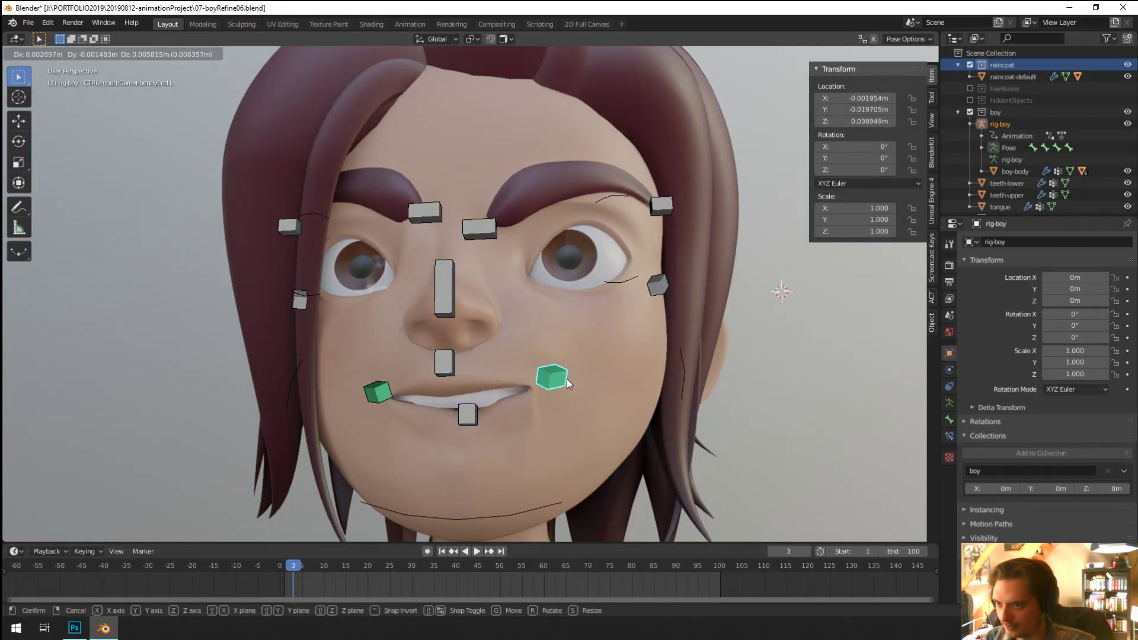
# Step: Place the character's left mouth corner control and raise both lower eyelid controls slightly, the left one by about 0.01 m
pyautogui.click(563, 385)
pyautogui.click(622, 274)
pyautogui.press('g')
pyautogui.click(612, 281)
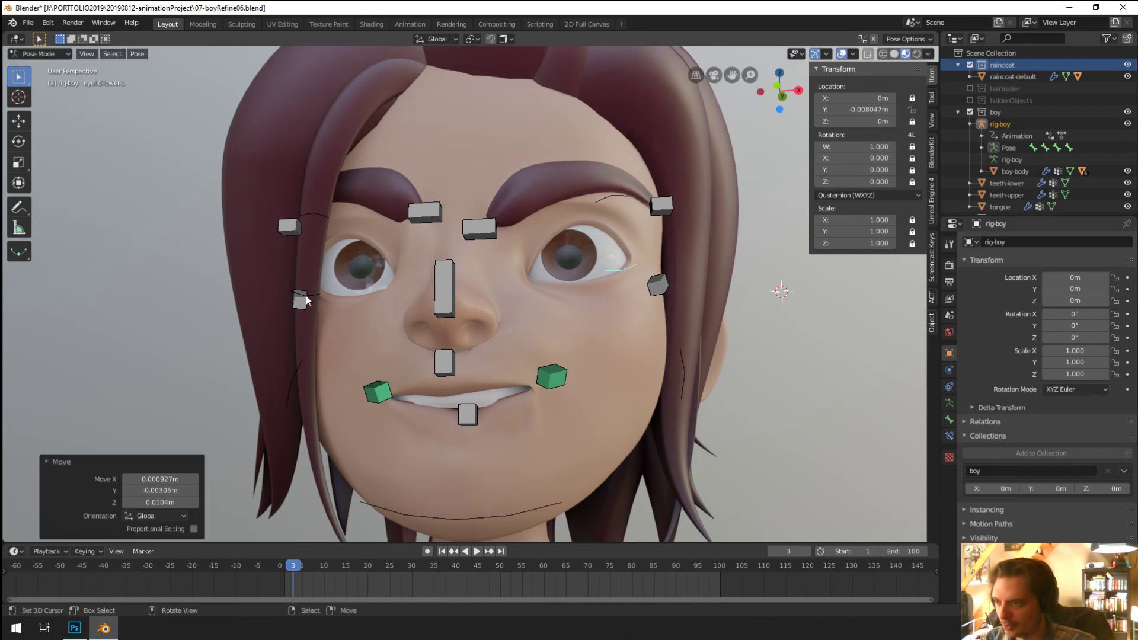
pyautogui.click(325, 278)
pyautogui.press('g')
pyautogui.click(361, 261)
# Step: Adjust the height of the character's right upper eyelid control
pyautogui.click(329, 221)
pyautogui.press('g')
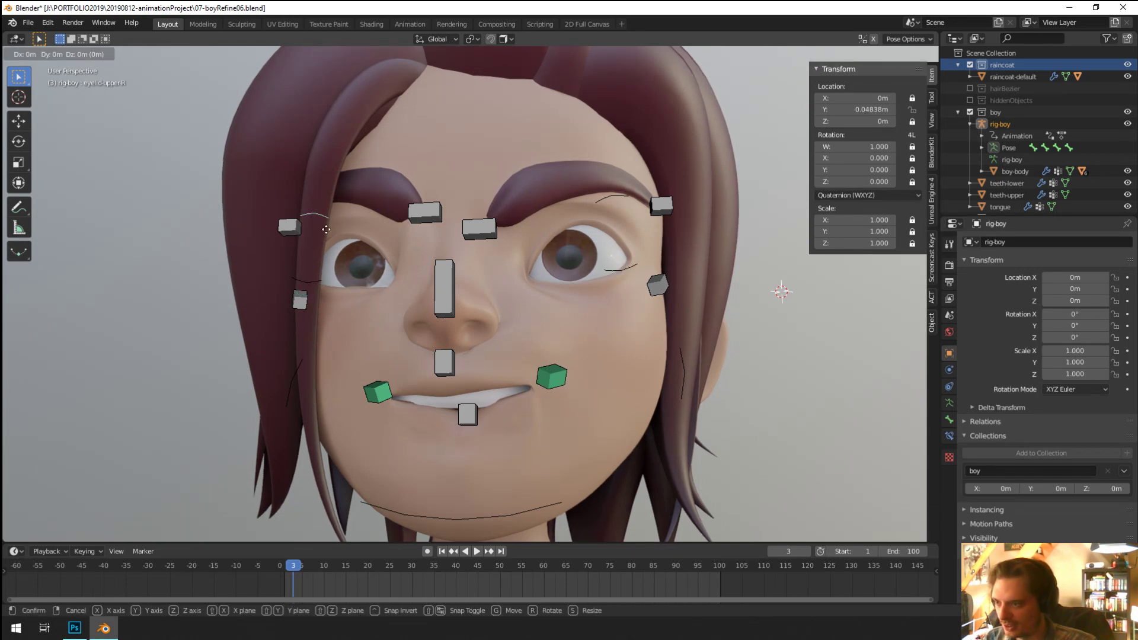
pyautogui.click(332, 234)
# Step: Lower both inner eyebrow controls to deepen the frown, moving the left one down about 0.002 m
pyautogui.click(422, 216)
pyautogui.press('g')
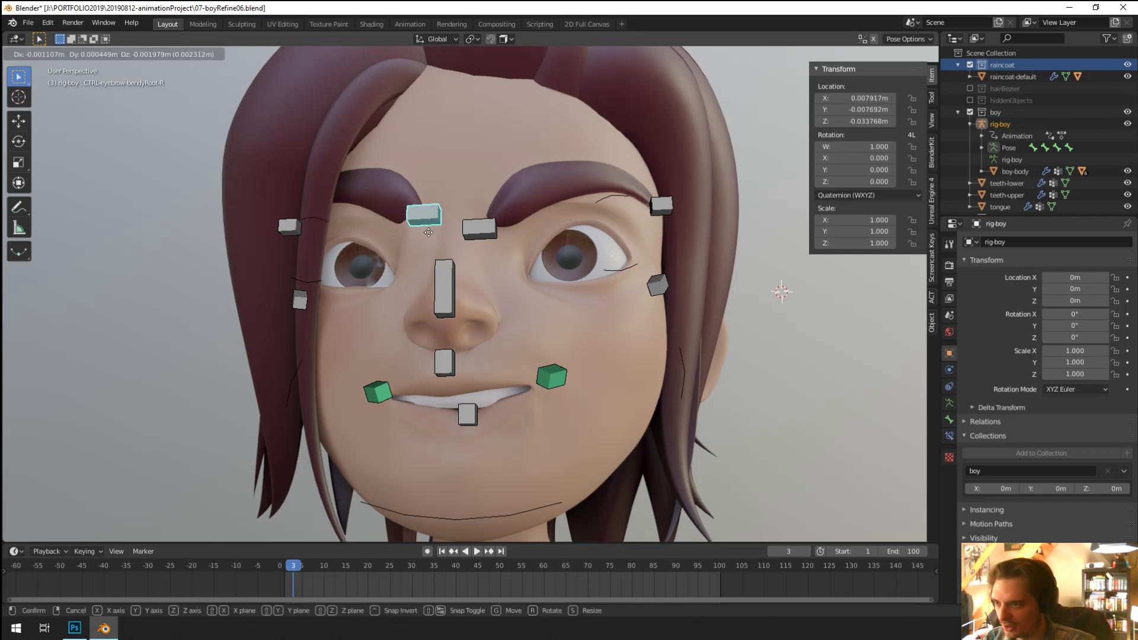
pyautogui.click(417, 236)
pyautogui.click(497, 234)
pyautogui.press('g')
pyautogui.click(498, 234)
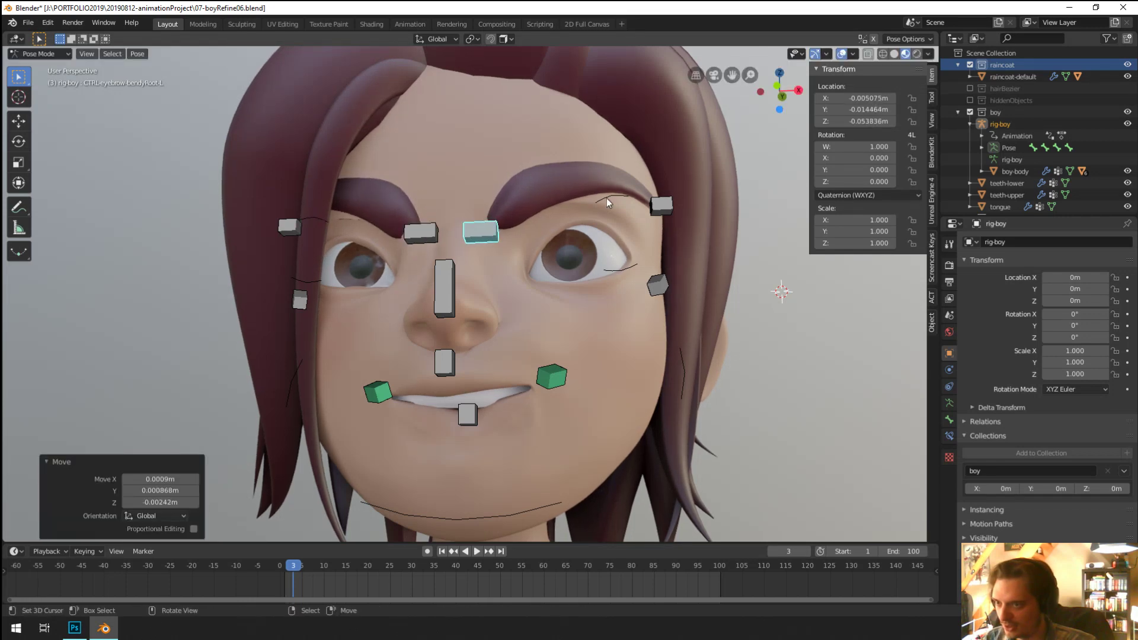
# Step: Lower the character's left upper eyelid control by about 0.008 m
pyautogui.click(613, 198)
pyautogui.press('g')
pyautogui.click(614, 230)
# Step: Hide the viewport overlays to examine the facial expression without rig controls, and show them again
pyautogui.scroll(-3, 614, 230)
pyautogui.moveTo(578, 328); pyautogui.dragTo(663, 237, button='middle')
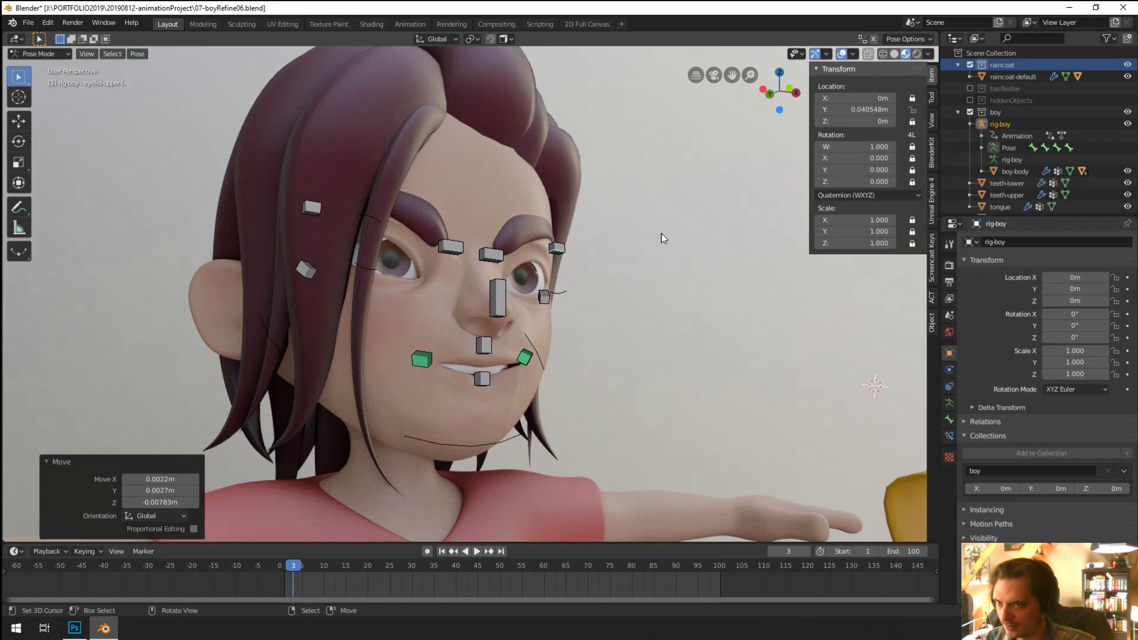
pyautogui.click(842, 54)
pyautogui.moveTo(640, 302); pyautogui.dragTo(733, 327, button='middle')
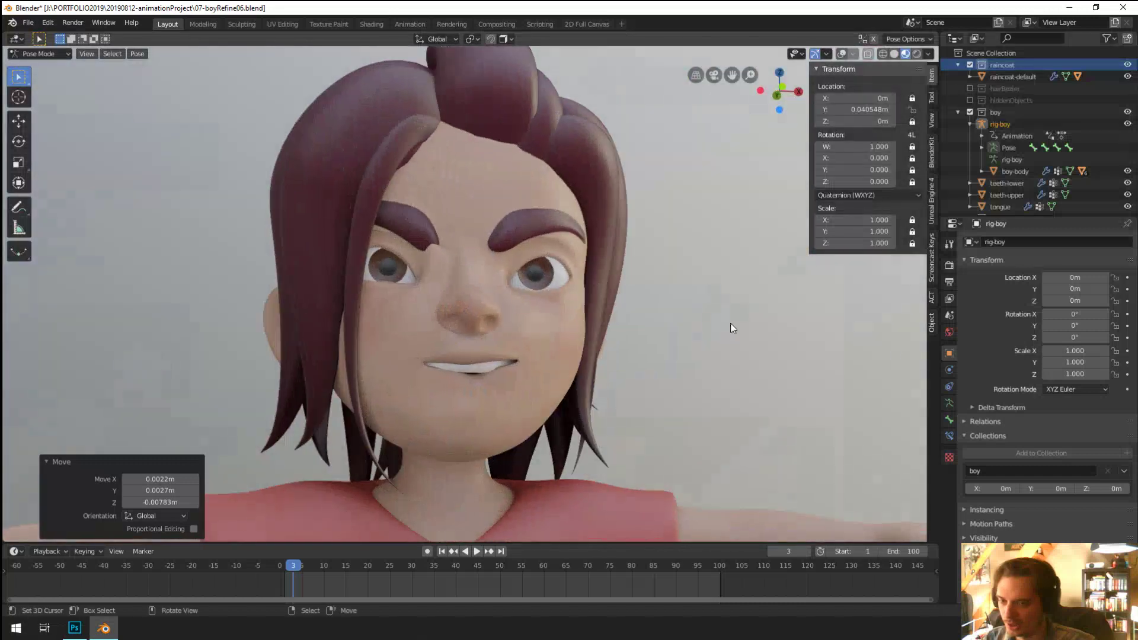
pyautogui.rightClick(773, 170)
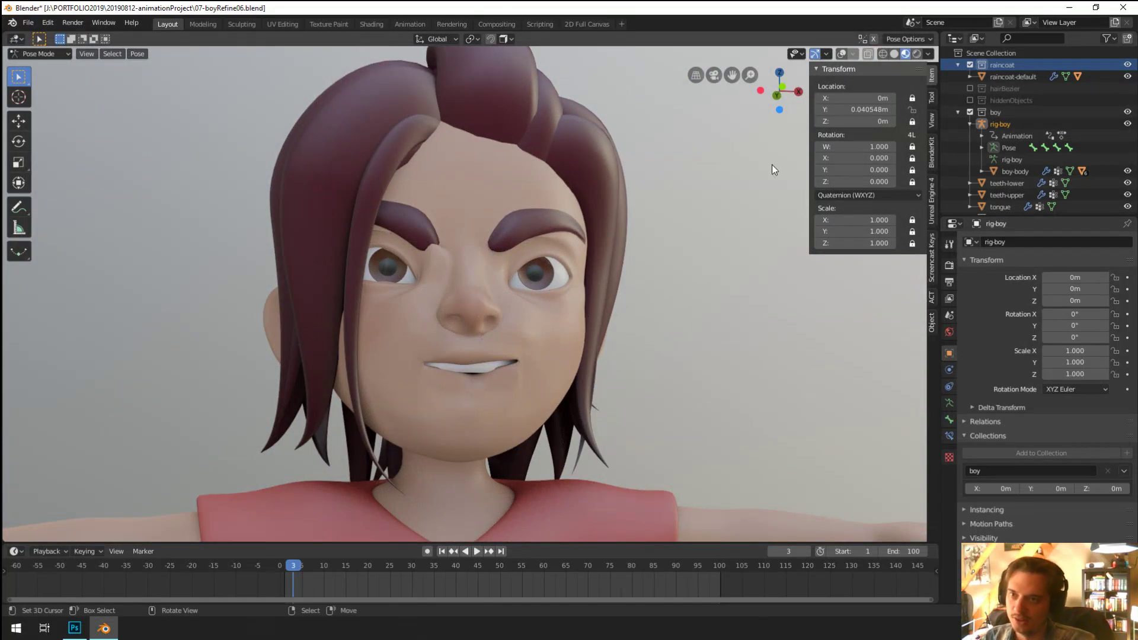
pyautogui.click(843, 55)
# Step: Switch to Object Mode and select the boy-body mesh
pyautogui.hotkey('ctrl', 'Tab')
pyautogui.click(585, 353)
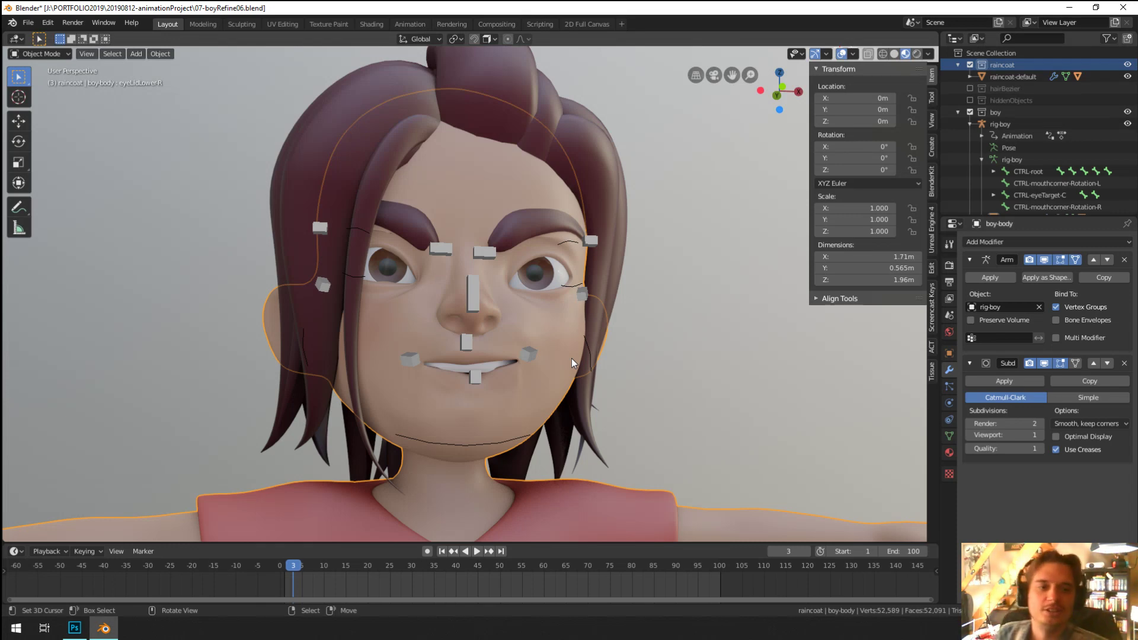
pyautogui.scroll(3, 571, 358)
pyautogui.moveTo(571, 358); pyautogui.dragTo(478, 226, button='middle')
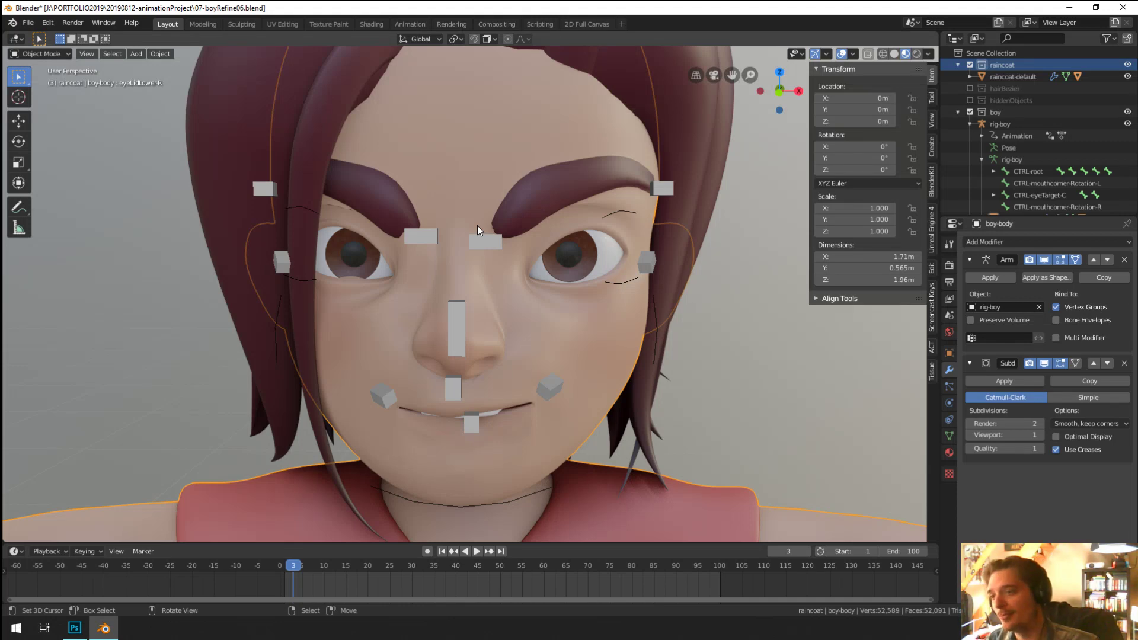
# Step: Select rig-boy, enter Pose Mode, and clear the location and rotation of all visible bones
pyautogui.moveTo(483, 234)
pyautogui.mouseDown(button='middle')
pyautogui.moveTo(461, 222)
pyautogui.moveTo(471, 239)
pyautogui.mouseUp(button='middle')
pyautogui.click(473, 240)
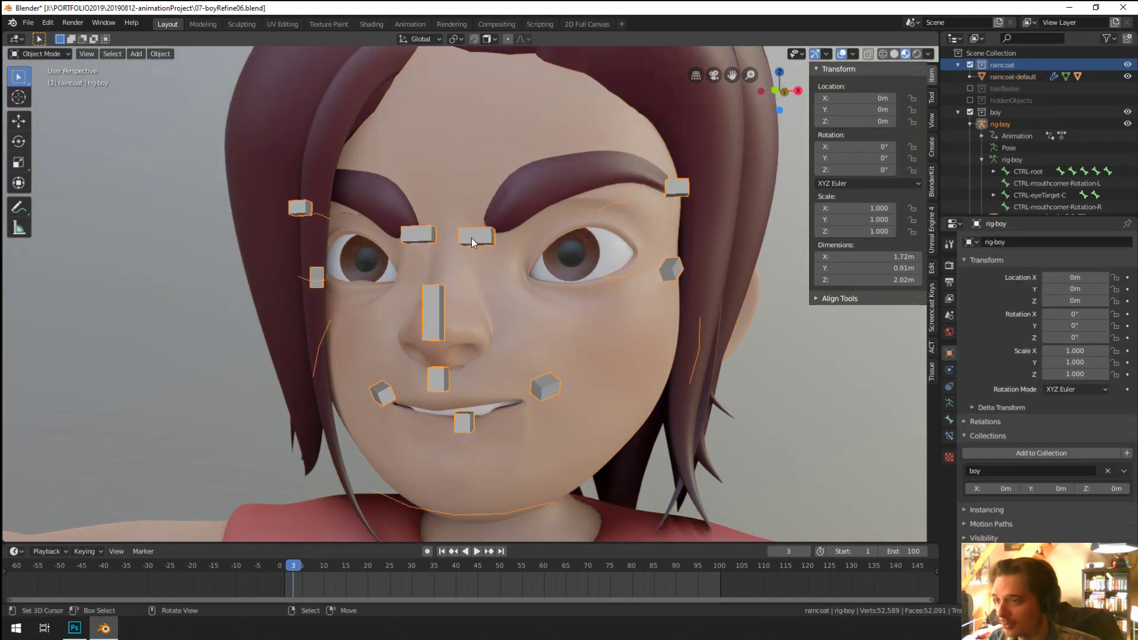
pyautogui.hotkey('ctrl', 'Tab')
pyautogui.press('a')
pyautogui.hotkey('alt', 'g')
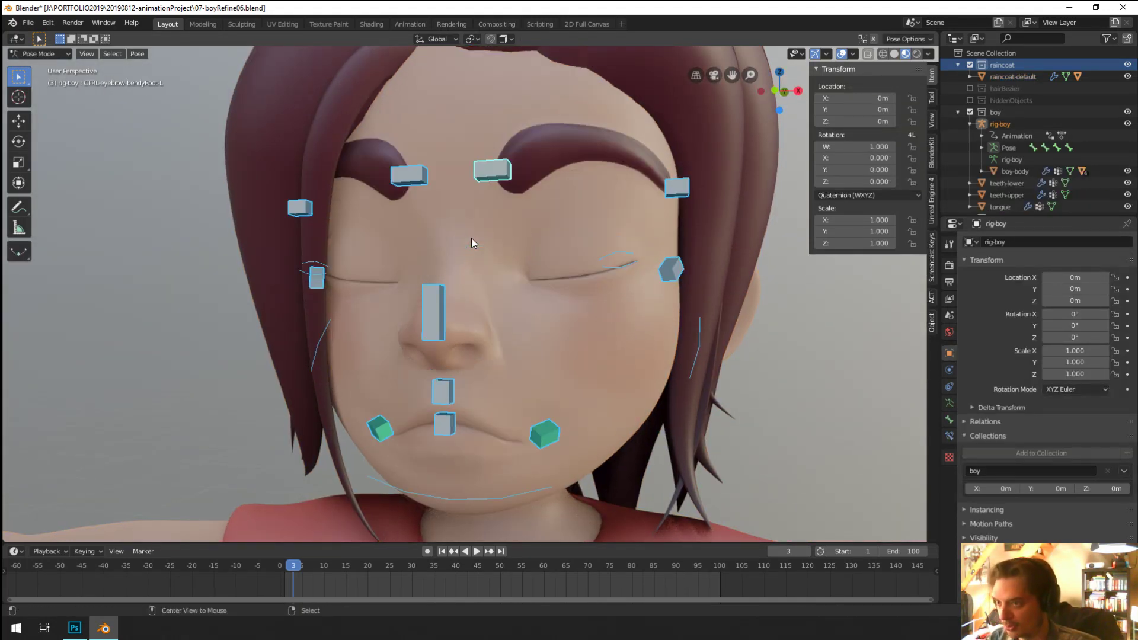
pyautogui.hotkey('alt', 'r')
# Step: Raise the character's left mouth corner control to lift that side of the mouth into a smile
pyautogui.moveTo(570, 363); pyautogui.dragTo(635, 371, button='middle')
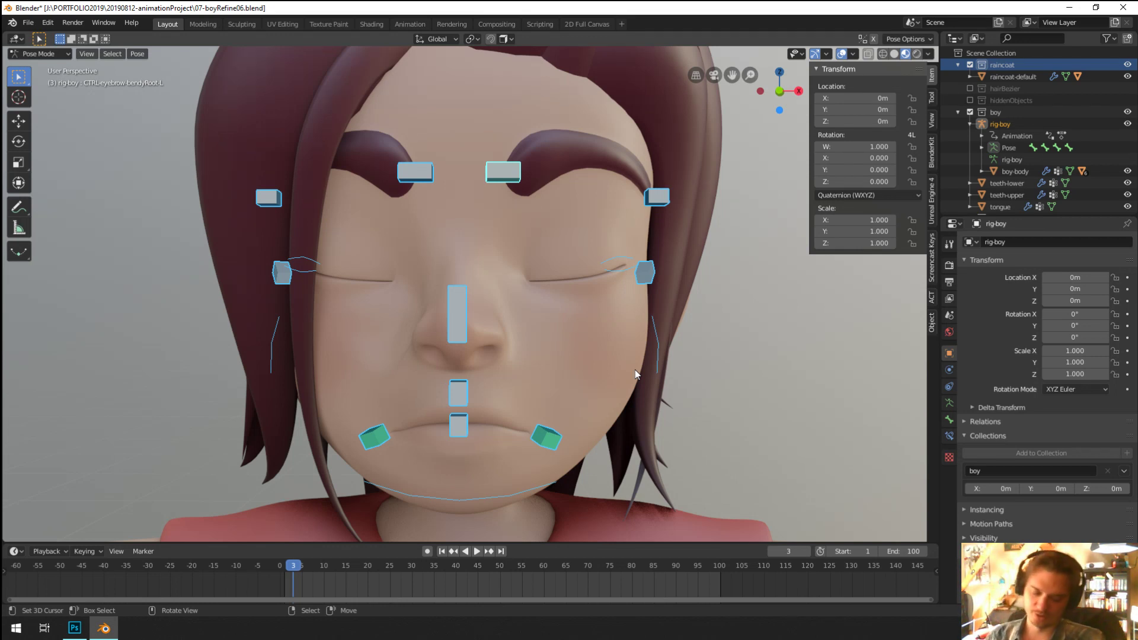
pyautogui.moveTo(624, 173); pyautogui.dragTo(580, 282, button='middle')
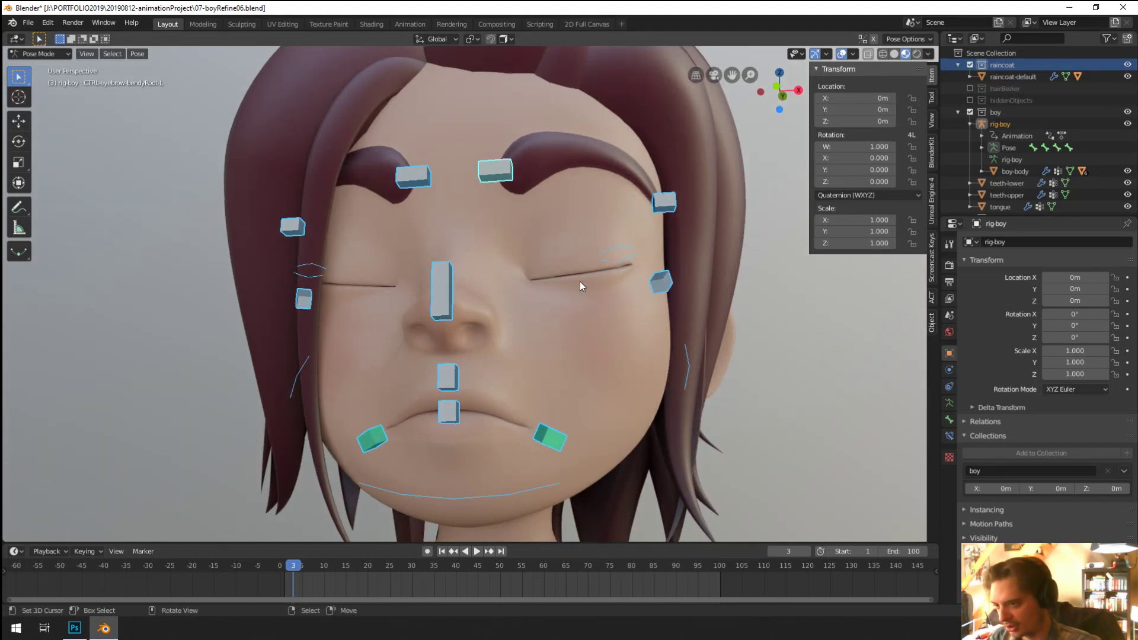
pyautogui.moveTo(580, 282); pyautogui.dragTo(603, 428, button='middle')
pyautogui.click(545, 445)
pyautogui.press('g')
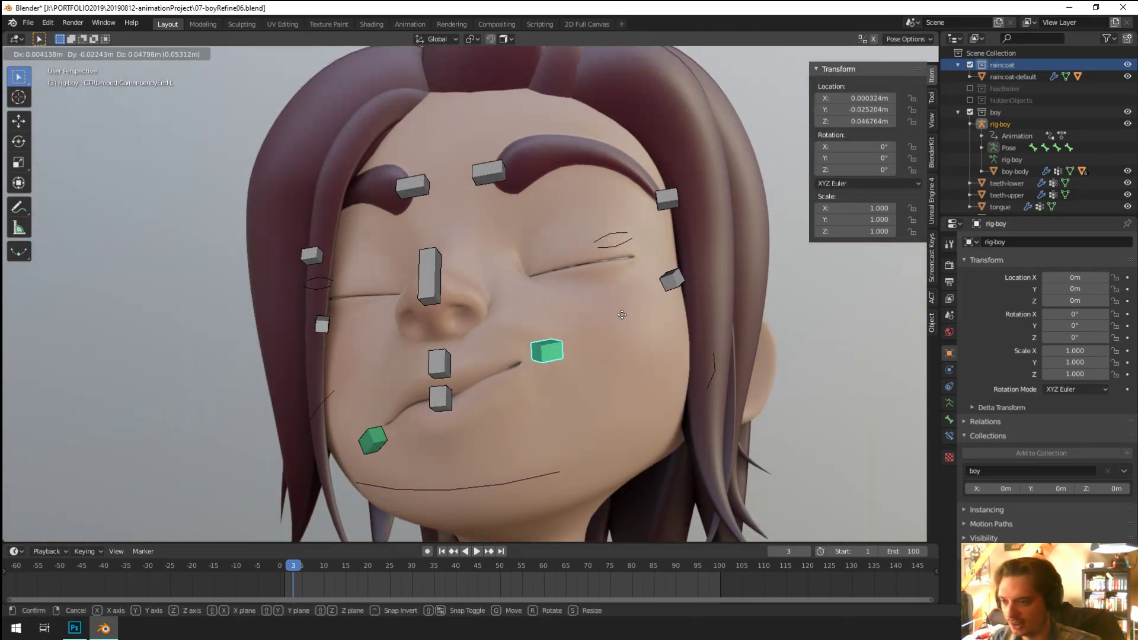
pyautogui.click(616, 332)
pyautogui.moveTo(616, 332); pyautogui.dragTo(652, 358, button='middle')
pyautogui.press('g')
pyautogui.click(587, 353)
# Step: Raise the character's right mouth corner control by about 0.08 m to lift that side of the smile
pyautogui.keyDown('shift'); pyautogui.click(355, 450); pyautogui.keyUp('shift')
pyautogui.press('g')
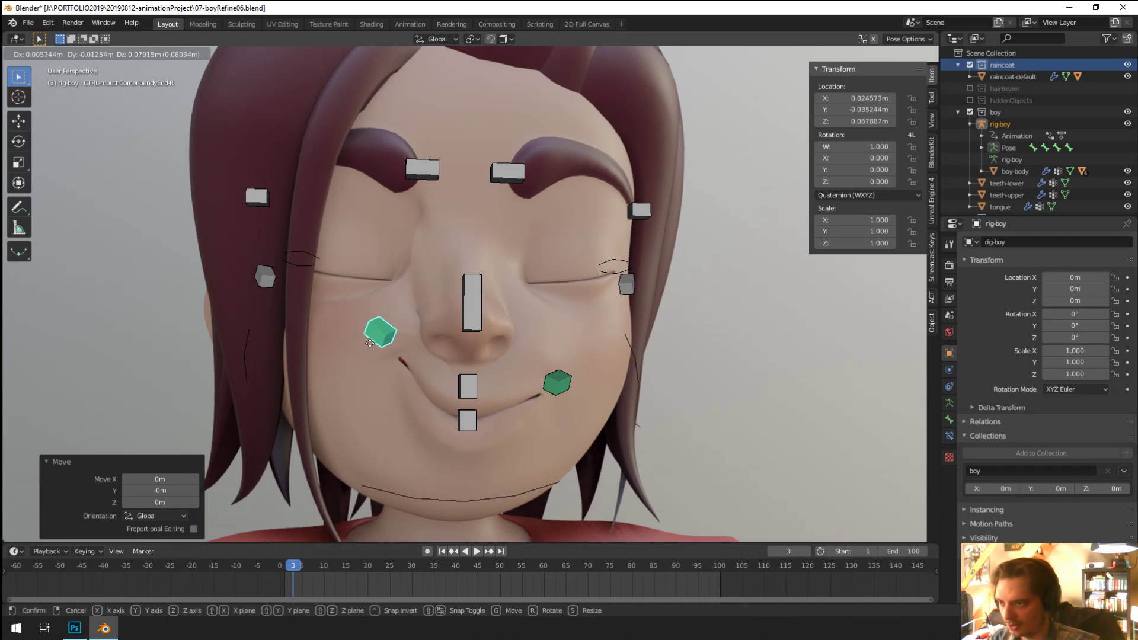
pyautogui.click(374, 340)
pyautogui.moveTo(376, 340); pyautogui.dragTo(418, 340, button='middle')
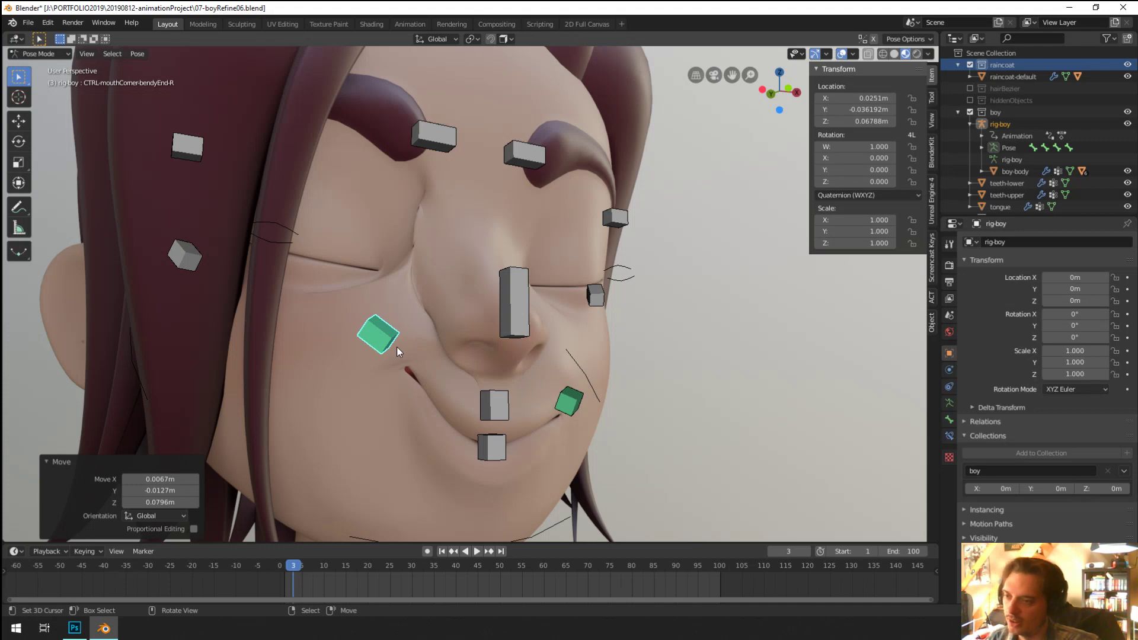
# Step: Show armature layer 8 with the bendy bones alongside the controls, and move the right mouth corner control inward about 0.01 m
pyautogui.click(949, 403)
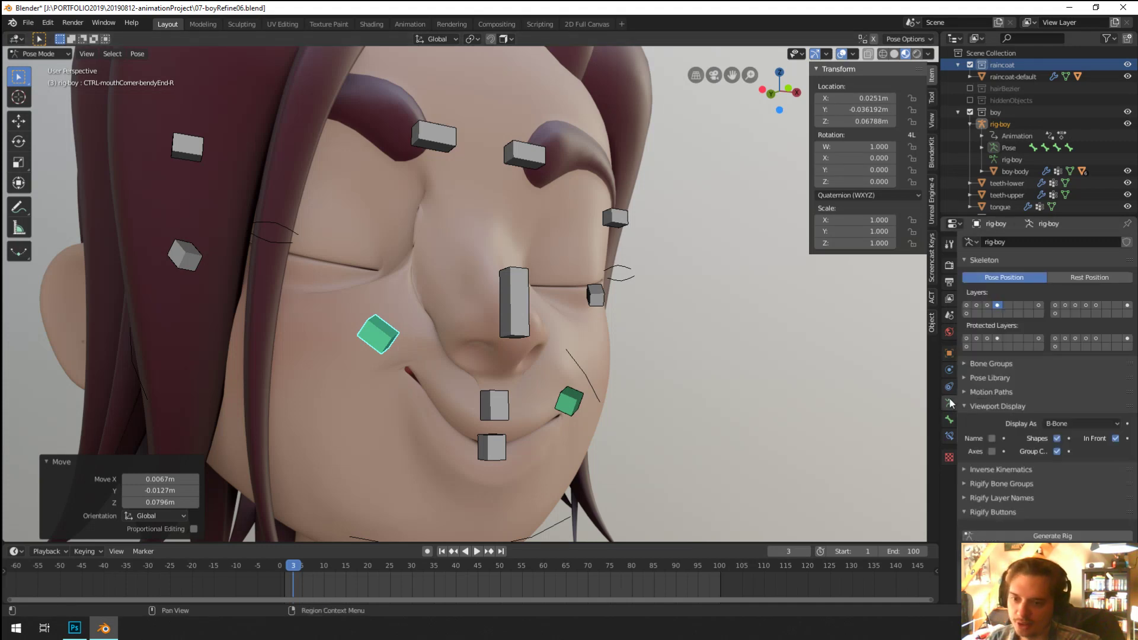
pyautogui.click(1039, 305)
pyautogui.moveTo(367, 379); pyautogui.dragTo(403, 388, button='middle')
pyautogui.press('g')
pyautogui.click(399, 391)
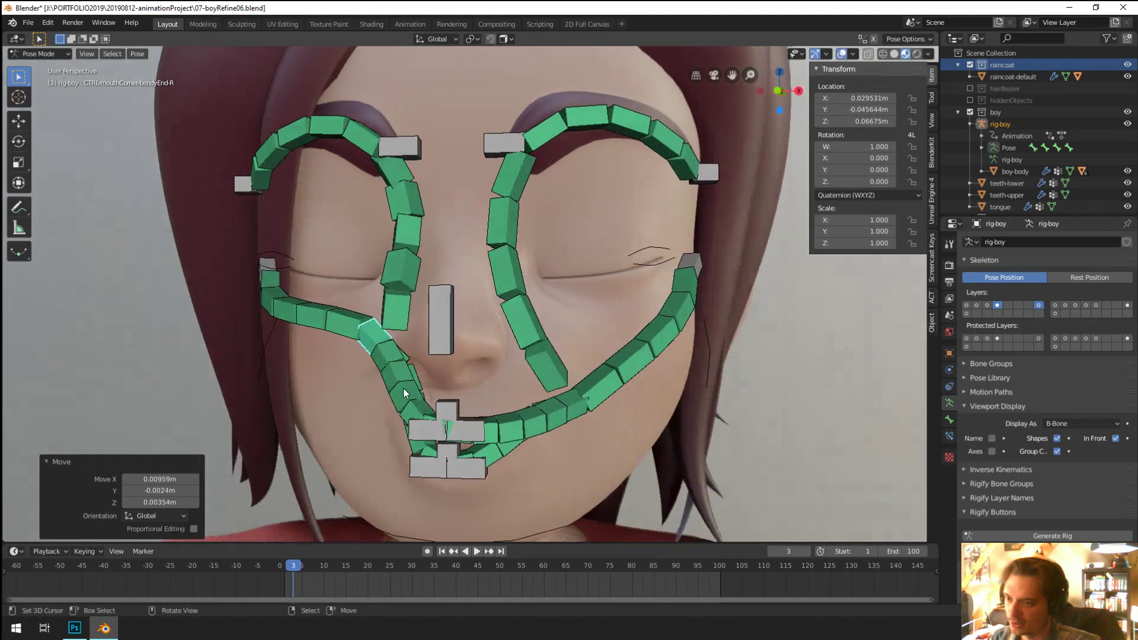
# Step: Raise the character's left mouth corner control by about 0.054 m and slightly inward toward the nose
pyautogui.click(580, 405)
pyautogui.press('g')
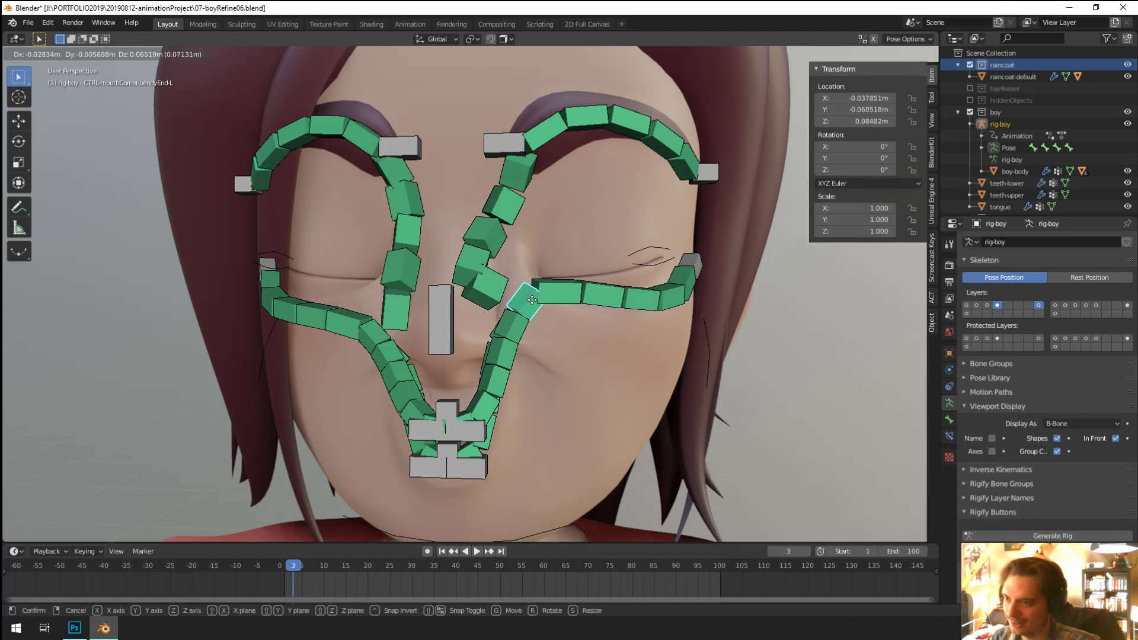
pyautogui.click(568, 319)
# Step: Adjust the character's right mouth corner control to check how the cheek bendy bones deform
pyautogui.moveTo(568, 319); pyautogui.dragTo(374, 342, button='middle')
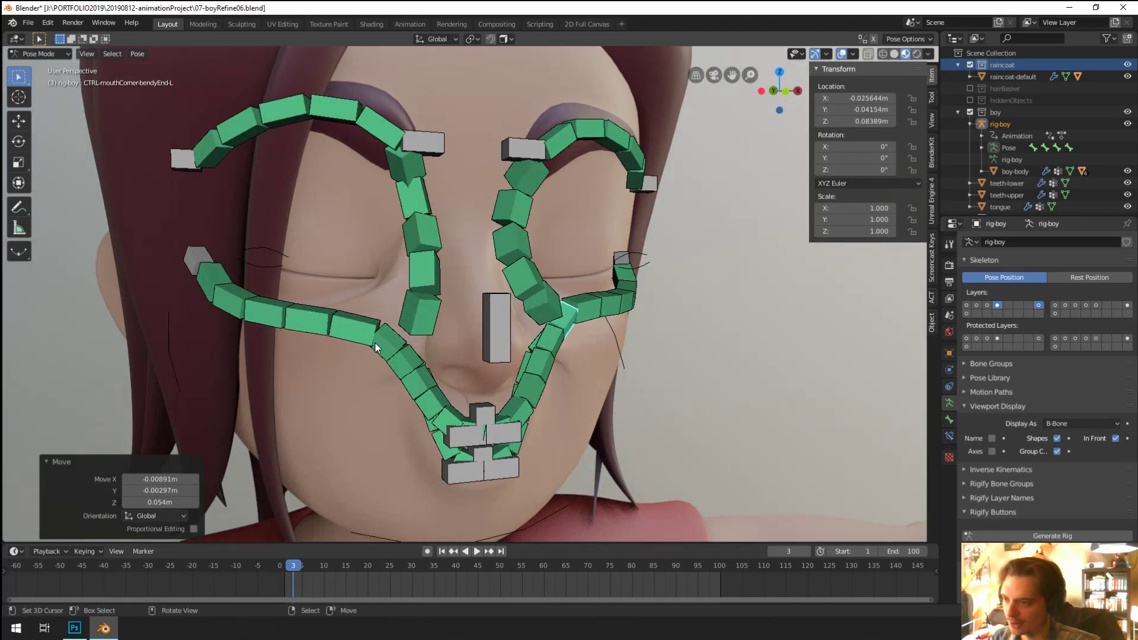
pyautogui.click(374, 343)
pyautogui.press('g')
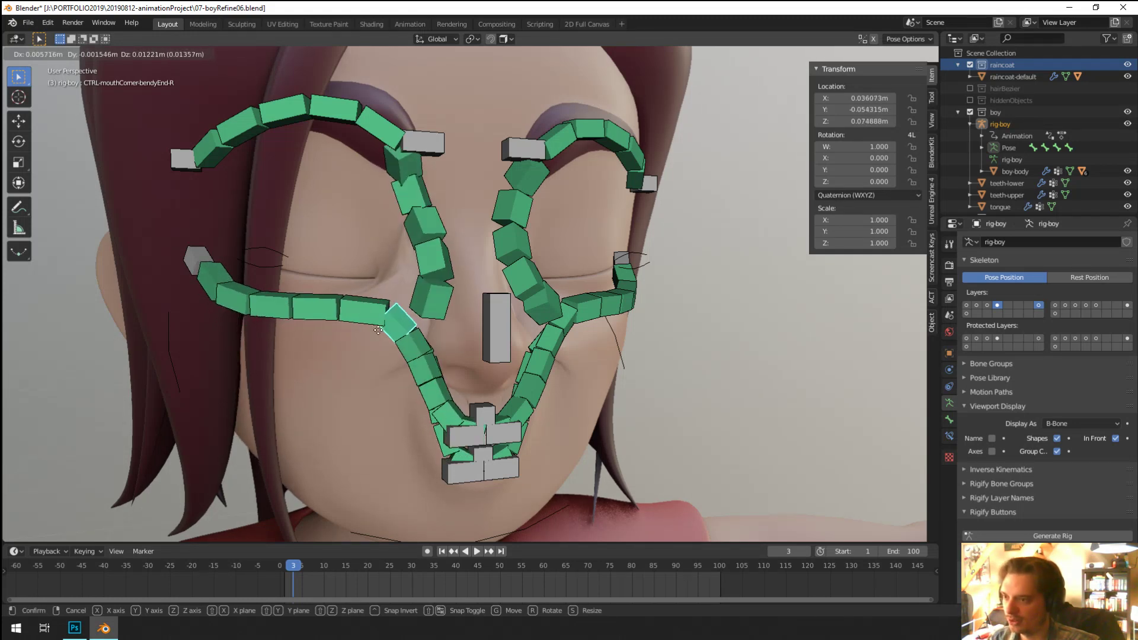
pyautogui.click(378, 330)
# Step: Try Tangent as the start handle type of the faceSquish-bendy-R bone, and set it back to Relative
pyautogui.click(410, 311)
pyautogui.moveTo(410, 311); pyautogui.dragTo(450, 314, button='middle')
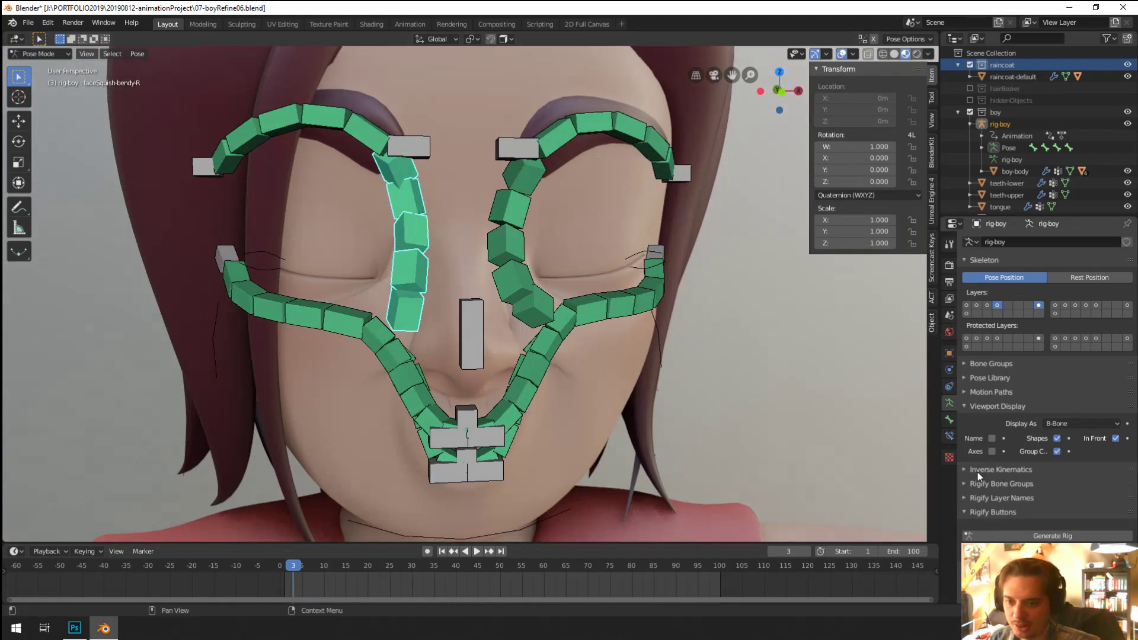
pyautogui.click(950, 418)
pyautogui.scroll(-5, 1093, 474)
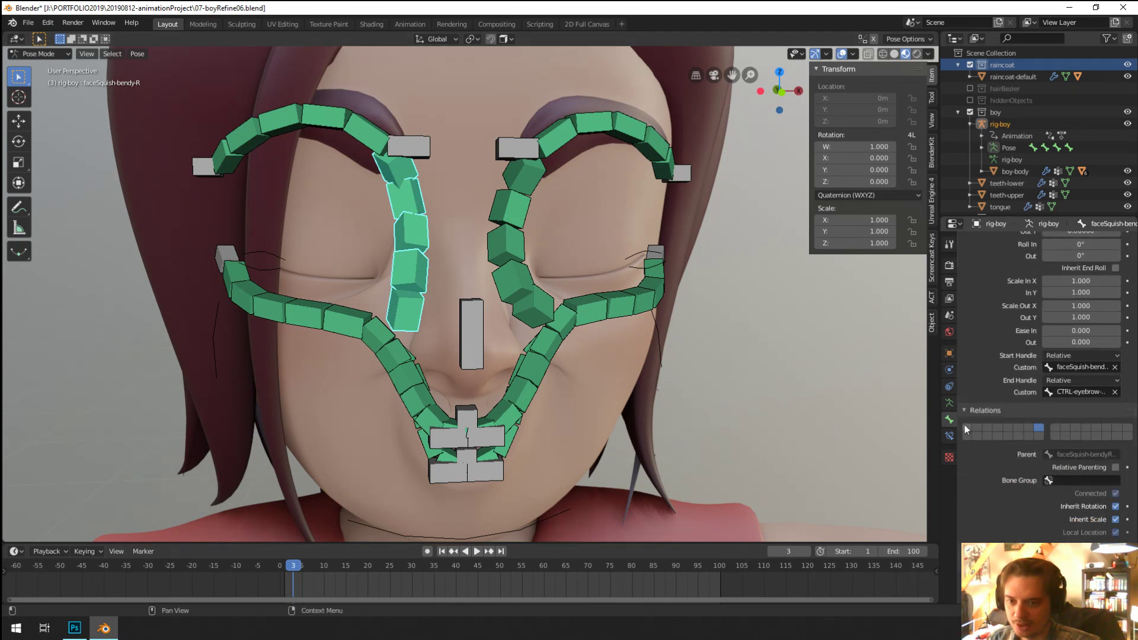
pyautogui.click(1074, 357)
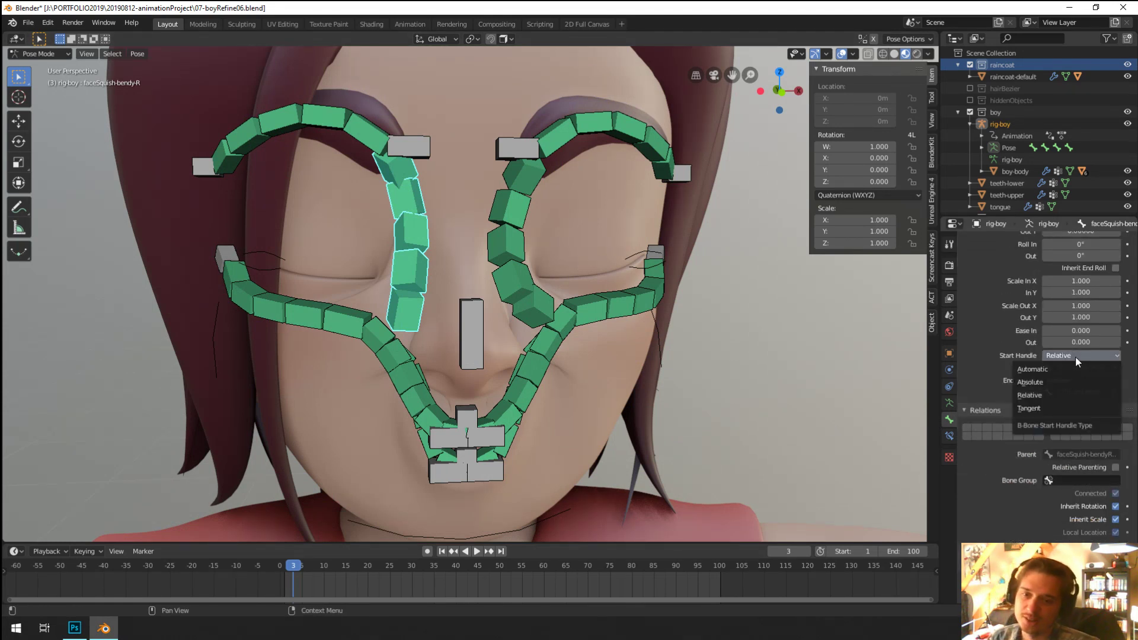
pyautogui.click(1051, 411)
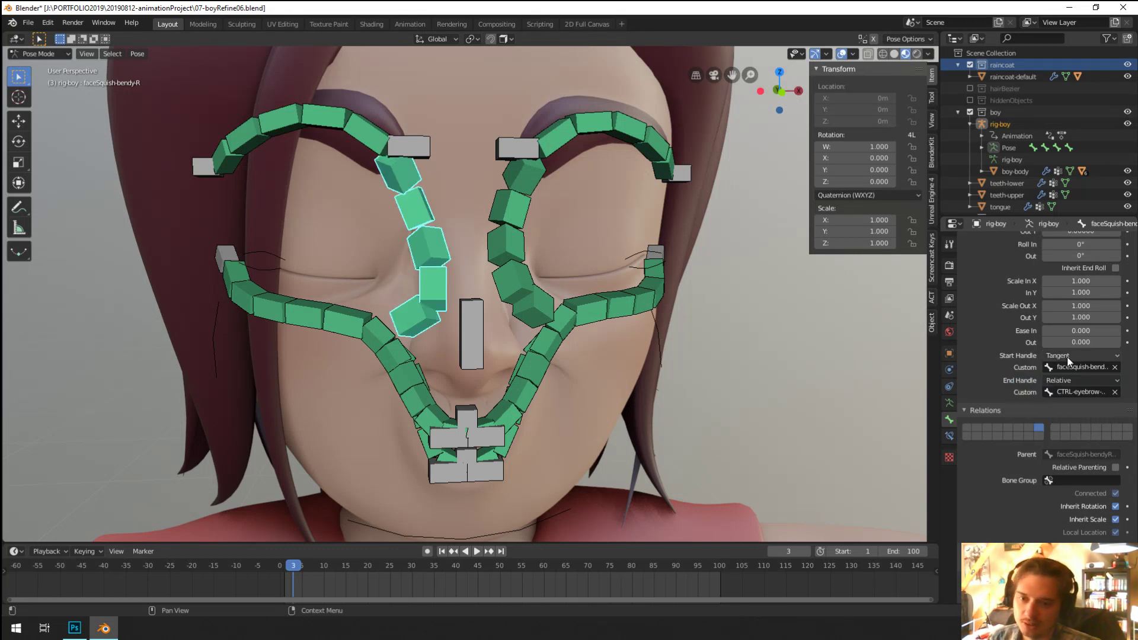
pyautogui.click(1067, 356)
pyautogui.click(1041, 399)
pyautogui.scroll(2, 970, 361)
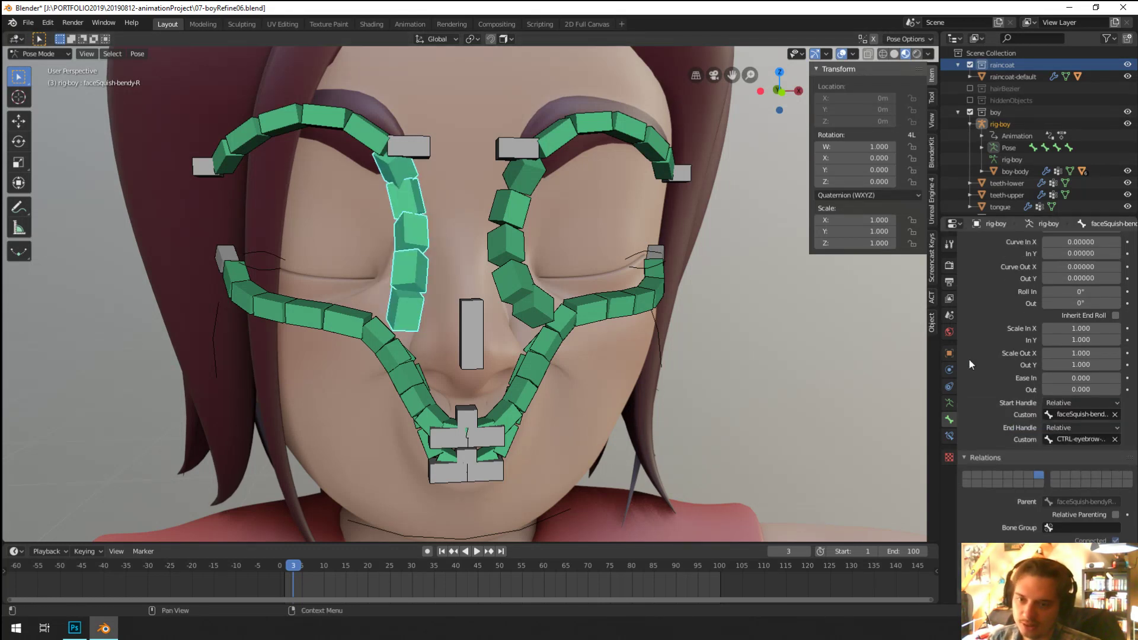
pyautogui.scroll(2, 968, 358)
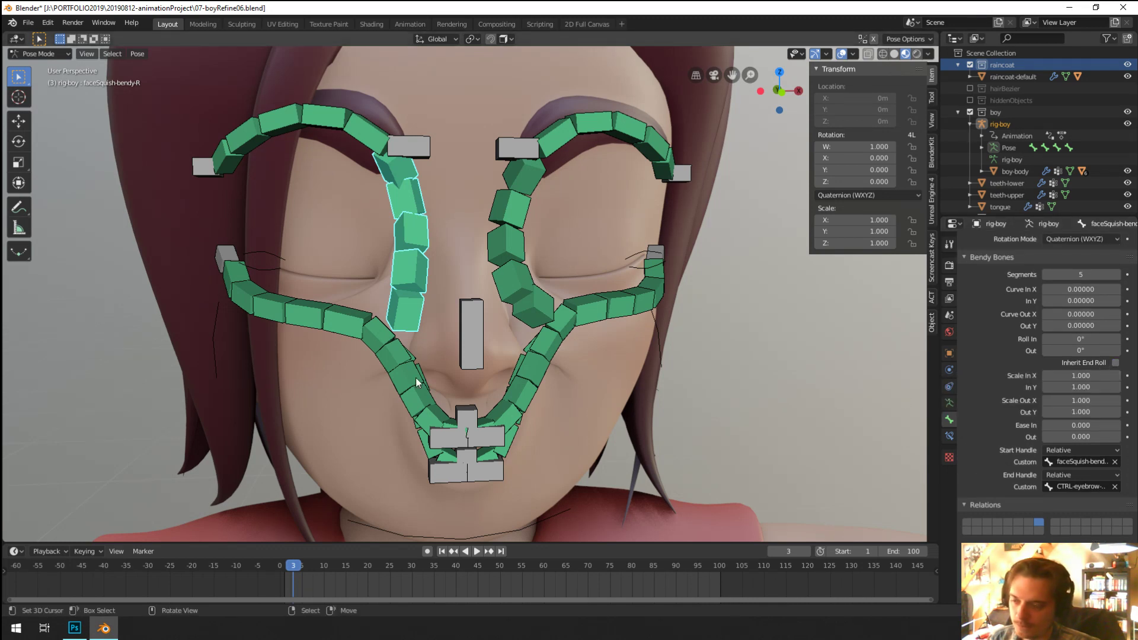
# Step: Move the right mouth corner control about 0.015 m outward and 0.018 m down, and the left one about 0.017 m outward and 0.02 m down
pyautogui.moveTo(387, 330); pyautogui.dragTo(354, 357)
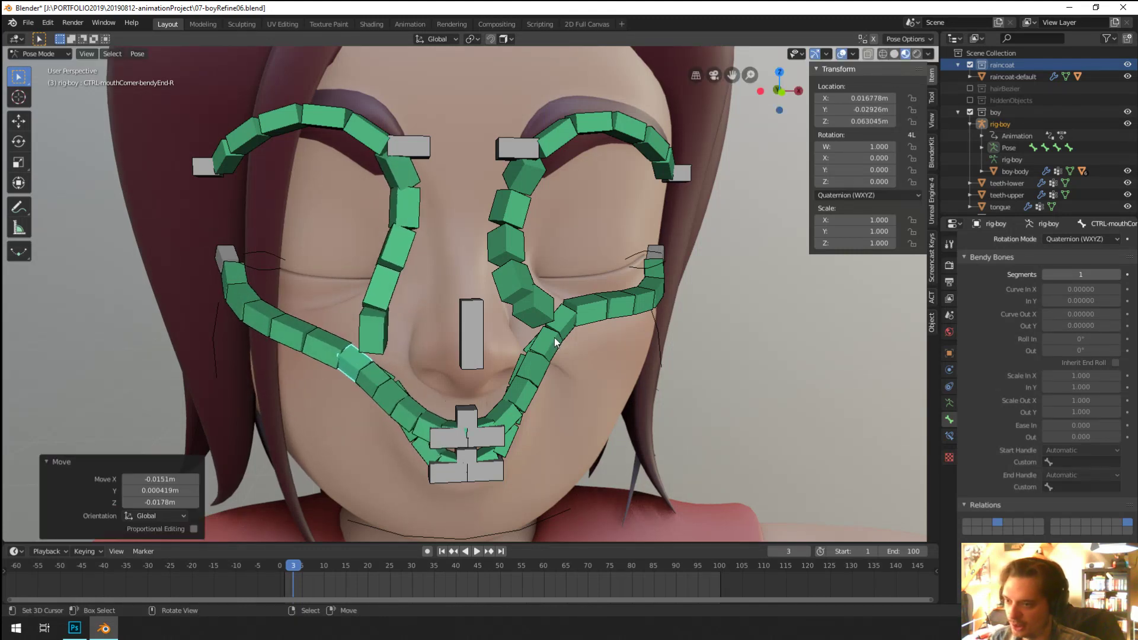
pyautogui.click(590, 331)
pyautogui.moveTo(590, 331); pyautogui.dragTo(631, 376)
pyautogui.moveTo(486, 409); pyautogui.dragTo(468, 415, button='middle')
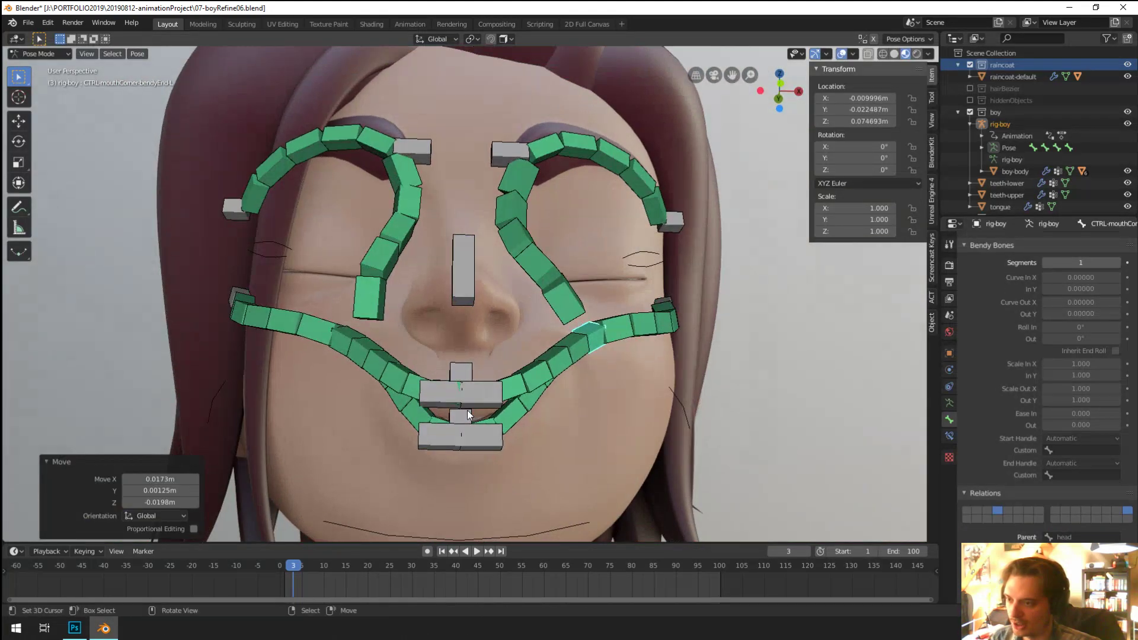
# Step: Lower the central lower lip control by about 0.011 m to open the mouth
pyautogui.moveTo(461, 416); pyautogui.dragTo(474, 445)
pyautogui.scroll(-3, 475, 448)
pyautogui.moveTo(476, 448); pyautogui.dragTo(492, 467, button='middle')
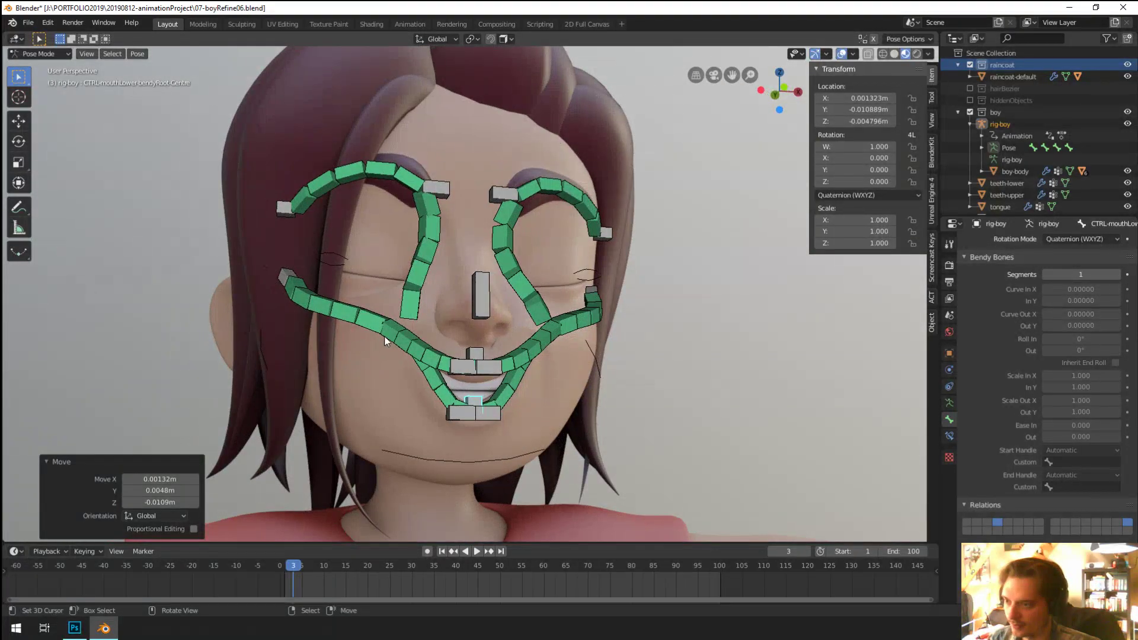
# Step: Refine both mouth corner controls, moving the left one about 0.013 m outward and 0.01 m down
pyautogui.moveTo(355, 350); pyautogui.dragTo(362, 350)
pyautogui.moveTo(492, 368); pyautogui.dragTo(517, 342, button='middle')
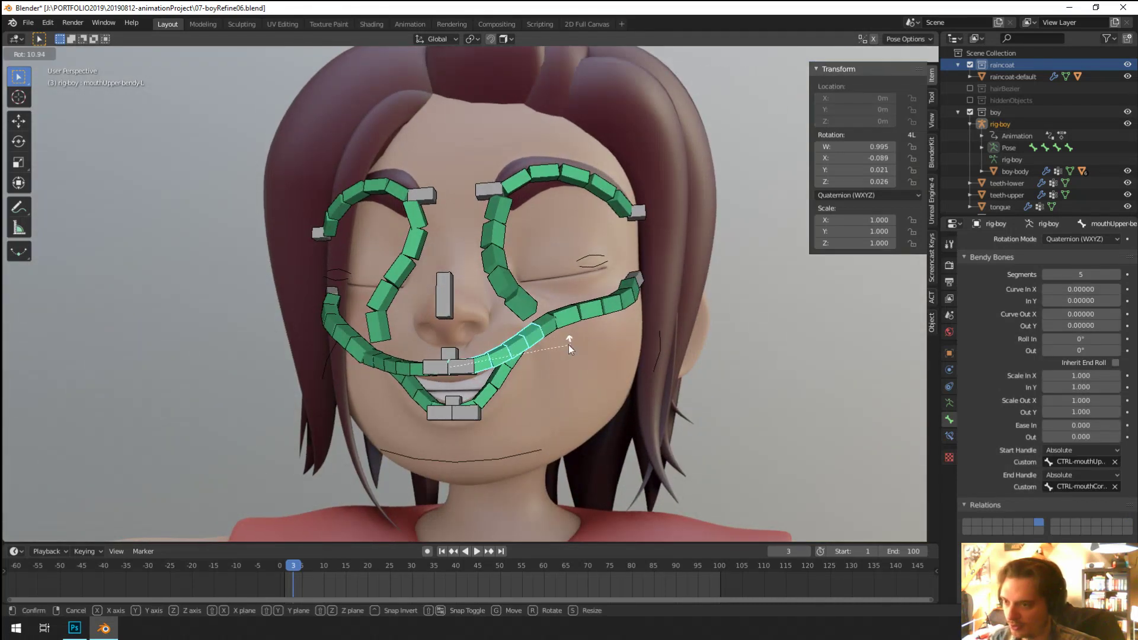
pyautogui.moveTo(553, 325); pyautogui.dragTo(565, 339)
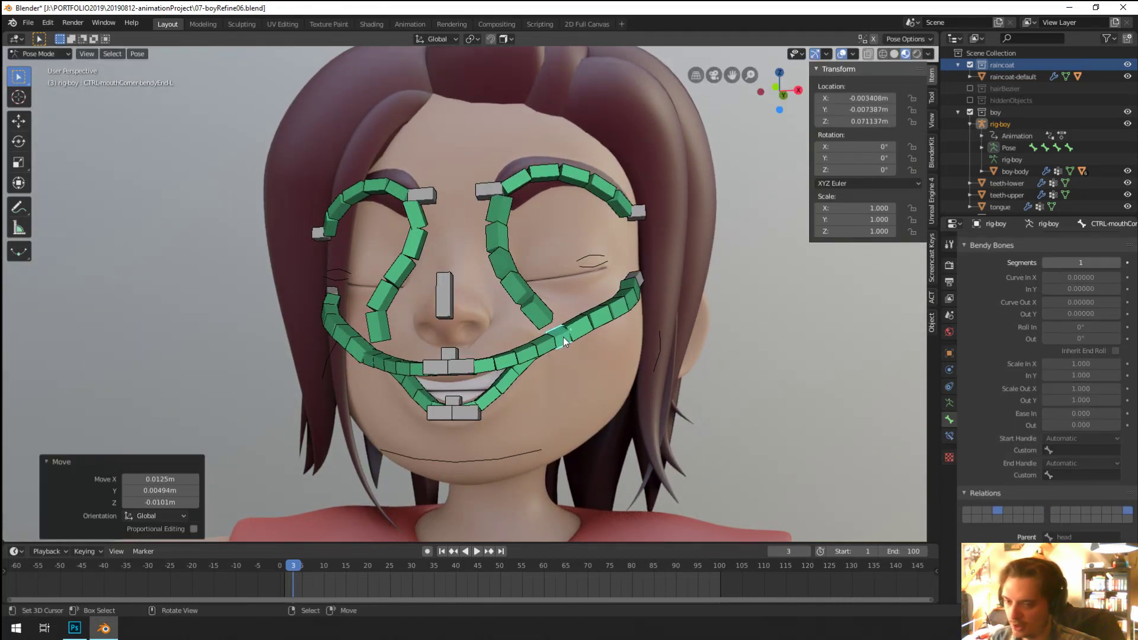
# Step: Display only armature layer 4 with the facial controls, hiding the bendy bones
pyautogui.click(949, 404)
pyautogui.click(1039, 305)
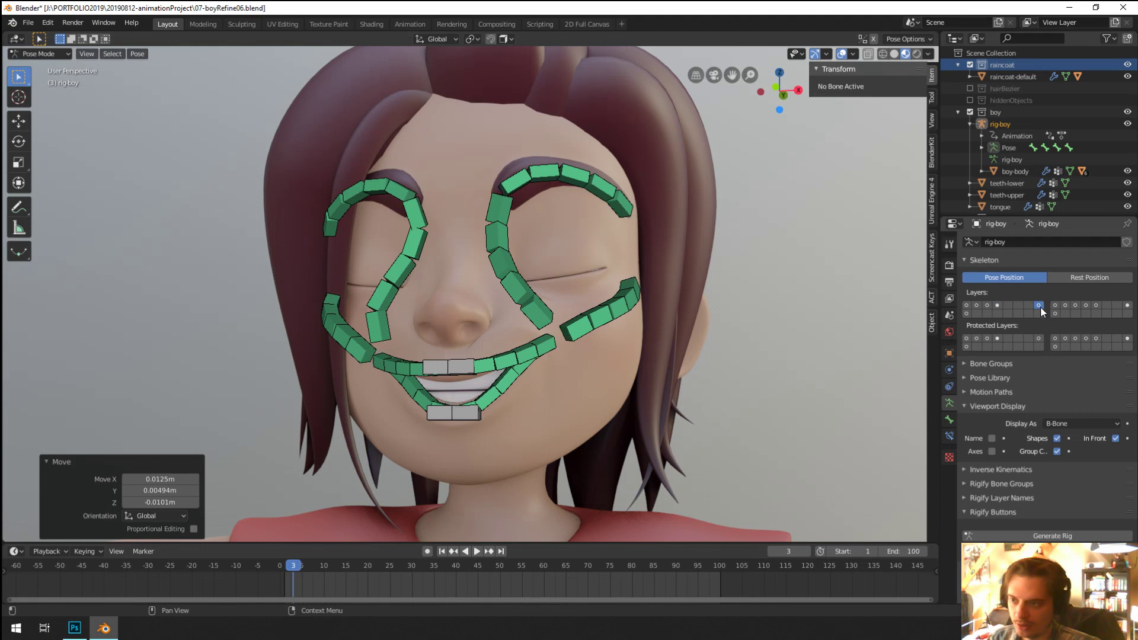
pyautogui.click(997, 304)
# Step: Move the left mouth corner control about 0.019 m outward and 0.01 m up, and refine its position from other angles
pyautogui.moveTo(565, 340); pyautogui.dragTo(579, 331)
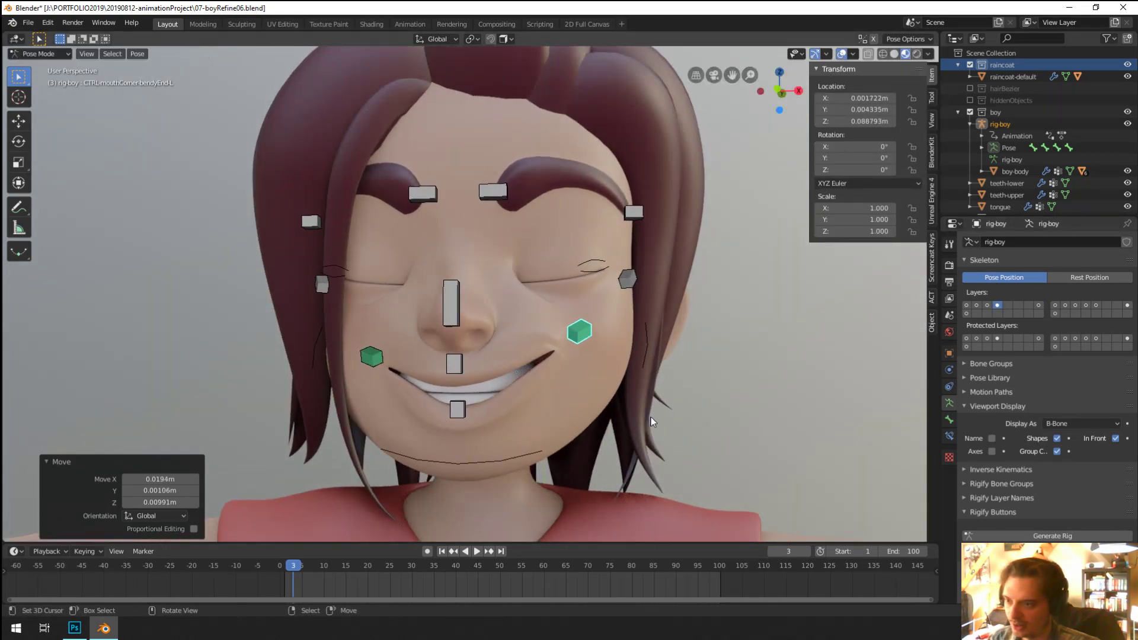
pyautogui.moveTo(651, 421); pyautogui.dragTo(754, 402, button='middle')
pyautogui.press('g')
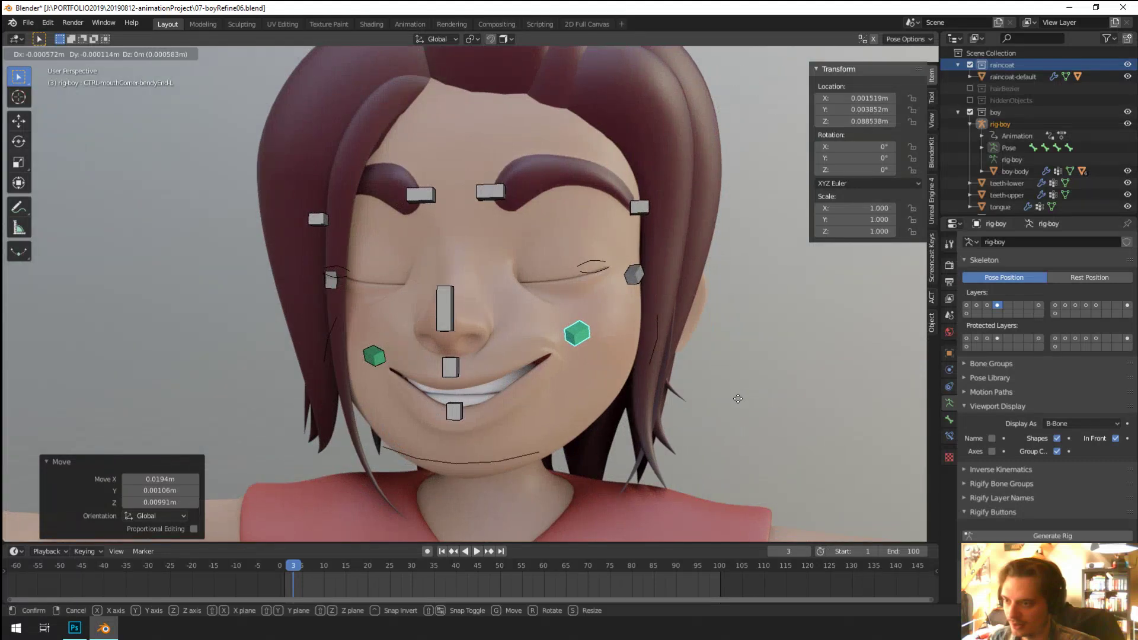
pyautogui.click(664, 360)
pyautogui.scroll(3, 663, 361)
pyautogui.moveTo(664, 360); pyautogui.dragTo(553, 306, button='middle')
pyautogui.press('g')
pyautogui.click(620, 382)
# Step: Open the left eye by raising its upper eyelid control and lowering its lower eyelid control
pyautogui.click(680, 279)
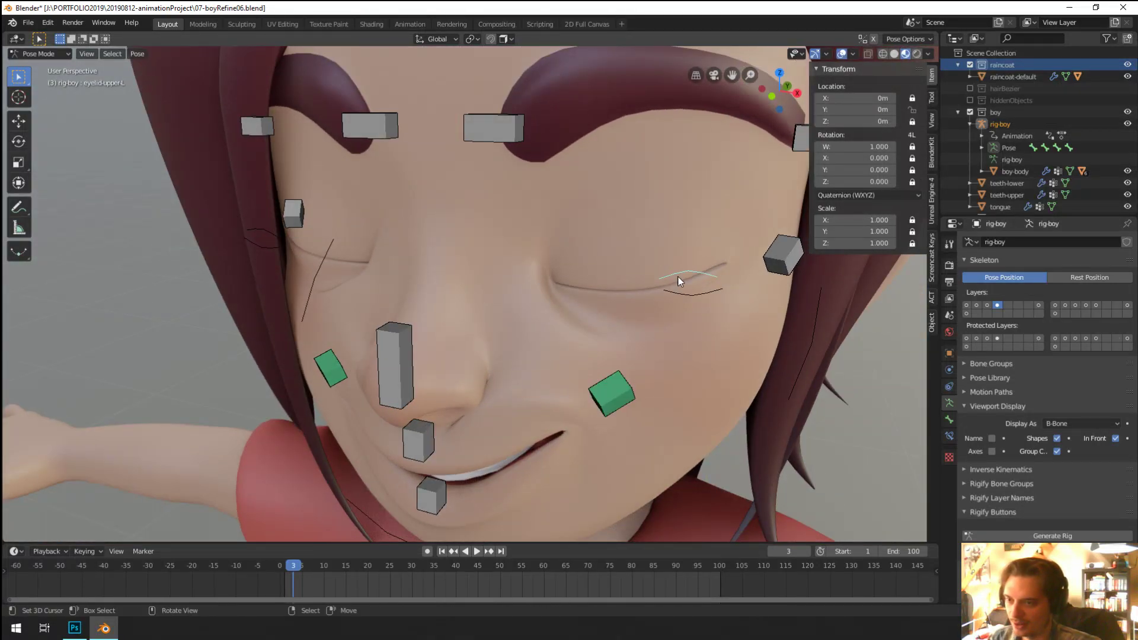
pyautogui.press('g')
pyautogui.click(677, 229)
pyautogui.click(695, 299)
pyautogui.press('g')
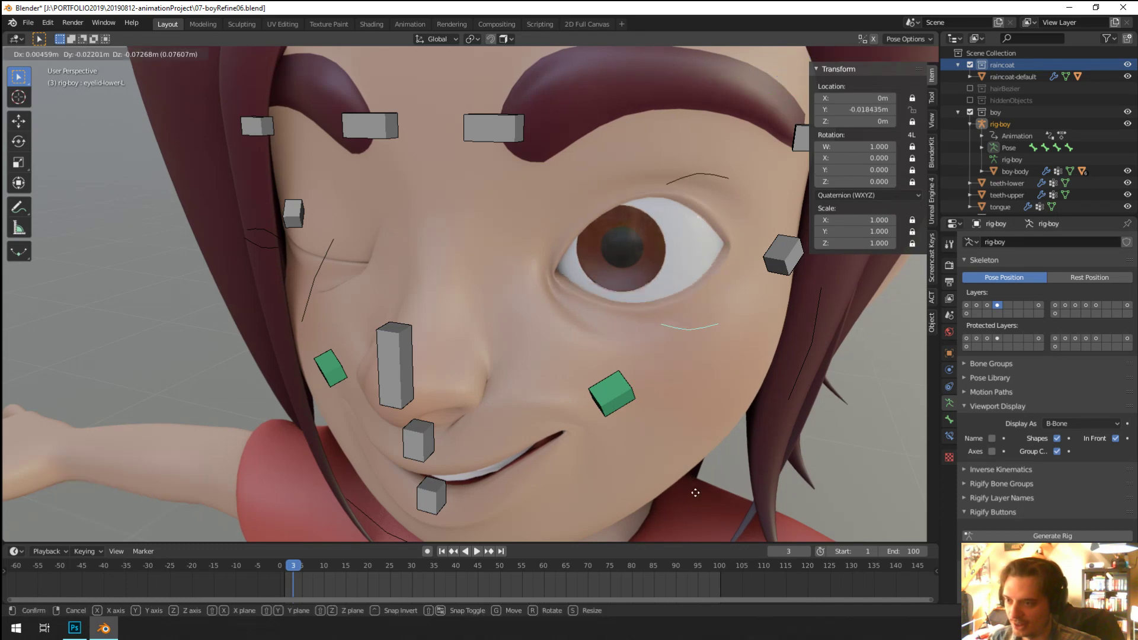
pyautogui.click(623, 382)
# Step: Open the right eye by lowering its lower eyelid control and raising its upper eyelid control
pyautogui.scroll(-4, 623, 381)
pyautogui.moveTo(624, 381); pyautogui.dragTo(329, 293, button='middle')
pyautogui.scroll(5, 536, 293)
pyautogui.click(257, 259)
pyautogui.press('g')
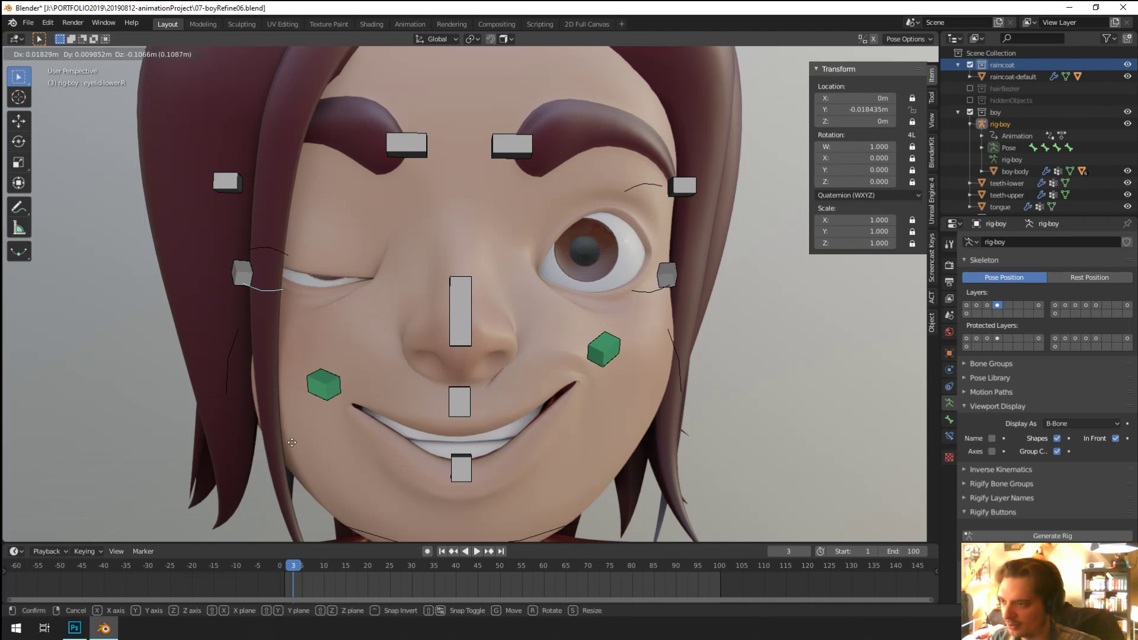
pyautogui.click(269, 315)
pyautogui.press('g')
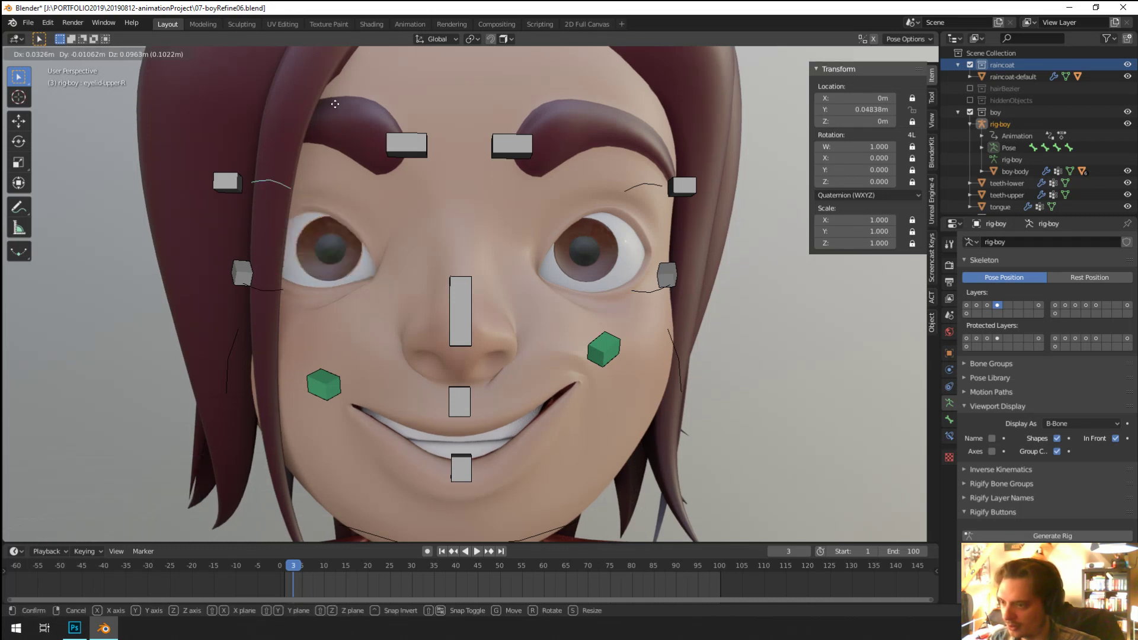
# Step: Raise the right lower eyelid control by about 0.04 m to test its effect on the face
pyautogui.click(255, 296)
pyautogui.press('g')
pyautogui.press('g')
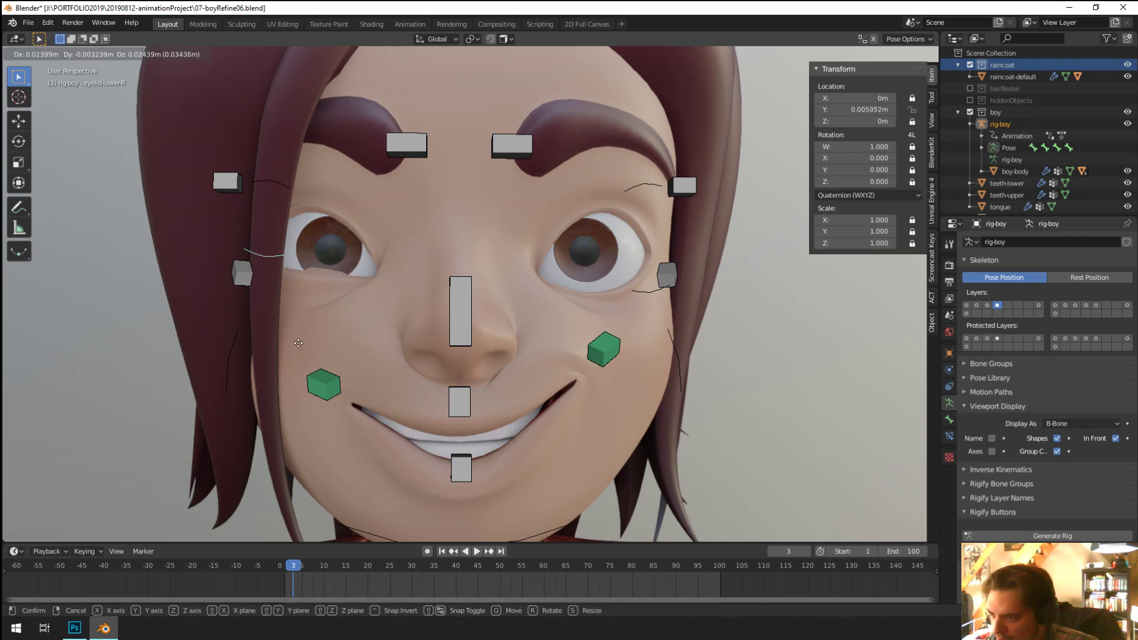
pyautogui.click(284, 248)
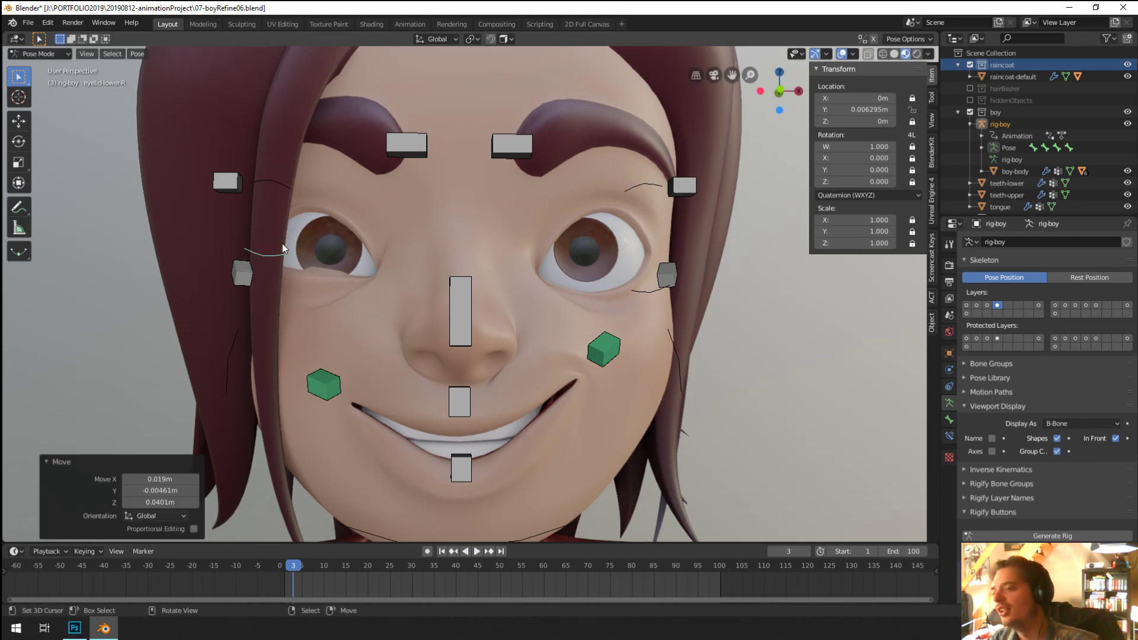
# Step: Leave Pose Mode and open the boy's body mesh for editing in a front wireframe view
pyautogui.moveTo(282, 244); pyautogui.dragTo(350, 294, button='middle')
pyautogui.hotkey('ctrl', 'Tab')
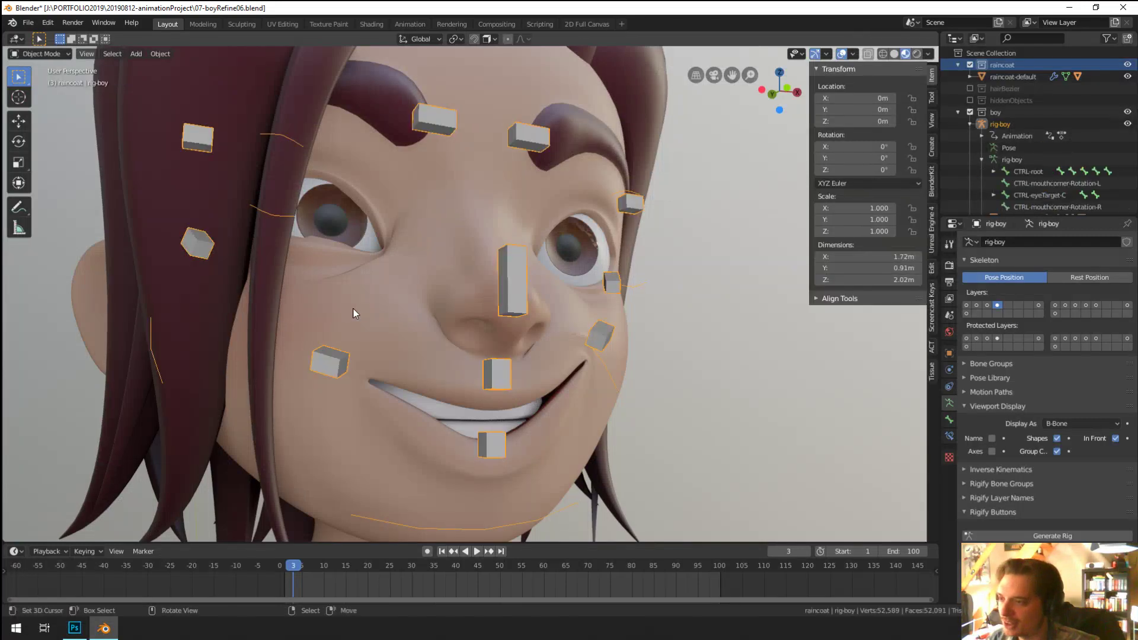
pyautogui.click(357, 314)
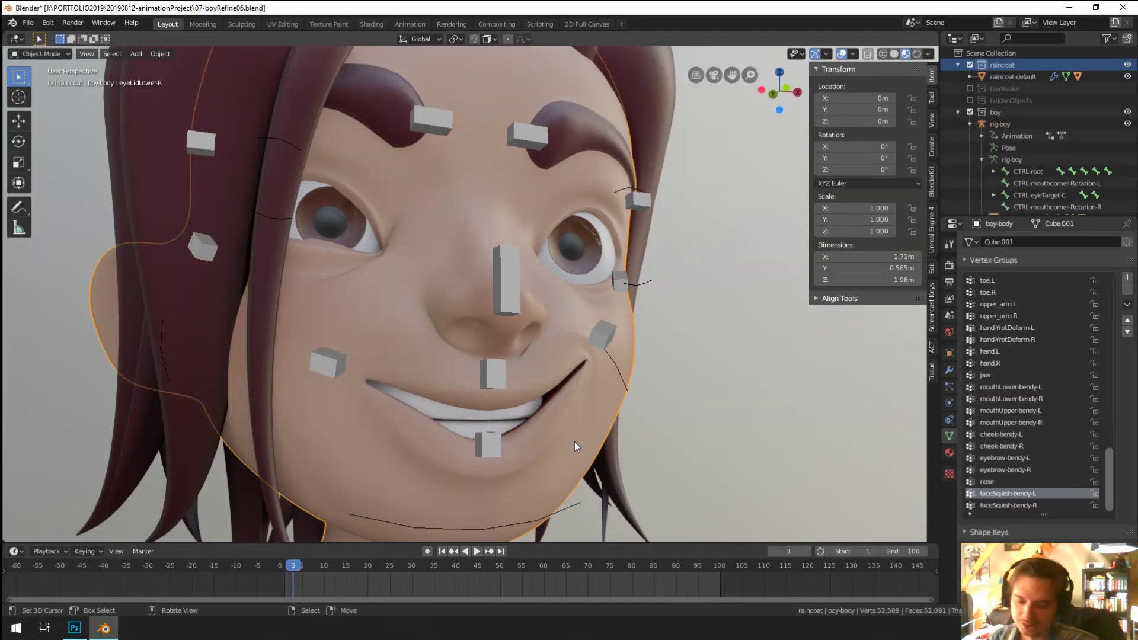
pyautogui.press('Tab')
pyautogui.press('KP_1')
pyautogui.press('z')
pyautogui.click(461, 442)
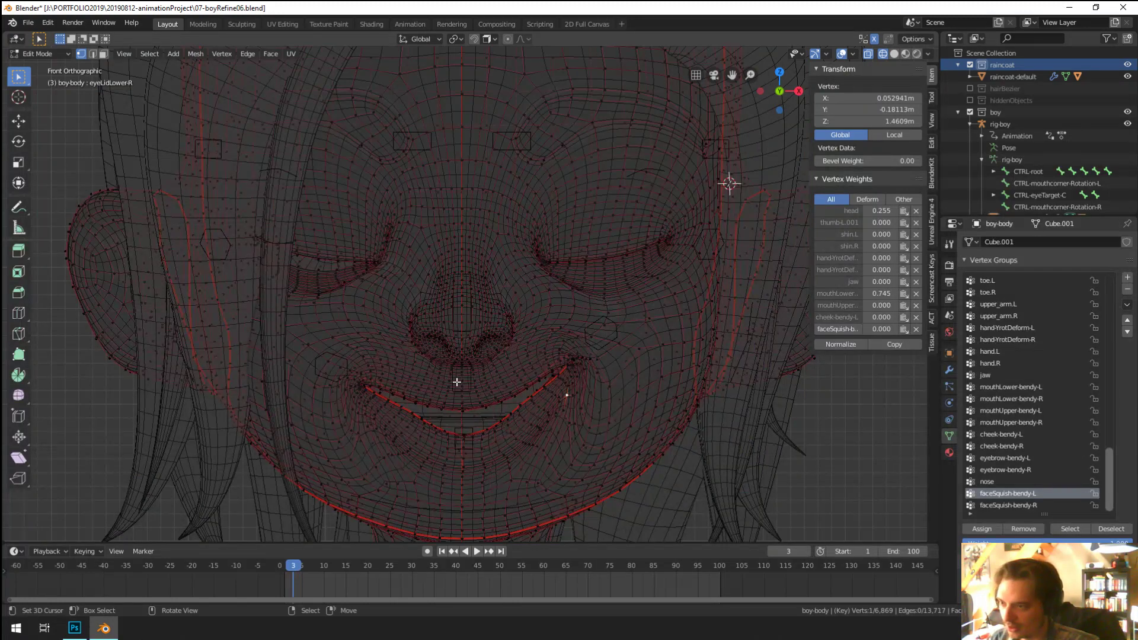
# Step: Leave mesh editing, set the rig to Rest Position and reselect the boy's body mesh
pyautogui.press('Tab')
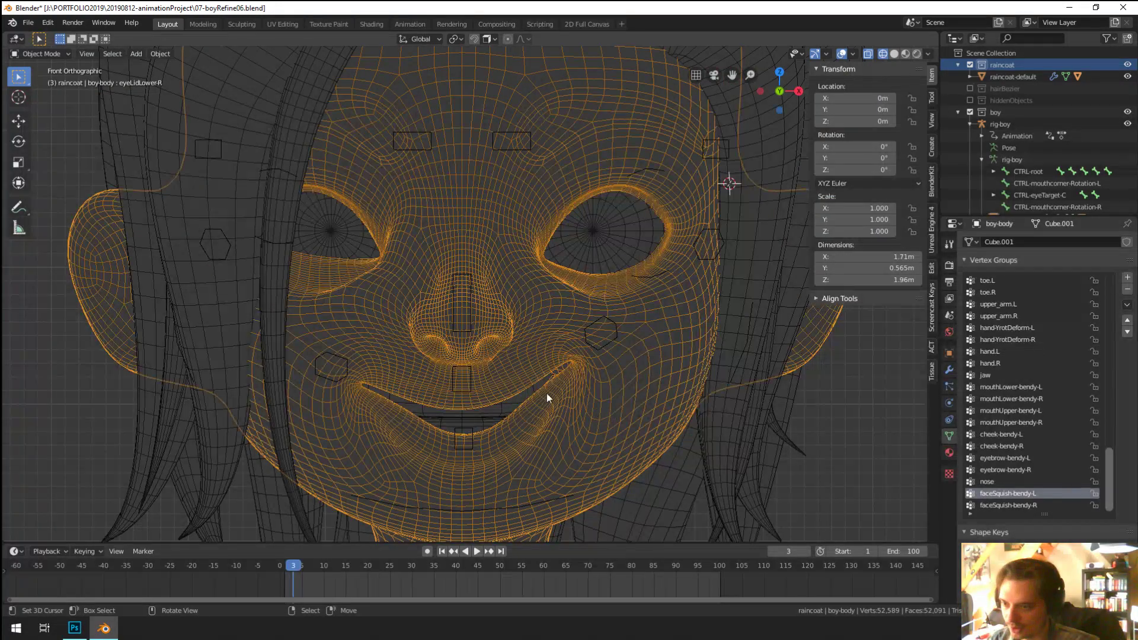
pyautogui.click(607, 346)
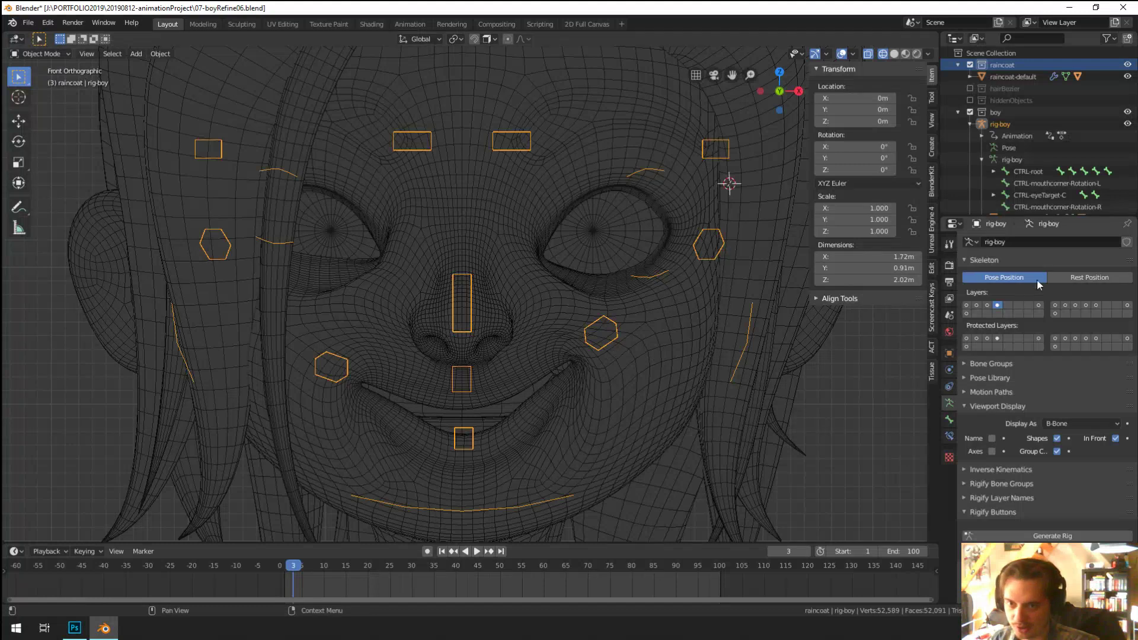
pyautogui.click(1062, 278)
pyautogui.click(445, 414)
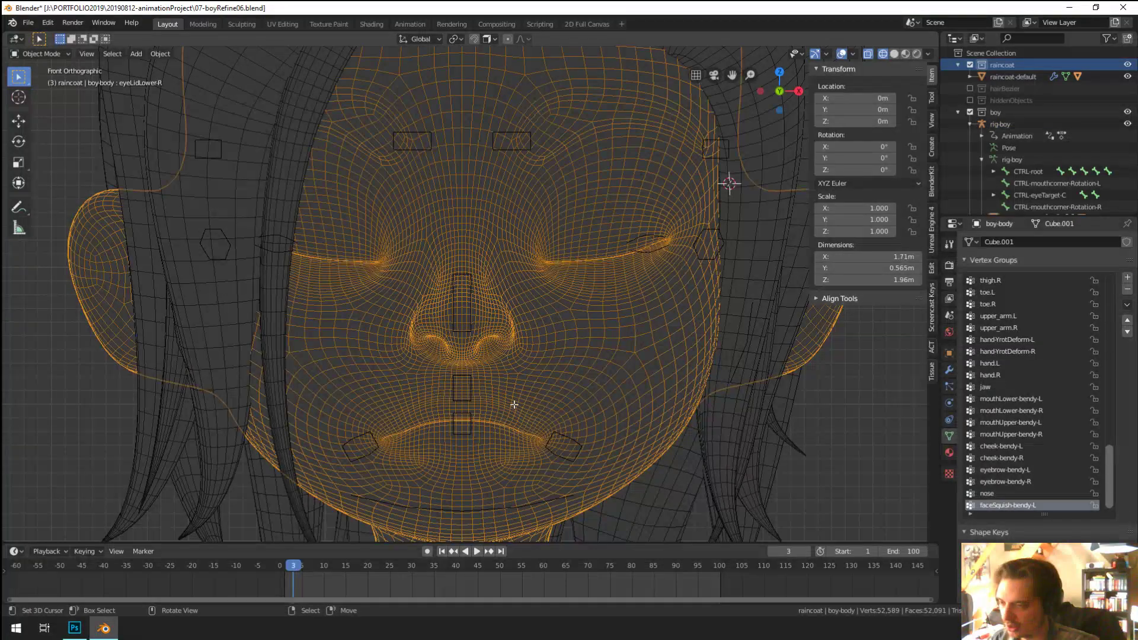
# Step: Select all body mesh vertices below the base of the nose, including the mouth, jaw and neck
pyautogui.press('Tab')
pyautogui.scroll(-1, 333, 353)
pyautogui.press('b')
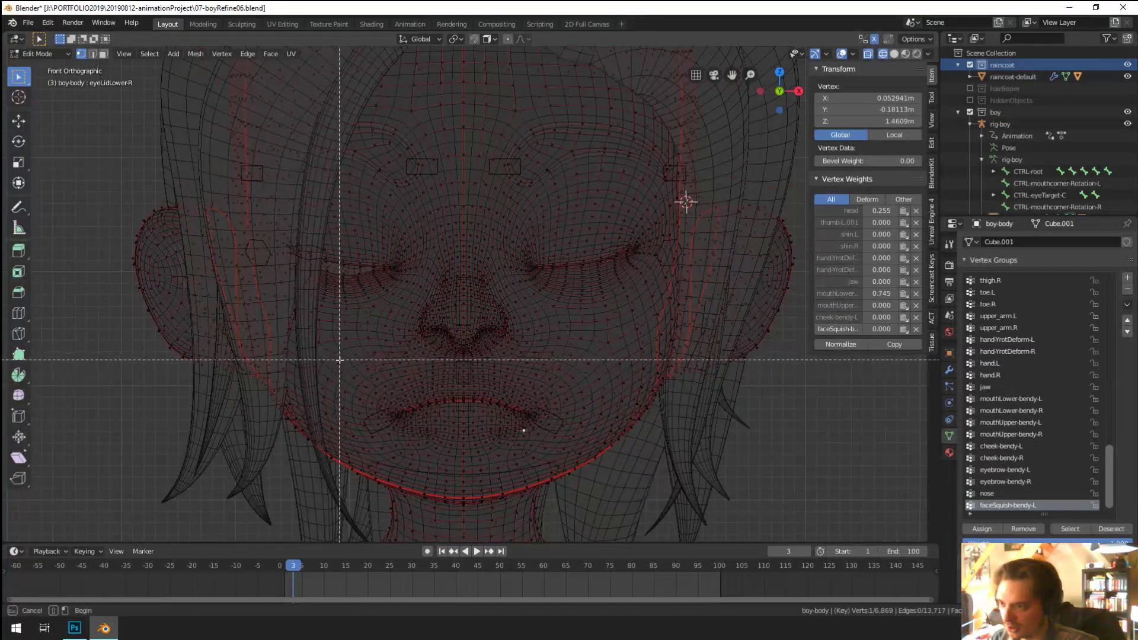
pyautogui.moveTo(170, 335); pyautogui.dragTo(773, 540)
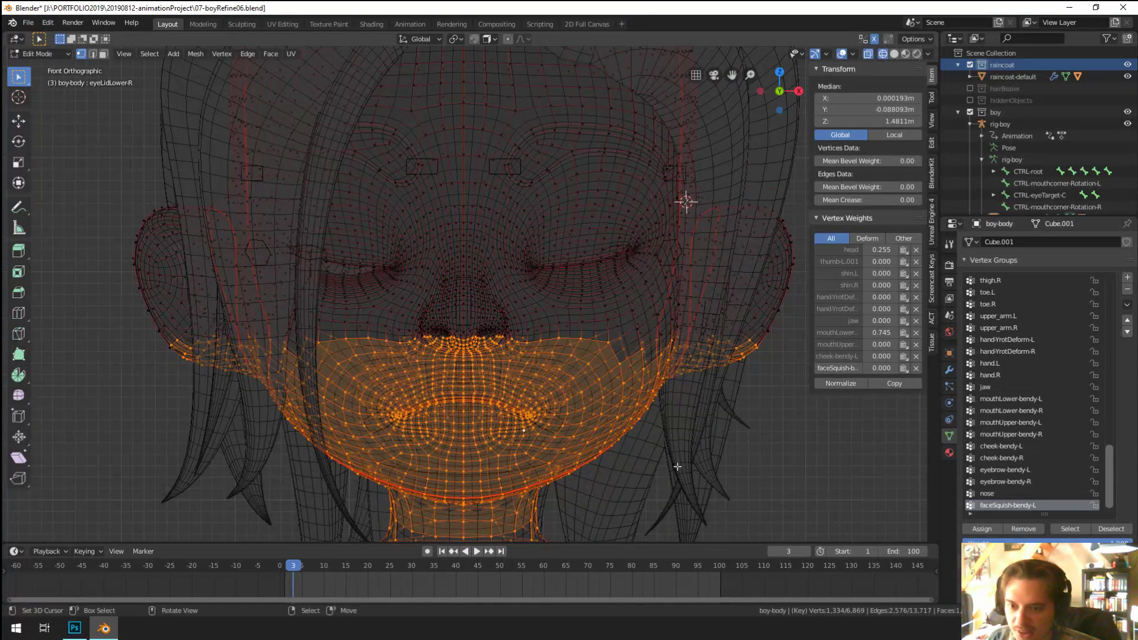
# Step: Reset the selected vertices in the eyeLidUpper-L shape key with Blend From Shape, using Basis, Blend 1.000 and Add off
pyautogui.scroll(-6, 1019, 450)
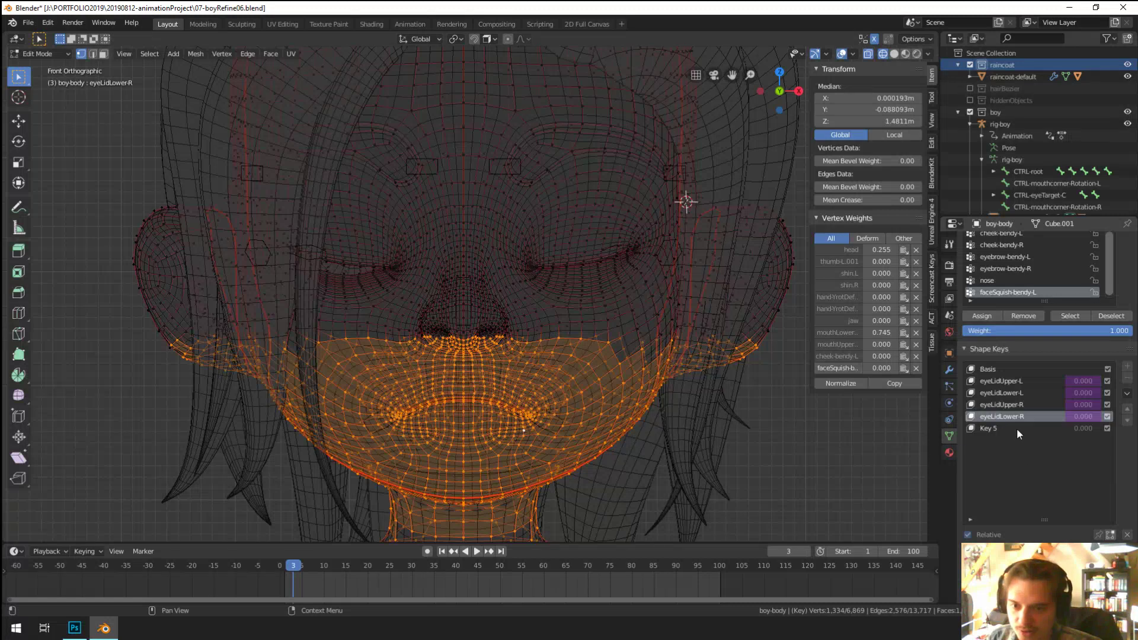
pyautogui.press('Tab')
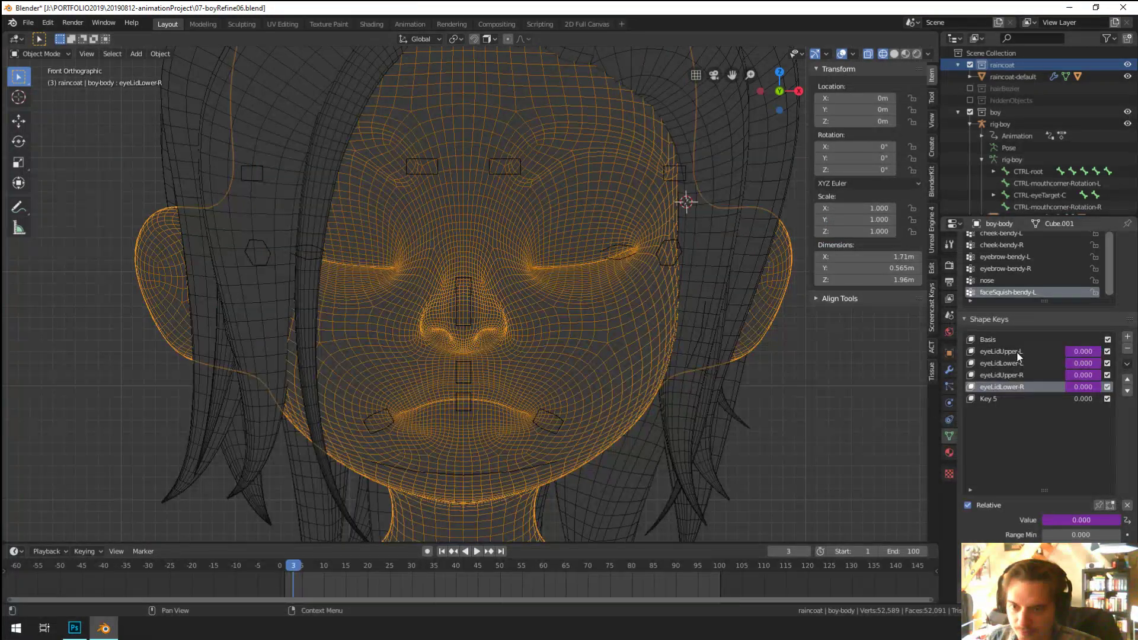
pyautogui.click(1002, 350)
pyautogui.press('Tab')
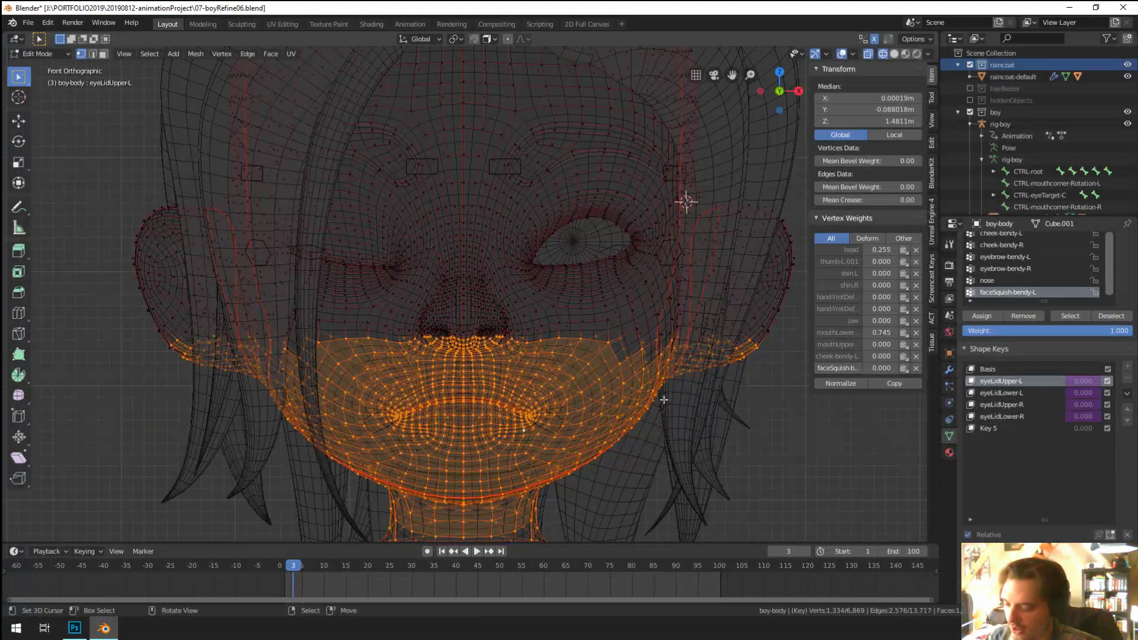
pyautogui.press('F3')
pyautogui.write('blen')
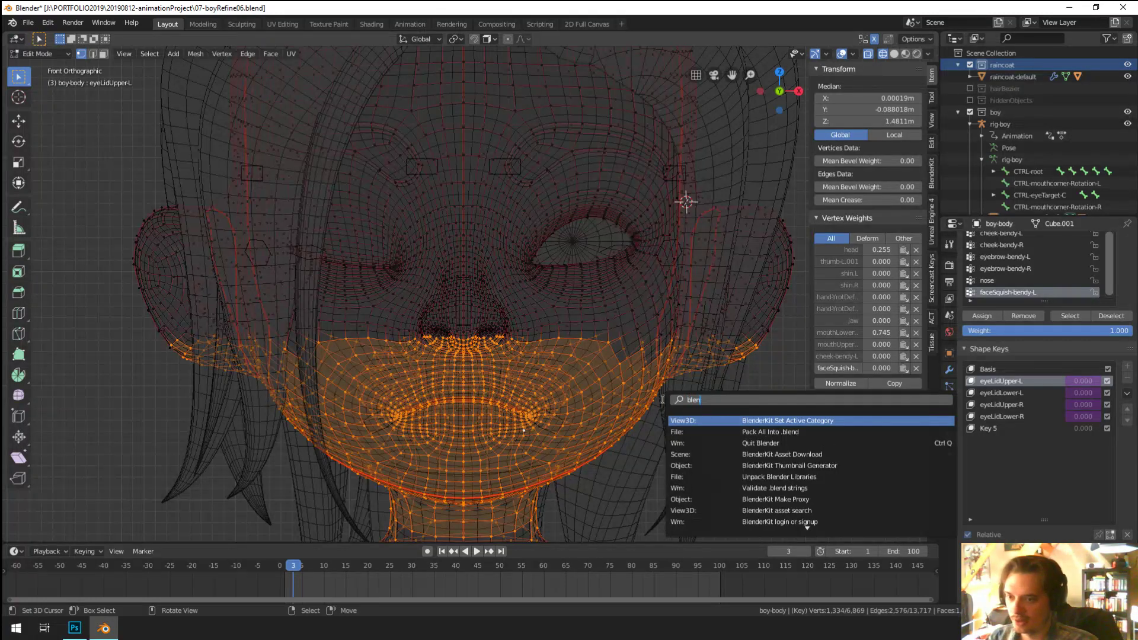
pyautogui.write('d fr')
pyautogui.press('Return')
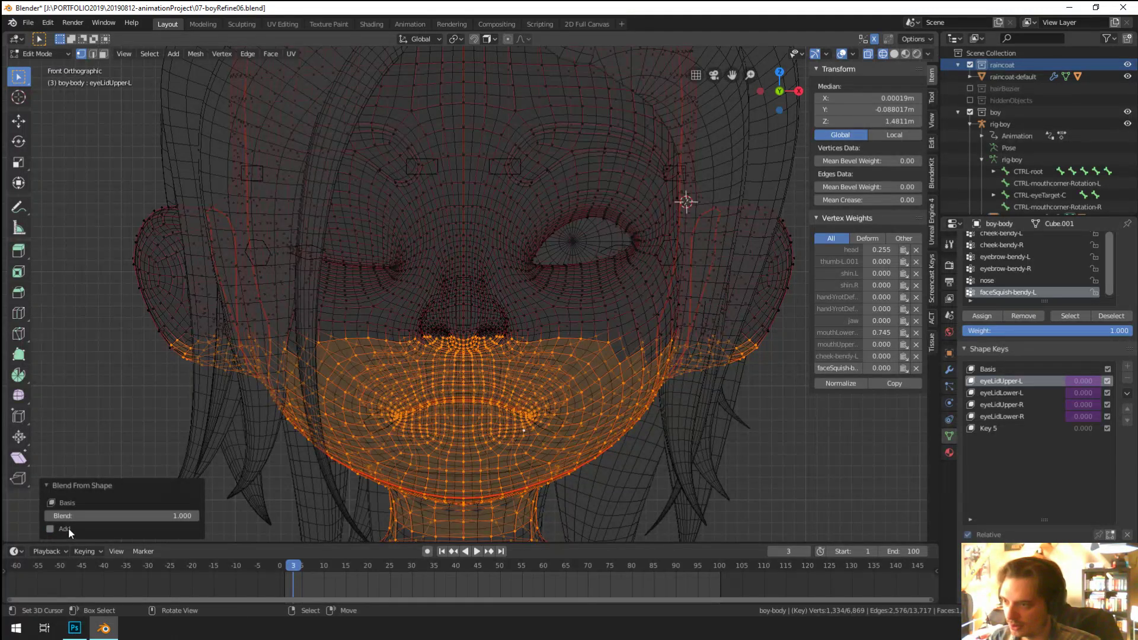
# Step: Apply the same Basis blend at 1.000 to the selected vertices in the eyeLidLower-L, eyeLidUpper-R and eyeLidLower-R shape keys
pyautogui.click(998, 391)
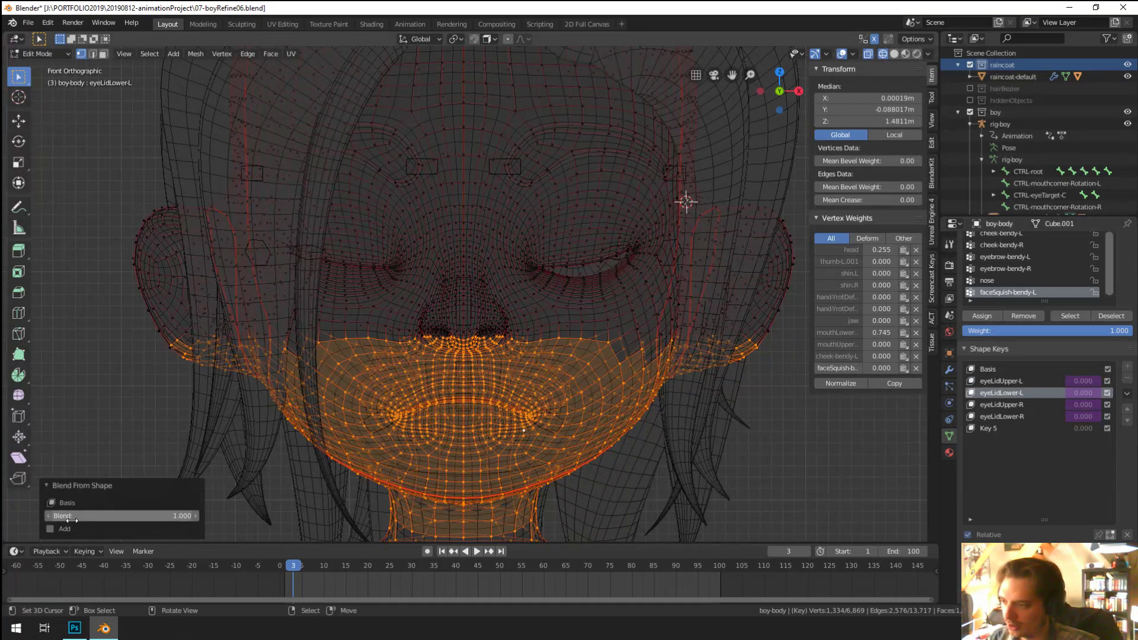
pyautogui.press('F3')
pyautogui.press('Return')
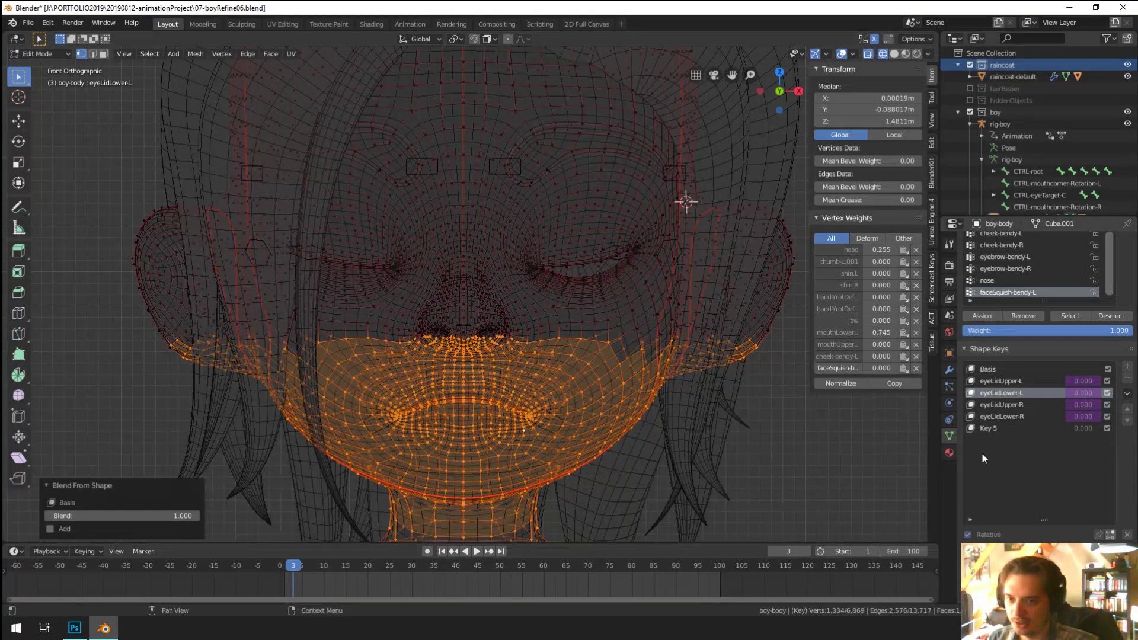
pyautogui.click(1001, 404)
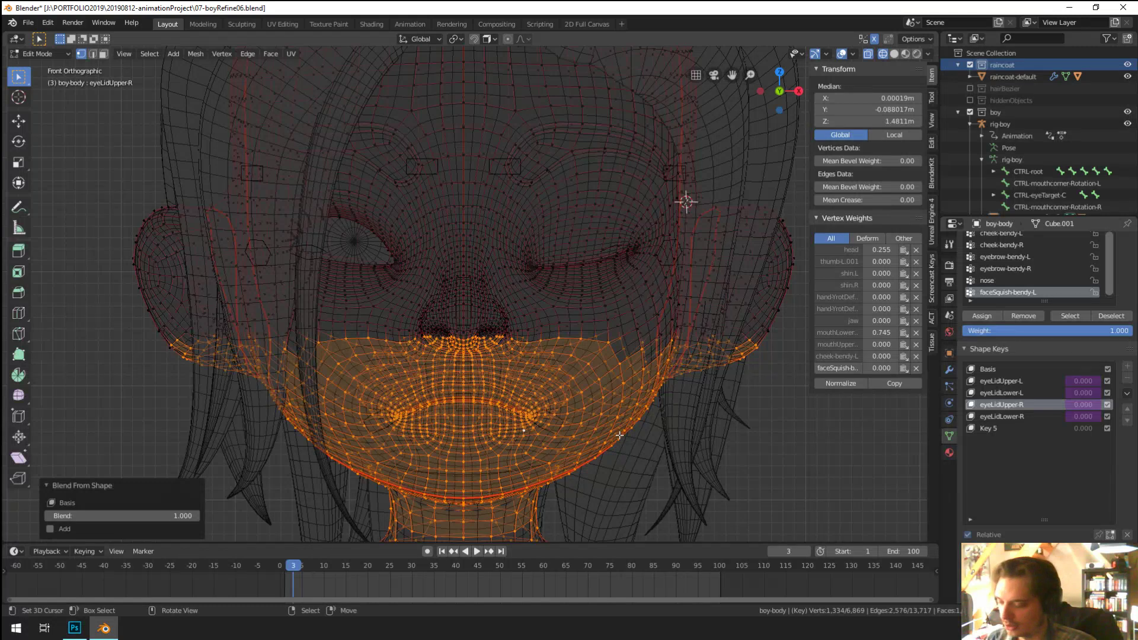
pyautogui.press('F3')
pyautogui.press('Return')
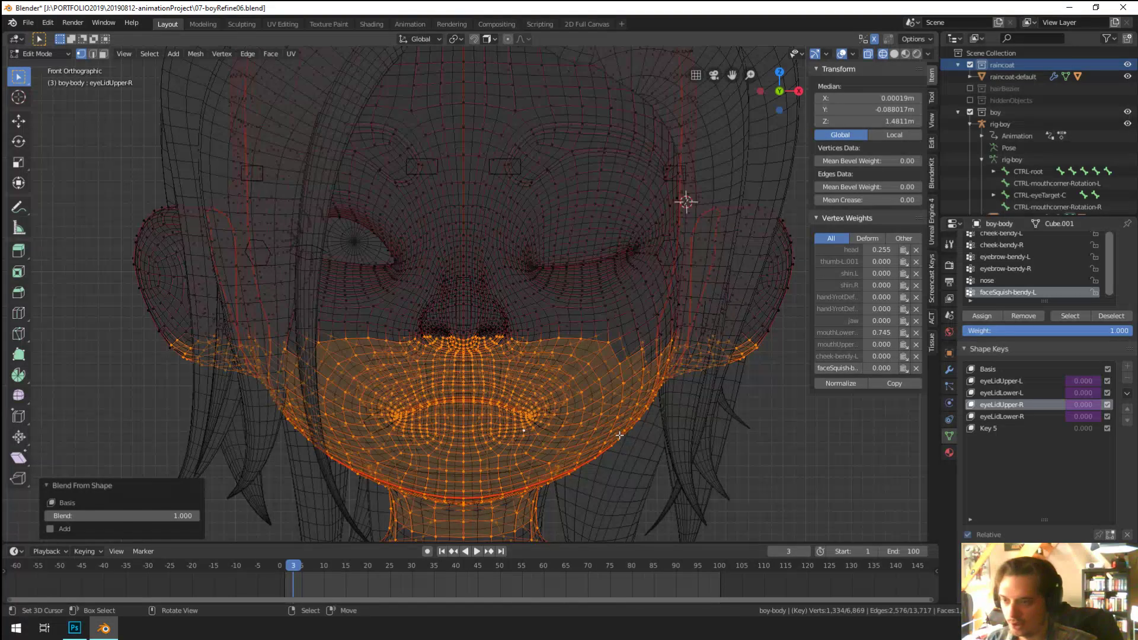
pyautogui.click(984, 416)
pyautogui.press('F3')
pyautogui.press('Return')
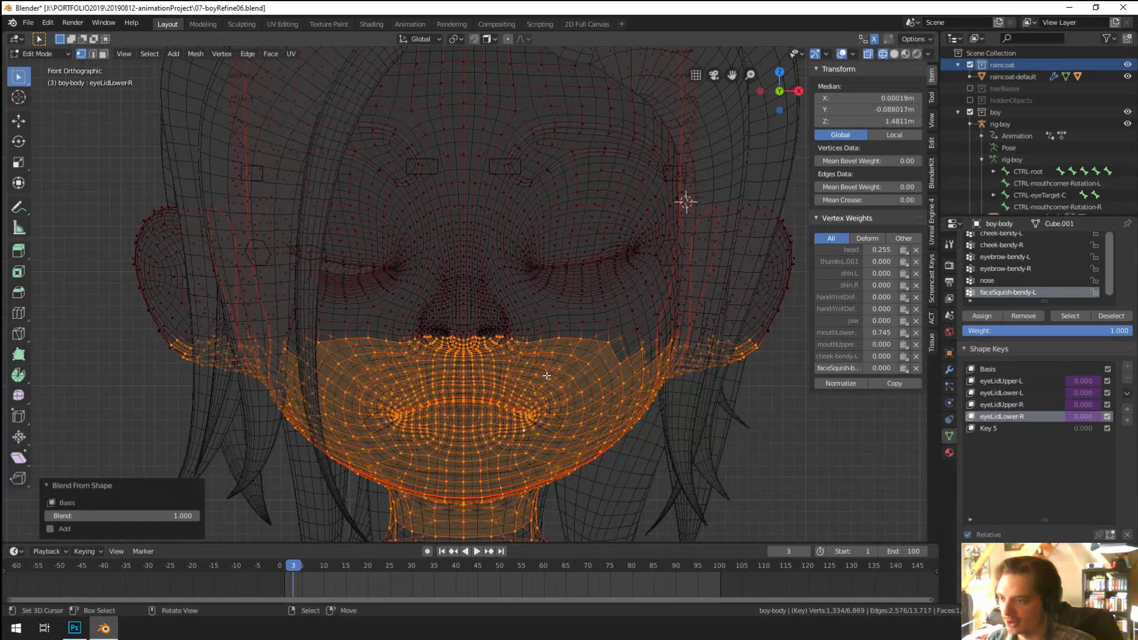
# Step: Make Basis the active shape key, leave mesh editing and display the character in solid shading
pyautogui.moveTo(95, 418); pyautogui.dragTo(137, 403, button='middle')
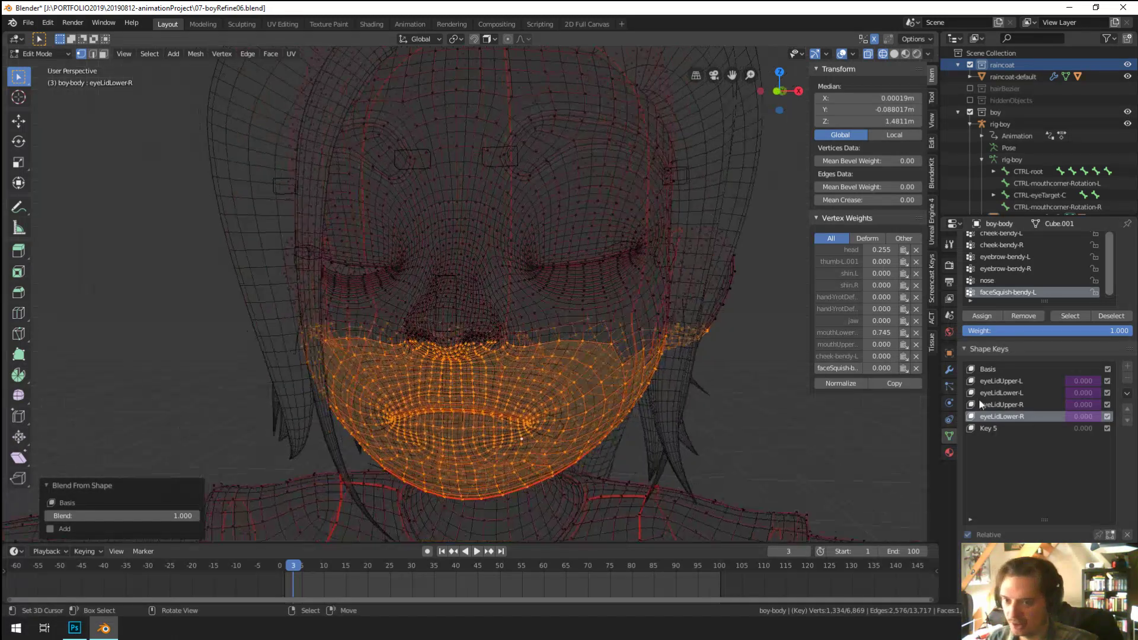
pyautogui.click(987, 369)
pyautogui.press('Tab')
pyautogui.press('z')
pyautogui.click(528, 389)
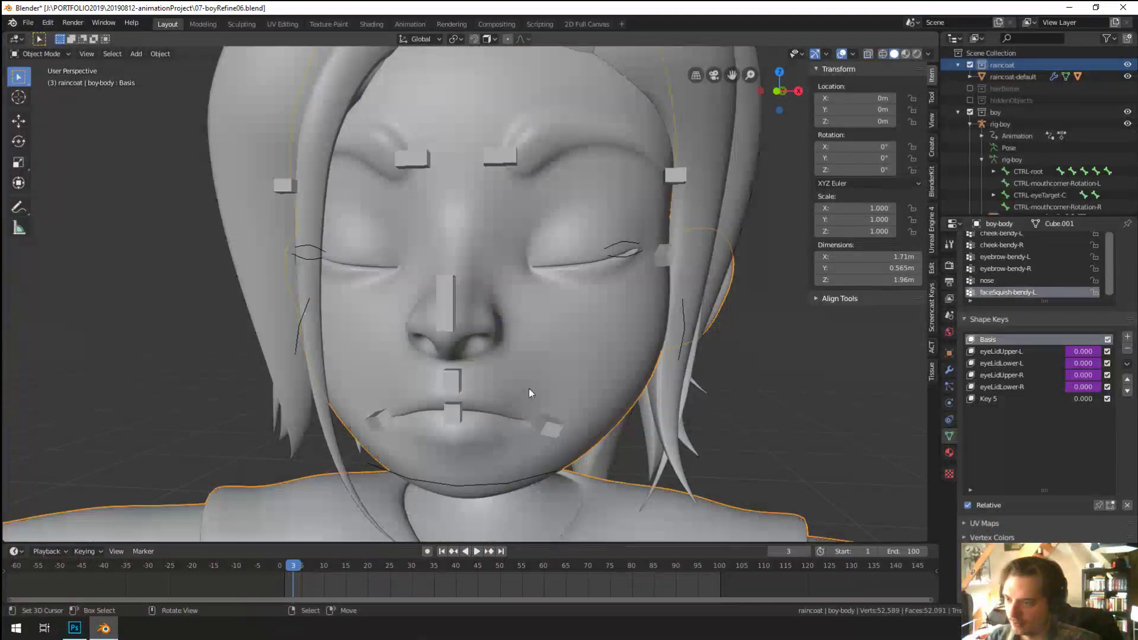
# Step: Return the rig to Pose Mode and set the armature to Pose Position
pyautogui.click(289, 243)
pyautogui.hotkey('ctrl', 'Tab')
pyautogui.press('g')
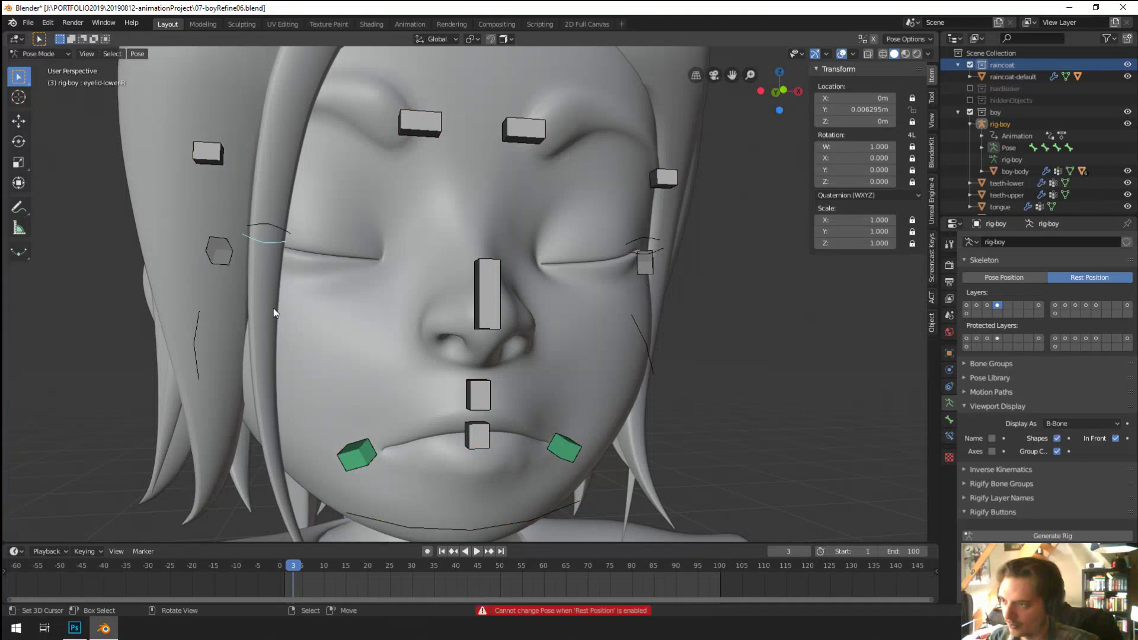
pyautogui.click(1008, 277)
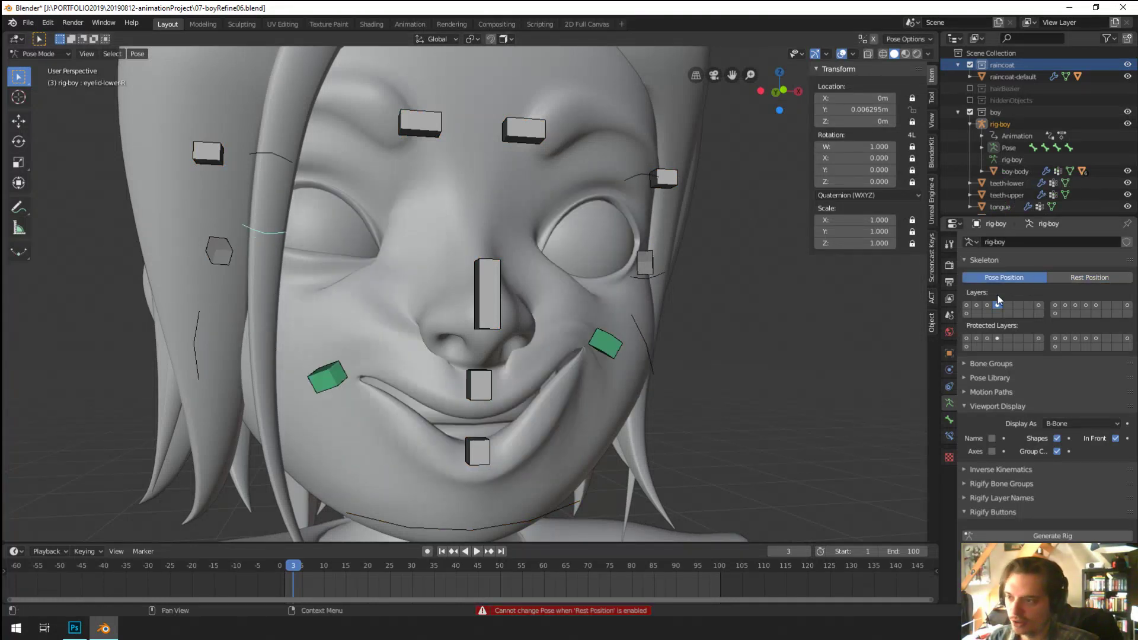
# Step: Move the right lower eyelid control fully down and nudge the left one down by about 0.001 m
pyautogui.moveTo(598, 344); pyautogui.dragTo(587, 342, button='middle')
pyautogui.press('g')
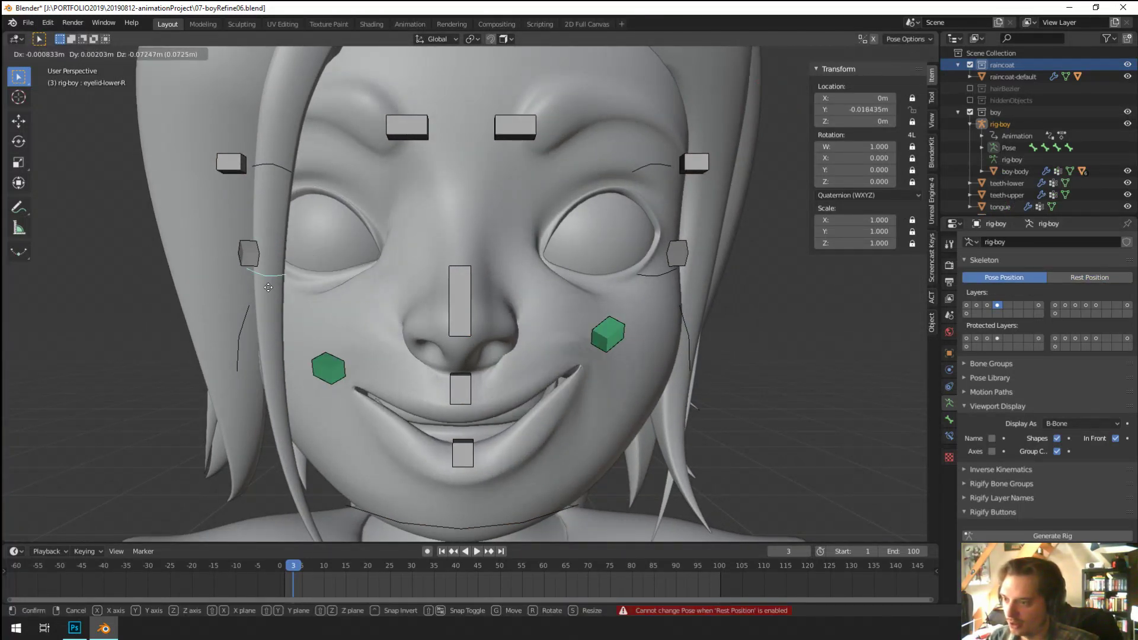
pyautogui.click(655, 240)
pyautogui.click(671, 274)
pyautogui.press('g')
pyautogui.click(695, 282)
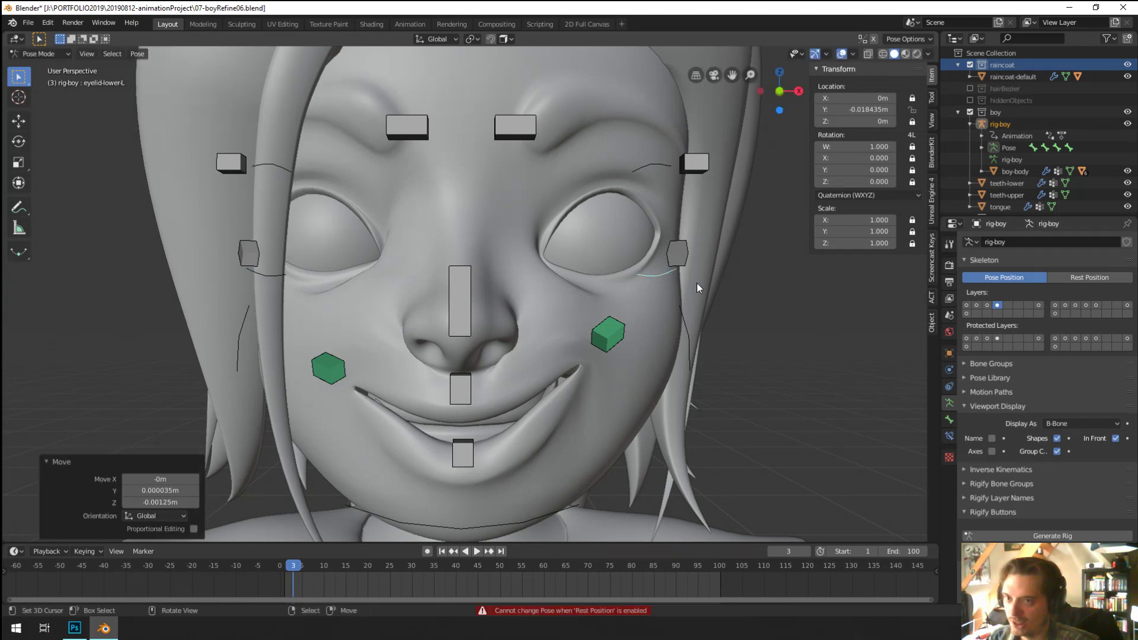
# Step: Display the character in material preview shading and lower the left mouth corner control
pyautogui.click(905, 54)
pyautogui.moveTo(568, 308); pyautogui.dragTo(592, 325, button='middle')
pyautogui.click(603, 327)
pyautogui.press('g')
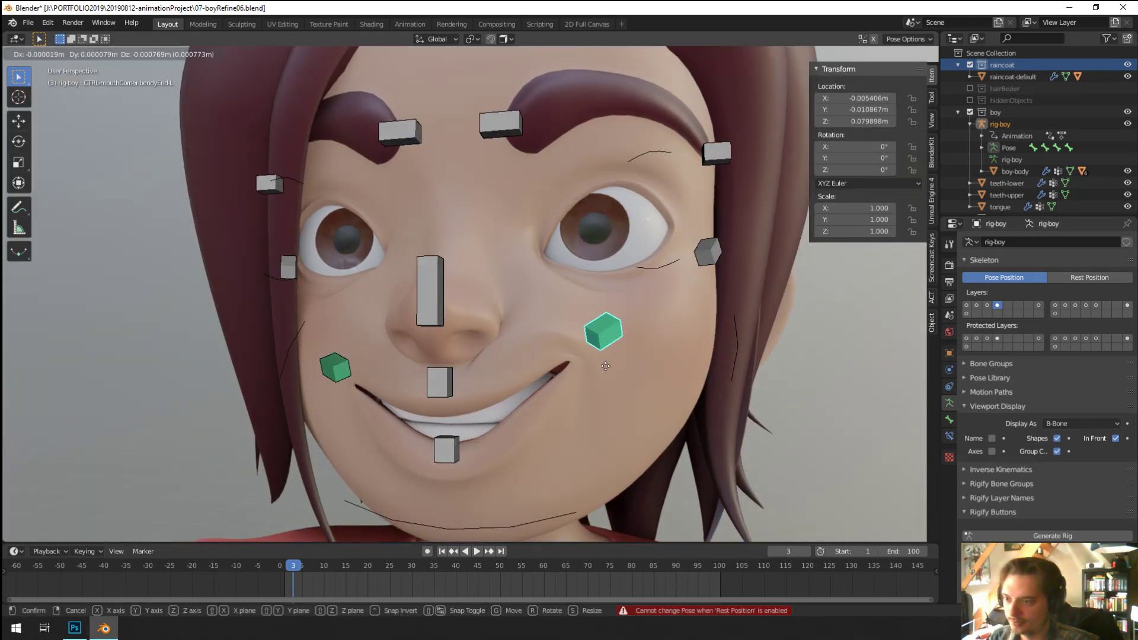
pyautogui.click(597, 371)
# Step: Move the right mouth corner control about 0.004 m inward and 0.012 m down, and select the left one
pyautogui.moveTo(597, 371); pyautogui.dragTo(274, 369, button='middle')
pyautogui.click(314, 366)
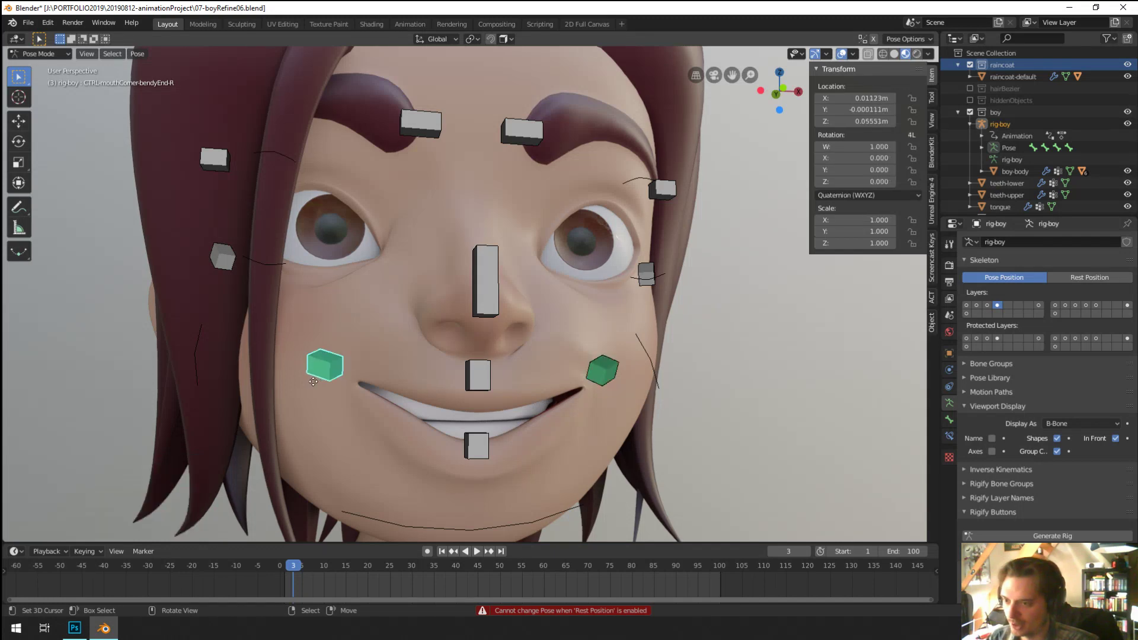
pyautogui.press('g')
pyautogui.click(355, 371)
pyautogui.moveTo(356, 370)
pyautogui.mouseDown(button='middle')
pyautogui.moveTo(384, 360)
pyautogui.moveTo(267, 370)
pyautogui.moveTo(375, 358)
pyautogui.mouseUp(button='middle')
pyautogui.click(581, 354)
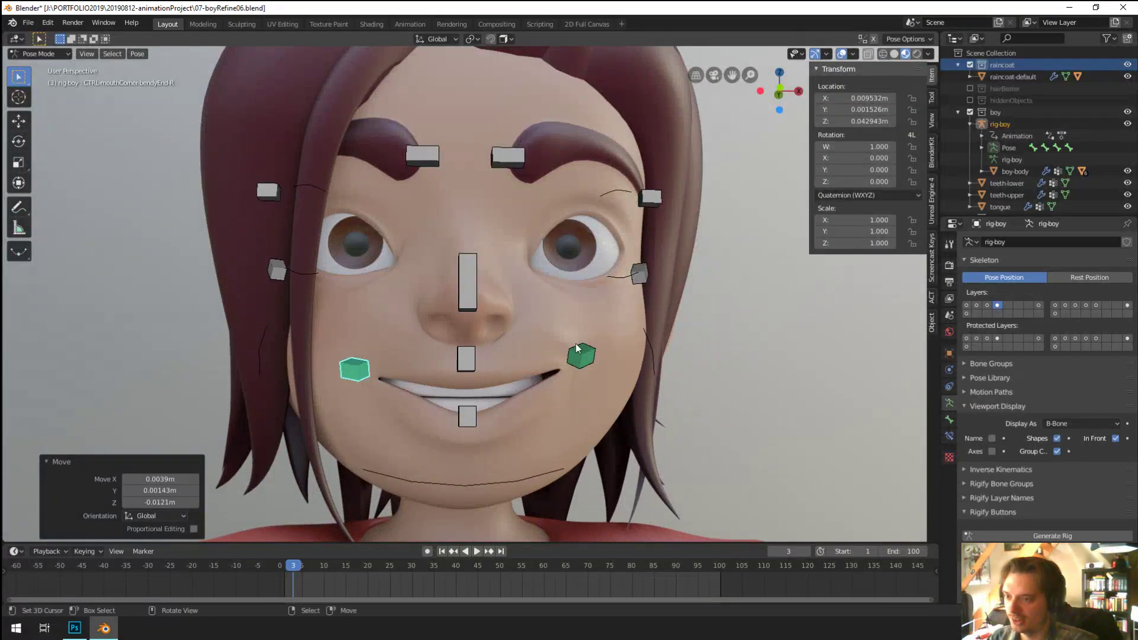
# Step: Open the mouth by rotating the jaw bone around the global X axis
pyautogui.moveTo(581, 354); pyautogui.dragTo(539, 424, button='middle')
pyautogui.click(536, 422)
pyautogui.press('r')
pyautogui.press('x')
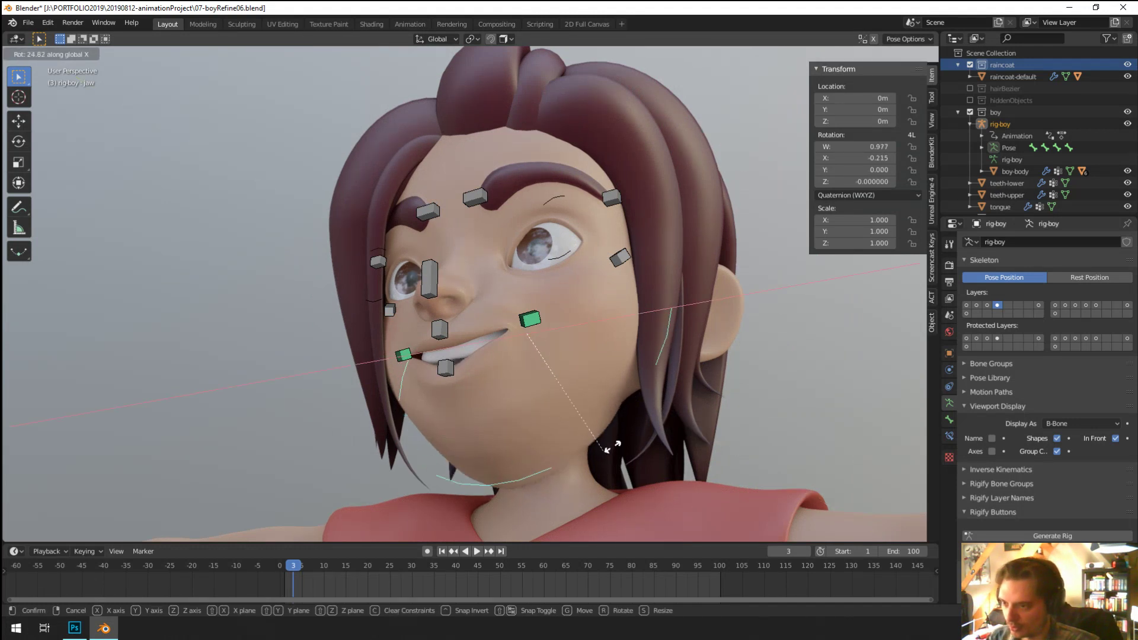
pyautogui.click(517, 432)
# Step: Move the central lower lip control about 0.031 m down and 0.014 m along Y
pyautogui.click(449, 372)
pyautogui.press('g')
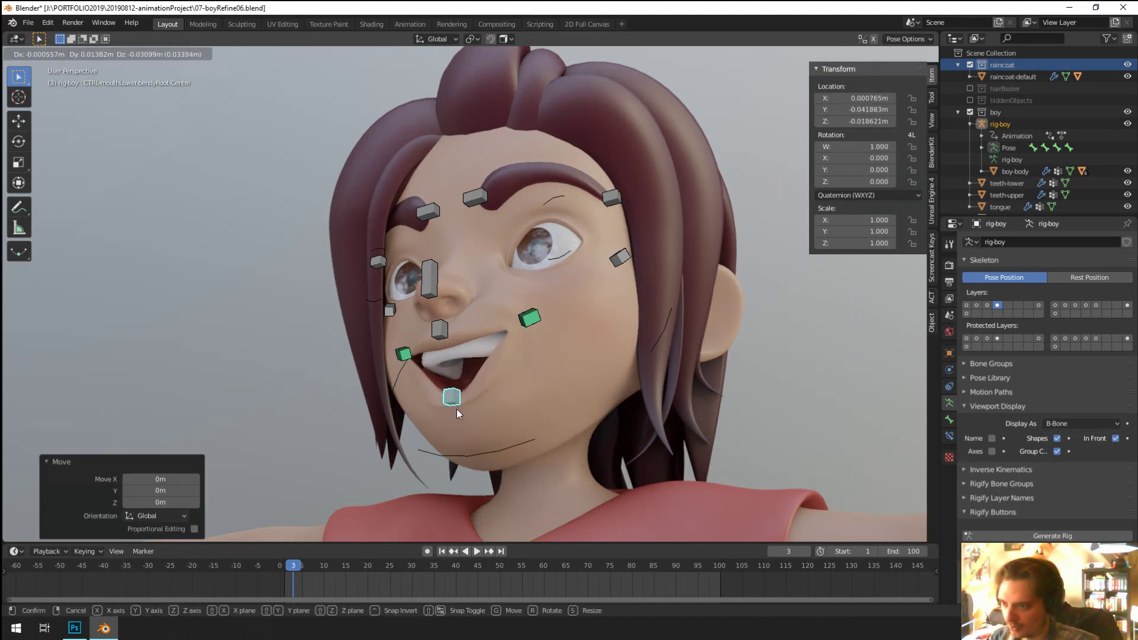
pyautogui.click(456, 409)
pyautogui.moveTo(456, 408); pyautogui.dragTo(566, 357, button='middle')
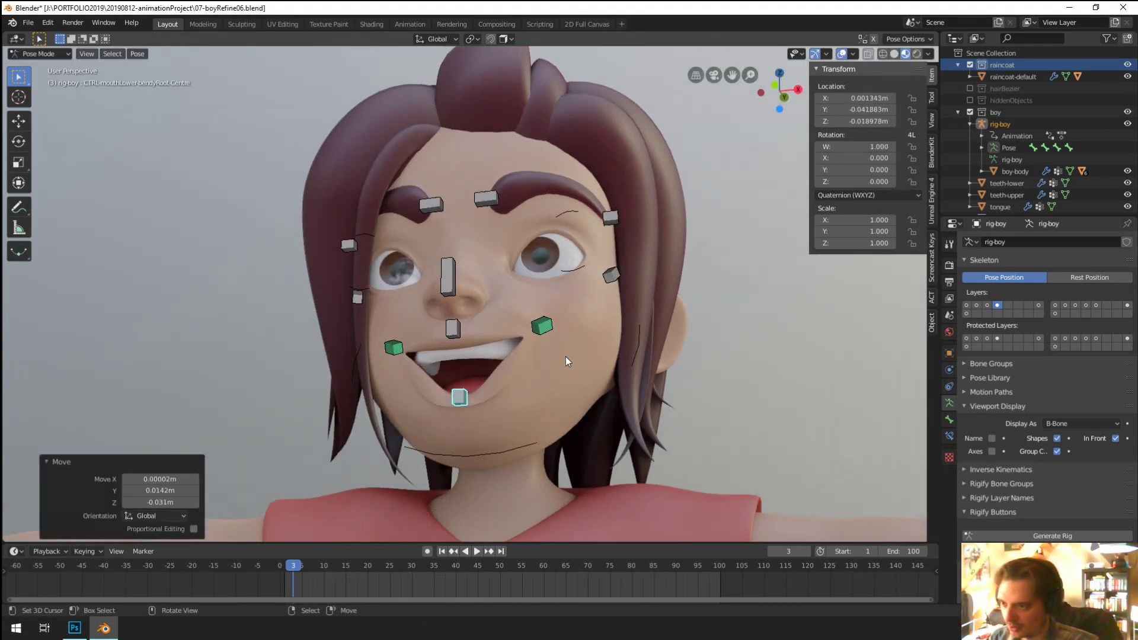
# Step: Fine-tune the central lower lip control by moving it about 0.007 m up, and back down by about 0.003 m
pyautogui.click(501, 336)
pyautogui.moveTo(501, 336); pyautogui.dragTo(463, 255, button='middle')
pyautogui.click(391, 359)
pyautogui.click(495, 405)
pyautogui.press('g')
pyautogui.click(624, 356)
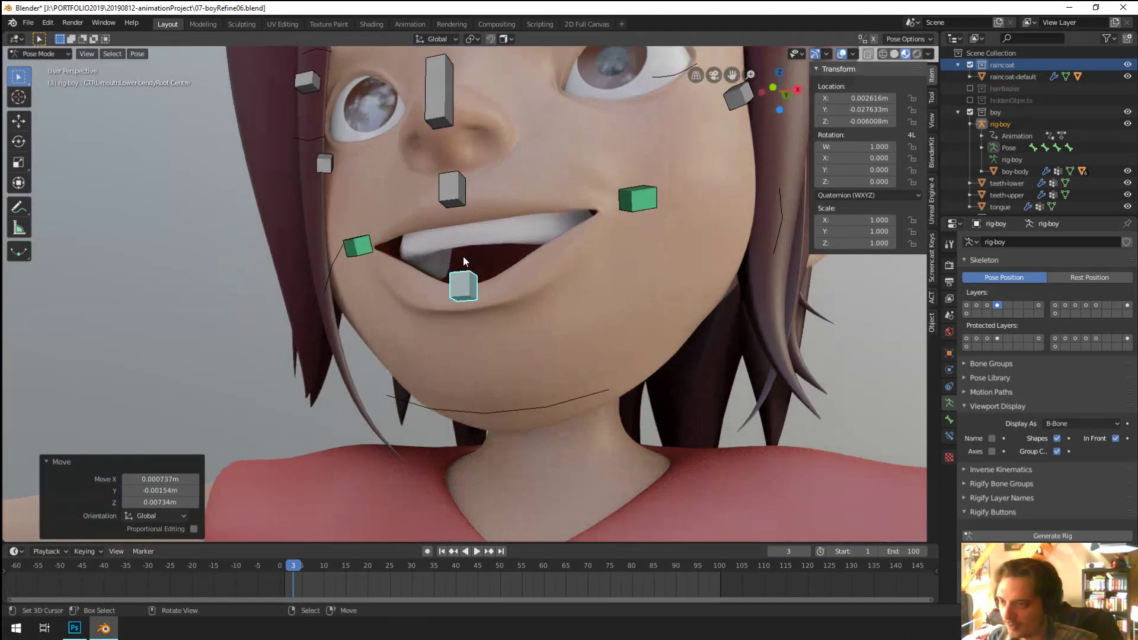
pyautogui.scroll(1, 464, 255)
pyautogui.press('g')
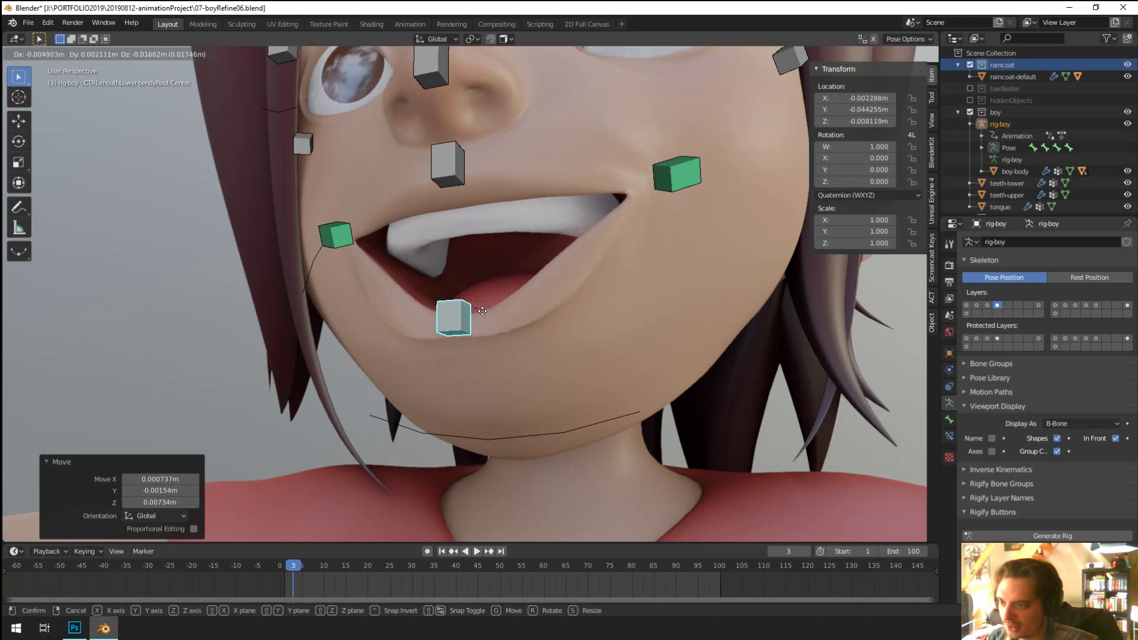
pyautogui.click(485, 346)
pyautogui.moveTo(485, 345); pyautogui.dragTo(526, 271, button='middle')
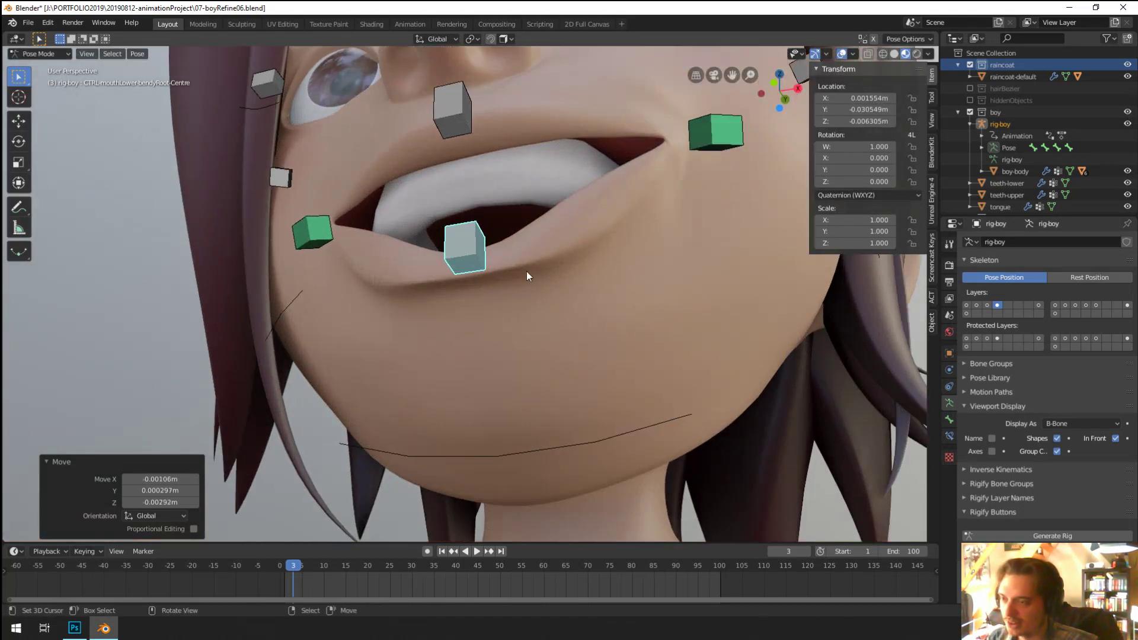
pyautogui.click(526, 271)
pyautogui.hotkey('ctrl', 'Tab')
pyautogui.click(573, 324)
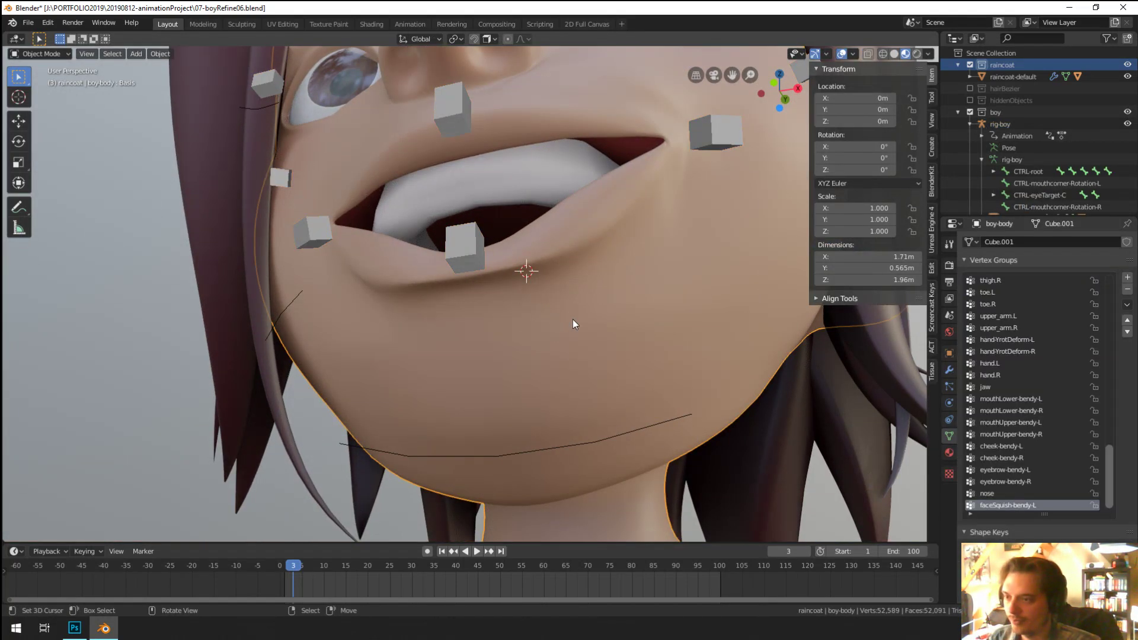
pyautogui.scroll(-5, 572, 319)
pyautogui.moveTo(572, 313); pyautogui.dragTo(510, 368, button='middle')
pyautogui.click(475, 354)
pyautogui.press('Tab')
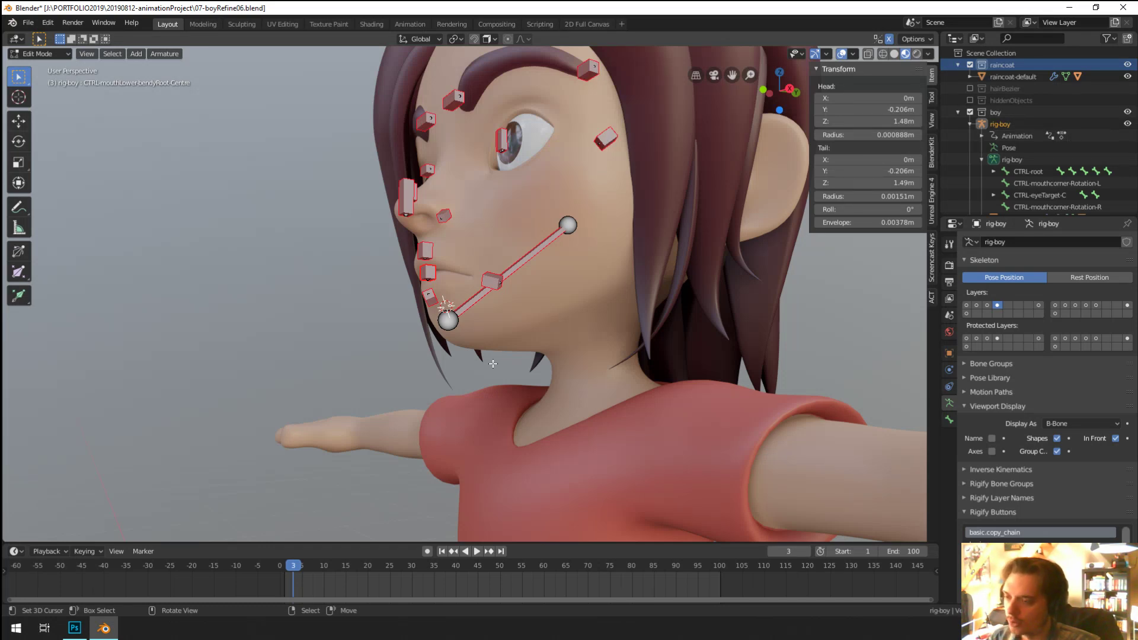
pyautogui.moveTo(492, 363)
pyautogui.mouseDown(button='middle')
pyautogui.moveTo(496, 330)
pyautogui.moveTo(491, 379)
pyautogui.mouseUp(button='middle')
pyautogui.press('Tab')
pyautogui.hotkey('ctrl', 'Tab')
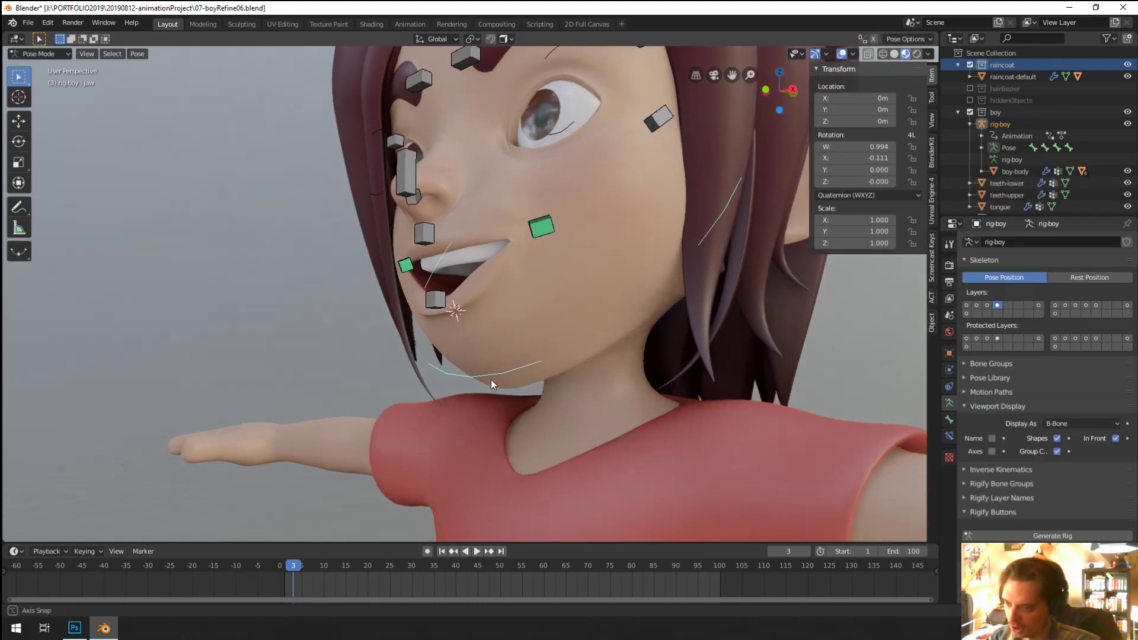
# Step: Rotate the jaw bone a further 8° or so around the global X axis to open the mouth wider
pyautogui.rightClick(491, 379)
pyautogui.press('r')
pyautogui.press('x')
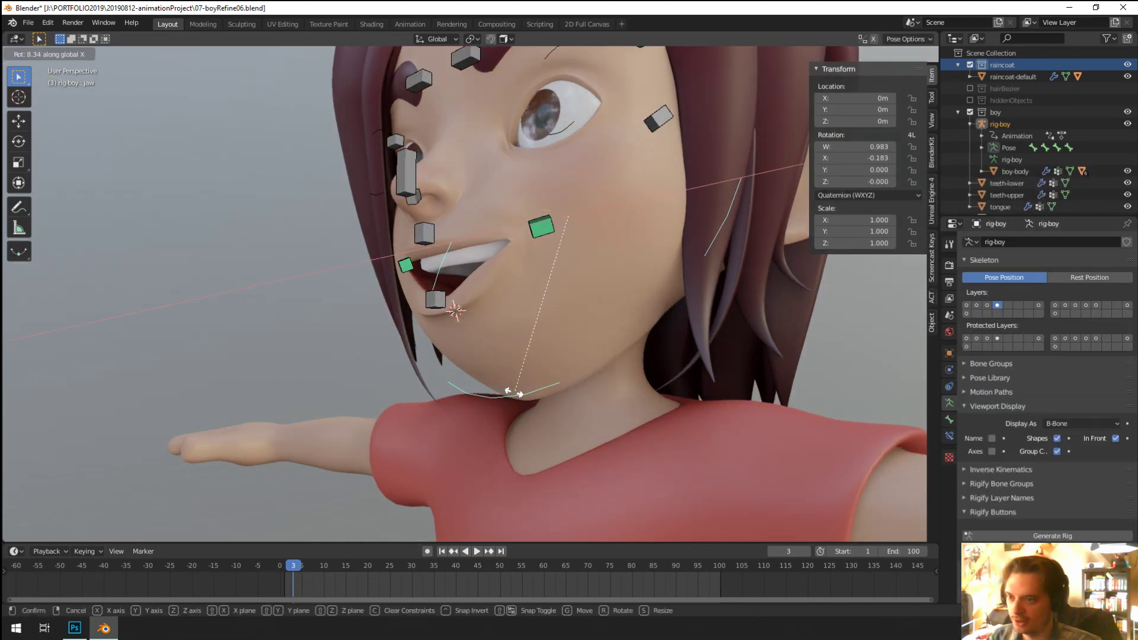
pyautogui.click(507, 390)
# Step: Pull the central lower lip control further down for a wide-open mouth pose
pyautogui.rightClick(436, 299)
pyautogui.moveTo(439, 302); pyautogui.dragTo(535, 364, button='middle')
pyautogui.press('g')
pyautogui.click(530, 326)
pyautogui.press('g')
pyautogui.click(601, 341)
# Step: Enter Weight Paint mode on the boy-body mesh and sample the mouthLower-bendy-L vertex group at the lower lip
pyautogui.hotkey('ctrl', 'Tab')
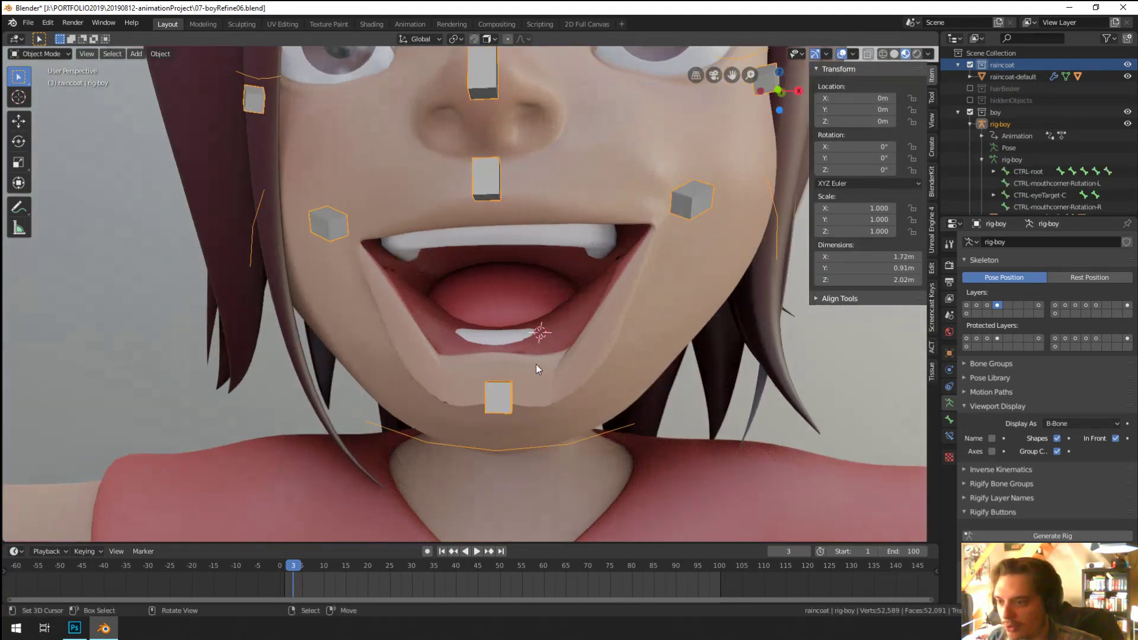
pyautogui.click(535, 364)
pyautogui.hotkey('ctrl', 'Tab')
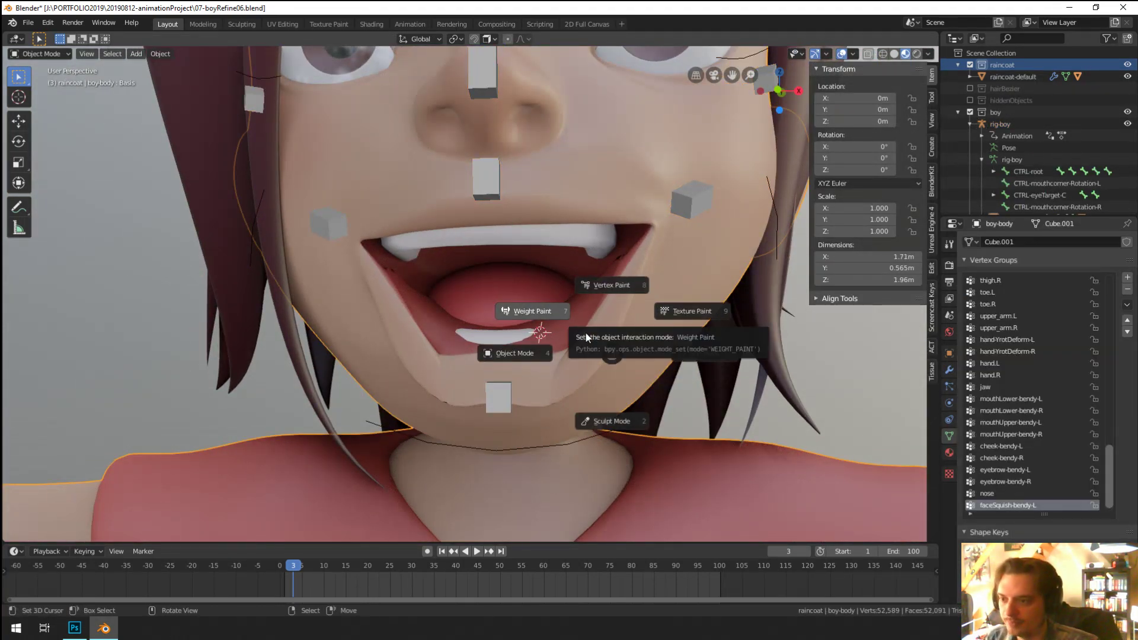
pyautogui.click(579, 316)
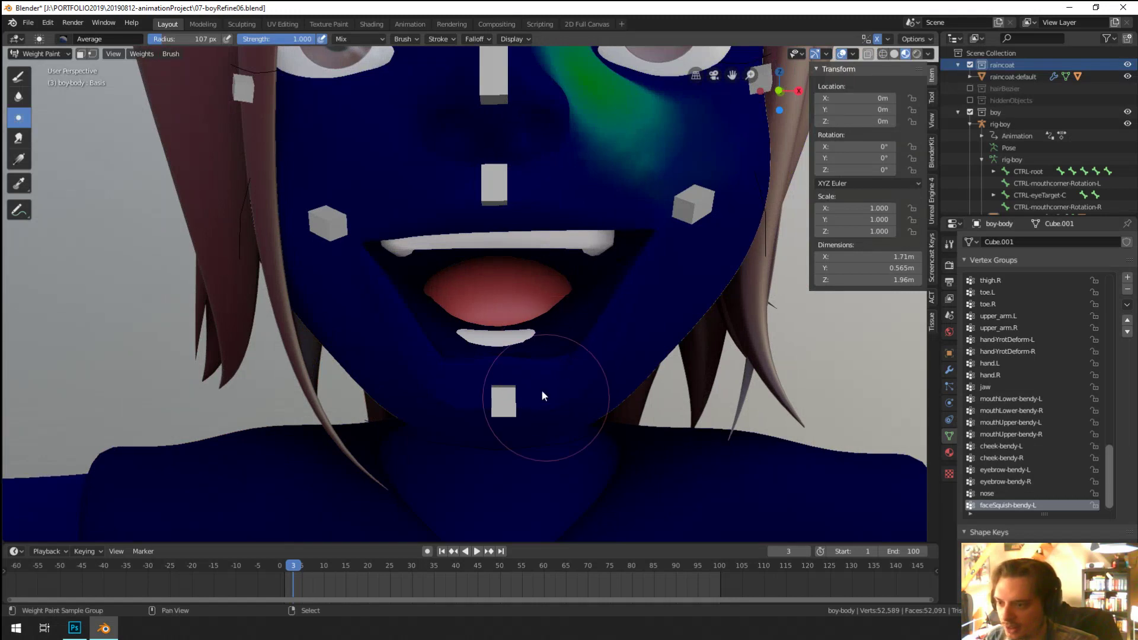
pyautogui.keyDown('shift'); pyautogui.click(542, 389); pyautogui.keyUp('shift')
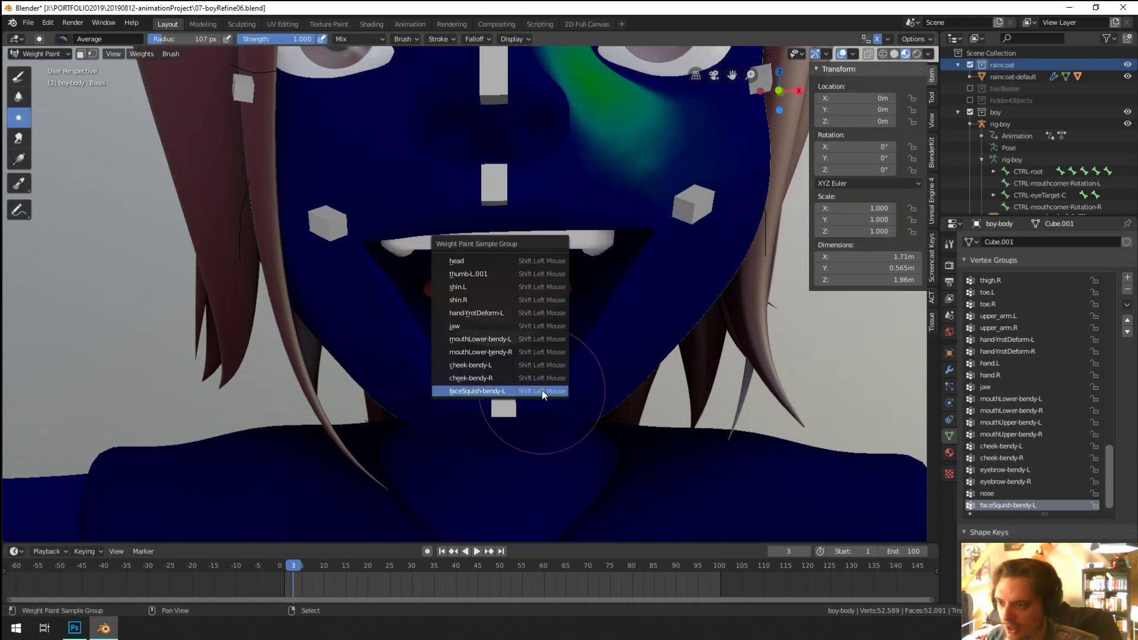
pyautogui.click(506, 339)
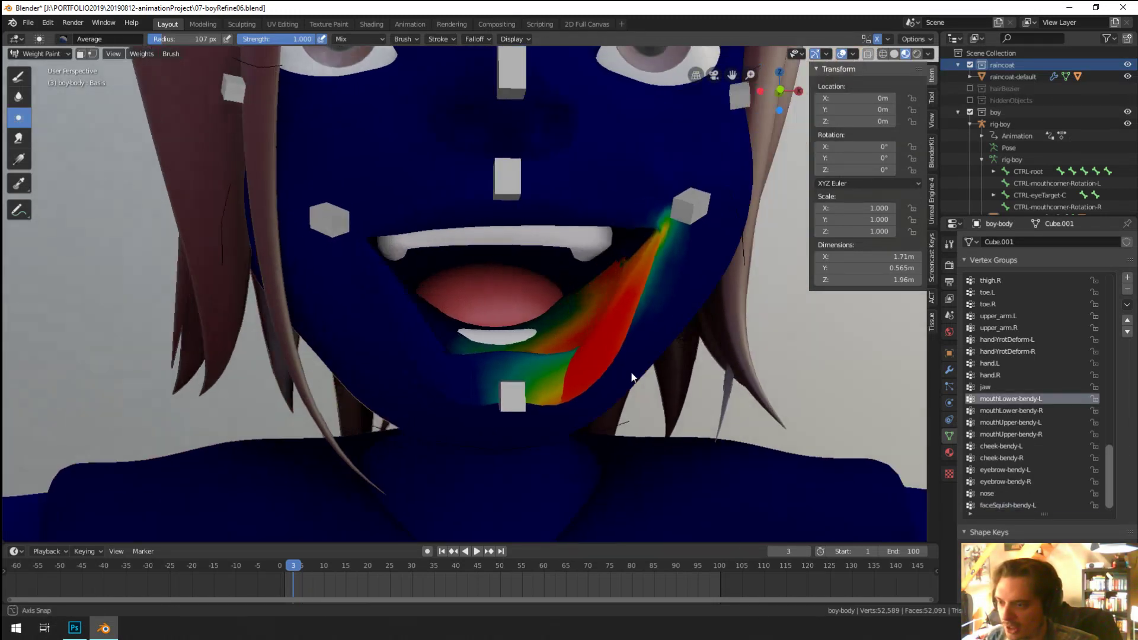
pyautogui.moveTo(632, 377)
pyautogui.mouseDown(button='middle')
pyautogui.moveTo(585, 391)
pyautogui.moveTo(533, 374)
pyautogui.moveTo(563, 394)
pyautogui.moveTo(406, 301)
pyautogui.mouseUp(button='middle')
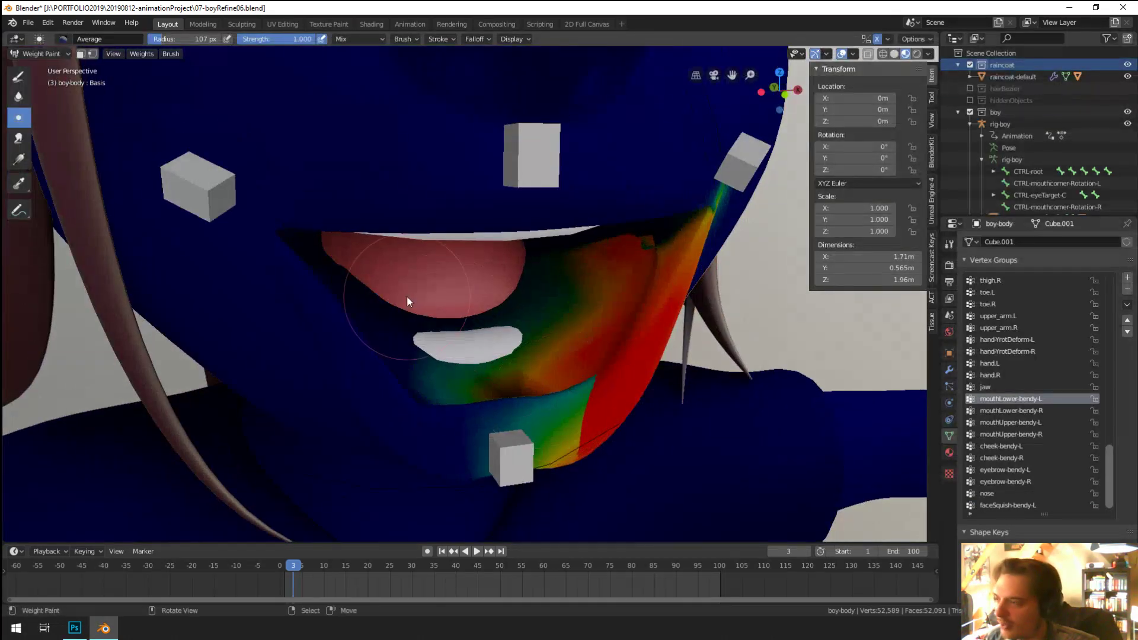
# Step: Activate the jaw vertex group and paint weight 1.000 inside the lower mouth with the Draw brush
pyautogui.click(19, 76)
pyautogui.moveTo(123, 140)
pyautogui.mouseDown(button='middle')
pyautogui.moveTo(514, 261)
pyautogui.moveTo(525, 347)
pyautogui.moveTo(547, 357)
pyautogui.moveTo(516, 242)
pyautogui.moveTo(470, 262)
pyautogui.moveTo(447, 333)
pyautogui.moveTo(455, 350)
pyautogui.moveTo(456, 326)
pyautogui.mouseUp(button='middle')
pyautogui.keyDown('ctrl'); pyautogui.keyDown('shift'); pyautogui.rightClick(525, 348); pyautogui.keyUp('shift'); pyautogui.keyUp('ctrl')
pyautogui.click(498, 338)
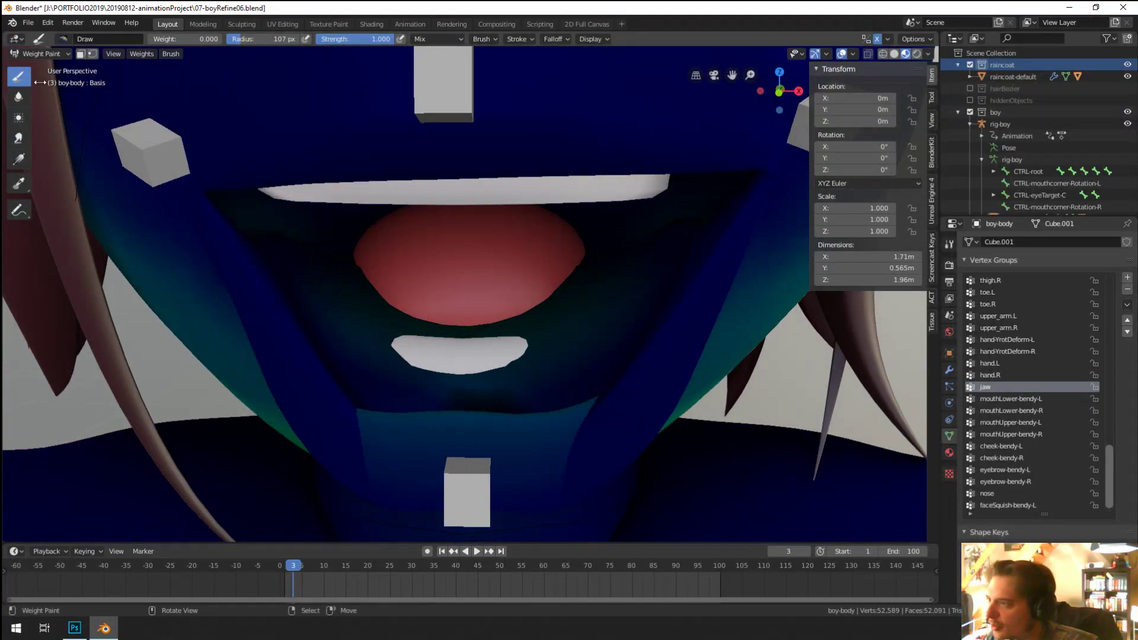
pyautogui.moveTo(178, 38); pyautogui.dragTo(221, 39)
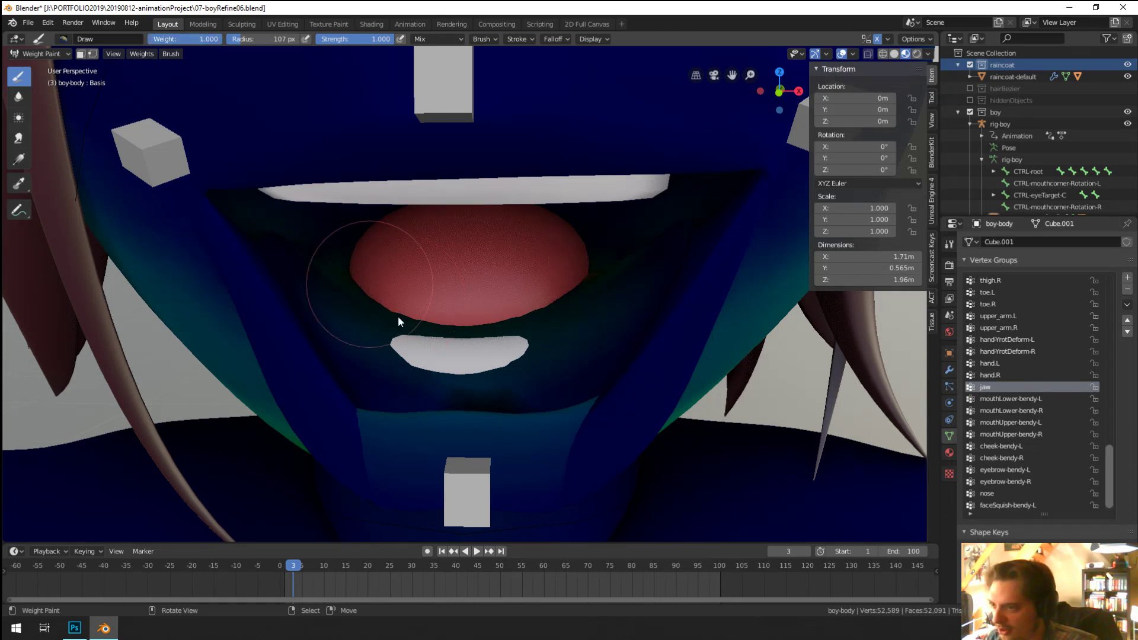
pyautogui.moveTo(398, 322)
pyautogui.mouseDown()
pyautogui.moveTo(438, 332)
pyautogui.moveTo(568, 309)
pyautogui.mouseUp()
pyautogui.moveTo(568, 310)
pyautogui.mouseDown(button='middle')
pyautogui.moveTo(431, 329)
pyautogui.moveTo(399, 312)
pyautogui.moveTo(585, 336)
pyautogui.moveTo(468, 390)
pyautogui.mouseUp(button='middle')
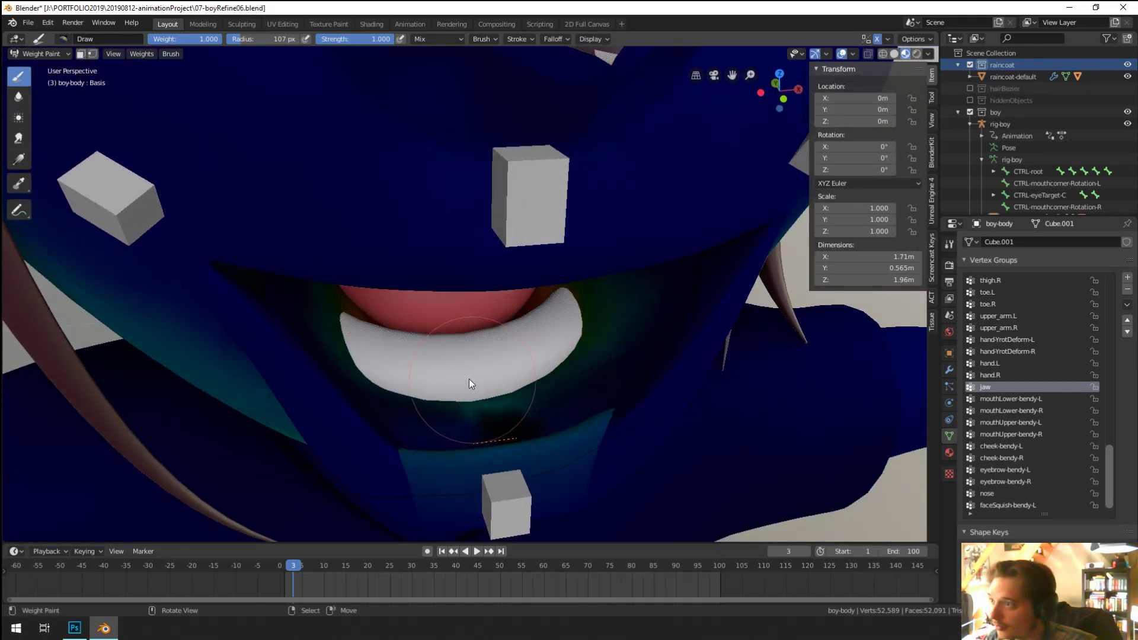
# Step: Enlarge the brush radius to 131 px and paint more jaw weight on the inner mouth around the lower teeth
pyautogui.press('f')
pyautogui.click(484, 380)
pyautogui.moveTo(536, 392); pyautogui.dragTo(590, 366, button='middle')
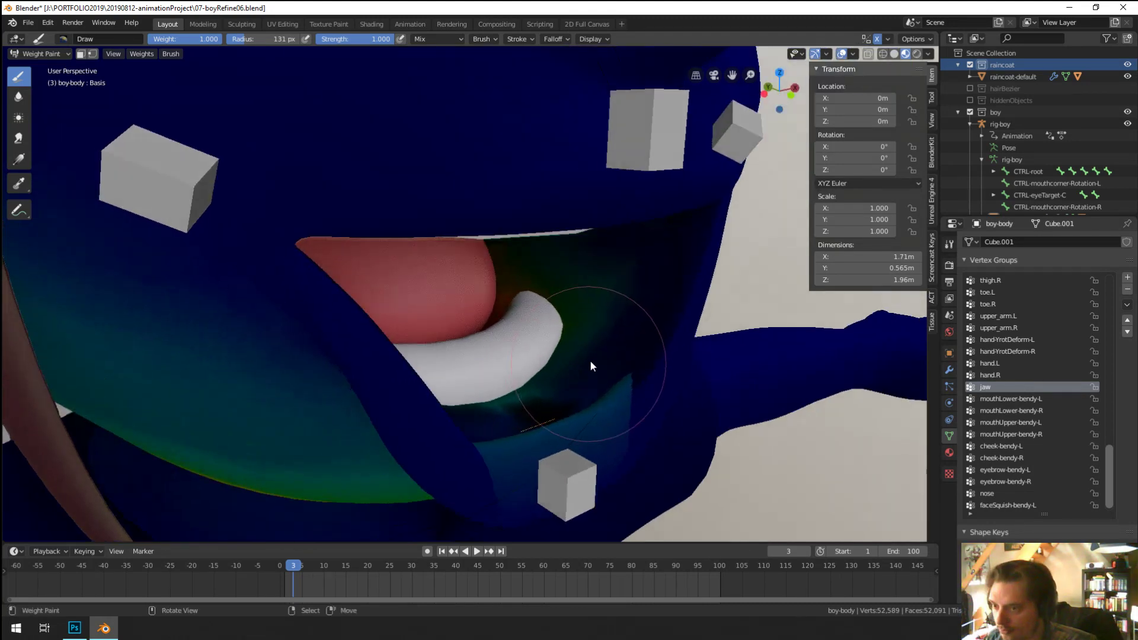
pyautogui.moveTo(492, 336)
pyautogui.mouseDown(button='middle')
pyautogui.moveTo(485, 343)
pyautogui.moveTo(522, 279)
pyautogui.moveTo(417, 341)
pyautogui.moveTo(404, 294)
pyautogui.moveTo(437, 272)
pyautogui.mouseUp(button='middle')
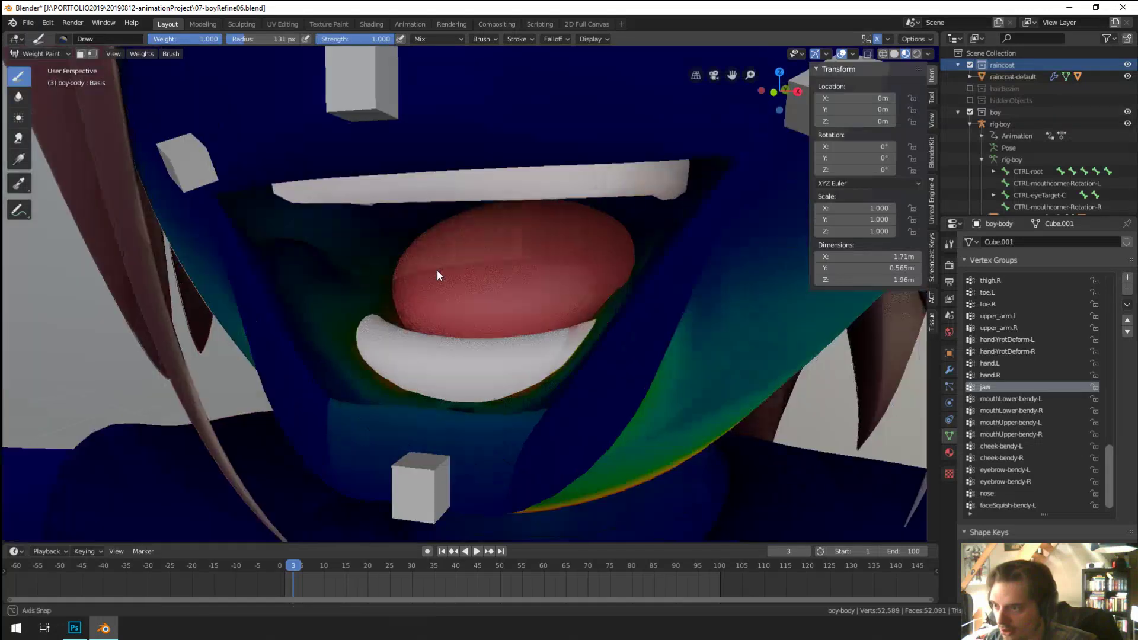
pyautogui.moveTo(336, 272)
pyautogui.mouseDown(button='middle')
pyautogui.moveTo(322, 288)
pyautogui.moveTo(576, 284)
pyautogui.mouseUp(button='middle')
pyautogui.scroll(2, 448, 336)
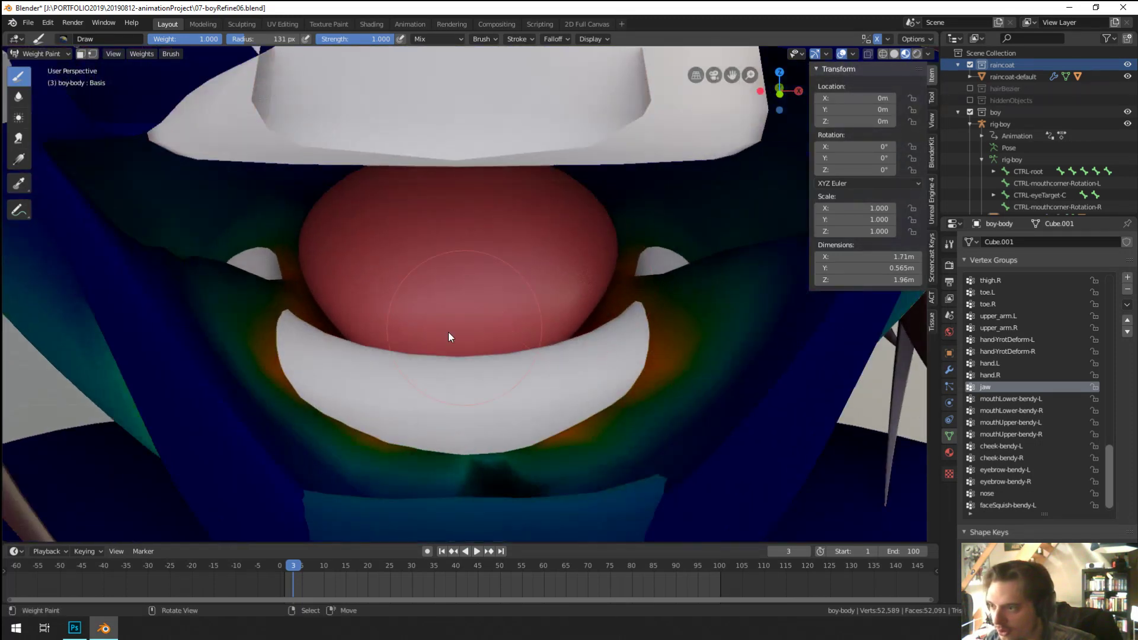
pyautogui.moveTo(449, 335)
pyautogui.mouseDown(button='middle')
pyautogui.moveTo(475, 331)
pyautogui.moveTo(452, 300)
pyautogui.moveTo(473, 308)
pyautogui.moveTo(483, 328)
pyautogui.moveTo(305, 328)
pyautogui.moveTo(201, 354)
pyautogui.mouseUp(button='middle')
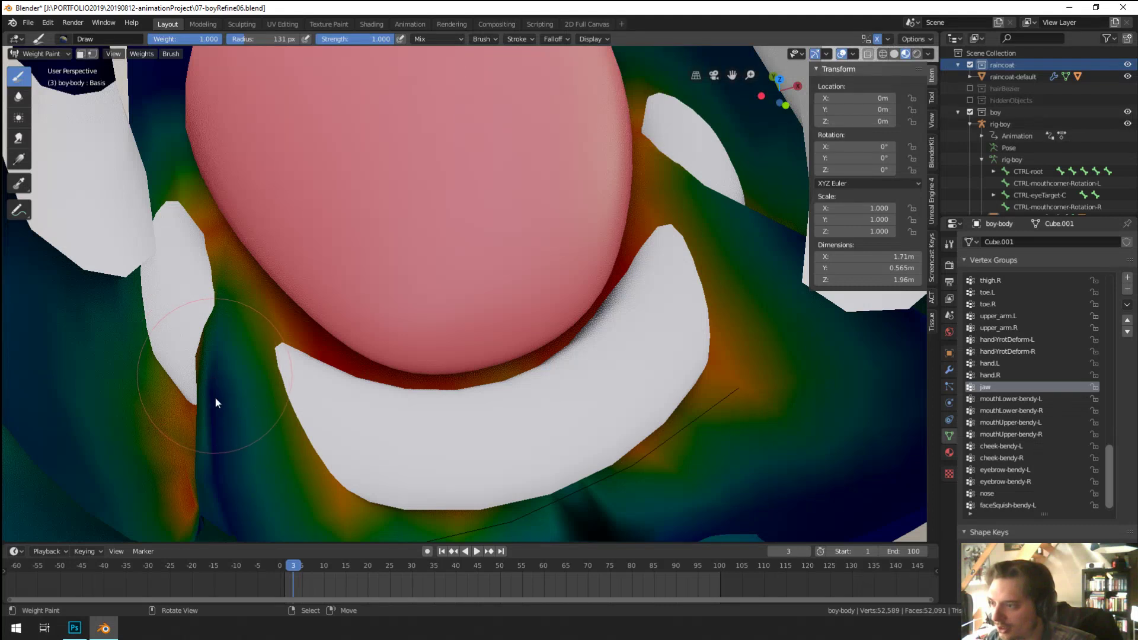
# Step: Set the body's viewport subdivisions to 0 in the Subdivision modifier and return the mesh to Weight Paint mode
pyautogui.hotkey('ctrl', 'Tab')
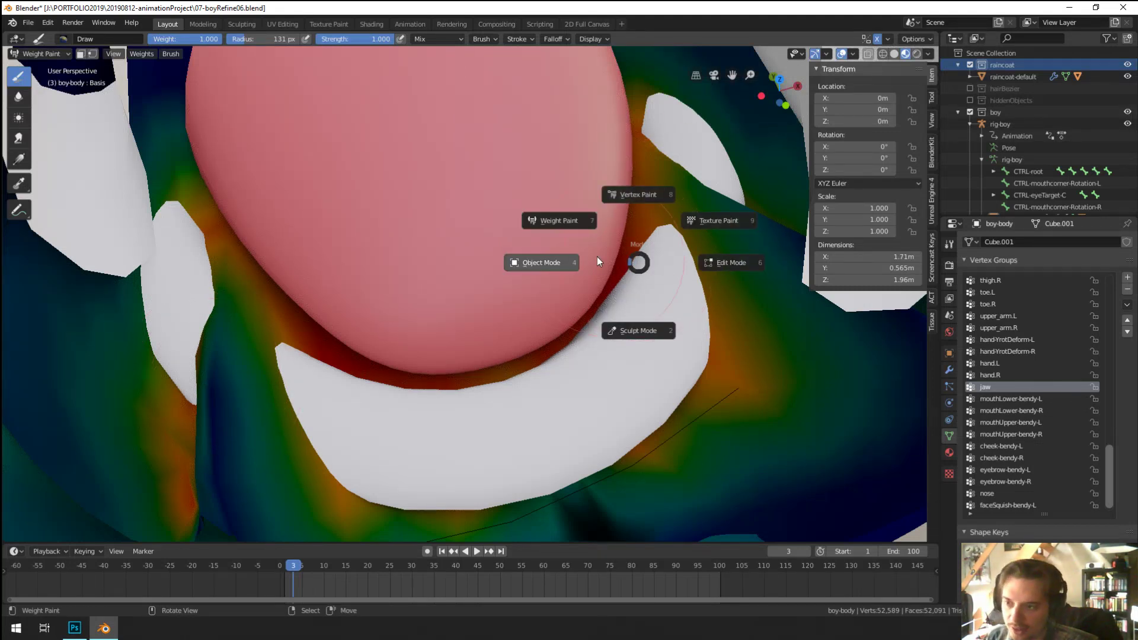
pyautogui.click(598, 261)
pyautogui.click(949, 369)
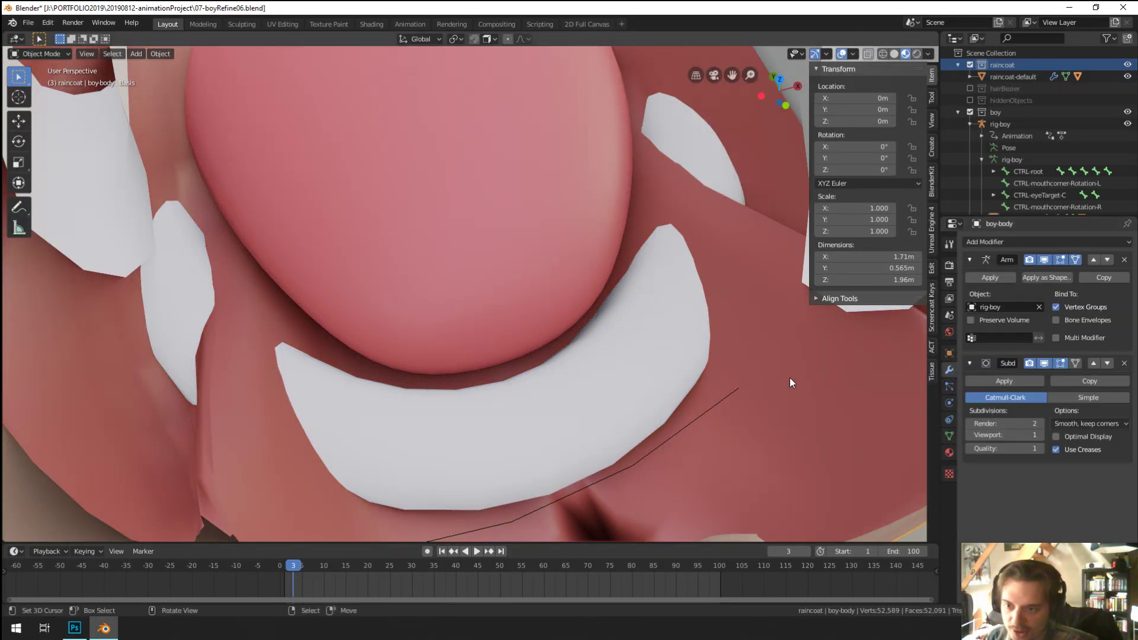
pyautogui.click(969, 435)
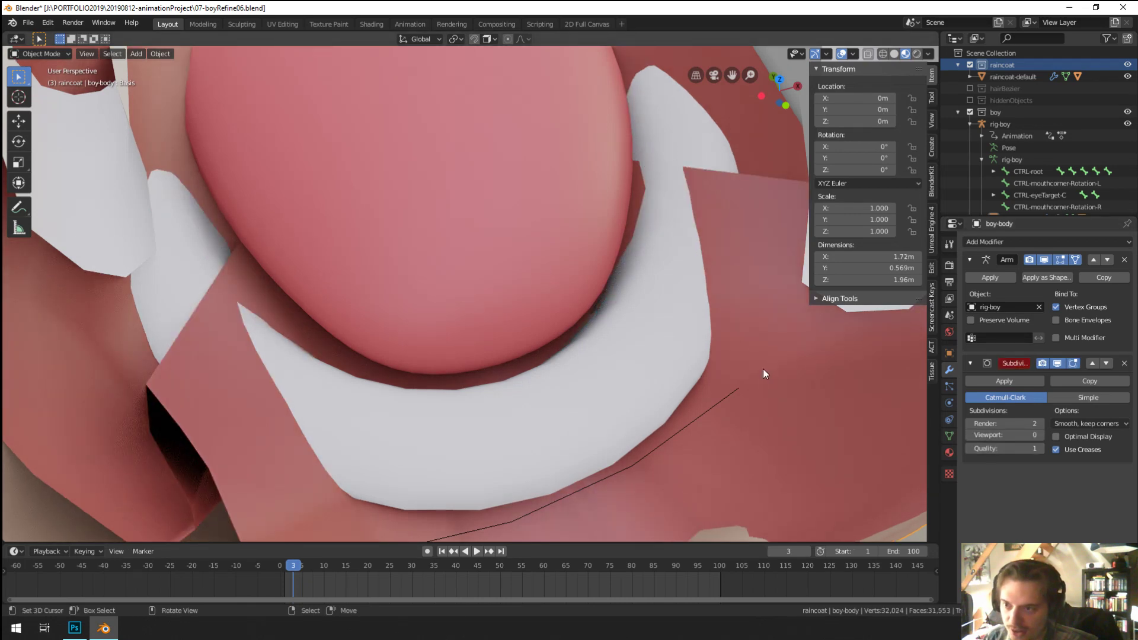
pyautogui.hotkey('ctrl', 'Tab')
pyautogui.click(688, 323)
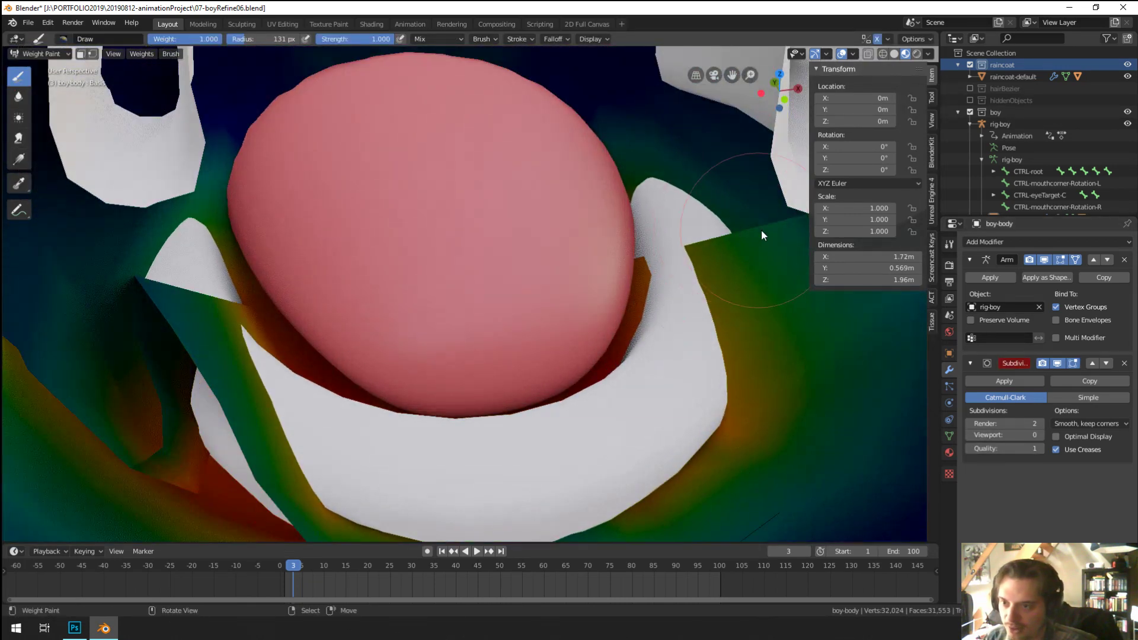
# Step: Smooth the patchy jaw weights on the chin below the lower lip with the Blur brush
pyautogui.moveTo(761, 229)
pyautogui.mouseDown(button='middle')
pyautogui.moveTo(587, 300)
pyautogui.moveTo(723, 226)
pyautogui.moveTo(765, 170)
pyautogui.mouseUp(button='middle')
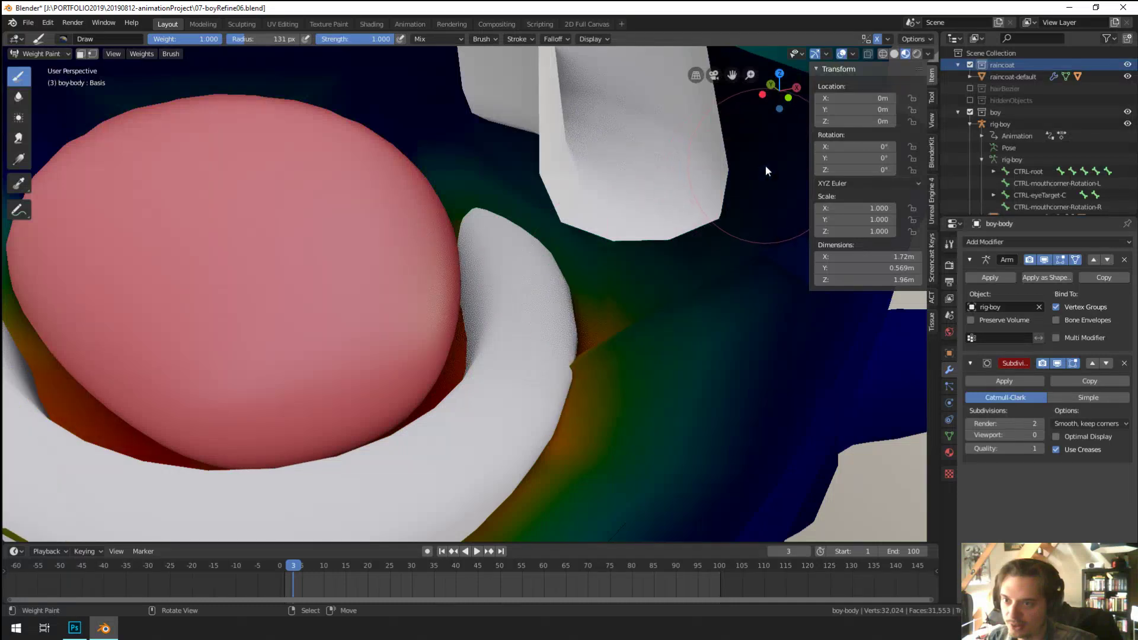
pyautogui.moveTo(754, 272)
pyautogui.mouseDown(button='middle')
pyautogui.moveTo(662, 313)
pyautogui.moveTo(582, 375)
pyautogui.moveTo(560, 333)
pyautogui.moveTo(563, 373)
pyautogui.moveTo(621, 371)
pyautogui.moveTo(597, 361)
pyautogui.moveTo(373, 426)
pyautogui.moveTo(293, 428)
pyautogui.moveTo(243, 403)
pyautogui.moveTo(399, 311)
pyautogui.moveTo(399, 244)
pyautogui.moveTo(394, 264)
pyautogui.moveTo(123, 181)
pyautogui.mouseUp(button='middle')
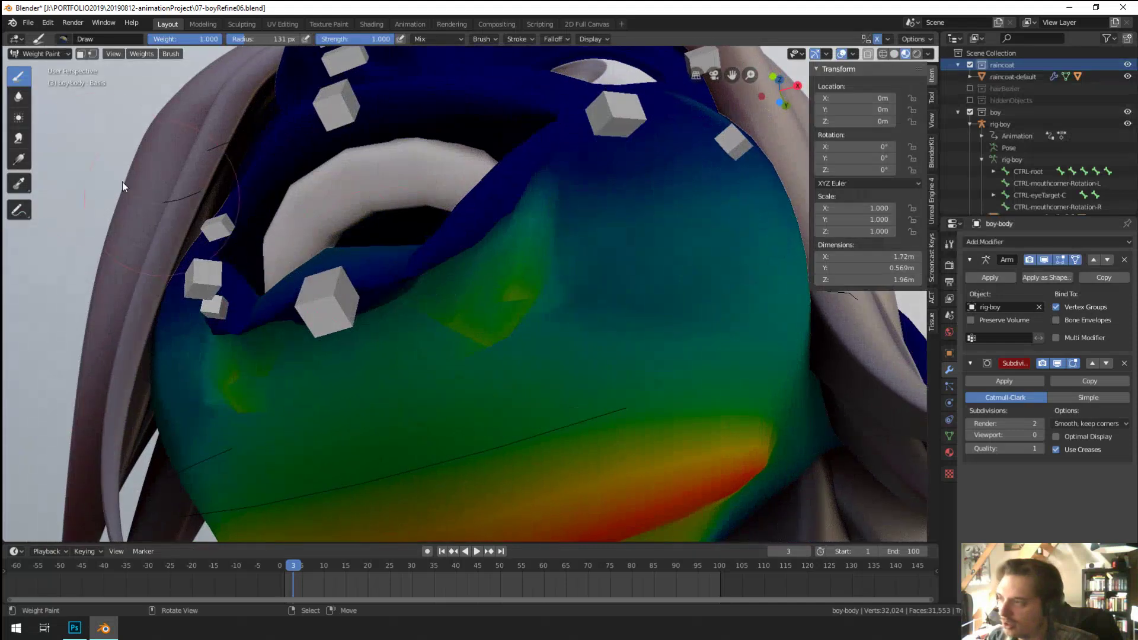
pyautogui.click(18, 96)
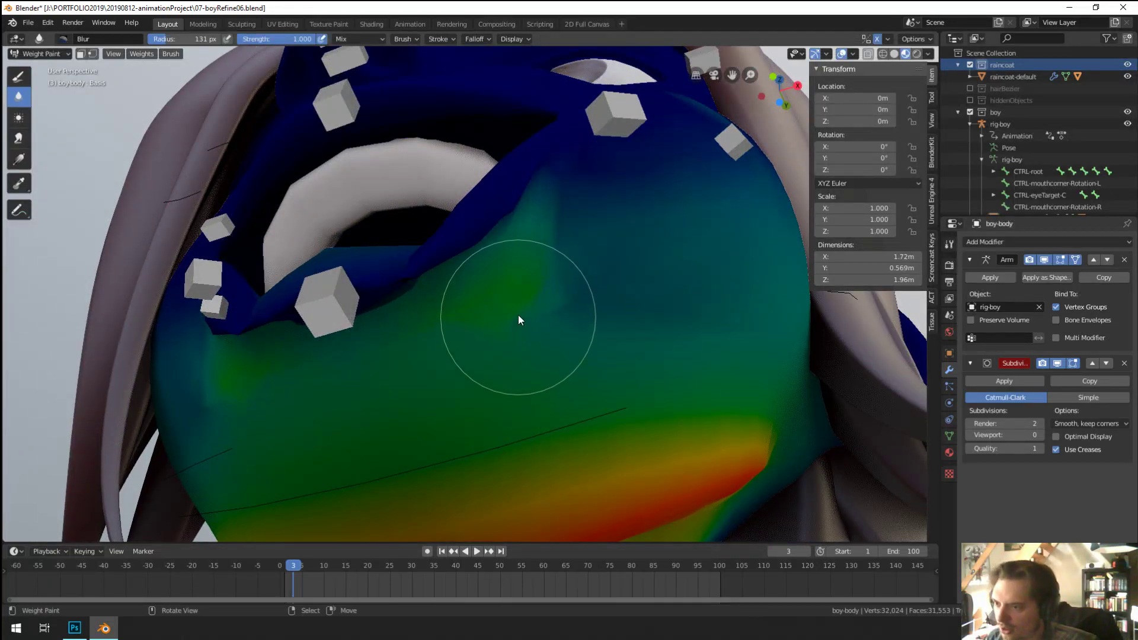
pyautogui.scroll(-3, 457, 338)
pyautogui.moveTo(482, 350)
pyautogui.mouseDown(button='middle')
pyautogui.moveTo(491, 369)
pyautogui.moveTo(570, 320)
pyautogui.moveTo(533, 333)
pyautogui.mouseUp(button='middle')
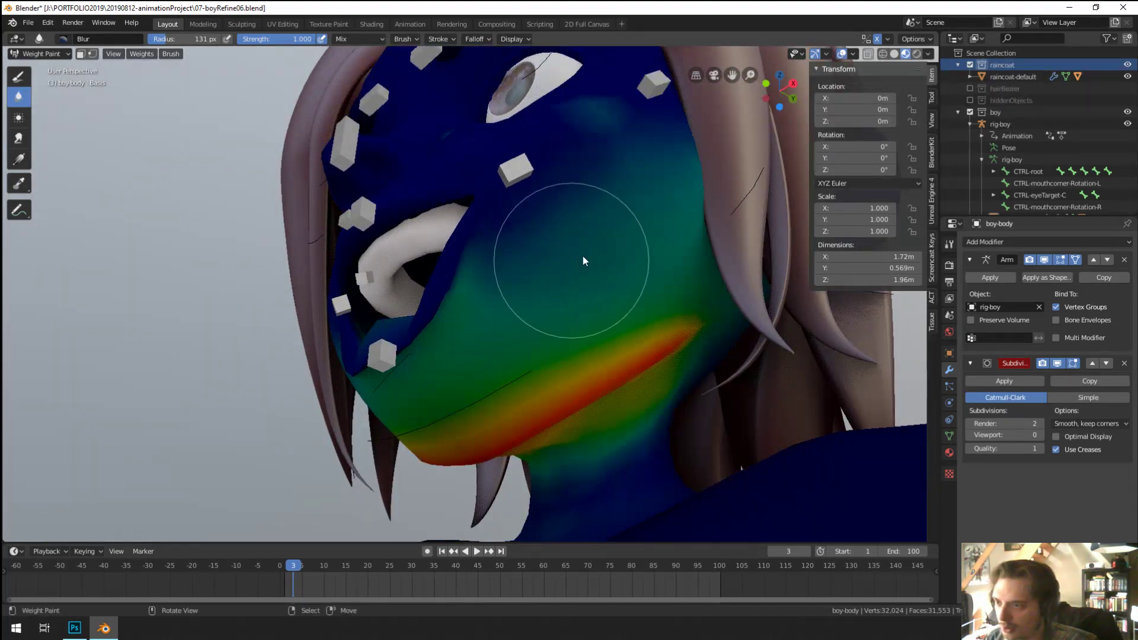
pyautogui.moveTo(582, 261)
pyautogui.mouseDown(button='middle')
pyautogui.moveTo(706, 305)
pyautogui.moveTo(640, 322)
pyautogui.moveTo(492, 330)
pyautogui.moveTo(483, 312)
pyautogui.moveTo(468, 351)
pyautogui.moveTo(472, 401)
pyautogui.moveTo(437, 428)
pyautogui.mouseUp(button='middle')
pyautogui.scroll(2, 492, 331)
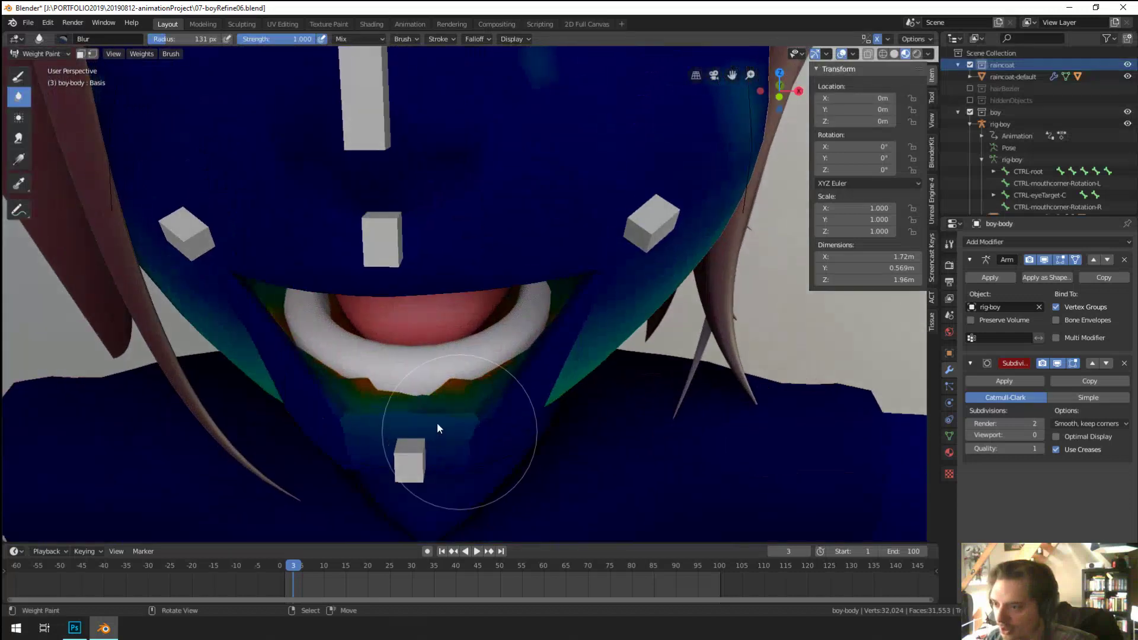
# Step: Sample the jaw vertex group at the lower lip again, check its weights, and return the body to Object Mode
pyautogui.moveTo(371, 354)
pyautogui.mouseDown(button='middle')
pyautogui.moveTo(460, 269)
pyautogui.moveTo(500, 264)
pyautogui.moveTo(513, 222)
pyautogui.moveTo(504, 208)
pyautogui.moveTo(432, 267)
pyautogui.mouseUp(button='middle')
pyautogui.keyDown('shift'); pyautogui.click(474, 274); pyautogui.keyUp('shift')
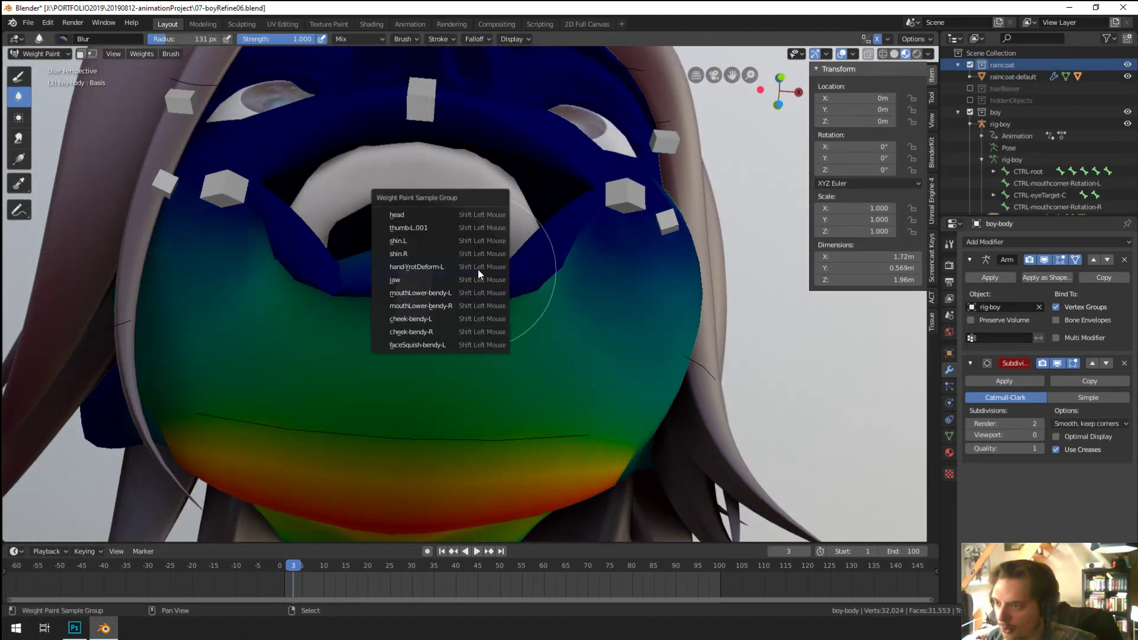
pyautogui.click(437, 285)
pyautogui.moveTo(508, 285); pyautogui.dragTo(477, 275, button='middle')
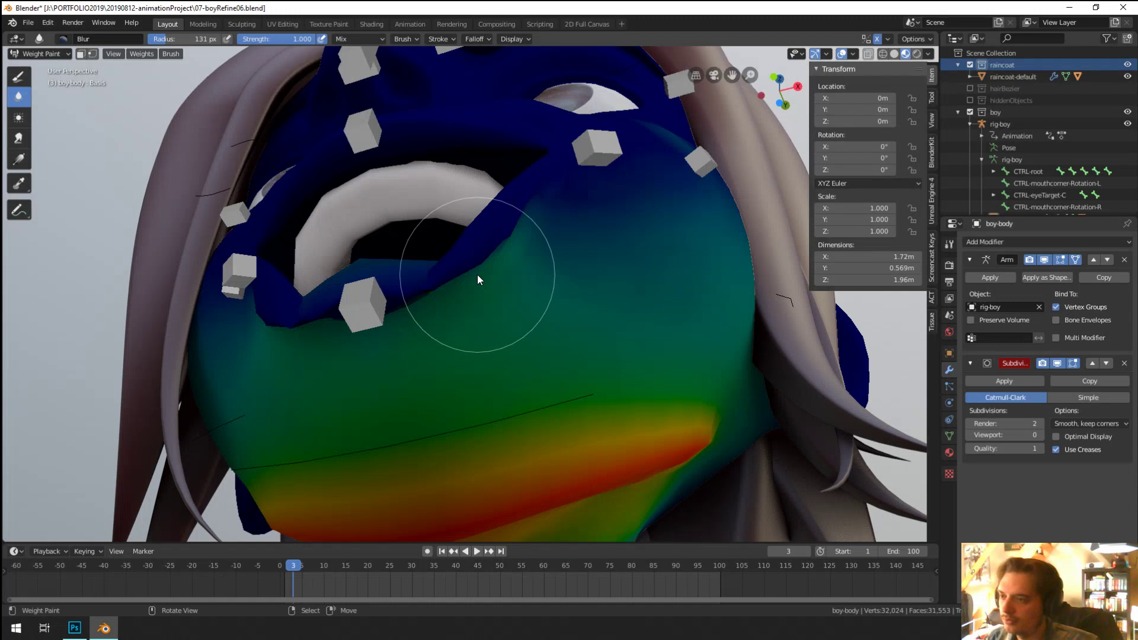
pyautogui.hotkey('ctrl', 'Tab')
pyautogui.click(394, 285)
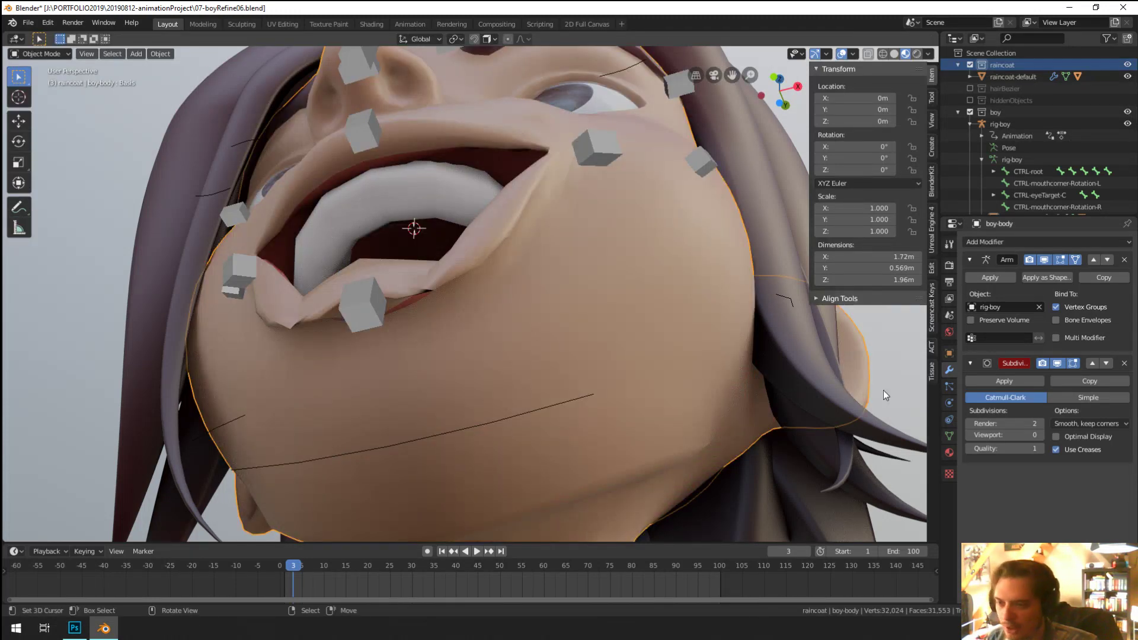
# Step: Show the armature layer with the rig's bendy facial bones and inspect the bone constraints around the left lower lip
pyautogui.click(948, 435)
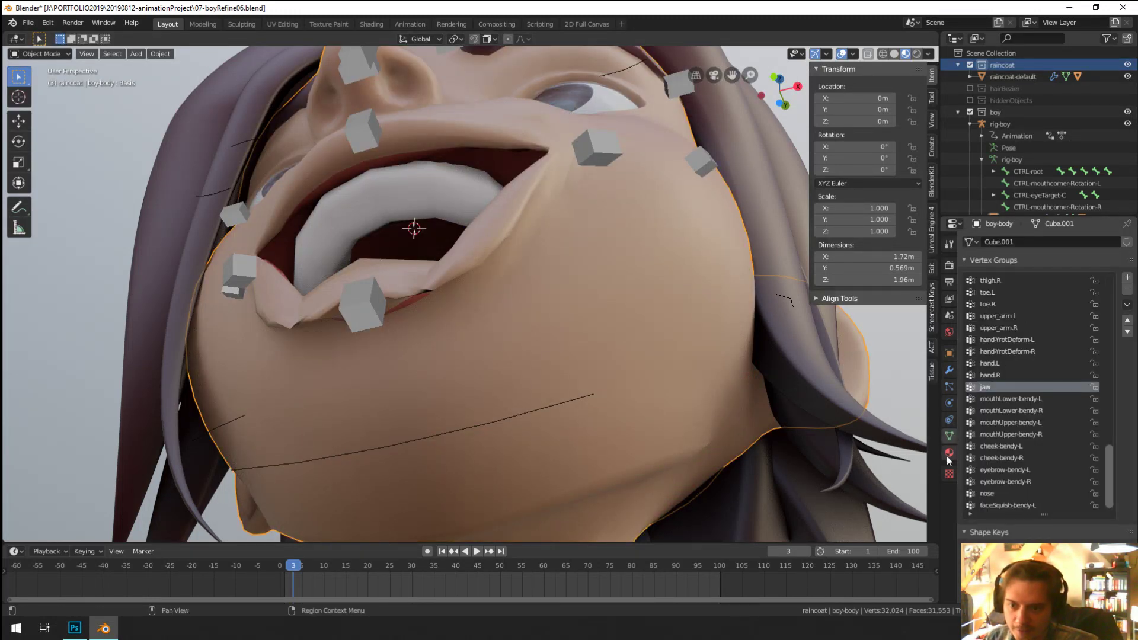
pyautogui.click(384, 295)
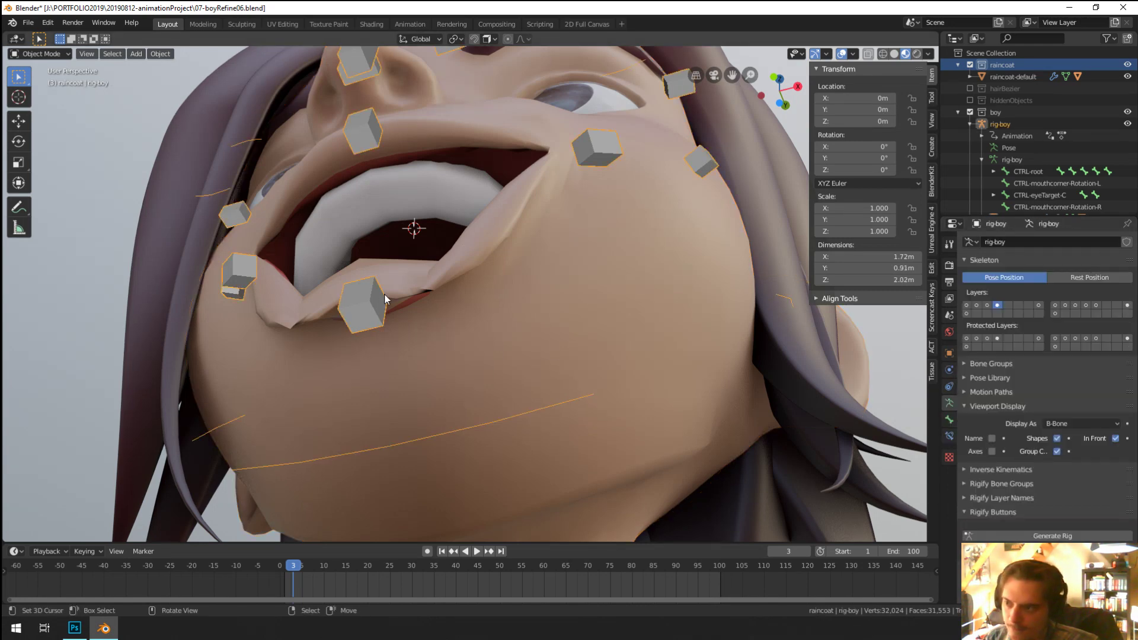
pyautogui.keyDown('shift'); pyautogui.click(1037, 304); pyautogui.keyUp('shift')
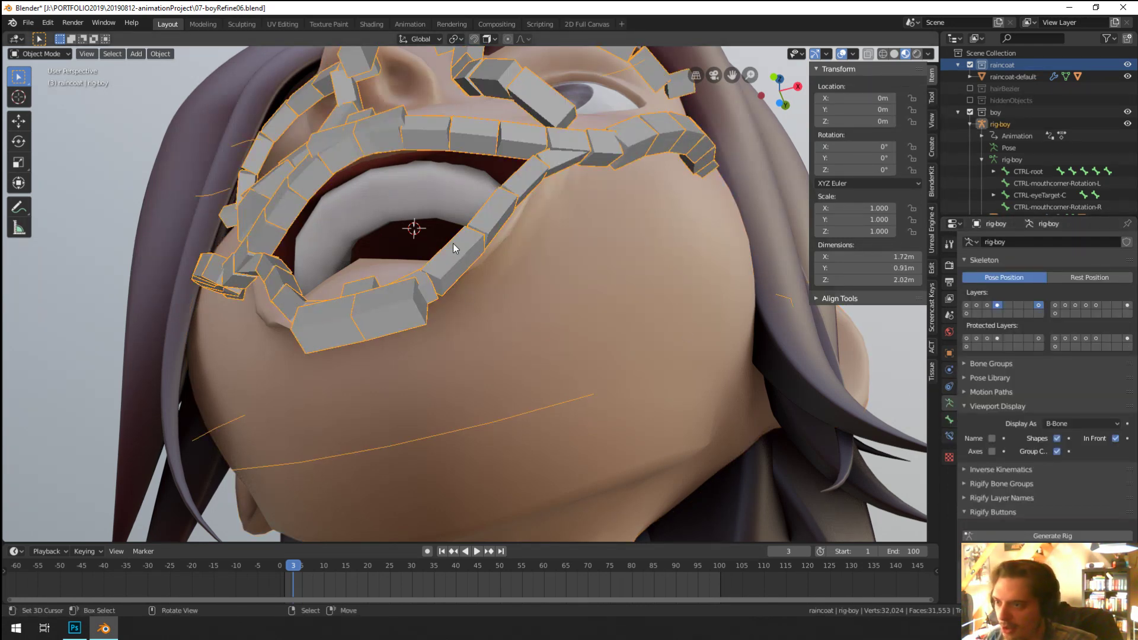
pyautogui.hotkey('ctrl', 'Tab')
pyautogui.moveTo(454, 258); pyautogui.dragTo(536, 297, button='middle')
pyautogui.click(948, 437)
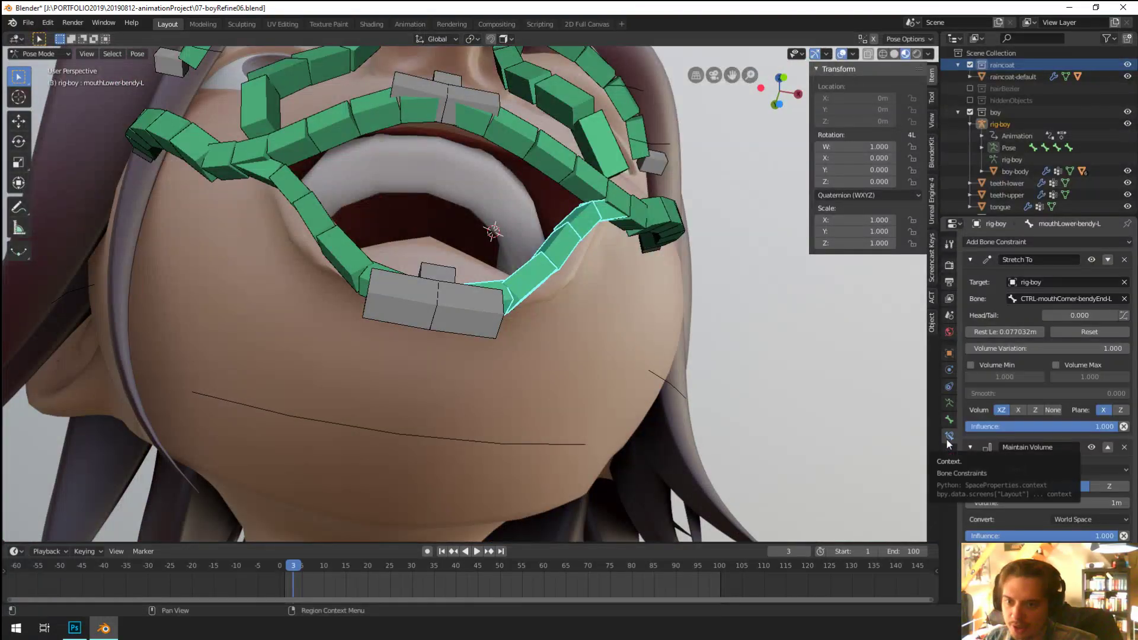
pyautogui.click(379, 287)
pyautogui.press('KP_1')
pyautogui.hotkey('ctrl', 'Tab')
pyautogui.scroll(2, 556, 361)
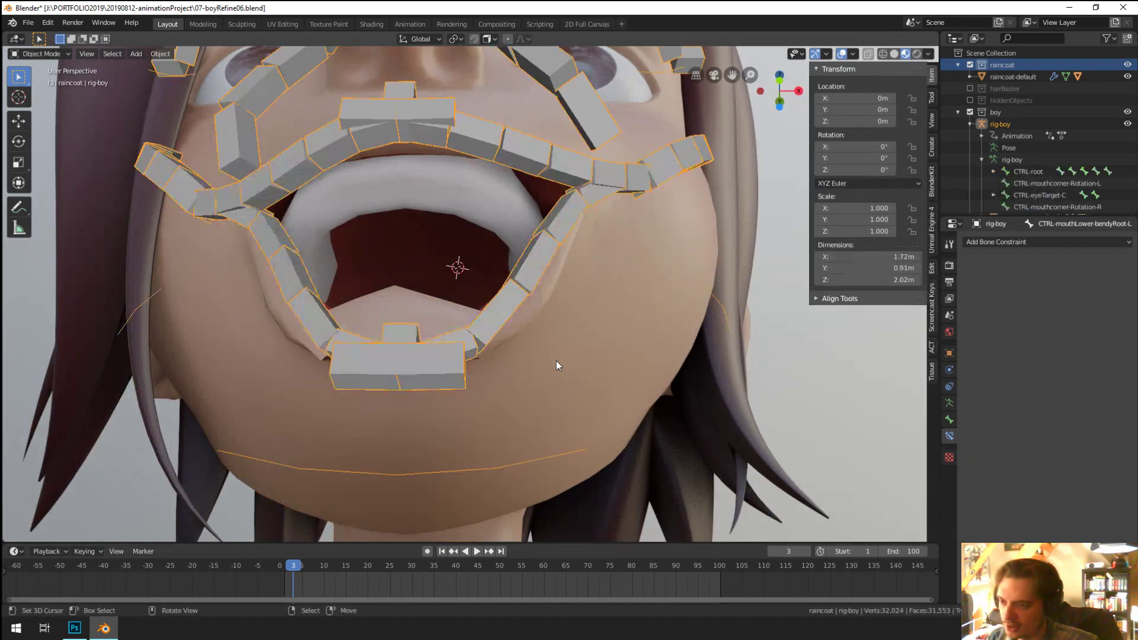
# Step: Put the body in Weight Paint mode and sample the mouthLower-bendy-L vertex group at the lower lip
pyautogui.click(555, 360)
pyautogui.press('KP_4')
pyautogui.hotkey('ctrl', 'Tab')
pyautogui.click(451, 321)
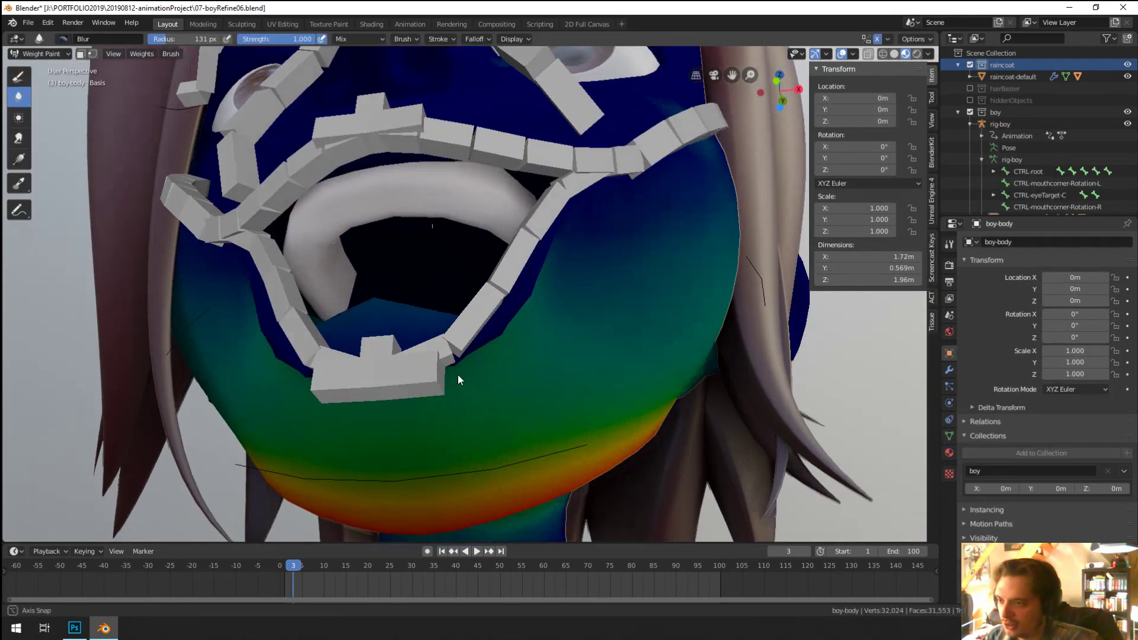
pyautogui.moveTo(458, 380); pyautogui.dragTo(439, 359, button='middle')
pyautogui.keyDown('shift'); pyautogui.rightClick(439, 344); pyautogui.keyUp('shift')
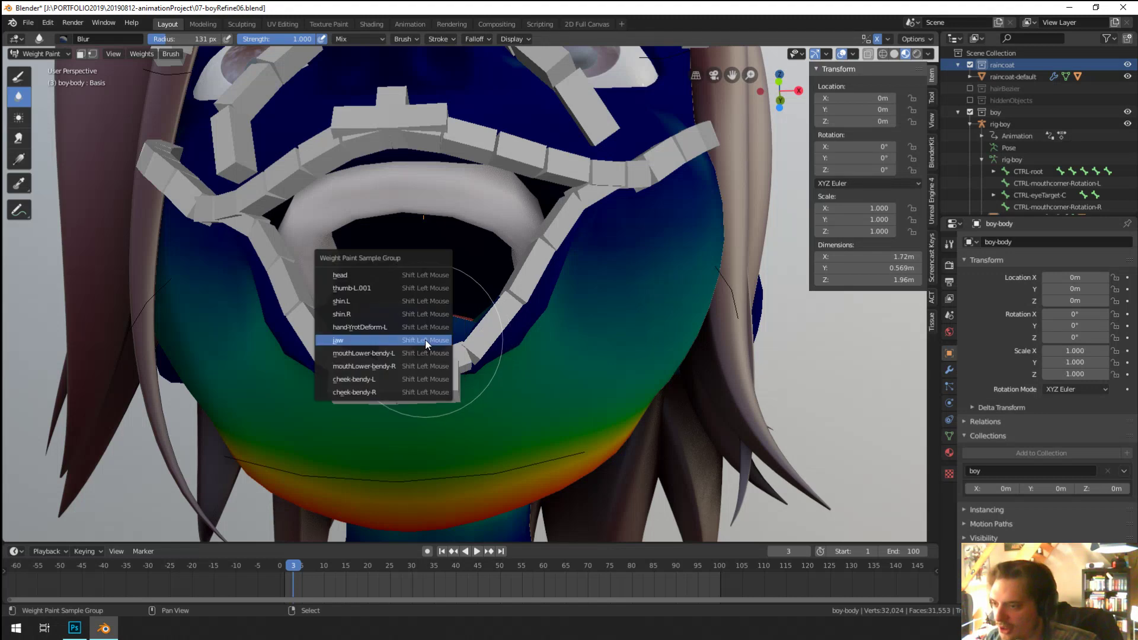
pyautogui.click(425, 353)
pyautogui.moveTo(446, 349); pyautogui.dragTo(415, 367, button='middle')
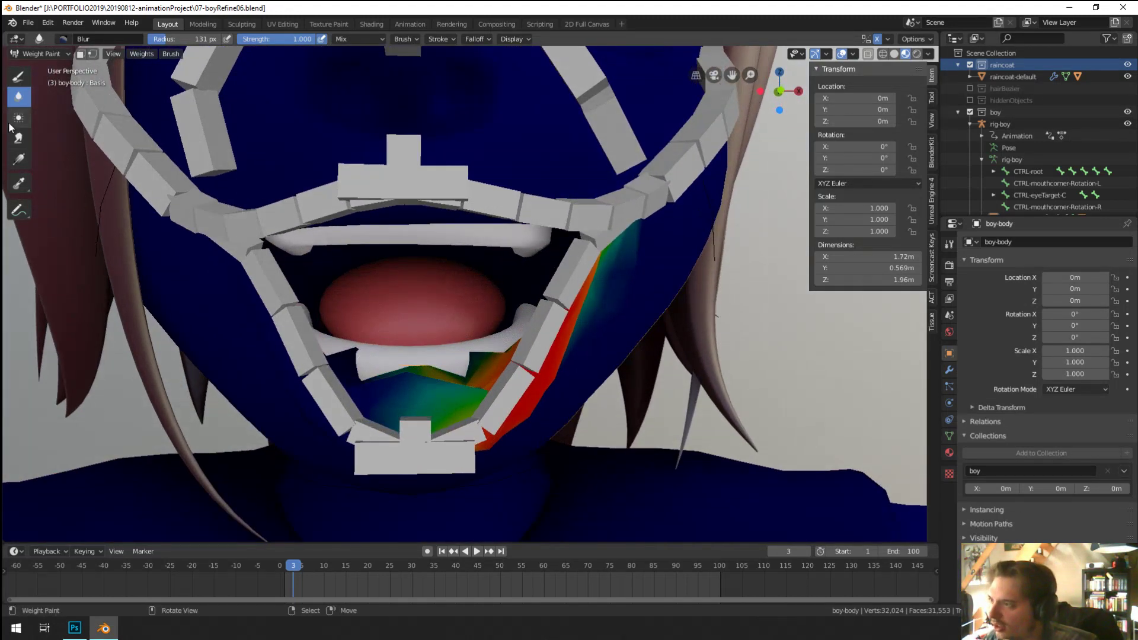
# Step: Paint mouthLower-bendy-L weight with the Draw brush at weight 1.000 on the character's left lower lip and inner mouth
pyautogui.click(19, 76)
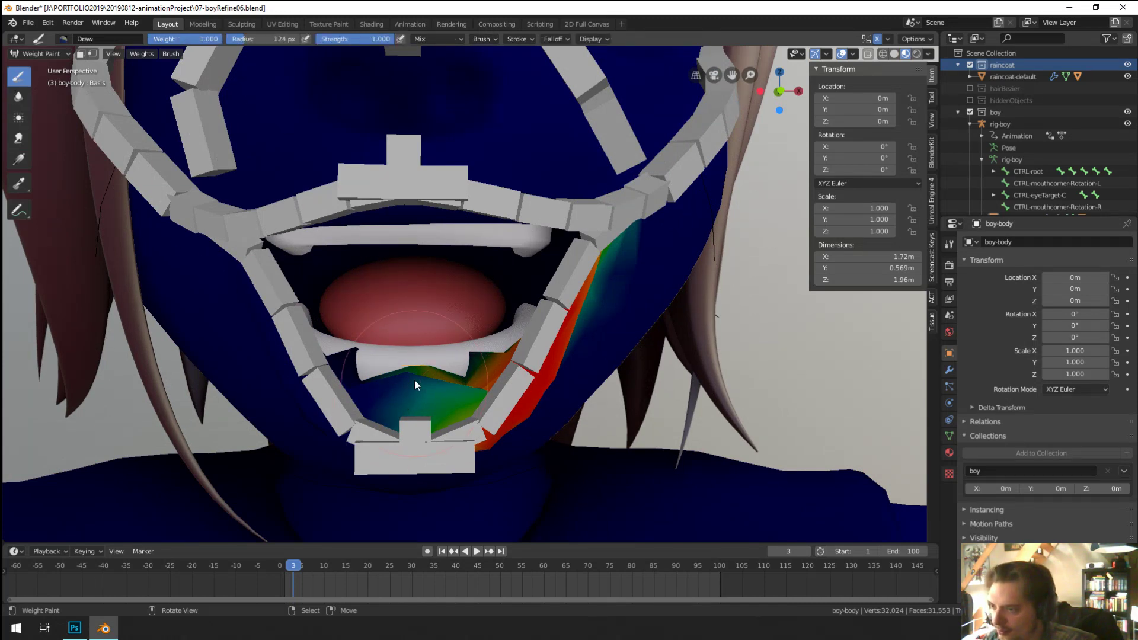
pyautogui.moveTo(415, 384); pyautogui.dragTo(442, 423)
pyautogui.moveTo(442, 423); pyautogui.dragTo(457, 425, button='middle')
pyautogui.moveTo(457, 425); pyautogui.dragTo(477, 406)
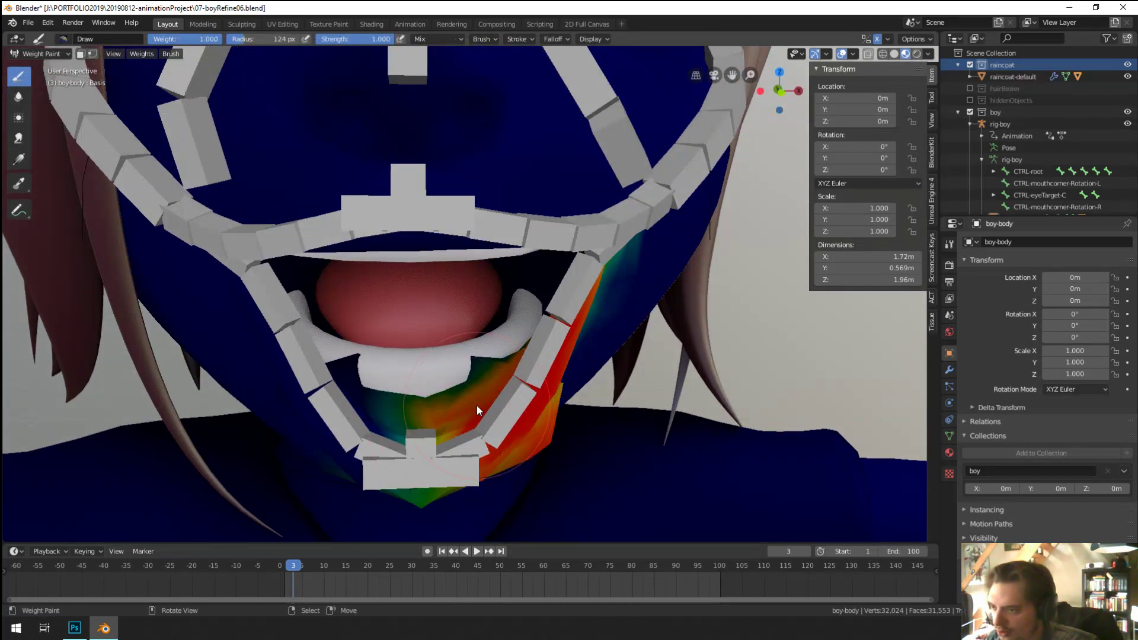
pyautogui.moveTo(477, 406)
pyautogui.mouseDown(button='middle')
pyautogui.moveTo(506, 372)
pyautogui.moveTo(471, 381)
pyautogui.moveTo(417, 339)
pyautogui.moveTo(428, 260)
pyautogui.mouseUp(button='middle')
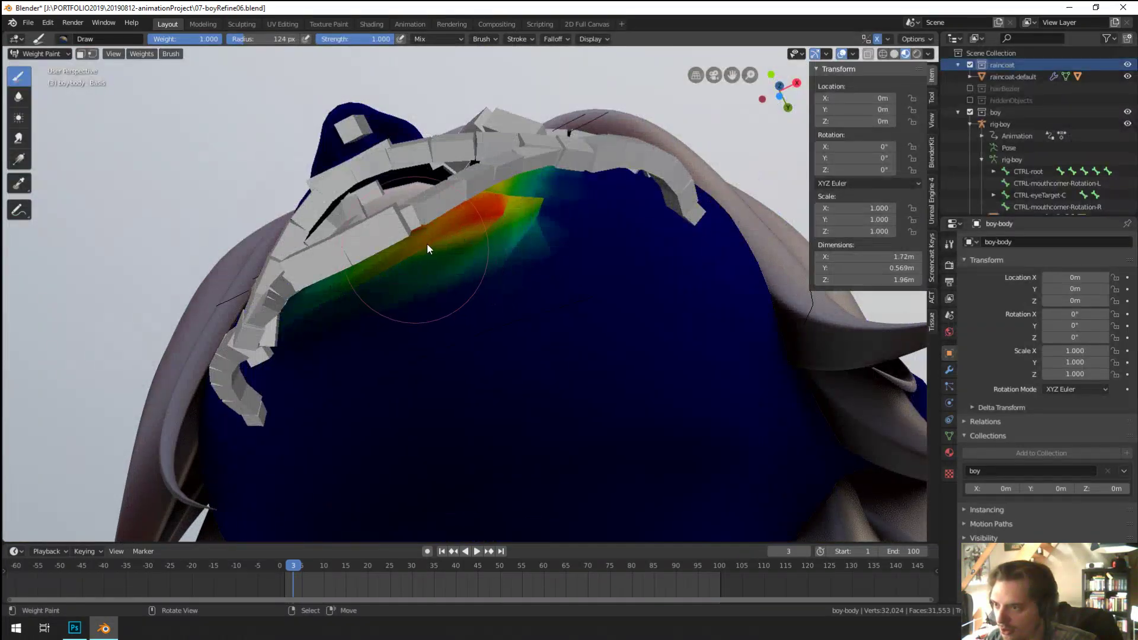
# Step: Paint more mouthLower-bendy-L weight along the outer edge of the left lower lip and save the file
pyautogui.moveTo(428, 249); pyautogui.dragTo(425, 269)
pyautogui.moveTo(425, 275); pyautogui.dragTo(379, 322, button='middle')
pyautogui.moveTo(391, 320); pyautogui.dragTo(453, 246)
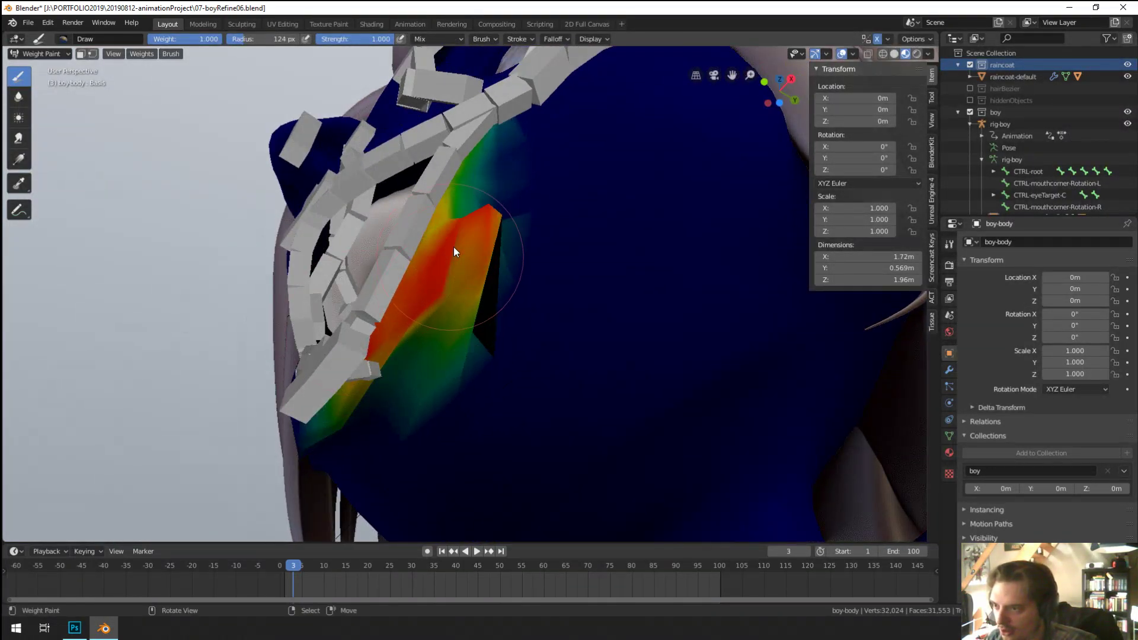
pyautogui.moveTo(485, 275); pyautogui.dragTo(450, 329, button='middle')
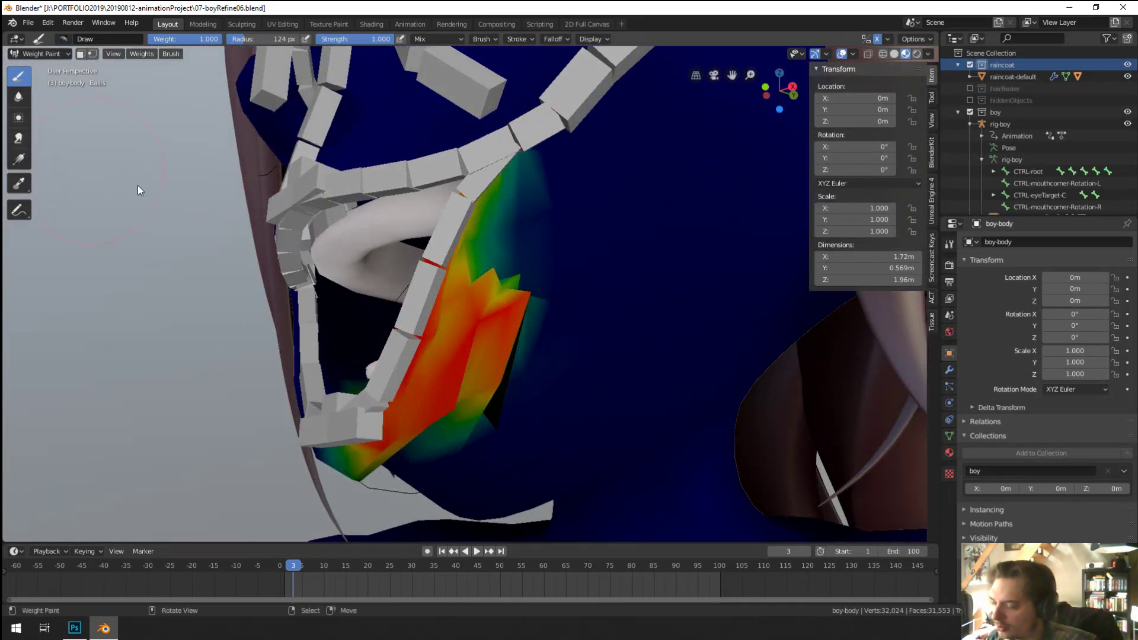
pyautogui.hotkey('ctrl', 's')
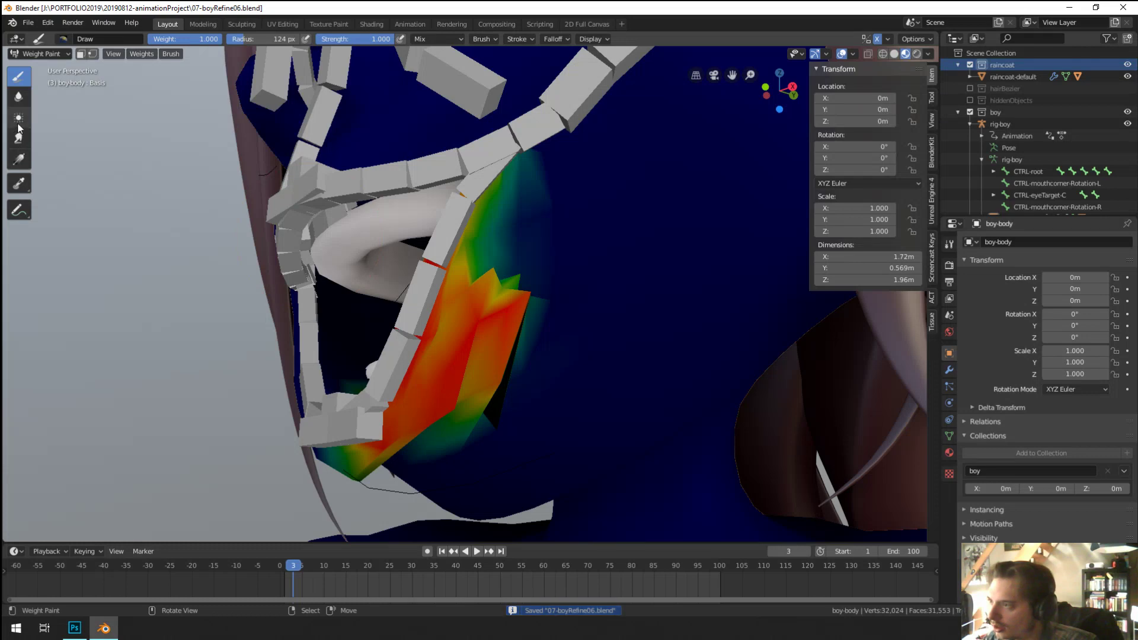
# Step: Smooth the mouthLower-bendy-L weights on the skin below the left lower lip with the Blur brush at 150 px
pyautogui.click(18, 96)
pyautogui.moveTo(486, 332)
pyautogui.mouseDown()
pyautogui.moveTo(574, 359)
pyautogui.moveTo(508, 299)
pyautogui.moveTo(509, 267)
pyautogui.moveTo(485, 375)
pyautogui.moveTo(465, 391)
pyautogui.mouseUp()
pyautogui.moveTo(466, 391)
pyautogui.mouseDown(button='middle')
pyautogui.moveTo(481, 320)
pyautogui.moveTo(383, 345)
pyautogui.mouseUp(button='middle')
pyautogui.moveTo(425, 269)
pyautogui.mouseDown(button='middle')
pyautogui.moveTo(446, 330)
pyautogui.moveTo(513, 253)
pyautogui.moveTo(570, 269)
pyautogui.moveTo(607, 330)
pyautogui.moveTo(673, 333)
pyautogui.moveTo(516, 322)
pyautogui.moveTo(543, 275)
pyautogui.moveTo(418, 314)
pyautogui.moveTo(442, 322)
pyautogui.mouseUp(button='middle')
# Step: Blur the uneven weights below the left mouth corner in Wireframe shading and switch the viewport to Solid shading
pyautogui.press('z')
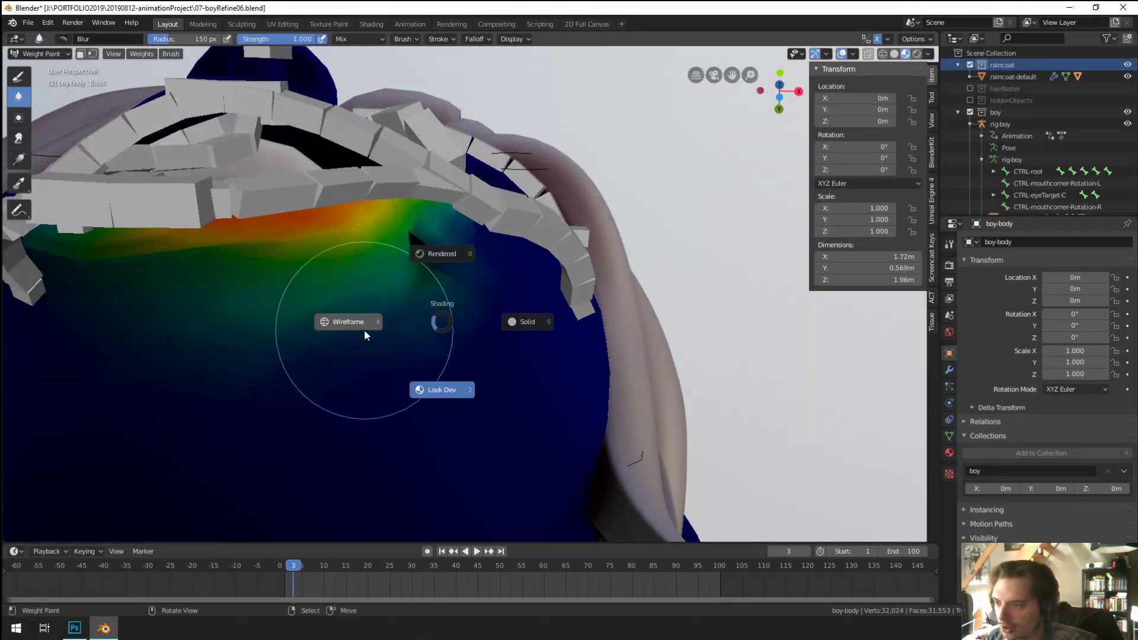
pyautogui.click(364, 332)
pyautogui.moveTo(364, 332)
pyautogui.mouseDown(button='middle')
pyautogui.moveTo(424, 338)
pyautogui.moveTo(417, 357)
pyautogui.moveTo(402, 358)
pyautogui.moveTo(150, 236)
pyautogui.mouseUp(button='middle')
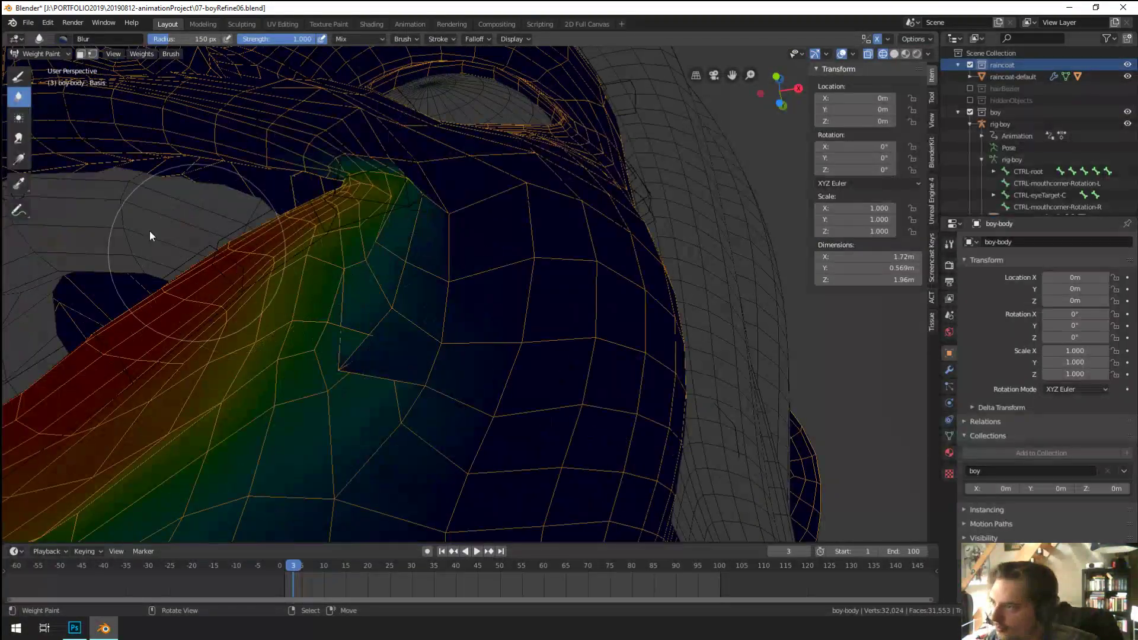
pyautogui.moveTo(329, 372); pyautogui.dragTo(389, 358, button='middle')
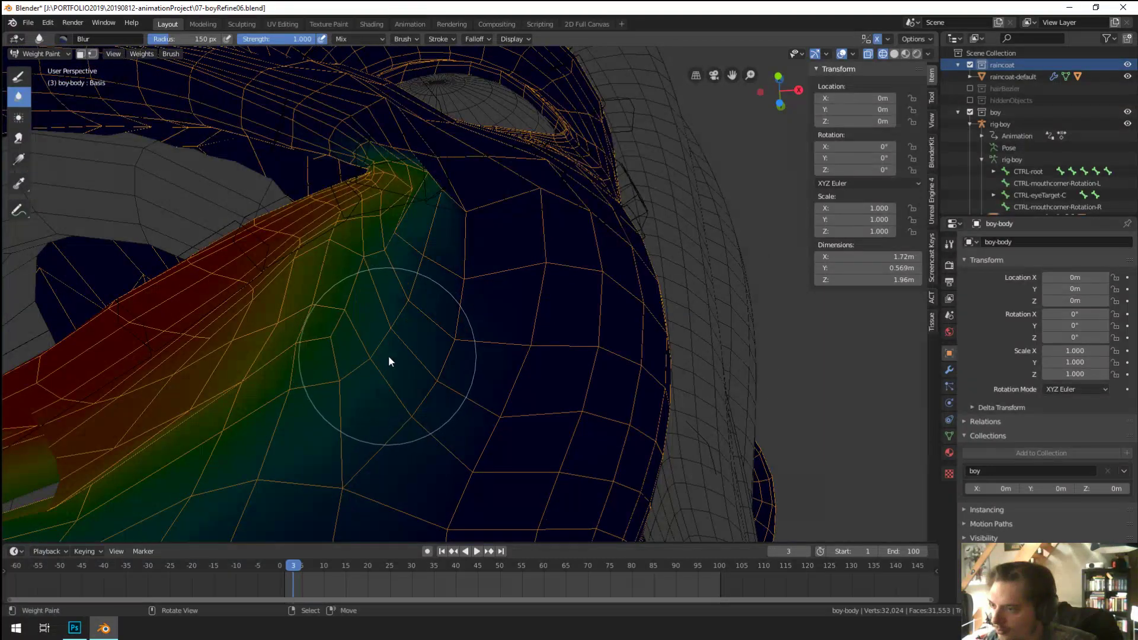
pyautogui.press('z')
pyautogui.click(472, 357)
pyautogui.moveTo(472, 358)
pyautogui.mouseDown(button='middle')
pyautogui.moveTo(395, 388)
pyautogui.moveTo(371, 414)
pyautogui.moveTo(457, 330)
pyautogui.moveTo(458, 358)
pyautogui.moveTo(400, 355)
pyautogui.moveTo(423, 337)
pyautogui.moveTo(375, 352)
pyautogui.moveTo(406, 346)
pyautogui.moveTo(332, 332)
pyautogui.moveTo(356, 304)
pyautogui.moveTo(364, 389)
pyautogui.moveTo(350, 415)
pyautogui.mouseUp(button='middle')
# Step: Strengthen the mouthLower-bendy-L weights on the left lower lip toward its centre with the Draw brush at weight 1.000
pyautogui.click(18, 76)
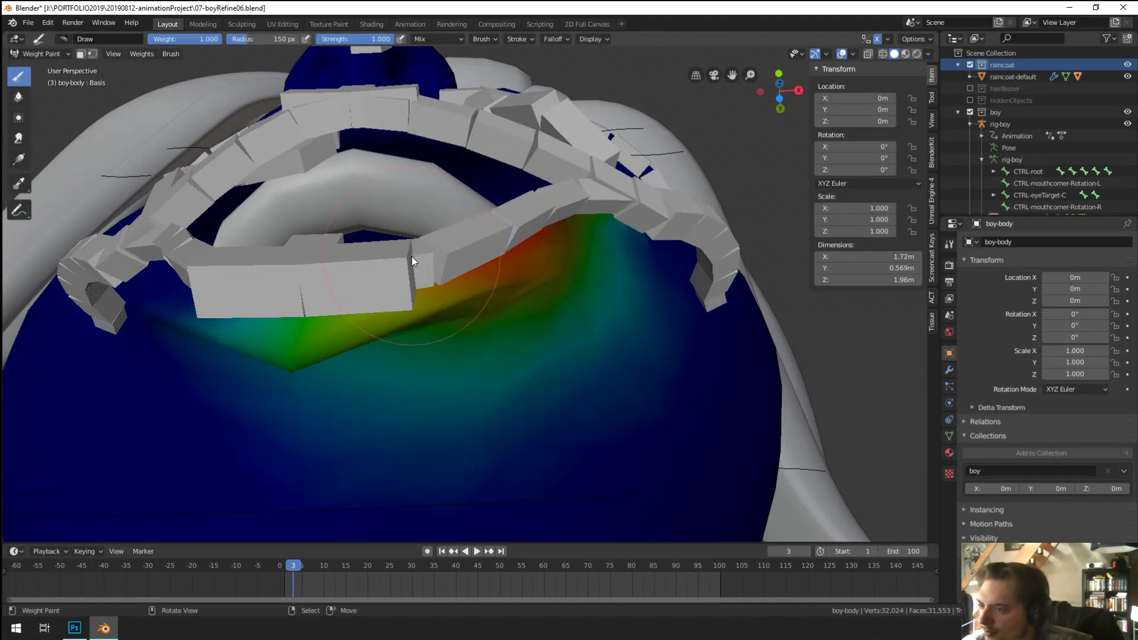
pyautogui.moveTo(412, 261)
pyautogui.mouseDown()
pyautogui.moveTo(445, 302)
pyautogui.moveTo(406, 322)
pyautogui.mouseUp()
pyautogui.moveTo(406, 321)
pyautogui.mouseDown(button='middle')
pyautogui.moveTo(430, 327)
pyautogui.moveTo(447, 305)
pyautogui.moveTo(485, 361)
pyautogui.mouseUp(button='middle')
pyautogui.moveTo(486, 361); pyautogui.dragTo(535, 450)
pyautogui.moveTo(535, 450)
pyautogui.mouseDown(button='middle')
pyautogui.moveTo(466, 475)
pyautogui.moveTo(478, 407)
pyautogui.mouseUp(button='middle')
pyautogui.moveTo(381, 432)
pyautogui.mouseDown(button='middle')
pyautogui.moveTo(442, 373)
pyautogui.moveTo(424, 400)
pyautogui.mouseUp(button='middle')
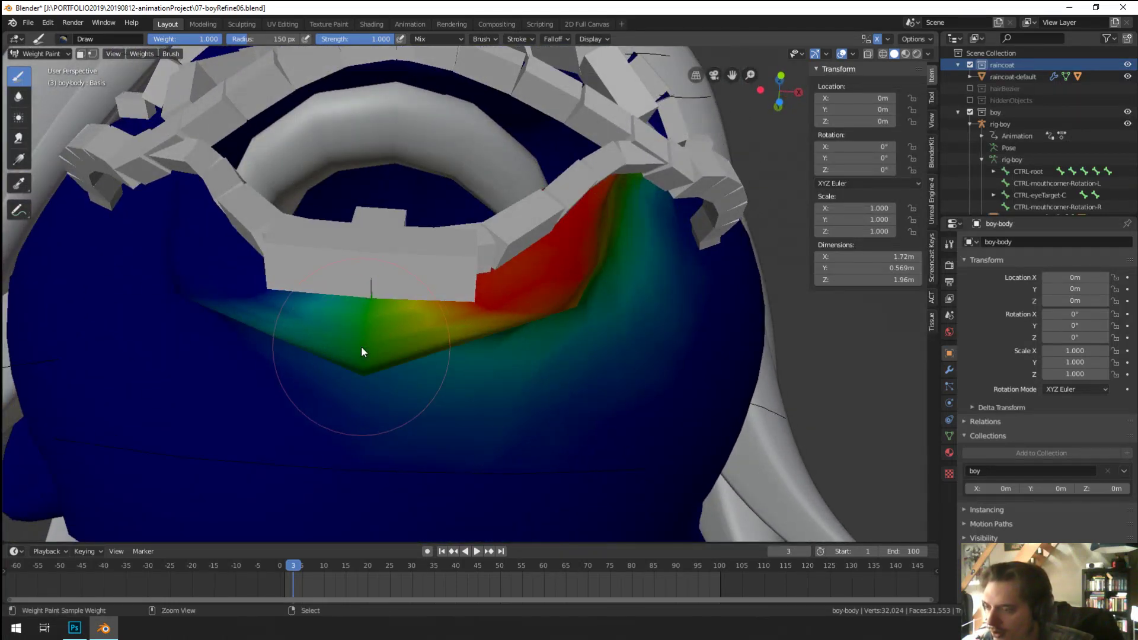
pyautogui.moveTo(375, 347); pyautogui.dragTo(393, 448, button='middle')
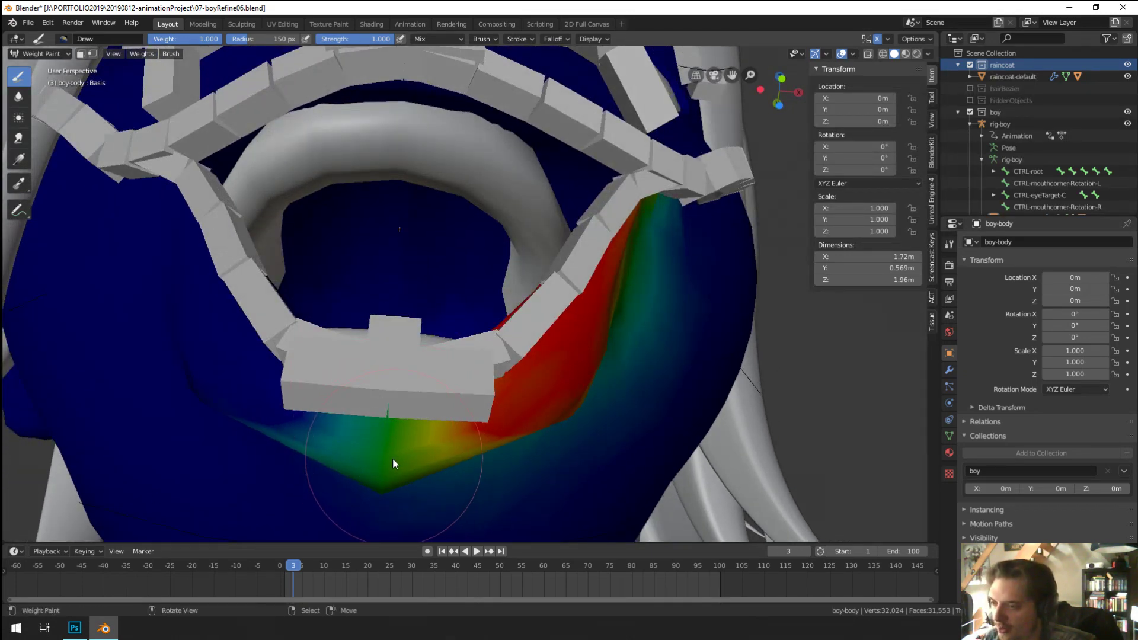
pyautogui.moveTo(392, 457); pyautogui.dragTo(378, 418)
pyautogui.moveTo(503, 302)
pyautogui.mouseDown(button='middle')
pyautogui.moveTo(535, 364)
pyautogui.moveTo(462, 333)
pyautogui.mouseUp(button='middle')
pyautogui.scroll(3, 468, 314)
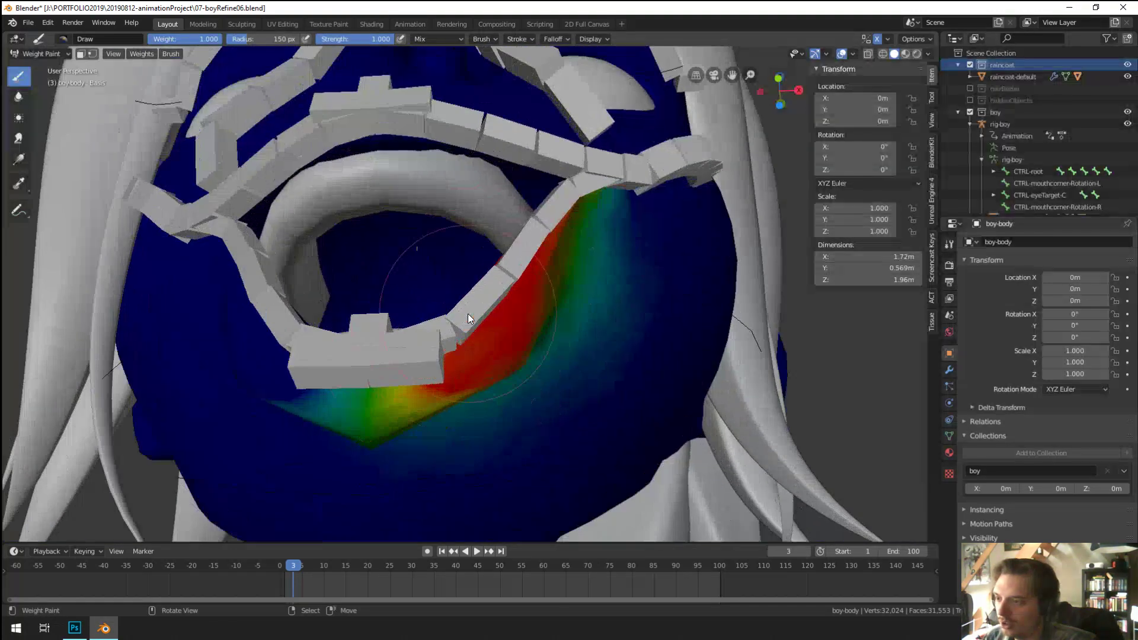
# Step: Return the body to Object Mode and switch the viewport to Look Dev shading
pyautogui.click(38, 54)
pyautogui.click(36, 67)
pyautogui.press('`')
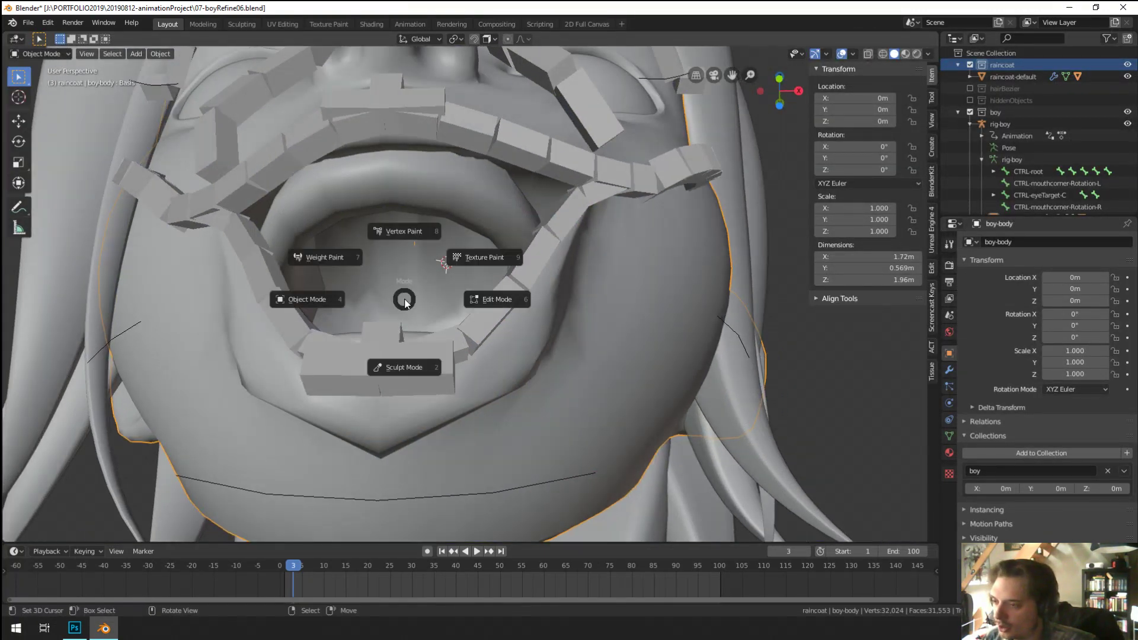
pyautogui.click(323, 261)
pyautogui.hotkey('ctrl', 'Tab')
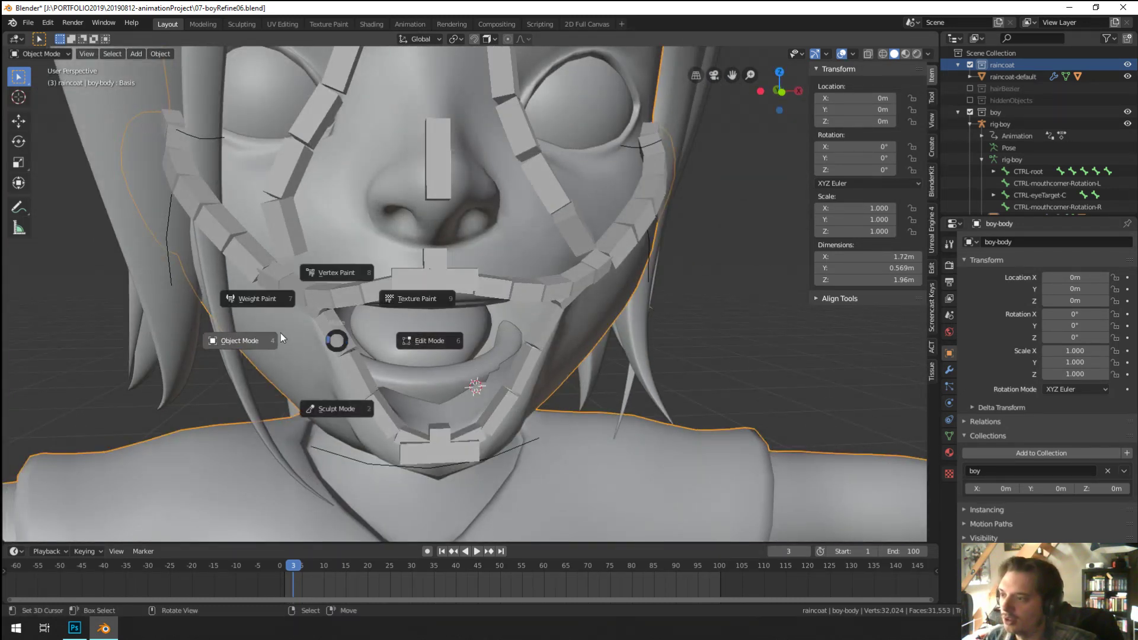
pyautogui.press('Escape')
pyautogui.click(905, 54)
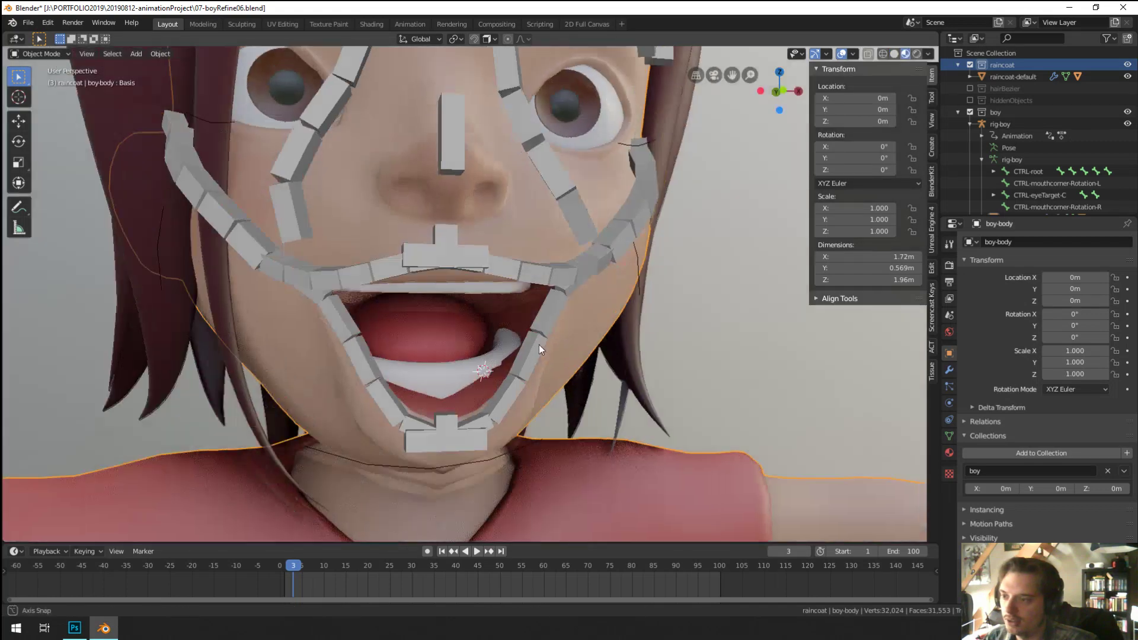
# Step: Set the body's viewport subdivisions to 1 in the Subdivision modifier and put the rig in Pose Mode
pyautogui.moveTo(539, 343)
pyautogui.mouseDown(button='middle')
pyautogui.moveTo(518, 379)
pyautogui.moveTo(437, 380)
pyautogui.mouseUp(button='middle')
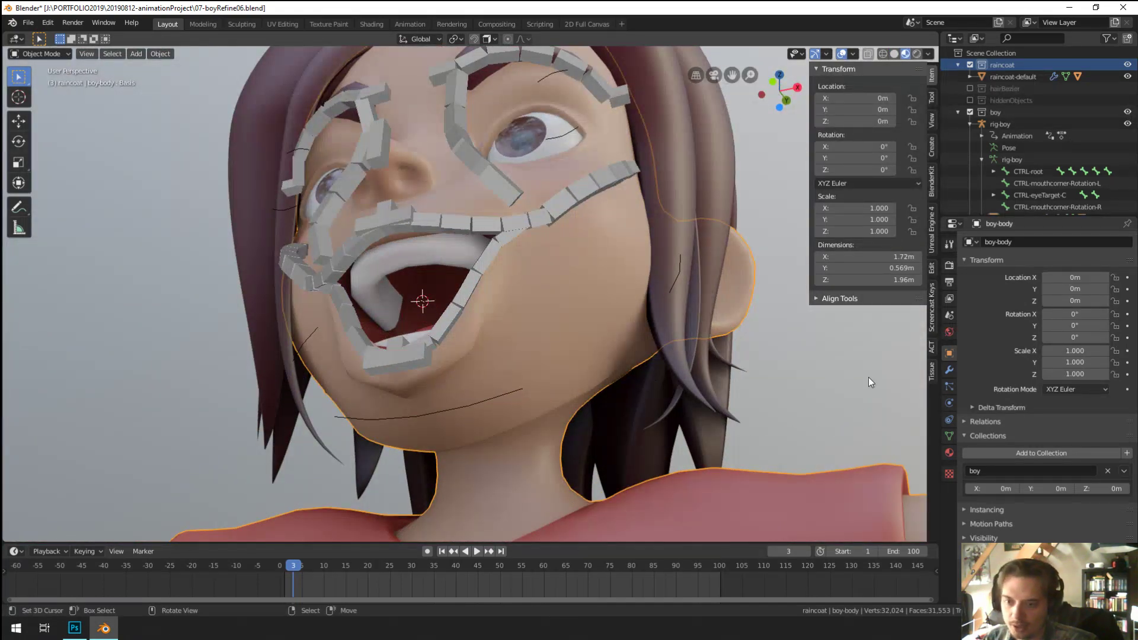
pyautogui.click(948, 370)
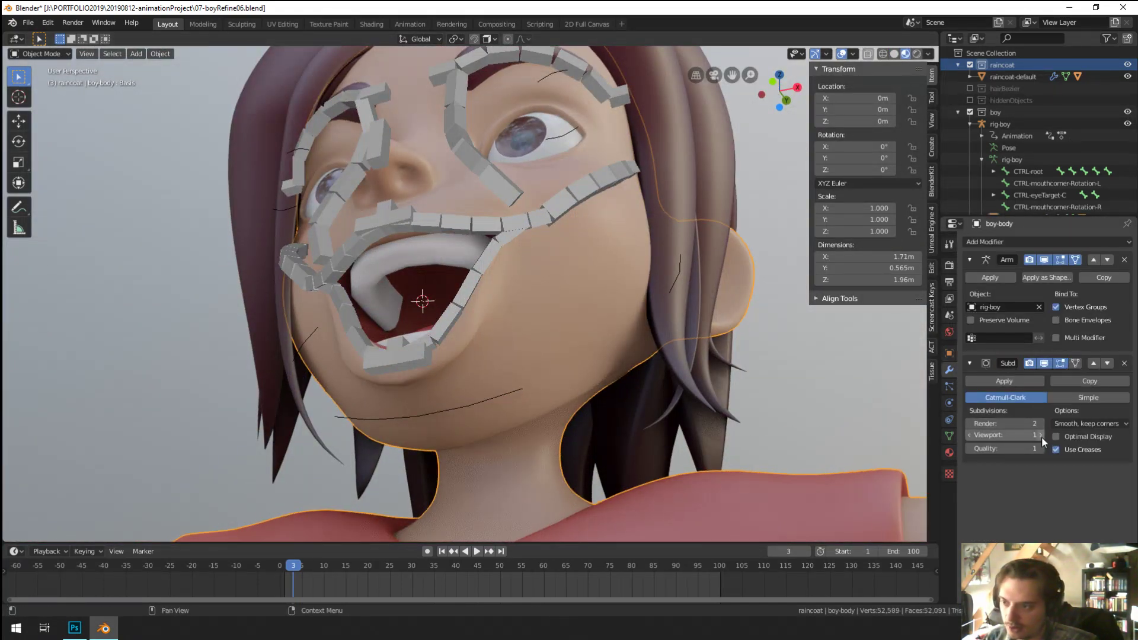
pyautogui.moveTo(581, 388); pyautogui.dragTo(426, 396, button='middle')
pyautogui.click(390, 398)
pyautogui.hotkey('ctrl', 'Tab')
# Step: Move the centre lower-lip control in several directions to test how the lower lip deforms
pyautogui.click(408, 393)
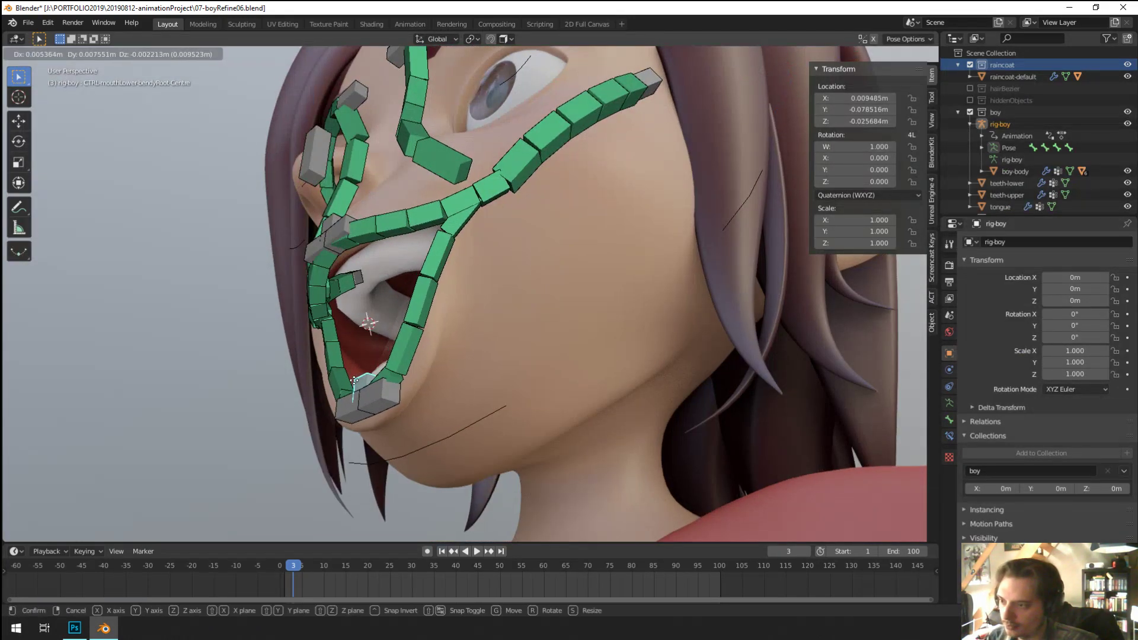
pyautogui.moveTo(382, 408); pyautogui.dragTo(391, 405)
pyautogui.moveTo(451, 400); pyautogui.dragTo(394, 409, button='middle')
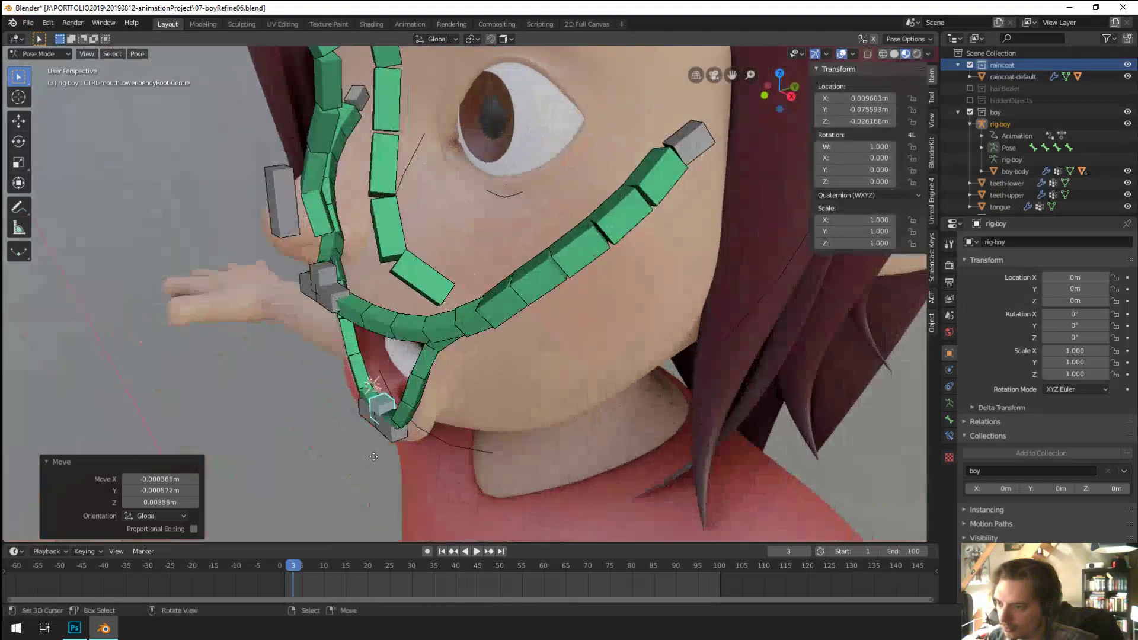
pyautogui.moveTo(394, 409); pyautogui.dragTo(415, 403)
pyautogui.moveTo(415, 403); pyautogui.dragTo(548, 422, button='middle')
pyautogui.press('g')
pyautogui.click(275, 387)
# Step: Try rotating the centre lower-lip control and test moving it again
pyautogui.press('r')
pyautogui.rightClick(498, 350)
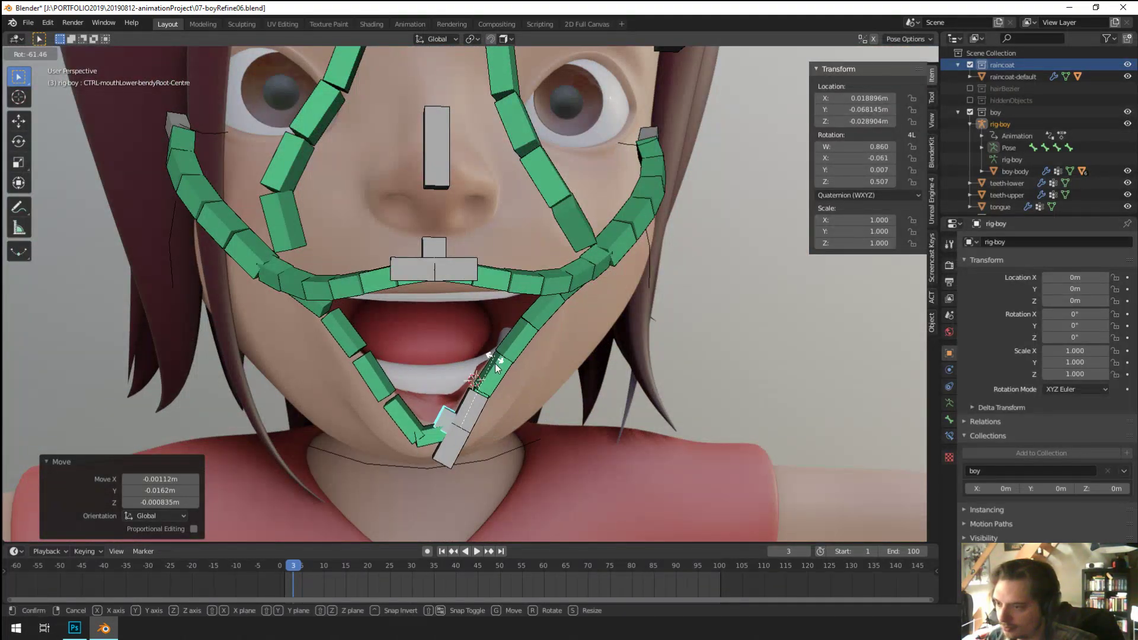
pyautogui.moveTo(496, 364); pyautogui.dragTo(625, 342, button='middle')
pyautogui.press('g')
pyautogui.moveTo(664, 308); pyautogui.dragTo(439, 422, button='middle')
pyautogui.click(495, 343)
# Step: Rotate the jaw bone -4.82° about the X axis to partly close the mouth
pyautogui.click(455, 472)
pyautogui.click(462, 461)
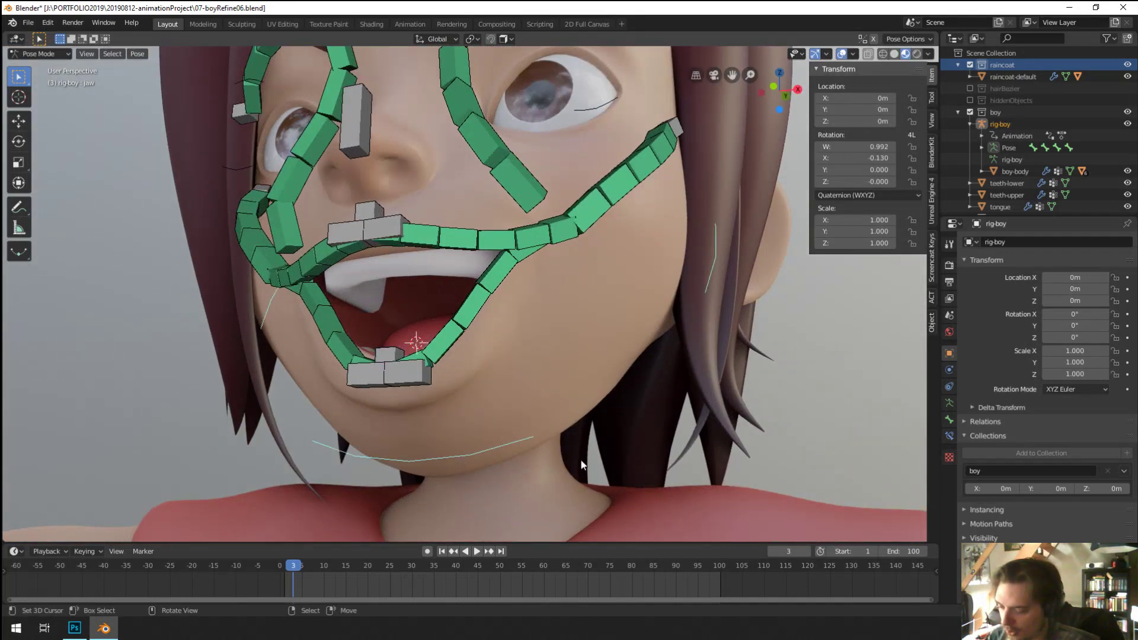
pyautogui.press('r')
pyautogui.press('y')
pyautogui.press('x')
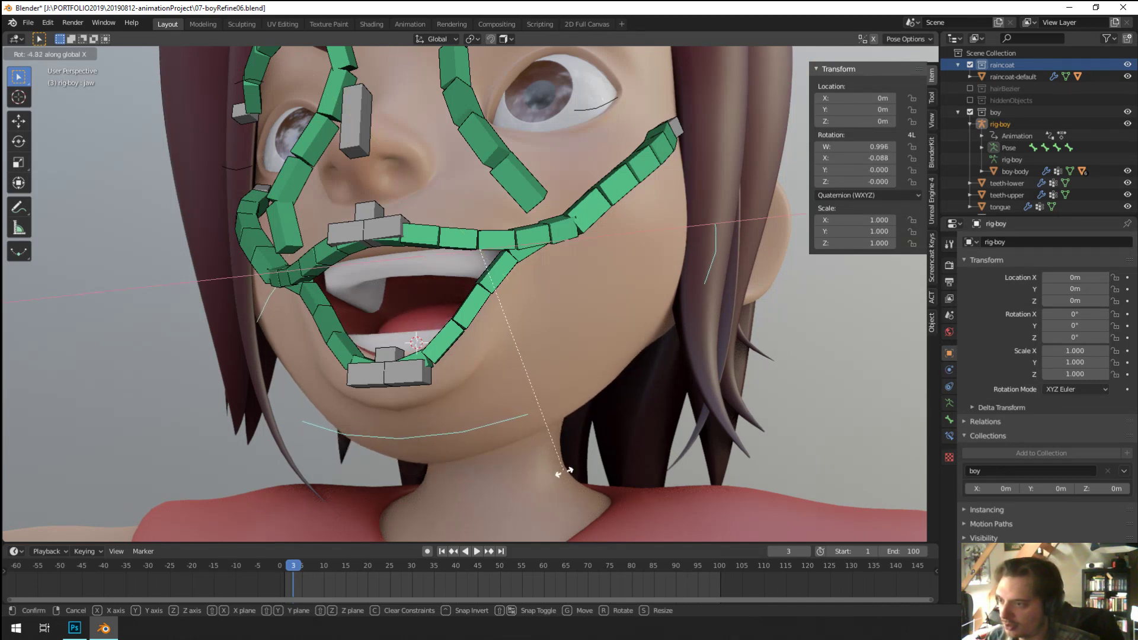
pyautogui.click(561, 473)
pyautogui.moveTo(561, 472); pyautogui.dragTo(487, 360, button='middle')
# Step: Hide the armature layer containing the bendy facial bones, leaving the facial control layer displayed
pyautogui.click(950, 402)
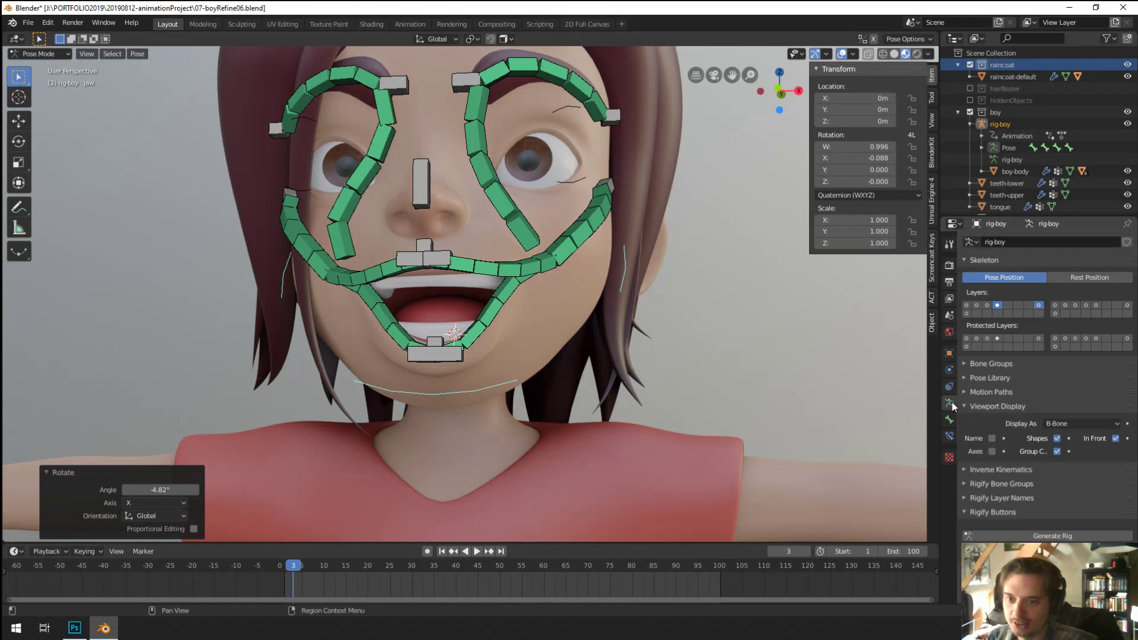
pyautogui.click(1040, 306)
pyautogui.click(998, 306)
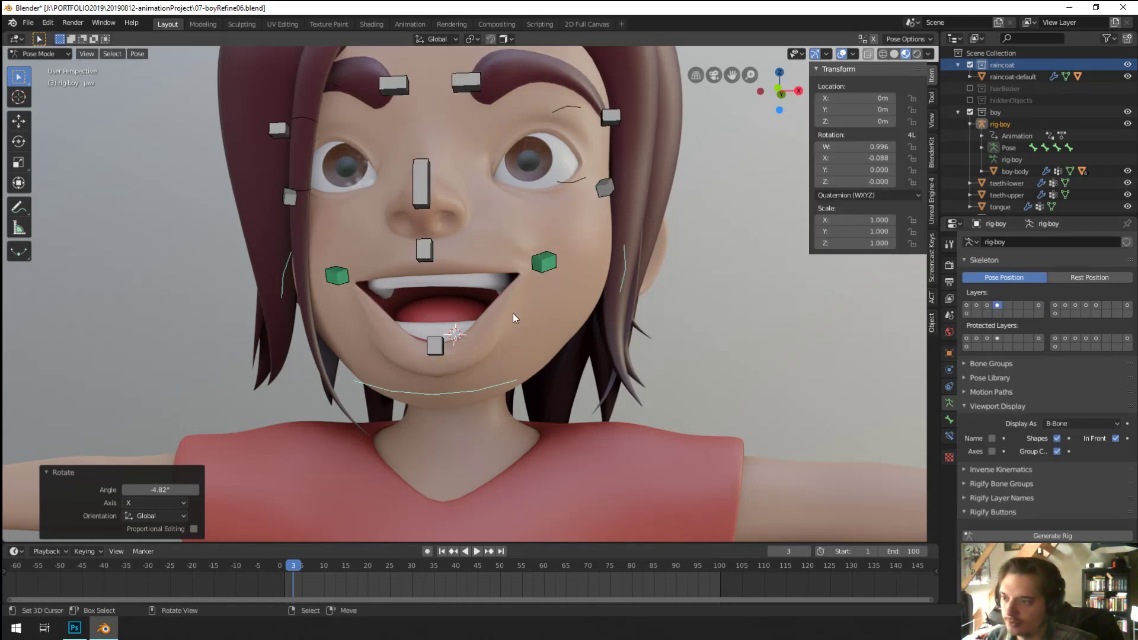
# Step: Raise the left and right mouth-corner controls into a wider smile and adjust the left one again
pyautogui.moveTo(515, 317); pyautogui.dragTo(500, 271, button='middle')
pyautogui.click(551, 272)
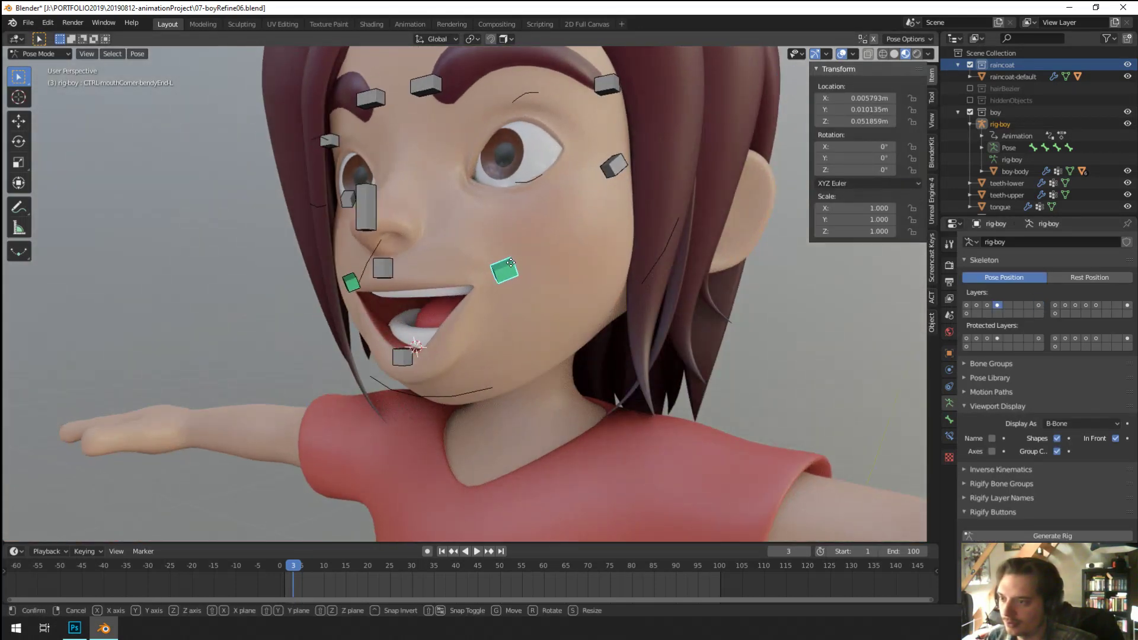
pyautogui.moveTo(501, 271); pyautogui.dragTo(511, 256)
pyautogui.moveTo(511, 256); pyautogui.dragTo(462, 261, button='middle')
pyautogui.moveTo(329, 266); pyautogui.dragTo(334, 258)
pyautogui.scroll(-2, 334, 258)
pyautogui.moveTo(333, 259); pyautogui.dragTo(579, 256, button='middle')
pyautogui.click(535, 274)
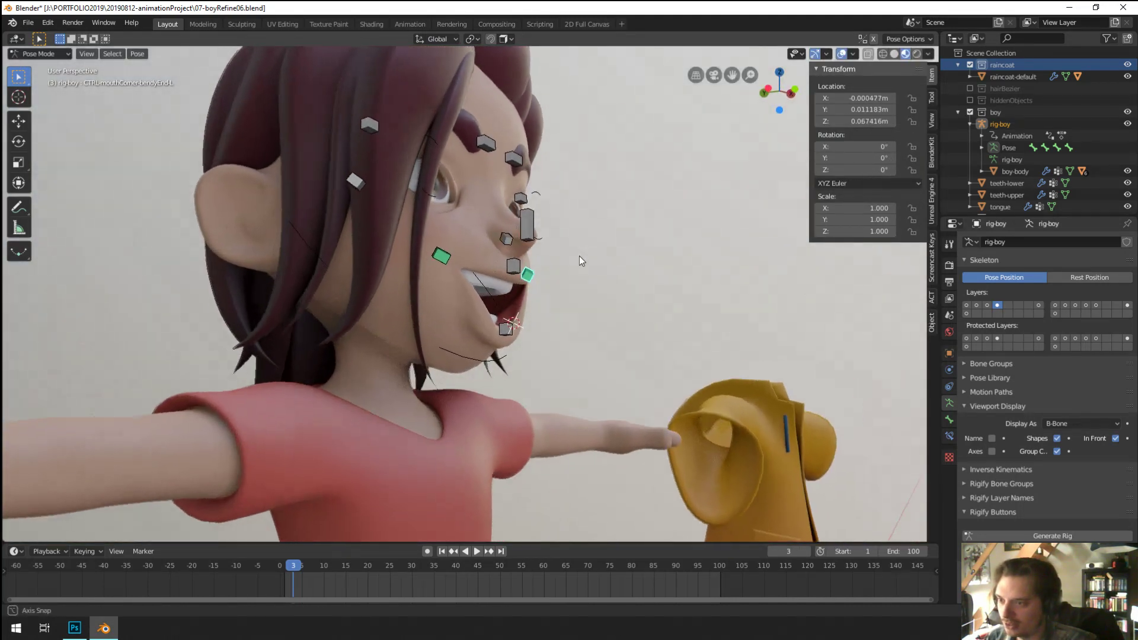
# Step: Widen the smile further with the right mouth-corner control, moving it about -0.012 m in X and 0.008 m in Z
pyautogui.moveTo(582, 251); pyautogui.dragTo(532, 276)
pyautogui.moveTo(532, 276); pyautogui.dragTo(384, 288, button='middle')
pyautogui.press('g')
pyautogui.click(610, 387)
pyautogui.click(367, 283)
pyautogui.moveTo(370, 285); pyautogui.dragTo(364, 288)
pyautogui.moveTo(364, 288)
pyautogui.mouseDown(button='middle')
pyautogui.moveTo(397, 301)
pyautogui.moveTo(356, 285)
pyautogui.moveTo(343, 286)
pyautogui.moveTo(363, 294)
pyautogui.moveTo(351, 306)
pyautogui.moveTo(316, 307)
pyautogui.mouseUp(button='middle')
pyautogui.scroll(8, 355, 285)
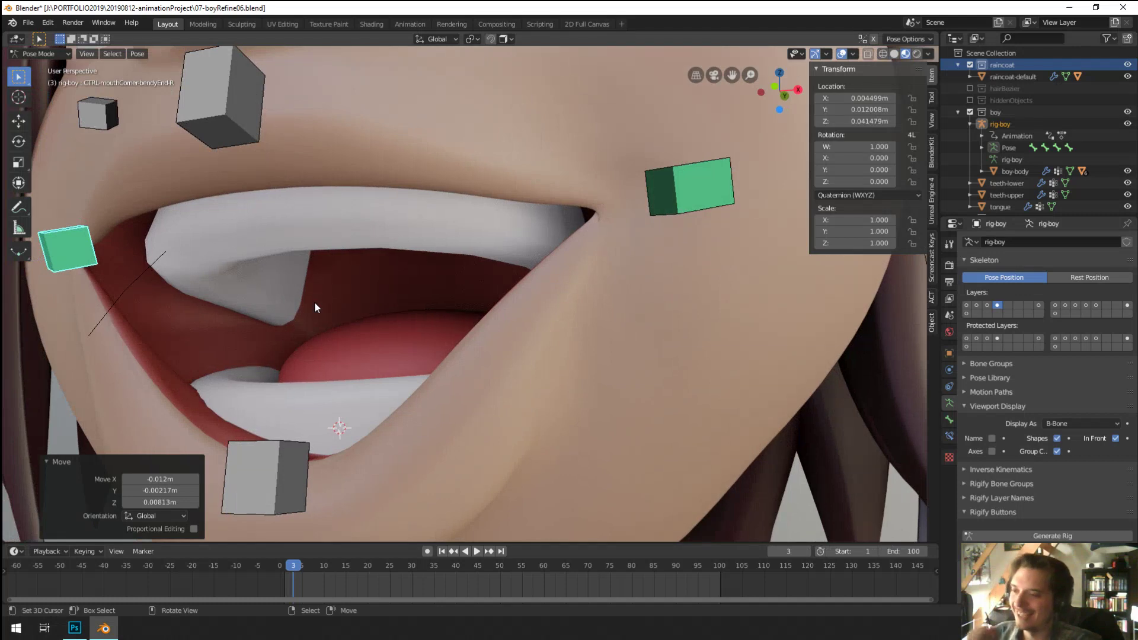
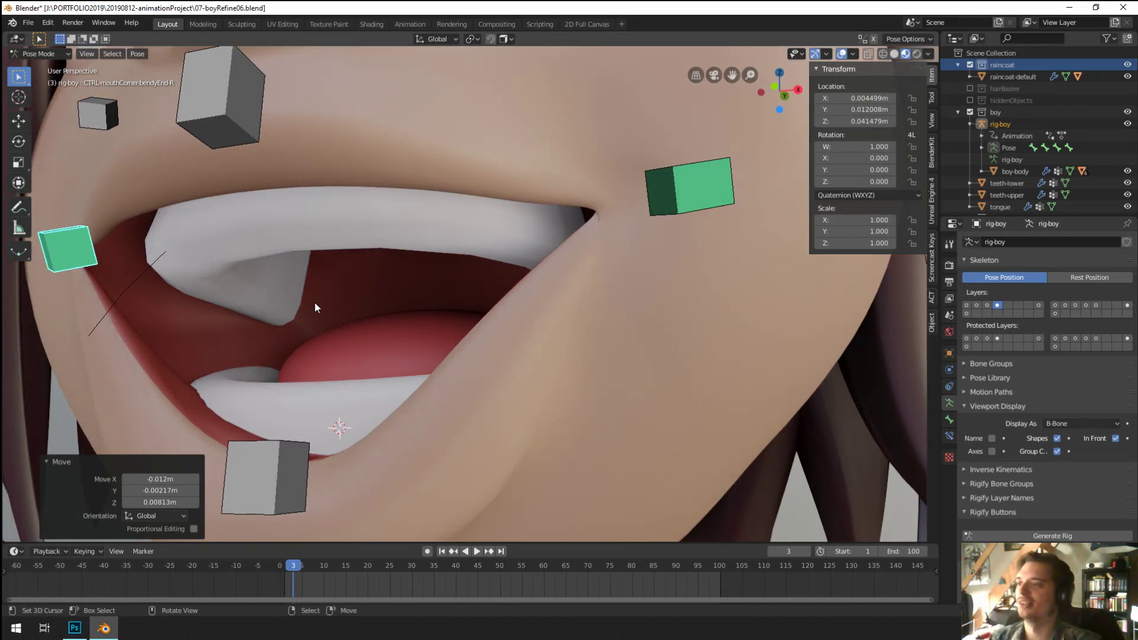
# Step: Clear the location of the right and left mouth-corner controls
pyautogui.scroll(-5, 314, 301)
pyautogui.hotkey('alt', 'g')
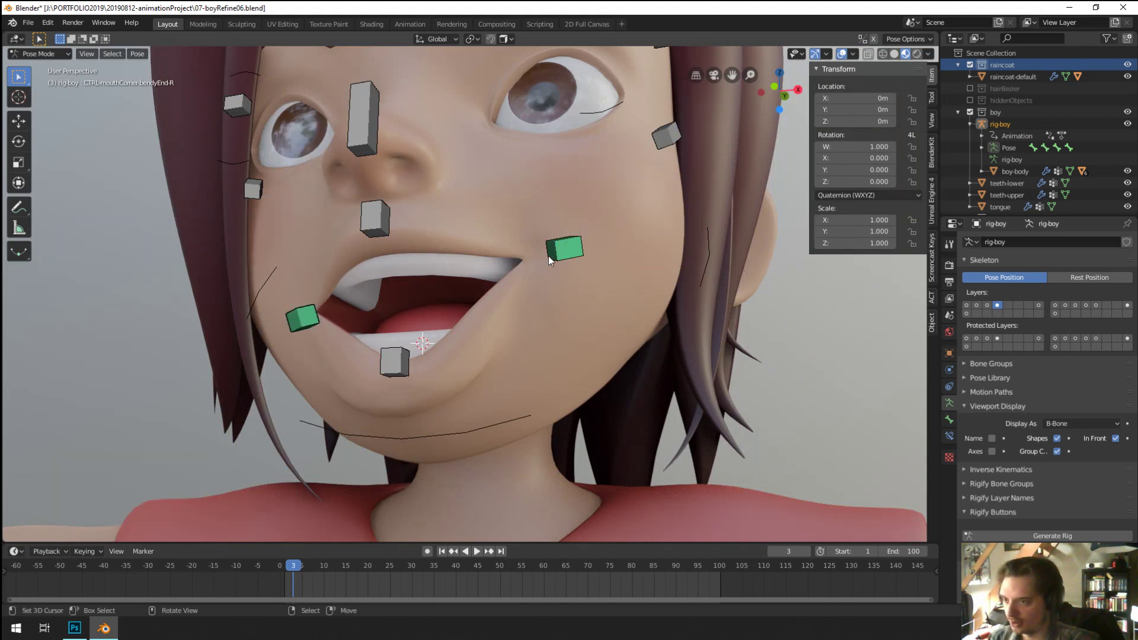
pyautogui.click(566, 250)
pyautogui.hotkey('alt', 'g')
# Step: Pull the left and right mouth-corner controls downward into a frown, moving the left one about -0.015 m in Z
pyautogui.moveTo(391, 320); pyautogui.dragTo(542, 360, button='middle')
pyautogui.press('g')
pyautogui.click(553, 369)
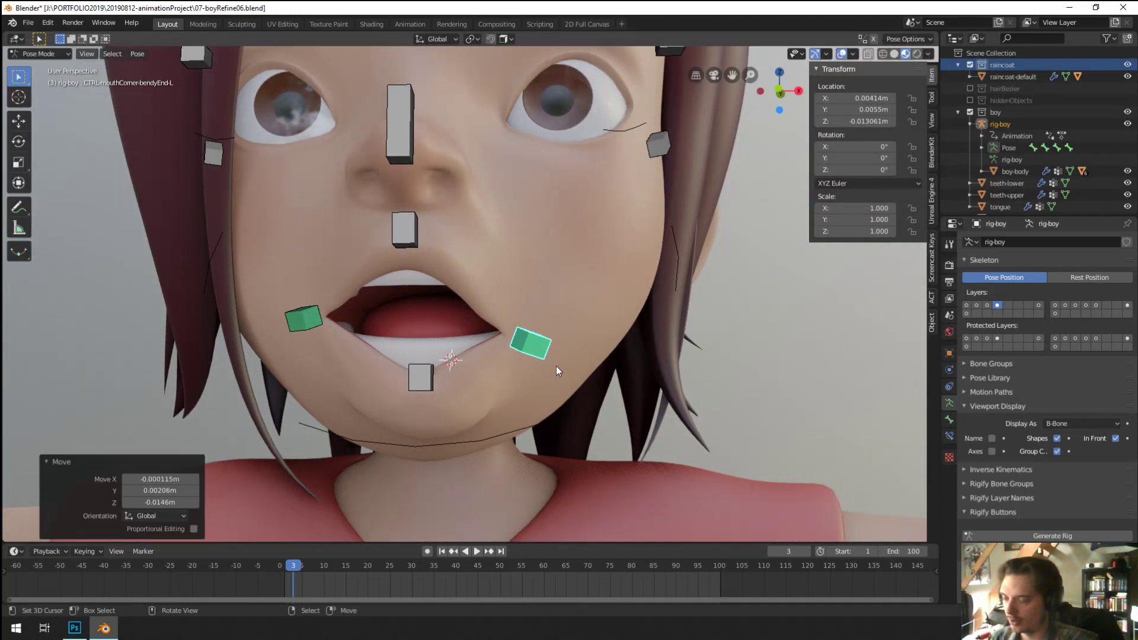
pyautogui.click(297, 325)
pyautogui.press('g')
pyautogui.click(301, 357)
# Step: Raise the centre lower-lip control to narrow the mouth opening
pyautogui.moveTo(301, 356); pyautogui.dragTo(483, 342, button='middle')
pyautogui.click(451, 337)
pyautogui.press('g')
pyautogui.click(445, 308)
pyautogui.press('g')
pyautogui.click(296, 329)
pyautogui.click(499, 376)
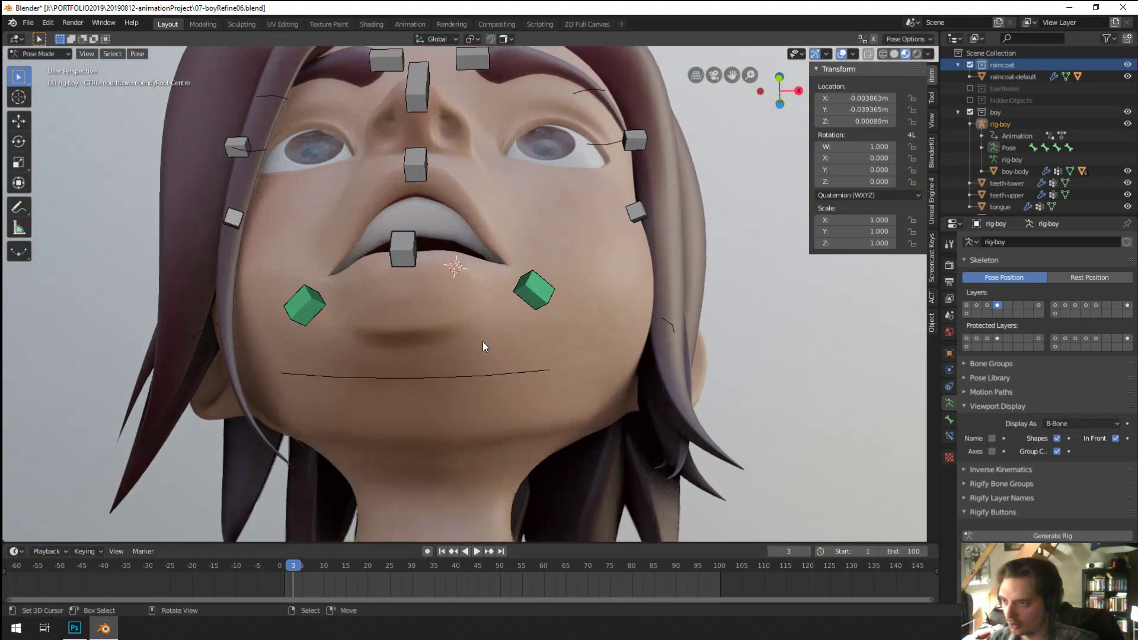
# Step: Leave Pose Mode and display the character in wireframe shading
pyautogui.hotkey('ctrl', 'Tab')
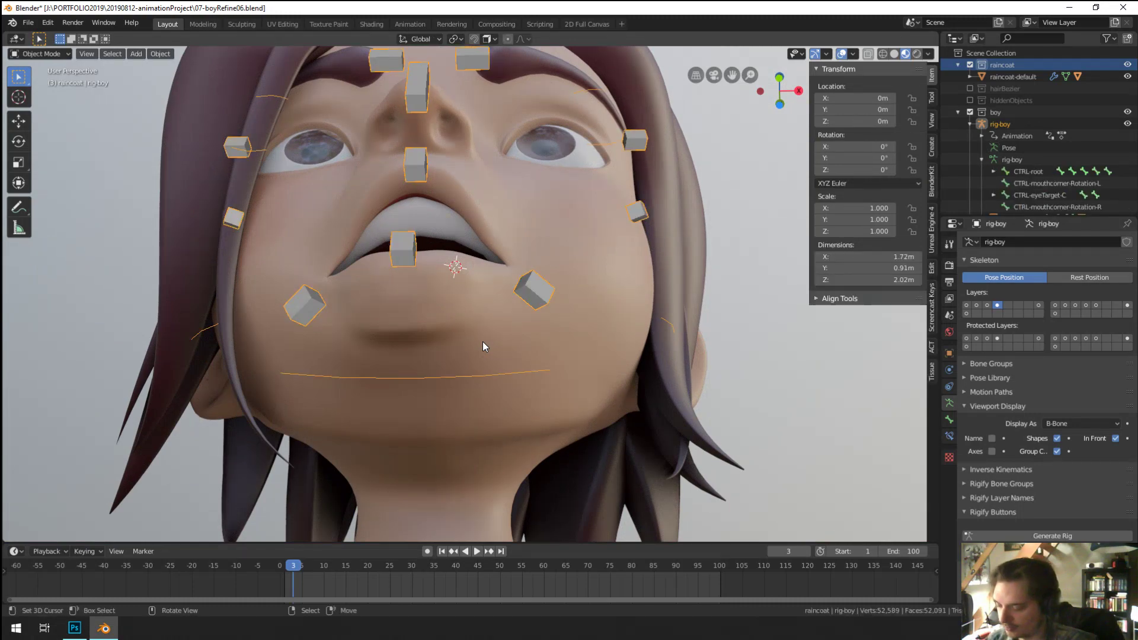
pyautogui.press('z')
pyautogui.click(424, 342)
pyautogui.moveTo(464, 346); pyautogui.dragTo(498, 313, button='middle')
pyautogui.click(499, 311)
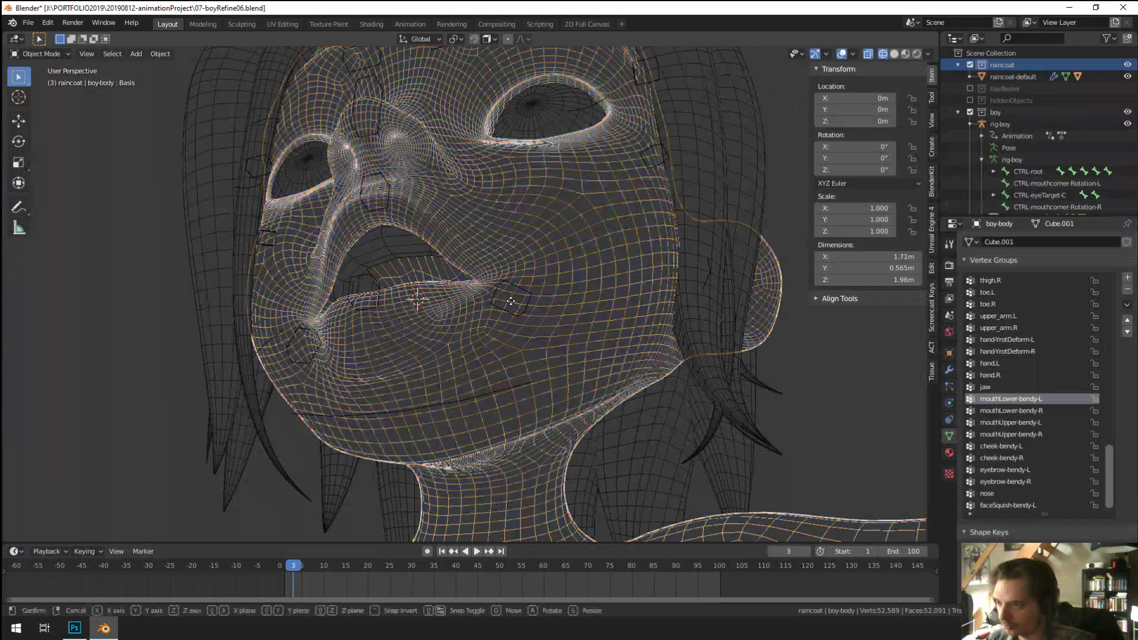
pyautogui.press('g')
pyautogui.press('Escape')
pyautogui.hotkey('ctrl', 'z')
pyautogui.hotkey('ctrl', 'z')
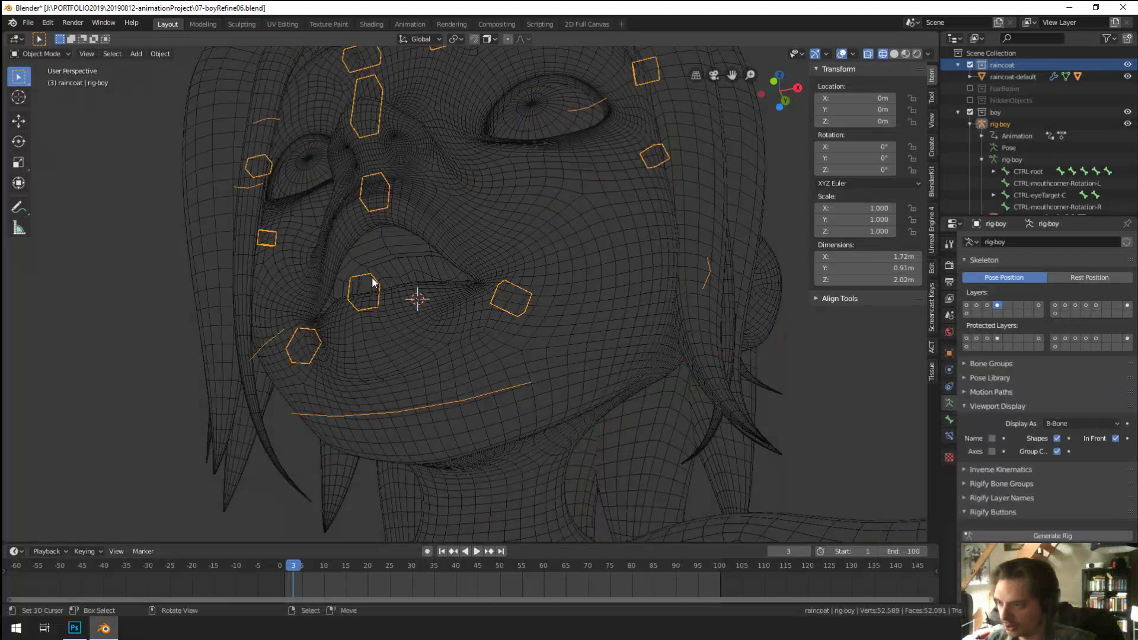
# Step: Try raising the left mouth-corner control in Pose Mode while watching the wireframe topology
pyautogui.click(512, 297)
pyautogui.press('g')
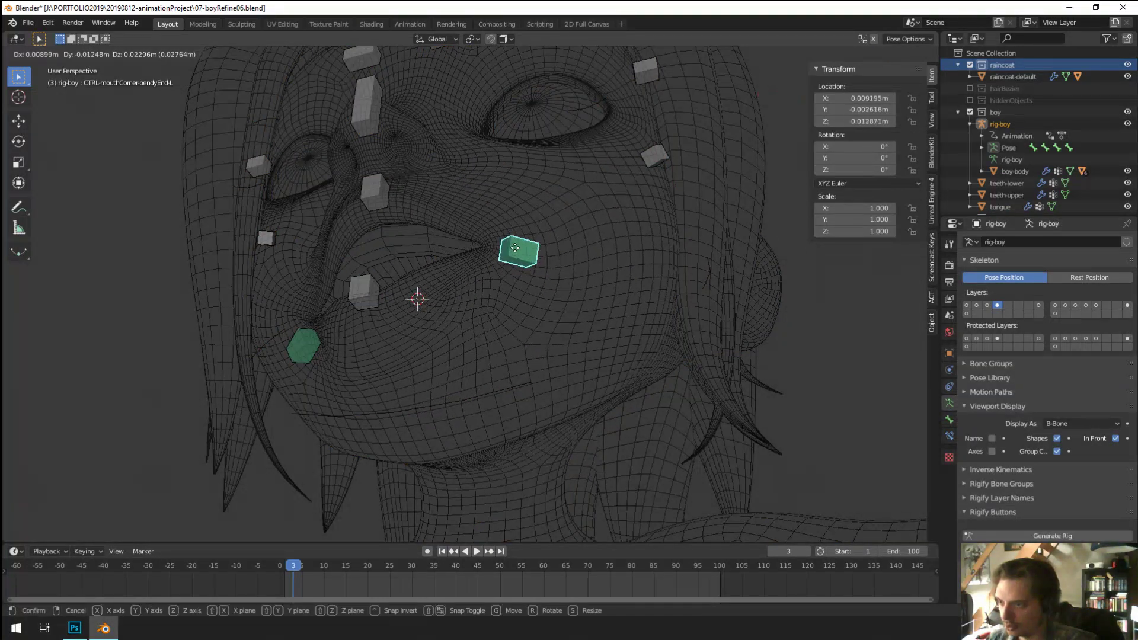
pyautogui.press('Escape')
# Step: Raise the right mouth-corner control about 0.027 m, then pull it back down below its rest position
pyautogui.moveTo(373, 330); pyautogui.dragTo(401, 326, button='middle')
pyautogui.click(397, 320)
pyautogui.press('g')
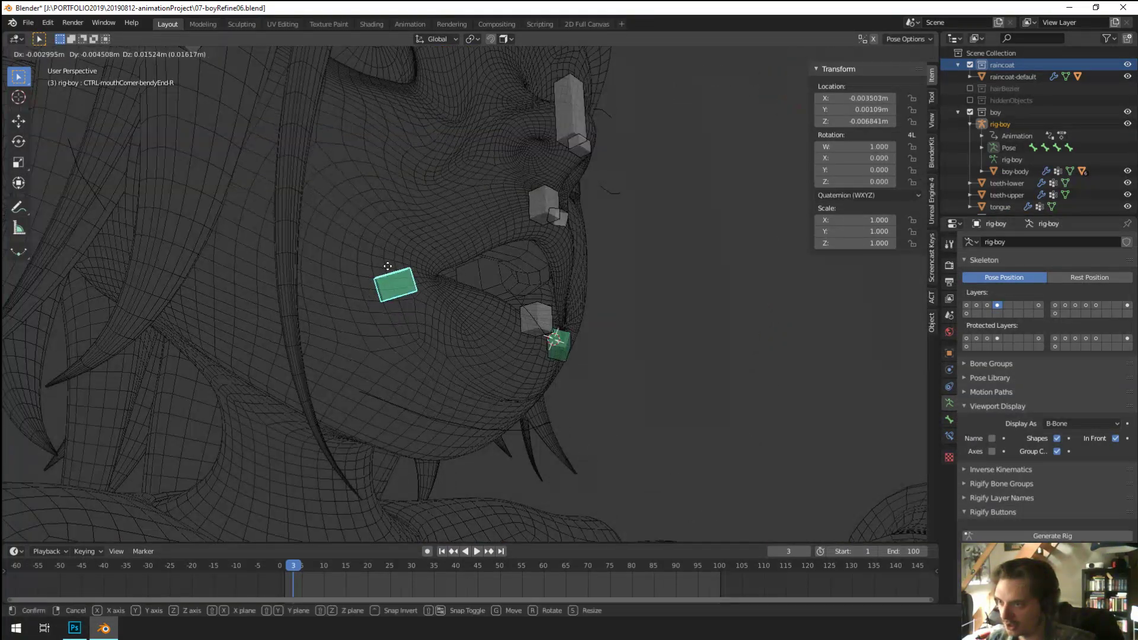
pyautogui.click(433, 267)
pyautogui.moveTo(432, 268); pyautogui.dragTo(397, 253, button='middle')
pyautogui.press('g')
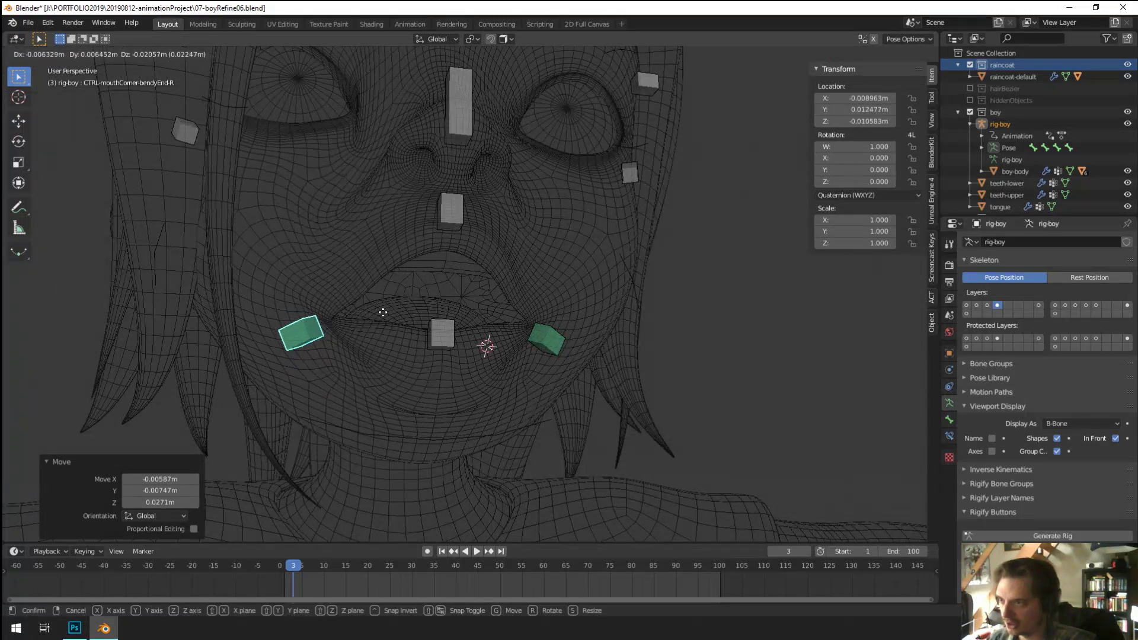
pyautogui.click(383, 332)
pyautogui.moveTo(369, 219); pyautogui.dragTo(372, 413, button='middle')
pyautogui.press('g')
pyautogui.click(382, 249)
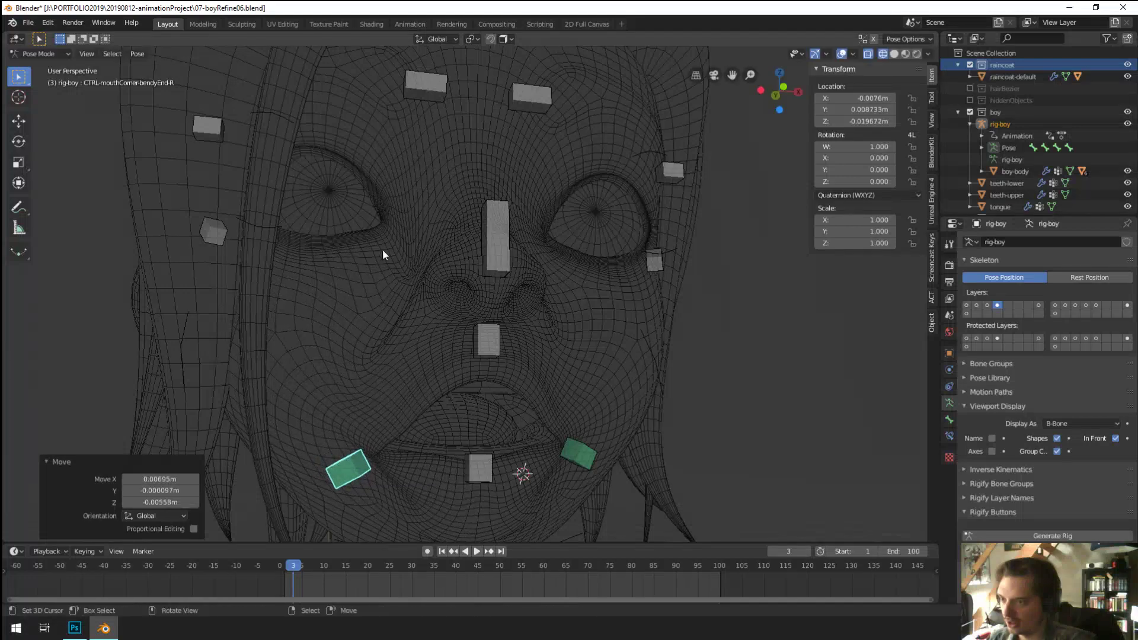
# Step: Try further upward and downward moves of the right mouth-corner control and clear its location
pyautogui.moveTo(382, 249); pyautogui.dragTo(404, 310, button='middle')
pyautogui.press('g')
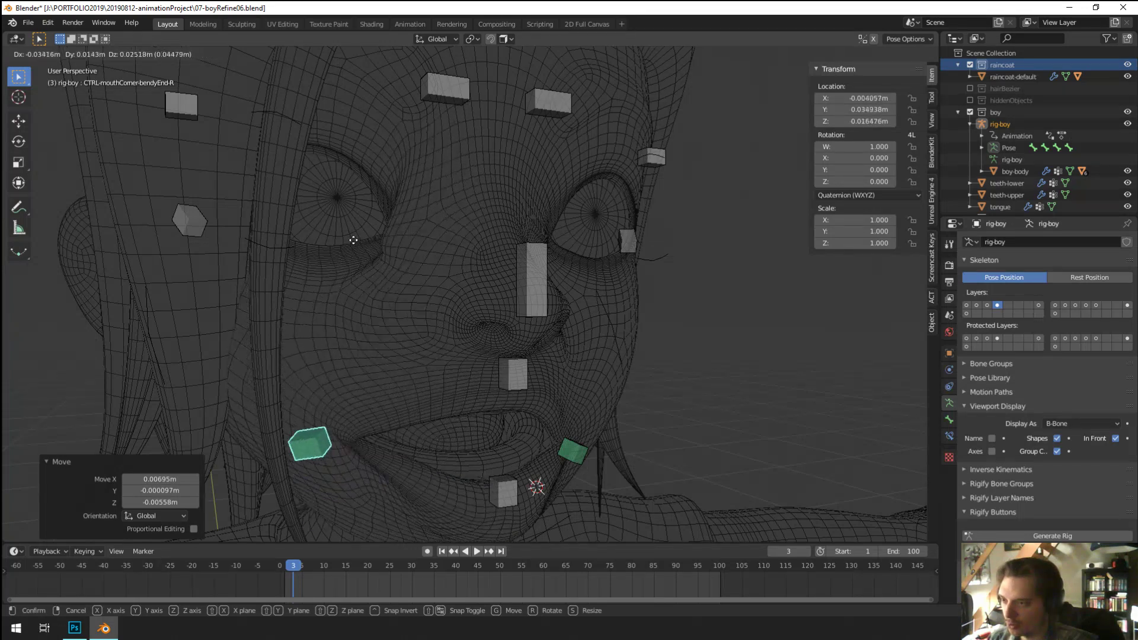
pyautogui.rightClick(435, 265)
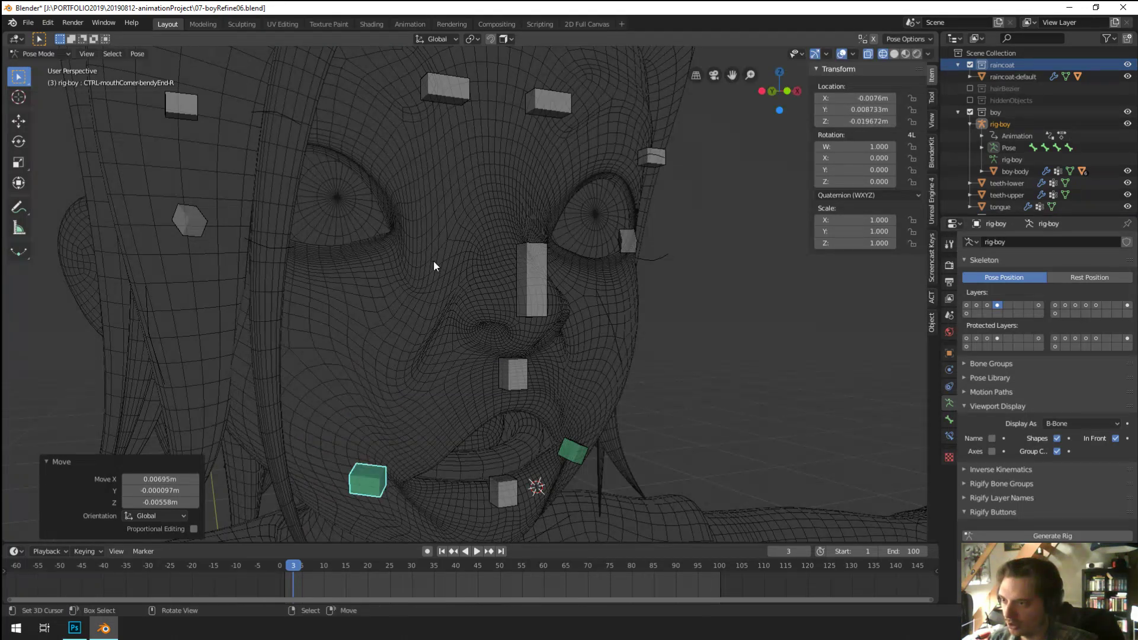
pyautogui.moveTo(434, 266); pyautogui.dragTo(451, 261, button='middle')
pyautogui.press('g')
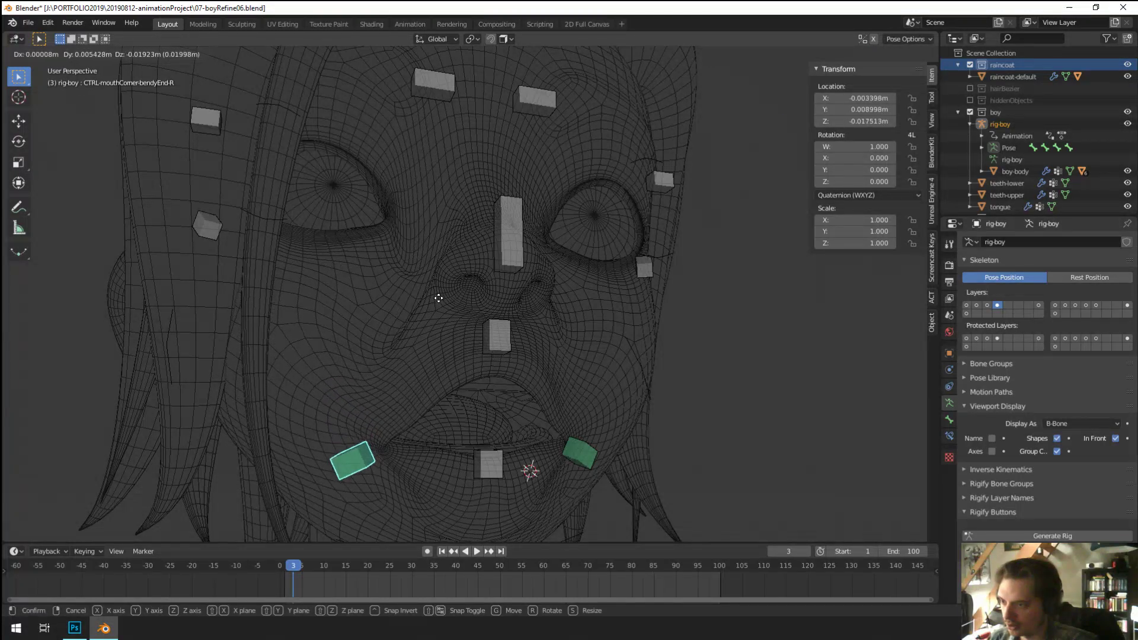
pyautogui.rightClick(437, 278)
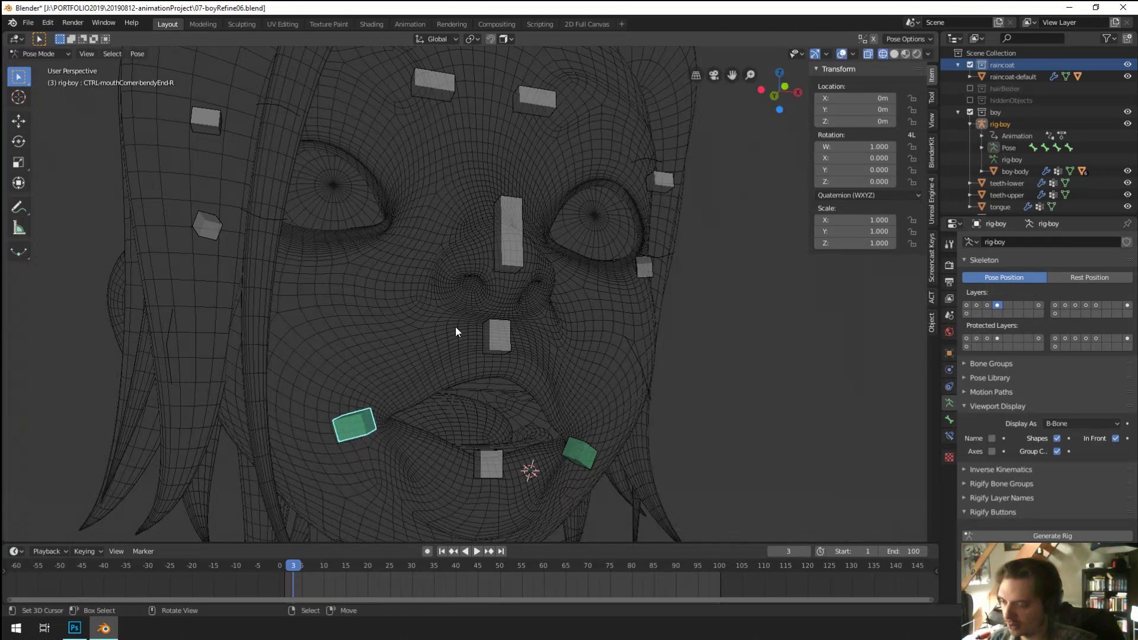
# Step: Clear the location and rotation of all displayed facial controls
pyautogui.press('a')
pyautogui.hotkey('alt', 'g')
pyautogui.hotkey('alt', 'r')
pyautogui.moveTo(456, 328); pyautogui.dragTo(430, 327, button='middle')
pyautogui.keyDown('shift'); pyautogui.moveTo(479, 431); pyautogui.dragTo(471, 331, button='middle'); pyautogui.keyUp('shift')
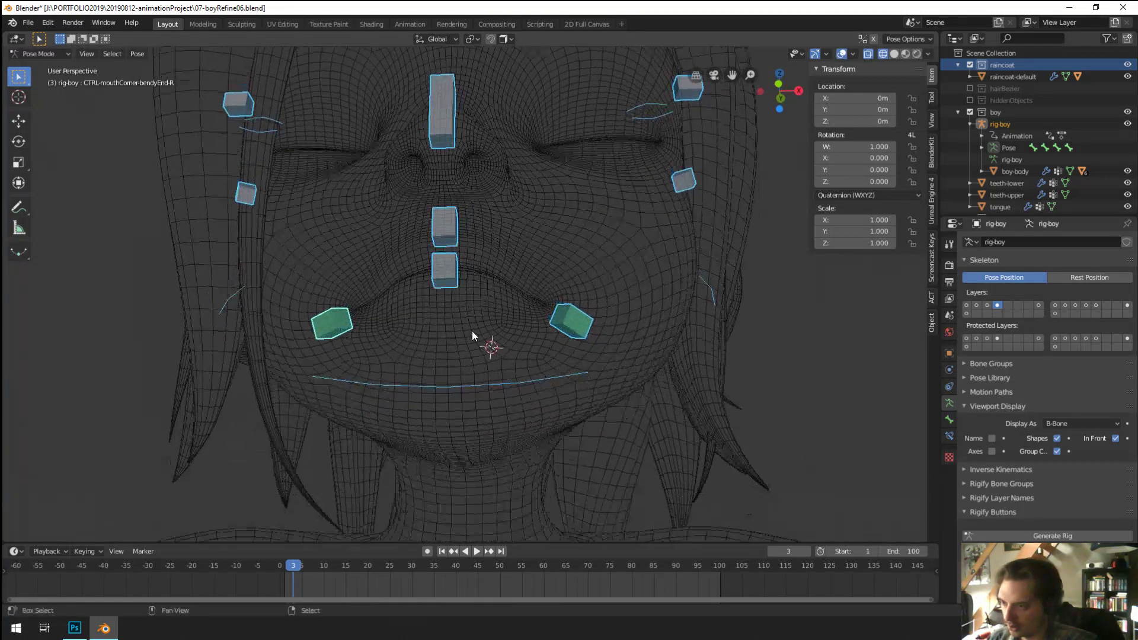
# Step: Rotate the jaw bone about 5.4° about the X axis to lower the jaw
pyautogui.click(486, 386)
pyautogui.moveTo(486, 386); pyautogui.dragTo(512, 422, button='middle')
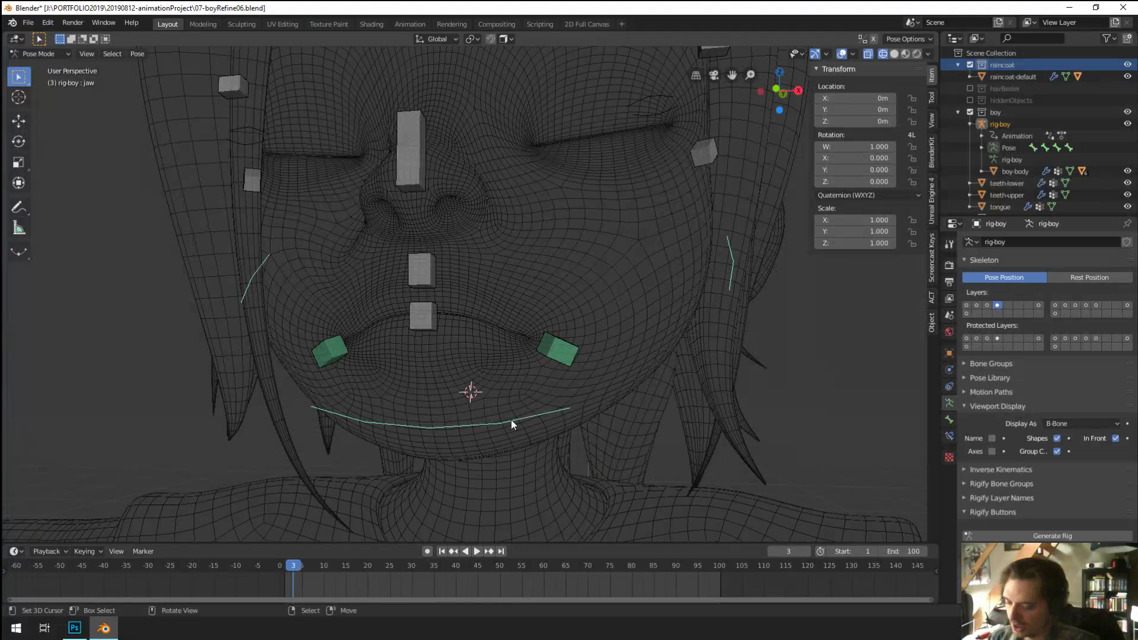
pyautogui.press('r')
pyautogui.press('y')
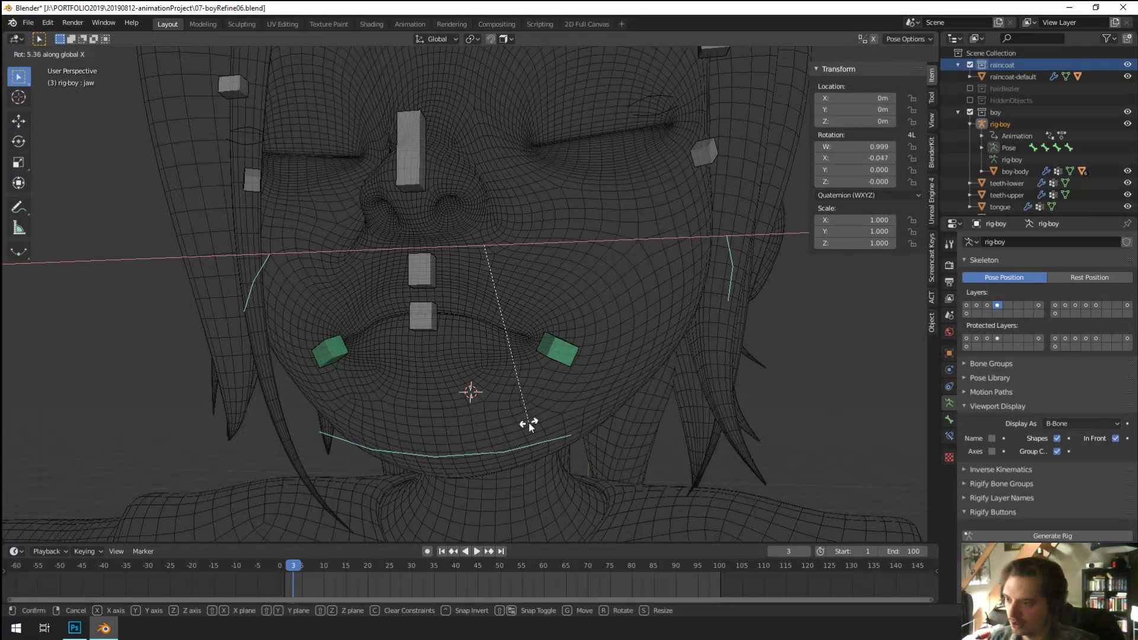
pyautogui.click(529, 422)
# Step: Try lowering the centre lower-lip control and check the deformation from another angle
pyautogui.click(430, 317)
pyautogui.press('g')
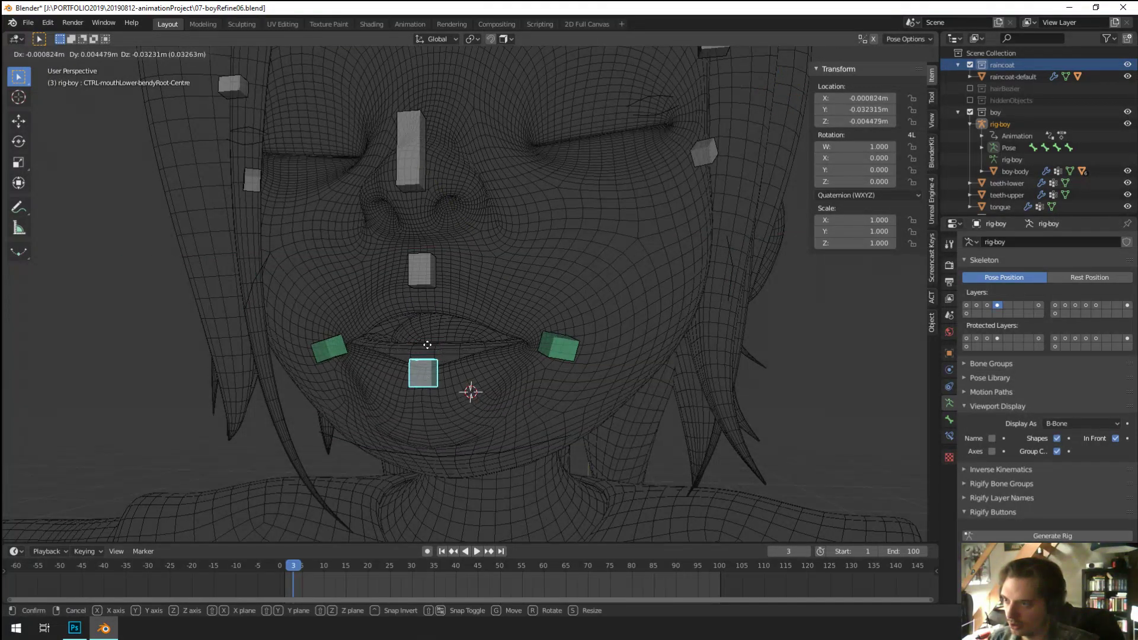
pyautogui.rightClick(432, 353)
pyautogui.press('g')
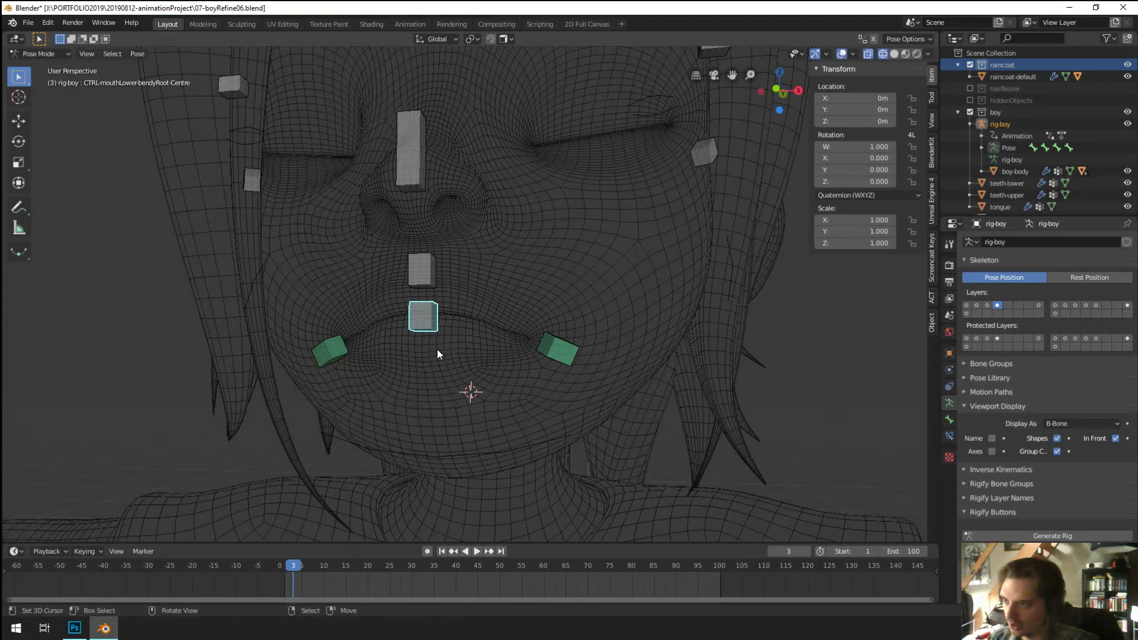
pyautogui.press('KP_4')
pyautogui.rightClick(475, 355)
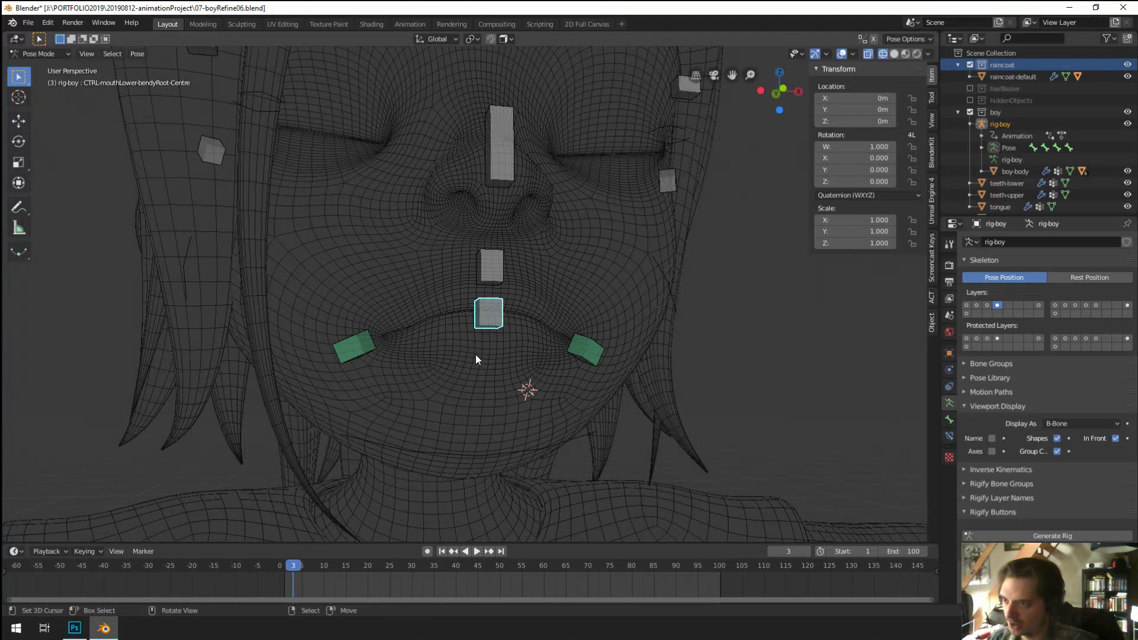
# Step: Deselect all bones and raise the centre lower-lip control slightly
pyautogui.press('a')
pyautogui.hotkey('alt', 'a')
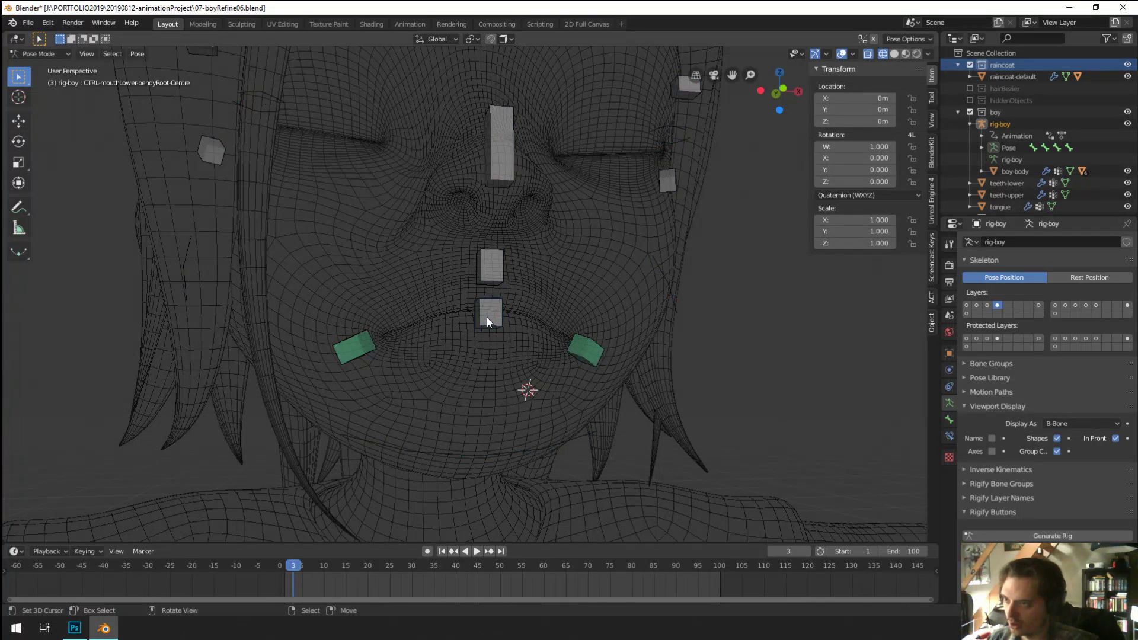
pyautogui.click(488, 314)
pyautogui.press('g')
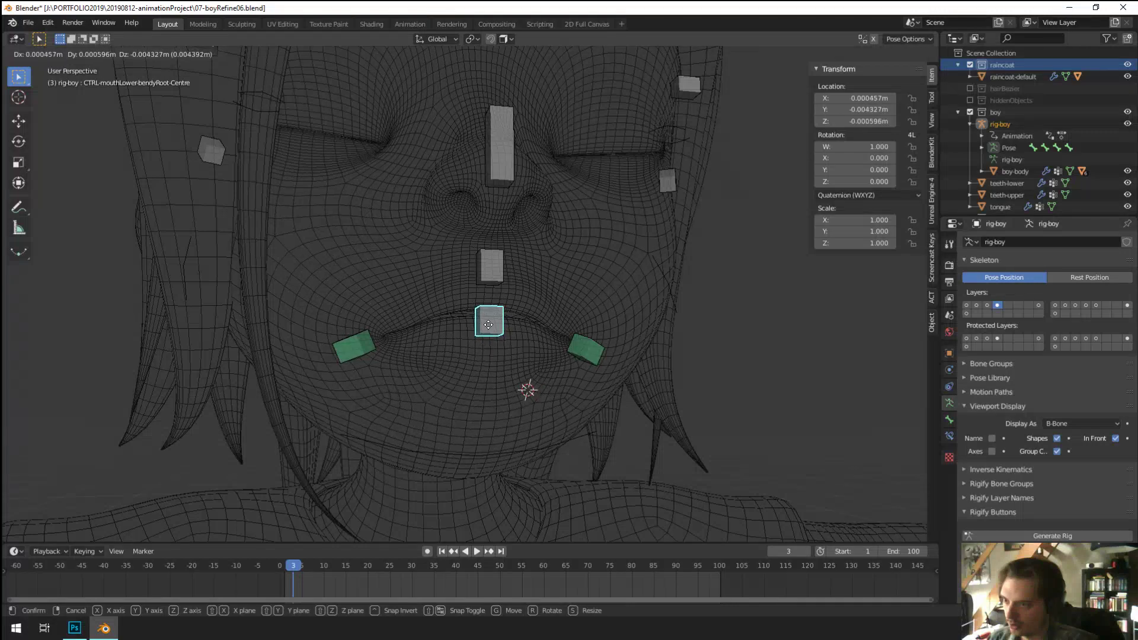
pyautogui.click(489, 275)
# Step: Lower the centre upper-lip control about 0.011 m toward the lower lip to flatten the mouth line
pyautogui.hotkey('alt', 'a')
pyautogui.click(497, 283)
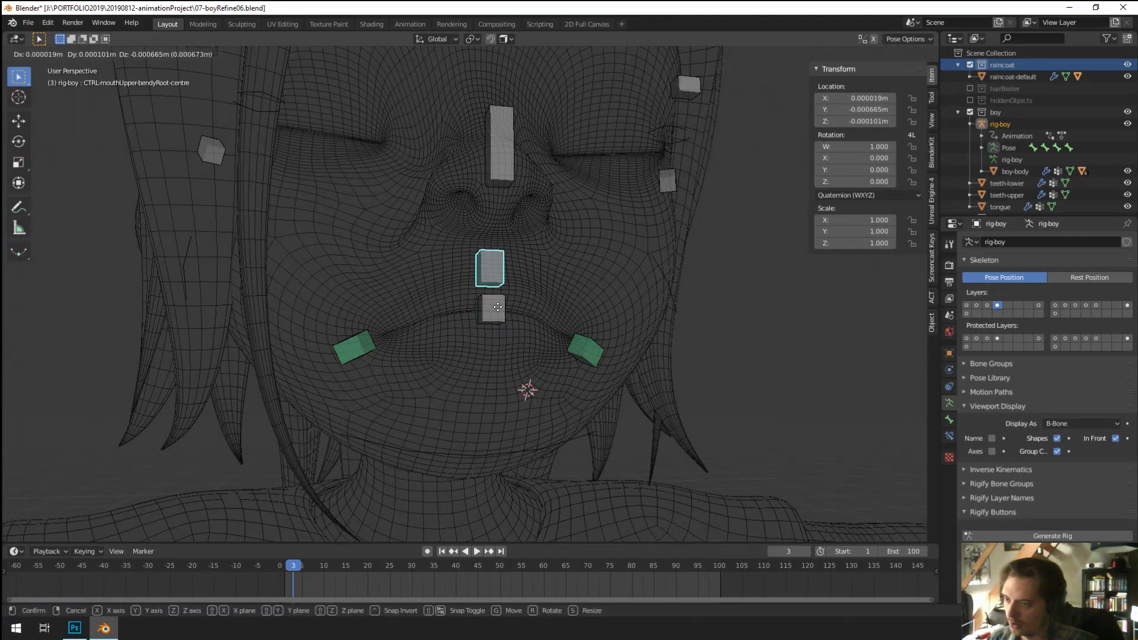
pyautogui.press('g')
pyautogui.click(499, 262)
pyautogui.moveTo(499, 262); pyautogui.dragTo(492, 315, button='middle')
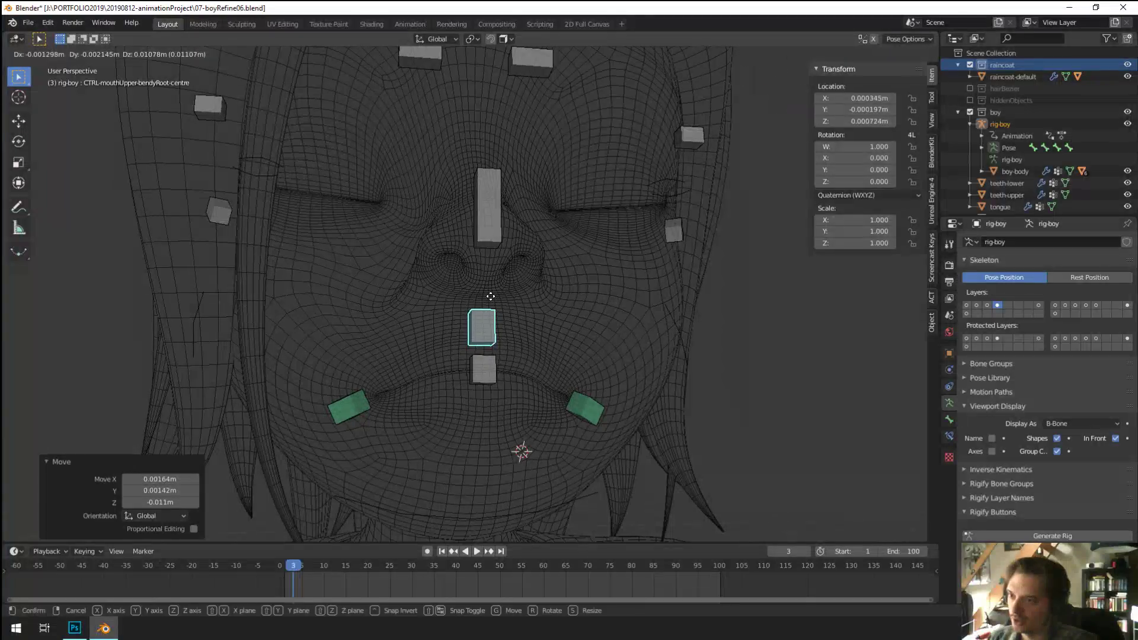
pyautogui.click(488, 374)
pyautogui.press('g')
pyautogui.press('Escape')
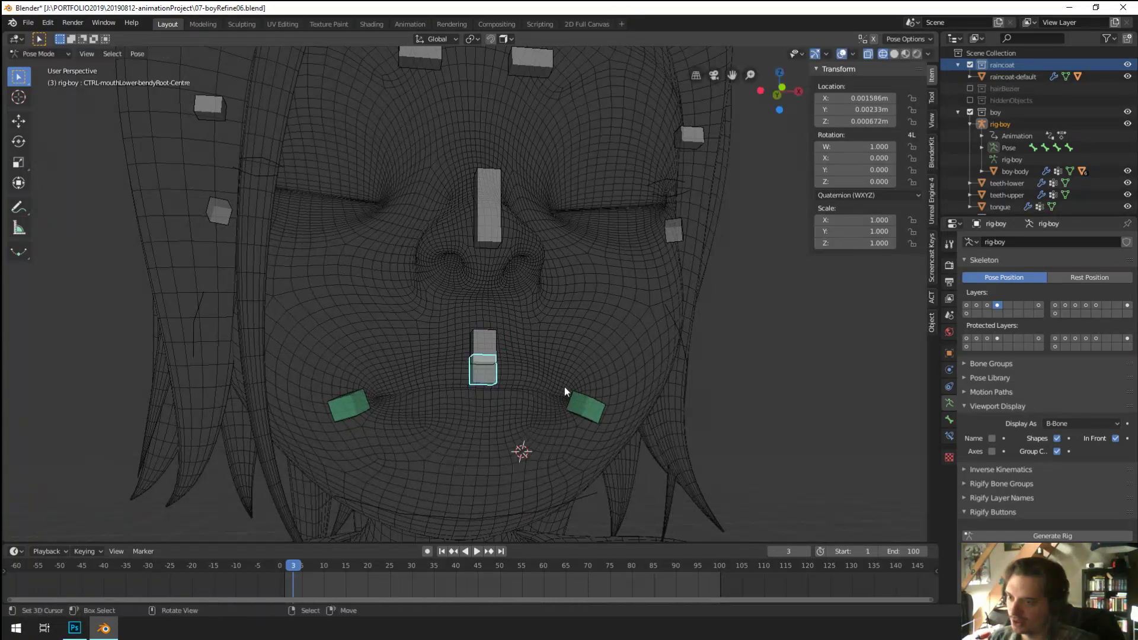
# Step: Try raising the left and right mouth-corner controls one at a time with the lips closed
pyautogui.moveTo(588, 407); pyautogui.dragTo(565, 389, button='middle')
pyautogui.click(570, 405)
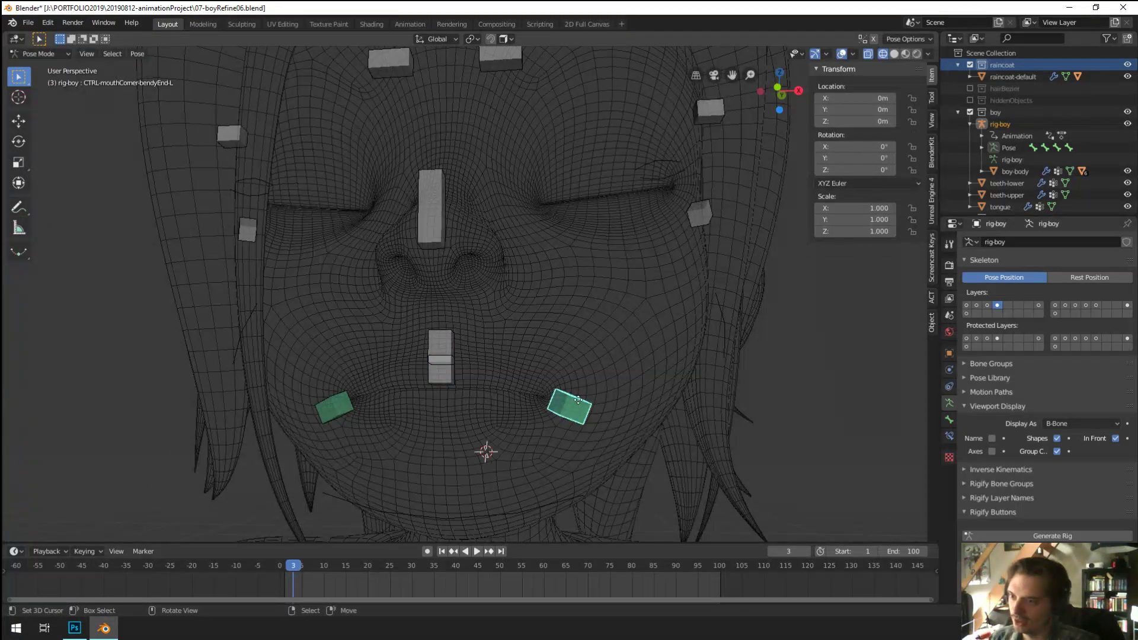
pyautogui.press('g')
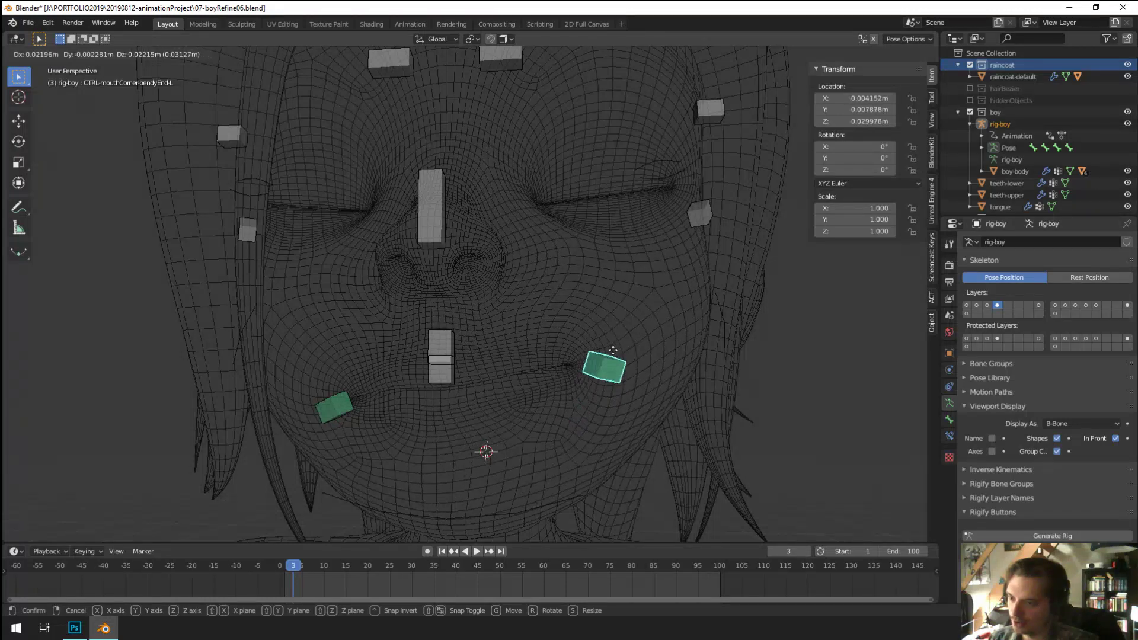
pyautogui.rightClick(540, 389)
pyautogui.moveTo(540, 389); pyautogui.dragTo(560, 387, button='middle')
pyautogui.click(342, 409)
pyautogui.press('g')
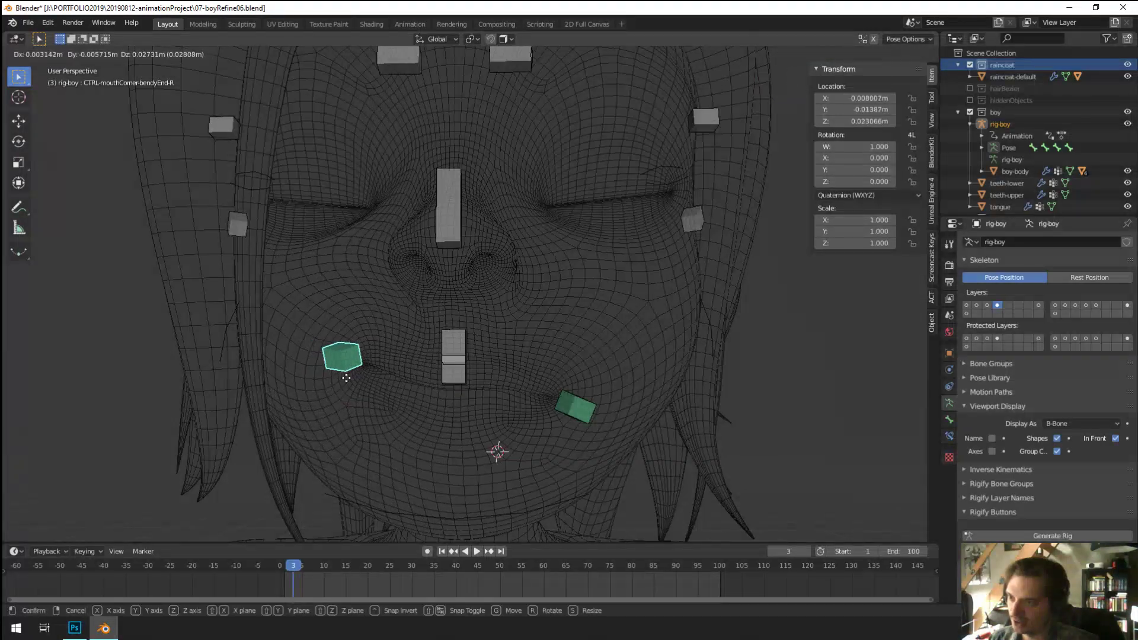
pyautogui.click(319, 396)
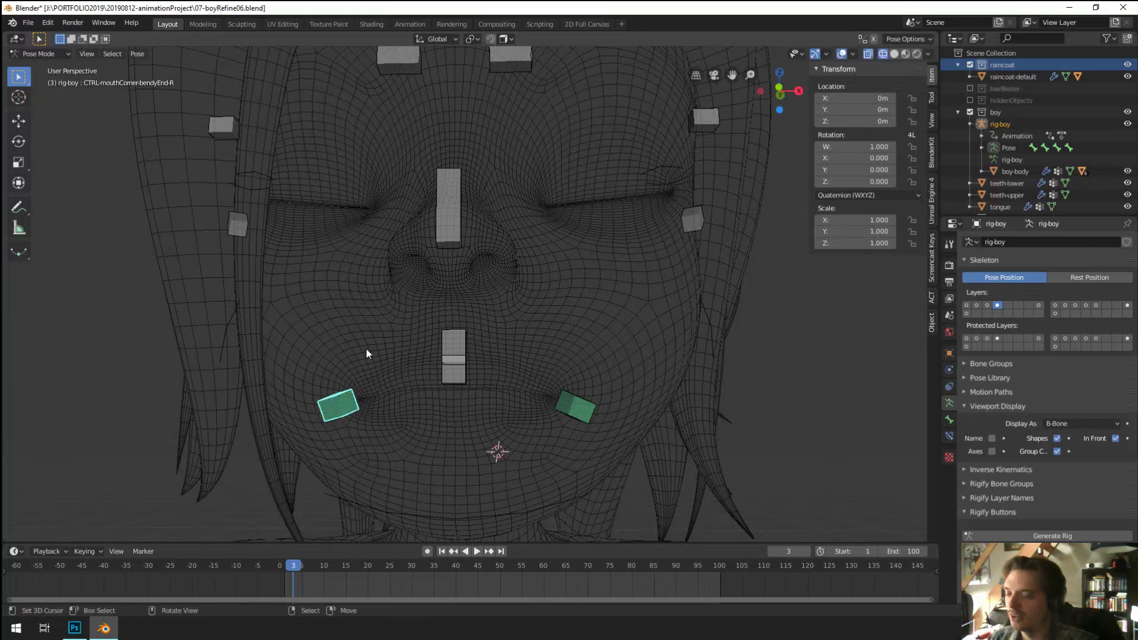
# Step: Switch out of Pose Mode and back, and try moving the left mouth-corner control upward
pyautogui.hotkey('ctrl', 'Tab')
pyautogui.moveTo(365, 347); pyautogui.dragTo(400, 336, button='middle')
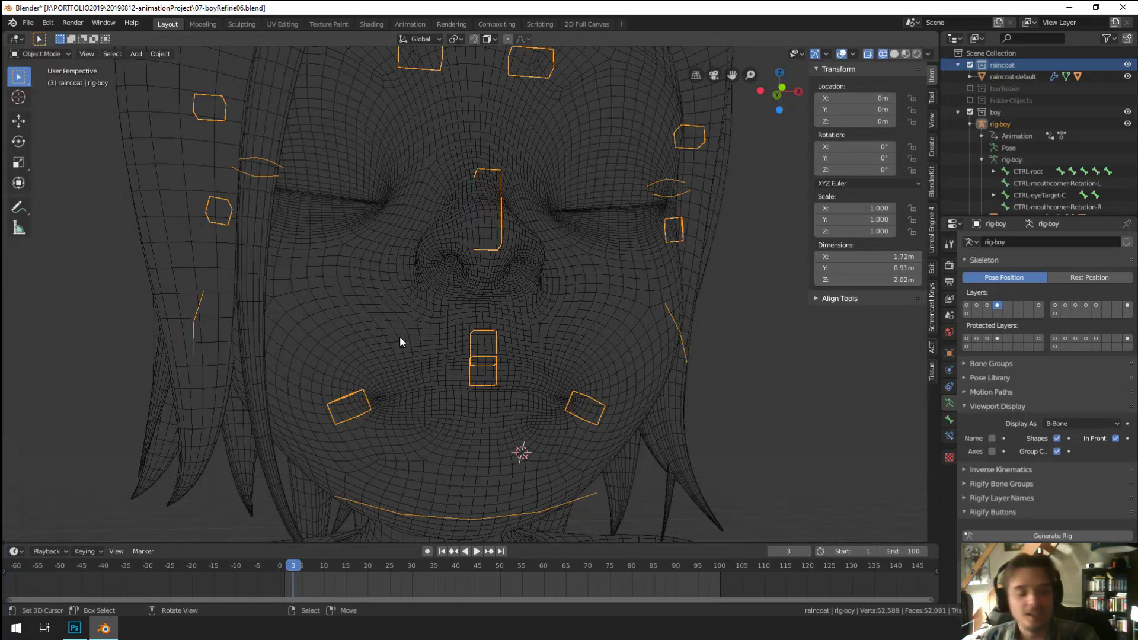
pyautogui.moveTo(443, 184); pyautogui.dragTo(557, 388, button='middle')
pyautogui.hotkey('ctrl', 'Tab')
pyautogui.press('g')
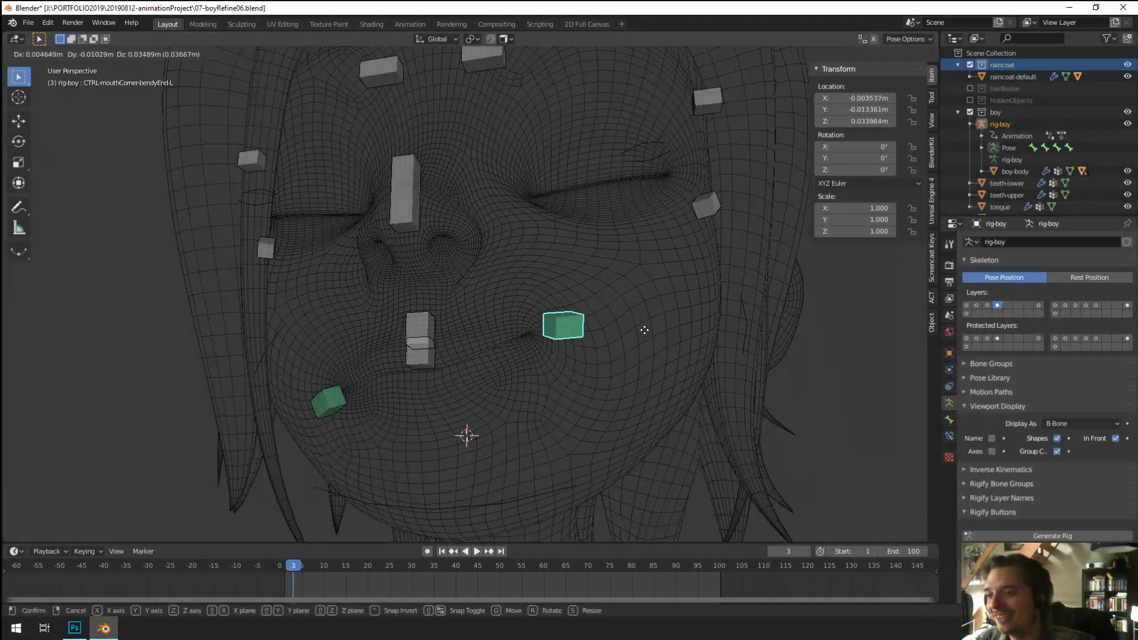
pyautogui.press('Escape')
# Step: Raise the left mouth-corner control about 0.026 m in Z into a one-sided smile
pyautogui.moveTo(638, 364); pyautogui.dragTo(510, 419, button='middle')
pyautogui.click(356, 413)
pyautogui.click(566, 405)
pyautogui.press('g')
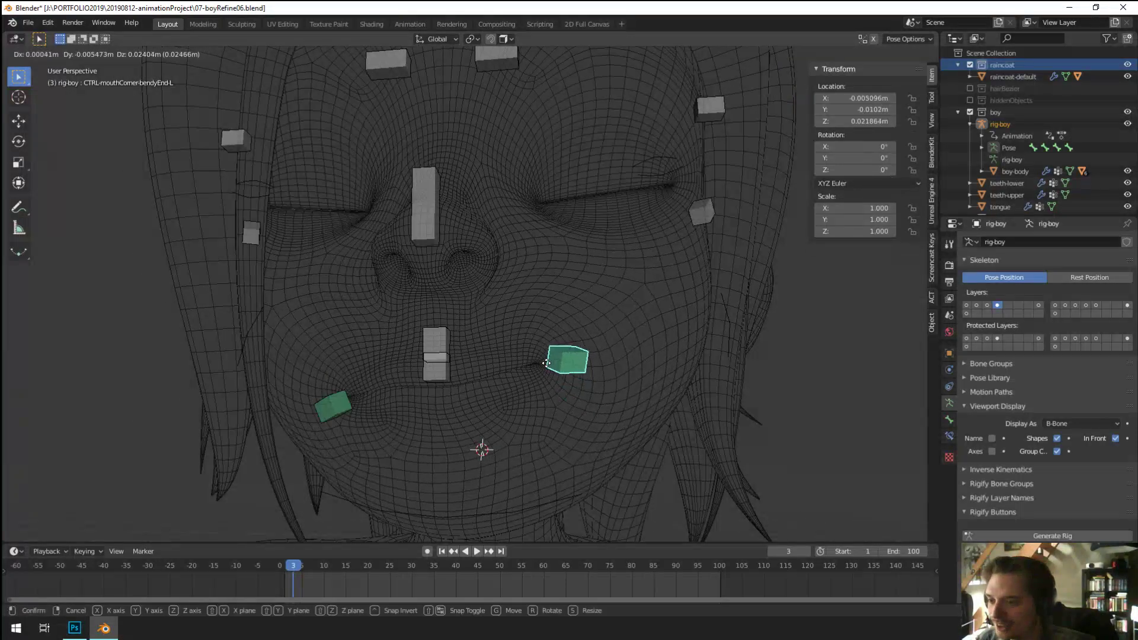
pyautogui.click(561, 362)
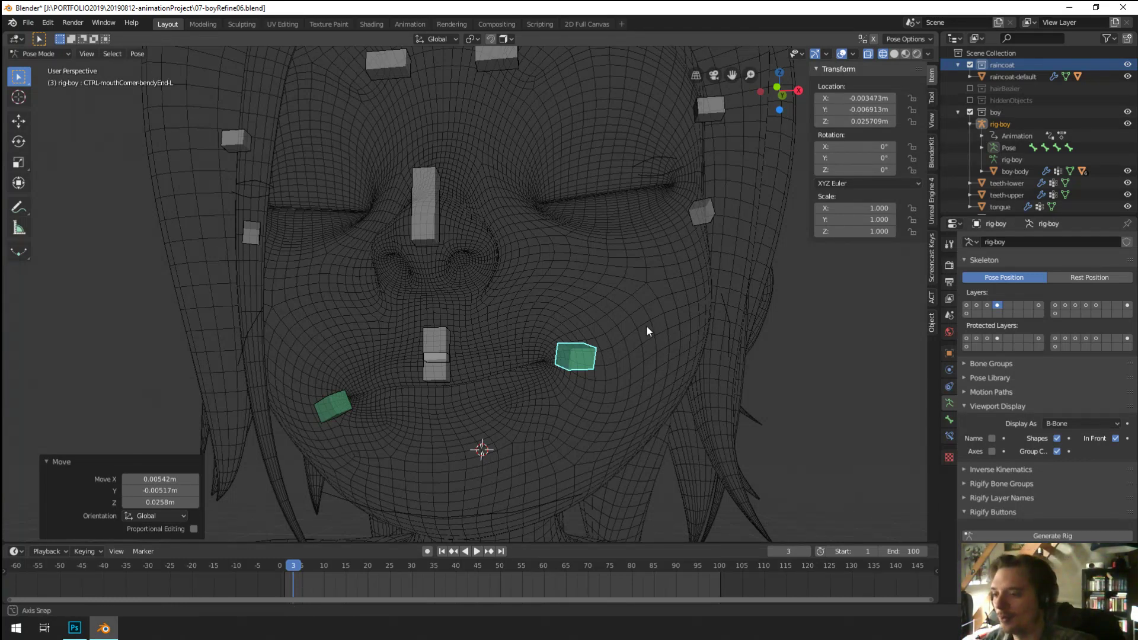
# Step: Nudge the left mouth-corner control inward and up to about 0.031 m in Z to strengthen the one-sided smile
pyautogui.moveTo(646, 325); pyautogui.dragTo(628, 334, button='middle')
pyautogui.click(595, 343)
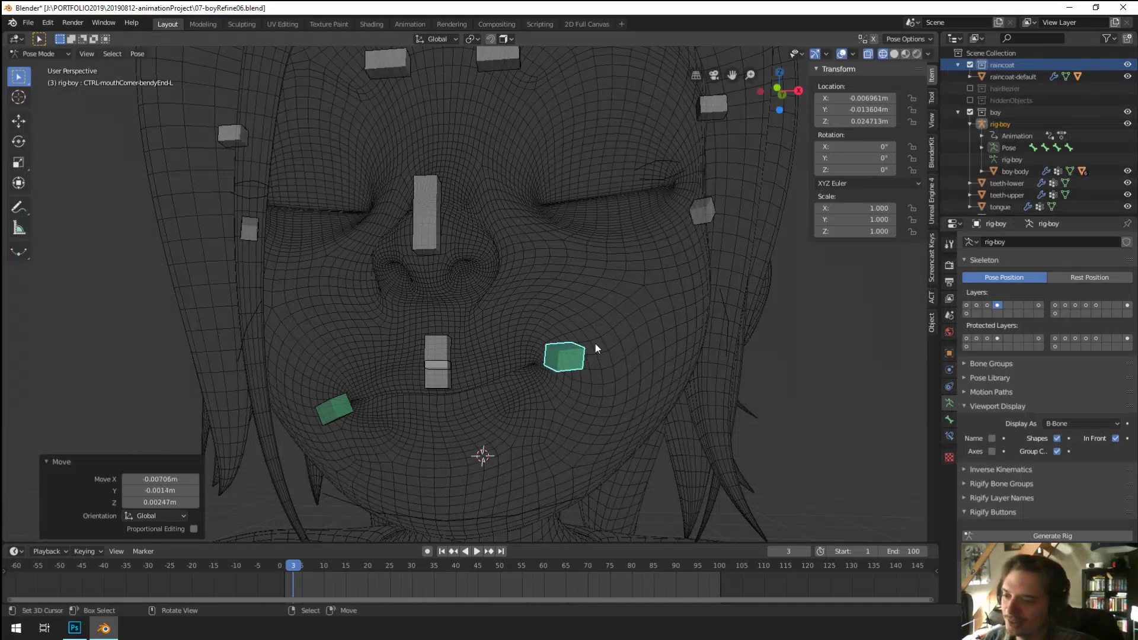
pyautogui.moveTo(595, 343); pyautogui.dragTo(489, 381, button='middle')
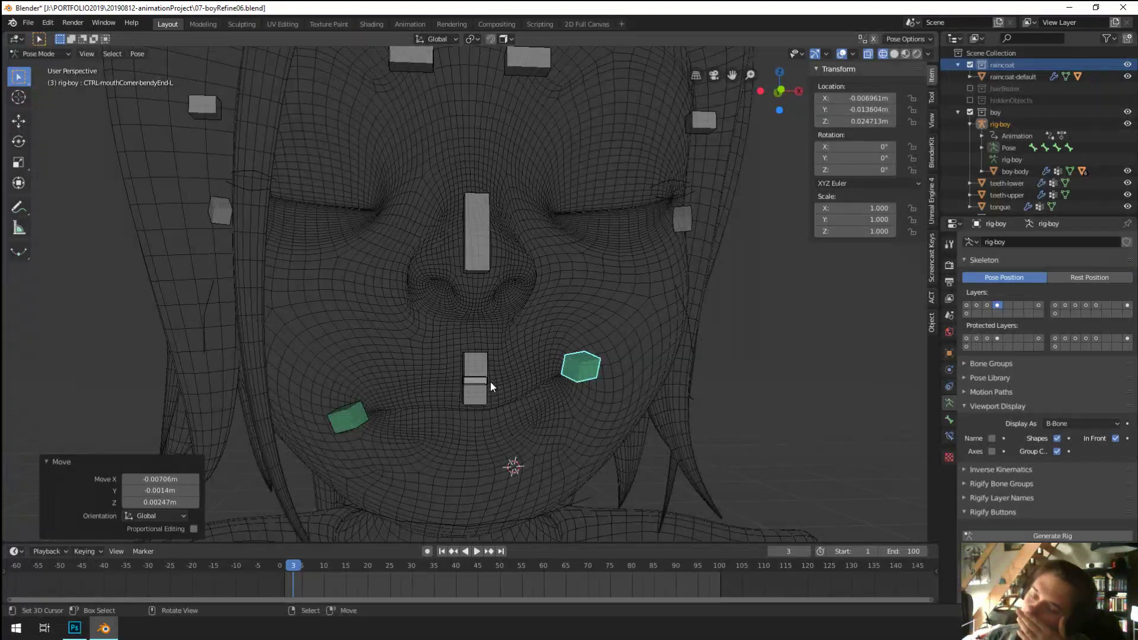
pyautogui.moveTo(489, 381); pyautogui.dragTo(425, 392, button='middle')
pyautogui.press('g')
pyautogui.click(492, 436)
pyautogui.moveTo(492, 436); pyautogui.dragTo(524, 329, button='middle')
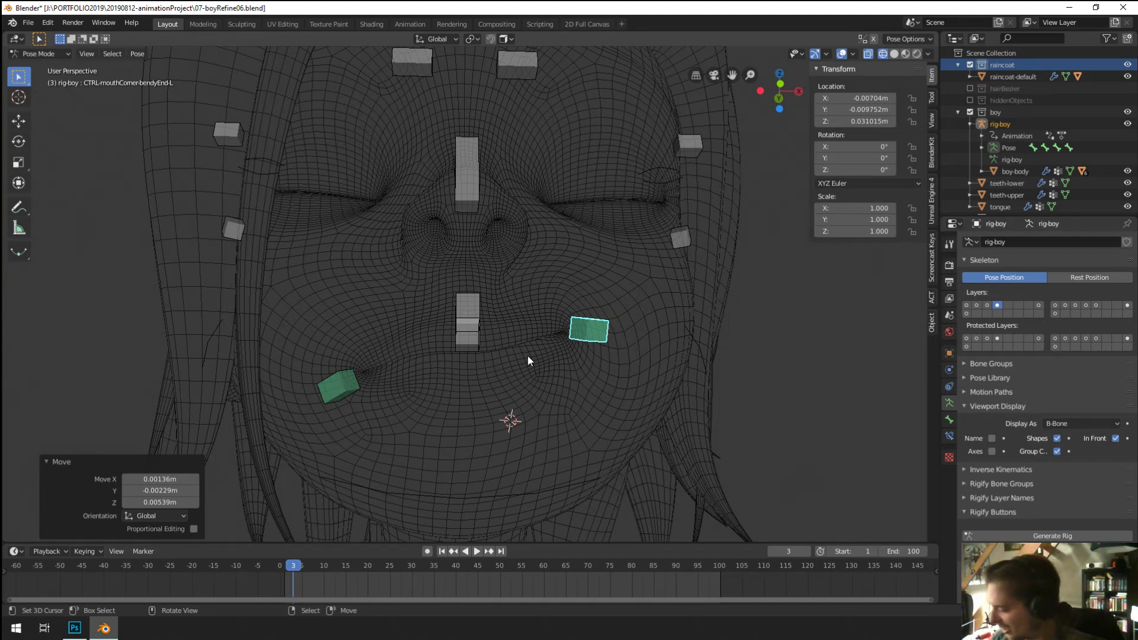
pyautogui.moveTo(414, 358); pyautogui.dragTo(433, 374, button='middle')
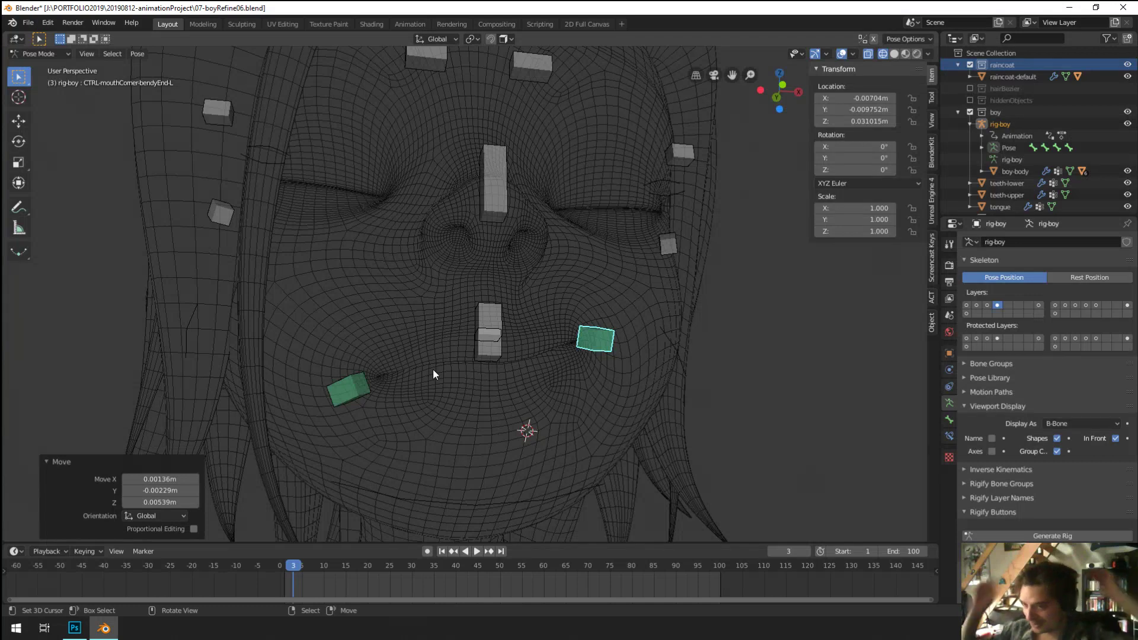
# Step: Tilt the nose control slightly sideways and shift it about 0.0045 m in X
pyautogui.click(348, 386)
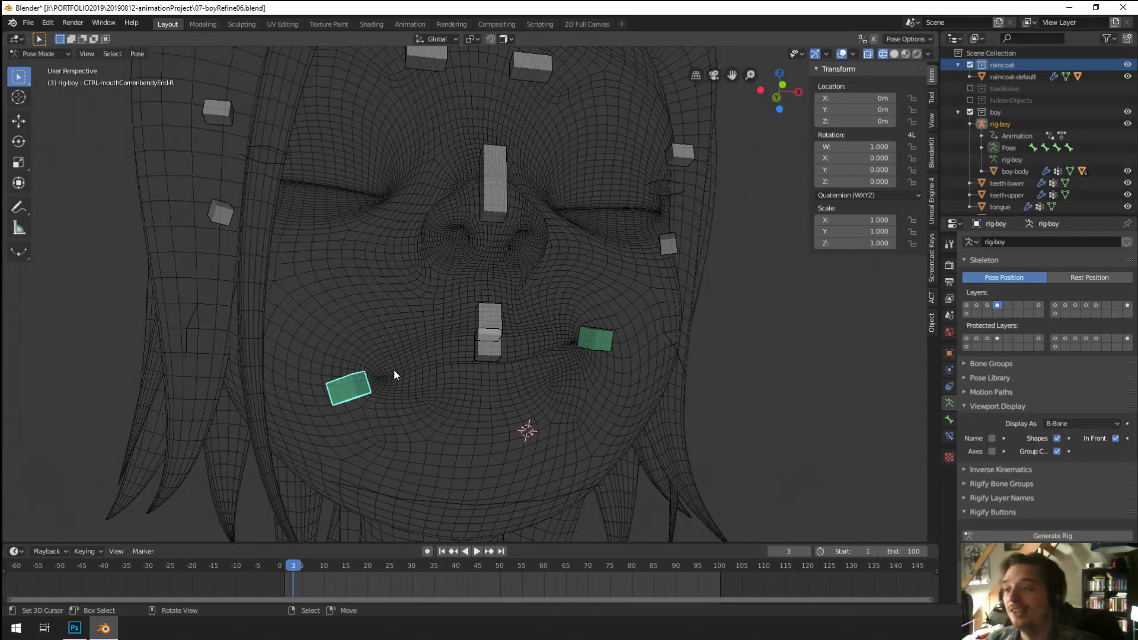
pyautogui.click(504, 180)
pyautogui.moveTo(504, 180); pyautogui.dragTo(564, 257, button='middle')
pyautogui.press('g')
pyautogui.press('Escape')
pyautogui.press('r')
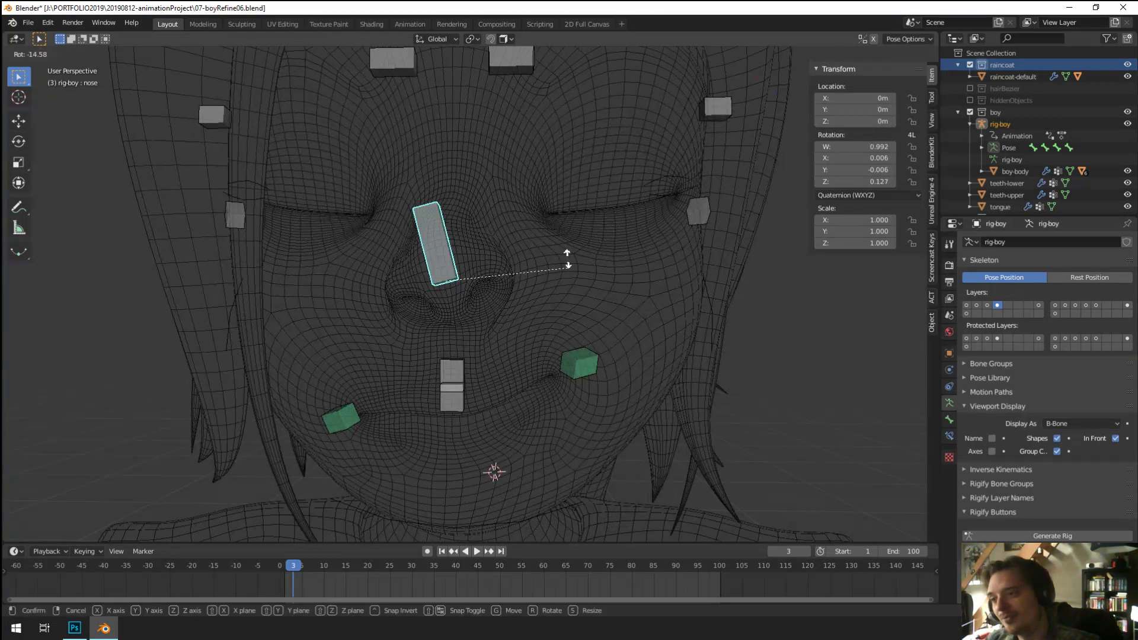
pyautogui.click(560, 268)
pyautogui.press('g')
pyautogui.click(563, 268)
pyautogui.press('g')
pyautogui.click(578, 283)
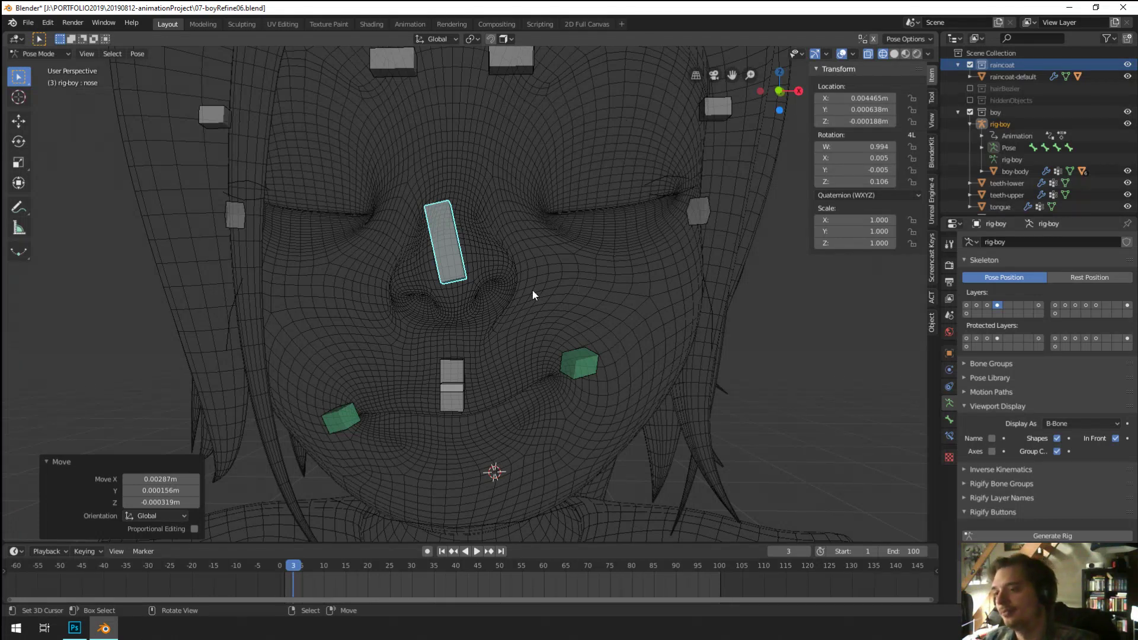
pyautogui.press('r')
pyautogui.click(563, 308)
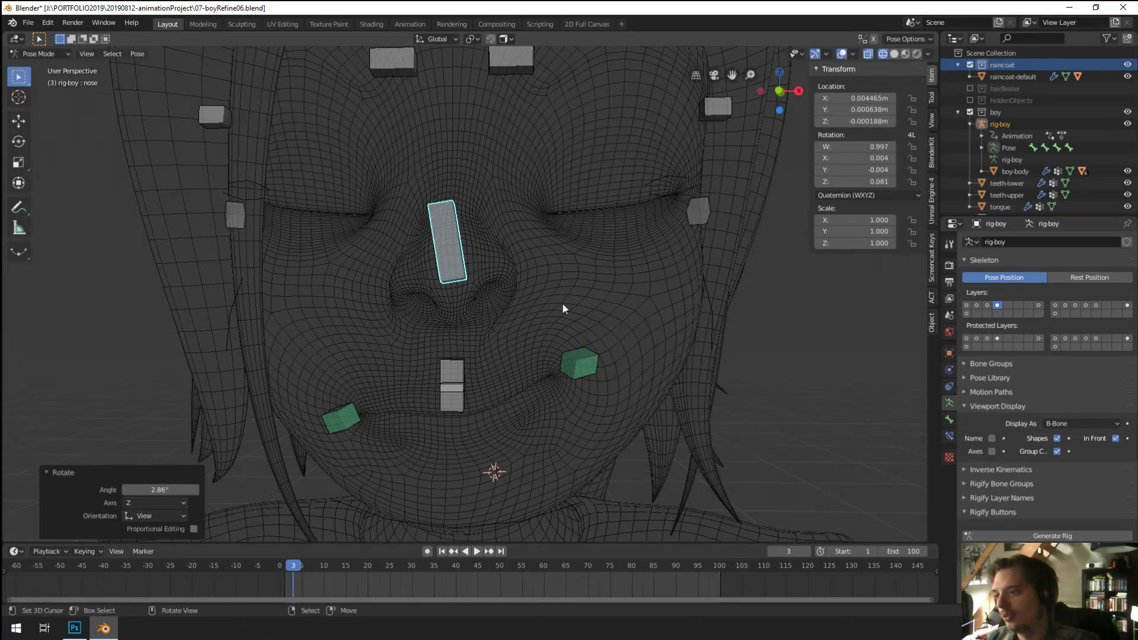
# Step: Raise the right mouth-corner control to about 0.018 m in Z to make a two-sided smile
pyautogui.click(329, 411)
pyautogui.moveTo(342, 388); pyautogui.dragTo(367, 312, button='middle')
pyautogui.press('g')
pyautogui.click(352, 339)
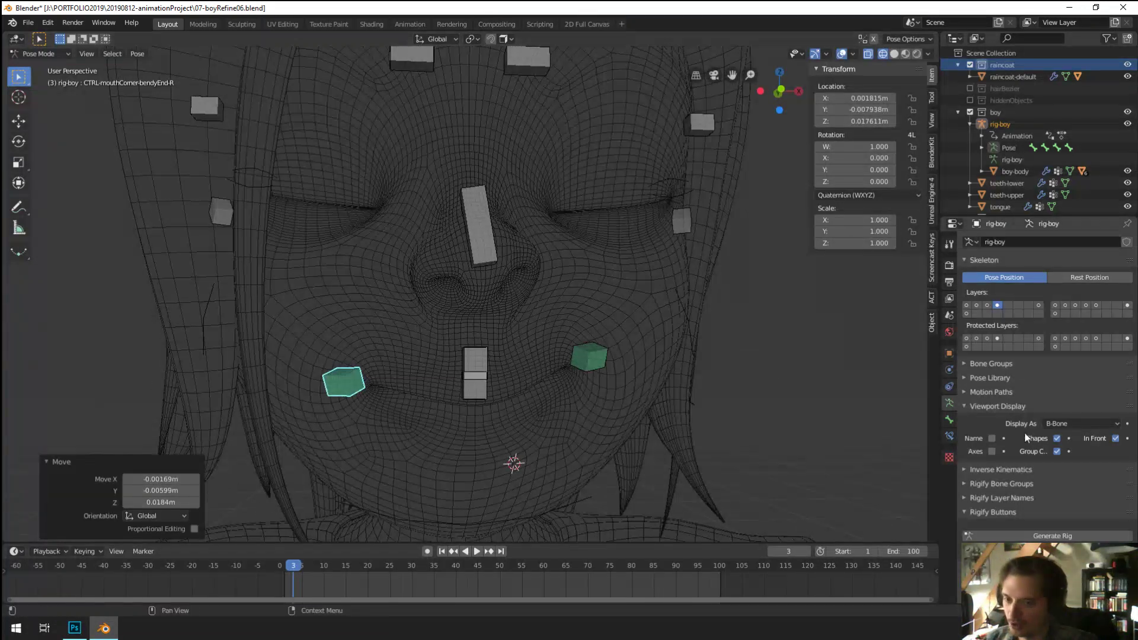
# Step: Show the face bendy-bone layer and test both mouth-corner controls, raising the left one to about 0.045 m in Z
pyautogui.keyDown('shift'); pyautogui.click(1038, 305); pyautogui.keyUp('shift')
pyautogui.press('g')
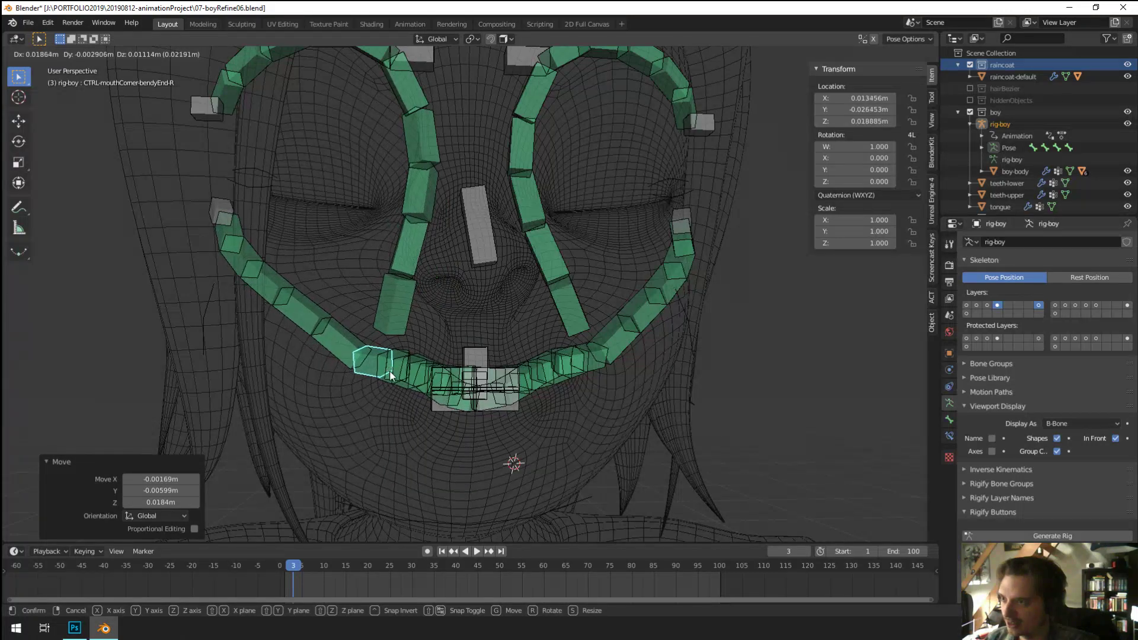
pyautogui.click(390, 371)
pyautogui.moveTo(390, 371); pyautogui.dragTo(603, 382, button='middle')
pyautogui.click(573, 369)
pyautogui.click(558, 369)
pyautogui.press('g')
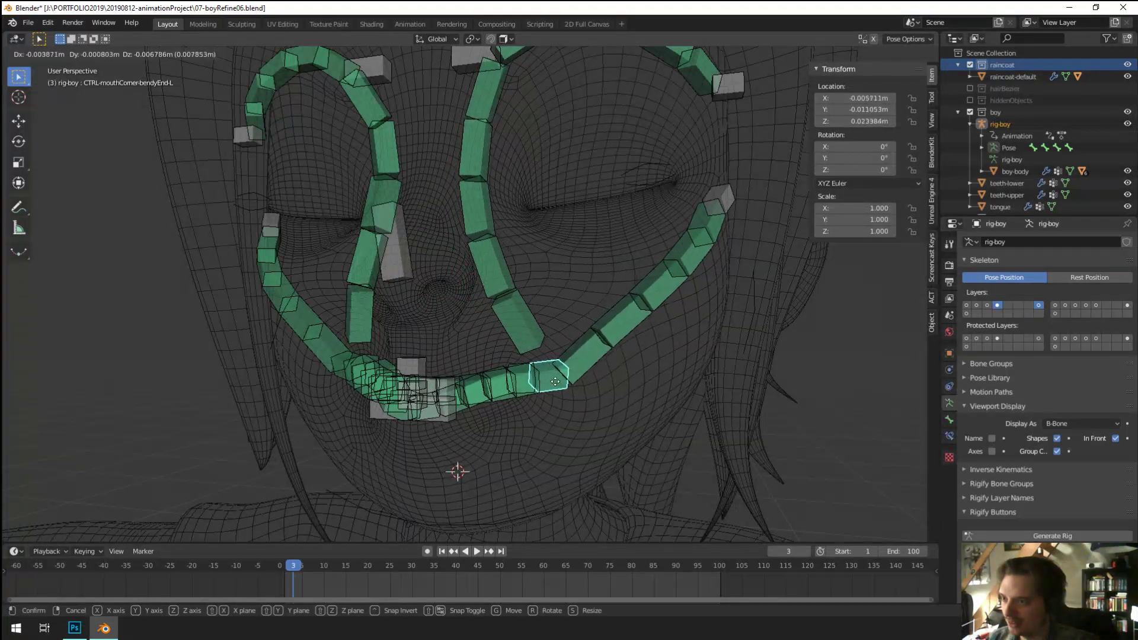
pyautogui.click(552, 343)
# Step: Lower the right mouth-corner control to about -0.004 m in Z to turn that side down
pyautogui.moveTo(552, 344); pyautogui.dragTo(357, 375, button='middle')
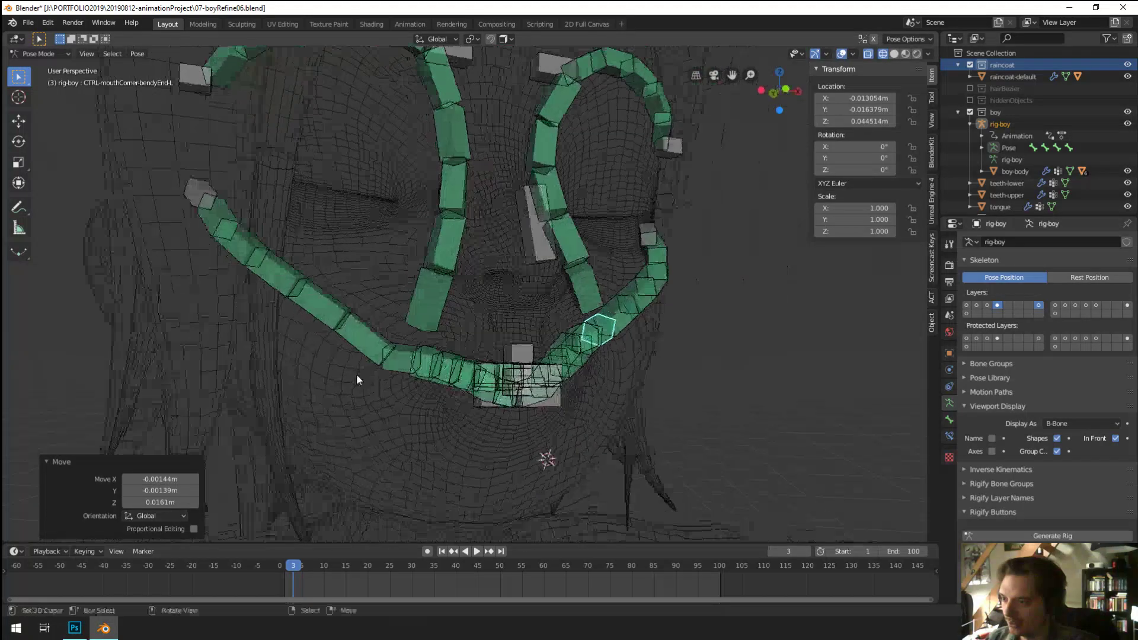
pyautogui.click(385, 361)
pyautogui.click(392, 363)
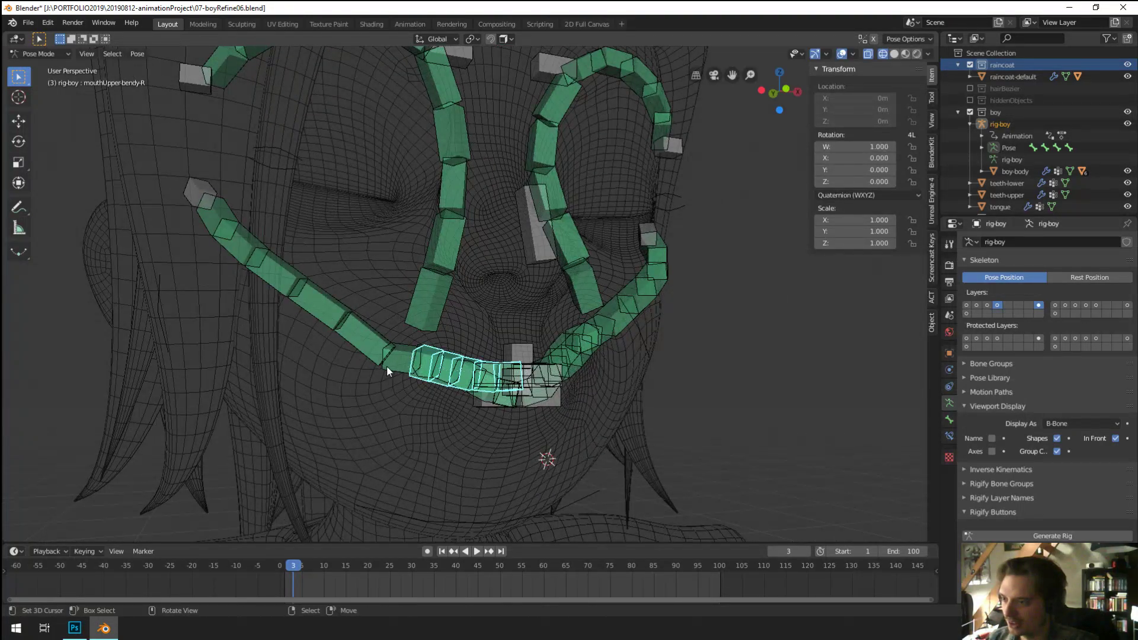
pyautogui.click(391, 365)
pyautogui.press('g')
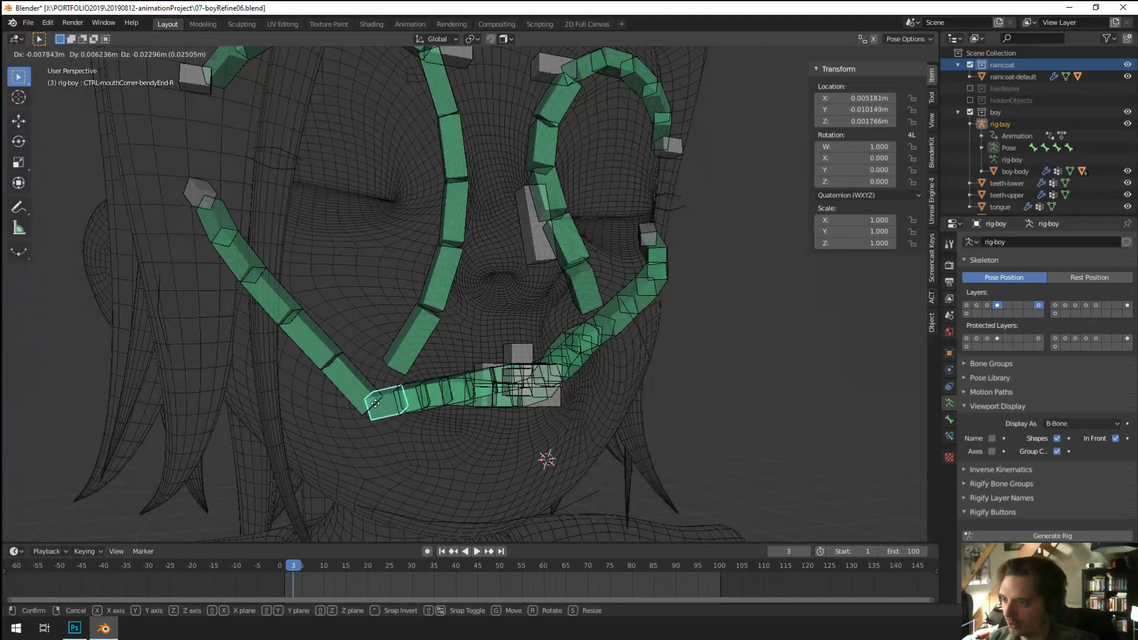
pyautogui.click(375, 403)
# Step: Lower the left mouth-corner control to about -0.005 m in Z to complete a two-sided frown
pyautogui.moveTo(376, 403); pyautogui.dragTo(604, 346, button='middle')
pyautogui.click(592, 327)
pyautogui.press('r')
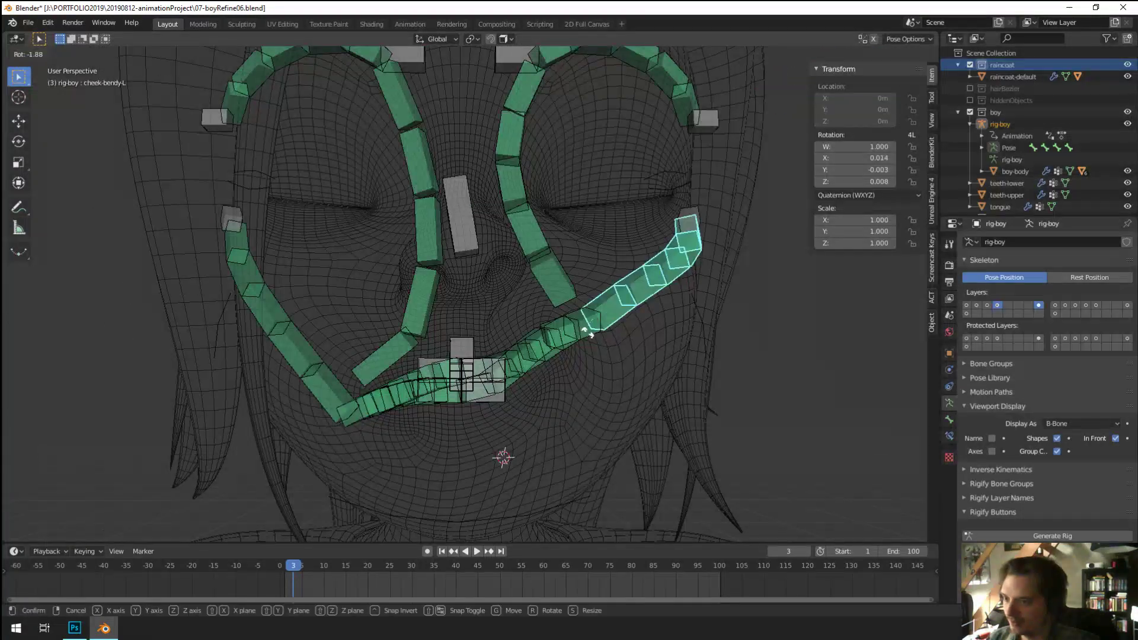
pyautogui.click(585, 338)
pyautogui.click(584, 344)
pyautogui.press('g')
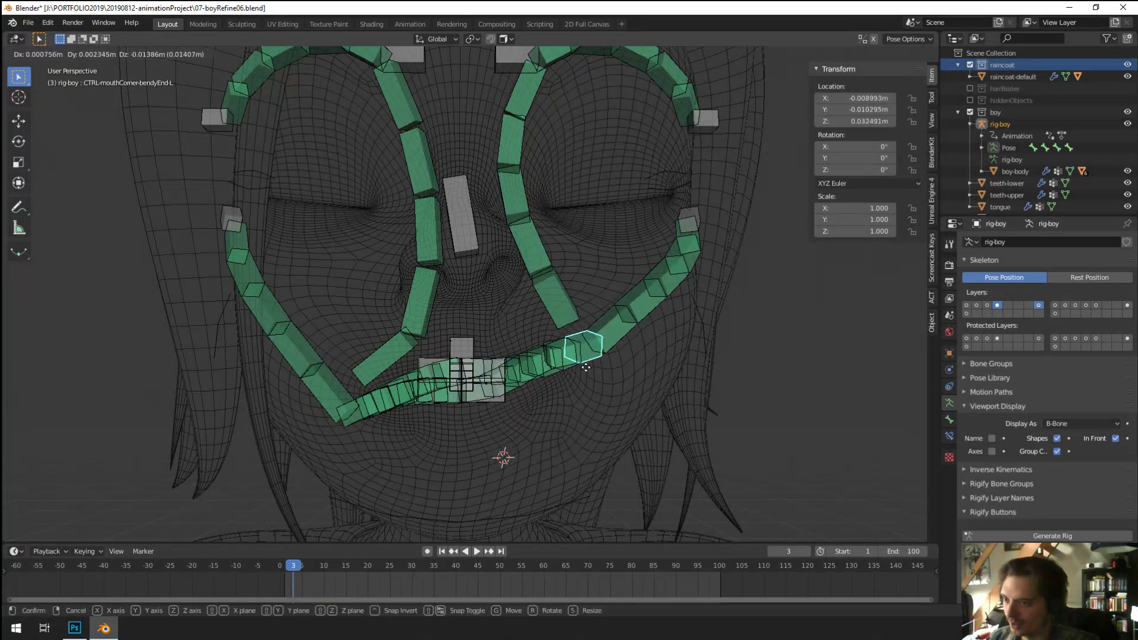
pyautogui.click(557, 369)
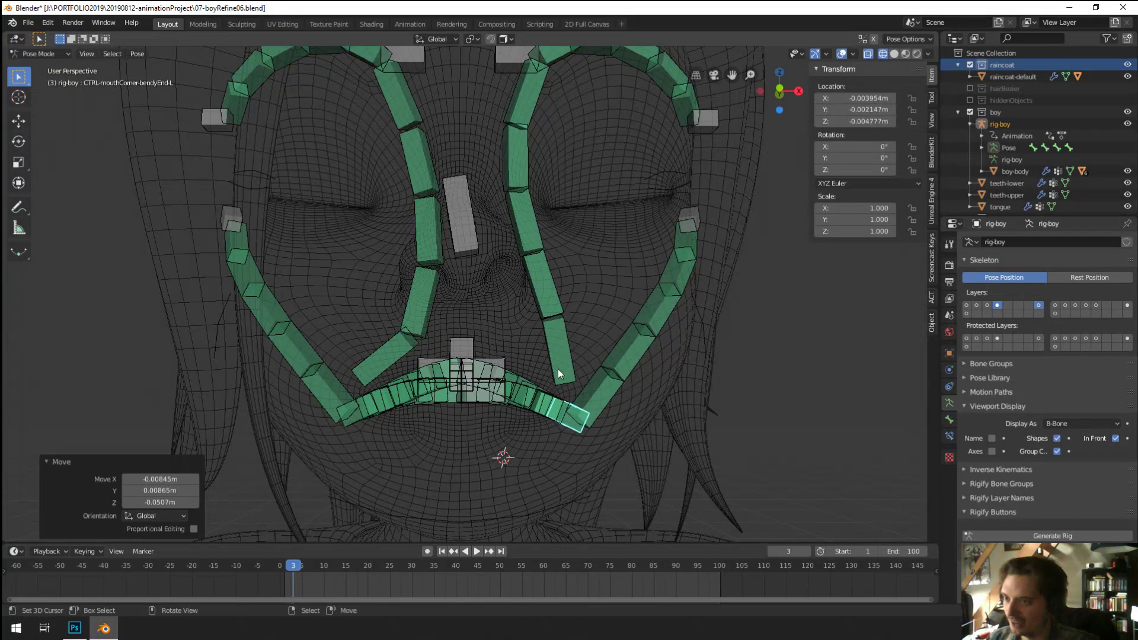
# Step: Show the layer with the face-squish root bones and select the left root at the mouth corner
pyautogui.moveTo(557, 369); pyautogui.dragTo(535, 400, button='middle')
pyautogui.scroll(3, 532, 373)
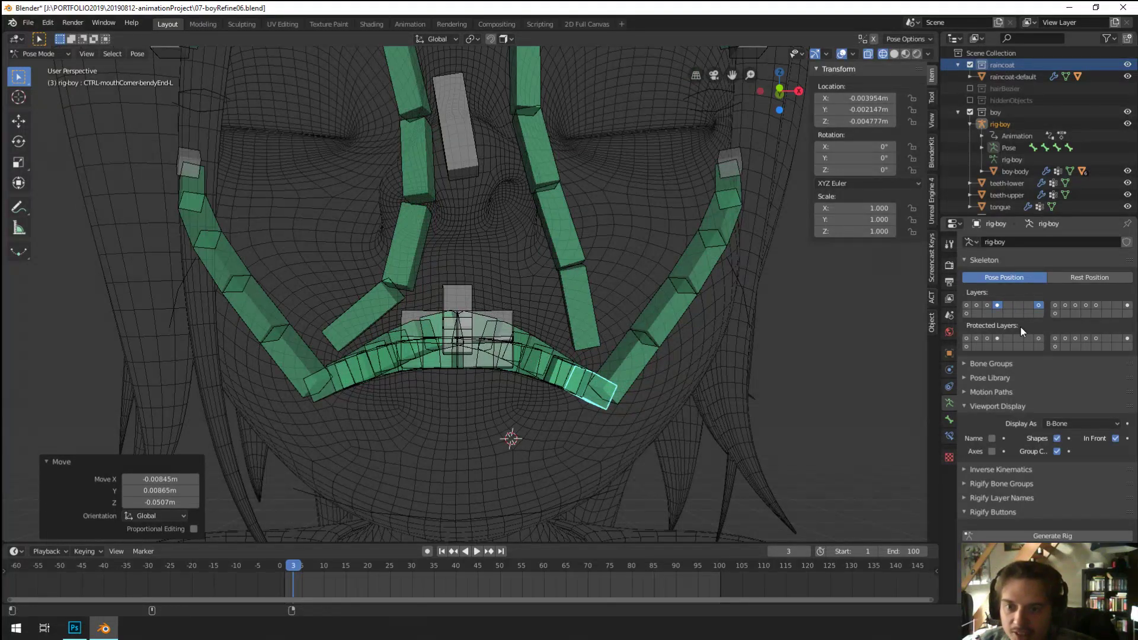
pyautogui.keyDown('shift'); pyautogui.click(1055, 313); pyautogui.keyUp('shift')
pyautogui.scroll(2, 604, 362)
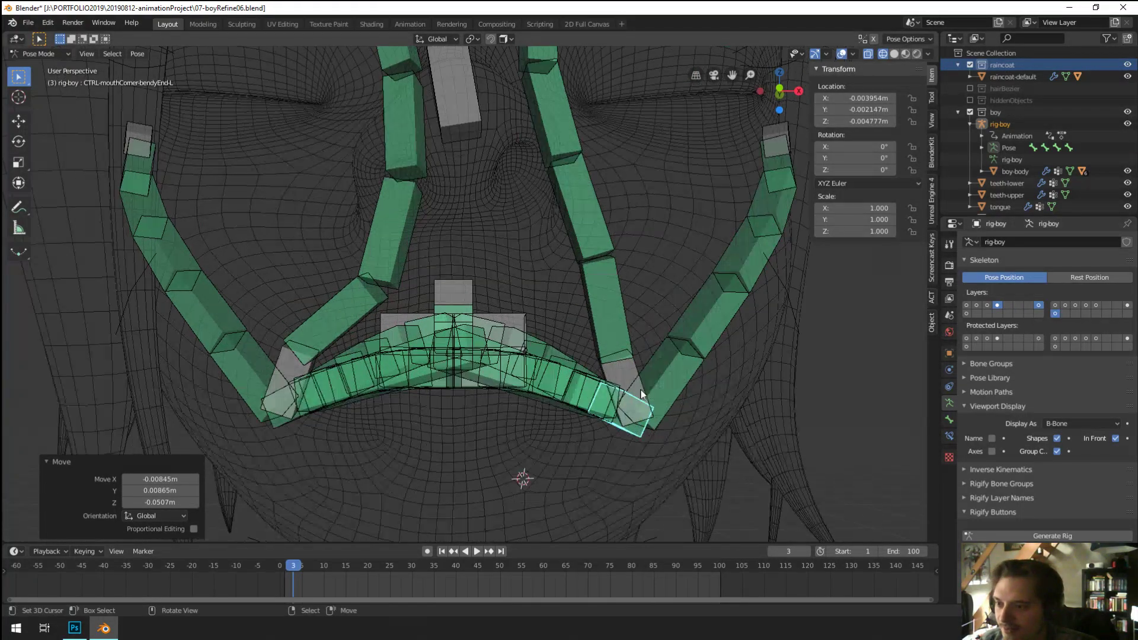
pyautogui.click(636, 376)
pyautogui.moveTo(636, 376); pyautogui.dragTo(633, 368, button='middle')
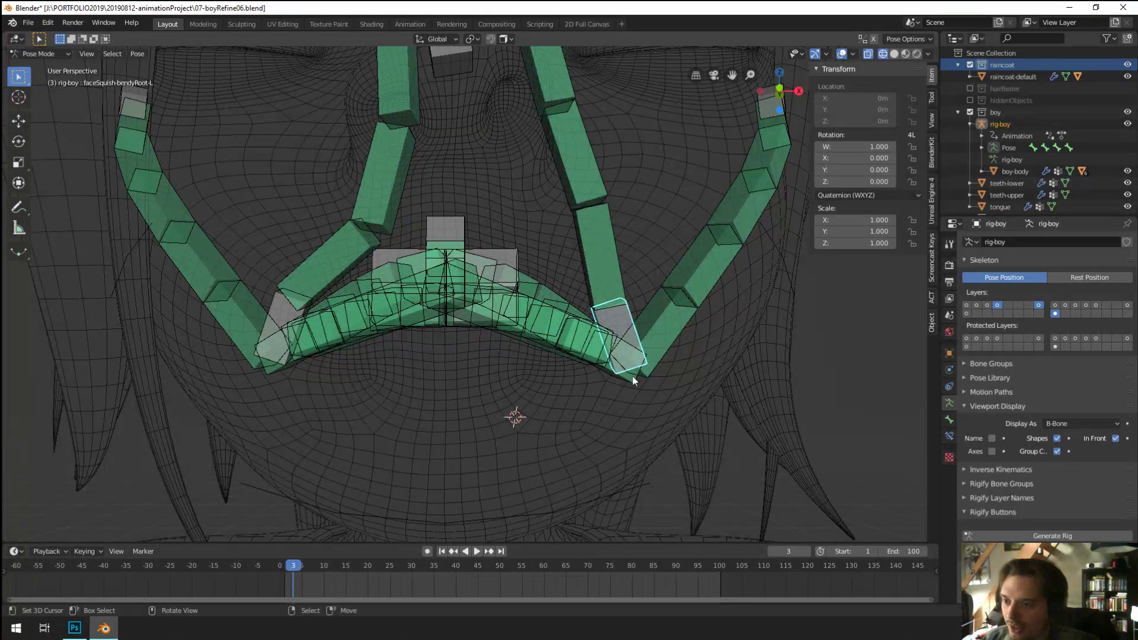
# Step: Try moving the left and right mouth-corner controls in turn to check how the face-squish root bones follow
pyautogui.click(631, 376)
pyautogui.click(628, 378)
pyautogui.press('g')
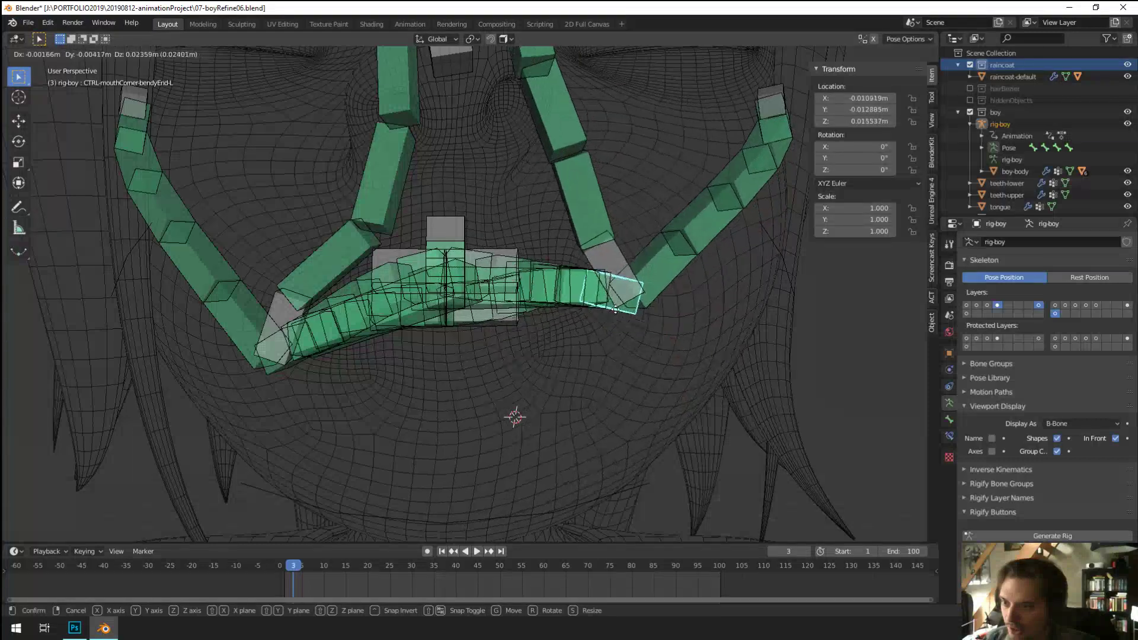
pyautogui.click(620, 373)
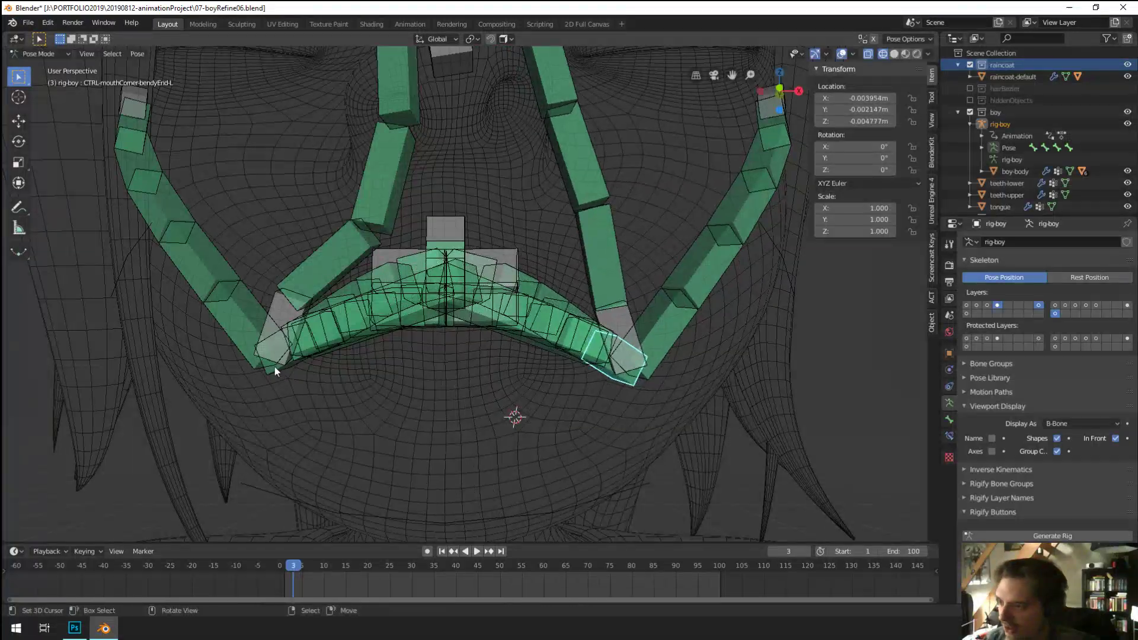
pyautogui.click(274, 369)
pyautogui.press('g')
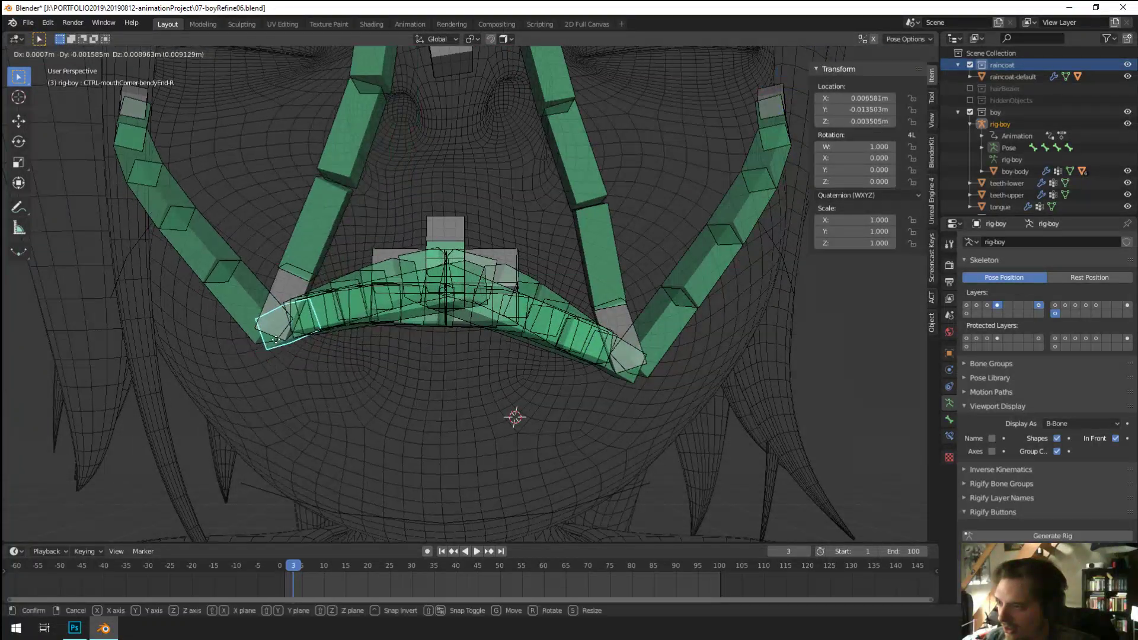
pyautogui.click(306, 297)
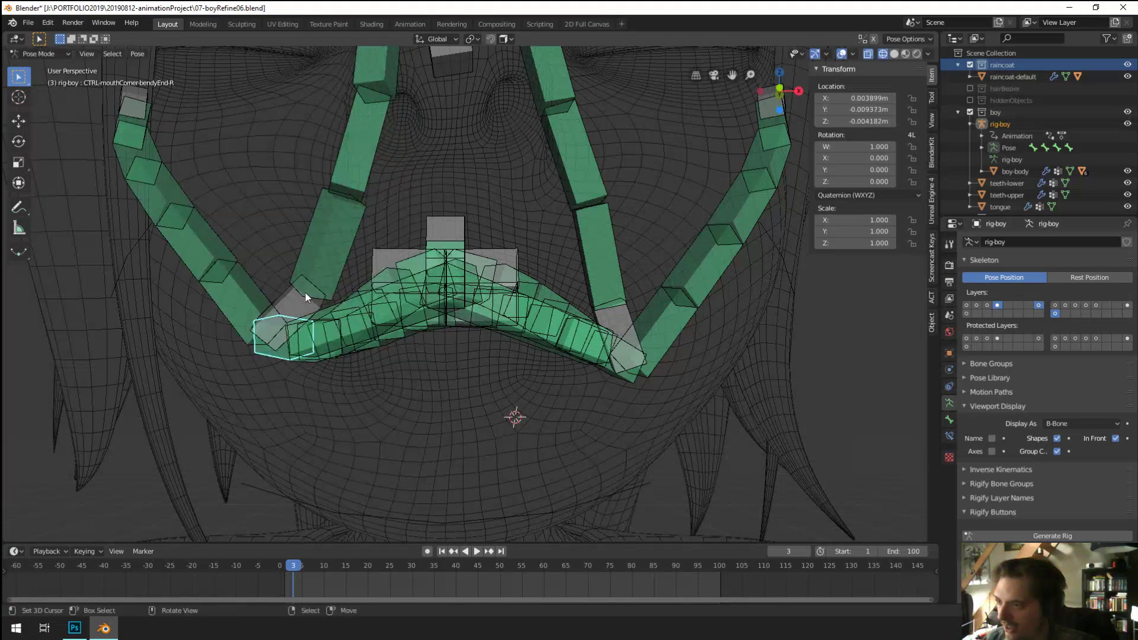
# Step: Clear the parent of the right faceSquish-bendyRoot bone in Edit Mode
pyautogui.press('Tab')
pyautogui.click(274, 318)
pyautogui.click(264, 314)
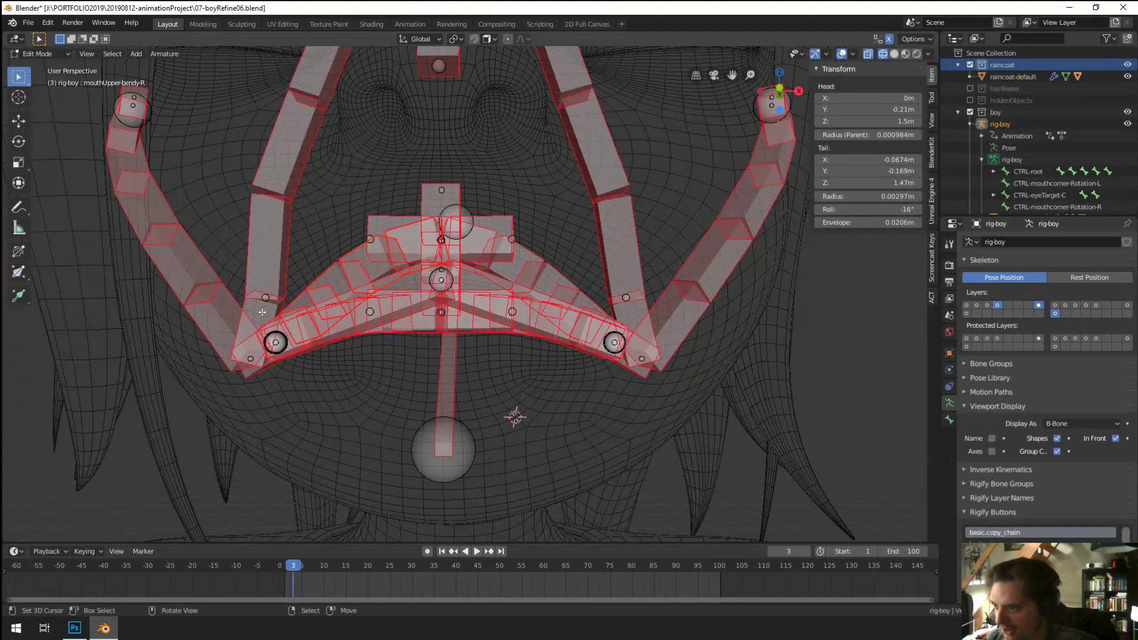
pyautogui.click(267, 311)
pyautogui.click(272, 308)
pyautogui.click(246, 308)
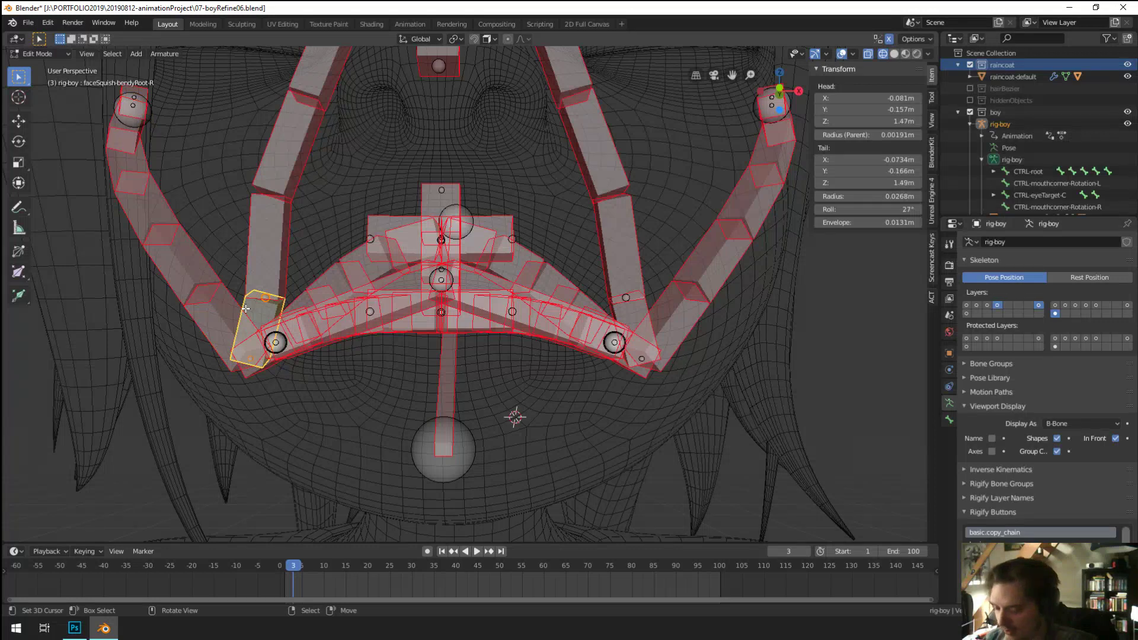
pyautogui.hotkey('alt', 'p')
pyautogui.click(246, 310)
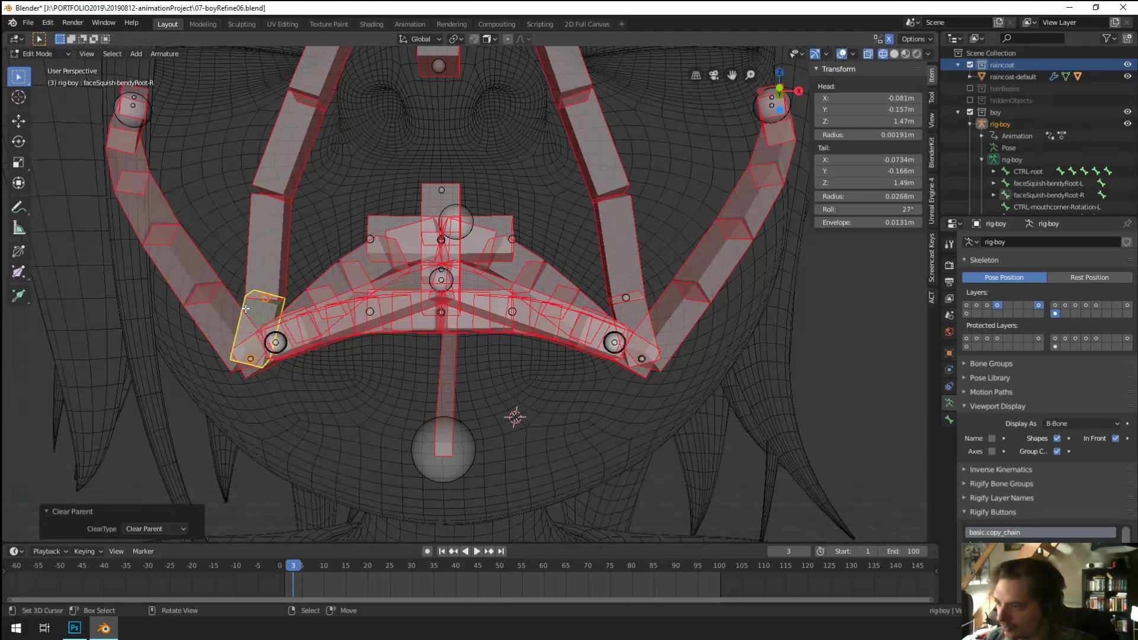
# Step: Test the right mouth corner in Pose Mode, and undo the parent clearing on the right face-squish root bone
pyautogui.press('Tab')
pyautogui.click(275, 372)
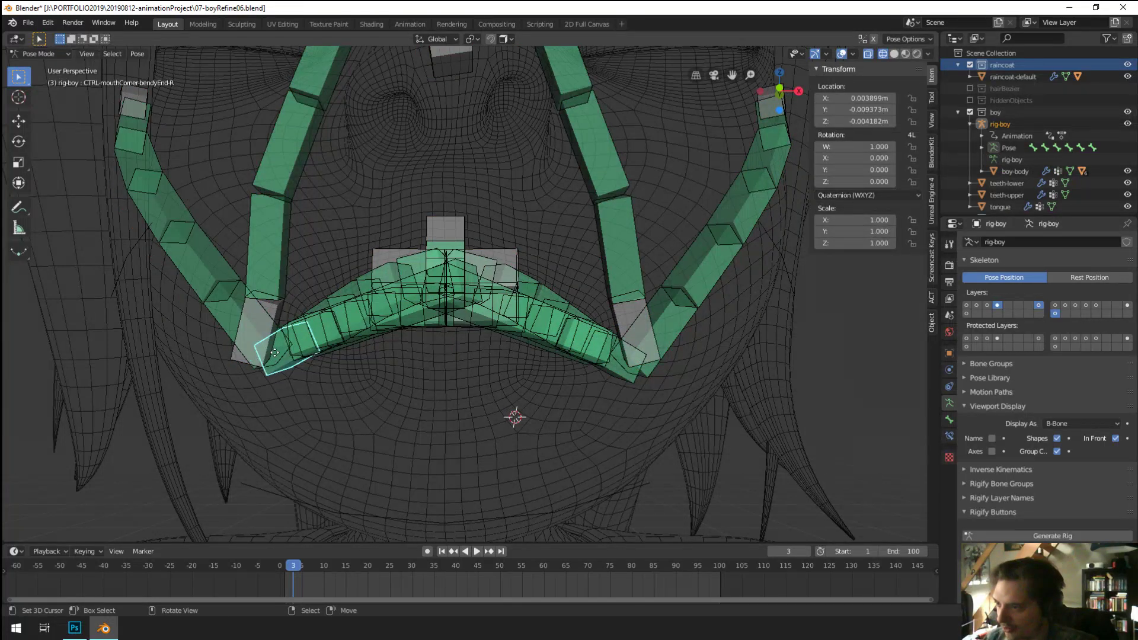
pyautogui.moveTo(271, 362); pyautogui.dragTo(268, 350)
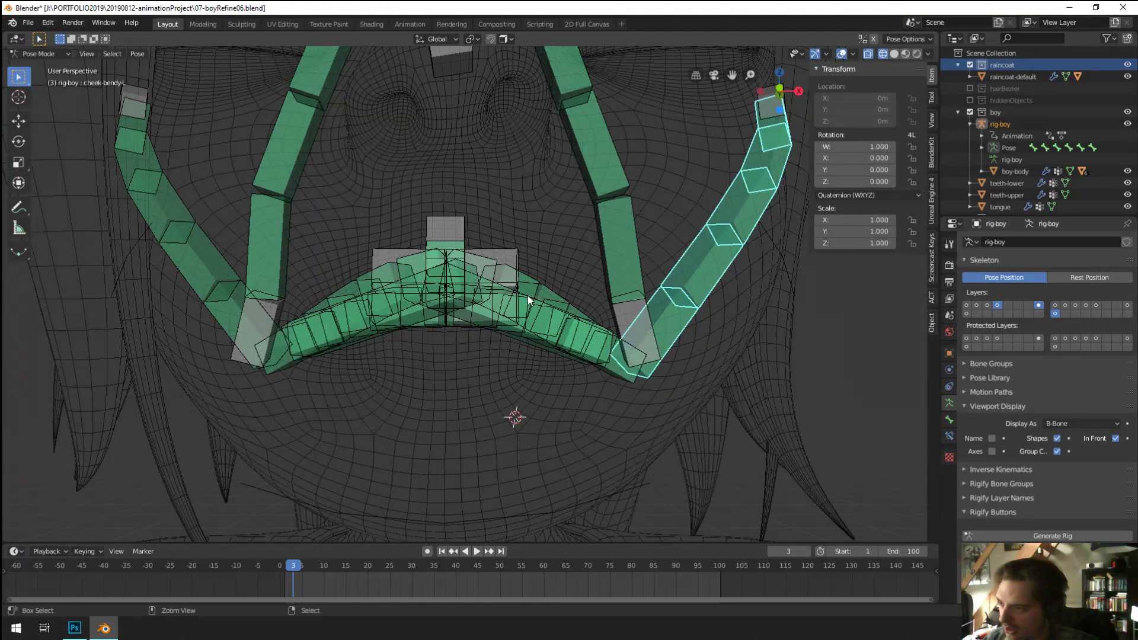
pyautogui.press('[')
pyautogui.press('[')
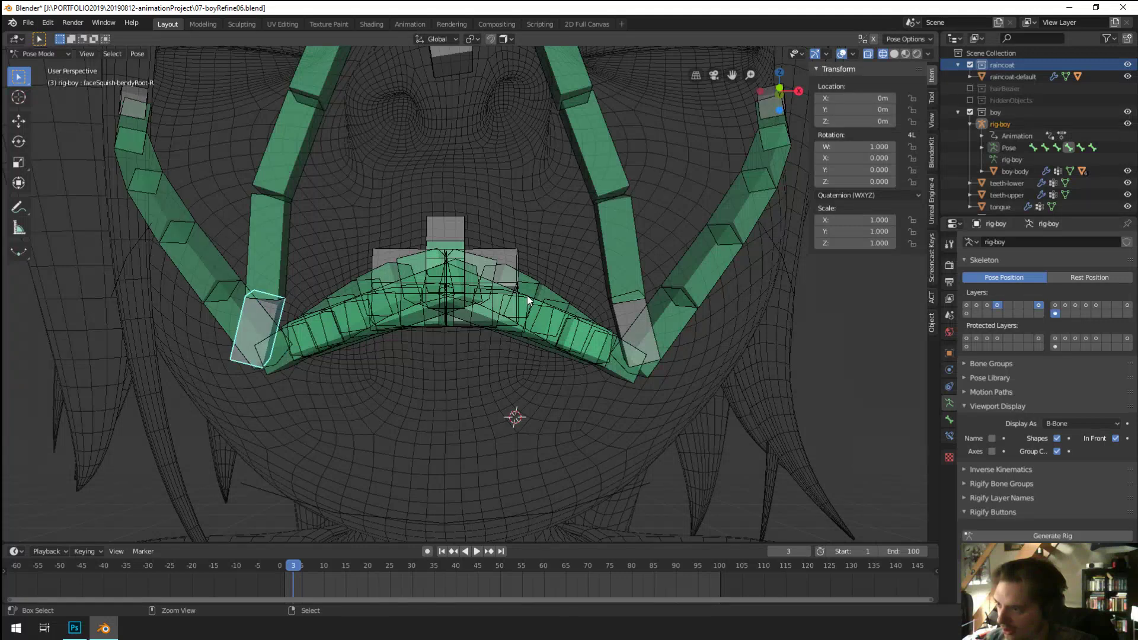
pyautogui.hotkey('ctrl', 'Tab')
pyautogui.press('Tab')
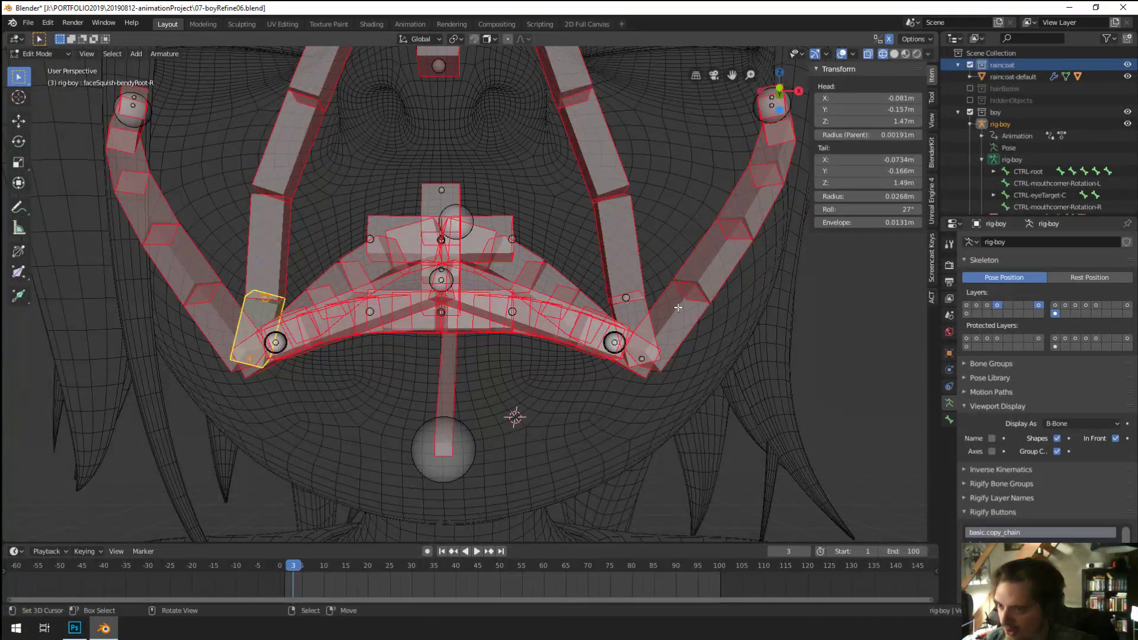
# Step: Compare the parent and connection settings of the left and right faceSquish-bendyRoot bones in the bone relations
pyautogui.click(642, 318)
pyautogui.click(648, 376)
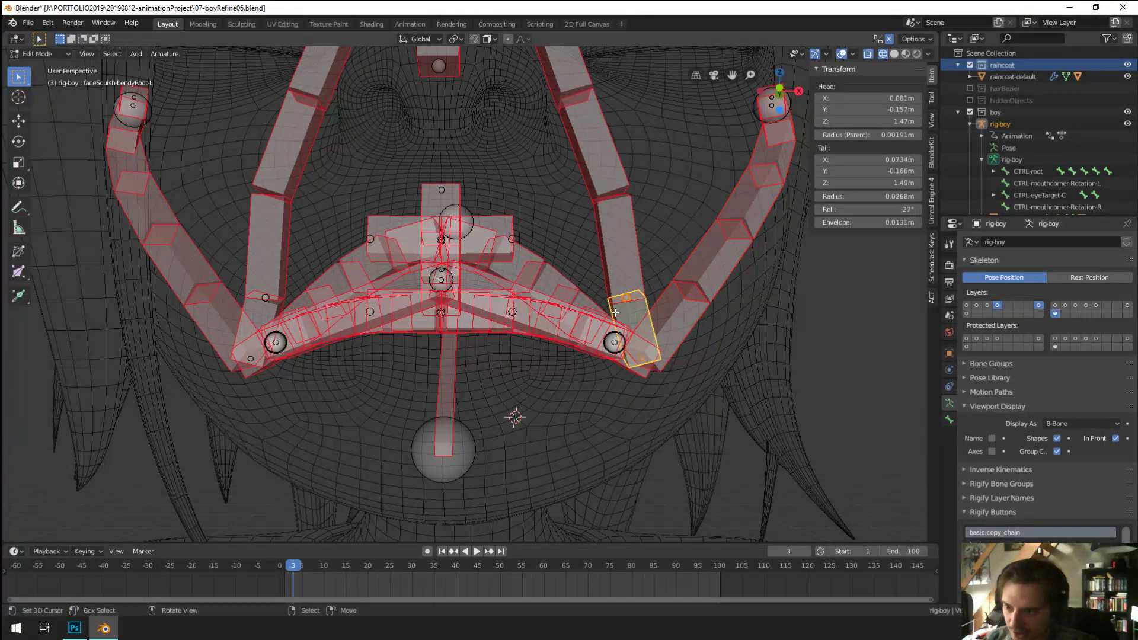
pyautogui.click(949, 419)
pyautogui.scroll(-6, 1067, 385)
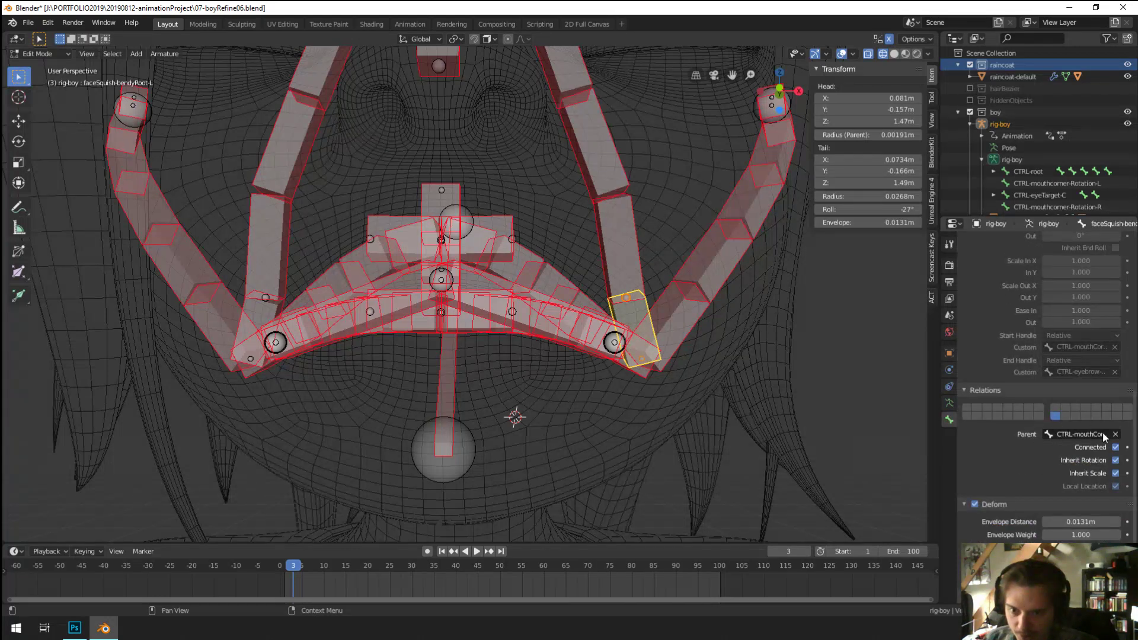
pyautogui.click(250, 309)
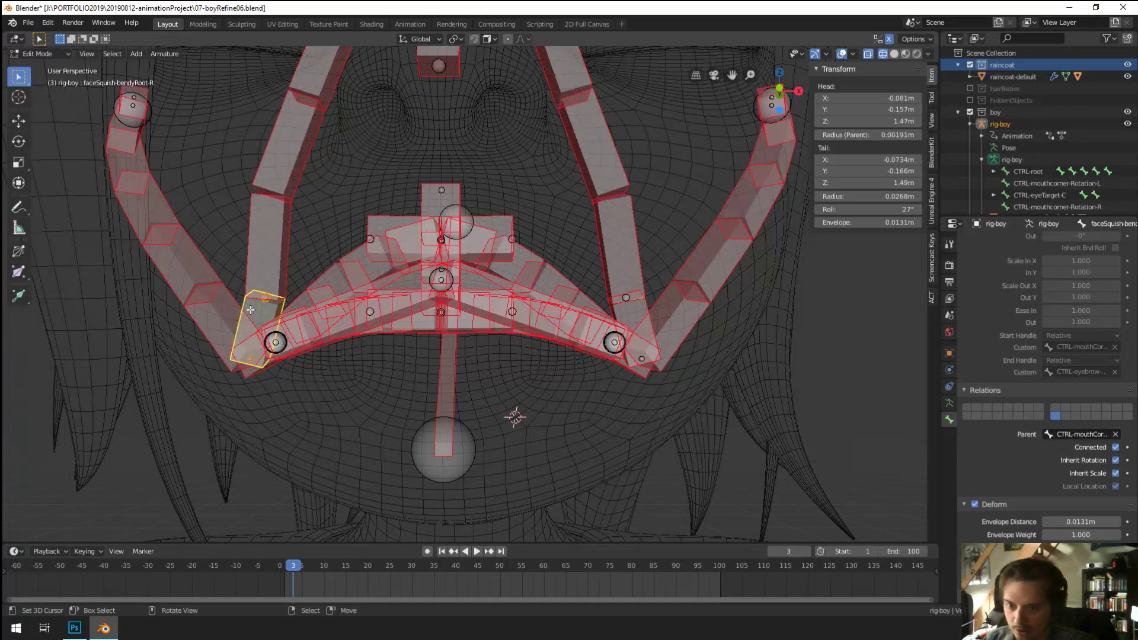
pyautogui.click(647, 307)
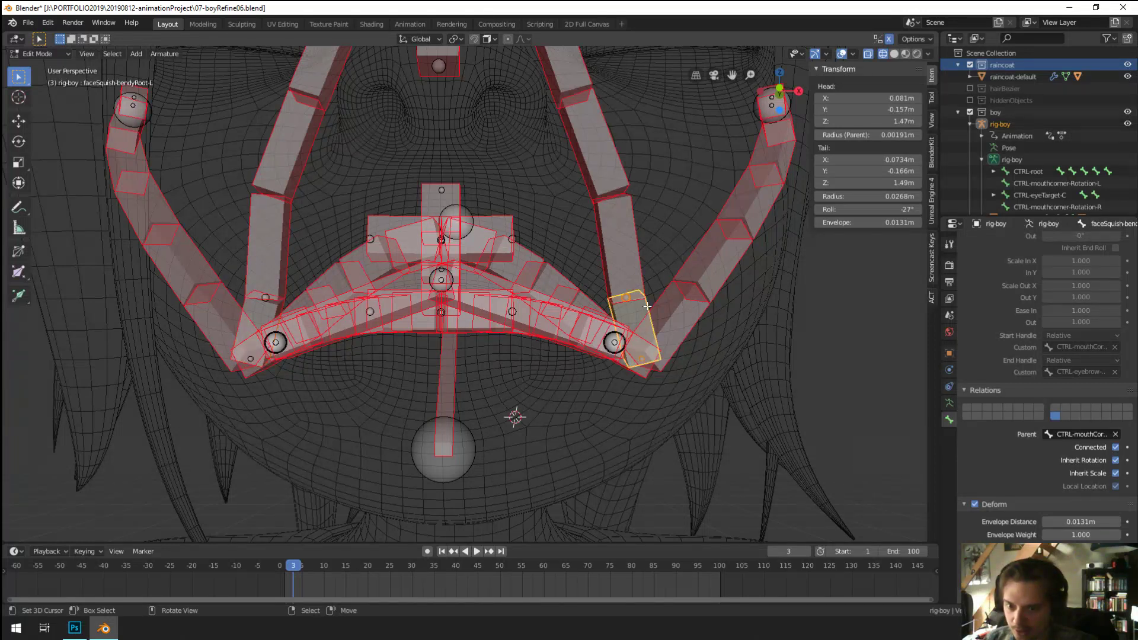
# Step: Return the rig to Pose Mode and raise the left mouth-corner control into a smile
pyautogui.press('Tab')
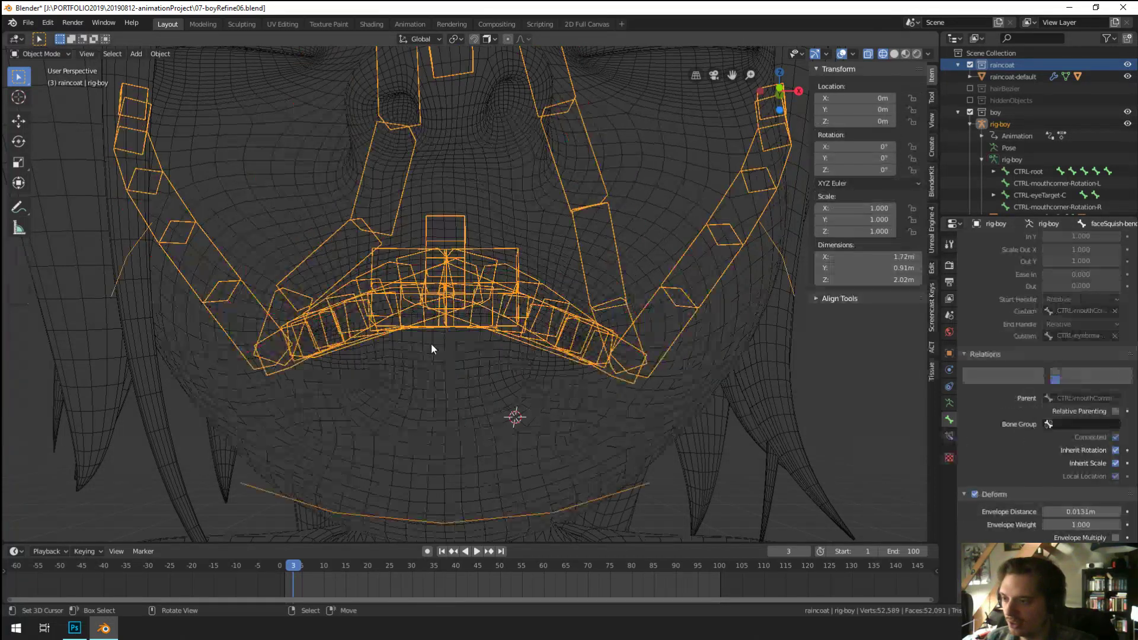
pyautogui.press('Tab')
pyautogui.hotkey('ctrl', 'Tab')
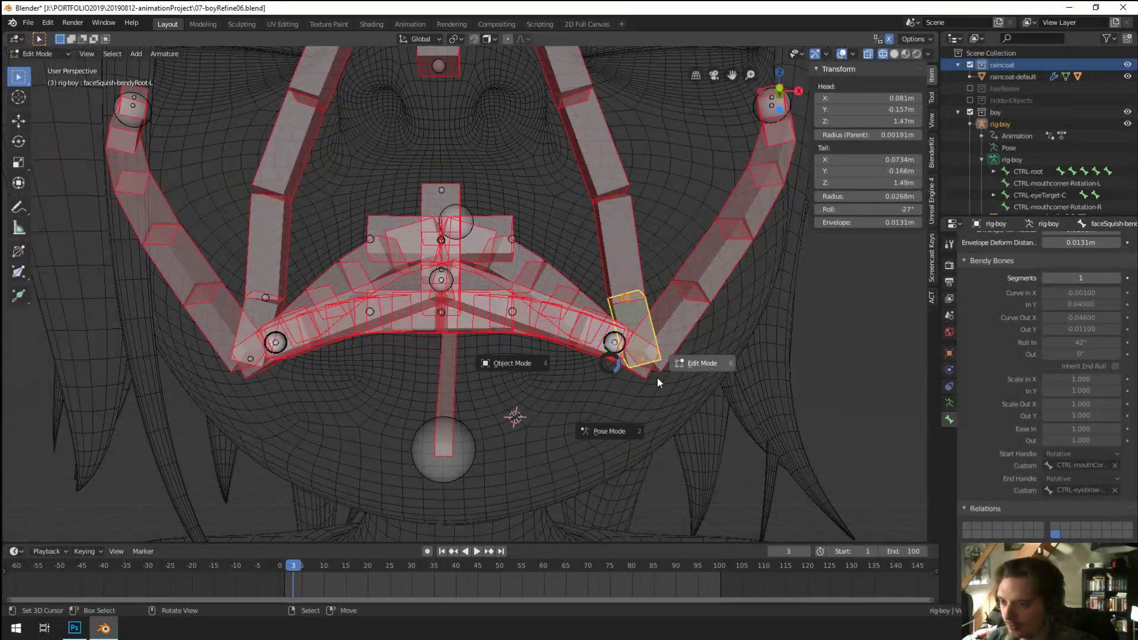
pyautogui.click(627, 415)
pyautogui.click(637, 303)
pyautogui.press('g')
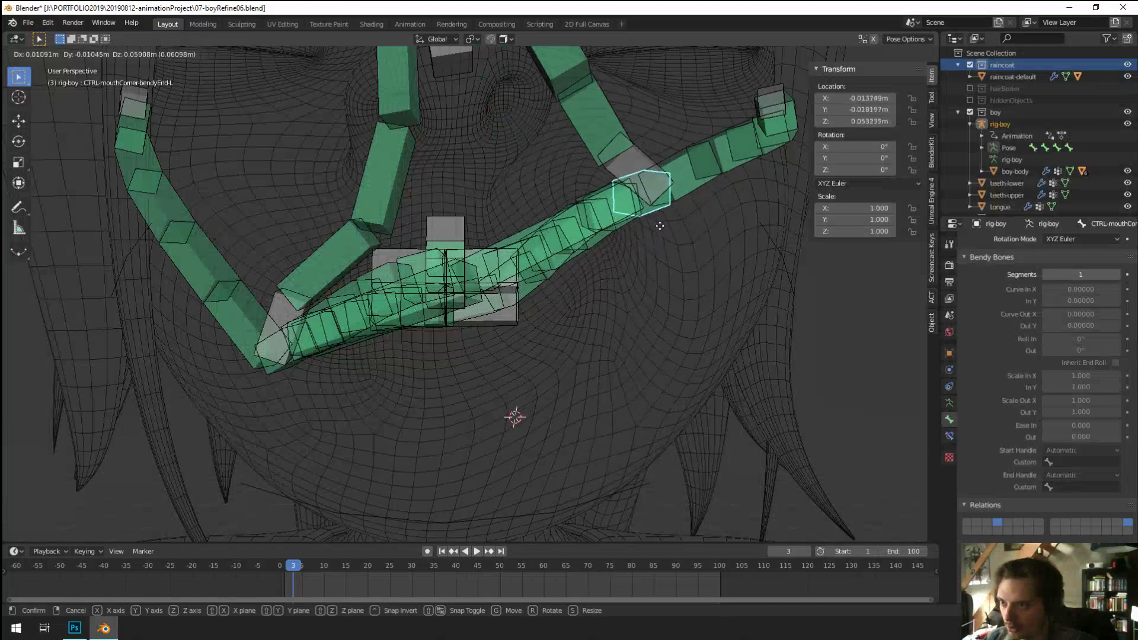
pyautogui.click(646, 243)
# Step: Raise the right mouth-corner control slightly to compare its face-squish bones with the left side
pyautogui.scroll(-5, 586, 243)
pyautogui.click(349, 398)
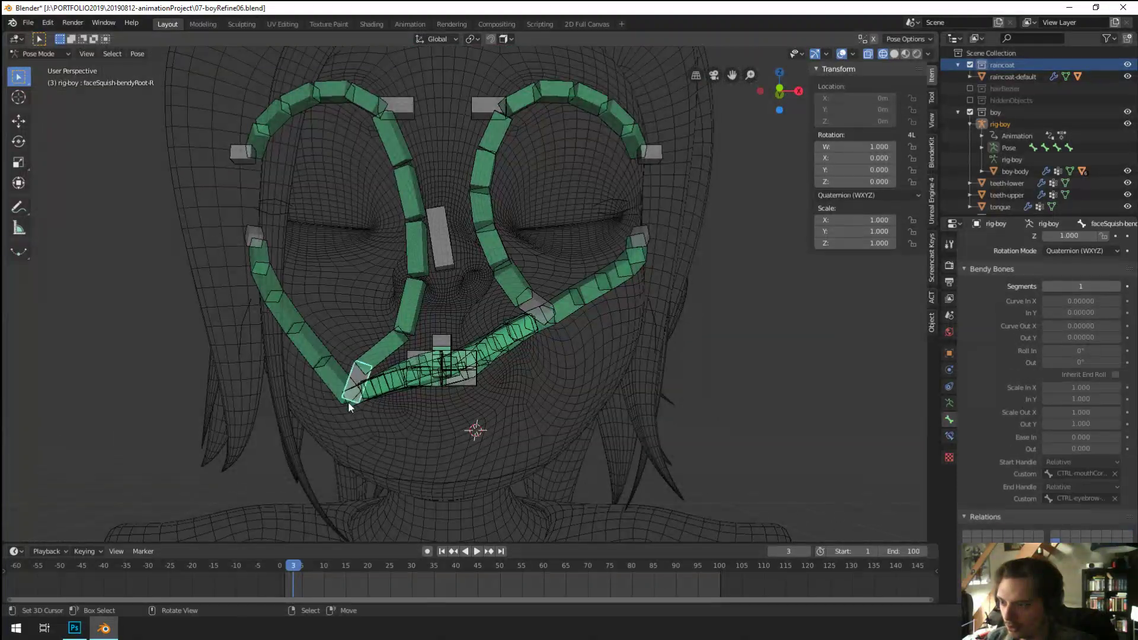
pyautogui.press('g')
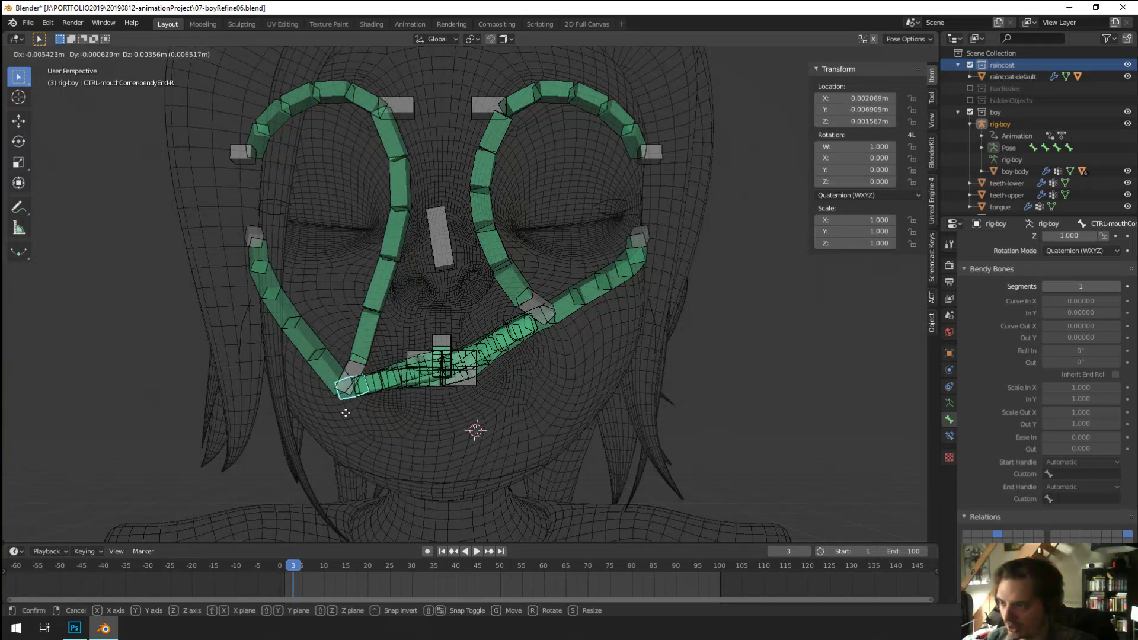
pyautogui.click(349, 370)
# Step: Set the right faceSquish-bendy bone's Start Handle to Absolute to match the left one, and return to Pose Mode
pyautogui.click(501, 278)
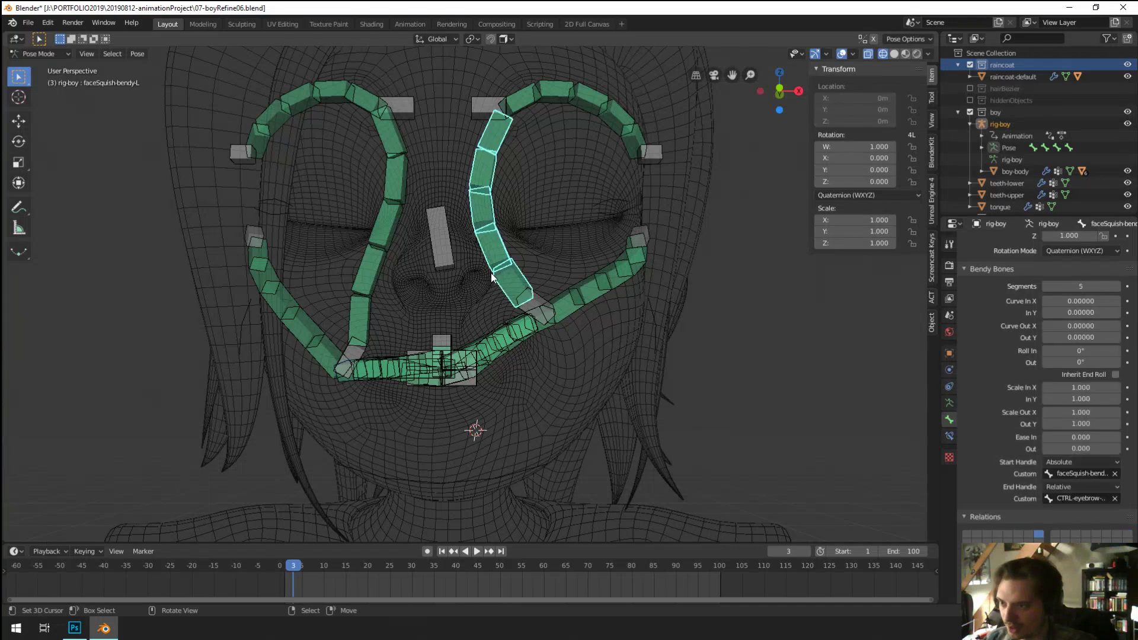
pyautogui.press('Tab')
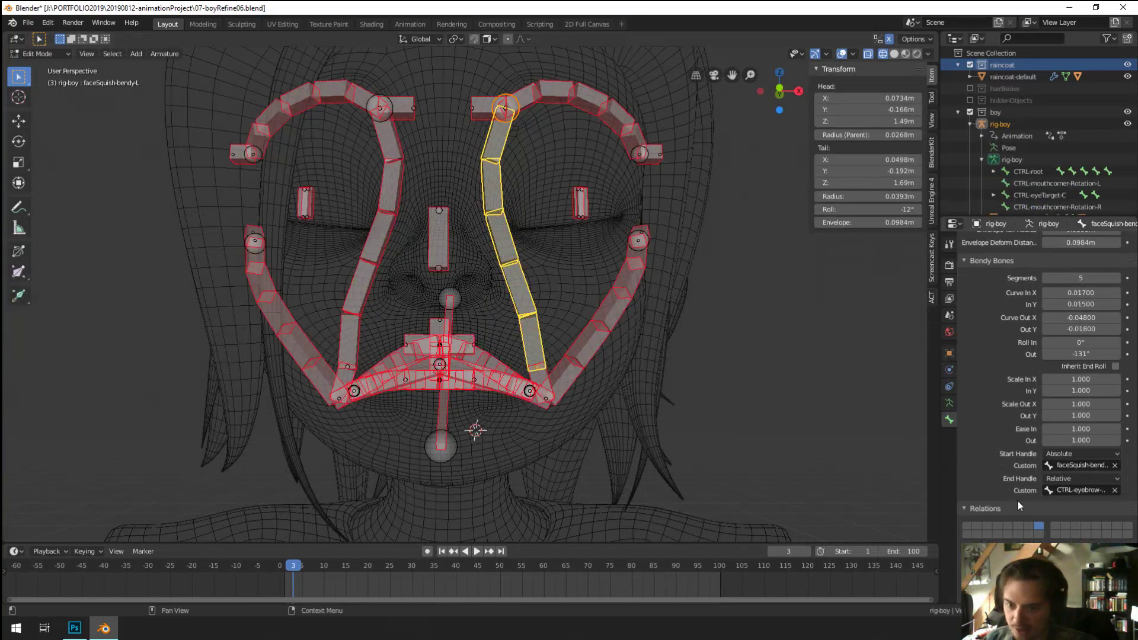
pyautogui.click(352, 282)
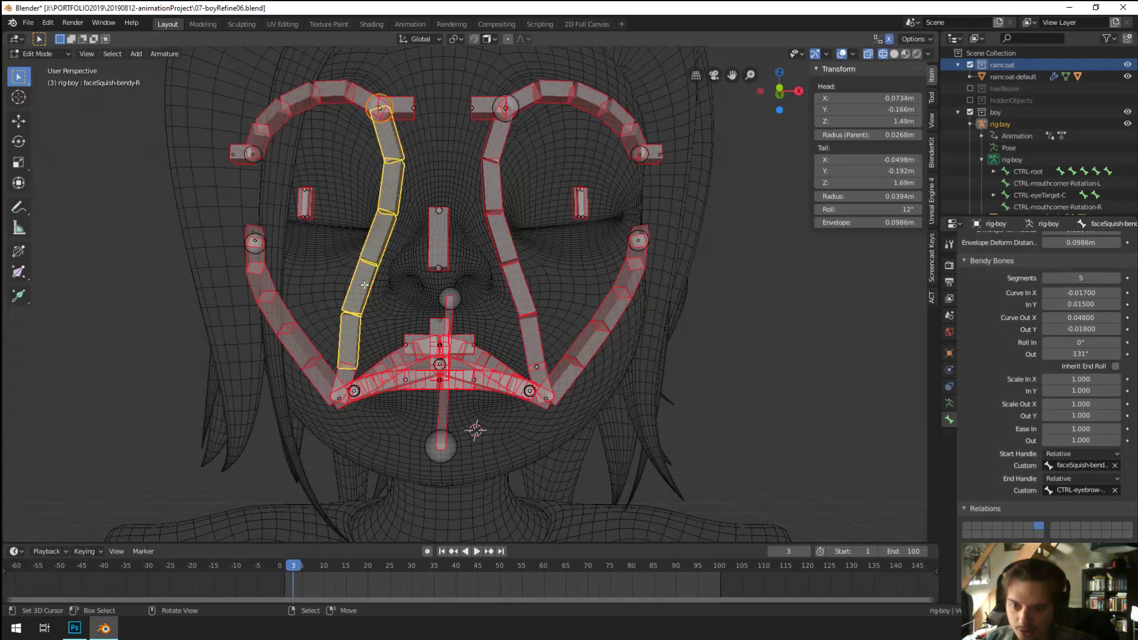
pyautogui.click(1073, 453)
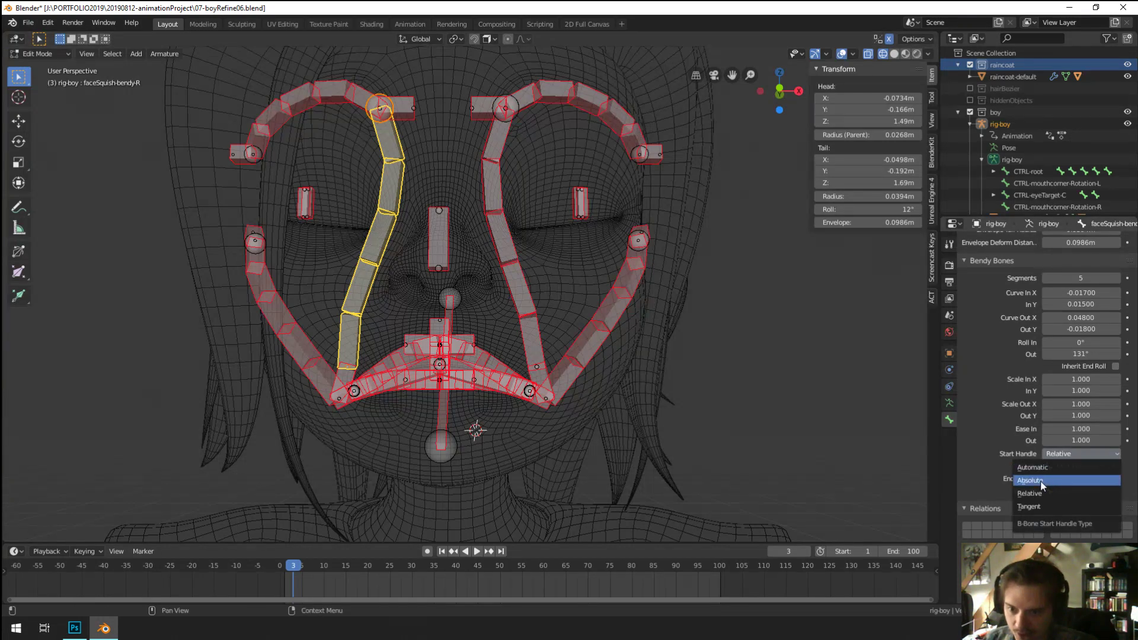
pyautogui.click(1061, 479)
pyautogui.press('Tab')
# Step: Try moving and rotating the right faceSquish-bendyRoot bone
pyautogui.scroll(2, 397, 402)
pyautogui.moveTo(309, 374); pyautogui.dragTo(312, 373)
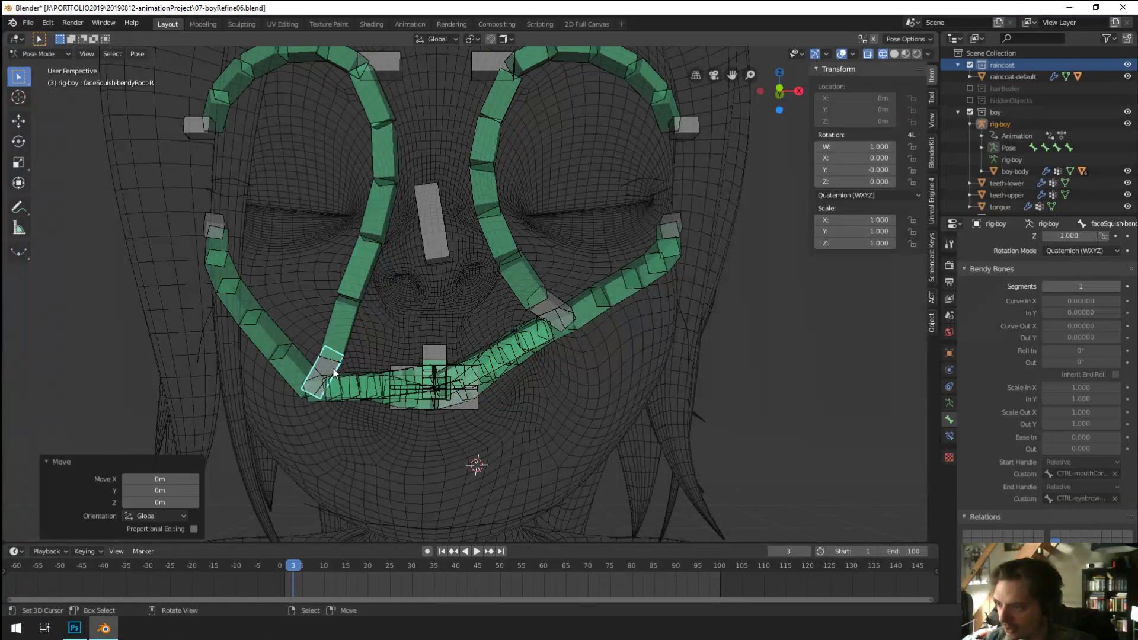
pyautogui.press('r')
pyautogui.press('Escape')
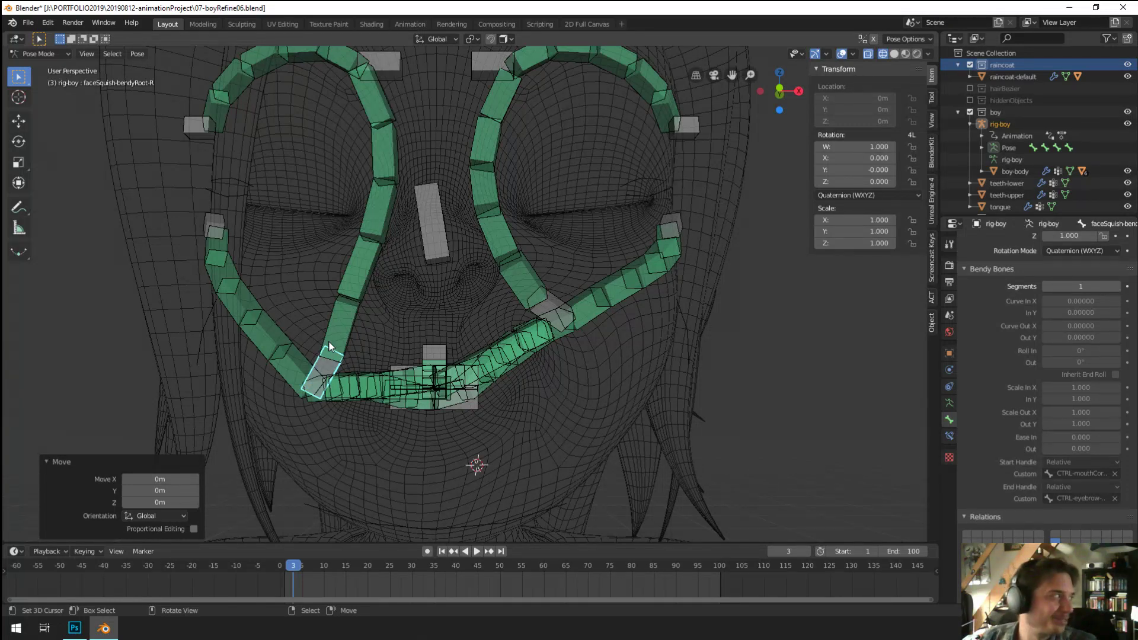
# Step: Select the right mouth-corner control, and in Object Mode display the viewport in Material Preview shading
pyautogui.click(310, 400)
pyautogui.hotkey('ctrl', 'Tab')
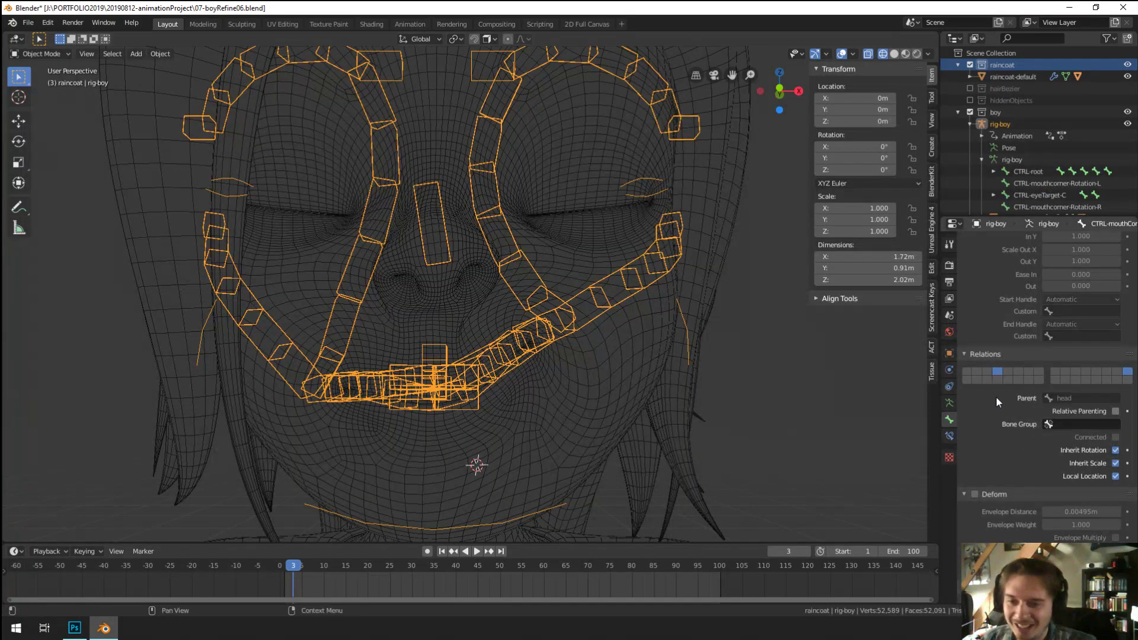
pyautogui.press('z')
pyautogui.click(802, 311)
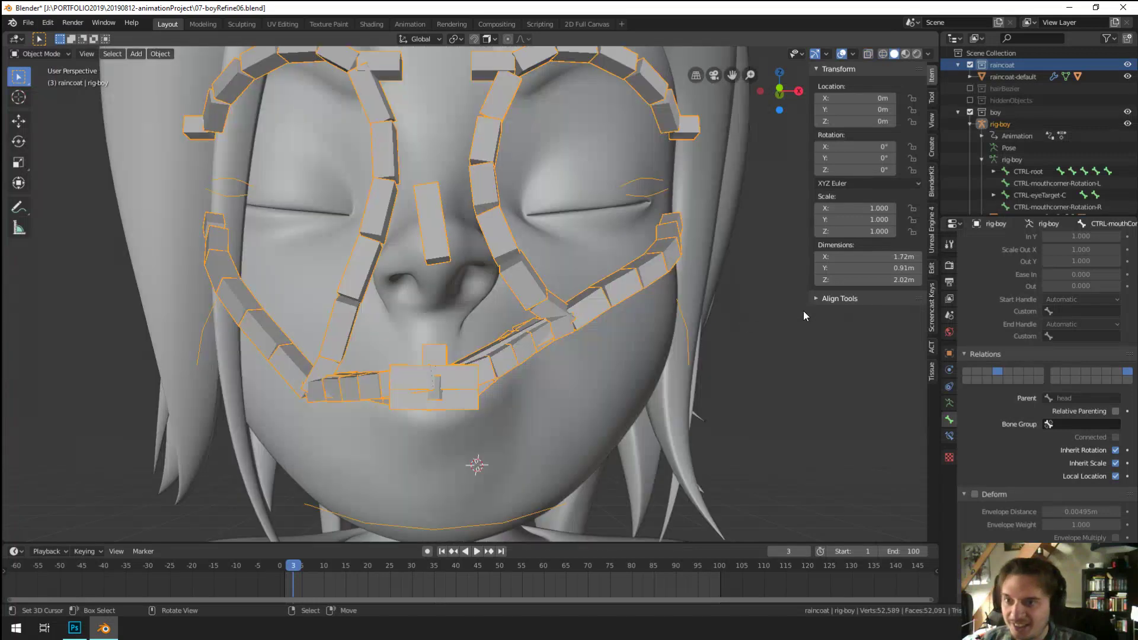
pyautogui.click(906, 54)
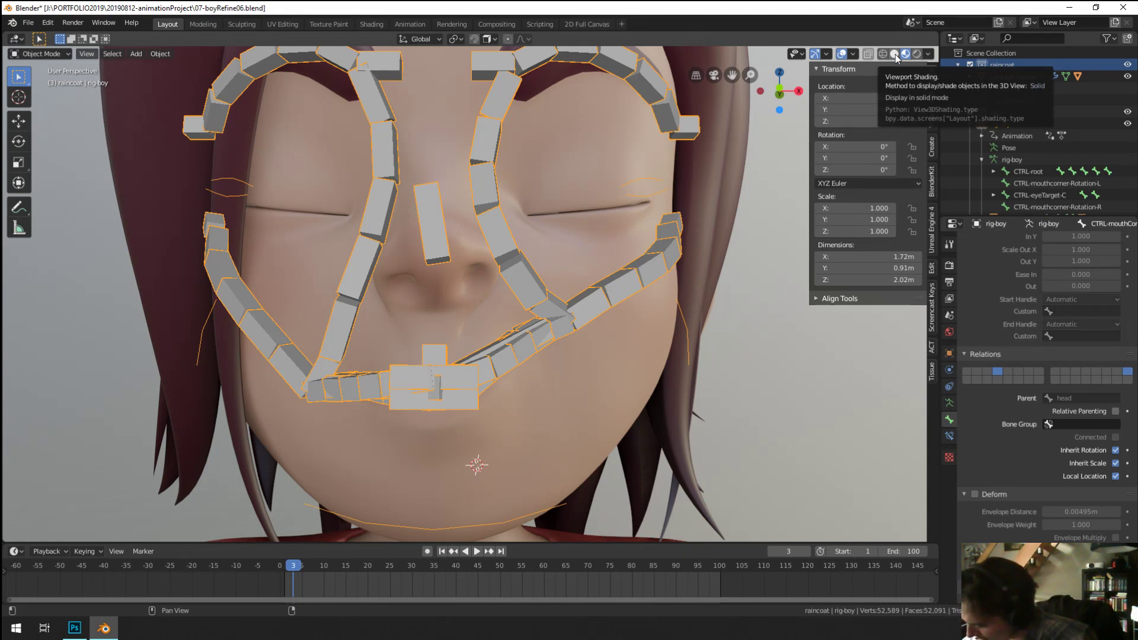
# Step: Go back to Pose Mode and show only the armature's fourth bone layer
pyautogui.hotkey('ctrl', 'Tab')
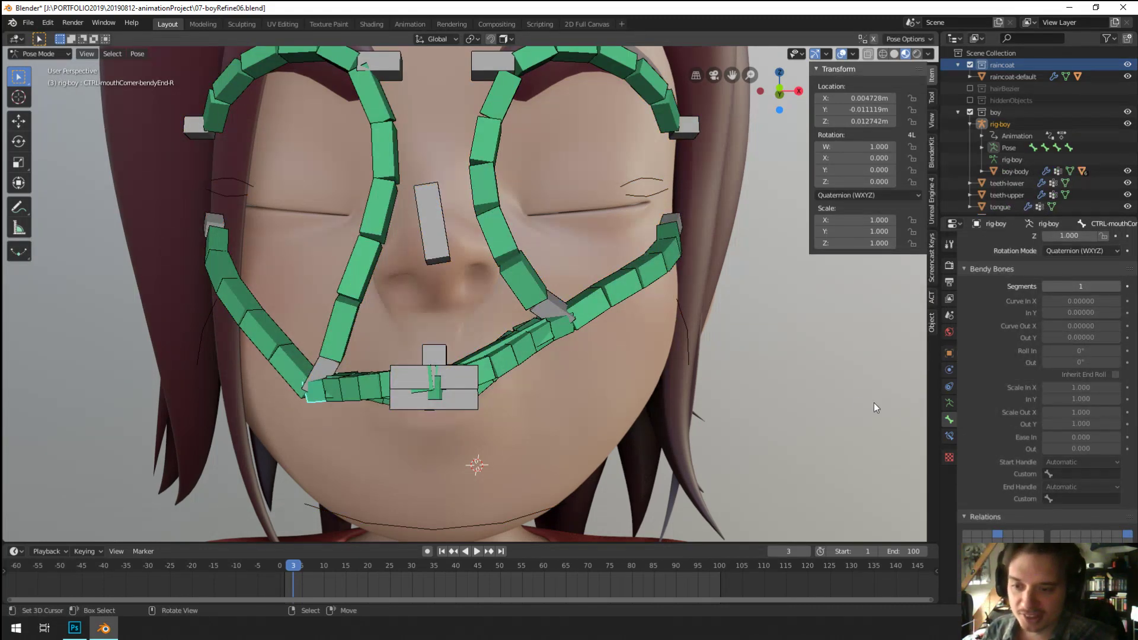
pyautogui.click(949, 403)
pyautogui.click(997, 306)
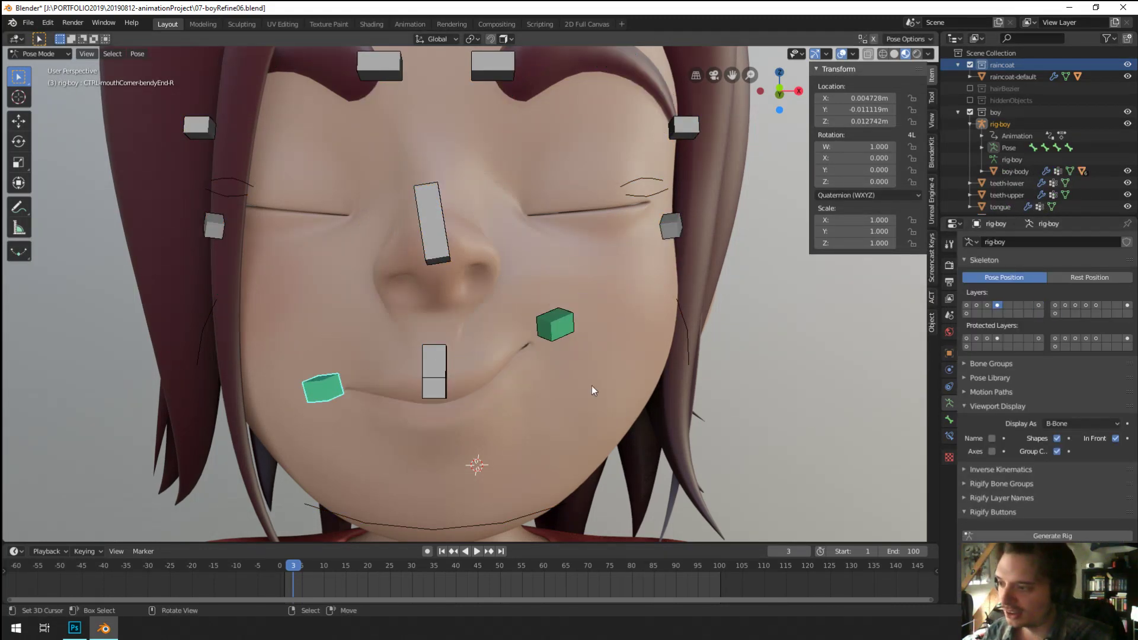
# Step: Pull the right mouth-corner control outward and up into a smile, checking the cheek and lip deformation
pyautogui.press('g')
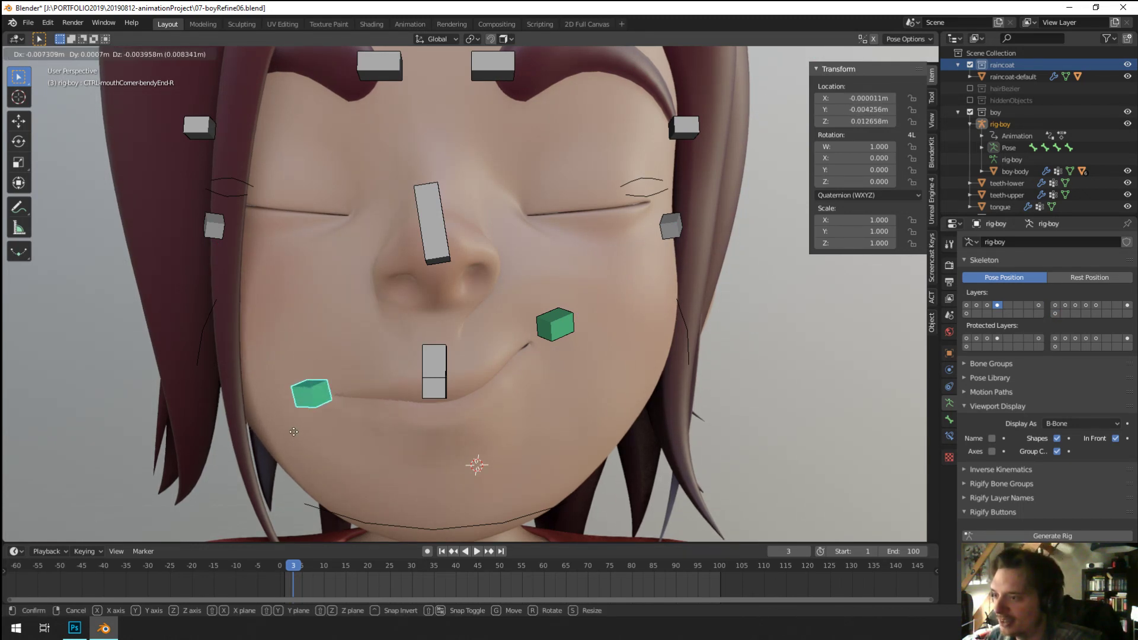
pyautogui.click(365, 388)
pyautogui.moveTo(364, 391); pyautogui.dragTo(330, 406, button='middle')
pyautogui.press('g')
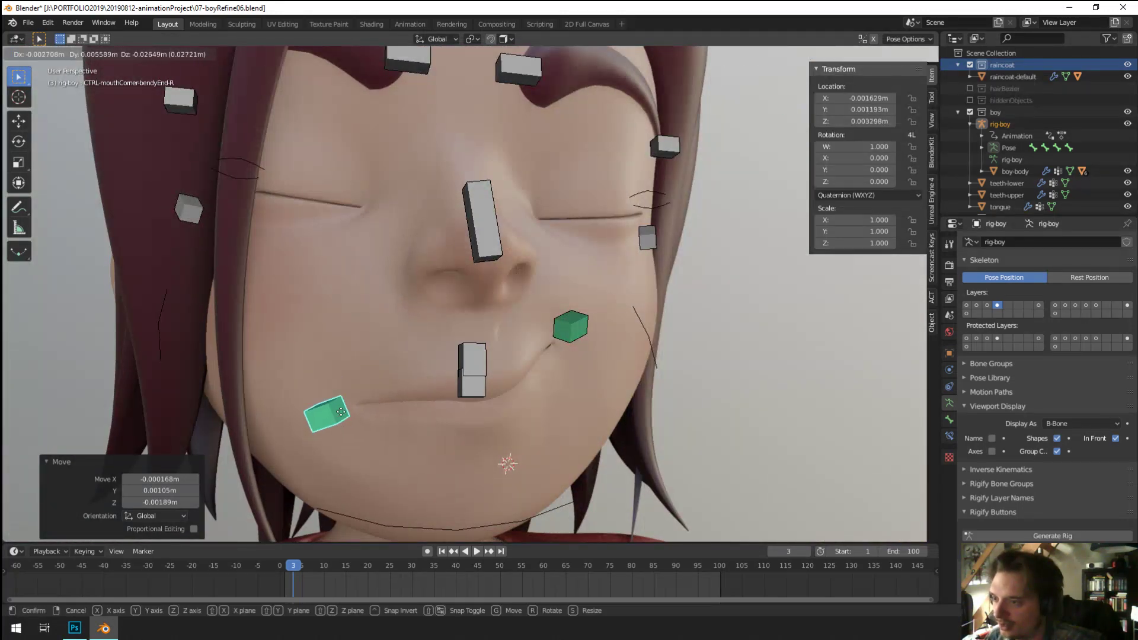
pyautogui.click(333, 375)
pyautogui.moveTo(332, 376); pyautogui.dragTo(338, 421, button='middle')
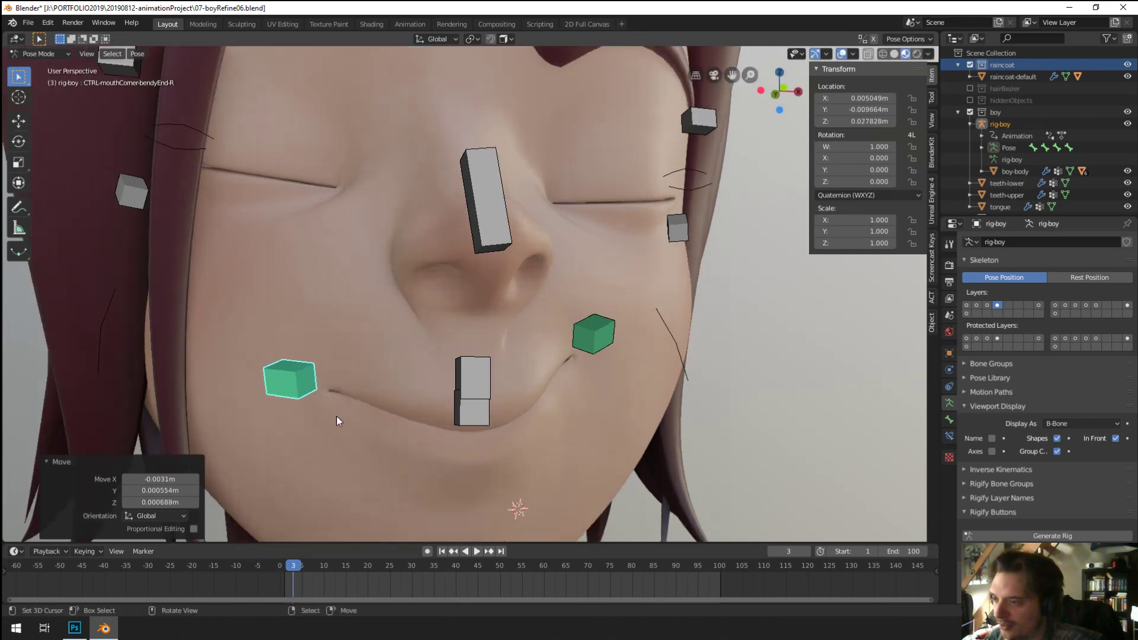
# Step: Put the boy-body mesh in Weight Paint mode and sample mouthUpper-bendy-L as the active vertex group
pyautogui.hotkey('ctrl', 'Tab')
pyautogui.click(379, 376)
pyautogui.hotkey('ctrl', 'Tab')
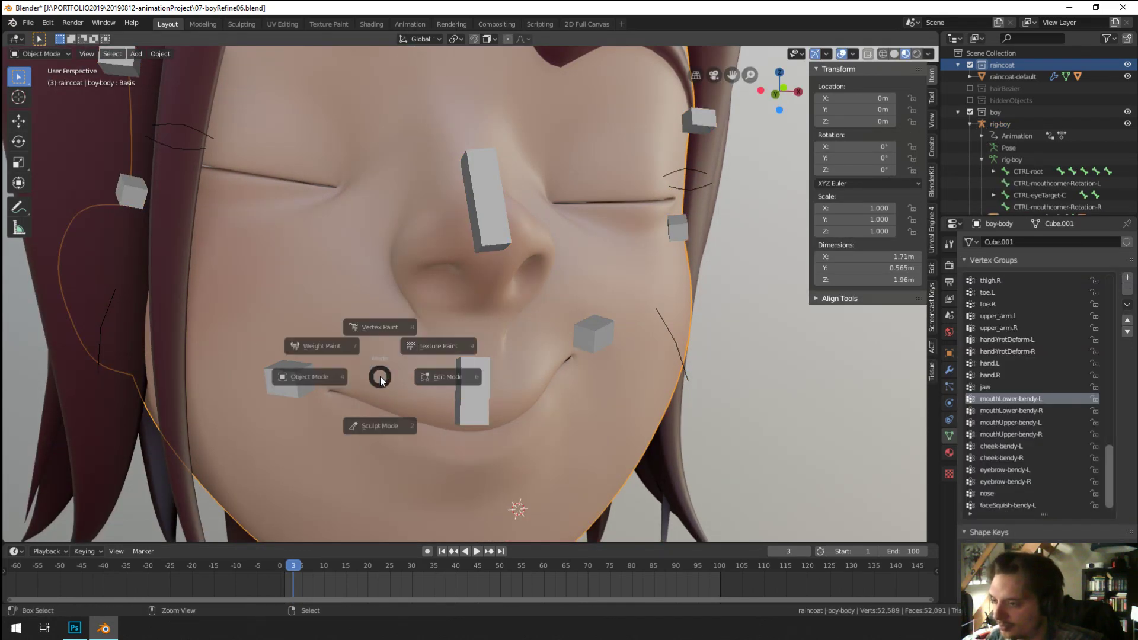
pyautogui.click(331, 351)
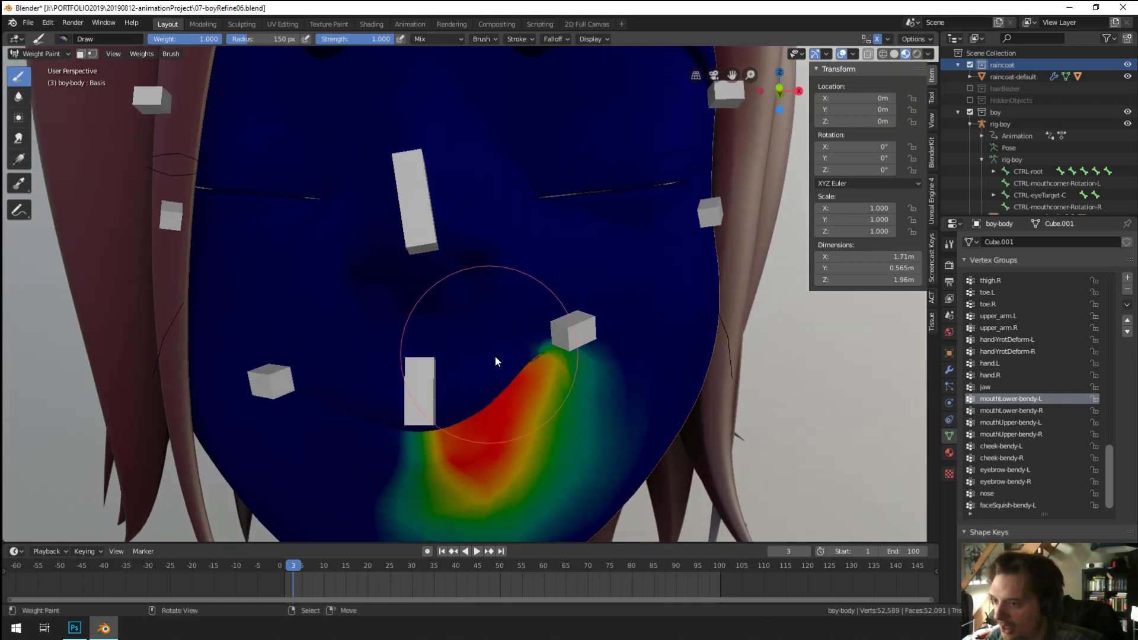
pyautogui.keyDown('shift'); pyautogui.click(496, 360); pyautogui.keyUp('shift')
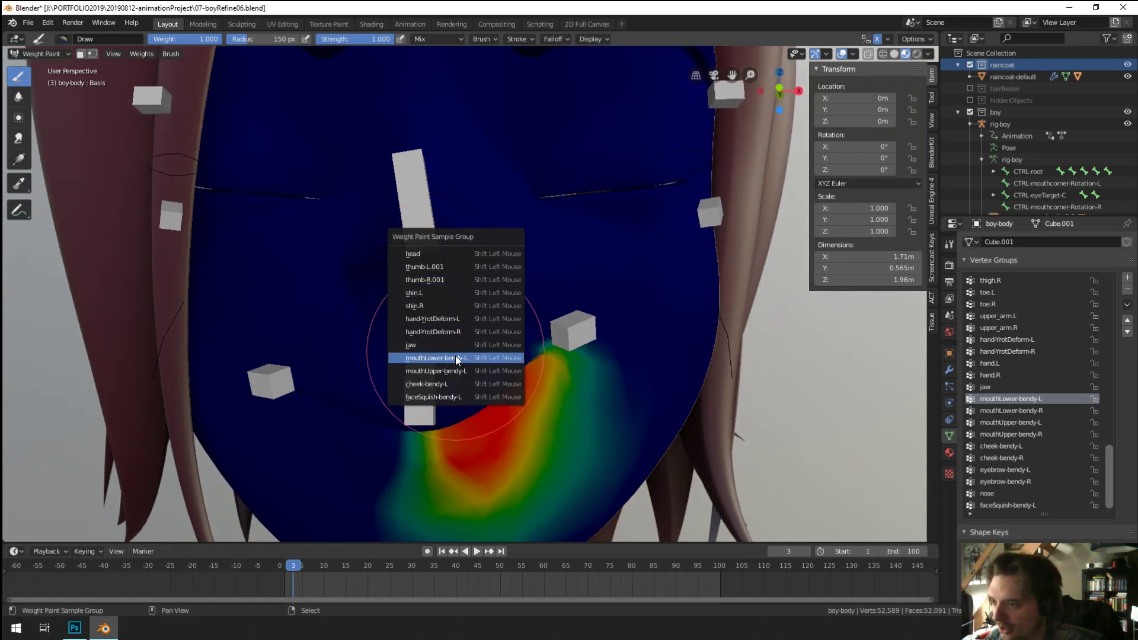
pyautogui.click(455, 358)
pyautogui.keyDown('shift'); pyautogui.click(486, 356); pyautogui.keyUp('shift')
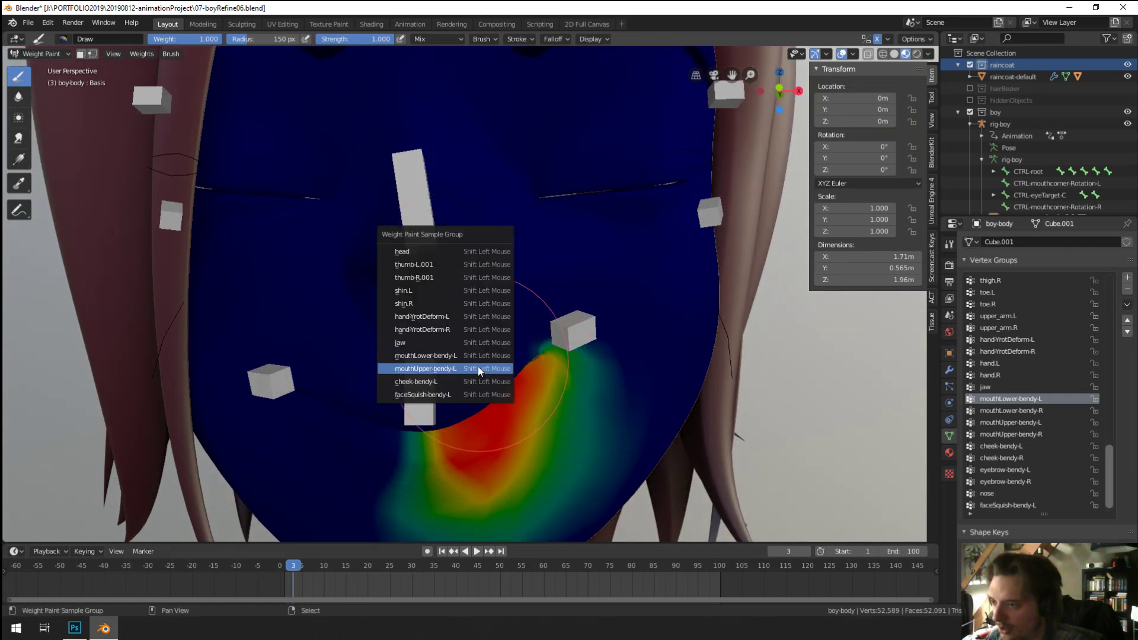
pyautogui.click(478, 367)
# Step: Fade out the stray mouthUpper-bendy-L weights beside the nose with the Gradient tool at weight 0
pyautogui.moveTo(524, 383); pyautogui.dragTo(111, 239, button='middle')
pyautogui.click(17, 160)
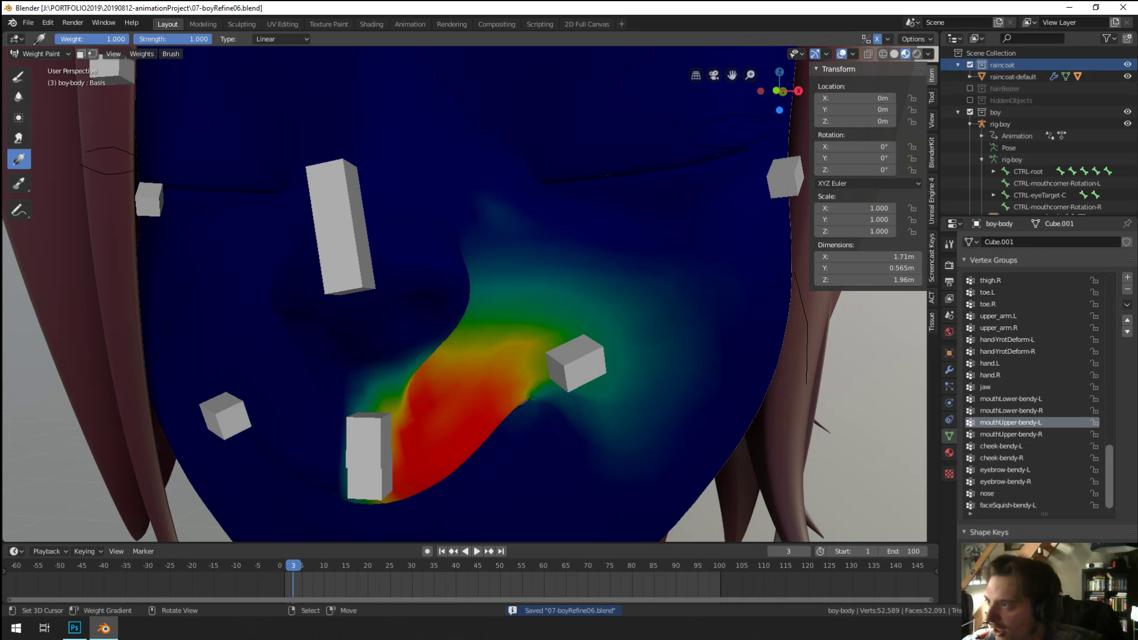
pyautogui.moveTo(486, 201); pyautogui.dragTo(519, 411)
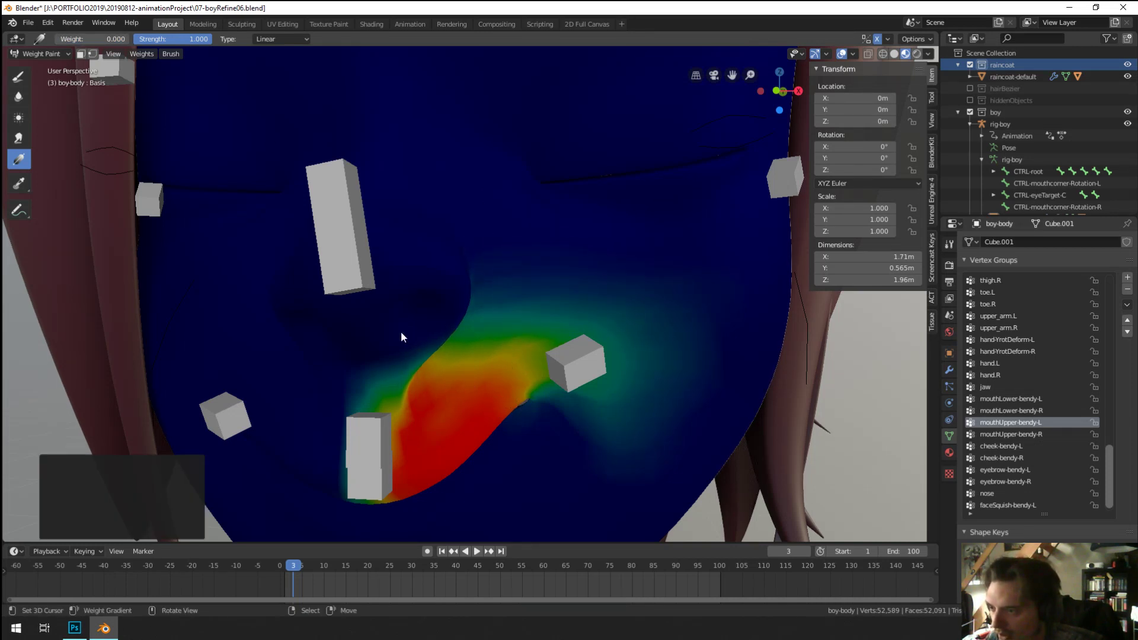
pyautogui.moveTo(436, 393); pyautogui.dragTo(445, 401)
# Step: Blur the mouthUpper-bendy-L weights along the upper lip's outer edge with an 84 px brush
pyautogui.moveTo(446, 401); pyautogui.dragTo(527, 362, button='middle')
pyautogui.click(18, 99)
pyautogui.press('f')
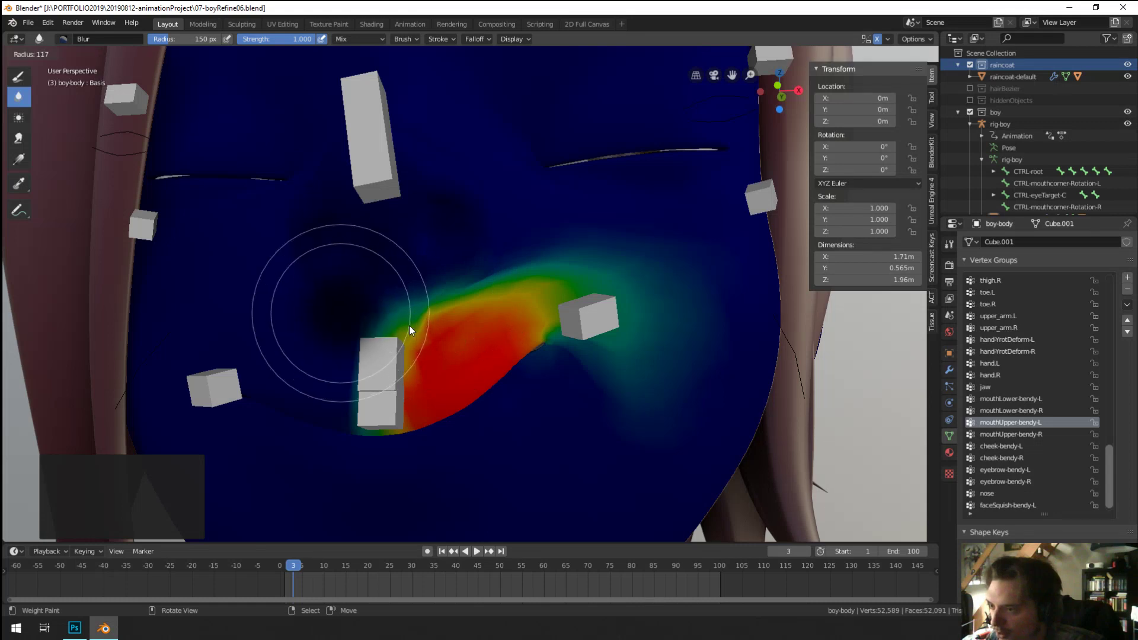
pyautogui.click(432, 330)
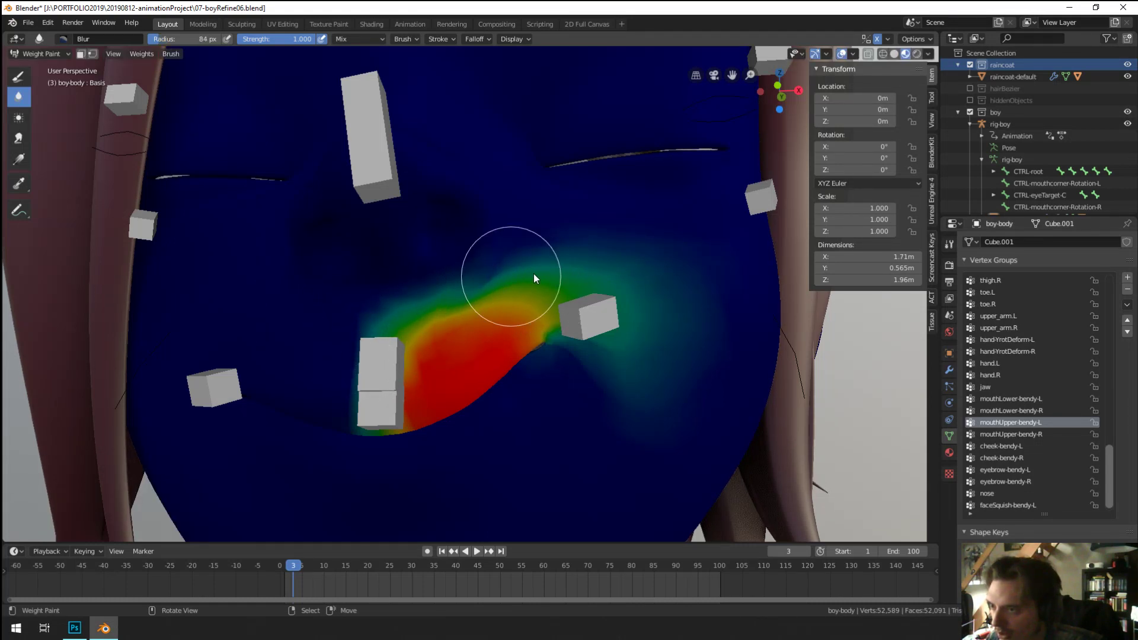
pyautogui.moveTo(492, 286); pyautogui.dragTo(90, 116, button='middle')
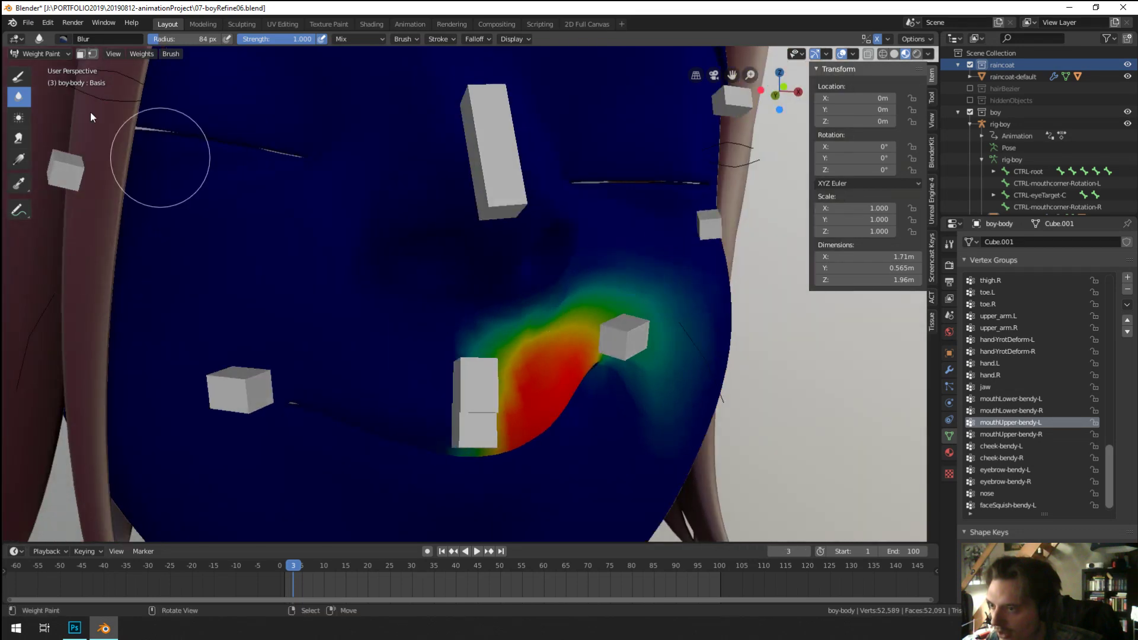
# Step: Leave Weight Paint mode on the body and put the boy rig in Pose Mode
pyautogui.click(62, 55)
pyautogui.click(29, 66)
pyautogui.moveTo(325, 265); pyautogui.dragTo(345, 294, button='middle')
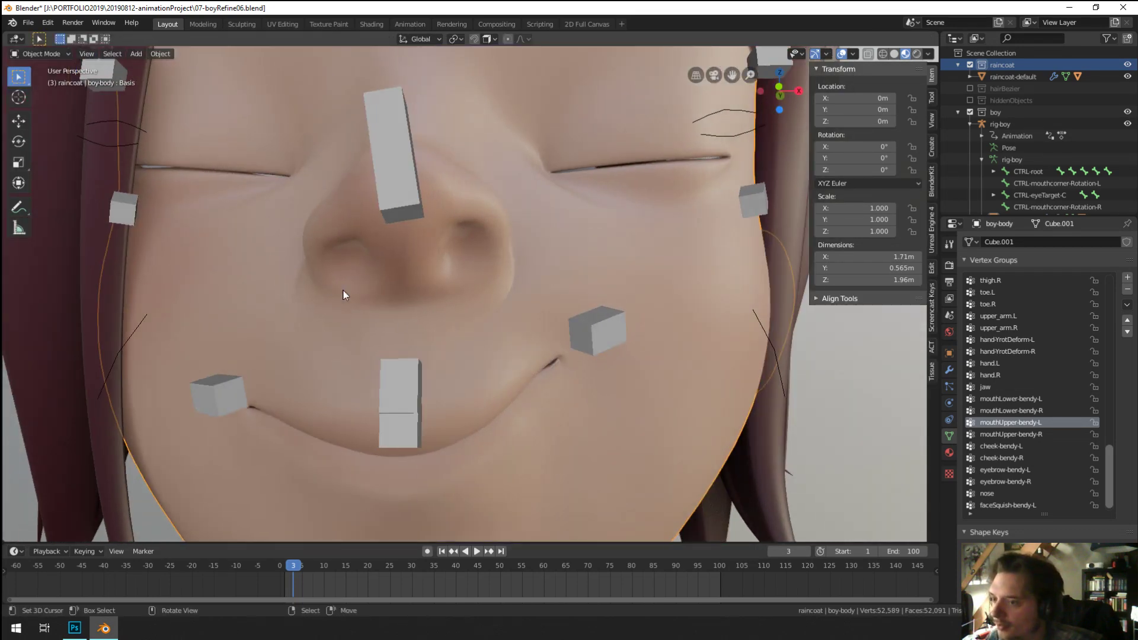
pyautogui.click(587, 331)
pyautogui.hotkey('ctrl', 'Tab')
# Step: Raise the left mouth-corner control toward the cheek to test the corrected upper-lip weights
pyautogui.click(588, 329)
pyautogui.press('g')
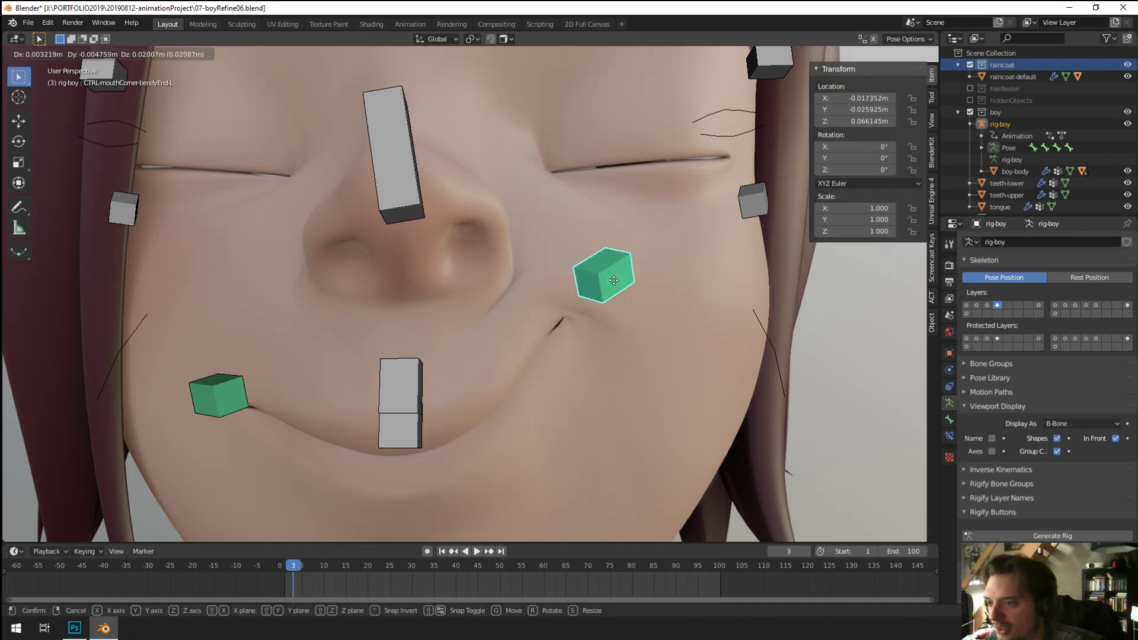
pyautogui.click(624, 310)
pyautogui.moveTo(623, 309); pyautogui.dragTo(599, 285, button='middle')
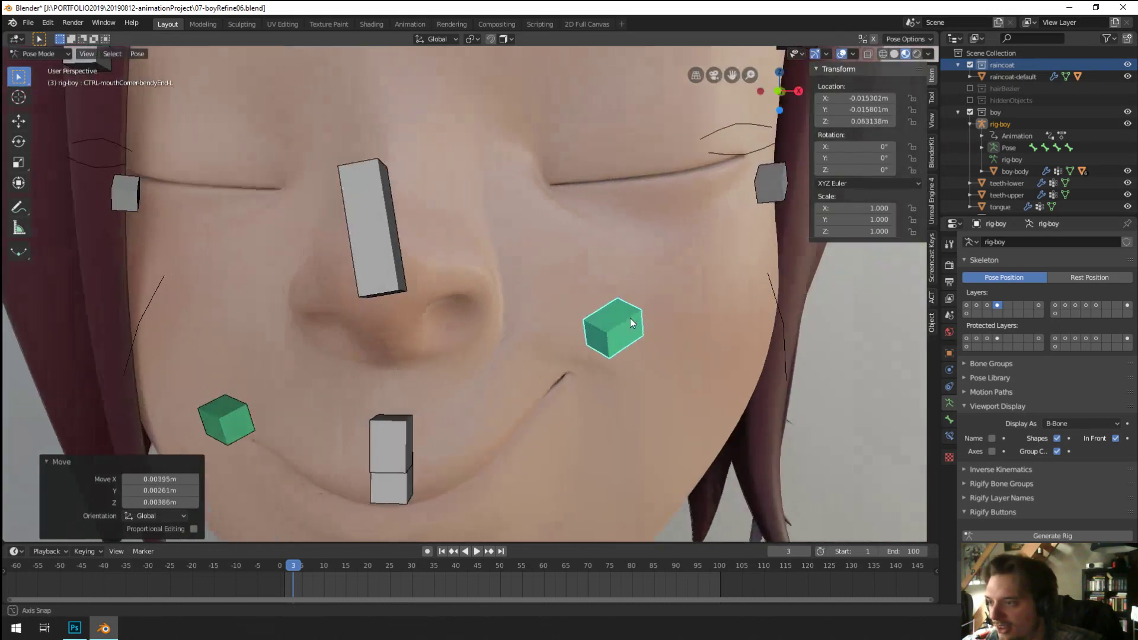
pyautogui.press('g')
pyautogui.click(589, 306)
# Step: Lower the left mouth-corner control and bring it inward to test a narrower mouth
pyautogui.scroll(-3, 590, 305)
pyautogui.press('g')
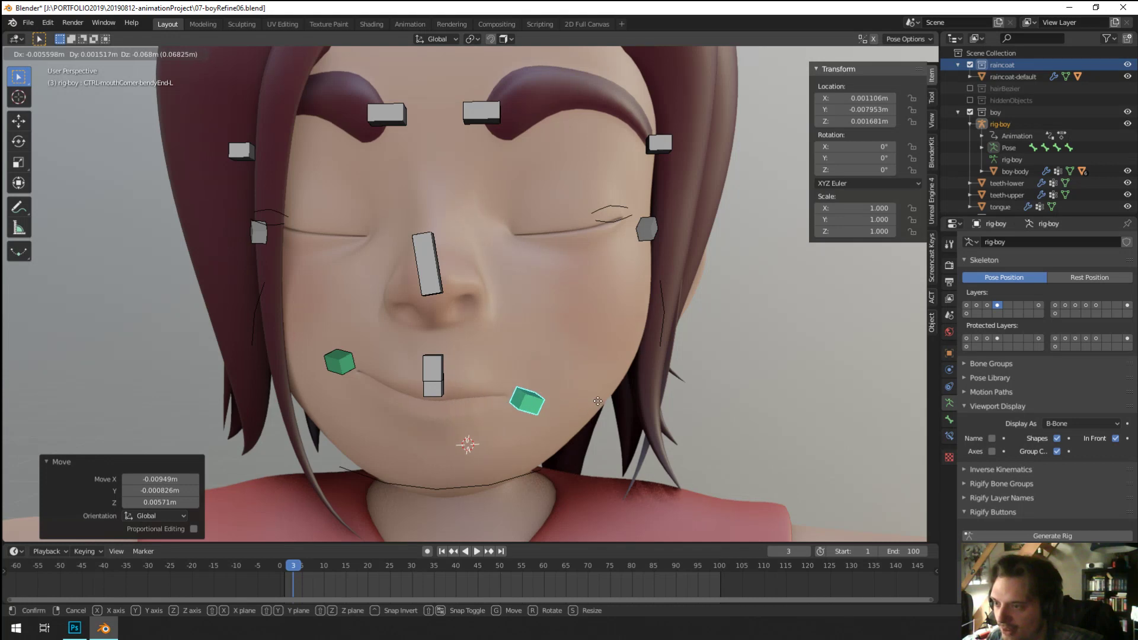
pyautogui.click(571, 395)
pyautogui.moveTo(572, 395); pyautogui.dragTo(461, 355, button='middle')
pyautogui.press('g')
pyautogui.click(555, 252)
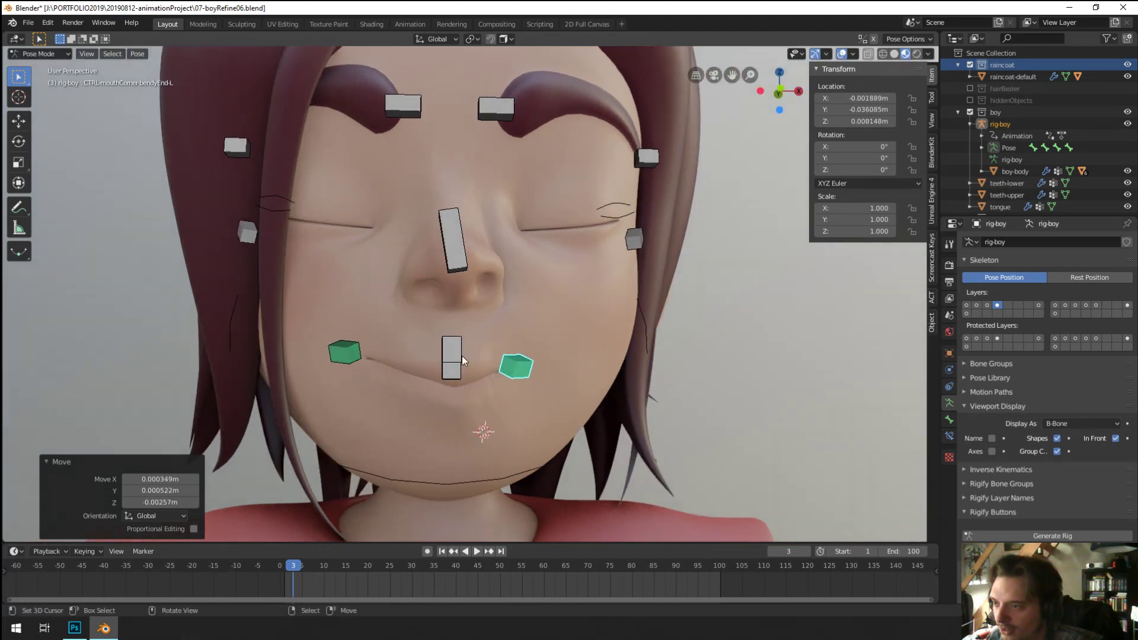
# Step: Reposition the right mouth-corner control repeatedly to test its range, leaving it level with the left corner
pyautogui.click(340, 362)
pyautogui.press('g')
pyautogui.moveTo(340, 362); pyautogui.dragTo(408, 338, button='middle')
pyautogui.click(472, 301)
pyautogui.press('g')
pyautogui.click(413, 366)
pyautogui.press('g')
pyautogui.click(438, 423)
pyautogui.press('g')
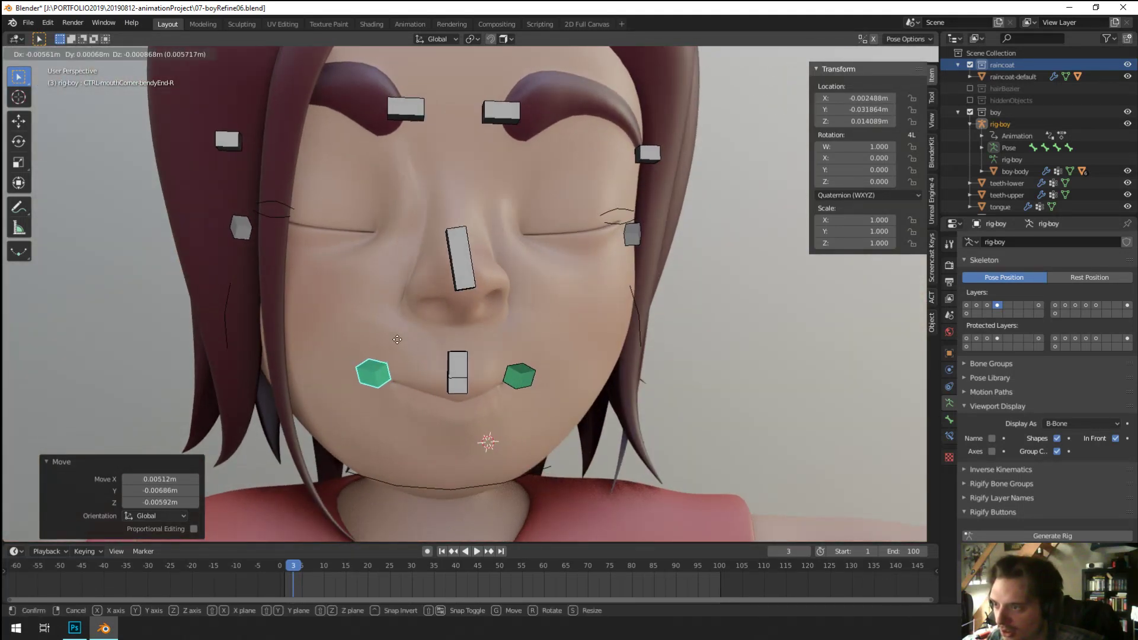
pyautogui.click(397, 339)
pyautogui.scroll(3, 397, 337)
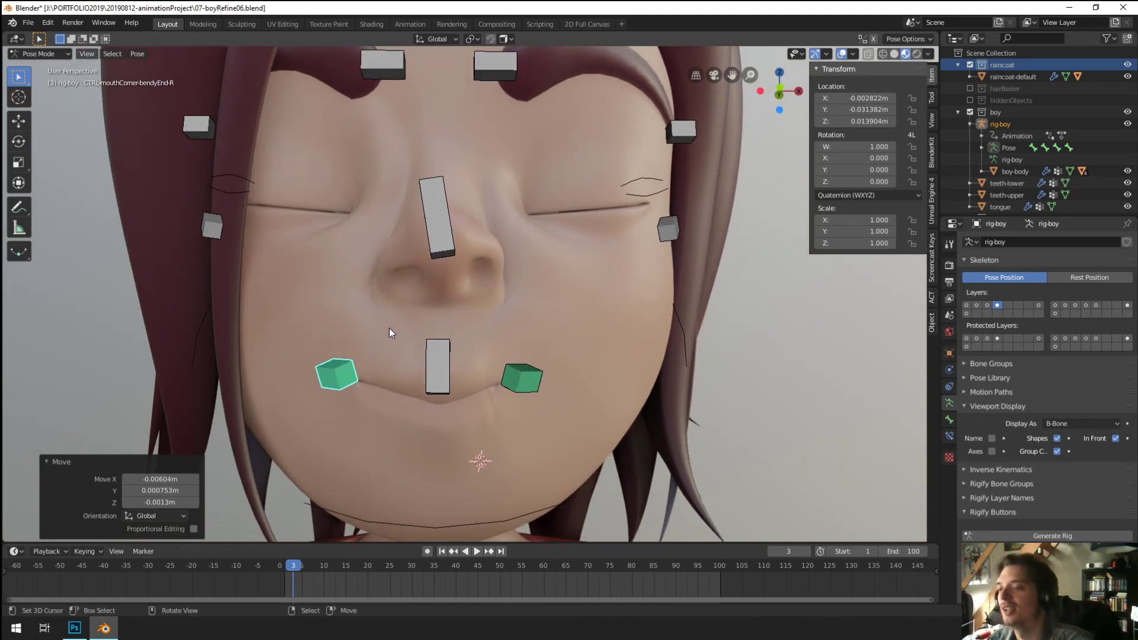
# Step: Raise the left mouth-corner control toward the cheek to test that side of the smile
pyautogui.click(521, 378)
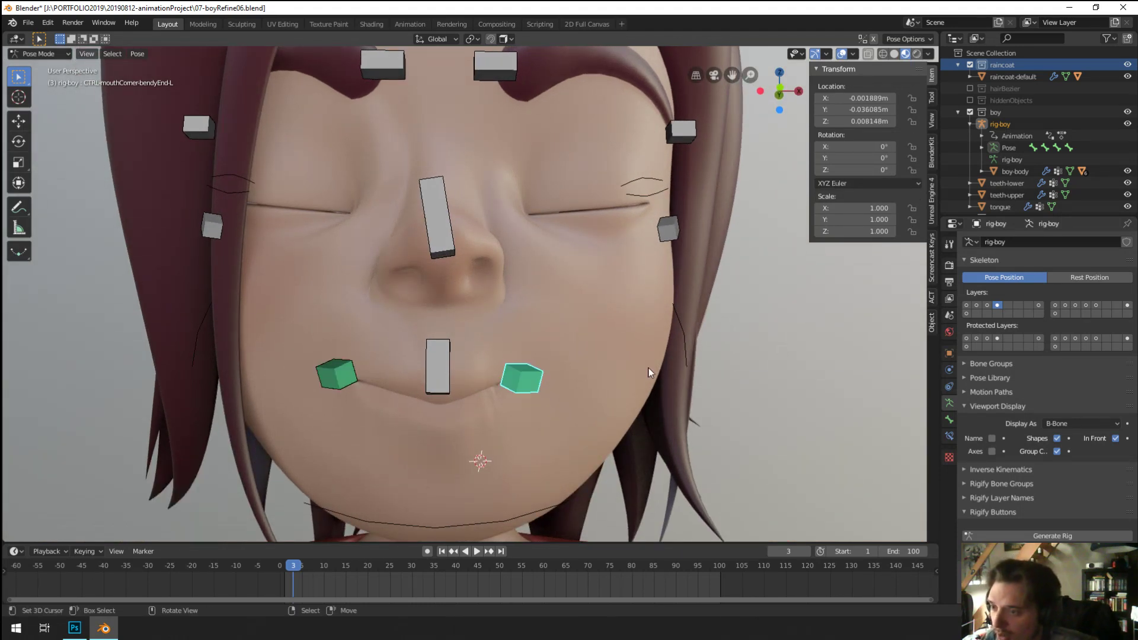
pyautogui.moveTo(649, 372); pyautogui.dragTo(617, 386, button='middle')
pyautogui.press('g')
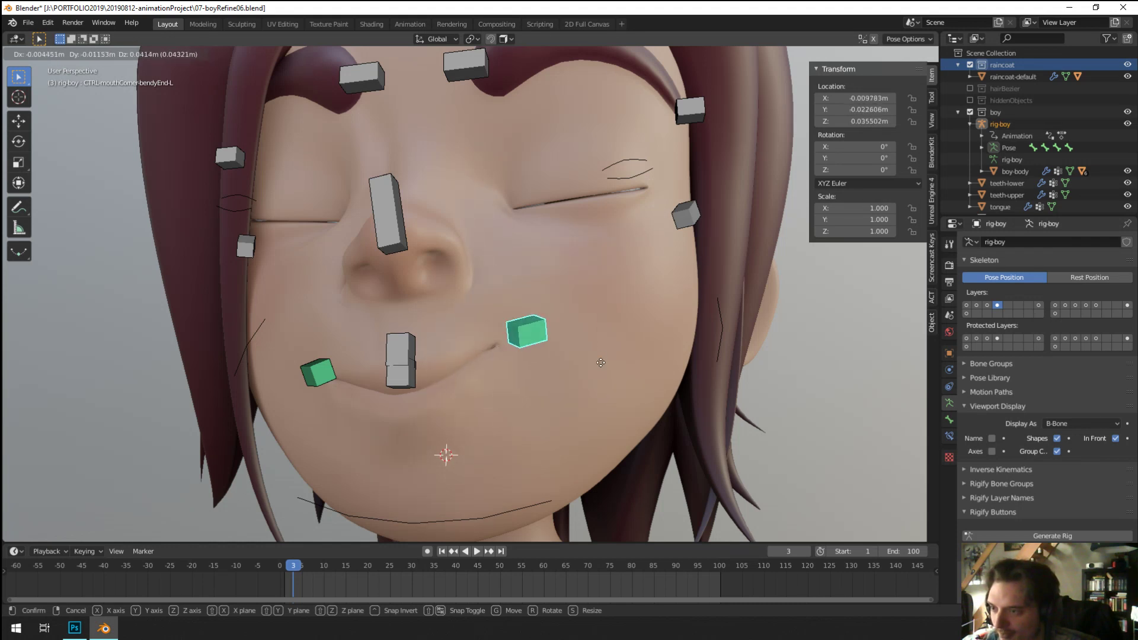
pyautogui.rightClick(602, 370)
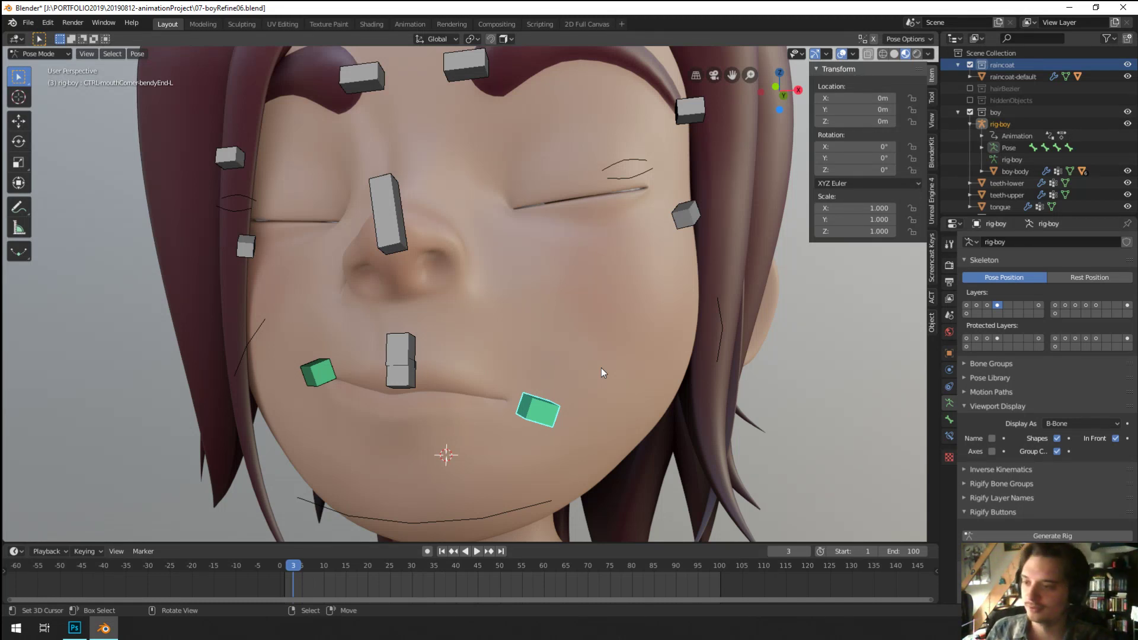
pyautogui.press('g')
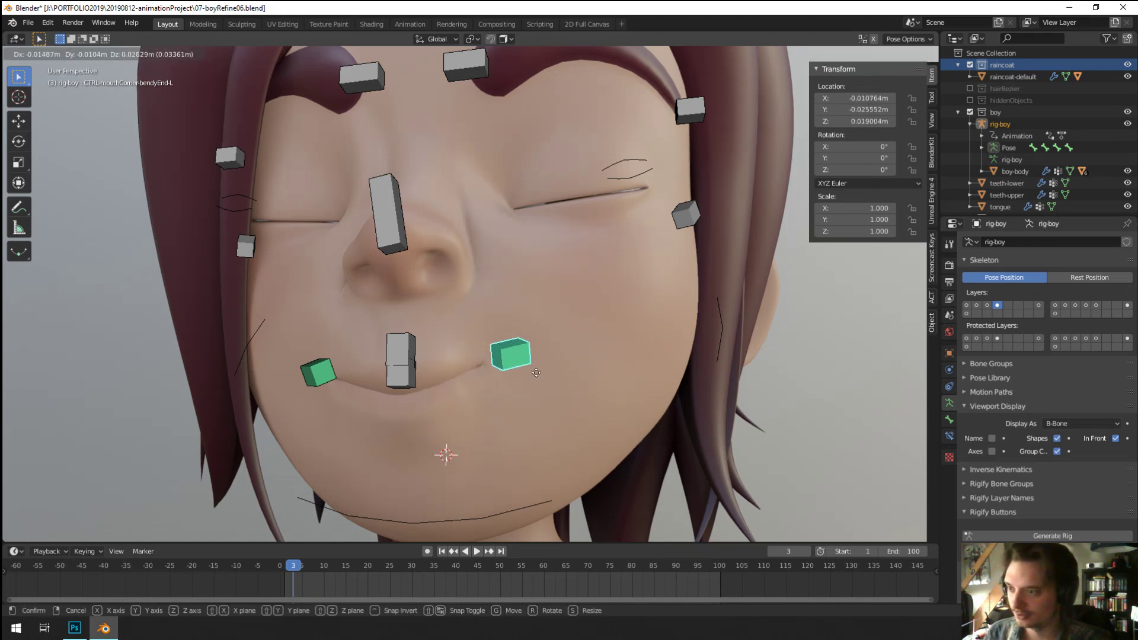
pyautogui.click(551, 343)
pyautogui.moveTo(551, 343); pyautogui.dragTo(450, 332, button='middle')
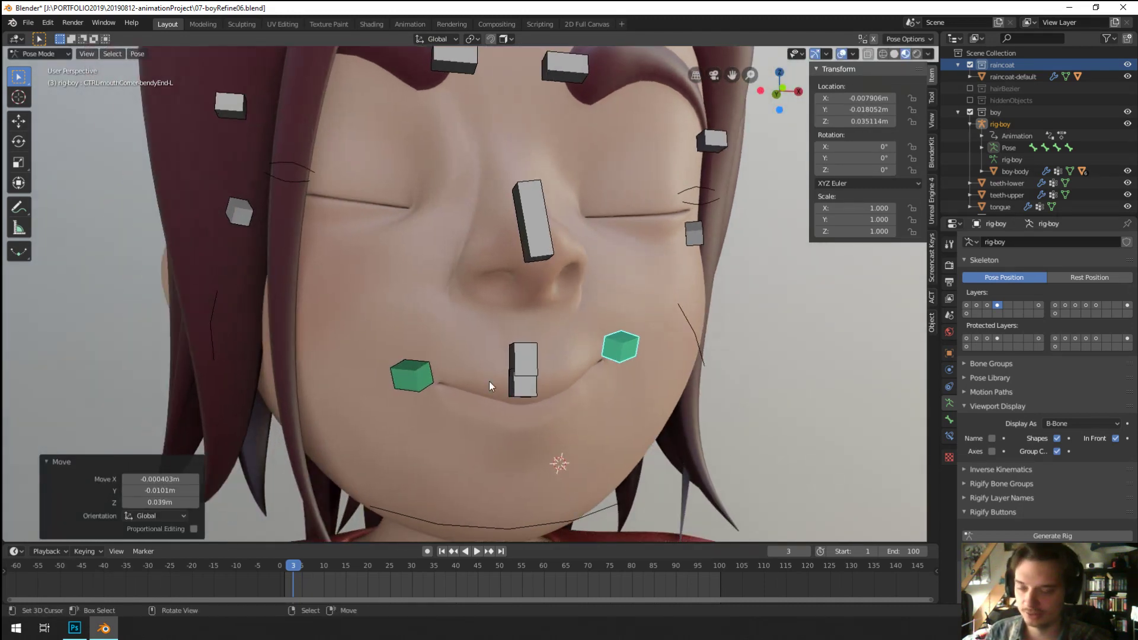
# Step: Raise the right mouth-corner control to match the smile on the left side
pyautogui.click(400, 349)
pyautogui.press('g')
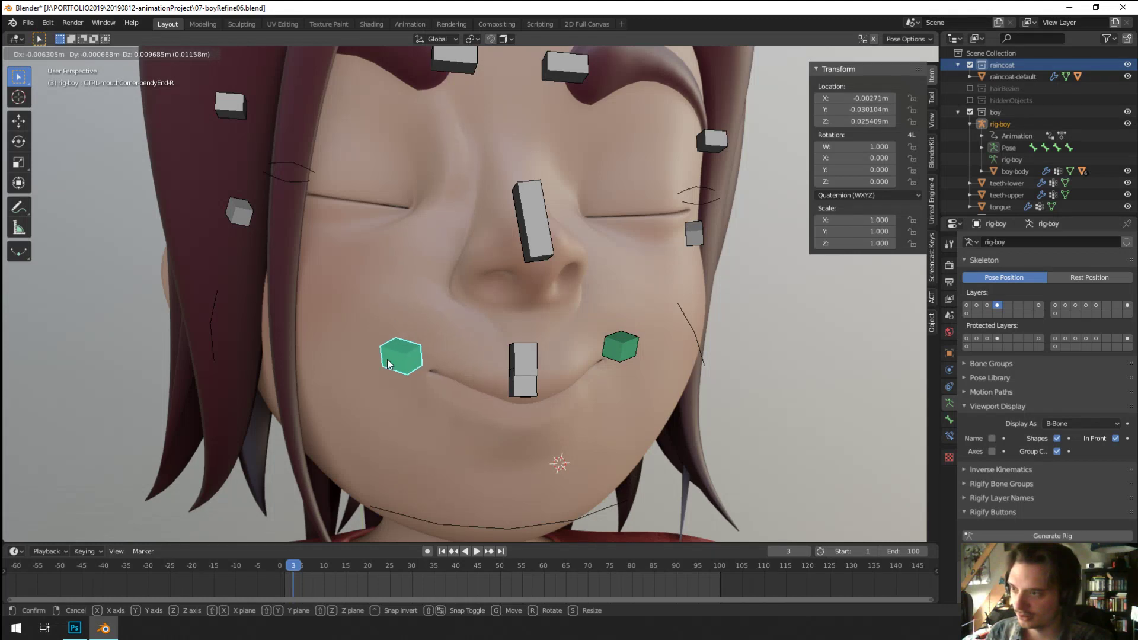
pyautogui.click(386, 359)
pyautogui.moveTo(386, 359); pyautogui.dragTo(403, 368, button='middle')
# Step: Raise the central upper-lip control and lower the central lower-lip control to open the smiling mouth
pyautogui.click(489, 355)
pyautogui.press('g')
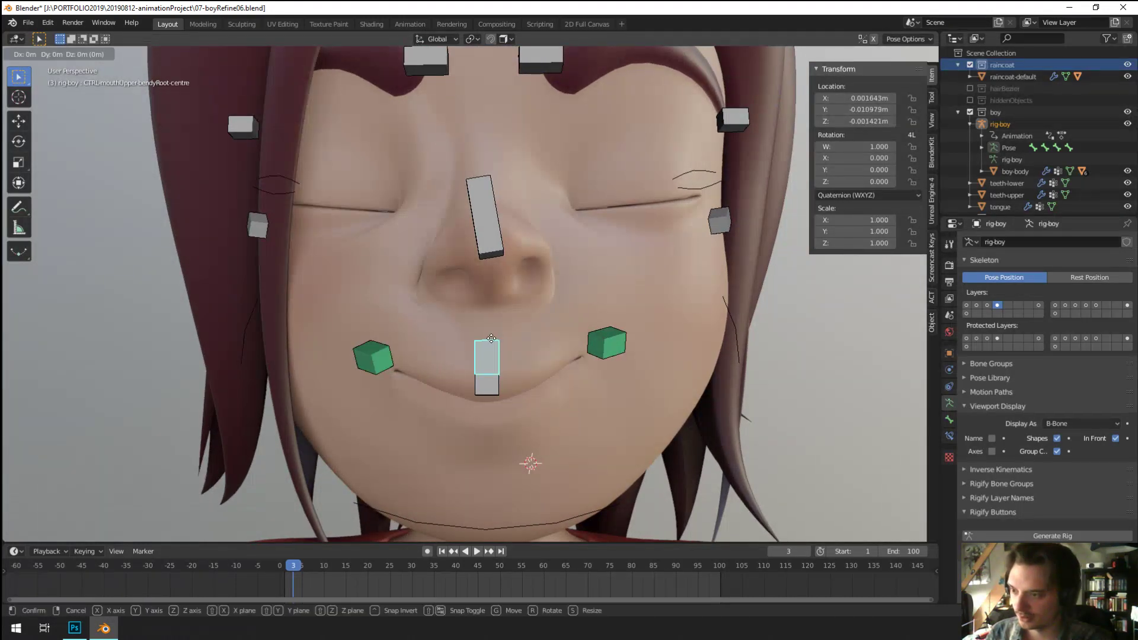
pyautogui.click(486, 351)
pyautogui.click(486, 381)
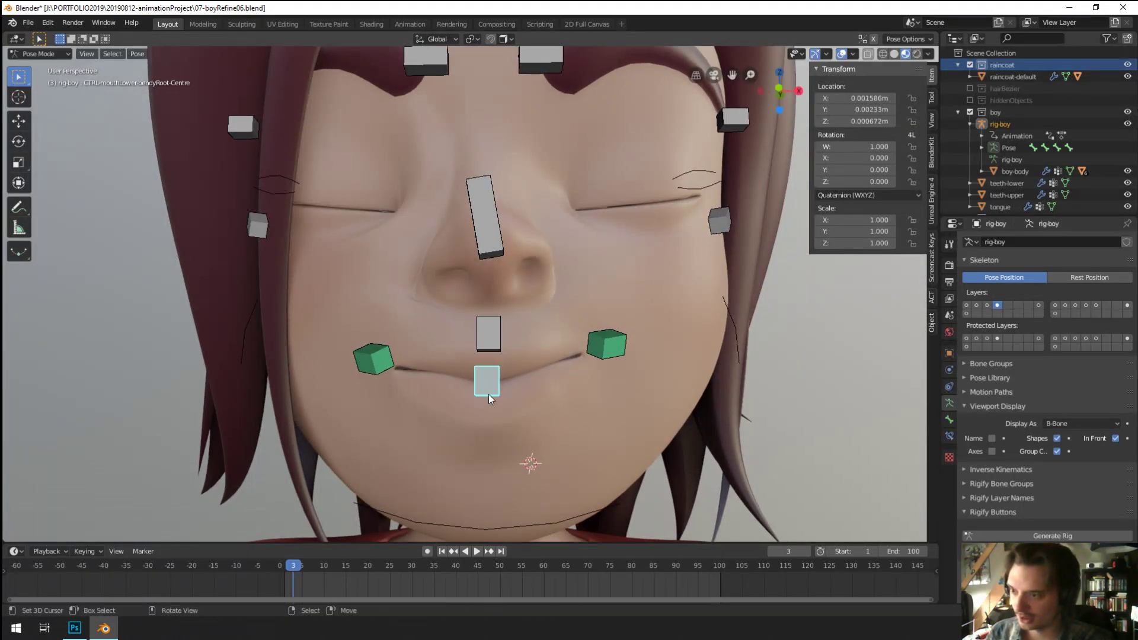
pyautogui.press('g')
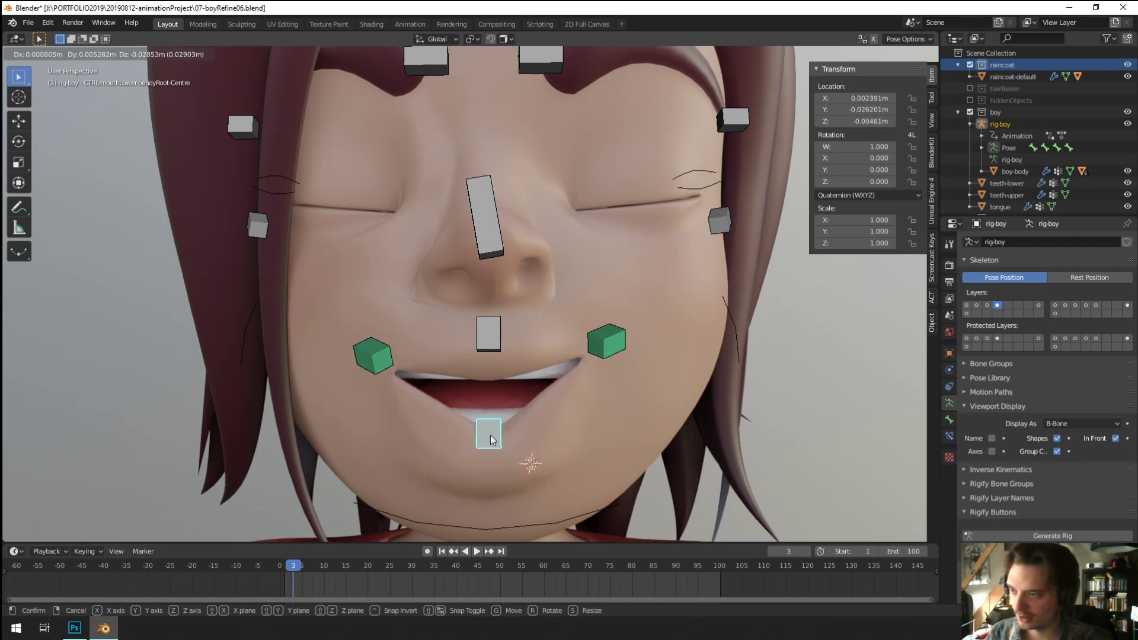
pyautogui.click(490, 439)
pyautogui.moveTo(490, 440); pyautogui.dragTo(474, 407, button='middle')
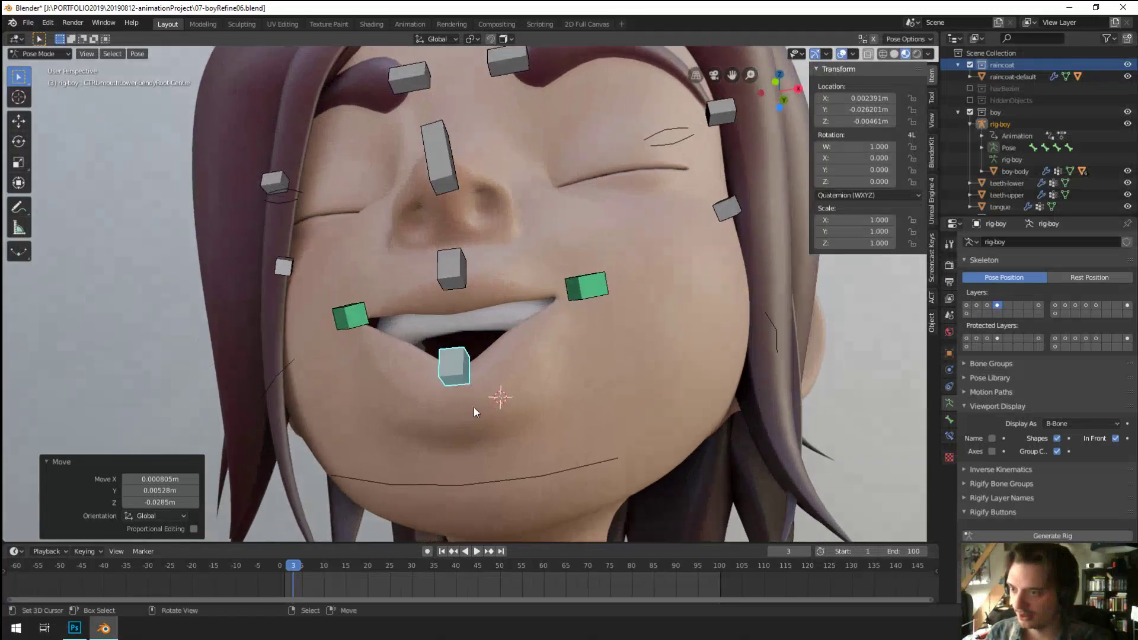
# Step: Show the bendy-bone layer alongside the controls and open the mouthUpper-bendy-L bone in Edit Mode
pyautogui.click(949, 421)
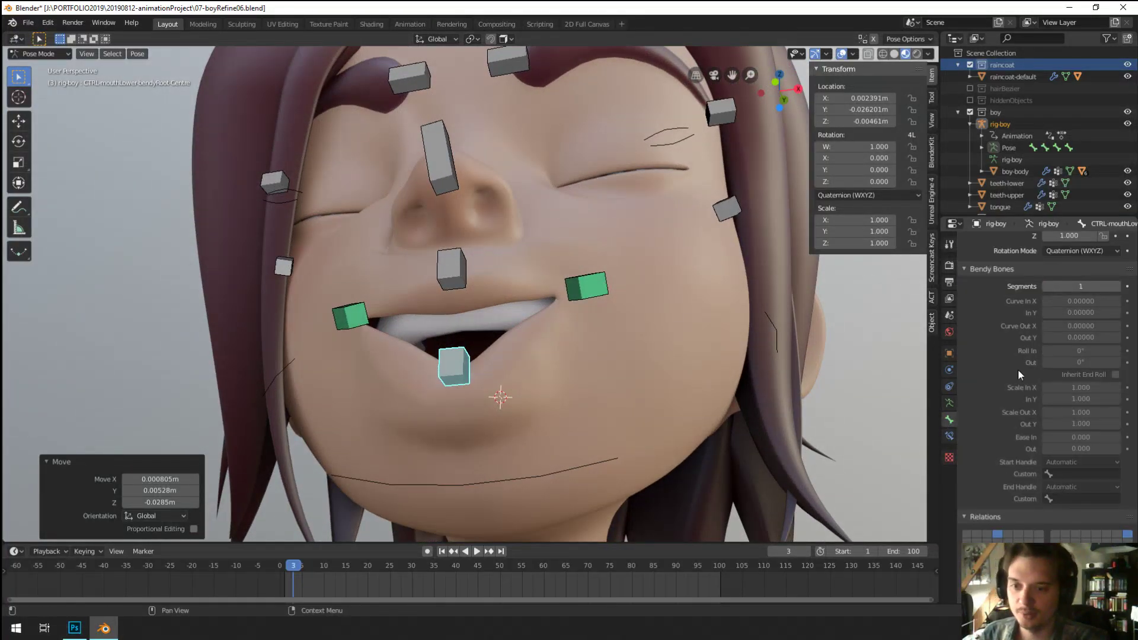
pyautogui.click(949, 402)
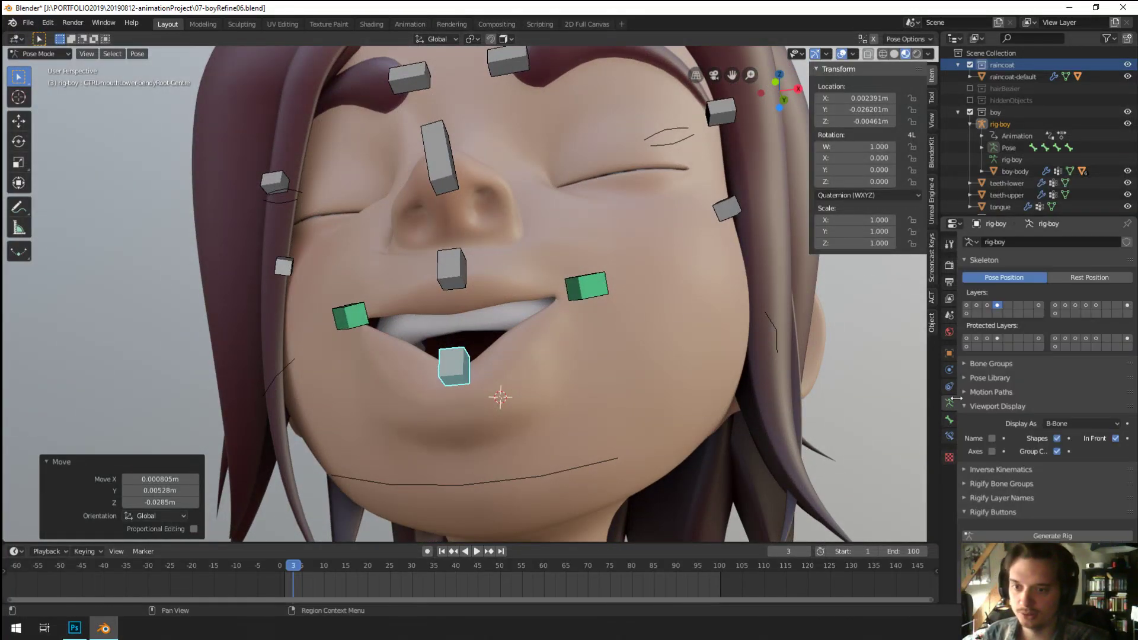
pyautogui.keyDown('shift'); pyautogui.click(1038, 305); pyautogui.keyUp('shift')
pyautogui.scroll(3, 543, 297)
pyautogui.click(555, 319)
pyautogui.scroll(2, 555, 319)
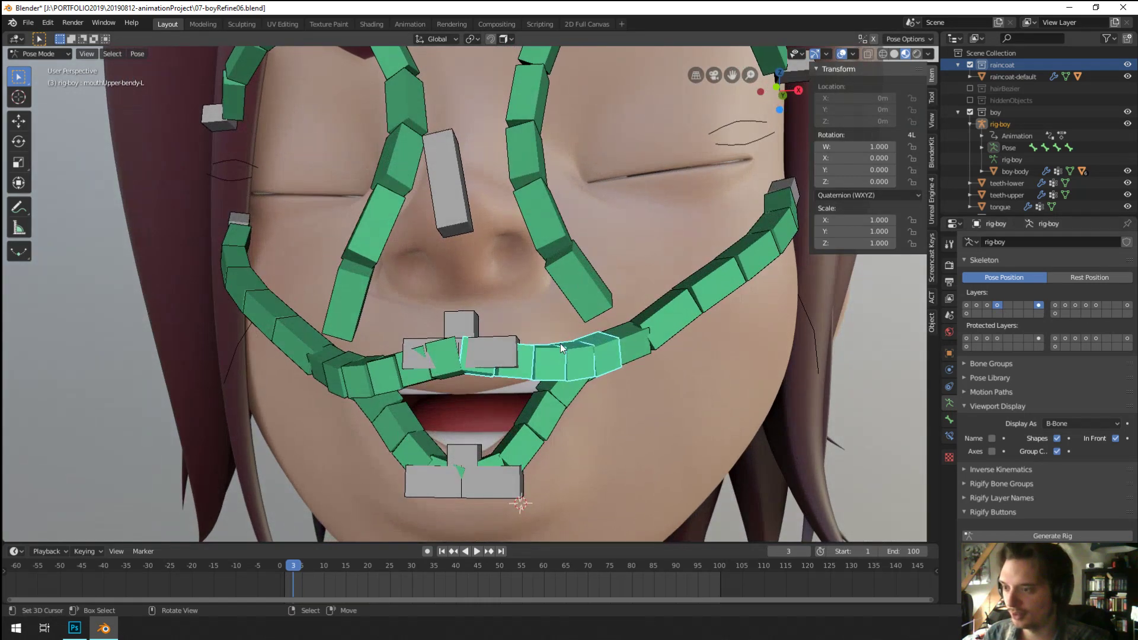
pyautogui.press('Tab')
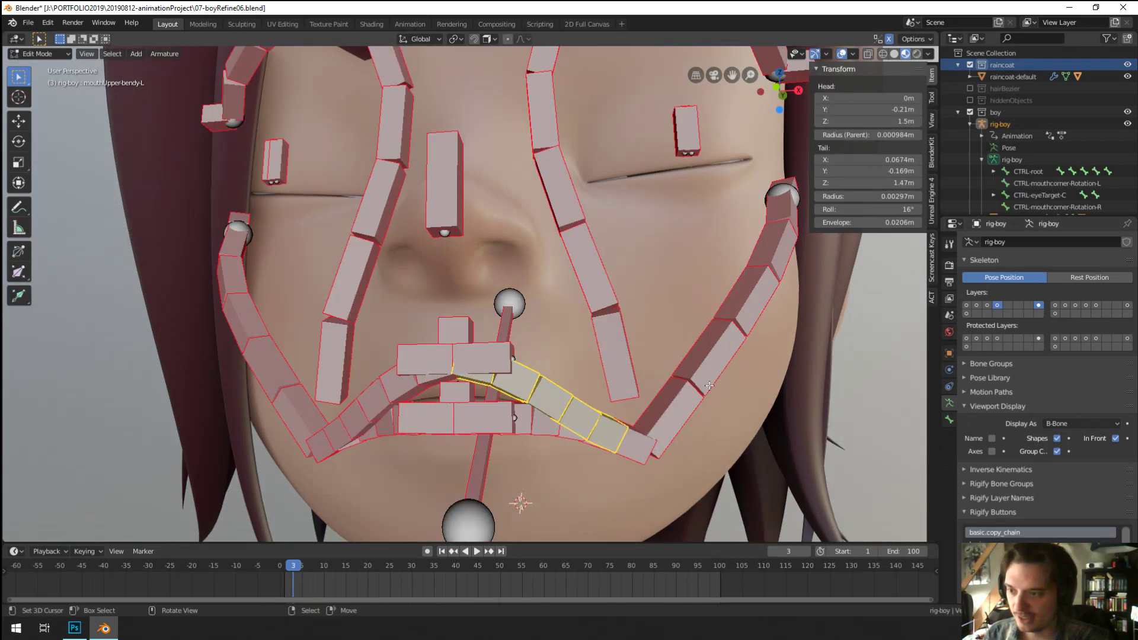
pyautogui.moveTo(713, 386); pyautogui.dragTo(698, 274, button='middle')
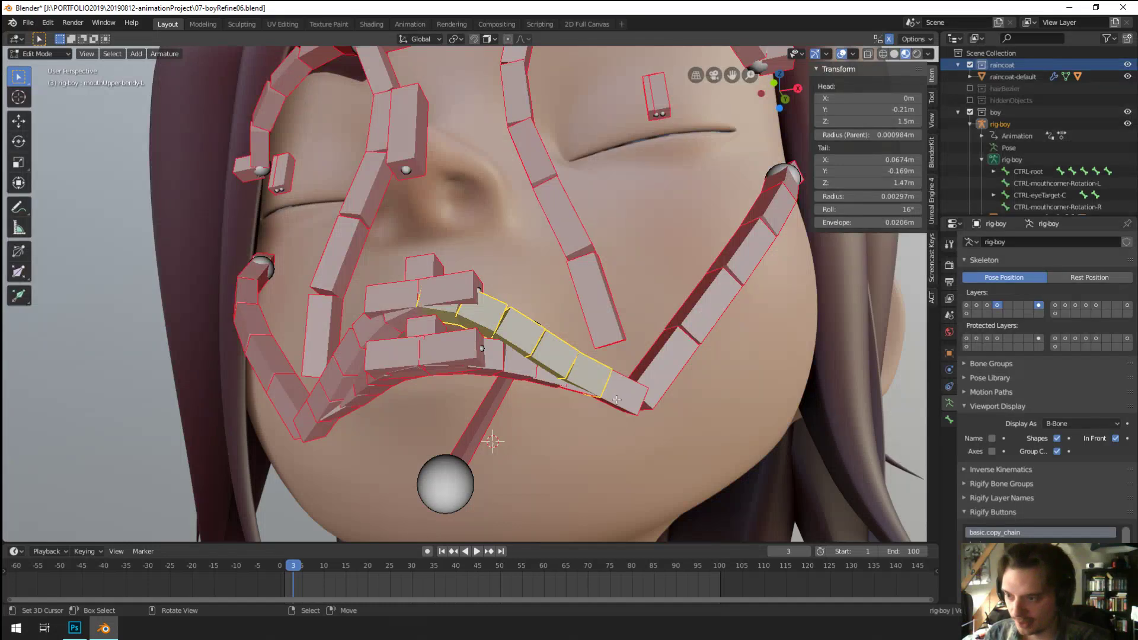
# Step: Set Curve Out Y to -0.02 on both upper-lip bones, mouthUpper-bendy-L and mouthUpper-bendy-R, checking the curve in the posed rig
pyautogui.click(949, 419)
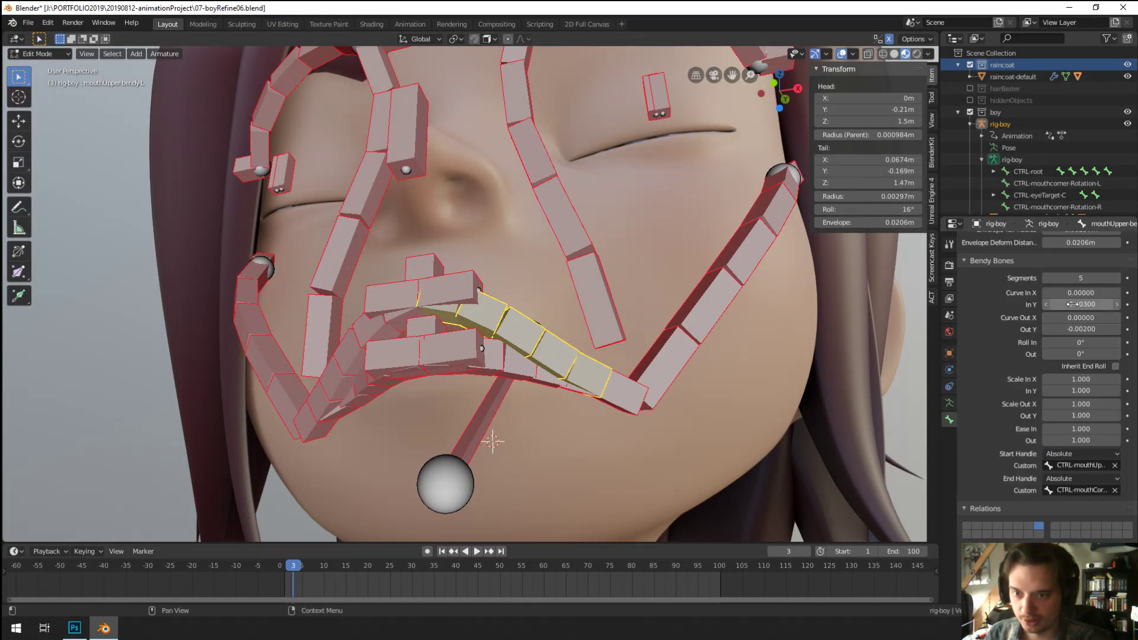
pyautogui.moveTo(1080, 318)
pyautogui.mouseDown()
pyautogui.moveTo(1061, 317)
pyautogui.moveTo(1077, 318)
pyautogui.moveTo(1070, 329)
pyautogui.mouseUp()
pyautogui.moveTo(586, 332); pyautogui.dragTo(644, 332, button='middle')
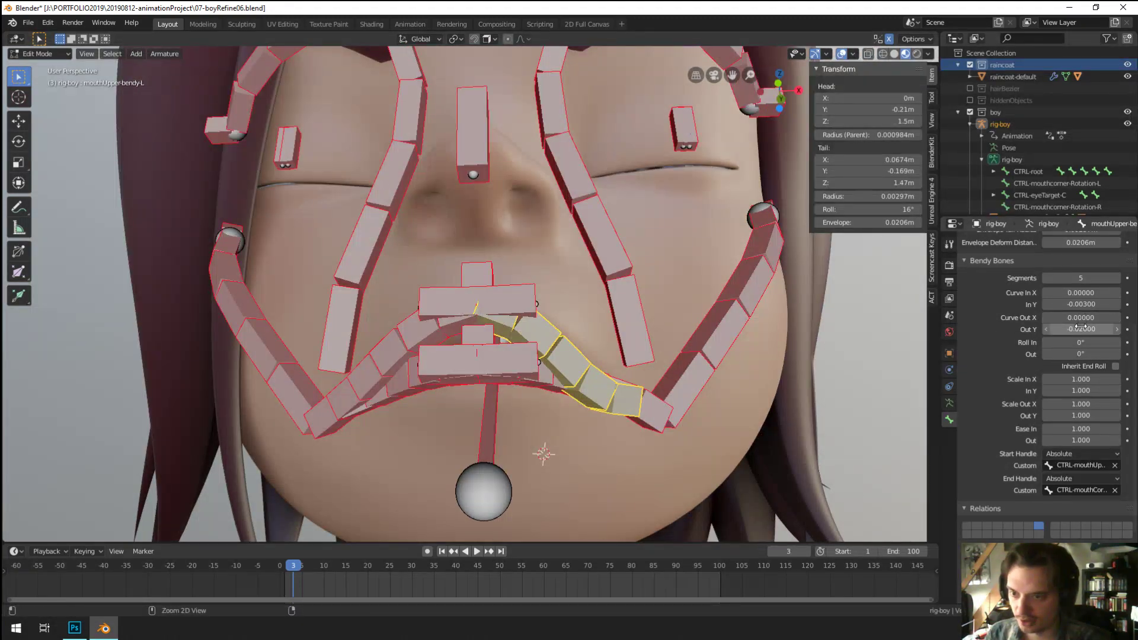
pyautogui.hotkey('ctrl', 'shift', 'm')
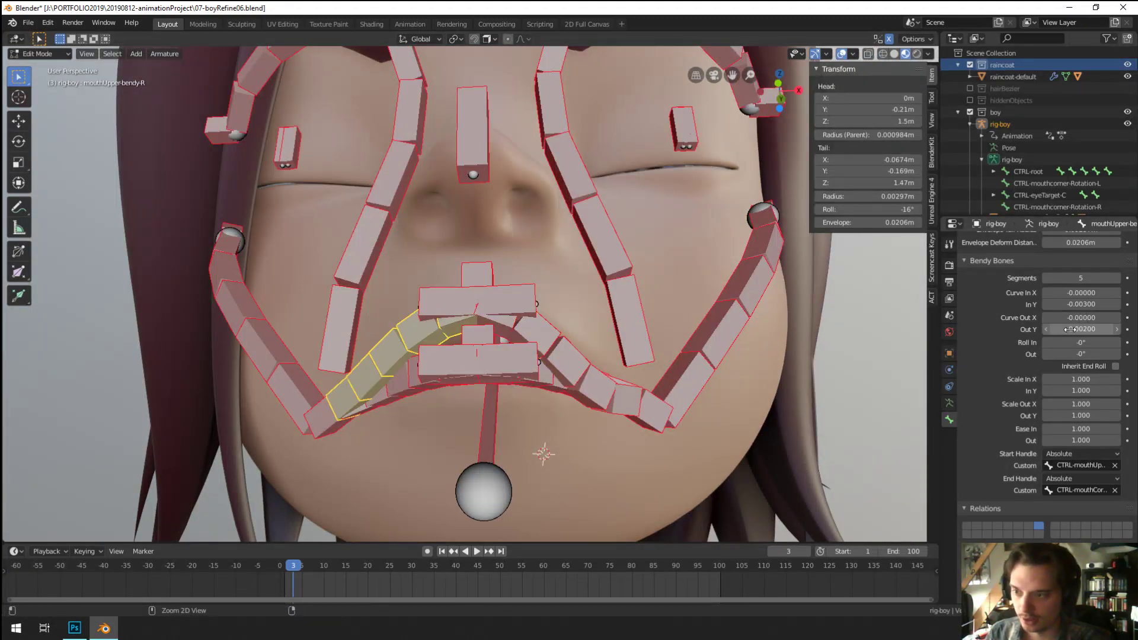
pyautogui.moveTo(592, 367); pyautogui.dragTo(658, 394, button='middle')
pyautogui.hotkey('ctrl', 'Tab')
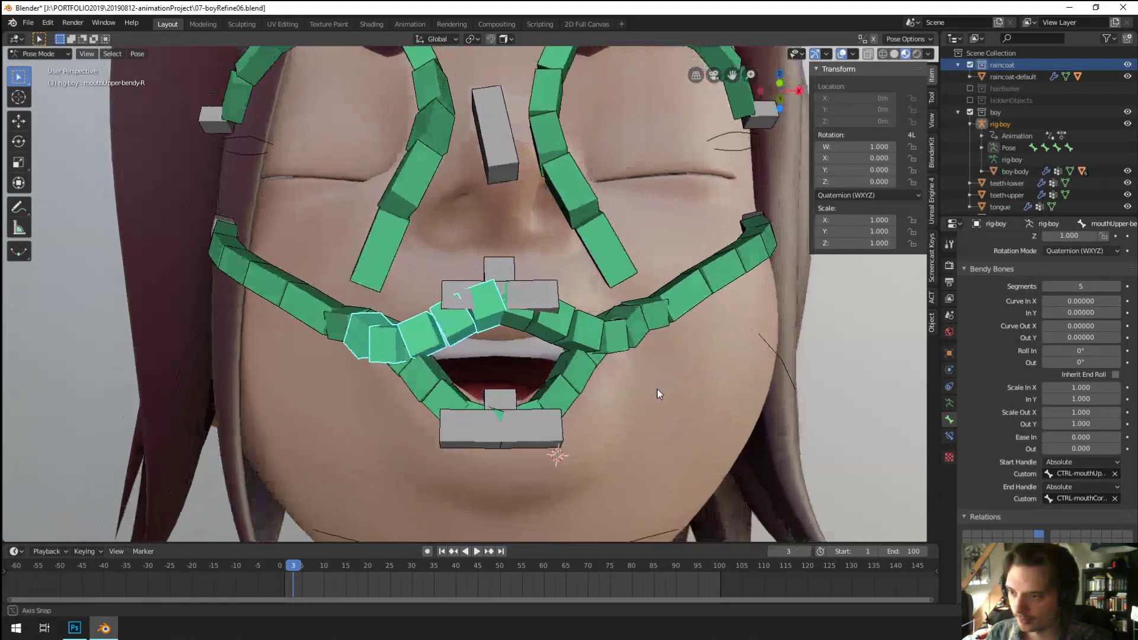
pyautogui.hotkey('ctrl', 'Tab')
pyautogui.press('Tab')
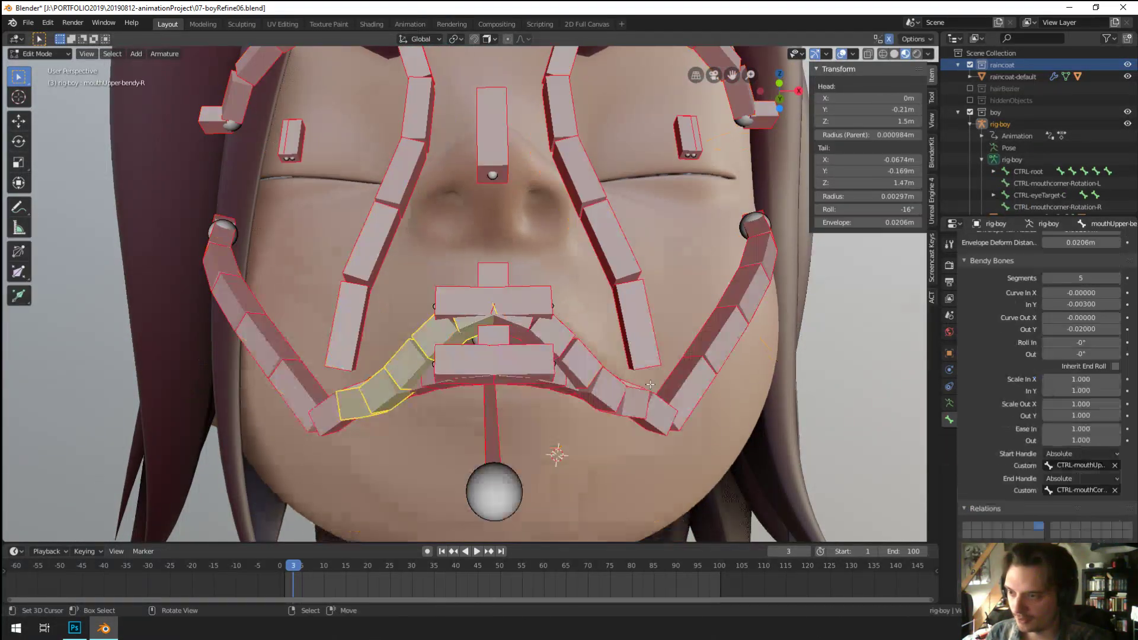
# Step: Leave Edit Mode, display only the facial control layer, and return the rig to Pose Mode
pyautogui.press('Tab')
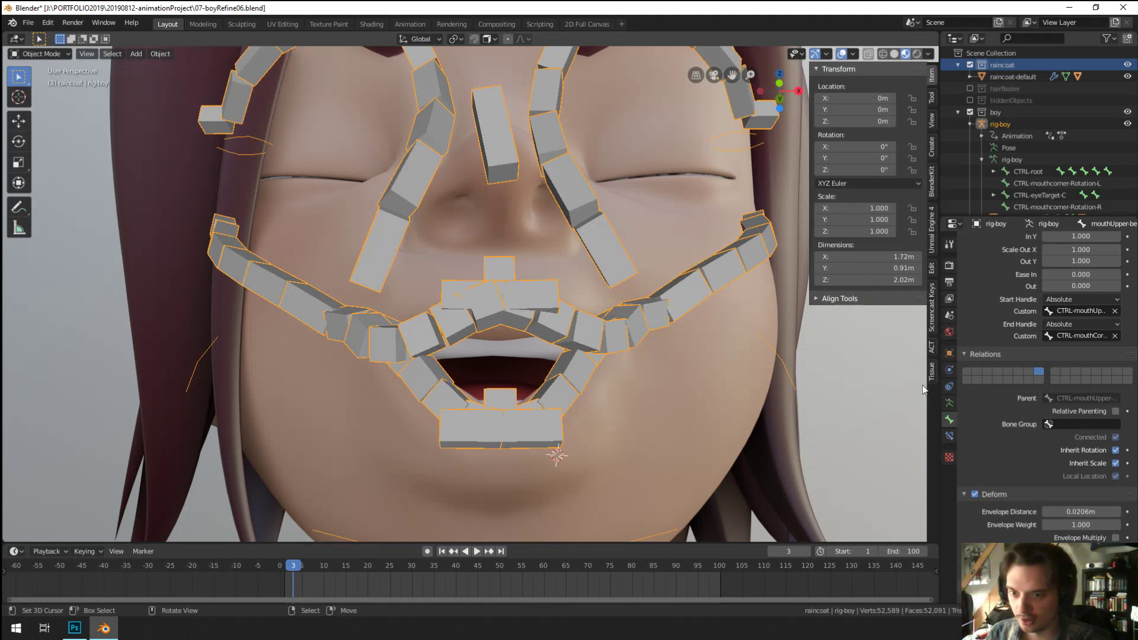
pyautogui.click(949, 403)
pyautogui.click(986, 305)
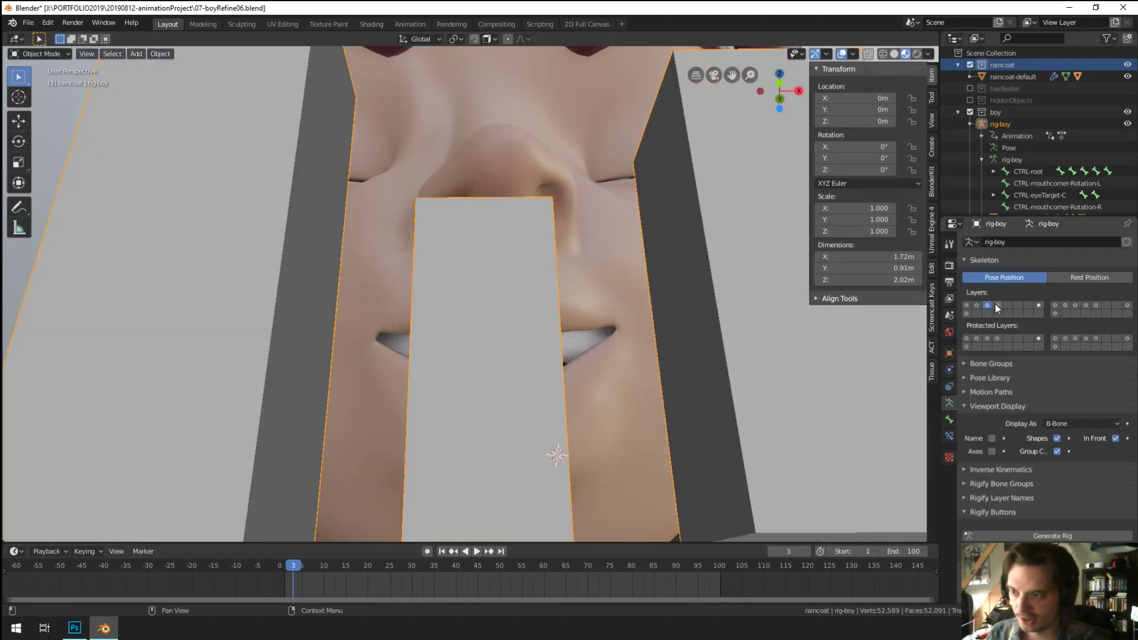
pyautogui.click(997, 305)
pyautogui.hotkey('ctrl', 'Tab')
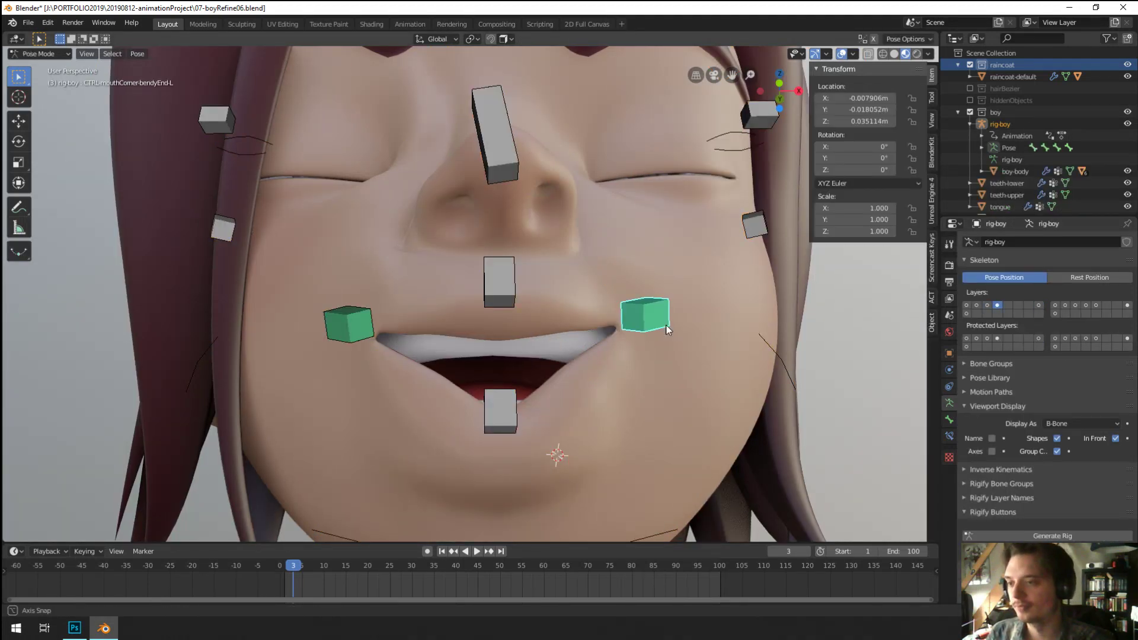
# Step: Raise the left mouth-corner control slightly higher to test the adjusted upper-lip curve in a wider smile
pyautogui.rightClick(645, 324)
pyautogui.press('g')
pyautogui.click(663, 306)
pyautogui.moveTo(663, 306); pyautogui.dragTo(415, 332, button='middle')
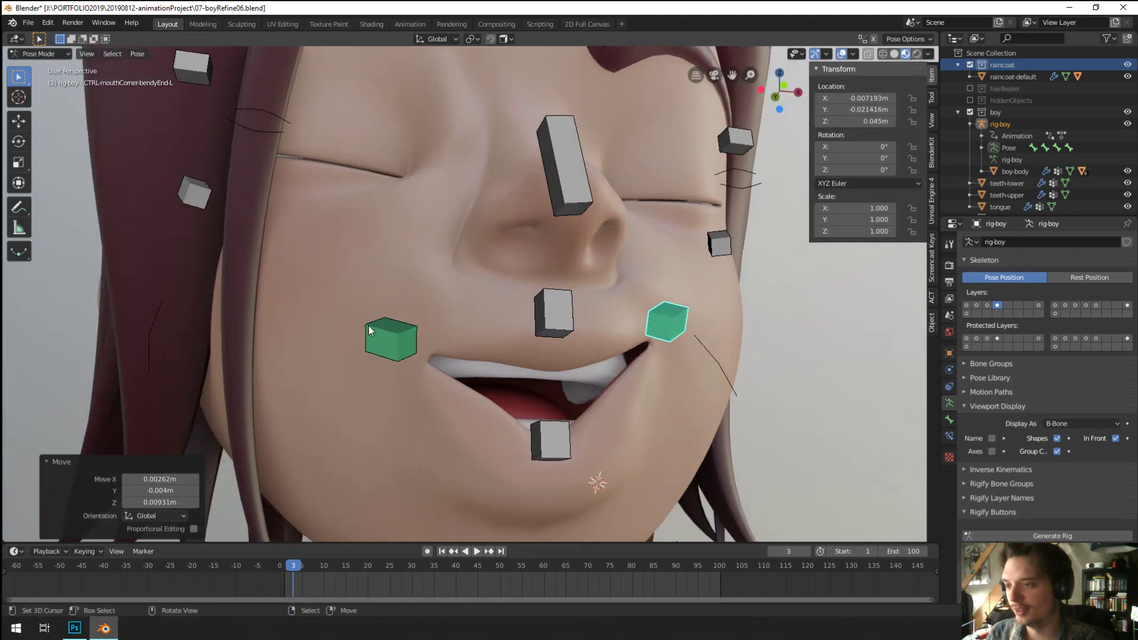
# Step: Lower the right and left mouth-corner controls below the lower lip to test an open-mouthed frown
pyautogui.rightClick(381, 336)
pyautogui.press('g')
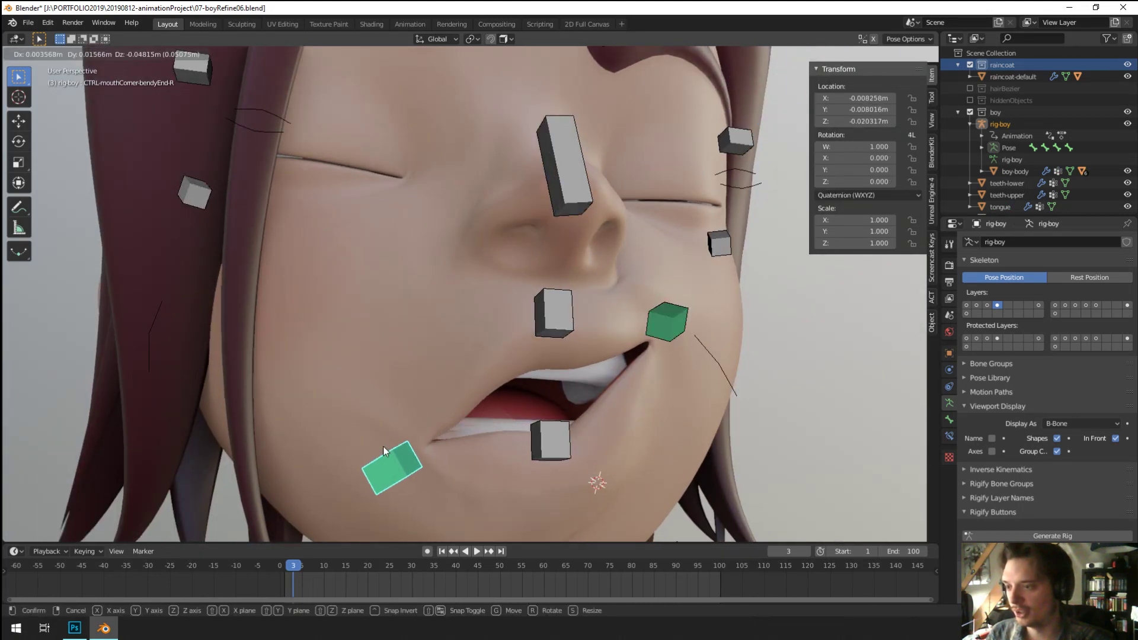
pyautogui.click(383, 446)
pyautogui.moveTo(383, 446); pyautogui.dragTo(550, 330, button='middle')
pyautogui.rightClick(631, 289)
pyautogui.press('g')
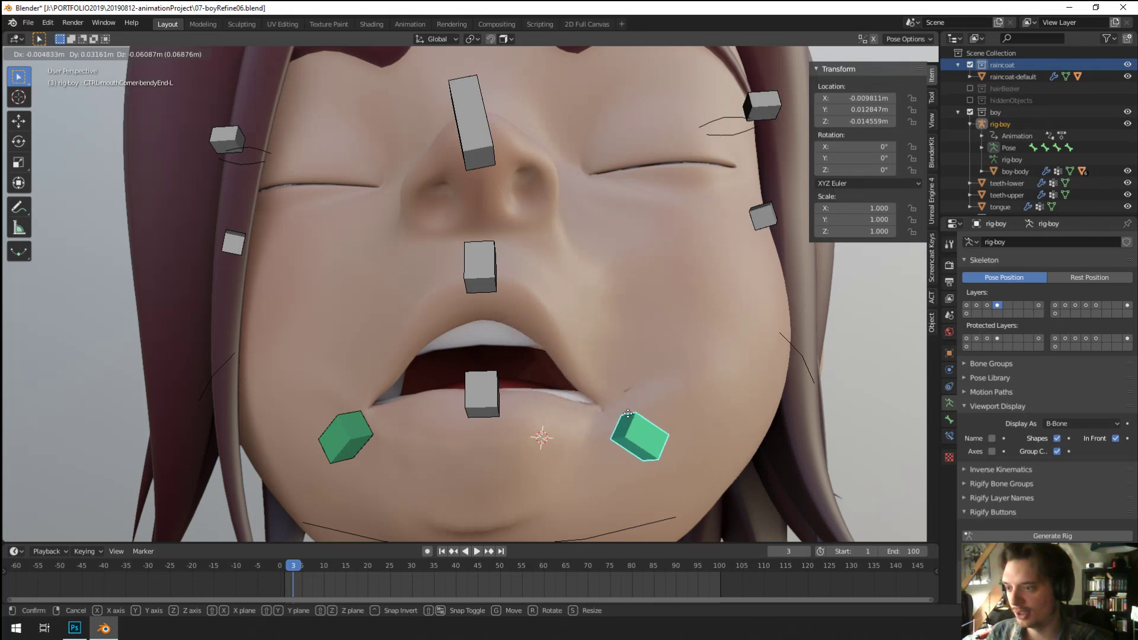
pyautogui.click(614, 422)
pyautogui.moveTo(613, 422); pyautogui.dragTo(563, 364, button='middle')
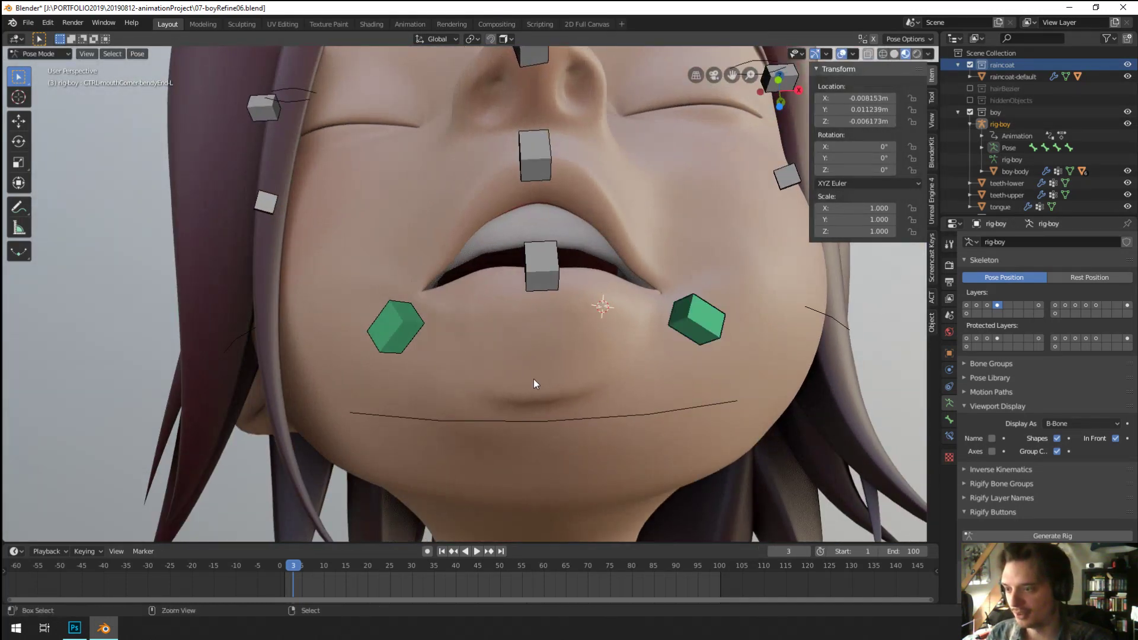
# Step: Put the body mesh in Weight Paint mode and make the jaw vertex group active
pyautogui.hotkey('ctrl', 'Tab')
pyautogui.rightClick(538, 379)
pyautogui.hotkey('ctrl', 'Tab')
pyautogui.click(492, 358)
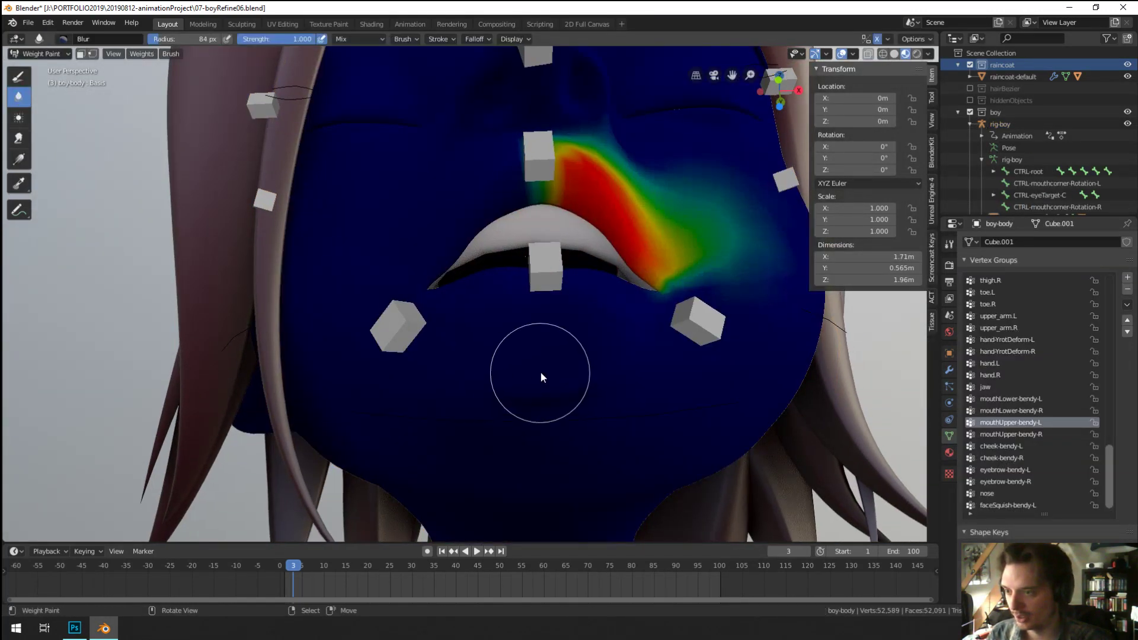
pyautogui.keyDown('shift'); pyautogui.click(489, 394); pyautogui.keyUp('shift')
pyautogui.click(478, 437)
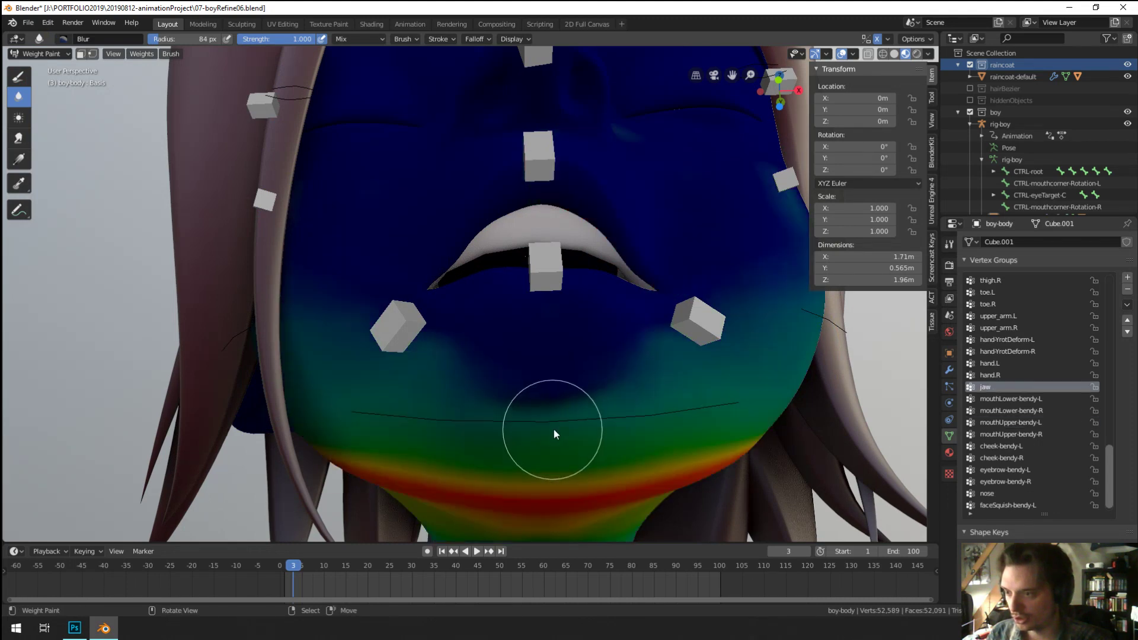
pyautogui.moveTo(554, 429); pyautogui.dragTo(618, 375, button='middle')
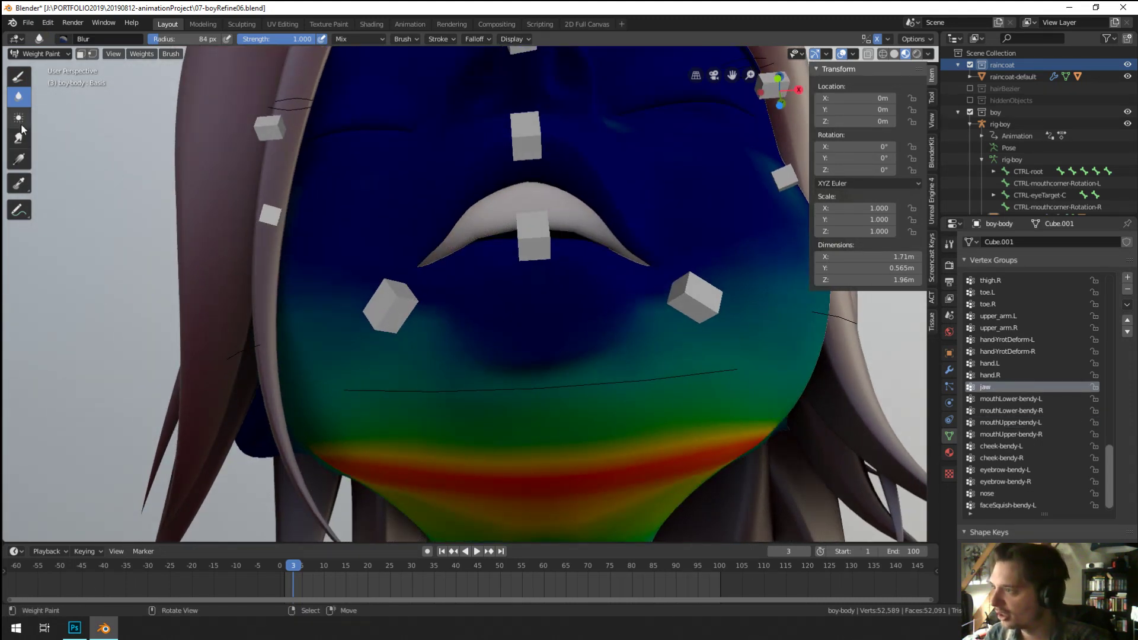
# Step: Blur the jaw weights below the lower lip and enlarge the brush radius to 106 px
pyautogui.moveTo(419, 356); pyautogui.dragTo(563, 357)
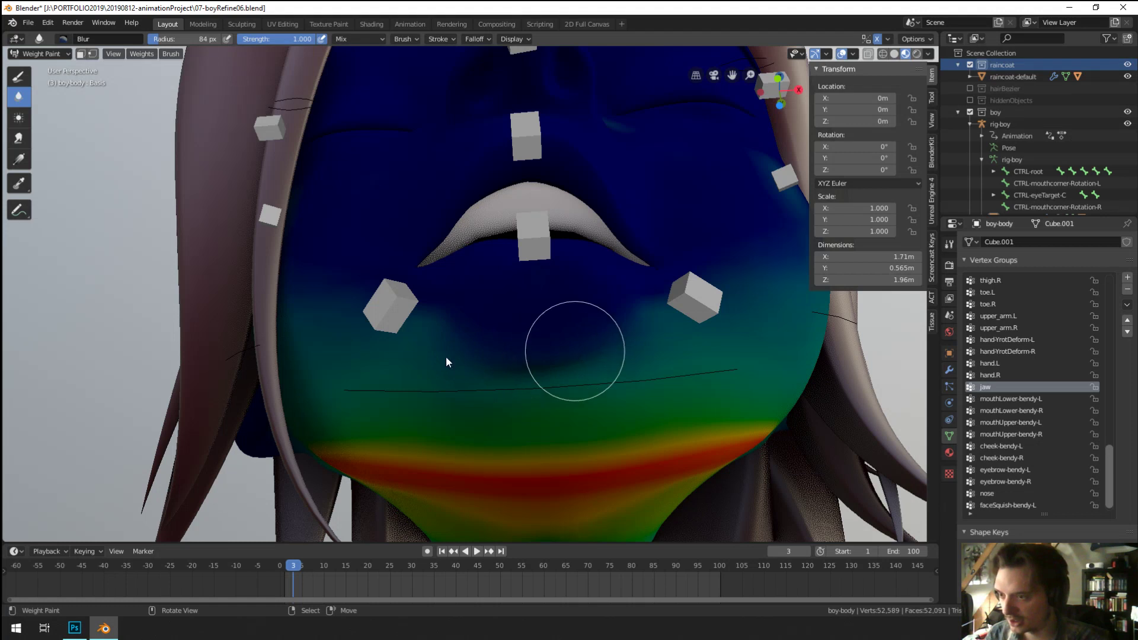
pyautogui.press('f')
pyautogui.click(490, 363)
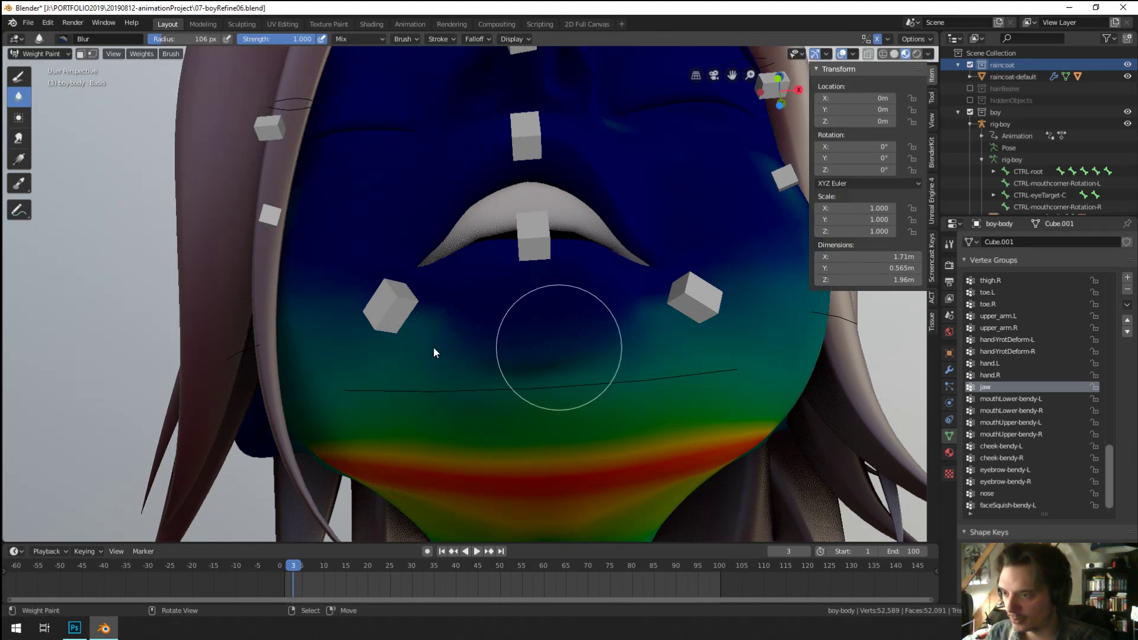
# Step: Average the jaw weights across the chin below the lower lip, enlarging the brush radius to 140 px
pyautogui.click(19, 118)
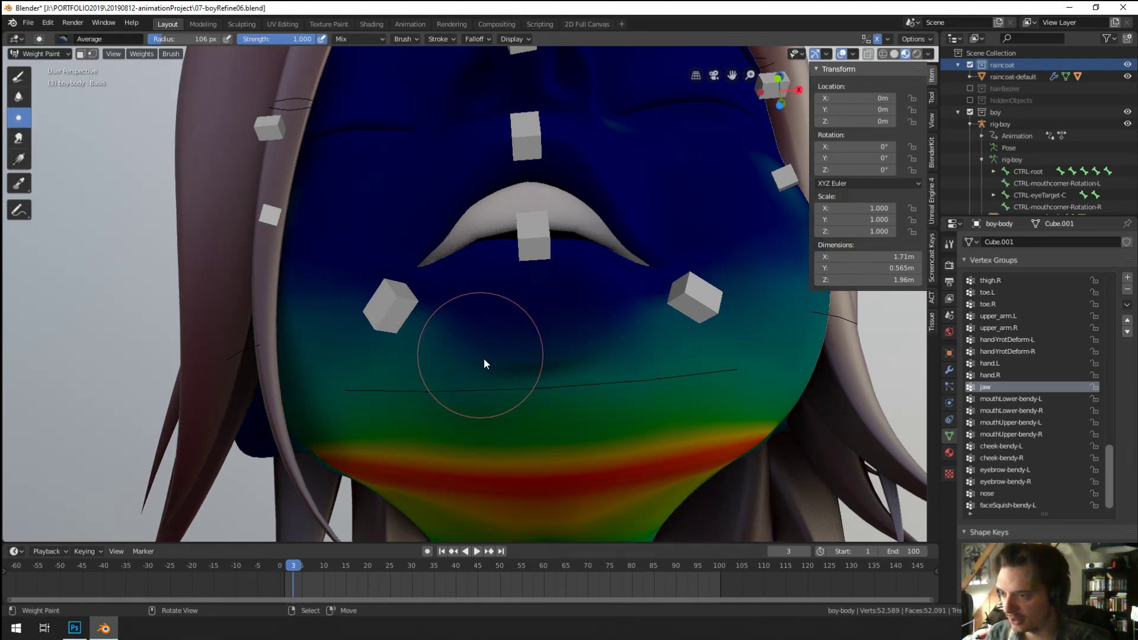
pyautogui.moveTo(484, 358)
pyautogui.mouseDown()
pyautogui.moveTo(593, 366)
pyautogui.moveTo(439, 365)
pyautogui.moveTo(499, 364)
pyautogui.mouseUp()
pyautogui.press('f')
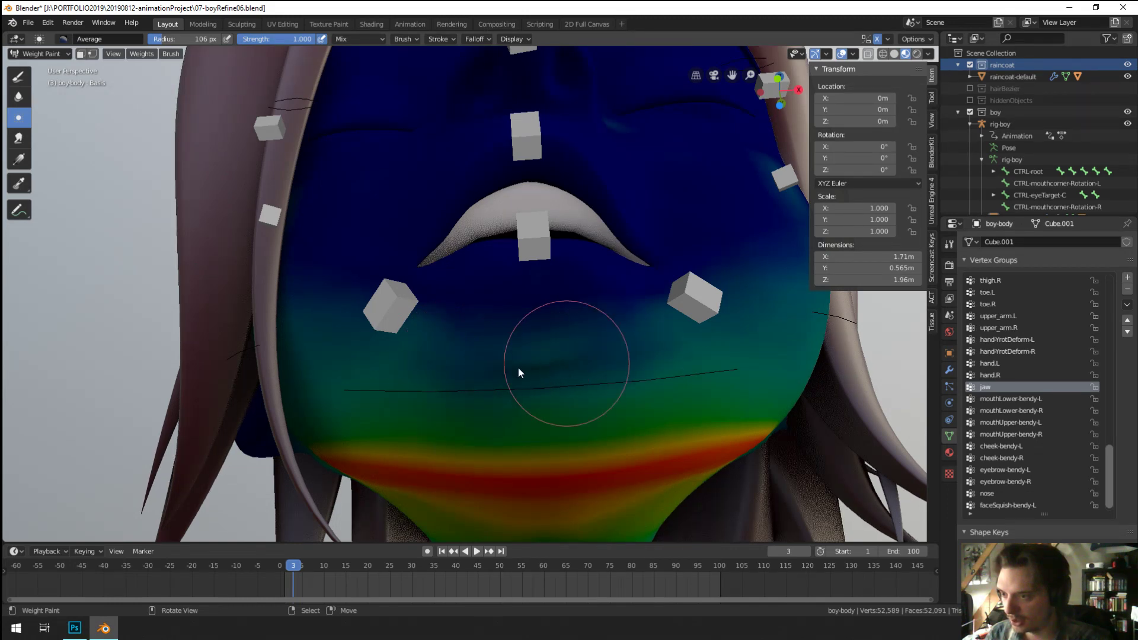
pyautogui.click(552, 361)
pyautogui.moveTo(569, 365)
pyautogui.mouseDown(button='middle')
pyautogui.moveTo(515, 370)
pyautogui.moveTo(542, 370)
pyautogui.mouseUp(button='middle')
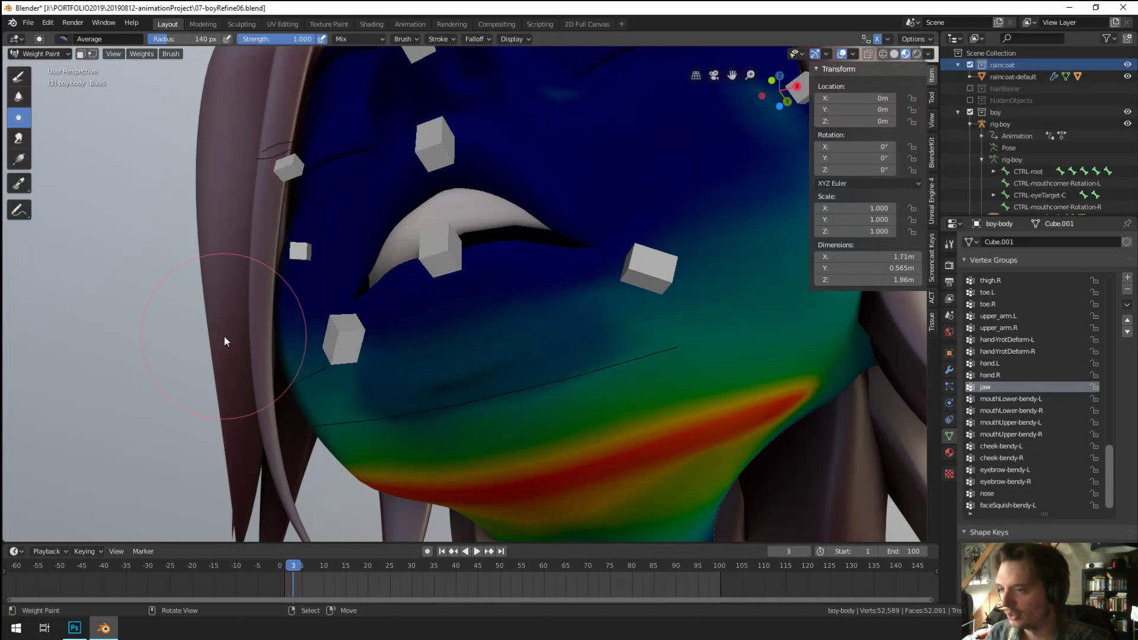
pyautogui.moveTo(224, 336); pyautogui.dragTo(74, 191, button='middle')
# Step: Save the file and paint the chin's jaw weights with the Draw brush at a sampled weight of 0.336
pyautogui.click(18, 76)
pyautogui.keyDown('ctrl'); pyautogui.click(326, 219); pyautogui.keyUp('ctrl')
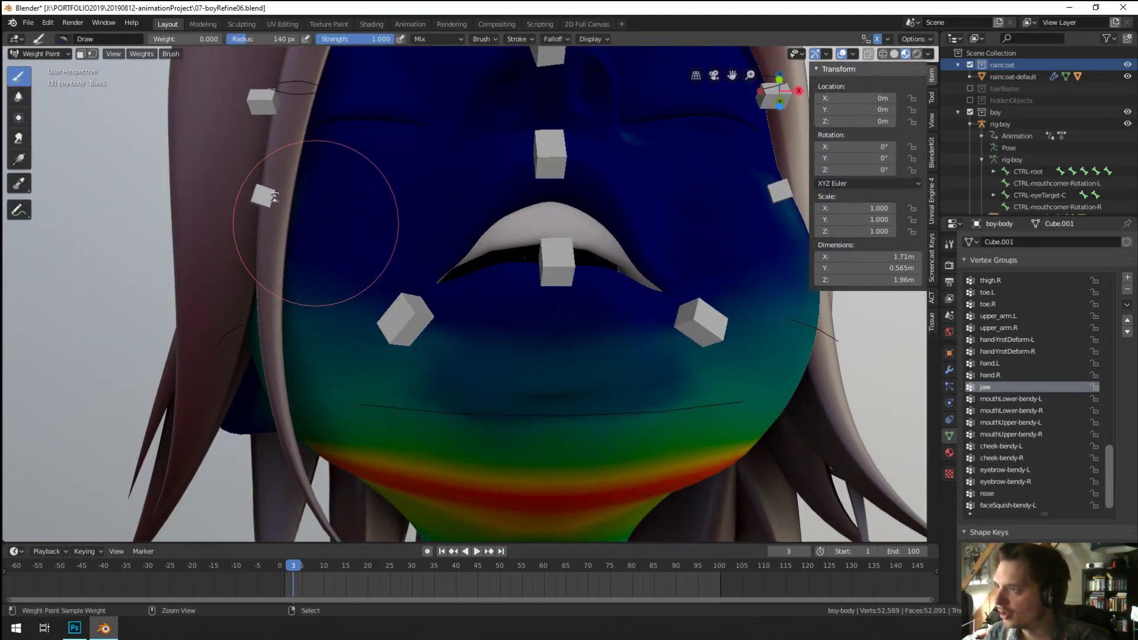
pyautogui.hotkey('ctrl', 's')
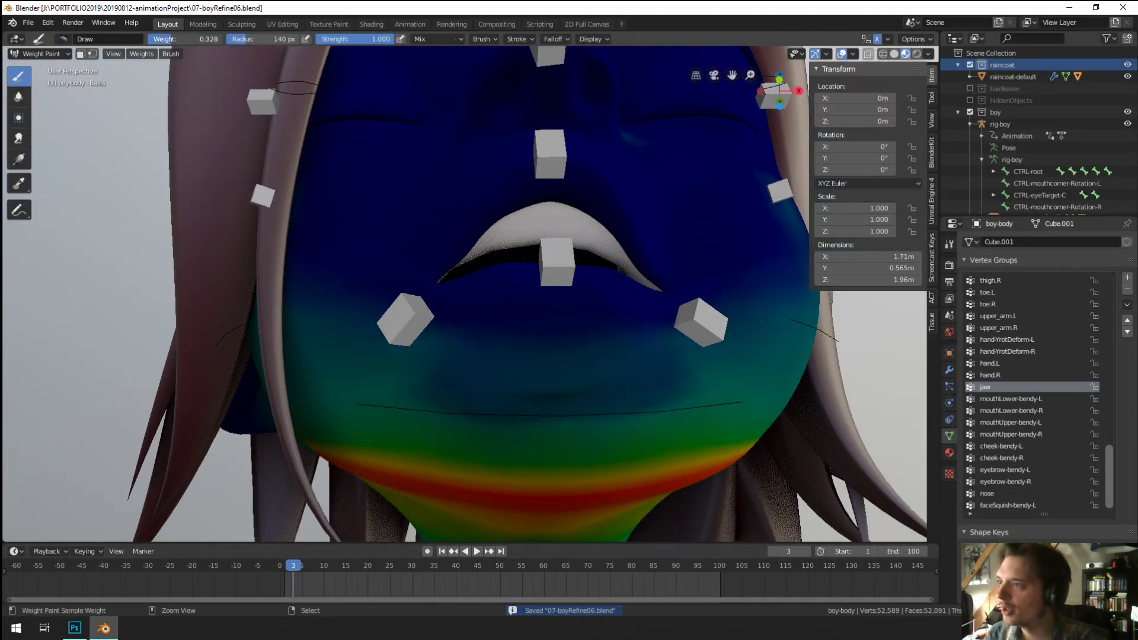
pyautogui.keyDown('ctrl'); pyautogui.click(284, 364); pyautogui.keyUp('ctrl')
pyautogui.moveTo(285, 364)
pyautogui.mouseDown()
pyautogui.moveTo(439, 365)
pyautogui.moveTo(582, 384)
pyautogui.moveTo(462, 399)
pyautogui.moveTo(600, 389)
pyautogui.mouseUp()
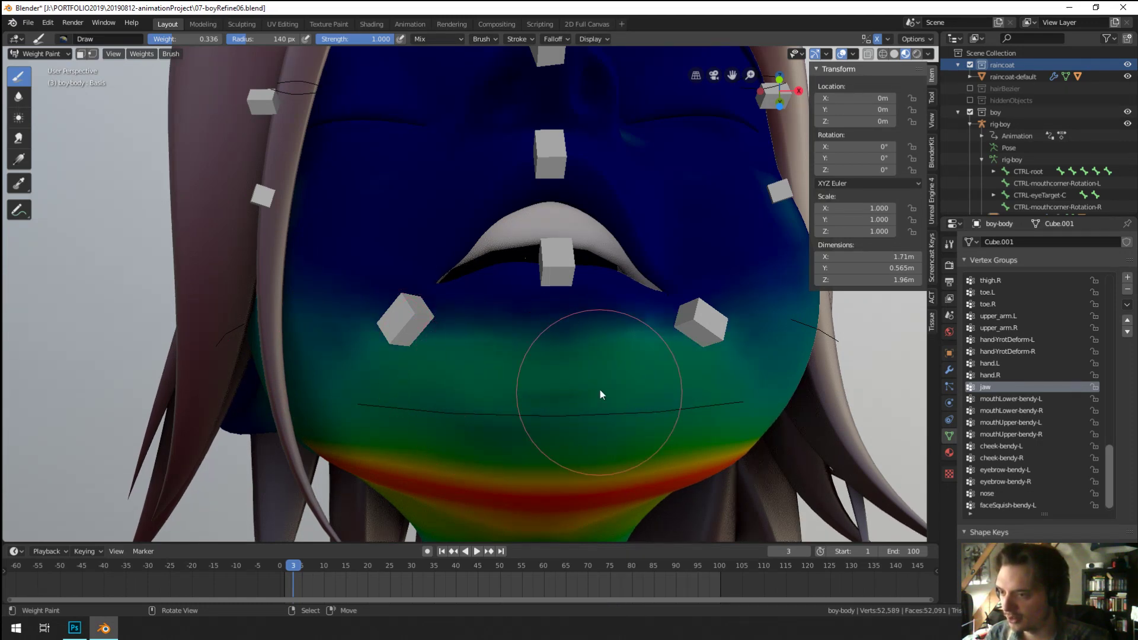
pyautogui.moveTo(600, 390); pyautogui.dragTo(588, 391, button='middle')
# Step: Blur the painted jaw weights across the chin, reducing the brush radius to 80 px
pyautogui.click(19, 97)
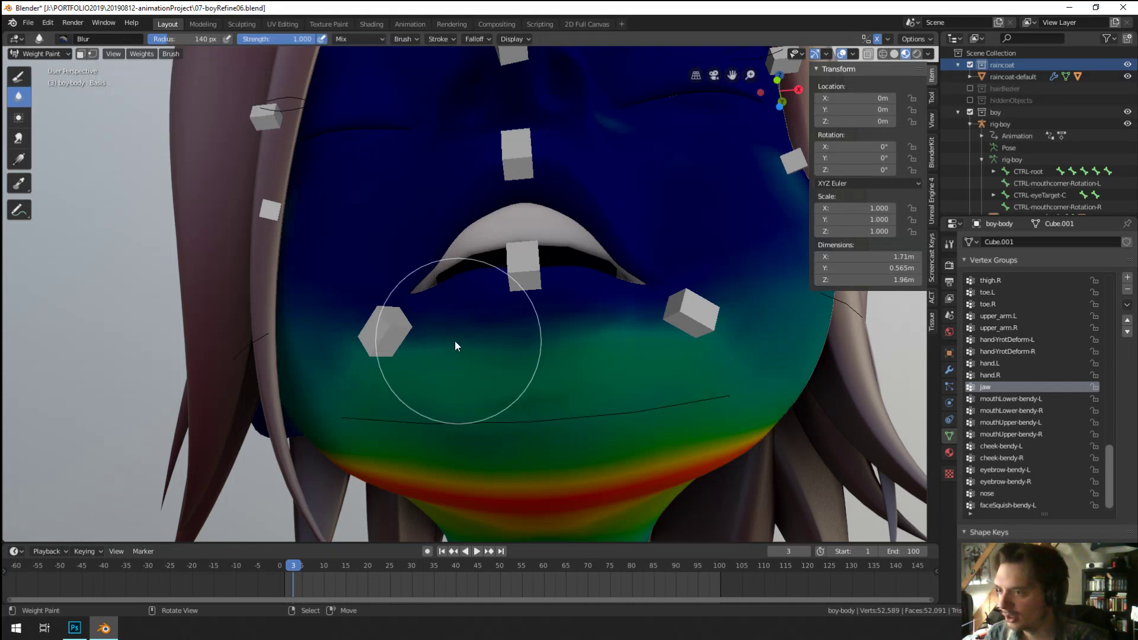
pyautogui.moveTo(498, 407)
pyautogui.mouseDown()
pyautogui.moveTo(567, 413)
pyautogui.moveTo(520, 416)
pyautogui.mouseUp()
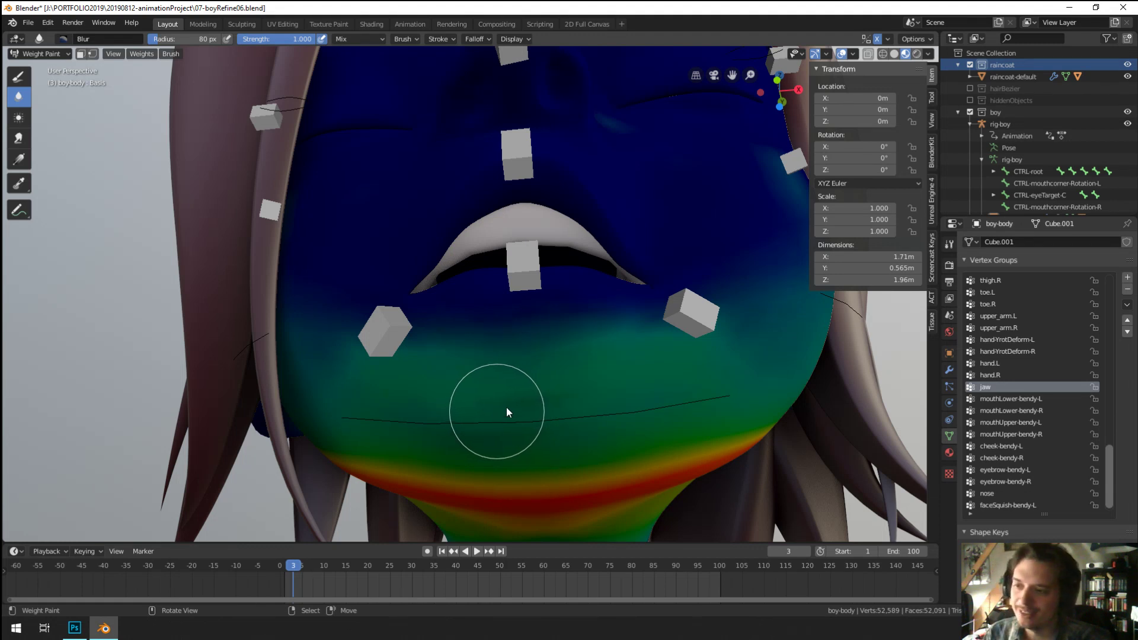
pyautogui.moveTo(464, 339); pyautogui.dragTo(308, 291, button='middle')
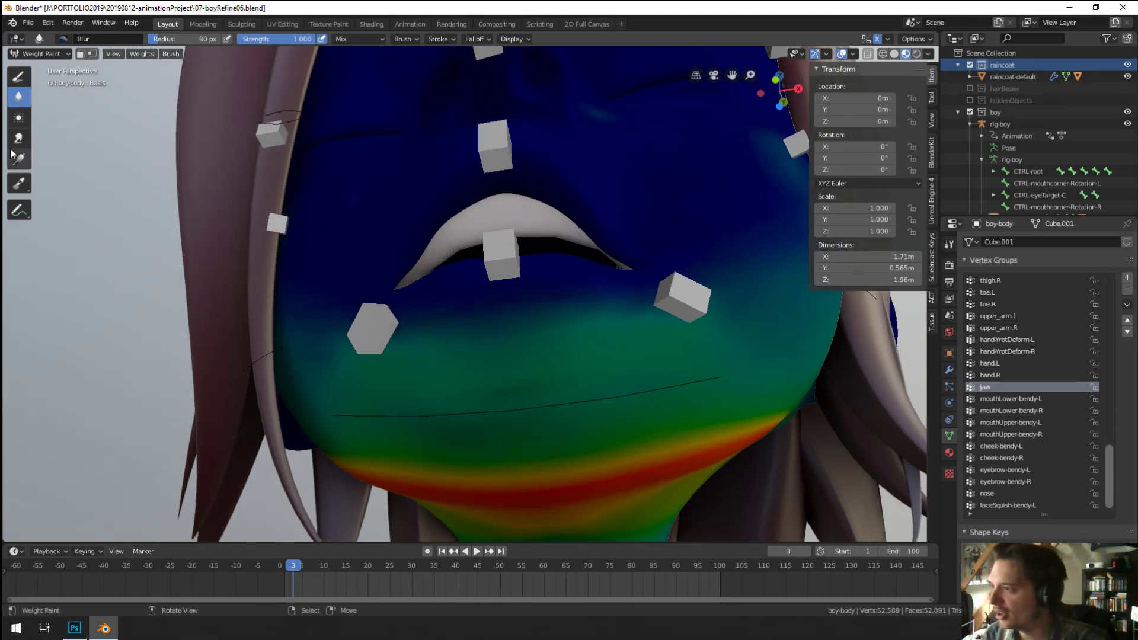
# Step: Try painting the jaw weights below the lower lip at a weight of 0.172, and undo the strokes
pyautogui.click(18, 76)
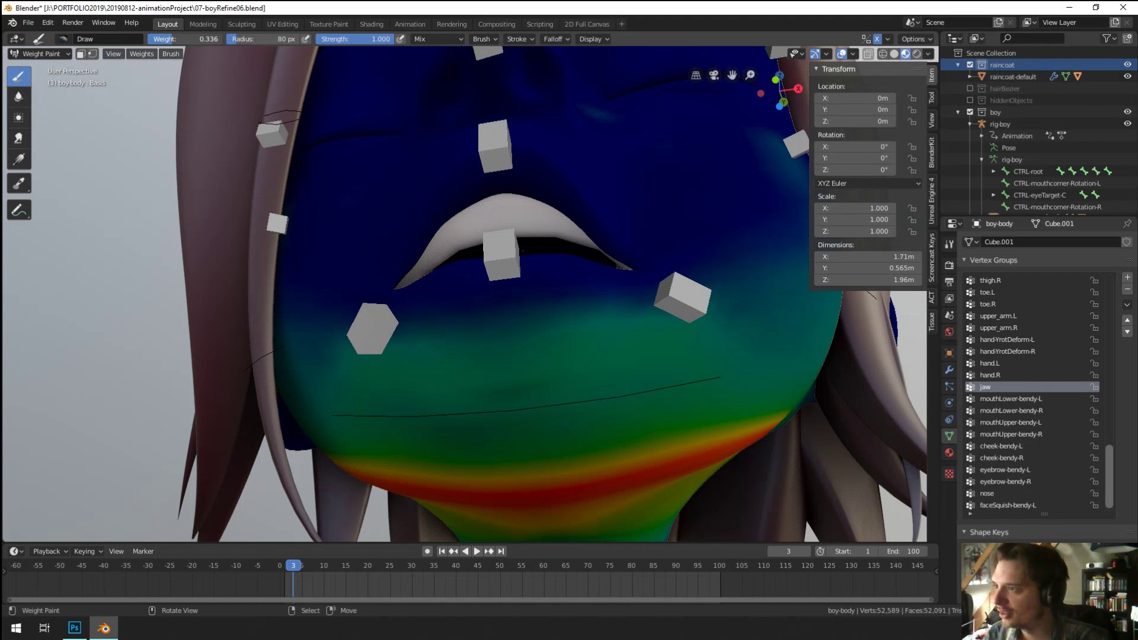
pyautogui.moveTo(199, 38); pyautogui.dragTo(178, 38)
pyautogui.moveTo(415, 356); pyautogui.dragTo(354, 247, button='middle')
pyautogui.moveTo(450, 321)
pyautogui.mouseDown()
pyautogui.moveTo(535, 323)
pyautogui.moveTo(617, 348)
pyautogui.moveTo(476, 390)
pyautogui.mouseUp()
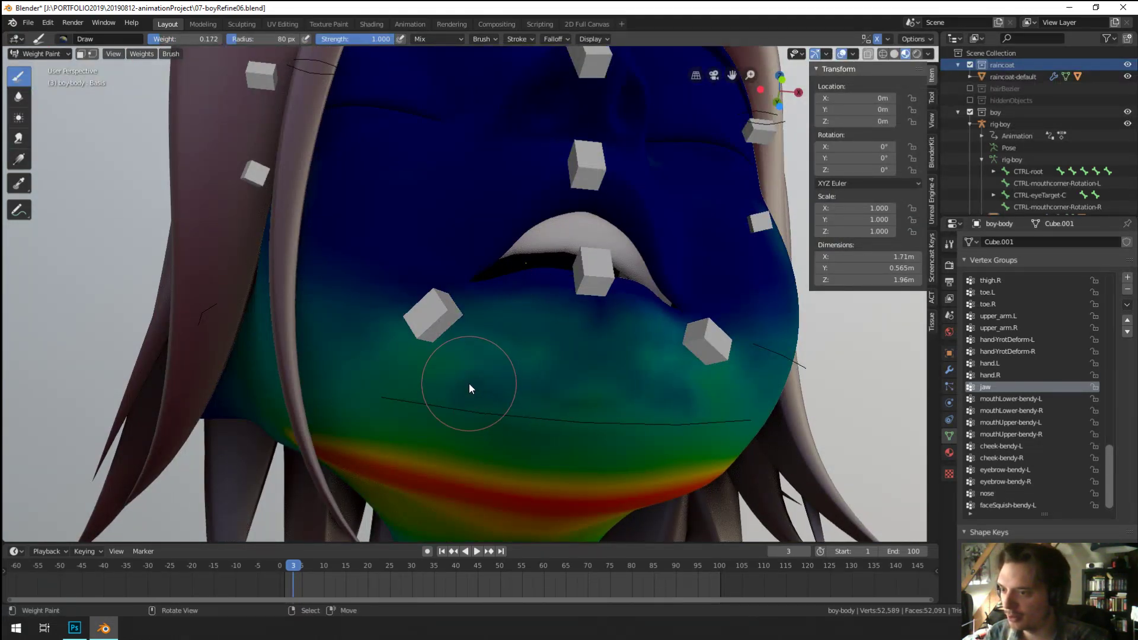
pyautogui.hotkey('ctrl', 'z')
pyautogui.hotkey('ctrl', 'z')
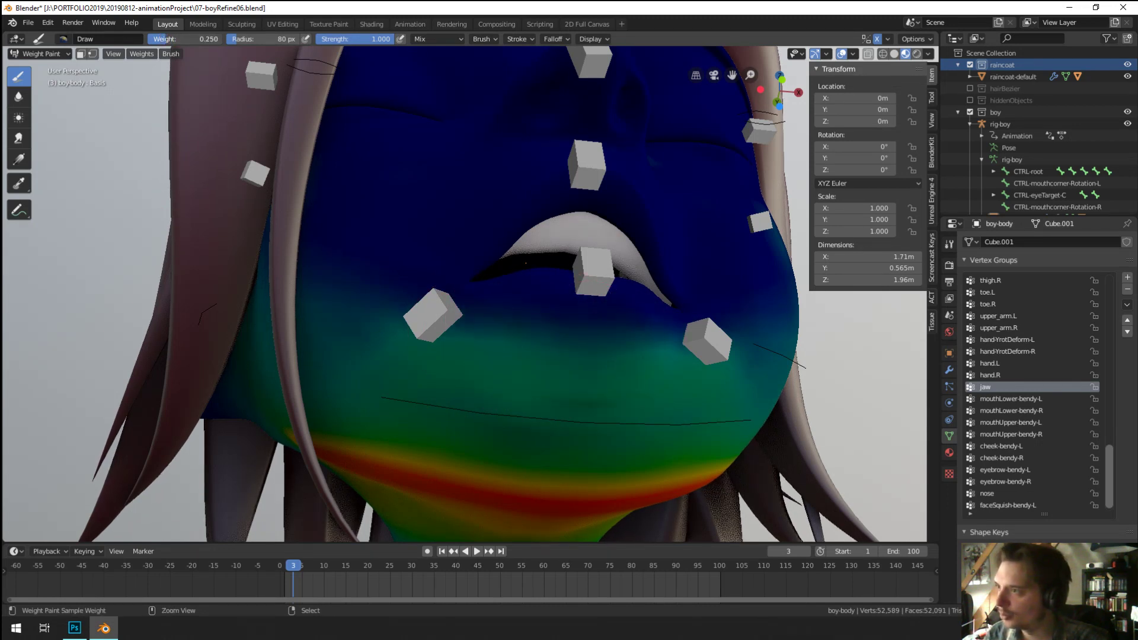
# Step: Paint jaw weight 0.102 along the lower lip and blur its transition into the chin with a 123 px brush
pyautogui.moveTo(198, 39); pyautogui.dragTo(181, 39)
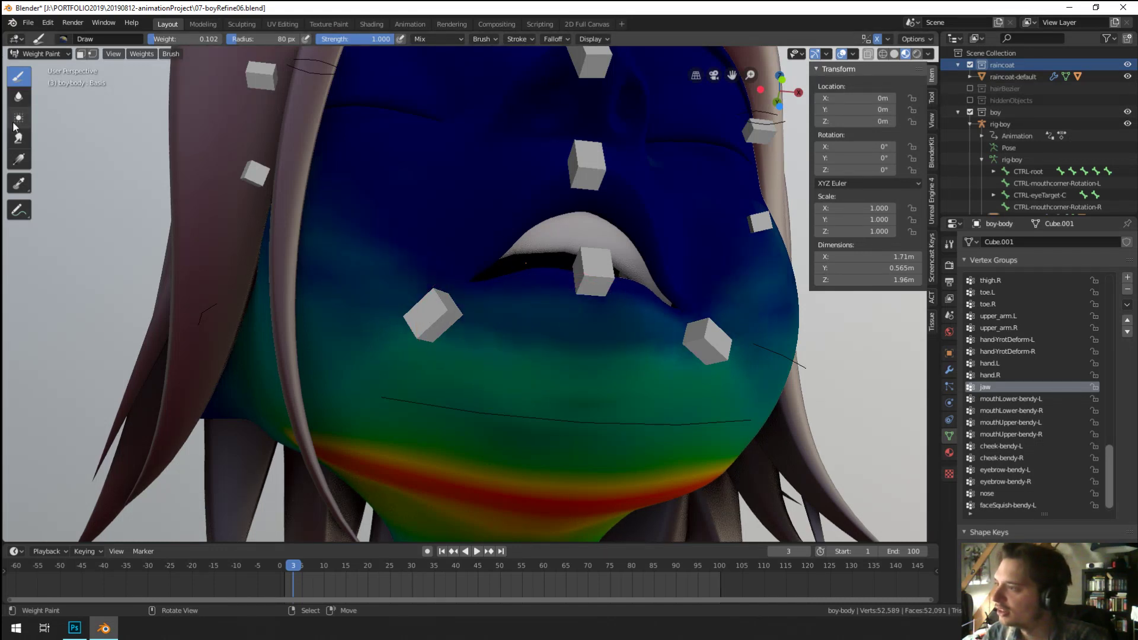
pyautogui.click(18, 97)
pyautogui.moveTo(367, 321)
pyautogui.mouseDown()
pyautogui.moveTo(342, 278)
pyautogui.moveTo(391, 316)
pyautogui.moveTo(320, 271)
pyautogui.moveTo(451, 363)
pyautogui.mouseUp()
pyautogui.moveTo(452, 362); pyautogui.dragTo(424, 312, button='middle')
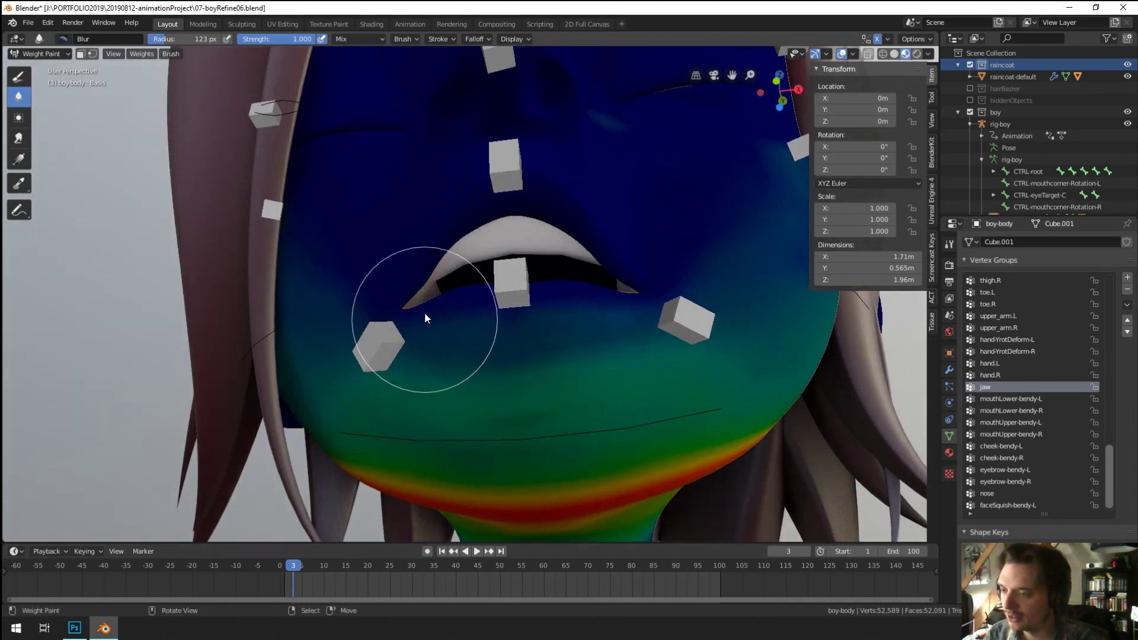
# Step: Normalize all vertex groups of the body mesh with the active jaw group locked
pyautogui.click(138, 54)
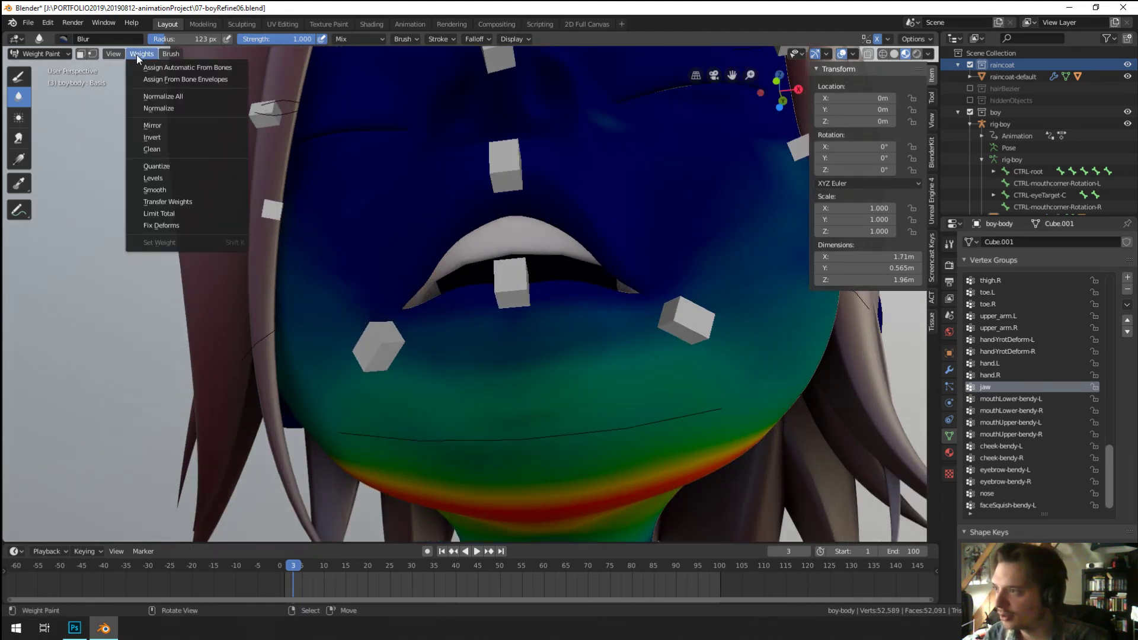
pyautogui.click(174, 96)
pyautogui.moveTo(356, 237)
pyautogui.mouseDown(button='middle')
pyautogui.moveTo(417, 282)
pyautogui.moveTo(404, 265)
pyautogui.moveTo(485, 395)
pyautogui.mouseUp(button='middle')
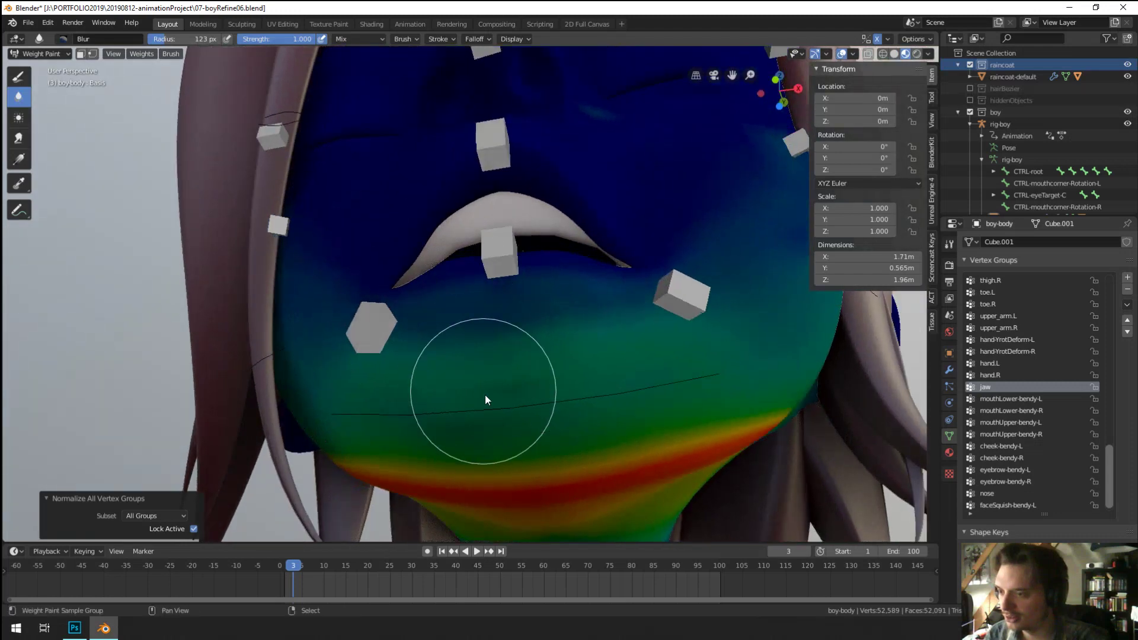
# Step: Make mouthLower-bendy-L the active vertex group and blur its weights below the lower lip
pyautogui.keyDown('shift'); pyautogui.click(500, 383); pyautogui.keyUp('shift')
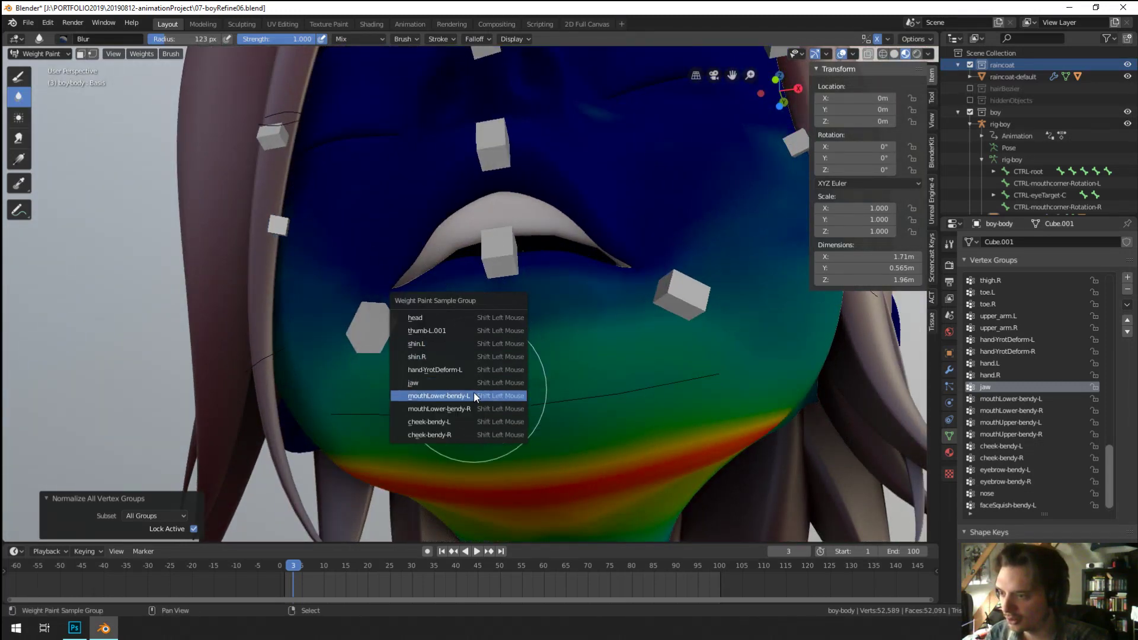
pyautogui.click(476, 397)
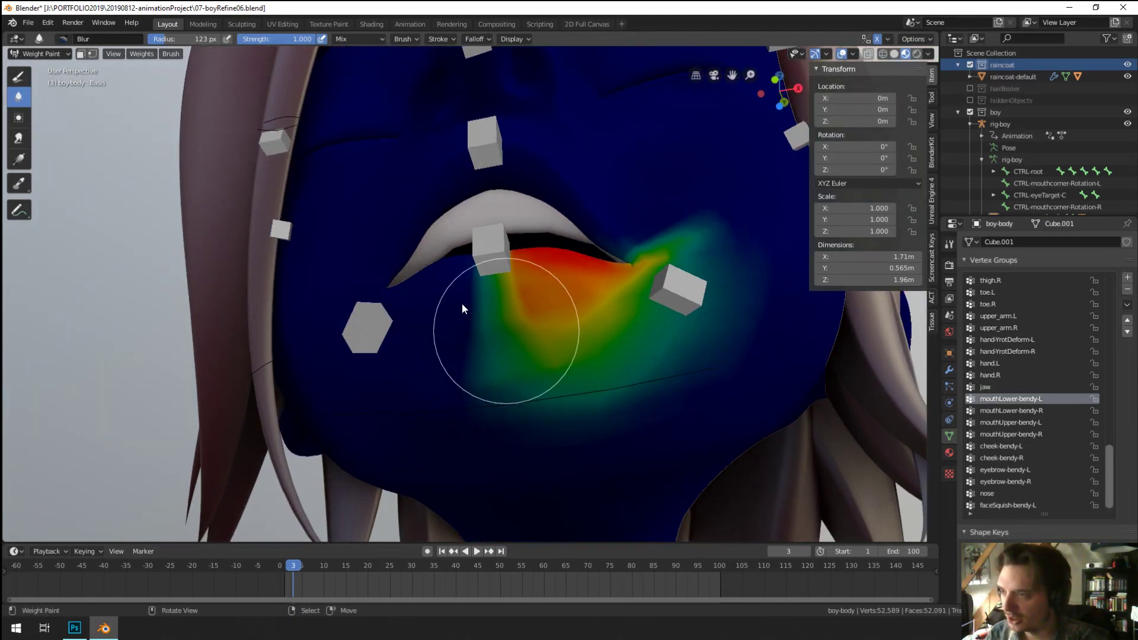
pyautogui.moveTo(516, 401)
pyautogui.mouseDown()
pyautogui.moveTo(480, 371)
pyautogui.moveTo(516, 389)
pyautogui.moveTo(581, 383)
pyautogui.mouseUp()
pyautogui.moveTo(358, 275)
pyautogui.mouseDown(button='middle')
pyautogui.moveTo(336, 269)
pyautogui.moveTo(337, 293)
pyautogui.moveTo(286, 269)
pyautogui.mouseUp(button='middle')
# Step: Leave weight painting, put the rig in Pose Mode and select the centre lower-lip control
pyautogui.click(40, 53)
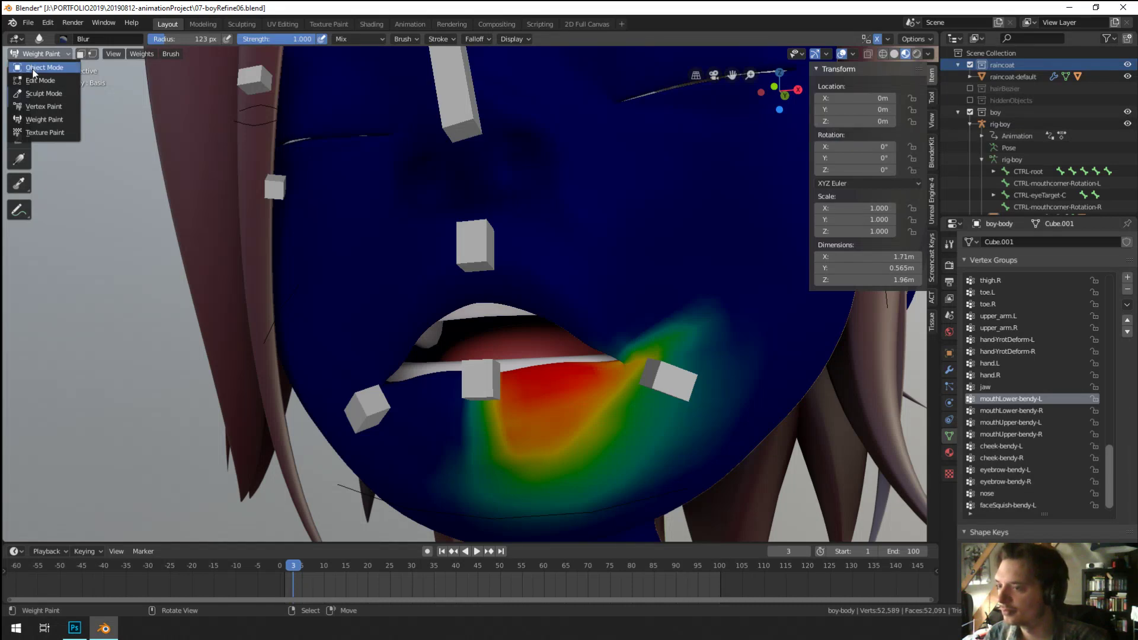
pyautogui.click(42, 67)
pyautogui.scroll(-2, 510, 389)
pyautogui.rightClick(499, 374)
pyautogui.moveTo(502, 376)
pyautogui.mouseDown(button='middle')
pyautogui.moveTo(535, 372)
pyautogui.moveTo(497, 376)
pyautogui.mouseUp(button='middle')
pyautogui.hotkey('ctrl', 'Tab')
pyautogui.rightClick(552, 362)
# Step: Test the lower-lip deformation by moving the centre lower-lip control down and forward from several angles
pyautogui.moveTo(412, 373); pyautogui.dragTo(408, 394, button='right')
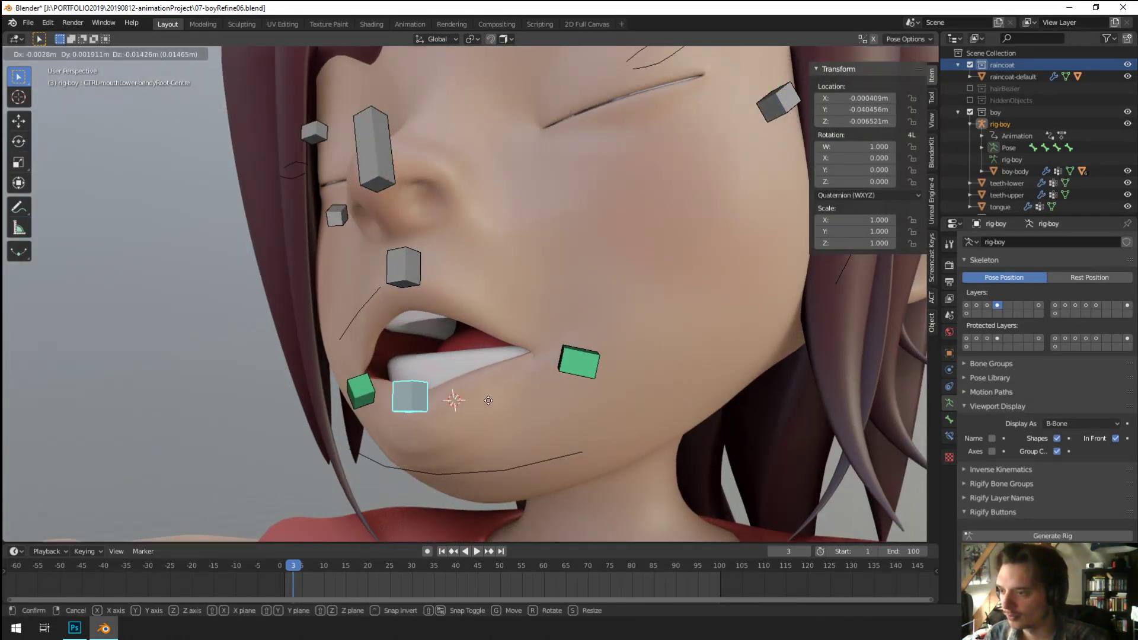
pyautogui.moveTo(407, 394); pyautogui.dragTo(468, 396, button='middle')
pyautogui.moveTo(468, 396); pyautogui.dragTo(484, 412, button='right')
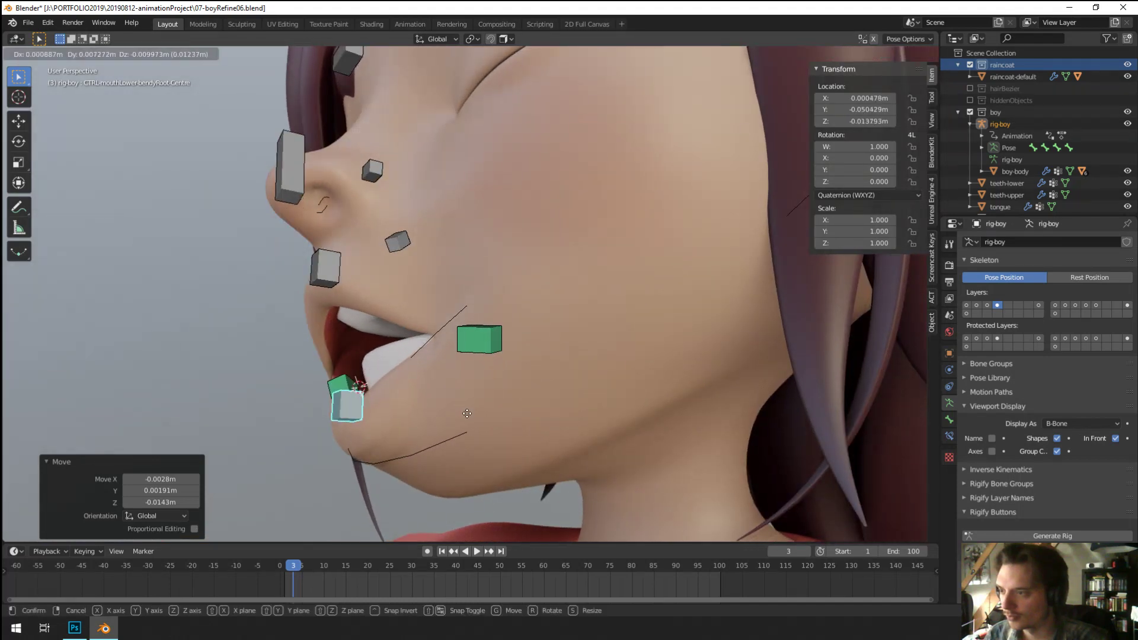
pyautogui.moveTo(484, 411); pyautogui.dragTo(541, 405, button='middle')
pyautogui.moveTo(540, 404)
pyautogui.mouseDown(button='right')
pyautogui.moveTo(541, 348)
pyautogui.moveTo(538, 393)
pyautogui.mouseUp(button='right')
pyautogui.moveTo(538, 392); pyautogui.dragTo(443, 407, button='middle')
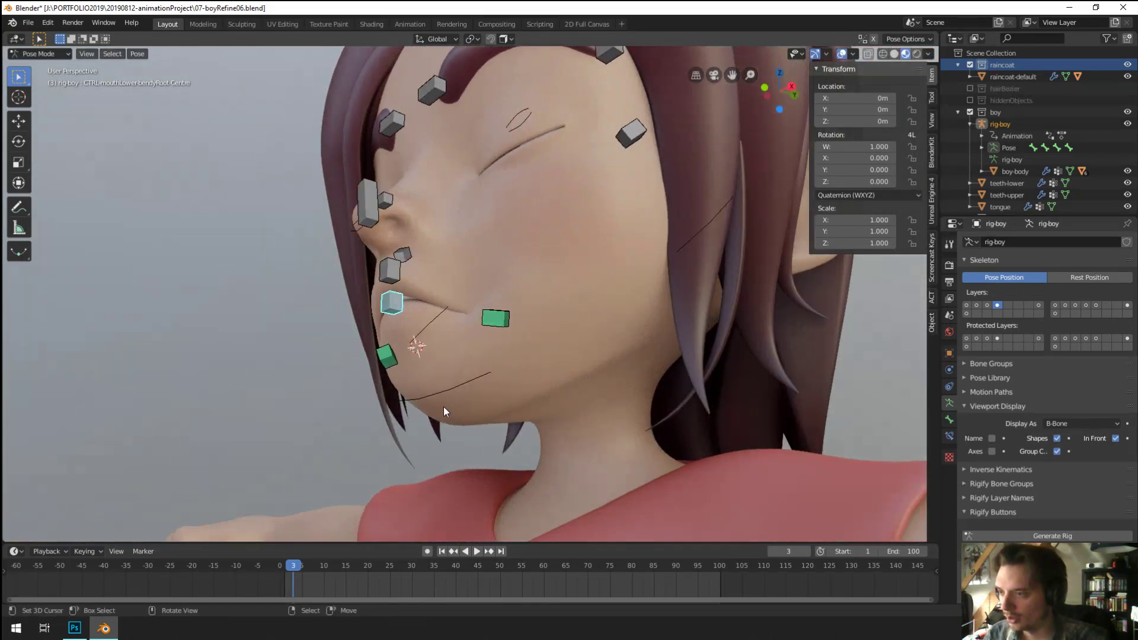
# Step: Pull the centre lower-lip control down and to the character's side to test the opened mouth
pyautogui.moveTo(443, 407); pyautogui.dragTo(457, 444, button='right')
pyautogui.moveTo(457, 444); pyautogui.dragTo(528, 439, button='middle')
pyautogui.moveTo(529, 438); pyautogui.dragTo(531, 440, button='right')
pyautogui.moveTo(531, 441); pyautogui.dragTo(439, 411, button='middle')
pyautogui.moveTo(439, 412); pyautogui.dragTo(462, 437, button='right')
pyautogui.moveTo(462, 437); pyautogui.dragTo(476, 438, button='middle')
# Step: Leave Pose Mode, select the body mesh and put it back in Weight Paint mode
pyautogui.click(401, 314)
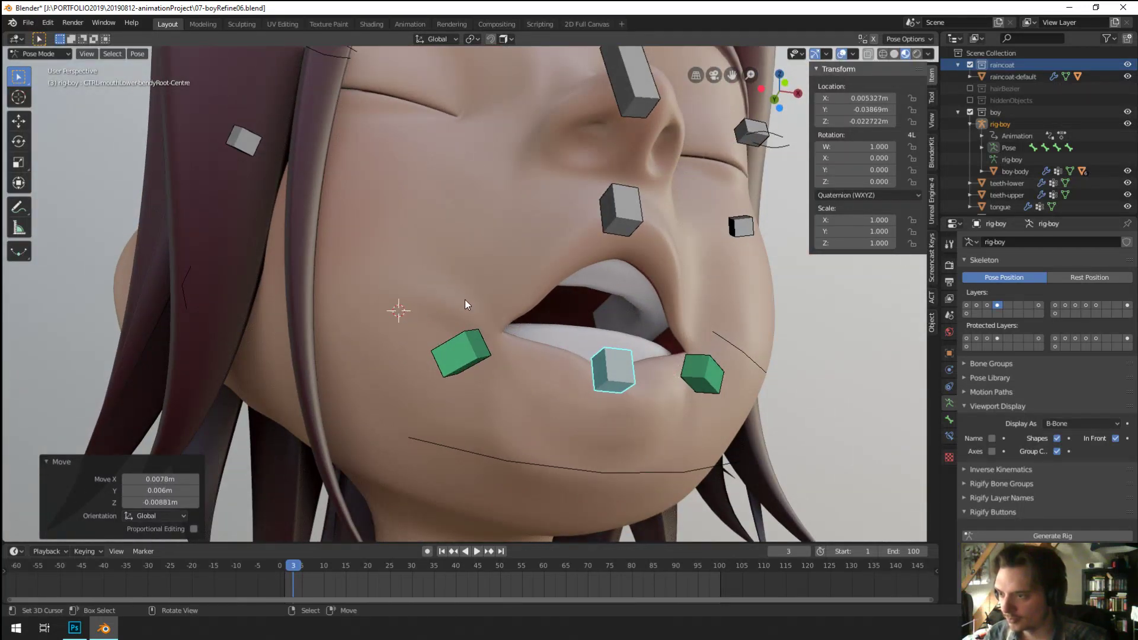
pyautogui.hotkey('ctrl', 'Tab')
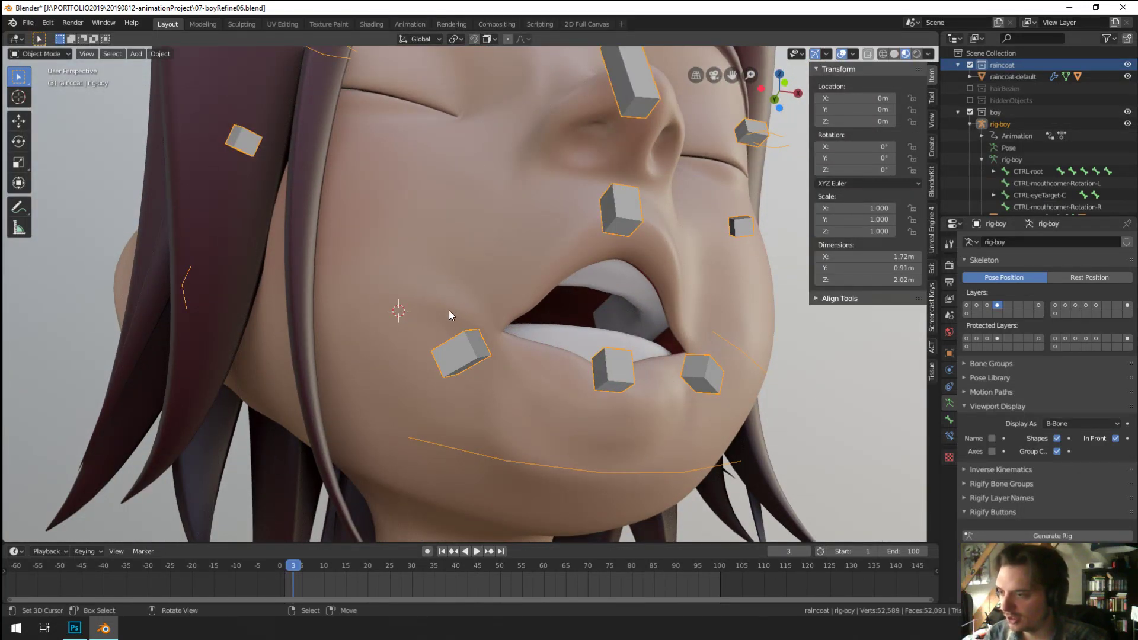
pyautogui.hotkey('shift', 'Tab')
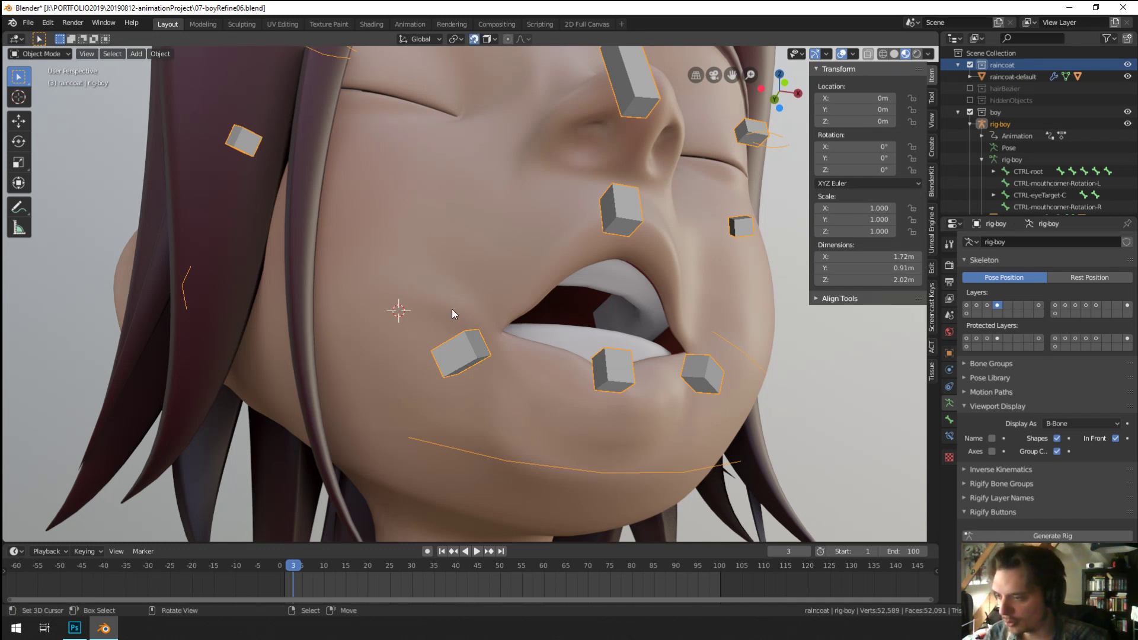
pyautogui.click(446, 309)
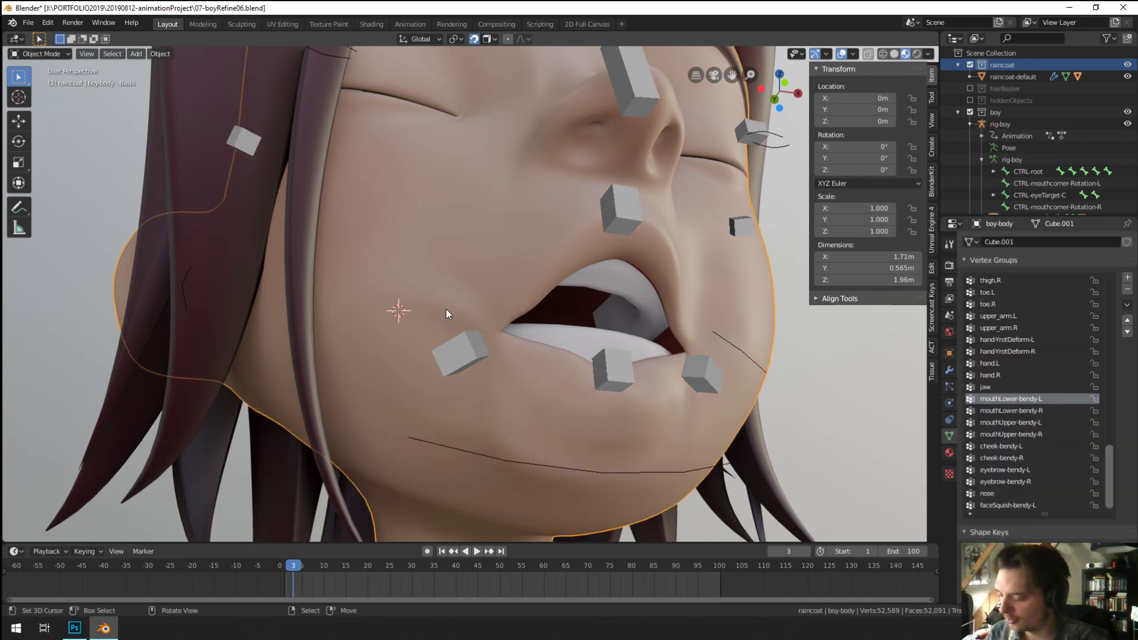
pyautogui.hotkey('shift', 'Tab')
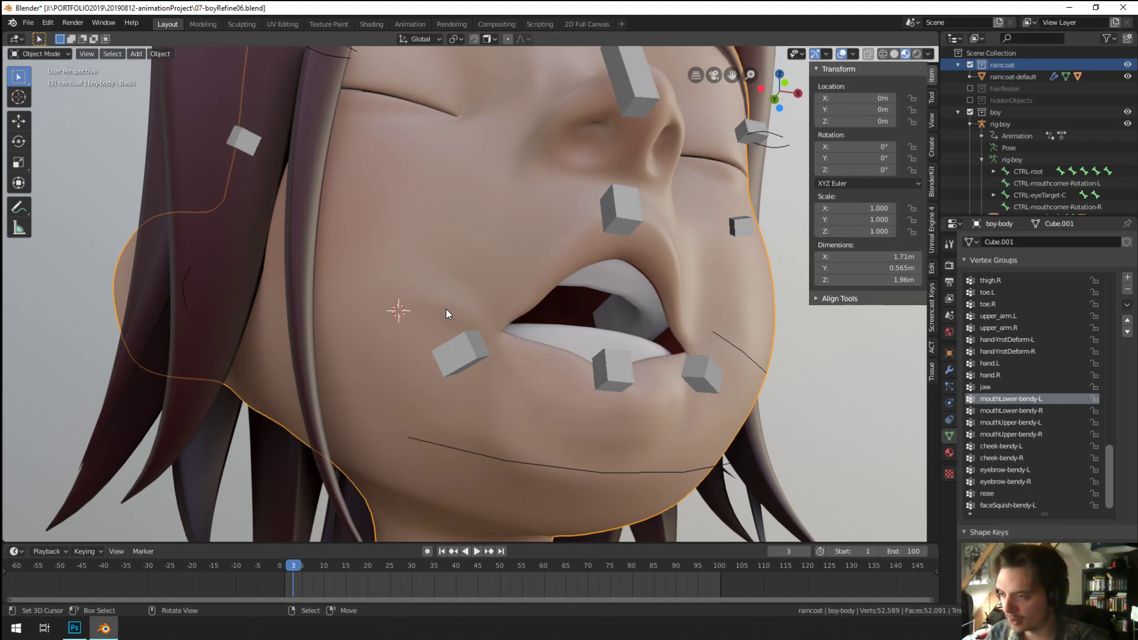
pyautogui.click(51, 57)
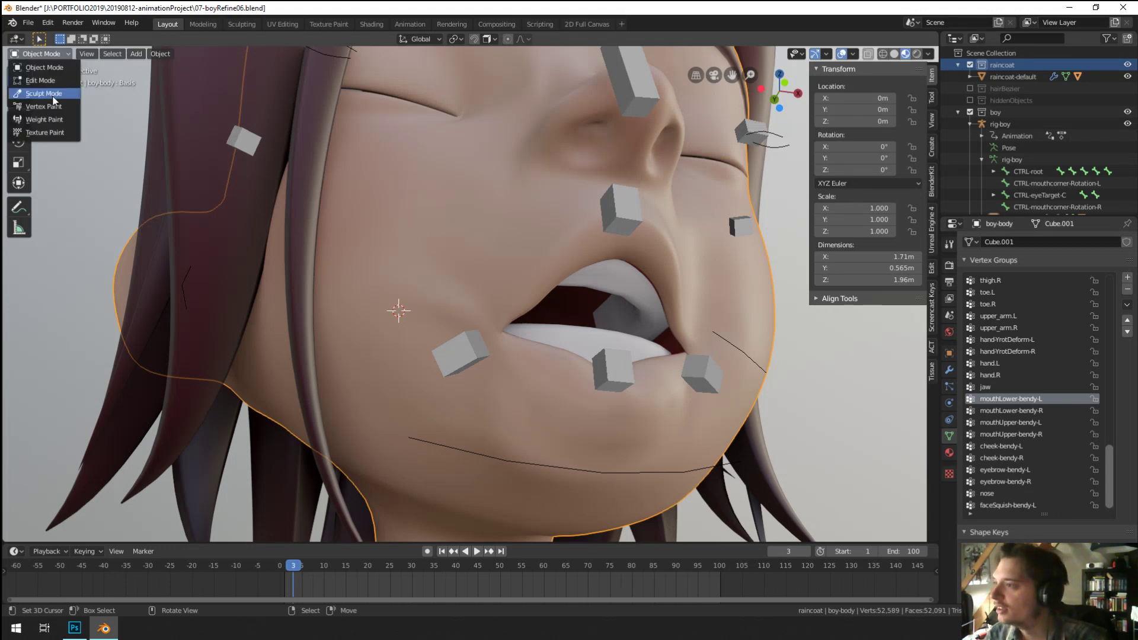
pyautogui.click(44, 132)
pyautogui.scroll(-2, 528, 386)
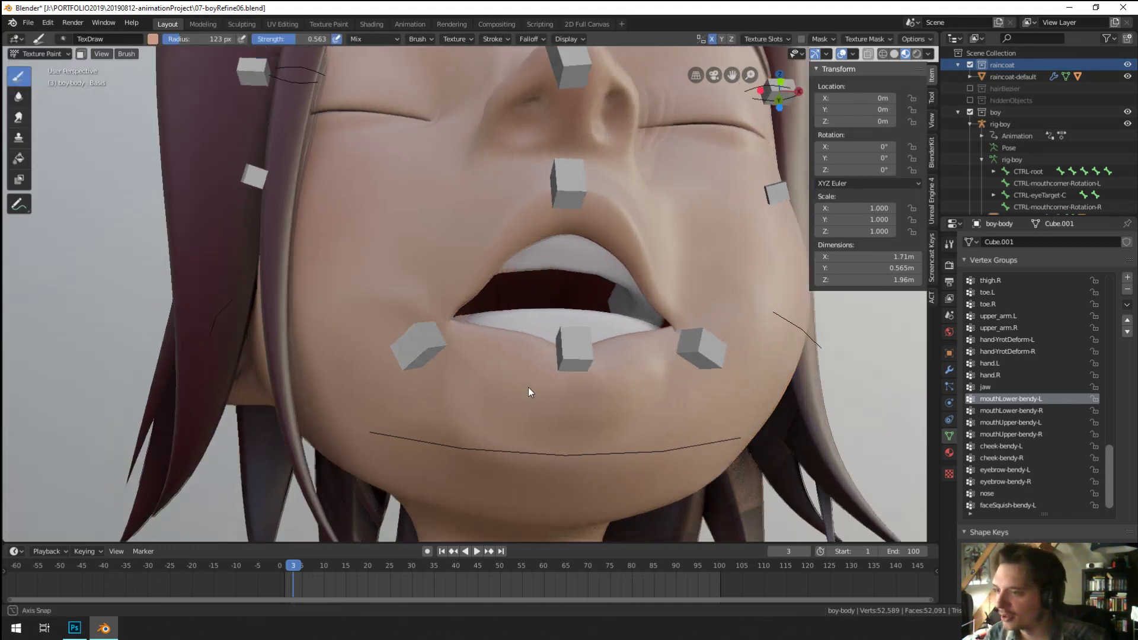
pyautogui.scroll(2, 438, 318)
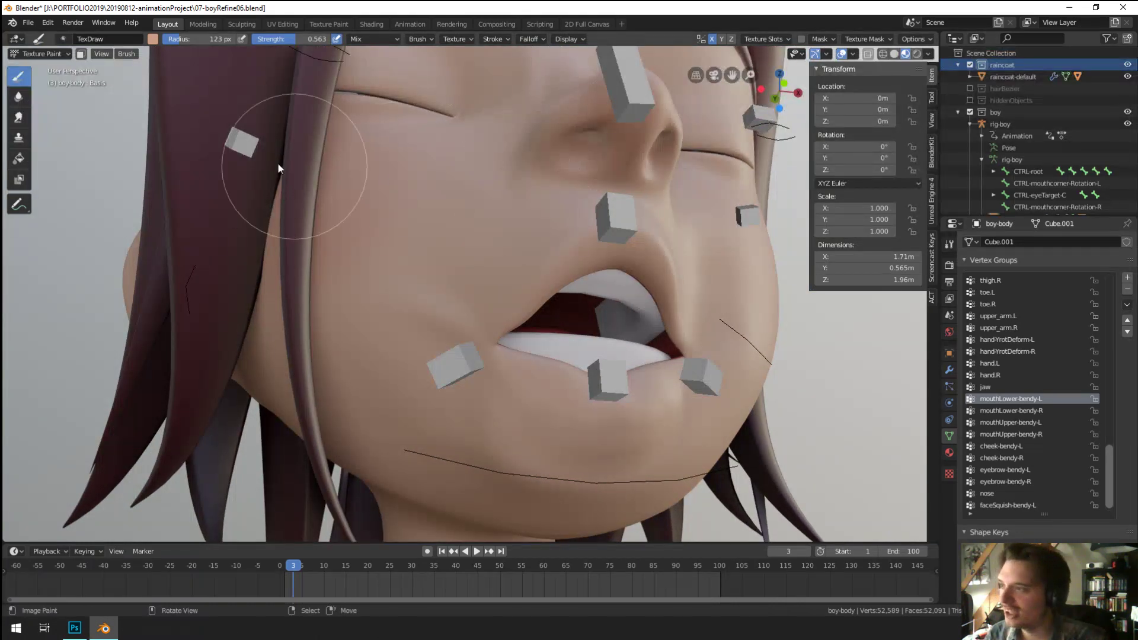
pyautogui.click(40, 53)
pyautogui.click(58, 125)
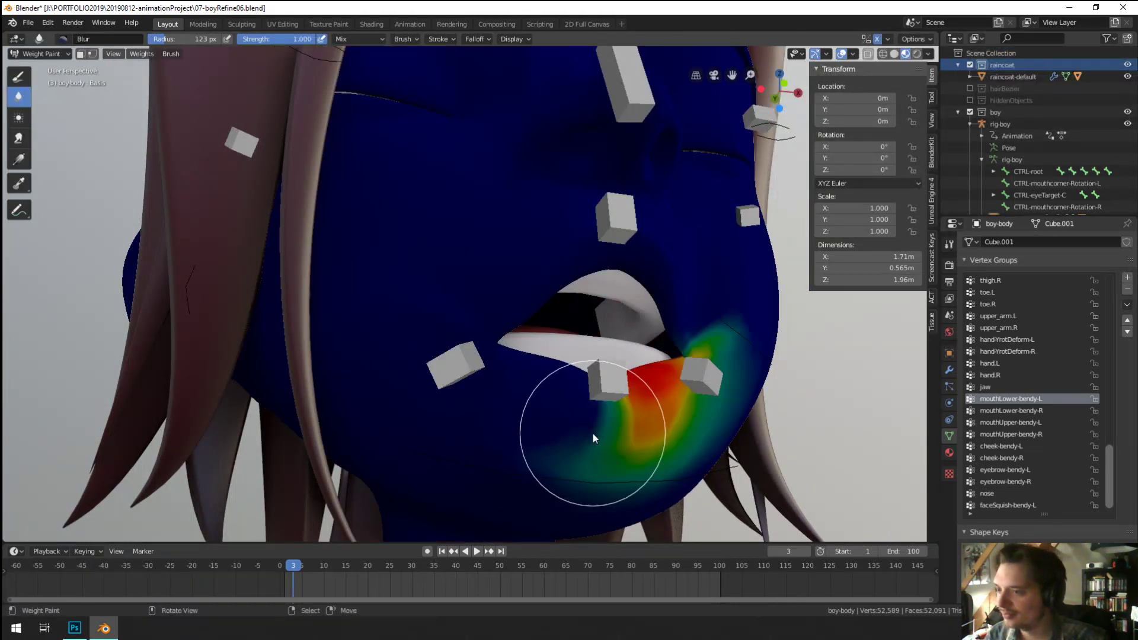
pyautogui.moveTo(593, 433); pyautogui.dragTo(542, 426, button='middle')
pyautogui.scroll(2, 699, 294)
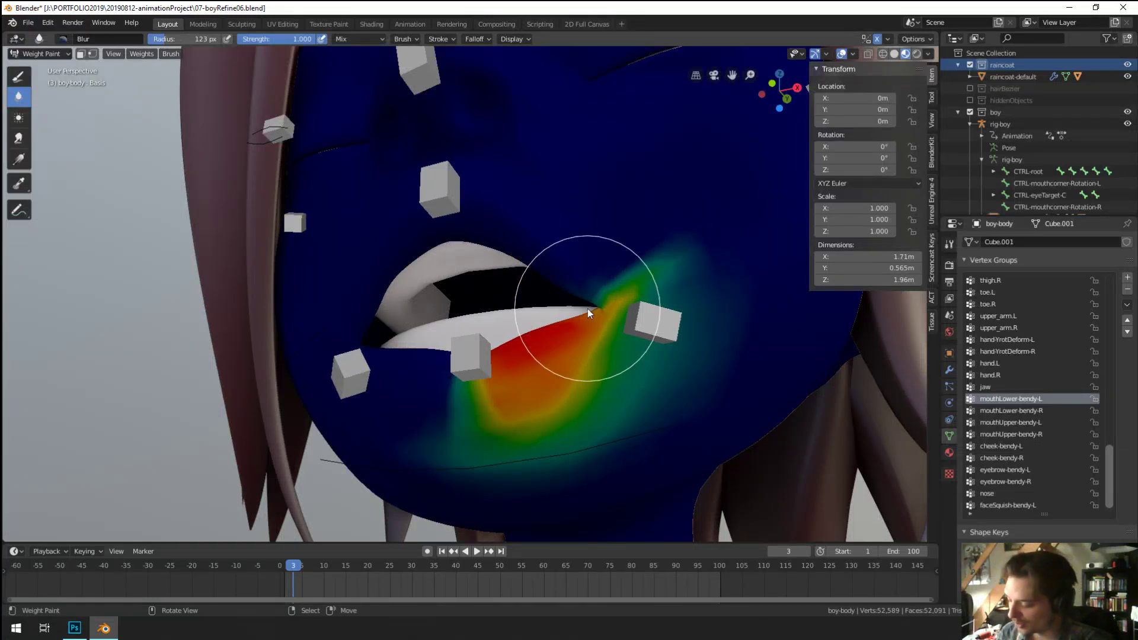
pyautogui.moveTo(606, 283); pyautogui.dragTo(623, 293, button='middle')
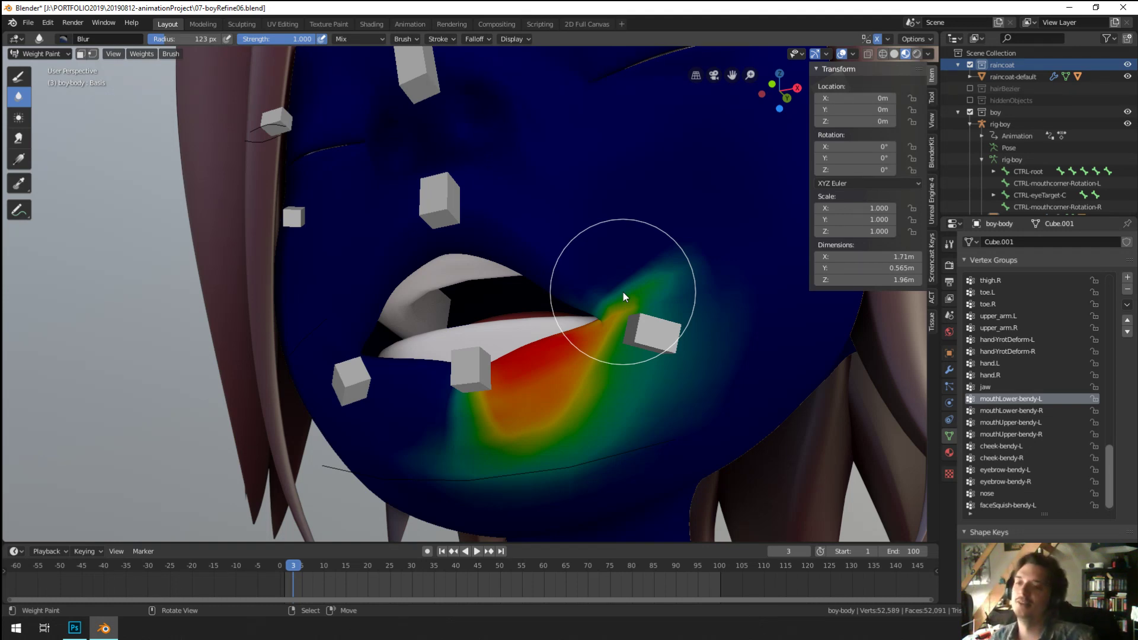
pyautogui.moveTo(623, 293)
pyautogui.mouseDown(button='middle')
pyautogui.moveTo(642, 318)
pyautogui.moveTo(593, 328)
pyautogui.moveTo(610, 303)
pyautogui.moveTo(571, 297)
pyautogui.moveTo(533, 325)
pyautogui.moveTo(508, 412)
pyautogui.moveTo(521, 394)
pyautogui.moveTo(503, 393)
pyautogui.moveTo(563, 420)
pyautogui.mouseUp(button='middle')
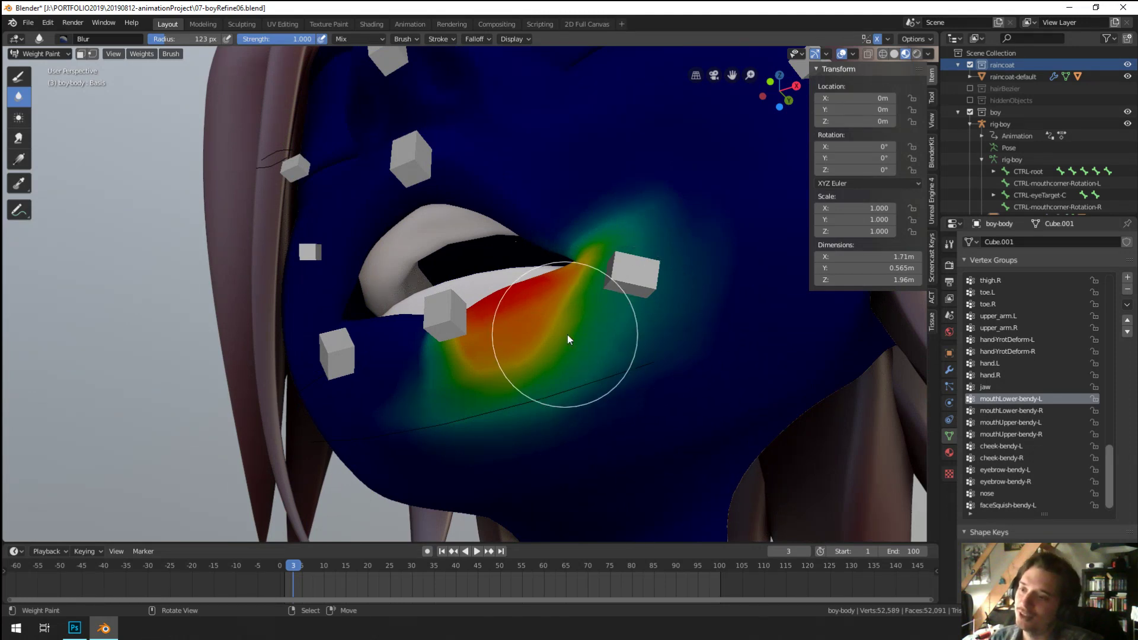
pyautogui.moveTo(569, 338)
pyautogui.mouseDown(button='middle')
pyautogui.moveTo(599, 368)
pyautogui.moveTo(643, 321)
pyautogui.moveTo(616, 368)
pyautogui.moveTo(570, 380)
pyautogui.moveTo(612, 395)
pyautogui.moveTo(630, 424)
pyautogui.moveTo(649, 363)
pyautogui.mouseUp(button='middle')
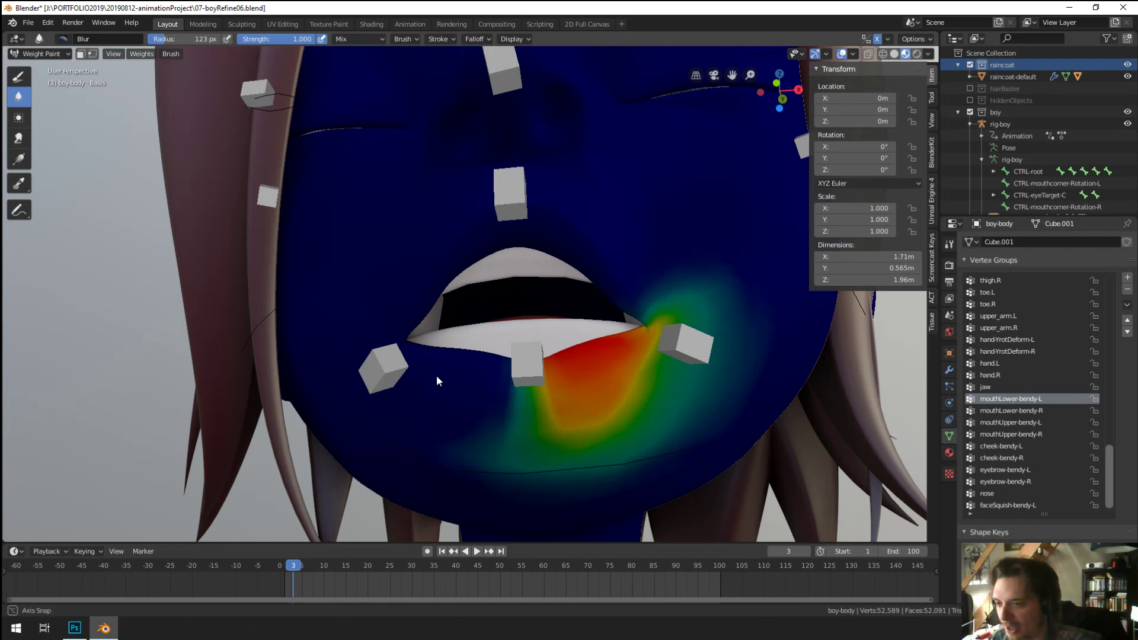
# Step: Examine the mouthLower-bendy-L weights around the opened mouth from the front, the side and at different distances
pyautogui.scroll(-6, 436, 375)
pyautogui.scroll(-4, 465, 425)
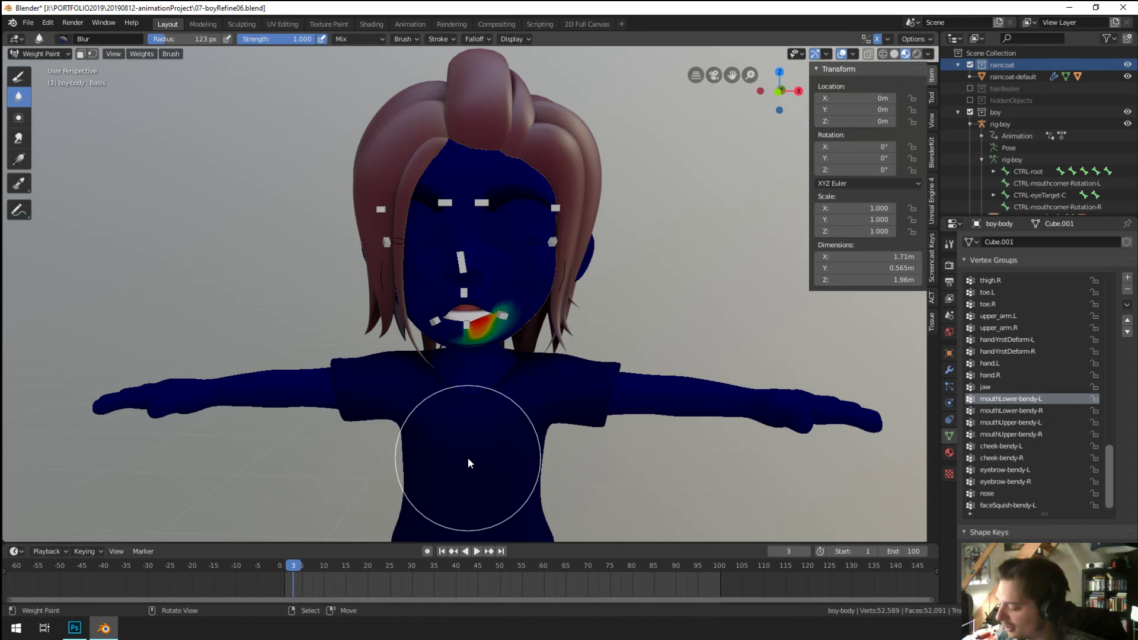
pyautogui.scroll(3, 507, 311)
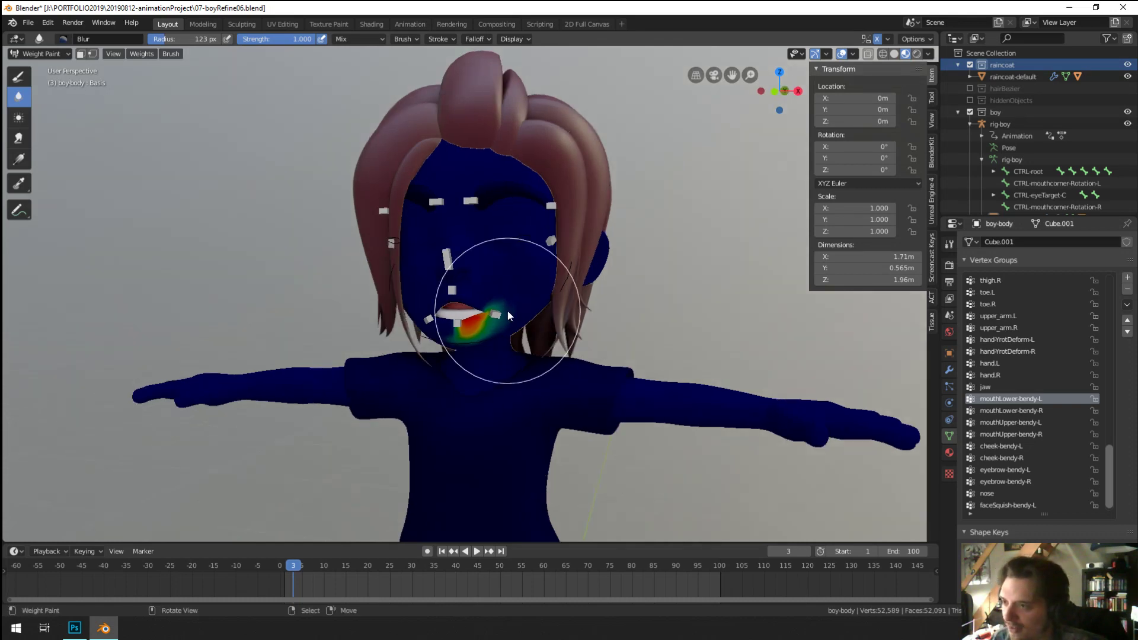
pyautogui.scroll(3, 510, 325)
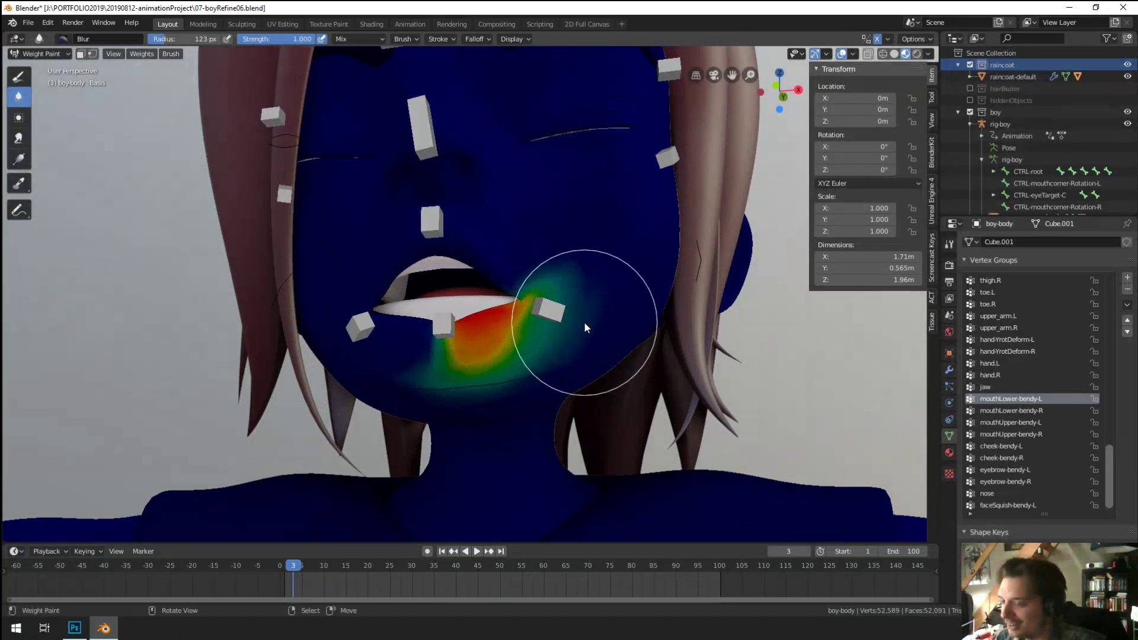
pyautogui.moveTo(584, 321)
pyautogui.mouseDown()
pyautogui.moveTo(499, 309)
pyautogui.moveTo(490, 320)
pyautogui.mouseUp()
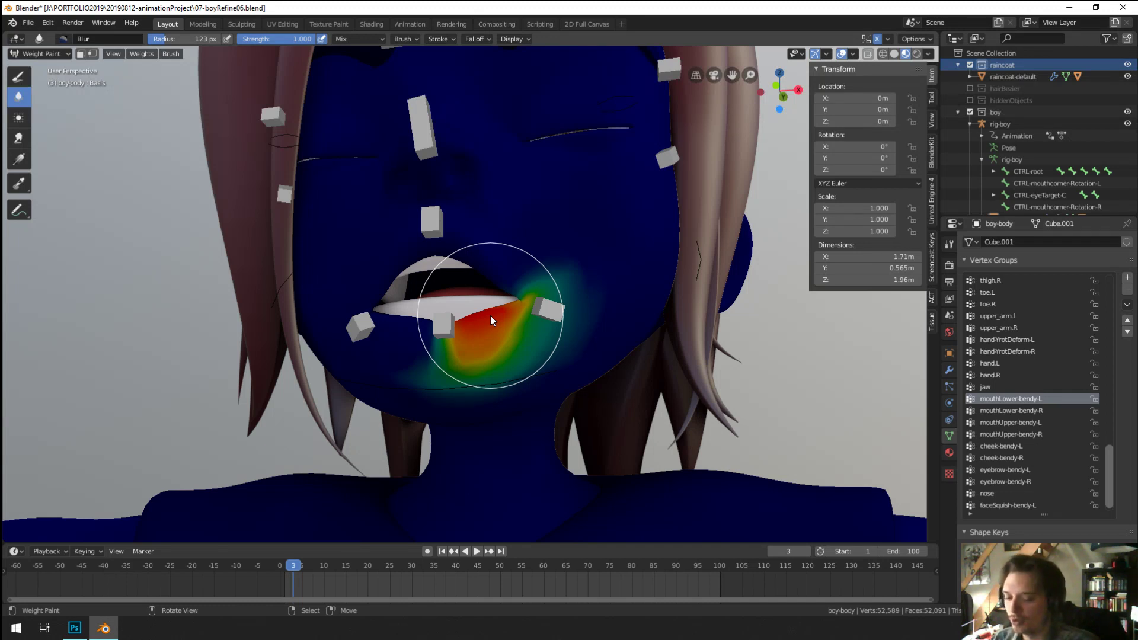
pyautogui.scroll(3, 559, 367)
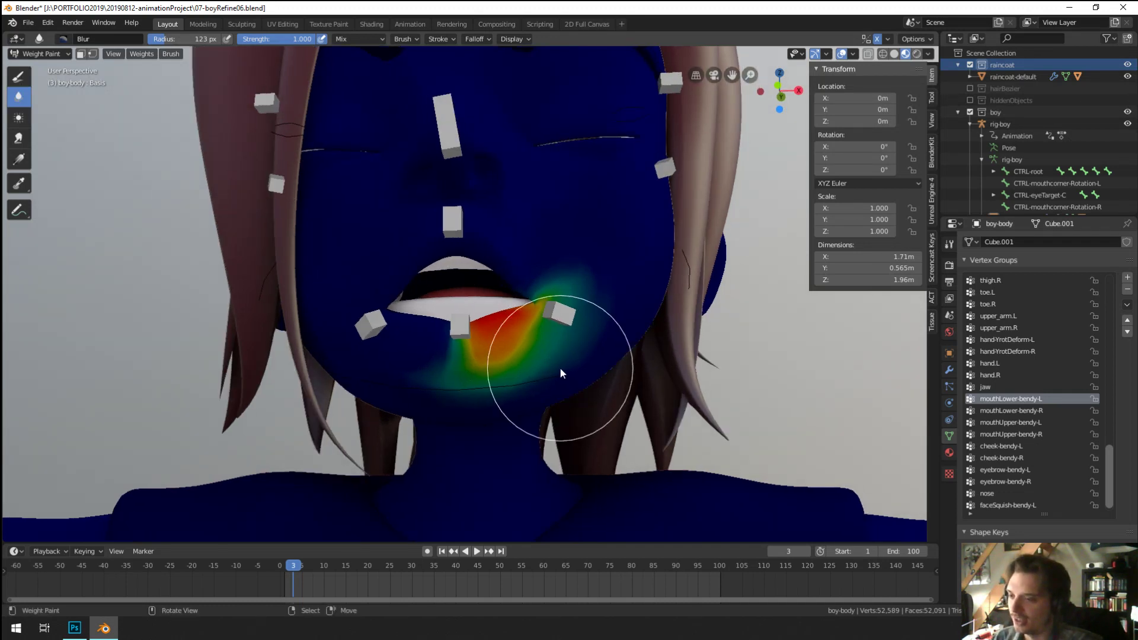
pyautogui.scroll(2, 538, 353)
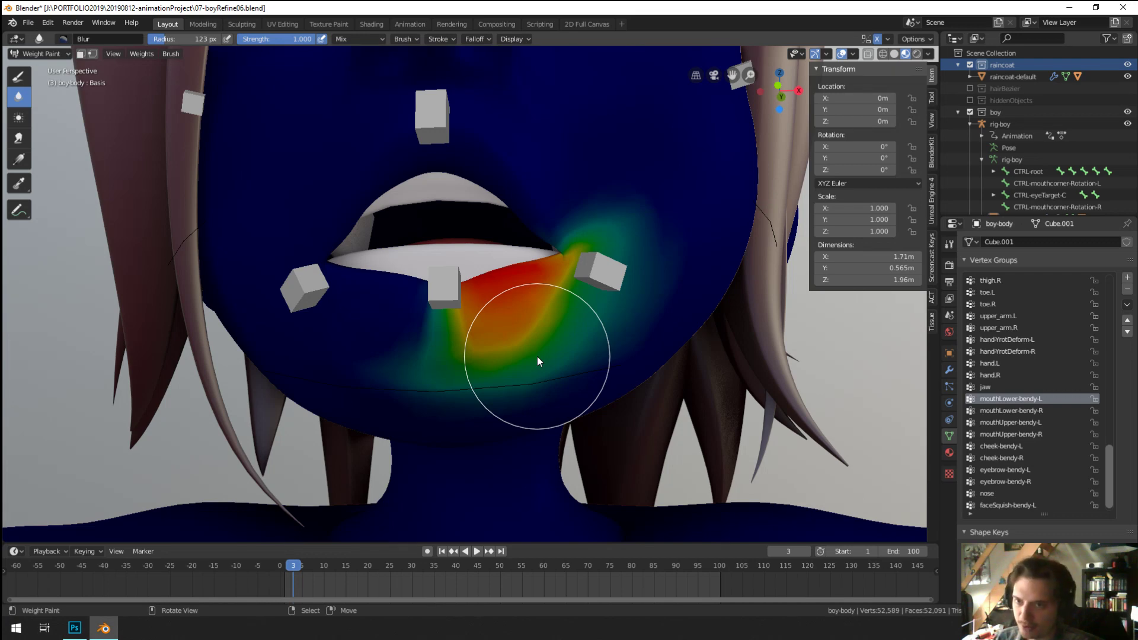
pyautogui.moveTo(361, 405); pyautogui.dragTo(532, 383, button='middle')
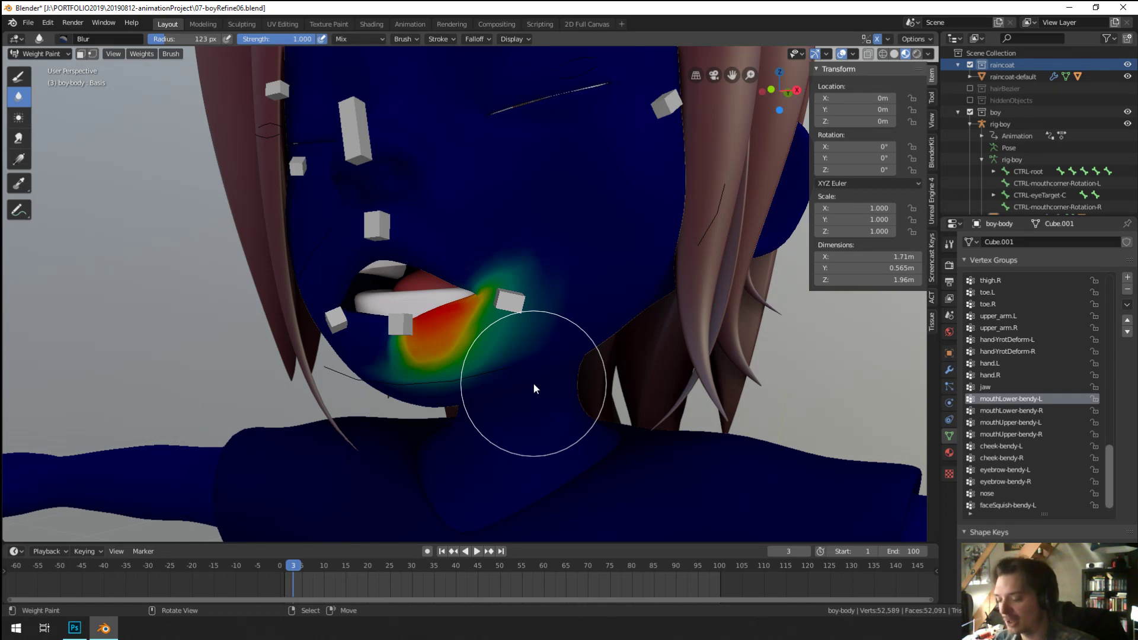
pyautogui.moveTo(532, 382)
pyautogui.mouseDown(button='middle')
pyautogui.moveTo(542, 384)
pyautogui.moveTo(506, 261)
pyautogui.moveTo(579, 277)
pyautogui.moveTo(418, 310)
pyautogui.moveTo(528, 289)
pyautogui.moveTo(505, 305)
pyautogui.mouseUp(button='middle')
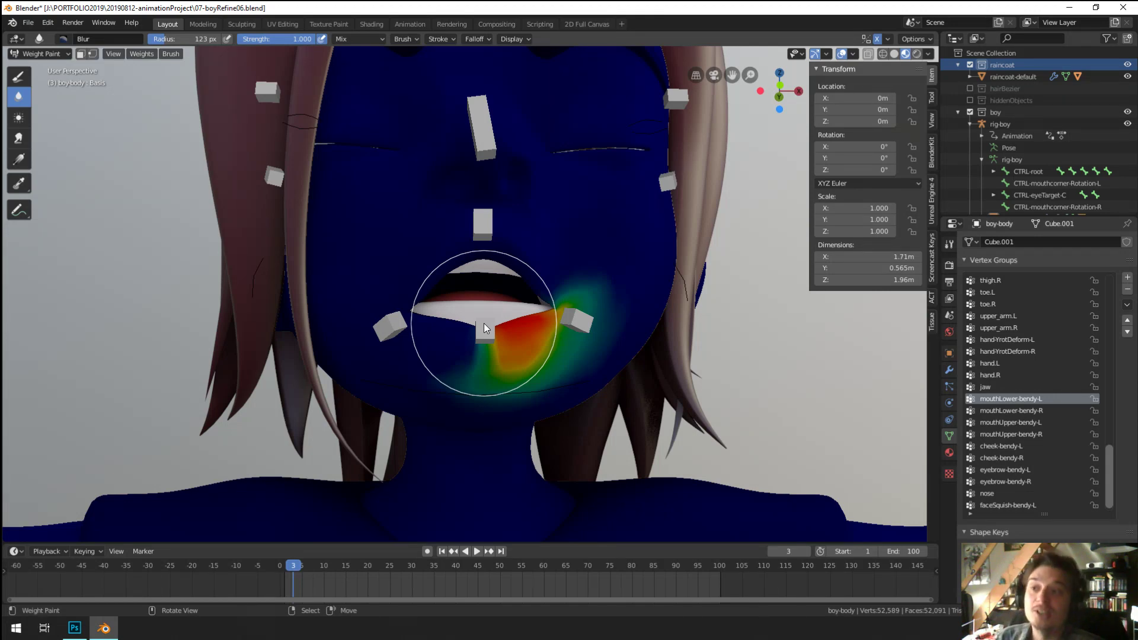
# Step: Leave weight painting, select the rig and put it in Pose Mode
pyautogui.click(43, 54)
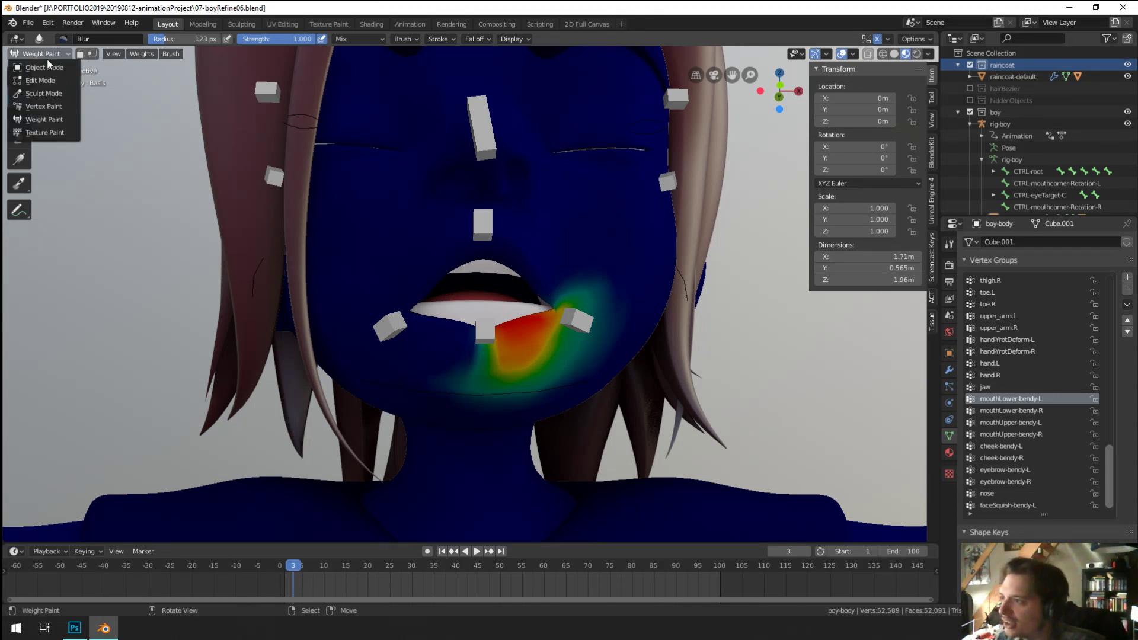
pyautogui.click(44, 67)
pyautogui.moveTo(561, 341)
pyautogui.mouseDown(button='middle')
pyautogui.moveTo(536, 296)
pyautogui.moveTo(534, 308)
pyautogui.moveTo(571, 339)
pyautogui.moveTo(645, 343)
pyautogui.moveTo(684, 364)
pyautogui.moveTo(581, 343)
pyautogui.mouseUp(button='middle')
pyautogui.click(525, 318)
pyautogui.hotkey('ctrl', 'Tab')
pyautogui.press('g')
pyautogui.click(542, 316)
pyautogui.moveTo(528, 381); pyautogui.dragTo(510, 317, button='middle')
pyautogui.keyDown('shift'); pyautogui.rightClick(463, 309); pyautogui.keyUp('shift')
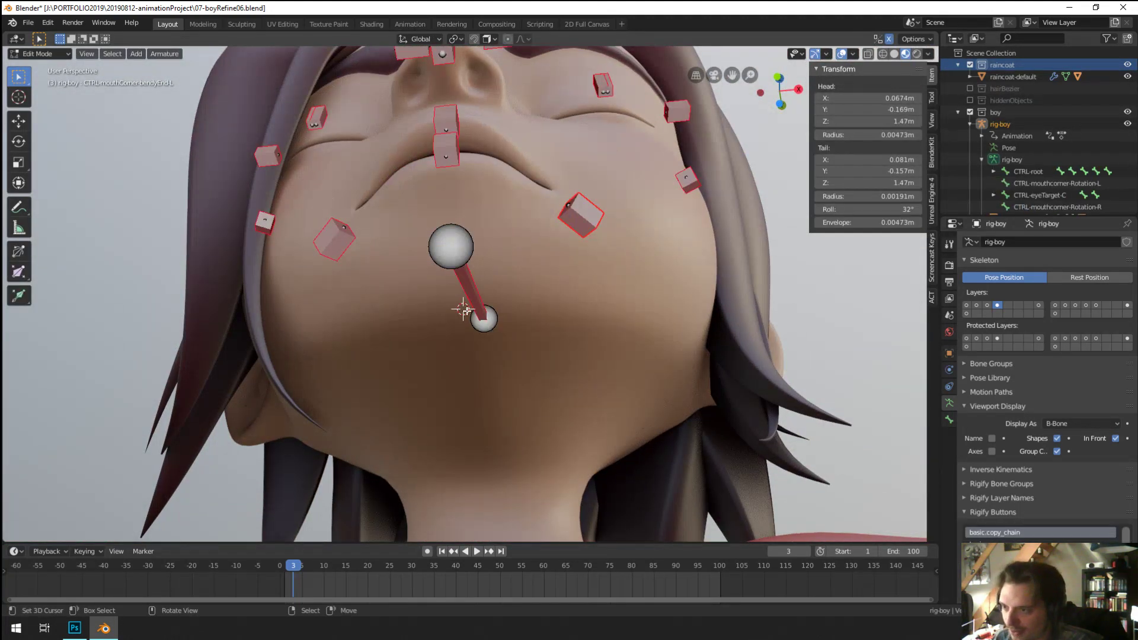
# Step: Clear the jaw control's rotation
pyautogui.click(496, 279)
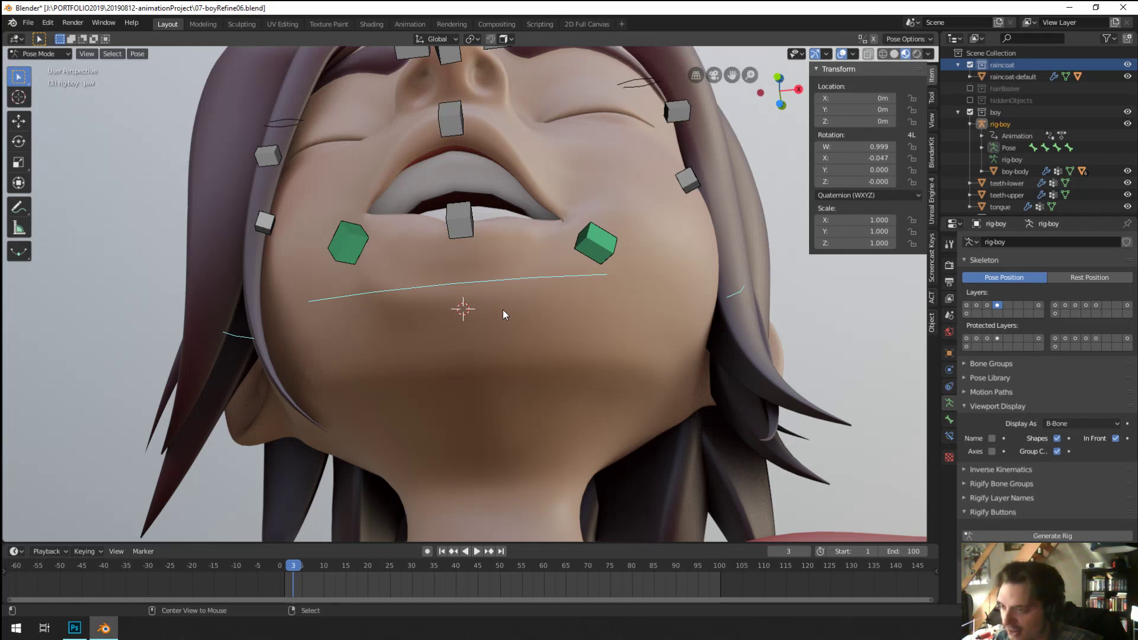
pyautogui.moveTo(503, 309); pyautogui.dragTo(452, 356, button='middle')
pyautogui.hotkey('alt', 'r')
# Step: Move the centre lower-lip control down to expose the weight problem under the lower lip
pyautogui.click(388, 271)
pyautogui.press('g')
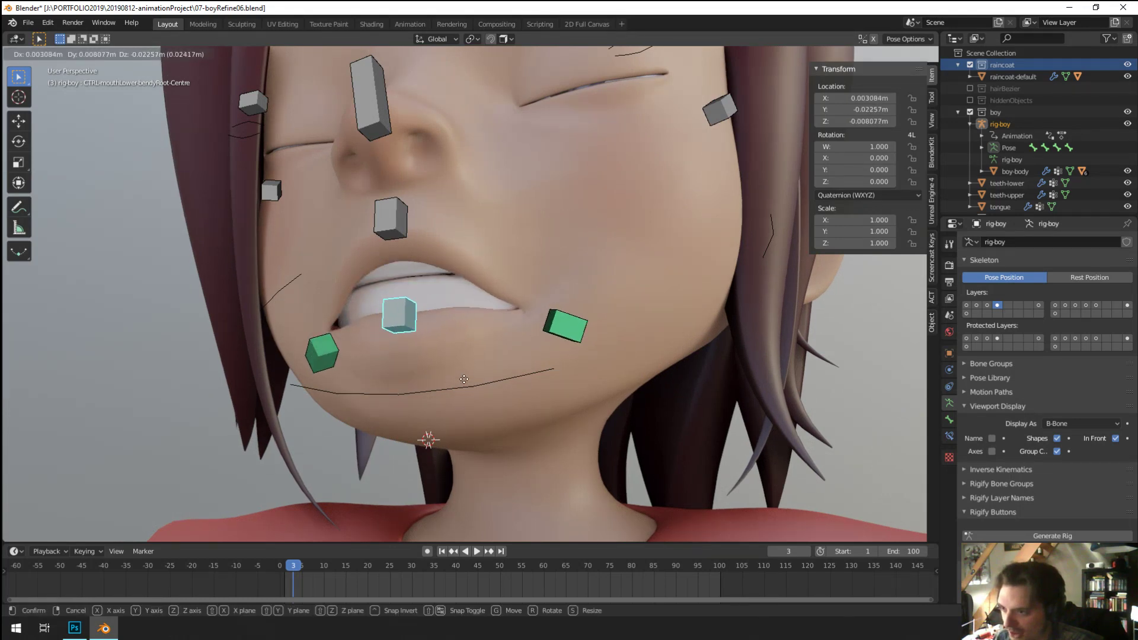
pyautogui.click(464, 397)
pyautogui.scroll(4, 486, 385)
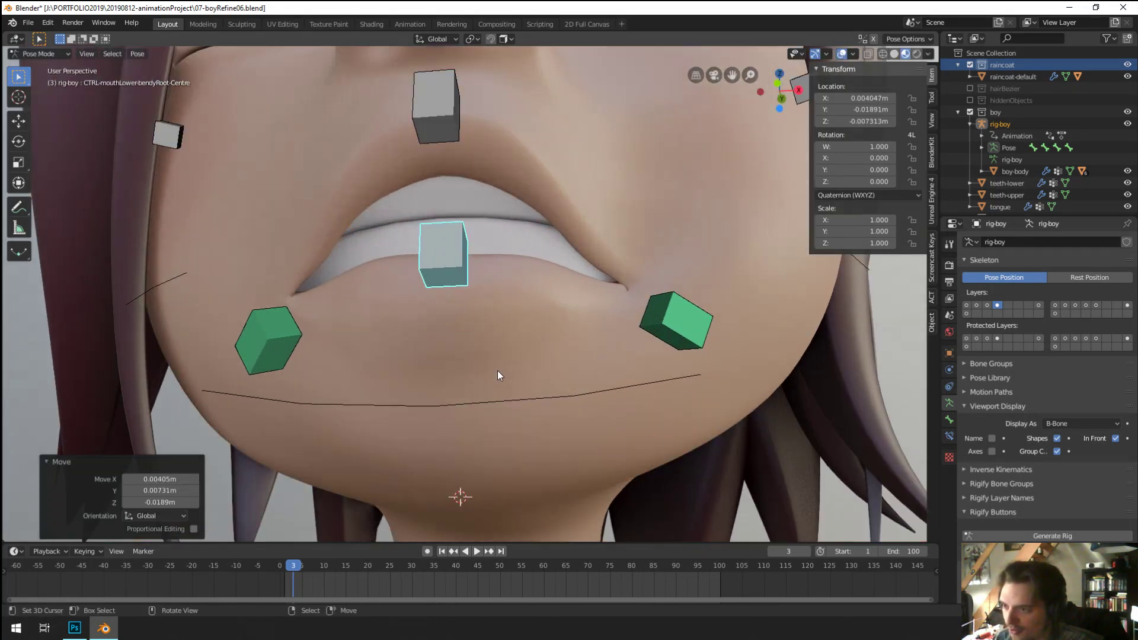
pyautogui.press('g')
pyautogui.rightClick(497, 378)
# Step: Leave Pose Mode, select the body mesh and put it in Weight Paint mode
pyautogui.click(520, 348)
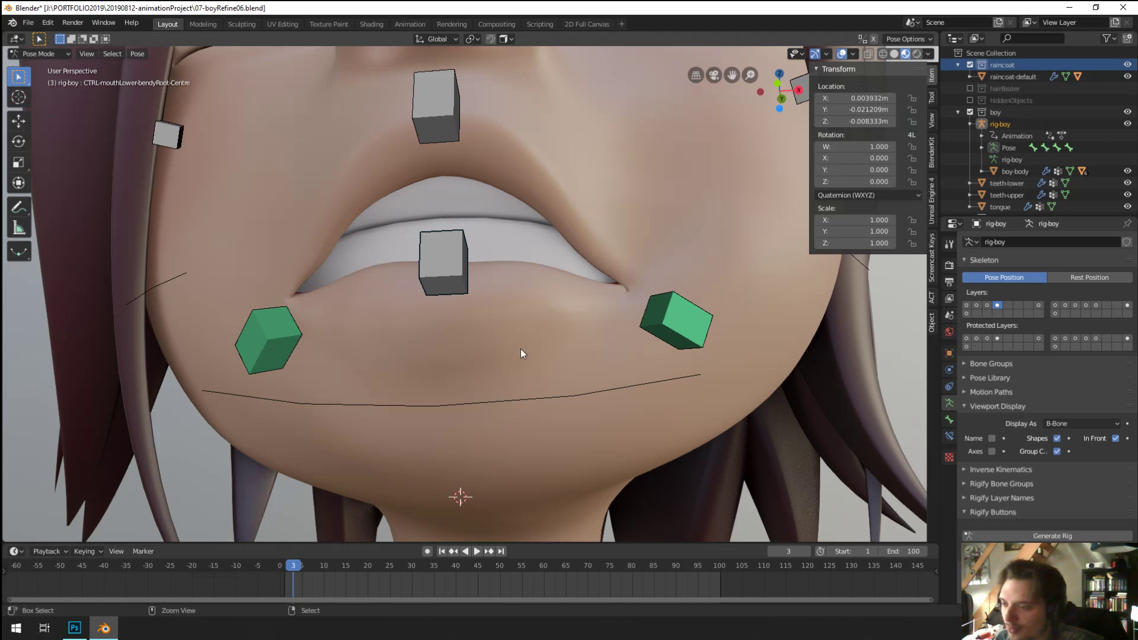
pyautogui.hotkey('ctrl', 'Tab')
pyautogui.click(524, 347)
pyautogui.hotkey('ctrl', 'Tab')
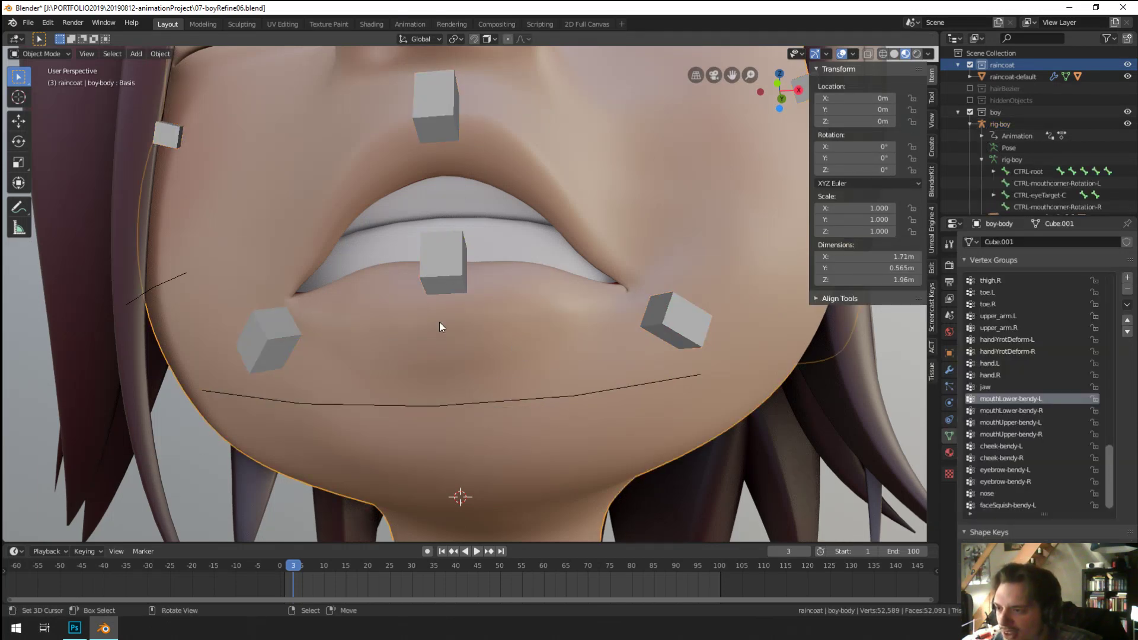
pyautogui.hotkey('ctrl', 'Tab')
pyautogui.click(424, 307)
# Step: Show the mesh in wireframe and erase the mouthLower-bendy-L weight just below the lower lip with a 58 px Draw brush at weight 0
pyautogui.moveTo(496, 320); pyautogui.dragTo(507, 337, button='middle')
pyautogui.hotkey('shift', 'z')
pyautogui.moveTo(450, 337)
pyautogui.mouseDown()
pyautogui.moveTo(512, 343)
pyautogui.moveTo(487, 349)
pyautogui.moveTo(524, 362)
pyautogui.mouseUp()
pyautogui.click(19, 76)
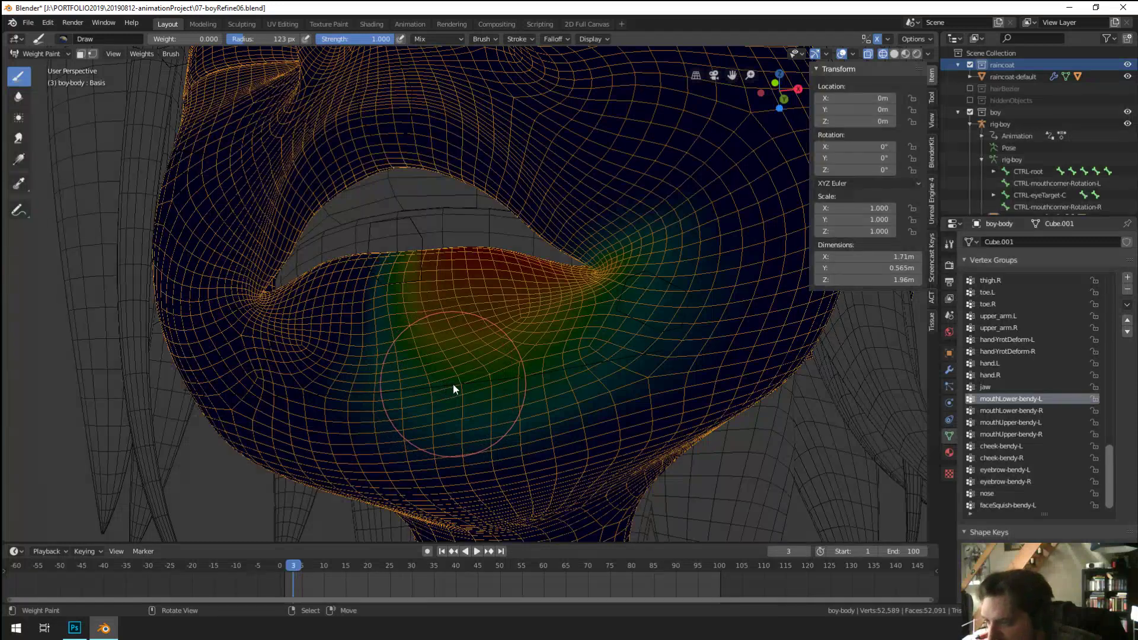
pyautogui.press('f')
pyautogui.click(397, 382)
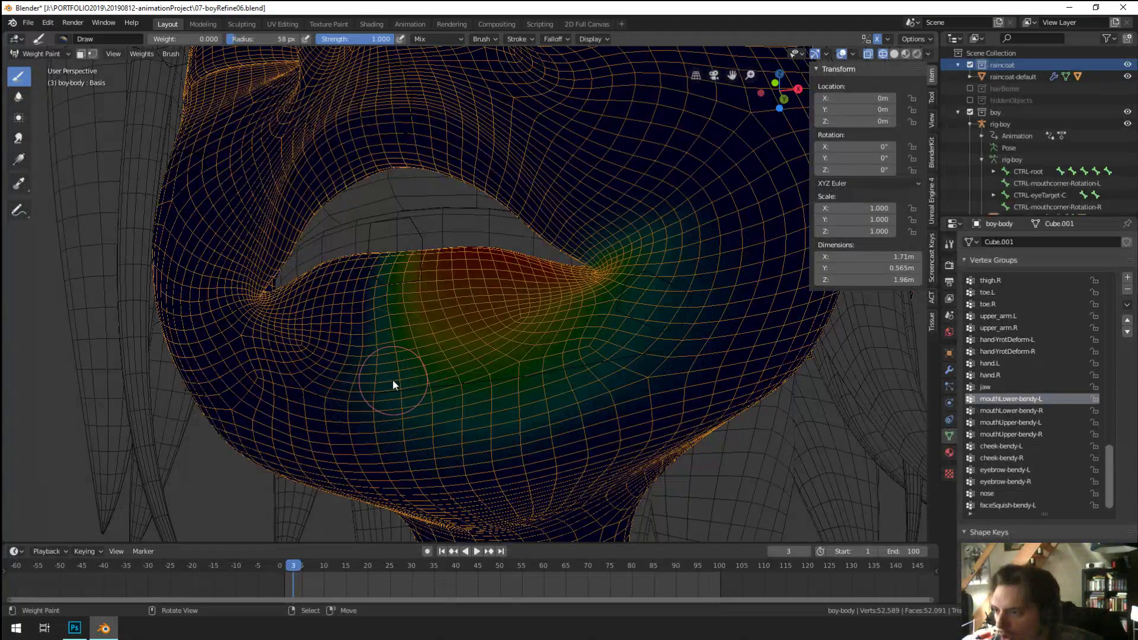
pyautogui.moveTo(392, 380); pyautogui.dragTo(599, 314)
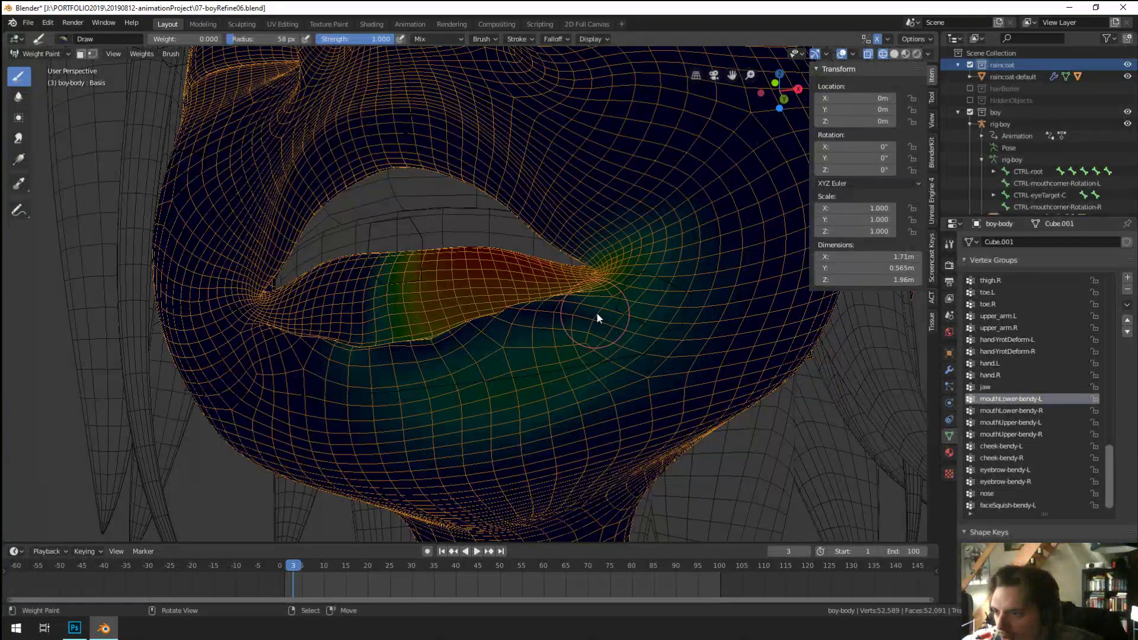
# Step: Erase the remaining mouthLower-bendy-L weight across the chin with a 114 px Draw brush at weight 0
pyautogui.moveTo(599, 315); pyautogui.dragTo(609, 348, button='middle')
pyautogui.press('f')
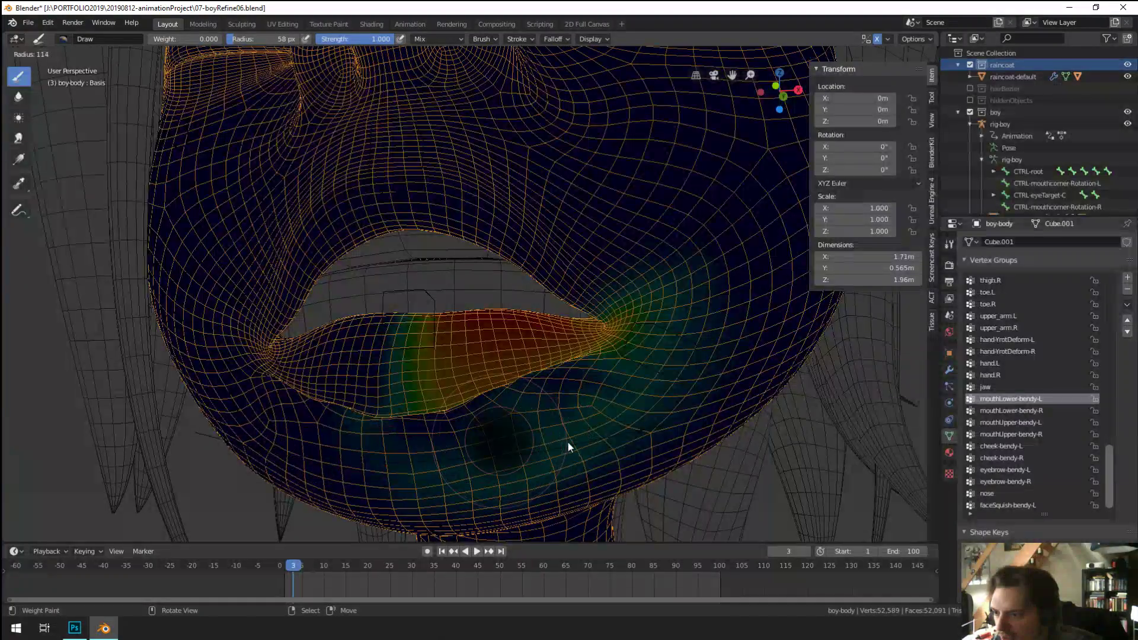
pyautogui.click(566, 449)
pyautogui.moveTo(533, 456)
pyautogui.mouseDown()
pyautogui.moveTo(426, 474)
pyautogui.moveTo(386, 467)
pyautogui.mouseUp()
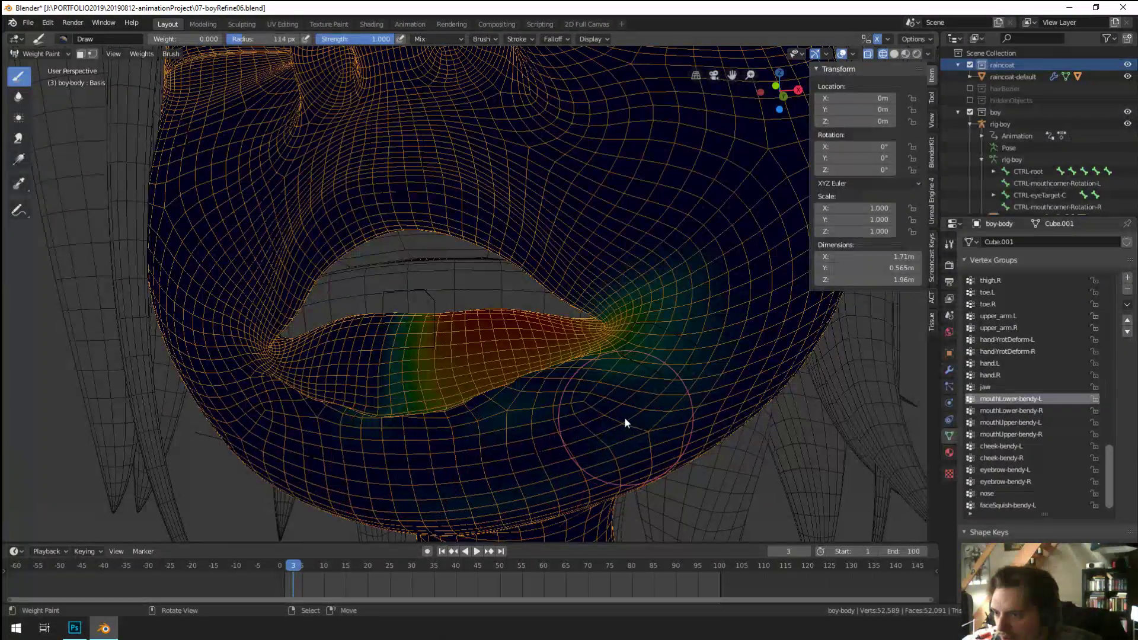
# Step: Blur the weight transition along the lower lip's bottom edge and centre with a 101 px brush
pyautogui.click(19, 96)
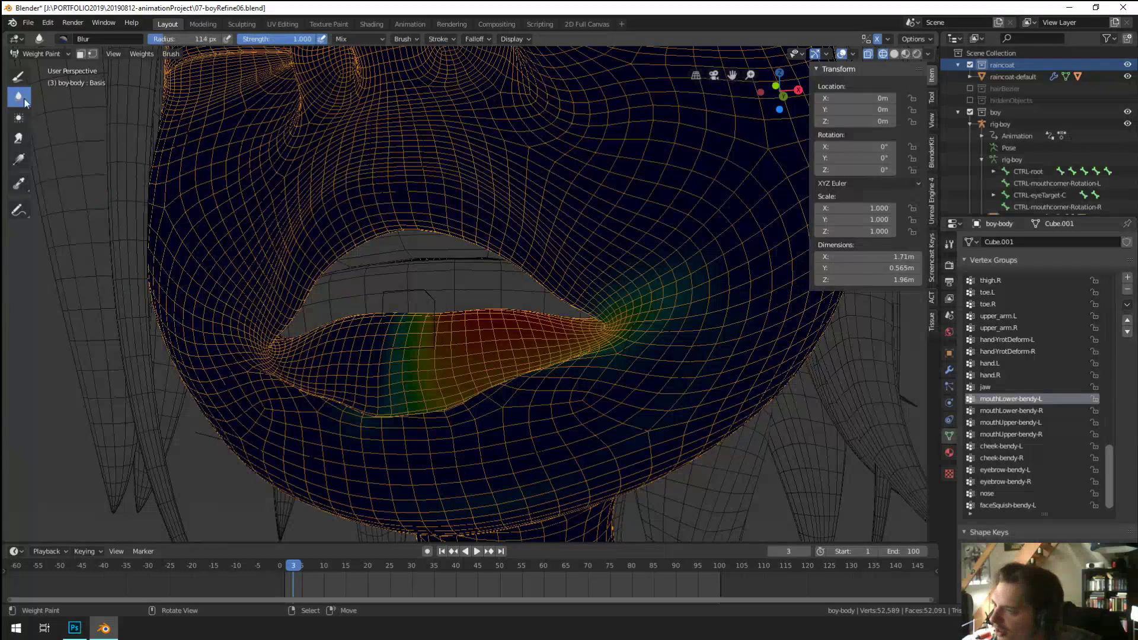
pyautogui.moveTo(403, 406)
pyautogui.mouseDown()
pyautogui.moveTo(442, 415)
pyautogui.moveTo(412, 419)
pyautogui.moveTo(484, 409)
pyautogui.moveTo(590, 364)
pyautogui.moveTo(400, 419)
pyautogui.mouseUp()
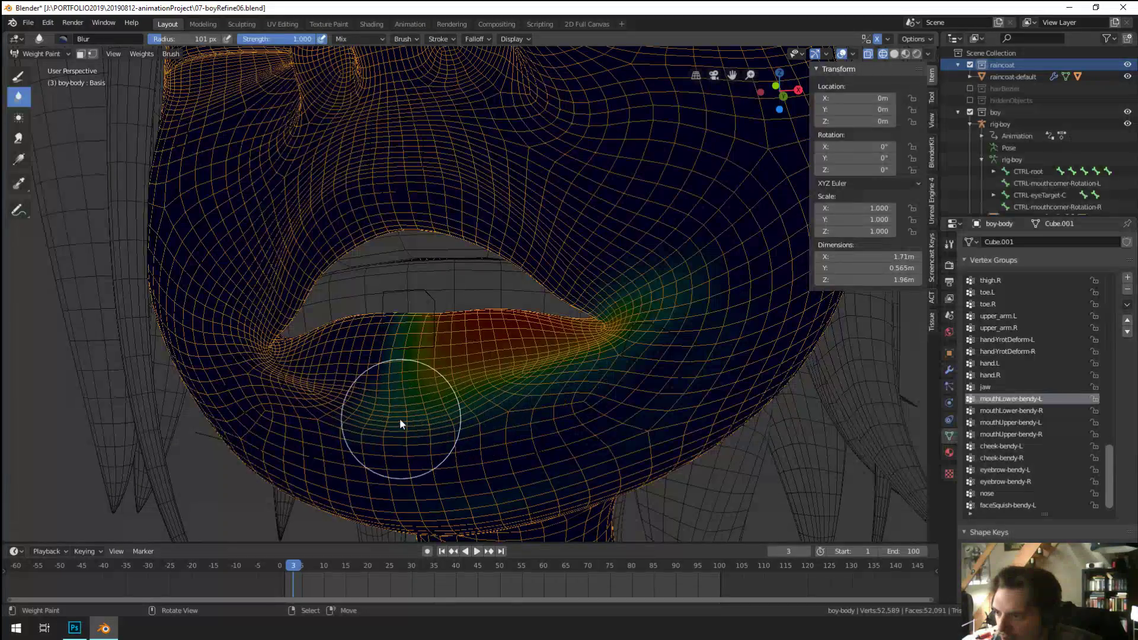
pyautogui.moveTo(400, 419)
pyautogui.mouseDown(button='middle')
pyautogui.moveTo(574, 400)
pyautogui.moveTo(497, 412)
pyautogui.moveTo(474, 391)
pyautogui.mouseUp(button='middle')
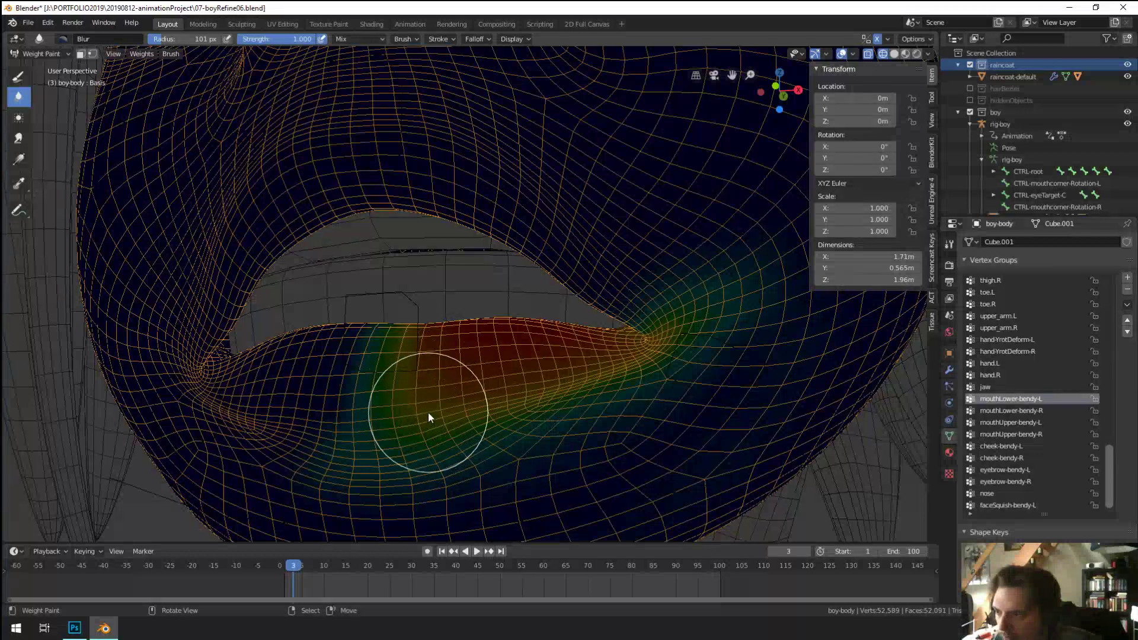
# Step: Paint the character's left half of the lower lip at weight 1 with an 82 px Draw brush, and display the model in solid shading
pyautogui.click(18, 79)
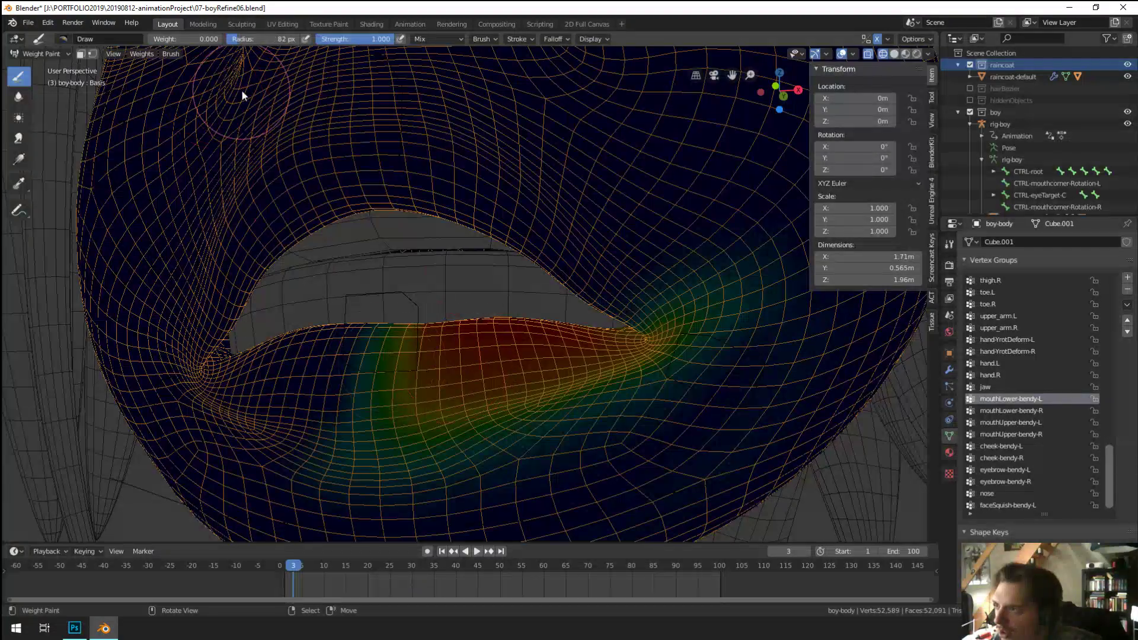
pyautogui.moveTo(372, 304)
pyautogui.mouseDown()
pyautogui.moveTo(412, 401)
pyautogui.moveTo(424, 356)
pyautogui.moveTo(468, 380)
pyautogui.moveTo(437, 389)
pyautogui.moveTo(534, 363)
pyautogui.moveTo(513, 353)
pyautogui.moveTo(408, 358)
pyautogui.moveTo(379, 372)
pyautogui.moveTo(443, 370)
pyautogui.moveTo(372, 370)
pyautogui.moveTo(468, 369)
pyautogui.moveTo(457, 347)
pyautogui.moveTo(571, 333)
pyautogui.mouseUp()
pyautogui.scroll(-3, 534, 337)
pyautogui.press('z')
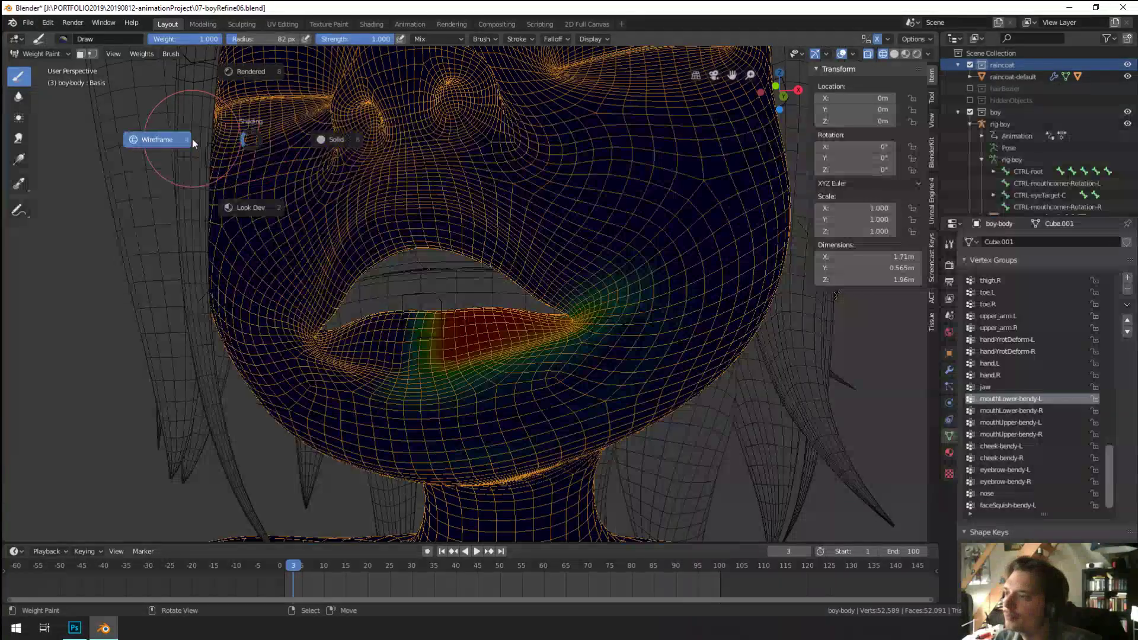
pyautogui.moveTo(369, 262)
pyautogui.mouseDown(button='middle')
pyautogui.moveTo(559, 312)
pyautogui.moveTo(485, 301)
pyautogui.moveTo(528, 296)
pyautogui.moveTo(397, 312)
pyautogui.mouseUp(button='middle')
pyautogui.scroll(2, 399, 318)
# Step: Return the body mesh to Object Mode, select the rig and switch it to Pose Mode
pyautogui.hotkey('ctrl', 'Tab')
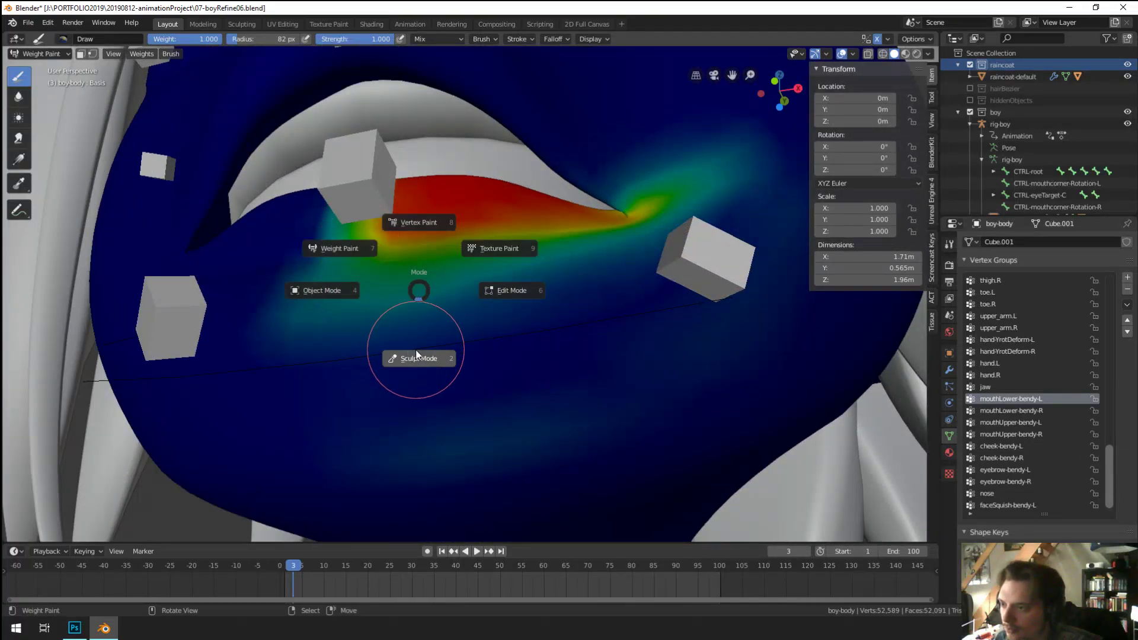
pyautogui.click(333, 299)
pyautogui.scroll(-3, 439, 320)
pyautogui.click(584, 287)
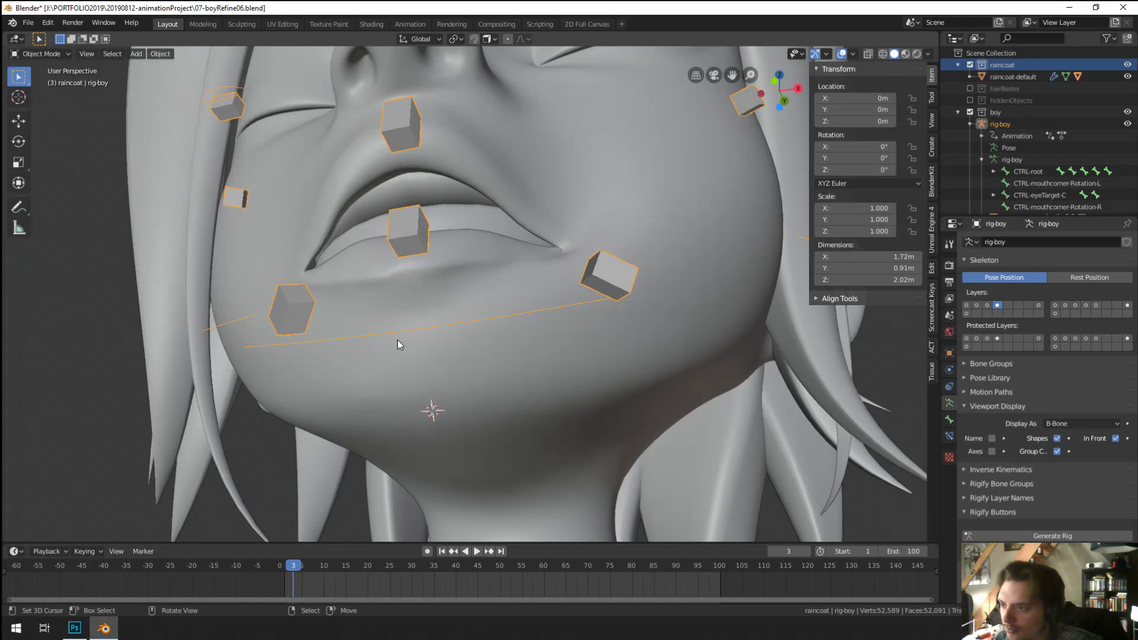
pyautogui.hotkey('ctrl', 'Tab')
# Step: Move the centre lower-lip control around to test the repainted weights, and clear its location
pyautogui.click(413, 241)
pyautogui.press('g')
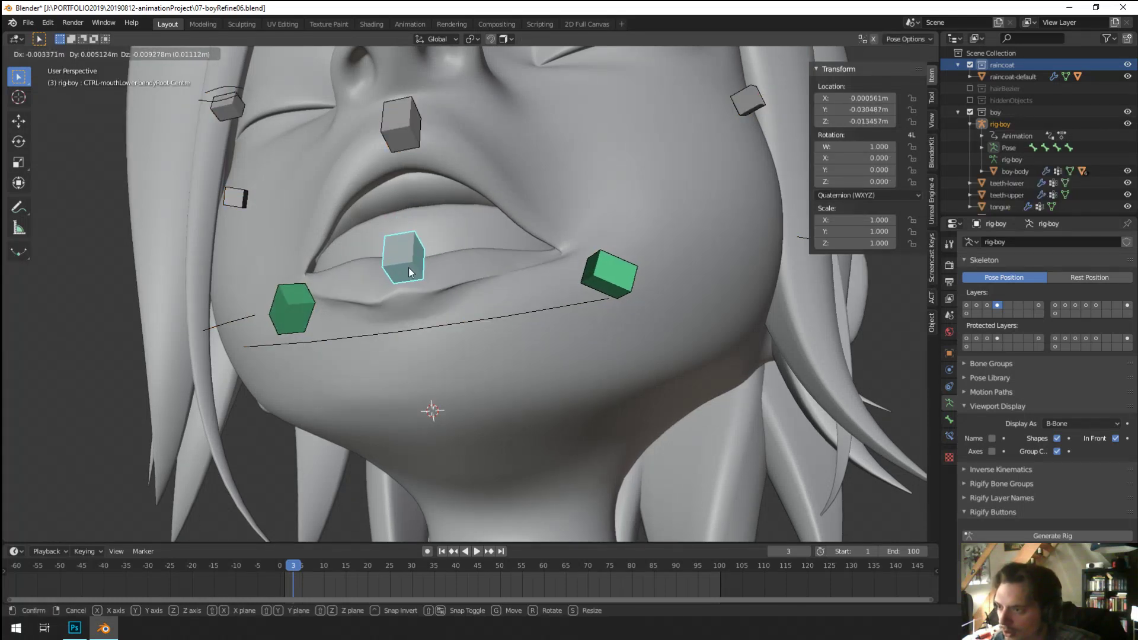
pyautogui.click(408, 268)
pyautogui.moveTo(408, 268); pyautogui.dragTo(386, 303, button='middle')
pyautogui.press('g')
pyautogui.click(313, 296)
# Step: Move the centre lower-lip control about 0.0285 m down along the global Z axis
pyautogui.press('g')
pyautogui.press('z')
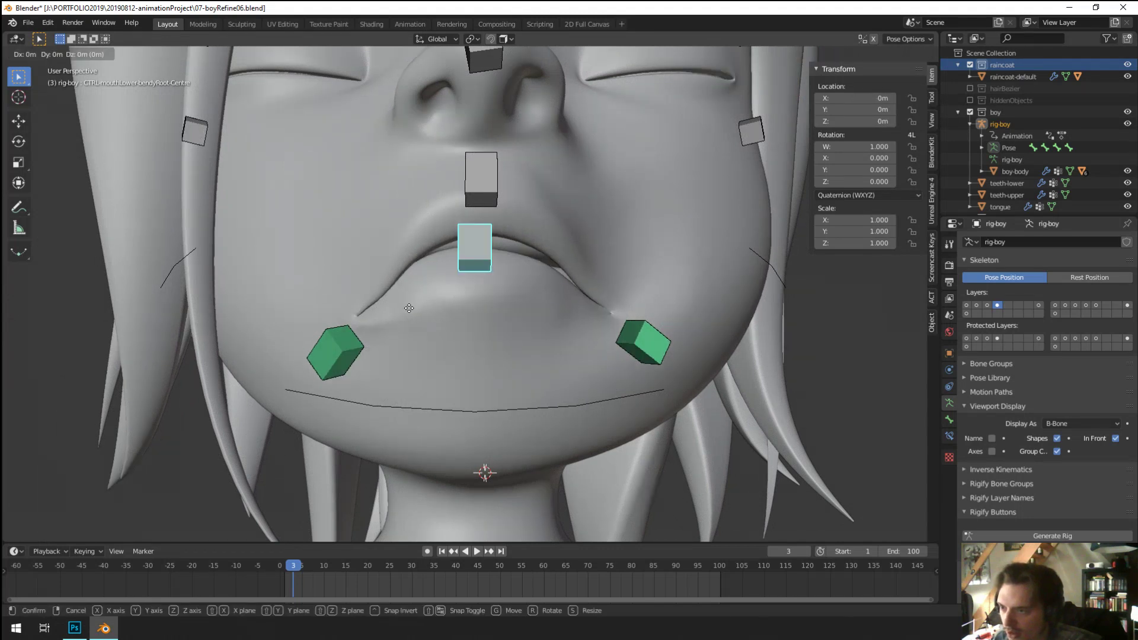
pyautogui.click(414, 375)
pyautogui.moveTo(422, 382); pyautogui.dragTo(489, 425, button='middle')
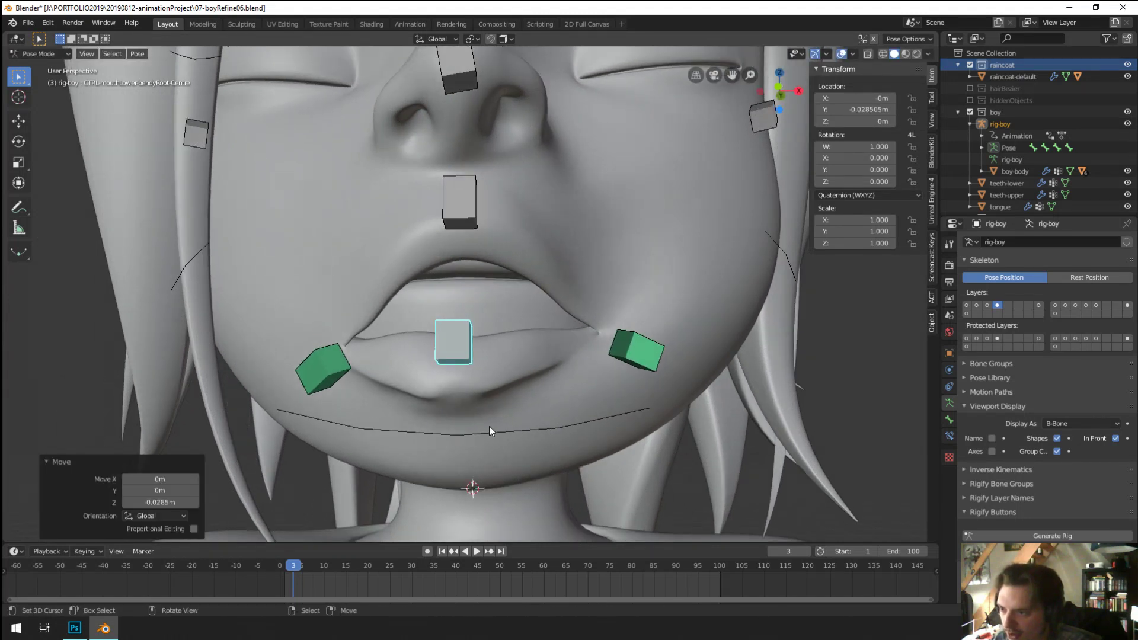
# Step: Open the jaw slightly by rotating its control about 1.7° around the global X axis
pyautogui.click(493, 429)
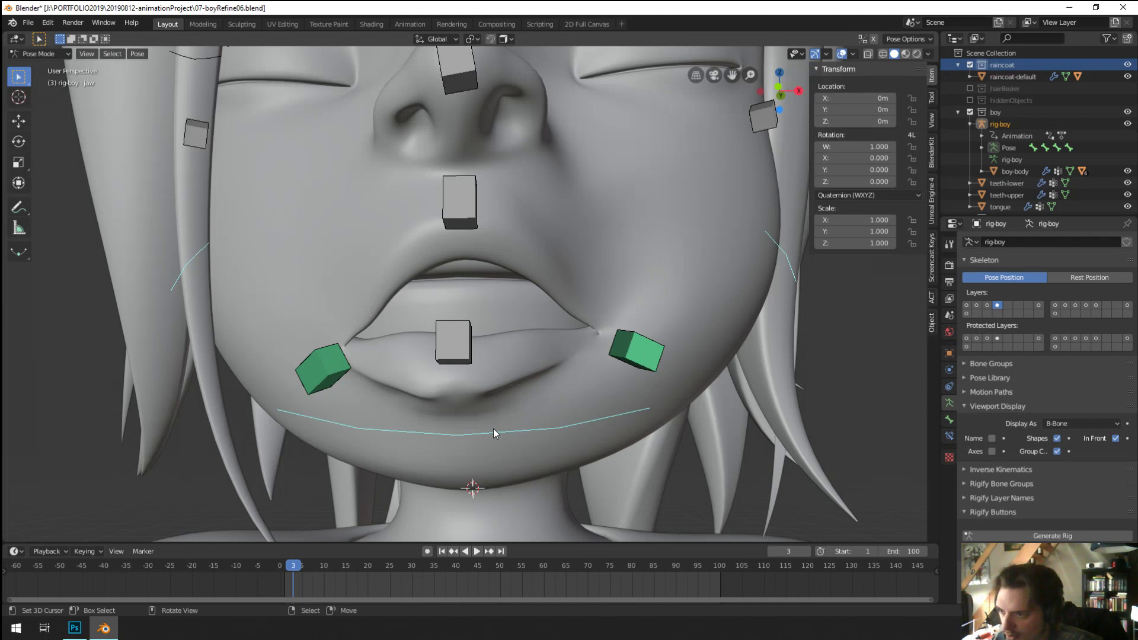
pyautogui.press('r')
pyautogui.press('x')
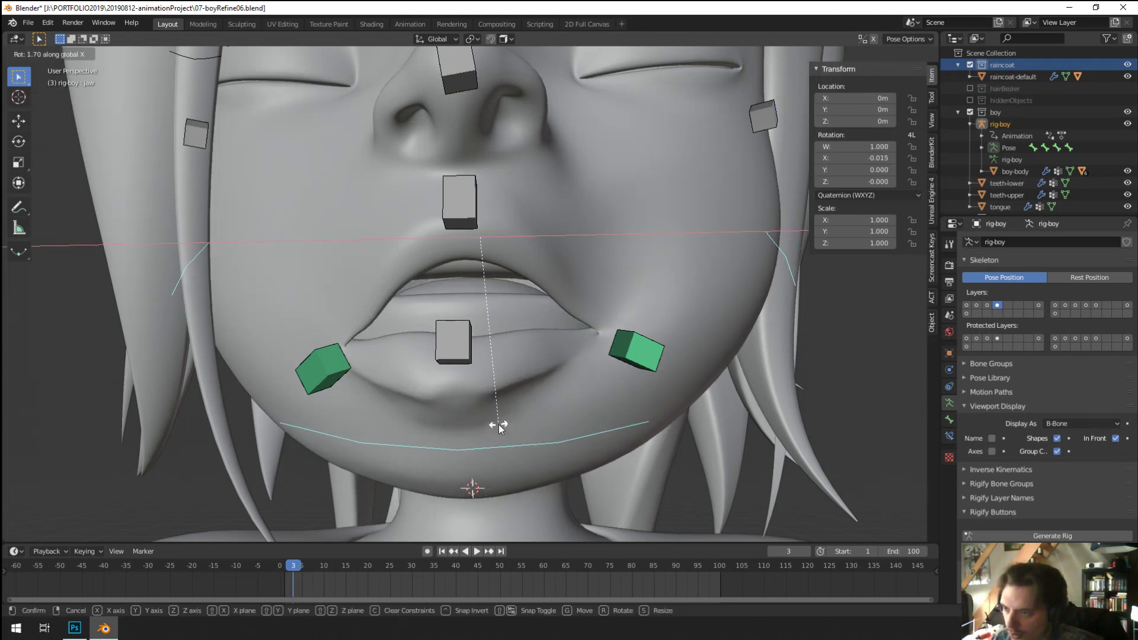
pyautogui.click(499, 424)
pyautogui.keyDown('shift'); pyautogui.moveTo(499, 424); pyautogui.dragTo(478, 319, button='middle'); pyautogui.keyUp('shift')
# Step: Select both mouth-corner controls and try moving them down to test the lip corners
pyautogui.click(621, 250)
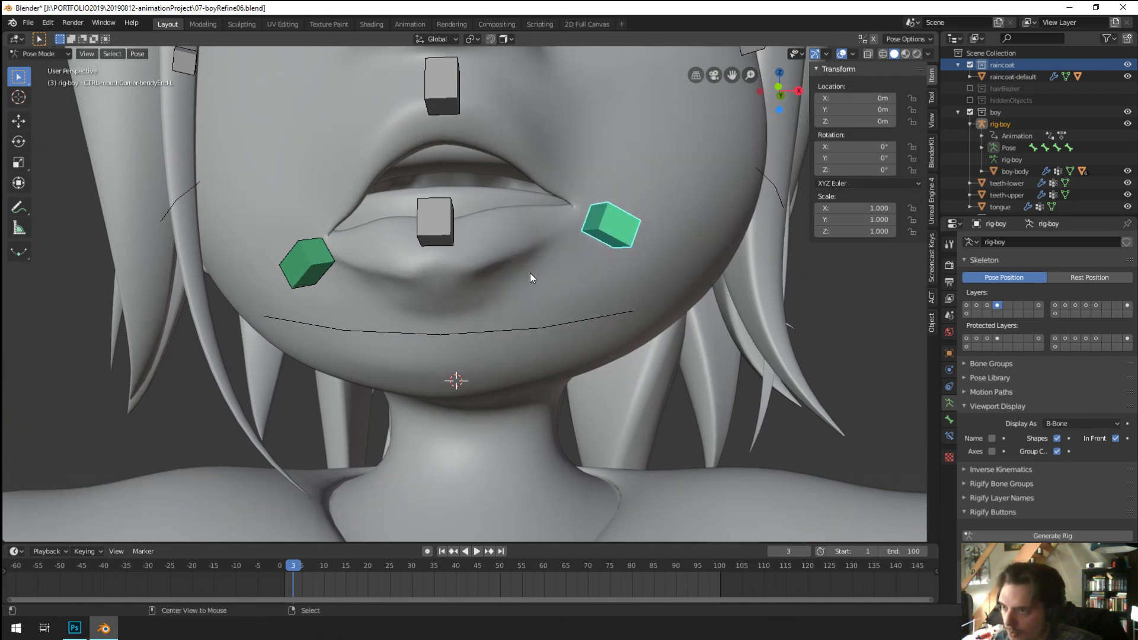
pyautogui.click(314, 283)
pyautogui.keyDown('shift'); pyautogui.moveTo(310, 279); pyautogui.dragTo(532, 259, button='middle'); pyautogui.keyUp('shift')
pyautogui.keyDown('shift'); pyautogui.click(624, 234); pyautogui.keyUp('shift')
pyautogui.moveTo(625, 234); pyautogui.dragTo(611, 232, button='middle')
pyautogui.press('g')
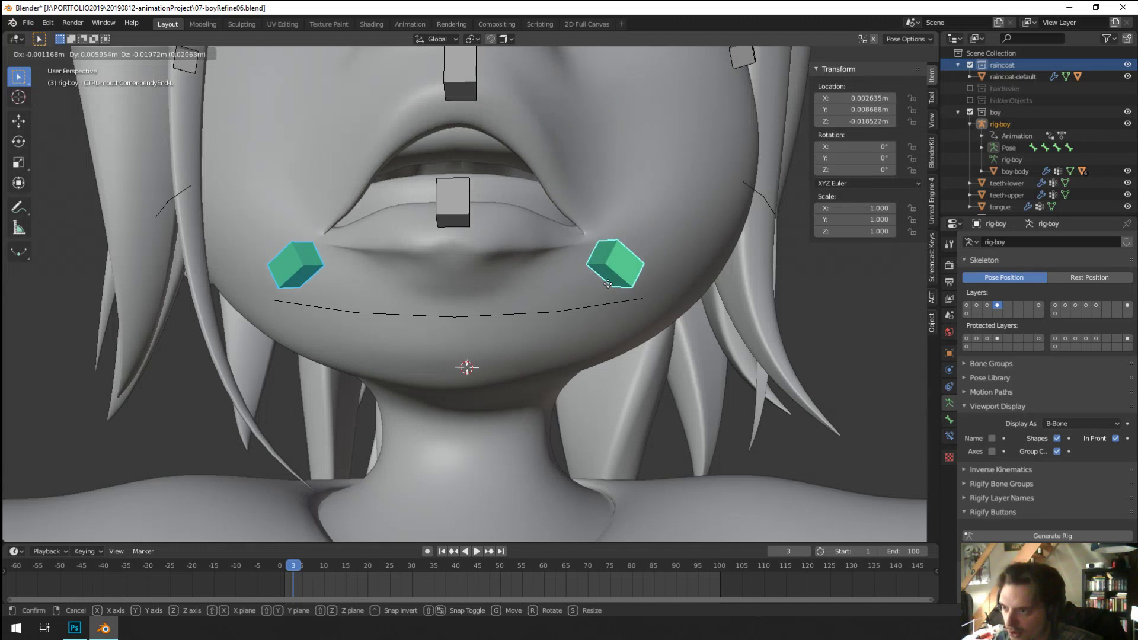
pyautogui.press('Escape')
pyautogui.scroll(2, 436, 276)
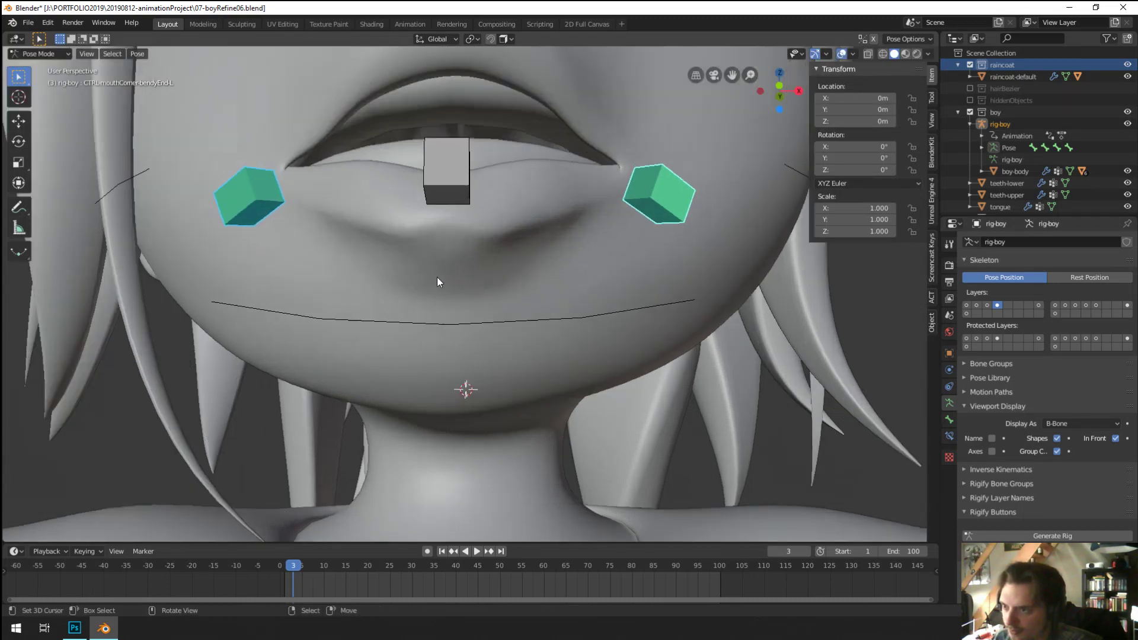
# Step: Try moving the centre lower-lip control forward from a side view, and clear its location
pyautogui.moveTo(438, 278); pyautogui.dragTo(172, 304, button='middle')
pyautogui.click(176, 302)
pyautogui.press('g')
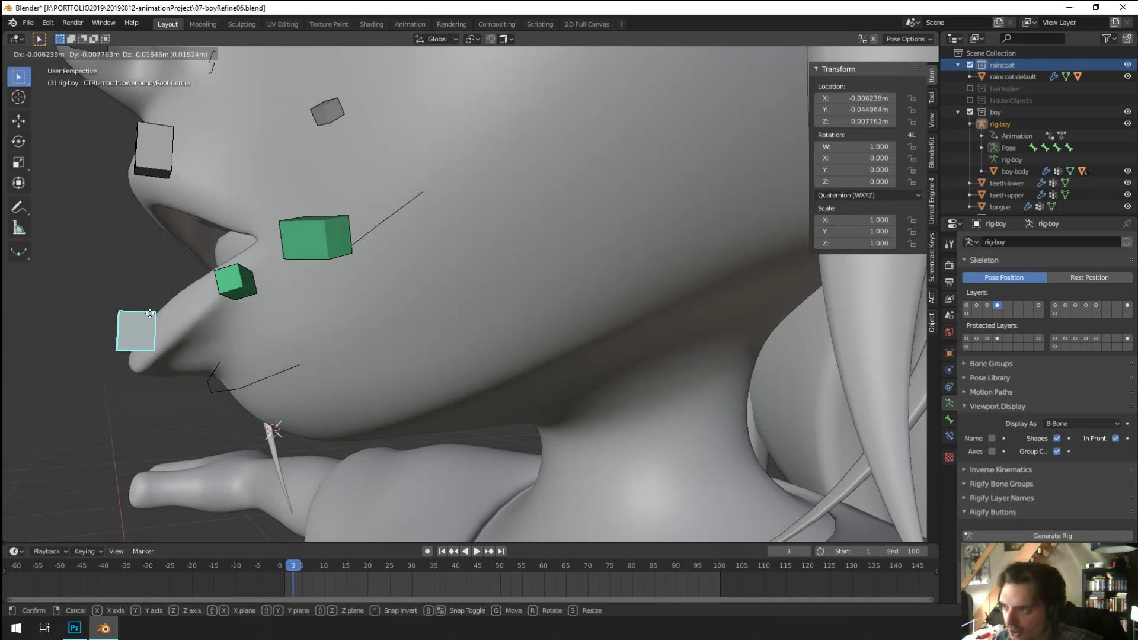
pyautogui.rightClick(197, 304)
pyautogui.moveTo(197, 304); pyautogui.dragTo(333, 344, button='middle')
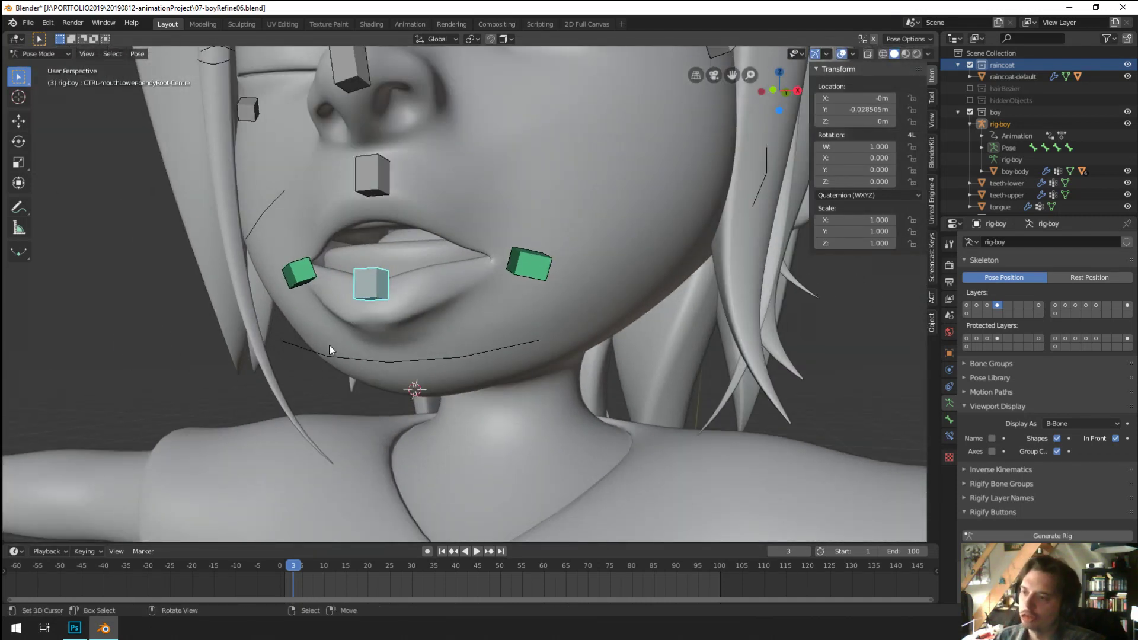
pyautogui.hotkey('alt', 'g')
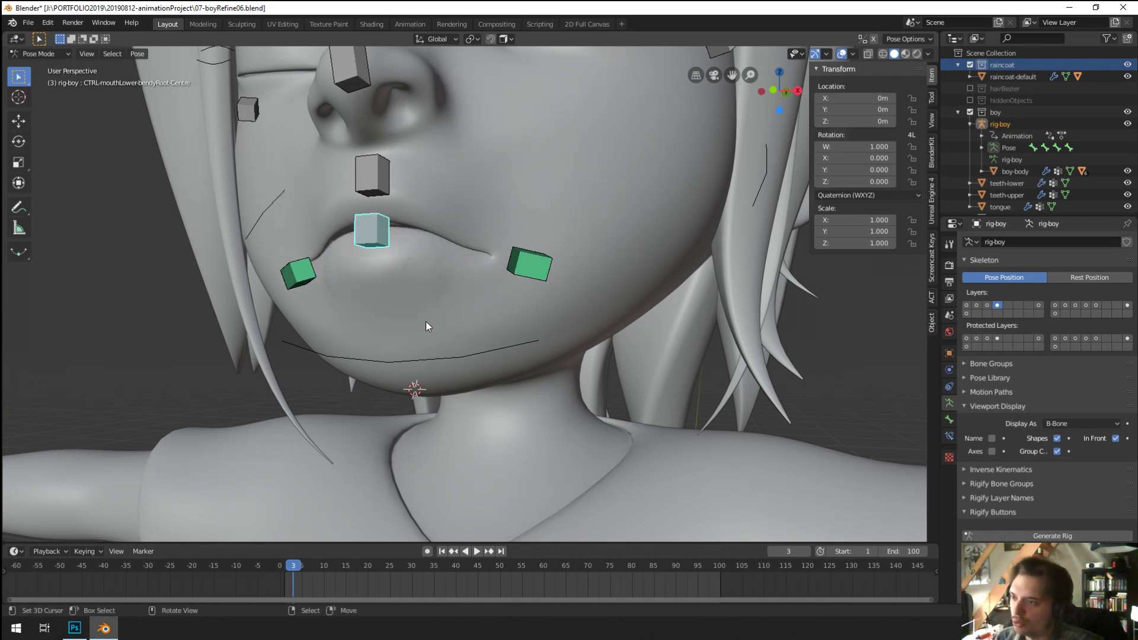
pyautogui.press('g')
pyautogui.rightClick(425, 351)
# Step: Try moving the jaw control along the global Y axis and rotating it around X to test the lips
pyautogui.moveTo(425, 351); pyautogui.dragTo(394, 372, button='middle')
pyautogui.click(451, 344)
pyautogui.press('g')
pyautogui.press('y')
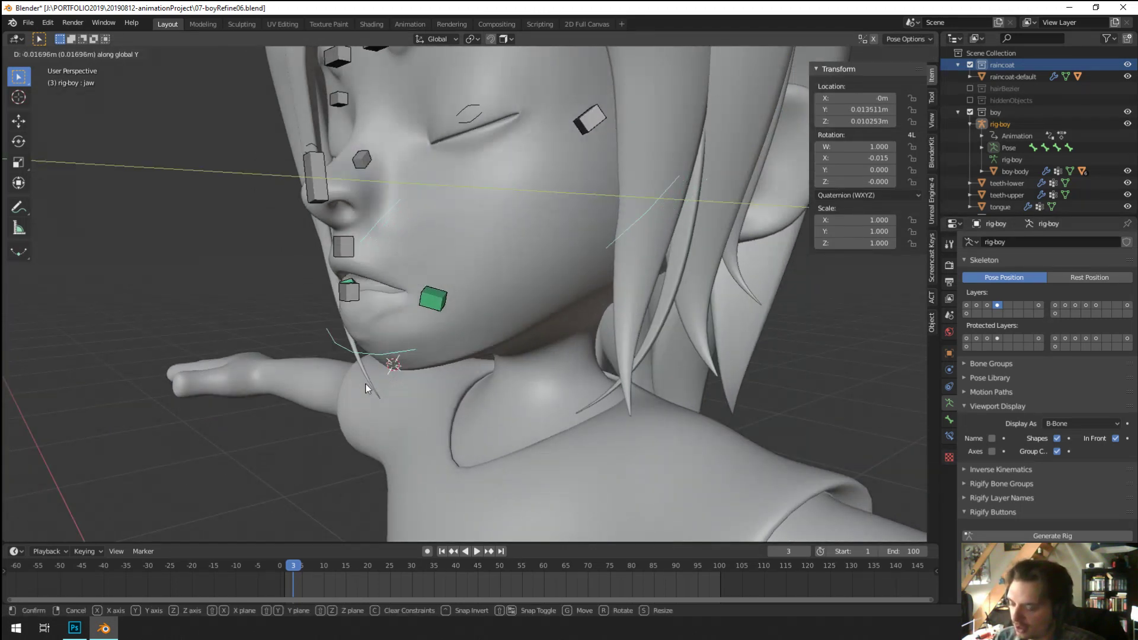
pyautogui.rightClick(365, 383)
pyautogui.press('r')
pyautogui.press('x')
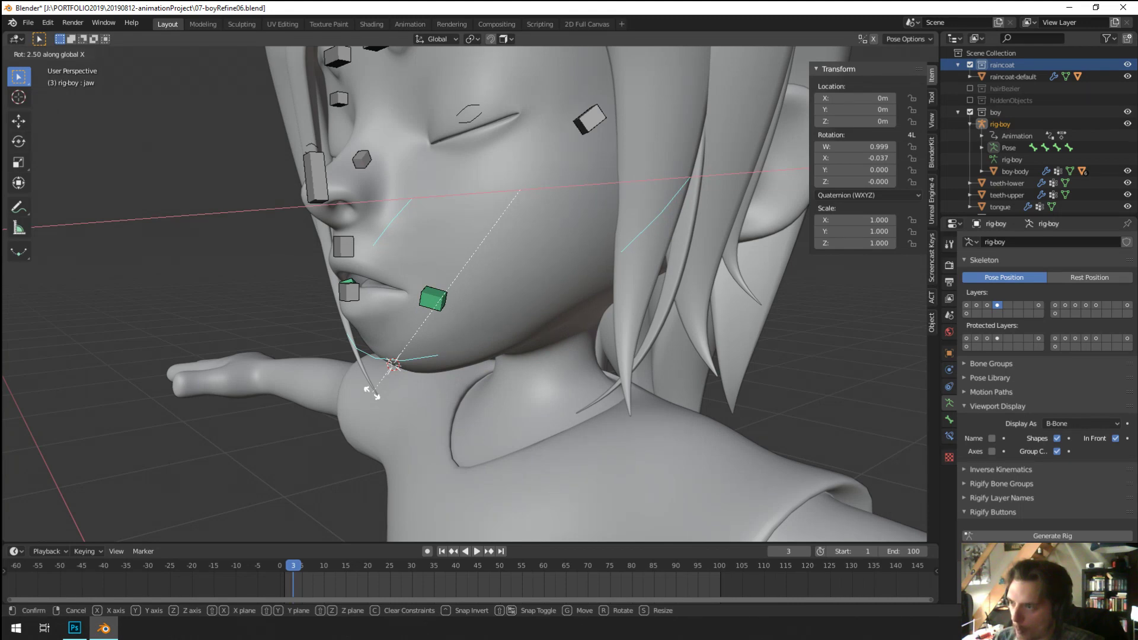
pyautogui.rightClick(383, 392)
# Step: Open the jaw further by rotating its control about 2.6° around the global X axis
pyautogui.moveTo(383, 393)
pyautogui.mouseDown(button='middle')
pyautogui.moveTo(412, 382)
pyautogui.moveTo(387, 389)
pyautogui.mouseUp(button='middle')
pyautogui.press('g')
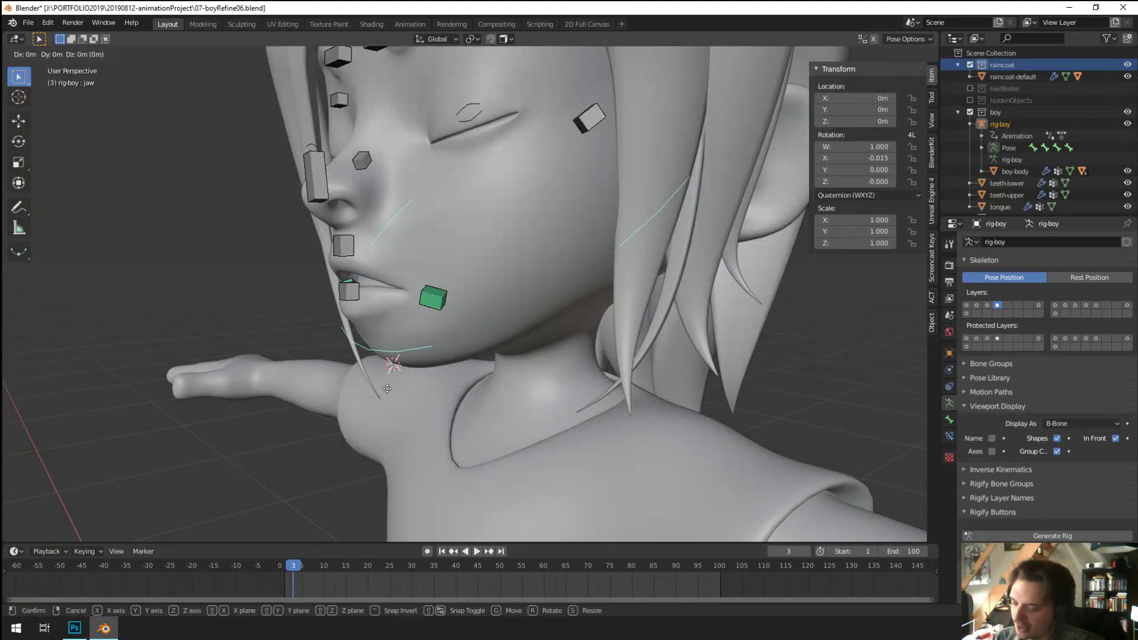
pyautogui.press('r')
pyautogui.press('x')
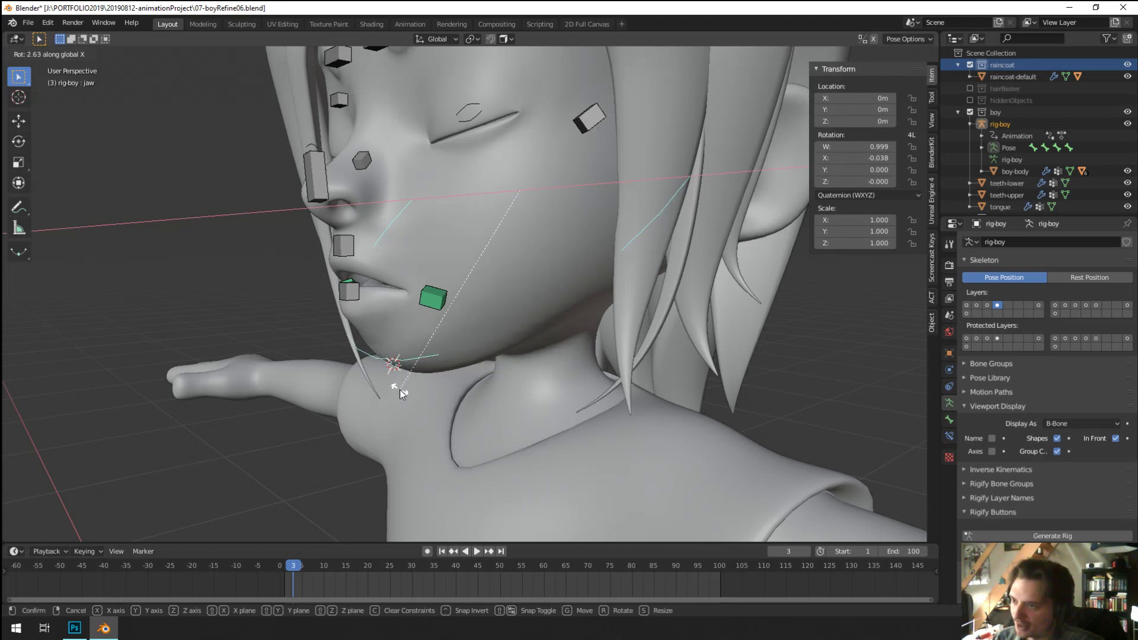
pyautogui.click(399, 390)
# Step: Move the centre lower-lip control down and back up to test the open and closed mouth shapes
pyautogui.moveTo(399, 390); pyautogui.dragTo(325, 301, button='middle')
pyautogui.click(332, 306)
pyautogui.press('g')
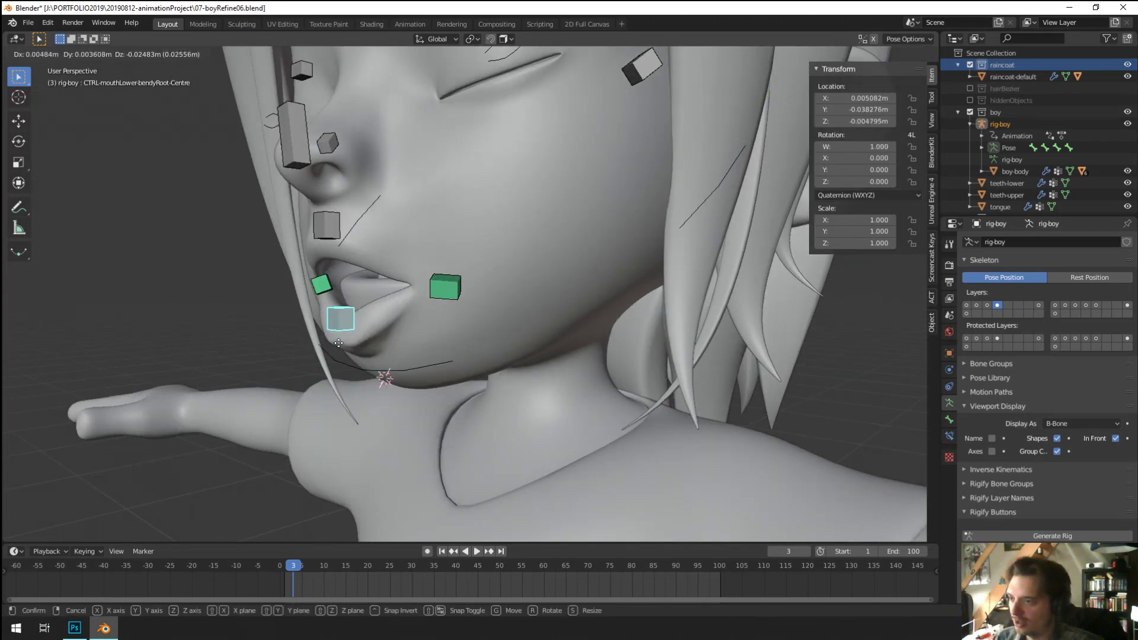
pyautogui.click(334, 356)
pyautogui.moveTo(335, 356); pyautogui.dragTo(403, 325, button='middle')
pyautogui.press('g')
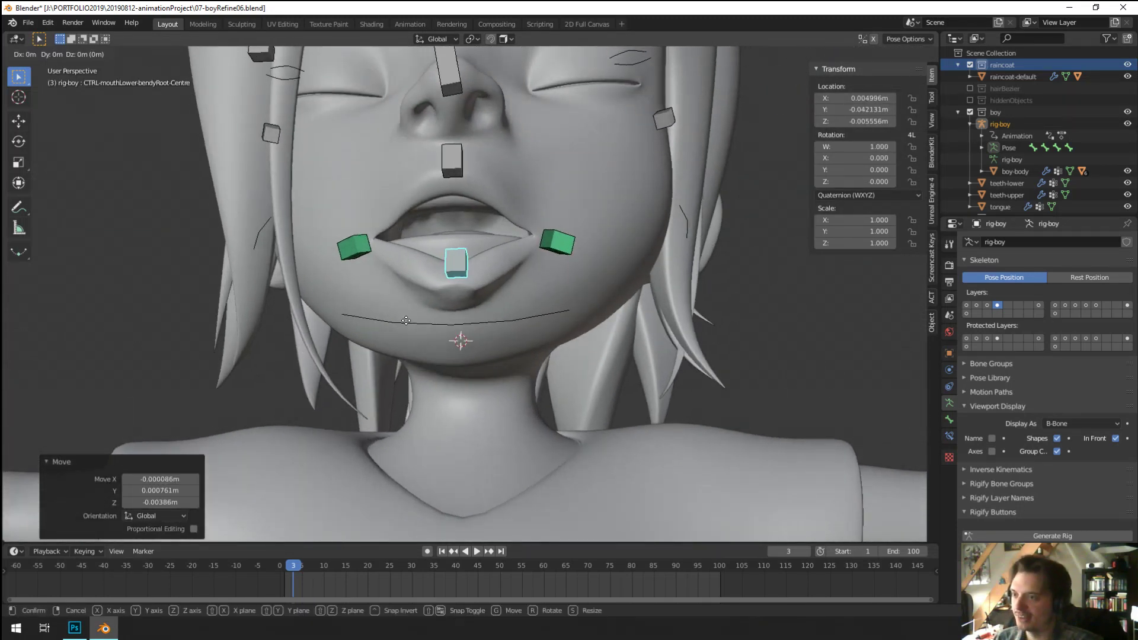
pyautogui.click(406, 312)
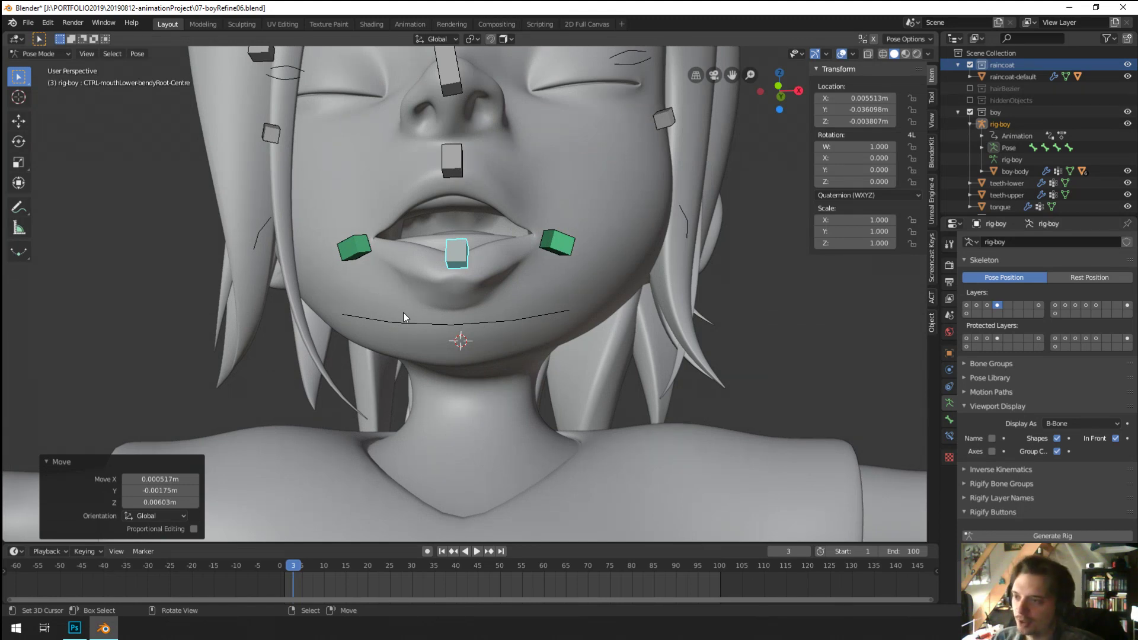
pyautogui.press('g')
pyautogui.click(460, 178)
# Step: Move the centre upper-lip control to test how the upper lip deforms
pyautogui.click(460, 177)
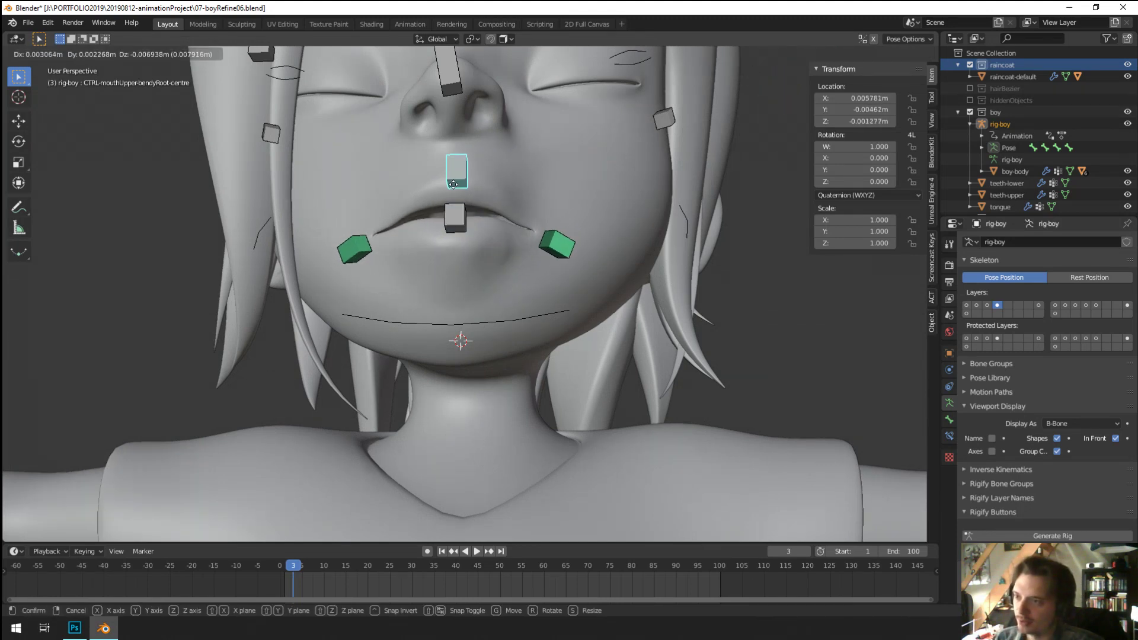
pyautogui.press('g')
pyautogui.click(454, 195)
# Step: Try opening the jaw another 2.5° or so around the global X axis with the lips closed
pyautogui.moveTo(454, 196); pyautogui.dragTo(501, 304, button='middle')
pyautogui.click(519, 330)
pyautogui.press('r')
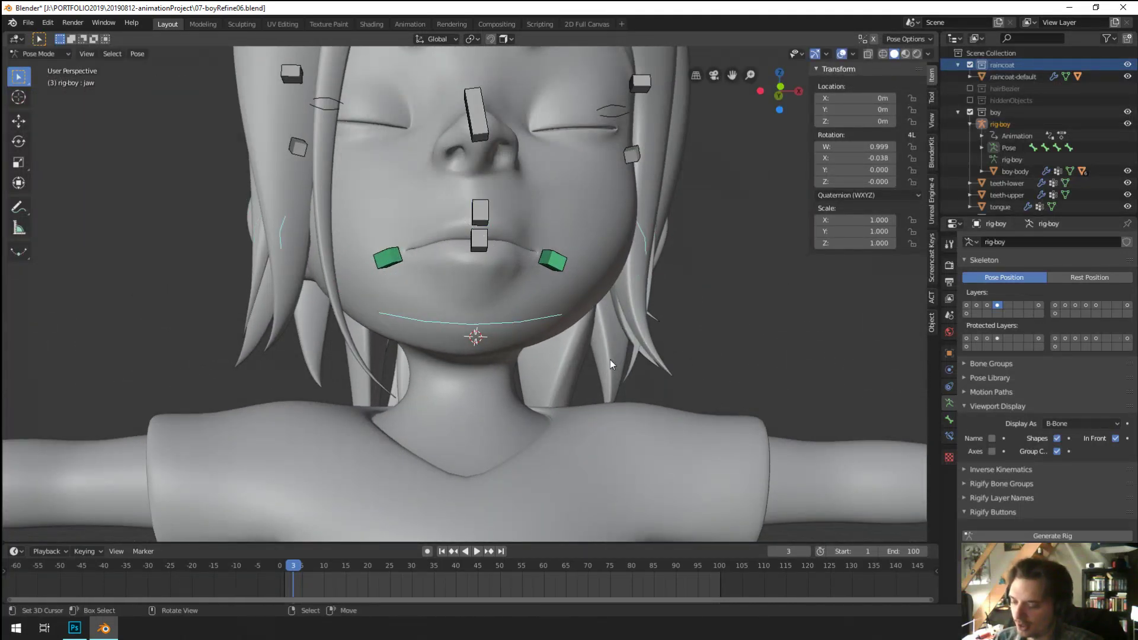
pyautogui.press('x')
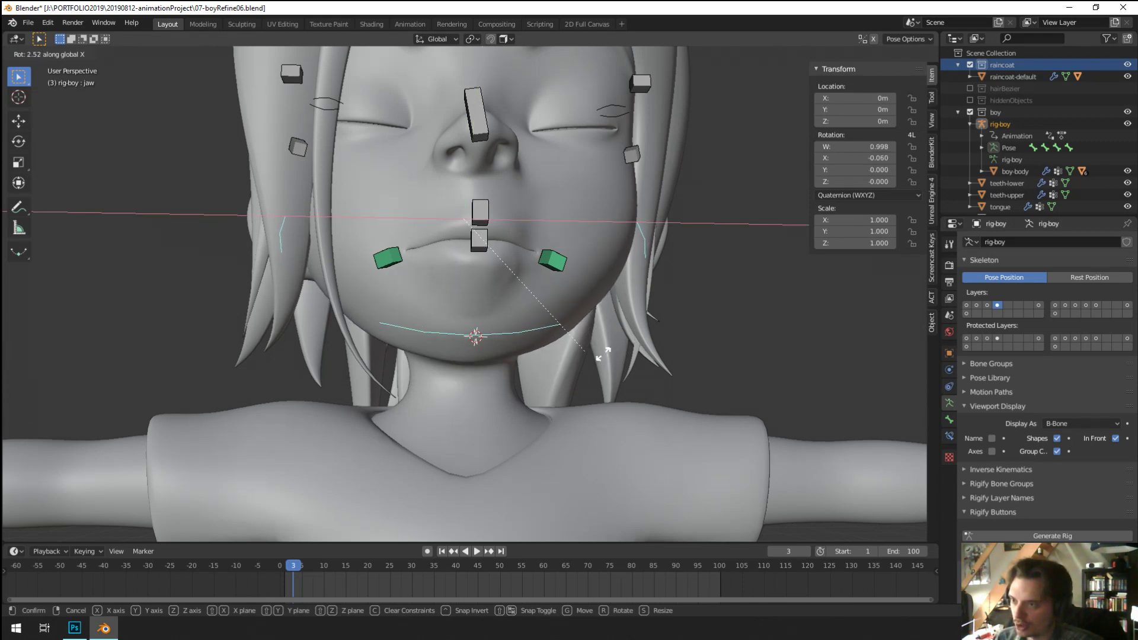
pyautogui.click(573, 359)
pyautogui.moveTo(572, 359); pyautogui.dragTo(564, 375, button='middle')
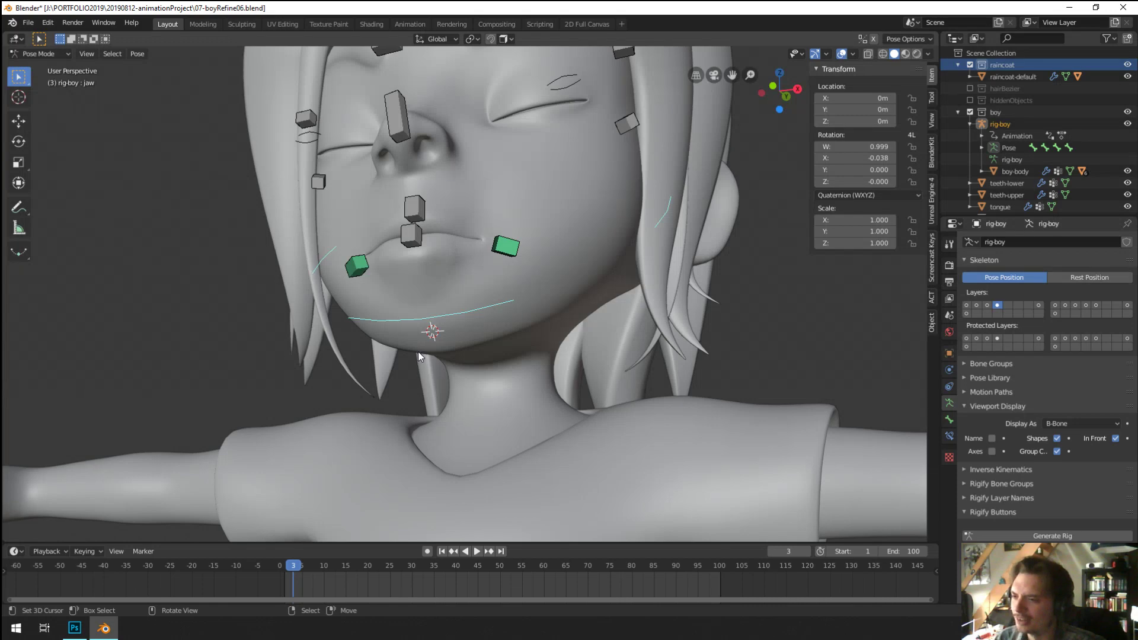
# Step: Clear the rotation and location of all the facial controls to return the face to its rest pose
pyautogui.moveTo(418, 355)
pyautogui.mouseDown(button='middle')
pyautogui.moveTo(449, 386)
pyautogui.moveTo(406, 351)
pyautogui.mouseUp(button='middle')
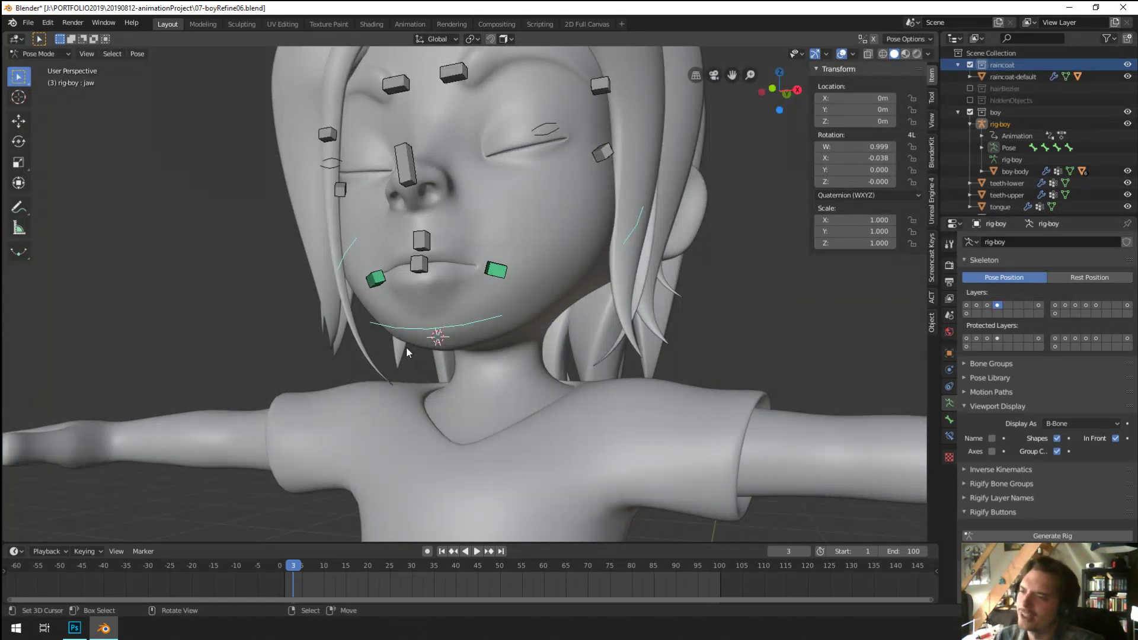
pyautogui.moveTo(399, 301); pyautogui.dragTo(545, 304, button='middle')
pyautogui.click(442, 164)
pyautogui.hotkey('alt', 'r')
pyautogui.press('a')
pyautogui.hotkey('alt', 'g')
pyautogui.click(544, 297)
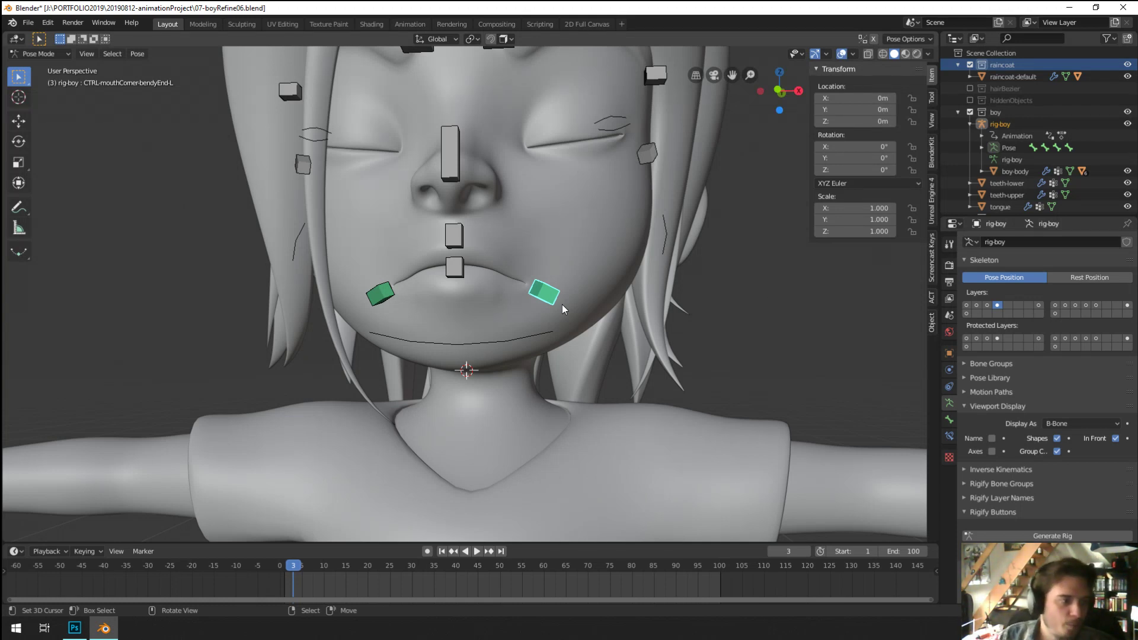
pyautogui.moveTo(94, 245); pyautogui.dragTo(543, 262, button='middle')
pyautogui.click(532, 214)
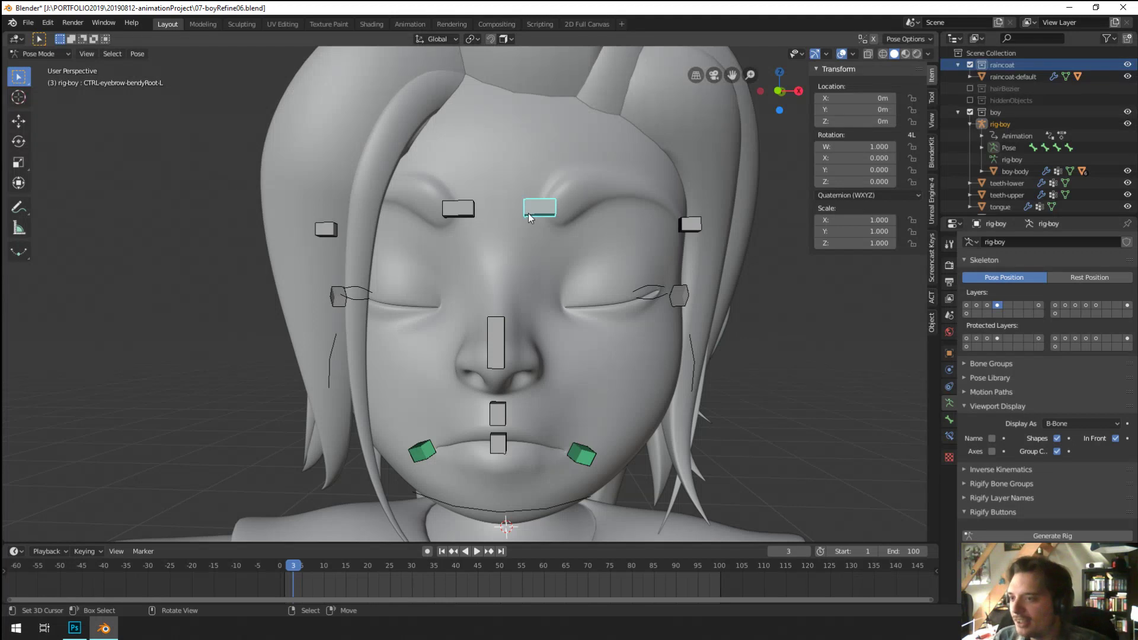
pyautogui.press('g')
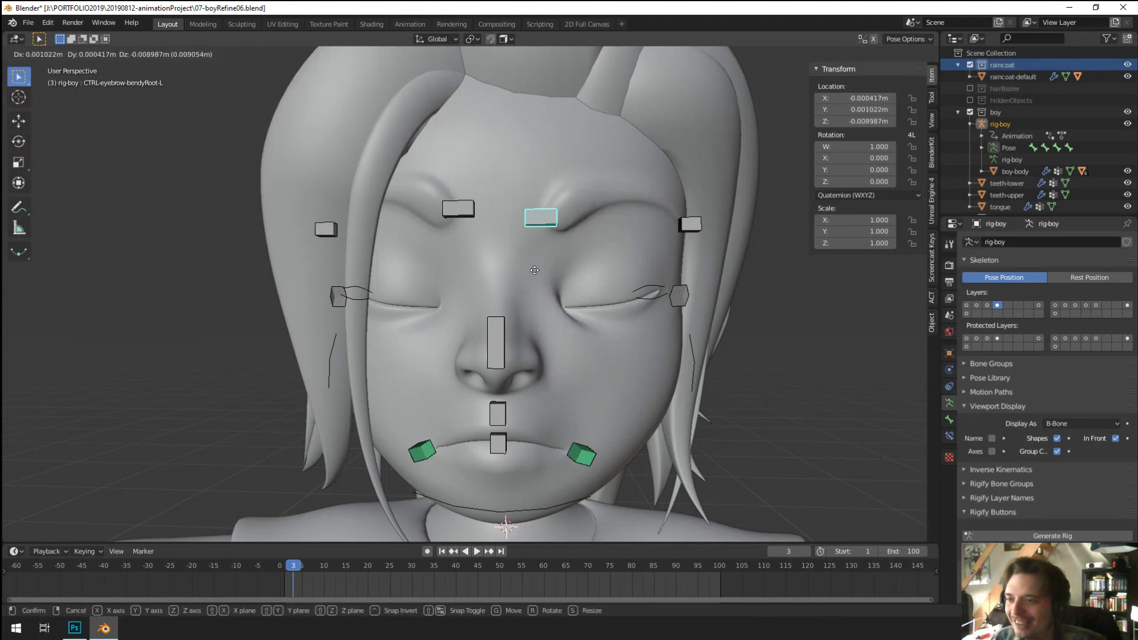
pyautogui.press('Escape')
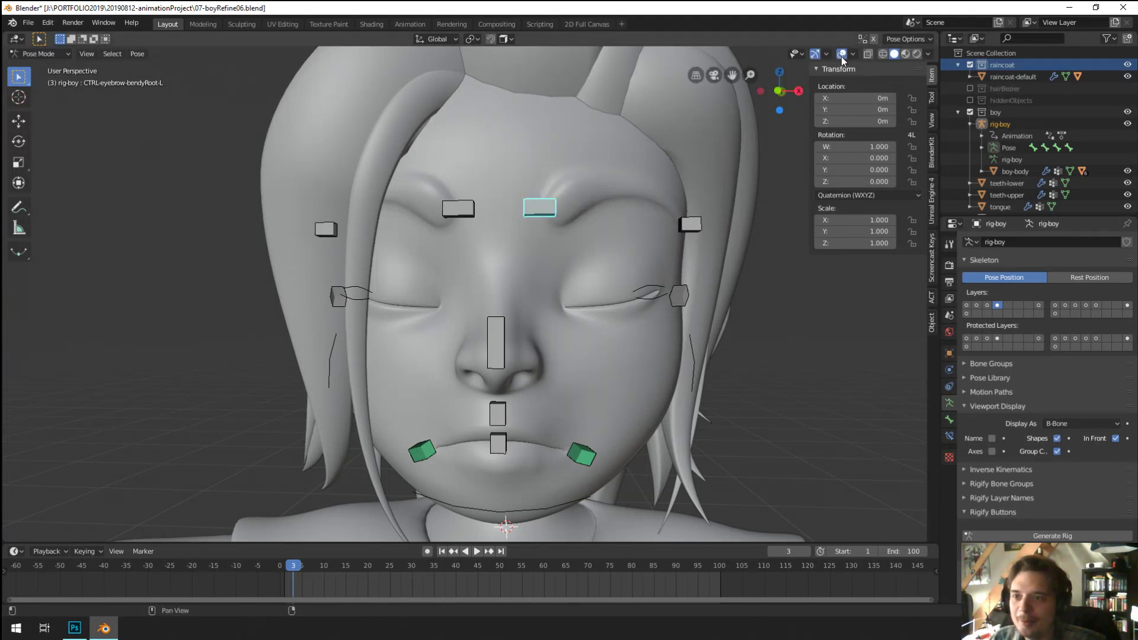
# Step: Show the viewport in Material Preview shading and lower the left inner eyebrow control by about 0.049 m
pyautogui.click(905, 54)
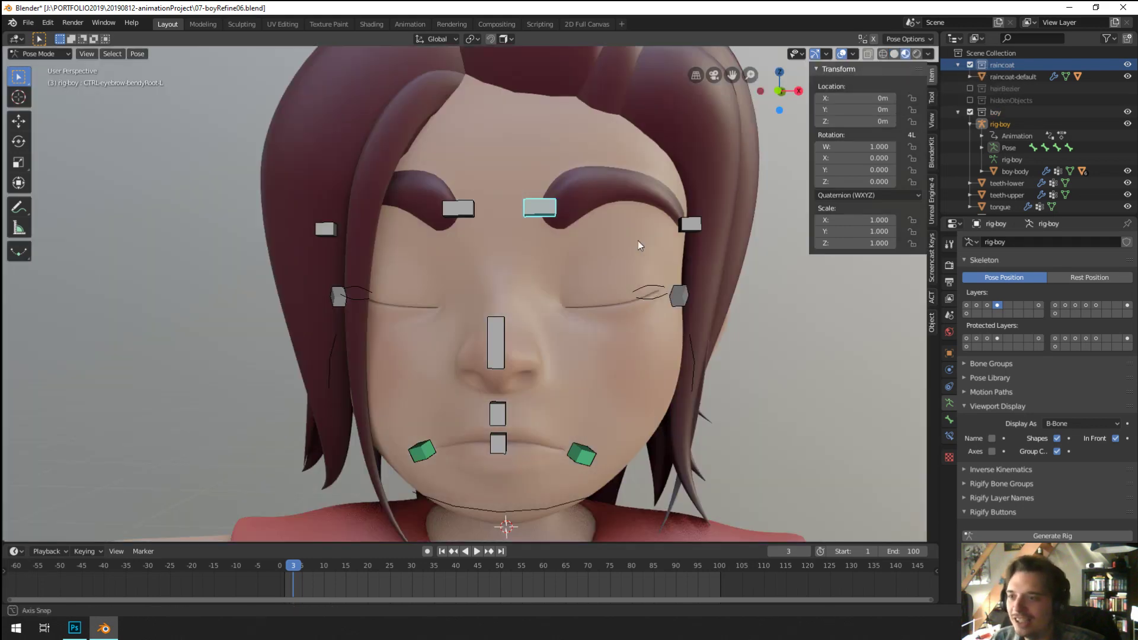
pyautogui.moveTo(638, 240); pyautogui.dragTo(623, 214, button='middle')
pyautogui.press('g')
pyautogui.click(590, 286)
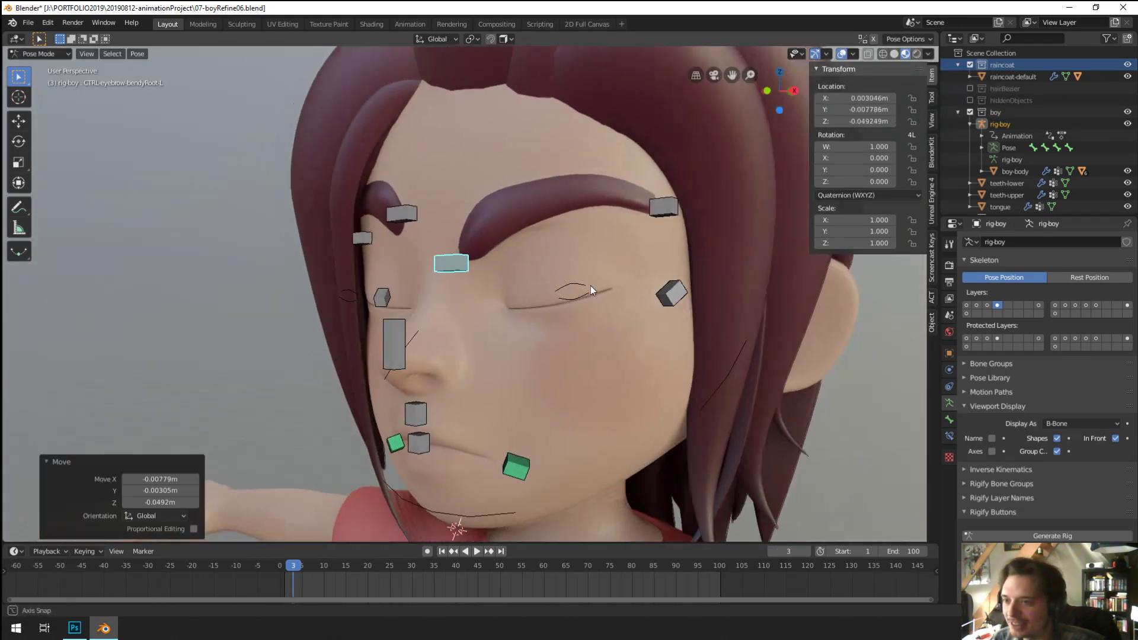
# Step: Lower the left outer eyebrow control by about 0.023 m
pyautogui.moveTo(590, 285); pyautogui.dragTo(583, 283, button='middle')
pyautogui.rightClick(659, 206)
pyautogui.press('g')
pyautogui.click(630, 246)
pyautogui.moveTo(629, 249); pyautogui.dragTo(655, 253, button='middle')
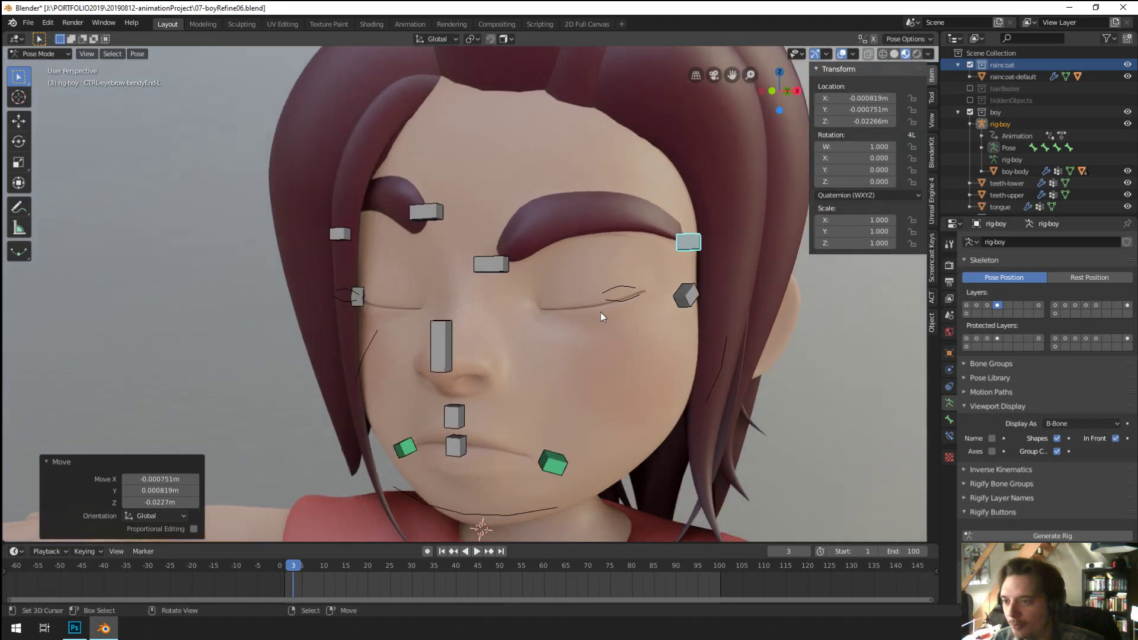
# Step: Raise the left mouth-corner control to start a smile
pyautogui.moveTo(601, 313); pyautogui.dragTo(624, 222, button='middle')
pyautogui.rightClick(586, 357)
pyautogui.scroll(2, 593, 357)
pyautogui.press('g')
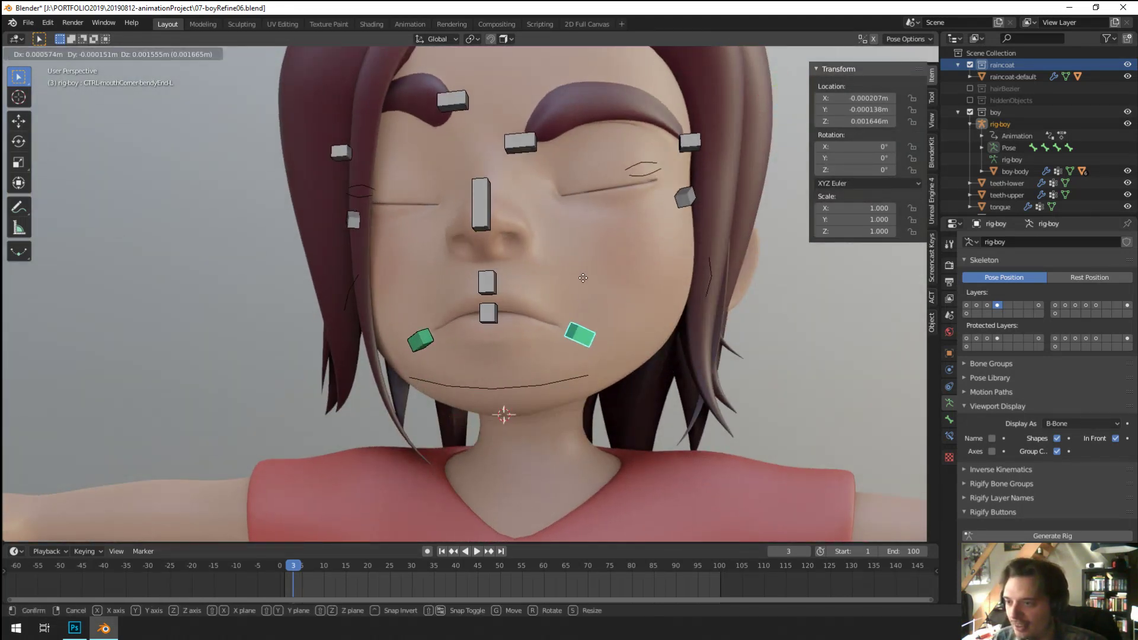
pyautogui.click(582, 274)
# Step: Raise the right mouth-corner control about 0.036 m to match the left side of the smile
pyautogui.moveTo(582, 274); pyautogui.dragTo(374, 316, button='middle')
pyautogui.rightClick(486, 335)
pyautogui.press('g')
pyautogui.click(485, 297)
pyautogui.press('g')
pyautogui.click(424, 339)
pyautogui.press('g')
pyautogui.click(408, 326)
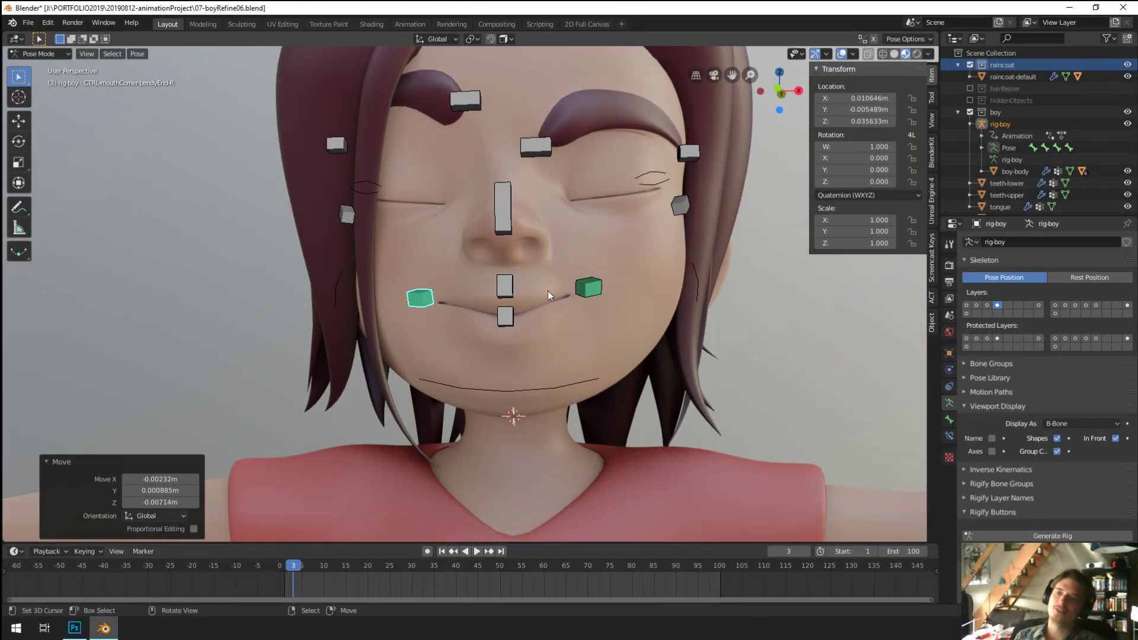
# Step: Lower the right inner eyebrow control by about 0.047 m and shift it towards the nose
pyautogui.click(451, 99)
pyautogui.moveTo(487, 123); pyautogui.dragTo(500, 188, button='middle')
pyautogui.press('g')
pyautogui.click(501, 215)
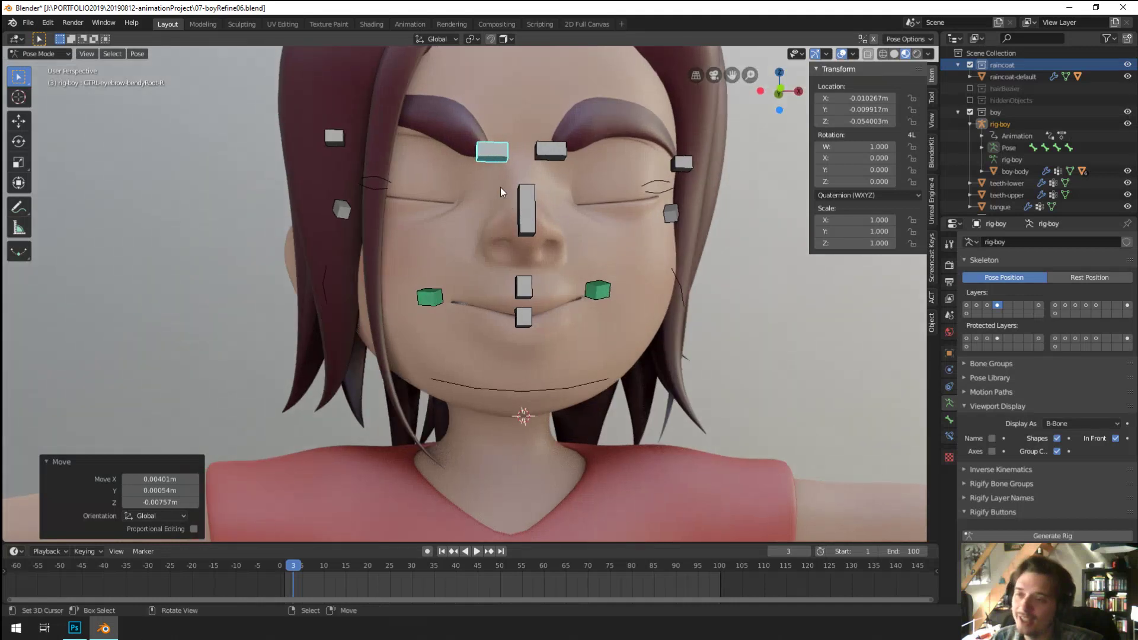
pyautogui.press('g')
pyautogui.click(578, 150)
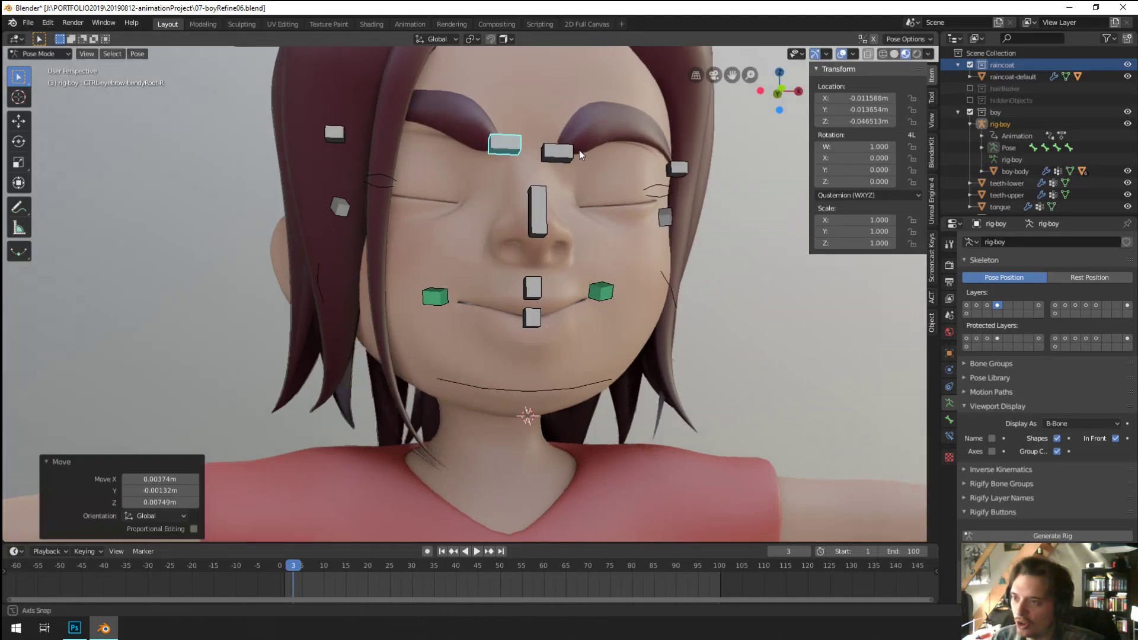
# Step: Pull the left inner eyebrow control about 0.009 m forward to balance the frown
pyautogui.moveTo(579, 150); pyautogui.dragTo(553, 191, button='middle')
pyautogui.press('g')
pyautogui.click(674, 155)
pyautogui.click(550, 193)
pyautogui.click(701, 166)
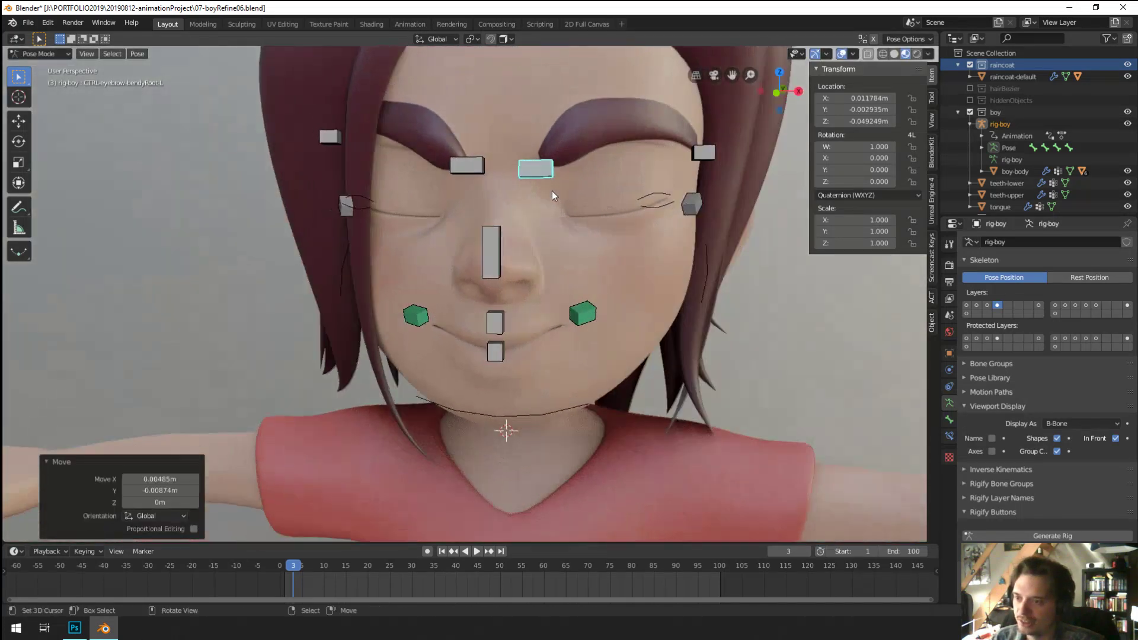
# Step: Lower the left mouth-corner control to test it, and raise it again by about 0.035 m
pyautogui.click(586, 324)
pyautogui.press('g')
pyautogui.click(582, 356)
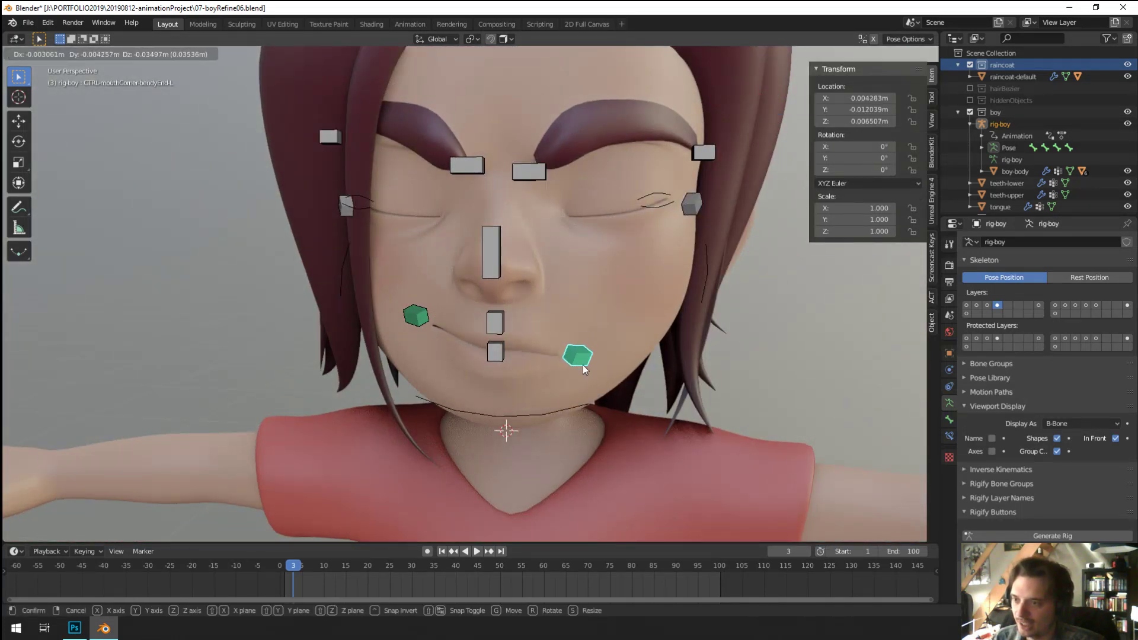
pyautogui.moveTo(582, 361); pyautogui.dragTo(538, 325, button='middle')
pyautogui.press('g')
pyautogui.click(578, 262)
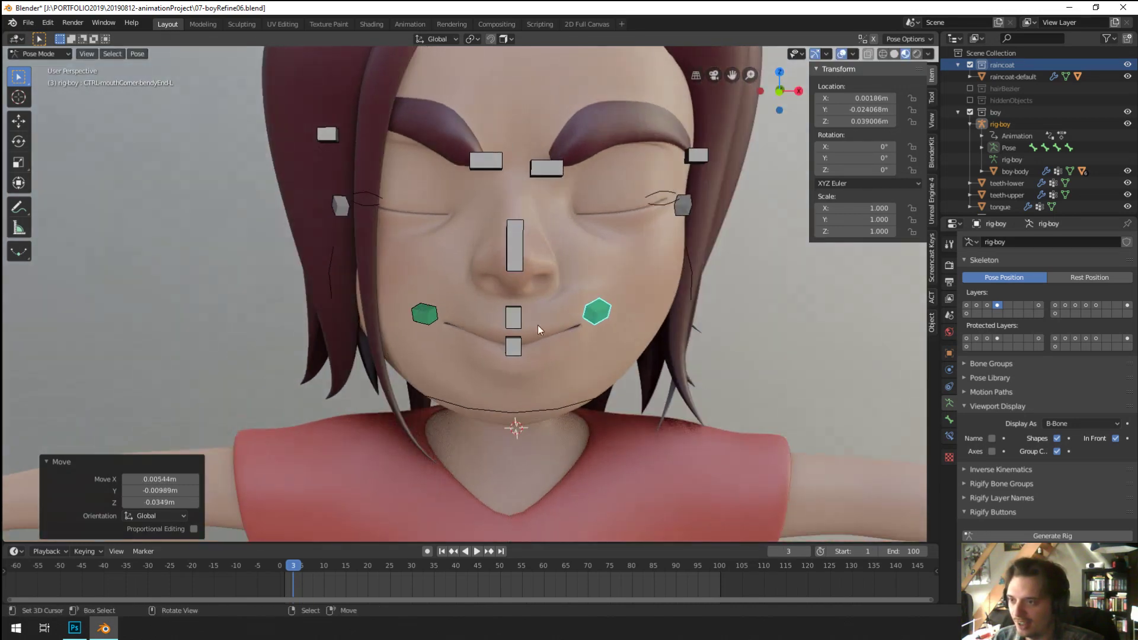
# Step: Raise the right mouth-corner control by about 0.013 m for an uneven smile
pyautogui.click(431, 322)
pyautogui.press('g')
pyautogui.click(432, 308)
pyautogui.moveTo(432, 308); pyautogui.dragTo(643, 183, button='middle')
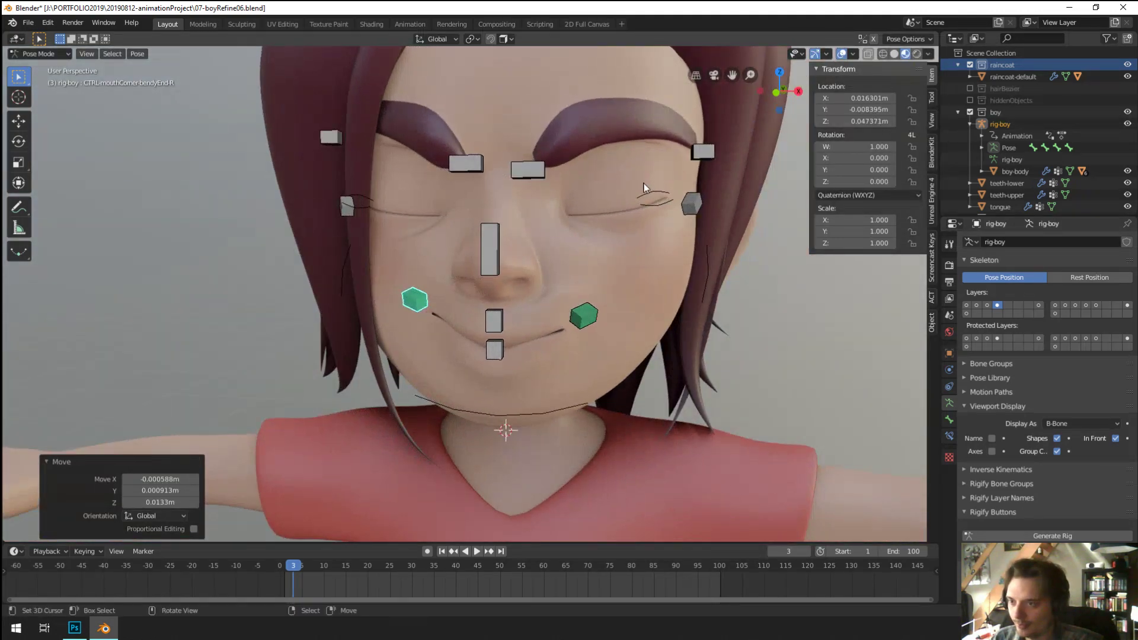
# Step: Open the left eye by raising its upper-eyelid control and lowering its lower-eyelid control
pyautogui.click(648, 193)
pyautogui.press('g')
pyautogui.click(657, 206)
pyautogui.click(662, 207)
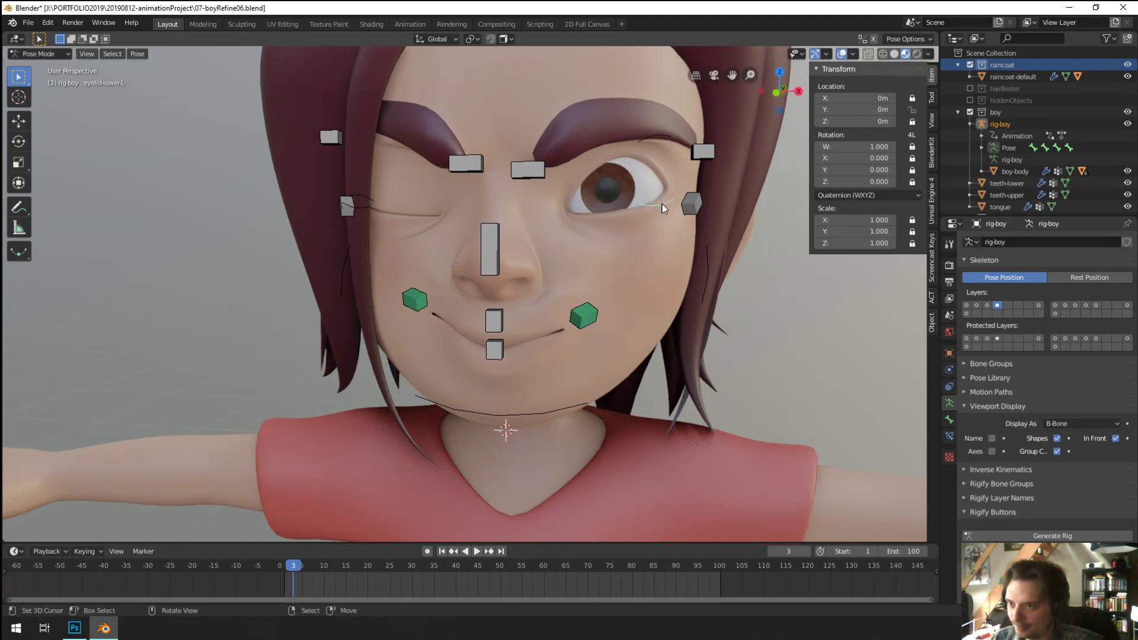
pyautogui.press('g')
pyautogui.click(659, 224)
# Step: Open the right eye by raising its upper-eyelid control and lowering its lower-eyelid control
pyautogui.click(355, 197)
pyautogui.press('g')
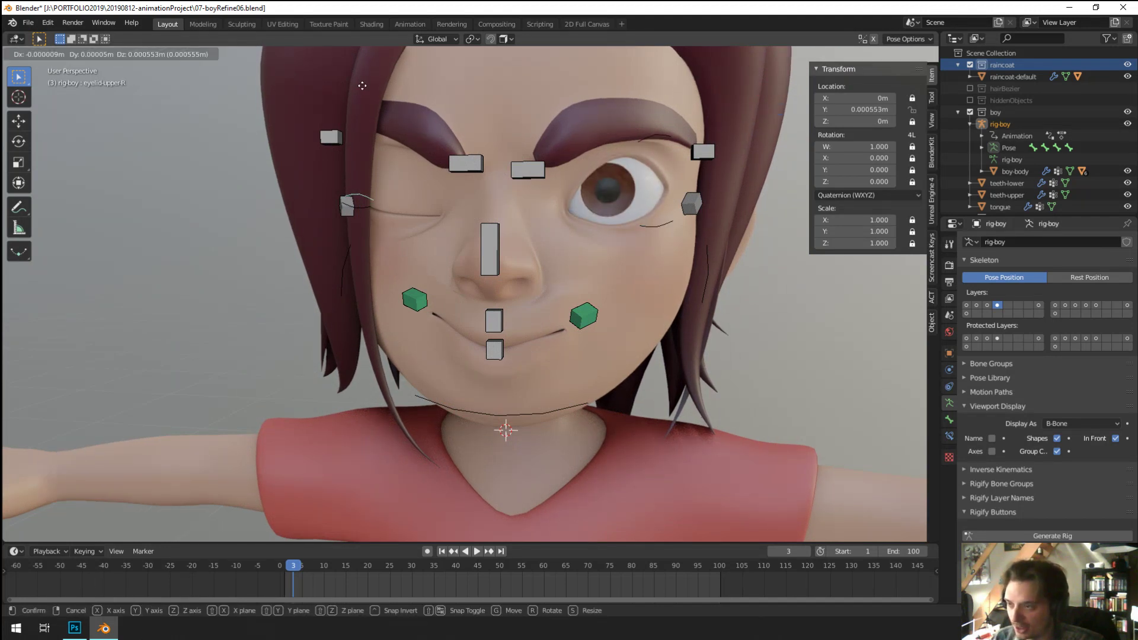
pyautogui.press('Escape')
pyautogui.click(355, 211)
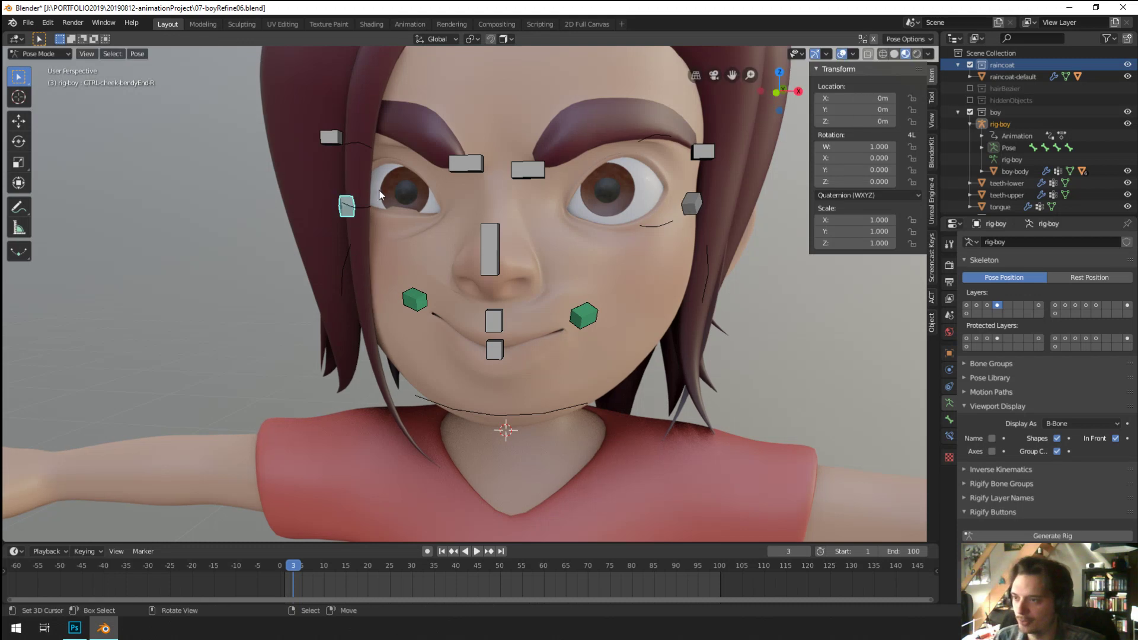
pyautogui.press('g')
pyautogui.click(373, 196)
pyautogui.click(692, 203)
pyautogui.press('g')
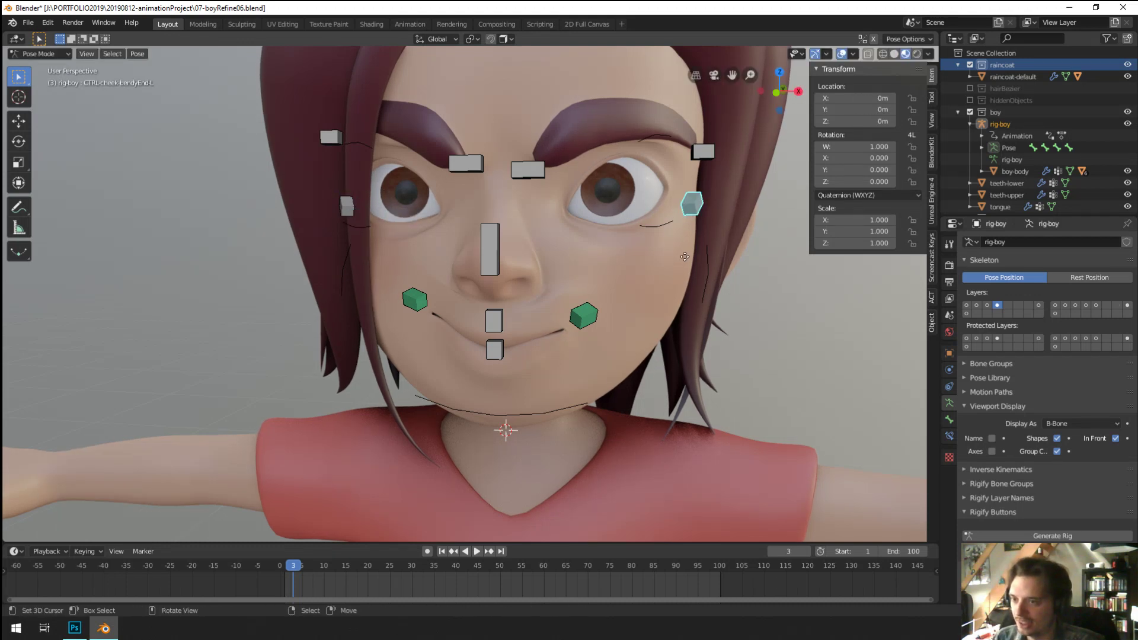
pyautogui.press('Escape')
# Step: Raise the outer-end controls of both eyebrows, moving the right one up by about 0.038 m
pyautogui.keyDown('shift'); pyautogui.click(704, 152); pyautogui.keyUp('shift')
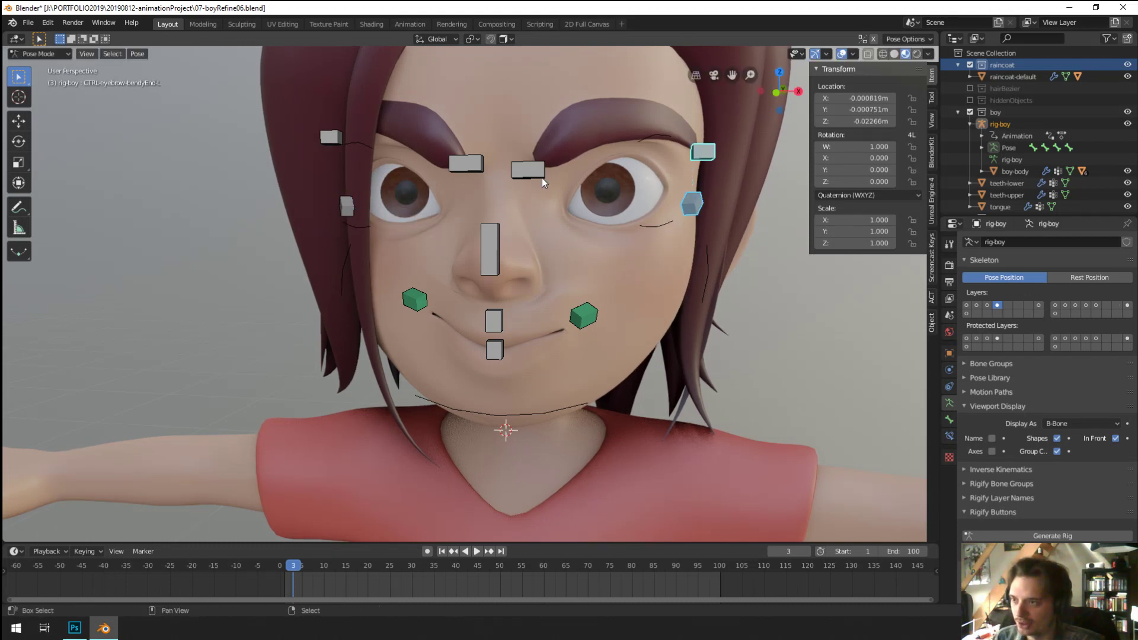
pyautogui.moveTo(704, 145); pyautogui.dragTo(706, 110)
pyautogui.moveTo(330, 137); pyautogui.dragTo(332, 100)
pyautogui.moveTo(361, 183); pyautogui.dragTo(339, 212, button='middle')
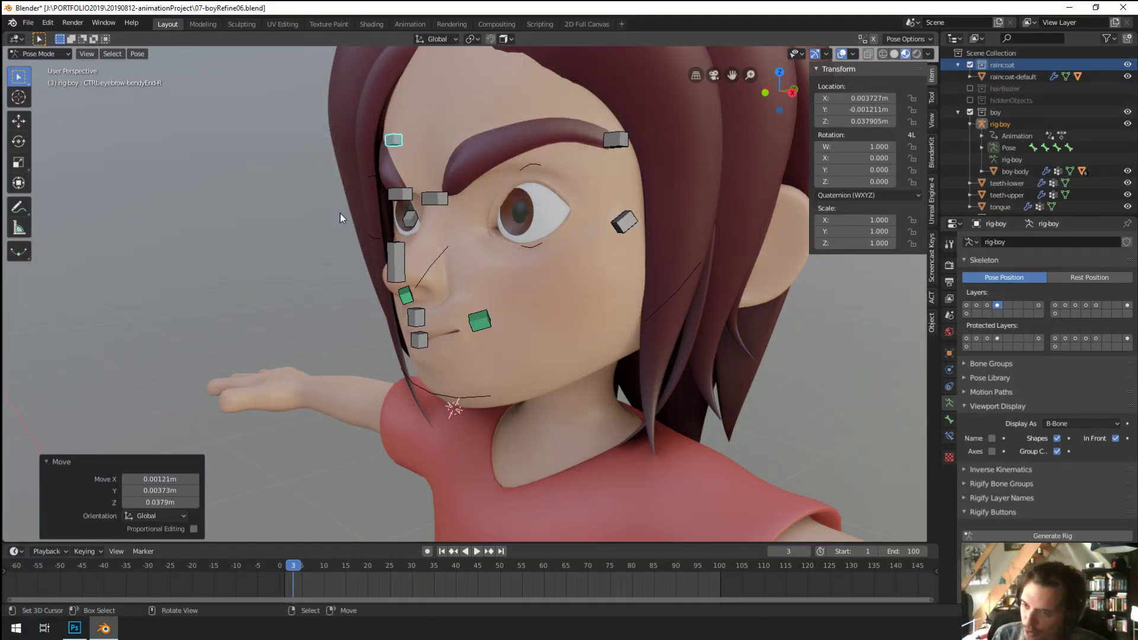
pyautogui.moveTo(340, 213); pyautogui.dragTo(392, 254, button='middle')
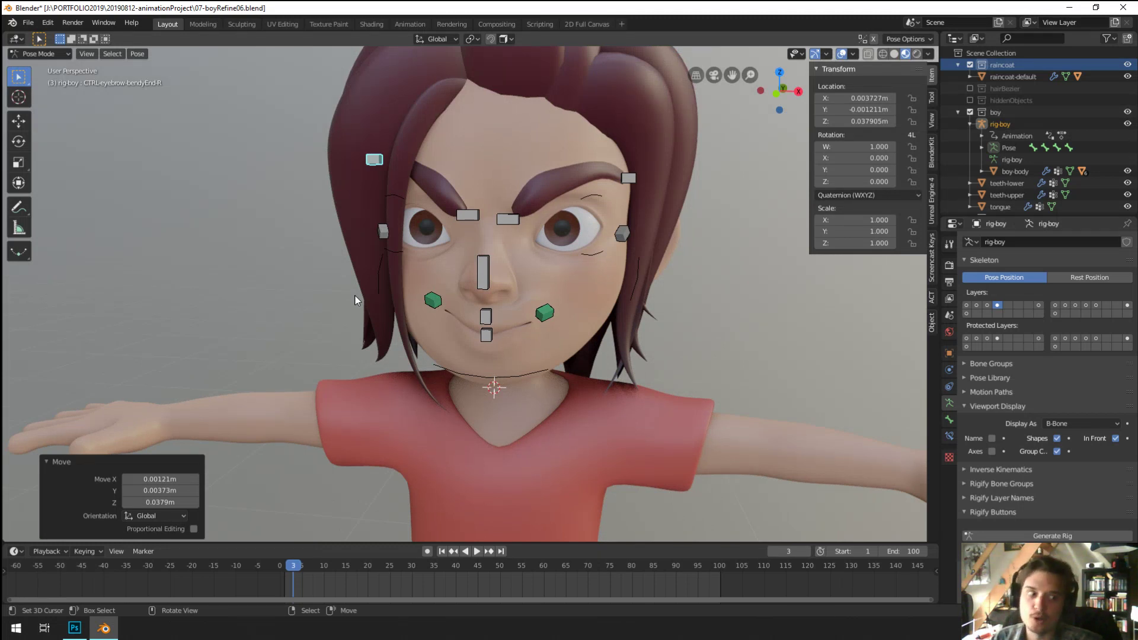
pyautogui.moveTo(355, 296); pyautogui.dragTo(387, 309, button='middle')
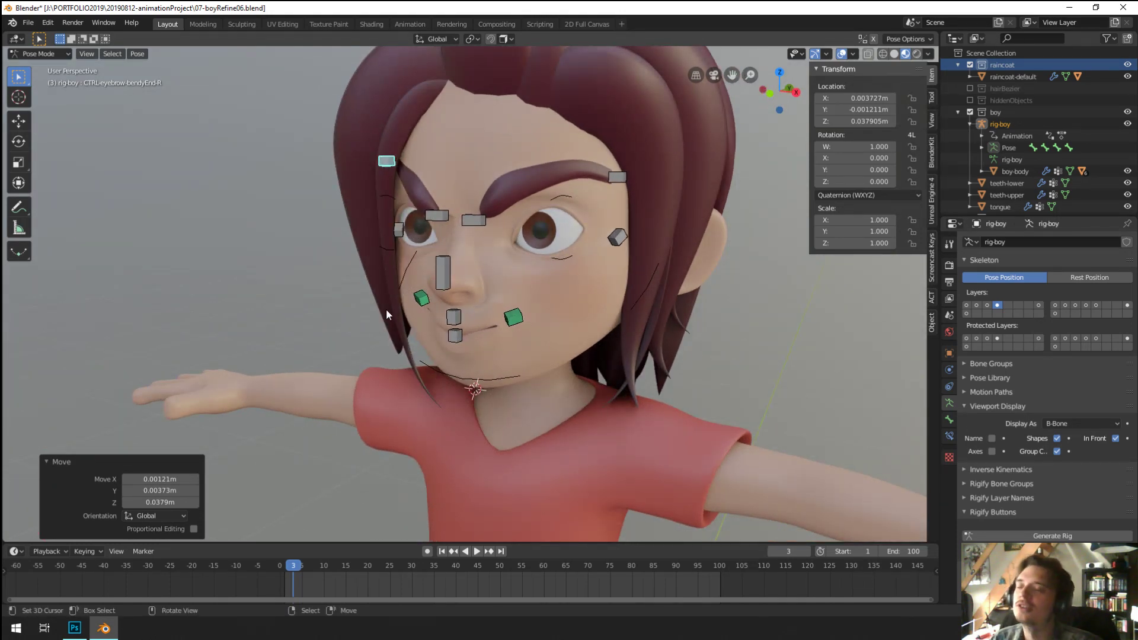
pyautogui.moveTo(387, 310); pyautogui.dragTo(419, 360, button='middle')
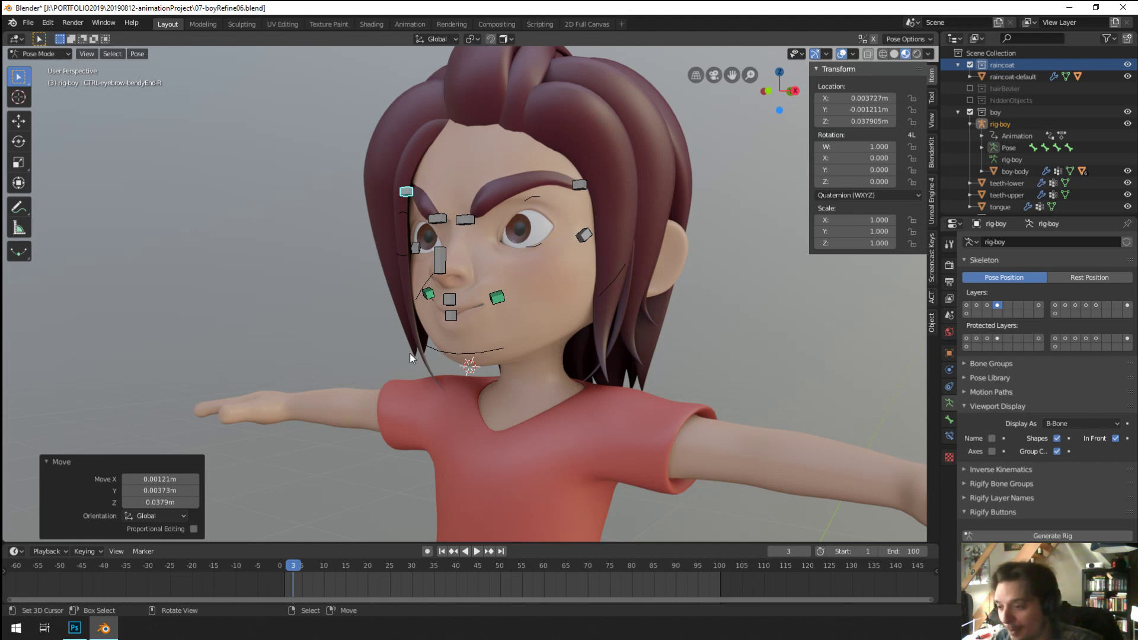
pyautogui.moveTo(410, 353); pyautogui.dragTo(496, 407, button='middle')
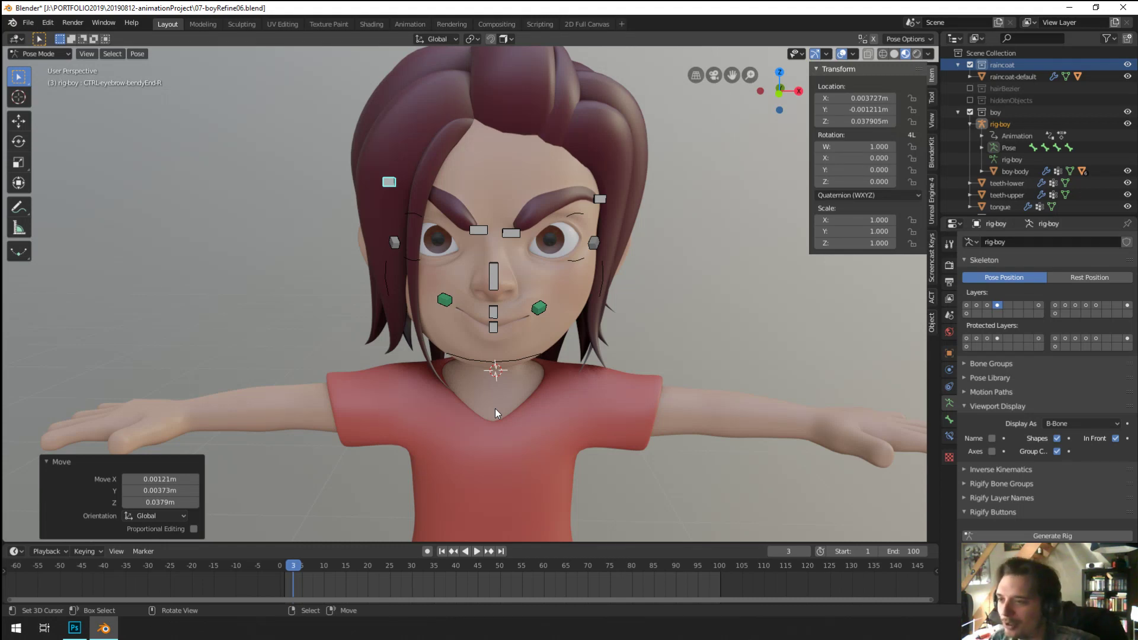
# Step: Adjust the mouth-corner controls, finishing with the right one shifted about 0.006 m inward towards the middle of the face
pyautogui.moveTo(560, 300); pyautogui.dragTo(428, 312, button='middle')
pyautogui.click(511, 300)
pyautogui.press('g')
pyautogui.click(468, 304)
pyautogui.press('g')
pyautogui.click(428, 309)
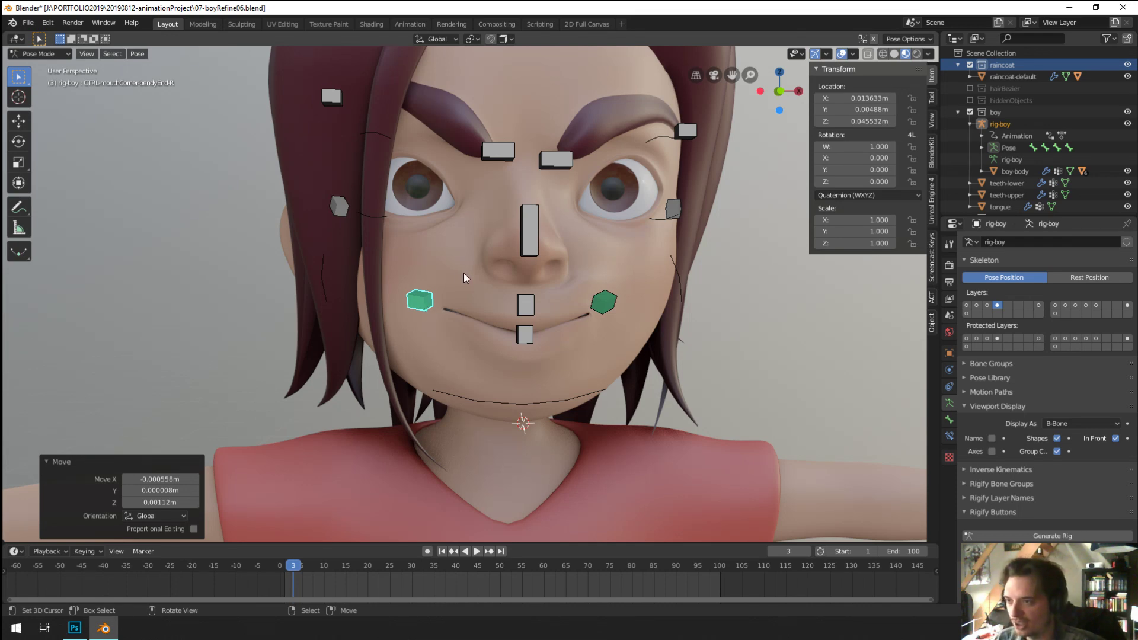
pyautogui.moveTo(464, 273); pyautogui.dragTo(477, 280, button='middle')
pyautogui.press('g')
pyautogui.click(480, 283)
# Step: Raise the left mouth-corner control by about 0.008 m
pyautogui.click(589, 303)
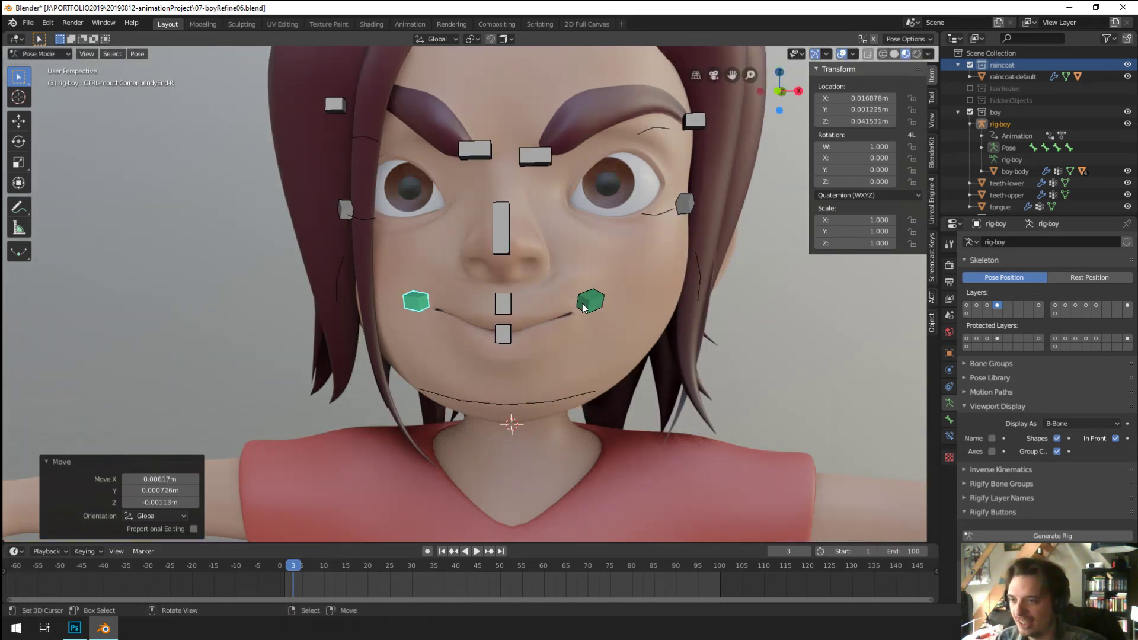
pyautogui.press('g')
pyautogui.click(591, 286)
# Step: Raise the inner-end controls of both eyebrows, and lower the right one again by about 0.007 m
pyautogui.moveTo(591, 285); pyautogui.dragTo(553, 307, button='middle')
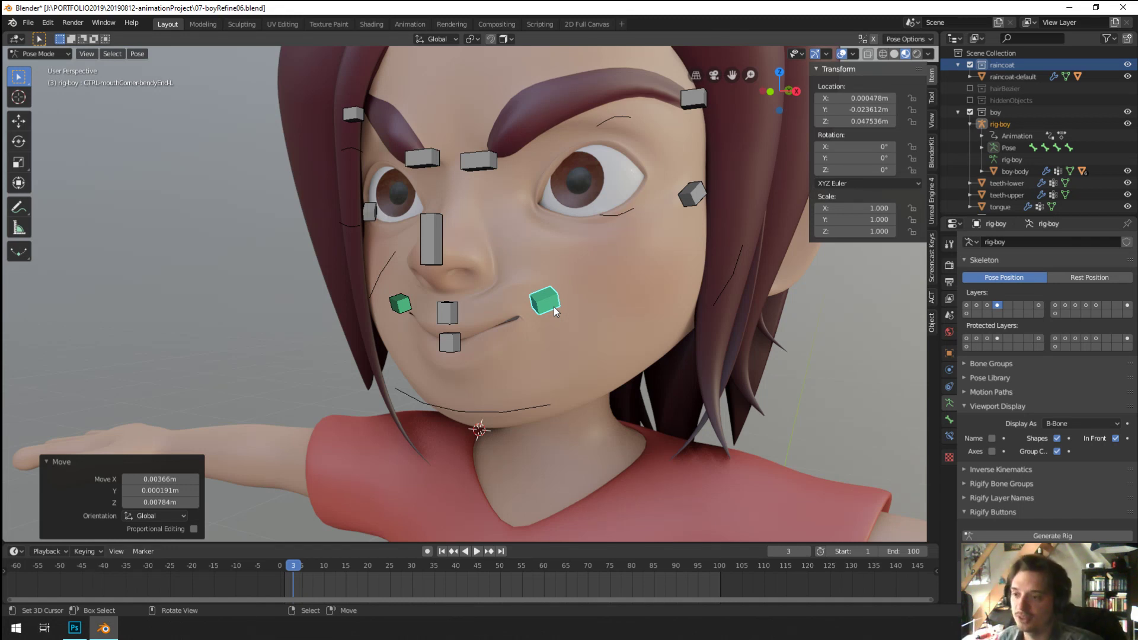
pyautogui.moveTo(553, 307); pyautogui.dragTo(624, 150, button='middle')
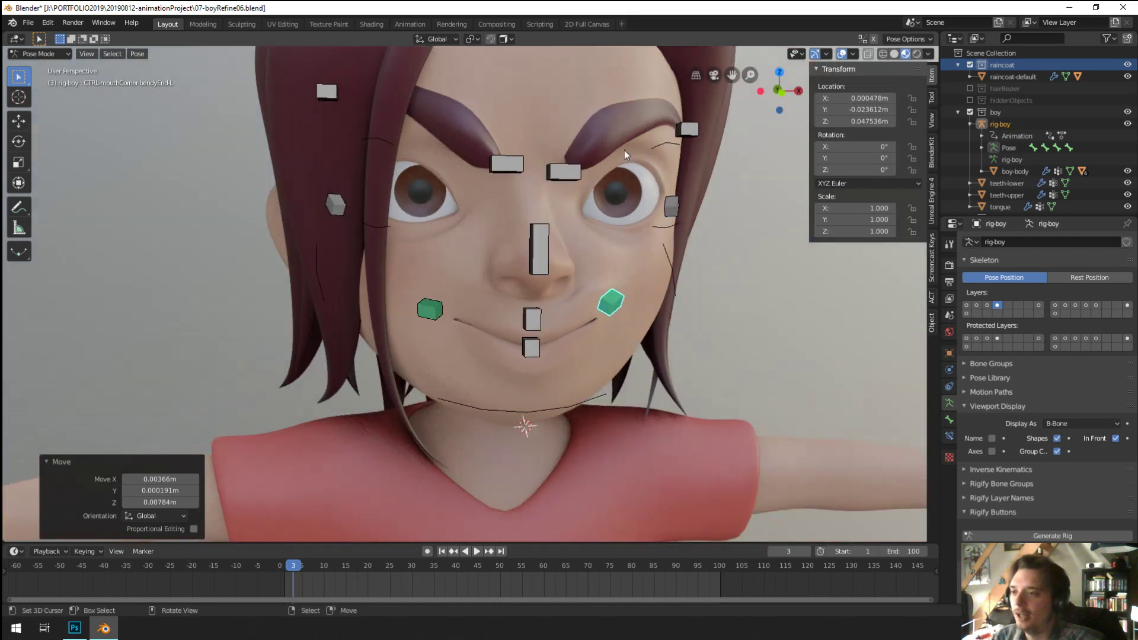
pyautogui.click(566, 157)
pyautogui.press('g')
pyautogui.click(566, 151)
pyautogui.click(505, 162)
pyautogui.press('g')
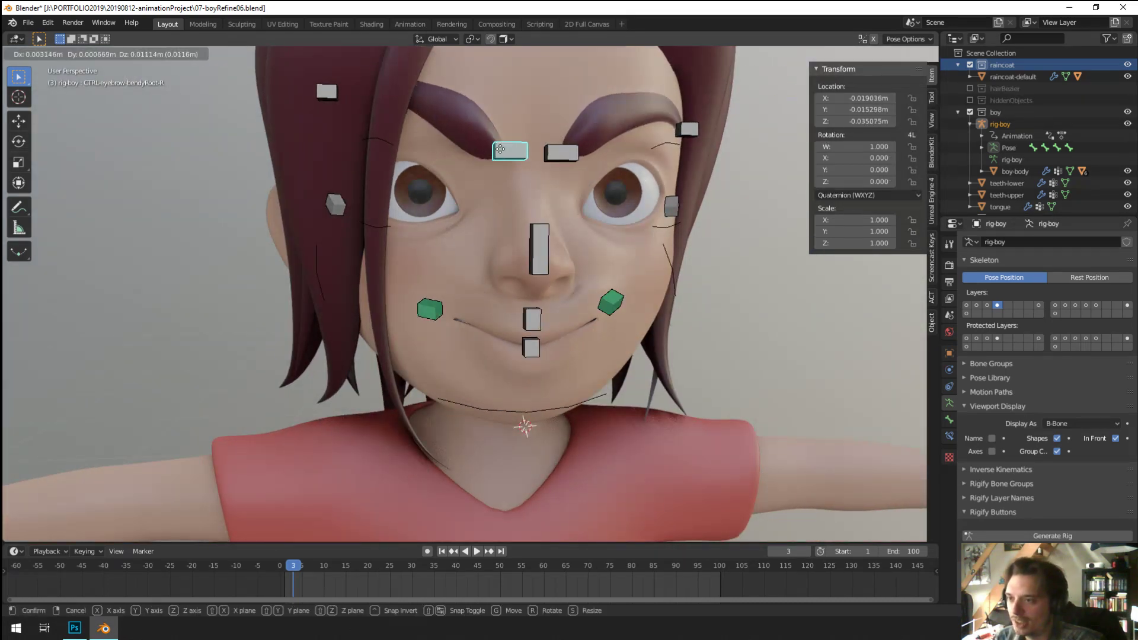
pyautogui.click(500, 149)
pyautogui.moveTo(500, 149); pyautogui.dragTo(481, 153, button='middle')
pyautogui.press('g')
pyautogui.click(482, 166)
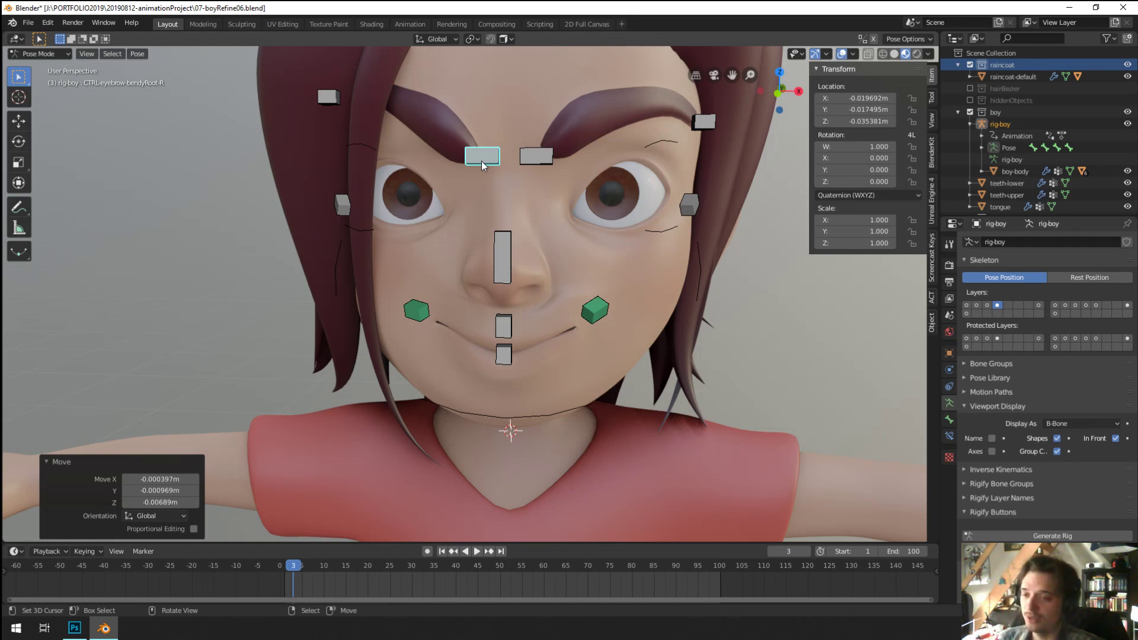
# Step: Lower the left and right mouth-corner controls to soften the smile
pyautogui.moveTo(658, 187); pyautogui.dragTo(613, 212, button='middle')
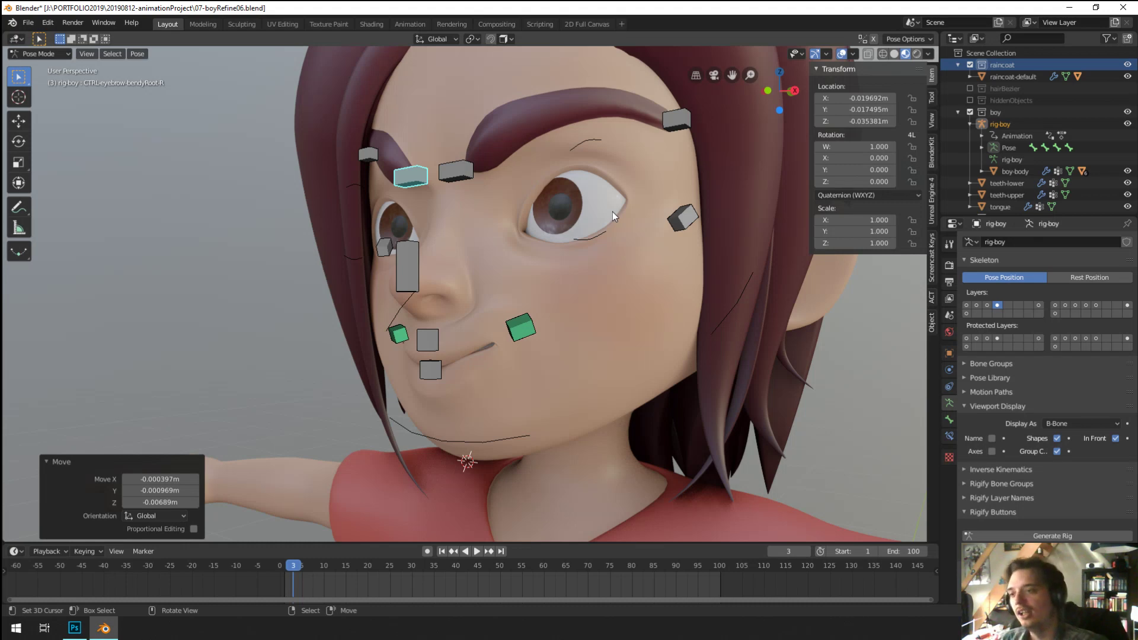
pyautogui.click(520, 335)
pyautogui.moveTo(521, 336); pyautogui.dragTo(614, 357, button='middle')
pyautogui.press('g')
pyautogui.click(562, 336)
pyautogui.click(448, 358)
pyautogui.press('g')
pyautogui.click(491, 281)
# Step: Lower the left mouth-corner control along the Z axis by about 0.0016 m to fine-tune the smile
pyautogui.click(593, 353)
pyautogui.press('g')
pyautogui.press('z')
pyautogui.click(596, 354)
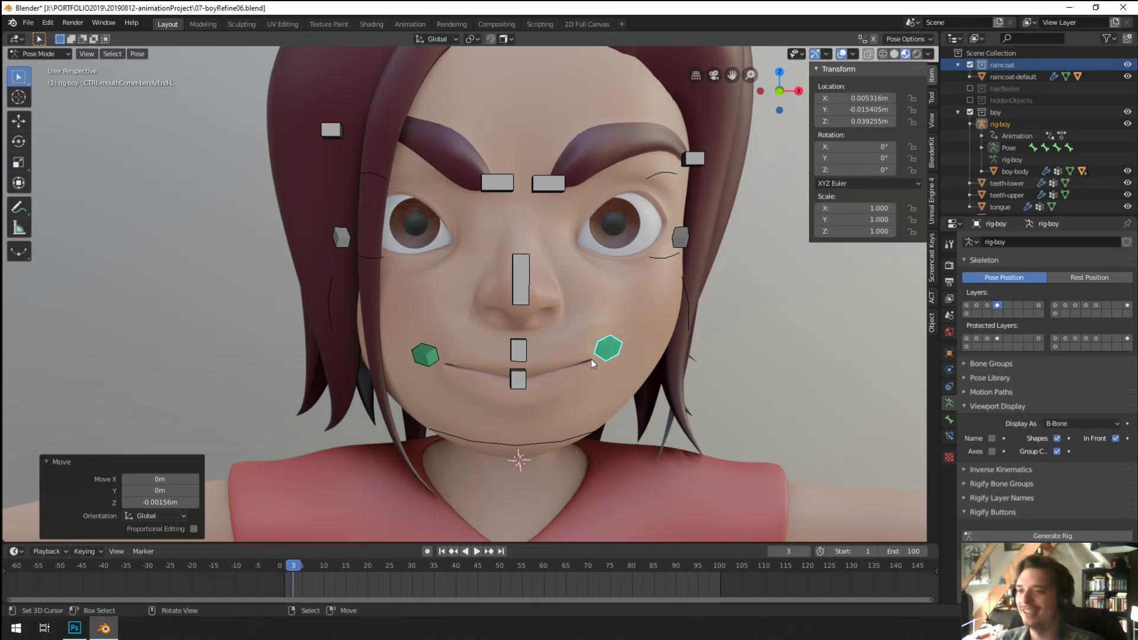
pyautogui.moveTo(568, 363); pyautogui.dragTo(652, 374, button='middle')
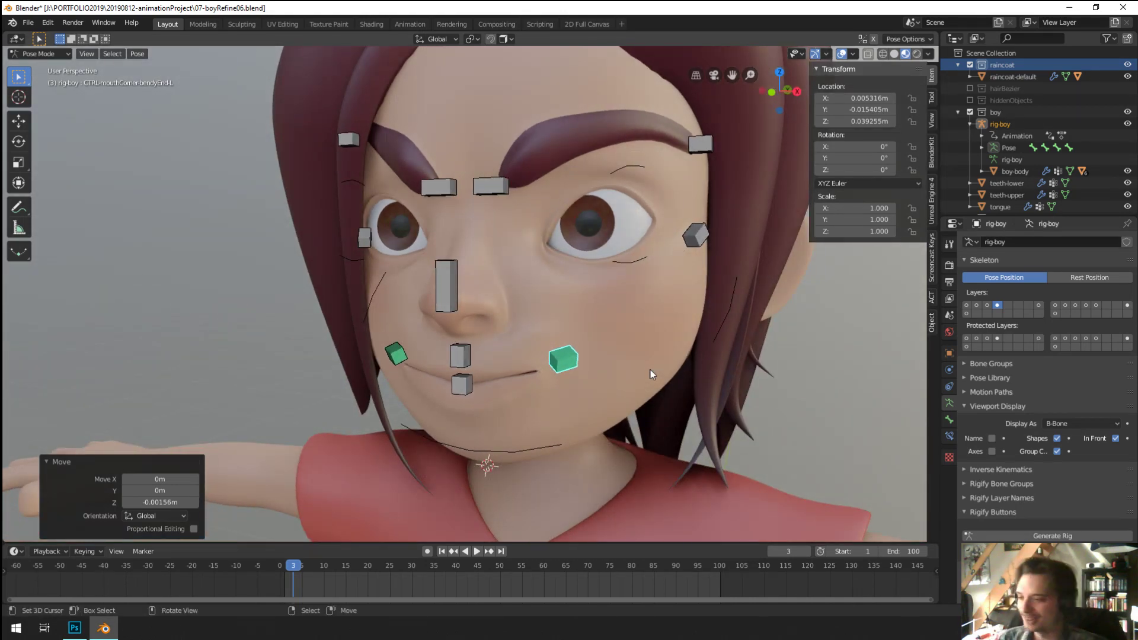
pyautogui.moveTo(652, 374); pyautogui.dragTo(748, 372, button='middle')
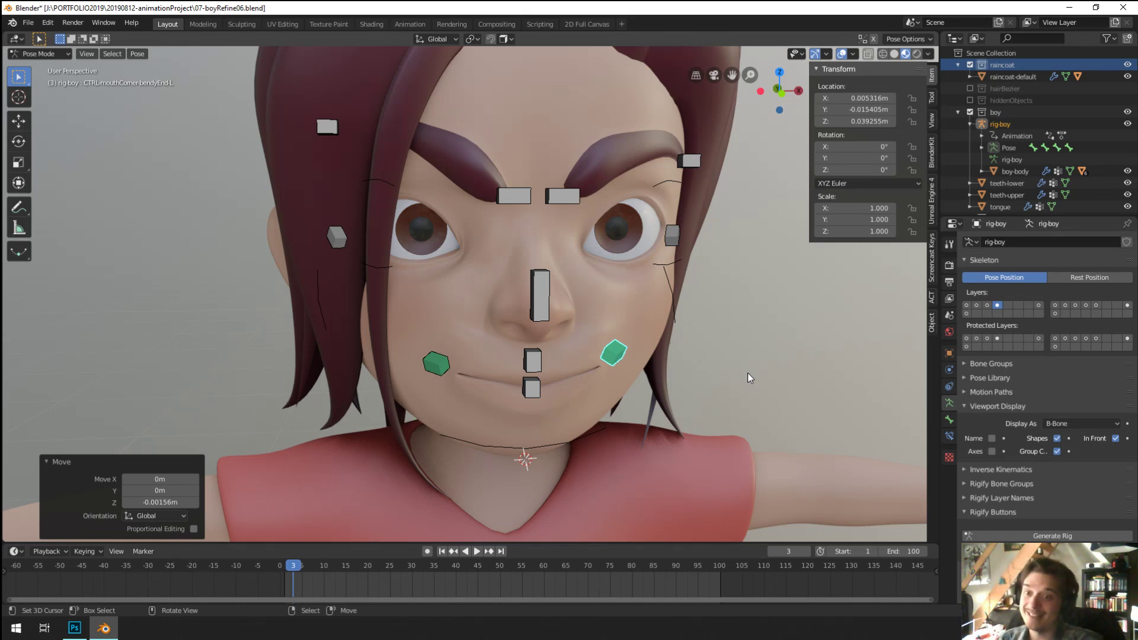
# Step: Lower the character's left mouth-corner control about 0.0016 m and raise the right mouth-corner control about 0.0045 m
pyautogui.moveTo(748, 373); pyautogui.dragTo(677, 368, button='middle')
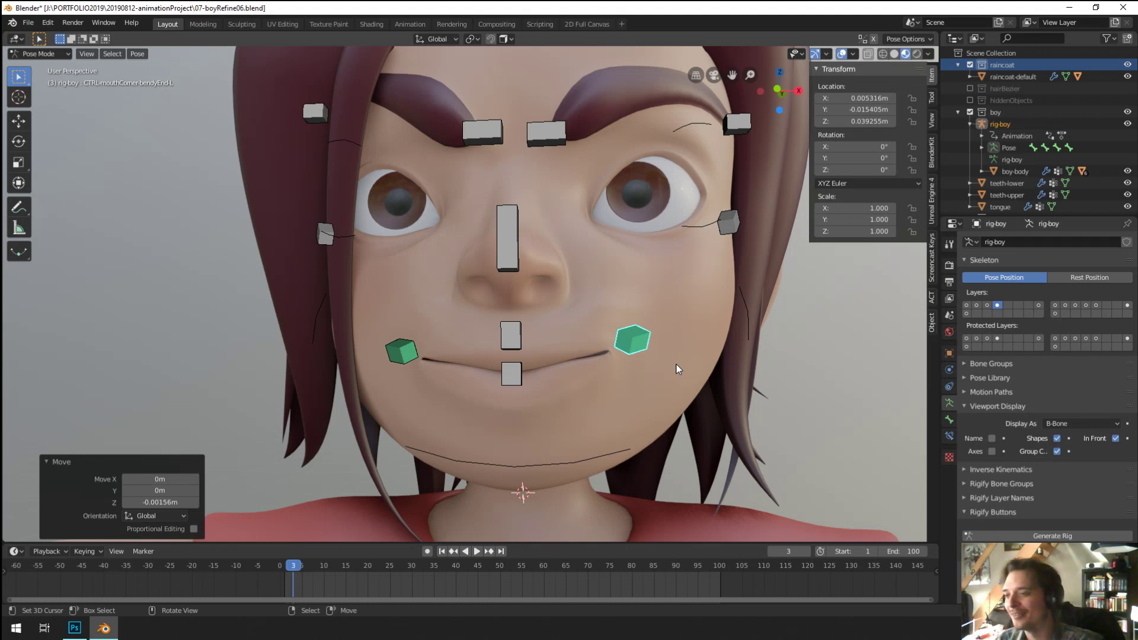
pyautogui.moveTo(745, 236); pyautogui.dragTo(727, 280, button='middle')
pyautogui.press('g')
pyautogui.click(374, 347)
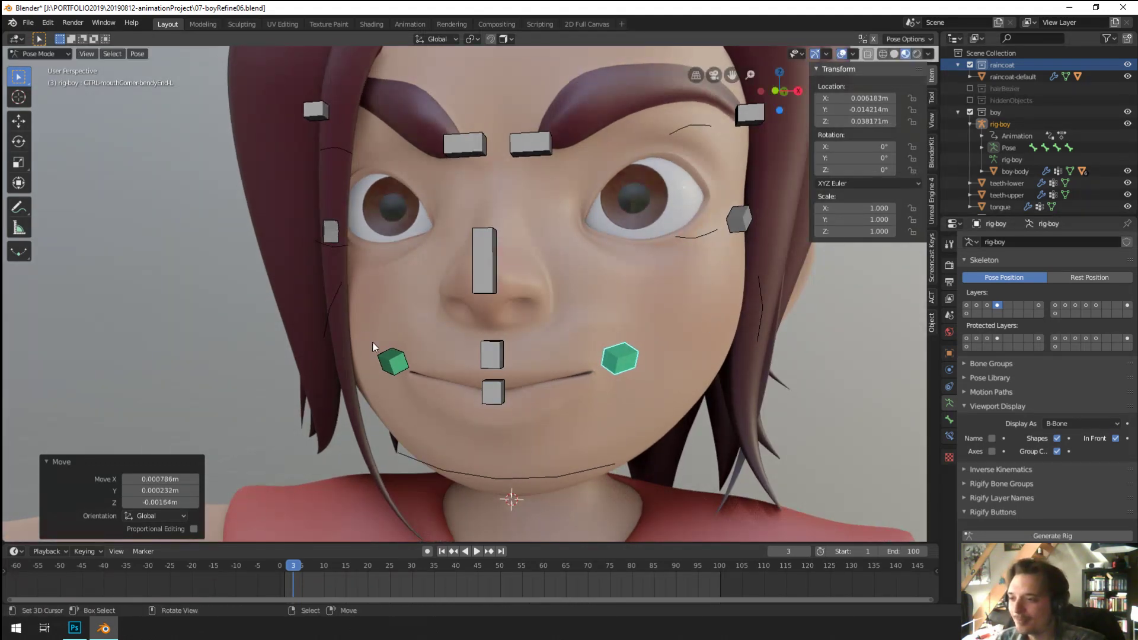
pyautogui.click(398, 361)
pyautogui.press('g')
pyautogui.click(400, 361)
# Step: Examine the closed-mouth smile from the front, from below, from above and in three-quarter view
pyautogui.moveTo(467, 339); pyautogui.dragTo(504, 335, button='middle')
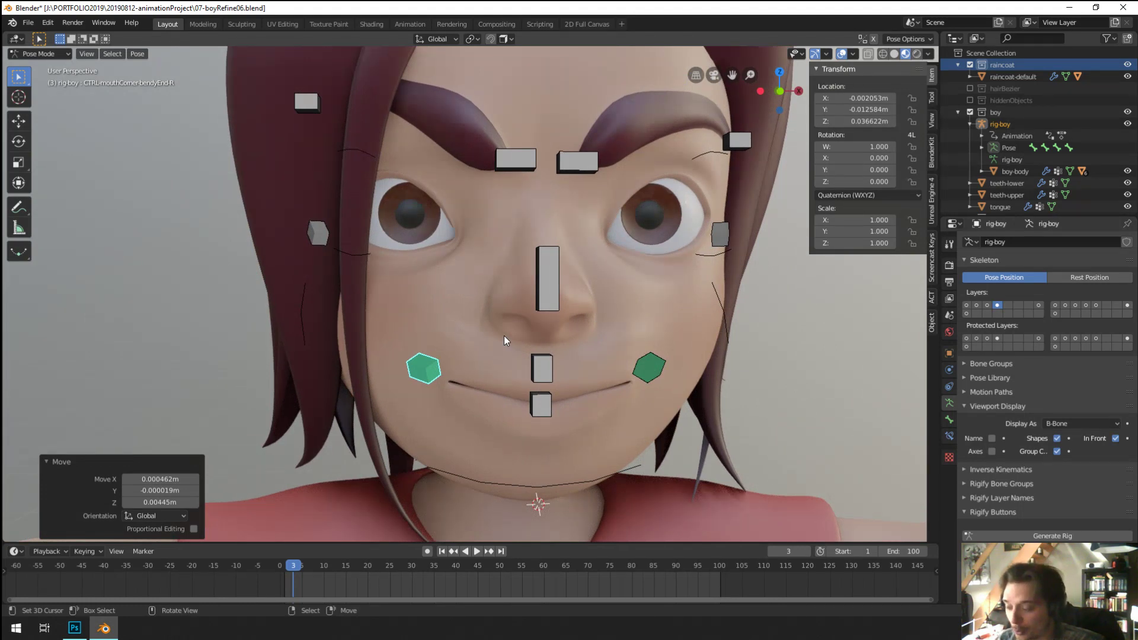
pyautogui.moveTo(503, 335); pyautogui.dragTo(500, 462, button='middle')
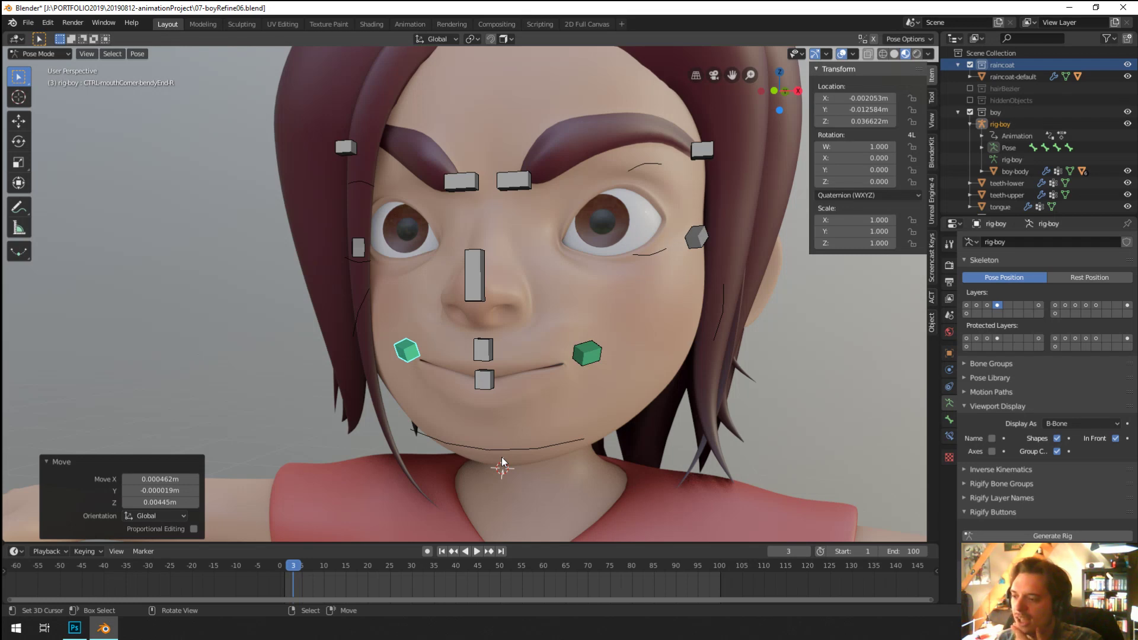
pyautogui.moveTo(518, 418); pyautogui.dragTo(578, 329, button='middle')
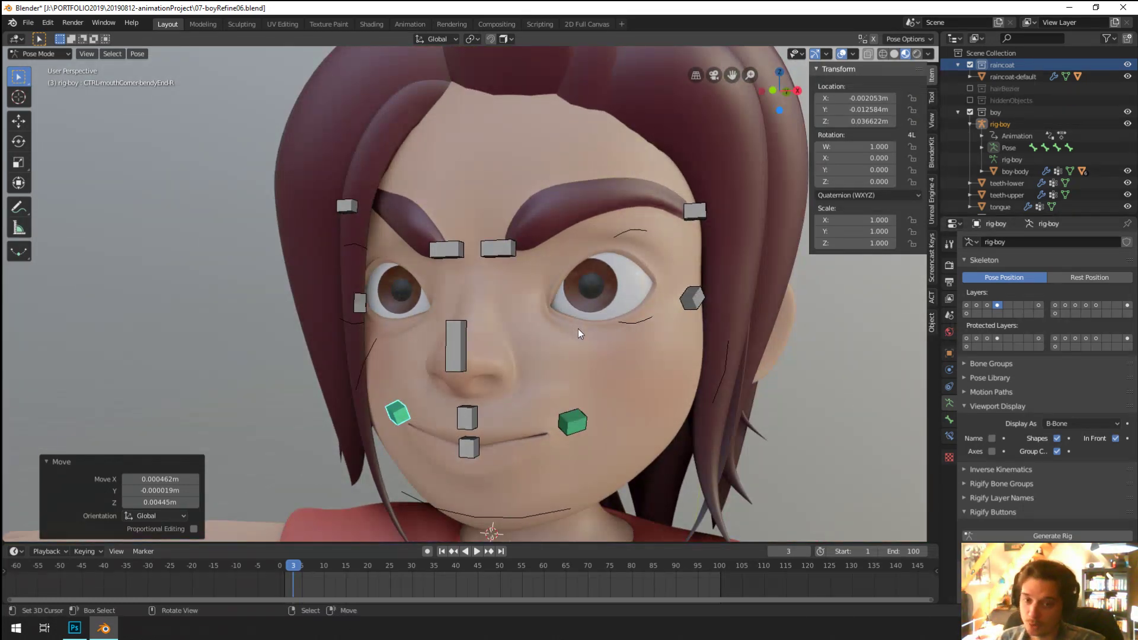
pyautogui.moveTo(545, 349)
pyautogui.mouseDown(button='middle')
pyautogui.moveTo(578, 362)
pyautogui.moveTo(572, 393)
pyautogui.moveTo(551, 368)
pyautogui.mouseUp(button='middle')
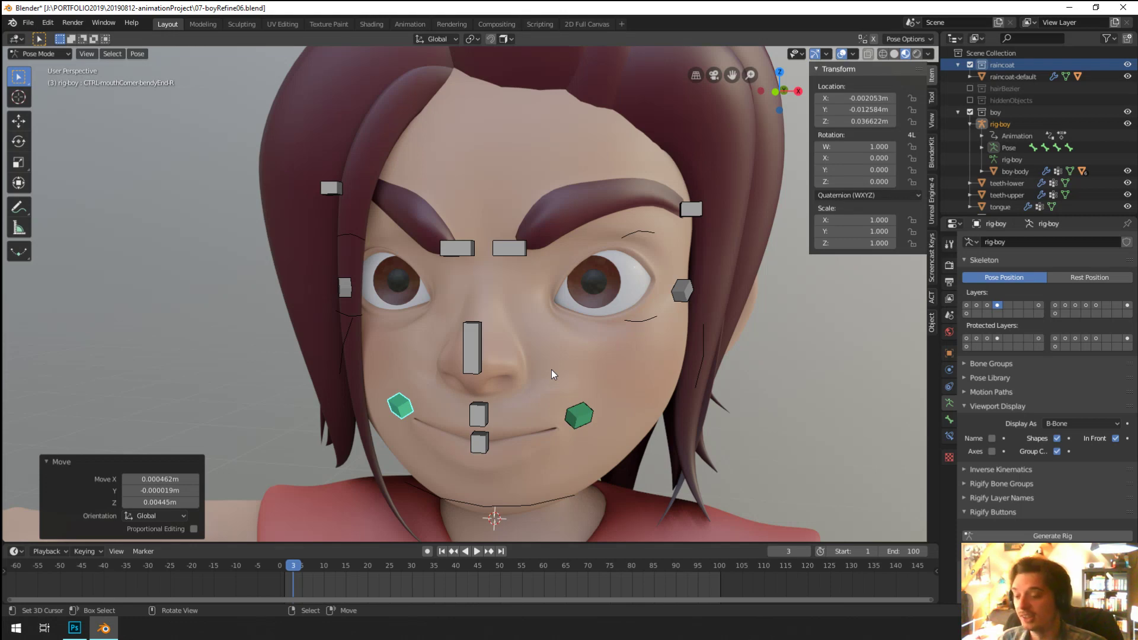
pyautogui.moveTo(610, 401)
pyautogui.mouseDown(button='middle')
pyautogui.moveTo(578, 402)
pyautogui.moveTo(602, 382)
pyautogui.moveTo(622, 389)
pyautogui.mouseUp(button='middle')
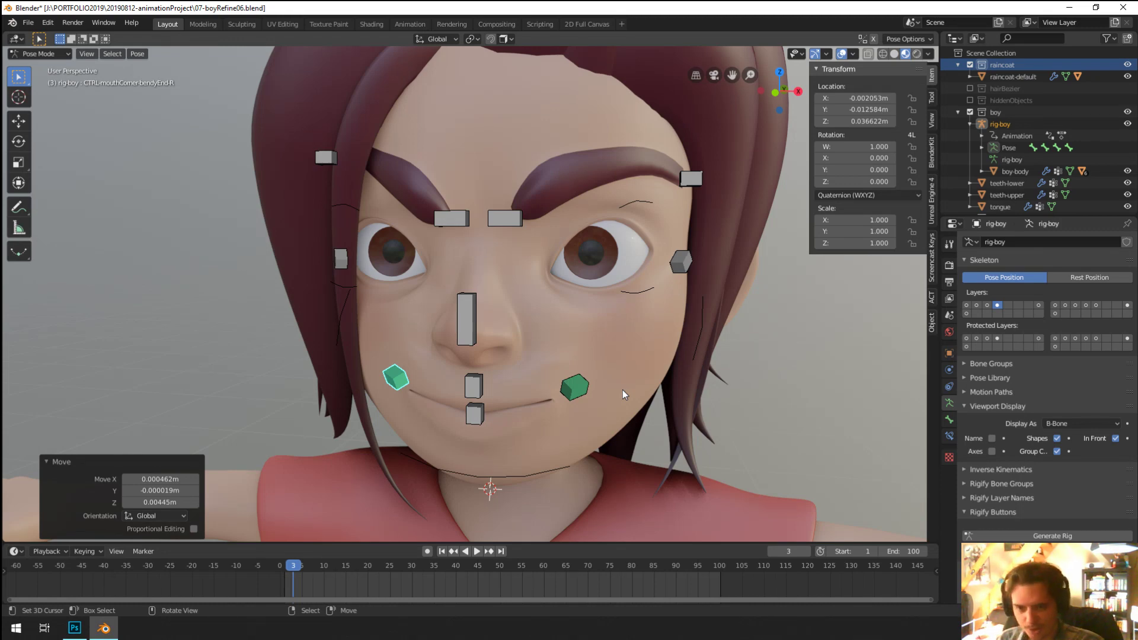
pyautogui.moveTo(623, 389); pyautogui.dragTo(382, 410, button='middle')
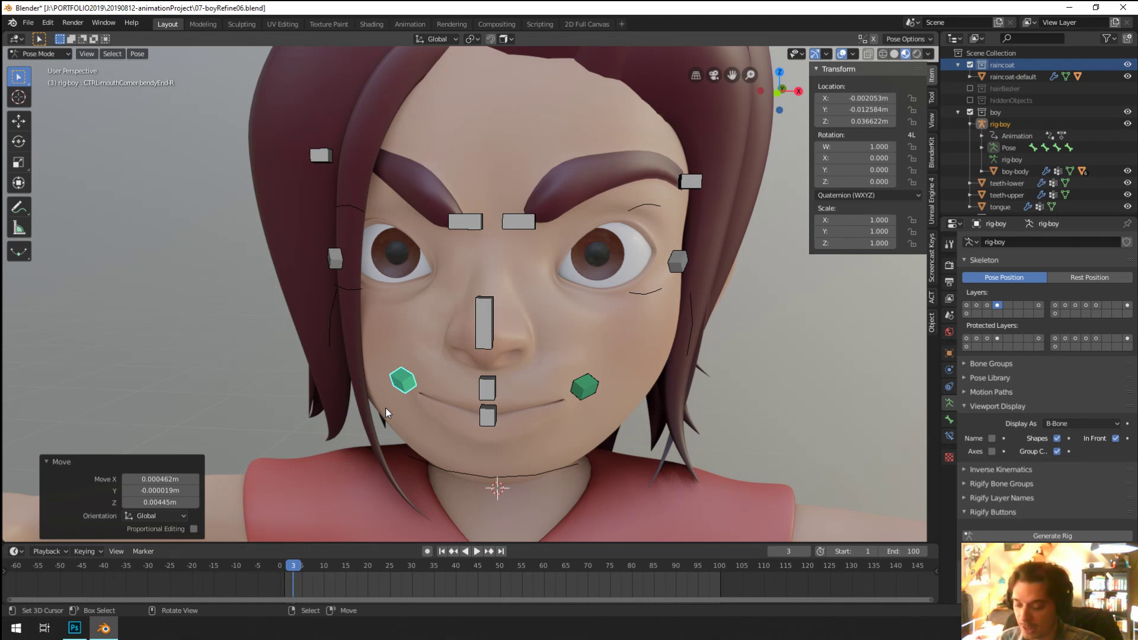
pyautogui.moveTo(428, 446); pyautogui.dragTo(453, 446, button='middle')
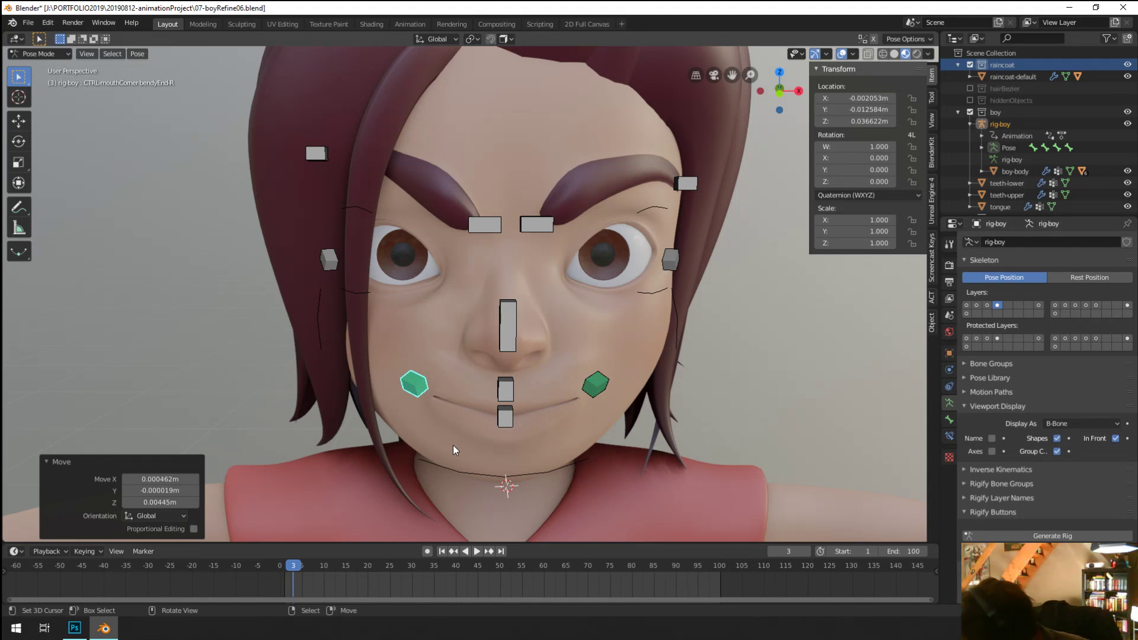
pyautogui.moveTo(439, 469)
pyautogui.mouseDown(button='middle')
pyautogui.moveTo(474, 451)
pyautogui.moveTo(435, 477)
pyautogui.mouseUp(button='middle')
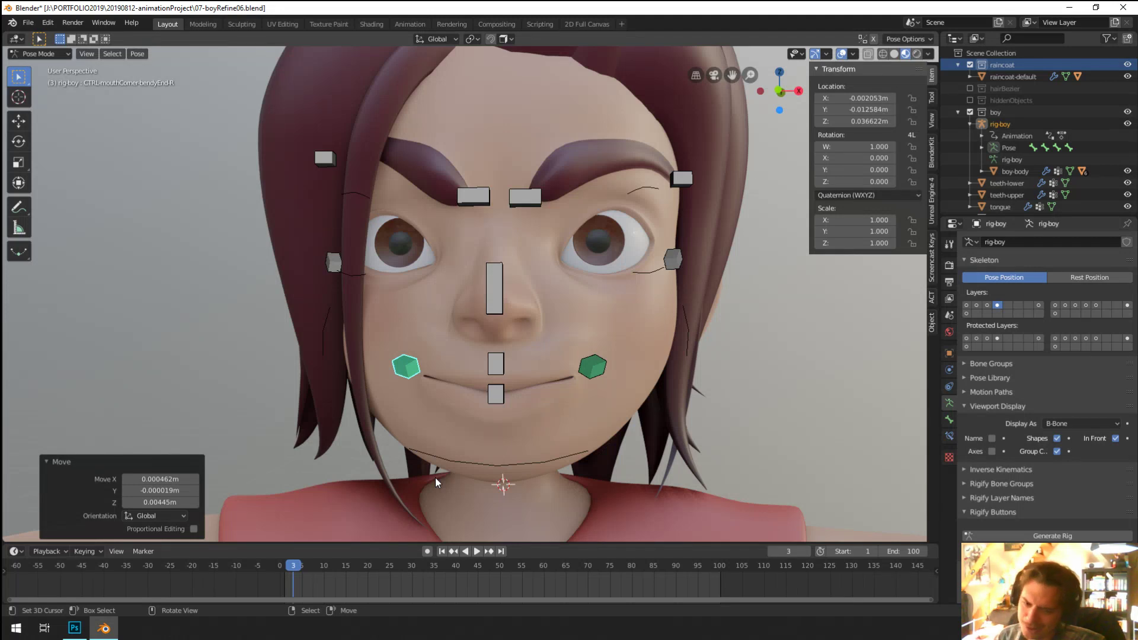
pyautogui.moveTo(445, 470)
pyautogui.mouseDown(button='middle')
pyautogui.moveTo(470, 462)
pyautogui.moveTo(454, 465)
pyautogui.mouseUp(button='middle')
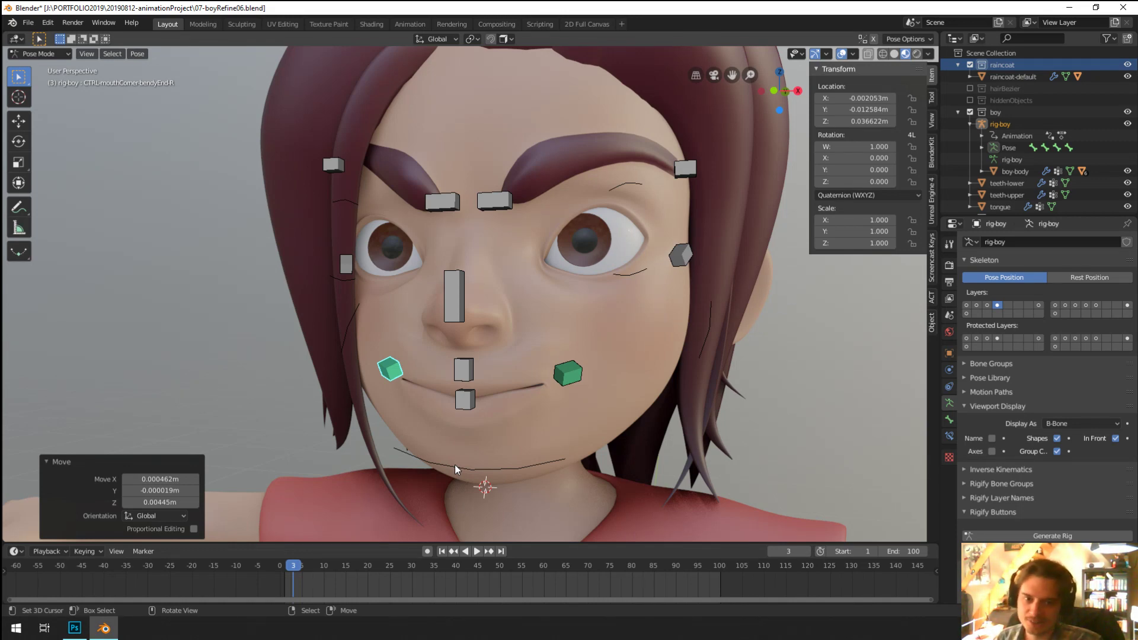
pyautogui.moveTo(468, 454); pyautogui.dragTo(537, 455, button='middle')
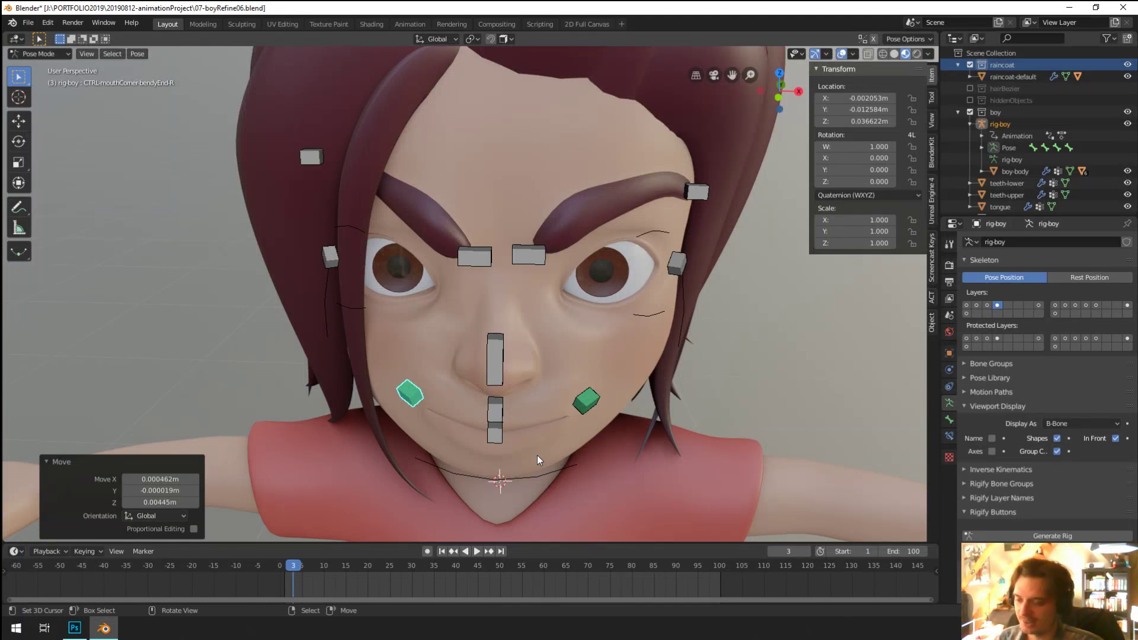
# Step: Raise the left mouth-corner control about 0.0034 m and both lip-centre controls about 0.0035 m
pyautogui.moveTo(538, 455); pyautogui.dragTo(567, 376, button='middle')
pyautogui.click(563, 361)
pyautogui.press('g')
pyautogui.click(556, 358)
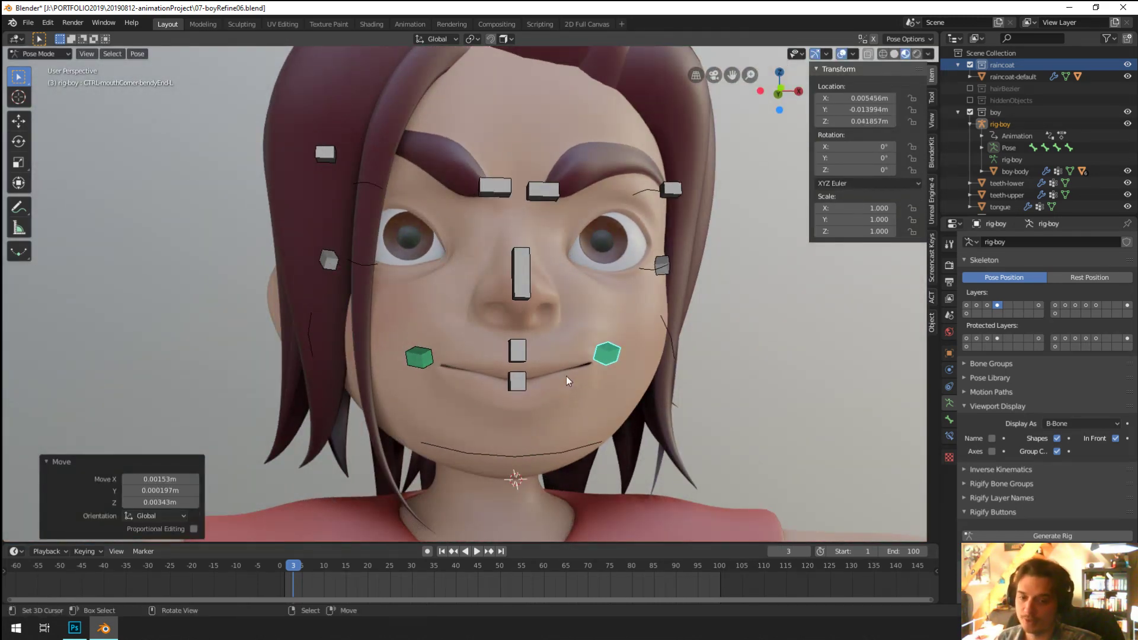
pyautogui.click(519, 381)
pyautogui.press('g')
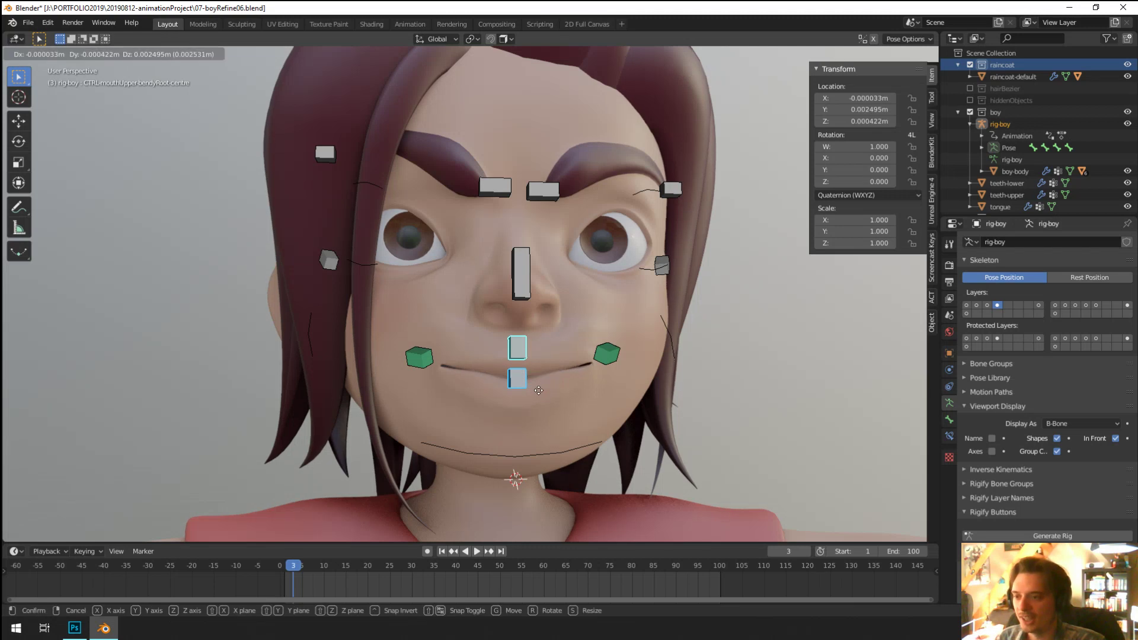
pyautogui.click(540, 395)
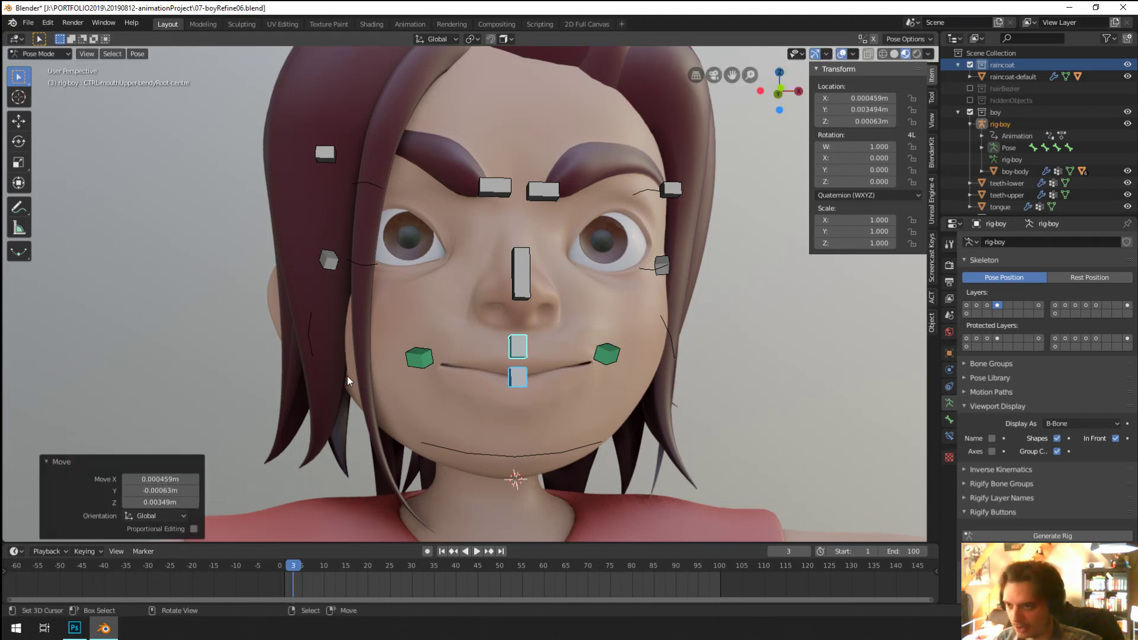
# Step: Reposition the outer-end controls of the left and right eyebrows with small moves
pyautogui.moveTo(347, 375); pyautogui.dragTo(378, 370, button='middle')
pyautogui.click(689, 190)
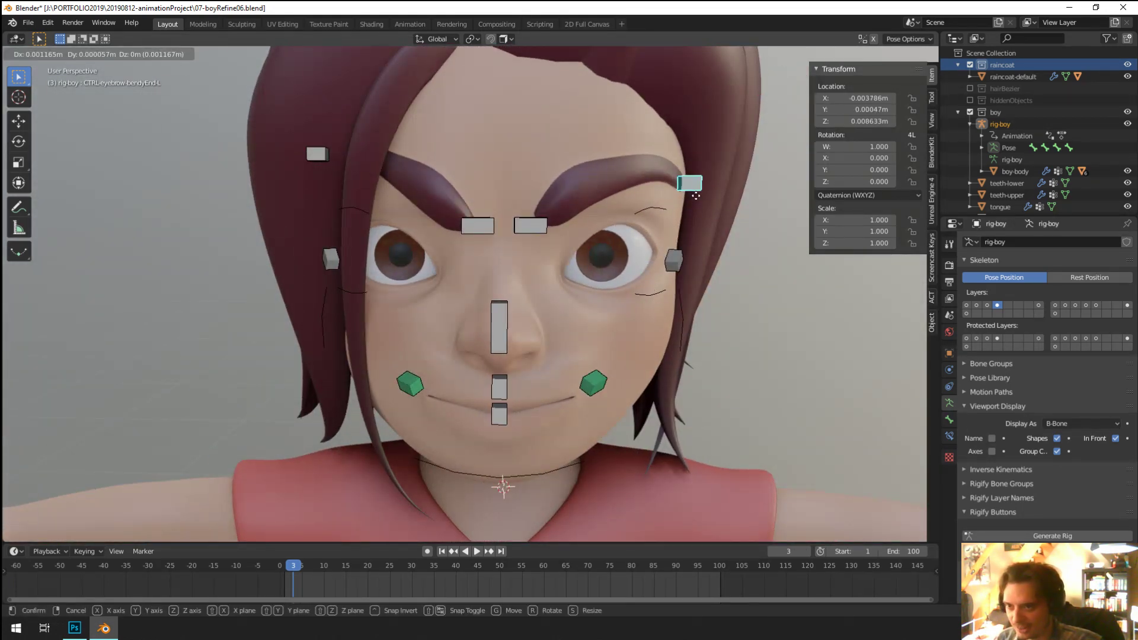
pyautogui.press('g')
pyautogui.click(696, 214)
pyautogui.moveTo(696, 215); pyautogui.dragTo(357, 158, button='middle')
pyautogui.click(344, 163)
pyautogui.press('g')
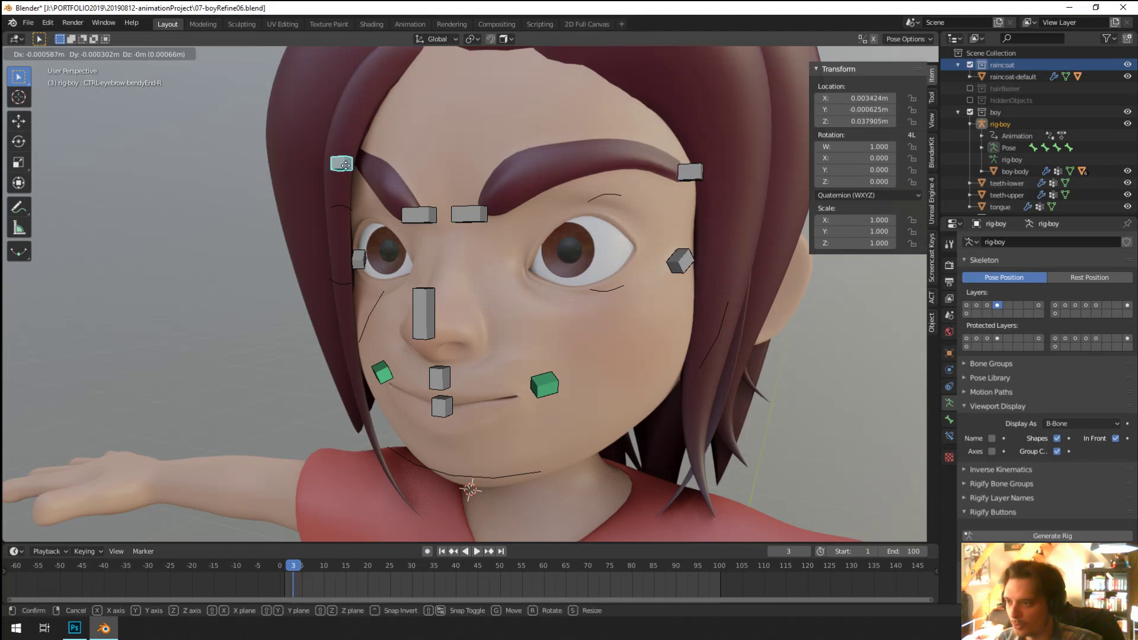
pyautogui.click(337, 166)
# Step: Raise the inner control of the right eyebrow about 0.0086 m and that of the left eyebrow about 0.0091 m
pyautogui.click(420, 208)
pyautogui.press('g')
pyautogui.click(418, 205)
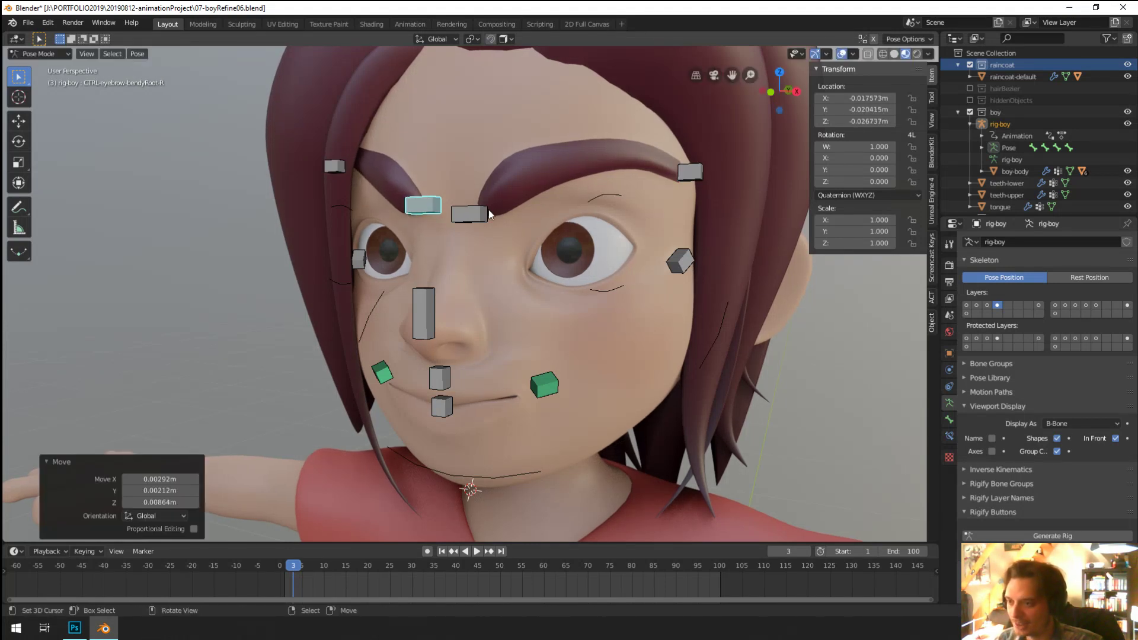
pyautogui.click(477, 214)
pyautogui.press('g')
pyautogui.click(491, 210)
pyautogui.moveTo(492, 210); pyautogui.dragTo(506, 270, button='middle')
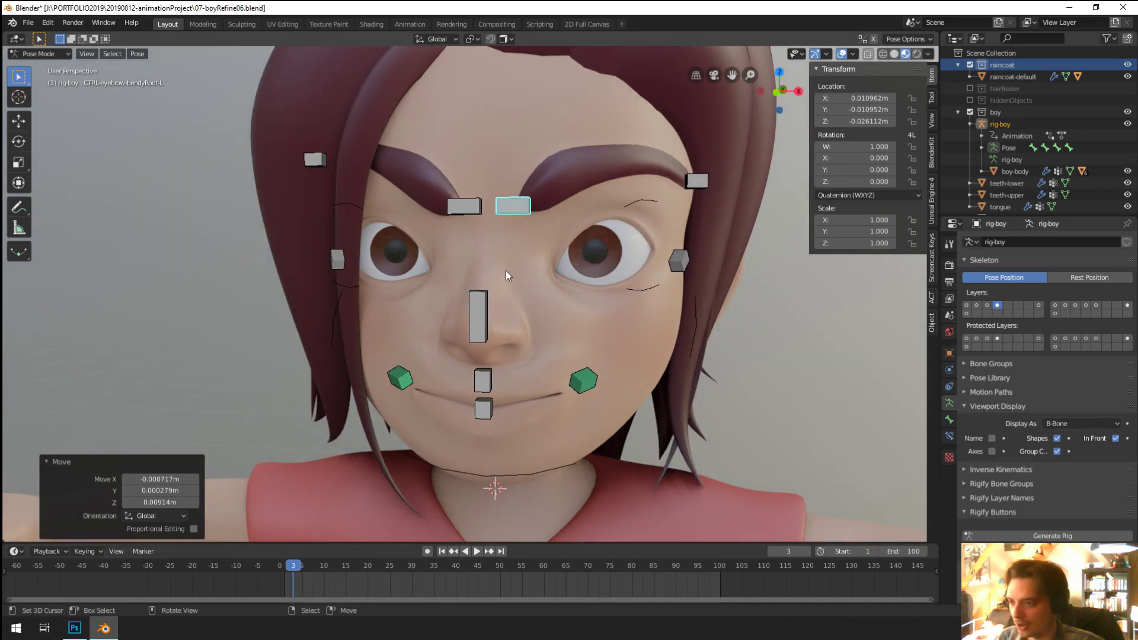
# Step: Raise the left mouth-corner control about 0.017 m to form a lopsided smirk
pyautogui.moveTo(528, 309); pyautogui.dragTo(539, 343, button='middle')
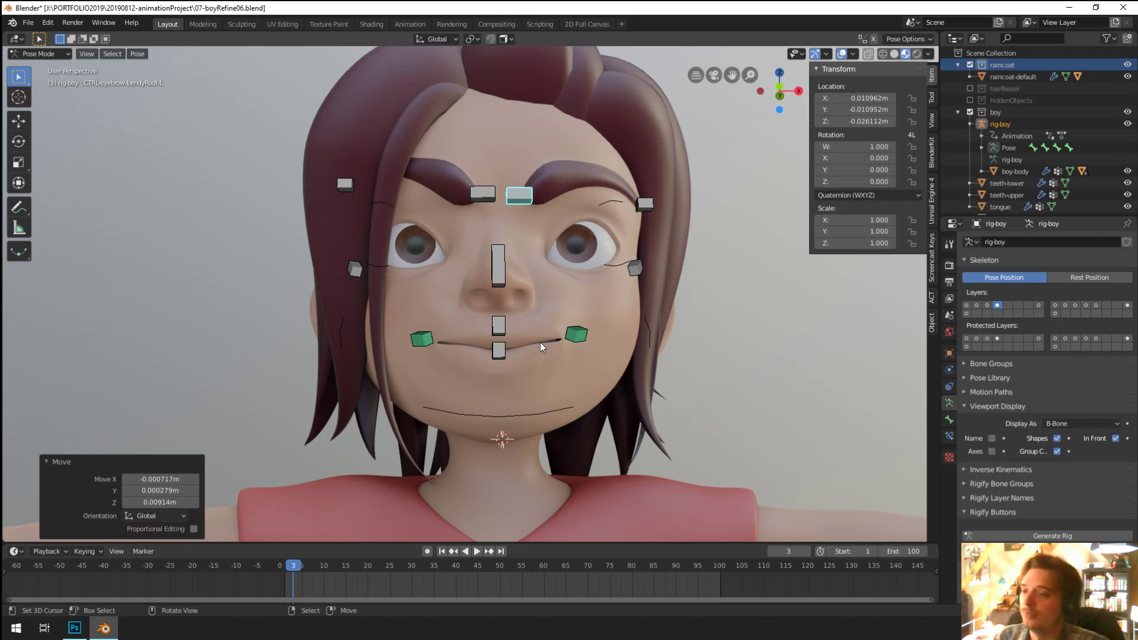
pyautogui.moveTo(540, 342); pyautogui.dragTo(531, 378, button='middle')
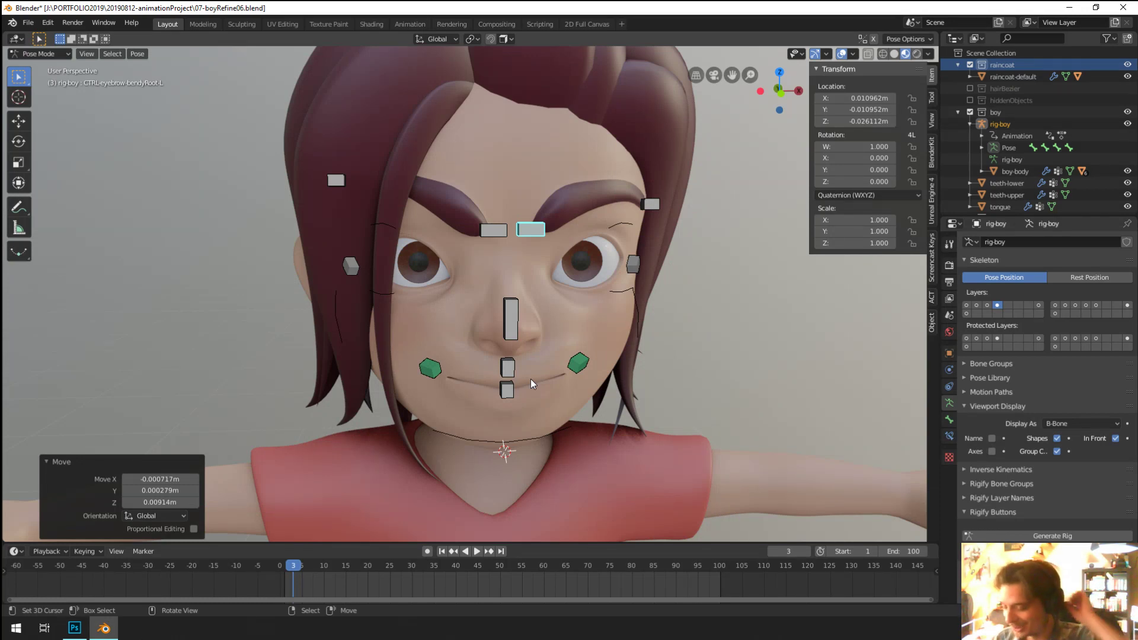
pyautogui.moveTo(531, 384); pyautogui.dragTo(478, 331, button='middle')
pyautogui.scroll(1, 543, 346)
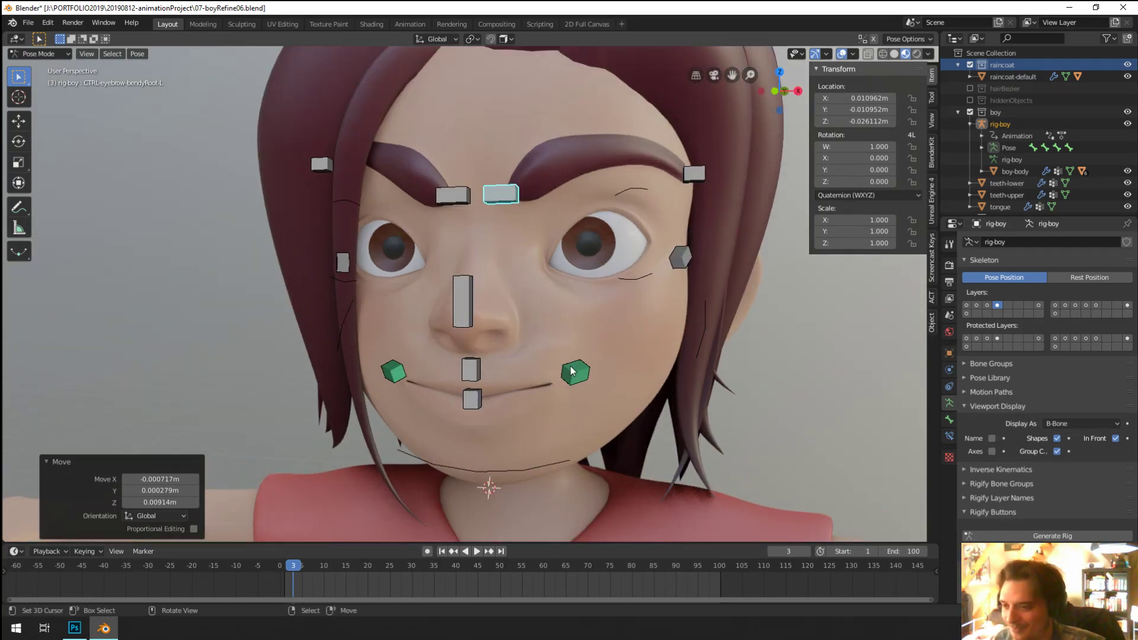
pyautogui.click(576, 369)
pyautogui.press('g')
pyautogui.click(574, 344)
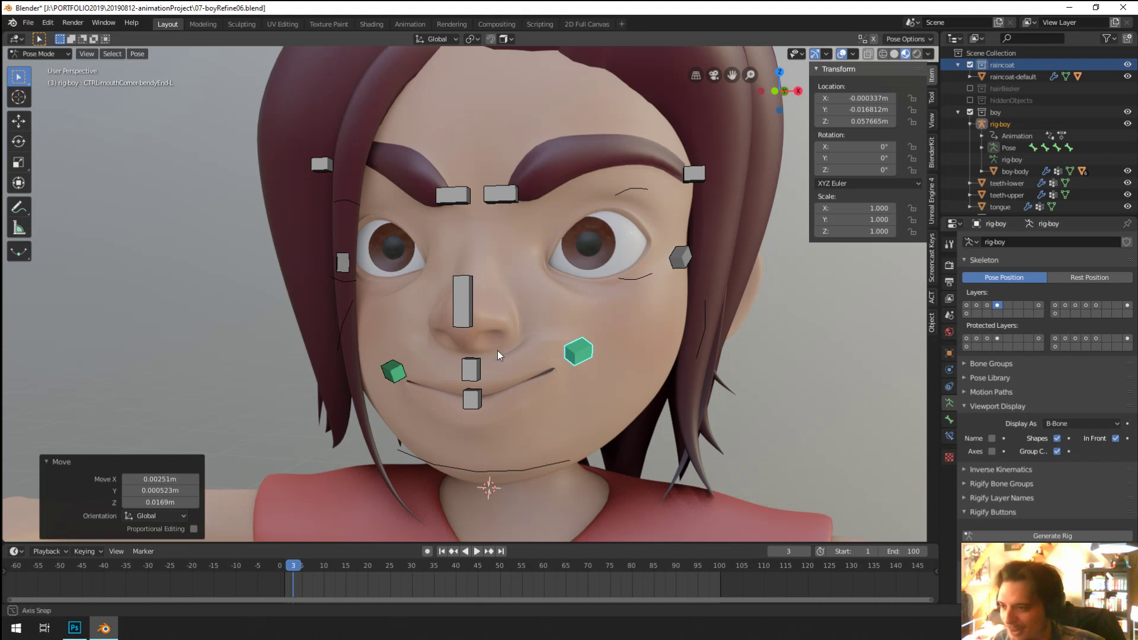
# Step: Try to part the lips by raising the upper-lip centre control and adjusting its height in front and side views
pyautogui.moveTo(497, 351); pyautogui.dragTo(528, 319, button='middle')
pyautogui.click(518, 389)
pyautogui.press('g')
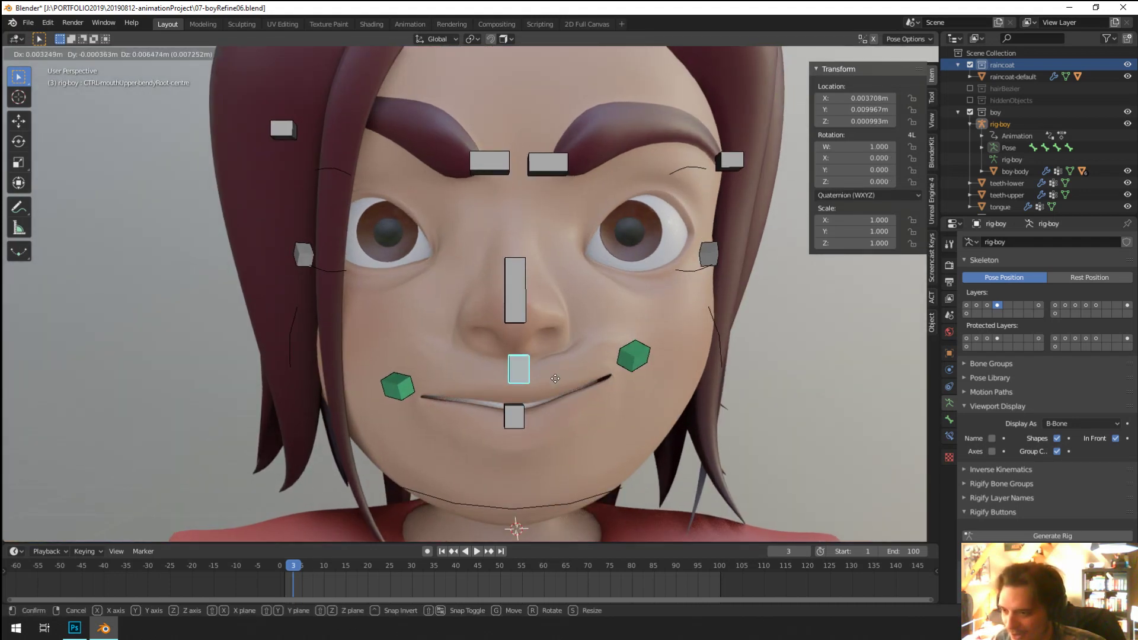
pyautogui.click(550, 382)
pyautogui.moveTo(550, 382); pyautogui.dragTo(470, 378, button='middle')
pyautogui.press('g')
pyautogui.click(542, 384)
pyautogui.scroll(2, 514, 370)
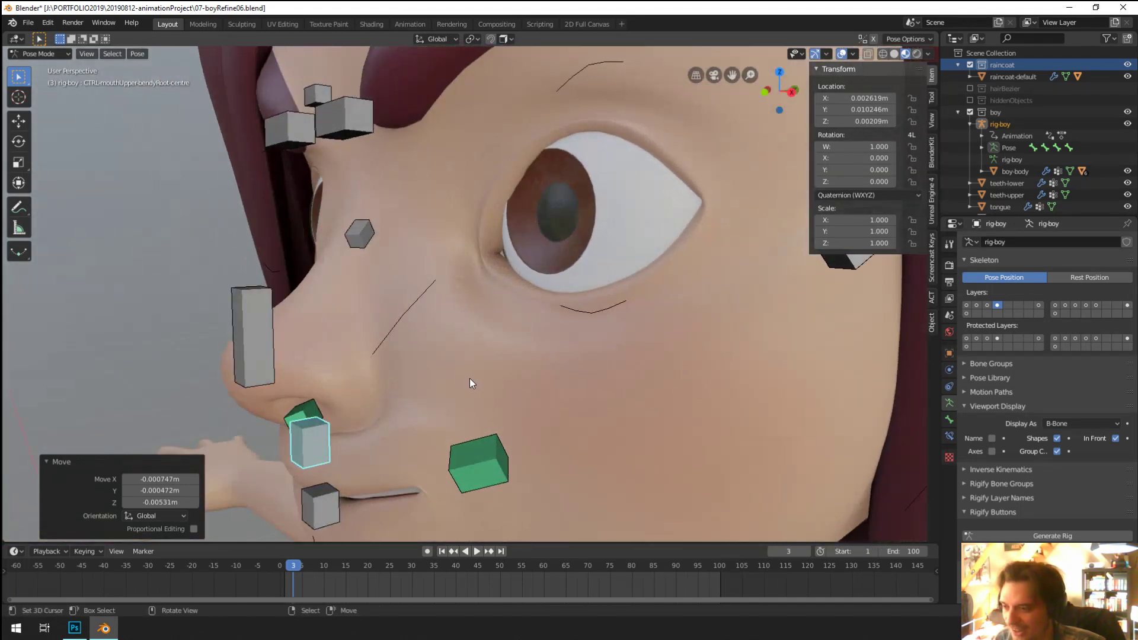
pyautogui.press('g')
pyautogui.press('y')
pyautogui.rightClick(512, 338)
pyautogui.moveTo(512, 338); pyautogui.dragTo(517, 417, button='middle')
pyautogui.press('g')
pyautogui.rightClick(527, 358)
pyautogui.click(524, 448)
pyautogui.press('g')
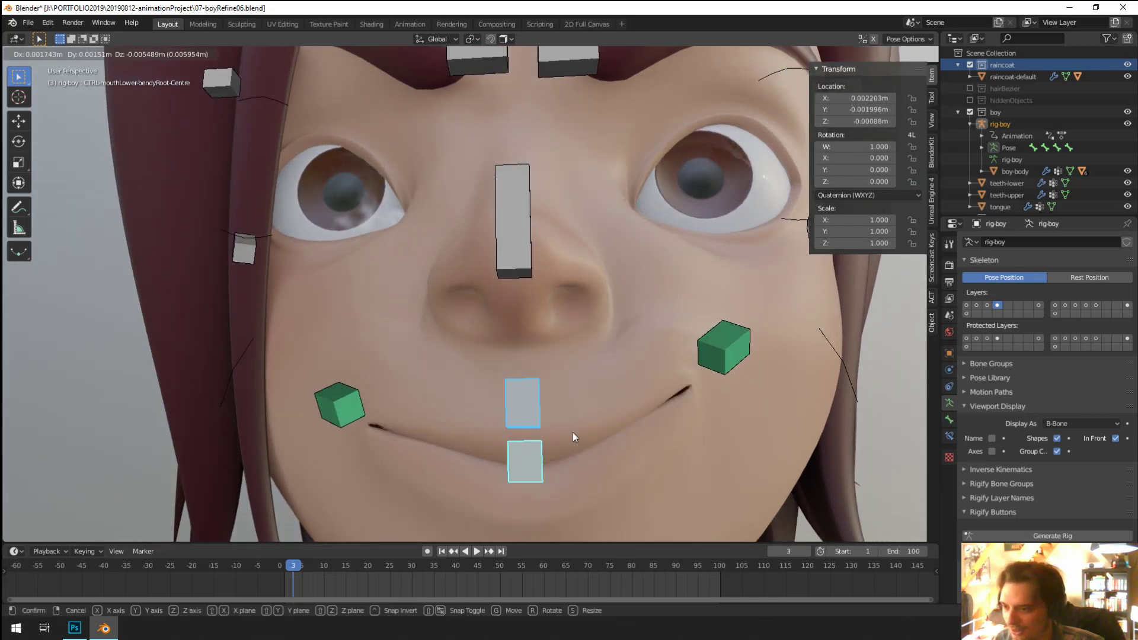
pyautogui.rightClick(572, 432)
# Step: Open the mouth by moving the lower-lip centre control down and raising the upper-lip centre control
pyautogui.press('g')
pyautogui.click(530, 465)
pyautogui.click(531, 404)
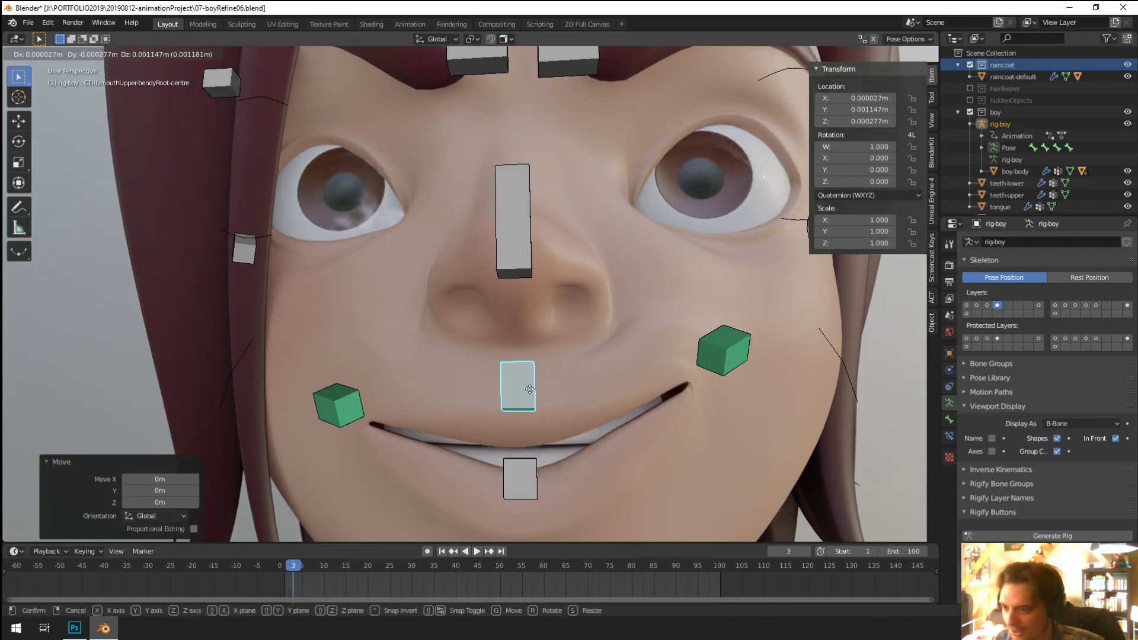
pyautogui.press('g')
pyautogui.click(536, 396)
# Step: Reposition the left mouth-corner control and refine its depth against the cheek to shape that side of the smile
pyautogui.click(724, 359)
pyautogui.press('g')
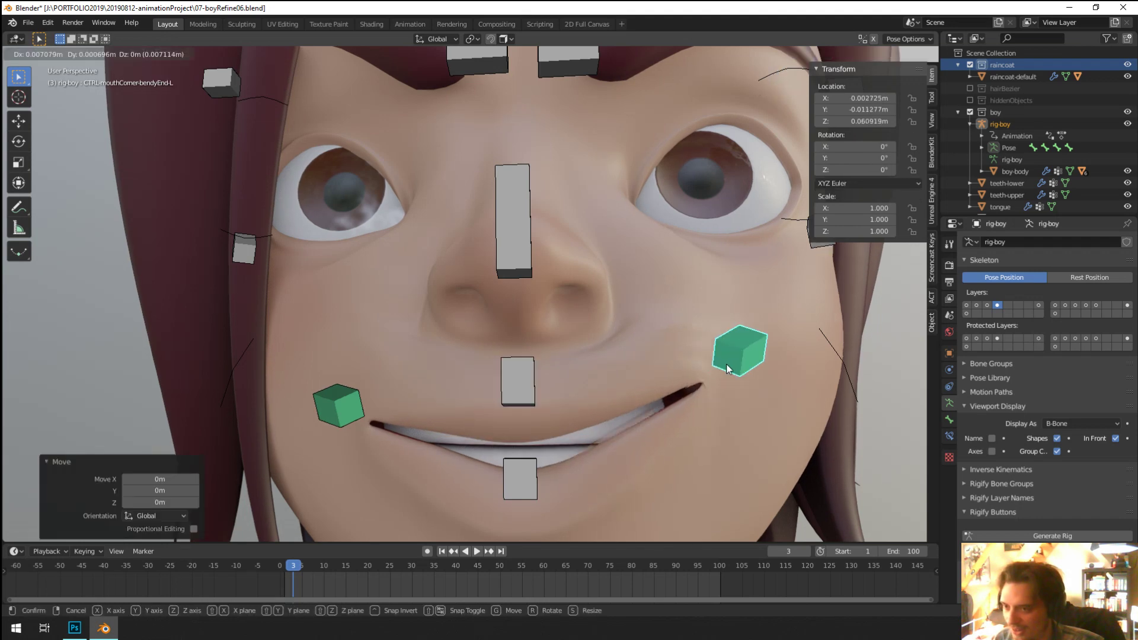
pyautogui.click(727, 364)
pyautogui.moveTo(726, 364); pyautogui.dragTo(717, 409, button='middle')
pyautogui.press('g')
pyautogui.click(716, 385)
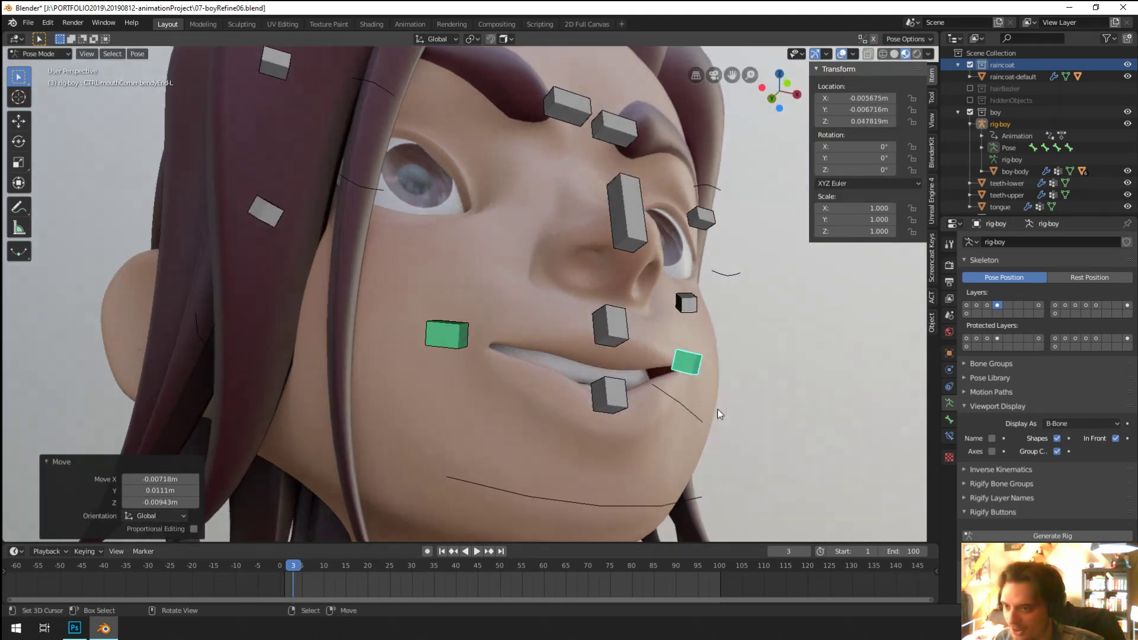
# Step: Pull the right mouth-corner control outward and raise it slightly to widen the open smile
pyautogui.click(439, 342)
pyautogui.moveTo(440, 341)
pyautogui.mouseDown(button='middle')
pyautogui.moveTo(383, 380)
pyautogui.moveTo(386, 368)
pyautogui.moveTo(449, 358)
pyautogui.mouseUp(button='middle')
pyautogui.press('g')
pyautogui.click(386, 368)
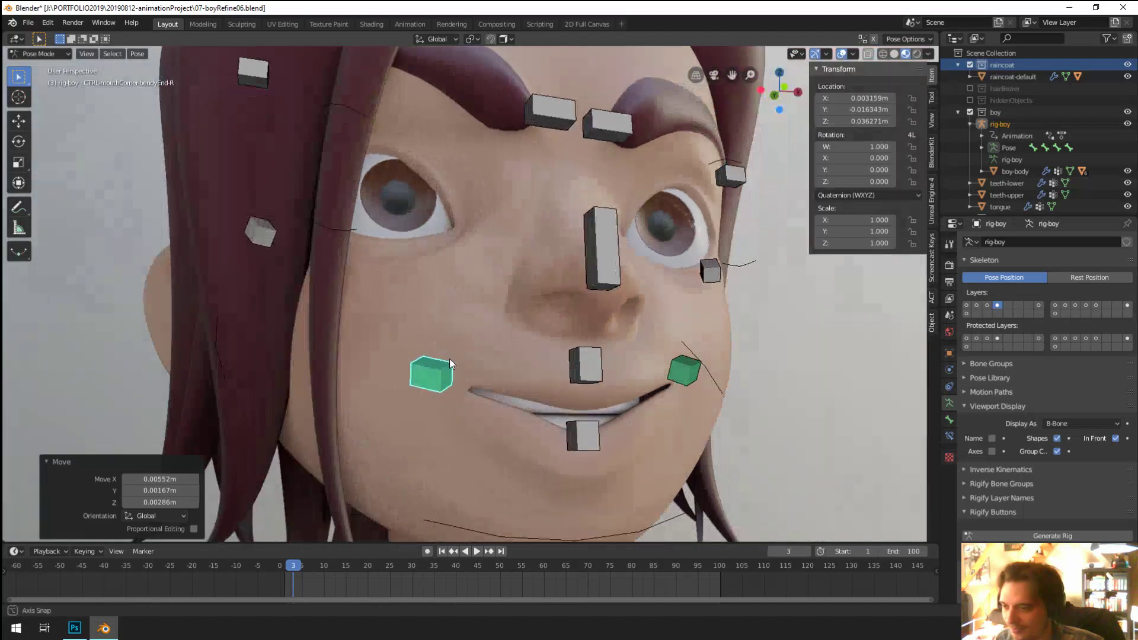
pyautogui.press('g')
pyautogui.click(456, 354)
pyautogui.press('g')
pyautogui.click(490, 384)
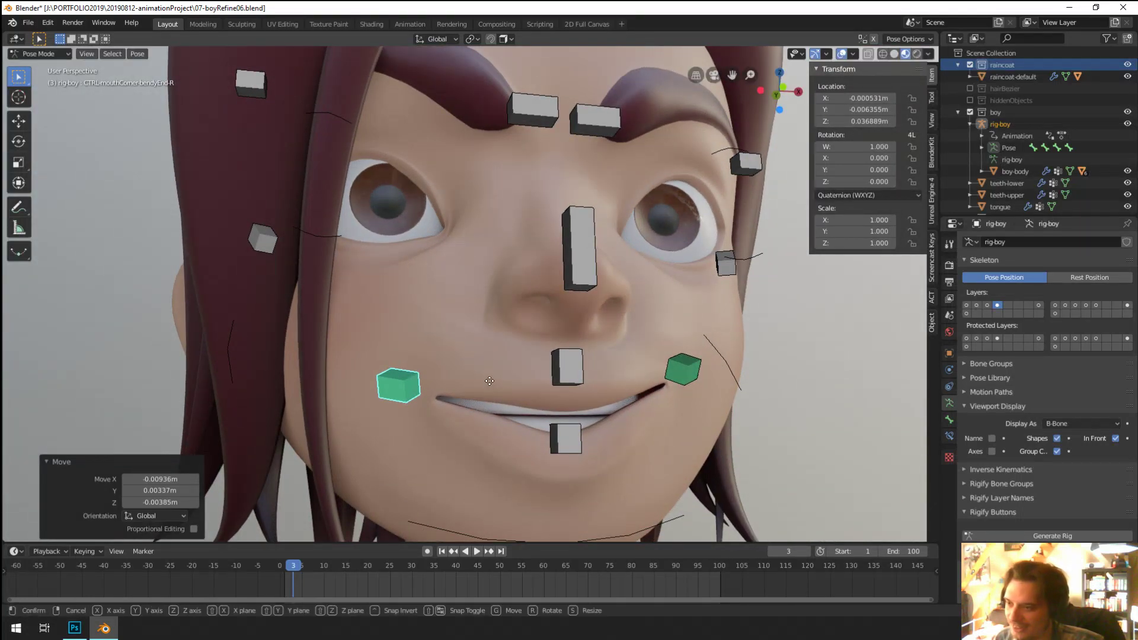
pyautogui.moveTo(495, 390); pyautogui.dragTo(466, 393, button='middle')
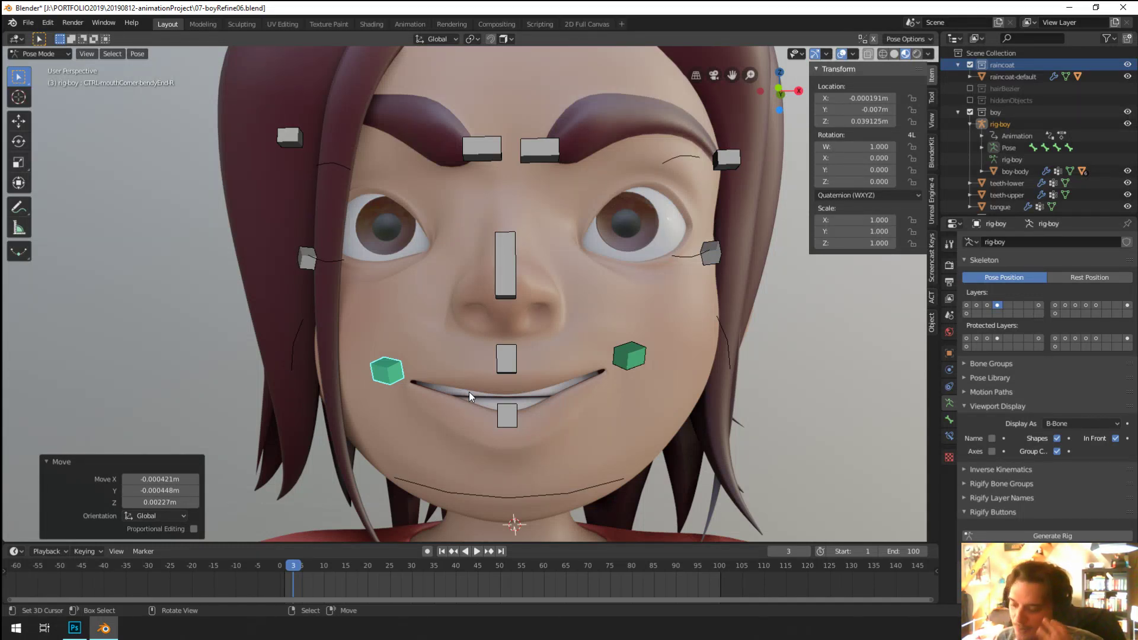
pyautogui.moveTo(468, 392); pyautogui.dragTo(494, 411, button='middle')
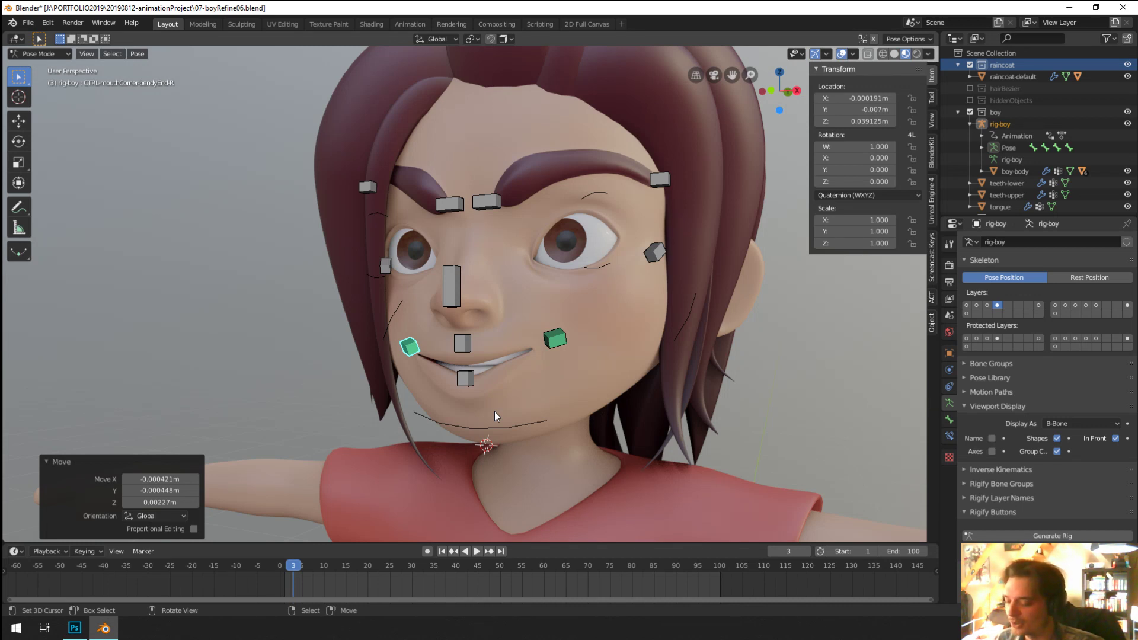
pyautogui.moveTo(494, 411); pyautogui.dragTo(451, 411, button='middle')
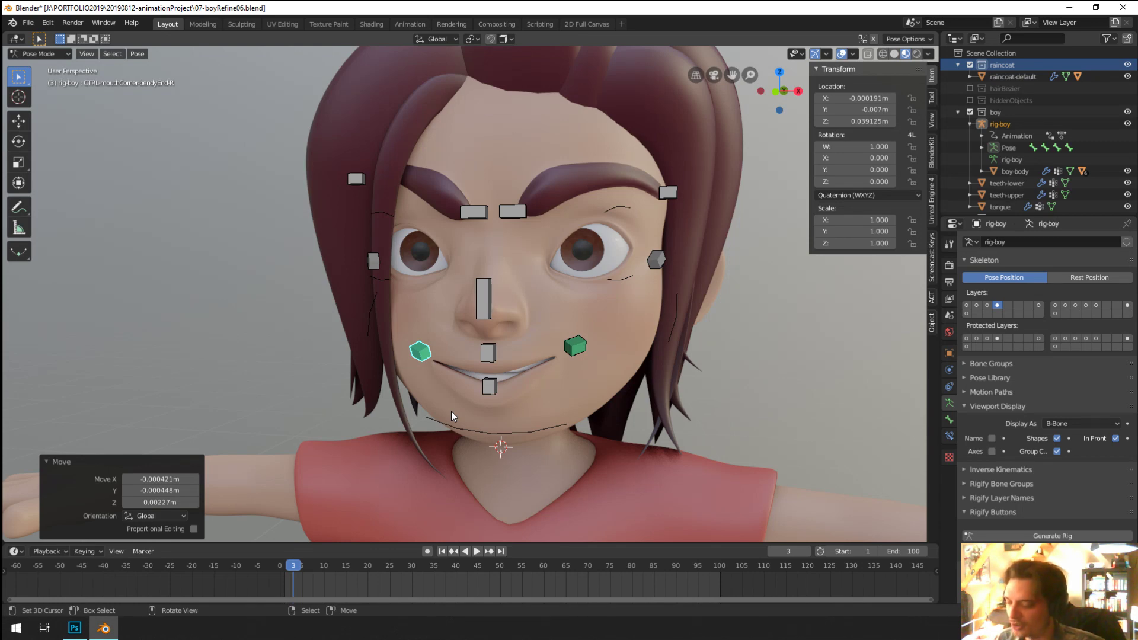
pyautogui.moveTo(451, 411); pyautogui.dragTo(458, 393, button='middle')
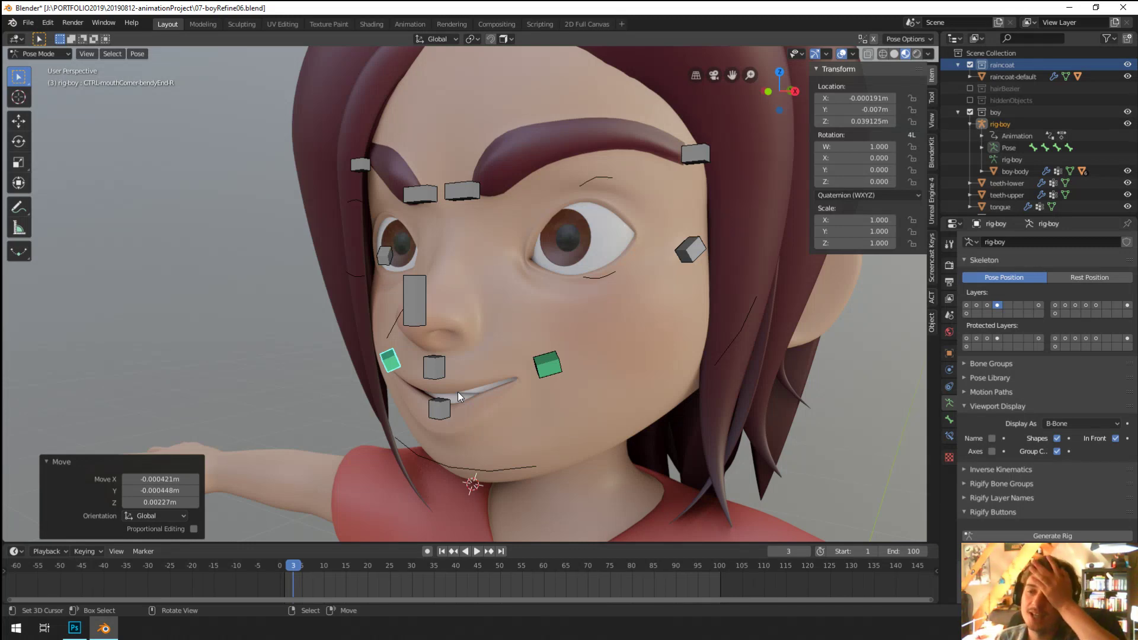
# Step: Shift the left mouth-corner control slightly inward to narrow that side of the smile
pyautogui.moveTo(652, 363); pyautogui.dragTo(546, 396, button='middle')
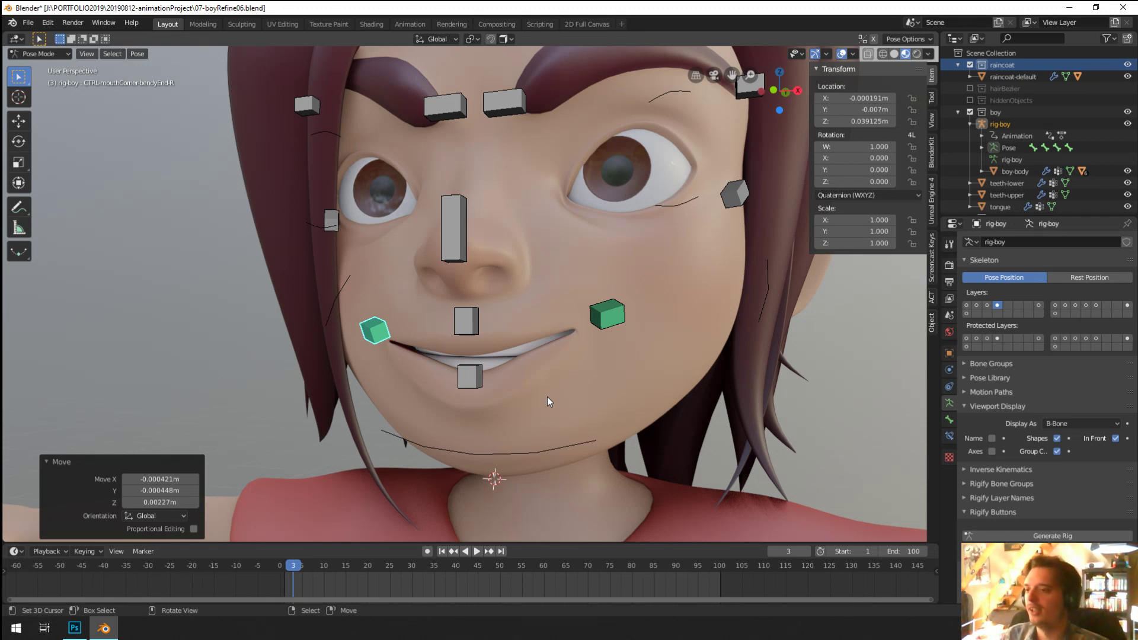
pyautogui.moveTo(546, 397); pyautogui.dragTo(603, 450, button='middle')
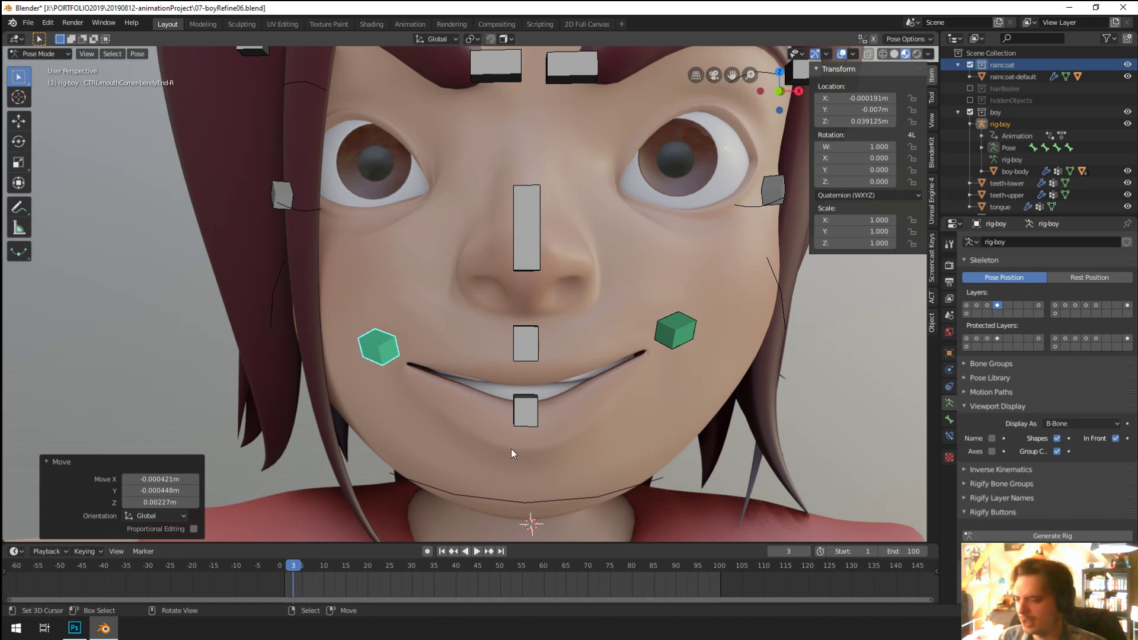
pyautogui.moveTo(511, 449); pyautogui.dragTo(496, 465, button='middle')
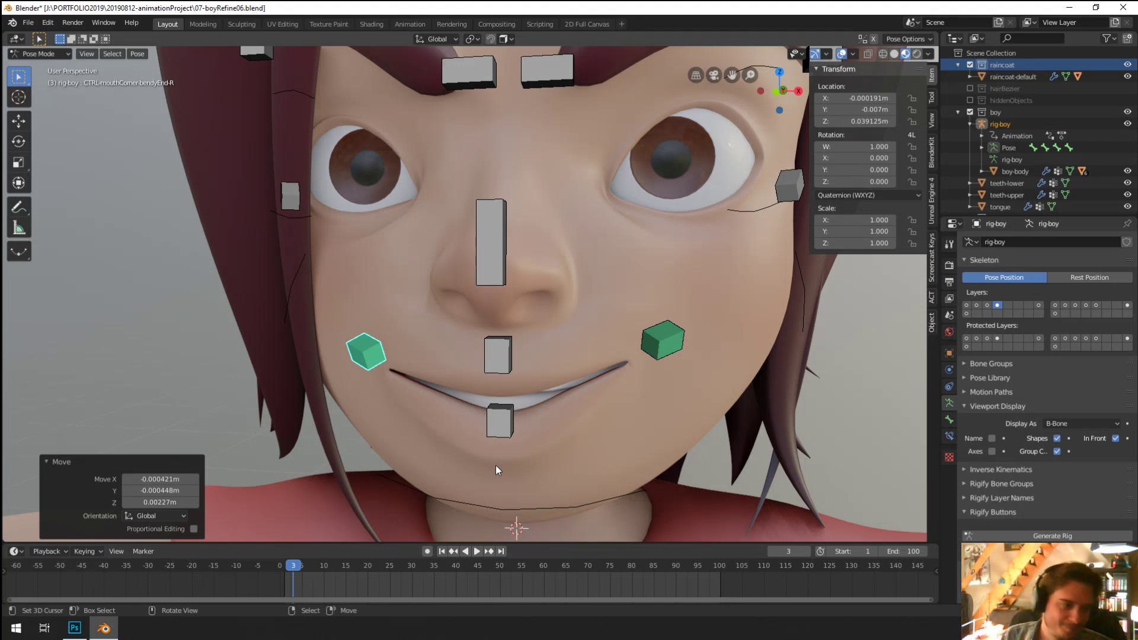
pyautogui.moveTo(541, 424); pyautogui.dragTo(527, 344, button='middle')
pyautogui.click(597, 347)
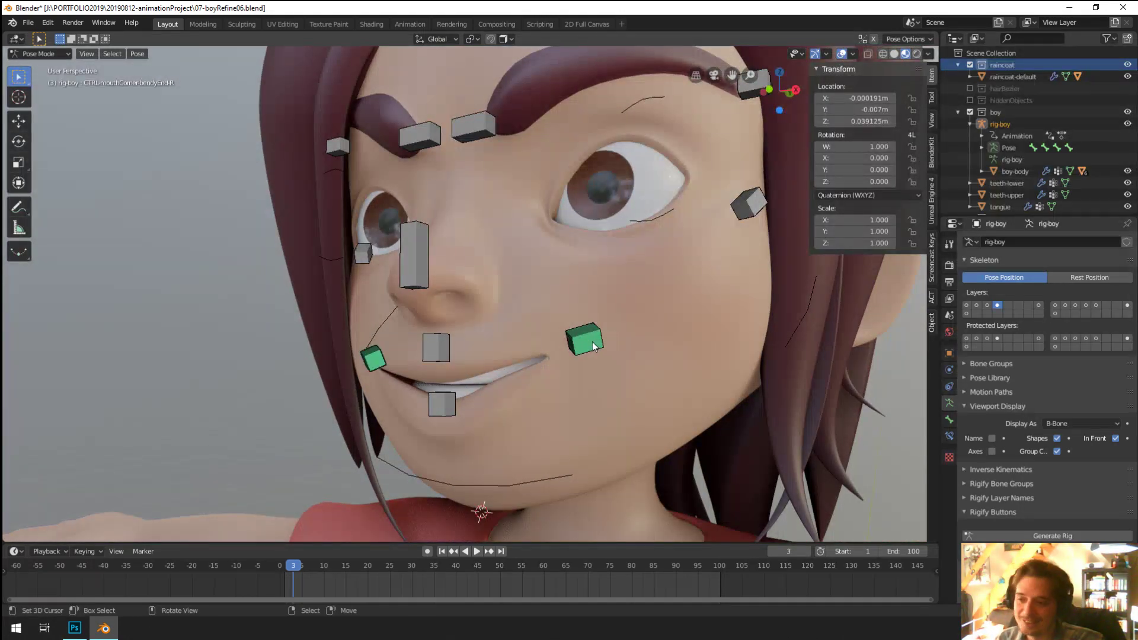
pyautogui.moveTo(597, 347); pyautogui.dragTo(616, 367, button='middle')
pyautogui.press('g')
pyautogui.click(536, 363)
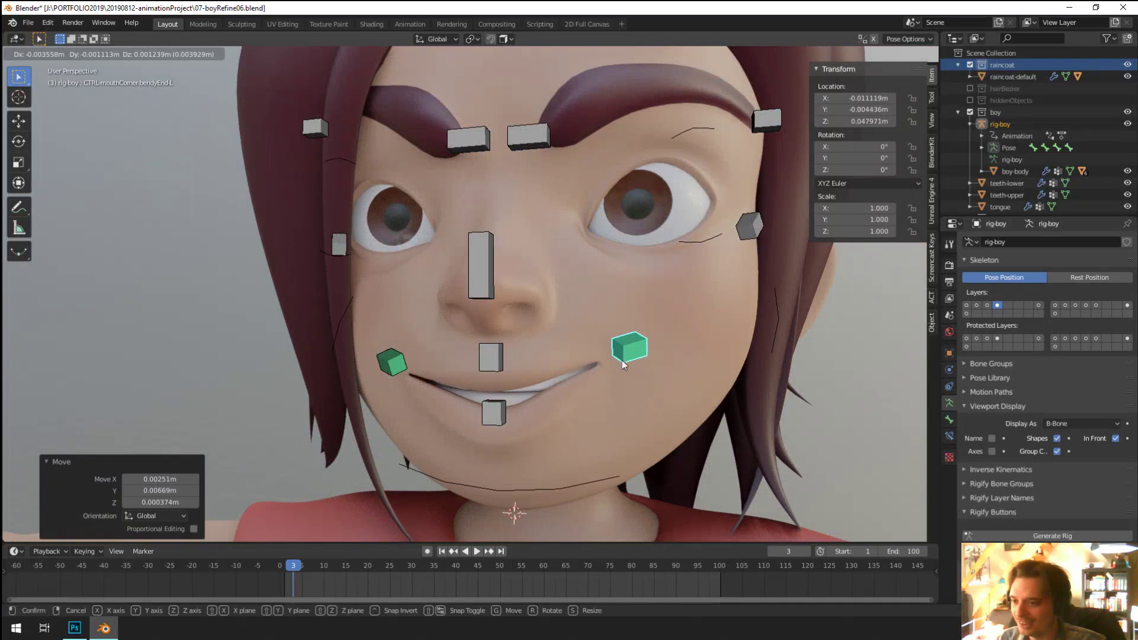
# Step: Shift the right mouth-corner control inward by about 0.004 m in the front view and check the smile from several angles
pyautogui.press('KP_1')
pyautogui.click(422, 364)
pyautogui.press('g')
pyautogui.click(442, 367)
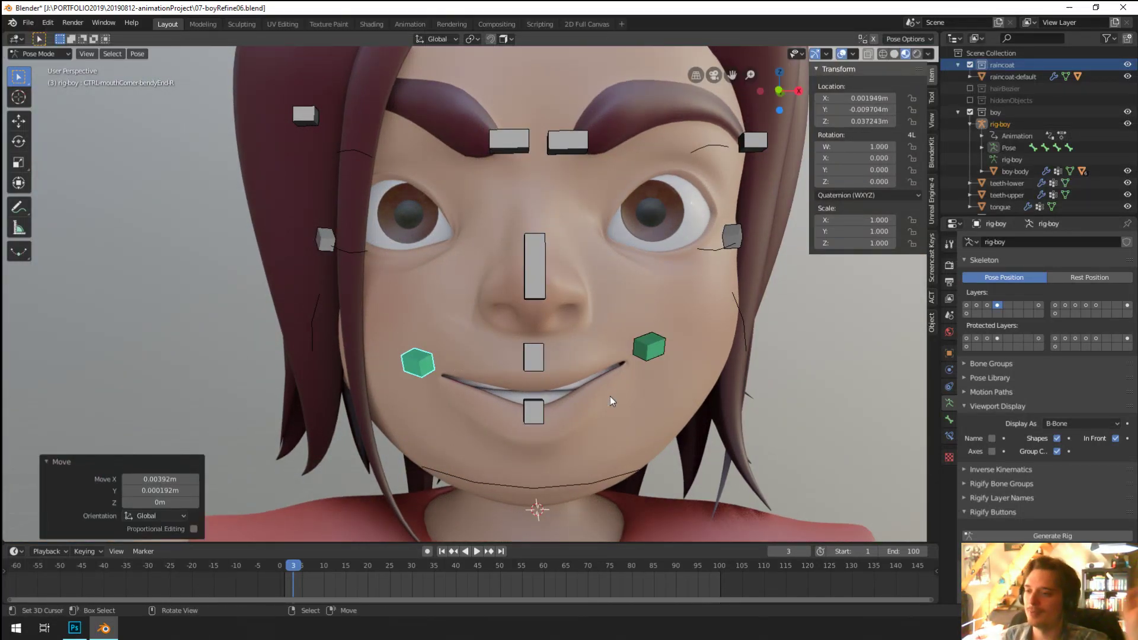
pyautogui.moveTo(622, 356); pyautogui.dragTo(662, 343, button='middle')
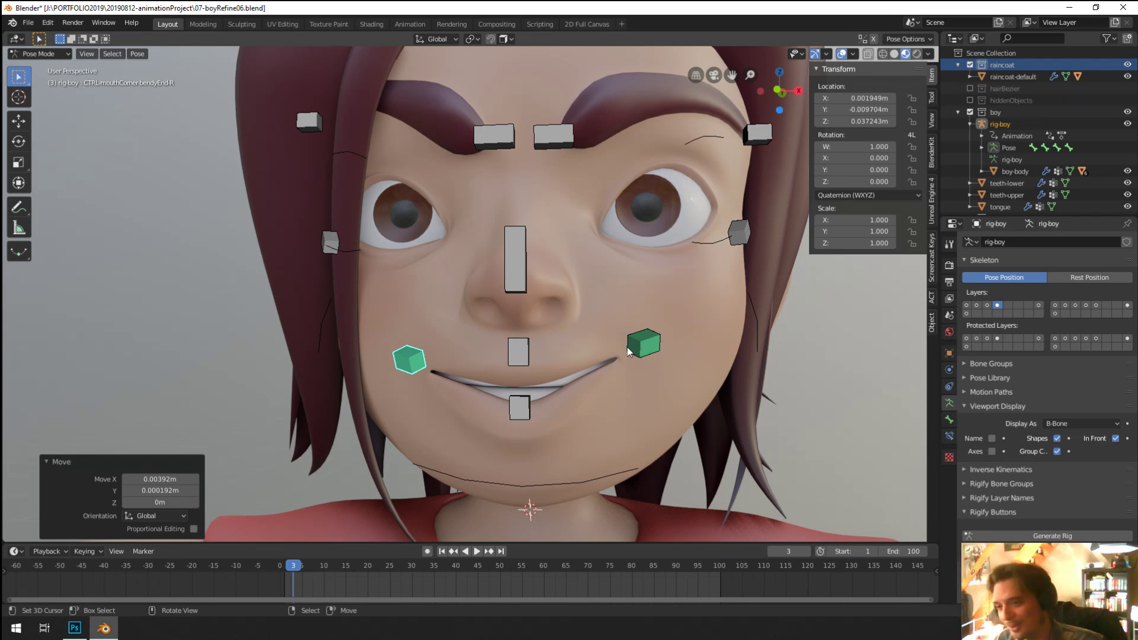
pyautogui.moveTo(627, 347); pyautogui.dragTo(516, 340, button='middle')
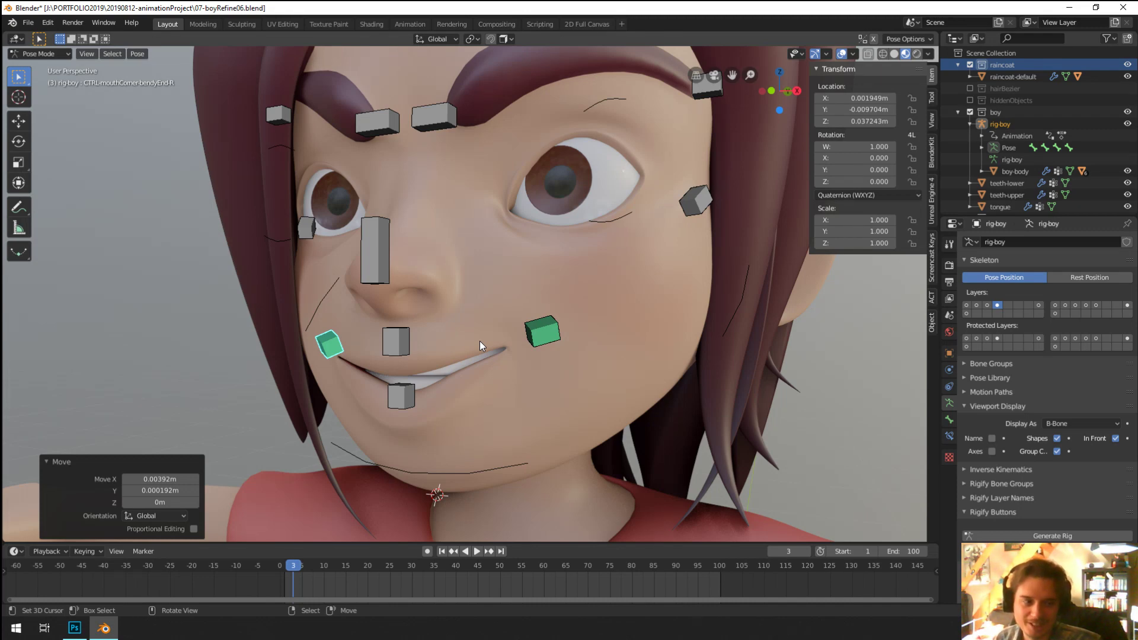
pyautogui.scroll(-7, 479, 340)
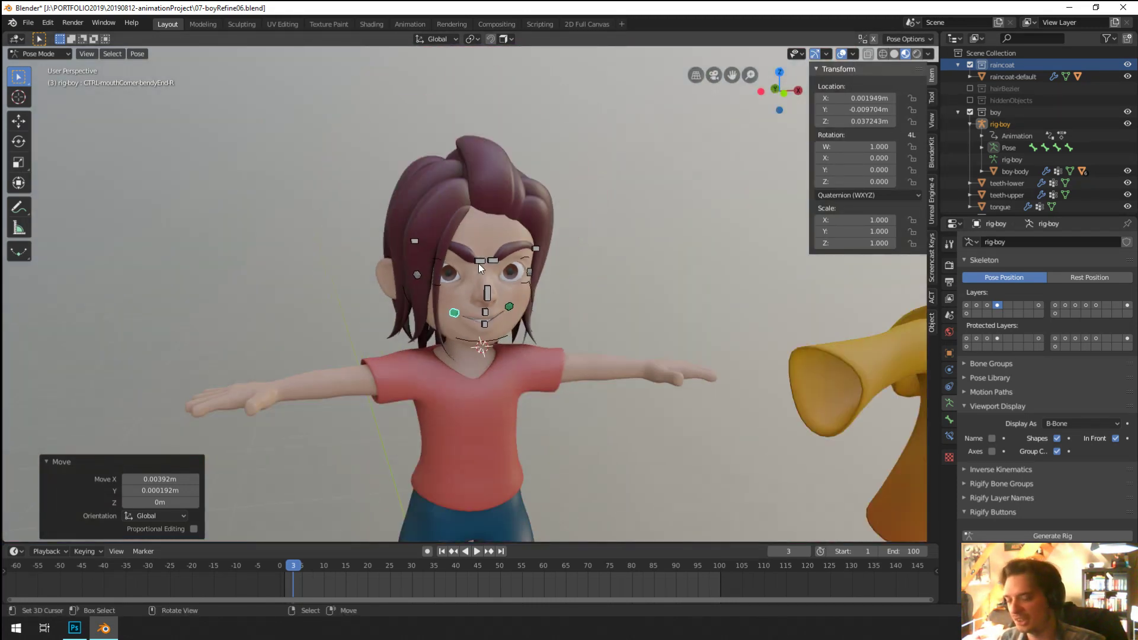
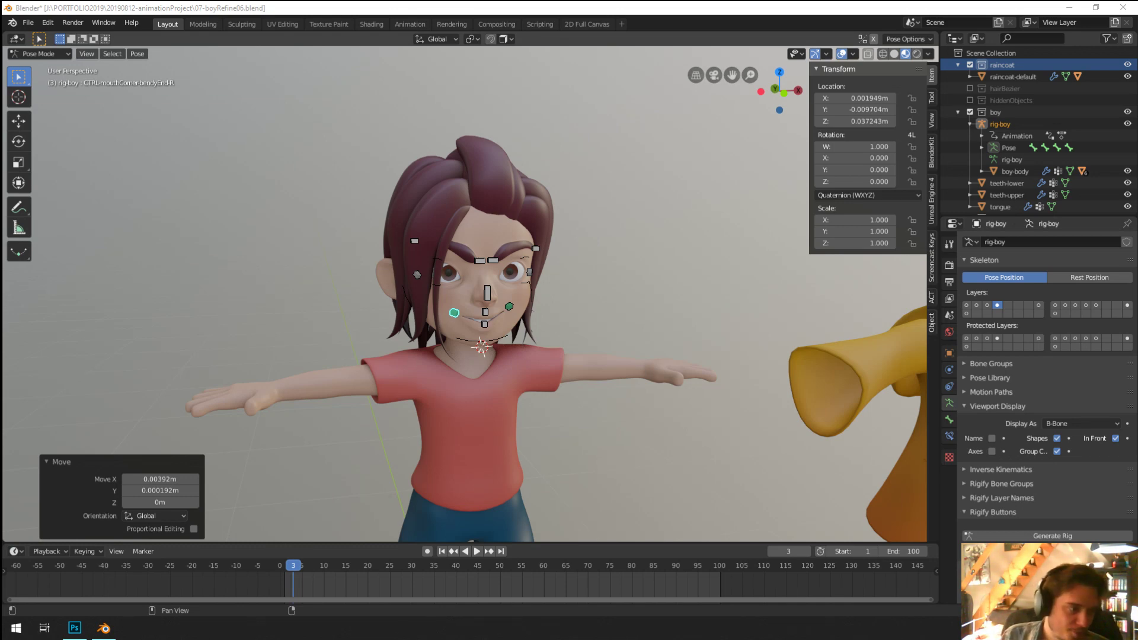
# Step: Adjust the left inner eyebrow control and lower both upper eyelids until the eyes are half closed
pyautogui.scroll(6, 523, 203)
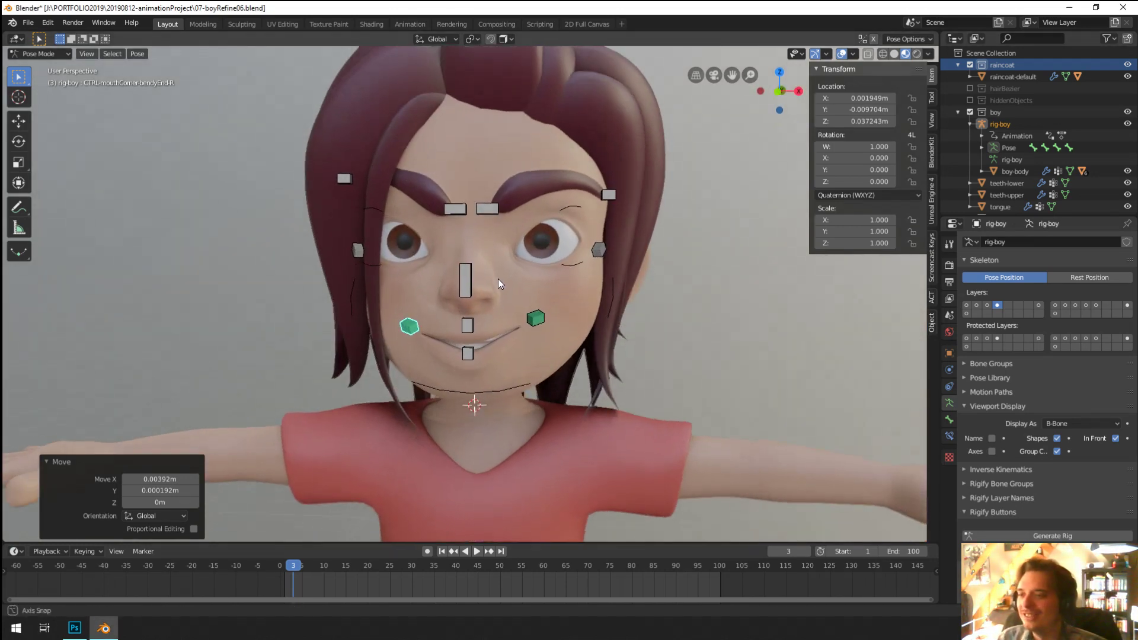
pyautogui.moveTo(486, 206); pyautogui.dragTo(491, 199)
pyautogui.scroll(3, 535, 282)
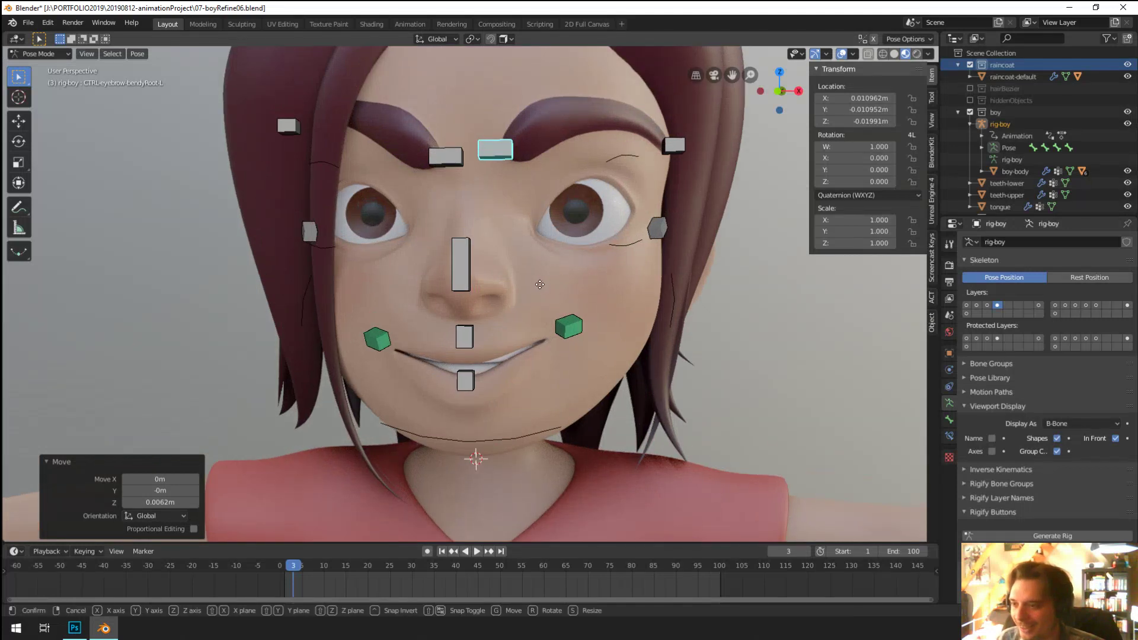
pyautogui.moveTo(610, 157); pyautogui.dragTo(616, 188)
pyautogui.moveTo(329, 159); pyautogui.dragTo(330, 188)
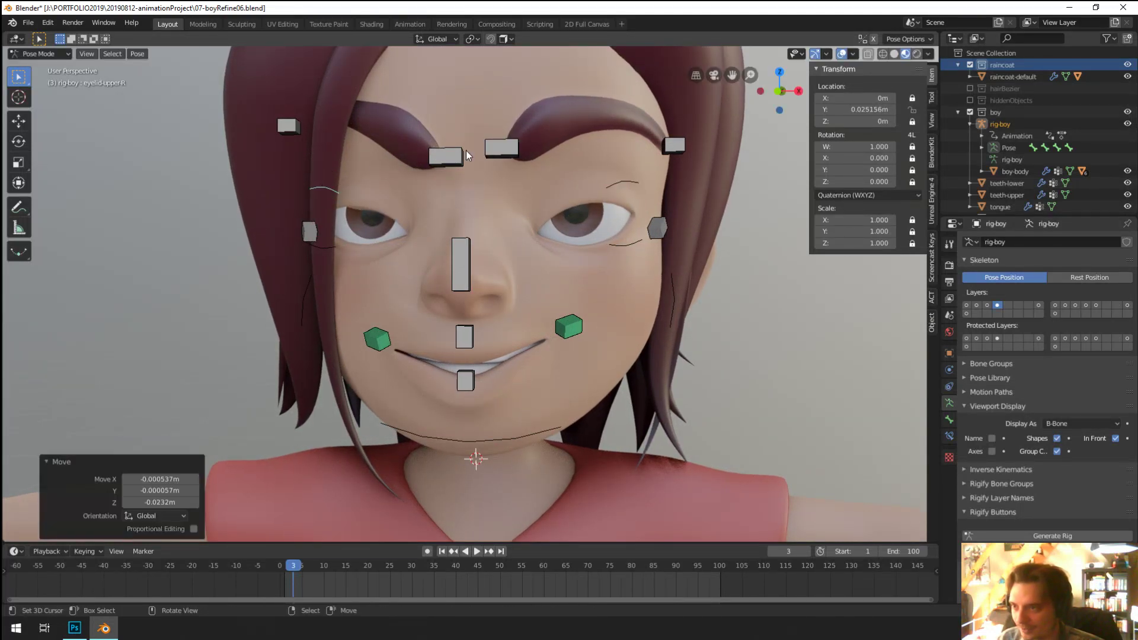
# Step: Raise both inner eyebrow controls high on the forehead and lift both upper eyelids to open the eyes
pyautogui.moveTo(466, 150); pyautogui.dragTo(460, 91)
pyautogui.moveTo(489, 141); pyautogui.dragTo(491, 82)
pyautogui.moveTo(625, 195); pyautogui.dragTo(594, 106)
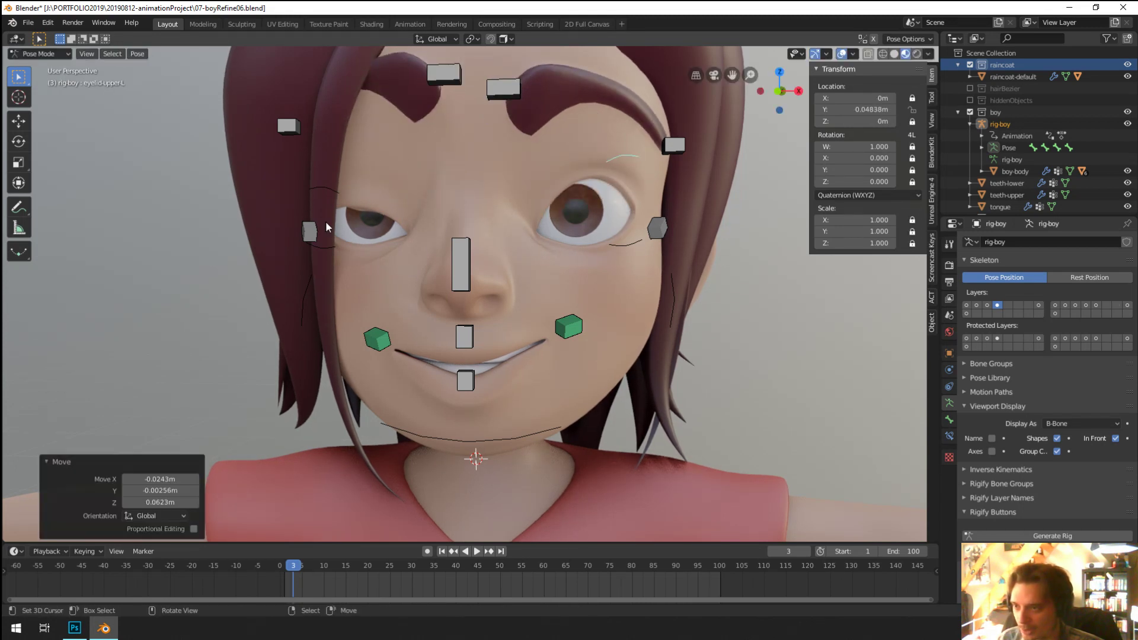
pyautogui.moveTo(330, 198); pyautogui.dragTo(349, 117)
pyautogui.moveTo(350, 119); pyautogui.dragTo(355, 98, button='middle')
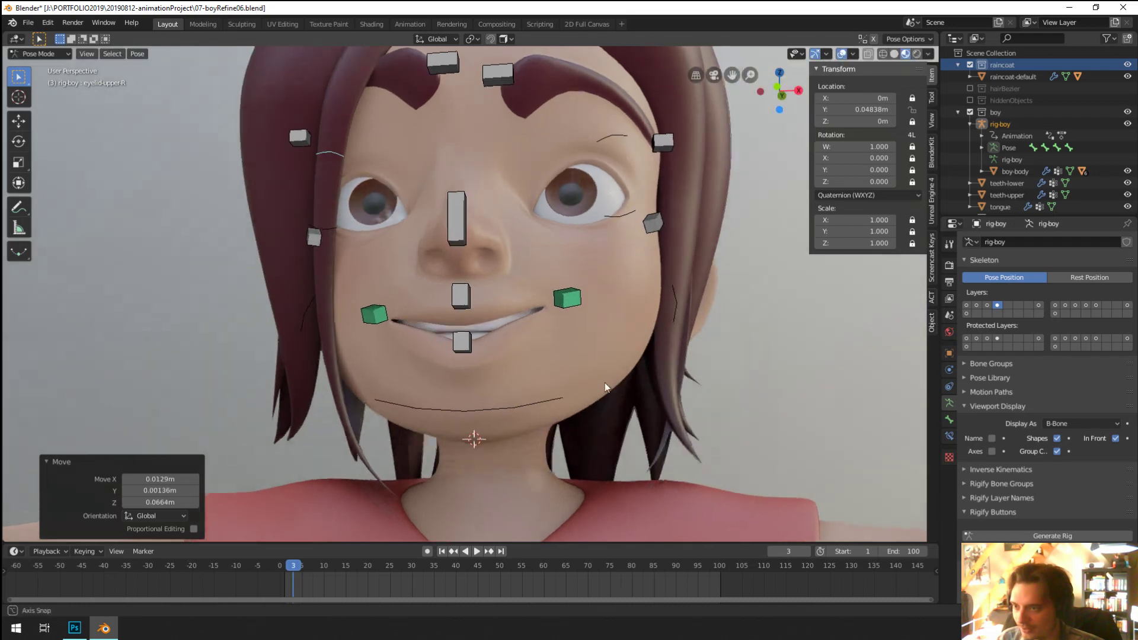
# Step: Lower the left and right mouth-corner controls to turn the smile into a frown
pyautogui.moveTo(570, 307); pyautogui.dragTo(572, 362)
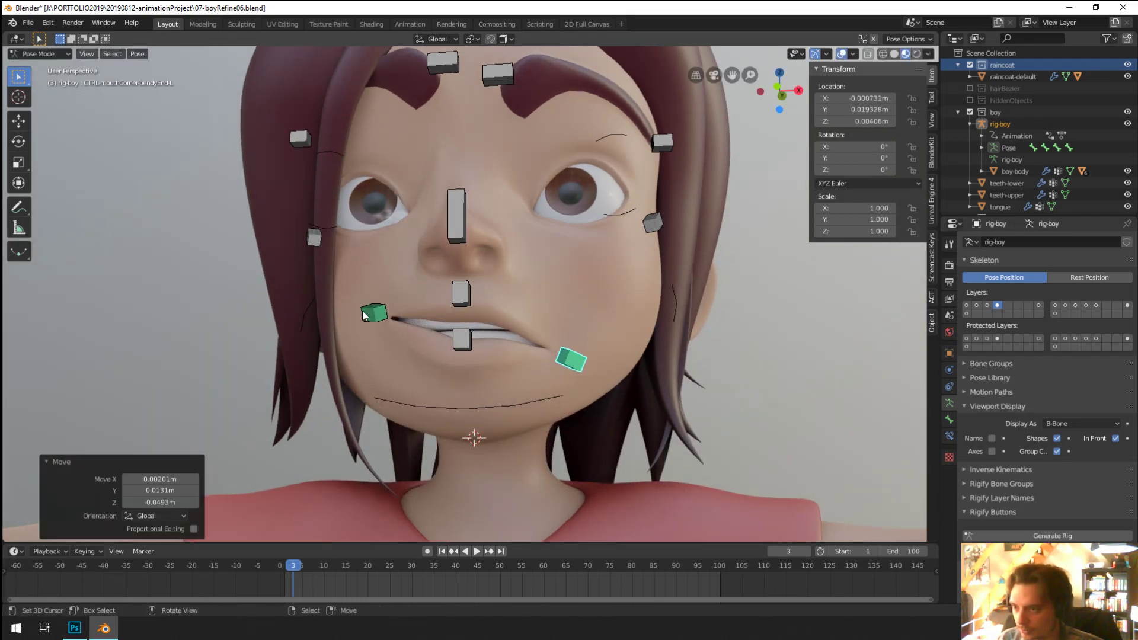
pyautogui.moveTo(374, 313); pyautogui.dragTo(375, 348)
pyautogui.moveTo(376, 349); pyautogui.dragTo(500, 334, button='middle')
pyautogui.moveTo(500, 334); pyautogui.dragTo(495, 341)
pyautogui.moveTo(494, 340); pyautogui.dragTo(457, 384, button='middle')
# Step: Clear the location of all facial controls and return the rig to Object Mode
pyautogui.press('a')
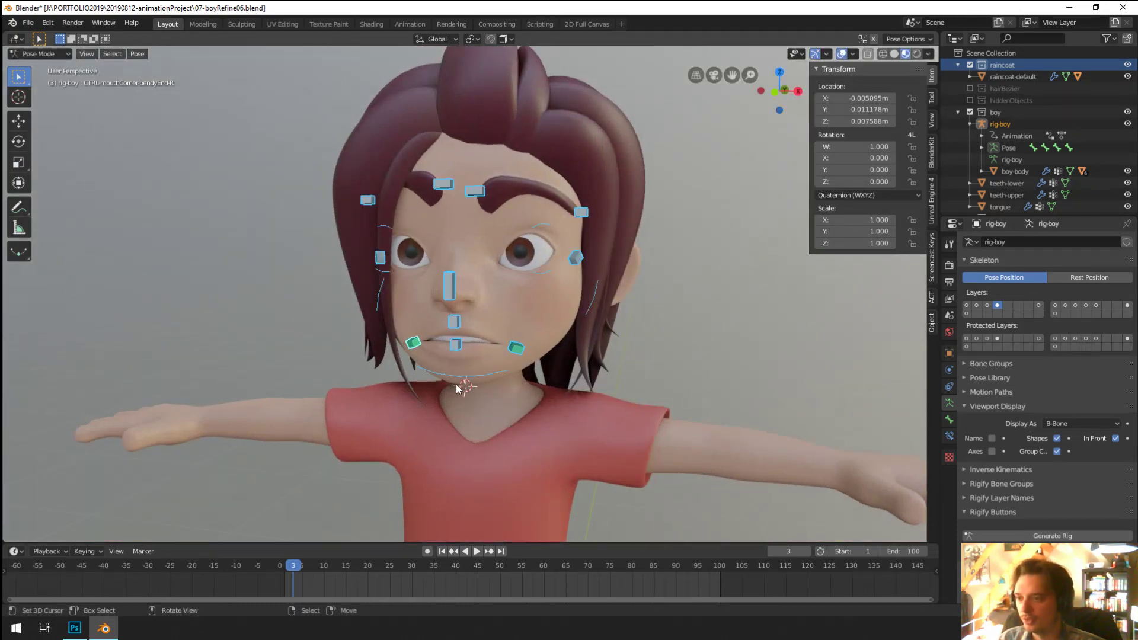
pyautogui.hotkey('alt', 'g')
pyautogui.scroll(3, 546, 415)
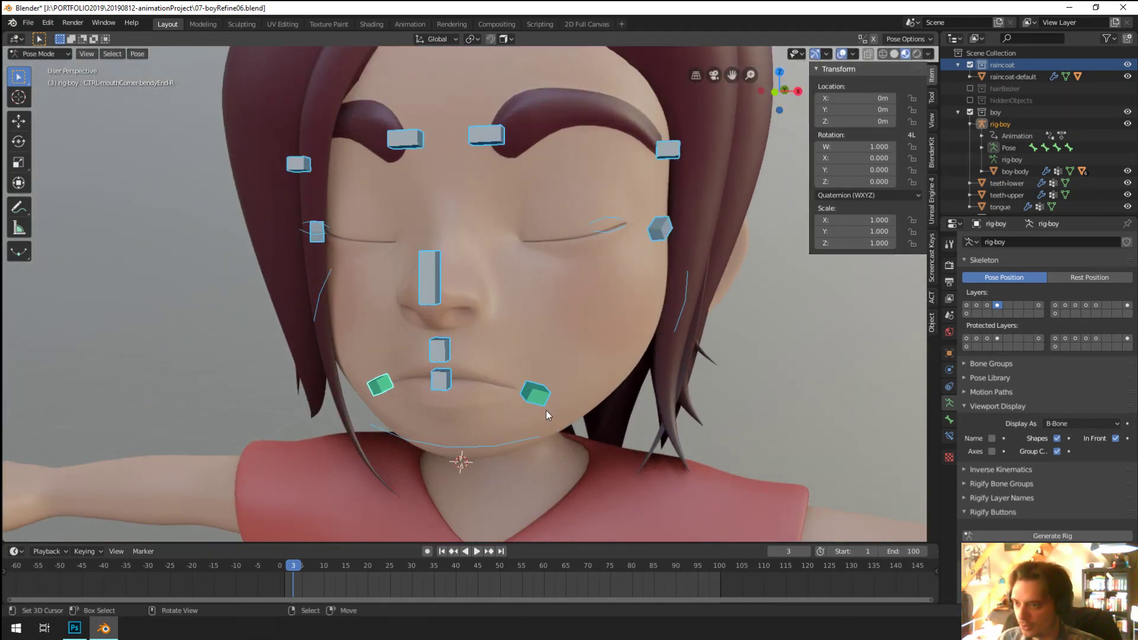
pyautogui.hotkey('ctrl', 'Tab')
# Step: Show the armature's first three bone layers together with the facial control layer
pyautogui.scroll(-6, 550, 377)
pyautogui.scroll(-3, 549, 377)
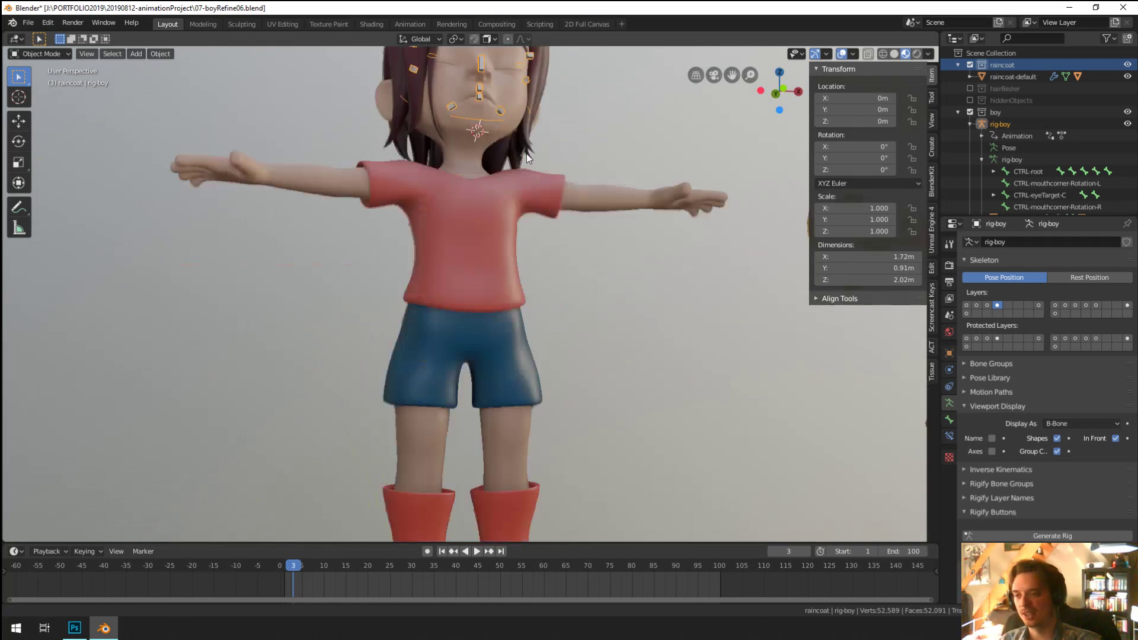
pyautogui.moveTo(529, 230); pyautogui.dragTo(536, 336, button='middle')
pyautogui.scroll(-2, 536, 336)
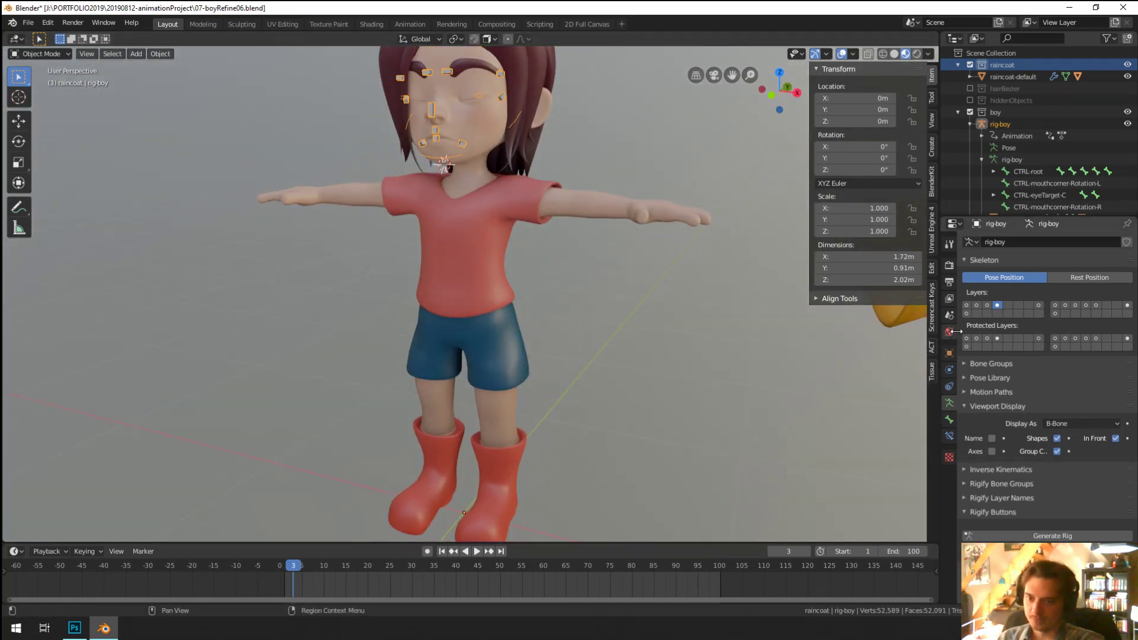
pyautogui.keyDown('shift'); pyautogui.click(966, 305); pyautogui.keyUp('shift')
pyautogui.keyDown('shift'); pyautogui.click(977, 306); pyautogui.keyUp('shift')
pyautogui.keyDown('shift'); pyautogui.click(987, 305); pyautogui.keyUp('shift')
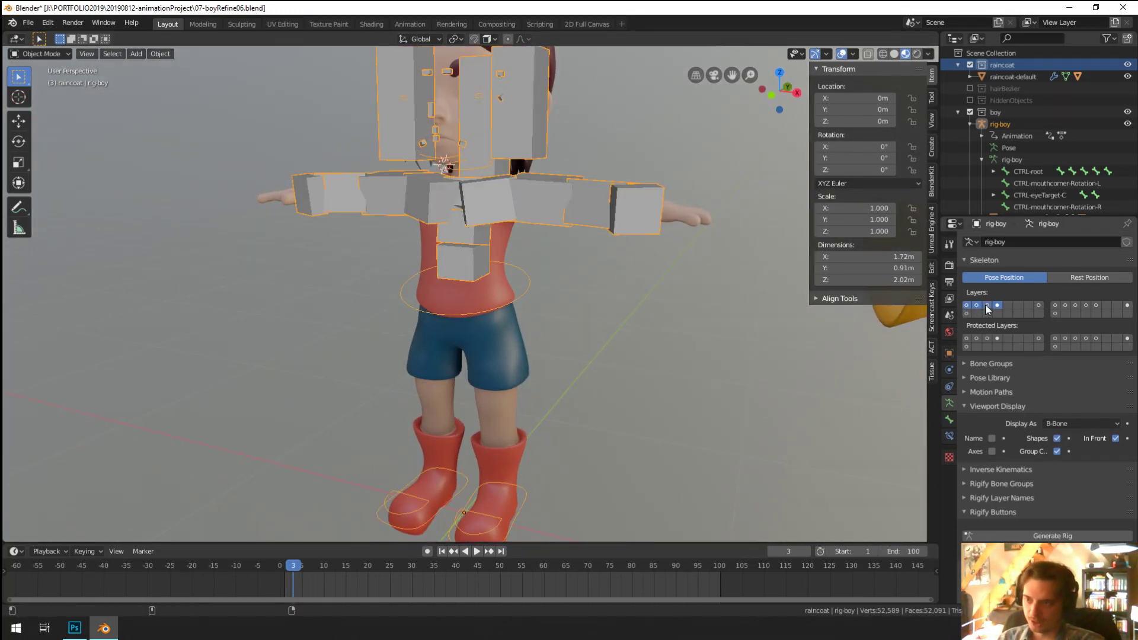
pyautogui.moveTo(681, 332); pyautogui.dragTo(768, 343, button='middle')
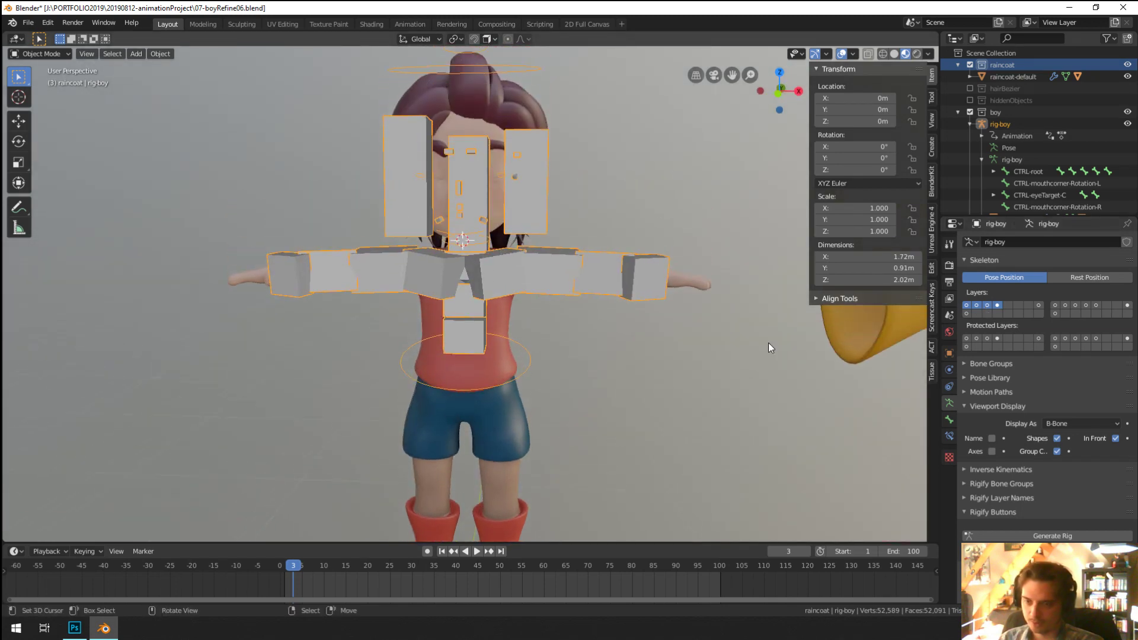
# Step: Set the armature's viewport display to Octahedral bones
pyautogui.click(1083, 423)
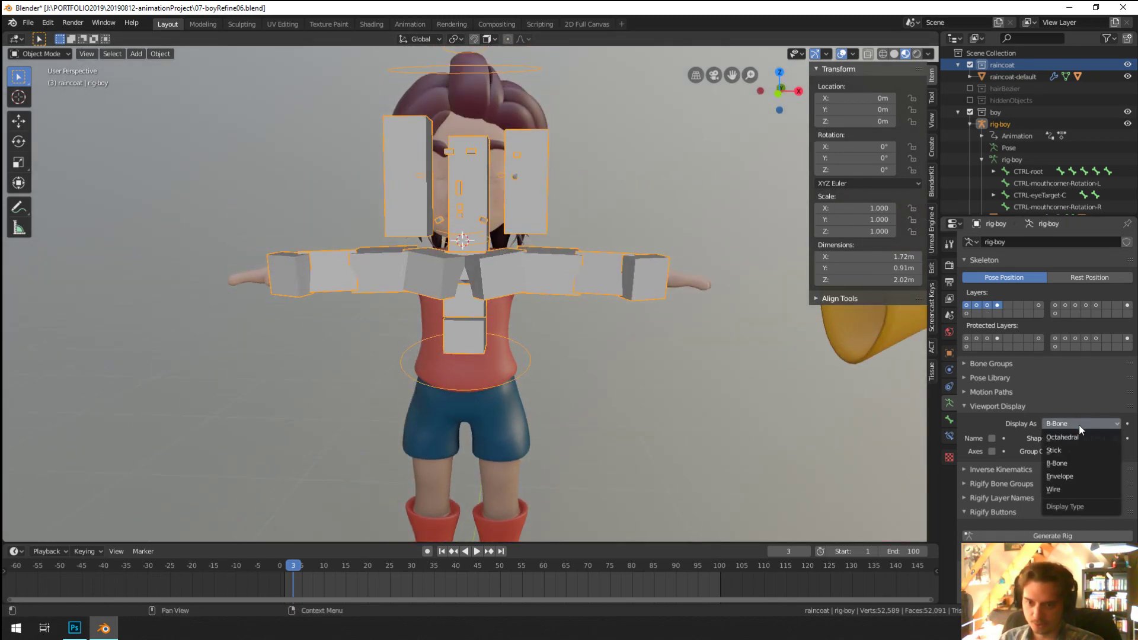
pyautogui.click(1074, 438)
pyautogui.scroll(4, 712, 338)
pyautogui.keyDown('shift'); pyautogui.moveTo(548, 199); pyautogui.dragTo(577, 416, button='middle'); pyautogui.keyUp('shift')
pyautogui.scroll(-4, 532, 378)
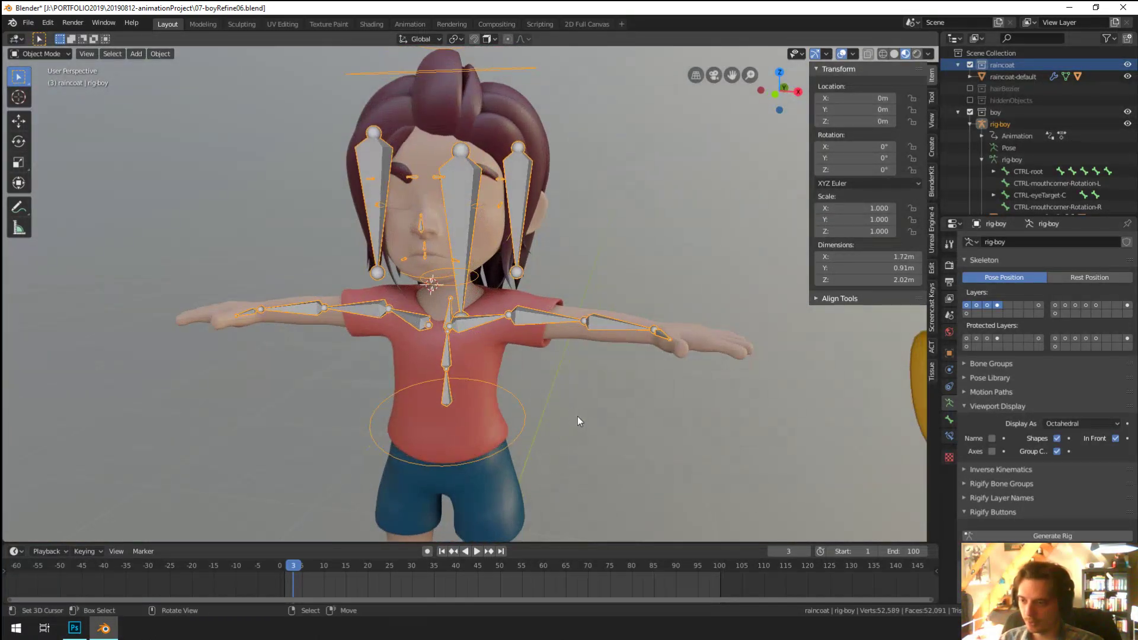
pyautogui.scroll(-3, 568, 435)
# Step: Add a Sphere empty and clear its location so it sits at the world origin
pyautogui.hotkey('shift', 'a')
pyautogui.moveTo(542, 385)
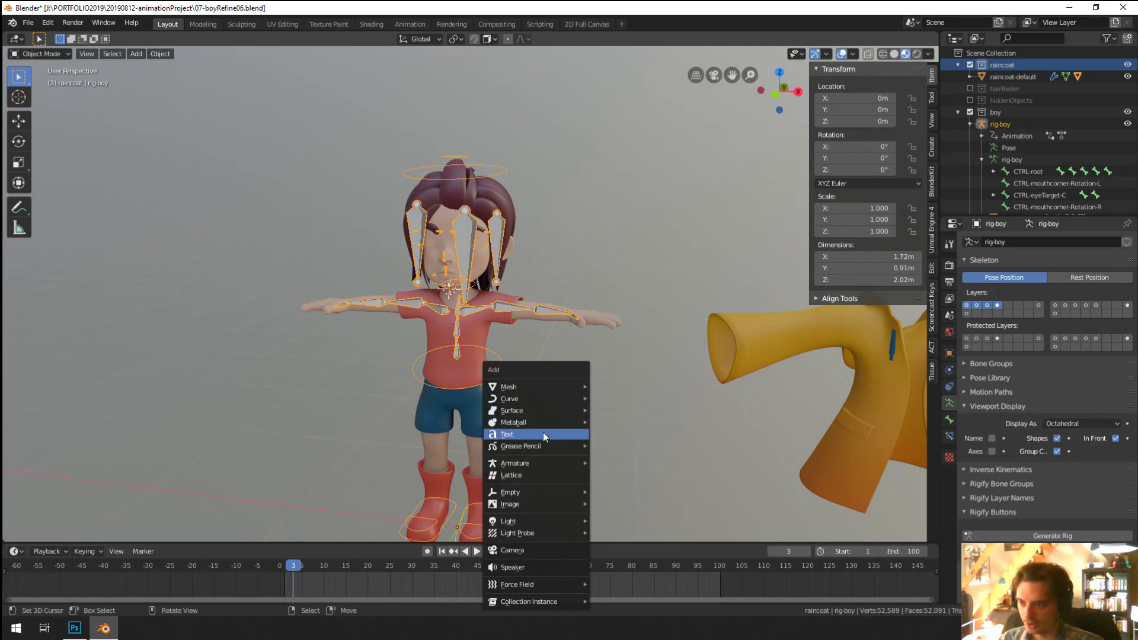
pyautogui.moveTo(532, 493)
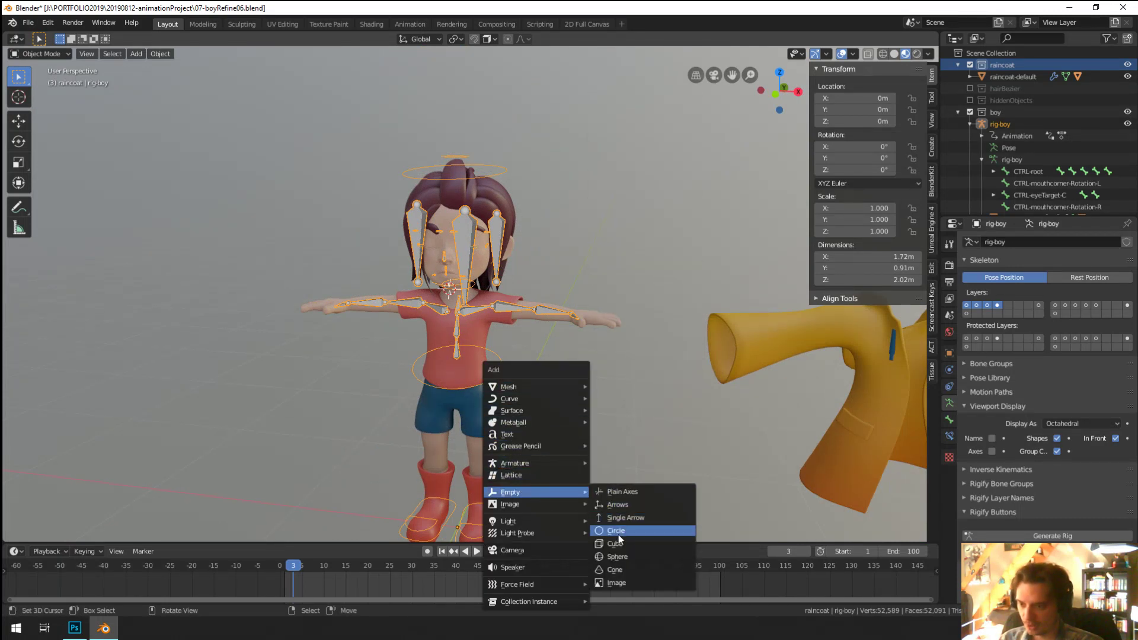
pyautogui.click(617, 557)
# Step: Select the boy rig and enter Edit Mode, framing the left mouth-corner control bone
pyautogui.scroll(2, 541, 406)
pyautogui.scroll(6, 540, 405)
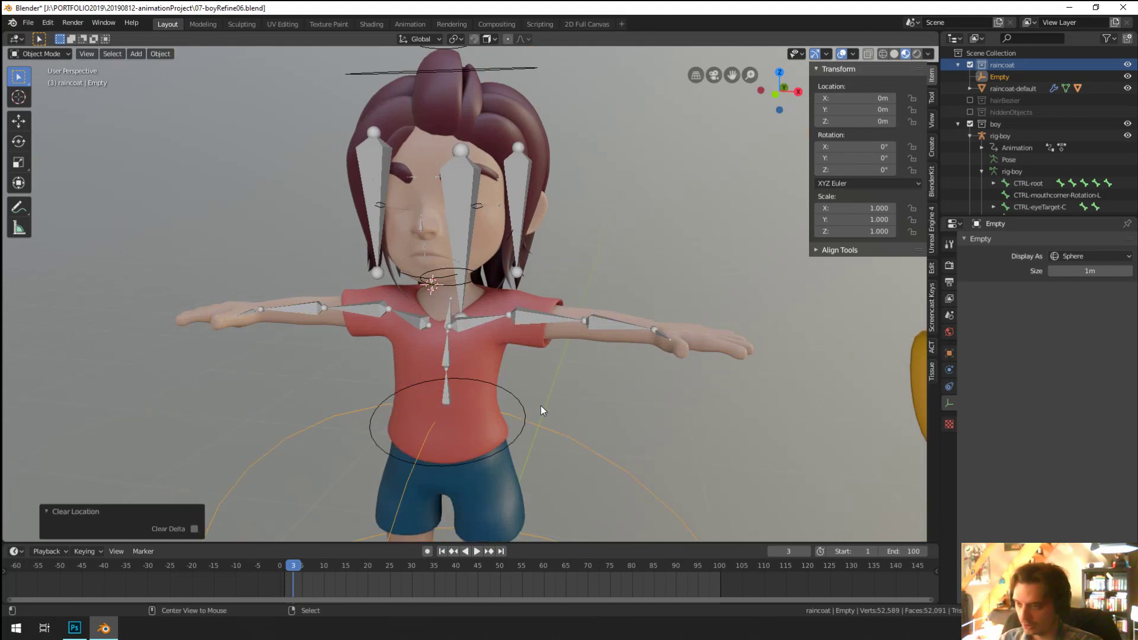
pyautogui.click(403, 151)
pyautogui.click(401, 148)
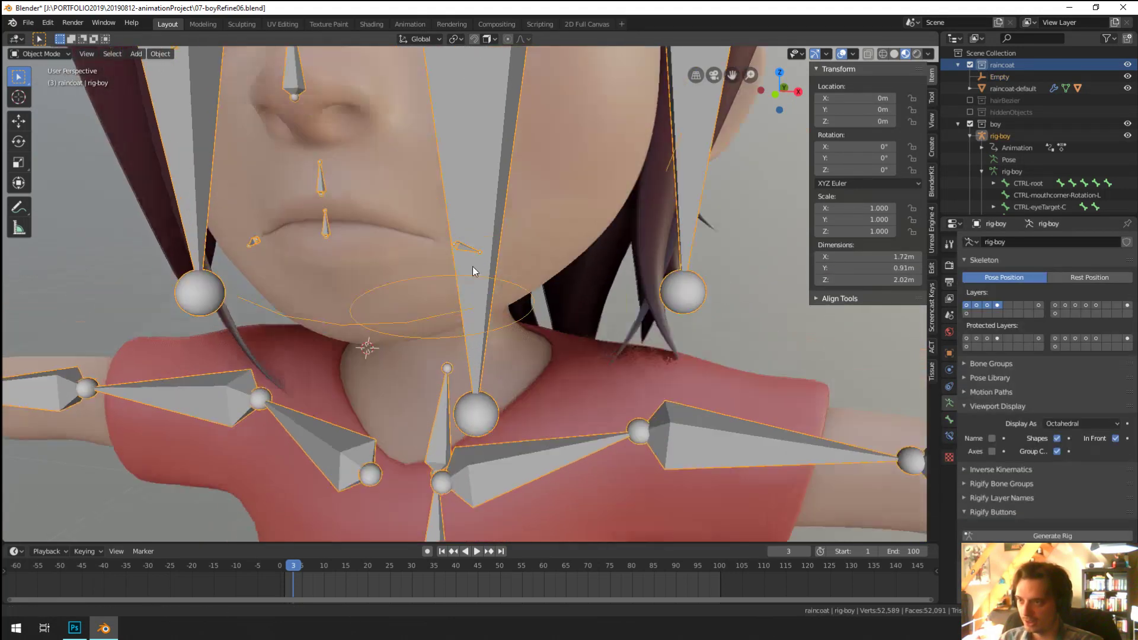
pyautogui.press('Tab')
pyautogui.moveTo(563, 332); pyautogui.dragTo(598, 379, button='middle')
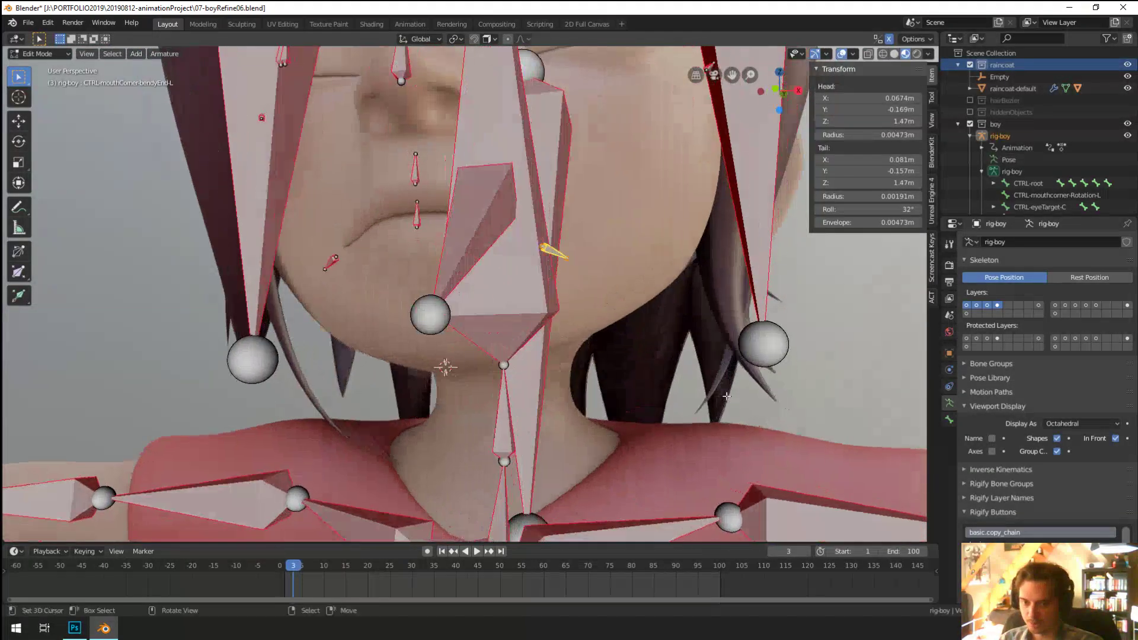
# Step: Look through the left mouth-corner control's bone properties, including its Bendy Bones and Relations settings
pyautogui.scroll(-1, 1083, 471)
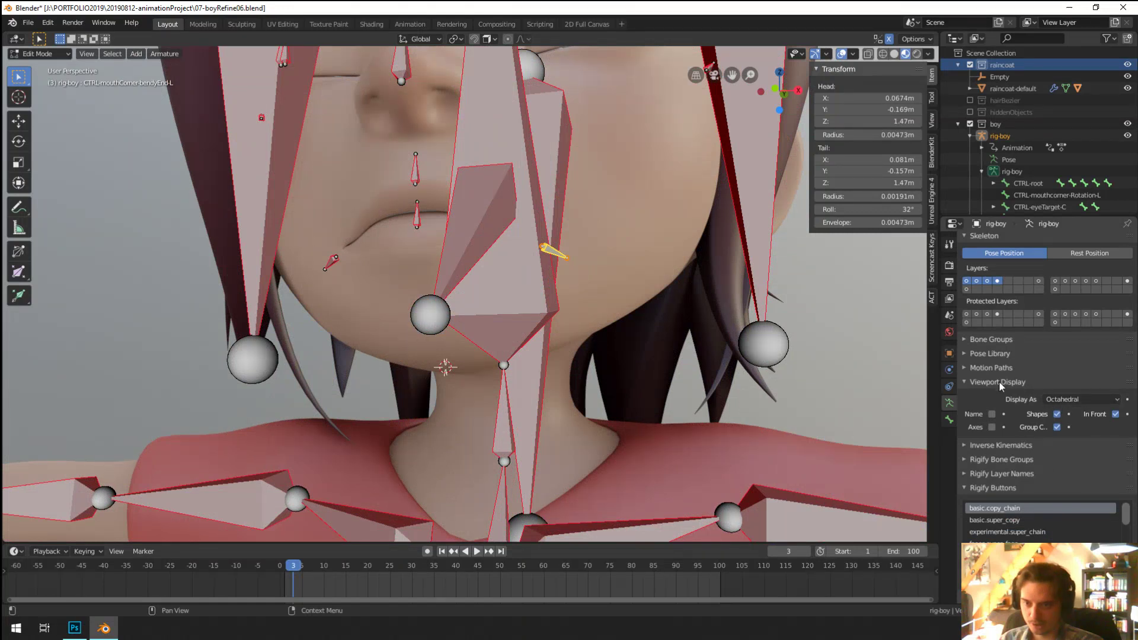
pyautogui.click(951, 420)
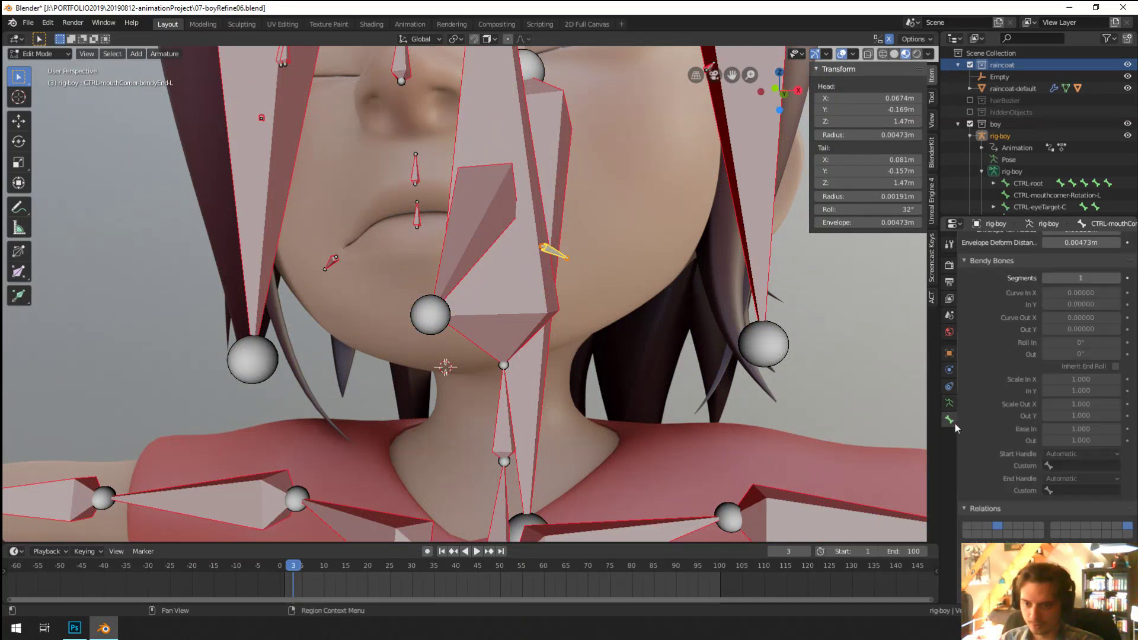
pyautogui.click(1073, 508)
pyautogui.scroll(3, 1007, 427)
pyautogui.scroll(-7, 997, 410)
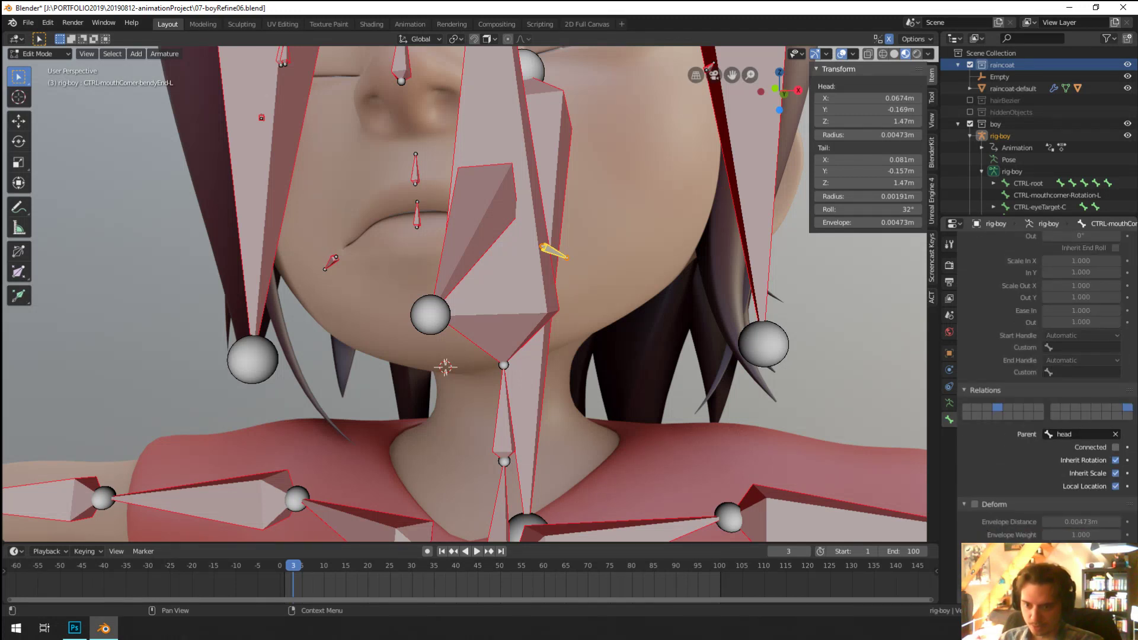
pyautogui.scroll(8, 990, 430)
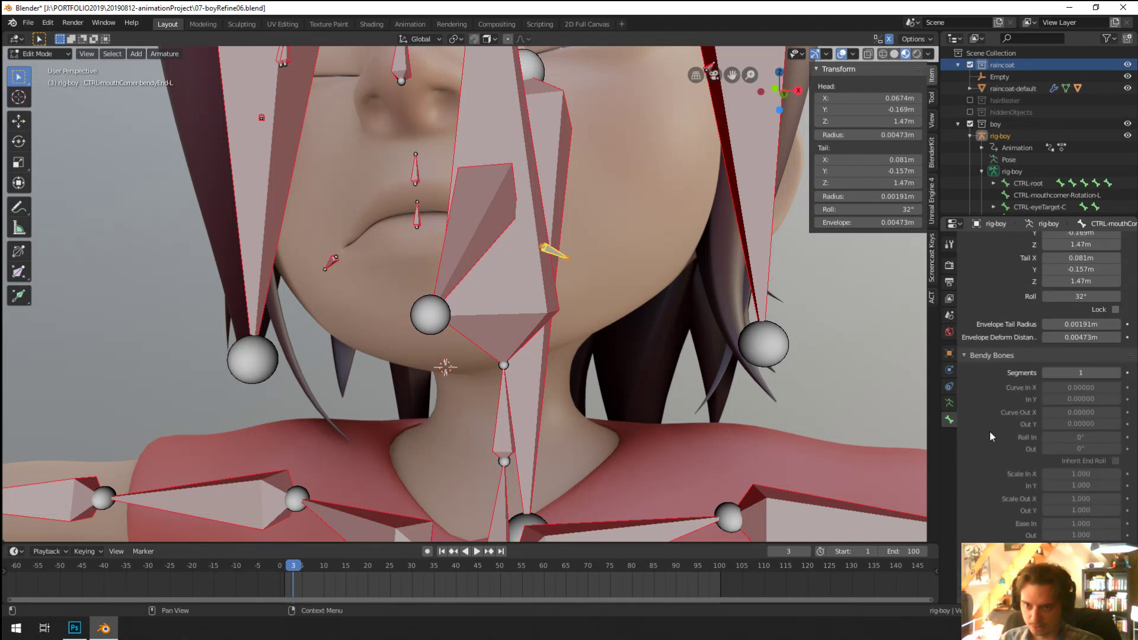
# Step: Switch the rig to Pose Mode and give the left mouth-corner control the sphere display shape as its custom object
pyautogui.hotkey('ctrl', 'Tab')
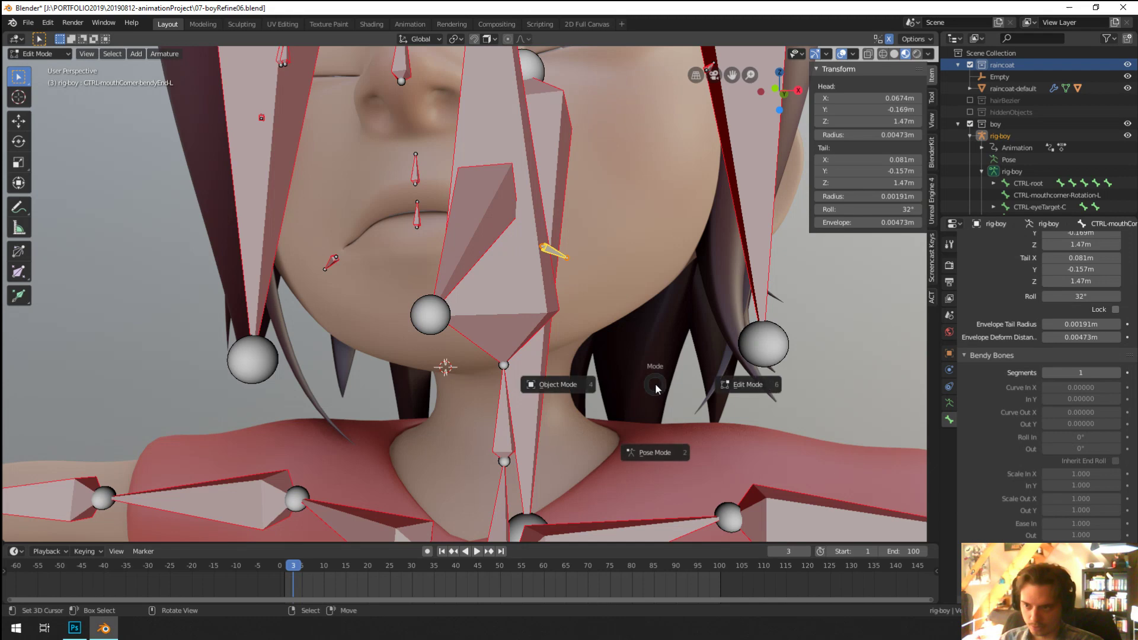
pyautogui.click(788, 460)
pyautogui.scroll(-6, 1000, 450)
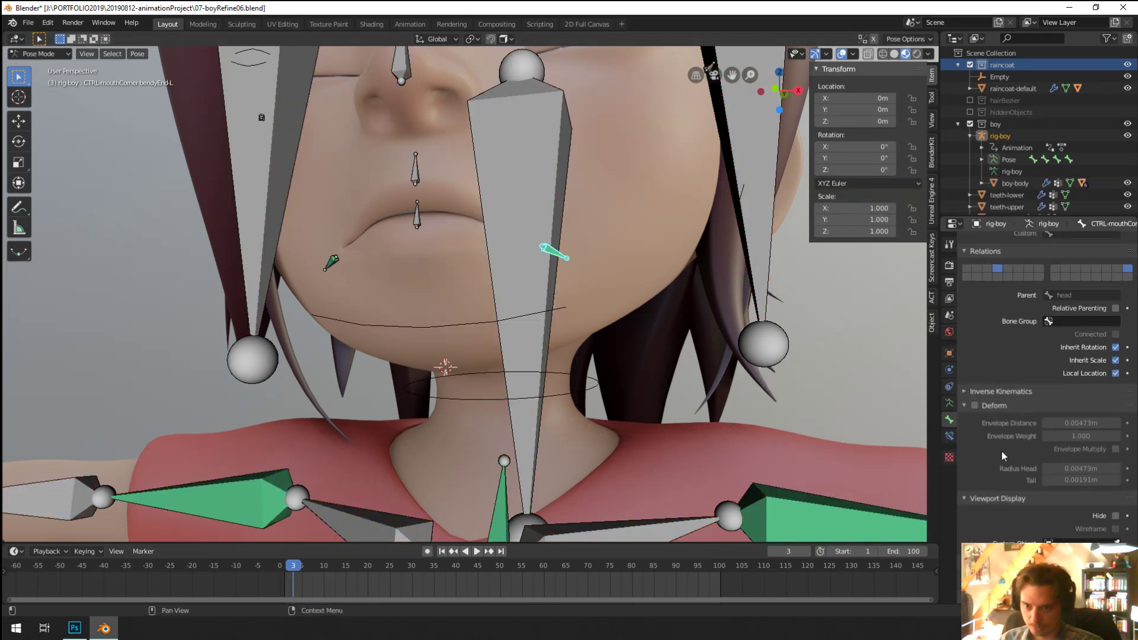
pyautogui.click(1061, 542)
pyautogui.scroll(-8, 607, 366)
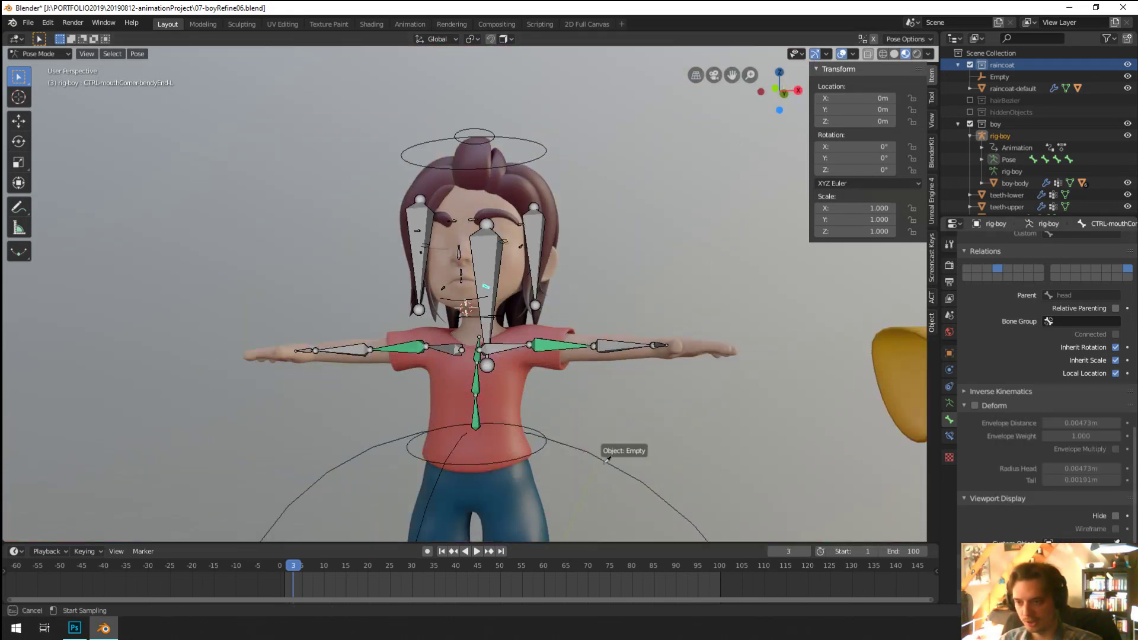
pyautogui.scroll(8, 500, 357)
pyautogui.moveTo(500, 357); pyautogui.dragTo(465, 335, button='middle')
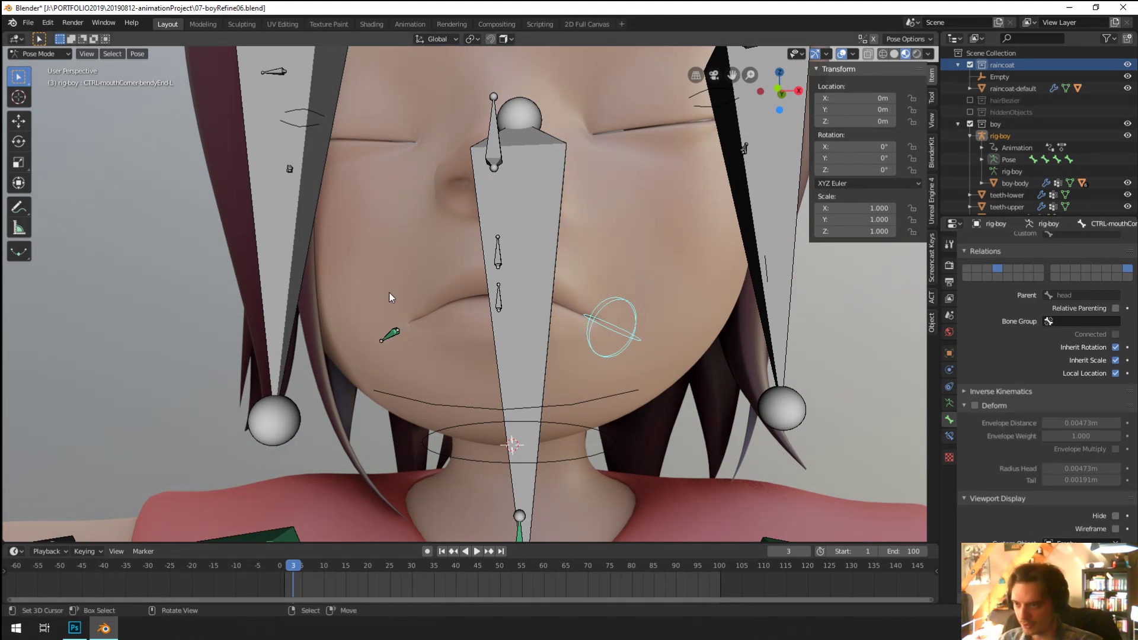
# Step: Assign the sphere display shape as custom object of the right mouth-corner control
pyautogui.click(390, 334)
pyautogui.click(1061, 560)
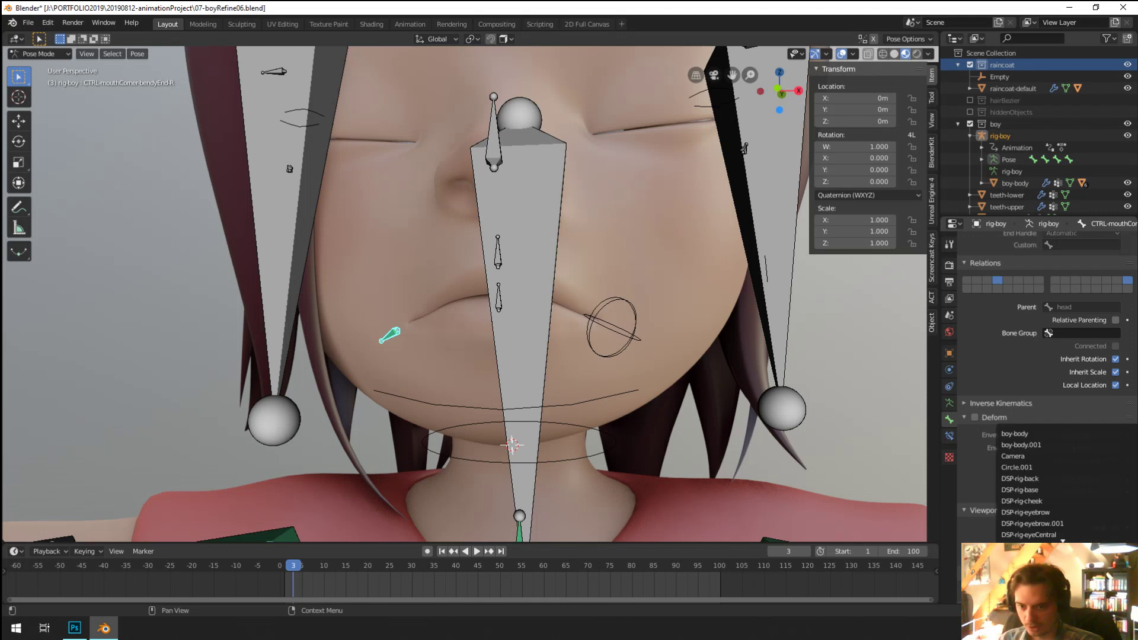
pyautogui.write('sph')
pyautogui.press('Return')
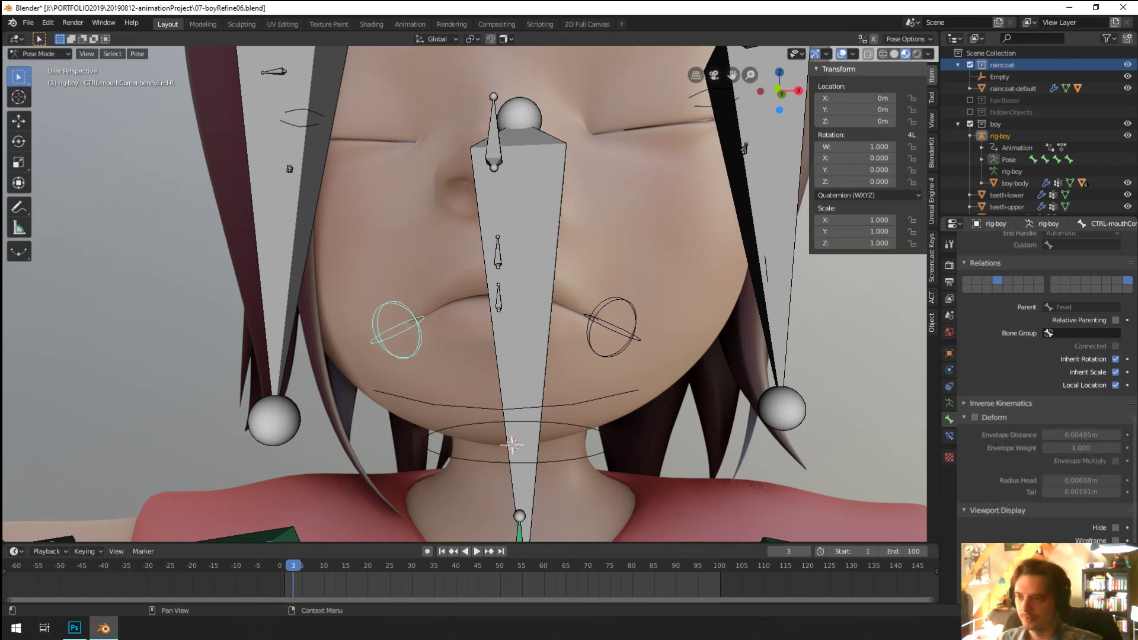
pyautogui.moveTo(401, 182); pyautogui.dragTo(369, 185, button='middle')
pyautogui.click(362, 243)
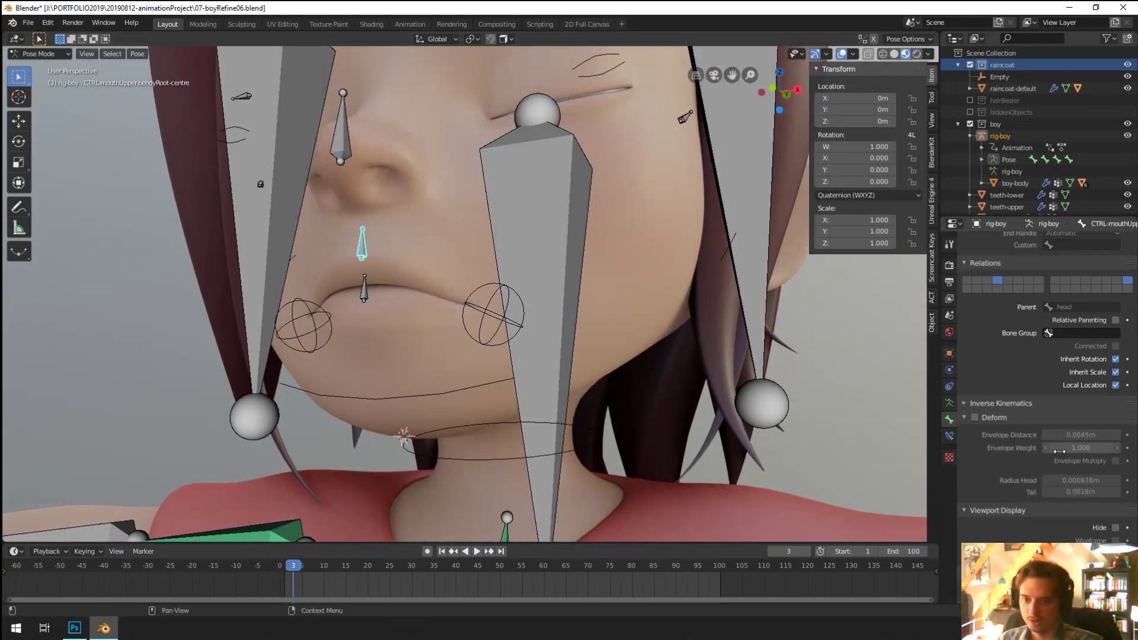
pyautogui.click(1061, 560)
pyautogui.scroll(-10, 551, 391)
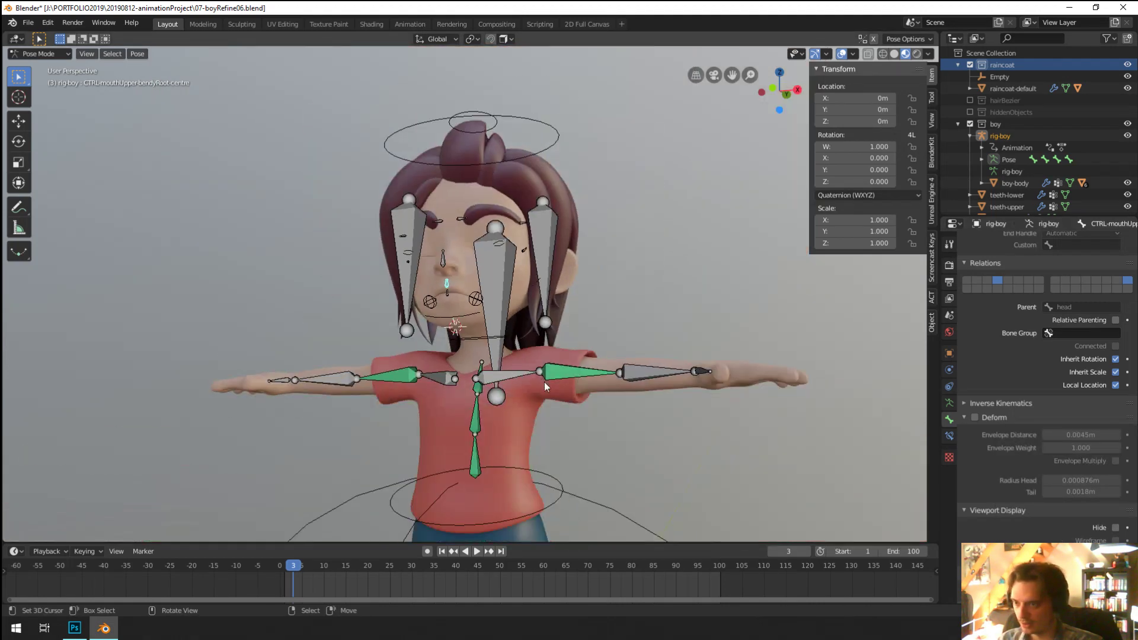
# Step: Add a Circle mesh at the 3D cursor and enter its Edit Mode
pyautogui.hotkey('shift', 'a')
pyautogui.moveTo(524, 332)
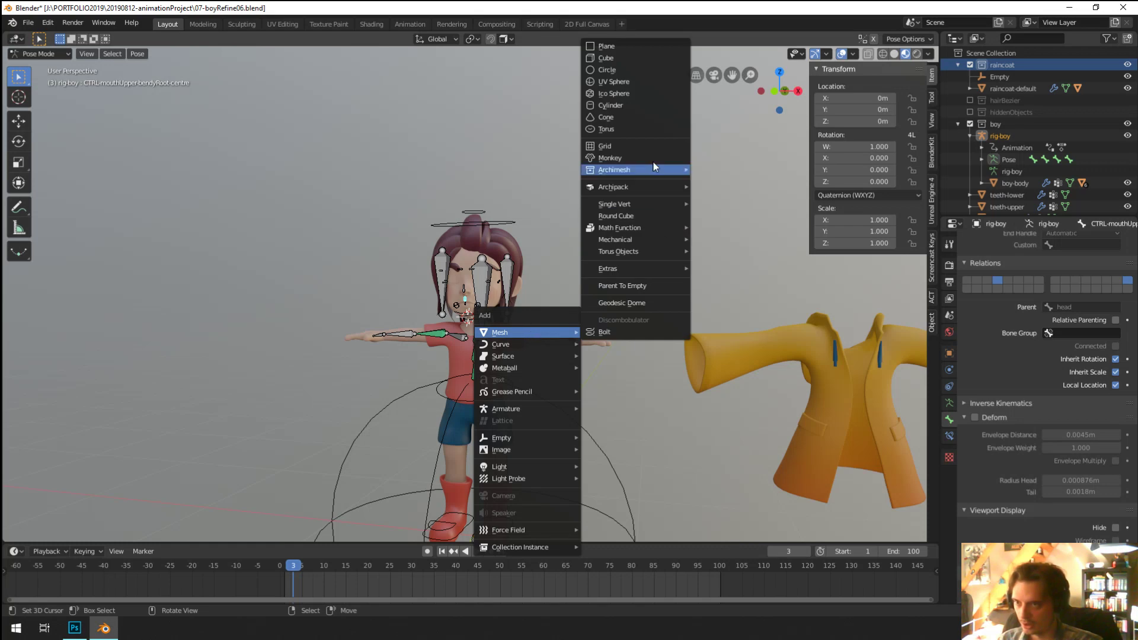
pyautogui.click(616, 69)
pyautogui.press('Tab')
# Step: Delete the vertices of the circle's back half so only the arc in front of the boy is left
pyautogui.moveTo(495, 314); pyautogui.dragTo(498, 368, button='middle')
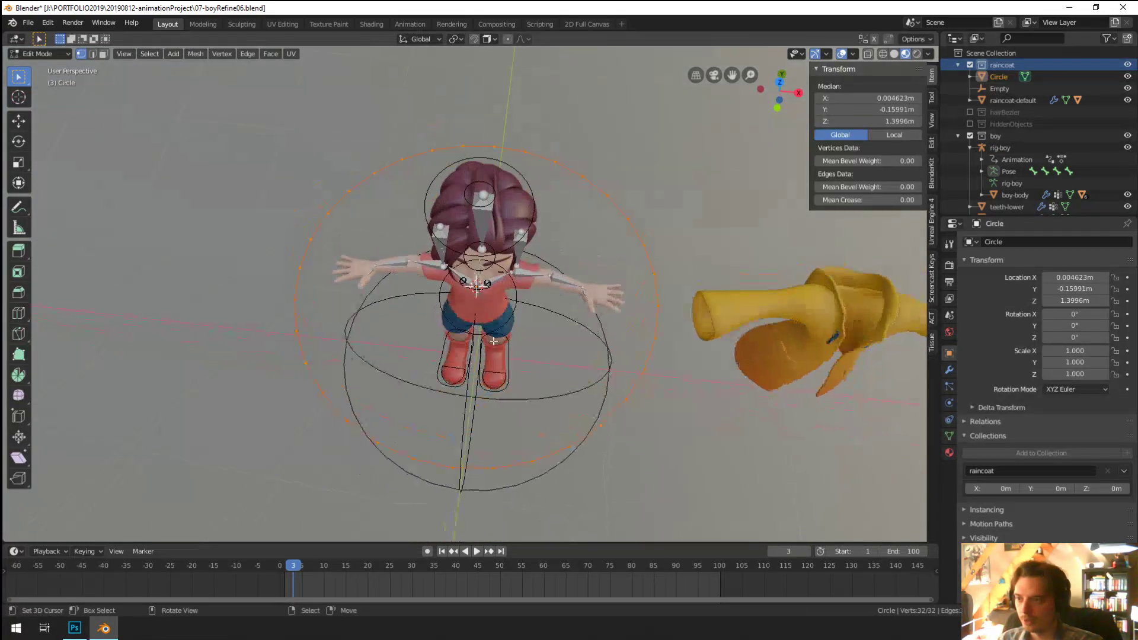
pyautogui.hotkey('alt', 'a')
pyautogui.press('c')
pyautogui.moveTo(320, 244)
pyautogui.mouseDown()
pyautogui.moveTo(317, 223)
pyautogui.moveTo(612, 208)
pyautogui.moveTo(655, 264)
pyautogui.mouseUp()
pyautogui.press('Escape')
pyautogui.press('x')
pyautogui.click(659, 277)
# Step: Flatten the remaining arc along global Y to about 0.39 m deep, leaving Edit Mode when done
pyautogui.moveTo(659, 278); pyautogui.dragTo(587, 323, button='middle')
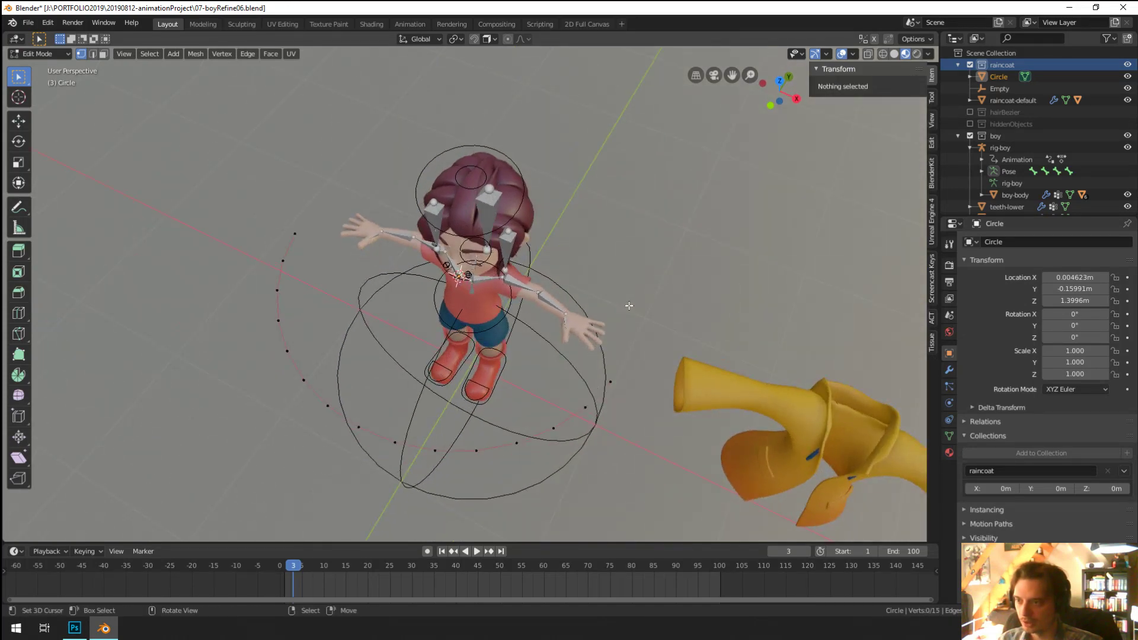
pyautogui.press('a')
pyautogui.press('s')
pyautogui.click(631, 307)
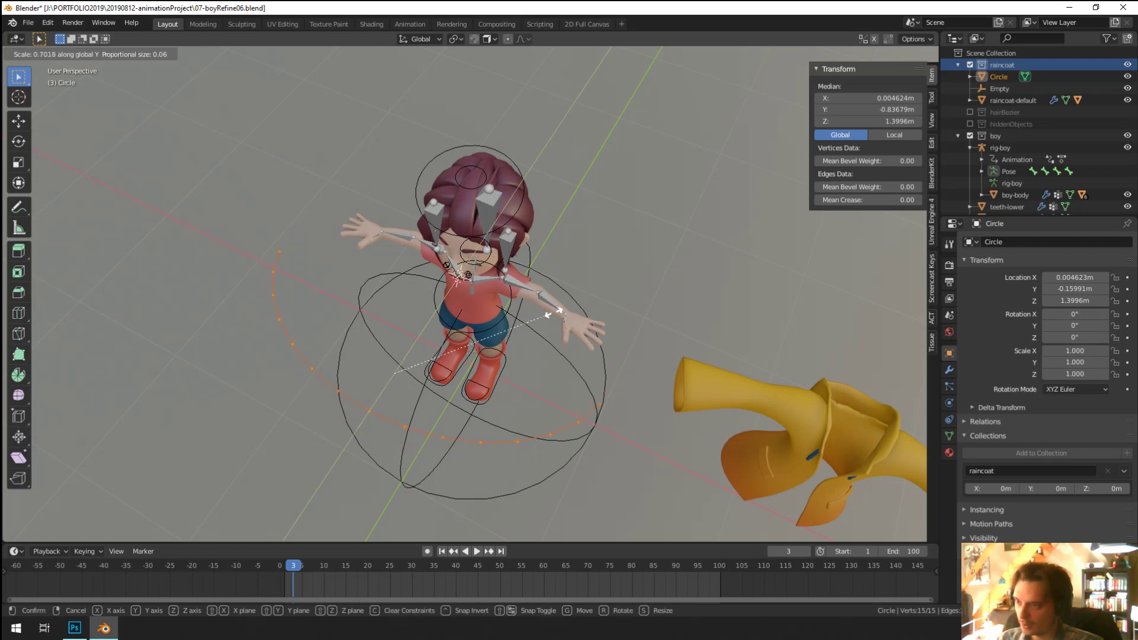
pyautogui.press('Tab')
# Step: Select the boy rig, return to Pose Mode and select the central upper-lip control bone
pyautogui.scroll(5, 452, 244)
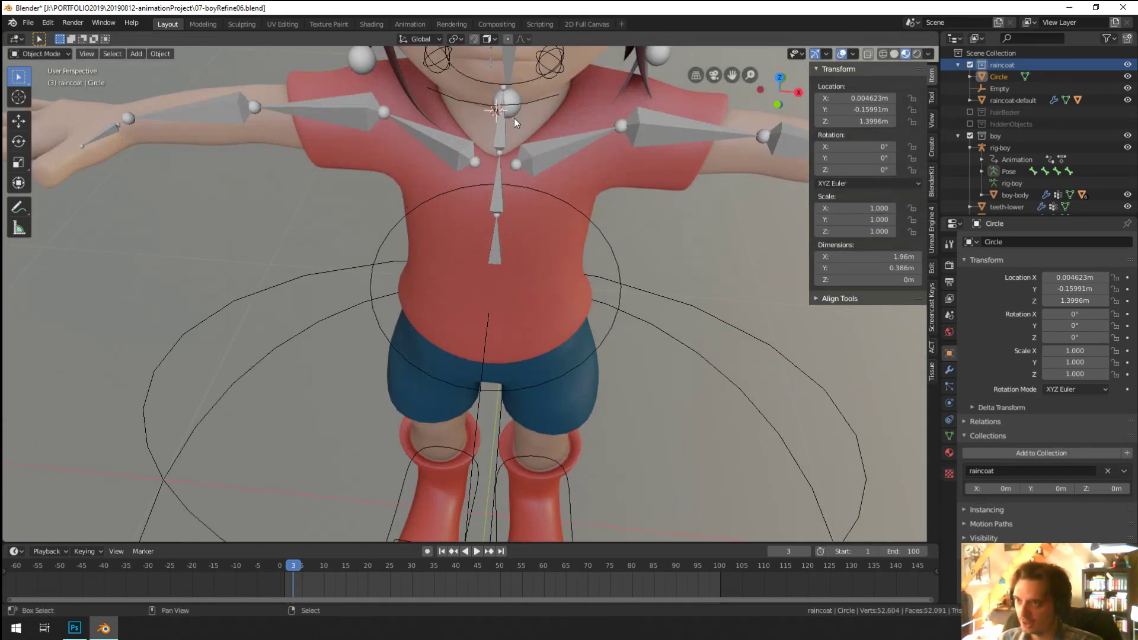
pyautogui.scroll(5, 471, 329)
pyautogui.click(208, 304)
pyautogui.hotkey('ctrl', 'Tab')
pyautogui.moveTo(209, 304); pyautogui.dragTo(307, 284, button='middle')
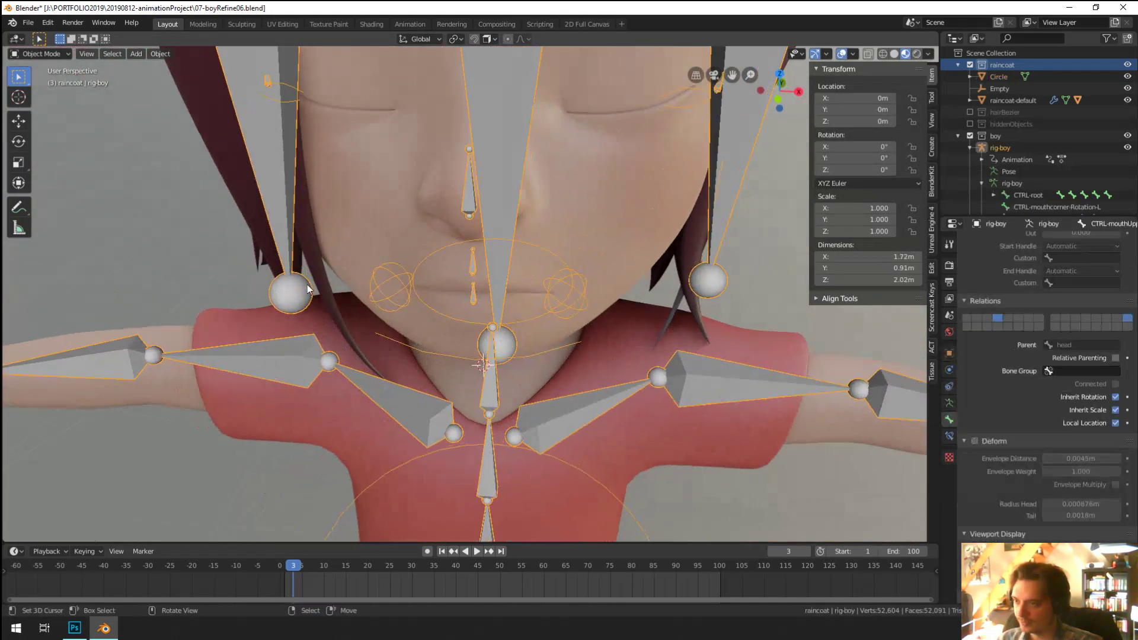
pyautogui.click(473, 264)
pyautogui.scroll(-8, 1064, 536)
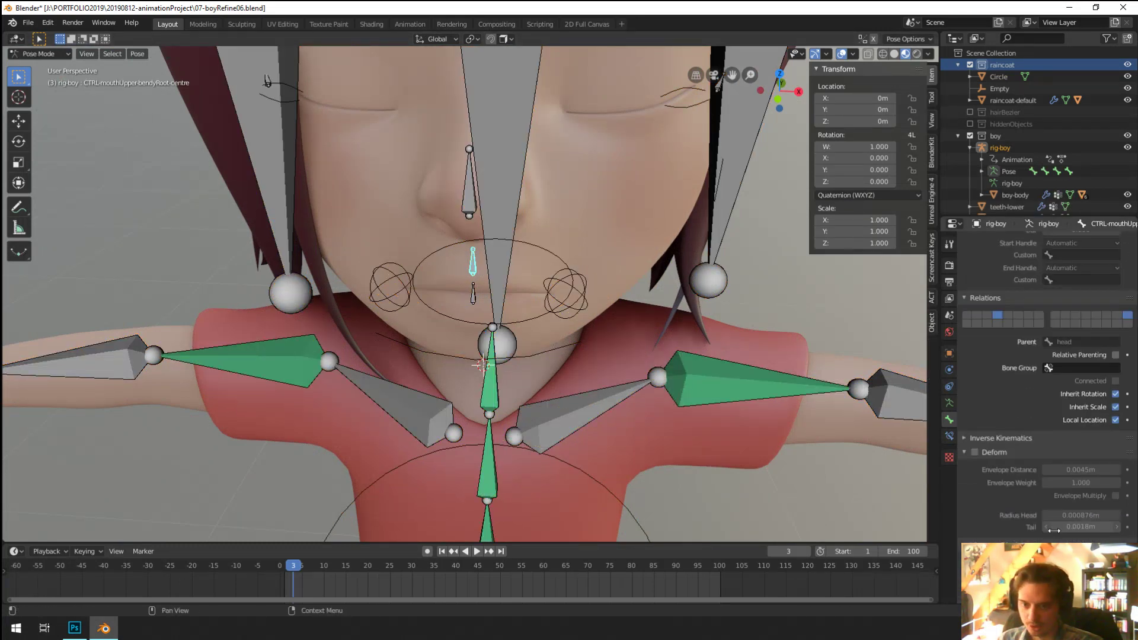
# Step: Try Circle.001 as the custom display object of the upper-lip control
pyautogui.click(1081, 542)
pyautogui.write('cir')
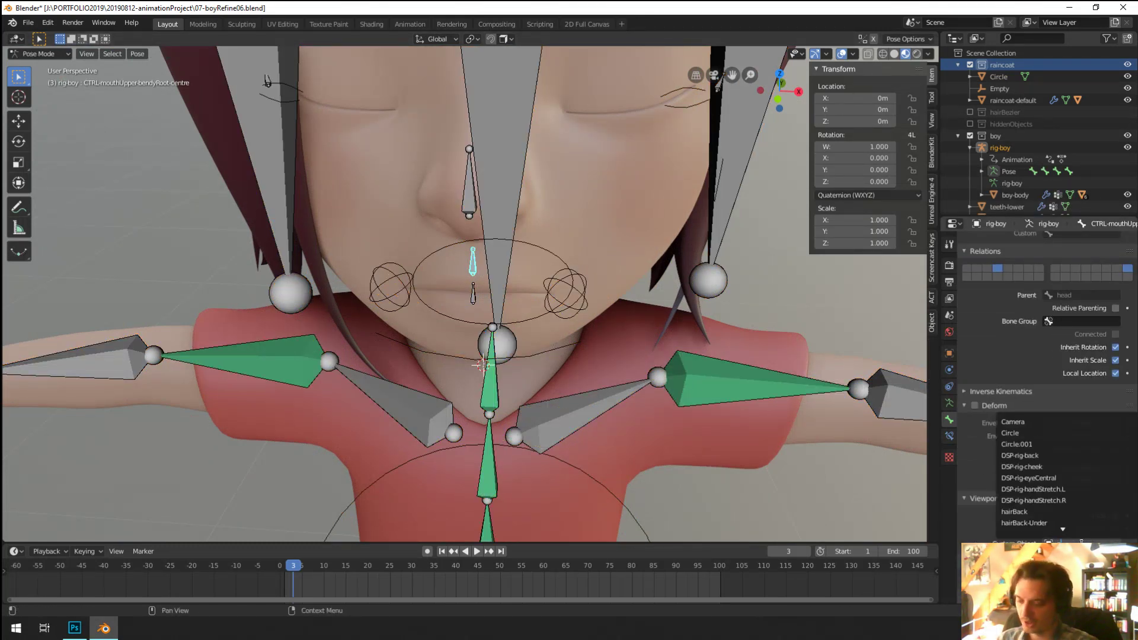
pyautogui.press('Down')
pyautogui.press('Return')
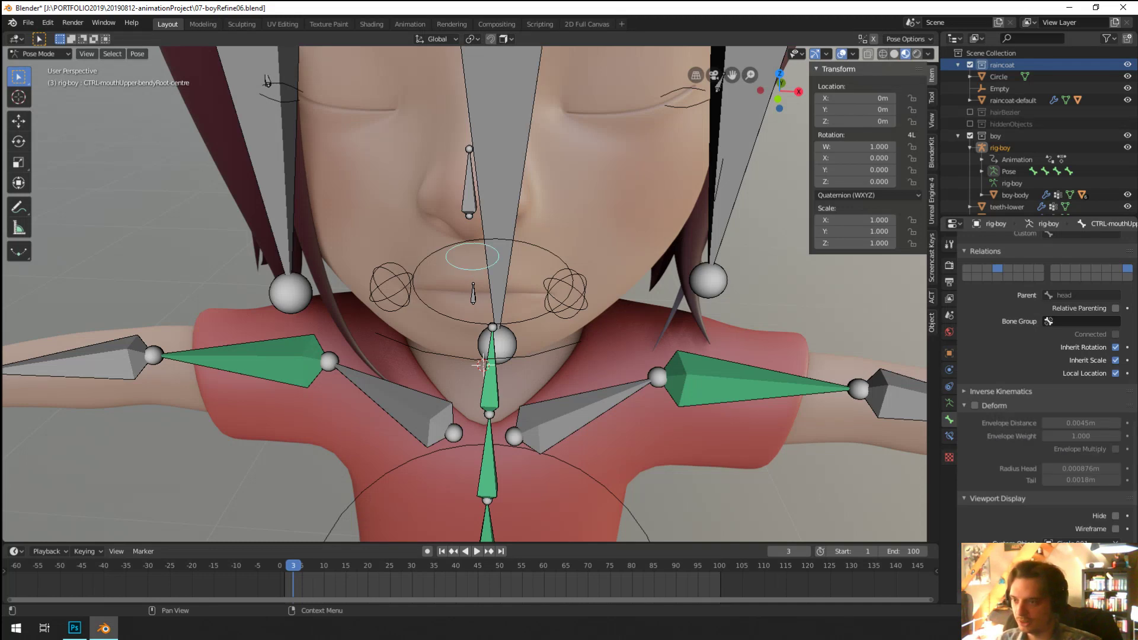
# Step: Set the upper-lip control's custom object to Circle, the new arc mesh
pyautogui.click(1081, 542)
pyautogui.write('cir')
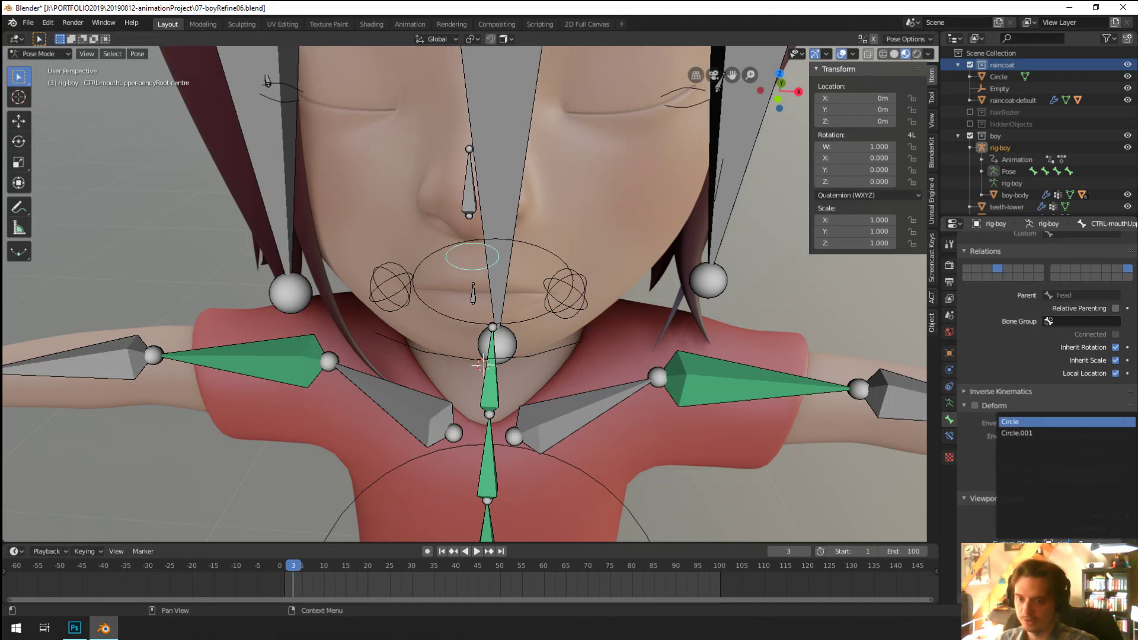
pyautogui.click(1009, 421)
pyautogui.moveTo(681, 474); pyautogui.dragTo(505, 332, button='middle')
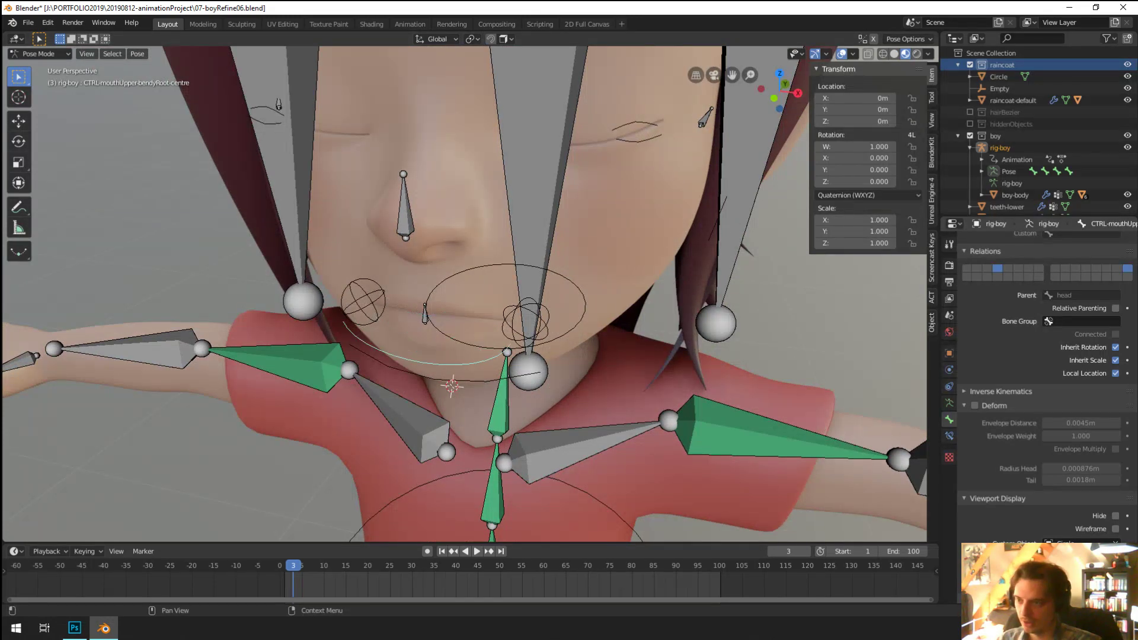
# Step: Leave the rig's editing mode, select the arc mesh and enter its Edit Mode
pyautogui.scroll(-8, 635, 451)
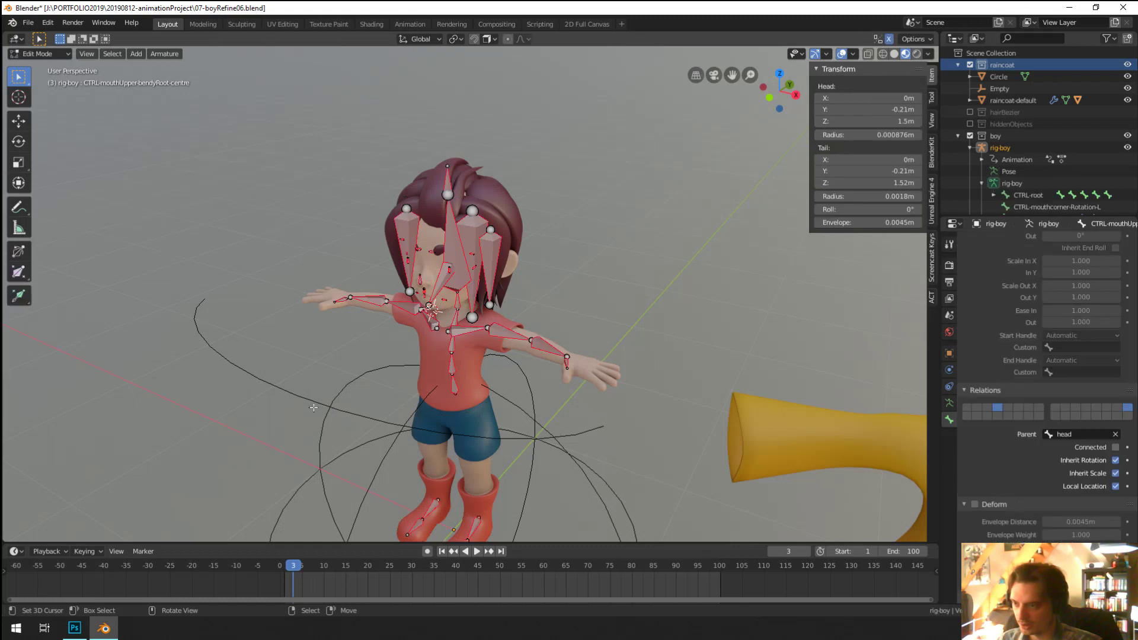
pyautogui.hotkey('ctrl', 'Tab')
pyautogui.click(326, 406)
pyautogui.press('Tab')
pyautogui.scroll(5, 320, 402)
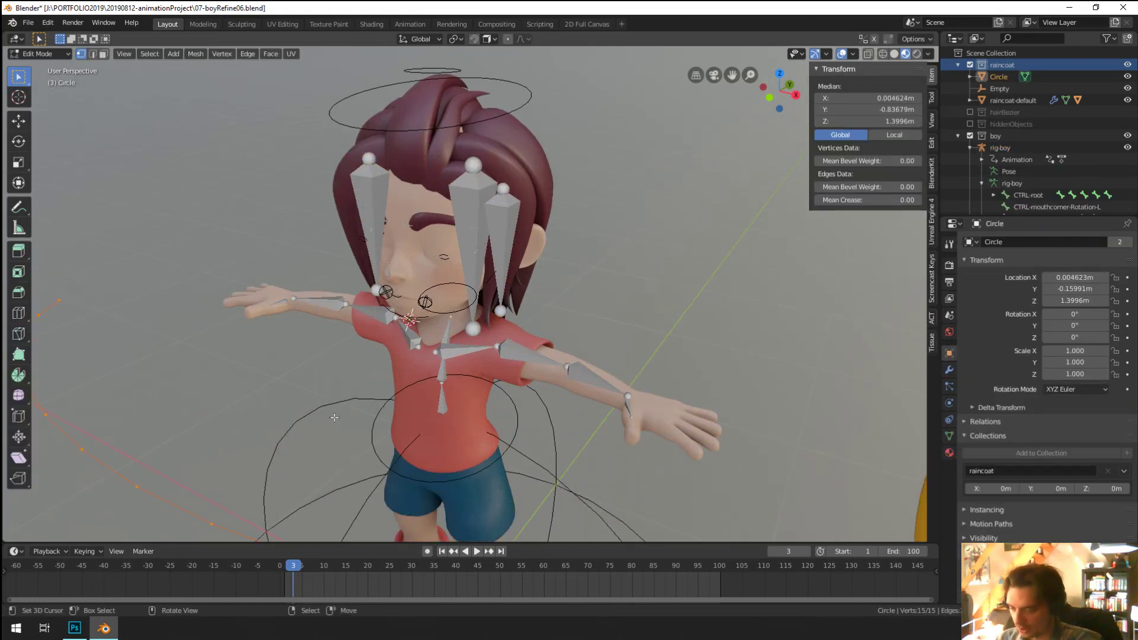
pyautogui.press('g')
pyautogui.press('y')
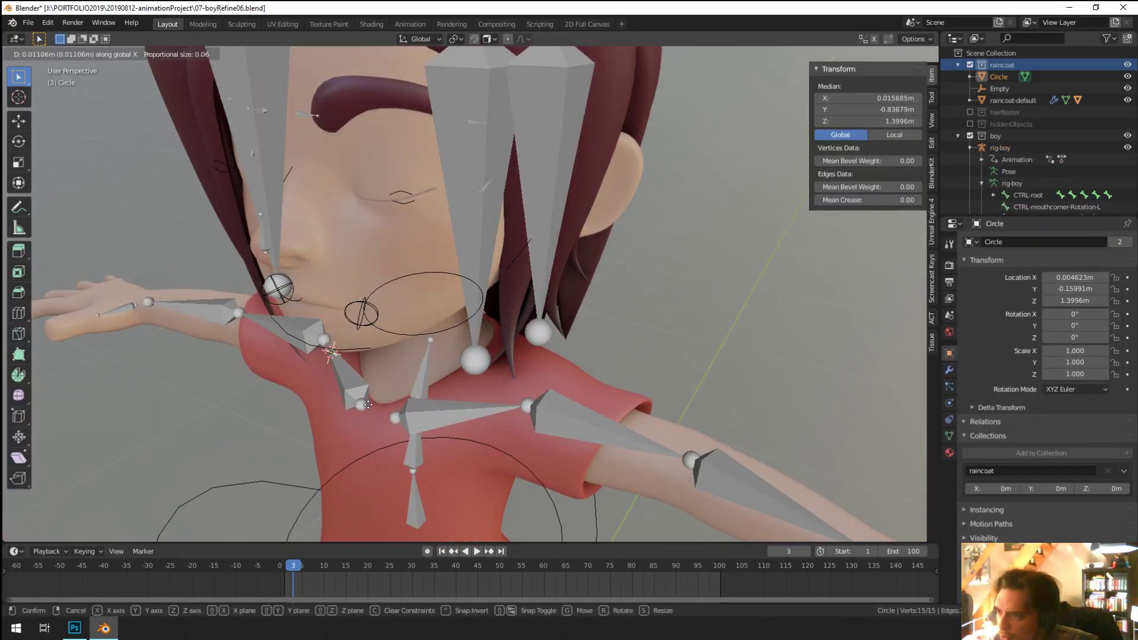
pyautogui.click(365, 407)
pyautogui.moveTo(365, 407); pyautogui.dragTo(400, 428, button='middle')
pyautogui.scroll(3, 401, 427)
pyautogui.scroll(-3, 401, 427)
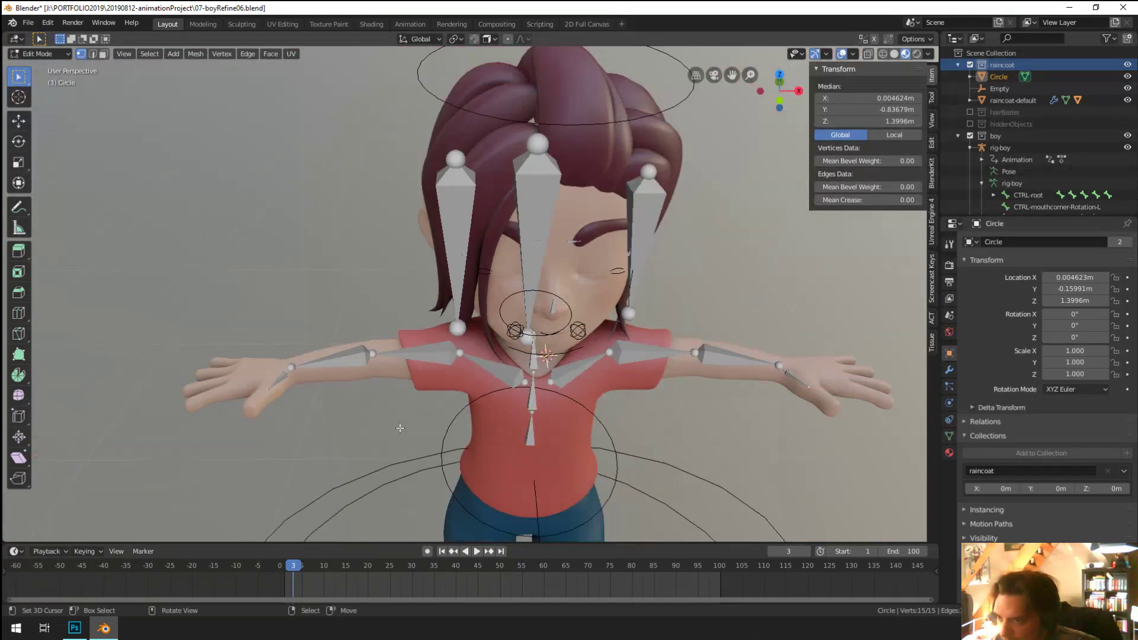
# Step: Move the whole arc 0.0919 m along the global Y axis
pyautogui.press('g')
pyautogui.press('y')
pyautogui.click(425, 364)
# Step: Try widening the arc by scaling it 2.776 along the global X axis
pyautogui.press('s')
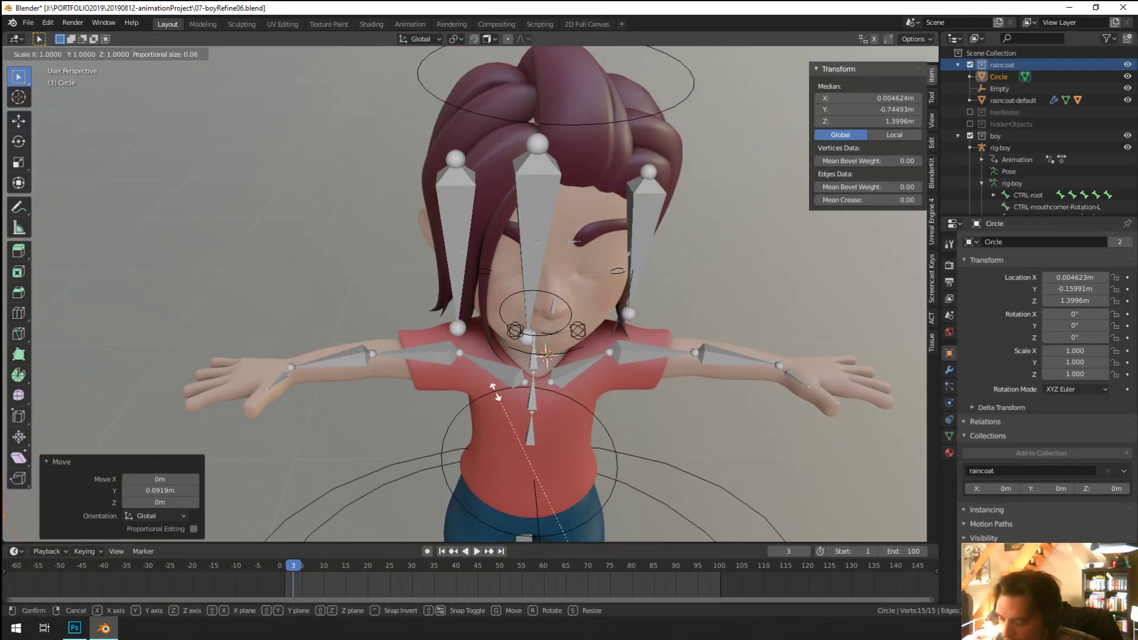
pyautogui.press('x')
pyautogui.click(279, 205)
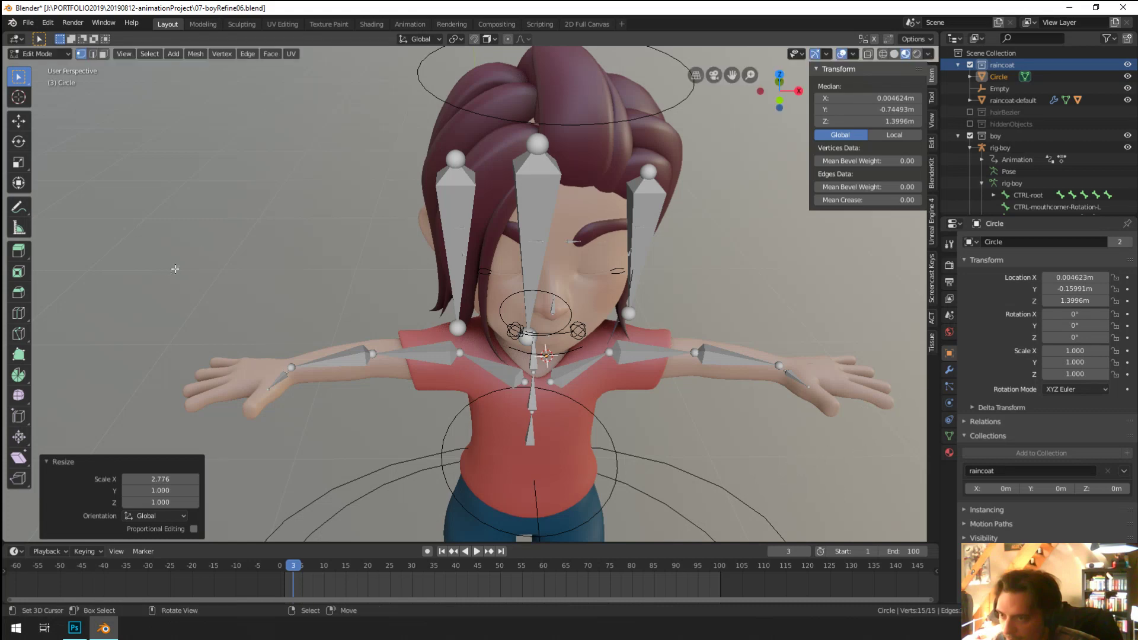
pyautogui.scroll(6, 308, 302)
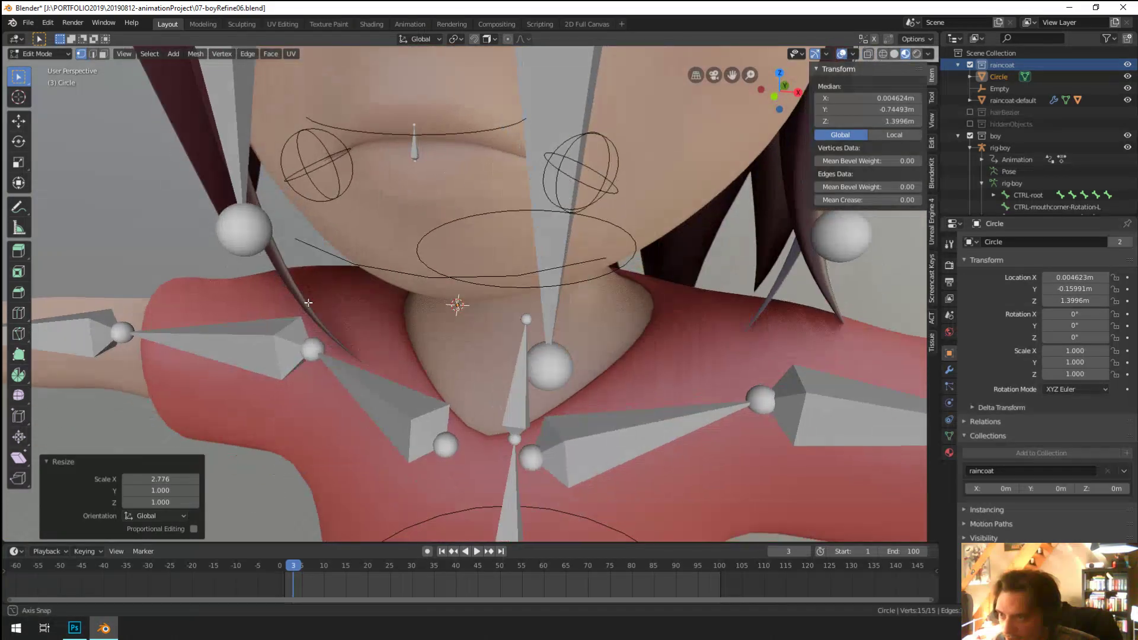
pyautogui.moveTo(308, 302); pyautogui.dragTo(353, 293, button='middle')
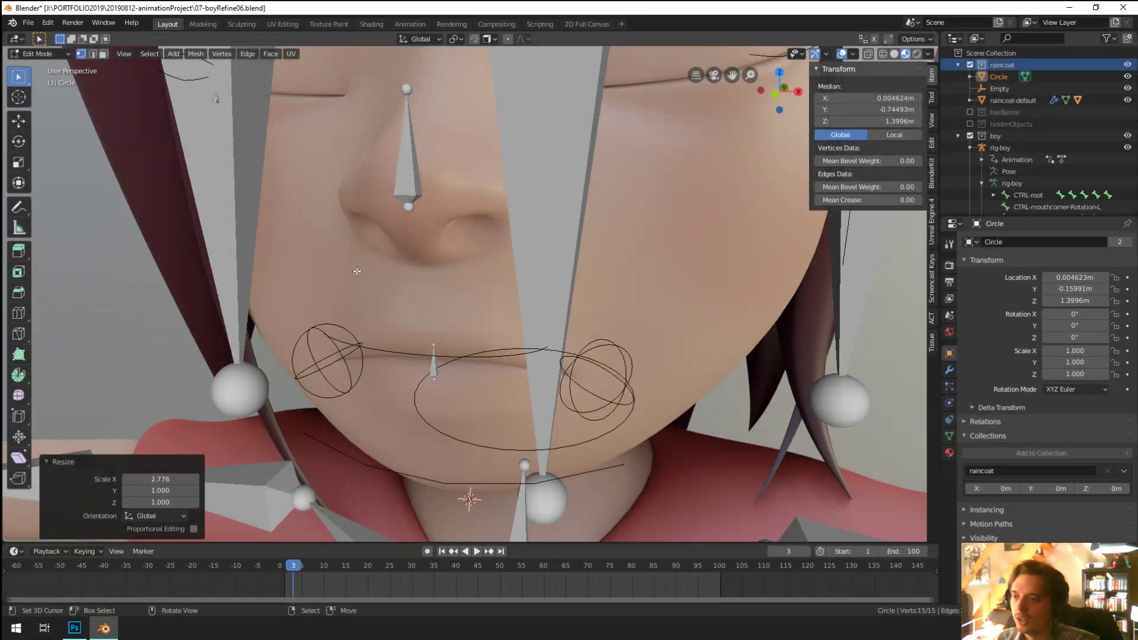
pyautogui.scroll(-5, 357, 272)
pyautogui.scroll(4, 356, 323)
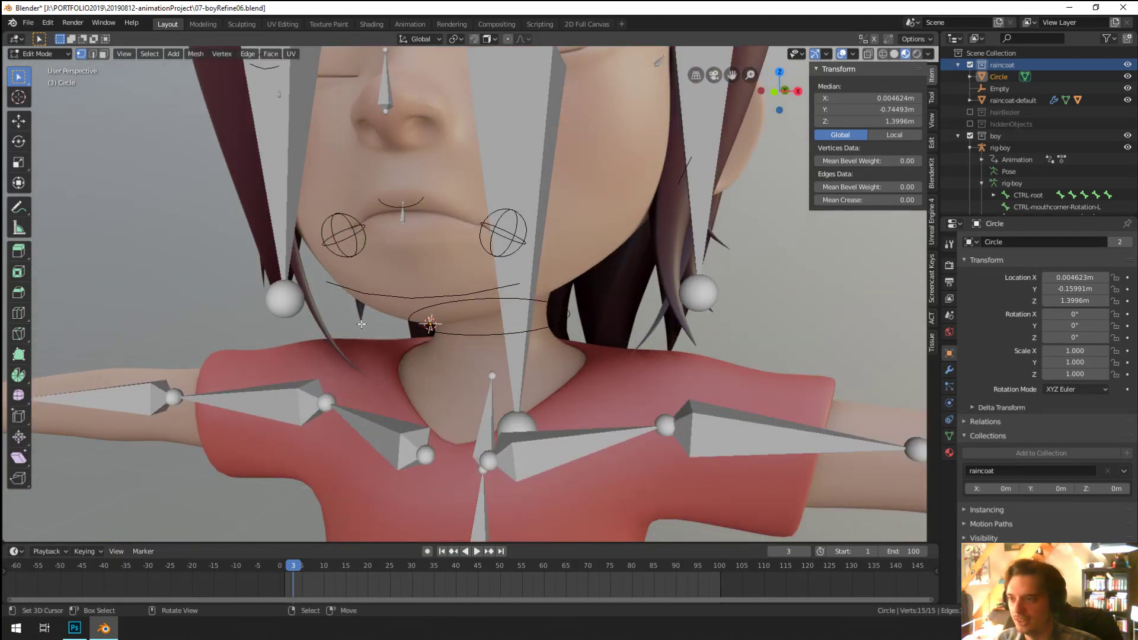
pyautogui.press('Tab')
pyautogui.moveTo(386, 286); pyautogui.dragTo(277, 318, button='middle')
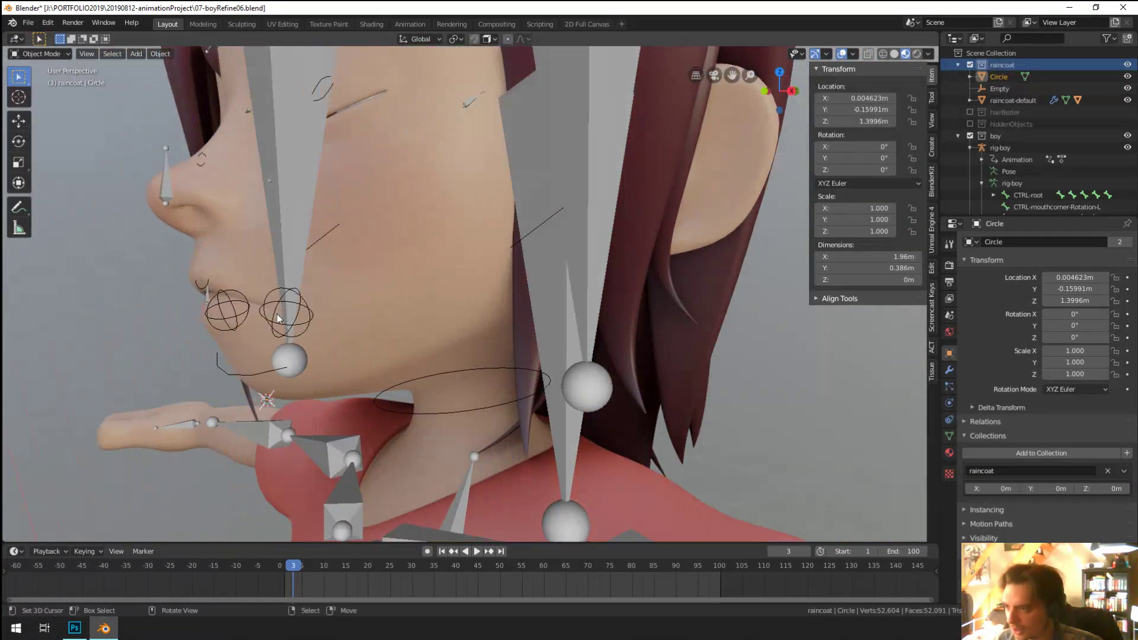
pyautogui.press('Tab')
pyautogui.press('r')
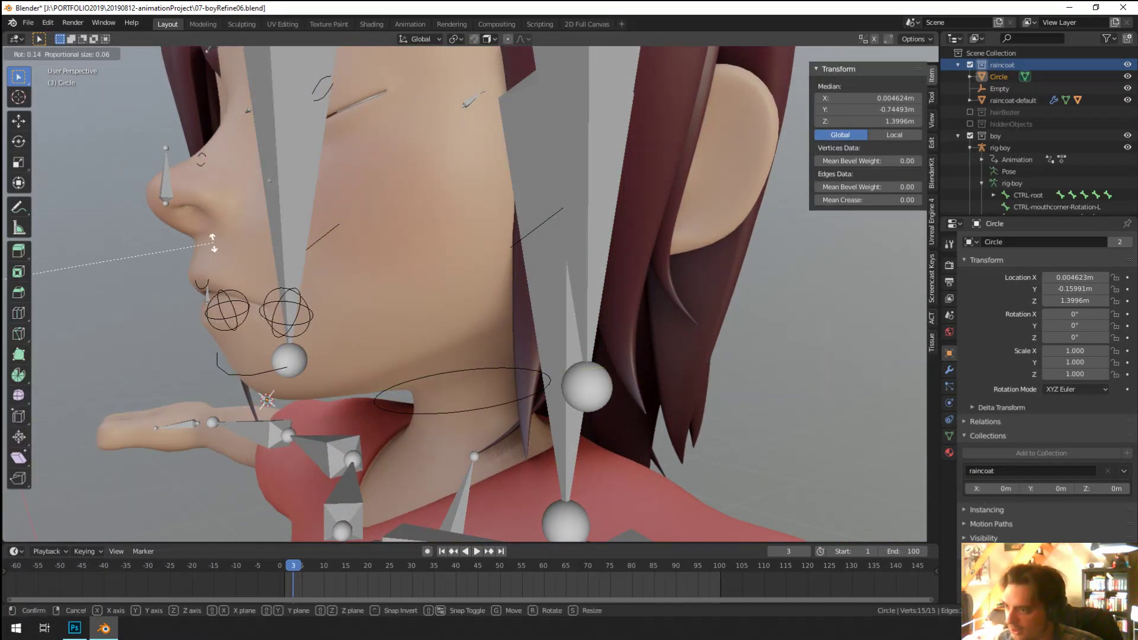
pyautogui.click(260, 314)
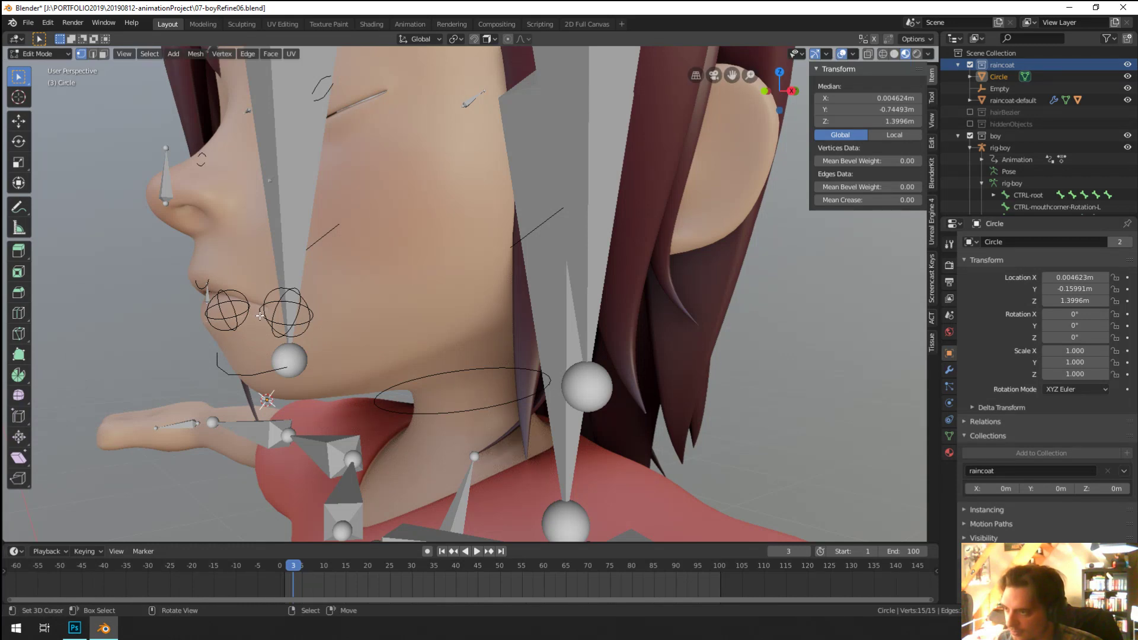
# Step: Select the two open end vertices of the arc and connect them with an edge to close the shape
pyautogui.scroll(-10, 260, 315)
pyautogui.moveTo(272, 350); pyautogui.dragTo(229, 379, button='middle')
pyautogui.click(385, 278)
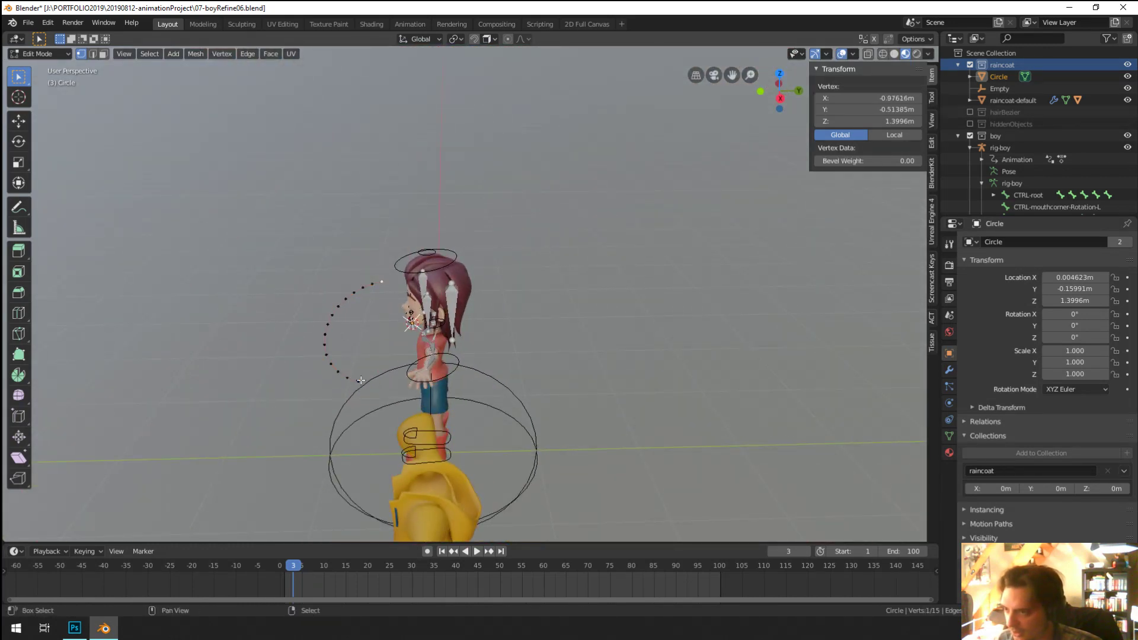
pyautogui.moveTo(385, 278); pyautogui.dragTo(405, 355, button='middle')
pyautogui.scroll(8, 405, 355)
pyautogui.scroll(4, 510, 363)
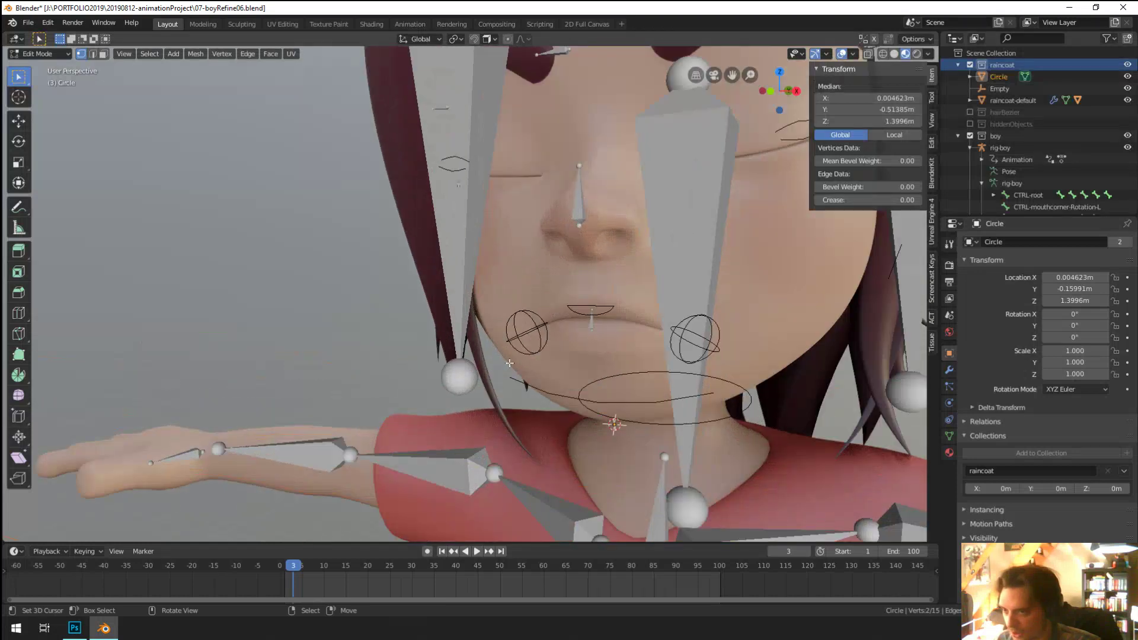
# Step: Rotate all the vertices of the closed arc 180° about the global X axis
pyautogui.scroll(-4, 532, 360)
pyautogui.press('a')
pyautogui.press('r')
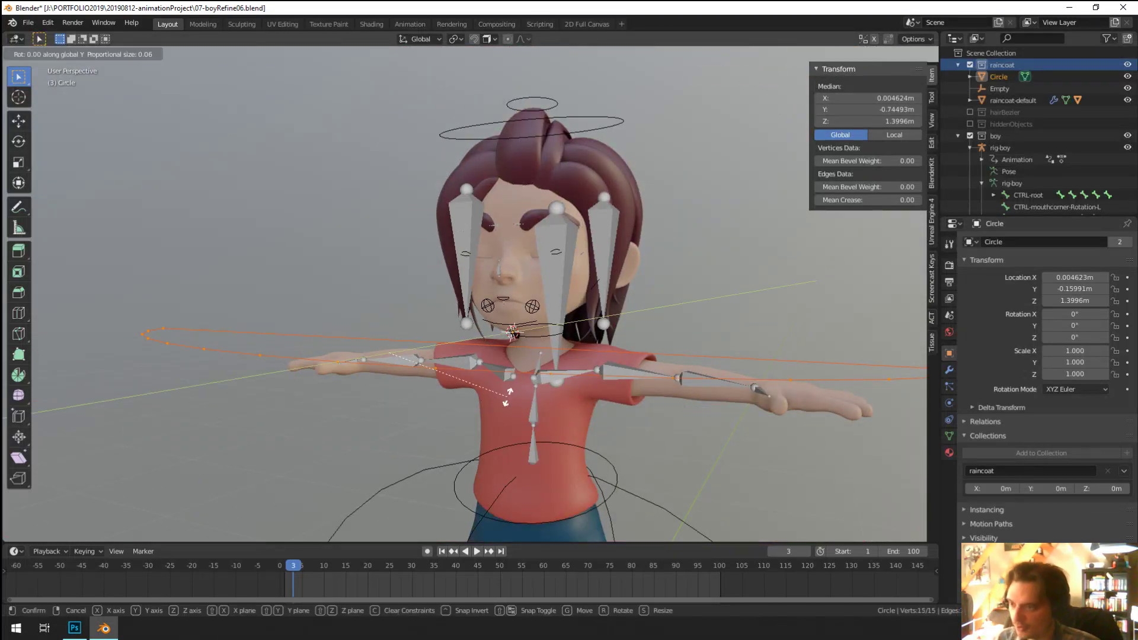
pyautogui.press('x')
pyautogui.click(508, 396)
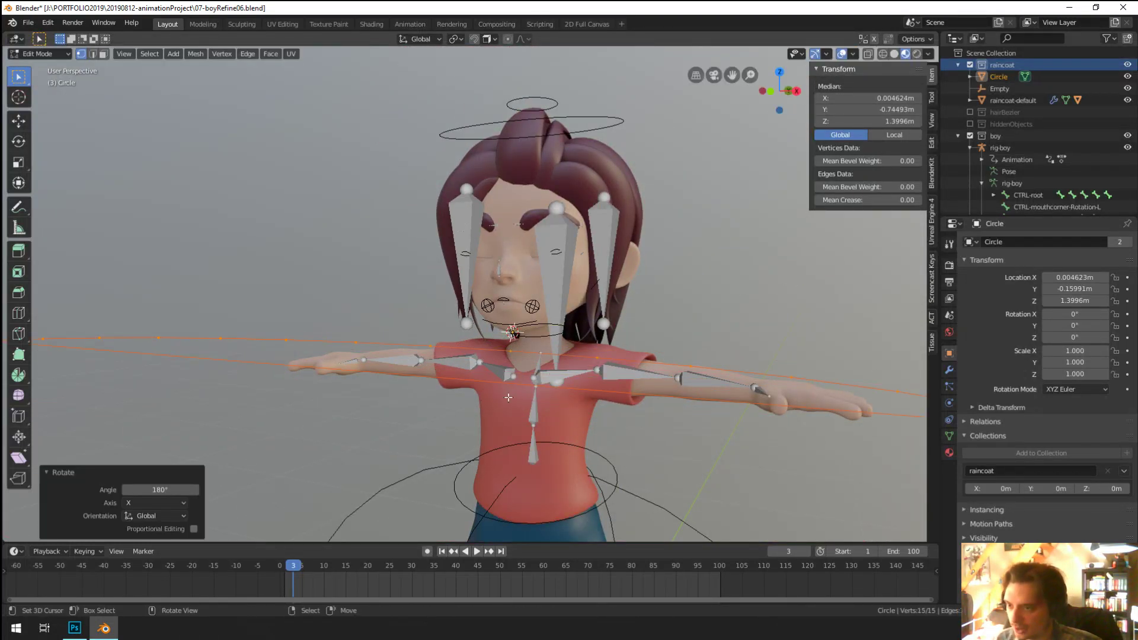
# Step: Duplicate the closed arc object and raise the copy about 0.107 m along the global Z axis
pyautogui.scroll(6, 498, 391)
pyautogui.press('Tab')
pyautogui.scroll(-2, 457, 257)
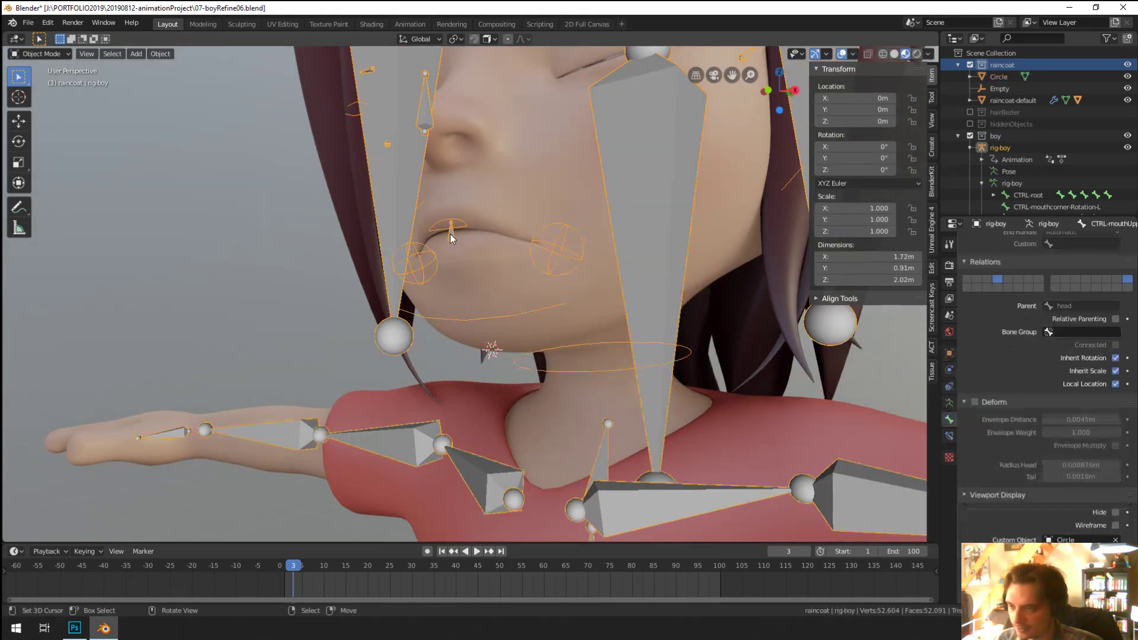
pyautogui.scroll(-4, 449, 233)
pyautogui.scroll(-3, 225, 320)
pyautogui.hotkey('shift', 'd')
pyautogui.rightClick(315, 328)
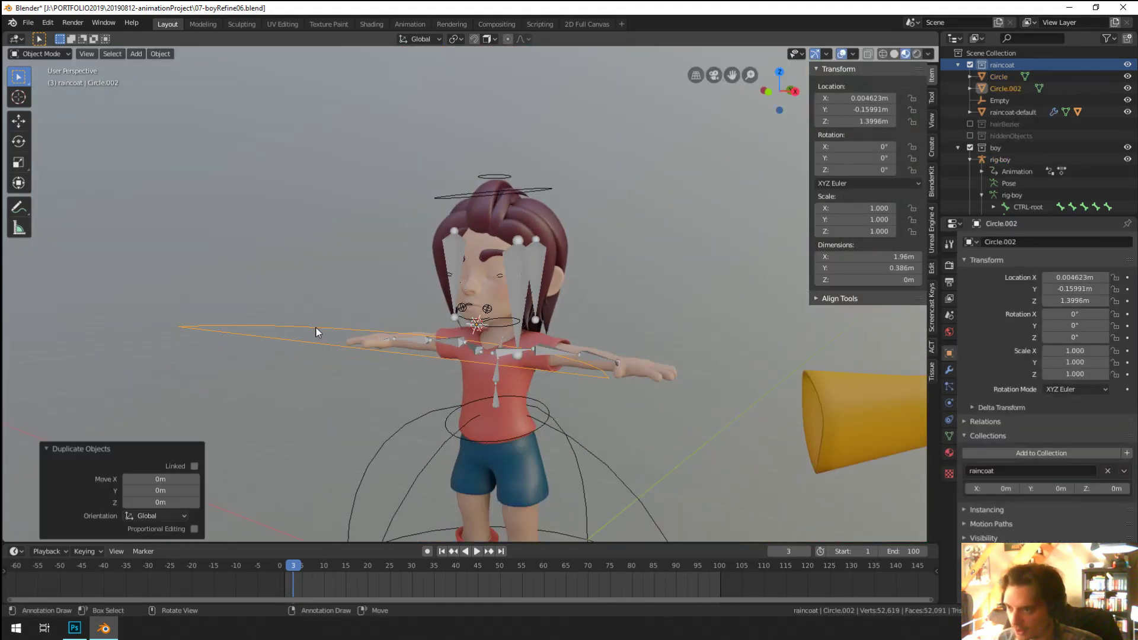
pyautogui.press('g')
pyautogui.press('z')
pyautogui.click(328, 317)
# Step: Assign the raised arc copy as the custom display object of the lower lip's centre control bone
pyautogui.scroll(5, 446, 371)
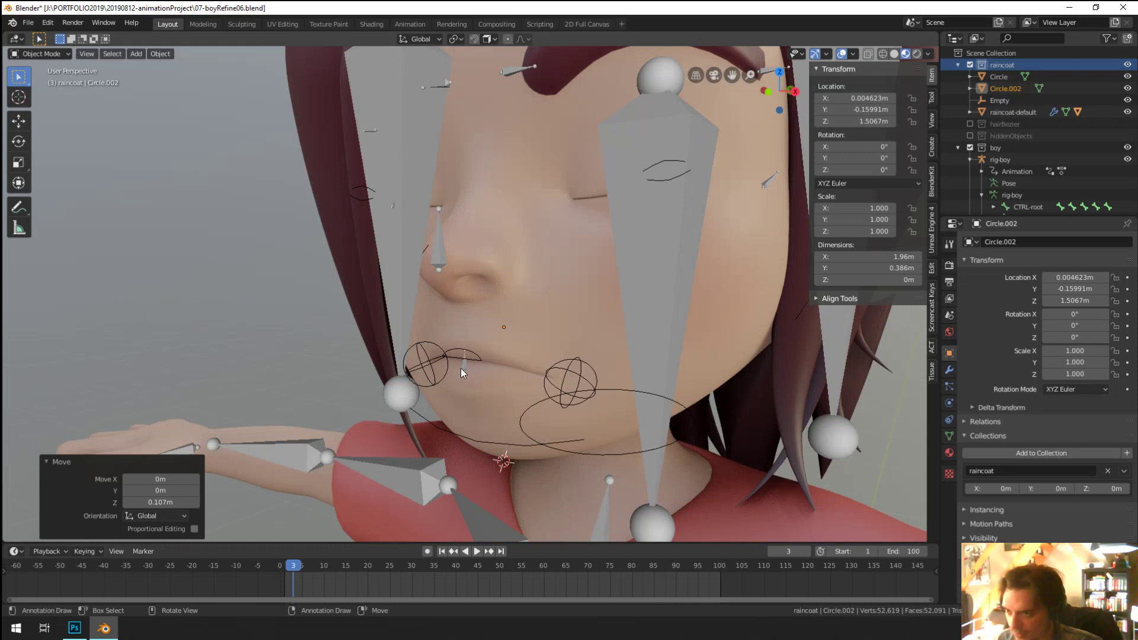
pyautogui.click(465, 368)
pyautogui.scroll(-5, 464, 368)
pyautogui.hotkey('ctrl', 'Tab')
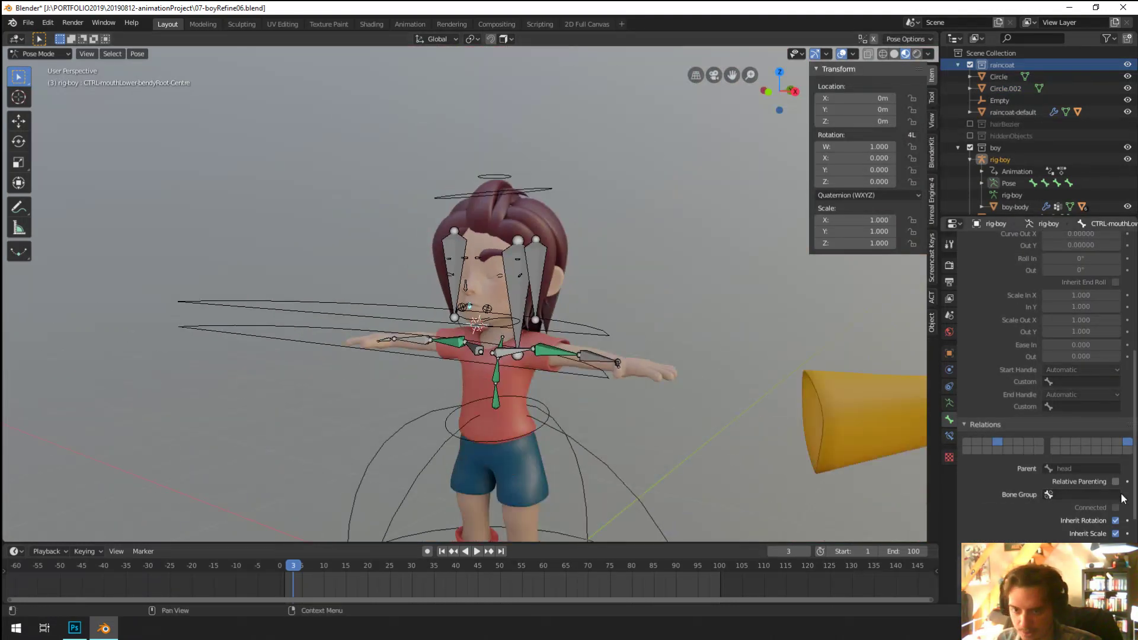
pyautogui.scroll(-6, 1119, 494)
pyautogui.click(1114, 572)
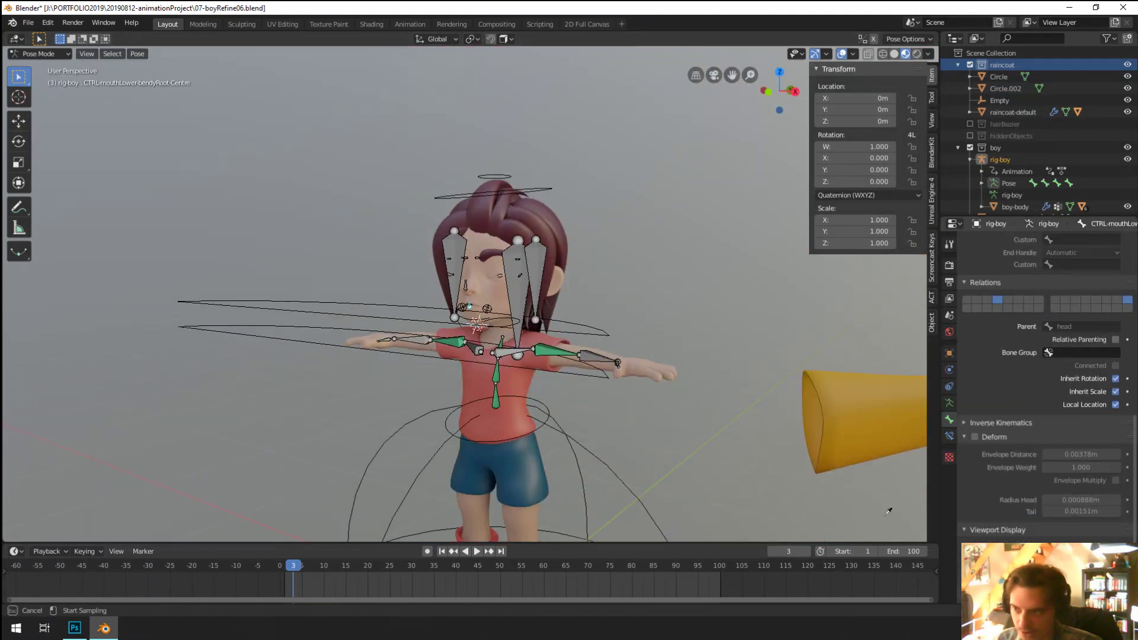
pyautogui.click(265, 307)
pyautogui.scroll(5, 296, 322)
pyautogui.scroll(-2, 308, 335)
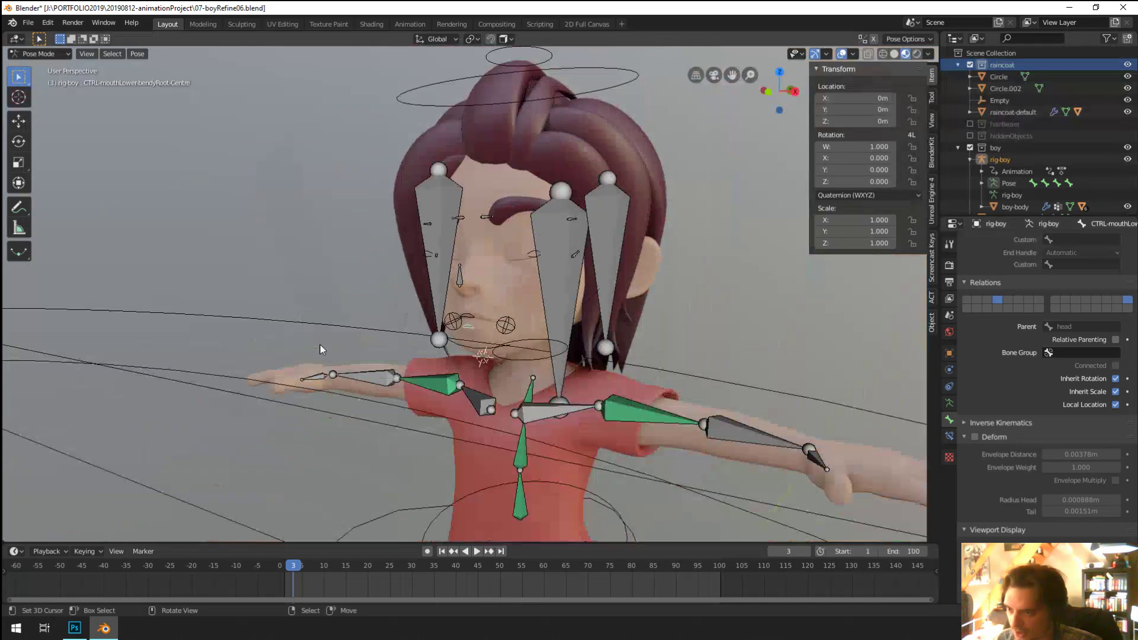
# Step: Rotate all vertices of the raised arc copy 180° about the global X axis
pyautogui.hotkey('ctrl', 'Tab')
pyautogui.click(290, 321)
pyautogui.press('Tab')
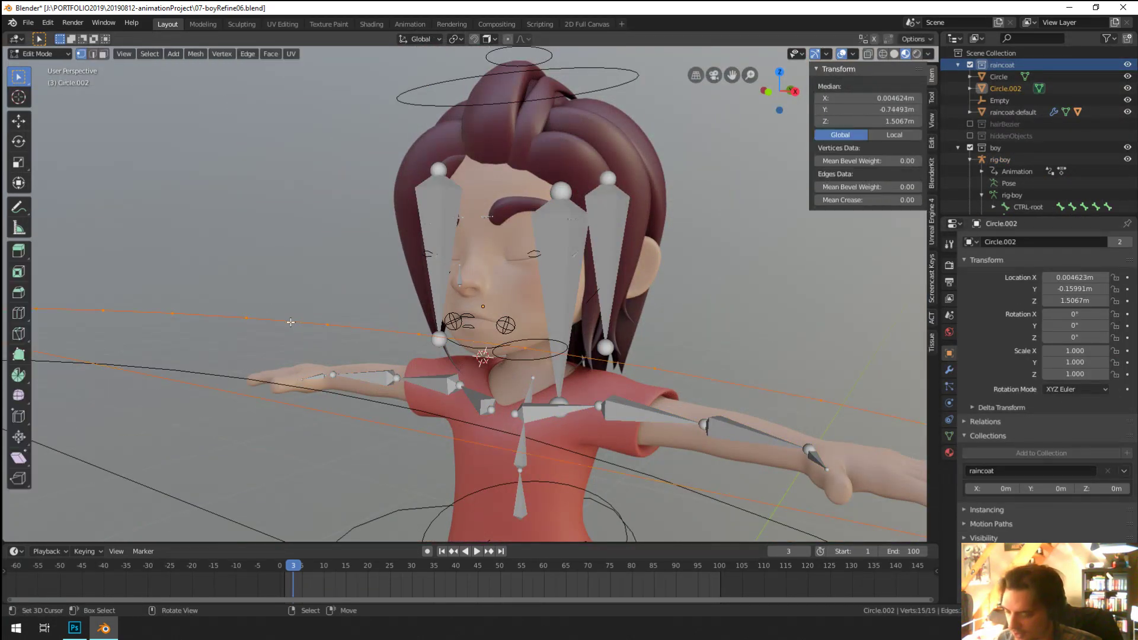
pyautogui.press('g')
pyautogui.click(291, 322)
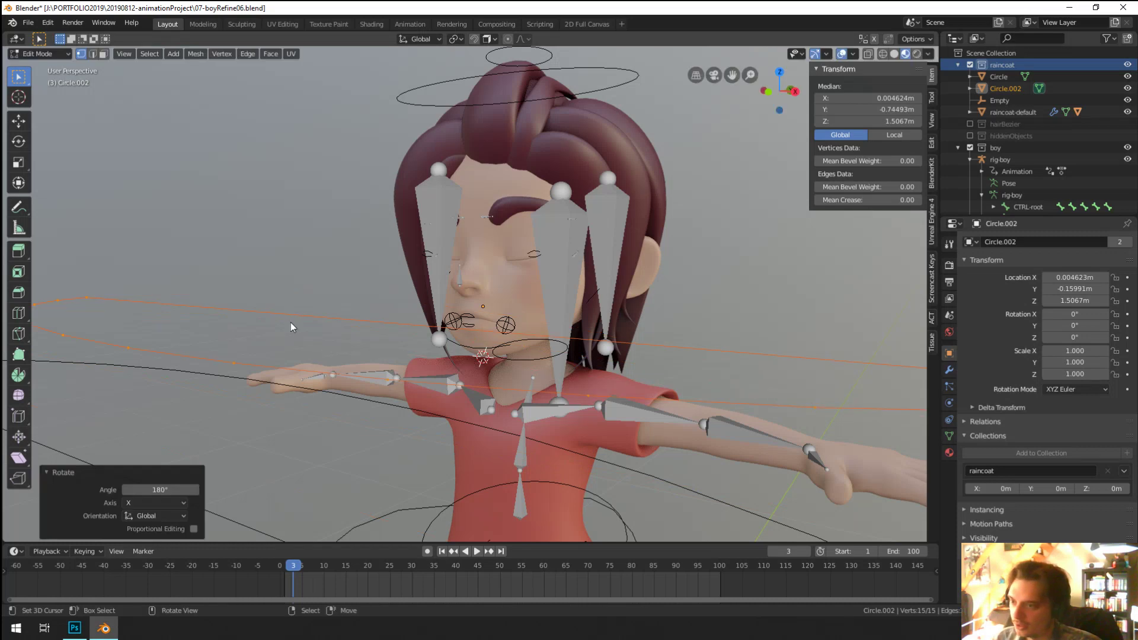
pyautogui.press('Tab')
# Step: Rename the raised arc copy as DSP-lowerLip
pyautogui.scroll(-5, 350, 358)
pyautogui.moveTo(350, 358); pyautogui.dragTo(298, 368, button='middle')
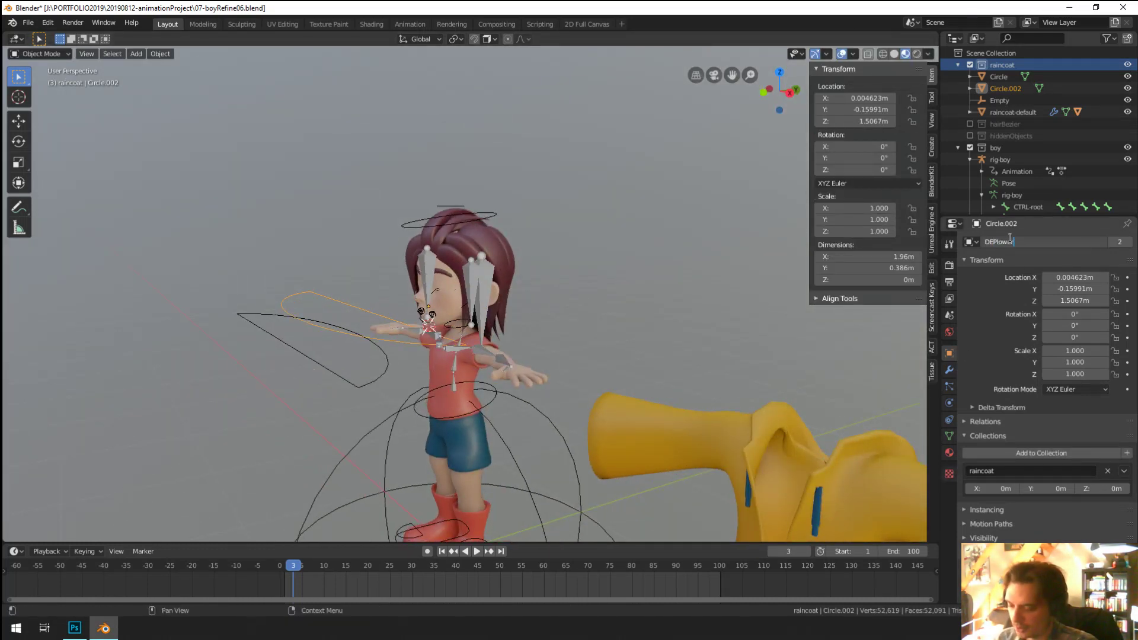
pyautogui.write('Lip')
pyautogui.press('Return')
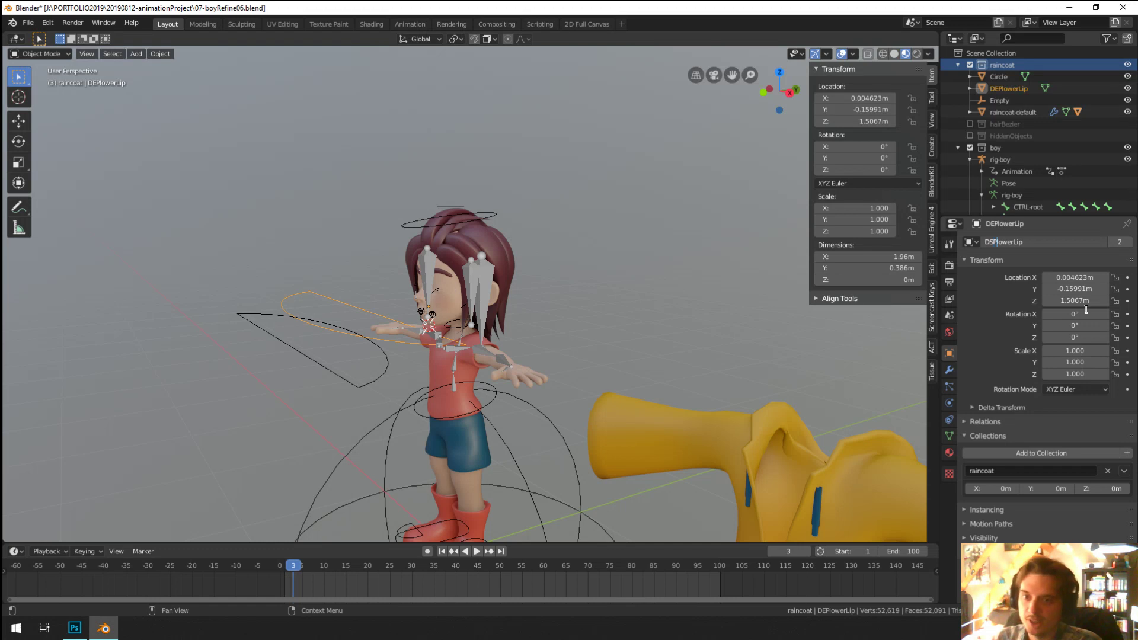
pyautogui.press('Return')
# Step: Rename the original arc object as DSP-upperLip
pyautogui.click(351, 338)
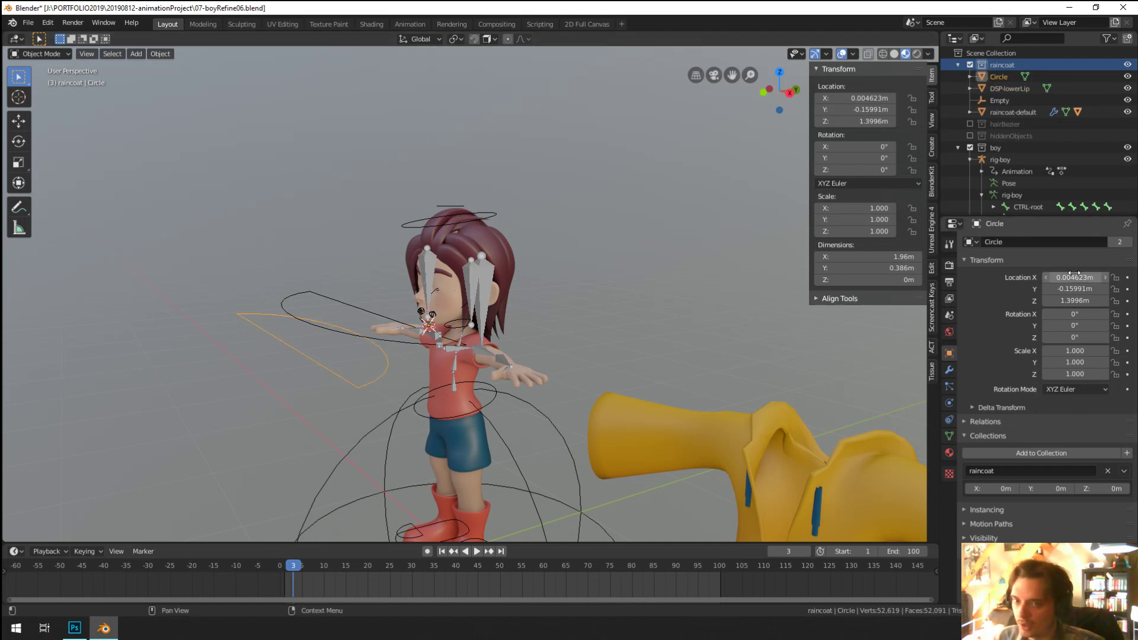
pyautogui.doubleClick(1019, 241)
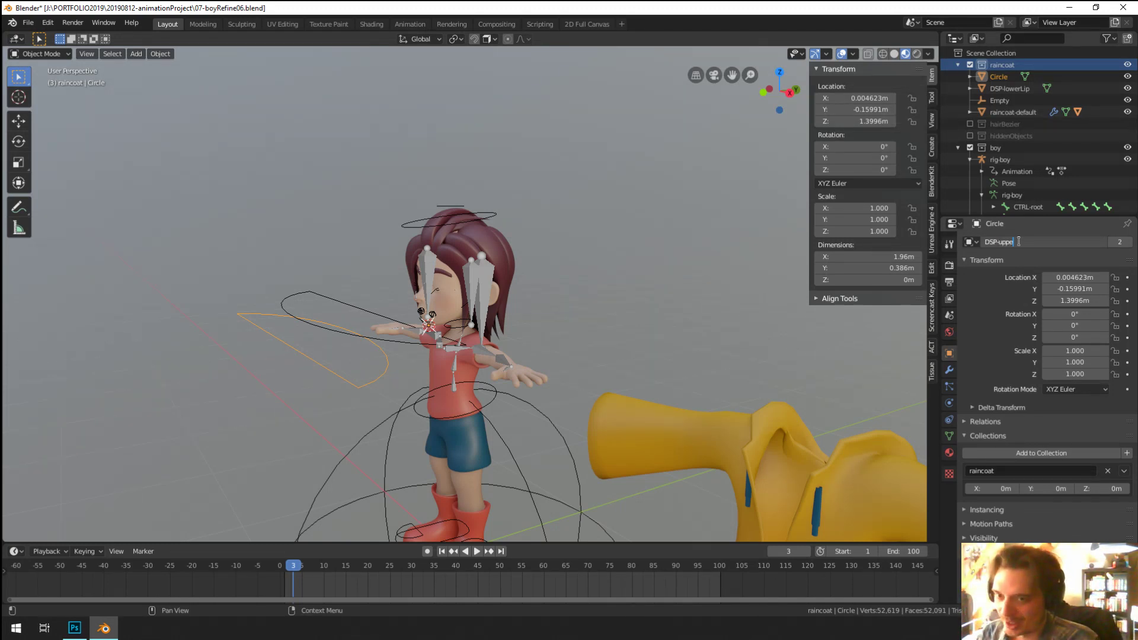
pyautogui.press('Return')
# Step: Select only the large sphere empty around the character and rename it as DEP-sphere
pyautogui.moveTo(571, 229)
pyautogui.mouseDown(button='middle')
pyautogui.moveTo(584, 252)
pyautogui.moveTo(593, 232)
pyautogui.mouseUp(button='middle')
pyautogui.scroll(5, 484, 215)
pyautogui.scroll(-4, 439, 265)
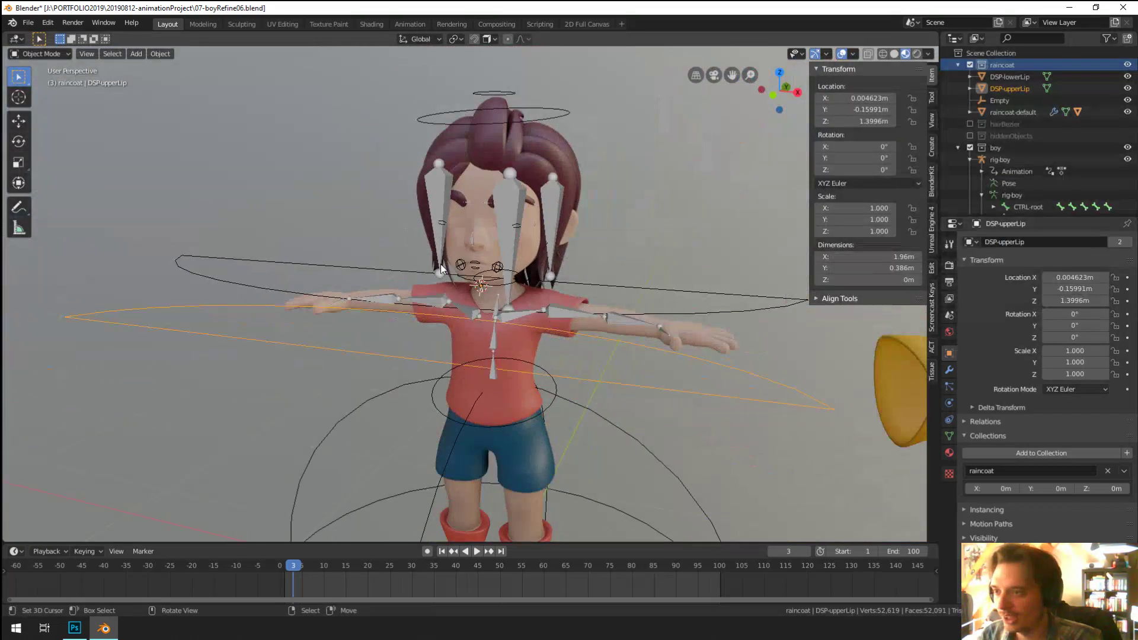
pyautogui.moveTo(439, 264); pyautogui.dragTo(233, 281, button='middle')
pyautogui.click(327, 459)
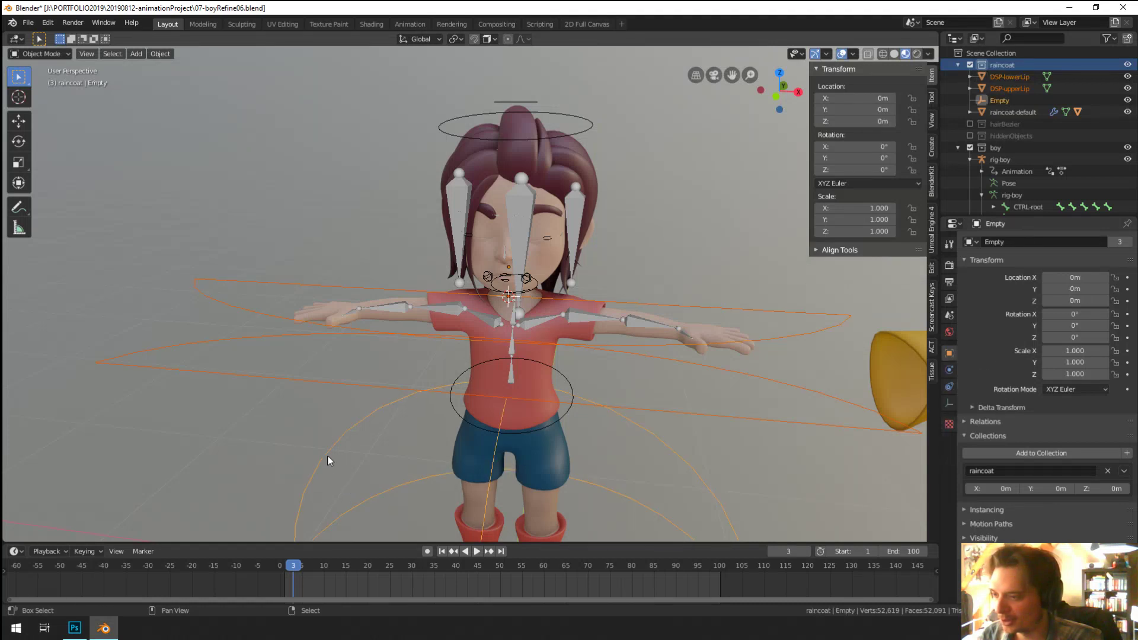
pyautogui.click(326, 418)
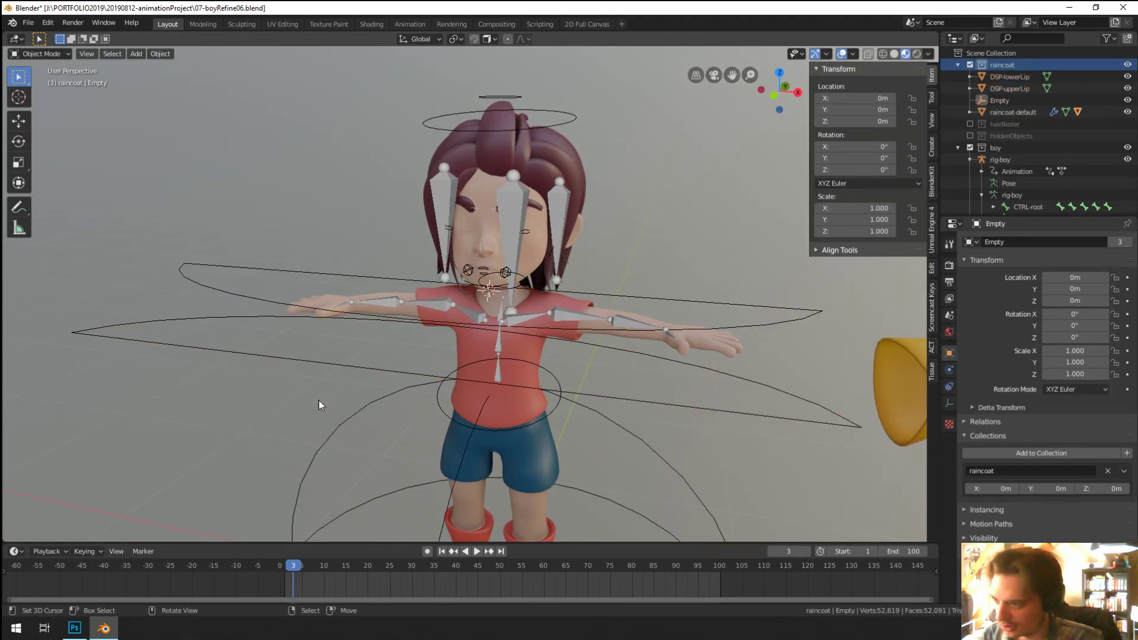
pyautogui.doubleClick(1021, 242)
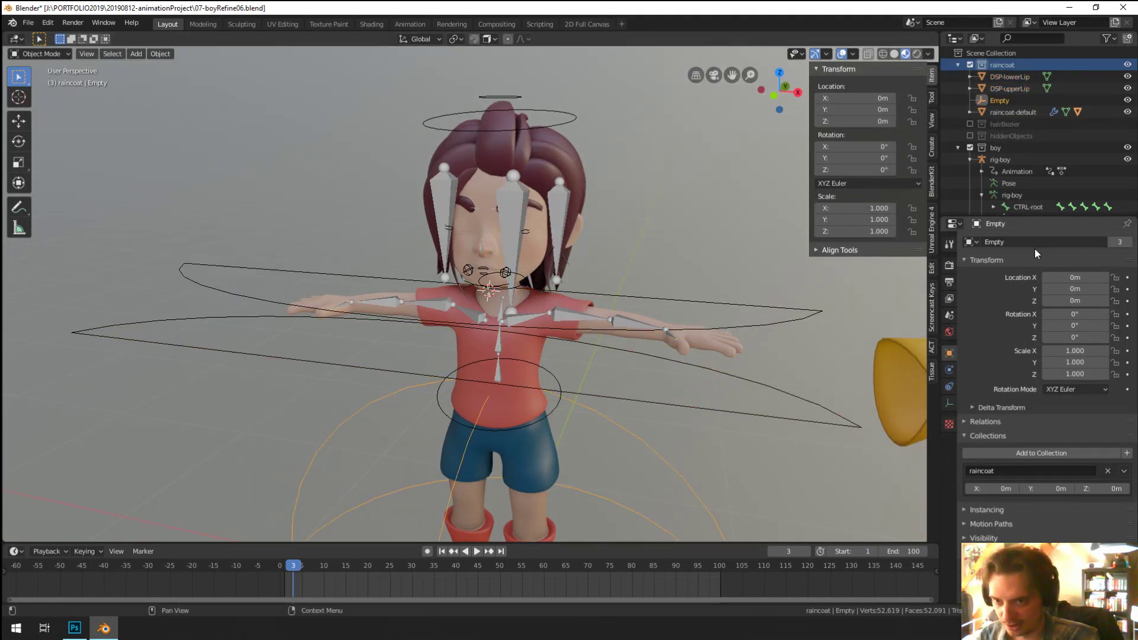
pyautogui.write('DEP-sp')
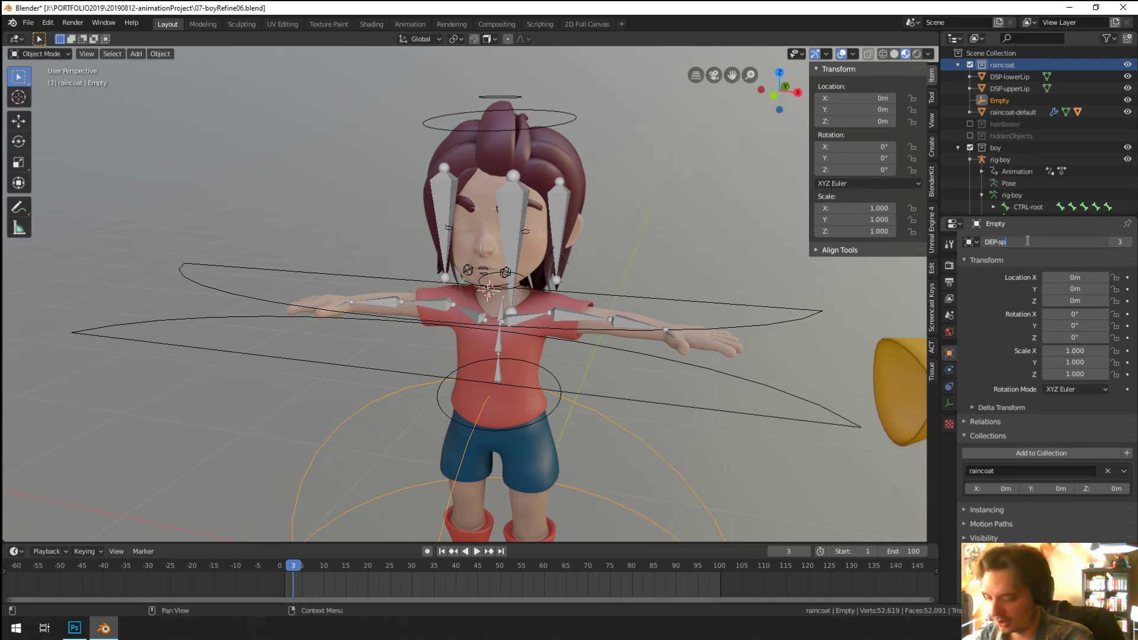
pyautogui.write('here')
pyautogui.press('Return')
# Step: Select the rig's nose bone in Pose Mode and assign the sphere empty as its custom display object
pyautogui.moveTo(450, 279); pyautogui.dragTo(478, 274, button='middle')
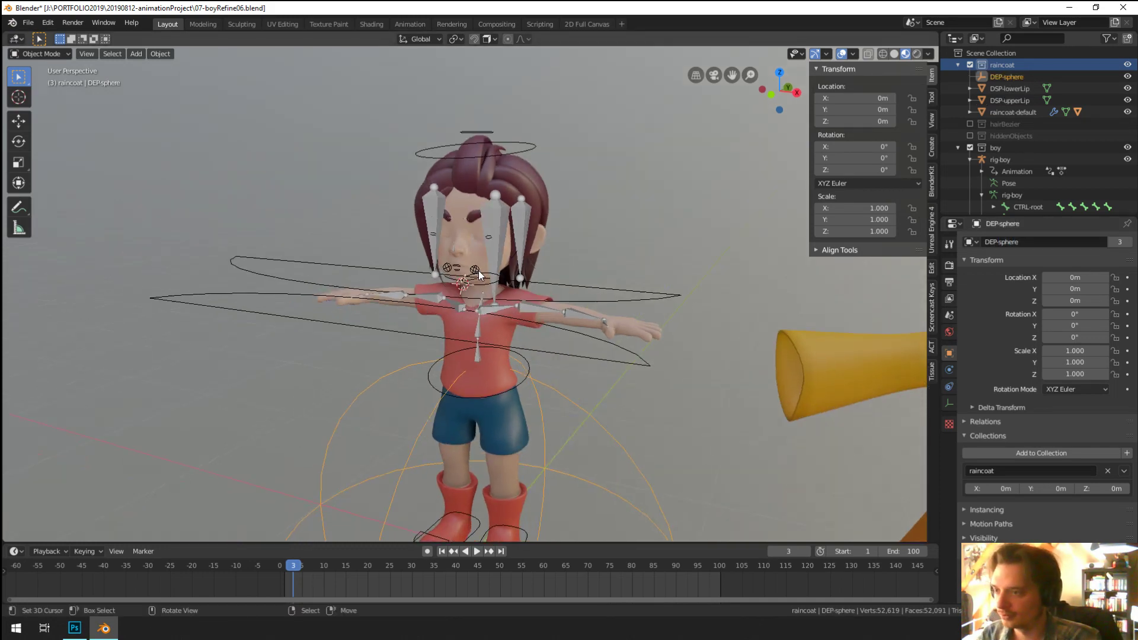
pyautogui.scroll(2, 478, 274)
pyautogui.click(443, 227)
pyautogui.hotkey('ctrl', 'Tab')
pyautogui.click(443, 224)
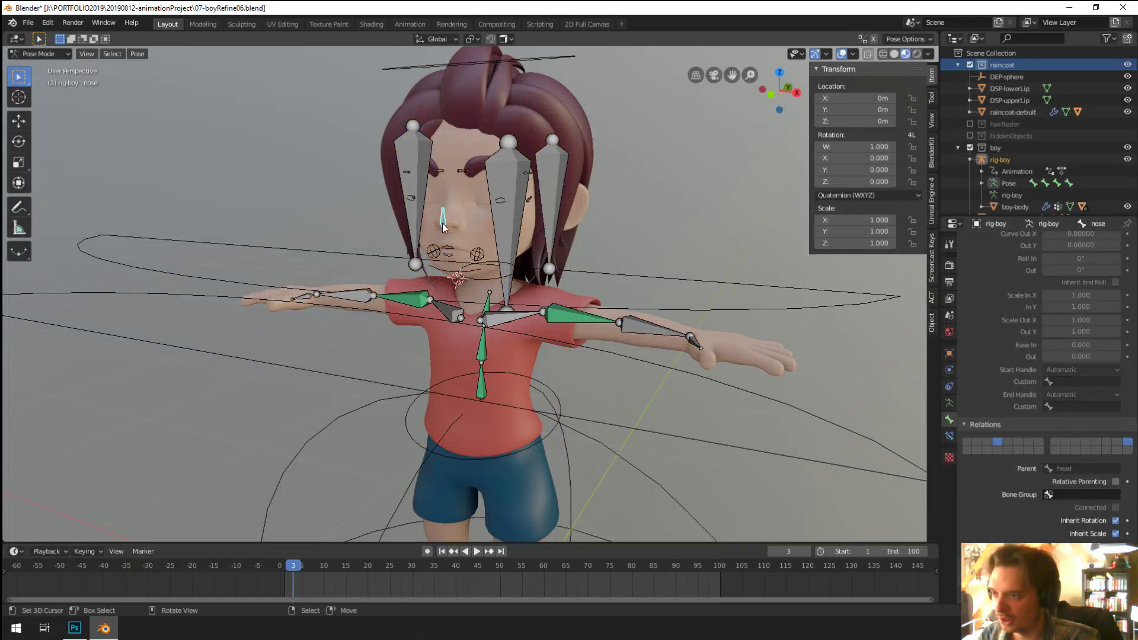
pyautogui.scroll(-6, 1027, 492)
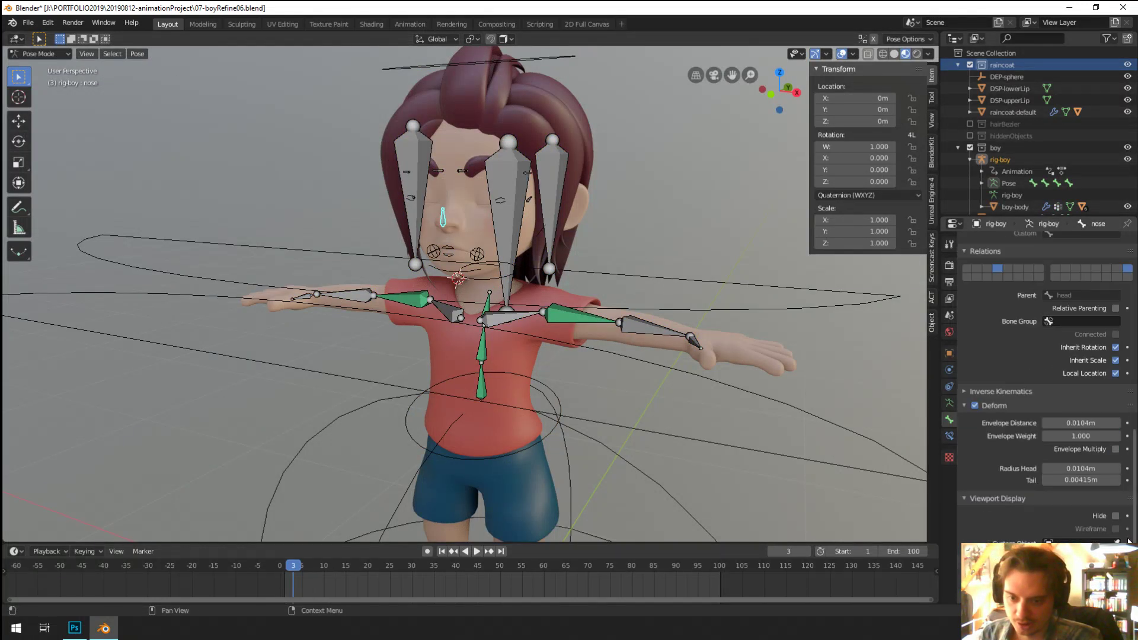
pyautogui.scroll(-4, 465, 293)
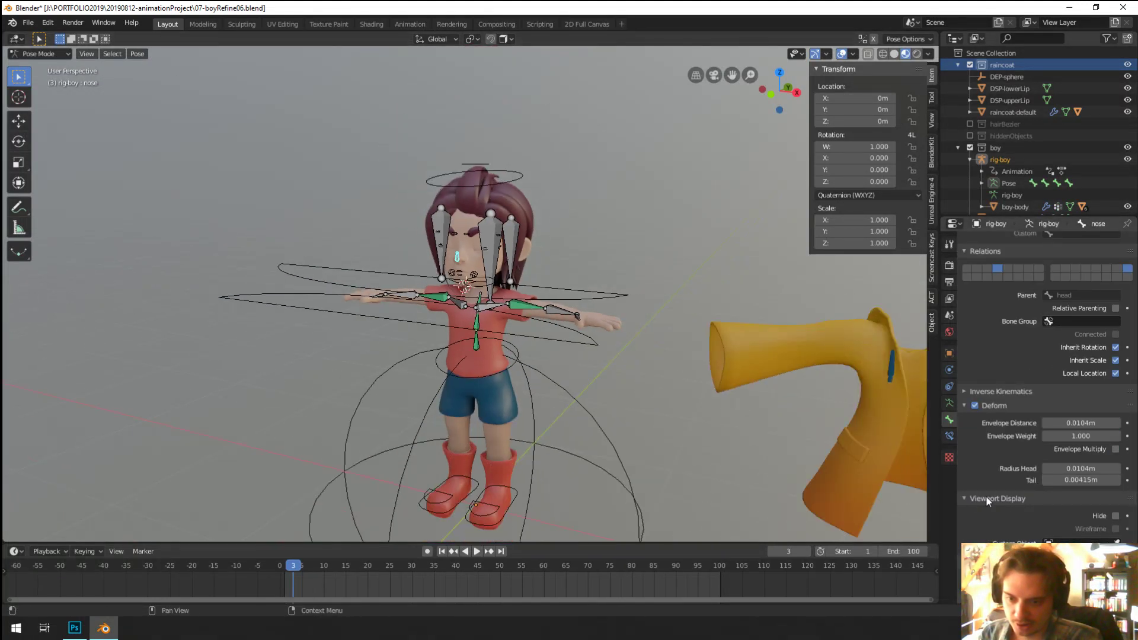
pyautogui.scroll(4, 1079, 489)
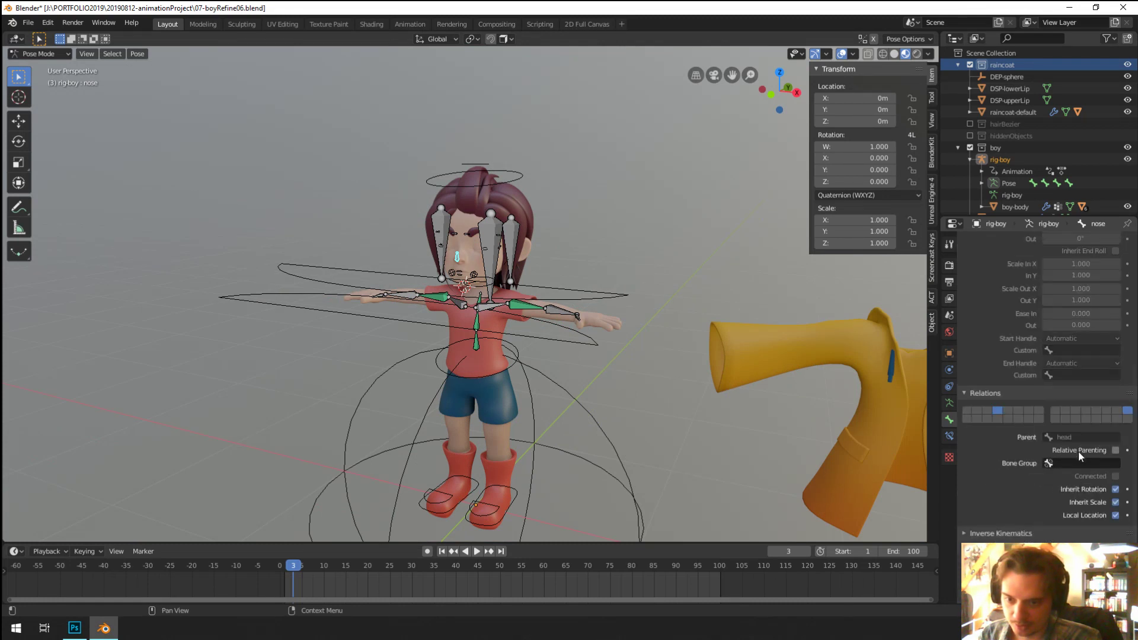
pyautogui.scroll(-4, 1065, 452)
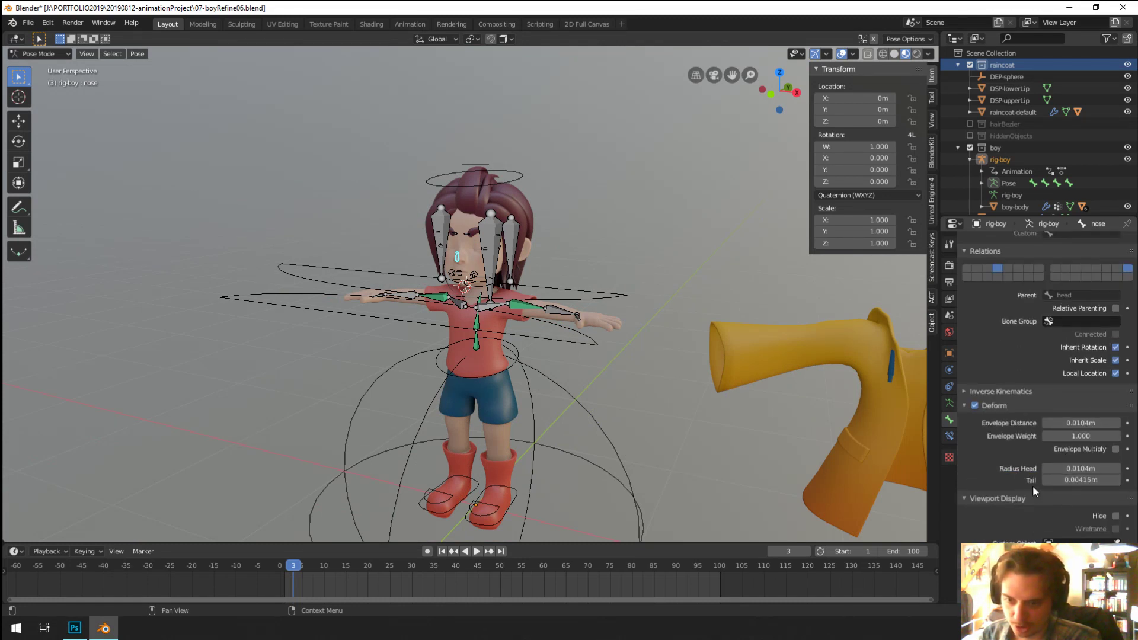
pyautogui.scroll(4, 1032, 486)
pyautogui.scroll(-4, 1019, 494)
pyautogui.click(1081, 541)
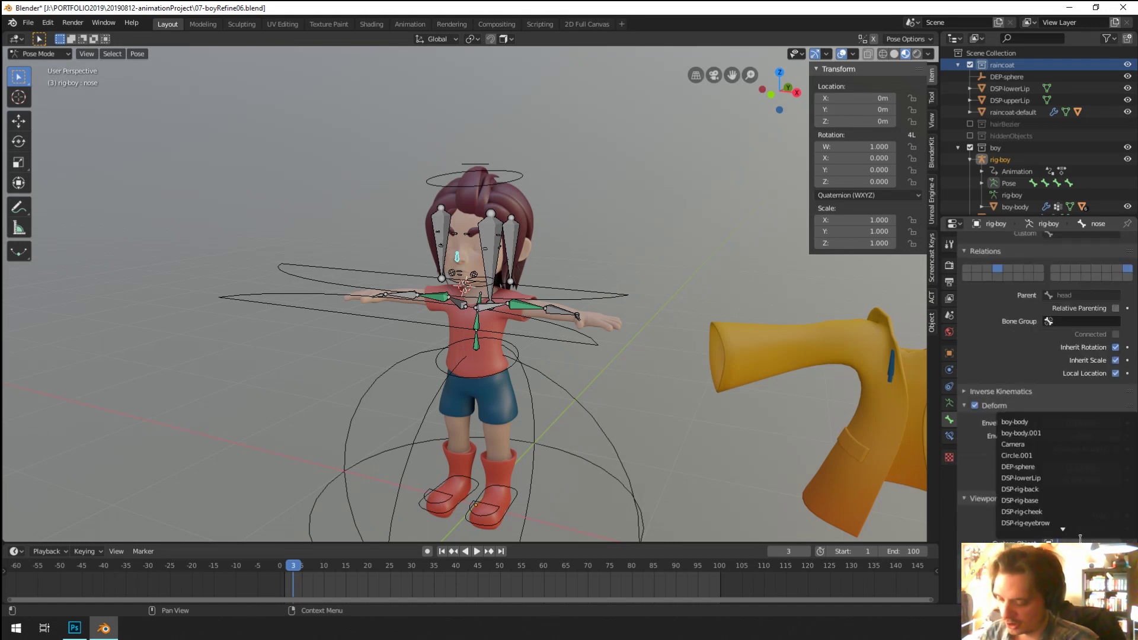
pyautogui.write('sph')
pyautogui.press('Return')
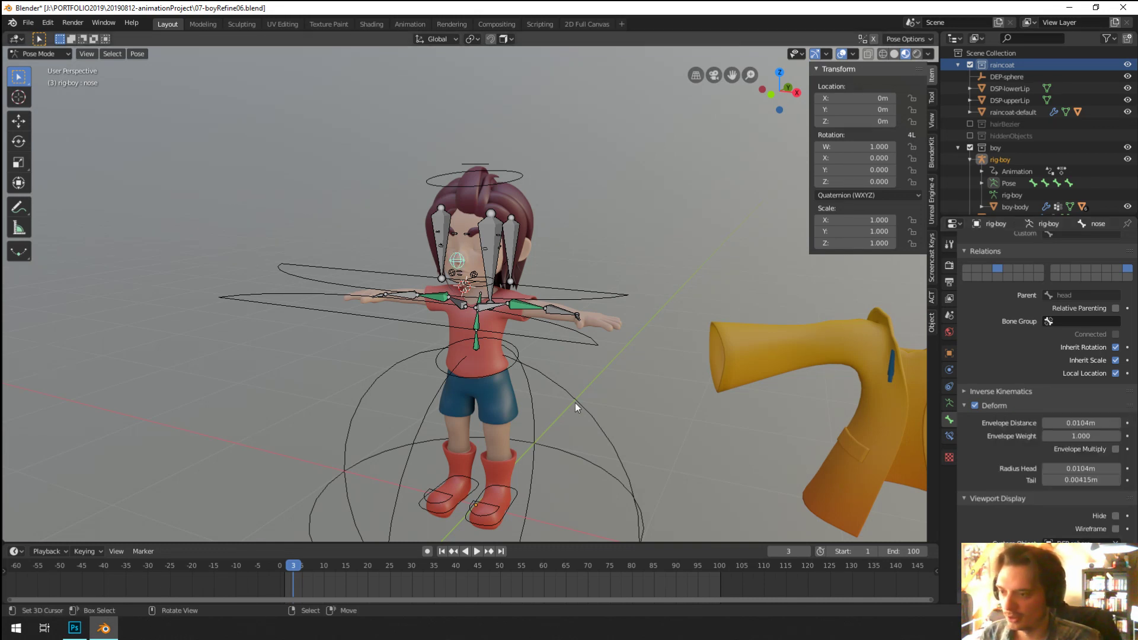
# Step: Return to Object Mode and rename the sphere empty as DSP-sphere
pyautogui.press('Tab')
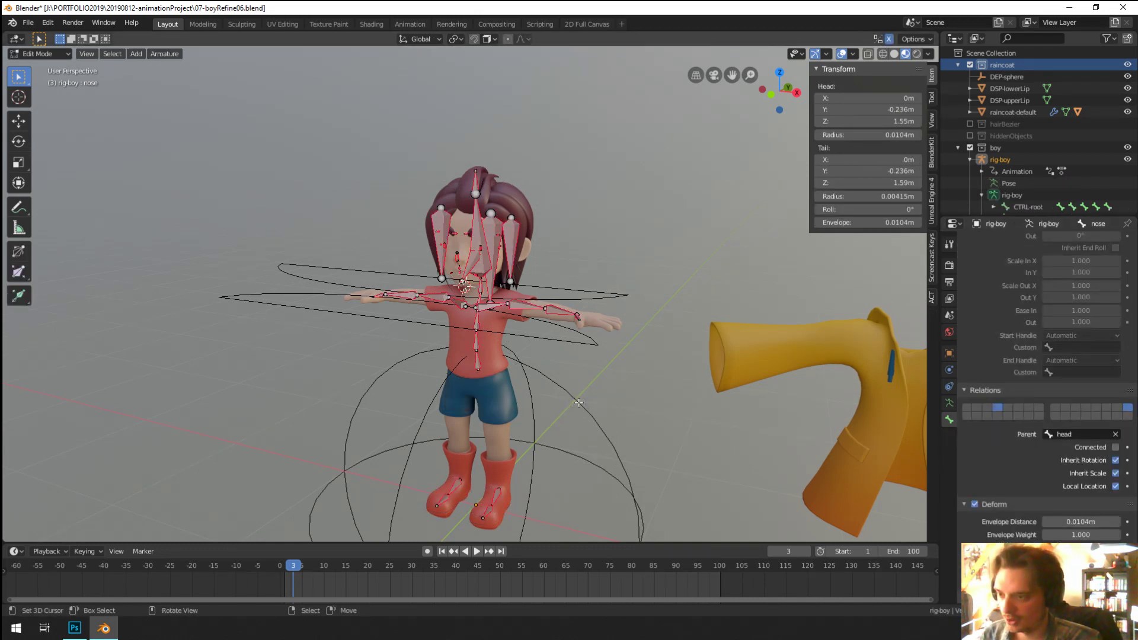
pyautogui.hotkey('ctrl', 'Tab')
pyautogui.click(403, 407)
pyautogui.click(610, 419)
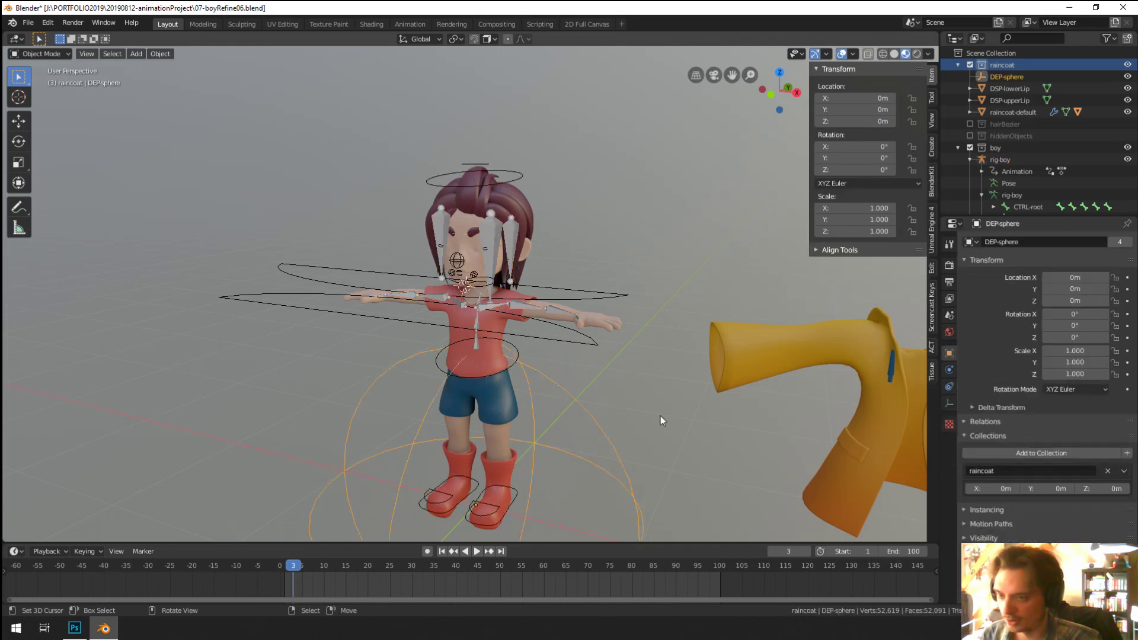
pyautogui.click(1020, 242)
pyautogui.hotkey('ctrl', 'BackSpace')
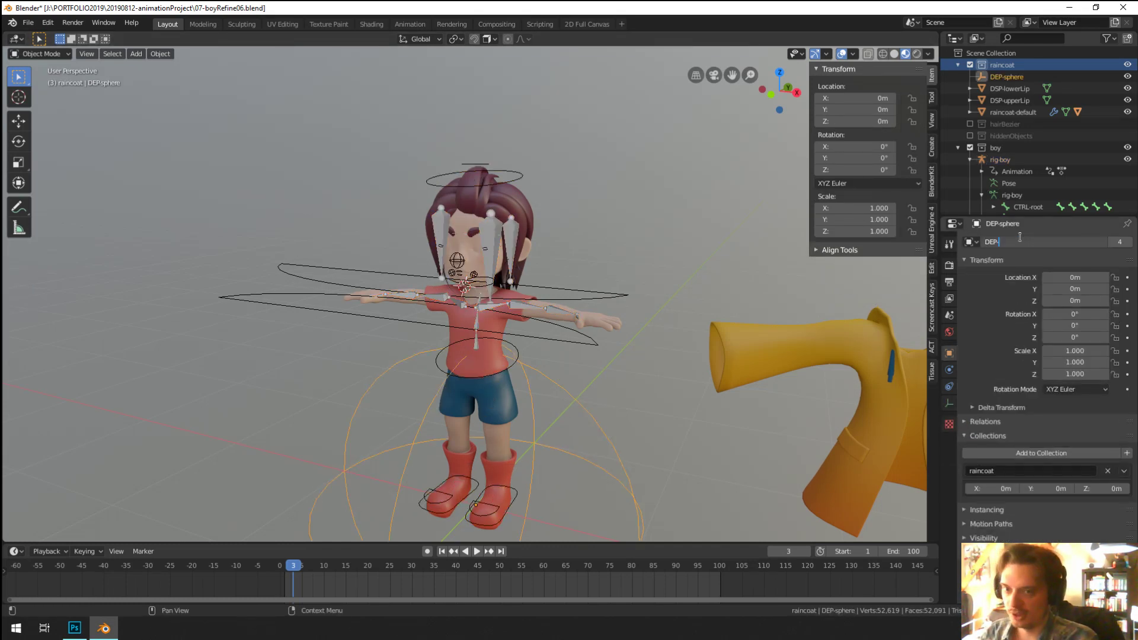
pyautogui.press('BackSpace')
pyautogui.press('BackSpace')
pyautogui.write('S')
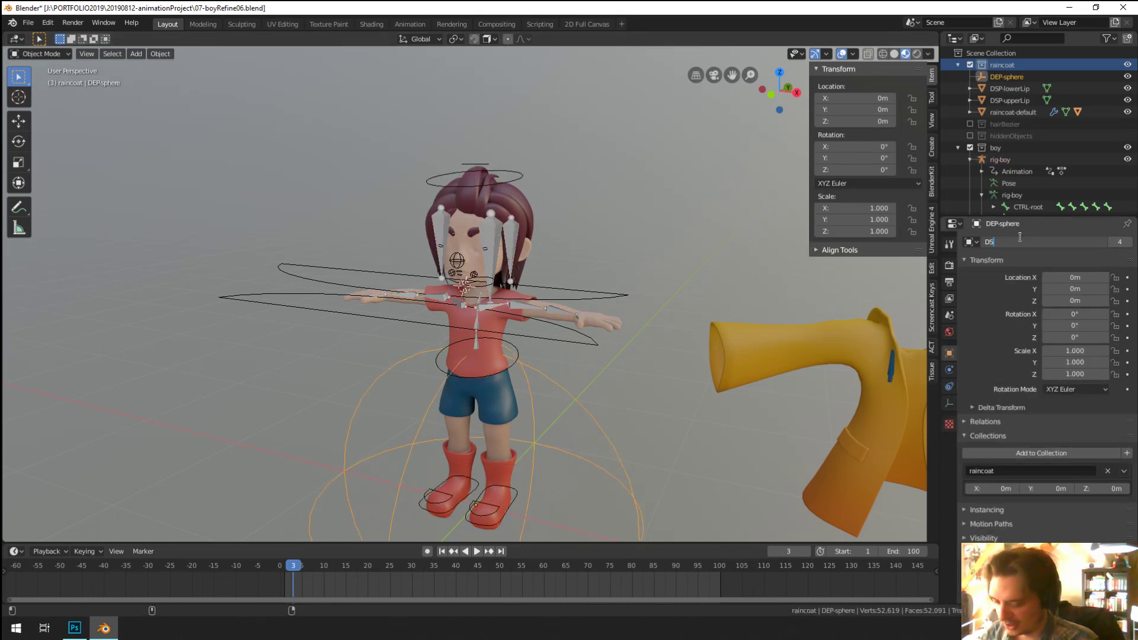
pyautogui.write('P-sphere')
pyautogui.press('Return')
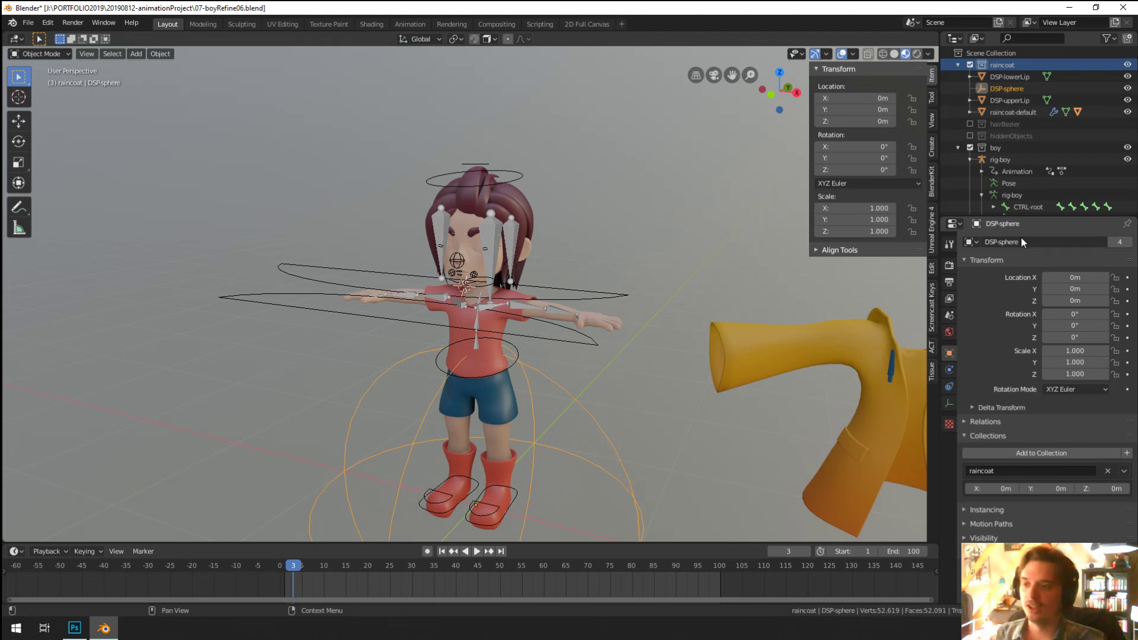
# Step: Select the sphere empty and both lip arcs together and move them to the hiddenObjects collection
pyautogui.moveTo(491, 237); pyautogui.dragTo(511, 237, button='middle')
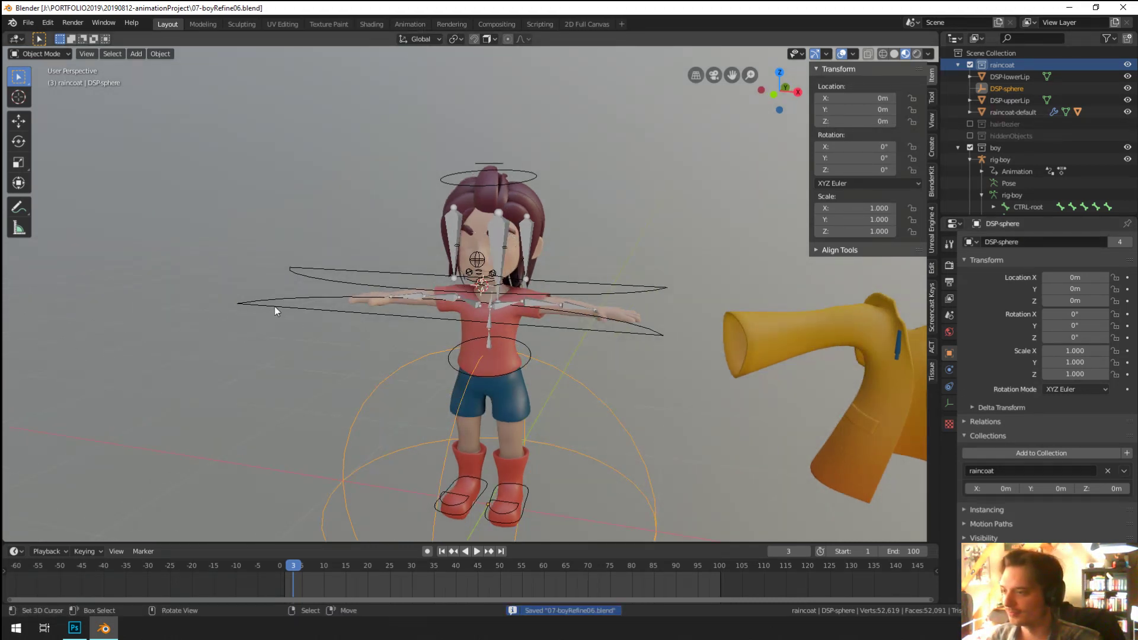
pyautogui.keyDown('shift'); pyautogui.click(275, 307); pyautogui.keyUp('shift')
pyautogui.keyDown('shift'); pyautogui.click(312, 269); pyautogui.keyUp('shift')
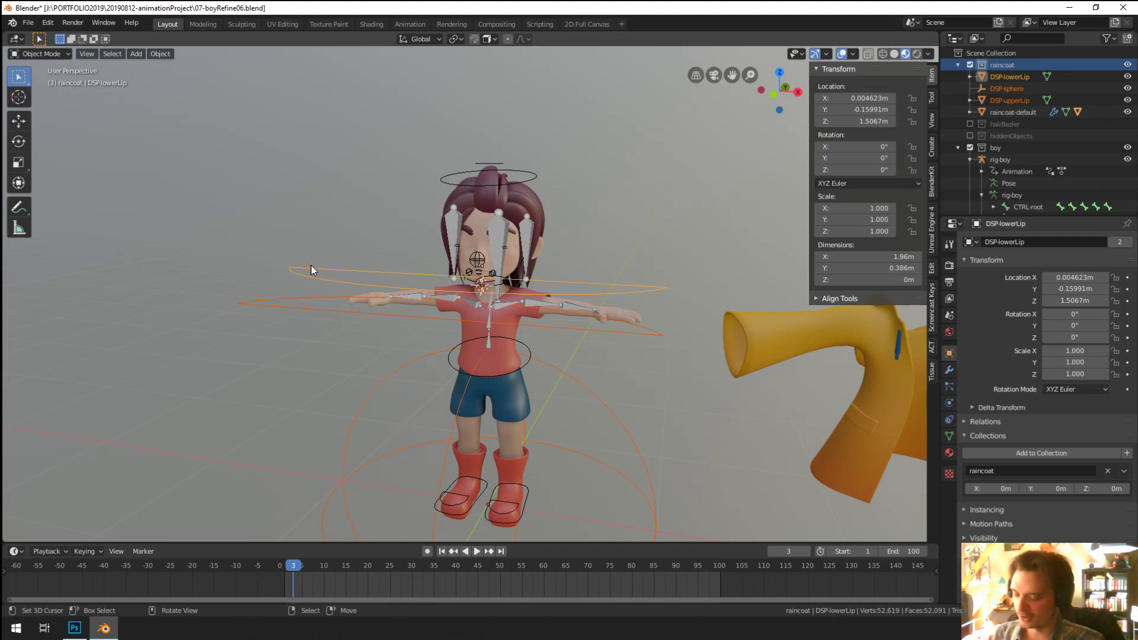
pyautogui.press('m')
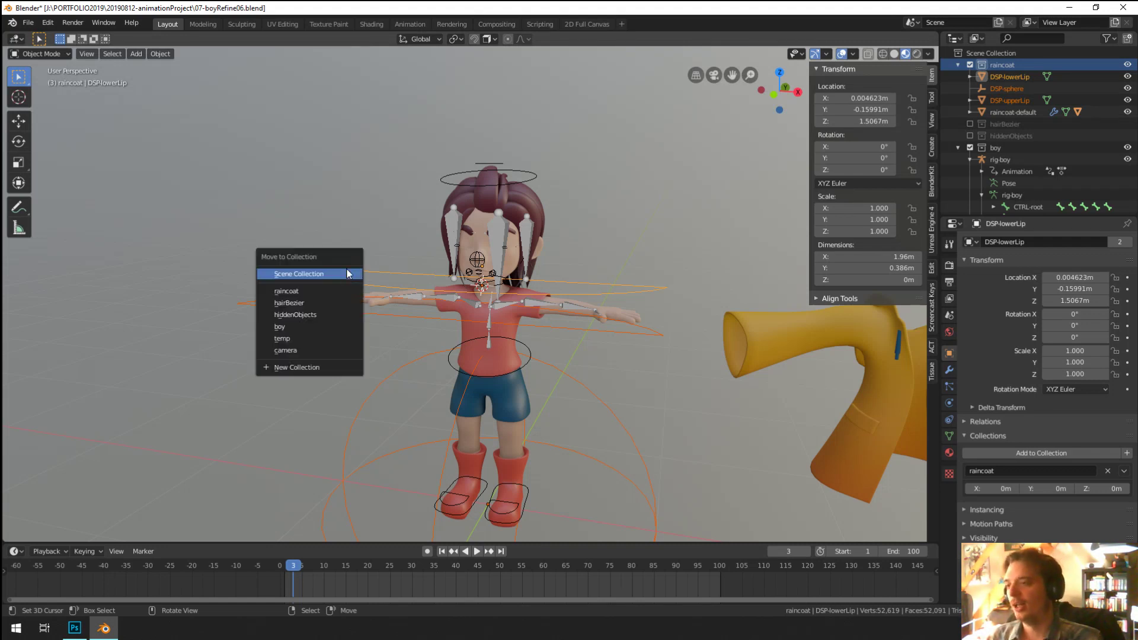
pyautogui.click(321, 316)
pyautogui.scroll(3, 438, 343)
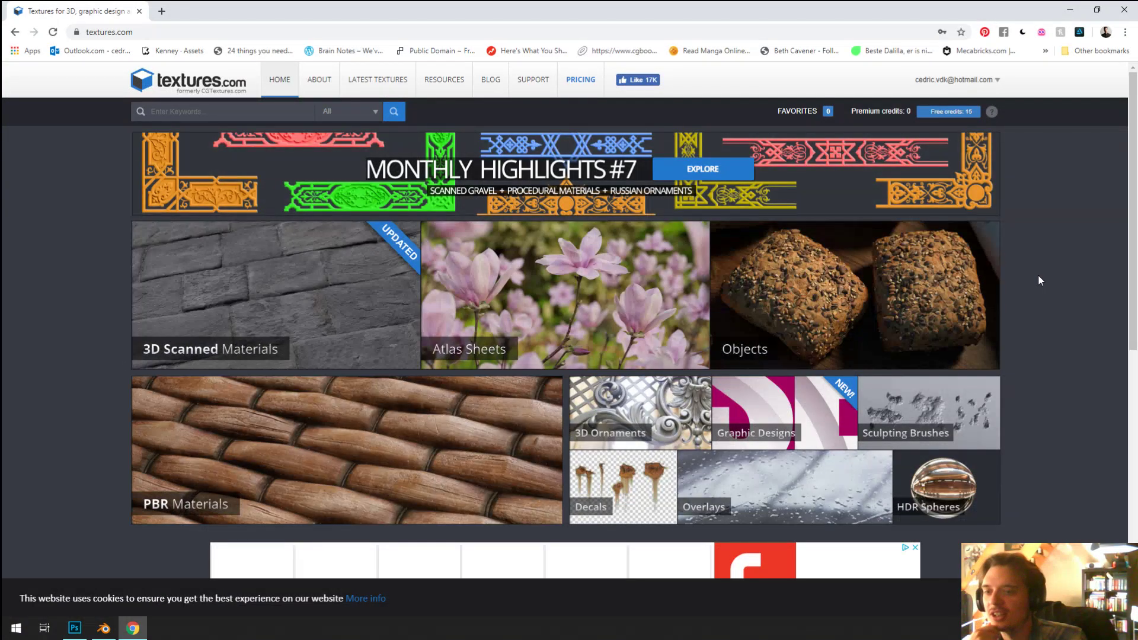
# Step: Look over the texture categories on the textures.com home page and open the PBR Materials category
pyautogui.scroll(-5, 1037, 275)
pyautogui.scroll(-4, 1029, 332)
pyautogui.scroll(5, 1030, 332)
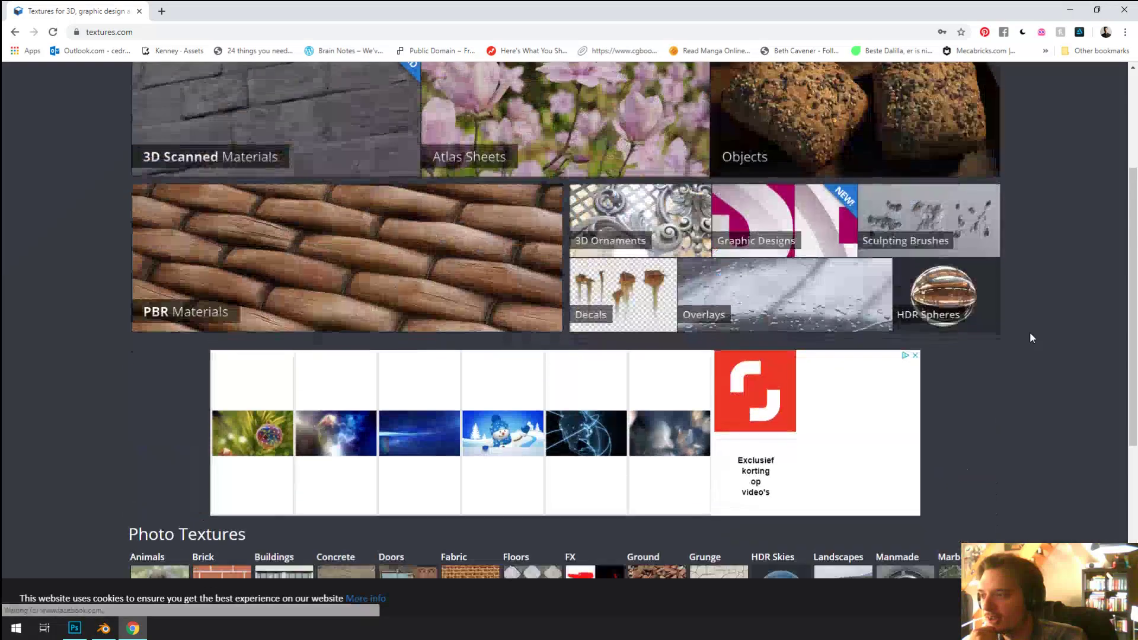
pyautogui.scroll(-5, 1030, 332)
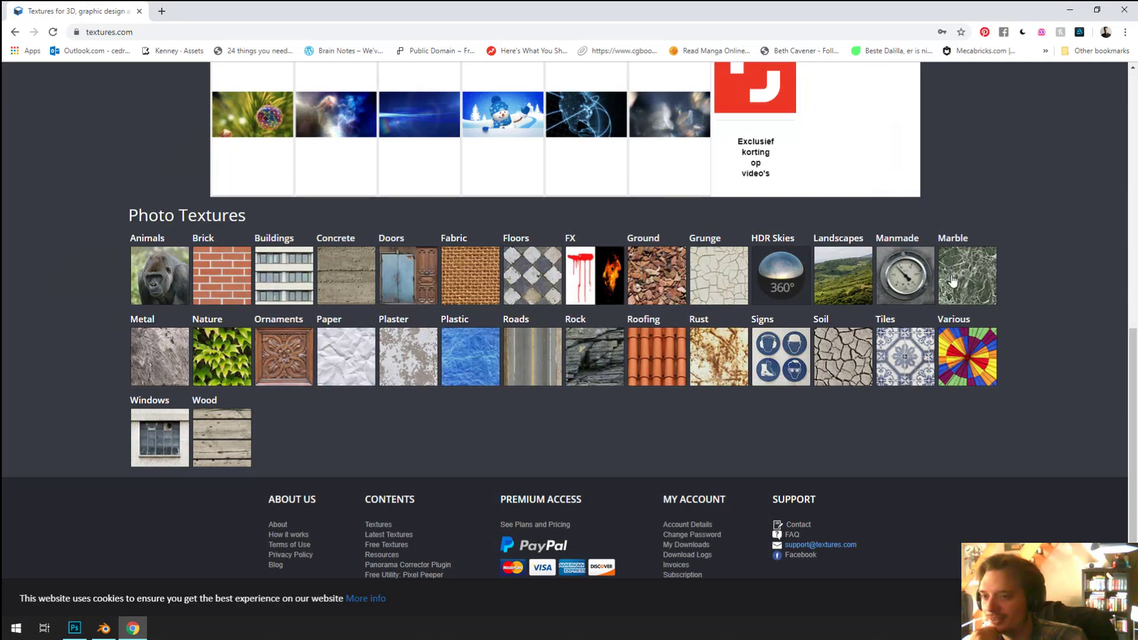
pyautogui.scroll(8, 233, 292)
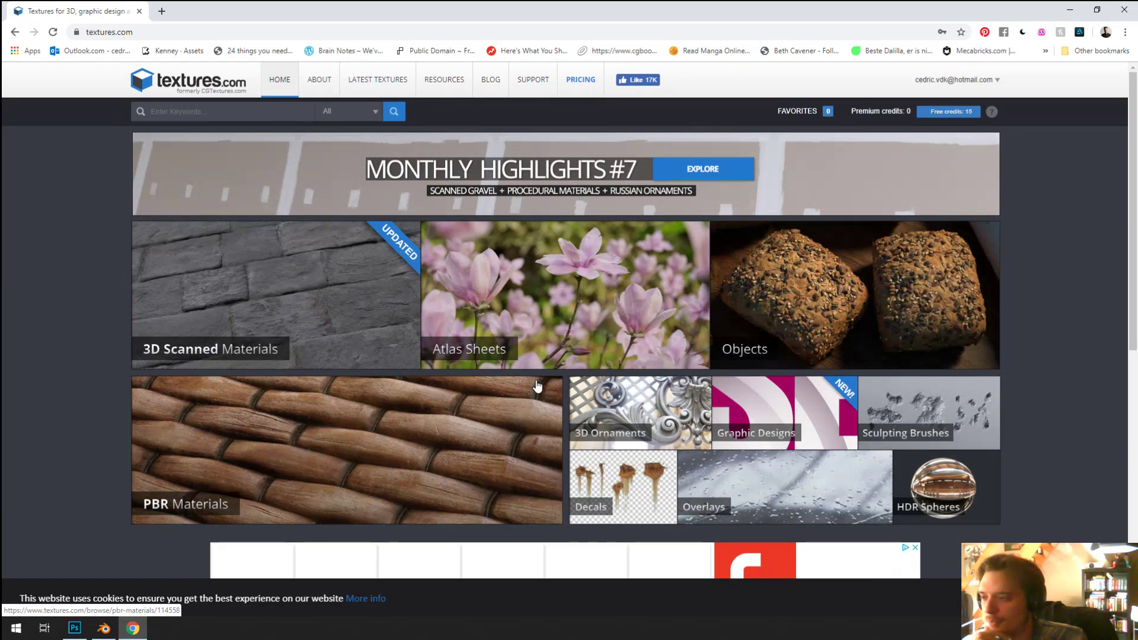
pyautogui.click(388, 429)
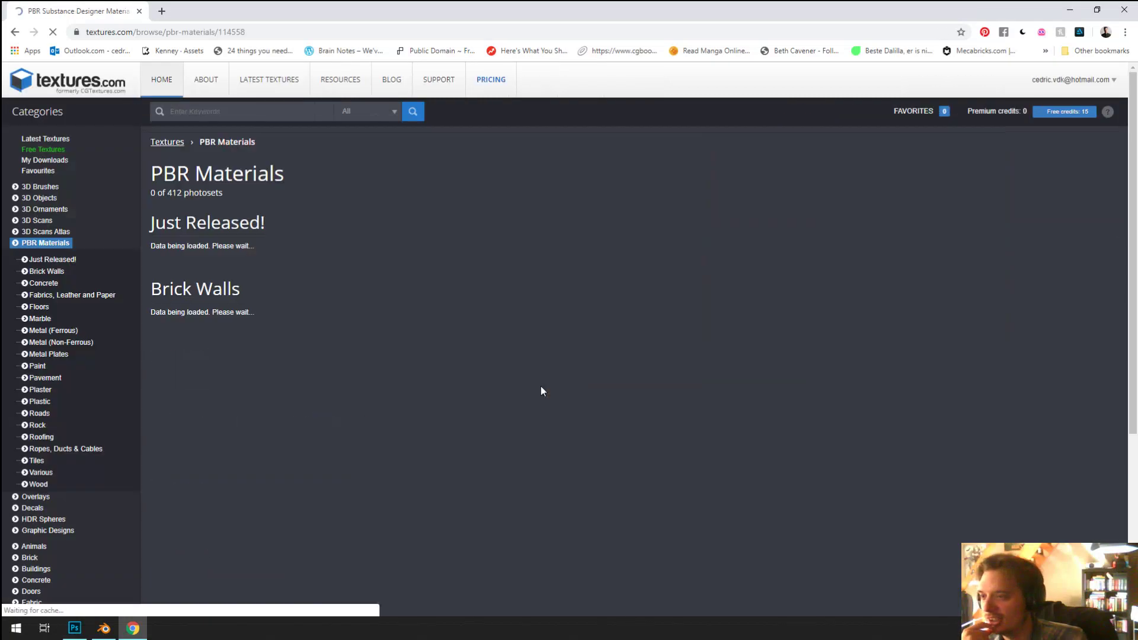
# Step: Browse the PBR materials from Just Released through Brick Walls and Concrete to Fabrics, Leather and Paper
pyautogui.scroll(-10, 819, 453)
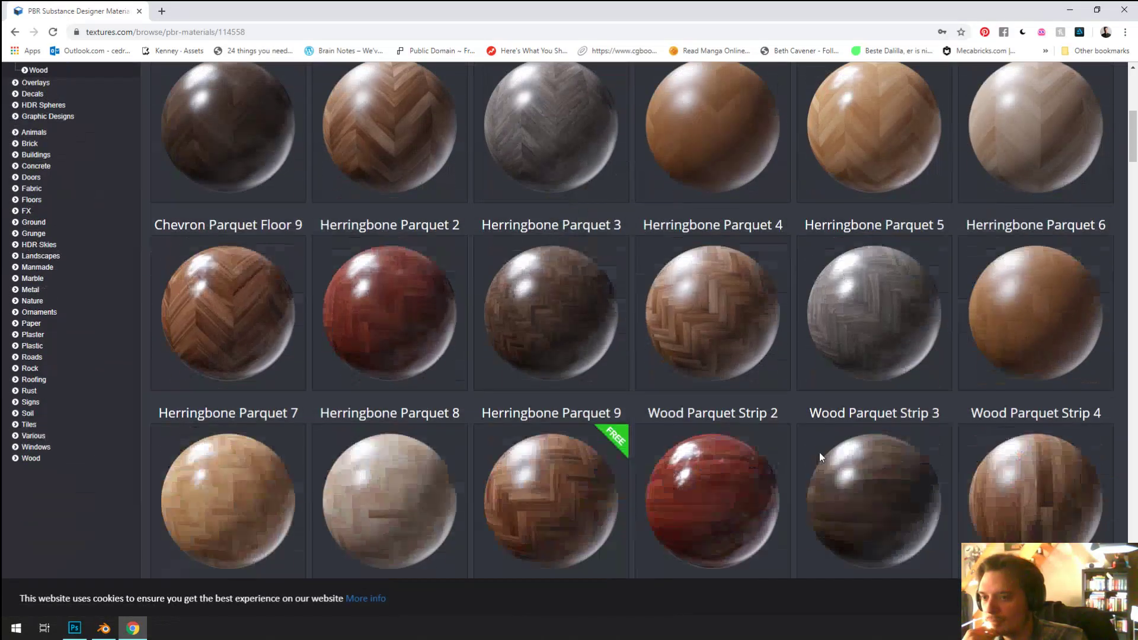
pyautogui.scroll(-14, 821, 457)
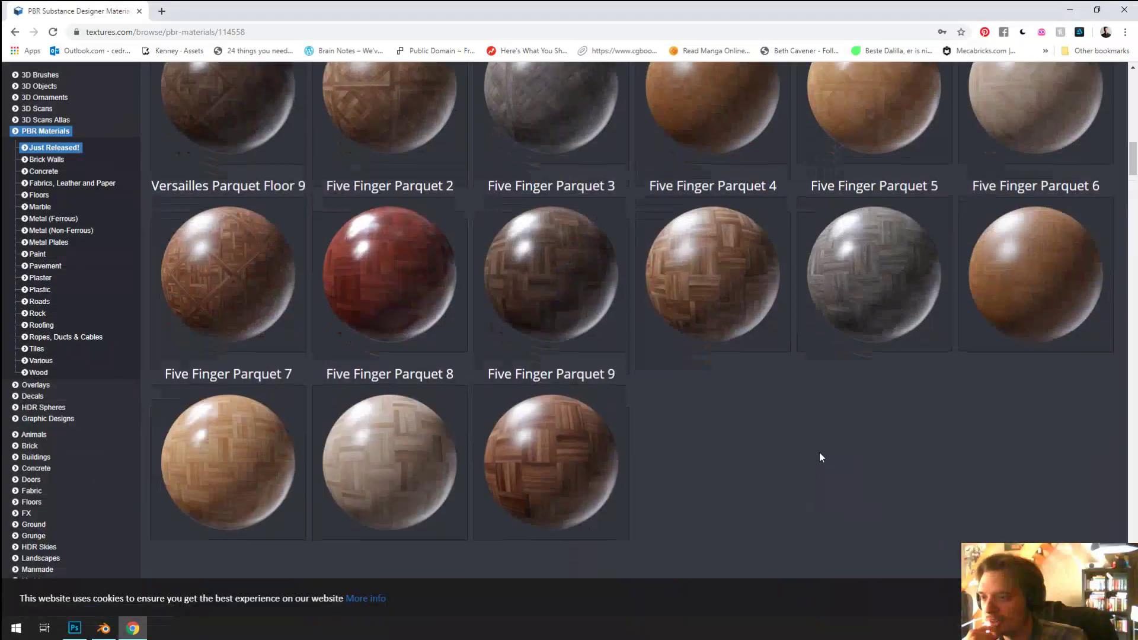
pyautogui.scroll(-10, 820, 457)
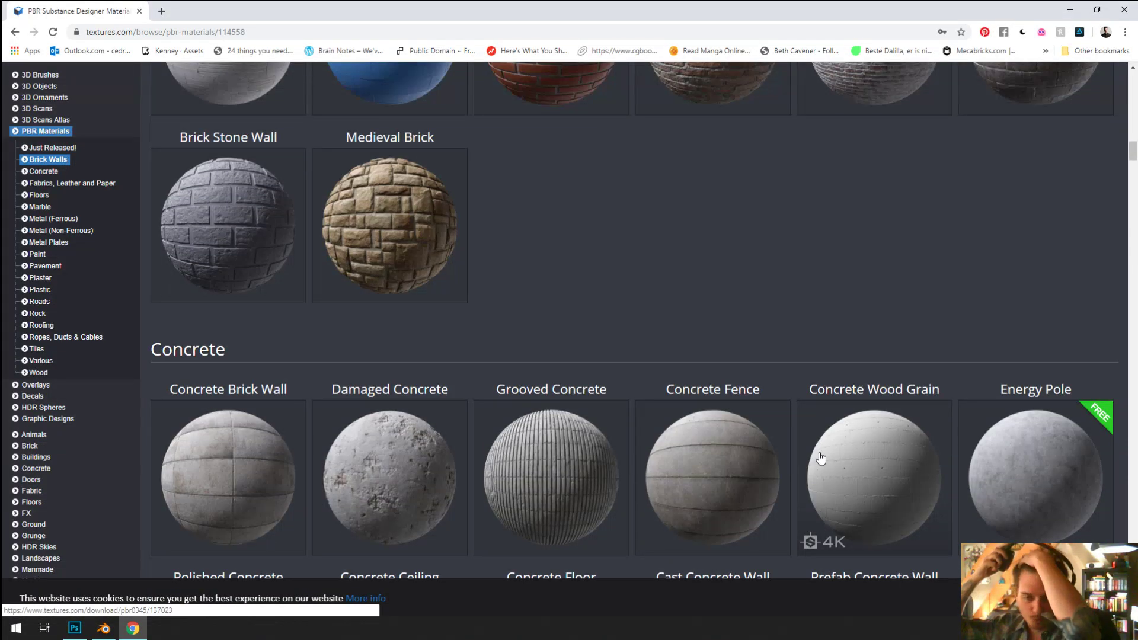
pyautogui.scroll(-4, 841, 332)
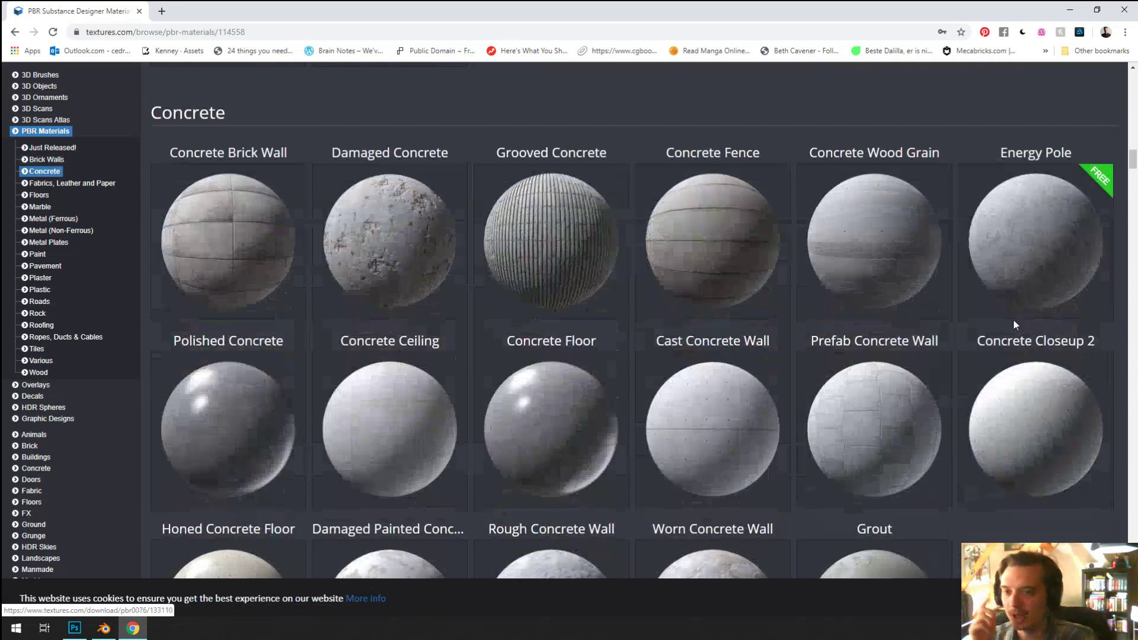
pyautogui.scroll(-7, 594, 419)
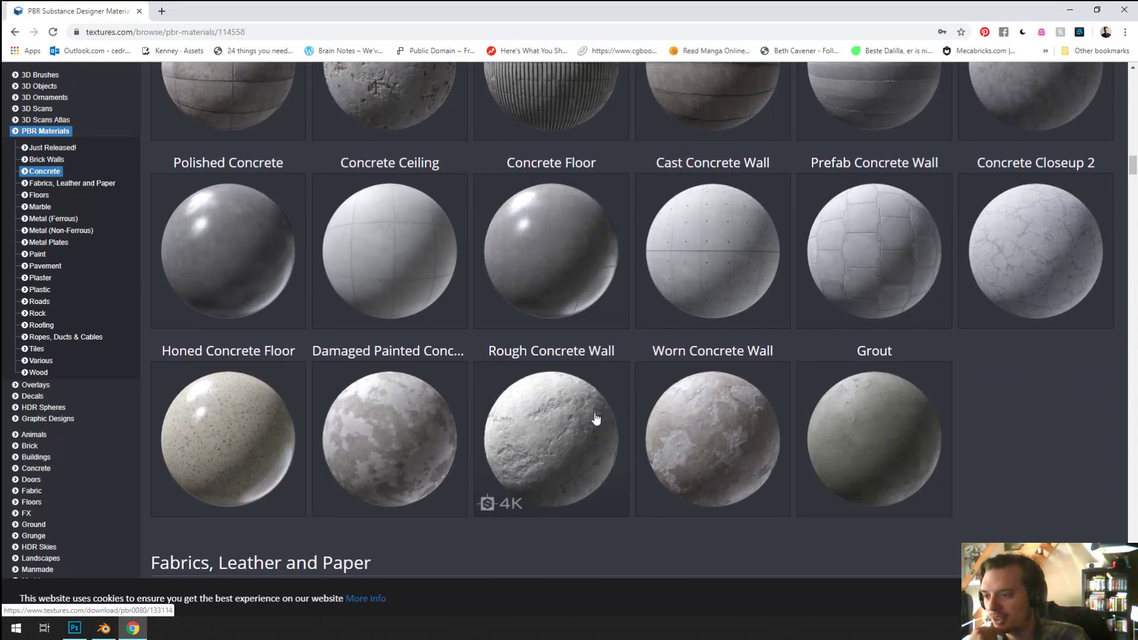
pyautogui.scroll(2, 605, 418)
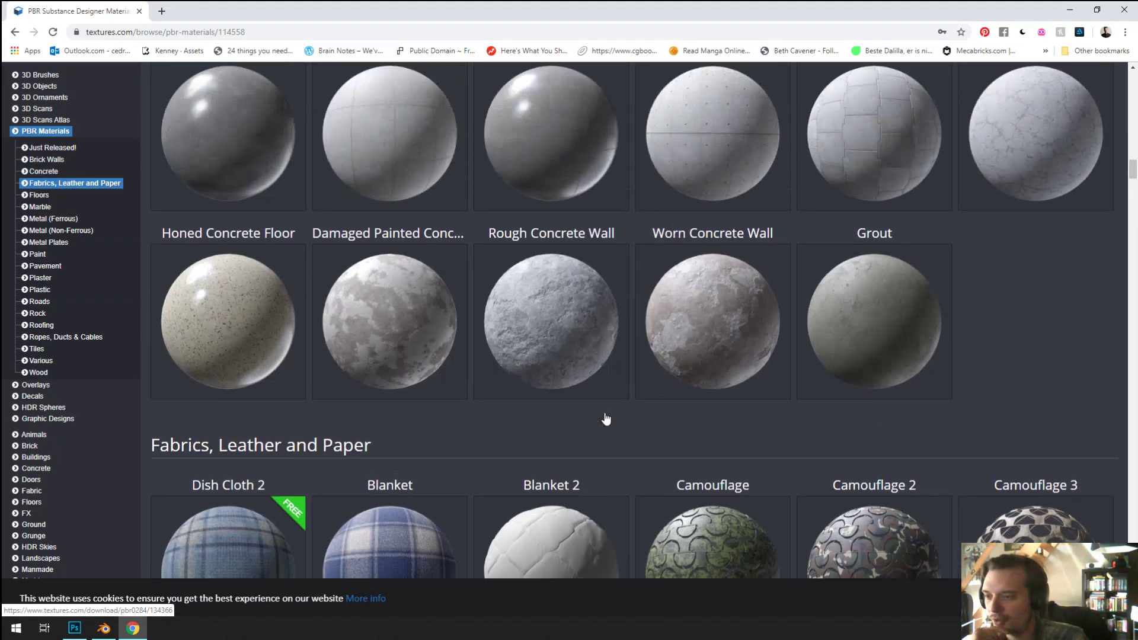
pyautogui.scroll(-4, 633, 458)
pyautogui.scroll(-4, 673, 539)
pyautogui.scroll(-4, 751, 523)
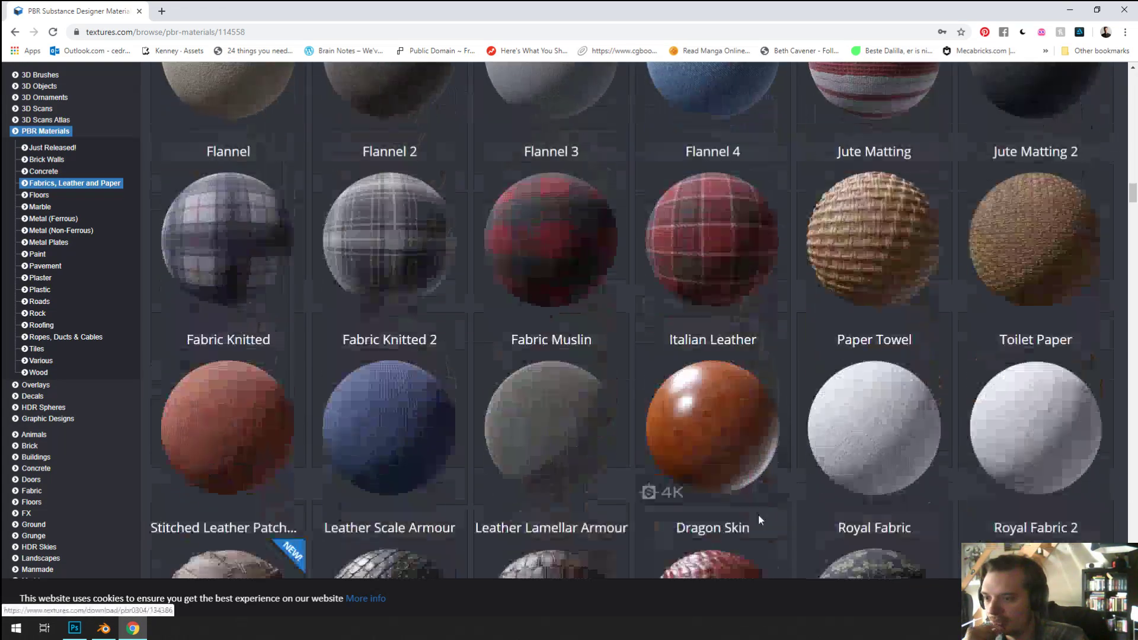
pyautogui.scroll(-3, 681, 491)
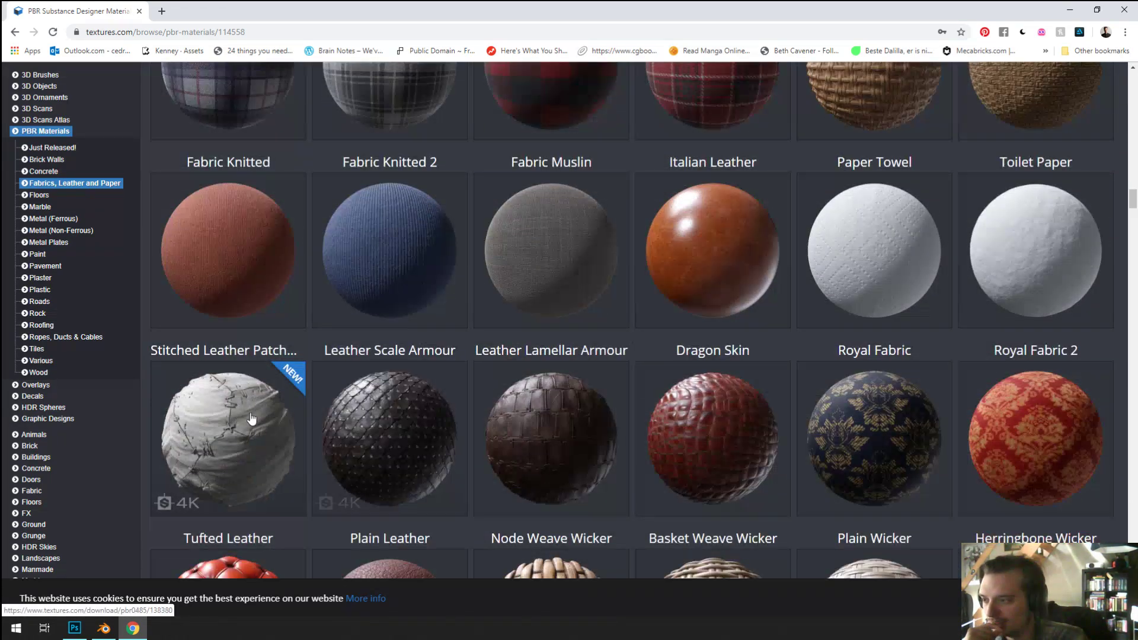
# Step: Open the Fabric Knitted 2 material and review the download sizes offered for its albedo, height, normal and roughness maps
pyautogui.click(373, 254)
pyautogui.scroll(-1, 624, 464)
pyautogui.scroll(-8, 592, 457)
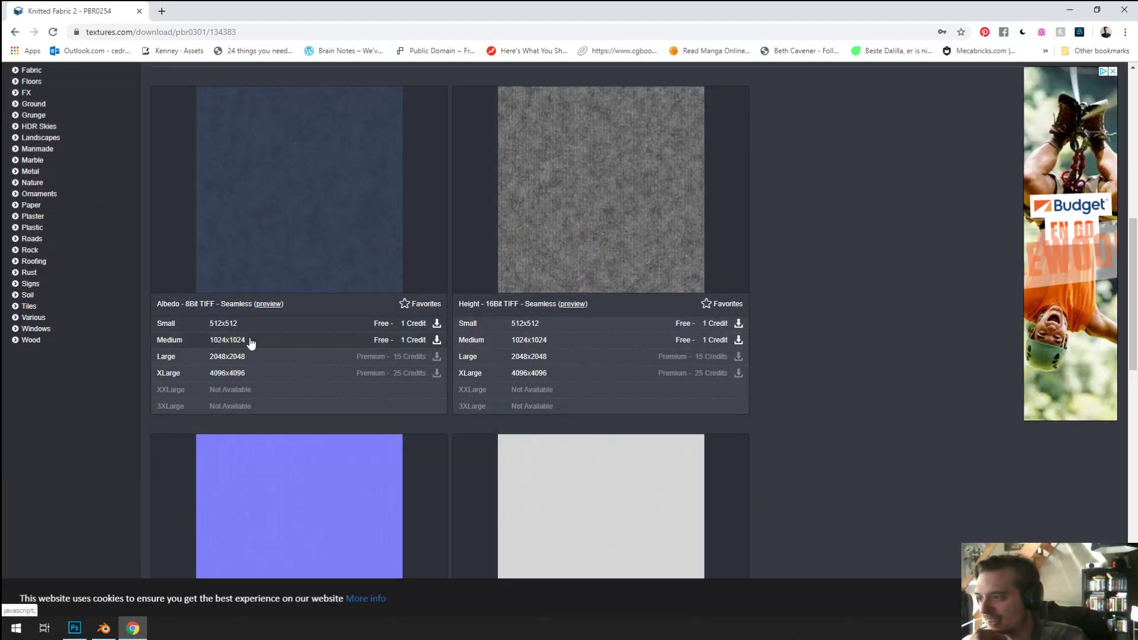
pyautogui.scroll(-1, 599, 399)
pyautogui.scroll(-4, 599, 400)
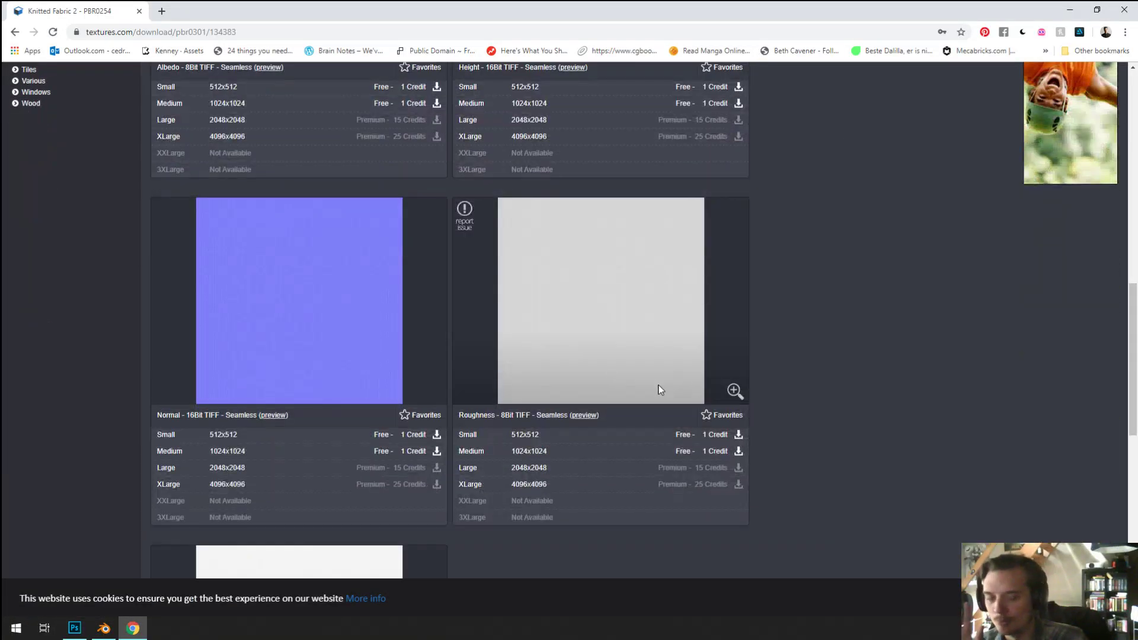
pyautogui.scroll(5, 668, 387)
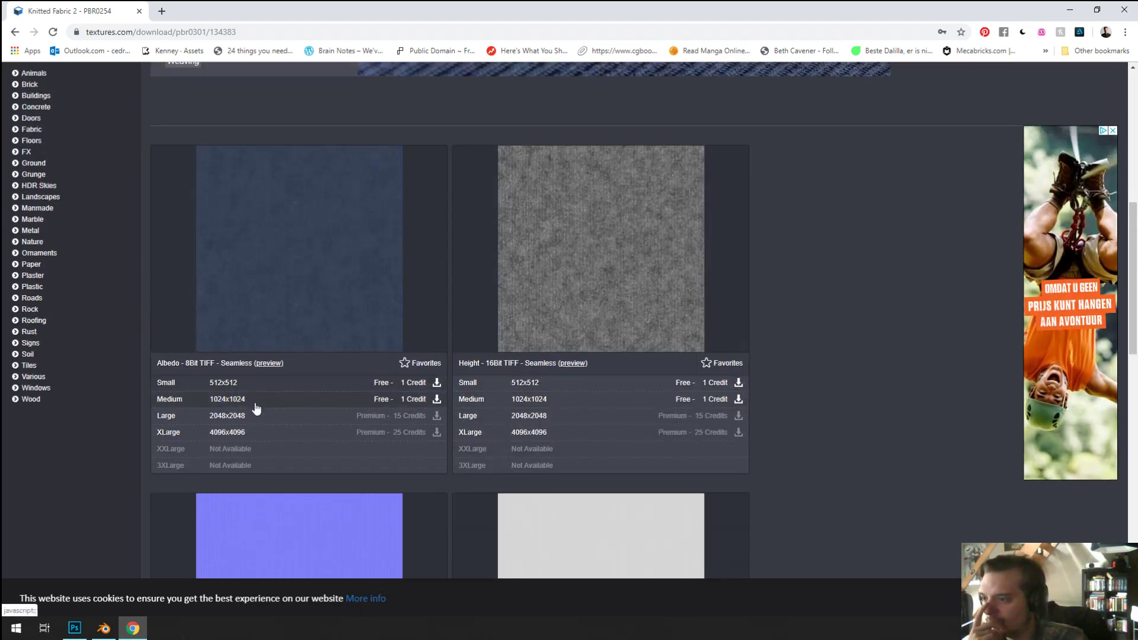
pyautogui.click(425, 401)
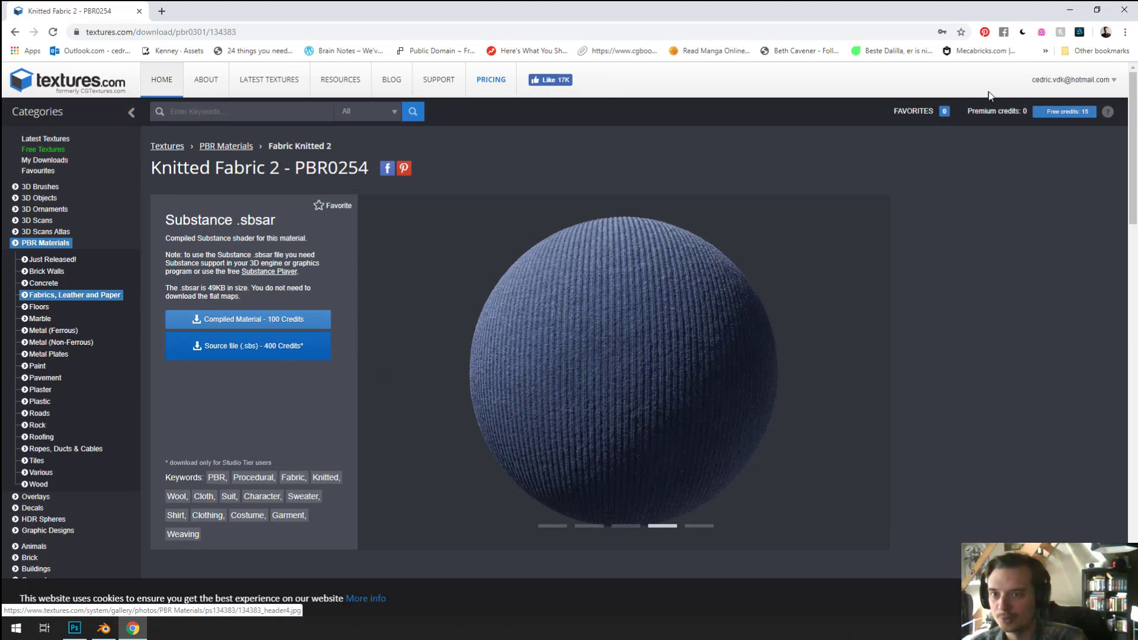
# Step: Compare the free and premium resolutions of the knitted fabric's albedo and height maps with those of its normal and roughness maps
pyautogui.scroll(-12, 990, 250)
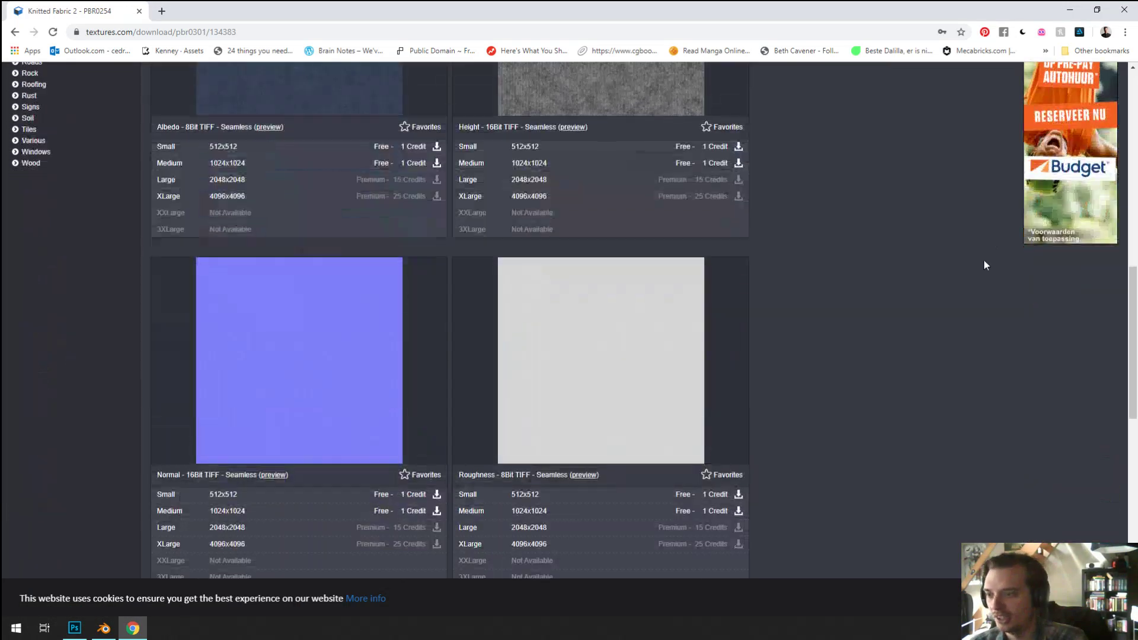
pyautogui.scroll(3, 295, 371)
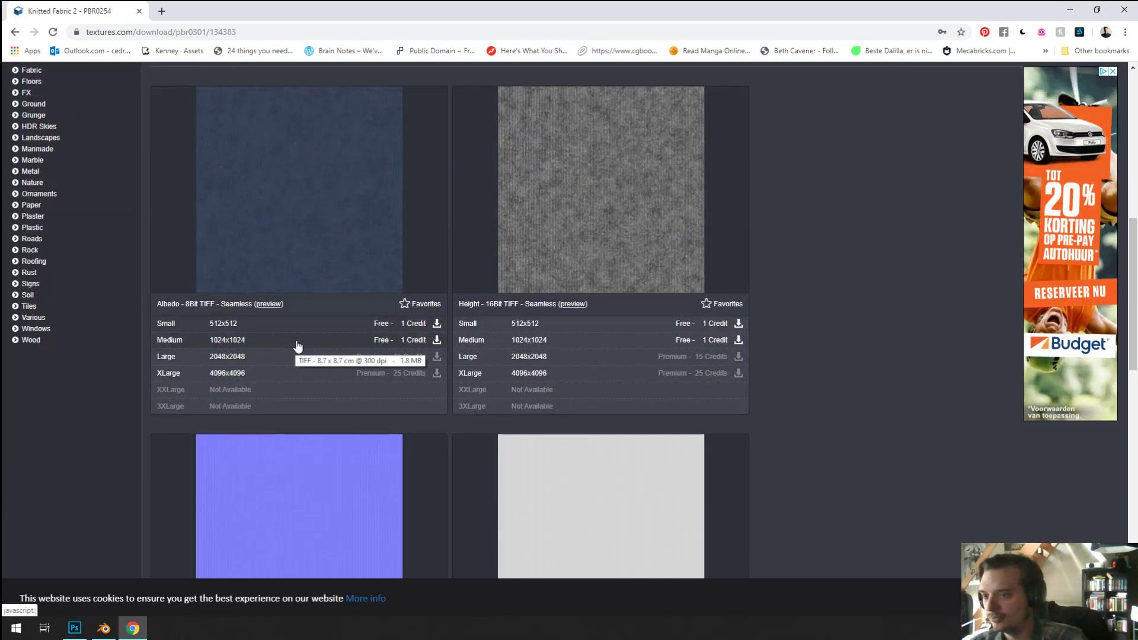
pyautogui.scroll(-5, 335, 338)
pyautogui.scroll(4, 335, 339)
pyautogui.scroll(3, 334, 338)
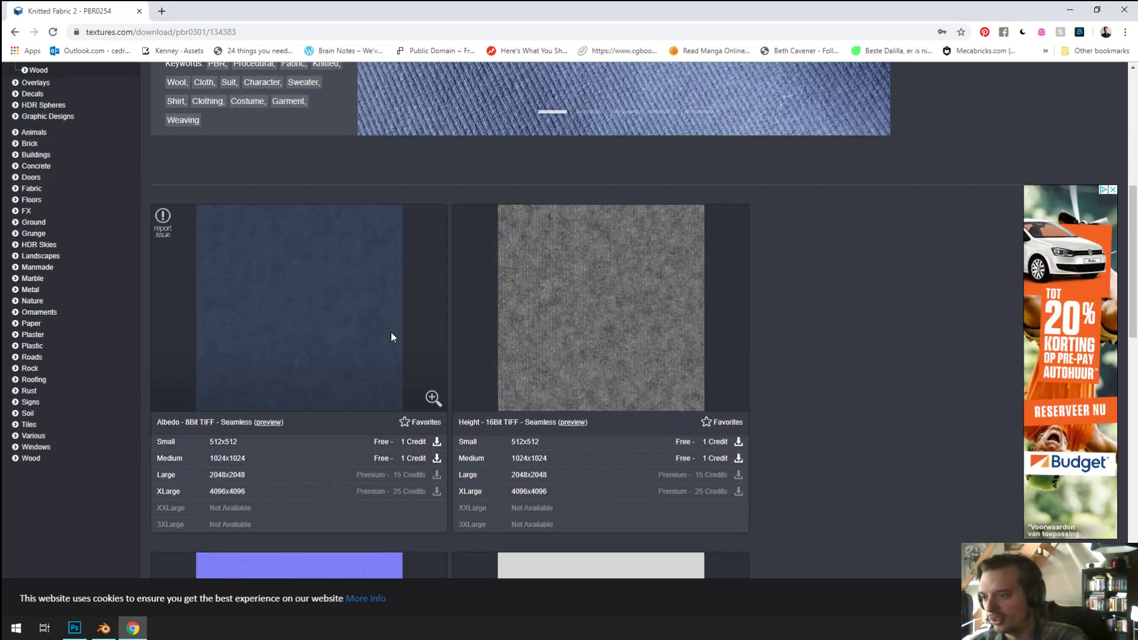
pyautogui.scroll(-5, 726, 349)
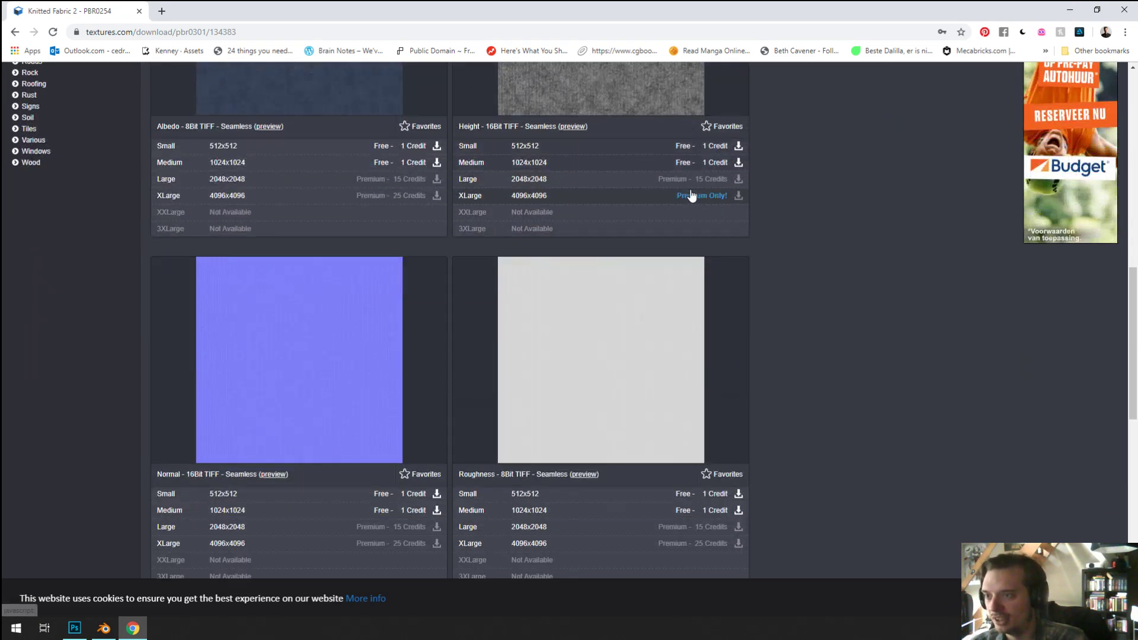
pyautogui.scroll(-2, 692, 197)
pyautogui.scroll(5, 693, 198)
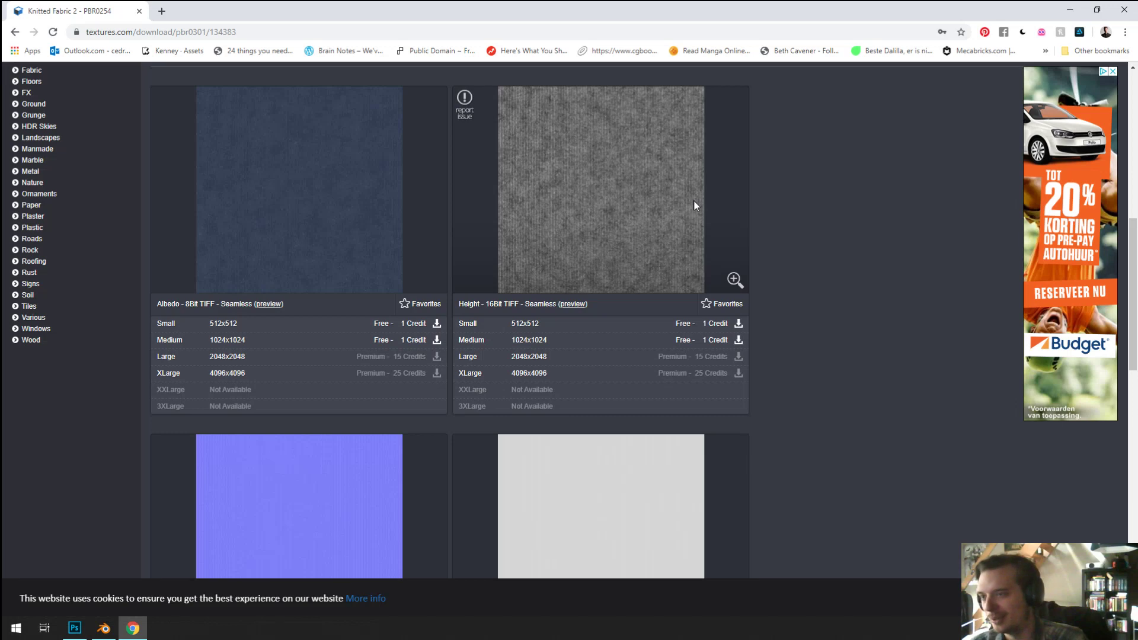
pyautogui.scroll(-4, 694, 205)
pyautogui.scroll(-2, 695, 219)
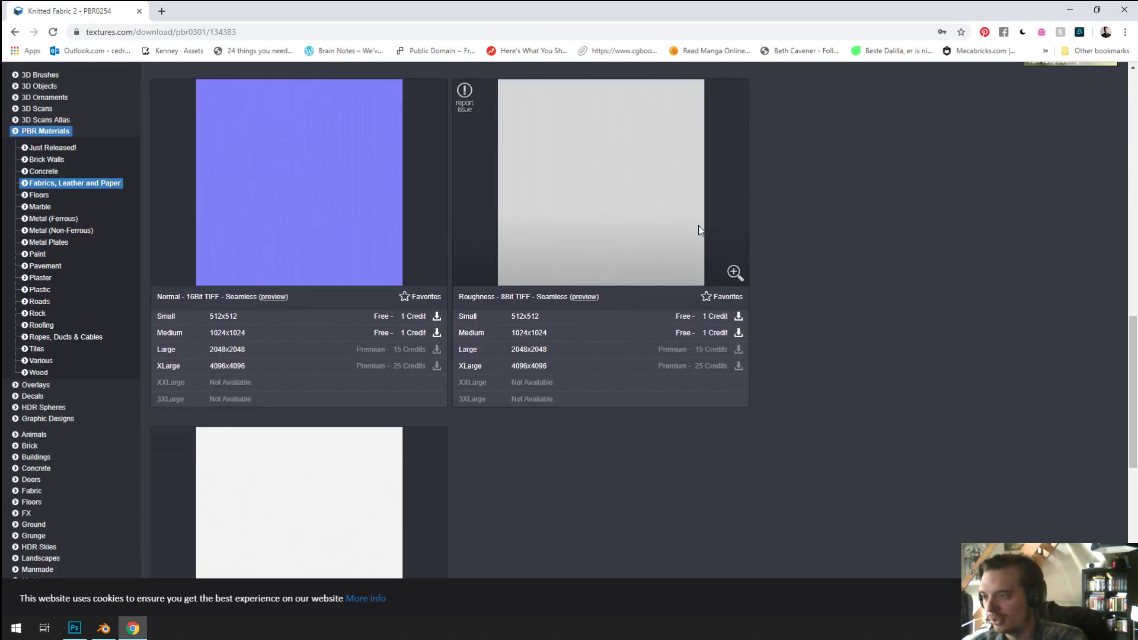
pyautogui.scroll(5, 663, 250)
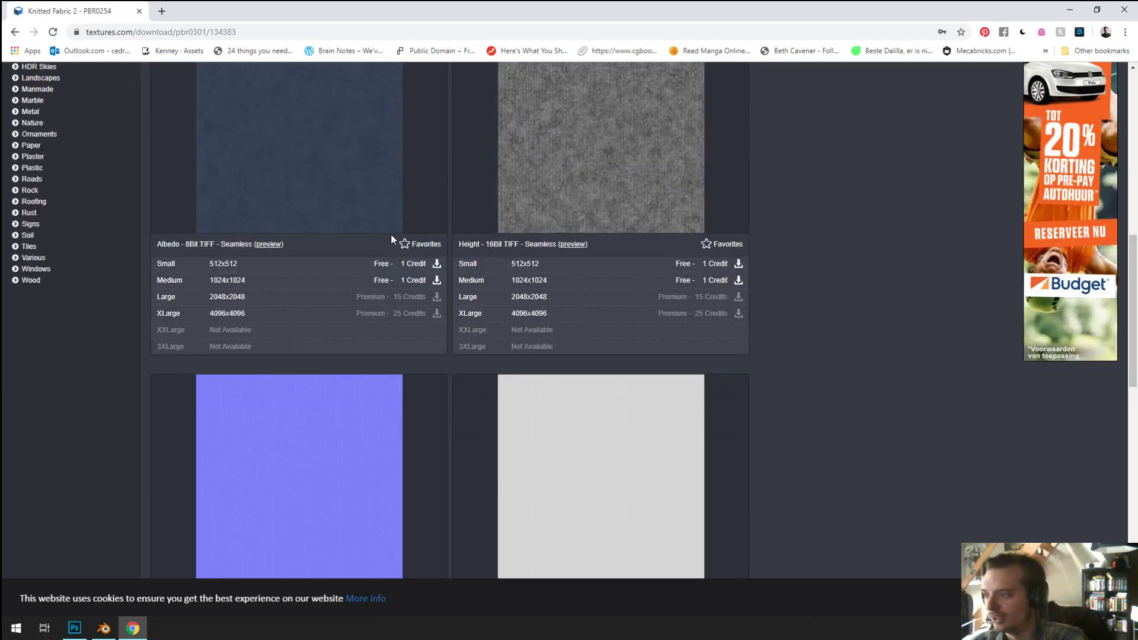
# Step: Examine the knitted fabric's ambient occlusion map alongside the other maps, and check the rendered material preview
pyautogui.scroll(-5, 379, 235)
pyautogui.scroll(-3, 368, 237)
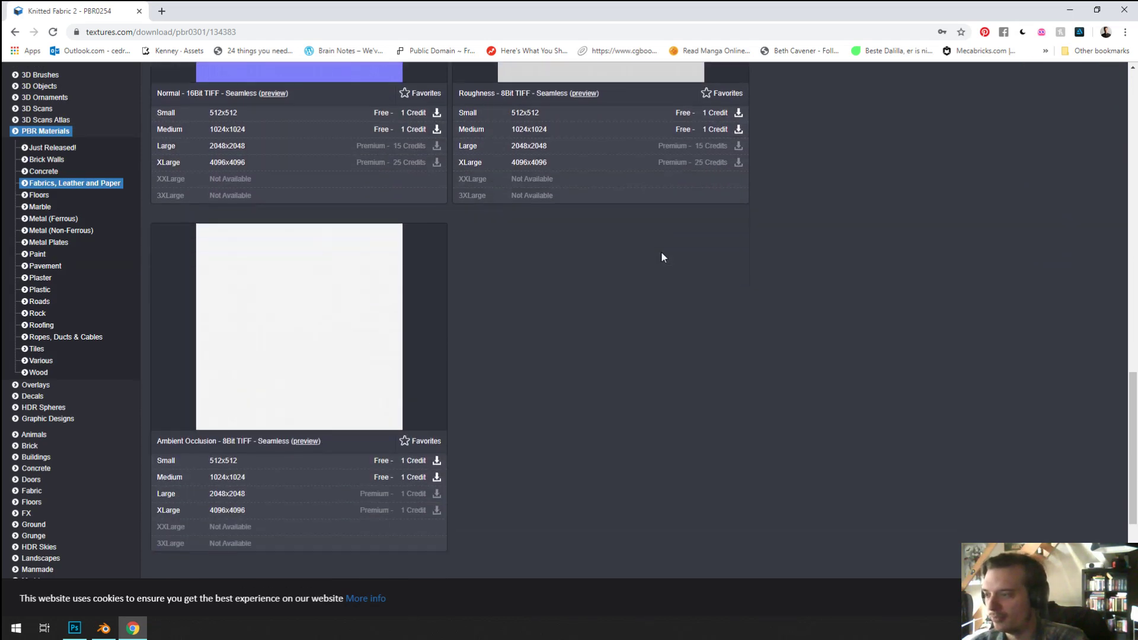
pyautogui.scroll(3, 660, 251)
pyautogui.scroll(-3, 404, 383)
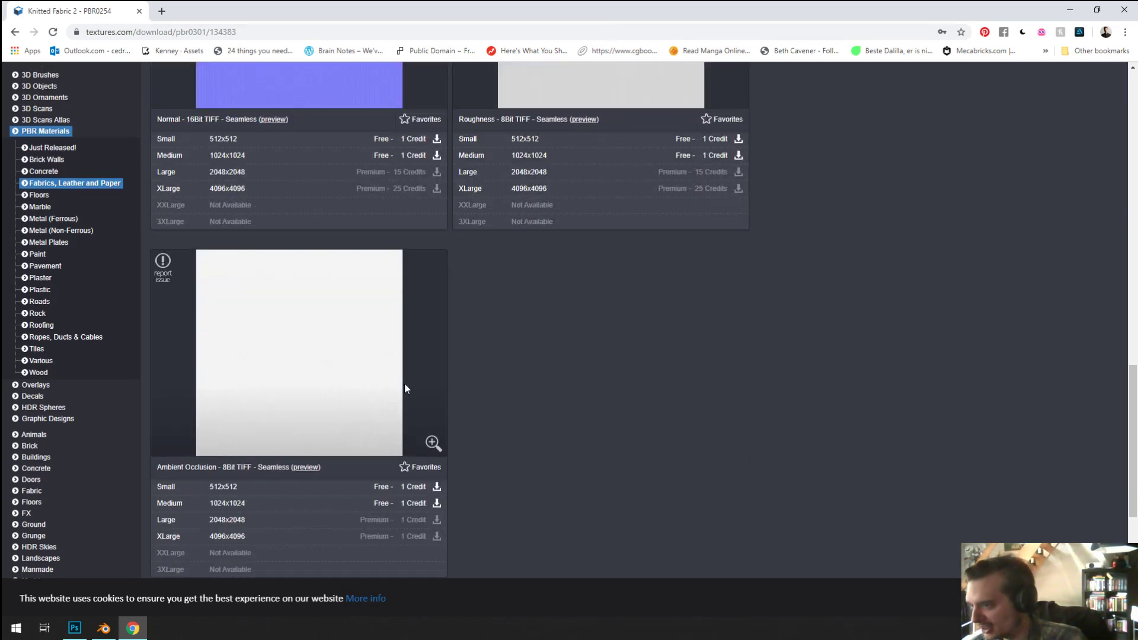
pyautogui.scroll(5, 673, 282)
pyautogui.scroll(-3, 680, 313)
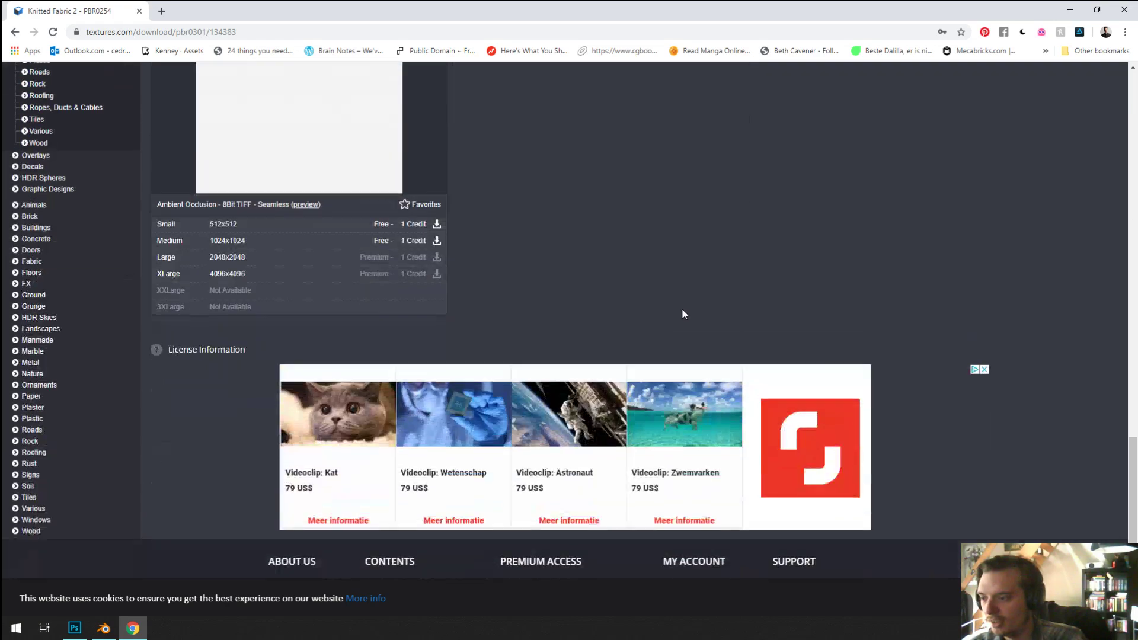
pyautogui.scroll(10, 448, 330)
pyautogui.scroll(5, 669, 297)
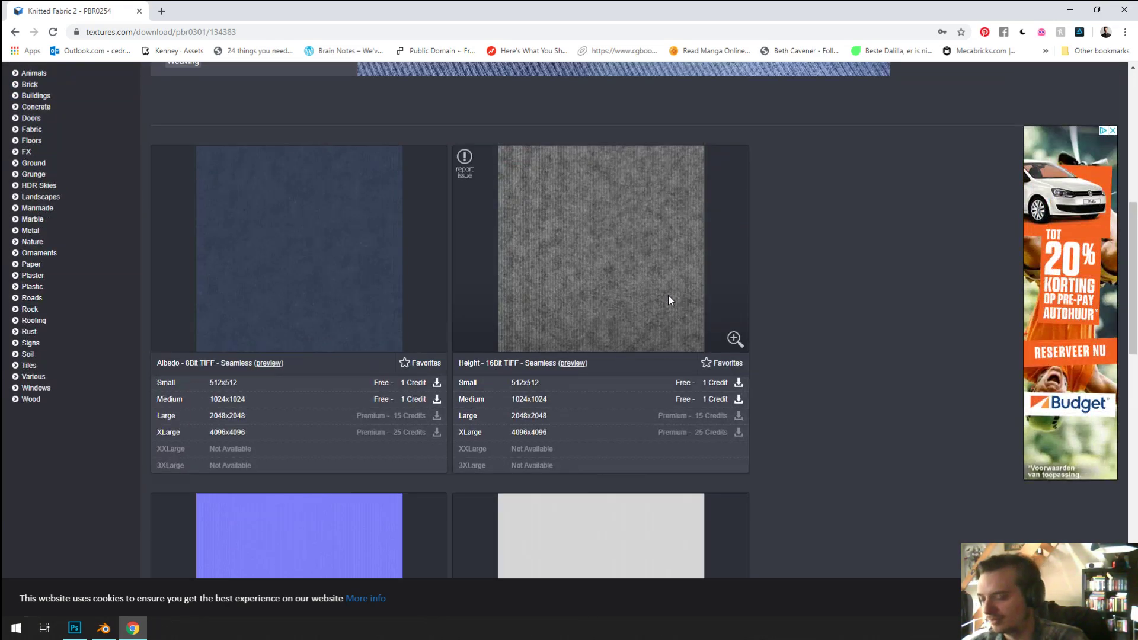
pyautogui.scroll(6, 671, 295)
pyautogui.scroll(2, 692, 307)
pyautogui.scroll(-7, 605, 325)
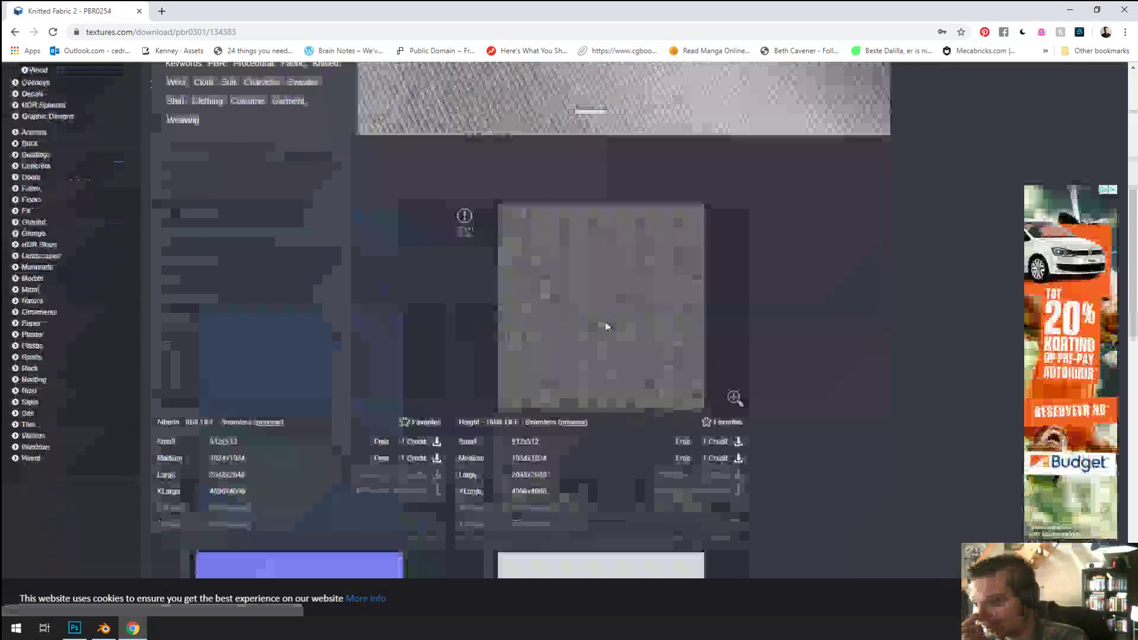
pyautogui.scroll(7, 873, 384)
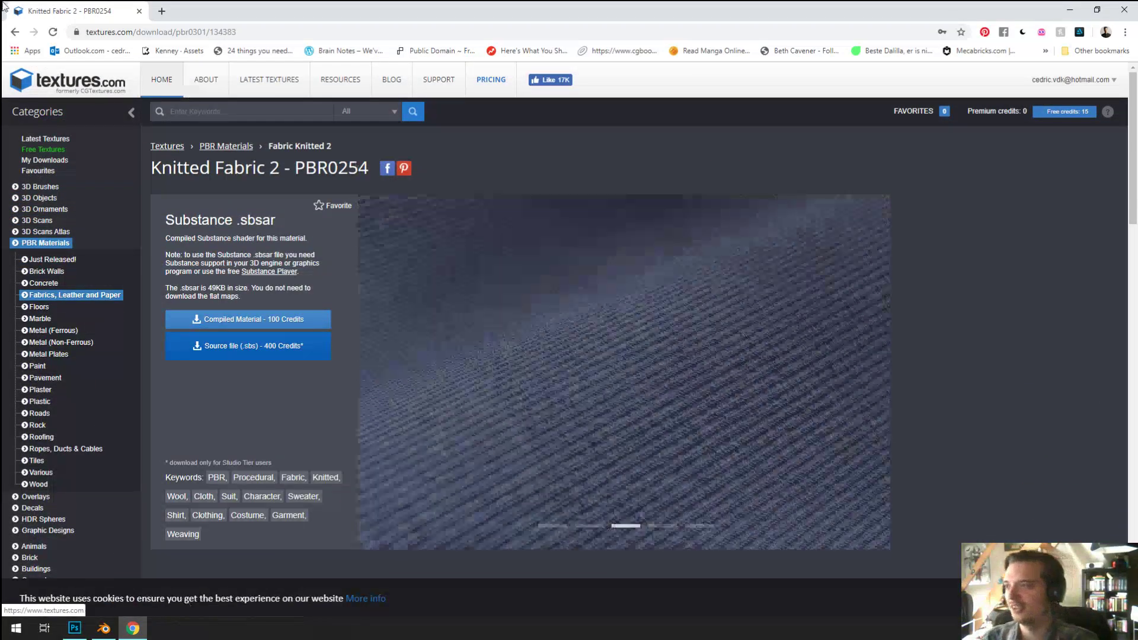
# Step: Return to the PBR Materials list and browse from the fabrics through Floors and Metal (Ferrous) to Metal (Non-Ferrous)
pyautogui.hotkey('alt', 'Left')
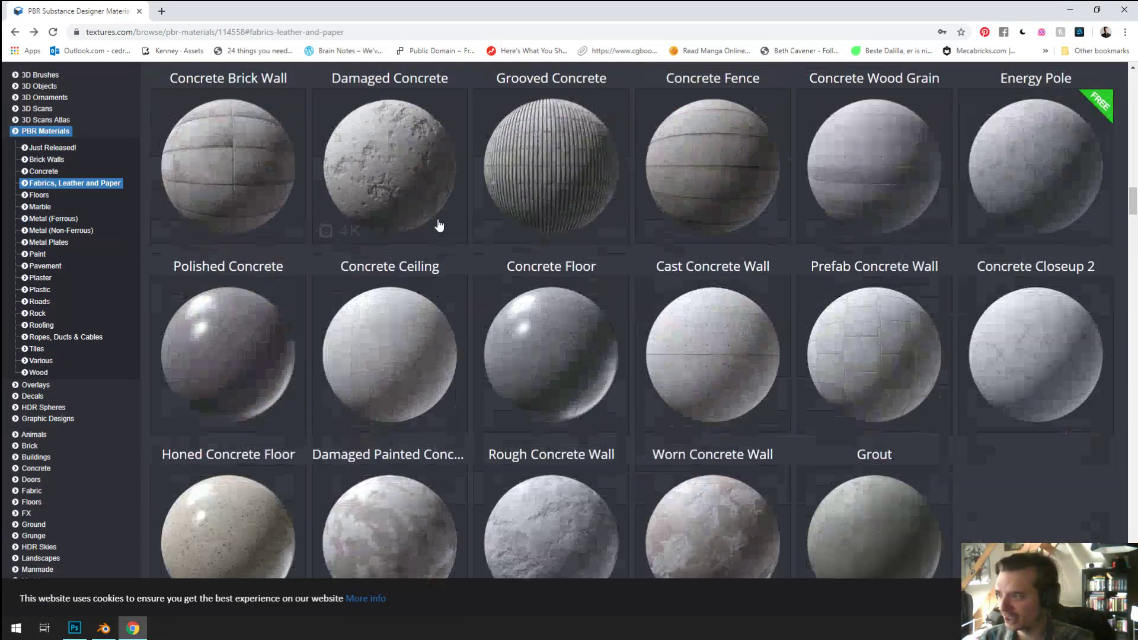
pyautogui.scroll(-18, 452, 247)
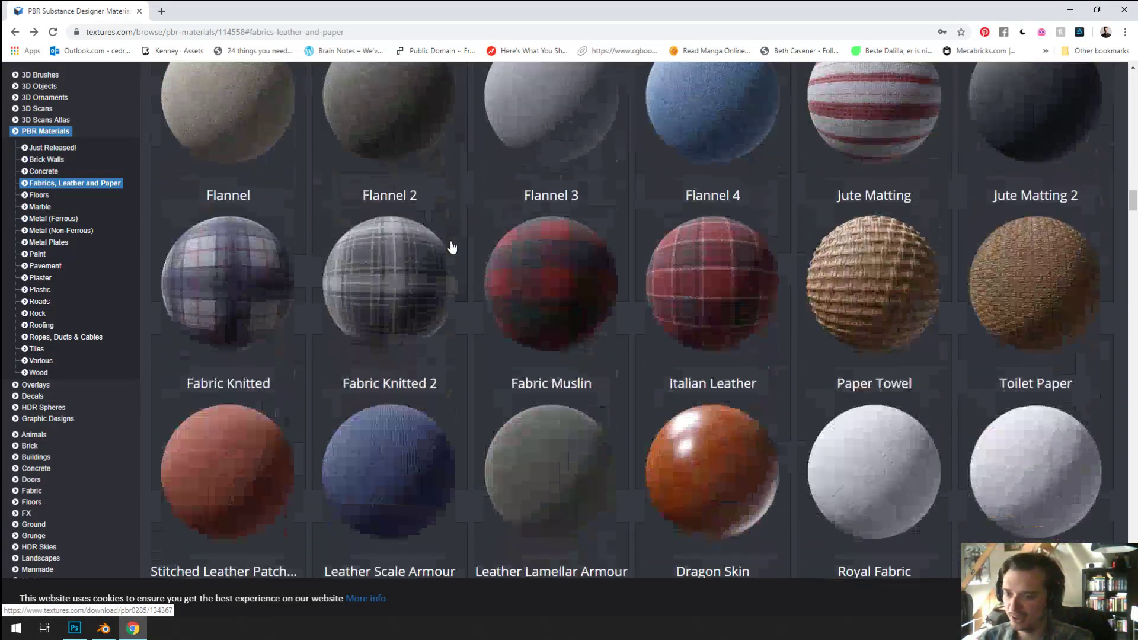
pyautogui.scroll(-20, 863, 385)
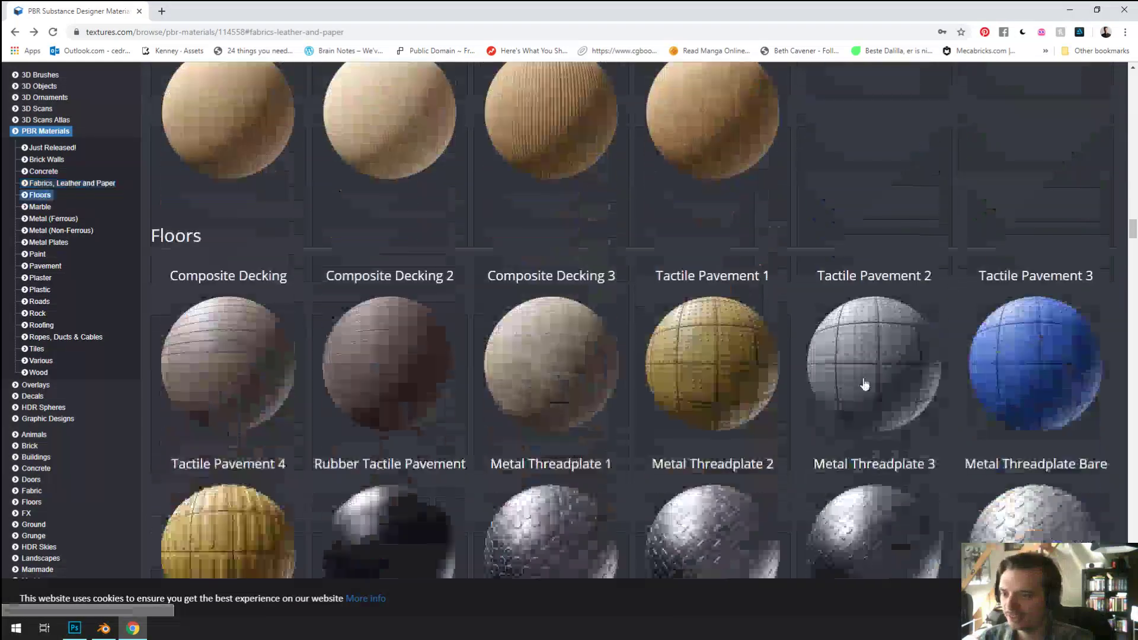
pyautogui.scroll(-13, 863, 377)
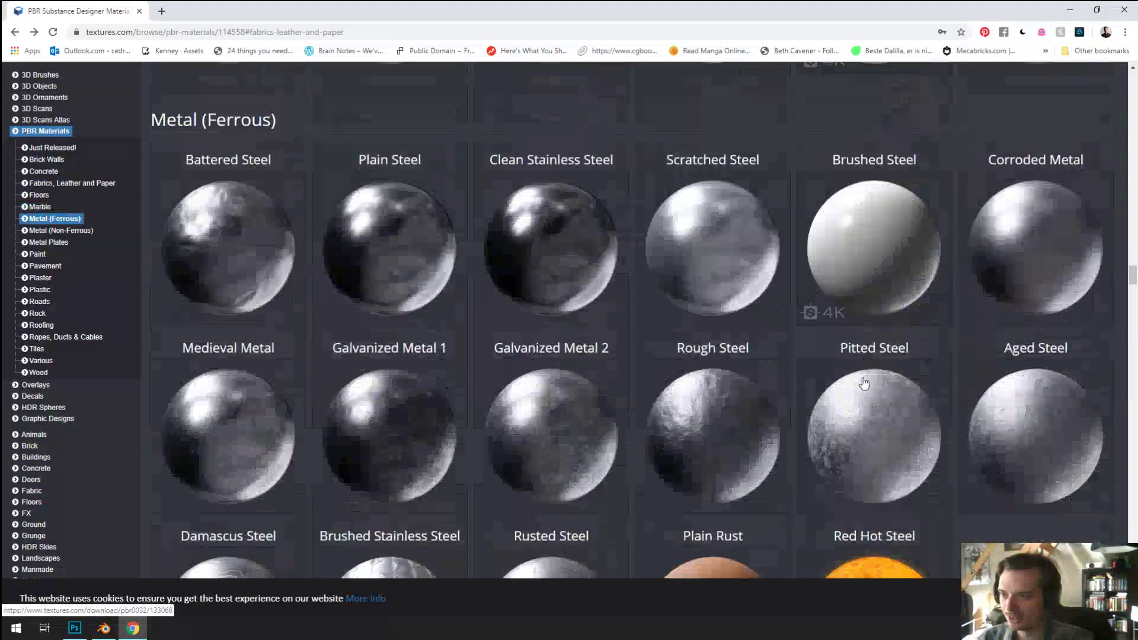
pyautogui.scroll(4, 862, 376)
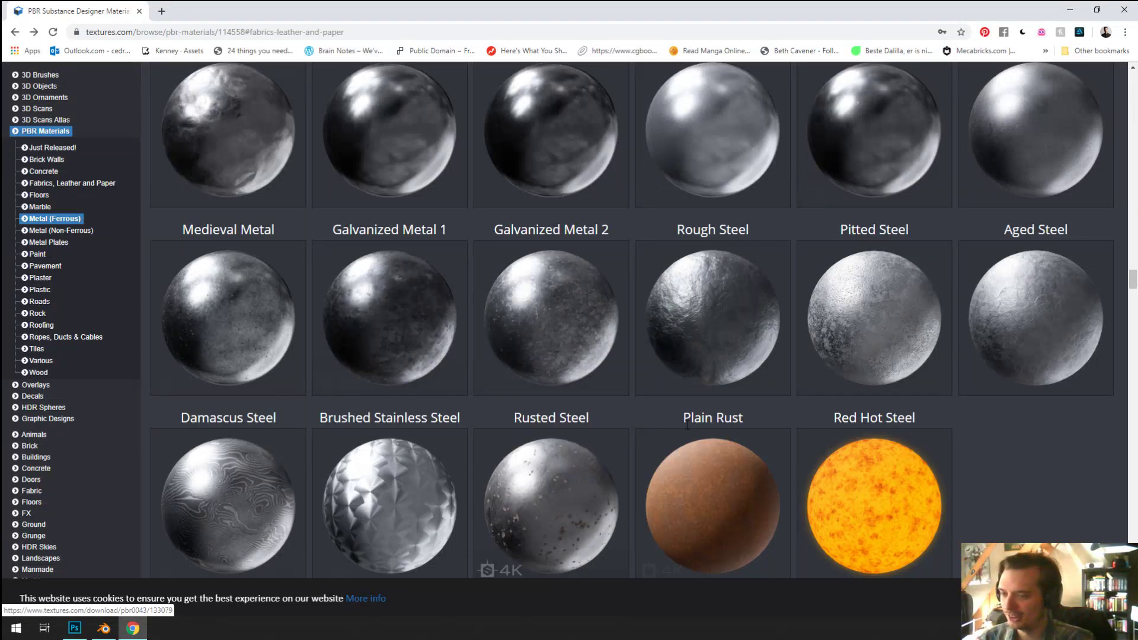
pyautogui.scroll(-12, 809, 447)
pyautogui.scroll(4, 847, 459)
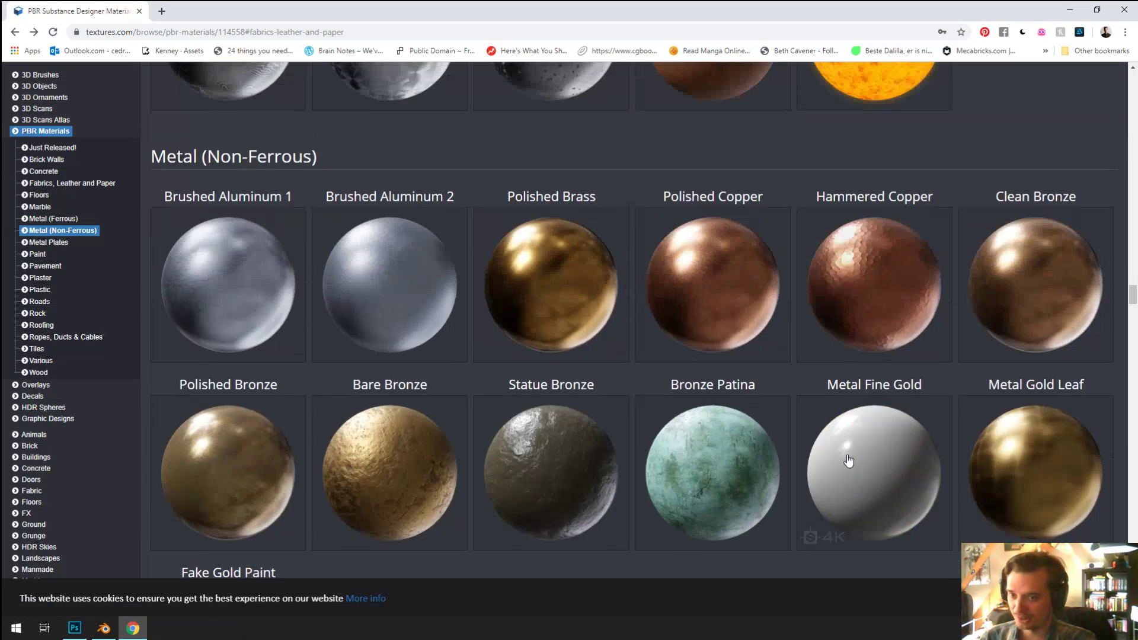
# Step: Browse the PBR Materials list from Metal (Non-Ferrous) through Metal Plates, Pavement and Roads to the Rock materials
pyautogui.scroll(-4, 847, 459)
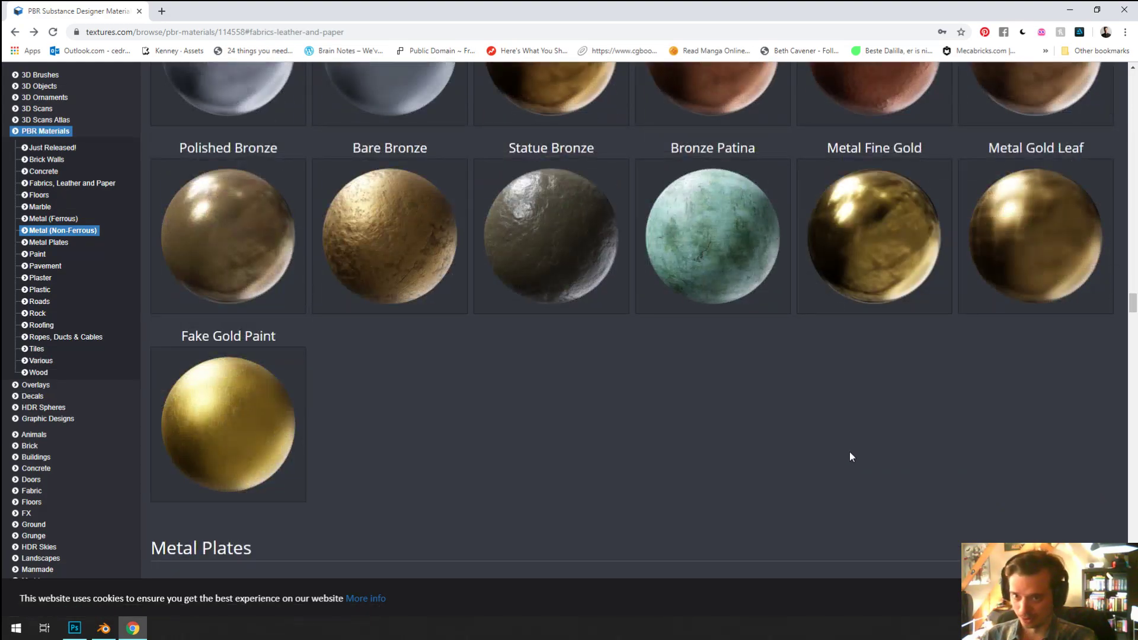
pyautogui.scroll(-10, 795, 451)
pyautogui.scroll(-15, 796, 444)
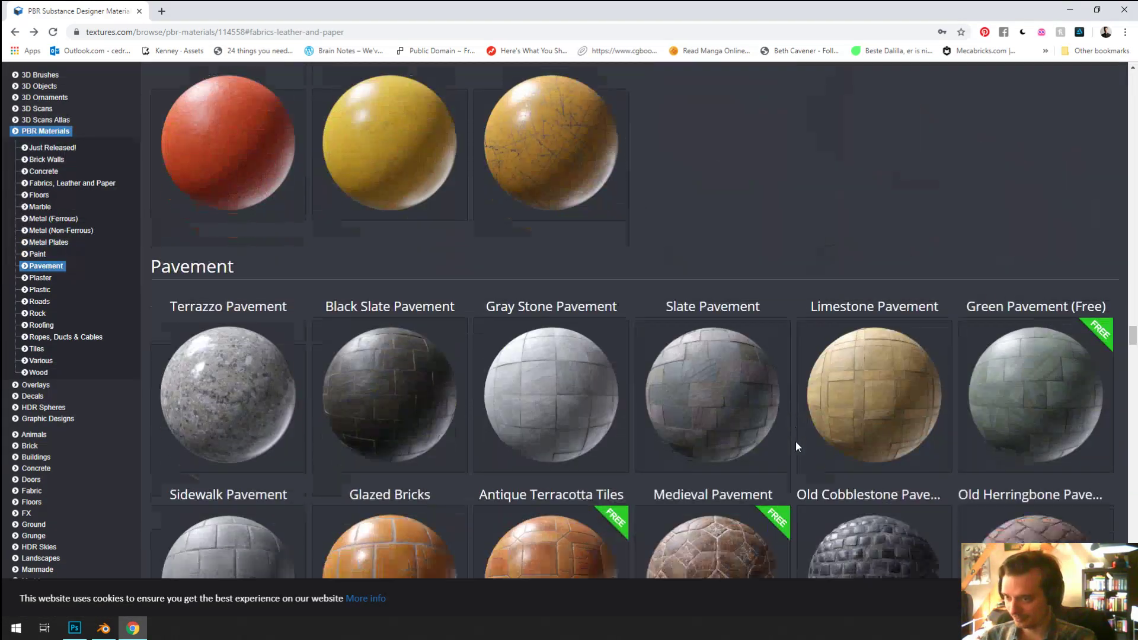
pyautogui.scroll(-10, 796, 445)
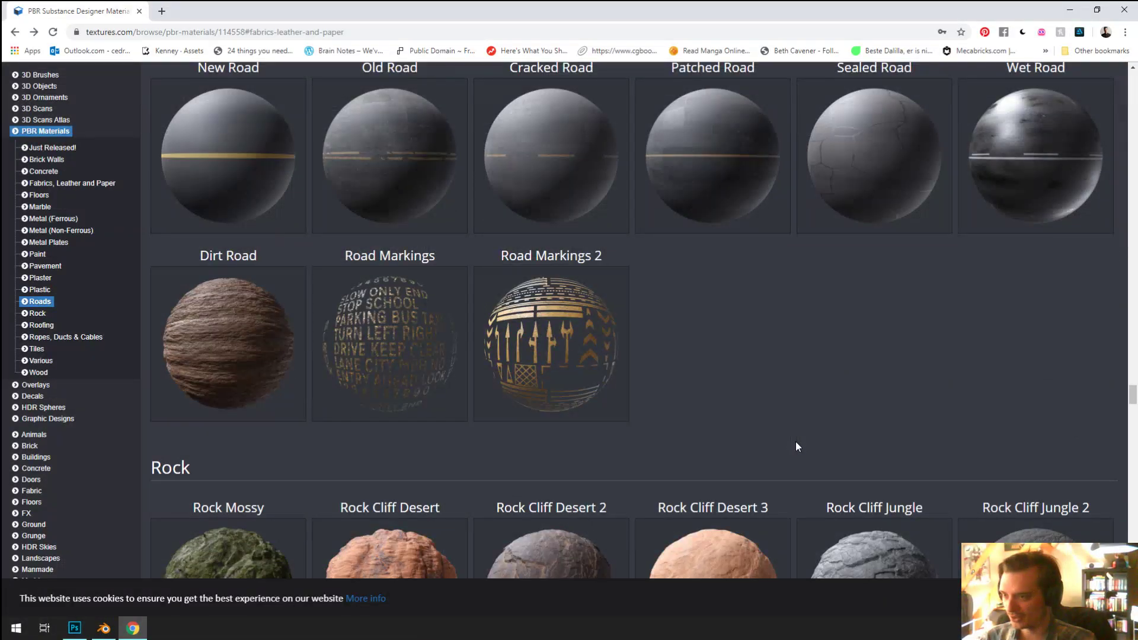
pyautogui.scroll(-2, 796, 443)
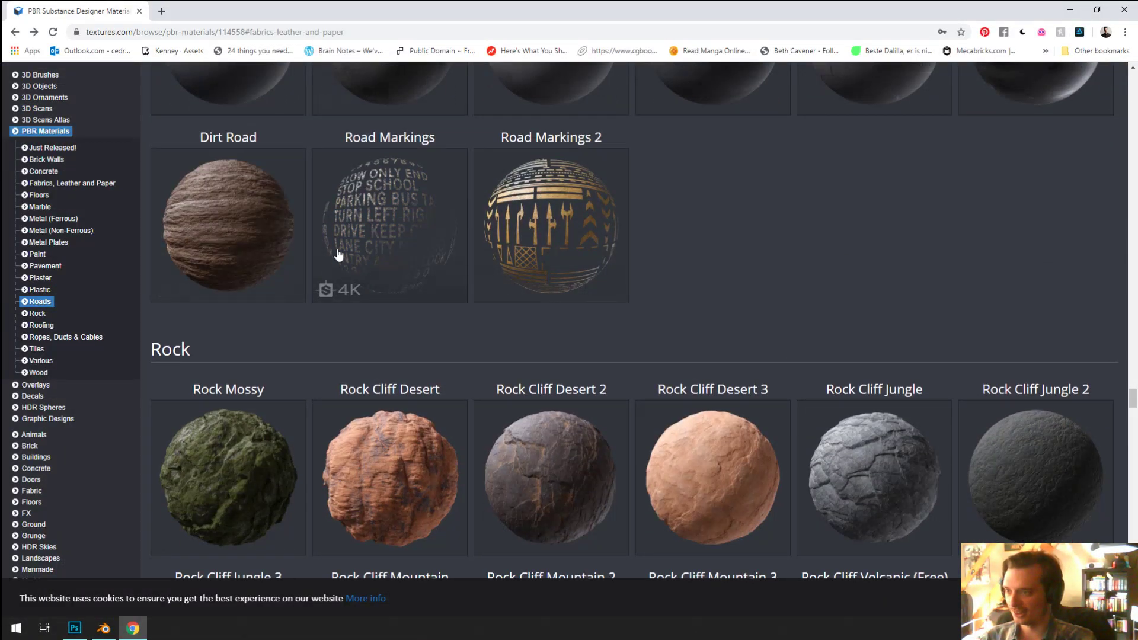
pyautogui.scroll(-3, 782, 270)
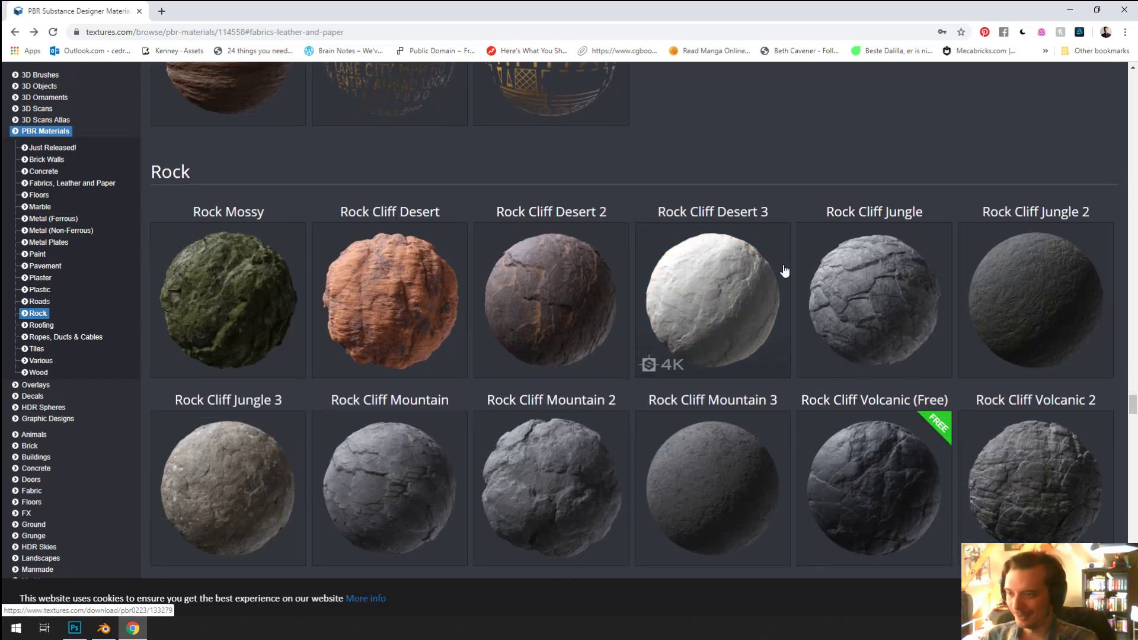
pyautogui.scroll(-3, 784, 271)
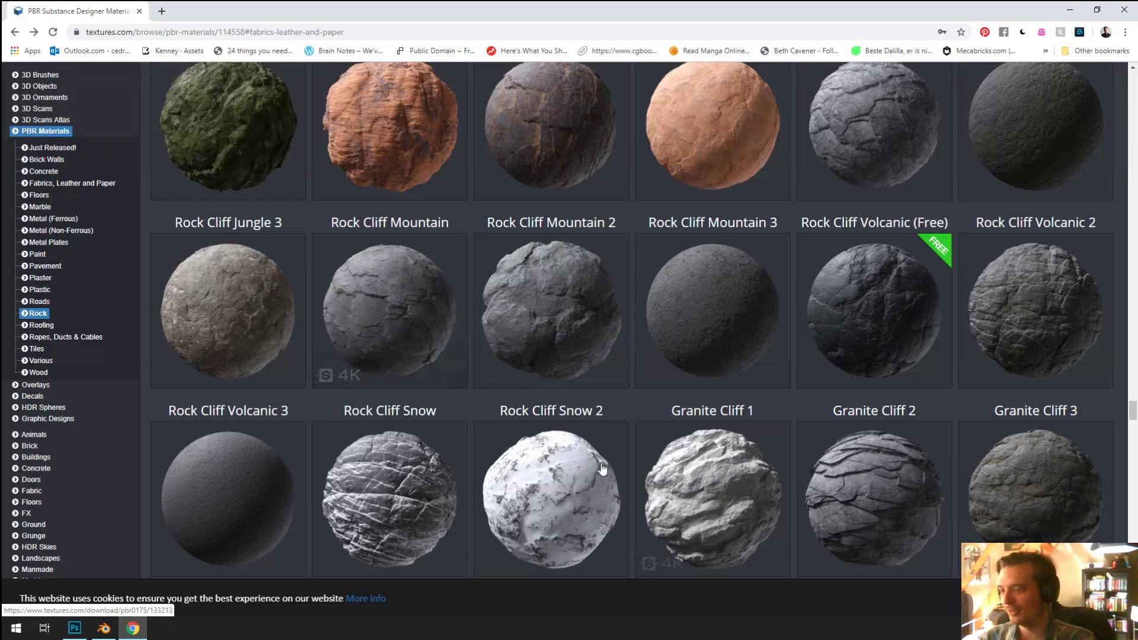
# Step: Open the Rock Cliff Mountain material and review its albedo, height, normal, roughness and ambient occlusion maps with their download sizes
pyautogui.click(364, 404)
pyautogui.scroll(-14, 959, 388)
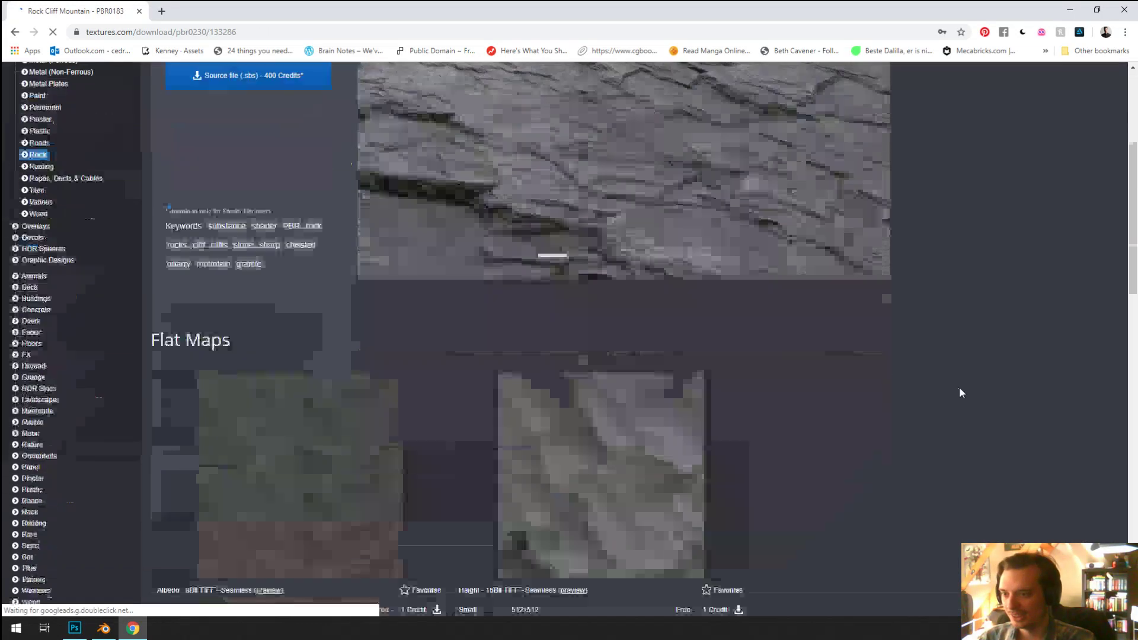
pyautogui.scroll(3, 962, 387)
pyautogui.scroll(3, 961, 390)
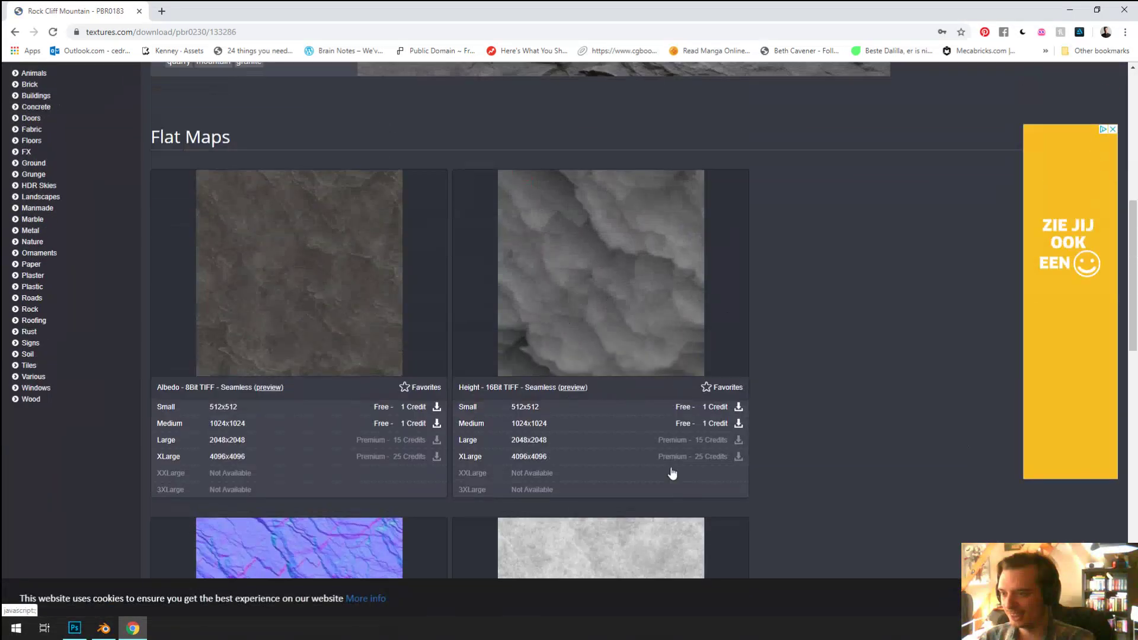
pyautogui.scroll(-10, 885, 341)
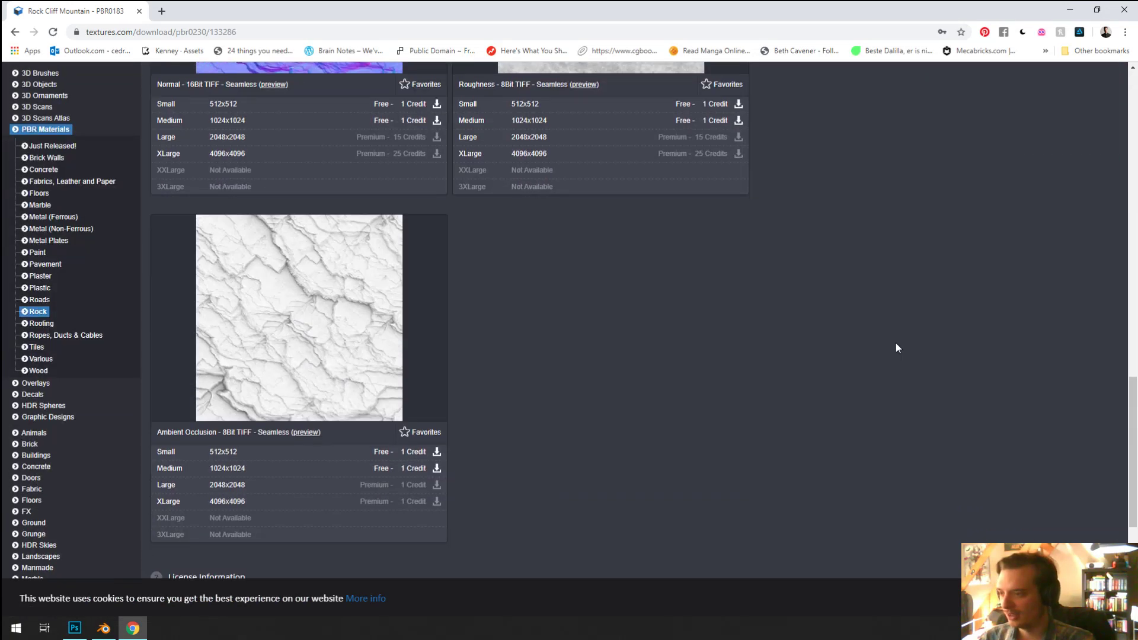
pyautogui.scroll(10, 896, 347)
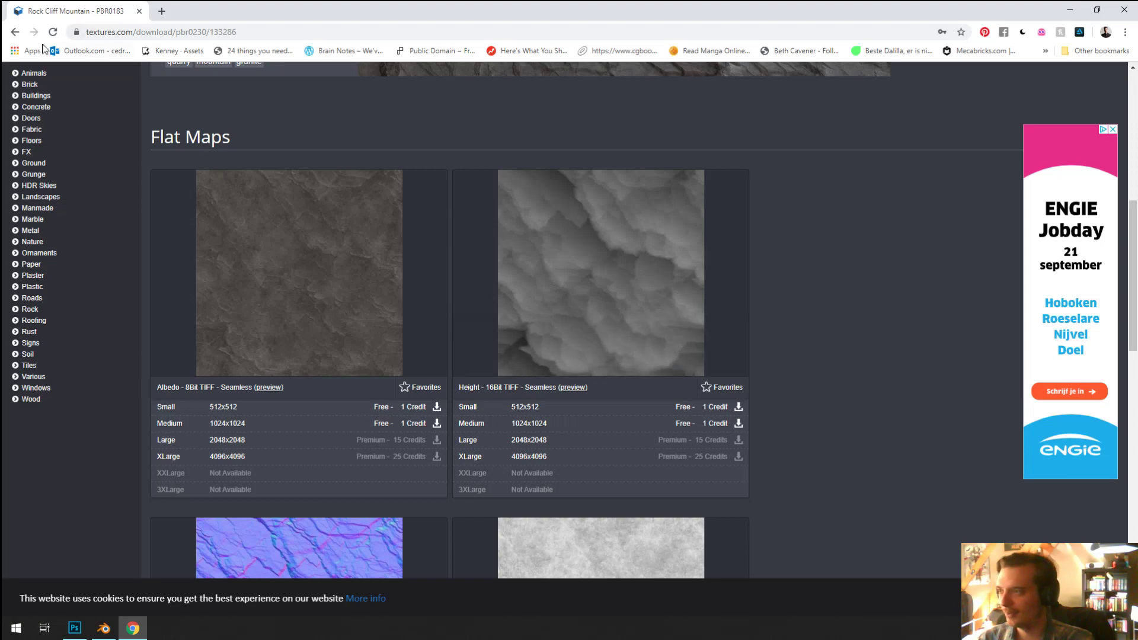
# Step: Return to the PBR Materials list and browse past the floors and metals down to the Various section
pyautogui.click(15, 32)
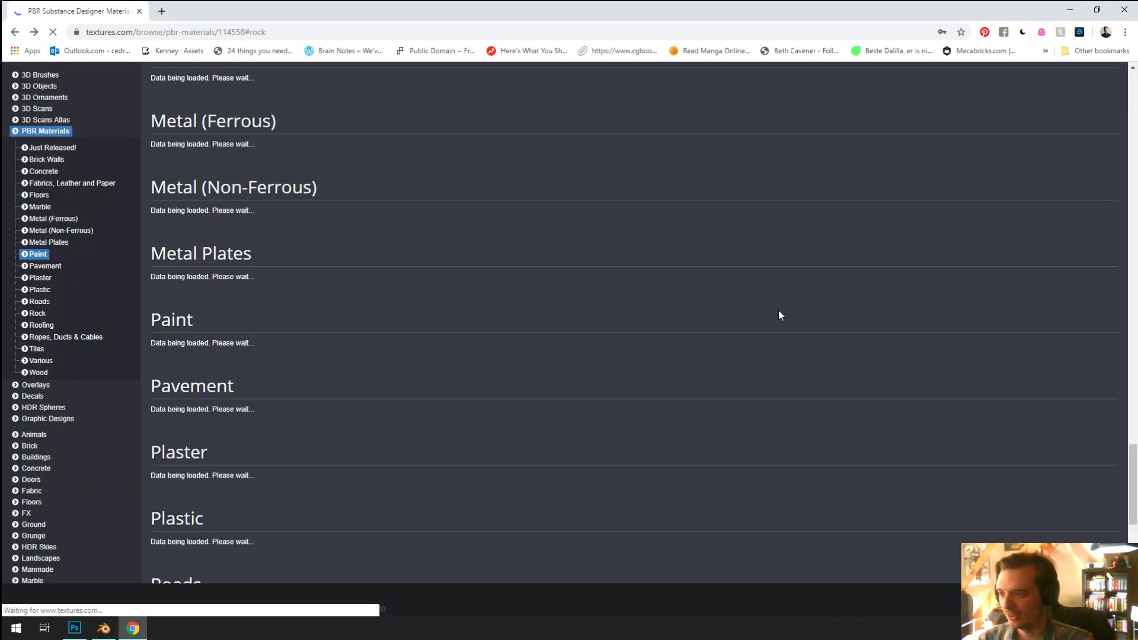
pyautogui.scroll(-4, 779, 314)
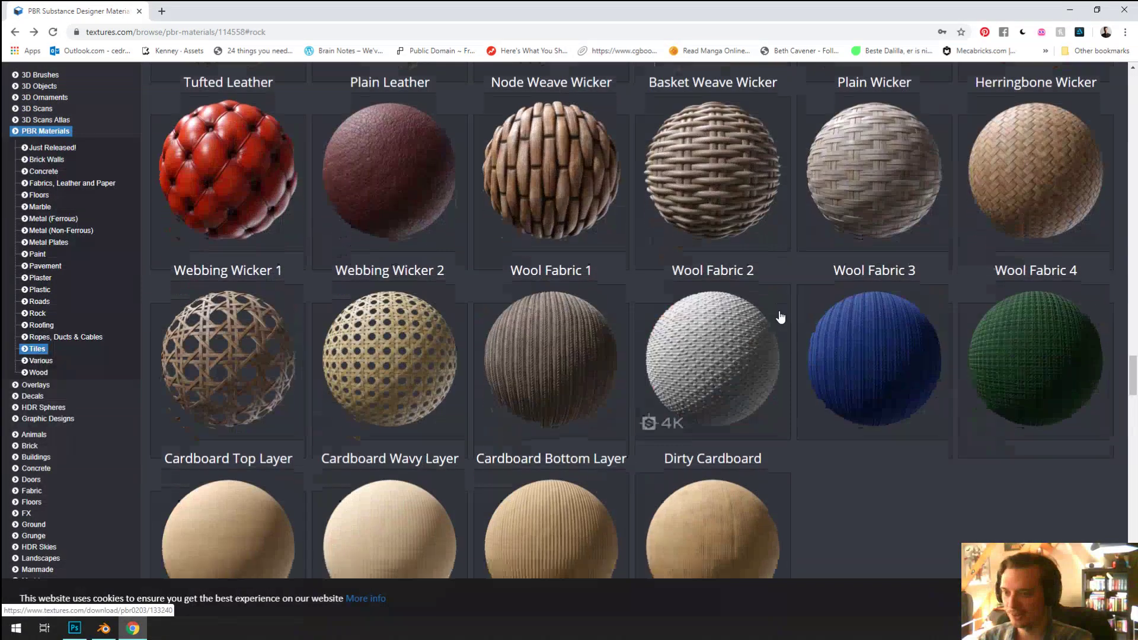
pyautogui.scroll(-15, 780, 320)
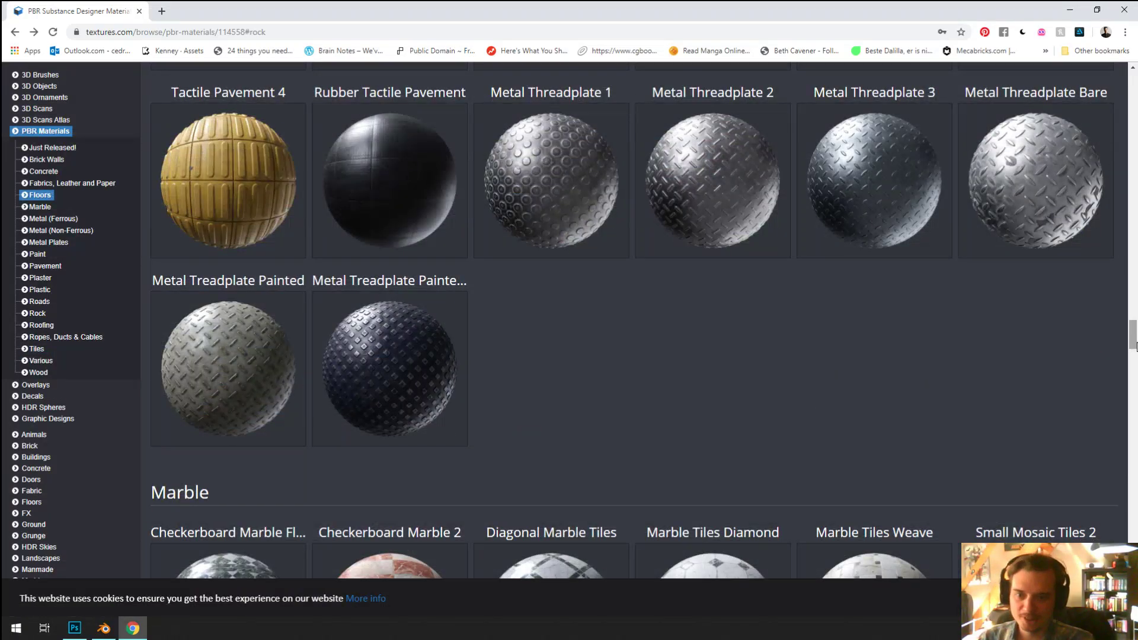
pyautogui.scroll(-10, 1135, 346)
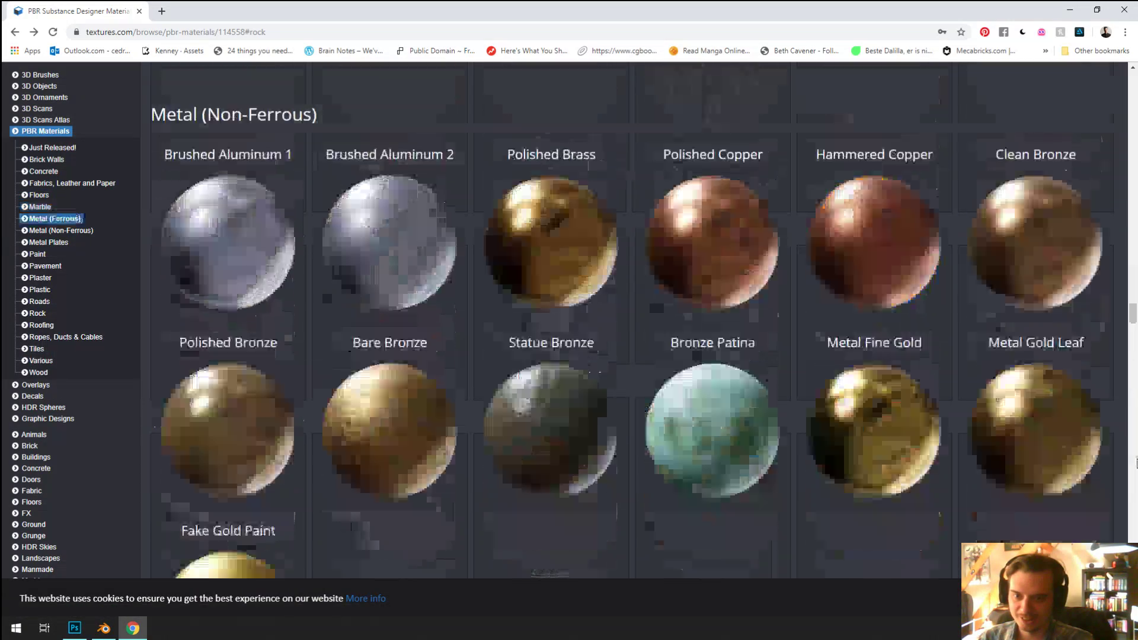
pyautogui.scroll(-20, 1136, 463)
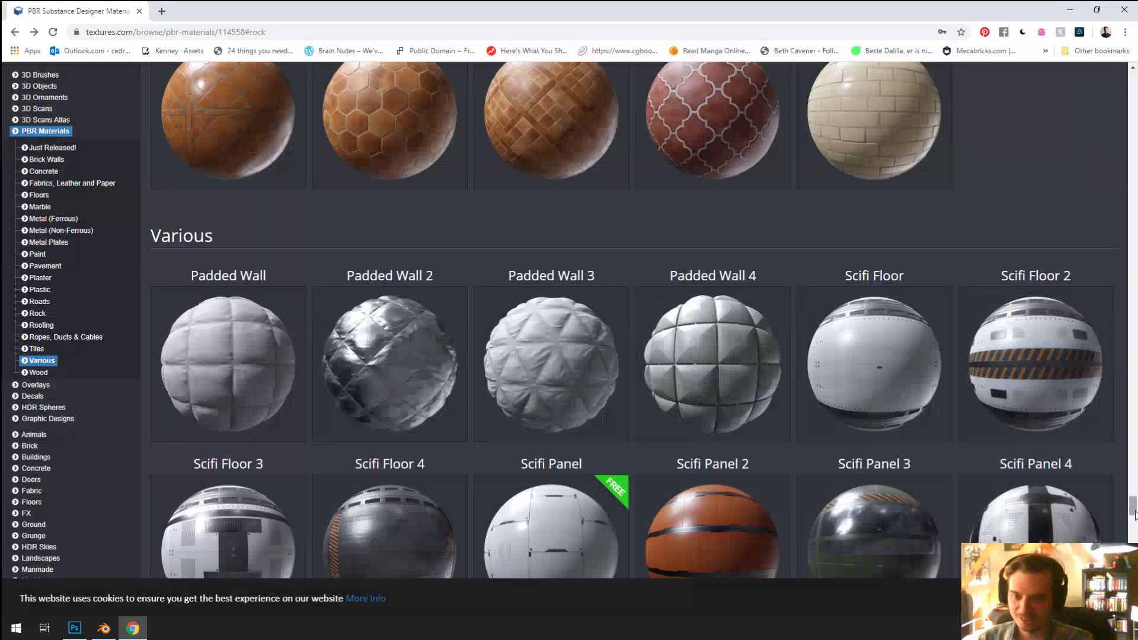
# Step: Look through the sci-fi, tire, manhole, snow and other Various materials and the Wood materials, and close the textures.com page
pyautogui.scroll(-4, 1134, 515)
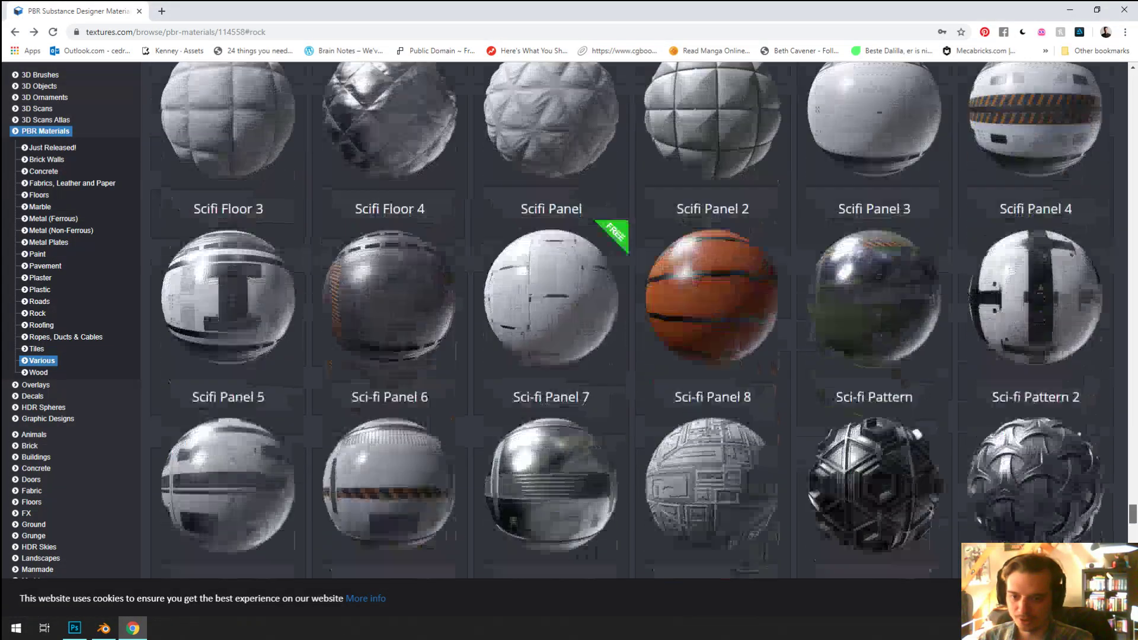
pyautogui.scroll(-6, 1133, 516)
pyautogui.scroll(-6, 1133, 515)
pyautogui.scroll(5, 690, 202)
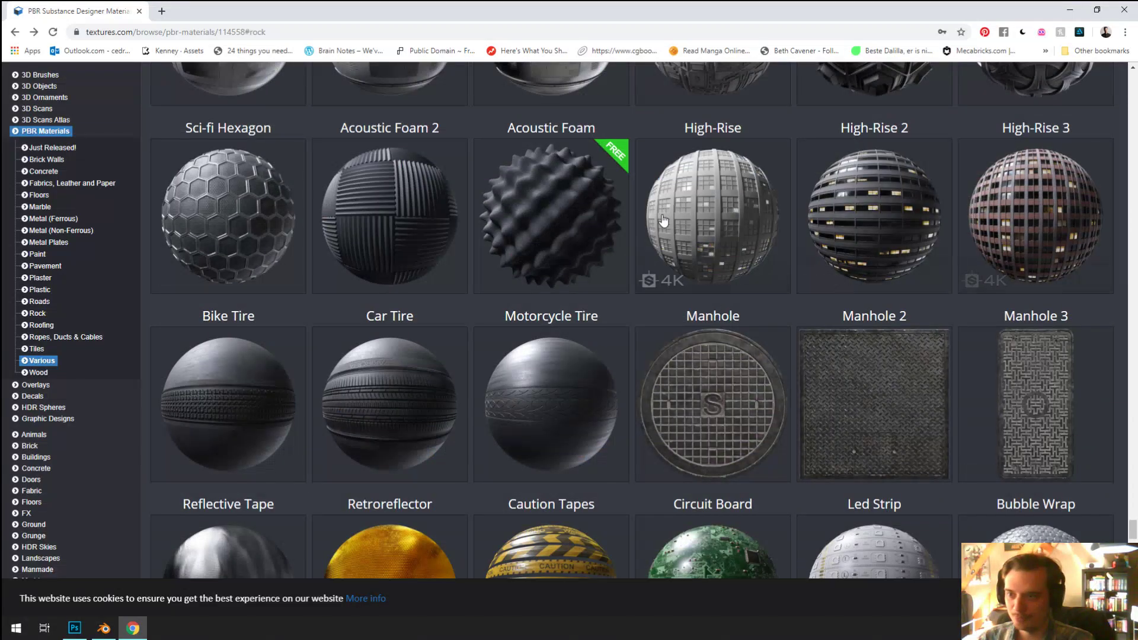
pyautogui.scroll(-7, 617, 446)
pyautogui.scroll(-6, 619, 447)
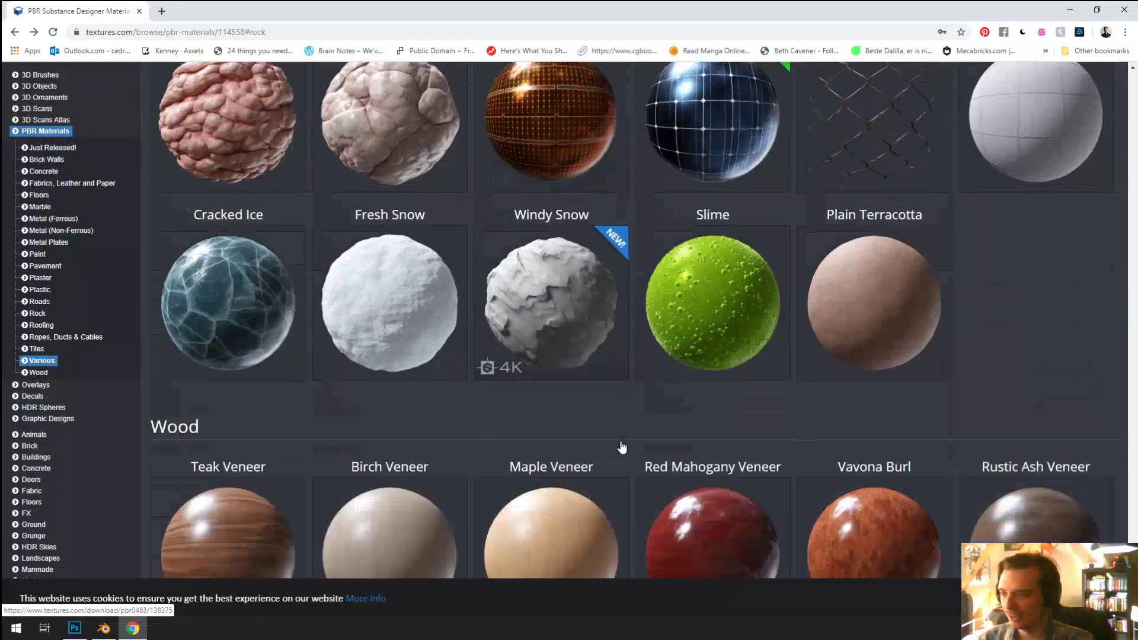
pyautogui.scroll(2, 619, 447)
pyautogui.scroll(-20, 759, 443)
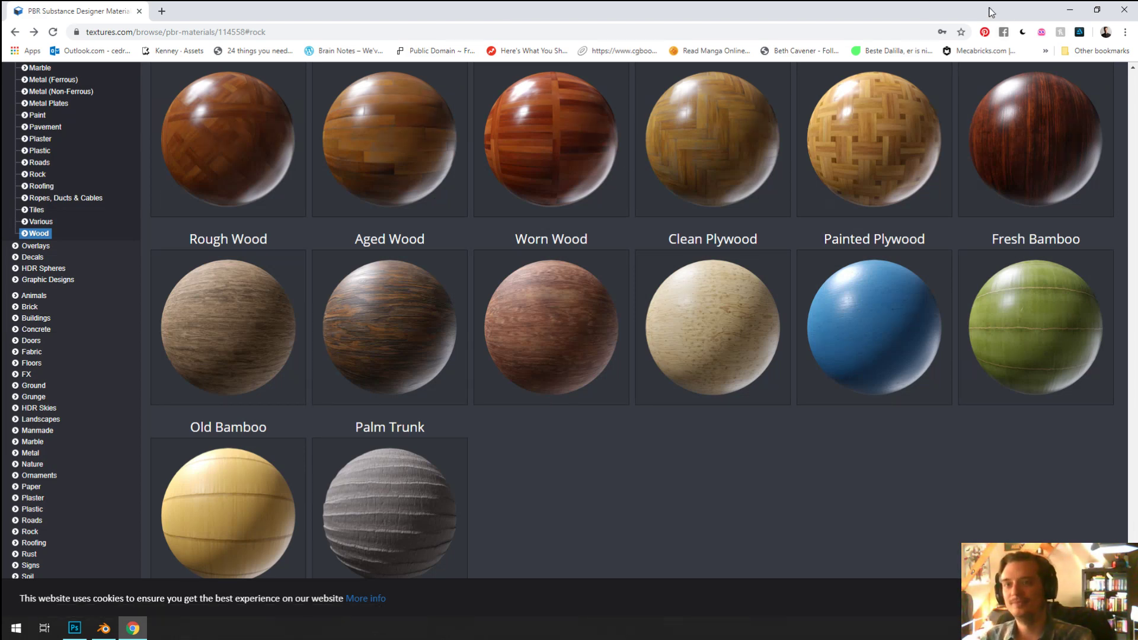
pyautogui.hotkey('ctrl', 'w')
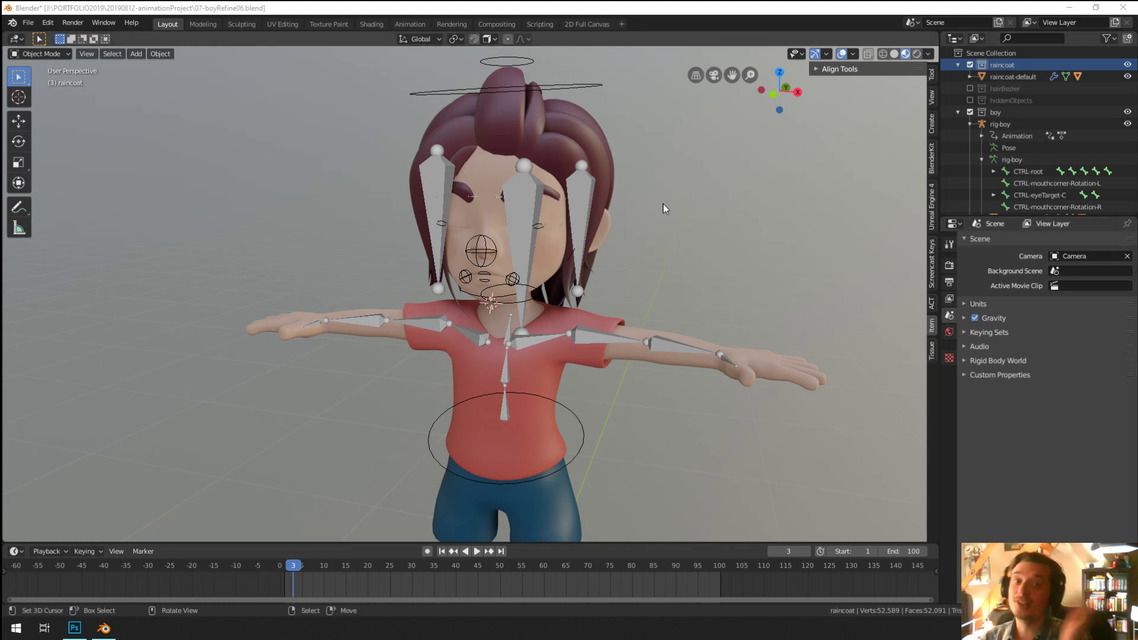
# Step: Select the boy's rig and limit its visible armature layers to the first and fourth
pyautogui.scroll(2, 664, 208)
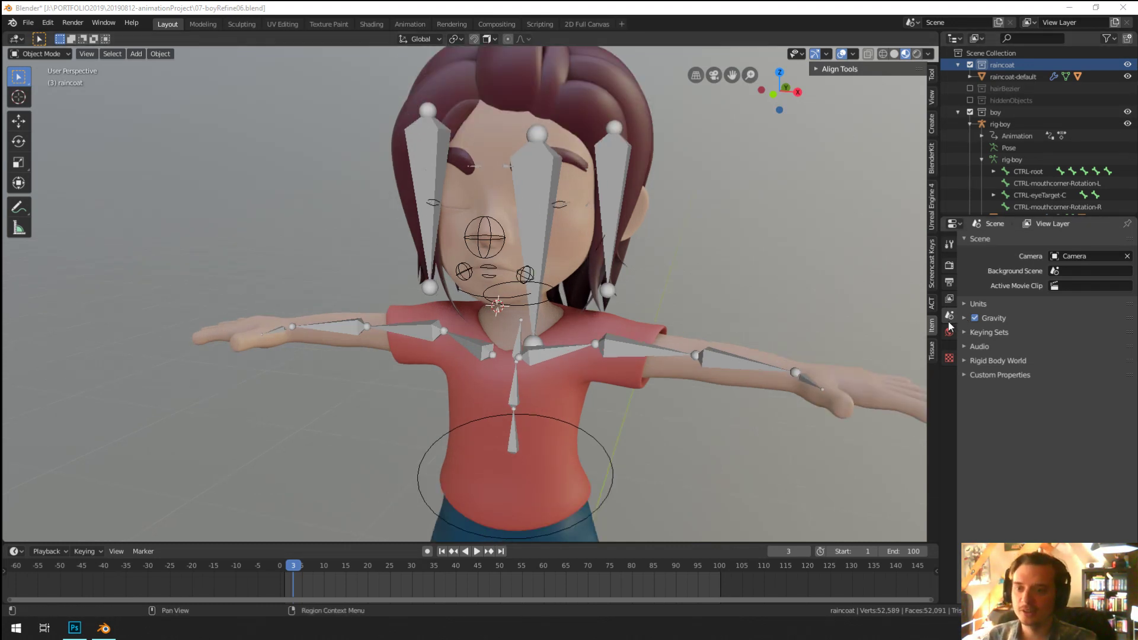
pyautogui.click(521, 286)
pyautogui.click(530, 288)
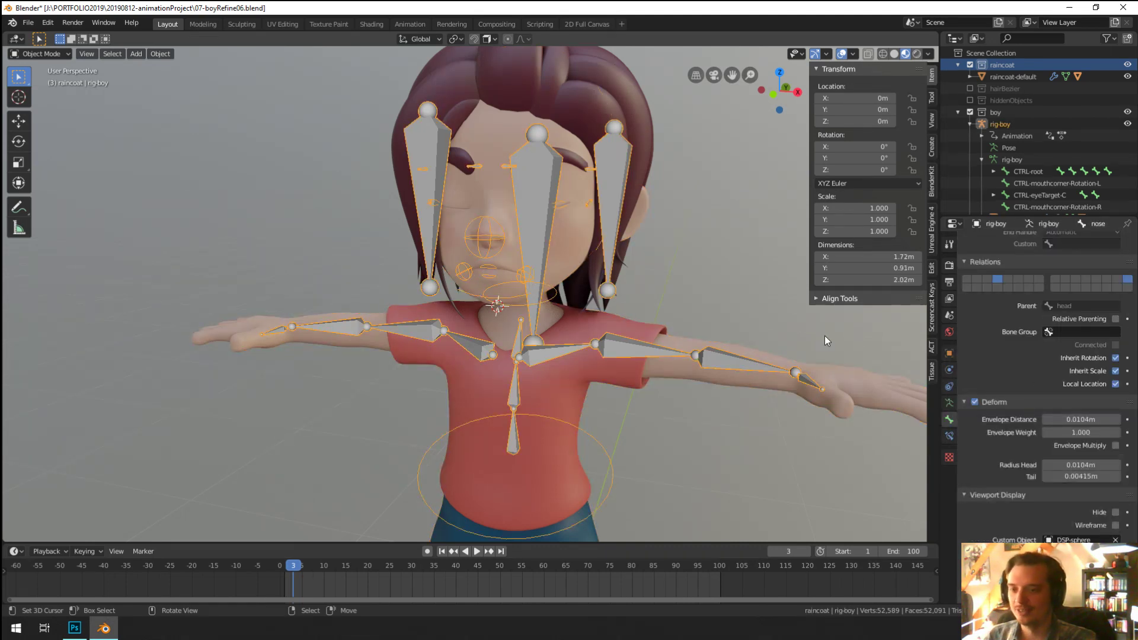
pyautogui.scroll(1, 1010, 368)
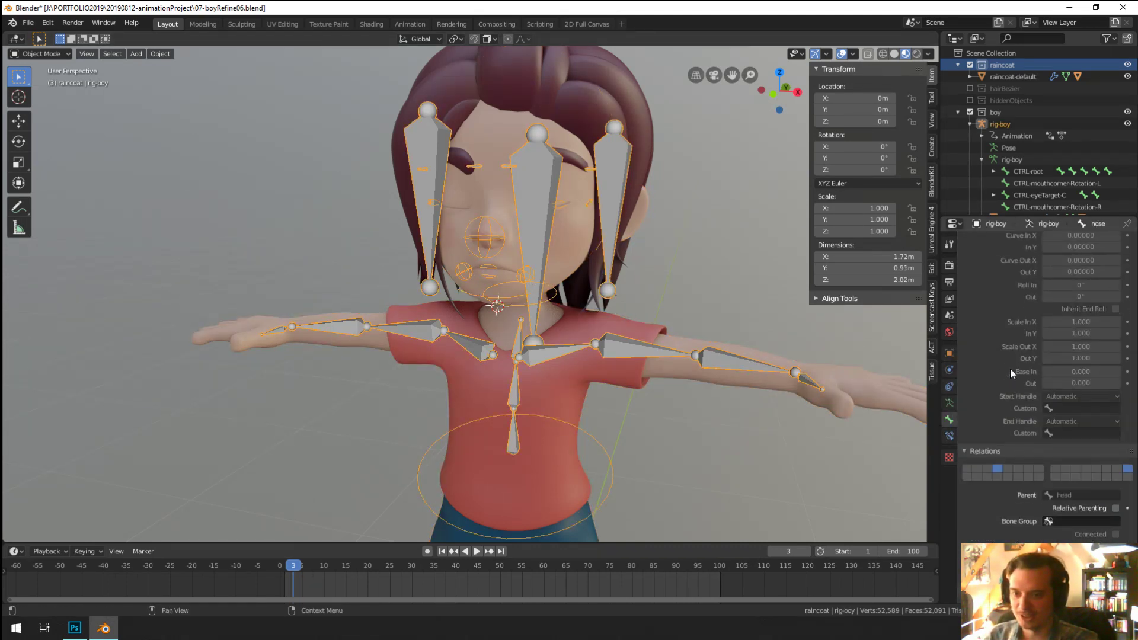
pyautogui.click(949, 403)
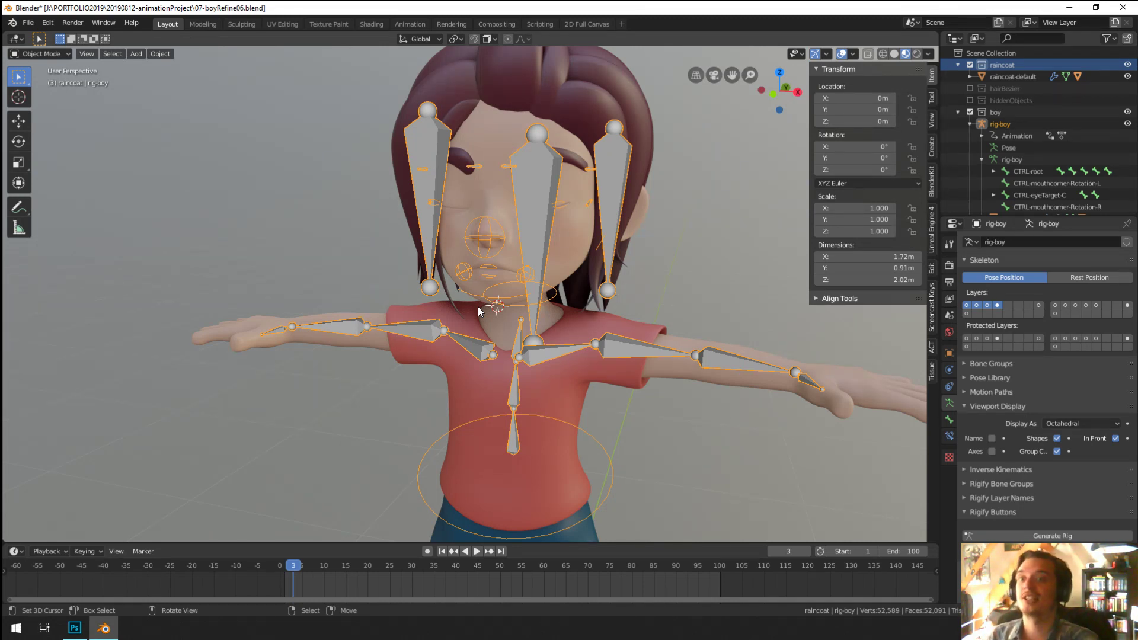
pyautogui.click(997, 305)
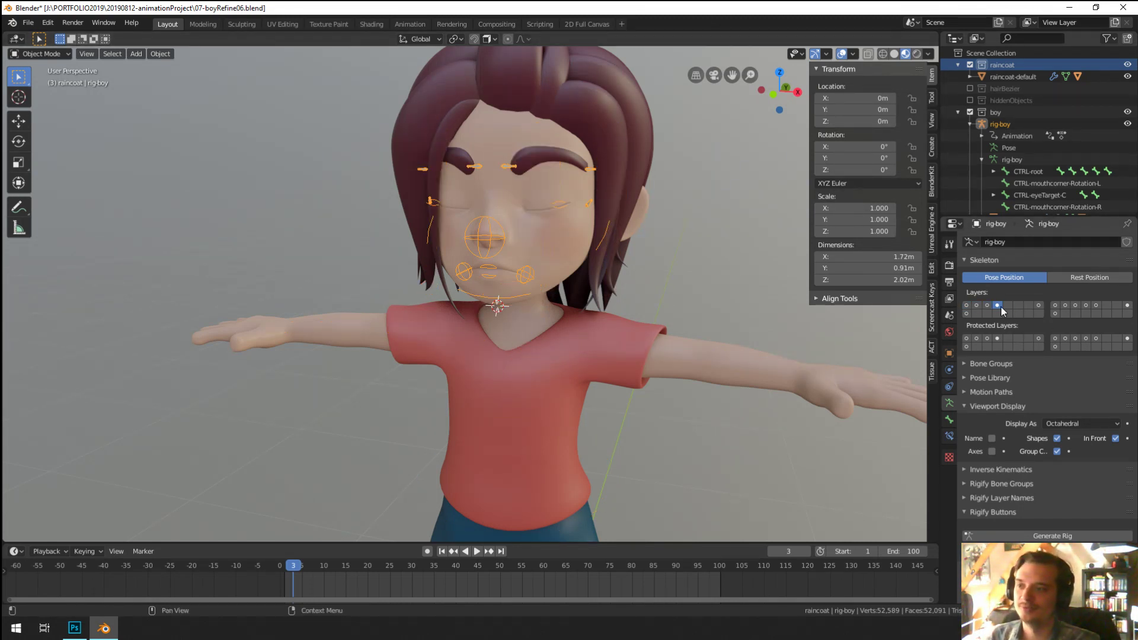
pyautogui.keyDown('shift'); pyautogui.click(966, 305); pyautogui.keyUp('shift')
pyautogui.scroll(-4, 590, 354)
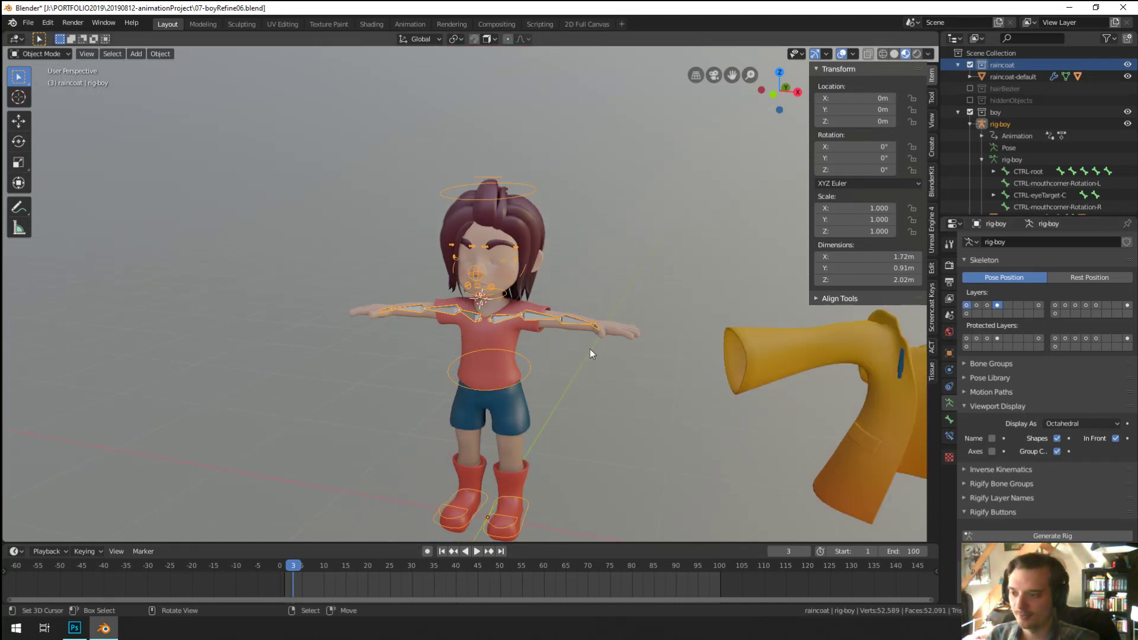
# Step: Test-move the ring-shaped spine control at the boy's waist in Pose Mode, cancel the move and return to Object Mode
pyautogui.hotkey('ctrl', 'Tab')
pyautogui.click(536, 367)
pyautogui.press('g')
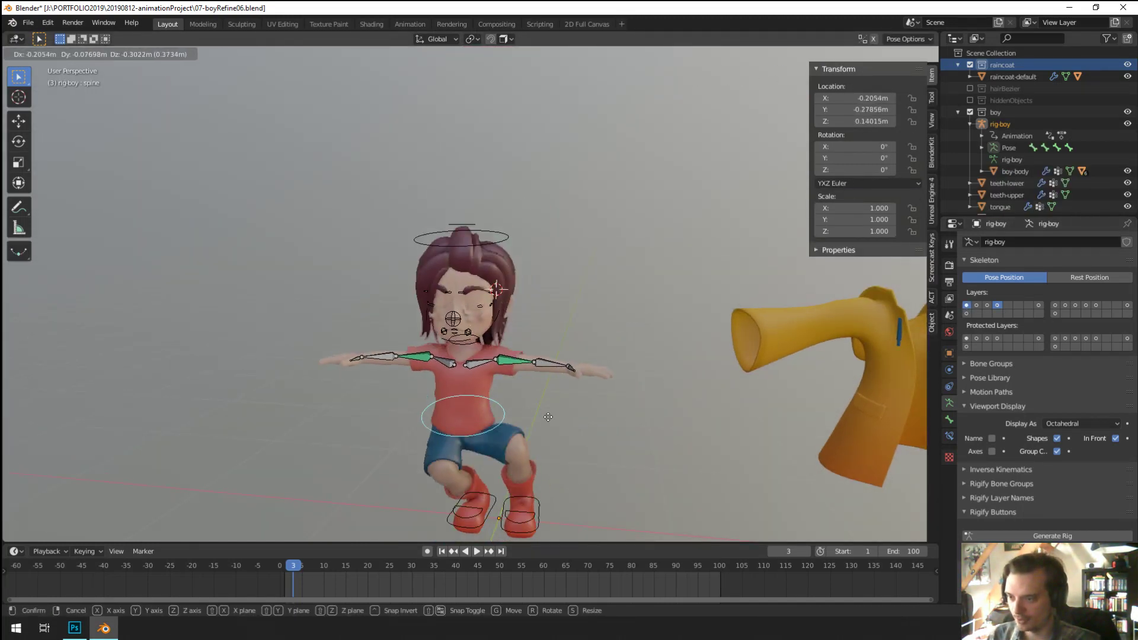
pyautogui.press('Escape')
pyautogui.moveTo(550, 361)
pyautogui.mouseDown(button='middle')
pyautogui.moveTo(512, 335)
pyautogui.moveTo(519, 369)
pyautogui.moveTo(597, 393)
pyautogui.moveTo(536, 367)
pyautogui.mouseUp(button='middle')
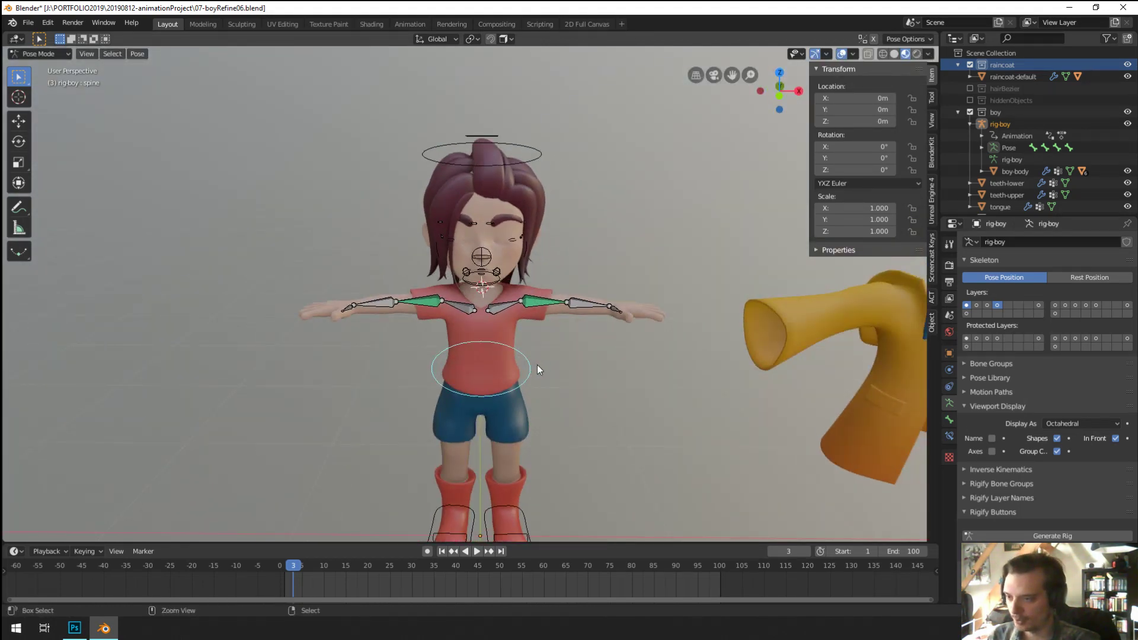
pyautogui.hotkey('ctrl', 'Tab')
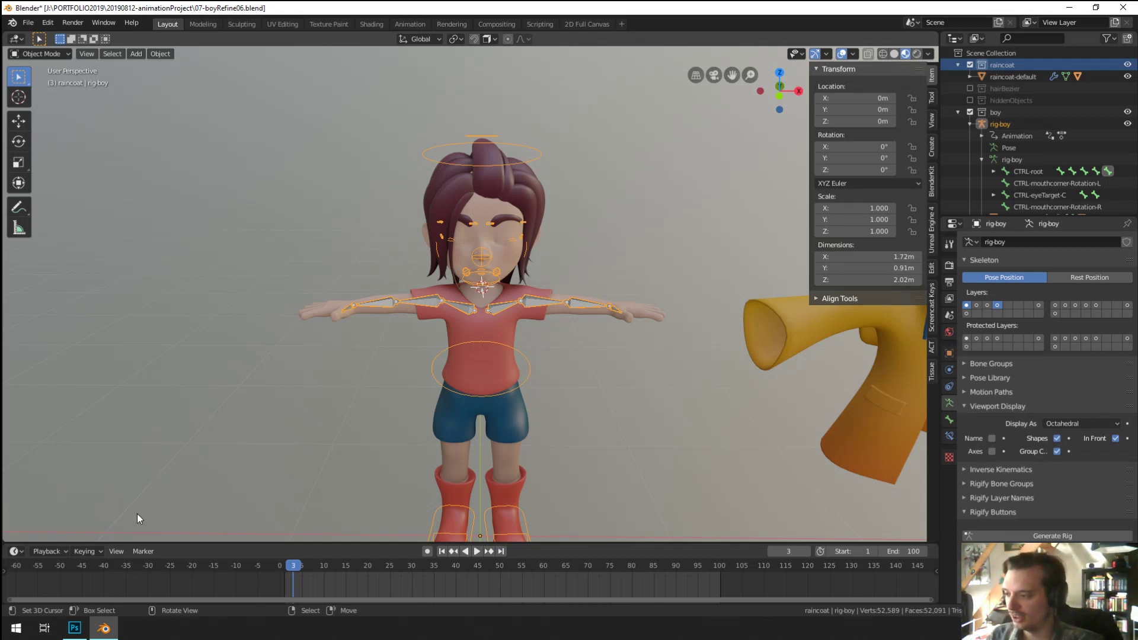
# Step: Switch to Photoshop and close it
pyautogui.moveTo(74, 627)
pyautogui.click(90, 588)
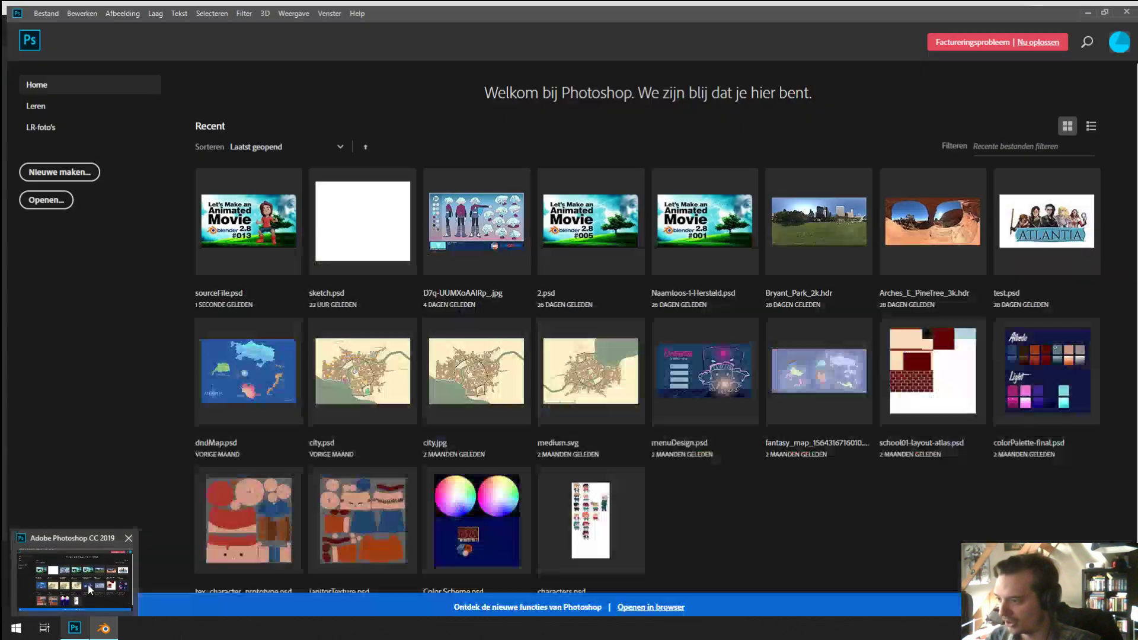
pyautogui.click(1126, 11)
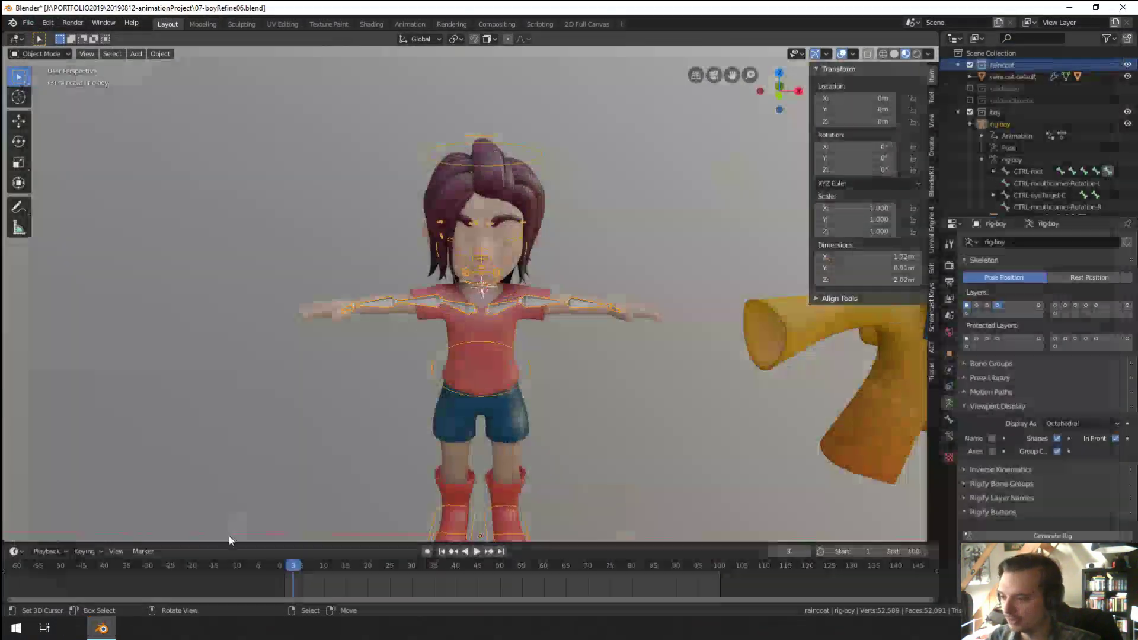
# Step: Save the Blender project file 07-boyRefine06.blend
pyautogui.moveTo(550, 299); pyautogui.dragTo(578, 315, button='middle')
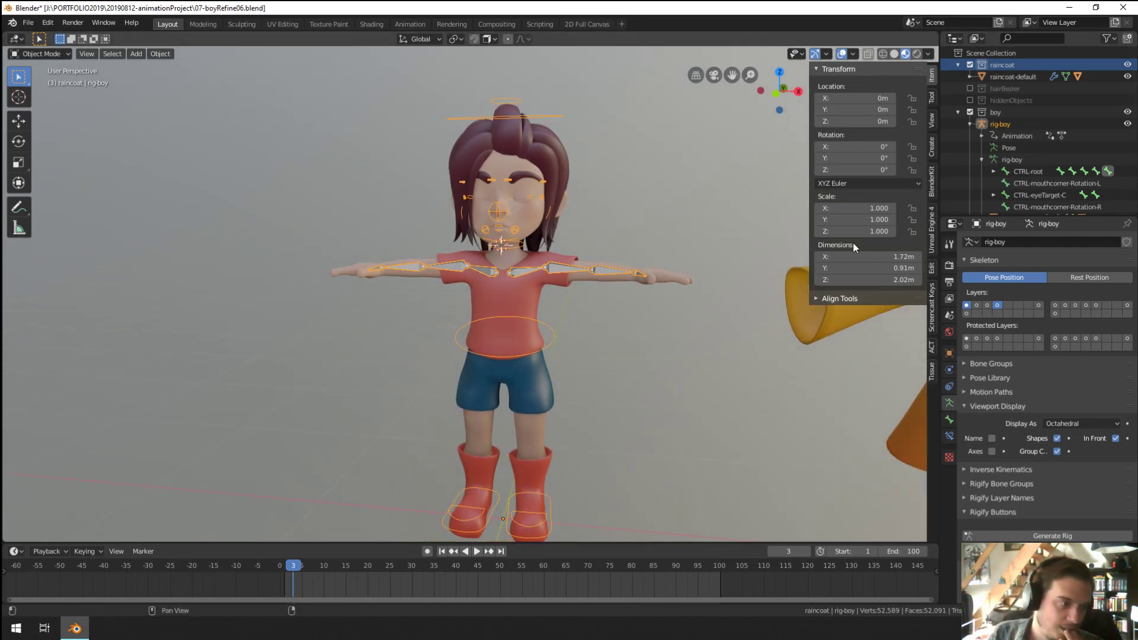
pyautogui.moveTo(522, 308); pyautogui.dragTo(587, 181, button='middle')
pyautogui.hotkey('ctrl', 's')
# Step: Select the boy's rig and hide it so only the character meshes show
pyautogui.click(586, 181)
pyautogui.scroll(5, 605, 169)
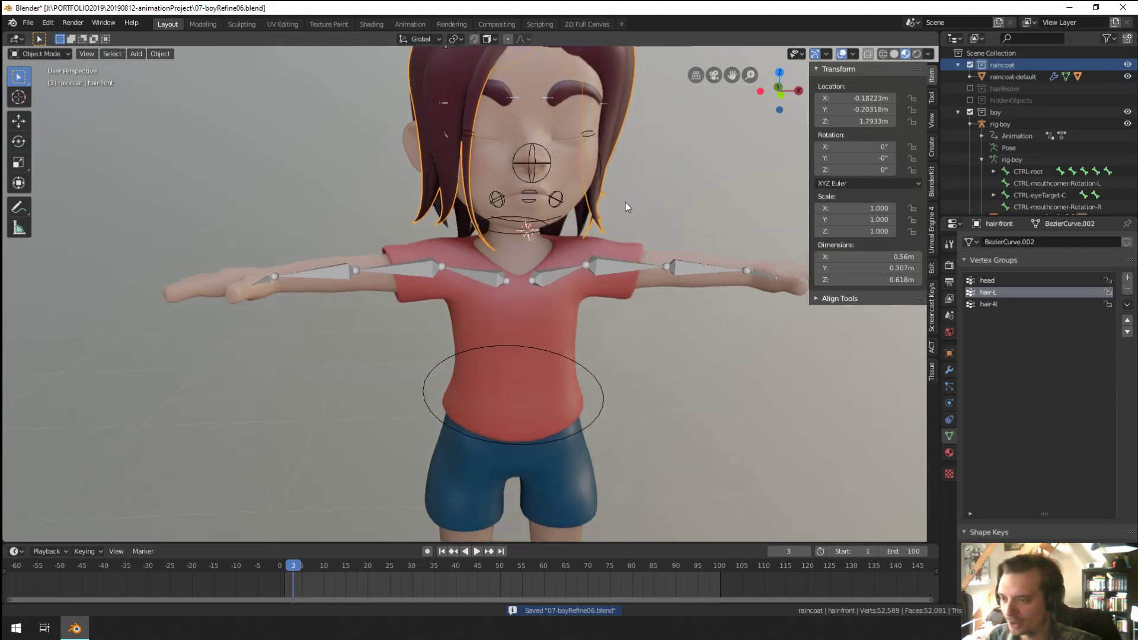
pyautogui.click(668, 247)
pyautogui.scroll(2, 664, 273)
pyautogui.moveTo(664, 272); pyautogui.dragTo(610, 294, button='middle')
pyautogui.click(484, 275)
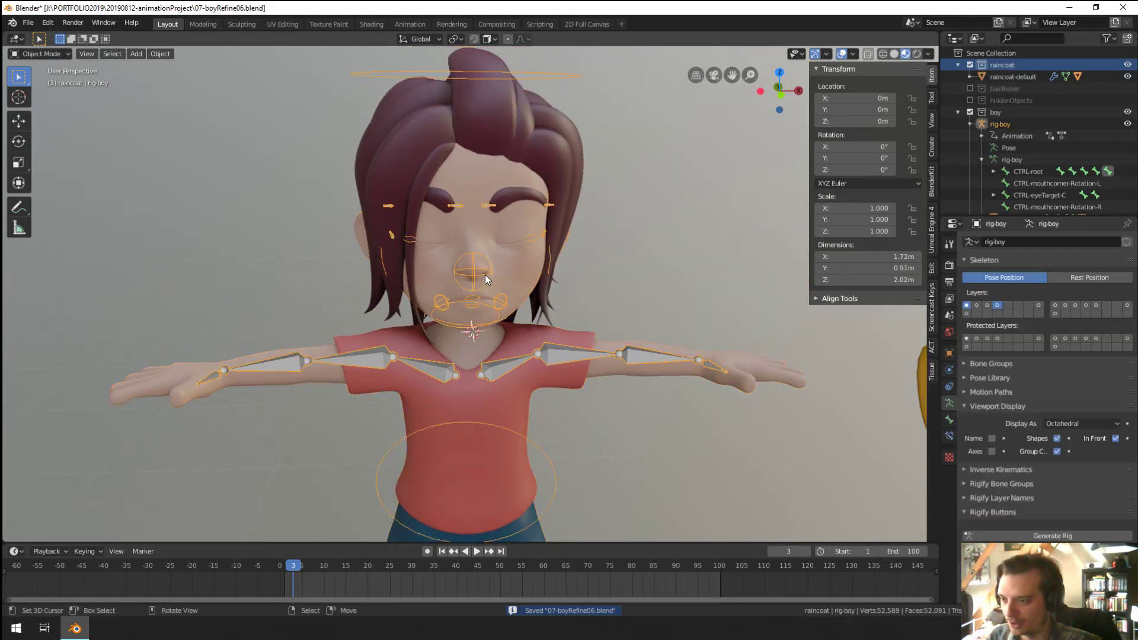
pyautogui.press('h')
pyautogui.click(485, 275)
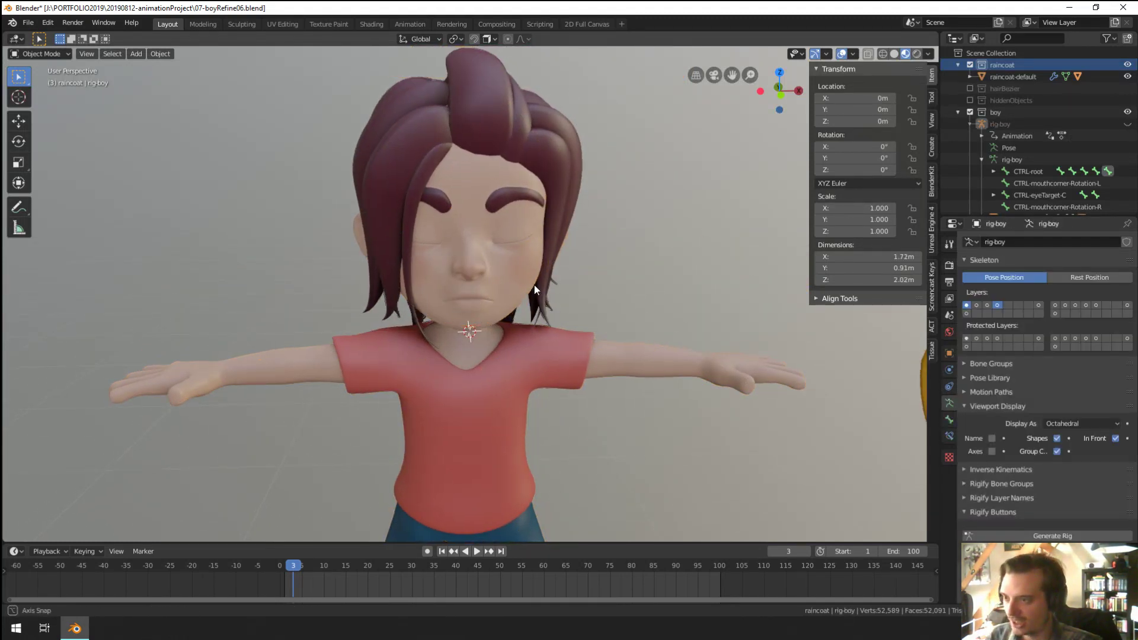
# Step: Select the boy's body mesh and switch to the Texture Paint workspace, inspecting its tex-boy-albedo texture
pyautogui.moveTo(535, 285); pyautogui.dragTo(490, 222, button='middle')
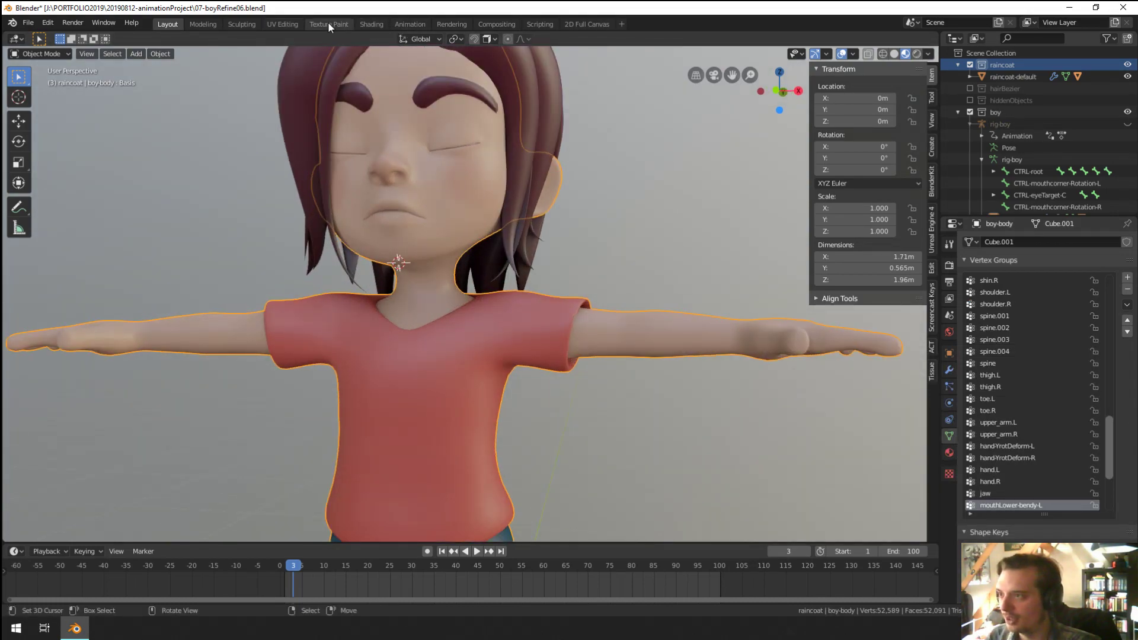
pyautogui.click(328, 24)
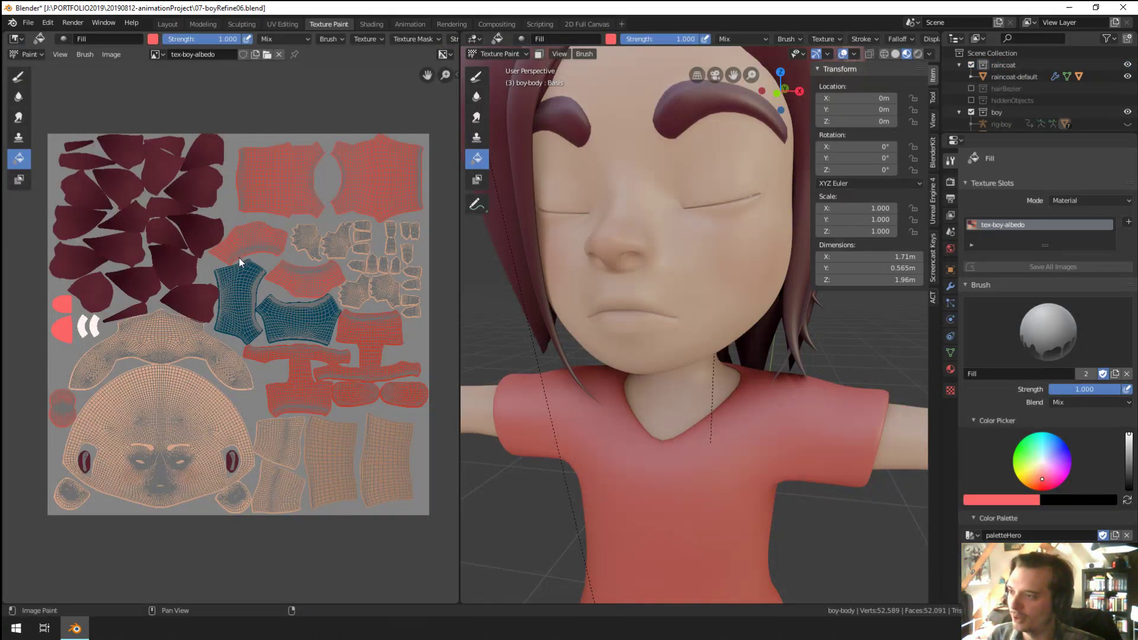
pyautogui.scroll(5, 240, 258)
pyautogui.scroll(-5, 198, 208)
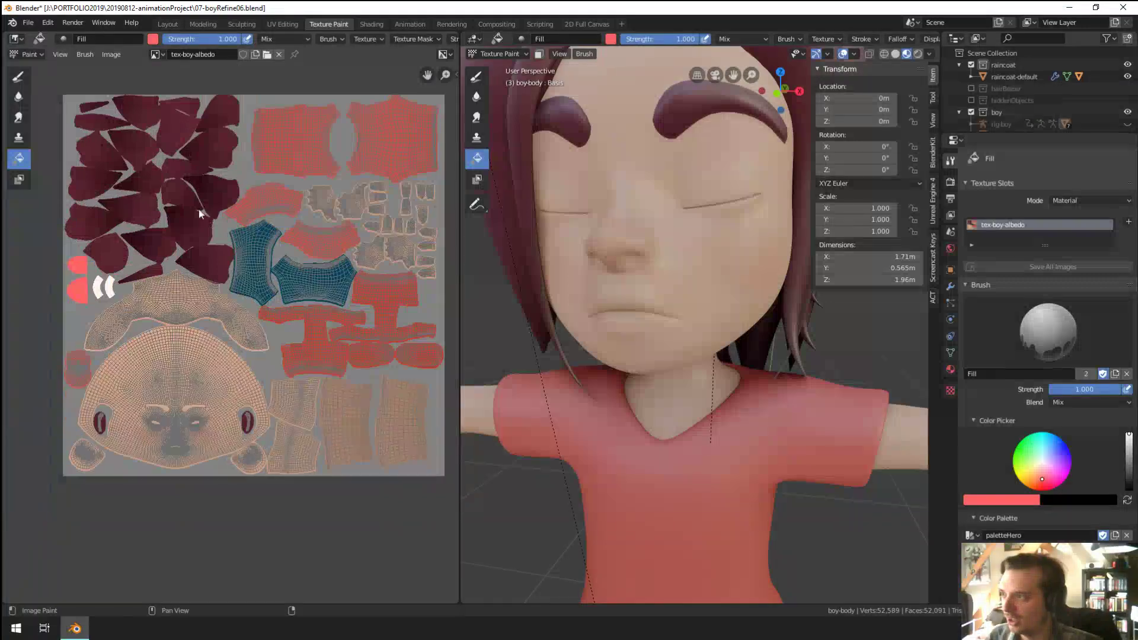
pyautogui.scroll(5, 180, 393)
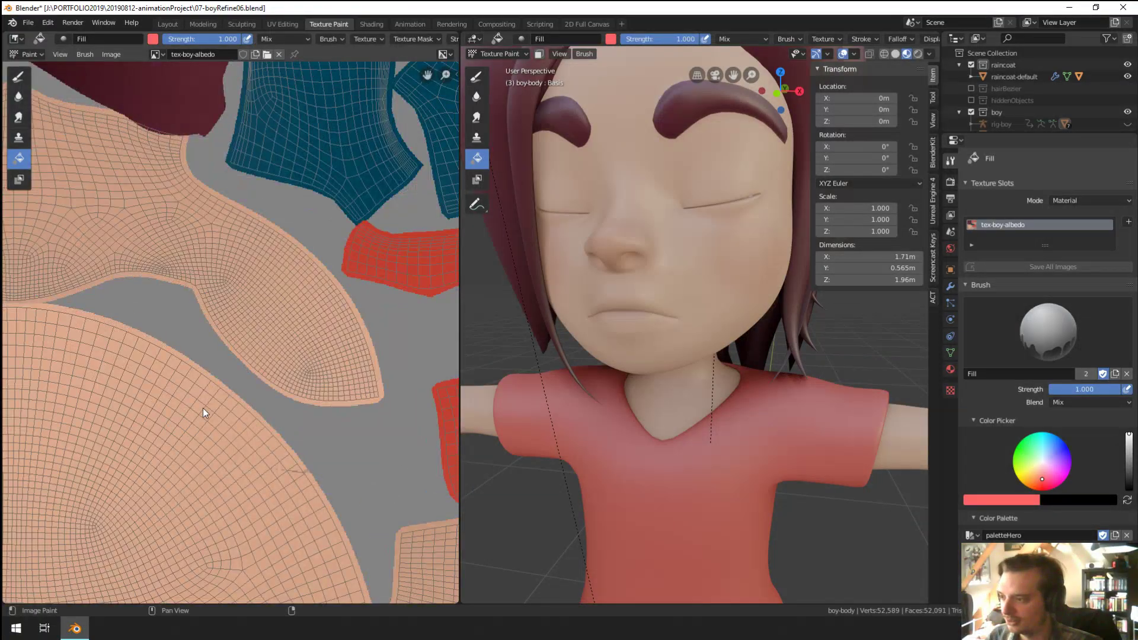
pyautogui.scroll(-5, 325, 257)
pyautogui.press('n')
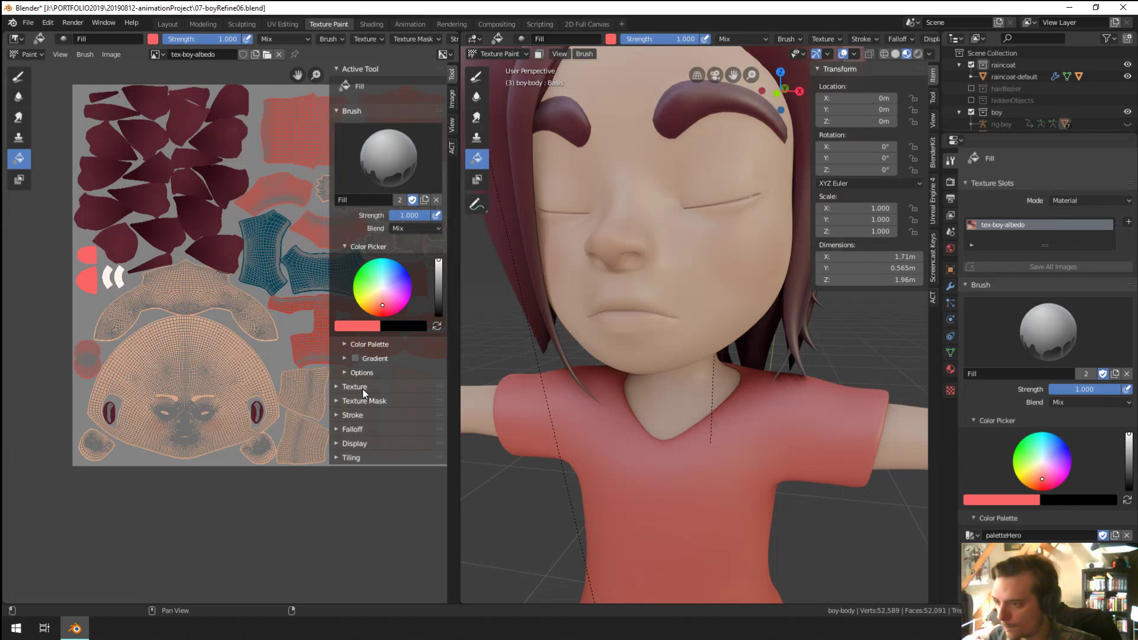
pyautogui.click(363, 444)
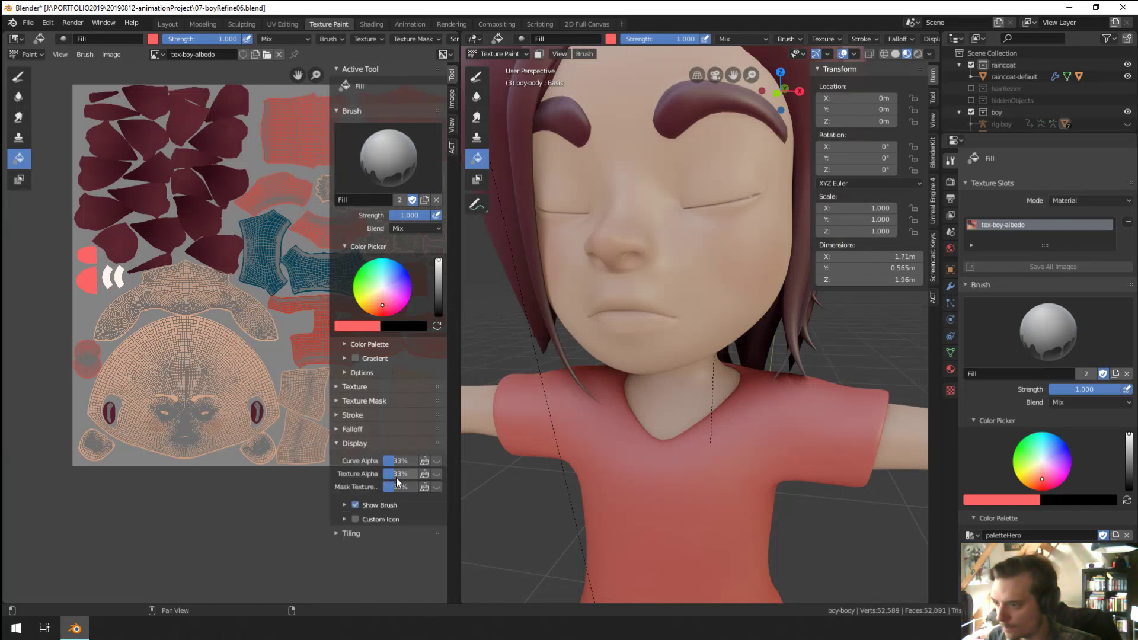
pyautogui.moveTo(400, 460); pyautogui.dragTo(384, 461)
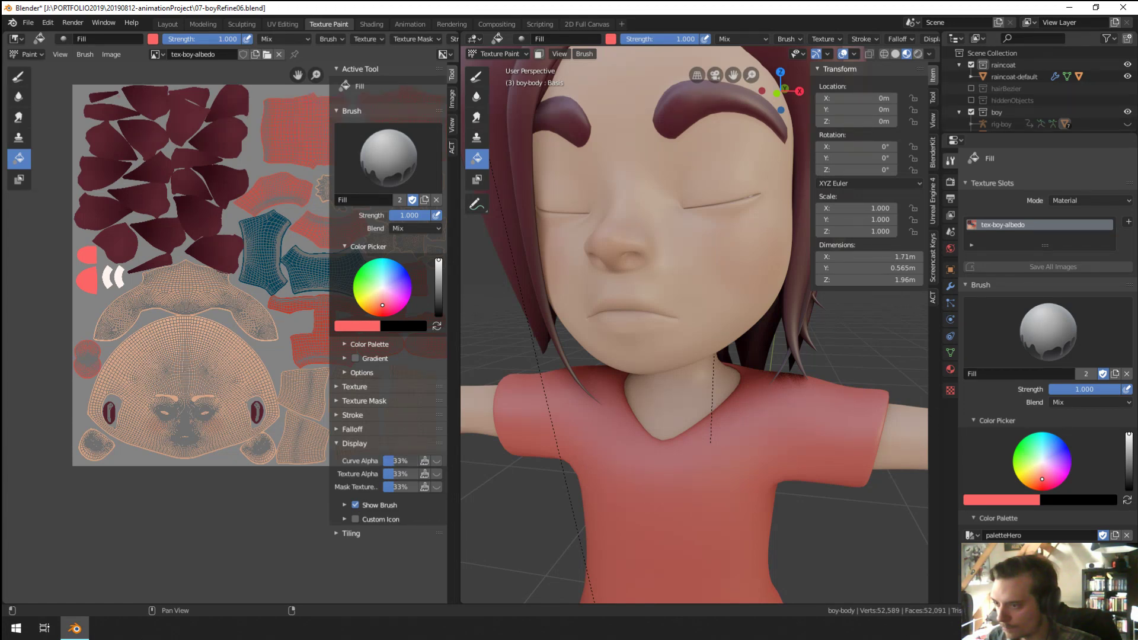
pyautogui.click(350, 444)
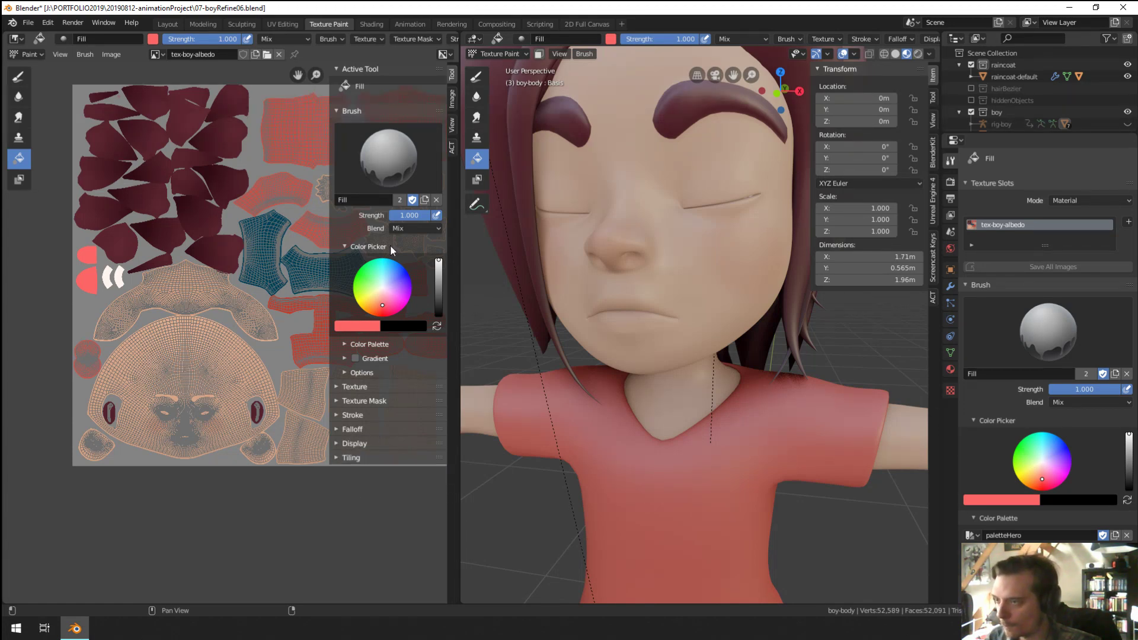
pyautogui.press('n')
# Step: Turn off Display Texture Paint UVs in the image editor so the albedo texture shows without wireframes
pyautogui.scroll(-6, 367, 182)
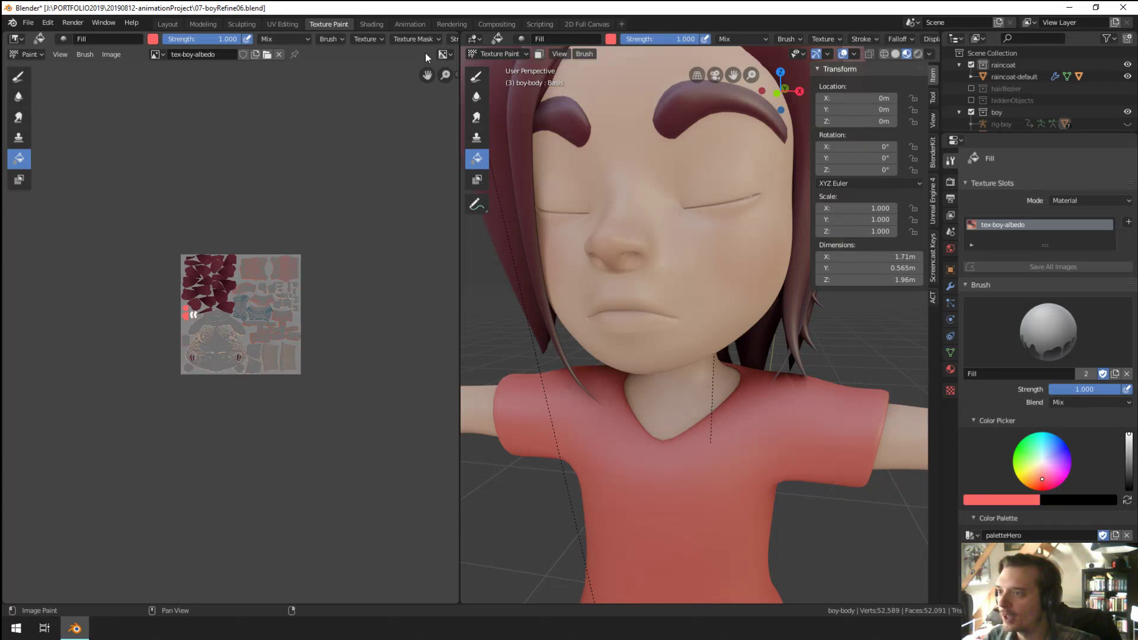
pyautogui.scroll(7, 331, 243)
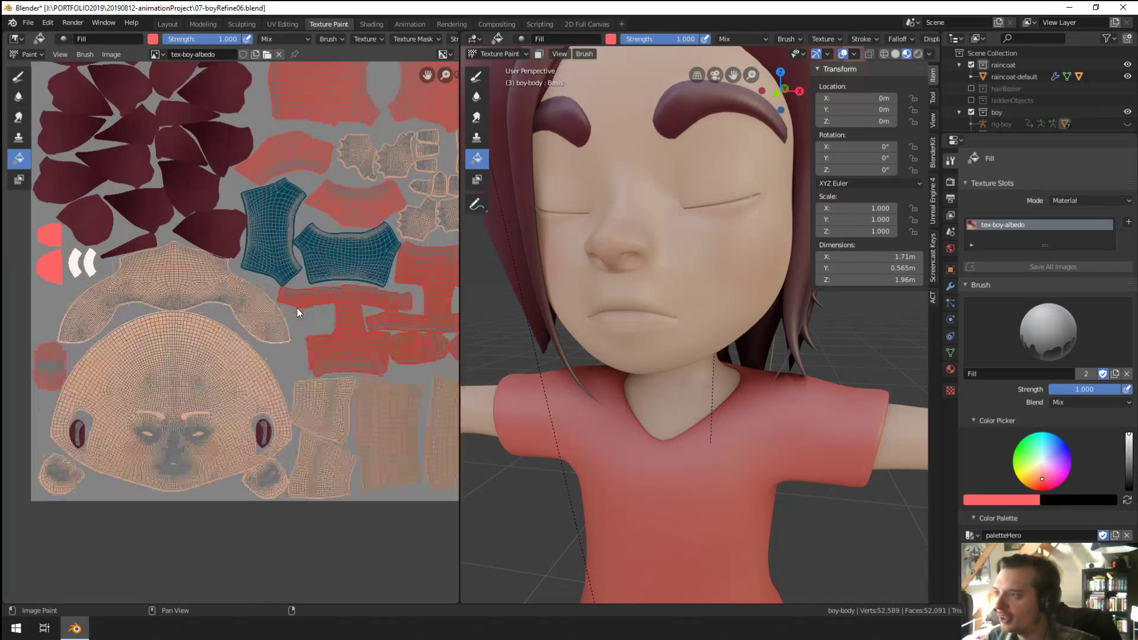
pyautogui.click(60, 54)
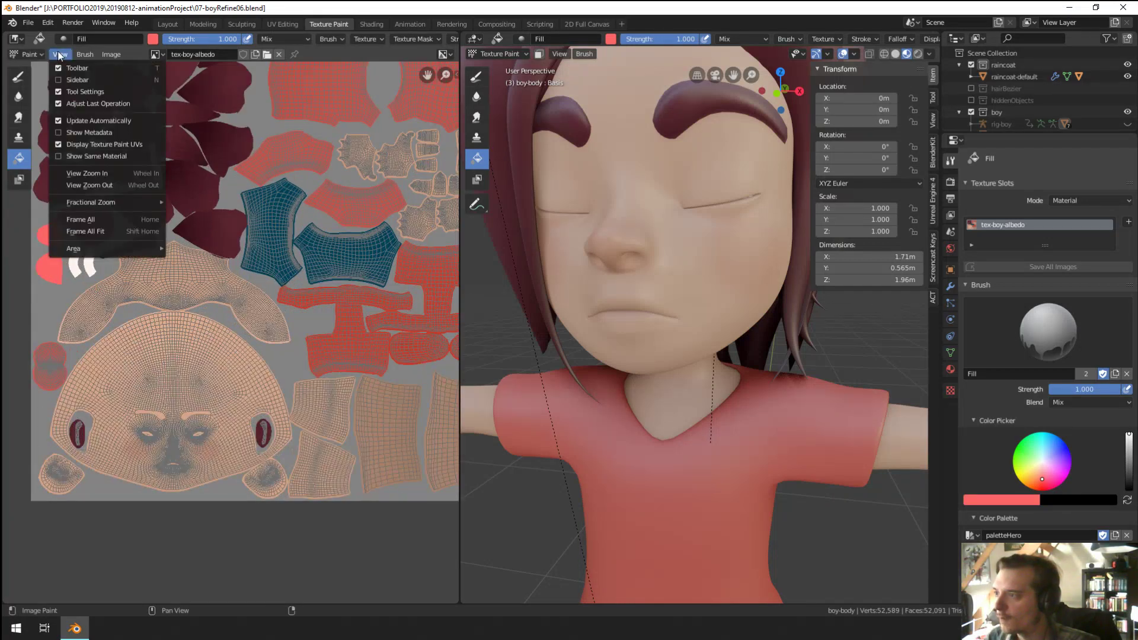
pyautogui.click(59, 143)
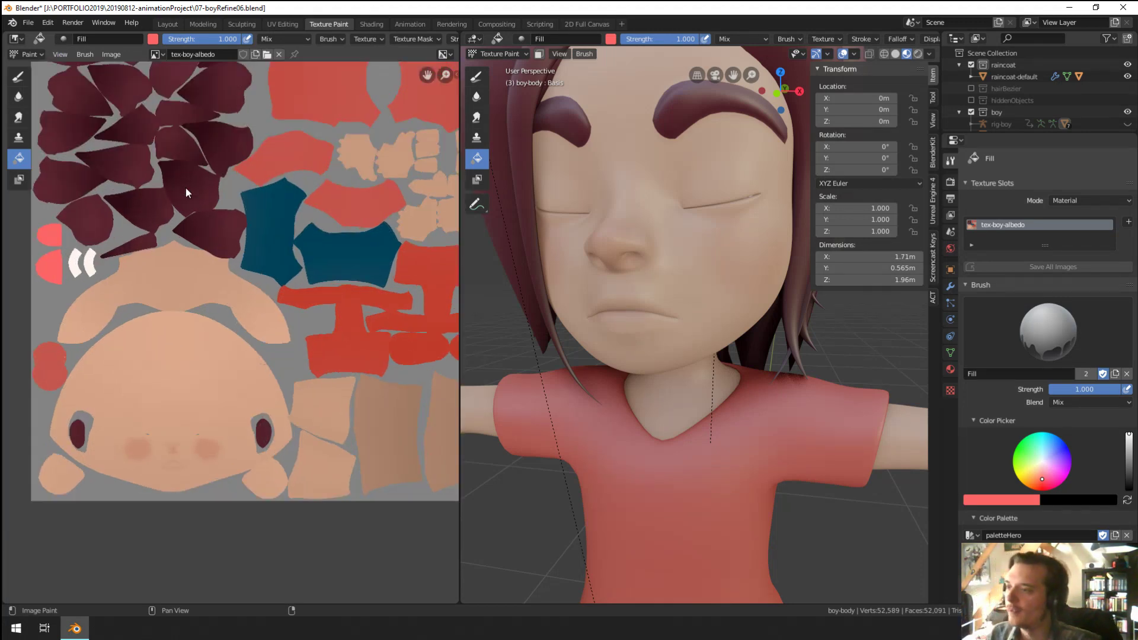
pyautogui.moveTo(186, 188); pyautogui.dragTo(149, 262, button='middle')
pyautogui.scroll(-4, 676, 316)
pyautogui.scroll(-2, 287, 341)
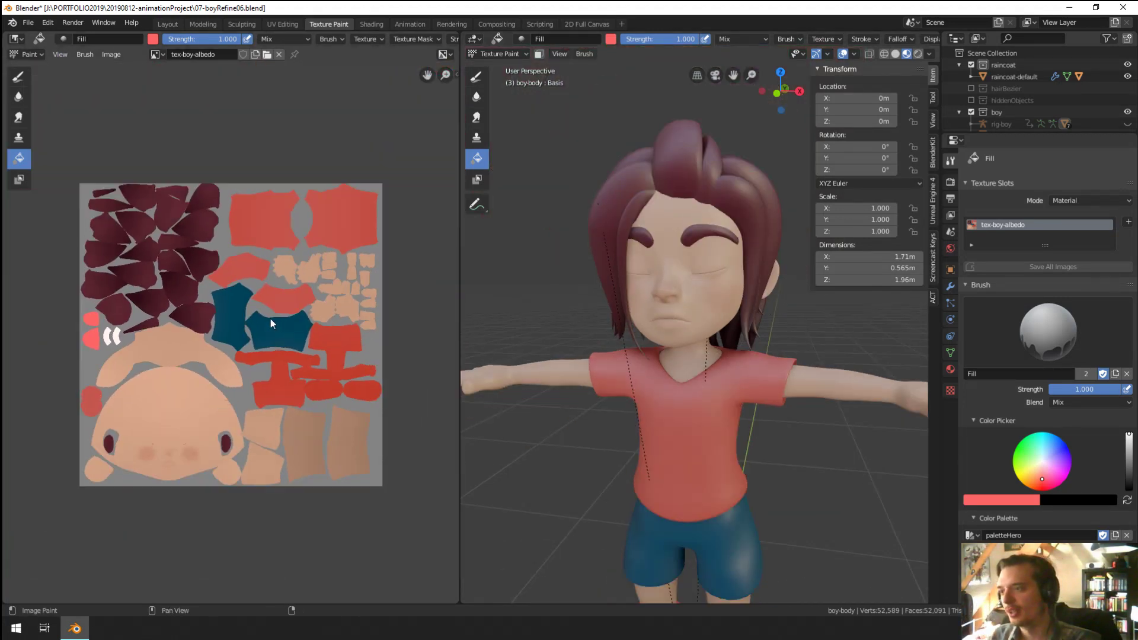
# Step: Save the tex-boy-albedo image
pyautogui.click(110, 55)
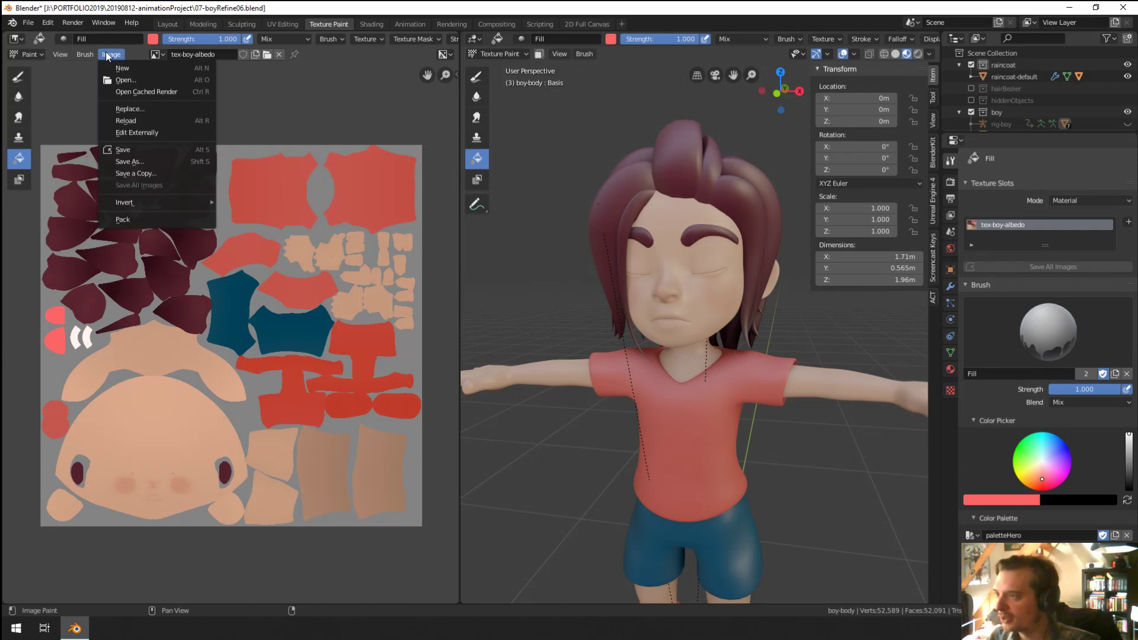
pyautogui.click(149, 145)
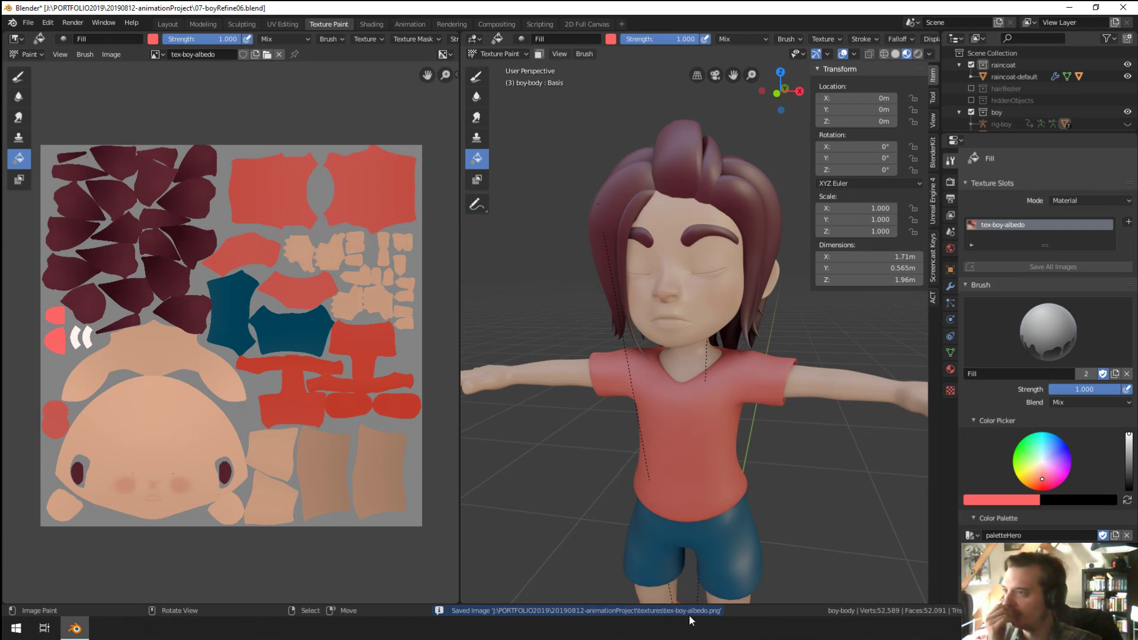
pyautogui.click(109, 55)
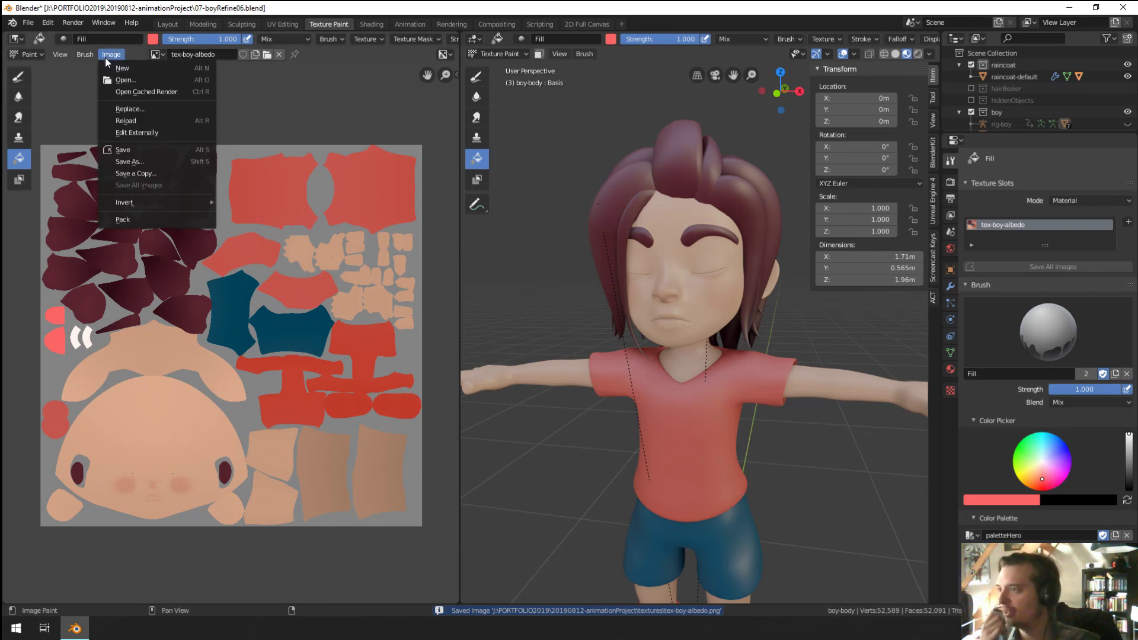
pyautogui.click(143, 151)
# Step: Open the boy-body mesh data properties and make the Basis shape key active
pyautogui.moveTo(504, 328); pyautogui.dragTo(704, 245, button='middle')
pyautogui.scroll(4, 691, 310)
pyautogui.scroll(-3, 703, 240)
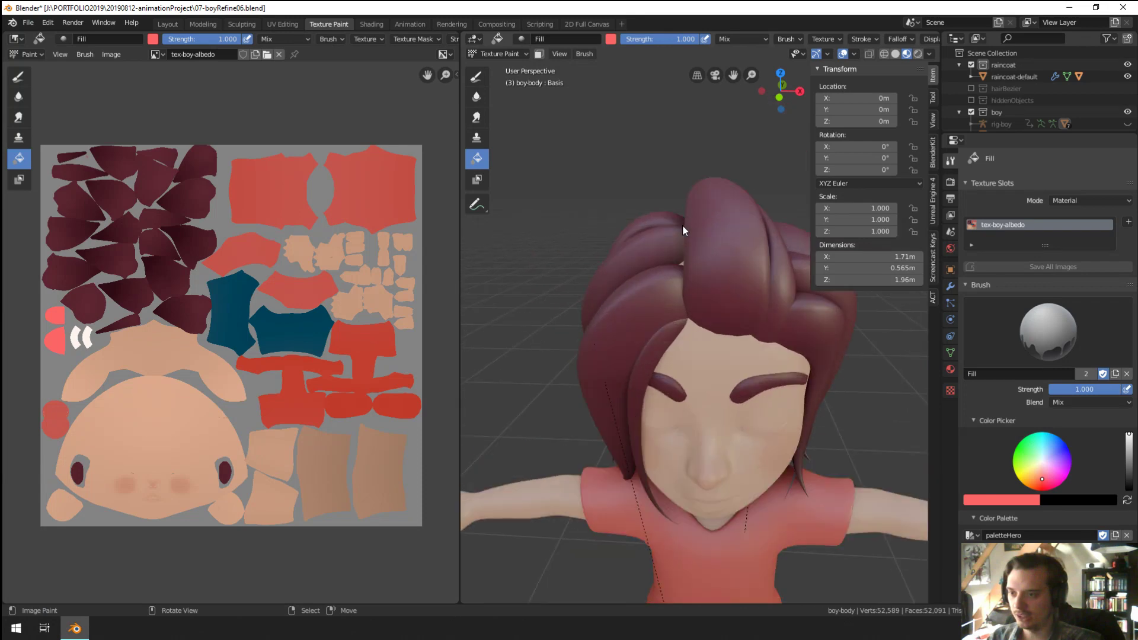
pyautogui.click(950, 352)
pyautogui.moveTo(749, 314); pyautogui.dragTo(619, 310, button='middle')
pyautogui.click(1001, 421)
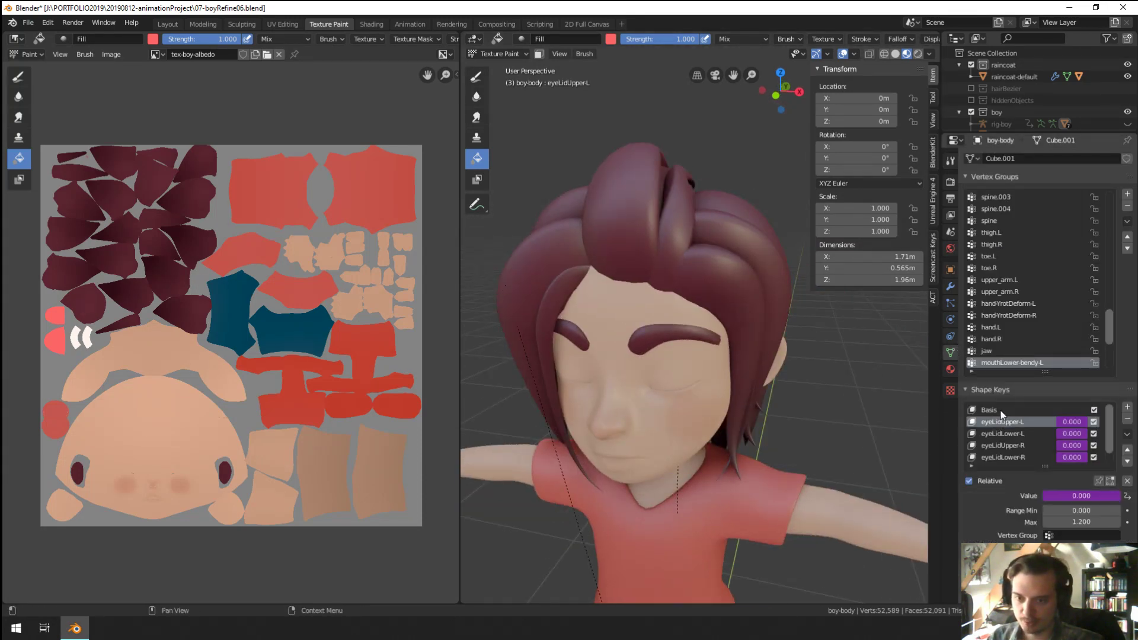
pyautogui.click(998, 409)
# Step: Return the boy's body to Object Mode and select the hair-top mesh
pyautogui.moveTo(699, 278); pyautogui.dragTo(681, 265, button='middle')
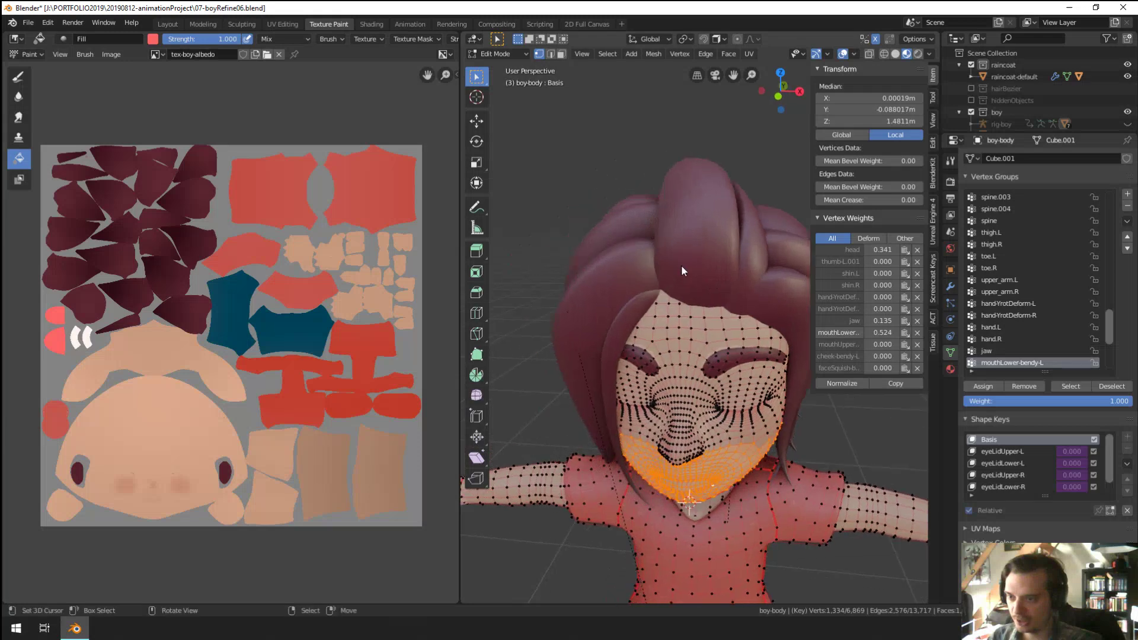
pyautogui.press('Tab')
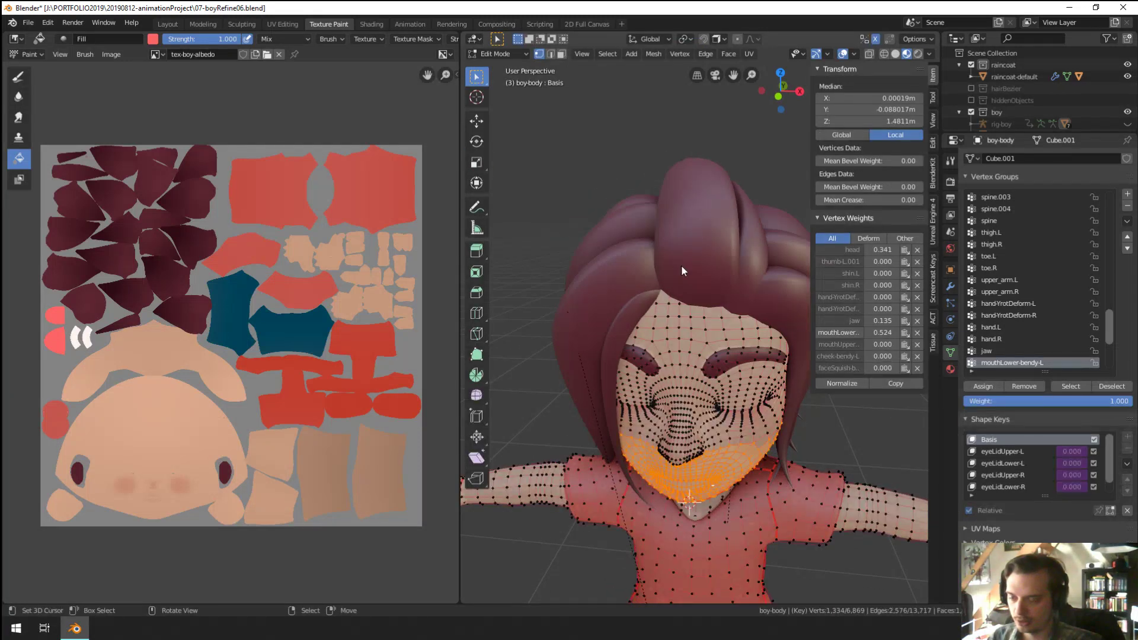
pyautogui.press('Tab')
pyautogui.hotkey('ctrl', 'Tab')
pyautogui.click(674, 272)
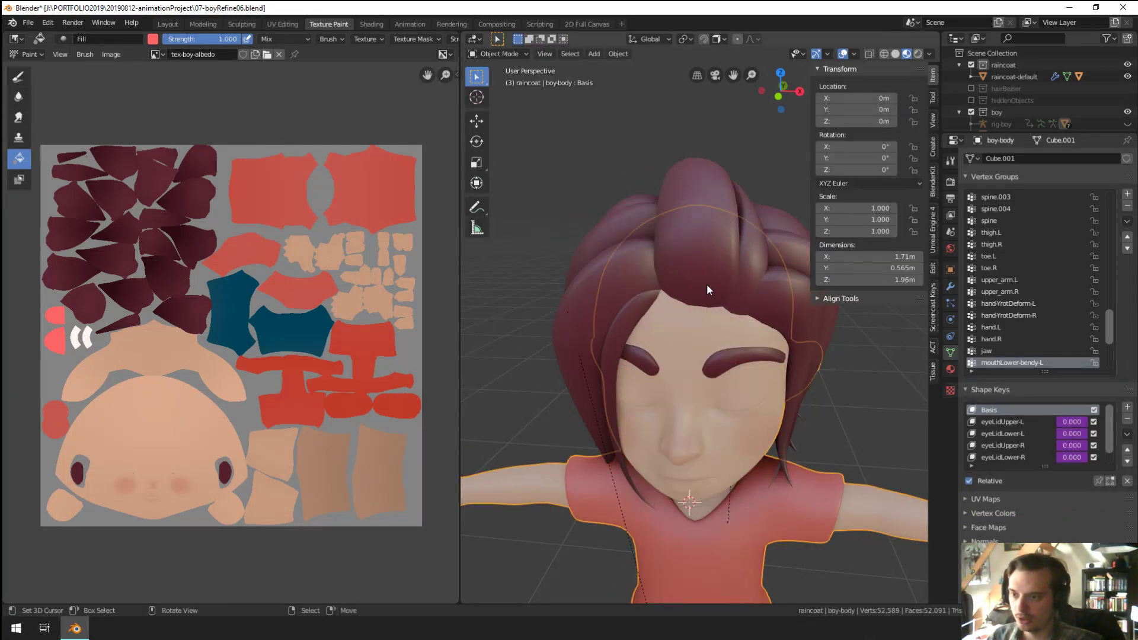
pyautogui.click(704, 254)
pyautogui.moveTo(695, 244); pyautogui.dragTo(666, 287, button='middle')
pyautogui.scroll(3, 664, 282)
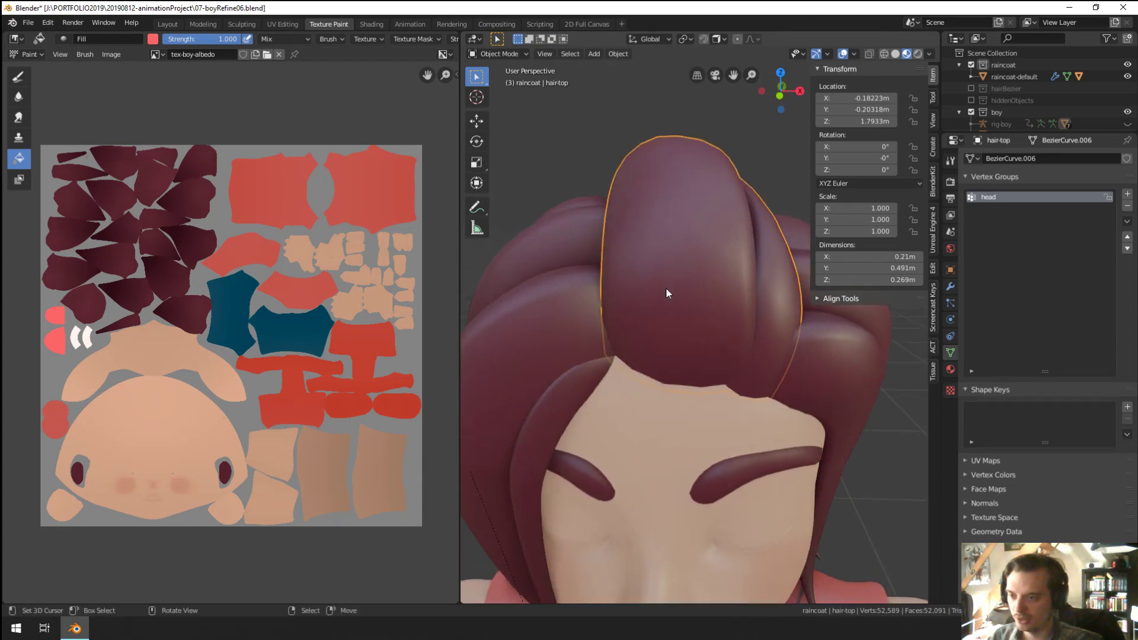
# Step: In Edit Mode, select two vertices at the lower front edge of hair-top and move them along the hairline
pyautogui.press('Tab')
pyautogui.hotkey('alt', 'a')
pyautogui.click(666, 364)
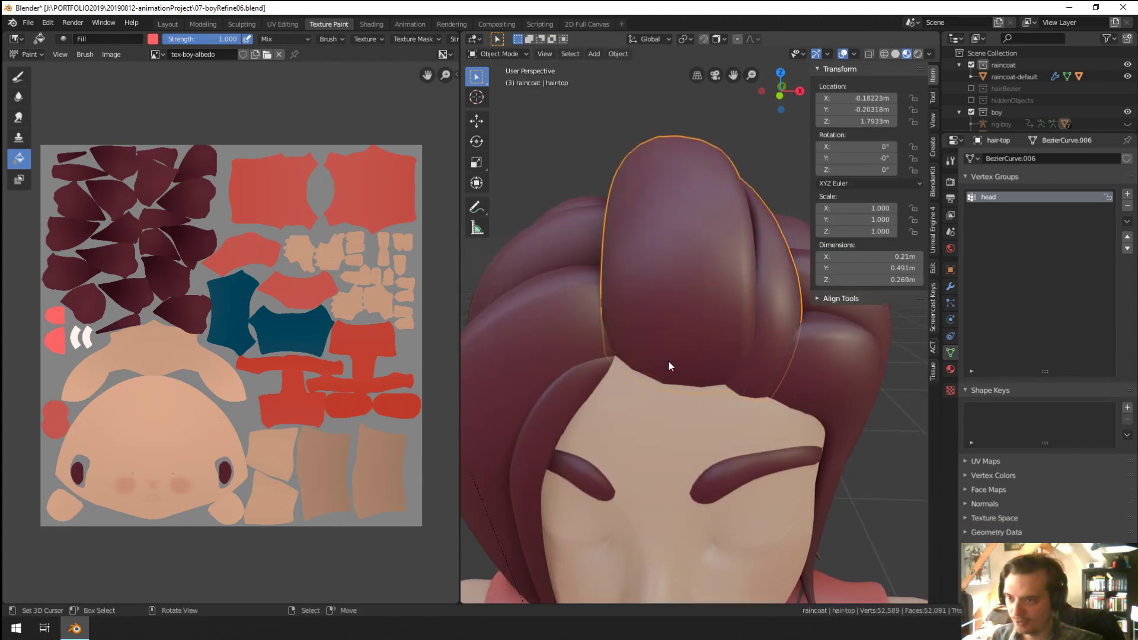
pyautogui.press('g')
pyautogui.press('Escape')
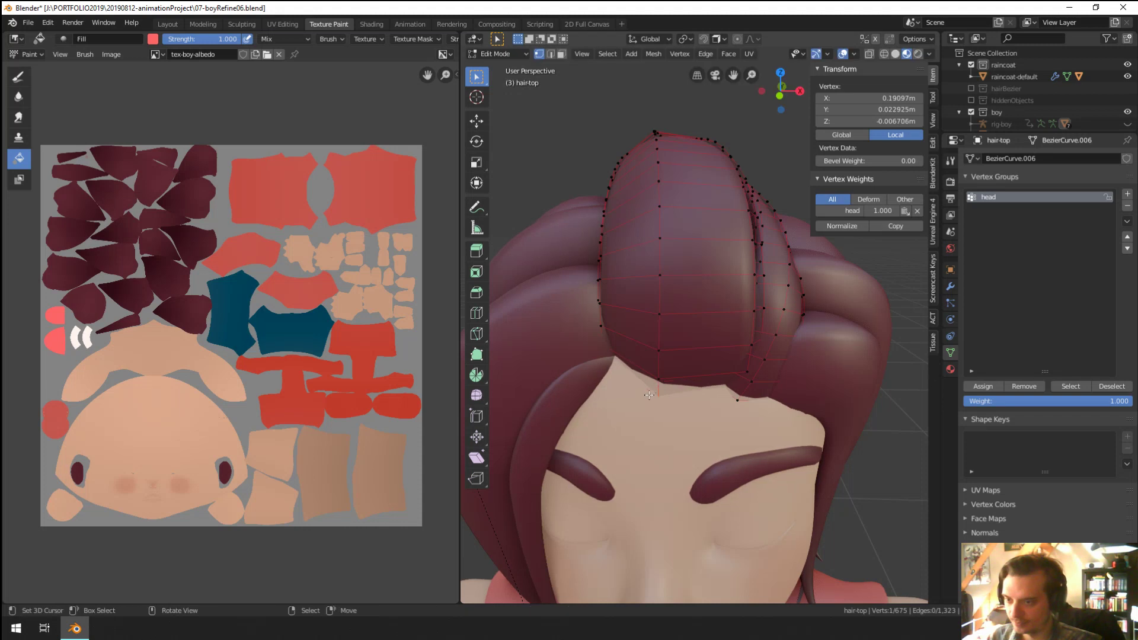
pyautogui.keyDown('shift'); pyautogui.click(643, 373); pyautogui.keyUp('shift')
pyautogui.press('g')
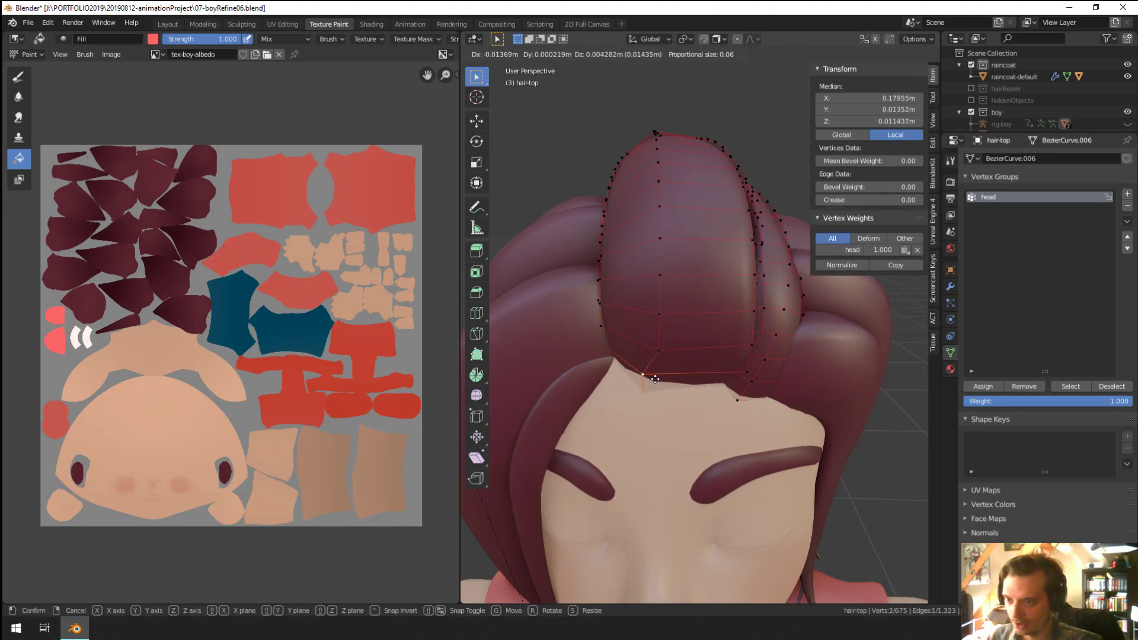
pyautogui.click(622, 372)
# Step: Edit the hair-front mesh and move the front strand's tip vertex towards the middle of the forehead with proportional editing enabled
pyautogui.press('Tab')
pyautogui.click(588, 380)
pyautogui.press('Tab')
pyautogui.click(616, 374)
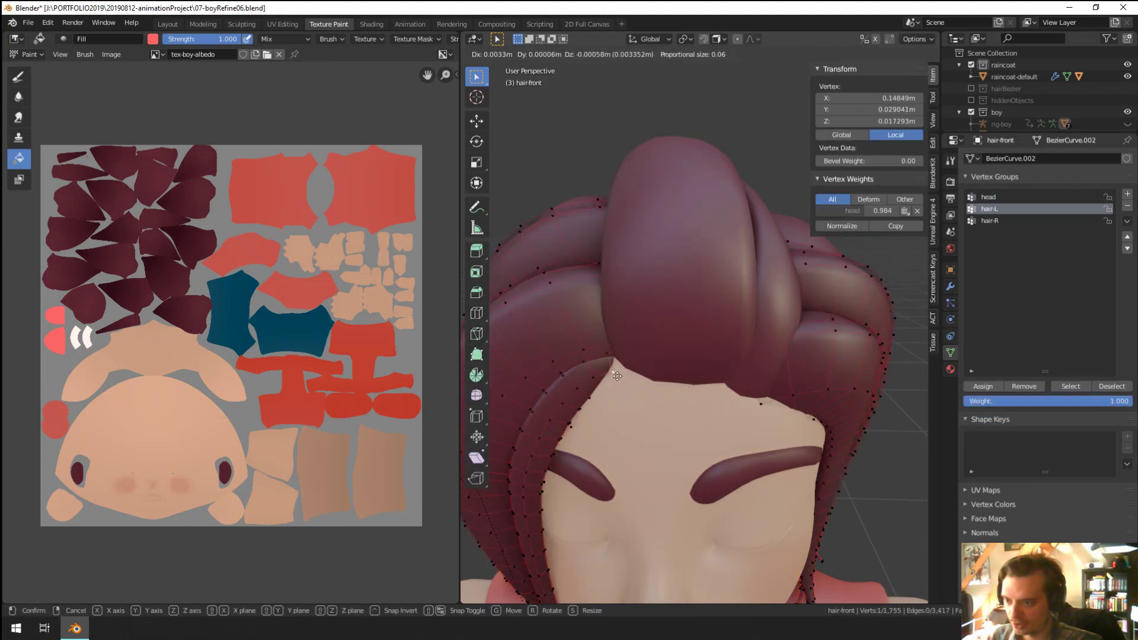
pyautogui.press('o')
pyautogui.press('g')
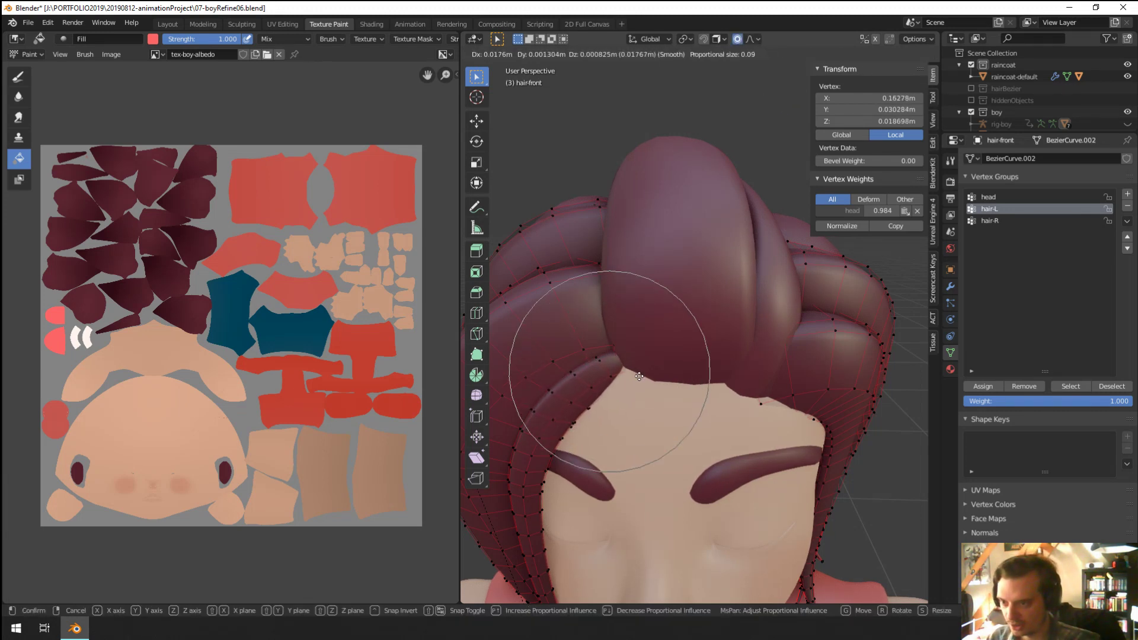
pyautogui.click(745, 388)
# Step: Rotate the front strand's tip around global Z, move it within the local XY plane and return to Object Mode
pyautogui.press('r')
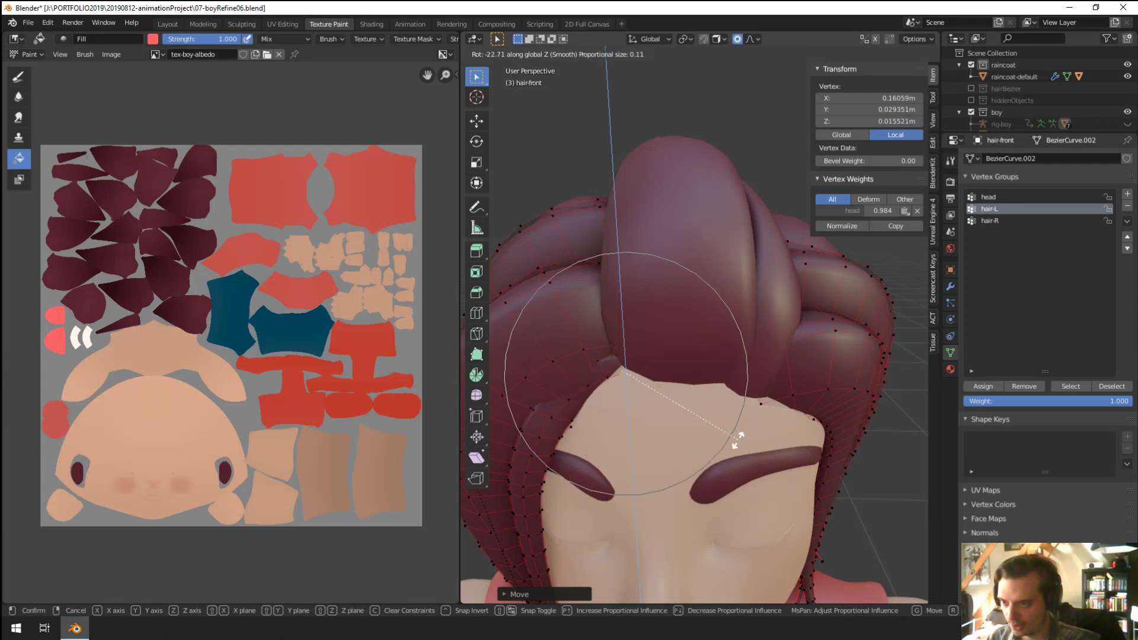
pyautogui.click(726, 433)
pyautogui.press('g')
pyautogui.press('z')
pyautogui.press('z')
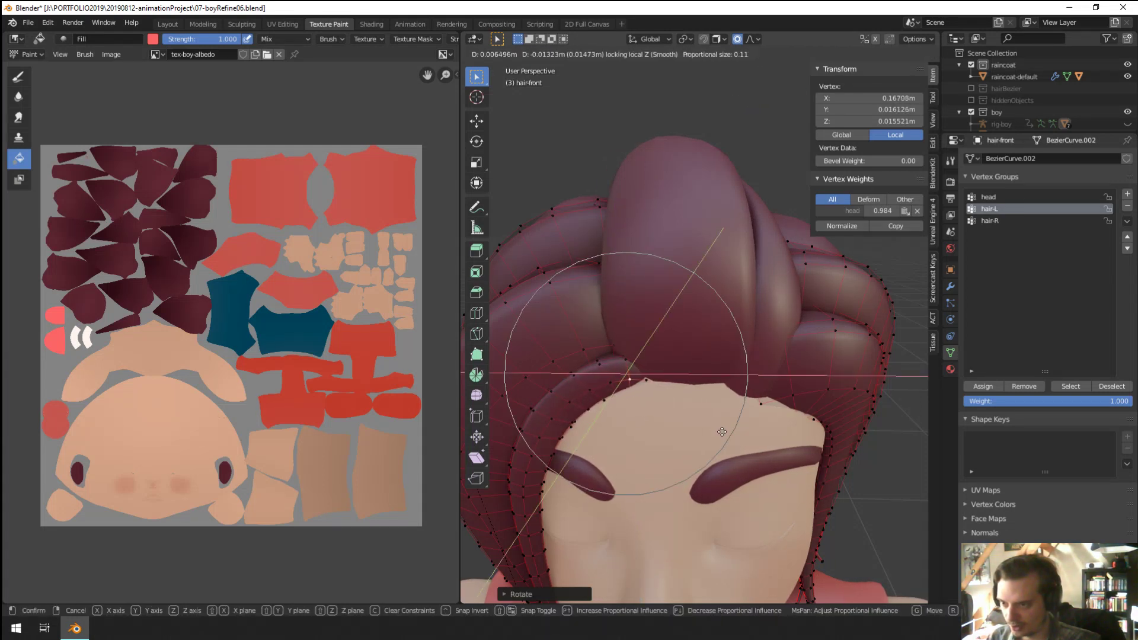
pyautogui.click(722, 432)
pyautogui.scroll(-5, 722, 433)
pyautogui.press('Tab')
pyautogui.click(768, 436)
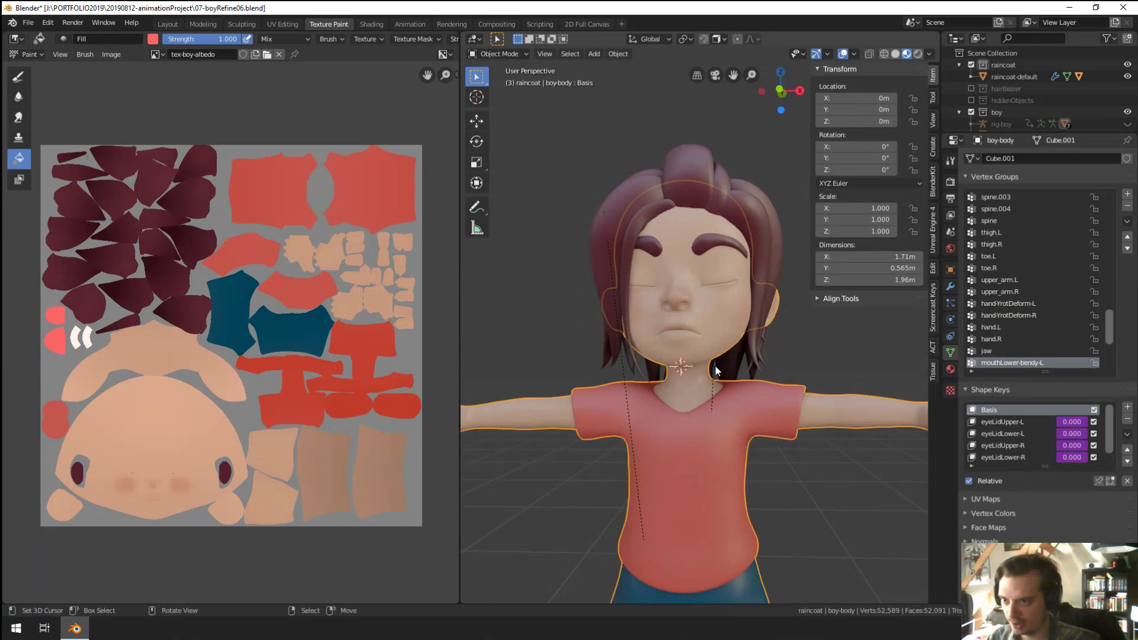
# Step: Select an edge loop across the upper part of the hair-front strand and move it forward slightly with proportional editing
pyautogui.scroll(8, 647, 223)
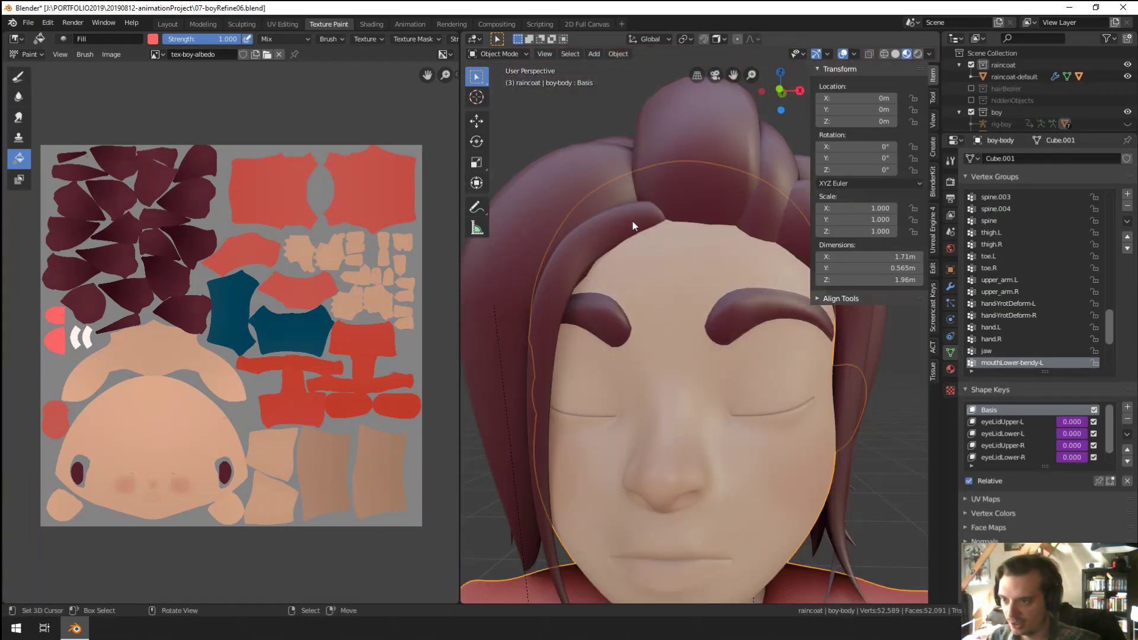
pyautogui.press('Tab')
pyautogui.press('Tab')
pyautogui.click(567, 278)
pyautogui.press('Tab')
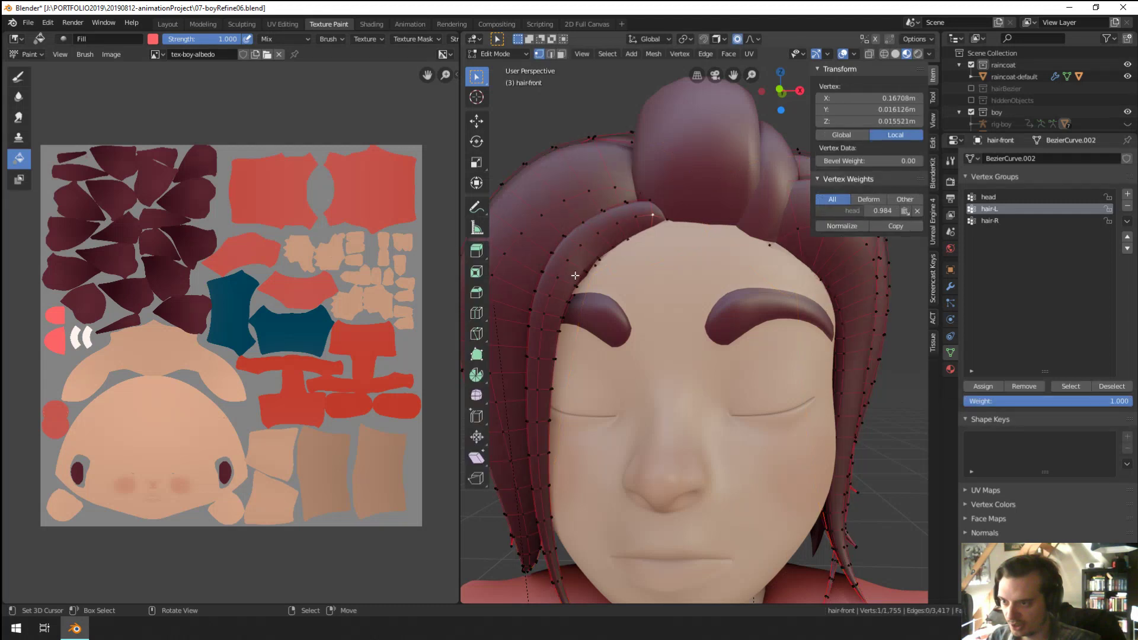
pyautogui.keyDown('alt'); pyautogui.click(573, 266); pyautogui.keyUp('alt')
pyautogui.scroll(2, 655, 263)
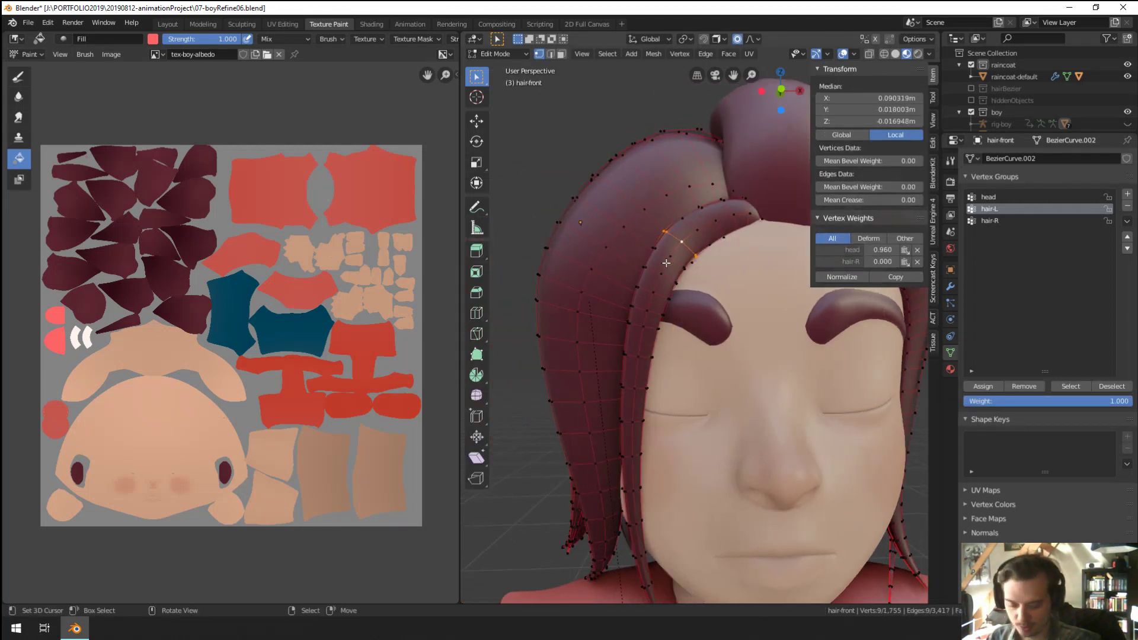
pyautogui.press('KP_Decimal')
pyautogui.scroll(-3, 667, 262)
pyautogui.moveTo(666, 262); pyautogui.dragTo(770, 320, button='middle')
pyautogui.press('g')
pyautogui.scroll(5, 782, 326)
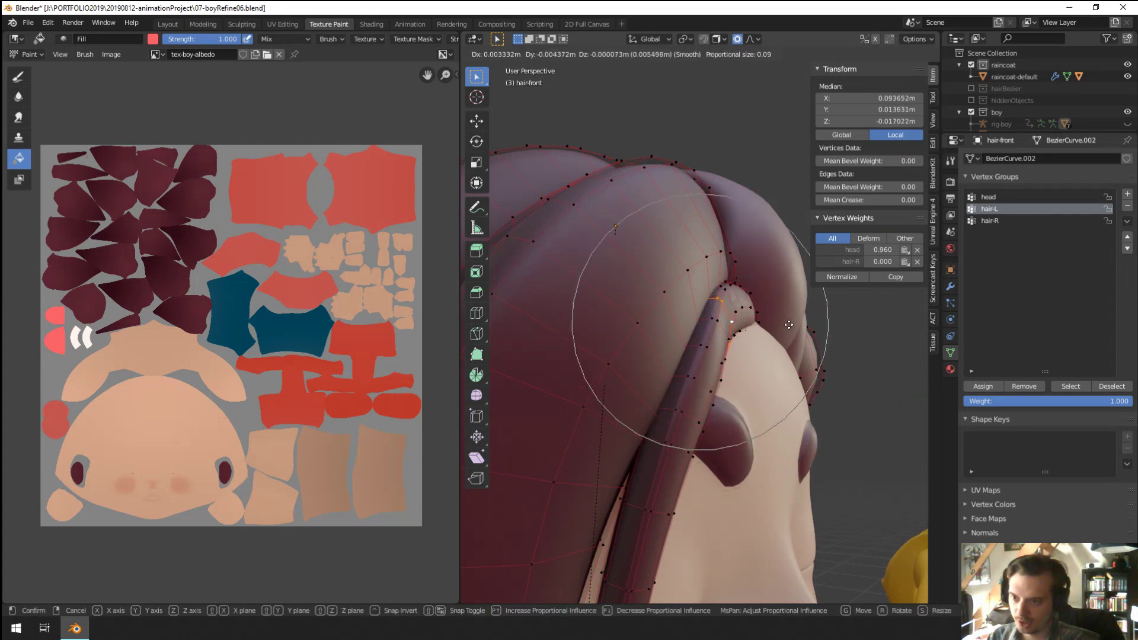
pyautogui.click(782, 327)
# Step: Move the edge loop and a vertex at the upper end of the hair-front strand with proportional editing and return to Object Mode
pyautogui.moveTo(758, 358); pyautogui.dragTo(750, 311, button='middle')
pyautogui.click(750, 311)
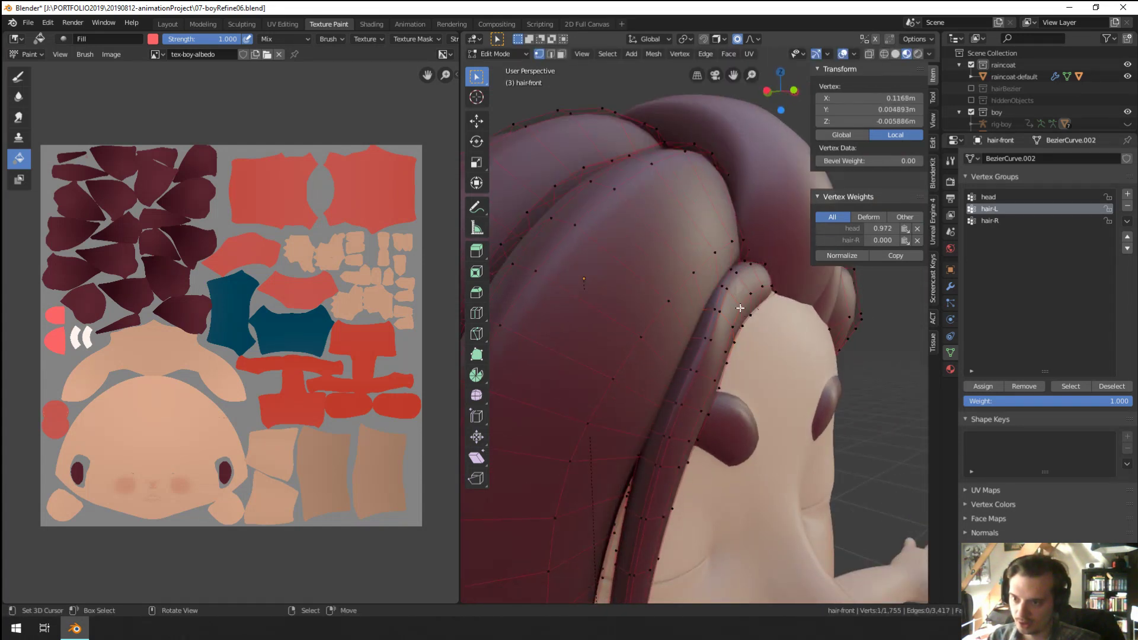
pyautogui.press('g')
pyautogui.click(750, 311)
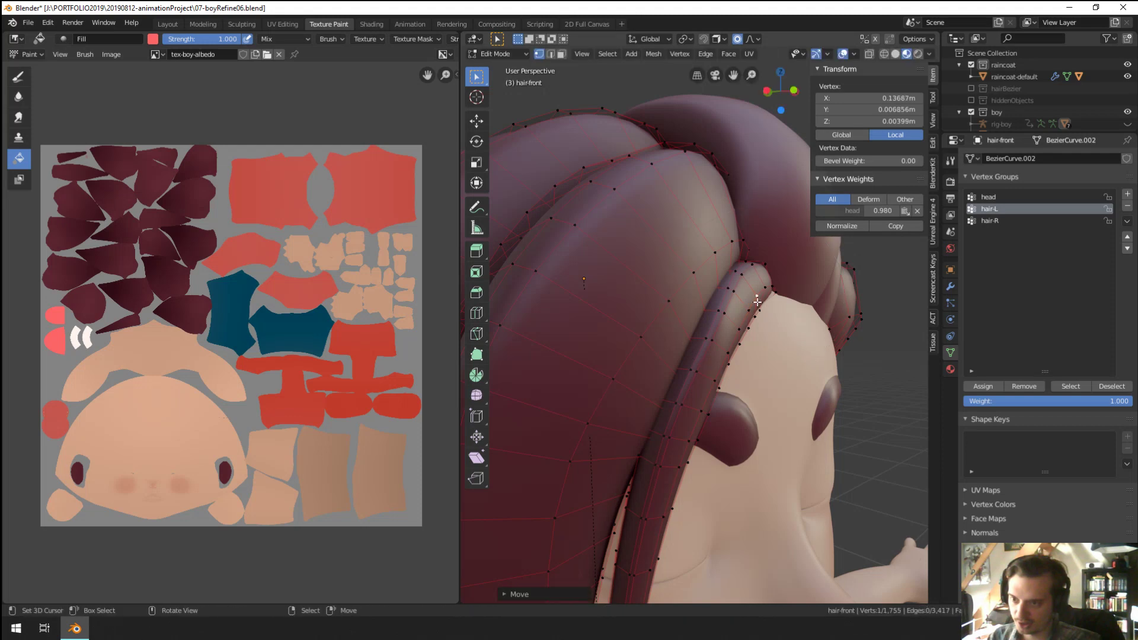
pyautogui.press('Tab')
pyautogui.moveTo(752, 310); pyautogui.dragTo(711, 421, button='middle')
pyautogui.scroll(1, 731, 443)
pyautogui.scroll(6, 691, 300)
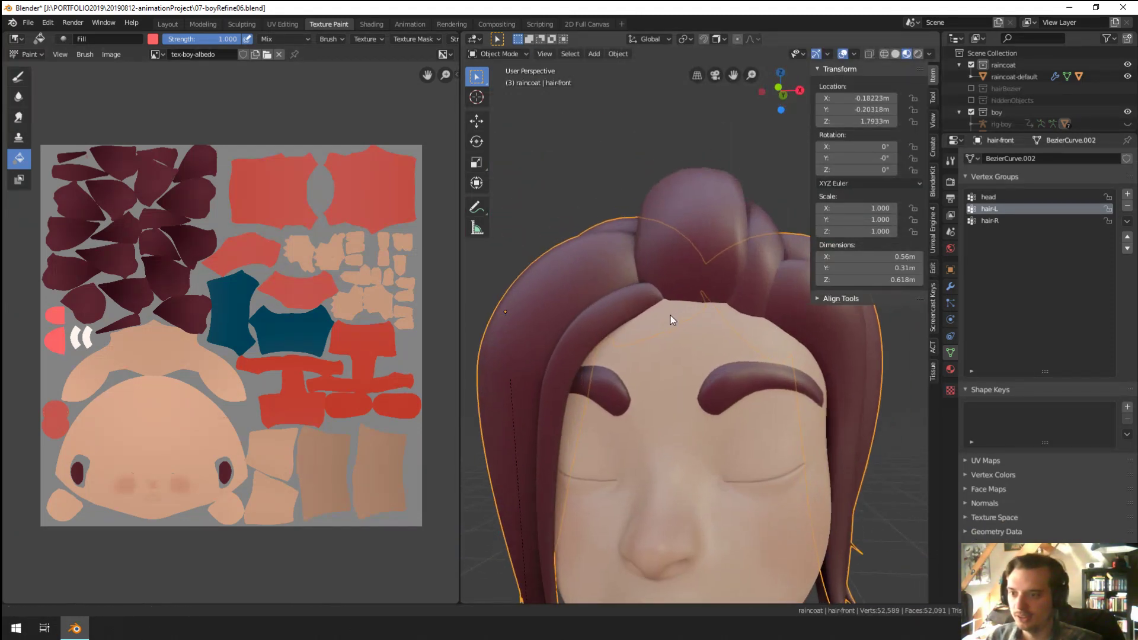
# Step: Select the boy-body mesh and switch it to Texture Paint mode
pyautogui.click(696, 411)
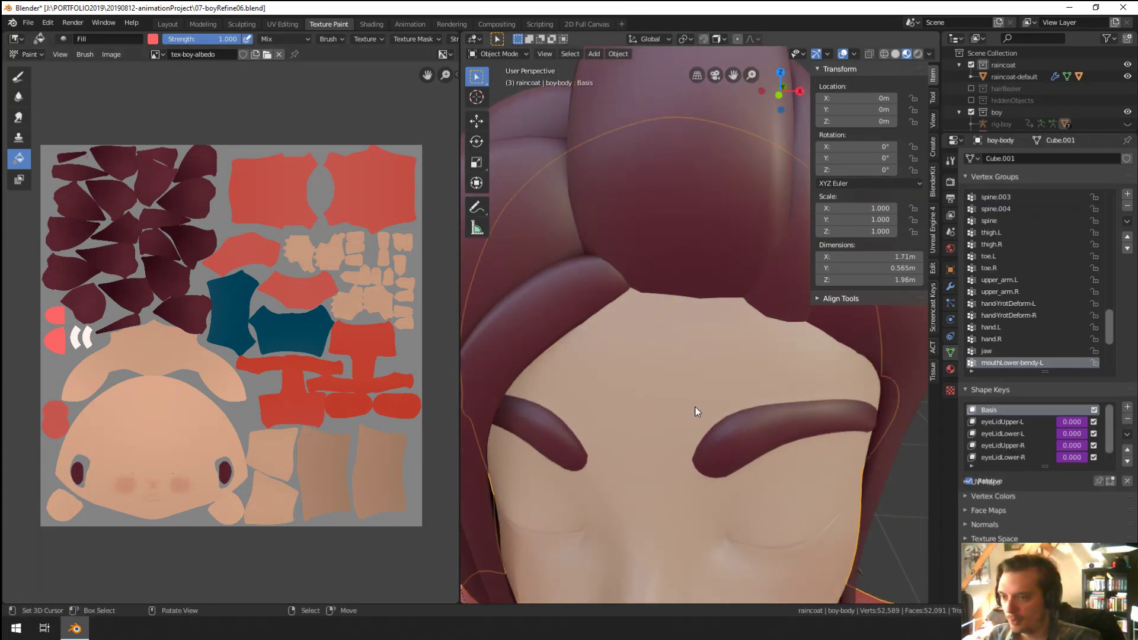
pyautogui.scroll(-5, 700, 398)
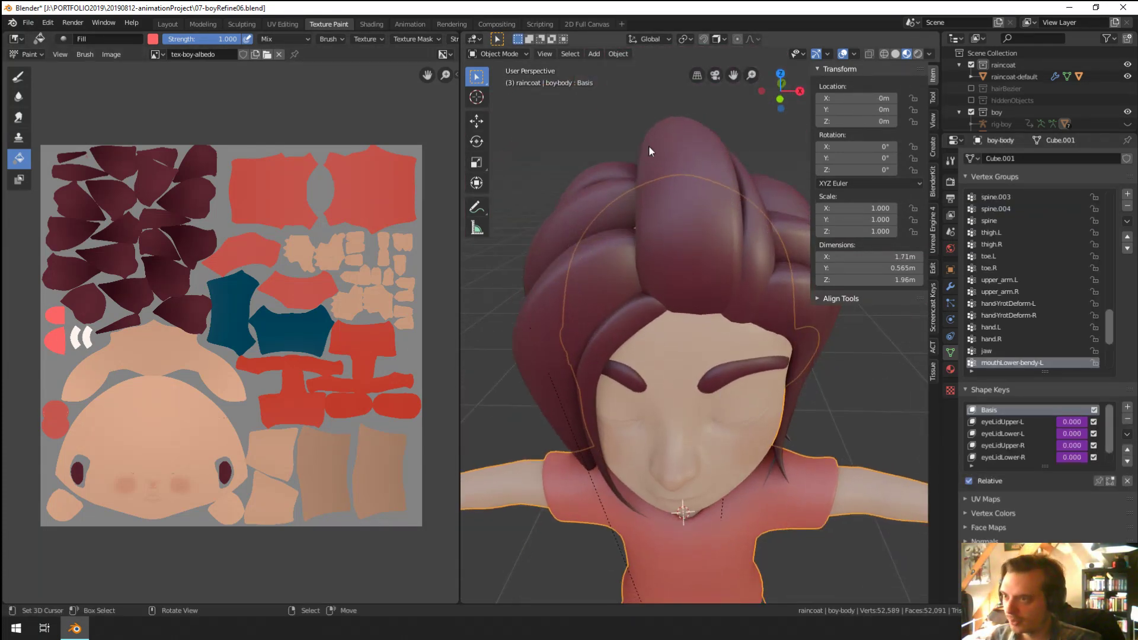
pyautogui.click(495, 53)
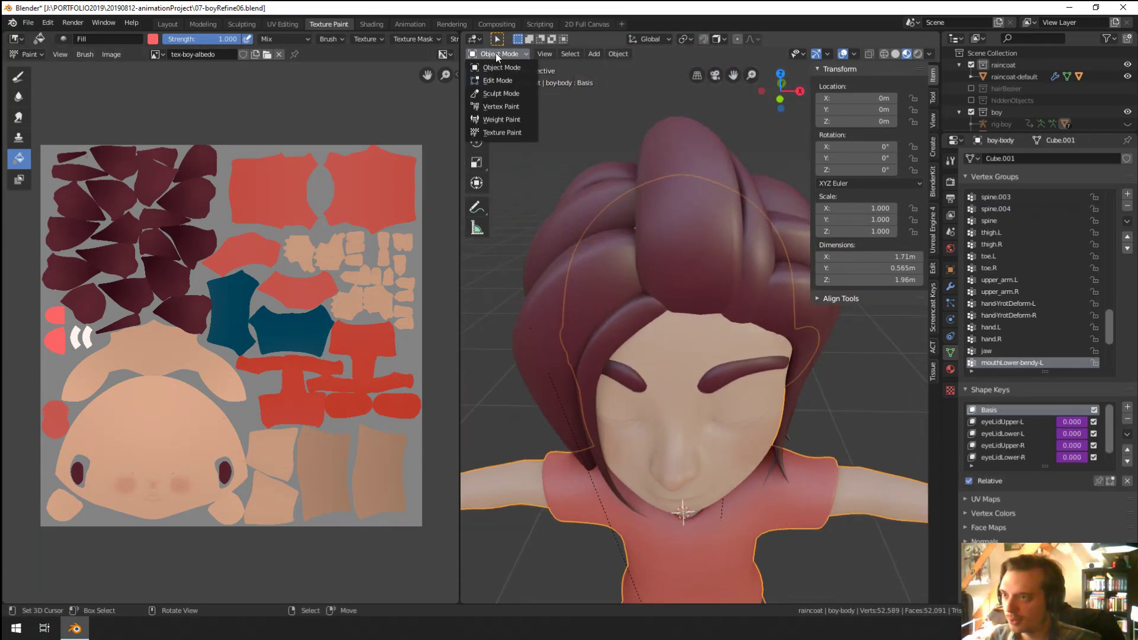
pyautogui.click(532, 133)
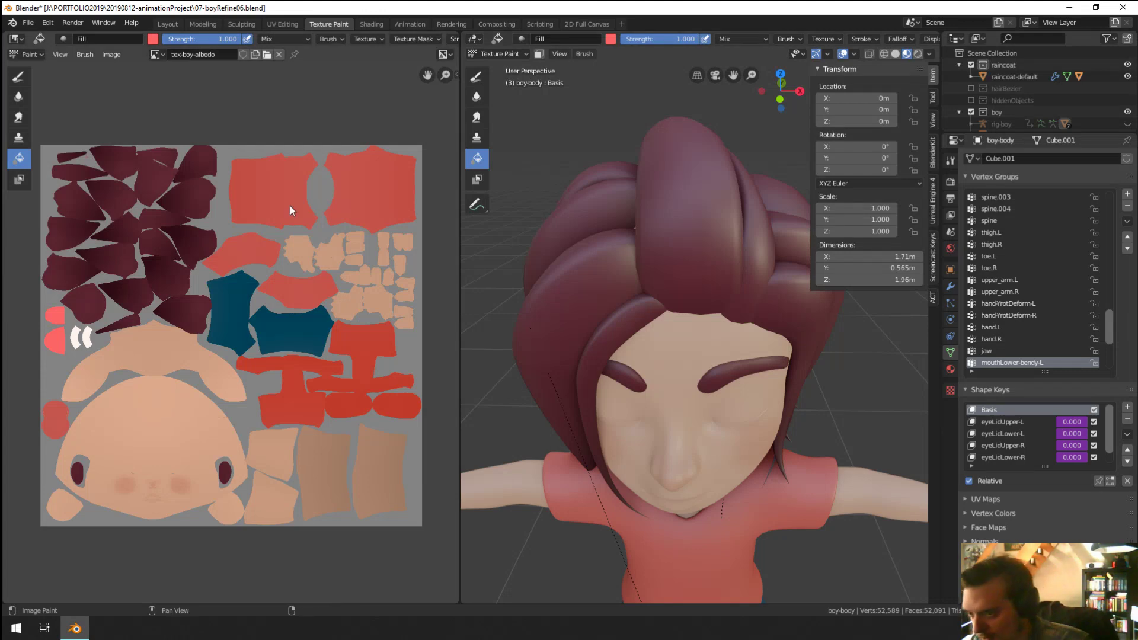
# Step: Try a Fill on the boy-body texture, undo it, and switch to the Draw brush with its settings shown
pyautogui.click(678, 329)
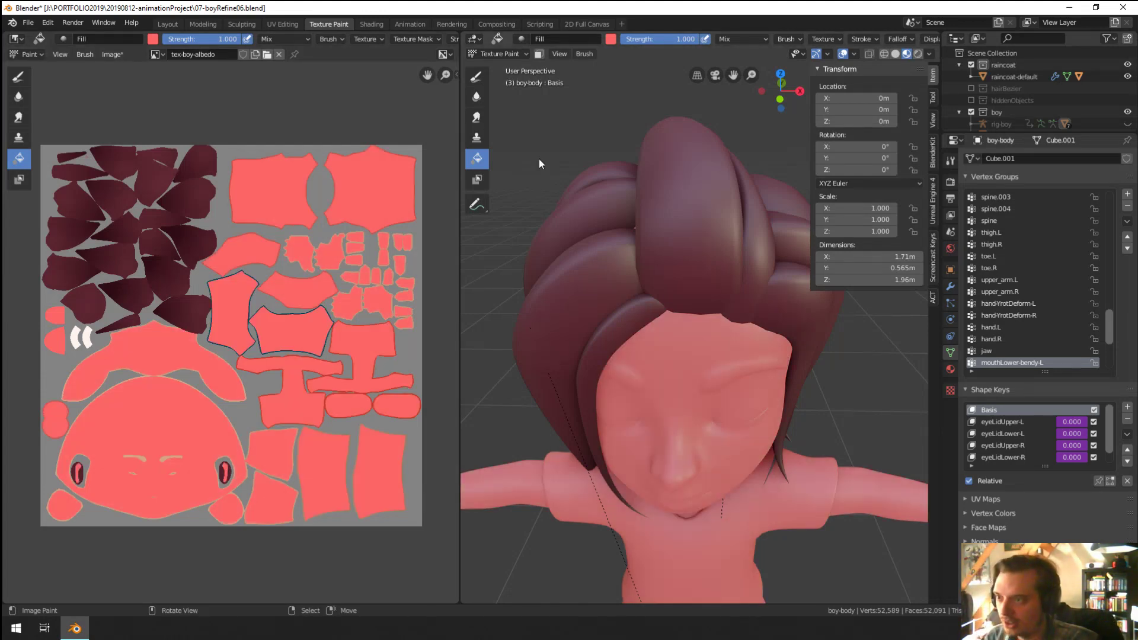
pyautogui.hotkey('ctrl', 'z')
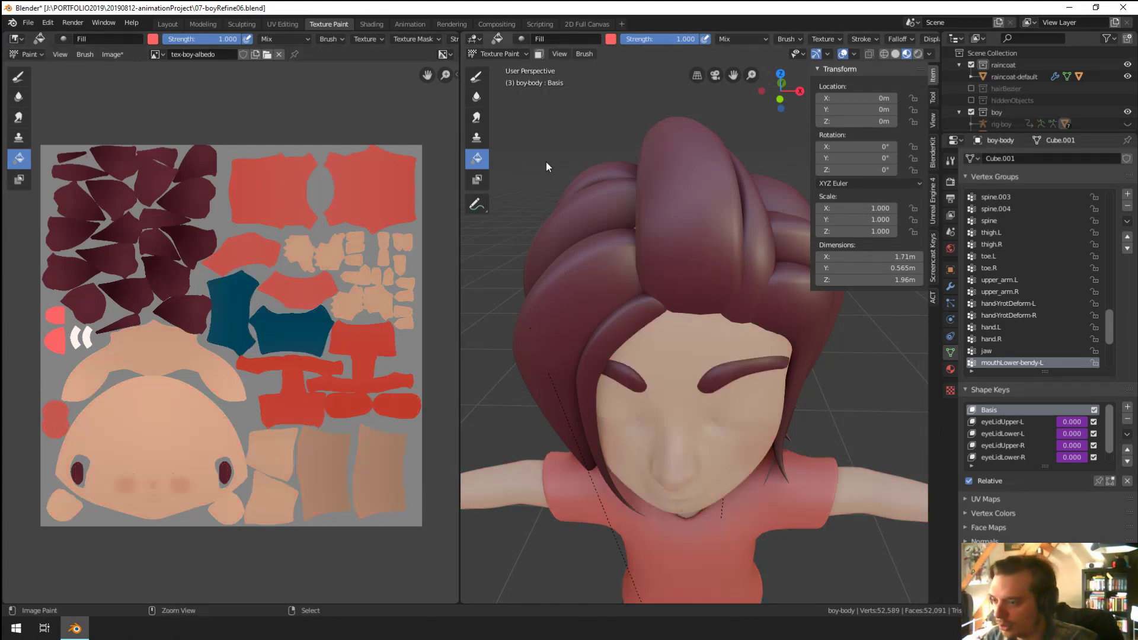
pyautogui.click(482, 79)
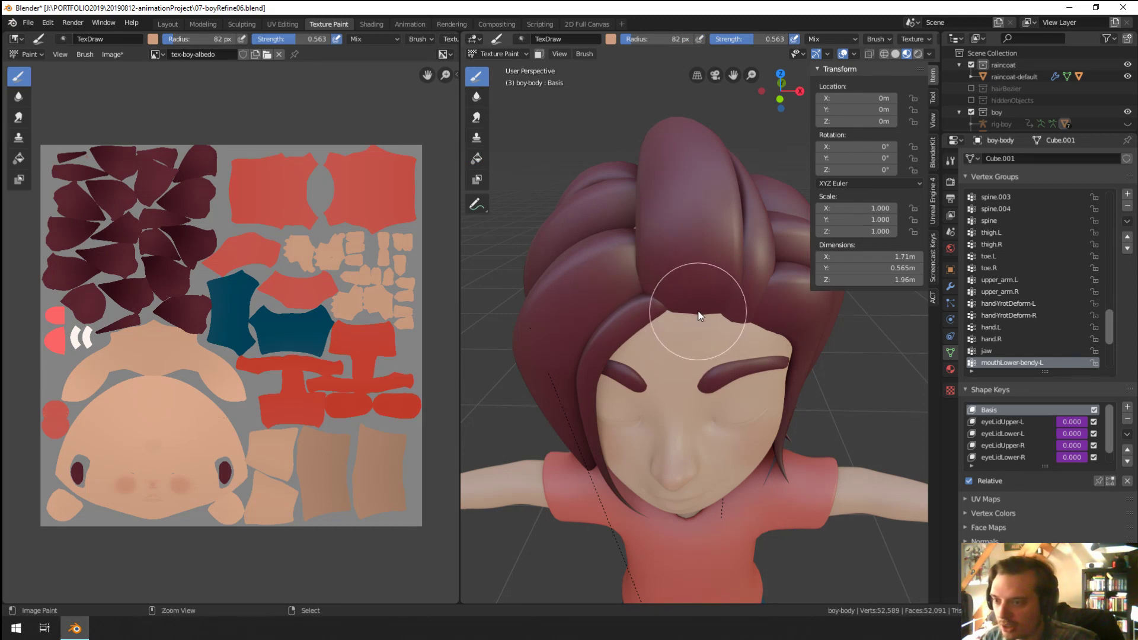
pyautogui.click(951, 160)
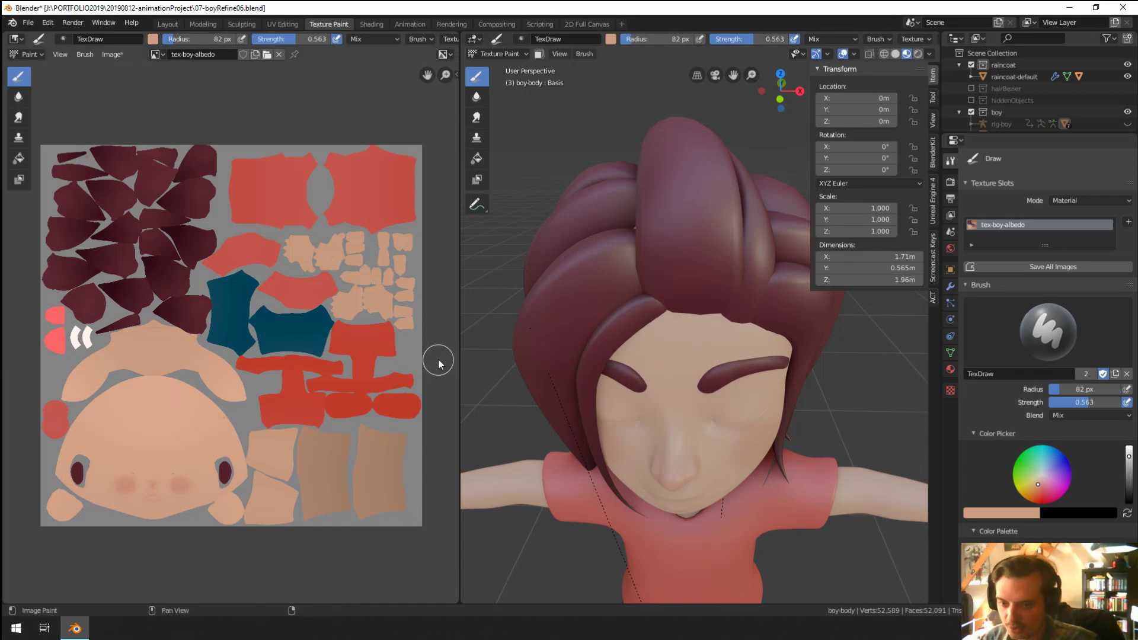
# Step: Sample the dark maroon hair colour from the albedo texture and set the Draw brush to radius 61 px and strength 1.000
pyautogui.press('s')
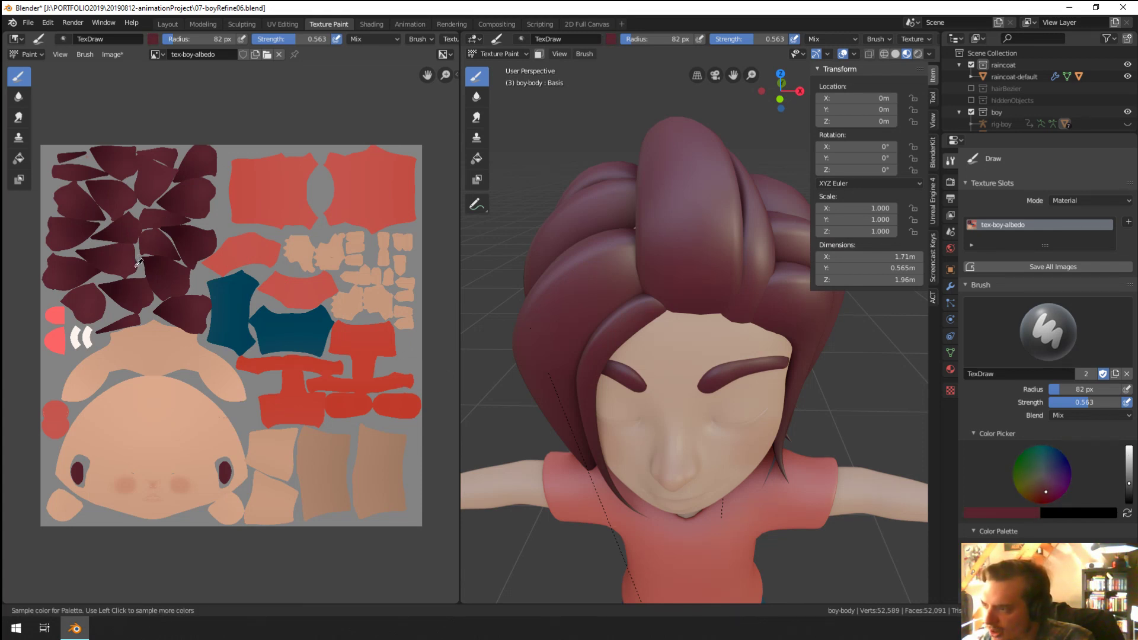
pyautogui.press('Escape')
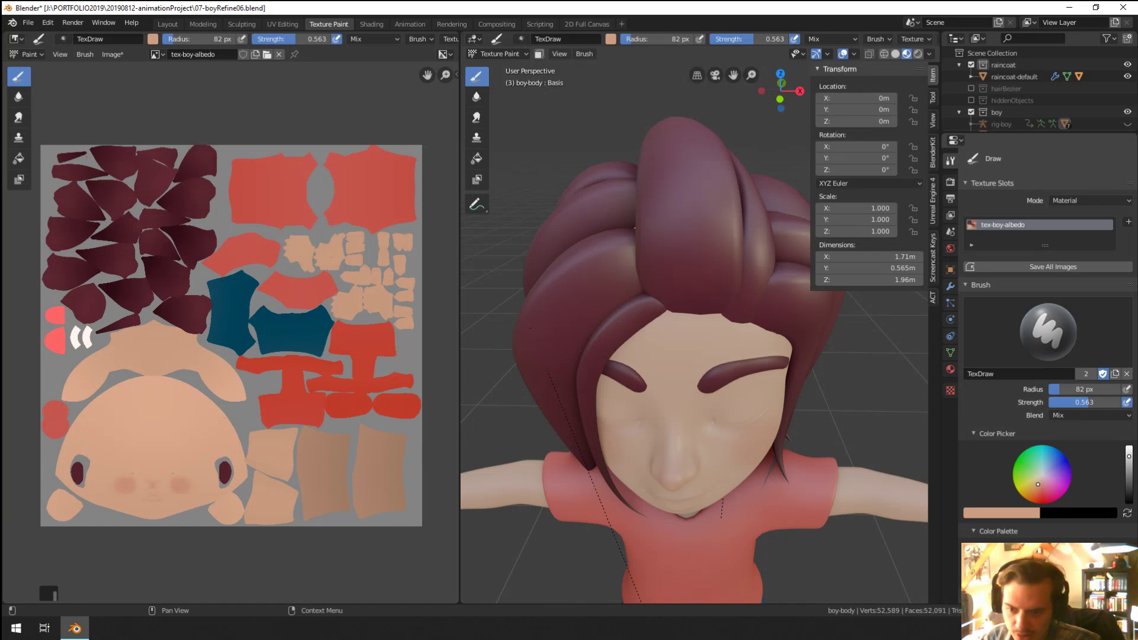
pyautogui.press('s')
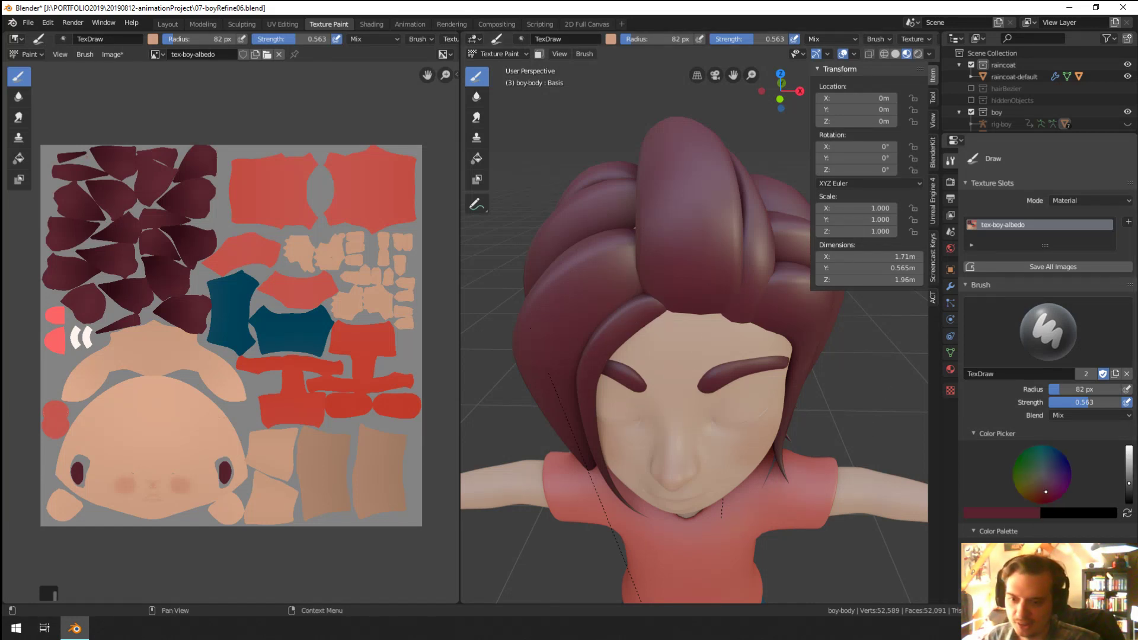
pyautogui.moveTo(652, 321)
pyautogui.mouseDown(button='middle')
pyautogui.moveTo(681, 323)
pyautogui.moveTo(666, 305)
pyautogui.mouseUp(button='middle')
pyautogui.moveTo(665, 304)
pyautogui.mouseDown()
pyautogui.moveTo(679, 319)
pyautogui.moveTo(710, 300)
pyautogui.mouseUp()
pyautogui.press('f')
pyautogui.click(663, 312)
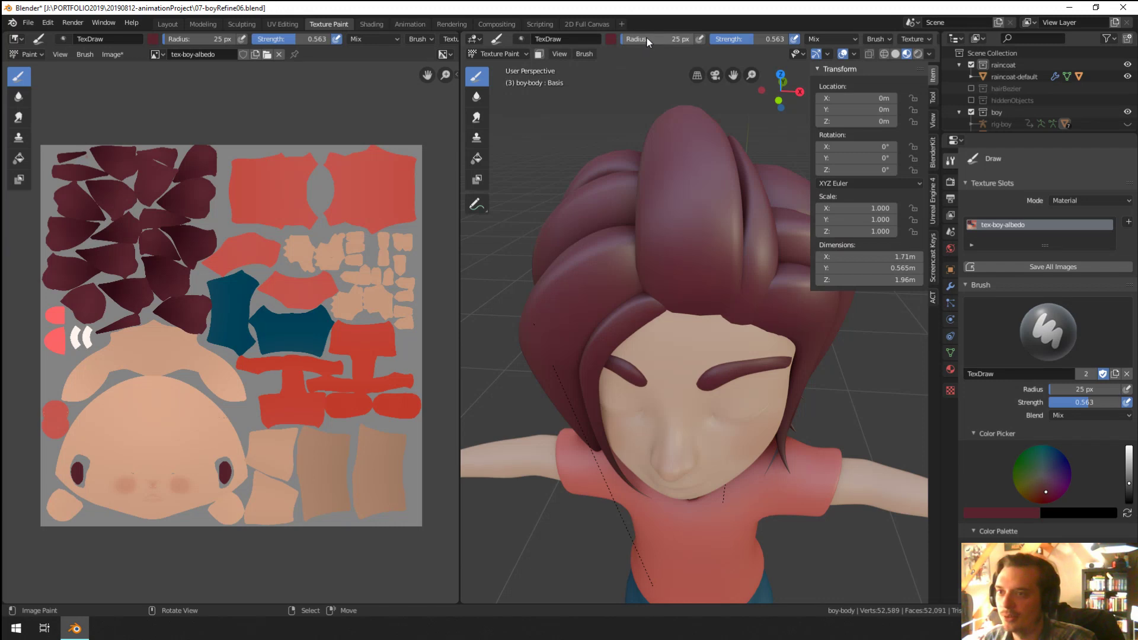
pyautogui.moveTo(659, 38); pyautogui.dragTo(656, 38)
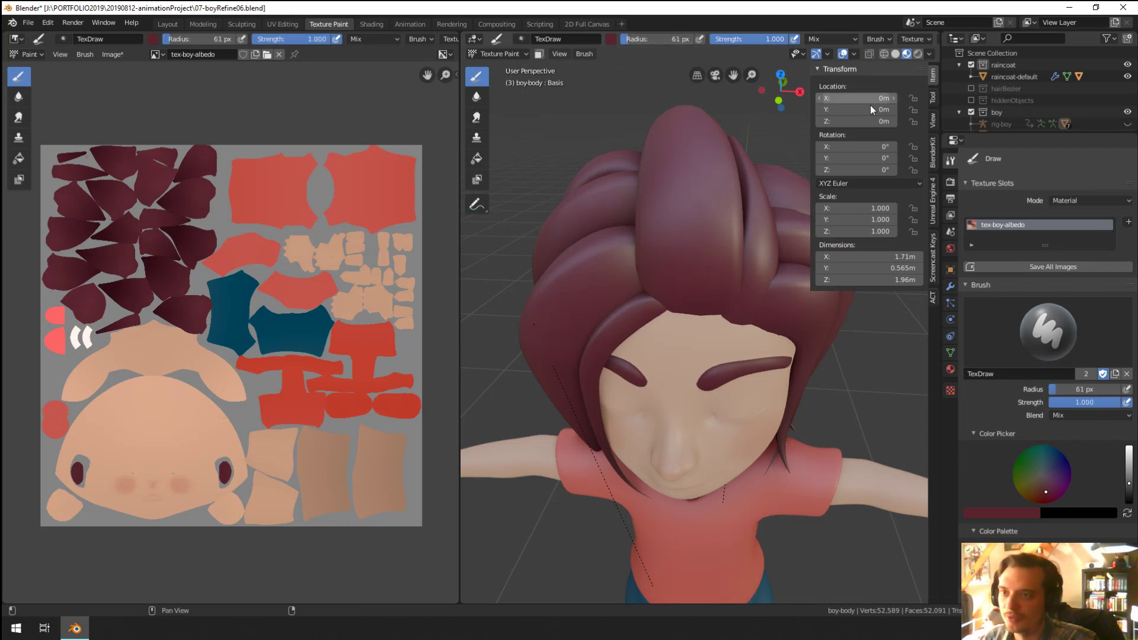
# Step: Paint maroon on the scalp just under the front hairline, undoing the stroke that spills down onto the forehead
pyautogui.moveTo(705, 311)
pyautogui.mouseDown()
pyautogui.moveTo(691, 353)
pyautogui.moveTo(700, 318)
pyautogui.mouseUp()
pyautogui.moveTo(700, 319)
pyautogui.mouseDown(button='middle')
pyautogui.moveTo(677, 275)
pyautogui.moveTo(713, 286)
pyautogui.moveTo(778, 343)
pyautogui.mouseUp(button='middle')
pyautogui.scroll(3, 681, 239)
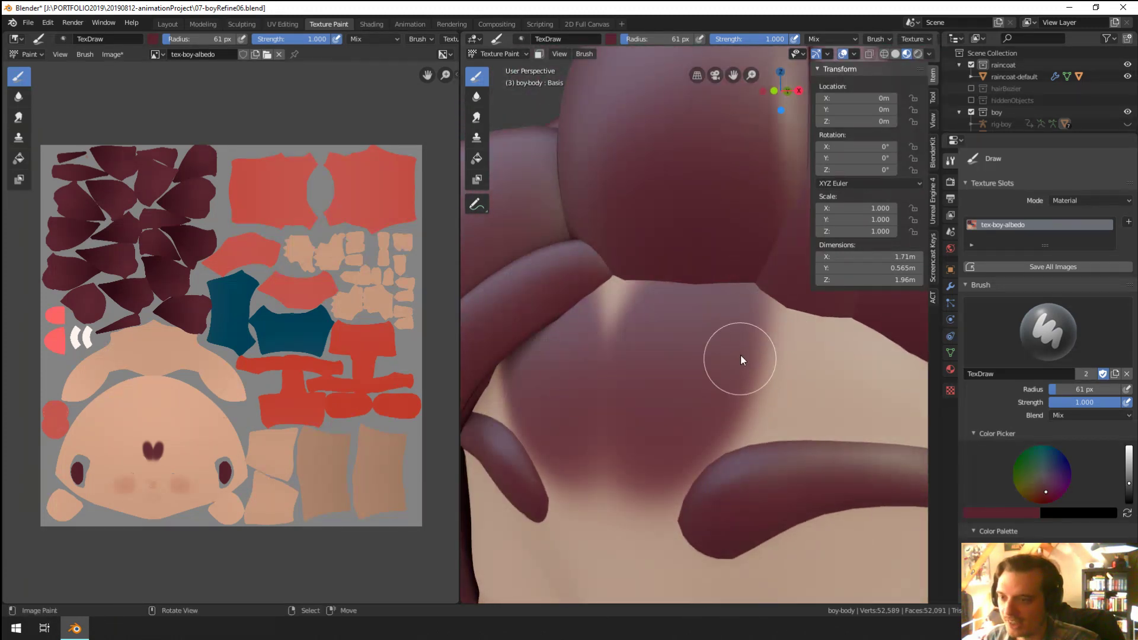
pyautogui.hotkey('ctrl', 'z')
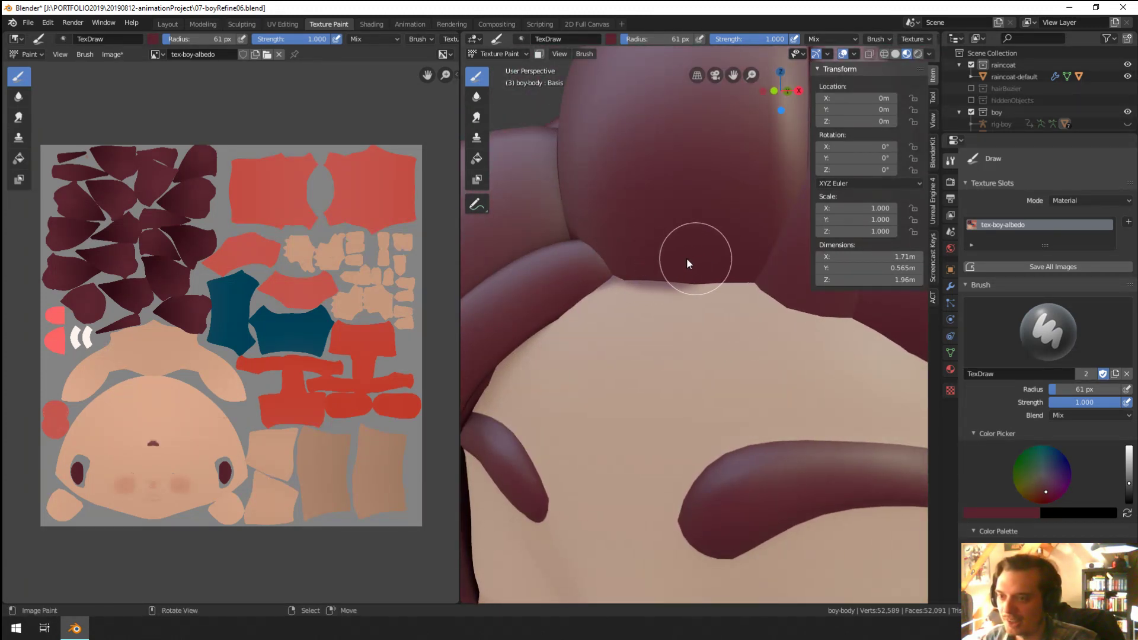
pyautogui.scroll(-5, 654, 255)
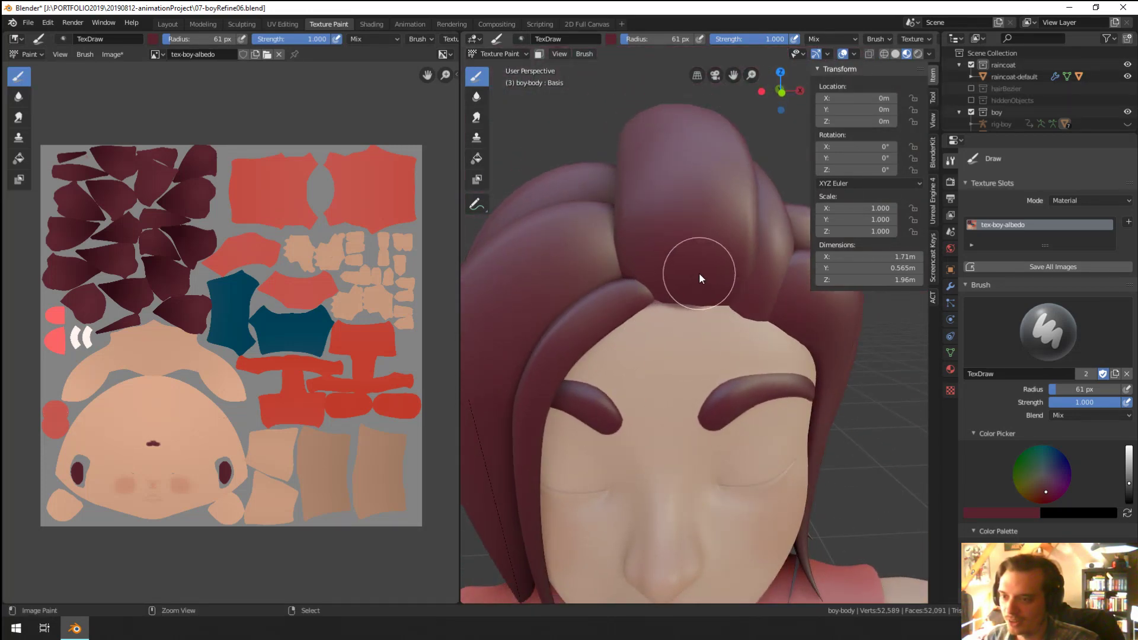
# Step: Paint maroon on the scalp visible through the gaps between the hair strands at the crown and sides of the head
pyautogui.moveTo(670, 281)
pyautogui.mouseDown(button='middle')
pyautogui.moveTo(731, 284)
pyautogui.moveTo(635, 421)
pyautogui.moveTo(626, 340)
pyautogui.moveTo(646, 297)
pyautogui.moveTo(631, 319)
pyautogui.moveTo(749, 300)
pyautogui.moveTo(700, 330)
pyautogui.mouseUp(button='middle')
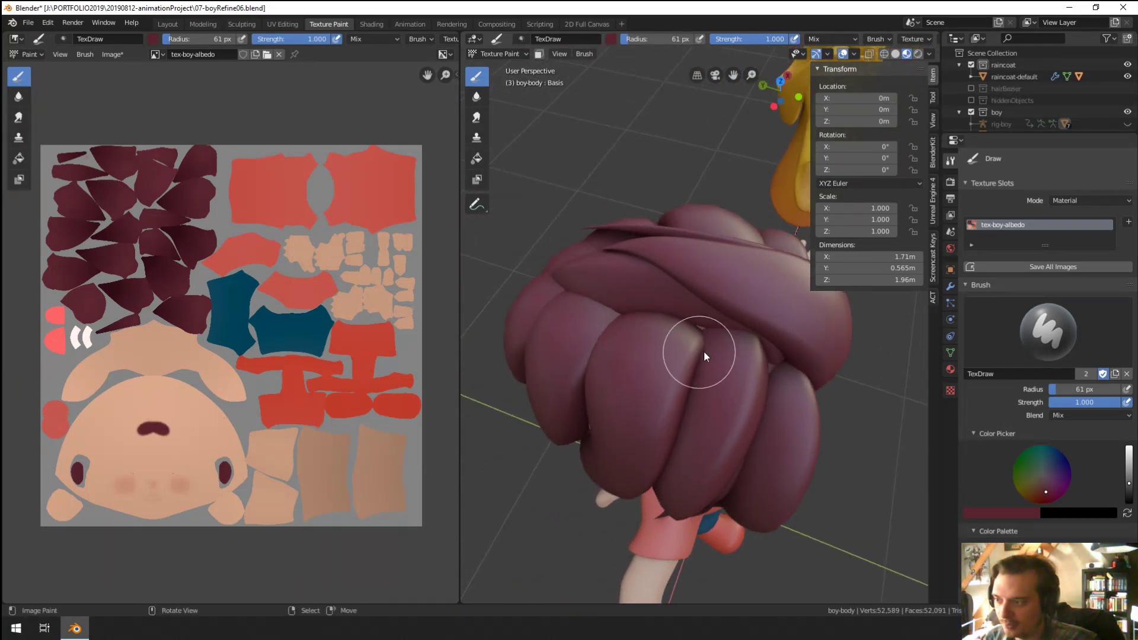
pyautogui.moveTo(685, 382)
pyautogui.mouseDown(button='middle')
pyautogui.moveTo(674, 305)
pyautogui.moveTo(685, 379)
pyautogui.mouseUp(button='middle')
pyautogui.moveTo(685, 378); pyautogui.dragTo(688, 361)
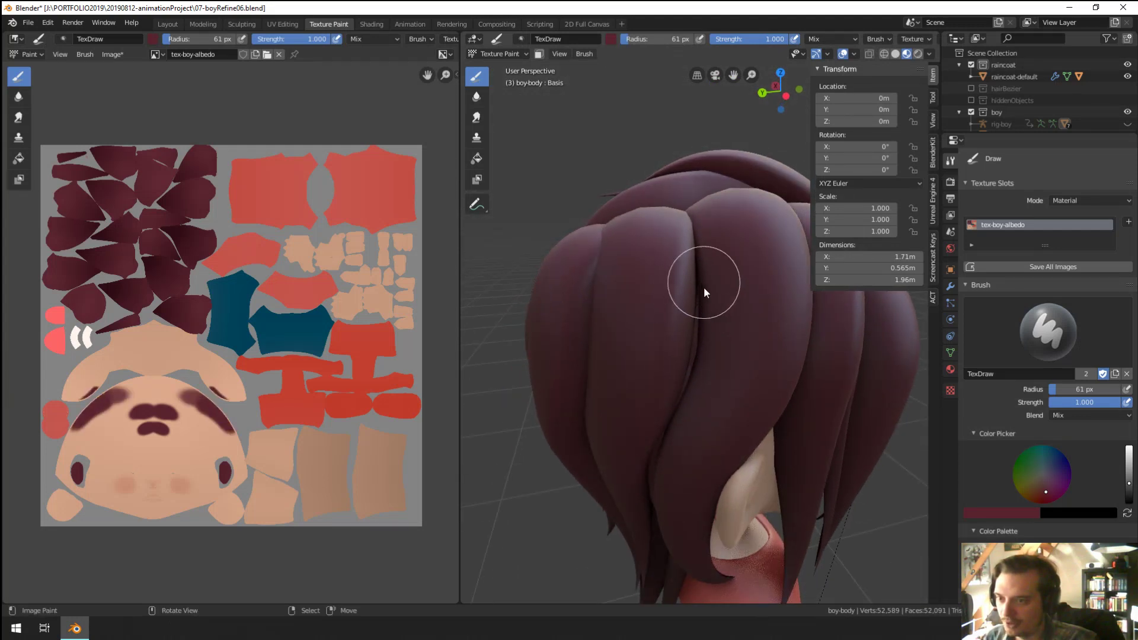
pyautogui.moveTo(701, 286)
pyautogui.mouseDown(button='middle')
pyautogui.moveTo(714, 264)
pyautogui.moveTo(739, 292)
pyautogui.moveTo(709, 350)
pyautogui.moveTo(700, 320)
pyautogui.moveTo(689, 426)
pyautogui.moveTo(709, 318)
pyautogui.mouseUp(button='middle')
pyautogui.moveTo(708, 317)
pyautogui.mouseDown()
pyautogui.moveTo(719, 393)
pyautogui.moveTo(664, 445)
pyautogui.mouseUp()
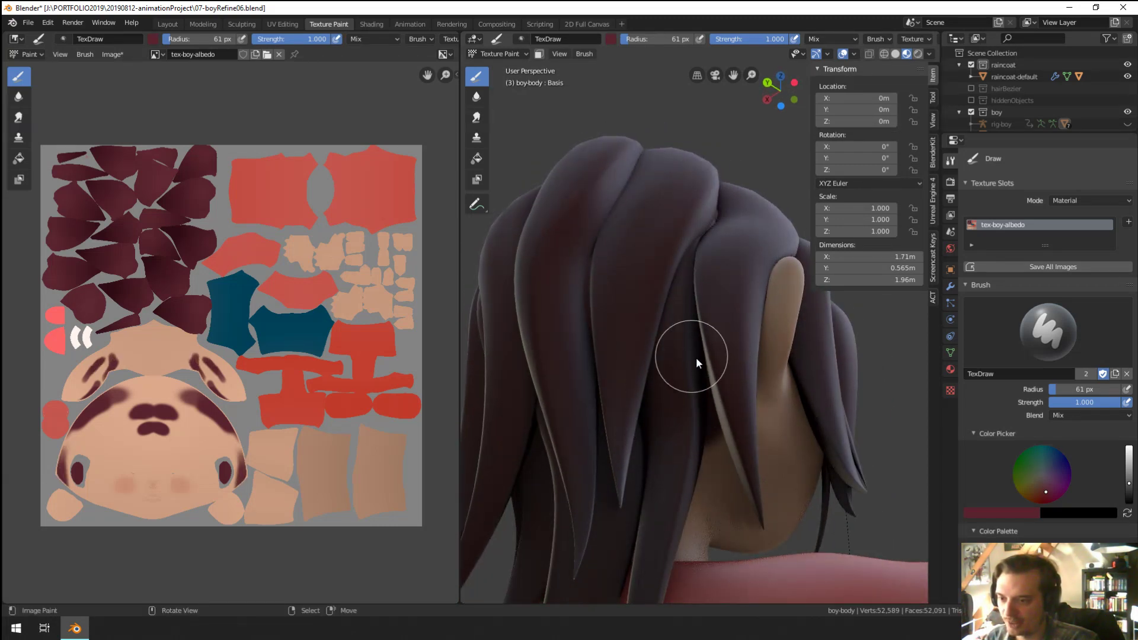
# Step: Paint the skin showing through the gaps between the strands at the back of the head maroon
pyautogui.moveTo(695, 357)
pyautogui.mouseDown(button='middle')
pyautogui.moveTo(685, 375)
pyautogui.moveTo(731, 379)
pyautogui.mouseUp(button='middle')
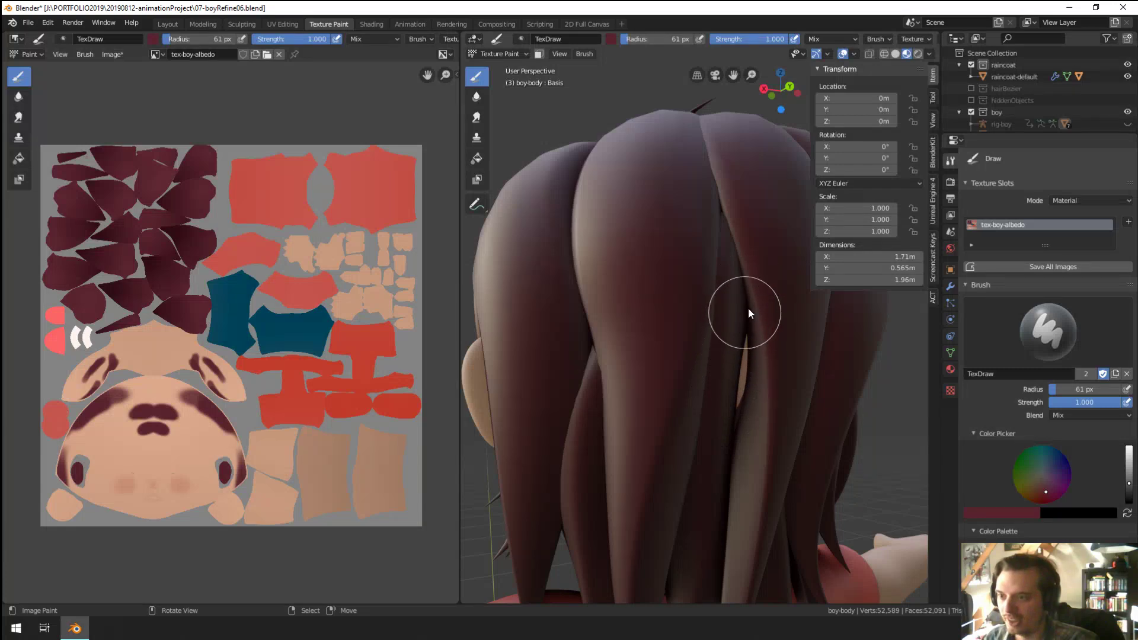
pyautogui.moveTo(749, 310)
pyautogui.mouseDown(button='middle')
pyautogui.moveTo(691, 394)
pyautogui.moveTo(749, 297)
pyautogui.moveTo(651, 451)
pyautogui.moveTo(696, 357)
pyautogui.moveTo(684, 371)
pyautogui.moveTo(672, 347)
pyautogui.moveTo(712, 325)
pyautogui.mouseUp(button='middle')
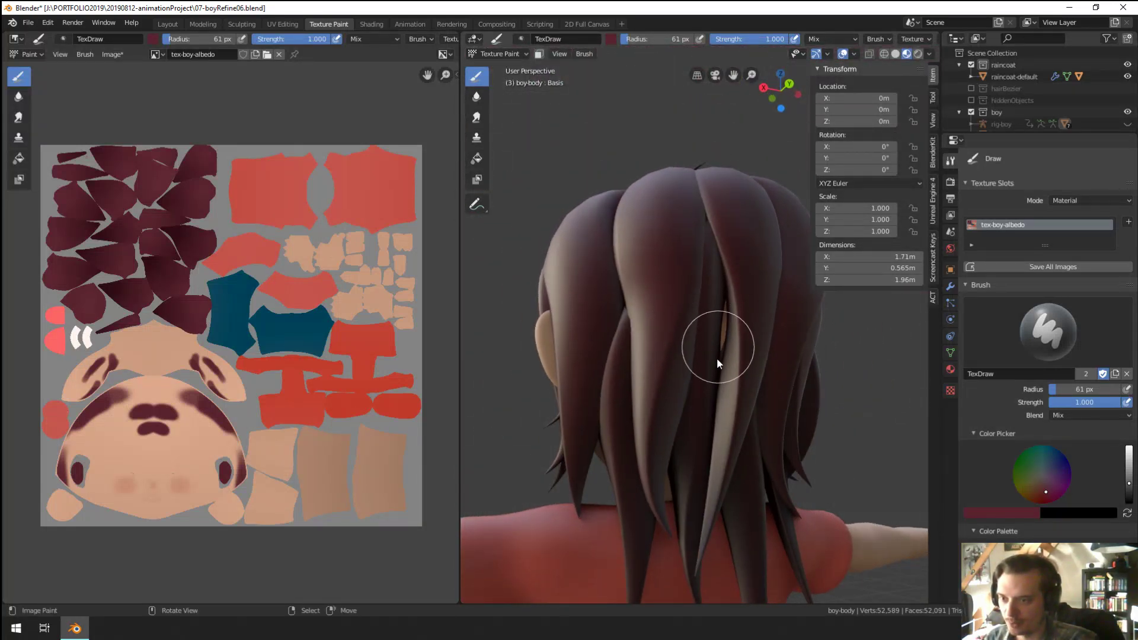
pyautogui.moveTo(718, 366)
pyautogui.mouseDown(button='middle')
pyautogui.moveTo(701, 307)
pyautogui.moveTo(715, 314)
pyautogui.moveTo(728, 289)
pyautogui.mouseUp(button='middle')
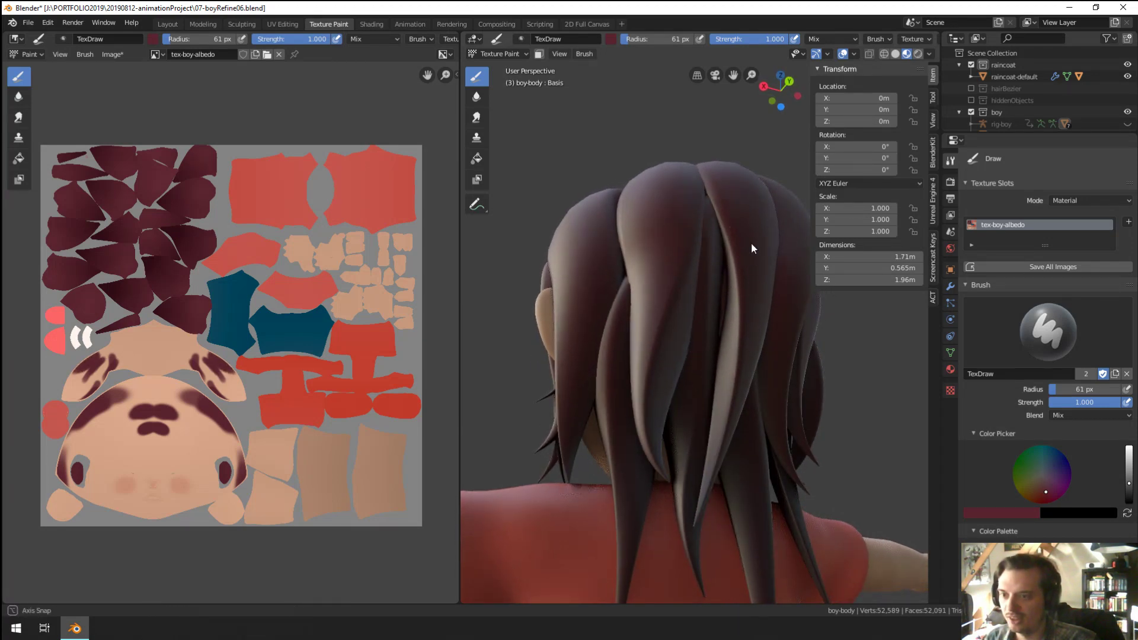
pyautogui.moveTo(751, 243); pyautogui.dragTo(763, 293, button='middle')
# Step: Darken the brush colour and paint the skin under the hair strands at the lower back of the head
pyautogui.moveTo(1122, 493); pyautogui.dragTo(1128, 496)
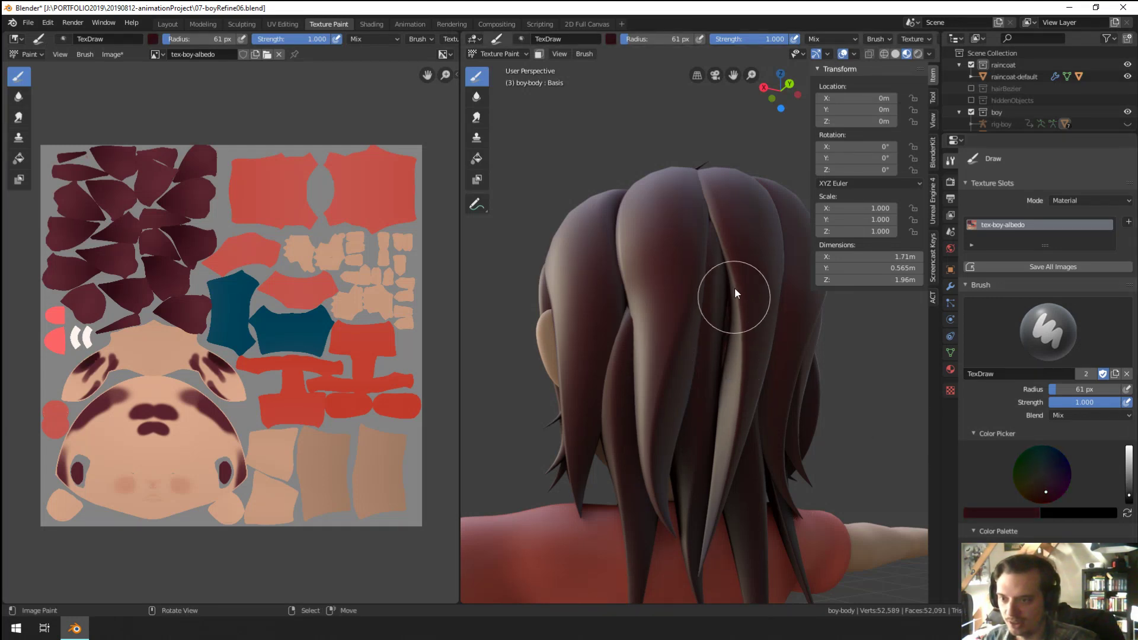
pyautogui.moveTo(737, 311)
pyautogui.mouseDown(button='middle')
pyautogui.moveTo(675, 326)
pyautogui.moveTo(679, 291)
pyautogui.moveTo(735, 258)
pyautogui.moveTo(651, 389)
pyautogui.mouseUp(button='middle')
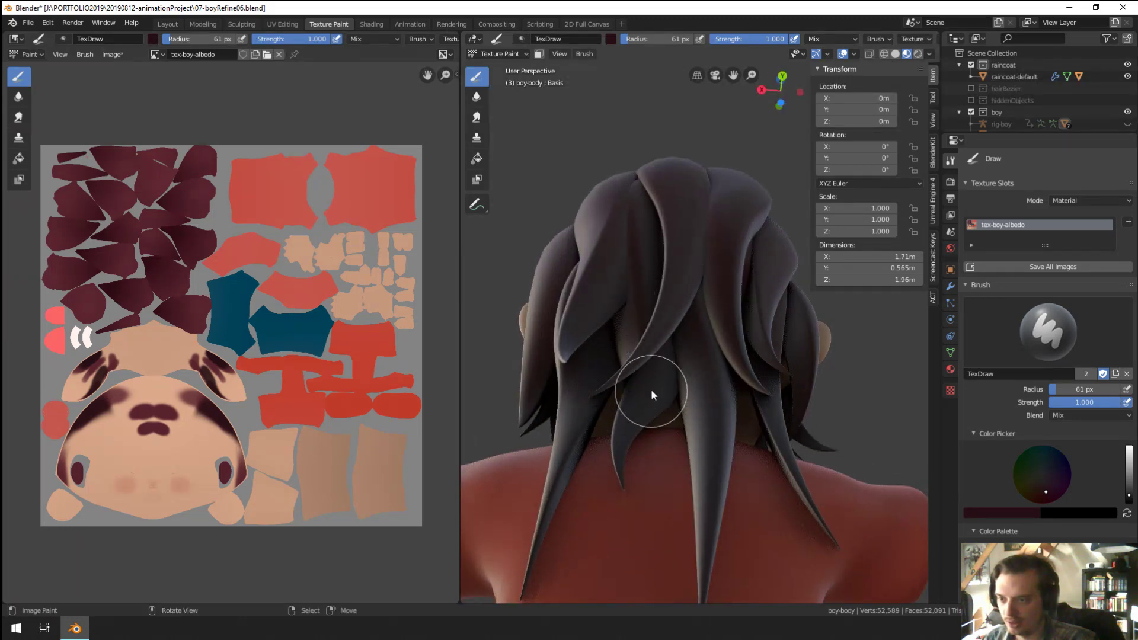
pyautogui.moveTo(661, 347); pyautogui.dragTo(740, 382, button='middle')
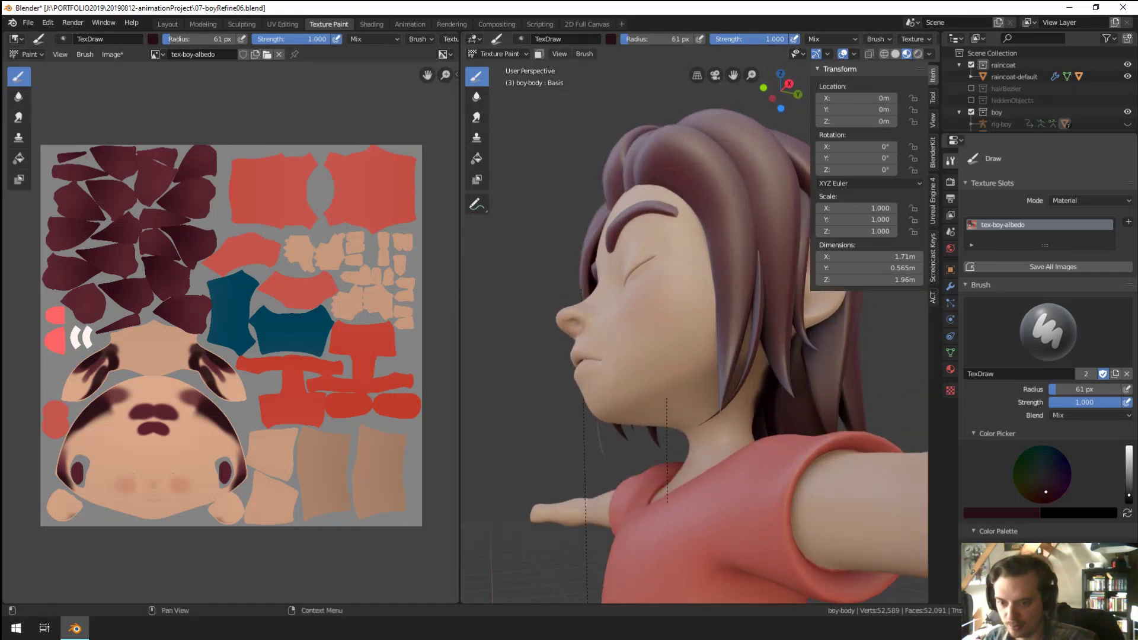
# Step: Sample the skin colour and paint over the dark spill on the neck below the ear
pyautogui.press('s')
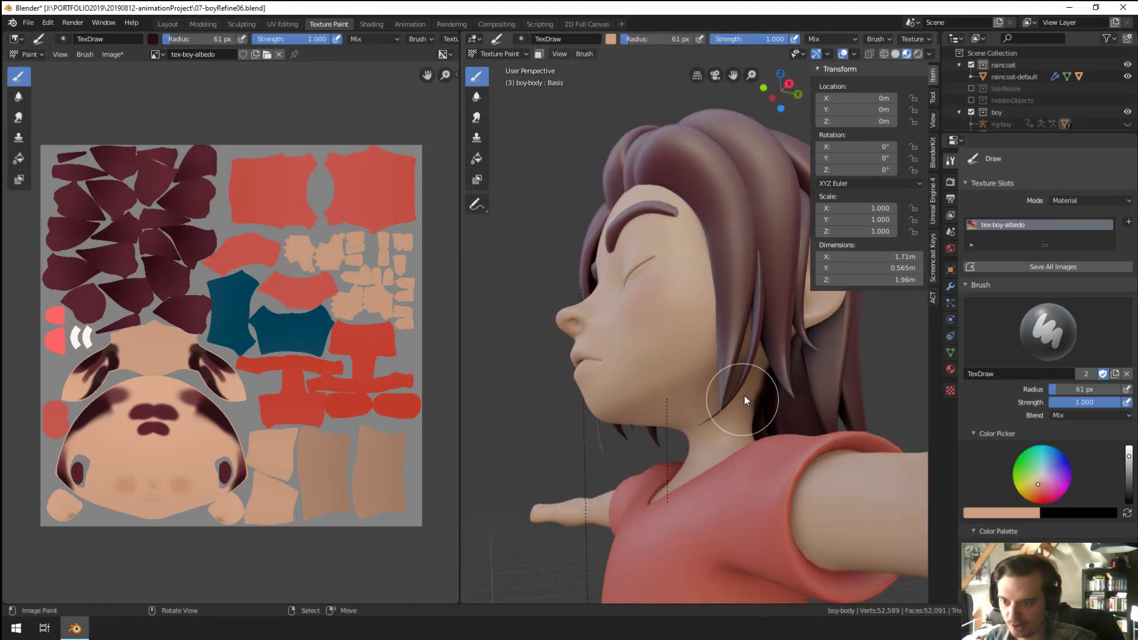
pyautogui.moveTo(759, 374); pyautogui.dragTo(736, 383, button='middle')
pyautogui.scroll(3, 738, 367)
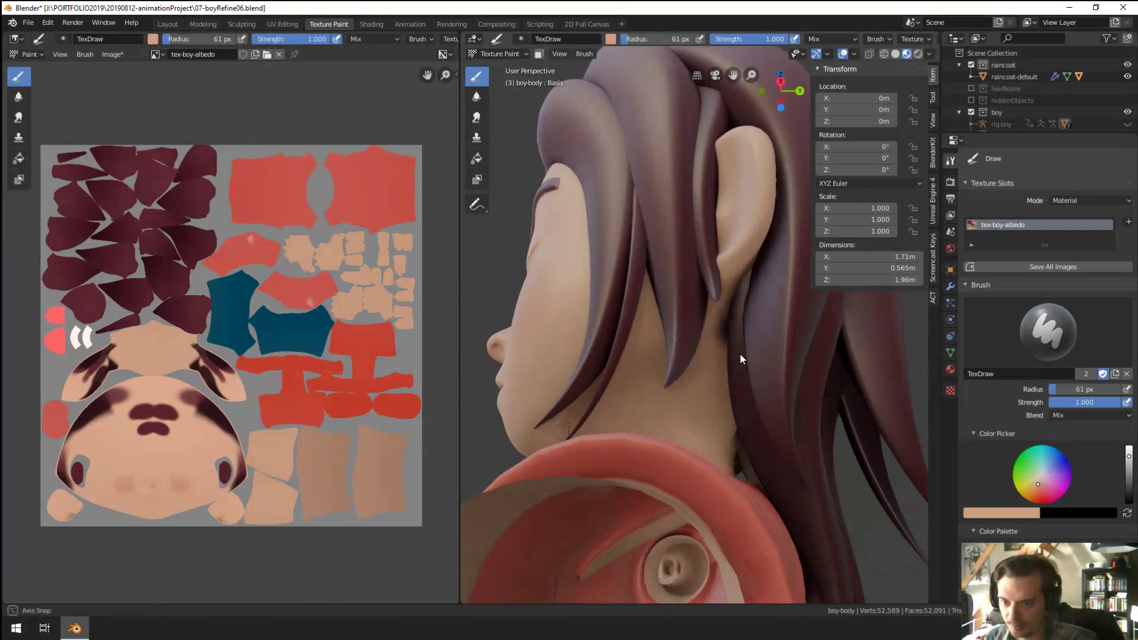
# Step: Sample the dark hair colour, set the brush radius to 19 px and touch up the hair edge behind the ear
pyautogui.press('s')
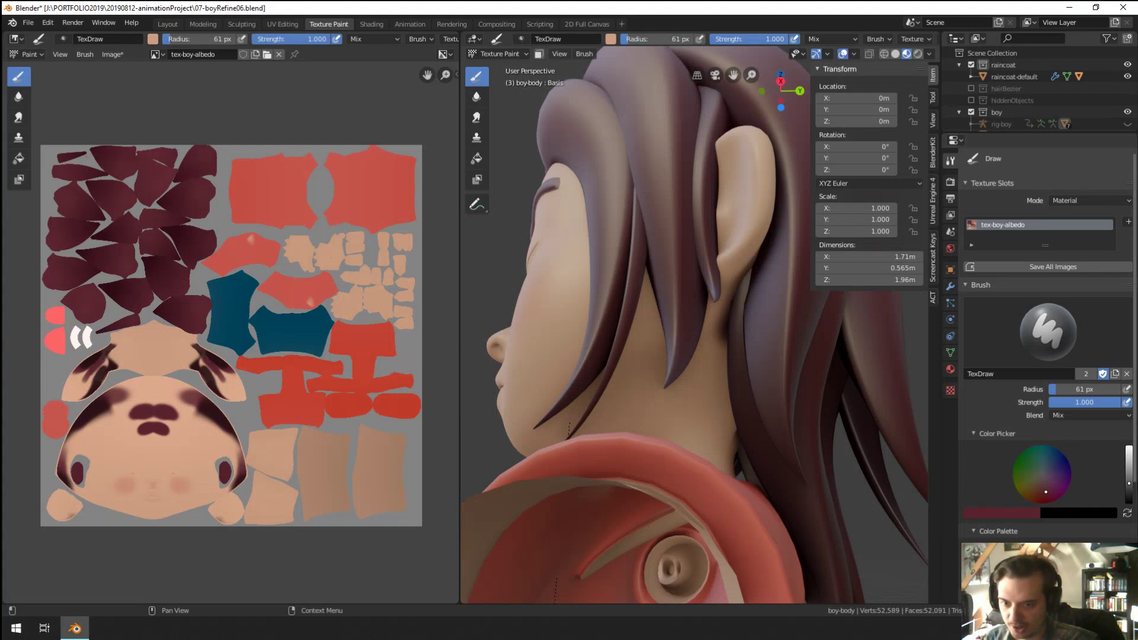
pyautogui.press('f')
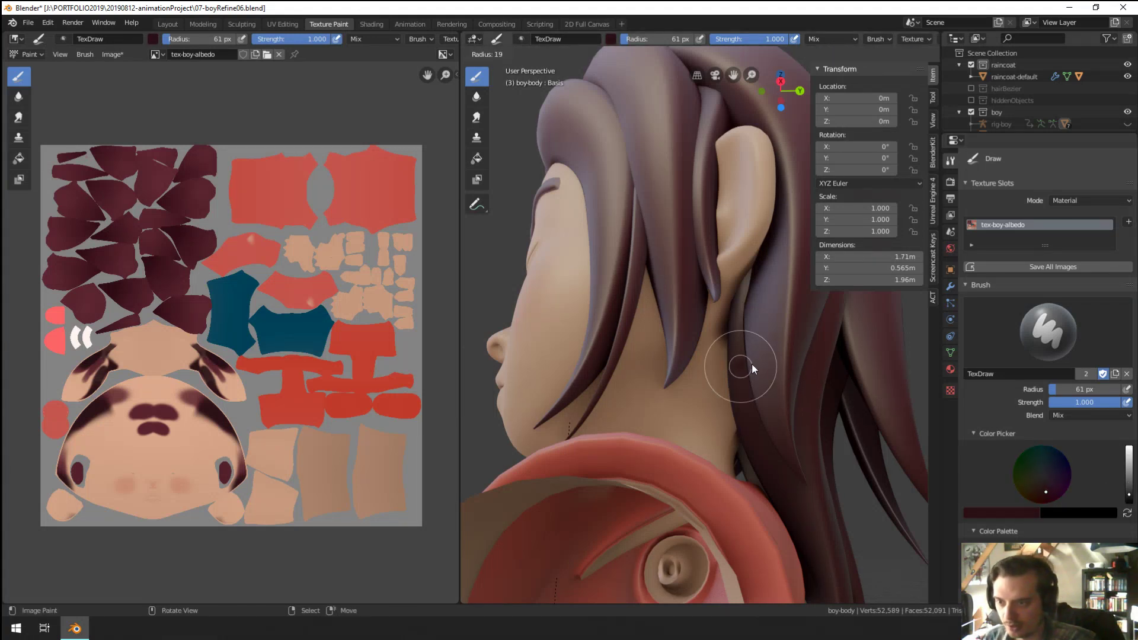
pyautogui.click(751, 364)
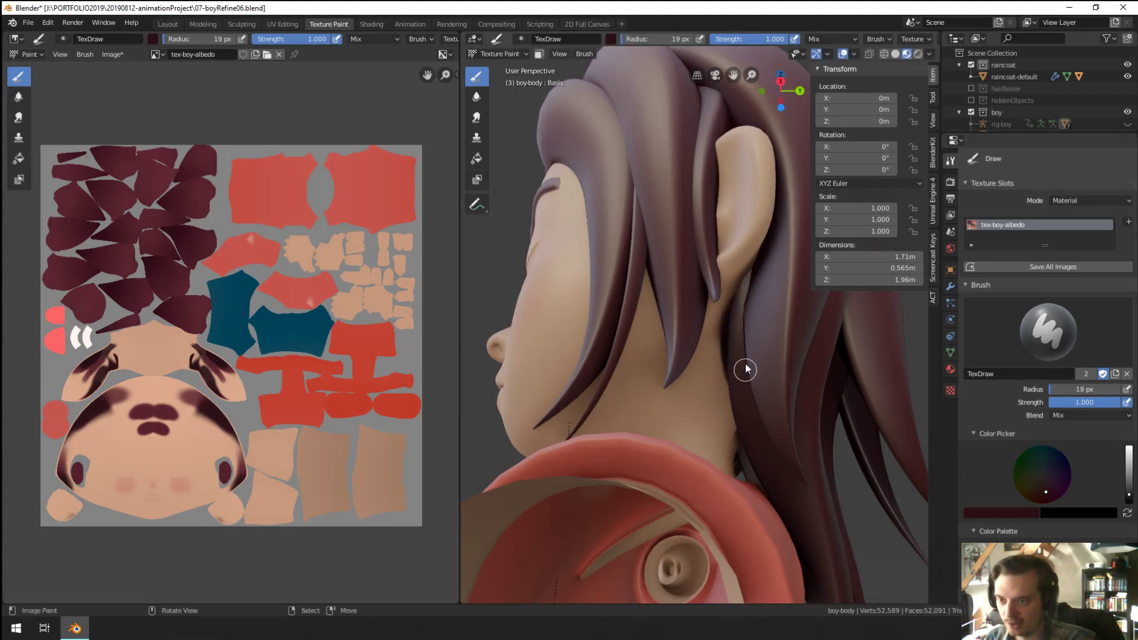
pyautogui.moveTo(731, 342); pyautogui.dragTo(718, 335, button='middle')
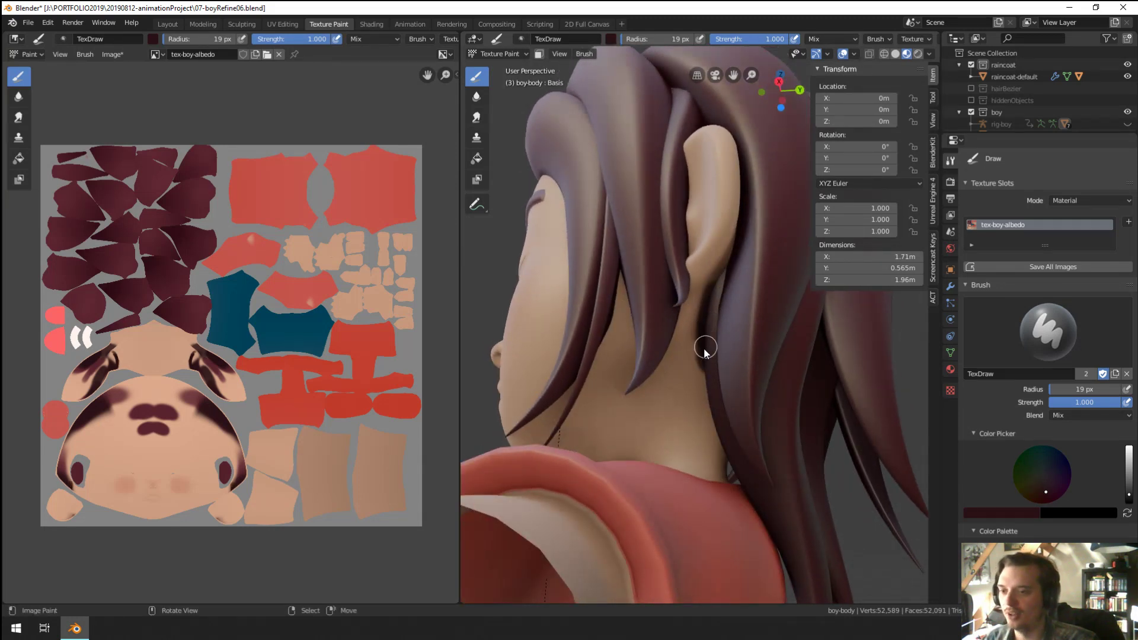
pyautogui.moveTo(701, 348)
pyautogui.mouseDown(button='middle')
pyautogui.moveTo(750, 307)
pyautogui.moveTo(804, 301)
pyautogui.moveTo(762, 300)
pyautogui.moveTo(797, 323)
pyautogui.moveTo(811, 360)
pyautogui.moveTo(823, 350)
pyautogui.moveTo(808, 363)
pyautogui.moveTo(855, 313)
pyautogui.moveTo(748, 387)
pyautogui.moveTo(801, 386)
pyautogui.moveTo(766, 385)
pyautogui.moveTo(787, 419)
pyautogui.moveTo(691, 419)
pyautogui.moveTo(705, 408)
pyautogui.mouseUp(button='middle')
# Step: Increase the Draw brush radius to 31 px for painting the hairline around the ears
pyautogui.press(']')
pyautogui.press(']')
pyautogui.press(']')
pyautogui.press(']')
pyautogui.press(']')
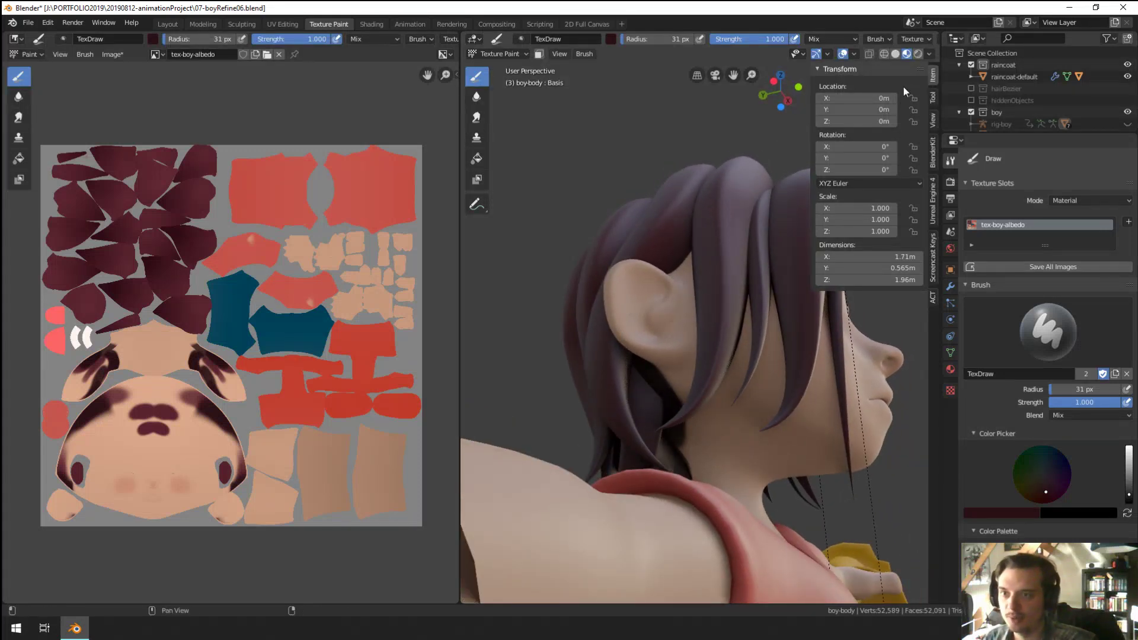
# Step: Paint dark hair colour on the skin in front of and above the ear, beneath the side strands
pyautogui.scroll(-6, 1020, 481)
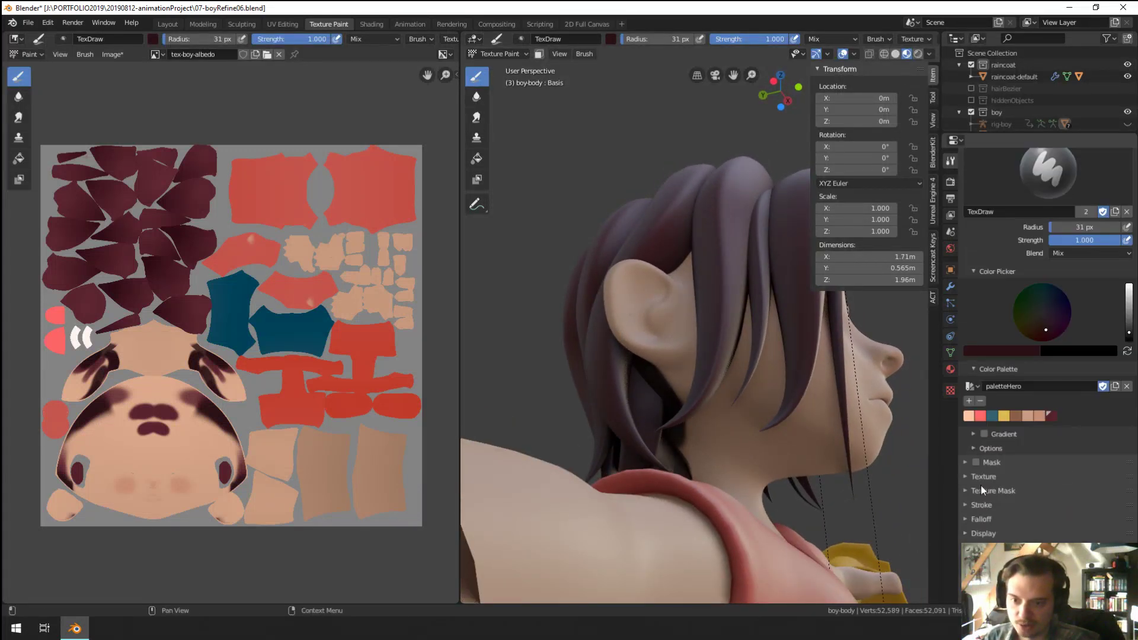
pyautogui.click(993, 449)
pyautogui.click(993, 449)
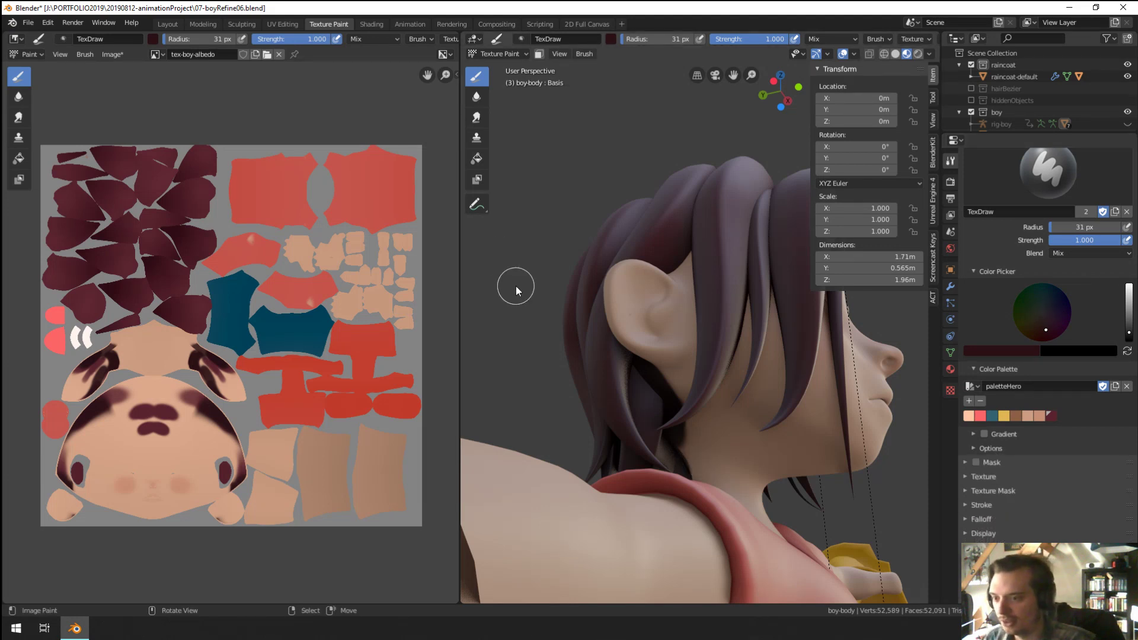
pyautogui.scroll(-4, 674, 380)
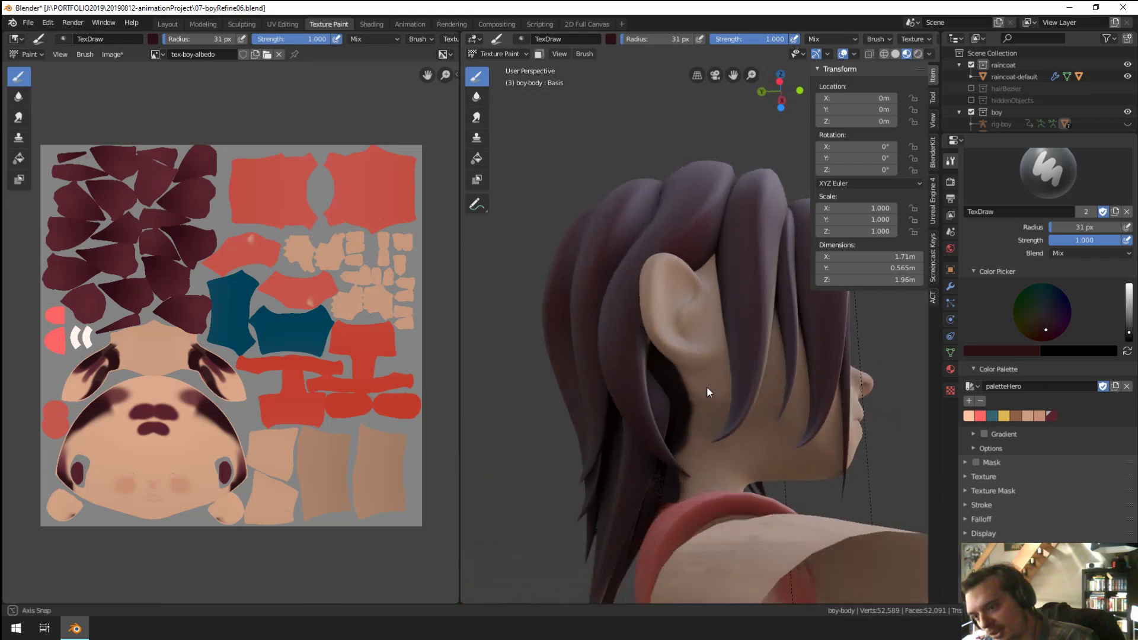
pyautogui.moveTo(707, 386); pyautogui.dragTo(709, 274, button='middle')
pyautogui.moveTo(677, 283)
pyautogui.mouseDown()
pyautogui.moveTo(703, 288)
pyautogui.moveTo(720, 270)
pyautogui.mouseUp()
pyautogui.scroll(-4, 722, 282)
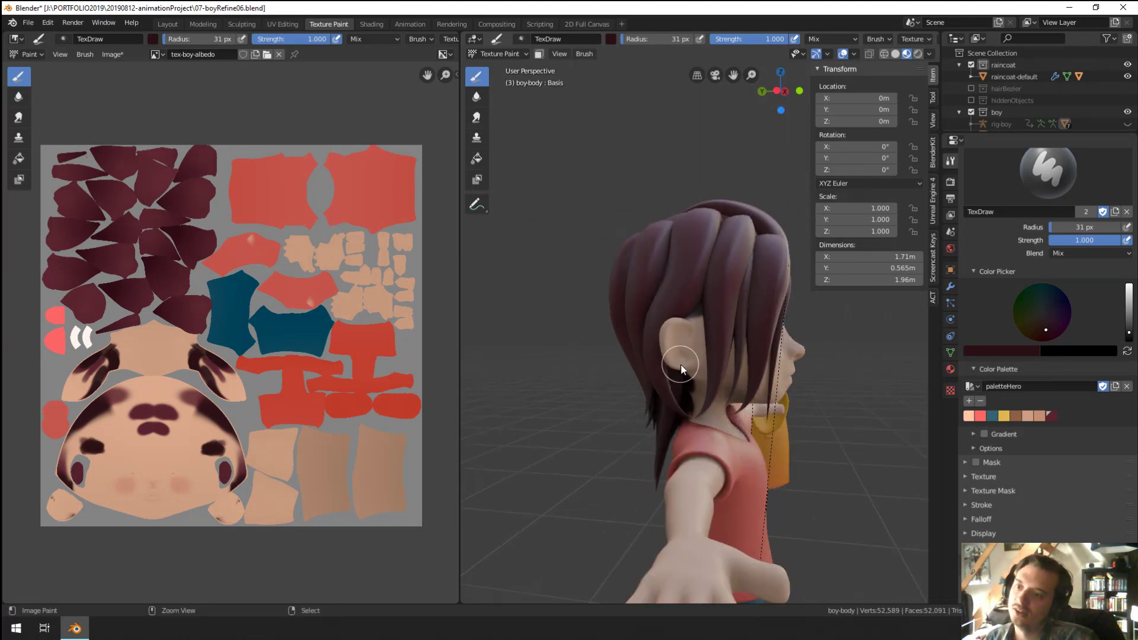
# Step: Extend the dark hair colour along the hairline at the upper edge of the ear
pyautogui.moveTo(722, 283)
pyautogui.mouseDown(button='middle')
pyautogui.moveTo(708, 289)
pyautogui.moveTo(685, 360)
pyautogui.mouseUp(button='middle')
pyautogui.scroll(4, 701, 293)
pyautogui.moveTo(623, 333); pyautogui.dragTo(729, 275, button='middle')
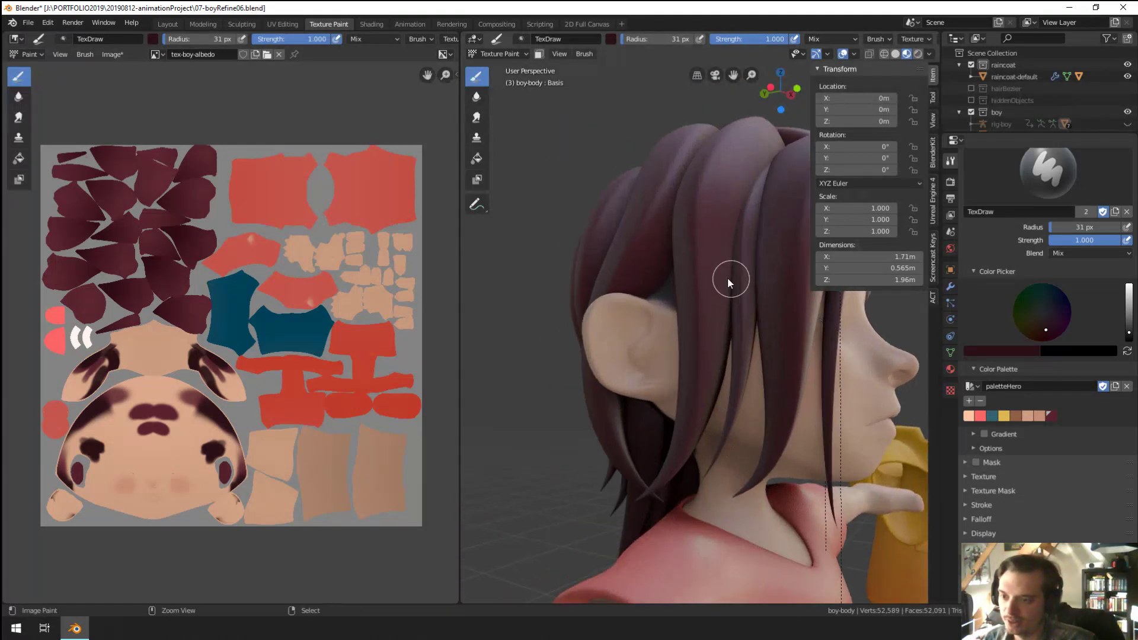
pyautogui.scroll(6, 729, 317)
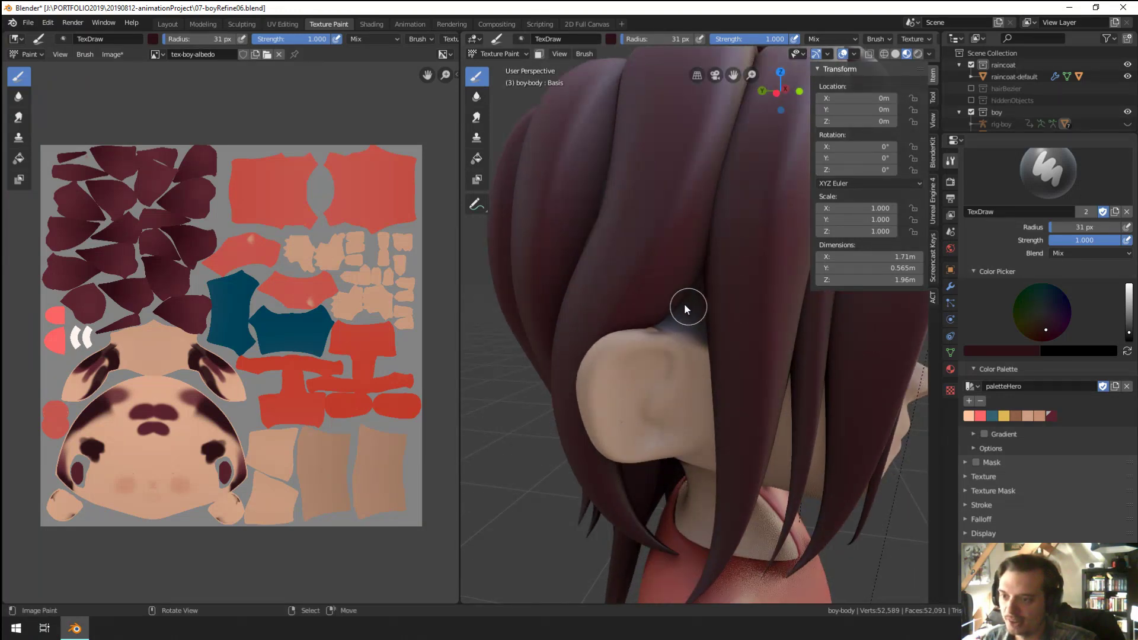
pyautogui.moveTo(684, 303); pyautogui.dragTo(714, 320, button='middle')
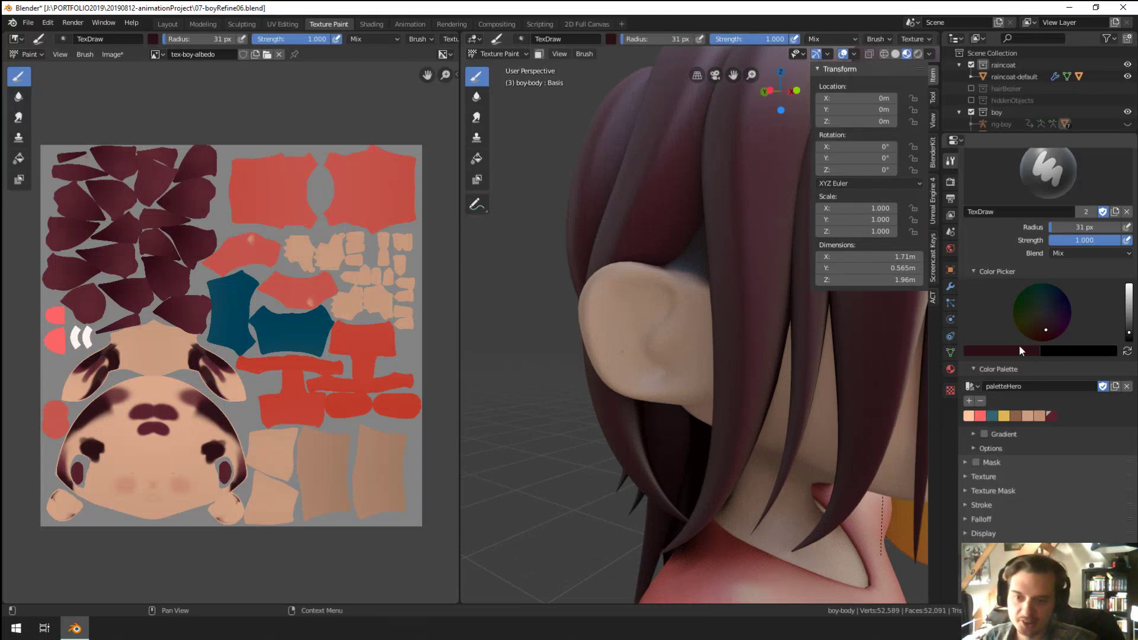
# Step: Pick the light skin swatch from paletteHero, make it redder and darker, and set the brush radius to 56 px and strength to 0.459
pyautogui.click(973, 417)
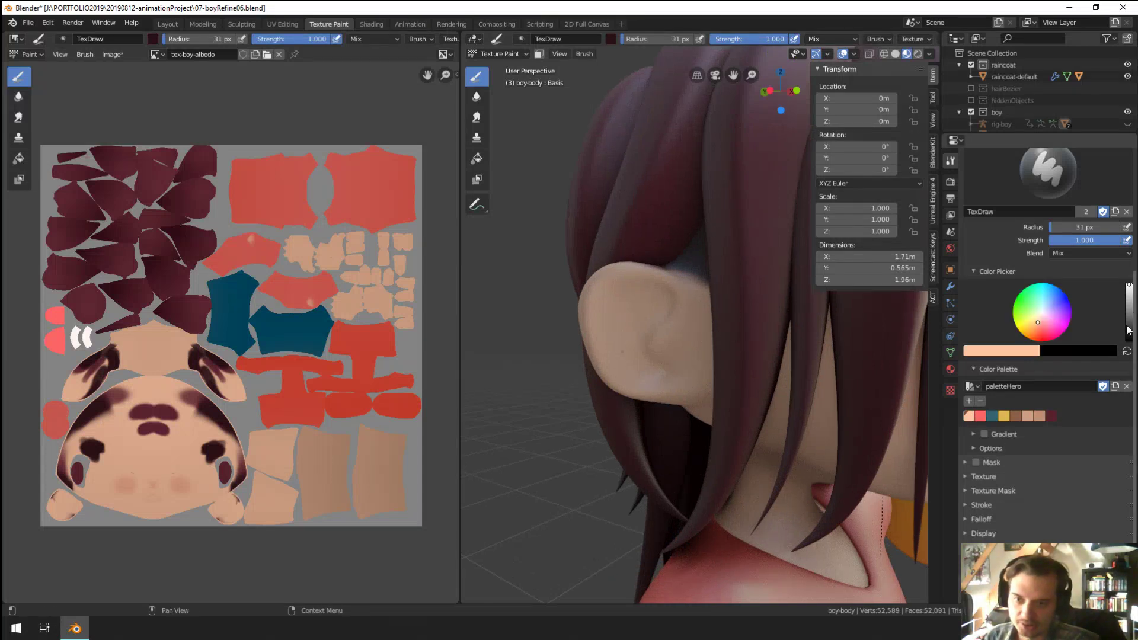
pyautogui.click(1039, 328)
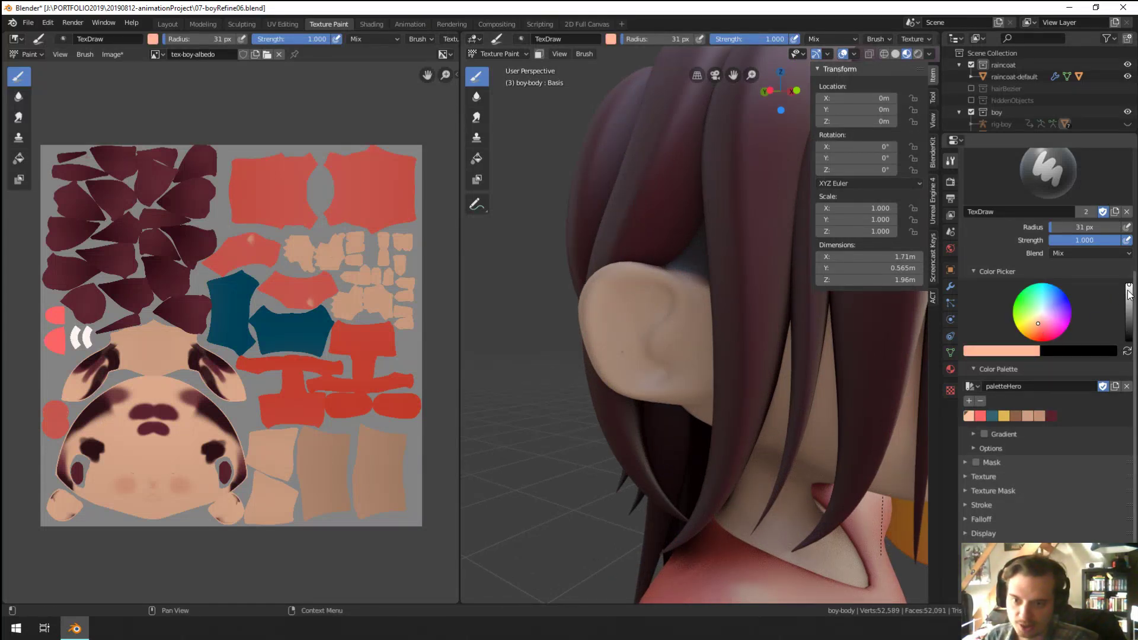
pyautogui.moveTo(1129, 295); pyautogui.dragTo(1129, 296)
pyautogui.press('f')
pyautogui.click(657, 314)
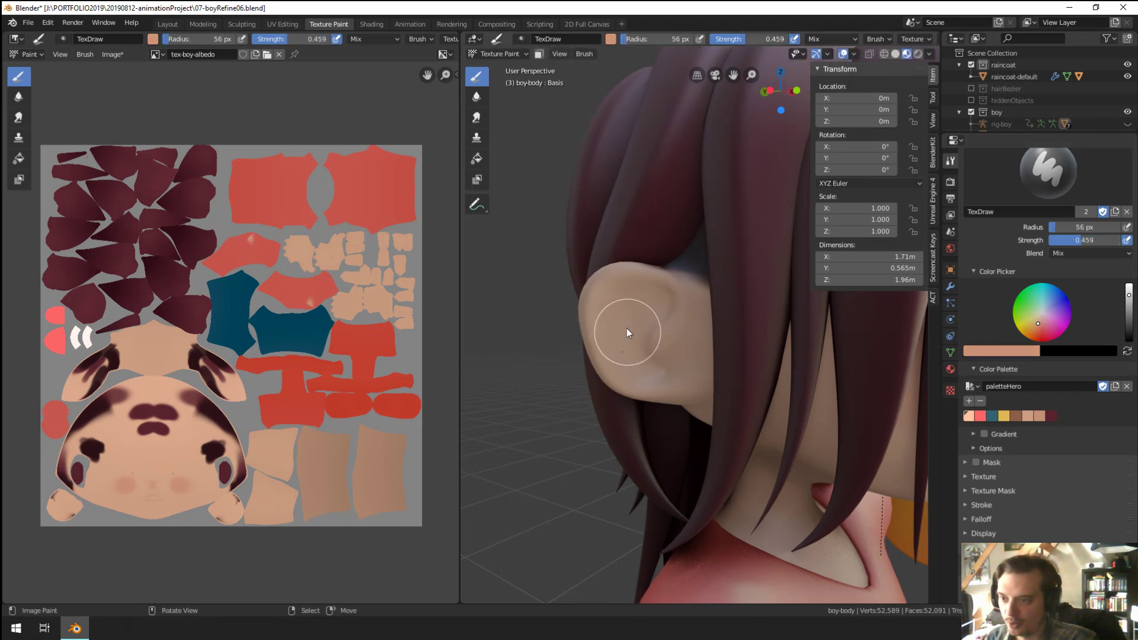
# Step: Enlarge the brush radius to 78 px and tint the inside of the ear with the reddish skin tone
pyautogui.moveTo(635, 369); pyautogui.dragTo(663, 269, button='middle')
pyautogui.press('f')
pyautogui.click(657, 286)
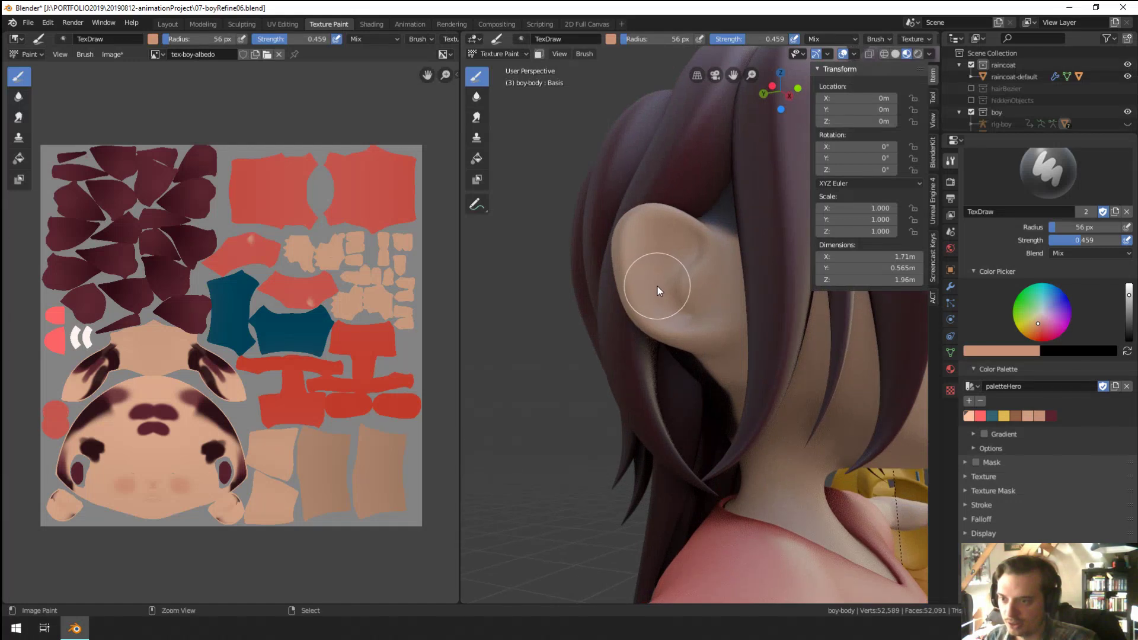
pyautogui.scroll(2, 656, 286)
pyautogui.press('f')
pyautogui.click(623, 286)
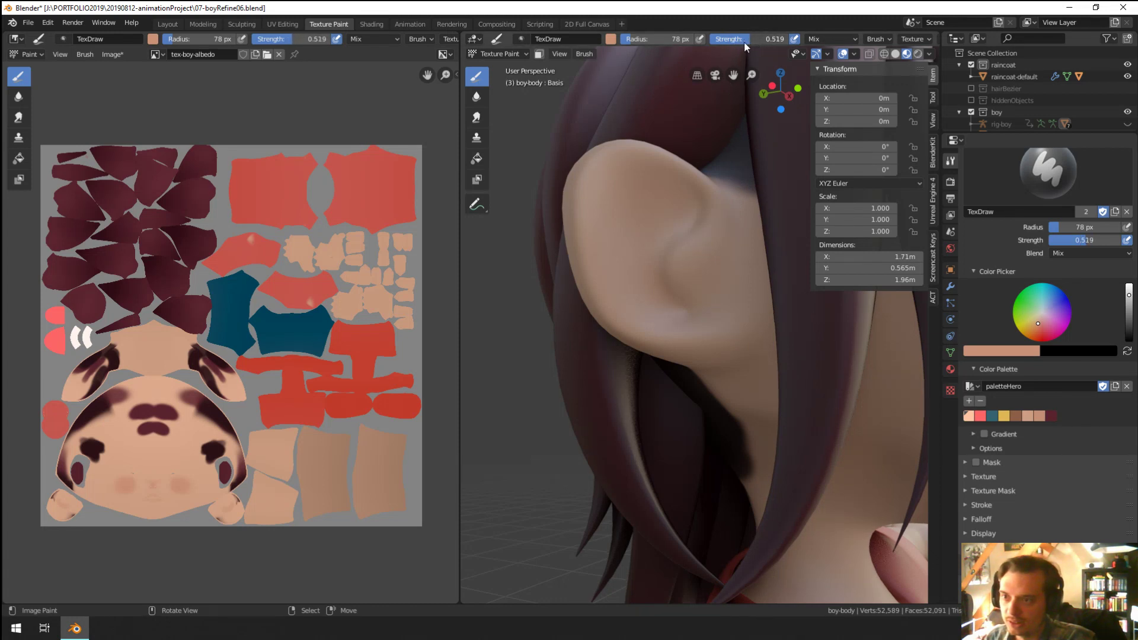
# Step: Set the brush strength to 0.489, darken the skin tone and shade the inner hollow of the ear
pyautogui.hotkey('shift', 'f')
pyautogui.click(638, 198)
pyautogui.click(1128, 305)
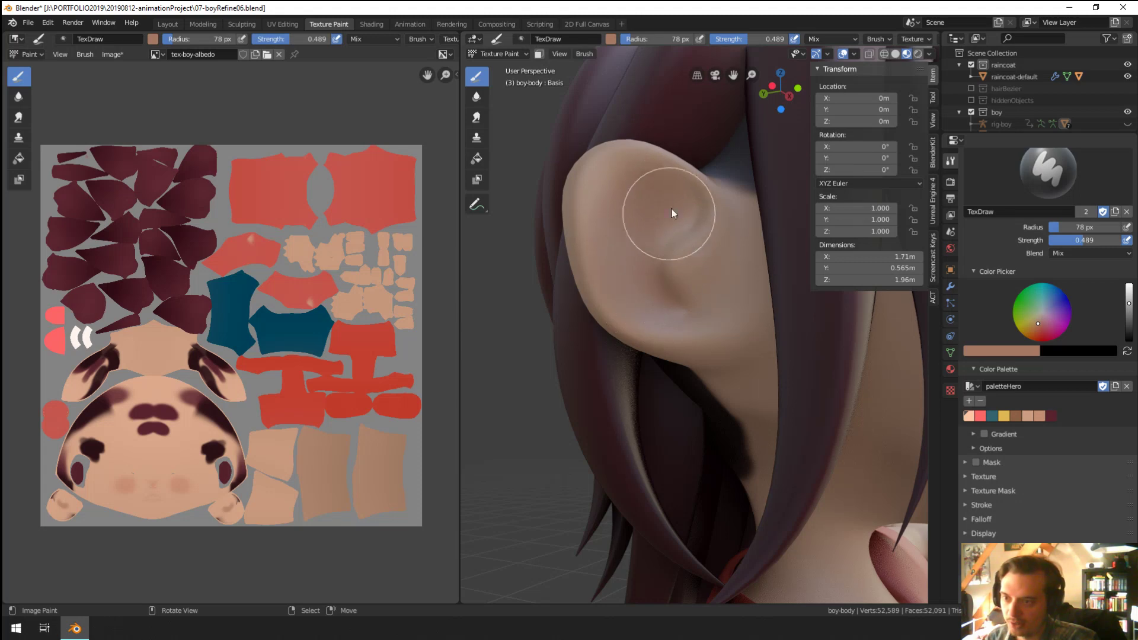
pyautogui.scroll(-5, 665, 311)
pyautogui.scroll(5, 652, 338)
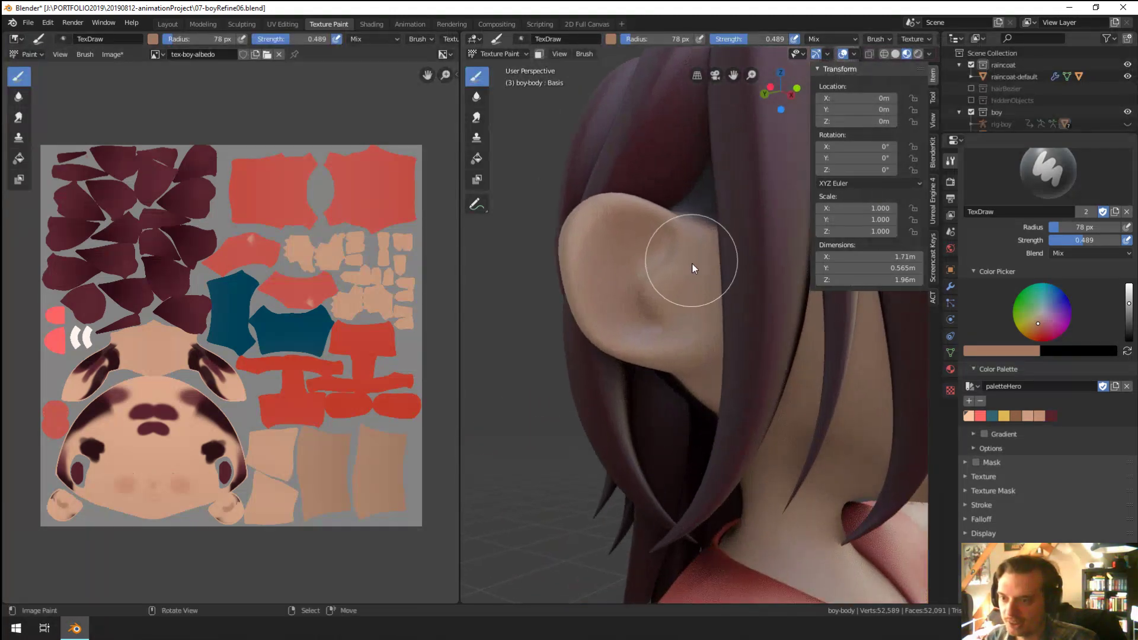
# Step: Reduce the brush radius to 69 px and continue shading the middle of the ear
pyautogui.press('f')
pyautogui.click(662, 258)
pyautogui.scroll(-5, 643, 314)
pyautogui.moveTo(662, 353); pyautogui.dragTo(533, 348, button='middle')
pyautogui.scroll(7, 655, 343)
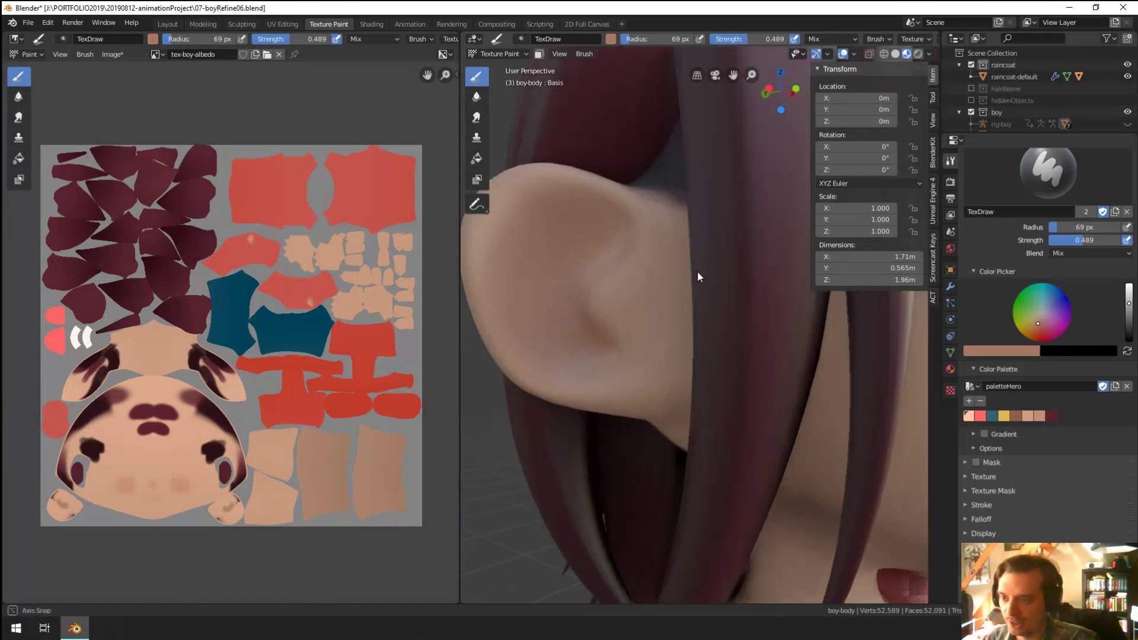
# Step: Reduce the brush radius to 53 px and deepen the shading in the ear's inner folds
pyautogui.scroll(-2, 697, 271)
pyautogui.press('f')
pyautogui.click(633, 336)
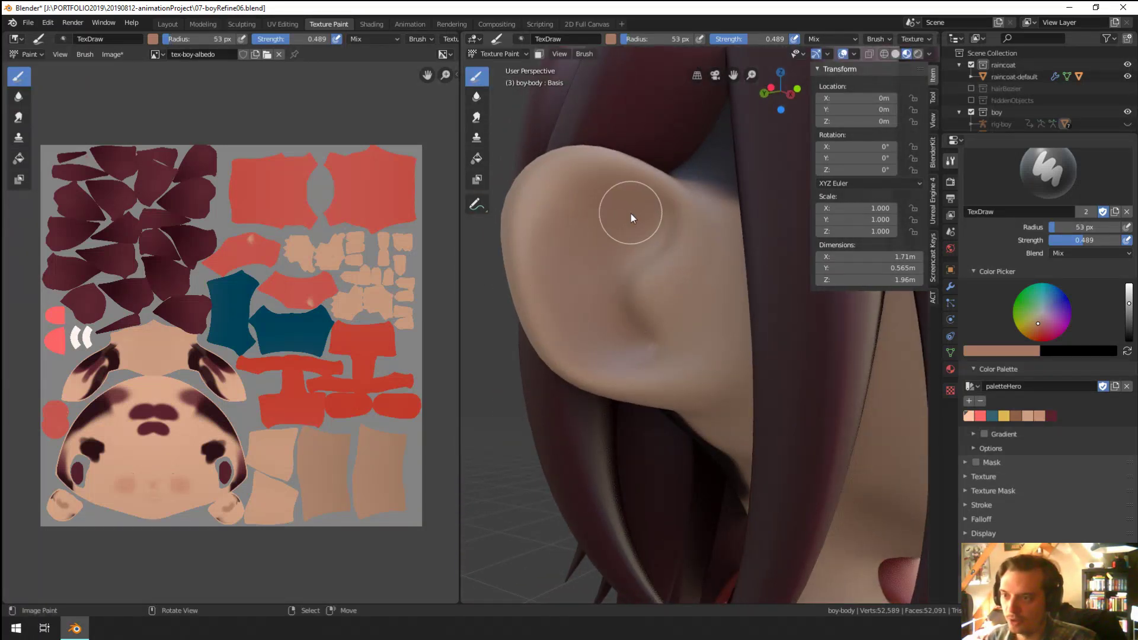
pyautogui.scroll(-4, 630, 213)
pyautogui.scroll(3, 621, 284)
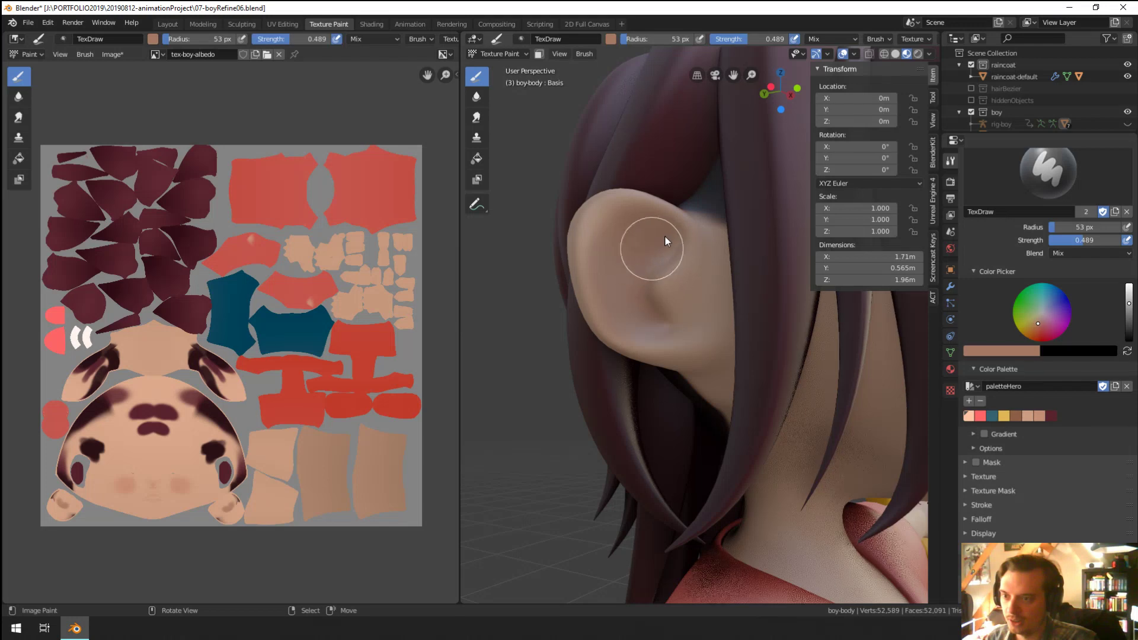
pyautogui.scroll(-6, 621, 332)
pyautogui.moveTo(652, 373); pyautogui.dragTo(578, 440, button='middle')
pyautogui.scroll(-2, 539, 437)
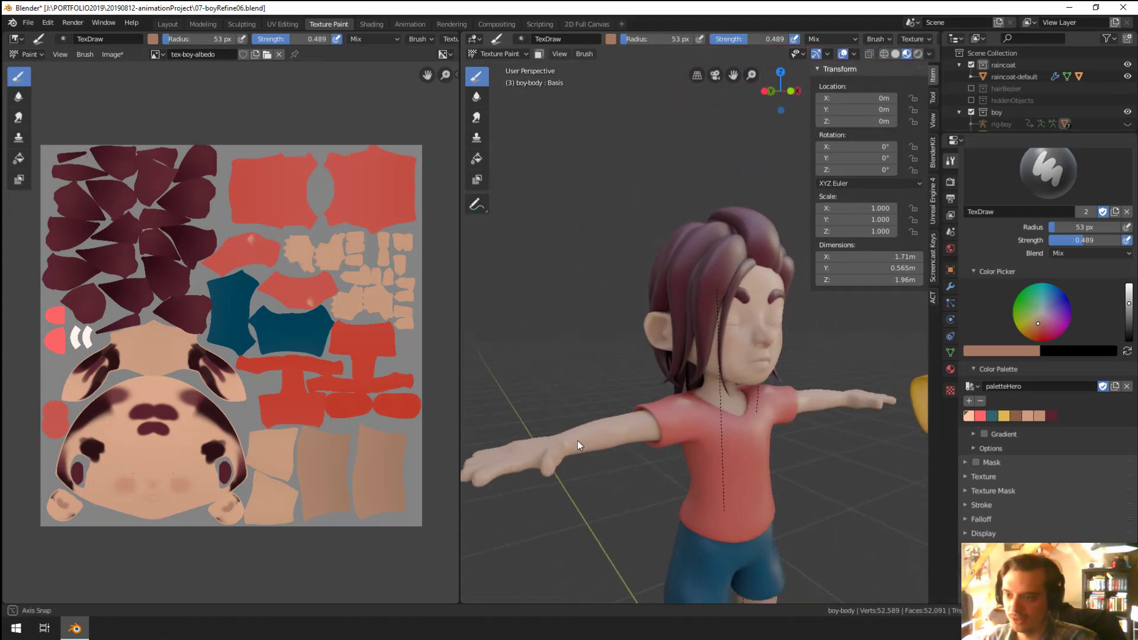
# Step: Darken the brush colour to brown, set the radius to 36 px and shade the nostrils and underside of the nose
pyautogui.scroll(6, 585, 368)
pyautogui.scroll(3, 638, 367)
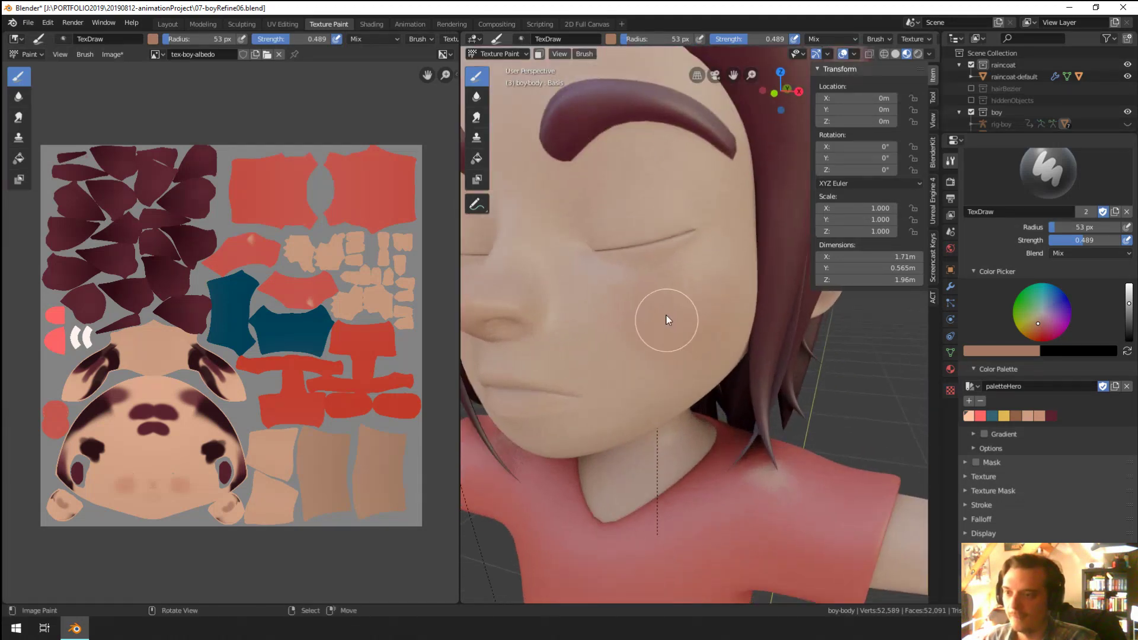
pyautogui.moveTo(666, 317); pyautogui.dragTo(735, 297, button='middle')
pyautogui.scroll(4, 736, 278)
pyautogui.moveTo(675, 404); pyautogui.dragTo(687, 350, button='middle')
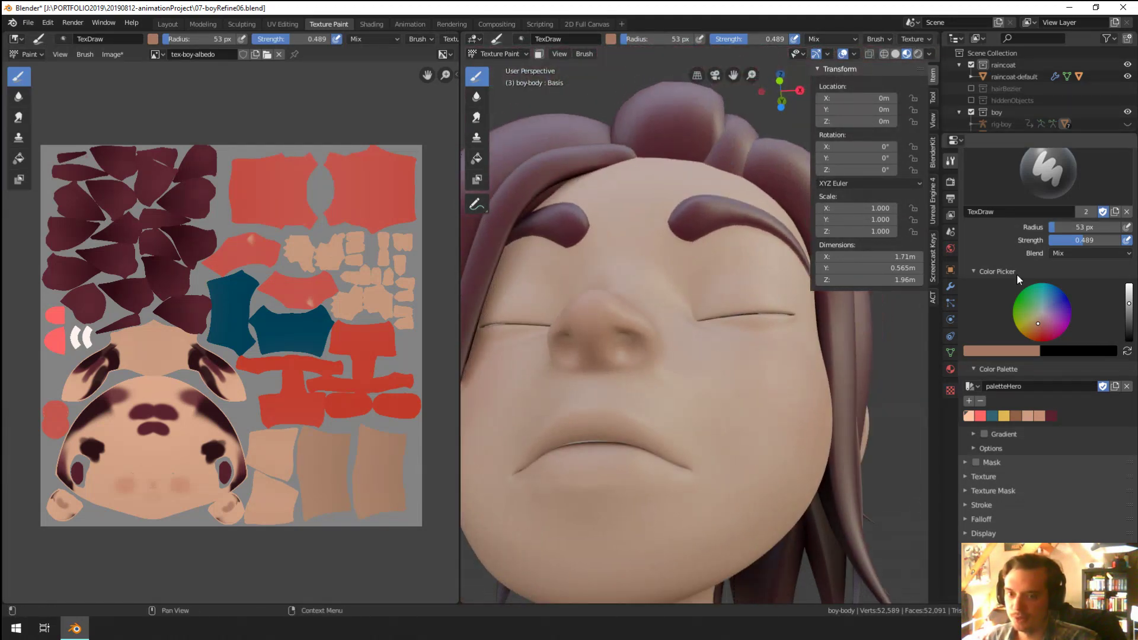
pyautogui.moveTo(1128, 305); pyautogui.dragTo(1129, 315)
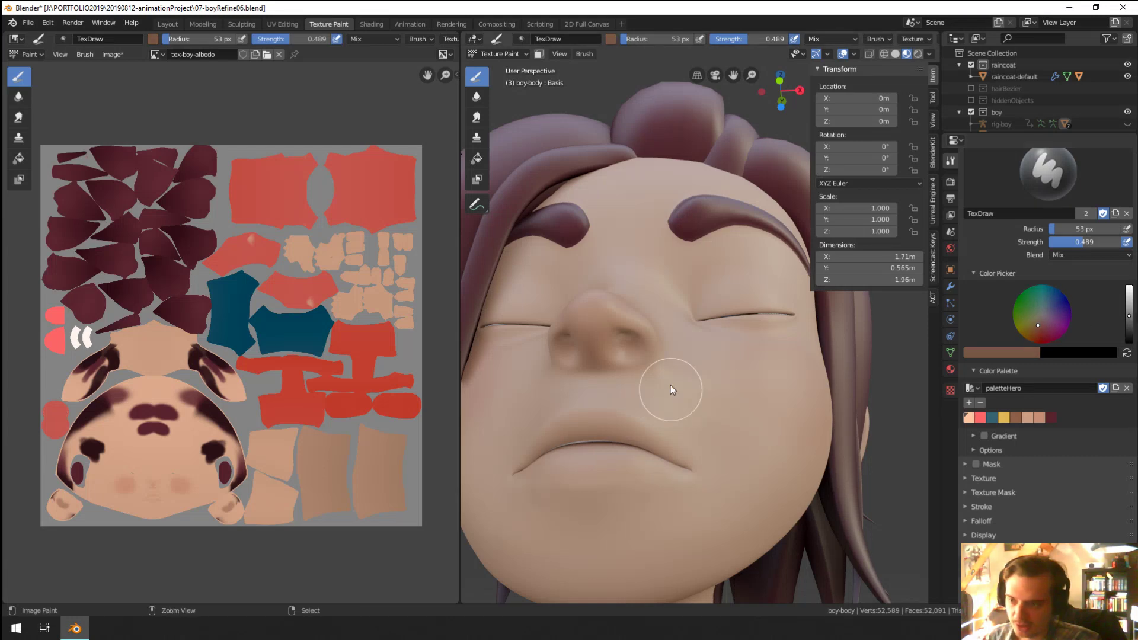
pyautogui.scroll(2, 666, 367)
pyautogui.moveTo(661, 357)
pyautogui.mouseDown(button='middle')
pyautogui.moveTo(597, 228)
pyautogui.moveTo(622, 356)
pyautogui.moveTo(578, 395)
pyautogui.moveTo(550, 397)
pyautogui.moveTo(659, 389)
pyautogui.mouseUp(button='middle')
pyautogui.scroll(-6, 607, 204)
pyautogui.scroll(5, 668, 289)
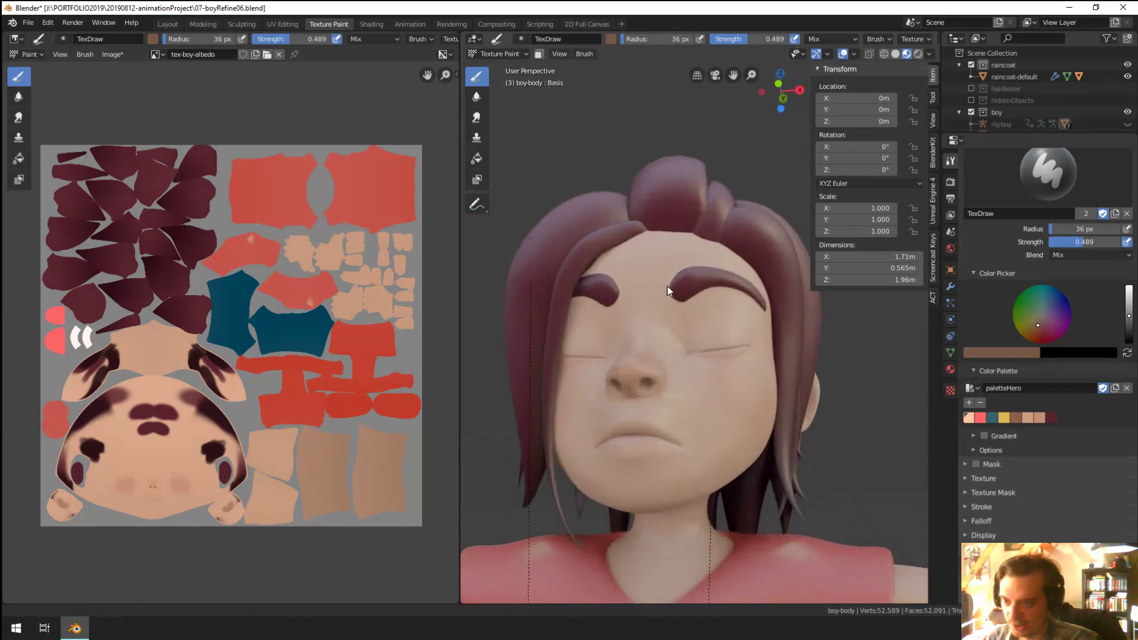
# Step: Shift the brown to a more saturated red-brown, set the brush radius to 17 px and darken the nostril openings
pyautogui.moveTo(668, 290); pyautogui.dragTo(687, 273, button='middle')
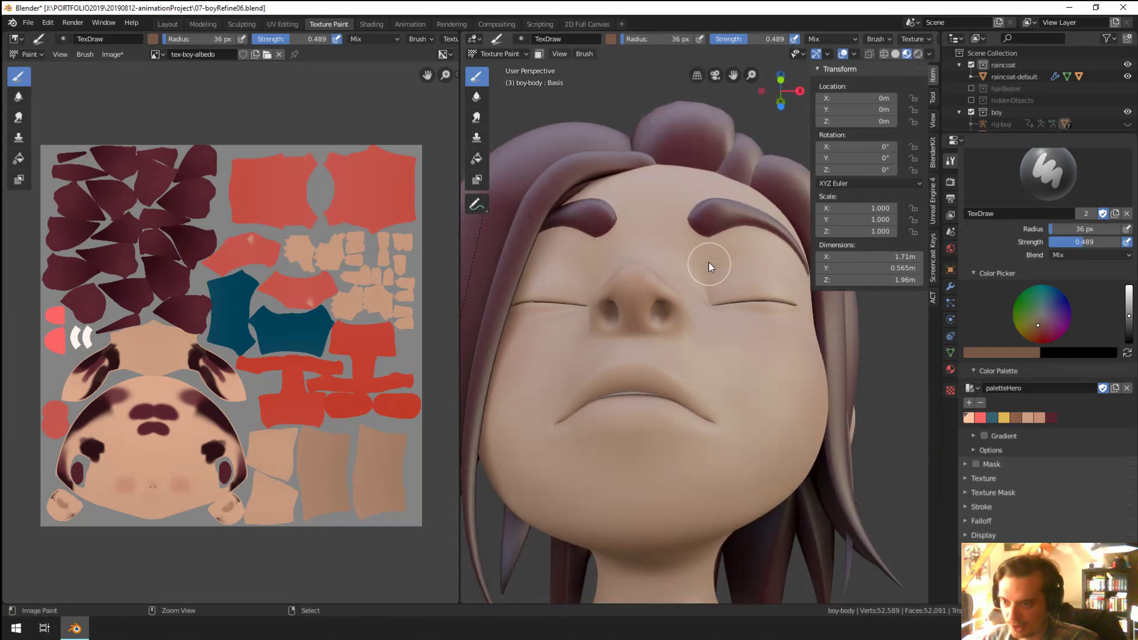
pyautogui.moveTo(1040, 326); pyautogui.dragTo(1038, 330)
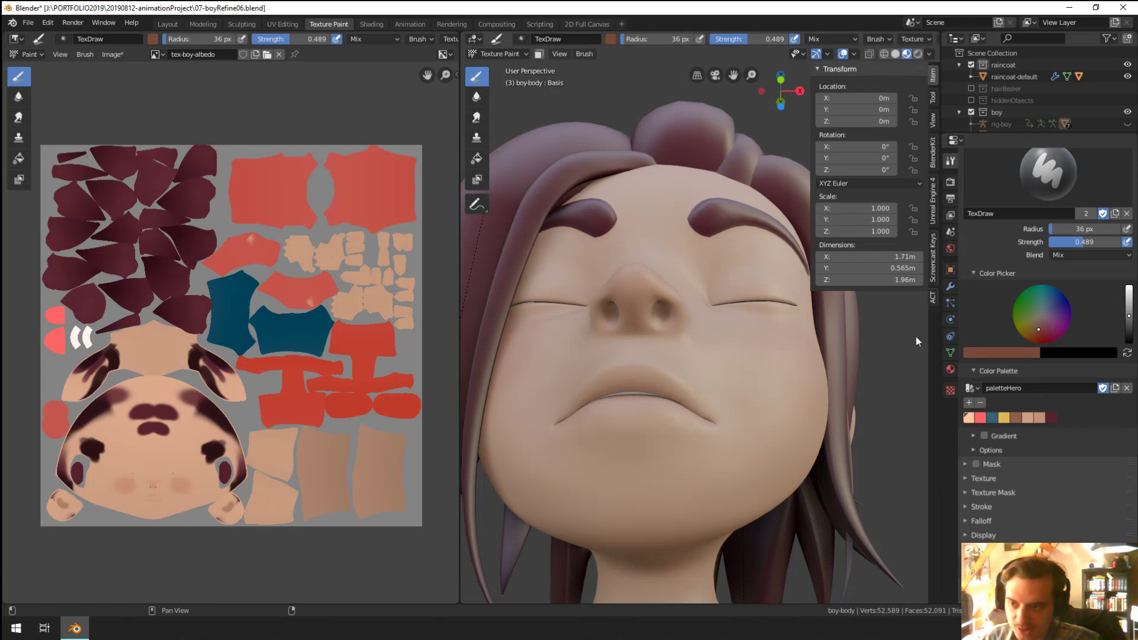
pyautogui.moveTo(915, 341)
pyautogui.mouseDown(button='middle')
pyautogui.moveTo(609, 229)
pyautogui.moveTo(592, 397)
pyautogui.moveTo(617, 394)
pyautogui.mouseUp(button='middle')
pyautogui.press('f')
pyautogui.click(628, 269)
# Step: Examine the nose shading on the face from several distances and angles
pyautogui.scroll(-5, 645, 227)
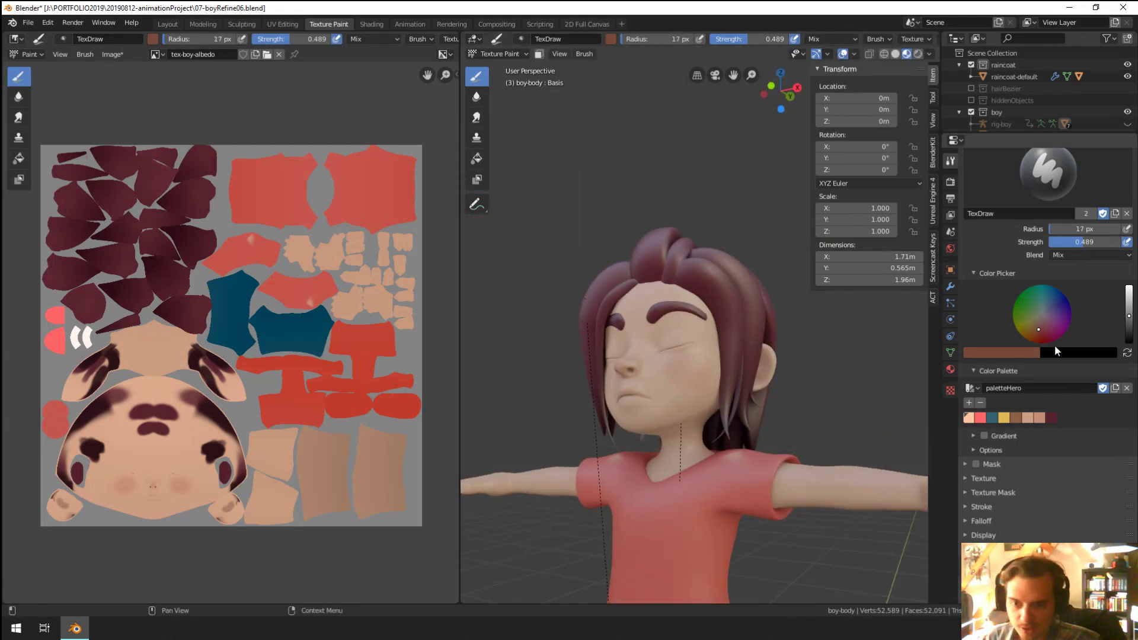
pyautogui.scroll(5, 693, 410)
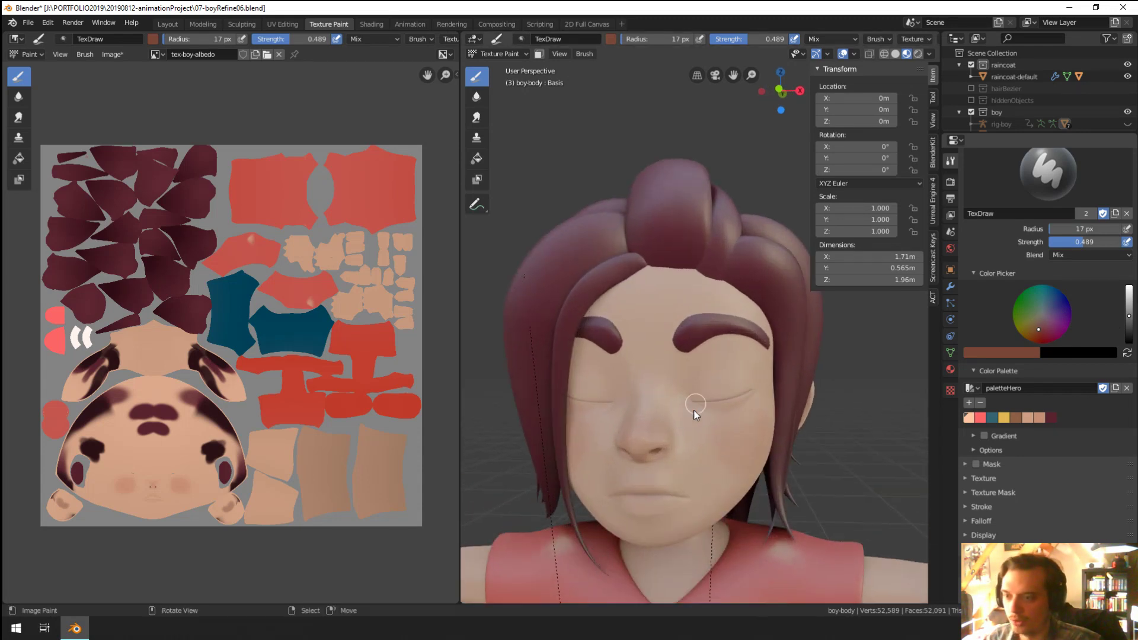
pyautogui.moveTo(693, 410); pyautogui.dragTo(699, 367, button='middle')
pyautogui.moveTo(693, 415); pyautogui.dragTo(690, 368, button='middle')
pyautogui.scroll(3, 681, 332)
pyautogui.scroll(-4, 686, 335)
pyautogui.scroll(3, 712, 332)
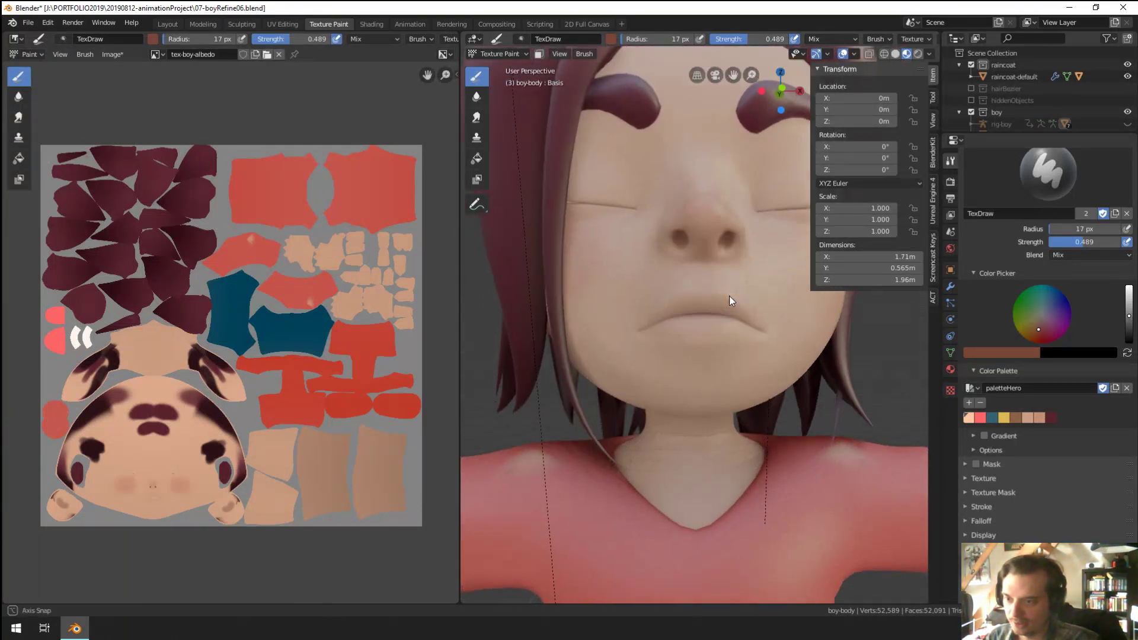
# Step: Try to tint the lips with a pinker version of the light skin colour at a 24 px brush radius
pyautogui.moveTo(731, 297); pyautogui.dragTo(726, 294, button='middle')
pyautogui.scroll(2, 717, 298)
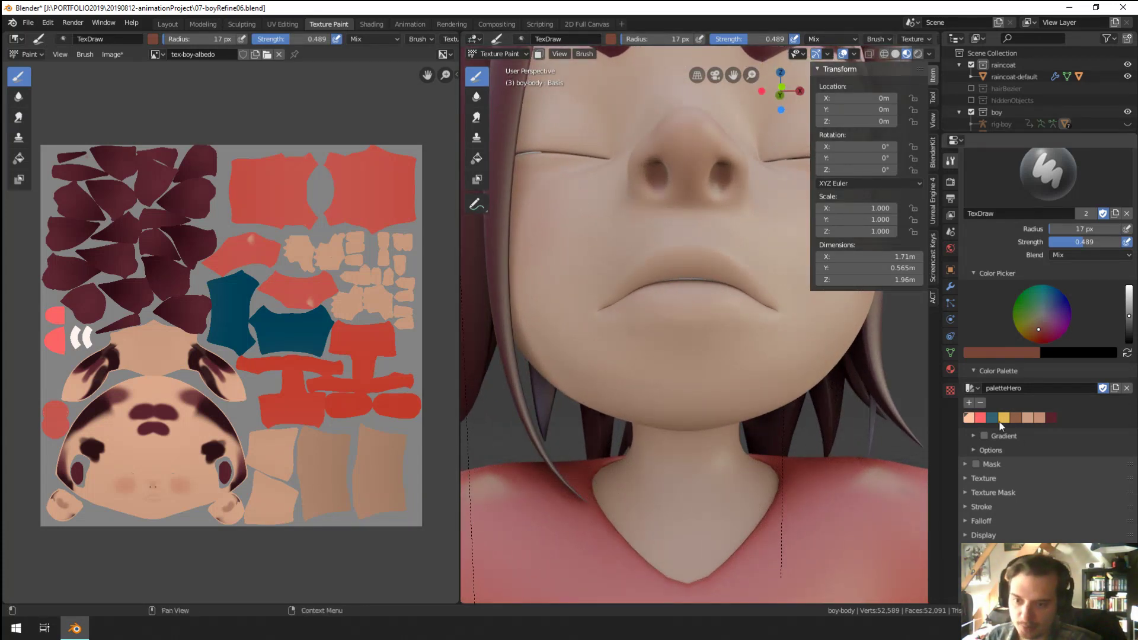
pyautogui.click(969, 419)
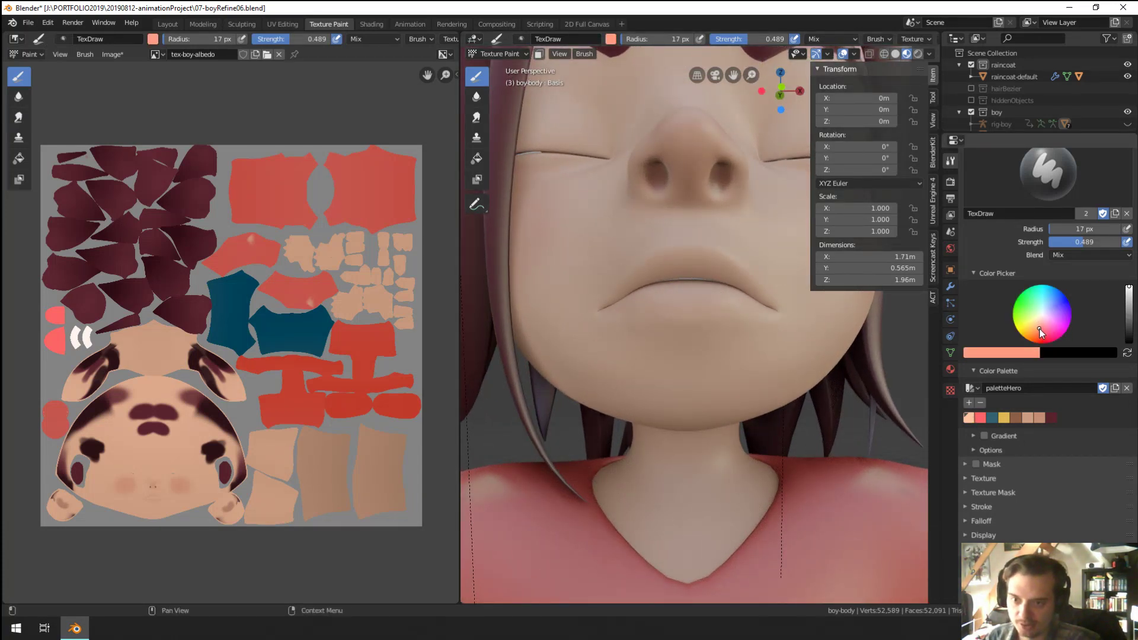
pyautogui.press('f')
pyautogui.click(621, 304)
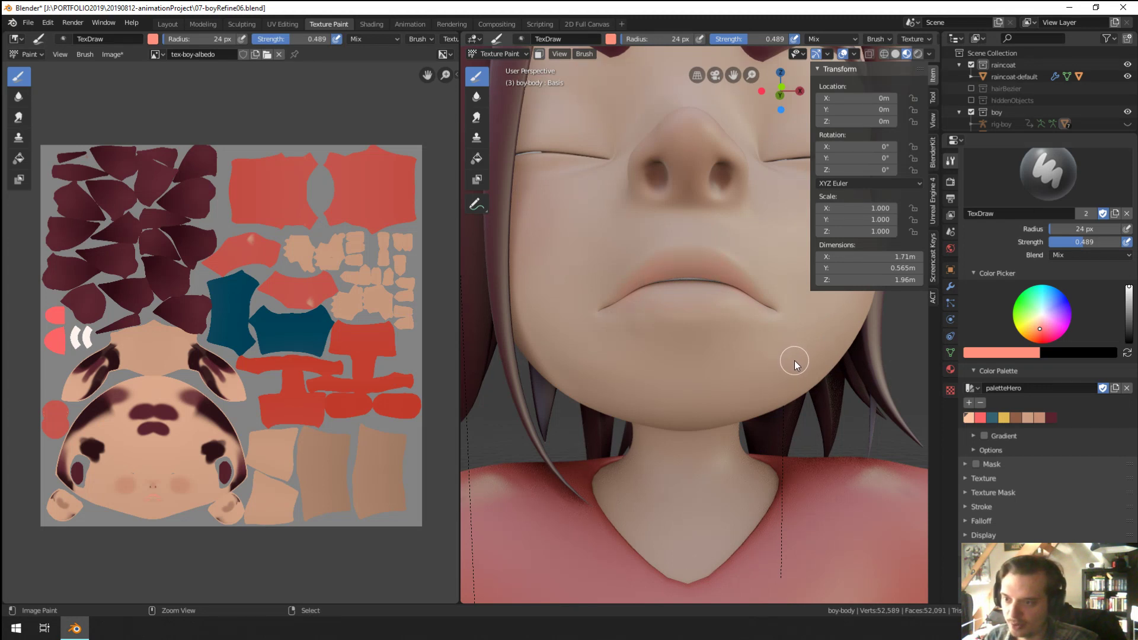
# Step: Pick the light skin swatch, darken it to a warm tan, set the brush radius to 31 px and shade the lips
pyautogui.click(975, 417)
pyautogui.keyDown('ctrl'); pyautogui.scroll(-3, 1028, 335); pyautogui.keyUp('ctrl')
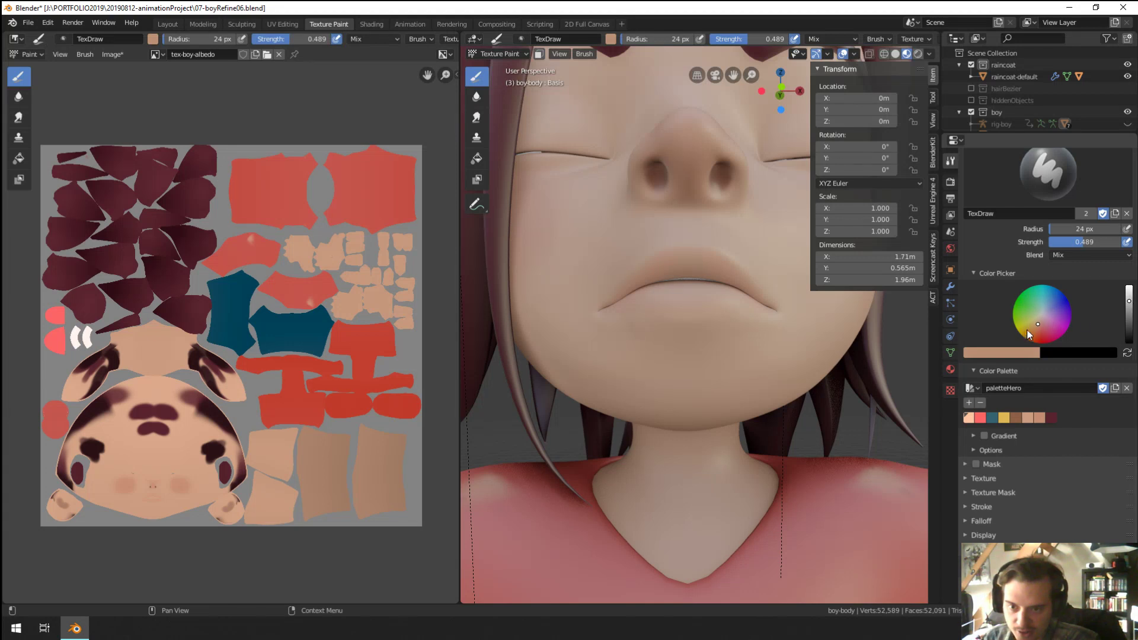
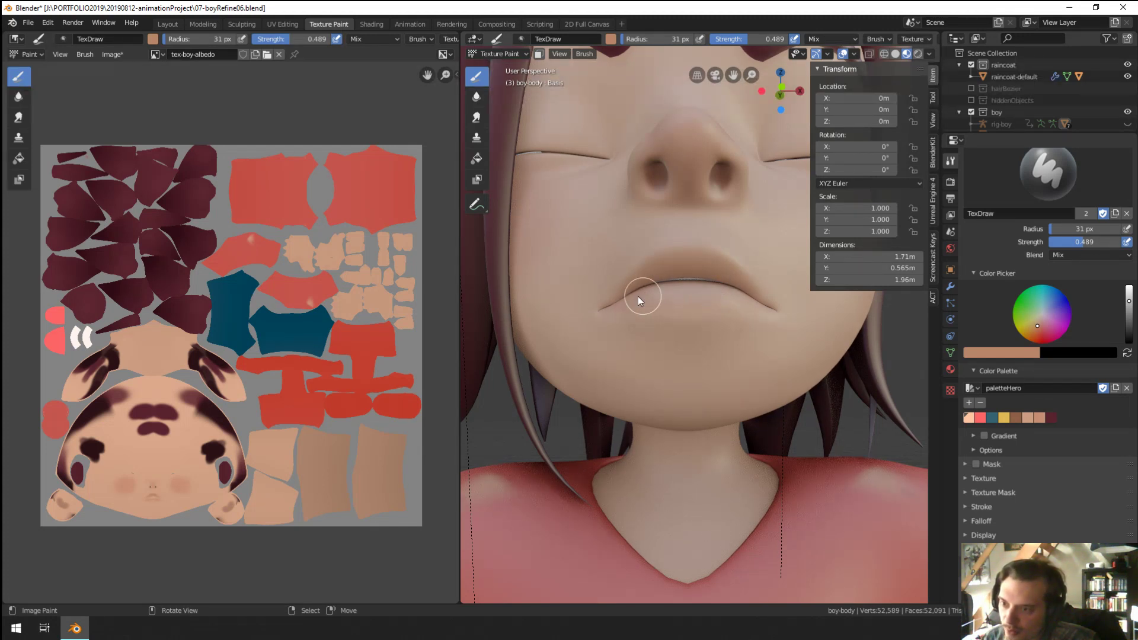
pyautogui.moveTo(659, 297)
pyautogui.mouseDown(button='middle')
pyautogui.moveTo(744, 284)
pyautogui.moveTo(659, 316)
pyautogui.moveTo(696, 305)
pyautogui.moveTo(632, 276)
pyautogui.moveTo(649, 289)
pyautogui.mouseUp(button='middle')
pyautogui.scroll(-5, 621, 399)
pyautogui.moveTo(621, 399); pyautogui.dragTo(619, 350, button='middle')
pyautogui.scroll(5, 641, 301)
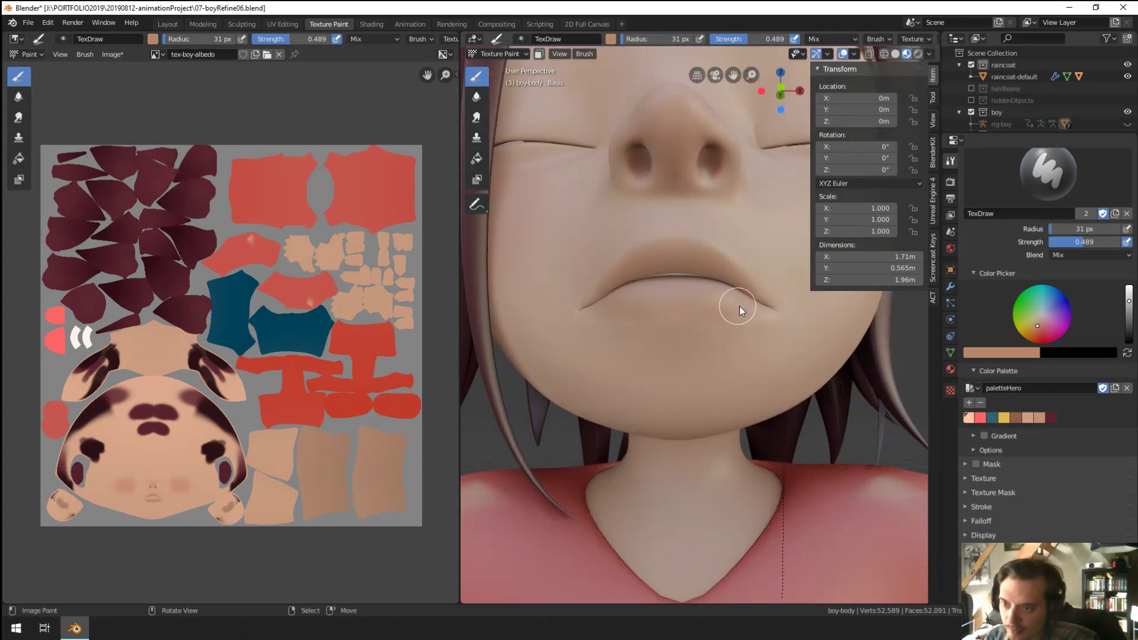
pyautogui.moveTo(728, 297); pyautogui.dragTo(663, 292, button='middle')
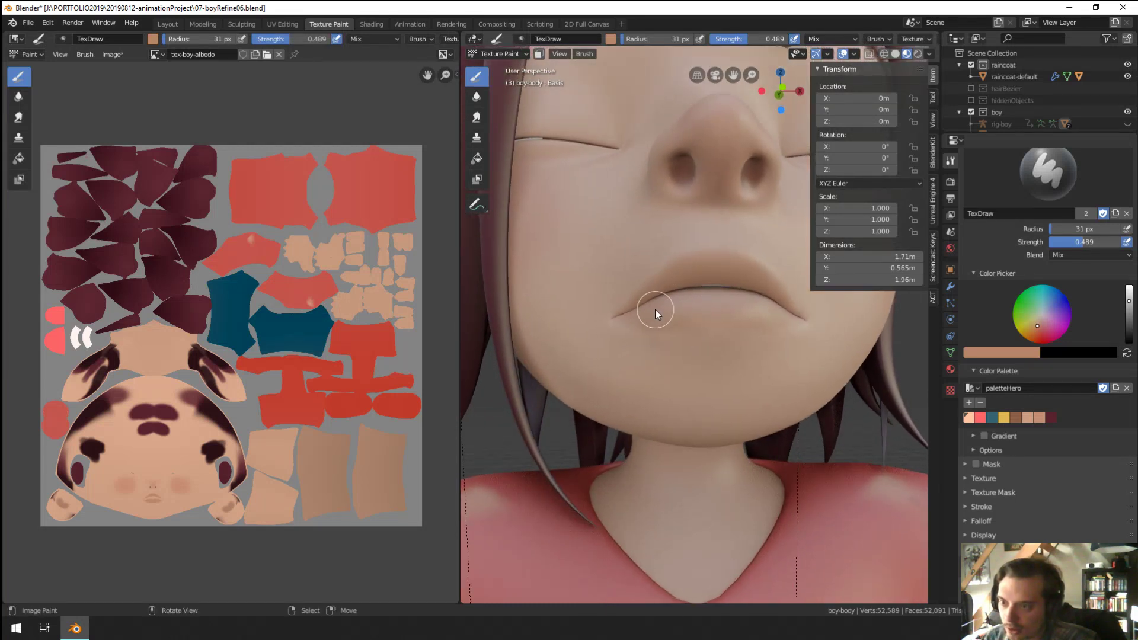
# Step: Switch to the Soften brush at a 52 px radius, blur the shading around the lips and save the file
pyautogui.click(477, 99)
pyautogui.moveTo(599, 262); pyautogui.dragTo(616, 257, button='middle')
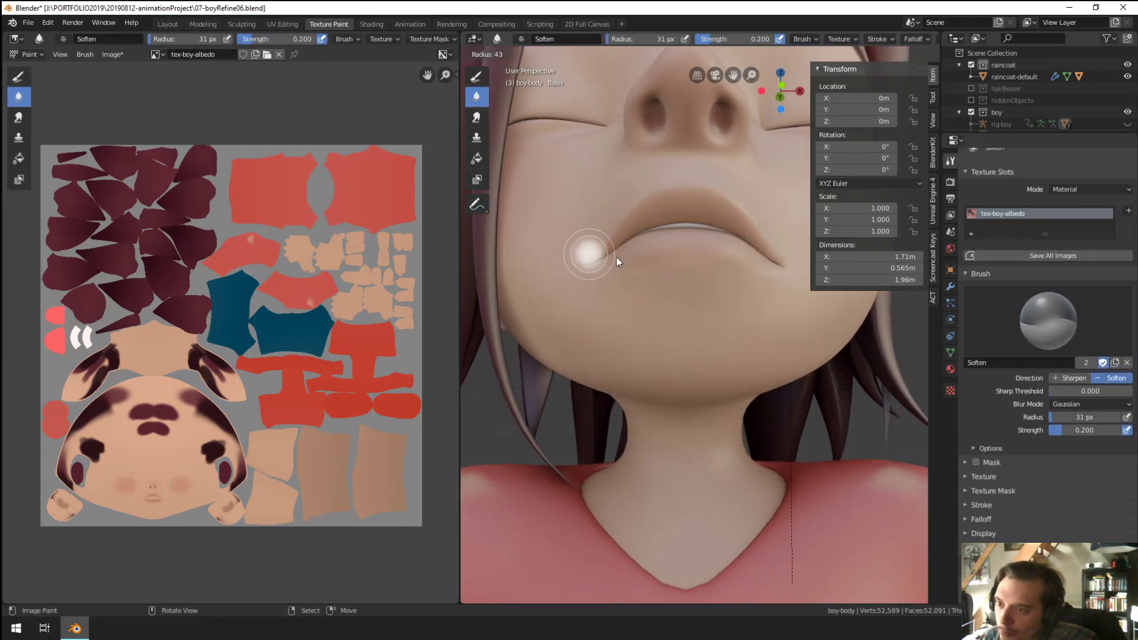
pyautogui.hotkey('ctrl', 's')
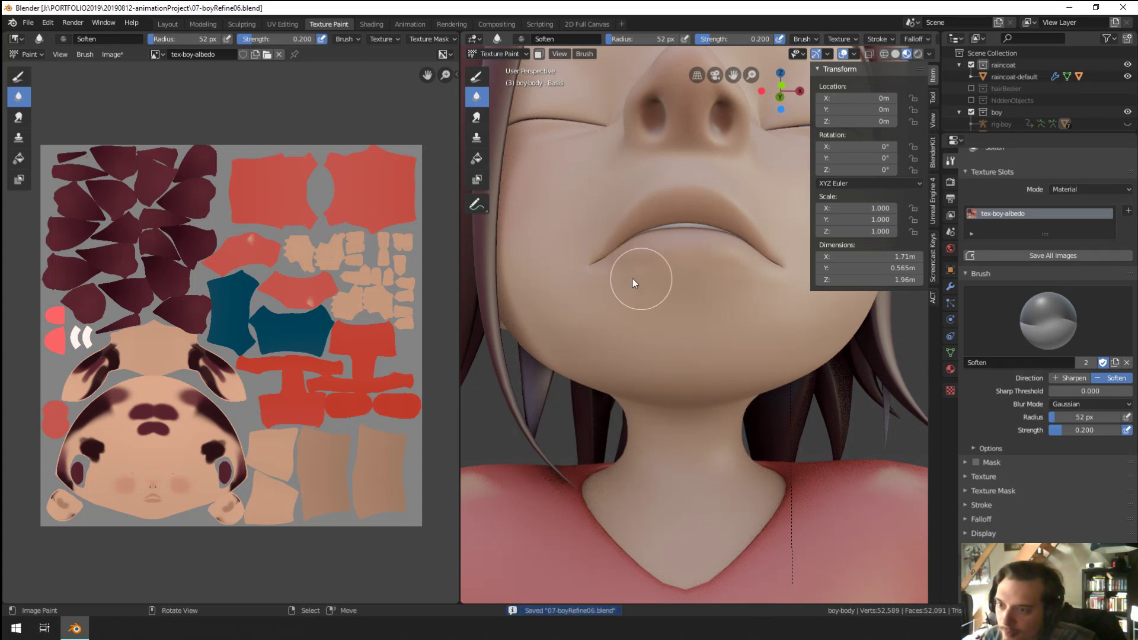
pyautogui.moveTo(712, 282); pyautogui.dragTo(678, 333, button='middle')
pyautogui.scroll(-3, 677, 333)
pyautogui.scroll(5, 678, 333)
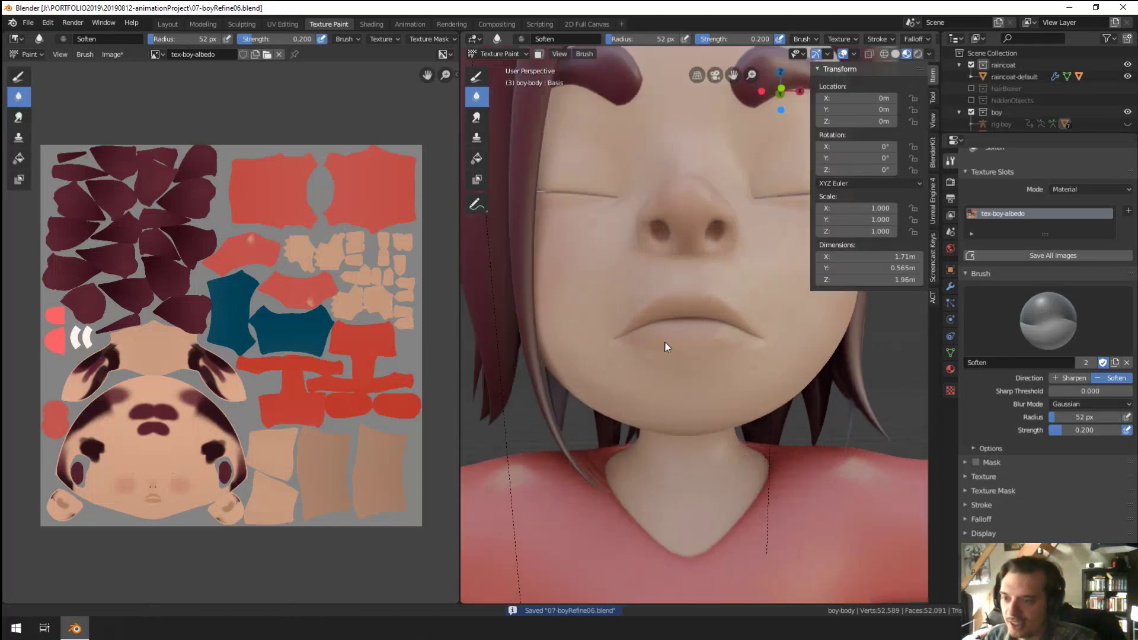
# Step: Set the Soften brush radius to 35 px and blur the shading edge beneath the lower lip
pyautogui.press('f')
pyautogui.click(622, 361)
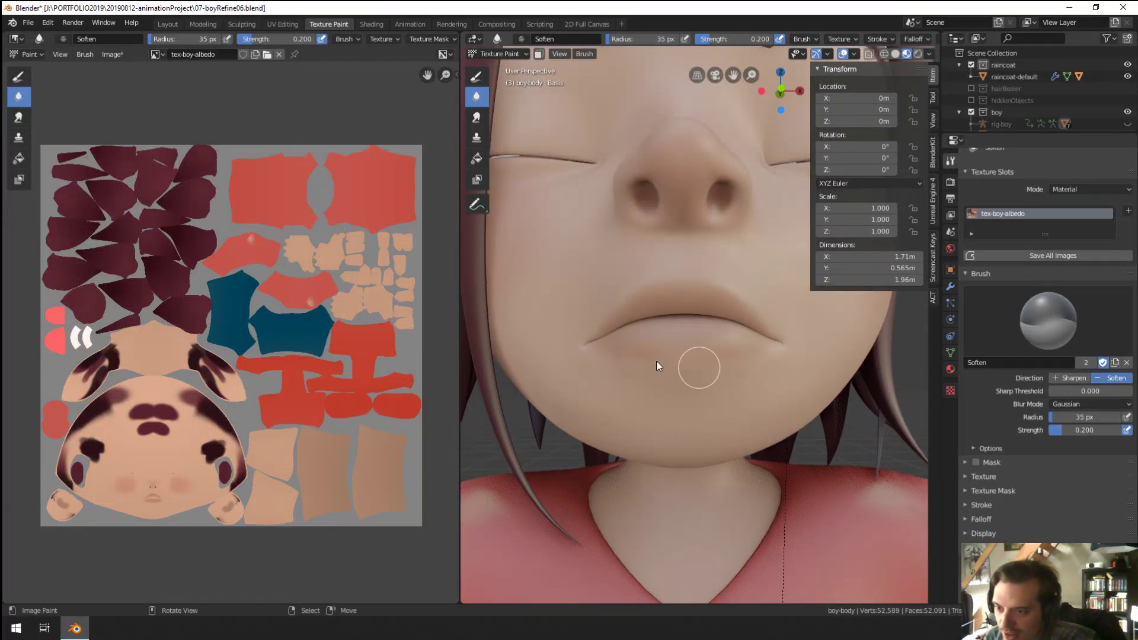
pyautogui.scroll(-5, 766, 349)
pyautogui.scroll(2, 300, 421)
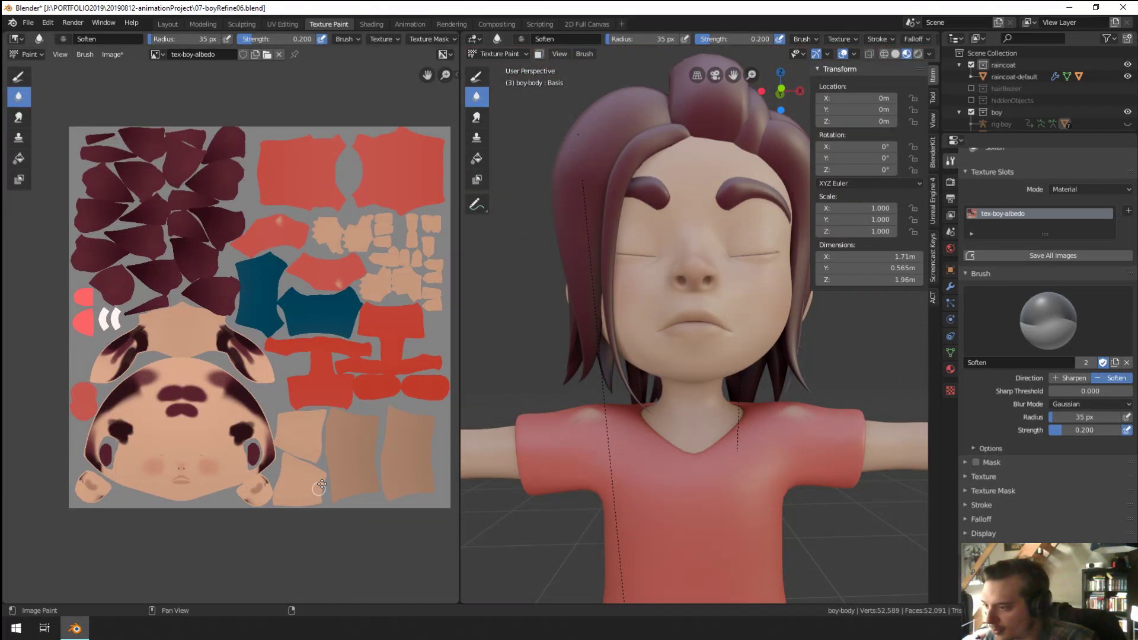
pyautogui.scroll(5, 300, 420)
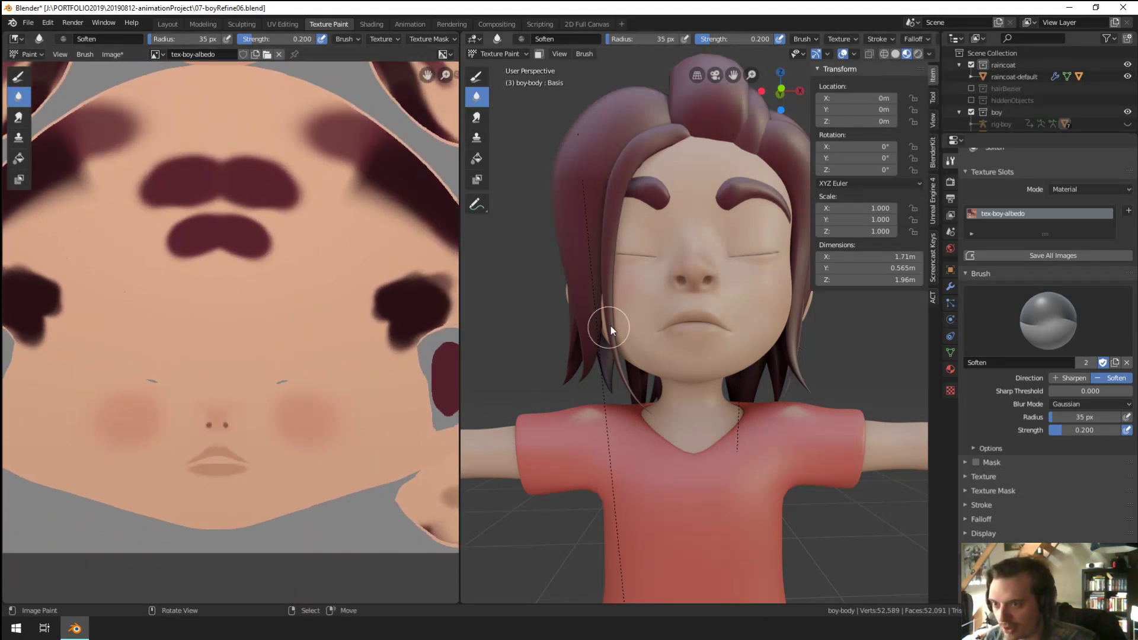
pyautogui.moveTo(610, 326); pyautogui.dragTo(576, 312, button='middle')
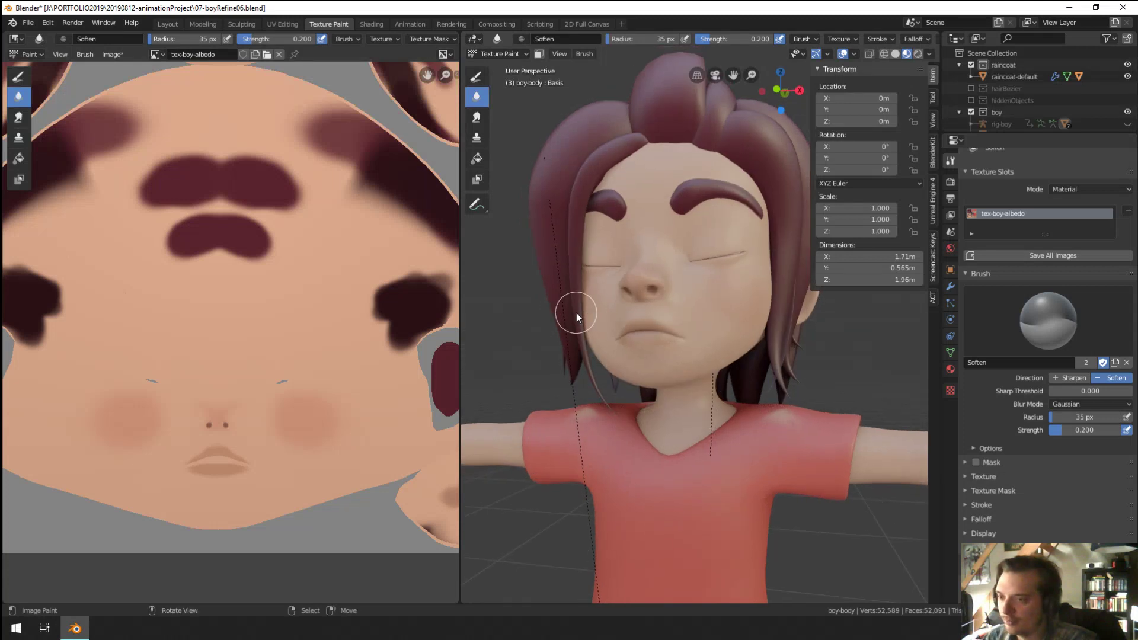
# Step: Return the body to Object Mode, unhide the character rig and enter Pose Mode on it
pyautogui.click(494, 54)
pyautogui.click(489, 67)
pyautogui.click(788, 349)
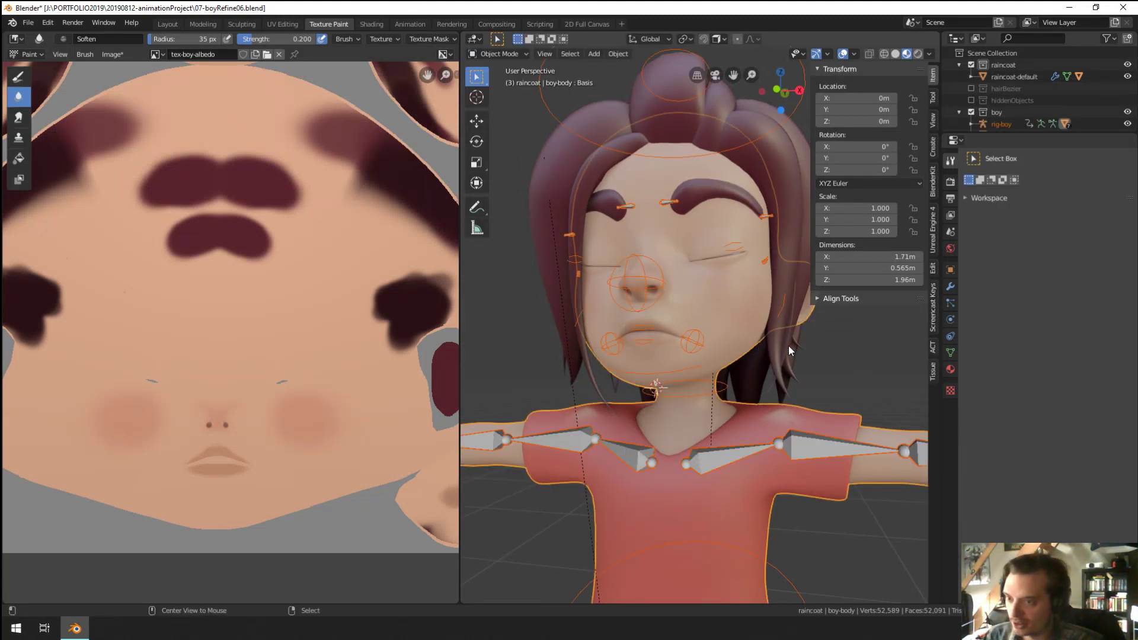
pyautogui.scroll(4, 757, 329)
pyautogui.hotkey('ctrl', 'Tab')
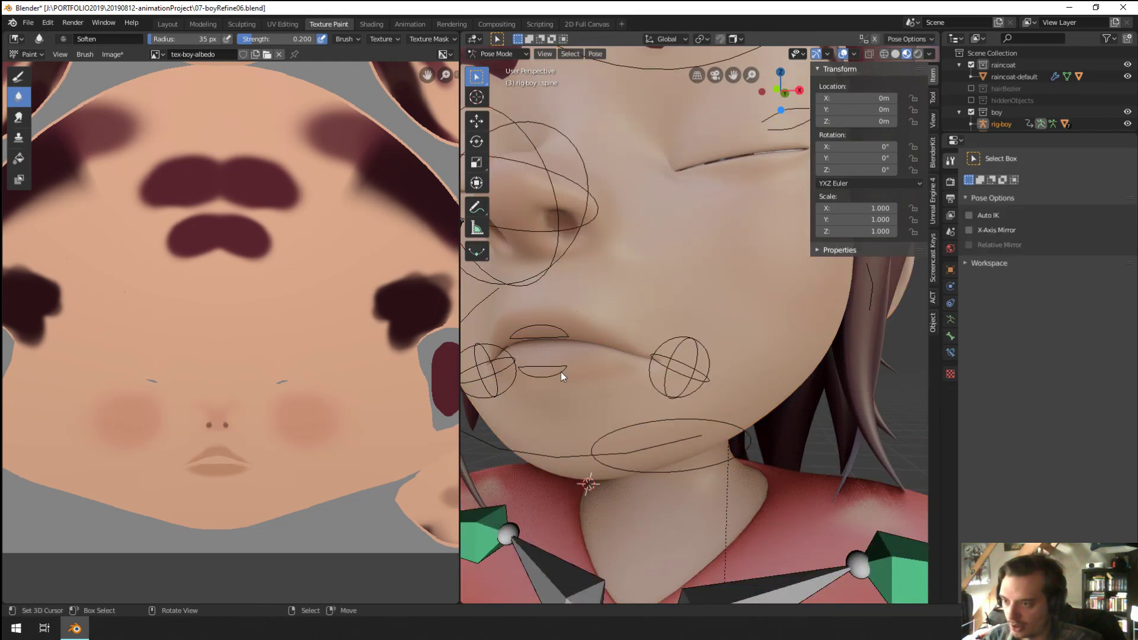
# Step: Try to part the lips by freely moving the central lower-lip control down and the upper-lip control up
pyautogui.click(561, 371)
pyautogui.press('KP_1')
pyautogui.press('g')
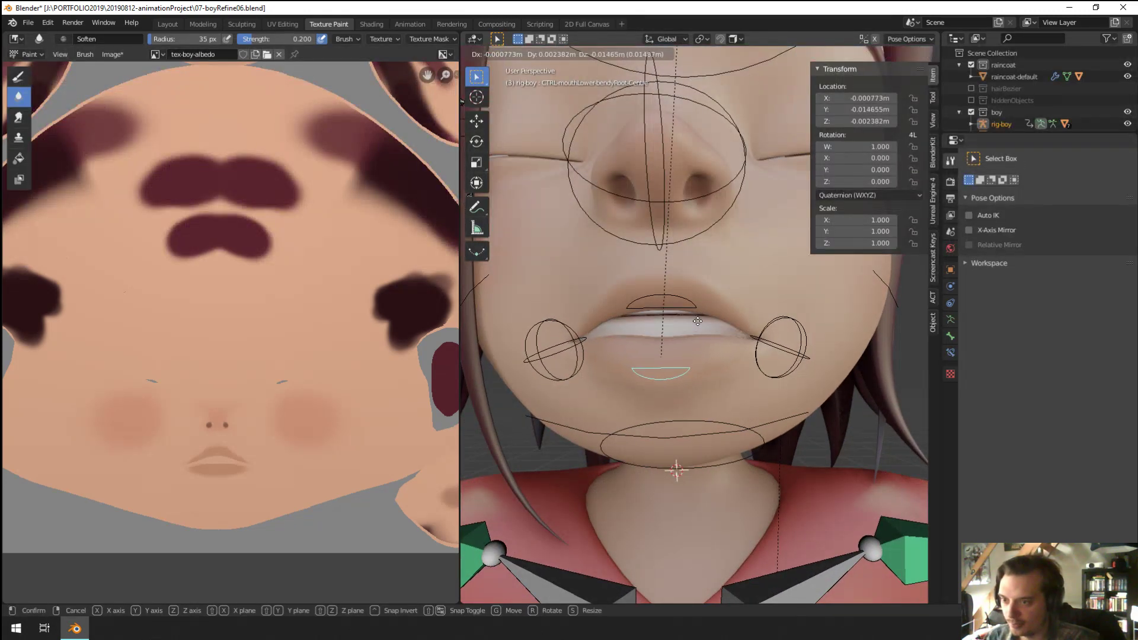
pyautogui.click(685, 313)
pyautogui.click(685, 313)
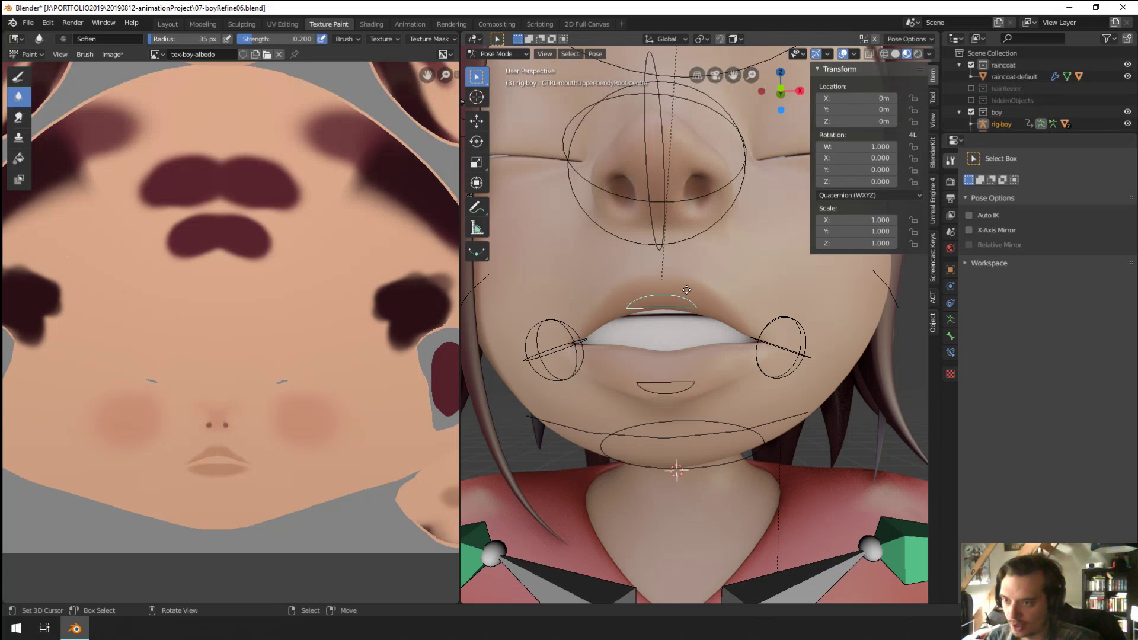
pyautogui.press('g')
pyautogui.click(689, 284)
# Step: Open both eyes by moving the upper eyelid controls up and the lower eyelid controls down
pyautogui.scroll(-3, 707, 240)
pyautogui.moveTo(755, 256); pyautogui.dragTo(754, 288, button='middle')
pyautogui.click(754, 288)
pyautogui.press('g')
pyautogui.click(759, 285)
pyautogui.click(761, 297)
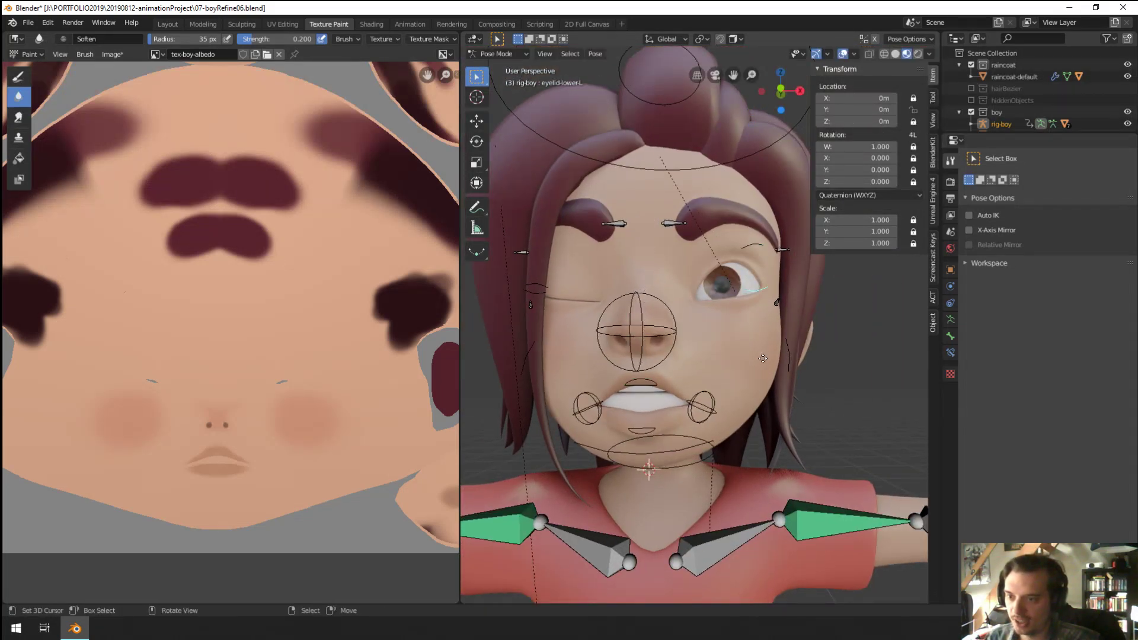
pyautogui.press('g')
pyautogui.click(514, 329)
pyautogui.click(541, 289)
pyautogui.press('g')
pyautogui.click(540, 332)
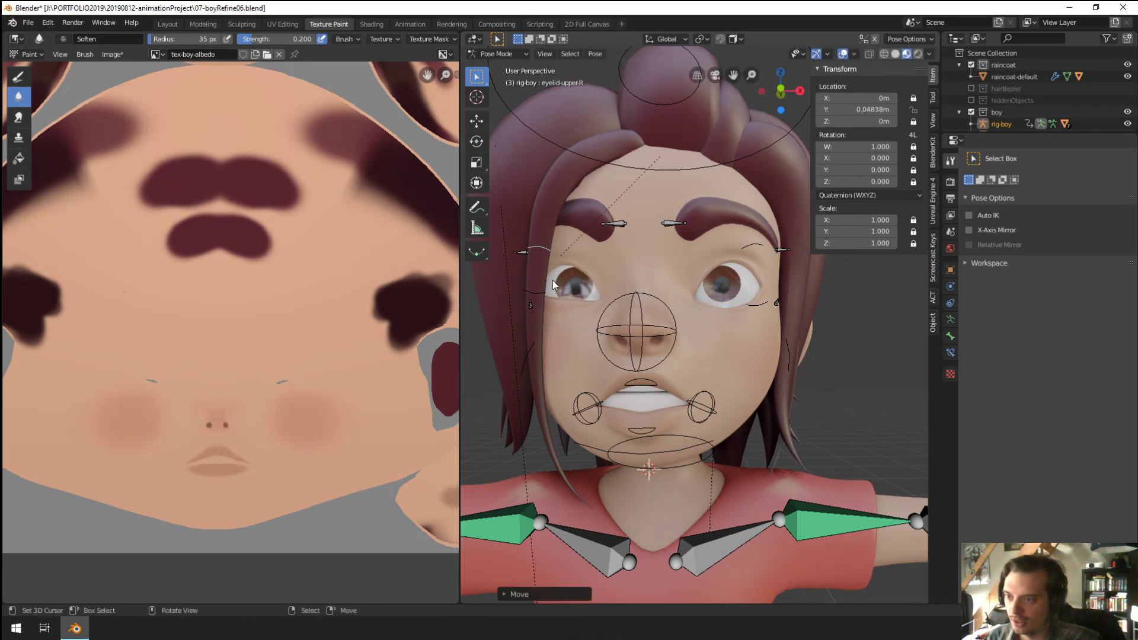
pyautogui.press('g')
pyautogui.click(540, 362)
# Step: Clear the mouth controls' location and part the lips along global Z, lowering the lower-lip control about 0.012 m
pyautogui.click(651, 424)
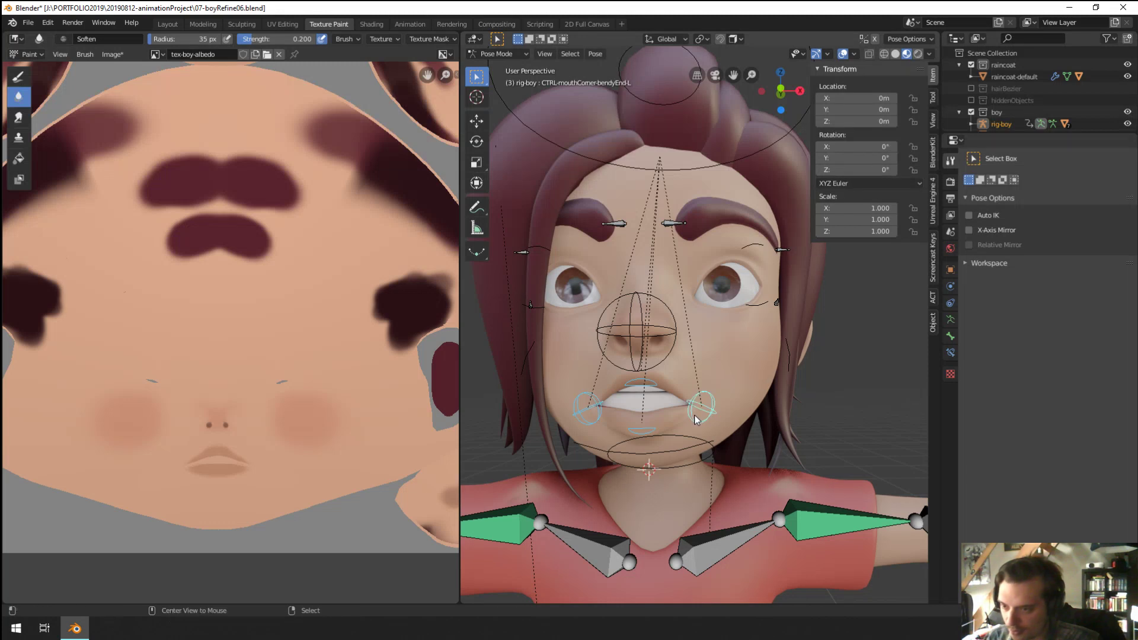
pyautogui.hotkey('alt', 'g')
pyautogui.hotkey('ctrl', 'z')
pyautogui.hotkey('ctrl', 'z')
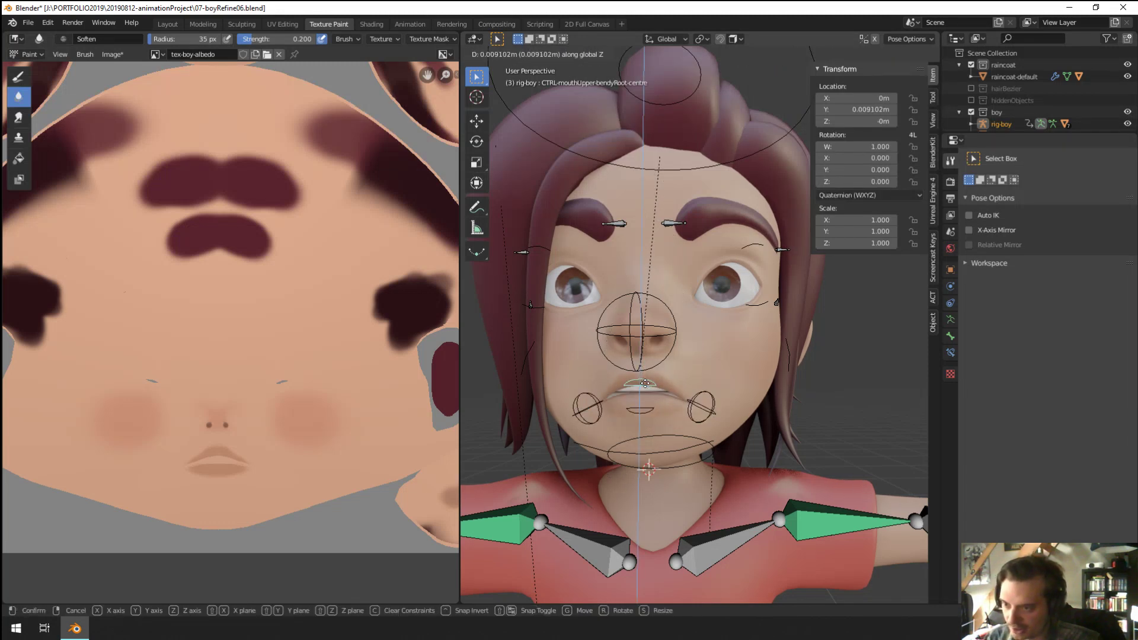
pyautogui.press('g')
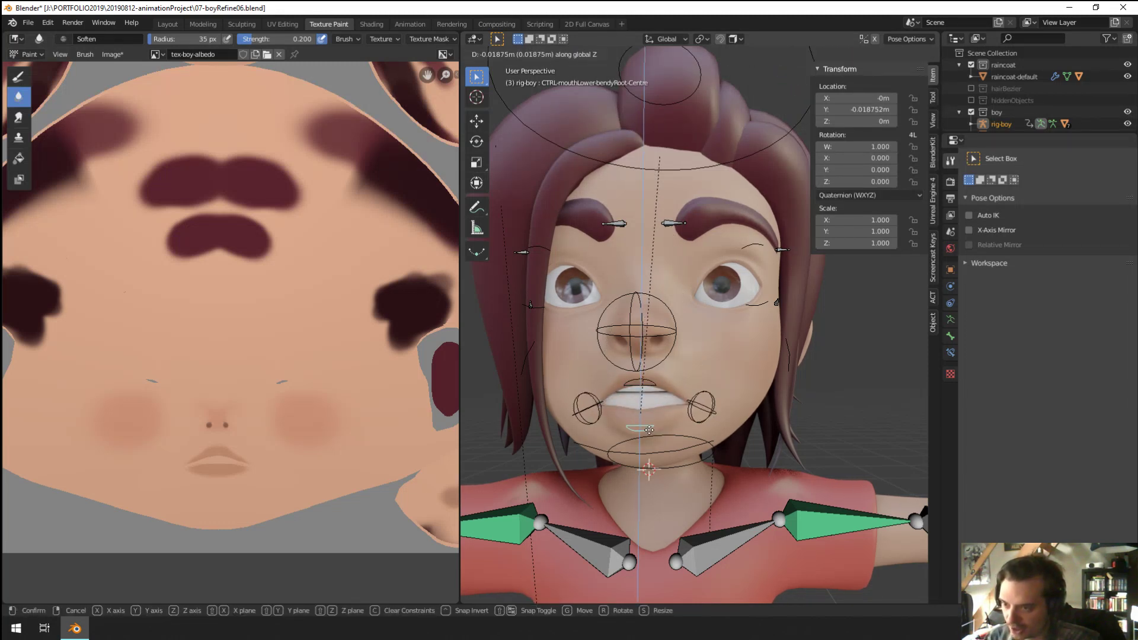
pyautogui.click(693, 409)
pyautogui.moveTo(693, 409); pyautogui.dragTo(701, 391, button='middle')
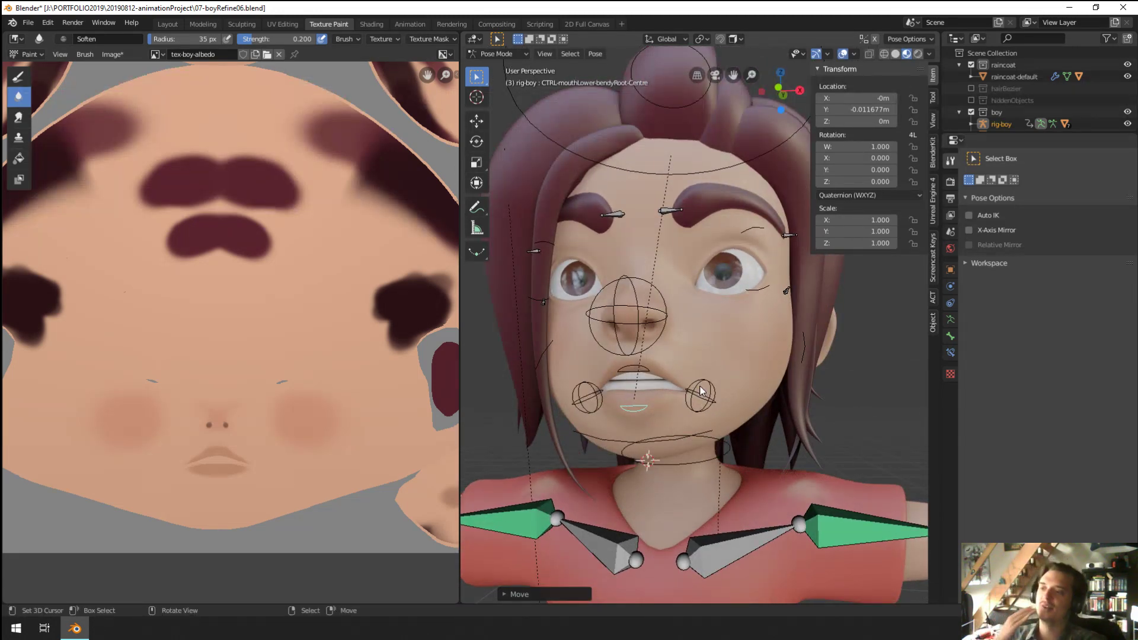
# Step: Select the rig's nose control in Pose Mode and set its custom shape's viewport display scale to 0.4
pyautogui.hotkey('ctrl', 'Tab')
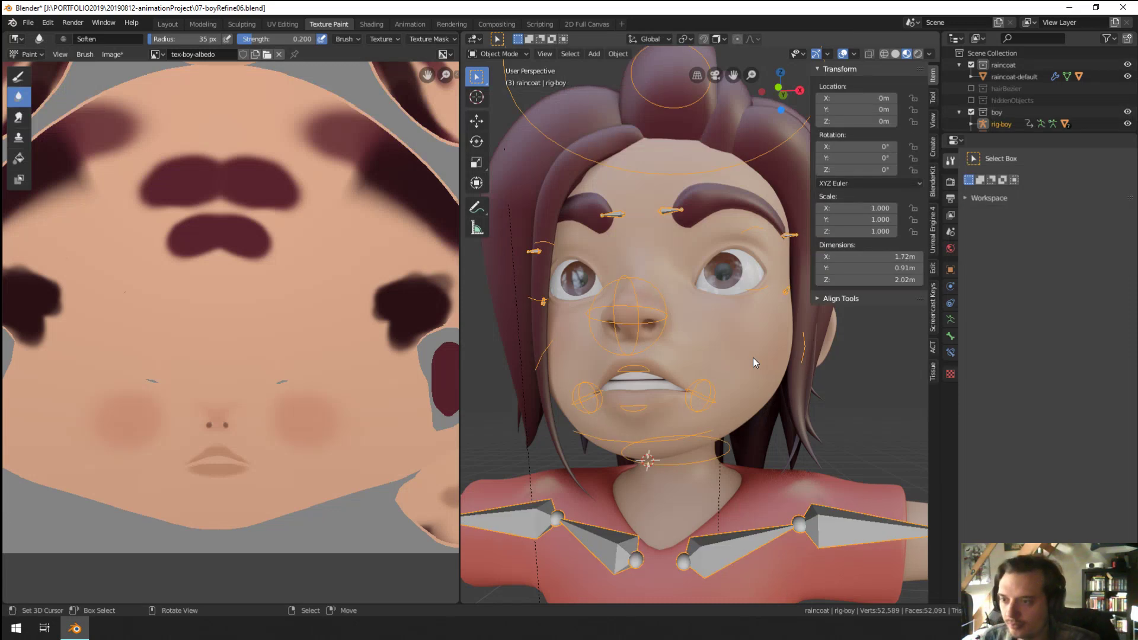
pyautogui.click(656, 308)
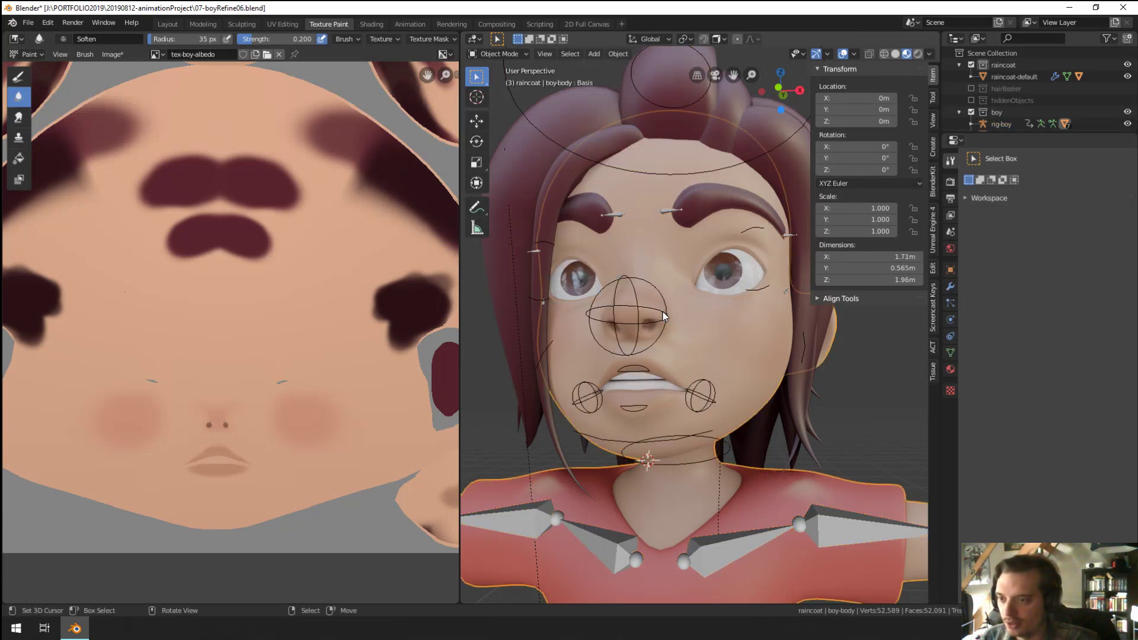
pyautogui.click(662, 317)
pyautogui.hotkey('ctrl', 'Tab')
pyautogui.click(664, 314)
pyautogui.click(951, 336)
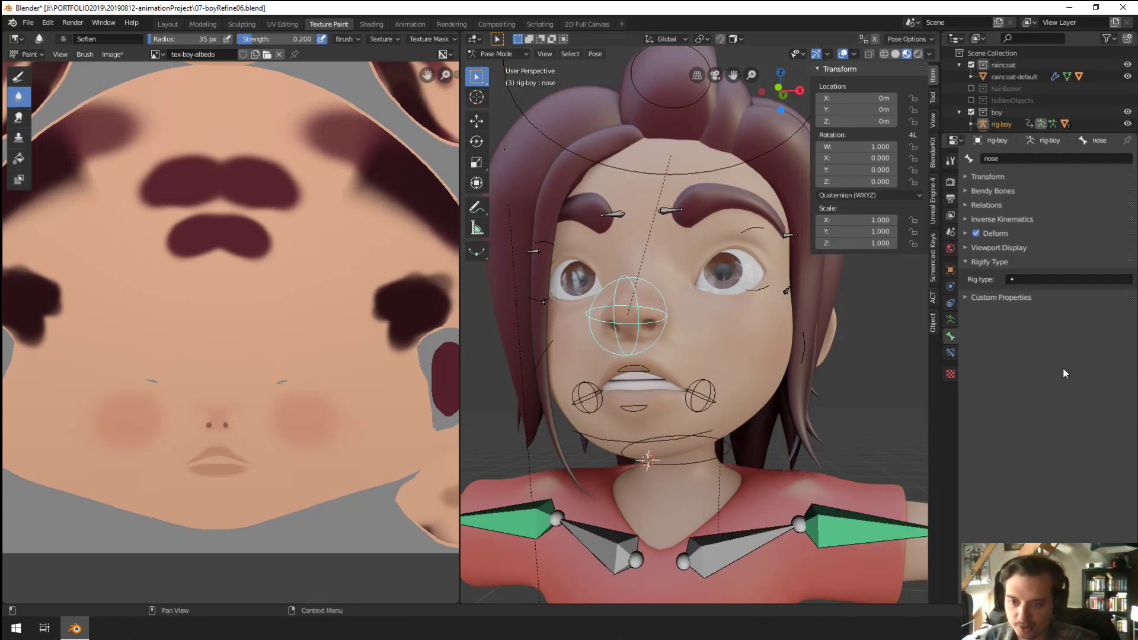
pyautogui.click(989, 247)
pyautogui.hotkey('ctrl', 'a')
pyautogui.write('0.2')
pyautogui.press('Return')
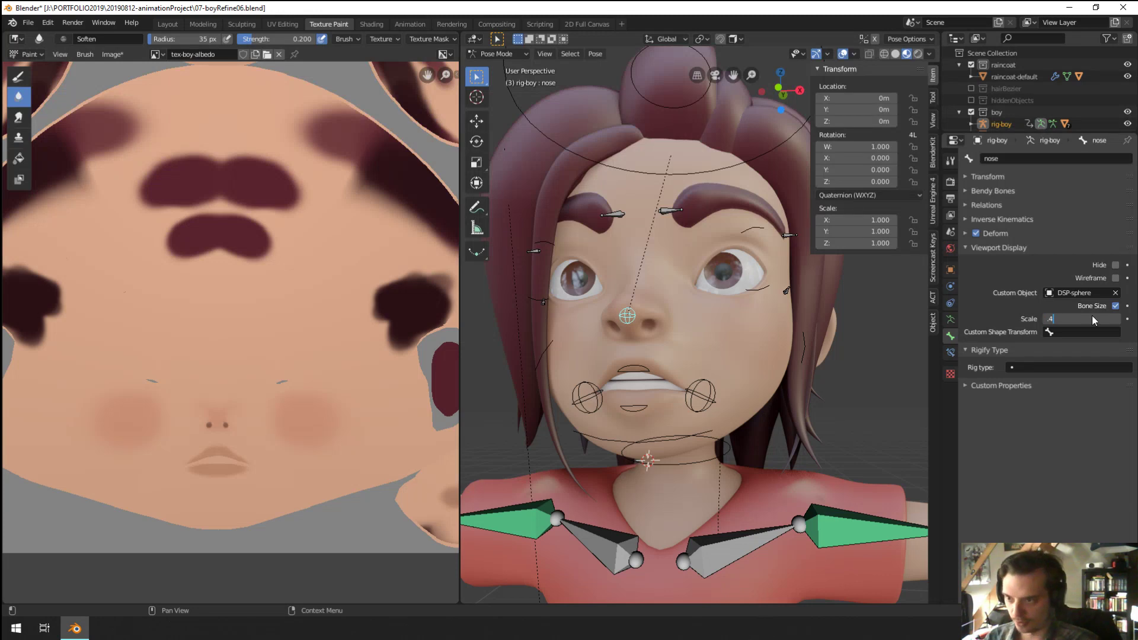
pyautogui.press('Return')
pyautogui.moveTo(634, 369); pyautogui.dragTo(659, 382, button='middle')
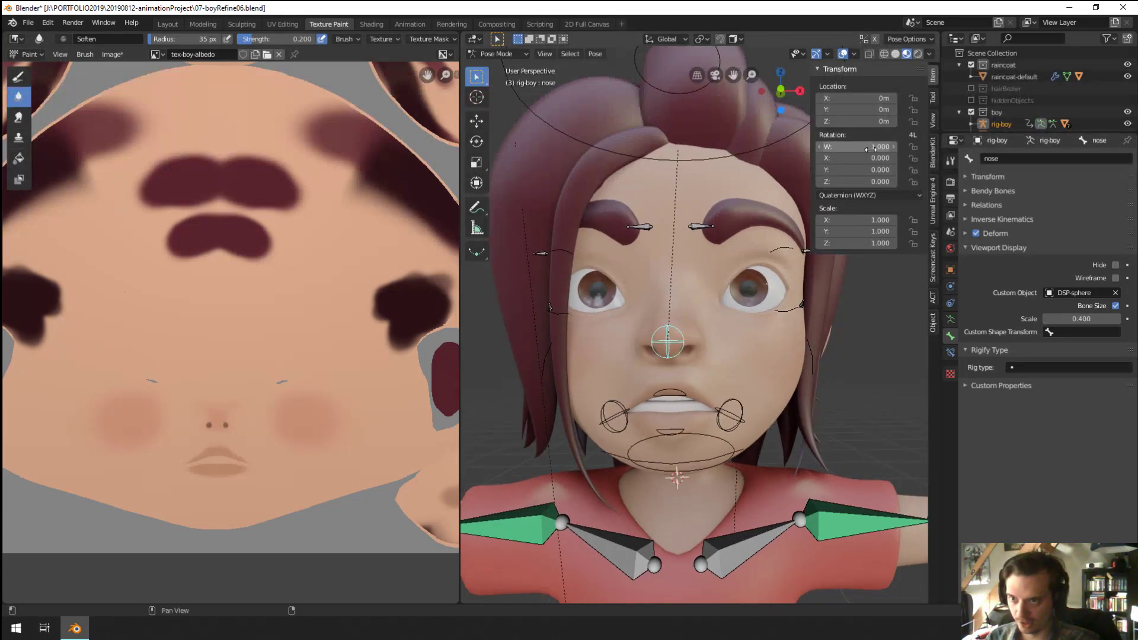
# Step: Return the rig to Object Mode and hide it to leave the posed face unobstructed
pyautogui.hotkey('ctrl', 'Tab')
pyautogui.press('h')
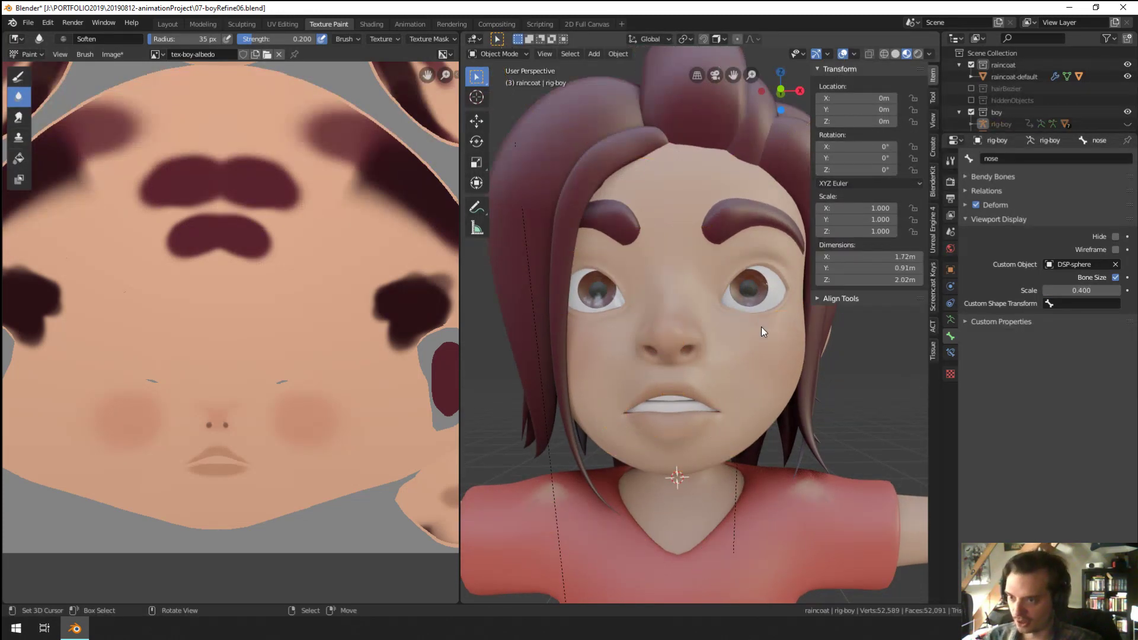
pyautogui.moveTo(761, 325); pyautogui.dragTo(682, 275, button='middle')
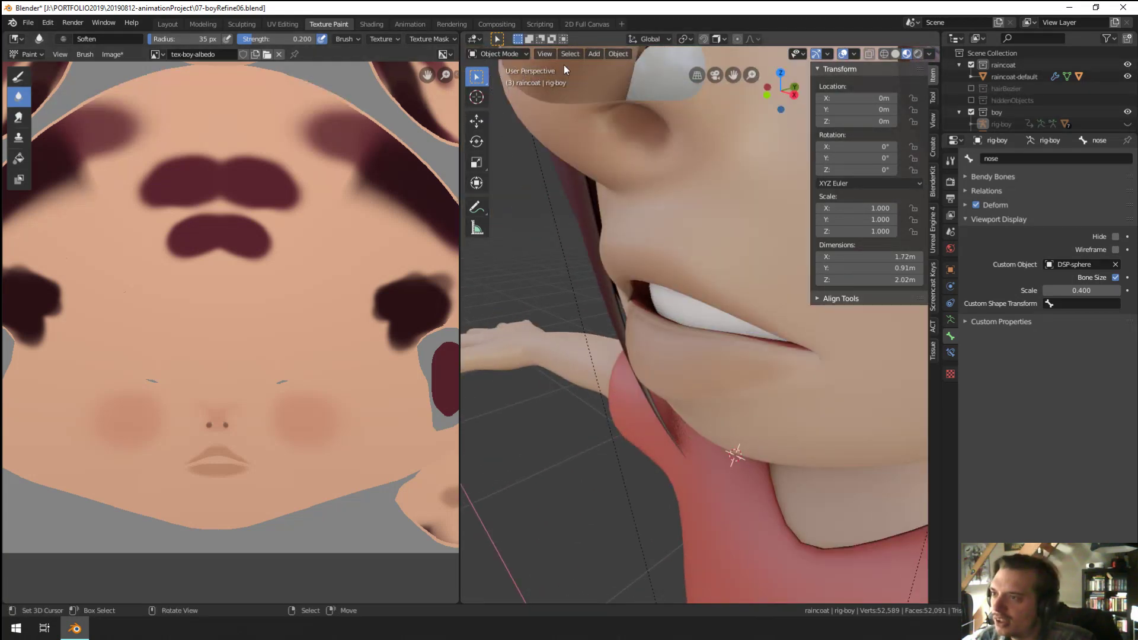
# Step: Select the boy's body mesh, enter Texture Paint mode and switch to the TexDraw brush
pyautogui.click(503, 55)
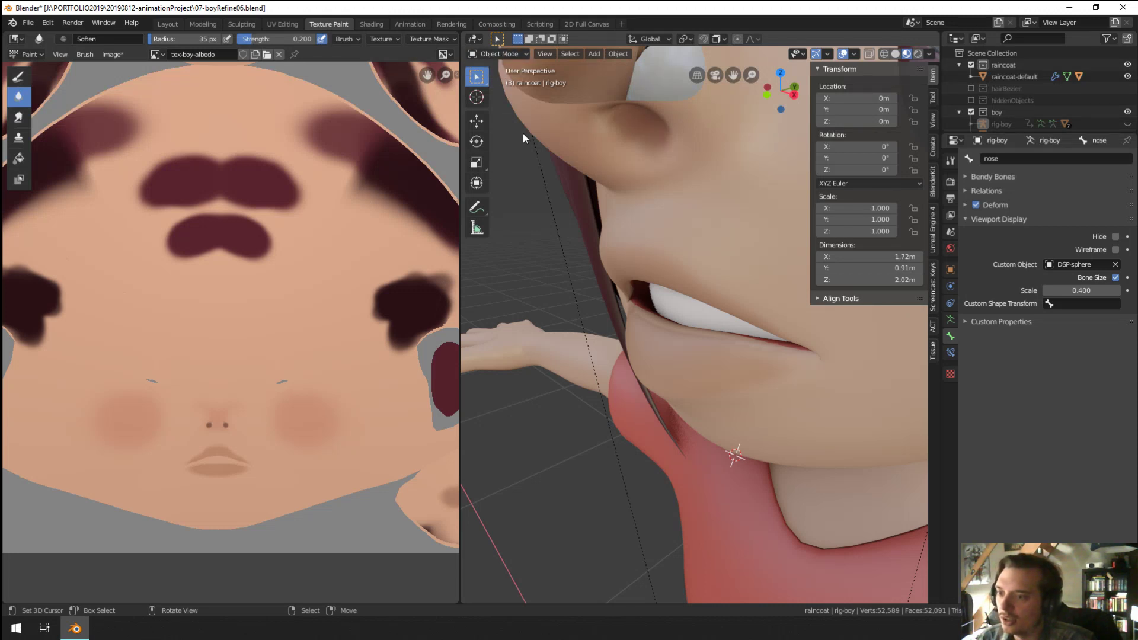
pyautogui.click(623, 197)
pyautogui.click(499, 54)
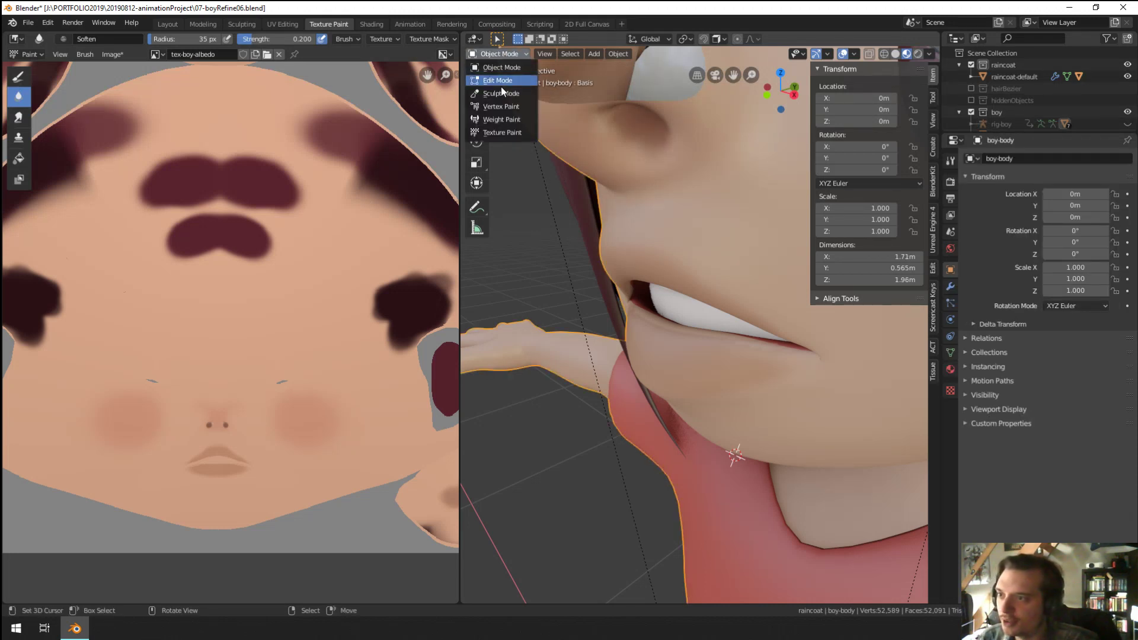
pyautogui.click(500, 132)
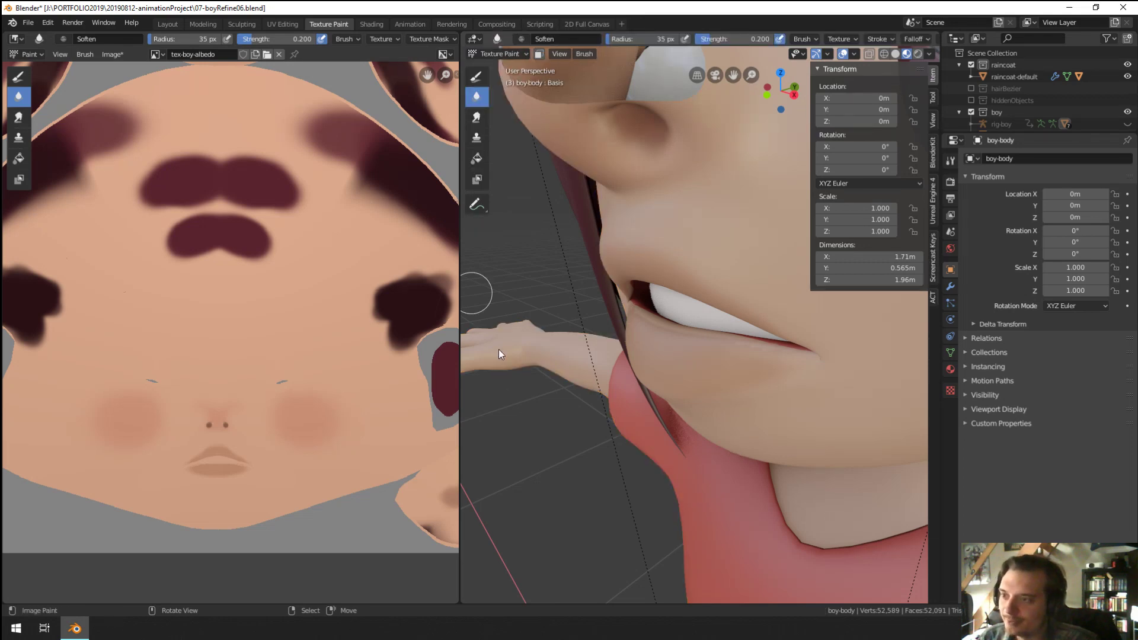
pyautogui.moveTo(499, 350); pyautogui.dragTo(563, 382, button='middle')
pyautogui.scroll(-3, 564, 382)
pyautogui.click(478, 74)
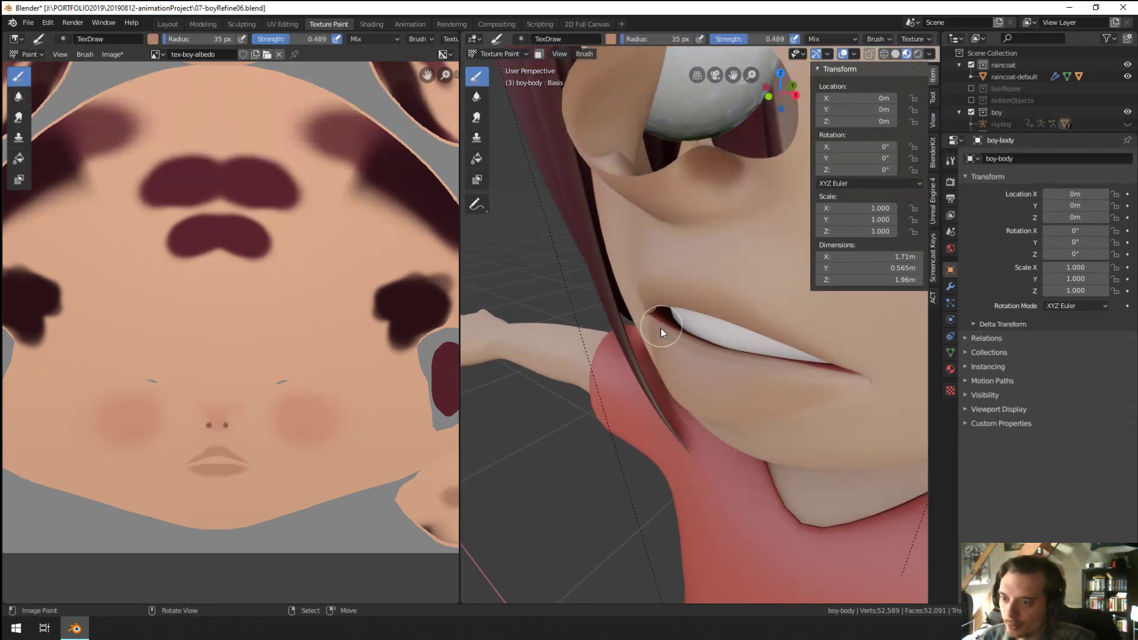
# Step: Try to lighten the skin below the lower lip with a brighter peach at 35 px and 93 px radius
pyautogui.scroll(2, 658, 355)
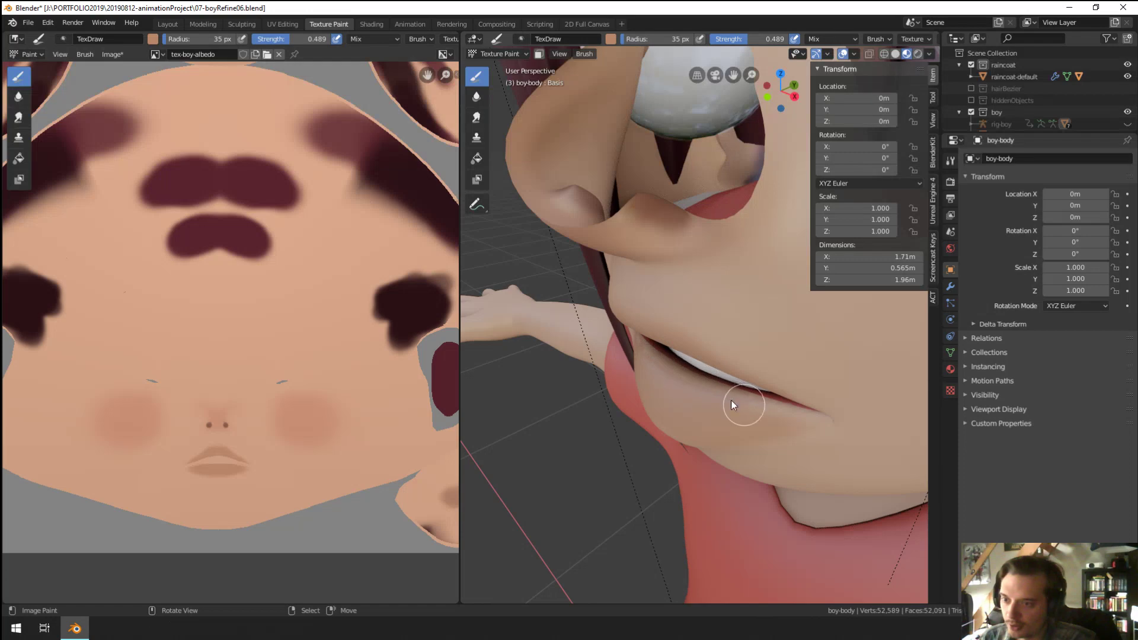
pyautogui.moveTo(743, 389)
pyautogui.mouseDown(button='middle')
pyautogui.moveTo(712, 307)
pyautogui.moveTo(671, 311)
pyautogui.moveTo(670, 295)
pyautogui.moveTo(680, 283)
pyautogui.moveTo(700, 303)
pyautogui.moveTo(744, 224)
pyautogui.mouseUp(button='middle')
pyautogui.moveTo(699, 272); pyautogui.dragTo(556, 252, button='middle')
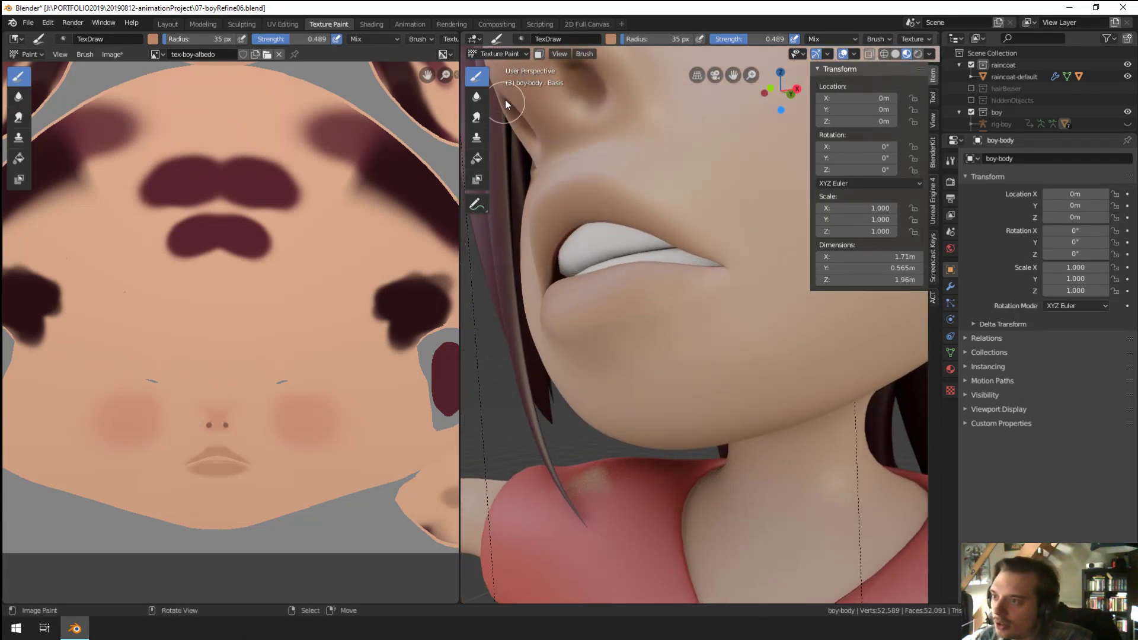
pyautogui.click(950, 161)
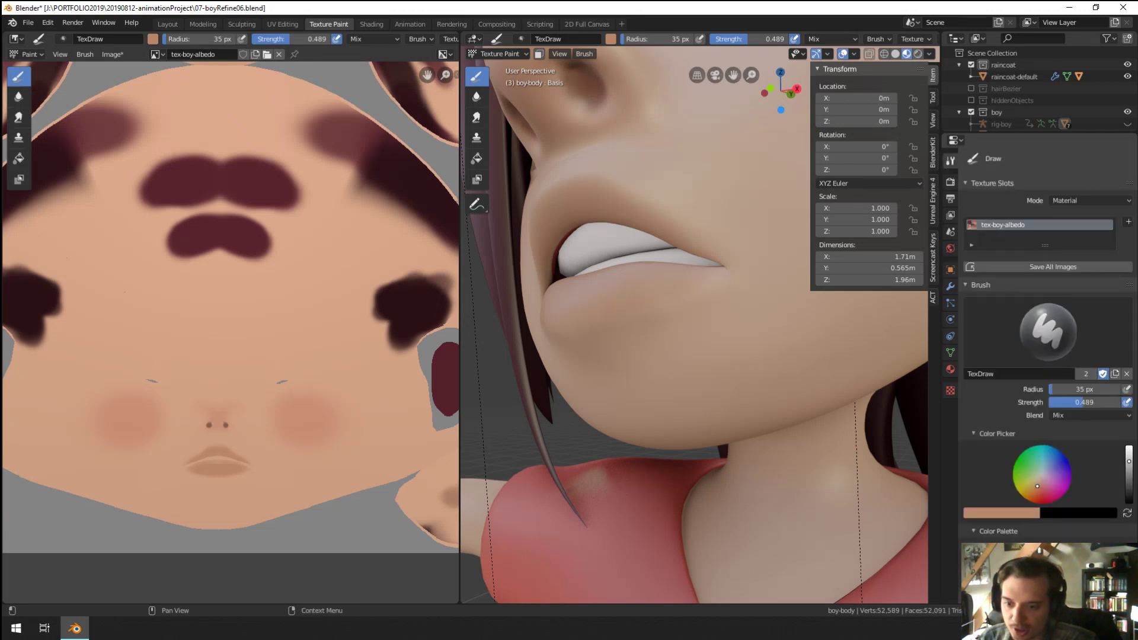
pyautogui.click(1129, 448)
pyautogui.moveTo(630, 296); pyautogui.dragTo(744, 292)
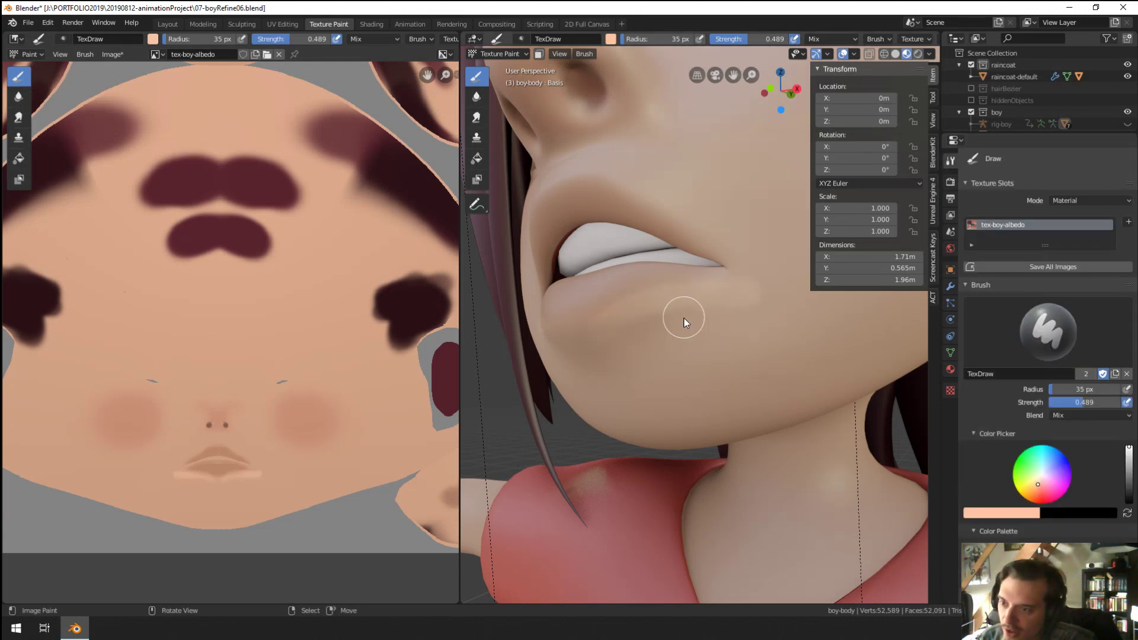
pyautogui.press('f')
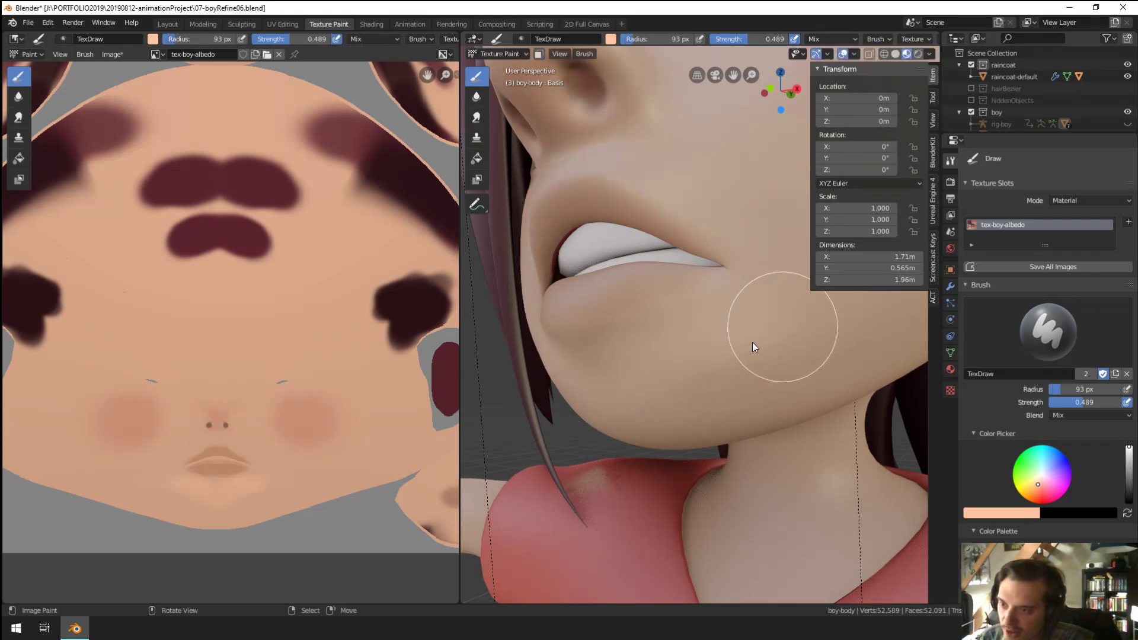
pyautogui.hotkey('ctrl', 'z')
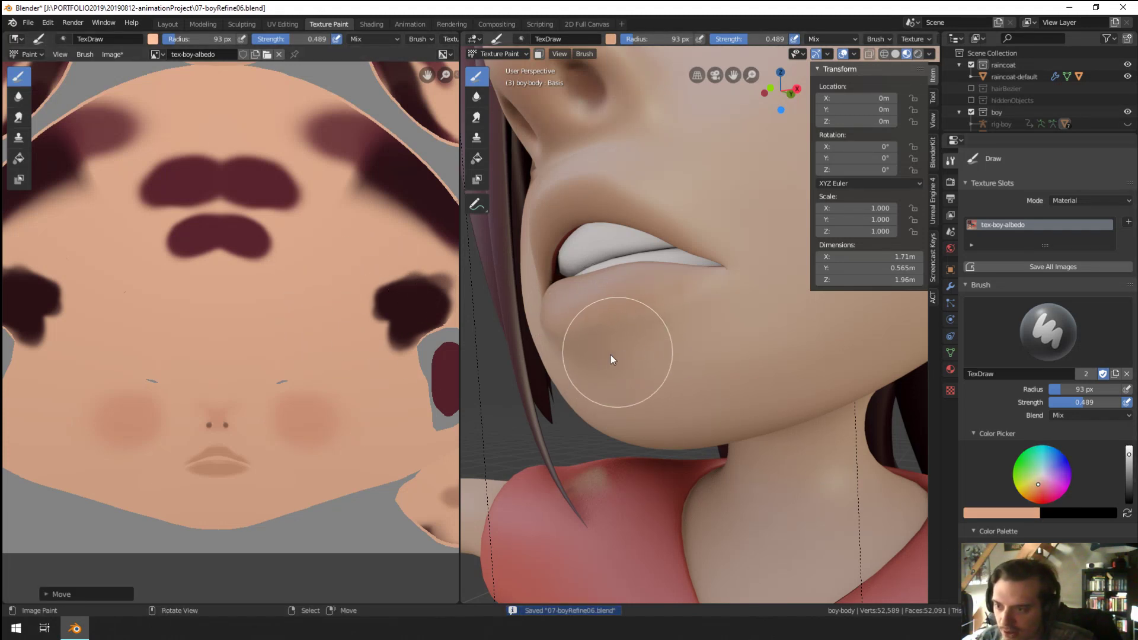
# Step: Sample a dark maroon from the model as the paint colour and set the TexDraw radius to 20 px
pyautogui.moveTo(792, 303)
pyautogui.mouseDown(button='middle')
pyautogui.moveTo(640, 393)
pyautogui.moveTo(714, 327)
pyautogui.moveTo(708, 384)
pyautogui.moveTo(656, 358)
pyautogui.moveTo(686, 310)
pyautogui.mouseUp(button='middle')
pyautogui.scroll(5, 685, 310)
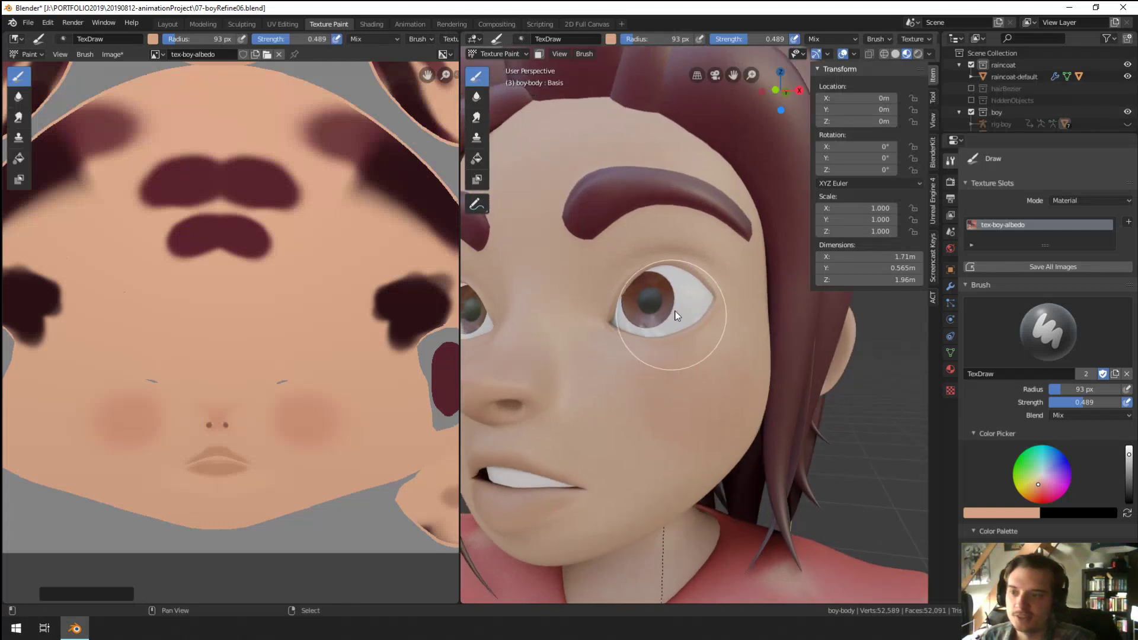
pyautogui.scroll(5, 678, 315)
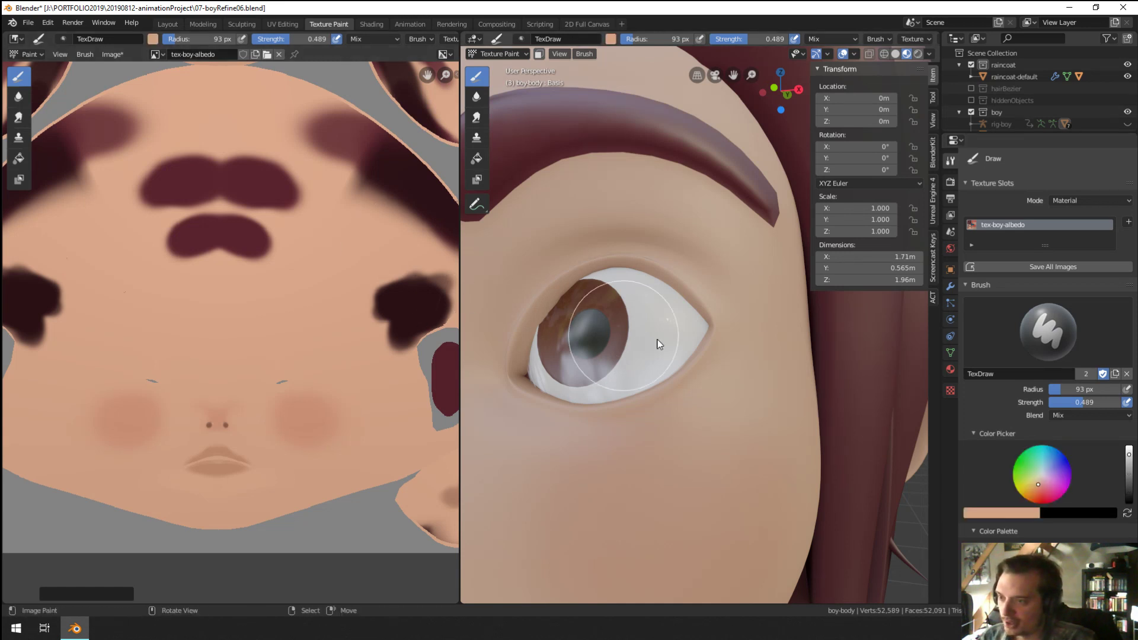
pyautogui.moveTo(660, 344); pyautogui.dragTo(455, 294, button='middle')
pyautogui.press('s')
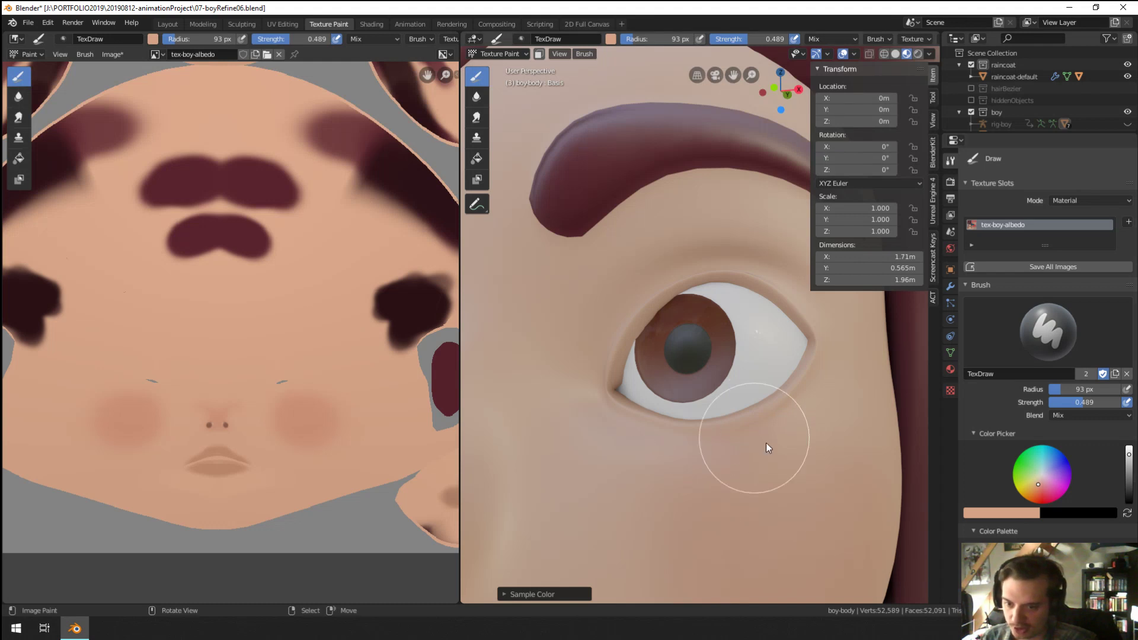
pyautogui.press('s')
pyautogui.press('f')
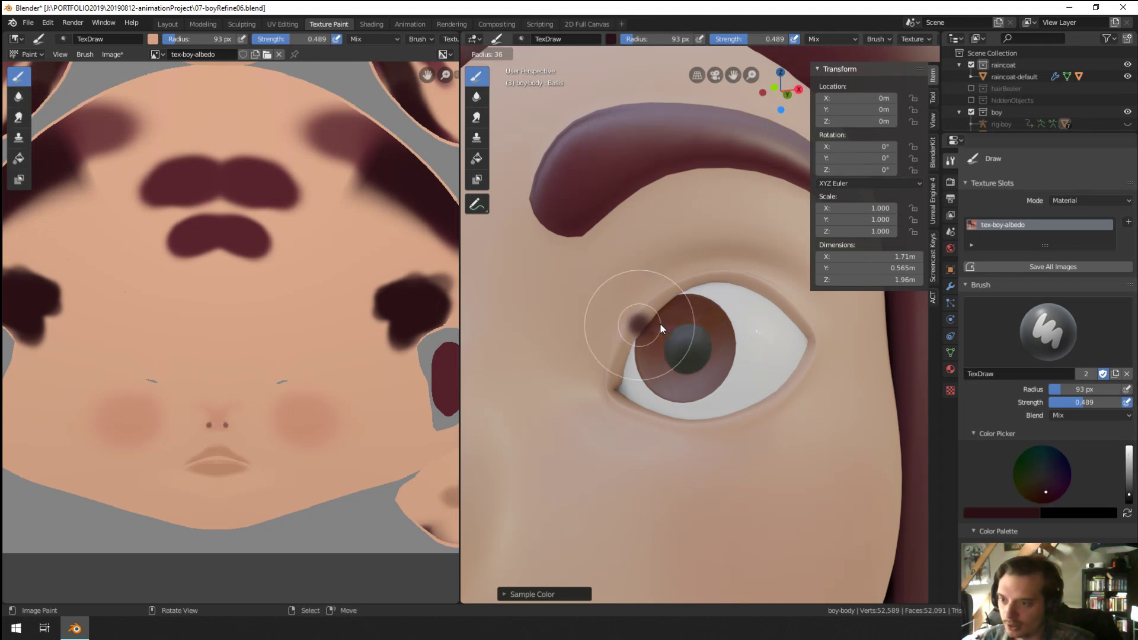
pyautogui.click(660, 322)
# Step: Paint a dark maroon line along the upper and lower eyelid rims of the open eye
pyautogui.click(618, 358)
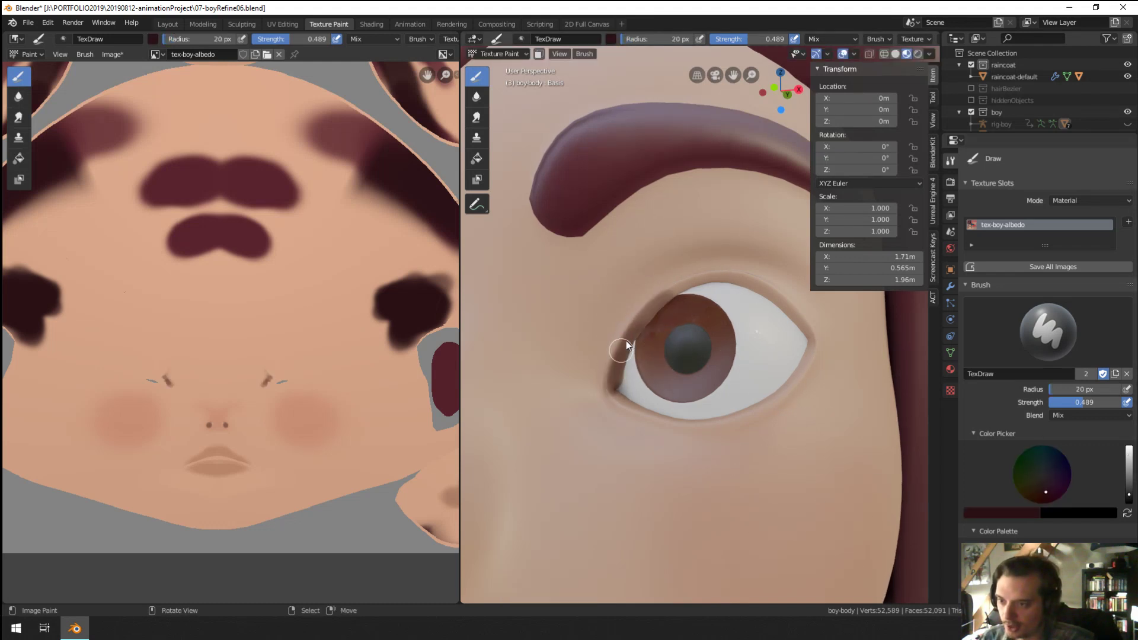
pyautogui.moveTo(625, 342)
pyautogui.mouseDown()
pyautogui.moveTo(680, 298)
pyautogui.moveTo(729, 287)
pyautogui.mouseUp()
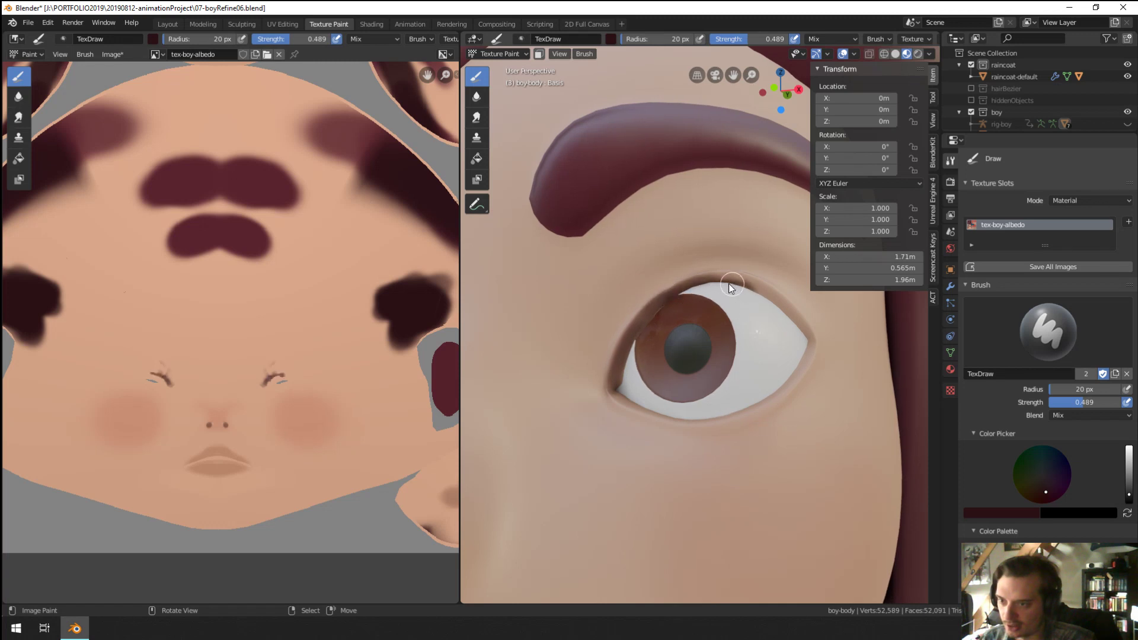
pyautogui.moveTo(663, 308); pyautogui.dragTo(741, 288)
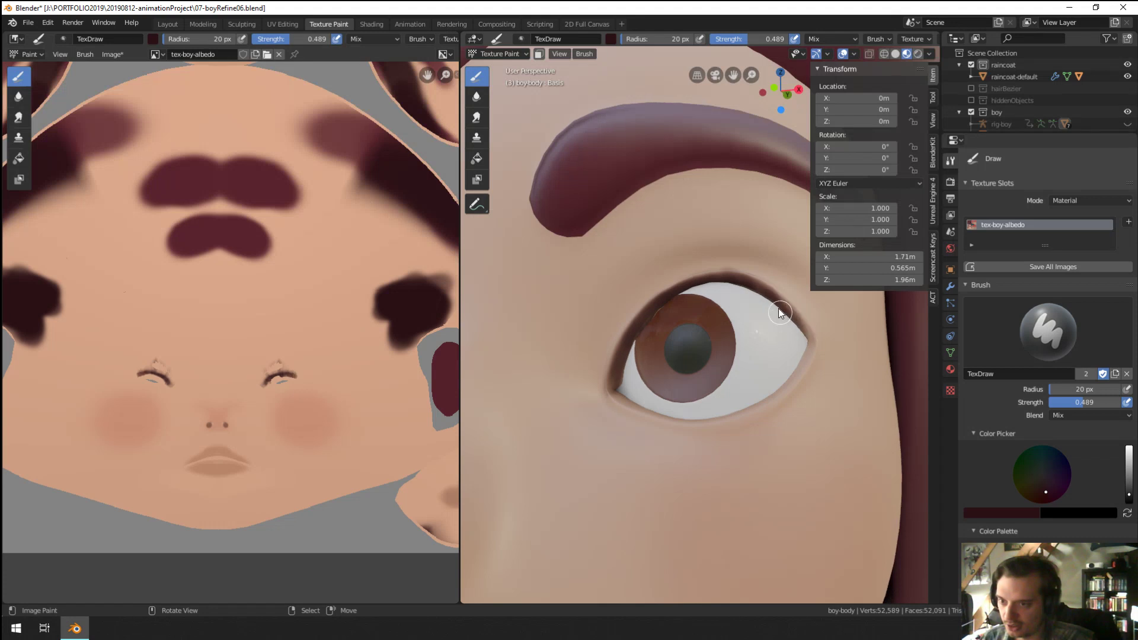
pyautogui.moveTo(728, 279); pyautogui.dragTo(767, 301)
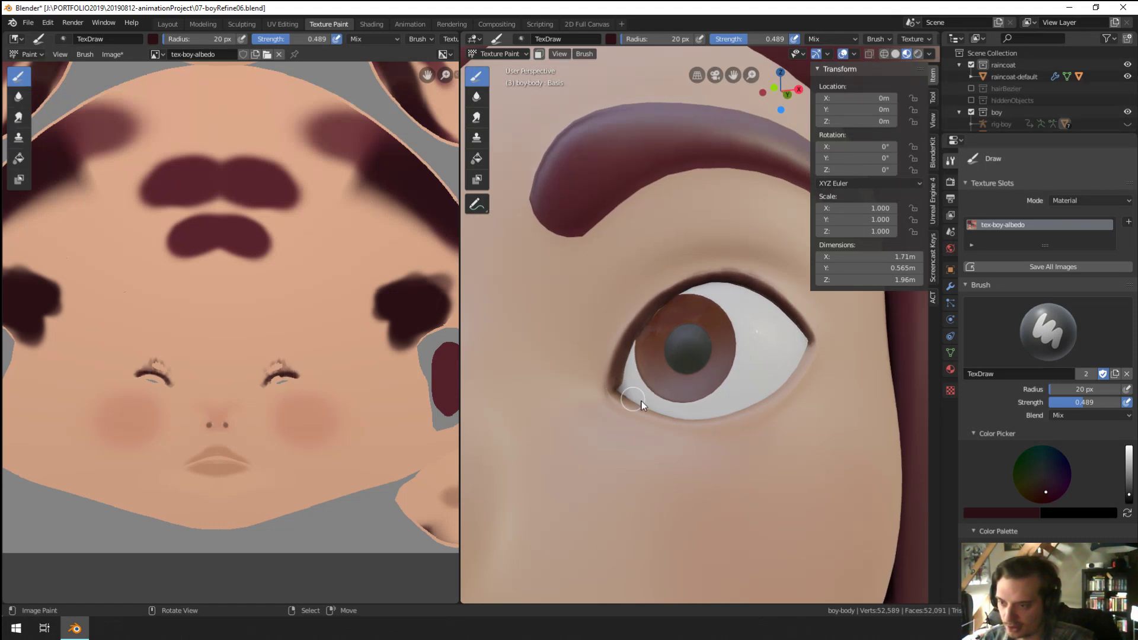
pyautogui.moveTo(664, 417); pyautogui.dragTo(727, 414)
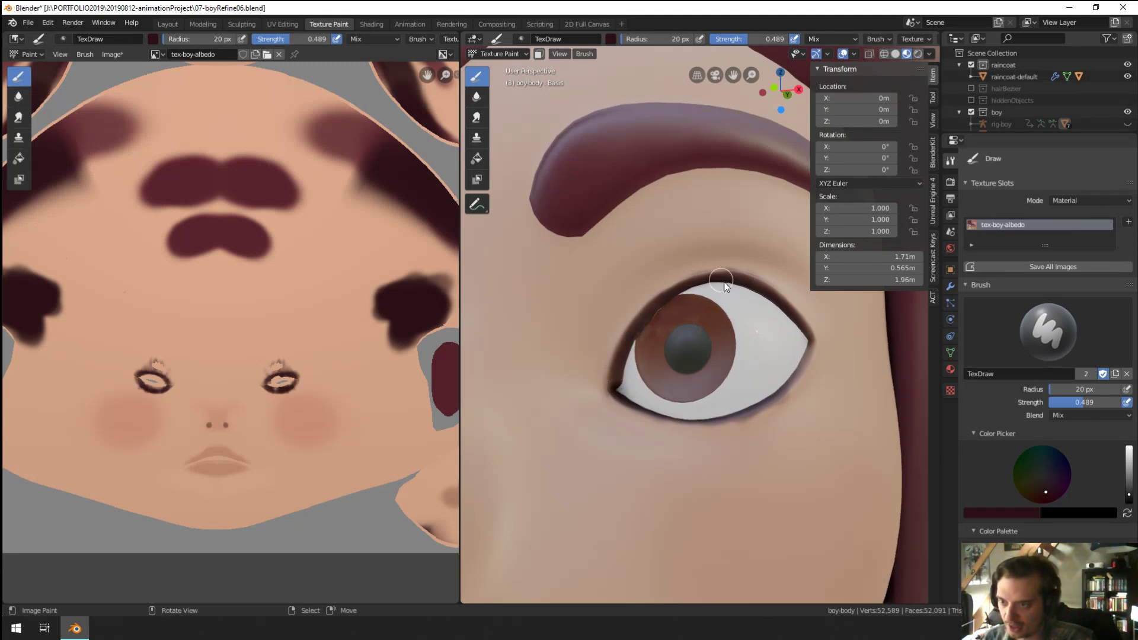
# Step: Extend the dark maroon paint over the upper eyelid's inner edge, working from several angles to fill the bare spots
pyautogui.moveTo(678, 326)
pyautogui.mouseDown(button='middle')
pyautogui.moveTo(700, 328)
pyautogui.moveTo(715, 351)
pyautogui.mouseUp(button='middle')
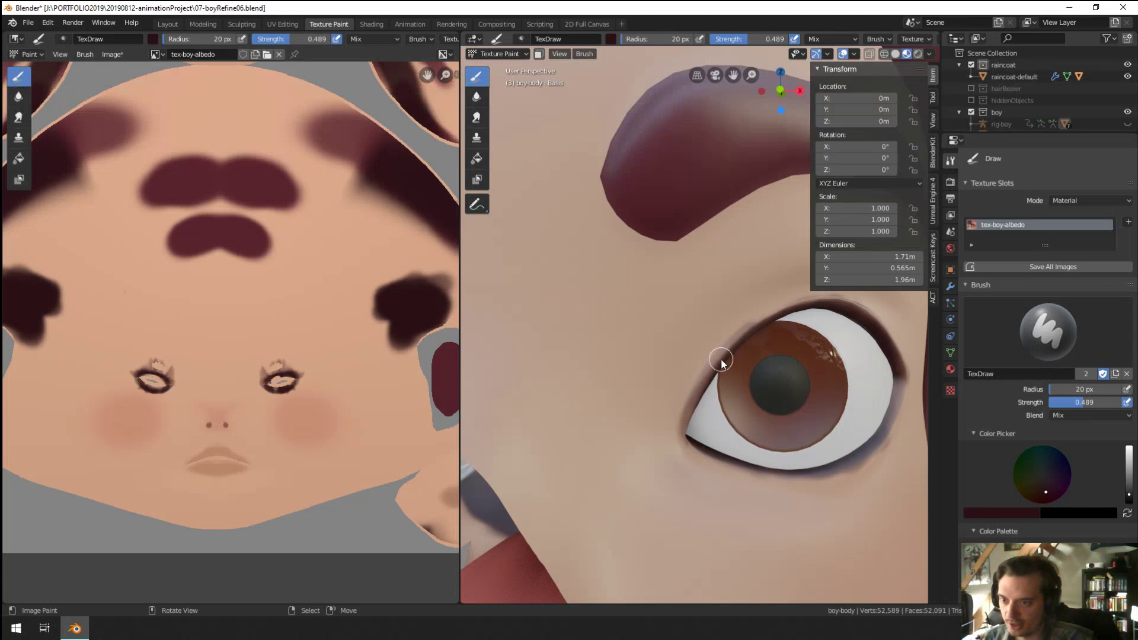
pyautogui.moveTo(729, 345)
pyautogui.mouseDown(button='middle')
pyautogui.moveTo(786, 376)
pyautogui.moveTo(729, 368)
pyautogui.moveTo(724, 378)
pyautogui.mouseUp(button='middle')
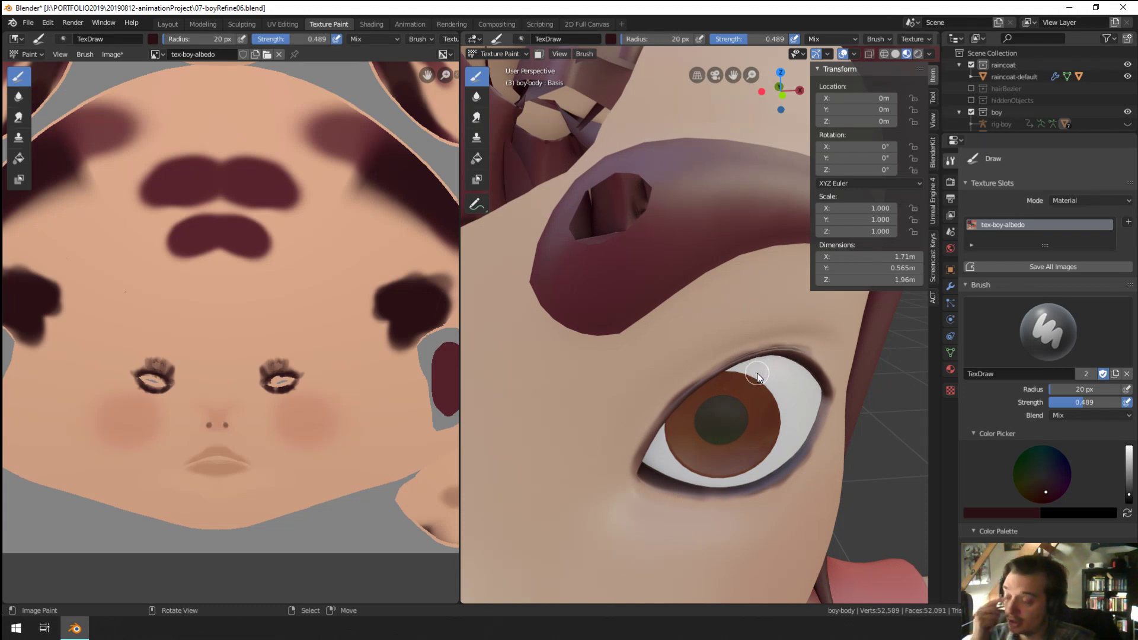
pyautogui.moveTo(749, 361); pyautogui.dragTo(695, 328, button='middle')
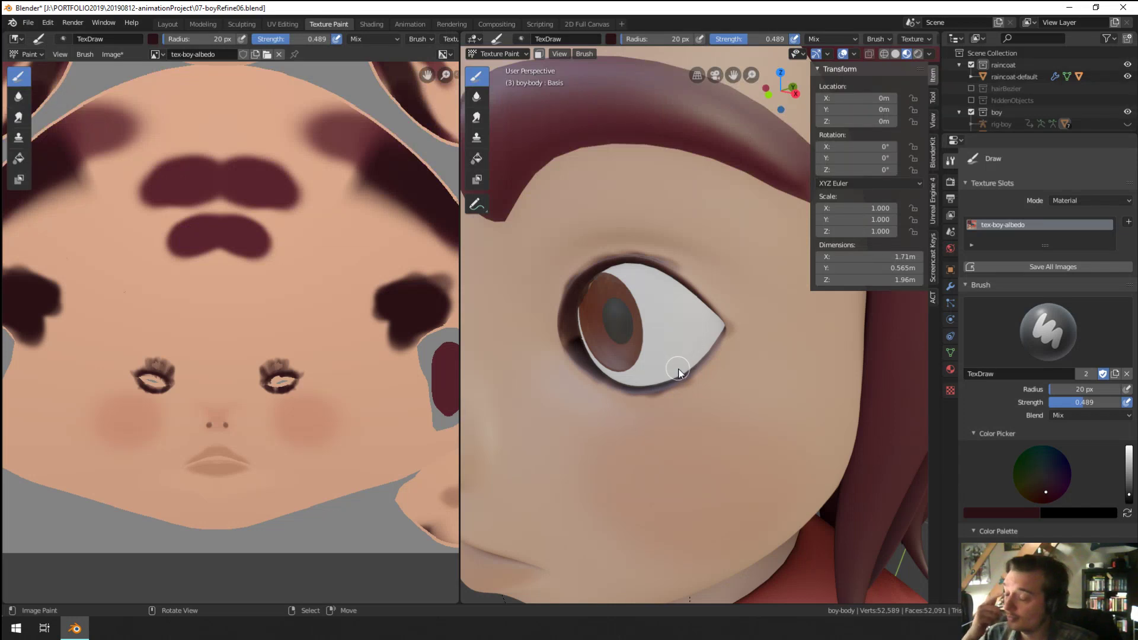
pyautogui.moveTo(682, 363); pyautogui.dragTo(691, 356, button='middle')
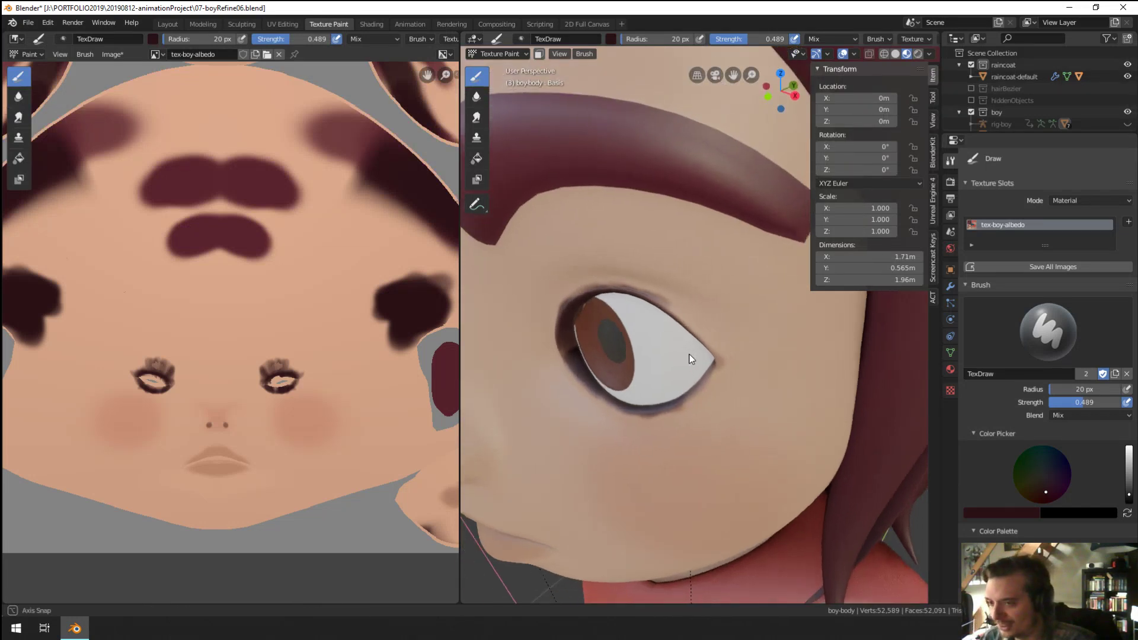
pyautogui.moveTo(678, 330); pyautogui.dragTo(678, 327)
pyautogui.moveTo(668, 321)
pyautogui.mouseDown(button='middle')
pyautogui.moveTo(699, 321)
pyautogui.moveTo(668, 329)
pyautogui.mouseUp(button='middle')
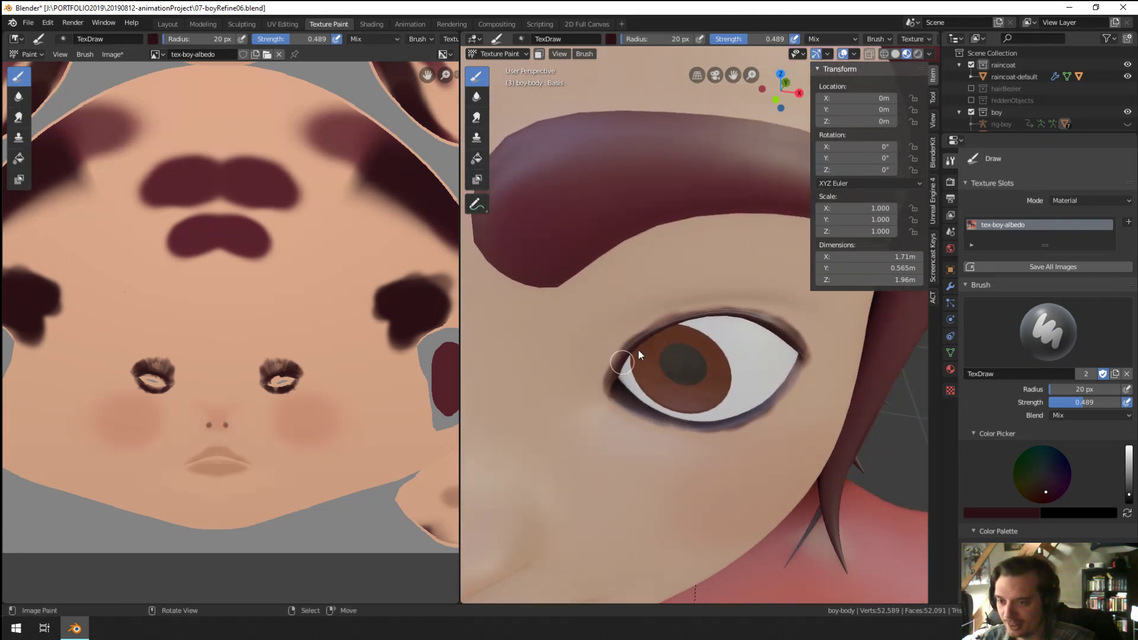
pyautogui.moveTo(697, 322); pyautogui.dragTo(762, 317)
pyautogui.moveTo(769, 323)
pyautogui.mouseDown(button='middle')
pyautogui.moveTo(716, 366)
pyautogui.moveTo(715, 338)
pyautogui.moveTo(616, 450)
pyautogui.moveTo(660, 440)
pyautogui.moveTo(650, 454)
pyautogui.mouseUp(button='middle')
pyautogui.scroll(-6, 741, 287)
pyautogui.scroll(10, 681, 331)
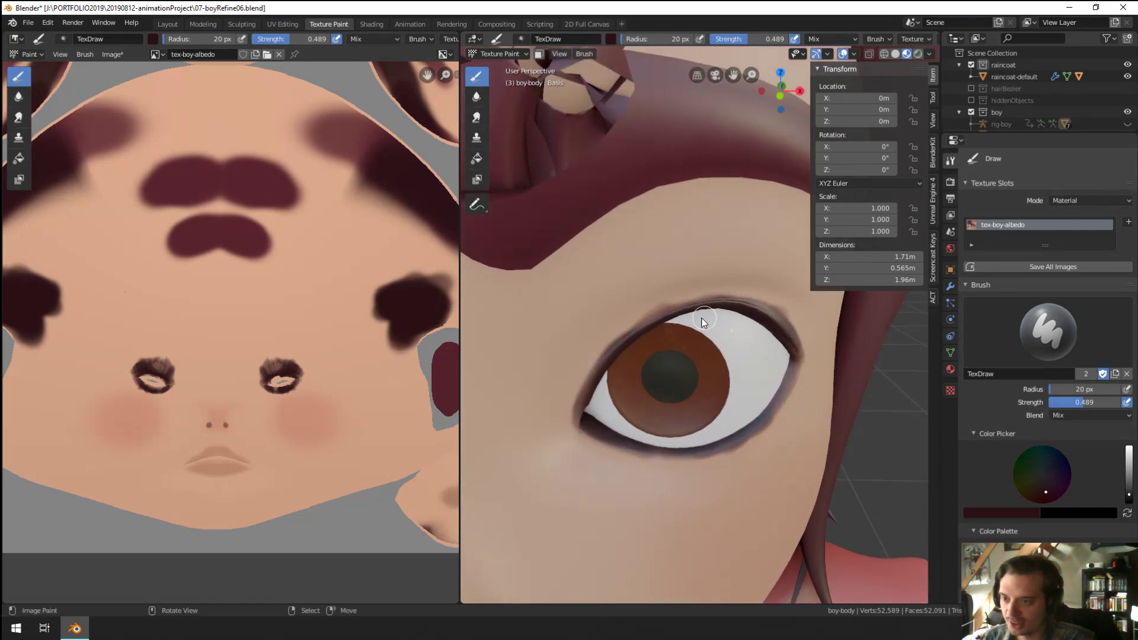
# Step: Switch the brush back to the peach skin colour and check the eyeliner on the open eye
pyautogui.moveTo(703, 322); pyautogui.dragTo(676, 287, button='middle')
pyautogui.click(984, 551)
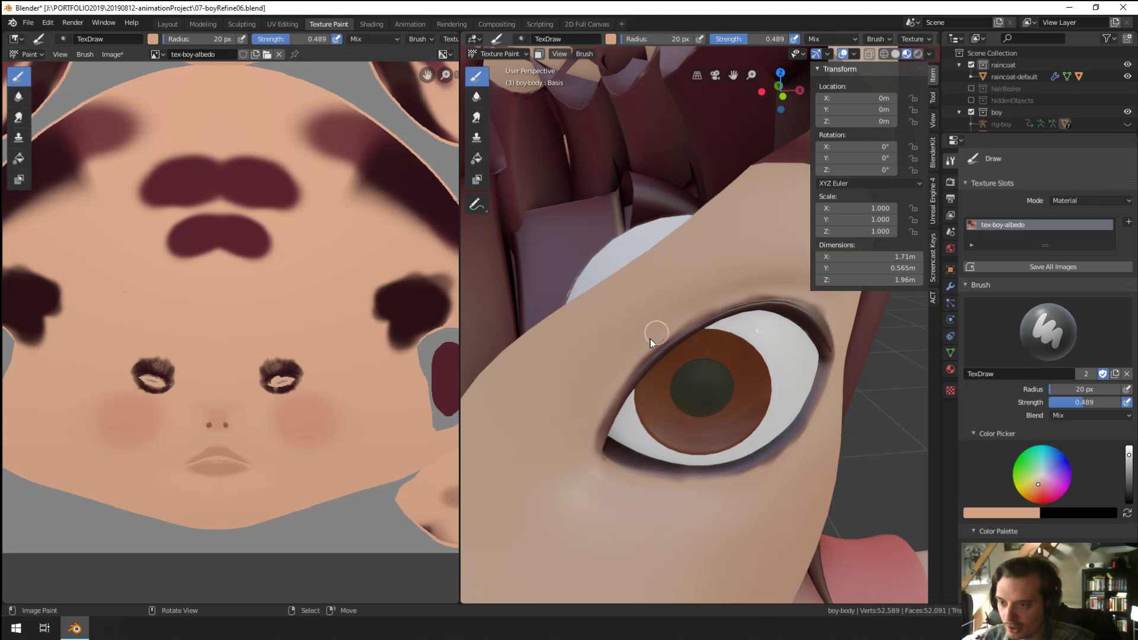
pyautogui.moveTo(718, 290); pyautogui.dragTo(680, 323, button='middle')
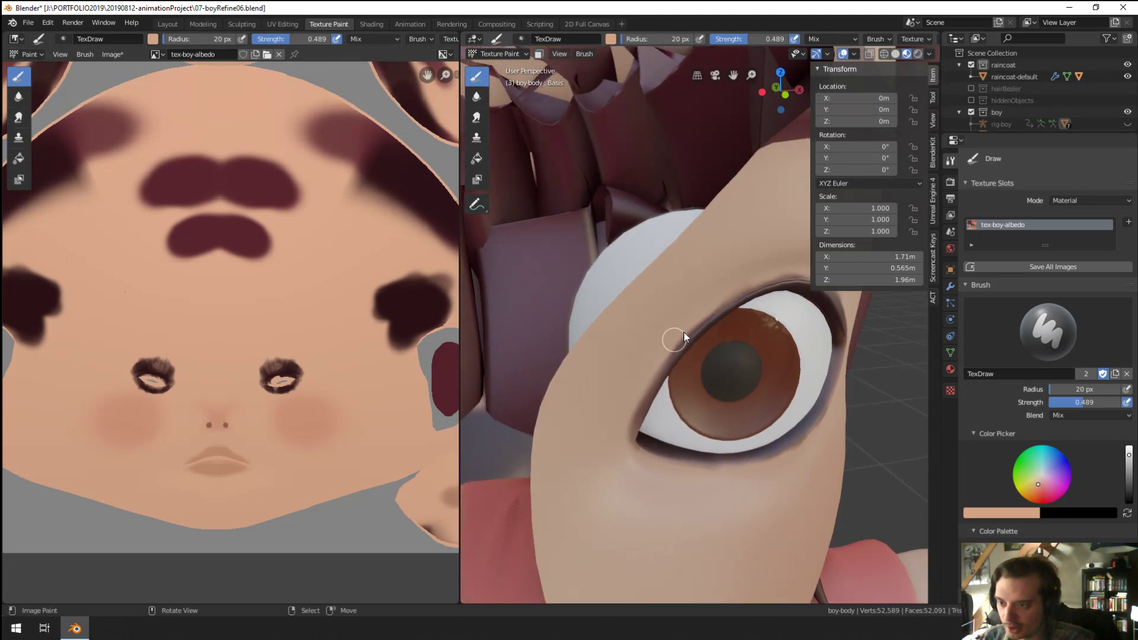
pyautogui.scroll(-6, 642, 381)
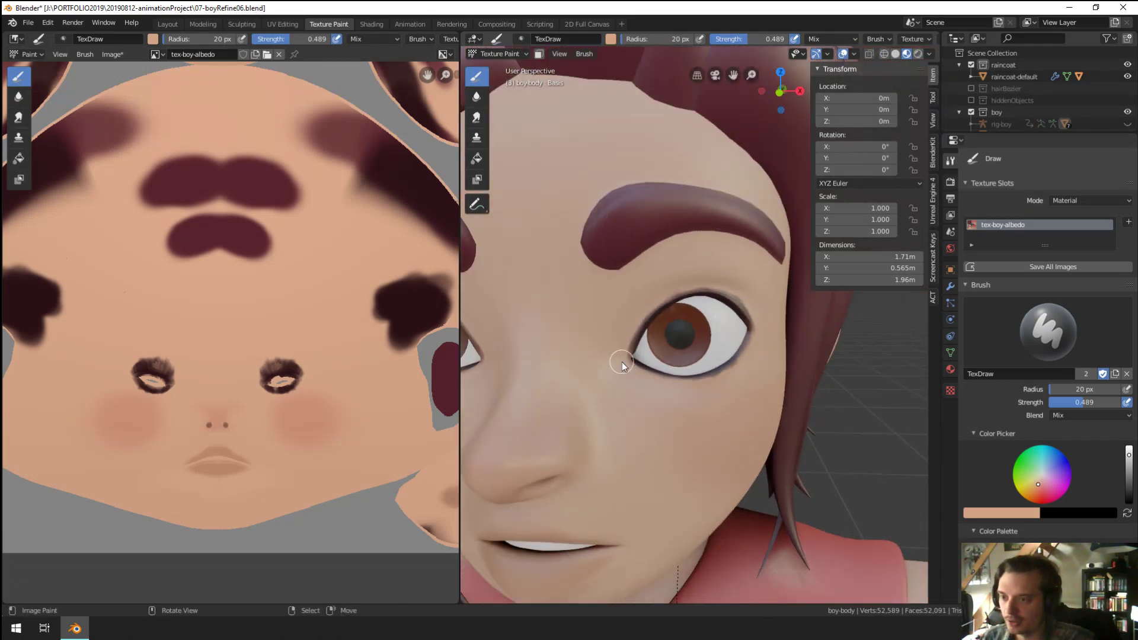
# Step: Switch the body to Object Mode, unhide the boy's rig and put it in Pose Mode
pyautogui.hotkey('ctrl', 'Tab')
pyautogui.click(529, 361)
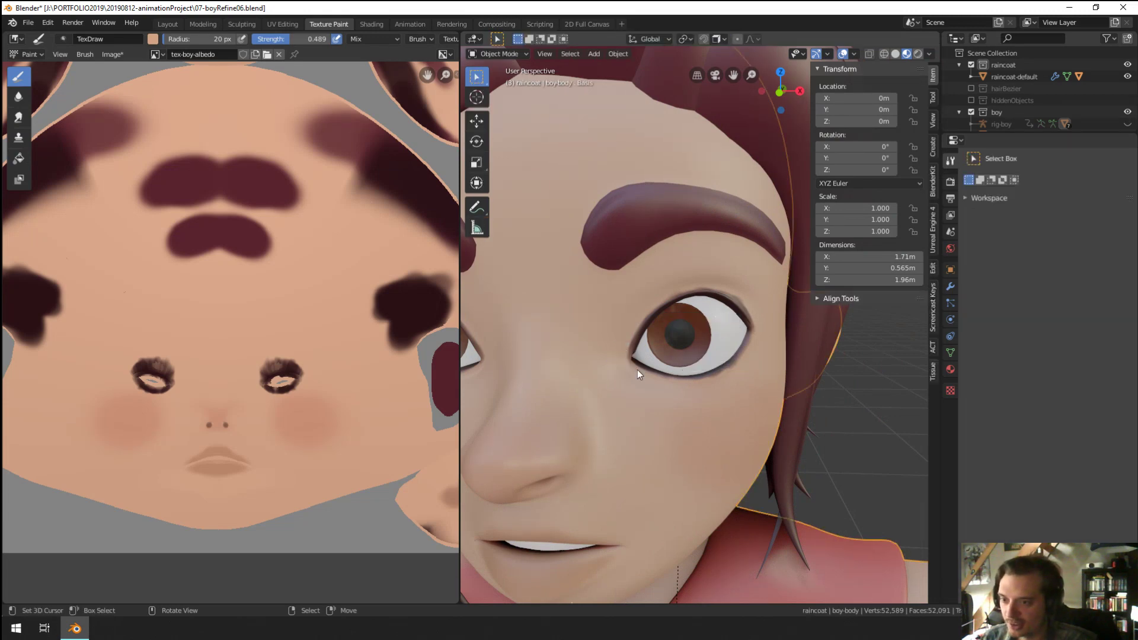
pyautogui.moveTo(724, 338); pyautogui.dragTo(646, 337, button='middle')
pyautogui.scroll(4, 646, 337)
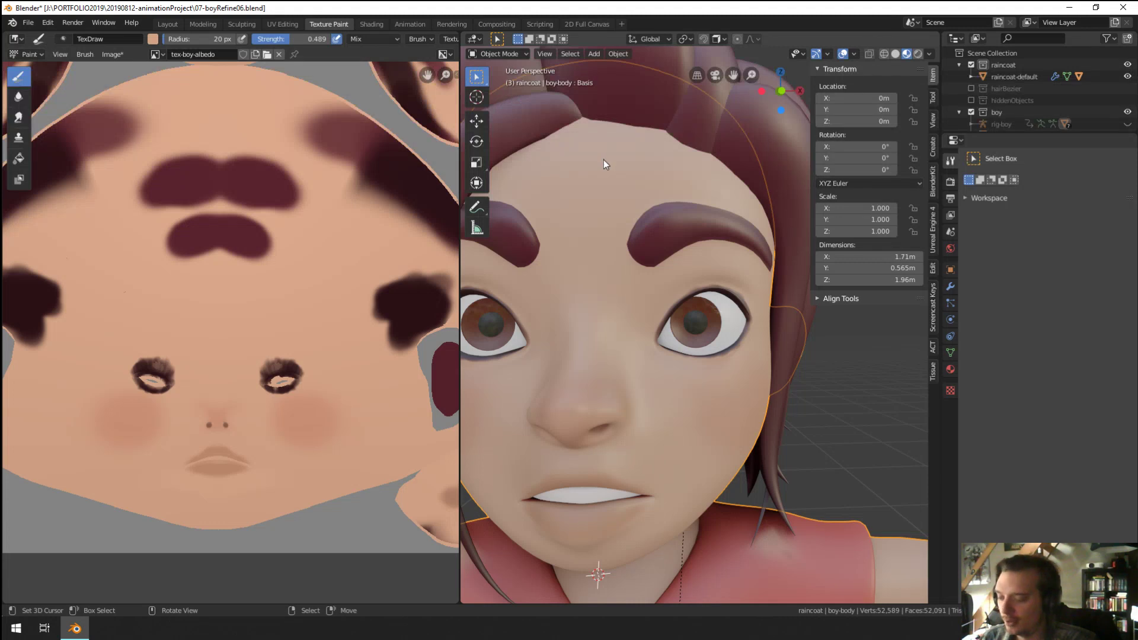
pyautogui.hotkey('alt', 'h')
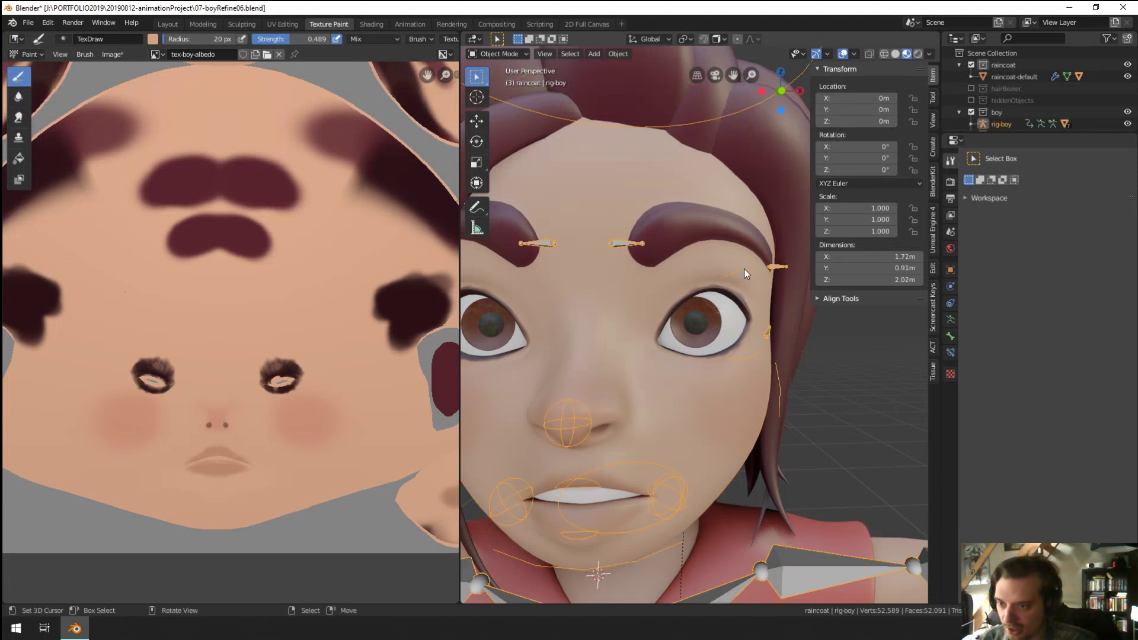
pyautogui.hotkey('ctrl', 'Tab')
# Step: Close both eyes with the rig's eyelid controls, returning the lower eyelid controls to 0 m
pyautogui.moveTo(744, 270); pyautogui.dragTo(745, 397)
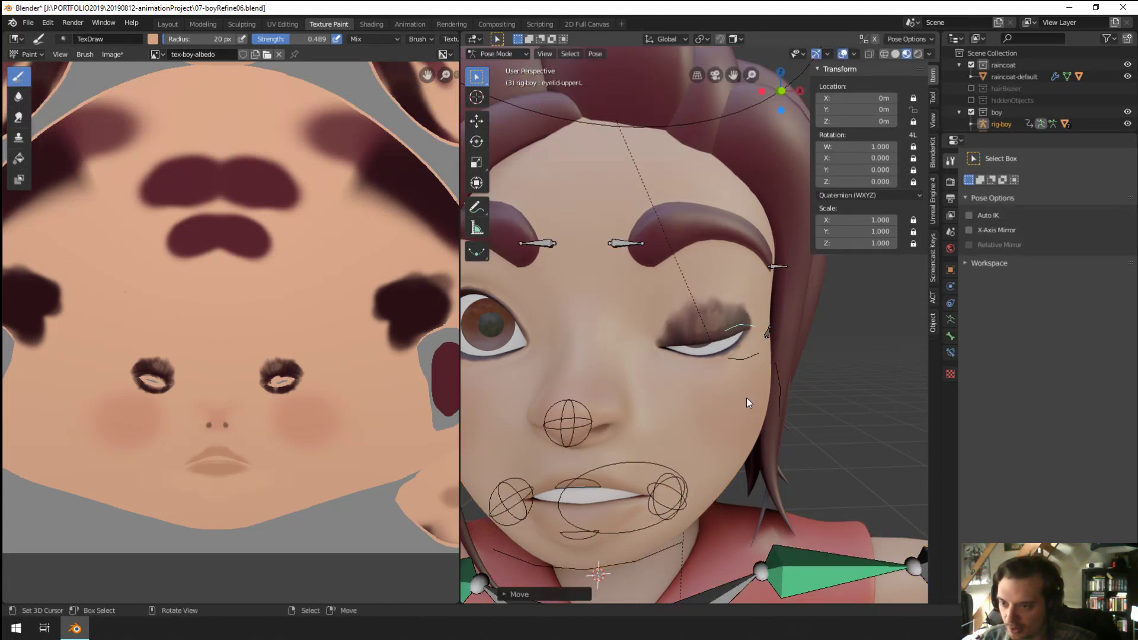
pyautogui.moveTo(743, 357); pyautogui.dragTo(741, 329)
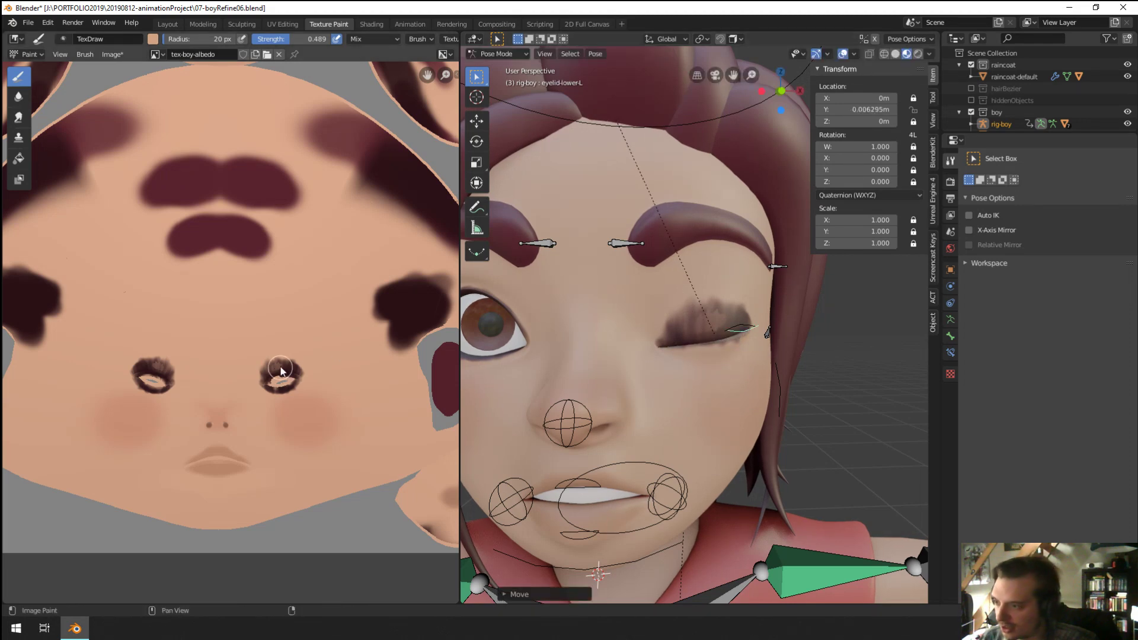
pyautogui.moveTo(500, 280); pyautogui.dragTo(564, 296, button='middle')
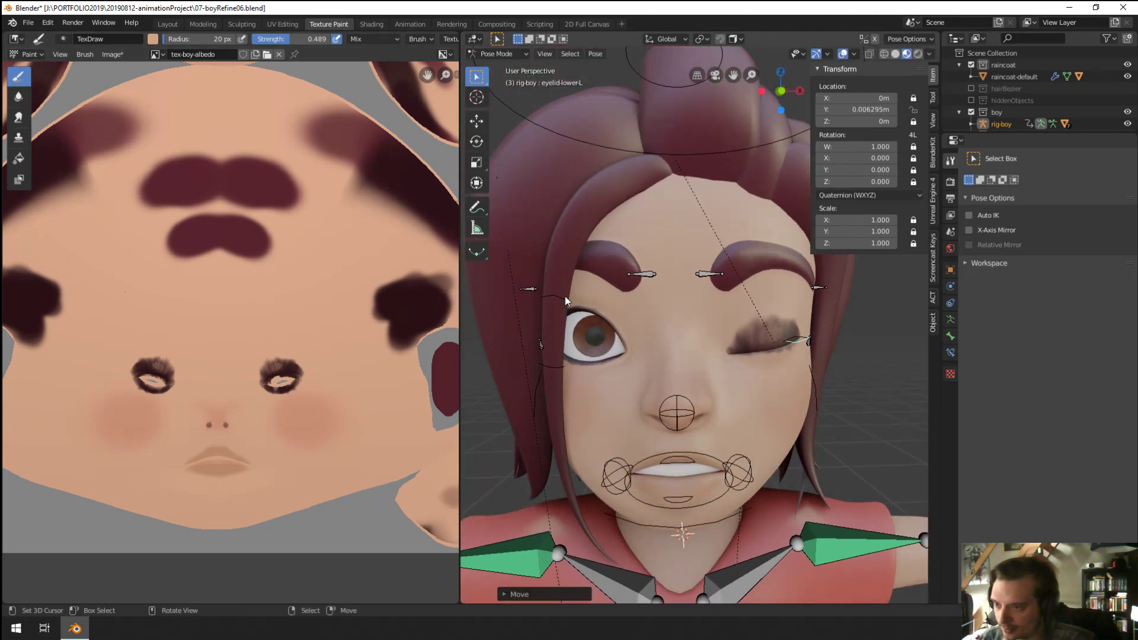
pyautogui.click(564, 296)
pyautogui.moveTo(561, 371); pyautogui.dragTo(557, 365)
pyautogui.click(555, 353)
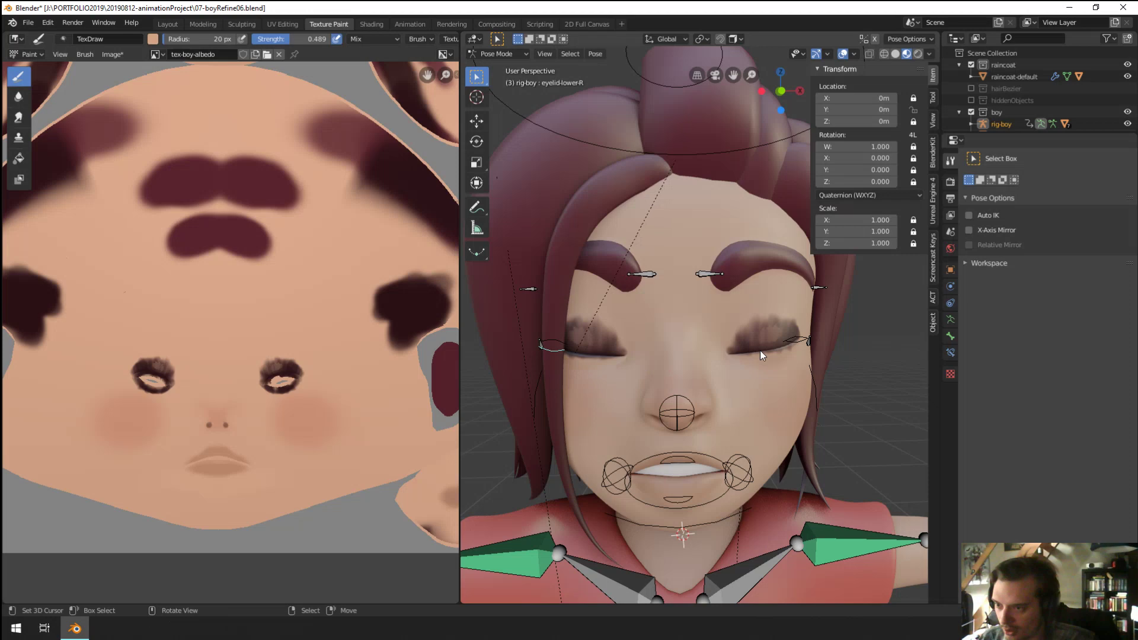
pyautogui.click(798, 338)
pyautogui.moveTo(800, 340); pyautogui.dragTo(755, 347, button='middle')
pyautogui.scroll(2, 755, 348)
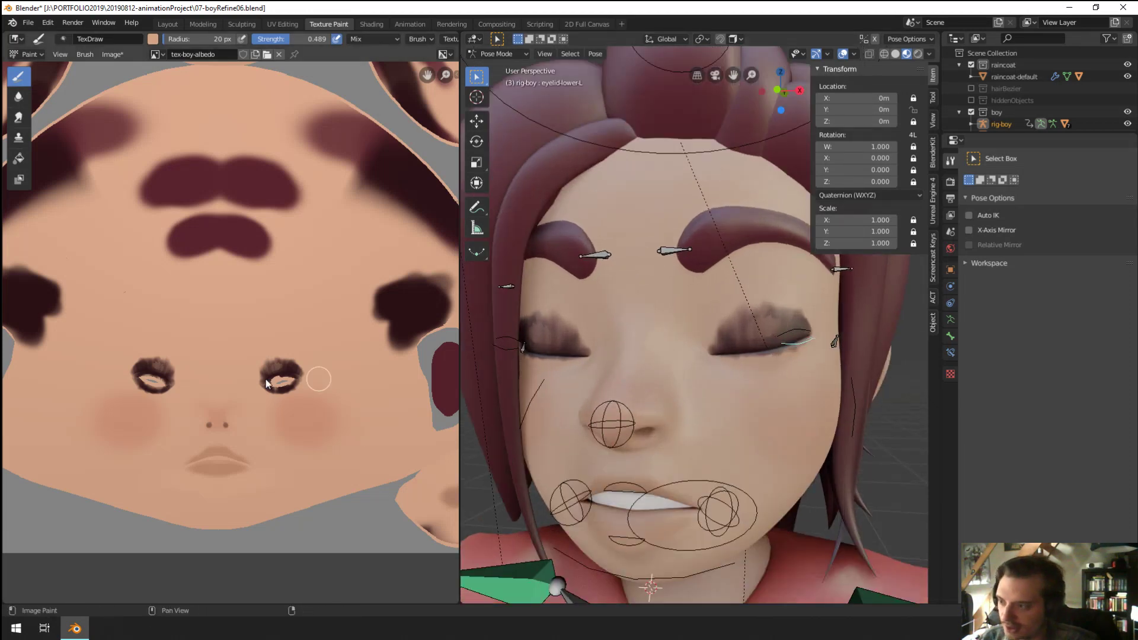
# Step: Leave the rig's Pose Mode, select the boy's body mesh and return it to Texture Paint mode
pyautogui.scroll(3, 277, 392)
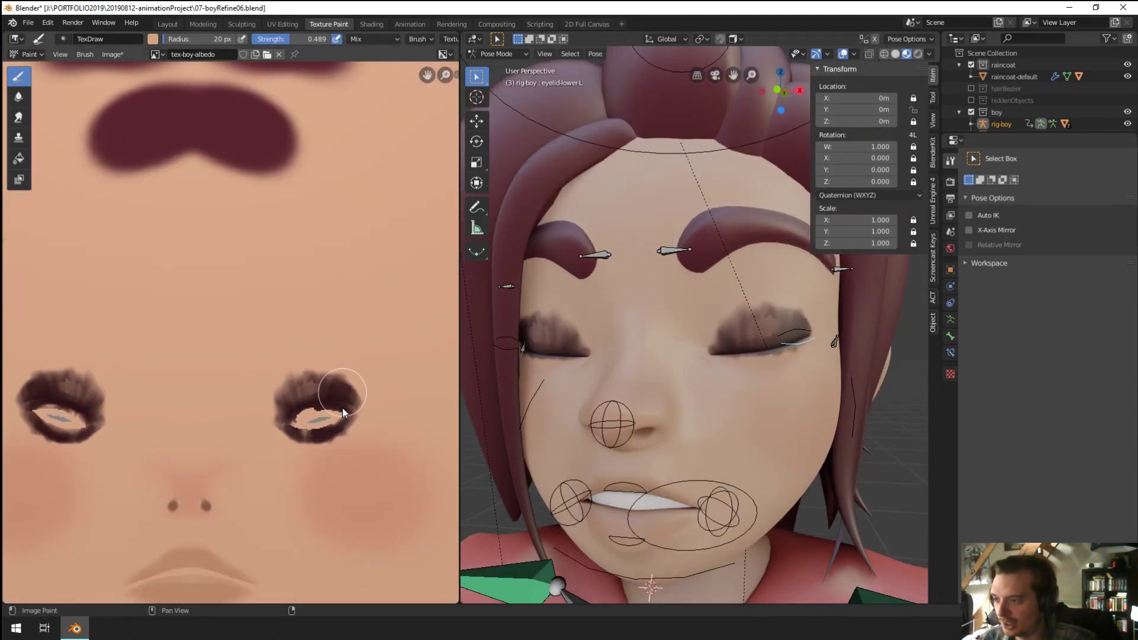
pyautogui.scroll(3, 720, 378)
pyautogui.click(750, 387)
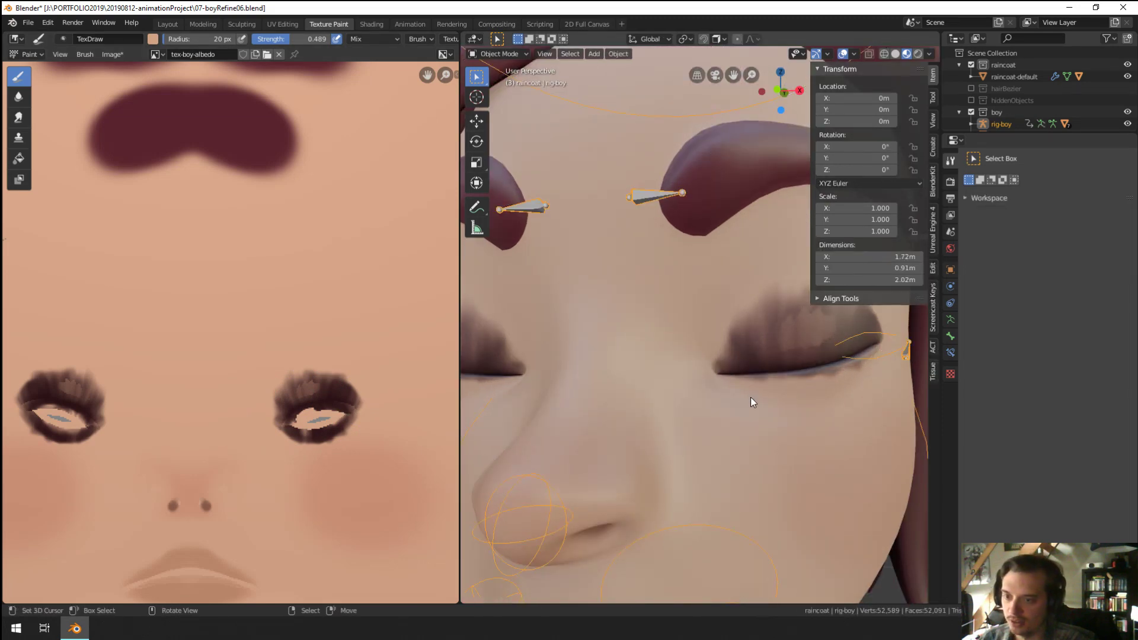
pyautogui.hotkey('ctrl', 'Tab')
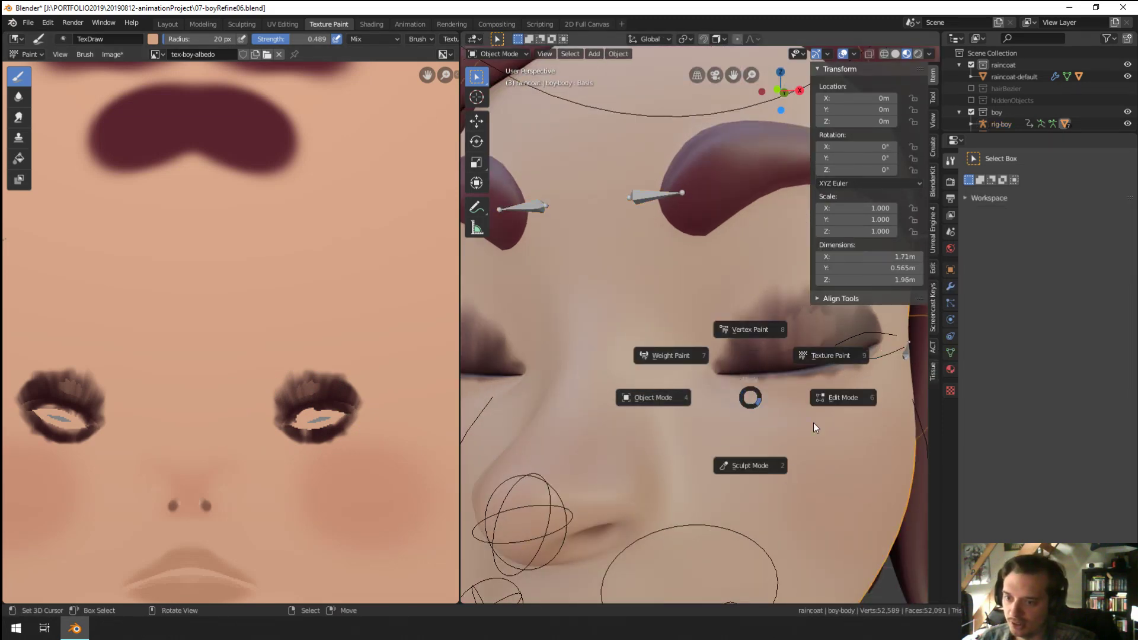
pyautogui.click(832, 354)
pyautogui.scroll(4, 656, 386)
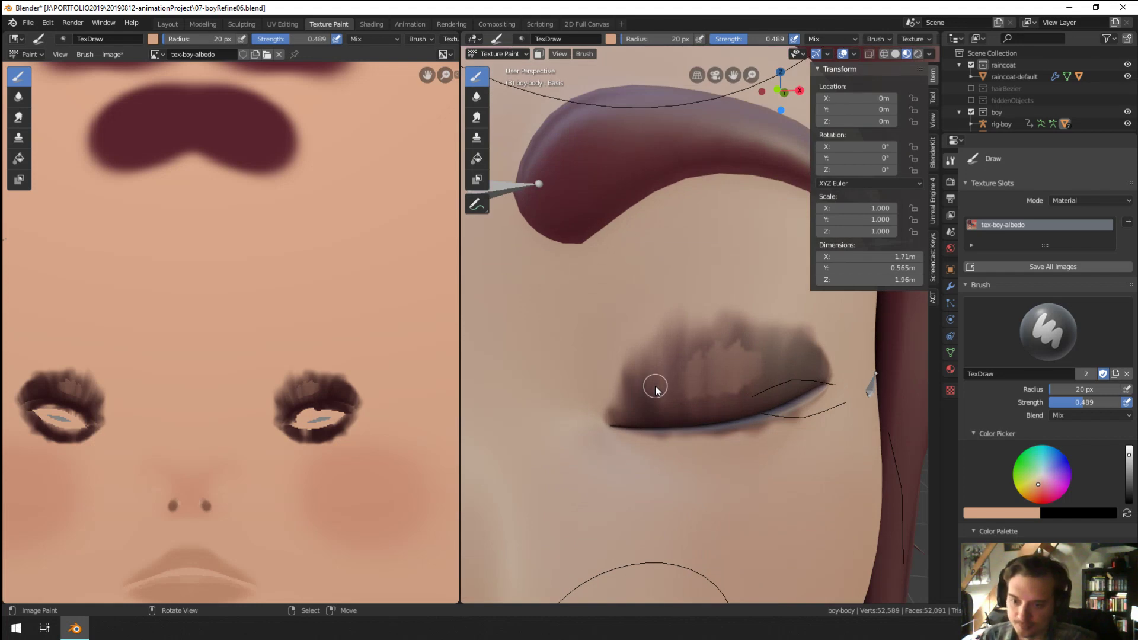
# Step: Cover the dark smudges on the closed upper eyelid with peach skin colour at 47 px and 74 px radius
pyautogui.press('f')
pyautogui.click(619, 386)
pyautogui.moveTo(620, 385)
pyautogui.mouseDown()
pyautogui.moveTo(711, 354)
pyautogui.moveTo(681, 326)
pyautogui.moveTo(601, 372)
pyautogui.moveTo(720, 382)
pyautogui.moveTo(640, 394)
pyautogui.moveTo(730, 351)
pyautogui.mouseUp()
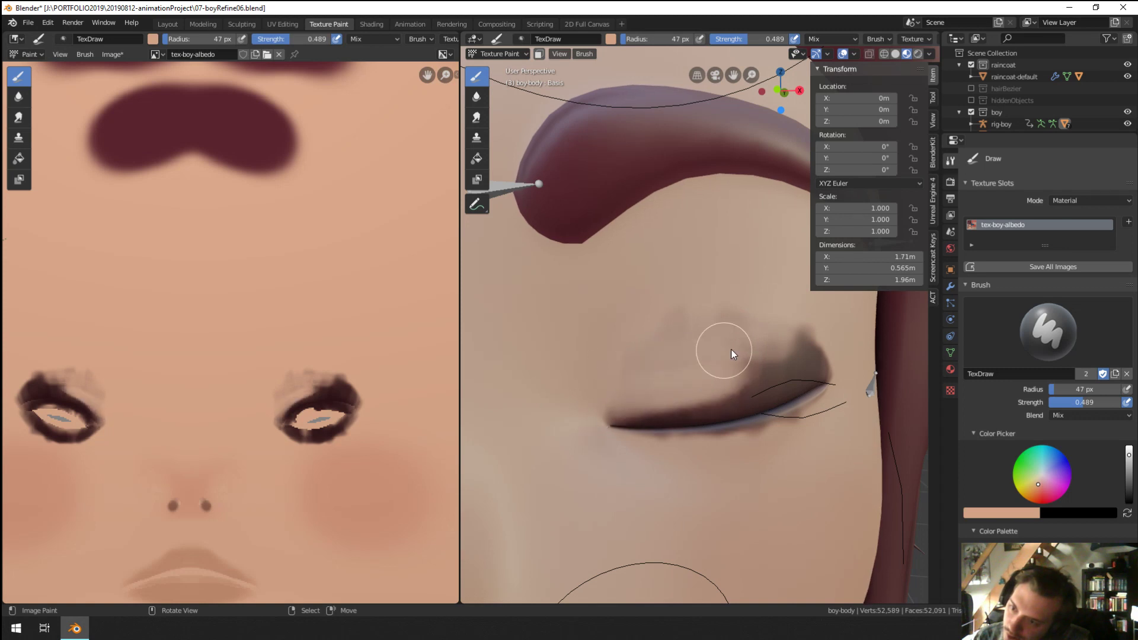
pyautogui.moveTo(721, 285); pyautogui.dragTo(668, 303, button='middle')
pyautogui.press('f')
pyautogui.click(647, 348)
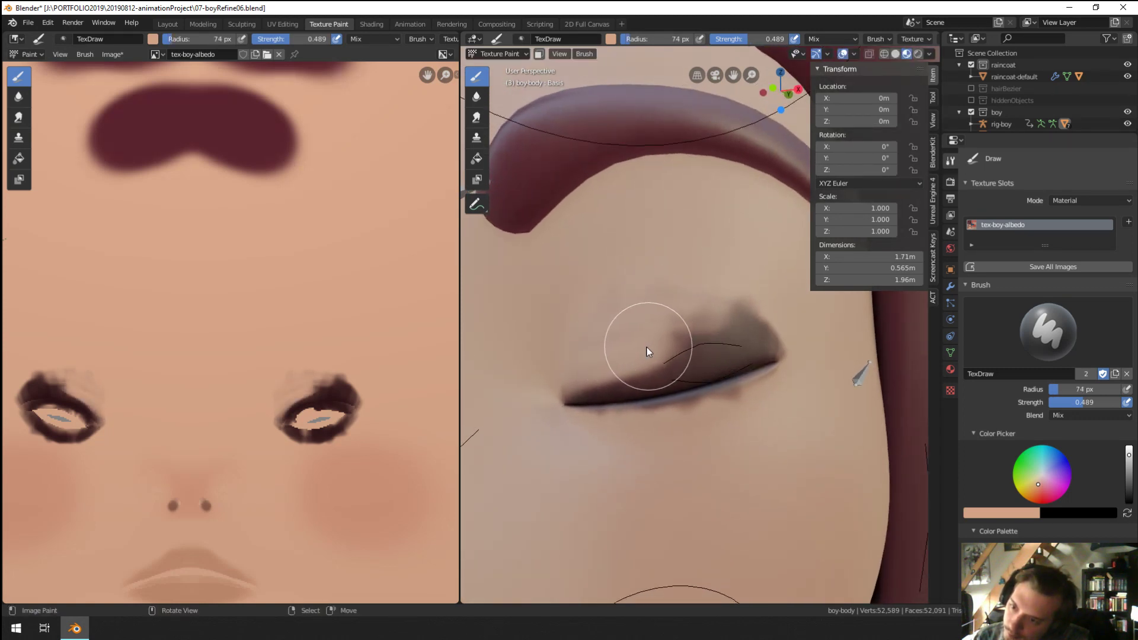
pyautogui.moveTo(648, 348); pyautogui.dragTo(679, 329)
# Step: Trim the upper edge of the lash line with peach at 25 px radius, and undo the last stroke
pyautogui.press('f')
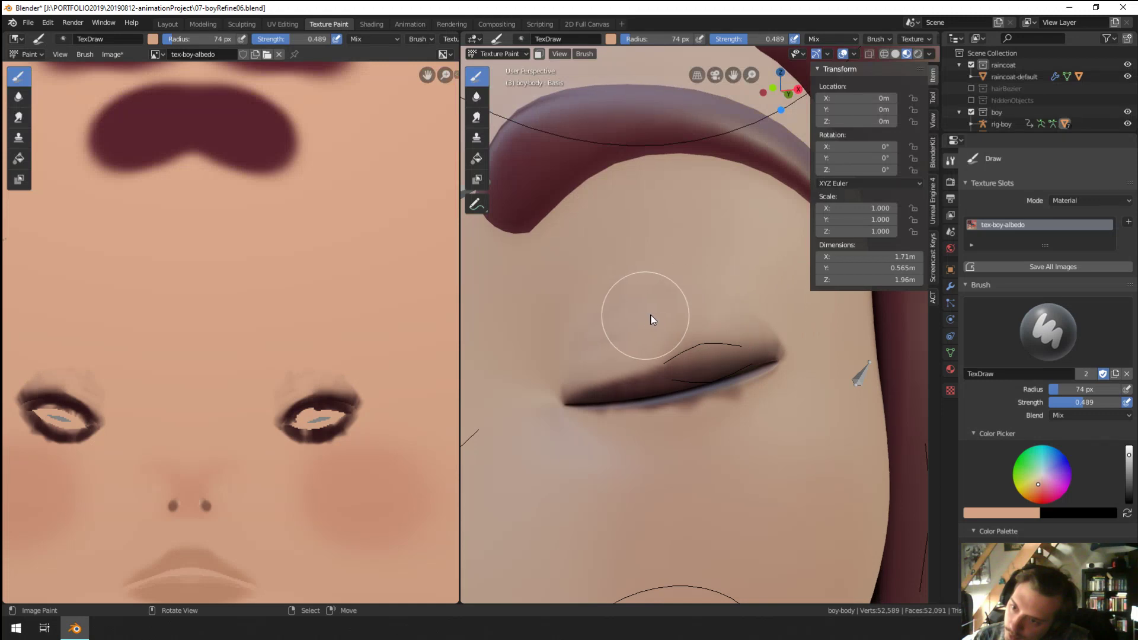
pyautogui.click(657, 343)
pyautogui.moveTo(659, 362)
pyautogui.mouseDown()
pyautogui.moveTo(737, 336)
pyautogui.moveTo(721, 342)
pyautogui.mouseUp()
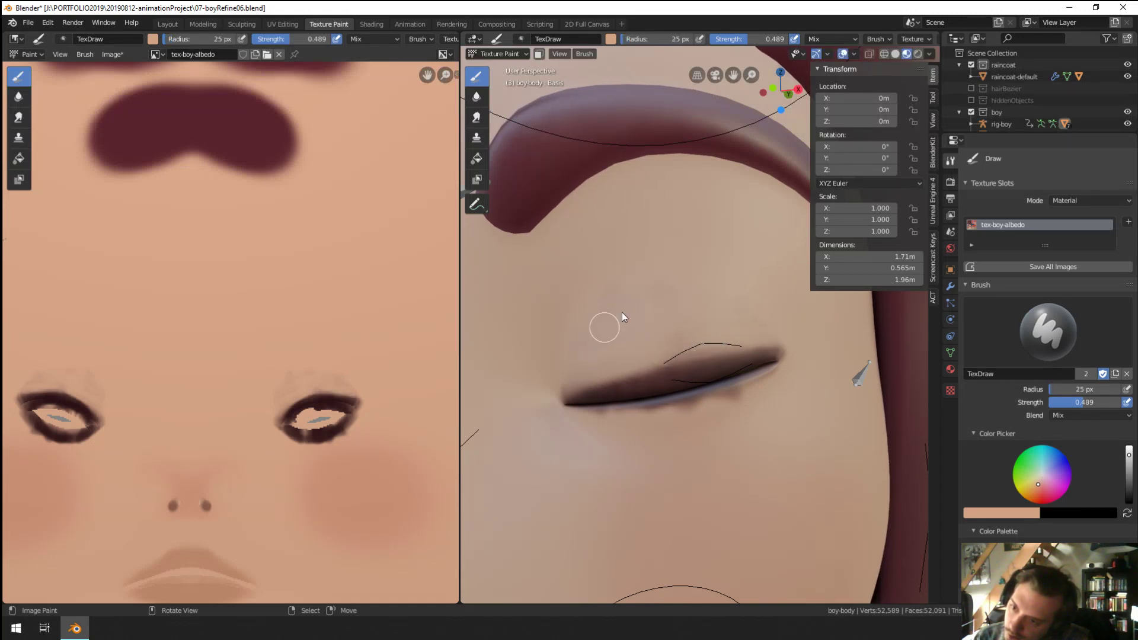
pyautogui.moveTo(626, 364)
pyautogui.mouseDown()
pyautogui.moveTo(706, 358)
pyautogui.moveTo(604, 368)
pyautogui.mouseUp()
pyautogui.hotkey('ctrl', 'z')
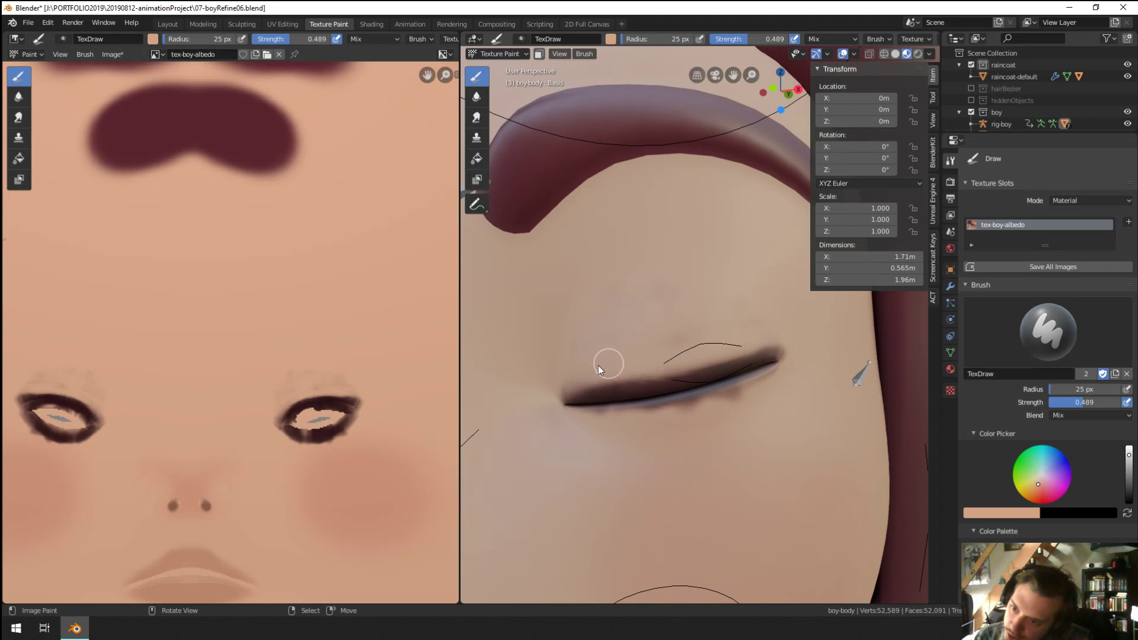
# Step: Cover the smudges below the closed lash line with peach at 25 px radius, and even out the upper eyelid skin at 72 px
pyautogui.moveTo(598, 365)
pyautogui.mouseDown()
pyautogui.moveTo(642, 363)
pyautogui.moveTo(647, 379)
pyautogui.mouseUp()
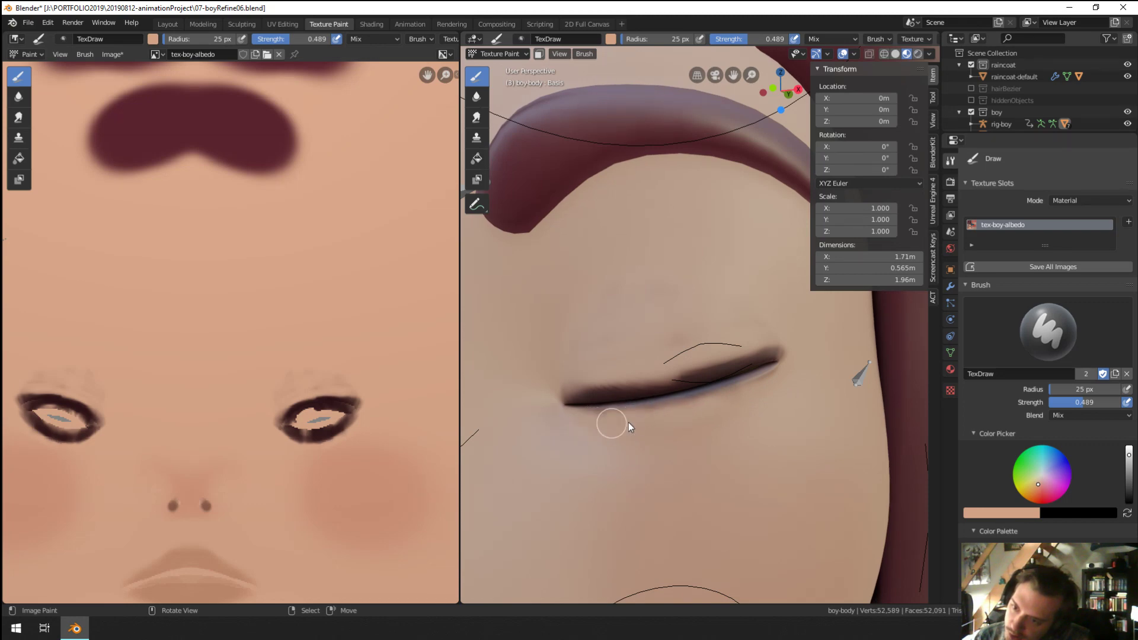
pyautogui.scroll(-6, 585, 471)
pyautogui.moveTo(584, 471); pyautogui.dragTo(651, 438, button='middle')
pyautogui.scroll(8, 682, 356)
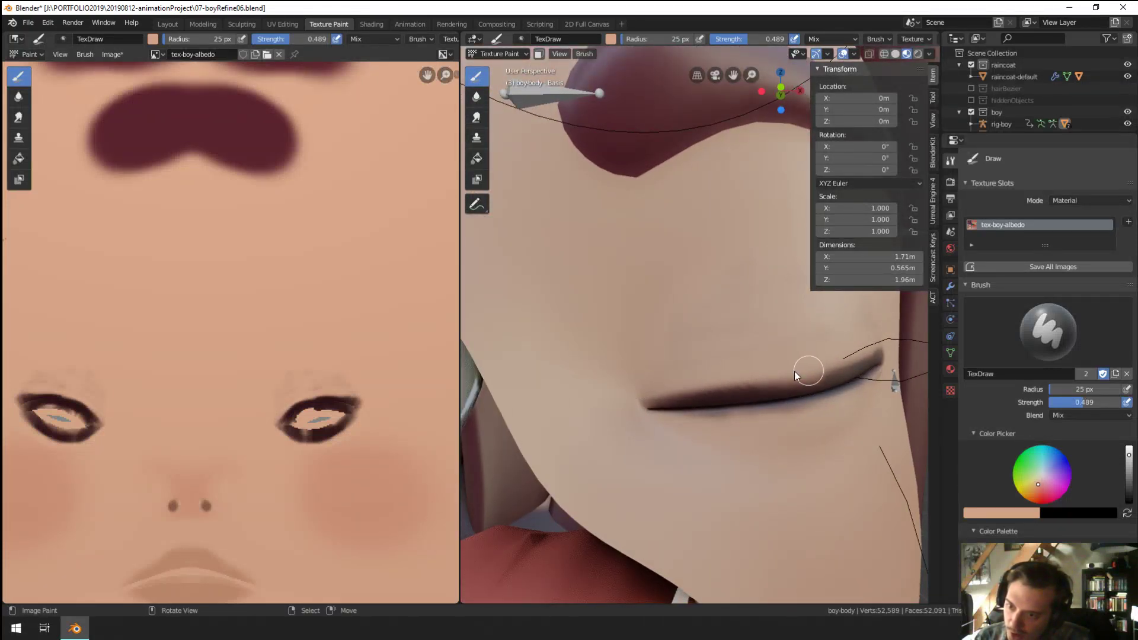
pyautogui.moveTo(824, 368)
pyautogui.mouseDown(button='middle')
pyautogui.moveTo(719, 339)
pyautogui.moveTo(632, 436)
pyautogui.moveTo(777, 293)
pyautogui.moveTo(720, 273)
pyautogui.mouseUp(button='middle')
pyautogui.press('f')
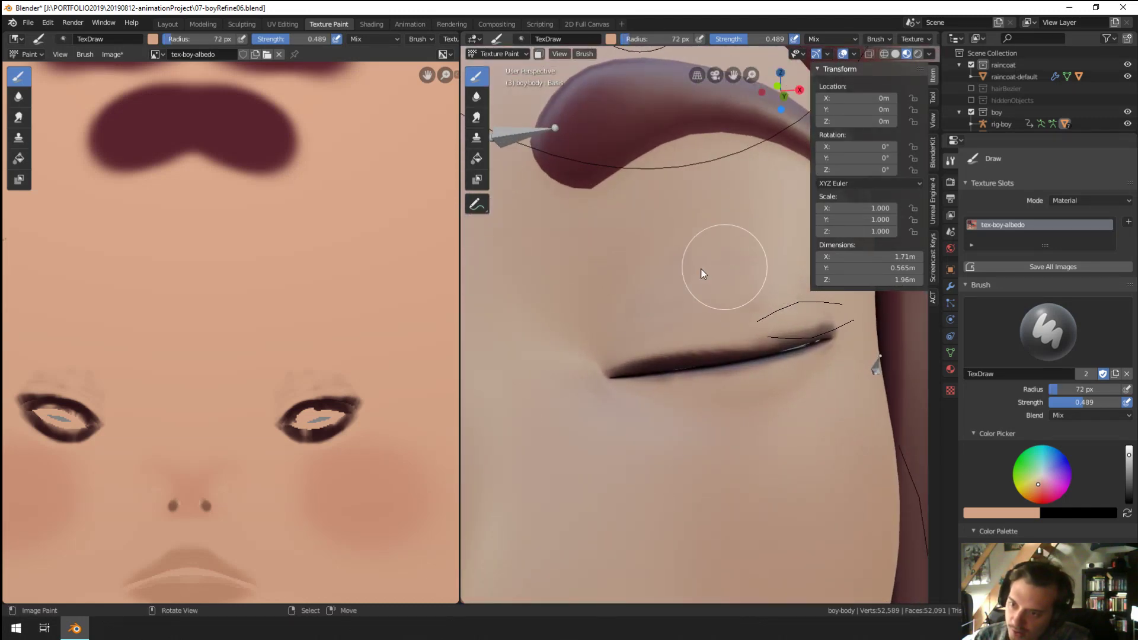
pyautogui.click(676, 279)
# Step: Extend the lash line past the outer eye corner with dark maroon at 18 px radius, and undo the last stroke
pyautogui.moveTo(647, 303)
pyautogui.mouseDown(button='middle')
pyautogui.moveTo(674, 311)
pyautogui.moveTo(628, 312)
pyautogui.moveTo(645, 338)
pyautogui.moveTo(727, 397)
pyautogui.mouseUp(button='middle')
pyautogui.press('f')
pyautogui.click(628, 313)
pyautogui.click(975, 560)
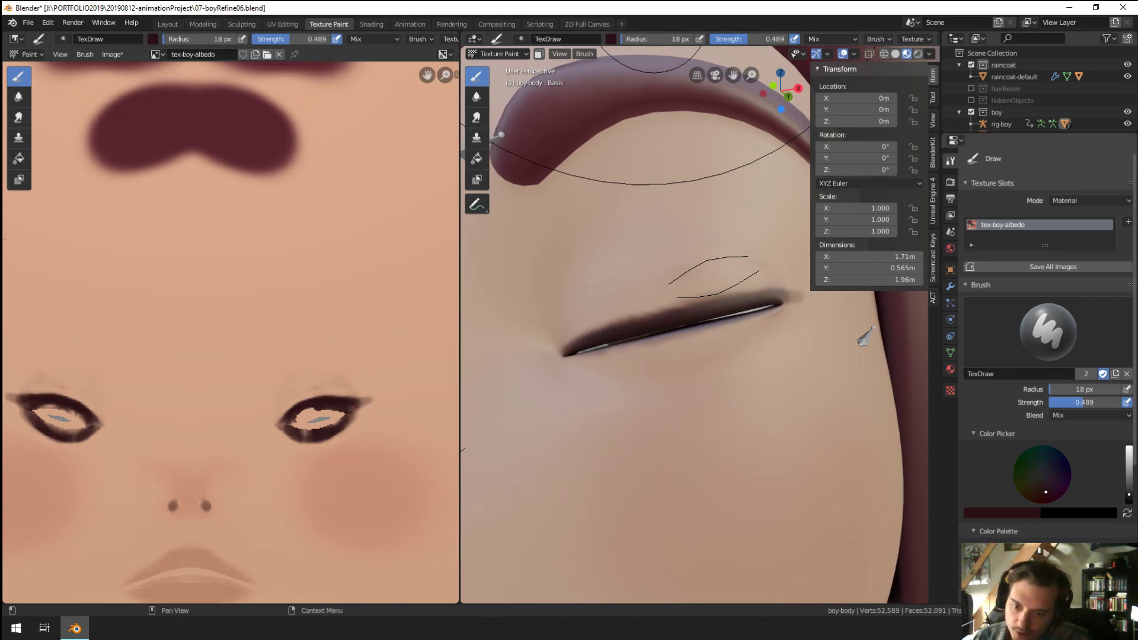
pyautogui.moveTo(794, 290); pyautogui.dragTo(801, 296)
pyautogui.hotkey('ctrl', 'z')
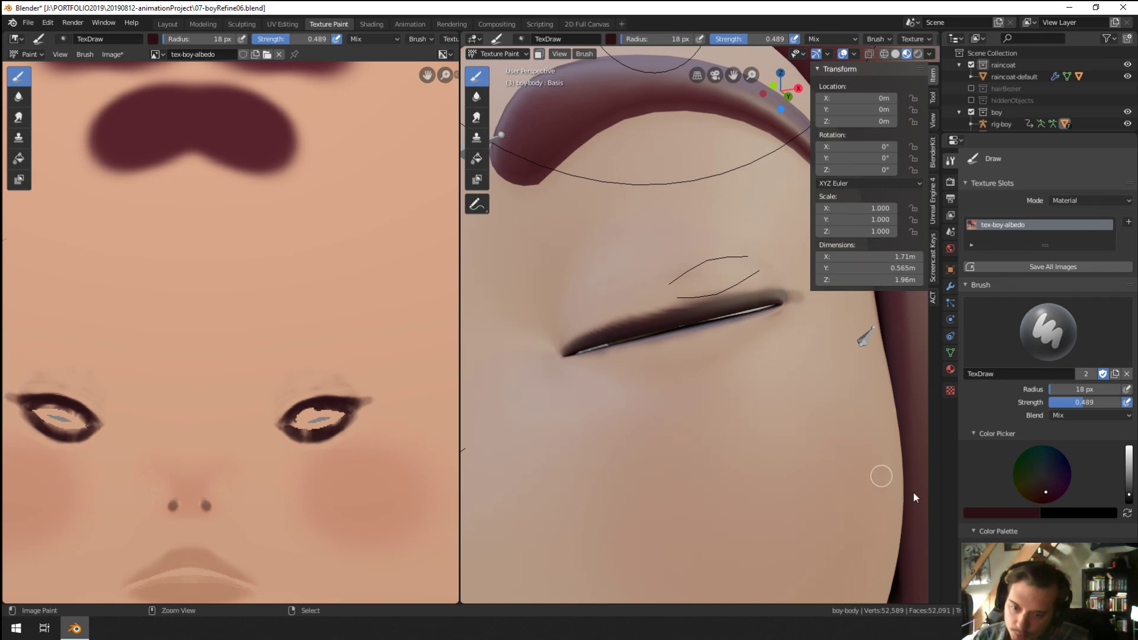
# Step: Sample peach skin as the main brush colour with dark maroon as secondary, and trim the lash line's outer tip
pyautogui.press('s')
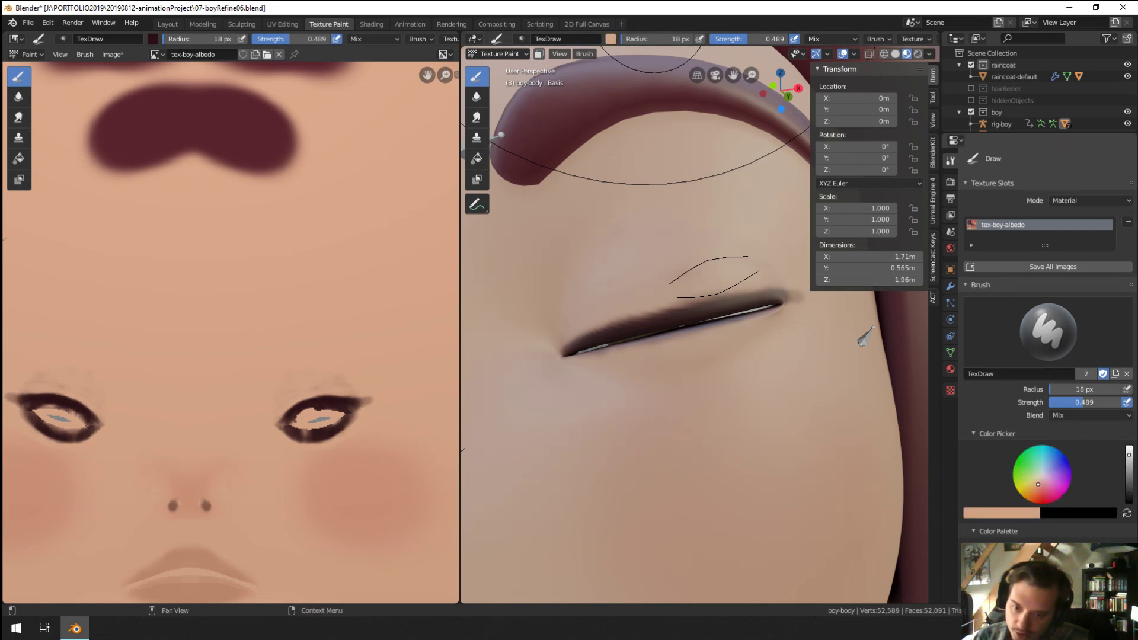
pyautogui.press('x')
pyautogui.press('x')
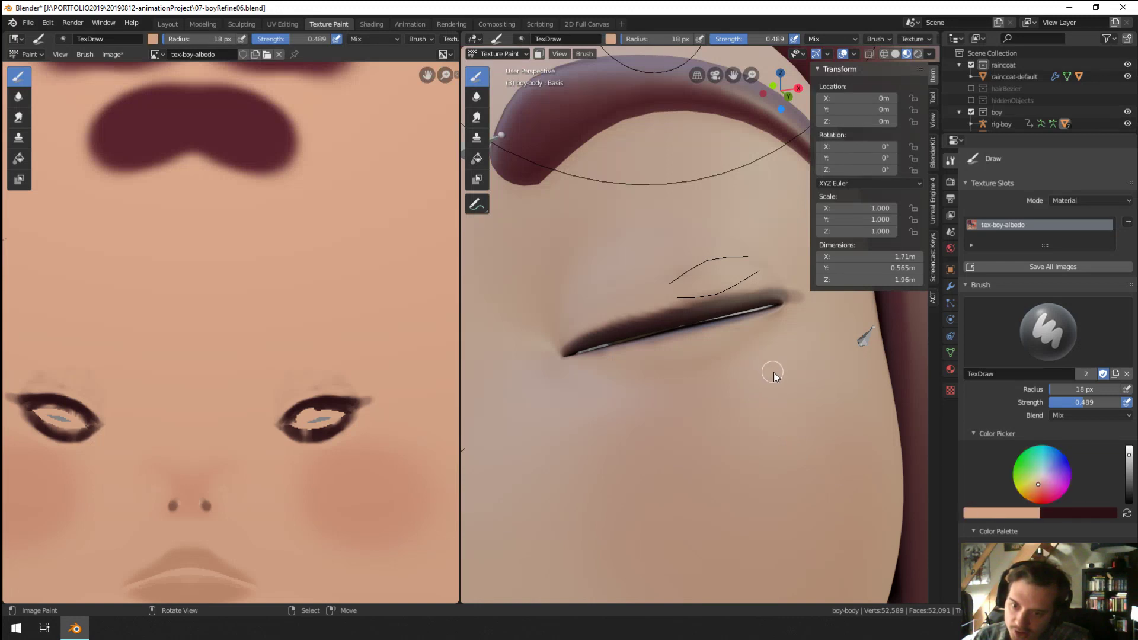
pyautogui.moveTo(773, 373)
pyautogui.keyDown('shift'); pyautogui.mouseDown(button='middle')
pyautogui.moveTo(737, 347)
pyautogui.moveTo(695, 283)
pyautogui.mouseUp(button='middle'); pyautogui.keyUp('shift')
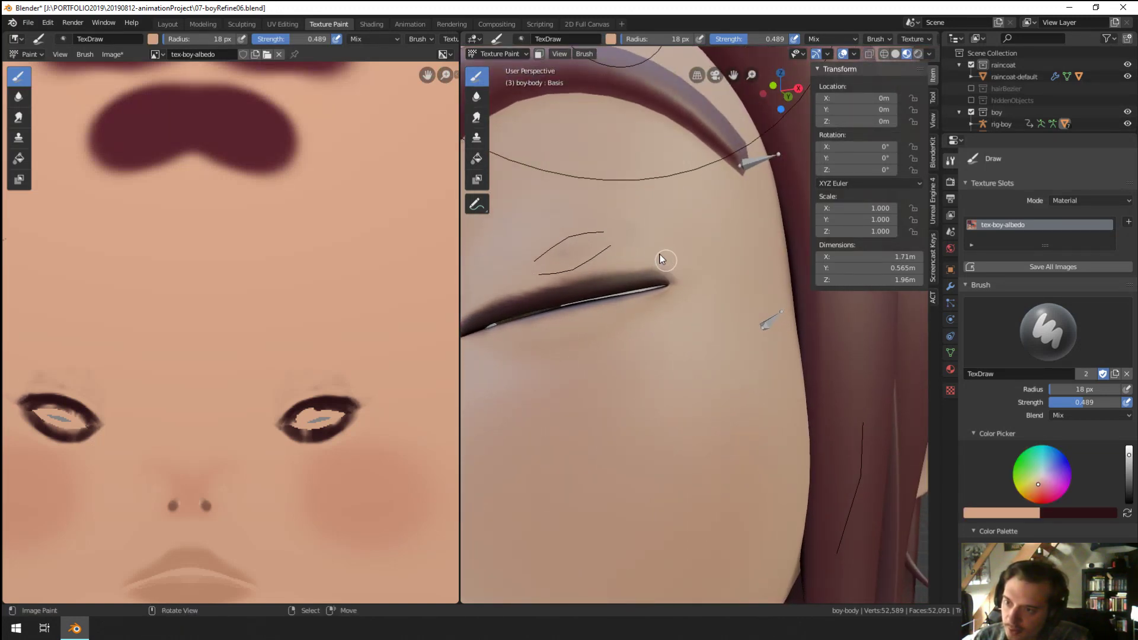
pyautogui.moveTo(698, 287)
pyautogui.keyDown('shift'); pyautogui.mouseDown(button='middle')
pyautogui.moveTo(783, 293)
pyautogui.moveTo(681, 296)
pyautogui.mouseUp(button='middle'); pyautogui.keyUp('shift')
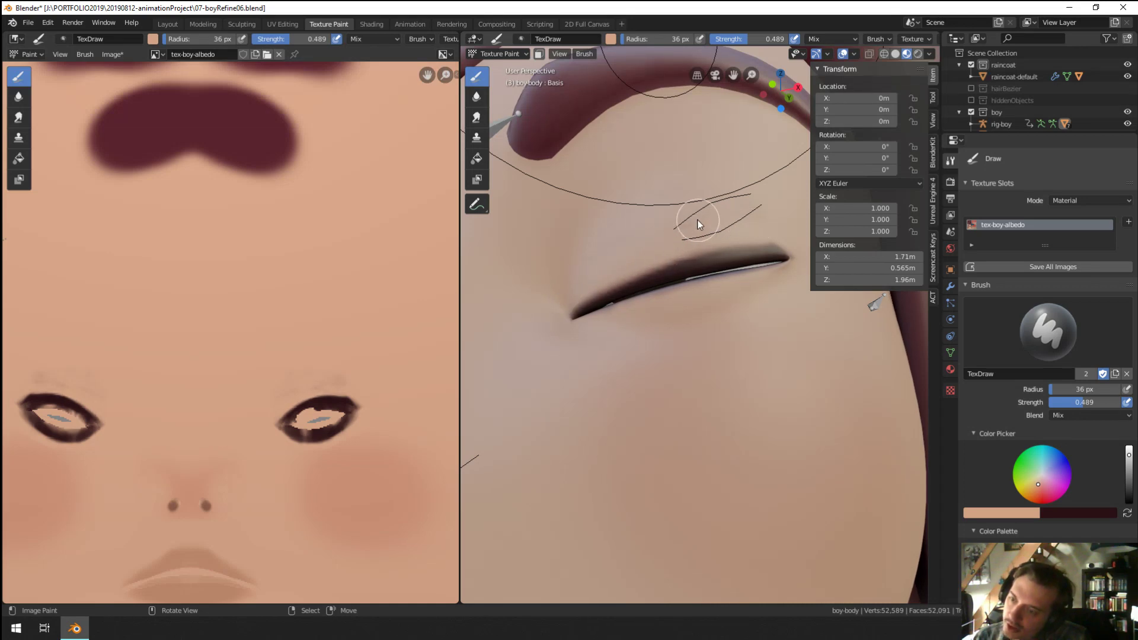
# Step: Leave Texture Paint mode, select the boy's rig and enter Pose Mode
pyautogui.scroll(-5, 697, 219)
pyautogui.moveTo(609, 316); pyautogui.dragTo(639, 304, button='middle')
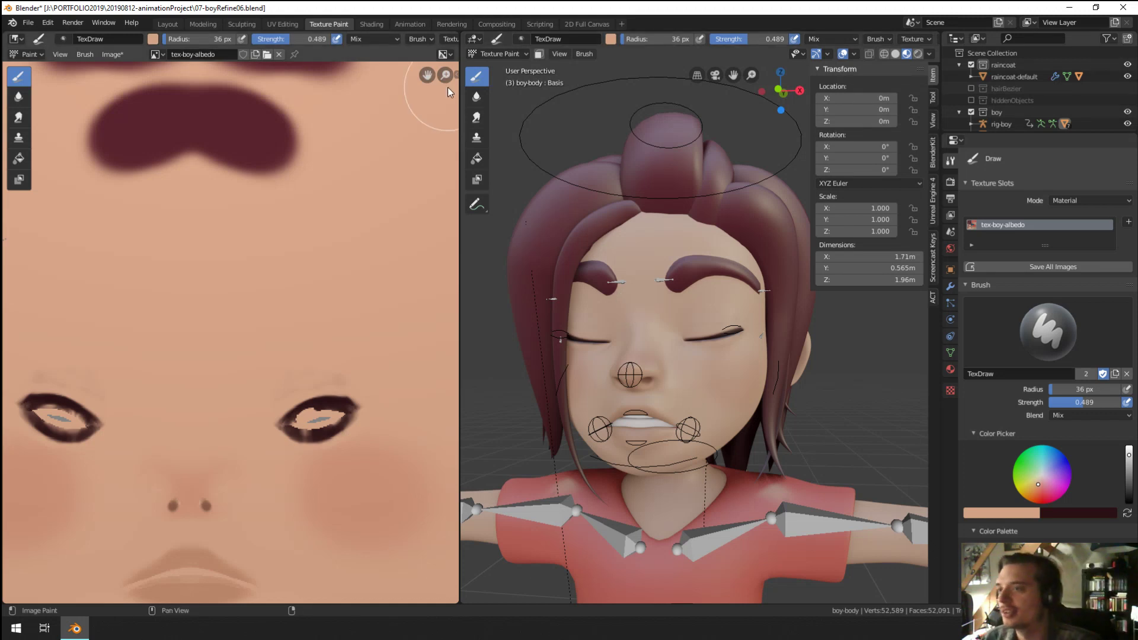
pyautogui.click(501, 54)
pyautogui.click(493, 70)
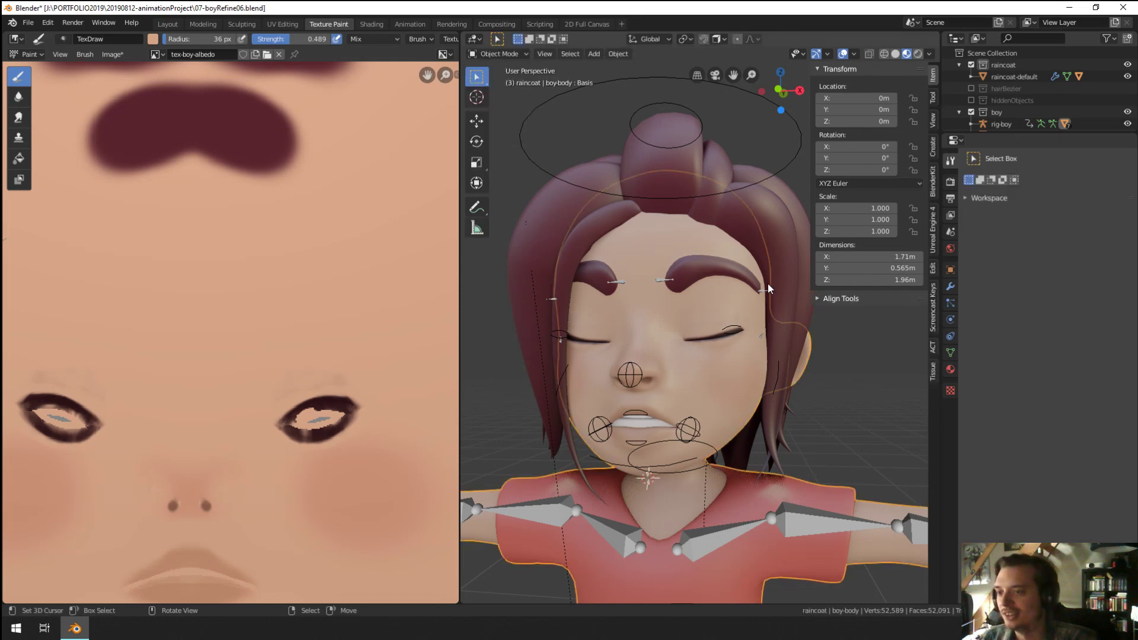
pyautogui.click(766, 289)
pyautogui.scroll(3, 748, 328)
pyautogui.hotkey('ctrl', 'Tab')
pyautogui.scroll(2, 749, 326)
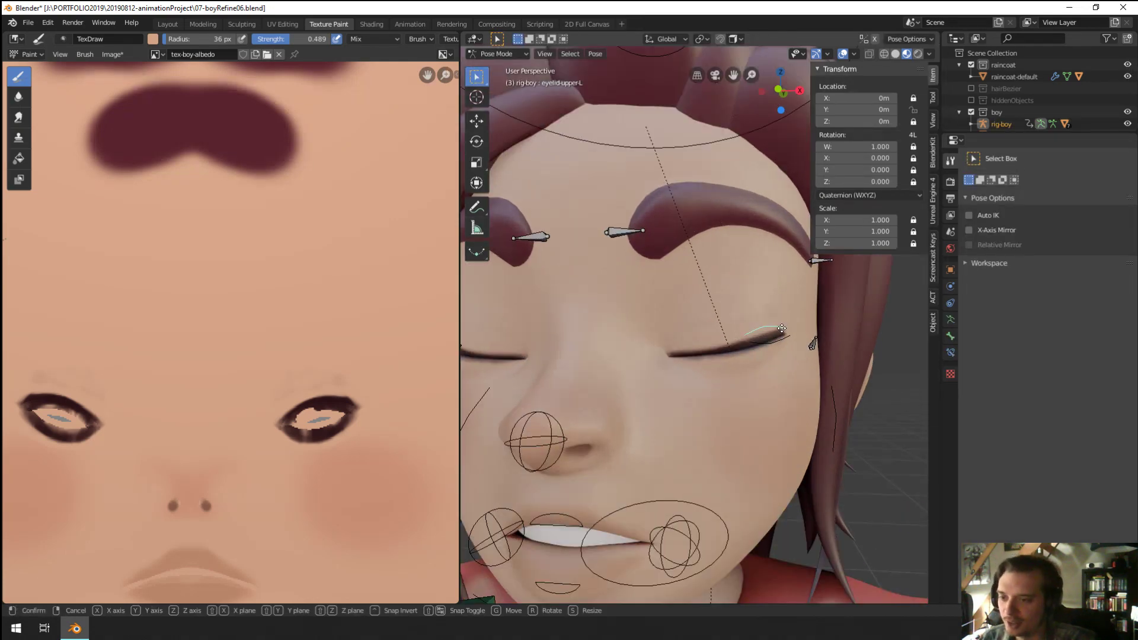
# Step: Open the left eye by raising its upper eyelid control and moving its lower eyelid control to -0.018435 m in Y
pyautogui.press('g')
pyautogui.click(774, 262)
pyautogui.click(758, 342)
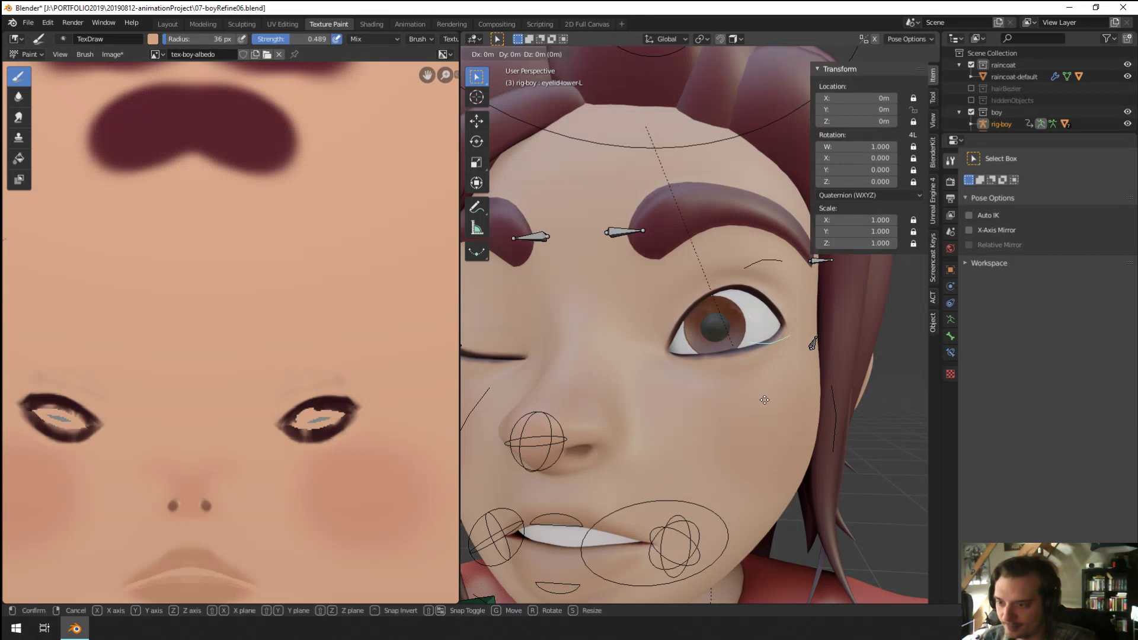
pyautogui.press('g')
pyautogui.click(756, 365)
pyautogui.scroll(-3, 709, 377)
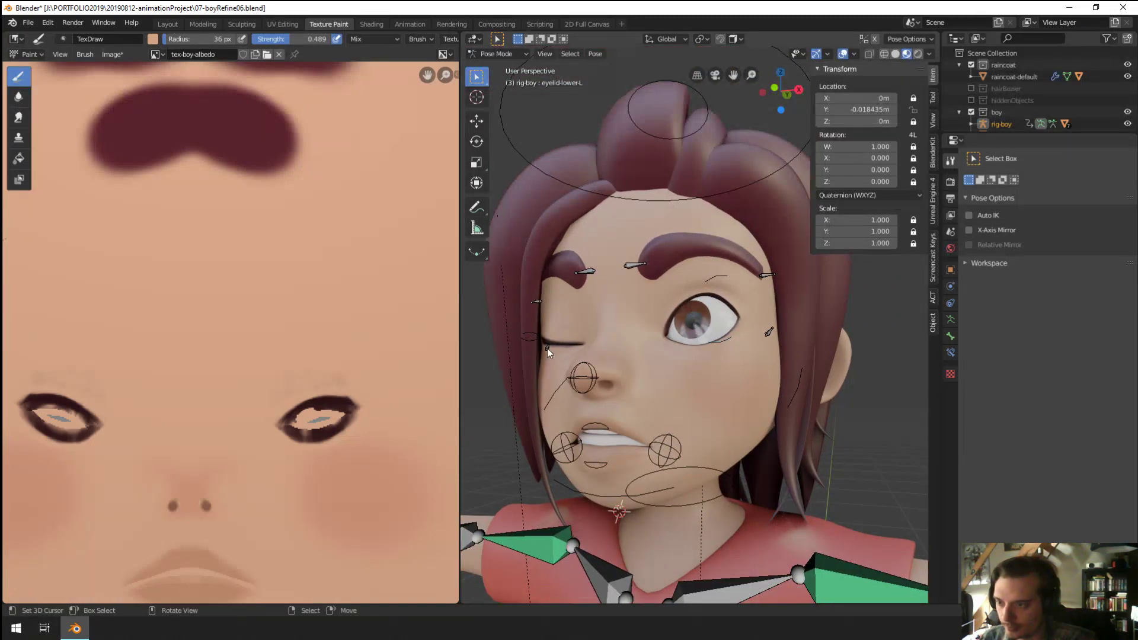
# Step: Open the right eye by moving its upper eyelid control to about 0.048 m and its lower one to -0.018435 m in Y
pyautogui.click(539, 331)
pyautogui.press('g')
pyautogui.click(546, 272)
pyautogui.click(532, 339)
pyautogui.press('g')
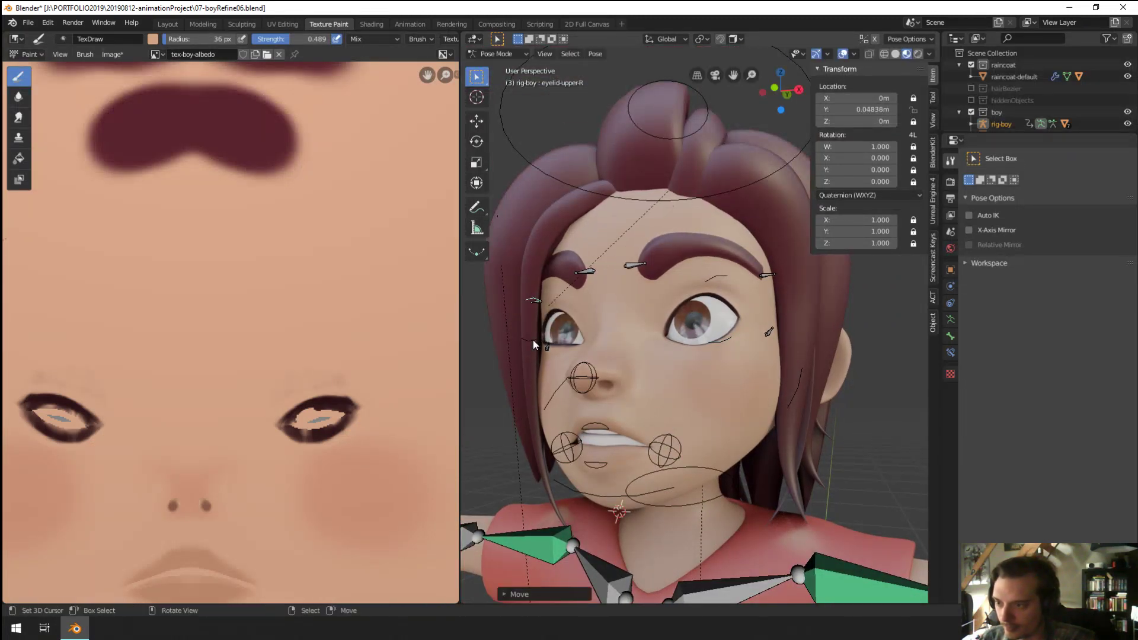
pyautogui.click(526, 385)
# Step: Examine the dark eyelid lines on the open eyes up close and from a distance
pyautogui.moveTo(525, 412); pyautogui.dragTo(774, 391, button='middle')
pyautogui.scroll(3, 634, 401)
pyautogui.scroll(4, 624, 362)
pyautogui.scroll(-6, 624, 361)
pyautogui.scroll(2, 618, 318)
pyautogui.scroll(2, 608, 340)
pyautogui.scroll(-4, 608, 339)
pyautogui.scroll(-3, 741, 409)
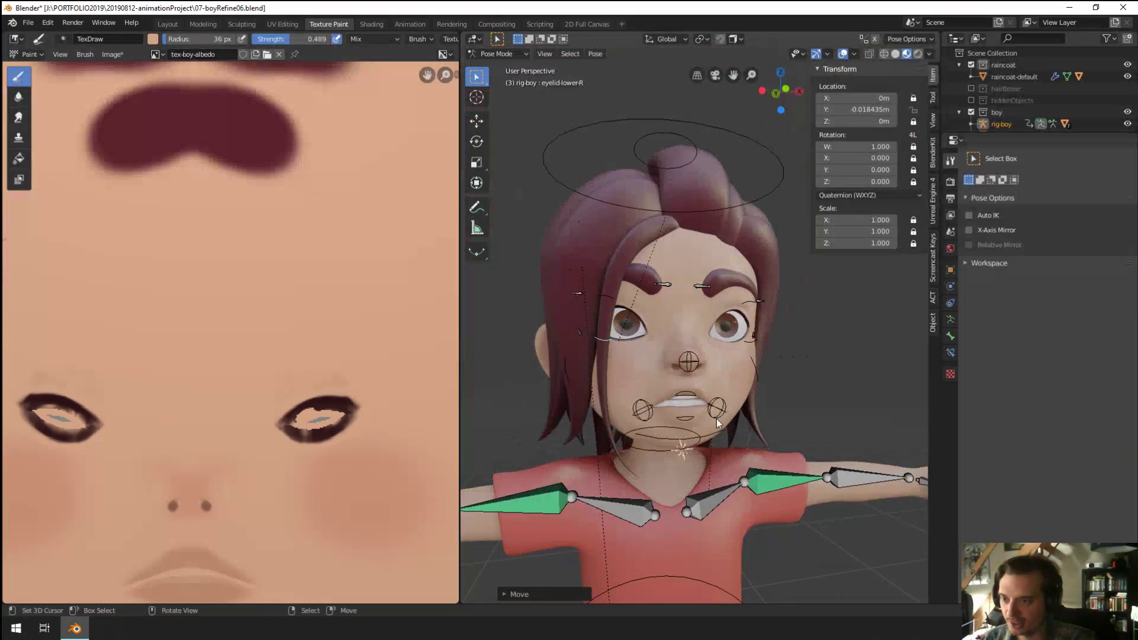
# Step: Examine the character's eyes, mouth and overall face from close up and from several angles
pyautogui.scroll(3, 706, 426)
pyautogui.moveTo(706, 427); pyautogui.dragTo(677, 389, button='middle')
pyautogui.scroll(5, 761, 443)
pyautogui.scroll(2, 662, 387)
pyautogui.scroll(3, 687, 392)
pyautogui.scroll(-4, 695, 396)
pyautogui.scroll(3, 699, 393)
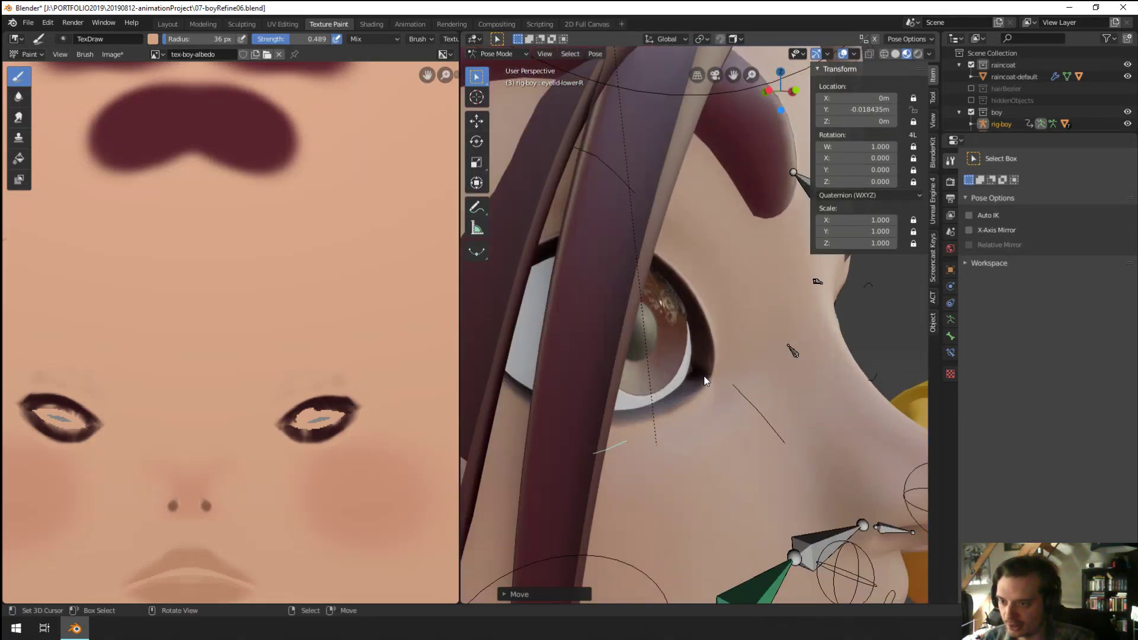
pyautogui.scroll(-6, 688, 374)
pyautogui.moveTo(708, 385); pyautogui.dragTo(616, 372, button='middle')
pyautogui.scroll(-1, 632, 378)
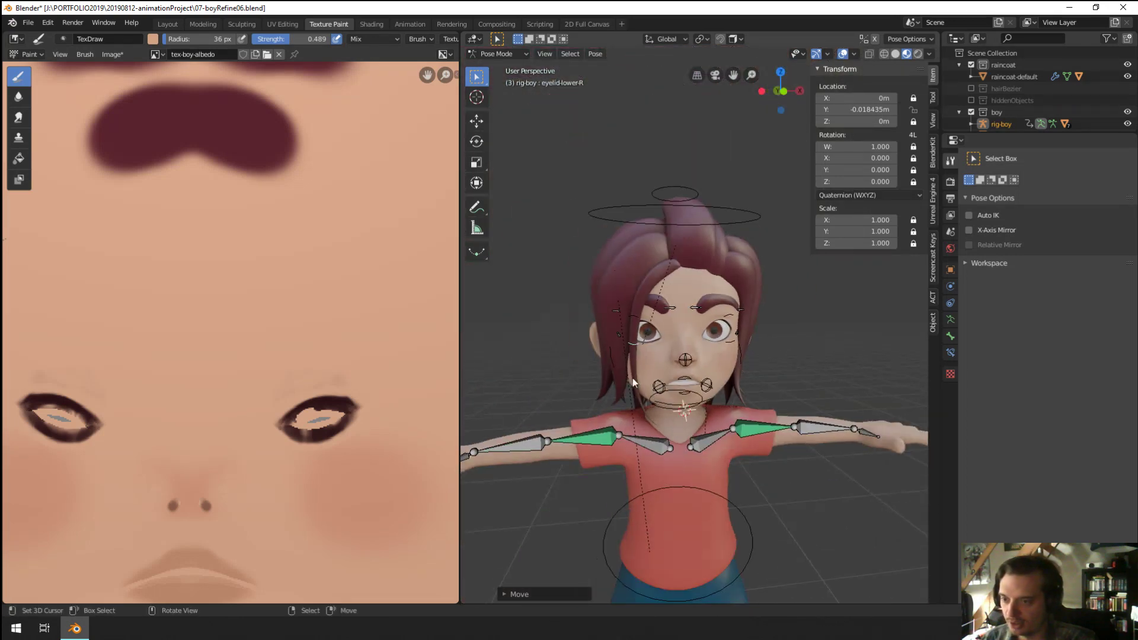
pyautogui.scroll(4, 665, 356)
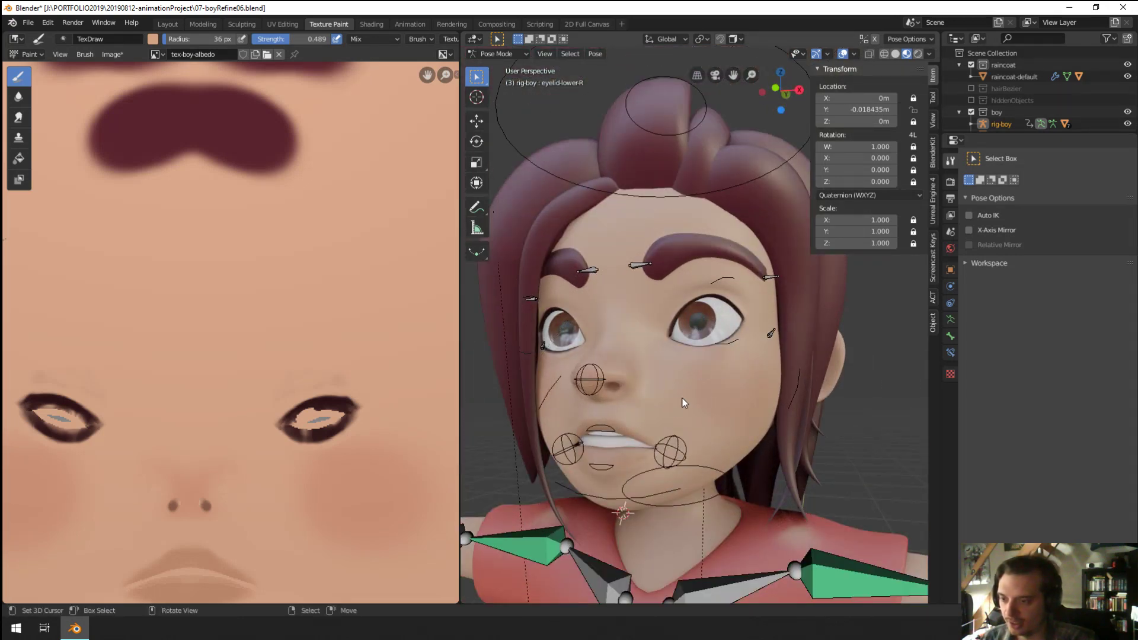
pyautogui.moveTo(675, 409); pyautogui.dragTo(723, 402, button='middle')
pyautogui.scroll(-2, 723, 401)
pyautogui.scroll(2, 711, 409)
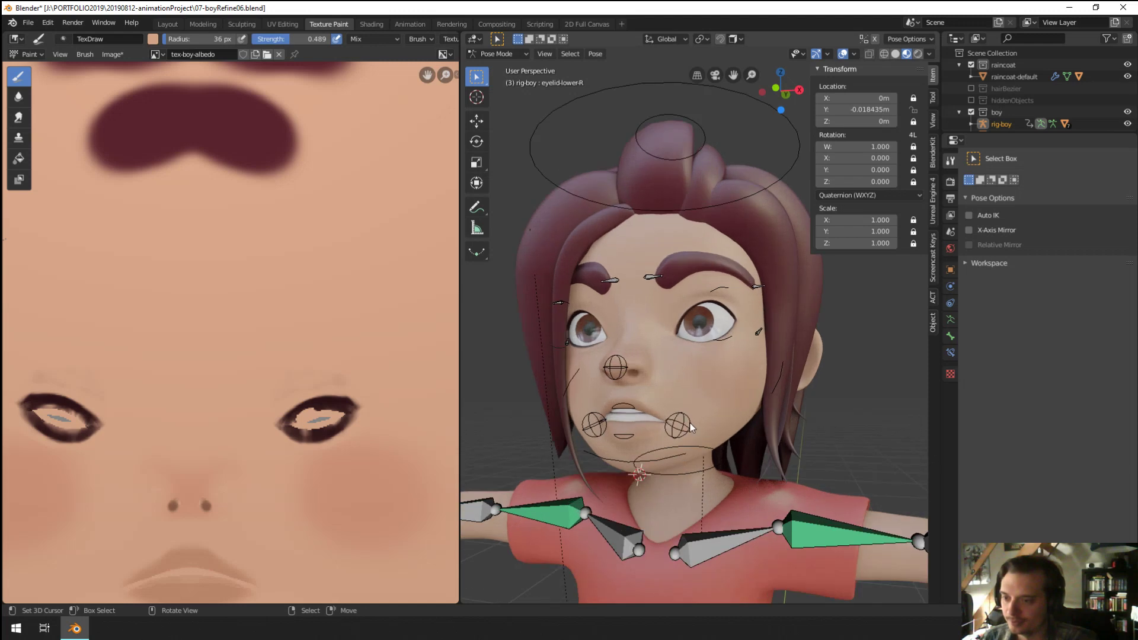
# Step: Leave Pose Mode and hide the boy's rig in the viewport
pyautogui.click(687, 422)
pyautogui.hotkey('ctrl', 'Tab')
pyautogui.press('h')
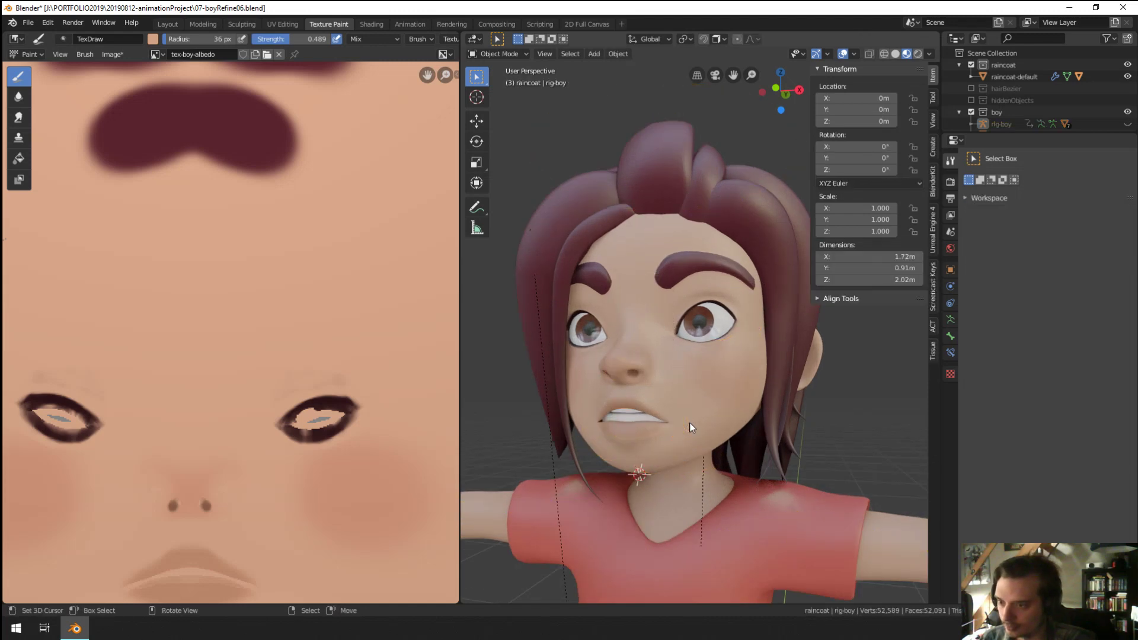
# Step: Select the boy-body mesh and switch it to Texture Paint mode
pyautogui.moveTo(688, 422); pyautogui.dragTo(714, 409, button='middle')
pyautogui.scroll(3, 635, 394)
pyautogui.moveTo(636, 394); pyautogui.dragTo(656, 399, button='middle')
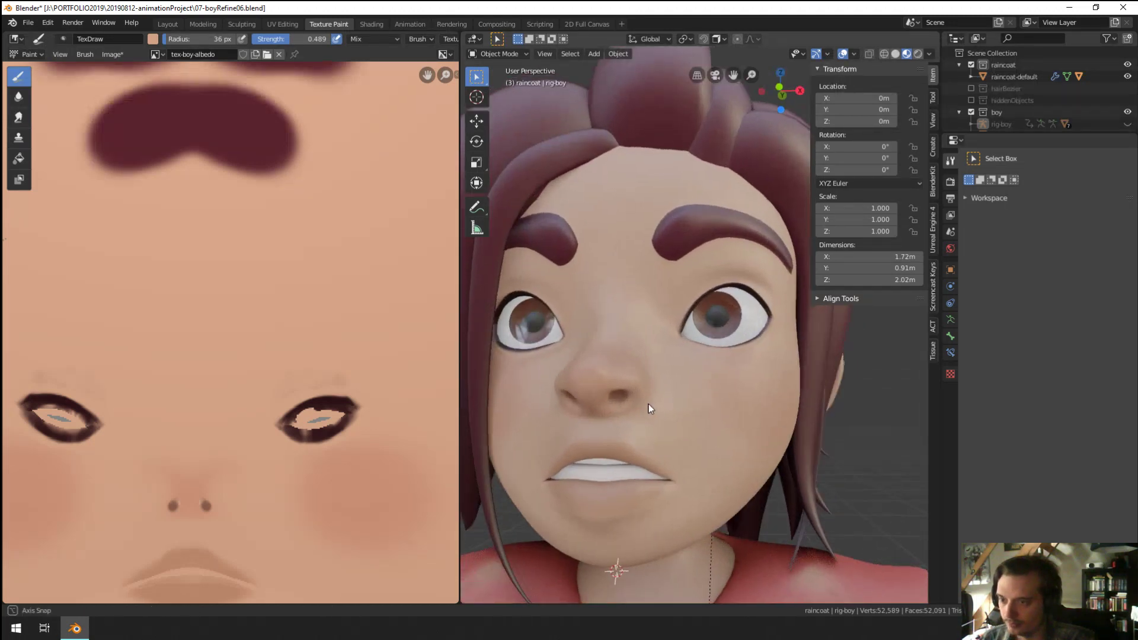
pyautogui.click(703, 422)
pyautogui.click(486, 54)
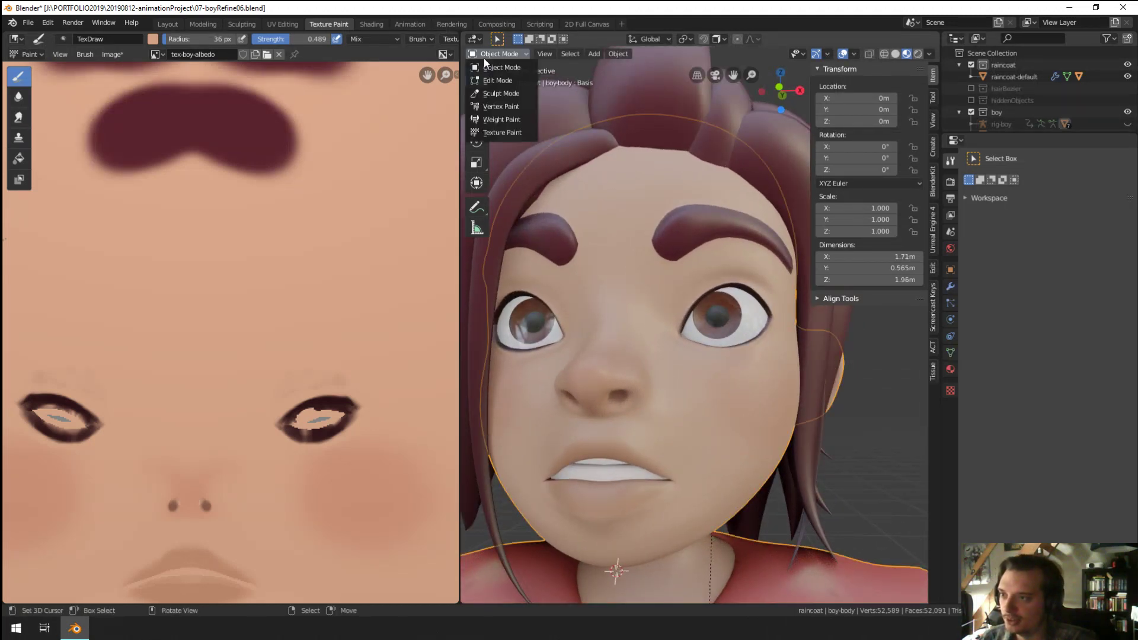
pyautogui.click(511, 132)
pyautogui.moveTo(726, 429); pyautogui.dragTo(730, 421, button='middle')
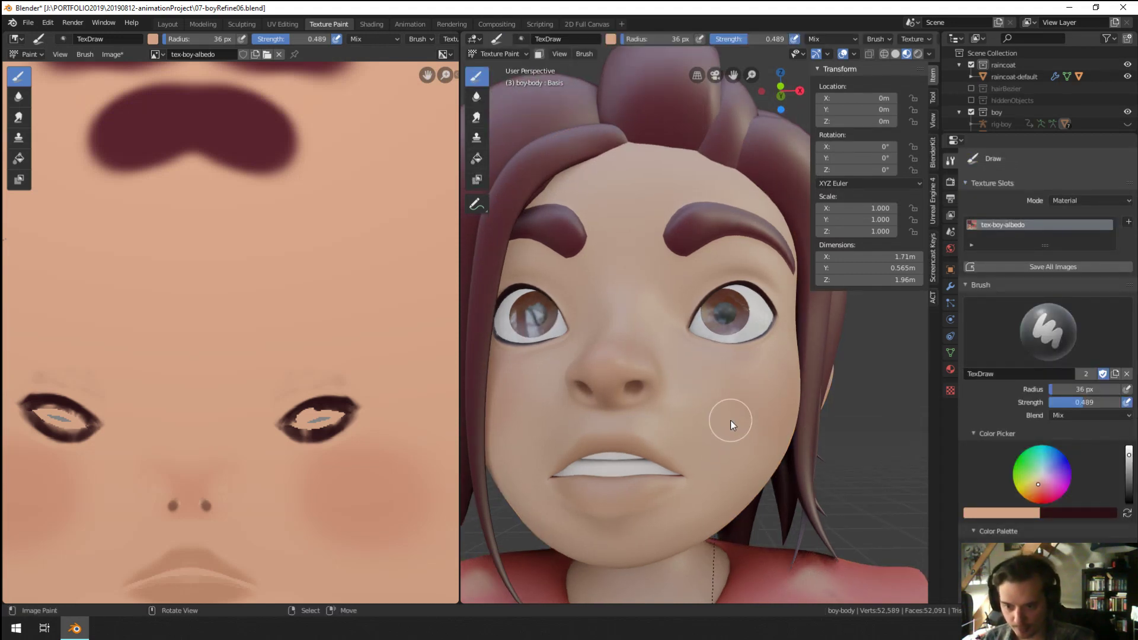
# Step: Paint a light-red tint over the nose with a 76 px brush at 0.207 strength
pyautogui.click(1042, 492)
pyautogui.press('f')
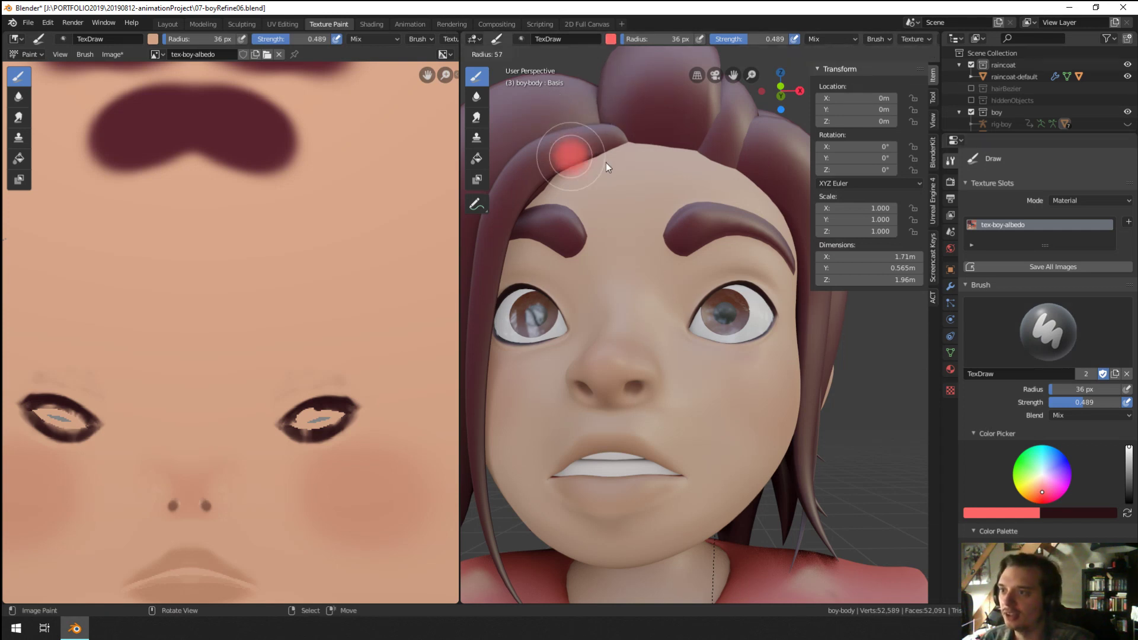
pyautogui.click(627, 178)
pyautogui.moveTo(748, 40); pyautogui.dragTo(730, 38)
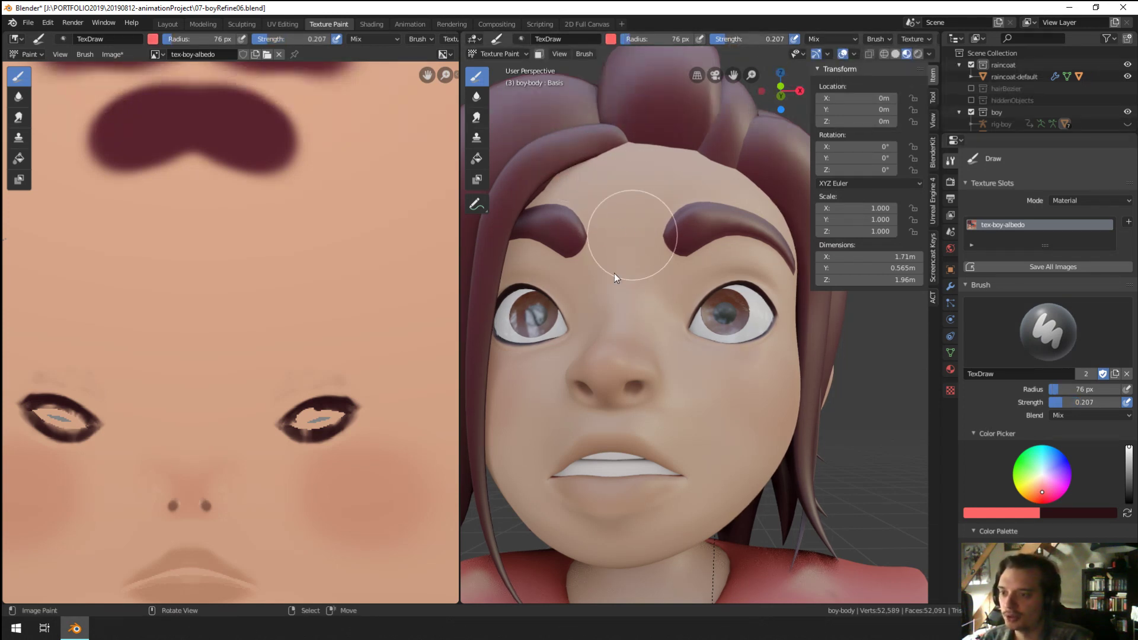
pyautogui.moveTo(606, 356)
pyautogui.mouseDown()
pyautogui.moveTo(611, 325)
pyautogui.moveTo(618, 353)
pyautogui.mouseUp()
# Step: Try to redden the cheeks with the light-red brush enlarged to 106 px
pyautogui.moveTo(617, 354)
pyautogui.mouseDown(button='middle')
pyautogui.moveTo(603, 297)
pyautogui.moveTo(696, 372)
pyautogui.moveTo(665, 385)
pyautogui.mouseUp(button='middle')
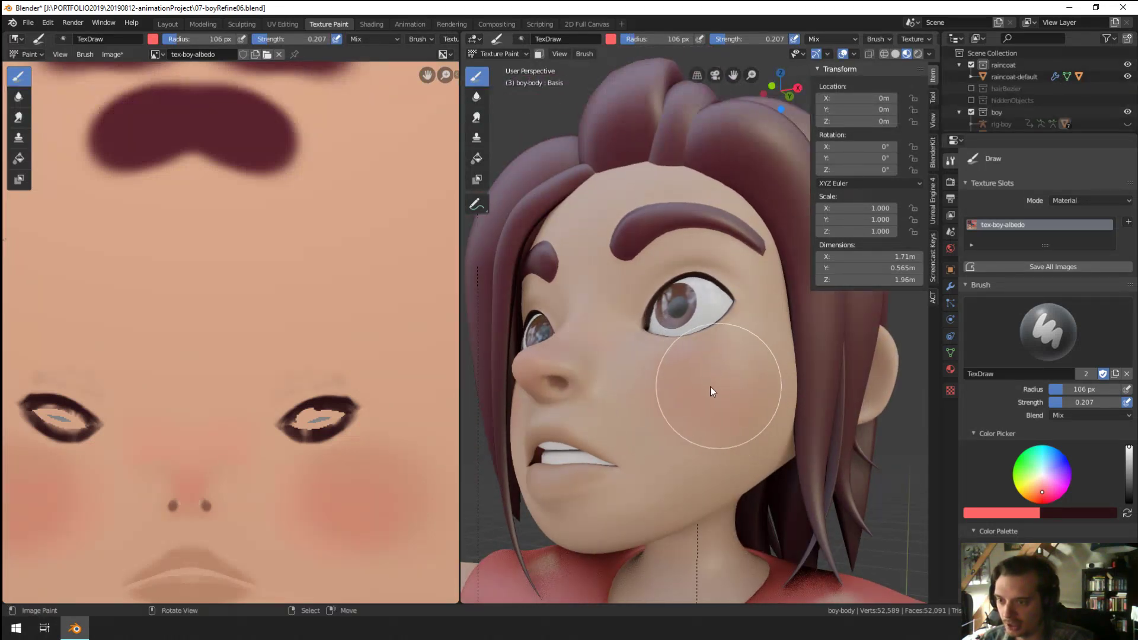
pyautogui.press('f')
pyautogui.moveTo(747, 350)
pyautogui.mouseDown(button='middle')
pyautogui.moveTo(731, 366)
pyautogui.moveTo(712, 327)
pyautogui.mouseUp(button='middle')
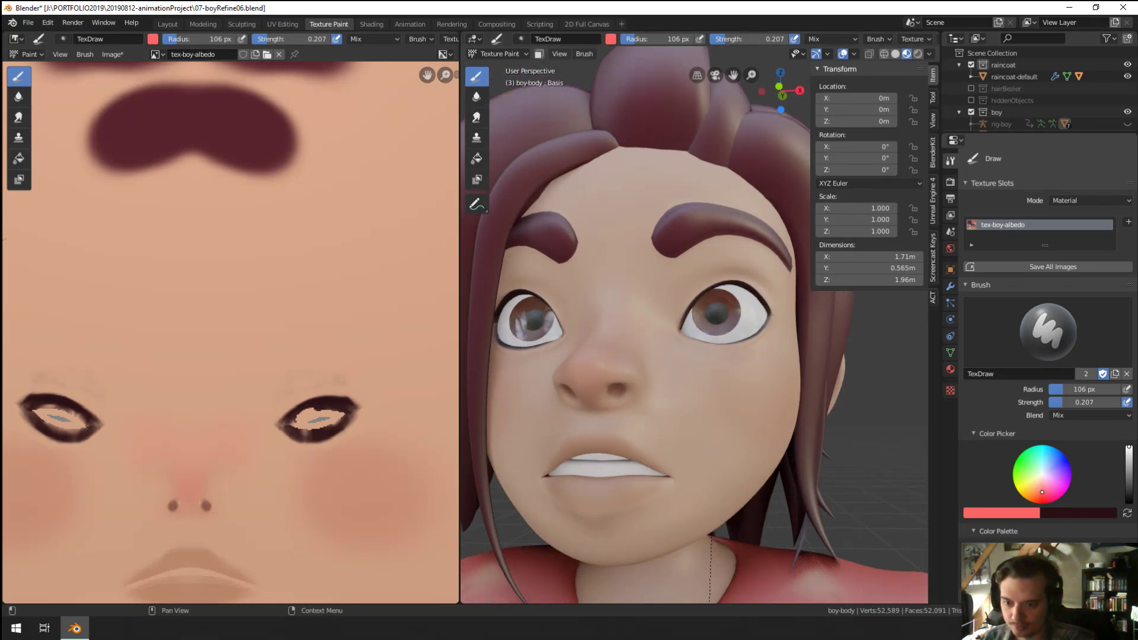
# Step: Change the brush colour to a dark red and set its strength to 0.044
pyautogui.click(1031, 572)
pyautogui.moveTo(730, 388)
pyautogui.mouseDown(button='middle')
pyautogui.moveTo(707, 401)
pyautogui.moveTo(702, 382)
pyautogui.moveTo(718, 368)
pyautogui.moveTo(690, 376)
pyautogui.moveTo(666, 471)
pyautogui.moveTo(679, 477)
pyautogui.moveTo(667, 480)
pyautogui.moveTo(681, 393)
pyautogui.moveTo(660, 394)
pyautogui.moveTo(647, 432)
pyautogui.moveTo(709, 433)
pyautogui.moveTo(670, 427)
pyautogui.moveTo(665, 409)
pyautogui.moveTo(686, 394)
pyautogui.moveTo(712, 407)
pyautogui.moveTo(694, 338)
pyautogui.mouseUp(button='middle')
pyautogui.scroll(-4, 666, 471)
pyautogui.scroll(3, 668, 447)
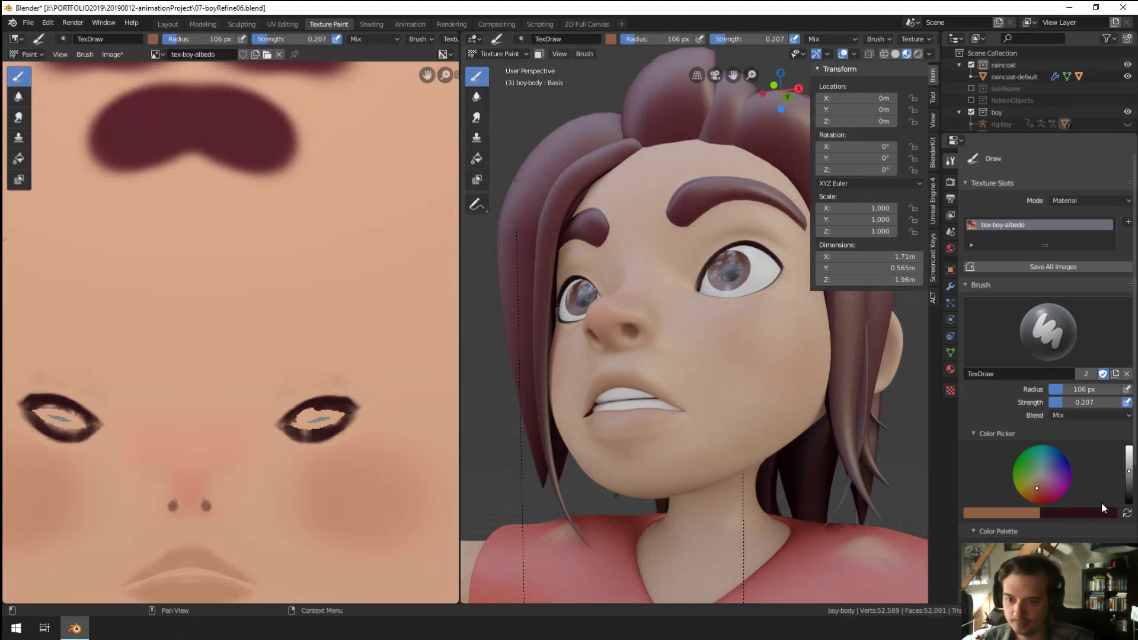
pyautogui.moveTo(1040, 488)
pyautogui.mouseDown()
pyautogui.moveTo(1040, 507)
pyautogui.moveTo(1041, 496)
pyautogui.mouseUp()
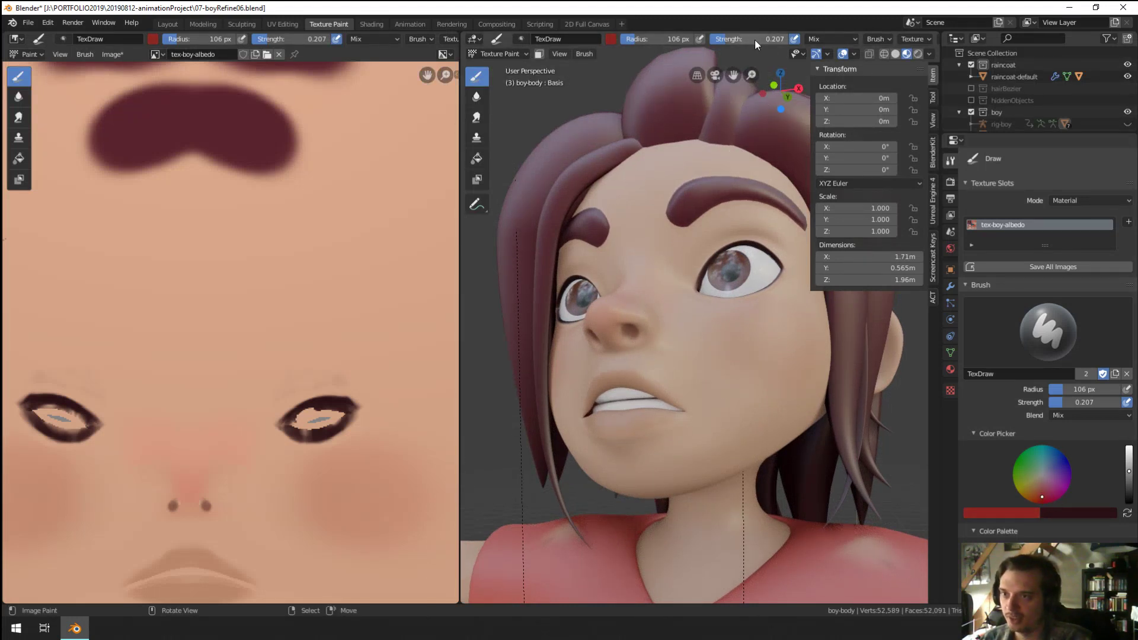
pyautogui.moveTo(755, 40); pyautogui.dragTo(738, 44)
# Step: Tint the skin around the mouth and below the nose dark red with the brush radius reduced to 73 px
pyautogui.moveTo(726, 195)
pyautogui.mouseDown(button='middle')
pyautogui.moveTo(715, 340)
pyautogui.moveTo(663, 427)
pyautogui.mouseUp(button='middle')
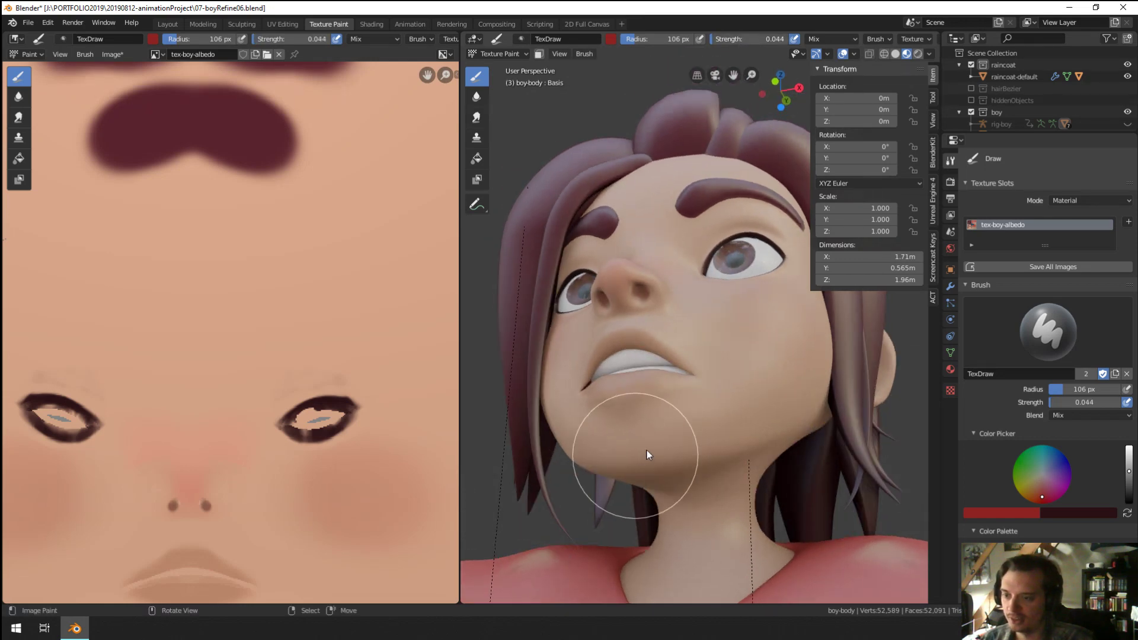
pyautogui.moveTo(787, 418)
pyautogui.mouseDown(button='middle')
pyautogui.moveTo(723, 381)
pyautogui.moveTo(741, 352)
pyautogui.moveTo(711, 392)
pyautogui.moveTo(677, 396)
pyautogui.moveTo(699, 427)
pyautogui.moveTo(693, 388)
pyautogui.mouseUp(button='middle')
pyautogui.press('[')
pyautogui.press('[')
pyautogui.scroll(3, 681, 368)
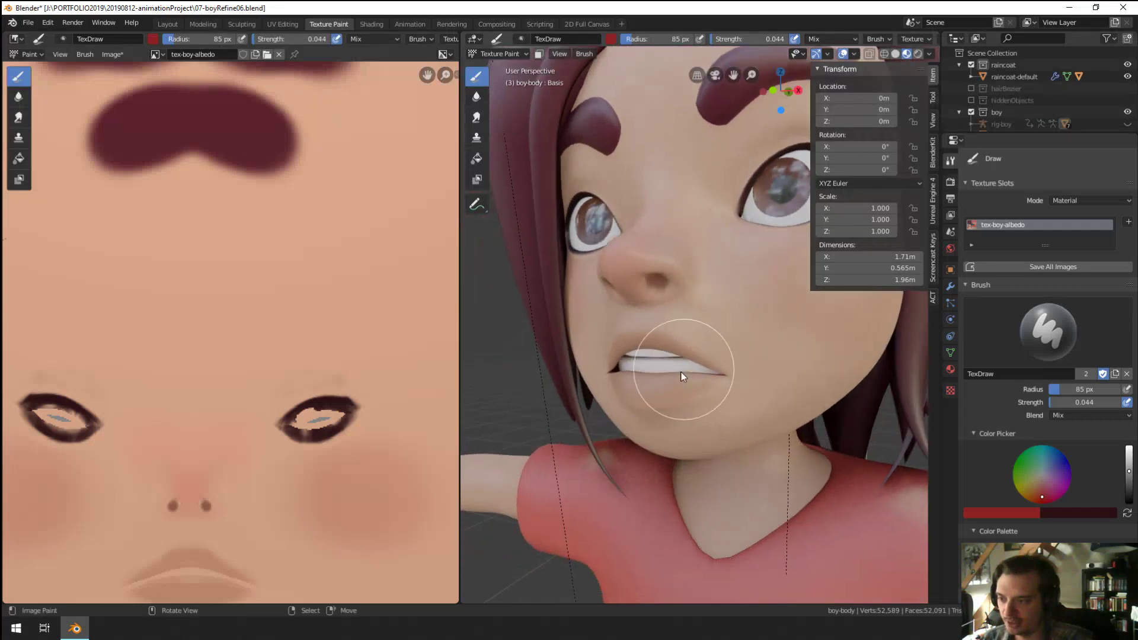
pyautogui.press('[')
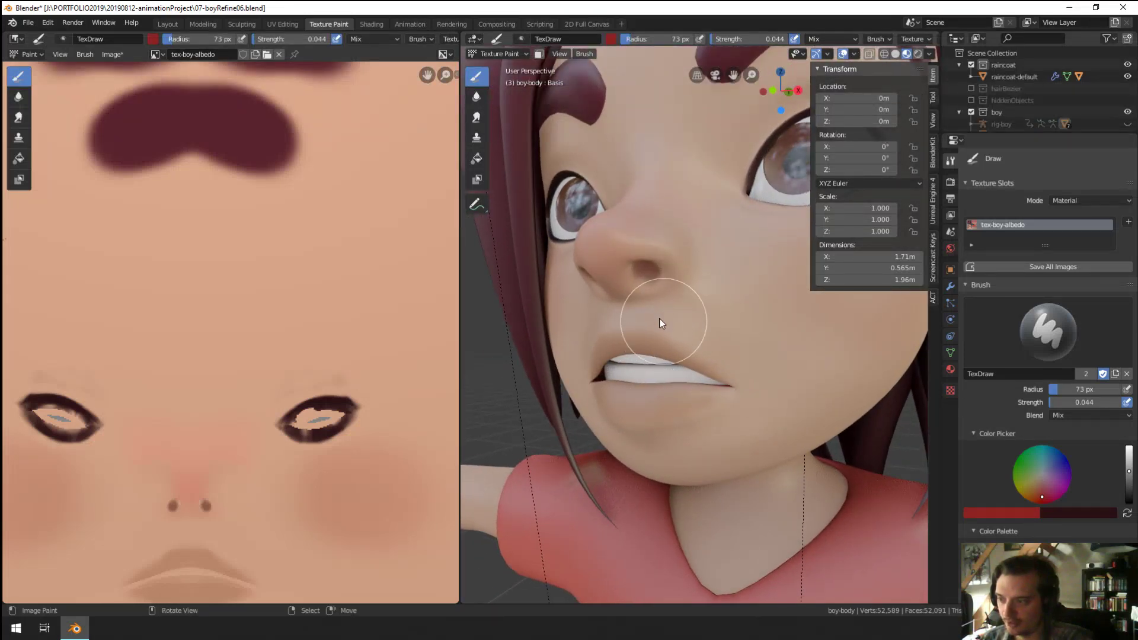
pyautogui.moveTo(655, 320)
pyautogui.mouseDown(button='middle')
pyautogui.moveTo(691, 330)
pyautogui.moveTo(675, 337)
pyautogui.moveTo(696, 322)
pyautogui.moveTo(745, 363)
pyautogui.moveTo(736, 376)
pyautogui.moveTo(741, 365)
pyautogui.mouseUp(button='middle')
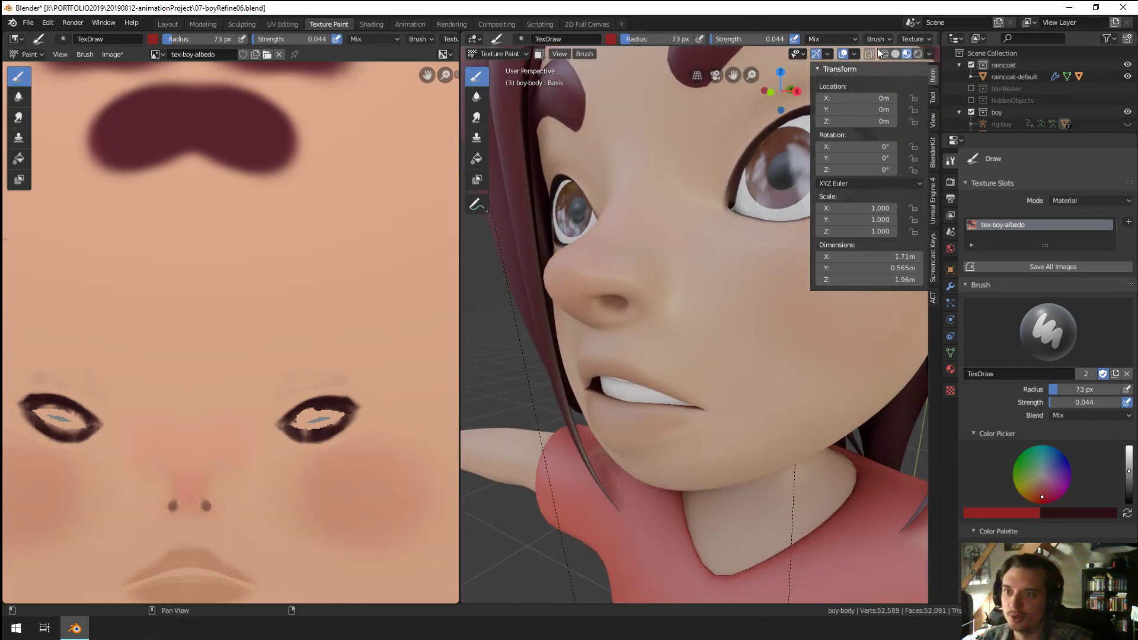
# Step: Set the brush blend mode to Color and tint the face with dark red at a 72 px radius
pyautogui.click(839, 40)
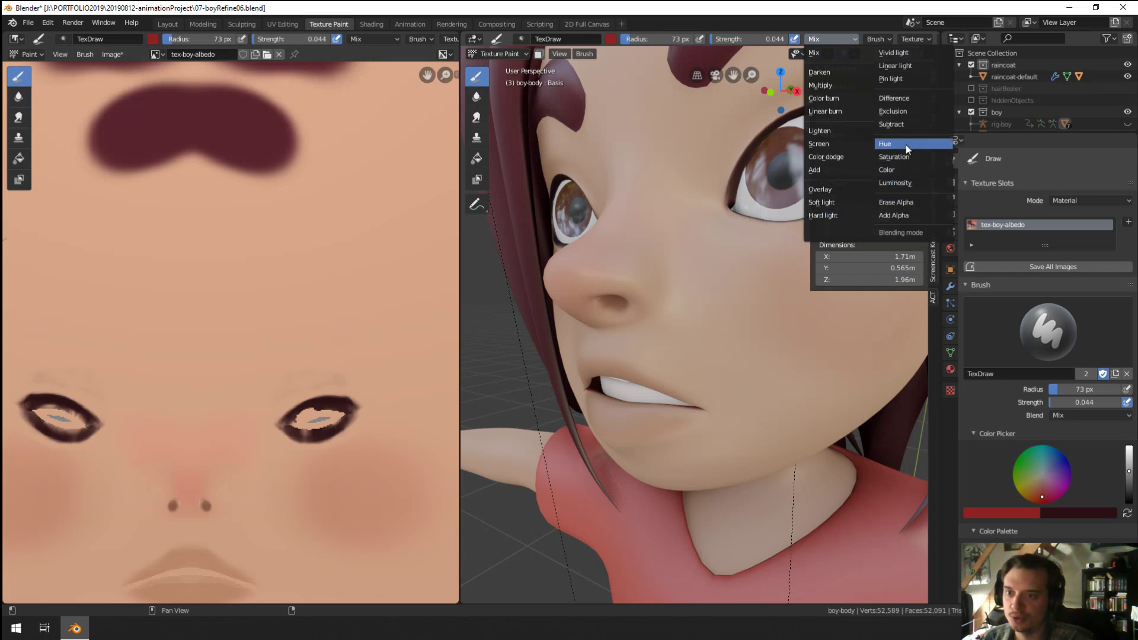
pyautogui.click(885, 172)
pyautogui.moveTo(681, 332)
pyautogui.mouseDown(button='middle')
pyautogui.moveTo(662, 348)
pyautogui.moveTo(718, 308)
pyautogui.moveTo(714, 355)
pyautogui.mouseUp(button='middle')
pyautogui.press('f')
pyautogui.click(642, 337)
pyautogui.keyDown('ctrl'); pyautogui.moveTo(744, 254); pyautogui.dragTo(701, 348, button='middle'); pyautogui.keyUp('ctrl')
pyautogui.press('f')
pyautogui.click(687, 279)
pyautogui.keyDown('ctrl'); pyautogui.moveTo(687, 279); pyautogui.dragTo(698, 275, button='middle'); pyautogui.keyUp('ctrl')
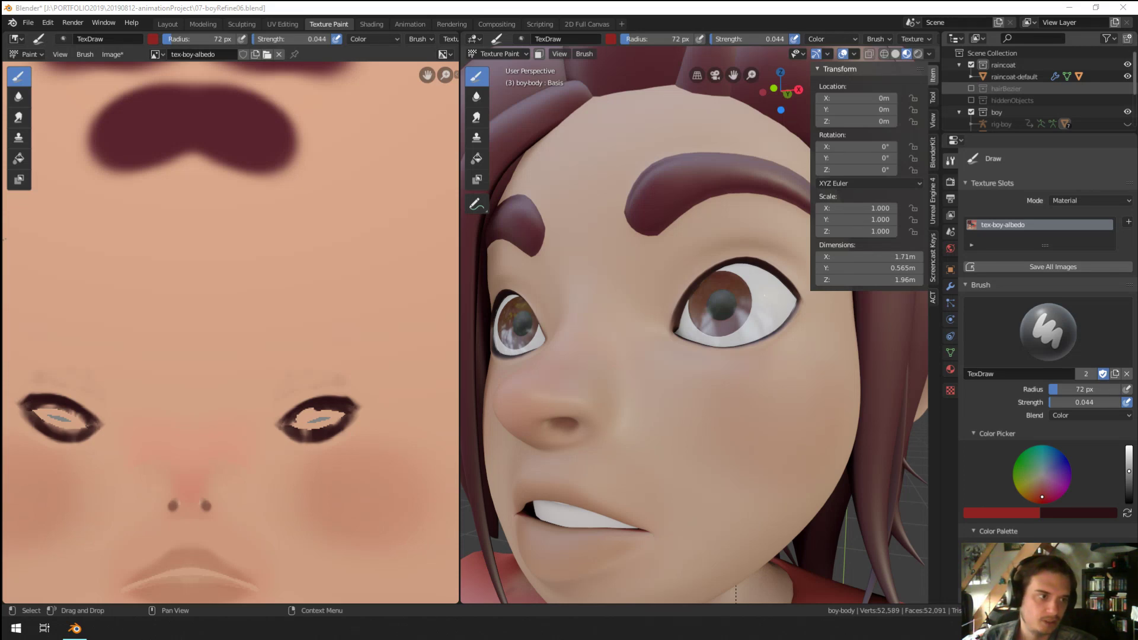
# Step: Tint the chin and the underside of the jaw with a green brush at a 115 px radius
pyautogui.moveTo(912, 387); pyautogui.dragTo(673, 406, button='middle')
pyautogui.scroll(-4, 667, 415)
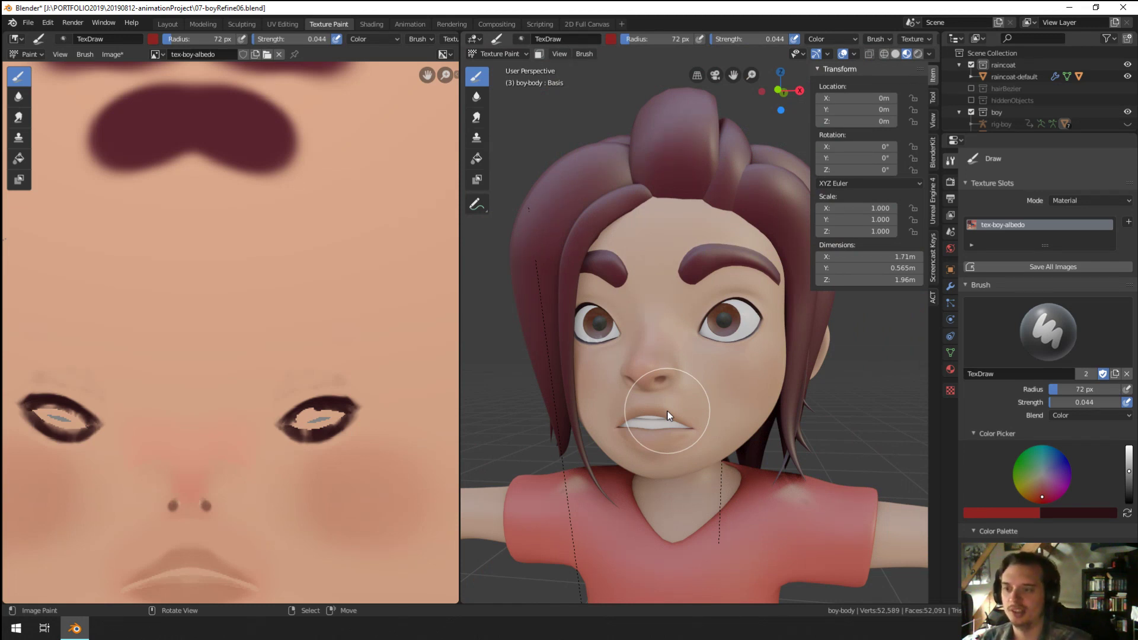
pyautogui.click(1020, 464)
pyautogui.scroll(2, 727, 340)
pyautogui.moveTo(726, 340); pyautogui.dragTo(570, 447, button='middle')
pyautogui.scroll(-4, 379, 444)
pyautogui.press('f')
pyautogui.click(589, 441)
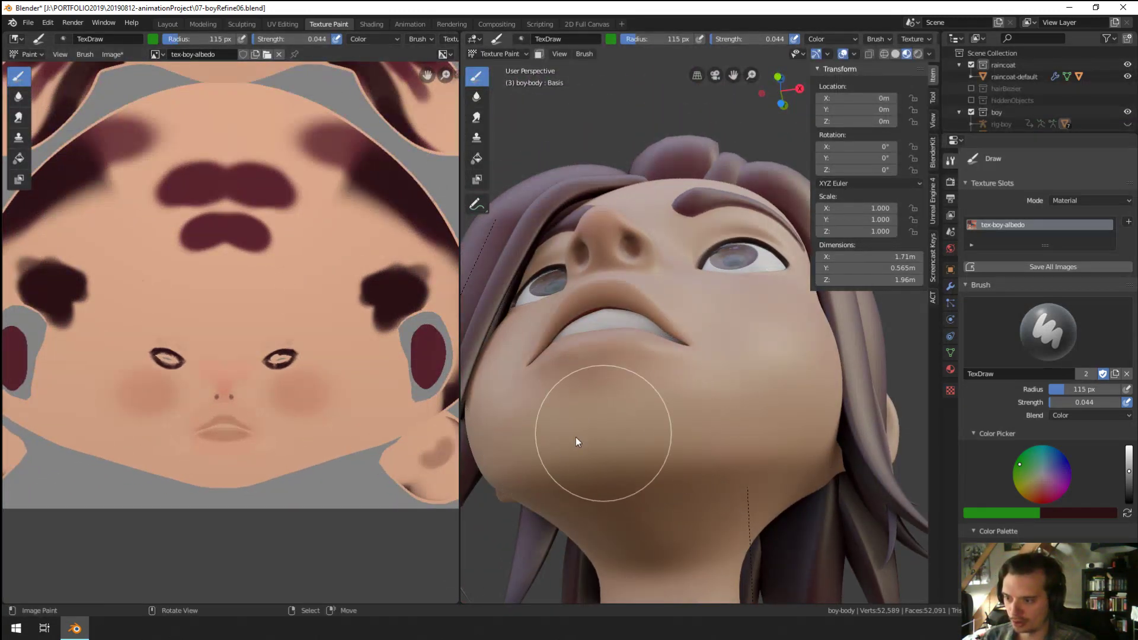
# Step: Add a faint blue tint along the jaw and chin with a 71 px brush
pyautogui.moveTo(734, 428)
pyautogui.mouseDown(button='middle')
pyautogui.moveTo(709, 408)
pyautogui.moveTo(702, 467)
pyautogui.moveTo(691, 435)
pyautogui.mouseUp(button='middle')
pyautogui.click(1056, 464)
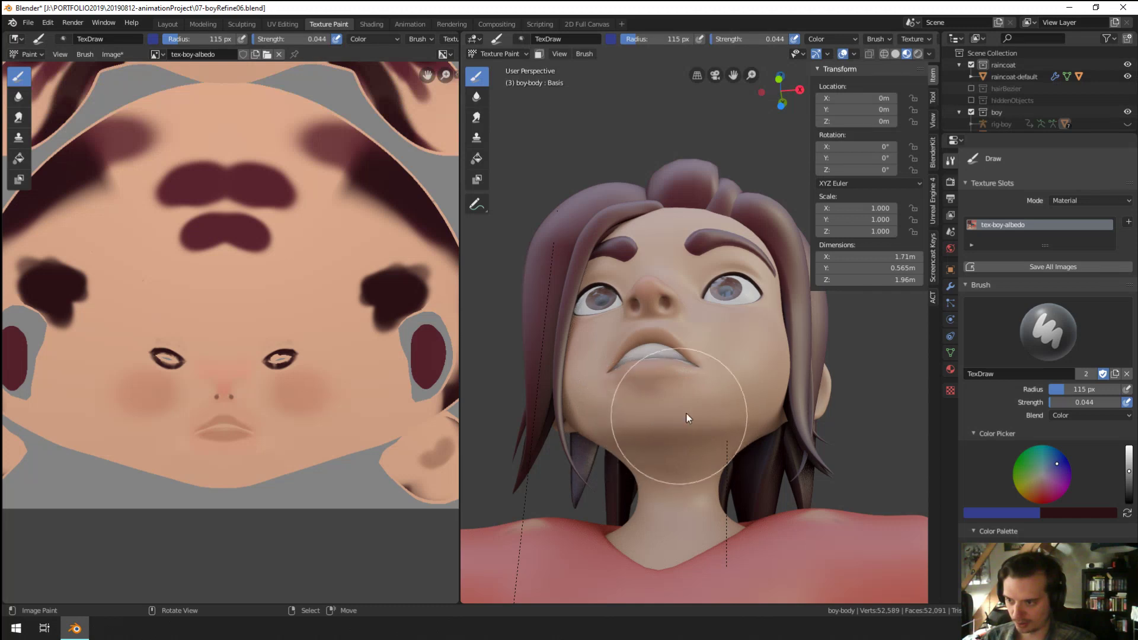
pyautogui.moveTo(776, 411); pyautogui.dragTo(776, 427, button='middle')
pyautogui.press('f')
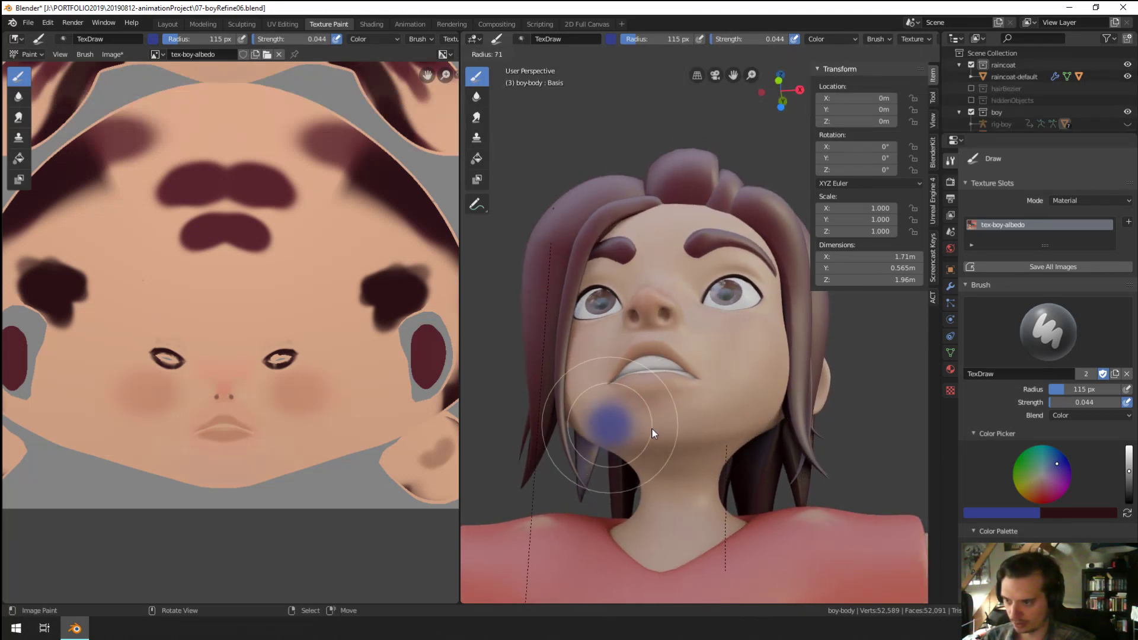
pyautogui.click(653, 432)
pyautogui.moveTo(634, 437)
pyautogui.mouseDown()
pyautogui.moveTo(685, 432)
pyautogui.moveTo(717, 407)
pyautogui.mouseUp()
pyautogui.moveTo(717, 407)
pyautogui.mouseDown(button='middle')
pyautogui.moveTo(749, 424)
pyautogui.moveTo(728, 416)
pyautogui.moveTo(731, 401)
pyautogui.mouseUp(button='middle')
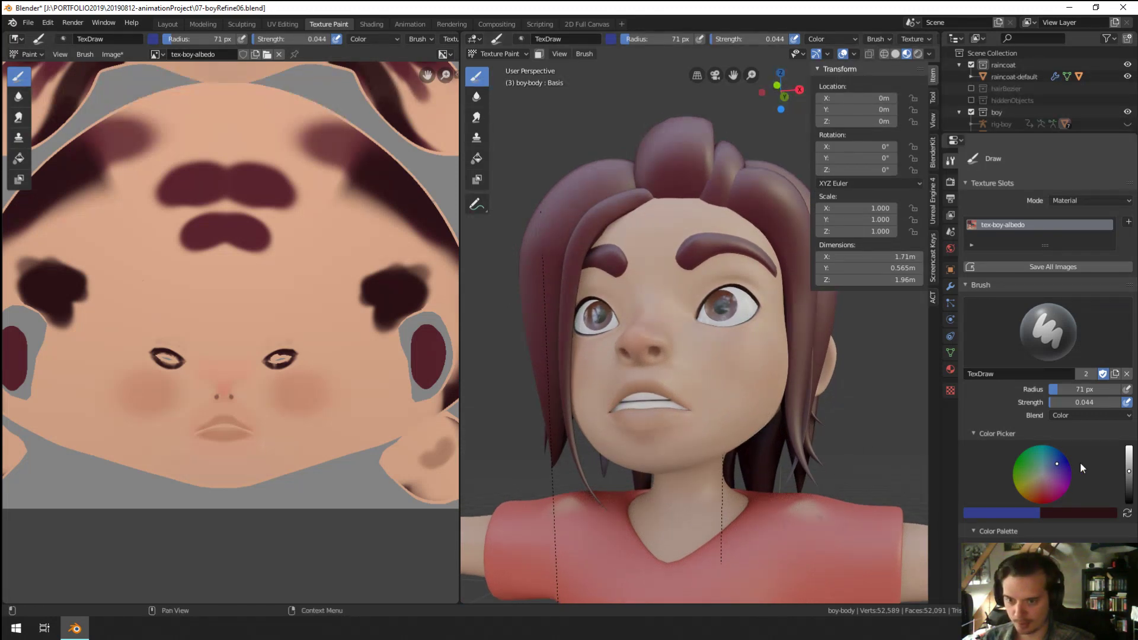
# Step: Pick a teal brush colour and tint the area around the brows with a 61 px radius
pyautogui.click(1041, 456)
pyautogui.moveTo(628, 439); pyautogui.dragTo(669, 327, button='middle')
pyautogui.press('f')
pyautogui.click(675, 288)
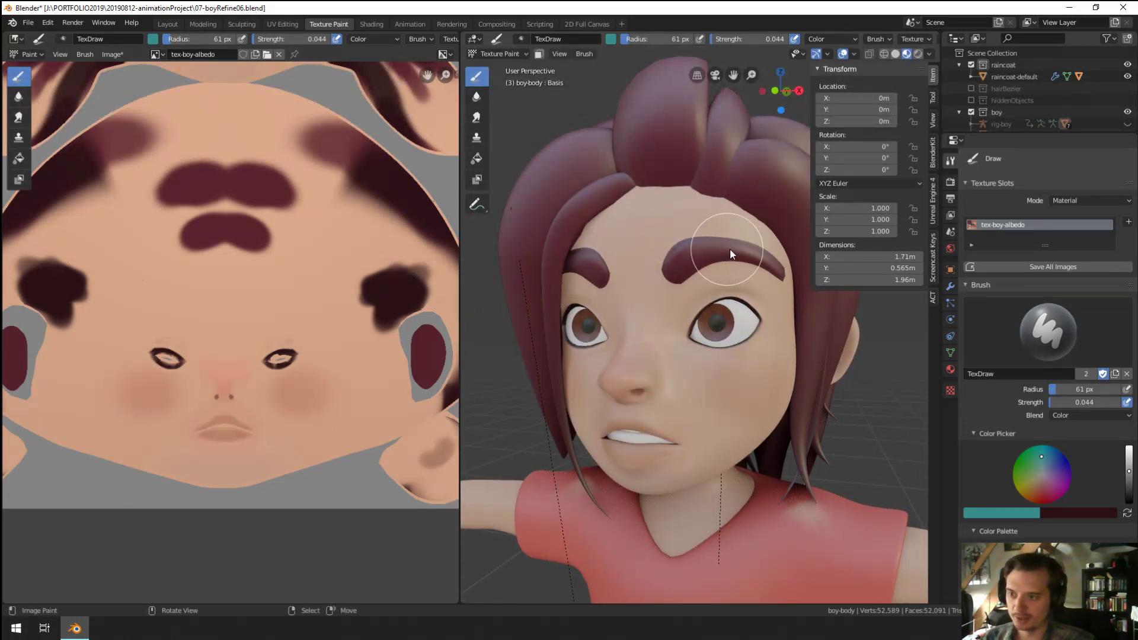
# Step: Reduce the brush radius to 18 px and tint the skin between the eye and eyebrow teal
pyautogui.moveTo(685, 304)
pyautogui.mouseDown(button='middle')
pyautogui.moveTo(691, 330)
pyautogui.moveTo(675, 317)
pyautogui.mouseUp(button='middle')
pyautogui.press('f')
pyautogui.click(683, 292)
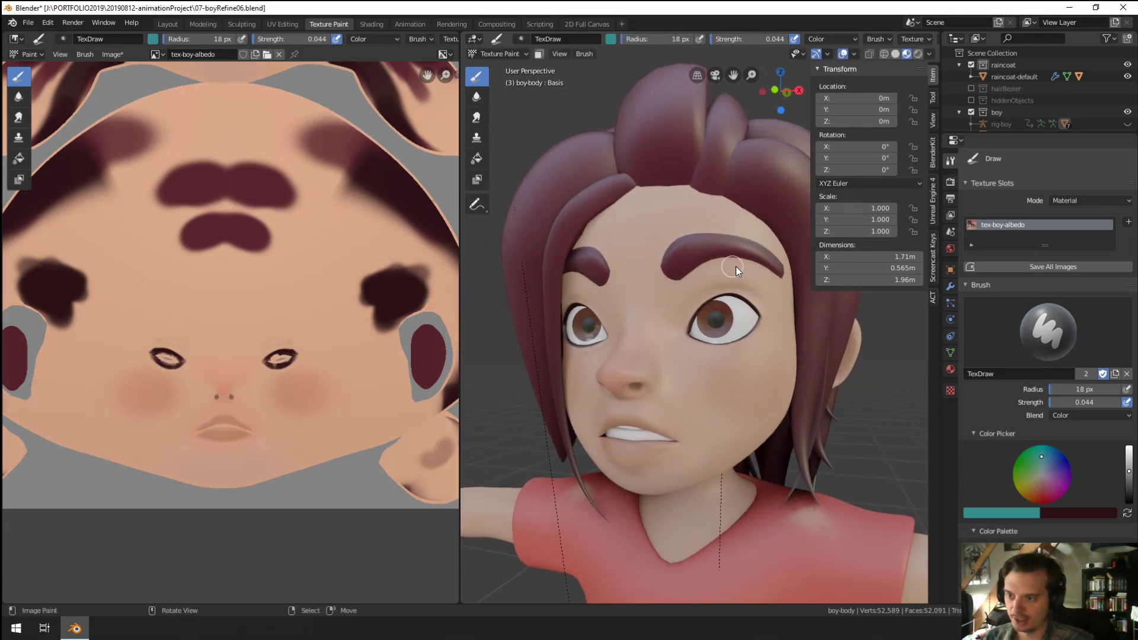
pyautogui.moveTo(687, 282)
pyautogui.mouseDown(button='middle')
pyautogui.moveTo(640, 301)
pyautogui.moveTo(723, 319)
pyautogui.moveTo(686, 307)
pyautogui.moveTo(703, 323)
pyautogui.moveTo(673, 277)
pyautogui.mouseUp(button='middle')
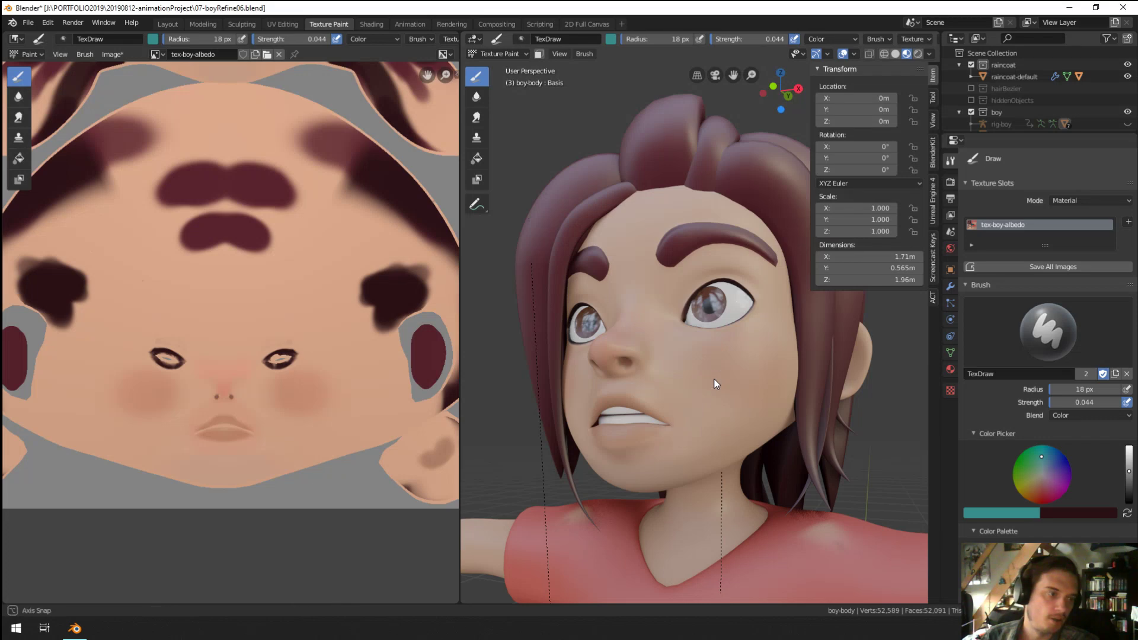
# Step: Switch the brush colour to green and tint the skin below the lower lip with a 44 px radius
pyautogui.moveTo(714, 379); pyautogui.dragTo(676, 391, button='middle')
pyautogui.moveTo(1040, 474); pyautogui.dragTo(1022, 459)
pyautogui.press('f')
pyautogui.click(728, 347)
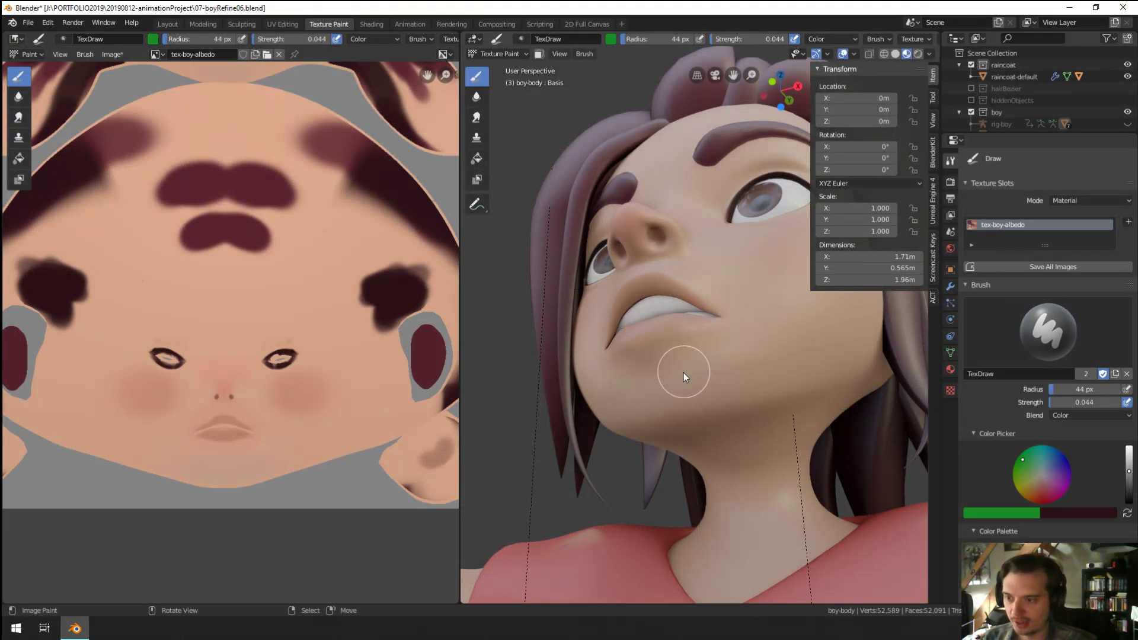
pyautogui.moveTo(683, 377); pyautogui.dragTo(722, 343, button='middle')
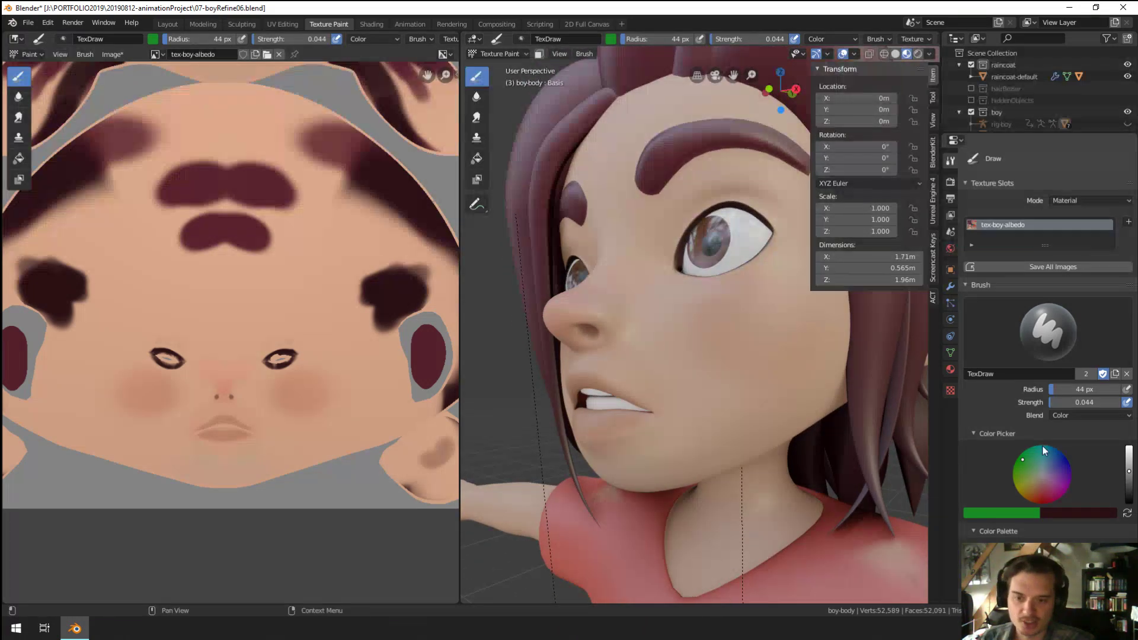
# Step: Pick a muted red brush colour and tint the cheek below the eye with a 98 px radius
pyautogui.click(1040, 492)
pyautogui.press('f')
pyautogui.click(782, 326)
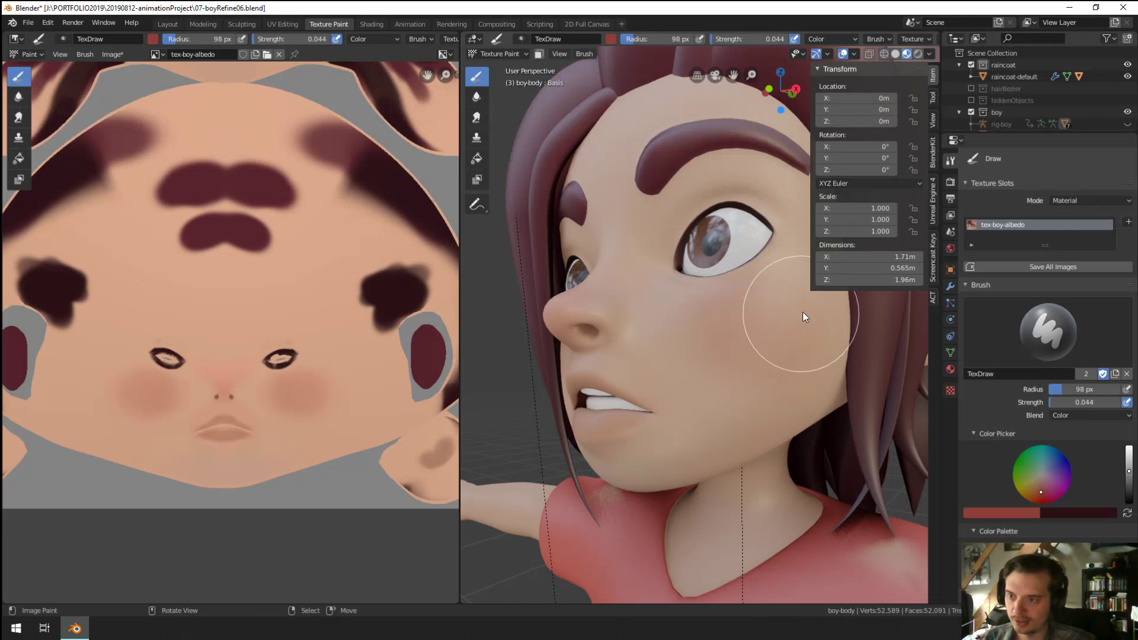
pyautogui.moveTo(802, 311); pyautogui.dragTo(778, 314, button='middle')
pyautogui.moveTo(705, 321)
pyautogui.mouseDown(button='middle')
pyautogui.moveTo(718, 379)
pyautogui.moveTo(771, 405)
pyautogui.moveTo(749, 400)
pyautogui.mouseUp(button='middle')
pyautogui.scroll(3, 777, 343)
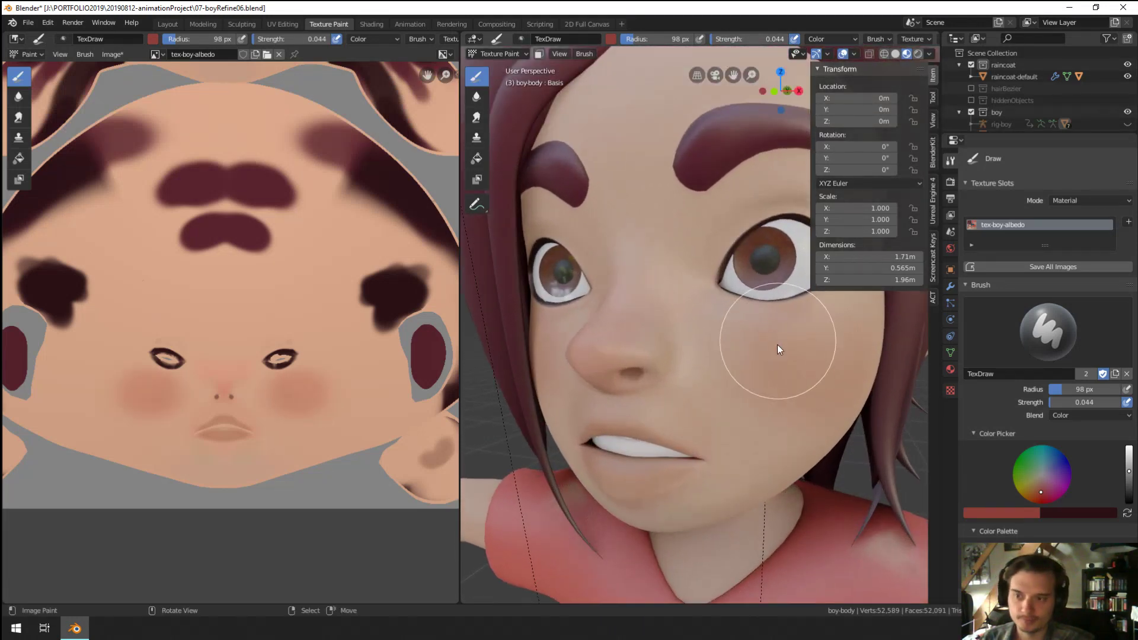
# Step: Reduce the brush radius to 83 px and add more muted red to the cheeks beside the nose
pyautogui.press('f')
pyautogui.click(734, 351)
pyautogui.moveTo(751, 353)
pyautogui.mouseDown(button='middle')
pyautogui.moveTo(752, 337)
pyautogui.moveTo(792, 325)
pyautogui.moveTo(660, 358)
pyautogui.moveTo(698, 326)
pyautogui.moveTo(685, 338)
pyautogui.mouseUp(button='middle')
pyautogui.press('f')
pyautogui.click(699, 363)
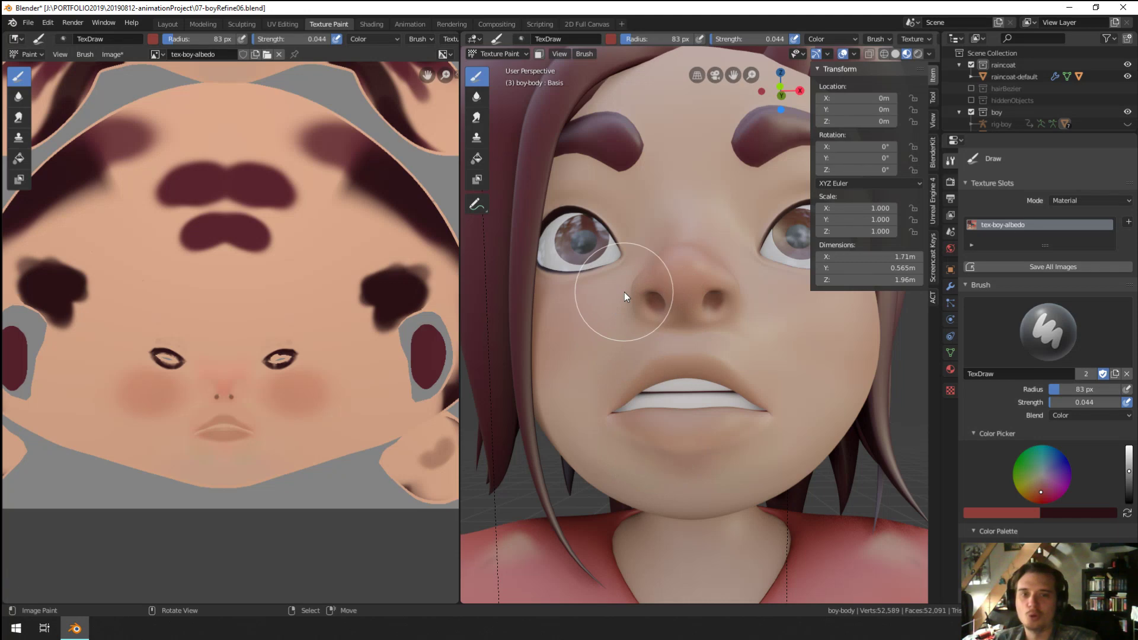
pyautogui.moveTo(711, 378)
pyautogui.mouseDown(button='middle')
pyautogui.moveTo(699, 442)
pyautogui.moveTo(737, 368)
pyautogui.mouseUp(button='middle')
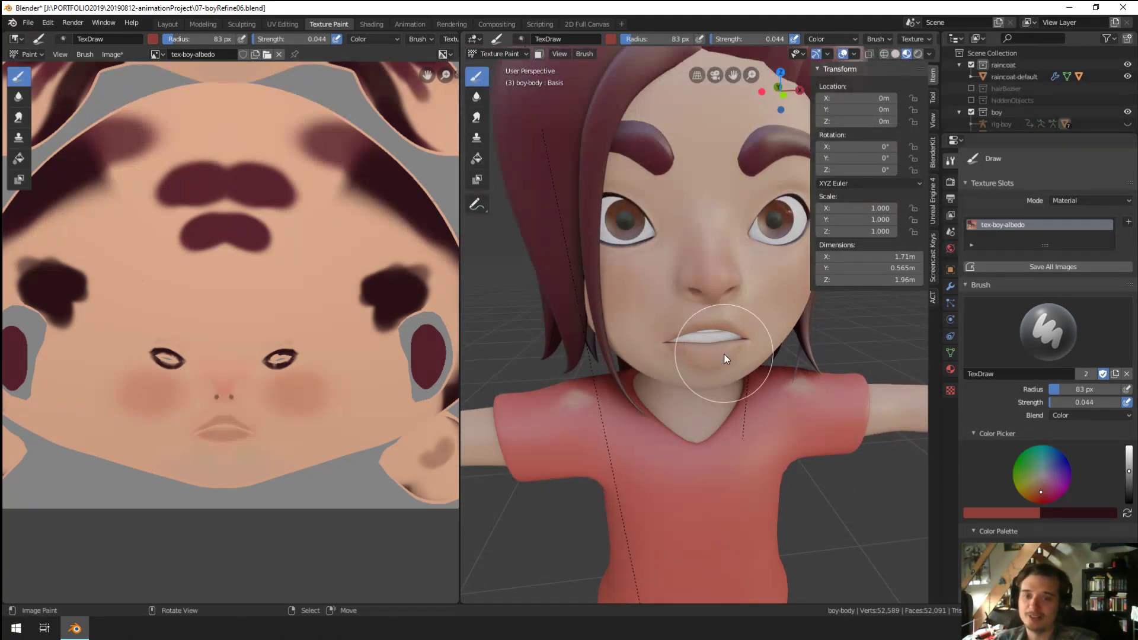
pyautogui.moveTo(776, 330)
pyautogui.mouseDown(button='middle')
pyautogui.moveTo(776, 353)
pyautogui.moveTo(766, 343)
pyautogui.moveTo(760, 356)
pyautogui.moveTo(756, 313)
pyautogui.mouseUp(button='middle')
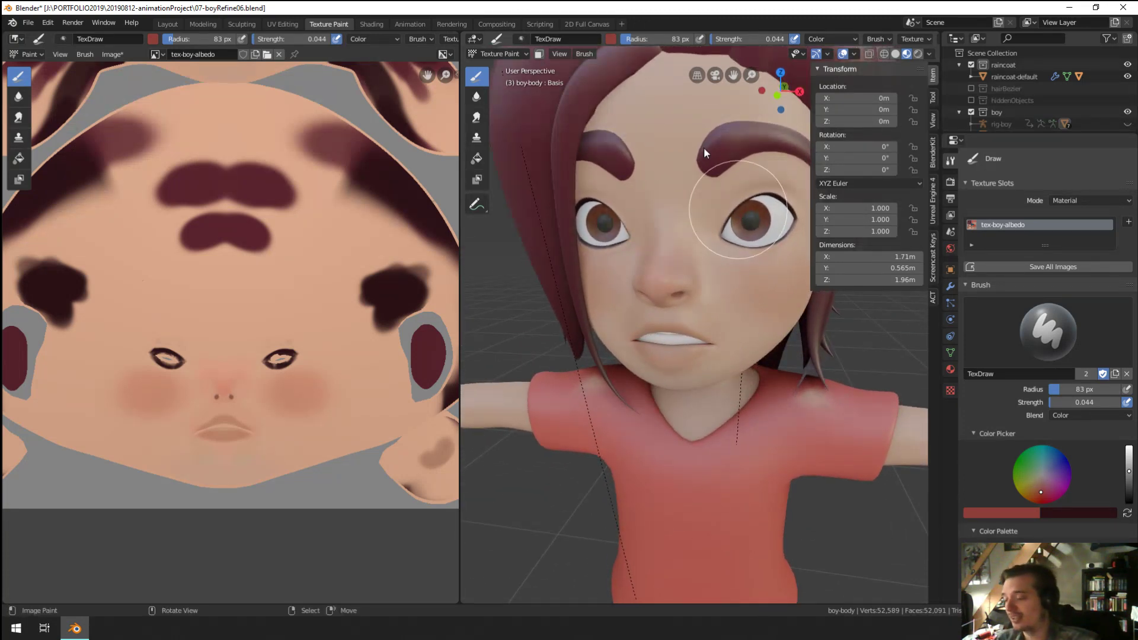
# Step: Sample a light skin tone near the eye and set the brush to Luminosity blending, 76 px radius and 0.230 strength
pyautogui.moveTo(725, 325)
pyautogui.mouseDown(button='middle')
pyautogui.moveTo(748, 319)
pyautogui.moveTo(713, 300)
pyautogui.moveTo(743, 297)
pyautogui.moveTo(712, 350)
pyautogui.moveTo(765, 384)
pyautogui.moveTo(684, 372)
pyautogui.moveTo(703, 331)
pyautogui.moveTo(652, 357)
pyautogui.moveTo(724, 275)
pyautogui.mouseUp(button='middle')
pyautogui.scroll(5, 724, 275)
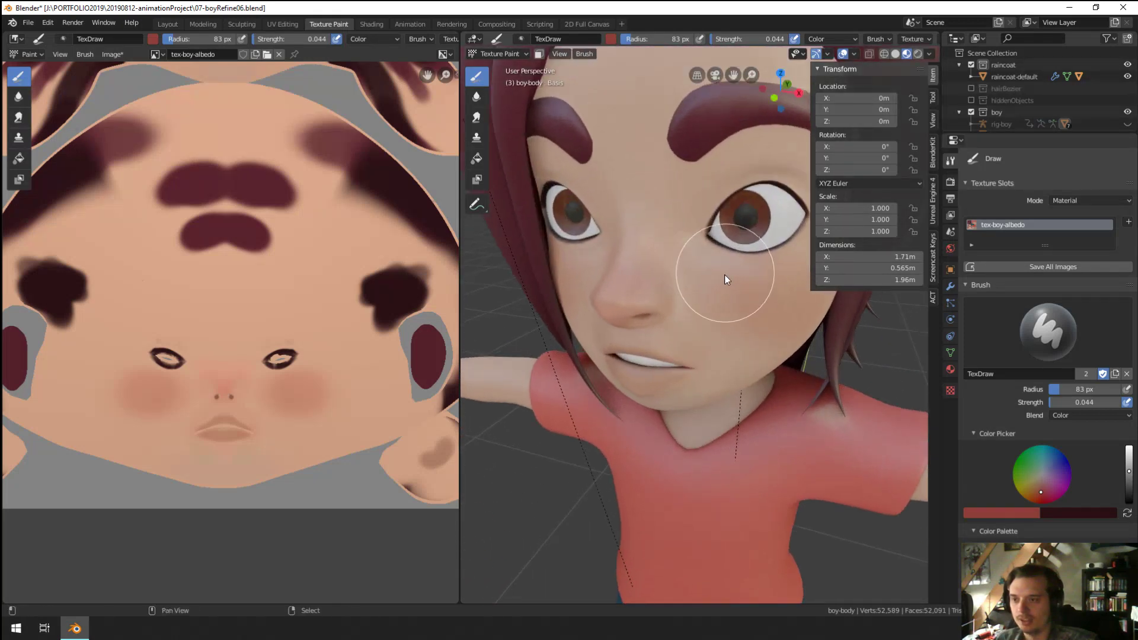
pyautogui.scroll(4, 664, 368)
pyautogui.moveTo(681, 310)
pyautogui.mouseDown(button='middle')
pyautogui.moveTo(696, 290)
pyautogui.moveTo(741, 332)
pyautogui.mouseUp(button='middle')
pyautogui.press('s')
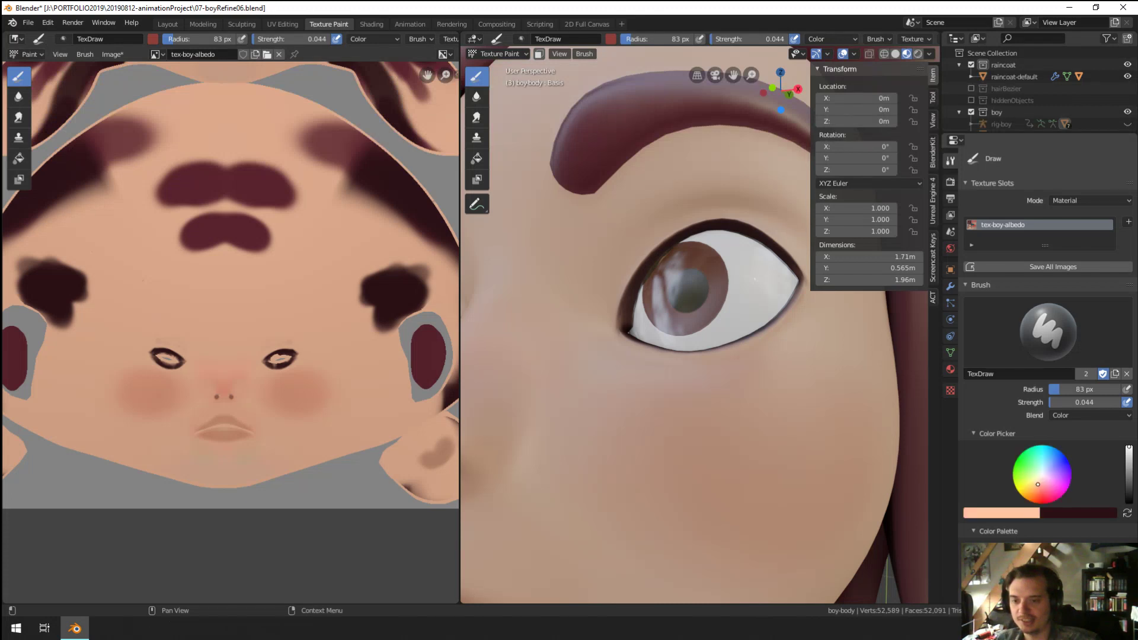
pyautogui.click(838, 38)
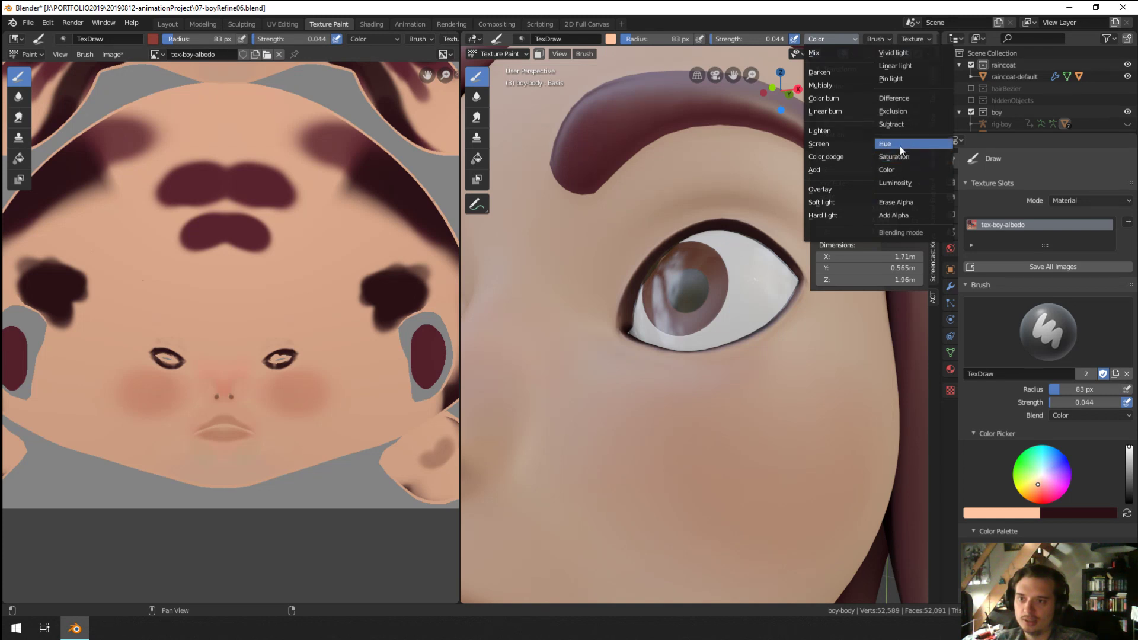
pyautogui.click(899, 183)
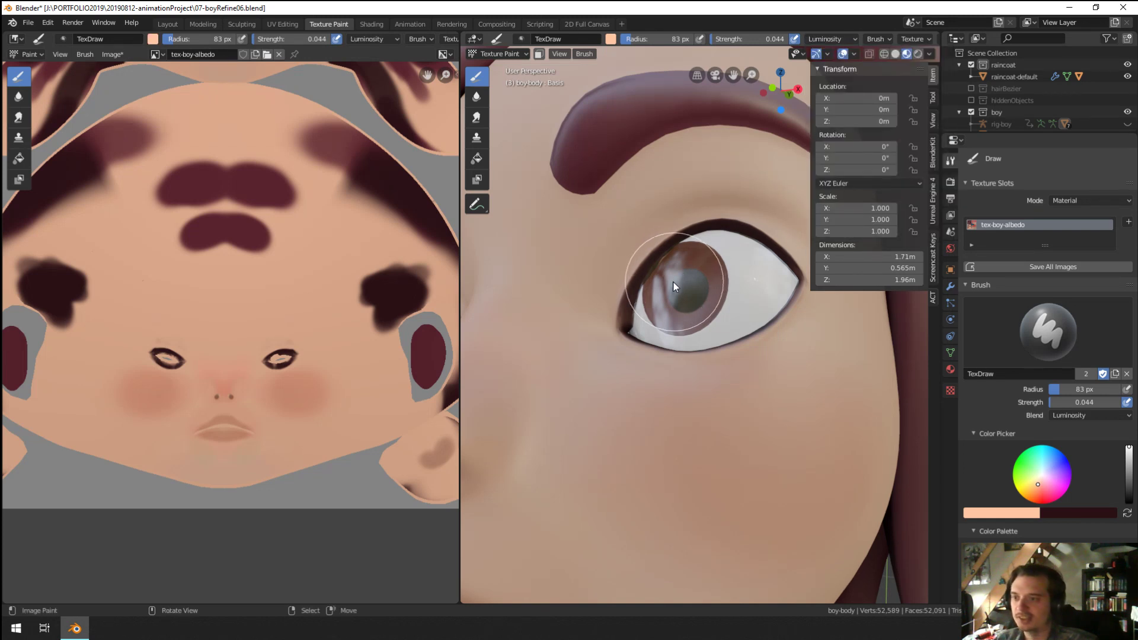
pyautogui.press('f')
pyautogui.click(652, 293)
pyautogui.click(737, 39)
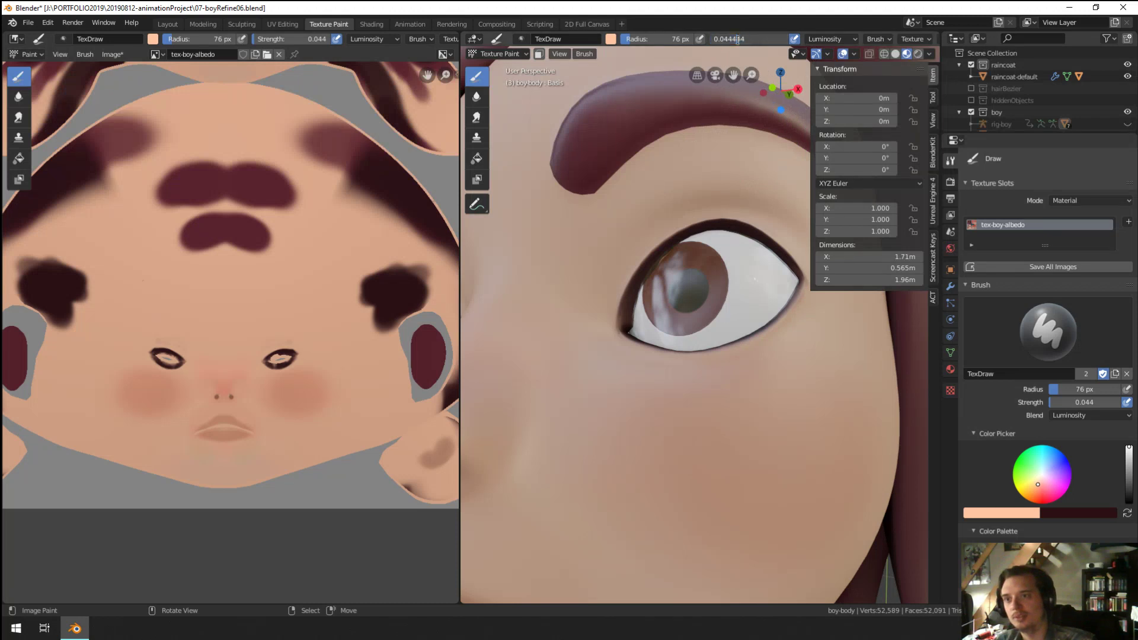
pyautogui.press('Return')
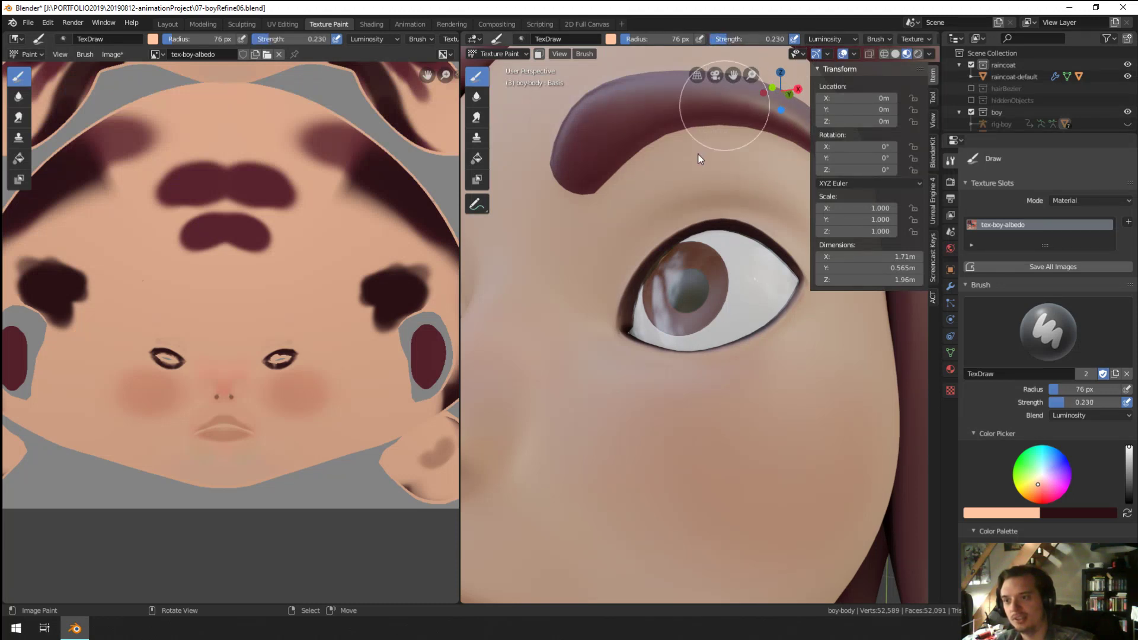
# Step: Reduce the brush radius to 66 px and lighten the skin around and below the eye
pyautogui.press('f')
pyautogui.click(631, 305)
pyautogui.hotkey('shift', 'f')
pyautogui.click(634, 302)
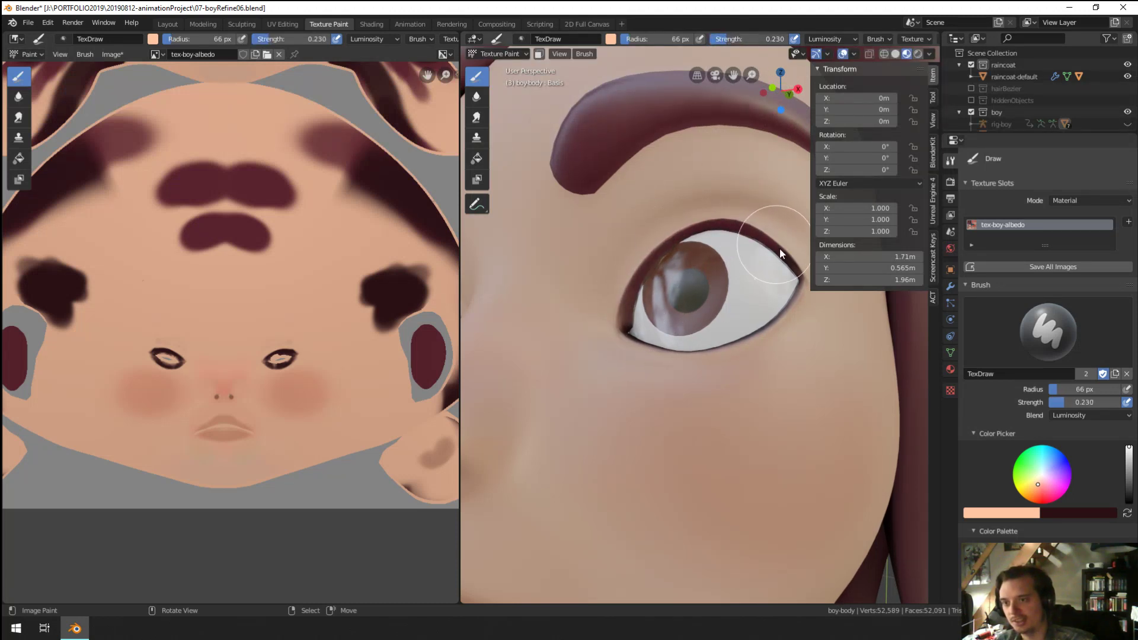
pyautogui.moveTo(750, 333); pyautogui.dragTo(626, 336)
pyautogui.moveTo(626, 336); pyautogui.dragTo(641, 256, button='middle')
pyautogui.moveTo(648, 402)
pyautogui.mouseDown()
pyautogui.moveTo(665, 418)
pyautogui.moveTo(756, 414)
pyautogui.mouseUp()
pyautogui.scroll(-6, 701, 329)
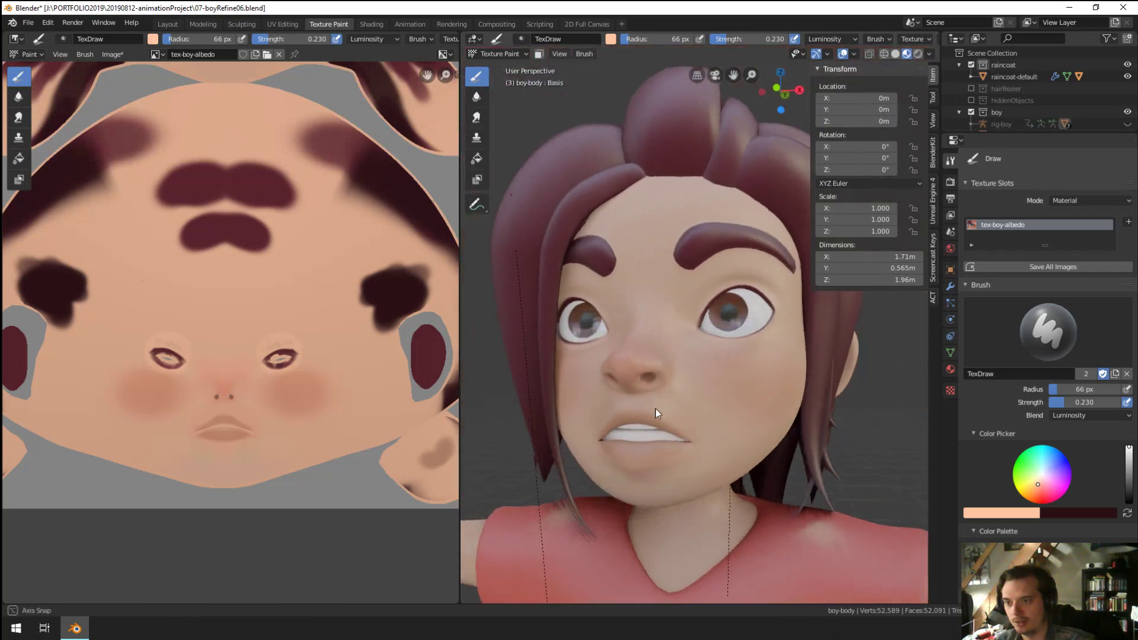
# Step: Reduce the brush radius to 26 px and lighten the skin around the eye's inner corner
pyautogui.moveTo(655, 407)
pyautogui.mouseDown(button='middle')
pyautogui.moveTo(663, 431)
pyautogui.moveTo(617, 421)
pyautogui.moveTo(600, 393)
pyautogui.moveTo(665, 394)
pyautogui.mouseUp(button='middle')
pyautogui.scroll(4, 675, 333)
pyautogui.moveTo(676, 334)
pyautogui.mouseDown(button='middle')
pyautogui.moveTo(706, 279)
pyautogui.moveTo(715, 314)
pyautogui.mouseUp(button='middle')
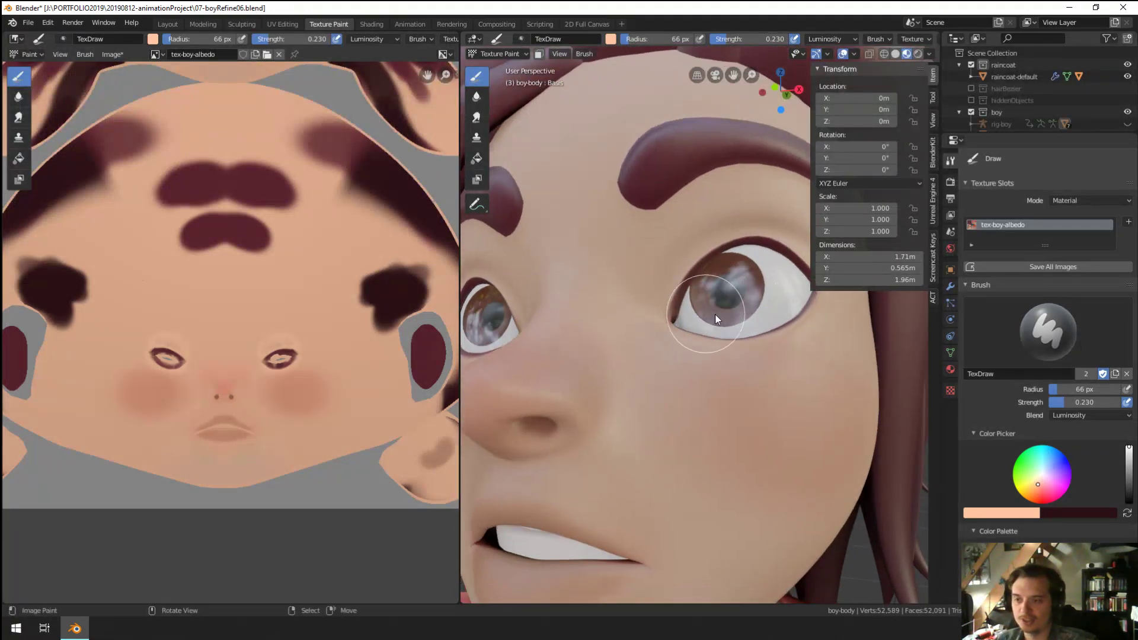
pyautogui.press('f')
pyautogui.click(649, 285)
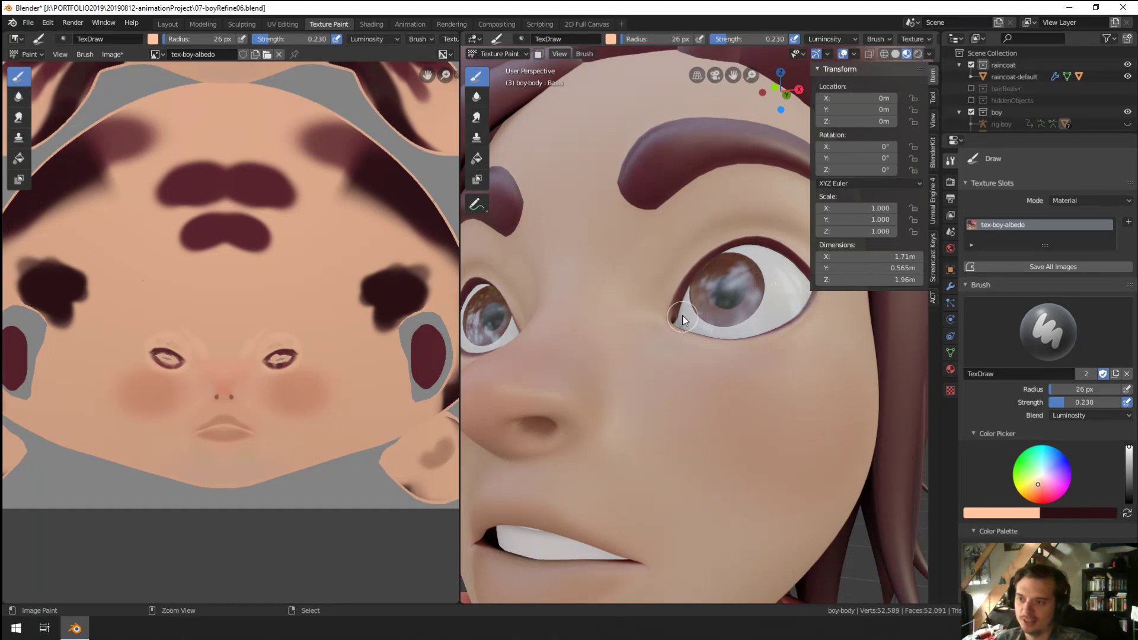
pyautogui.scroll(-5, 673, 304)
pyautogui.moveTo(646, 380); pyautogui.dragTo(678, 389, button='middle')
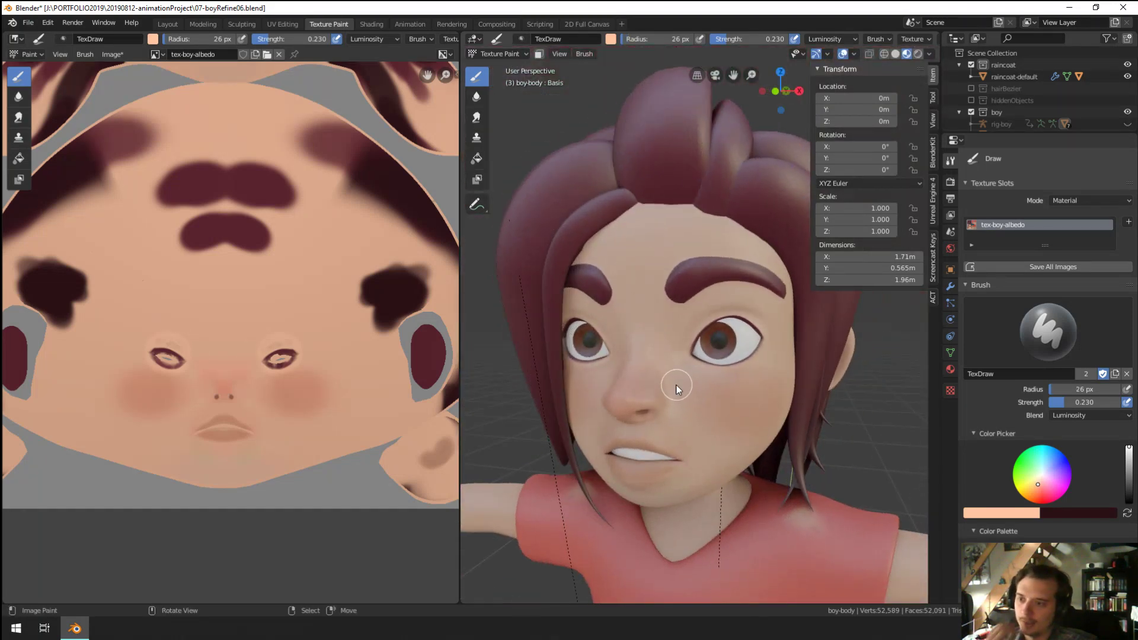
pyautogui.moveTo(713, 317); pyautogui.dragTo(702, 286, button='middle')
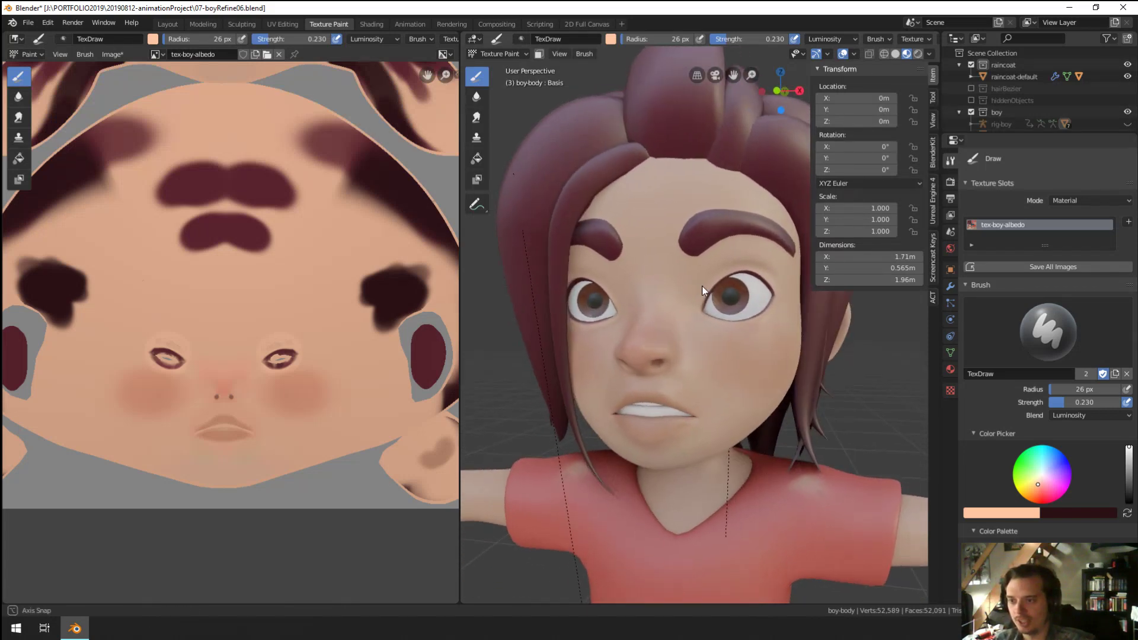
pyautogui.scroll(-3, 616, 391)
pyautogui.moveTo(616, 391); pyautogui.dragTo(652, 325, button='middle')
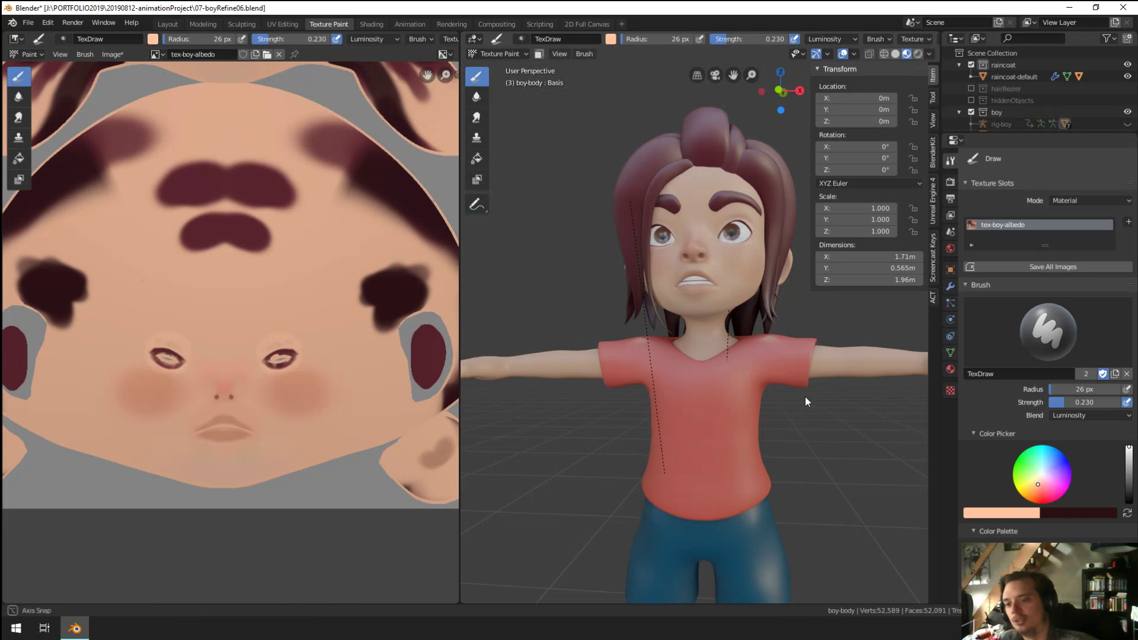
# Step: Sample a bright red from the shirt near the pale shoulder spot and set the brush radius to 62 px
pyautogui.moveTo(805, 396); pyautogui.dragTo(713, 465, button='middle')
pyautogui.scroll(3, 758, 382)
pyautogui.moveTo(758, 382); pyautogui.dragTo(859, 450, button='middle')
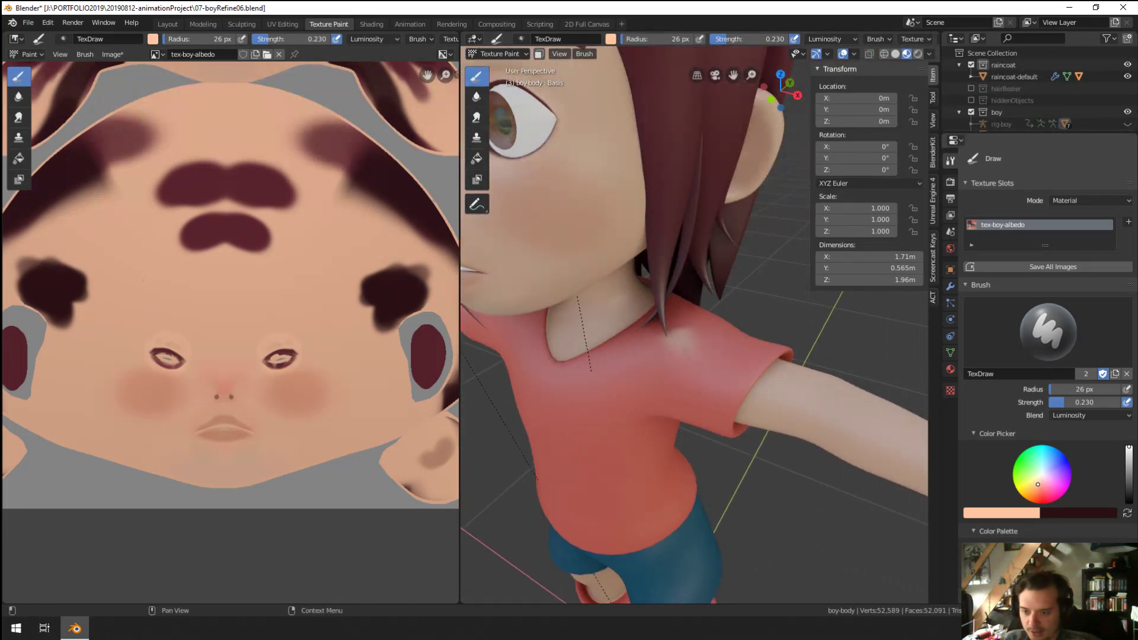
pyautogui.press('s')
pyautogui.press('f')
pyautogui.click(675, 327)
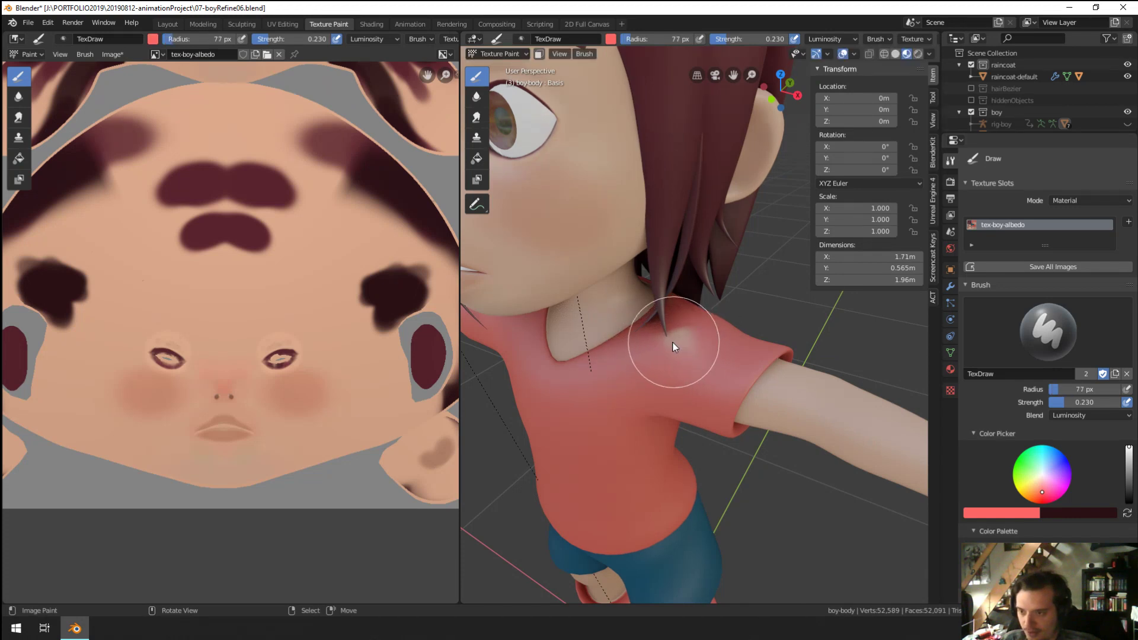
pyautogui.press('f')
pyautogui.click(685, 331)
pyautogui.moveTo(684, 330)
pyautogui.mouseDown(button='middle')
pyautogui.moveTo(648, 338)
pyautogui.moveTo(680, 343)
pyautogui.mouseUp(button='middle')
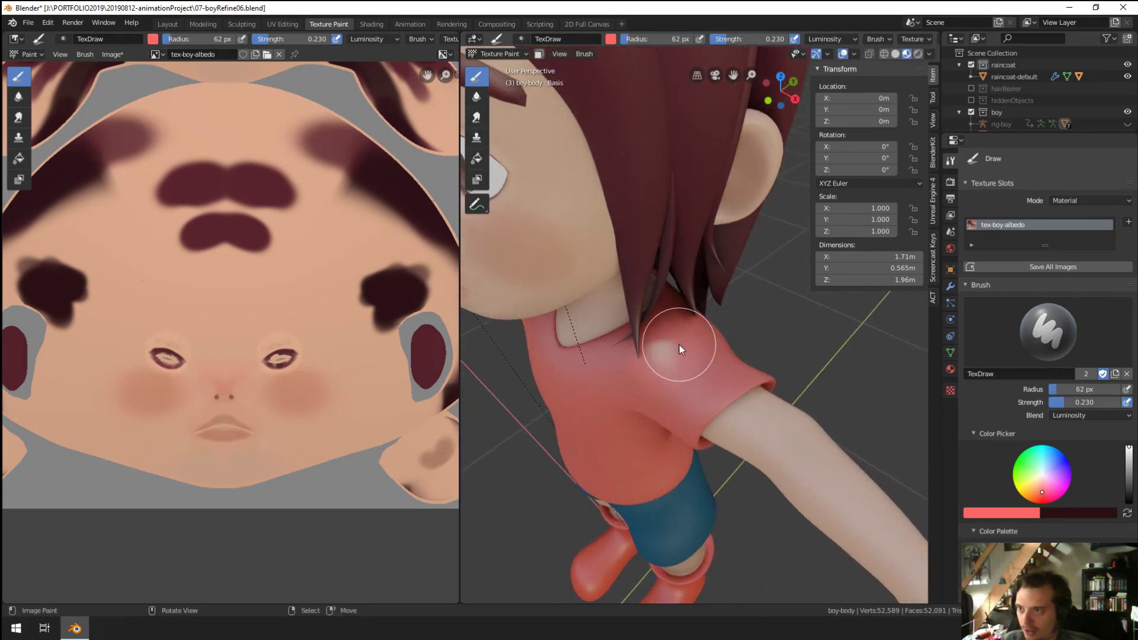
# Step: Set the brush to Mix blending at full strength and paint bright red over the pale spot on the shirt's shoulder
pyautogui.click(823, 39)
pyautogui.click(821, 54)
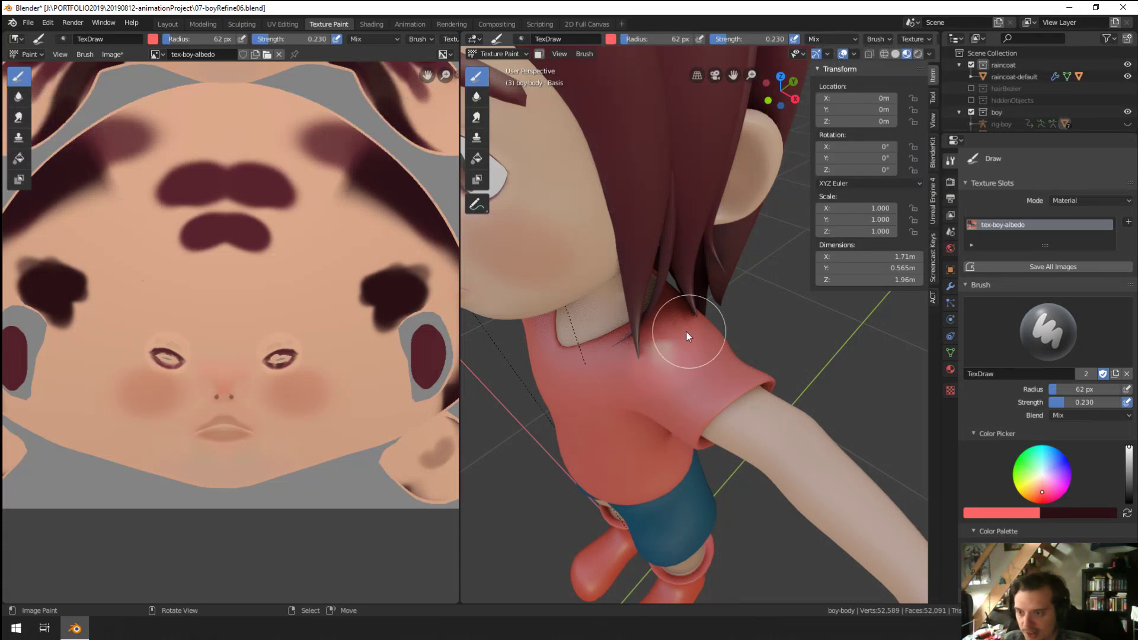
pyautogui.moveTo(748, 41); pyautogui.dragTo(848, 140)
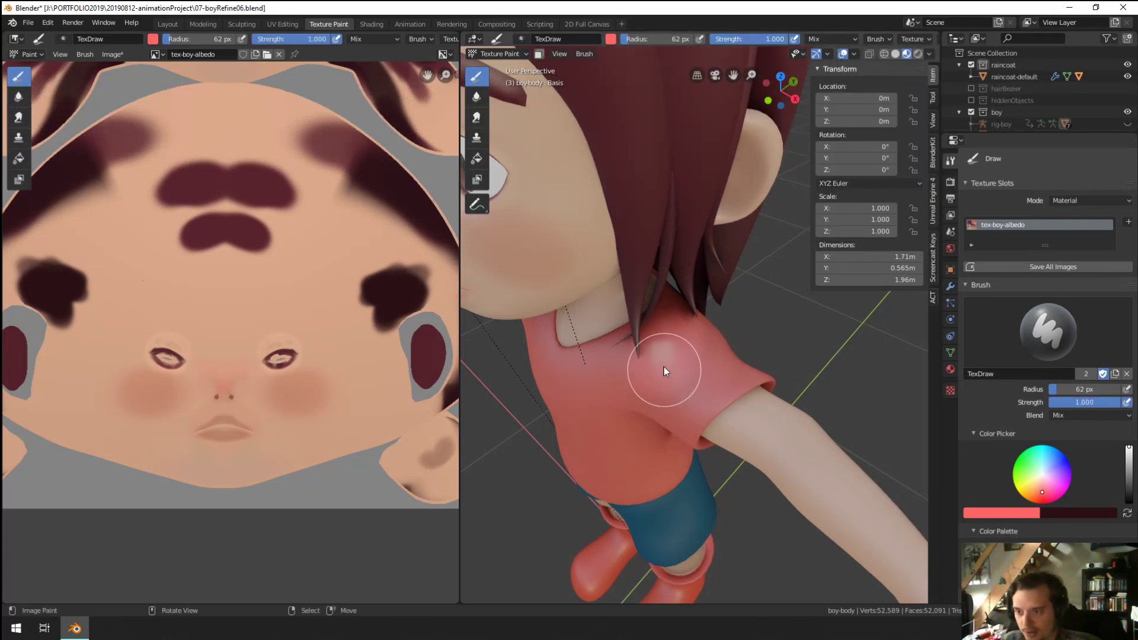
pyautogui.moveTo(655, 381); pyautogui.dragTo(731, 316, button='middle')
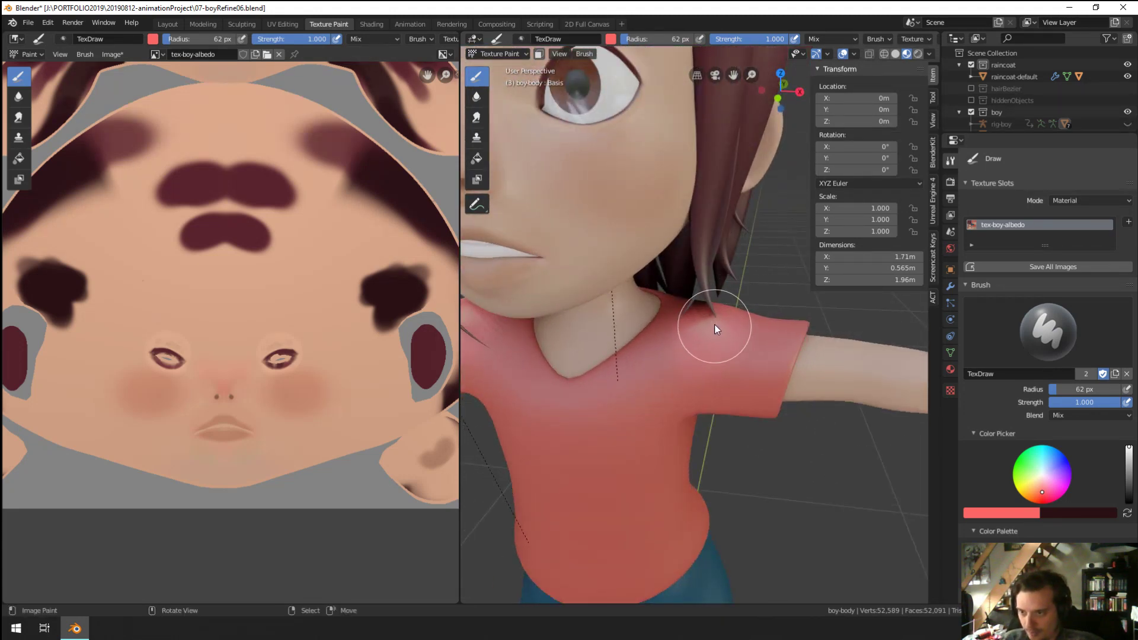
pyautogui.press('s')
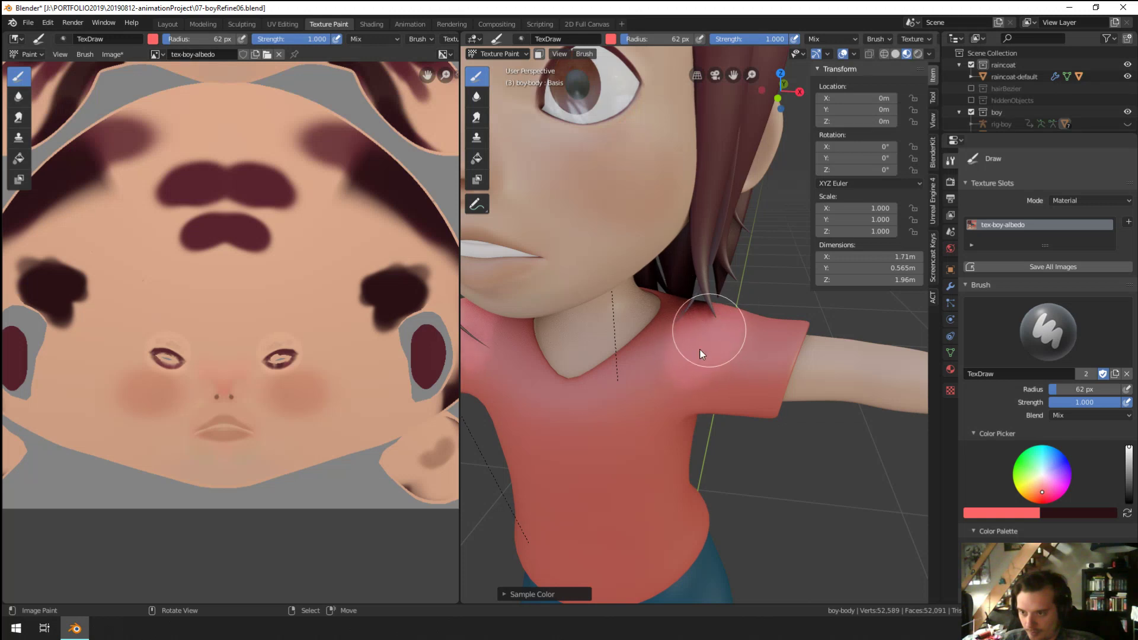
pyautogui.moveTo(699, 349)
pyautogui.mouseDown(button='middle')
pyautogui.moveTo(748, 280)
pyautogui.moveTo(715, 304)
pyautogui.mouseUp(button='middle')
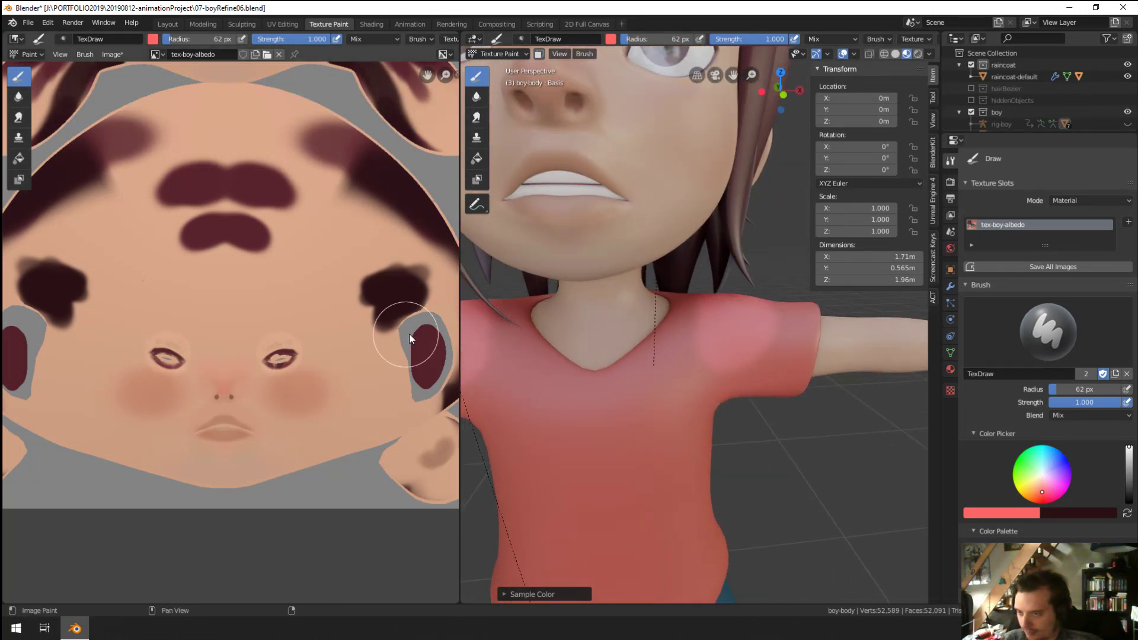
# Step: Sample the shirt red from its piece in the texture image and extend the bright red paint across the shoulder
pyautogui.scroll(-4, 211, 303)
pyautogui.scroll(6, 297, 286)
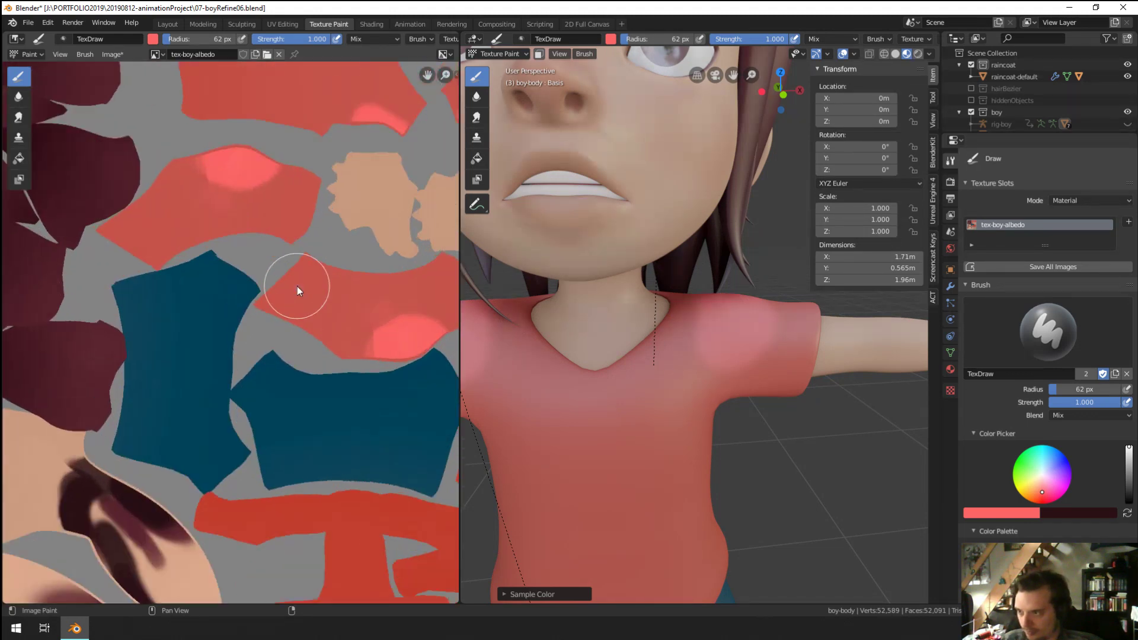
pyautogui.press('s')
pyautogui.click(308, 155)
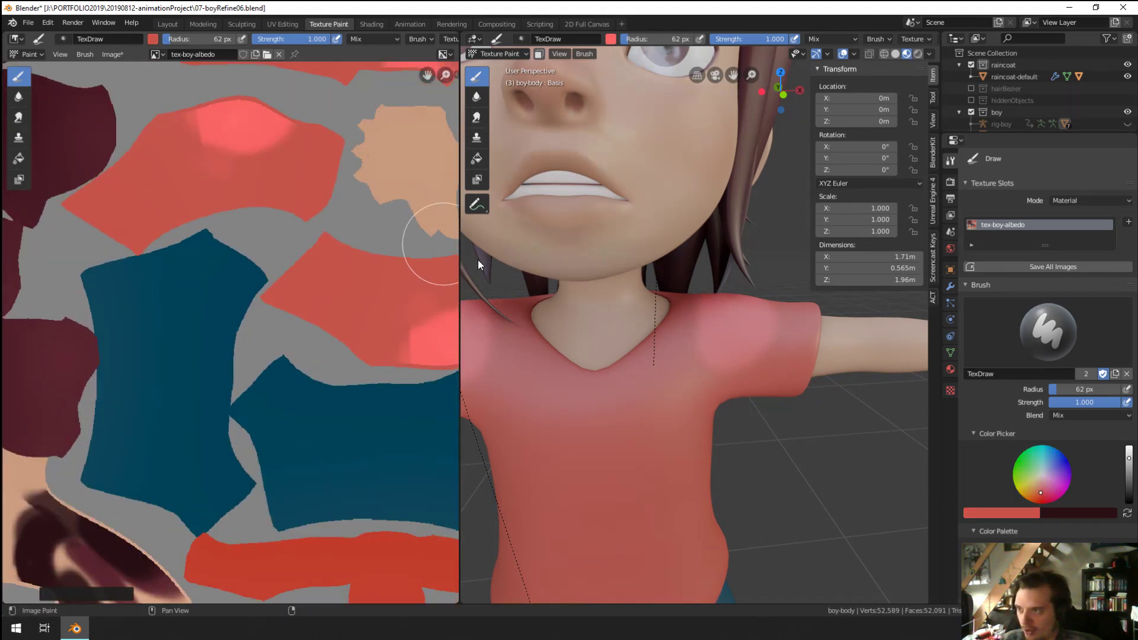
pyautogui.moveTo(477, 260); pyautogui.dragTo(634, 352, button='middle')
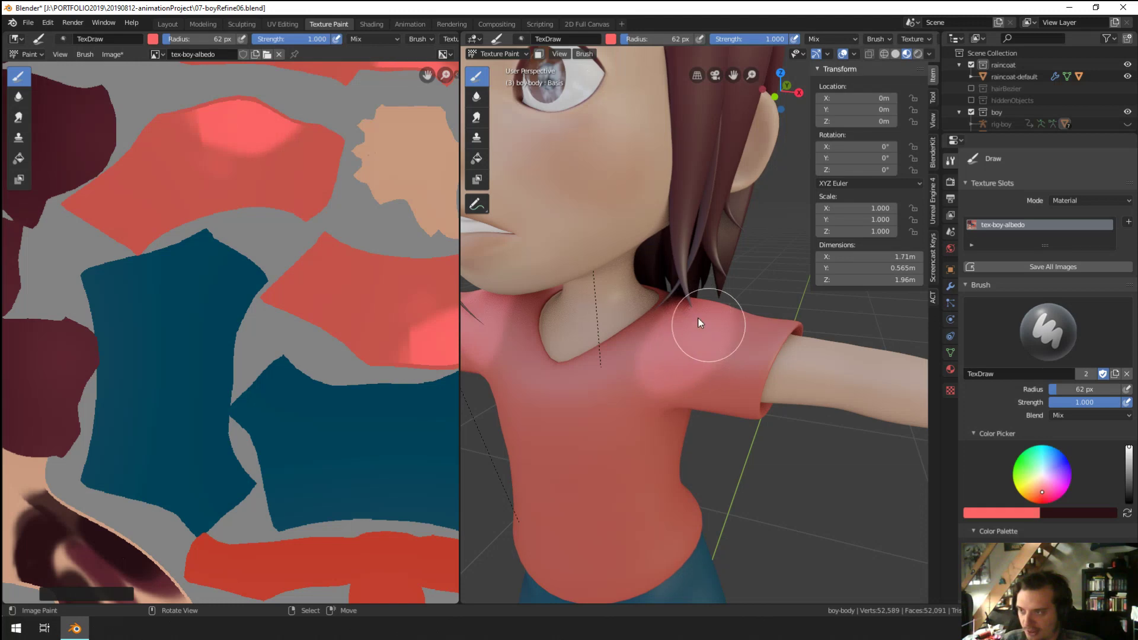
pyautogui.moveTo(699, 325)
pyautogui.mouseDown(button='middle')
pyautogui.moveTo(666, 322)
pyautogui.moveTo(685, 312)
pyautogui.mouseUp(button='middle')
pyautogui.moveTo(368, 272); pyautogui.dragTo(305, 356, button='middle')
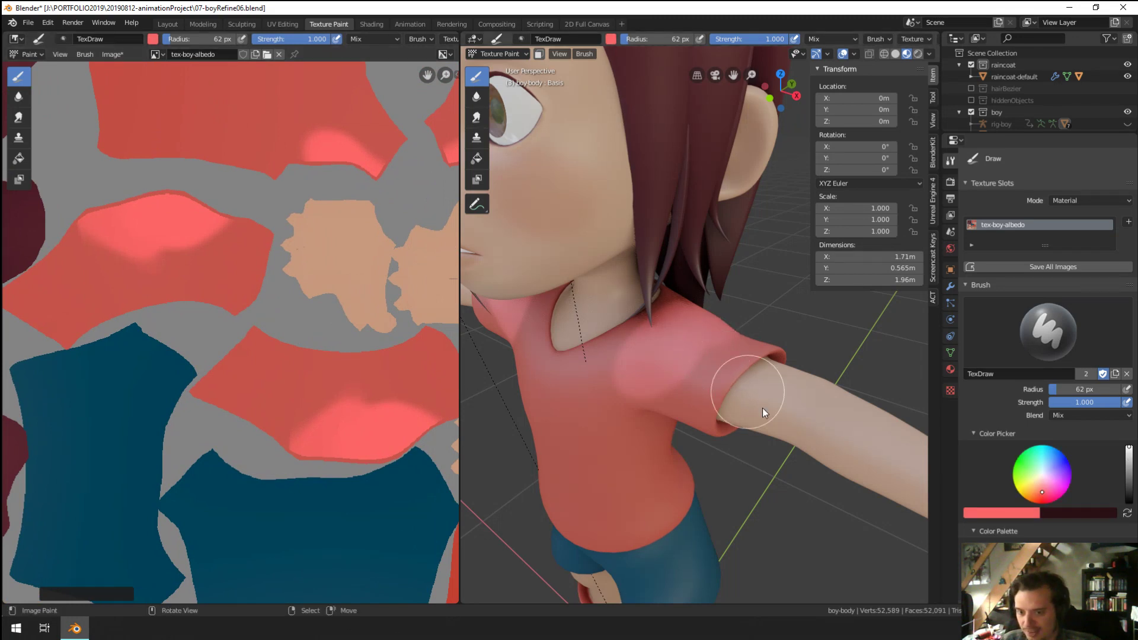
# Step: Darken the red brush colour and paint over the bright patch on the shirt's shoulder and sleeve
pyautogui.moveTo(1129, 448); pyautogui.dragTo(1129, 458)
pyautogui.moveTo(644, 352); pyautogui.dragTo(668, 374)
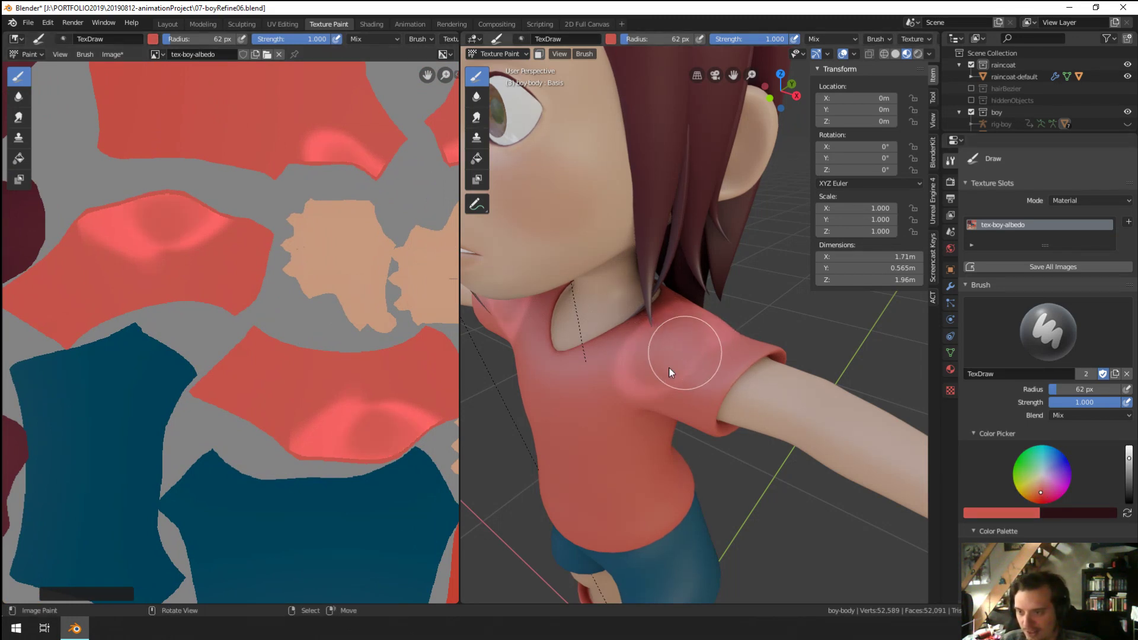
pyautogui.moveTo(668, 373)
pyautogui.mouseDown(button='middle')
pyautogui.moveTo(720, 329)
pyautogui.moveTo(655, 381)
pyautogui.mouseUp(button='middle')
pyautogui.moveTo(655, 381); pyautogui.dragTo(701, 318)
pyautogui.moveTo(701, 318); pyautogui.dragTo(640, 360, button='middle')
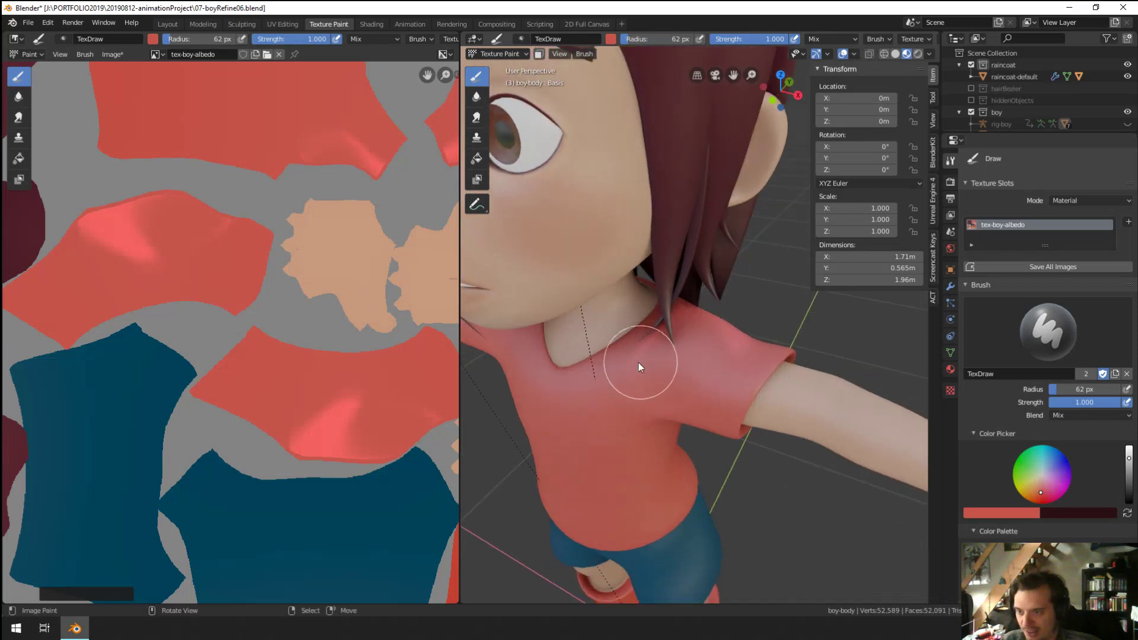
pyautogui.moveTo(640, 360)
pyautogui.mouseDown()
pyautogui.moveTo(655, 348)
pyautogui.moveTo(681, 376)
pyautogui.mouseUp()
pyautogui.moveTo(681, 376)
pyautogui.mouseDown(button='middle')
pyautogui.moveTo(669, 329)
pyautogui.moveTo(638, 339)
pyautogui.moveTo(643, 286)
pyautogui.moveTo(660, 296)
pyautogui.mouseUp(button='middle')
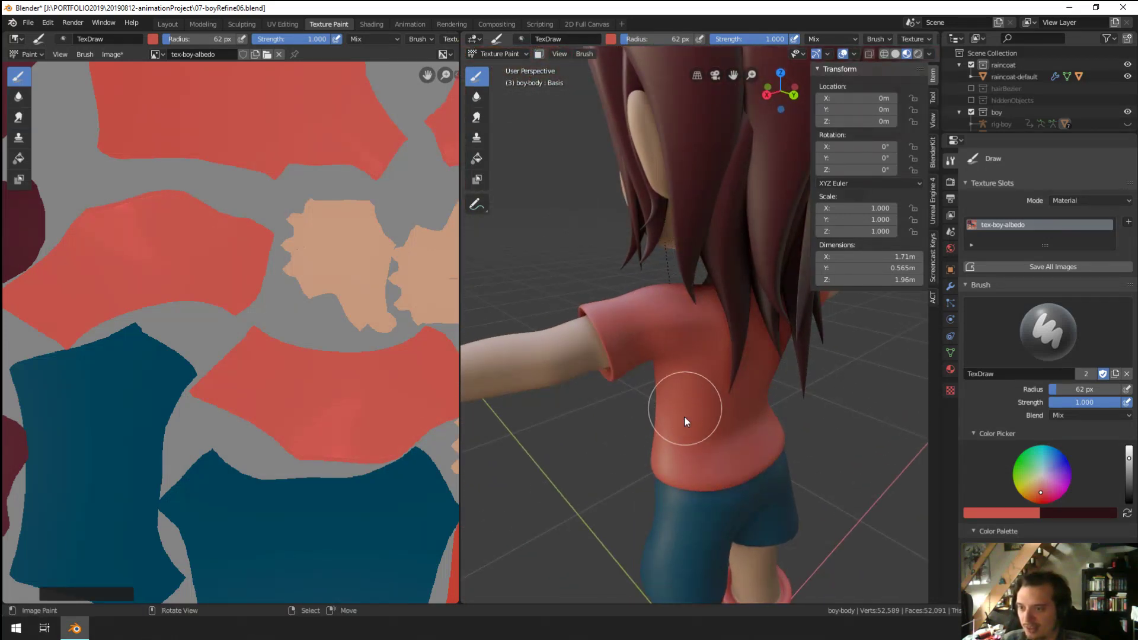
# Step: Switch the 3D view to solid shading and turn off its shadows to show the flat texture colours
pyautogui.moveTo(680, 406); pyautogui.dragTo(915, 97, button='middle')
pyautogui.click(929, 54)
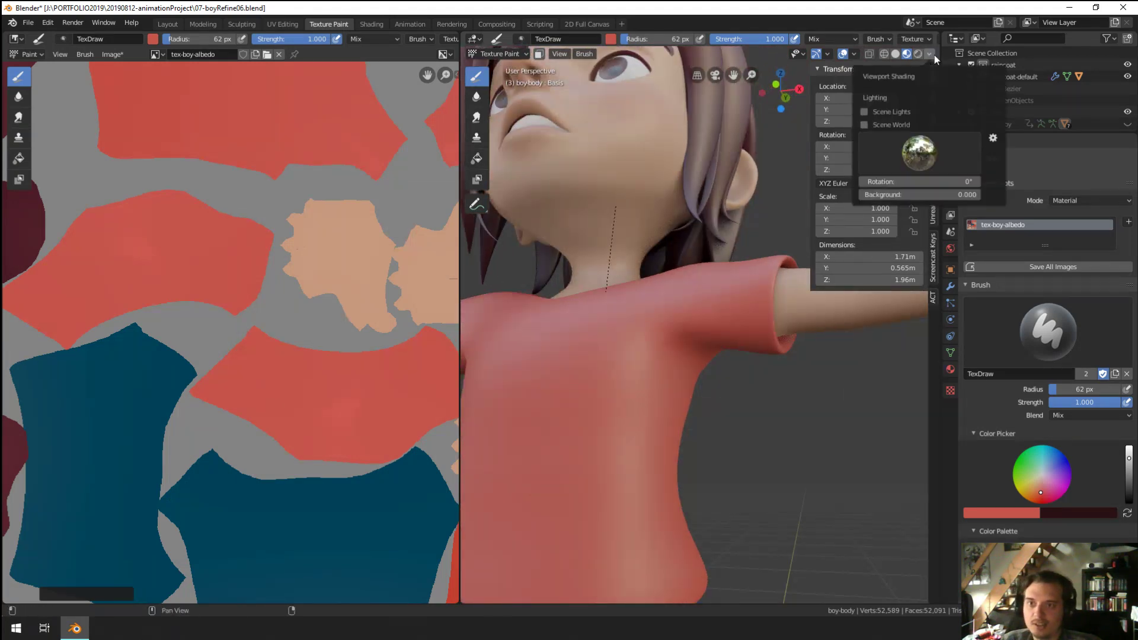
pyautogui.click(895, 54)
pyautogui.moveTo(663, 285); pyautogui.dragTo(696, 353, button='middle')
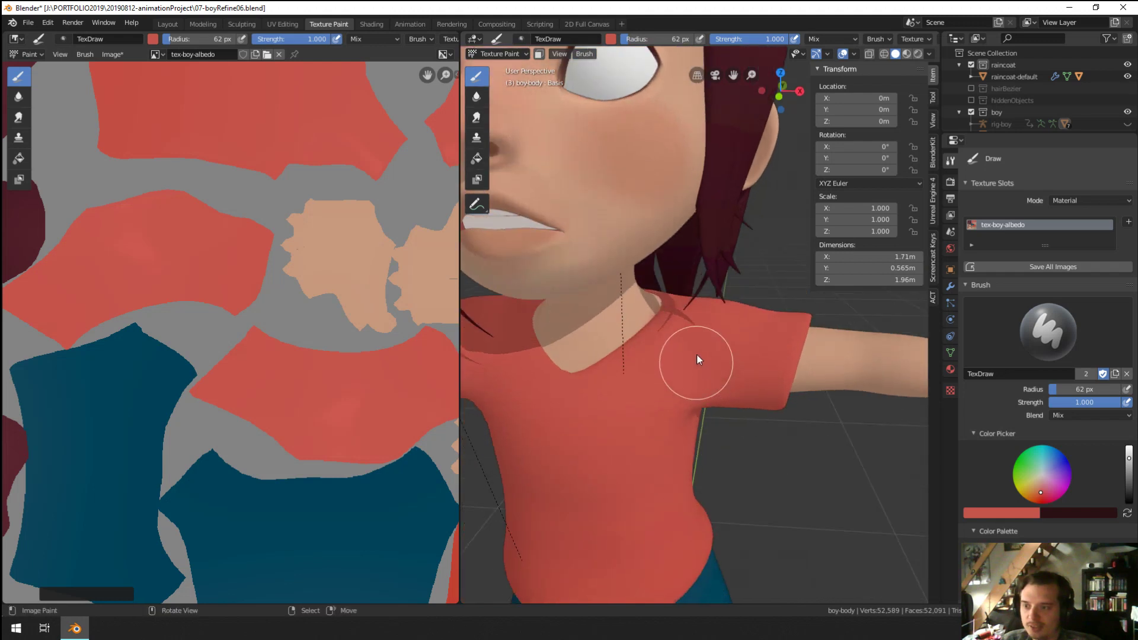
pyautogui.click(929, 54)
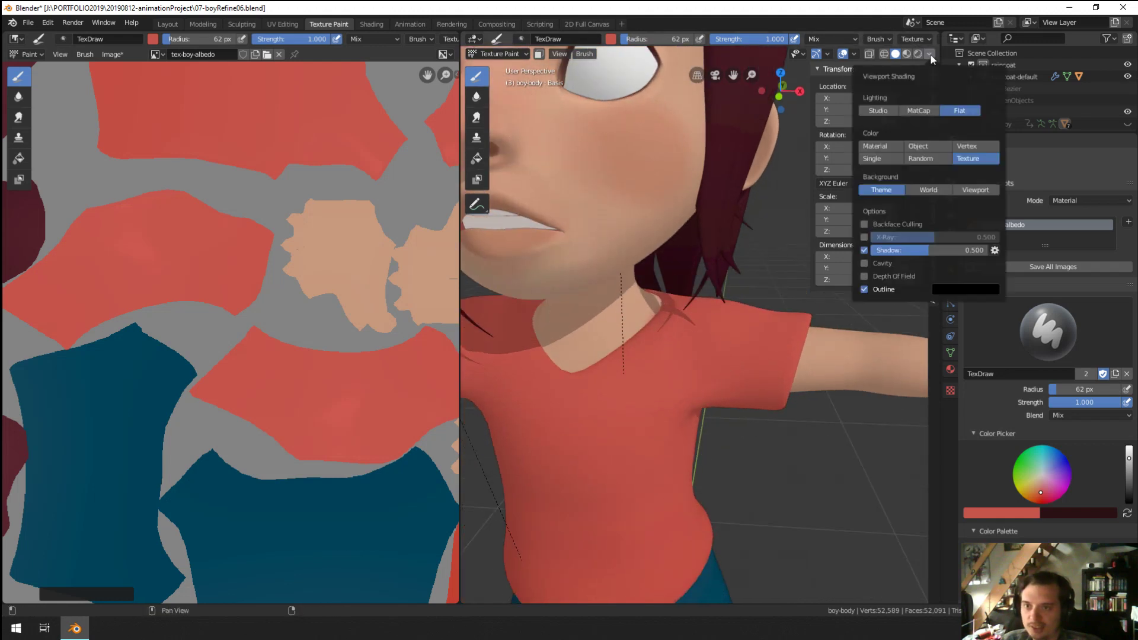
pyautogui.click(864, 250)
# Step: Sample the red of the shirt's shoulder as the brush colour
pyautogui.moveTo(724, 382)
pyautogui.mouseDown(button='middle')
pyautogui.moveTo(717, 347)
pyautogui.moveTo(719, 377)
pyautogui.moveTo(700, 410)
pyautogui.mouseUp(button='middle')
pyautogui.press('s')
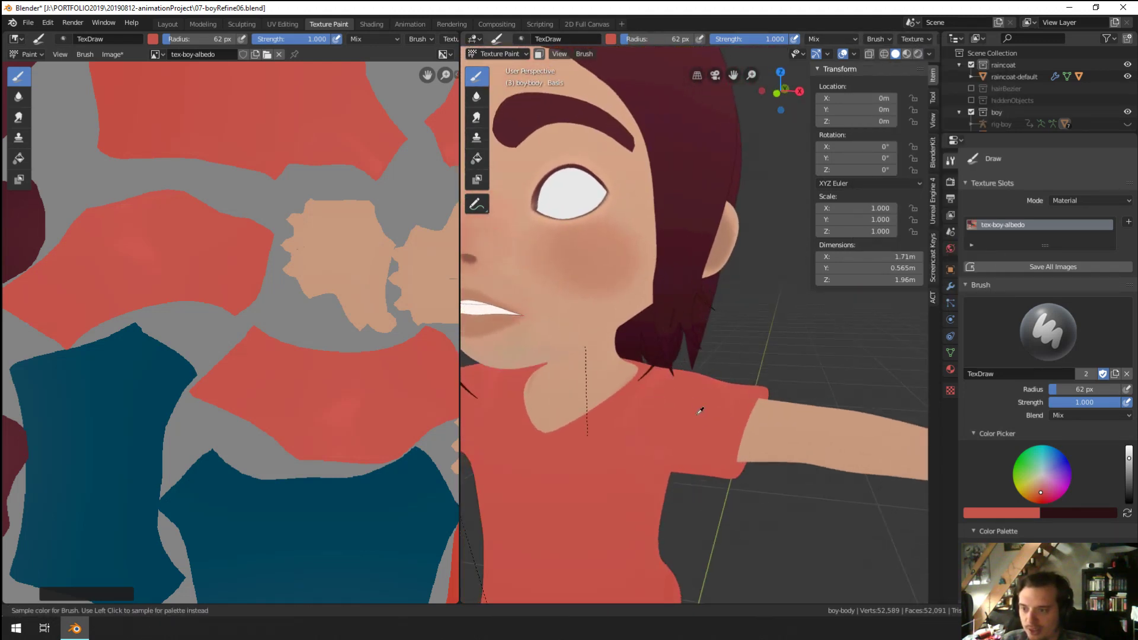
pyautogui.click(700, 410)
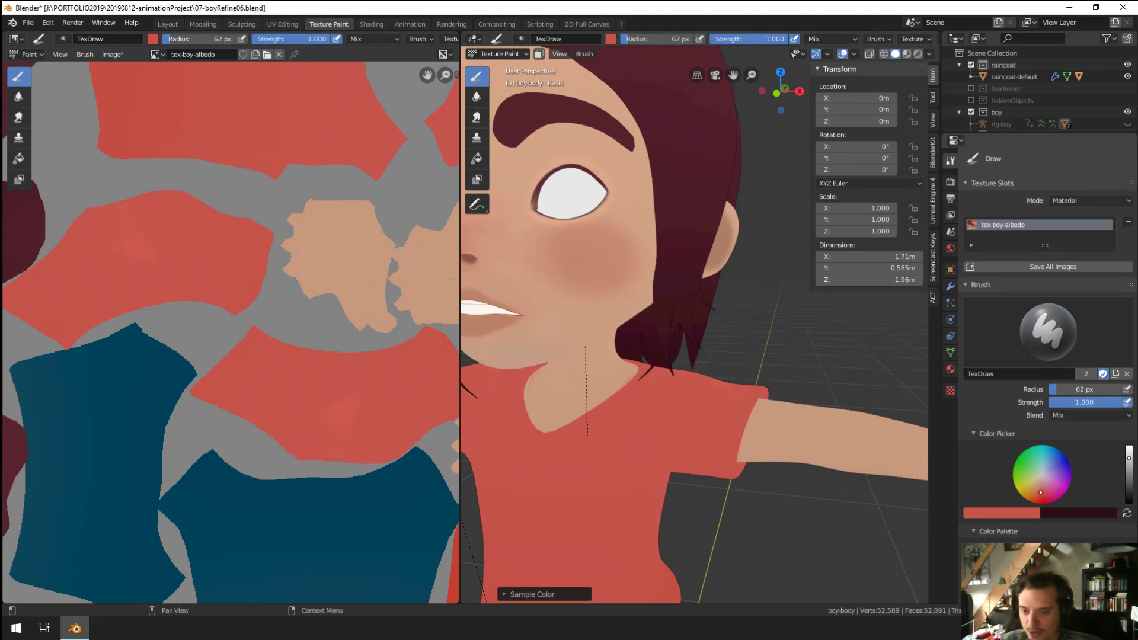
pyautogui.moveTo(668, 356)
pyautogui.mouseDown(button='middle')
pyautogui.moveTo(724, 355)
pyautogui.moveTo(738, 327)
pyautogui.mouseUp(button='middle')
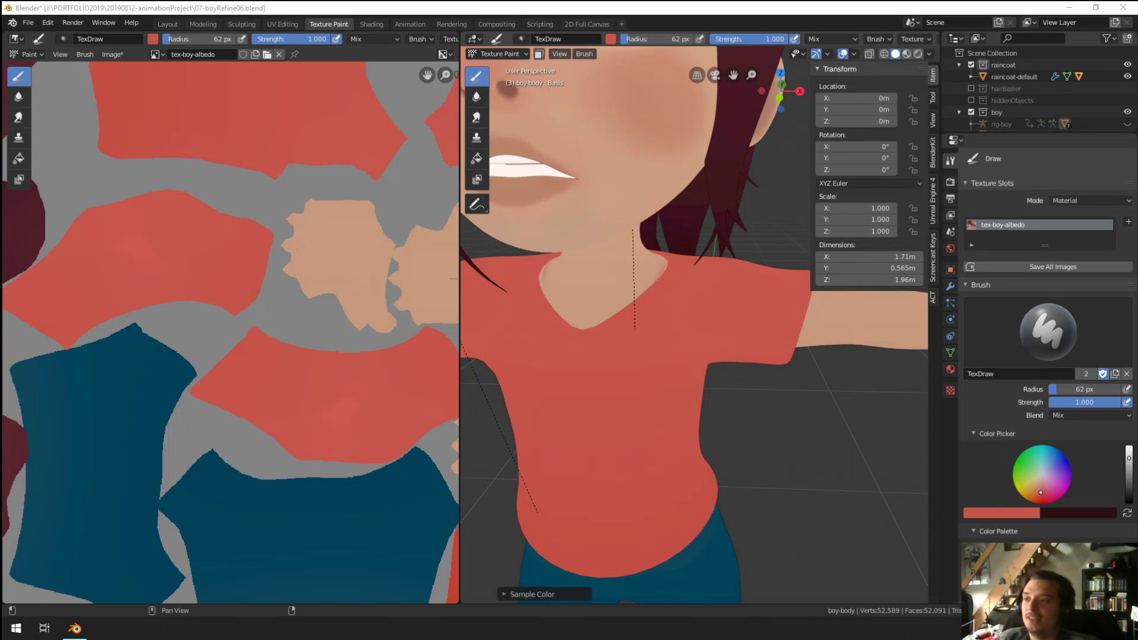
# Step: Sample the neck's skin colour, set the brush radius to 33 px and paint over the reddish shading at the shirt neckline
pyautogui.moveTo(570, 308)
pyautogui.mouseDown(button='middle')
pyautogui.moveTo(607, 290)
pyautogui.moveTo(623, 307)
pyautogui.moveTo(572, 300)
pyautogui.mouseUp(button='middle')
pyautogui.scroll(3, 603, 279)
pyautogui.press('s')
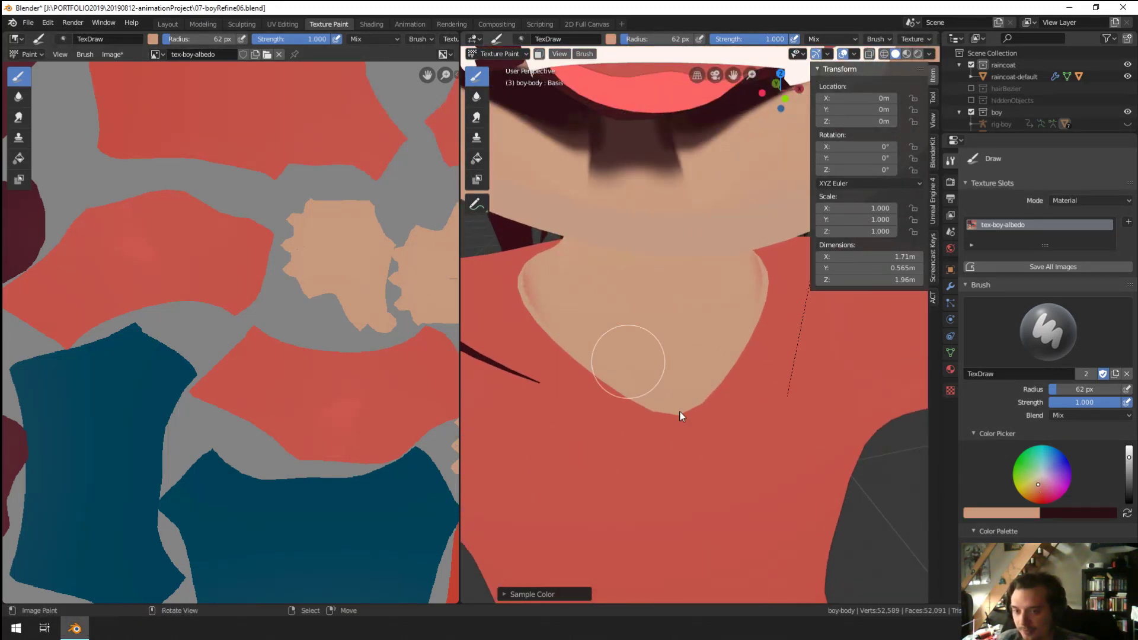
pyautogui.moveTo(1084, 389); pyautogui.dragTo(1067, 389)
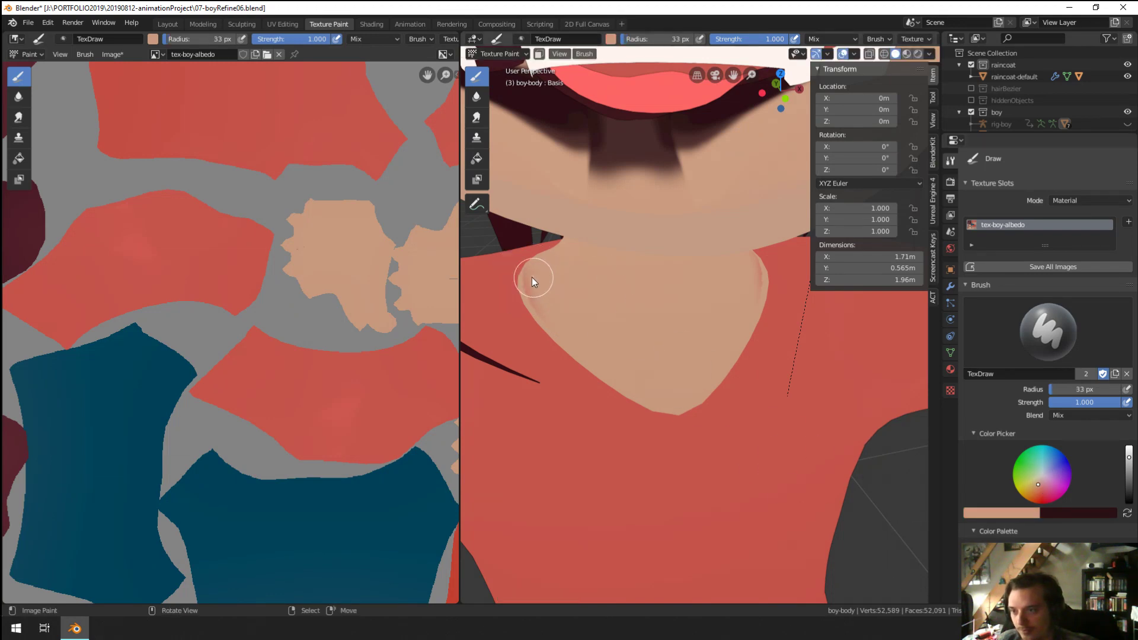
pyautogui.moveTo(533, 281); pyautogui.dragTo(531, 279)
pyautogui.moveTo(540, 287); pyautogui.dragTo(664, 279, button='middle')
pyautogui.scroll(-4, 658, 290)
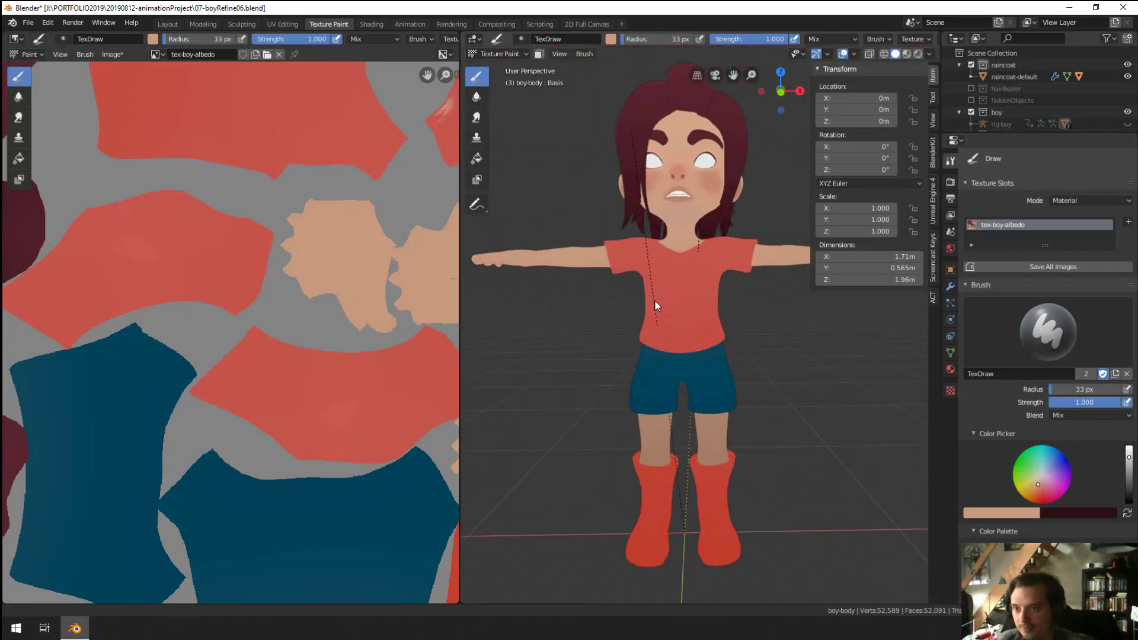
# Step: Sample the leg's skin colour, enlarge the brush radius to 59 px and try a light patch on the knees
pyautogui.scroll(1, 656, 300)
pyautogui.press('s')
pyautogui.keyDown('shift'); pyautogui.scroll(-3, 688, 349); pyautogui.keyUp('shift')
pyautogui.scroll(4, 686, 328)
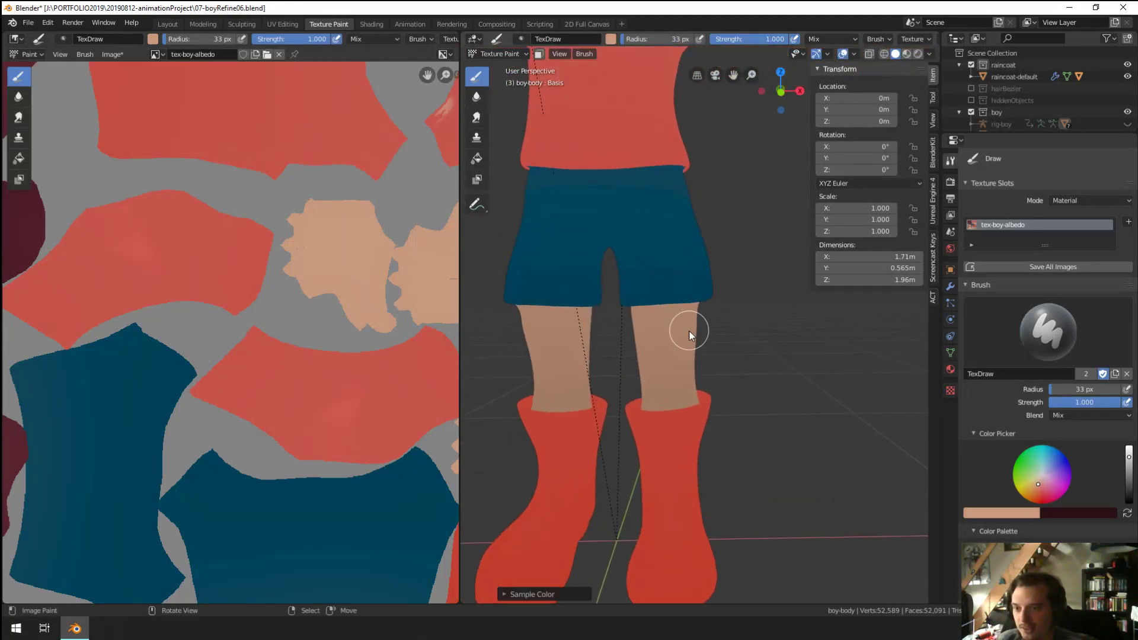
pyautogui.press('f')
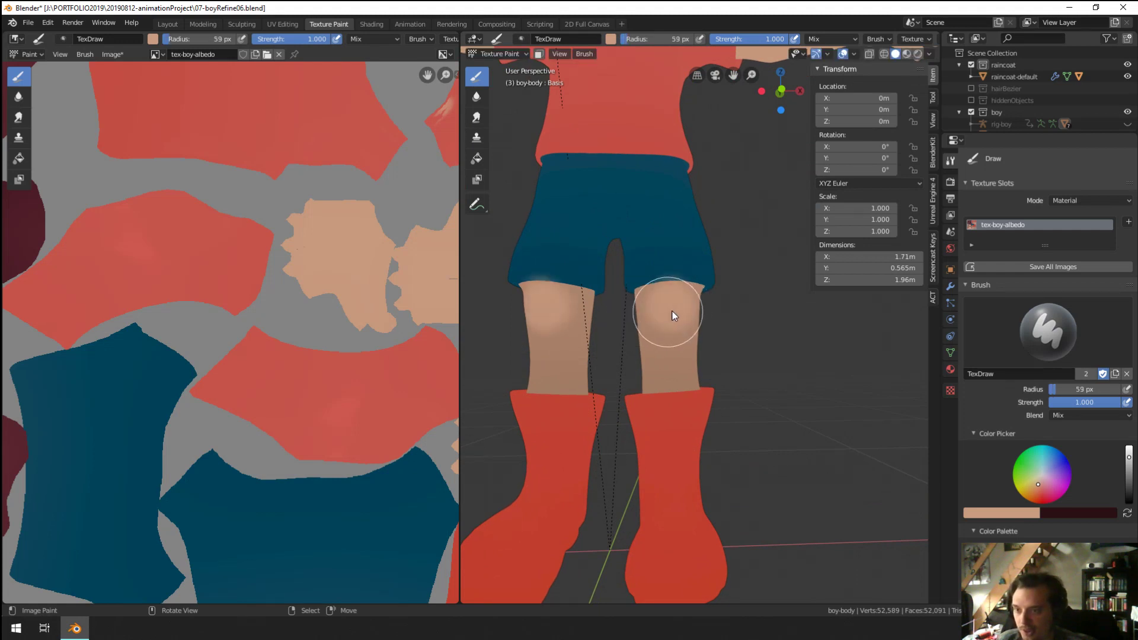
pyautogui.click(681, 304)
# Step: Try a slightly redder skin tone on the knees and undo the painting there
pyautogui.click(1037, 488)
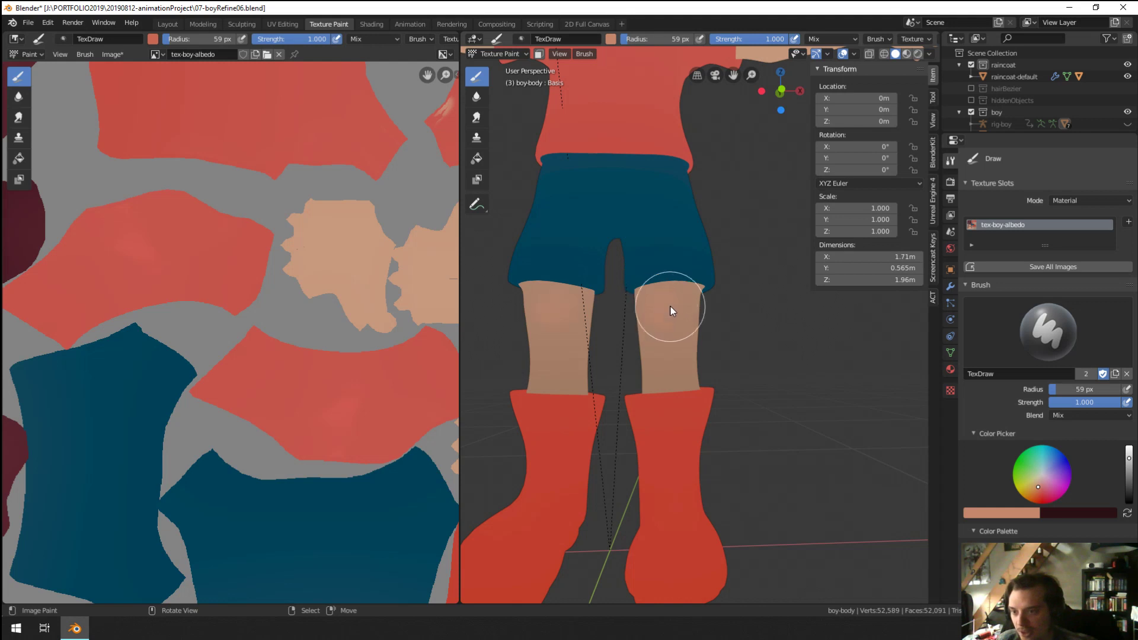
pyautogui.moveTo(668, 310); pyautogui.dragTo(675, 310)
pyautogui.moveTo(675, 310); pyautogui.dragTo(663, 297, button='middle')
pyautogui.hotkey('ctrl', 'z')
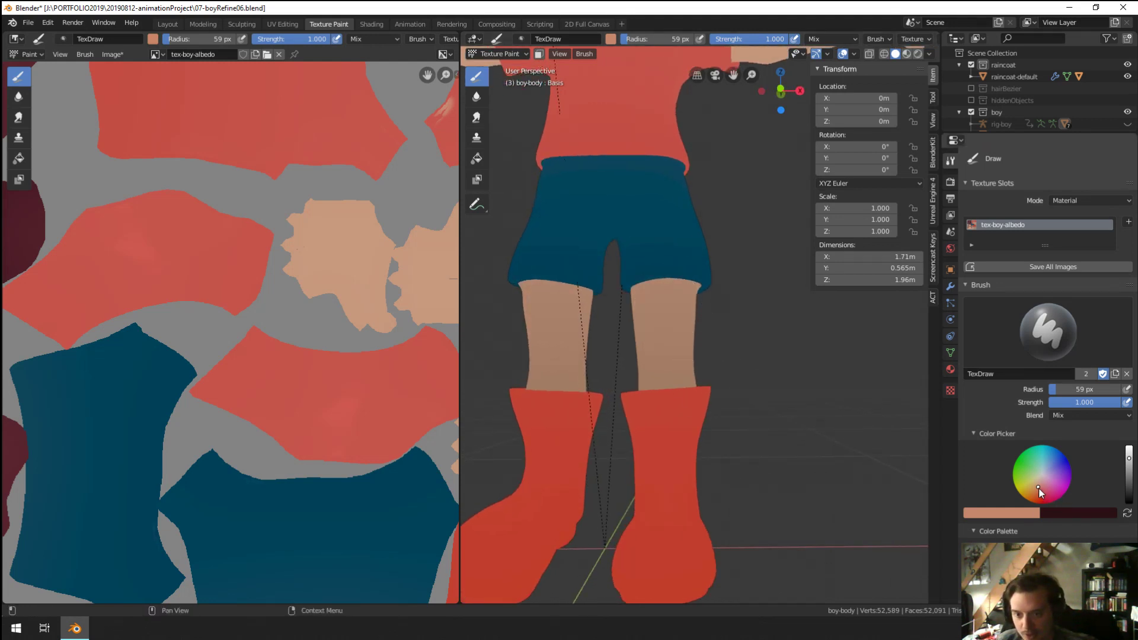
# Step: Set the brush to a more saturated, darker red, test it on the knees and undo the dab
pyautogui.click(1040, 490)
pyautogui.click(1129, 467)
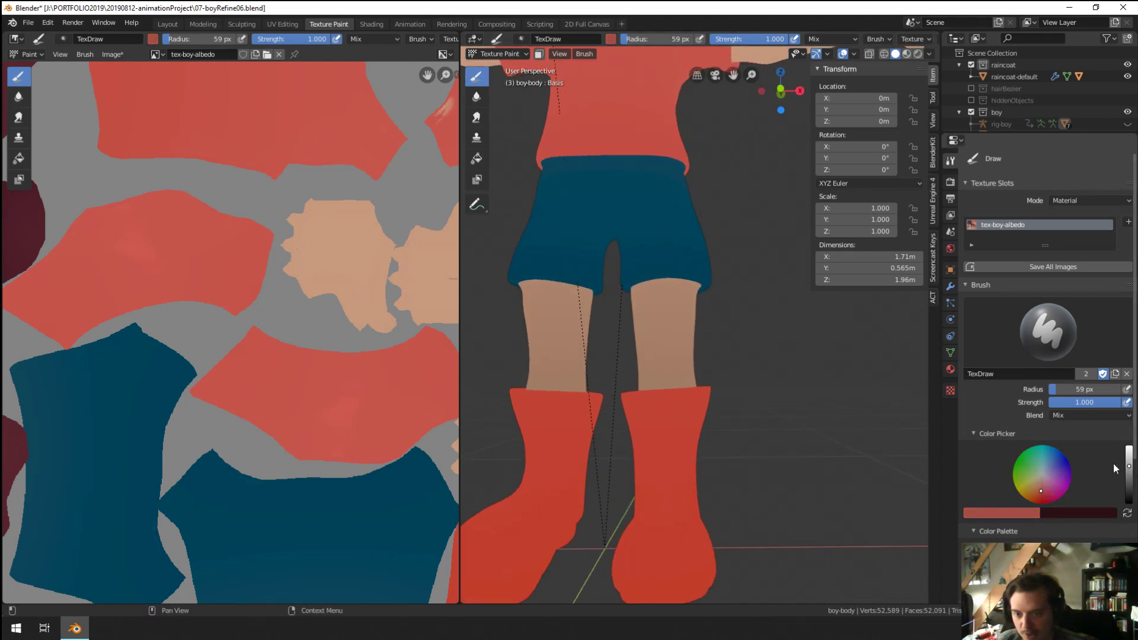
pyautogui.click(664, 304)
pyautogui.scroll(-3, 667, 315)
pyautogui.hotkey('ctrl', 'z')
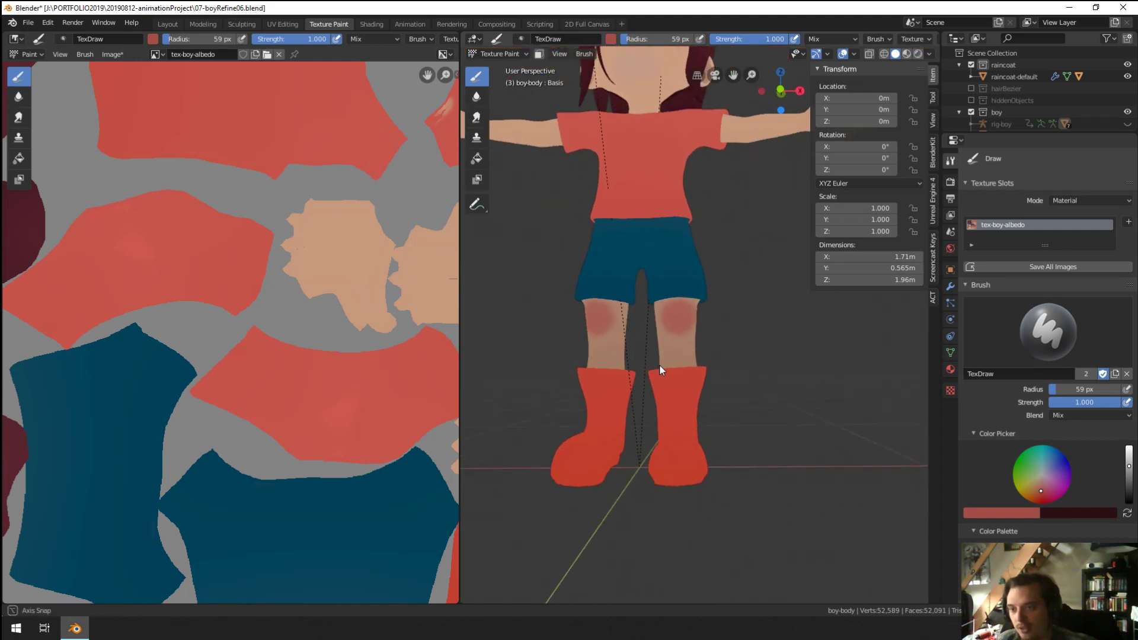
# Step: Lower the brush strength to 0.481 and paint faint reddish patches on both knees
pyautogui.moveTo(762, 44); pyautogui.dragTo(722, 44)
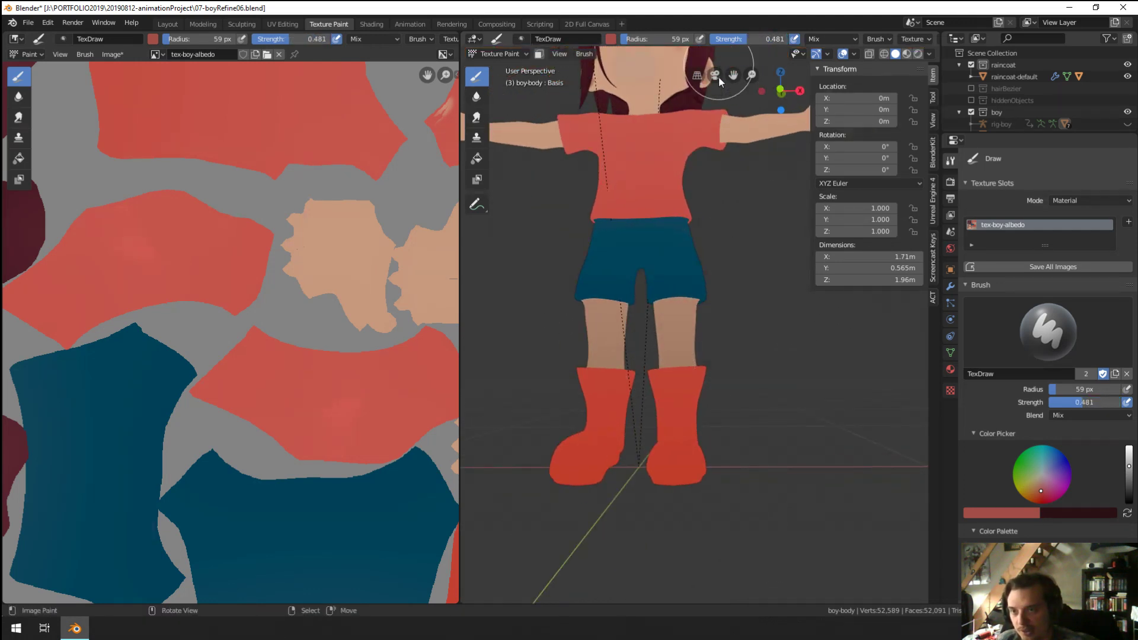
pyautogui.scroll(2, 676, 306)
pyautogui.click(661, 310)
pyautogui.scroll(-3, 657, 344)
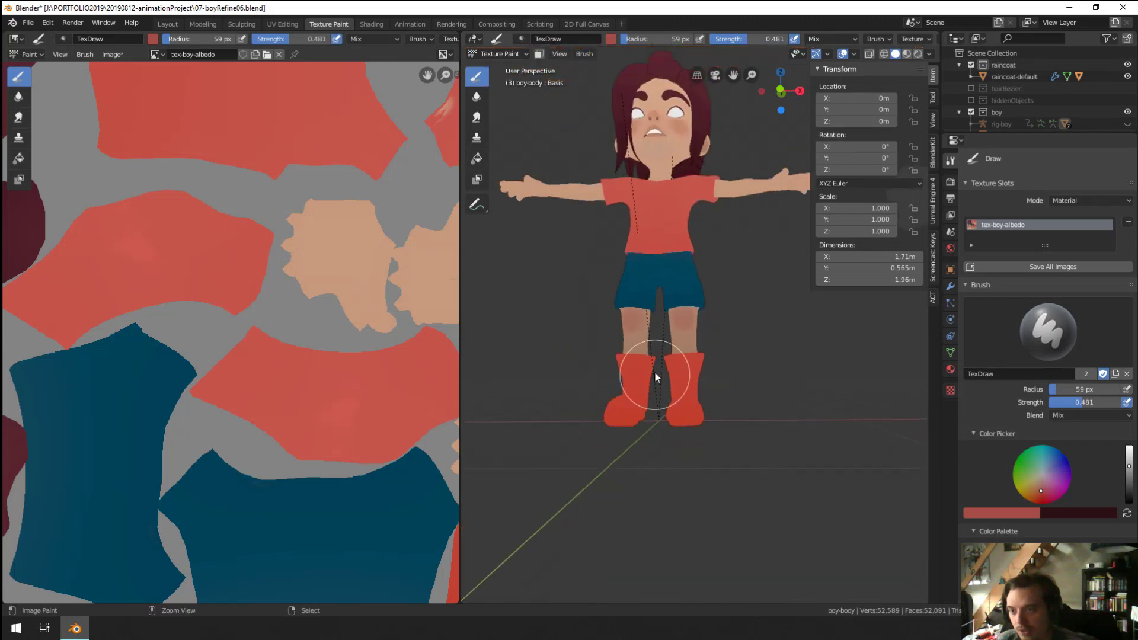
# Step: Check the back of the arm in wireframe for the elbow's position, and return to solid shading
pyautogui.moveTo(654, 371)
pyautogui.mouseDown(button='middle')
pyautogui.moveTo(628, 385)
pyautogui.moveTo(676, 269)
pyautogui.moveTo(617, 306)
pyautogui.mouseUp(button='middle')
pyautogui.scroll(3, 593, 200)
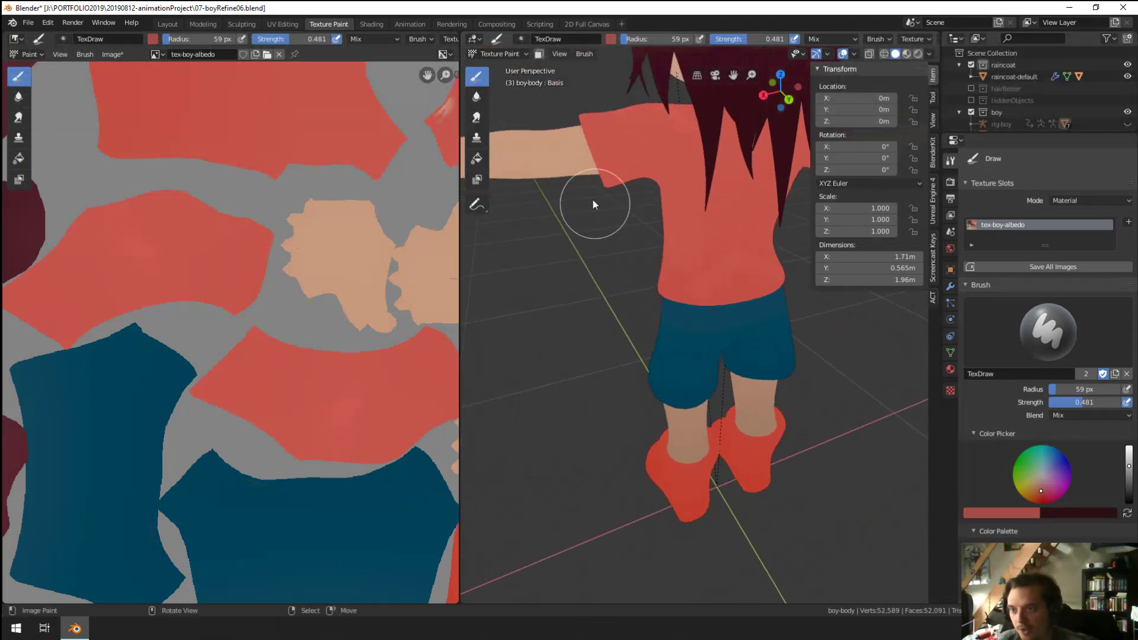
pyautogui.moveTo(593, 200); pyautogui.dragTo(644, 247, button='middle')
pyautogui.press('z')
pyautogui.click(579, 244)
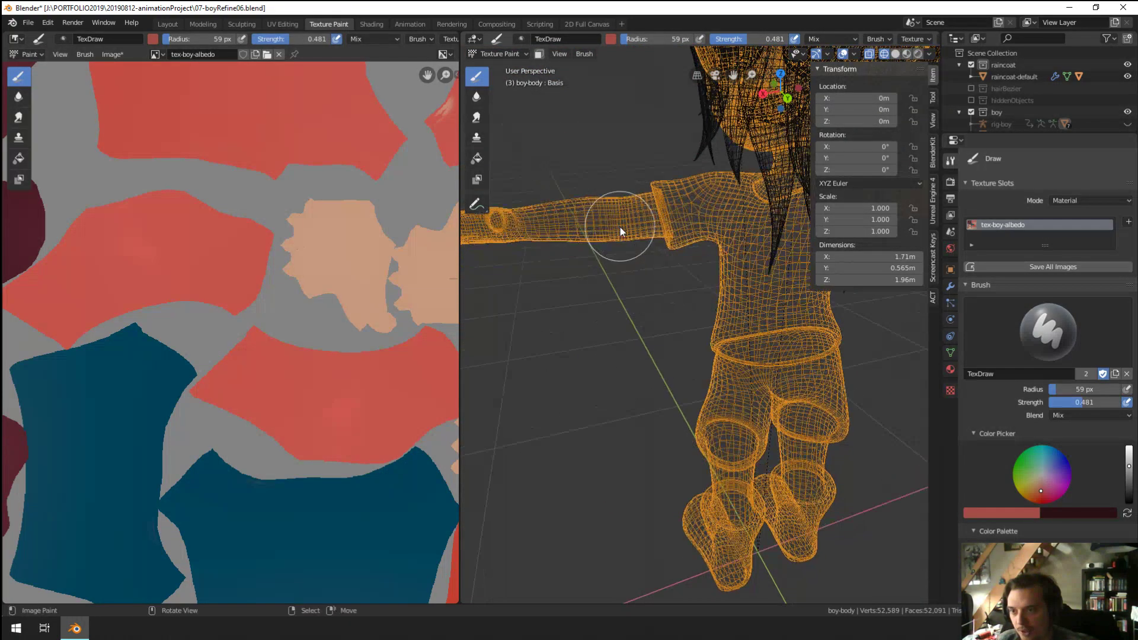
pyautogui.press('z')
pyautogui.click(685, 231)
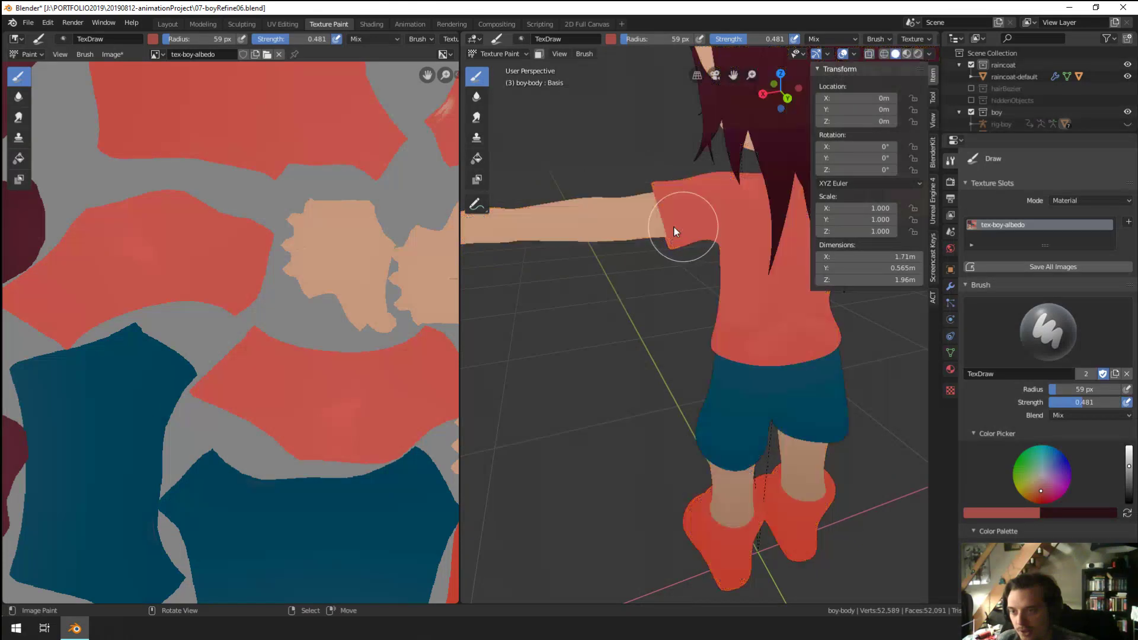
# Step: Reduce the brush radius to 45 px and paint a reddish patch on the back of the elbow
pyautogui.press('f')
pyautogui.click(619, 228)
pyautogui.moveTo(622, 222)
pyautogui.mouseDown(button='middle')
pyautogui.moveTo(622, 299)
pyautogui.moveTo(620, 257)
pyautogui.moveTo(789, 273)
pyautogui.moveTo(623, 268)
pyautogui.moveTo(649, 222)
pyautogui.moveTo(650, 238)
pyautogui.mouseUp(button='middle')
pyautogui.scroll(5, 649, 222)
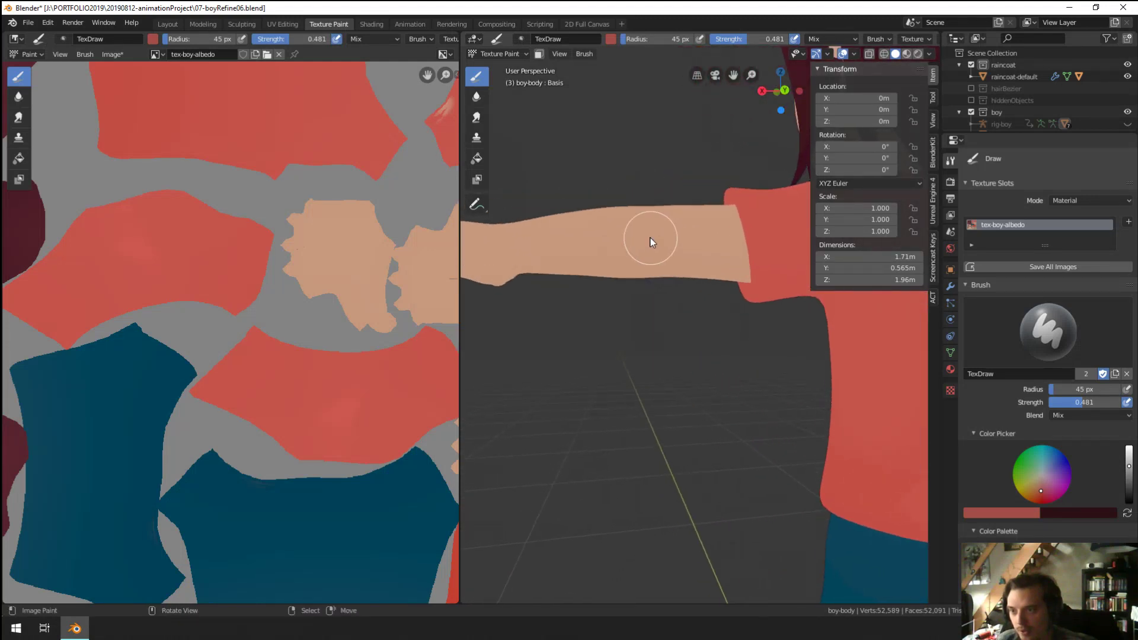
pyautogui.moveTo(673, 226); pyautogui.dragTo(660, 233)
pyautogui.moveTo(689, 232)
pyautogui.mouseDown(button='middle')
pyautogui.moveTo(728, 243)
pyautogui.moveTo(699, 225)
pyautogui.mouseUp(button='middle')
# Step: Switch to the Soften brush with an 89 px radius and blur the reddish patches on the knees
pyautogui.click(477, 97)
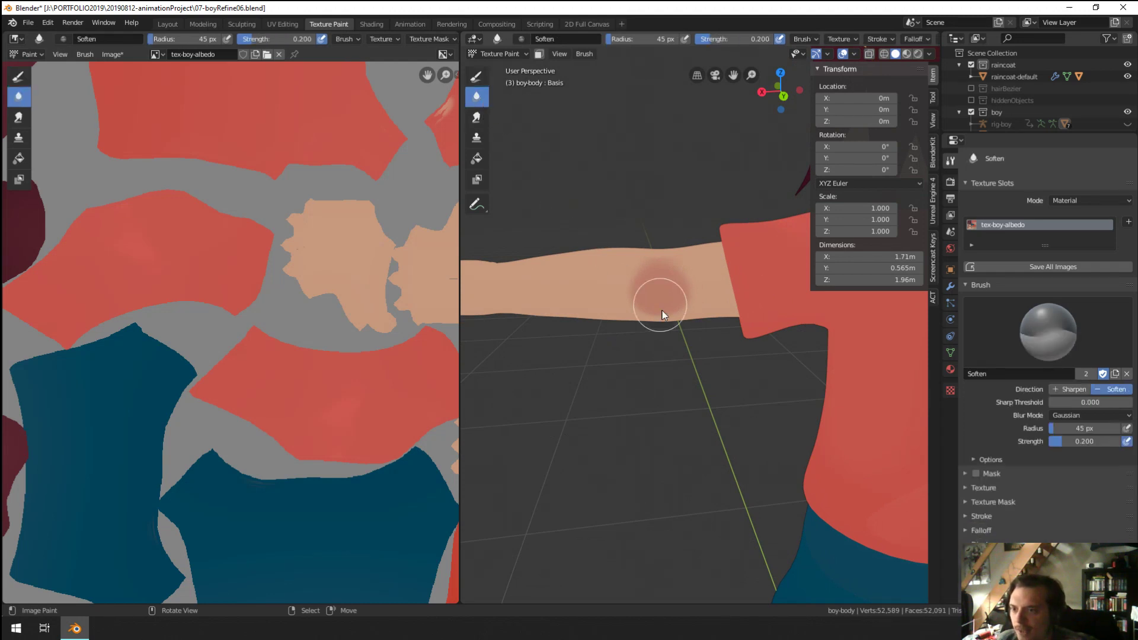
pyautogui.scroll(-5, 655, 304)
pyautogui.moveTo(655, 305); pyautogui.dragTo(696, 466, button='middle')
pyautogui.scroll(3, 696, 466)
pyautogui.moveTo(670, 400); pyautogui.dragTo(686, 356)
pyautogui.moveTo(685, 355); pyautogui.dragTo(682, 456, button='middle')
pyautogui.scroll(-4, 620, 512)
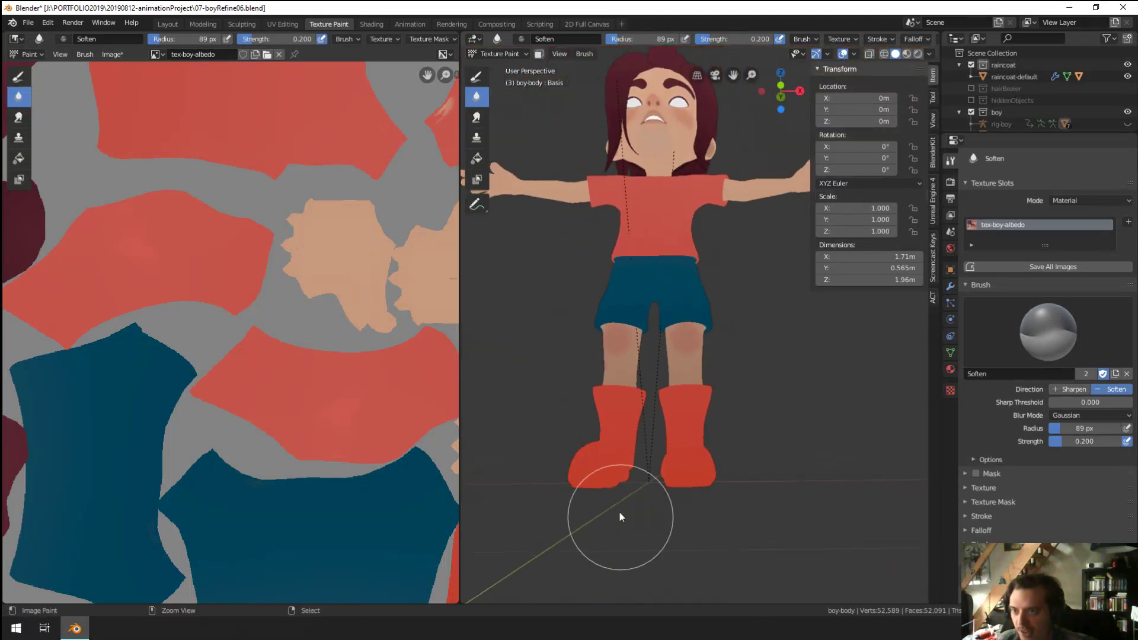
pyautogui.scroll(1, 673, 356)
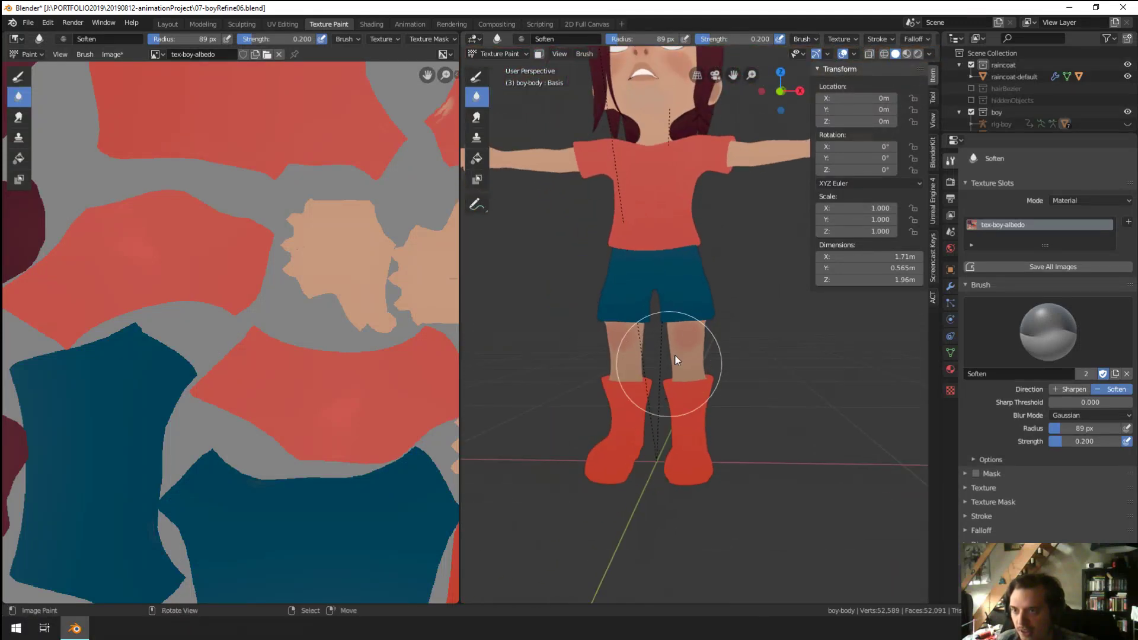
# Step: Switch the 3D view to material preview shading and smear the lower edge of the knee's reddish patch
pyautogui.click(929, 52)
pyautogui.click(907, 54)
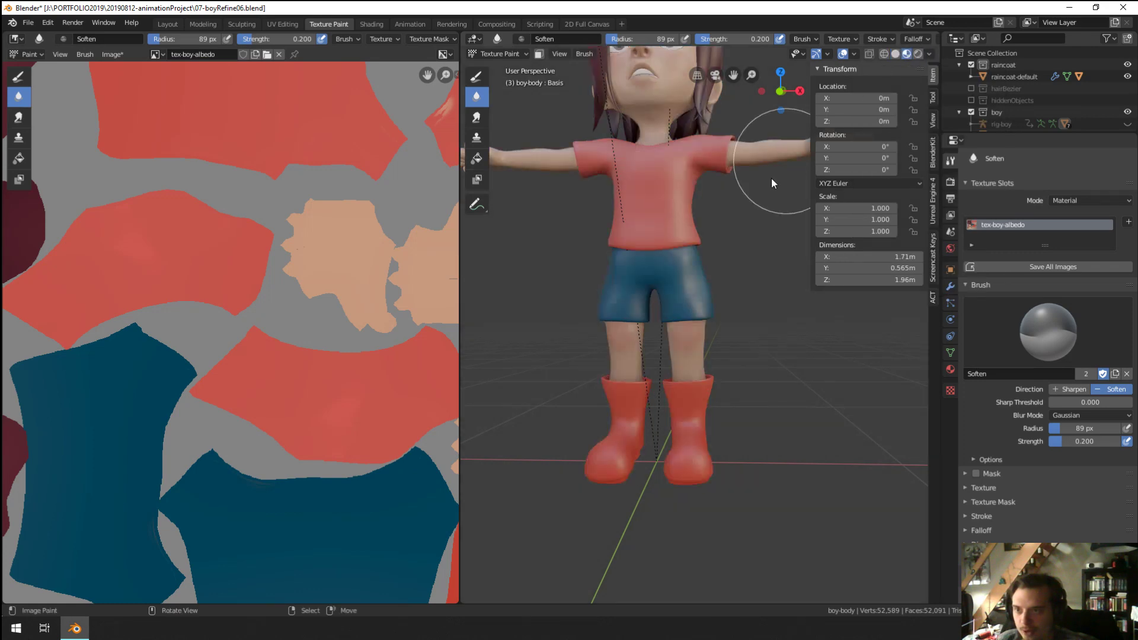
pyautogui.scroll(2, 727, 245)
pyautogui.moveTo(726, 245); pyautogui.dragTo(749, 282, button='middle')
pyautogui.scroll(8, 721, 239)
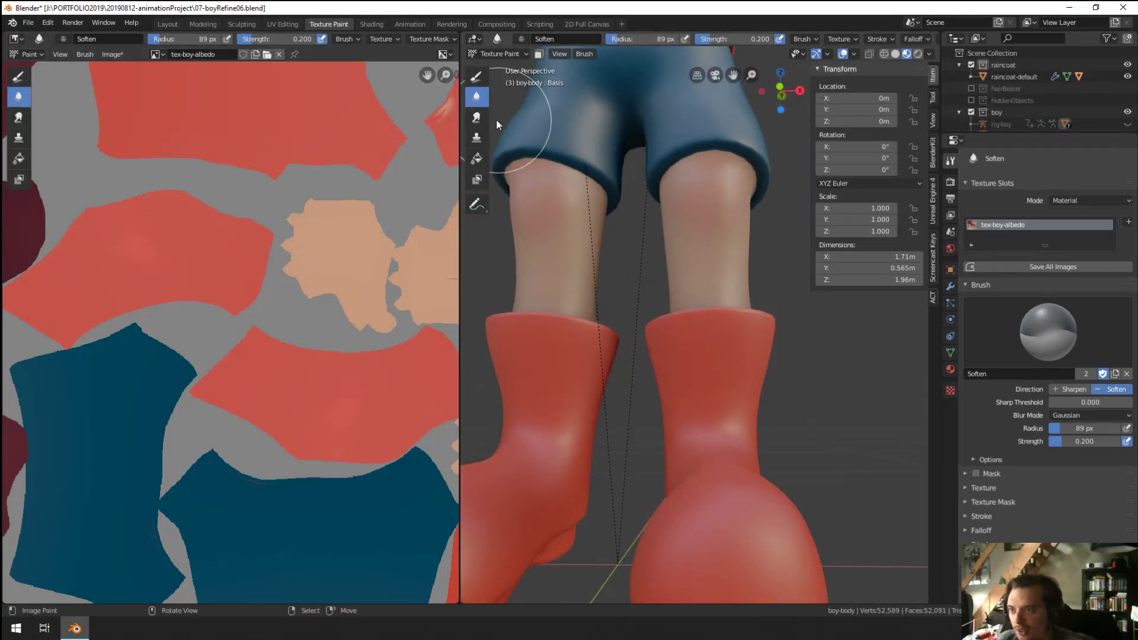
pyautogui.click(476, 117)
pyautogui.moveTo(709, 259)
pyautogui.mouseDown()
pyautogui.moveTo(719, 191)
pyautogui.moveTo(724, 257)
pyautogui.moveTo(729, 243)
pyautogui.mouseUp()
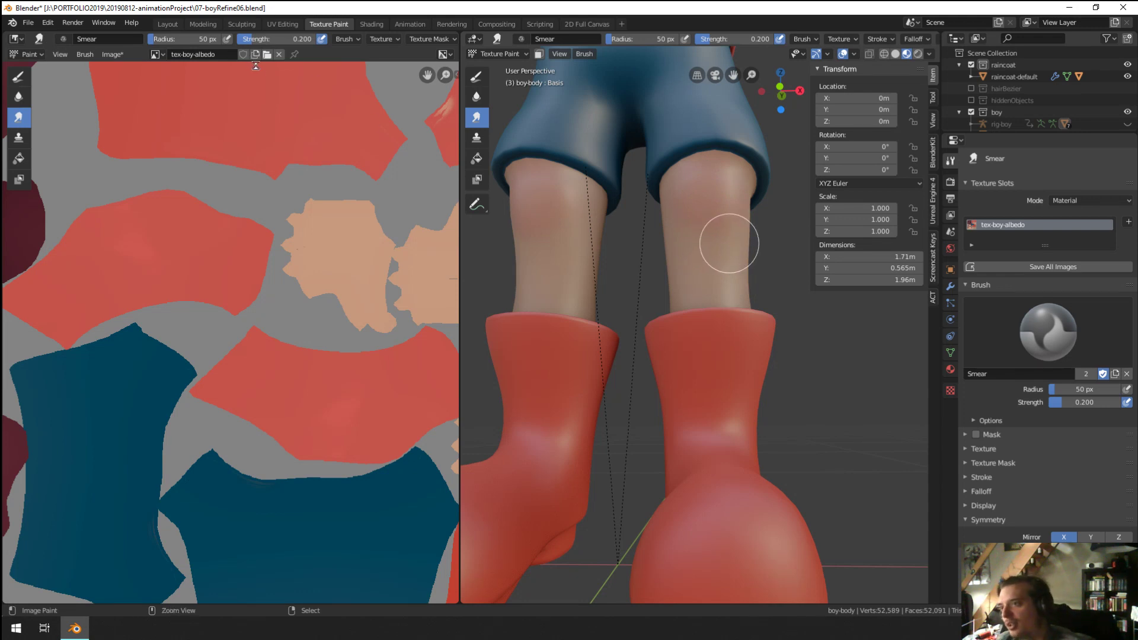
# Step: Save the Blender file and the tex-boy-albedo image
pyautogui.hotkey('ctrl', 's')
pyautogui.click(112, 54)
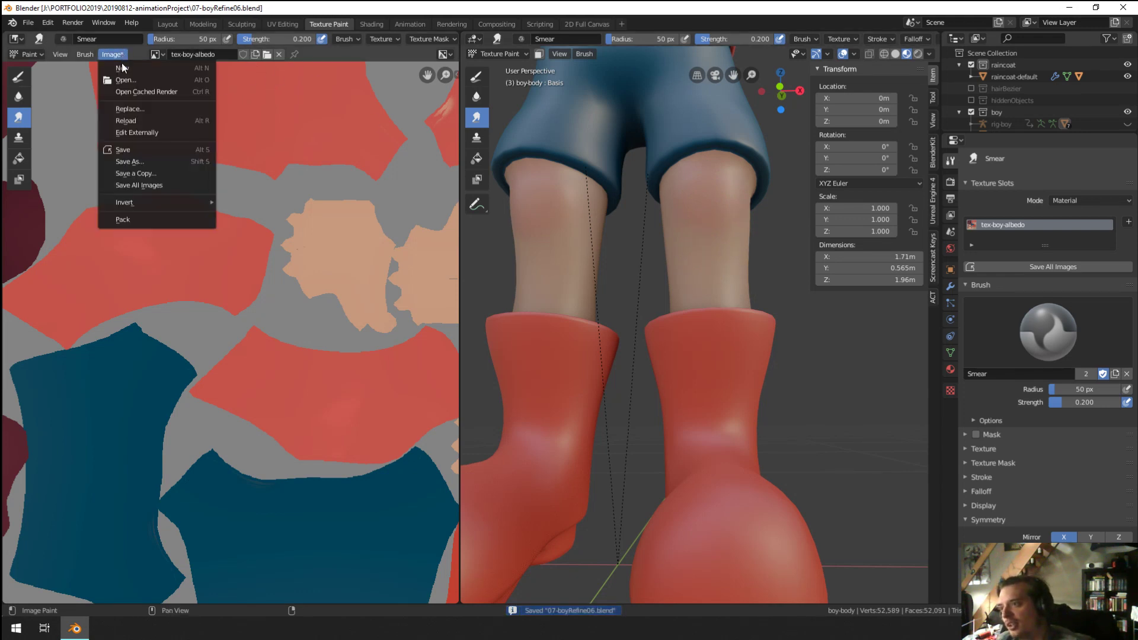
pyautogui.click(138, 150)
# Step: Smear the reddish elbow patch and compare it in solid and material preview shading
pyautogui.moveTo(641, 251); pyautogui.dragTo(645, 275, button='middle')
pyautogui.scroll(-5, 646, 275)
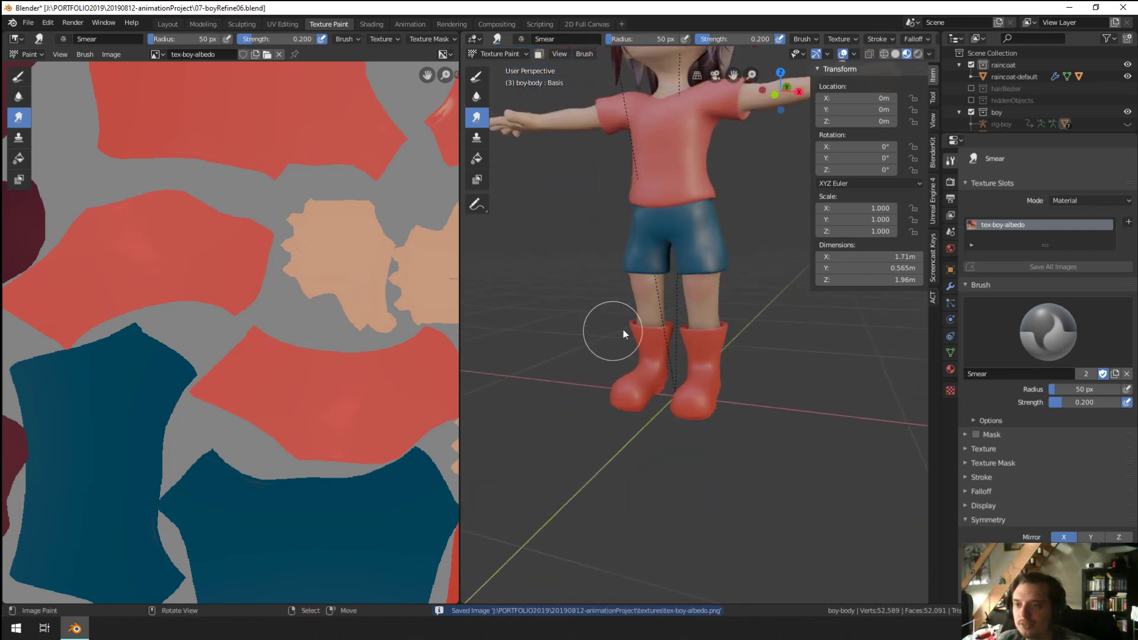
pyautogui.moveTo(624, 329)
pyautogui.mouseDown(button='middle')
pyautogui.moveTo(660, 286)
pyautogui.moveTo(677, 311)
pyautogui.moveTo(582, 382)
pyautogui.moveTo(478, 364)
pyautogui.moveTo(460, 298)
pyautogui.moveTo(619, 310)
pyautogui.moveTo(597, 317)
pyautogui.moveTo(657, 231)
pyautogui.mouseUp(button='middle')
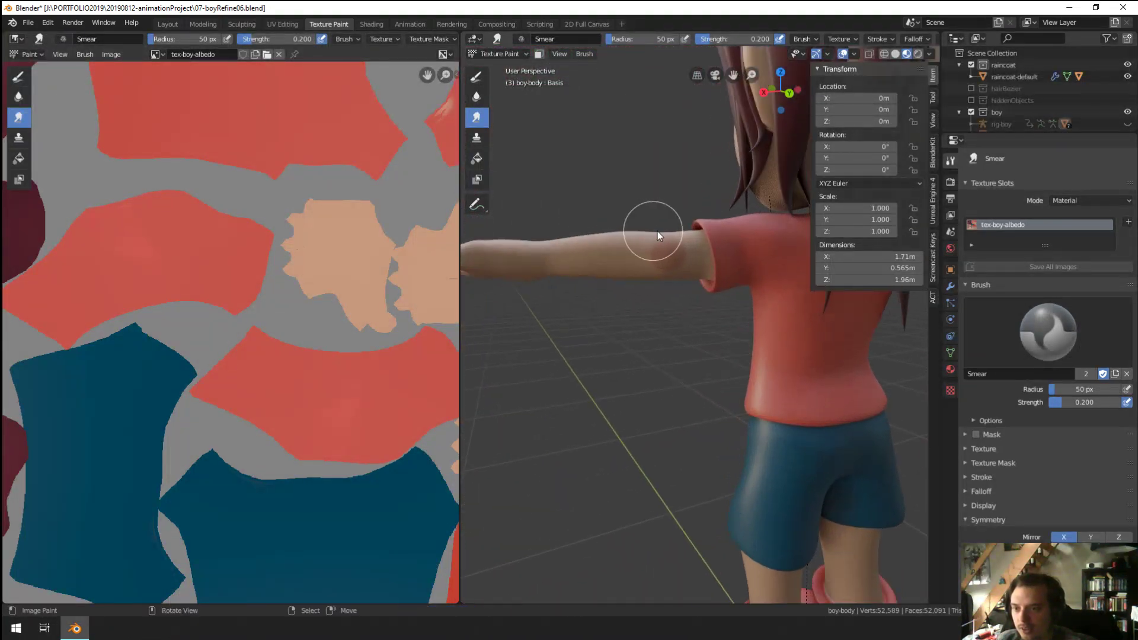
pyautogui.click(688, 236)
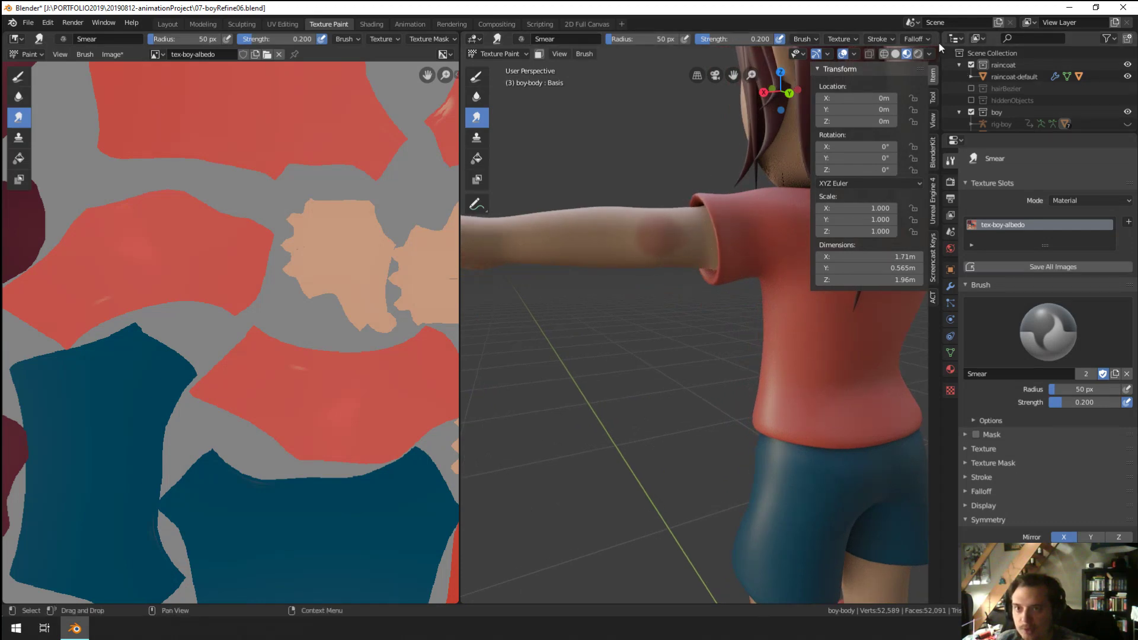
pyautogui.click(899, 54)
pyautogui.click(908, 55)
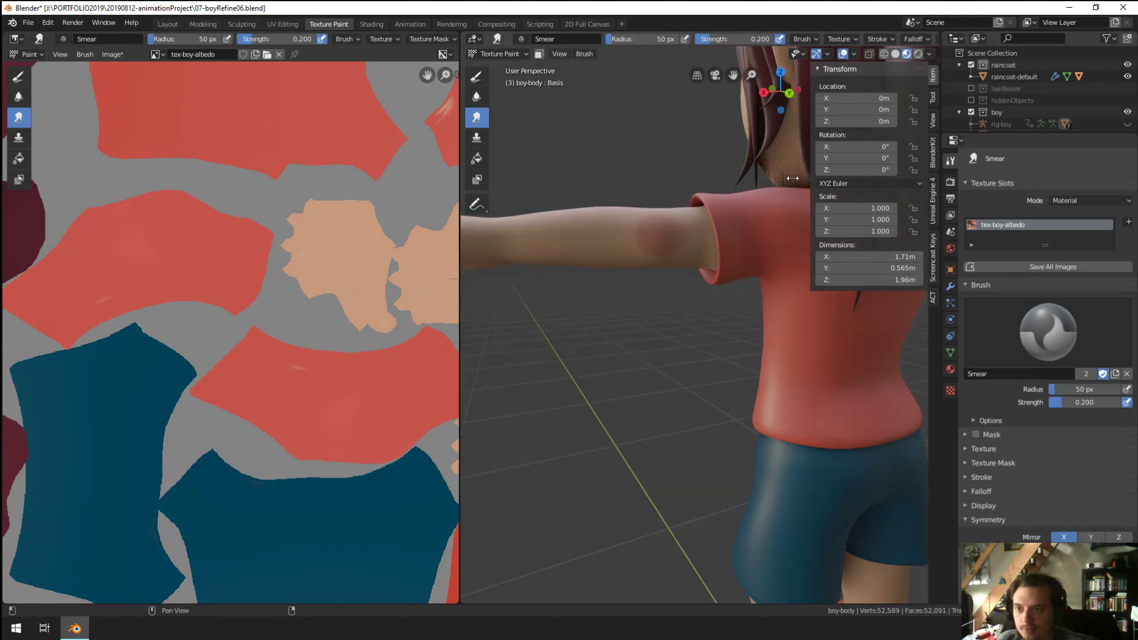
# Step: Return to the Draw brush, sample the dark hair colour above the ear and set the radius to 39 px
pyautogui.moveTo(877, 195); pyautogui.dragTo(718, 229, button='middle')
pyautogui.scroll(5, 718, 229)
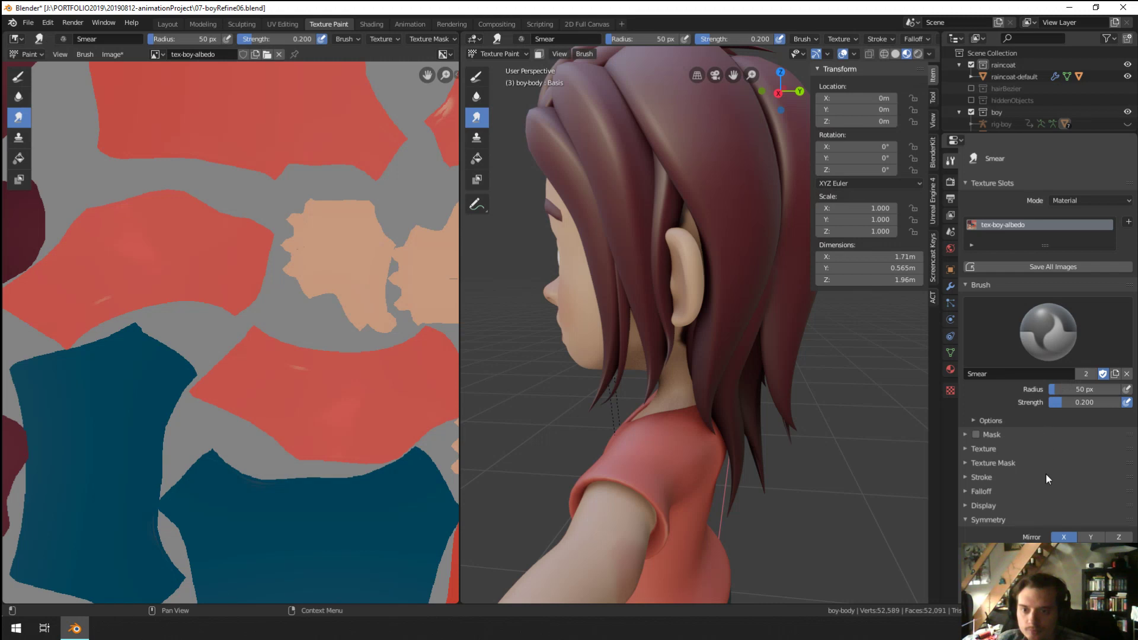
pyautogui.click(477, 77)
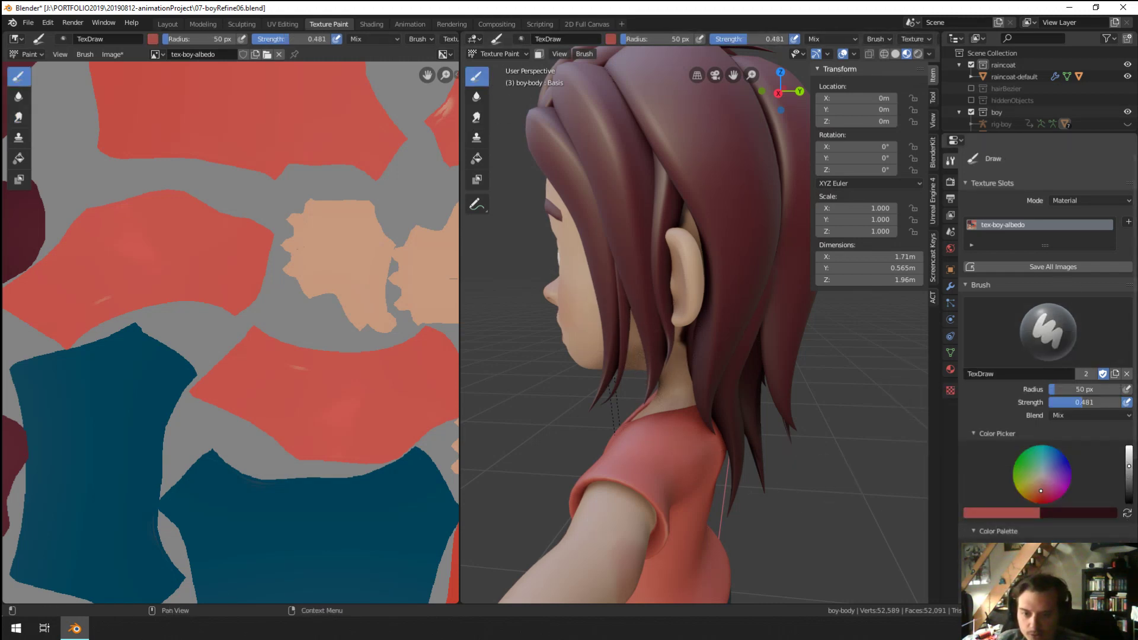
pyautogui.press('s')
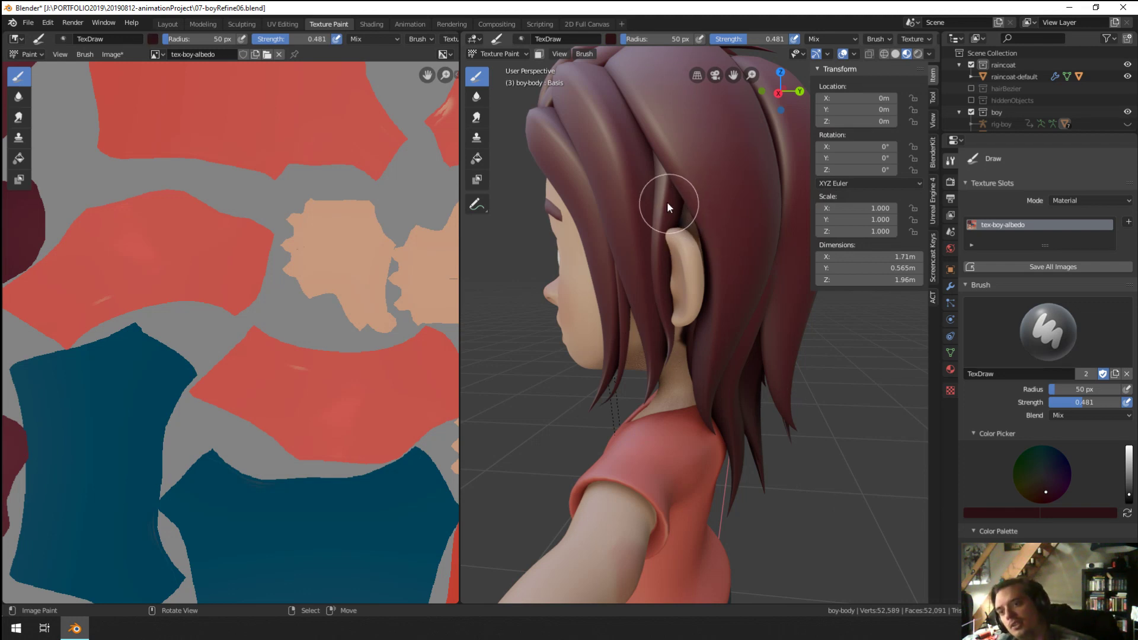
pyautogui.moveTo(704, 216)
pyautogui.mouseDown(button='middle')
pyautogui.moveTo(691, 268)
pyautogui.moveTo(729, 243)
pyautogui.moveTo(631, 332)
pyautogui.moveTo(703, 262)
pyautogui.moveTo(693, 244)
pyautogui.moveTo(681, 254)
pyautogui.moveTo(704, 251)
pyautogui.mouseUp(button='middle')
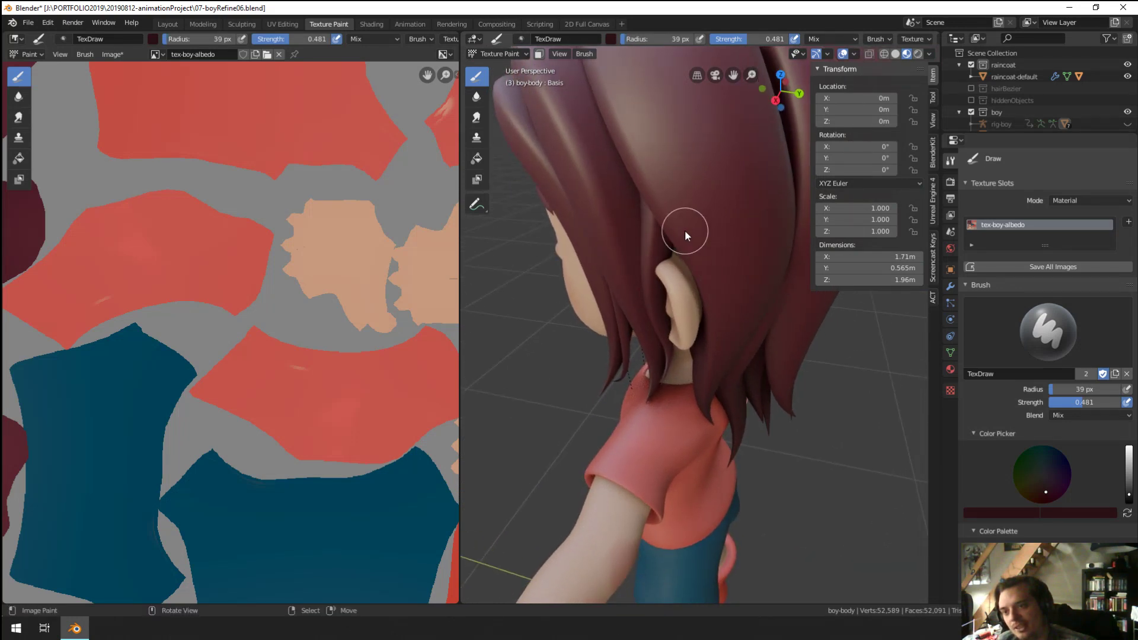
# Step: Examine the hair and face colouring from the side and front, and show the brush's colour palette
pyautogui.moveTo(727, 296)
pyautogui.mouseDown(button='middle')
pyautogui.moveTo(709, 208)
pyautogui.moveTo(686, 233)
pyautogui.moveTo(767, 240)
pyautogui.moveTo(736, 224)
pyautogui.moveTo(684, 154)
pyautogui.mouseUp(button='middle')
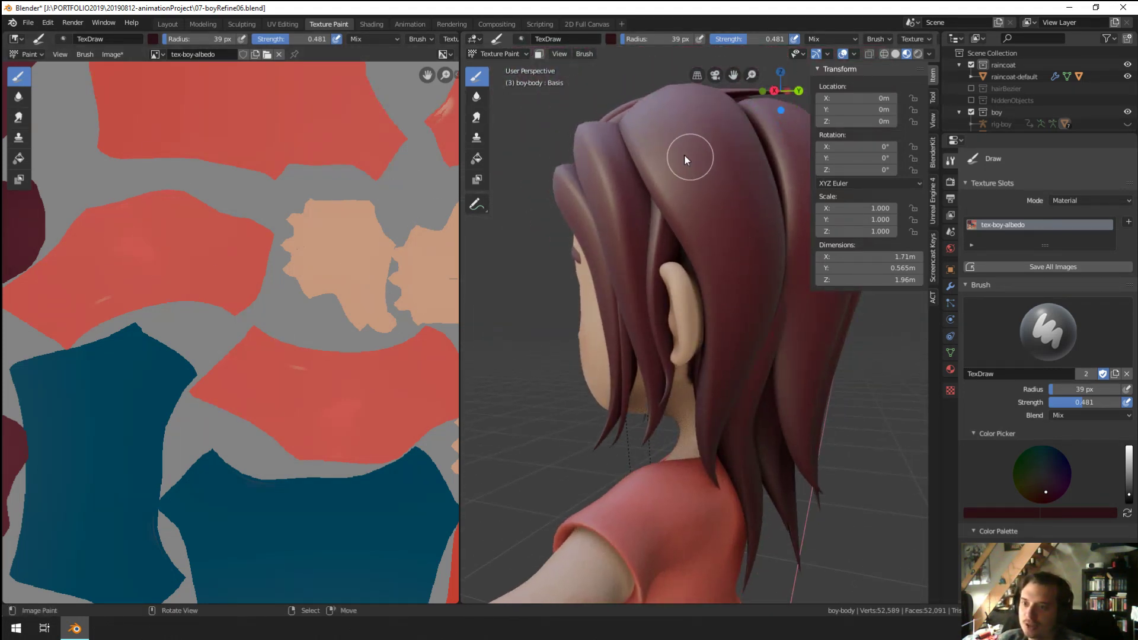
pyautogui.moveTo(693, 243); pyautogui.dragTo(624, 436, button='middle')
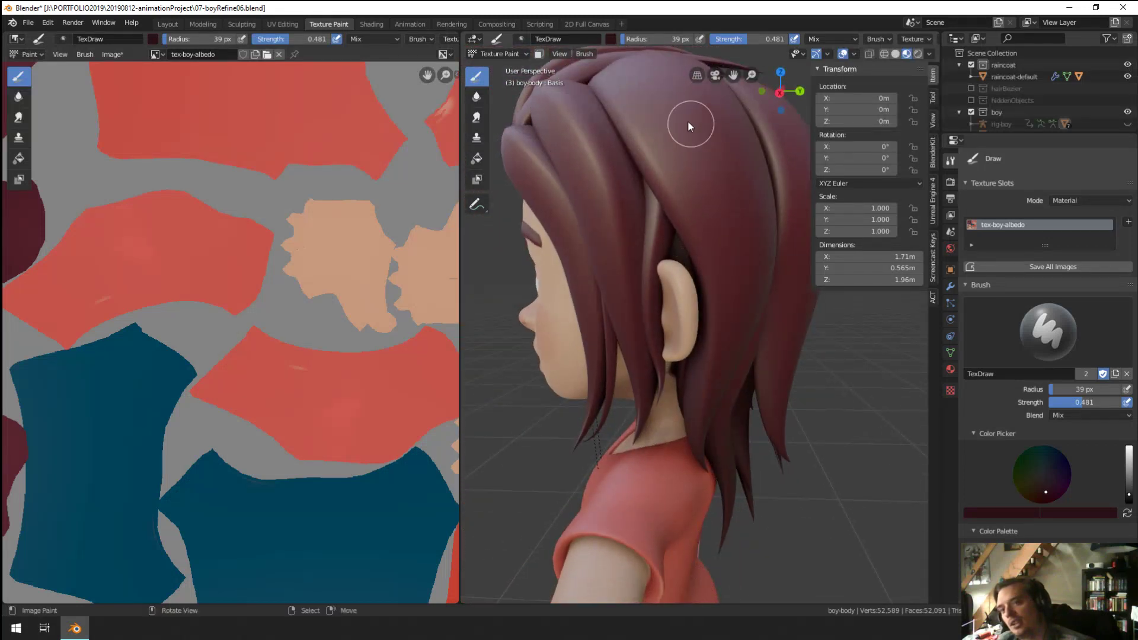
pyautogui.scroll(-5, 696, 339)
pyautogui.moveTo(571, 489); pyautogui.dragTo(655, 350, button='middle')
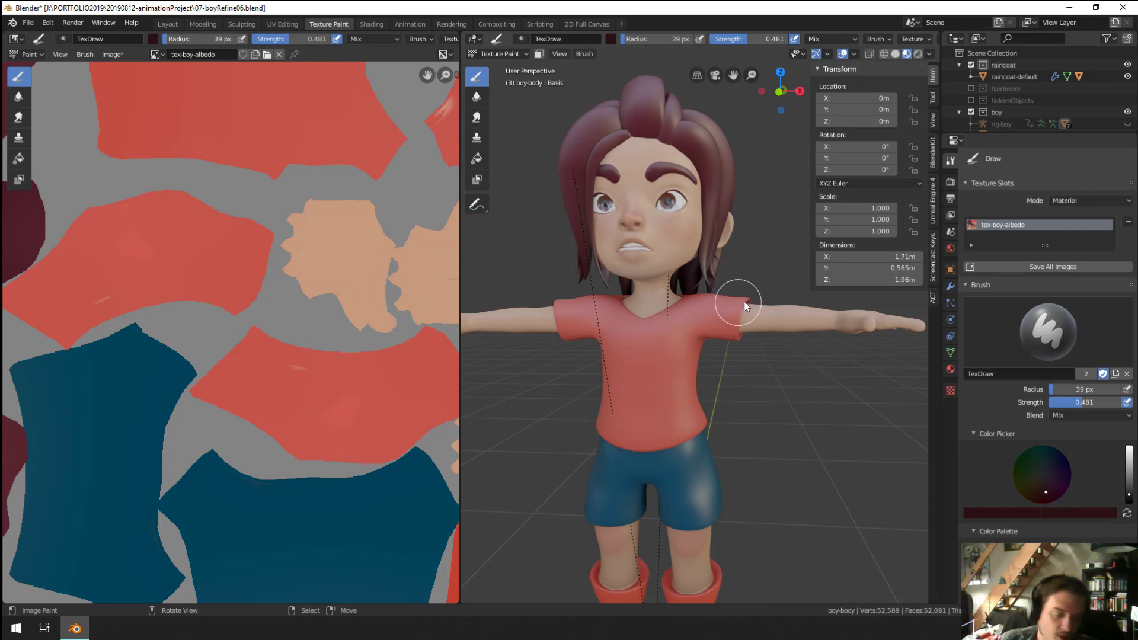
pyautogui.moveTo(744, 301); pyautogui.dragTo(740, 329, button='middle')
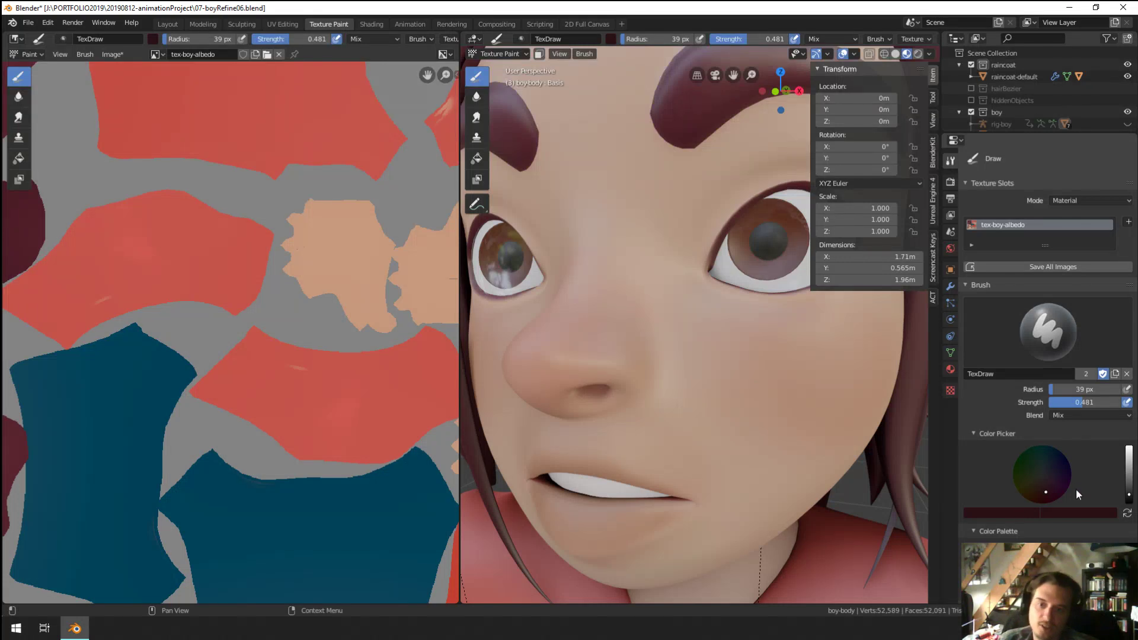
pyautogui.scroll(-6, 1061, 473)
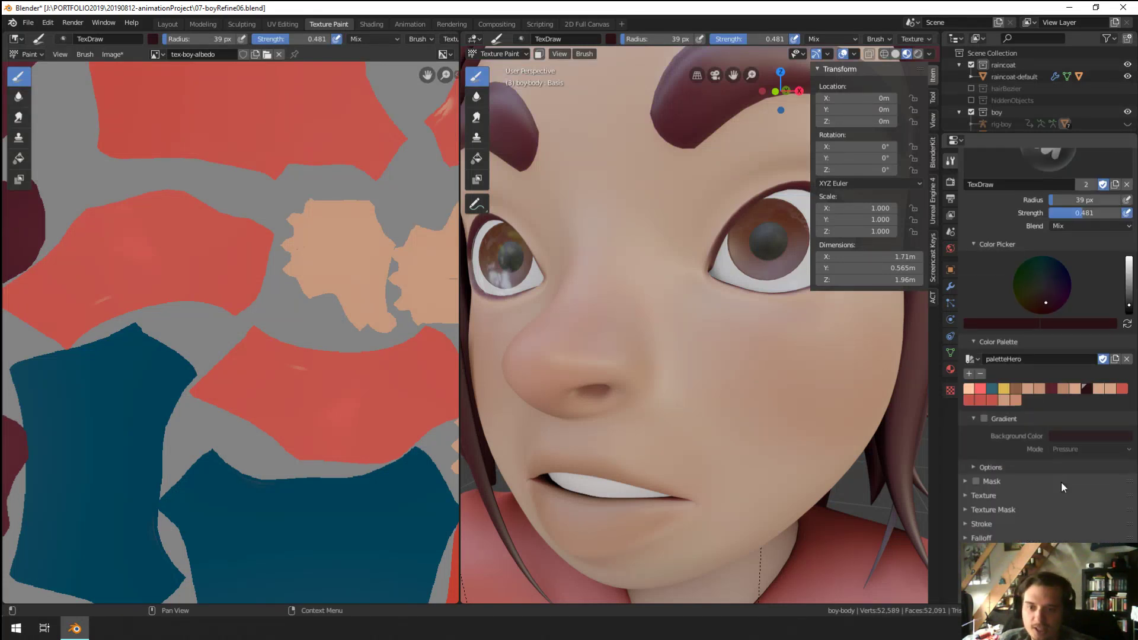
# Step: Select the tan skin swatch for the Draw brush, with strength 0.815 and radius 11 px
pyautogui.click(1064, 389)
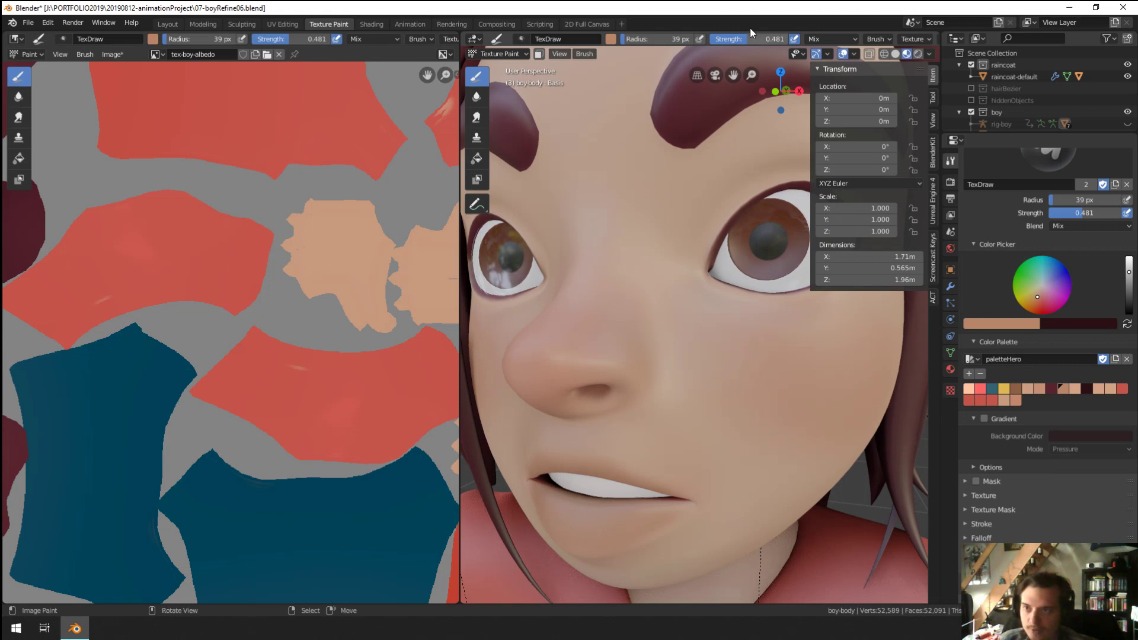
pyautogui.moveTo(752, 39); pyautogui.dragTo(787, 44)
pyautogui.press('f')
pyautogui.click(734, 390)
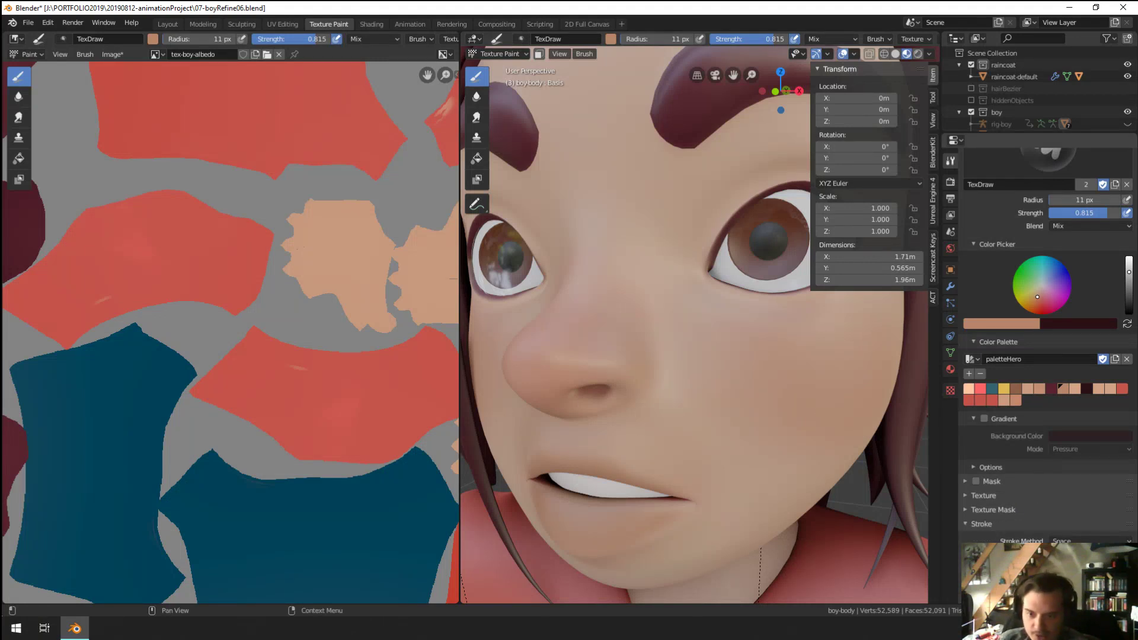
# Step: Set the stroke spacing to 500% and jitter to 2, and try tan freckles across the nose and cheeks
pyautogui.click(998, 522)
pyautogui.scroll(-2, 1043, 530)
pyautogui.moveTo(1085, 507)
pyautogui.mouseDown()
pyautogui.moveTo(1118, 507)
pyautogui.moveTo(1109, 519)
pyautogui.mouseUp()
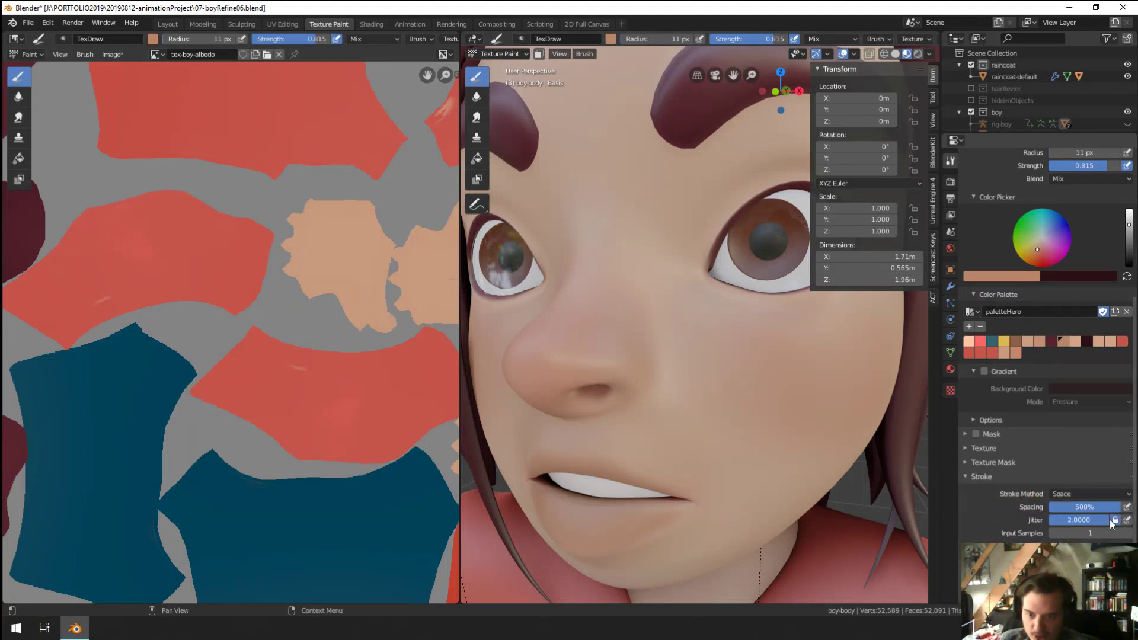
pyautogui.moveTo(627, 299)
pyautogui.mouseDown()
pyautogui.moveTo(777, 393)
pyautogui.moveTo(613, 297)
pyautogui.mouseUp()
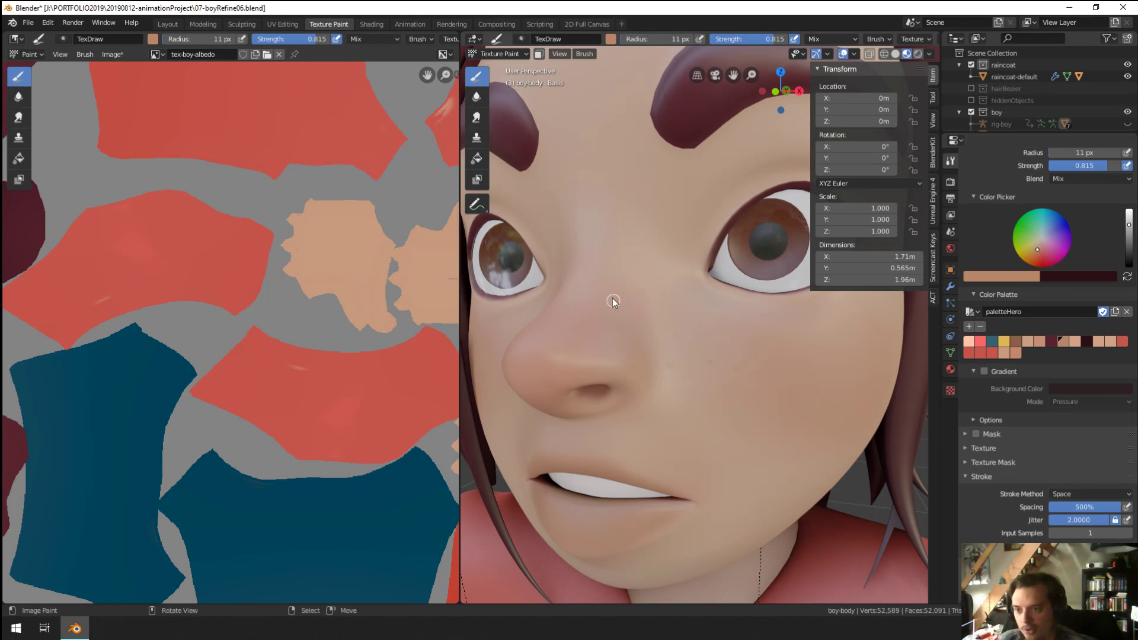
pyautogui.moveTo(804, 378)
pyautogui.mouseDown(button='middle')
pyautogui.moveTo(741, 344)
pyautogui.moveTo(794, 357)
pyautogui.moveTo(763, 355)
pyautogui.moveTo(708, 325)
pyautogui.moveTo(787, 298)
pyautogui.mouseUp(button='middle')
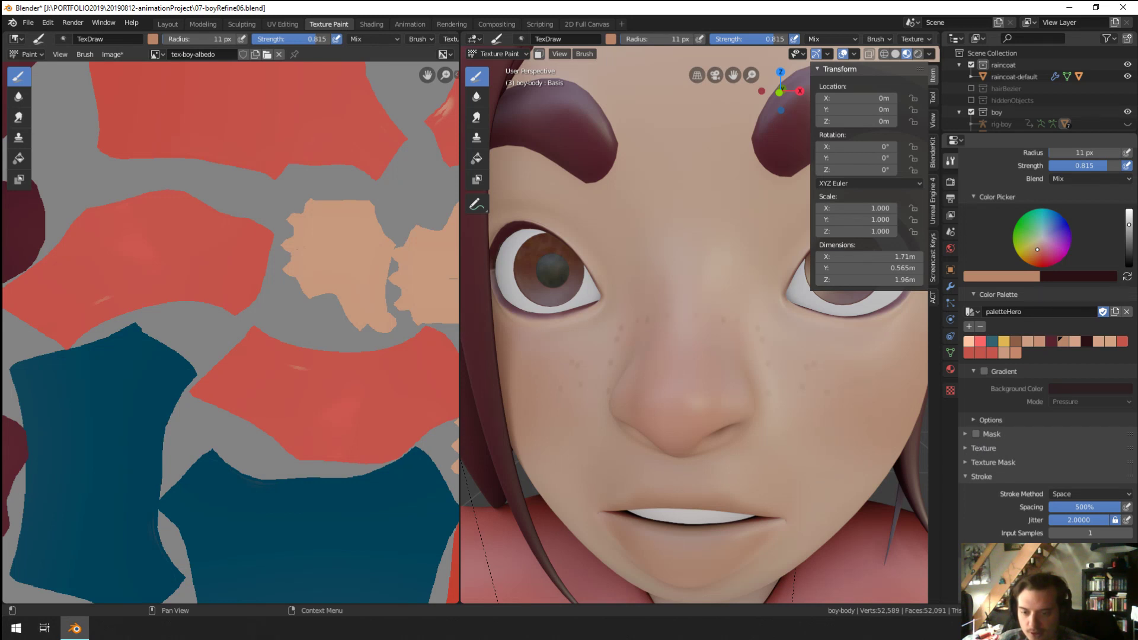
pyautogui.scroll(-1, 1043, 415)
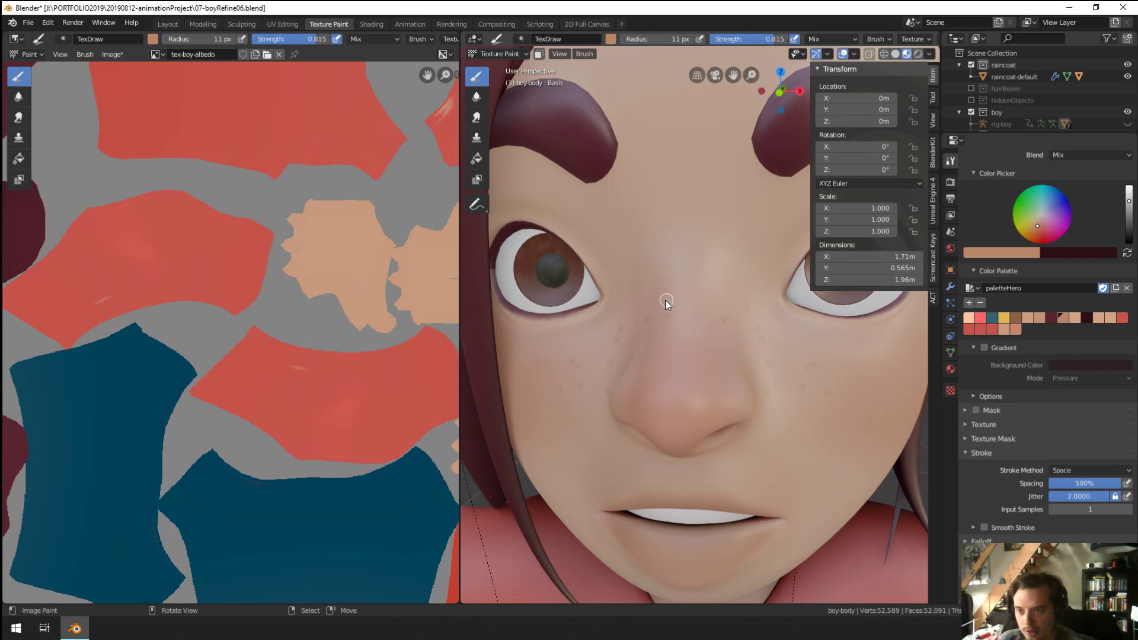
pyautogui.moveTo(879, 360); pyautogui.dragTo(678, 295, button='middle')
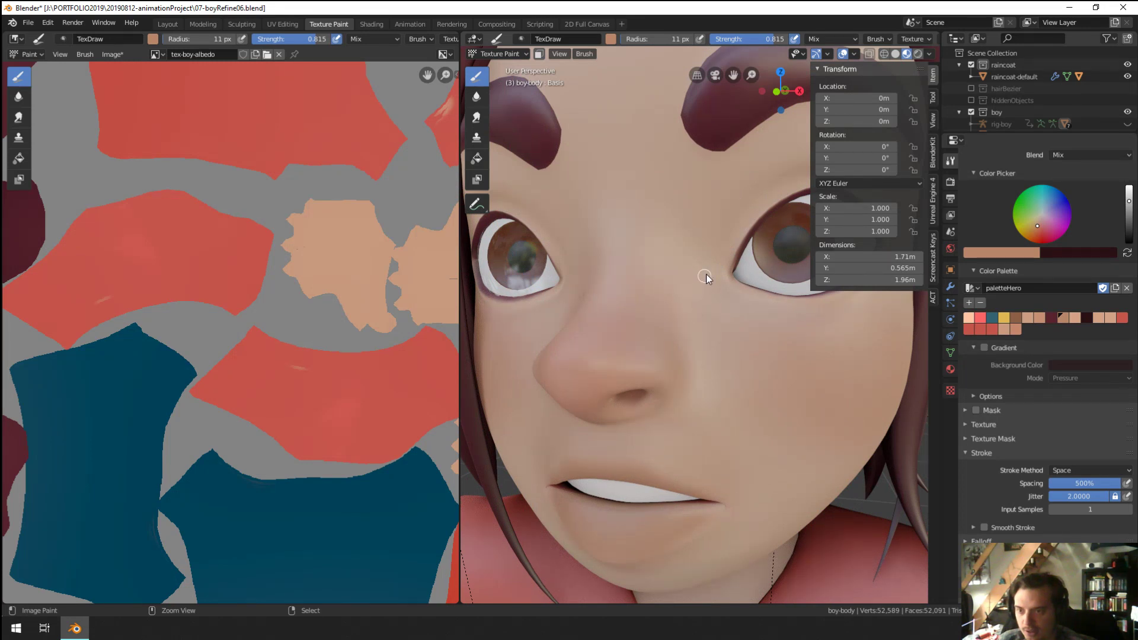
# Step: Change the brush colour to a darker muted red at strength 0.407 and undo the trial freckles on the cheek
pyautogui.click(1041, 227)
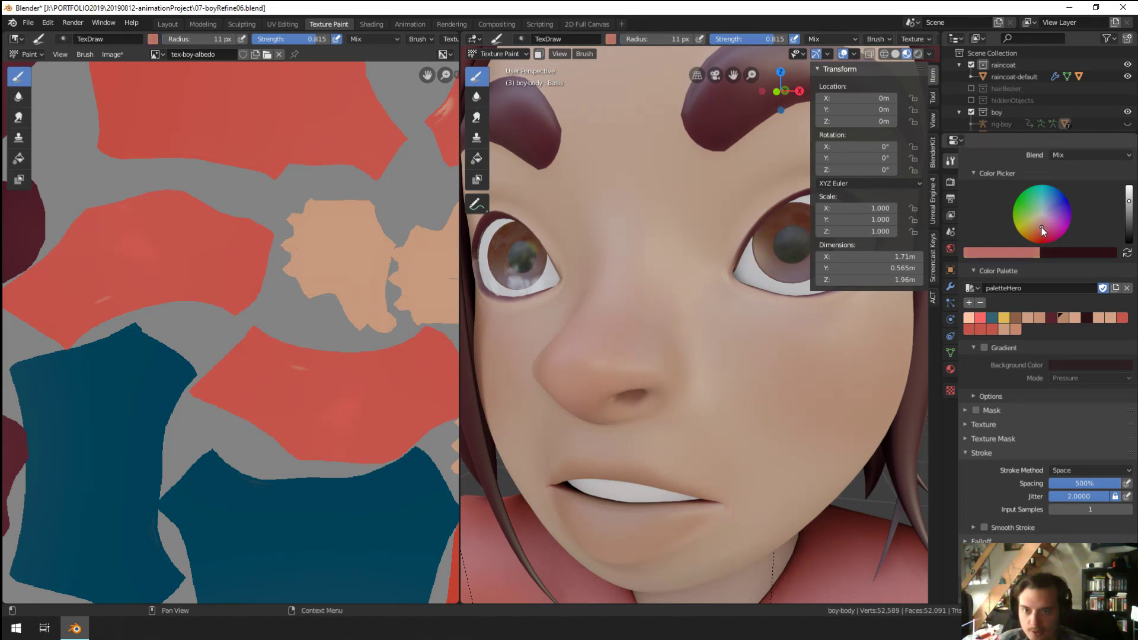
pyautogui.click(1129, 215)
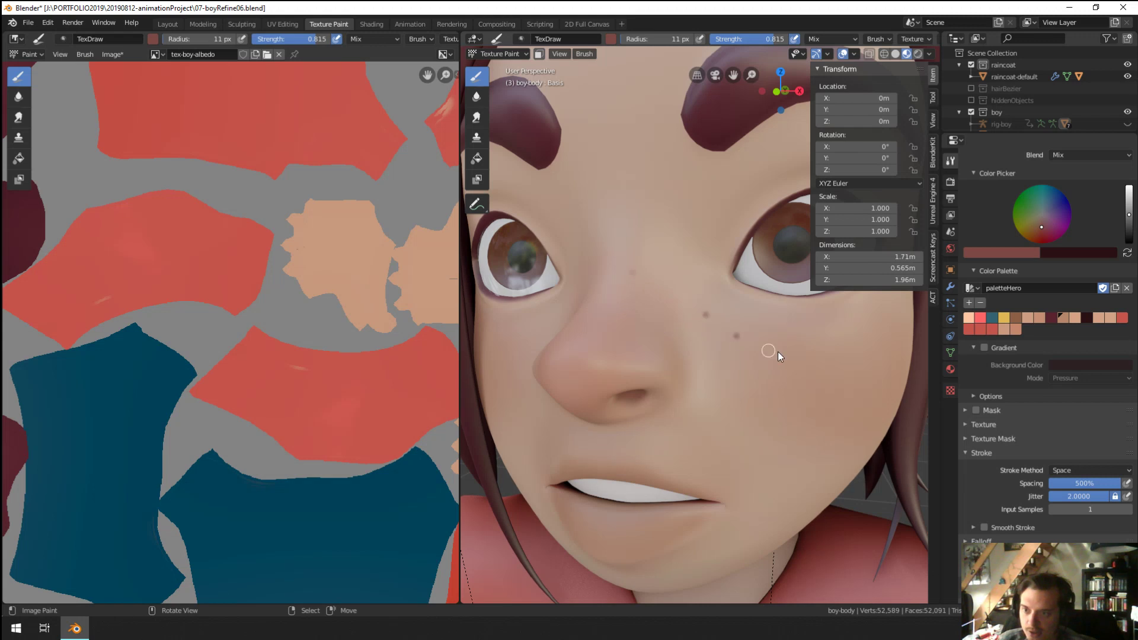
pyautogui.hotkey('ctrl', 'z')
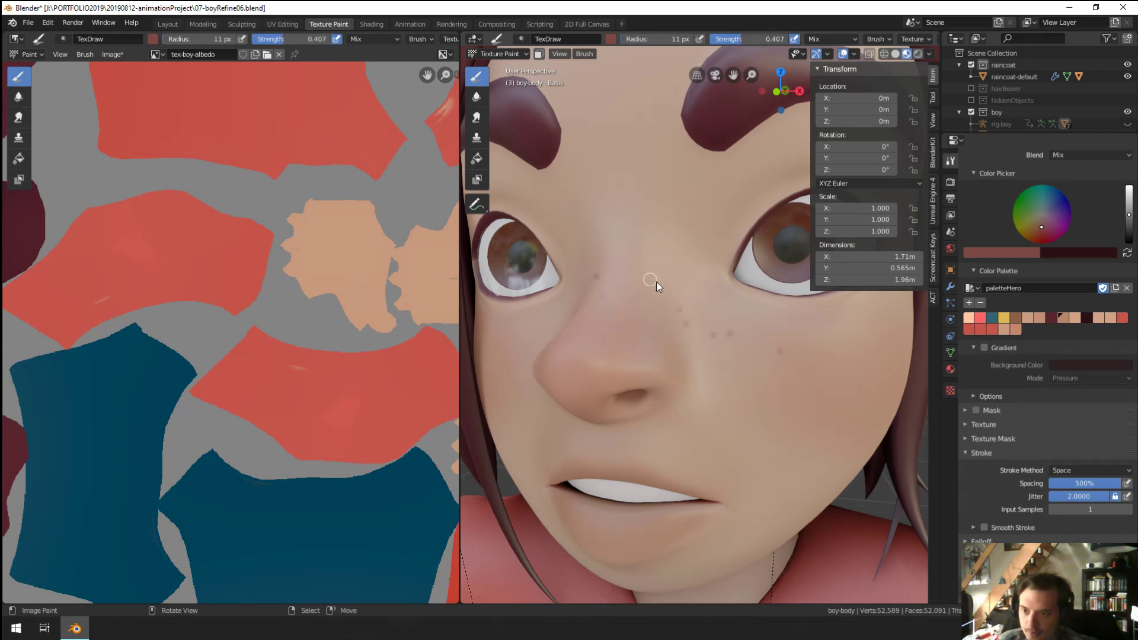
# Step: Try sparse muted red freckles on the cheek below the eye
pyautogui.moveTo(655, 286); pyautogui.dragTo(720, 293, button='middle')
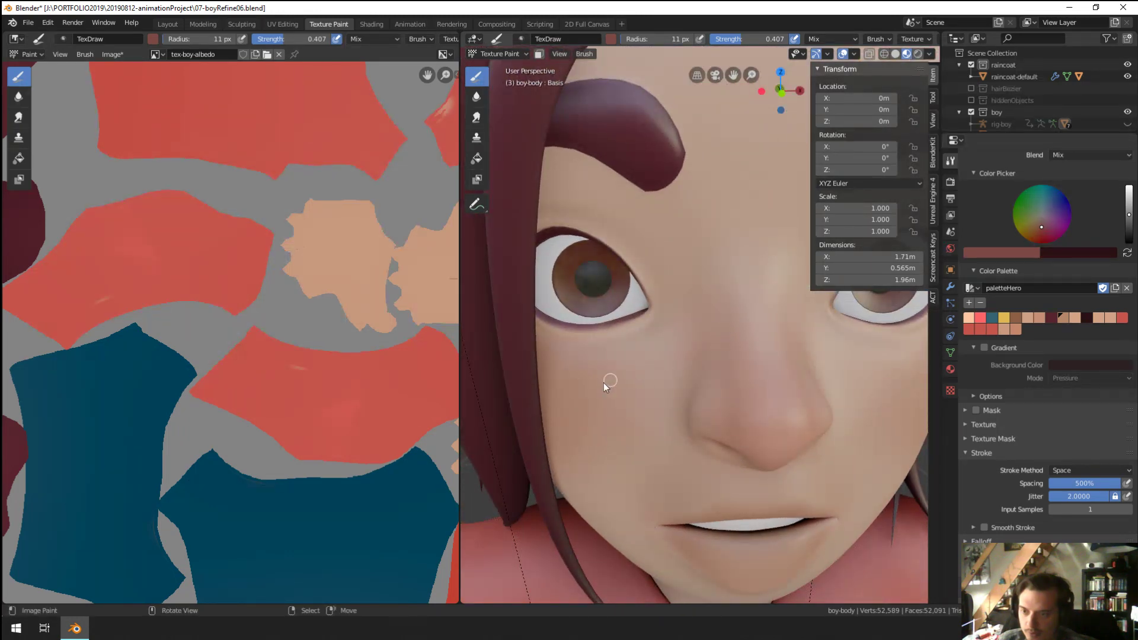
pyautogui.moveTo(845, 351); pyautogui.dragTo(766, 317, button='middle')
pyautogui.click(774, 314)
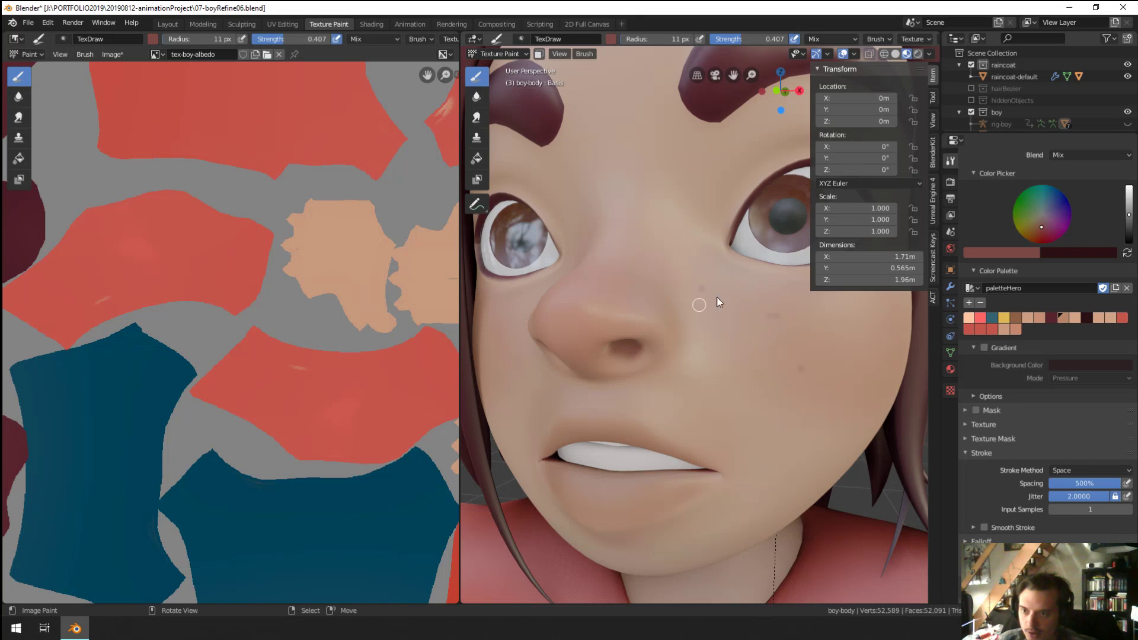
# Step: Try a denser freckle stroke on the cheek with radius 8 px and spacing 9%, and undo it
pyautogui.moveTo(735, 329)
pyautogui.mouseDown(button='middle')
pyautogui.moveTo(703, 368)
pyautogui.moveTo(719, 385)
pyautogui.moveTo(747, 382)
pyautogui.moveTo(720, 351)
pyautogui.moveTo(704, 354)
pyautogui.mouseUp(button='middle')
pyautogui.press('[')
pyautogui.press('[')
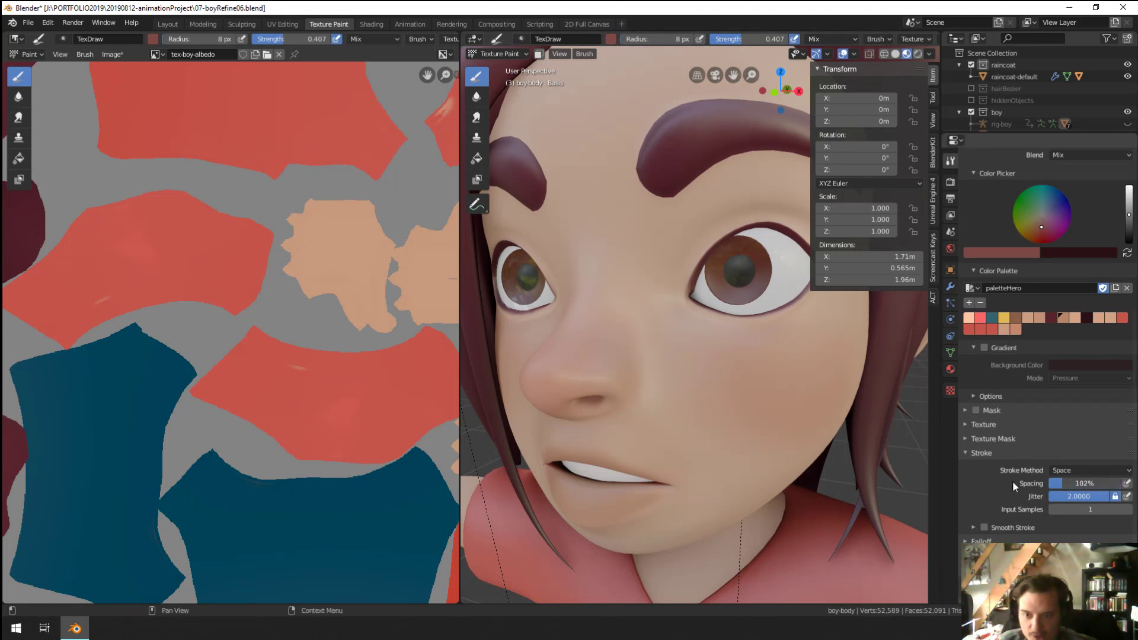
pyautogui.moveTo(1058, 483); pyautogui.dragTo(1002, 481)
pyautogui.moveTo(675, 346); pyautogui.dragTo(803, 370)
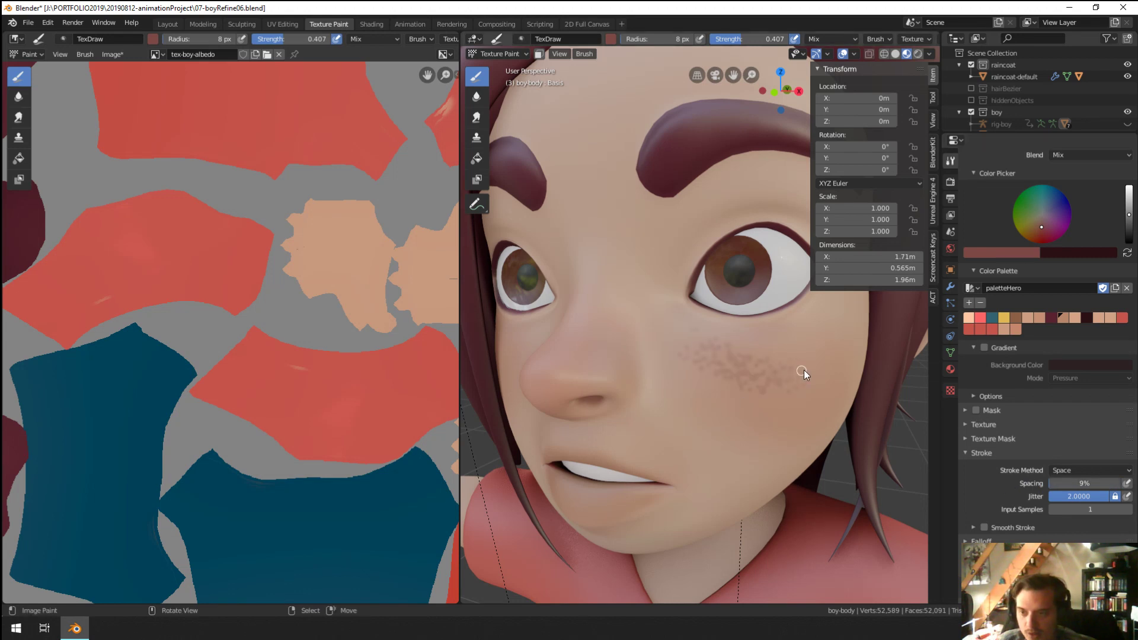
pyautogui.hotkey('ctrl', 'z')
# Step: Set the stroke spacing to 41% and jitter to 4, and try scattered freckles across the cheek
pyautogui.moveTo(1068, 482); pyautogui.dragTo(1076, 482)
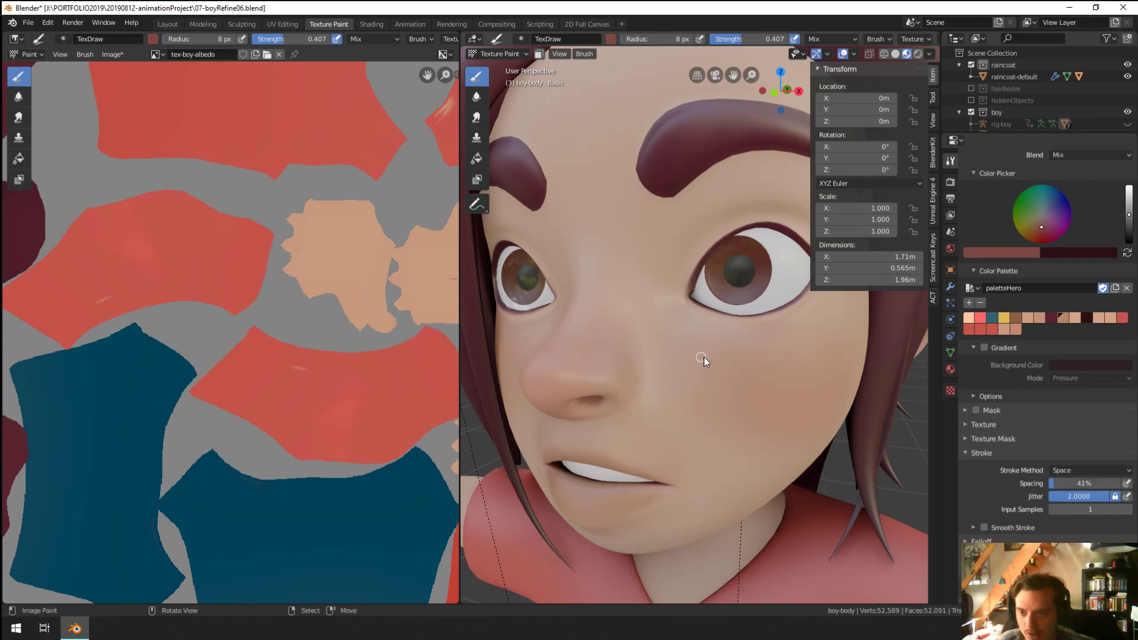
pyautogui.hotkey('ctrl', 'z')
pyautogui.doubleClick(1079, 496)
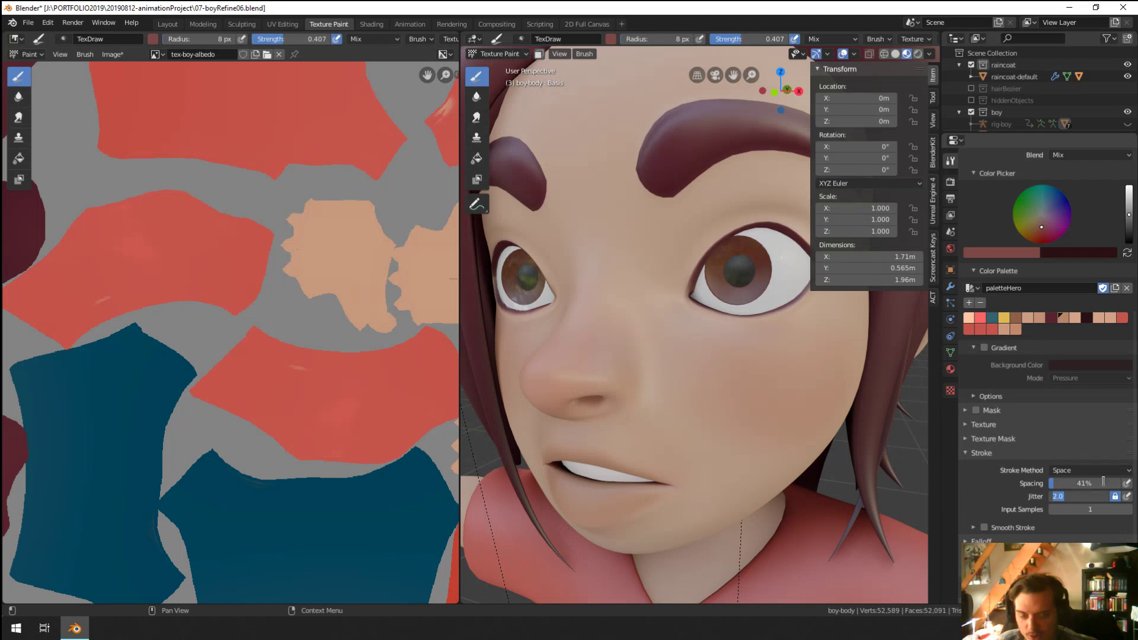
pyautogui.write('4')
pyautogui.press('Return')
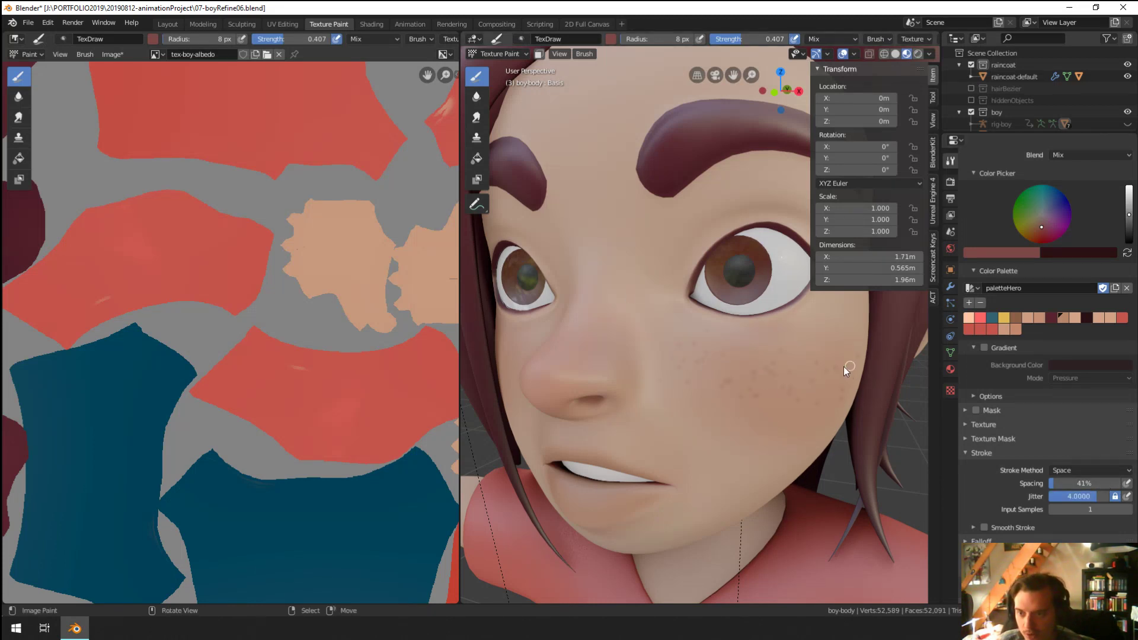
pyautogui.hotkey('ctrl', 'z')
# Step: Reduce the brush radius to 4 px and set the stroke spacing to 121%
pyautogui.press('[')
pyautogui.press('[')
pyautogui.press('[')
pyautogui.press('[')
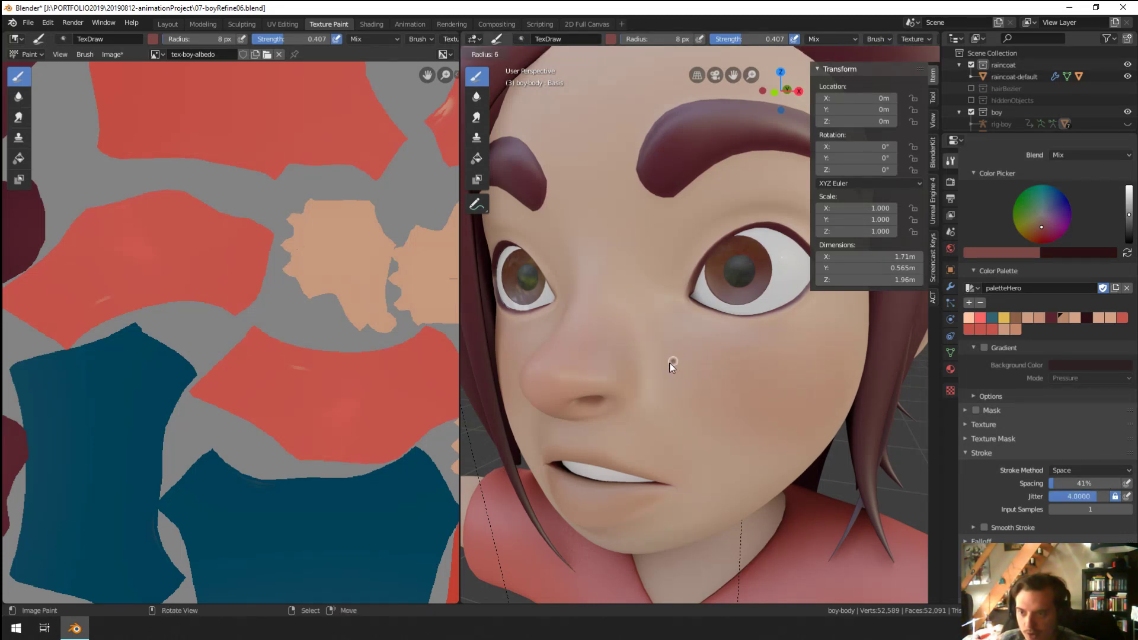
pyautogui.moveTo(675, 363)
pyautogui.mouseDown(button='middle')
pyautogui.moveTo(676, 379)
pyautogui.moveTo(647, 347)
pyautogui.mouseUp(button='middle')
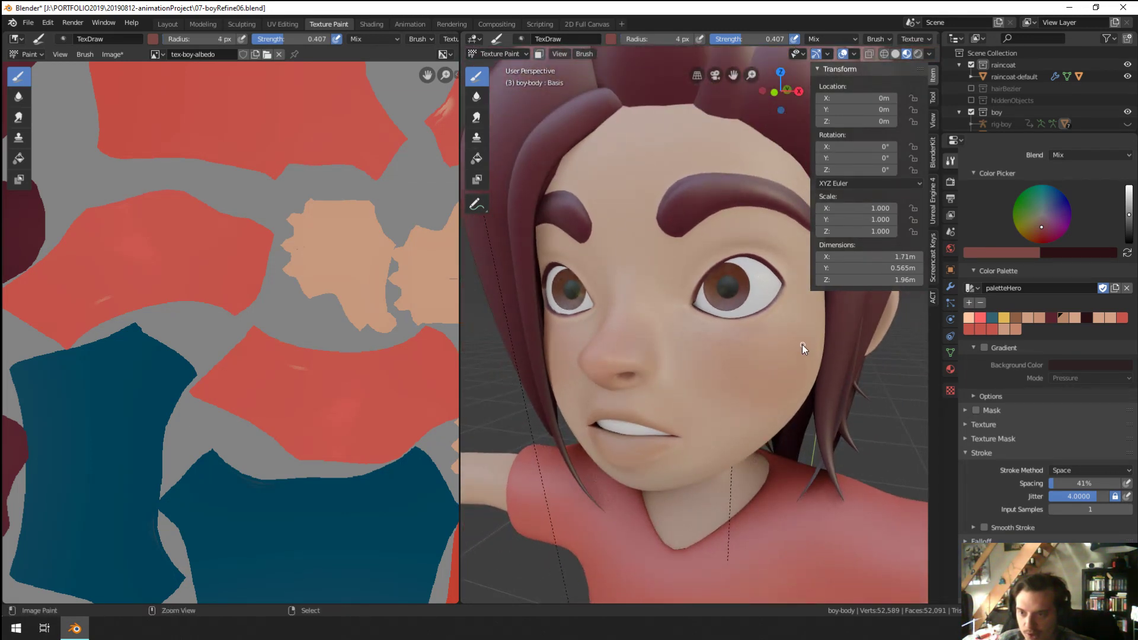
pyautogui.moveTo(1088, 483); pyautogui.dragTo(1101, 486)
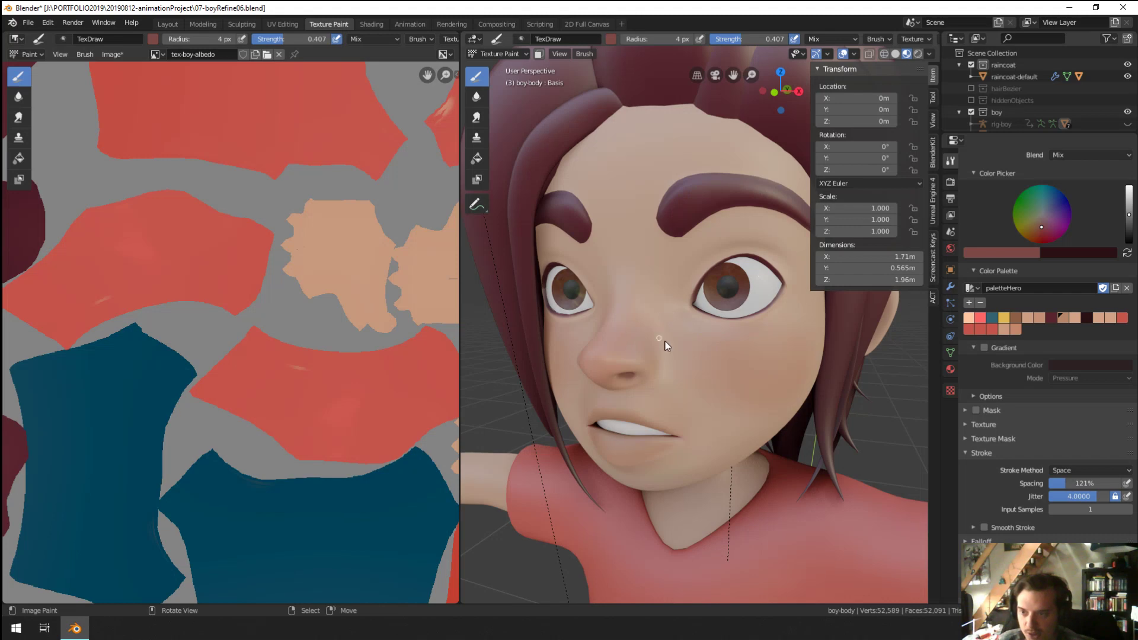
# Step: Paint small scattered freckles over the nose bridge and both cheeks
pyautogui.moveTo(777, 304); pyautogui.dragTo(801, 310, button='middle')
pyautogui.moveTo(728, 346); pyautogui.dragTo(741, 331, button='middle')
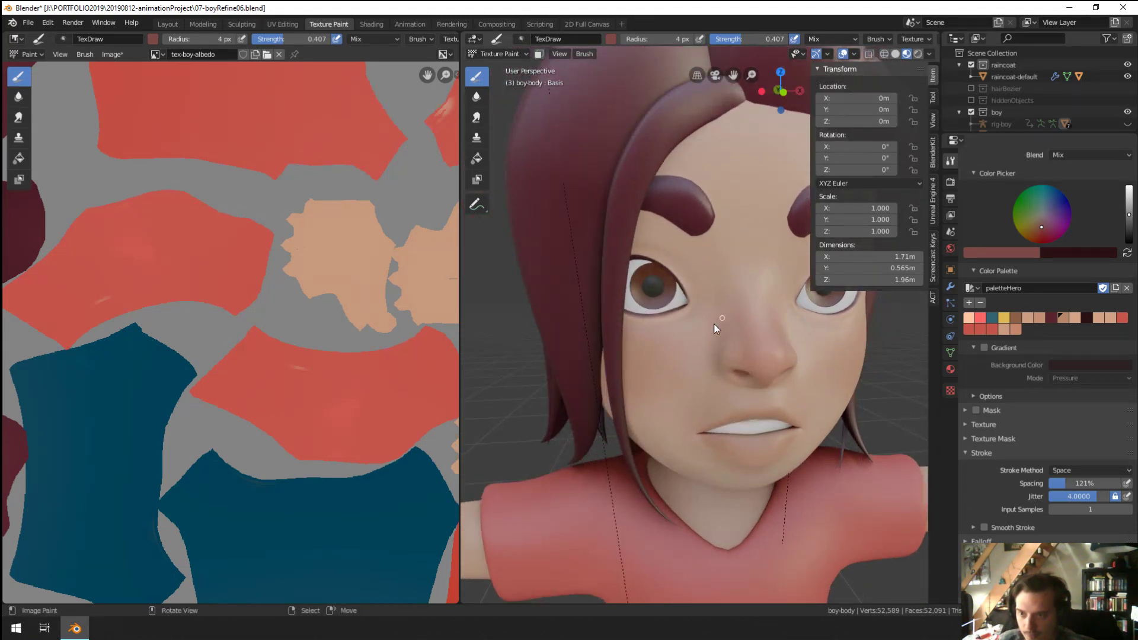
pyautogui.moveTo(647, 354); pyautogui.dragTo(706, 307, button='middle')
pyautogui.scroll(4, 664, 308)
pyautogui.scroll(-5, 706, 307)
pyautogui.scroll(3, 670, 365)
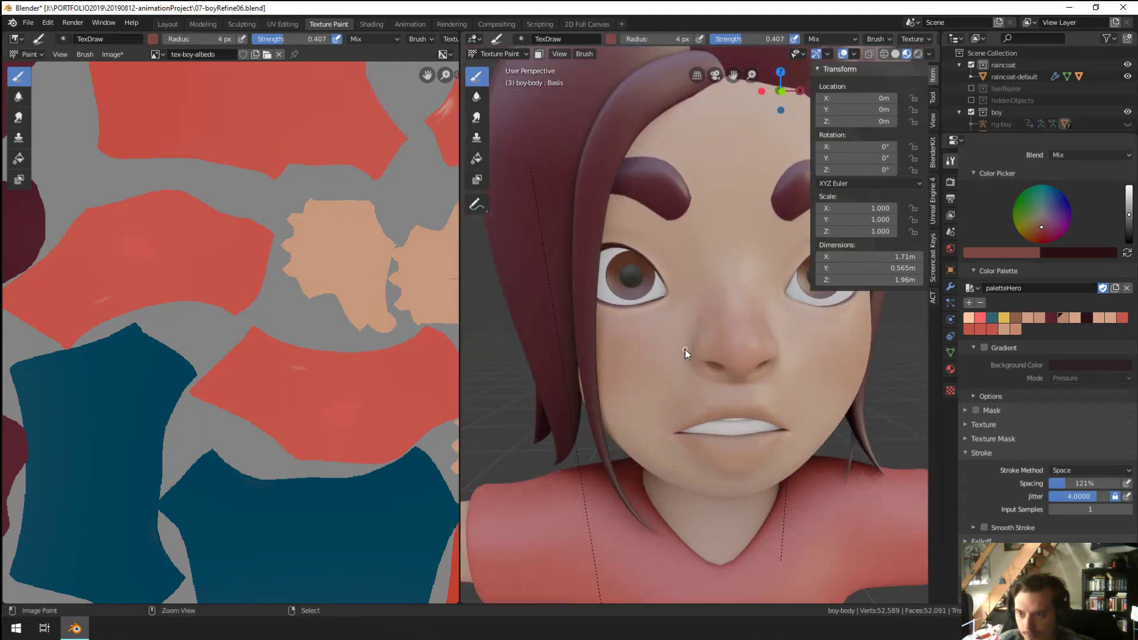
pyautogui.moveTo(671, 365); pyautogui.dragTo(690, 340, button='middle')
pyautogui.scroll(2, 696, 346)
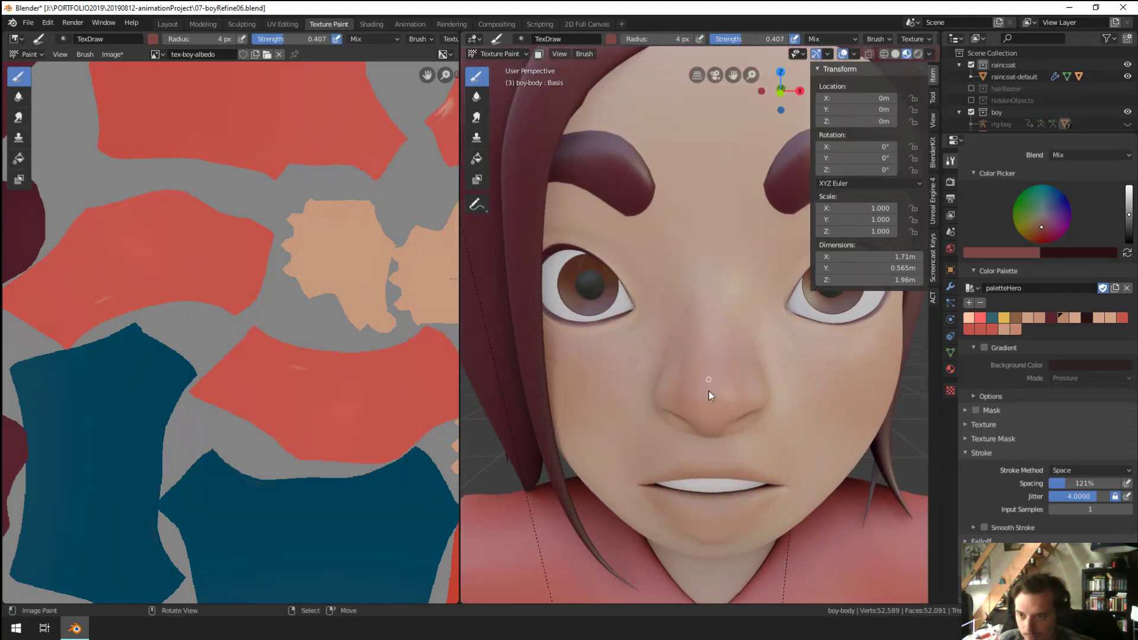
pyautogui.moveTo(702, 389); pyautogui.dragTo(621, 357, button='middle')
pyautogui.scroll(2, 577, 332)
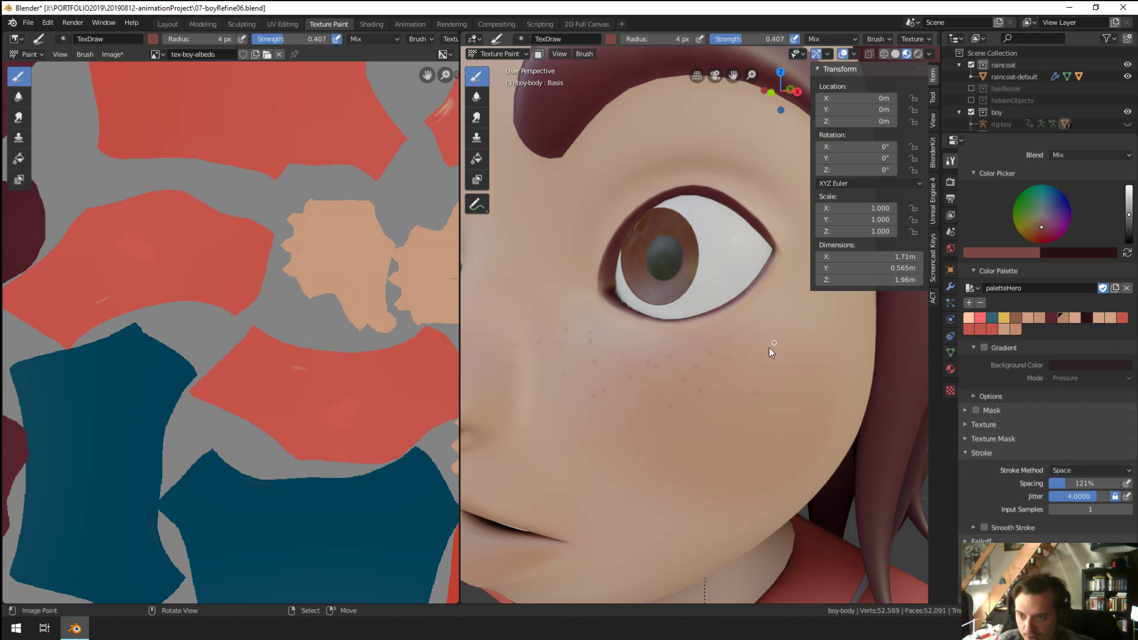
# Step: Examine the freckles and overall colouring of the character up close, from above and at full-body distance
pyautogui.scroll(-3, 798, 310)
pyautogui.scroll(3, 719, 375)
pyautogui.moveTo(797, 309); pyautogui.dragTo(671, 447, button='middle')
pyautogui.scroll(-4, 689, 348)
pyautogui.scroll(-3, 595, 400)
pyautogui.scroll(2, 678, 407)
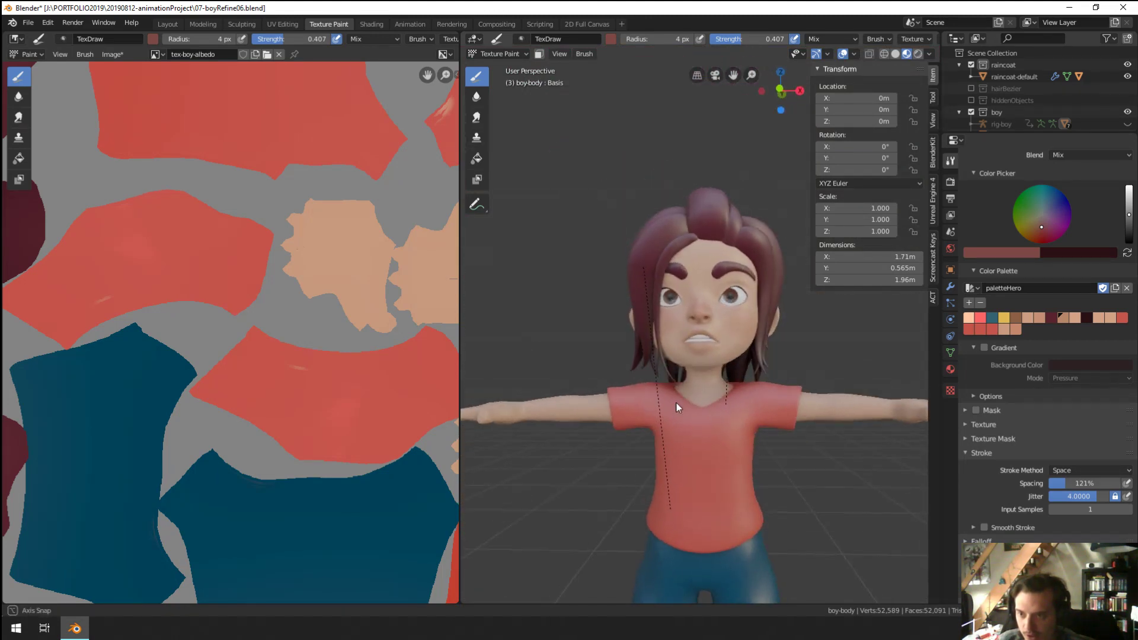
pyautogui.moveTo(679, 407)
pyautogui.mouseDown(button='middle')
pyautogui.moveTo(668, 419)
pyautogui.moveTo(660, 376)
pyautogui.moveTo(666, 411)
pyautogui.mouseUp(button='middle')
pyautogui.scroll(-3, 668, 419)
pyautogui.scroll(2, 686, 396)
pyautogui.scroll(3, 693, 322)
pyautogui.moveTo(694, 322); pyautogui.dragTo(698, 327, button='middle')
pyautogui.scroll(2, 703, 314)
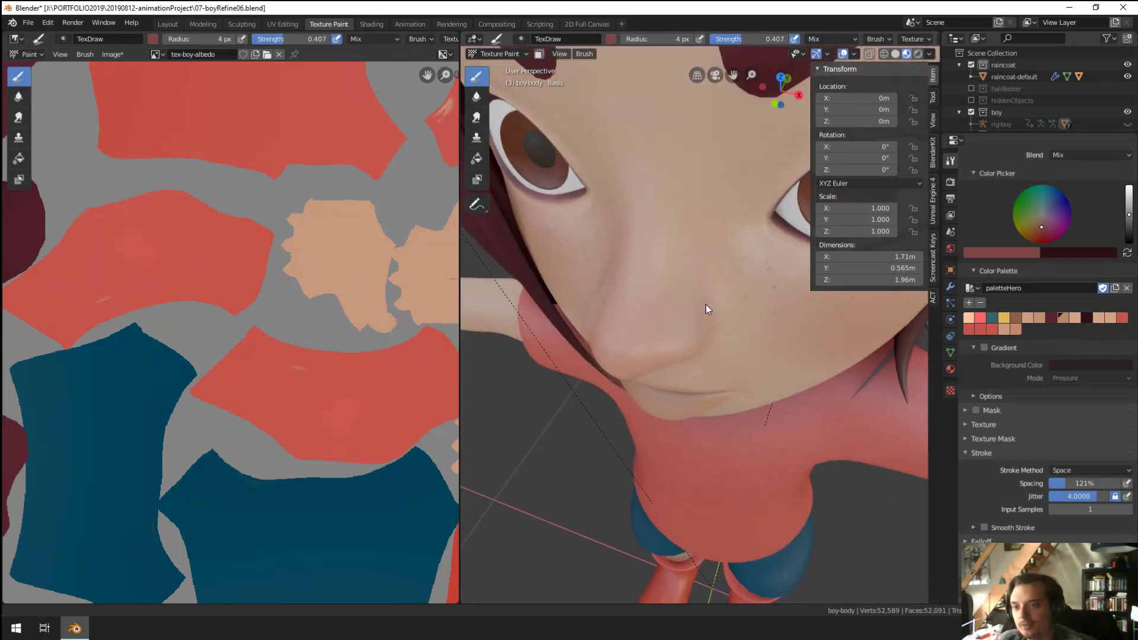
pyautogui.scroll(-2, 706, 309)
pyautogui.scroll(-3, 650, 390)
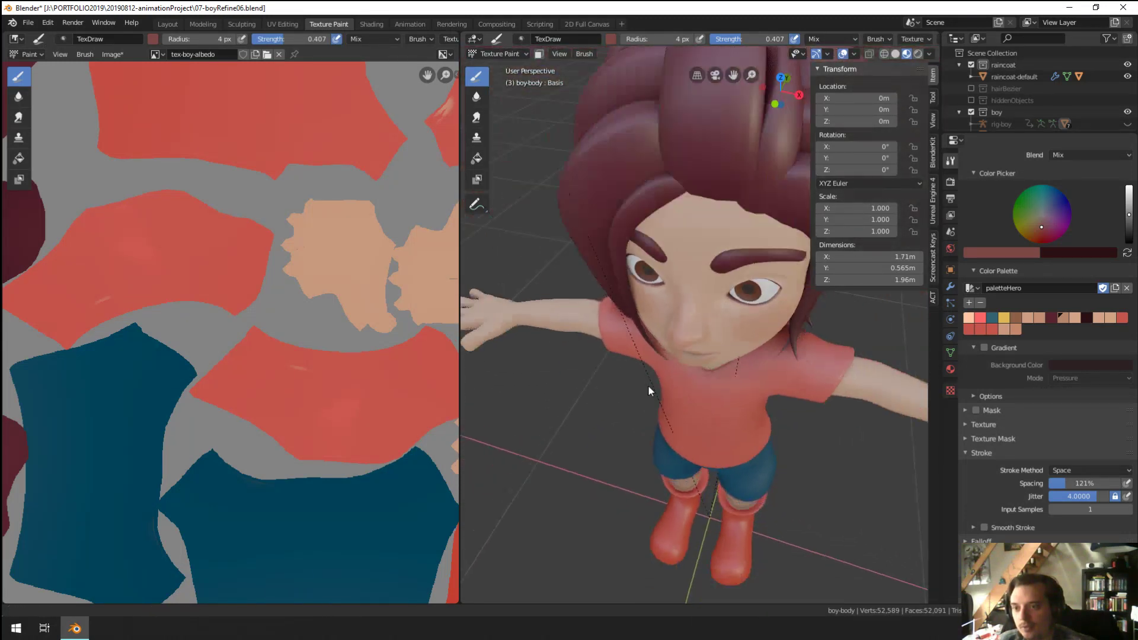
pyautogui.moveTo(648, 385); pyautogui.dragTo(666, 335, button='middle')
pyautogui.scroll(2, 666, 335)
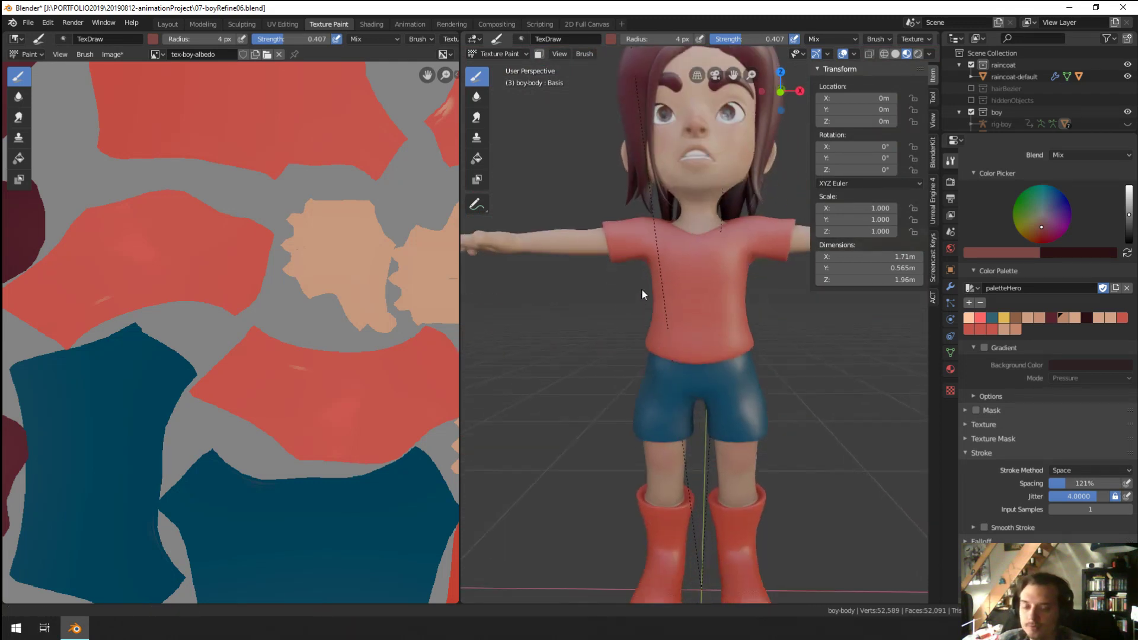
# Step: Select the dark maroon palette swatch for painting the undersides of the boots
pyautogui.moveTo(641, 288); pyautogui.dragTo(699, 311, button='middle')
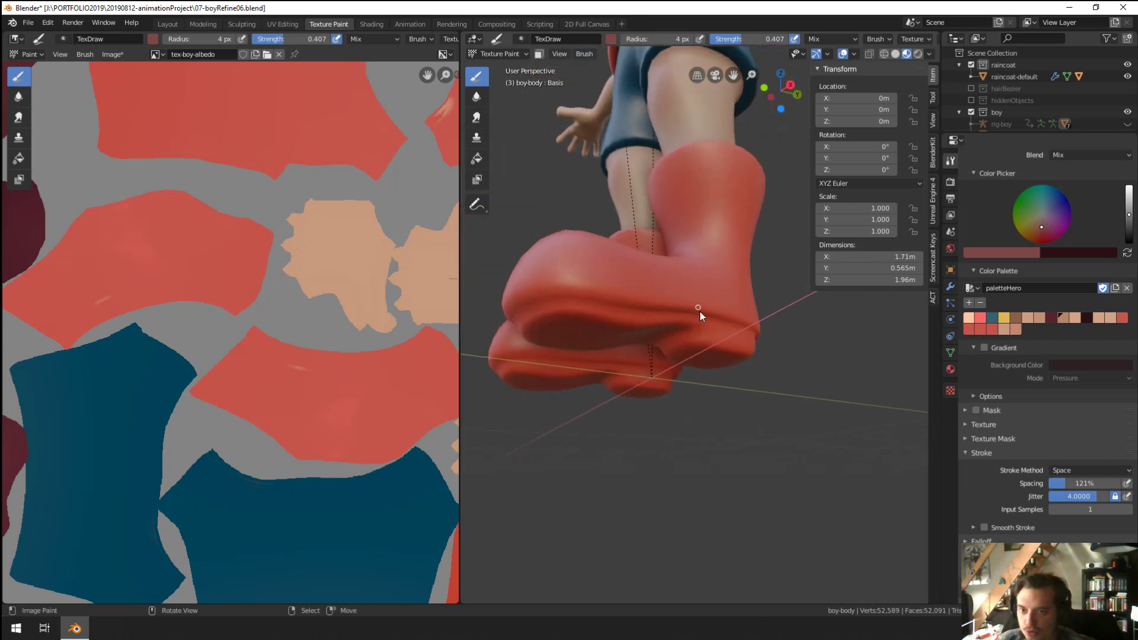
pyautogui.click(1121, 319)
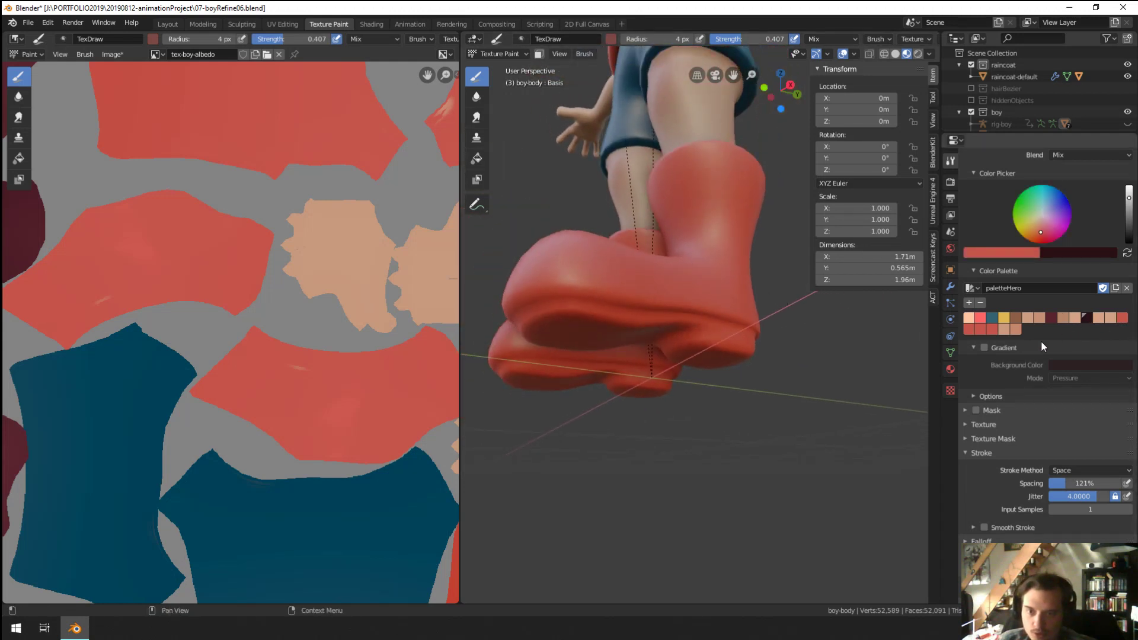
pyautogui.click(1088, 317)
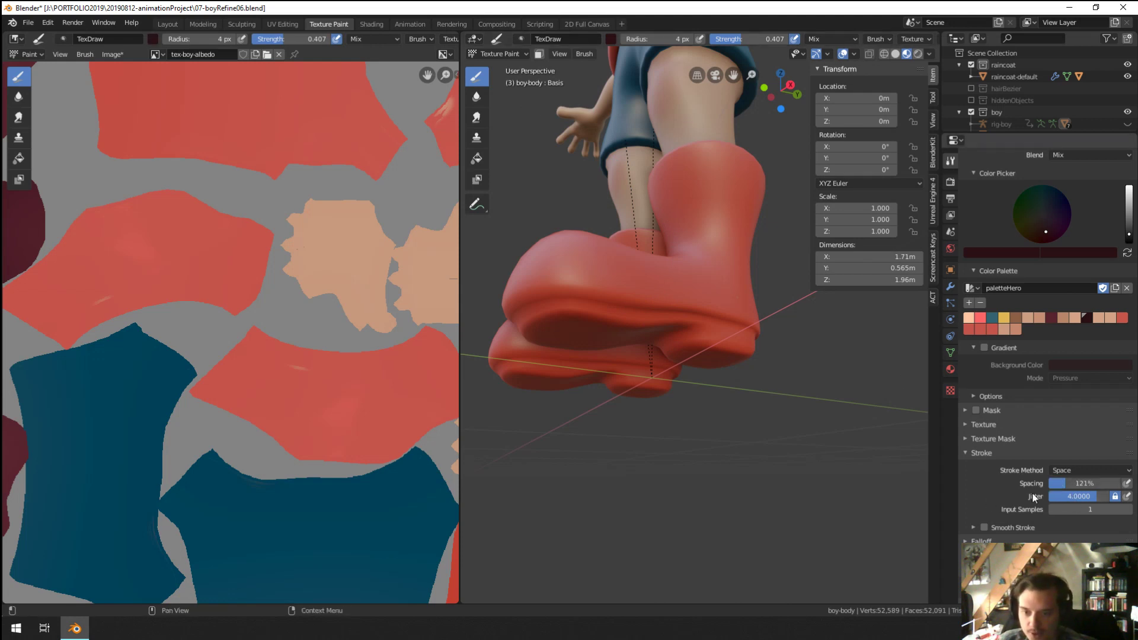
# Step: Set the stroke jitter to 0, the spacing to 28% and the brush radius to 22 px
pyautogui.moveTo(1033, 493); pyautogui.dragTo(961, 507)
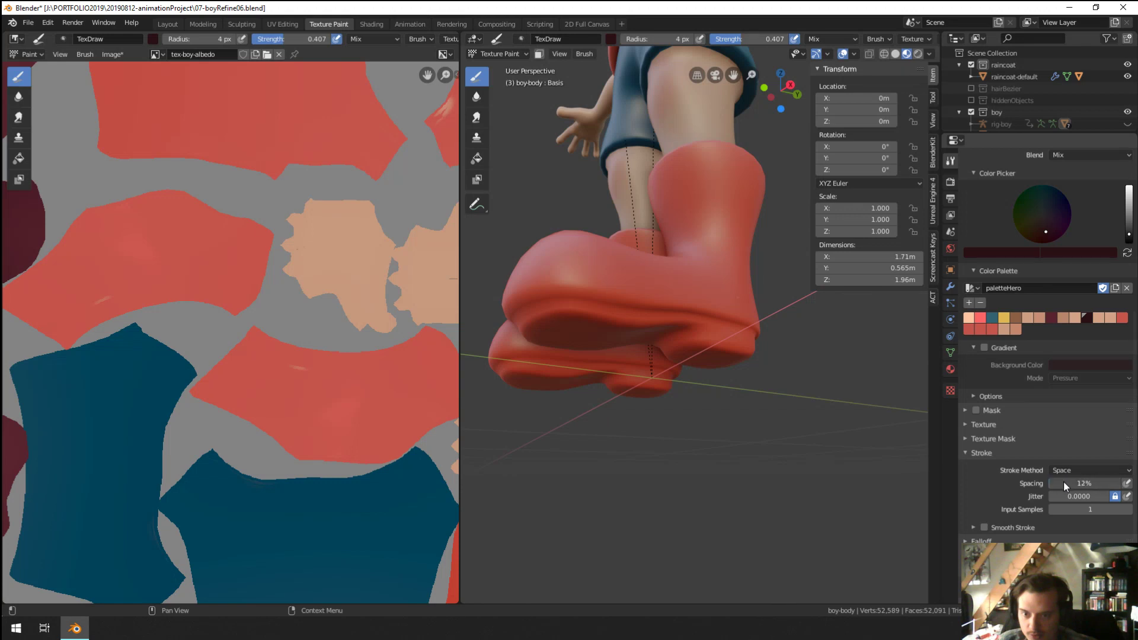
pyautogui.moveTo(1063, 481); pyautogui.dragTo(1091, 481)
pyautogui.press('f')
pyautogui.click(653, 325)
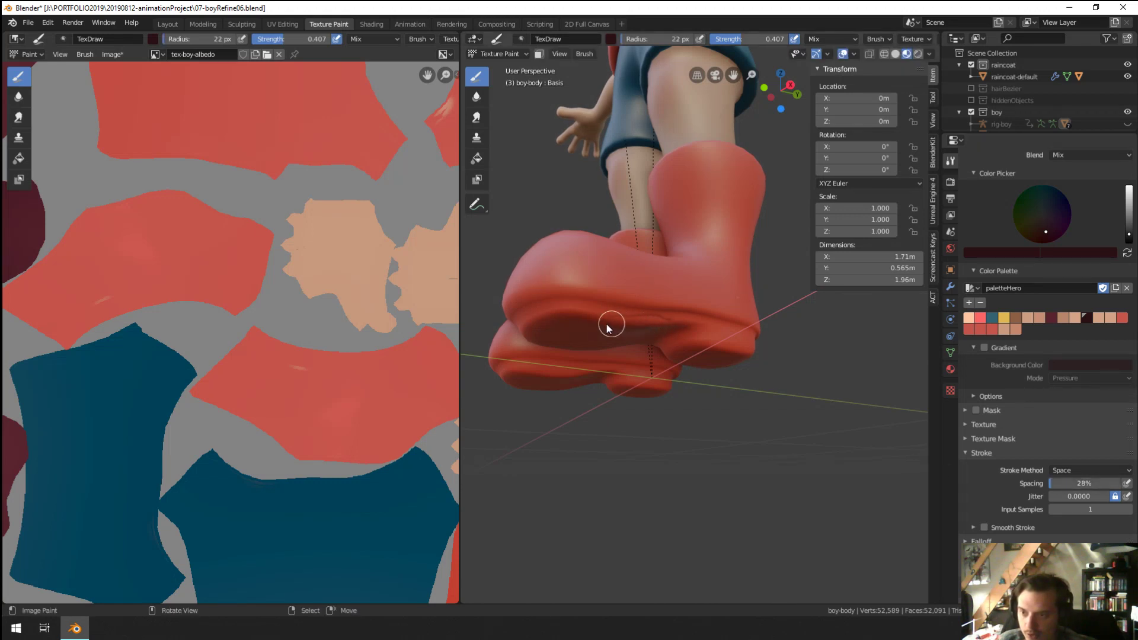
# Step: Darken the centres of both boot soles from below with the dark maroon brush at a 53 px radius
pyautogui.moveTo(570, 321)
pyautogui.mouseDown(button='middle')
pyautogui.moveTo(620, 349)
pyautogui.moveTo(666, 315)
pyautogui.moveTo(655, 355)
pyautogui.mouseUp(button='middle')
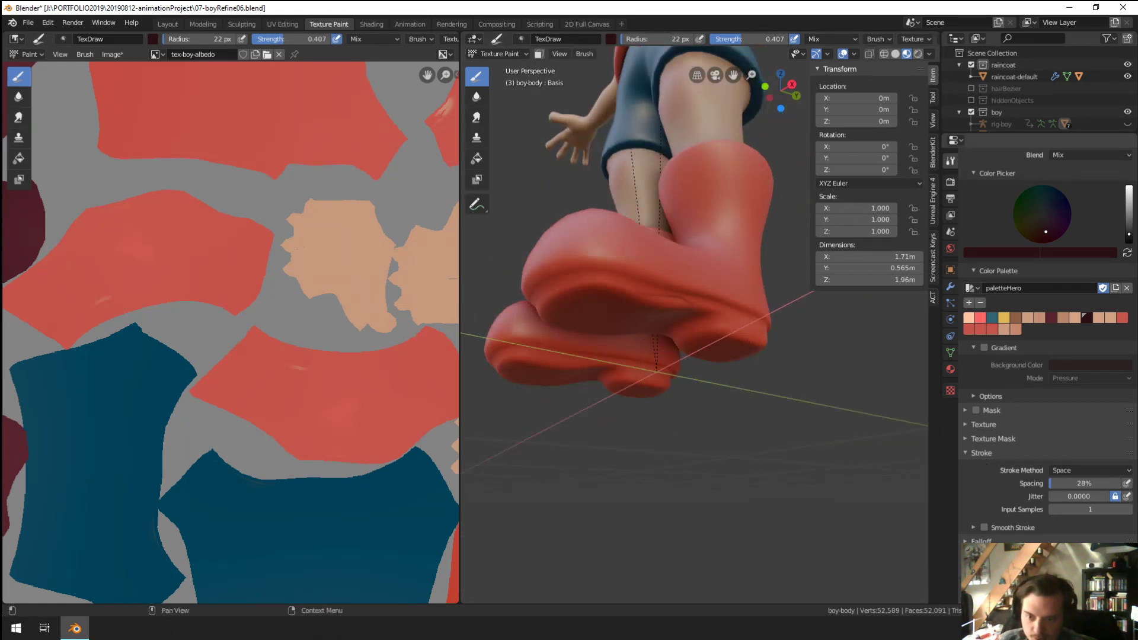
pyautogui.moveTo(821, 489)
pyautogui.mouseDown(button='middle')
pyautogui.moveTo(702, 311)
pyautogui.moveTo(691, 225)
pyautogui.mouseUp(button='middle')
pyautogui.press('f')
pyautogui.click(718, 228)
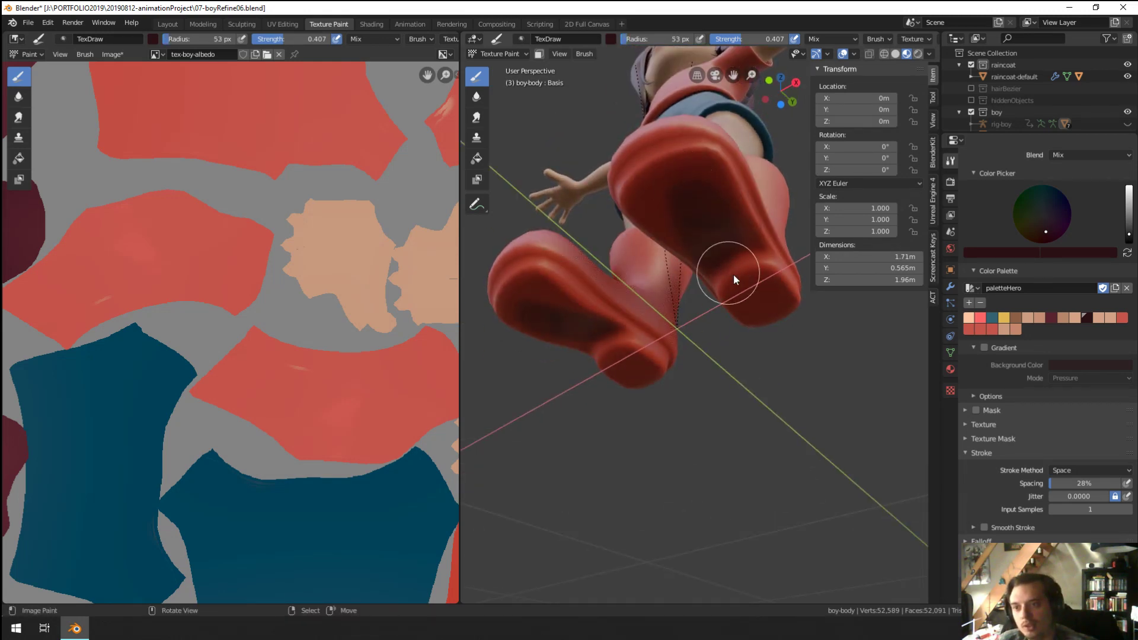
pyautogui.moveTo(734, 277); pyautogui.dragTo(691, 300, button='middle')
pyautogui.scroll(-3, 329, 483)
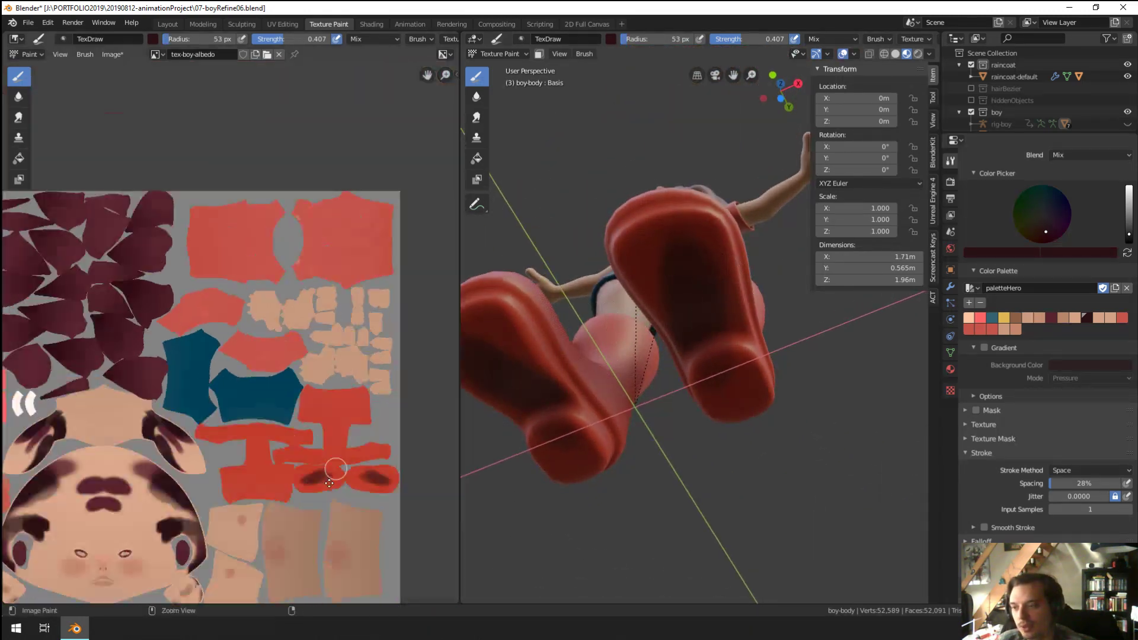
# Step: Raise the brush strength to 1.000 and paint dark maroon over the rightmost boot sole's island in the texture image
pyautogui.scroll(2, 326, 432)
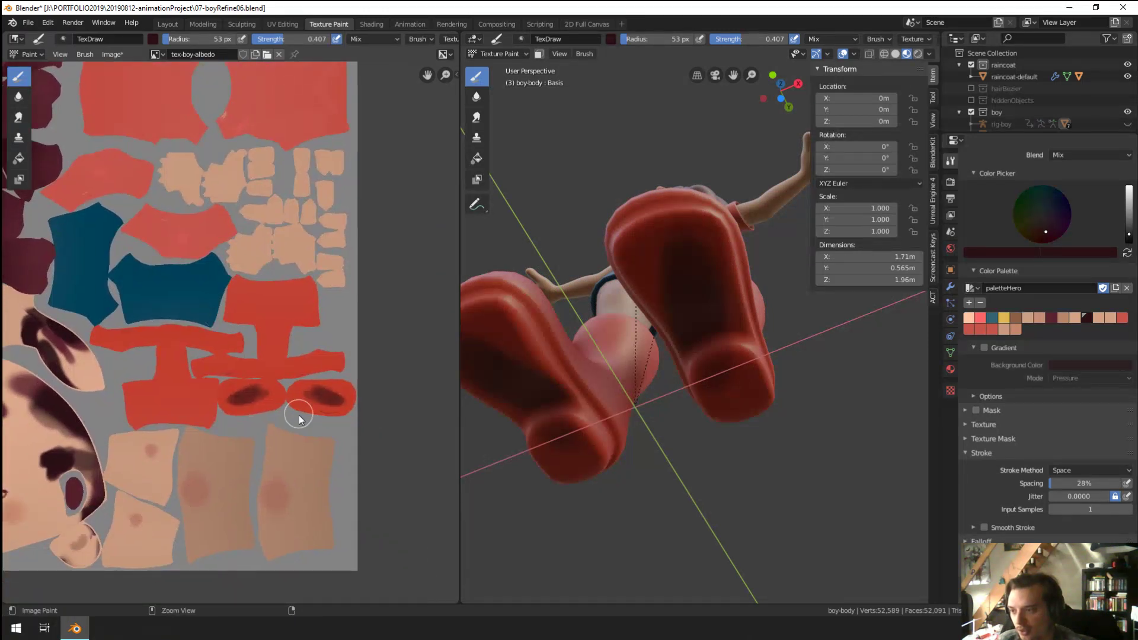
pyautogui.keyDown('ctrl'); pyautogui.moveTo(299, 419); pyautogui.dragTo(260, 300, button='middle'); pyautogui.keyUp('ctrl')
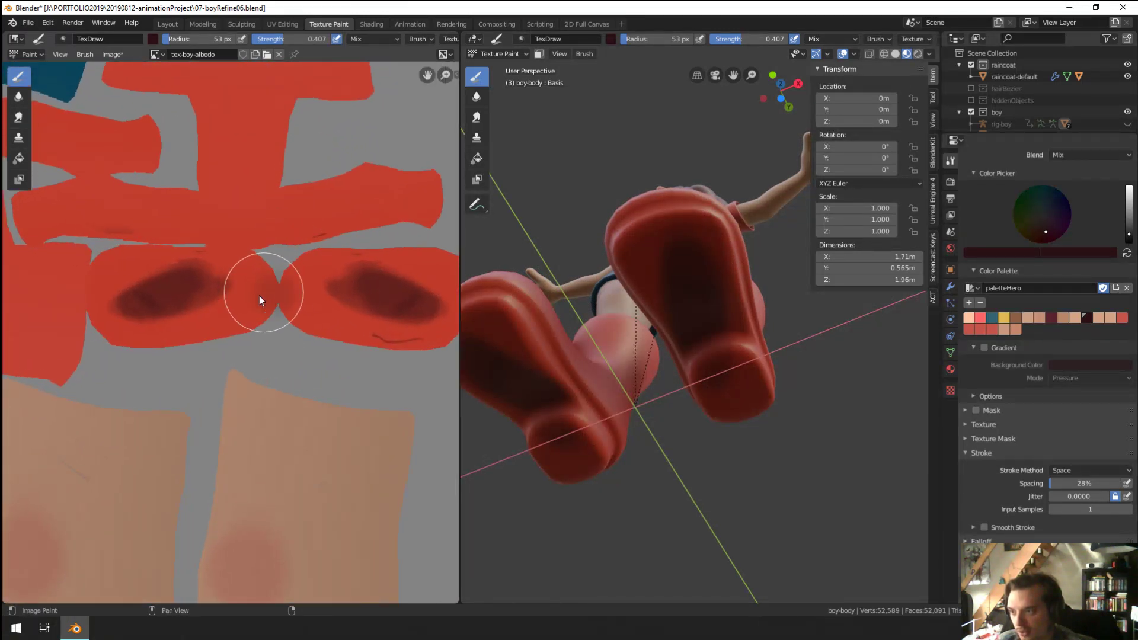
pyautogui.moveTo(258, 296)
pyautogui.mouseDown()
pyautogui.moveTo(358, 277)
pyautogui.moveTo(343, 313)
pyautogui.moveTo(403, 285)
pyautogui.mouseUp()
pyautogui.press('BackSpace')
pyautogui.moveTo(403, 285); pyautogui.dragTo(367, 320, button='middle')
pyautogui.moveTo(368, 320)
pyautogui.mouseDown()
pyautogui.moveTo(414, 309)
pyautogui.moveTo(396, 299)
pyautogui.moveTo(375, 341)
pyautogui.moveTo(359, 325)
pyautogui.mouseUp()
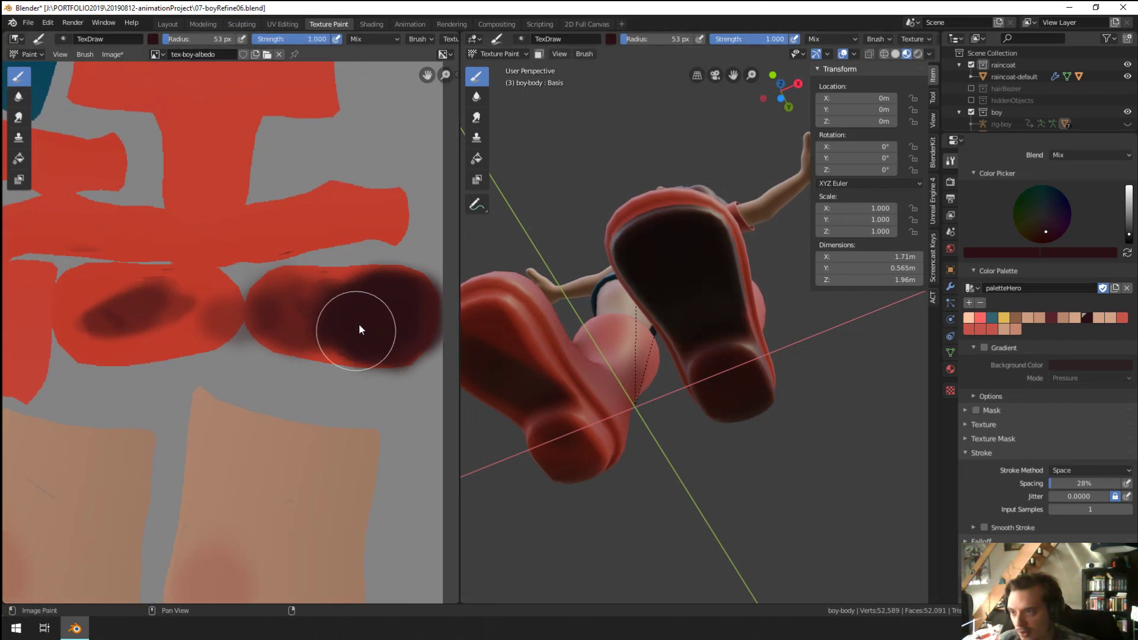
# Step: Reduce the brush radius to about 23 px and darken the remaining red edges of the rightmost sole's island
pyautogui.press('f')
pyautogui.click(262, 295)
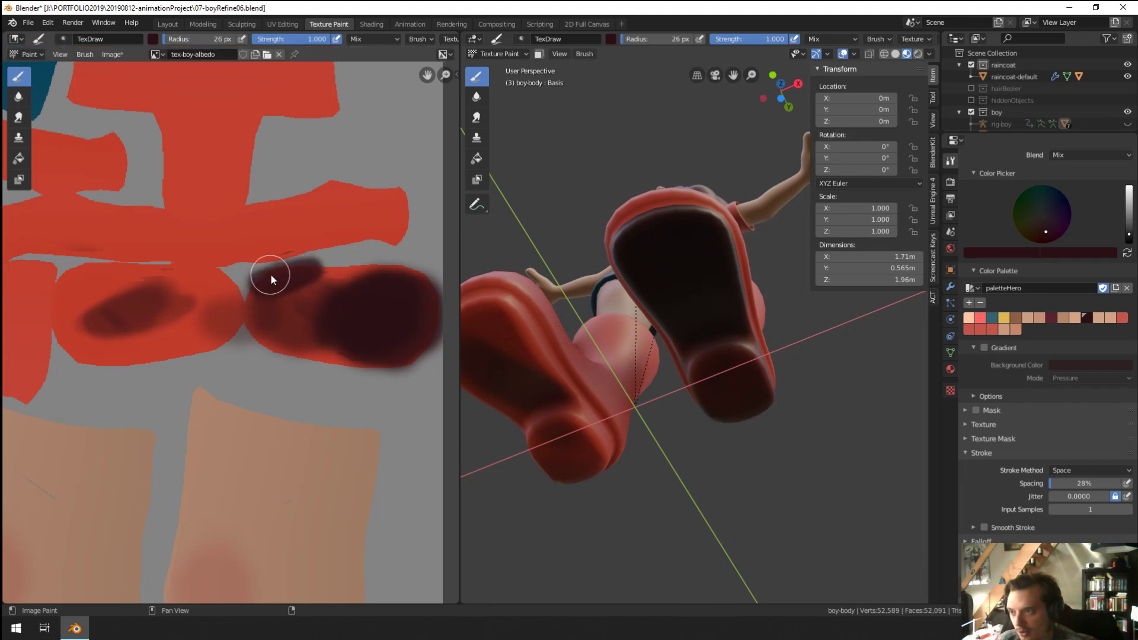
pyautogui.press('f')
pyautogui.click(262, 319)
pyautogui.moveTo(262, 319)
pyautogui.mouseDown()
pyautogui.moveTo(280, 350)
pyautogui.moveTo(376, 313)
pyautogui.mouseUp()
# Step: Cover the neighbouring boot sole's island with dark maroon, following its outline and filling the inside
pyautogui.moveTo(270, 299); pyautogui.dragTo(371, 323, button='middle')
pyautogui.moveTo(371, 323)
pyautogui.mouseDown()
pyautogui.moveTo(279, 353)
pyautogui.moveTo(186, 363)
pyautogui.mouseUp()
pyautogui.press('f')
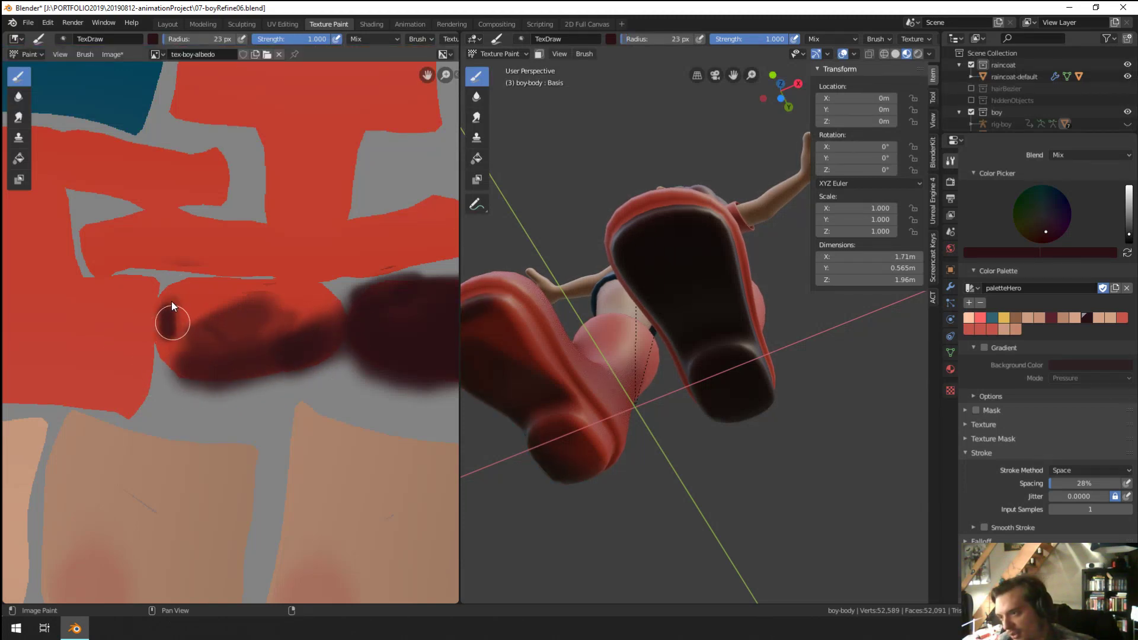
pyautogui.moveTo(171, 352)
pyautogui.mouseDown()
pyautogui.moveTo(190, 335)
pyautogui.moveTo(172, 300)
pyautogui.moveTo(262, 286)
pyautogui.moveTo(324, 284)
pyautogui.moveTo(295, 336)
pyautogui.moveTo(187, 333)
pyautogui.moveTo(274, 312)
pyautogui.moveTo(342, 331)
pyautogui.moveTo(189, 307)
pyautogui.moveTo(365, 341)
pyautogui.mouseUp()
# Step: Fill the leftover red patches on both sole islands with dark maroon, using a 60 px and a 31 px brush radius
pyautogui.press('f')
pyautogui.click(327, 320)
pyautogui.moveTo(365, 336); pyautogui.dragTo(272, 343, button='middle')
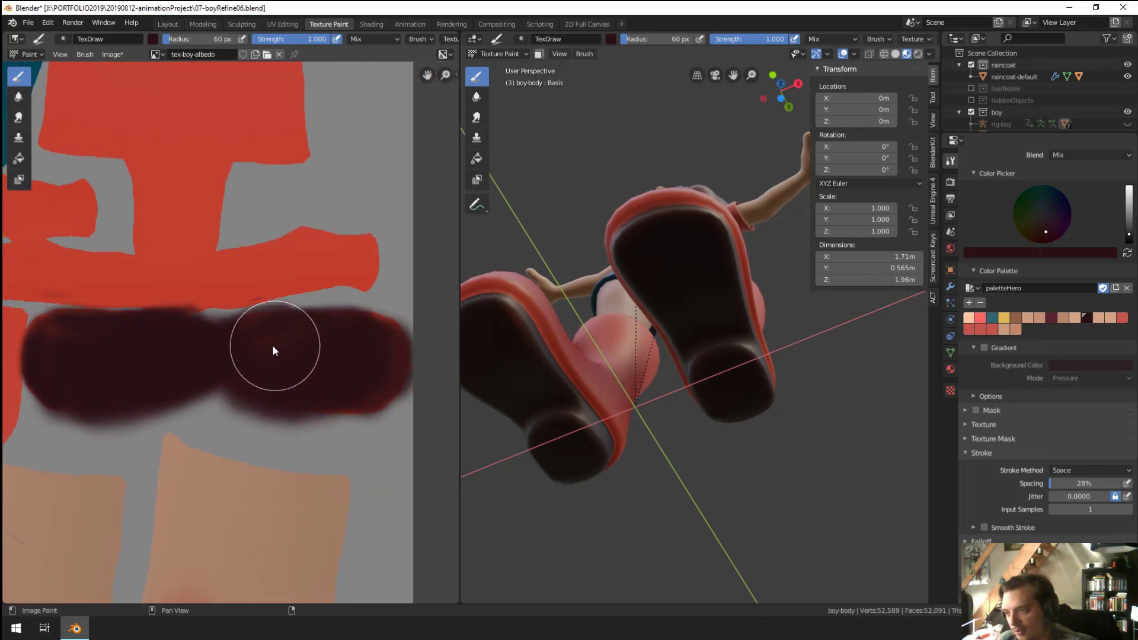
pyautogui.press('f')
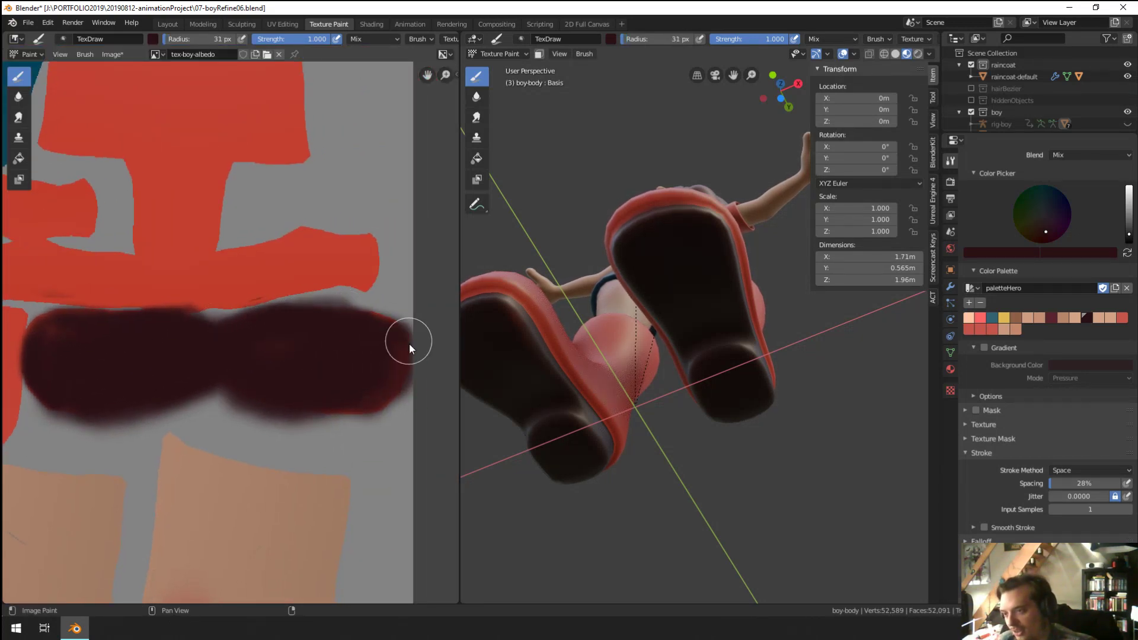
pyautogui.moveTo(378, 336); pyautogui.dragTo(391, 369)
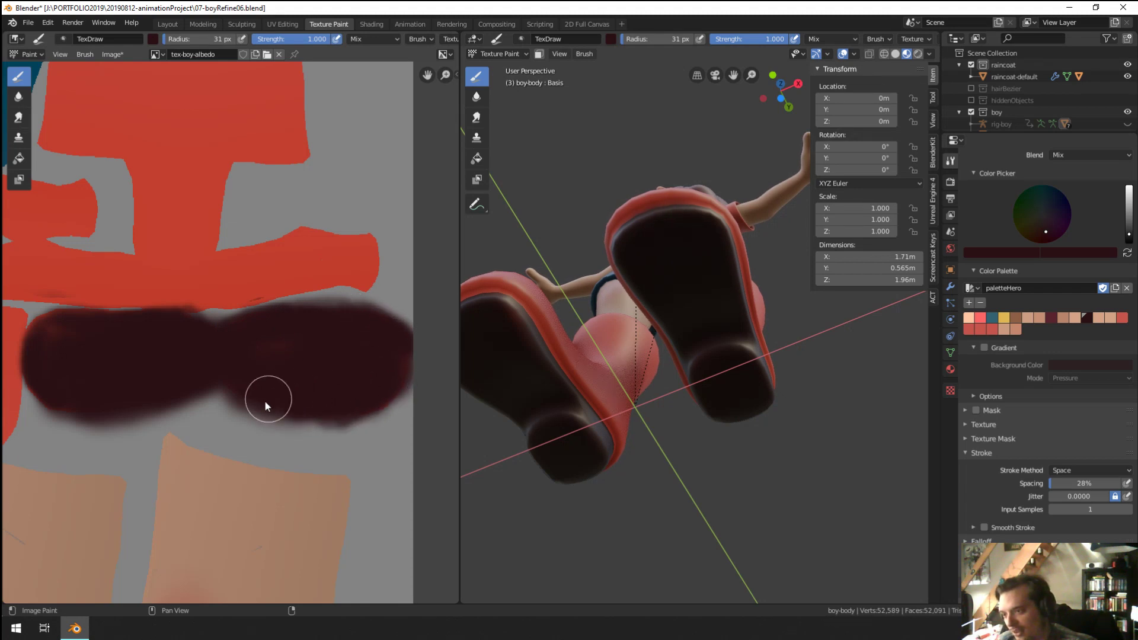
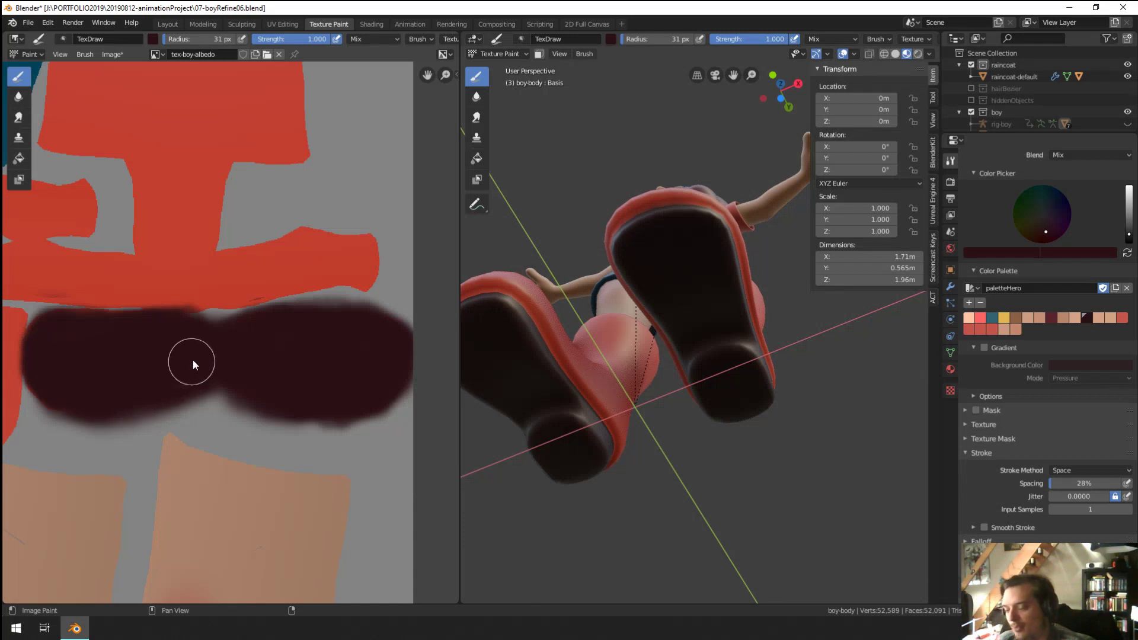
pyautogui.keyDown('ctrl'); pyautogui.moveTo(193, 362); pyautogui.dragTo(302, 363, button='middle'); pyautogui.keyUp('ctrl')
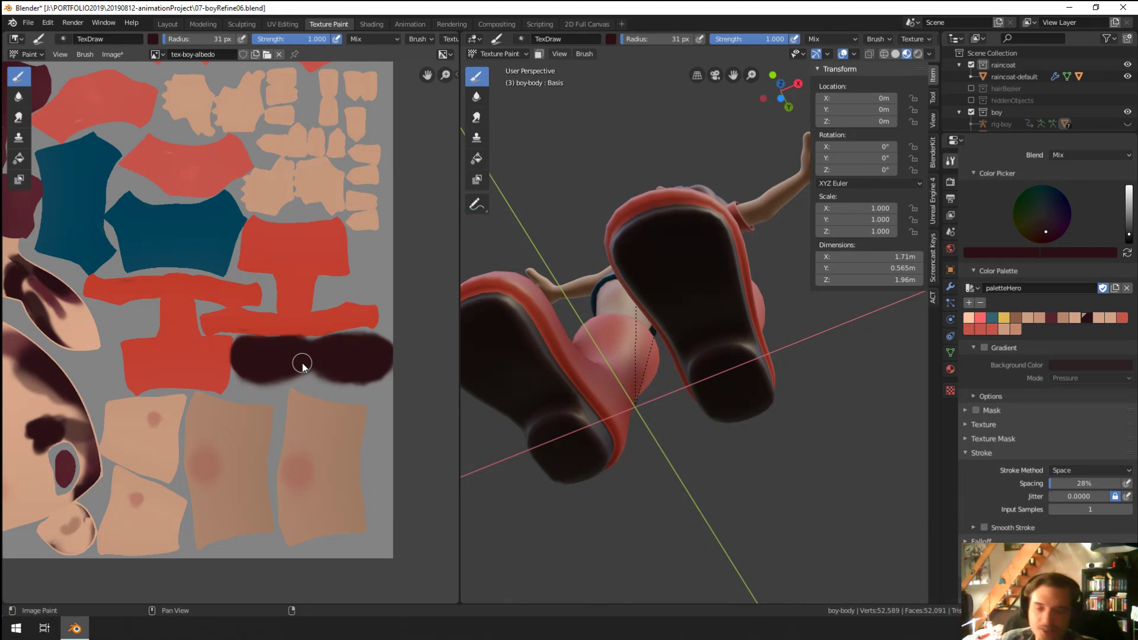
# Step: Select a skin tone palette swatch, set the brush radius to 41 px and paint skin over the neck below the ear
pyautogui.moveTo(483, 217); pyautogui.dragTo(622, 239, button='middle')
pyautogui.click(969, 314)
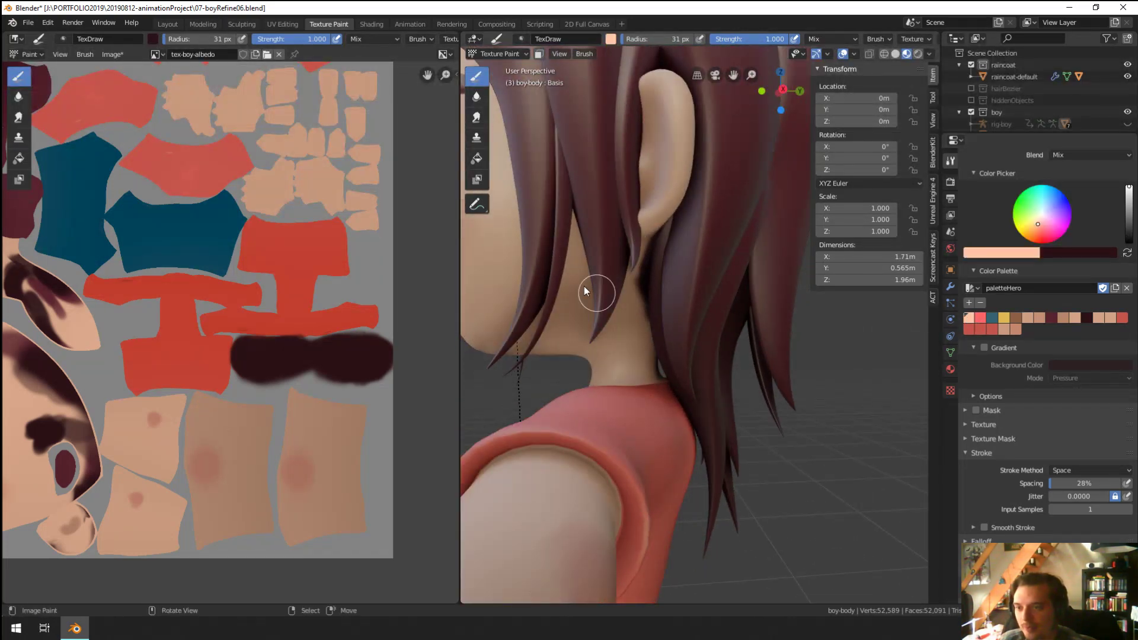
pyautogui.press('f')
pyautogui.click(631, 295)
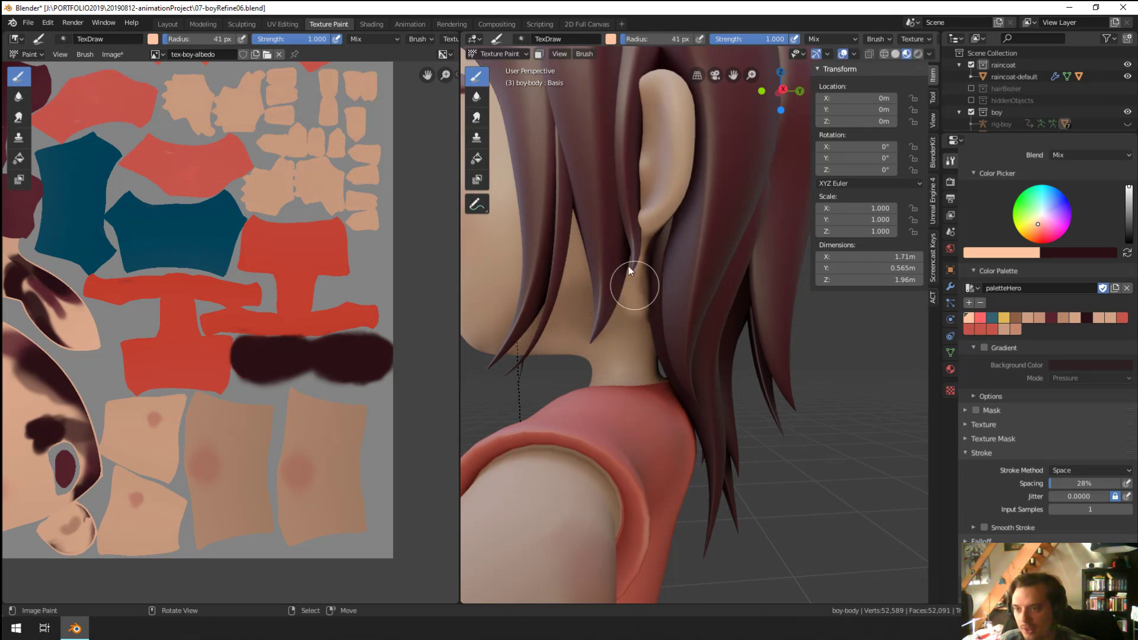
pyautogui.click(1027, 319)
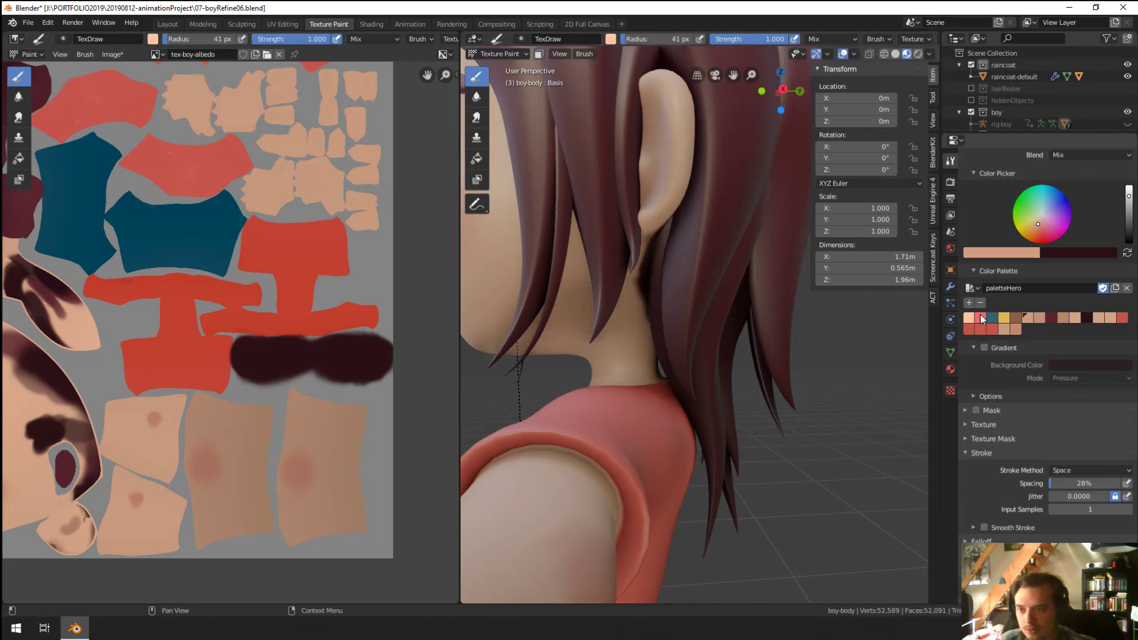
pyautogui.moveTo(642, 282); pyautogui.dragTo(641, 271)
# Step: Sample colours for retouching the hairline above the ear and set the brush radius to 11 px
pyautogui.moveTo(648, 233)
pyautogui.mouseDown(button='middle')
pyautogui.moveTo(591, 240)
pyautogui.moveTo(627, 312)
pyautogui.moveTo(773, 324)
pyautogui.moveTo(593, 302)
pyautogui.moveTo(833, 303)
pyautogui.moveTo(716, 289)
pyautogui.moveTo(749, 216)
pyautogui.moveTo(761, 255)
pyautogui.moveTo(727, 186)
pyautogui.moveTo(622, 325)
pyautogui.moveTo(663, 284)
pyautogui.mouseUp(button='middle')
pyautogui.press('[')
pyautogui.press('[')
pyautogui.press('[')
pyautogui.press('[')
pyautogui.press('[')
pyautogui.press('[')
pyautogui.scroll(2, 627, 320)
pyautogui.scroll(-1, 225, 379)
pyautogui.scroll(1, 226, 380)
pyautogui.press('s')
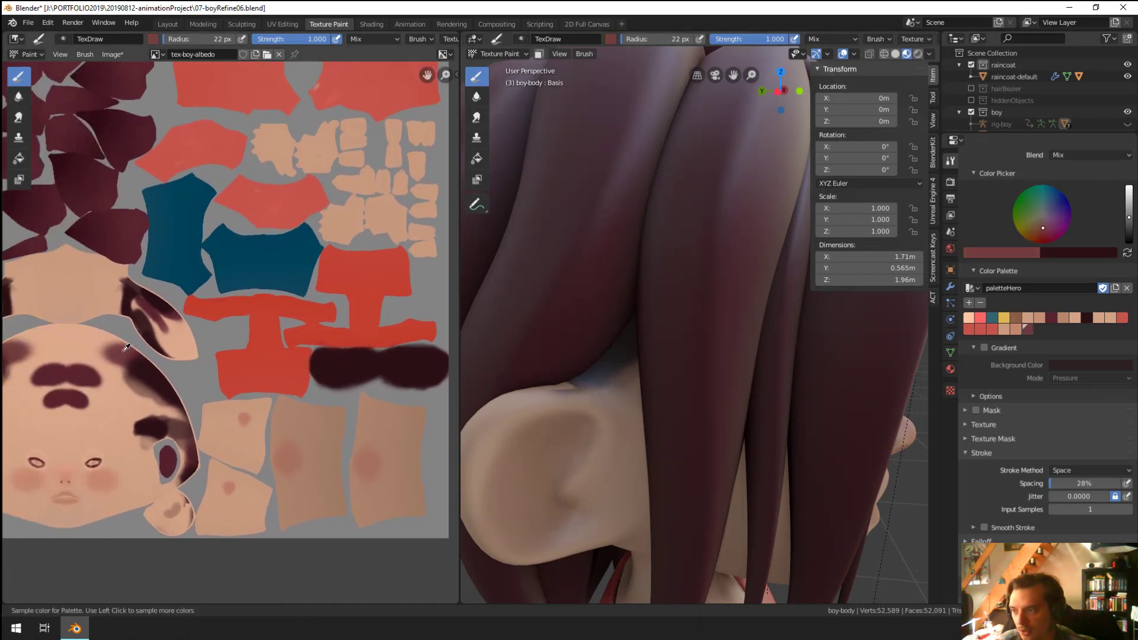
pyautogui.press('Escape')
pyautogui.press('f')
pyautogui.click(603, 365)
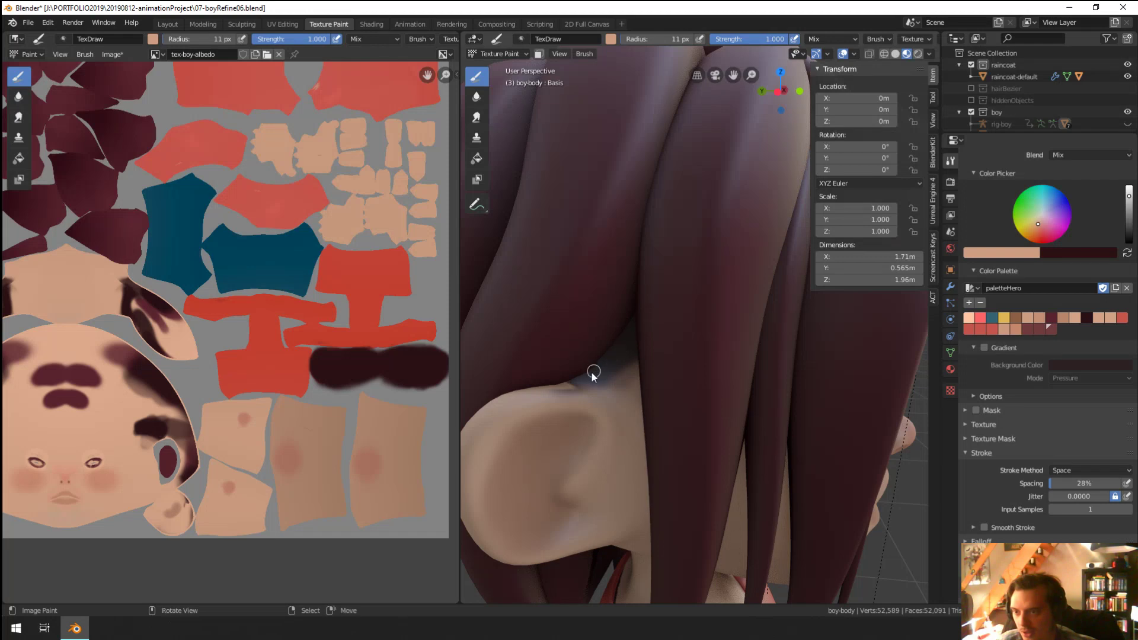
# Step: Sample the skin beside the ear, then select the reddish-brown palette swatch for the hairline gap above it
pyautogui.scroll(-6, 668, 274)
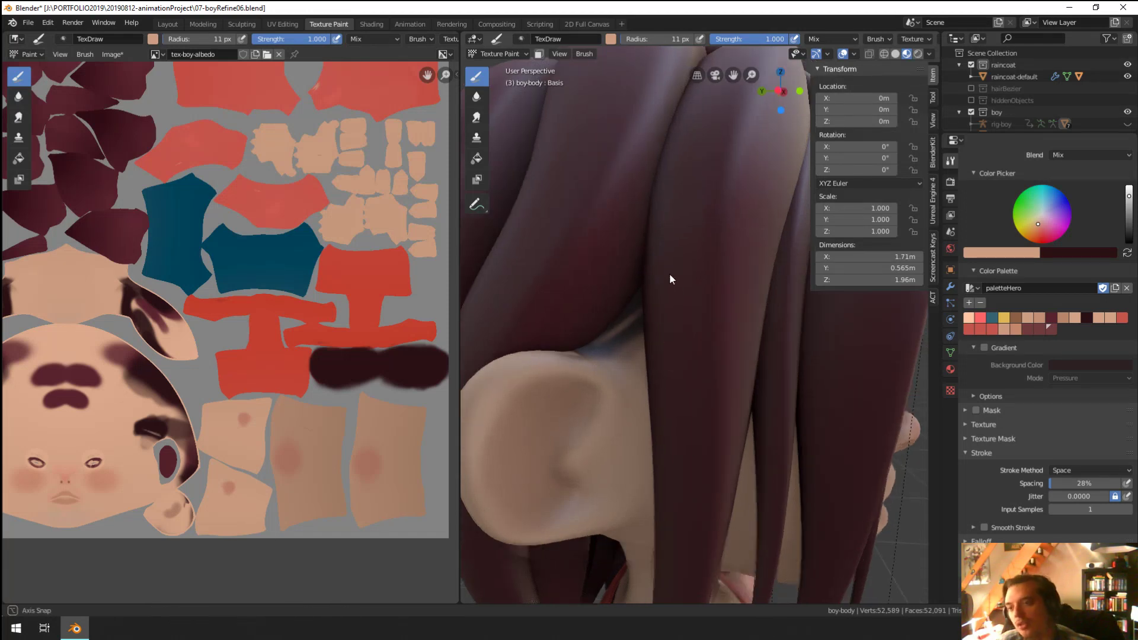
pyautogui.moveTo(553, 432); pyautogui.dragTo(567, 401, button='middle')
pyautogui.scroll(6, 620, 322)
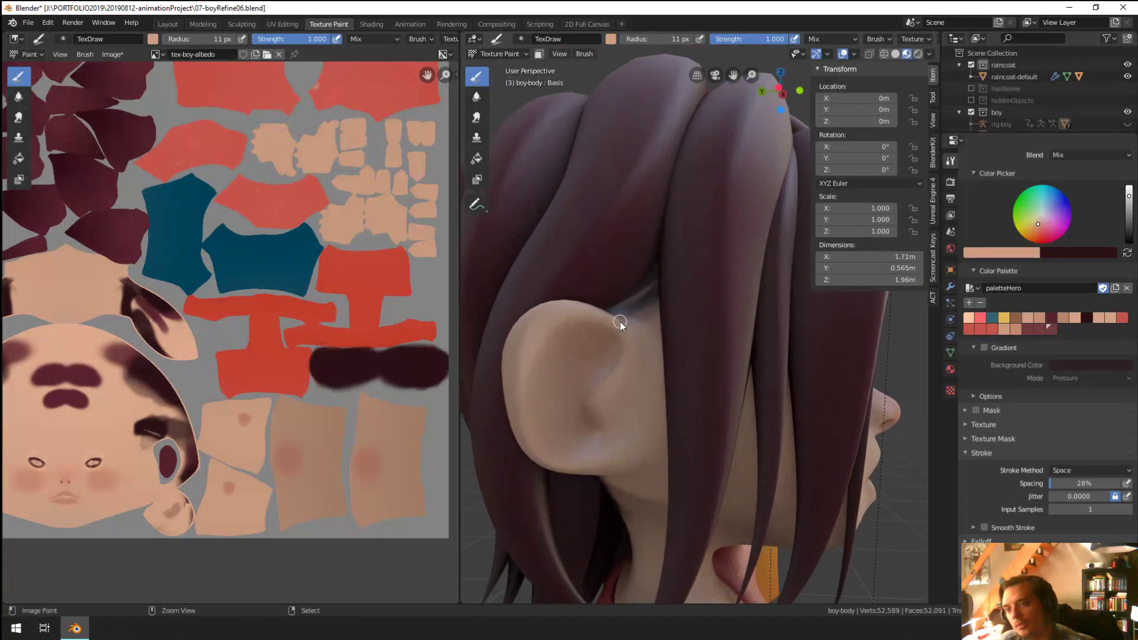
pyautogui.press('s')
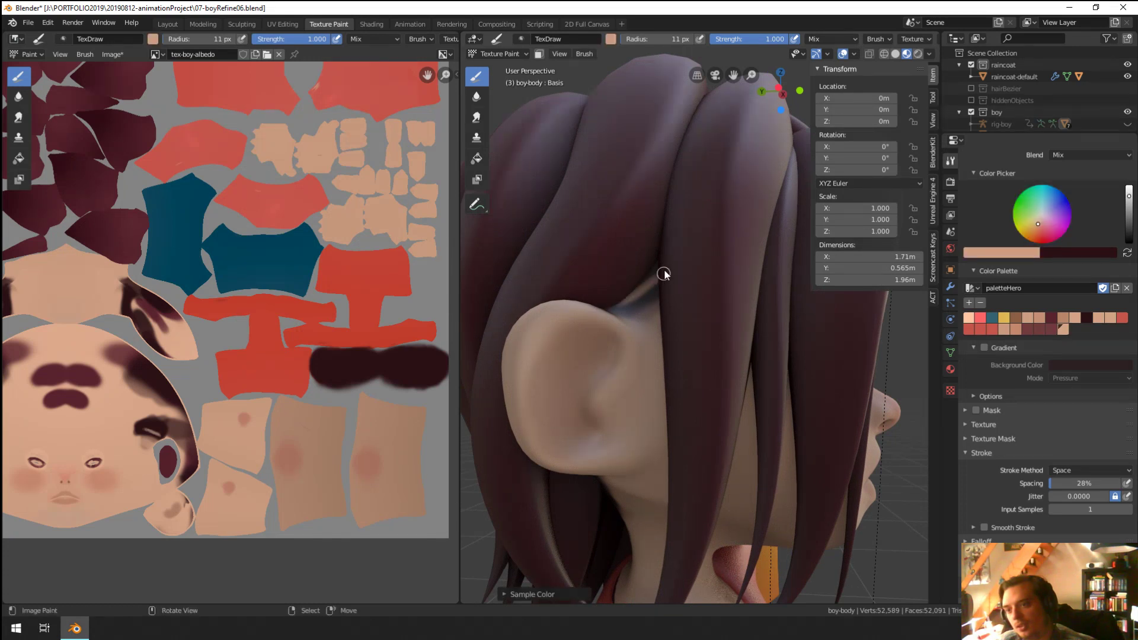
pyautogui.click(1050, 328)
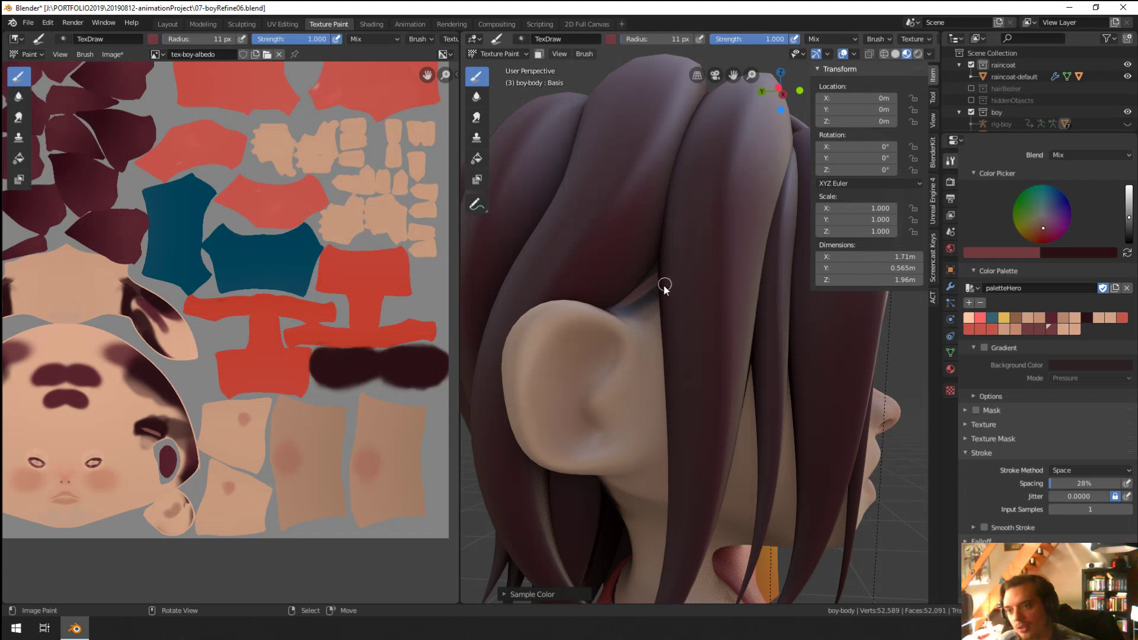
# Step: Smear the hairline and skin colours together above the ear using a 44 px radius
pyautogui.click(476, 116)
pyautogui.press('f')
pyautogui.click(667, 317)
pyautogui.moveTo(681, 264)
pyautogui.mouseDown()
pyautogui.moveTo(614, 310)
pyautogui.moveTo(661, 270)
pyautogui.mouseUp()
pyautogui.moveTo(613, 306)
pyautogui.mouseDown()
pyautogui.moveTo(653, 274)
pyautogui.moveTo(624, 291)
pyautogui.moveTo(653, 315)
pyautogui.mouseUp()
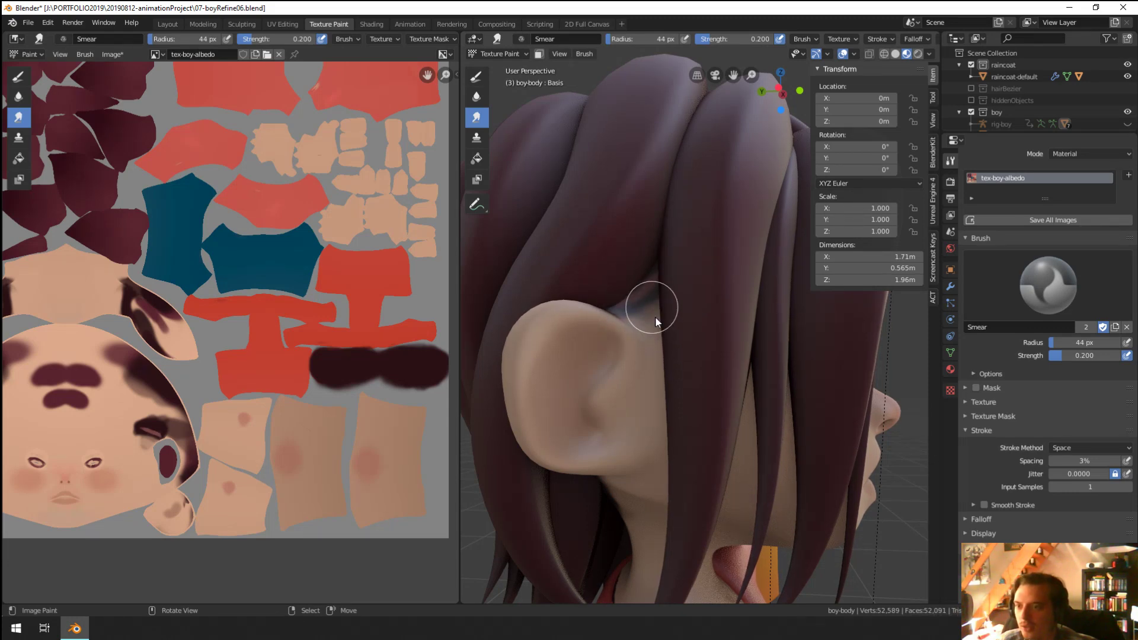
# Step: Examine the retouched hairline from the side, the whole character from the front, and the tops of the boots
pyautogui.scroll(-6, 609, 373)
pyautogui.moveTo(609, 372); pyautogui.dragTo(674, 322, button='middle')
pyautogui.scroll(4, 593, 371)
pyautogui.scroll(-4, 643, 301)
pyautogui.scroll(2, 662, 322)
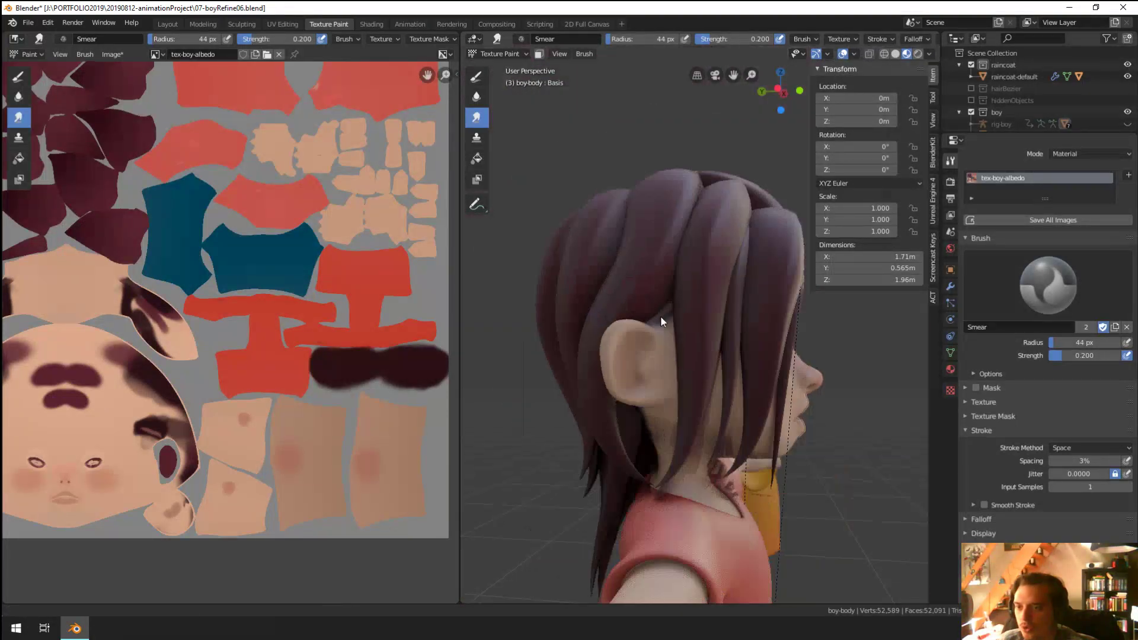
pyautogui.scroll(-4, 662, 322)
pyautogui.moveTo(630, 380); pyautogui.dragTo(596, 276, button='middle')
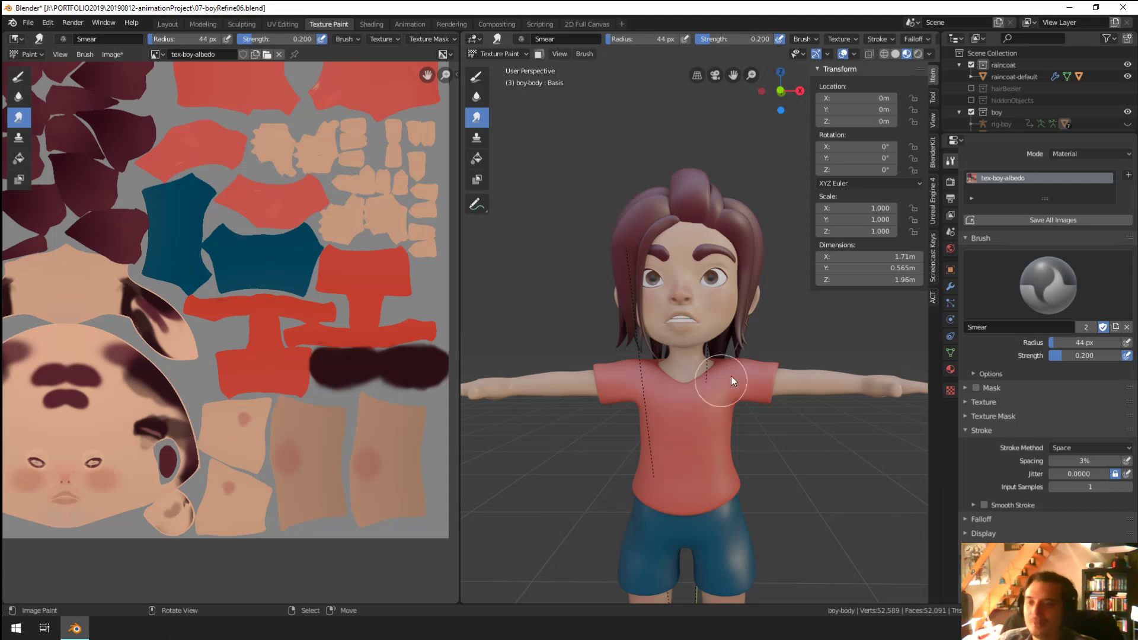
pyautogui.moveTo(730, 376)
pyautogui.mouseDown(button='middle')
pyautogui.moveTo(638, 365)
pyautogui.moveTo(631, 336)
pyautogui.moveTo(723, 337)
pyautogui.moveTo(706, 332)
pyautogui.moveTo(742, 371)
pyautogui.mouseUp(button='middle')
pyautogui.scroll(2, 717, 288)
pyautogui.keyDown('shift'); pyautogui.scroll(-5, 708, 353); pyautogui.keyUp('shift')
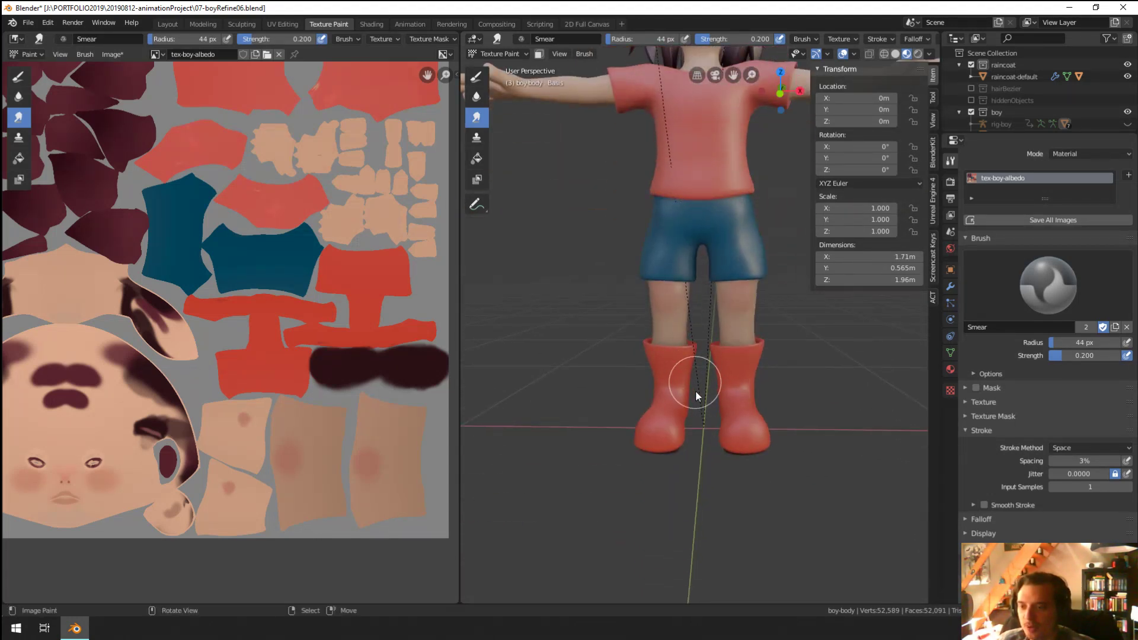
pyautogui.scroll(5, 682, 443)
pyautogui.moveTo(748, 274)
pyautogui.mouseDown(button='middle')
pyautogui.moveTo(727, 379)
pyautogui.moveTo(727, 343)
pyautogui.moveTo(727, 364)
pyautogui.moveTo(699, 372)
pyautogui.mouseUp(button='middle')
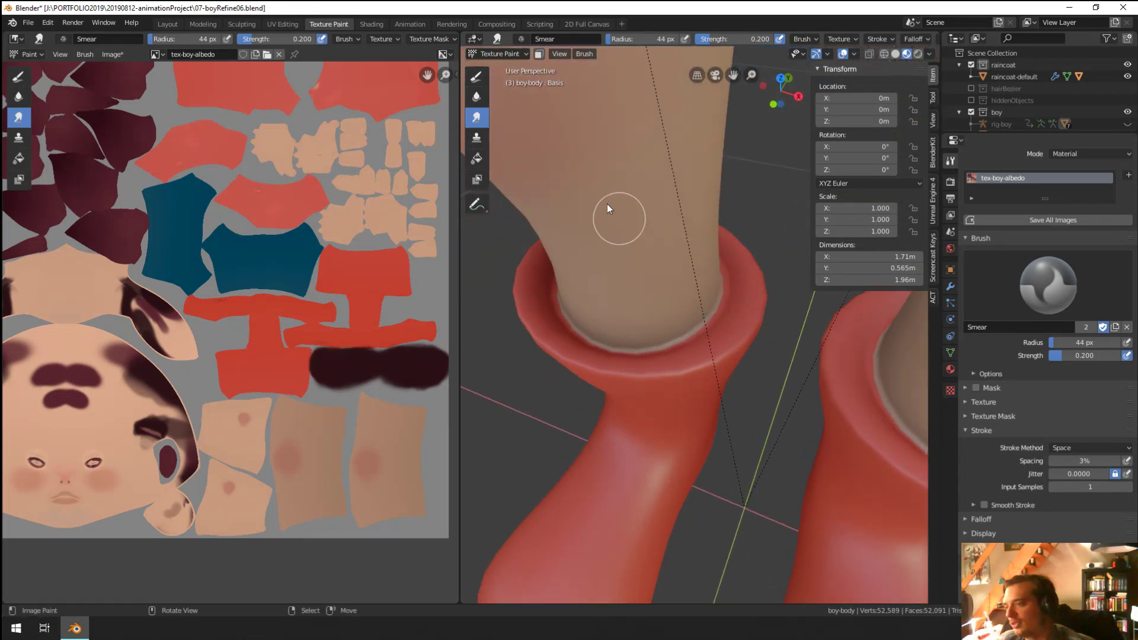
pyautogui.press('f')
pyautogui.click(755, 378)
pyautogui.press('f')
pyautogui.click(746, 384)
pyautogui.moveTo(767, 386)
pyautogui.mouseDown(button='middle')
pyautogui.moveTo(762, 422)
pyautogui.moveTo(769, 401)
pyautogui.mouseUp(button='middle')
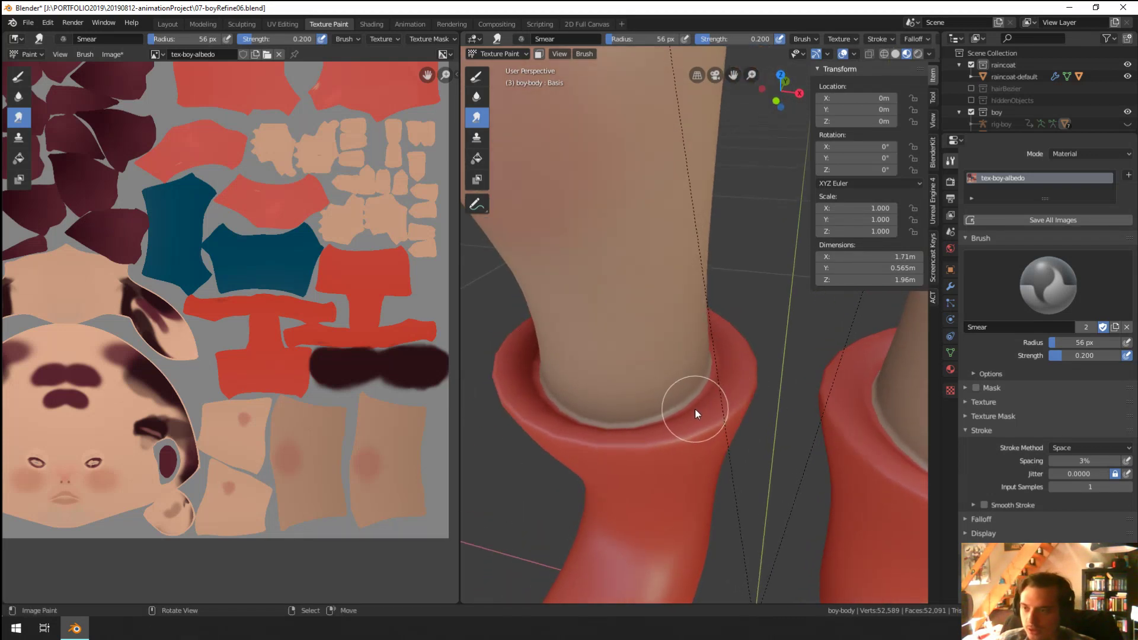
# Step: Paint a dark maroon shadow where the shins enter the boots, using the Draw brush at a 32 px radius
pyautogui.click(476, 76)
pyautogui.click(1087, 530)
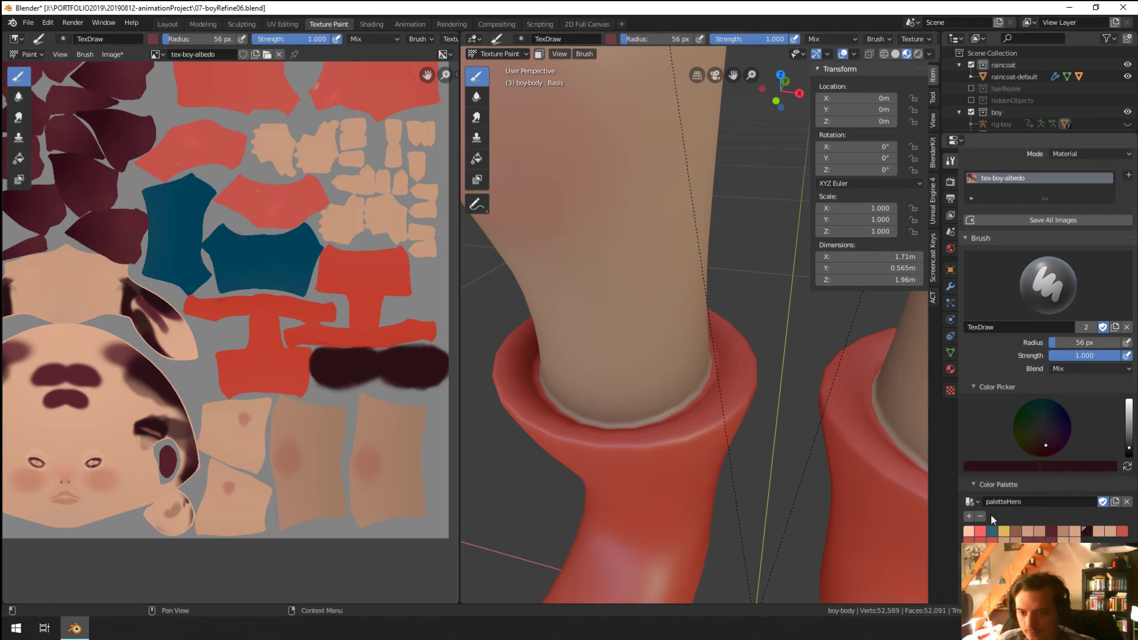
pyautogui.press('f')
pyautogui.click(703, 389)
pyautogui.moveTo(712, 375); pyautogui.dragTo(695, 402)
pyautogui.press('KP_Decimal')
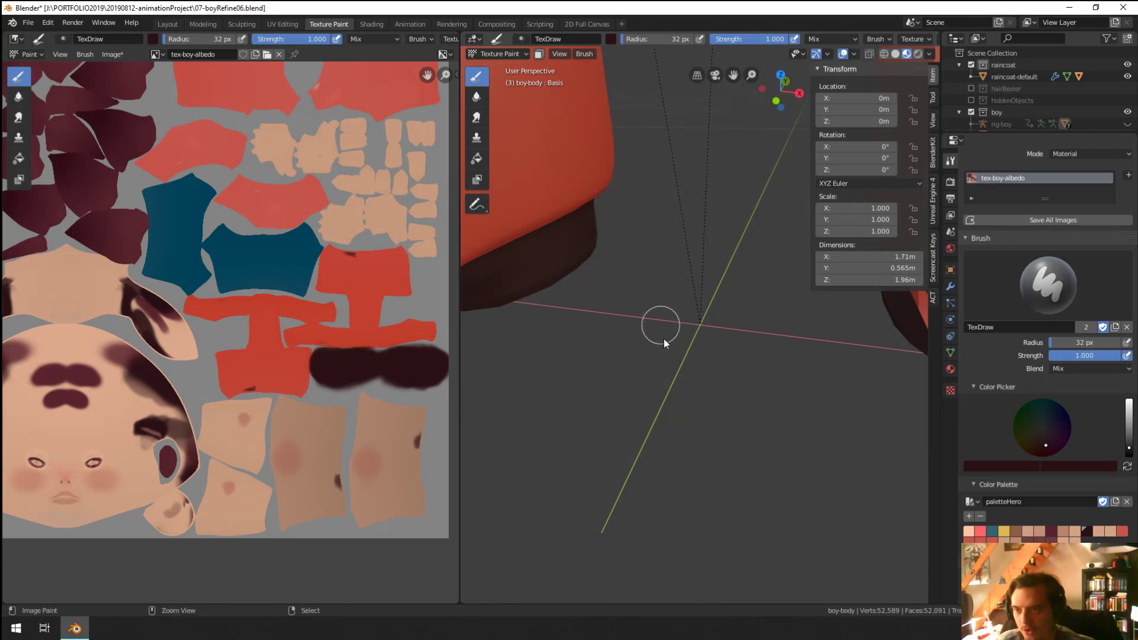
pyautogui.scroll(-2, 663, 337)
pyautogui.keyDown('shift'); pyautogui.moveTo(666, 237); pyautogui.dragTo(677, 300, button='middle'); pyautogui.keyUp('shift')
pyautogui.scroll(-3, 668, 351)
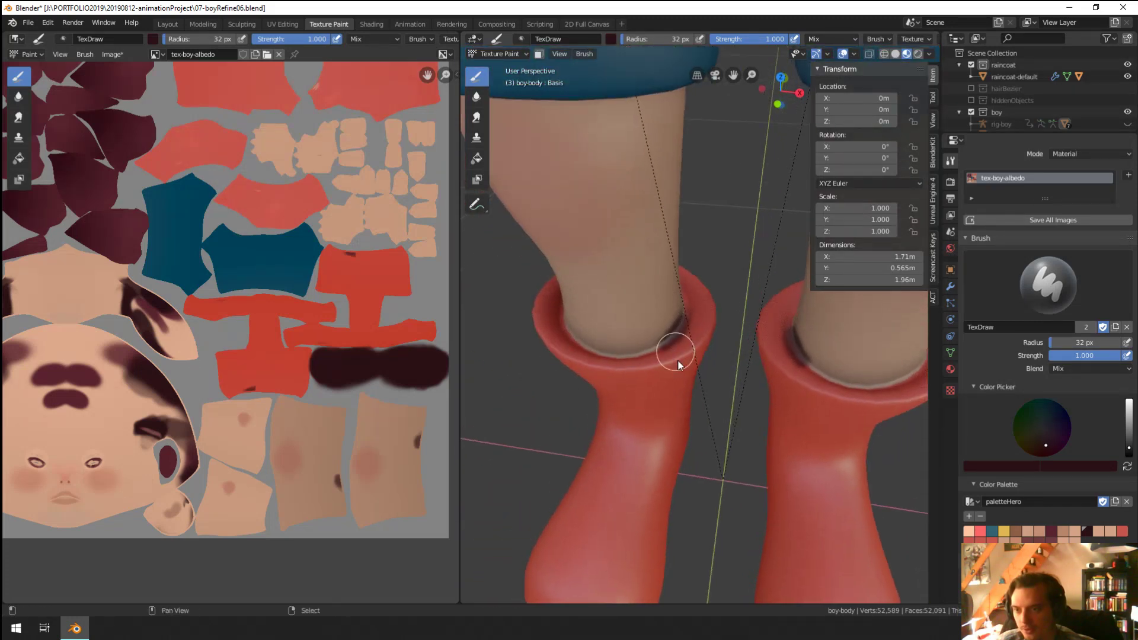
pyautogui.scroll(4, 678, 383)
pyautogui.moveTo(678, 383)
pyautogui.mouseDown(button='middle')
pyautogui.moveTo(691, 336)
pyautogui.moveTo(671, 354)
pyautogui.mouseUp(button='middle')
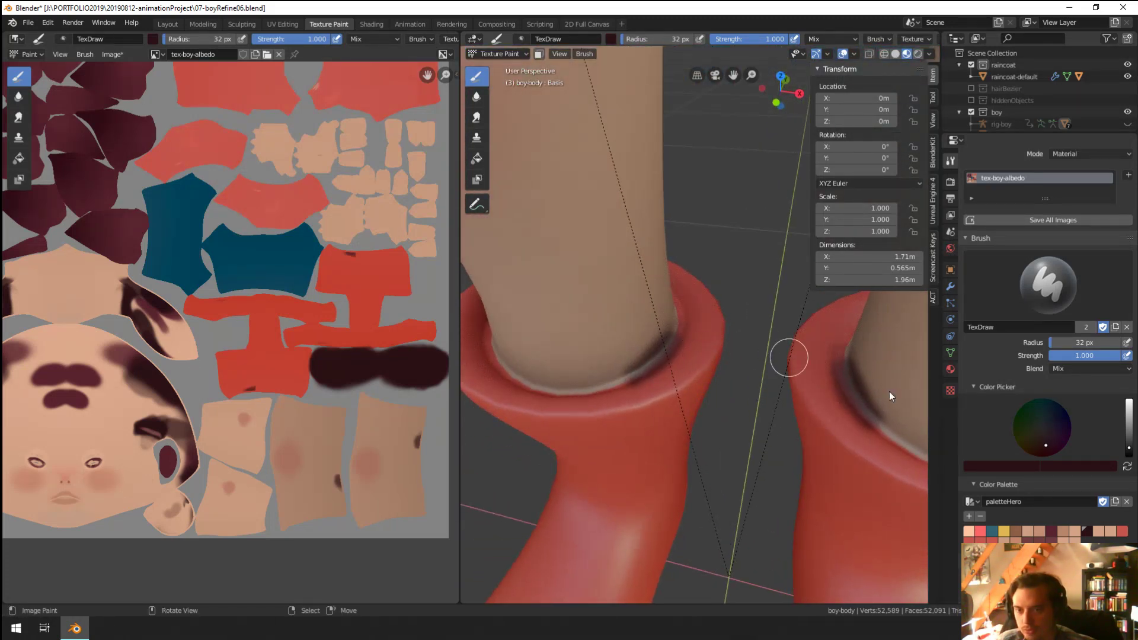
# Step: Give the Draw brush a hard-edged falloff and paint a dark maroon test patch on the lower shin
pyautogui.scroll(-8, 1093, 410)
pyautogui.scroll(-1, 1094, 411)
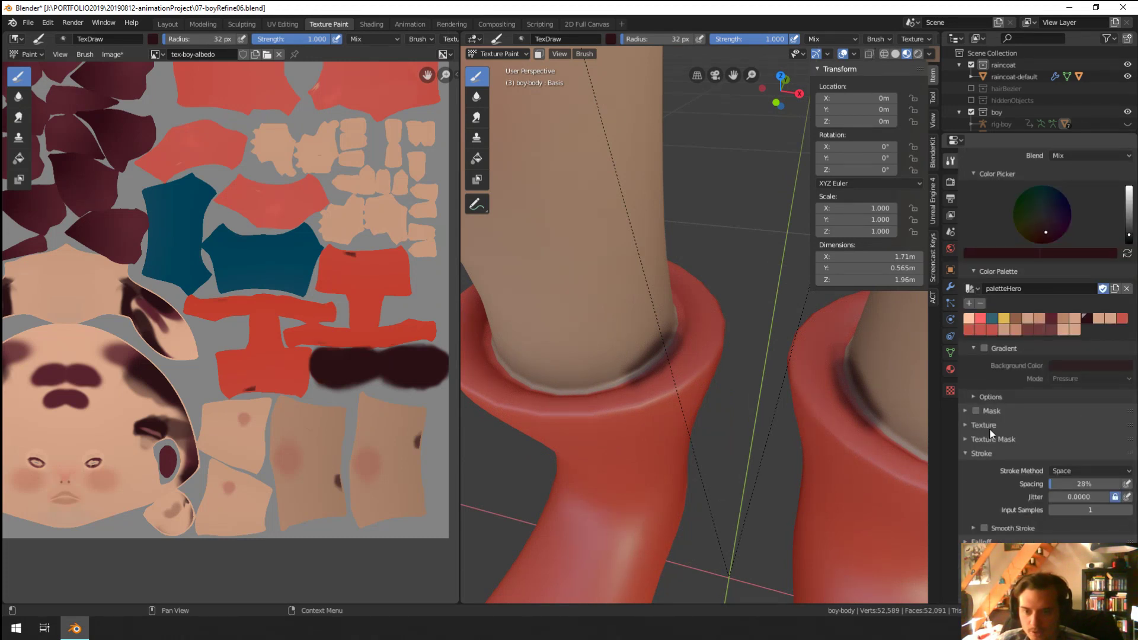
pyautogui.scroll(-5, 1043, 504)
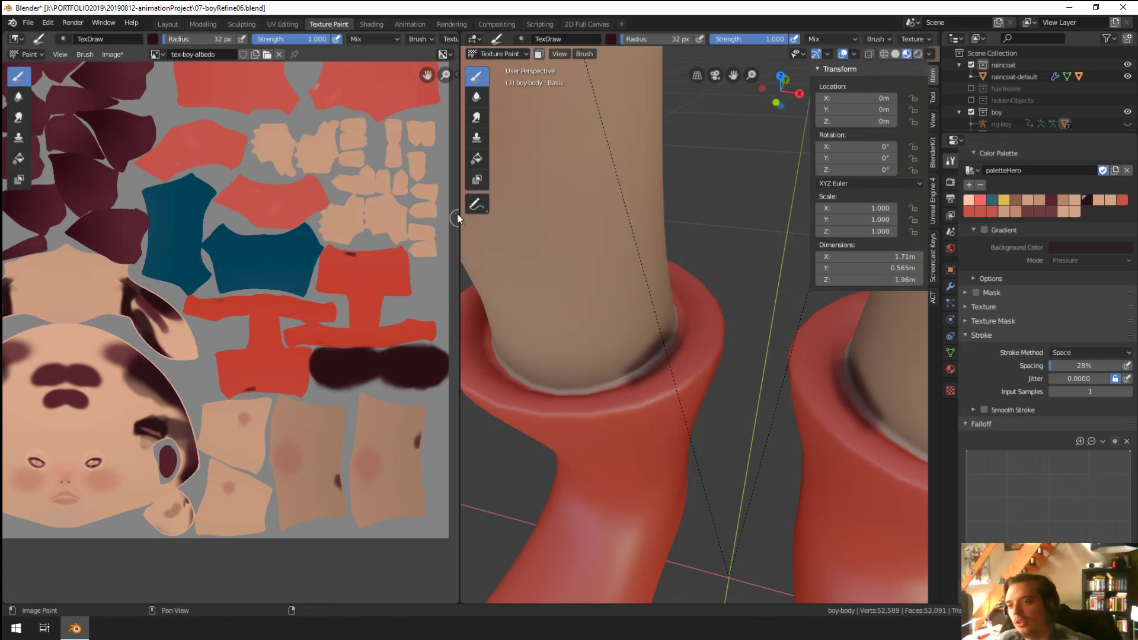
pyautogui.moveTo(571, 198)
pyautogui.mouseDown()
pyautogui.moveTo(546, 276)
pyautogui.moveTo(567, 216)
pyautogui.moveTo(578, 303)
pyautogui.mouseUp()
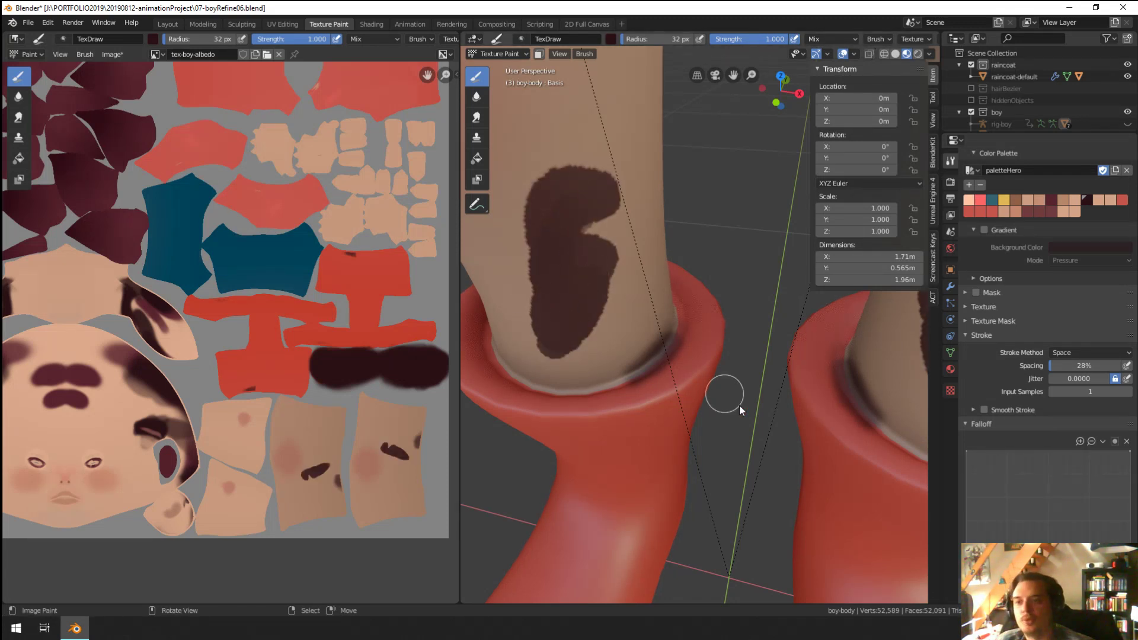
# Step: Undo the test patch and paint a soft dark maroon shadow around both shins at the boot openings, using a 32 px radius
pyautogui.hotkey('ctrl', 'z')
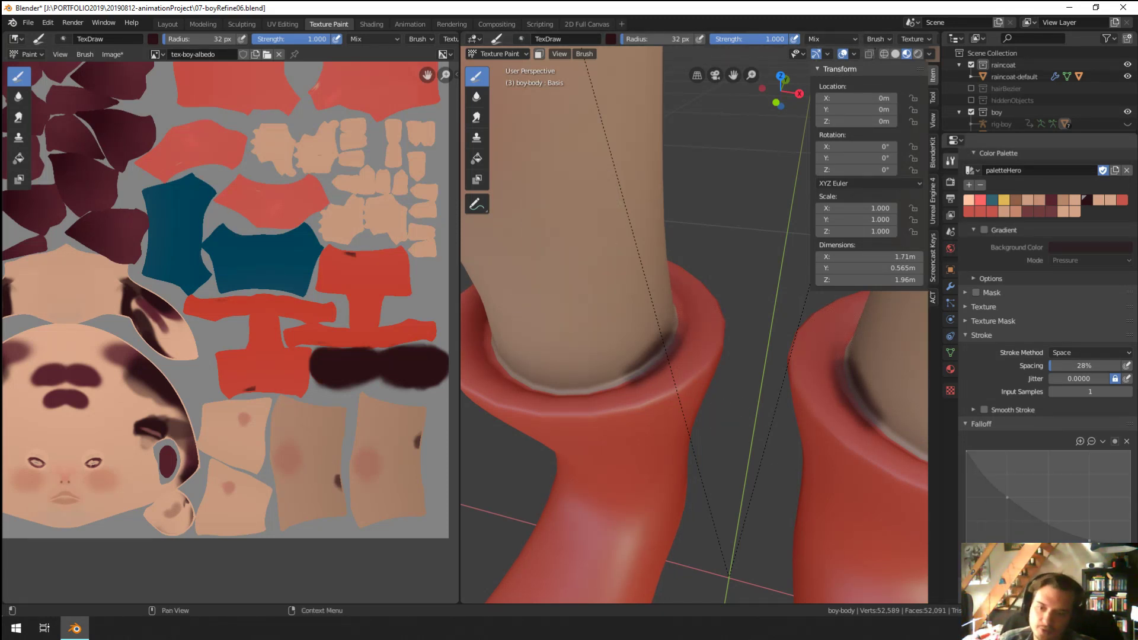
pyautogui.moveTo(639, 375)
pyautogui.mouseDown()
pyautogui.moveTo(595, 390)
pyautogui.moveTo(513, 369)
pyautogui.moveTo(522, 378)
pyautogui.mouseUp()
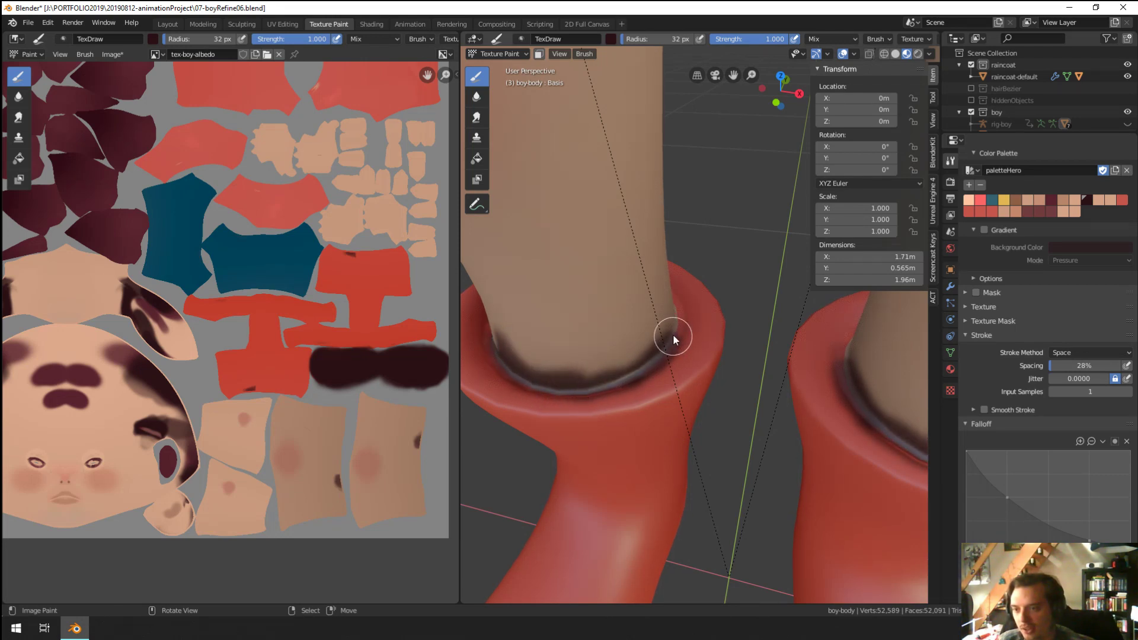
pyautogui.moveTo(673, 333); pyautogui.dragTo(578, 357, button='middle')
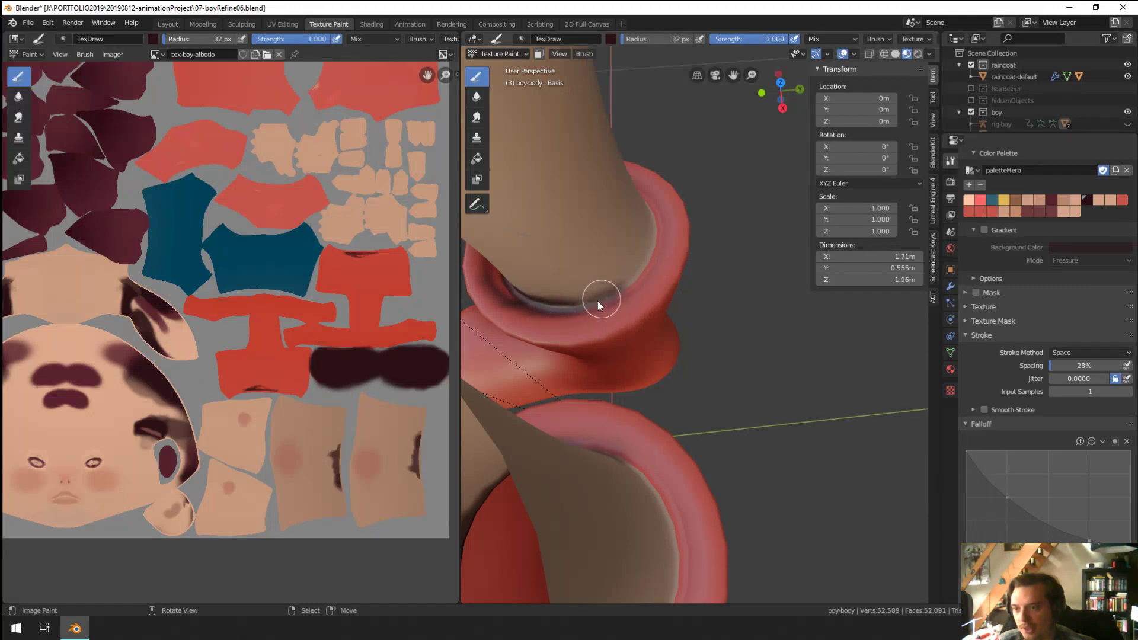
pyautogui.moveTo(629, 281)
pyautogui.keyDown('shift'); pyautogui.mouseDown(button='middle')
pyautogui.moveTo(655, 326)
pyautogui.moveTo(586, 328)
pyautogui.moveTo(646, 298)
pyautogui.moveTo(686, 363)
pyautogui.moveTo(613, 325)
pyautogui.moveTo(624, 327)
pyautogui.mouseUp(button='middle'); pyautogui.keyUp('shift')
pyautogui.moveTo(655, 297); pyautogui.dragTo(701, 269)
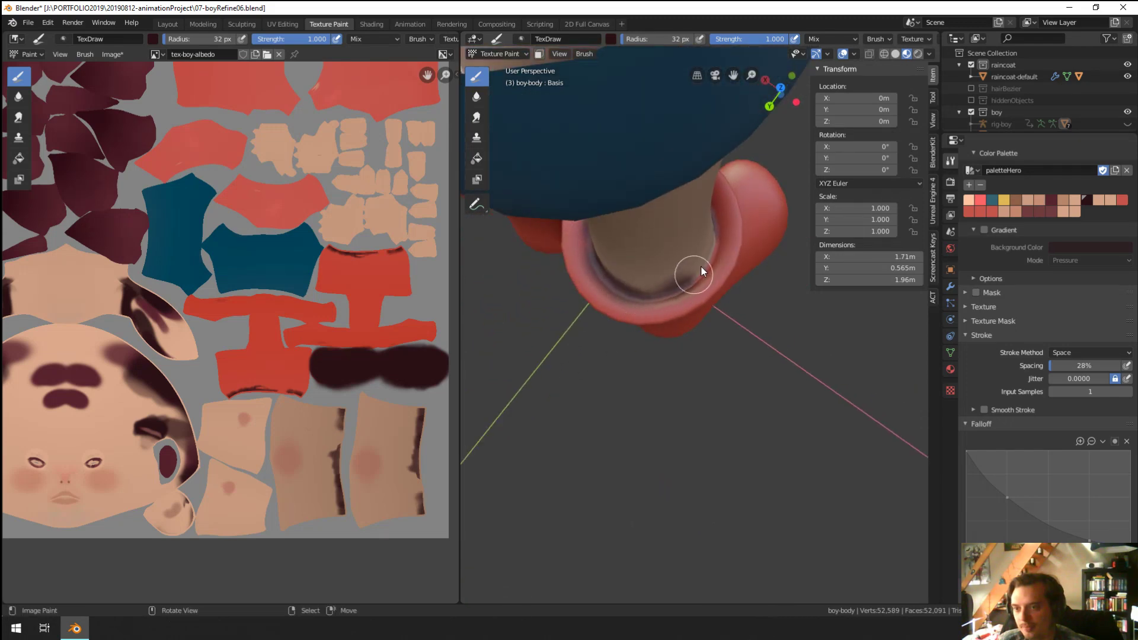
pyautogui.moveTo(698, 267)
pyautogui.mouseDown(button='middle')
pyautogui.moveTo(660, 277)
pyautogui.moveTo(713, 198)
pyautogui.moveTo(788, 193)
pyautogui.moveTo(710, 280)
pyautogui.moveTo(748, 308)
pyautogui.moveTo(664, 344)
pyautogui.mouseUp(button='middle')
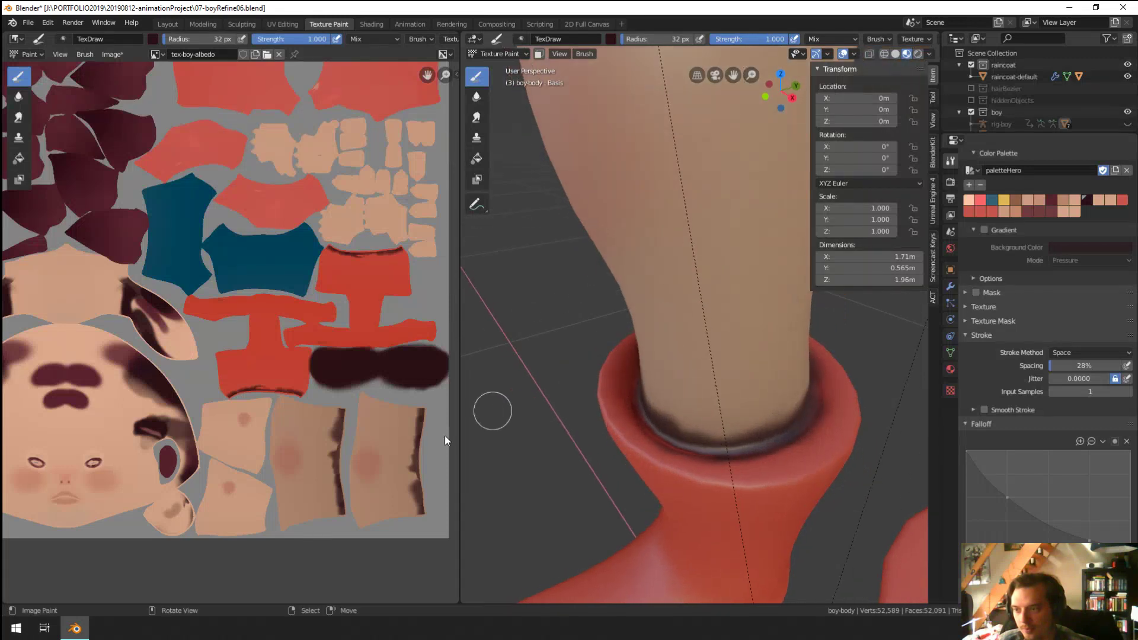
# Step: Sample the shin's skin colour, give the brush a smooth falloff and repaint the shadow's upper edge at a 63 px radius
pyautogui.press('s')
pyautogui.click(410, 430)
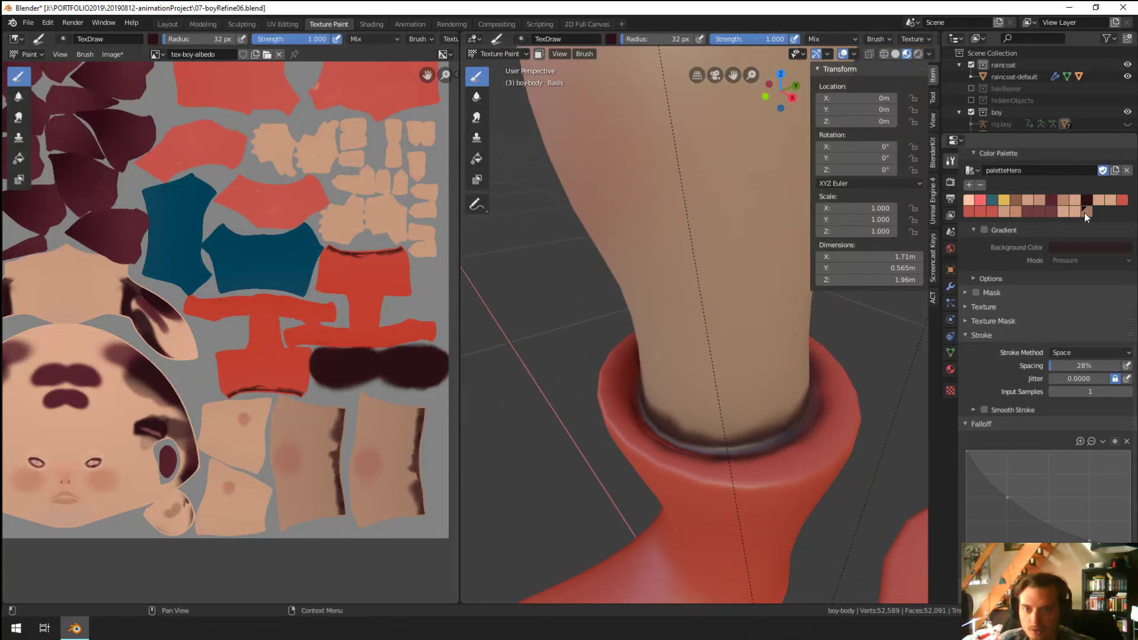
pyautogui.hotkey('ctrl', 'z')
pyautogui.hotkey('ctrl', 'z')
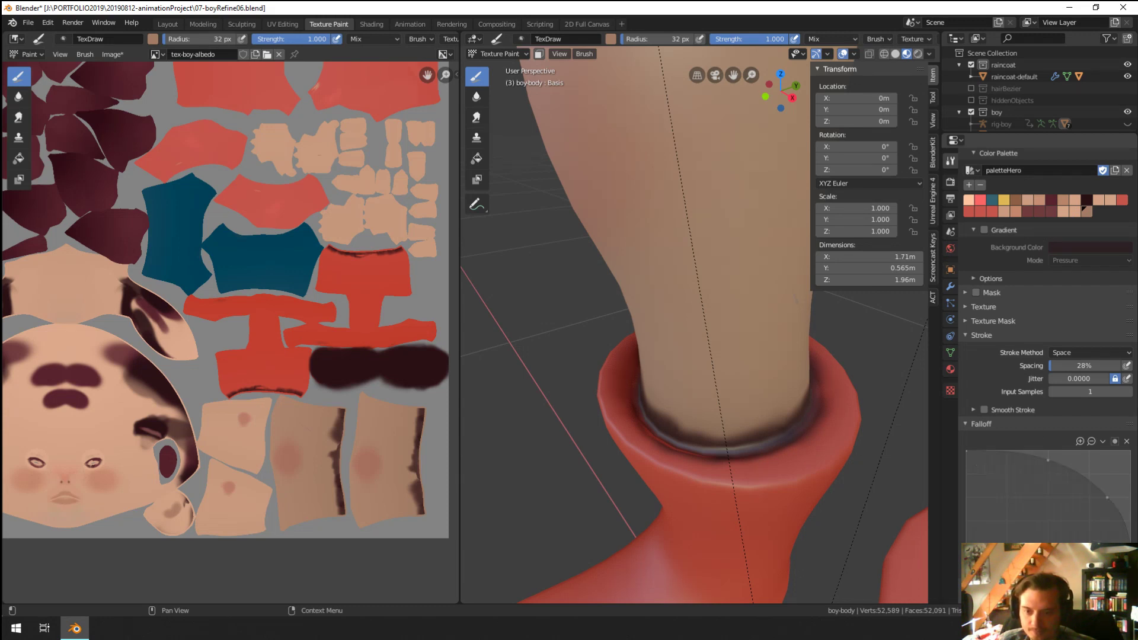
pyautogui.hotkey('ctrl', 'z')
pyautogui.hotkey('ctrl', 'z')
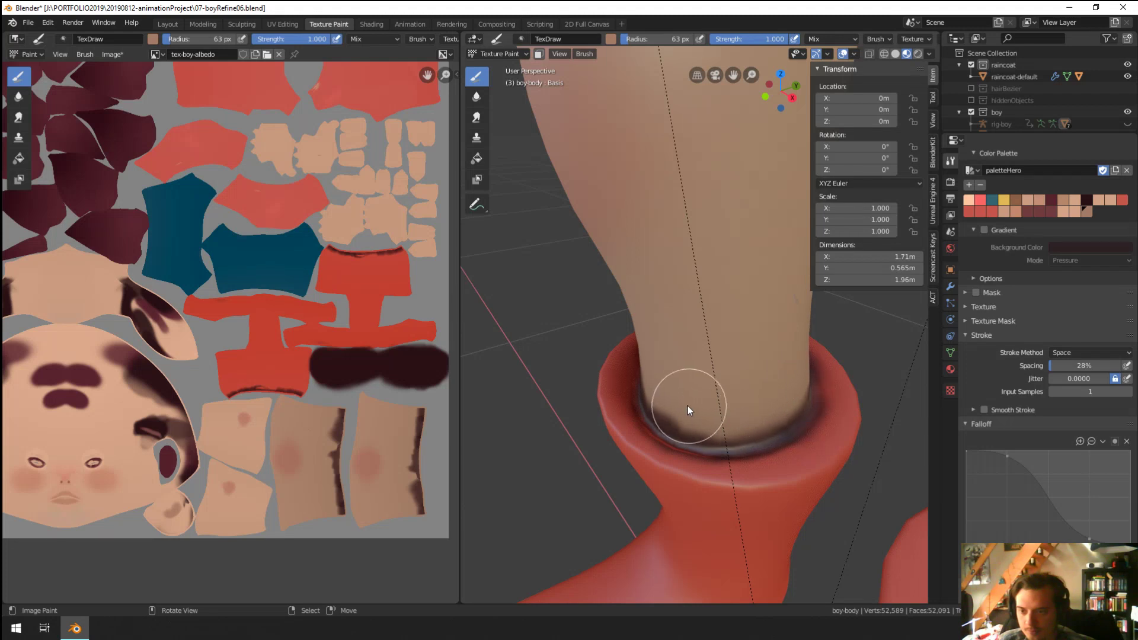
pyautogui.moveTo(687, 406); pyautogui.dragTo(749, 391, button='middle')
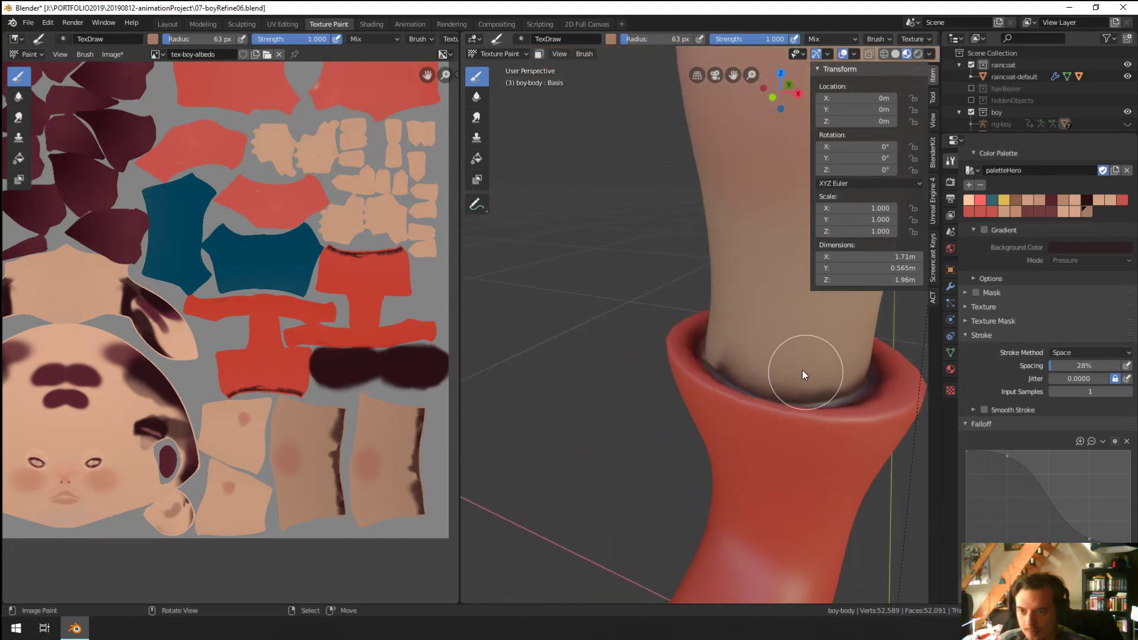
# Step: Trim the shadow to a thin band around the shins by painting skin colour above it at a 37 px radius
pyautogui.moveTo(752, 352); pyautogui.dragTo(810, 362, button='middle')
pyautogui.moveTo(773, 324)
pyautogui.mouseDown(button='middle')
pyautogui.moveTo(788, 302)
pyautogui.moveTo(709, 269)
pyautogui.moveTo(713, 365)
pyautogui.moveTo(733, 325)
pyautogui.mouseUp(button='middle')
pyautogui.press('[')
pyautogui.press('[')
pyautogui.press('[')
pyautogui.press('[')
pyautogui.press('[')
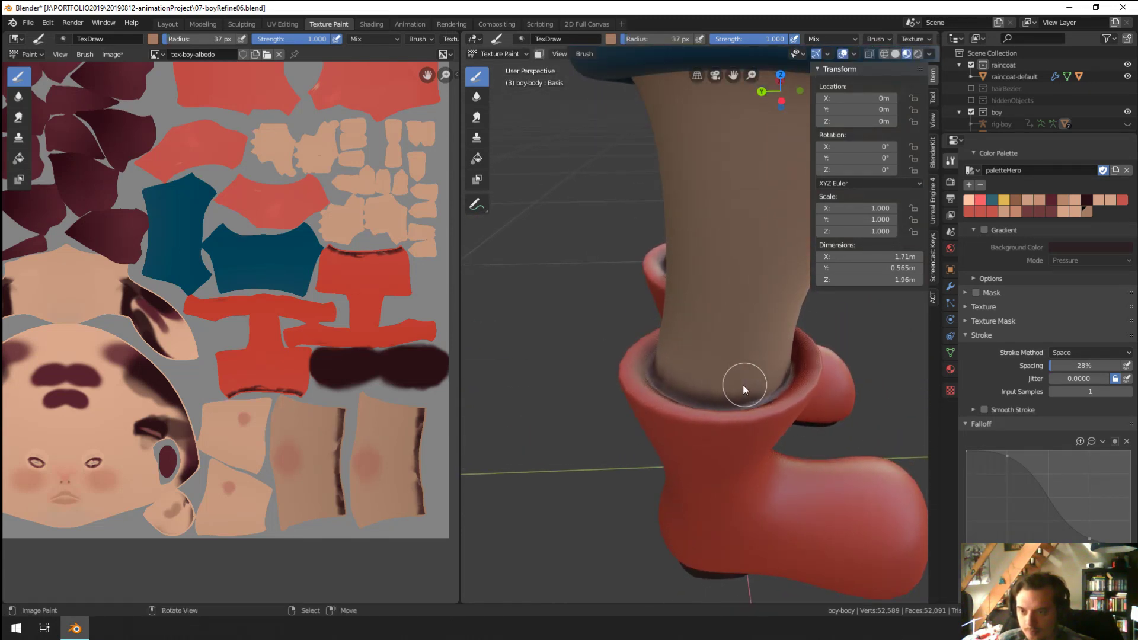
pyautogui.moveTo(670, 369); pyautogui.dragTo(773, 383, button='middle')
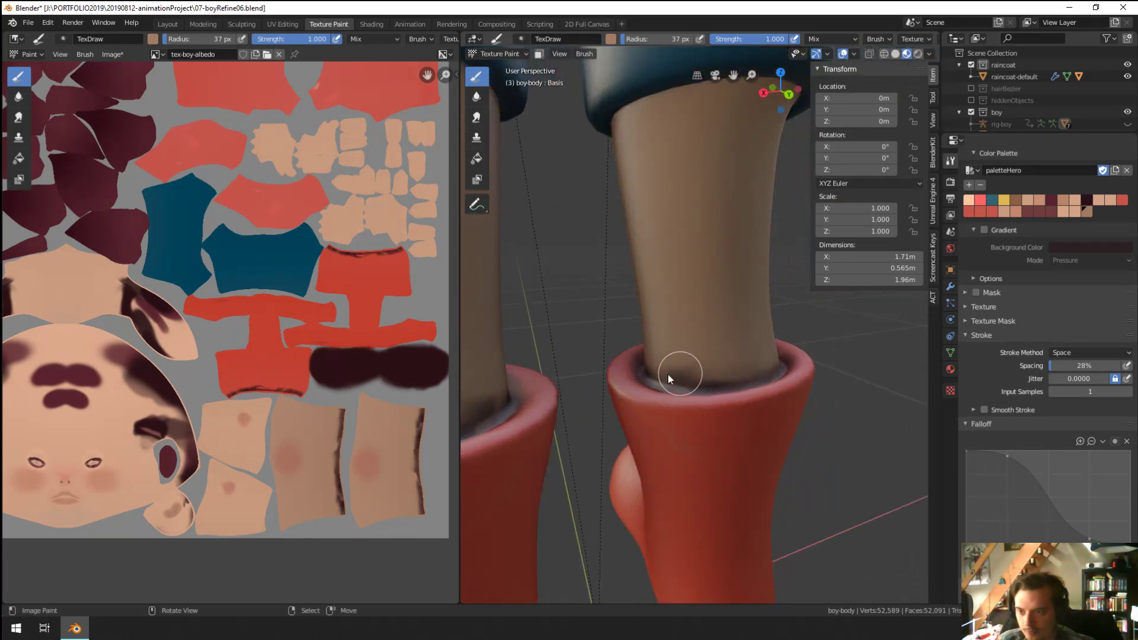
pyautogui.moveTo(691, 358)
pyautogui.mouseDown(button='middle')
pyautogui.moveTo(681, 393)
pyautogui.moveTo(827, 385)
pyautogui.moveTo(644, 579)
pyautogui.moveTo(761, 447)
pyautogui.moveTo(760, 385)
pyautogui.moveTo(665, 410)
pyautogui.moveTo(632, 392)
pyautogui.moveTo(756, 432)
pyautogui.moveTo(574, 406)
pyautogui.mouseUp(button='middle')
pyautogui.scroll(6, 749, 318)
pyautogui.moveTo(631, 487); pyautogui.dragTo(634, 436)
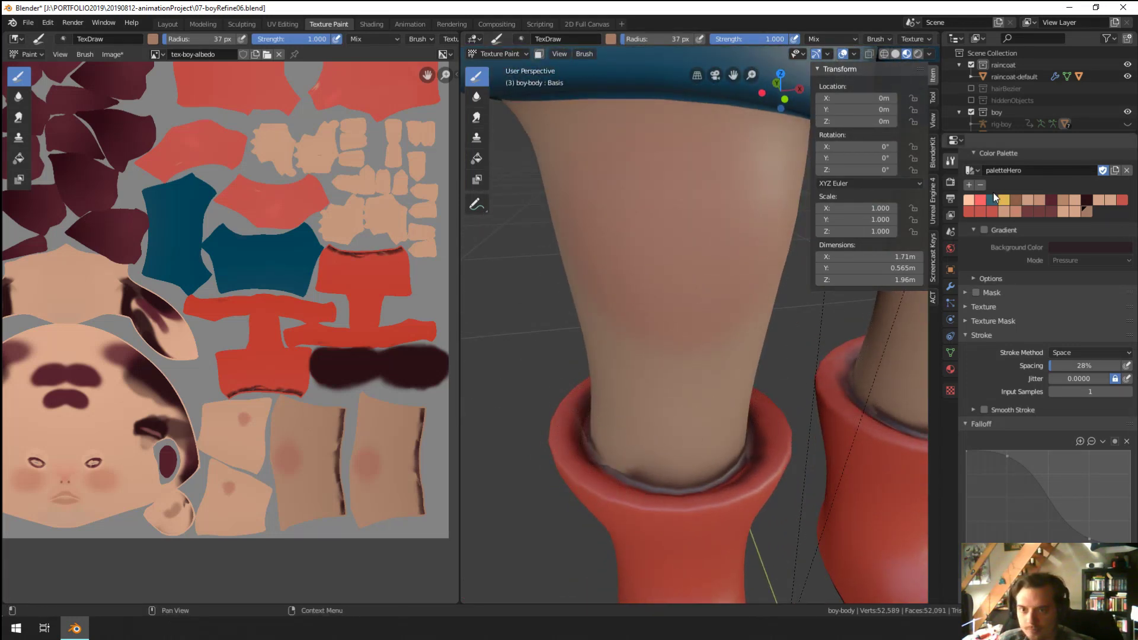
# Step: Paint the light red palette colour over the dark smudges on the boots' inner rims, using a 37 px radius
pyautogui.click(1120, 200)
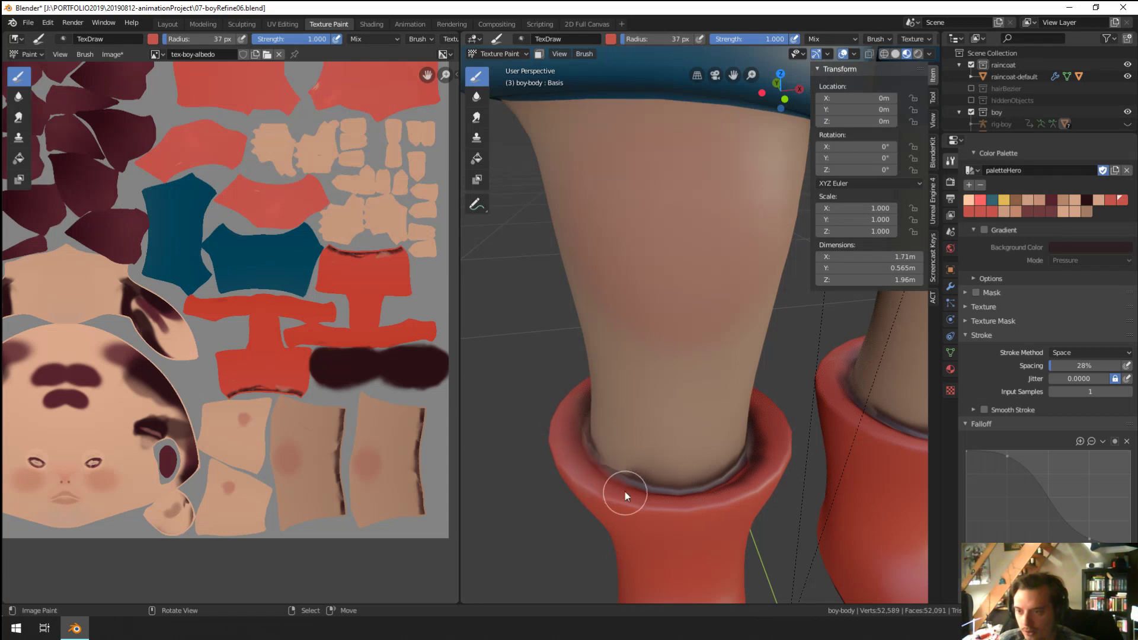
pyautogui.click(596, 383)
pyautogui.moveTo(612, 490); pyautogui.dragTo(751, 471)
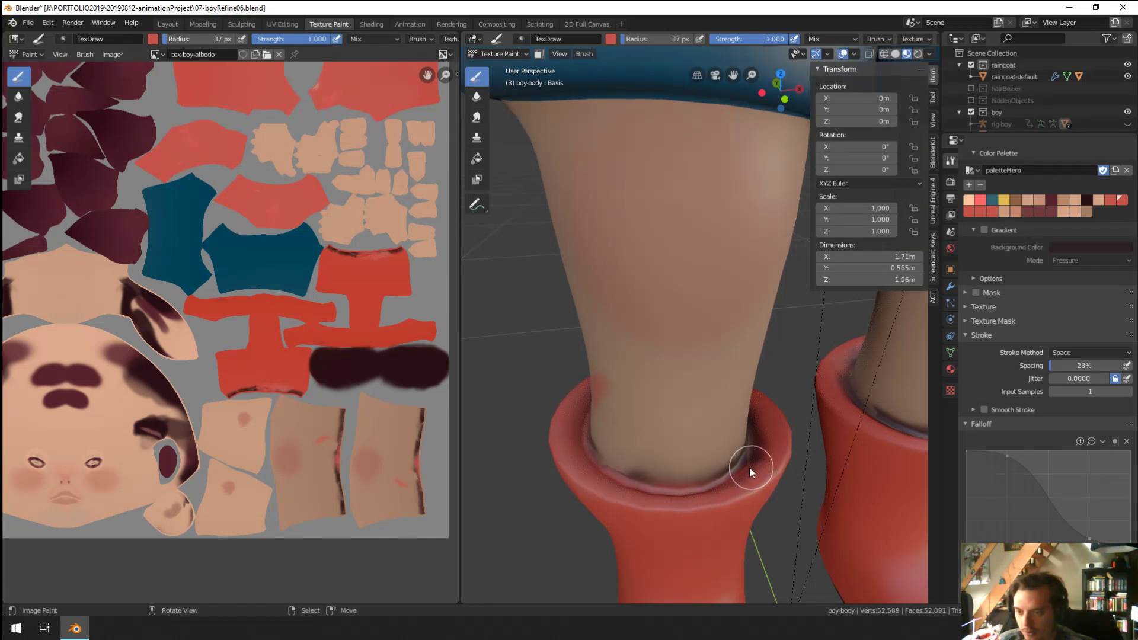
pyautogui.moveTo(676, 432)
pyautogui.mouseDown(button='middle')
pyautogui.moveTo(616, 442)
pyautogui.moveTo(561, 480)
pyautogui.mouseUp(button='middle')
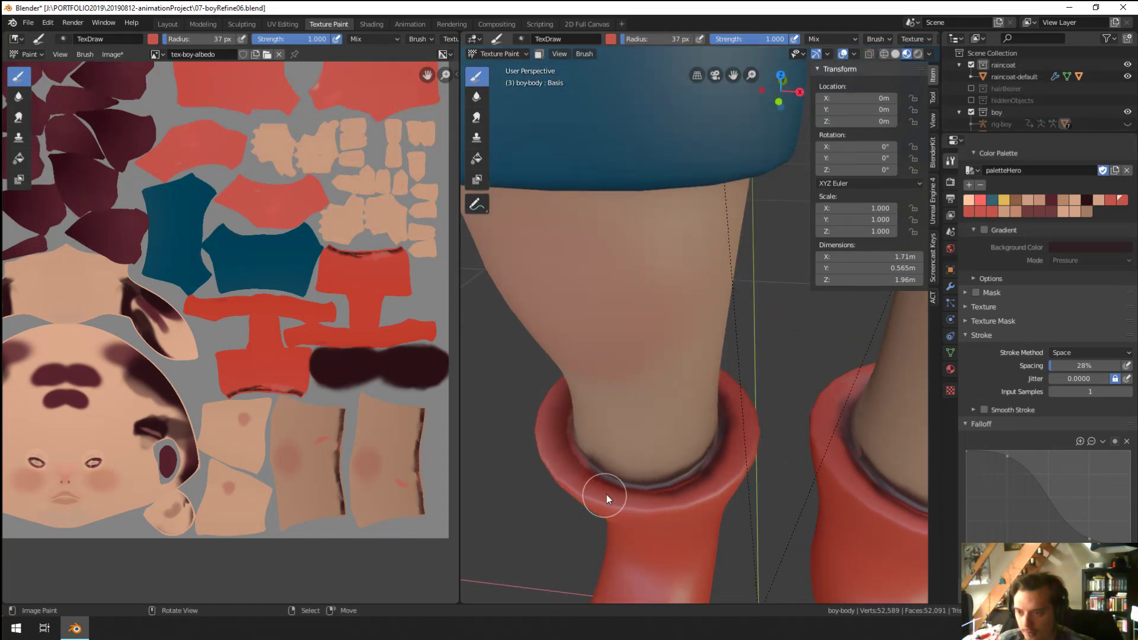
pyautogui.moveTo(726, 371); pyautogui.dragTo(684, 360, button='middle')
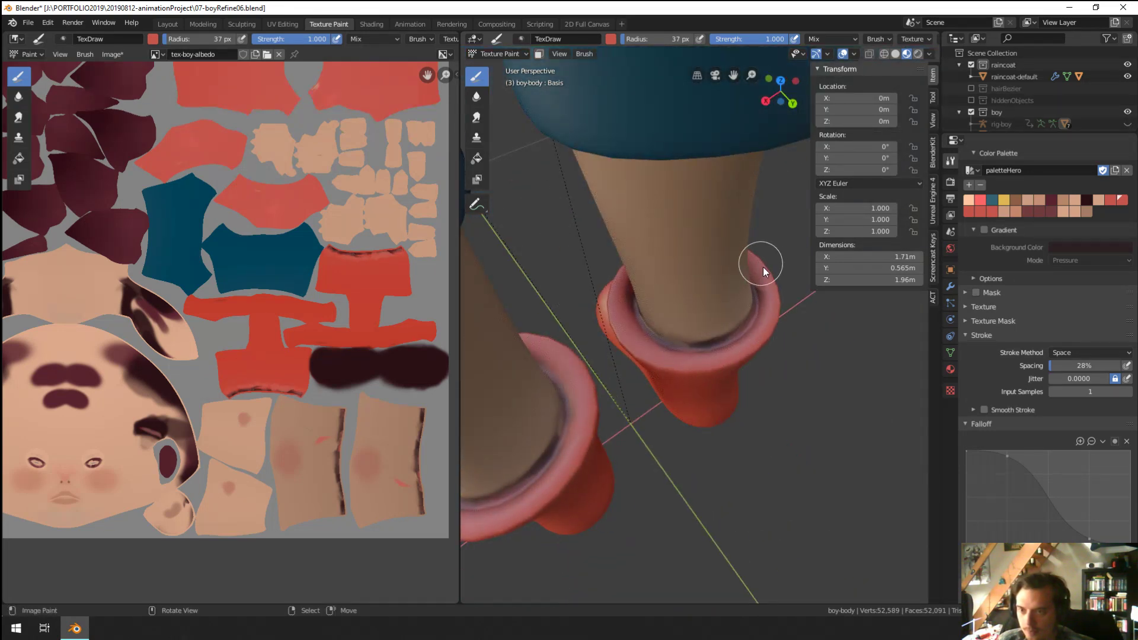
# Step: Enlarge the Draw brush to a 105 px radius and paint soft lighter red areas onto the front of the boots
pyautogui.moveTo(763, 266); pyautogui.dragTo(659, 381, button='middle')
pyautogui.press('f')
pyautogui.click(645, 398)
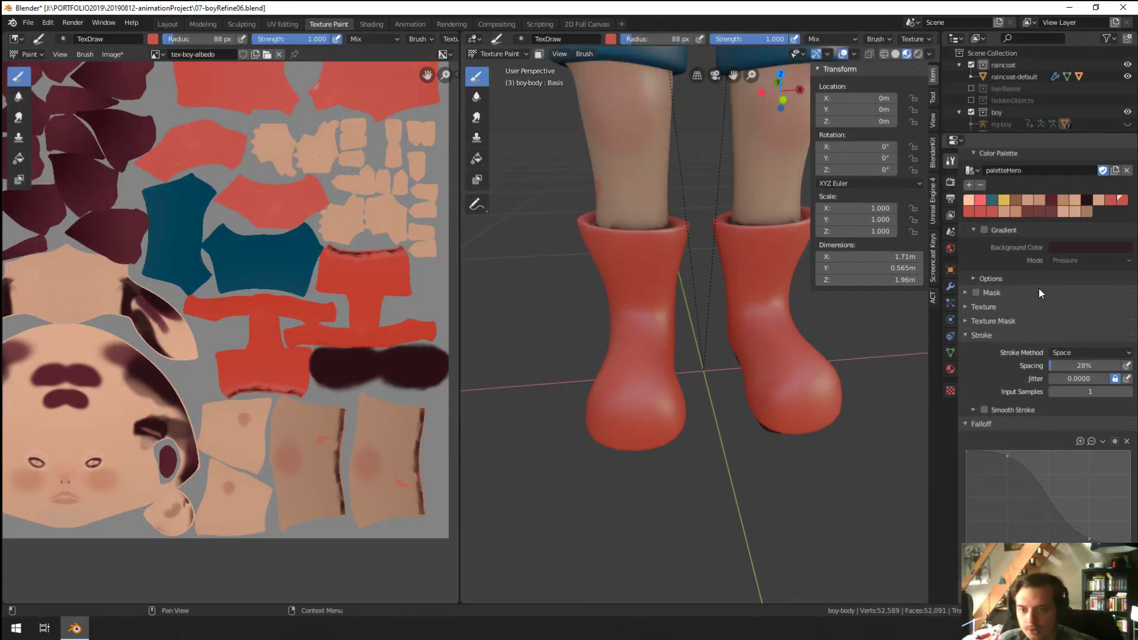
pyautogui.scroll(5, 1038, 287)
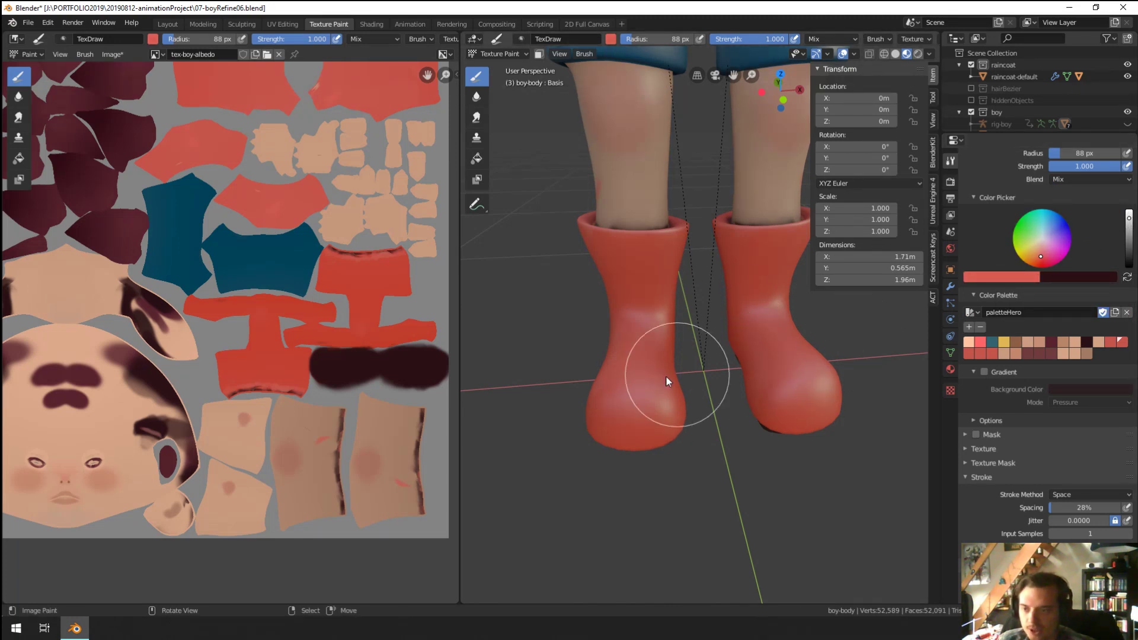
pyautogui.press('f')
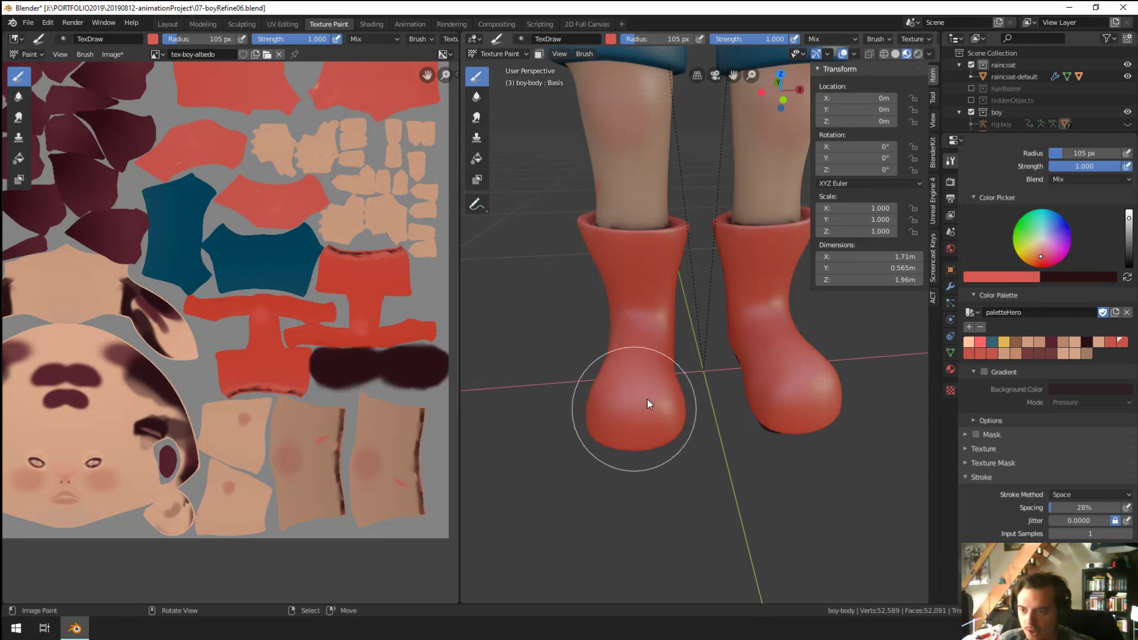
pyautogui.moveTo(621, 392)
pyautogui.mouseDown(button='middle')
pyautogui.moveTo(652, 404)
pyautogui.moveTo(592, 375)
pyautogui.mouseUp(button='middle')
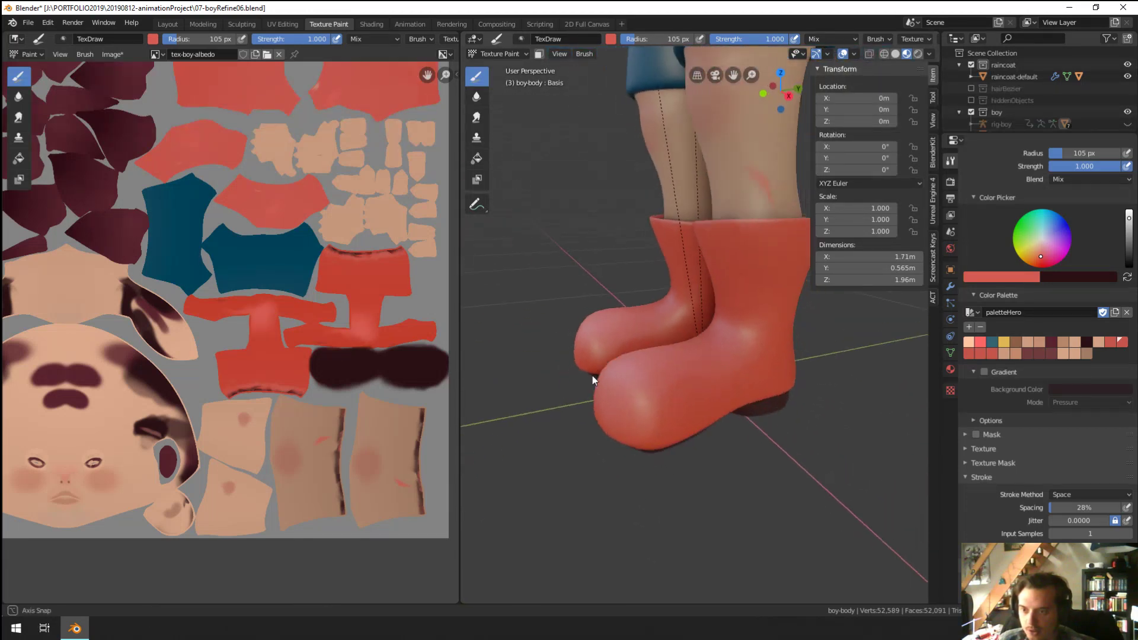
# Step: Extend the lighter red shading over the boots' feet and toes, reducing the brush to a 61 px radius
pyautogui.press('f')
pyautogui.moveTo(745, 354)
pyautogui.mouseDown(button='middle')
pyautogui.moveTo(645, 429)
pyautogui.moveTo(742, 457)
pyautogui.moveTo(681, 437)
pyautogui.moveTo(722, 357)
pyautogui.moveTo(703, 344)
pyautogui.moveTo(738, 449)
pyautogui.mouseUp(button='middle')
pyautogui.press('f')
pyautogui.click(744, 332)
pyautogui.moveTo(739, 449)
pyautogui.mouseDown()
pyautogui.moveTo(609, 488)
pyautogui.moveTo(650, 474)
pyautogui.mouseUp()
pyautogui.moveTo(719, 389)
pyautogui.mouseDown(button='middle')
pyautogui.moveTo(838, 398)
pyautogui.moveTo(759, 428)
pyautogui.moveTo(747, 421)
pyautogui.moveTo(801, 421)
pyautogui.moveTo(682, 430)
pyautogui.moveTo(684, 477)
pyautogui.moveTo(644, 399)
pyautogui.mouseUp(button='middle')
pyautogui.press('f')
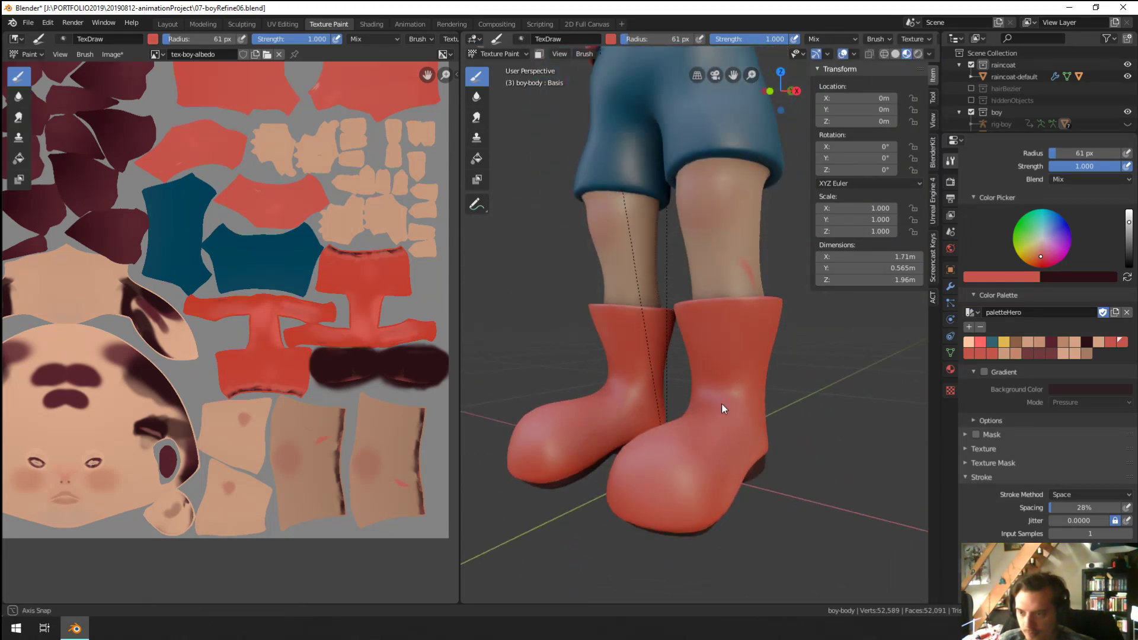
# Step: Examine the repainted boots and the whole character from the front and the side
pyautogui.scroll(-4, 720, 403)
pyautogui.moveTo(631, 549); pyautogui.dragTo(684, 495, button='middle')
pyautogui.scroll(-5, 684, 495)
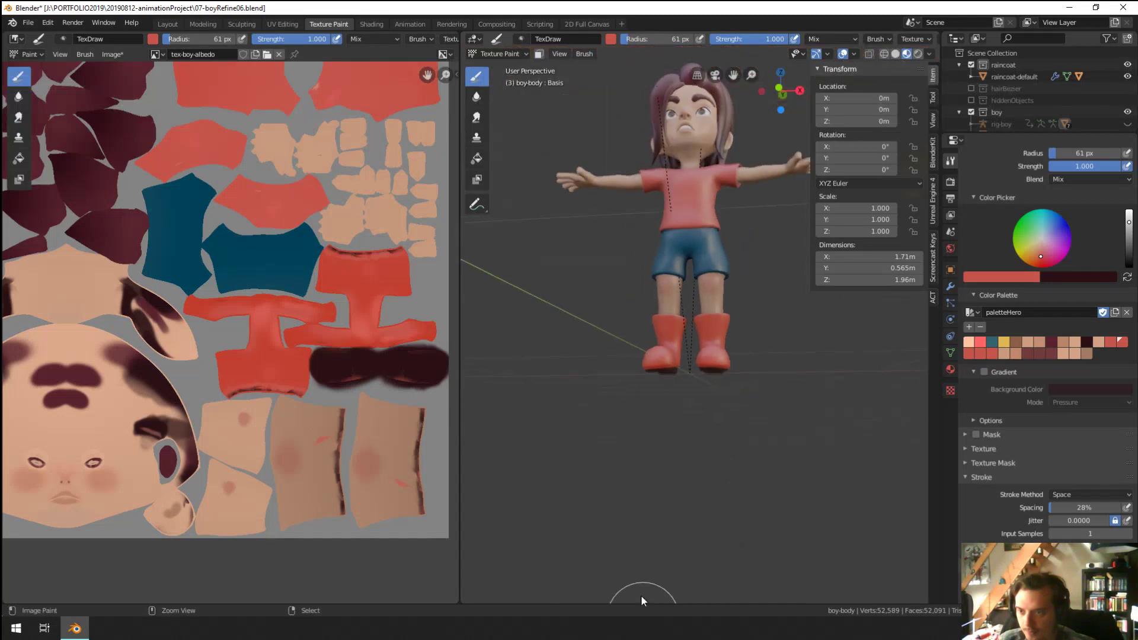
pyautogui.moveTo(643, 597); pyautogui.dragTo(761, 333, button='middle')
pyautogui.scroll(6, 788, 346)
pyautogui.scroll(-4, 761, 333)
pyautogui.moveTo(687, 383); pyautogui.dragTo(770, 398, button='middle')
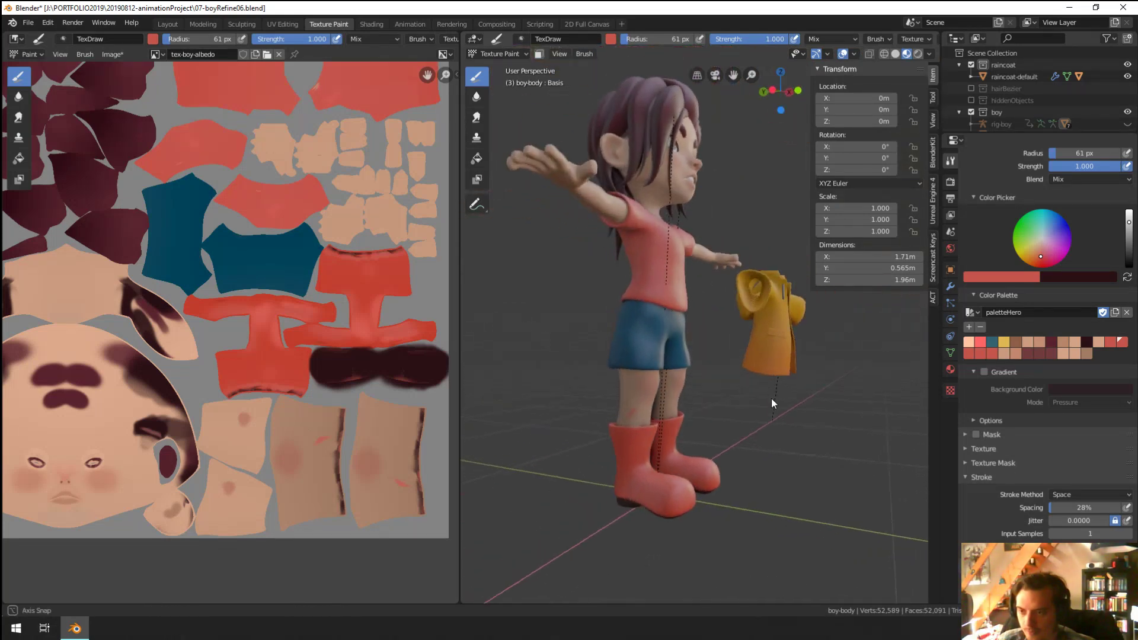
# Step: Cover the stray red marks on the shins with the darker skin tone from the palette at a 35 px radius
pyautogui.scroll(8, 770, 398)
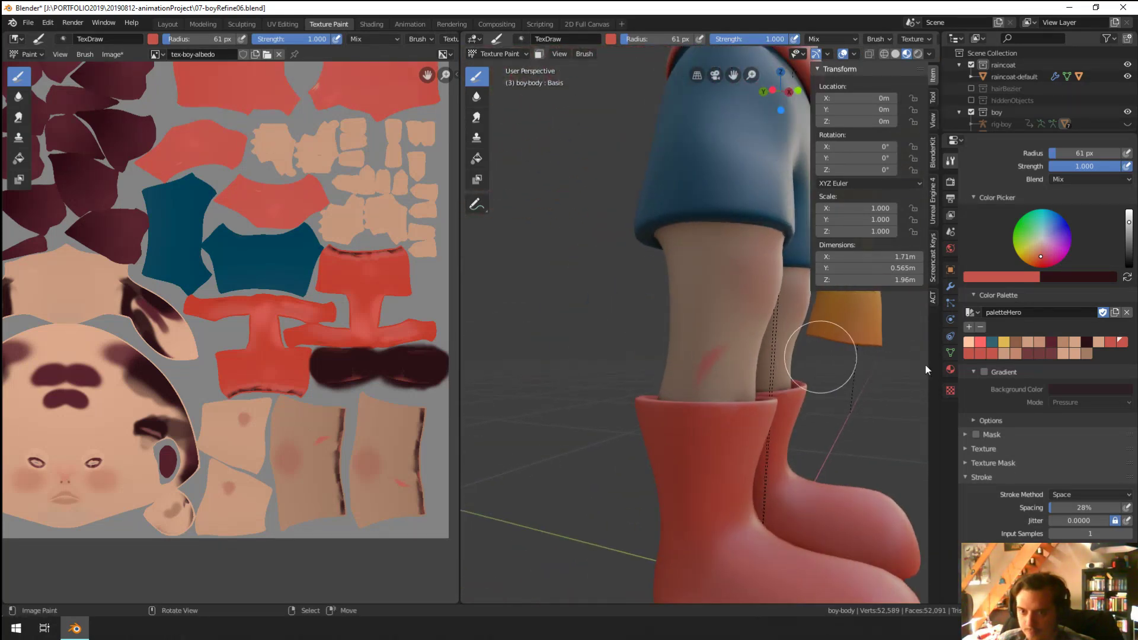
pyautogui.click(1074, 353)
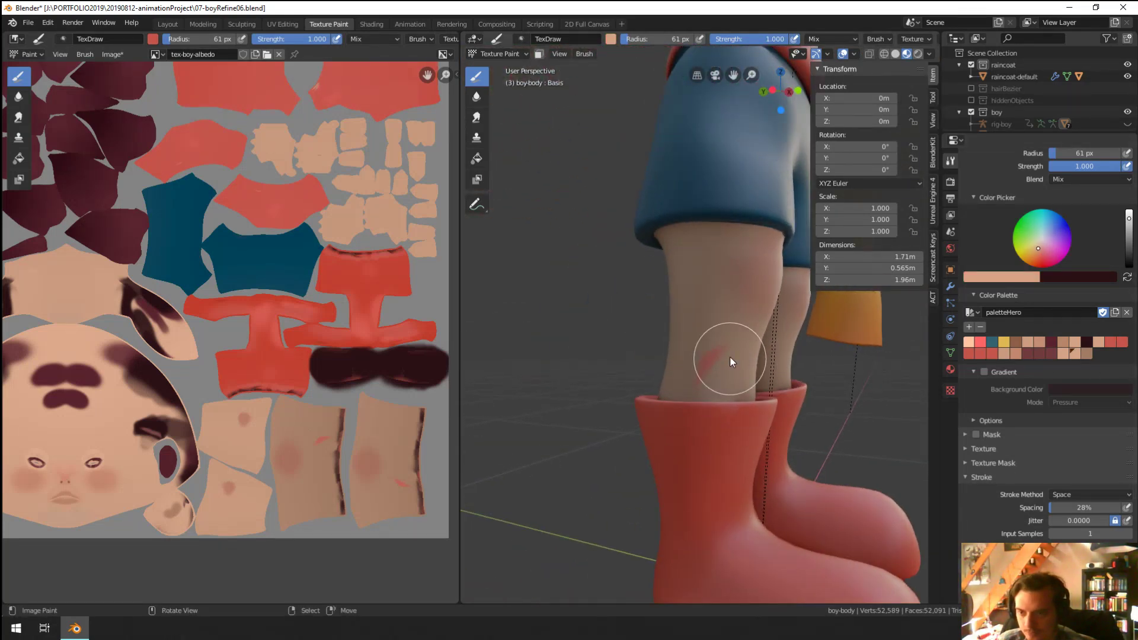
pyautogui.click(1087, 352)
pyautogui.moveTo(716, 365); pyautogui.dragTo(719, 355)
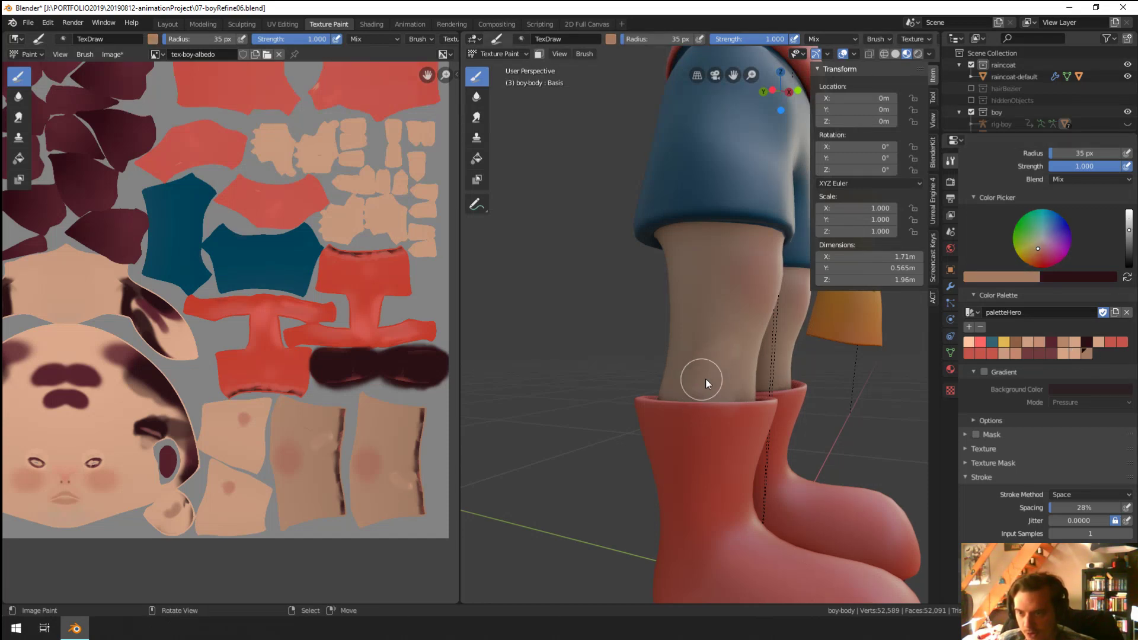
pyautogui.moveTo(755, 354); pyautogui.dragTo(676, 364, button='middle')
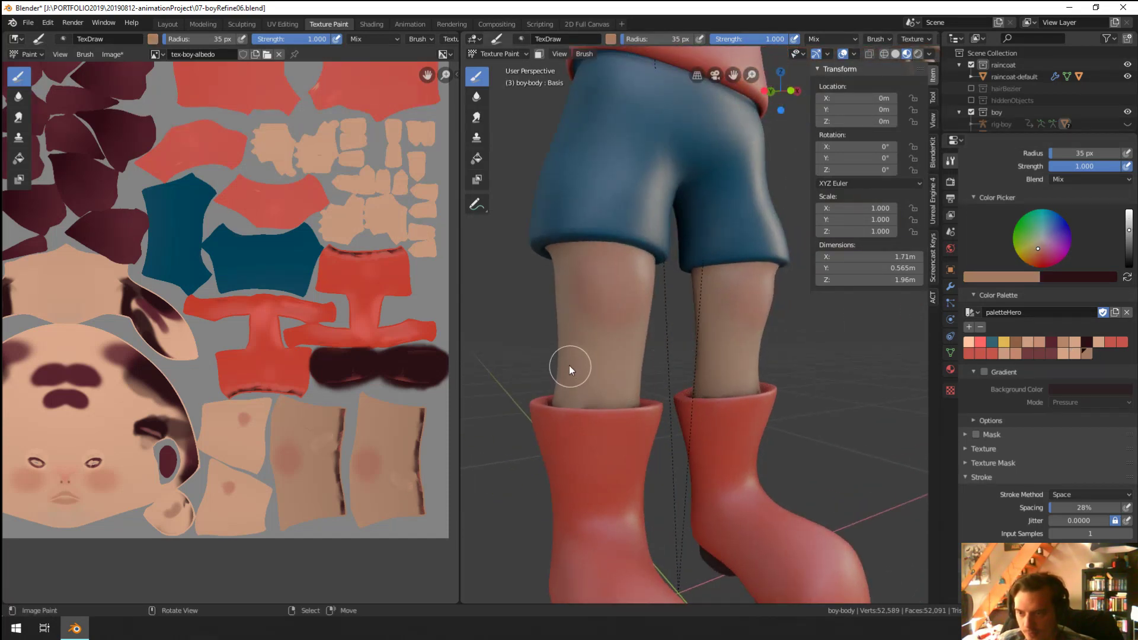
pyautogui.moveTo(569, 365); pyautogui.dragTo(720, 359, button='middle')
pyautogui.scroll(3, 714, 350)
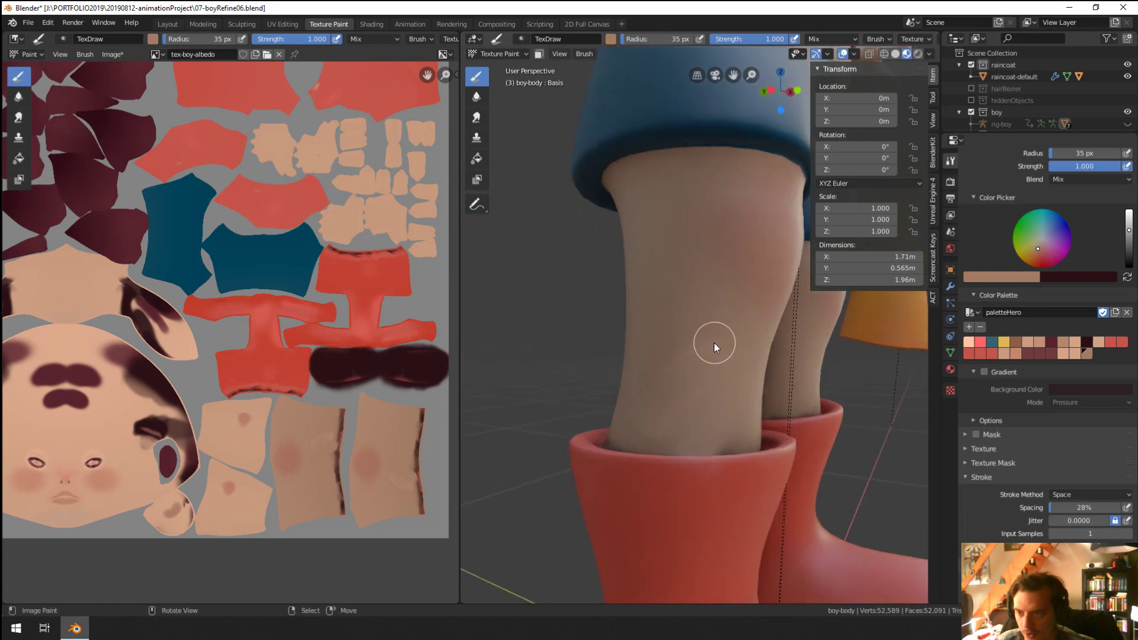
# Step: Smear the retouched skin on the shin using a 60 px radius and 0.200 strength
pyautogui.click(477, 118)
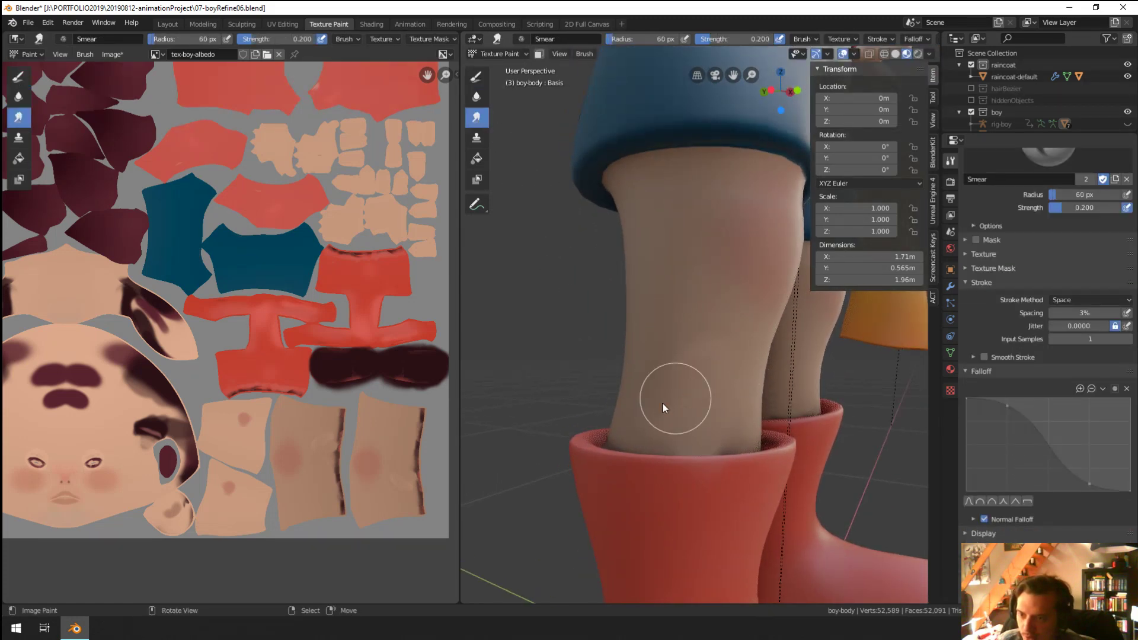
pyautogui.moveTo(698, 404); pyautogui.dragTo(684, 378, button='middle')
pyautogui.keyDown('shift'); pyautogui.moveTo(704, 295); pyautogui.dragTo(698, 364, button='middle'); pyautogui.keyUp('shift')
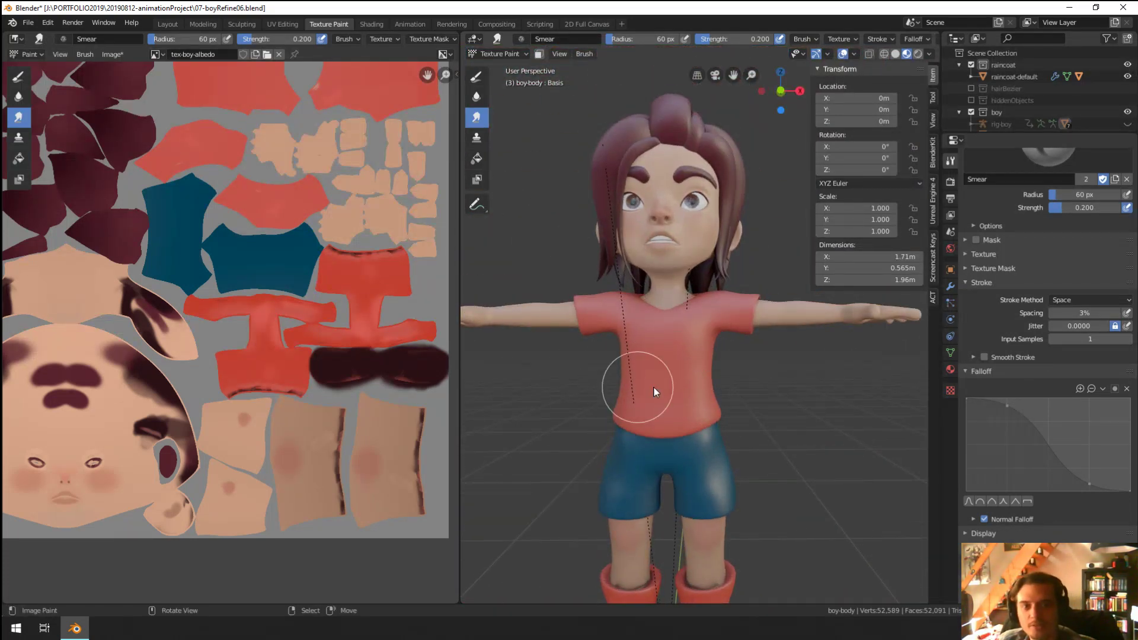
# Step: Examine the character from the front, as well as the body's material, modifier and object properties
pyautogui.moveTo(658, 394); pyautogui.dragTo(661, 412, button='middle')
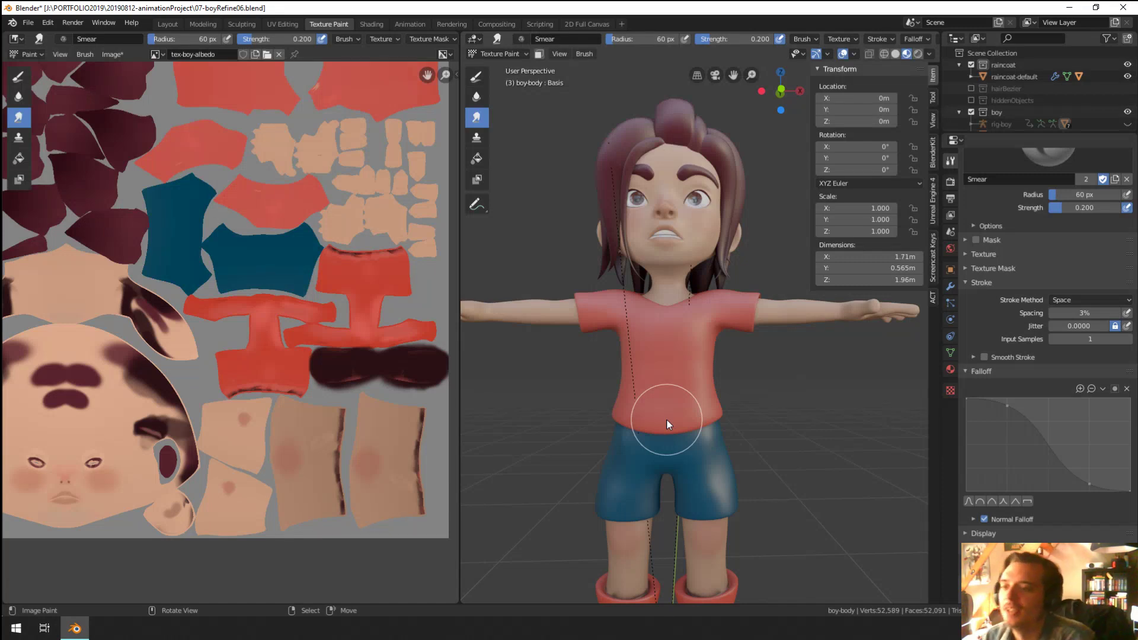
pyautogui.moveTo(496, 362); pyautogui.dragTo(706, 189, button='middle')
pyautogui.scroll(-4, 590, 338)
pyautogui.scroll(2, 632, 272)
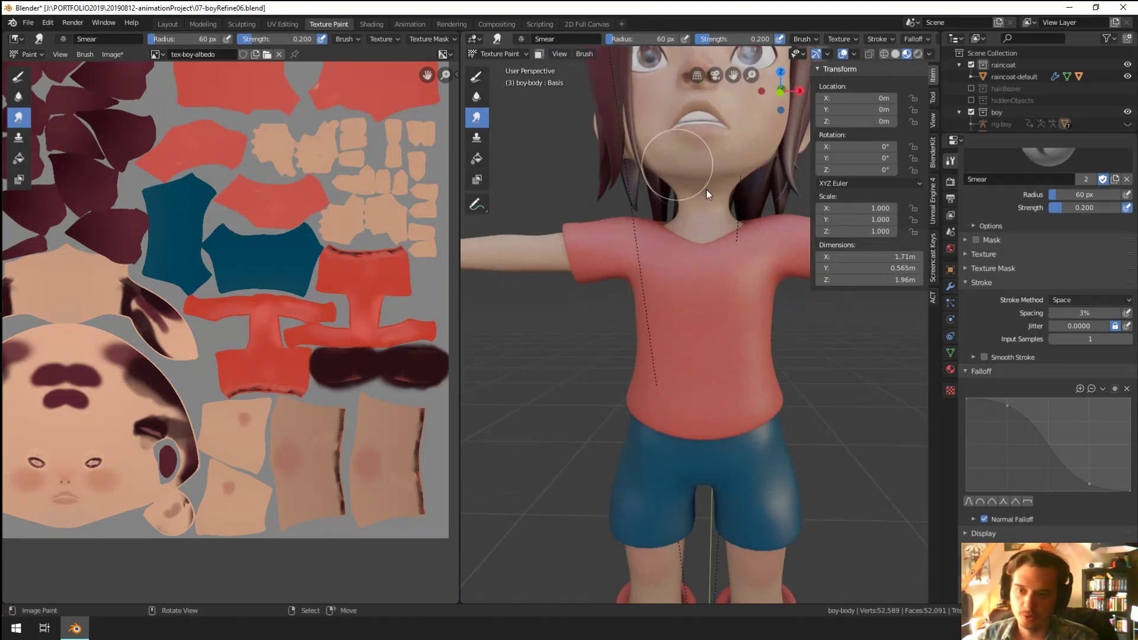
pyautogui.click(949, 370)
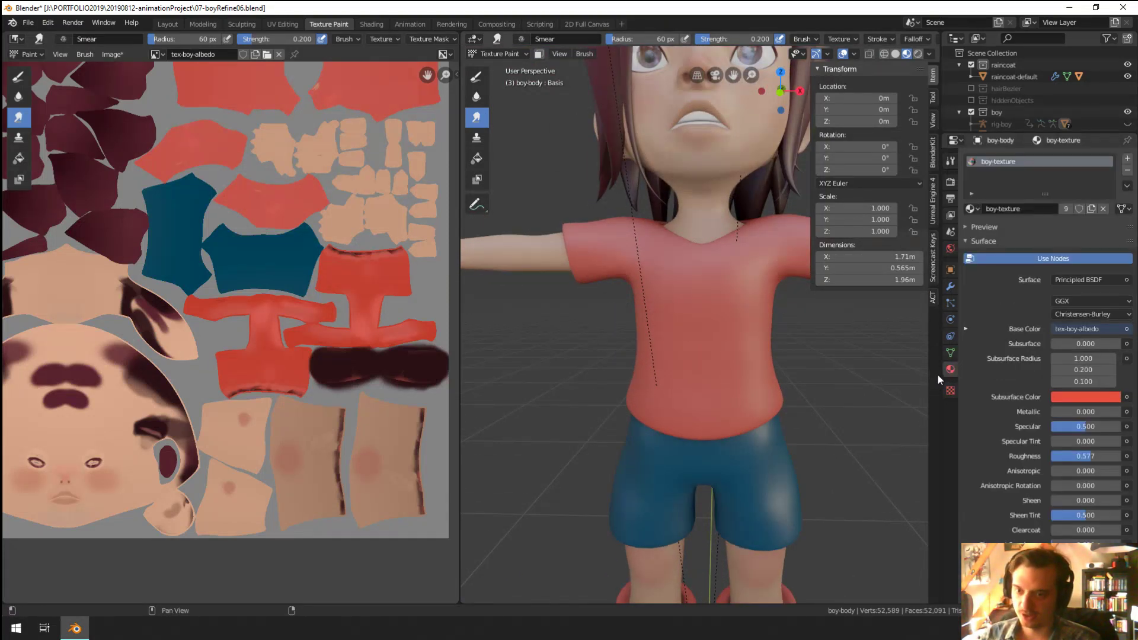
pyautogui.click(951, 354)
pyautogui.click(952, 290)
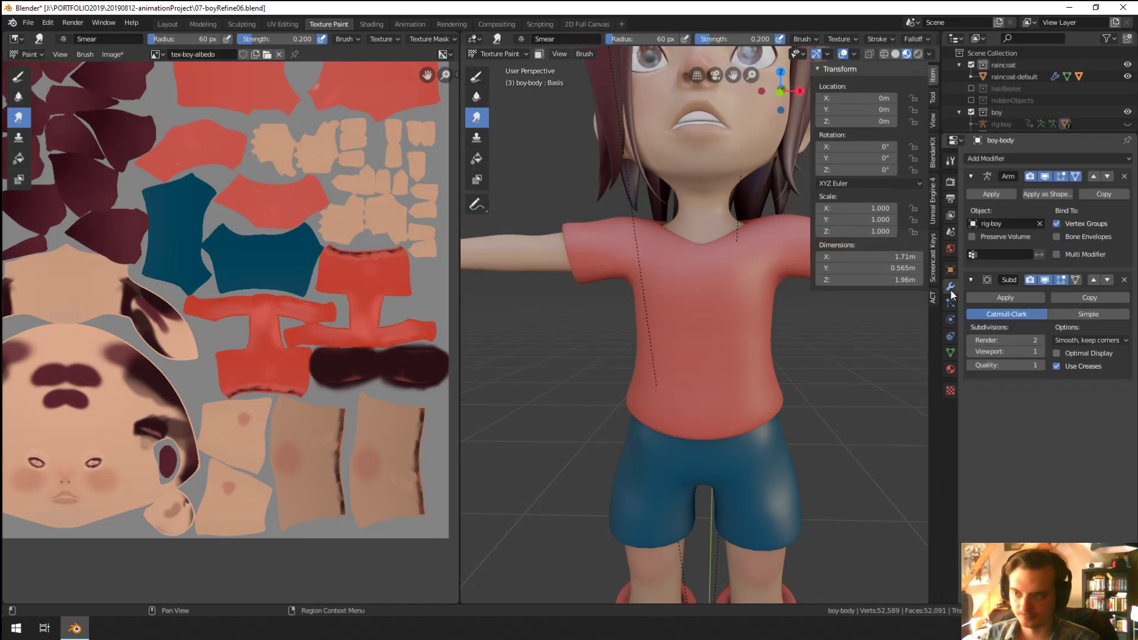
pyautogui.click(951, 272)
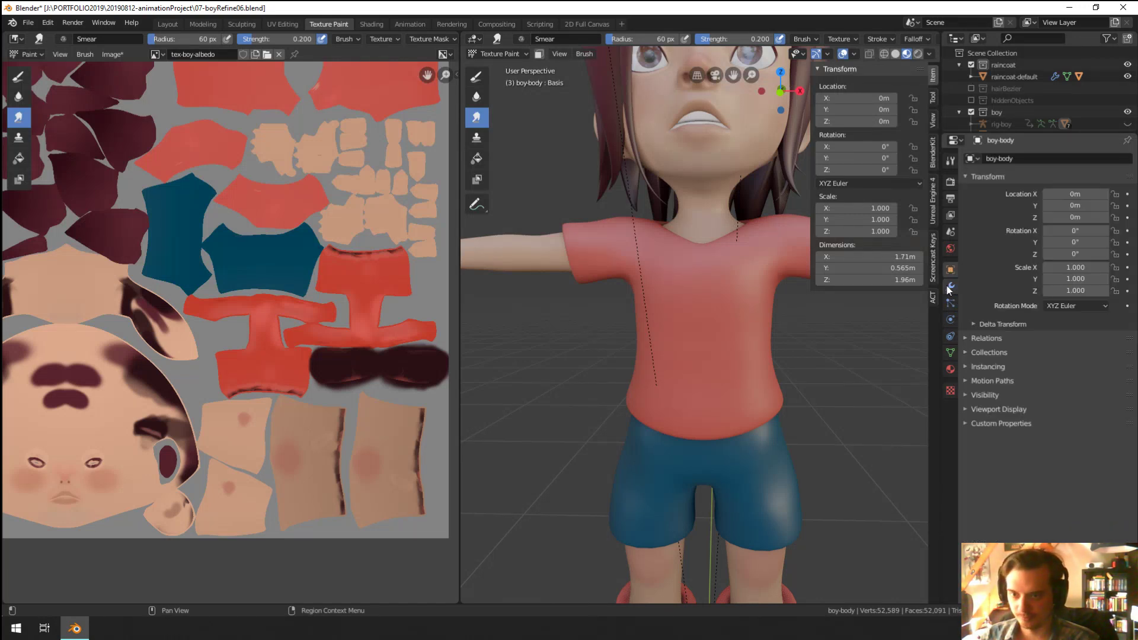
# Step: Examine the body's material settings and the character from slightly different front angles
pyautogui.moveTo(907, 314); pyautogui.dragTo(844, 321, button='middle')
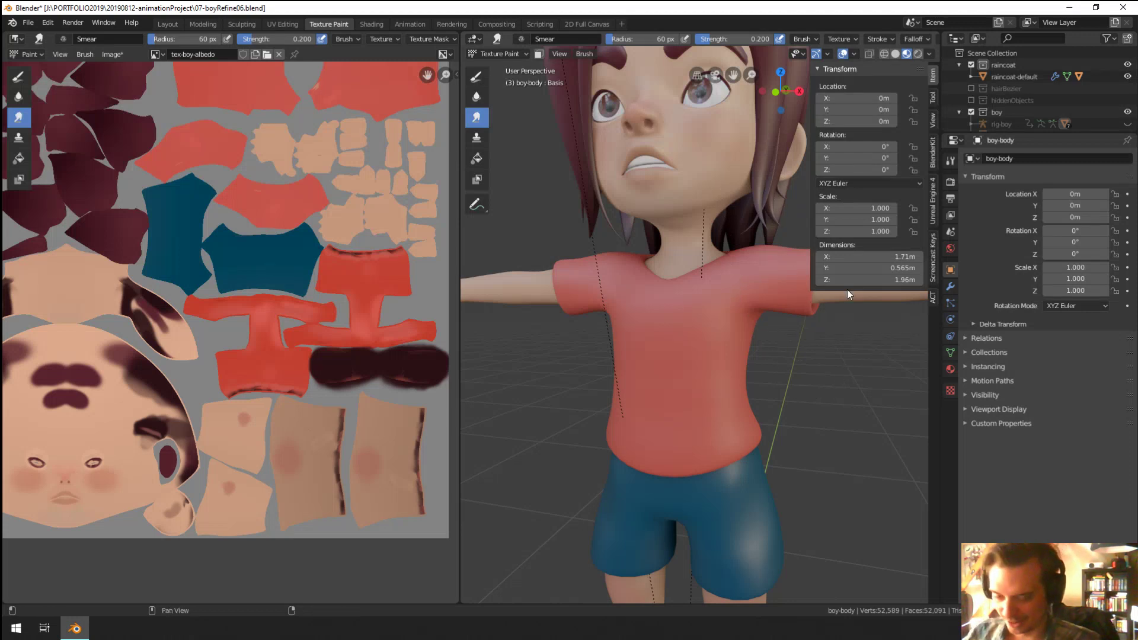
pyautogui.click(950, 369)
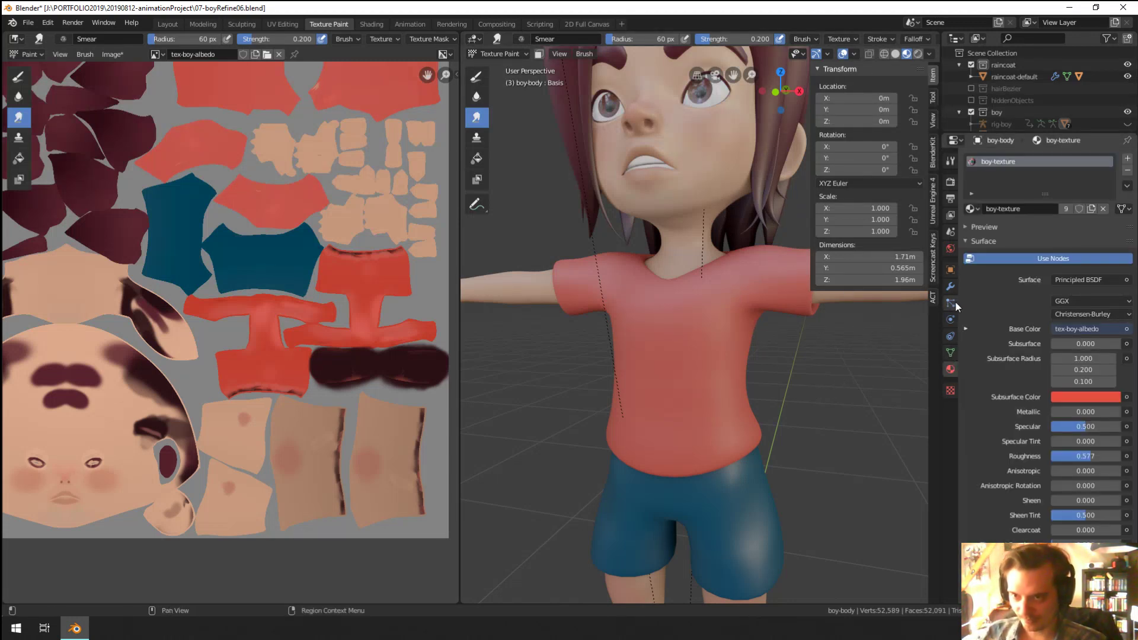
pyautogui.moveTo(860, 374); pyautogui.dragTo(889, 381, button='middle')
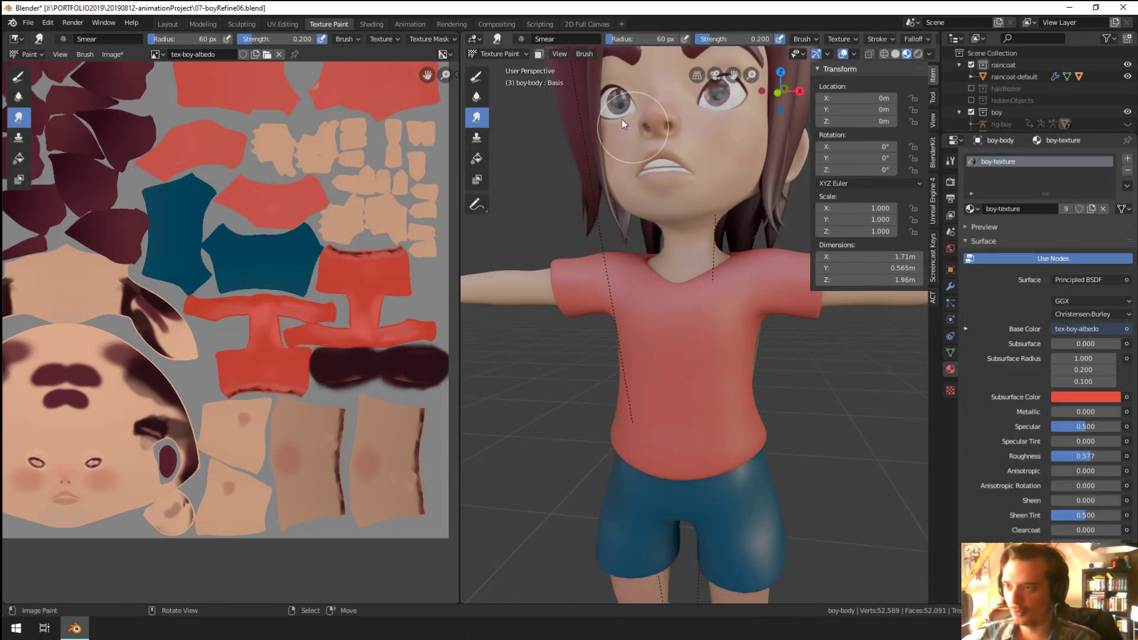
# Step: Switch to the Draw brush and give it a neutral light grey colour
pyautogui.click(477, 77)
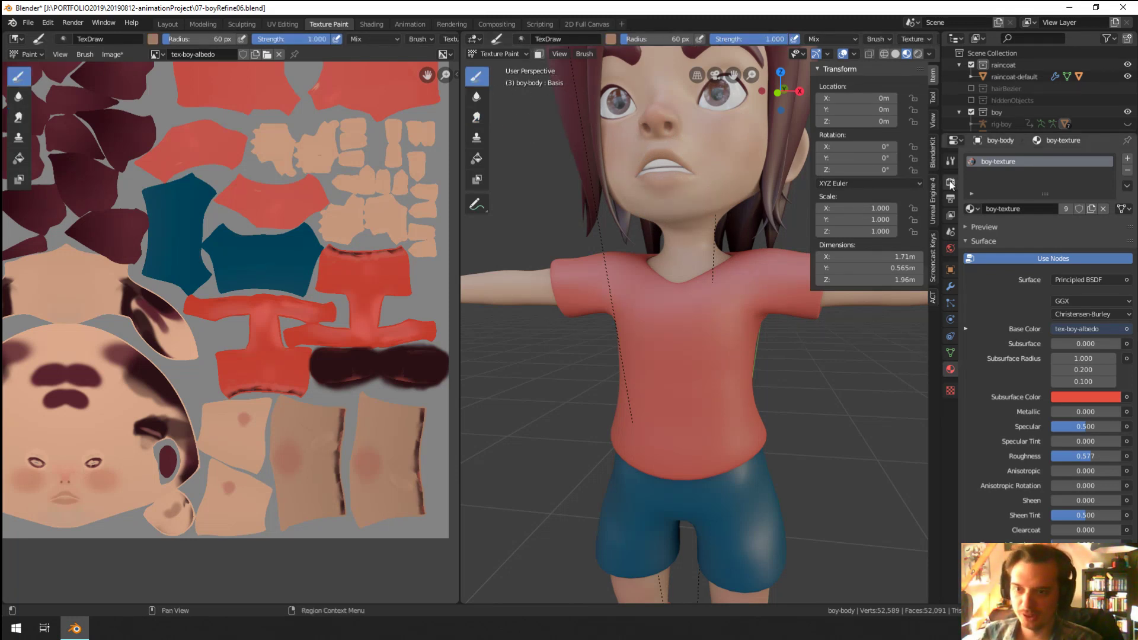
pyautogui.click(950, 160)
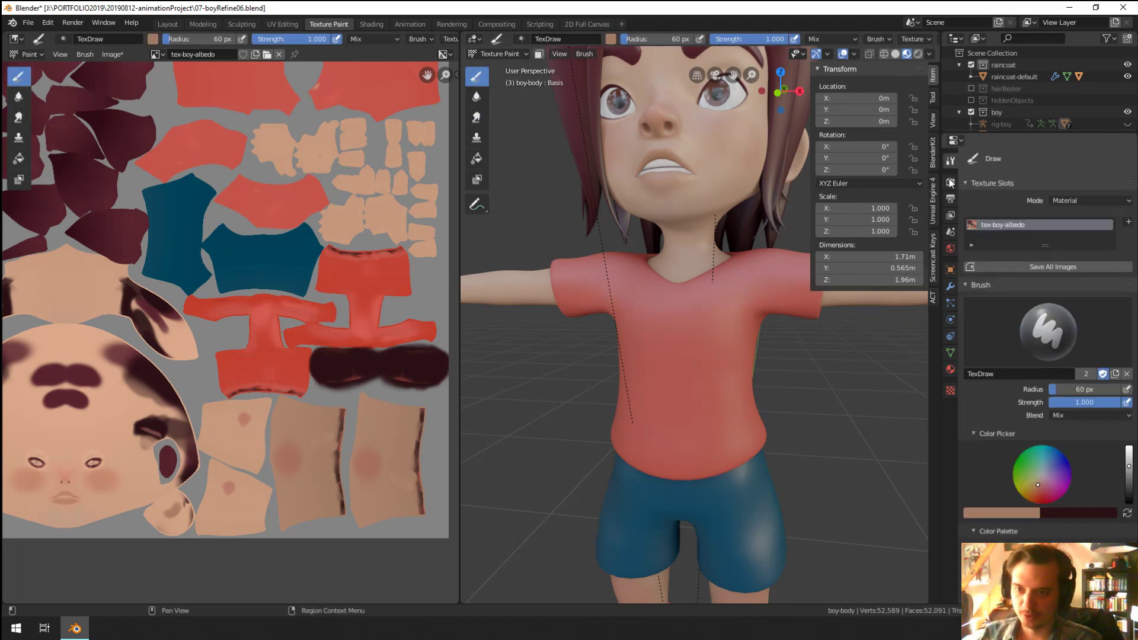
pyautogui.click(1043, 474)
# Step: Try a light grey dab on the shirt's chest with a 49 px brush radius
pyautogui.press('f')
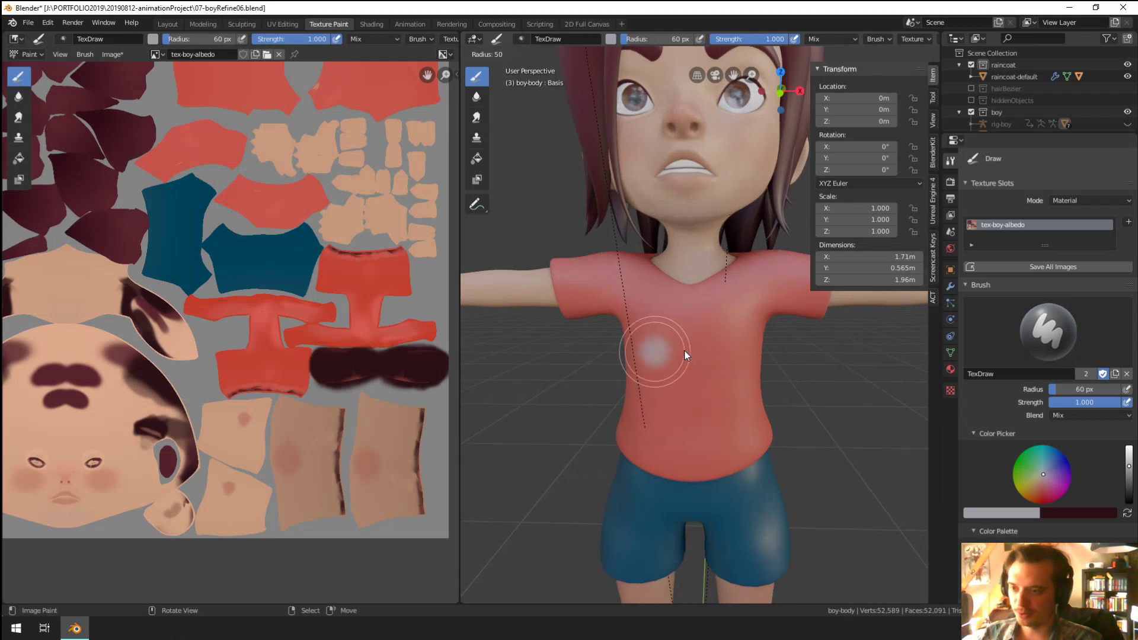
pyautogui.click(684, 354)
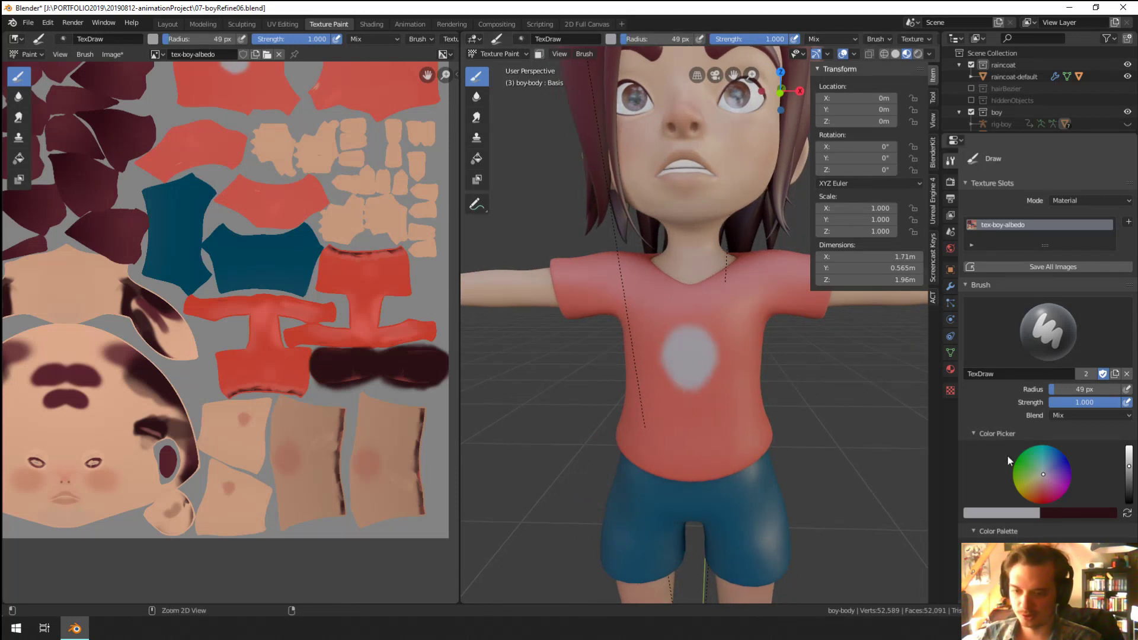
pyautogui.hotkey('ctrl', 'z')
# Step: Set the Draw brush's stroke spacing to 1% and test it with a short grey stroke on the chest
pyautogui.scroll(-1, 1030, 452)
pyautogui.scroll(-10, 1029, 453)
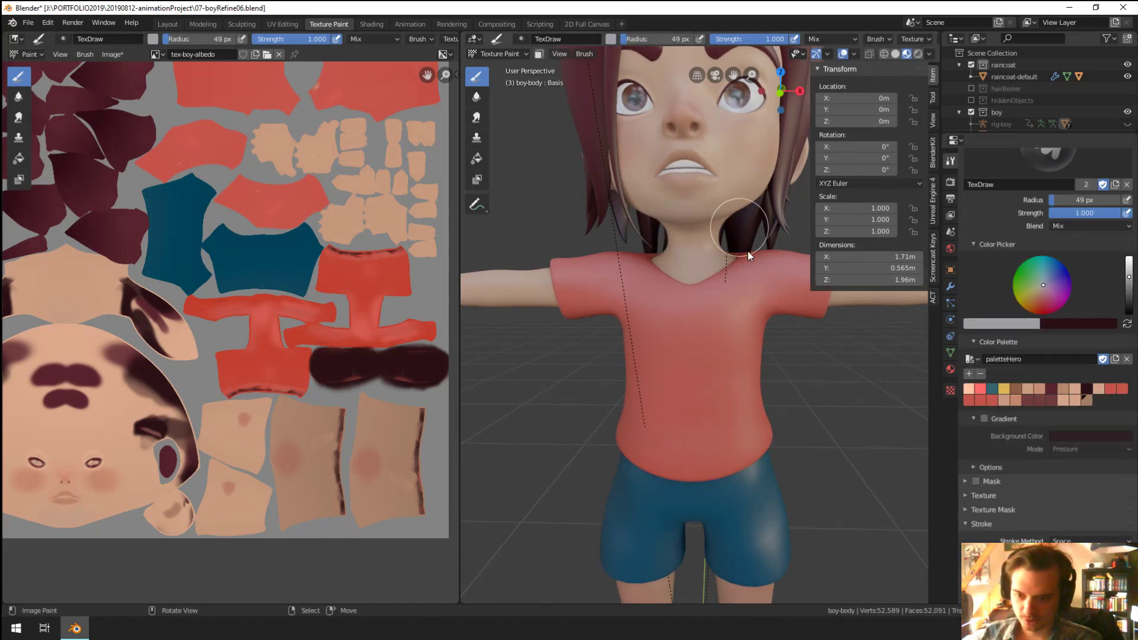
pyautogui.scroll(-3, 1041, 529)
pyautogui.scroll(-2, 1031, 533)
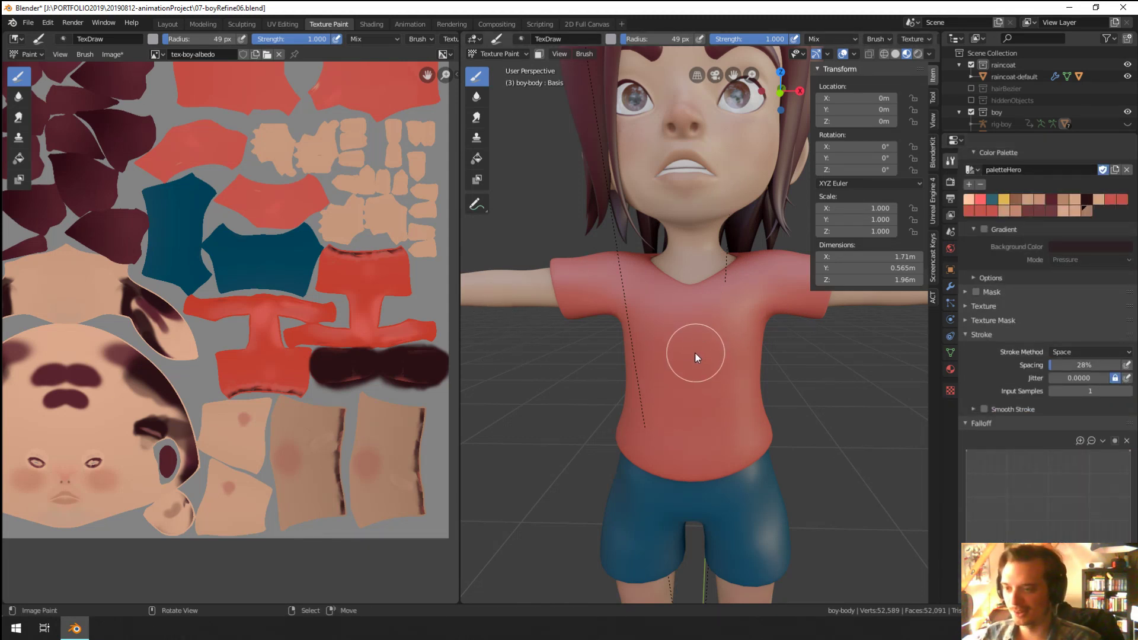
pyautogui.moveTo(687, 354); pyautogui.dragTo(695, 360)
pyautogui.hotkey('ctrl', 'z')
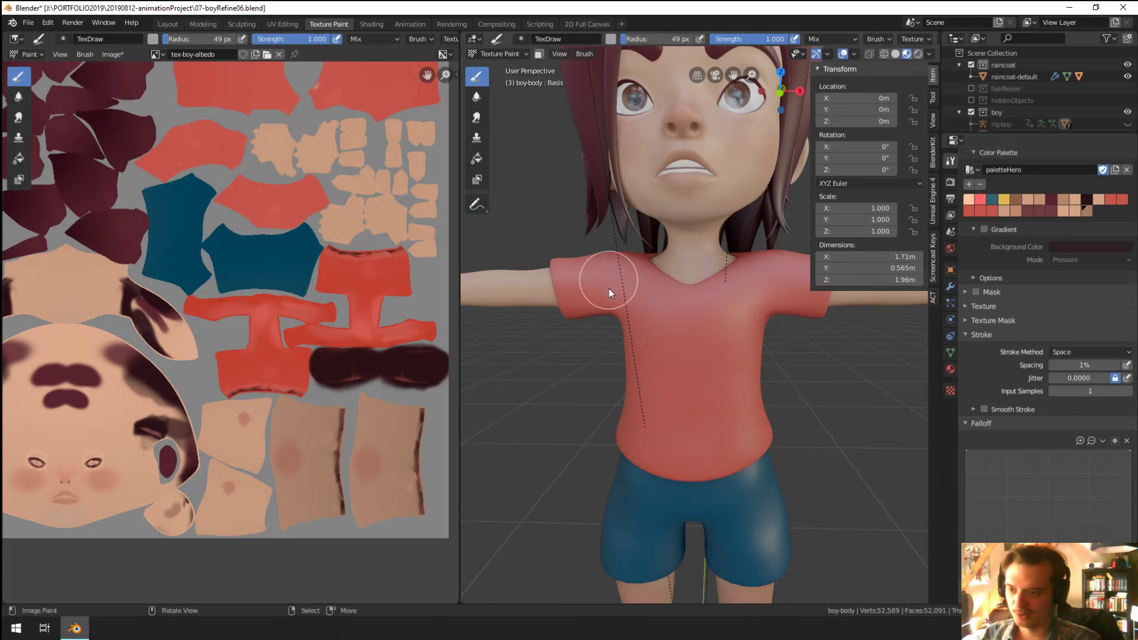
# Step: Try painting a light grey round emblem on the shirt's chest with a 22 px brush radius
pyautogui.press('f')
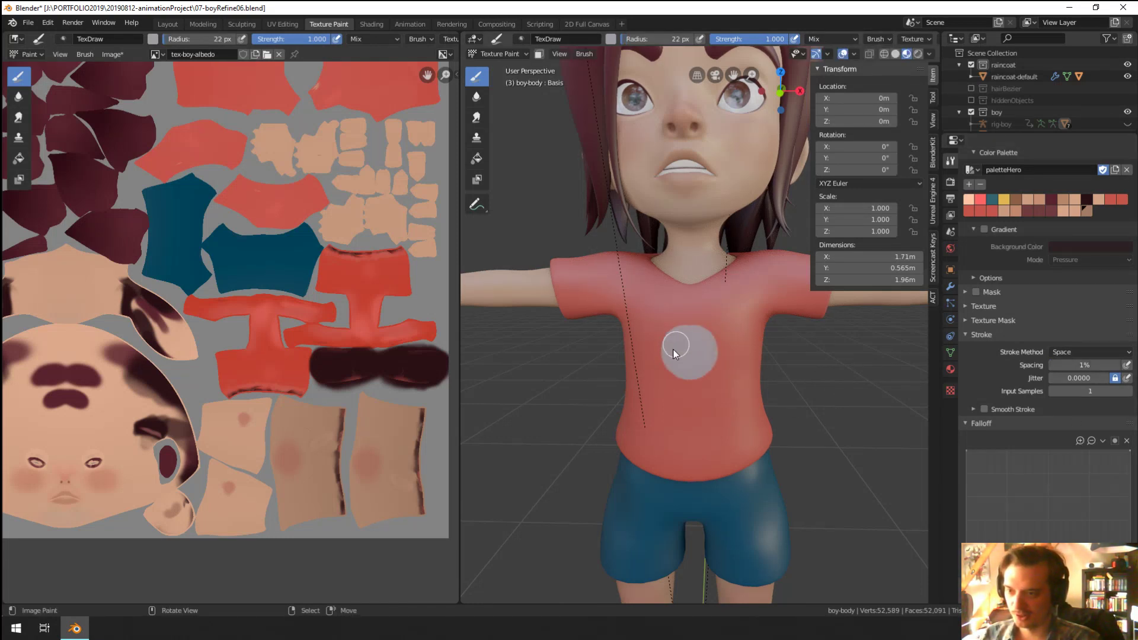
pyautogui.moveTo(673, 351); pyautogui.dragTo(700, 378)
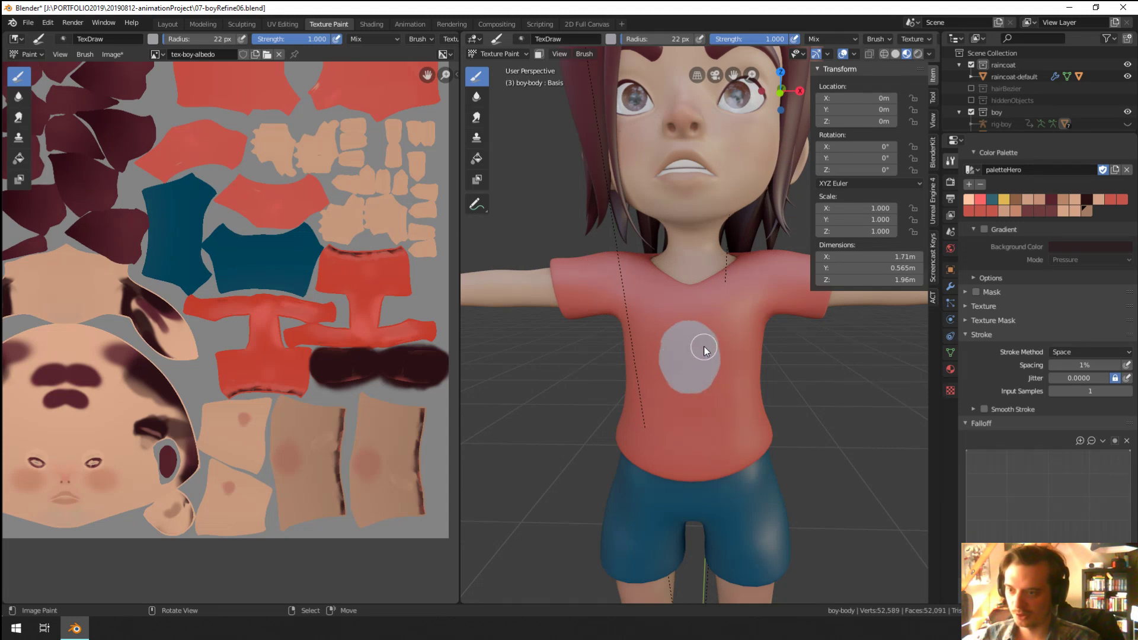
pyautogui.moveTo(709, 369)
pyautogui.mouseDown(button='middle')
pyautogui.moveTo(704, 347)
pyautogui.moveTo(706, 381)
pyautogui.mouseUp(button='middle')
pyautogui.hotkey('ctrl', 'z')
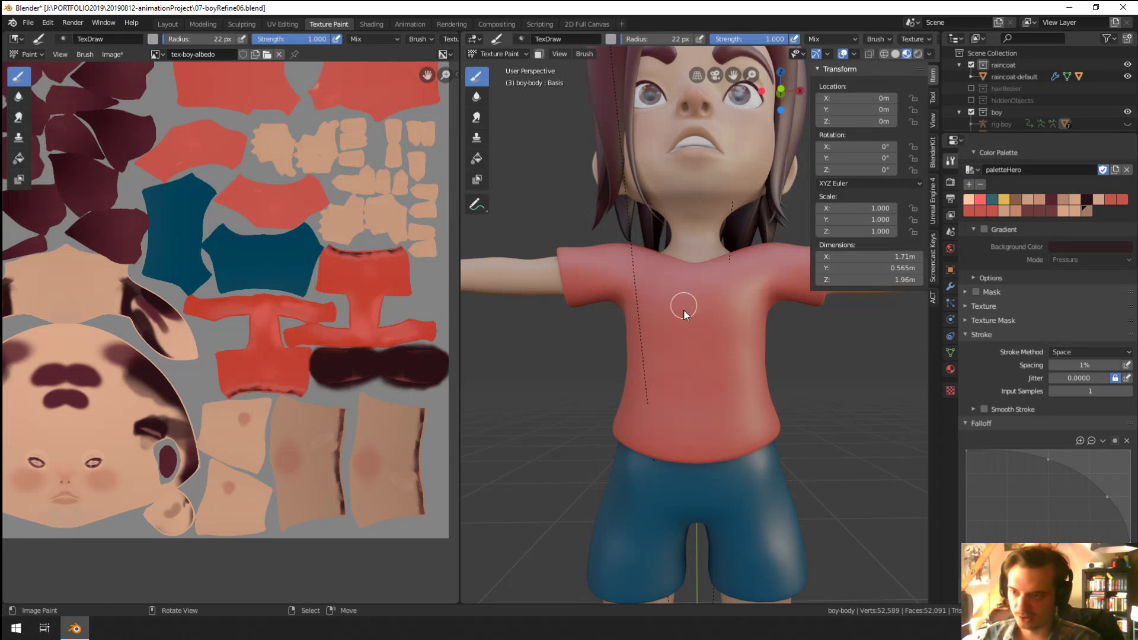
pyautogui.moveTo(681, 314)
pyautogui.mouseDown()
pyautogui.moveTo(681, 332)
pyautogui.moveTo(699, 315)
pyautogui.mouseUp()
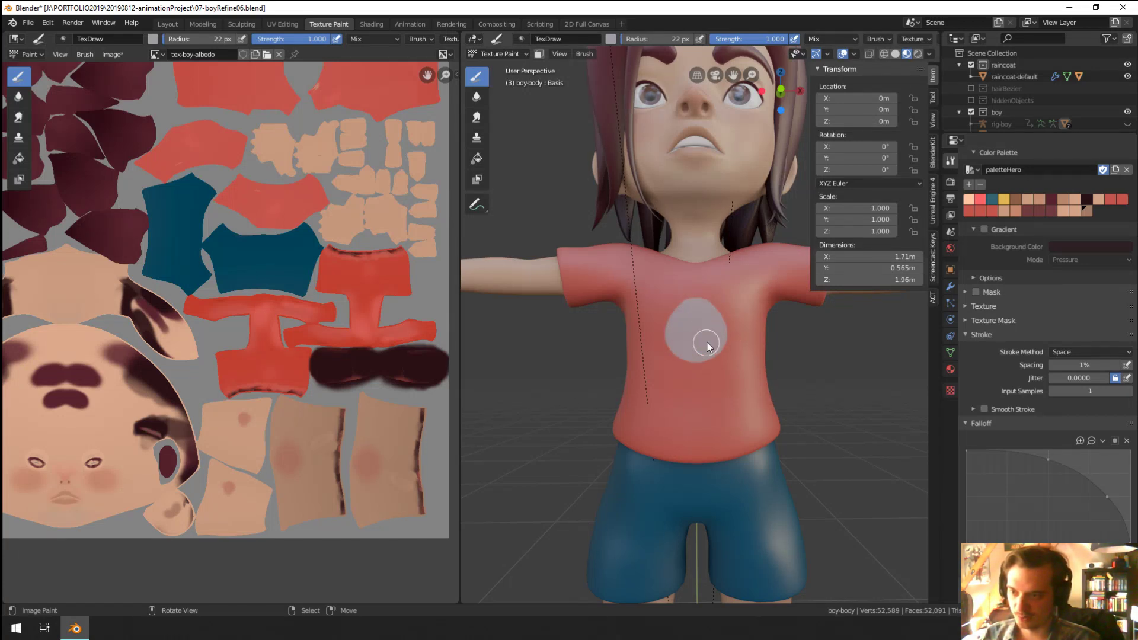
pyautogui.moveTo(708, 346); pyautogui.dragTo(675, 347, button='middle')
pyautogui.hotkey('ctrl', 'z')
# Step: Try the grey chest emblem with a 32 px brush radius and check it on the whole figure
pyautogui.scroll(2, 692, 330)
pyautogui.press('f')
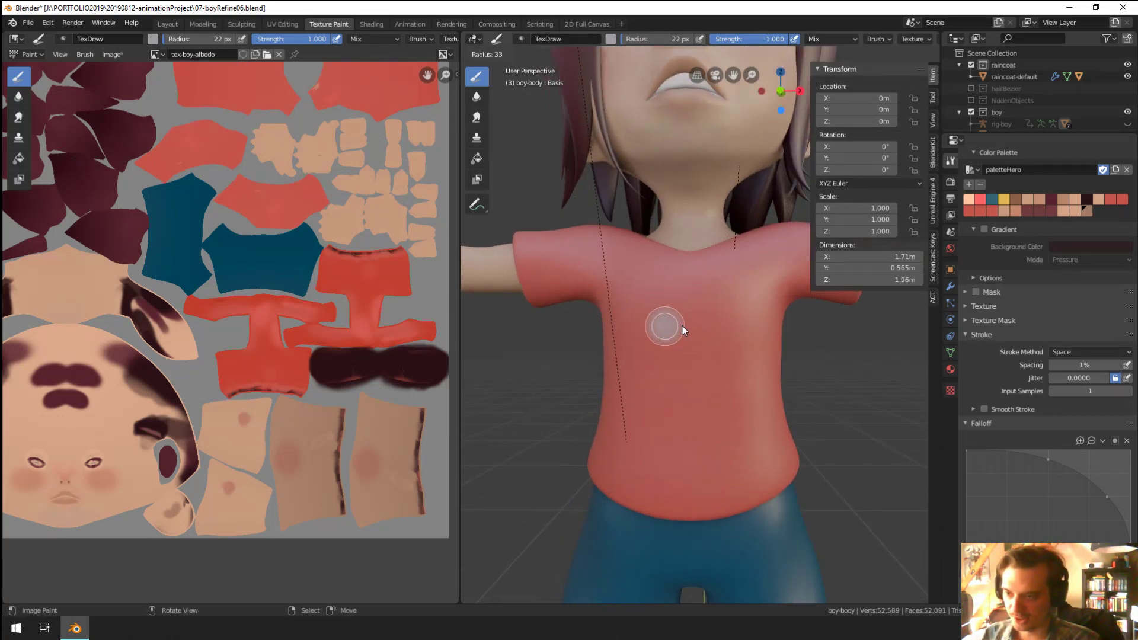
pyautogui.click(683, 330)
pyautogui.moveTo(683, 332); pyautogui.dragTo(697, 330)
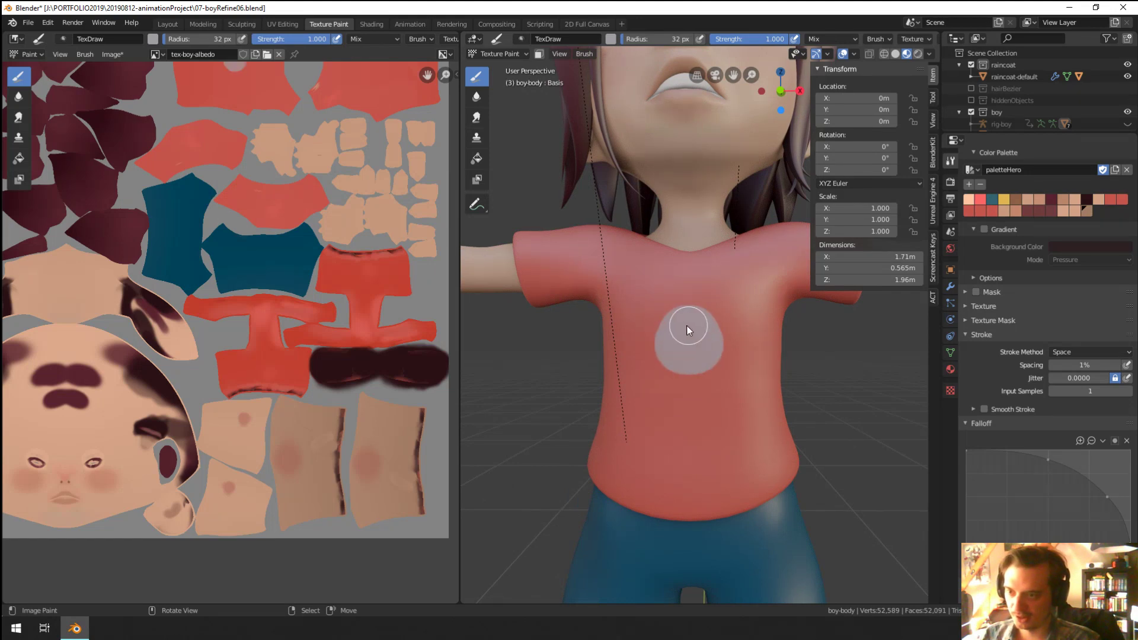
pyautogui.hotkey('ctrl', 'z')
pyautogui.scroll(-4, 697, 354)
pyautogui.moveTo(617, 522)
pyautogui.mouseDown(button='middle')
pyautogui.moveTo(662, 479)
pyautogui.moveTo(613, 464)
pyautogui.mouseUp(button='middle')
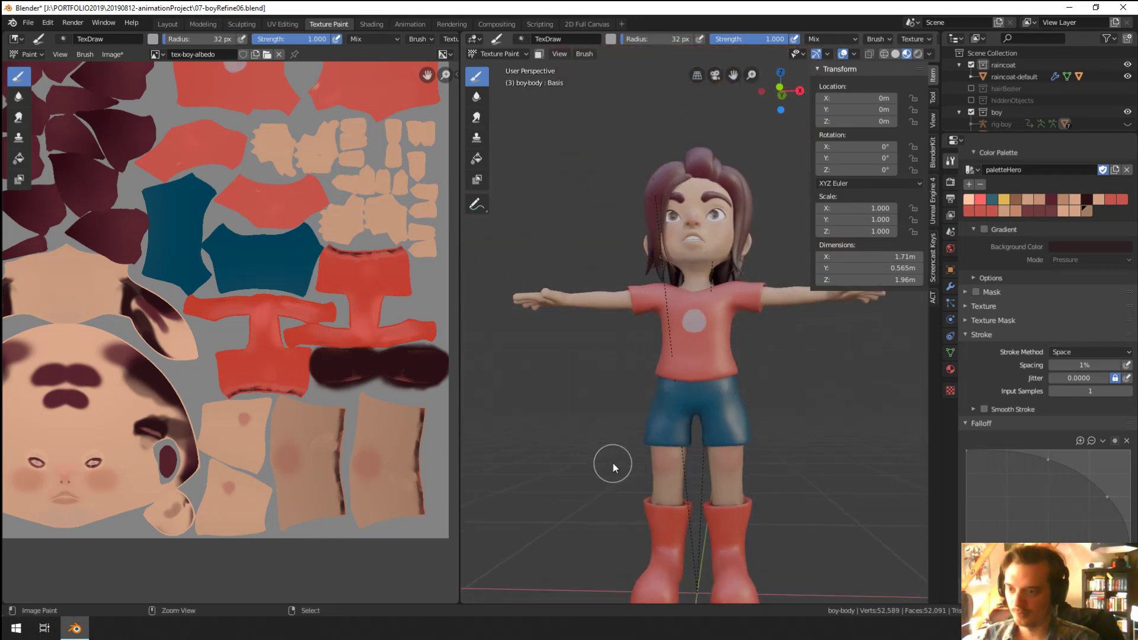
# Step: Try a larger light grey circle on the shirt's chest with a 68 px brush radius
pyautogui.scroll(2, 673, 350)
pyautogui.scroll(2, 674, 349)
pyautogui.press('f')
pyautogui.click(720, 332)
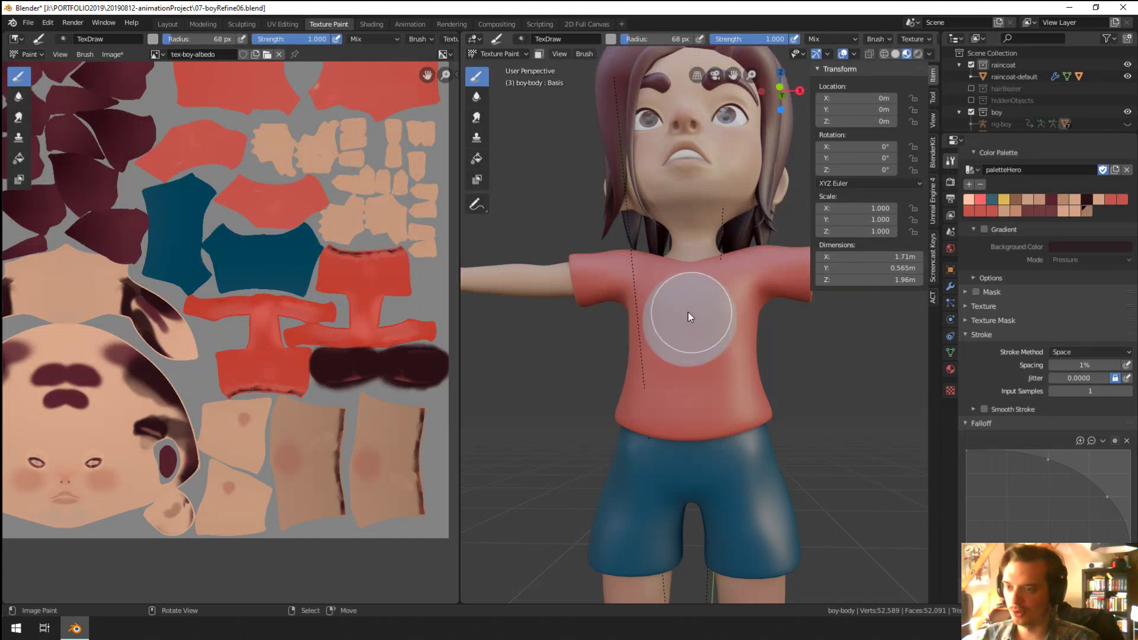
pyautogui.click(688, 327)
pyautogui.scroll(-4, 693, 330)
pyautogui.moveTo(642, 409)
pyautogui.mouseDown(button='middle')
pyautogui.moveTo(606, 428)
pyautogui.moveTo(691, 460)
pyautogui.moveTo(698, 432)
pyautogui.moveTo(661, 411)
pyautogui.mouseUp(button='middle')
pyautogui.hotkey('ctrl', 'z')
# Step: Lighten the brush colour to near white and try a dab on the chest with a 52 px radius
pyautogui.scroll(4, 691, 355)
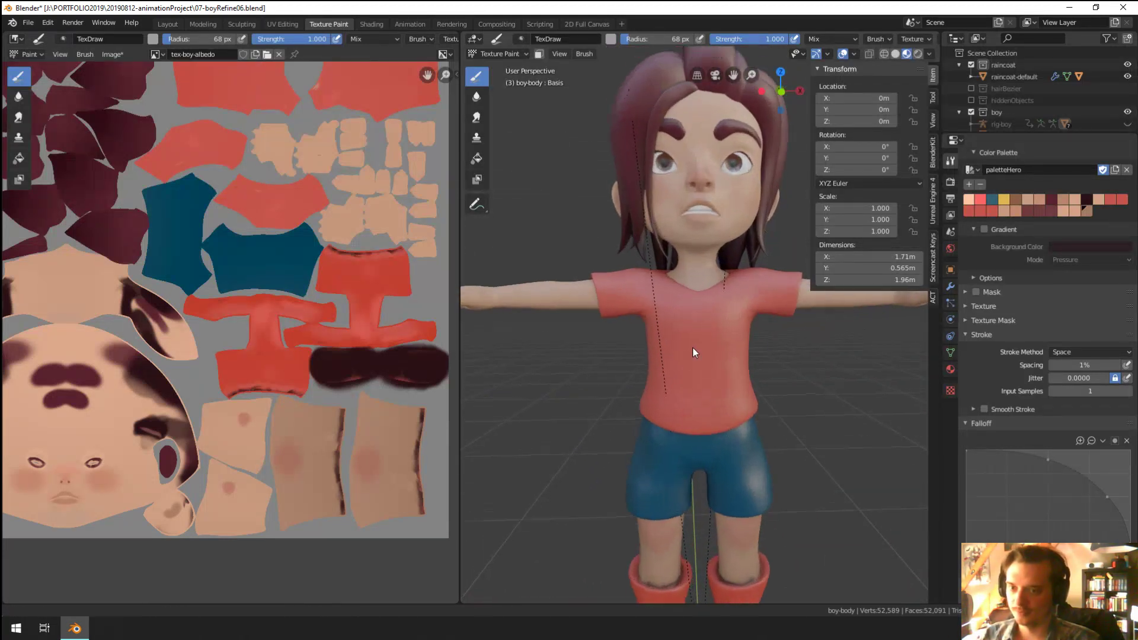
pyautogui.scroll(6, 1114, 338)
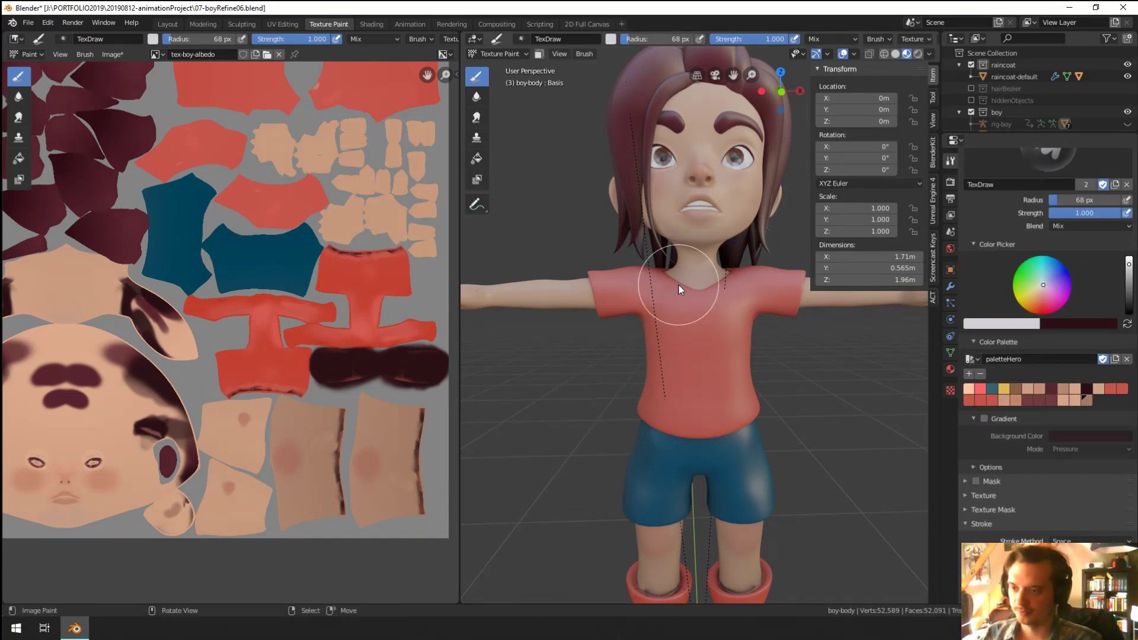
pyautogui.moveTo(678, 285); pyautogui.dragTo(693, 333, button='middle')
pyautogui.press('f')
pyautogui.click(684, 324)
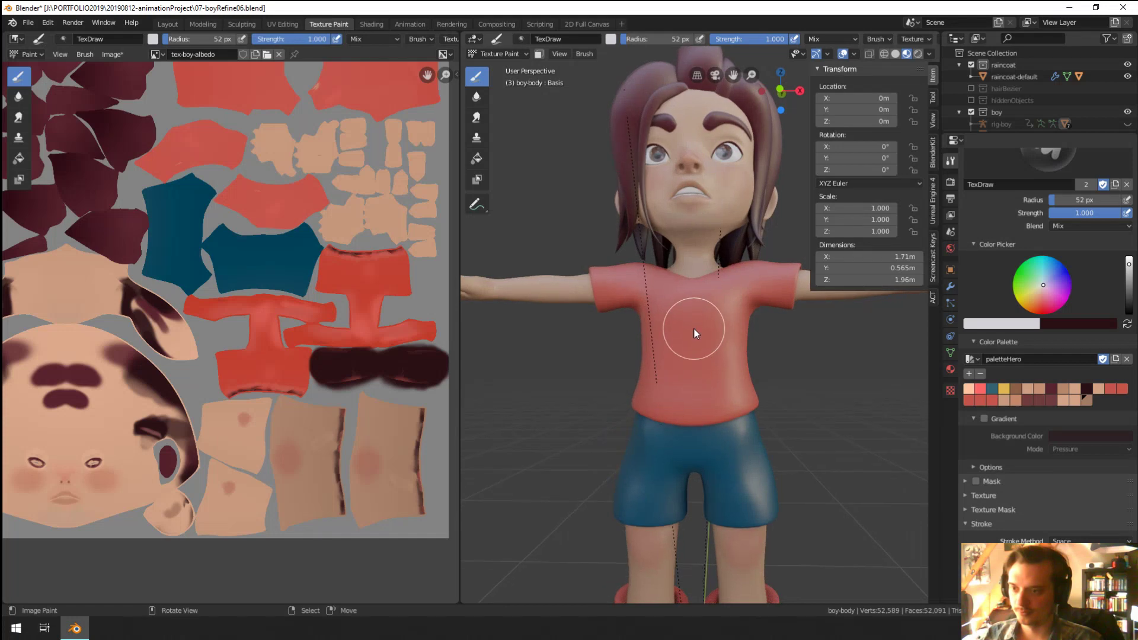
pyautogui.click(697, 332)
pyautogui.hotkey('ctrl', 'z')
# Step: Dab a near-white circle on the middle of the chest with a 46 px radius and check it on the figure
pyautogui.press('f')
pyautogui.click(686, 330)
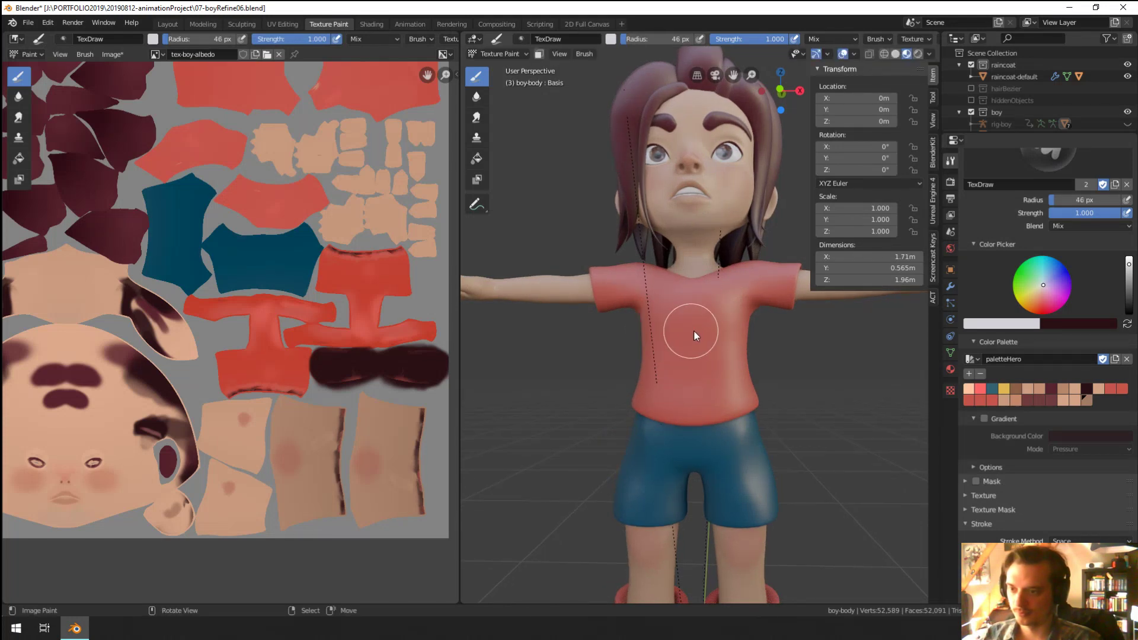
pyautogui.click(688, 335)
pyautogui.moveTo(693, 340); pyautogui.dragTo(724, 347, button='middle')
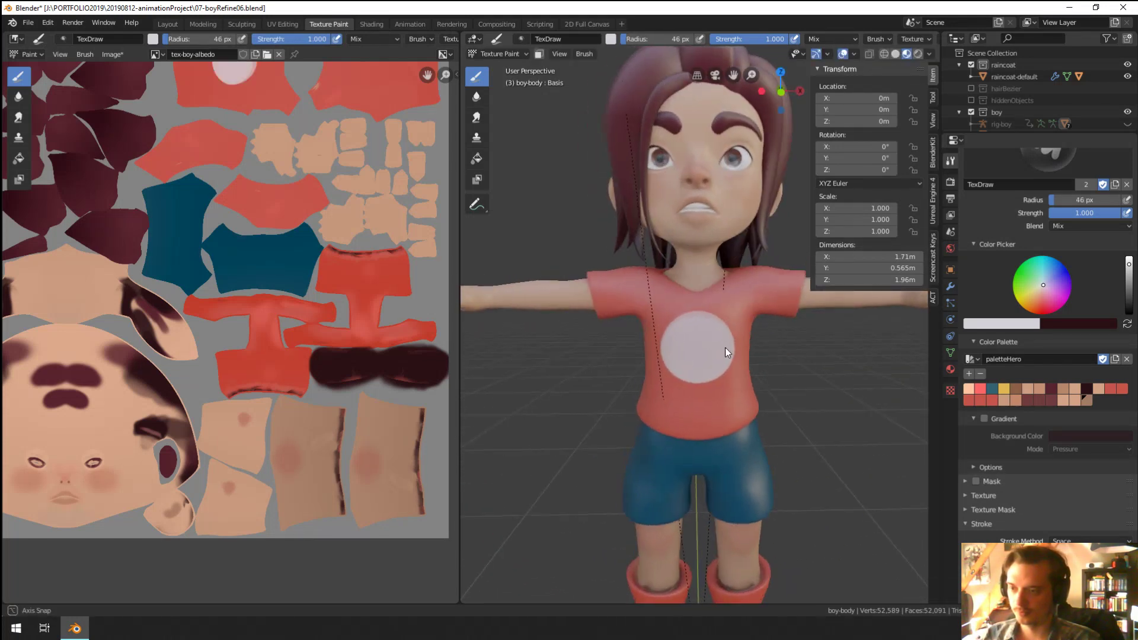
pyautogui.scroll(-4, 652, 474)
pyautogui.moveTo(650, 496); pyautogui.dragTo(696, 444, button='middle')
pyautogui.scroll(6, 713, 329)
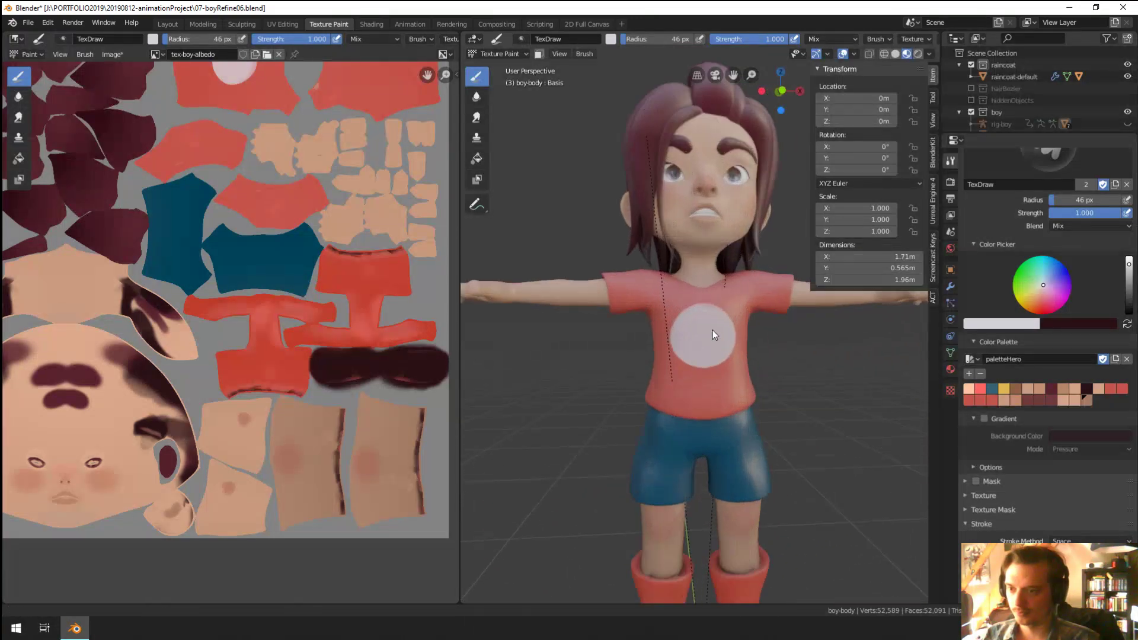
# Step: Try painting light blue crossing lines over the white chest circle with a 4 px radius, and undo the emblem
pyautogui.moveTo(1058, 278); pyautogui.dragTo(1050, 271)
pyautogui.press('f')
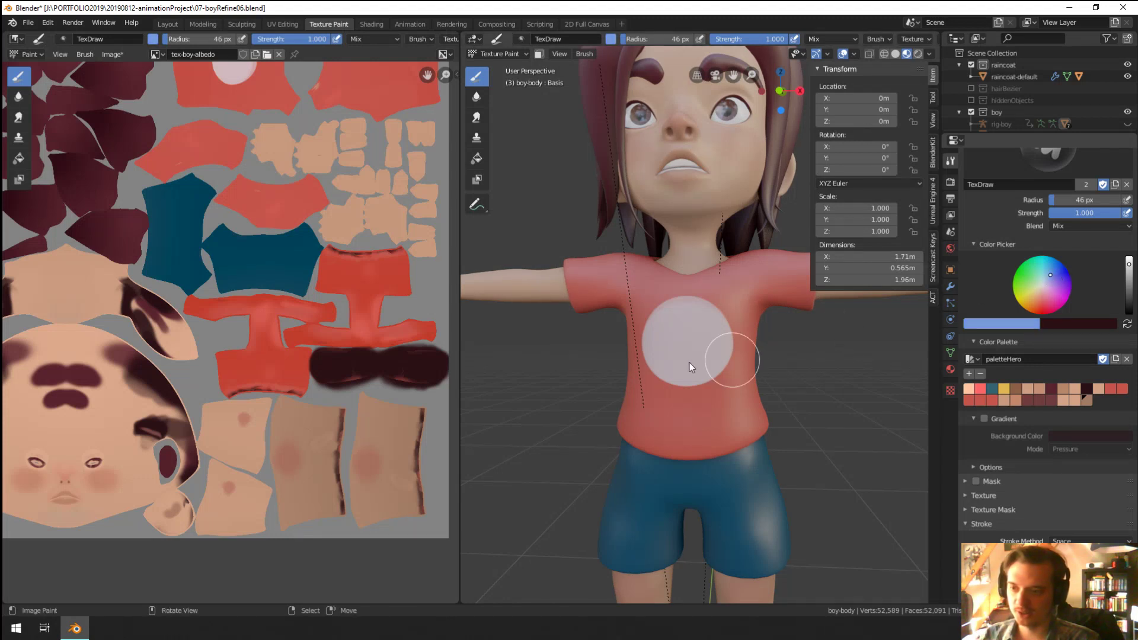
pyautogui.click(630, 364)
pyautogui.press('f')
pyautogui.click(630, 374)
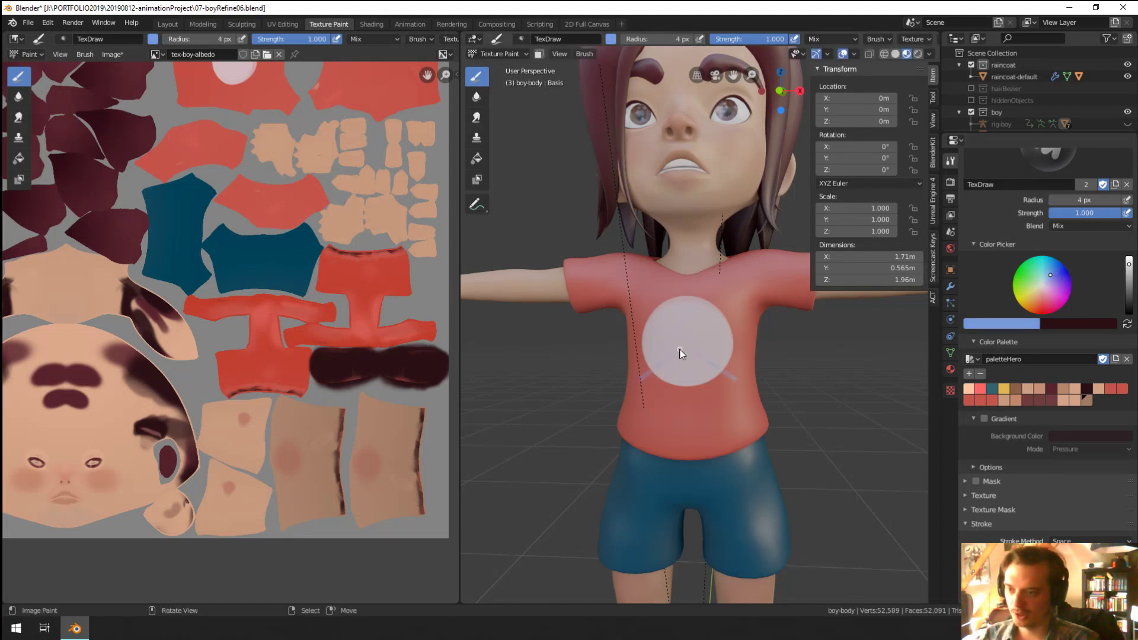
pyautogui.moveTo(688, 346); pyautogui.dragTo(664, 313)
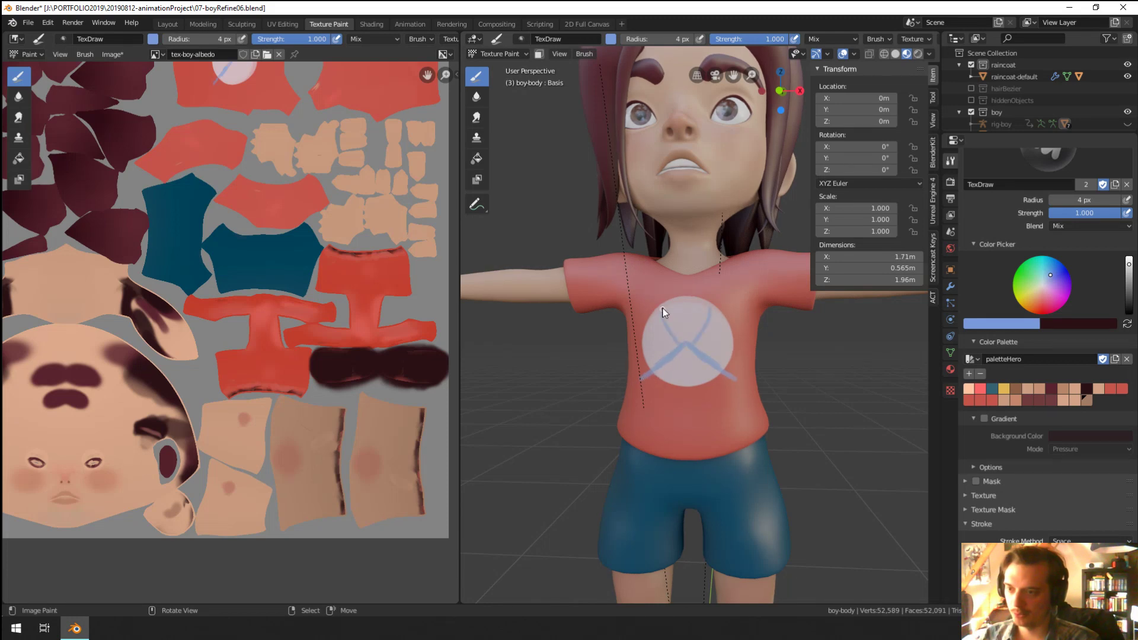
pyautogui.moveTo(671, 307)
pyautogui.mouseDown(button='middle')
pyautogui.moveTo(770, 363)
pyautogui.moveTo(667, 359)
pyautogui.mouseUp(button='middle')
pyautogui.scroll(-5, 700, 319)
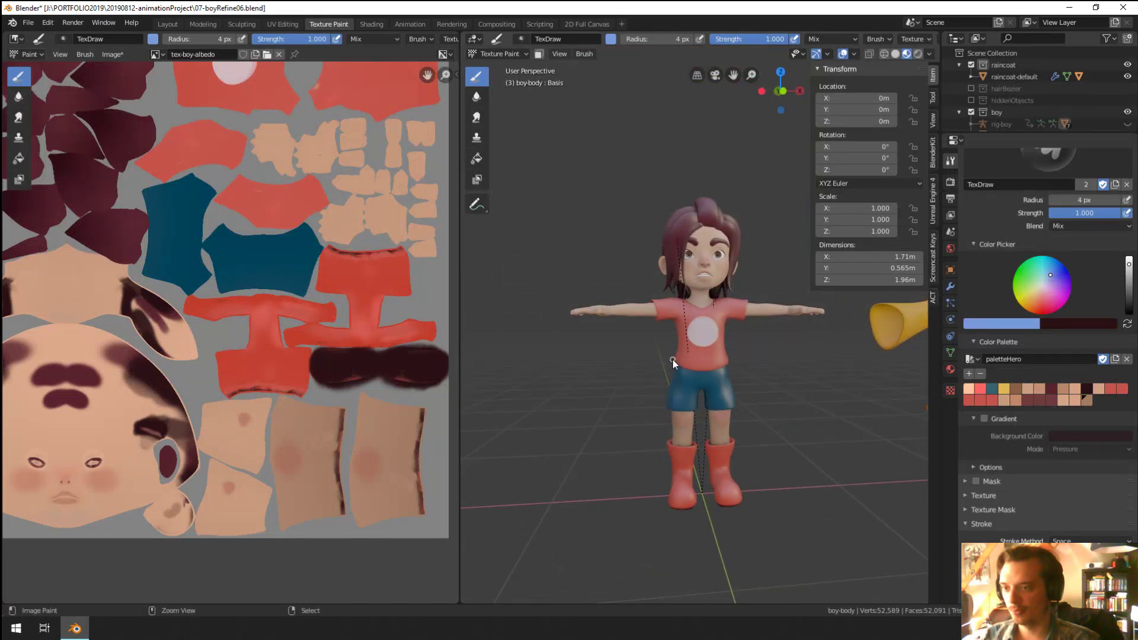
pyautogui.hotkey('ctrl', 'z')
# Step: Try sketching a small line emblem on the plain shirt in near white with the 4 px brush
pyautogui.scroll(4, 677, 358)
pyautogui.moveTo(723, 279); pyautogui.dragTo(705, 333, button='middle')
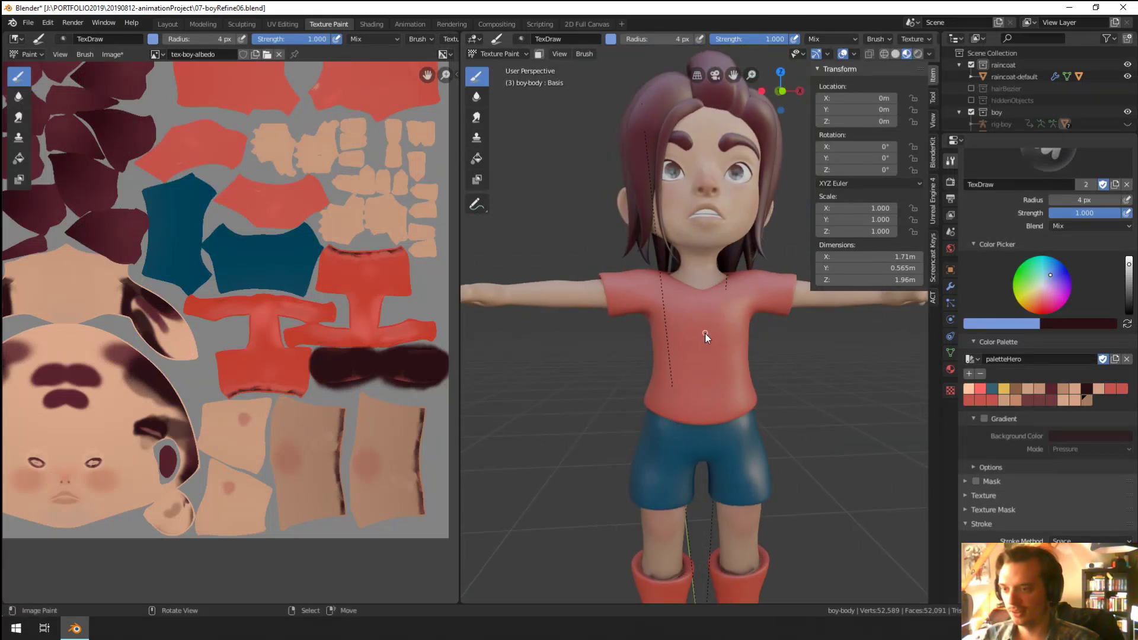
pyautogui.moveTo(707, 397); pyautogui.dragTo(688, 350, button='middle')
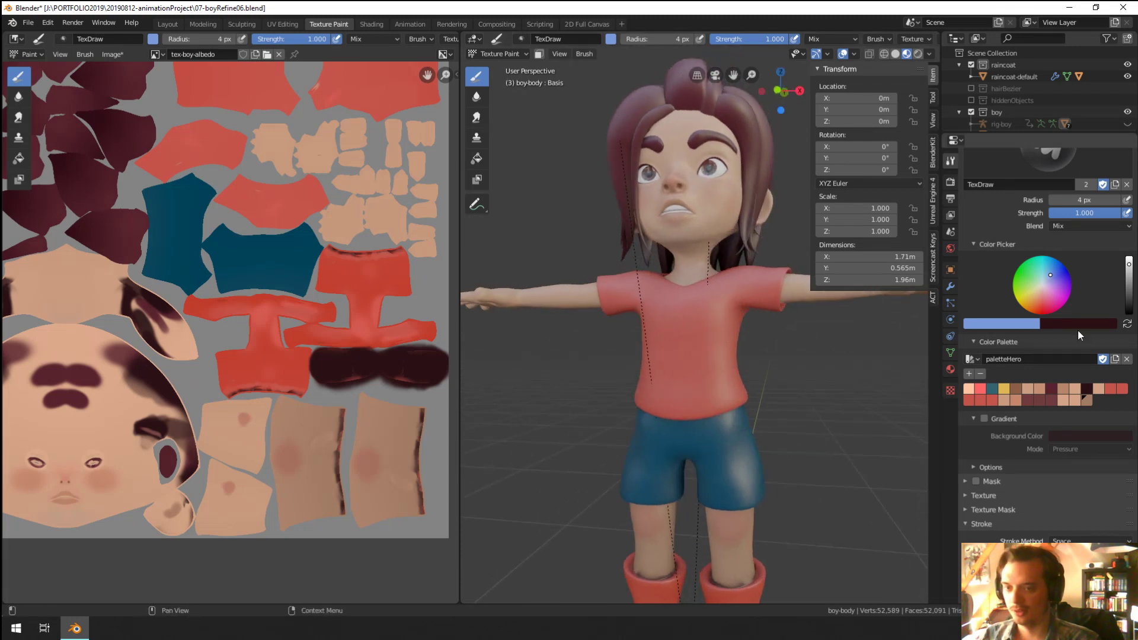
pyautogui.click(1042, 284)
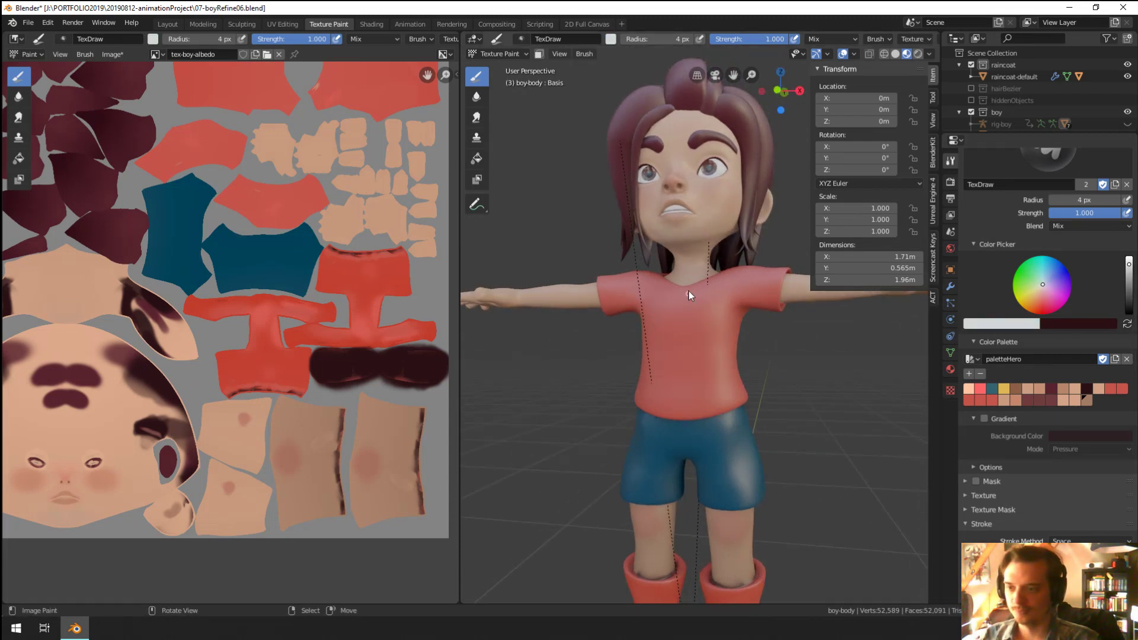
pyautogui.moveTo(688, 289); pyautogui.dragTo(679, 360)
pyautogui.moveTo(692, 358); pyautogui.dragTo(719, 359, button='middle')
pyautogui.moveTo(718, 357); pyautogui.dragTo(691, 335)
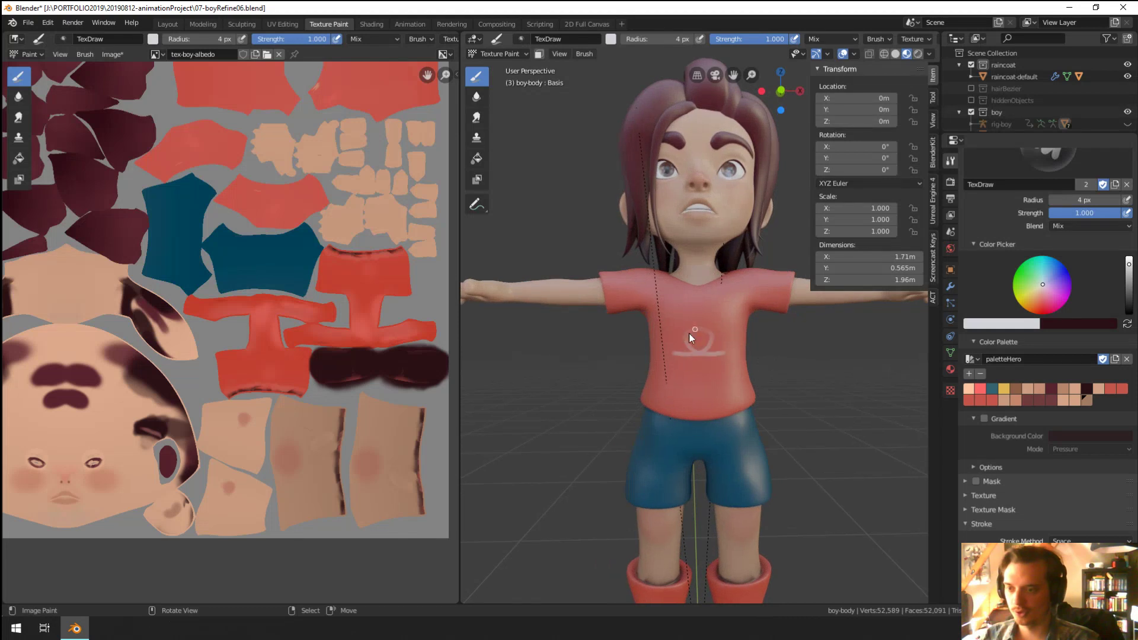
pyautogui.hotkey('ctrl', 'z')
pyautogui.hotkey('ctrl', 'z')
# Step: Try a near-white ring outline on the shirt's chest and undo it
pyautogui.moveTo(735, 387)
pyautogui.mouseDown(button='middle')
pyautogui.moveTo(716, 332)
pyautogui.moveTo(677, 352)
pyautogui.mouseUp(button='middle')
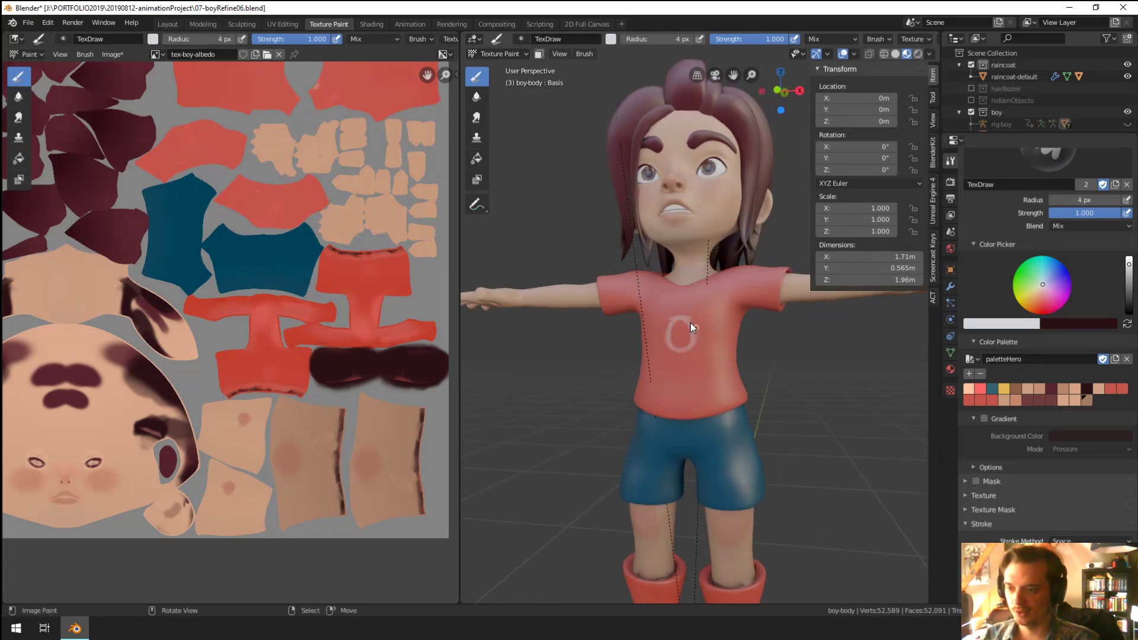
pyautogui.moveTo(681, 318); pyautogui.dragTo(685, 357)
pyautogui.hotkey('ctrl', 'z')
pyautogui.hotkey('ctrl', 'z')
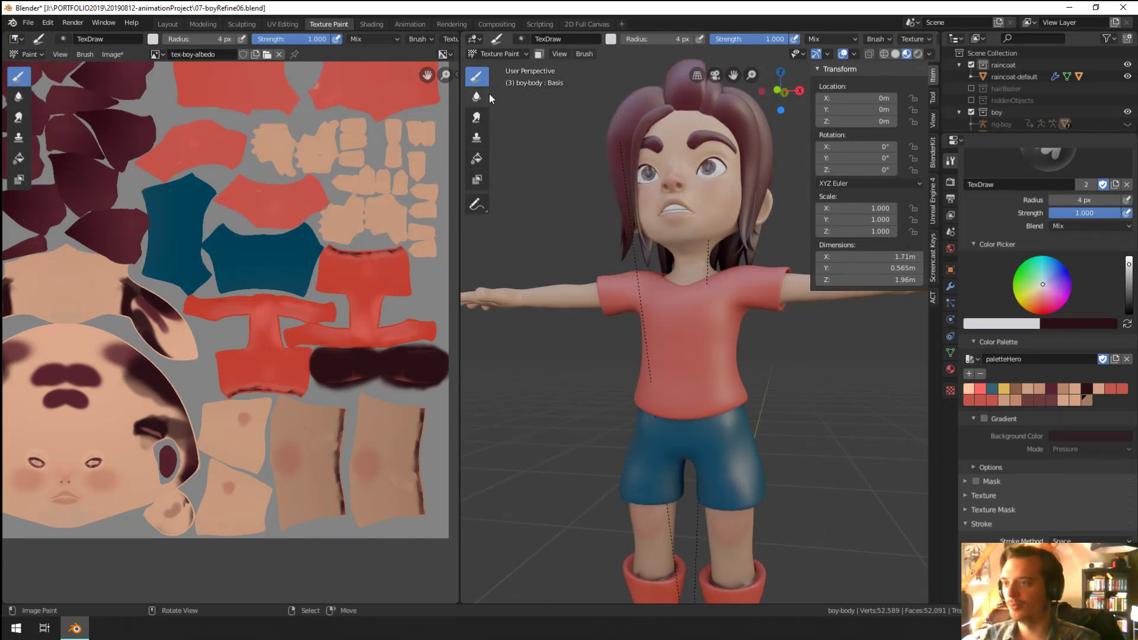
# Step: Enter Edit Mode on the body mesh and select everything linked to a vertex on the shirt
pyautogui.click(498, 53)
pyautogui.press('Tab')
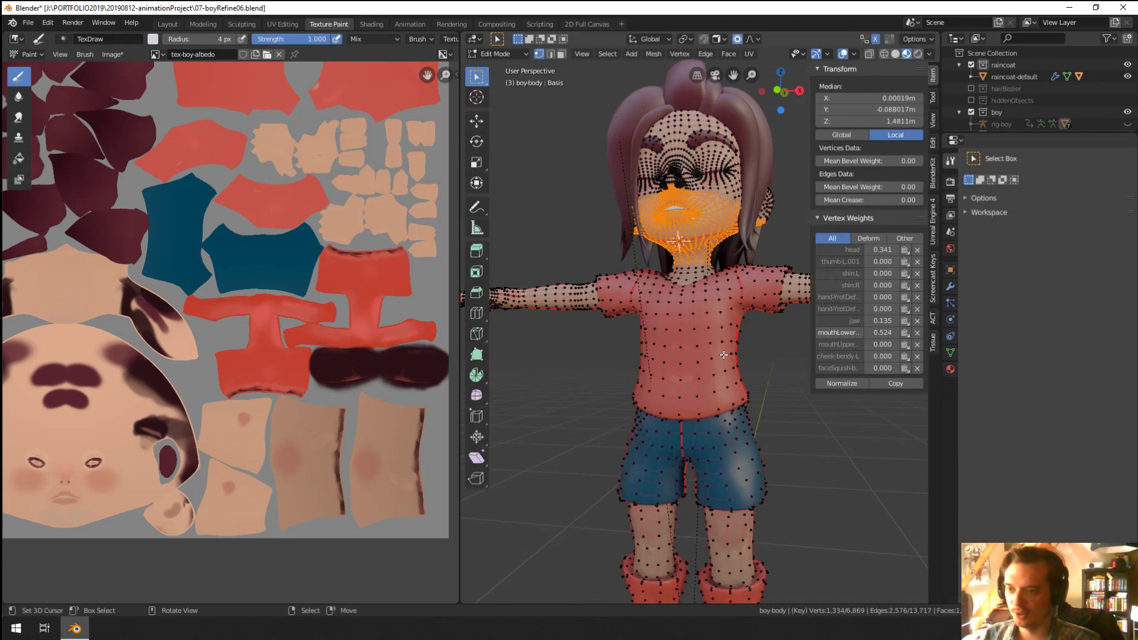
pyautogui.hotkey('ctrl', 'p')
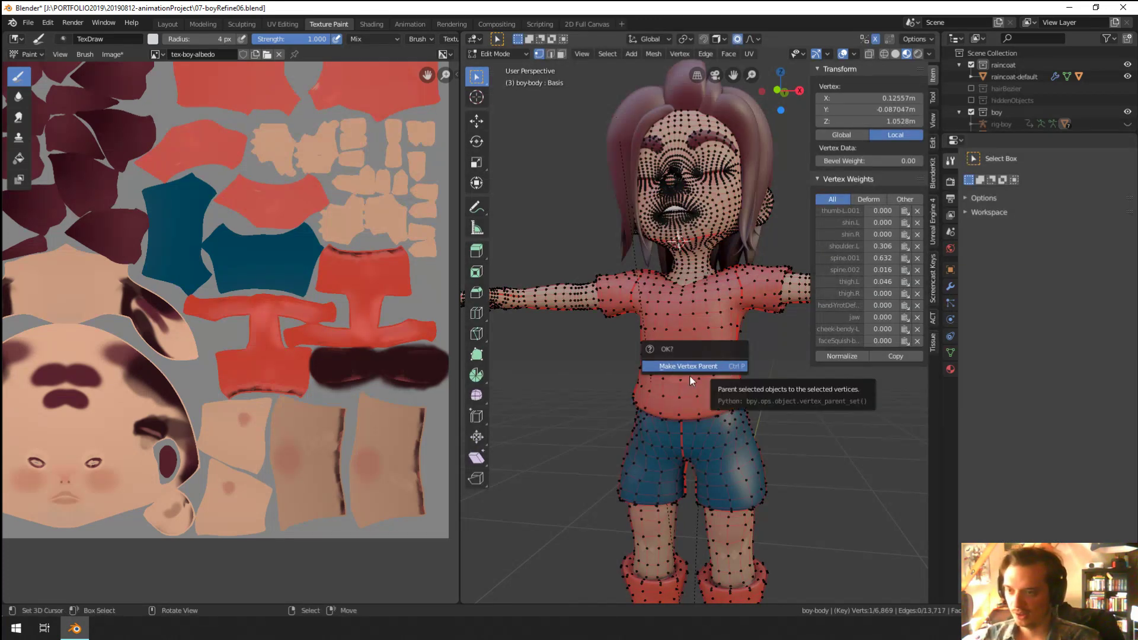
pyautogui.hotkey('ctrl', 'l')
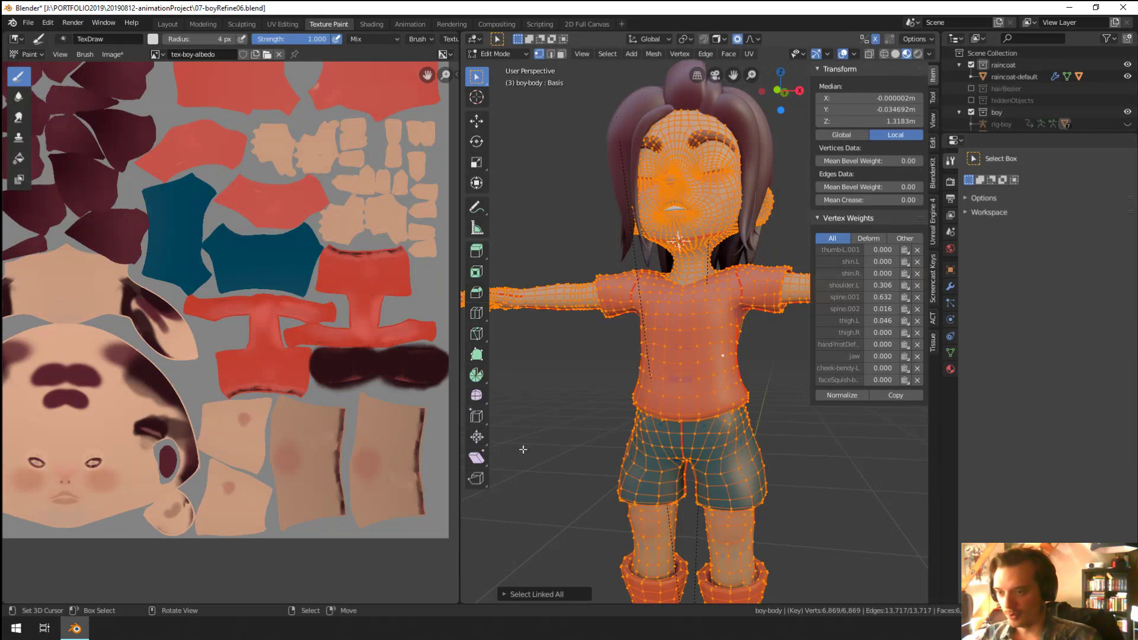
# Step: Select the whole shirt by picking vertices on the front and both sleeves and extending to linked geometry delimited by seams
pyautogui.click(679, 348)
pyautogui.moveTo(678, 348); pyautogui.dragTo(659, 292, button='middle')
pyautogui.keyDown('shift'); pyautogui.click(623, 287); pyautogui.keyUp('shift')
pyautogui.keyDown('shift'); pyautogui.click(763, 289); pyautogui.keyUp('shift')
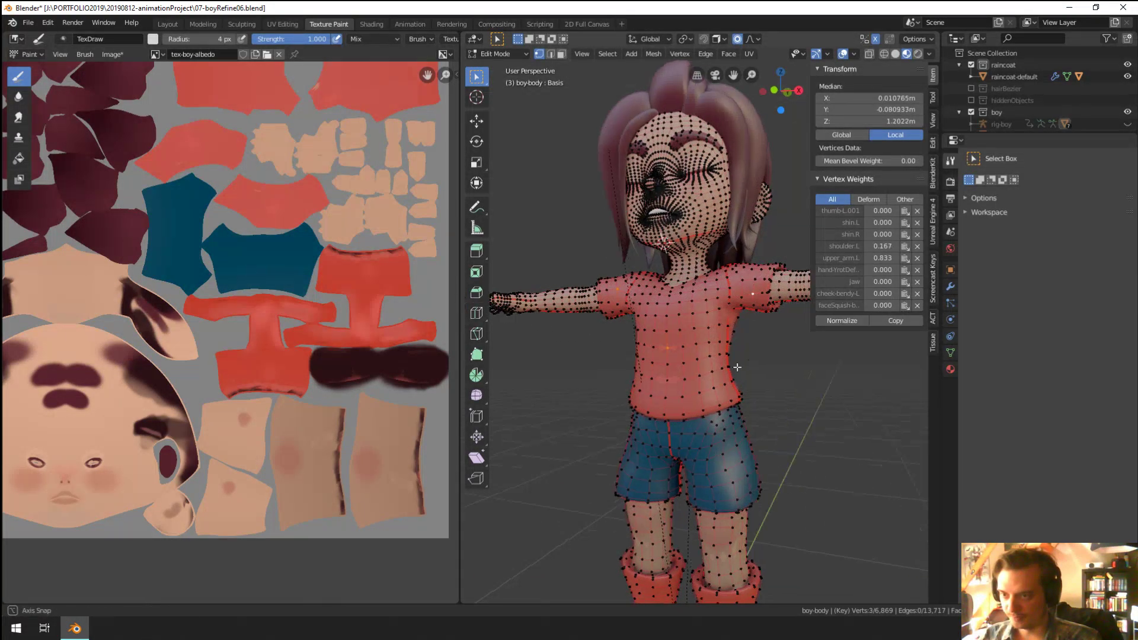
pyautogui.moveTo(763, 289); pyautogui.dragTo(619, 353, button='middle')
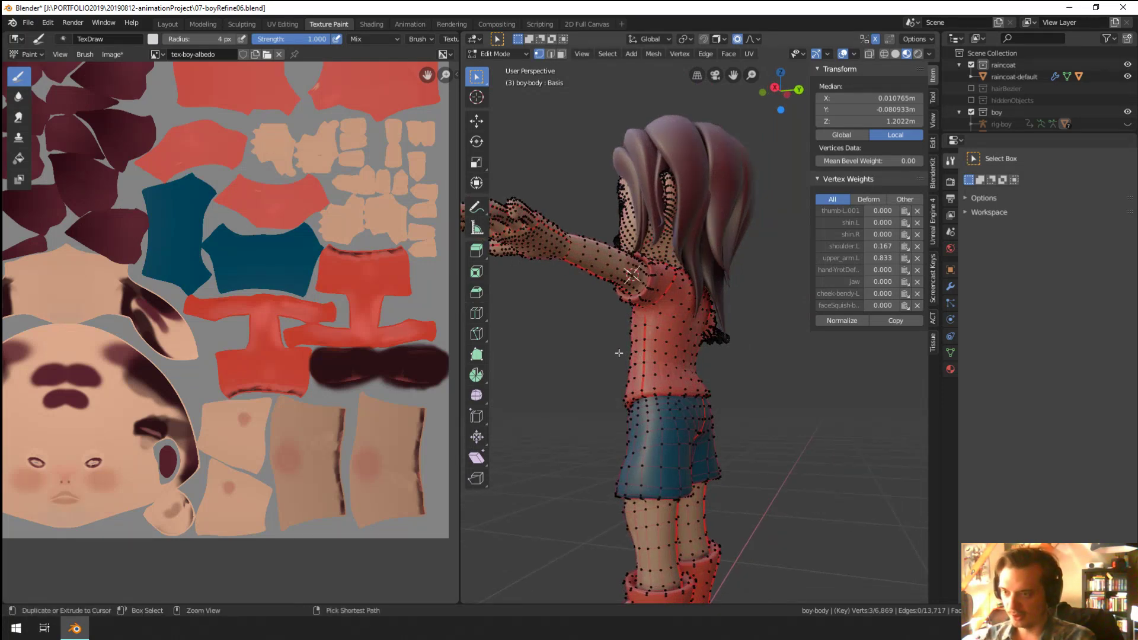
pyautogui.hotkey('ctrl', 'l')
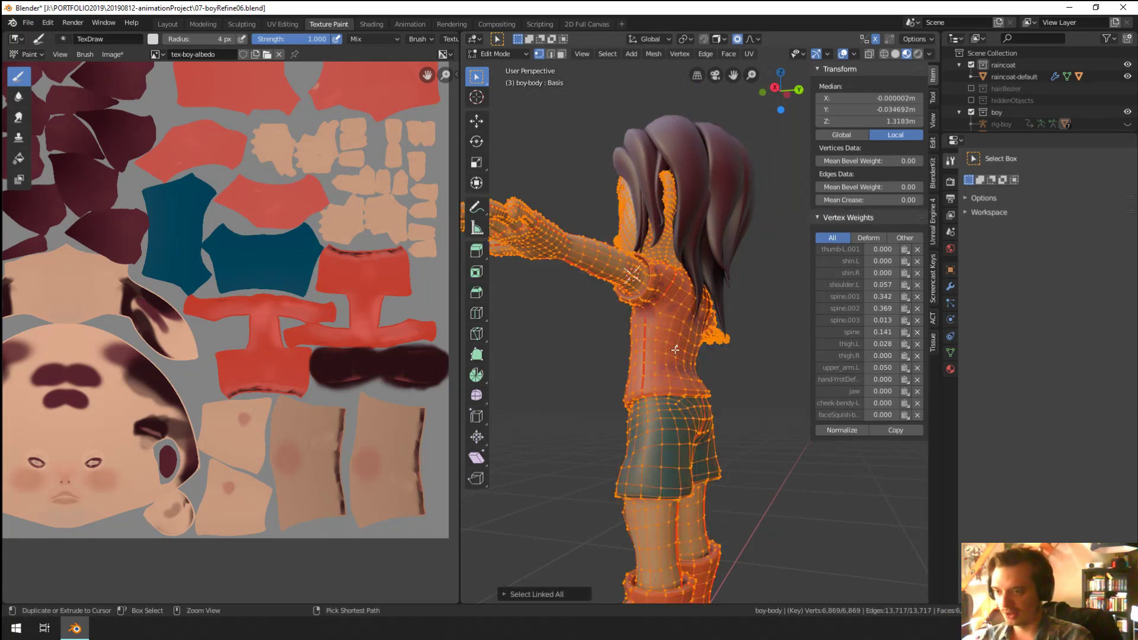
pyautogui.click(504, 593)
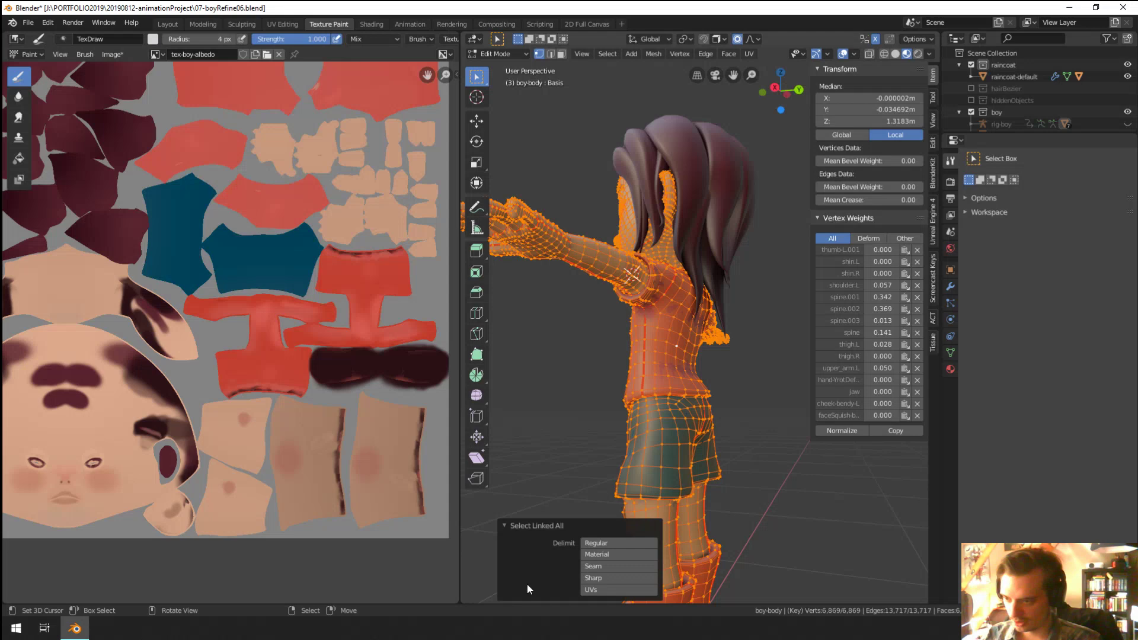
pyautogui.click(603, 567)
pyautogui.moveTo(628, 474); pyautogui.dragTo(685, 318, button='middle')
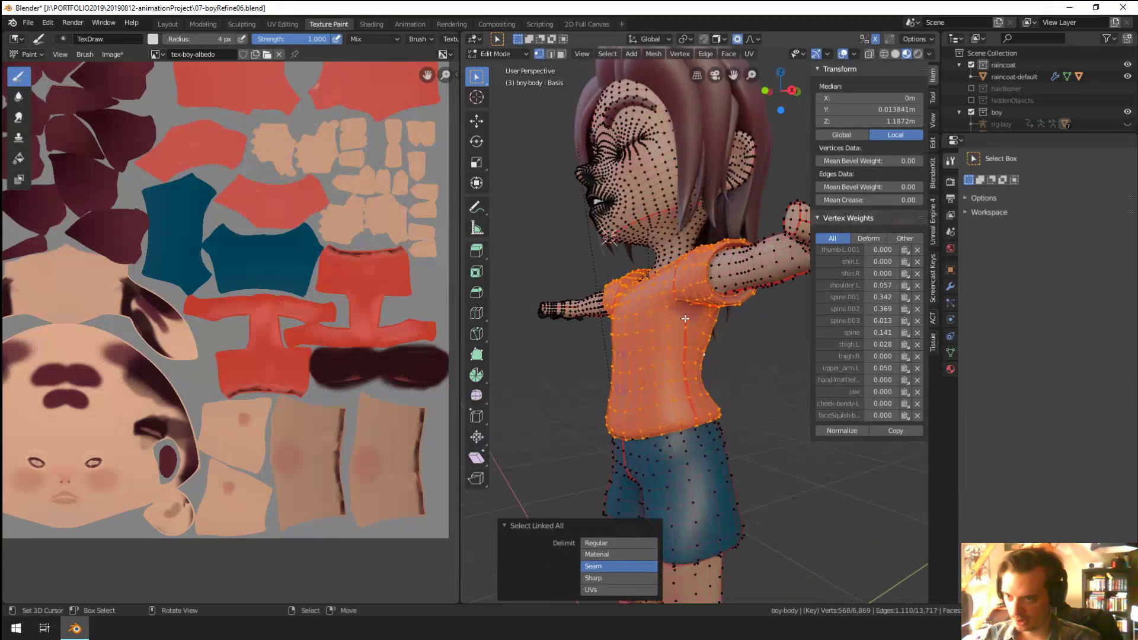
pyautogui.scroll(2, 686, 318)
# Step: Bring up the Separate options for the selected shirt, dismiss them and return to Object Mode
pyautogui.press('p')
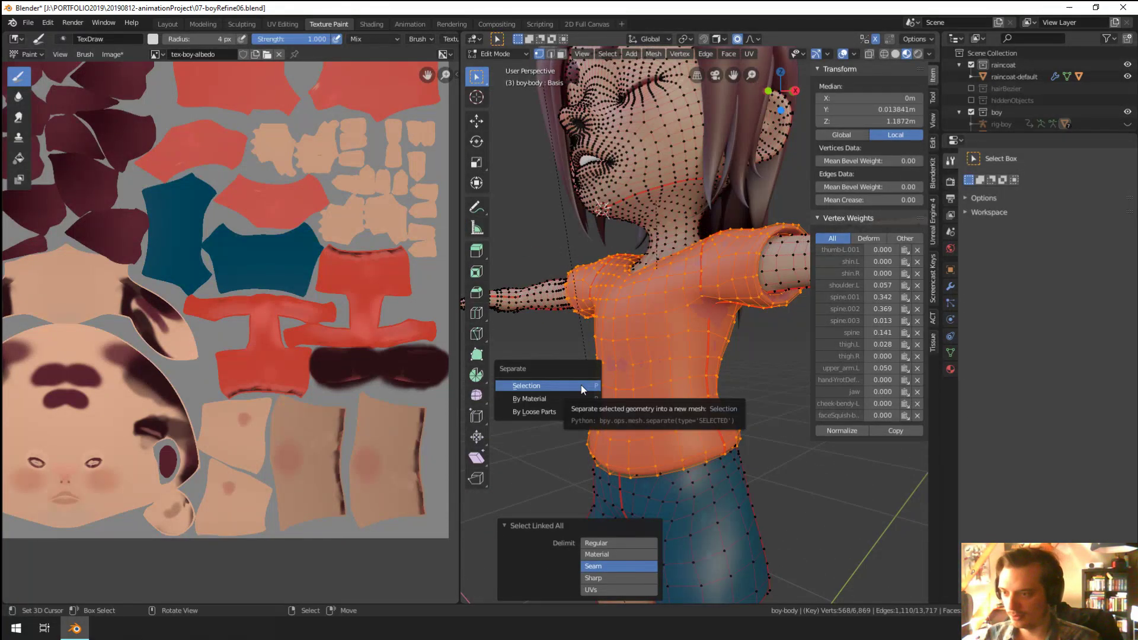
pyautogui.moveTo(600, 367); pyautogui.dragTo(647, 363, button='middle')
pyautogui.press('Tab')
pyautogui.scroll(3, 628, 352)
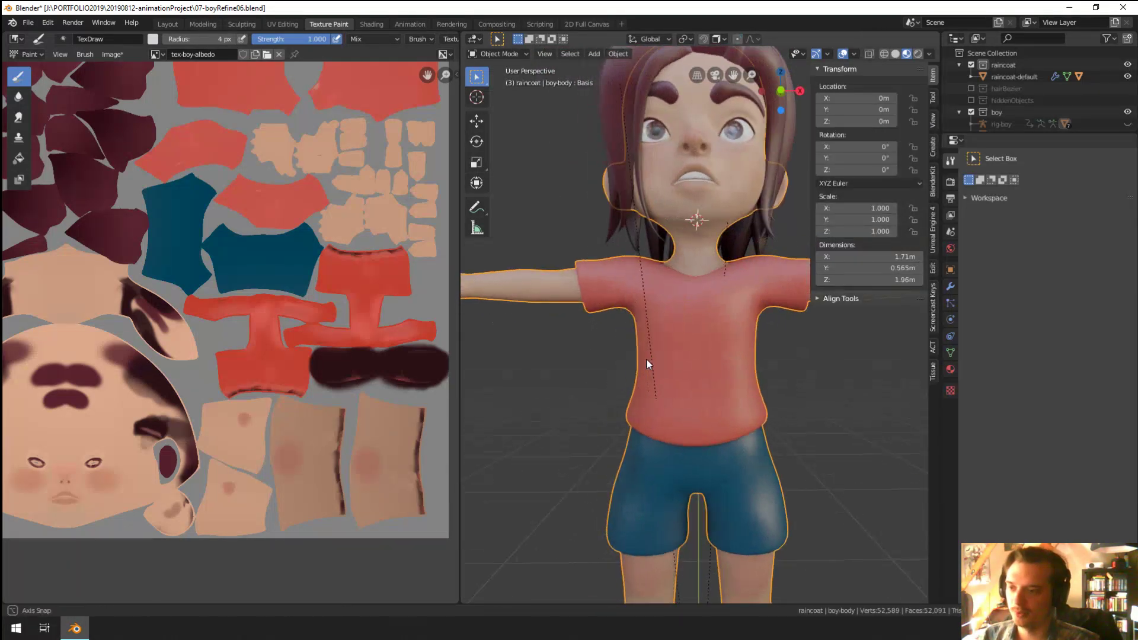
# Step: Examine the figure in Object Mode from the face and shirt down to the legs and boots
pyautogui.click(498, 54)
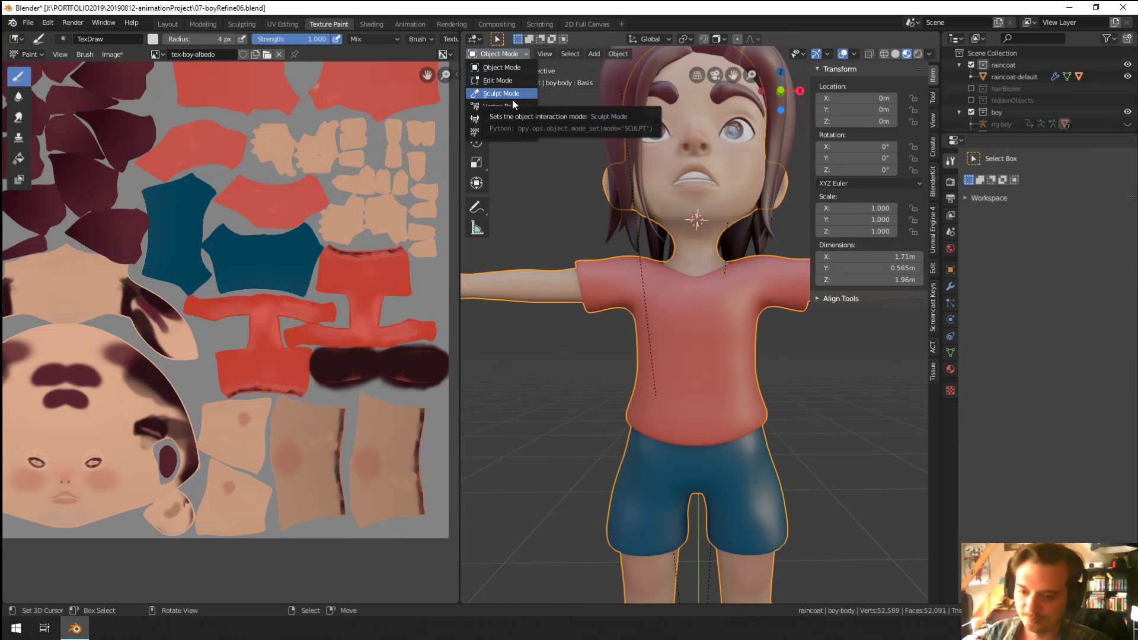
pyautogui.scroll(-3, 601, 290)
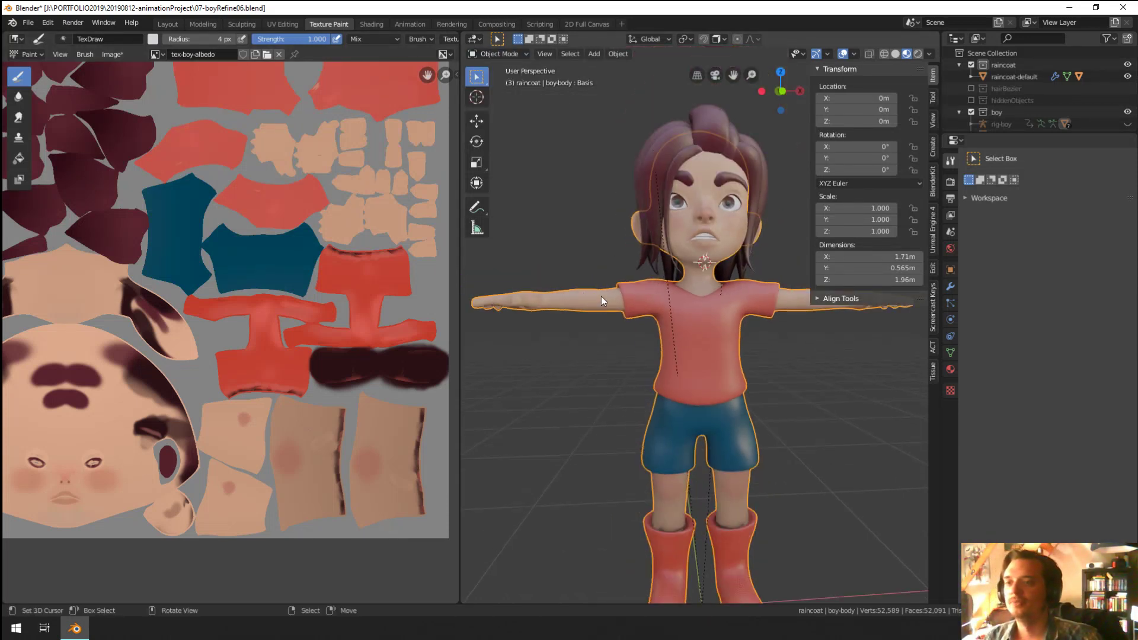
pyautogui.scroll(3, 660, 244)
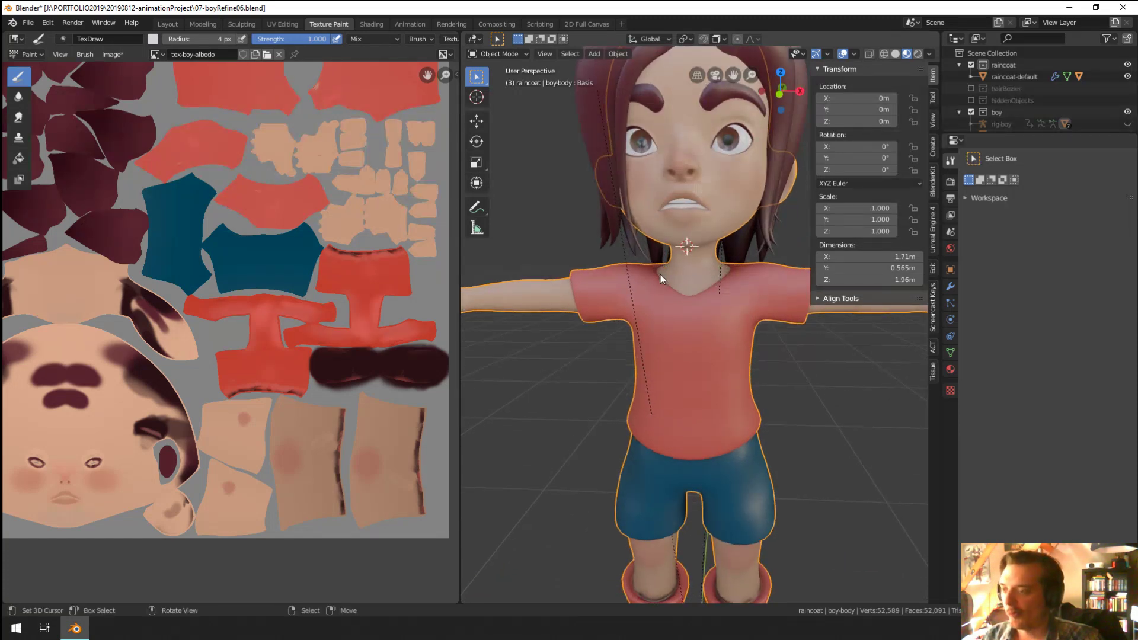
pyautogui.moveTo(655, 265)
pyautogui.mouseDown(button='middle')
pyautogui.moveTo(564, 311)
pyautogui.moveTo(648, 354)
pyautogui.moveTo(639, 295)
pyautogui.moveTo(649, 301)
pyautogui.moveTo(653, 279)
pyautogui.mouseUp(button='middle')
pyautogui.scroll(3, 682, 272)
pyautogui.scroll(2, 719, 268)
pyautogui.scroll(-5, 726, 253)
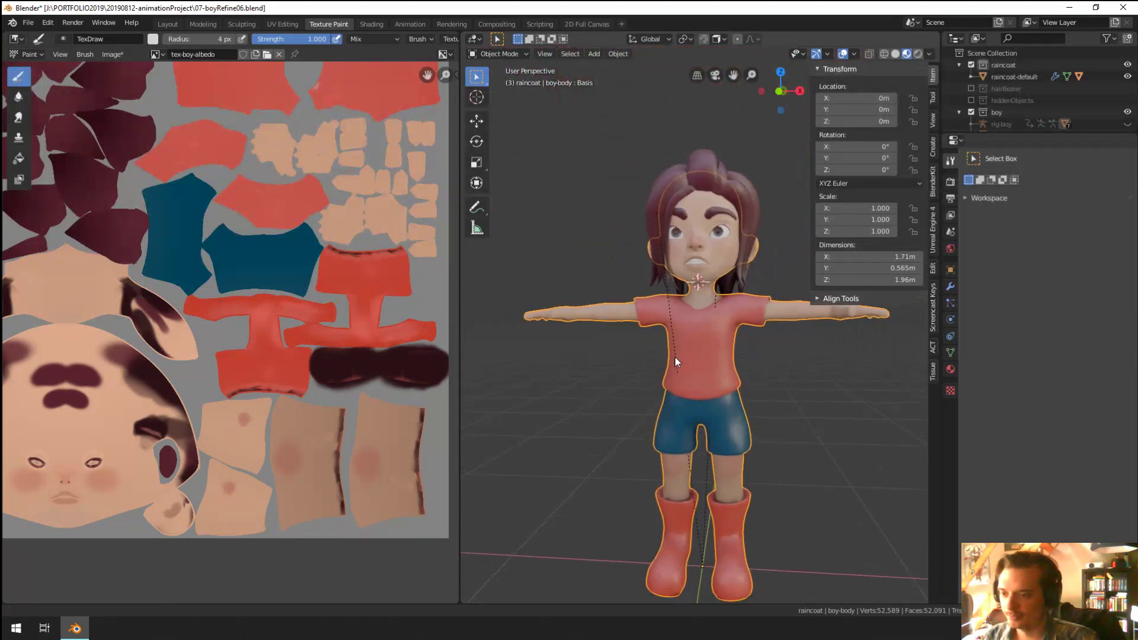
pyautogui.moveTo(674, 356); pyautogui.dragTo(652, 405, button='middle')
pyautogui.scroll(3, 651, 406)
pyautogui.moveTo(696, 374); pyautogui.dragTo(704, 264, button='middle')
pyautogui.scroll(2, 704, 264)
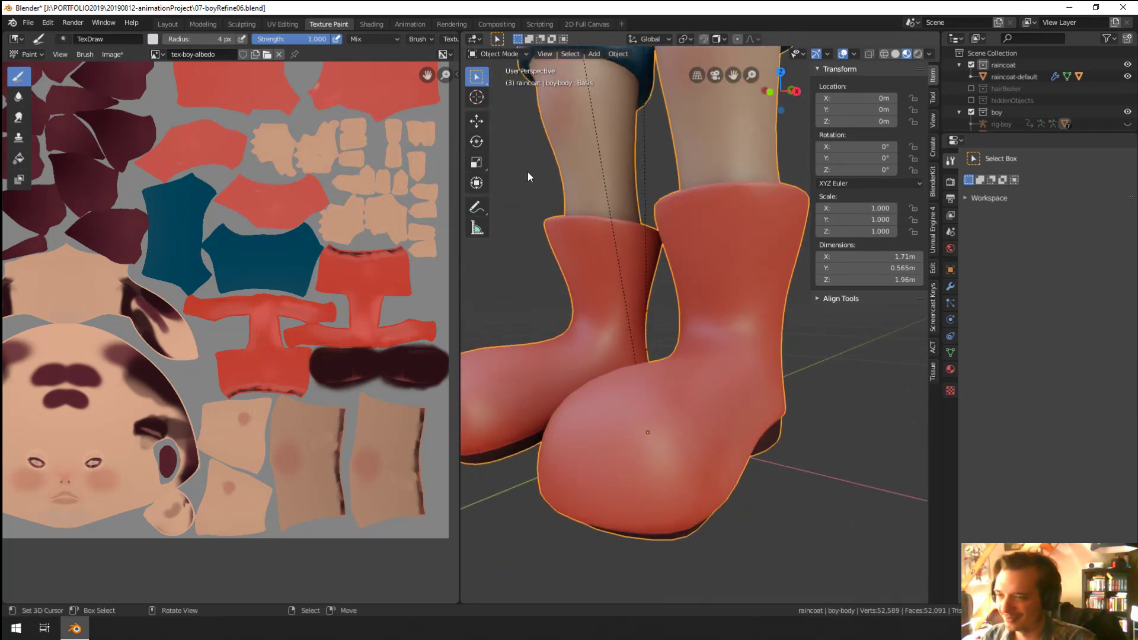
pyautogui.click(515, 54)
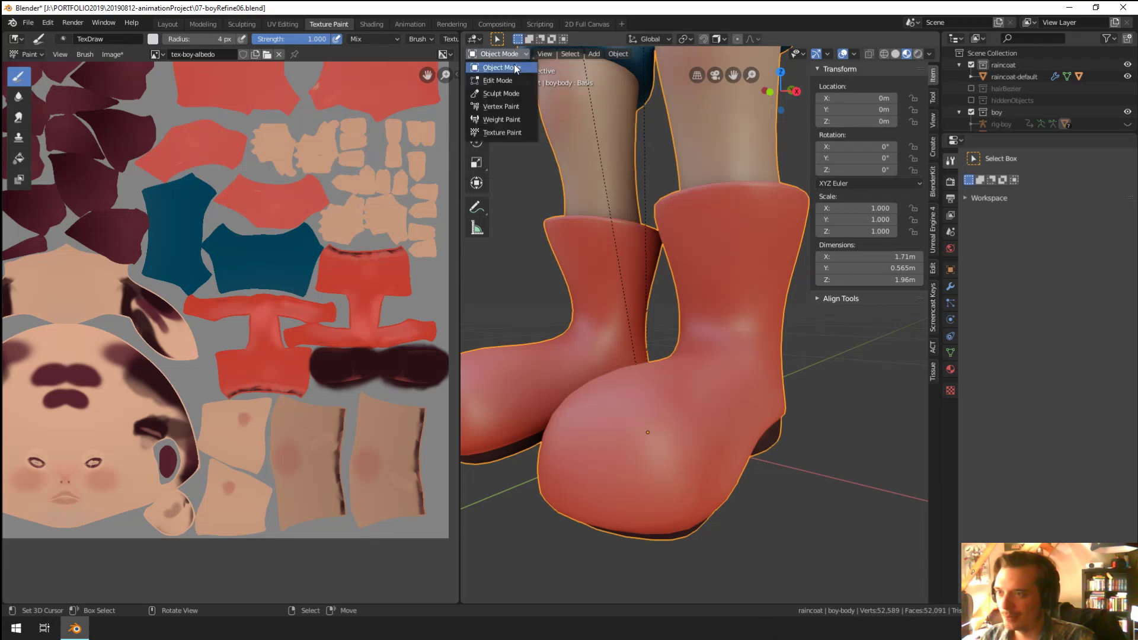
pyautogui.click(522, 69)
pyautogui.moveTo(521, 69); pyautogui.dragTo(683, 268, button='middle')
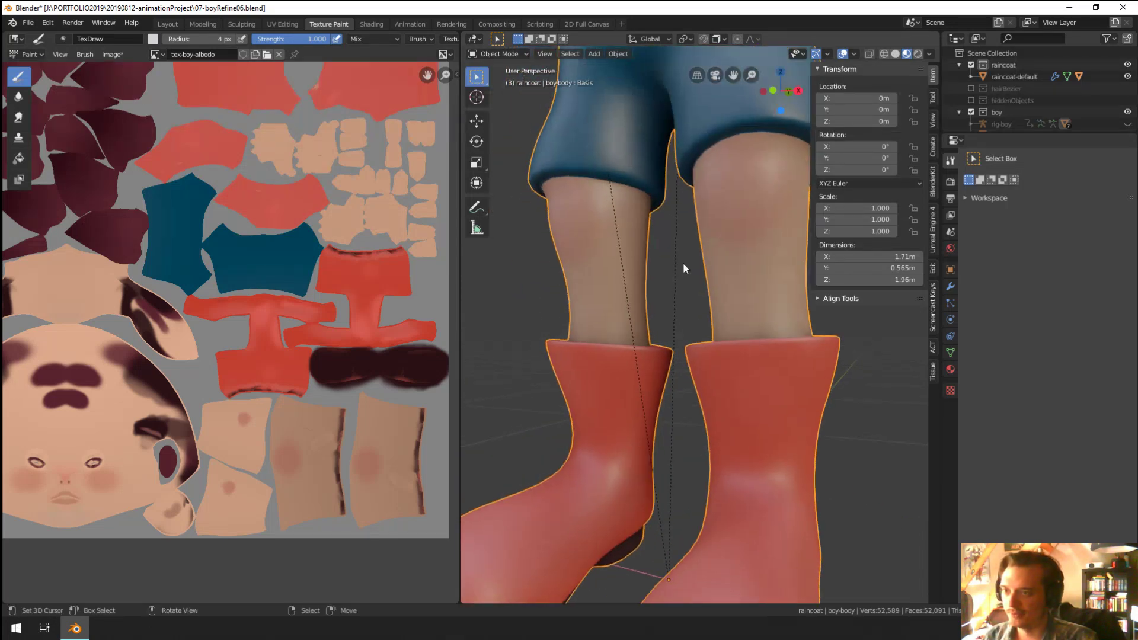
# Step: Switch the body to Texture Paint mode and mix a medium green brush color
pyautogui.click(495, 54)
pyautogui.click(496, 132)
pyautogui.scroll(-3, 722, 286)
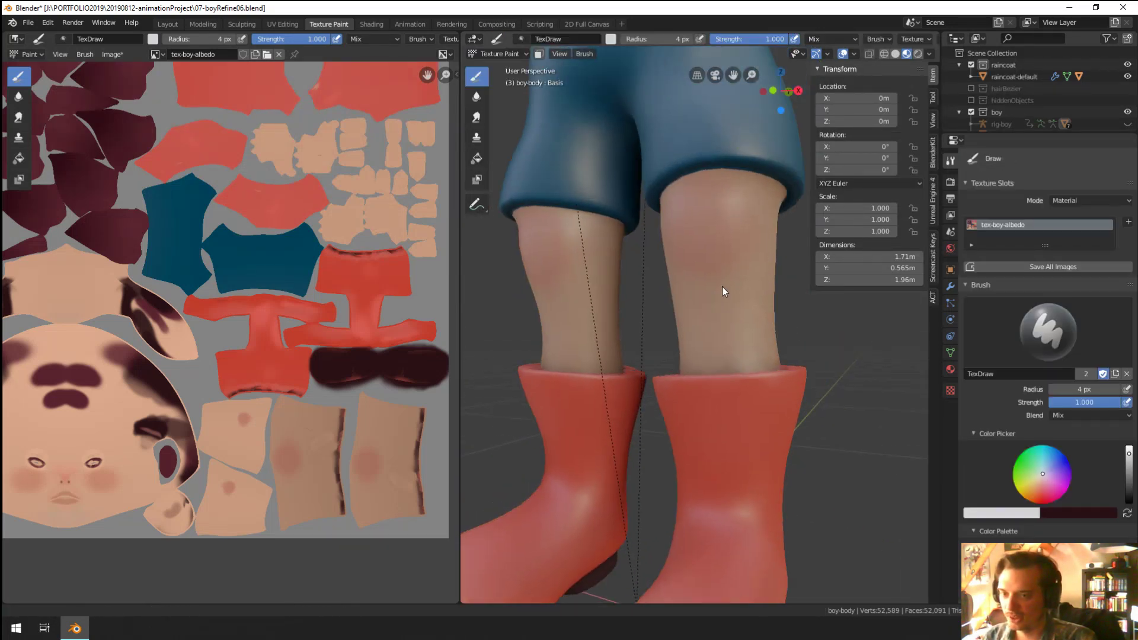
pyautogui.click(1028, 470)
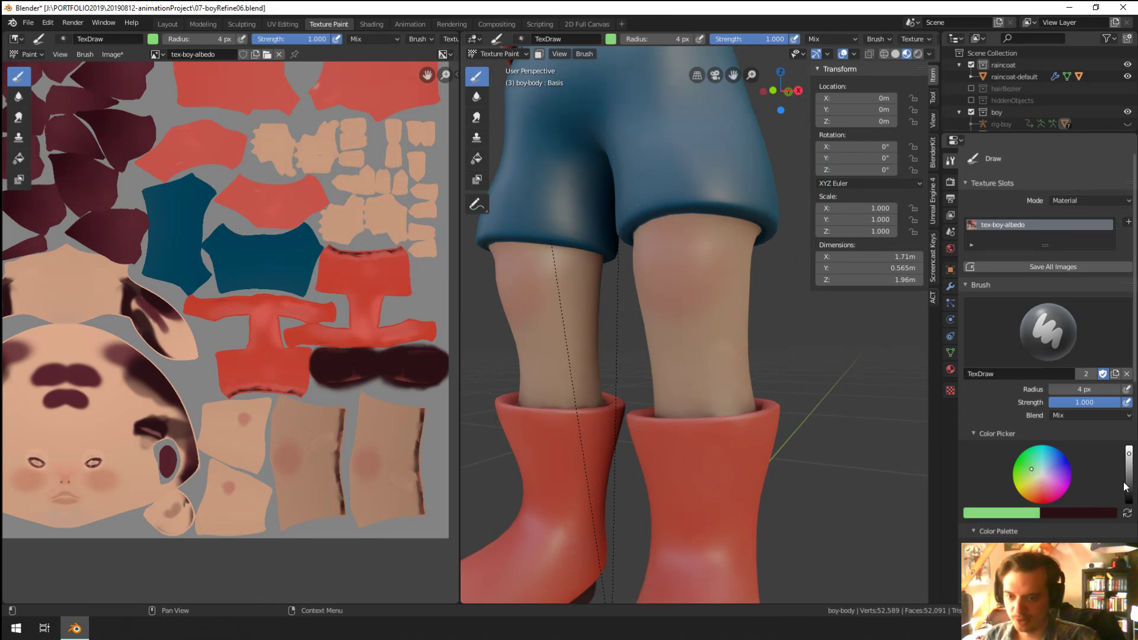
pyautogui.moveTo(1129, 454); pyautogui.dragTo(1129, 468)
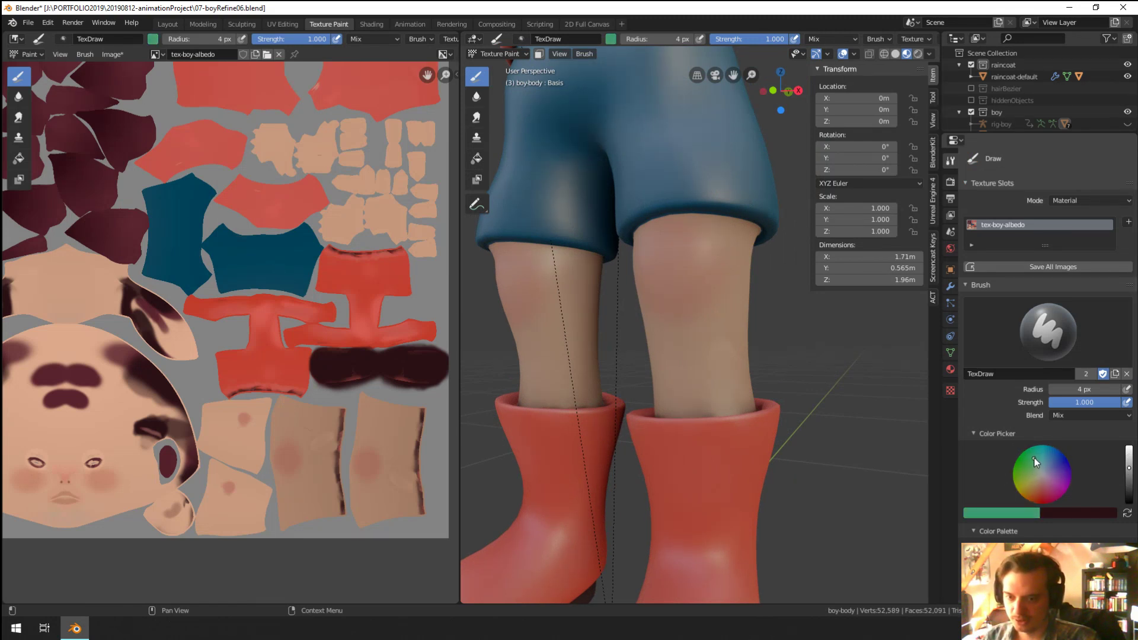
# Step: Try painting green patches on both knees with a 67 px brush radius, and undo them
pyautogui.press('f')
pyautogui.click(681, 308)
pyautogui.click(707, 261)
pyautogui.moveTo(706, 260); pyautogui.dragTo(710, 268, button='middle')
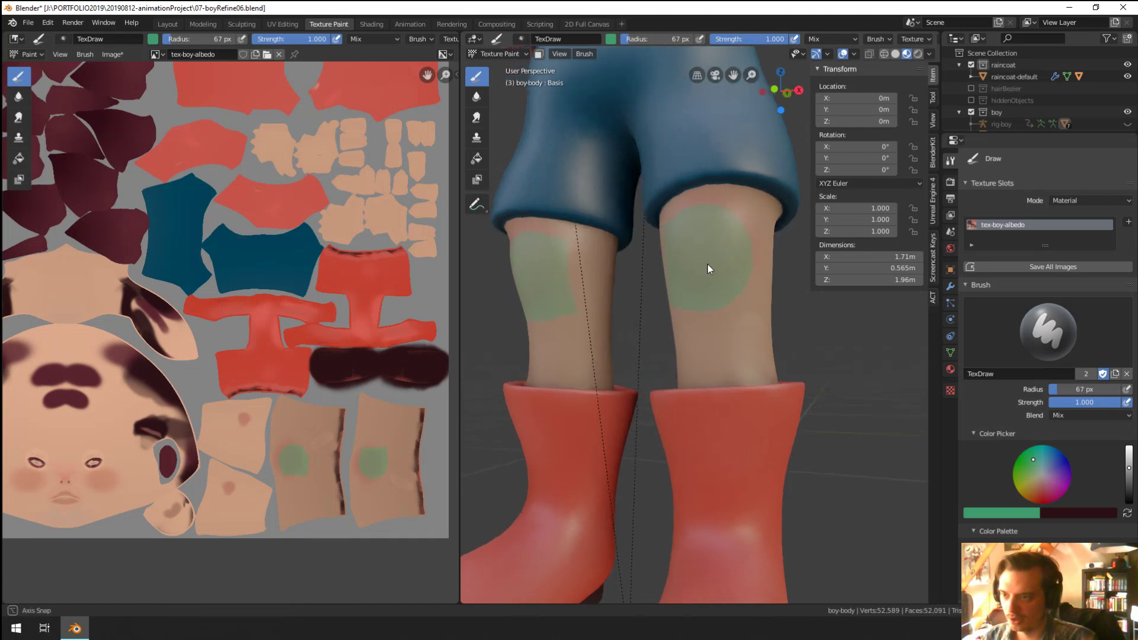
pyautogui.hotkey('ctrl', 'z')
# Step: Try the green knee patches again with a softer brush falloff, and undo them
pyautogui.scroll(-5, 1114, 445)
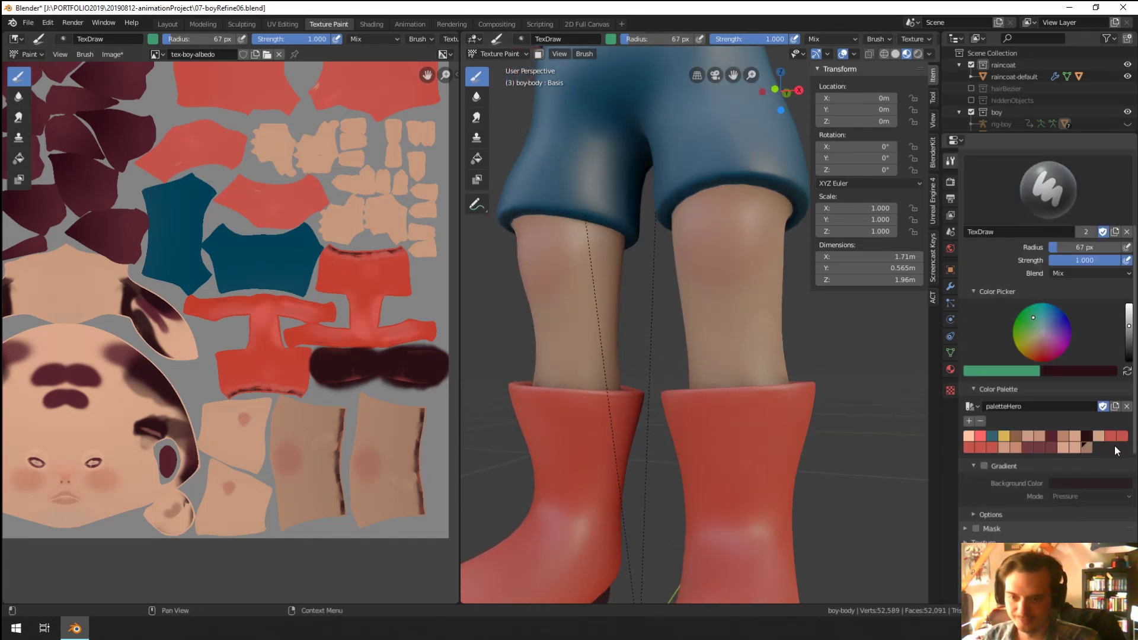
pyautogui.scroll(-10, 1114, 446)
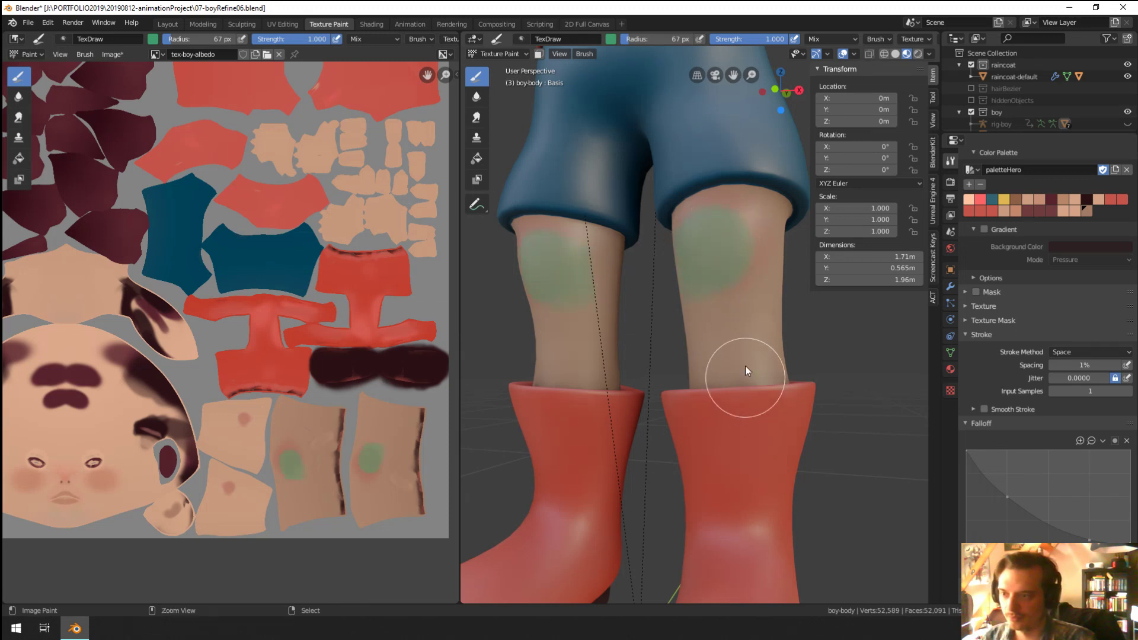
pyautogui.hotkey('ctrl', 'z')
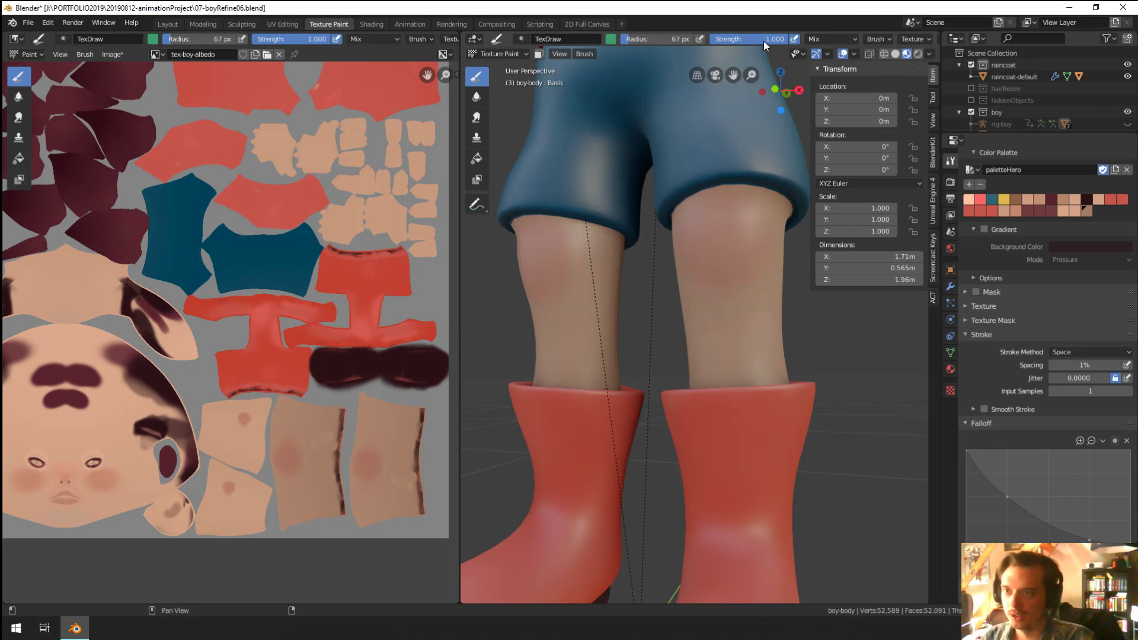
# Step: Set the brush strength to 0.296 and radius to 22 px, and dab faint green marks on both knees
pyautogui.moveTo(763, 41); pyautogui.dragTo(714, 41)
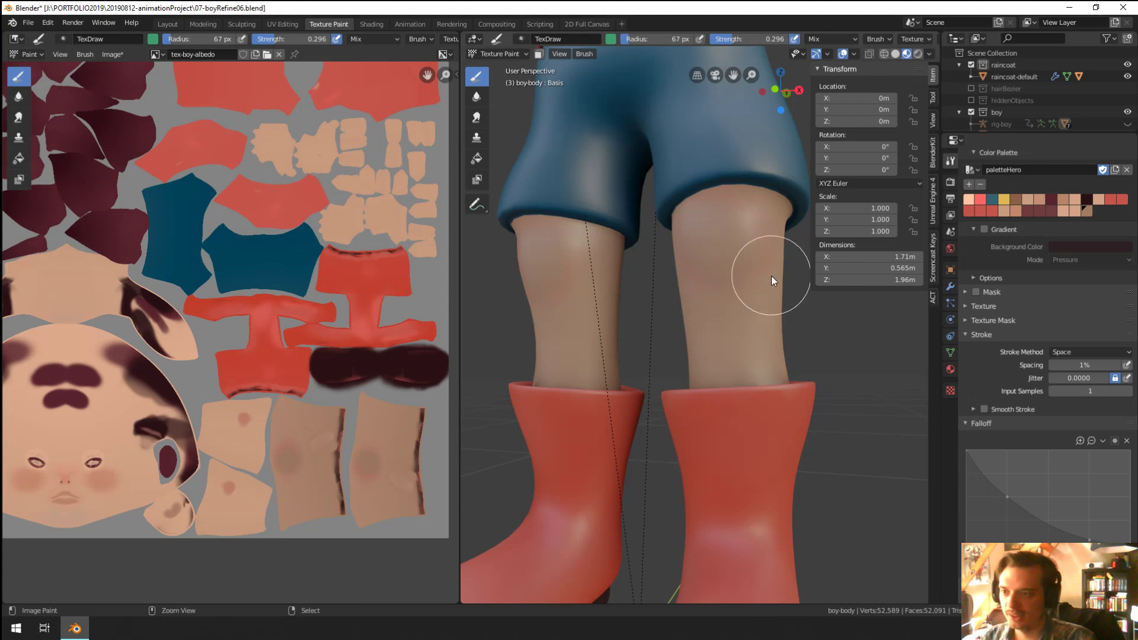
pyautogui.press('f')
pyautogui.click(719, 250)
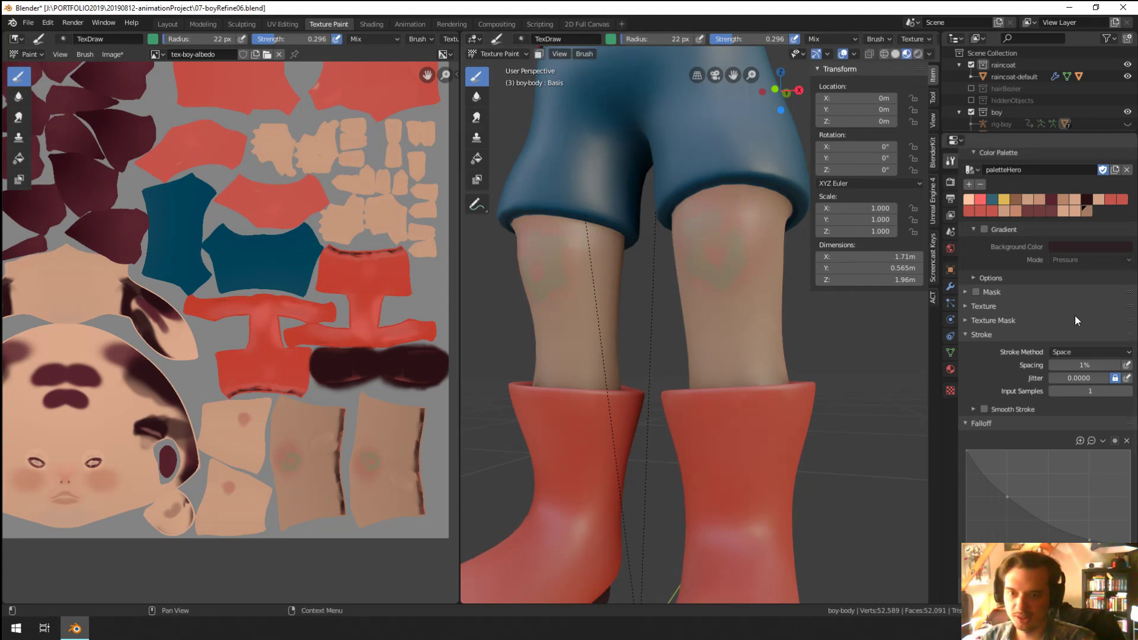
# Step: Darken the brush color to a deep green, undo the faint marks and try bruise-like patches on both knees
pyautogui.scroll(6, 1075, 315)
pyautogui.click(1128, 298)
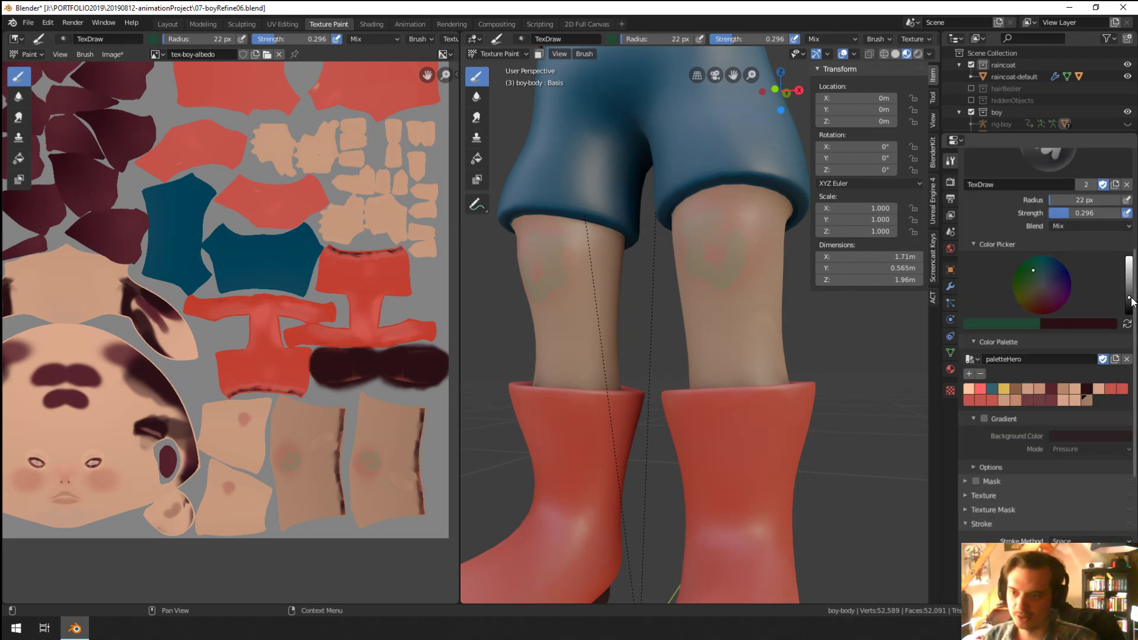
pyautogui.hotkey('ctrl', 'z')
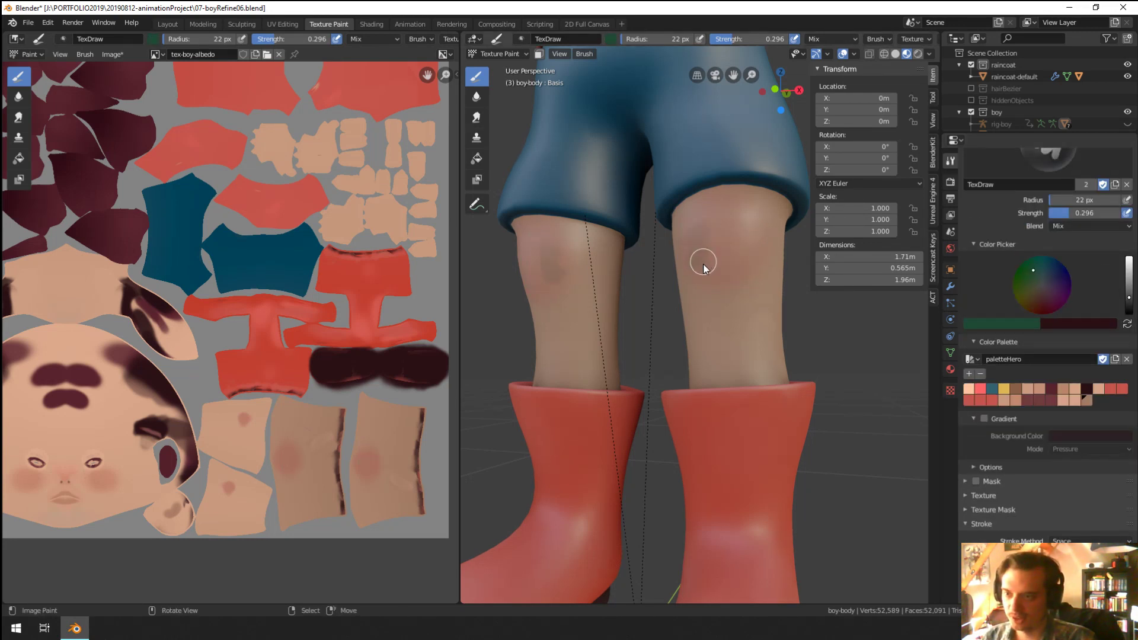
pyautogui.click(1031, 266)
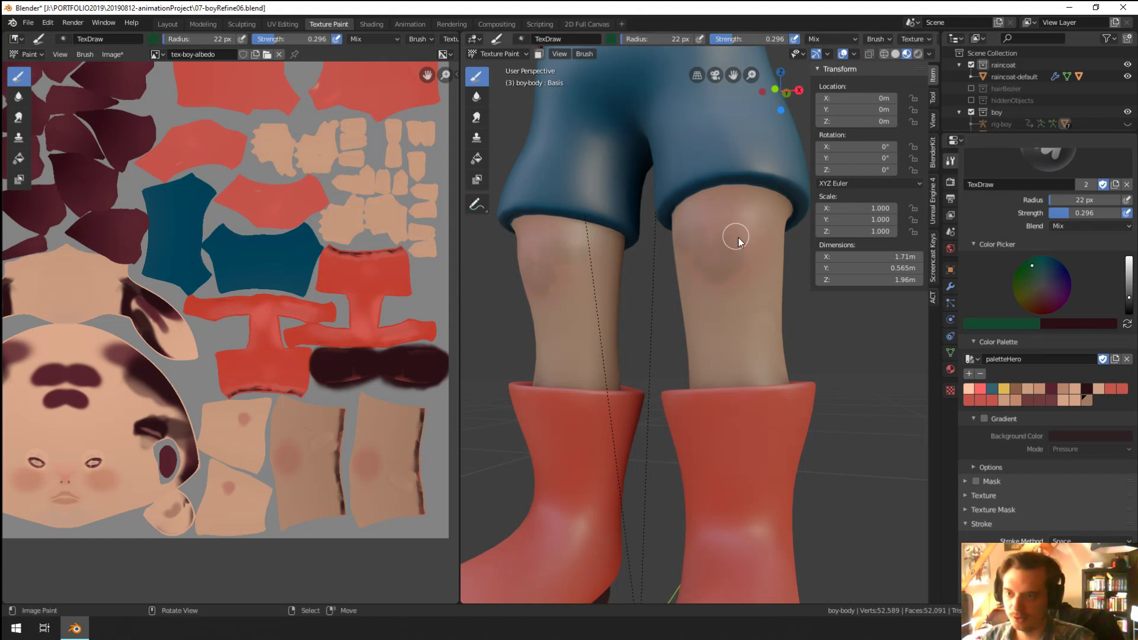
# Step: Give the brush a smooth S-shaped falloff curve and add a new texture to it
pyautogui.scroll(-8, 979, 497)
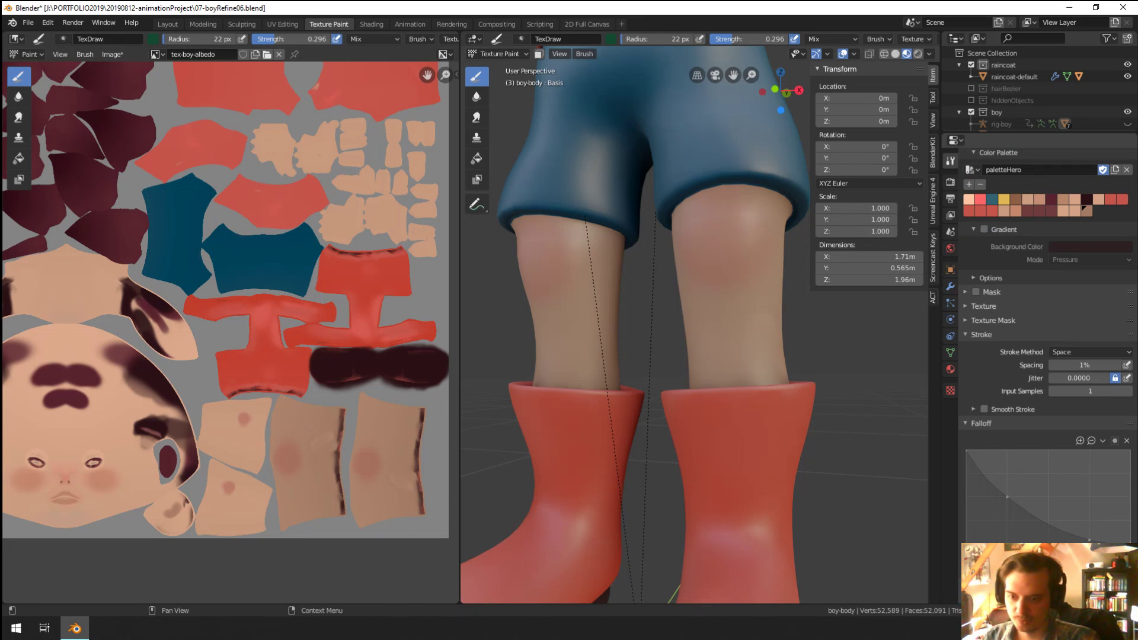
pyautogui.scroll(-2, 1035, 409)
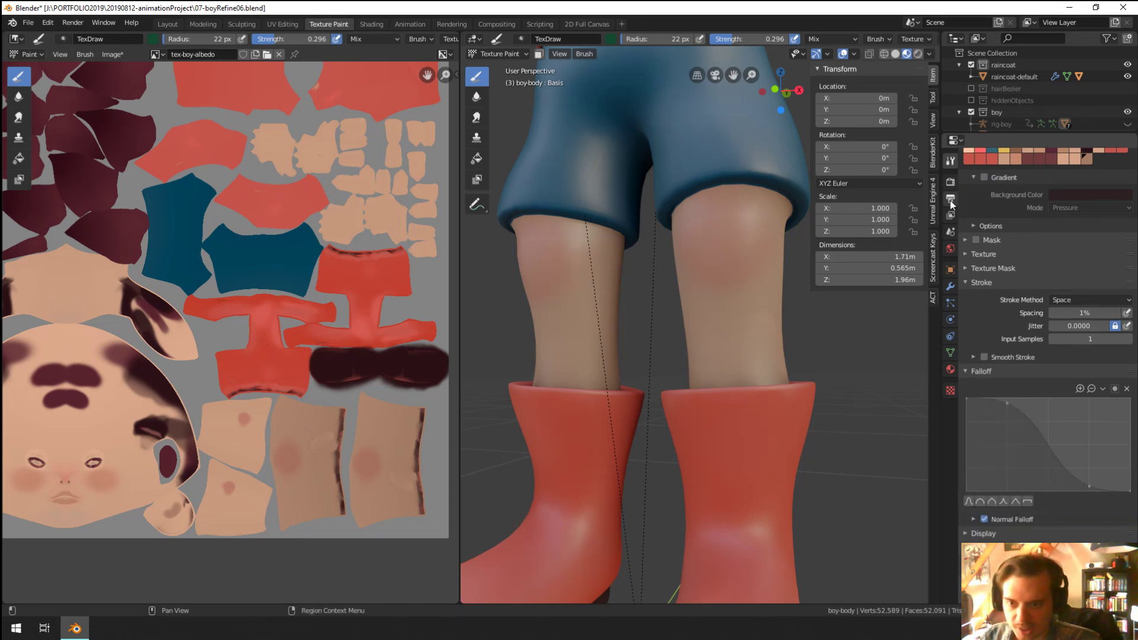
pyautogui.click(993, 255)
pyautogui.click(1047, 301)
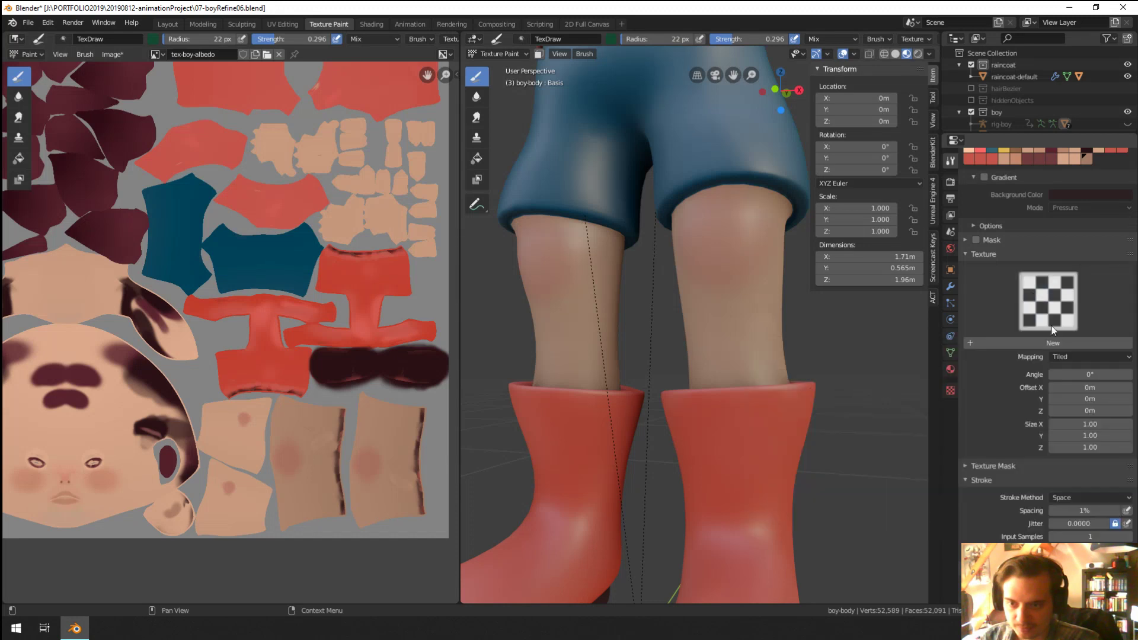
pyautogui.click(1061, 345)
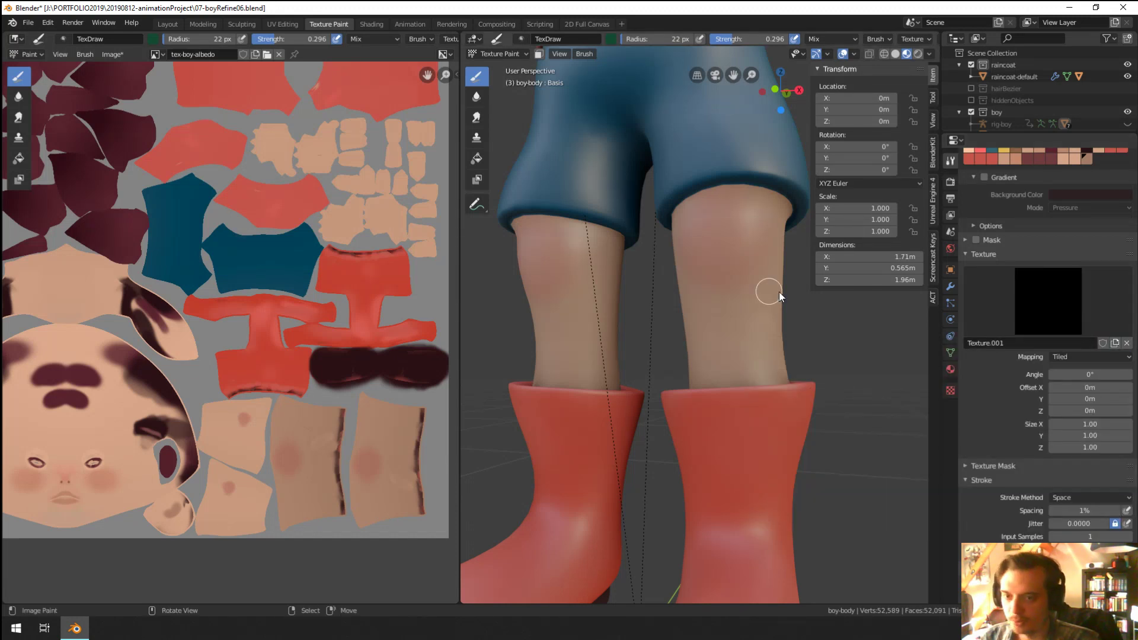
# Step: Start loading an image for the brush texture Texture.001 and show the TEX folder as thumbnails
pyautogui.click(1048, 309)
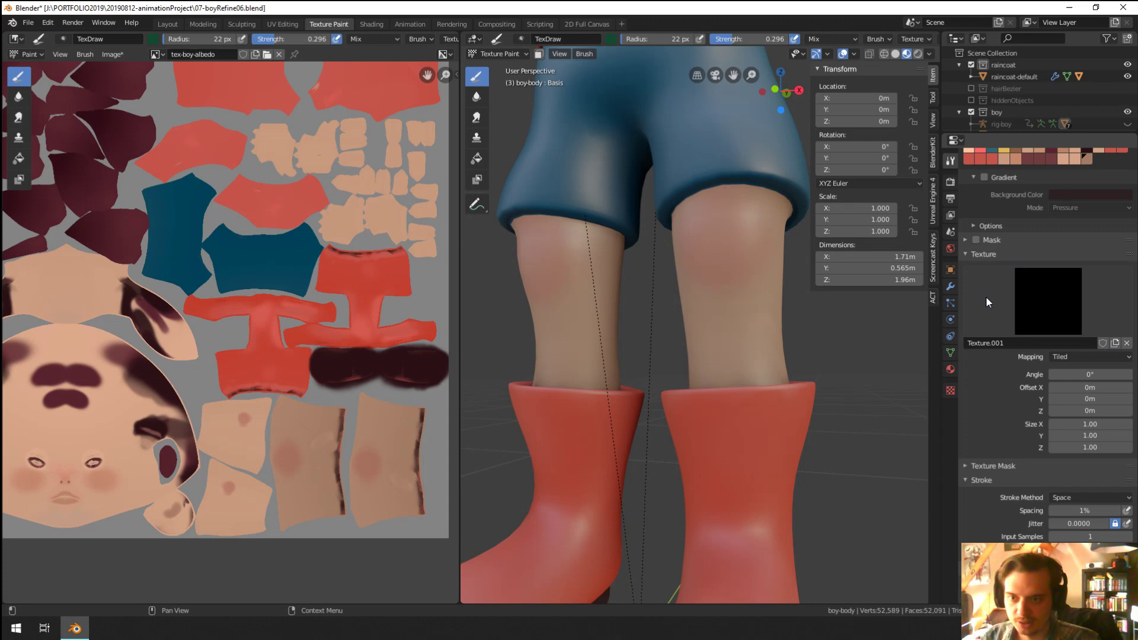
pyautogui.click(1038, 300)
pyautogui.click(950, 391)
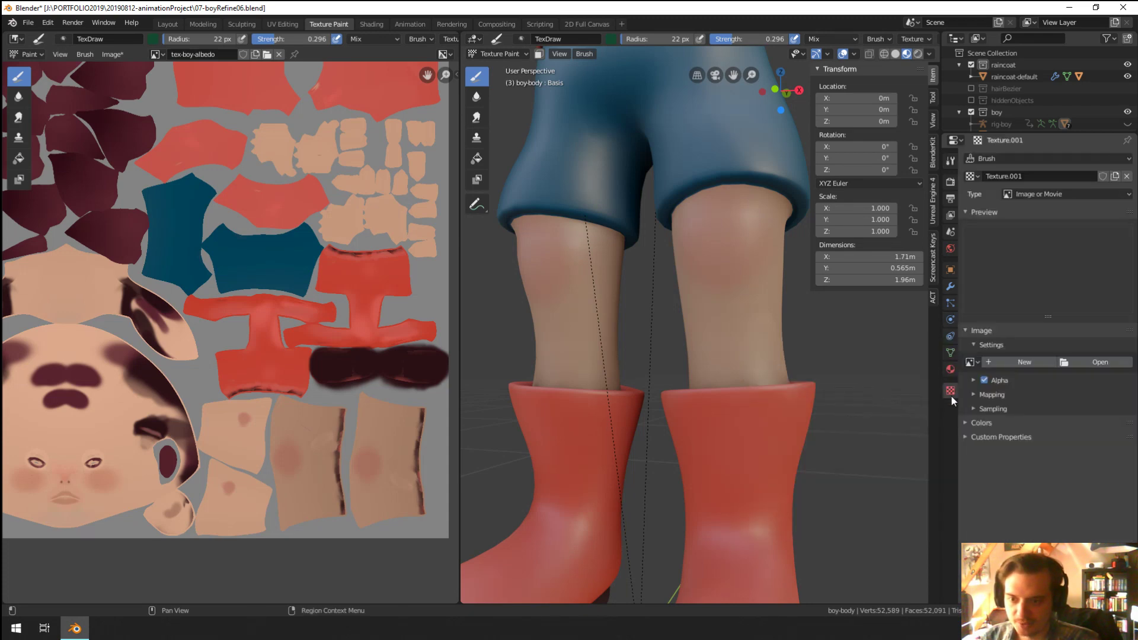
pyautogui.click(1093, 365)
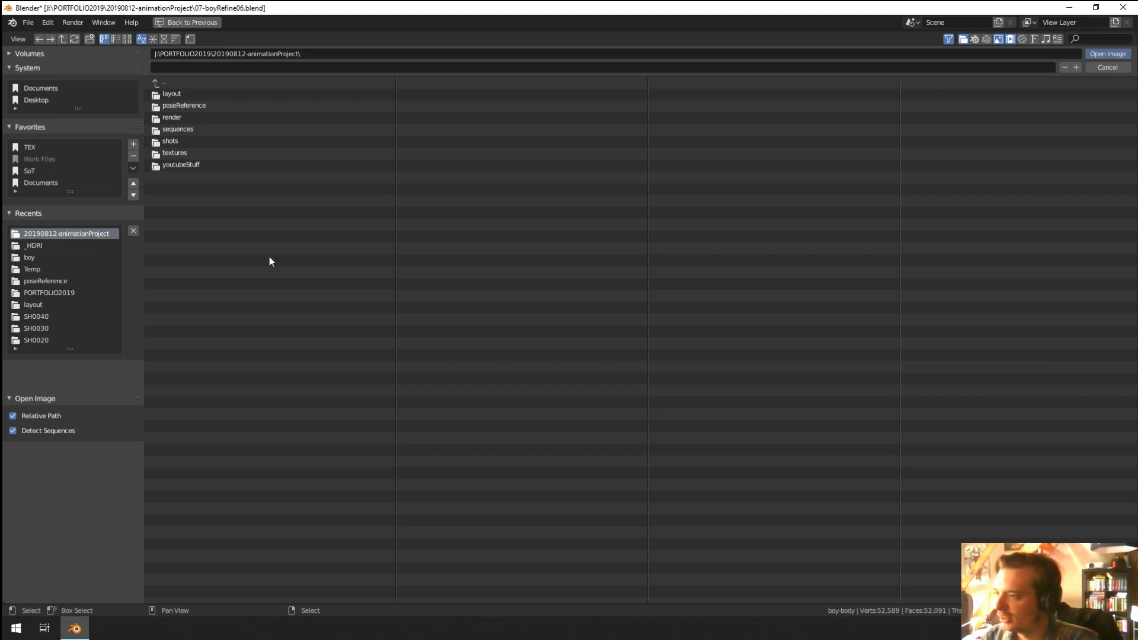
pyautogui.click(32, 148)
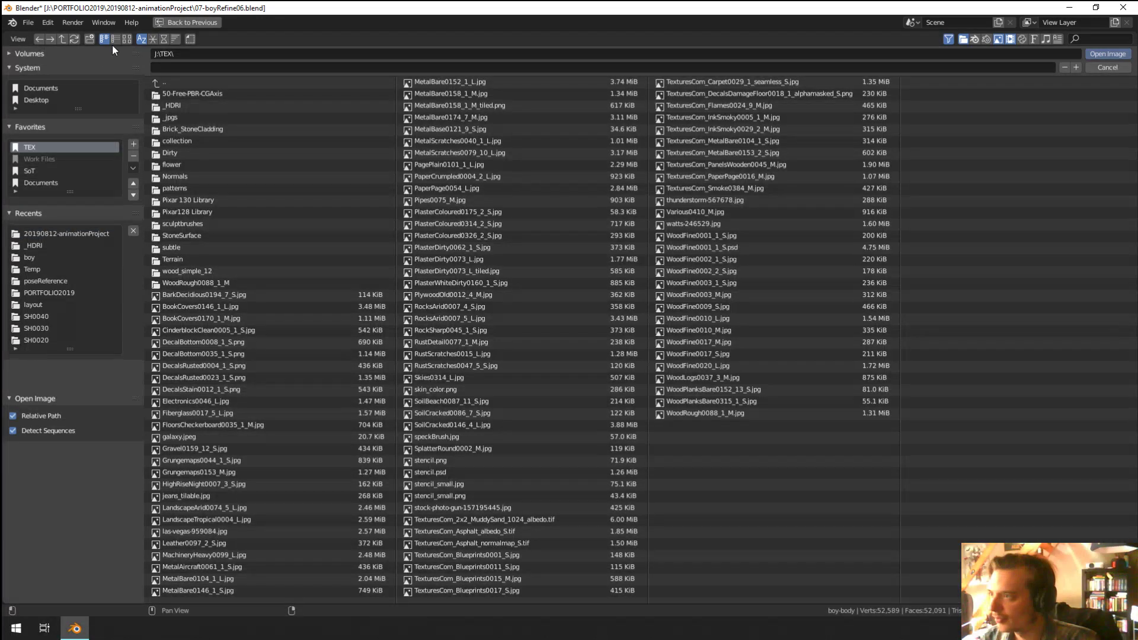
pyautogui.click(126, 38)
# Step: Look through the thumbnails in the TEX folder and its Dirty subfolder for a suitable brush image
pyautogui.scroll(-6, 425, 208)
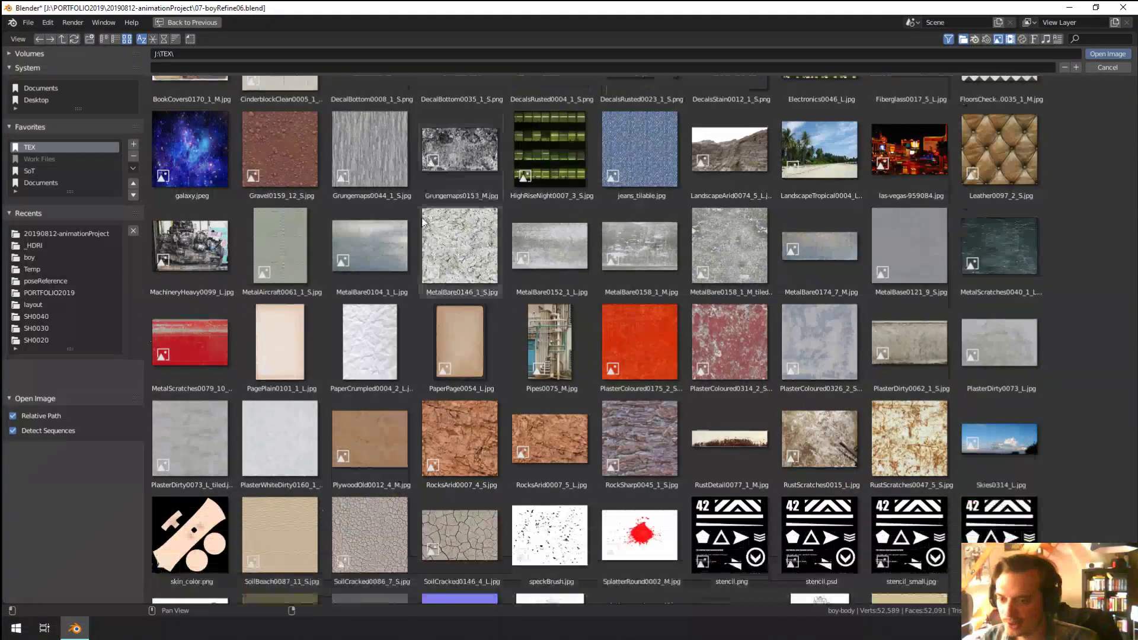
pyautogui.scroll(-5, 415, 225)
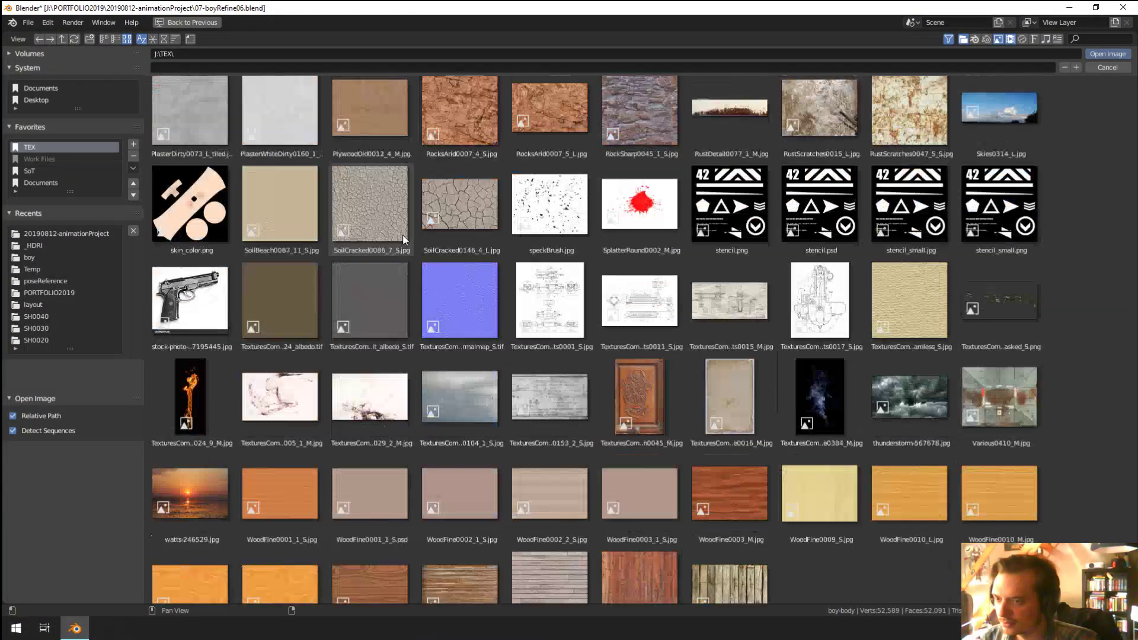
pyautogui.scroll(12, 403, 253)
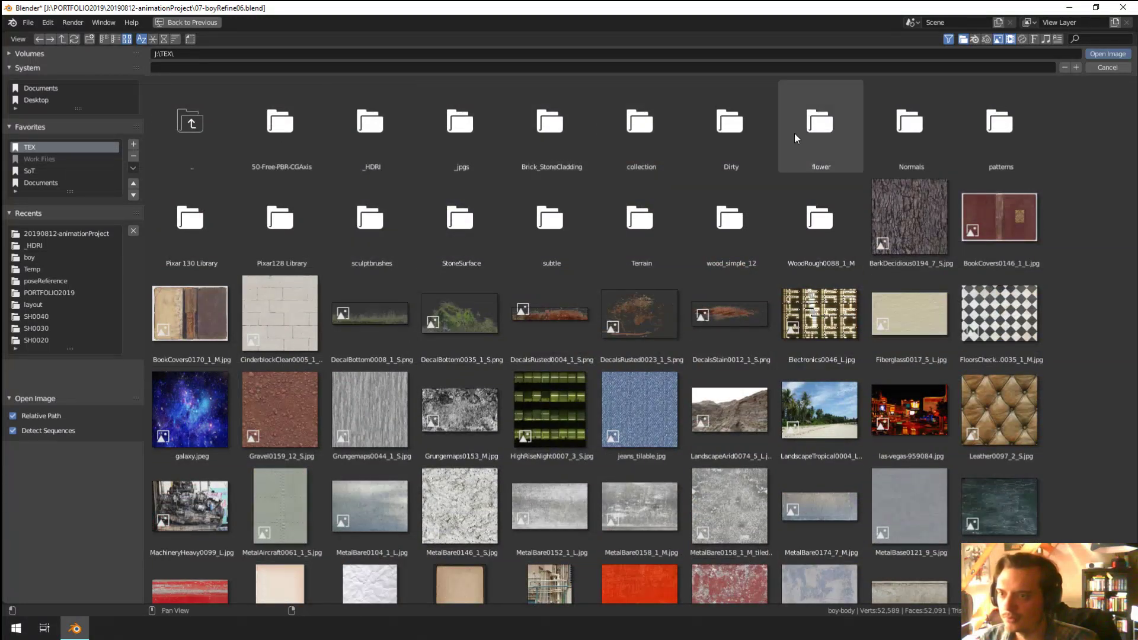
pyautogui.click(725, 134)
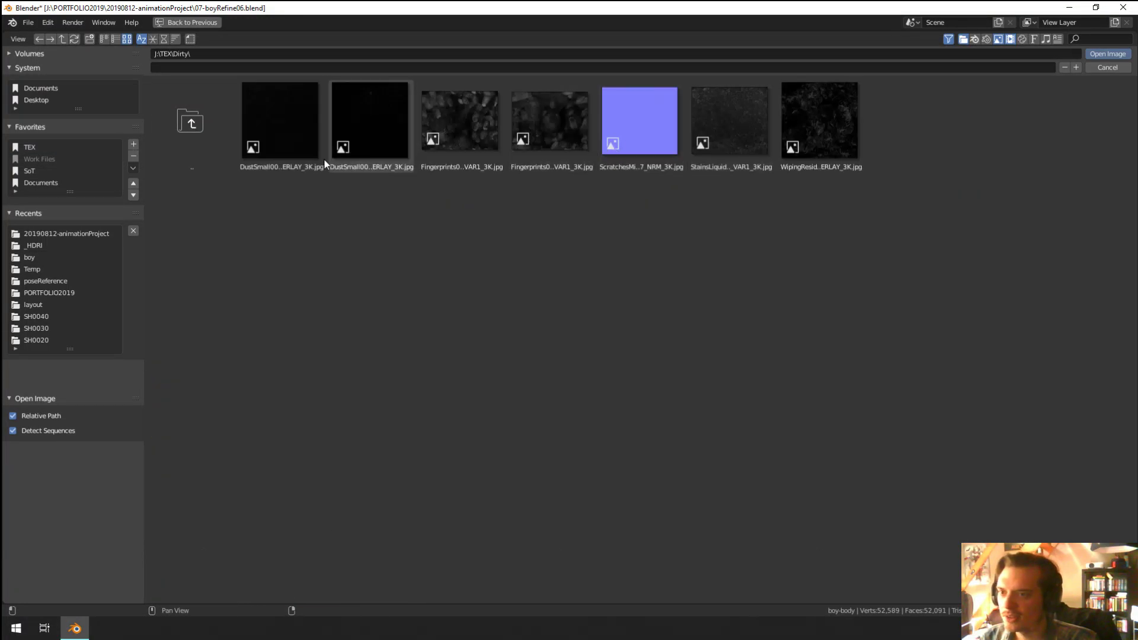
pyautogui.click(171, 116)
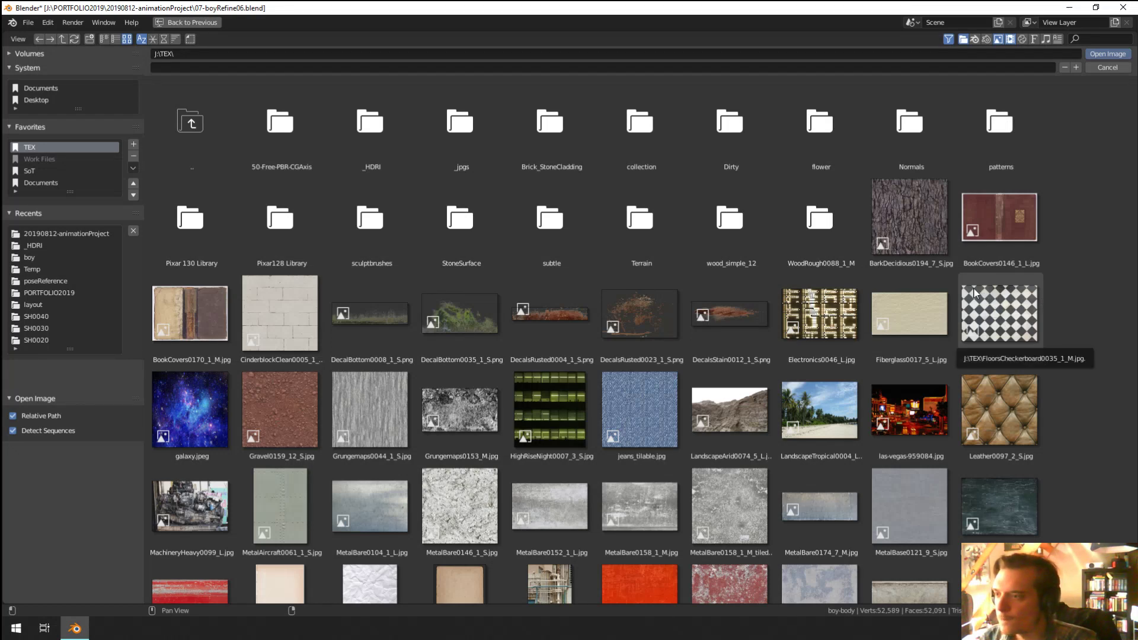
# Step: Load the cloud-shaped sculpting brush TIFF from the sculptbrushes folder into Texture.001
pyautogui.doubleClick(357, 219)
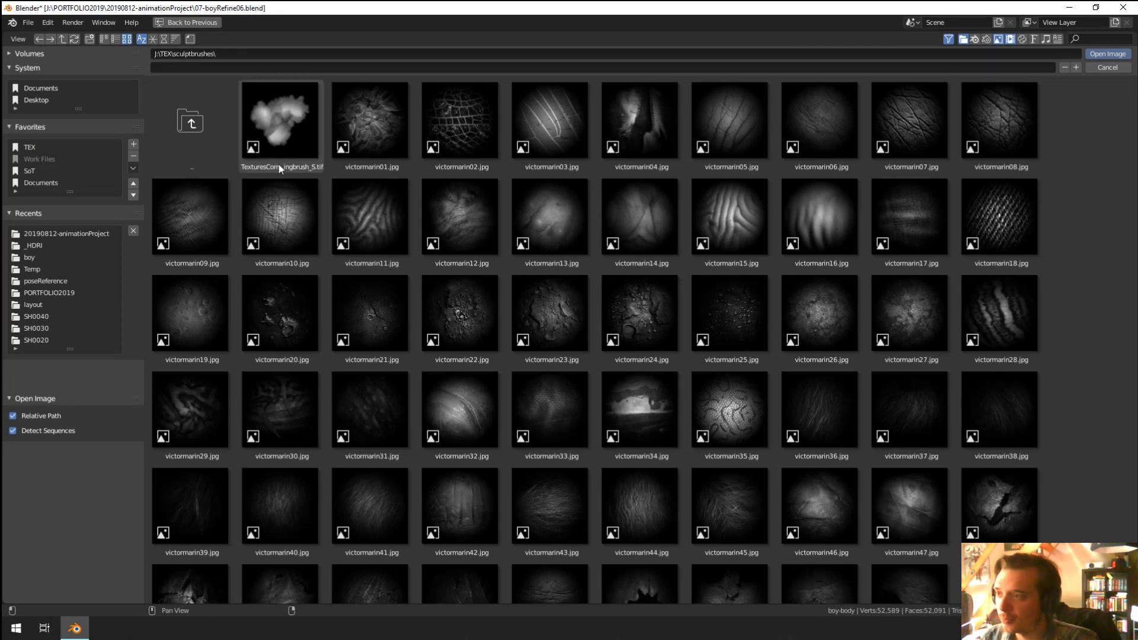
pyautogui.scroll(-5, 536, 326)
pyautogui.scroll(-6, 532, 340)
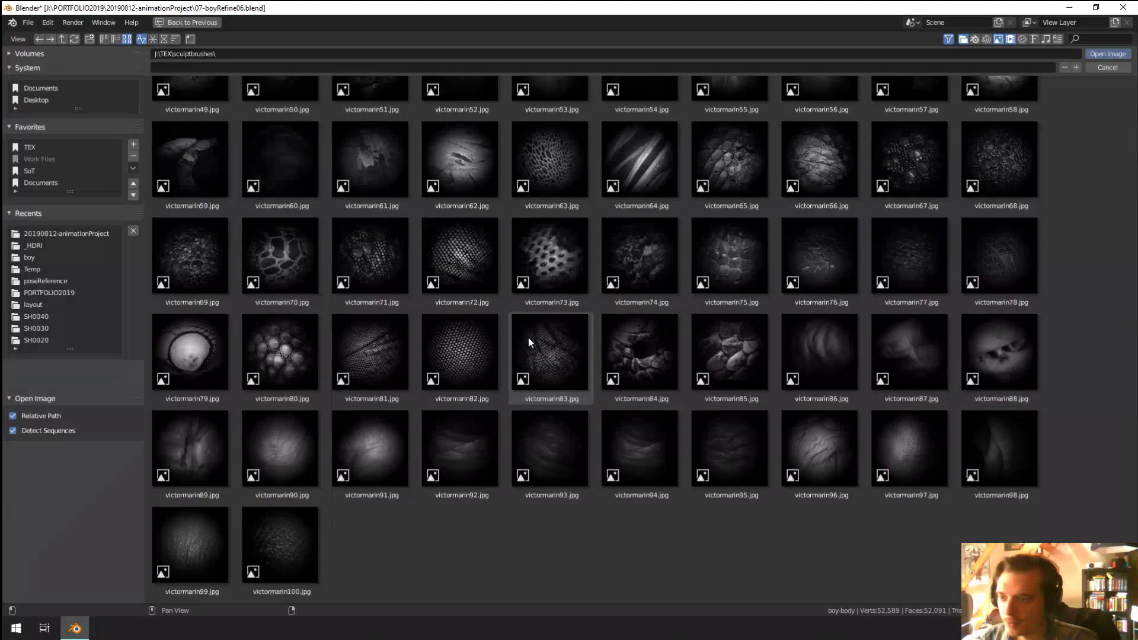
pyautogui.scroll(4, 528, 337)
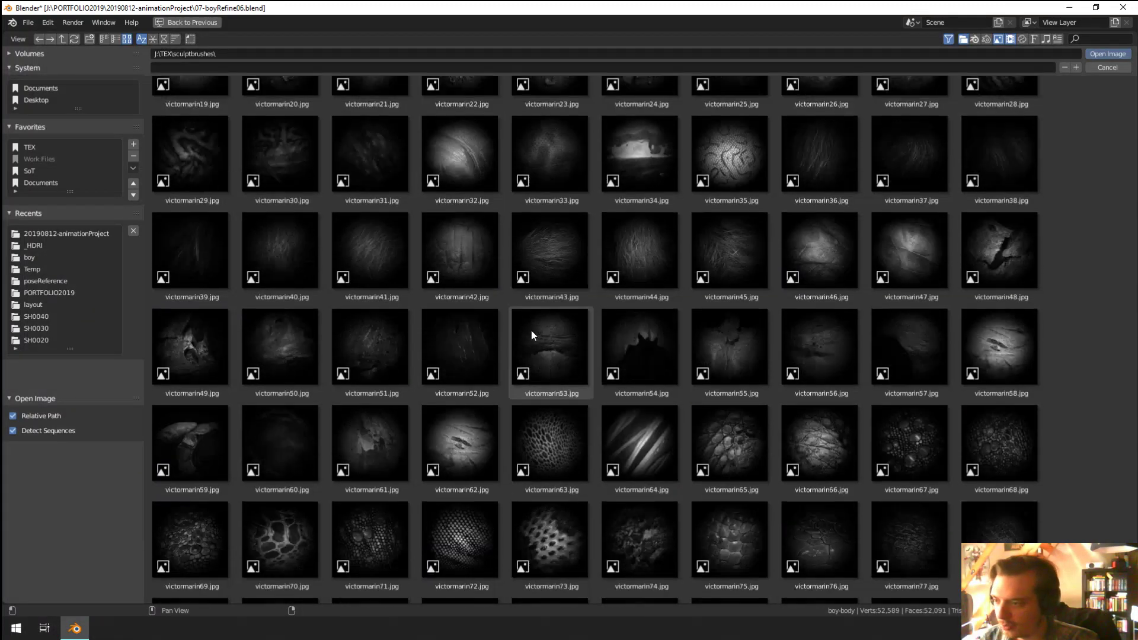
pyautogui.scroll(6, 525, 346)
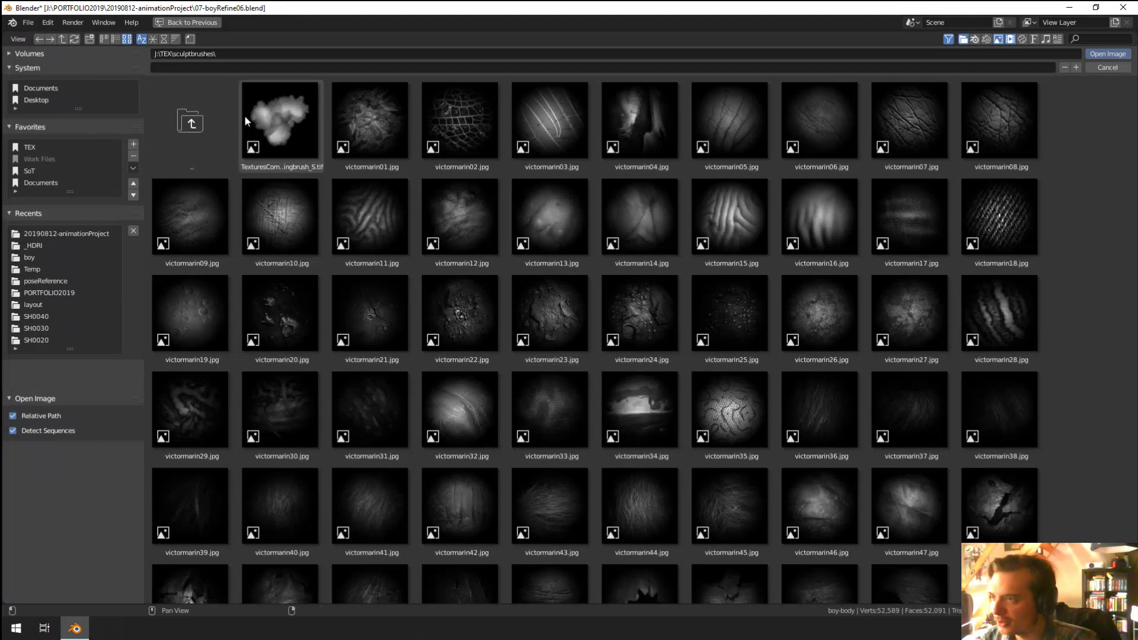
pyautogui.doubleClick(274, 122)
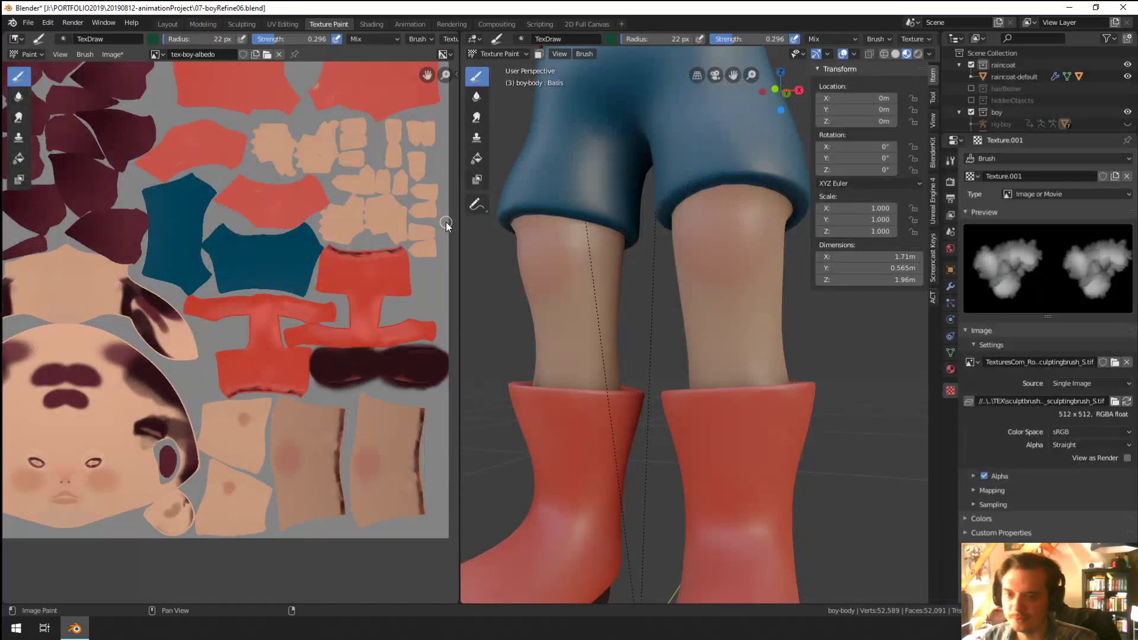
# Step: Set the brush radius to 53 px, try dark patches on both knees and undo them
pyautogui.press('f')
pyautogui.click(745, 236)
pyautogui.moveTo(716, 253); pyautogui.dragTo(725, 227)
pyautogui.moveTo(750, 237); pyautogui.dragTo(753, 236, button='middle')
pyautogui.hotkey('ctrl', 'z')
pyautogui.moveTo(753, 236)
pyautogui.mouseDown()
pyautogui.moveTo(738, 222)
pyautogui.moveTo(752, 226)
pyautogui.mouseUp()
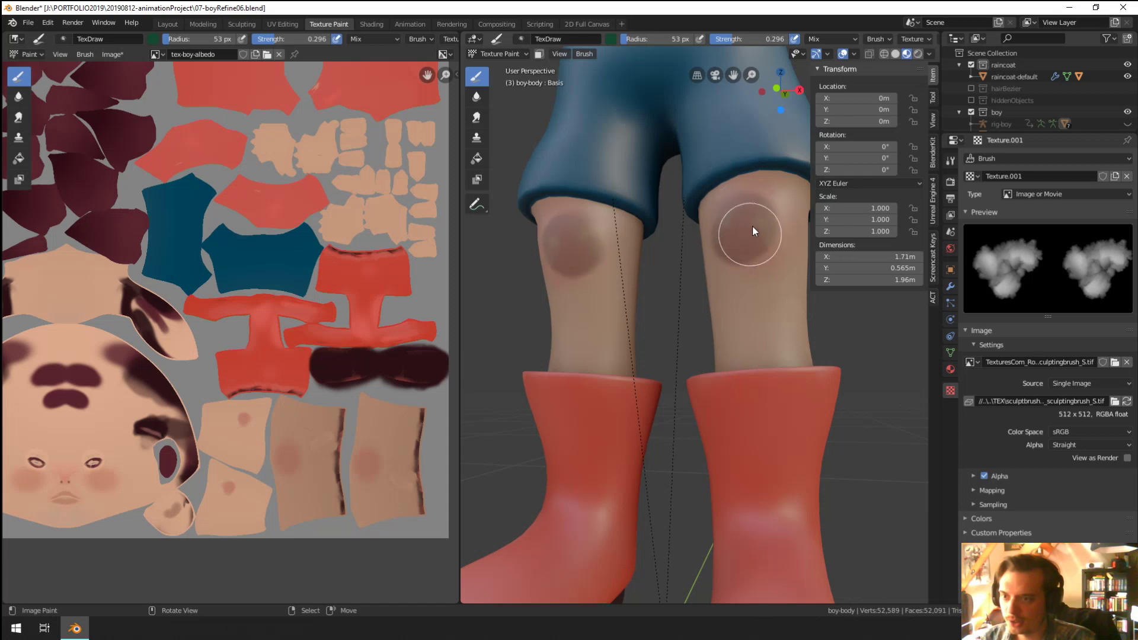
pyautogui.moveTo(779, 198)
pyautogui.mouseDown(button='middle')
pyautogui.moveTo(774, 229)
pyautogui.moveTo(706, 256)
pyautogui.moveTo(734, 245)
pyautogui.mouseUp(button='middle')
pyautogui.hotkey('ctrl', 'z')
pyautogui.moveTo(734, 244)
pyautogui.mouseDown()
pyautogui.moveTo(713, 301)
pyautogui.moveTo(759, 271)
pyautogui.moveTo(748, 351)
pyautogui.moveTo(771, 267)
pyautogui.mouseUp()
pyautogui.moveTo(772, 266)
pyautogui.mouseDown(button='middle')
pyautogui.moveTo(787, 269)
pyautogui.moveTo(742, 282)
pyautogui.moveTo(745, 271)
pyautogui.mouseUp(button='middle')
pyautogui.hotkey('ctrl', 'z')
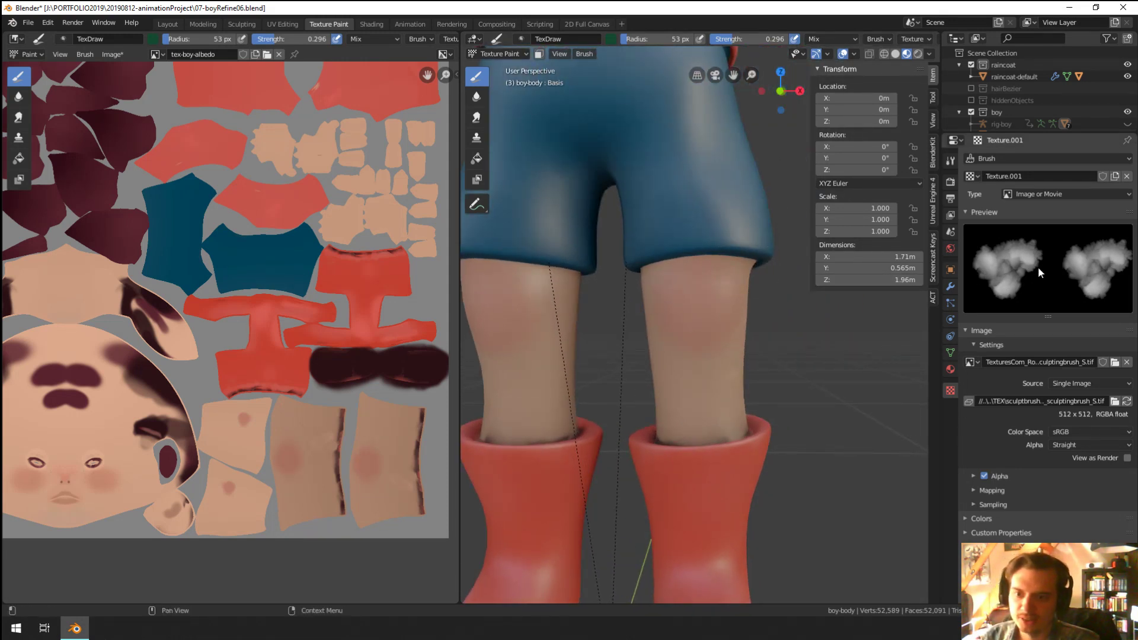
# Step: Try the brush with the stencil mask enabled, undo the test stroke on the knee and disable the mask
pyautogui.click(945, 161)
pyautogui.scroll(-3, 1067, 320)
pyautogui.scroll(-5, 1079, 354)
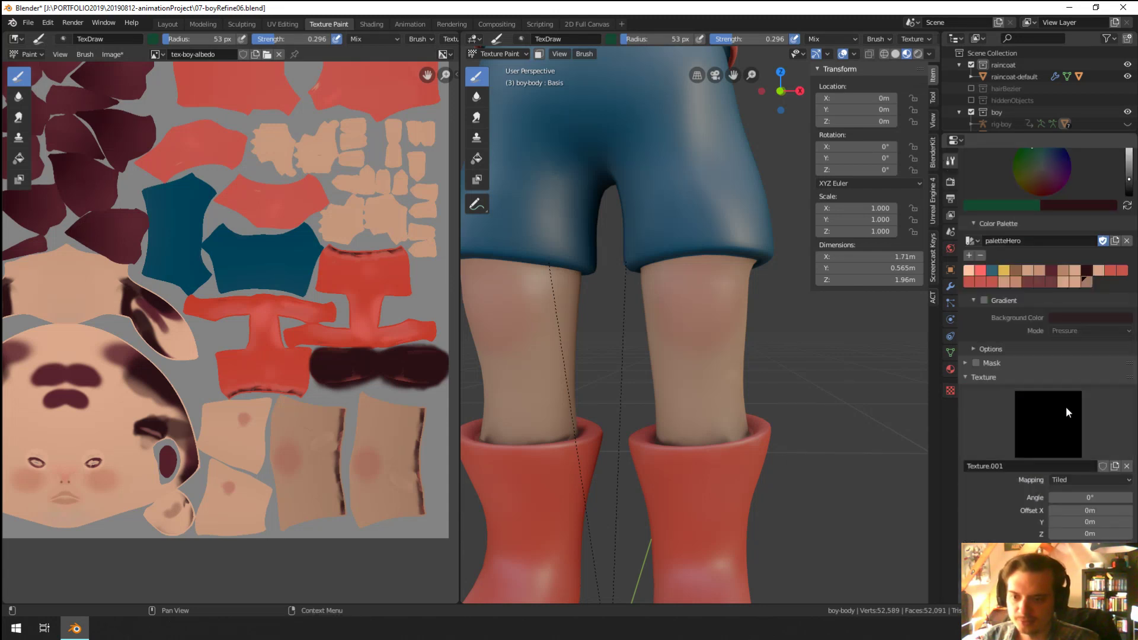
pyautogui.click(979, 375)
pyautogui.click(970, 365)
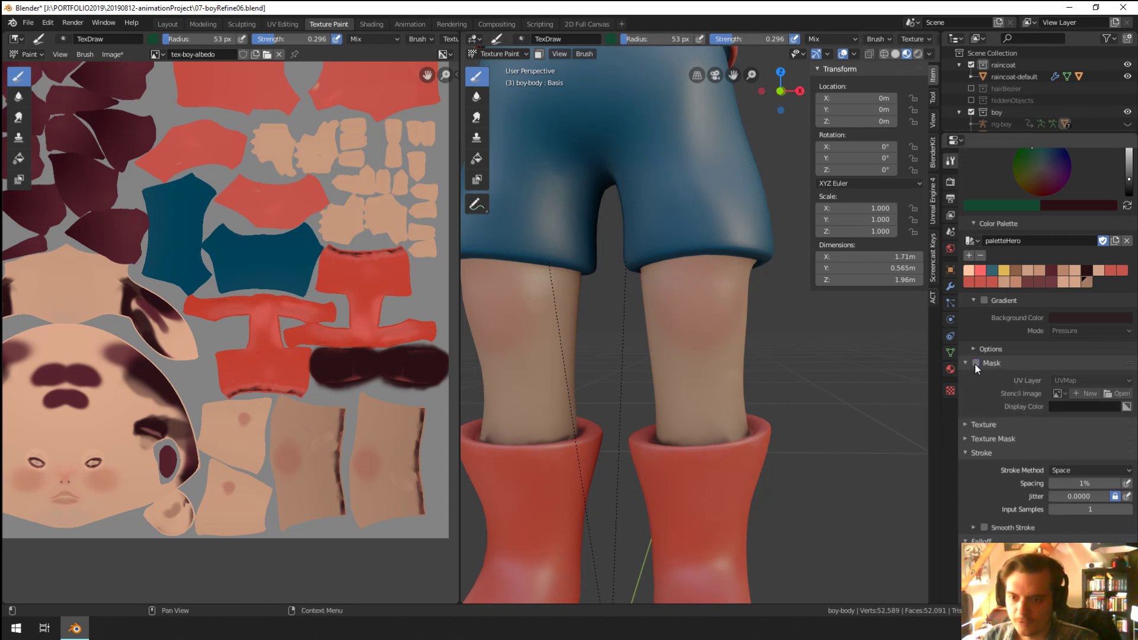
pyautogui.click(1078, 382)
pyautogui.click(1077, 391)
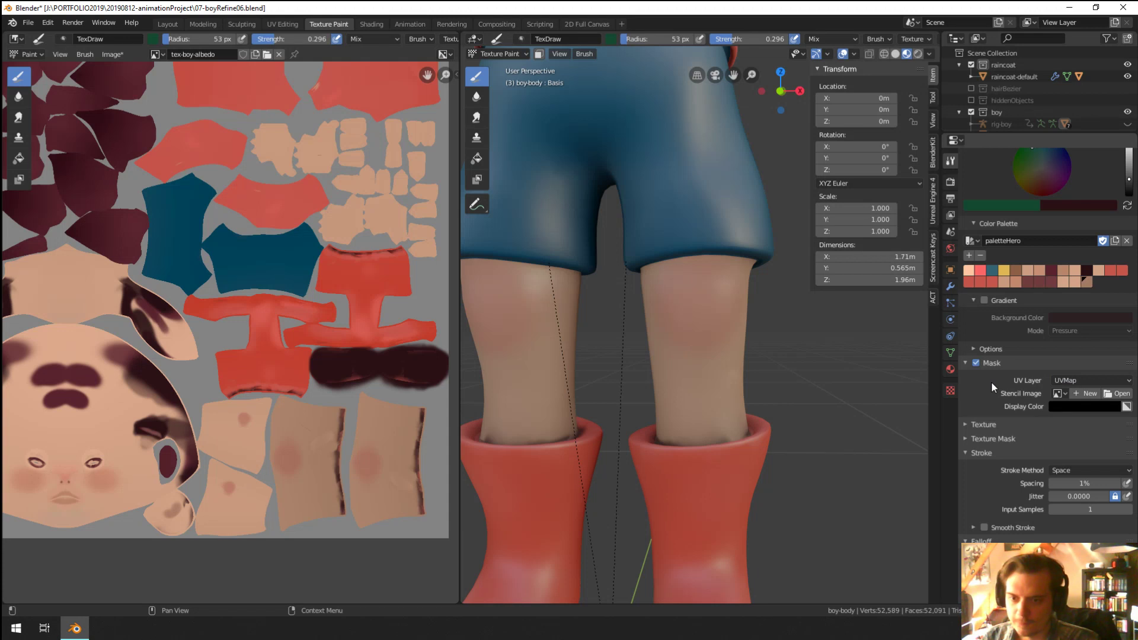
pyautogui.moveTo(703, 316); pyautogui.dragTo(694, 309)
pyautogui.hotkey('ctrl', 'z')
pyautogui.click(976, 362)
pyautogui.click(965, 362)
pyautogui.scroll(-5, 1001, 424)
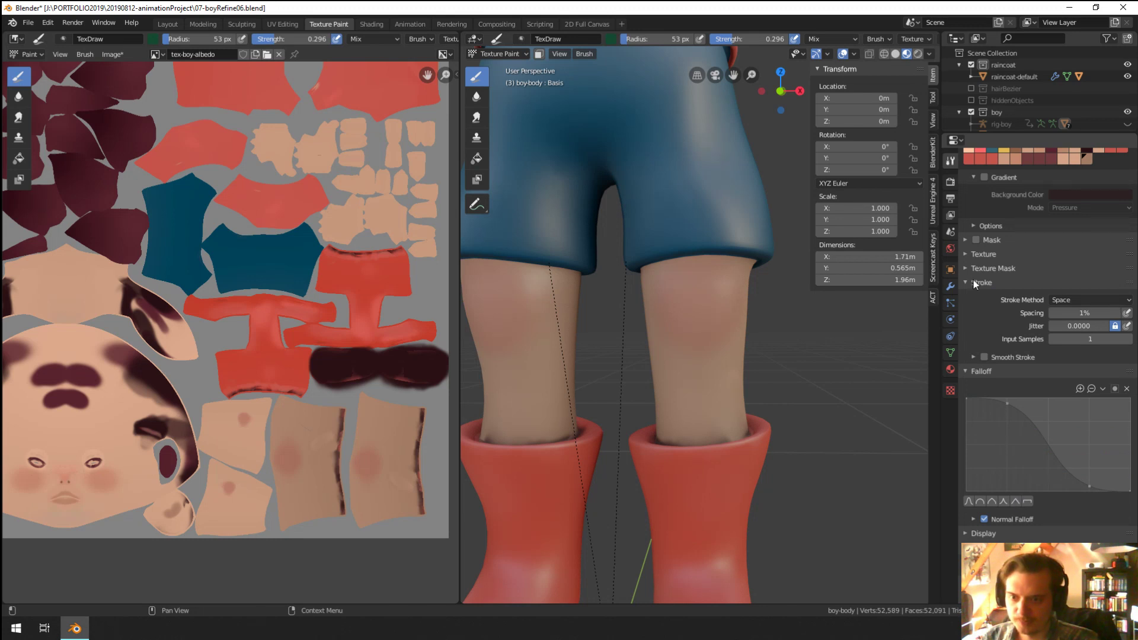
# Step: Assign Texture.001 as the brush's texture mask, test the blotchy pattern on the knees and undo the marks
pyautogui.click(994, 267)
pyautogui.click(1048, 315)
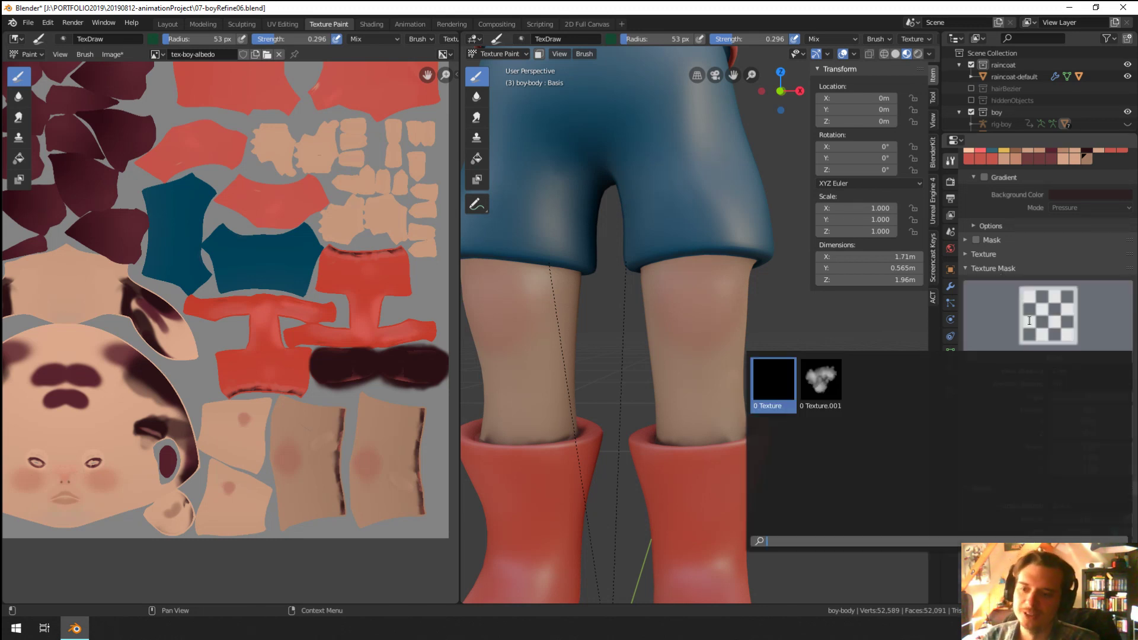
pyautogui.click(826, 405)
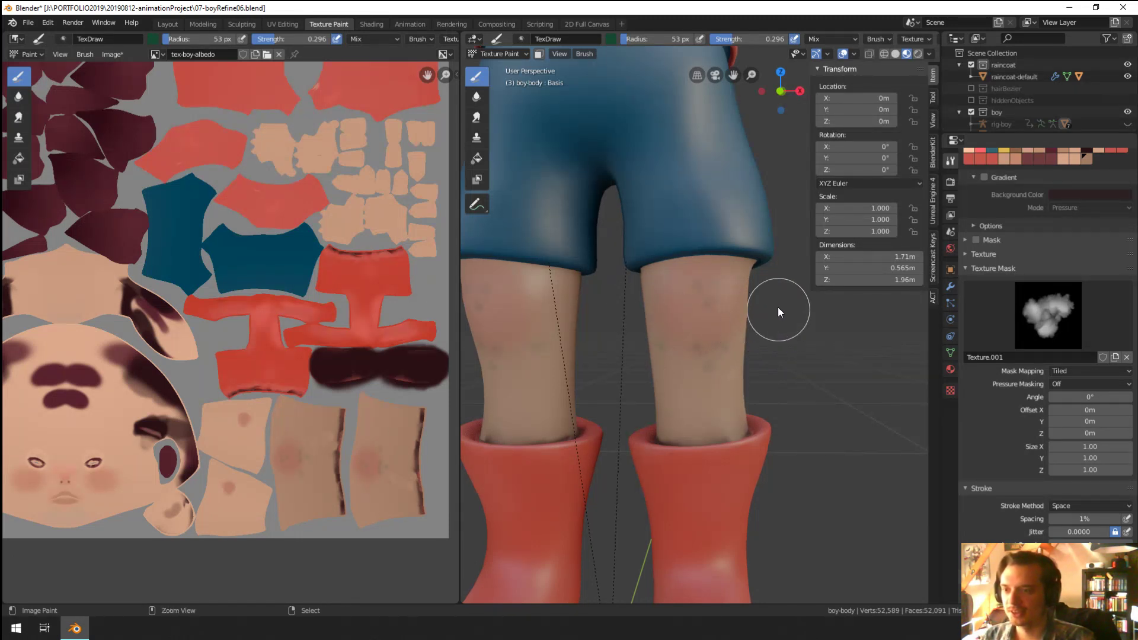
pyautogui.moveTo(778, 307)
pyautogui.mouseDown(button='middle')
pyautogui.moveTo(757, 289)
pyautogui.moveTo(785, 314)
pyautogui.mouseUp(button='middle')
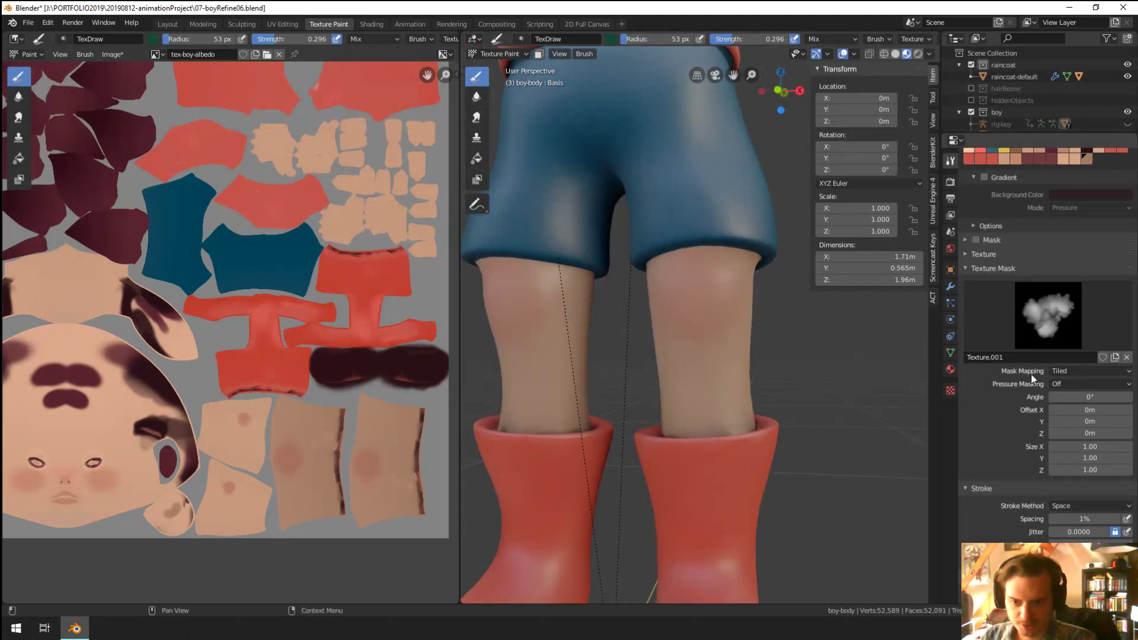
# Step: Try View Plane mapping for the texture mask and set the mapping to Random
pyautogui.click(1063, 372)
pyautogui.click(1066, 384)
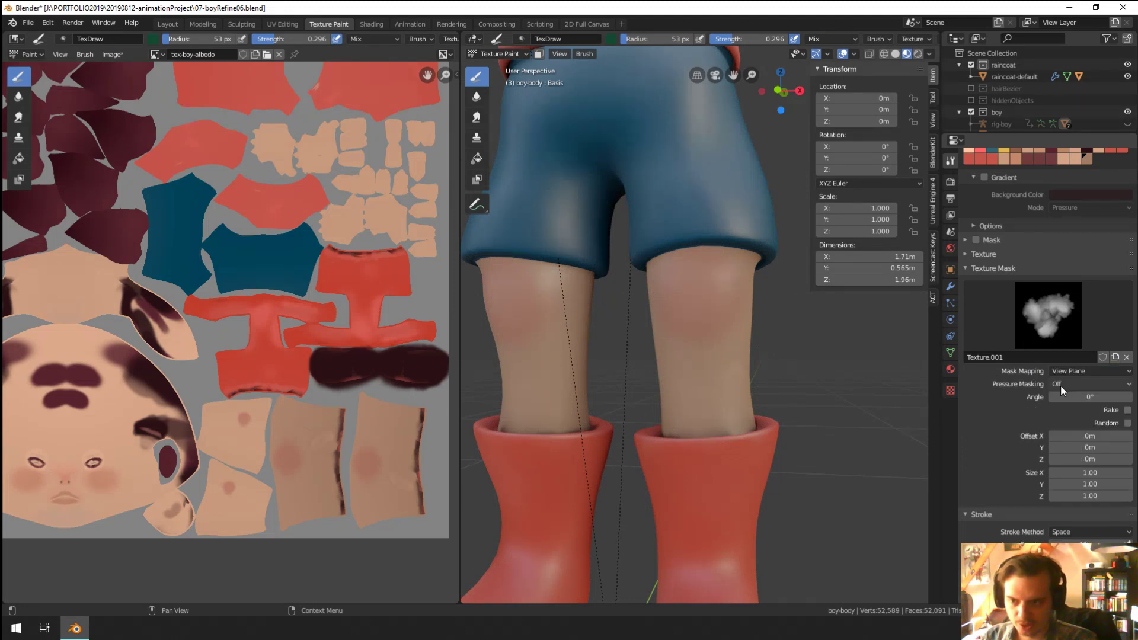
pyautogui.moveTo(724, 293); pyautogui.dragTo(816, 336, button='middle')
pyautogui.click(1066, 371)
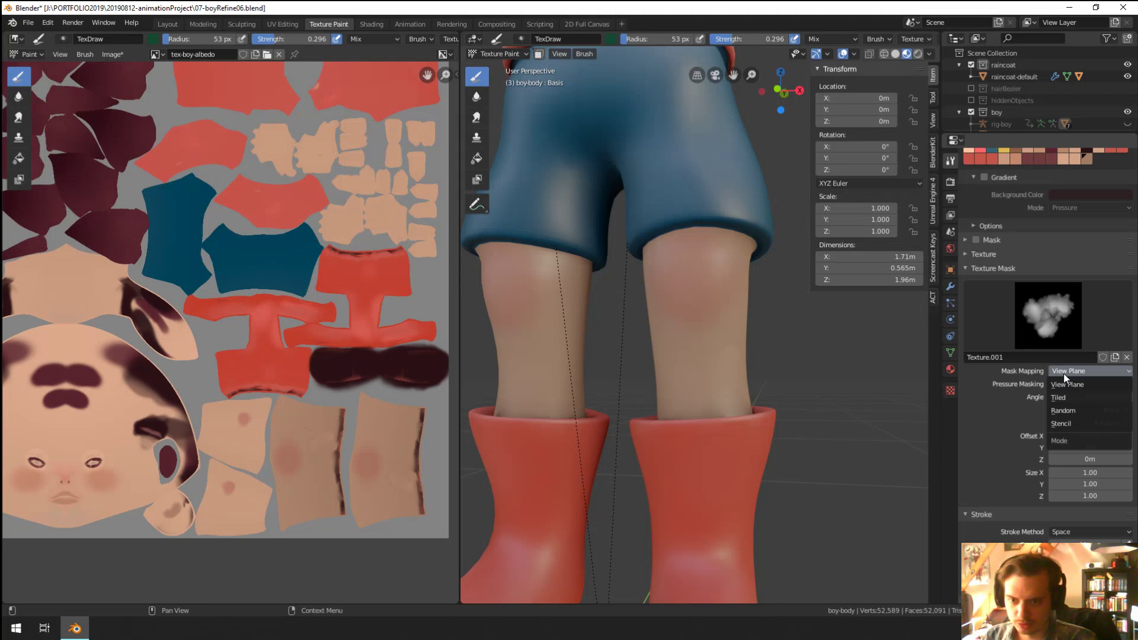
pyautogui.click(1060, 412)
# Step: Test larger brush sizes, set the radius to 77 px and dab soft dark bruise marks on both knees
pyautogui.press('f')
pyautogui.click(691, 279)
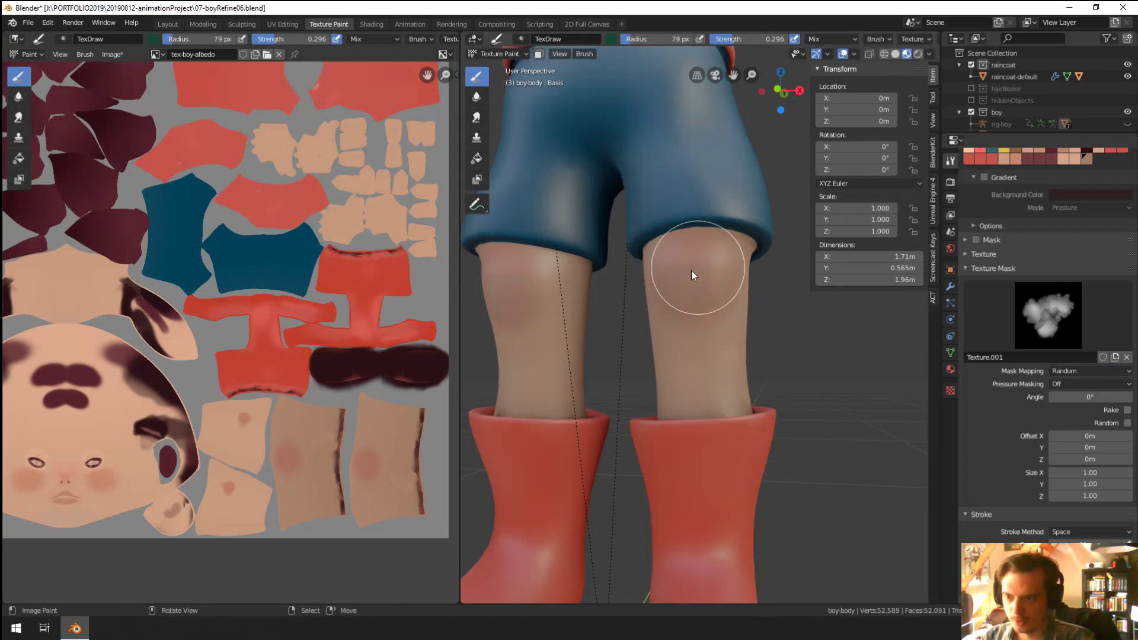
pyautogui.press('f')
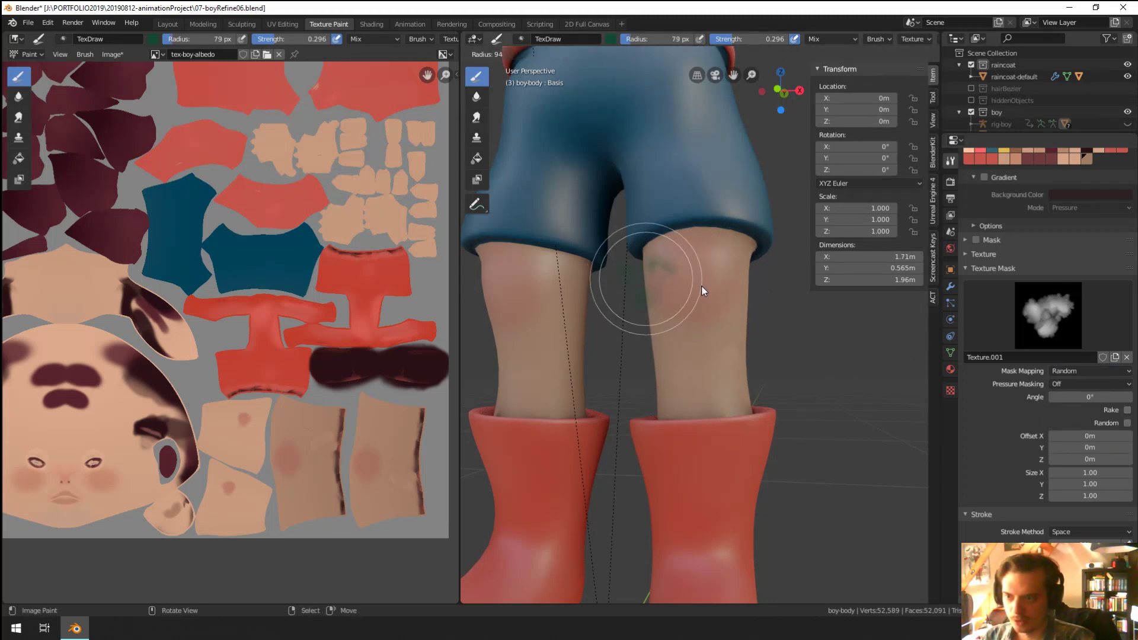
pyautogui.click(700, 282)
pyautogui.moveTo(703, 282)
pyautogui.mouseDown(button='middle')
pyautogui.moveTo(763, 278)
pyautogui.moveTo(751, 293)
pyautogui.mouseUp(button='middle')
pyautogui.press('f')
pyautogui.click(750, 269)
# Step: Paint faint dark grime over the red boots from several sides with the 77 px randomly mapped brush
pyautogui.scroll(-3, 754, 290)
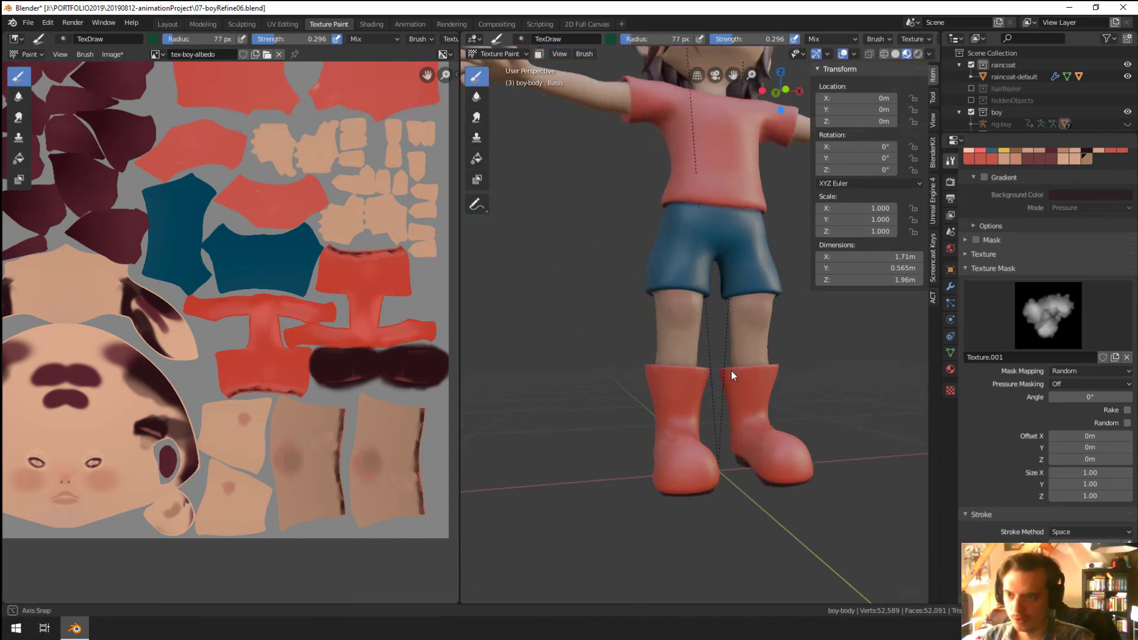
pyautogui.moveTo(730, 370)
pyautogui.mouseDown(button='middle')
pyautogui.moveTo(719, 357)
pyautogui.moveTo(653, 465)
pyautogui.mouseUp(button='middle')
pyautogui.scroll(3, 719, 356)
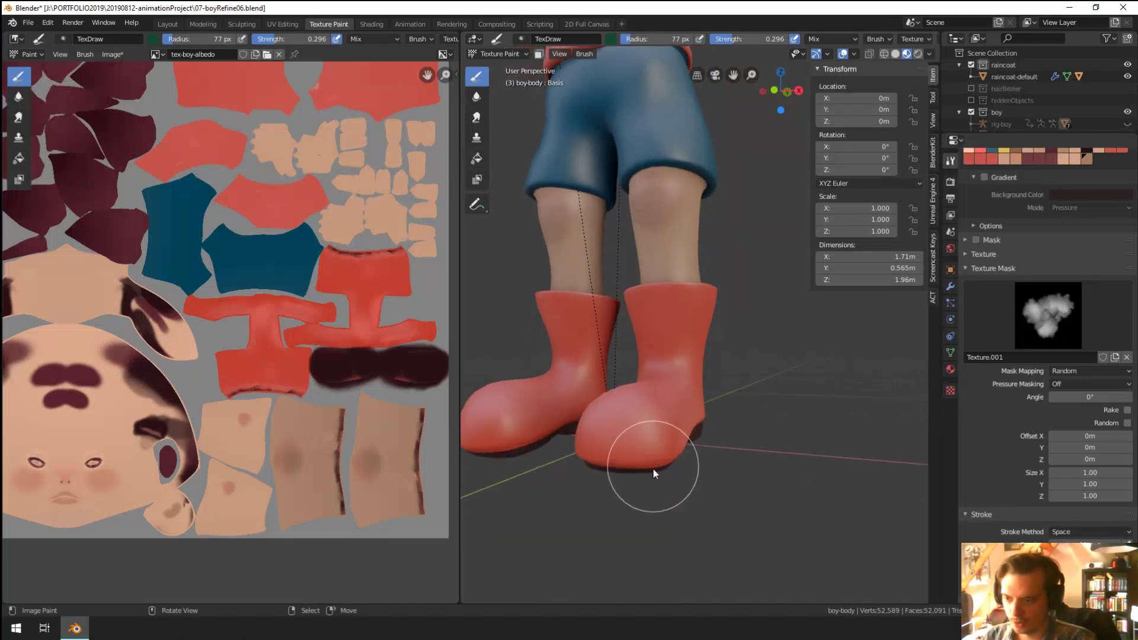
pyautogui.moveTo(605, 436); pyautogui.dragTo(578, 430, button='middle')
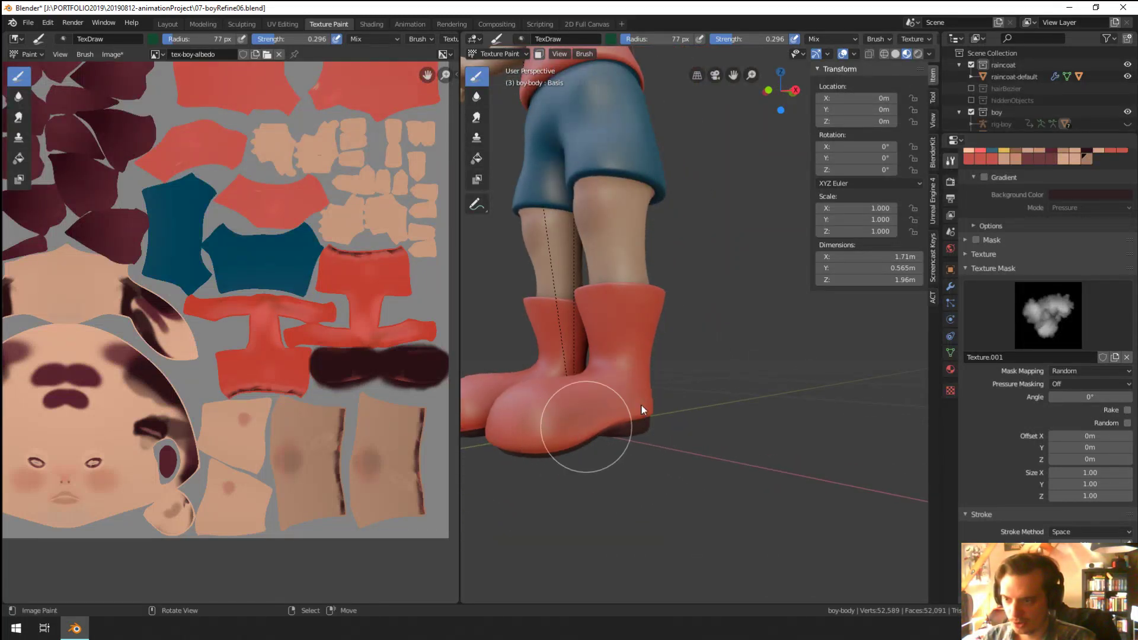
pyautogui.moveTo(641, 404); pyautogui.dragTo(803, 400, button='middle')
pyautogui.scroll(4, 733, 397)
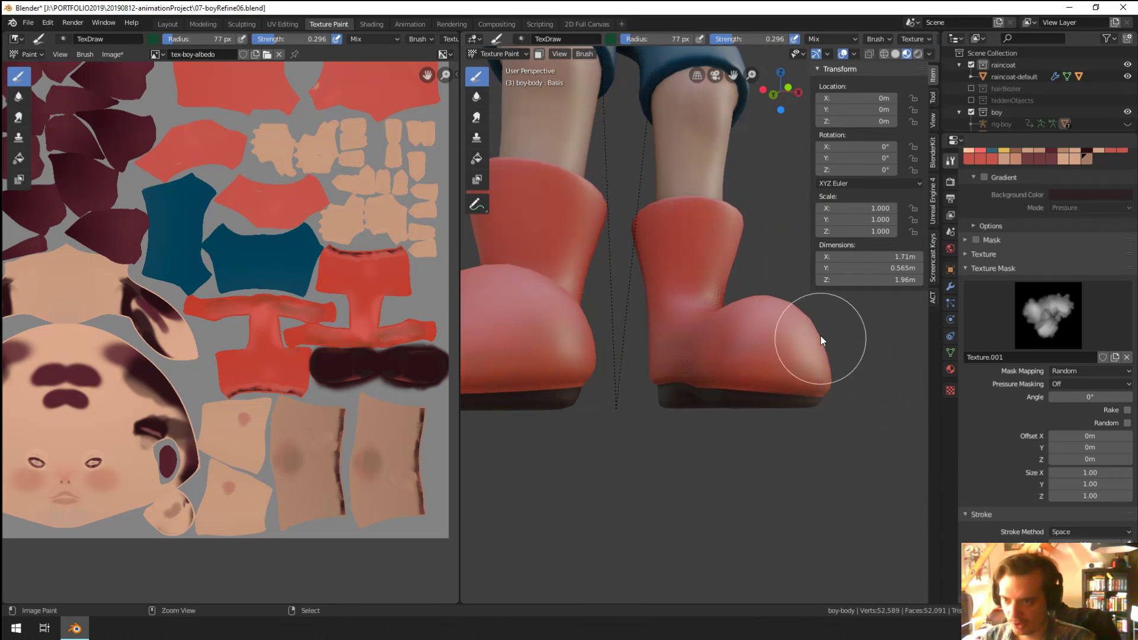
pyautogui.scroll(-4, 762, 412)
pyautogui.scroll(4, 738, 406)
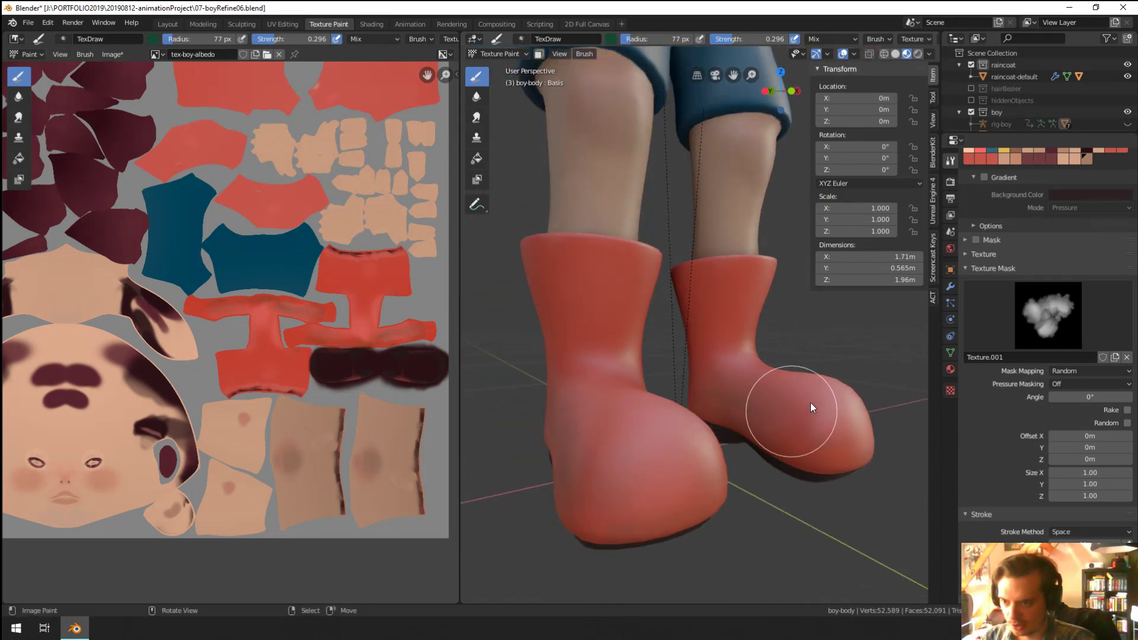
# Step: Set the brush radius to 59 px and build up dark green dirt on the boots' toes and soles
pyautogui.moveTo(810, 403)
pyautogui.mouseDown(button='middle')
pyautogui.moveTo(862, 382)
pyautogui.moveTo(844, 379)
pyautogui.moveTo(743, 442)
pyautogui.moveTo(692, 403)
pyautogui.moveTo(762, 414)
pyautogui.moveTo(868, 388)
pyautogui.moveTo(831, 401)
pyautogui.moveTo(844, 396)
pyautogui.moveTo(825, 431)
pyautogui.moveTo(863, 426)
pyautogui.moveTo(827, 421)
pyautogui.moveTo(813, 332)
pyautogui.moveTo(587, 338)
pyautogui.moveTo(809, 386)
pyautogui.moveTo(796, 484)
pyautogui.moveTo(881, 409)
pyautogui.moveTo(801, 449)
pyautogui.mouseUp(button='middle')
pyautogui.press('f')
pyautogui.click(872, 388)
pyautogui.press('f')
pyautogui.click(681, 457)
pyautogui.moveTo(665, 437)
pyautogui.mouseDown(button='middle')
pyautogui.moveTo(820, 432)
pyautogui.moveTo(617, 464)
pyautogui.moveTo(804, 429)
pyautogui.moveTo(705, 470)
pyautogui.mouseUp(button='middle')
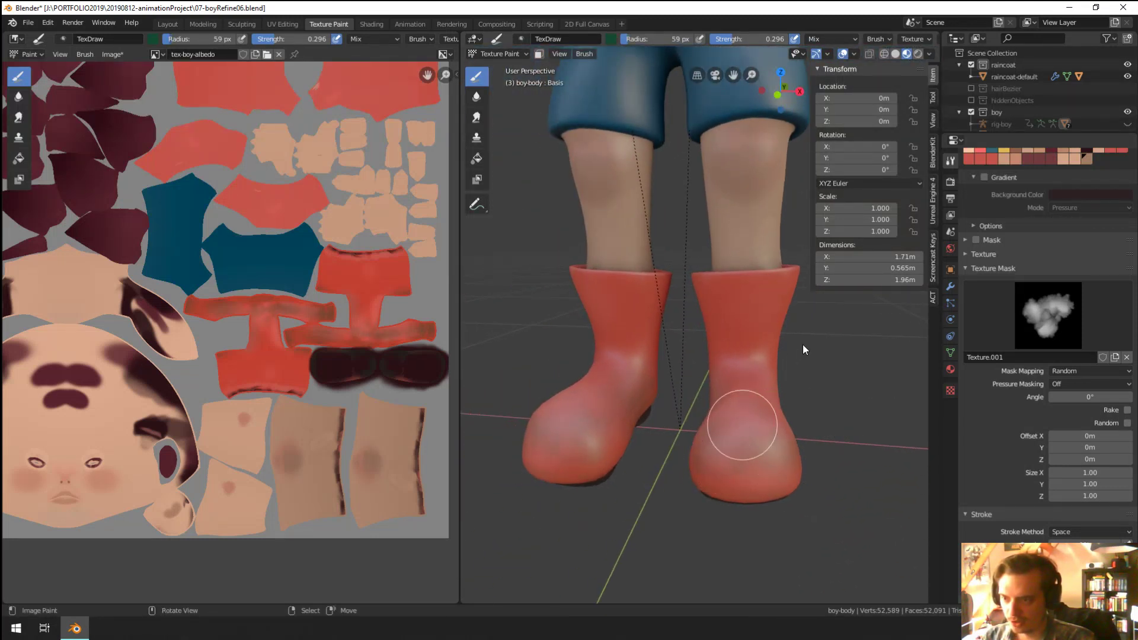
# Step: Inspect the dirtied boots from the front, the side and below, including the soles
pyautogui.moveTo(802, 344); pyautogui.dragTo(838, 348, button='middle')
pyautogui.scroll(-4, 837, 348)
pyautogui.moveTo(780, 468); pyautogui.dragTo(769, 329, button='middle')
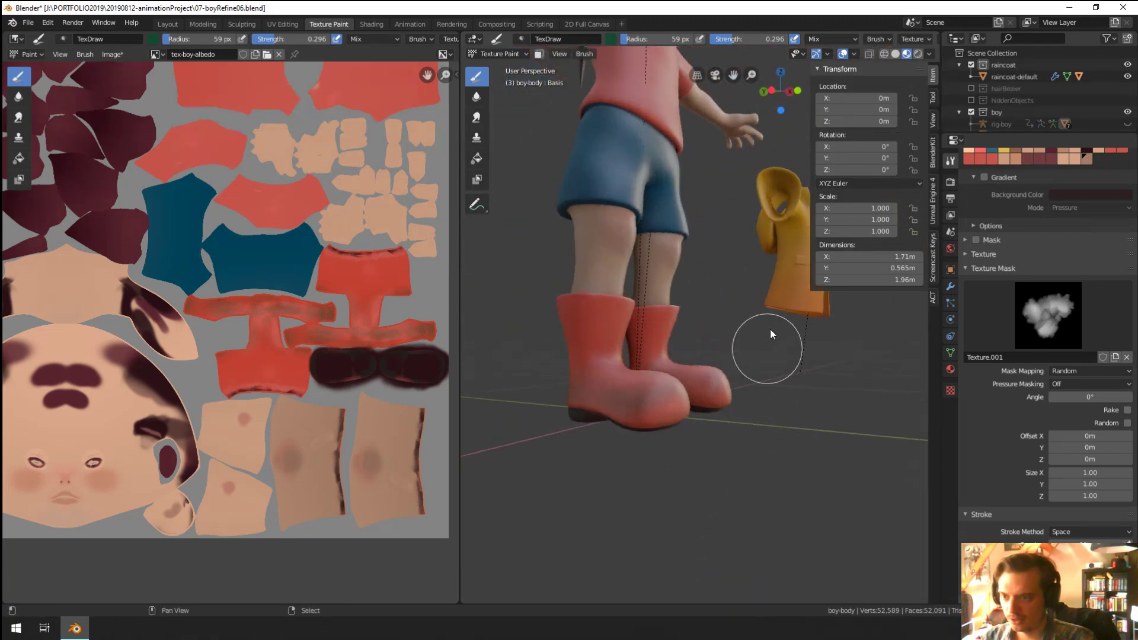
pyautogui.scroll(3, 784, 370)
pyautogui.moveTo(784, 371); pyautogui.dragTo(715, 394, button='middle')
pyautogui.scroll(2, 737, 348)
pyautogui.moveTo(738, 347); pyautogui.dragTo(705, 408, button='middle')
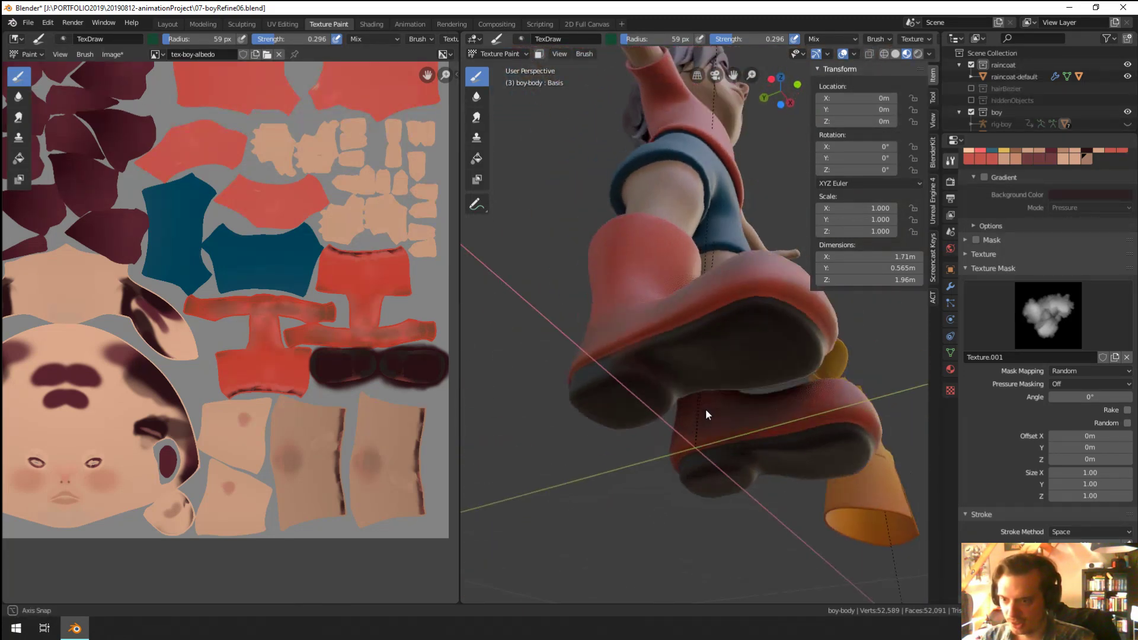
# Step: Set the brush strength to 0.726 and the radius to 45 px and paint dark green dirt along the boot's edge above the sole
pyautogui.scroll(2, 659, 319)
pyautogui.press('f')
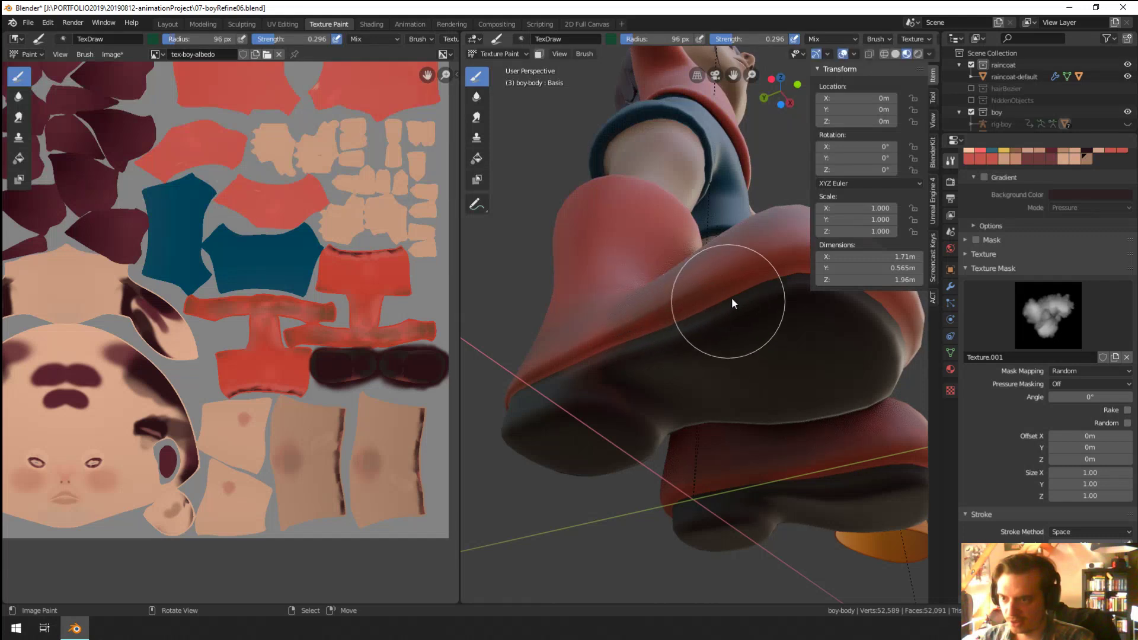
pyautogui.moveTo(749, 38); pyautogui.dragTo(781, 39)
pyautogui.press('f')
pyautogui.click(726, 293)
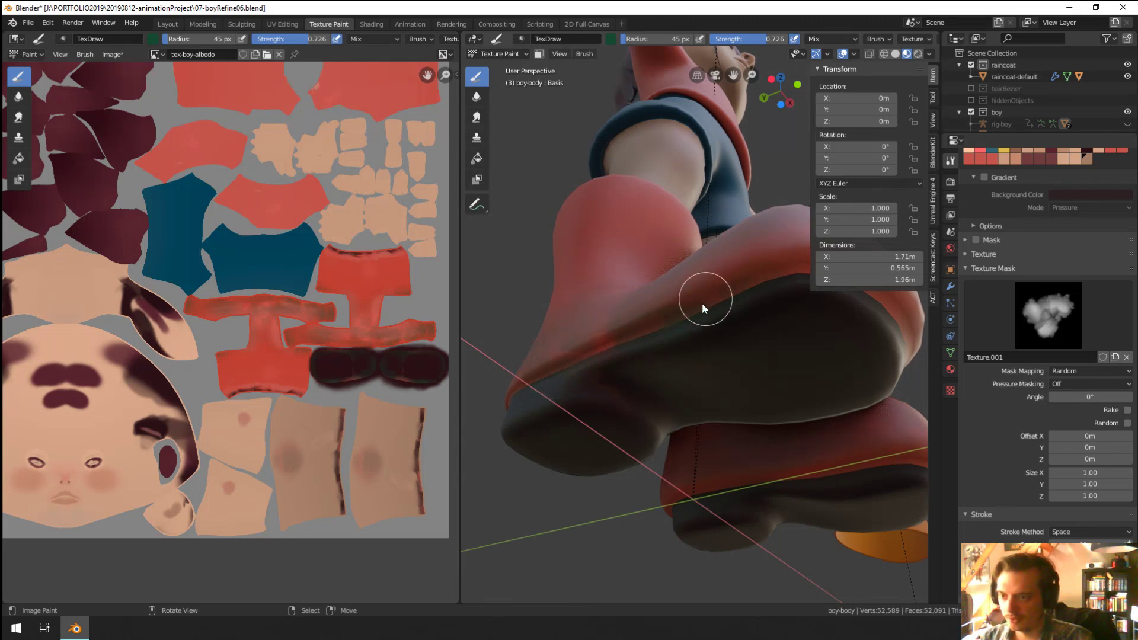
pyautogui.moveTo(701, 303); pyautogui.dragTo(691, 353, button='middle')
# Step: Set the stroke spacing to 4% and the radius to 64 px and paint more dirt along the boot's lower edge
pyautogui.scroll(-8, 990, 477)
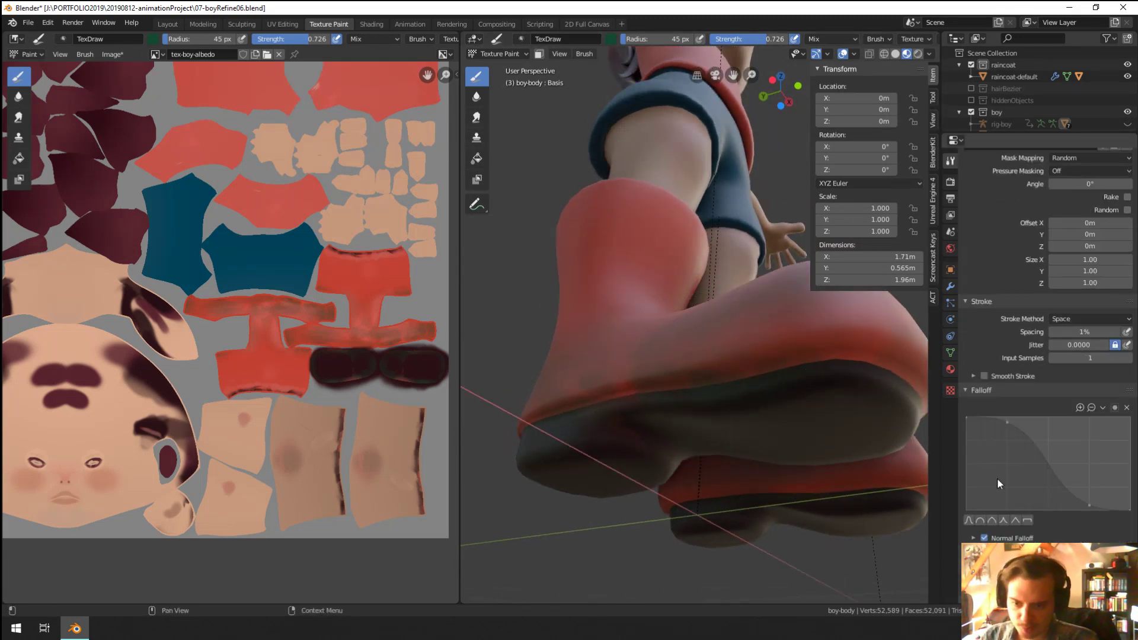
pyautogui.moveTo(1082, 310)
pyautogui.mouseDown()
pyautogui.moveTo(1096, 310)
pyautogui.moveTo(1082, 310)
pyautogui.mouseUp()
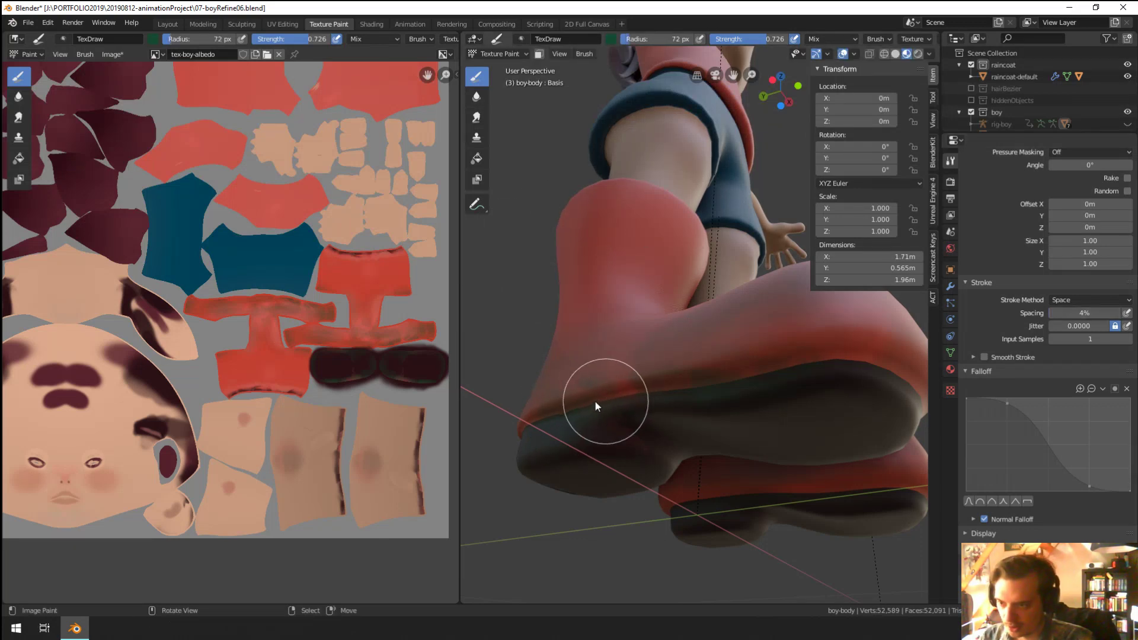
pyautogui.press('f')
pyautogui.click(694, 392)
pyautogui.press('f')
pyautogui.click(703, 388)
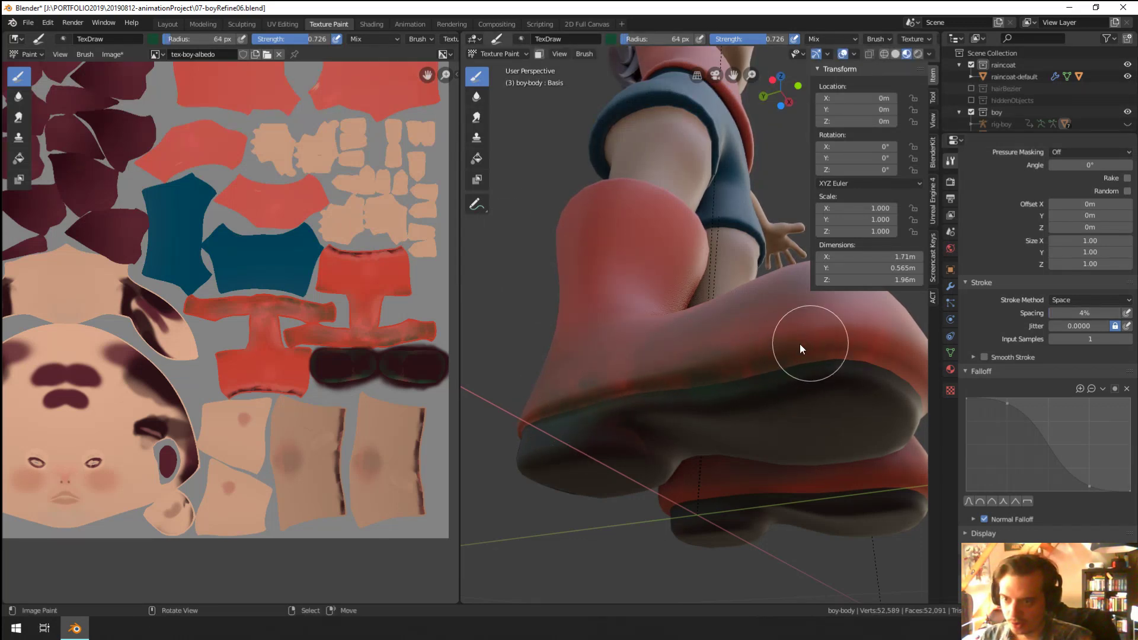
# Step: Paint dark green dirt around the rims of both boot soles
pyautogui.moveTo(798, 344); pyautogui.dragTo(717, 343, button='middle')
pyautogui.moveTo(495, 284); pyautogui.dragTo(503, 234, button='middle')
pyautogui.press('f')
pyautogui.click(541, 236)
pyautogui.moveTo(589, 312); pyautogui.dragTo(550, 257, button='middle')
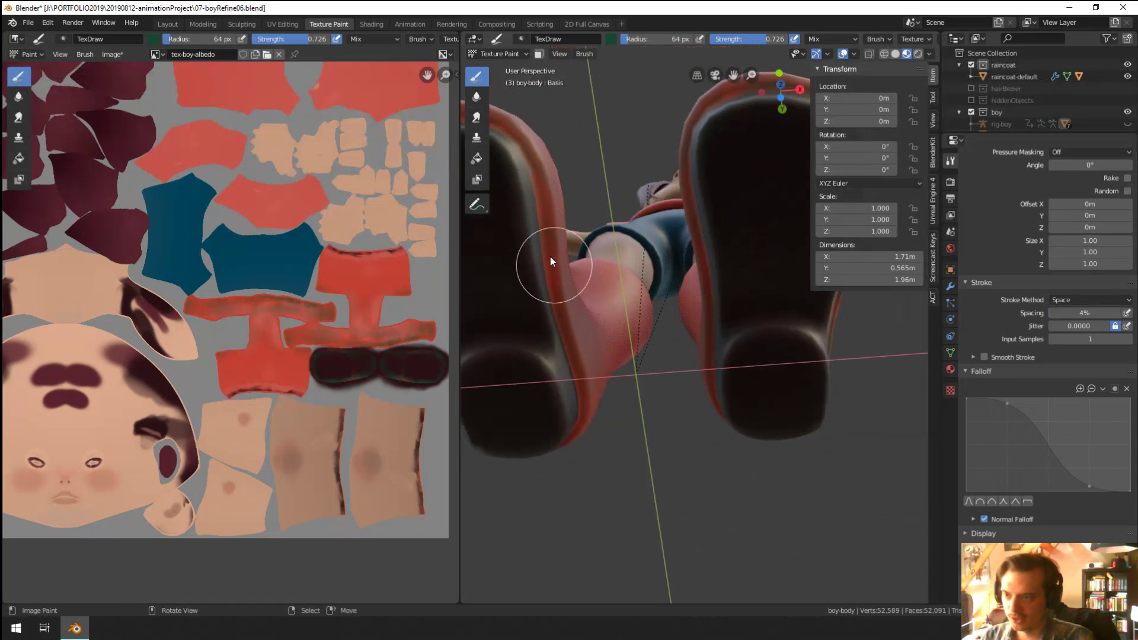
pyautogui.moveTo(572, 416)
pyautogui.mouseDown(button='middle')
pyautogui.moveTo(577, 265)
pyautogui.moveTo(518, 342)
pyautogui.mouseUp(button='middle')
pyautogui.moveTo(556, 299); pyautogui.dragTo(659, 318, button='middle')
pyautogui.scroll(5, 672, 236)
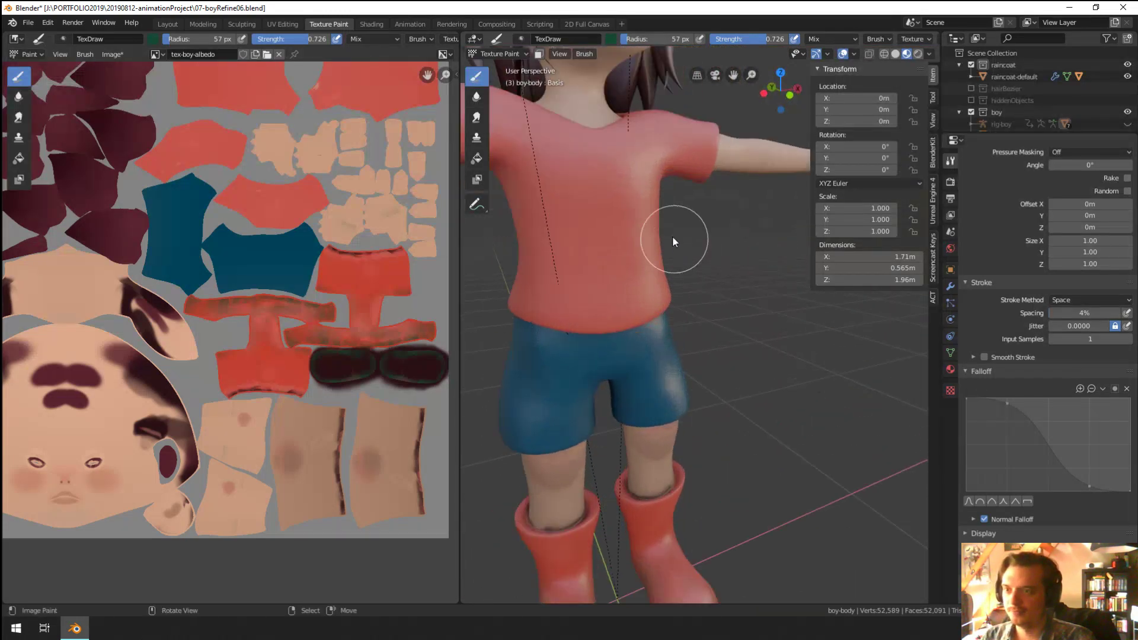
# Step: Try dabbing dark green dirt on both knees with the brush radius at 78 px
pyautogui.press('f')
pyautogui.click(610, 265)
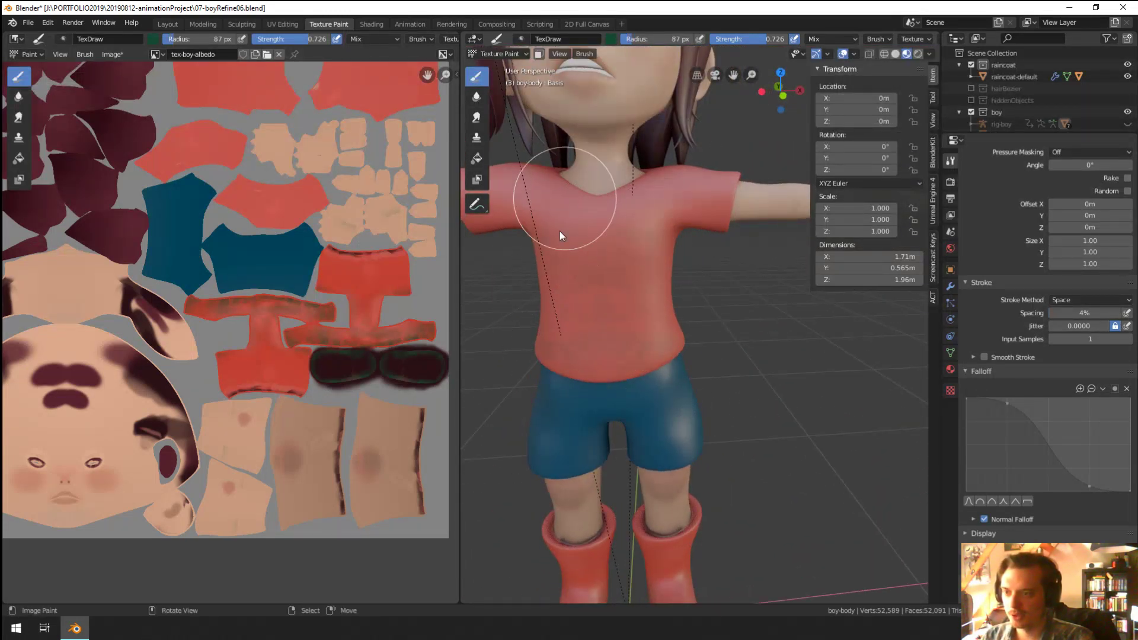
pyautogui.moveTo(560, 231); pyautogui.dragTo(613, 233, button='middle')
pyautogui.scroll(-2, 613, 233)
pyautogui.moveTo(684, 263)
pyautogui.mouseDown(button='middle')
pyautogui.moveTo(617, 232)
pyautogui.moveTo(642, 220)
pyautogui.moveTo(619, 230)
pyautogui.moveTo(664, 287)
pyautogui.mouseUp(button='middle')
pyautogui.scroll(-2, 661, 278)
pyautogui.keyDown('shift'); pyautogui.scroll(-3, 675, 290); pyautogui.keyUp('shift')
pyautogui.scroll(3, 723, 364)
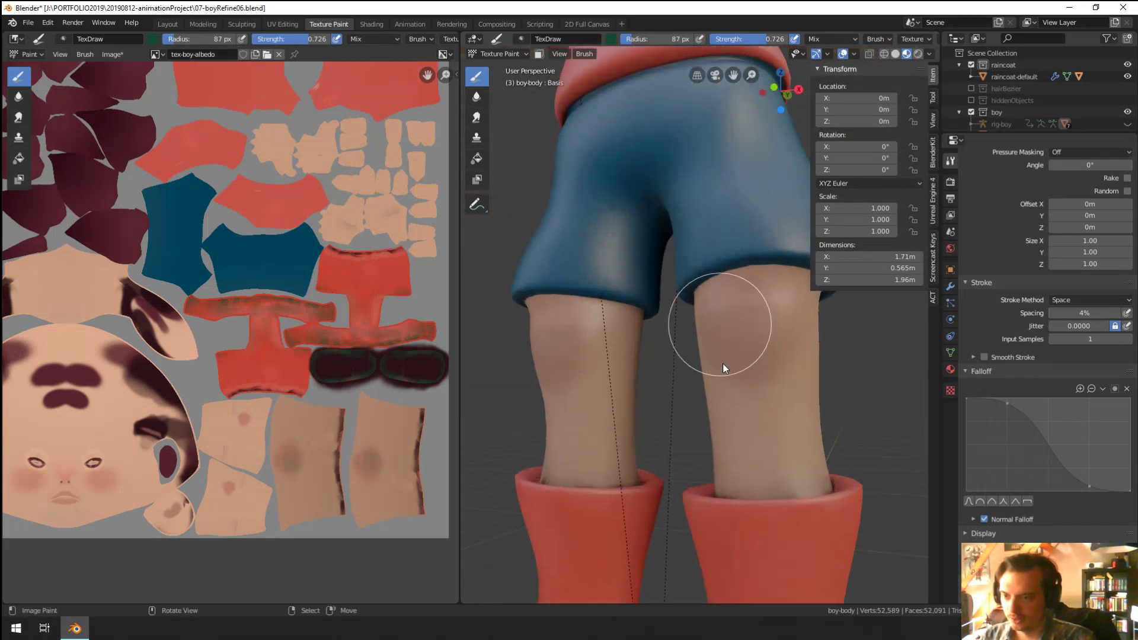
pyautogui.press('f')
pyautogui.click(736, 362)
pyautogui.scroll(-2, 732, 379)
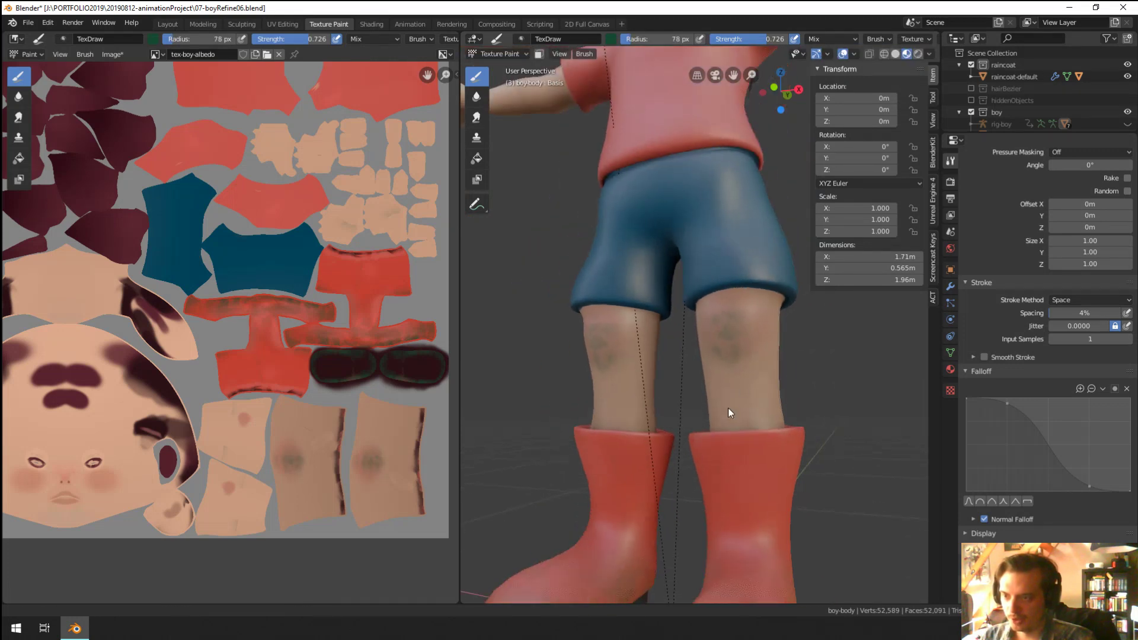
# Step: Set the brush radius to 68 px and dab fainter dirt on both knees
pyautogui.press('f')
pyautogui.click(741, 357)
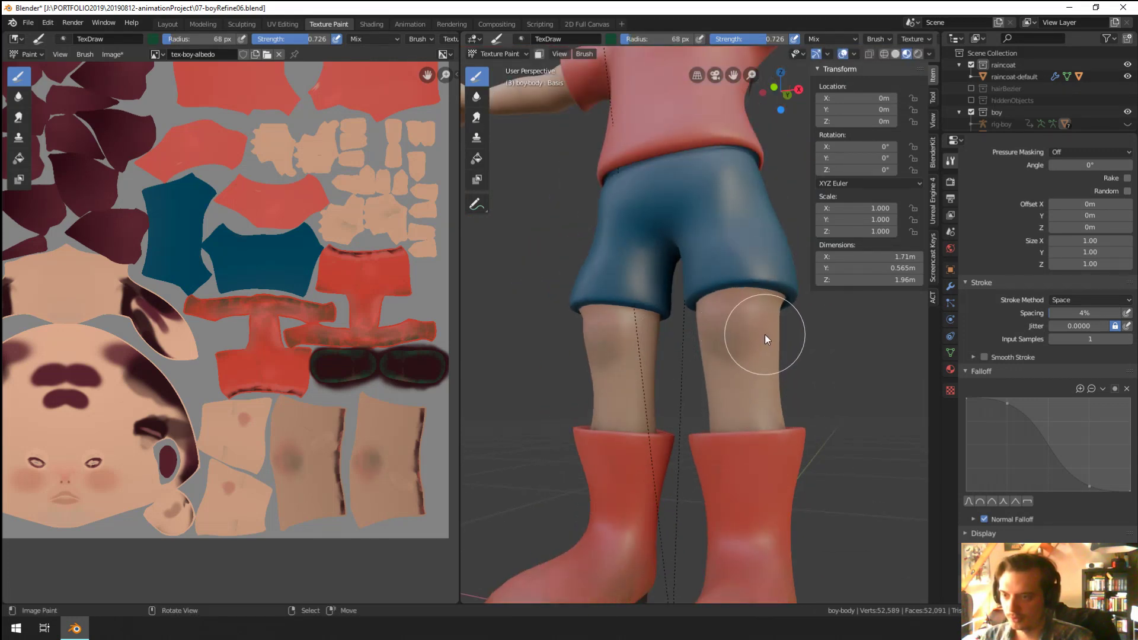
pyautogui.moveTo(765, 335)
pyautogui.mouseDown(button='middle')
pyautogui.moveTo(748, 321)
pyautogui.moveTo(699, 380)
pyautogui.mouseUp(button='middle')
pyautogui.scroll(-4, 658, 421)
pyautogui.moveTo(651, 431); pyautogui.dragTo(708, 464, button='middle')
pyautogui.scroll(-2, 705, 456)
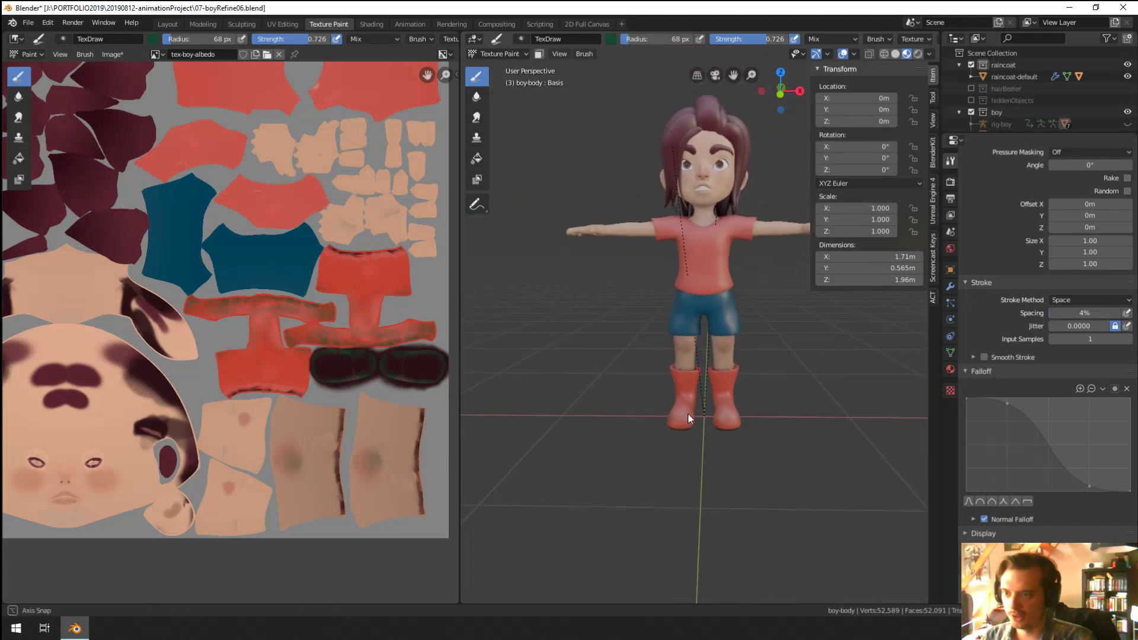
# Step: Darken the green brush colour, set the radius to 121 px and paint dirt on the seat of the shorts
pyautogui.moveTo(687, 414)
pyautogui.mouseDown(button='middle')
pyautogui.moveTo(631, 313)
pyautogui.moveTo(734, 290)
pyautogui.moveTo(764, 261)
pyautogui.moveTo(806, 250)
pyautogui.moveTo(717, 305)
pyautogui.moveTo(533, 280)
pyautogui.mouseUp(button='middle')
pyautogui.scroll(3, 593, 269)
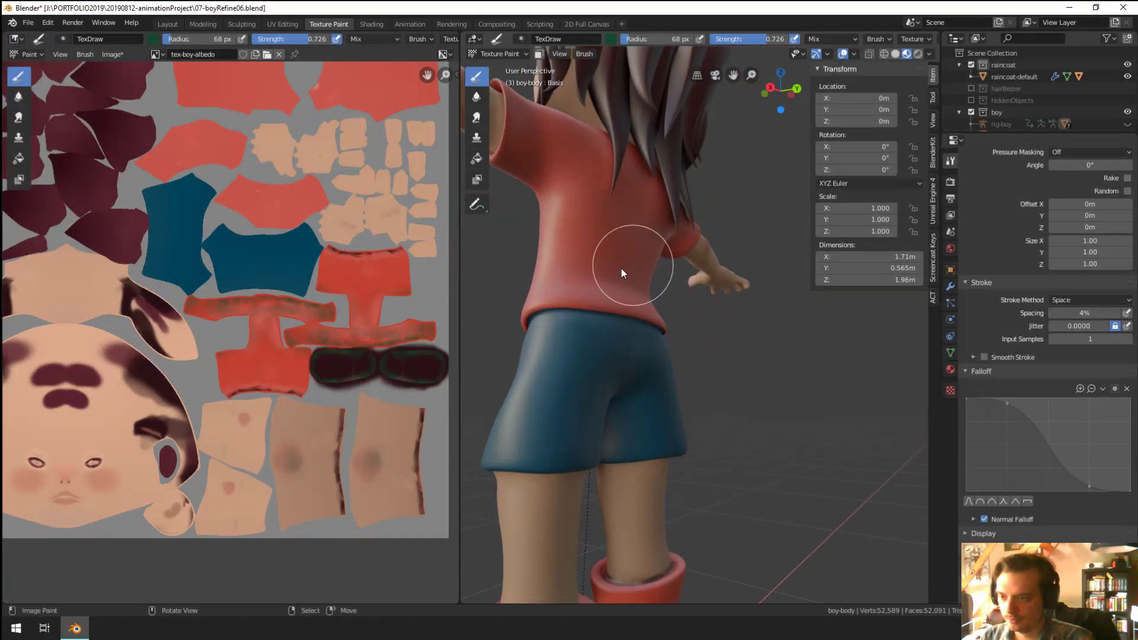
pyautogui.press('f')
pyautogui.click(611, 350)
pyautogui.moveTo(653, 350); pyautogui.dragTo(721, 243, button='middle')
pyautogui.scroll(3, 721, 243)
pyautogui.scroll(12, 1047, 326)
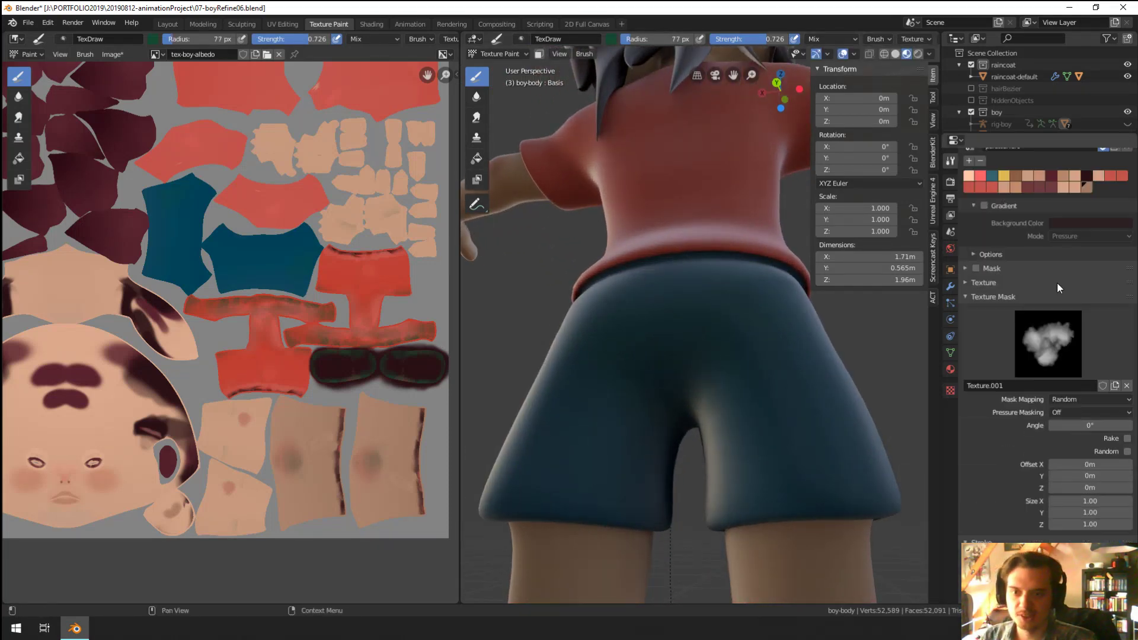
pyautogui.scroll(4, 1128, 199)
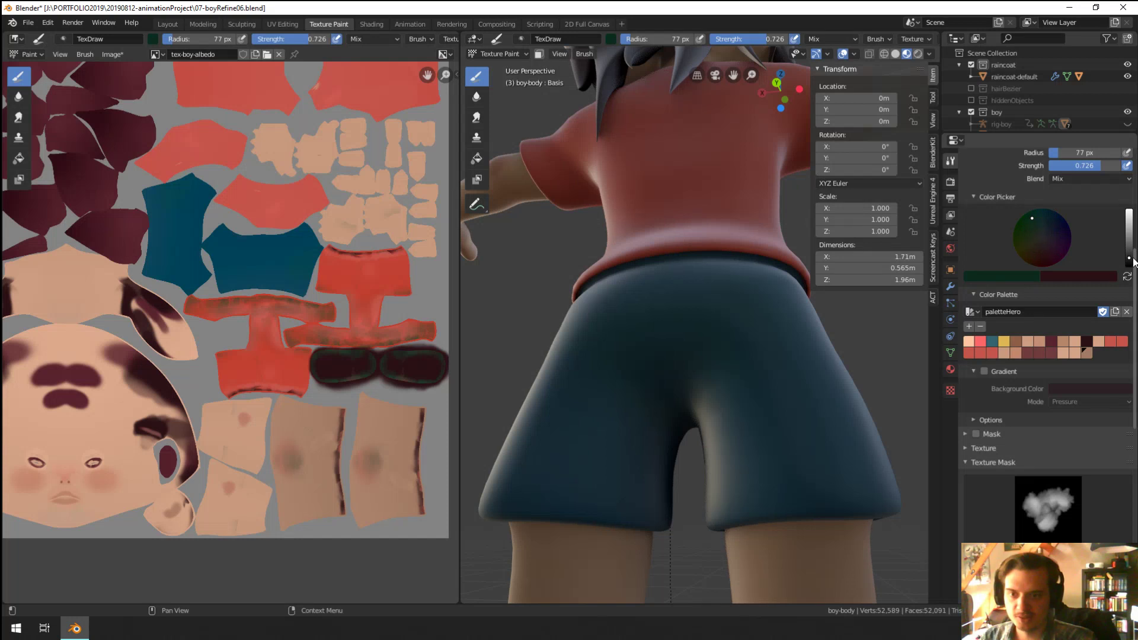
pyautogui.press('f')
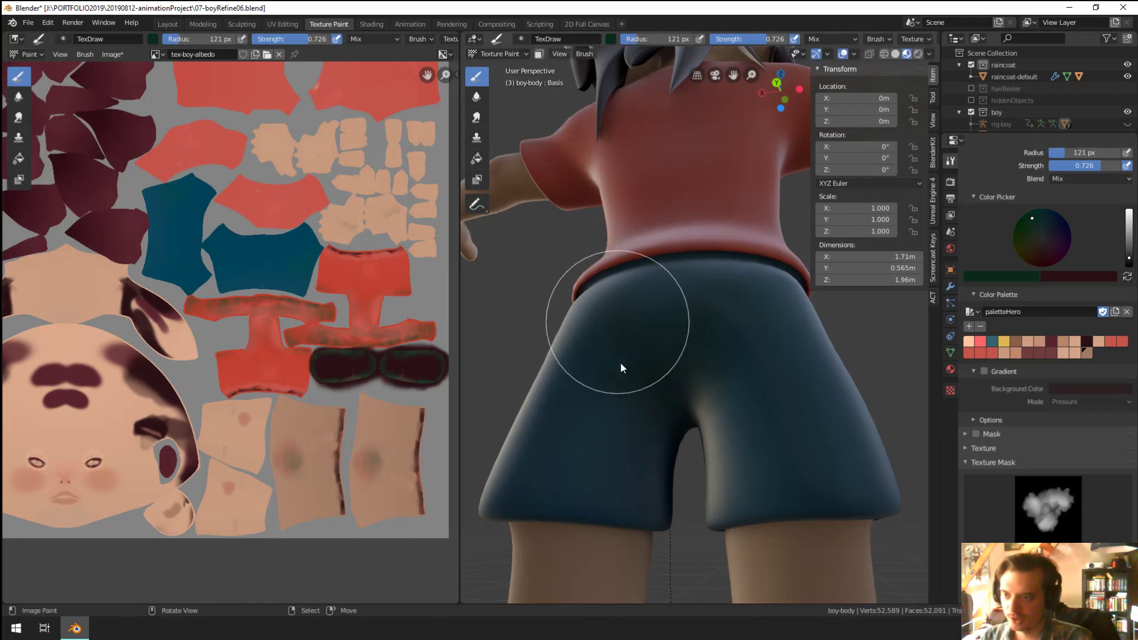
pyautogui.moveTo(620, 368); pyautogui.dragTo(635, 427, button='middle')
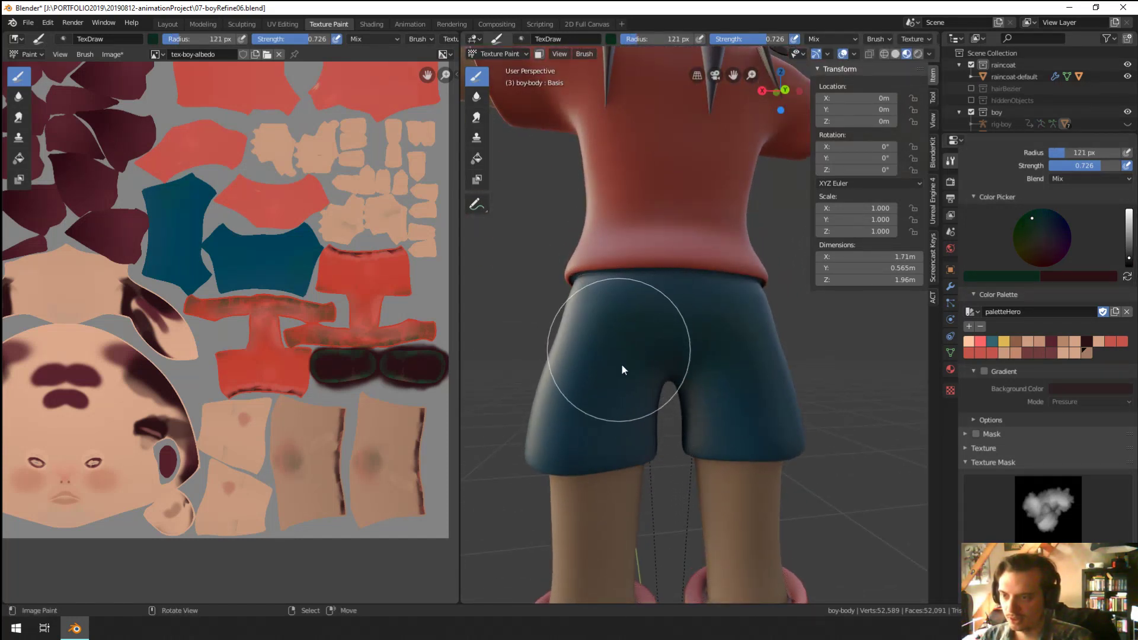
# Step: Set the brush radius to 85 px and spread the dirt across the back of the blue shorts
pyautogui.press('f')
pyautogui.click(624, 340)
pyautogui.moveTo(624, 339)
pyautogui.mouseDown()
pyautogui.moveTo(694, 343)
pyautogui.moveTo(606, 328)
pyautogui.moveTo(753, 312)
pyautogui.mouseUp()
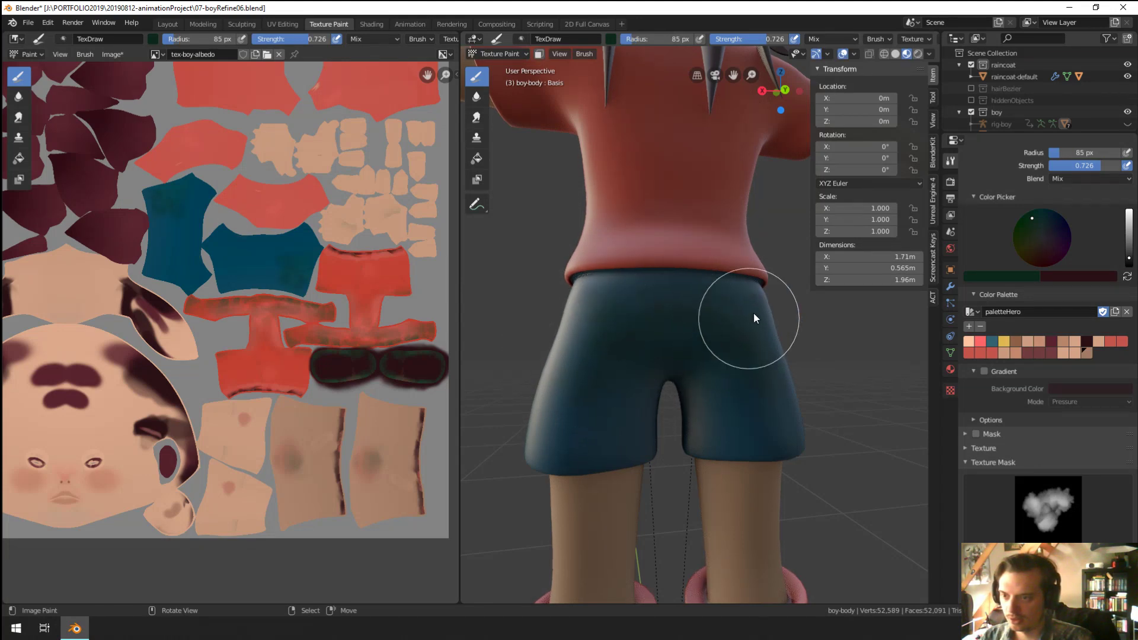
pyautogui.moveTo(753, 312)
pyautogui.mouseDown(button='middle')
pyautogui.moveTo(544, 460)
pyautogui.moveTo(479, 447)
pyautogui.moveTo(762, 433)
pyautogui.moveTo(738, 412)
pyautogui.moveTo(739, 379)
pyautogui.mouseUp(button='middle')
# Step: Paint faint dirt on the front of the shorts and on the bare legs with a 67 px brush
pyautogui.click(712, 376)
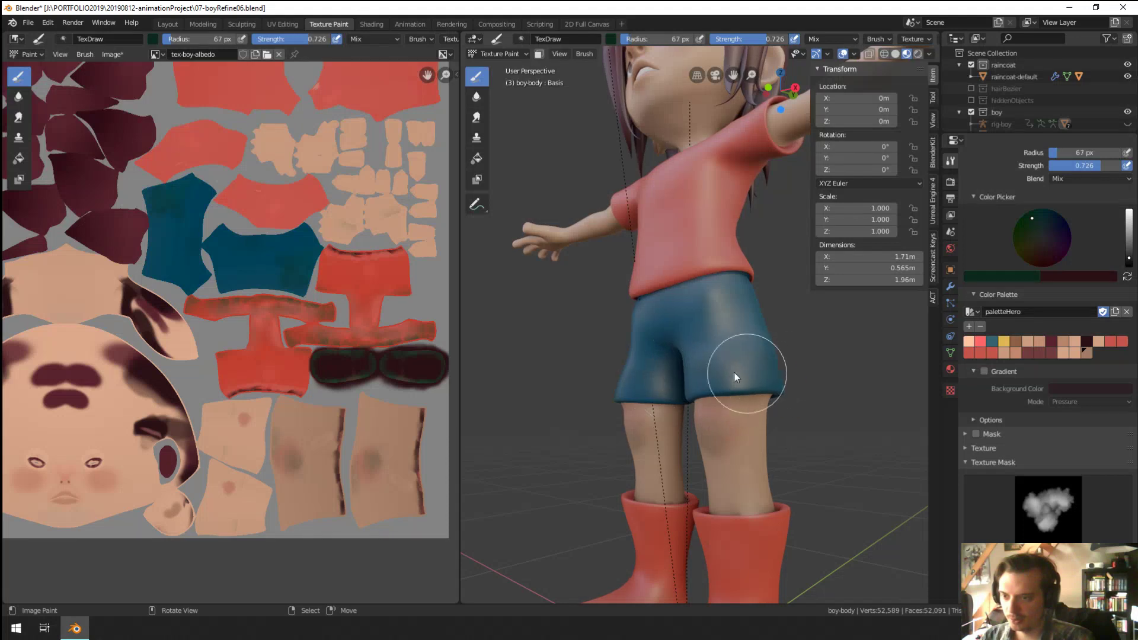
pyautogui.moveTo(734, 372)
pyautogui.mouseDown(button='middle')
pyautogui.moveTo(704, 366)
pyautogui.moveTo(710, 378)
pyautogui.moveTo(634, 358)
pyautogui.moveTo(662, 386)
pyautogui.moveTo(632, 377)
pyautogui.moveTo(646, 364)
pyautogui.moveTo(794, 386)
pyautogui.moveTo(749, 358)
pyautogui.mouseUp(button='middle')
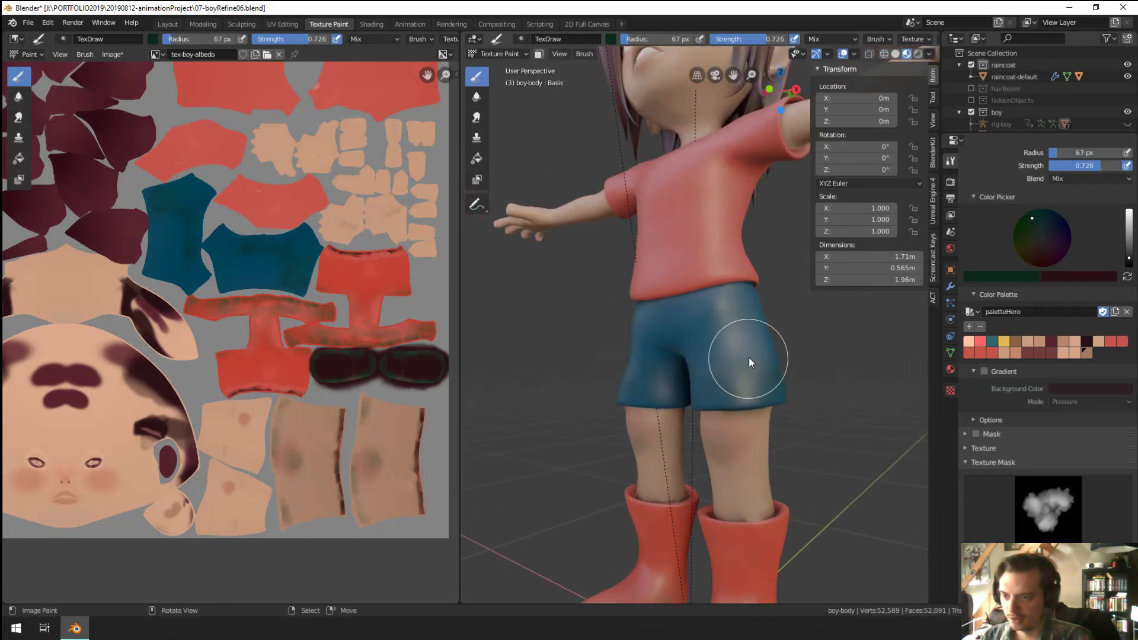
pyautogui.moveTo(698, 331); pyautogui.dragTo(743, 312, button='middle')
pyautogui.scroll(-4, 744, 297)
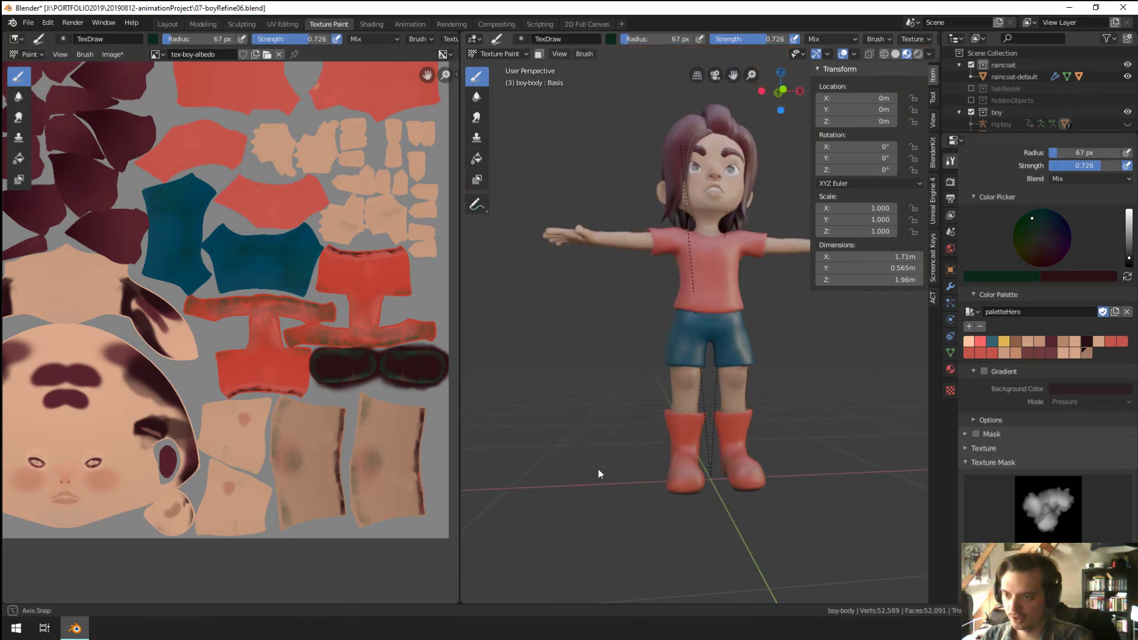
# Step: Try painting dark green dirt on the front of the red shirt with a 94 px brush
pyautogui.moveTo(598, 468); pyautogui.dragTo(641, 330, button='middle')
pyautogui.scroll(4, 638, 375)
pyautogui.scroll(1, 634, 320)
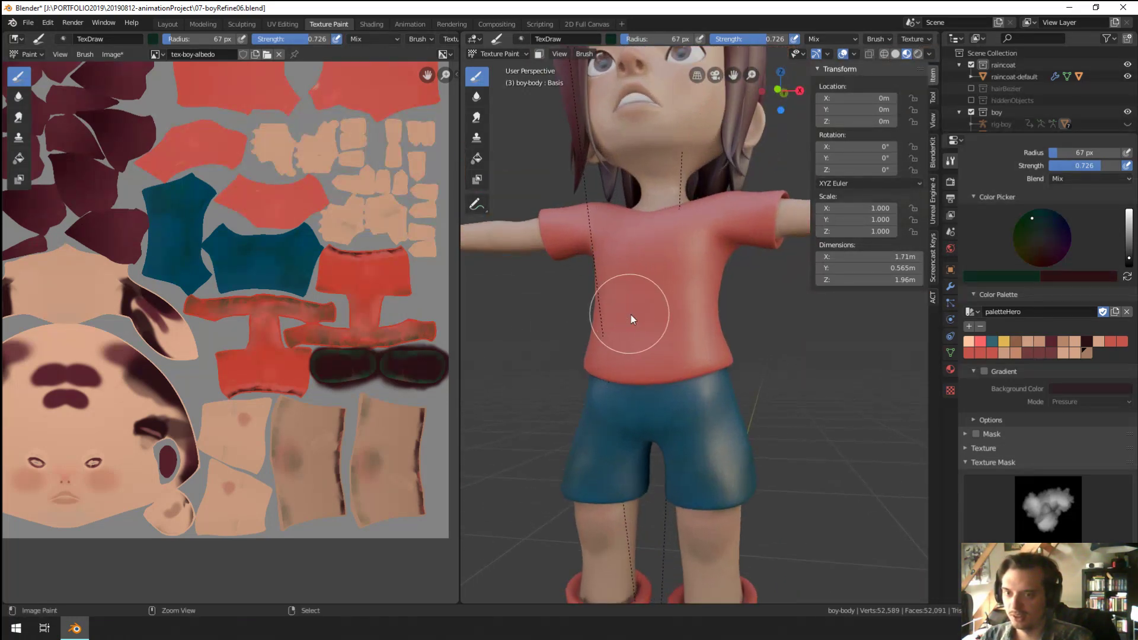
pyautogui.press('f')
pyautogui.click(678, 332)
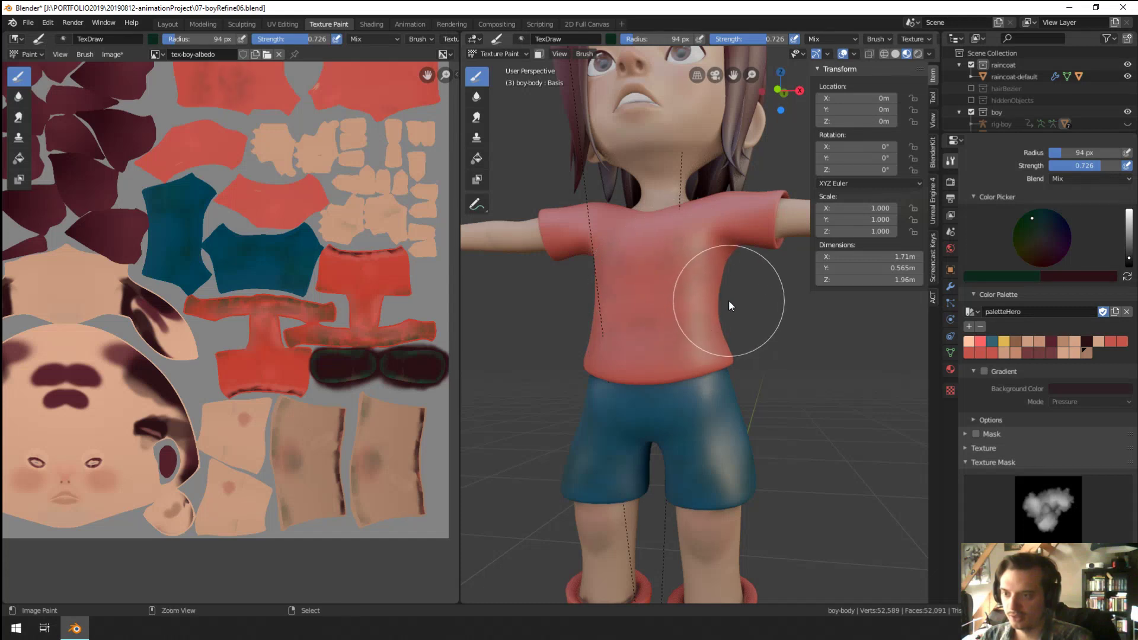
# Step: Change the brush colour to a neutral dark grey, set the radius to 103 px and paint faint dirt on the shirt's front
pyautogui.click(1036, 237)
pyautogui.click(1041, 237)
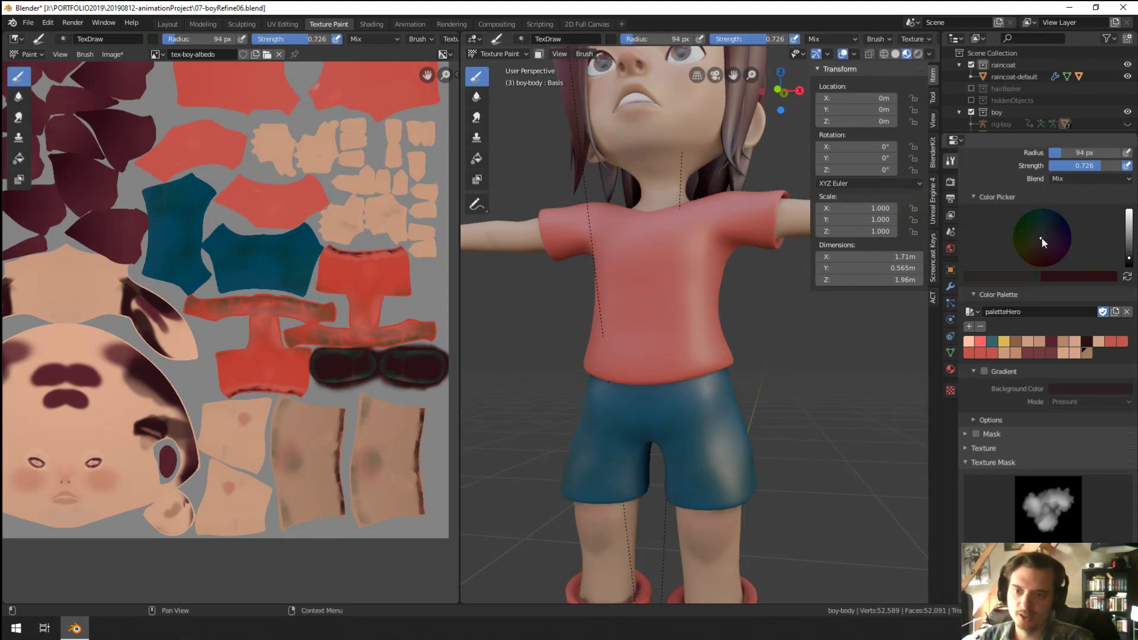
pyautogui.press('f')
pyautogui.click(688, 322)
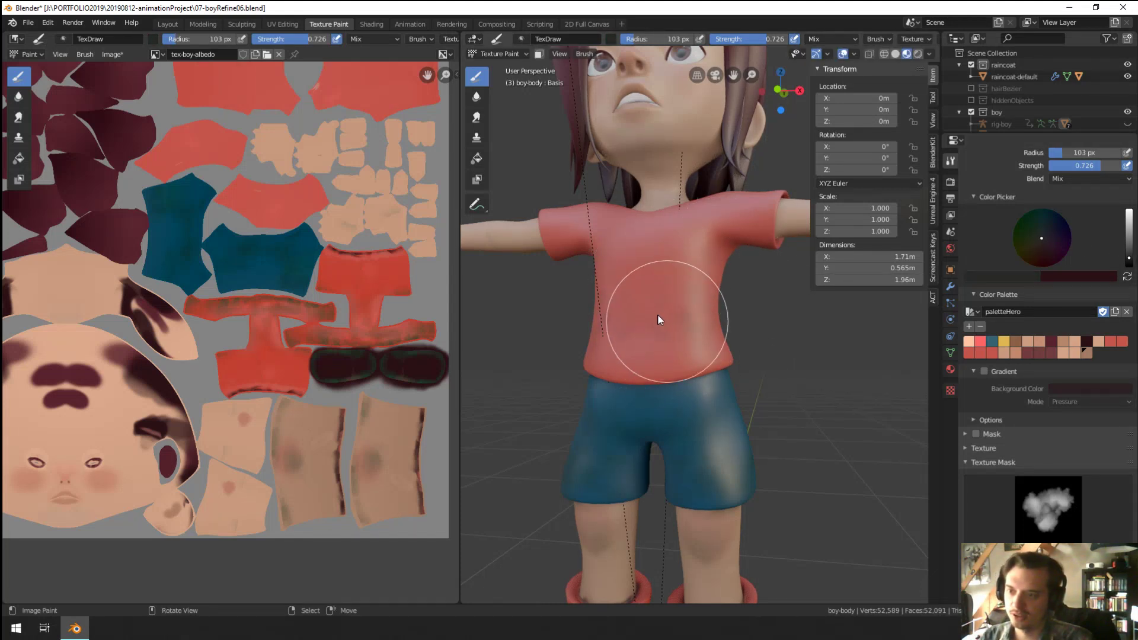
# Step: Paint faint grey dirt on the shirt's sides, using brush radii of 57 px and 88 px
pyautogui.moveTo(723, 243)
pyautogui.mouseDown(button='middle')
pyautogui.moveTo(762, 279)
pyautogui.moveTo(747, 255)
pyautogui.moveTo(765, 266)
pyautogui.moveTo(771, 254)
pyautogui.mouseUp(button='middle')
pyautogui.press('f')
pyautogui.click(667, 344)
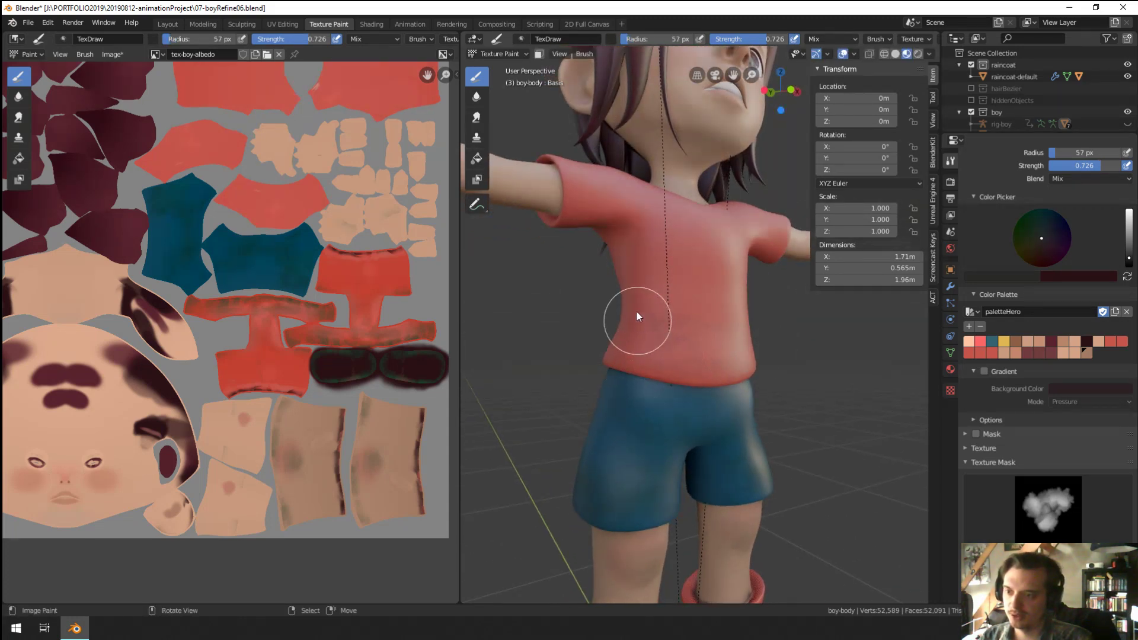
pyautogui.moveTo(637, 311)
pyautogui.mouseDown(button='middle')
pyautogui.moveTo(759, 303)
pyautogui.moveTo(734, 301)
pyautogui.moveTo(676, 329)
pyautogui.mouseUp(button='middle')
pyautogui.press('f')
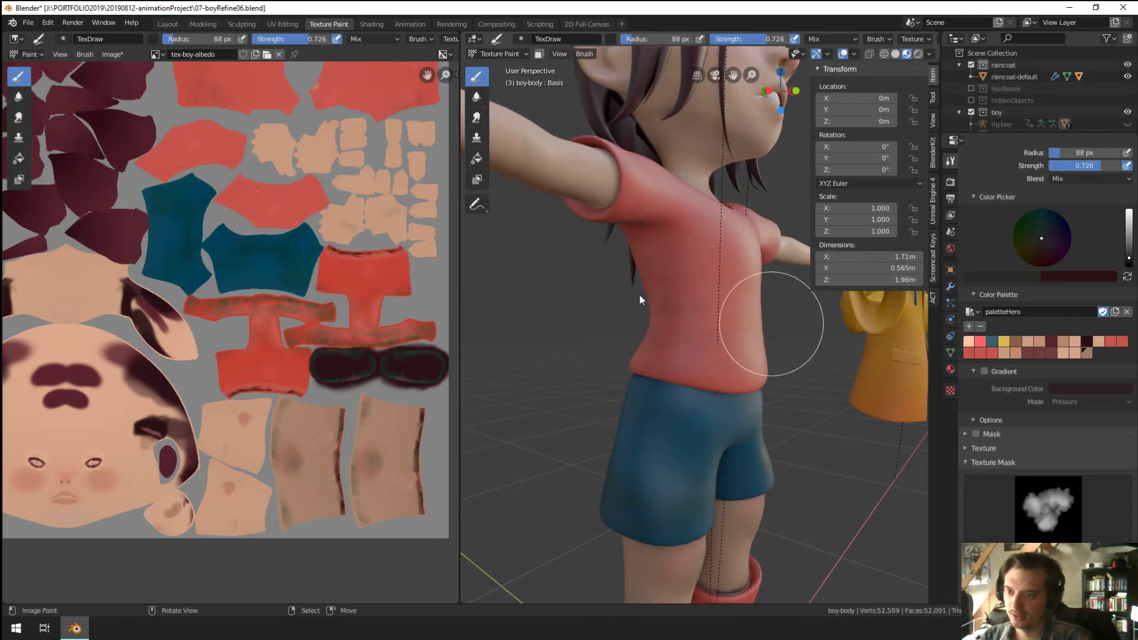
pyautogui.moveTo(639, 295)
pyautogui.mouseDown(button='middle')
pyautogui.moveTo(749, 299)
pyautogui.moveTo(678, 310)
pyautogui.moveTo(671, 276)
pyautogui.moveTo(691, 261)
pyautogui.moveTo(697, 320)
pyautogui.moveTo(790, 334)
pyautogui.moveTo(710, 289)
pyautogui.mouseUp(button='middle')
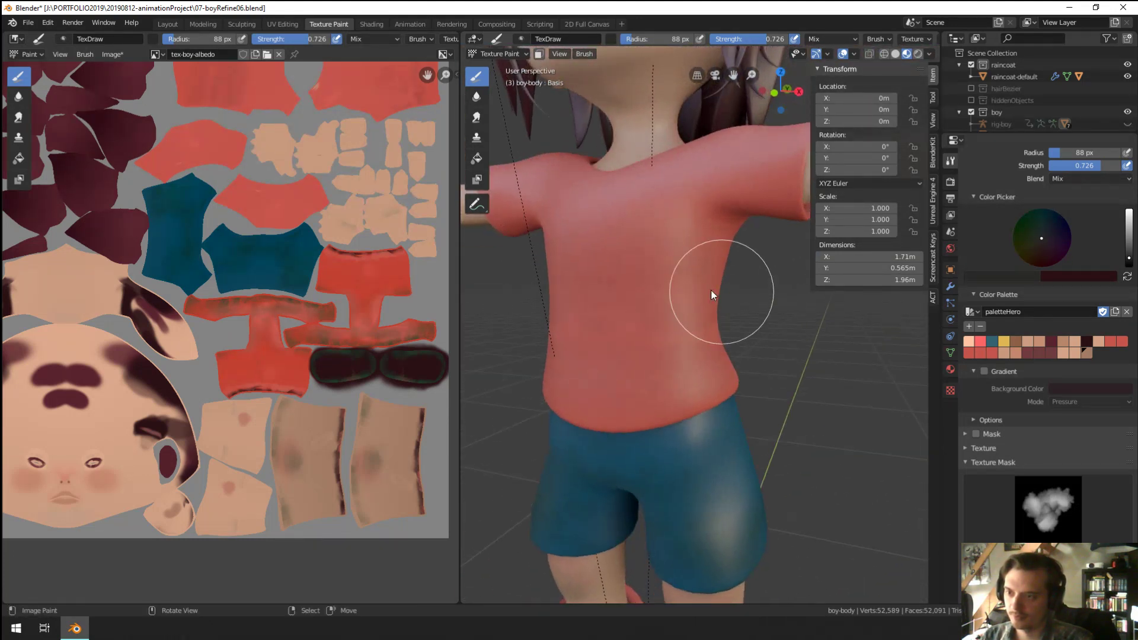
# Step: Examine the dirtied character from a full-body view to close-ups of the face and shirt, along with the whole texture map
pyautogui.scroll(-5, 680, 368)
pyautogui.moveTo(681, 375)
pyautogui.mouseDown(button='middle')
pyautogui.moveTo(734, 300)
pyautogui.moveTo(750, 306)
pyautogui.moveTo(650, 333)
pyautogui.mouseUp(button='middle')
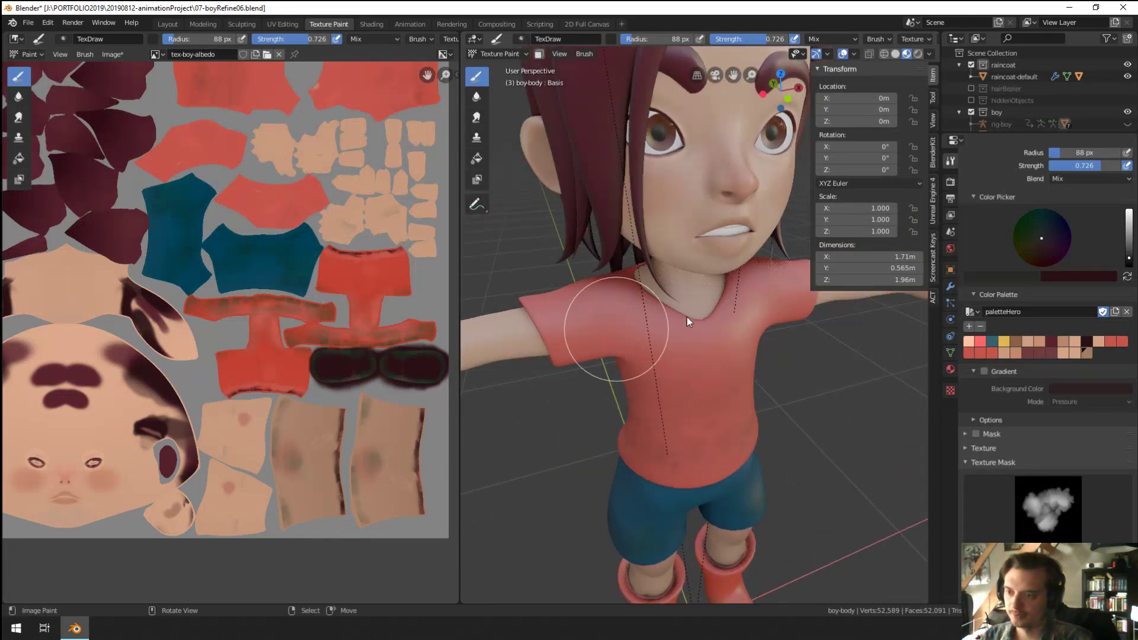
pyautogui.scroll(-6, 688, 321)
pyautogui.moveTo(611, 375); pyautogui.dragTo(674, 407, button='middle')
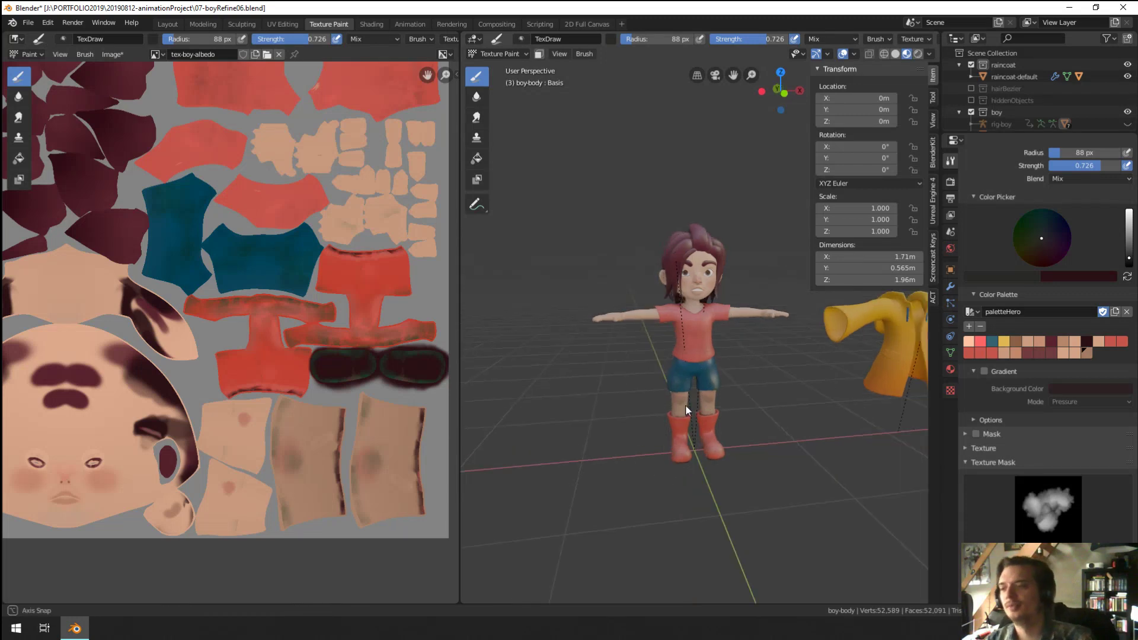
pyautogui.scroll(3, 635, 359)
pyautogui.scroll(2, 677, 384)
pyautogui.scroll(-2, 228, 333)
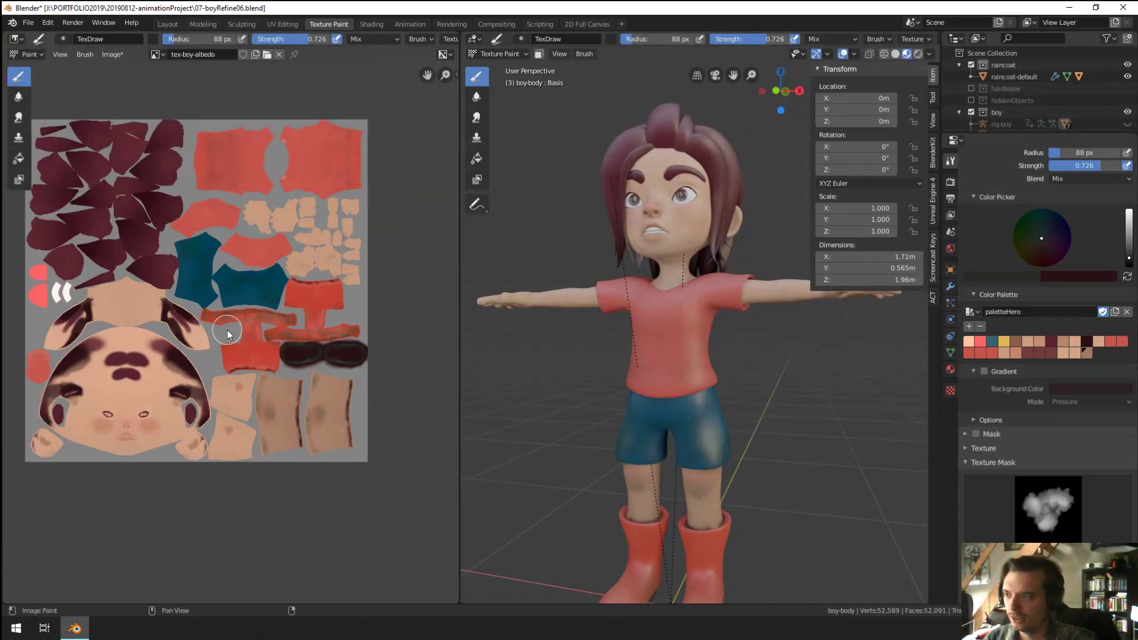
pyautogui.moveTo(657, 322); pyautogui.dragTo(661, 340, button='middle')
pyautogui.scroll(4, 658, 312)
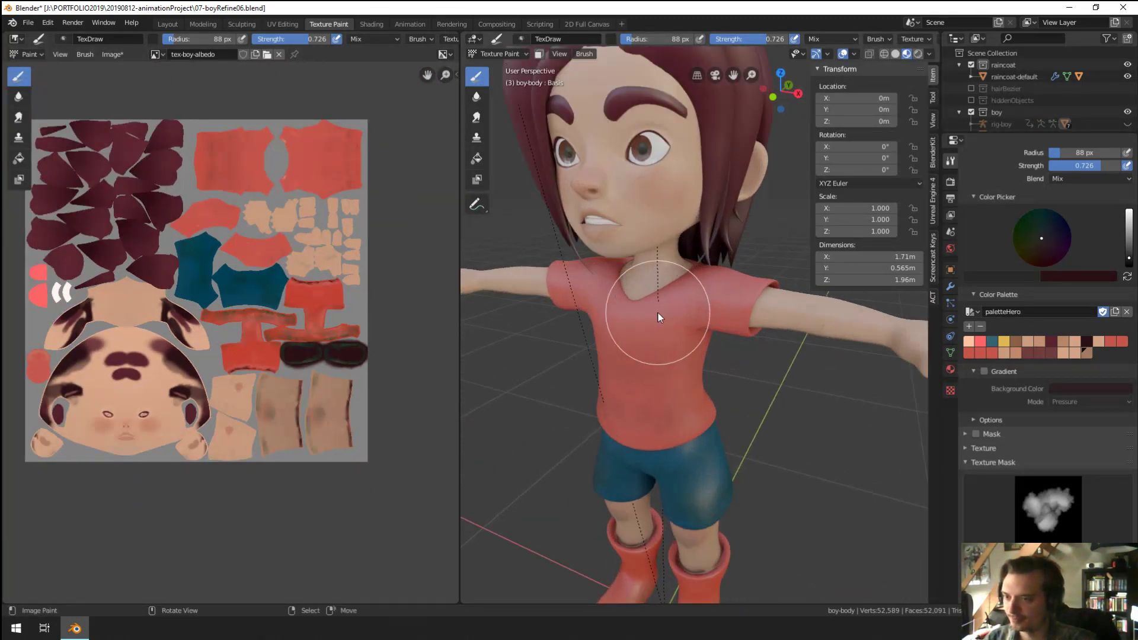
pyautogui.moveTo(710, 263); pyautogui.dragTo(691, 357, button='middle')
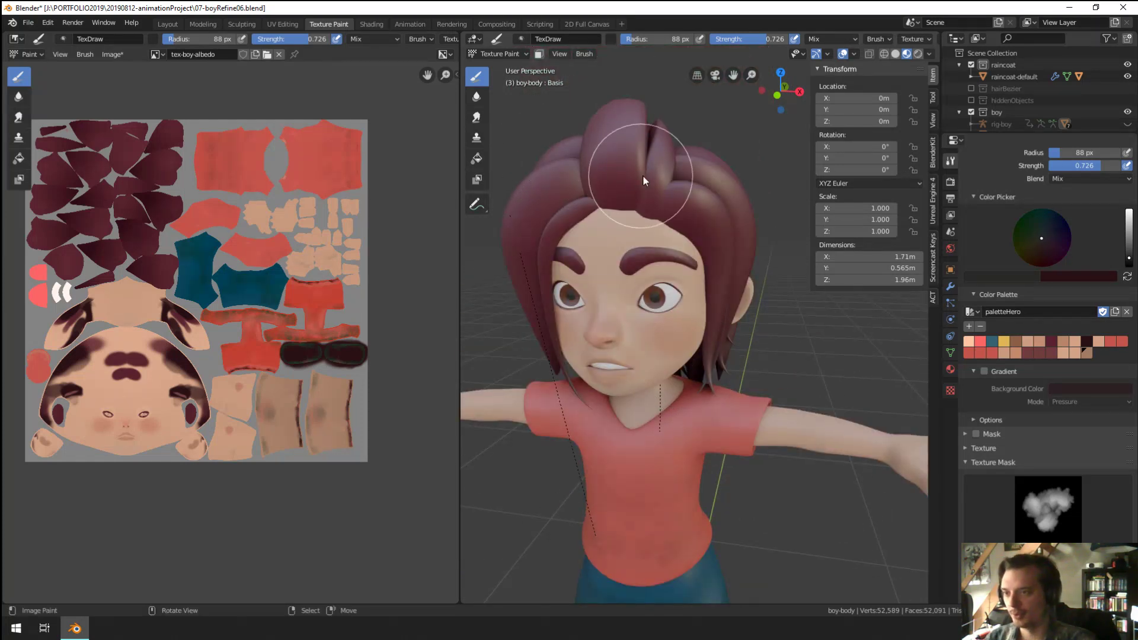
pyautogui.moveTo(689, 204)
pyautogui.mouseDown(button='middle')
pyautogui.moveTo(688, 155)
pyautogui.moveTo(680, 167)
pyautogui.mouseUp(button='middle')
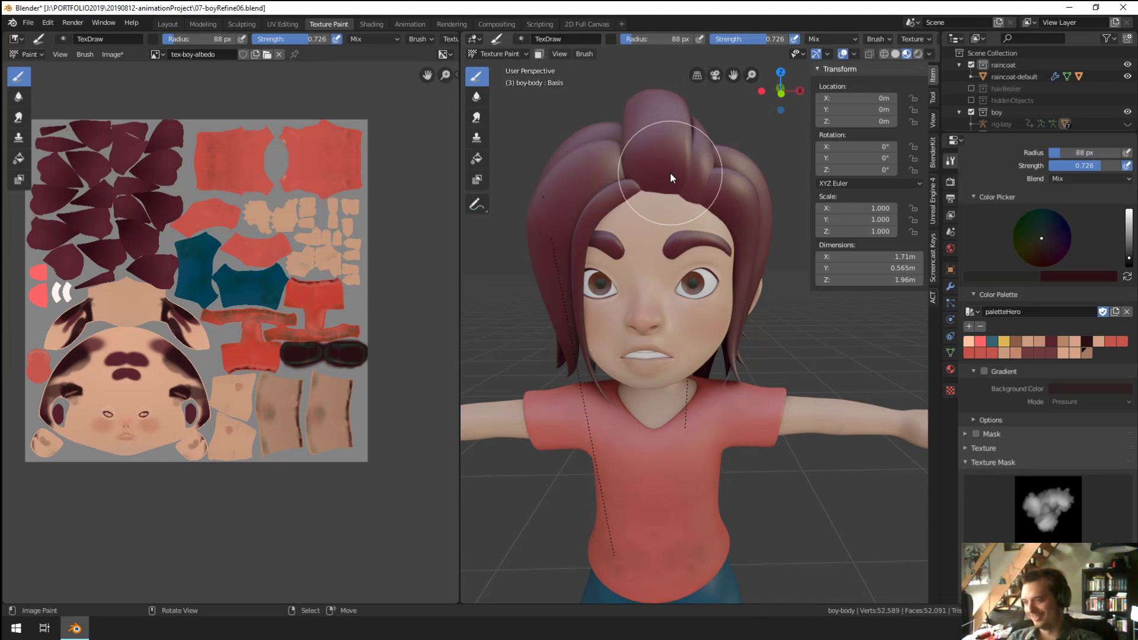
pyautogui.press('shift')
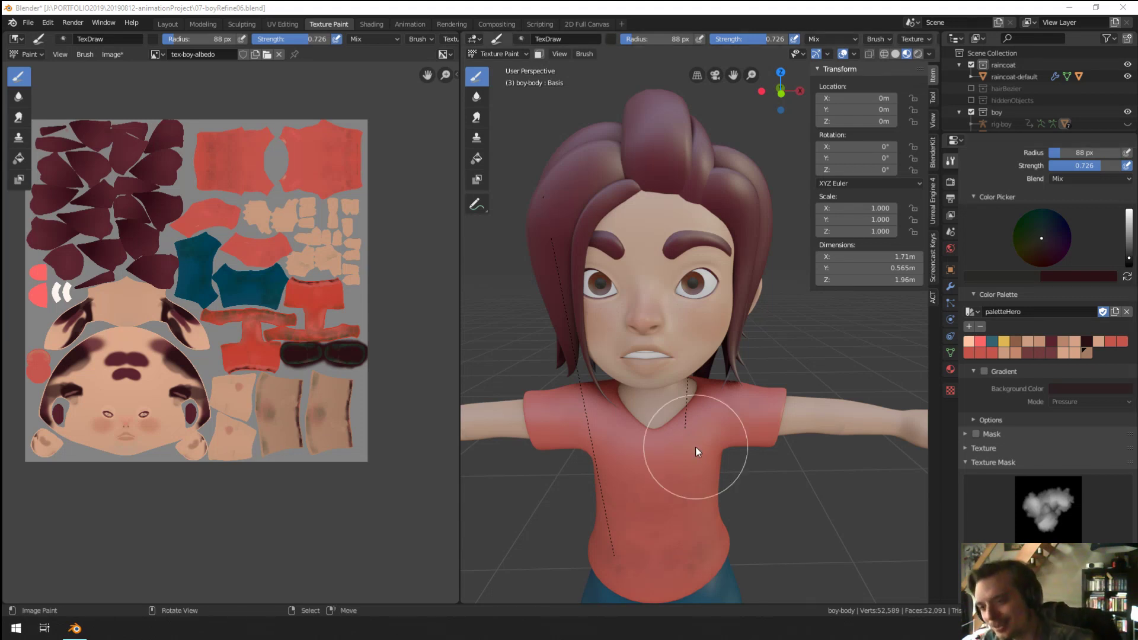
# Step: Switch to the Smear brush, set its radius to 135 px and blend the grey dirt across the shirt's front
pyautogui.moveTo(698, 447); pyautogui.dragTo(710, 450, button='middle')
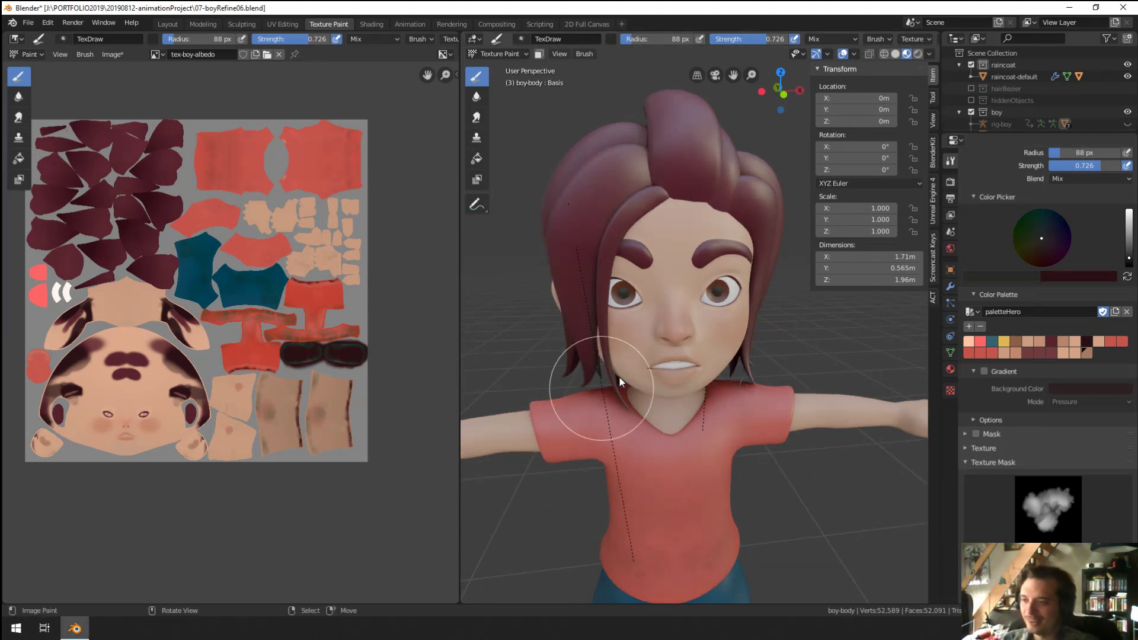
pyautogui.moveTo(620, 377); pyautogui.dragTo(607, 256, button='middle')
pyautogui.scroll(-4, 585, 315)
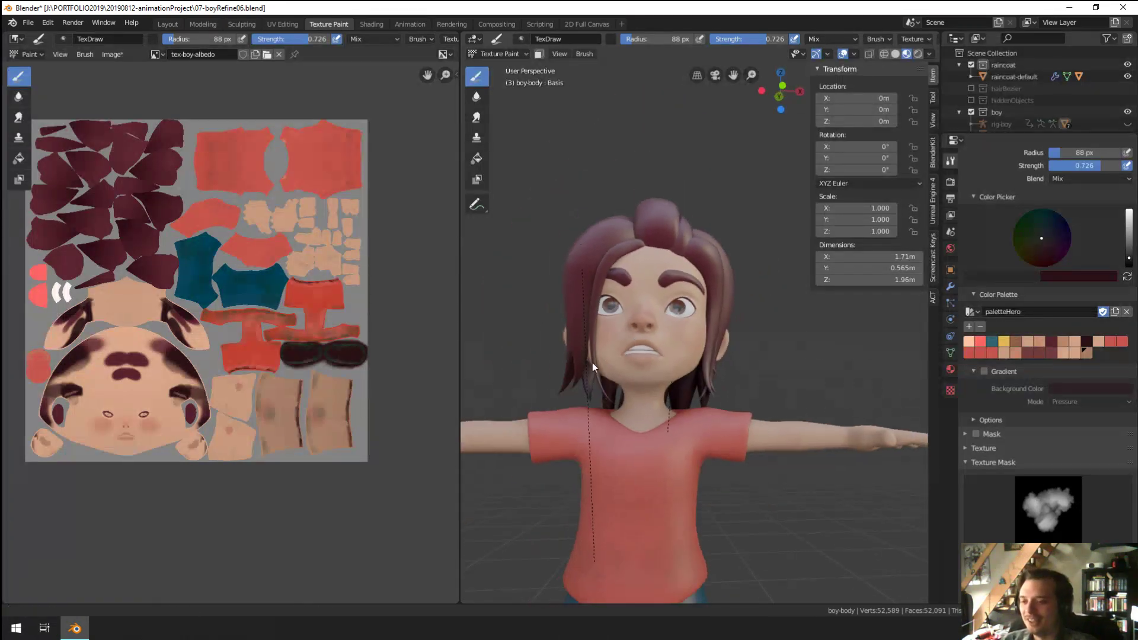
pyautogui.moveTo(592, 361); pyautogui.dragTo(614, 259, button='middle')
pyautogui.scroll(5, 606, 256)
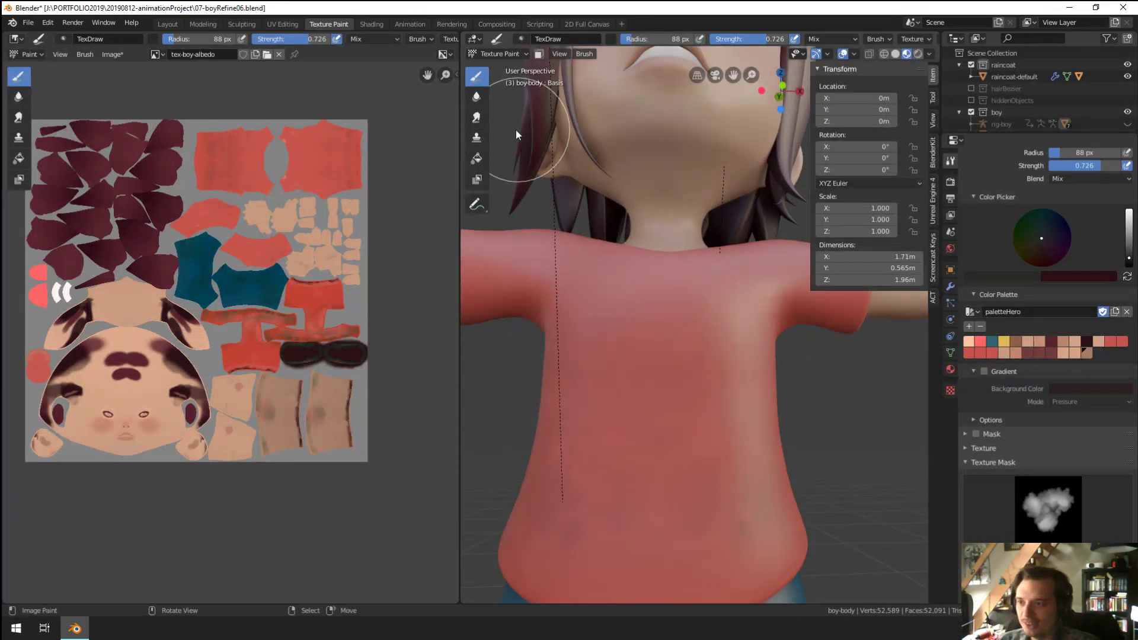
pyautogui.click(476, 117)
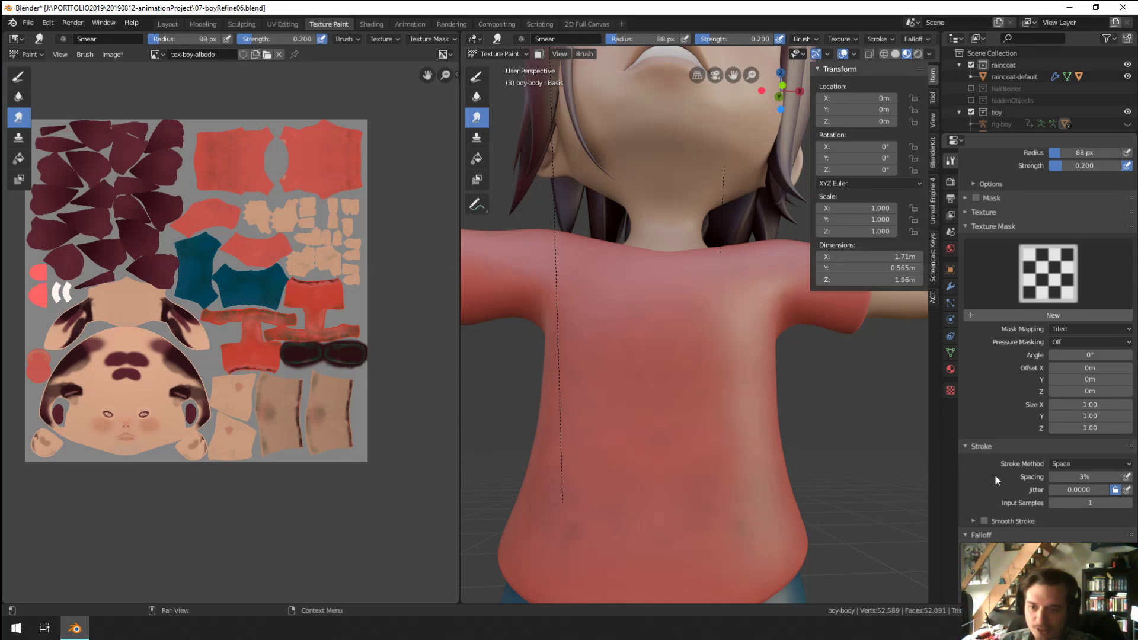
pyautogui.scroll(-6, 994, 474)
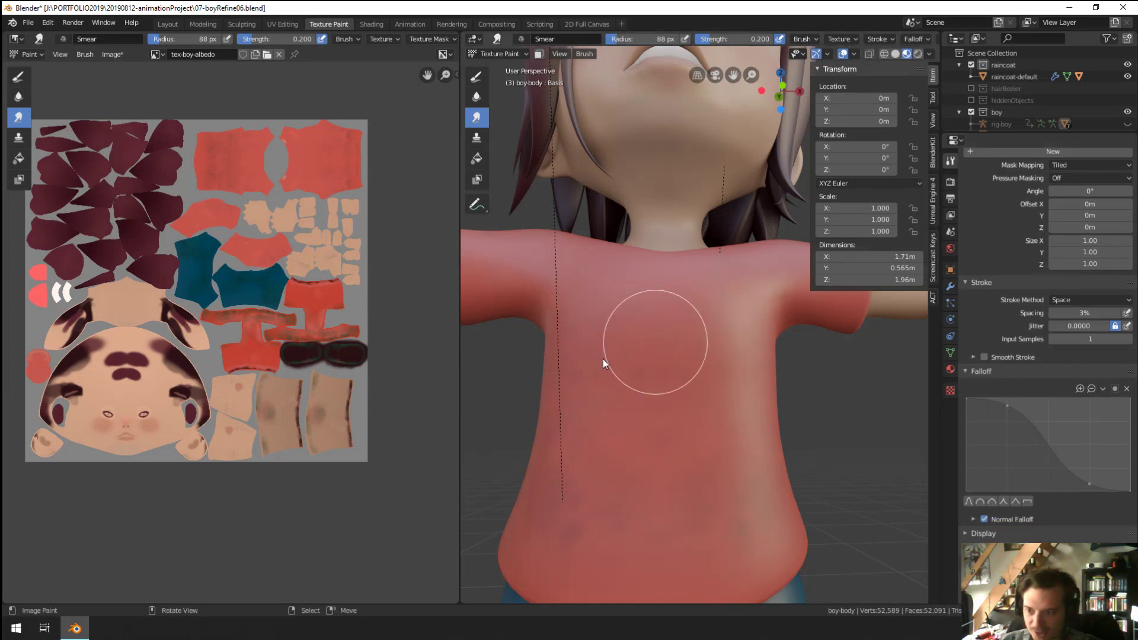
pyautogui.moveTo(614, 481)
pyautogui.mouseDown(button='middle')
pyautogui.moveTo(723, 457)
pyautogui.moveTo(559, 301)
pyautogui.mouseUp(button='middle')
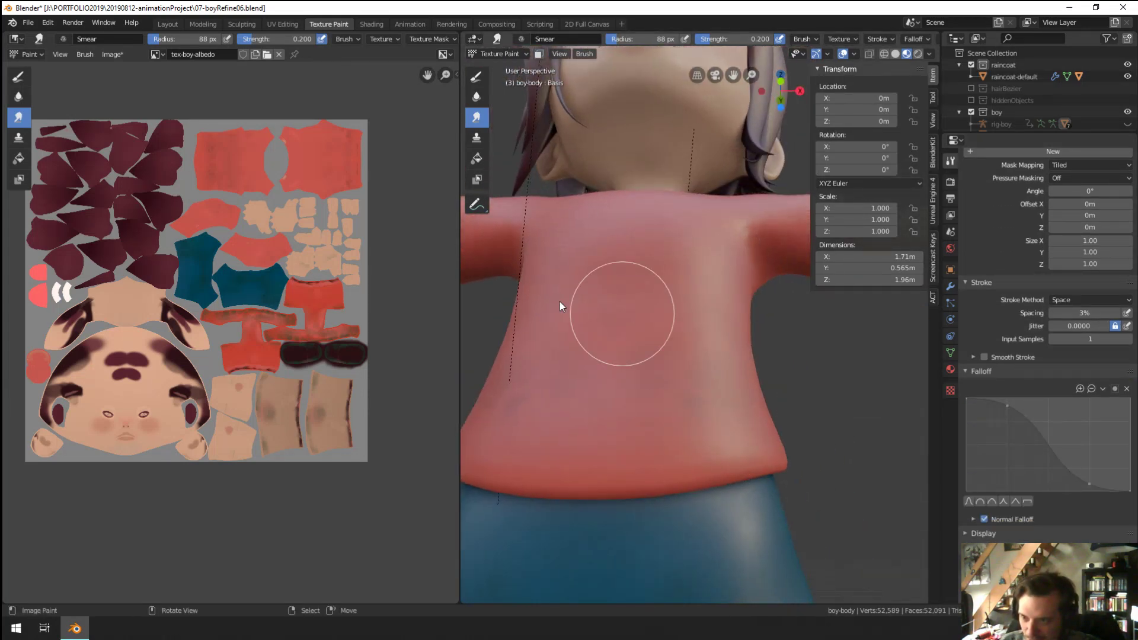
pyautogui.moveTo(766, 351); pyautogui.dragTo(783, 350, button='middle')
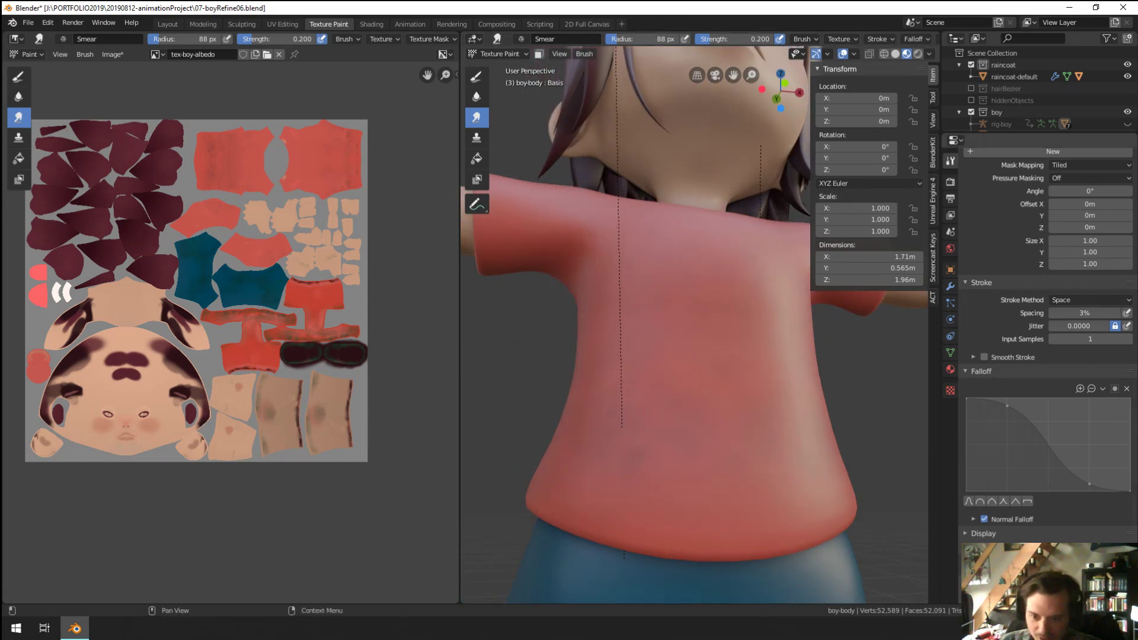
pyautogui.press('f')
pyautogui.click(695, 341)
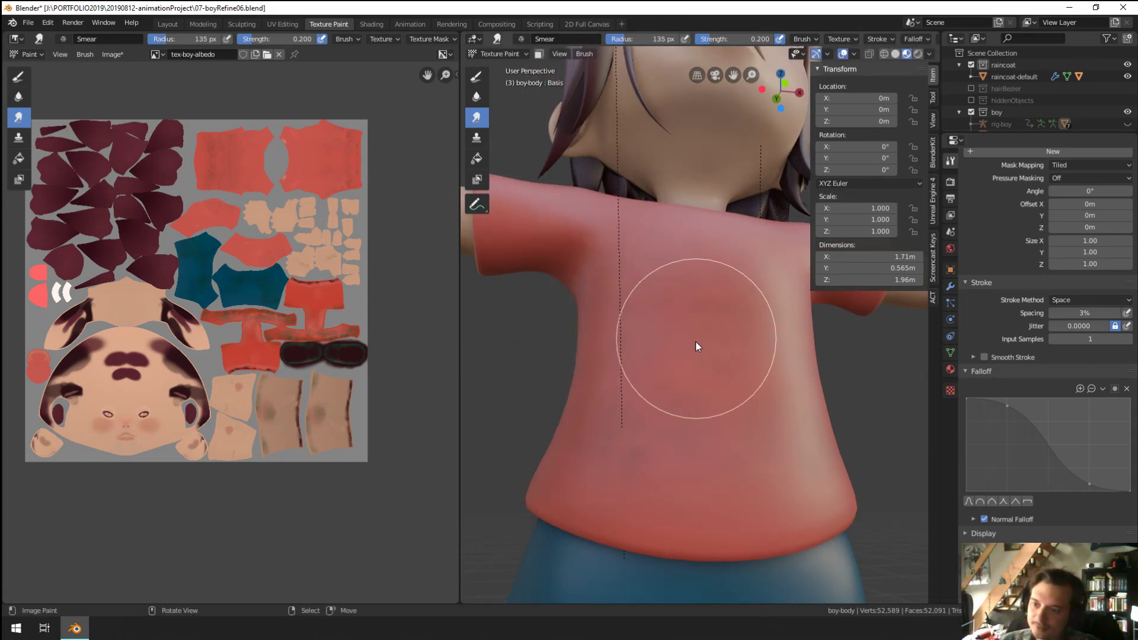
pyautogui.moveTo(652, 403); pyautogui.dragTo(681, 376, button='middle')
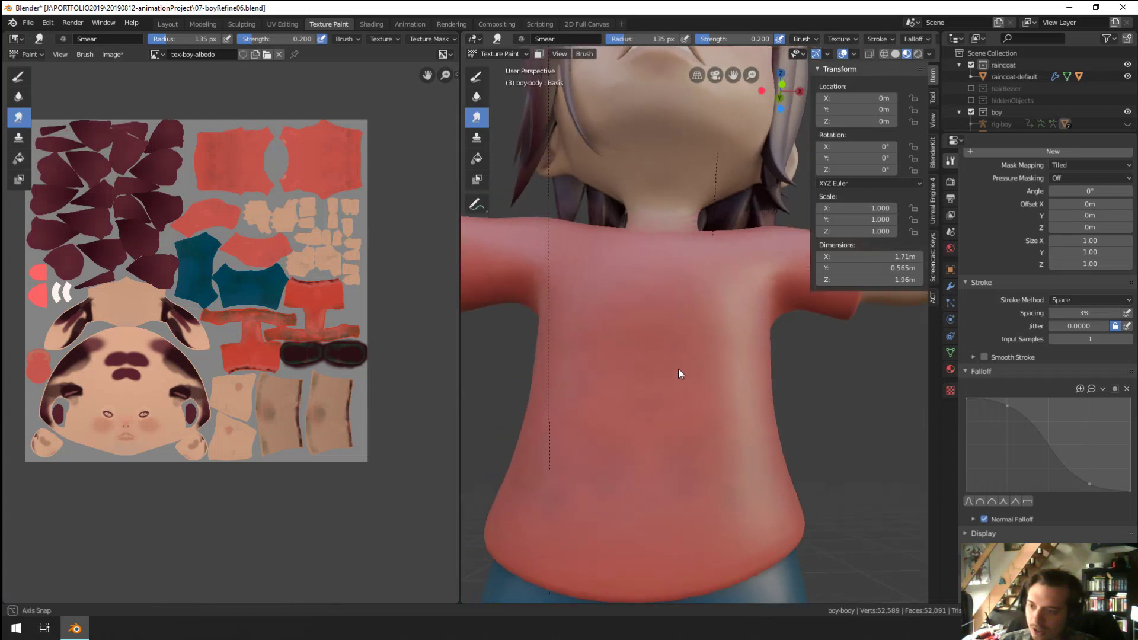
pyautogui.moveTo(625, 296)
pyautogui.mouseDown(button='middle')
pyautogui.moveTo(701, 326)
pyautogui.moveTo(681, 318)
pyautogui.mouseUp(button='middle')
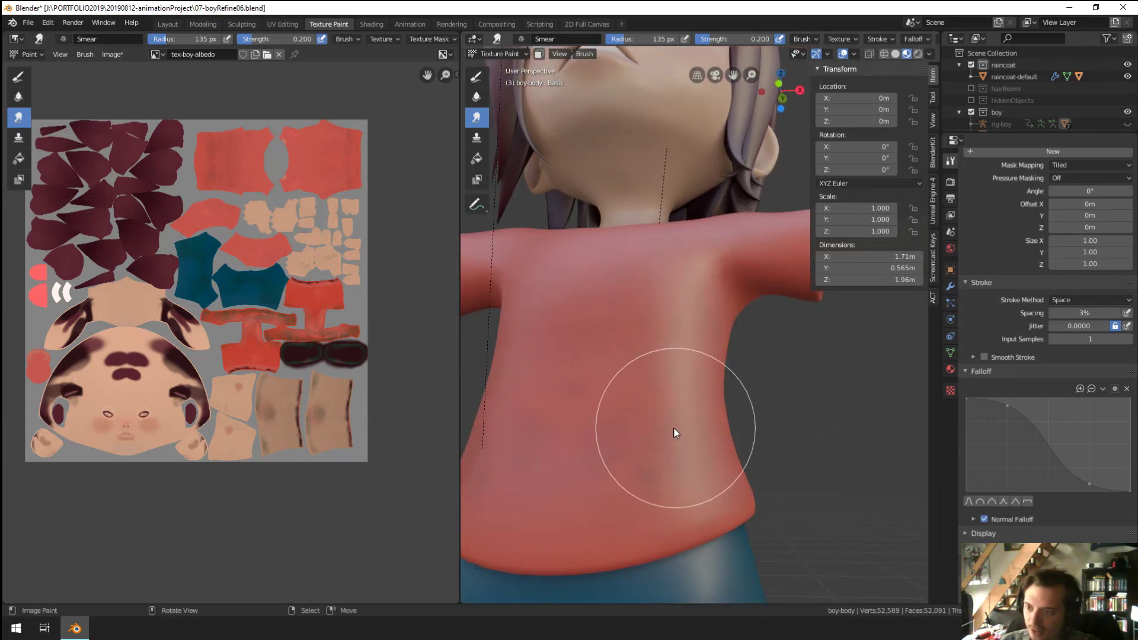
pyautogui.scroll(-6, 711, 278)
pyautogui.moveTo(682, 367); pyautogui.dragTo(650, 449, button='middle')
pyautogui.scroll(3, 652, 415)
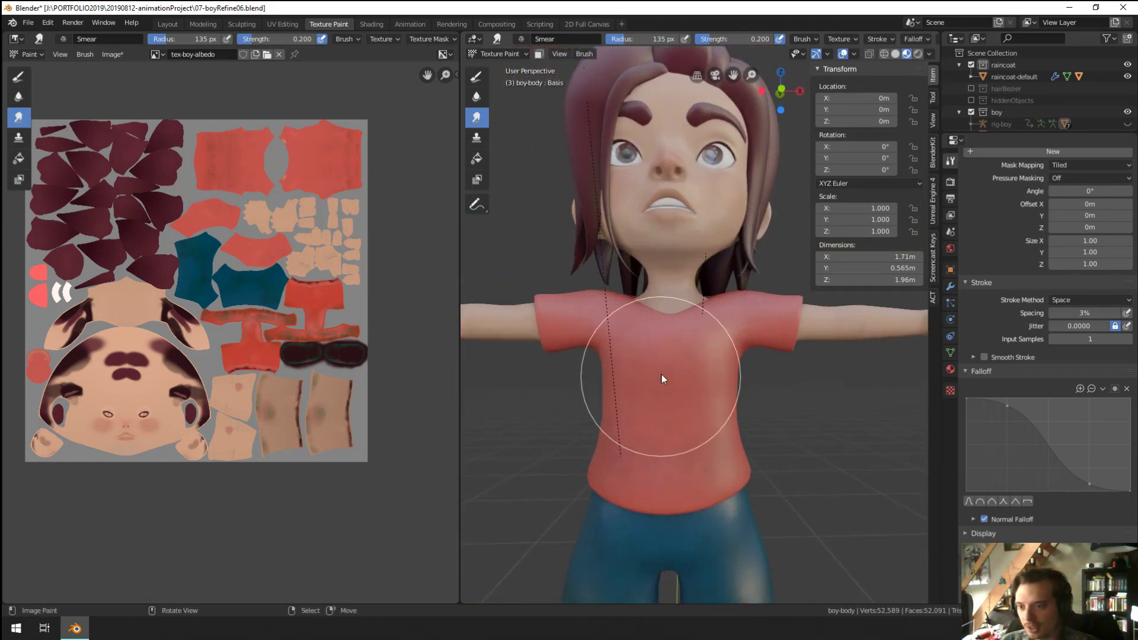
# Step: Return to the TexDraw brush, set its radius to 58 px and paint more dark dirt patches on the shirt's front
pyautogui.click(476, 75)
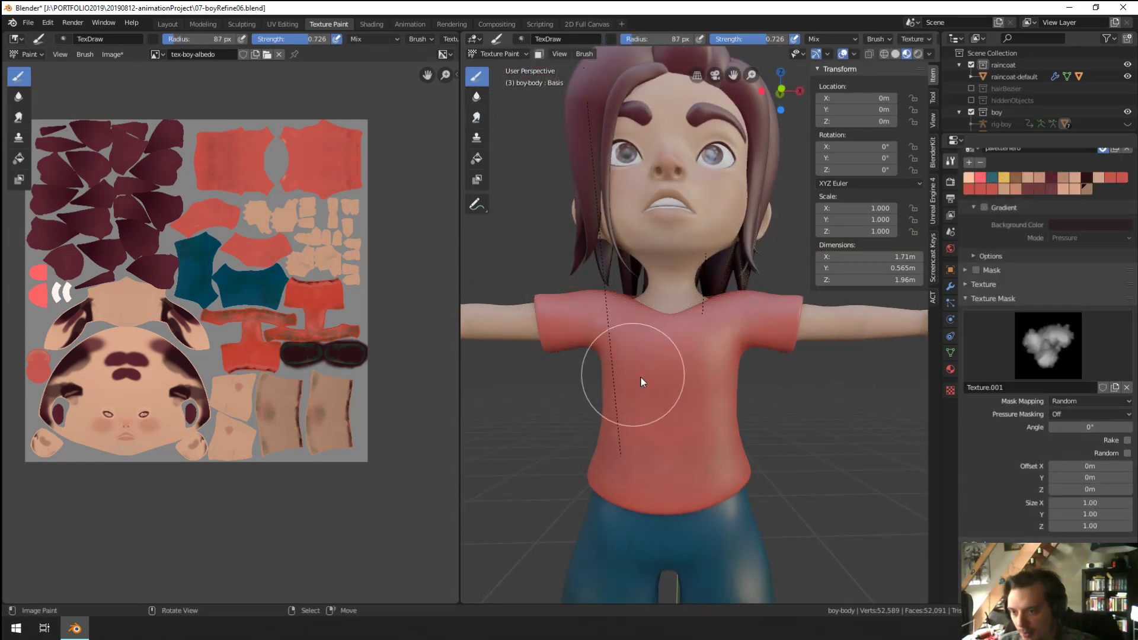
pyautogui.scroll(-5, 741, 225)
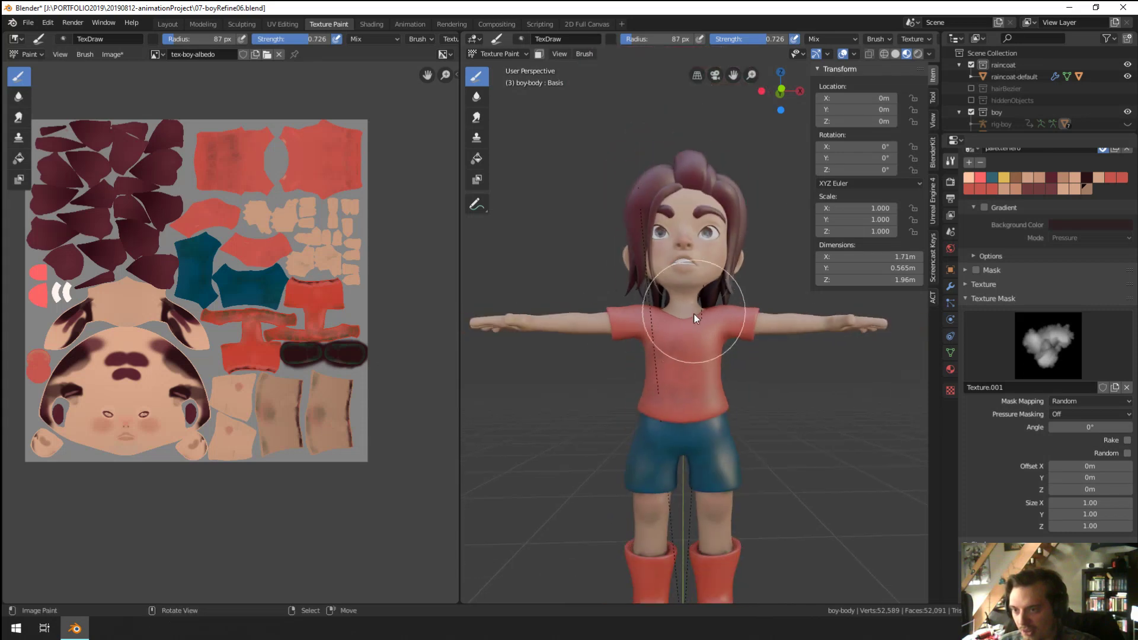
pyautogui.moveTo(740, 237)
pyautogui.mouseDown(button='middle')
pyautogui.moveTo(688, 332)
pyautogui.moveTo(711, 293)
pyautogui.moveTo(699, 273)
pyautogui.mouseUp(button='middle')
pyautogui.scroll(4, 666, 385)
pyautogui.press('f')
pyautogui.click(649, 409)
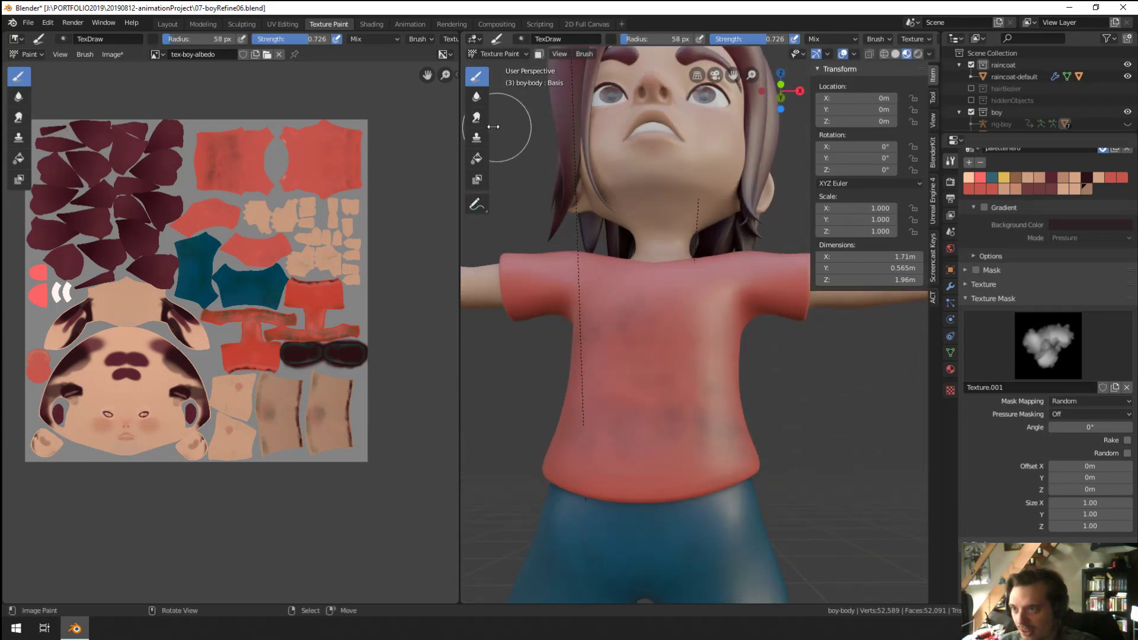
# Step: Switch to the Soften brush and check the shirt's dirt patches and the brush settings from several distances
pyautogui.click(476, 96)
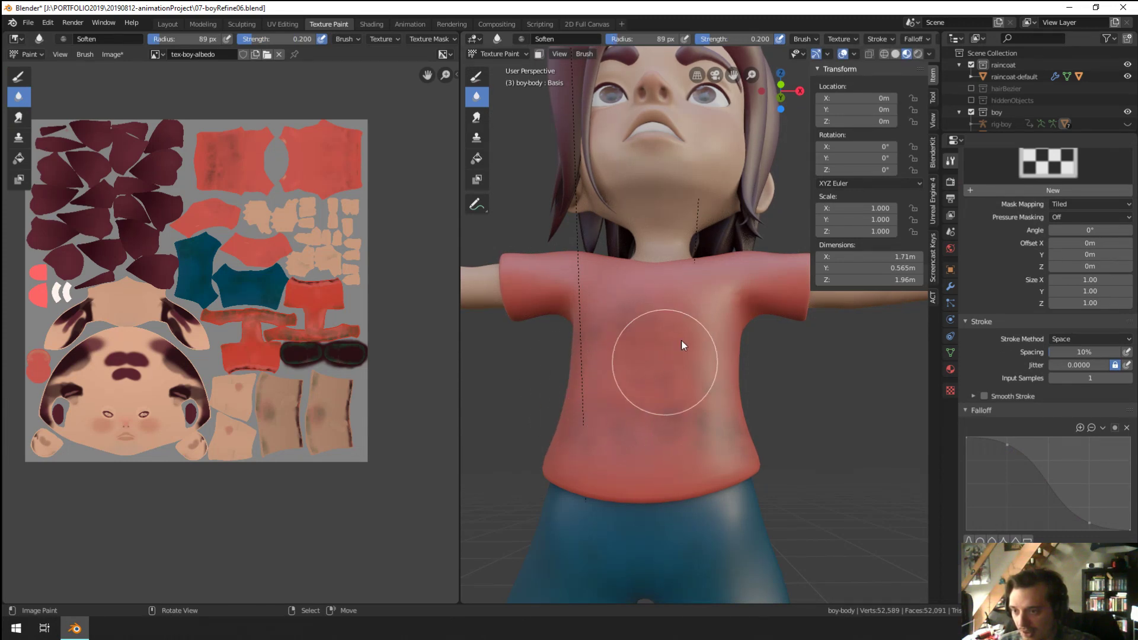
pyautogui.scroll(-4, 681, 337)
pyautogui.moveTo(681, 338); pyautogui.dragTo(653, 312, button='middle')
pyautogui.scroll(-1, 1027, 432)
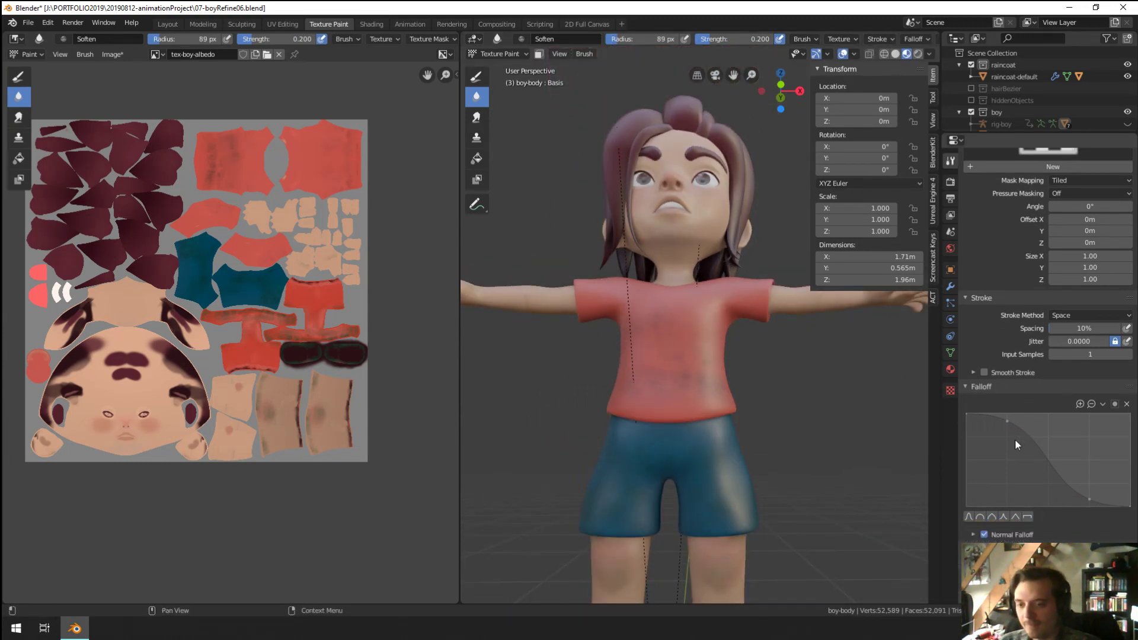
pyautogui.scroll(-3, 756, 329)
pyautogui.moveTo(757, 329); pyautogui.dragTo(727, 397, button='middle')
pyautogui.scroll(2, 728, 398)
pyautogui.moveTo(651, 393); pyautogui.dragTo(687, 332, button='middle')
pyautogui.scroll(2, 688, 332)
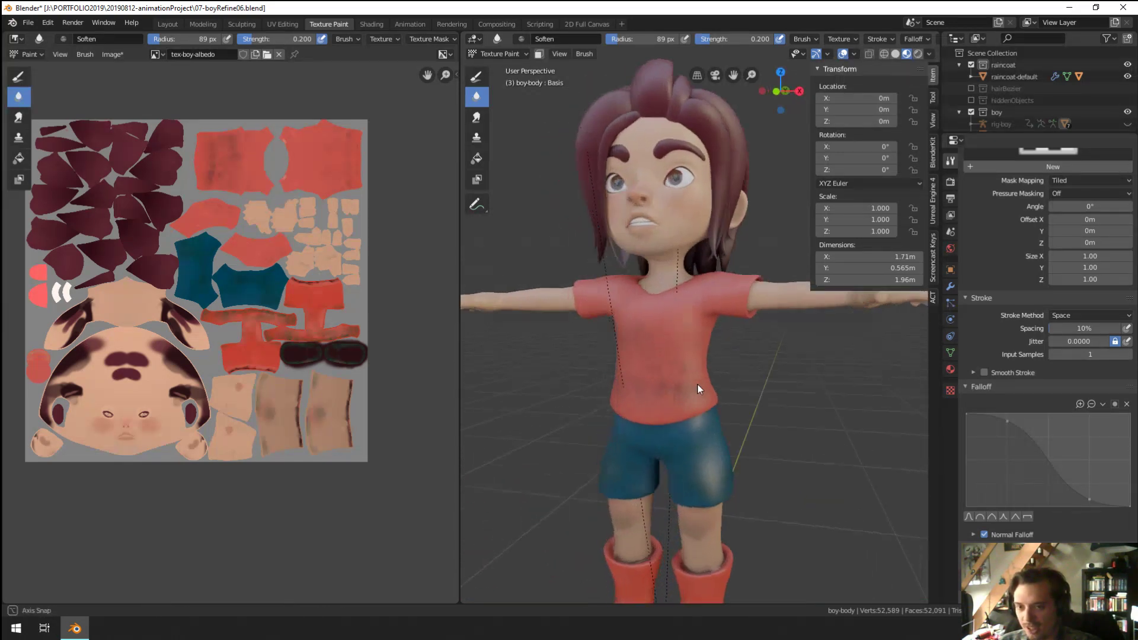
pyautogui.scroll(10, 1007, 332)
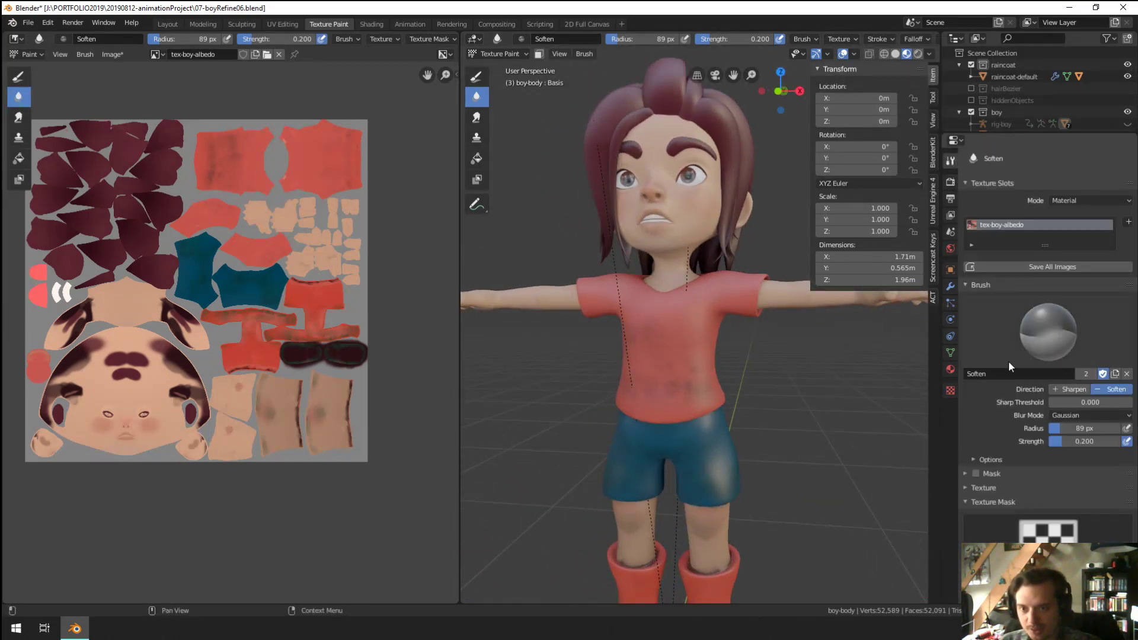
# Step: With TexDraw in light red at strength 0.289, paint over the shirt's front dirt using radii of 94 px and 76 px
pyautogui.click(477, 76)
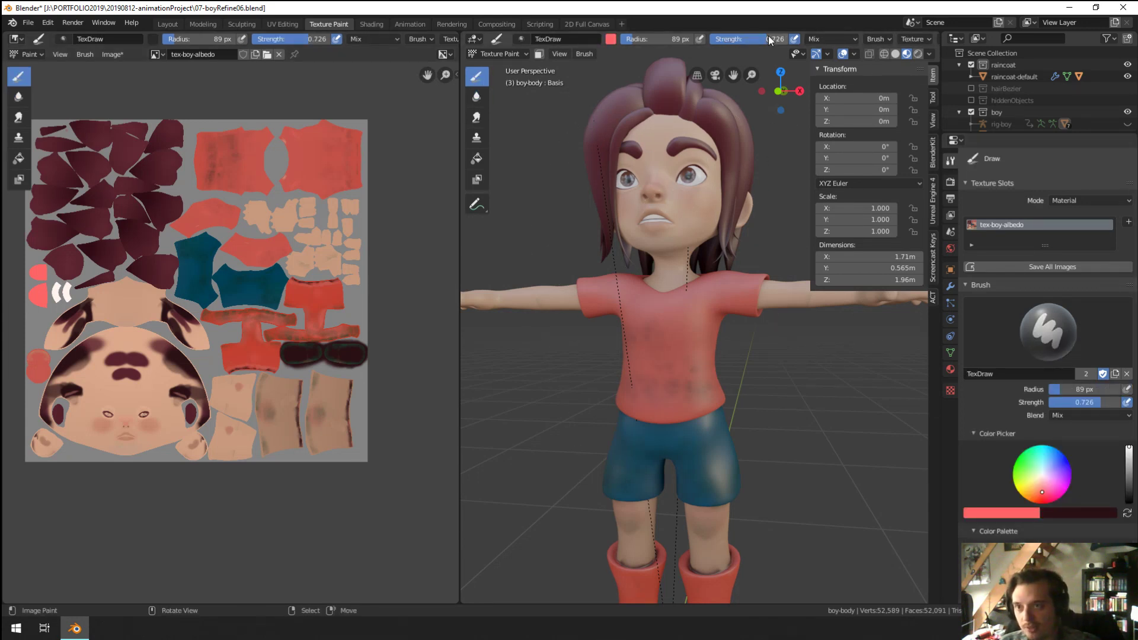
pyautogui.moveTo(768, 37); pyautogui.dragTo(726, 41)
pyautogui.scroll(5, 652, 267)
pyautogui.press('f')
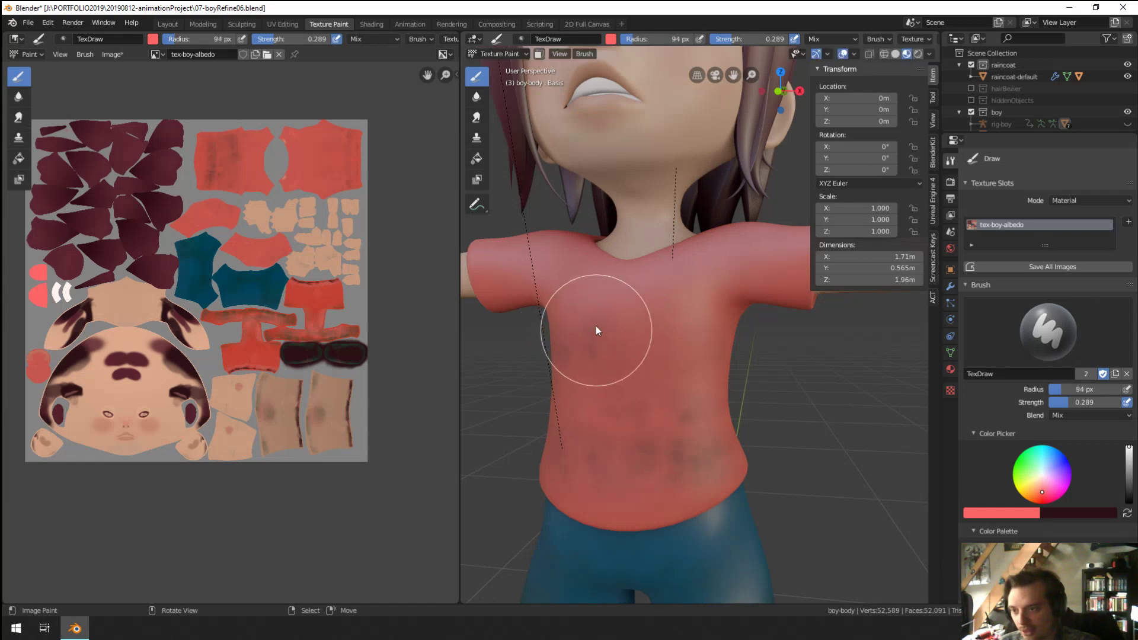
pyautogui.click(617, 339)
pyautogui.moveTo(618, 339)
pyautogui.mouseDown()
pyautogui.moveTo(592, 388)
pyautogui.moveTo(607, 415)
pyautogui.moveTo(678, 437)
pyautogui.moveTo(718, 413)
pyautogui.mouseUp()
pyautogui.moveTo(716, 410)
pyautogui.mouseDown(button='middle')
pyautogui.moveTo(610, 388)
pyautogui.moveTo(666, 353)
pyautogui.moveTo(716, 272)
pyautogui.moveTo(597, 387)
pyautogui.moveTo(681, 289)
pyautogui.mouseUp(button='middle')
pyautogui.press('[')
pyautogui.press('[')
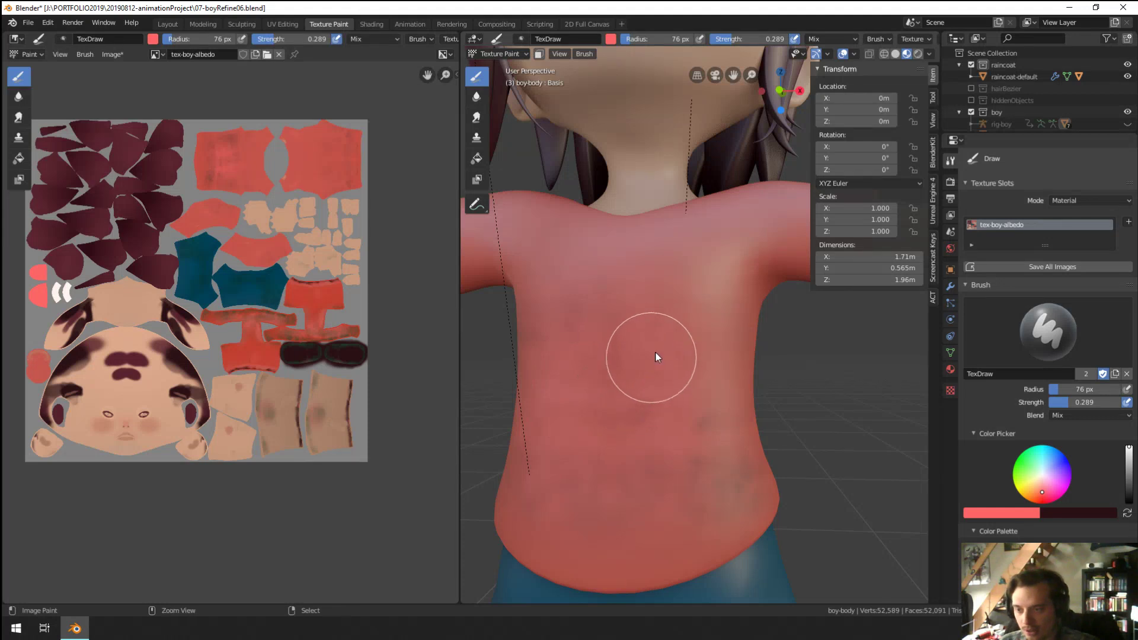
# Step: Set the brush radius to 113 px and paint light red broadly over the remaining dirt on the shirt's front
pyautogui.scroll(-12, 1009, 506)
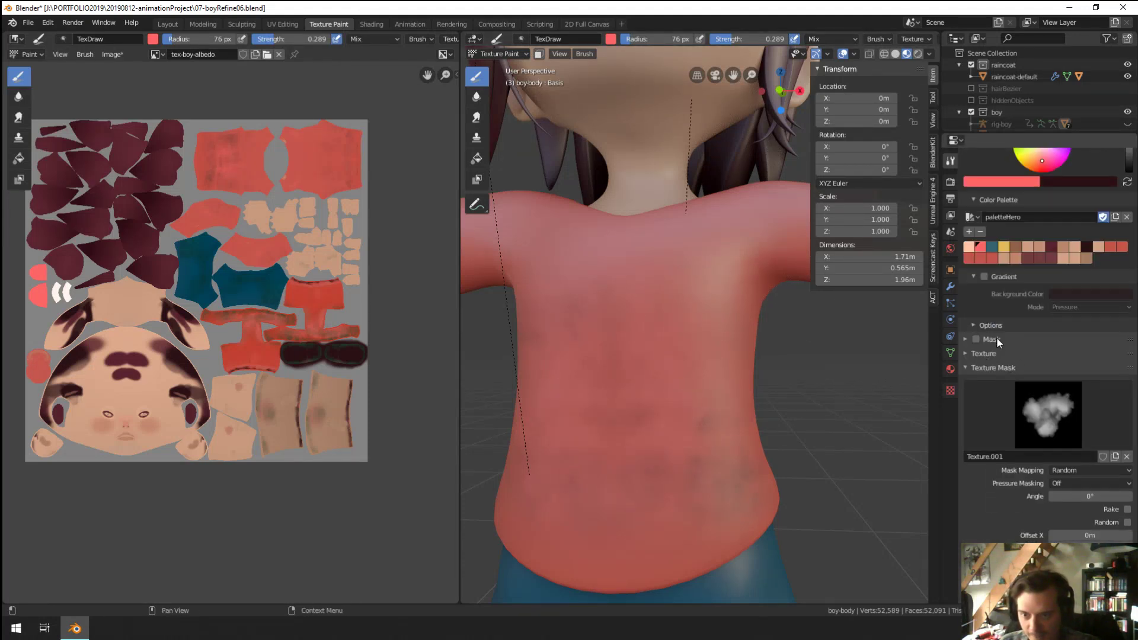
pyautogui.scroll(-10, 1017, 469)
pyautogui.scroll(-2, 973, 511)
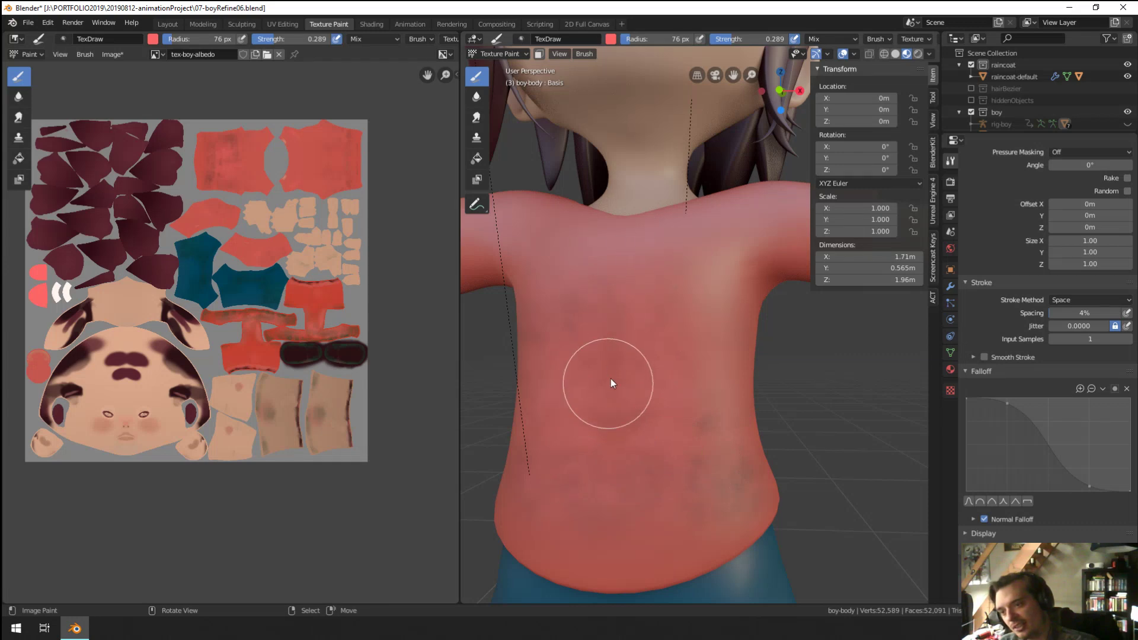
pyautogui.moveTo(610, 378); pyautogui.dragTo(665, 353, button='middle')
pyautogui.press('f')
pyautogui.click(635, 244)
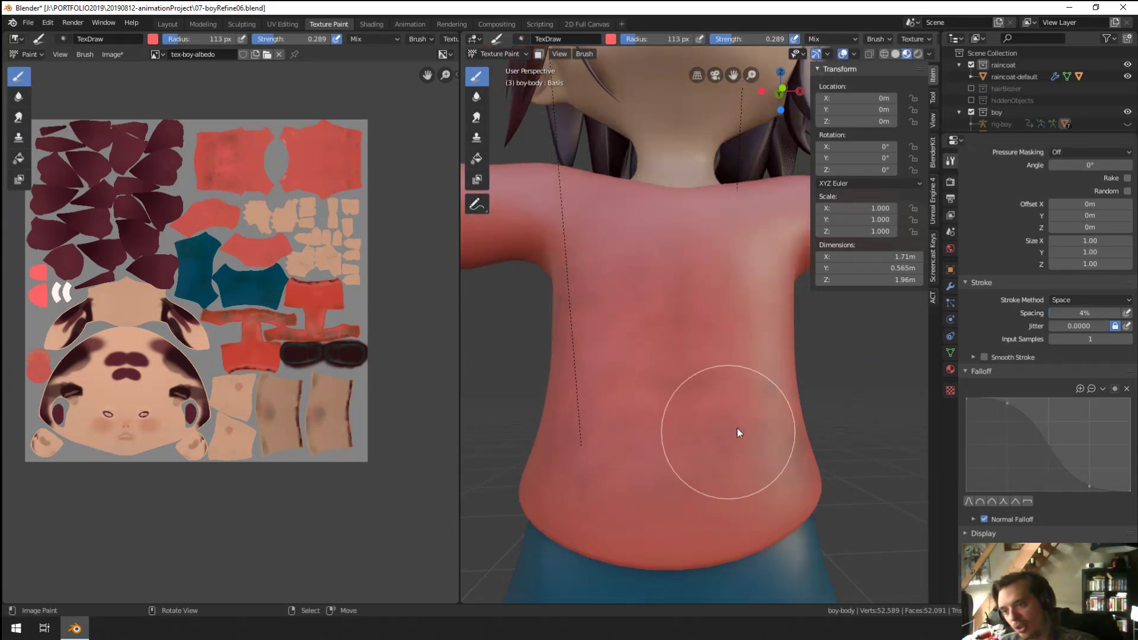
pyautogui.scroll(-5, 717, 310)
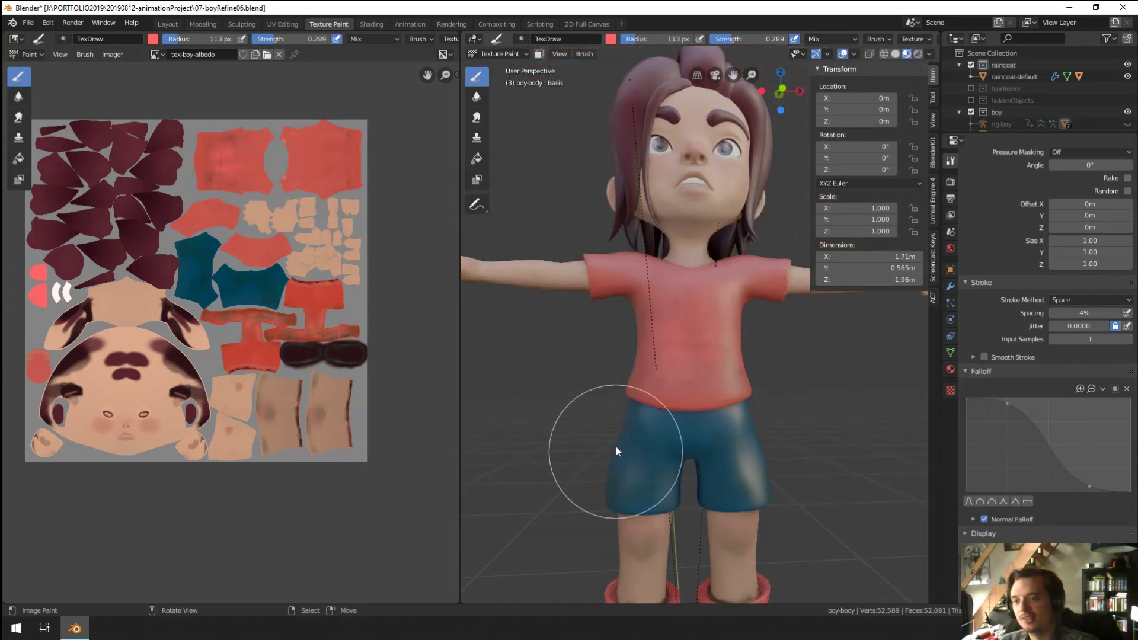
# Step: Set the brush radius to 75 px and touch up the shirt with light red from both side angles
pyautogui.moveTo(616, 447)
pyautogui.mouseDown(button='middle')
pyautogui.moveTo(574, 457)
pyautogui.moveTo(631, 379)
pyautogui.moveTo(579, 375)
pyautogui.mouseUp(button='middle')
pyautogui.scroll(5, 630, 378)
pyautogui.press('f')
pyautogui.click(599, 329)
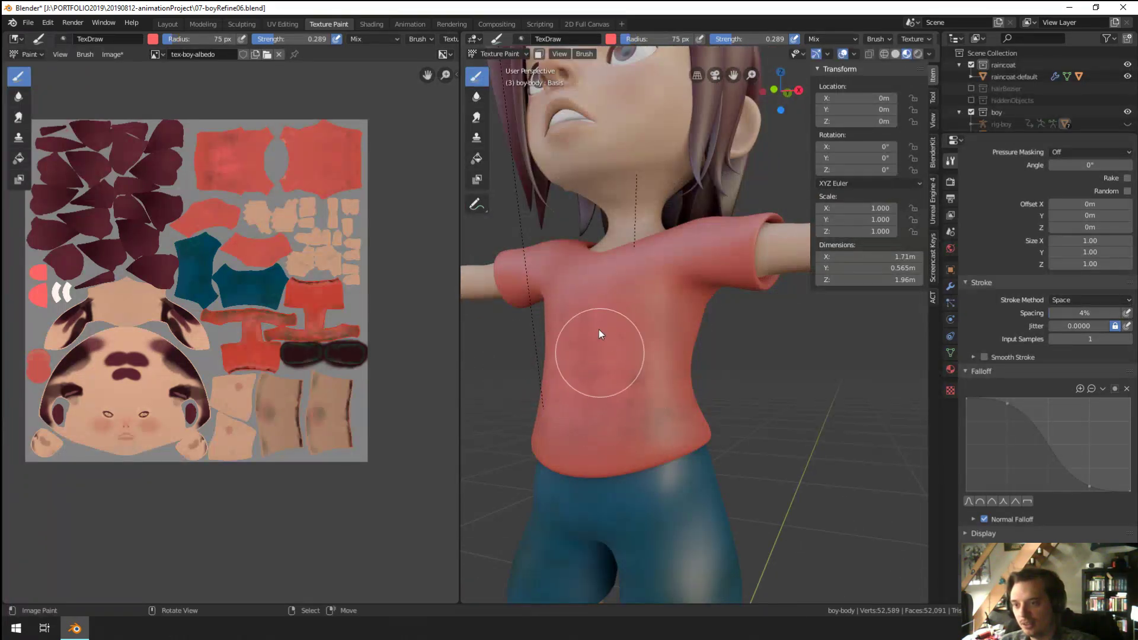
pyautogui.moveTo(634, 326)
pyautogui.mouseDown(button='middle')
pyautogui.moveTo(672, 332)
pyautogui.moveTo(563, 368)
pyautogui.mouseUp(button='middle')
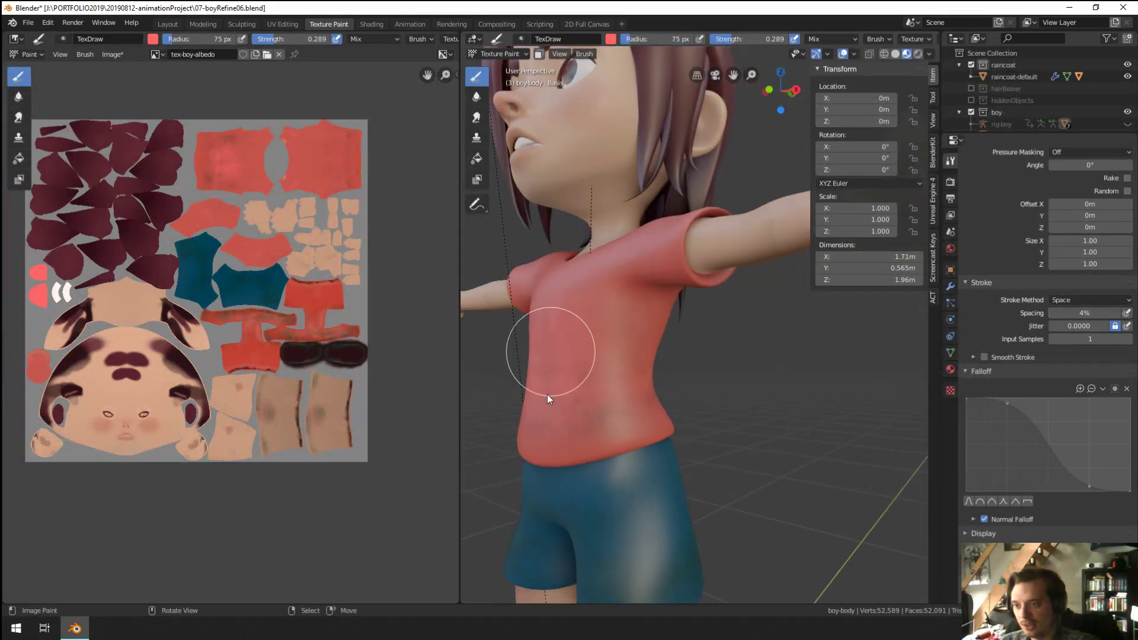
pyautogui.scroll(-5, 547, 394)
pyautogui.moveTo(578, 427)
pyautogui.mouseDown(button='middle')
pyautogui.moveTo(698, 459)
pyautogui.moveTo(691, 396)
pyautogui.mouseUp(button='middle')
pyautogui.scroll(5, 692, 396)
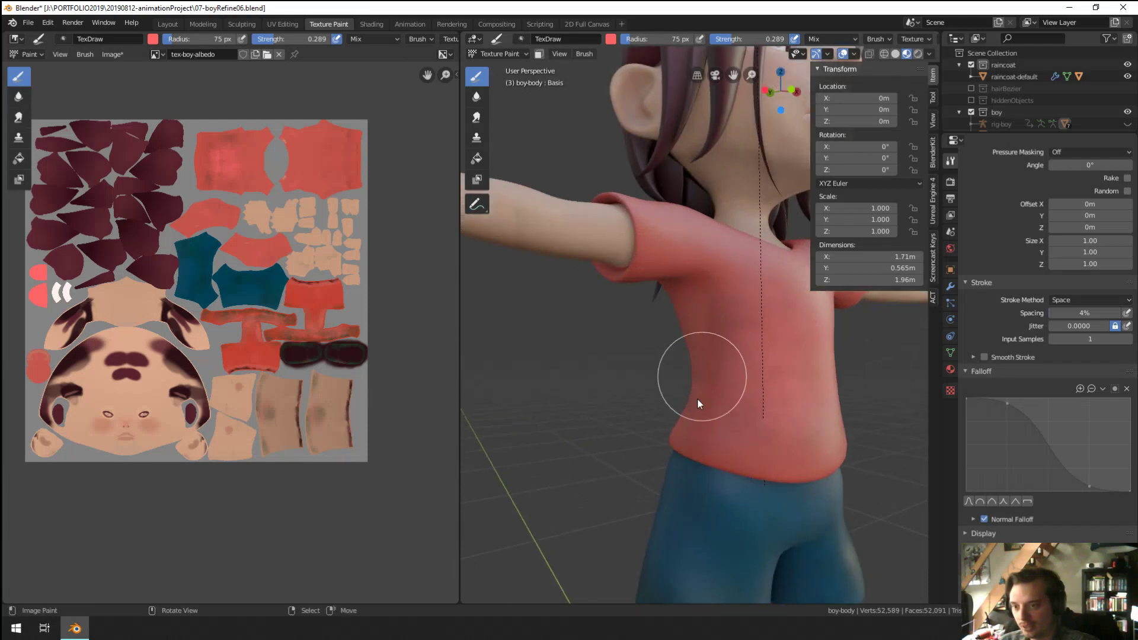
pyautogui.scroll(-5, 691, 374)
pyautogui.scroll(1, 674, 431)
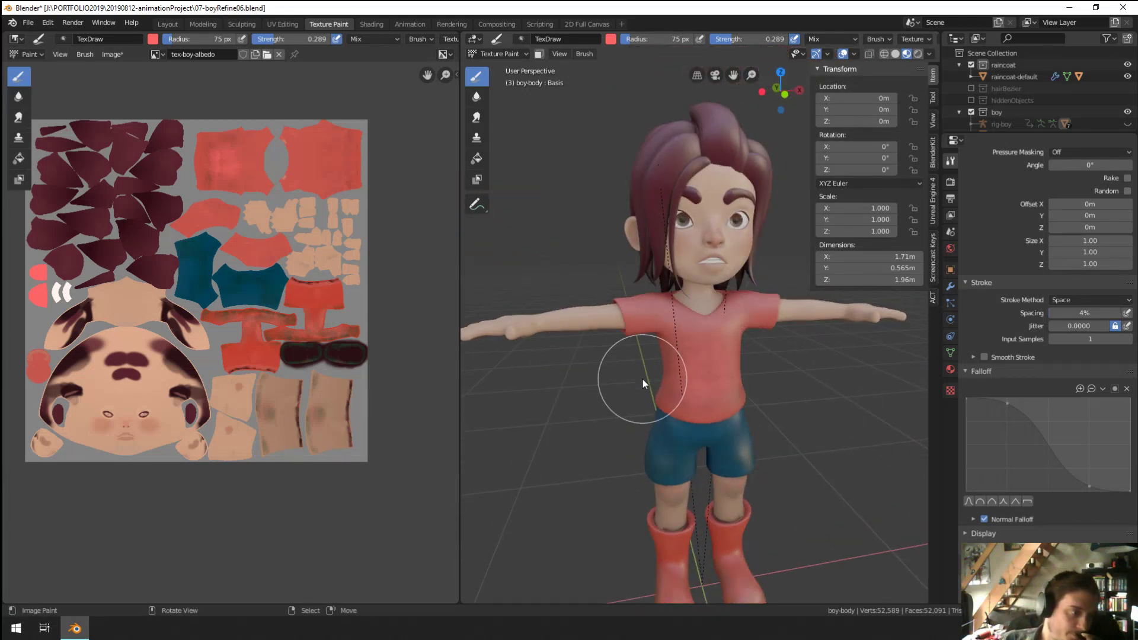
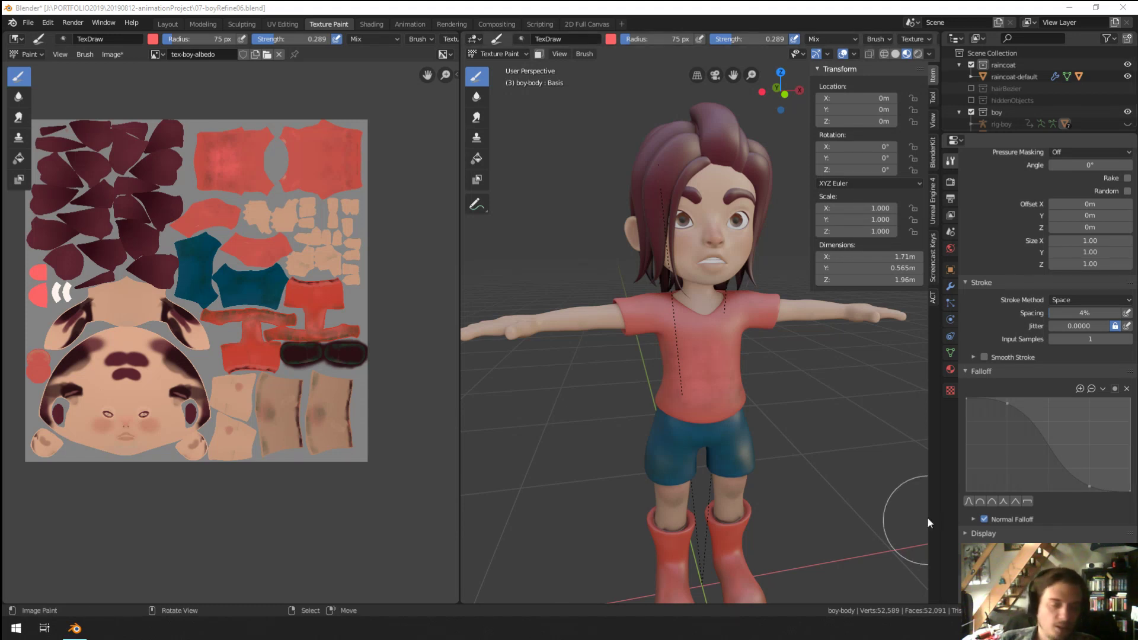
# Step: Paint light red over the shirt's front piece in the texture map with a 104 px brush
pyautogui.moveTo(622, 407)
pyautogui.mouseDown(button='middle')
pyautogui.moveTo(581, 401)
pyautogui.moveTo(618, 379)
pyautogui.moveTo(784, 389)
pyautogui.moveTo(859, 380)
pyautogui.moveTo(865, 357)
pyautogui.moveTo(780, 403)
pyautogui.moveTo(616, 403)
pyautogui.mouseUp(button='middle')
pyautogui.scroll(4, 619, 397)
pyautogui.scroll(2, 741, 398)
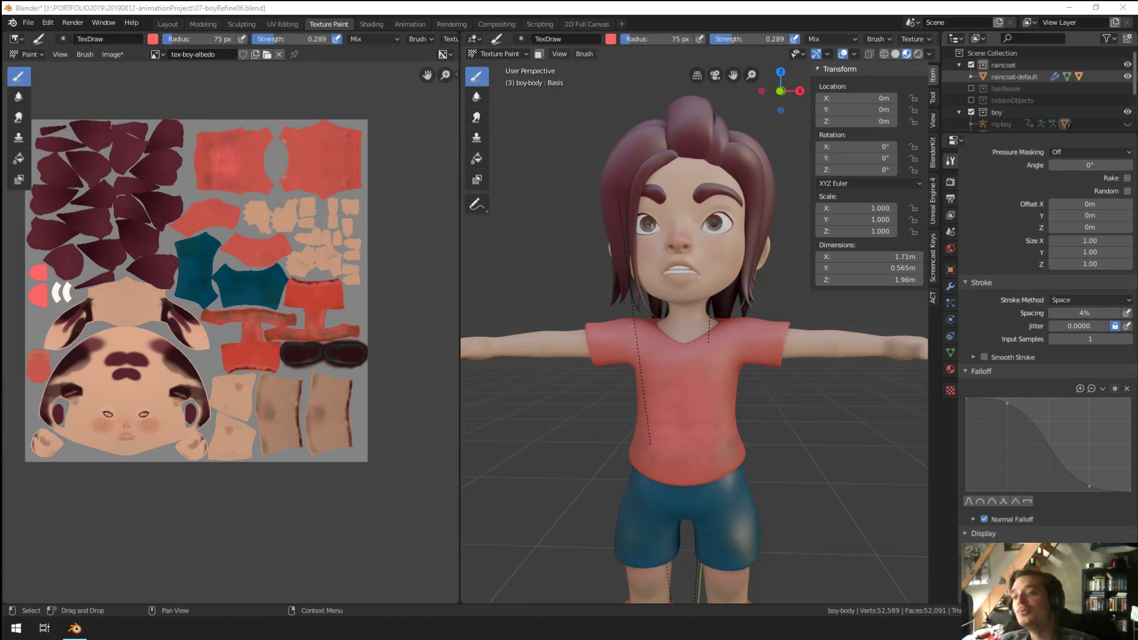
pyautogui.moveTo(745, 442); pyautogui.dragTo(686, 449, button='middle')
pyautogui.keyDown('ctrl'); pyautogui.moveTo(331, 326); pyautogui.dragTo(287, 219, button='middle'); pyautogui.keyUp('ctrl')
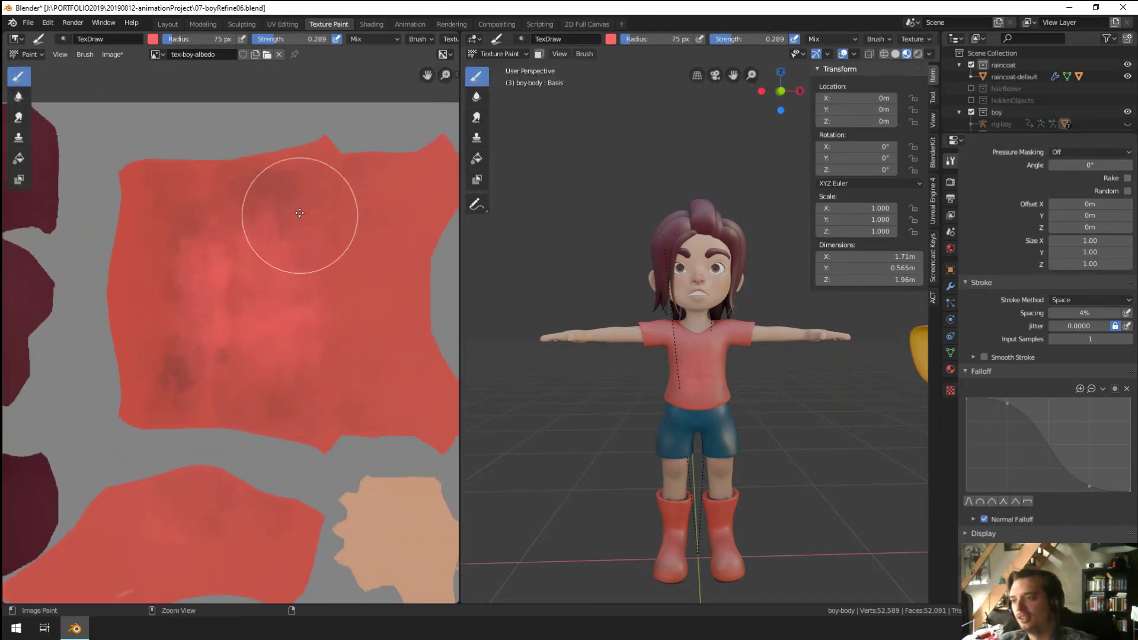
pyautogui.press('f')
pyautogui.click(330, 286)
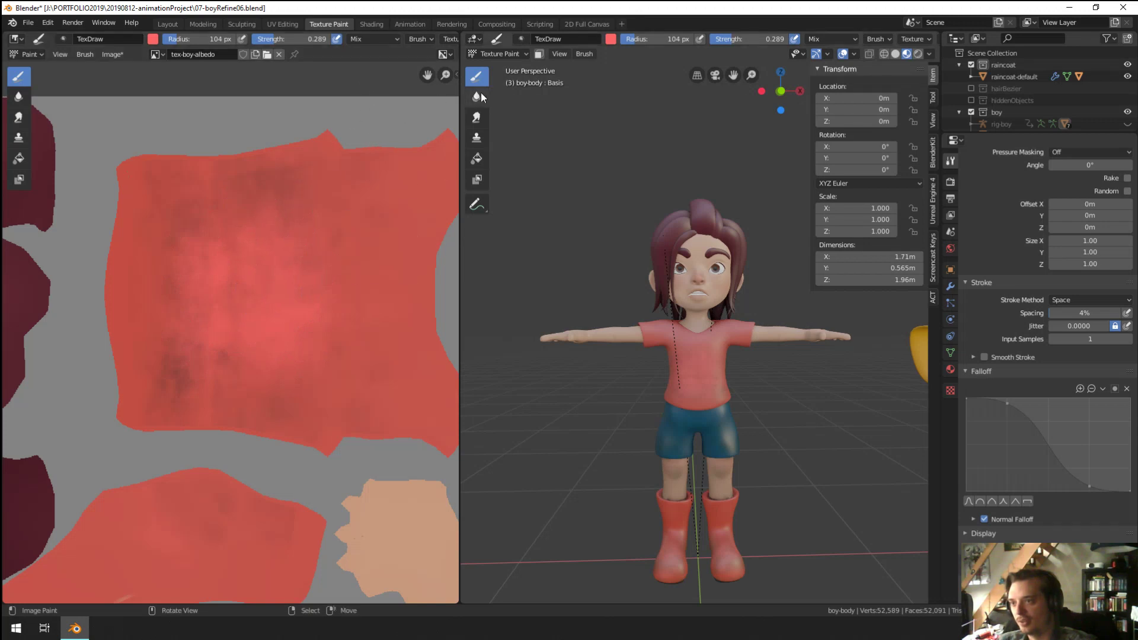
# Step: Remove the cloud texture from the TexDraw brush's mask
pyautogui.scroll(8, 1043, 299)
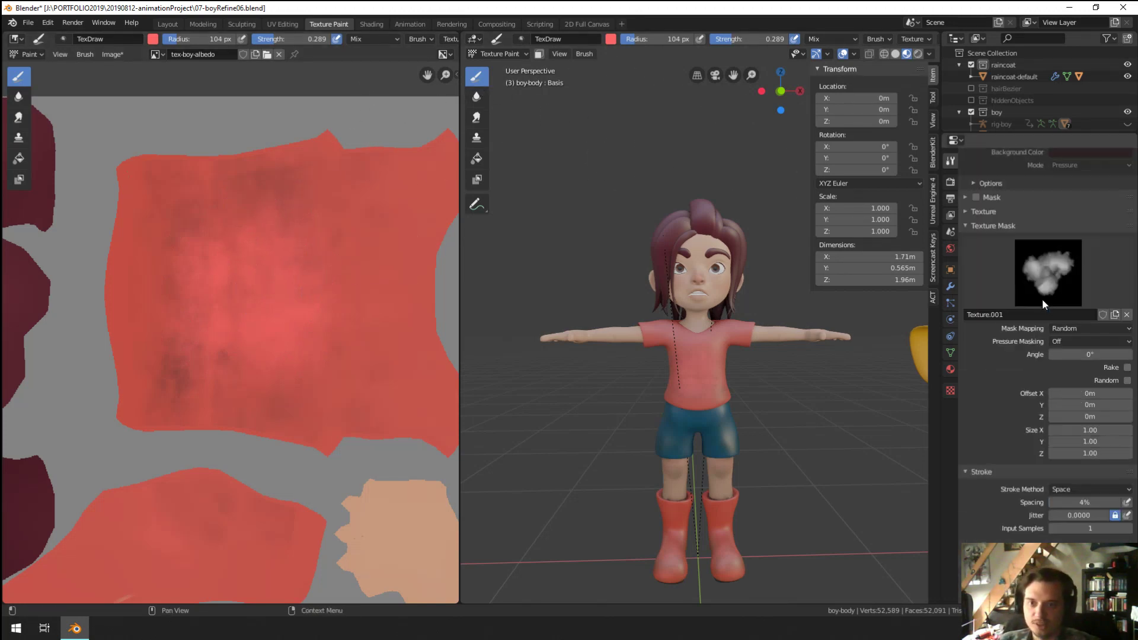
pyautogui.click(1128, 314)
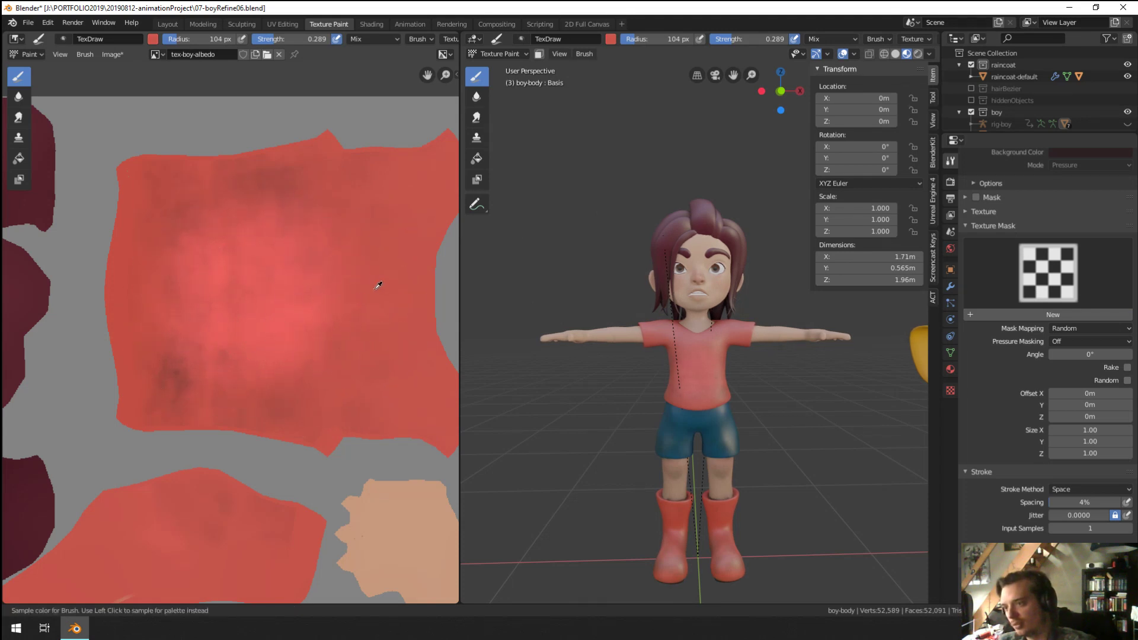
# Step: Paint red over the bright centre and dark patches of the shirt's front piece in the texture map, reducing the brush radius to 70 px
pyautogui.scroll(6, 1058, 279)
pyautogui.scroll(2, 1058, 278)
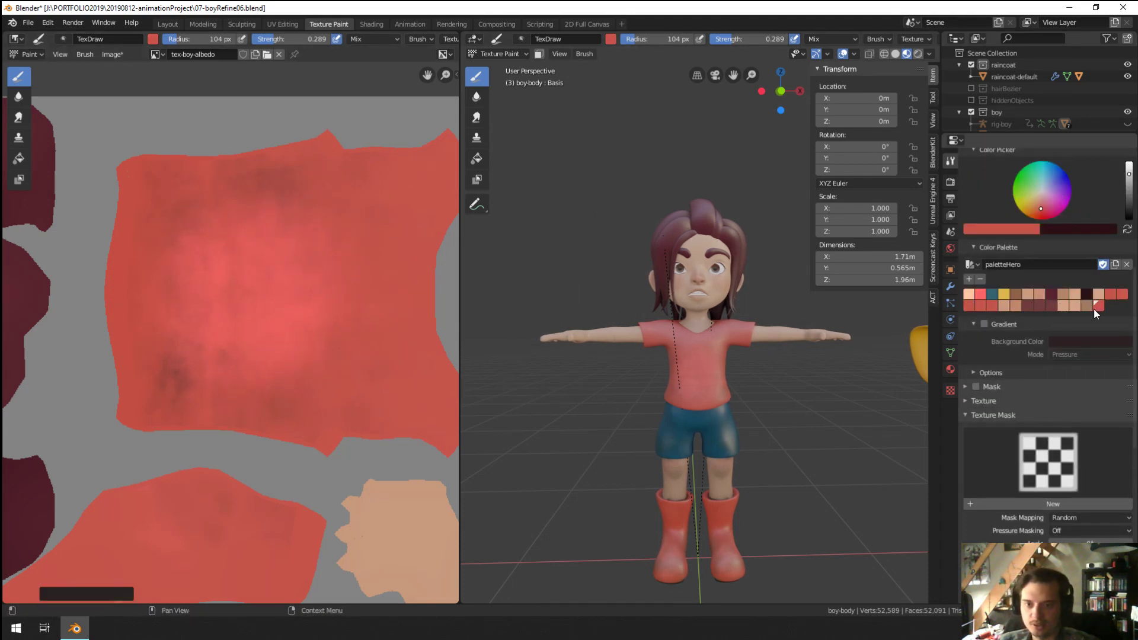
pyautogui.moveTo(268, 306)
pyautogui.mouseDown()
pyautogui.moveTo(275, 246)
pyautogui.moveTo(223, 338)
pyautogui.moveTo(208, 275)
pyautogui.moveTo(273, 296)
pyautogui.moveTo(338, 274)
pyautogui.moveTo(292, 299)
pyautogui.mouseUp()
pyautogui.press('f')
pyautogui.click(264, 284)
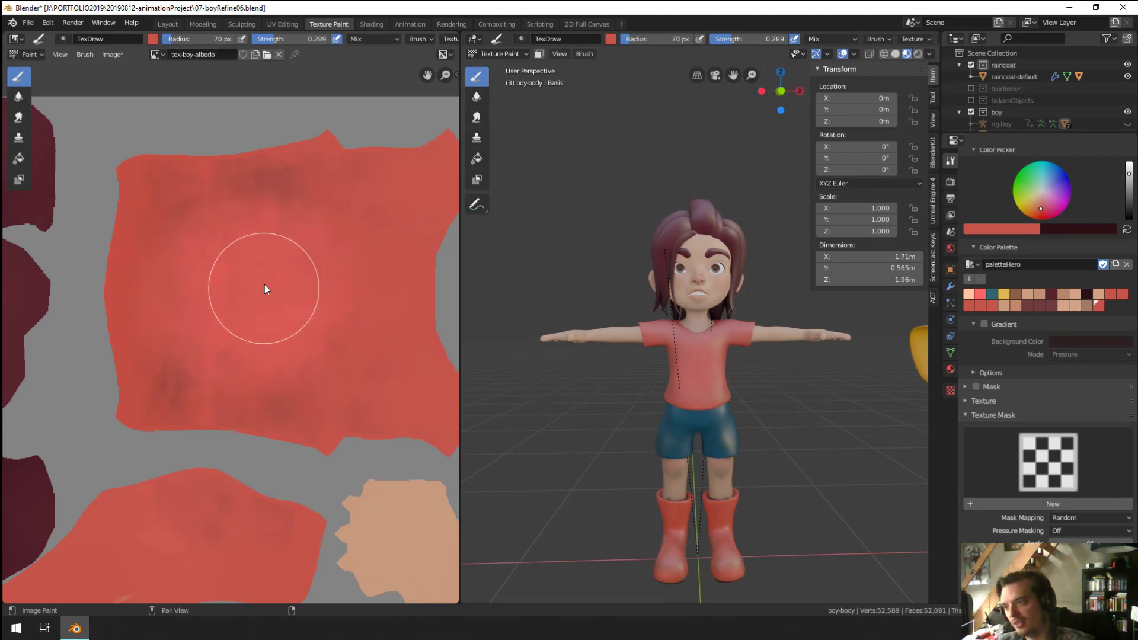
pyautogui.moveTo(312, 336)
pyautogui.mouseDown()
pyautogui.moveTo(178, 399)
pyautogui.moveTo(259, 371)
pyautogui.moveTo(259, 186)
pyautogui.moveTo(372, 219)
pyautogui.mouseUp()
# Step: Switch to the Smear brush and soften the reddish patch on the back of the character's left elbow
pyautogui.moveTo(533, 285); pyautogui.dragTo(782, 332, button='middle')
pyautogui.scroll(5, 634, 354)
pyautogui.moveTo(766, 421); pyautogui.dragTo(667, 364, button='middle')
pyautogui.scroll(10, 640, 300)
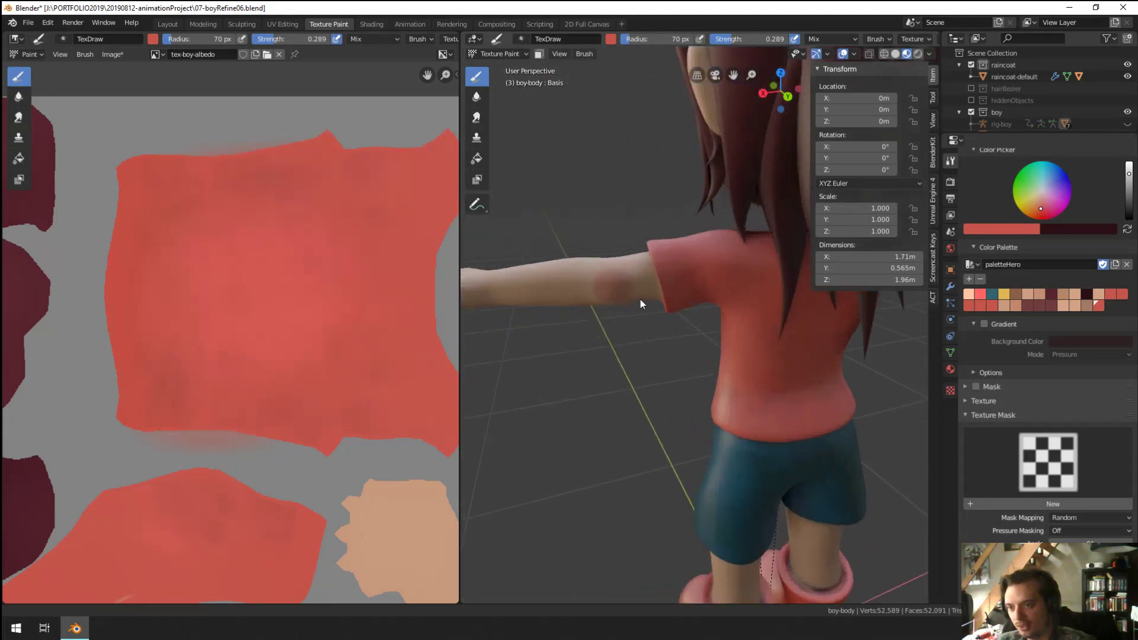
pyautogui.moveTo(681, 287)
pyautogui.mouseDown(button='middle')
pyautogui.moveTo(721, 228)
pyautogui.moveTo(699, 275)
pyautogui.mouseUp(button='middle')
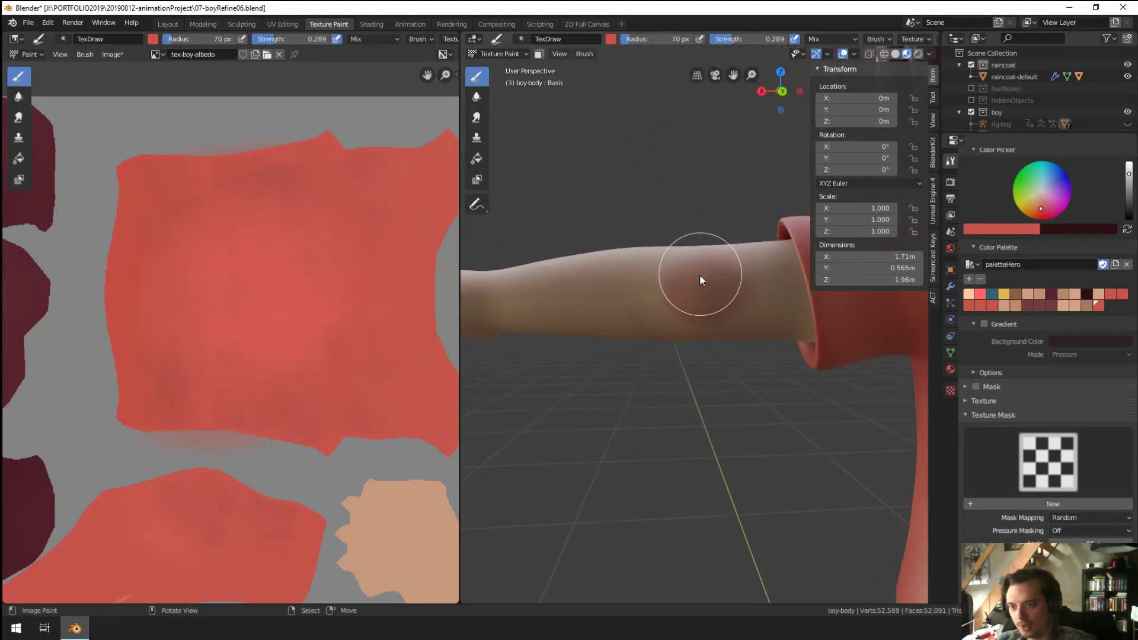
pyautogui.click(476, 117)
pyautogui.moveTo(600, 337)
pyautogui.mouseDown()
pyautogui.moveTo(652, 307)
pyautogui.moveTo(731, 303)
pyautogui.moveTo(719, 301)
pyautogui.moveTo(780, 321)
pyautogui.moveTo(724, 312)
pyautogui.moveTo(731, 286)
pyautogui.moveTo(693, 290)
pyautogui.moveTo(746, 298)
pyautogui.moveTo(818, 260)
pyautogui.mouseUp()
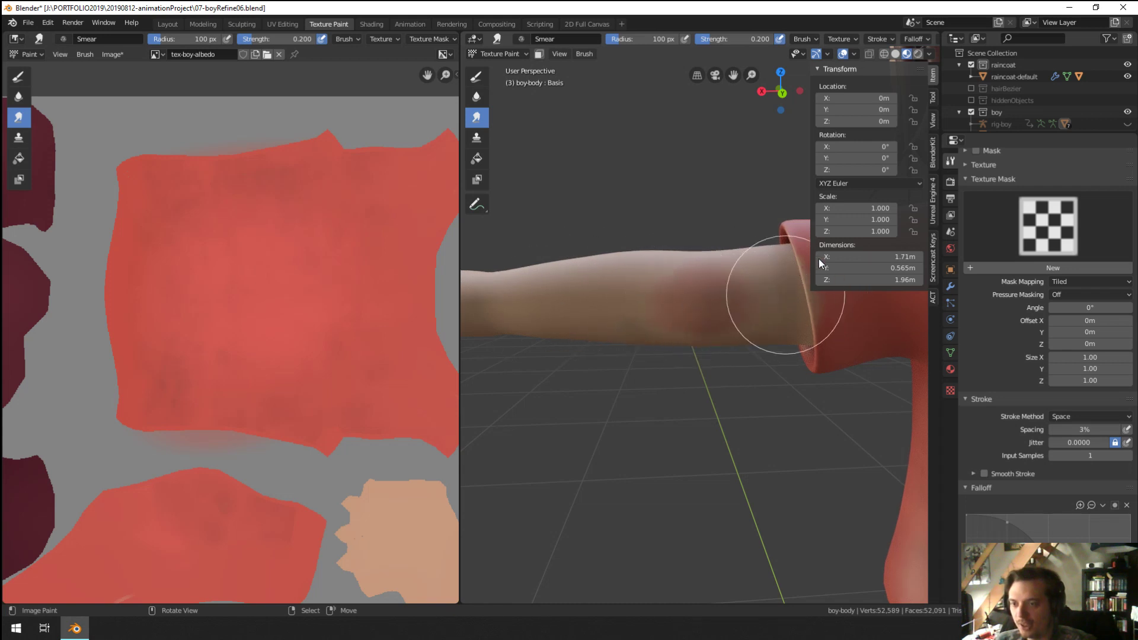
# Step: Smear the remaining edges of the left elbow's reddish patch from further viewing angles
pyautogui.scroll(-7, 612, 408)
pyautogui.moveTo(613, 409)
pyautogui.mouseDown(button='middle')
pyautogui.moveTo(616, 420)
pyautogui.moveTo(756, 302)
pyautogui.moveTo(638, 363)
pyautogui.mouseUp(button='middle')
pyautogui.scroll(6, 664, 315)
pyautogui.moveTo(723, 285)
pyautogui.mouseDown()
pyautogui.moveTo(706, 300)
pyautogui.moveTo(737, 300)
pyautogui.moveTo(736, 269)
pyautogui.mouseUp()
pyautogui.moveTo(736, 269); pyautogui.dragTo(711, 318, button='middle')
pyautogui.moveTo(711, 318)
pyautogui.mouseDown()
pyautogui.moveTo(628, 325)
pyautogui.moveTo(703, 320)
pyautogui.mouseUp()
# Step: Set the Smear brush radius to 110 px at the reddish patch on the back of the character's right elbow
pyautogui.scroll(-4, 550, 444)
pyautogui.moveTo(550, 444)
pyautogui.mouseDown(button='middle')
pyautogui.moveTo(606, 507)
pyautogui.moveTo(613, 403)
pyautogui.moveTo(639, 340)
pyautogui.moveTo(661, 432)
pyautogui.moveTo(717, 272)
pyautogui.moveTo(699, 332)
pyautogui.moveTo(687, 482)
pyautogui.moveTo(609, 411)
pyautogui.moveTo(599, 429)
pyautogui.moveTo(622, 393)
pyautogui.moveTo(623, 356)
pyautogui.mouseUp(button='middle')
pyautogui.scroll(-4, 652, 299)
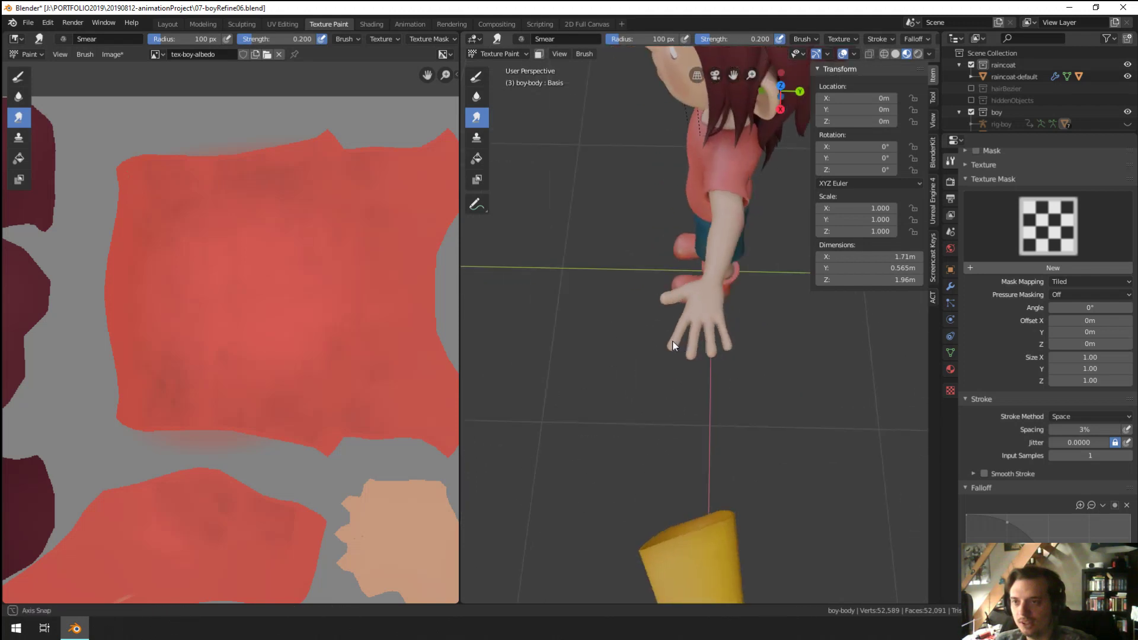
pyautogui.moveTo(652, 298); pyautogui.dragTo(686, 287, button='middle')
pyautogui.scroll(-5, 1074, 524)
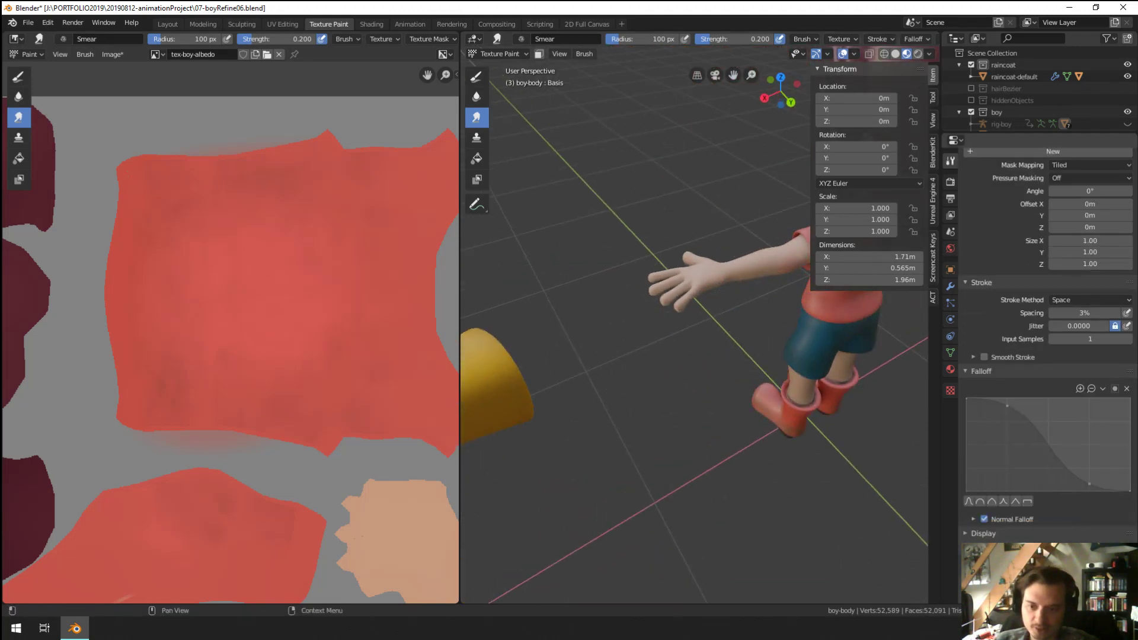
pyautogui.scroll(4, 723, 441)
pyautogui.moveTo(723, 441); pyautogui.dragTo(528, 341, button='middle')
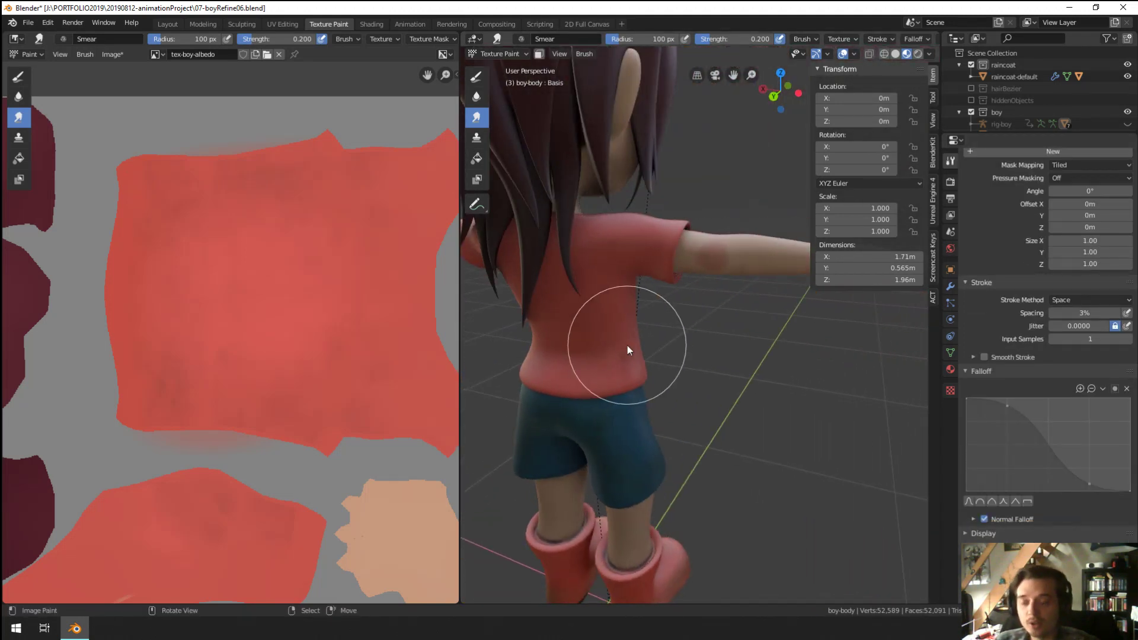
pyautogui.scroll(5, 676, 229)
pyautogui.moveTo(671, 222); pyautogui.dragTo(633, 311, button='middle')
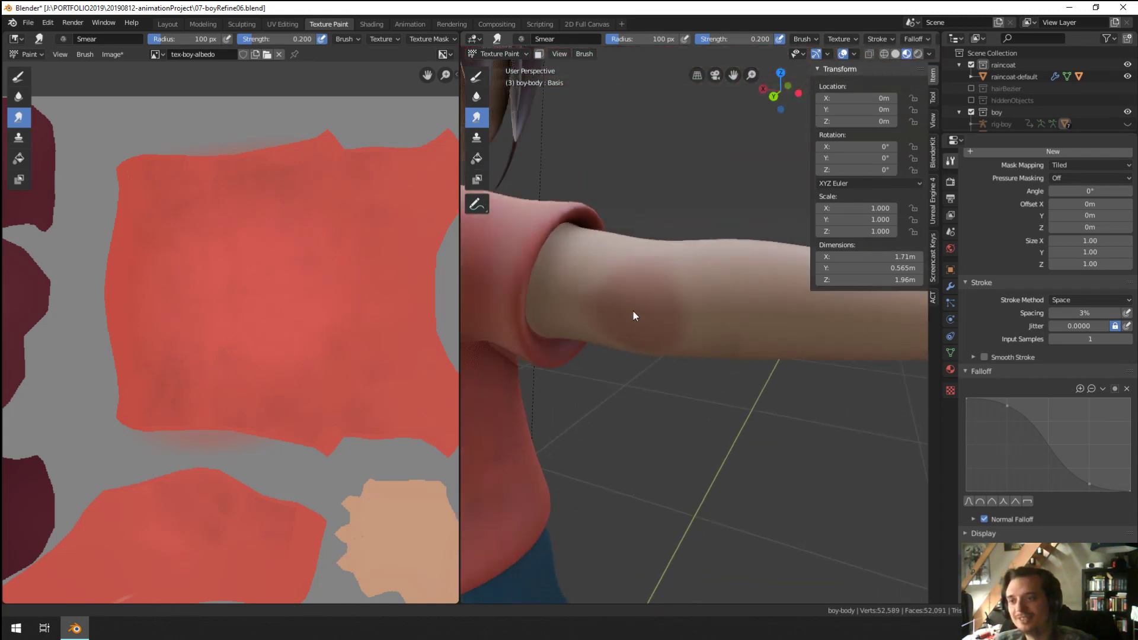
pyautogui.scroll(-2, 636, 309)
pyautogui.press('f')
pyautogui.click(735, 263)
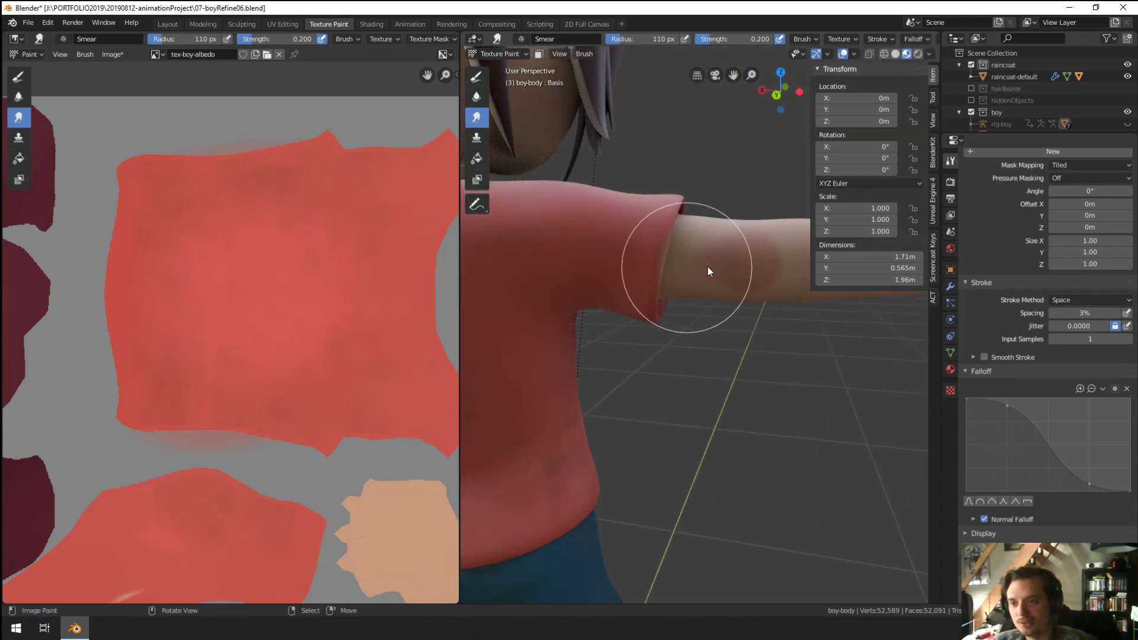
# Step: Refine the blending around the left elbow's reddish patch with the Smear brush, reducing its radius to 79 px and then 69 px
pyautogui.scroll(-4, 682, 265)
pyautogui.moveTo(682, 265)
pyautogui.mouseDown(button='middle')
pyautogui.moveTo(667, 340)
pyautogui.moveTo(695, 325)
pyautogui.mouseUp(button='middle')
pyautogui.scroll(3, 682, 302)
pyautogui.moveTo(672, 288)
pyautogui.mouseDown(button='middle')
pyautogui.moveTo(681, 311)
pyautogui.moveTo(663, 292)
pyautogui.mouseUp(button='middle')
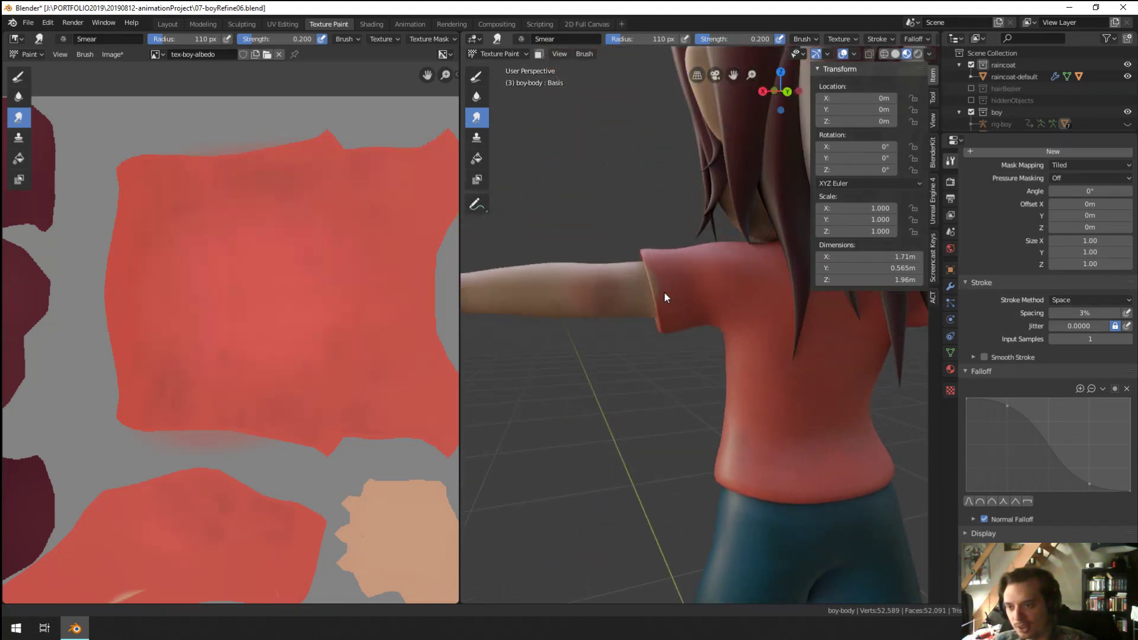
pyautogui.scroll(3, 658, 284)
pyautogui.press('f')
pyautogui.click(621, 254)
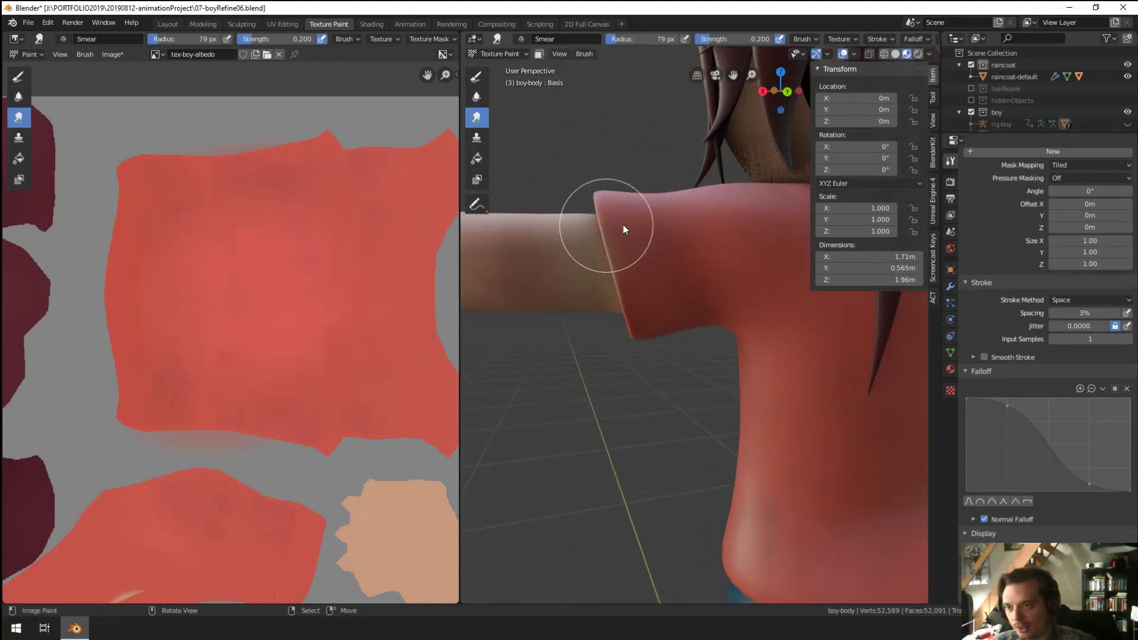
pyautogui.moveTo(624, 259)
pyautogui.mouseDown(button='middle')
pyautogui.moveTo(685, 244)
pyautogui.moveTo(672, 271)
pyautogui.moveTo(692, 262)
pyautogui.mouseUp(button='middle')
pyautogui.press('f')
pyautogui.click(692, 262)
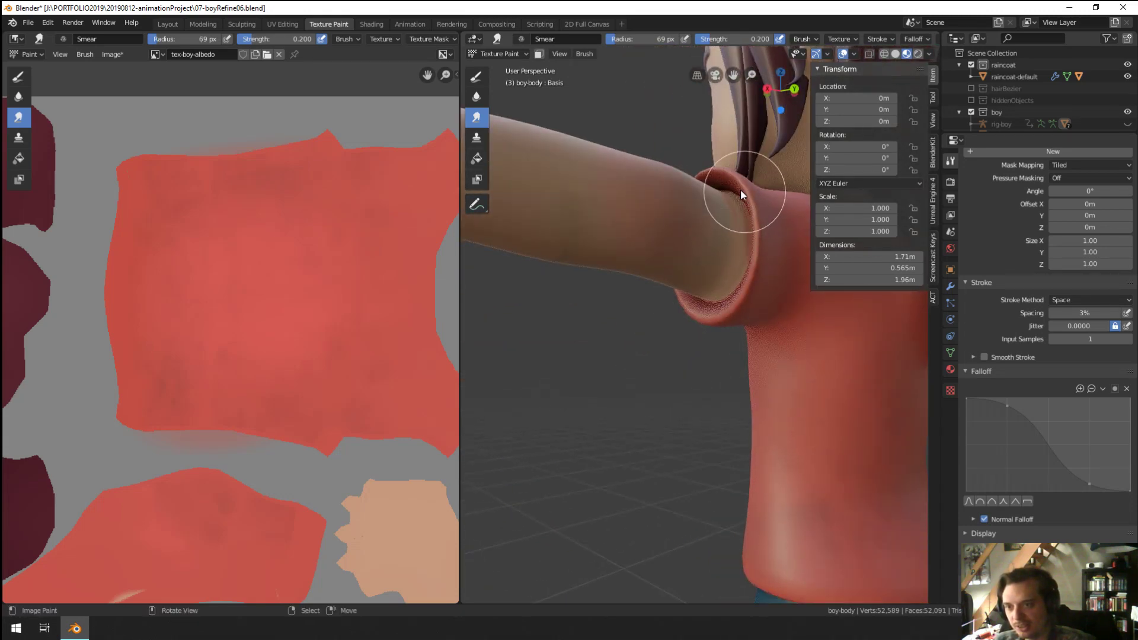
# Step: Set the Smear brush radius to 103 px and smear the round reddish patch on the right elbow into the surrounding skin
pyautogui.moveTo(755, 180)
pyautogui.mouseDown(button='middle')
pyautogui.moveTo(648, 265)
pyautogui.moveTo(678, 236)
pyautogui.moveTo(643, 240)
pyautogui.mouseUp(button='middle')
pyautogui.press('f')
pyautogui.click(569, 240)
pyautogui.moveTo(574, 223)
pyautogui.mouseDown(button='middle')
pyautogui.moveTo(603, 223)
pyautogui.moveTo(718, 300)
pyautogui.moveTo(702, 318)
pyautogui.mouseUp(button='middle')
pyautogui.press('f')
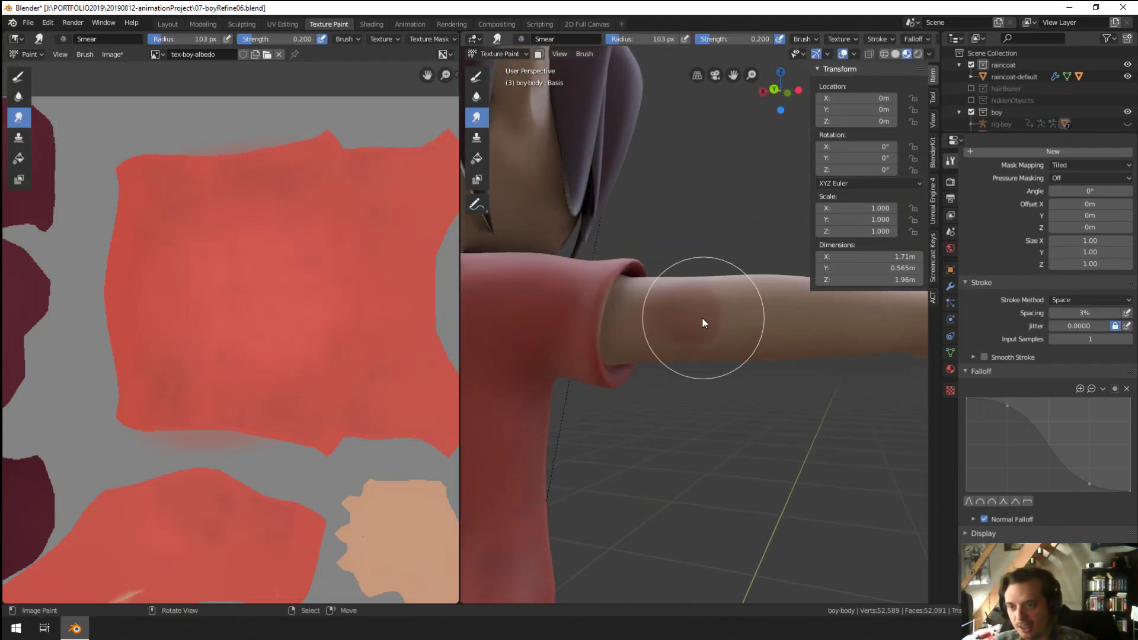
pyautogui.click(767, 309)
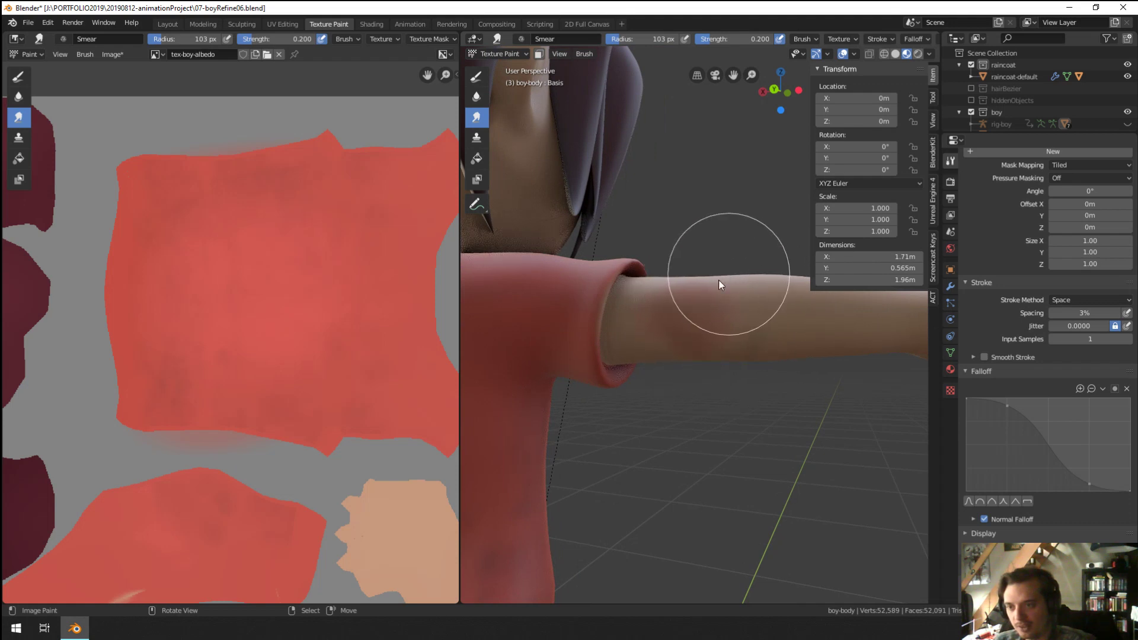
pyautogui.moveTo(691, 320)
pyautogui.keyDown('ctrl'); pyautogui.mouseDown(button='middle')
pyautogui.moveTo(673, 371)
pyautogui.moveTo(673, 477)
pyautogui.moveTo(741, 478)
pyautogui.moveTo(731, 381)
pyautogui.moveTo(731, 452)
pyautogui.moveTo(655, 300)
pyautogui.mouseUp(button='middle'); pyautogui.keyUp('ctrl')
pyautogui.scroll(5, 678, 358)
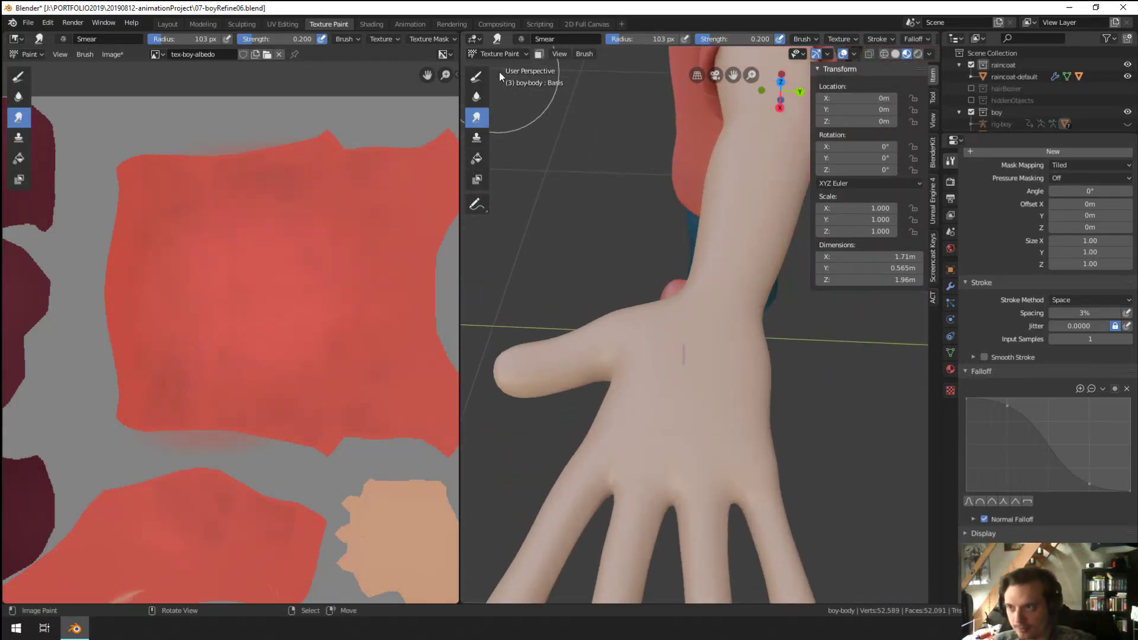
# Step: Tint the knuckles on the back of the hand with the palette's red, using the TexDraw brush at 73 px radius
pyautogui.click(476, 76)
pyautogui.moveTo(681, 237)
pyautogui.mouseDown(button='middle')
pyautogui.moveTo(858, 342)
pyautogui.moveTo(925, 284)
pyautogui.mouseUp(button='middle')
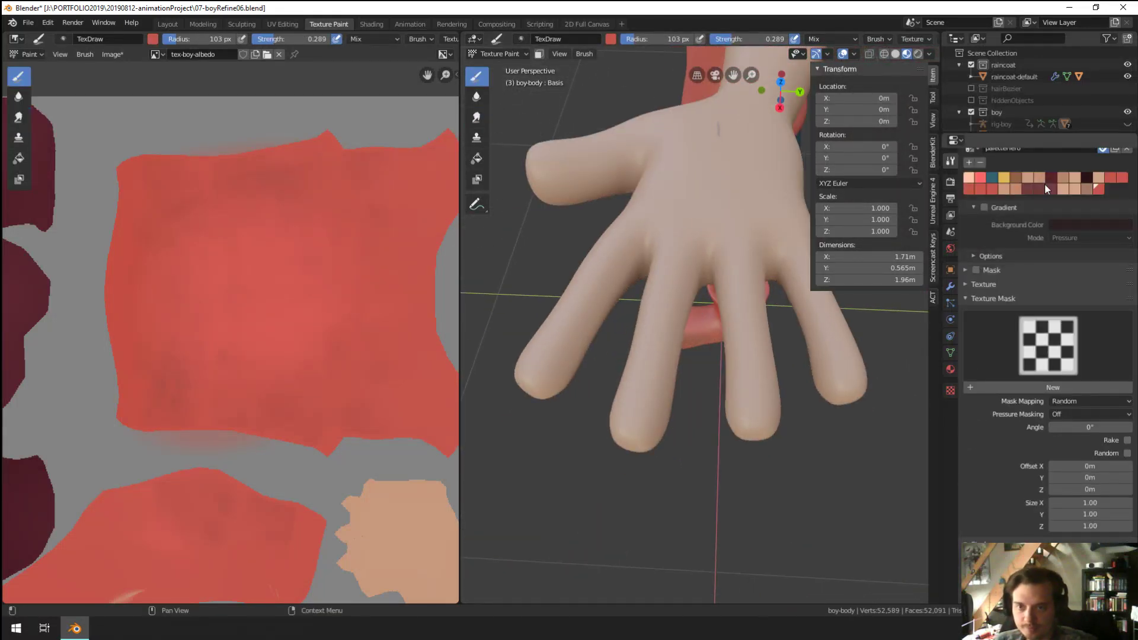
pyautogui.click(1108, 178)
pyautogui.press('f')
pyautogui.click(649, 282)
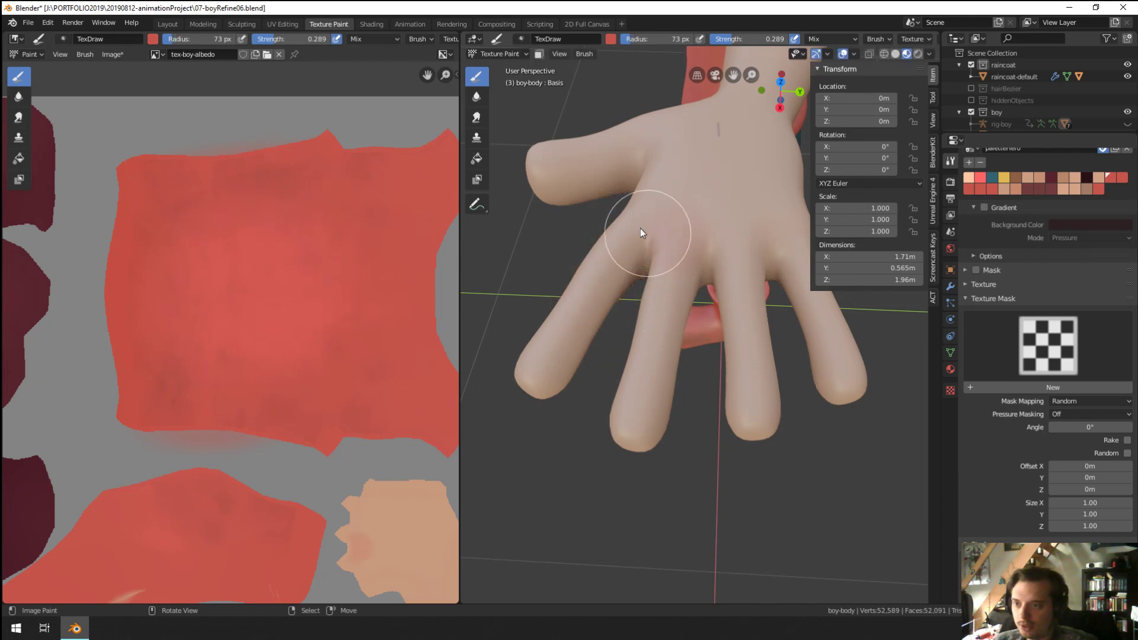
pyautogui.moveTo(741, 236); pyautogui.dragTo(722, 248, button='middle')
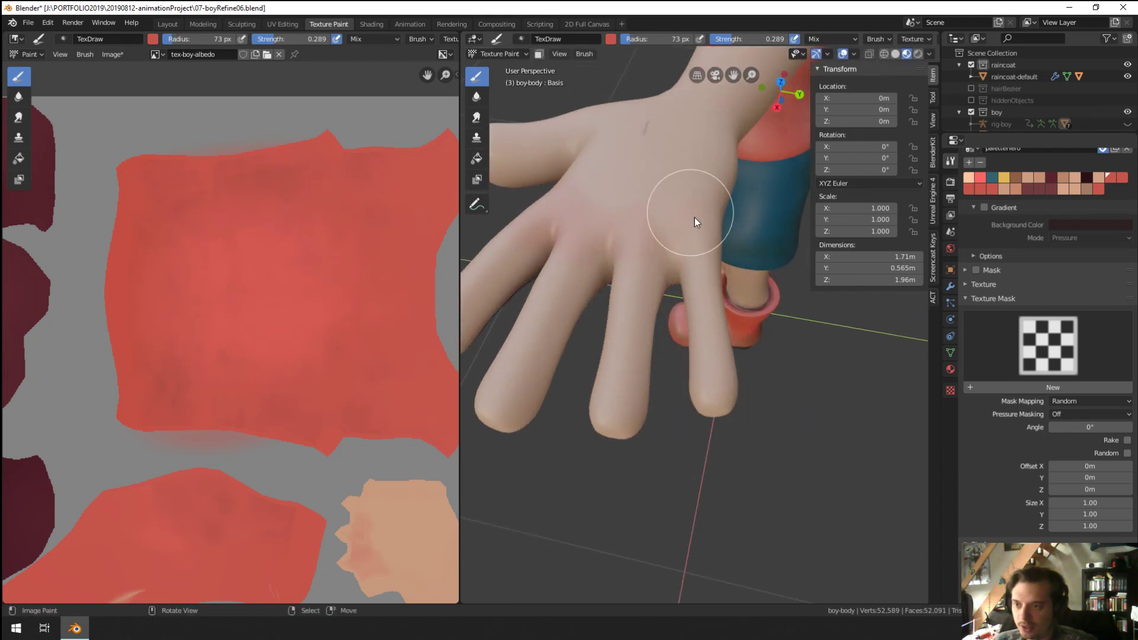
# Step: Reduce the brush radius to 55 px and tint the lower parts of the fingers red
pyautogui.press('f')
pyautogui.click(702, 306)
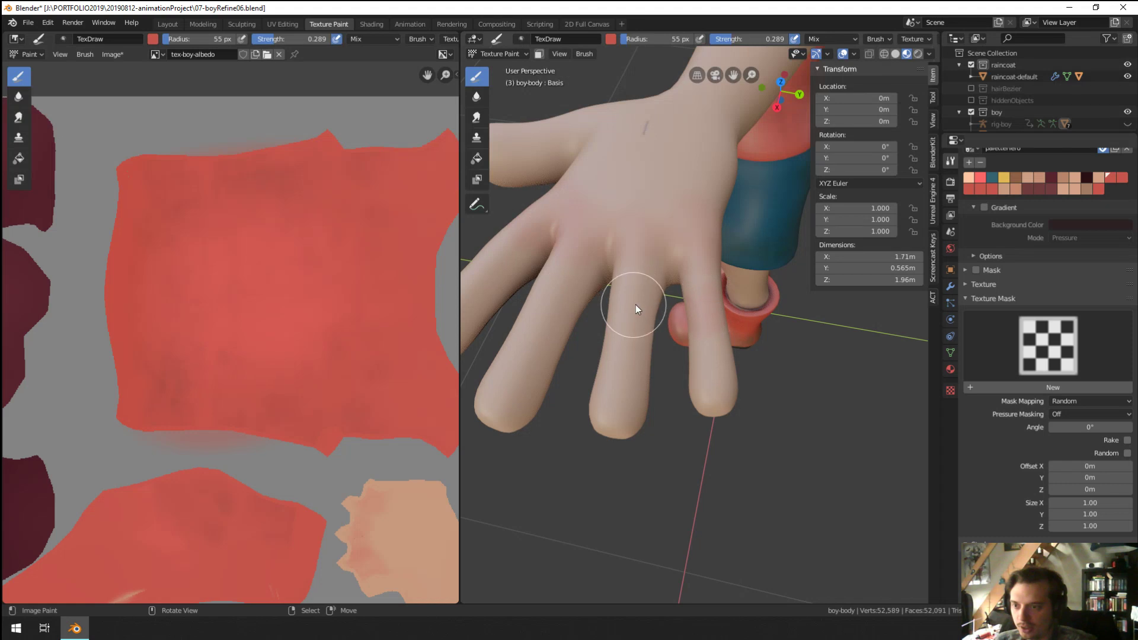
pyautogui.moveTo(548, 280); pyautogui.dragTo(614, 297, button='middle')
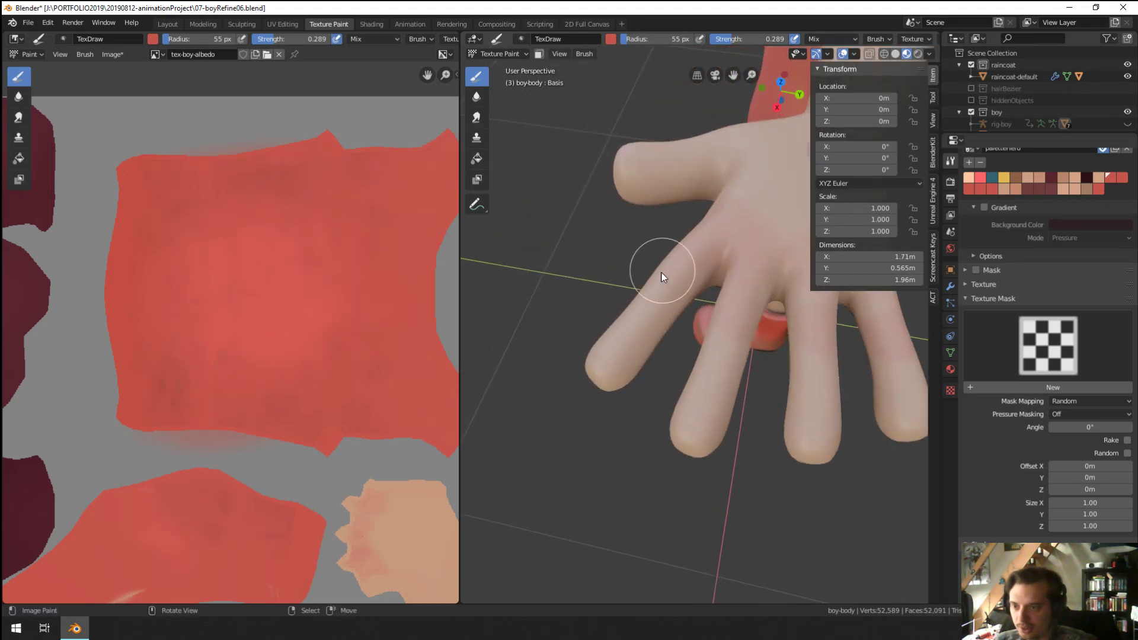
# Step: Set the brush falloff to the smooth curve and deepen the red tint along the fingers
pyautogui.scroll(-5, 1003, 416)
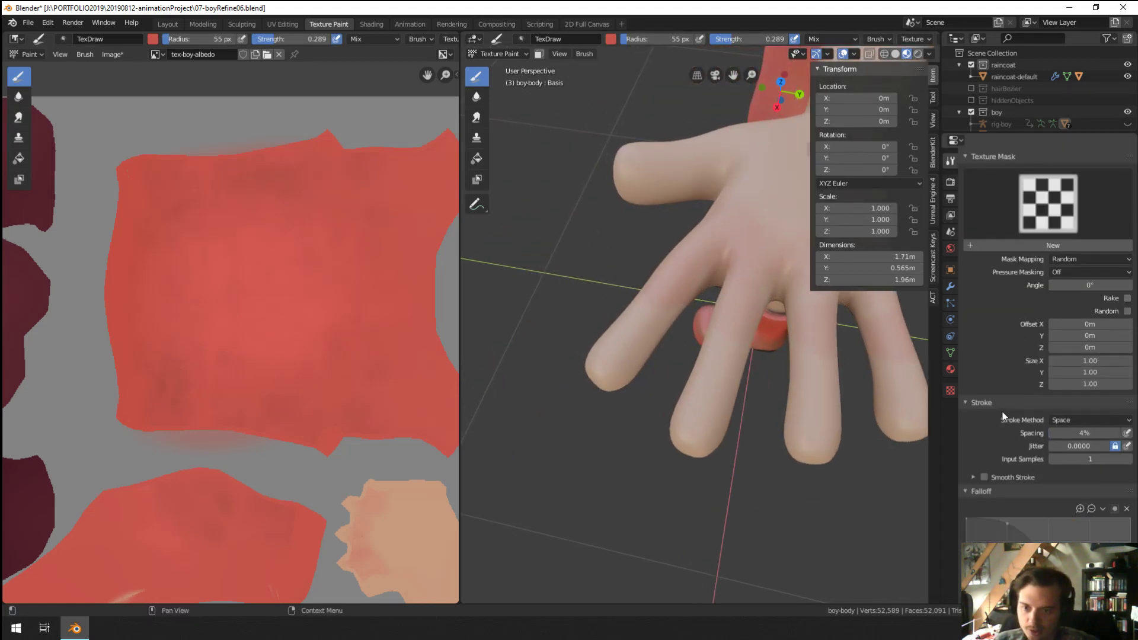
pyautogui.scroll(-4, 1002, 416)
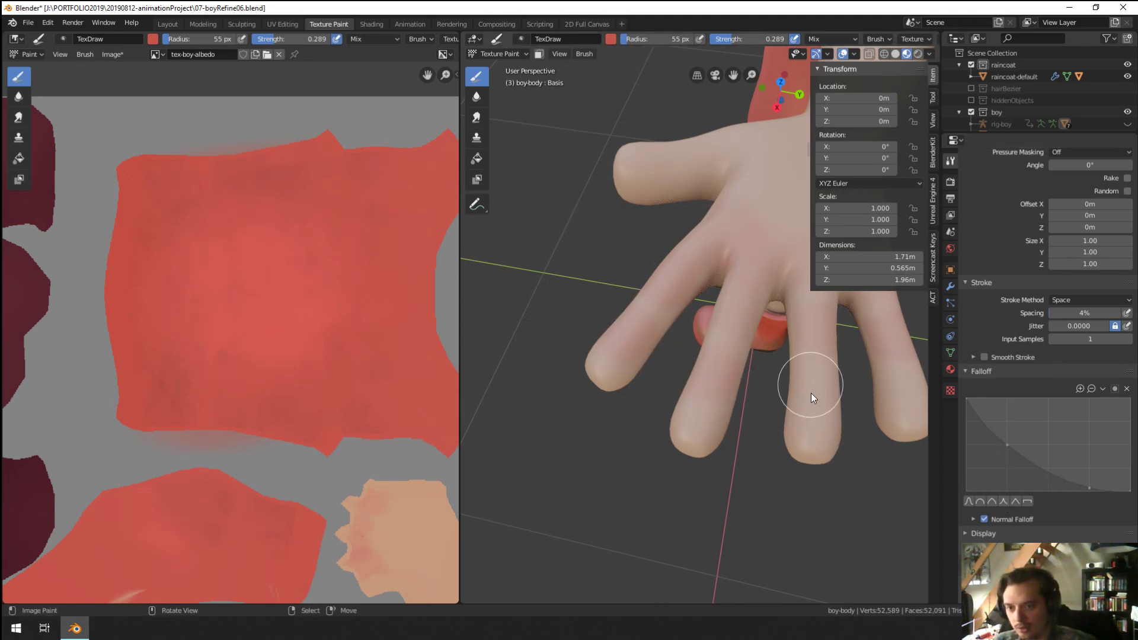
pyautogui.click(980, 502)
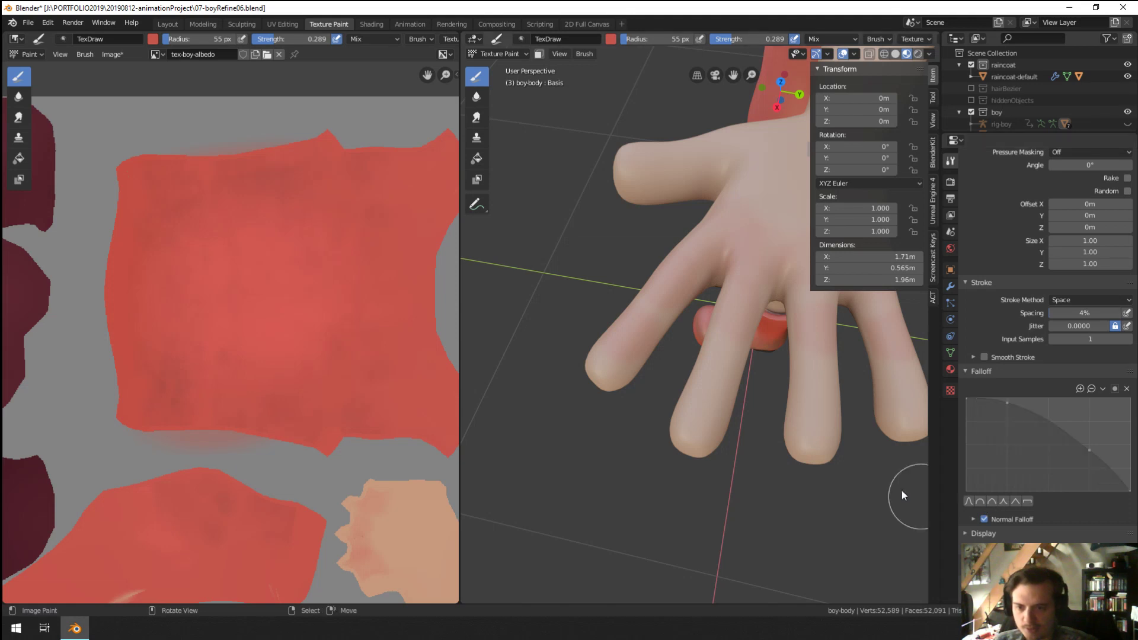
pyautogui.click(1015, 501)
pyautogui.click(969, 502)
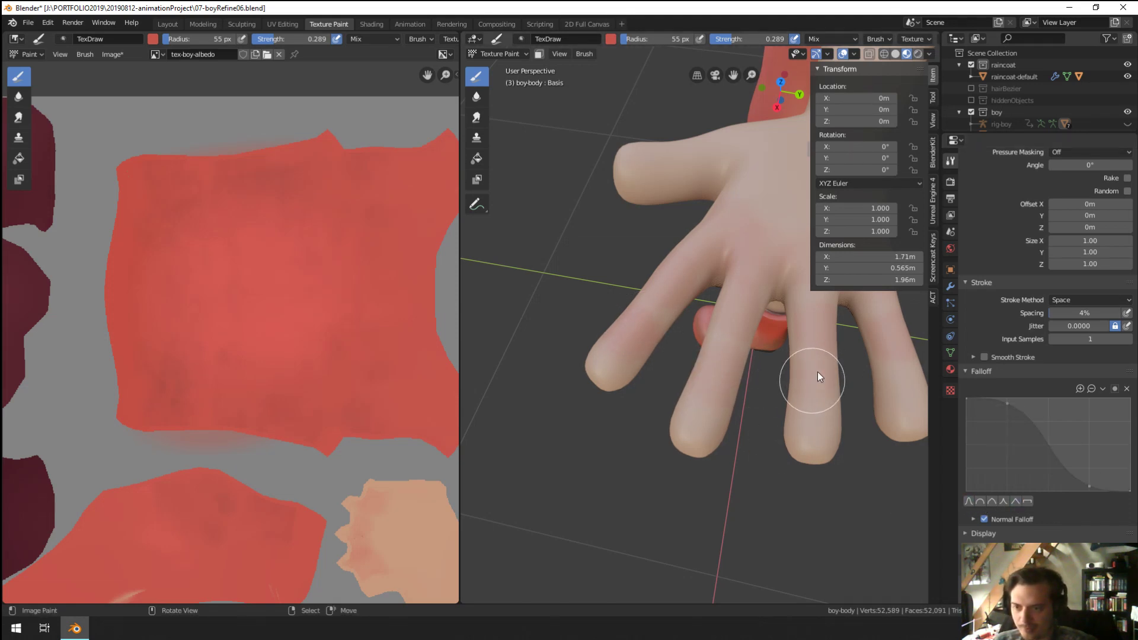
pyautogui.moveTo(817, 371); pyautogui.dragTo(716, 432, button='middle')
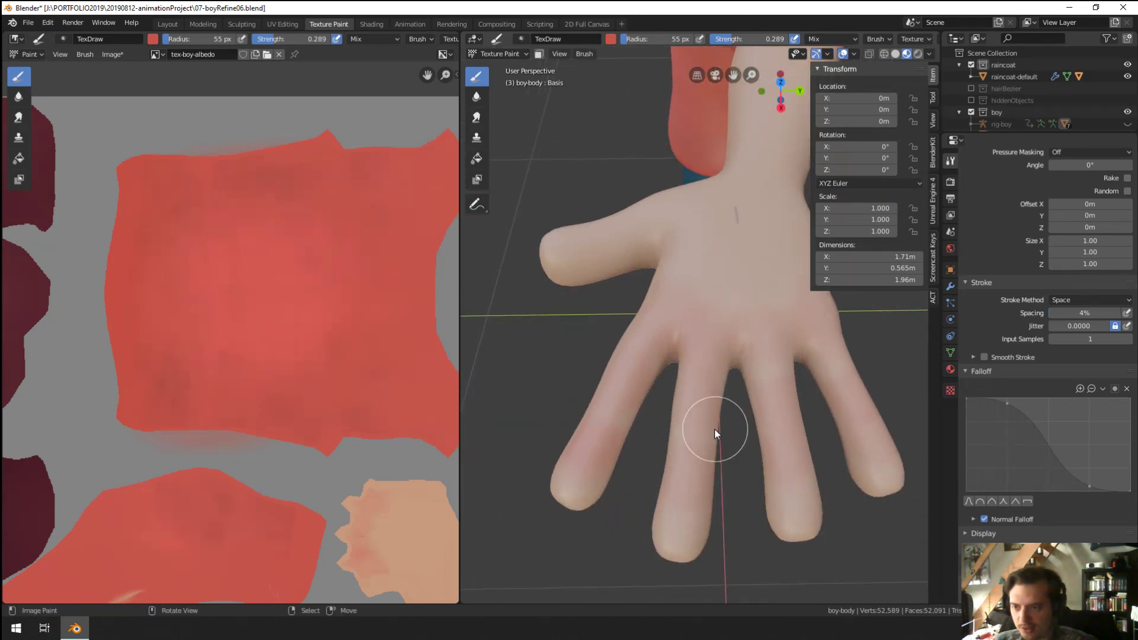
# Step: Pick the palette's light peach skin tone and paint it over the fingers to soften the red tint
pyautogui.scroll(10, 984, 226)
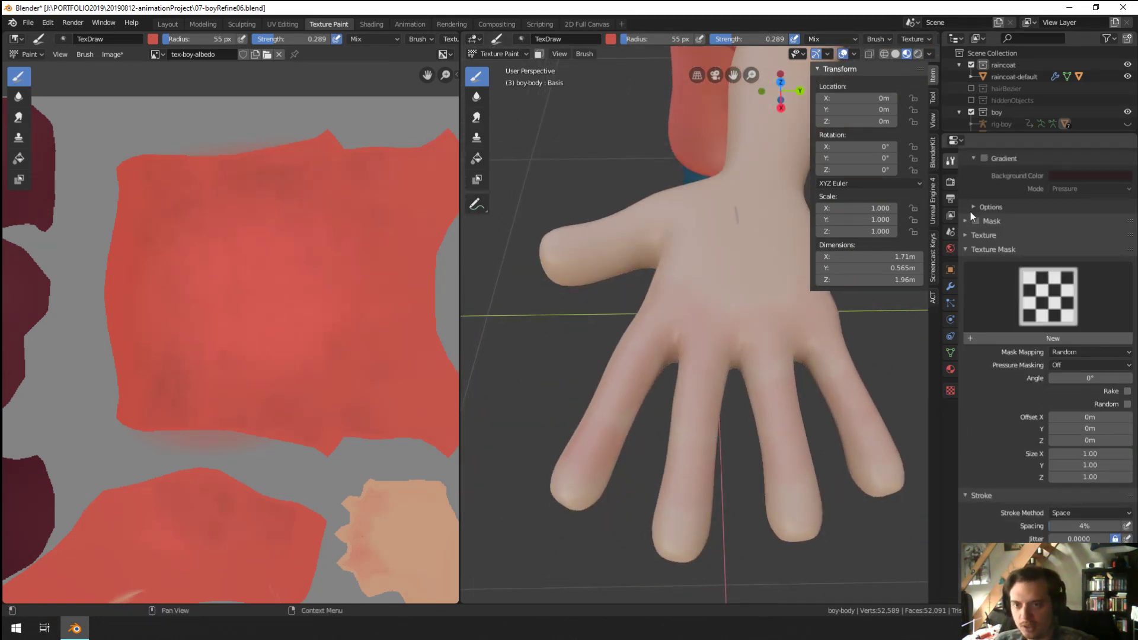
pyautogui.click(970, 212)
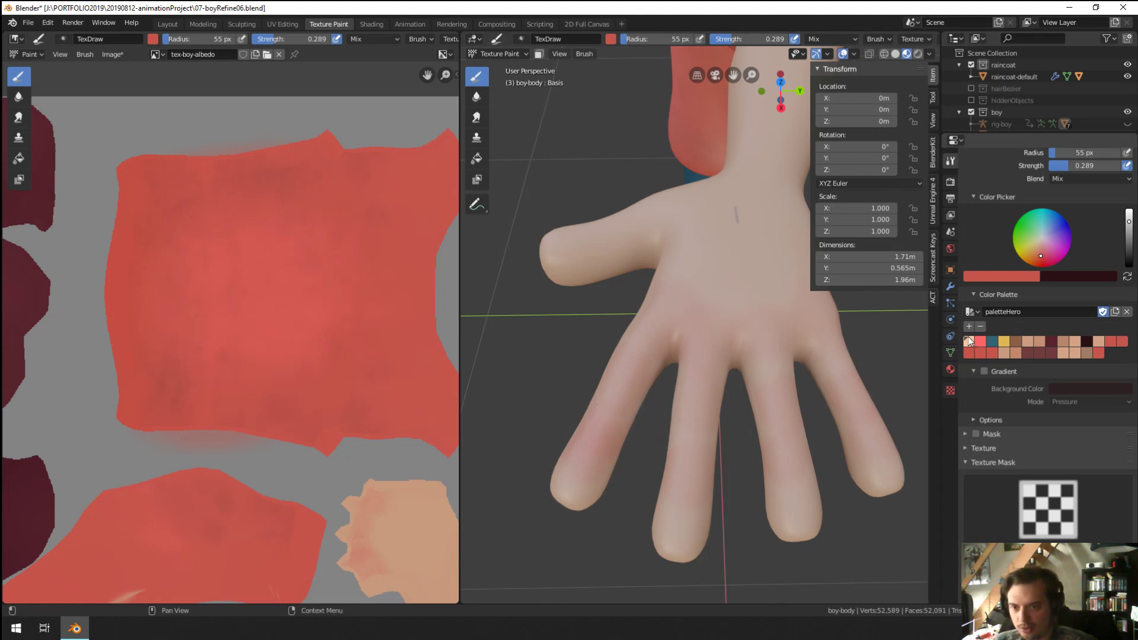
pyautogui.press('s')
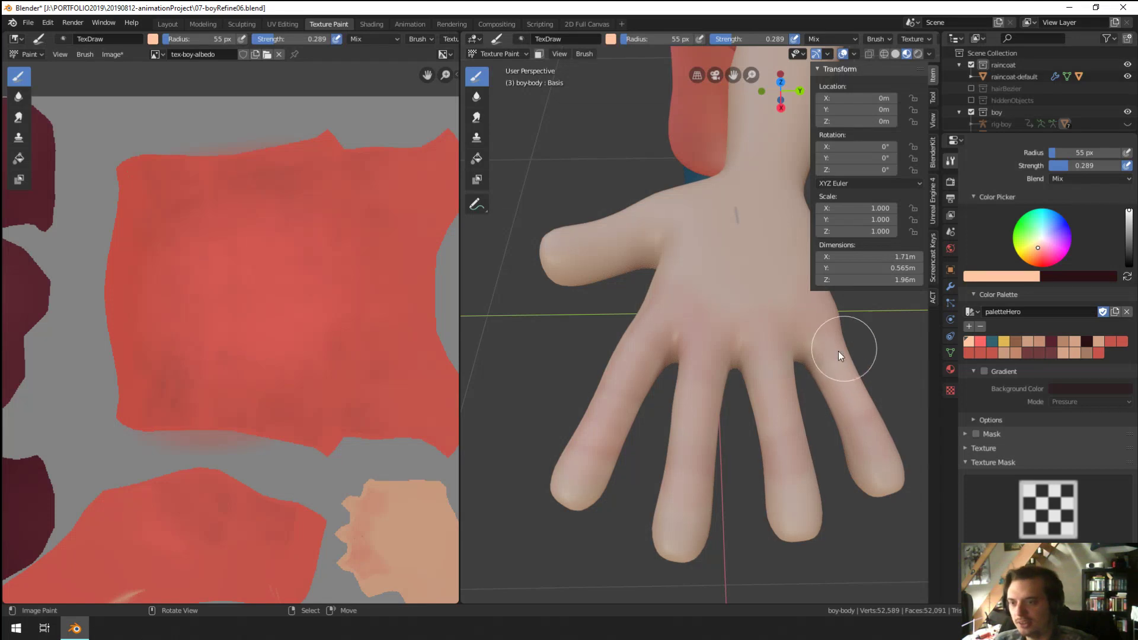
pyautogui.keyDown('ctrl'); pyautogui.moveTo(802, 317); pyautogui.dragTo(718, 407, button='middle'); pyautogui.keyUp('ctrl')
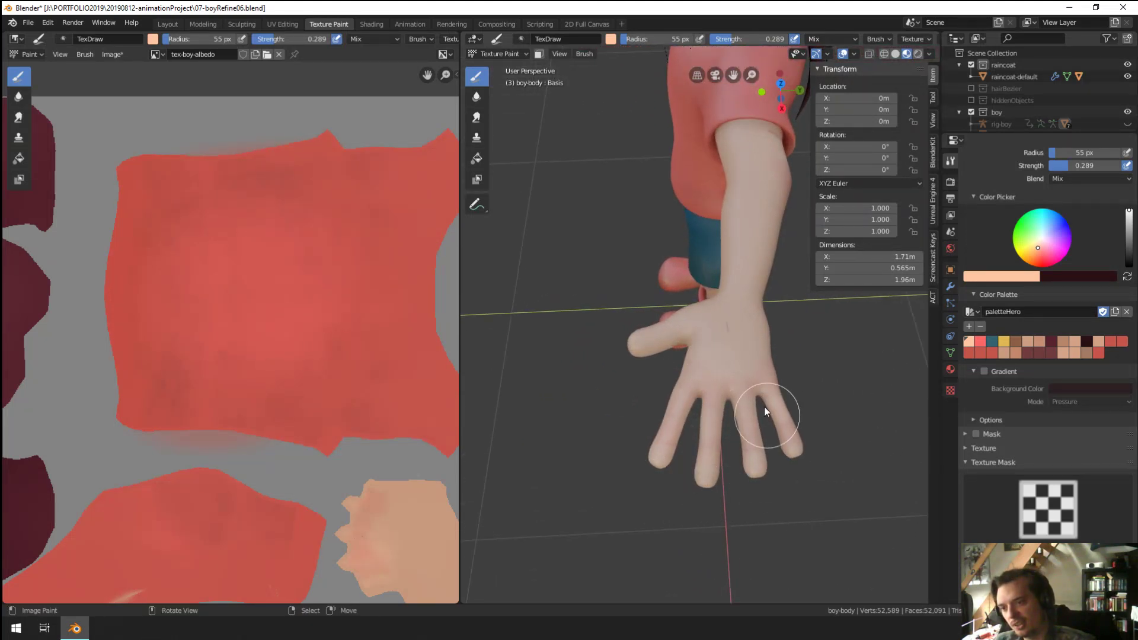
pyautogui.moveTo(815, 431)
pyautogui.mouseDown(button='middle')
pyautogui.moveTo(783, 389)
pyautogui.moveTo(805, 340)
pyautogui.moveTo(790, 343)
pyautogui.mouseUp(button='middle')
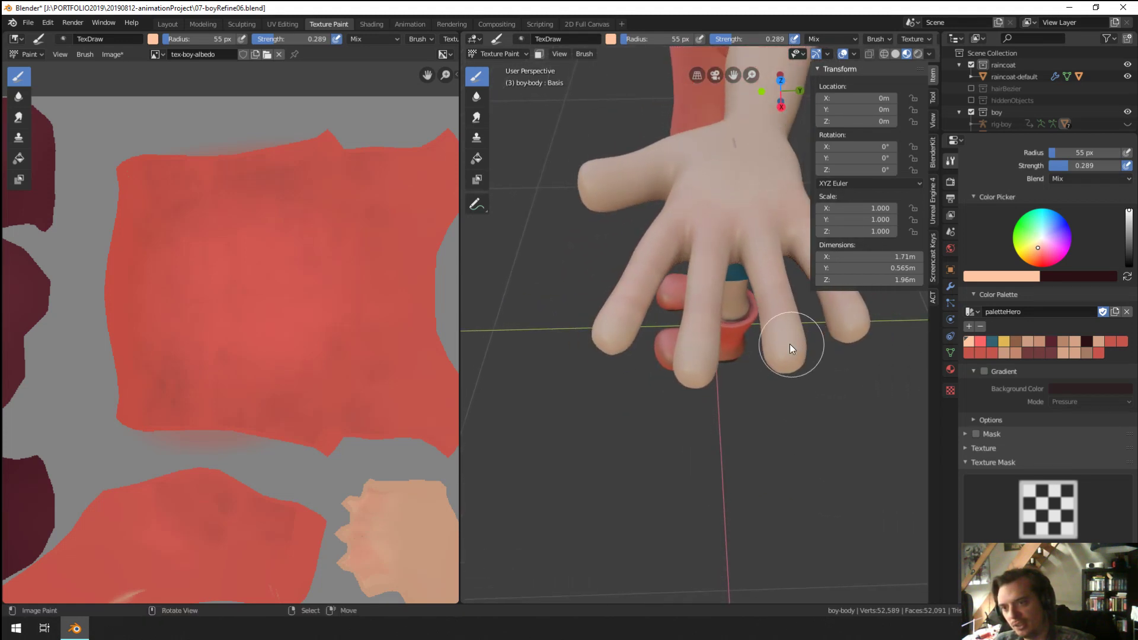
# Step: Set the brush radius to 44 px and blend the light skin tone between the middle fingers
pyautogui.press('f')
pyautogui.click(735, 239)
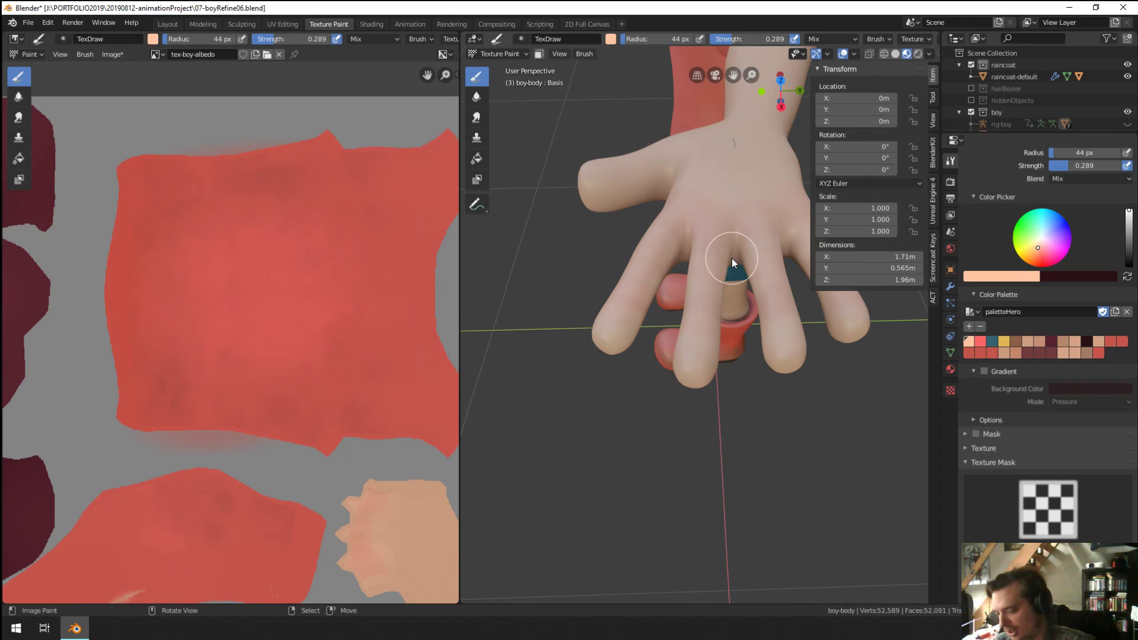
pyautogui.moveTo(733, 260); pyautogui.dragTo(731, 276)
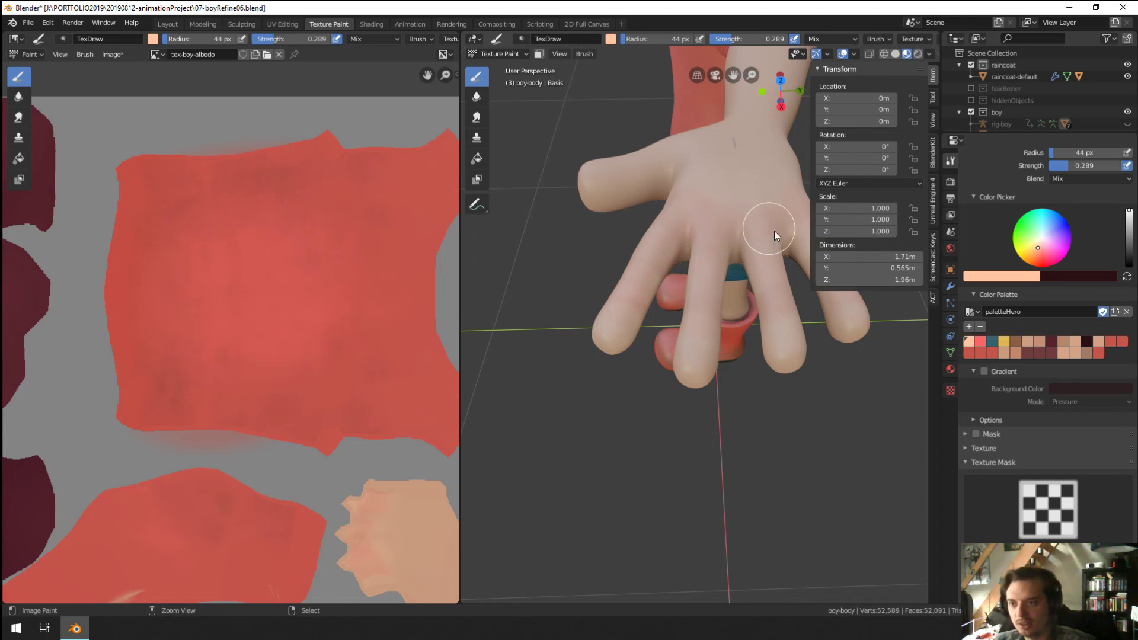
# Step: Pick the red swatch at the end of the palette and set the brush to 15 px radius and 0.104 strength
pyautogui.click(1097, 351)
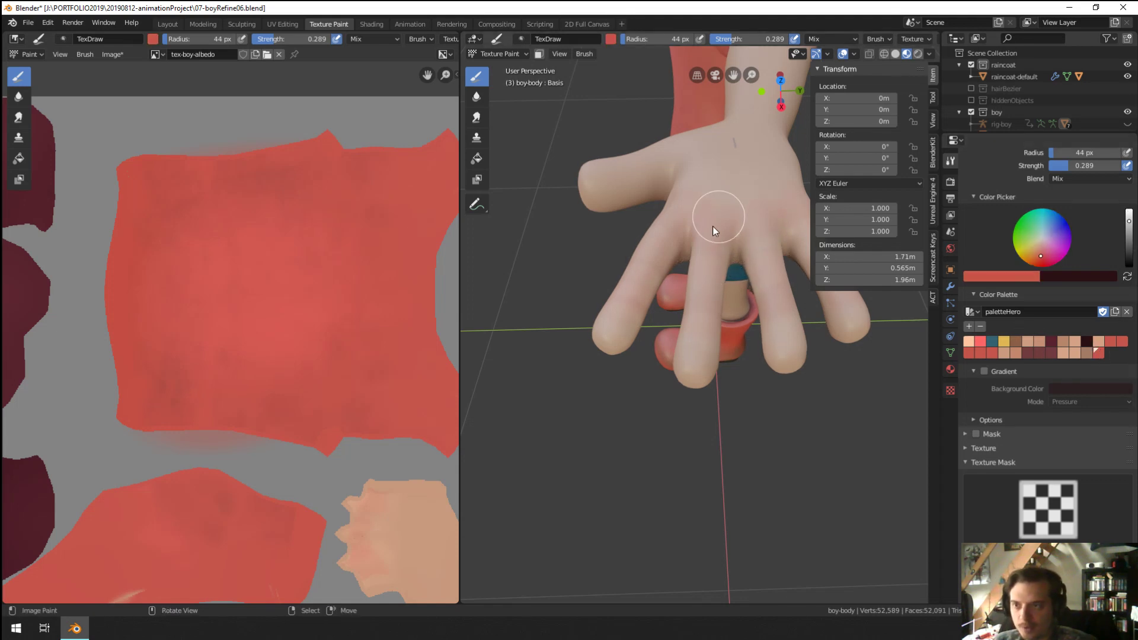
pyautogui.press('f')
pyautogui.click(679, 262)
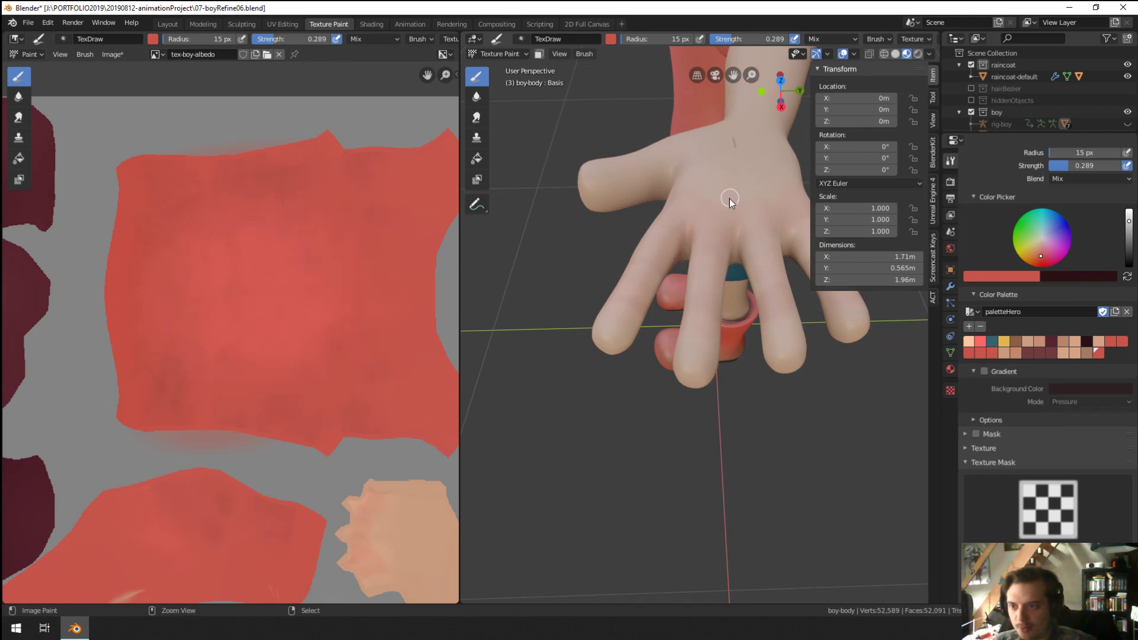
pyautogui.moveTo(752, 40); pyautogui.dragTo(738, 41)
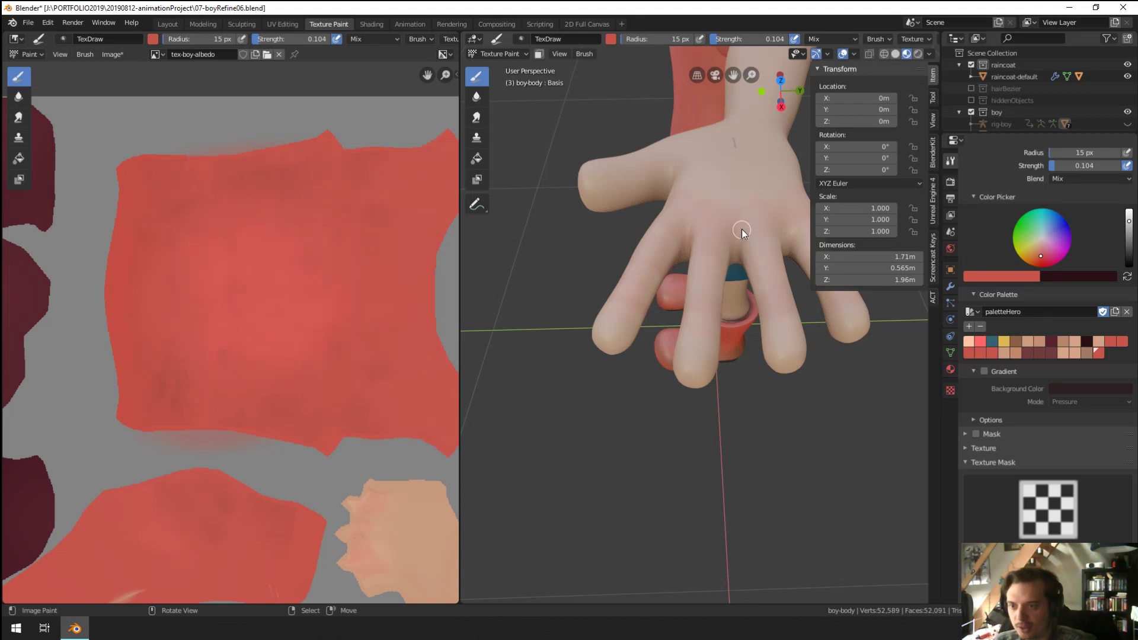
# Step: Try to isolate the character's outstretched hand by drawing a render region around it, and clear the region
pyautogui.moveTo(742, 250); pyautogui.dragTo(710, 252, button='middle')
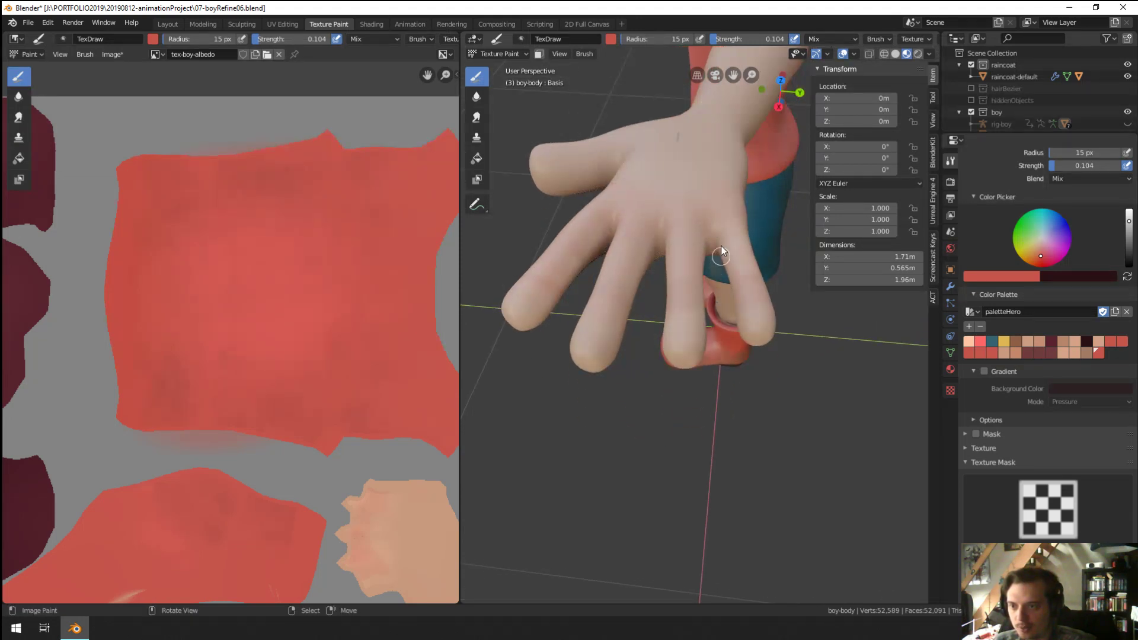
pyautogui.scroll(-4, 711, 235)
pyautogui.moveTo(710, 208); pyautogui.dragTo(739, 185, button='middle')
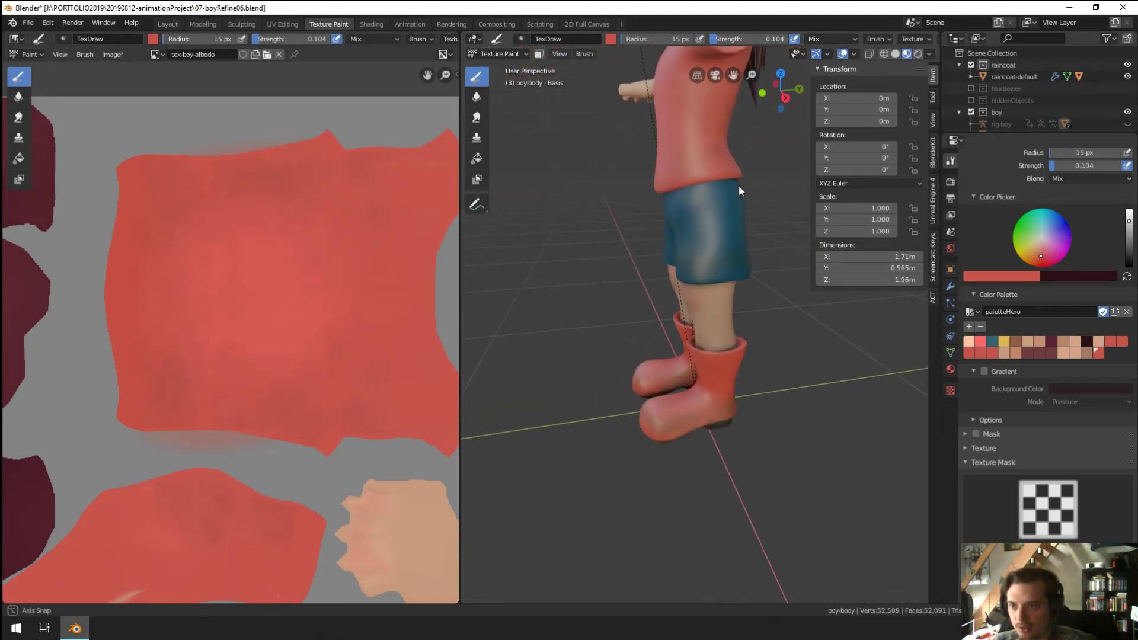
pyautogui.scroll(6, 723, 195)
pyautogui.moveTo(703, 233); pyautogui.dragTo(757, 221, button='middle')
pyautogui.scroll(-3, 683, 318)
pyautogui.moveTo(683, 319); pyautogui.dragTo(682, 299, button='middle')
pyautogui.scroll(4, 681, 292)
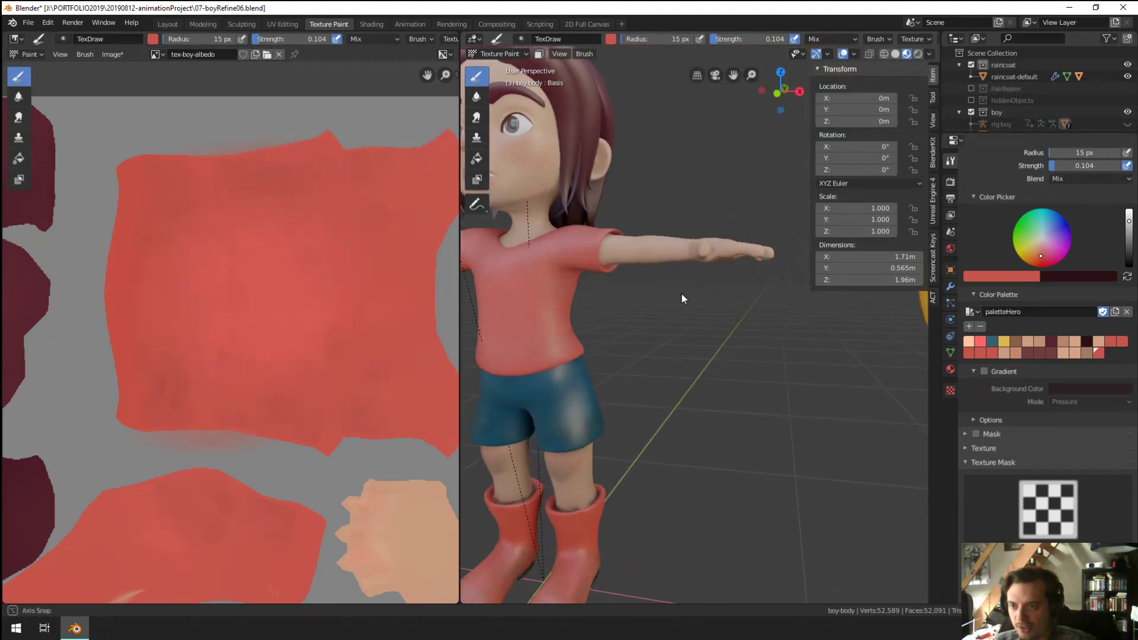
pyautogui.hotkey('ctrl', 'b')
pyautogui.moveTo(671, 205); pyautogui.dragTo(800, 308)
pyautogui.moveTo(738, 306); pyautogui.dragTo(714, 264, button='middle')
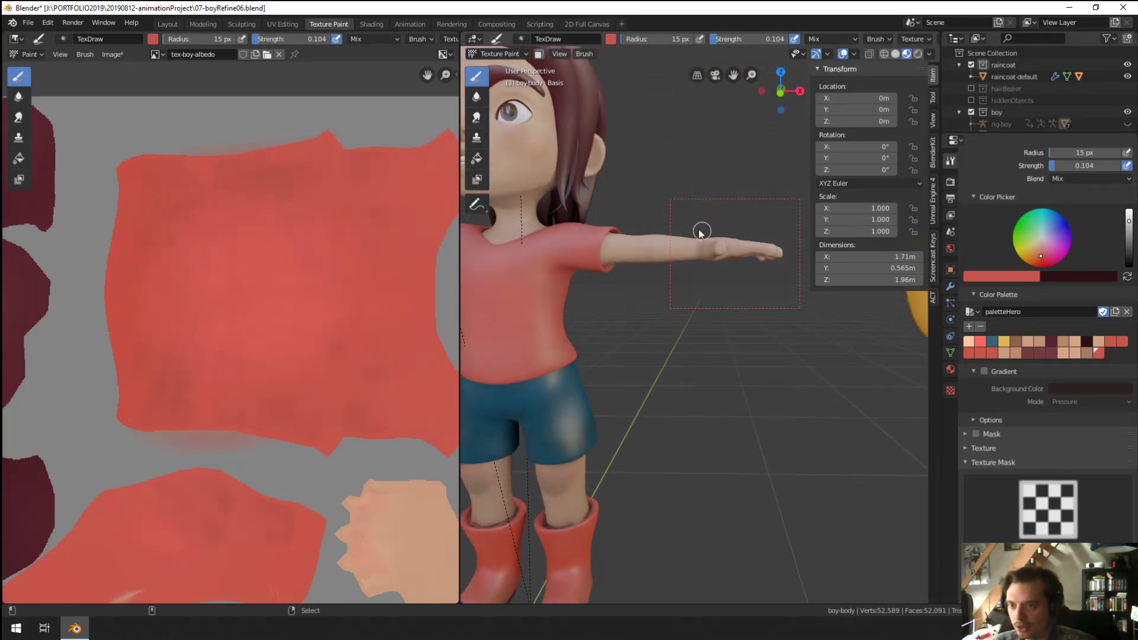
pyautogui.hotkey('ctrl', 'alt', 'b')
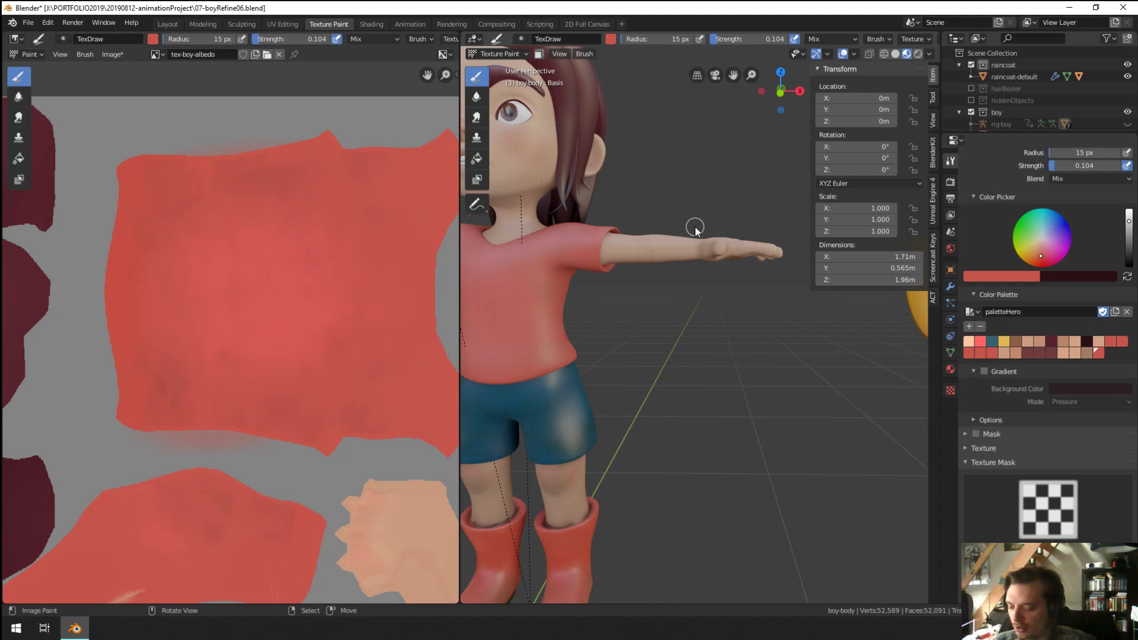
# Step: Search the available commands for "bound"
pyautogui.press('F3')
pyautogui.write('bound')
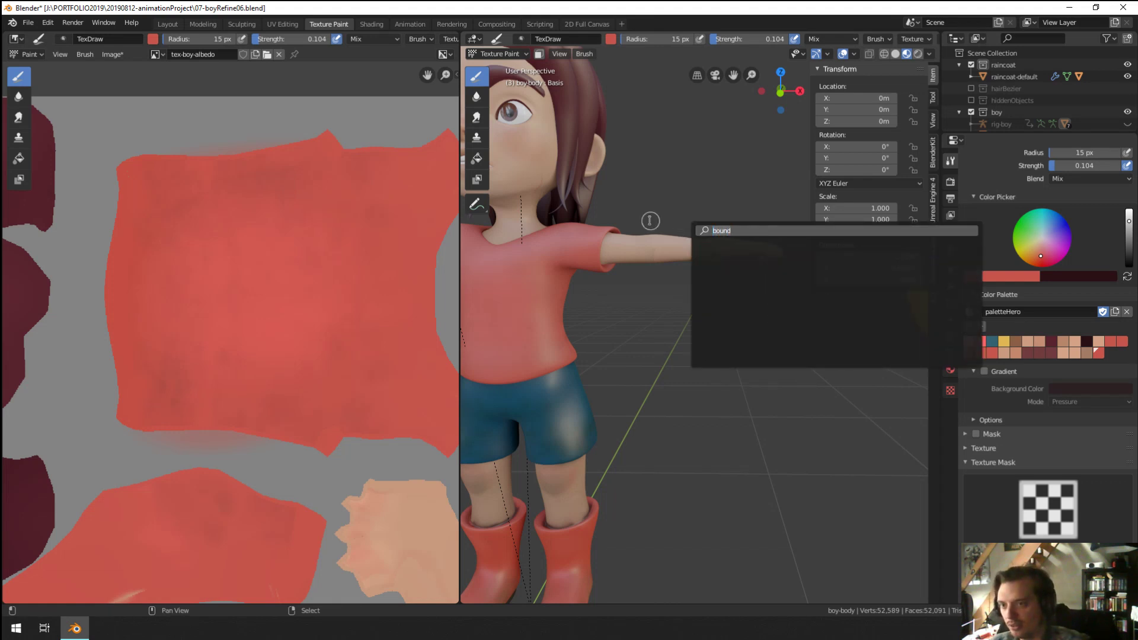
pyautogui.press('Return')
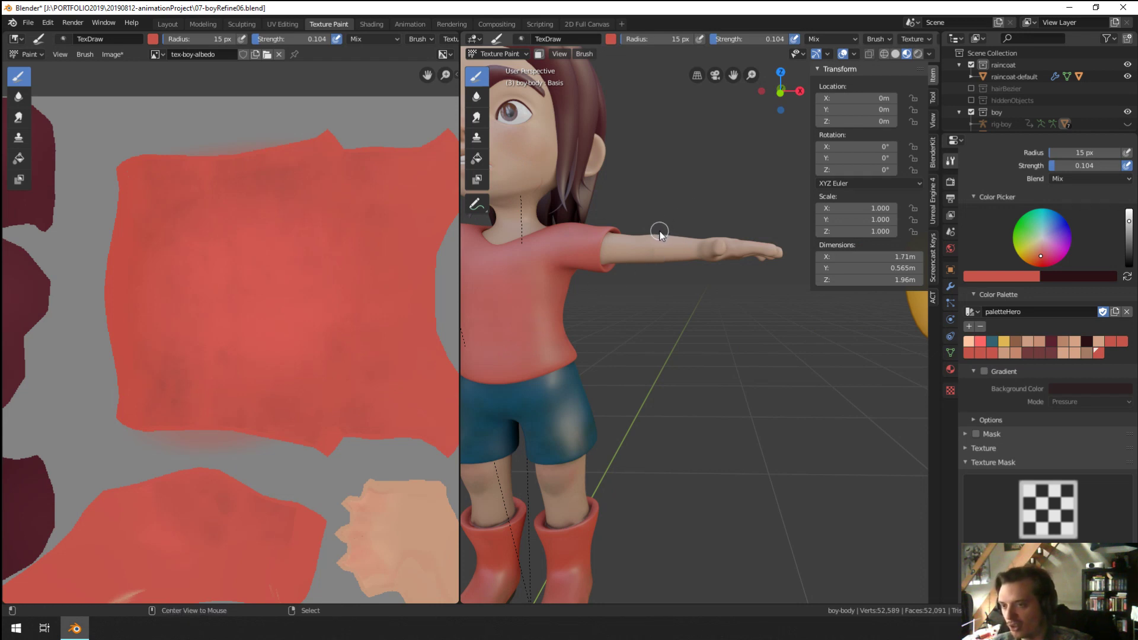
# Step: Pick the palette's brown and set the brush to 0.193 strength with the round falloff curve for painting the hand
pyautogui.moveTo(660, 239); pyautogui.dragTo(637, 300, button='middle')
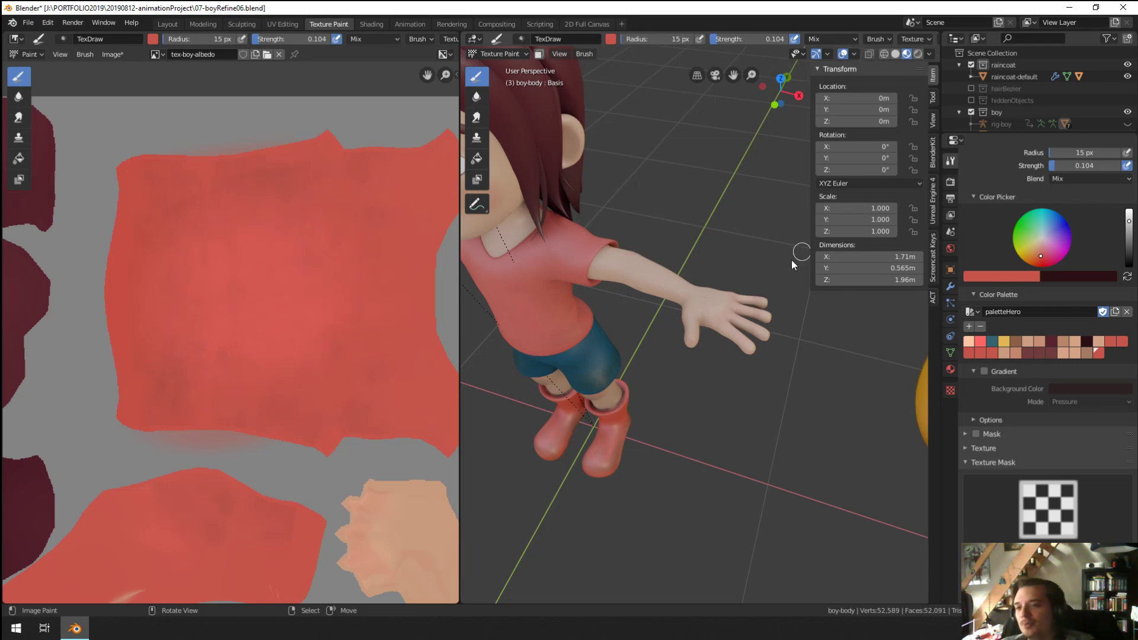
pyautogui.moveTo(680, 359); pyautogui.dragTo(630, 431, button='middle')
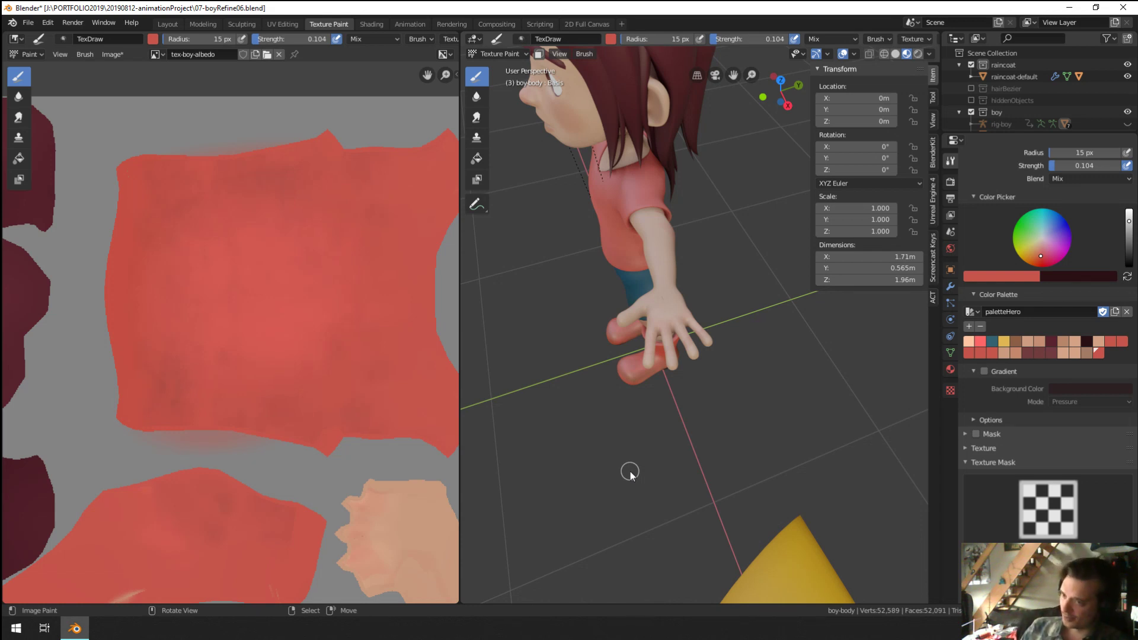
pyautogui.keyDown('ctrl'); pyautogui.moveTo(622, 470); pyautogui.dragTo(745, 302, button='middle'); pyautogui.keyUp('ctrl')
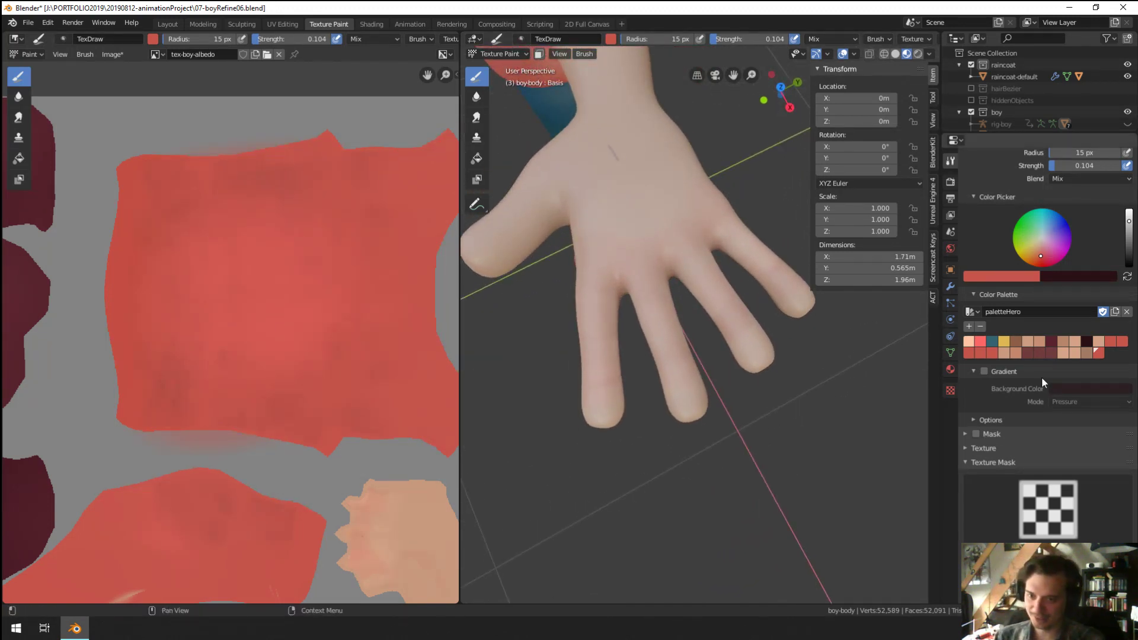
pyautogui.click(1017, 342)
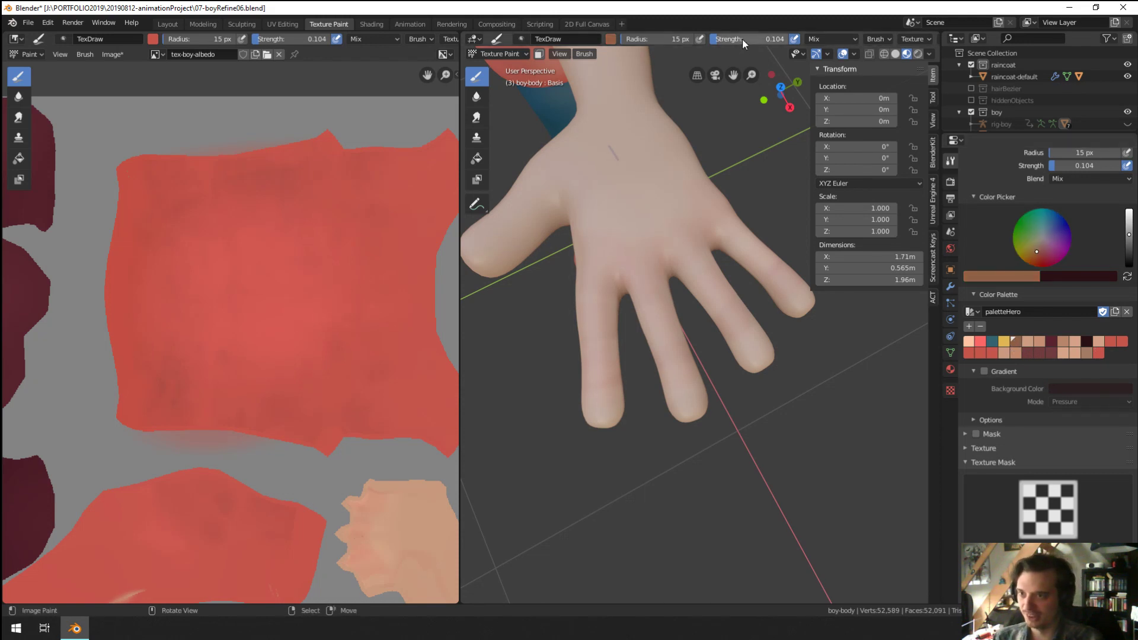
pyautogui.moveTo(754, 45); pyautogui.dragTo(756, 45)
pyautogui.scroll(-15, 1042, 479)
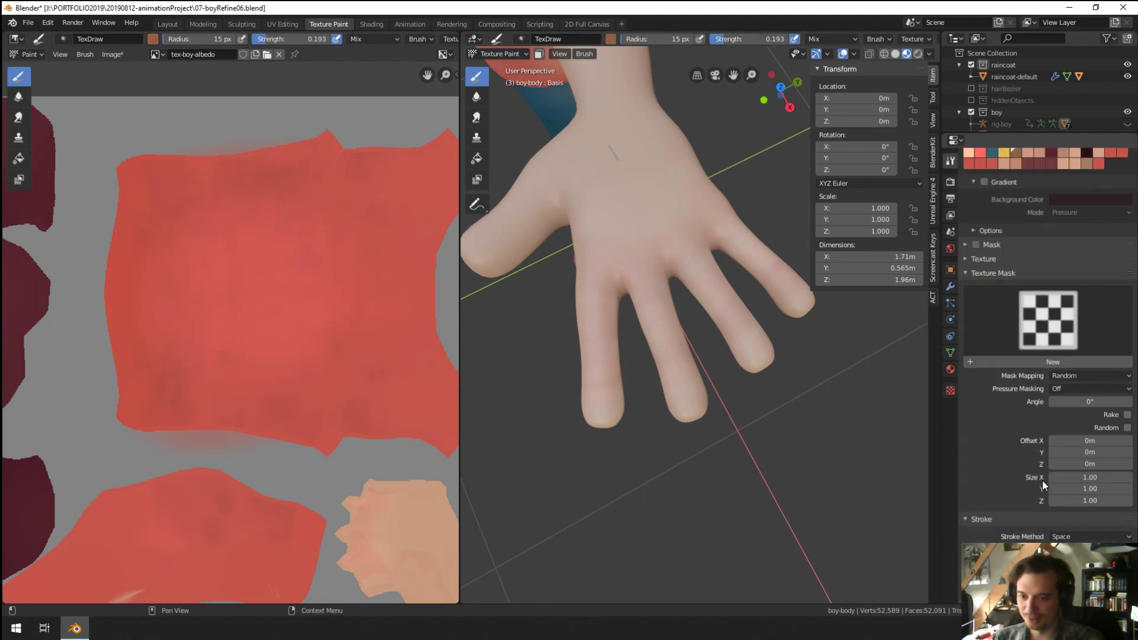
pyautogui.scroll(-1, 1036, 484)
pyautogui.click(979, 502)
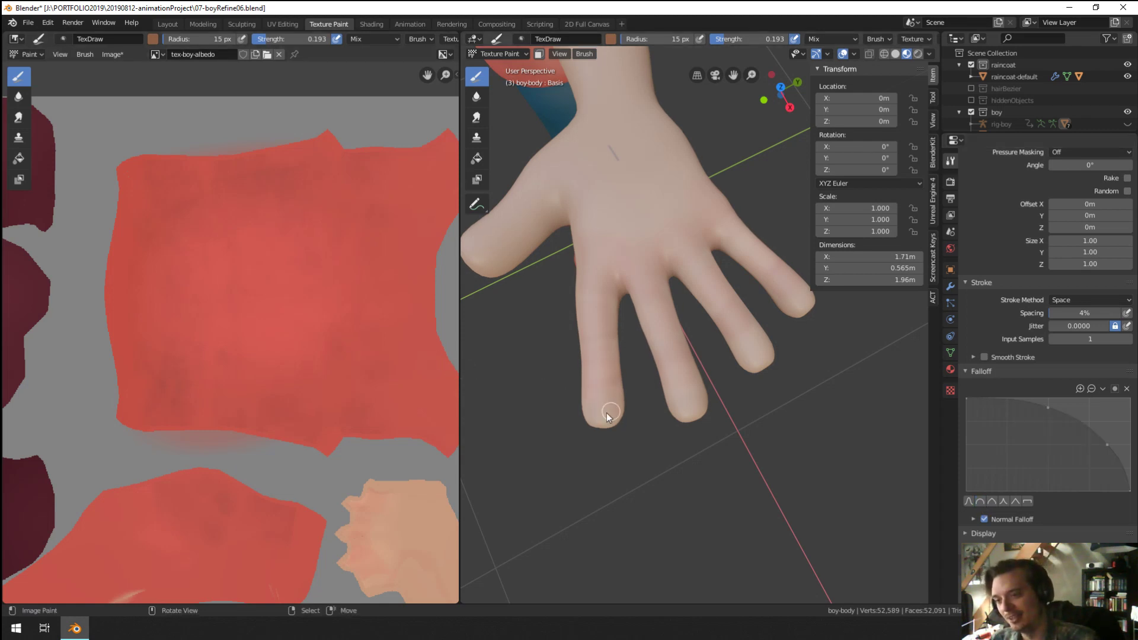
# Step: Try shading the fingertips on the back of the hand with the brown brush at 36 px radius
pyautogui.press('f')
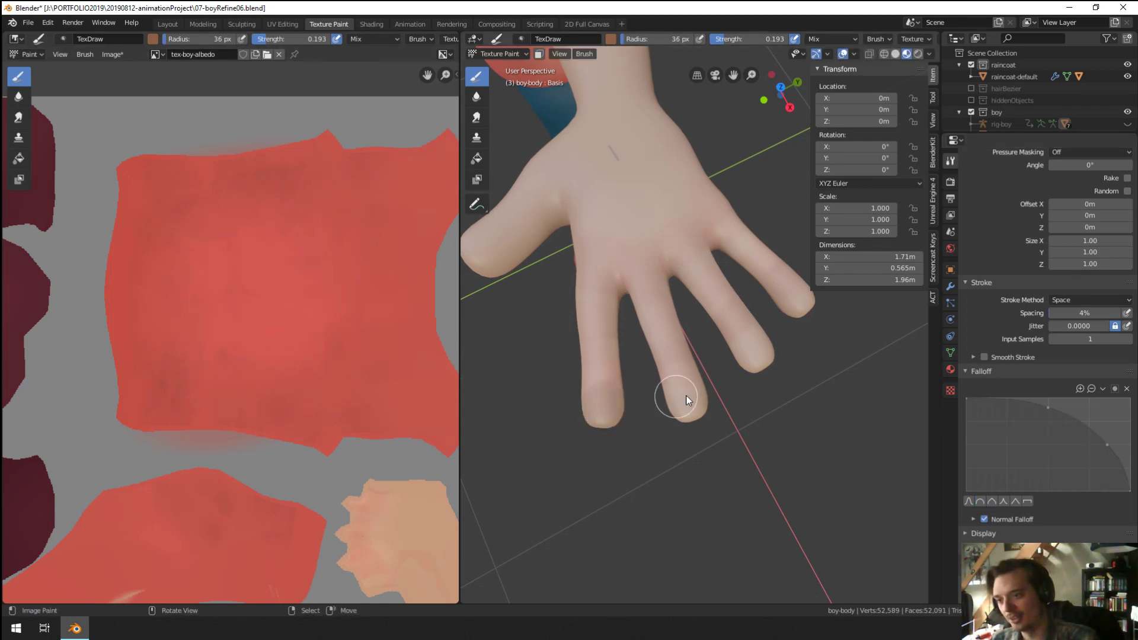
pyautogui.click(682, 400)
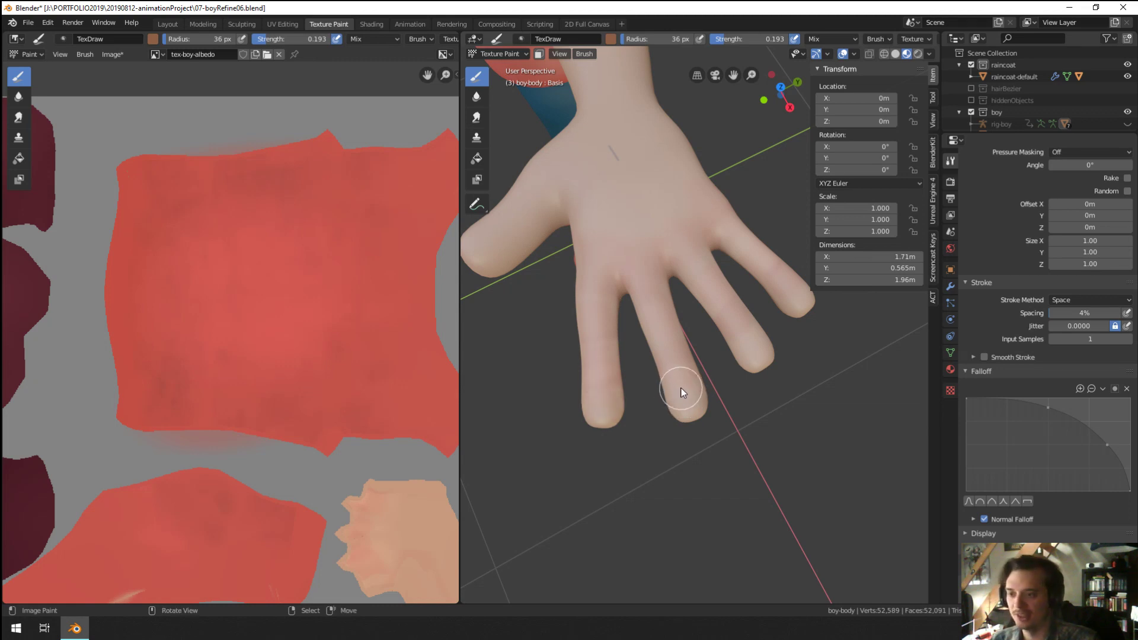
# Step: Lighten the palette's first peach swatch to pale pink and set the brush to 17 px radius and 0.311 strength
pyautogui.scroll(12, 1043, 267)
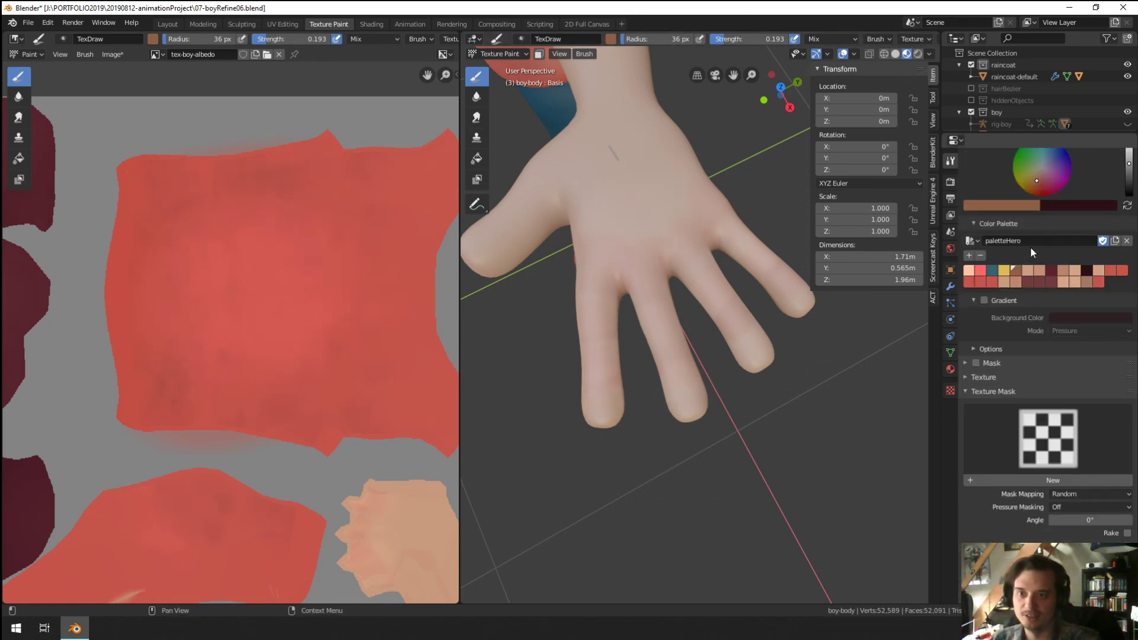
pyautogui.scroll(4, 1003, 294)
pyautogui.click(968, 341)
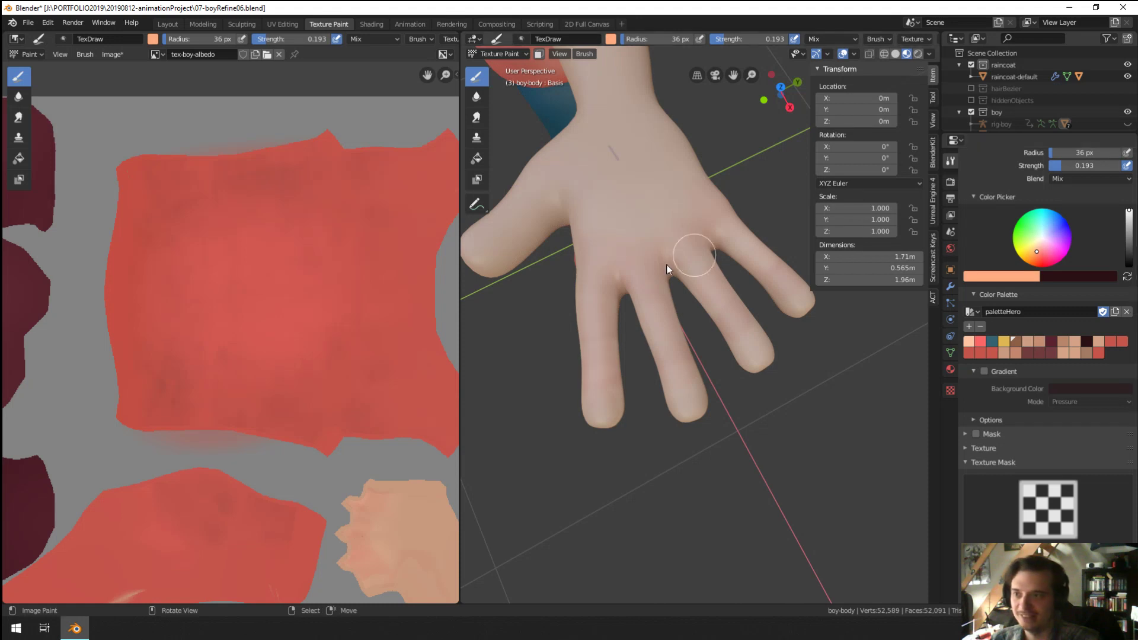
pyautogui.moveTo(1037, 249); pyautogui.dragTo(1041, 243)
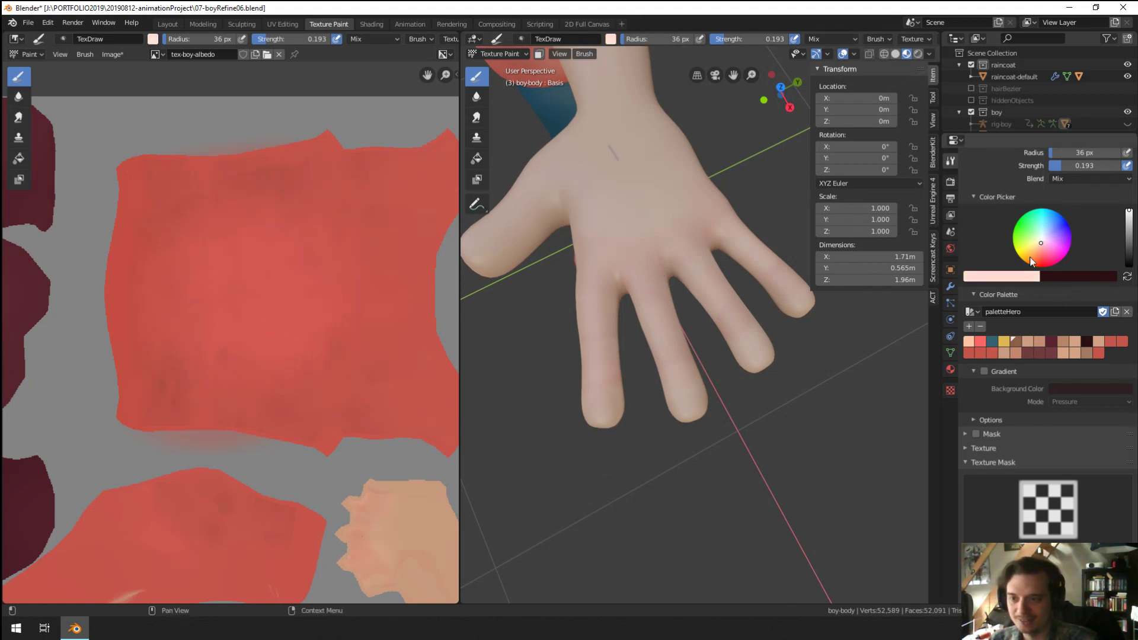
pyautogui.press('f')
pyautogui.click(590, 398)
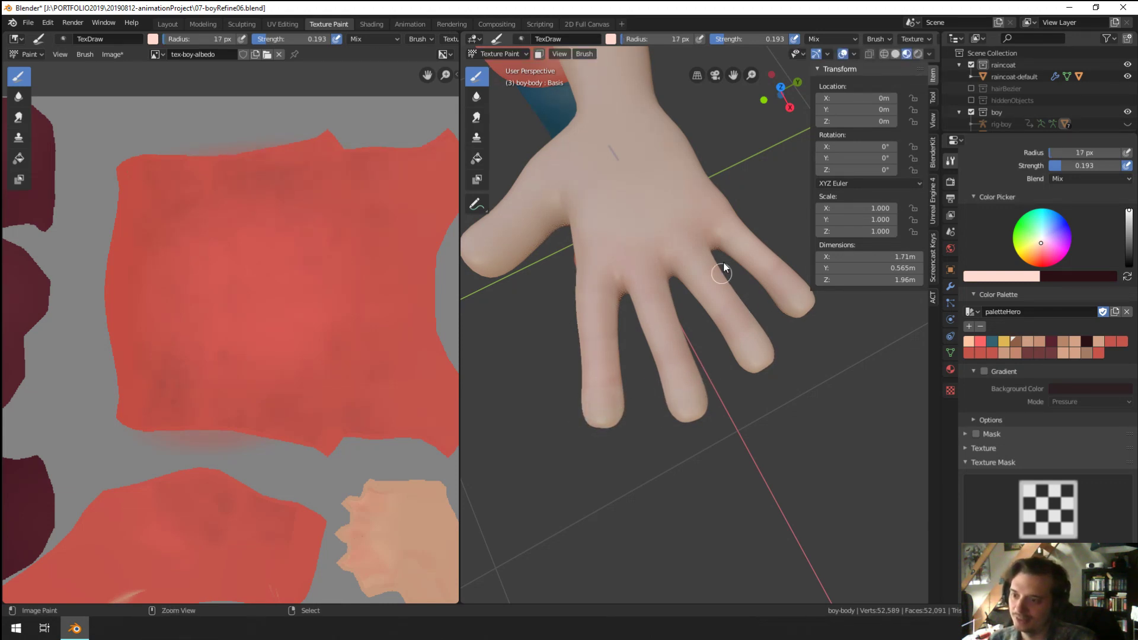
pyautogui.moveTo(733, 38); pyautogui.dragTo(744, 39)
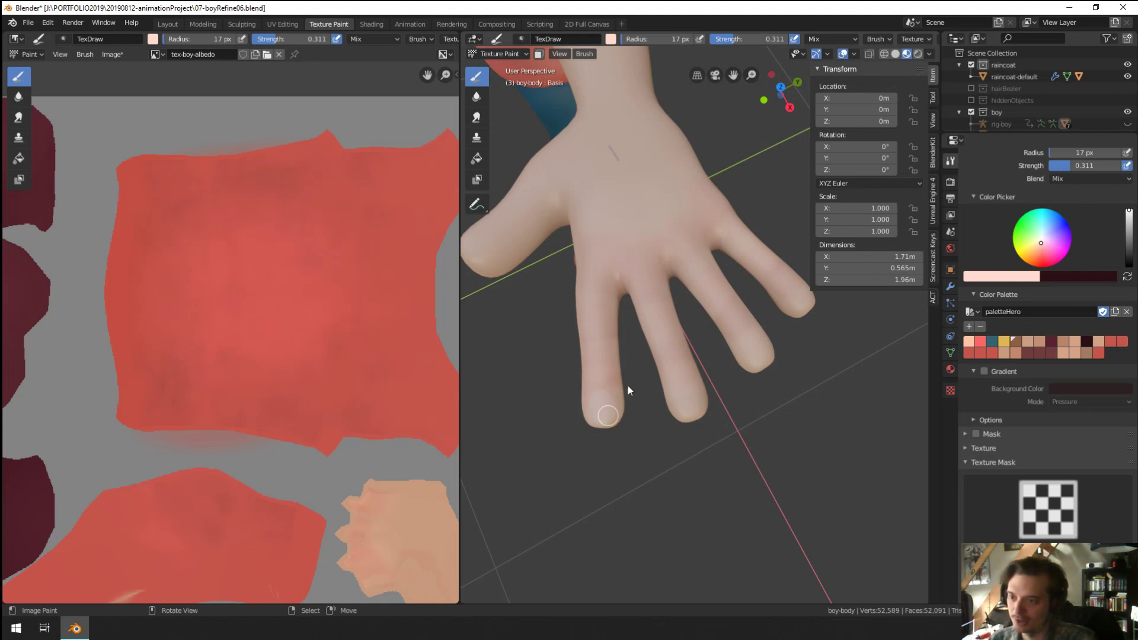
# Step: Paint pale pink nails on the fingertips and thumb, using a 24 px brush radius for the thumbnail
pyautogui.moveTo(628, 385); pyautogui.dragTo(648, 348, button='middle')
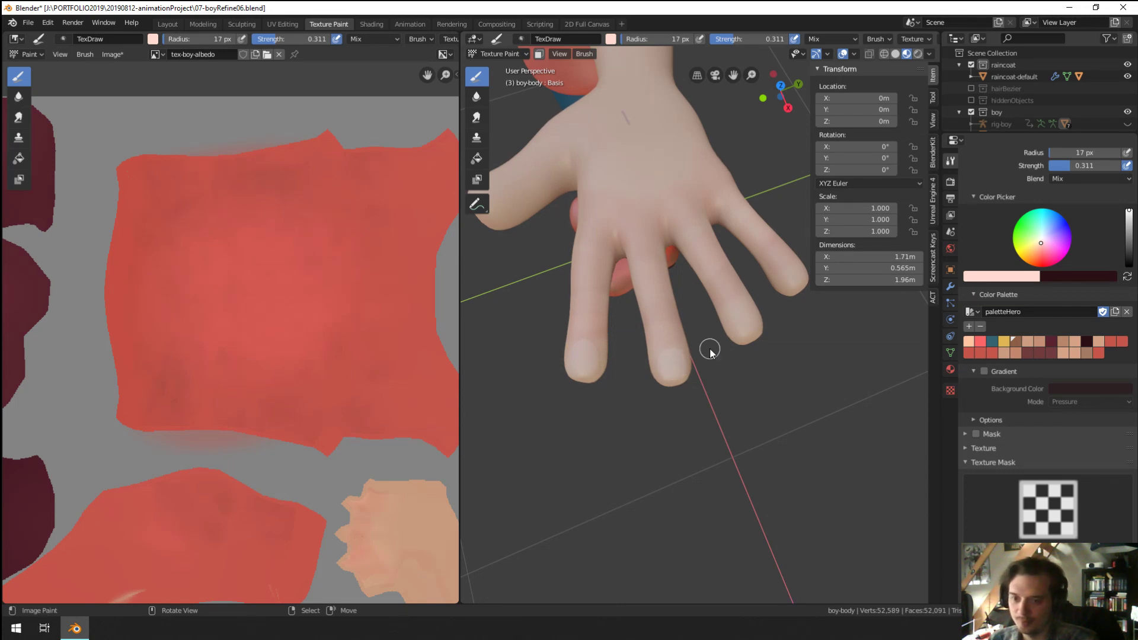
pyautogui.scroll(-10, 1090, 474)
pyautogui.scroll(-1, 1027, 492)
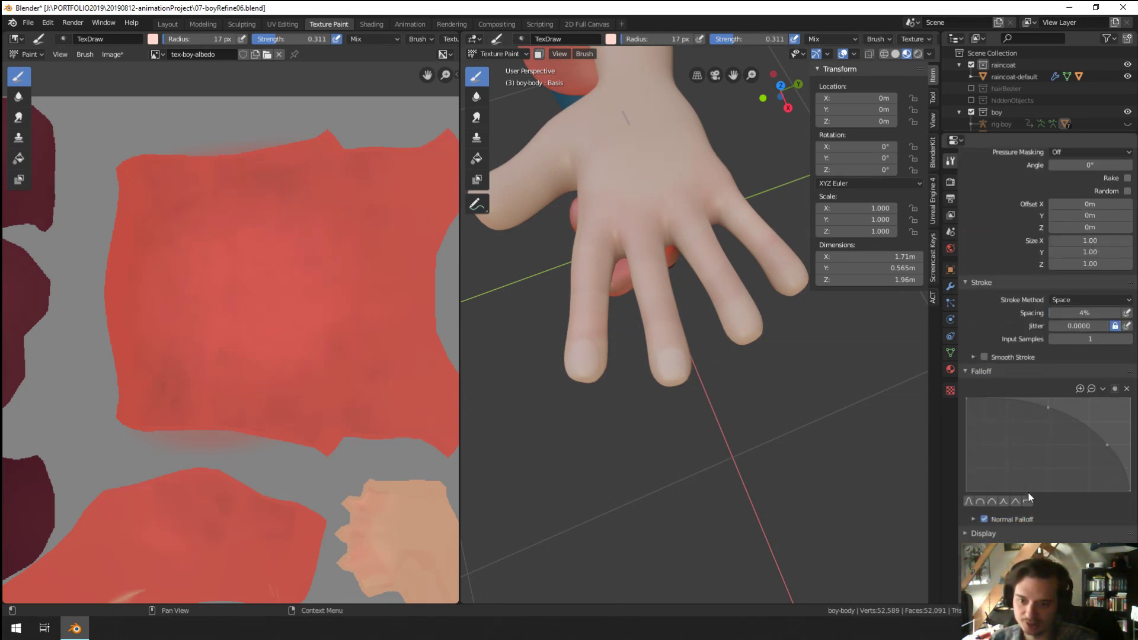
pyautogui.moveTo(769, 343); pyautogui.dragTo(732, 327, button='middle')
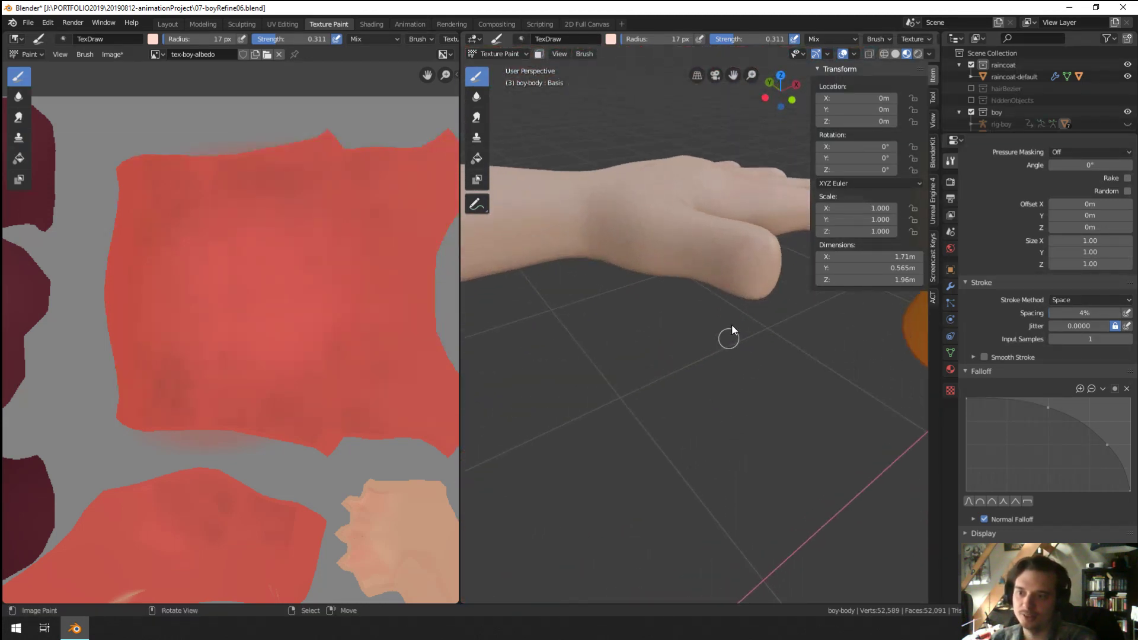
pyautogui.moveTo(745, 261); pyautogui.dragTo(746, 272)
pyautogui.press('f')
pyautogui.click(738, 256)
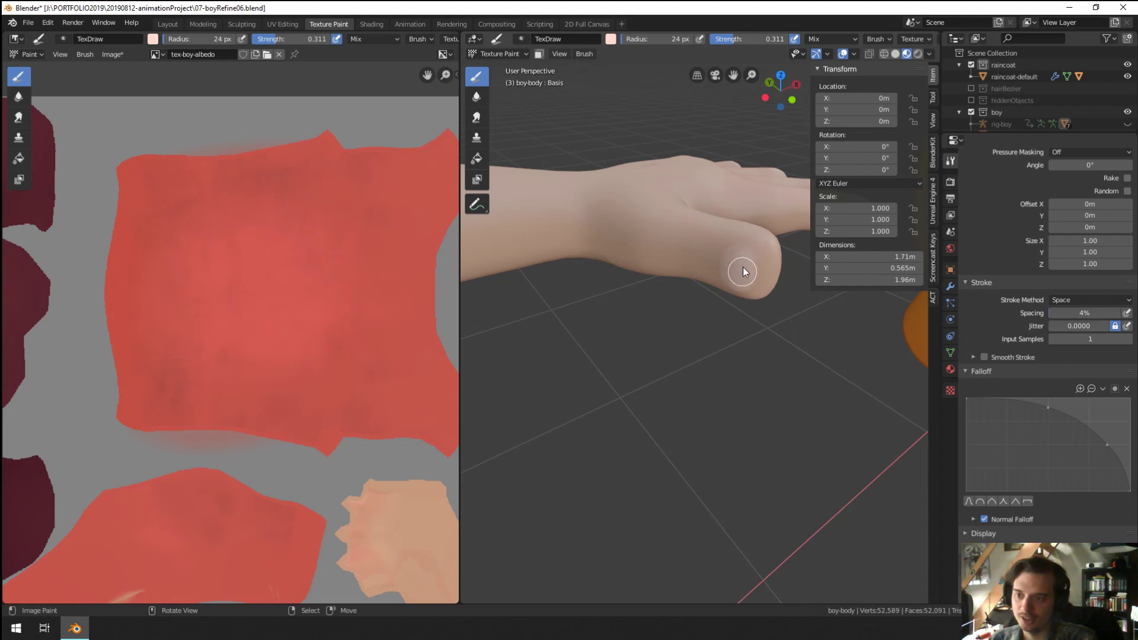
# Step: Pick the palette's darkest maroon and set the brush to 0.156 strength and 48 px radius for the palm side of the fingers
pyautogui.scroll(-5, 706, 282)
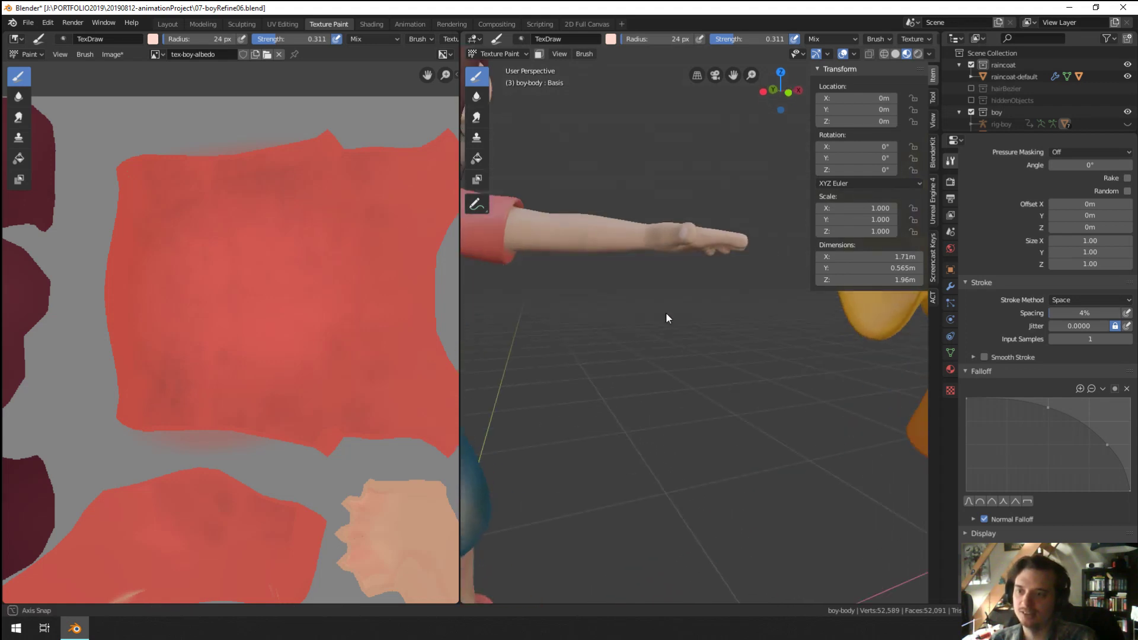
pyautogui.moveTo(666, 312); pyautogui.dragTo(634, 352, button='middle')
pyautogui.scroll(6, 705, 252)
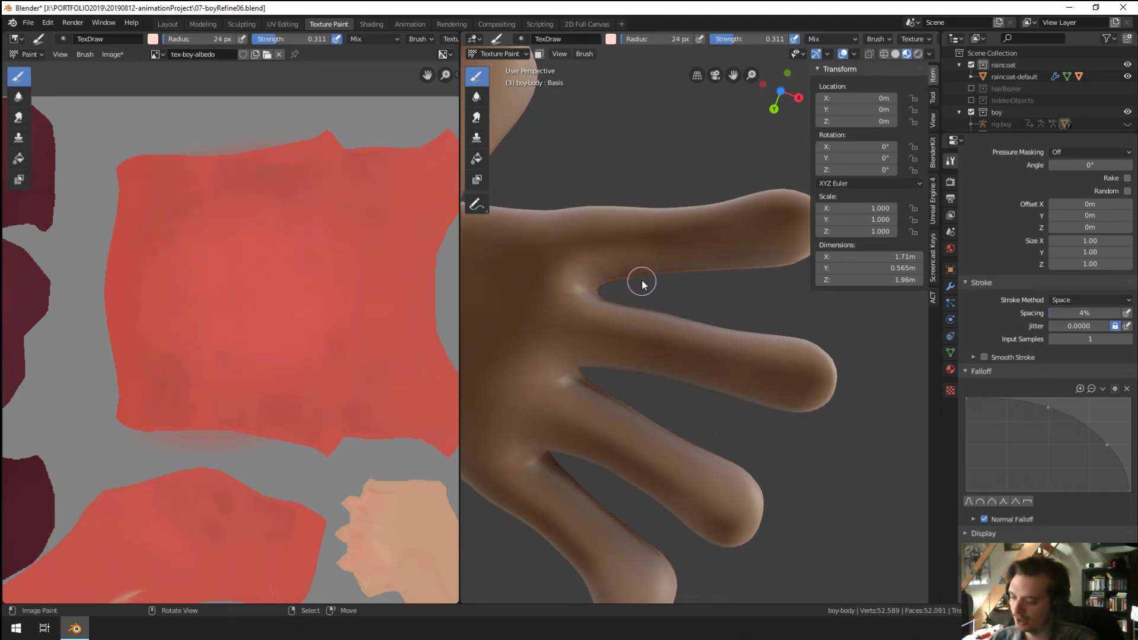
pyautogui.scroll(12, 1068, 424)
pyautogui.scroll(5, 1068, 428)
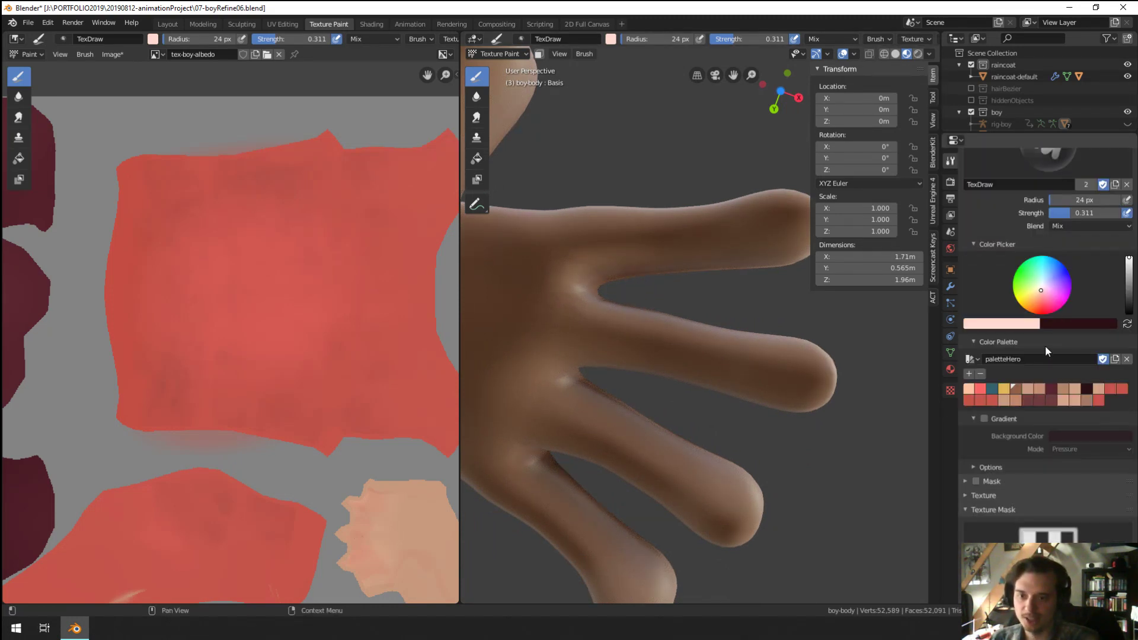
pyautogui.click(1086, 389)
pyautogui.scroll(-4, 668, 325)
pyautogui.scroll(3, 667, 325)
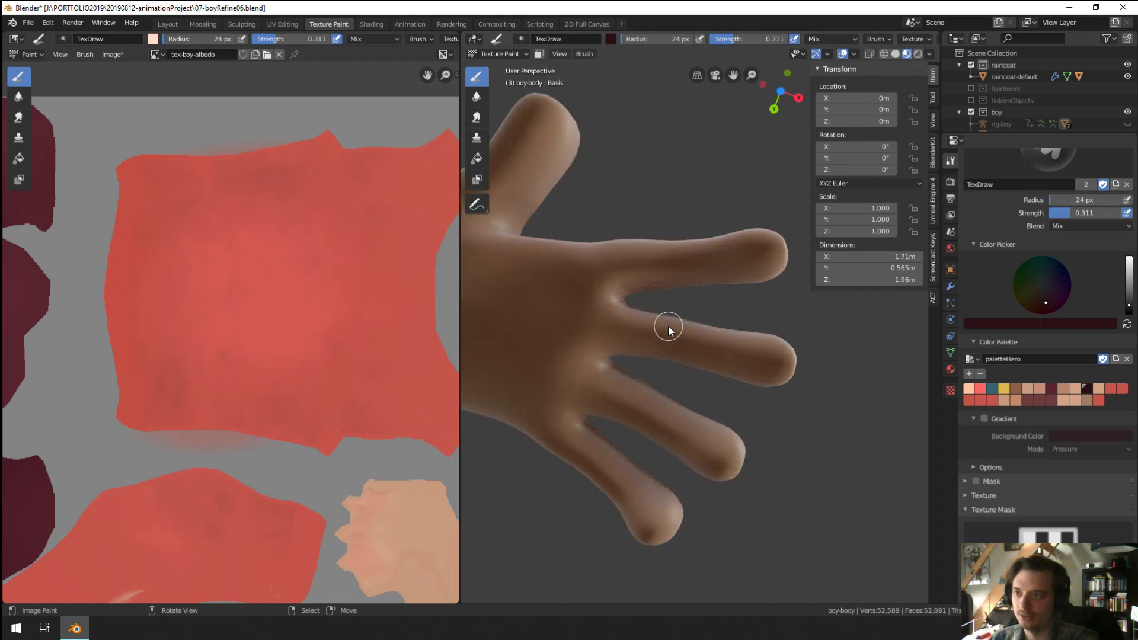
pyautogui.moveTo(760, 41); pyautogui.dragTo(743, 42)
pyautogui.press('f')
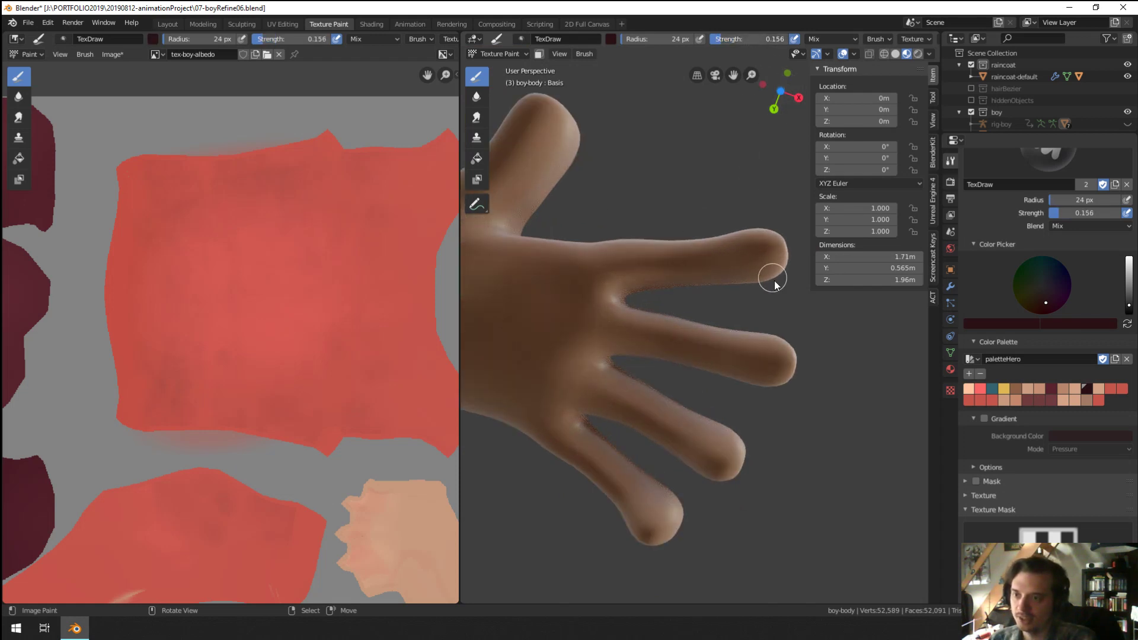
pyautogui.click(758, 252)
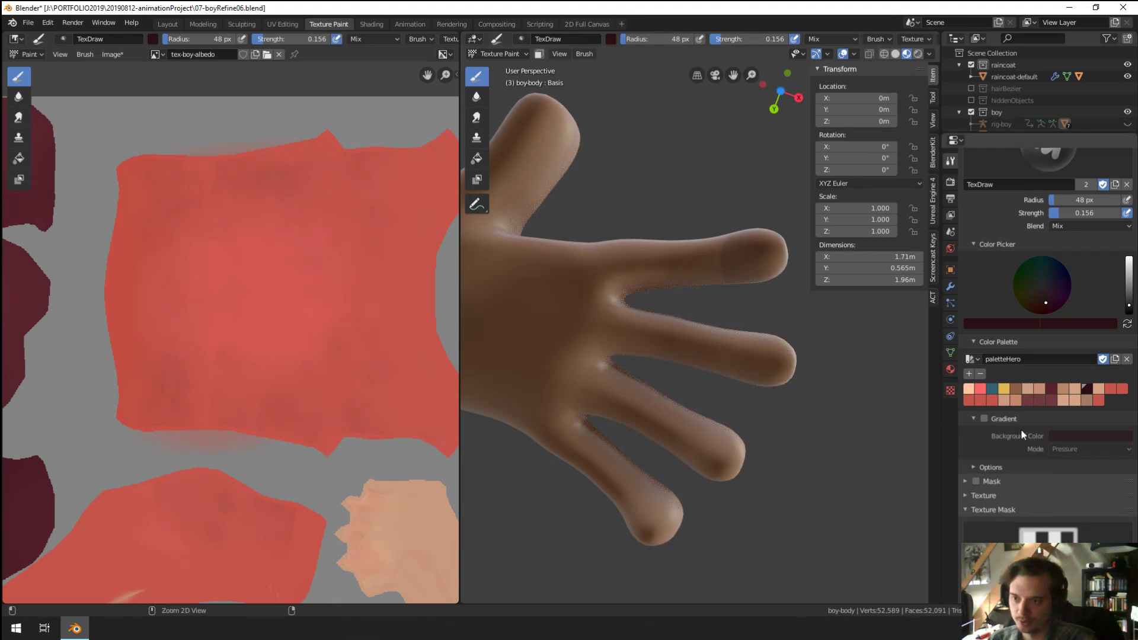
# Step: Shade the palm-side fingertips dark with a sharp brush falloff and blend the shading using Smear at 72 px radius
pyautogui.scroll(-10, 1020, 428)
pyautogui.scroll(-5, 1020, 428)
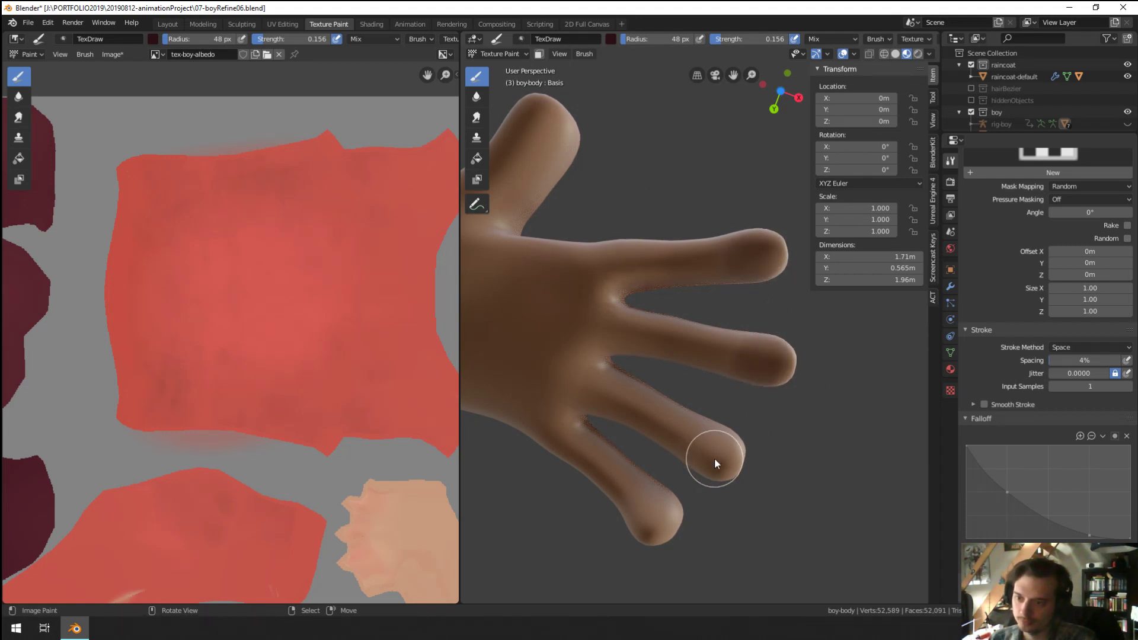
pyautogui.moveTo(657, 505); pyautogui.dragTo(611, 379, button='middle')
pyautogui.click(476, 118)
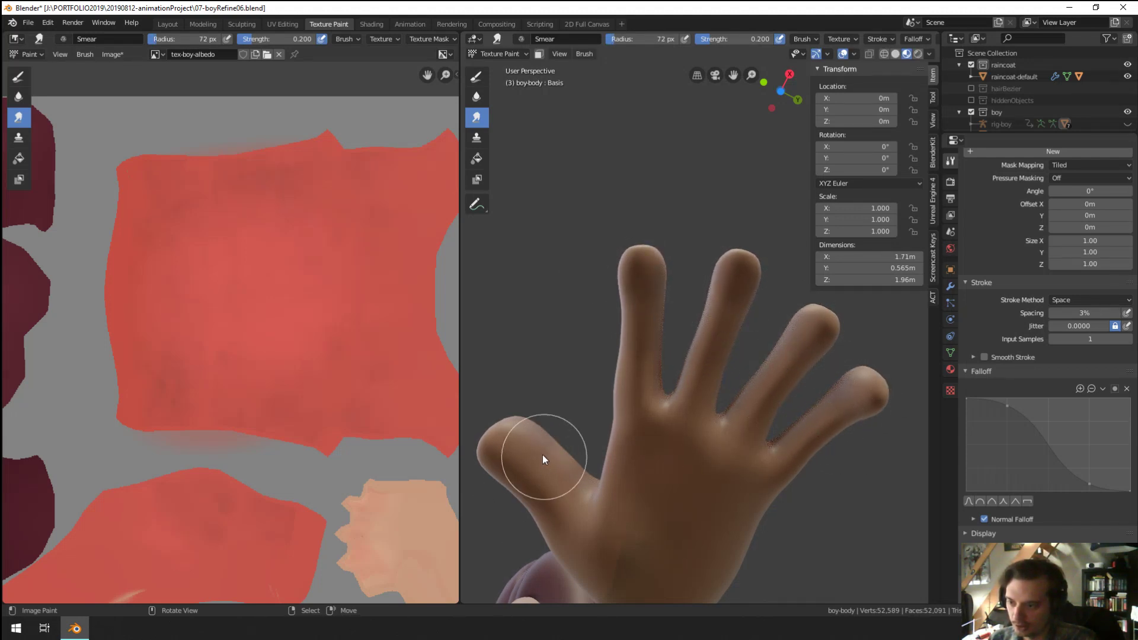
pyautogui.moveTo(559, 431)
pyautogui.mouseDown(button='middle')
pyautogui.moveTo(628, 382)
pyautogui.moveTo(585, 464)
pyautogui.moveTo(617, 499)
pyautogui.moveTo(723, 419)
pyautogui.moveTo(634, 528)
pyautogui.moveTo(666, 344)
pyautogui.moveTo(605, 232)
pyautogui.mouseUp(button='middle')
# Step: Return to the Draw brush with the round falloff curve, 5 px radius and 1.000 strength
pyautogui.click(476, 75)
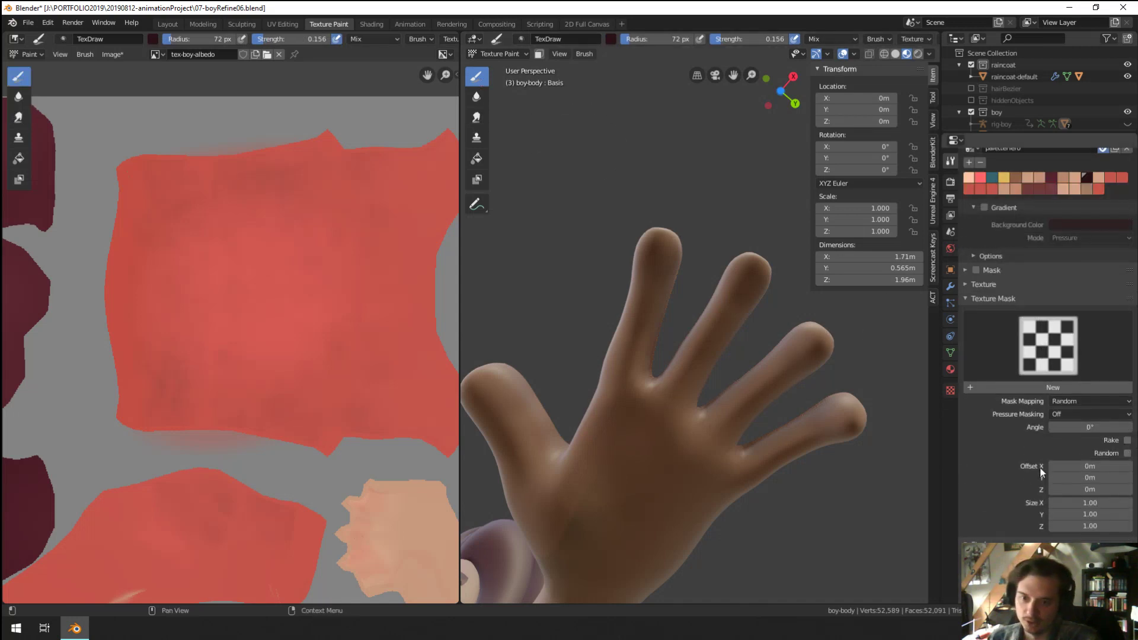
pyautogui.scroll(1, 1122, 418)
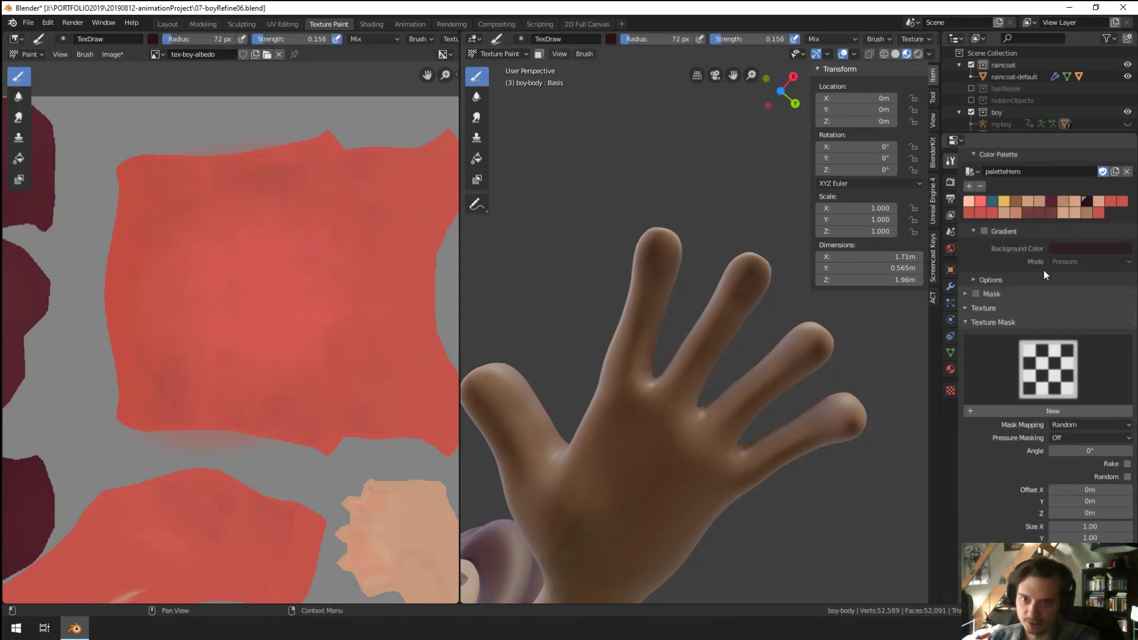
pyautogui.scroll(-8, 1041, 385)
pyautogui.click(970, 527)
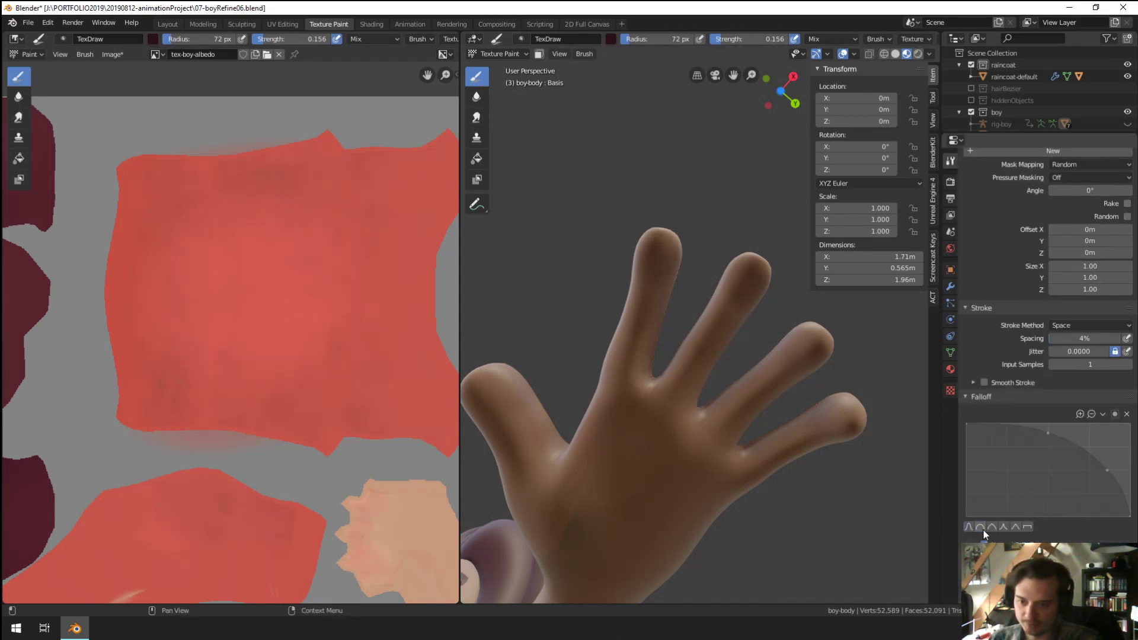
pyautogui.press('f')
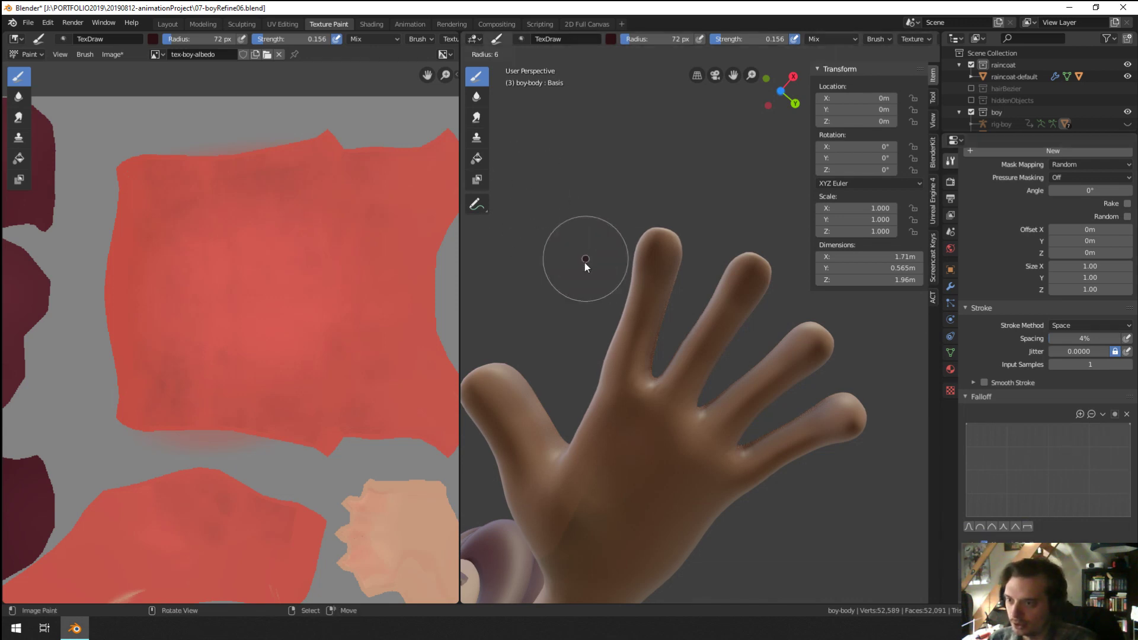
pyautogui.click(586, 265)
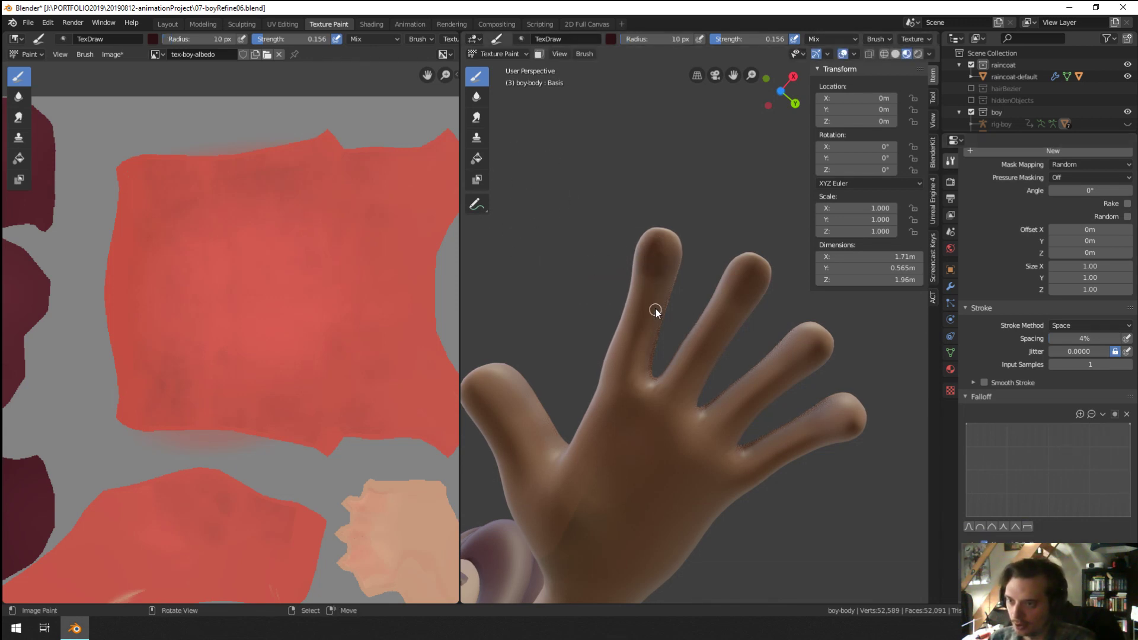
pyautogui.press('f')
pyautogui.click(644, 278)
pyautogui.hotkey('shift', 'f')
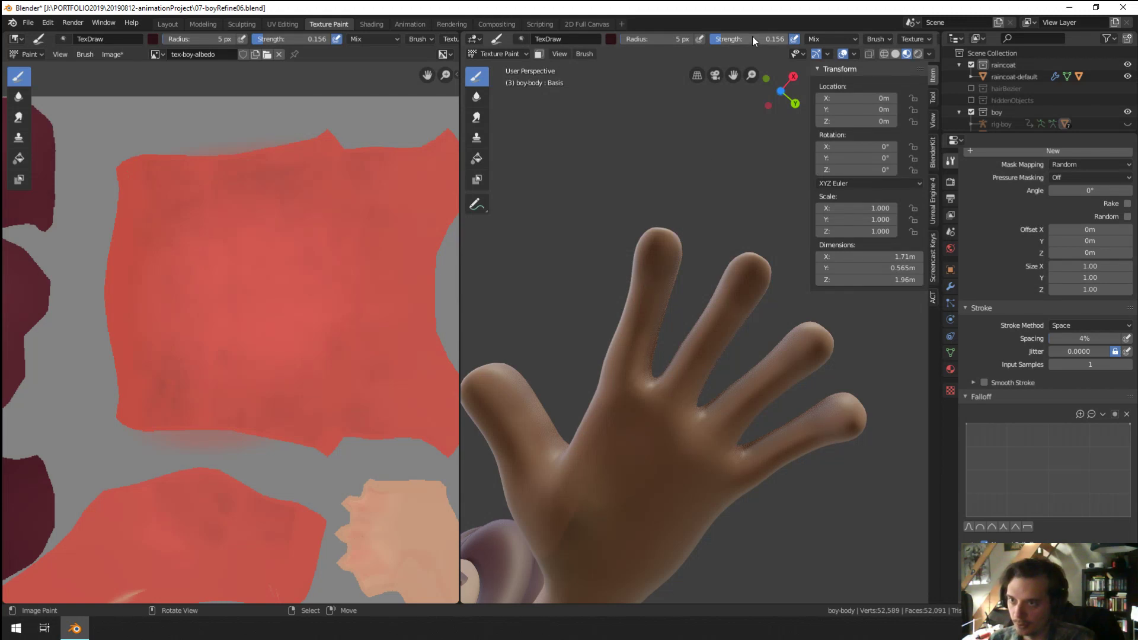
pyautogui.click(684, 205)
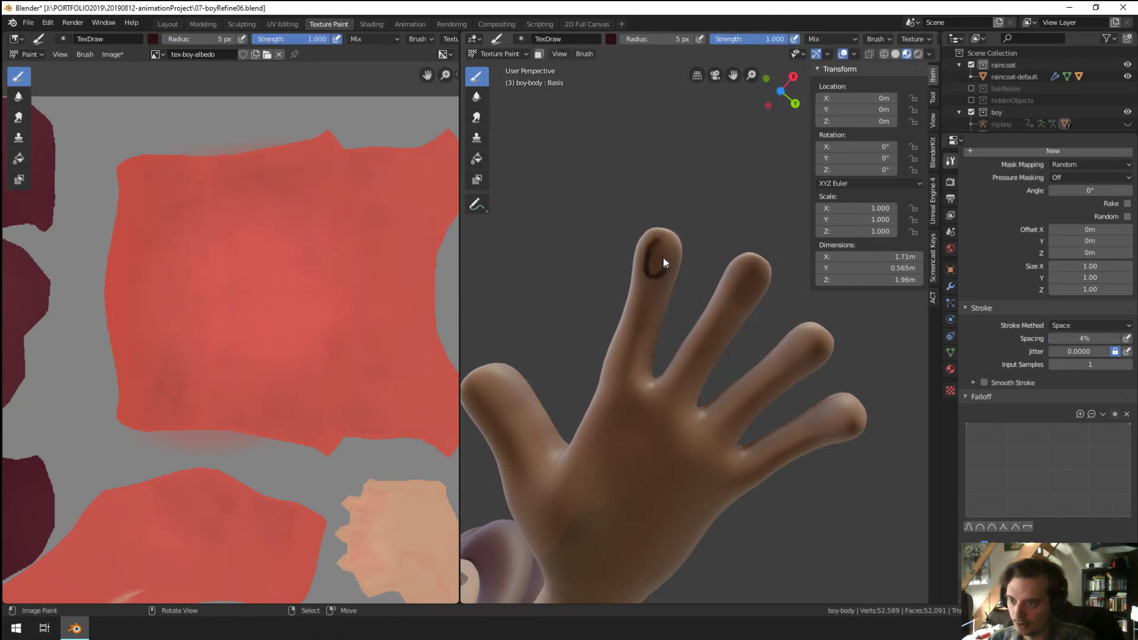
# Step: Try drawing dark fingerprint swirls on the four fingertips, undoing and redrawing the first ones
pyautogui.hotkey('ctrl', 'z')
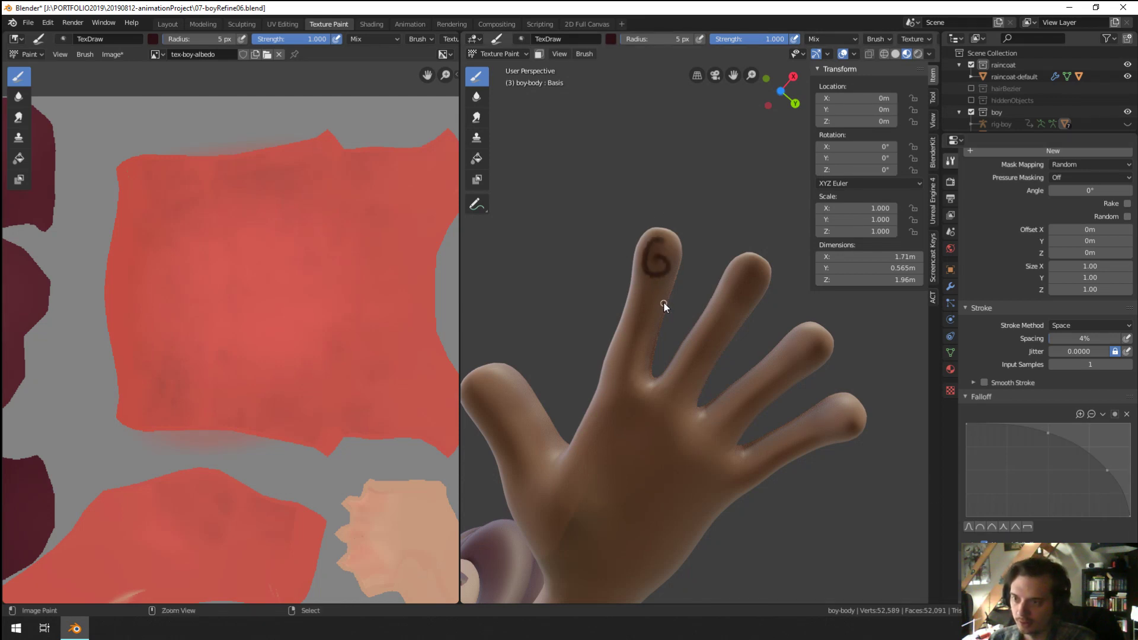
pyautogui.hotkey('ctrl', 'z')
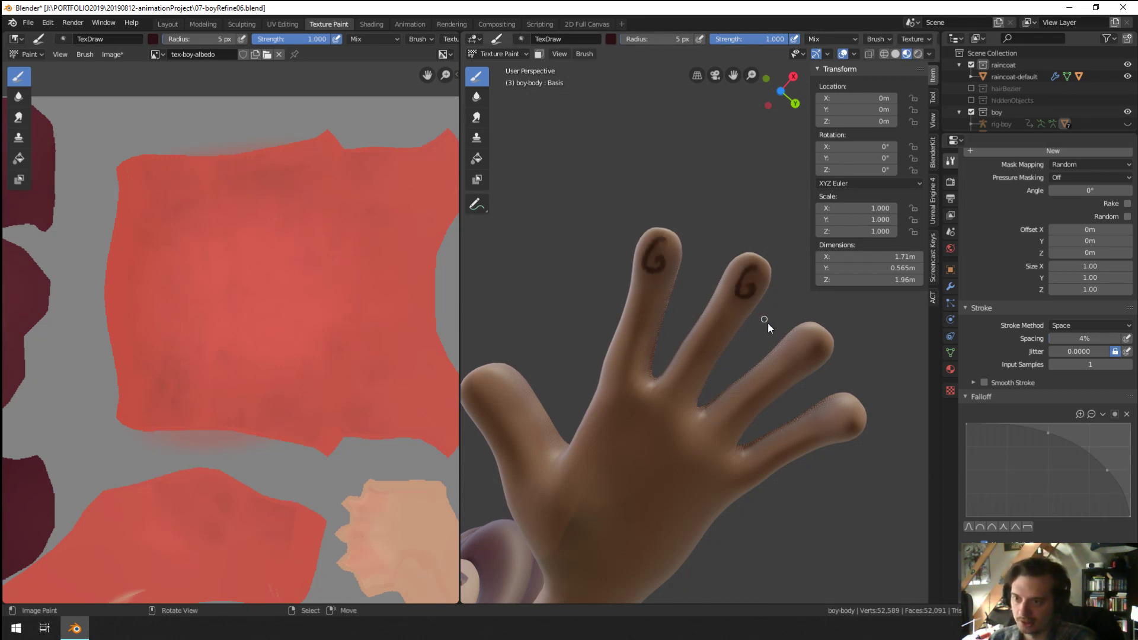
pyautogui.moveTo(815, 343); pyautogui.dragTo(805, 351)
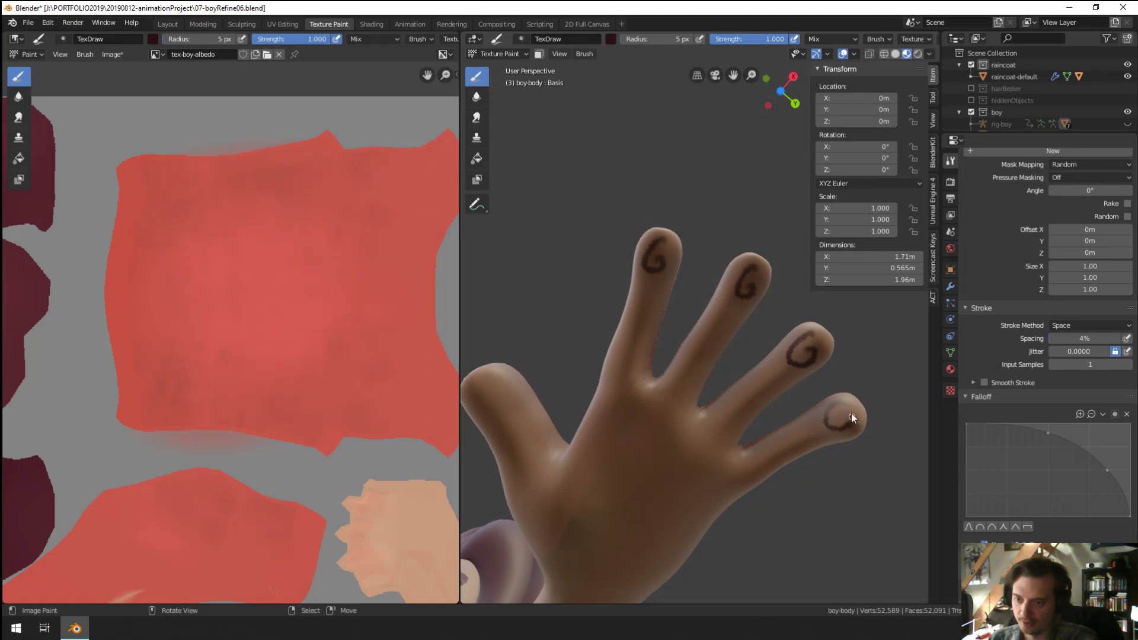
# Step: Examine the painted hand and the whole character from a distance
pyautogui.moveTo(815, 375); pyautogui.dragTo(730, 431, button='middle')
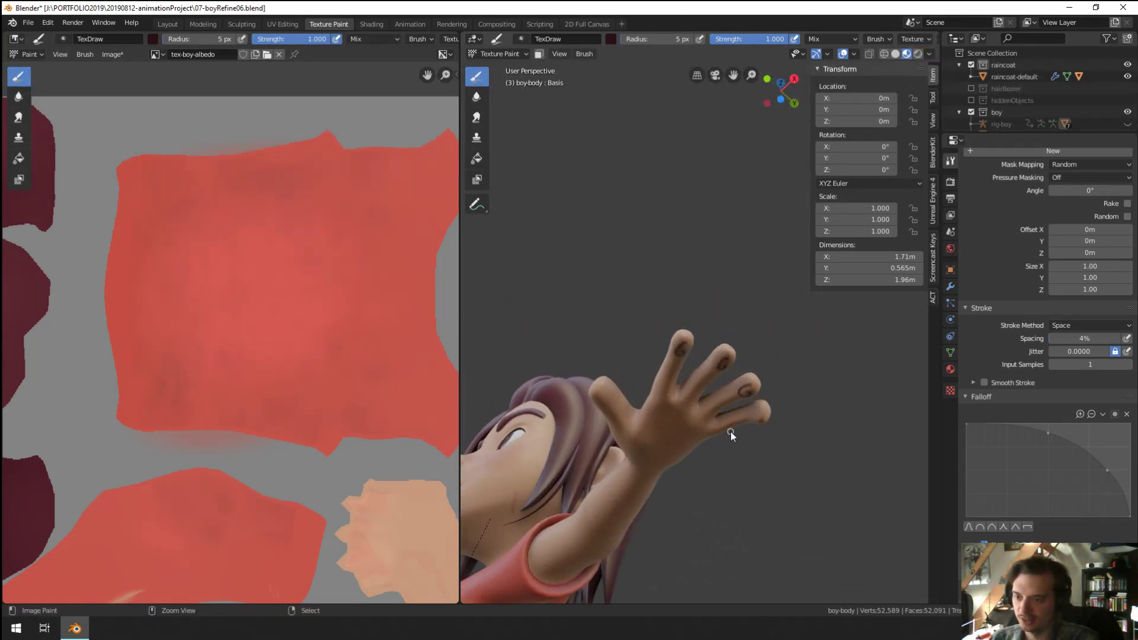
pyautogui.moveTo(678, 300); pyautogui.dragTo(624, 347, button='middle')
pyautogui.scroll(4, 845, 324)
pyautogui.scroll(-3, 845, 320)
pyautogui.scroll(2, 624, 347)
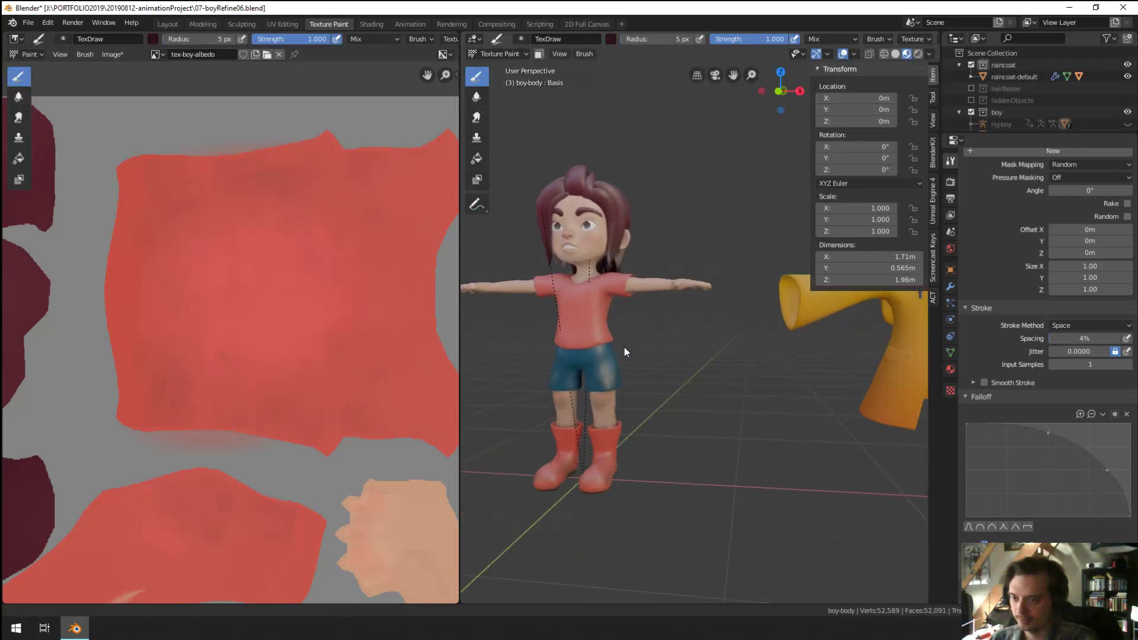
pyautogui.scroll(-3, 624, 348)
pyautogui.moveTo(631, 410); pyautogui.dragTo(639, 375, button='middle')
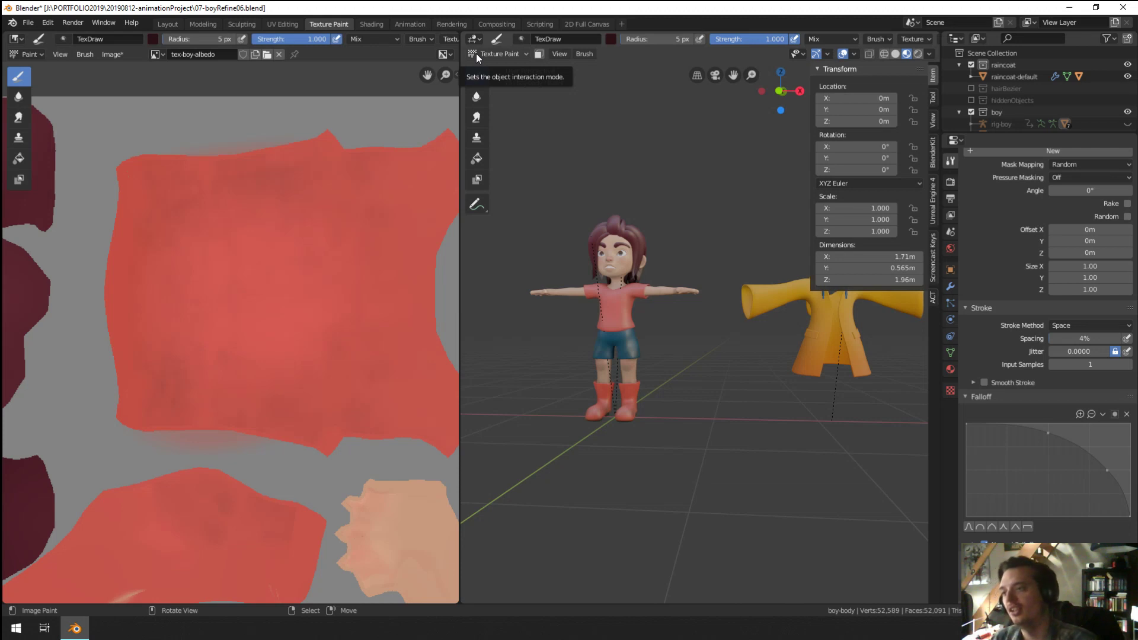
# Step: Try drawing a full-strength line down the palm and undo it
pyautogui.moveTo(676, 372); pyautogui.dragTo(659, 312, button='middle')
pyautogui.scroll(6, 683, 211)
pyautogui.moveTo(683, 211)
pyautogui.mouseDown(button='middle')
pyautogui.moveTo(607, 94)
pyautogui.moveTo(630, 221)
pyautogui.moveTo(642, 165)
pyautogui.moveTo(714, 208)
pyautogui.moveTo(638, 211)
pyautogui.moveTo(658, 214)
pyautogui.mouseUp(button='middle')
pyautogui.moveTo(659, 196); pyautogui.dragTo(654, 262)
pyautogui.hotkey('ctrl', 'z')
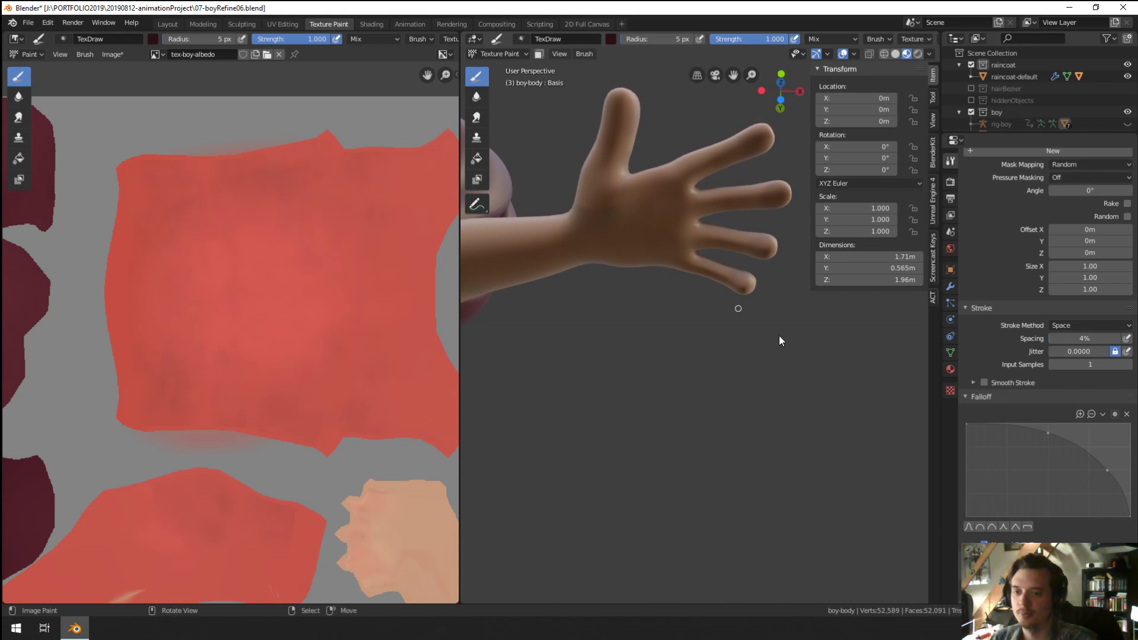
# Step: Set the brush to 4 px radius and 0.141 strength for drawing faint creases on the palm
pyautogui.moveTo(724, 42)
pyautogui.mouseDown()
pyautogui.moveTo(762, 40)
pyautogui.moveTo(683, 48)
pyautogui.mouseUp()
pyautogui.press('f')
pyautogui.click(646, 187)
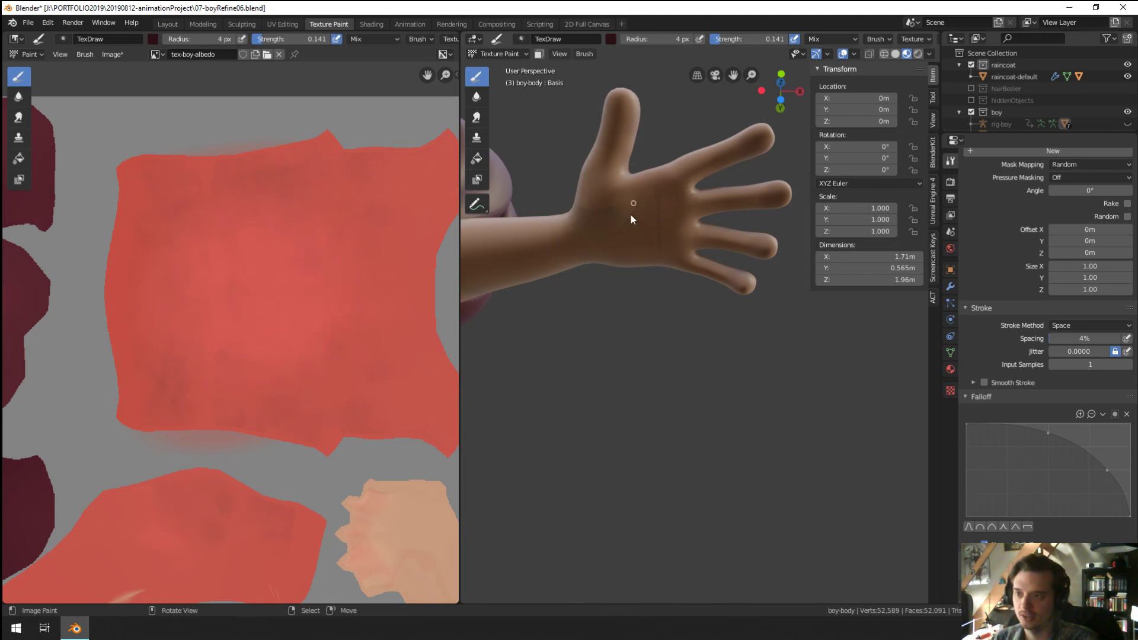
pyautogui.moveTo(603, 236); pyautogui.dragTo(655, 181, button='middle')
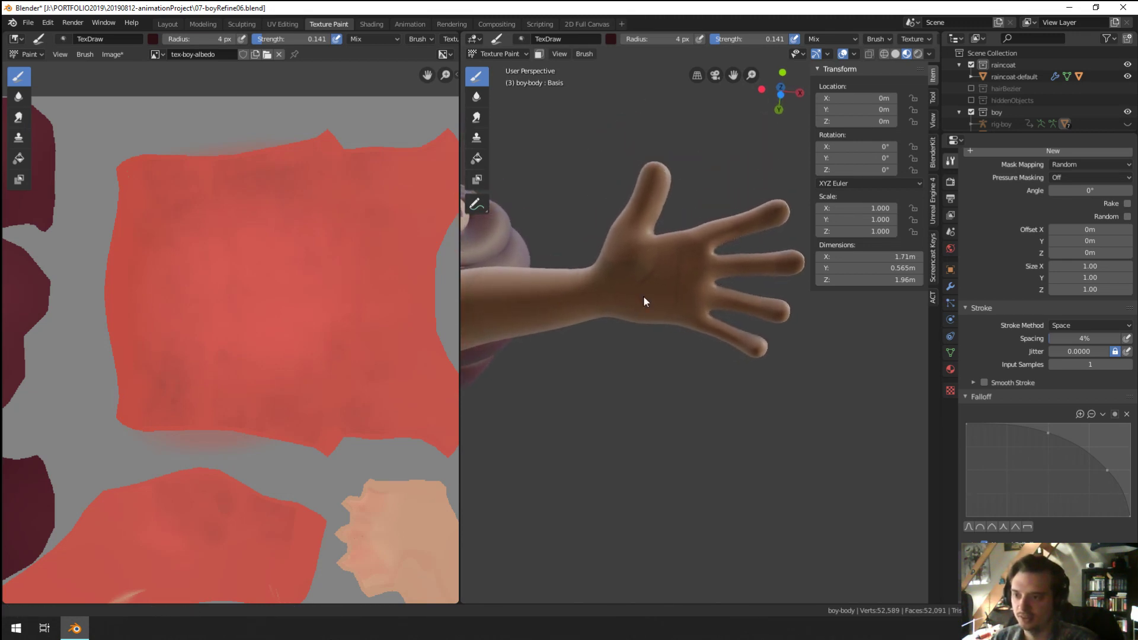
# Step: Switch the brush to a sharp falloff at 16 px radius and deepen the crease across the palm below the fingers
pyautogui.keyDown('ctrl'); pyautogui.moveTo(643, 296); pyautogui.dragTo(730, 142, button='middle'); pyautogui.keyUp('ctrl')
pyautogui.click(1004, 525)
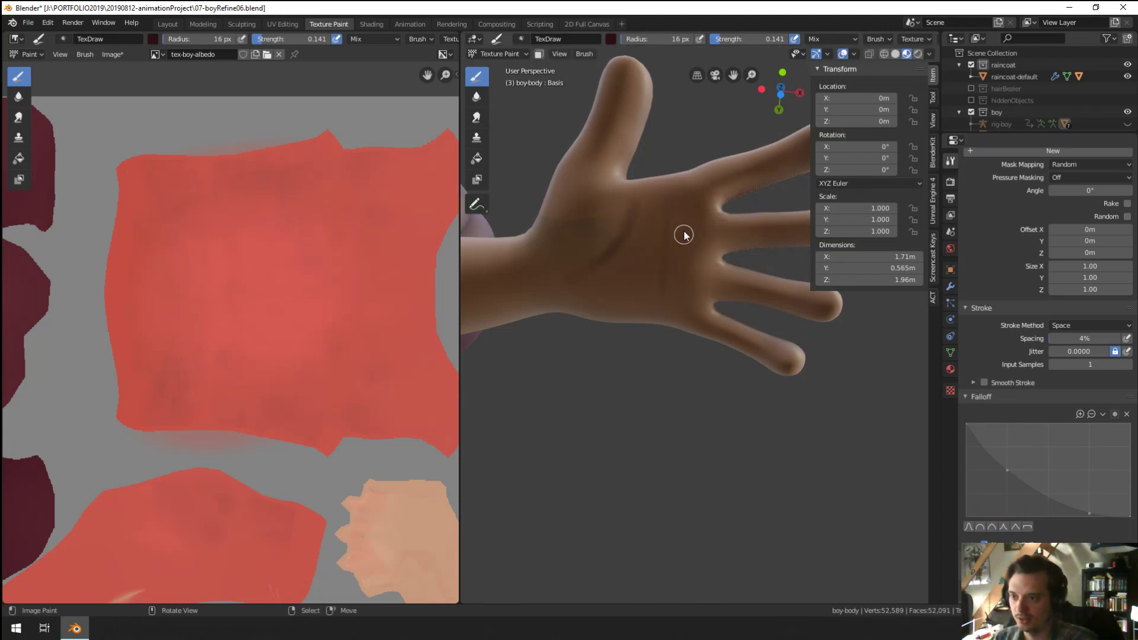
pyautogui.moveTo(662, 261); pyautogui.dragTo(666, 296)
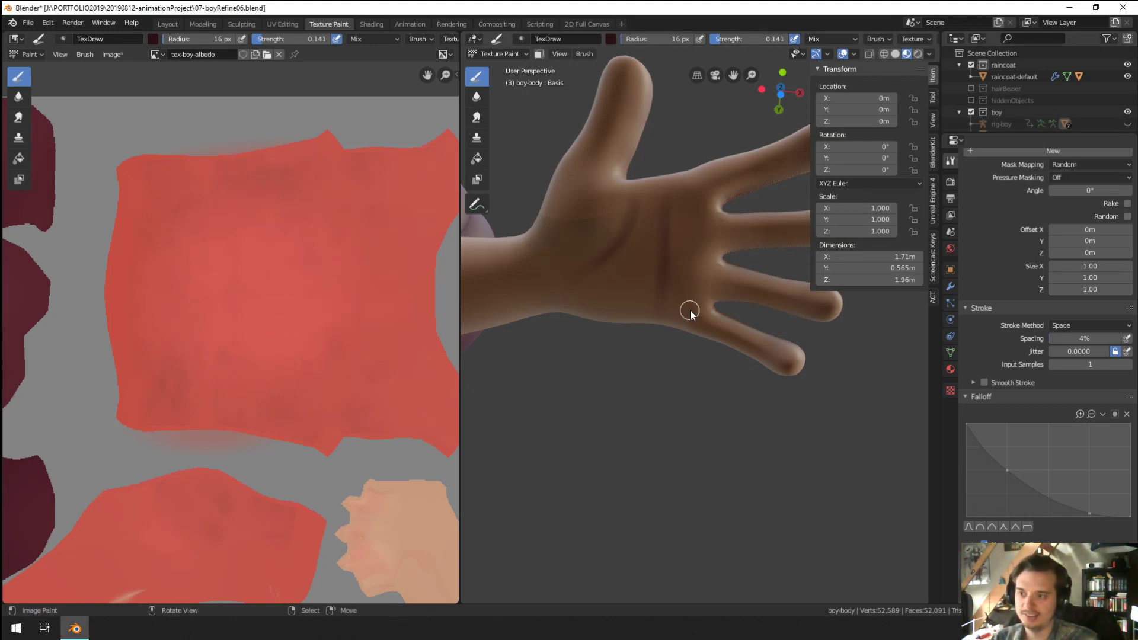
# Step: Reduce the brush radius to 7 px and draw finer dark crease lines across the palm
pyautogui.press('f')
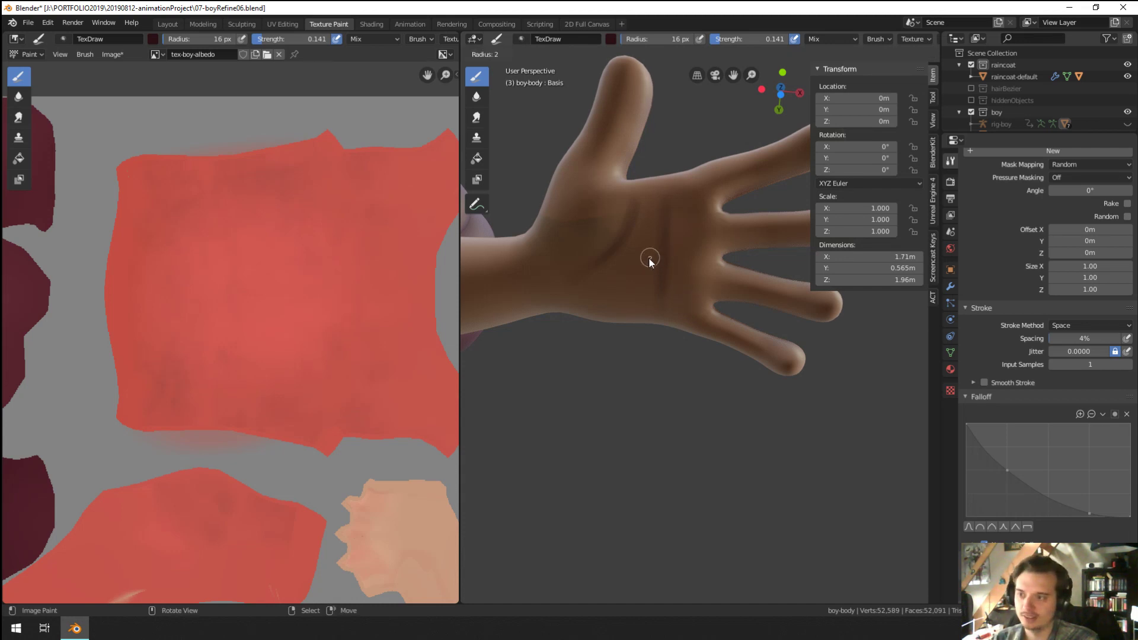
pyautogui.click(648, 257)
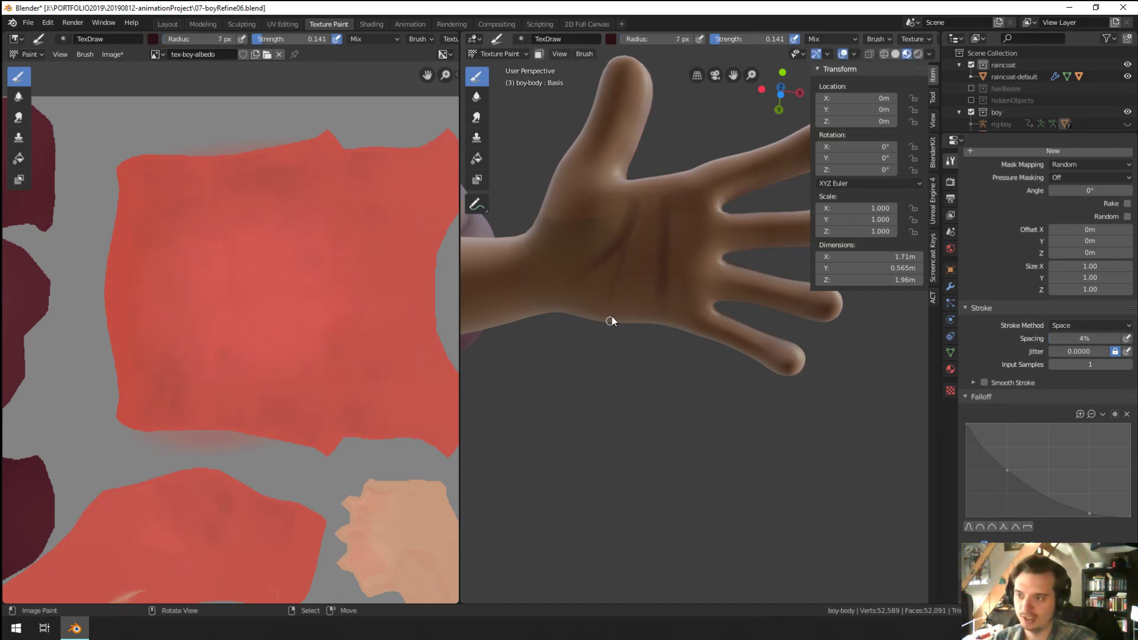
pyautogui.moveTo(667, 208); pyautogui.dragTo(662, 263)
pyautogui.moveTo(680, 254); pyautogui.dragTo(700, 215)
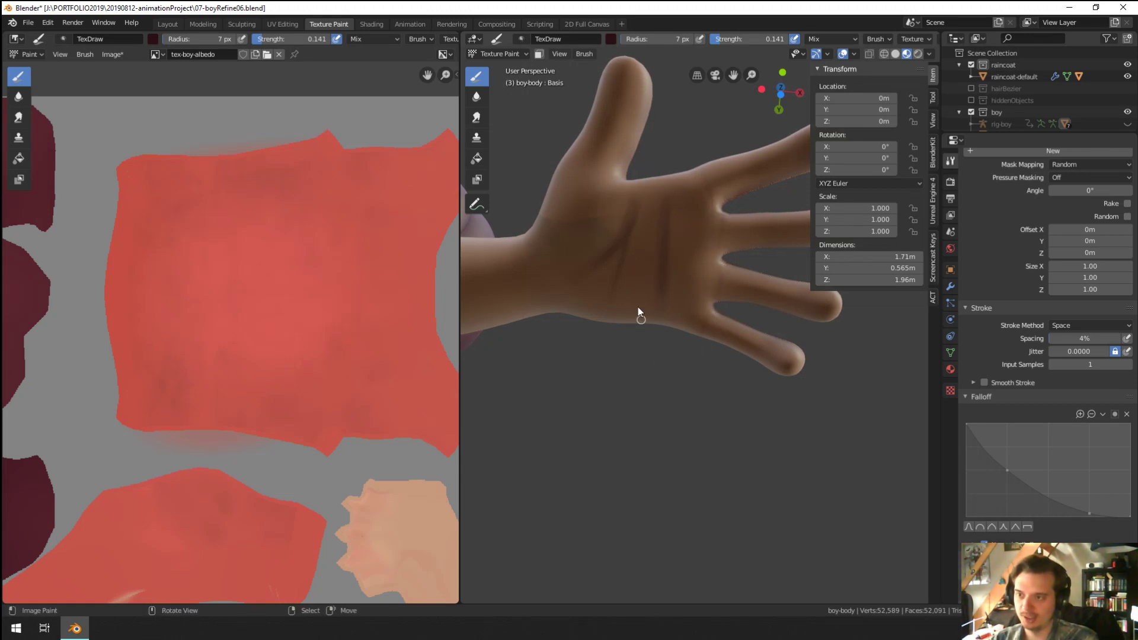
# Step: Examine the palm creases from a distance and from several angles
pyautogui.moveTo(610, 196); pyautogui.dragTo(699, 231, button='middle')
pyautogui.moveTo(644, 259); pyautogui.dragTo(667, 264, button='middle')
pyautogui.moveTo(618, 357)
pyautogui.mouseDown(button='middle')
pyautogui.moveTo(729, 254)
pyautogui.moveTo(749, 168)
pyautogui.moveTo(716, 195)
pyautogui.moveTo(680, 196)
pyautogui.moveTo(673, 285)
pyautogui.moveTo(699, 324)
pyautogui.mouseUp(button='middle')
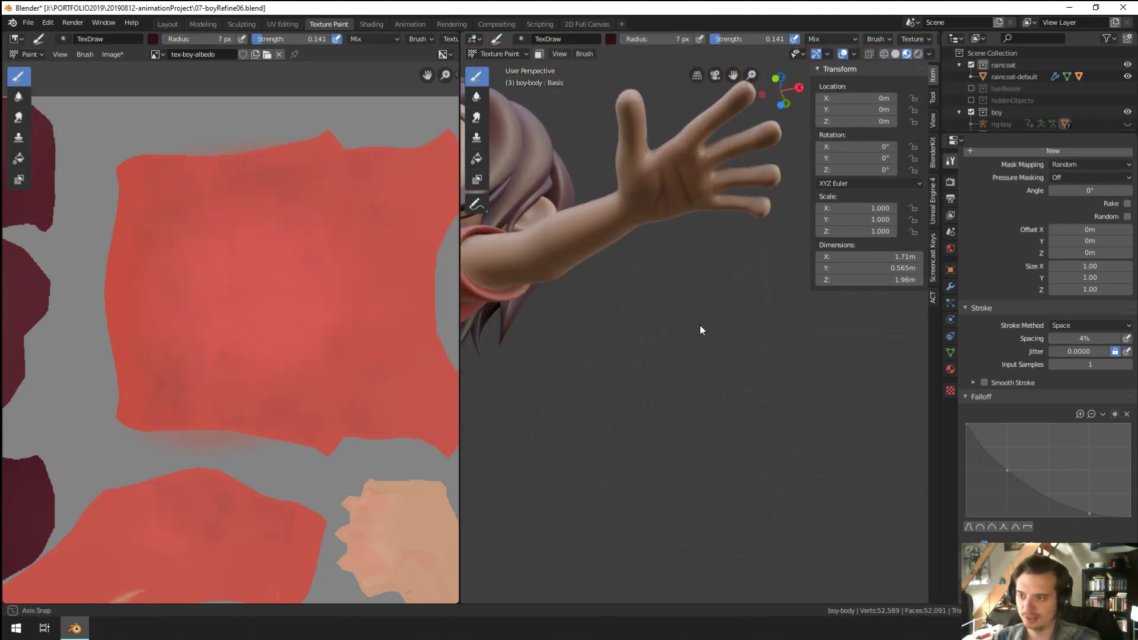
pyautogui.press('Tab')
pyautogui.moveTo(695, 206)
pyautogui.mouseDown(button='middle')
pyautogui.moveTo(674, 348)
pyautogui.moveTo(678, 126)
pyautogui.moveTo(737, 376)
pyautogui.moveTo(685, 403)
pyautogui.moveTo(762, 357)
pyautogui.mouseUp(button='middle')
pyautogui.press('Tab')
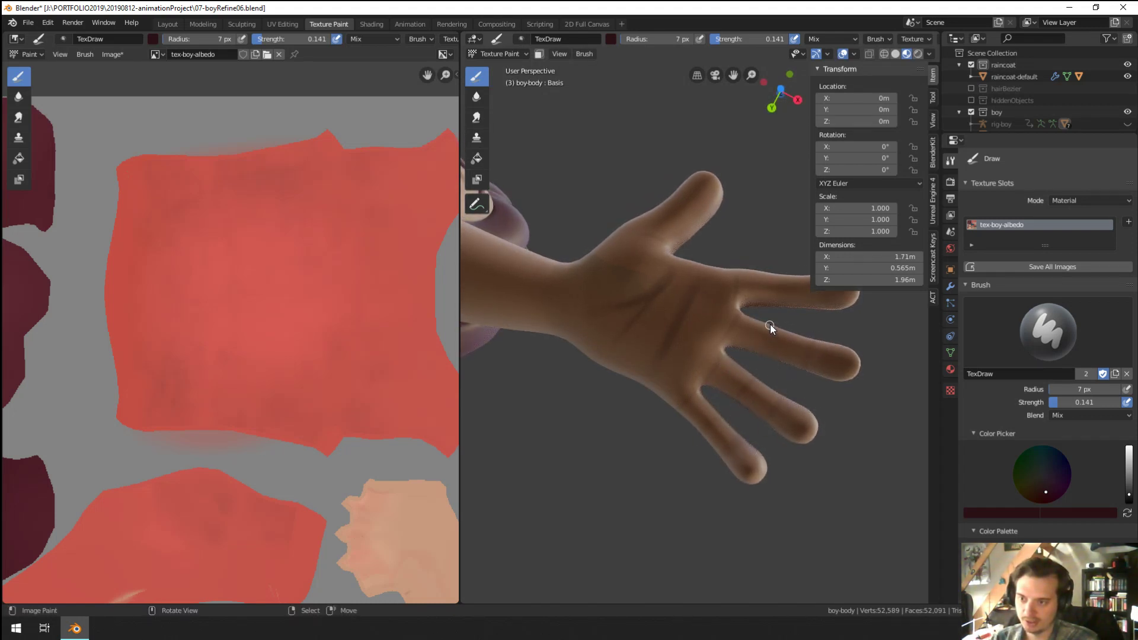
# Step: Add faint dark creases across the finger joints on the palm side of the hand
pyautogui.moveTo(789, 314)
pyautogui.mouseDown(button='middle')
pyautogui.moveTo(757, 335)
pyautogui.moveTo(791, 328)
pyautogui.mouseUp(button='middle')
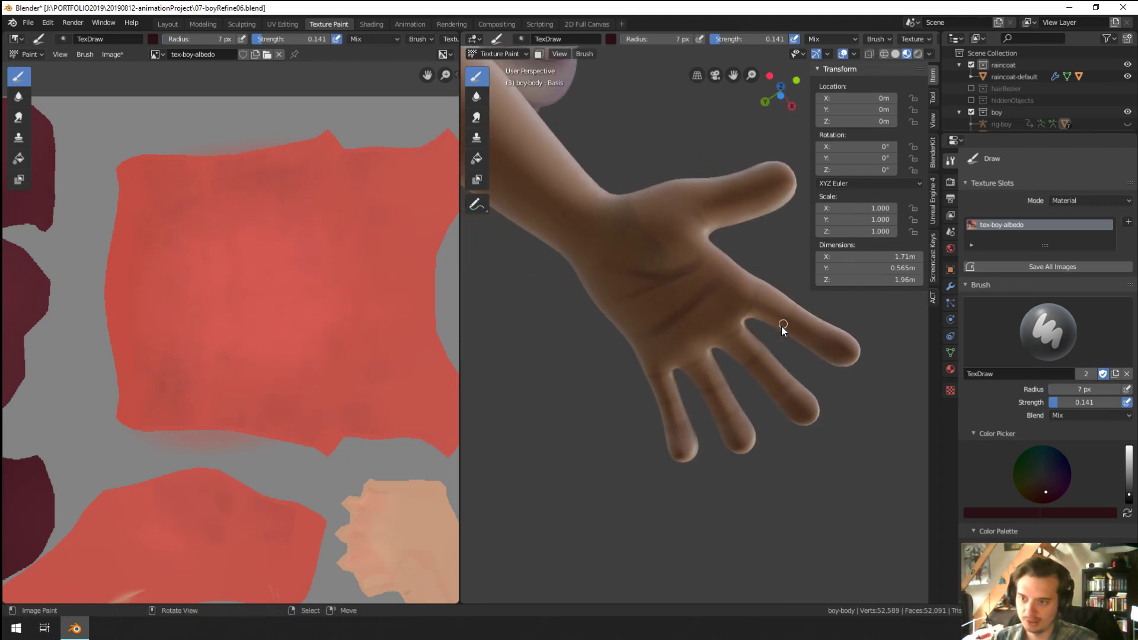
pyautogui.moveTo(734, 220)
pyautogui.mouseDown(button='middle')
pyautogui.moveTo(745, 229)
pyautogui.moveTo(692, 163)
pyautogui.moveTo(706, 184)
pyautogui.mouseUp(button='middle')
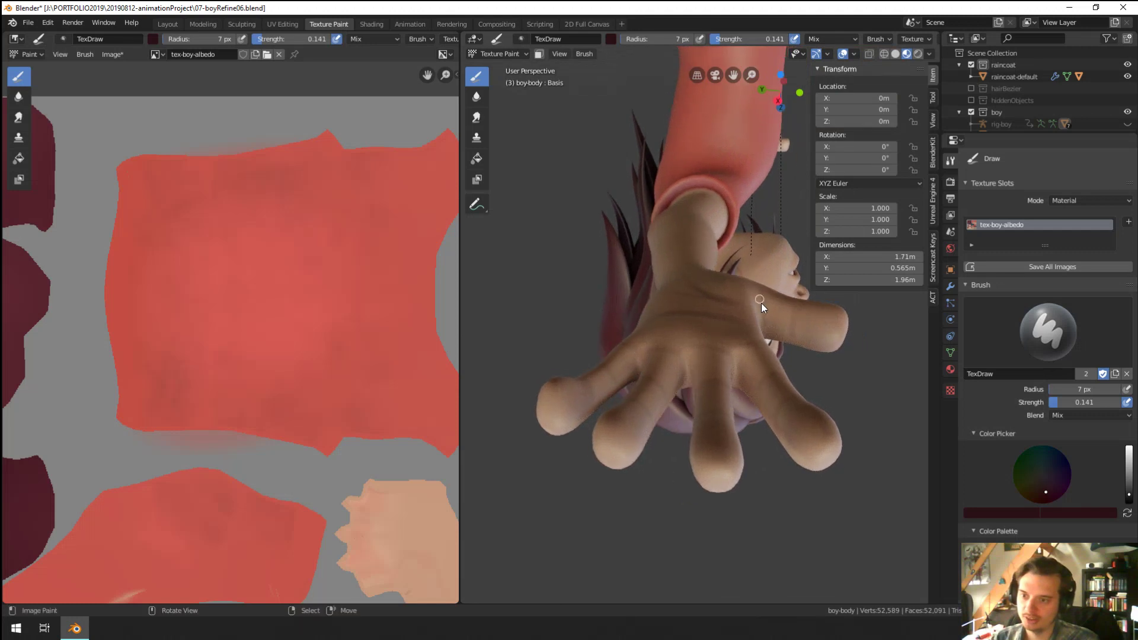
pyautogui.moveTo(730, 287); pyautogui.dragTo(692, 312, button='middle')
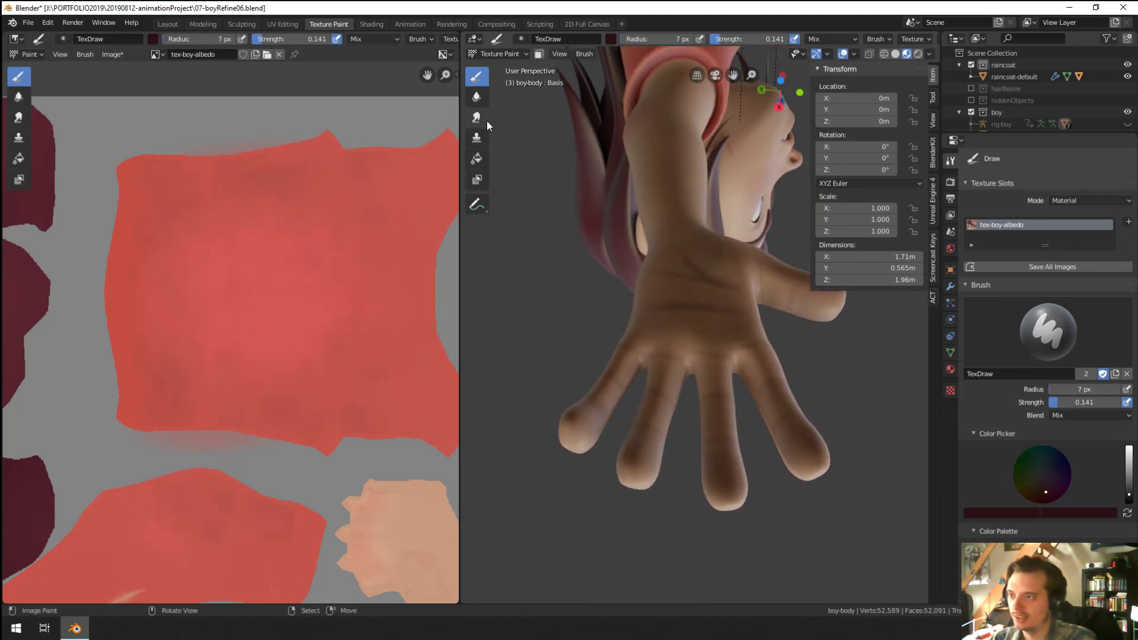
pyautogui.moveTo(569, 332)
pyautogui.mouseDown(button='middle')
pyautogui.moveTo(616, 425)
pyautogui.moveTo(599, 379)
pyautogui.mouseUp(button='middle')
# Step: Soften the painted finger and palm creases with the Soften brush at 49 px radius and 0.200 strength
pyautogui.hotkey('shift', 'space')
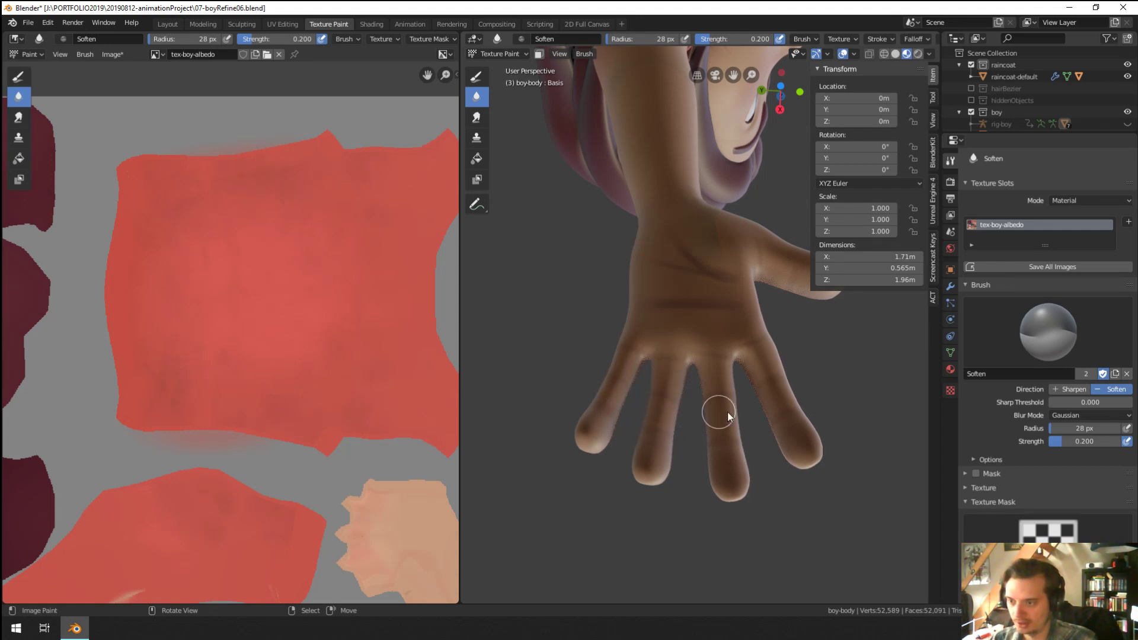
pyautogui.press('f')
pyautogui.click(719, 350)
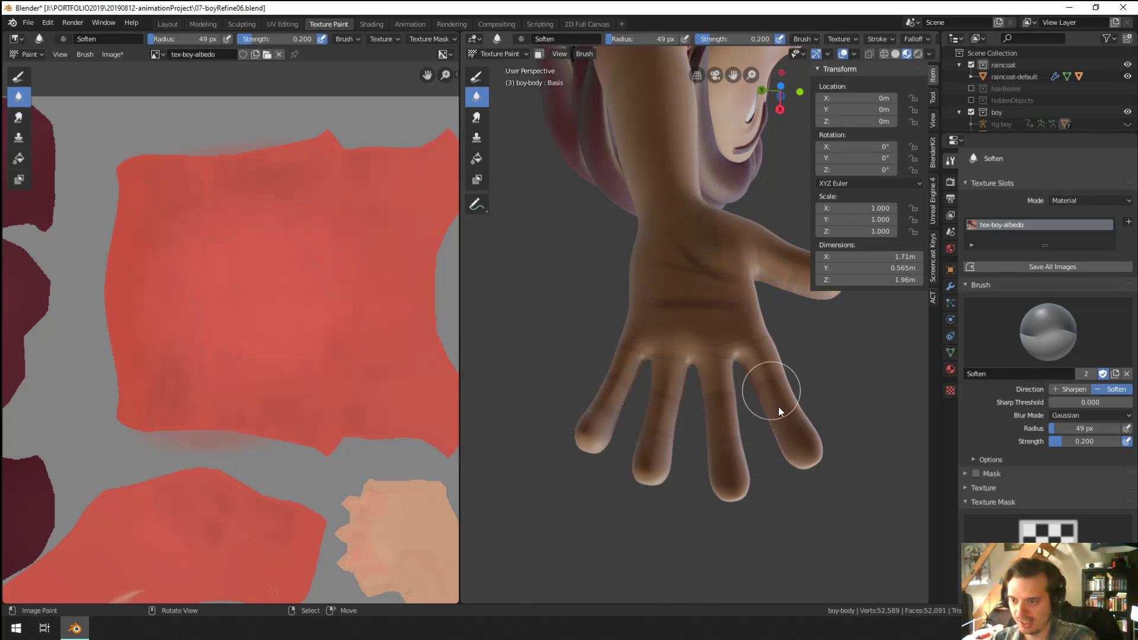
pyautogui.moveTo(715, 336); pyautogui.dragTo(715, 289, button='middle')
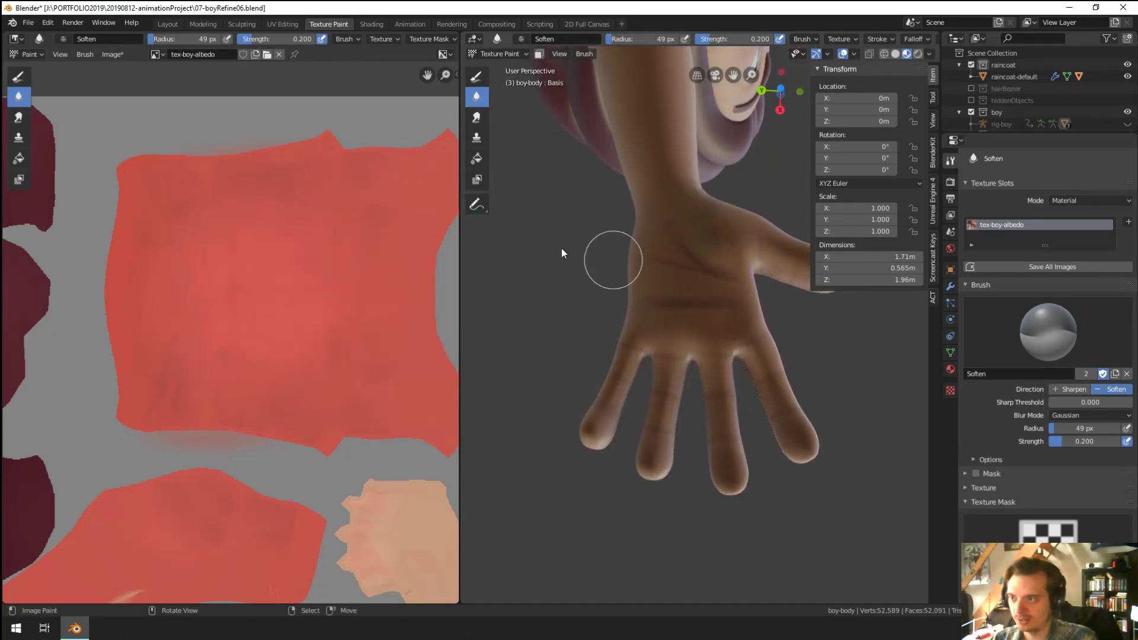
# Step: Smear the palm creases with the Smear brush at 65 px radius and 0.200 strength
pyautogui.click(475, 117)
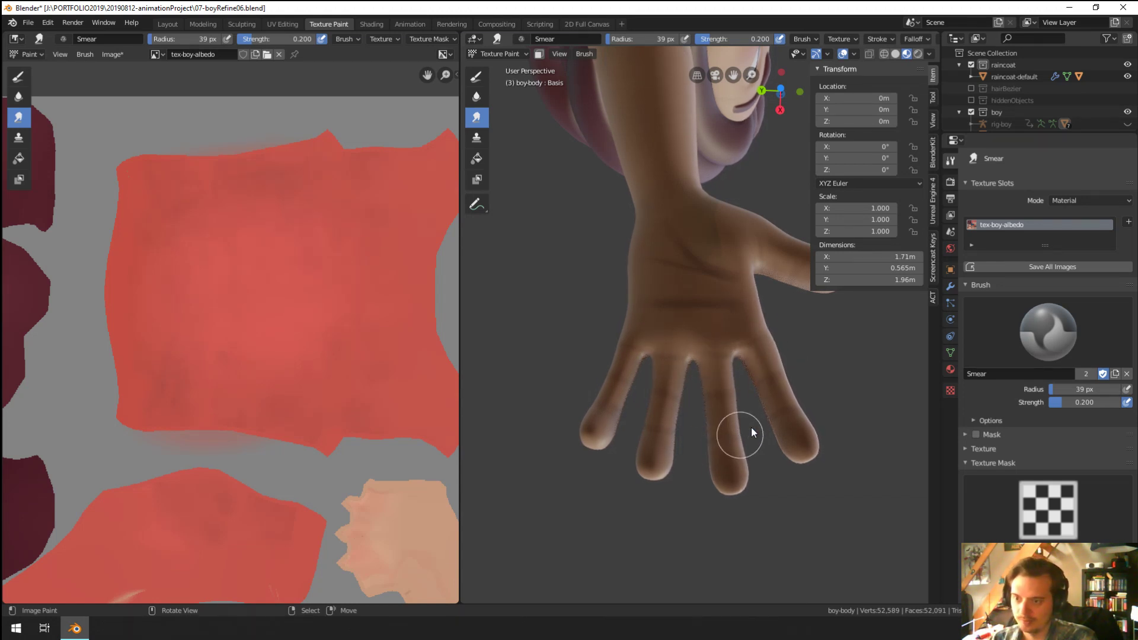
pyautogui.moveTo(778, 401); pyautogui.dragTo(687, 282, button='middle')
pyautogui.press('f')
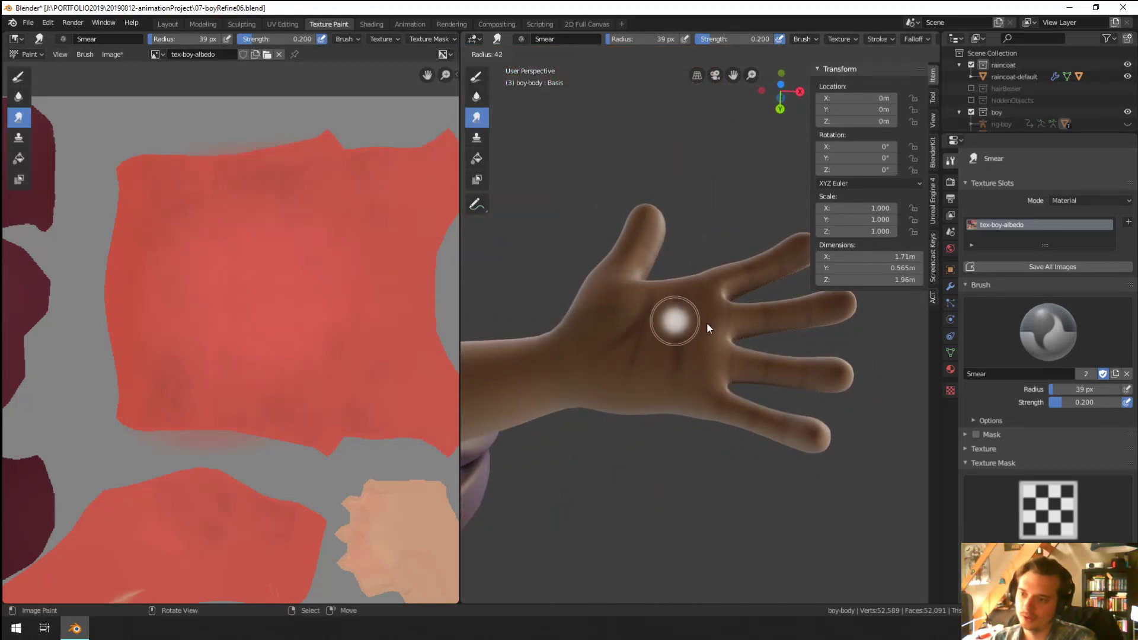
pyautogui.click(686, 293)
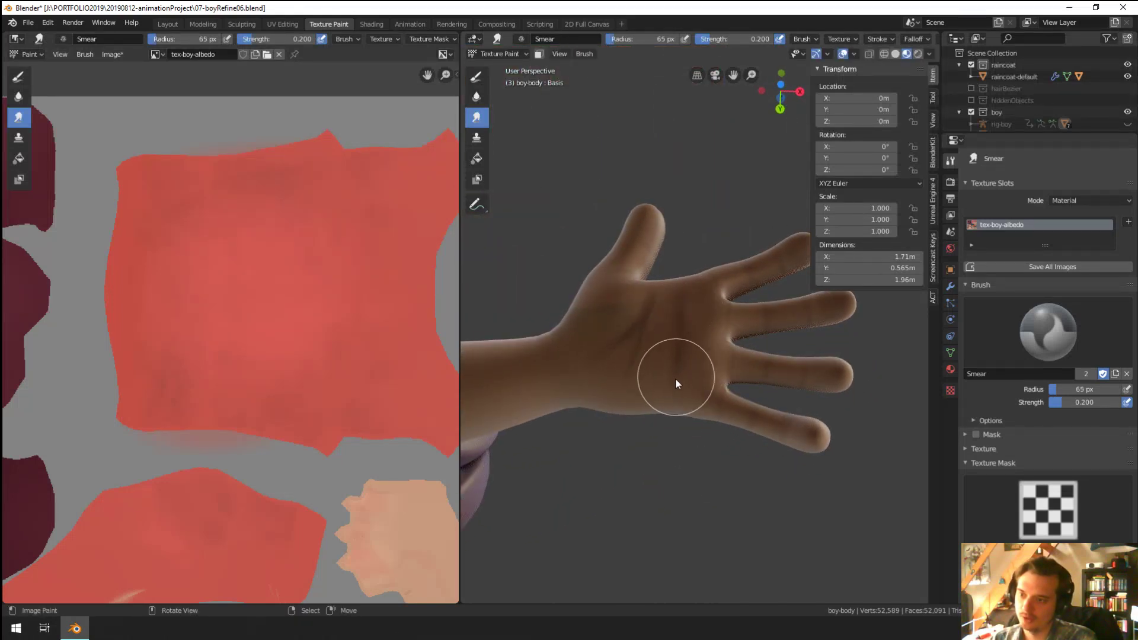
pyautogui.moveTo(771, 249)
pyautogui.mouseDown(button='middle')
pyautogui.moveTo(627, 416)
pyautogui.moveTo(653, 414)
pyautogui.moveTo(651, 477)
pyautogui.moveTo(640, 371)
pyautogui.mouseUp(button='middle')
pyautogui.scroll(5, 730, 220)
pyautogui.scroll(-4, 730, 220)
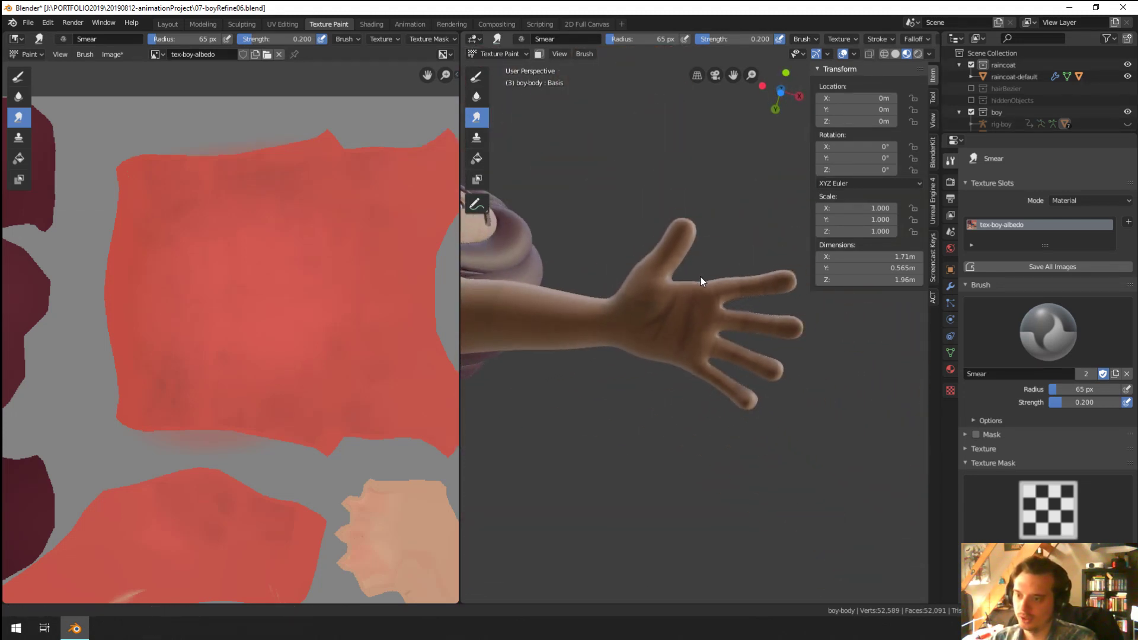
# Step: Sample the skin tone beside the palm creases in the texture image and load it into the TexDraw brush
pyautogui.scroll(1, 681, 219)
pyautogui.scroll(-5, 297, 474)
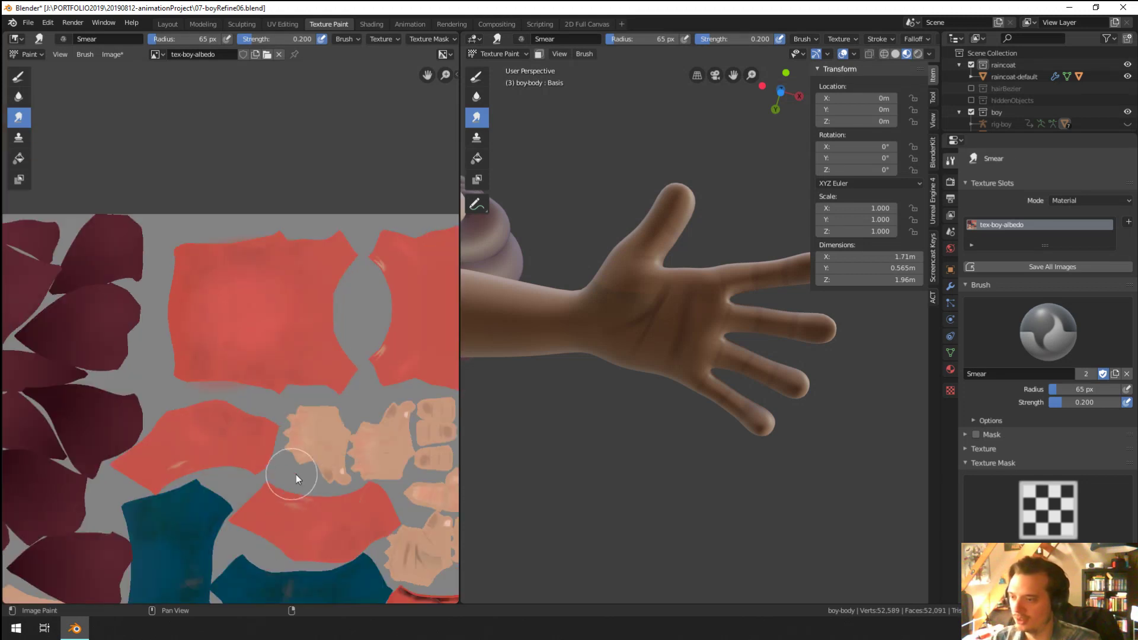
pyautogui.scroll(7, 264, 407)
pyautogui.scroll(1, 265, 408)
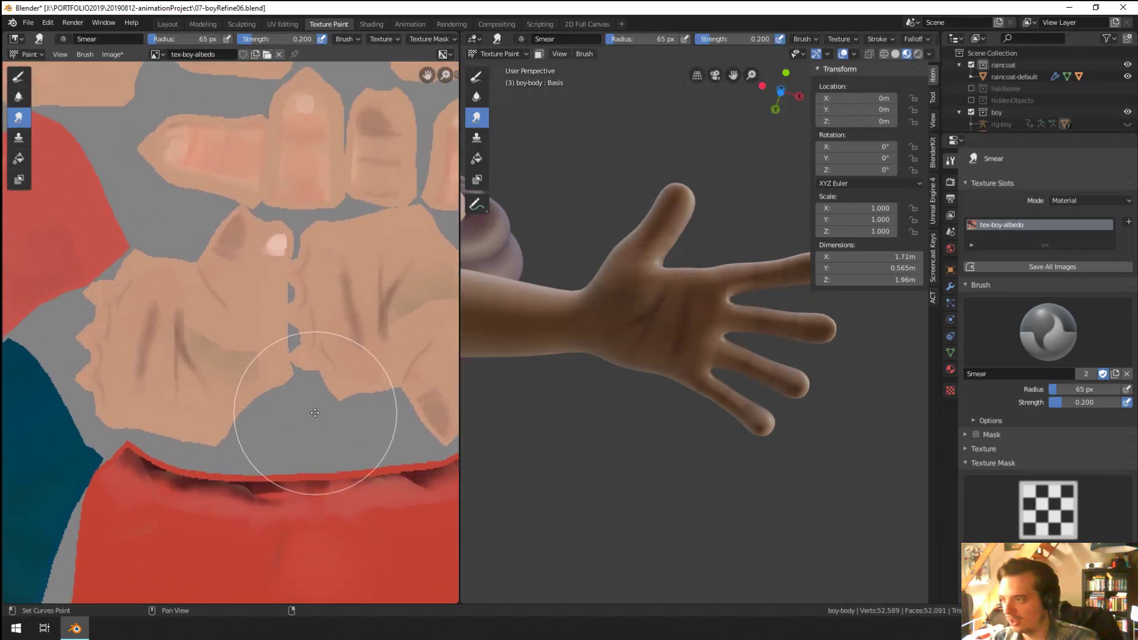
pyautogui.press('s')
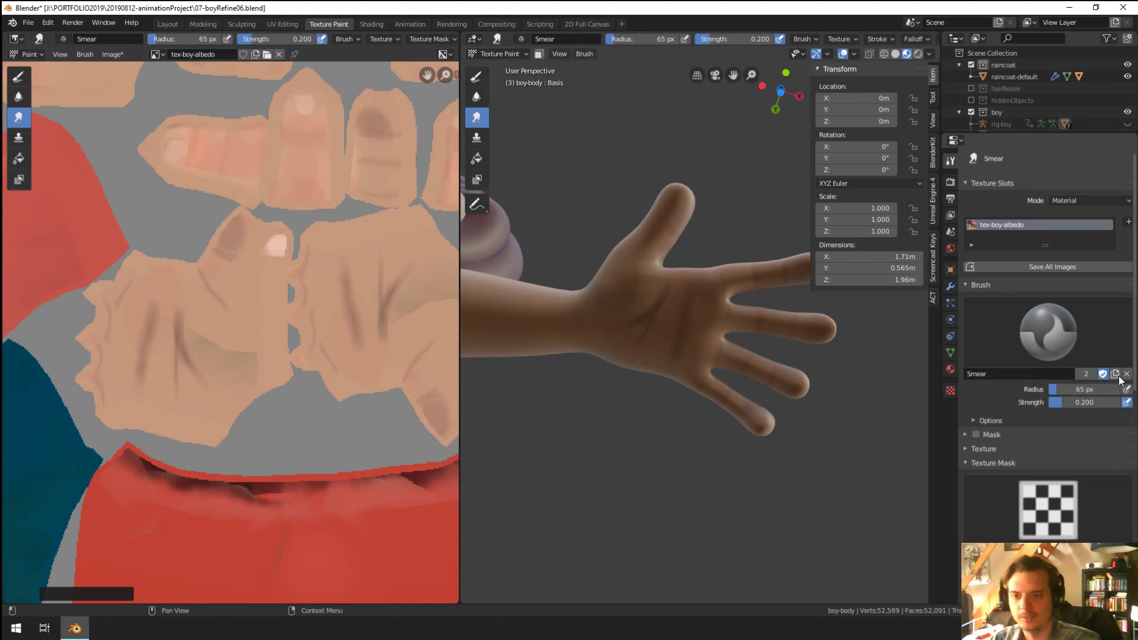
pyautogui.scroll(-5, 1006, 329)
pyautogui.scroll(5, 995, 237)
pyautogui.click(476, 76)
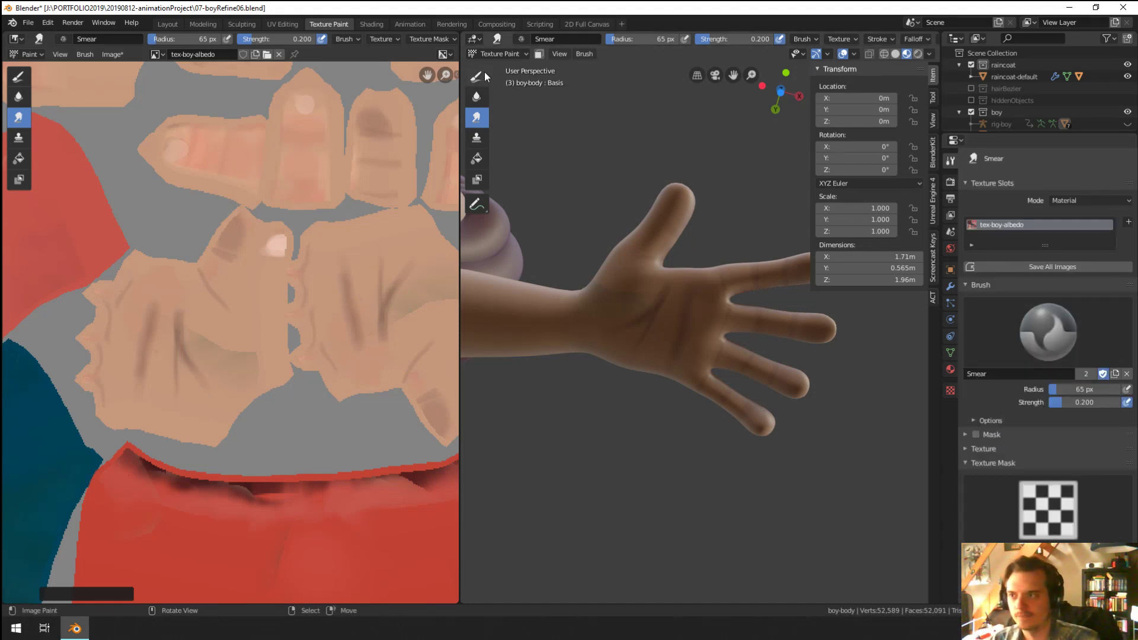
pyautogui.scroll(-4, 1021, 358)
pyautogui.click(1105, 492)
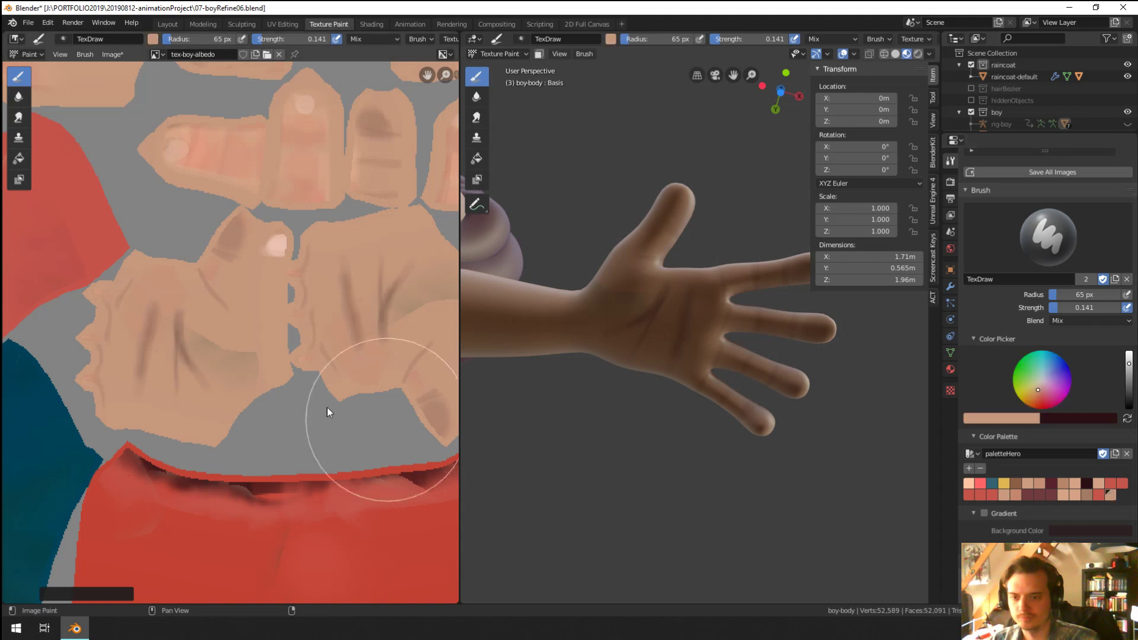
# Step: Paint skin tone over the darkest palm creases in the texture, using 23 then 16 px radius and 0.252 strength
pyautogui.press('f')
pyautogui.click(87, 355)
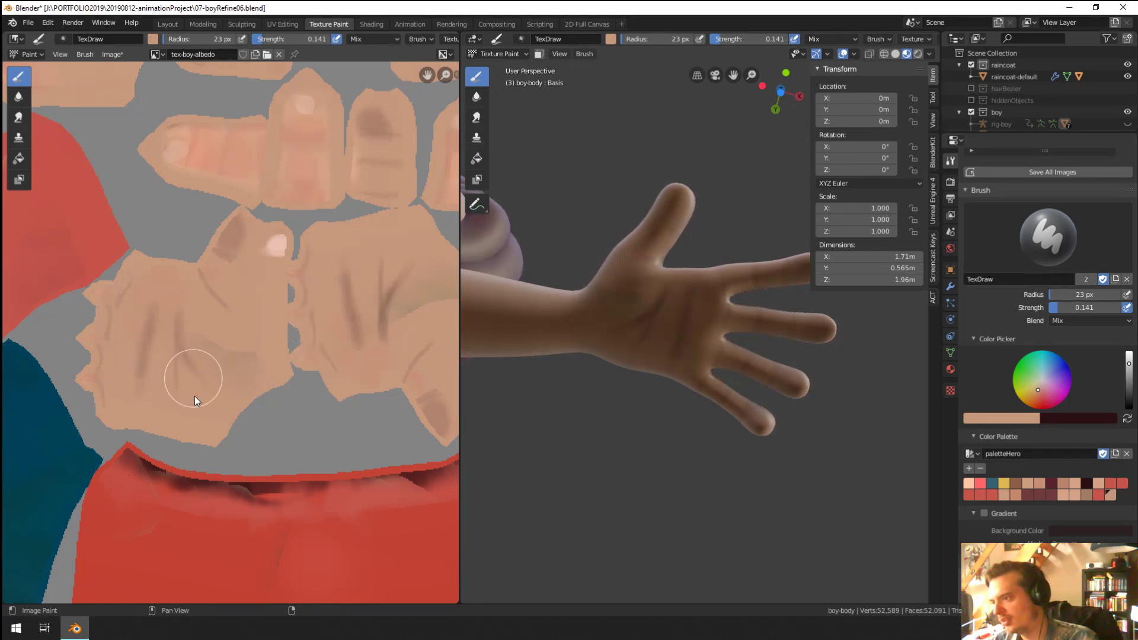
pyautogui.hotkey('shift', 'f')
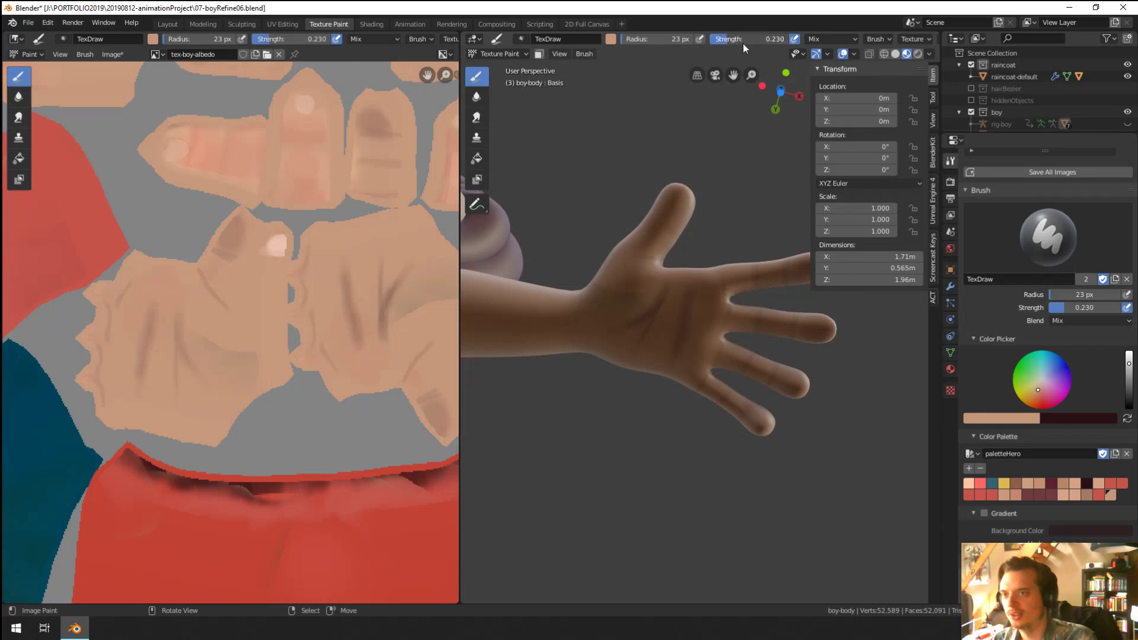
pyautogui.click(314, 330)
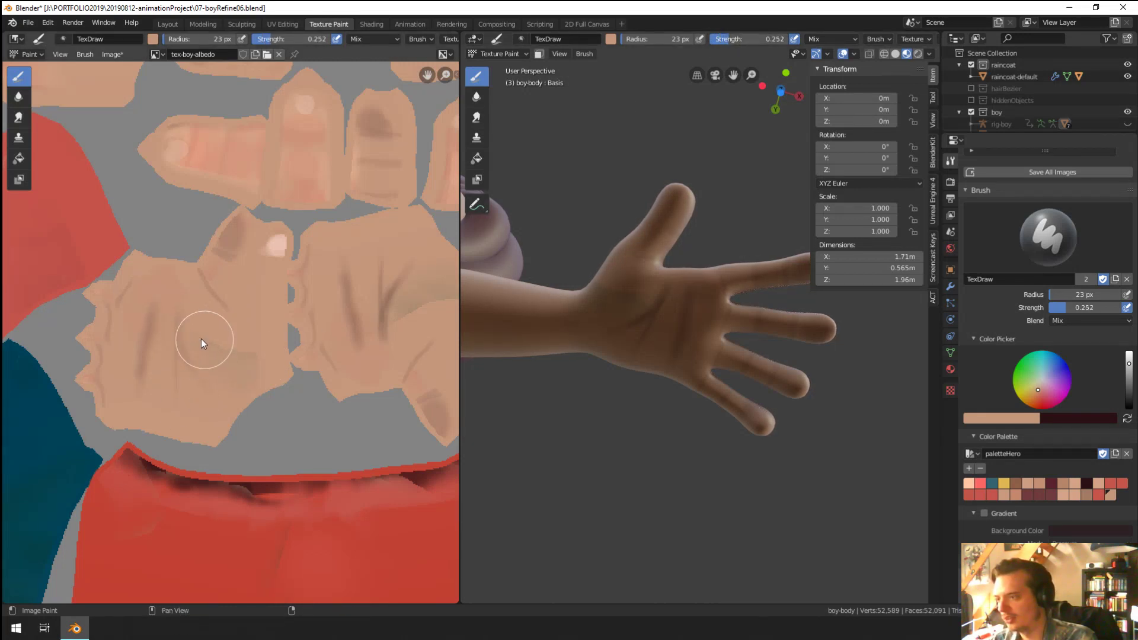
pyautogui.press('f')
pyautogui.click(248, 318)
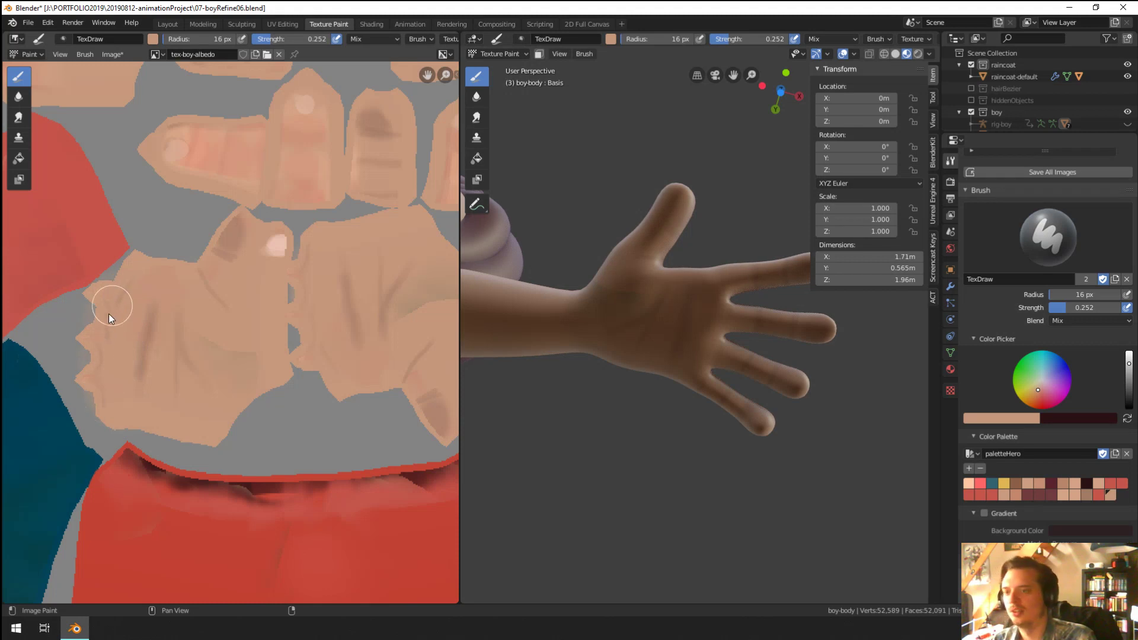
# Step: Set the brush to 45 px radius and 0.807 strength, and check the hand, arm and whole character
pyautogui.moveTo(533, 343); pyautogui.dragTo(625, 407, button='middle')
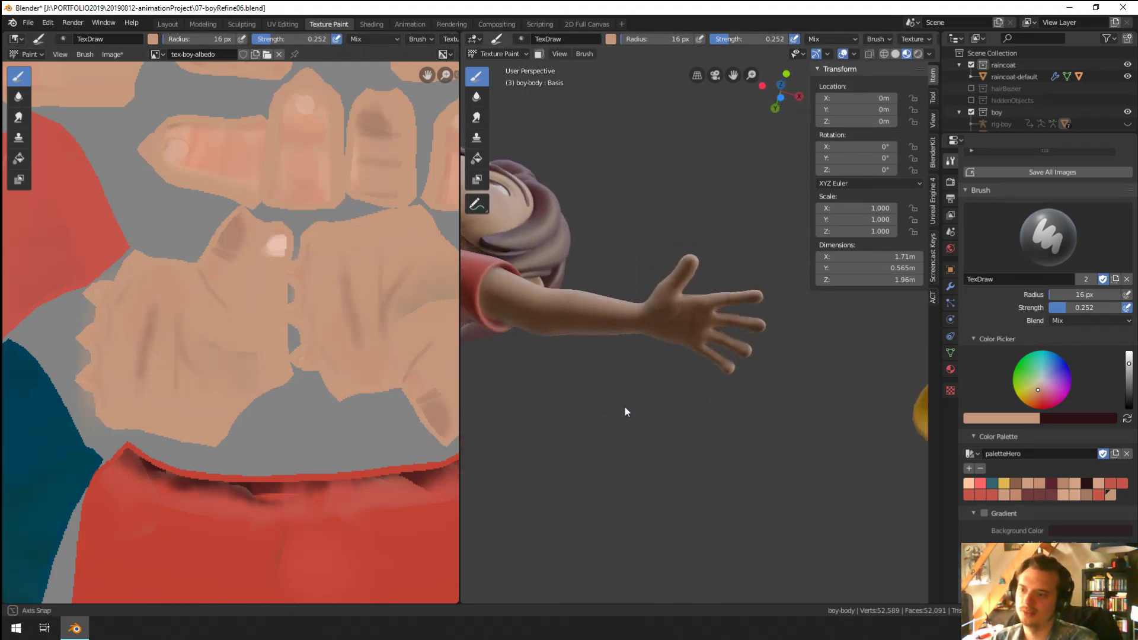
pyautogui.scroll(5, 660, 295)
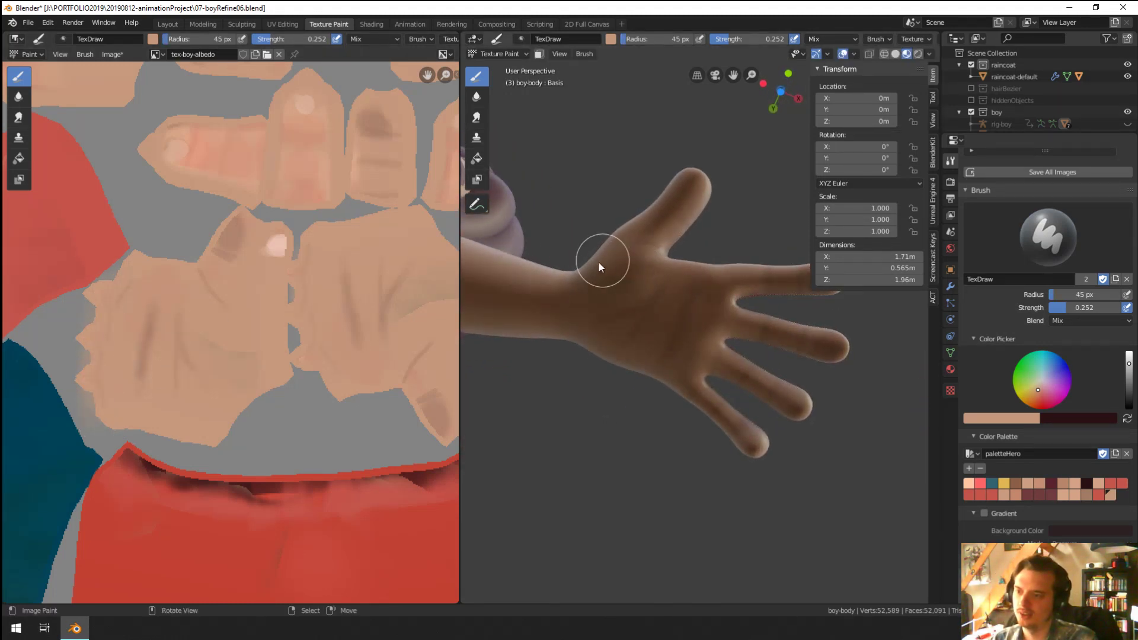
pyautogui.moveTo(692, 250); pyautogui.dragTo(549, 293, button='middle')
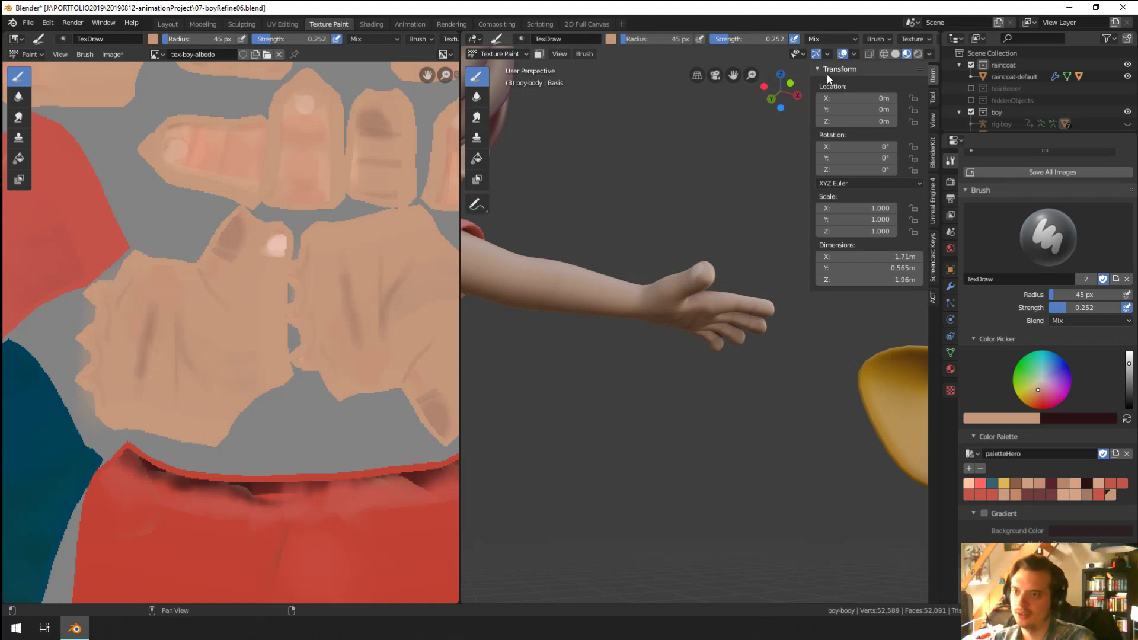
pyautogui.click(771, 40)
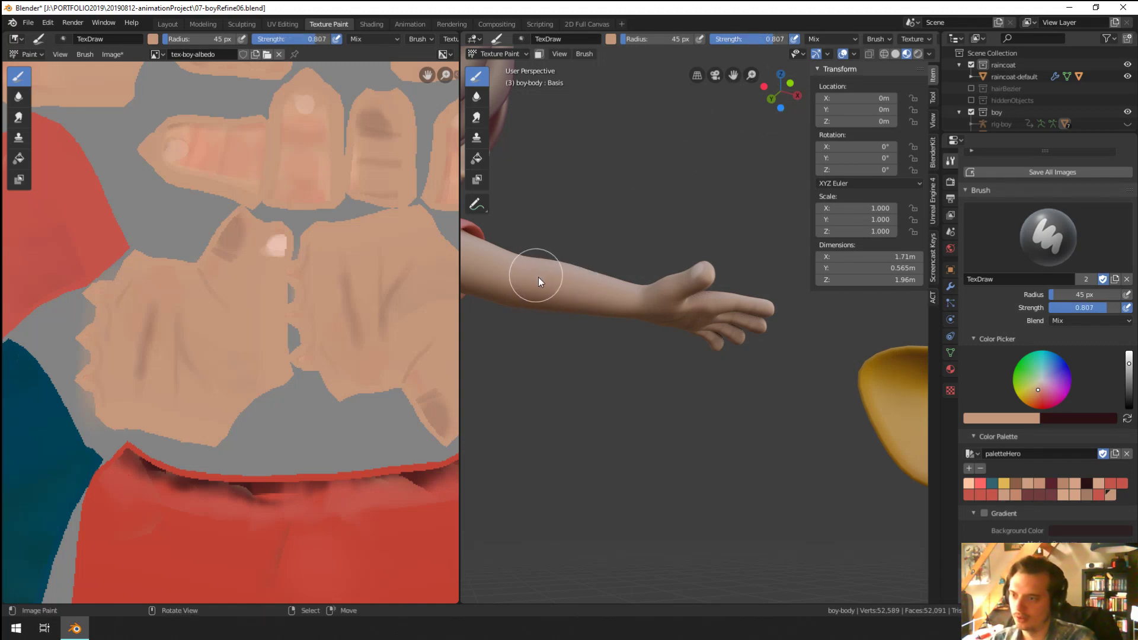
pyautogui.scroll(-6, 538, 276)
pyautogui.moveTo(608, 329); pyautogui.dragTo(672, 291, button='middle')
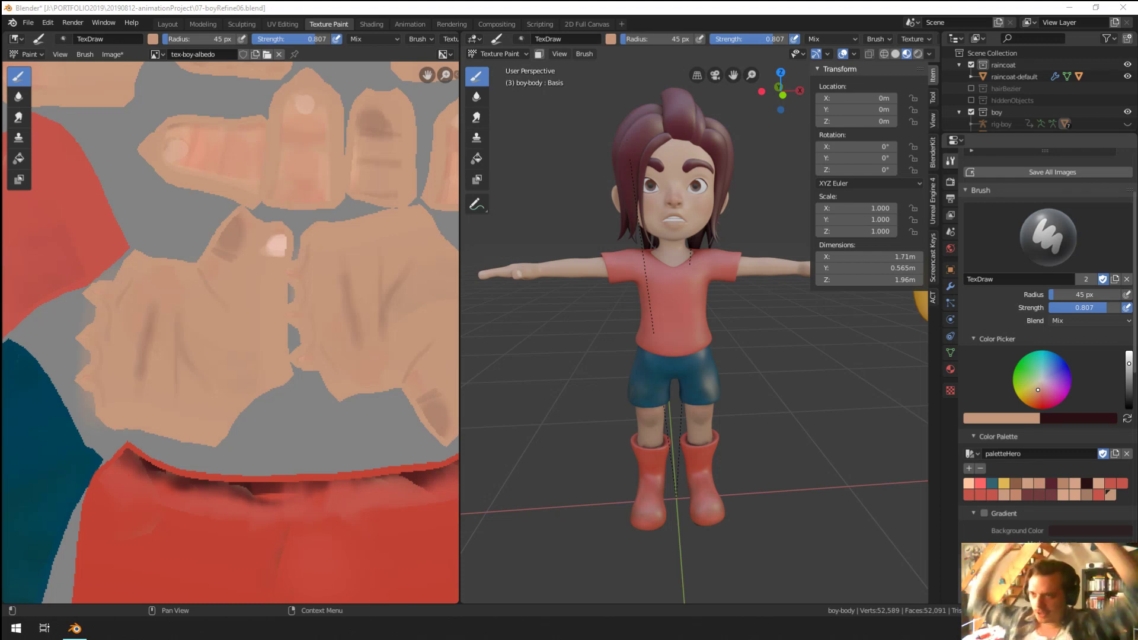
# Step: Save the tex-boy-albedo image and look over the full character
pyautogui.click(112, 54)
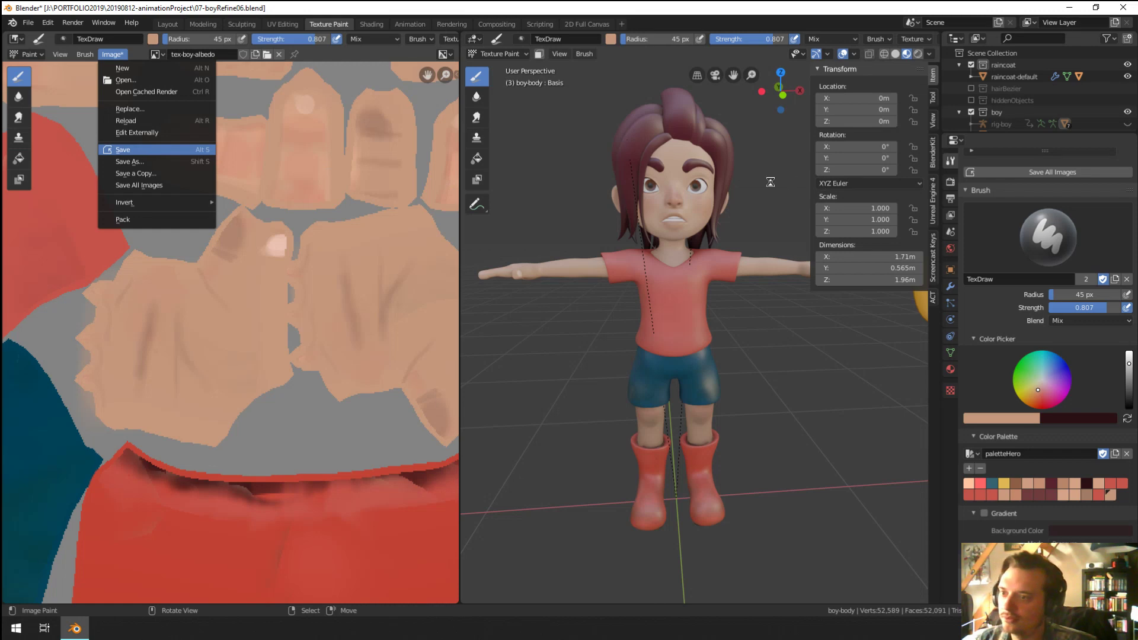
pyautogui.press('Return')
pyautogui.scroll(-2, 707, 212)
pyautogui.scroll(4, 708, 212)
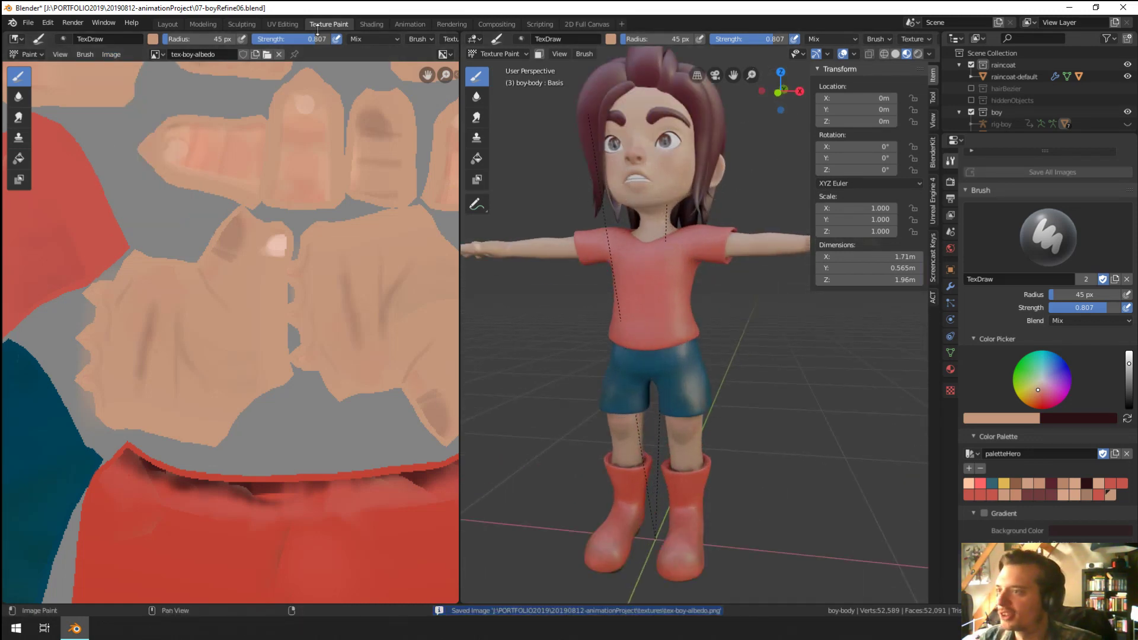
# Step: Switch to the Shading workspace and examine the character's face with the updated texture
pyautogui.hotkey('ctrl', 'pagedown')
pyautogui.scroll(-2, 642, 221)
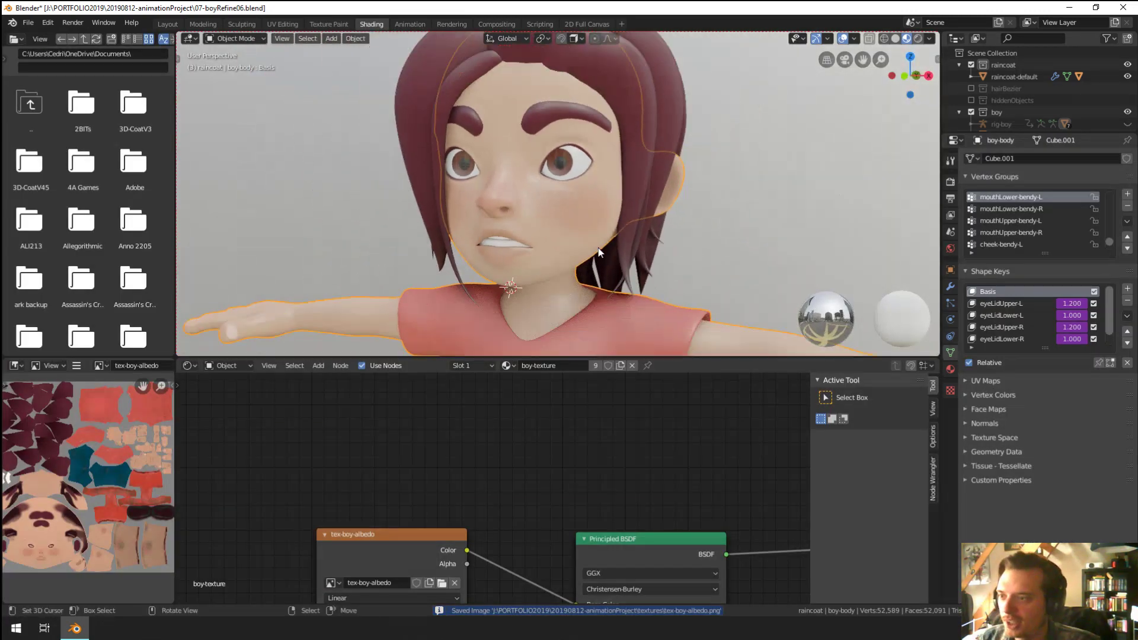
pyautogui.scroll(3, 541, 216)
pyautogui.scroll(-2, 542, 216)
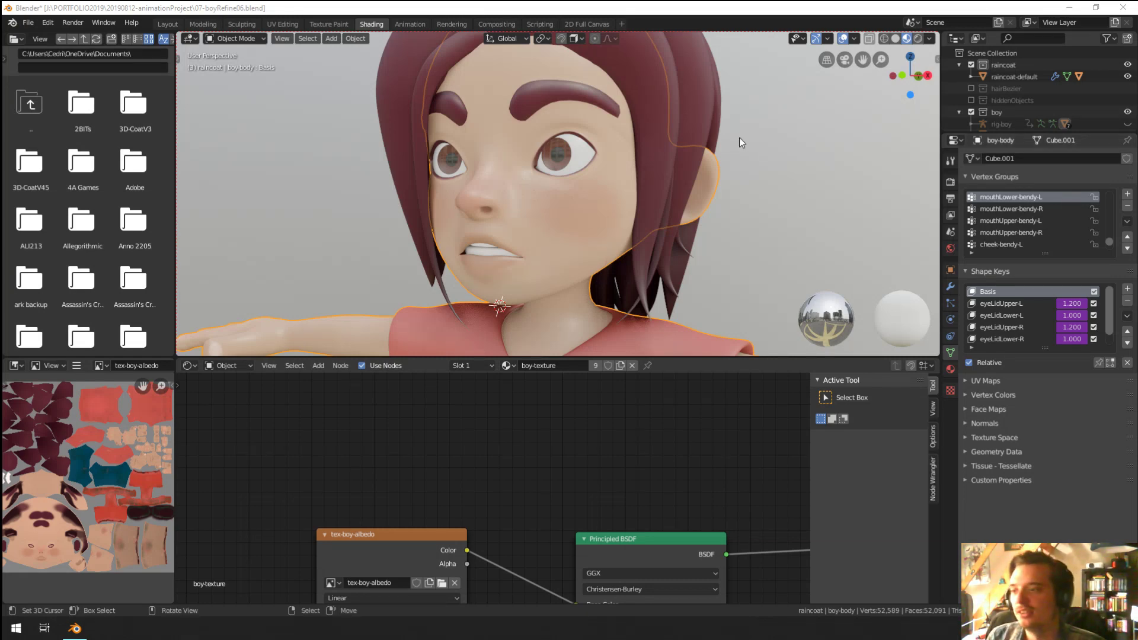
# Step: Inspect the raised hand's palm in the Shading workspace and put the boy-body object in Texture Paint mode
pyautogui.scroll(-8, 739, 138)
pyautogui.moveTo(717, 182); pyautogui.dragTo(645, 232, button='middle')
pyautogui.scroll(5, 773, 143)
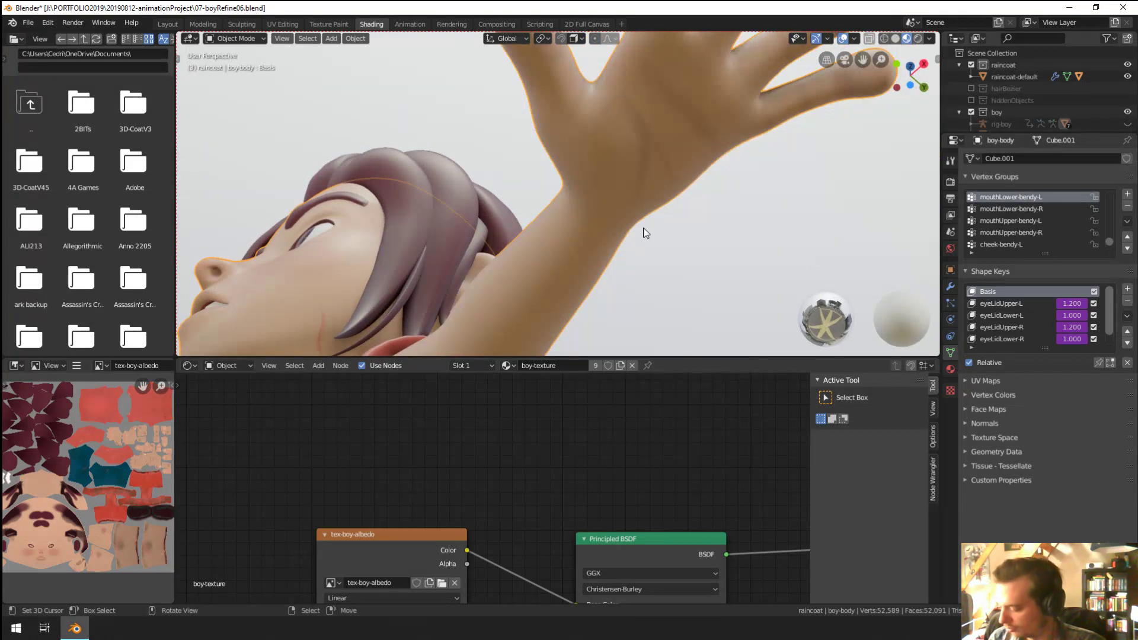
pyautogui.scroll(-2, 681, 205)
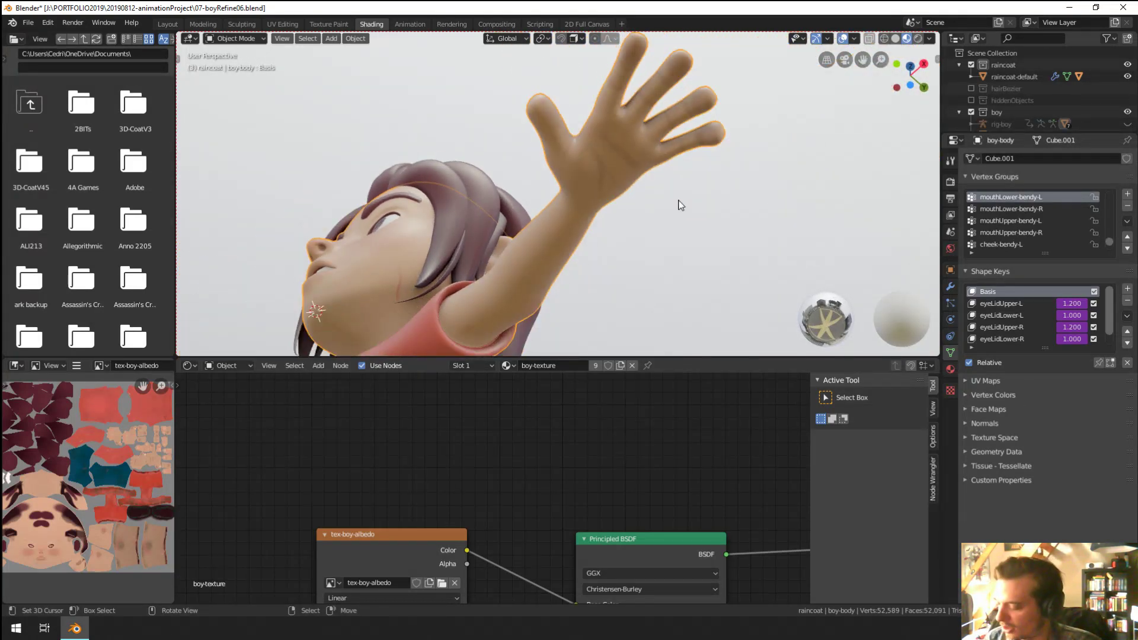
pyautogui.scroll(4, 681, 205)
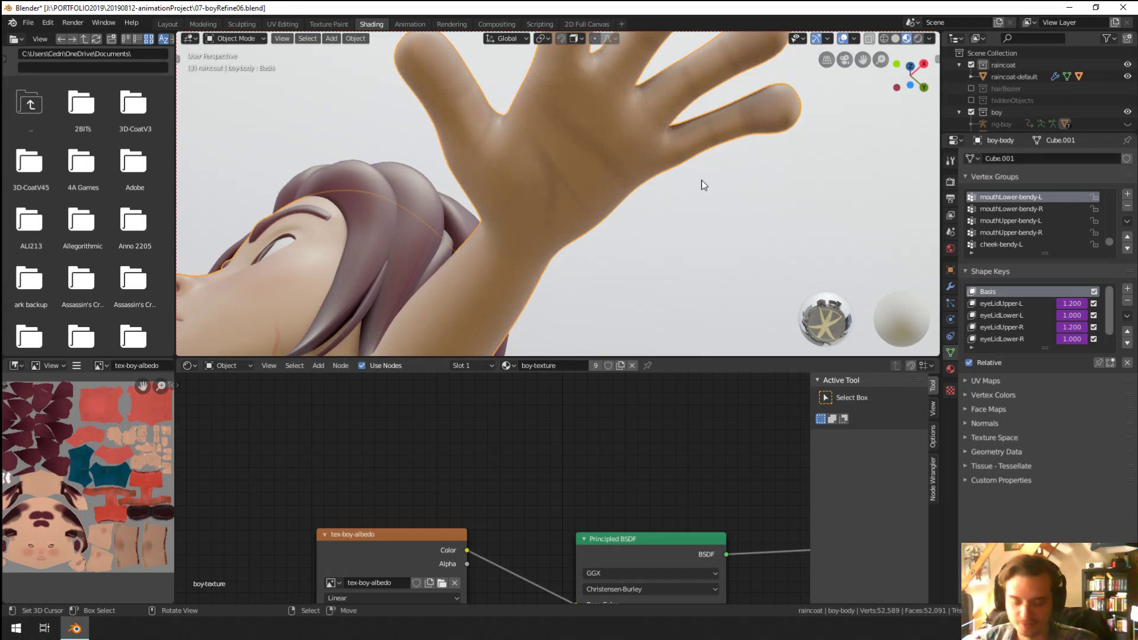
pyautogui.click(222, 39)
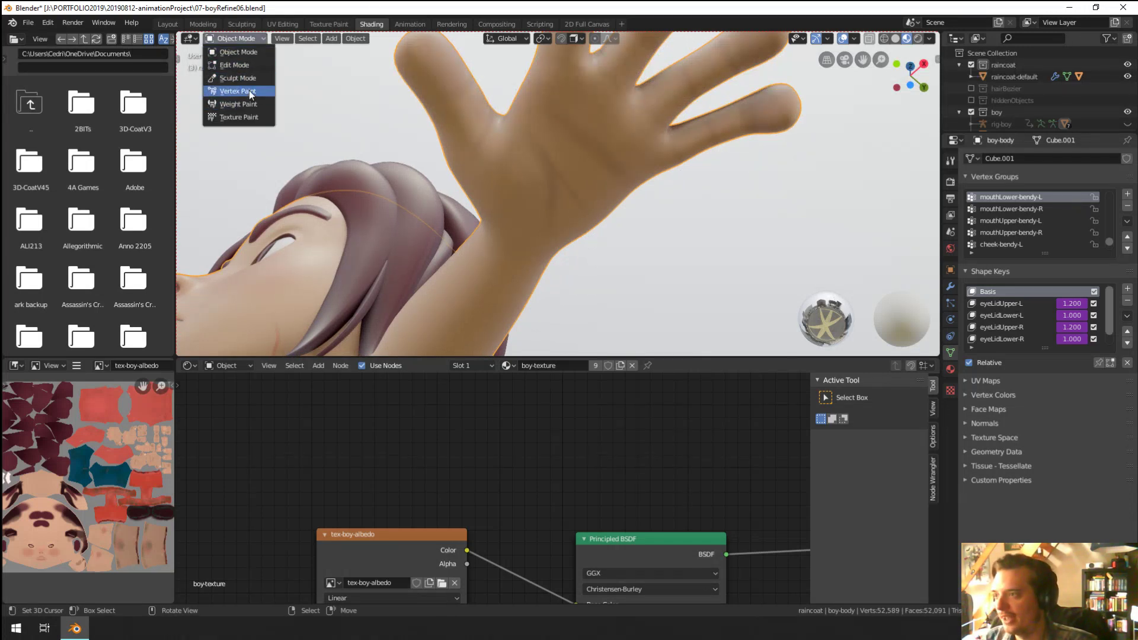
pyautogui.press('Return')
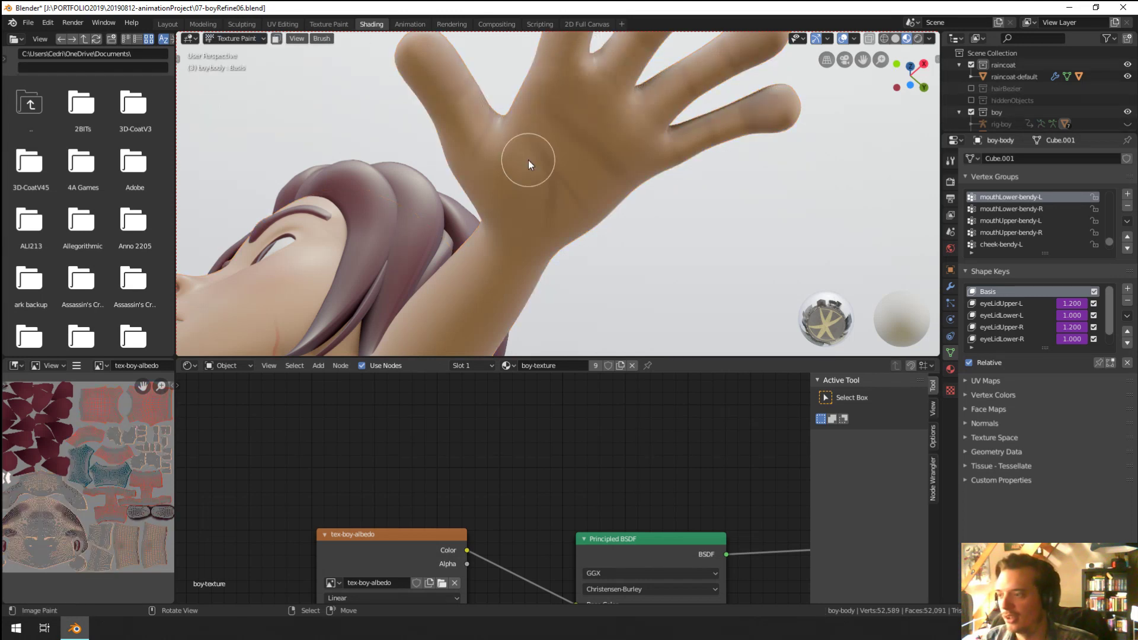
# Step: Brighten the brush's skin color and set its radius to 89 px, then enlarge it to 136 px
pyautogui.click(950, 160)
pyautogui.press('f')
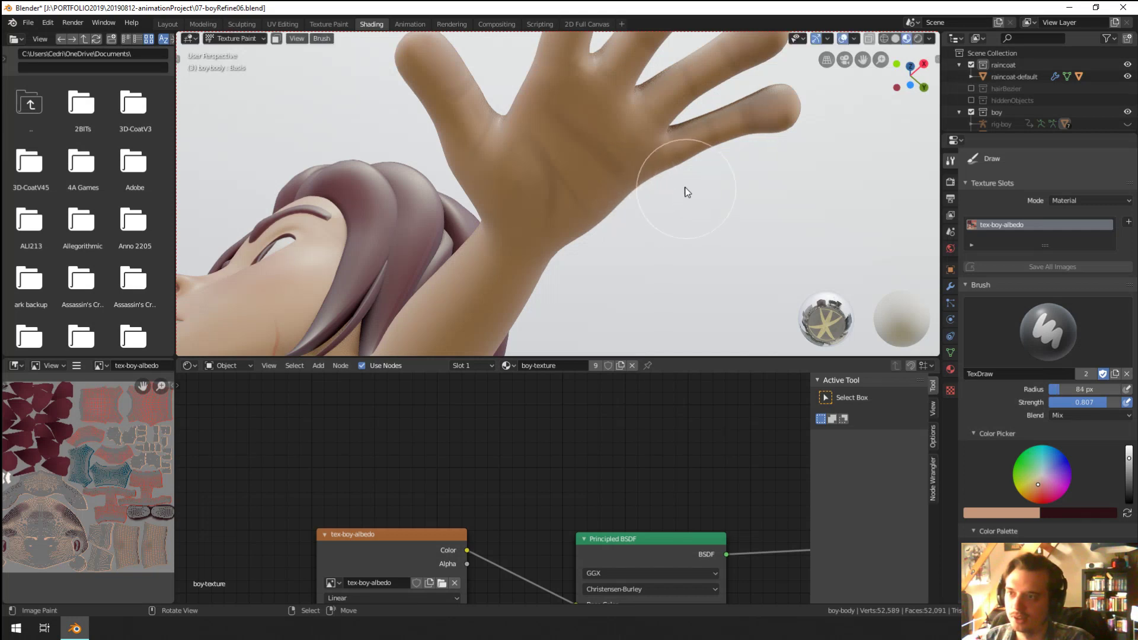
pyautogui.click(790, 256)
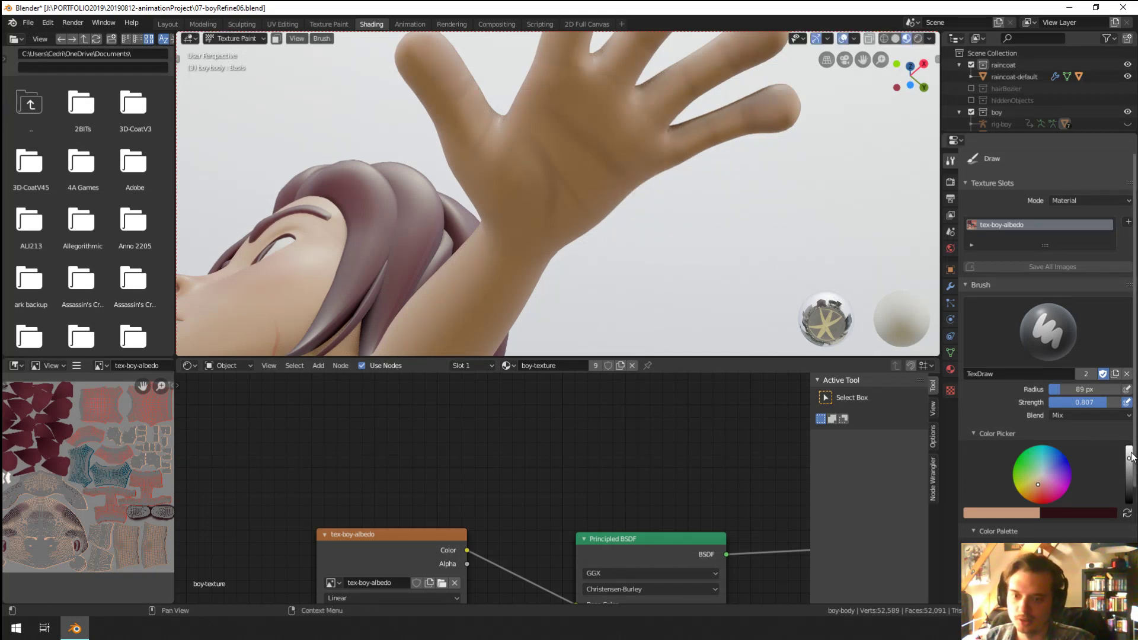
pyautogui.moveTo(1131, 456); pyautogui.dragTo(1129, 449)
pyautogui.press('f')
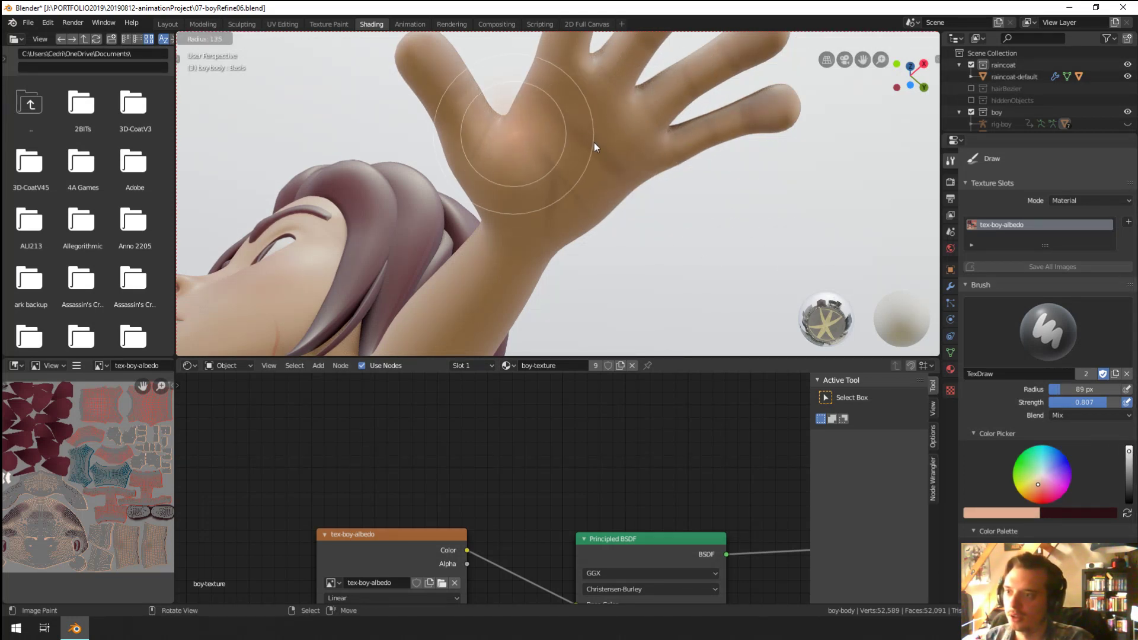
pyautogui.click(631, 109)
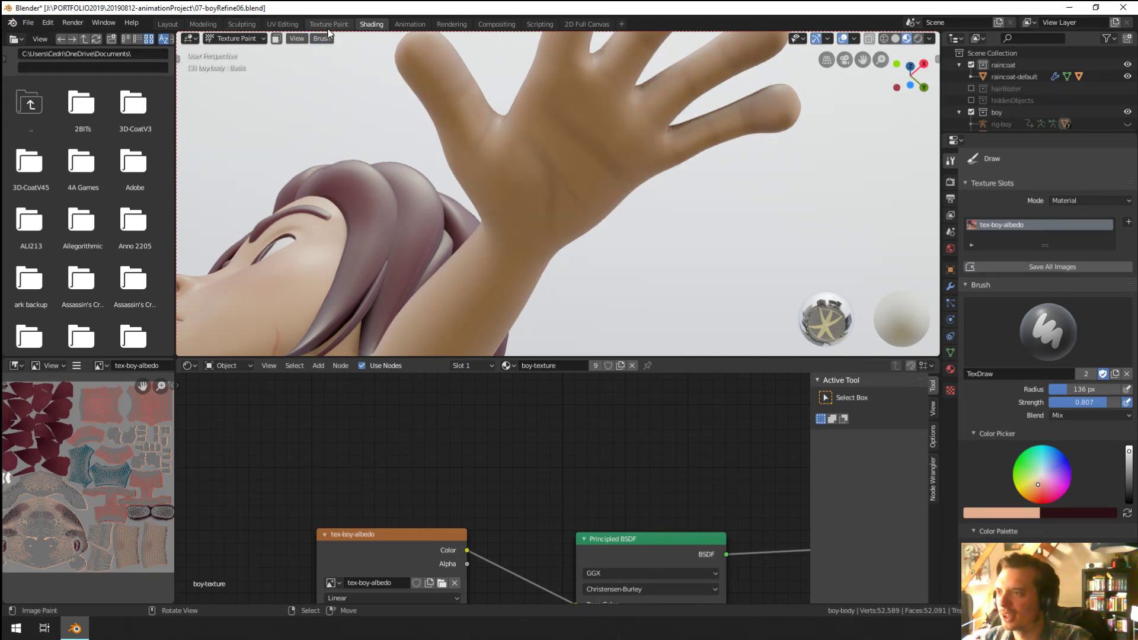
# Step: Switch to the Texture Paint workspace and frame the palm side of the hand in the 3D view
pyautogui.click(329, 25)
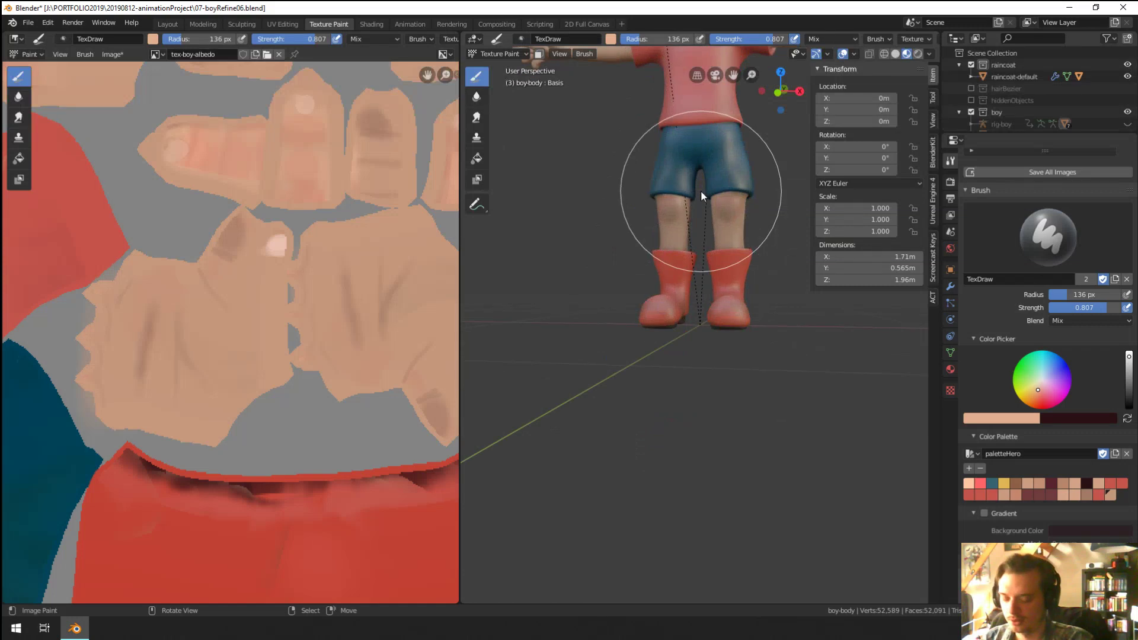
pyautogui.press('Tab')
pyautogui.press('KP_Decimal')
pyautogui.press('Tab')
pyautogui.scroll(-5, 700, 190)
pyautogui.moveTo(700, 191); pyautogui.dragTo(770, 171, button='middle')
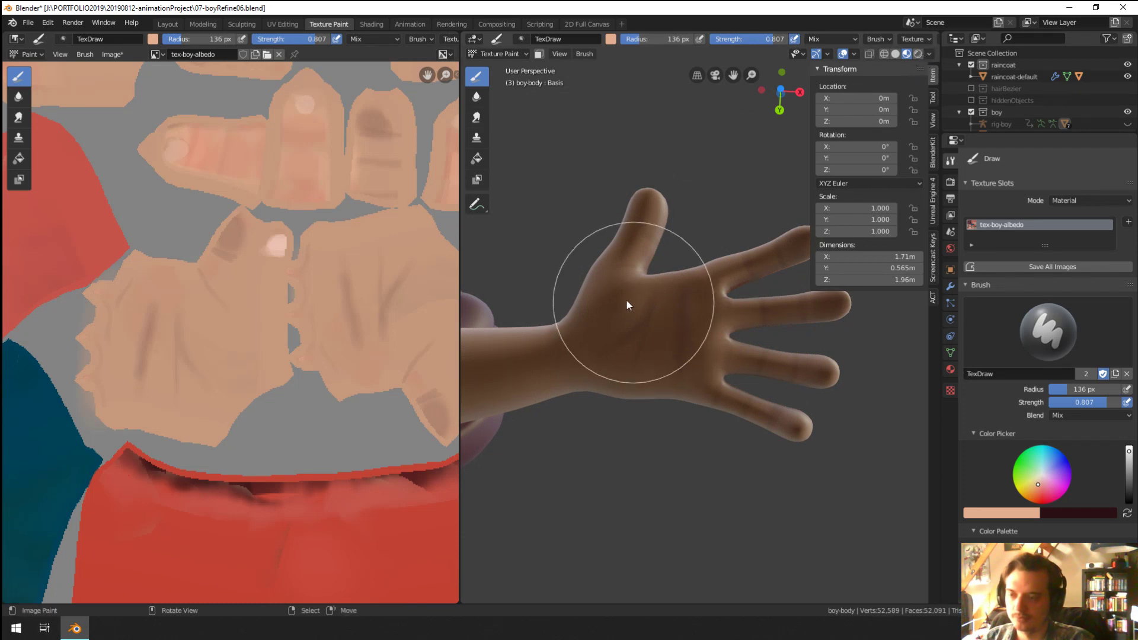
# Step: Undo a trial skin-tone stroke on the palm and set the brush to a cream color with Lighten blending
pyautogui.moveTo(627, 300); pyautogui.dragTo(656, 337)
pyautogui.hotkey('ctrl', 'z')
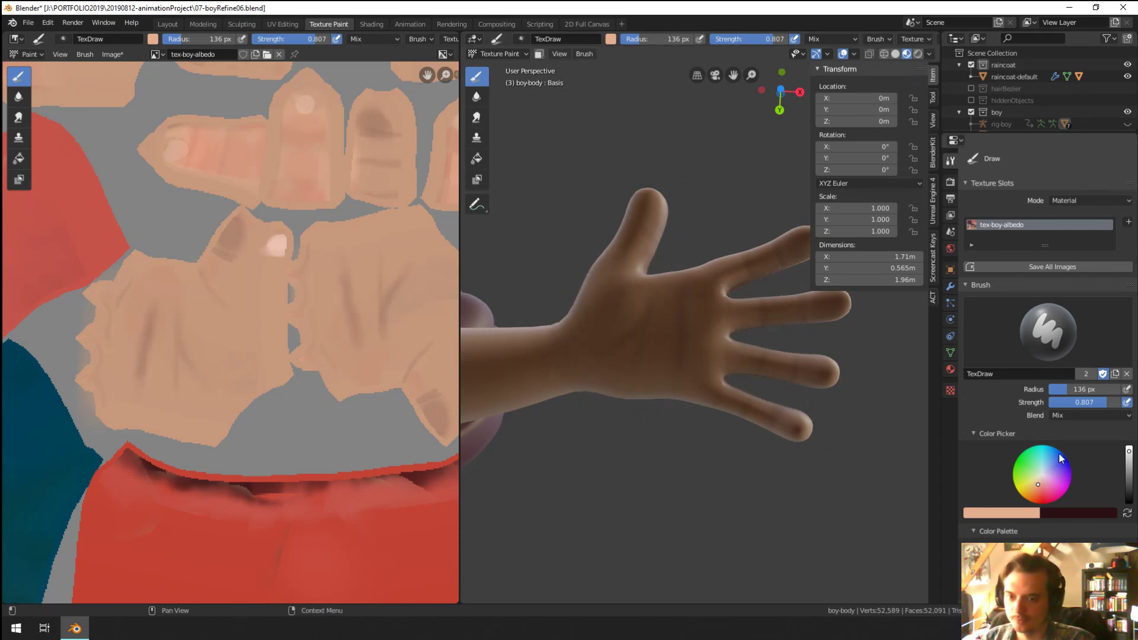
pyautogui.click(1039, 474)
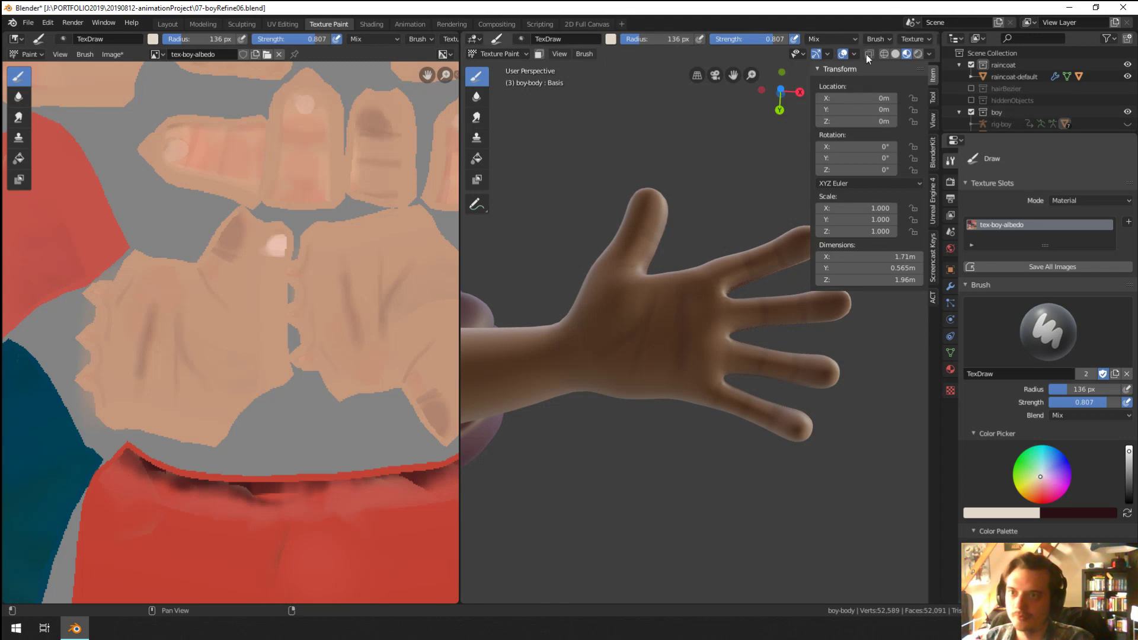
pyautogui.click(879, 39)
pyautogui.click(821, 43)
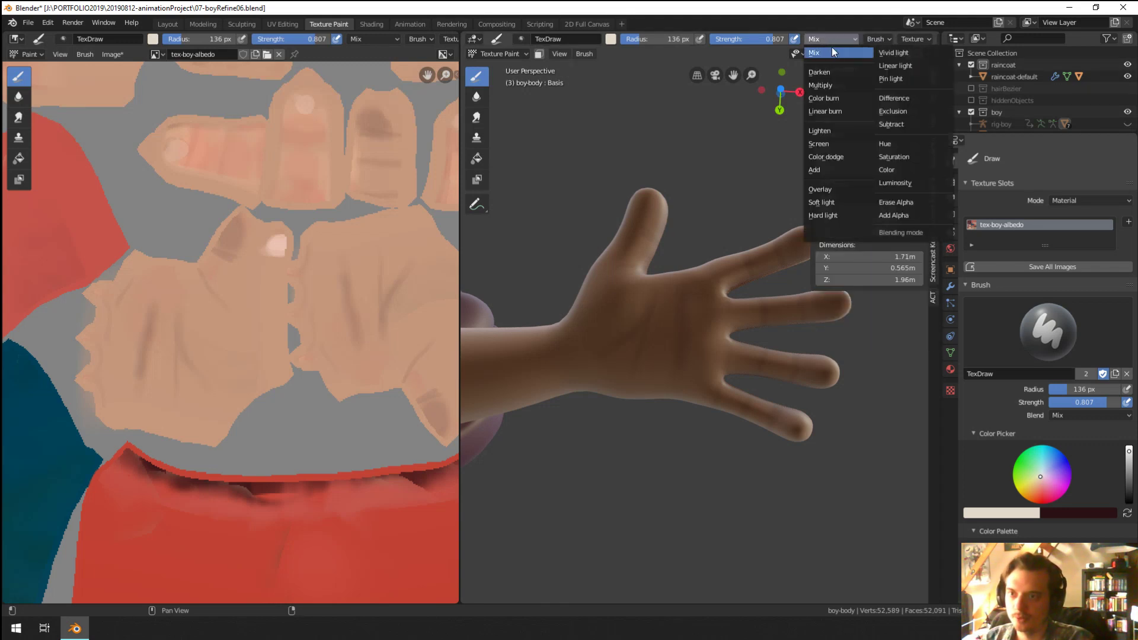
pyautogui.click(835, 130)
# Step: Try cream Lighten strokes over the palm at 0.807 strength, with brush radii of 125 and 80 px
pyautogui.moveTo(604, 326); pyautogui.dragTo(667, 316)
pyautogui.press('f')
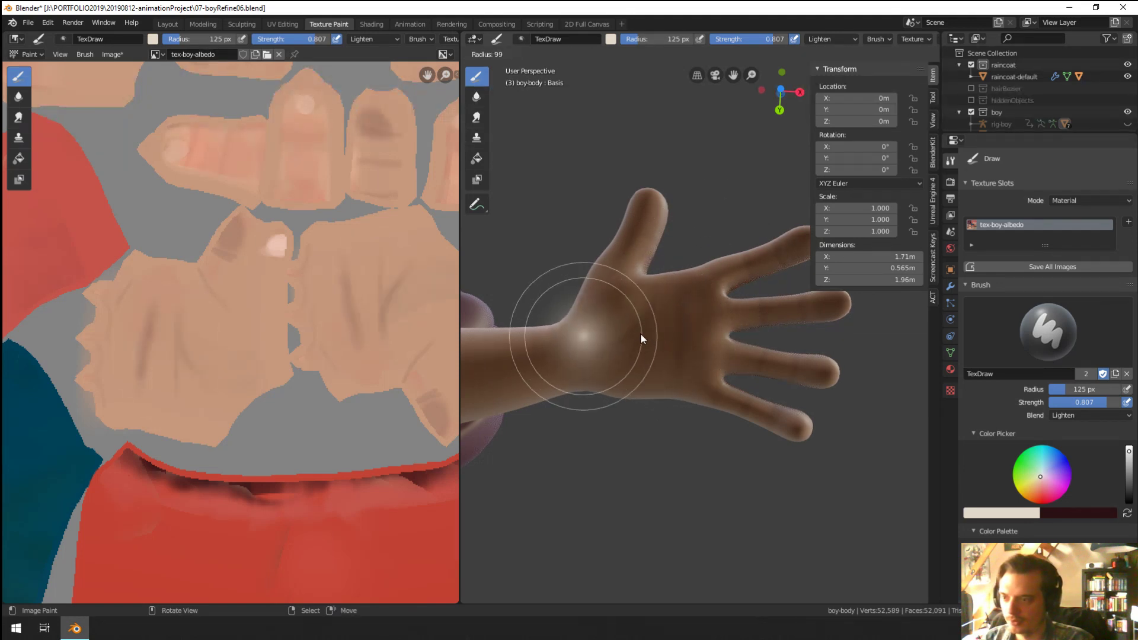
pyautogui.click(652, 330)
pyautogui.press('f')
pyautogui.click(664, 314)
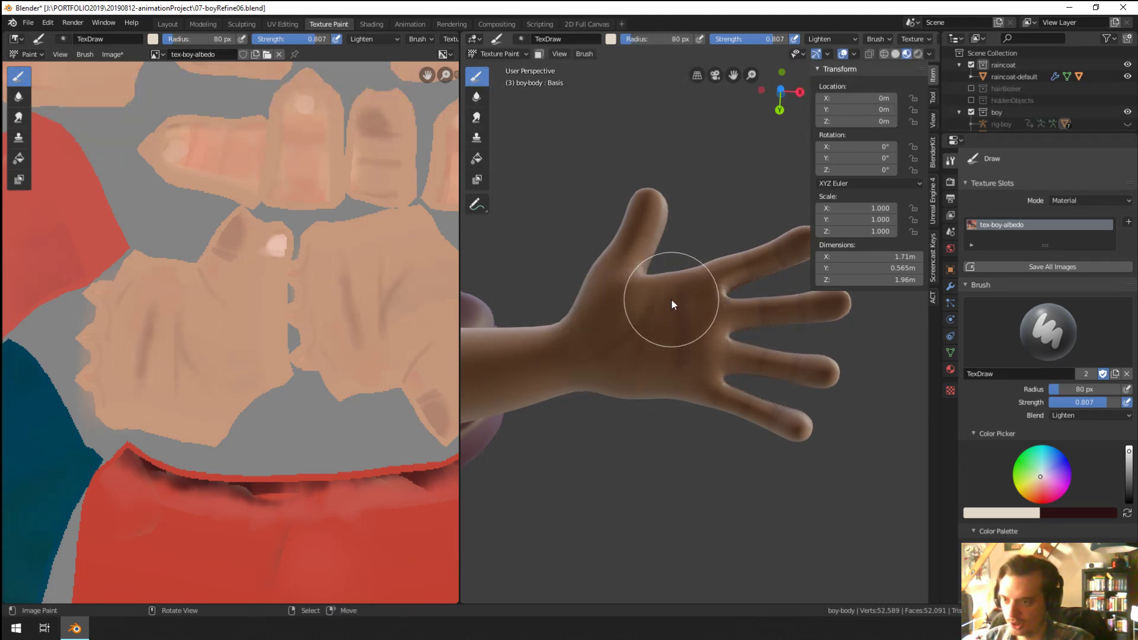
pyautogui.moveTo(621, 362); pyautogui.dragTo(664, 335)
pyautogui.hotkey('ctrl', 'z')
pyautogui.press('f')
pyautogui.click(646, 339)
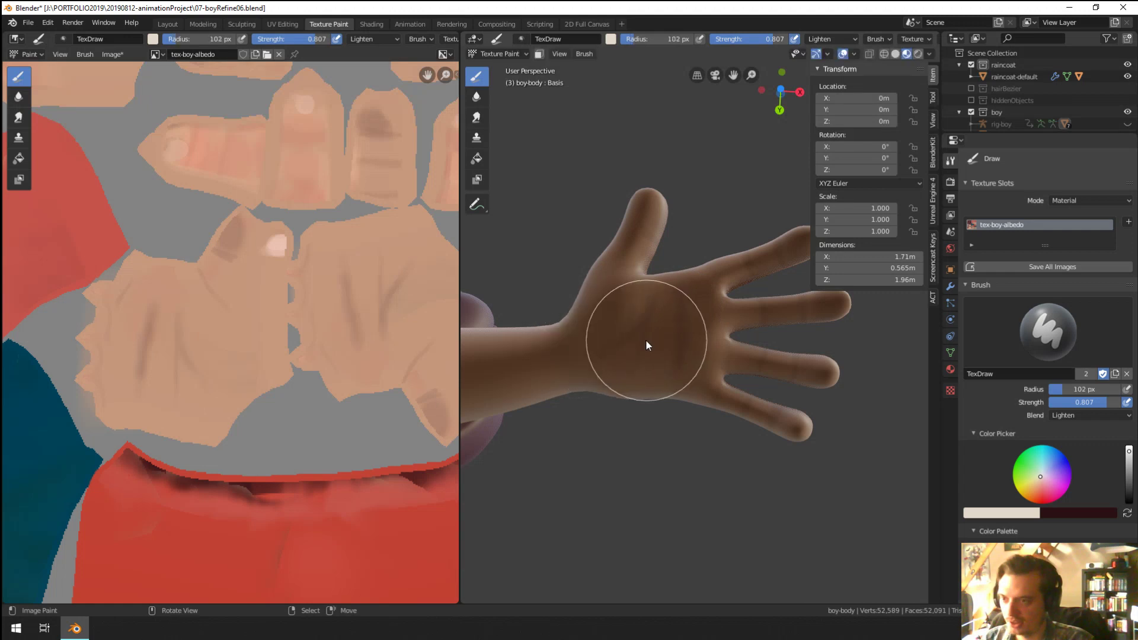
# Step: Lighten the center of the palm with cream strokes at 0.326 strength, using 86 then 74 px radius
pyautogui.moveTo(762, 40); pyautogui.dragTo(718, 40)
pyautogui.press('f')
pyautogui.click(665, 309)
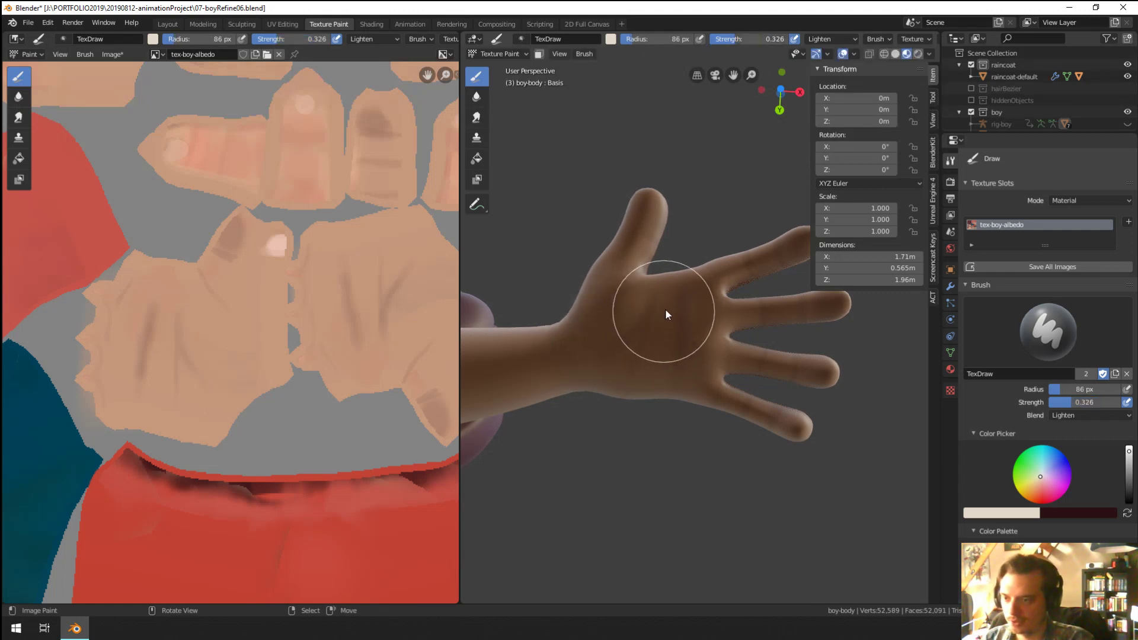
pyautogui.moveTo(627, 354); pyautogui.dragTo(667, 301)
pyautogui.moveTo(687, 240)
pyautogui.mouseDown(button='middle')
pyautogui.moveTo(694, 165)
pyautogui.moveTo(660, 297)
pyautogui.mouseUp(button='middle')
pyautogui.press('f')
pyautogui.click(663, 296)
pyautogui.moveTo(662, 297); pyautogui.dragTo(610, 366)
pyautogui.moveTo(610, 366); pyautogui.dragTo(629, 271, button='middle')
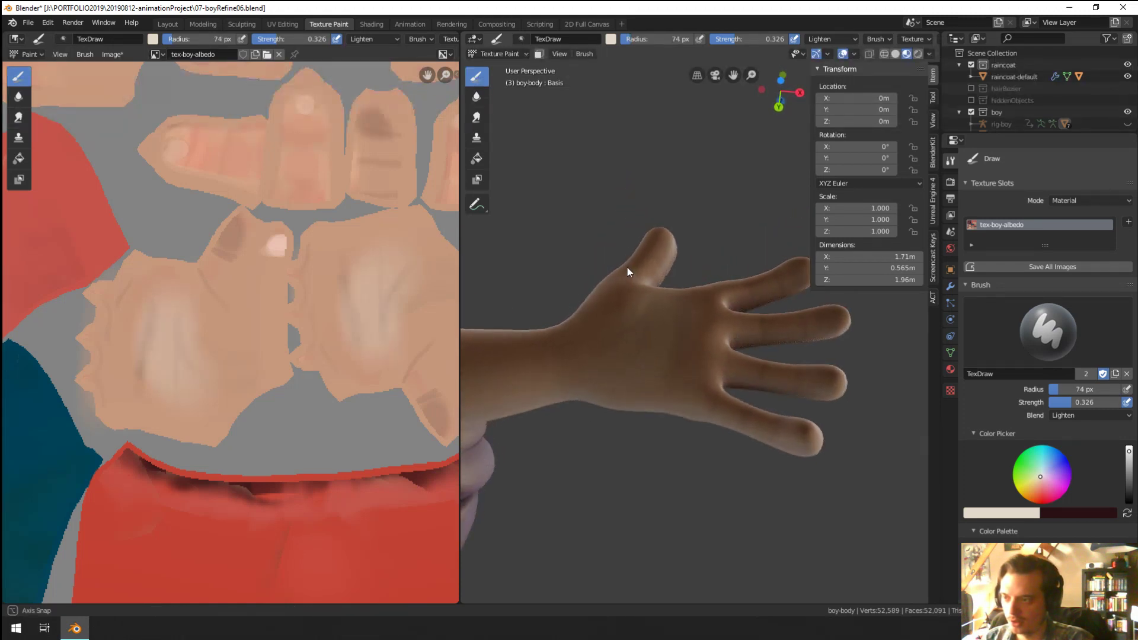
pyautogui.moveTo(706, 247)
pyautogui.mouseDown(button='middle')
pyautogui.moveTo(693, 327)
pyautogui.moveTo(632, 265)
pyautogui.moveTo(657, 265)
pyautogui.moveTo(691, 237)
pyautogui.mouseUp(button='middle')
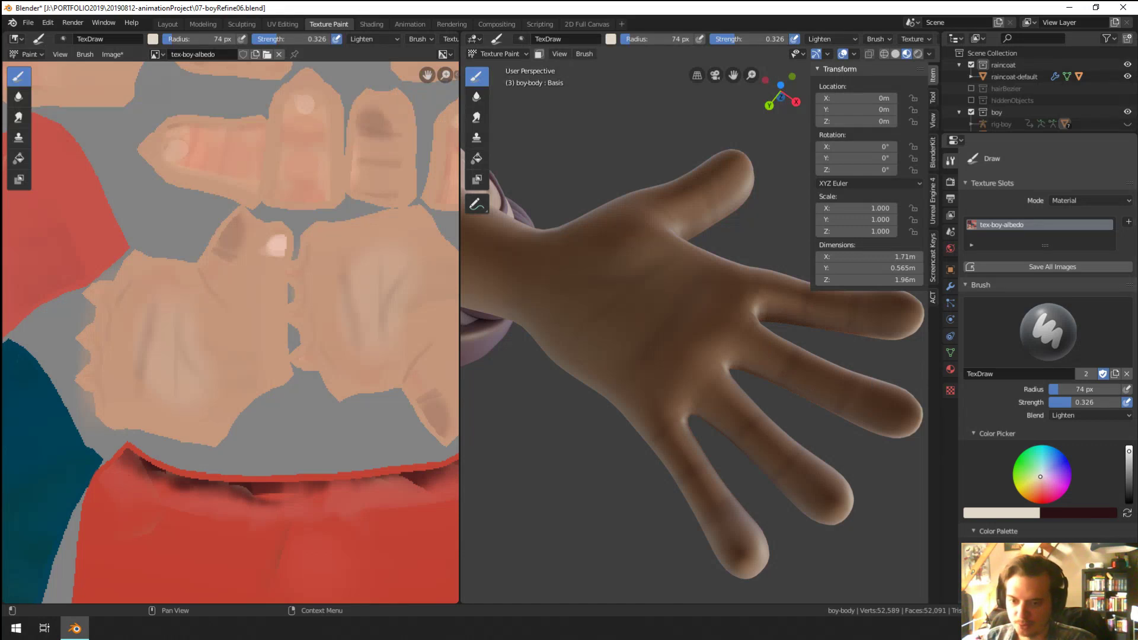
# Step: Set the brush to a red color with 78 px radius and Multiply blending
pyautogui.click(1040, 493)
pyautogui.press('f')
pyautogui.click(695, 369)
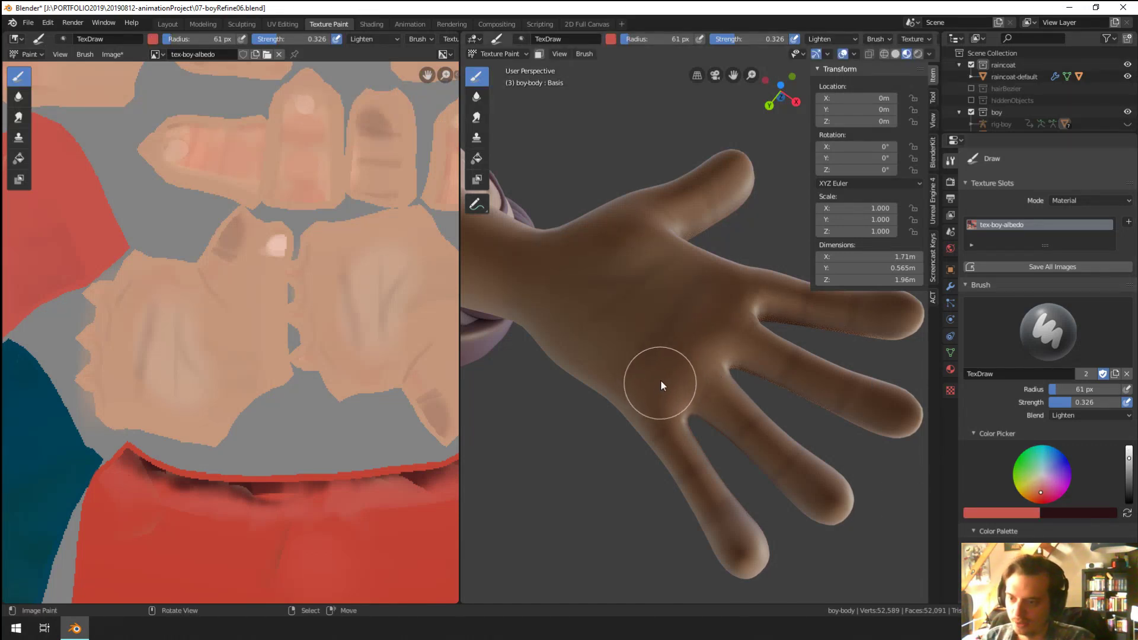
pyautogui.moveTo(733, 291)
pyautogui.mouseDown(button='middle')
pyautogui.moveTo(727, 343)
pyautogui.moveTo(730, 304)
pyautogui.mouseUp(button='middle')
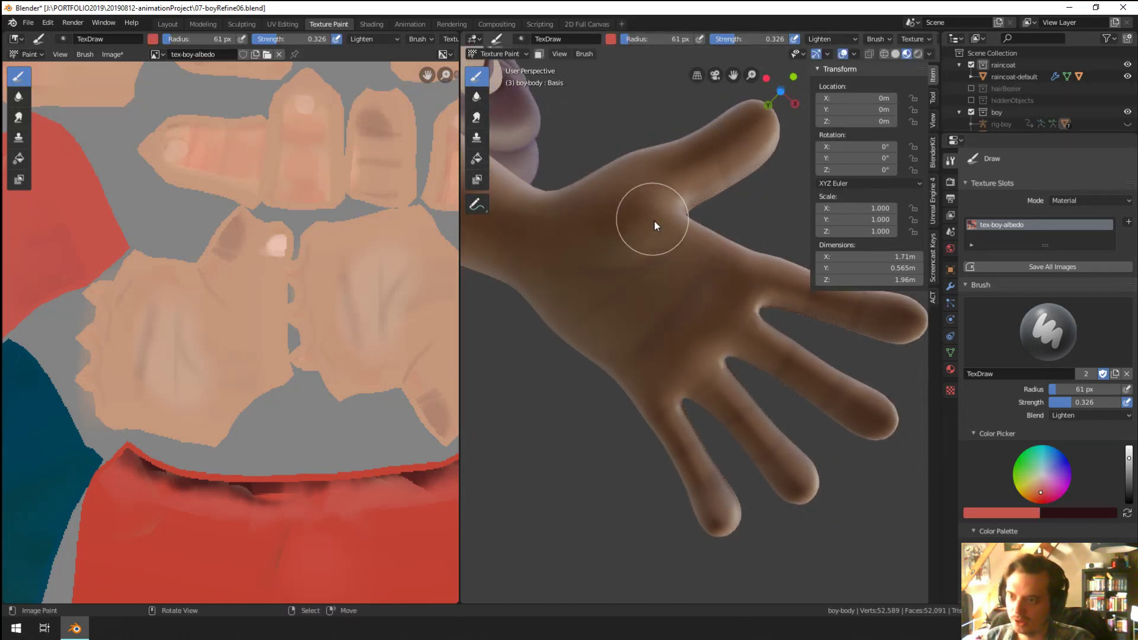
pyautogui.press('f')
pyautogui.click(626, 182)
pyautogui.scroll(-5, 691, 169)
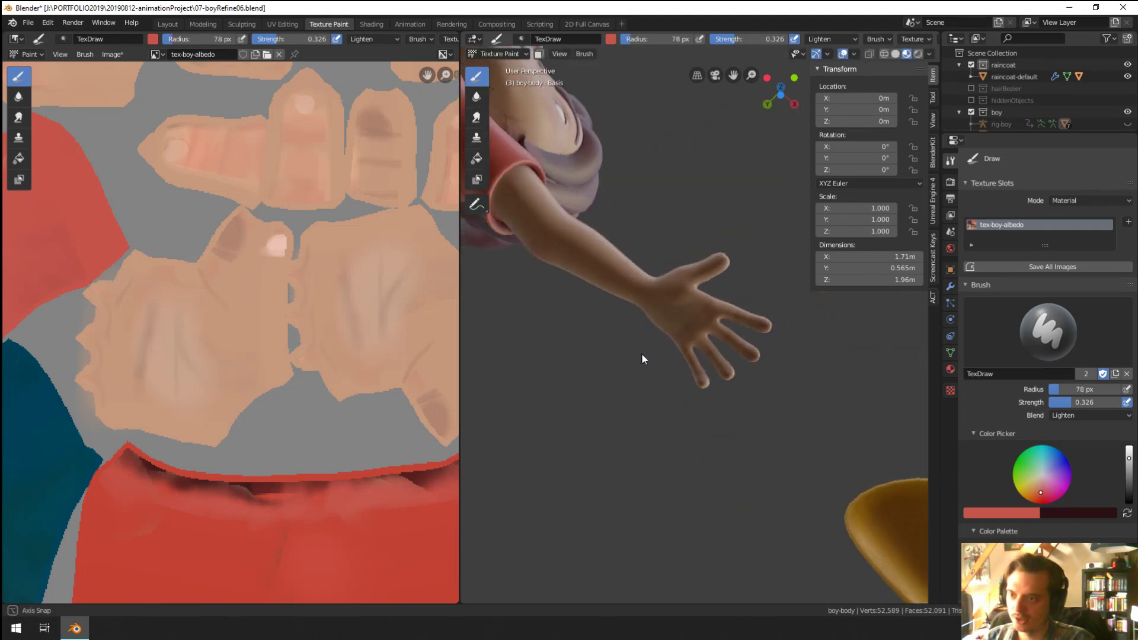
pyautogui.moveTo(642, 356); pyautogui.dragTo(655, 348, button='middle')
pyautogui.scroll(5, 655, 348)
pyautogui.click(844, 43)
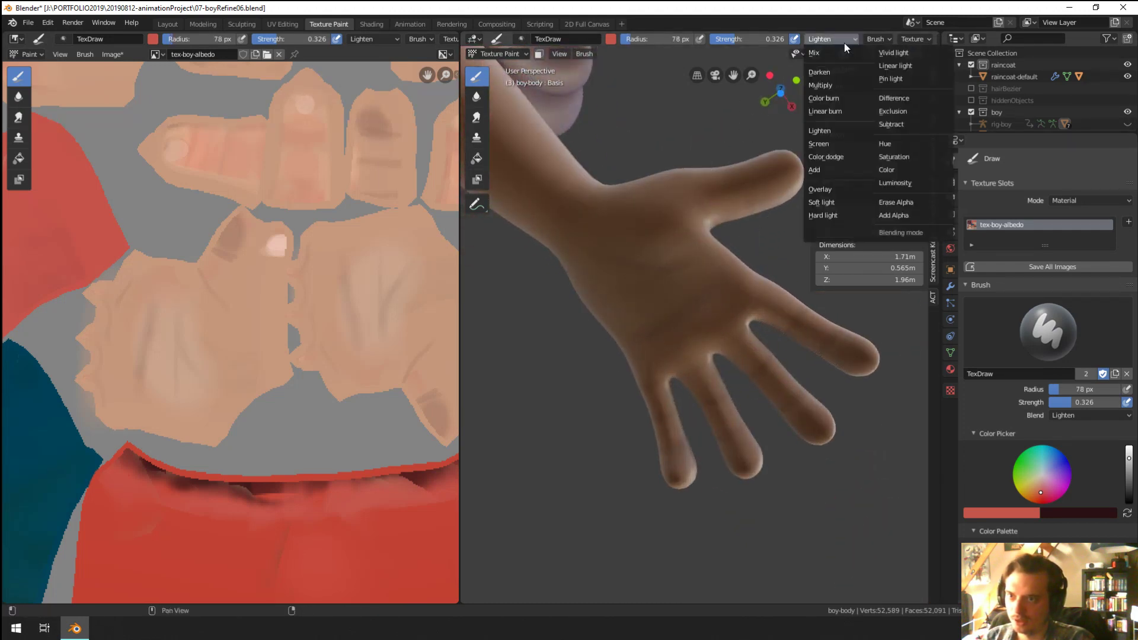
pyautogui.click(831, 85)
# Step: Undo the strong red stroke and tint the thumb mound and palm softly at 0.185 strength, reducing the radius to 48 px
pyautogui.moveTo(621, 211); pyautogui.dragTo(678, 251)
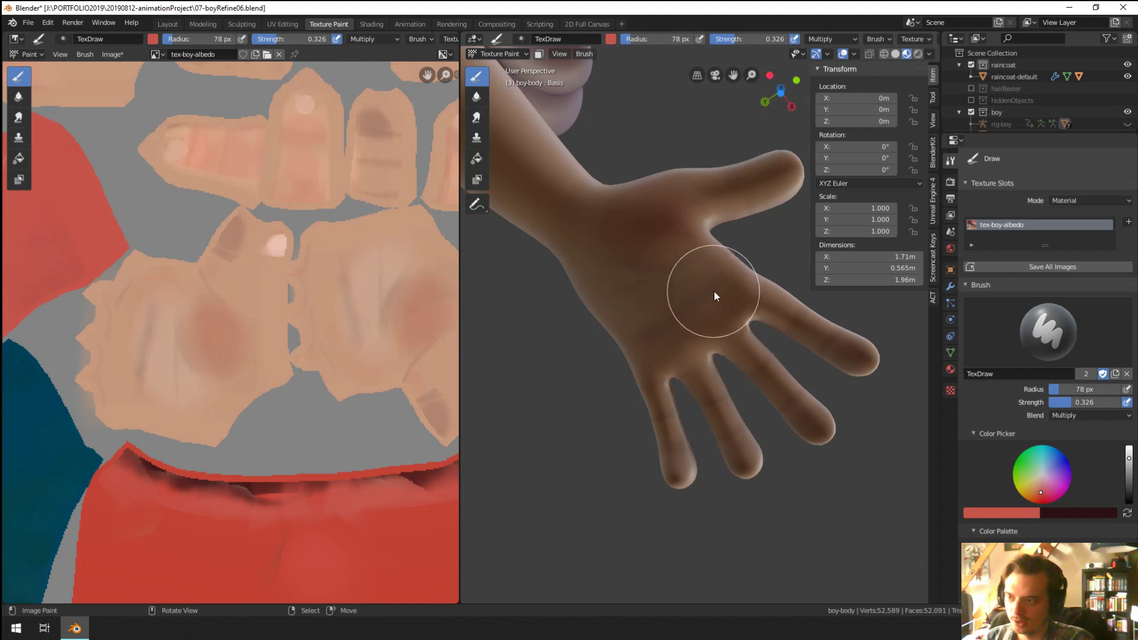
pyautogui.hotkey('ctrl', 'z')
pyautogui.moveTo(756, 43); pyautogui.dragTo(745, 40)
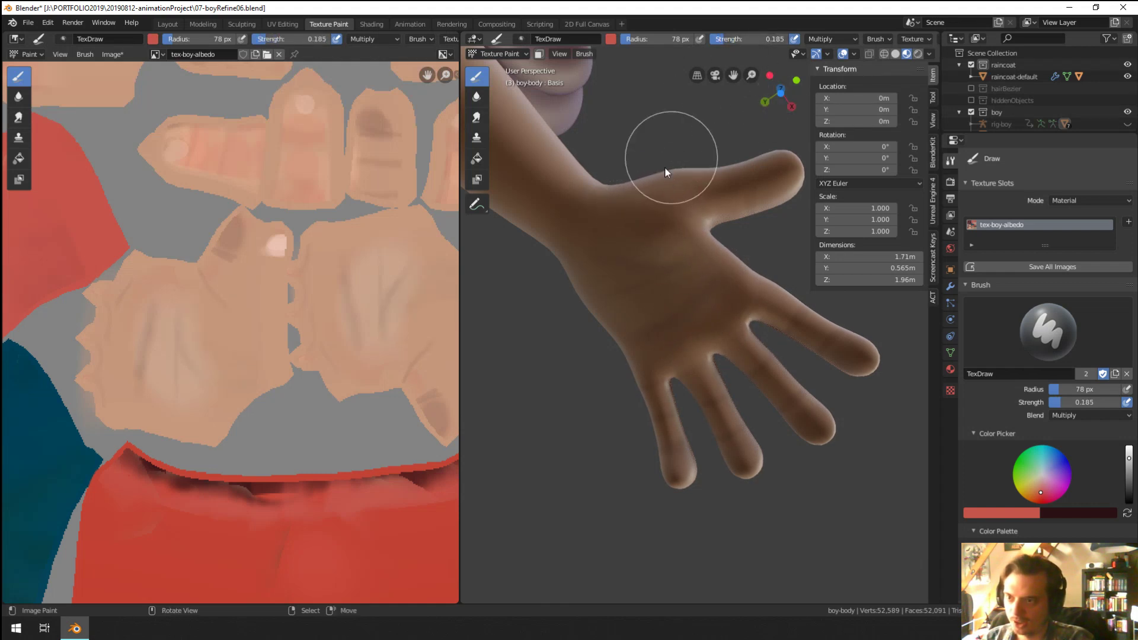
pyautogui.moveTo(638, 212)
pyautogui.mouseDown(button='middle')
pyautogui.moveTo(684, 246)
pyautogui.moveTo(650, 240)
pyautogui.mouseUp(button='middle')
pyautogui.press('f')
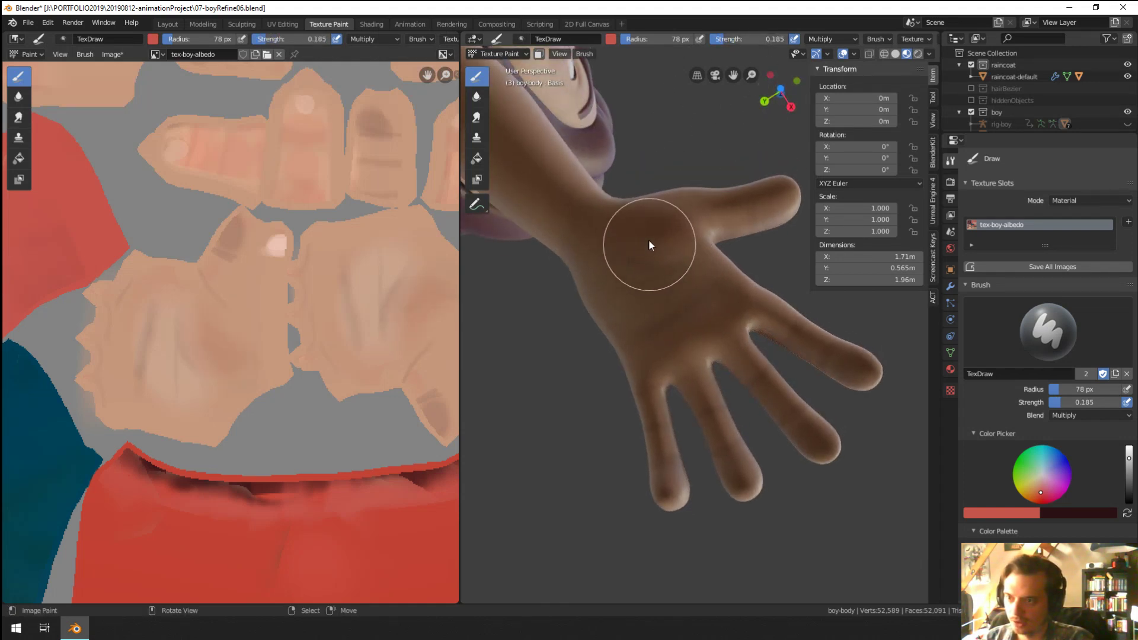
pyautogui.click(646, 249)
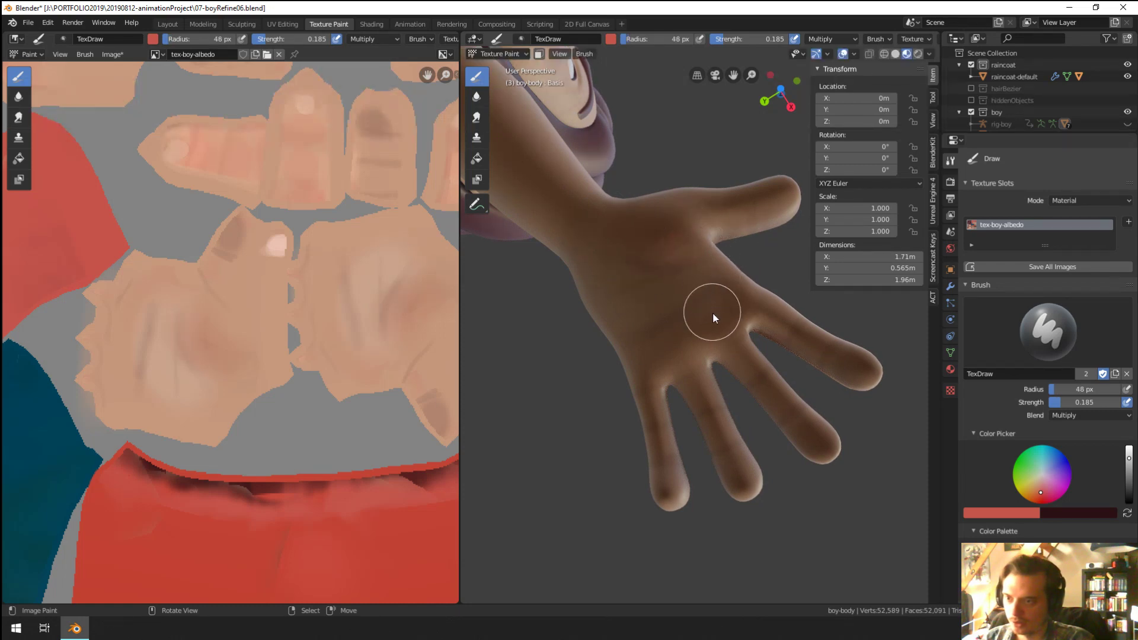
pyautogui.press('f')
pyautogui.click(643, 347)
# Step: Try painting a blue vein from the back of the hand up the forearm, using a thin 13 then 7 px brush
pyautogui.moveTo(680, 357)
pyautogui.keyDown('ctrl'); pyautogui.mouseDown(button='middle')
pyautogui.moveTo(616, 381)
pyautogui.moveTo(634, 435)
pyautogui.moveTo(551, 382)
pyautogui.moveTo(688, 293)
pyautogui.moveTo(774, 401)
pyautogui.moveTo(824, 333)
pyautogui.moveTo(794, 245)
pyautogui.moveTo(669, 414)
pyautogui.moveTo(734, 425)
pyautogui.moveTo(640, 498)
pyautogui.moveTo(609, 558)
pyautogui.moveTo(598, 521)
pyautogui.moveTo(676, 310)
pyautogui.moveTo(655, 338)
pyautogui.moveTo(661, 393)
pyautogui.moveTo(720, 290)
pyautogui.mouseUp(button='middle'); pyautogui.keyUp('ctrl')
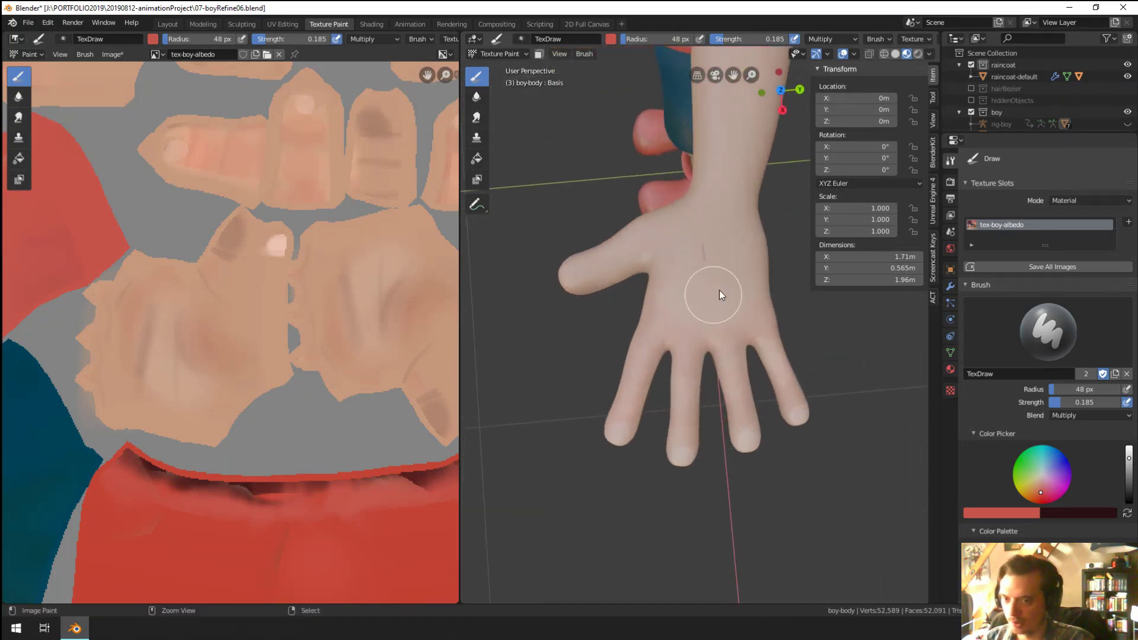
pyautogui.click(1054, 460)
pyautogui.press('f')
pyautogui.click(668, 249)
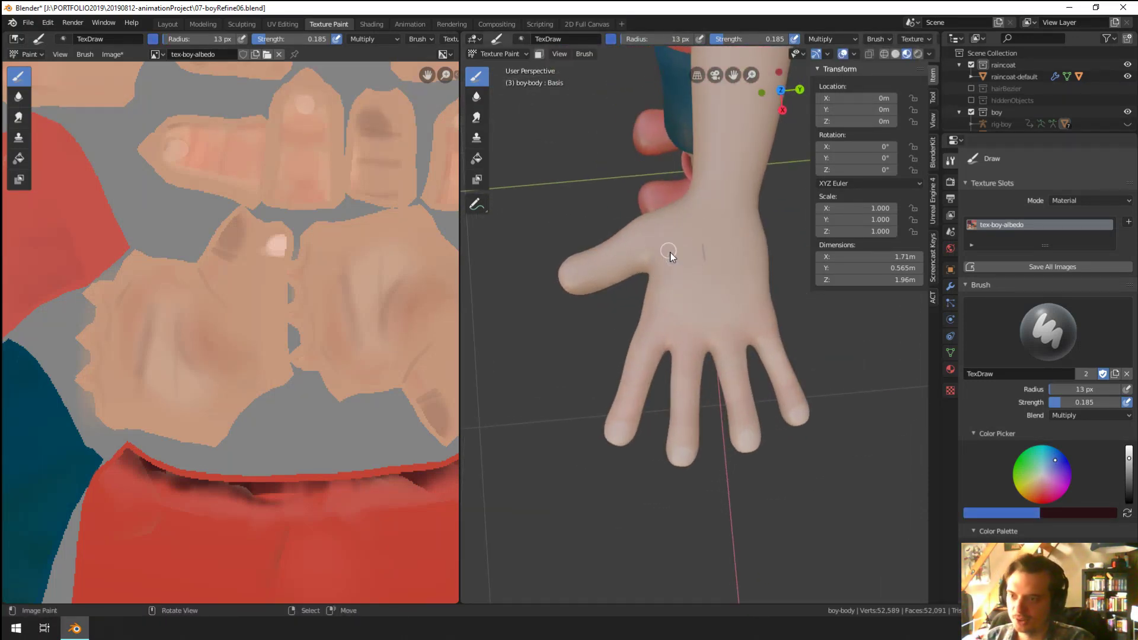
pyautogui.moveTo(670, 313)
pyautogui.mouseDown()
pyautogui.moveTo(707, 282)
pyautogui.moveTo(726, 157)
pyautogui.mouseUp()
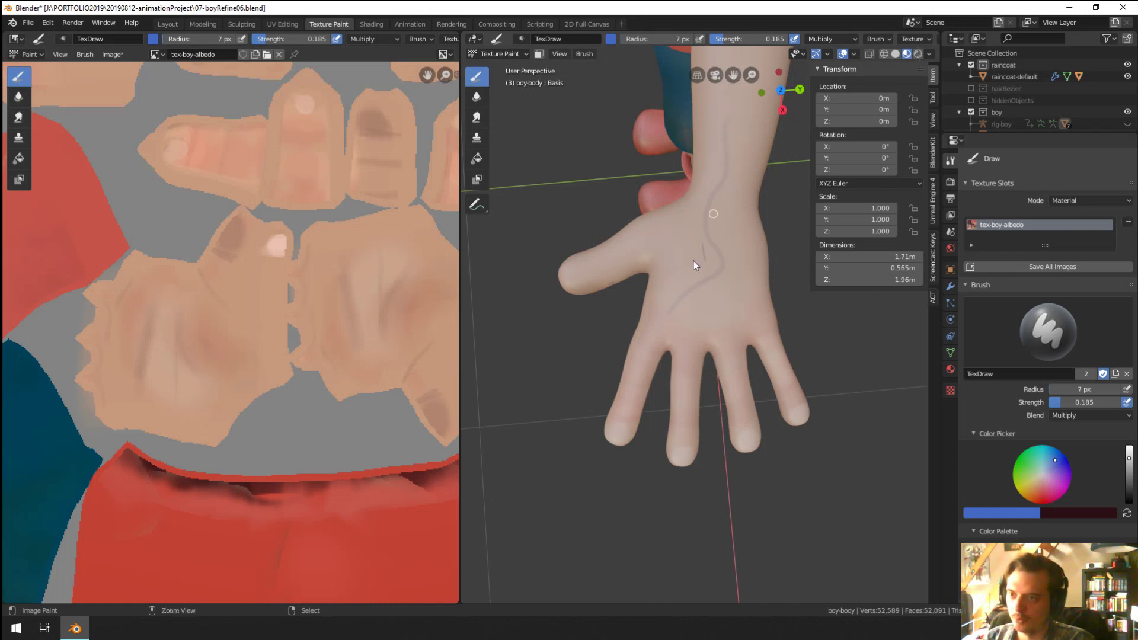
# Step: Examine the back of the hand and the thumb up close and return the body to Object Mode
pyautogui.moveTo(697, 262); pyautogui.dragTo(698, 311, button='middle')
pyautogui.scroll(5, 698, 312)
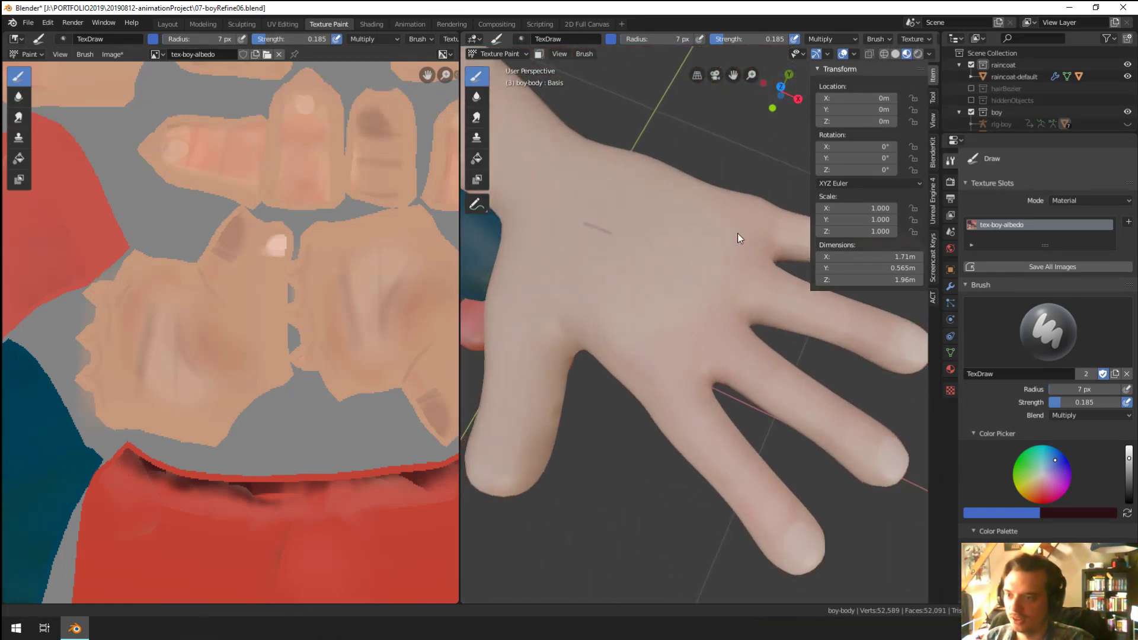
pyautogui.moveTo(737, 237)
pyautogui.mouseDown(button='middle')
pyautogui.moveTo(713, 294)
pyautogui.moveTo(589, 307)
pyautogui.mouseUp(button='middle')
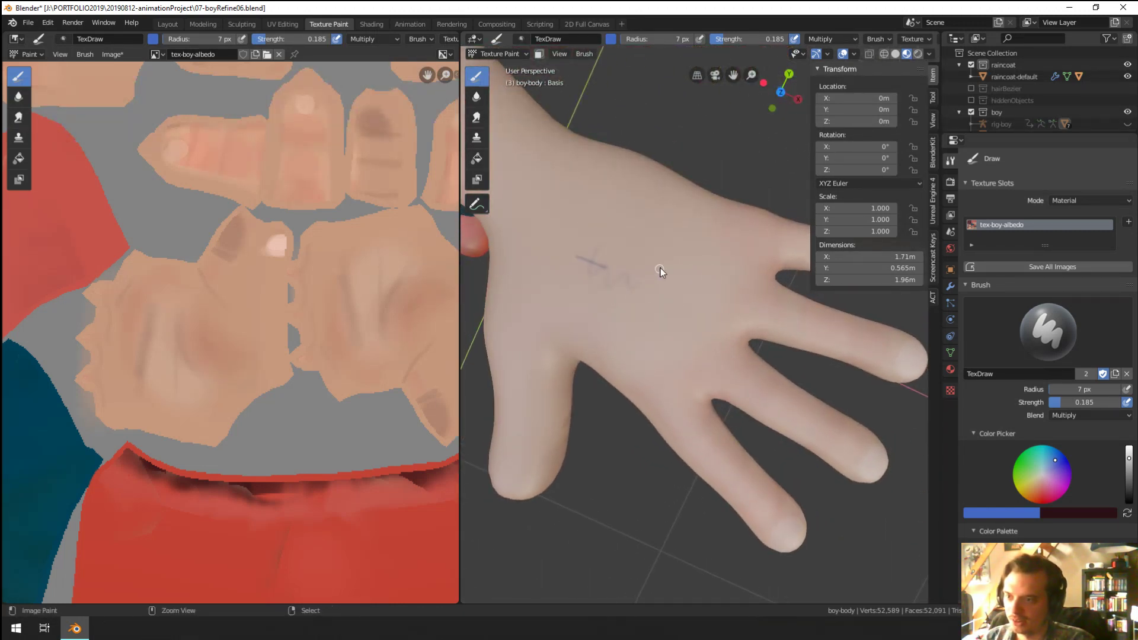
pyautogui.moveTo(658, 269)
pyautogui.mouseDown(button='middle')
pyautogui.moveTo(633, 248)
pyautogui.moveTo(665, 190)
pyautogui.moveTo(607, 191)
pyautogui.moveTo(607, 166)
pyautogui.mouseUp(button='middle')
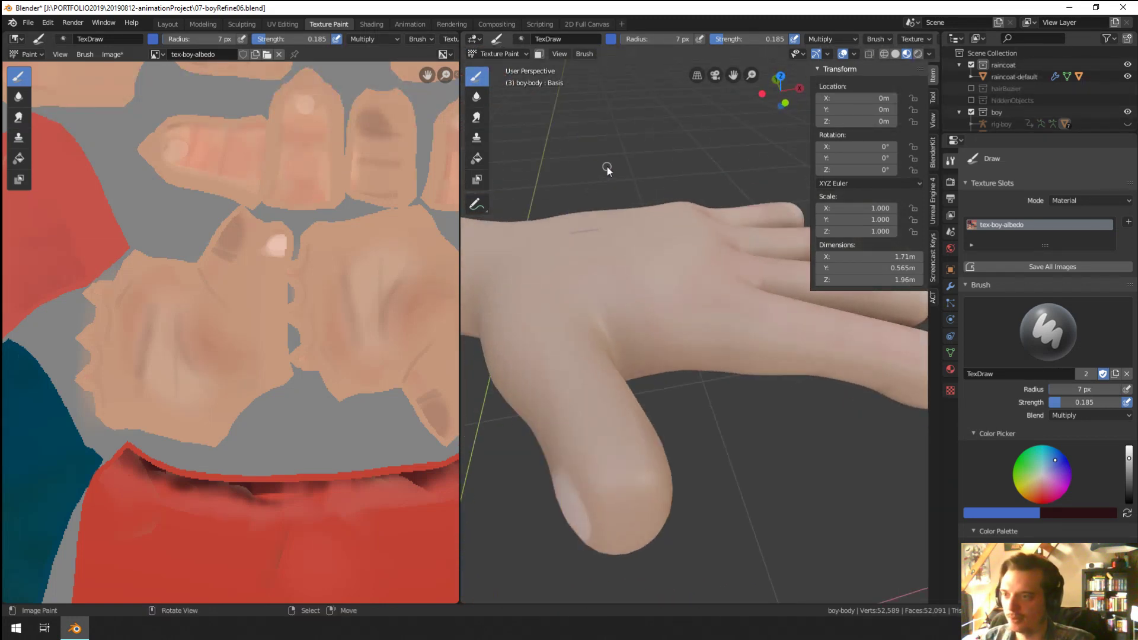
pyautogui.click(504, 55)
pyautogui.press('Return')
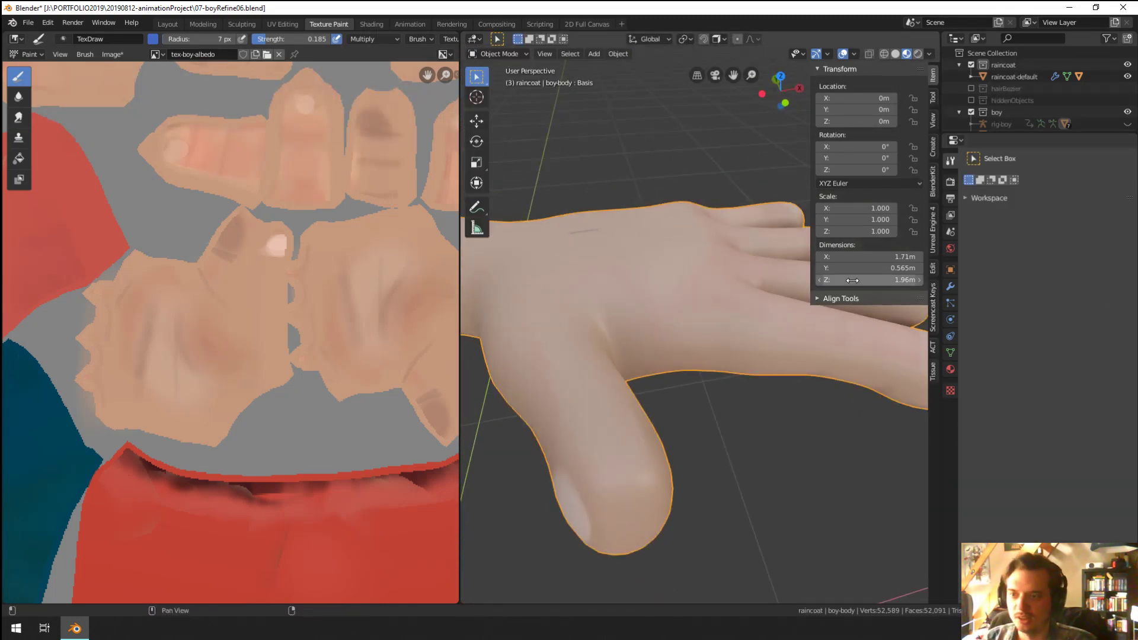
pyautogui.moveTo(720, 242); pyautogui.dragTo(980, 336, button='middle')
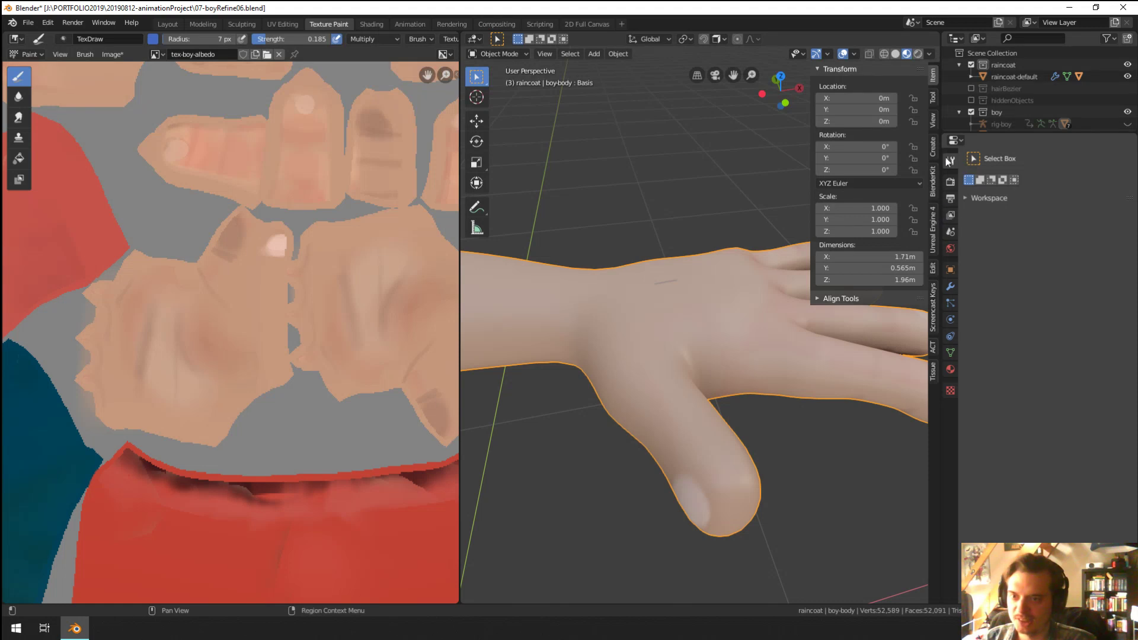
pyautogui.click(931, 96)
pyautogui.click(934, 116)
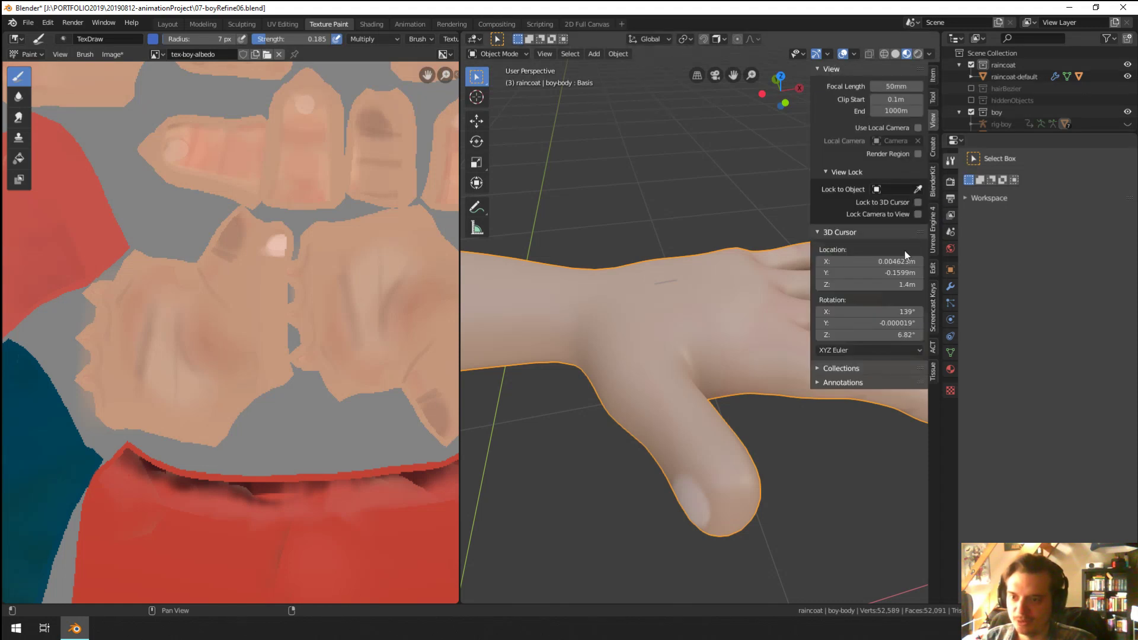
pyautogui.click(935, 147)
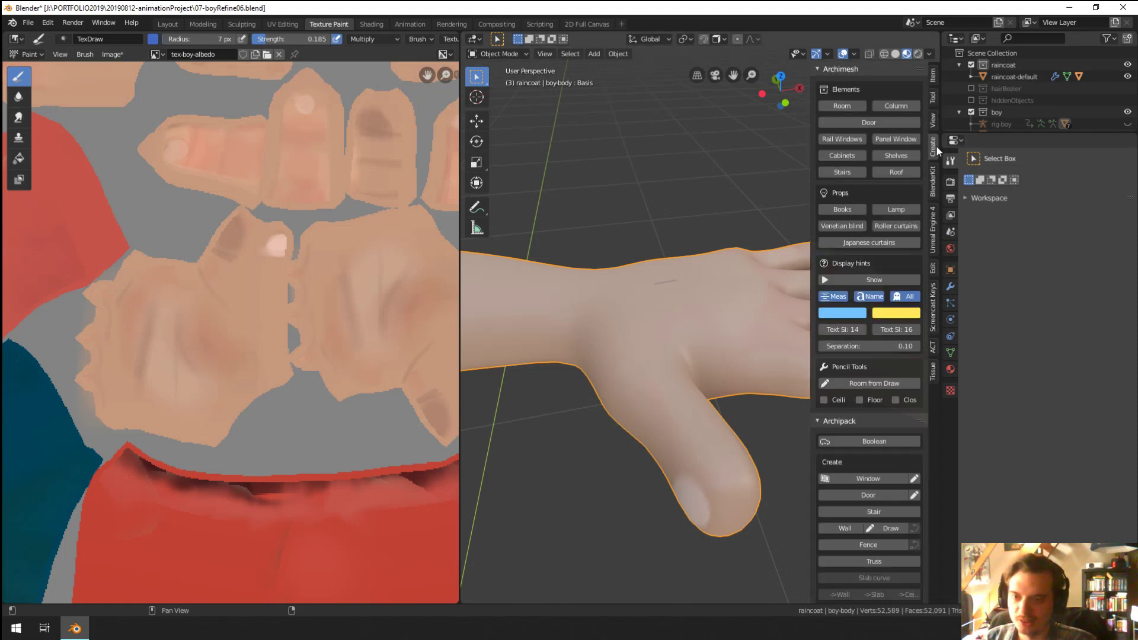
pyautogui.click(935, 77)
pyautogui.click(934, 96)
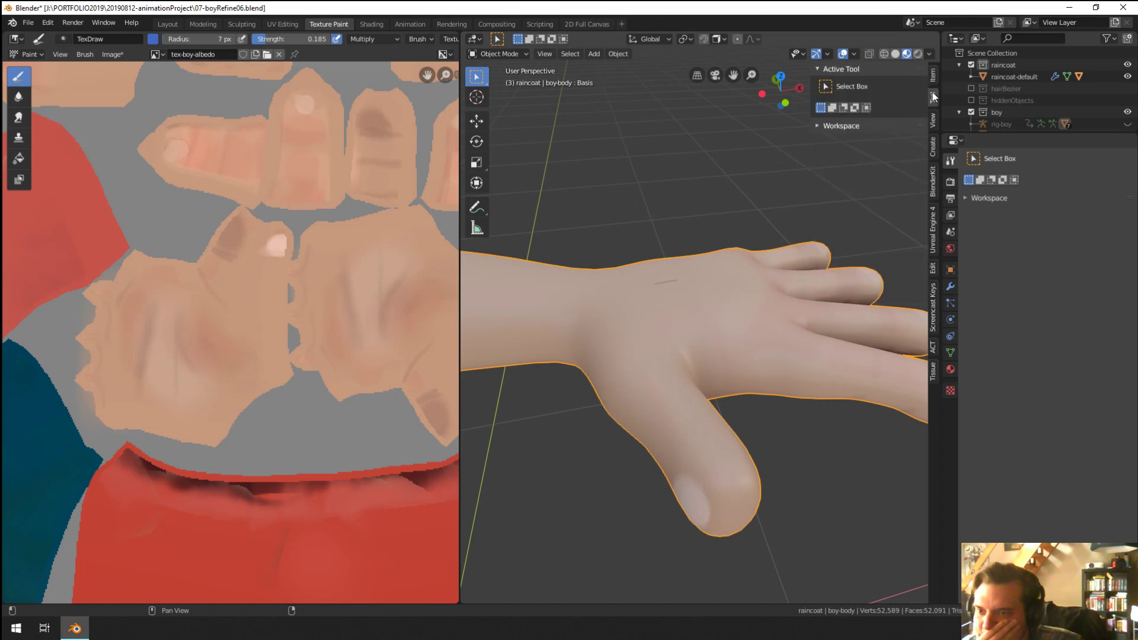
pyautogui.click(933, 122)
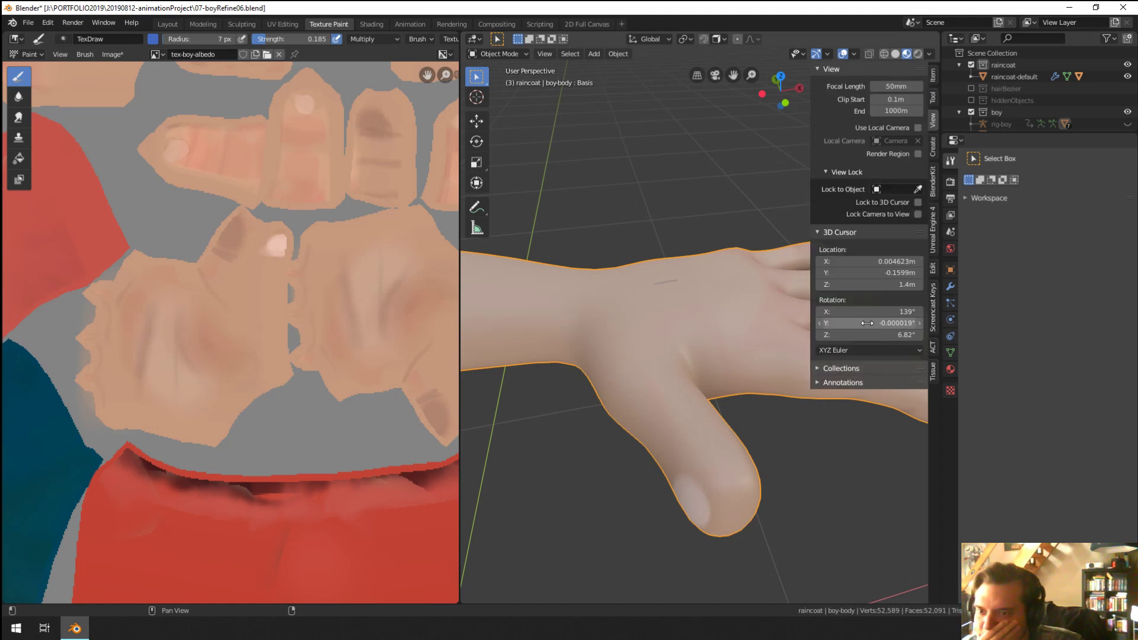
pyautogui.click(851, 382)
pyautogui.click(917, 400)
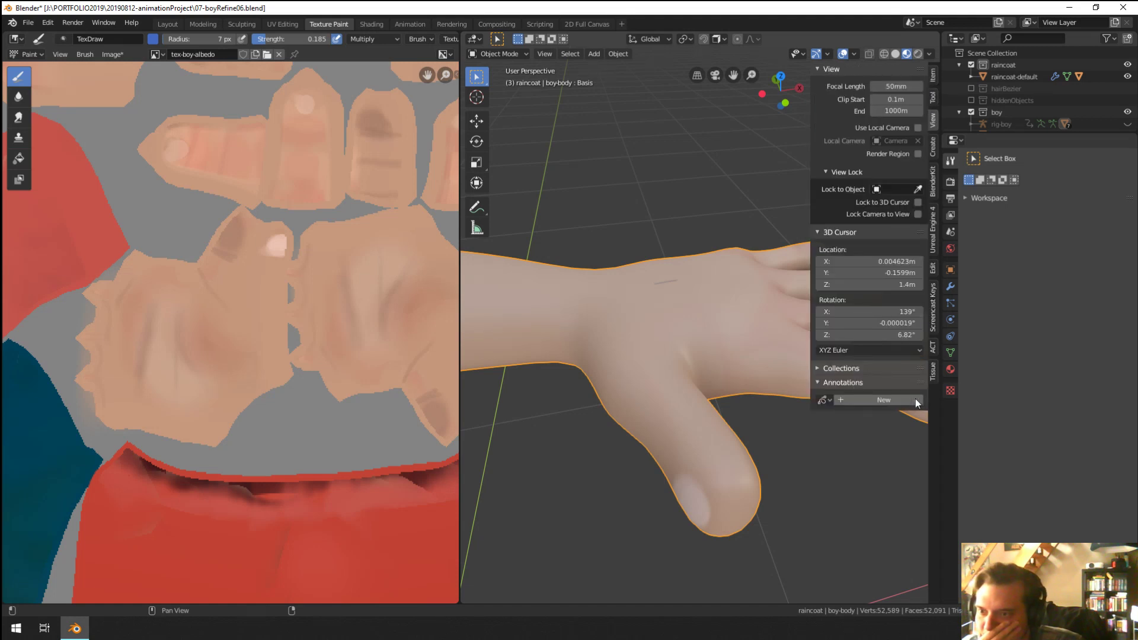
pyautogui.click(934, 77)
pyautogui.scroll(3, 676, 249)
pyautogui.scroll(-1, 671, 276)
pyautogui.press('g')
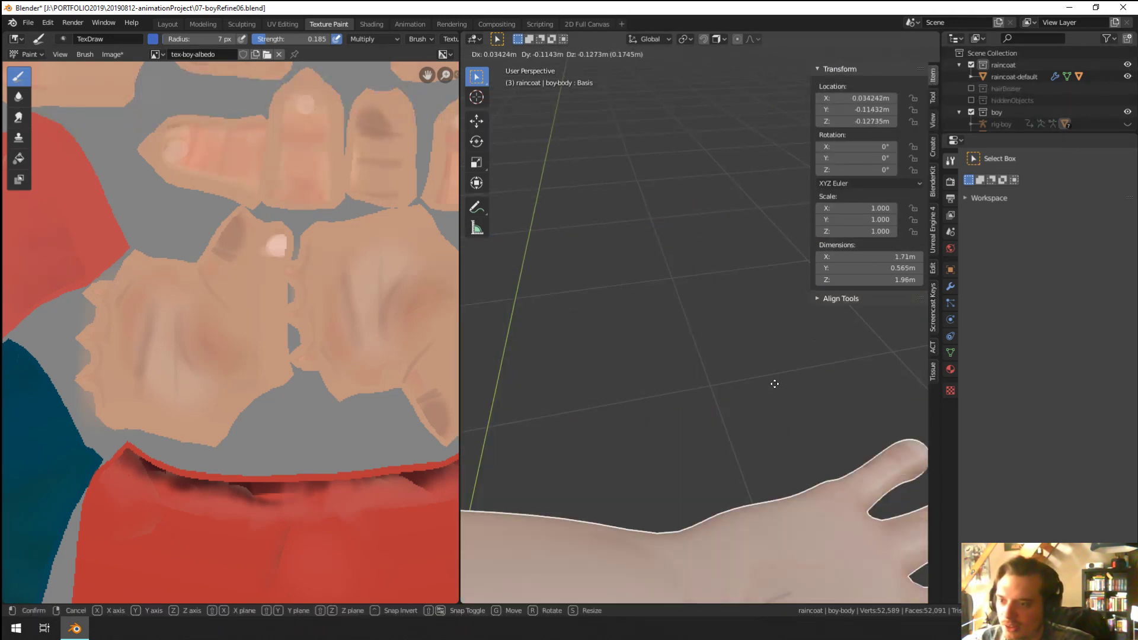
pyautogui.rightClick(770, 364)
# Step: Try to remove the leftover vein mark on the back of the hand through the undo history, then undo the blue strokes around it
pyautogui.scroll(-2, 389, 332)
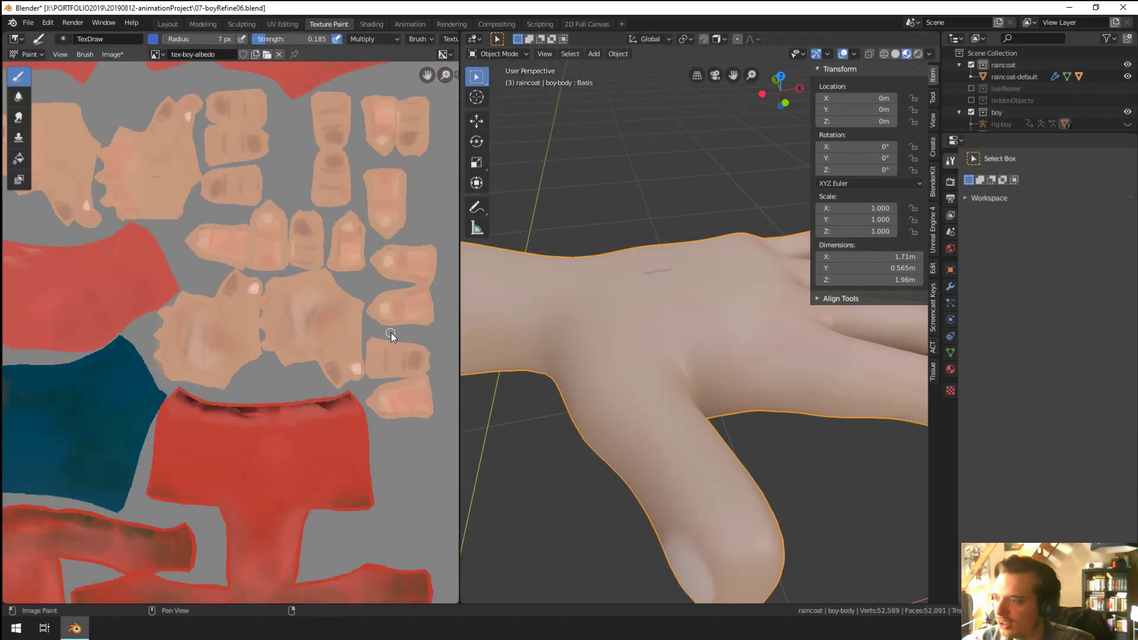
pyautogui.scroll(5, 245, 404)
pyautogui.moveTo(323, 252); pyautogui.dragTo(254, 332, button='middle')
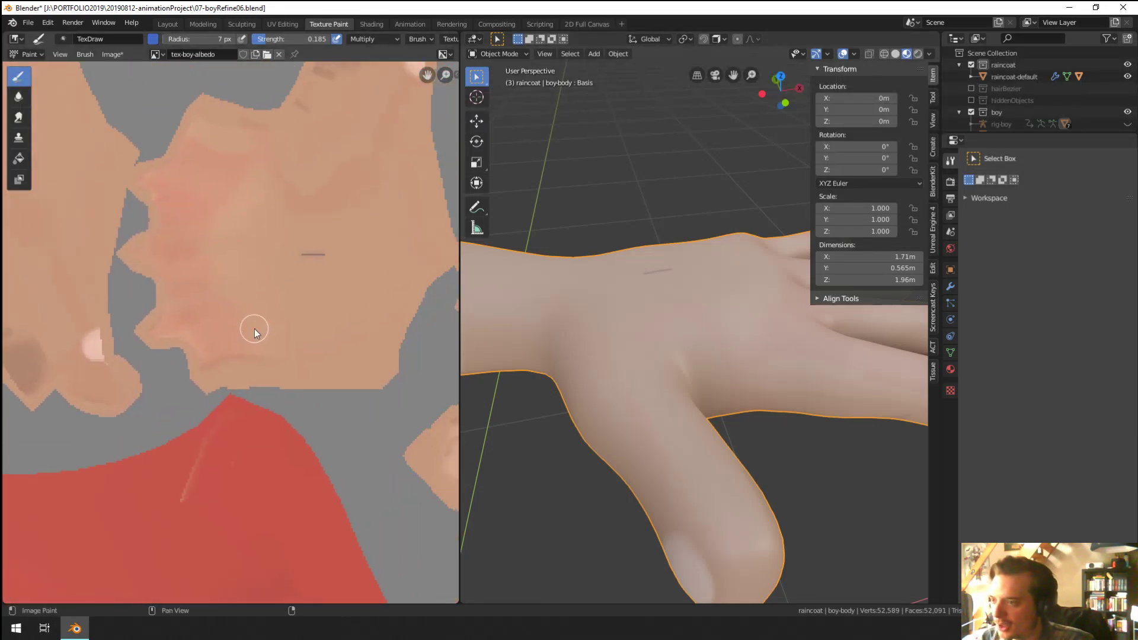
pyautogui.hotkey('ctrl', 'z')
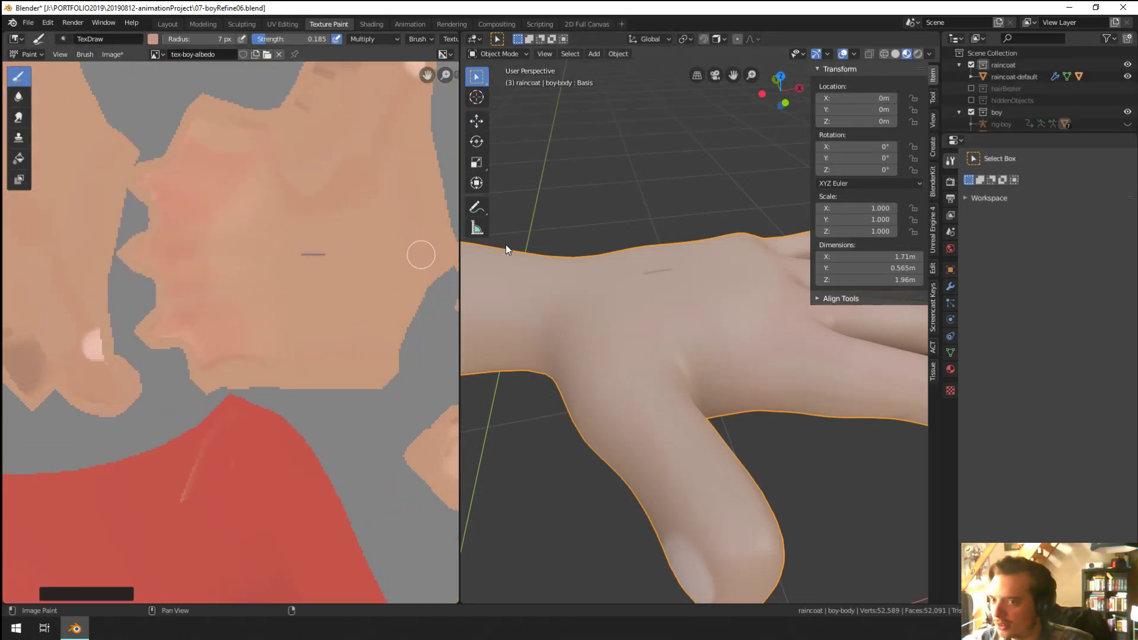
pyautogui.hotkey('ctrl', 'shift', 'z')
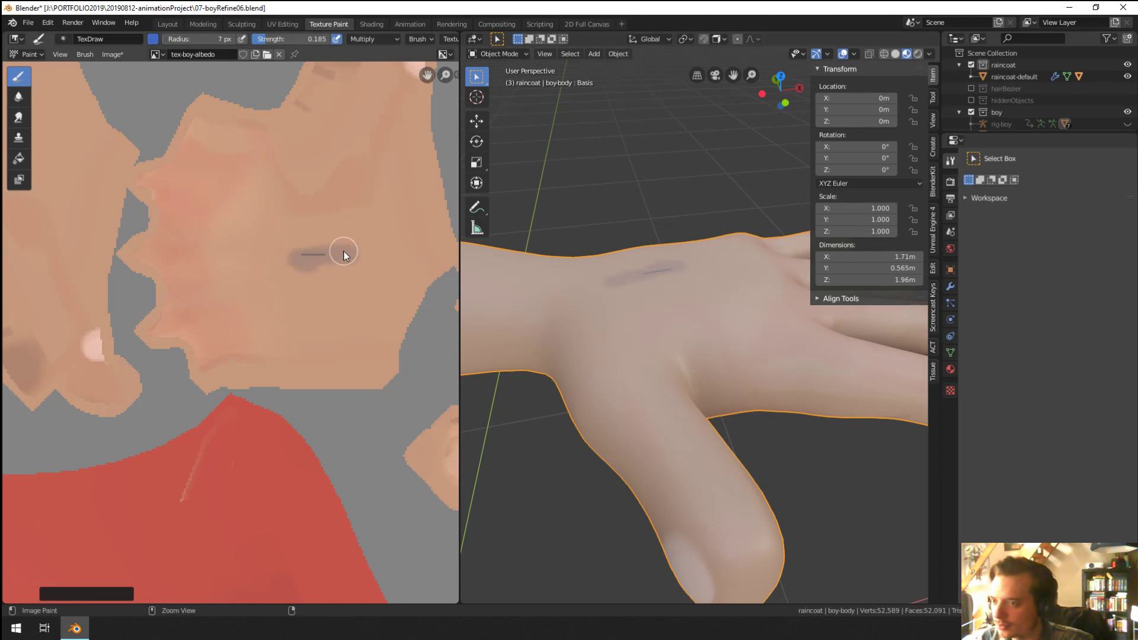
pyautogui.hotkey('ctrl', 'z')
pyautogui.click(950, 182)
pyautogui.click(950, 161)
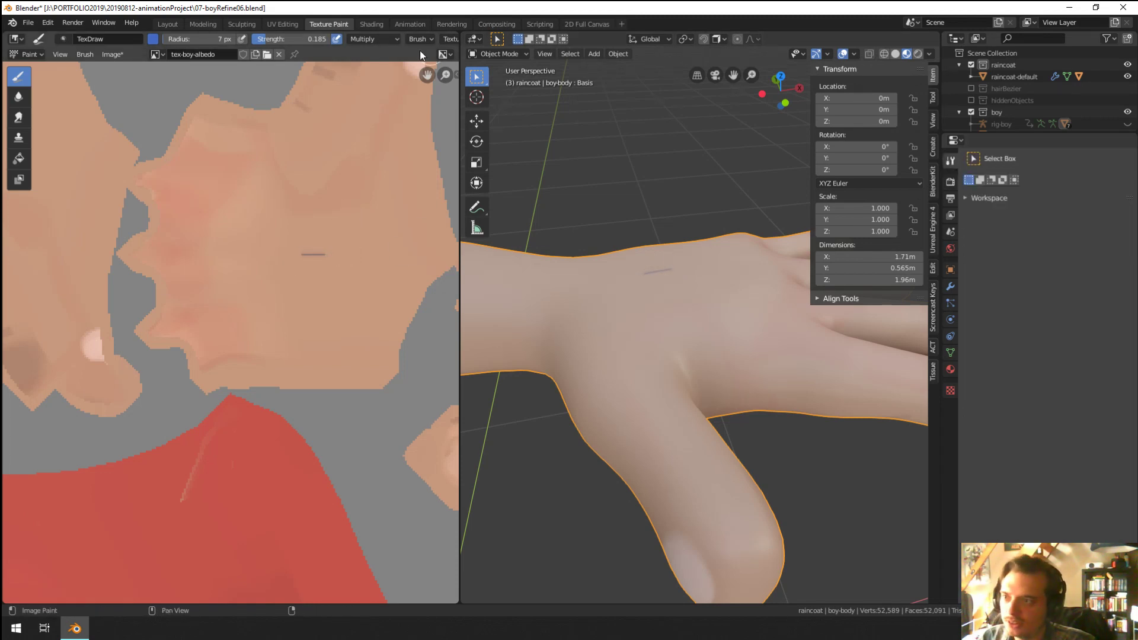
# Step: Return the body to Texture Paint mode and cover the vein mark with sampled skin color, using Mix blending at strength 1.000
pyautogui.click(471, 52)
pyautogui.click(501, 132)
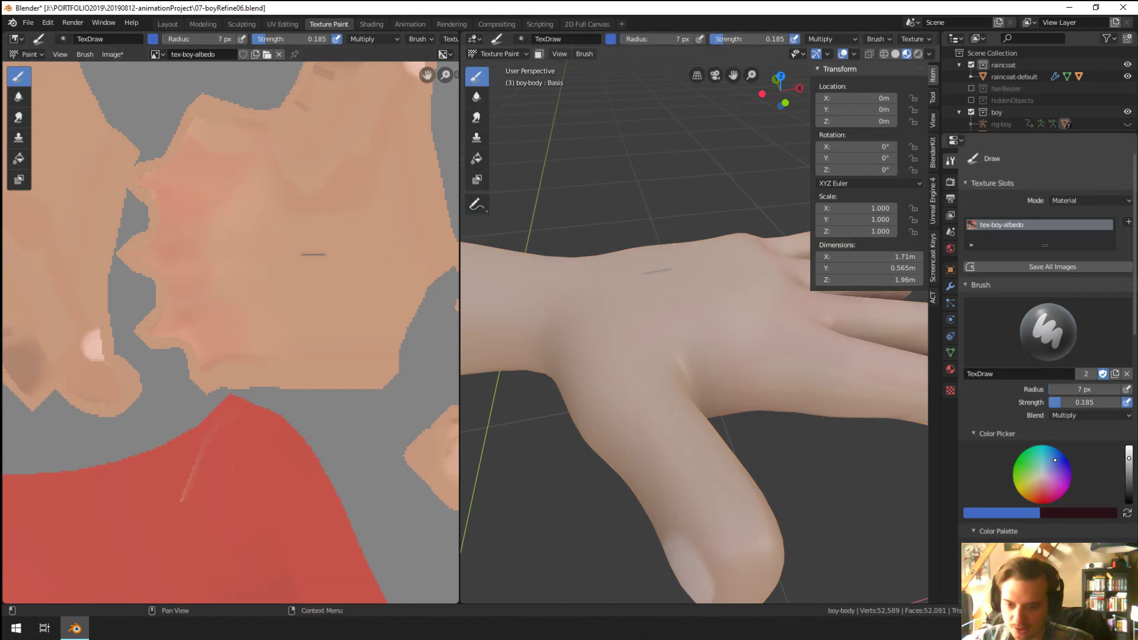
pyautogui.press('s')
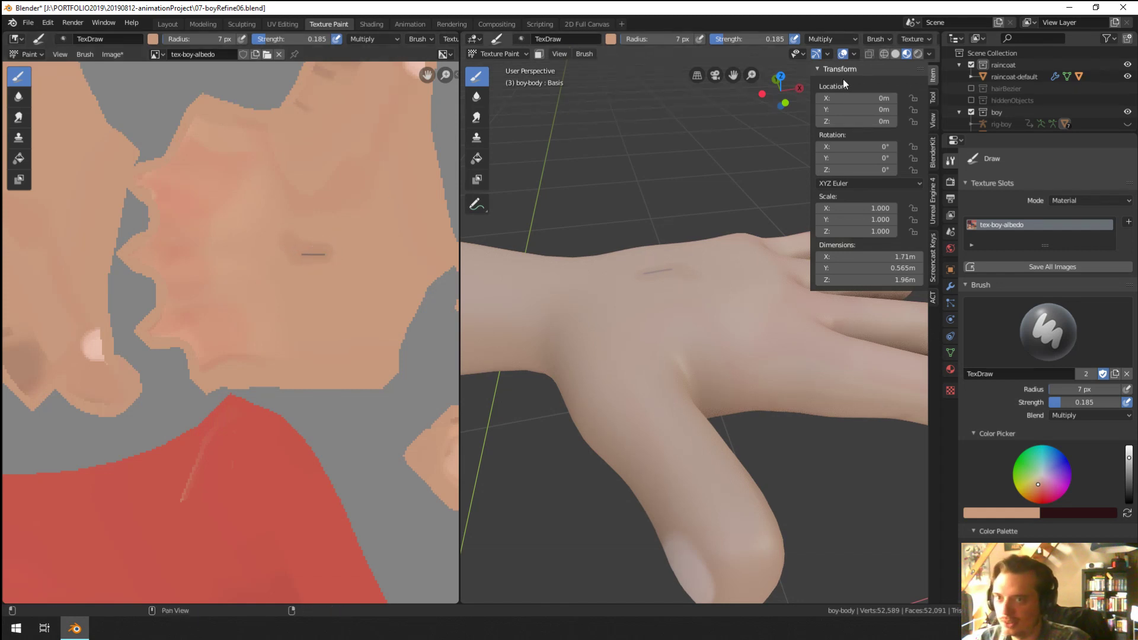
pyautogui.click(835, 39)
pyautogui.click(829, 53)
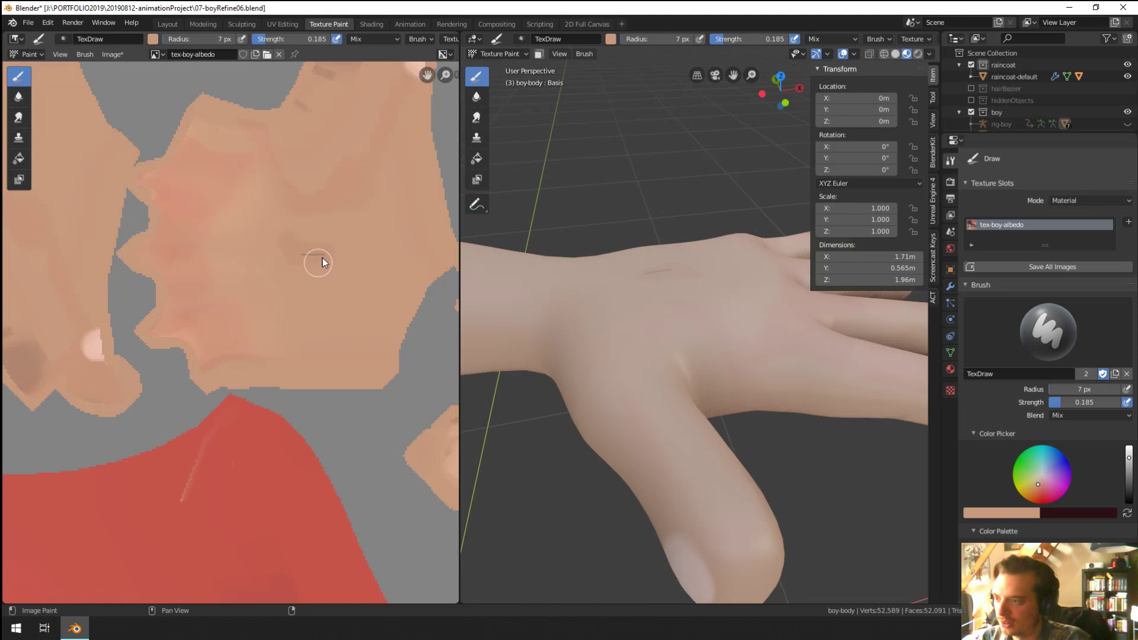
pyautogui.moveTo(741, 39); pyautogui.dragTo(788, 39)
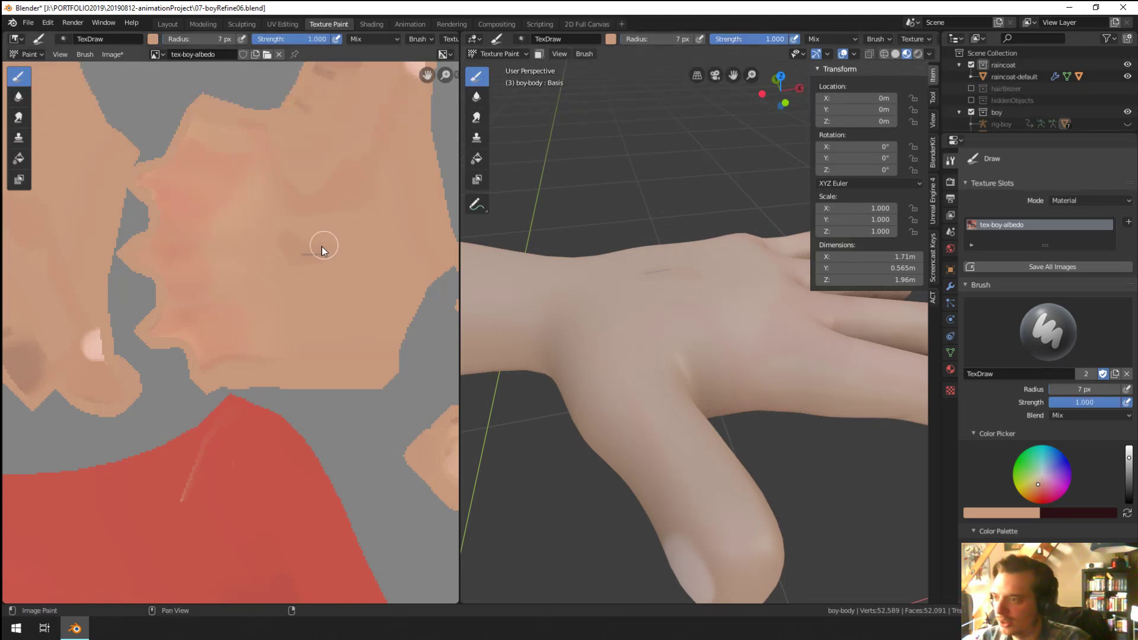
pyautogui.hotkey('ctrl', 'z')
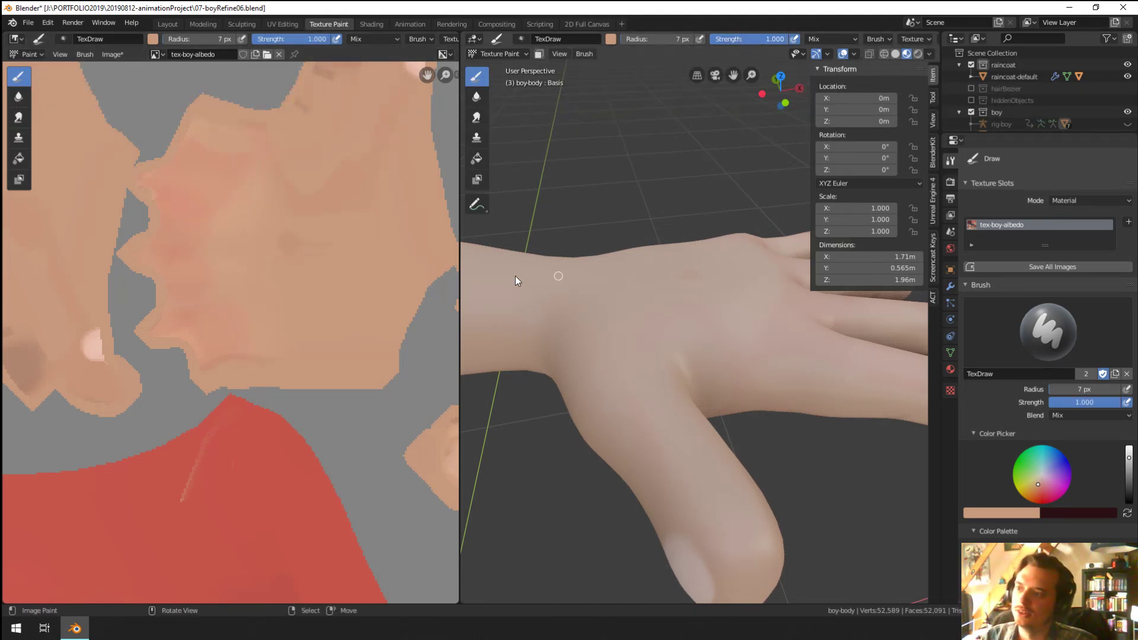
# Step: Check the hand and the whole body texture, and save the tex-boy-albedo image
pyautogui.moveTo(514, 279); pyautogui.dragTo(711, 344, button='middle')
pyautogui.scroll(-5, 293, 268)
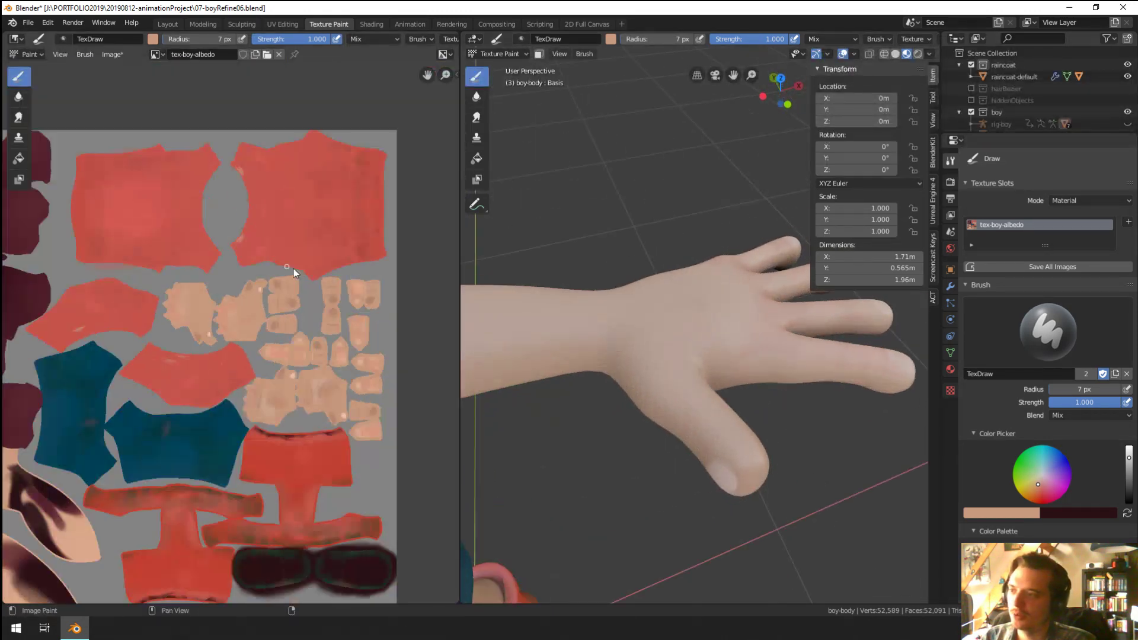
pyautogui.scroll(-4, 173, 458)
pyautogui.press('Home')
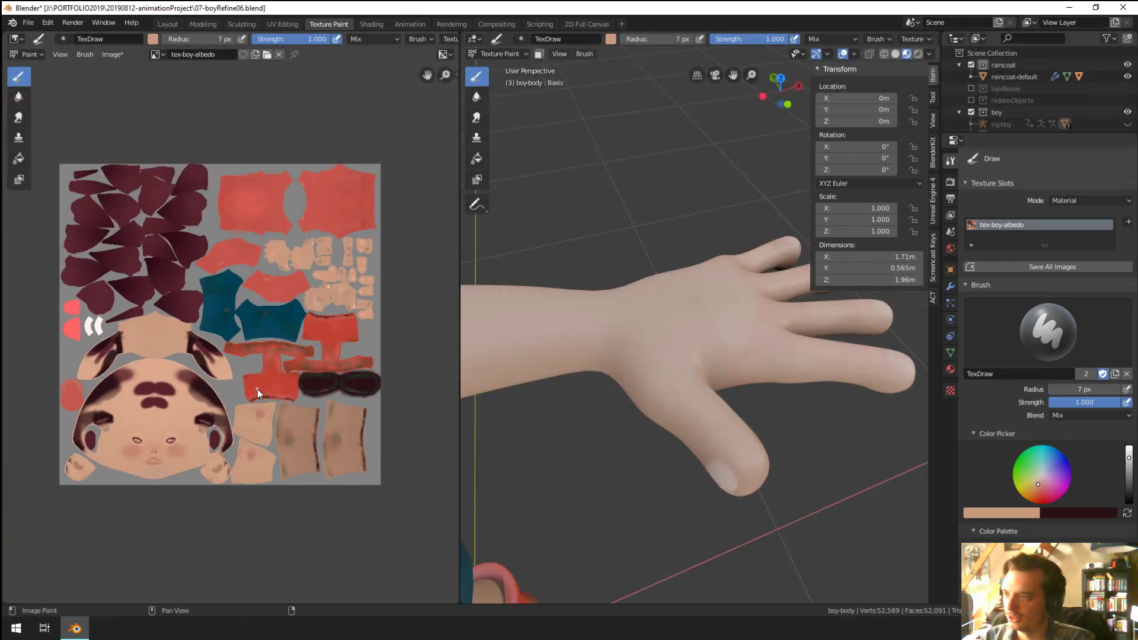
pyautogui.click(110, 54)
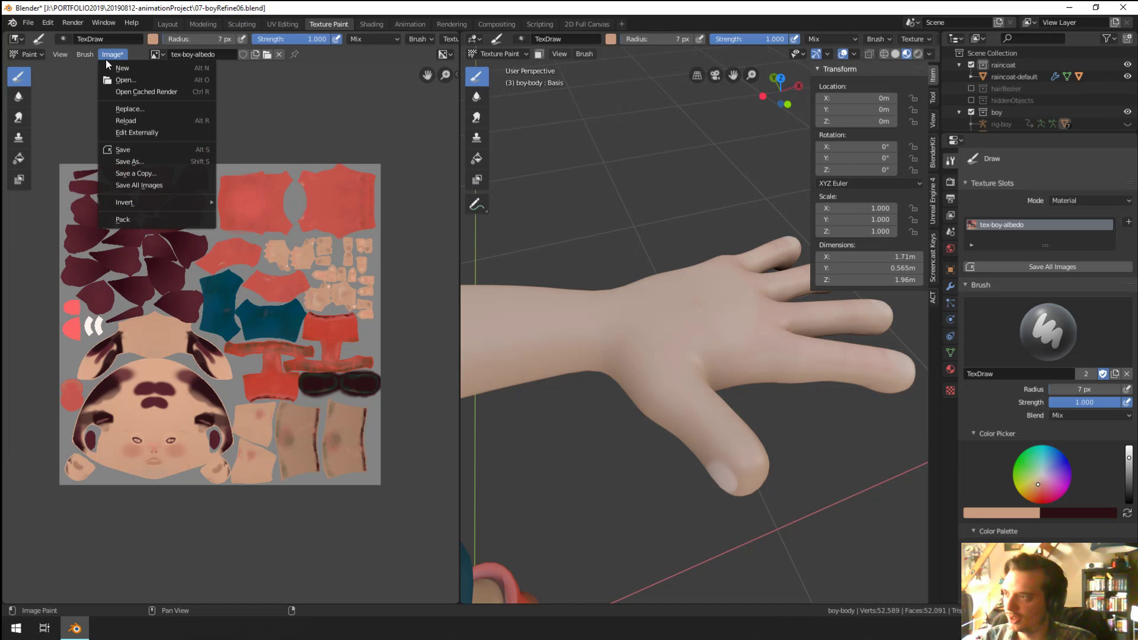
pyautogui.click(147, 155)
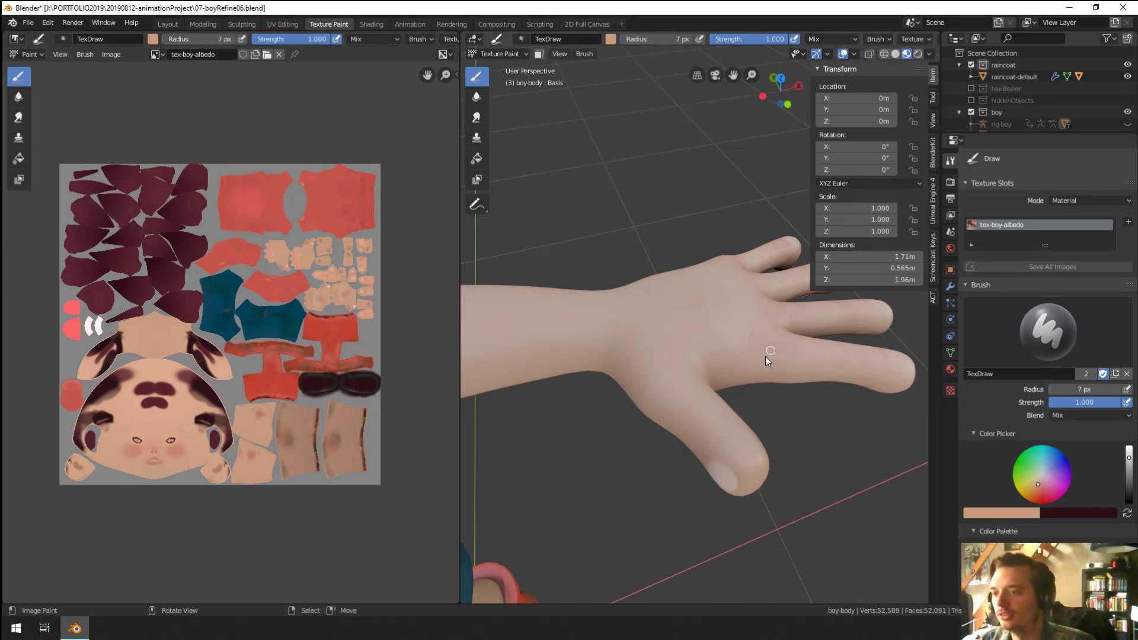
# Step: Review the whole character and switch to the Shading workspace with the head and upper body framed
pyautogui.moveTo(767, 355); pyautogui.dragTo(685, 453, button='middle')
pyautogui.scroll(-8, 666, 337)
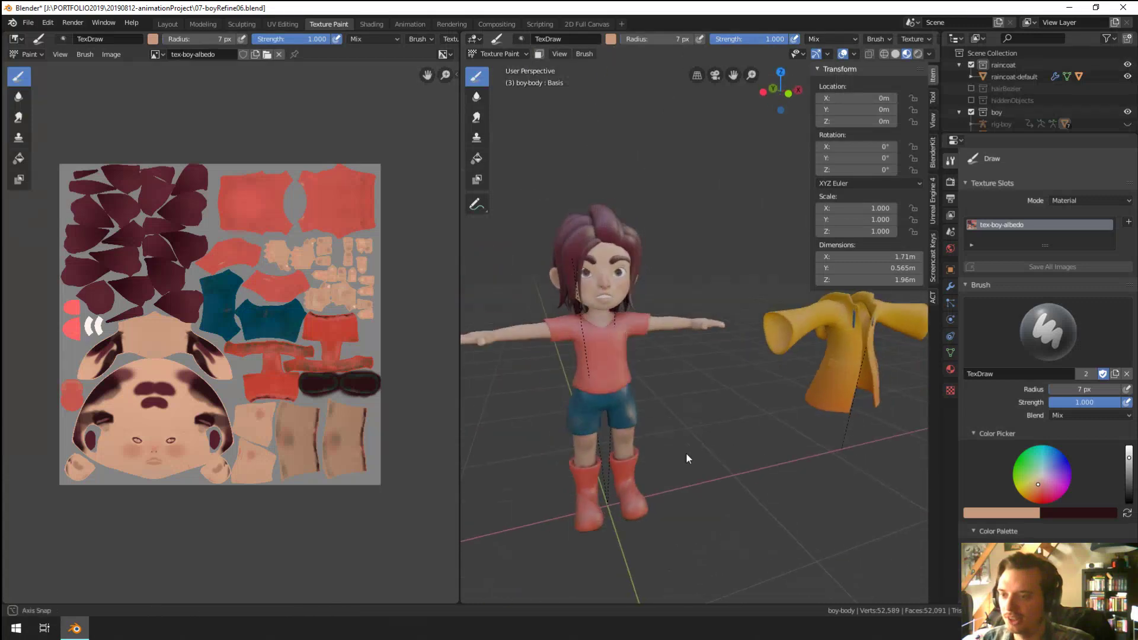
pyautogui.keyDown('shift'); pyautogui.moveTo(624, 371); pyautogui.dragTo(681, 332, button='middle'); pyautogui.keyUp('shift')
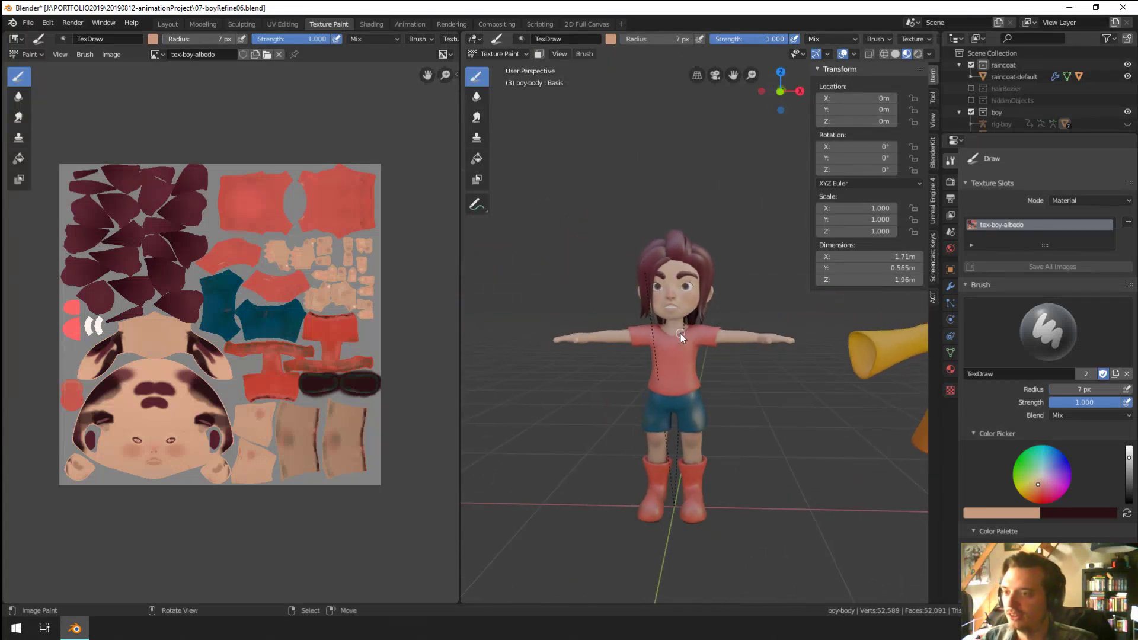
pyautogui.click(372, 23)
pyautogui.moveTo(432, 79)
pyautogui.mouseDown(button='middle')
pyautogui.moveTo(474, 302)
pyautogui.moveTo(574, 261)
pyautogui.mouseUp(button='middle')
pyautogui.scroll(3, 439, 275)
pyautogui.scroll(-1, 498, 462)
# Step: Move the albedo image texture node farther away from the Principled BSDF node in the boy-texture material
pyautogui.moveTo(498, 462); pyautogui.dragTo(446, 506, button='middle')
pyautogui.moveTo(325, 419); pyautogui.dragTo(244, 430)
pyautogui.scroll(-3, 460, 490)
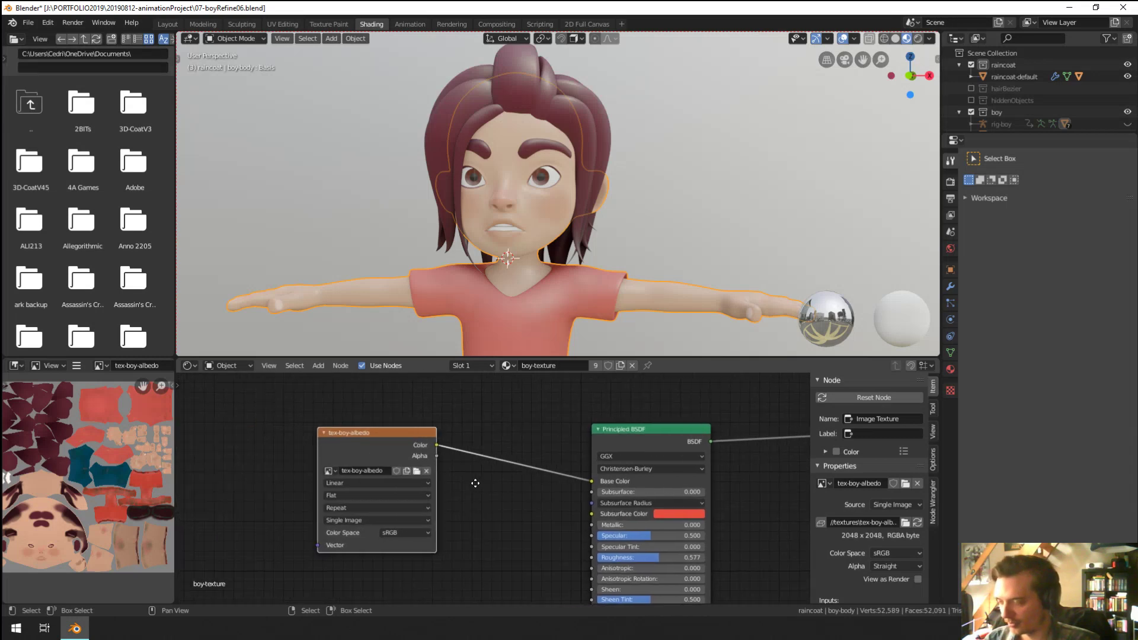
pyautogui.scroll(3, 468, 477)
pyautogui.moveTo(409, 428); pyautogui.dragTo(361, 439)
pyautogui.scroll(-3, 472, 519)
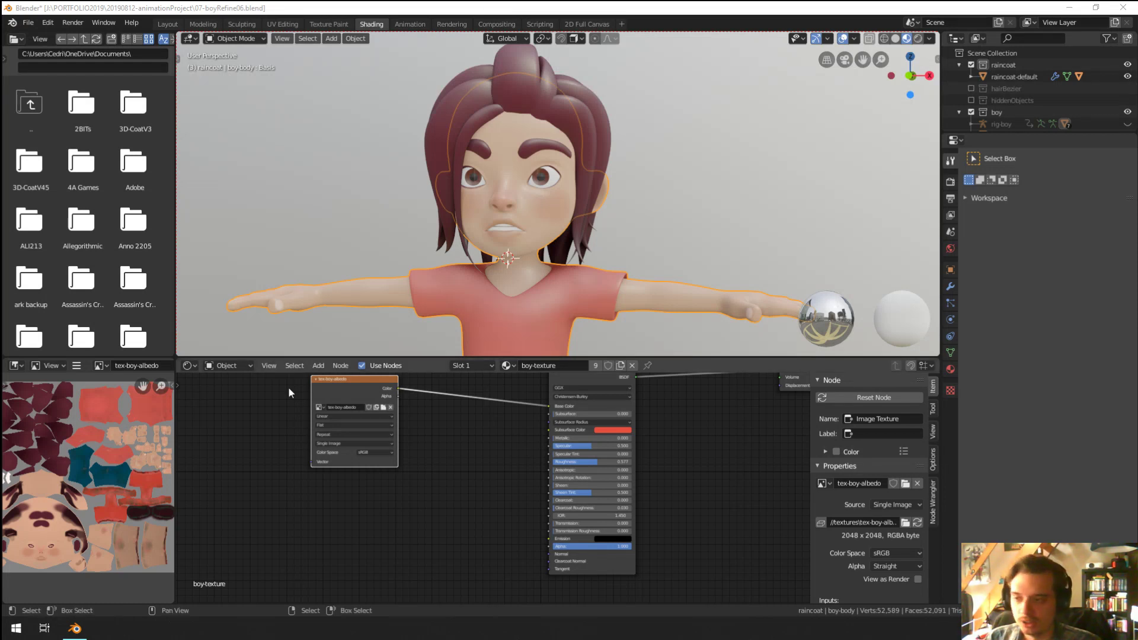
pyautogui.scroll(-2, 523, 484)
pyautogui.hotkey('shift', 'a')
pyautogui.moveTo(321, 521)
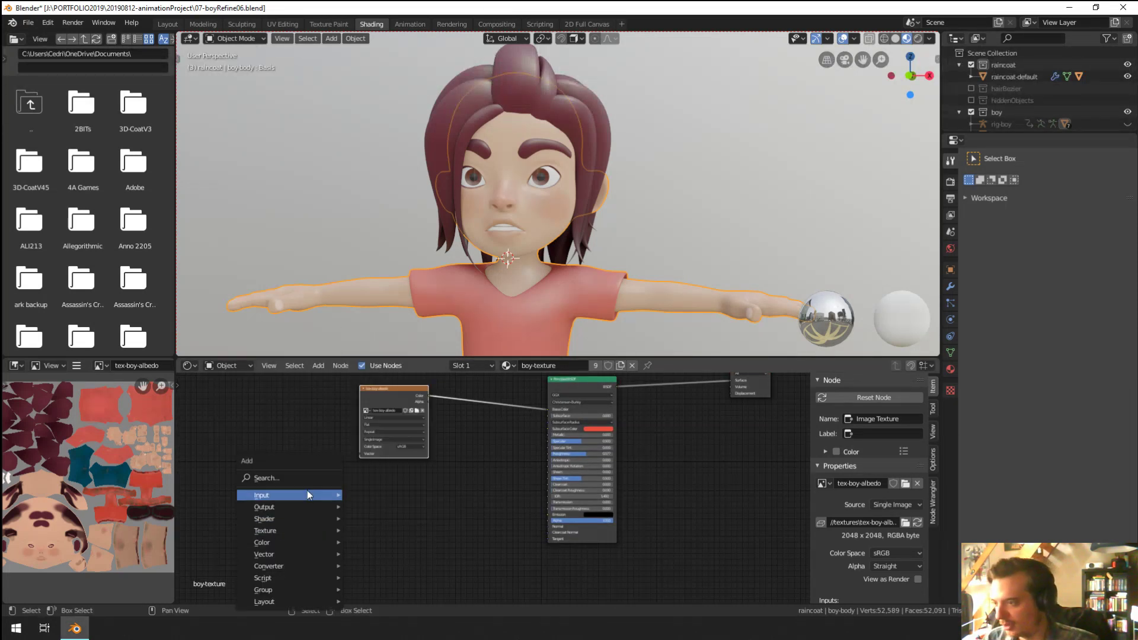
pyautogui.moveTo(287, 531)
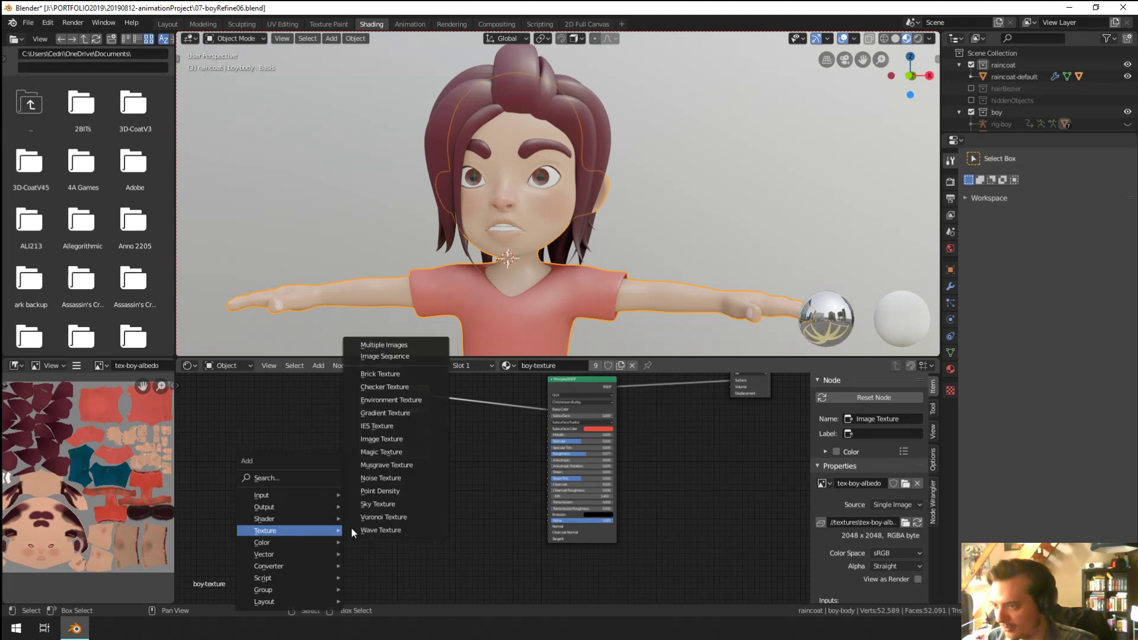
pyautogui.click(417, 477)
pyautogui.press('Escape')
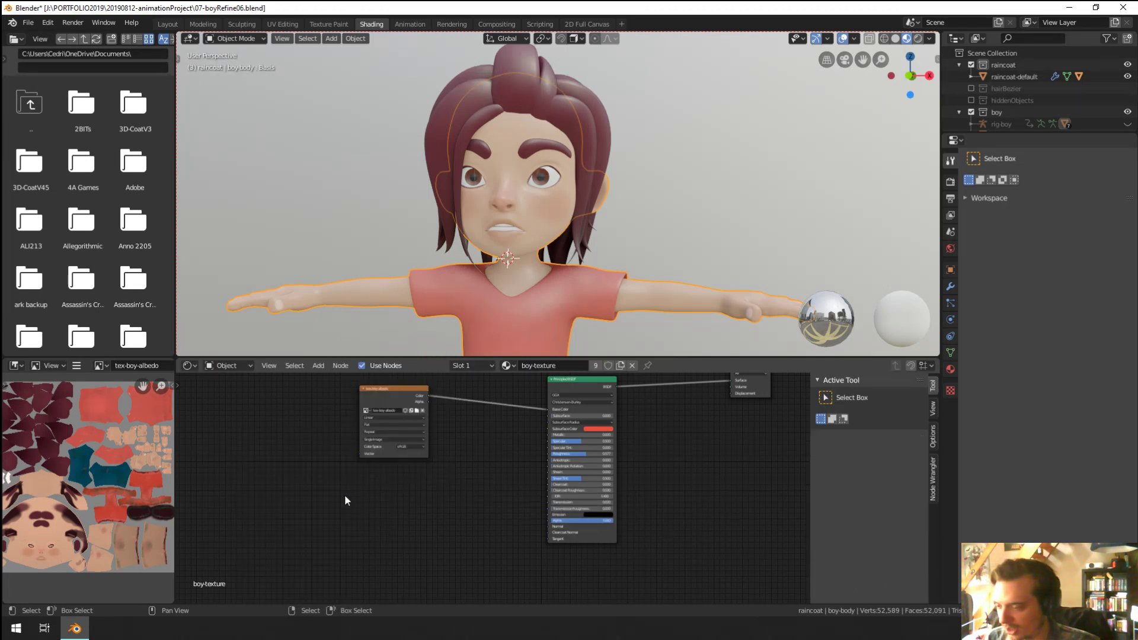
# Step: Add TexturesCom_Fabric_Knitted2_1K_normal.tif as an image texture node below the albedo node, deleting the empty image node added first
pyautogui.hotkey('shift', 'a')
pyautogui.moveTo(321, 499)
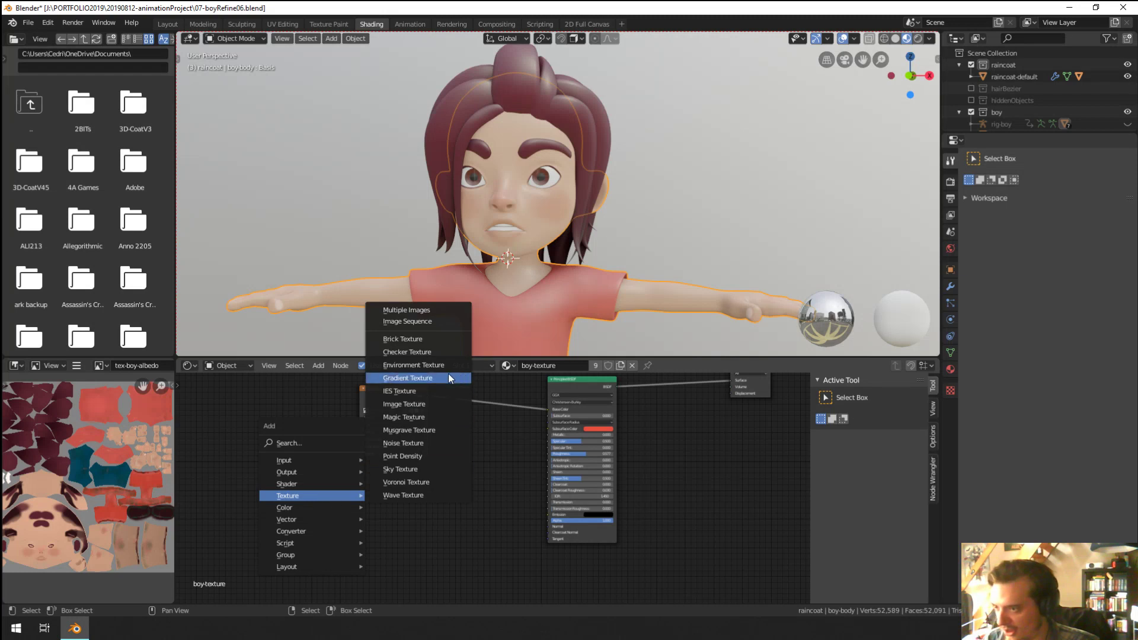
pyautogui.click(425, 381)
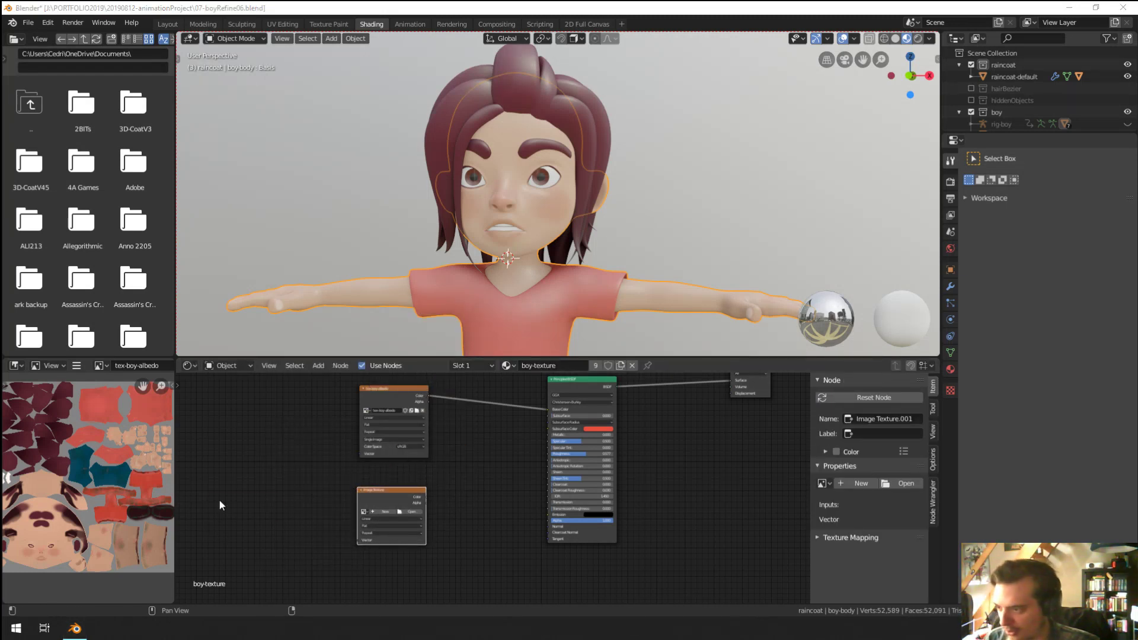
pyautogui.moveTo(220, 501); pyautogui.dragTo(358, 503)
pyautogui.click(366, 504)
pyautogui.press('x')
# Step: Widen the knitted fabric normal node to show its full file name, and look over its interpolation and projection options
pyautogui.scroll(3, 379, 507)
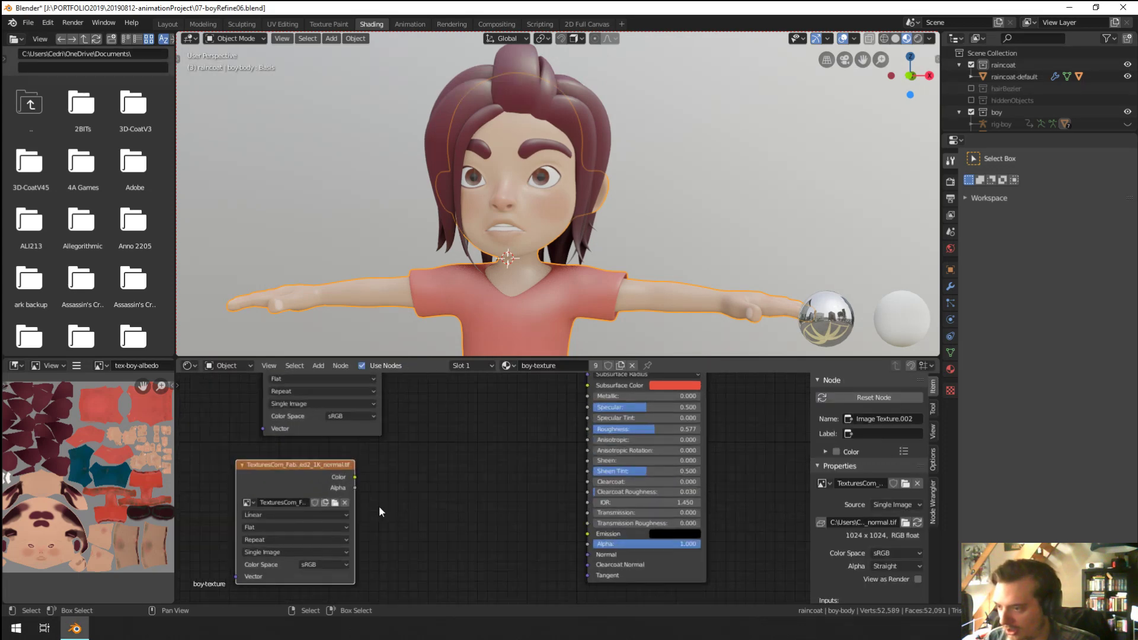
pyautogui.scroll(2, 378, 506)
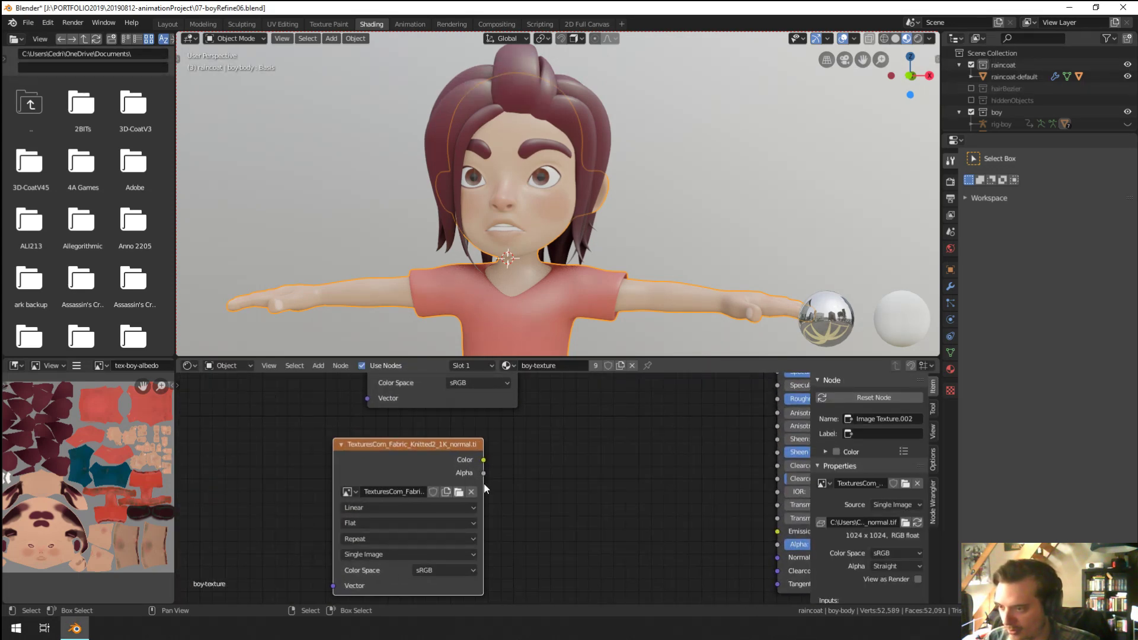
pyautogui.moveTo(483, 483); pyautogui.dragTo(542, 475)
pyautogui.moveTo(442, 499); pyautogui.dragTo(357, 492)
pyautogui.moveTo(519, 515); pyautogui.dragTo(530, 503, button='middle')
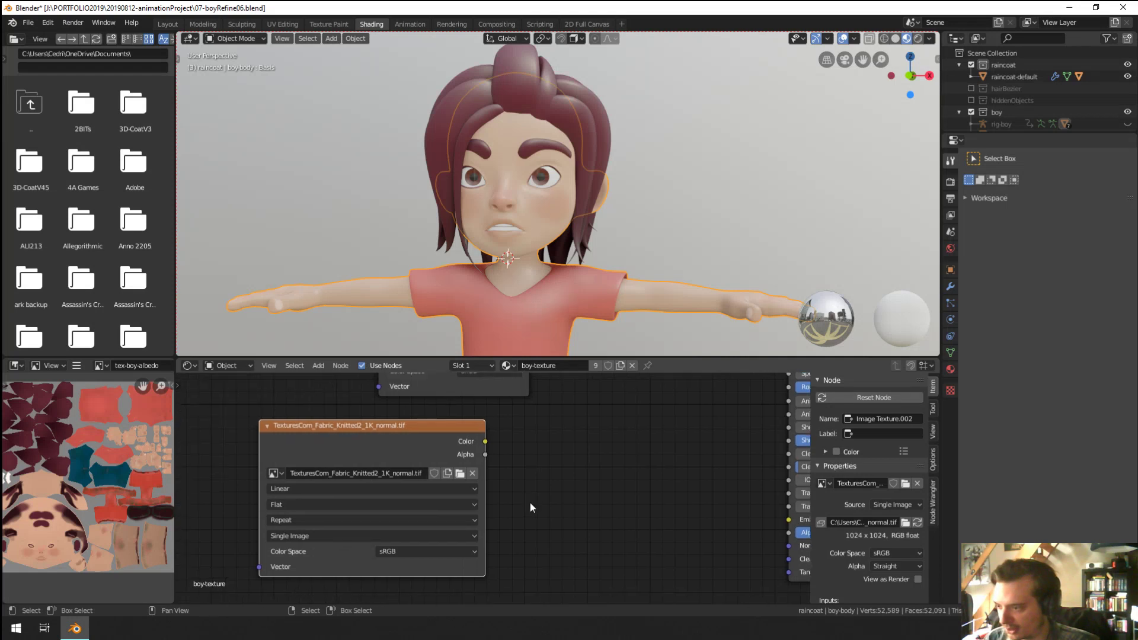
pyautogui.click(318, 490)
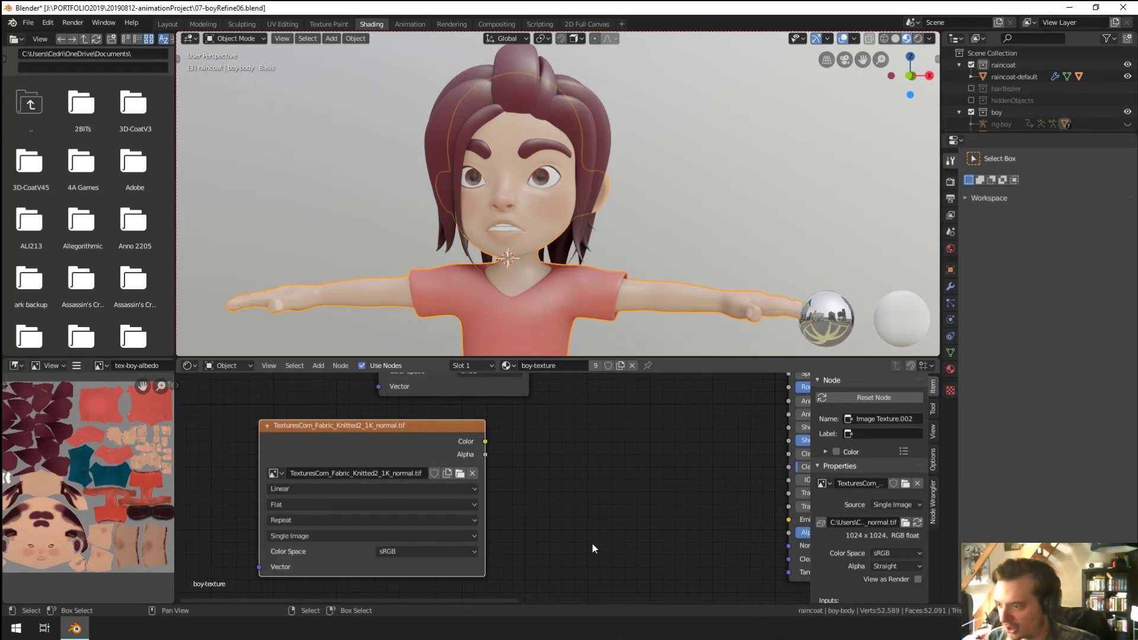
pyautogui.click(298, 503)
pyautogui.click(297, 504)
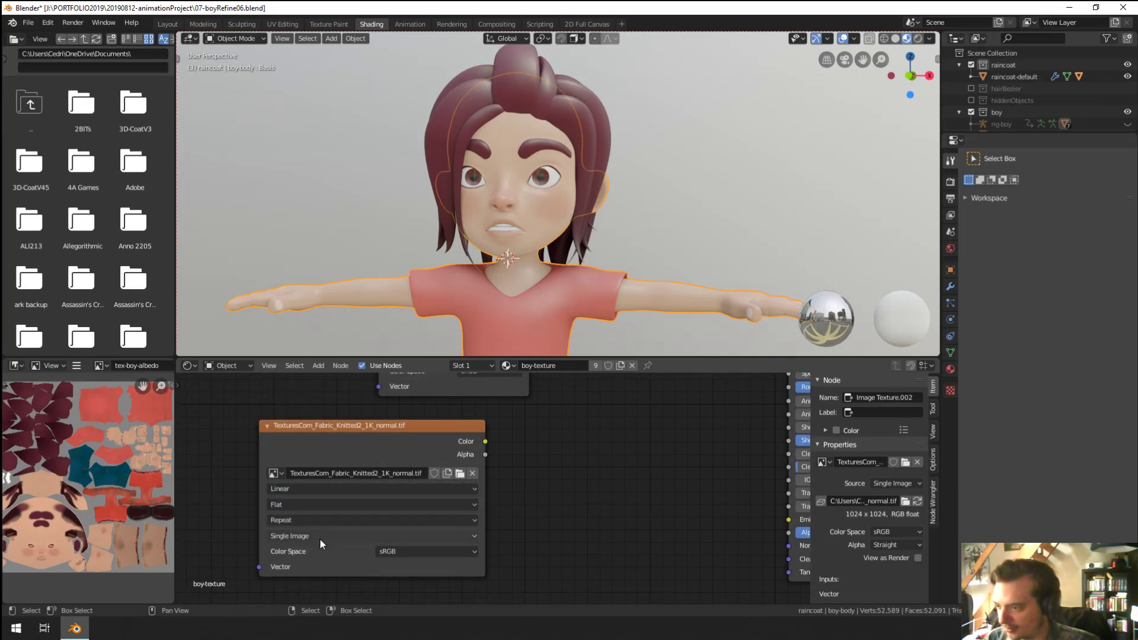
# Step: Set the knitted fabric normal texture's color space to Non-Color
pyautogui.click(409, 551)
pyautogui.click(420, 536)
pyautogui.click(414, 551)
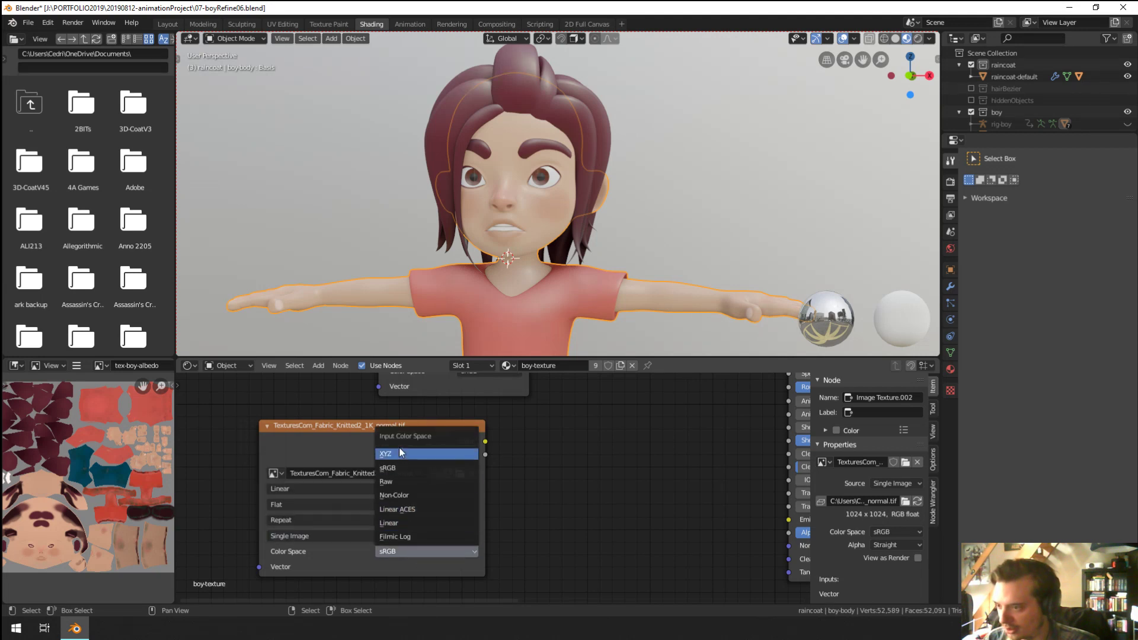
pyautogui.click(394, 495)
pyautogui.moveTo(404, 434); pyautogui.dragTo(351, 445)
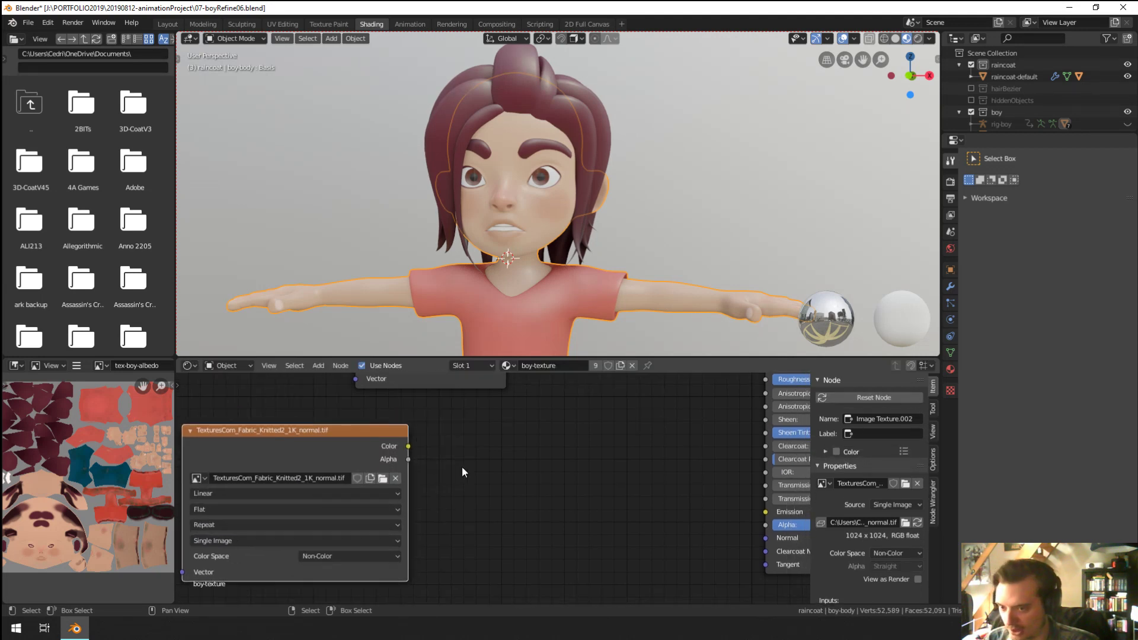
pyautogui.scroll(-2, 500, 467)
# Step: Add a Bump node, feeding the knitted texture's Color into its Height and its Normal output into the Principled BSDF's Normal
pyautogui.hotkey('shift', 'a')
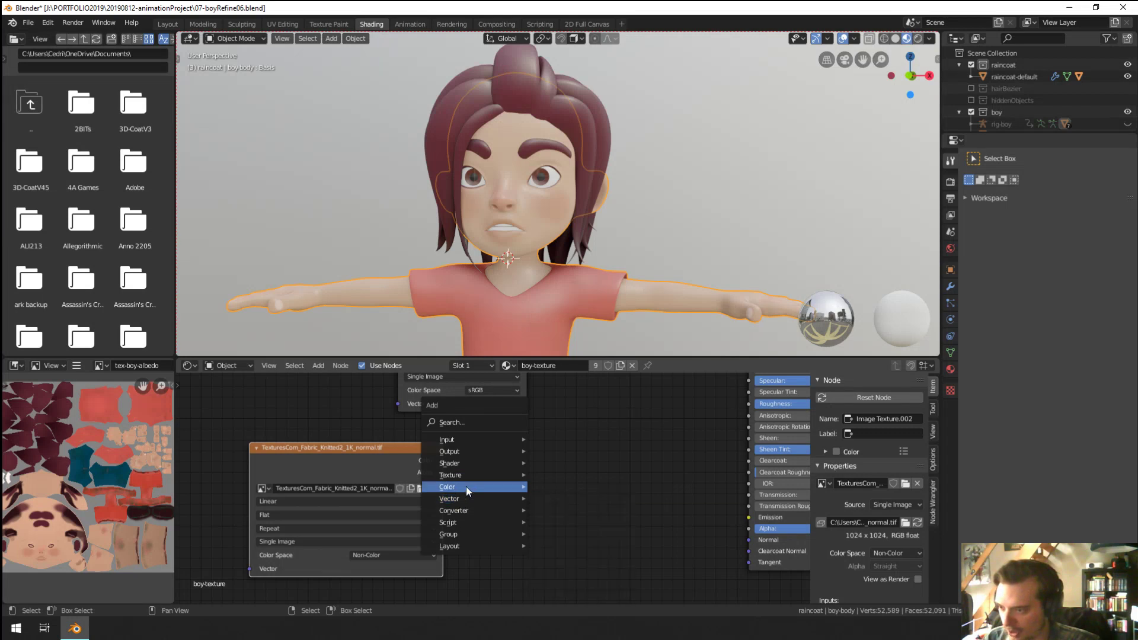
pyautogui.moveTo(466, 486)
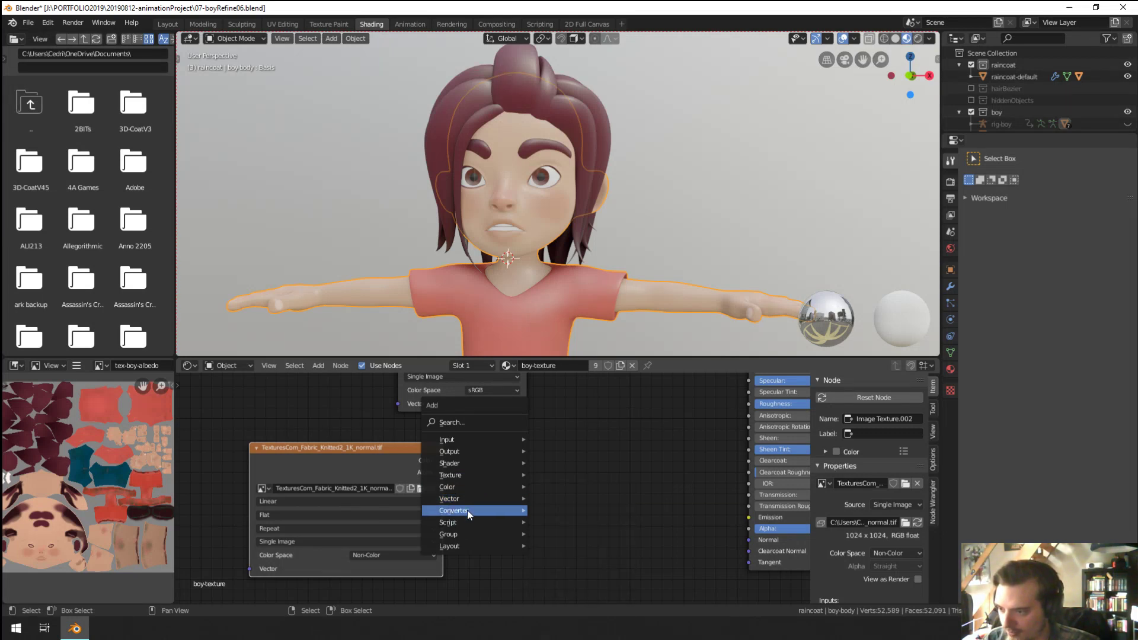
pyautogui.moveTo(467, 510)
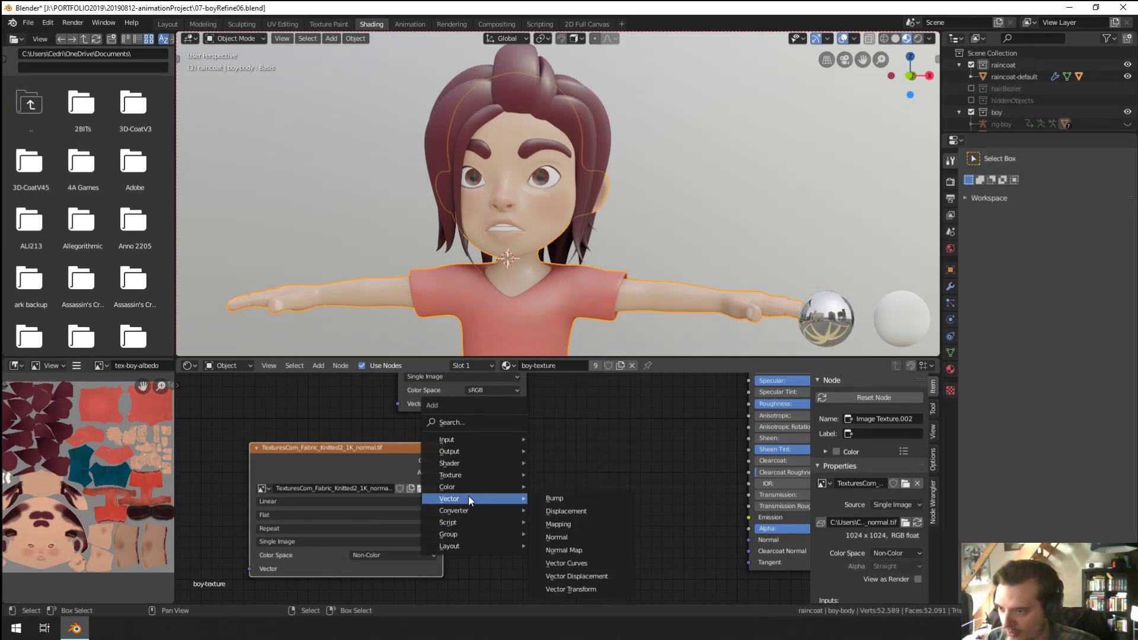
pyautogui.click(555, 498)
pyautogui.click(518, 498)
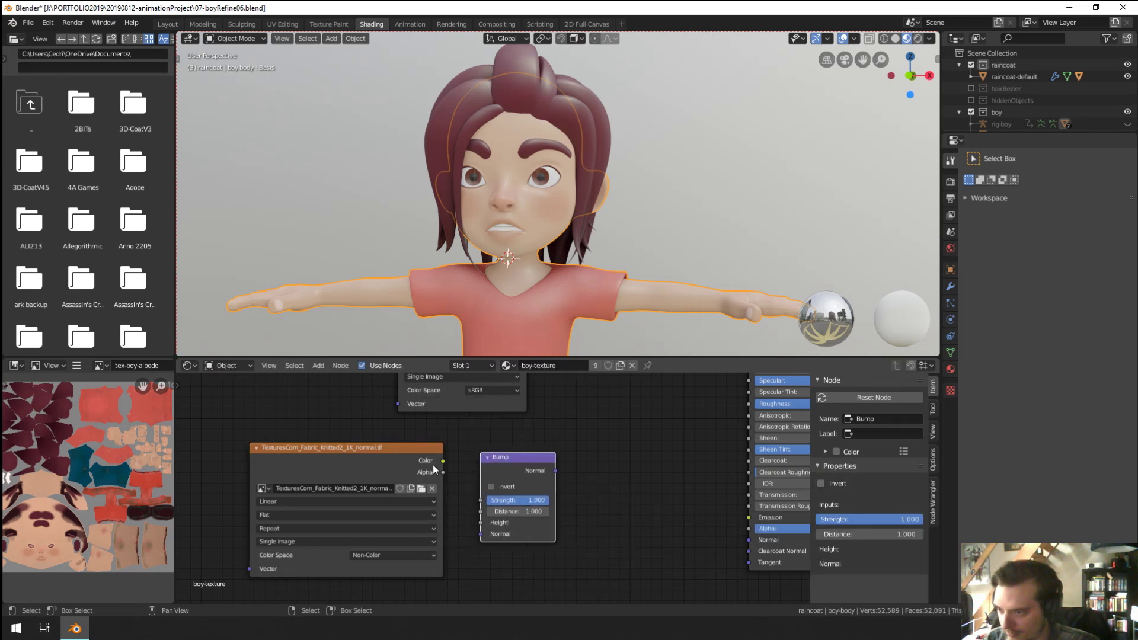
pyautogui.moveTo(442, 461); pyautogui.dragTo(481, 522)
pyautogui.moveTo(604, 466); pyautogui.dragTo(565, 477, button='middle')
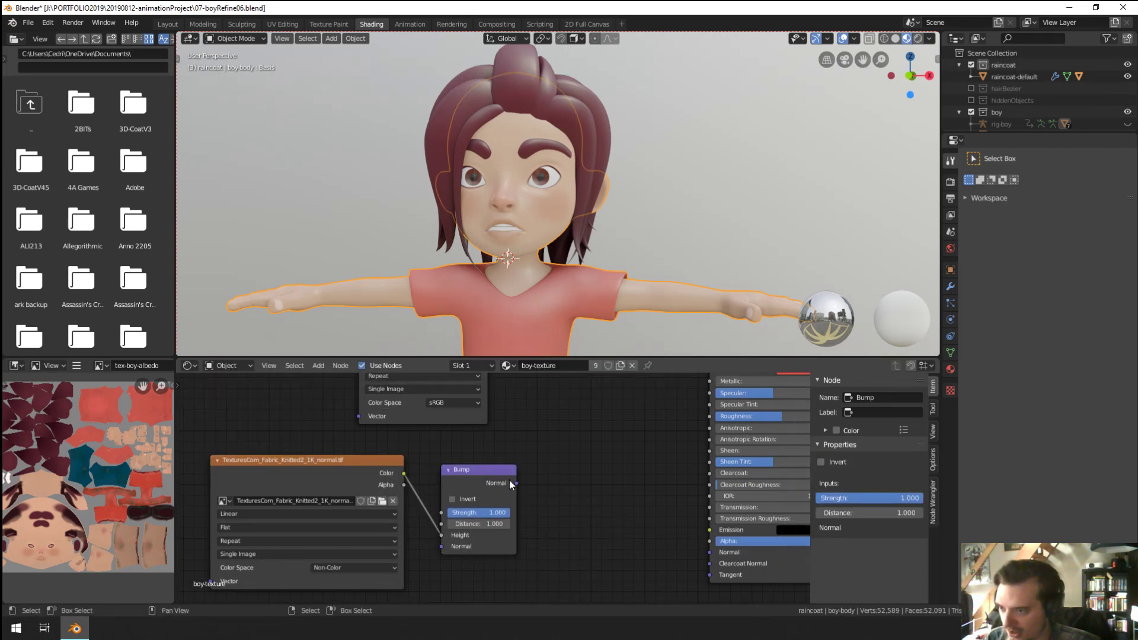
pyautogui.moveTo(513, 483); pyautogui.dragTo(710, 552)
pyautogui.moveTo(713, 550); pyautogui.dragTo(739, 550, button='middle')
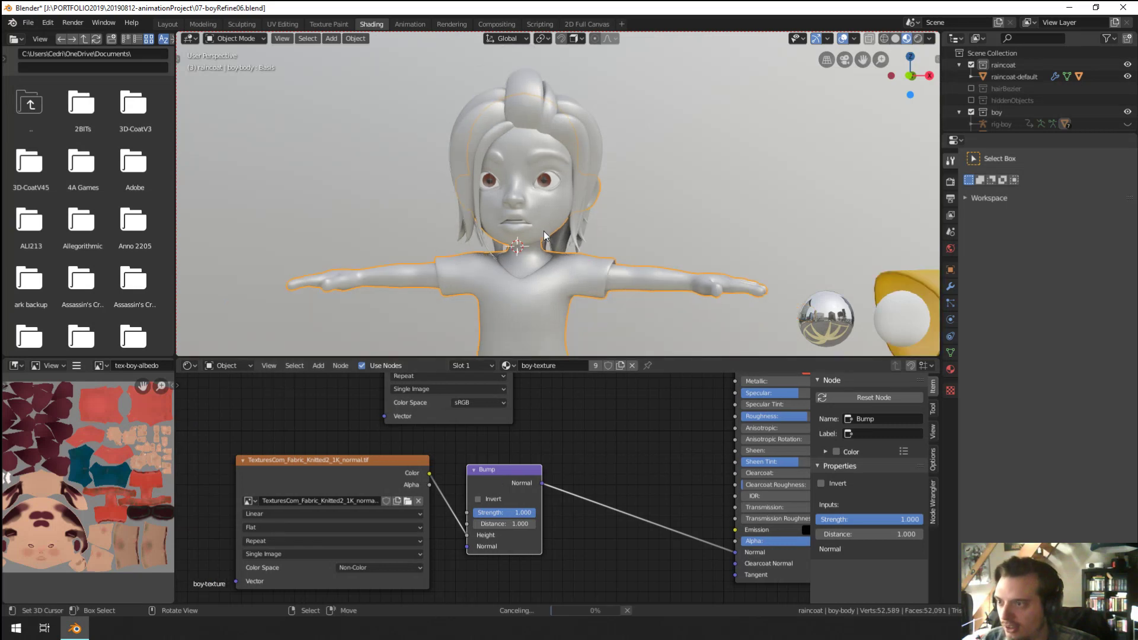
# Step: Reduce the Bump node's strength to 0.175 while checking the knit relief on the shirt
pyautogui.scroll(5, 534, 264)
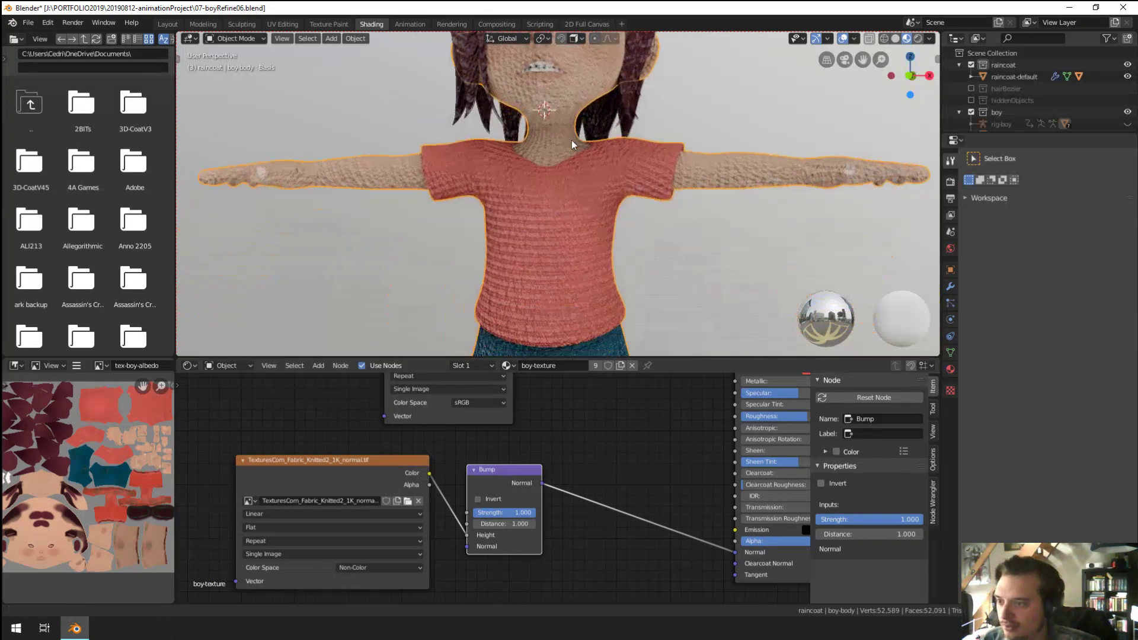
pyautogui.scroll(3, 551, 217)
pyautogui.scroll(-2, 551, 216)
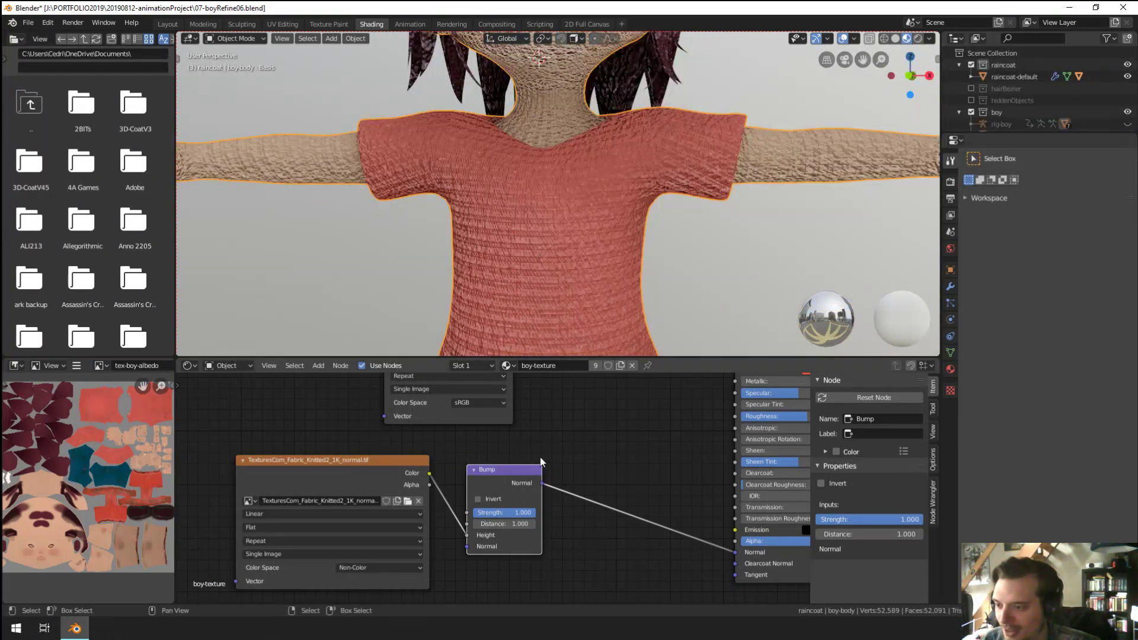
pyautogui.moveTo(516, 511); pyautogui.dragTo(445, 511)
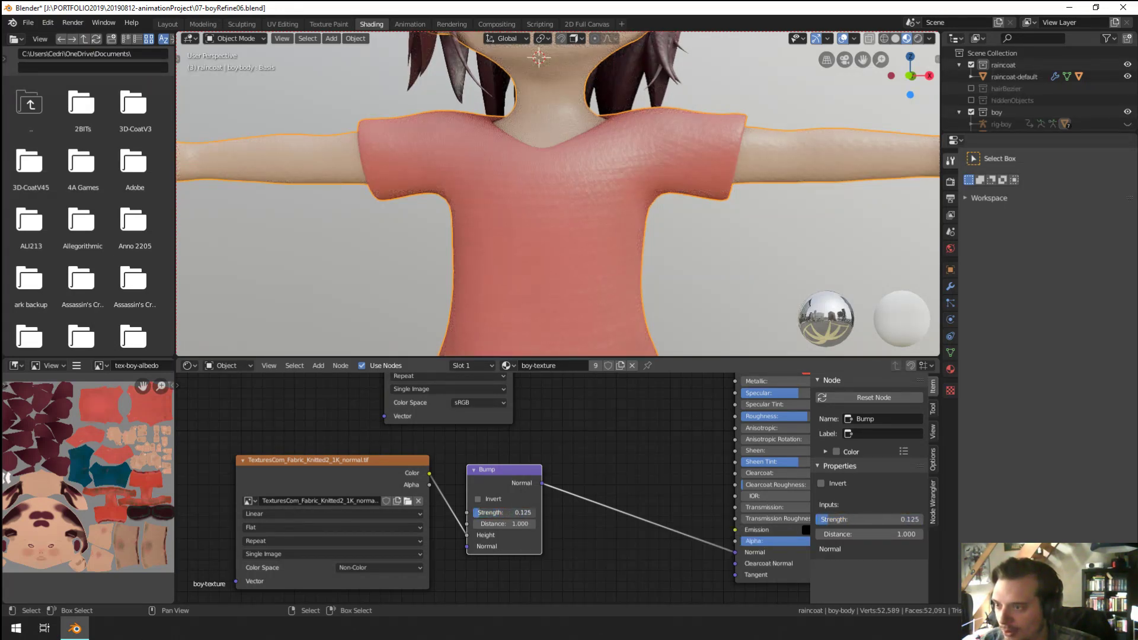
# Step: Add Texture Coordinate and Mapping nodes to the knitted texture, driving the Mapping vector from the Generated coordinates
pyautogui.click(327, 486)
pyautogui.hotkey('ctrl', 't')
pyautogui.moveTo(335, 484); pyautogui.dragTo(652, 459, button='middle')
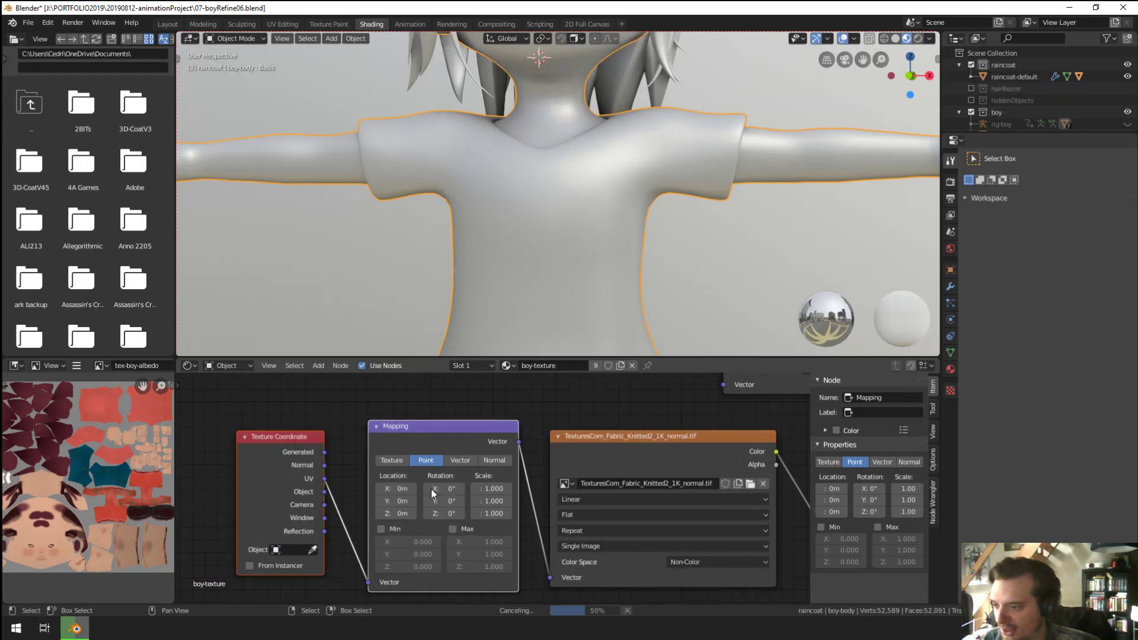
pyautogui.moveTo(324, 453); pyautogui.dragTo(368, 582)
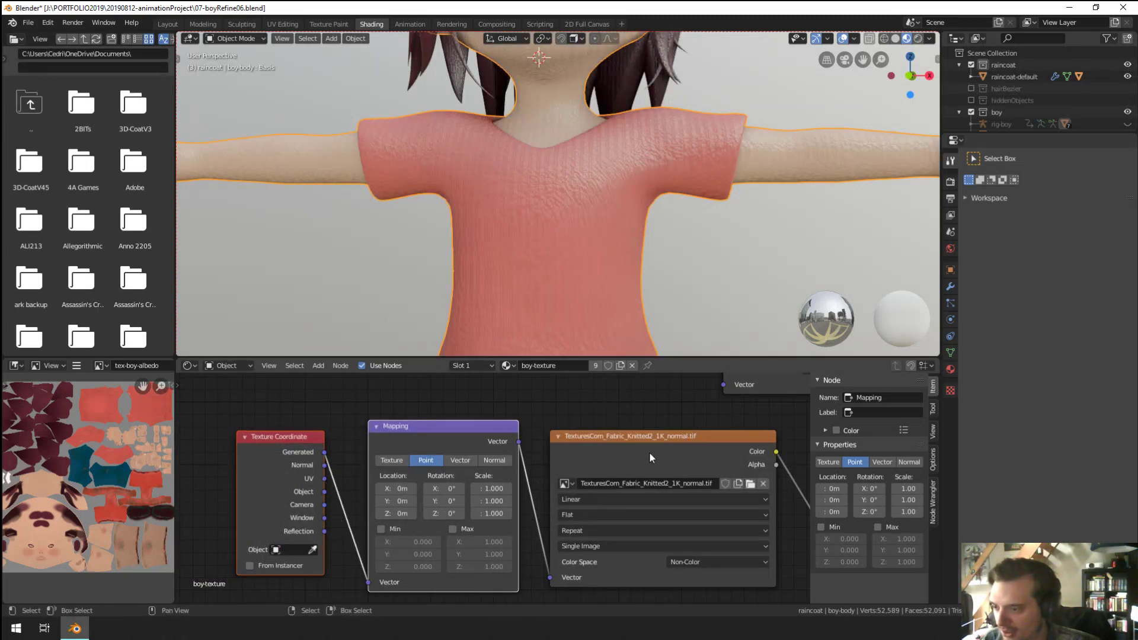
# Step: Switch the knitted texture's projection to Box with a blend of 0.065
pyautogui.moveTo(649, 451); pyautogui.dragTo(539, 433, button='middle')
pyautogui.click(465, 495)
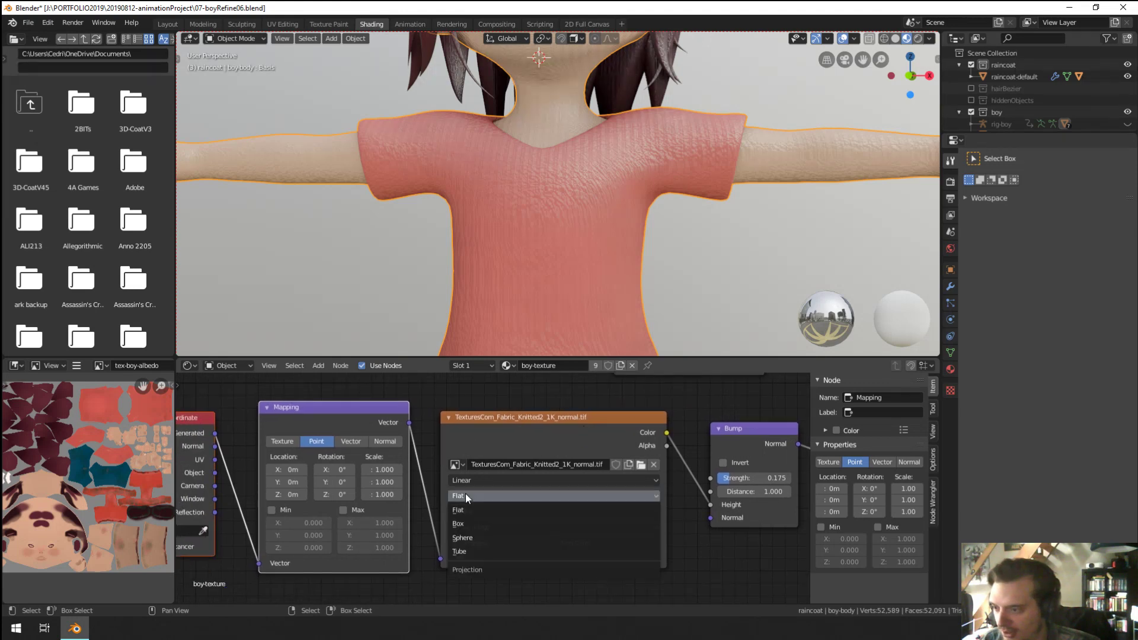
pyautogui.click(468, 524)
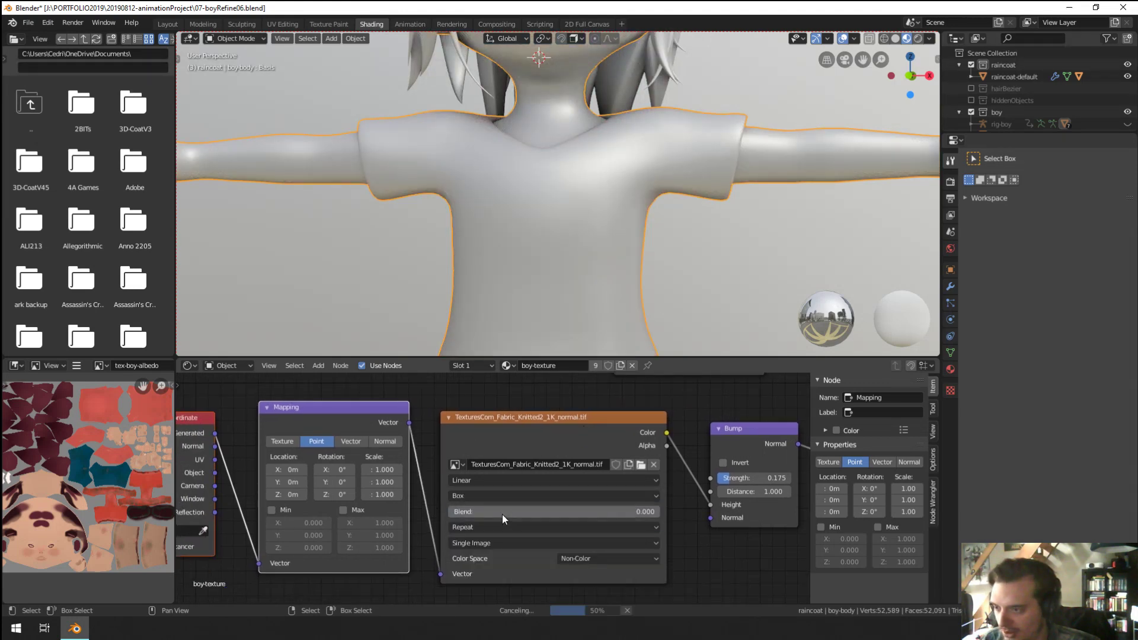
pyautogui.moveTo(503, 511); pyautogui.dragTo(516, 511)
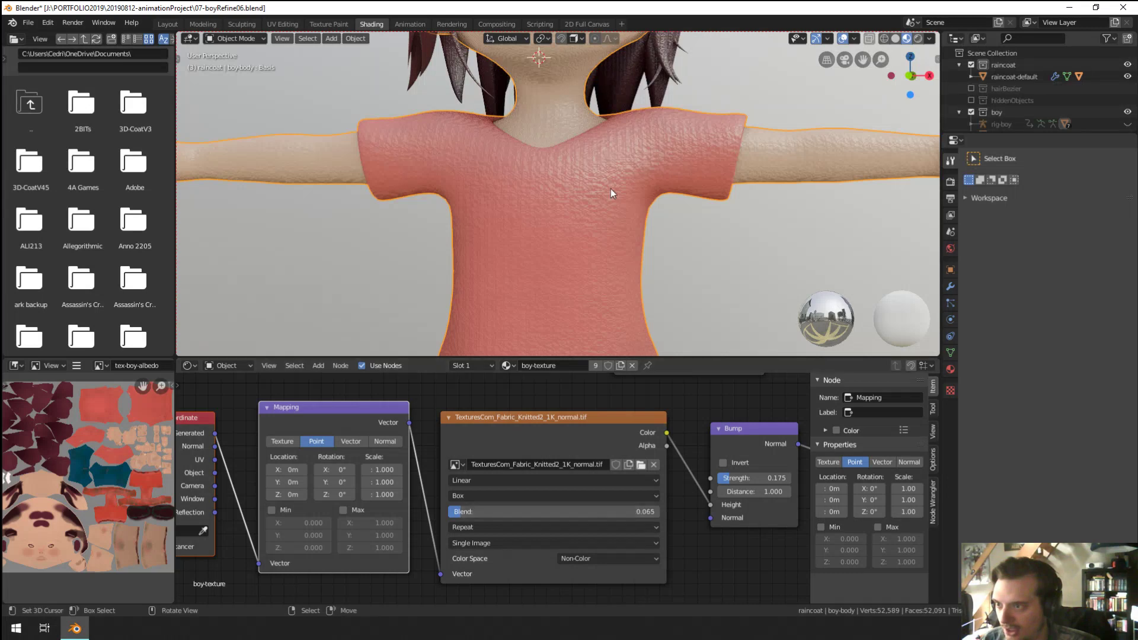
# Step: Check the knit pattern on the shirt from close up and set the Bump strength to 0.100
pyautogui.scroll(1, 610, 192)
pyautogui.scroll(-3, 596, 193)
pyautogui.scroll(4, 585, 204)
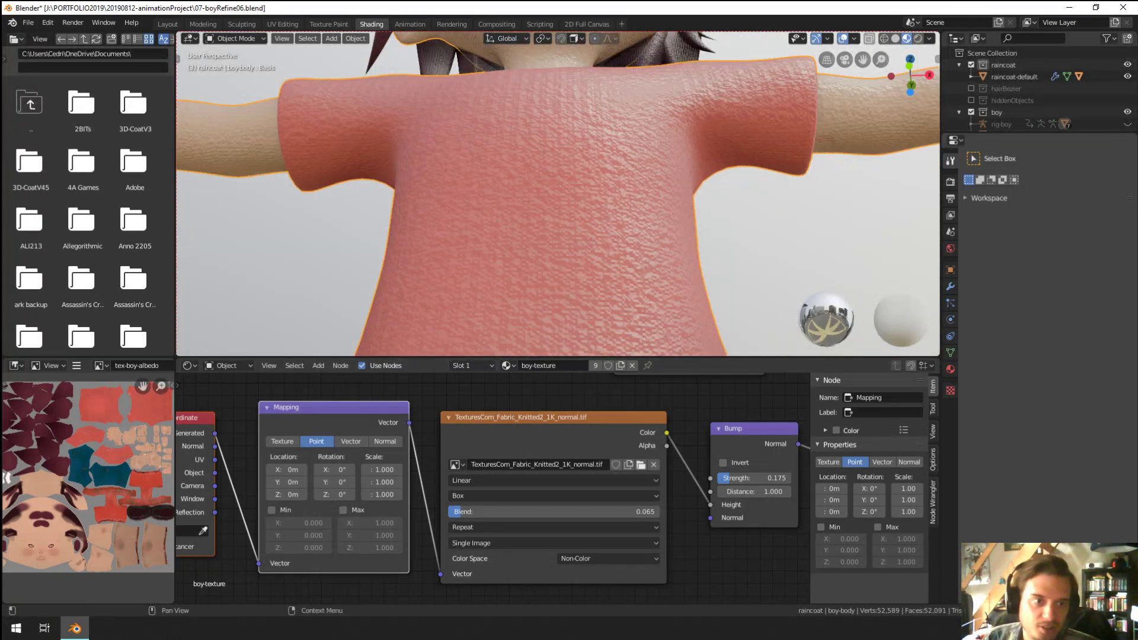
pyautogui.scroll(-1, 599, 216)
pyautogui.scroll(3, 579, 214)
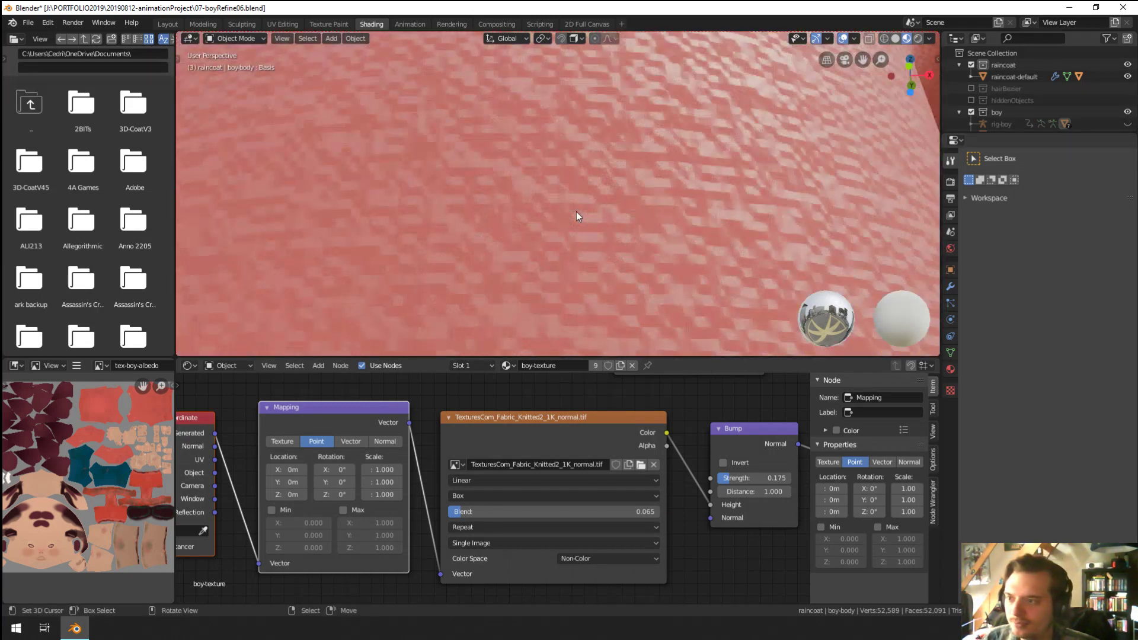
pyautogui.scroll(-5, 576, 212)
pyautogui.moveTo(581, 222); pyautogui.dragTo(589, 250, button='middle')
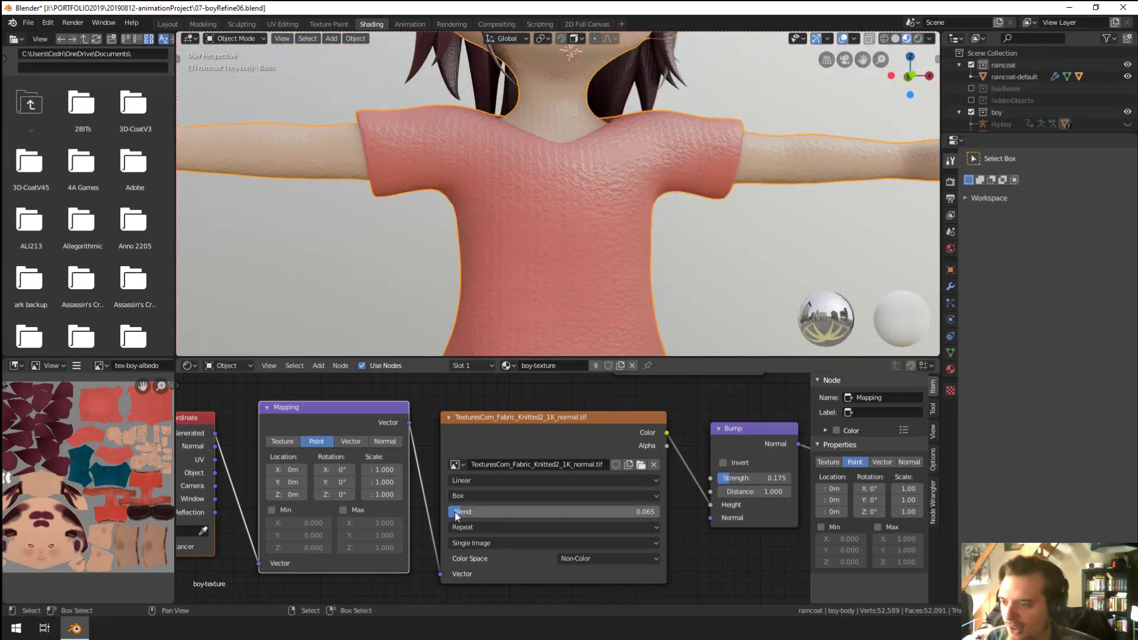
pyautogui.moveTo(743, 478); pyautogui.dragTo(739, 477)
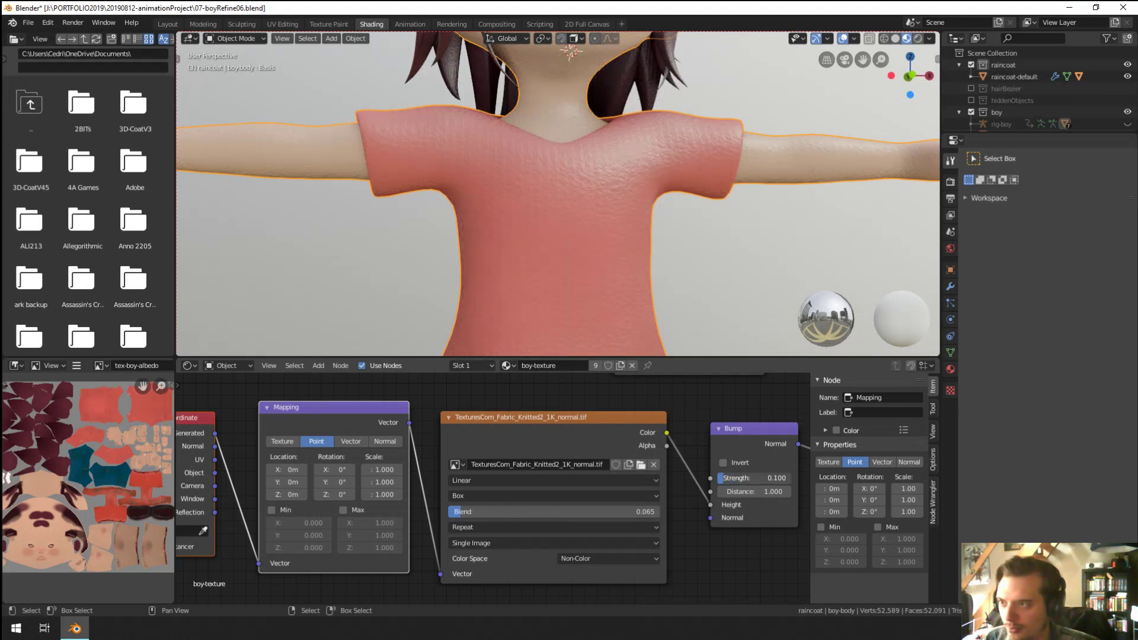
pyautogui.click(754, 478)
pyautogui.press('Return')
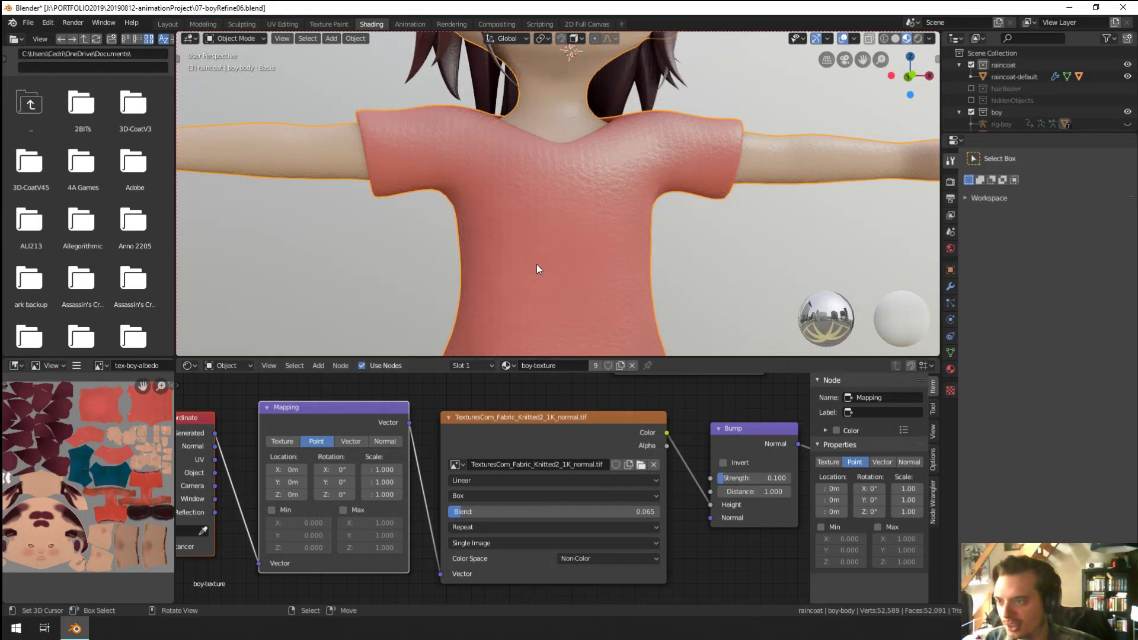
# Step: Try a Mapping scale of 5.400 on X, Y and Z and check the finer knit on the shirt
pyautogui.scroll(-4, 533, 249)
pyautogui.scroll(5, 536, 272)
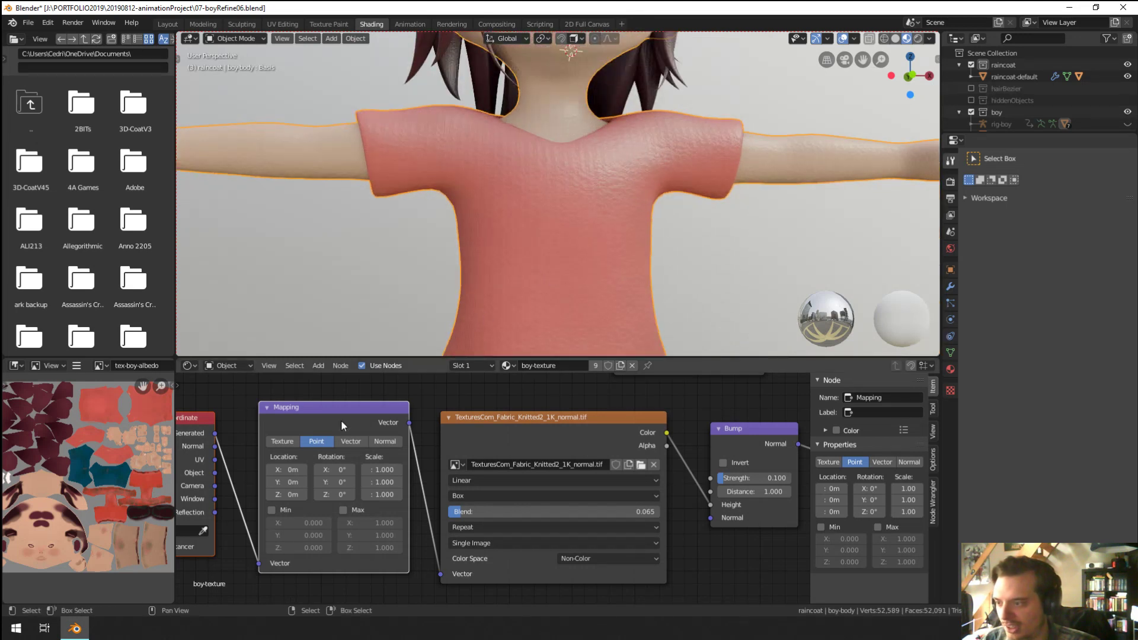
pyautogui.moveTo(369, 469); pyautogui.dragTo(498, 469)
pyautogui.scroll(-4, 534, 234)
pyautogui.scroll(5, 538, 227)
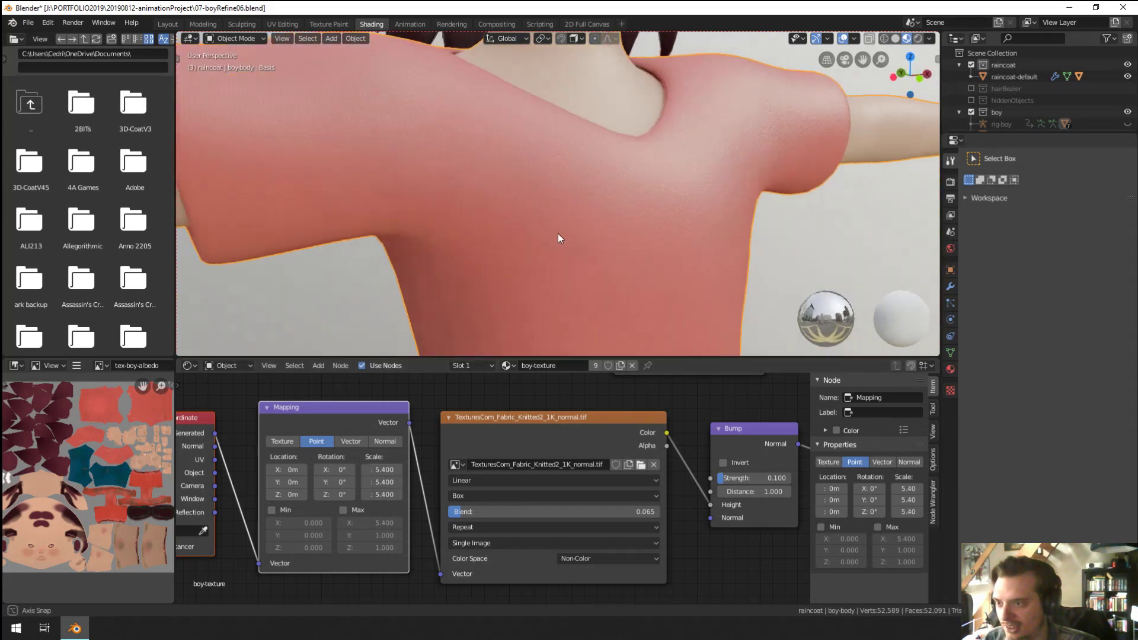
pyautogui.scroll(-4, 509, 196)
pyautogui.scroll(5, 564, 236)
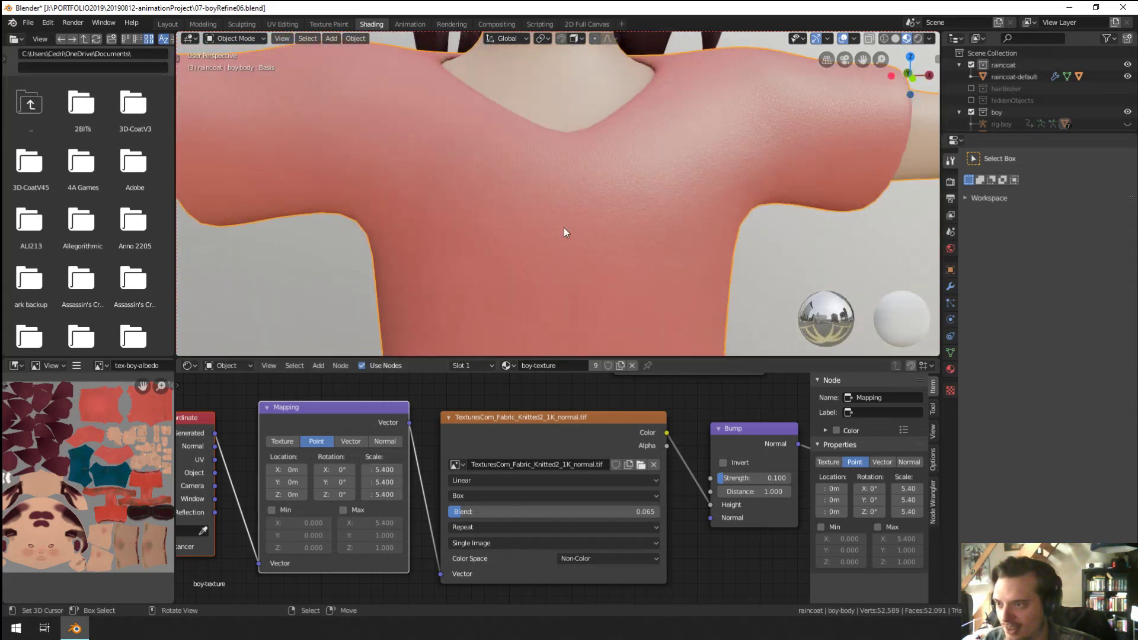
# Step: Set the Mapping node's X, Y and Z scale to 3.000
pyautogui.moveTo(564, 236); pyautogui.dragTo(525, 234, button='middle')
pyautogui.moveTo(400, 477); pyautogui.dragTo(382, 474)
pyautogui.scroll(-5, 616, 267)
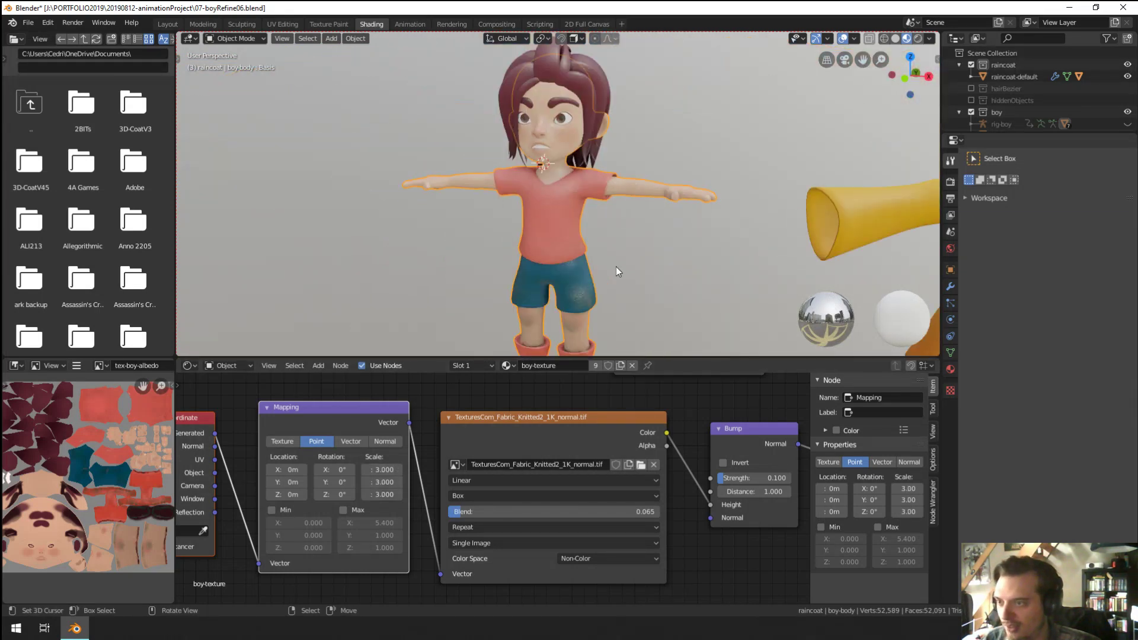
# Step: Examine the knitted bump on the shirt and the whole character, and review the node chain into the Principled BSDF
pyautogui.scroll(4, 599, 164)
pyautogui.scroll(-1, 543, 167)
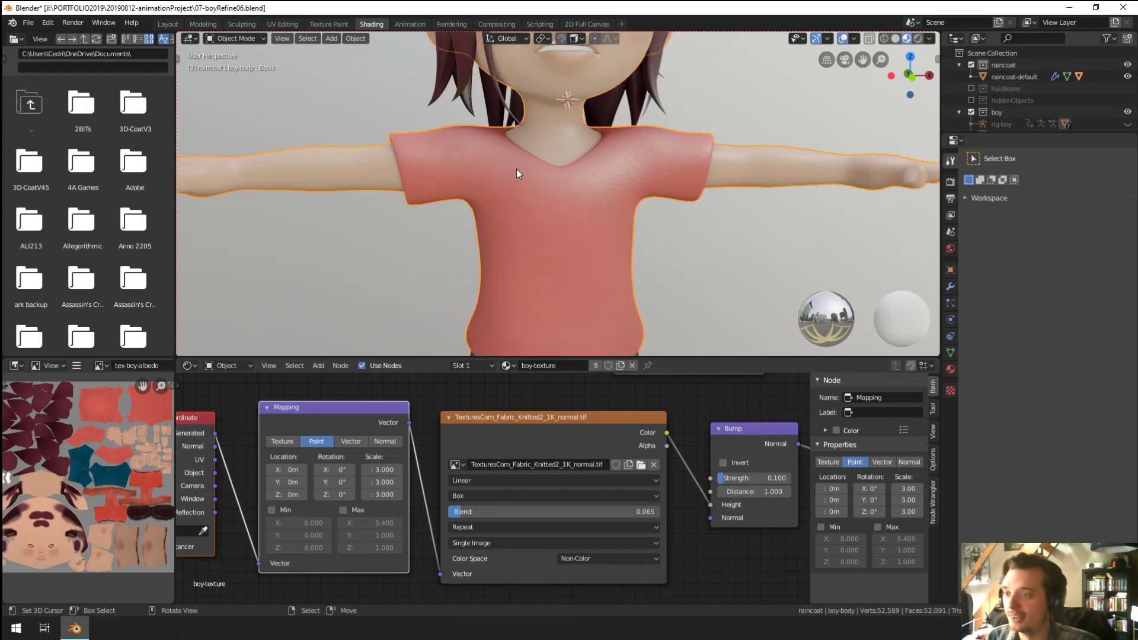
pyautogui.scroll(-3, 516, 169)
pyautogui.scroll(4, 524, 177)
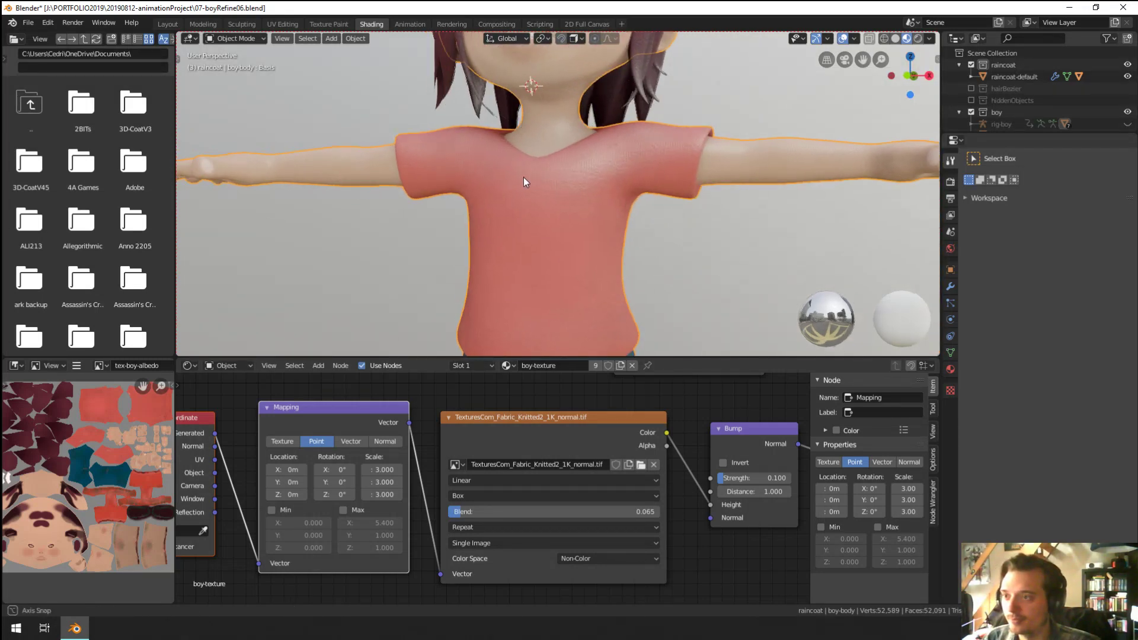
pyautogui.moveTo(539, 130); pyautogui.dragTo(590, 237, button='middle')
pyautogui.scroll(-2, 524, 283)
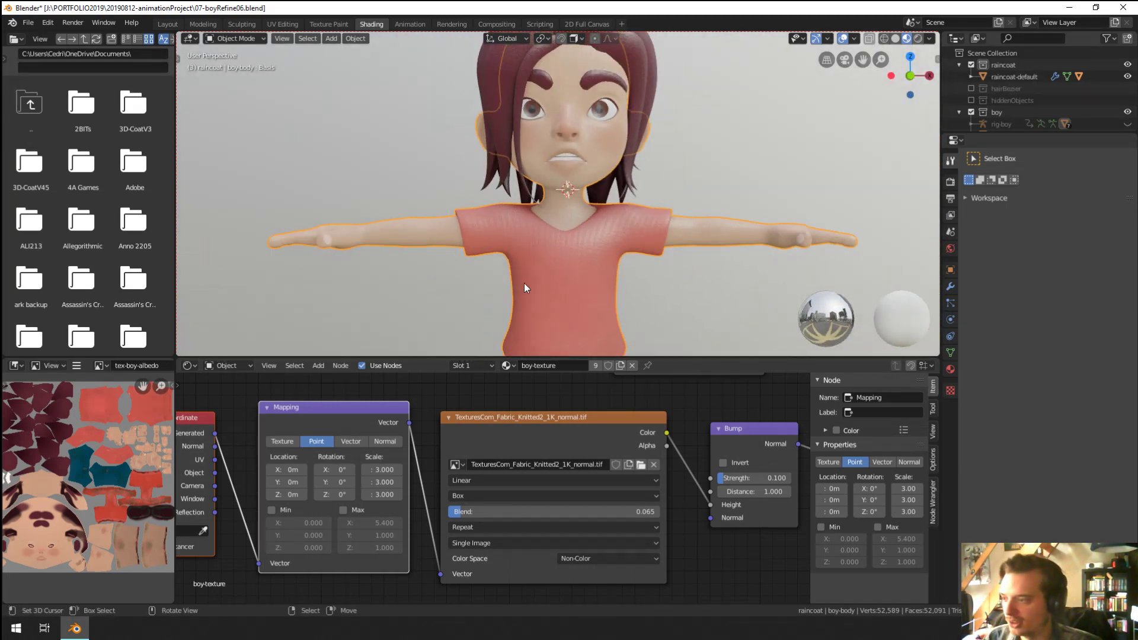
pyautogui.keyDown('shift'); pyautogui.moveTo(524, 283); pyautogui.dragTo(515, 207, button='middle'); pyautogui.keyUp('shift')
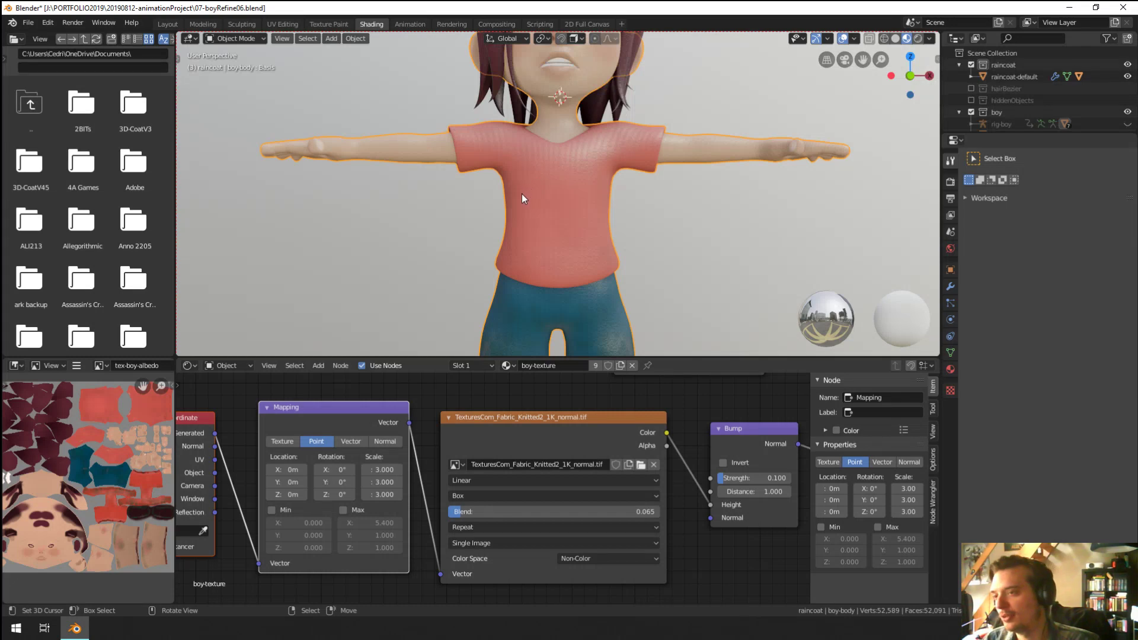
pyautogui.scroll(-4, 522, 196)
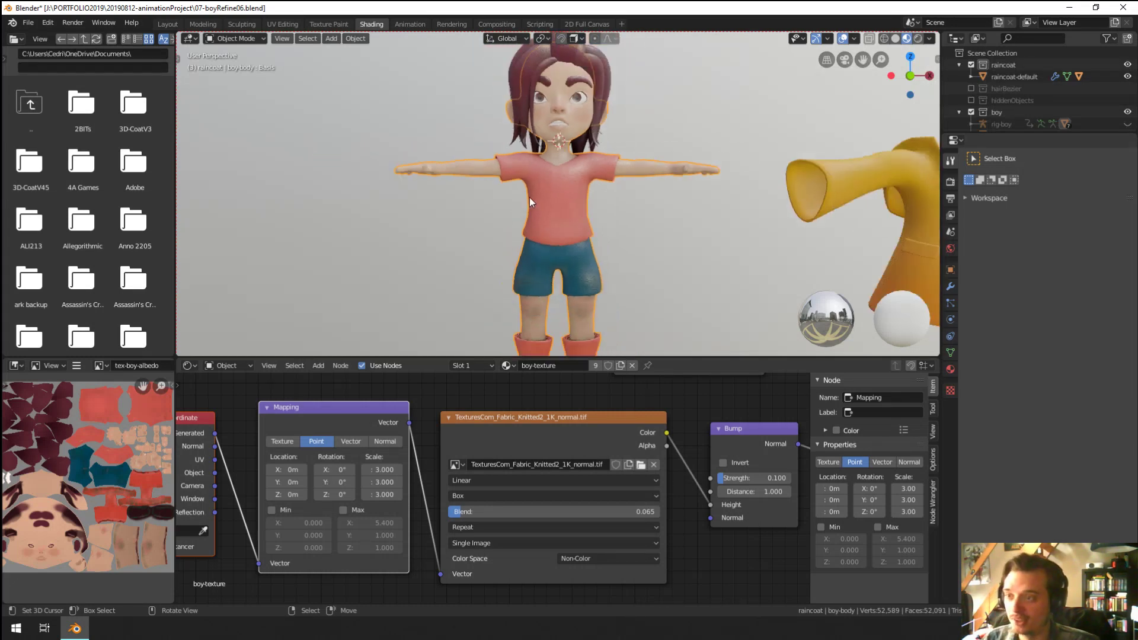
pyautogui.scroll(-3, 588, 421)
pyautogui.scroll(3, 581, 402)
pyautogui.scroll(-3, 572, 393)
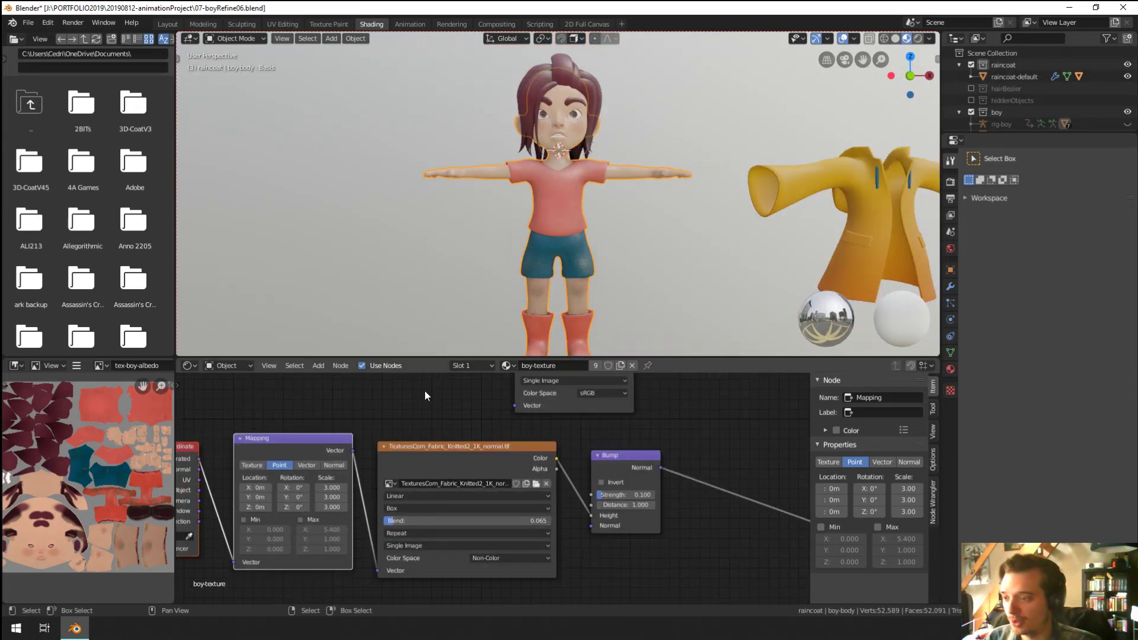
pyautogui.scroll(3, 587, 465)
pyautogui.moveTo(586, 466); pyautogui.dragTo(651, 476, button='middle')
pyautogui.scroll(2, 556, 172)
pyautogui.scroll(-2, 556, 171)
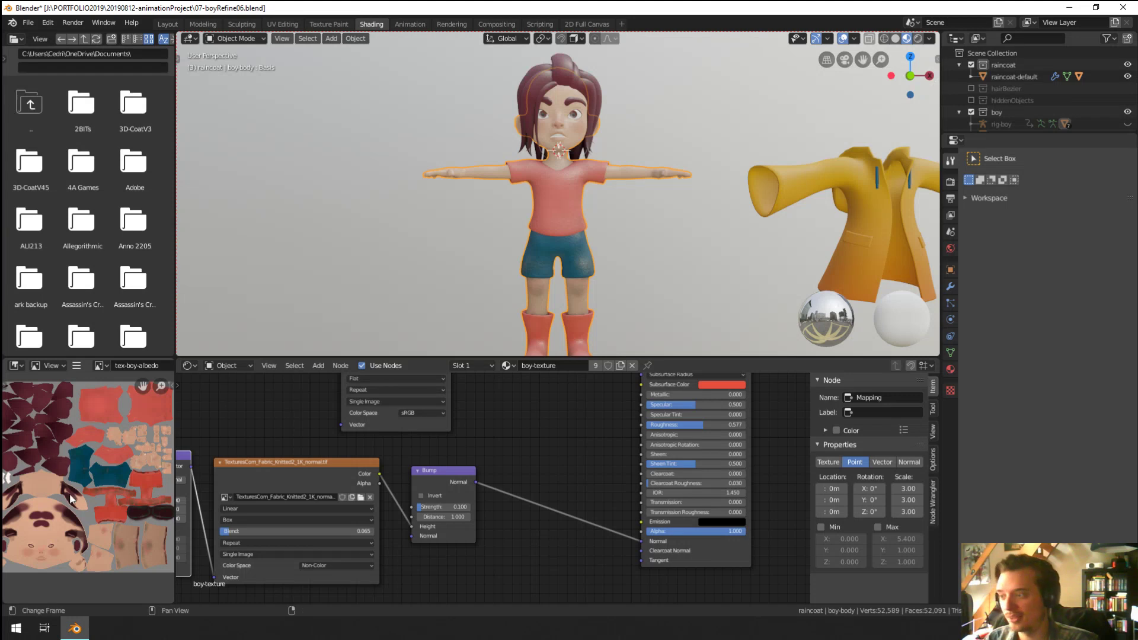
pyautogui.scroll(-2, 589, 439)
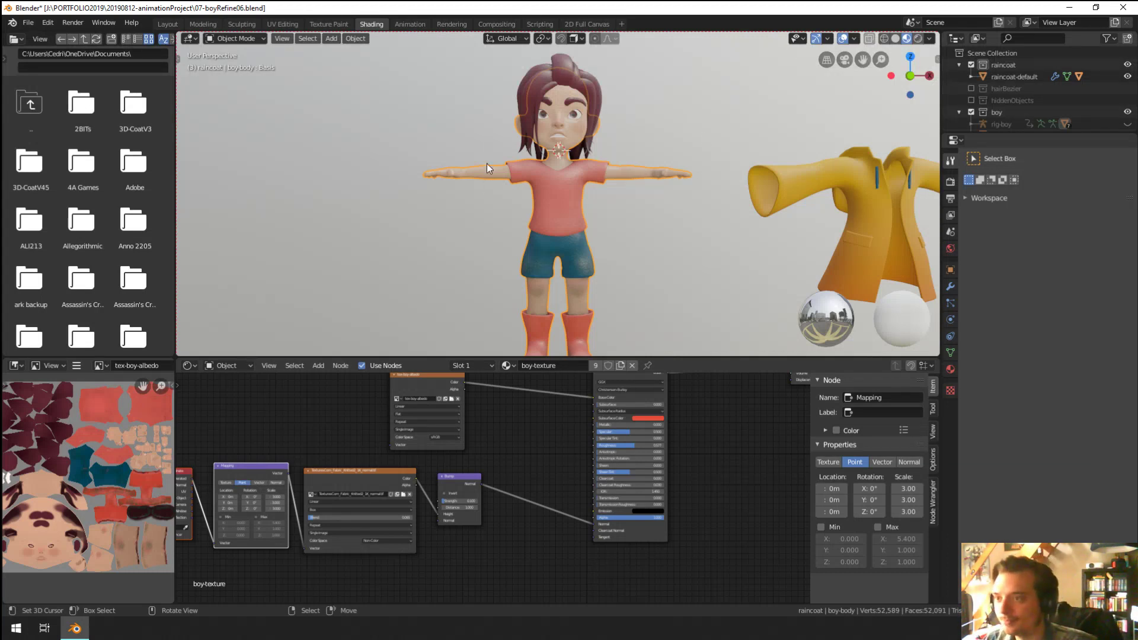
# Step: Select all the linked shirt geometry, front, back and sleeves, on the boy's body mesh in Edit Mode
pyautogui.scroll(5, 486, 167)
pyautogui.moveTo(521, 175); pyautogui.dragTo(374, 180, button='middle')
pyautogui.scroll(-6, 374, 180)
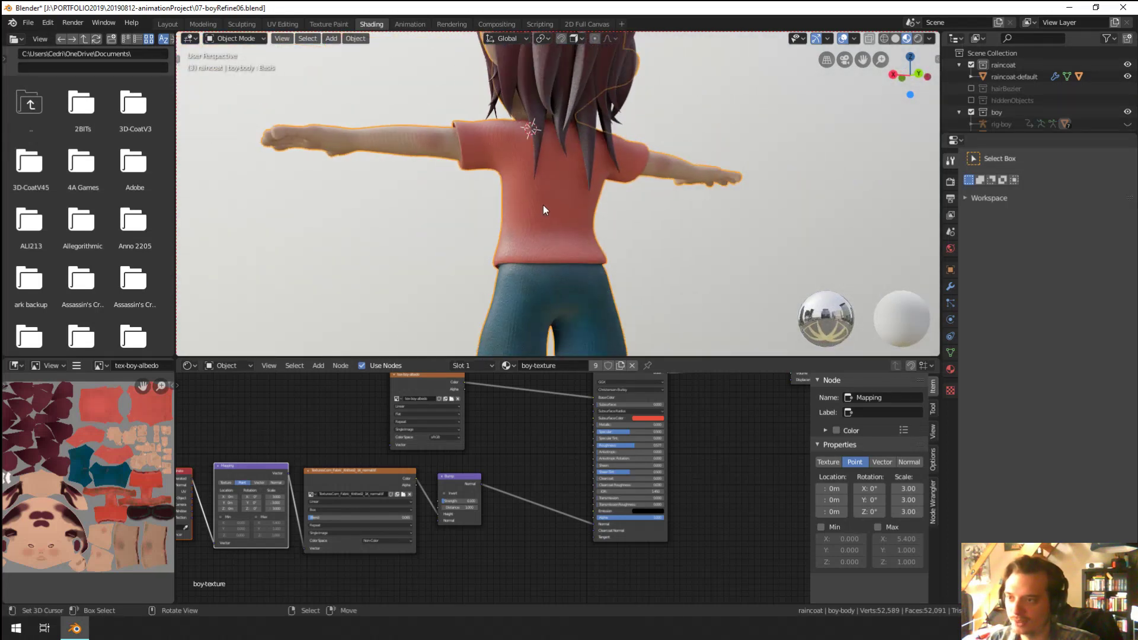
pyautogui.press('Tab')
pyautogui.hotkey('ctrl', 'l')
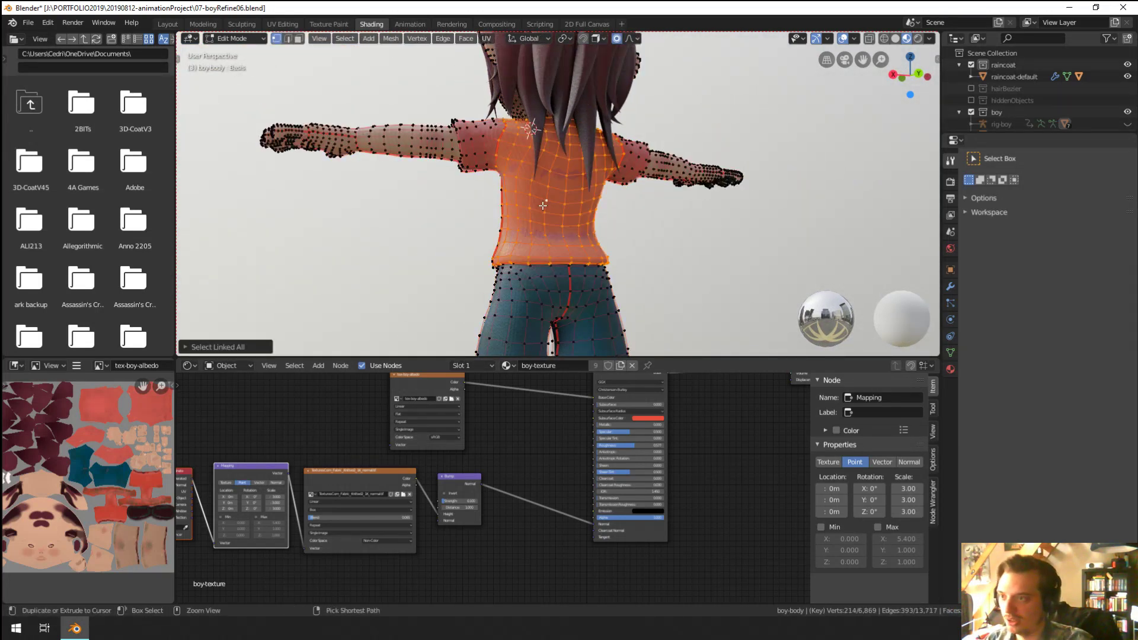
pyautogui.press('c')
pyautogui.moveTo(492, 182); pyautogui.dragTo(599, 166)
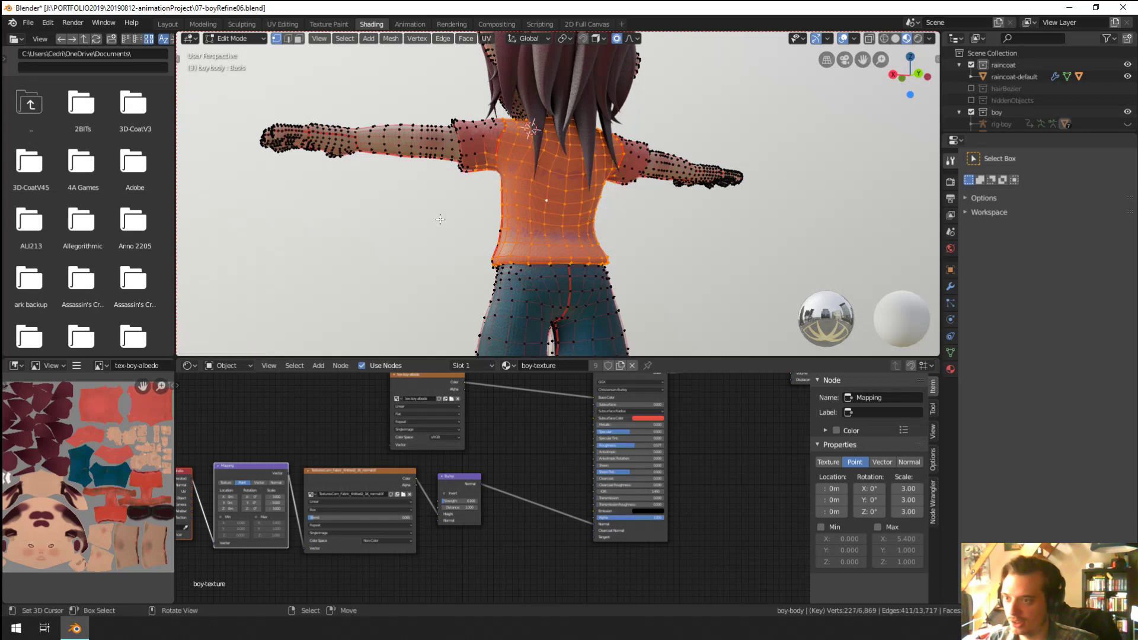
pyautogui.press('Escape')
pyautogui.moveTo(598, 166); pyautogui.dragTo(562, 221, button='middle')
pyautogui.hotkey('ctrl', 'l')
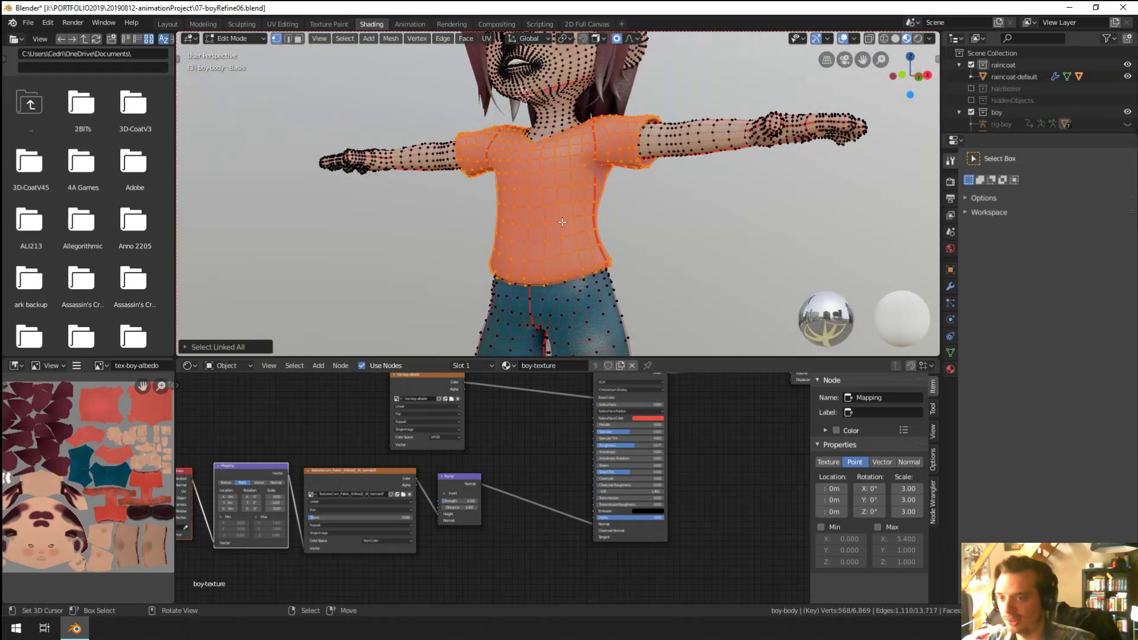
# Step: Add a second material slot to the body and make a separate copy of boy-texture in it
pyautogui.click(950, 368)
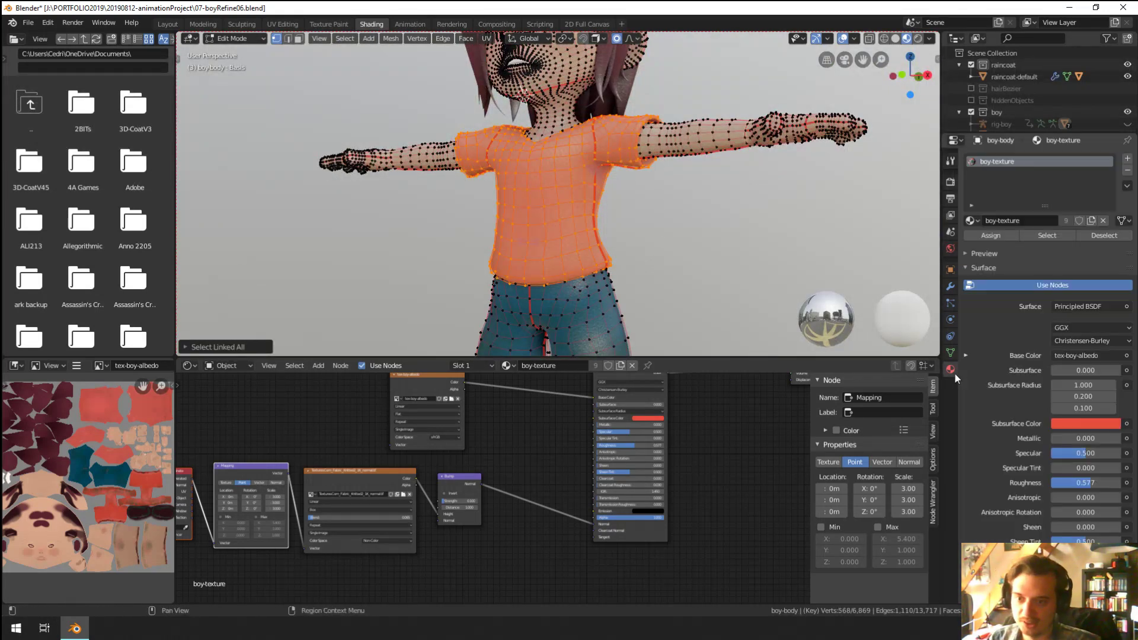
pyautogui.click(1127, 158)
pyautogui.click(972, 232)
pyautogui.click(1022, 252)
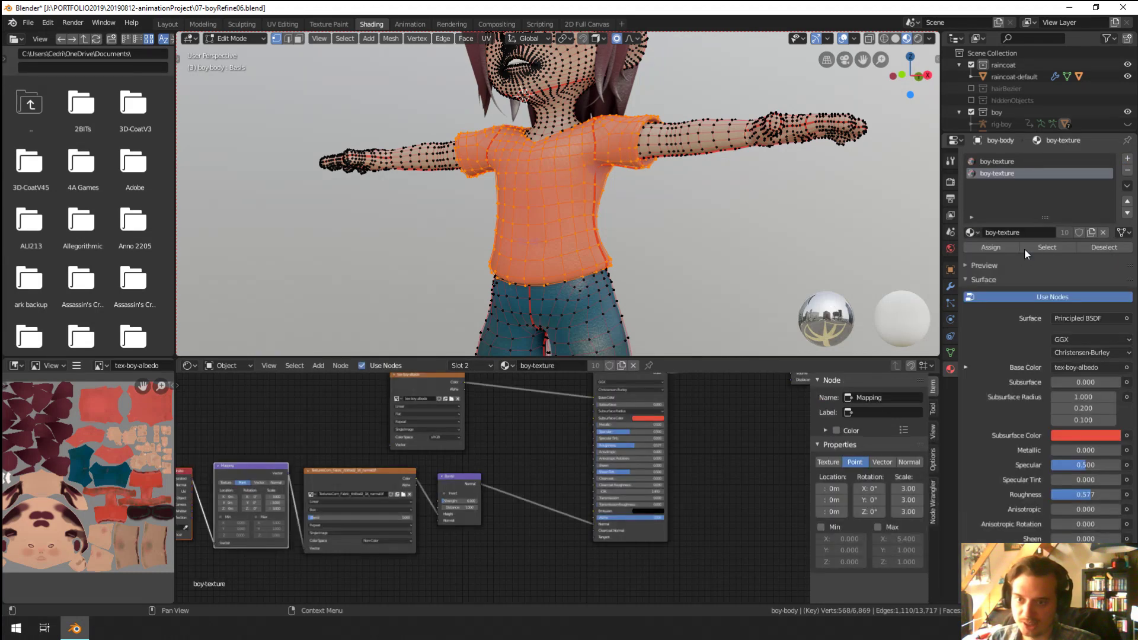
pyautogui.click(1092, 233)
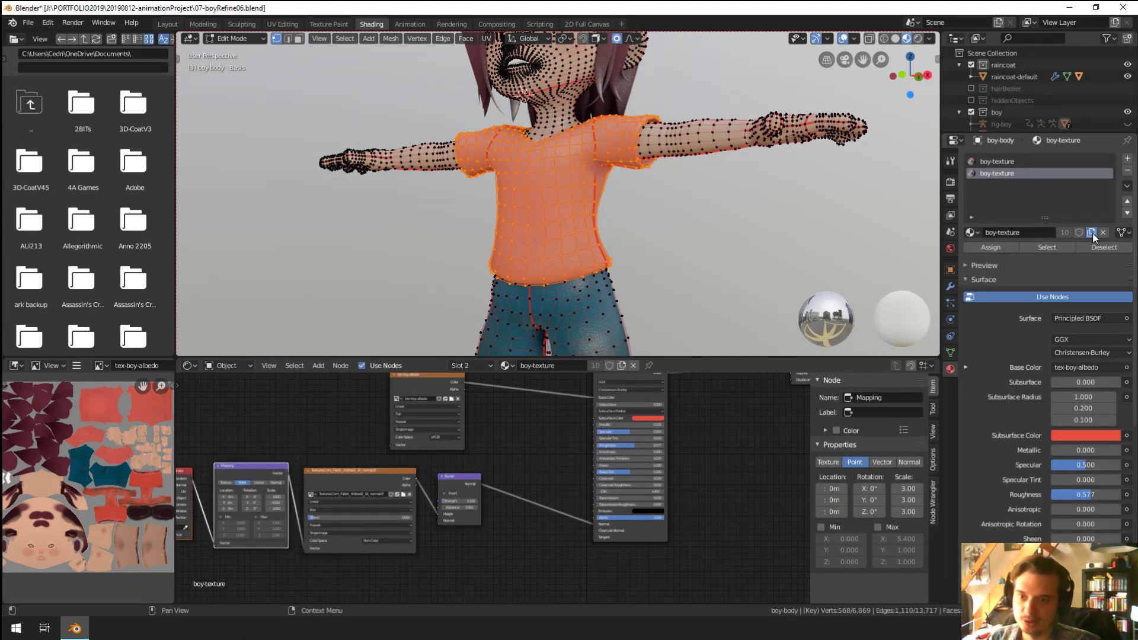
# Step: Rename the copied material boy-shirt
pyautogui.click(999, 235)
pyautogui.write('boy-s')
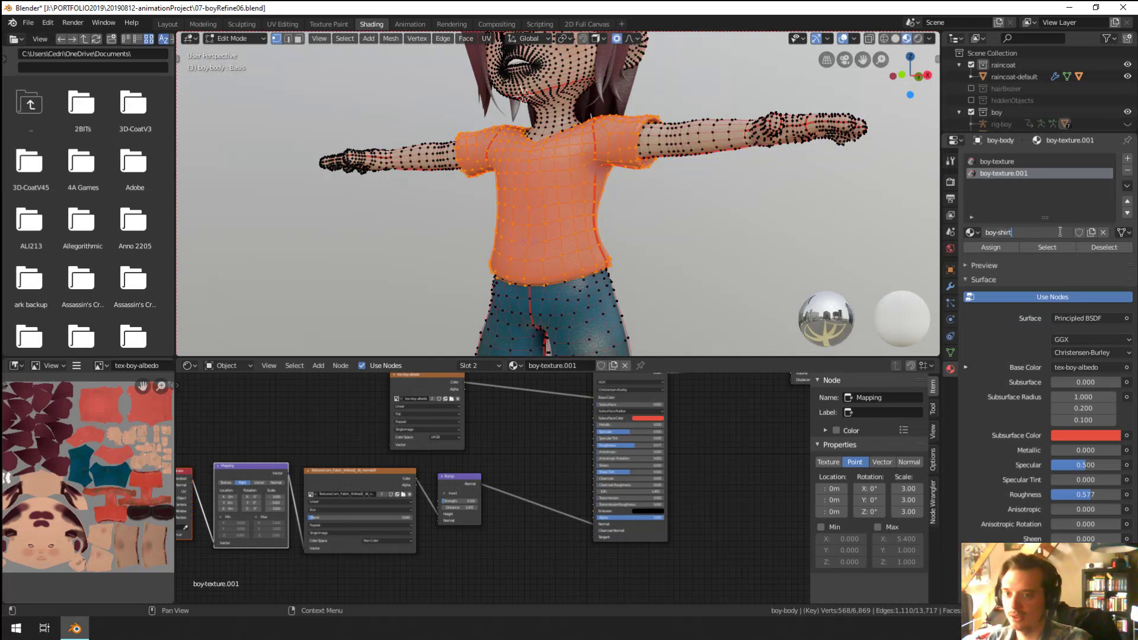
pyautogui.write('hirt')
pyautogui.press('Return')
pyautogui.scroll(2, 395, 436)
pyautogui.moveTo(521, 459); pyautogui.dragTo(538, 490, button='middle')
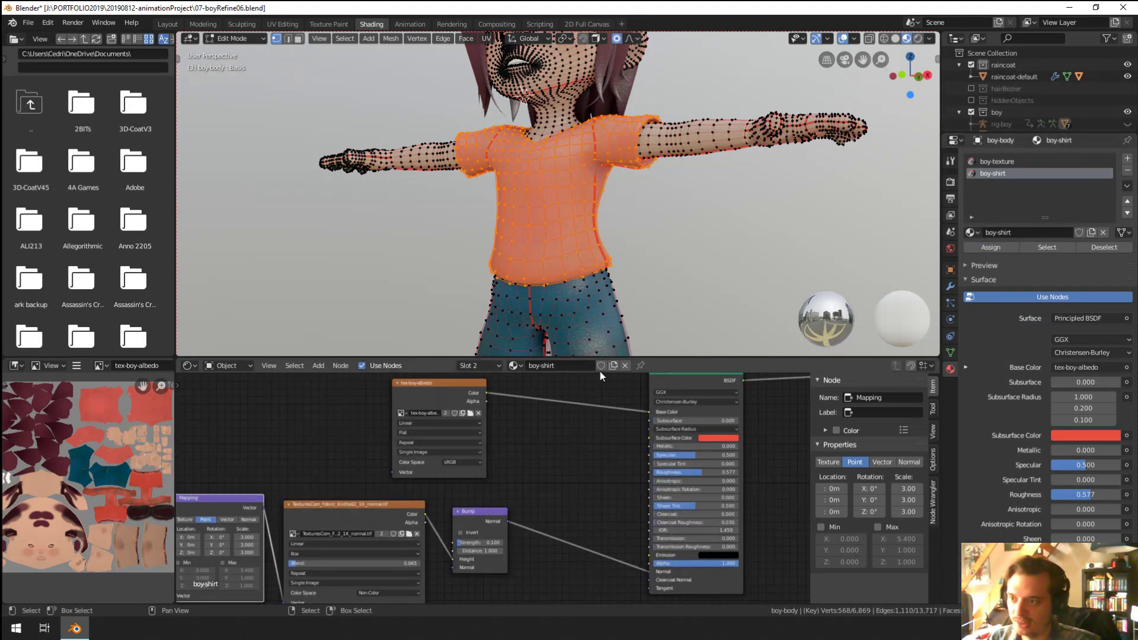
# Step: Remove the Bump, knitted fabric texture and Mapping nodes from the boy-texture material in Object Mode
pyautogui.click(997, 162)
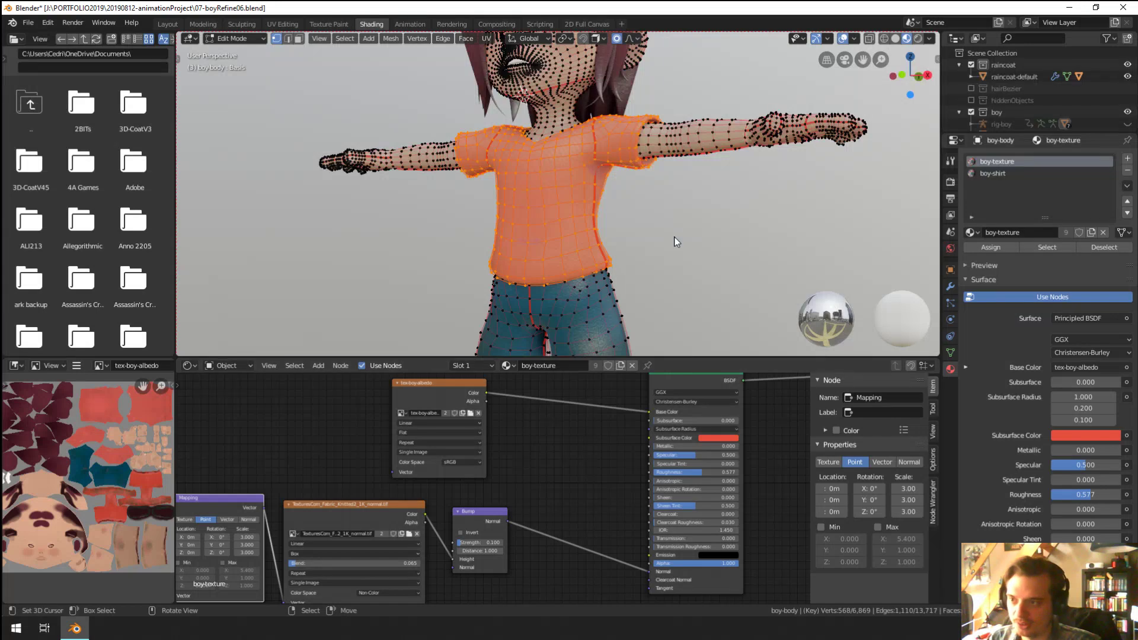
pyautogui.press('Tab')
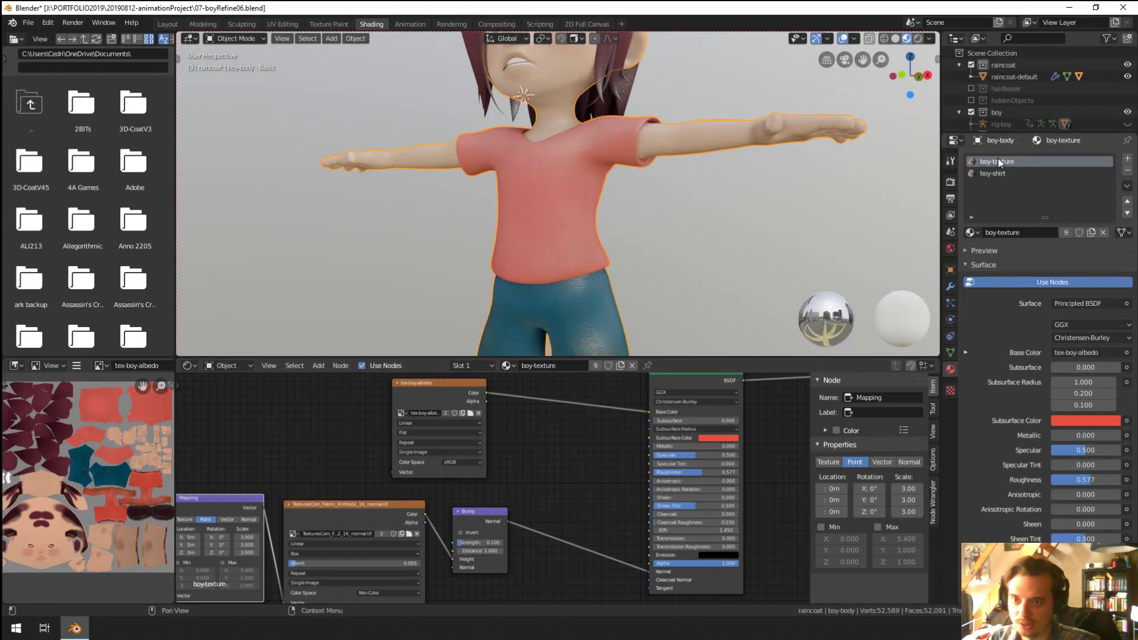
pyautogui.click(480, 518)
pyautogui.press('x')
pyautogui.click(384, 507)
pyautogui.press('x')
pyautogui.click(249, 509)
pyautogui.press('x')
# Step: Examine the shirt, the skin and the shorts from close up and at full figure after removing the bump nodes
pyautogui.scroll(5, 674, 211)
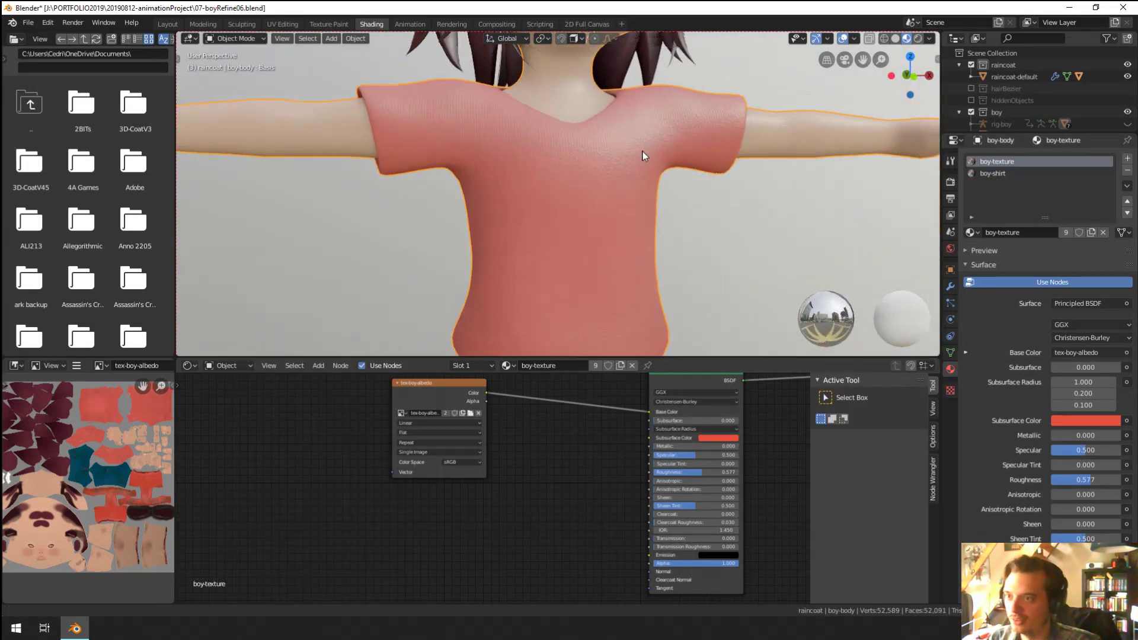
pyautogui.scroll(-5, 642, 151)
pyautogui.moveTo(642, 151); pyautogui.dragTo(581, 263, button='middle')
pyautogui.scroll(-4, 578, 244)
pyautogui.scroll(3, 584, 240)
pyautogui.scroll(-1, 582, 263)
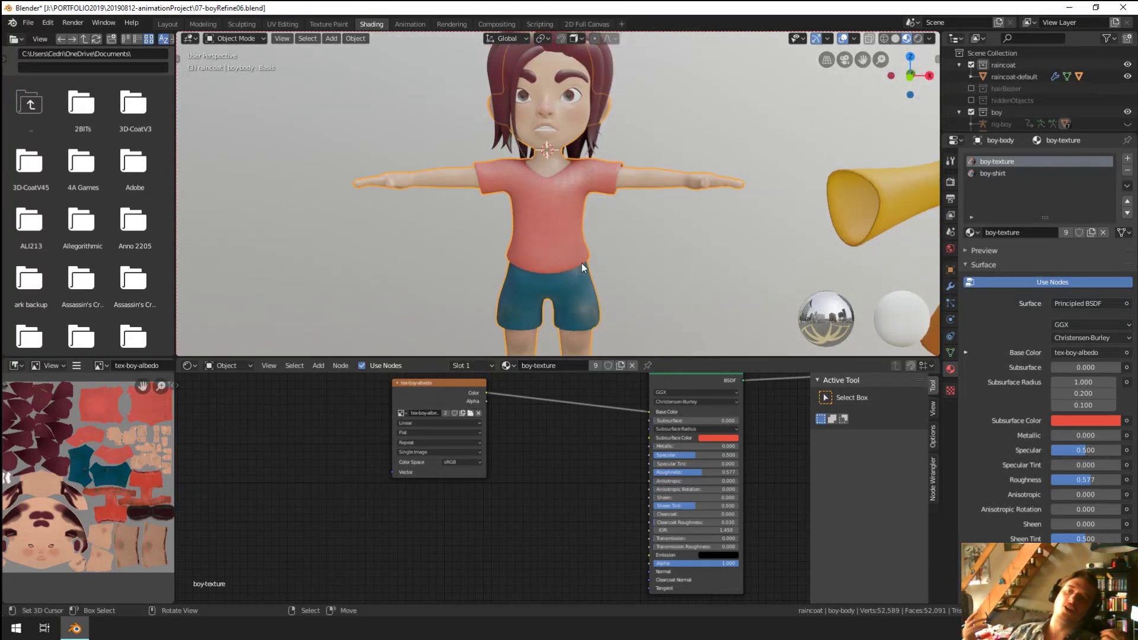
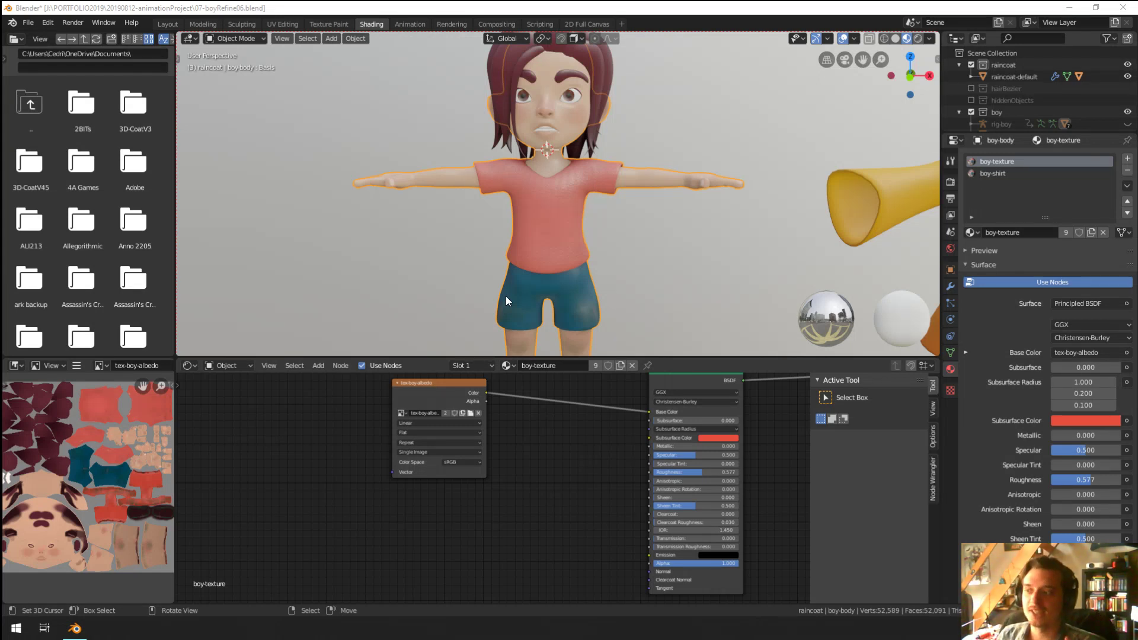
pyautogui.moveTo(574, 118); pyautogui.dragTo(685, 267, button='middle')
pyautogui.scroll(-8, 613, 271)
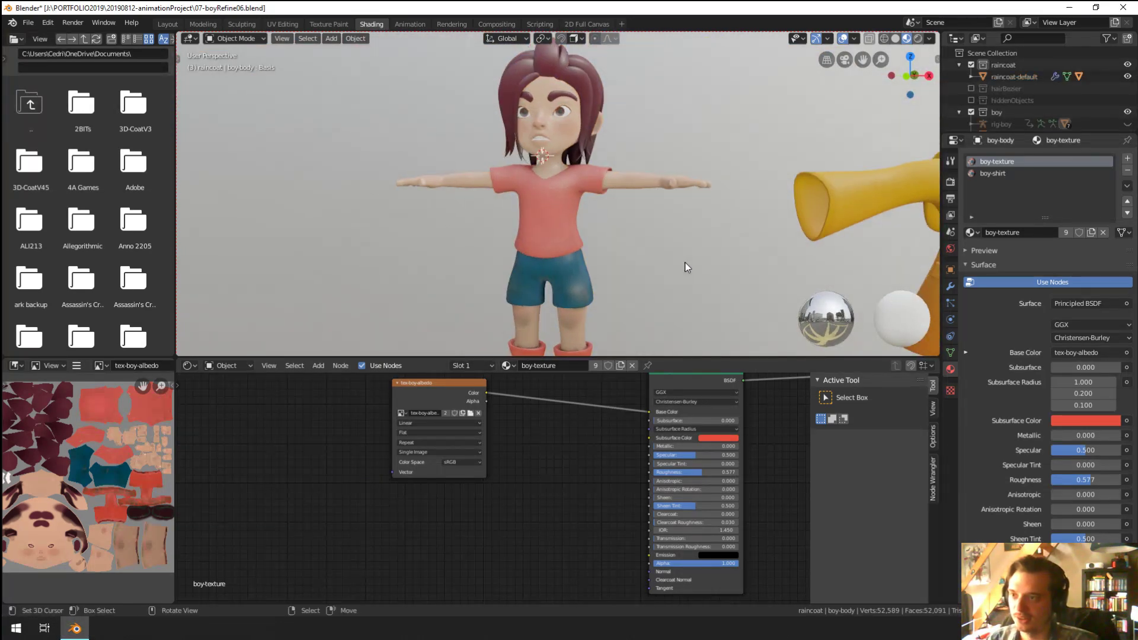
# Step: Put the boy's rig into Pose Mode and lower the hip control so the knees bend
pyautogui.click(652, 176)
pyautogui.scroll(3, 577, 204)
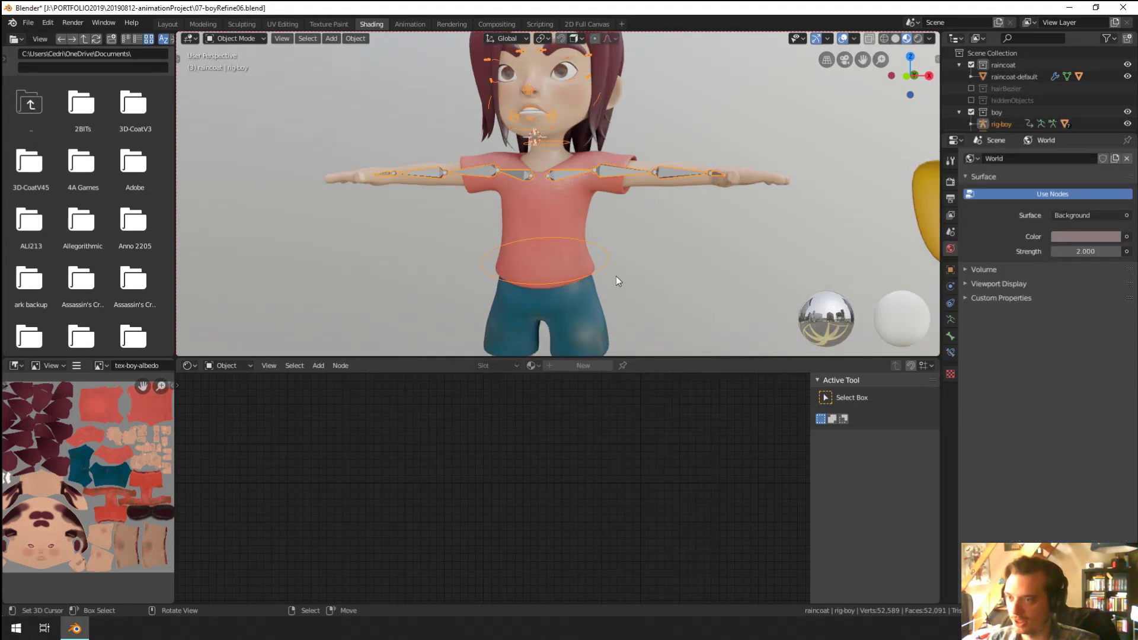
pyautogui.hotkey('ctrl', 'Tab')
pyautogui.scroll(-5, 605, 246)
pyautogui.moveTo(631, 226); pyautogui.dragTo(652, 278, button='middle')
pyautogui.press('g')
pyautogui.click(556, 257)
# Step: Lift the left foot control across the opposite knee and turn the foot sideways
pyautogui.click(558, 340)
pyautogui.press('g')
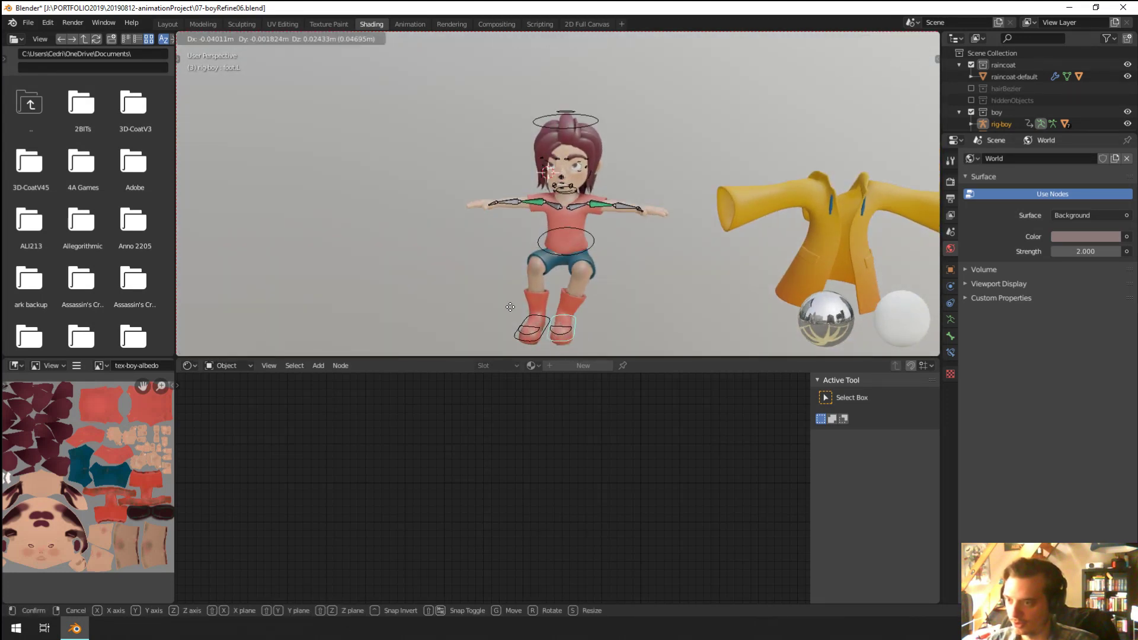
pyautogui.click(515, 286)
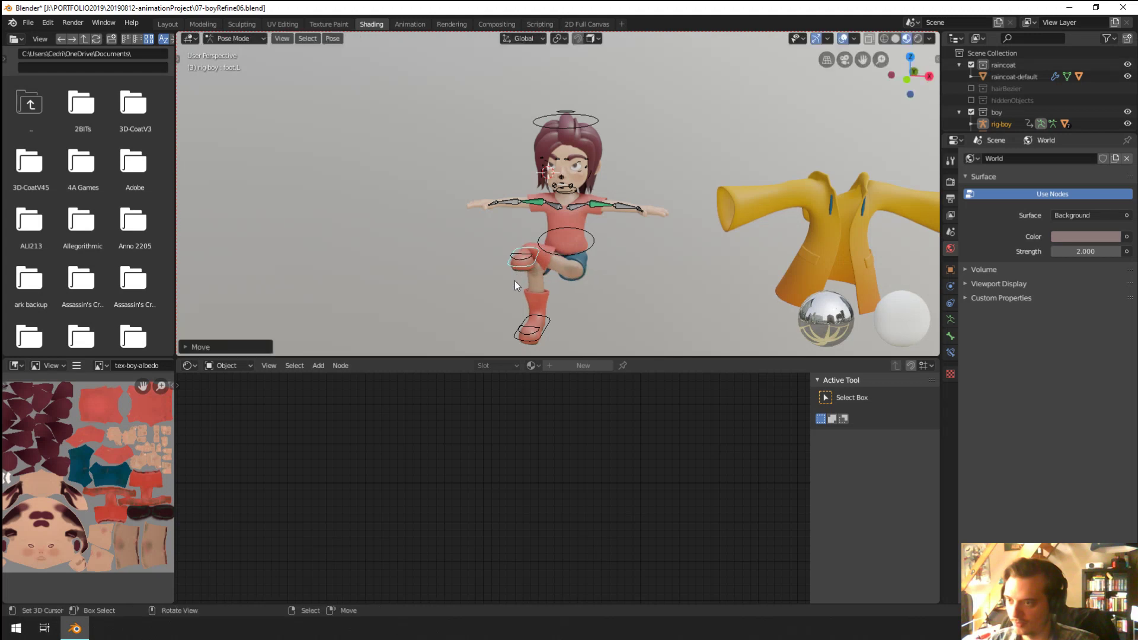
pyautogui.hotkey('ctrl', 'z')
pyautogui.moveTo(516, 291); pyautogui.dragTo(563, 320, button='middle')
# Step: Move the right foot control down about 0.09 m to straighten the standing leg
pyautogui.click(541, 336)
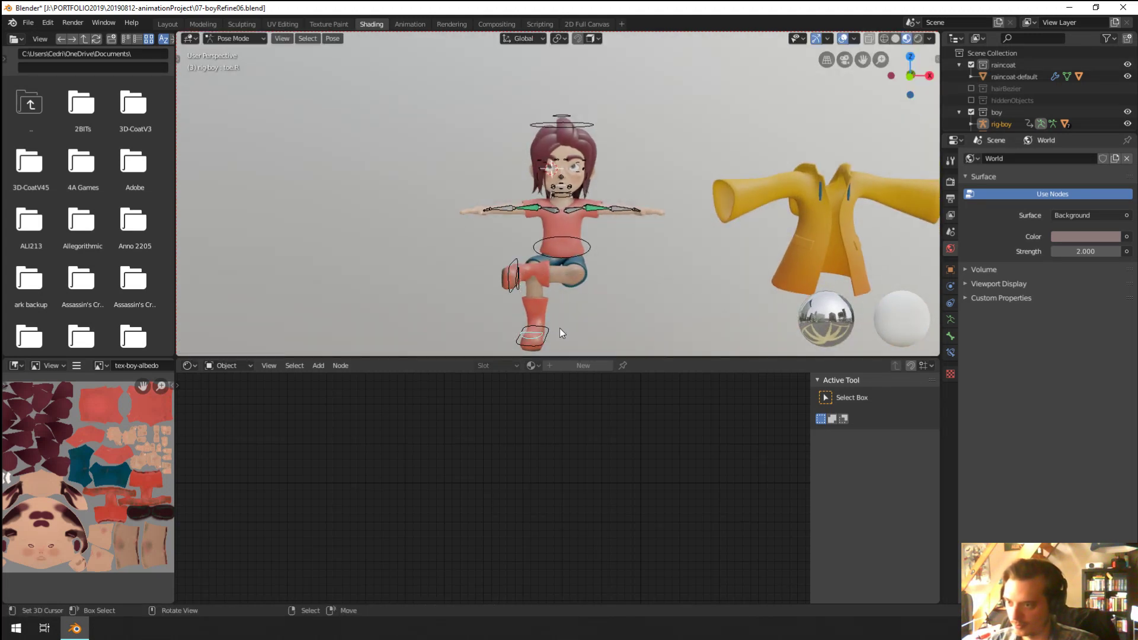
pyautogui.click(550, 332)
pyautogui.press('g')
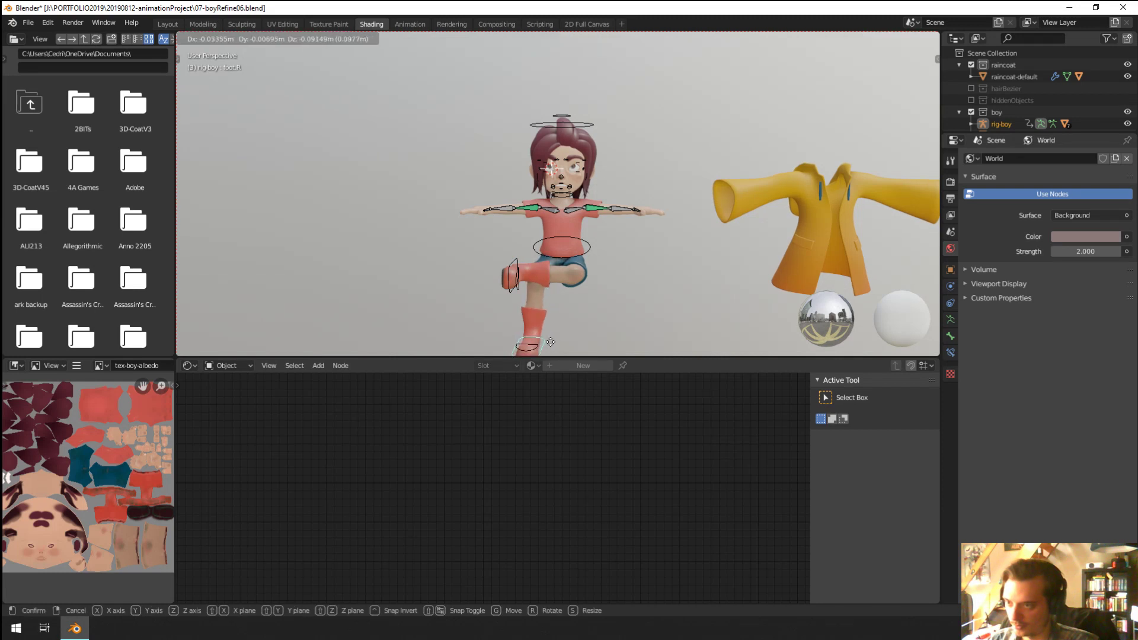
pyautogui.click(551, 342)
# Step: Rotate the right upper arm down beside the torso
pyautogui.scroll(3, 557, 224)
pyautogui.click(617, 222)
pyautogui.moveTo(616, 222); pyautogui.dragTo(678, 212, button='middle')
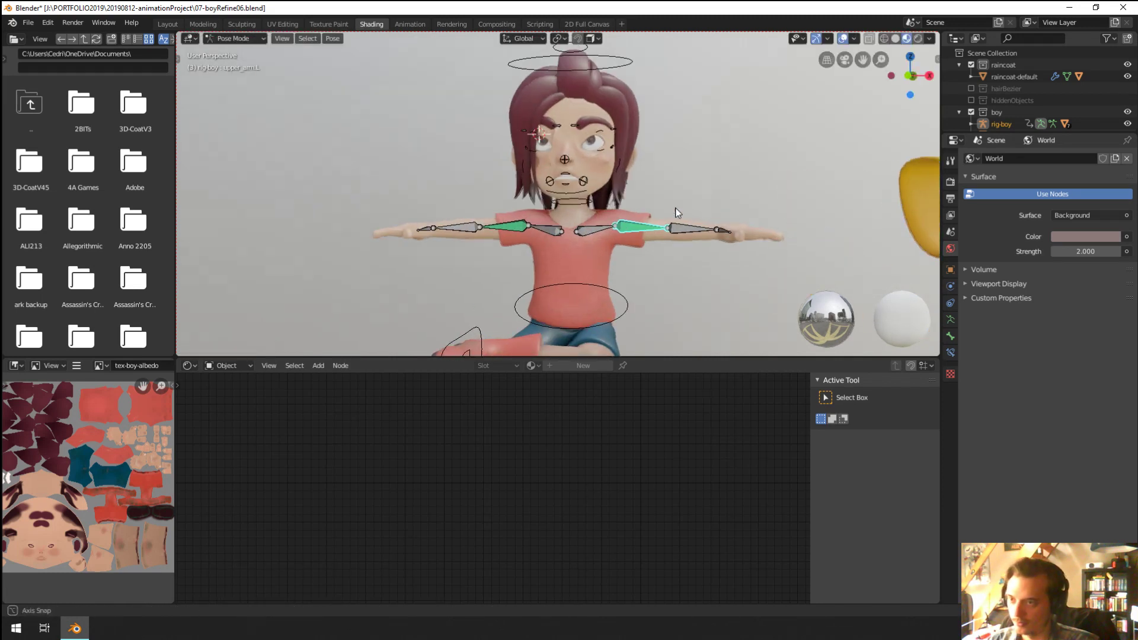
pyautogui.click(502, 229)
pyautogui.press('r')
pyautogui.click(510, 261)
pyautogui.moveTo(510, 260); pyautogui.dragTo(474, 273, button='middle')
# Step: Refine the rotation of the right upper arm and forearm so the hand reaches down to the raised boot
pyautogui.press('r')
pyautogui.click(573, 243)
pyautogui.click(528, 304)
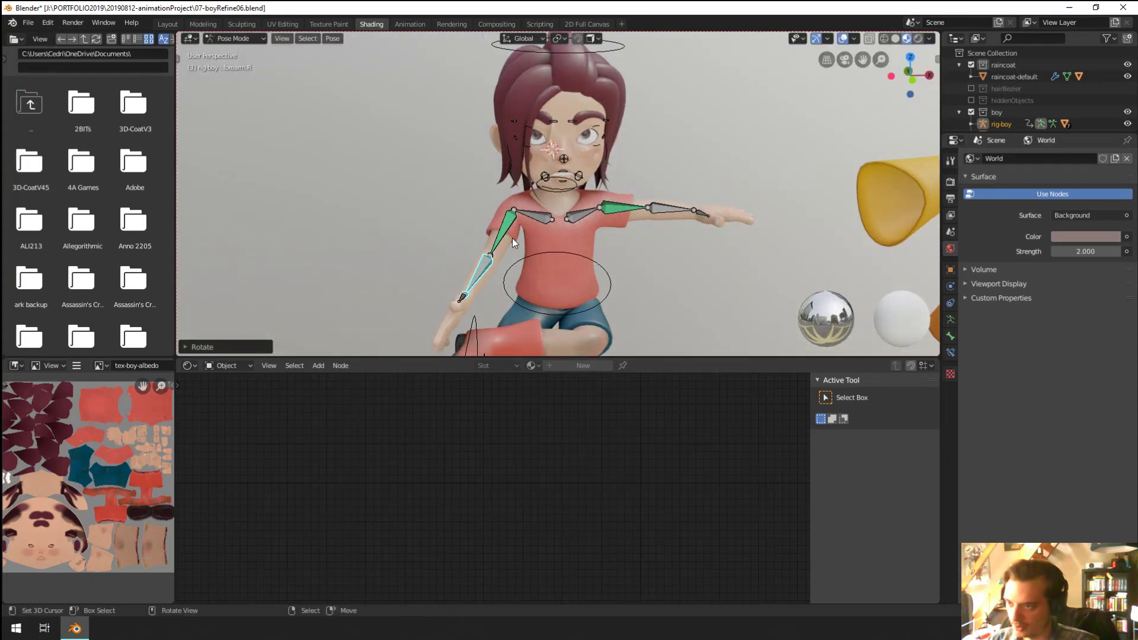
pyautogui.click(512, 237)
pyautogui.press('r')
pyautogui.click(511, 280)
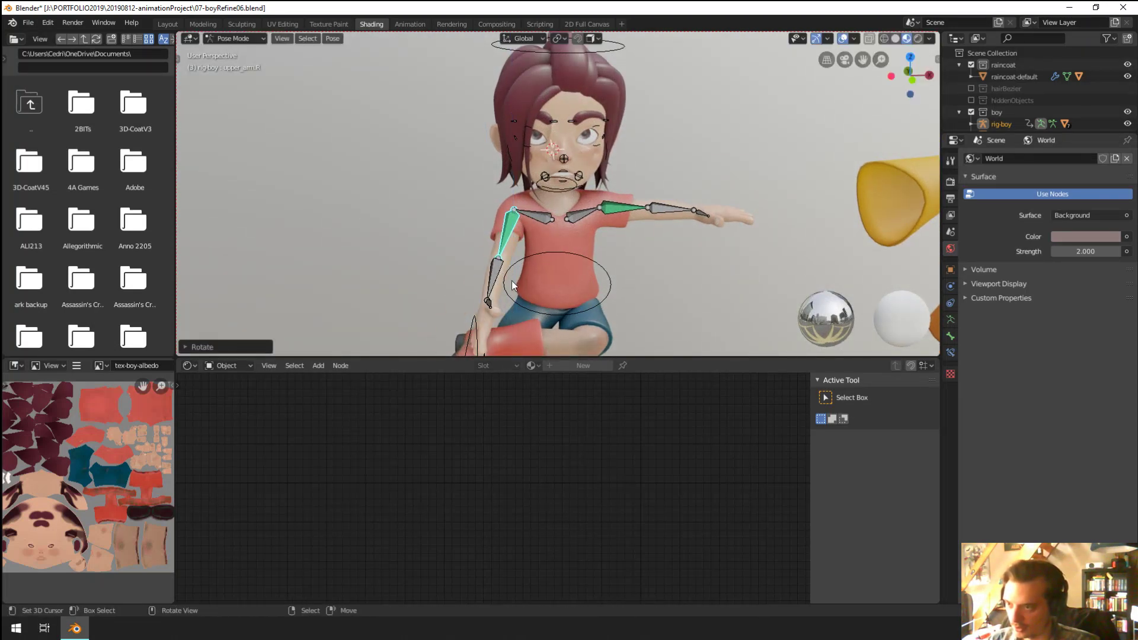
pyautogui.moveTo(511, 279); pyautogui.dragTo(524, 213, button='middle')
pyautogui.click(489, 297)
pyautogui.press('r')
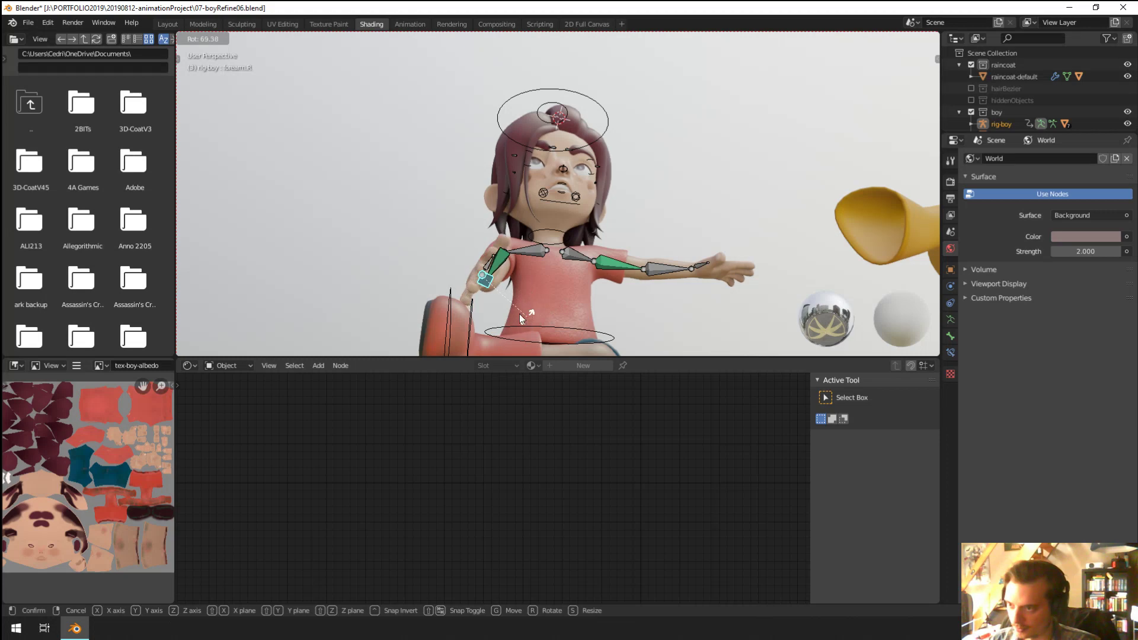
pyautogui.click(520, 318)
pyautogui.moveTo(522, 320); pyautogui.dragTo(665, 359, button='middle')
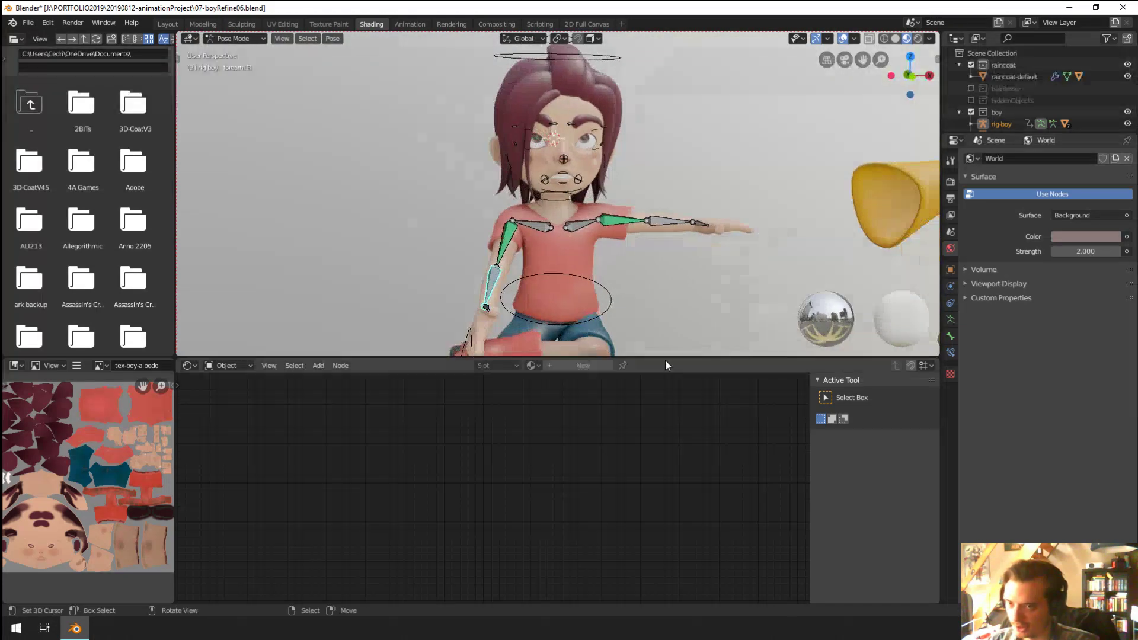
# Step: Try the rig's other bone layers and additionally show the first second-row layer with the hand and finger controls
pyautogui.click(950, 320)
pyautogui.keyDown('shift'); pyautogui.scroll(-3, 764, 237); pyautogui.keyUp('shift')
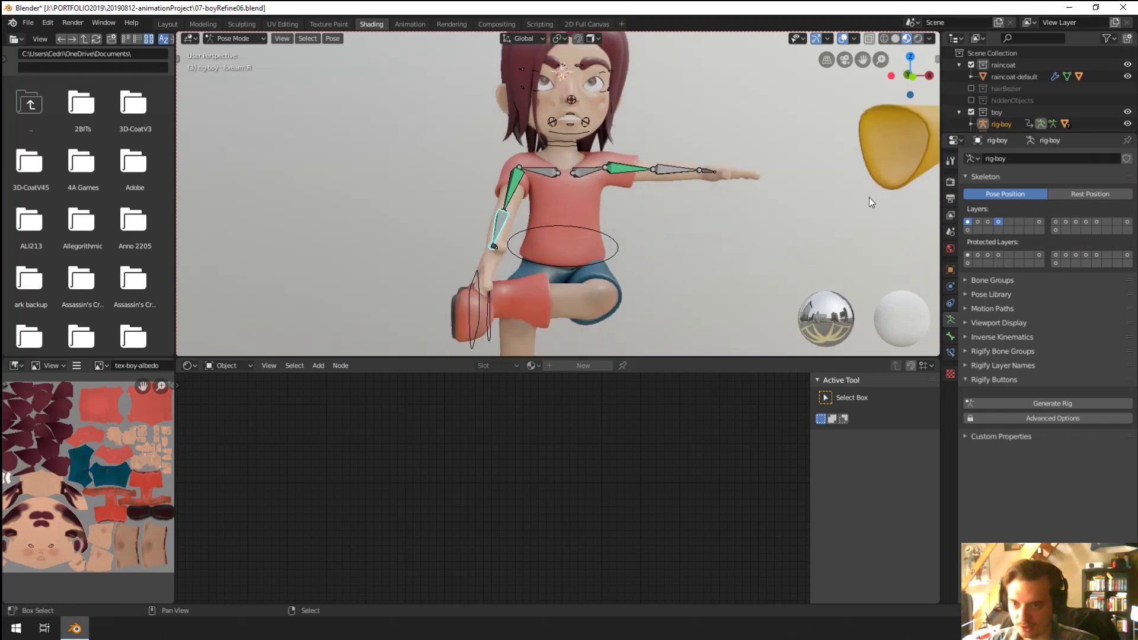
pyautogui.keyDown('shift'); pyautogui.click(978, 222); pyautogui.keyUp('shift')
pyautogui.keyDown('shift'); pyautogui.click(978, 221); pyautogui.keyUp('shift')
pyautogui.keyDown('shift'); pyautogui.click(988, 221); pyautogui.keyUp('shift')
pyautogui.keyDown('shift'); pyautogui.click(988, 221); pyautogui.keyUp('shift')
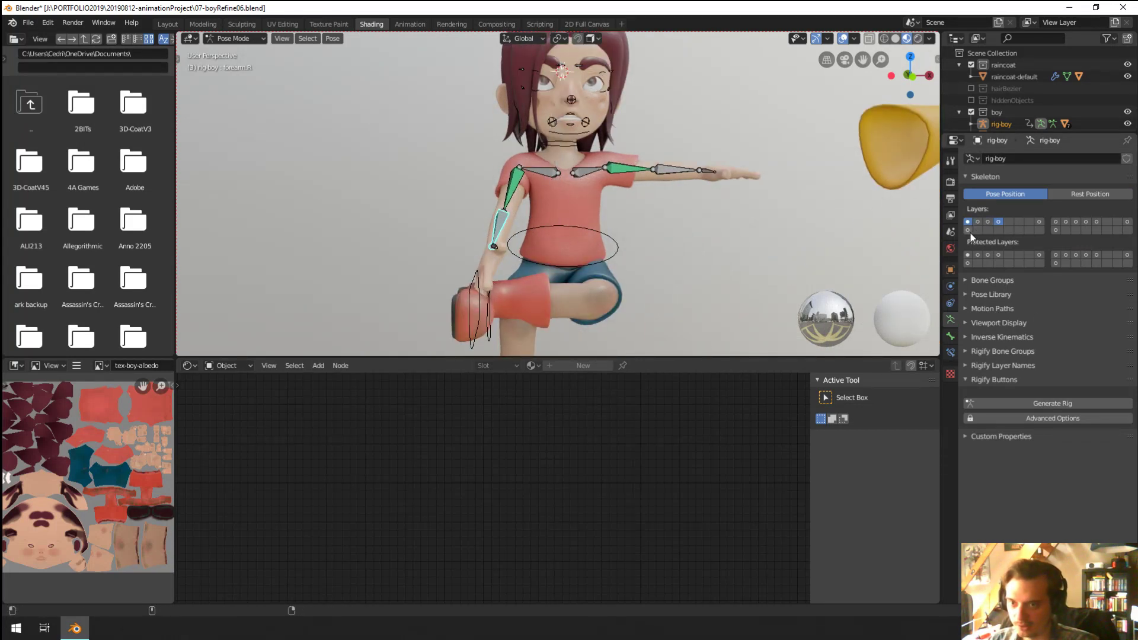
pyautogui.keyDown('shift'); pyautogui.click(970, 233); pyautogui.keyUp('shift')
# Step: Rotate the right hand control from several viewpoints until the palm lies flat on the raised boot
pyautogui.moveTo(832, 252); pyautogui.dragTo(777, 254, button='middle')
pyautogui.click(490, 256)
pyautogui.moveTo(490, 256); pyautogui.dragTo(488, 233, button='middle')
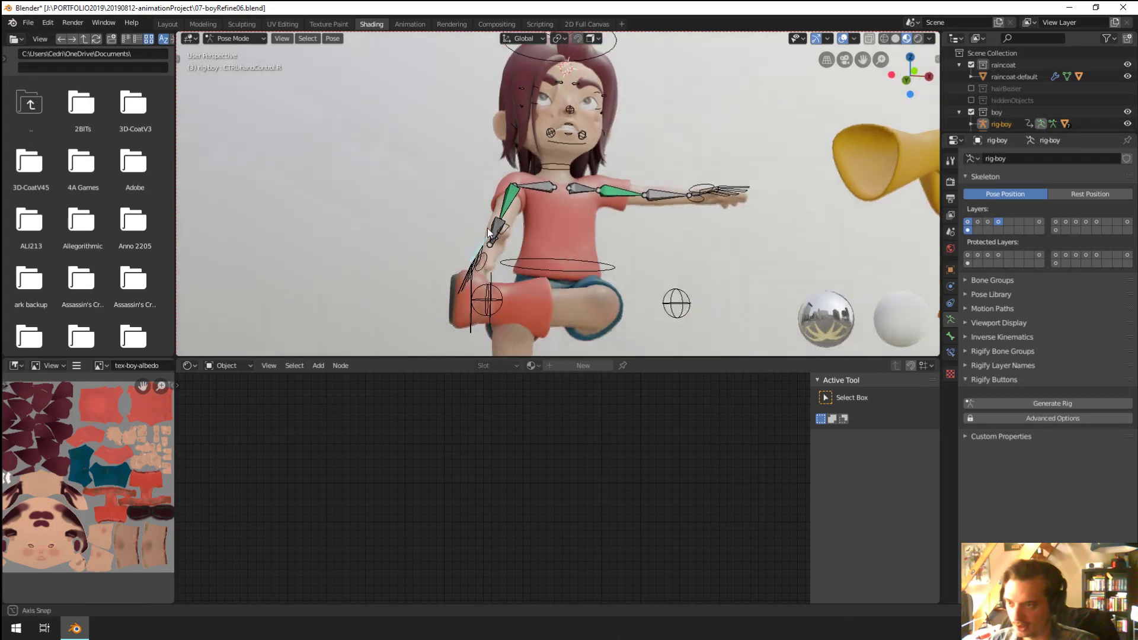
pyautogui.press('r')
pyautogui.click(525, 272)
pyautogui.moveTo(525, 272); pyautogui.dragTo(516, 237, button='middle')
pyautogui.click(560, 215)
pyautogui.press('r')
pyautogui.click(547, 230)
pyautogui.click(536, 256)
pyautogui.press('r')
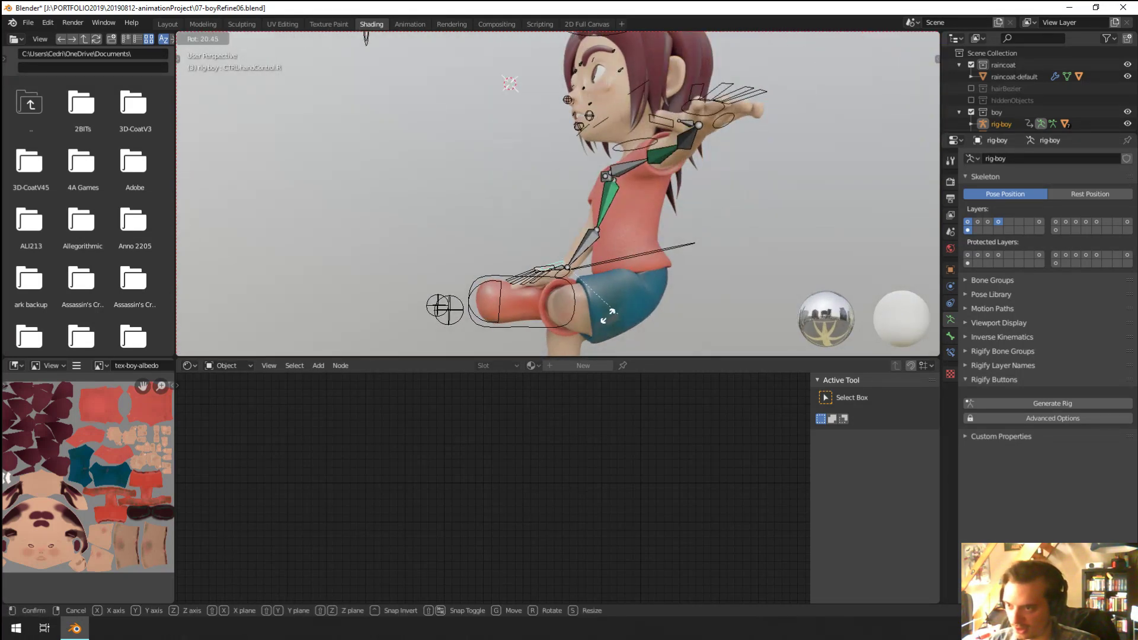
pyautogui.click(610, 316)
# Step: Scale the right hand's ring finger control and a neighbouring finger control to adjust how the fingers bend
pyautogui.moveTo(610, 315); pyautogui.dragTo(497, 279, button='middle')
pyautogui.click(493, 276)
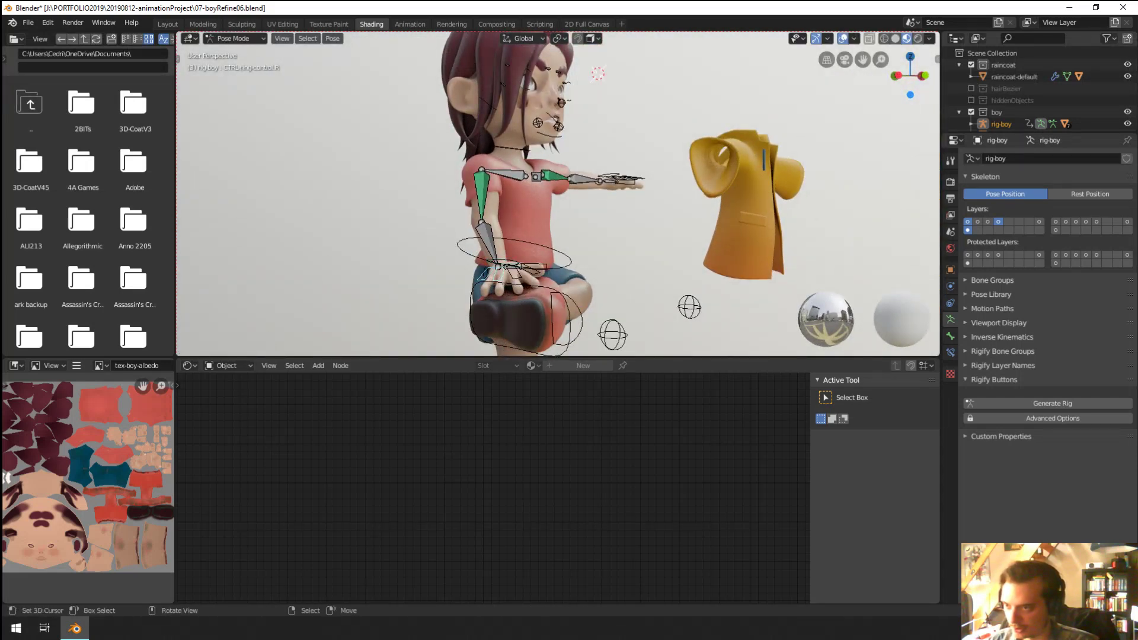
pyautogui.press('s')
pyautogui.press('Return')
pyautogui.moveTo(450, 308); pyautogui.dragTo(486, 249, button='middle')
pyautogui.click(477, 264)
pyautogui.press('s')
pyautogui.press('Return')
# Step: Move the right hand's middle finger control to settle the finger on the raised boot
pyautogui.press('KP_Decimal')
pyautogui.scroll(-5, 563, 282)
pyautogui.rightClick(548, 206)
pyautogui.scroll(3, 472, 230)
pyautogui.moveTo(548, 206)
pyautogui.mouseDown(button='middle')
pyautogui.moveTo(472, 230)
pyautogui.moveTo(541, 233)
pyautogui.moveTo(508, 269)
pyautogui.moveTo(570, 289)
pyautogui.moveTo(612, 280)
pyautogui.moveTo(624, 251)
pyautogui.moveTo(454, 211)
pyautogui.moveTo(529, 195)
pyautogui.mouseUp(button='middle')
pyautogui.rightClick(493, 259)
pyautogui.press('g')
pyautogui.click(508, 251)
pyautogui.scroll(-3, 508, 250)
pyautogui.rightClick(573, 231)
pyautogui.scroll(-3, 529, 195)
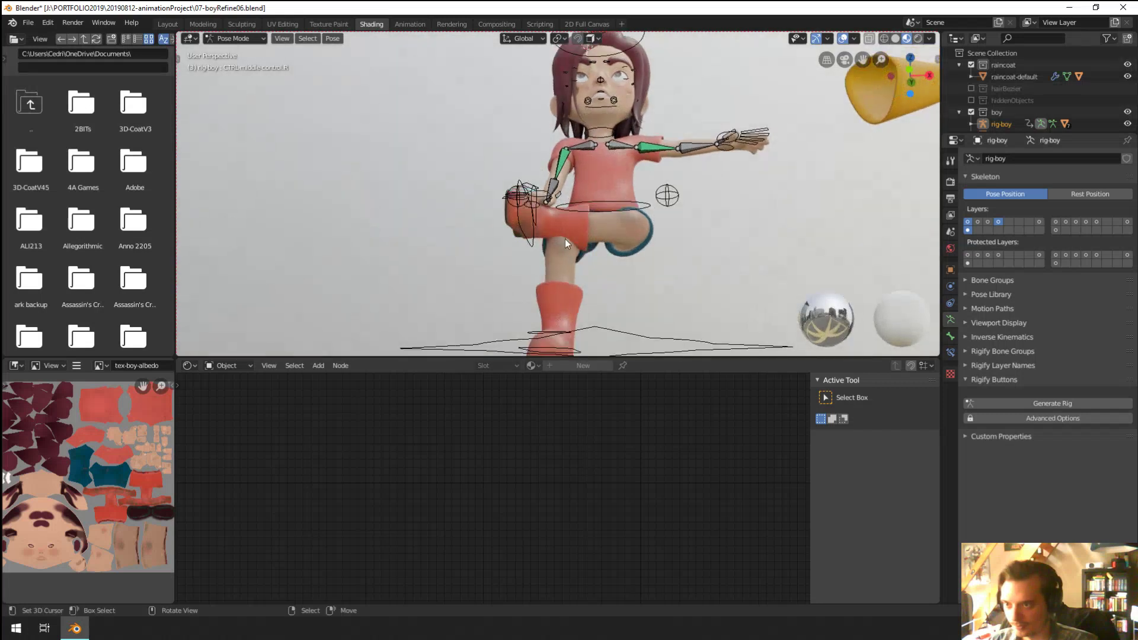
# Step: Shift the right foot control sideways along the ground to balance the standing leg
pyautogui.rightClick(563, 336)
pyautogui.press('g')
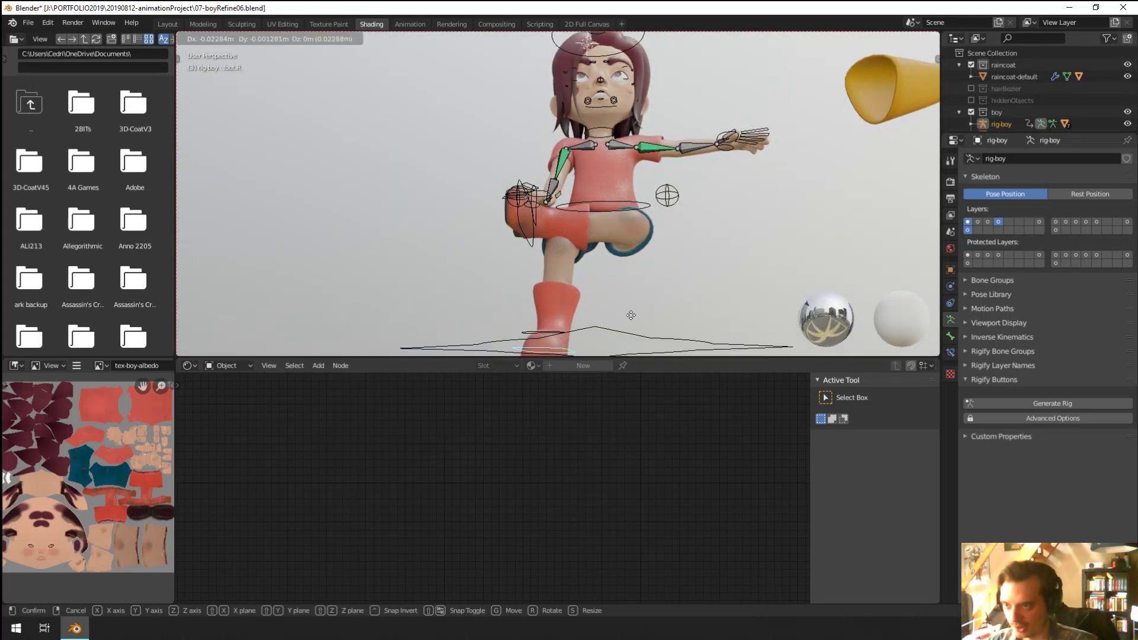
pyautogui.click(646, 308)
pyautogui.scroll(3, 646, 308)
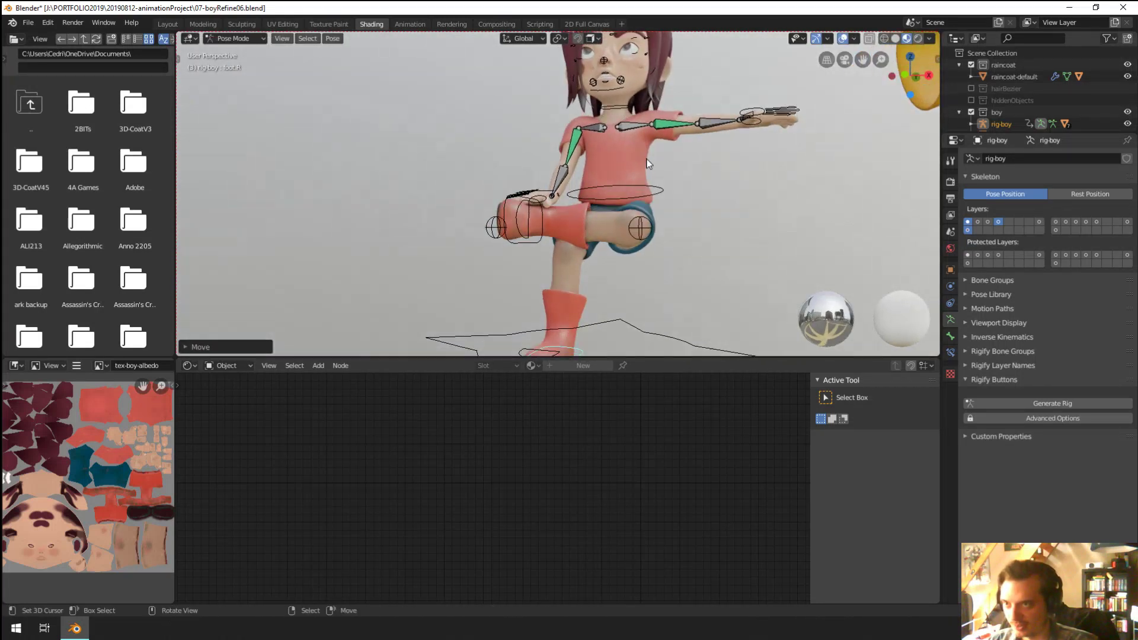
pyautogui.moveTo(646, 308); pyautogui.dragTo(595, 203, button='middle')
# Step: Move the central eye target control to redirect the boy's gaze
pyautogui.rightClick(660, 260)
pyautogui.moveTo(660, 261); pyautogui.dragTo(689, 220, button='middle')
pyautogui.rightClick(508, 106)
pyautogui.press('g')
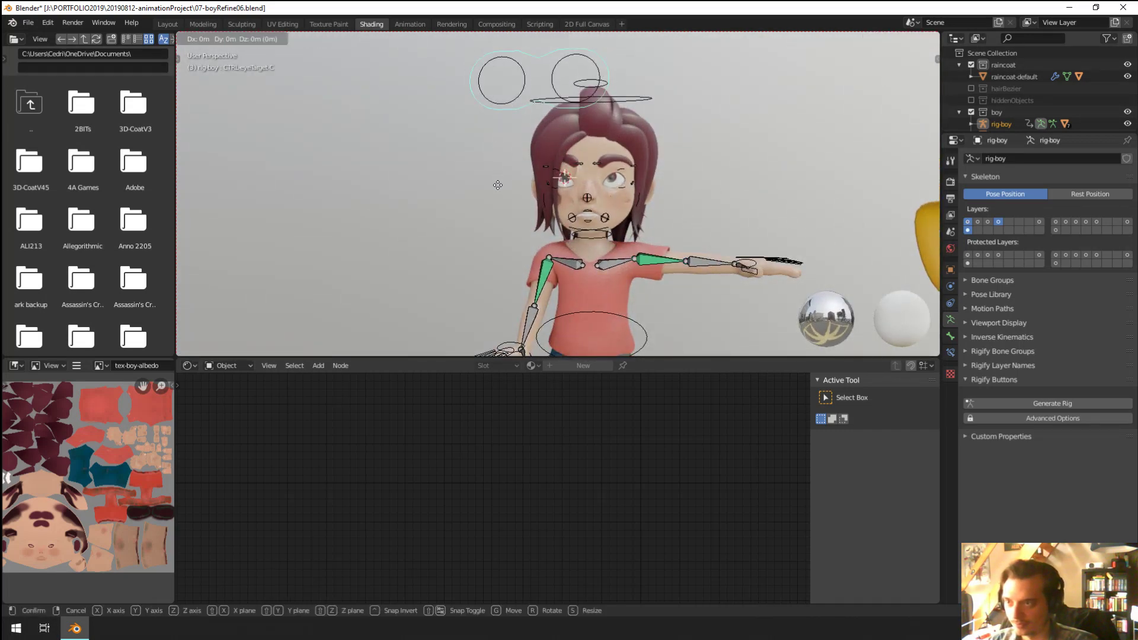
pyautogui.click(643, 222)
pyautogui.scroll(4, 646, 242)
pyautogui.scroll(-6, 645, 242)
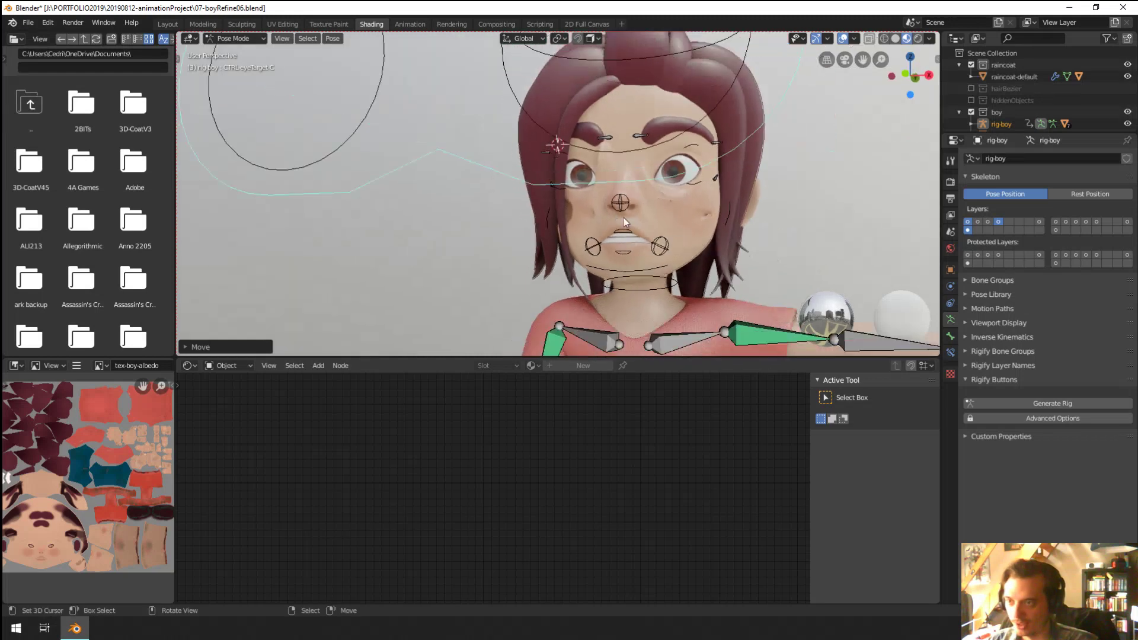
# Step: Raise the left mouth corner control to try a lopsided mouth on the boy's face
pyautogui.scroll(6, 431, 266)
pyautogui.moveTo(556, 267); pyautogui.dragTo(617, 203, button='middle')
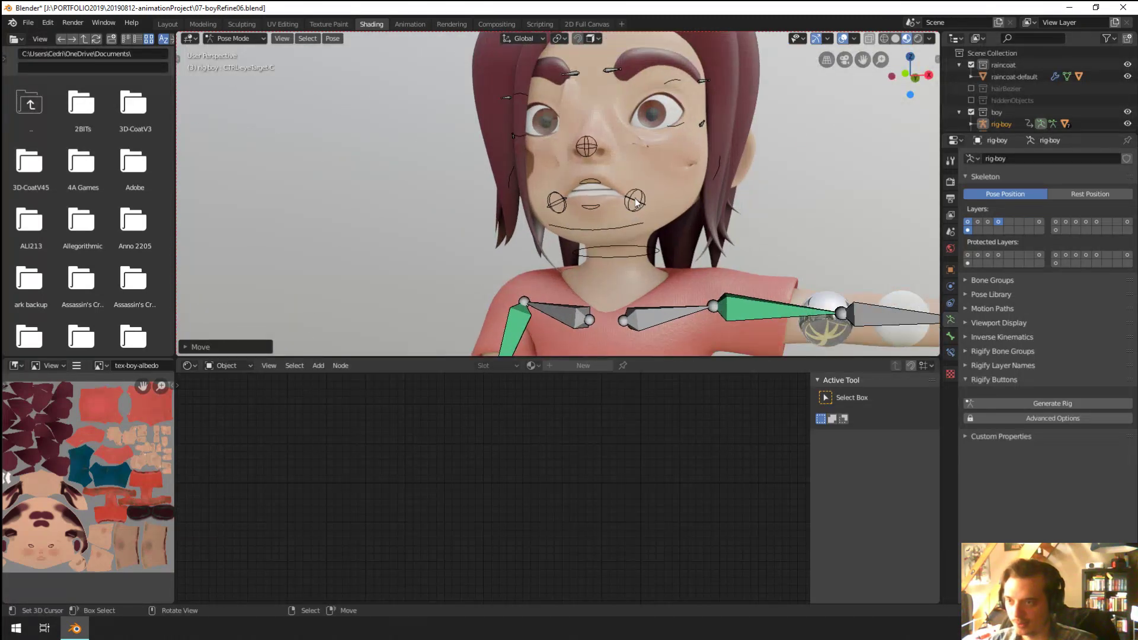
pyautogui.rightClick(622, 201)
pyautogui.press('g')
pyautogui.click(588, 193)
pyautogui.scroll(-5, 649, 191)
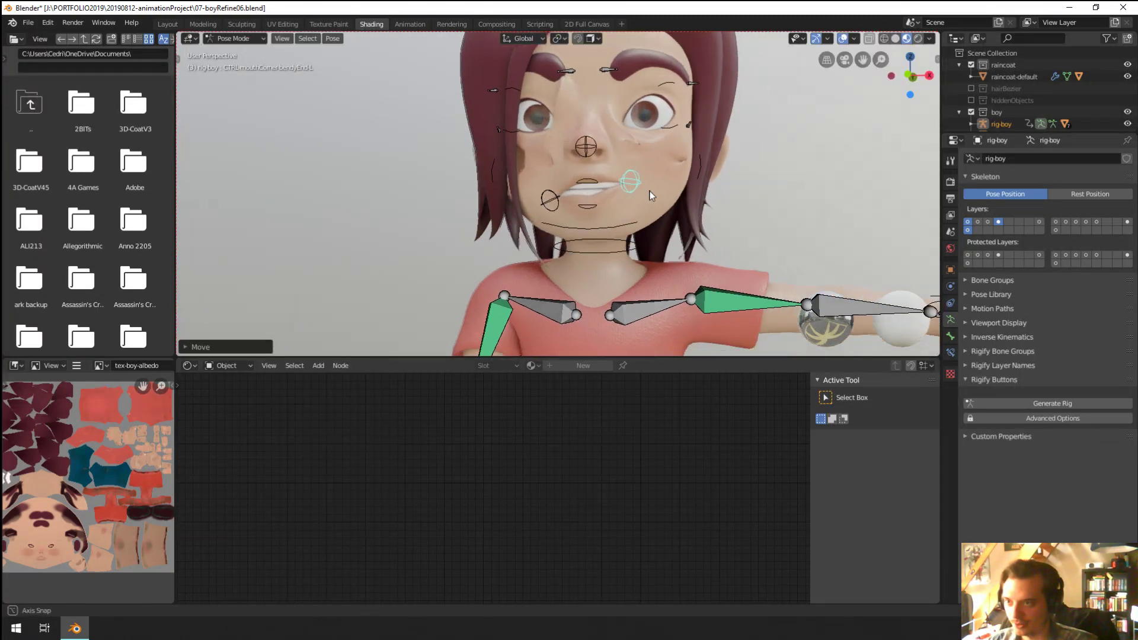
# Step: Move the central eye target control upward and towards the face centre to redirect the boy's gaze
pyautogui.press('a')
pyautogui.scroll(-2, 638, 194)
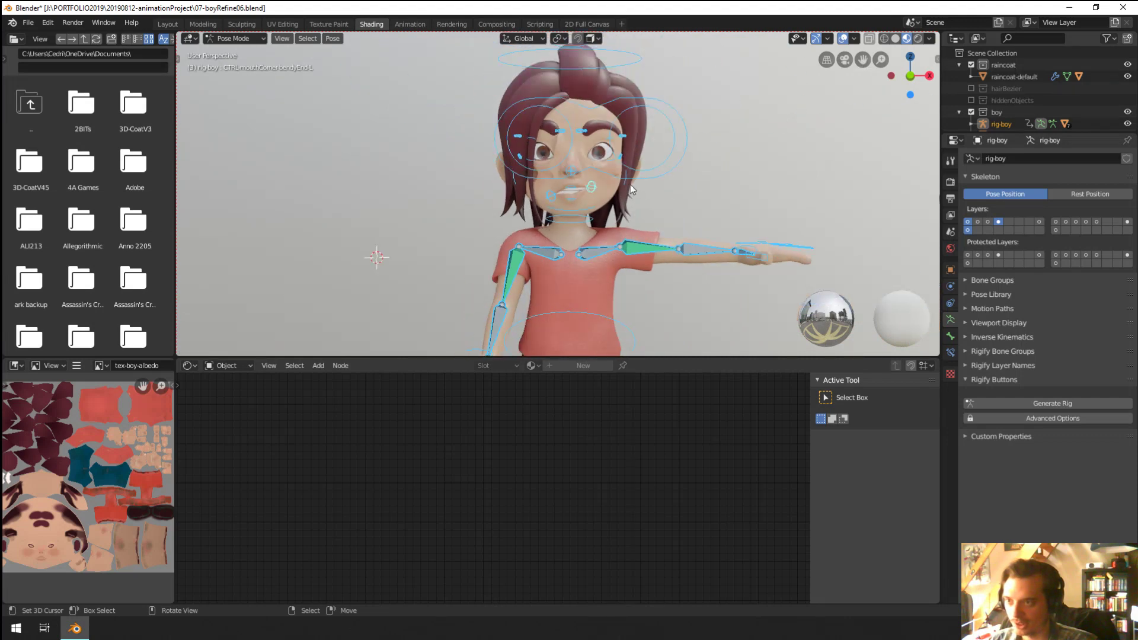
pyautogui.rightClick(629, 177)
pyautogui.press('g')
pyautogui.click(582, 99)
pyautogui.scroll(4, 606, 161)
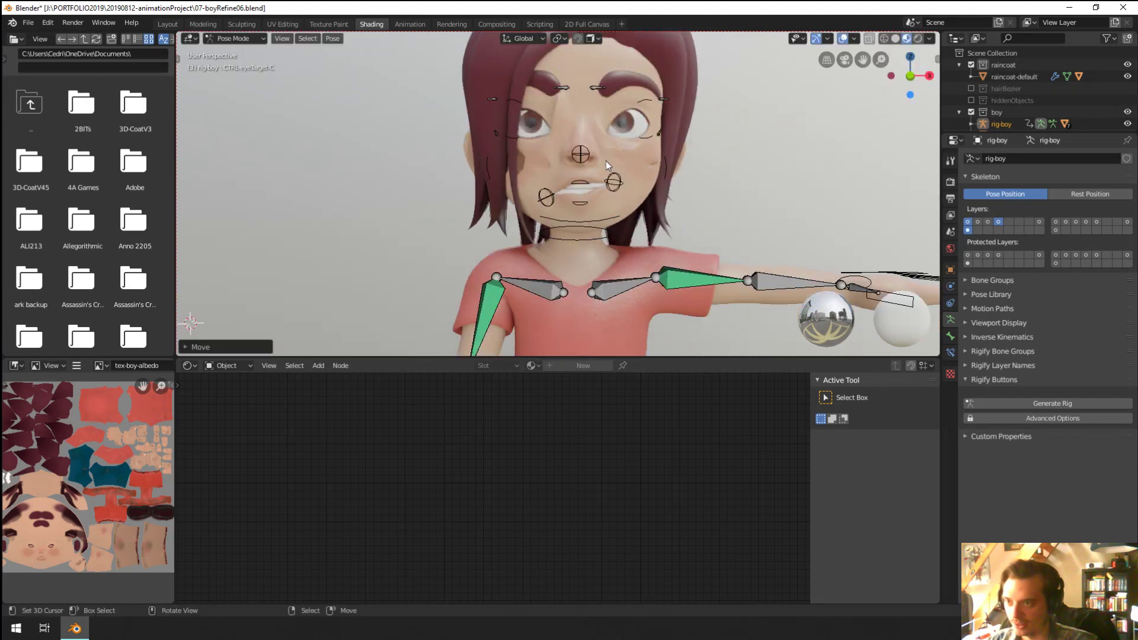
# Step: Clear the location of both mouth corner controls and the upper and lower lip controls to close the mouth
pyautogui.rightClick(650, 175)
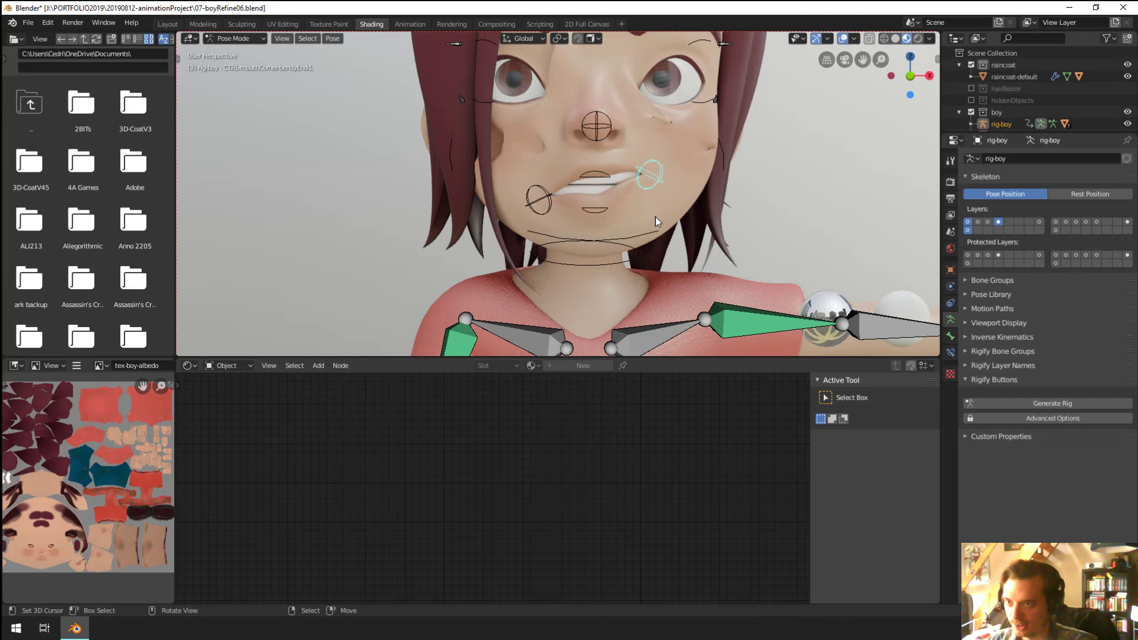
pyautogui.keyDown('shift'); pyautogui.rightClick(594, 210); pyautogui.keyUp('shift')
pyautogui.keyDown('shift'); pyautogui.rightClick(539, 200); pyautogui.keyUp('shift')
pyautogui.keyDown('shift'); pyautogui.rightClick(592, 176); pyautogui.keyUp('shift')
pyautogui.hotkey('alt', 'g')
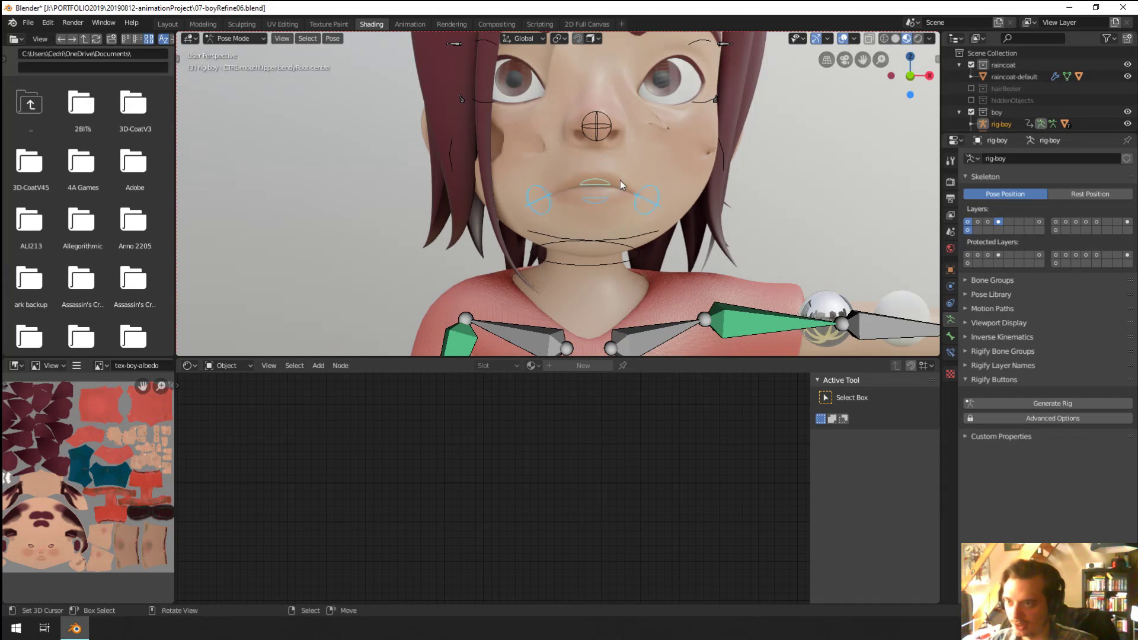
pyautogui.moveTo(620, 180); pyautogui.dragTo(596, 172, button='middle')
pyautogui.scroll(-4, 604, 143)
pyautogui.scroll(-4, 614, 187)
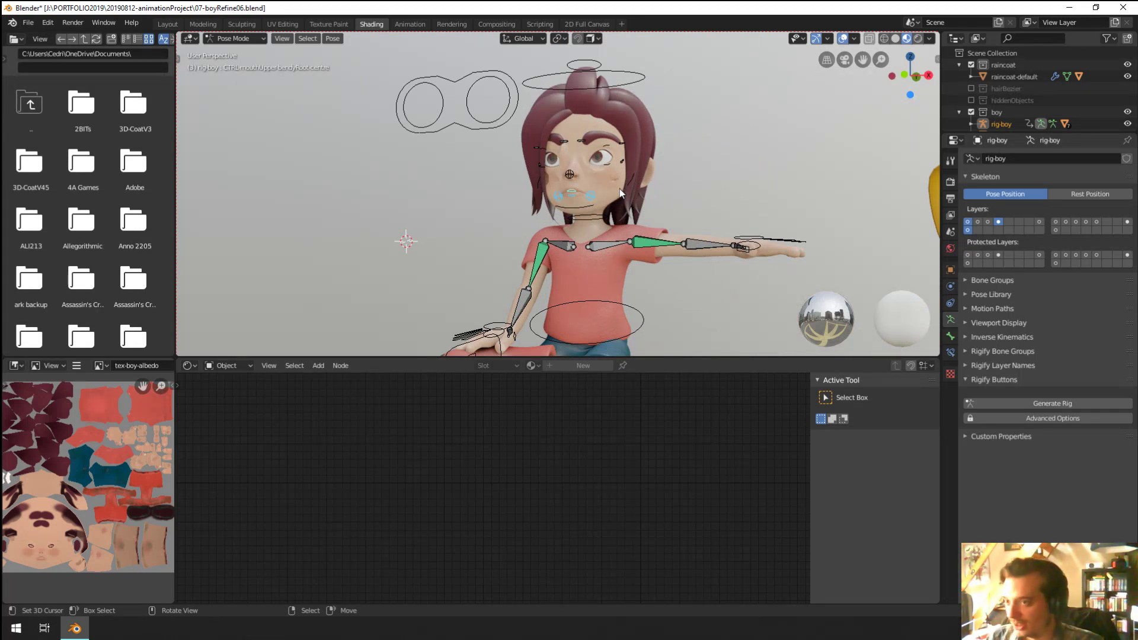
pyautogui.click(639, 319)
pyautogui.scroll(2, 589, 116)
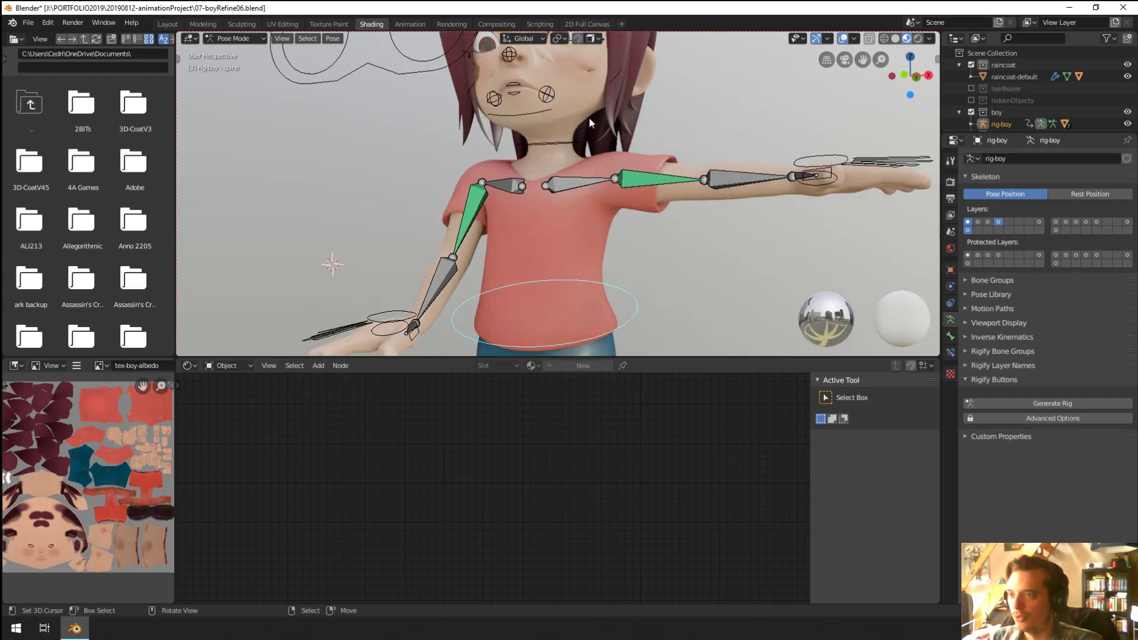
pyautogui.keyDown('shift'); pyautogui.moveTo(588, 117); pyautogui.dragTo(596, 194, button='middle'); pyautogui.keyUp('shift')
pyautogui.scroll(-4, 595, 194)
pyautogui.scroll(3, 595, 194)
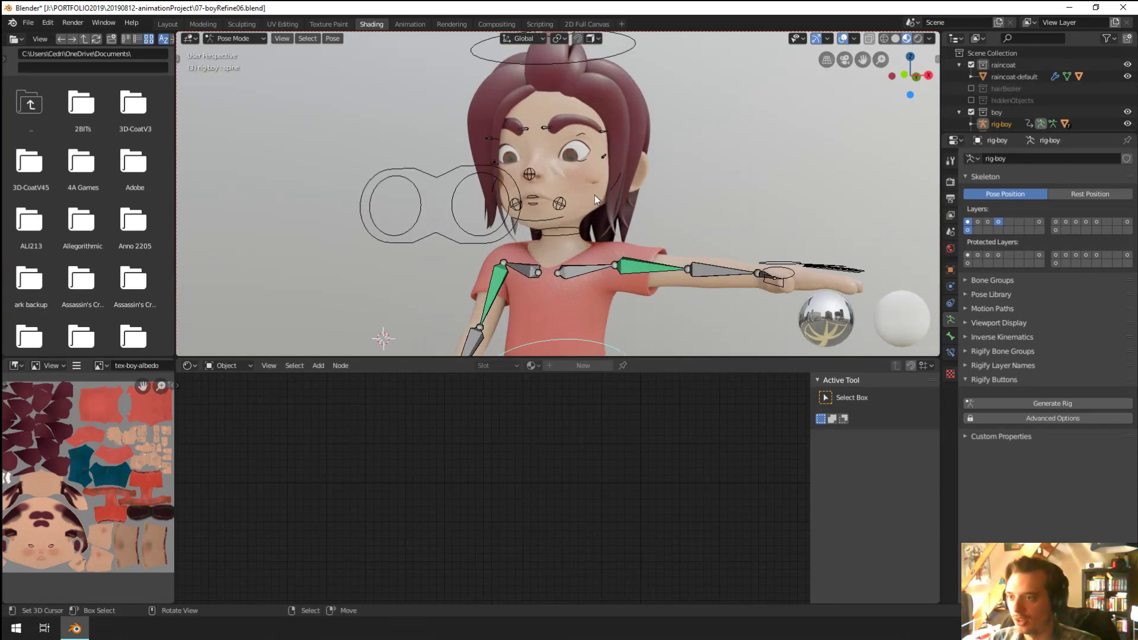
pyautogui.press('g')
pyautogui.rightClick(617, 214)
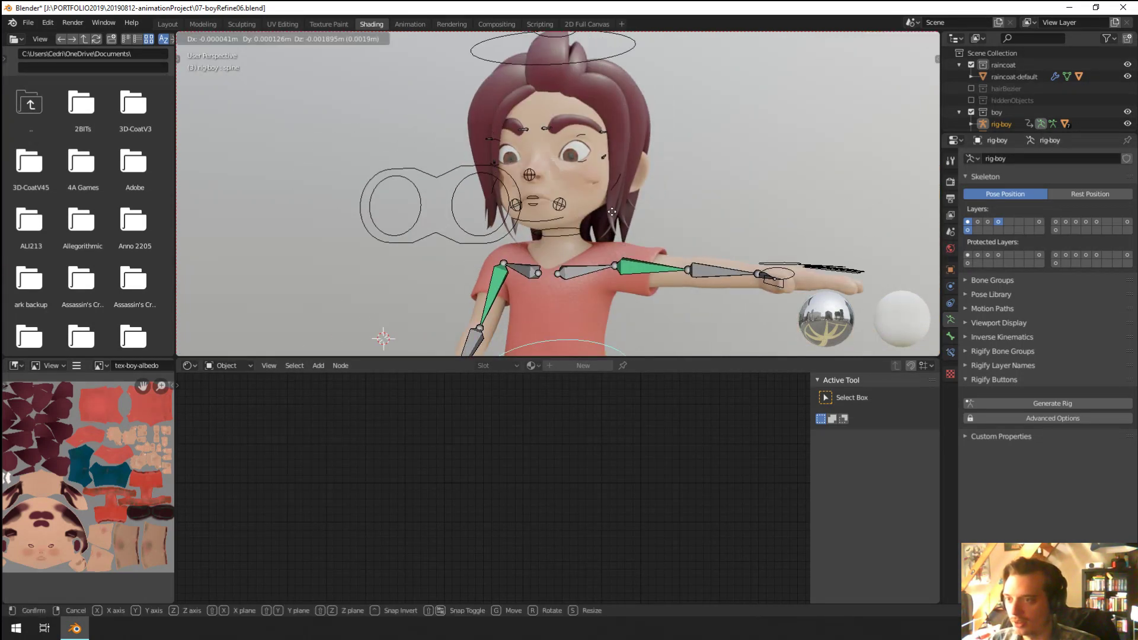
pyautogui.scroll(3, 581, 194)
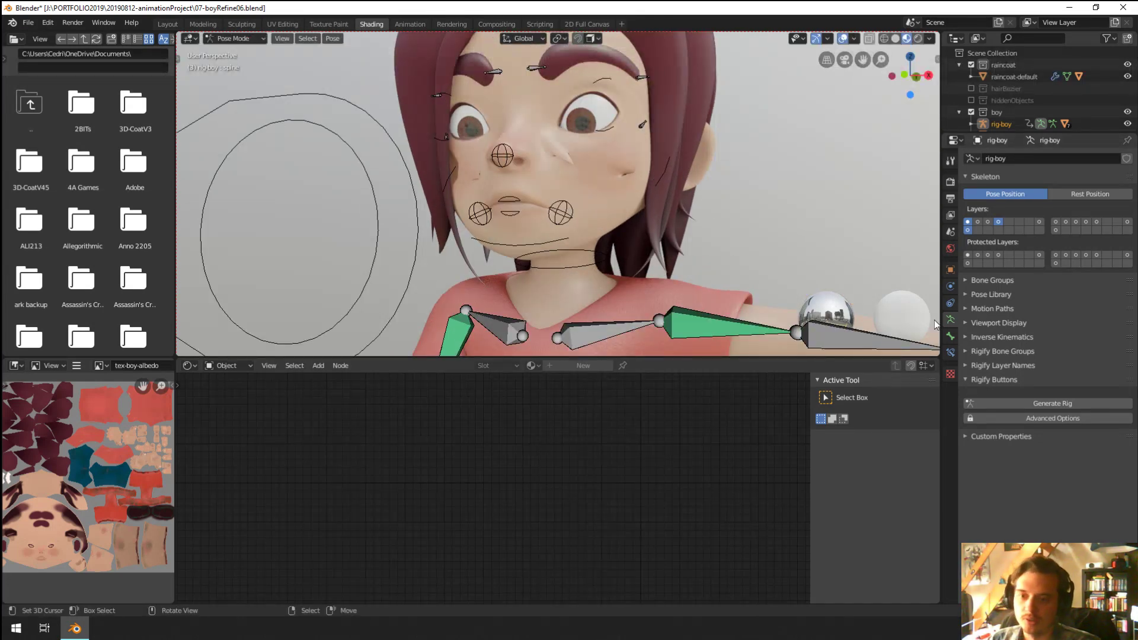
# Step: Show the rig layer holding the facial bones and test how they follow a trial move of the spine control
pyautogui.click(1039, 223)
pyautogui.press('g')
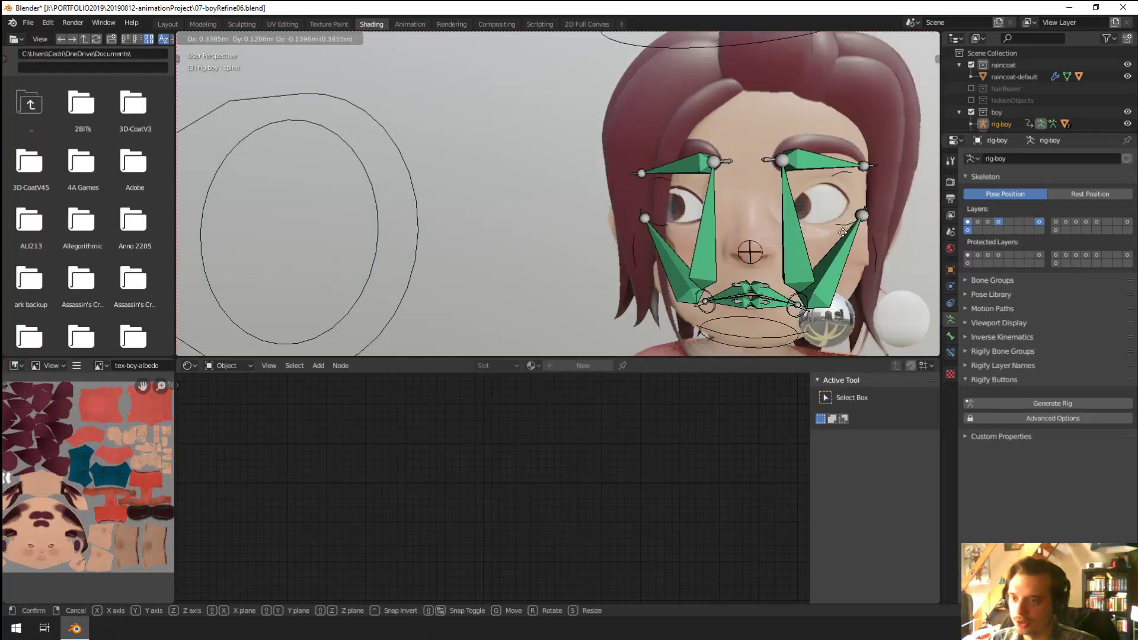
pyautogui.rightClick(814, 229)
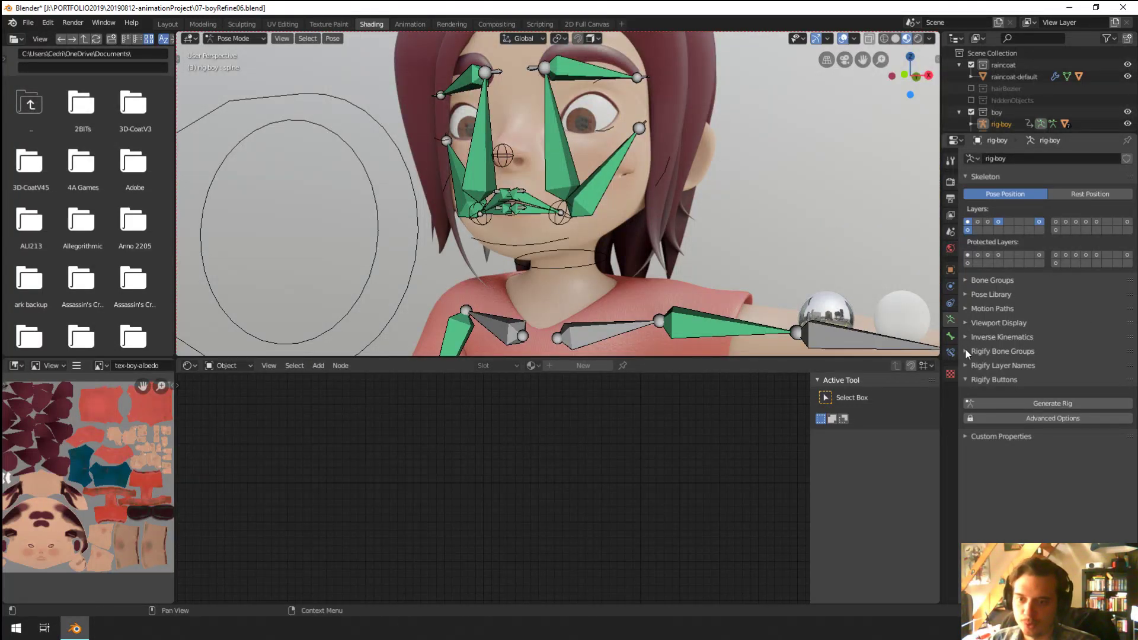
# Step: Examine the facial bones around the eyes and mouth and the overall pose from the front
pyautogui.scroll(-5, 381, 191)
pyautogui.scroll(7, 428, 189)
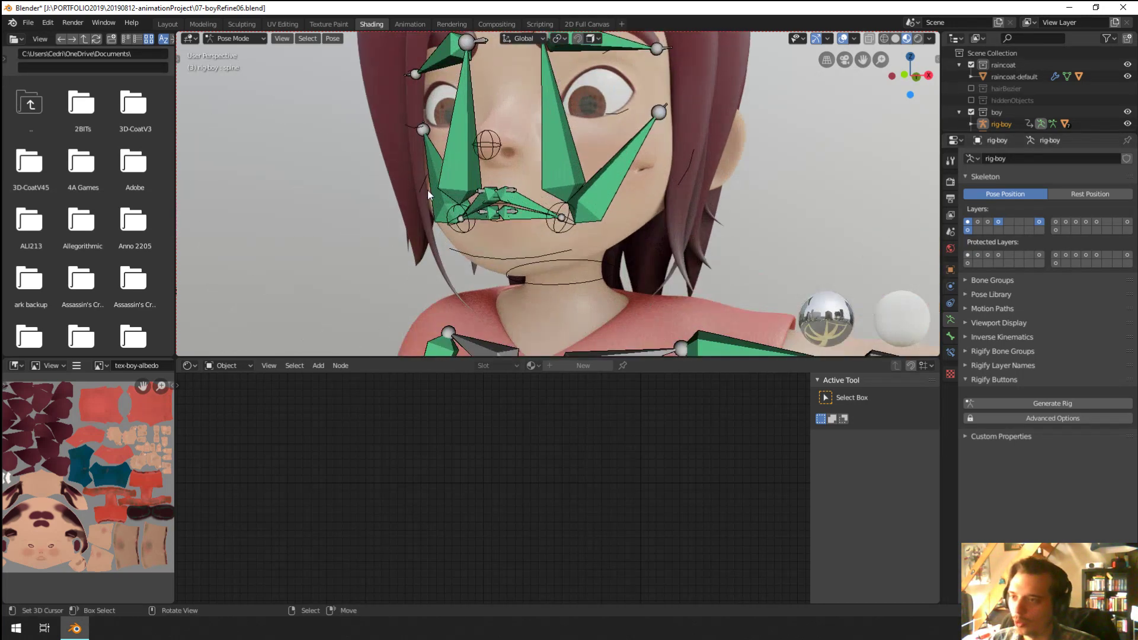
pyautogui.moveTo(444, 195); pyautogui.dragTo(600, 204, button='middle')
pyautogui.scroll(-4, 599, 204)
pyautogui.scroll(4, 600, 207)
pyautogui.scroll(-4, 601, 214)
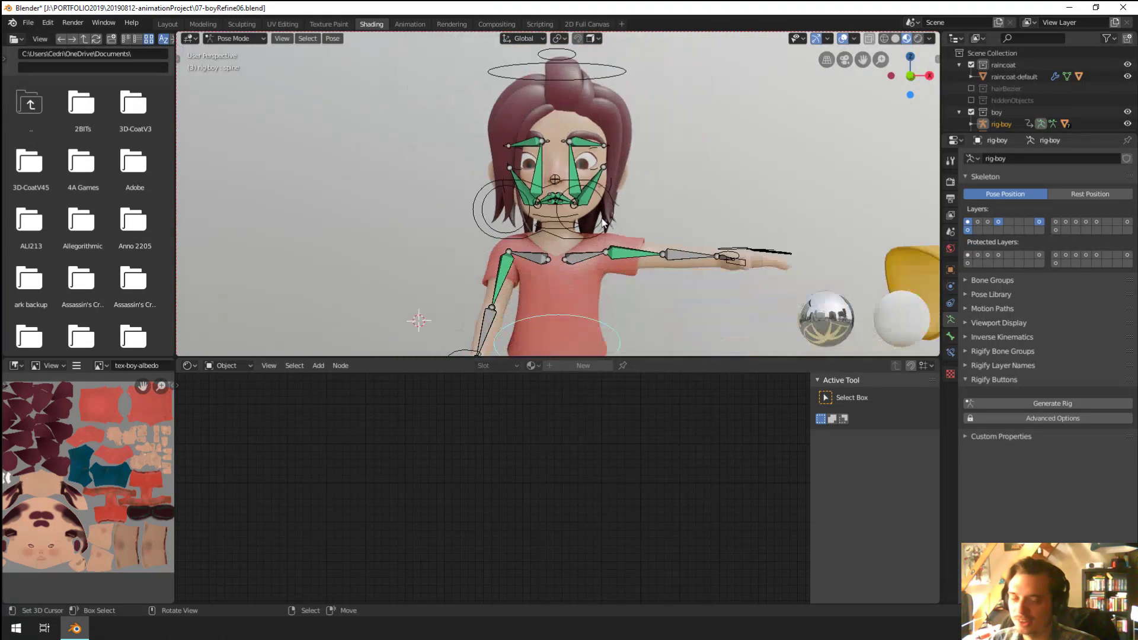
pyautogui.scroll(2, 602, 218)
pyautogui.scroll(-5, 606, 221)
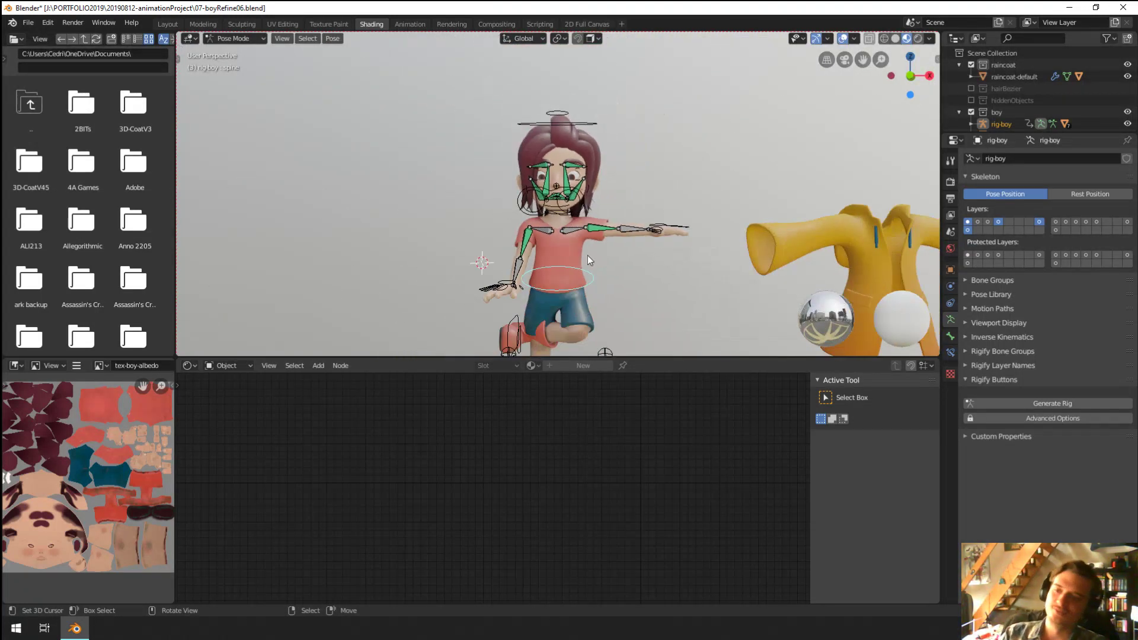
pyautogui.scroll(1, 588, 255)
pyautogui.scroll(2, 502, 244)
# Step: Move the spine control down and sideways over the standing leg to shift the boy's body weight
pyautogui.click(470, 243)
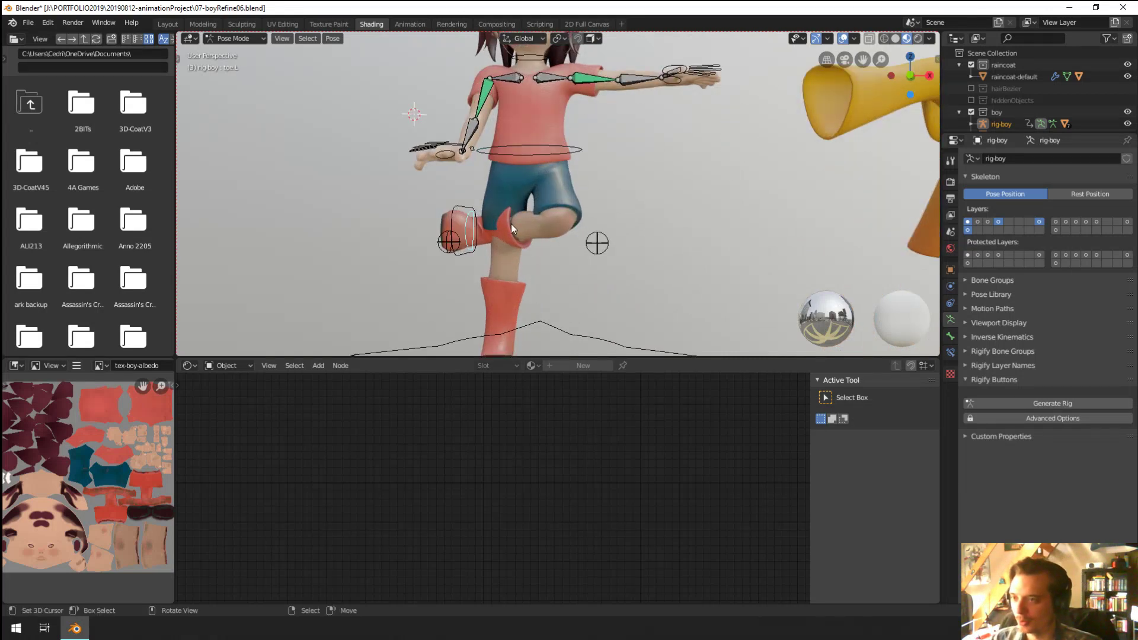
pyautogui.click(572, 154)
pyautogui.press('g')
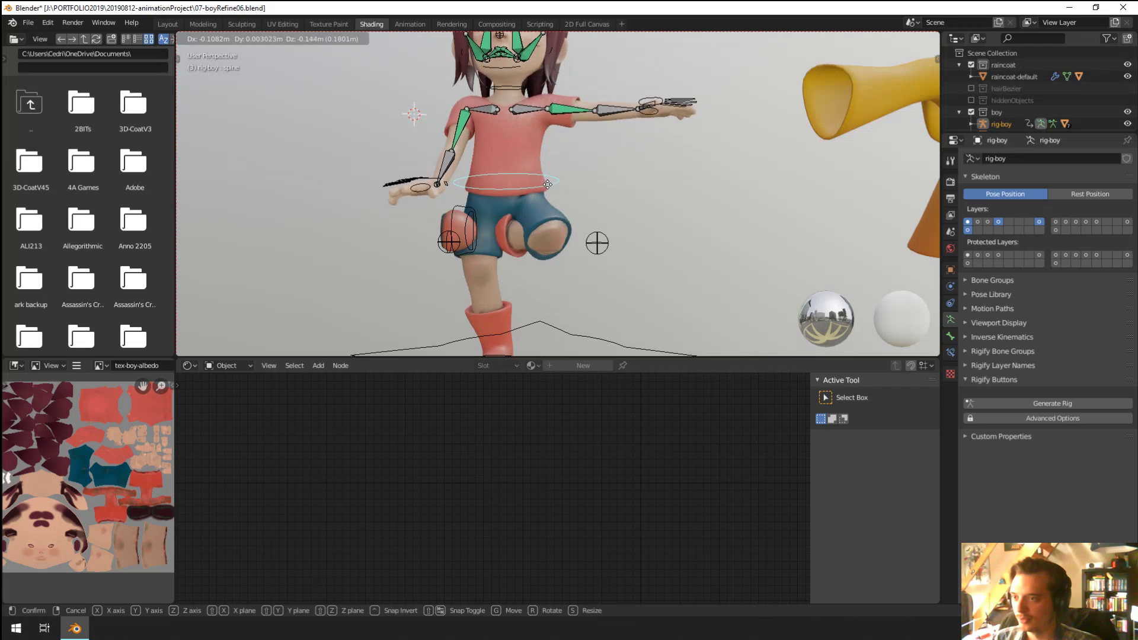
pyautogui.click(541, 181)
# Step: Lower the left foot control so the raised boot hangs across the front of the standing leg
pyautogui.click(465, 229)
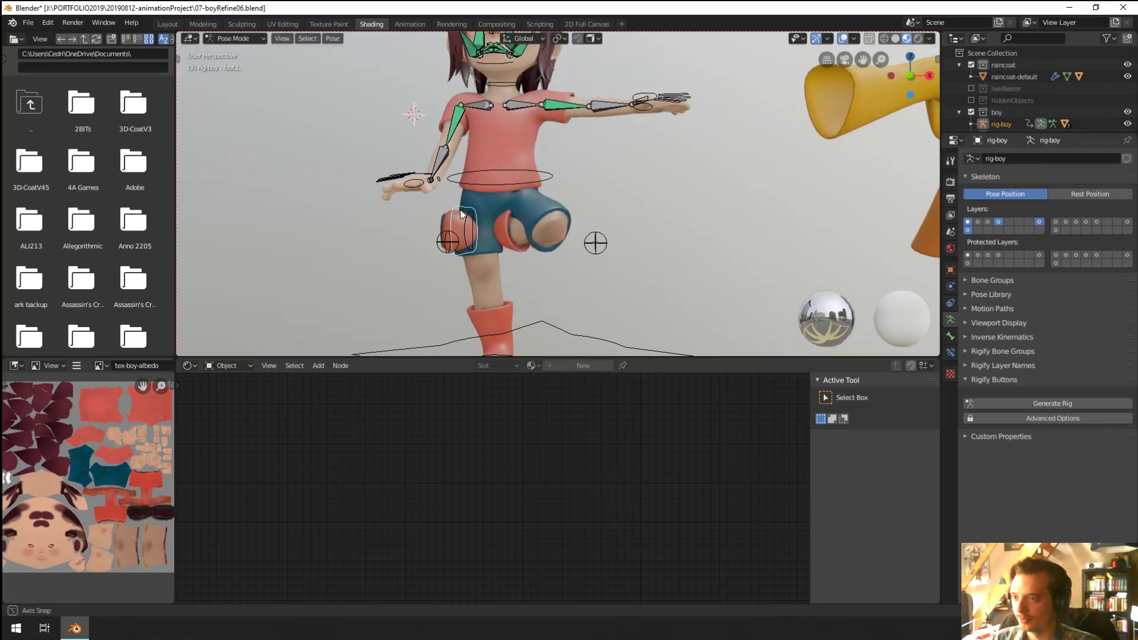
pyautogui.moveTo(465, 228); pyautogui.dragTo(367, 211, button='middle')
pyautogui.press('g')
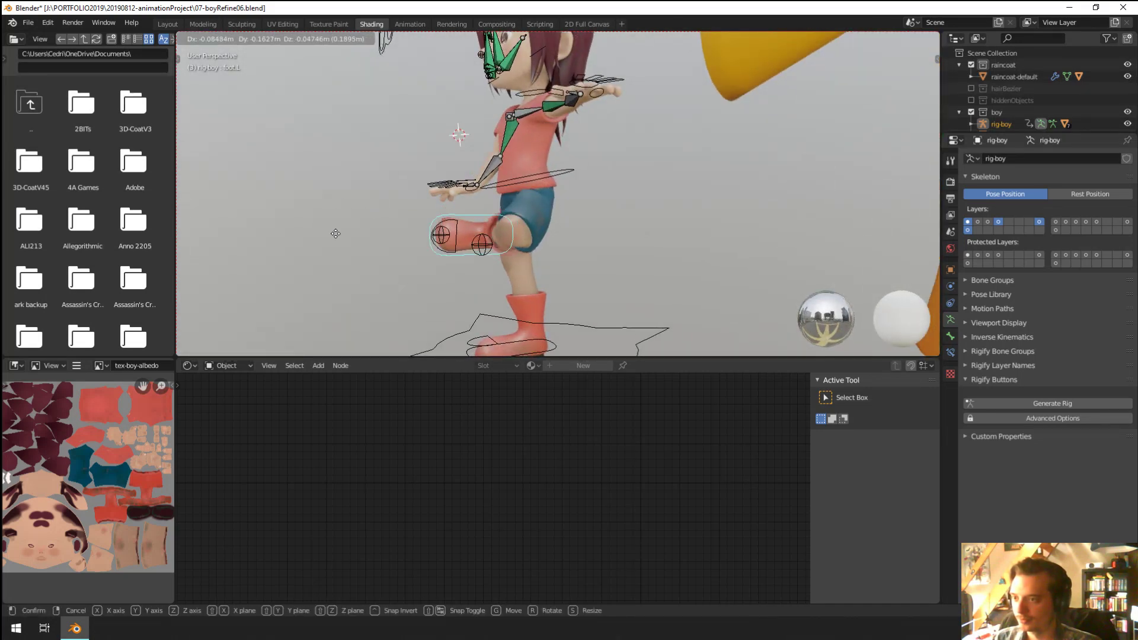
pyautogui.click(329, 249)
pyautogui.moveTo(329, 250); pyautogui.dragTo(552, 170, button='middle')
pyautogui.press('r')
pyautogui.click(560, 154)
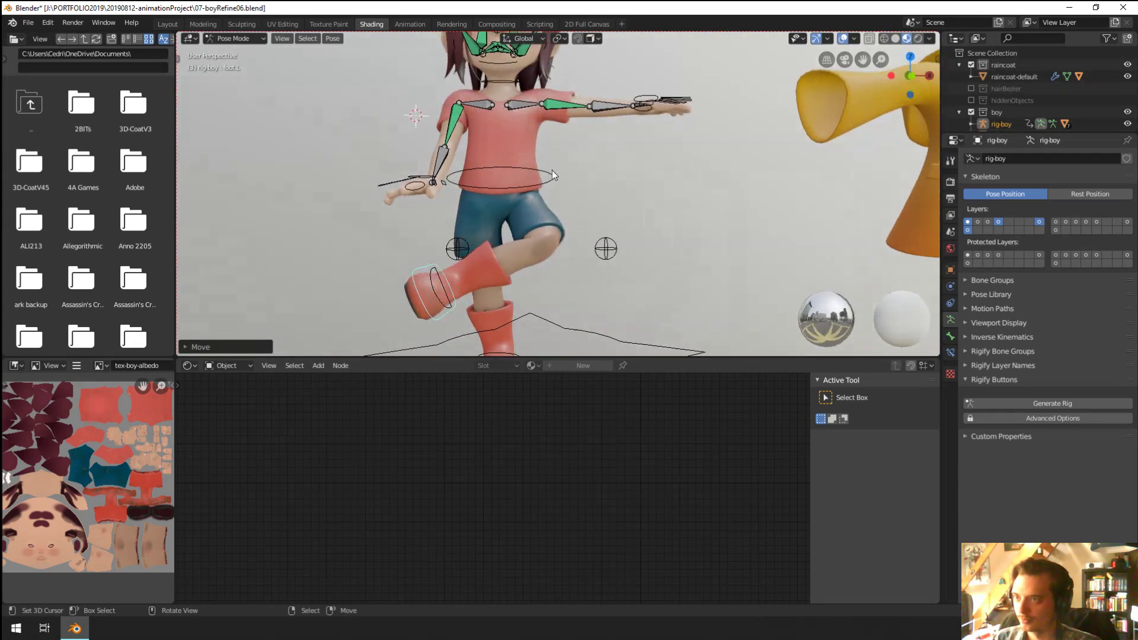
# Step: Rotate the right upper arm outward and turn the right hand control to level the hand
pyautogui.click(454, 119)
pyautogui.press('r')
pyautogui.click(383, 150)
pyautogui.click(378, 146)
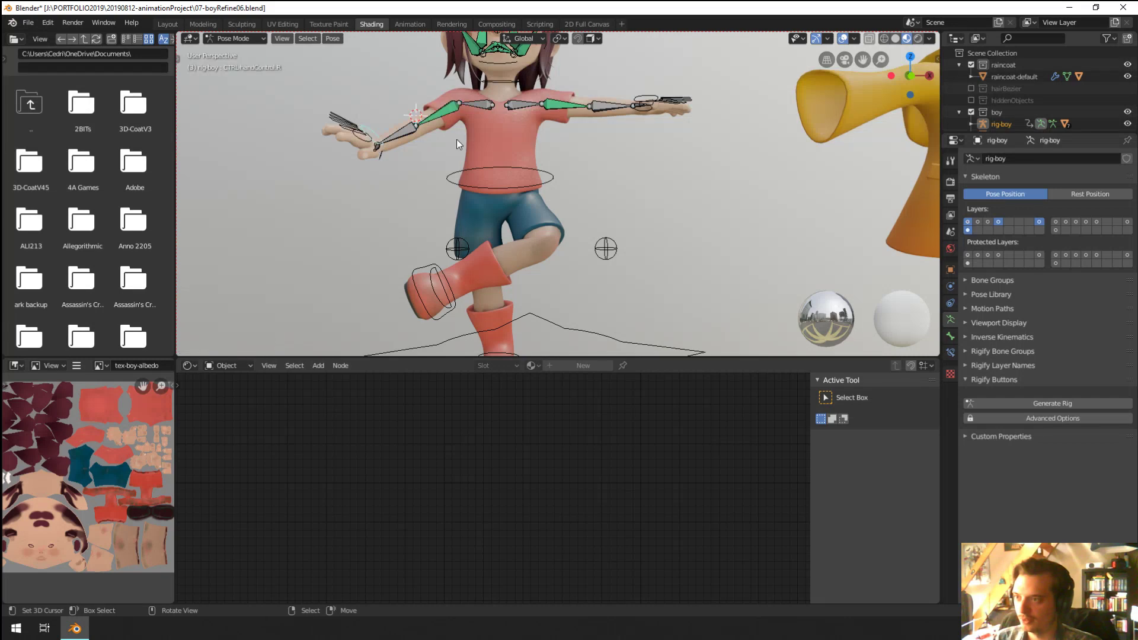
pyautogui.press('r')
pyautogui.click(458, 119)
# Step: Rotate the left upper arm slightly downward and adjust the left forearm as seen from above
pyautogui.click(563, 107)
pyautogui.press('r')
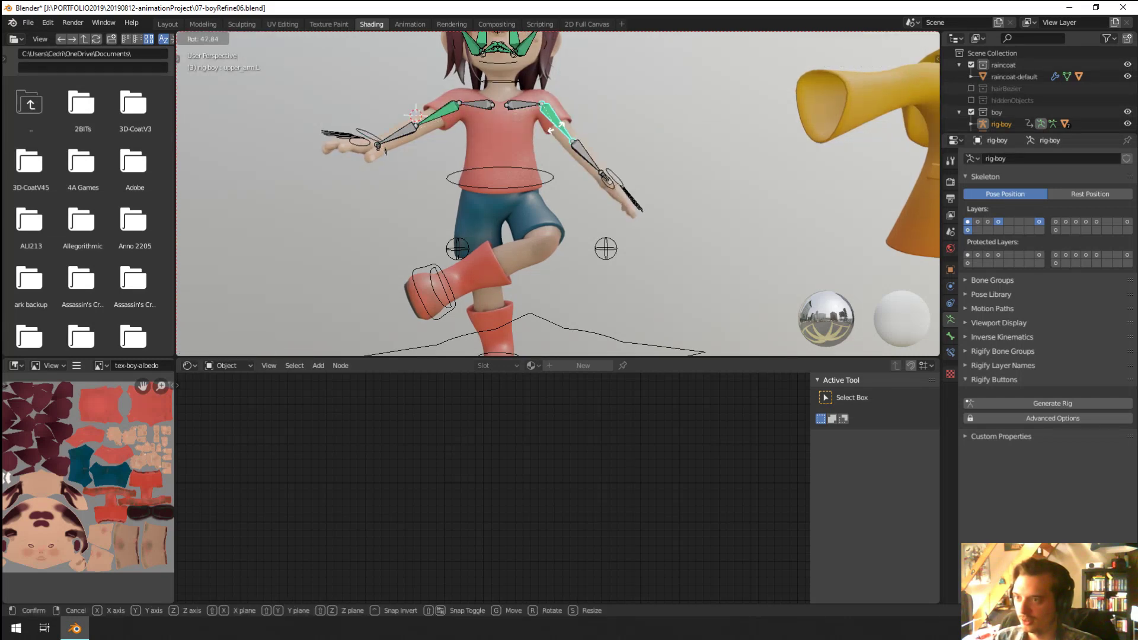
pyautogui.click(573, 116)
pyautogui.click(623, 112)
pyautogui.moveTo(604, 246); pyautogui.dragTo(624, 226, button='middle')
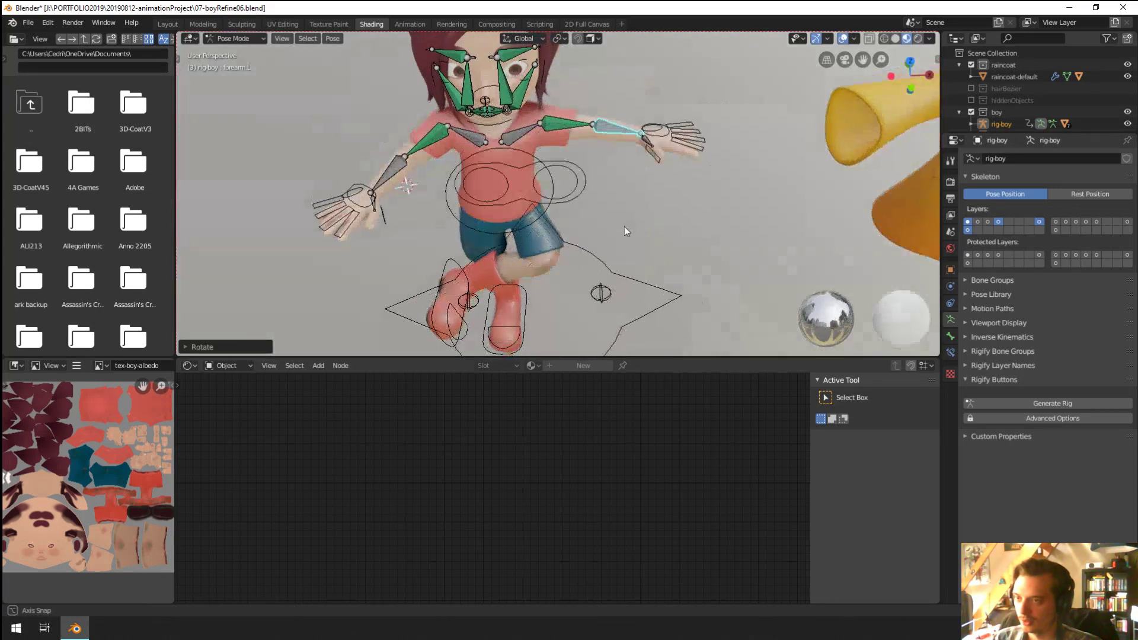
pyautogui.press('r')
pyautogui.click(602, 268)
# Step: Rotate the left upper arm again from the top view to refine the direction of the outstretched arm
pyautogui.rightClick(573, 146)
pyautogui.press('r')
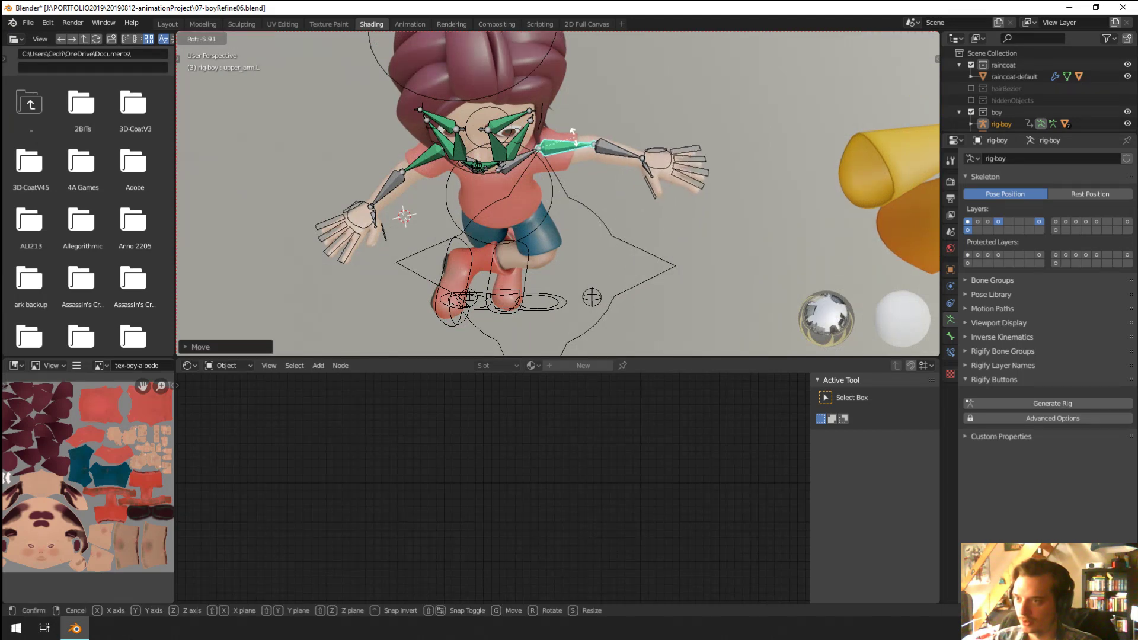
pyautogui.click(596, 185)
pyautogui.moveTo(595, 183); pyautogui.dragTo(588, 119, button='middle')
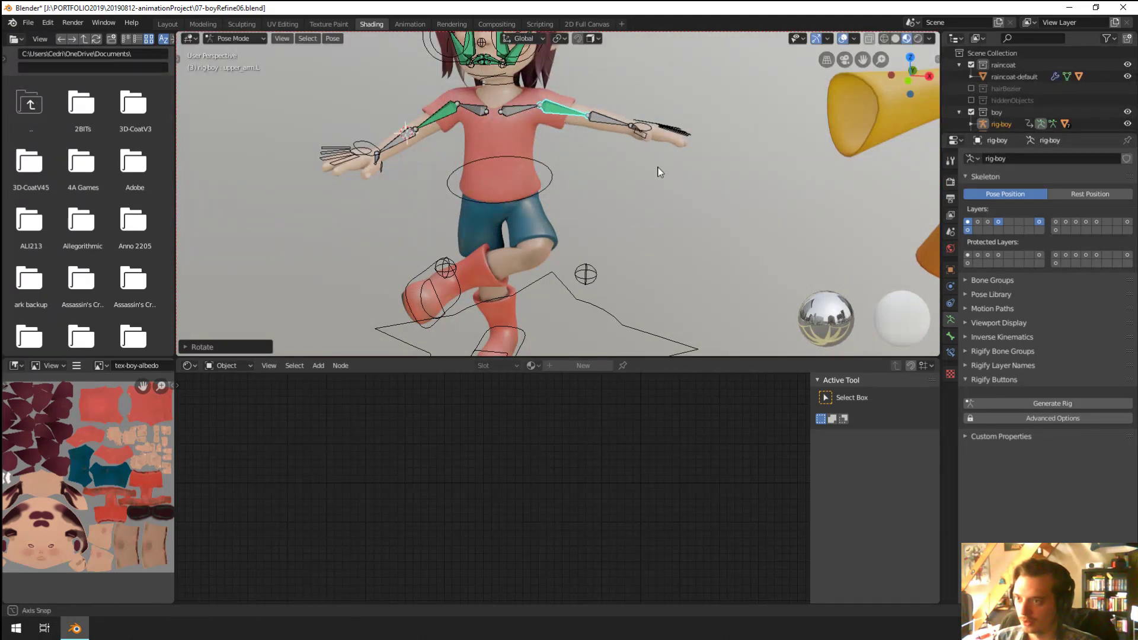
# Step: Scale the left hand's finger controls together, then scale down the left thumb control to adjust the finger bend
pyautogui.rightClick(657, 142)
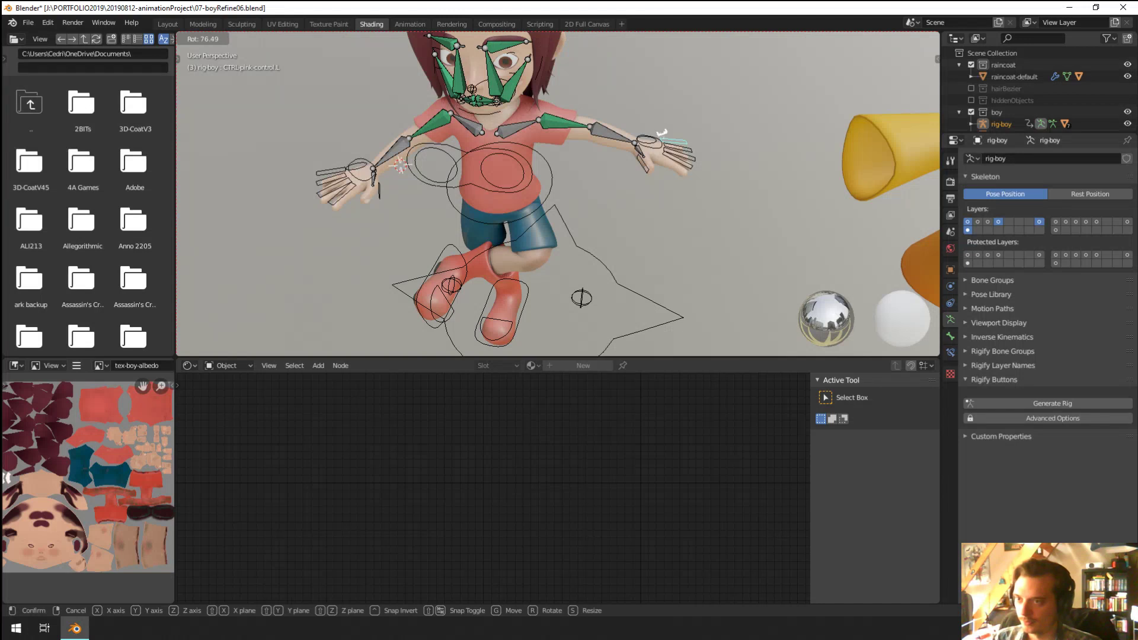
pyautogui.press('s')
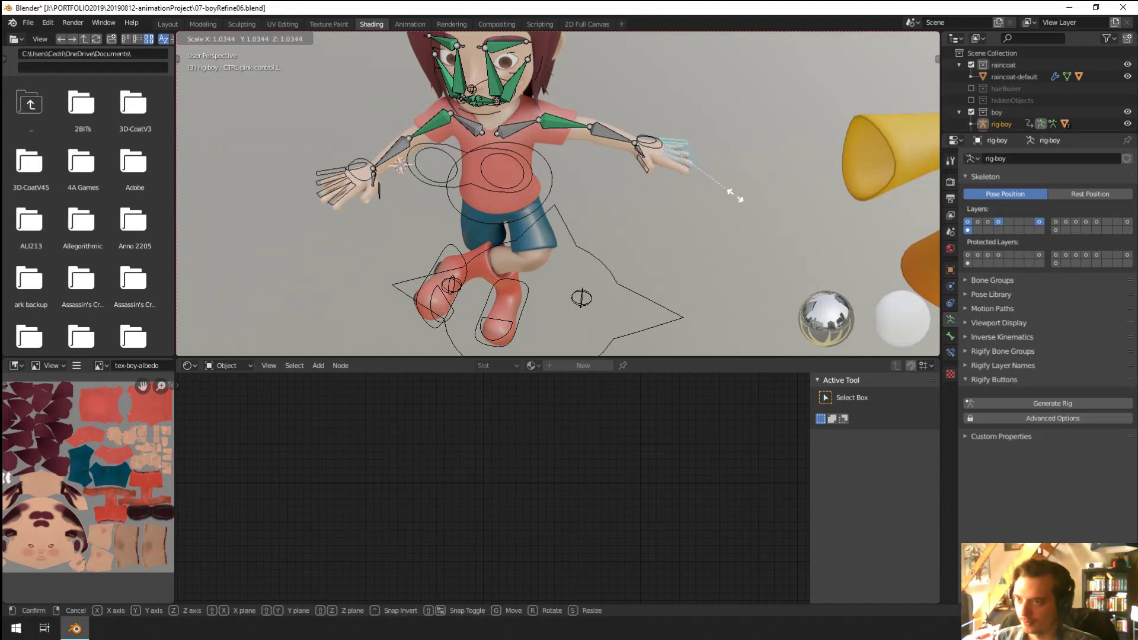
pyautogui.click(732, 196)
pyautogui.rightClick(642, 169)
pyautogui.press('s')
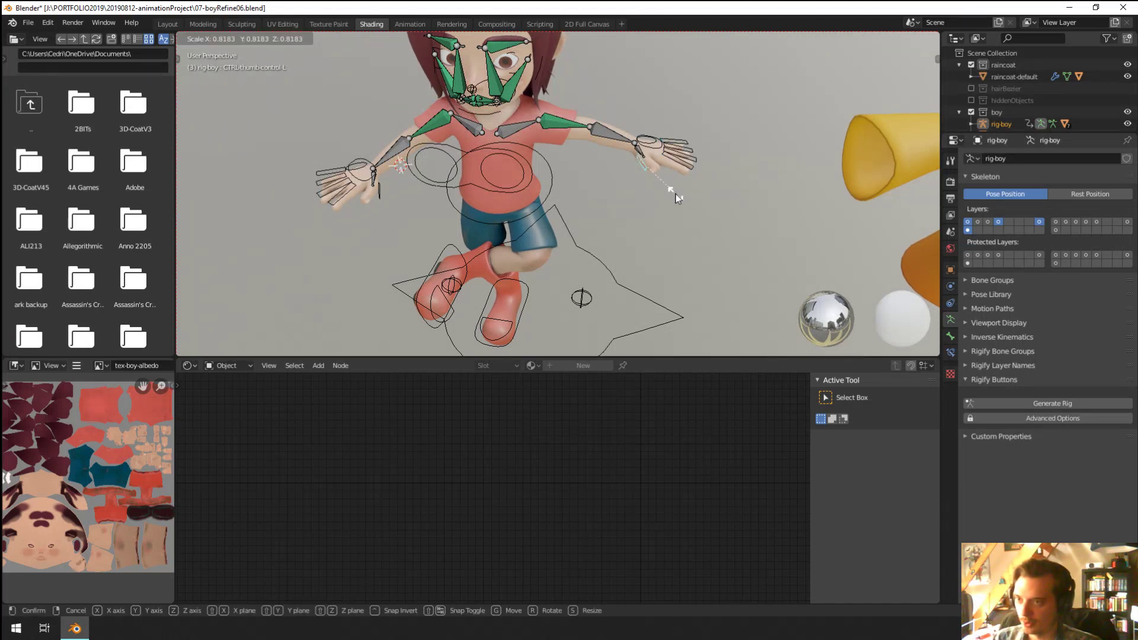
pyautogui.click(672, 190)
# Step: Rotate the left hand control slightly and scale one of the left finger controls to adjust its bend
pyautogui.rightClick(658, 147)
pyautogui.moveTo(712, 155); pyautogui.dragTo(711, 107, button='middle')
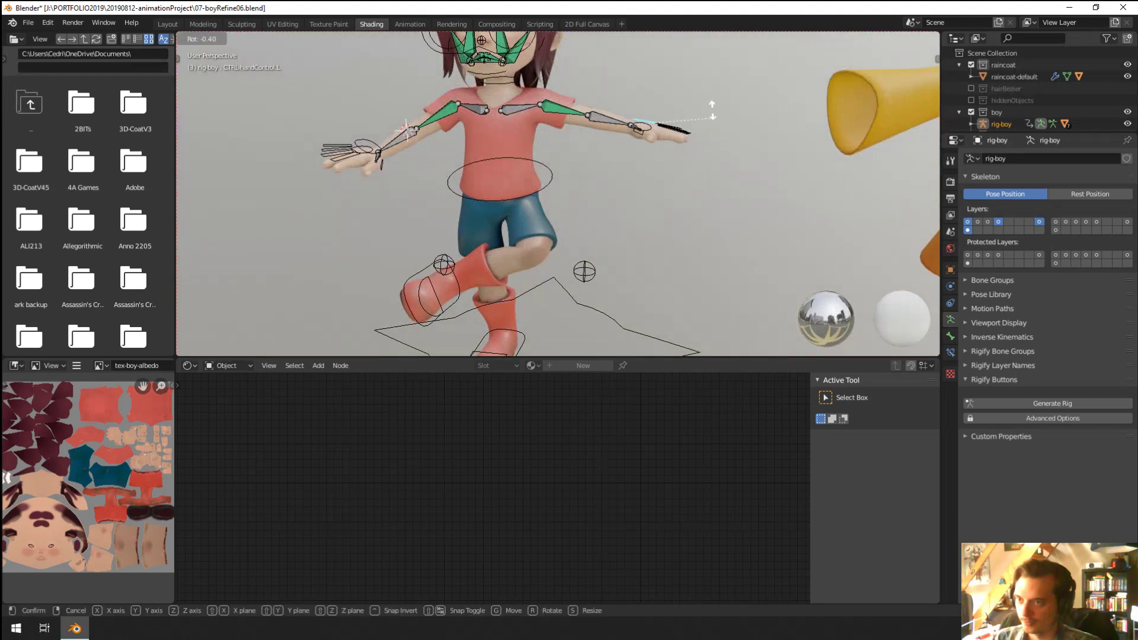
pyautogui.press('r')
pyautogui.click(712, 110)
pyautogui.rightClick(687, 131)
pyautogui.press('s')
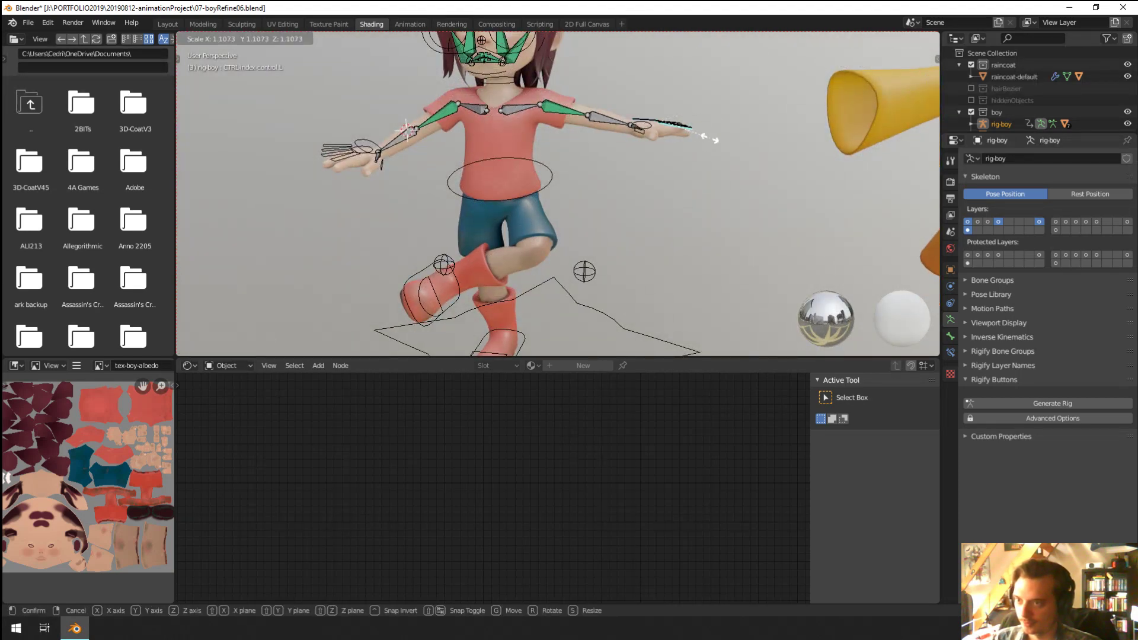
pyautogui.click(706, 140)
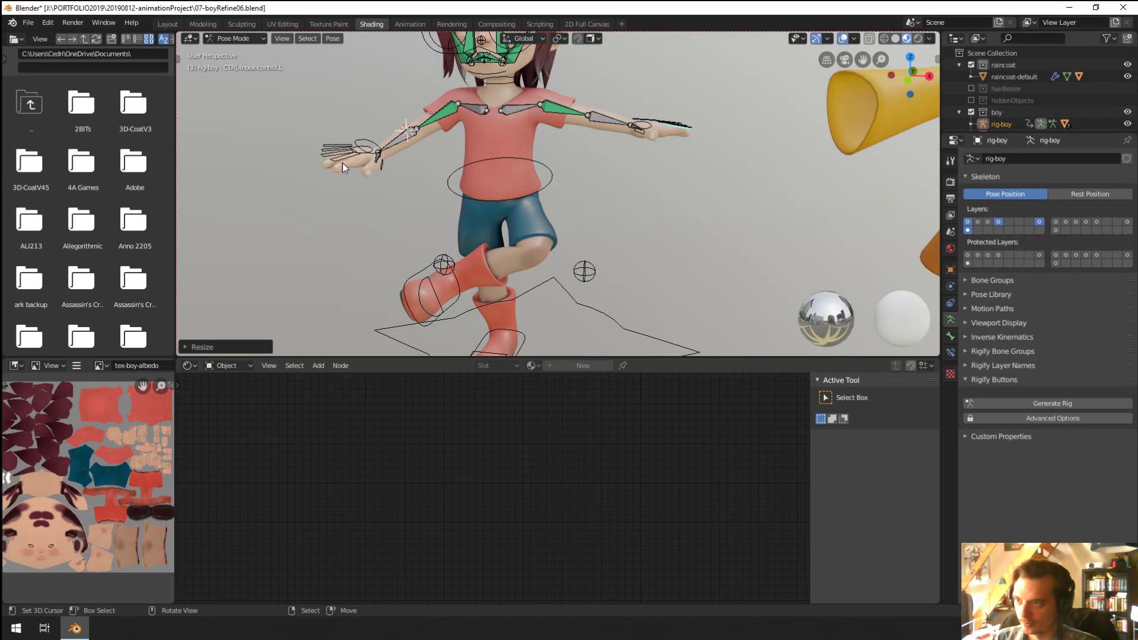
# Step: Scale down the right hand's finger controls together to curl the fingers
pyautogui.press('a')
pyautogui.hotkey('alt', 'a')
pyautogui.press('c')
pyautogui.click(319, 167)
pyautogui.press('Escape')
pyautogui.press('s')
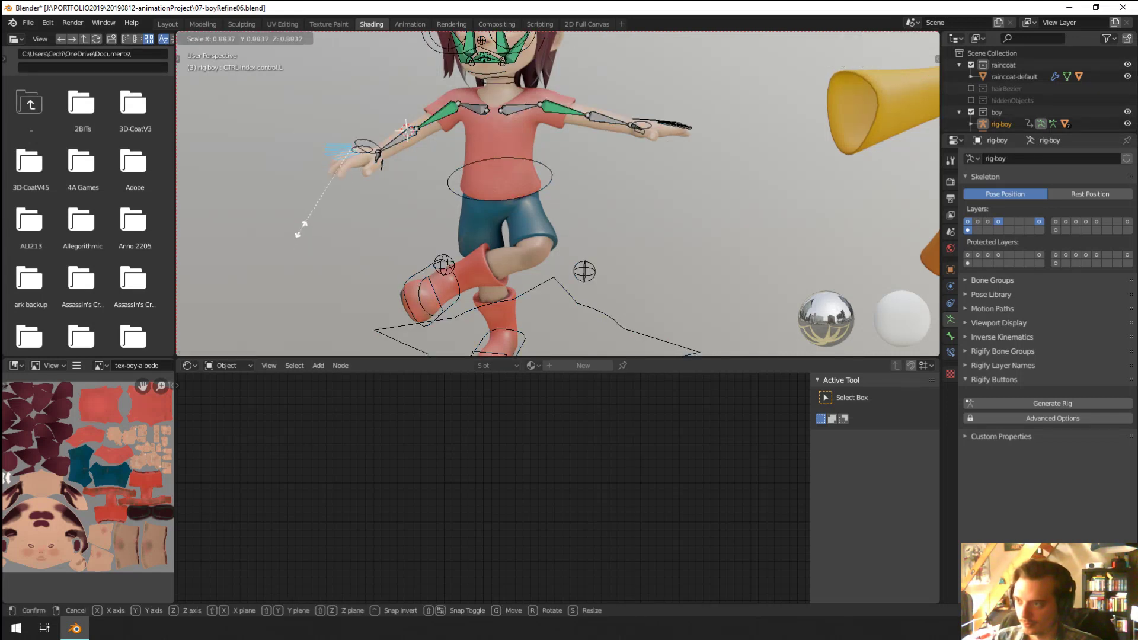
pyautogui.click(308, 213)
# Step: Scale the right hand's middle finger and thumb controls individually to adjust how the fingers bend
pyautogui.rightClick(340, 163)
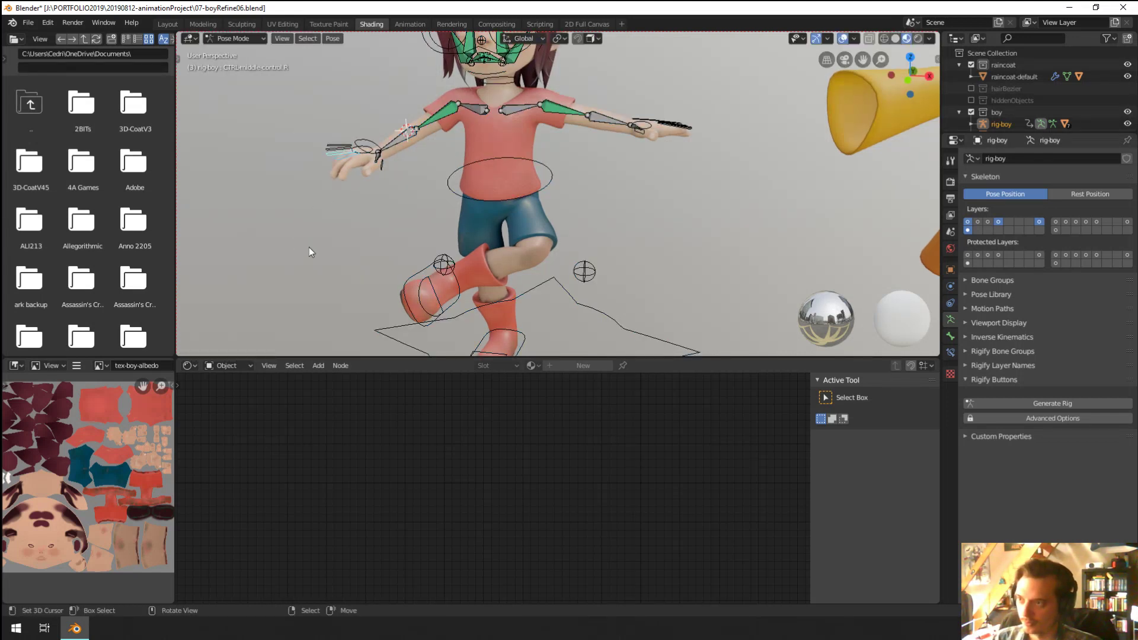
pyautogui.press('s')
pyautogui.click(367, 163)
pyautogui.rightClick(386, 169)
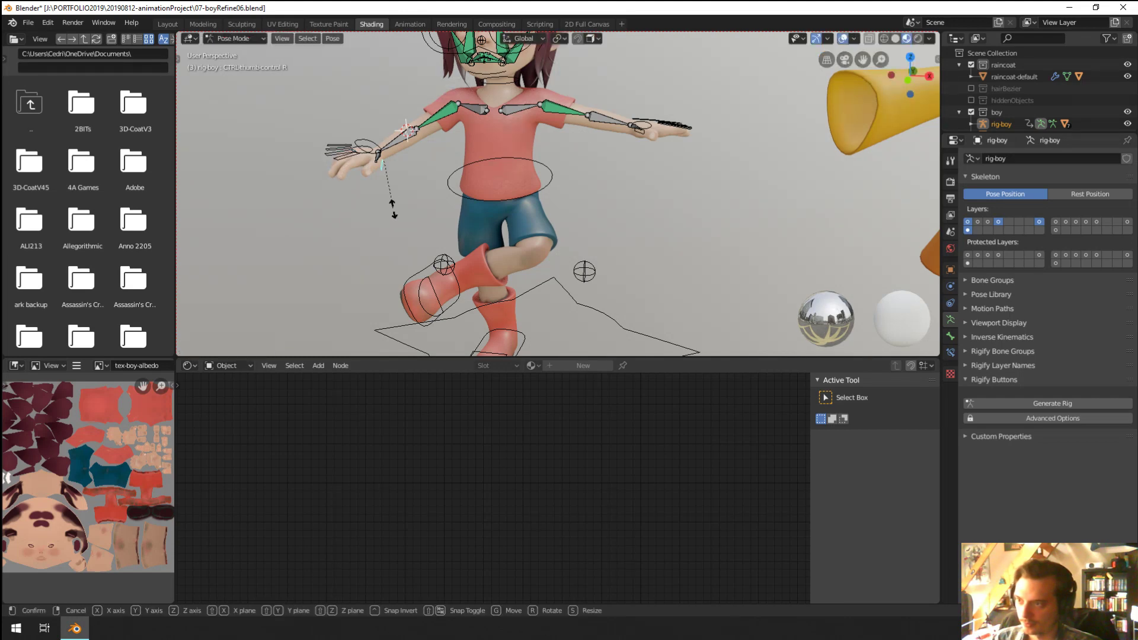
pyautogui.press('s')
pyautogui.click(393, 204)
# Step: Move the left mouth-corner control up and outward to shape one side of the boy's smile
pyautogui.scroll(-3, 461, 57)
pyautogui.scroll(8, 492, 176)
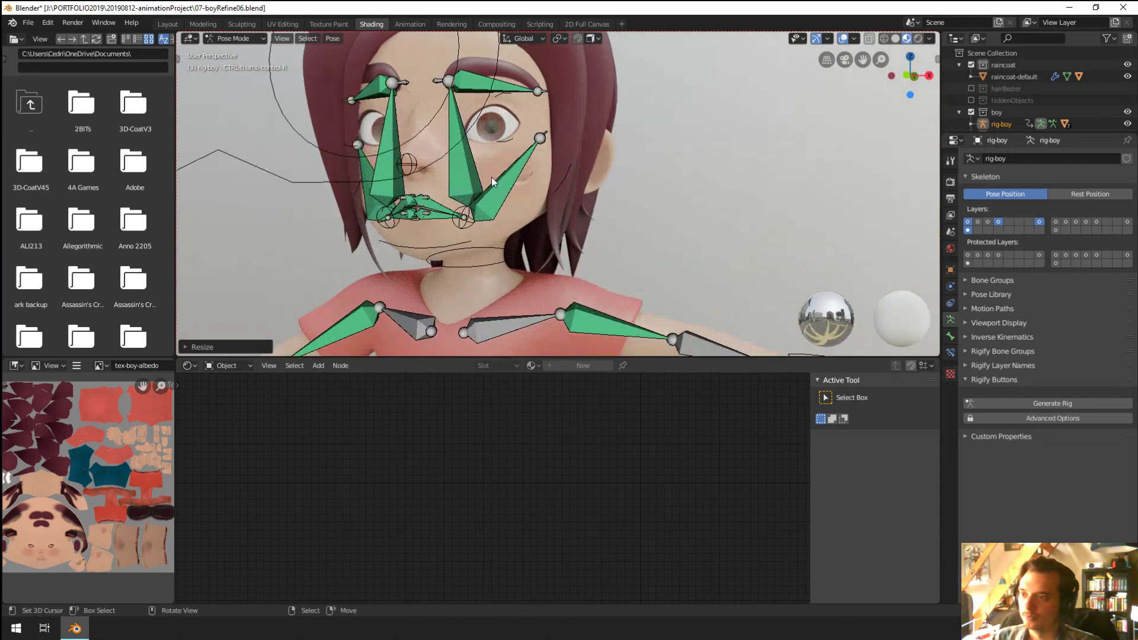
pyautogui.rightClick(401, 238)
pyautogui.moveTo(400, 237); pyautogui.dragTo(475, 242, button='middle')
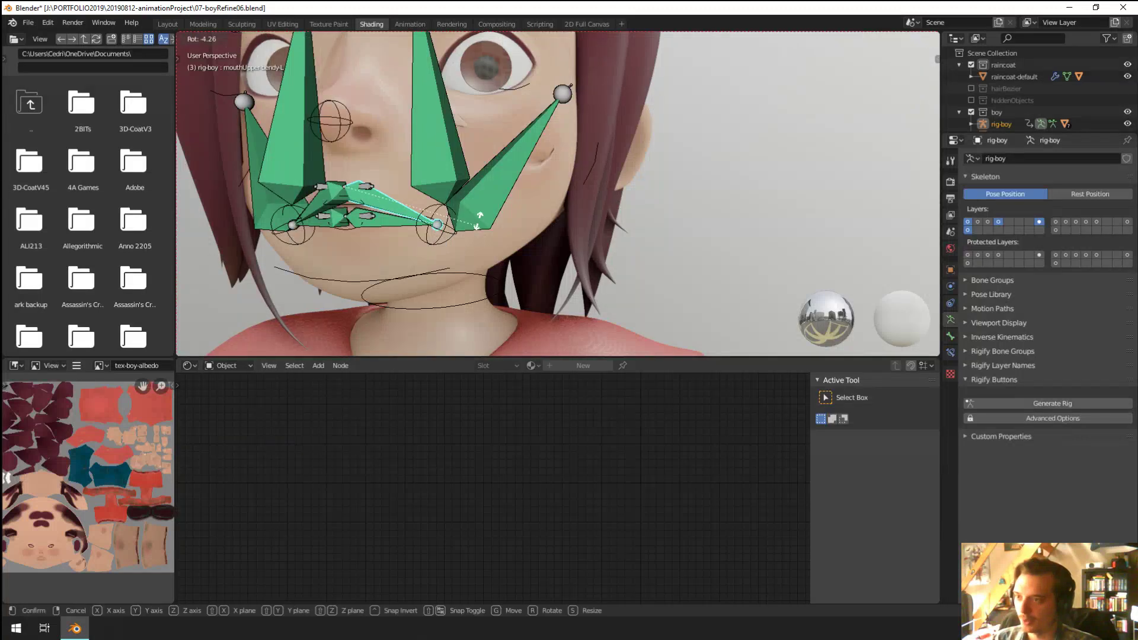
pyautogui.rightClick(435, 243)
pyautogui.press('g')
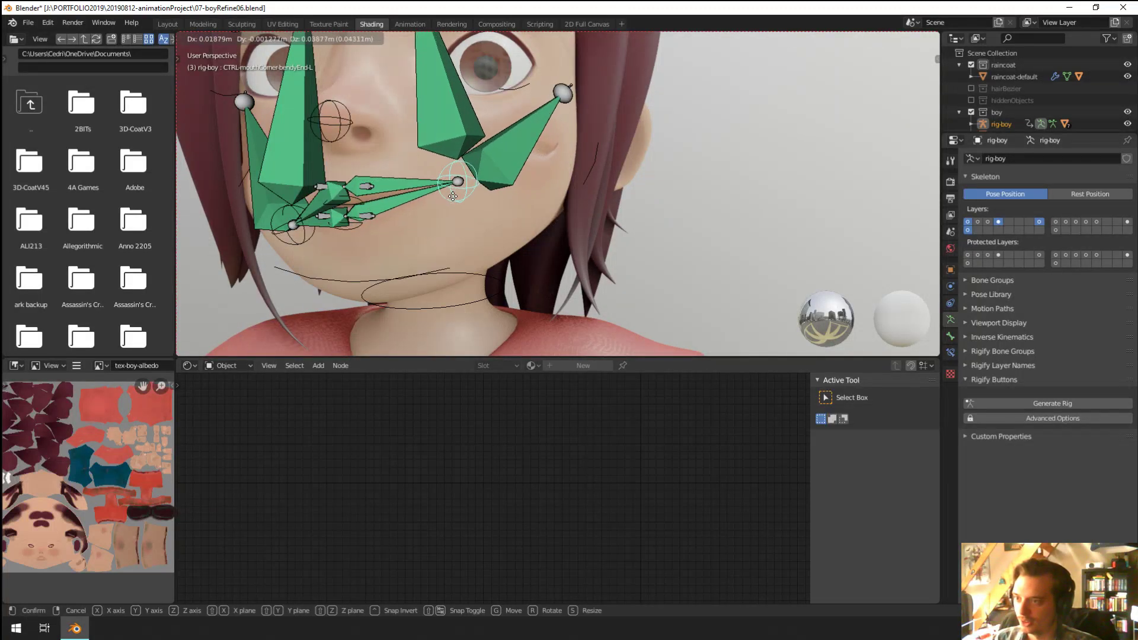
pyautogui.click(471, 221)
# Step: Switch the viewport to solid shading and hide the armature layer that holds the facial deform bones
pyautogui.moveTo(471, 220)
pyautogui.mouseDown(button='middle')
pyautogui.moveTo(481, 207)
pyautogui.moveTo(507, 229)
pyautogui.moveTo(516, 208)
pyautogui.moveTo(586, 211)
pyautogui.moveTo(569, 209)
pyautogui.mouseUp(button='middle')
pyautogui.scroll(2, 481, 208)
pyautogui.press('z')
pyautogui.click(435, 212)
pyautogui.press('z')
pyautogui.click(556, 227)
pyautogui.scroll(-4, 533, 220)
pyautogui.scroll(5, 517, 208)
pyautogui.keyDown('shift'); pyautogui.click(1038, 221); pyautogui.keyUp('shift')
# Step: Nudge the left mouth-corner control again, and toggle the armature to rest position and back to pose position
pyautogui.scroll(3, 533, 198)
pyautogui.press('g')
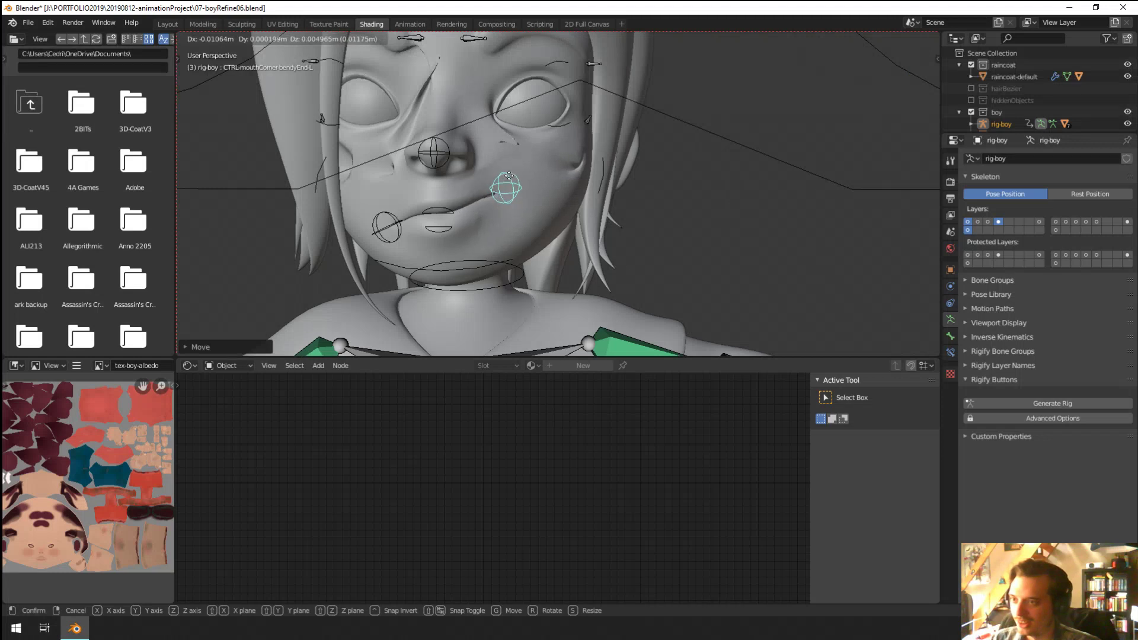
pyautogui.rightClick(510, 183)
pyautogui.scroll(-4, 531, 184)
pyautogui.scroll(1, 531, 184)
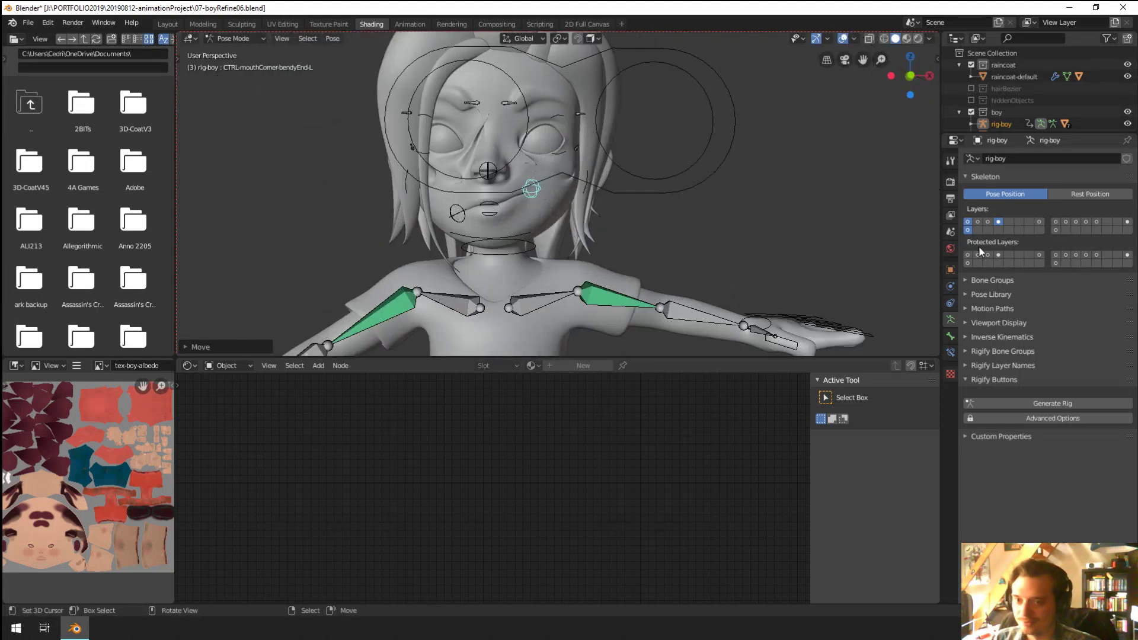
pyautogui.click(1068, 194)
pyautogui.click(1023, 191)
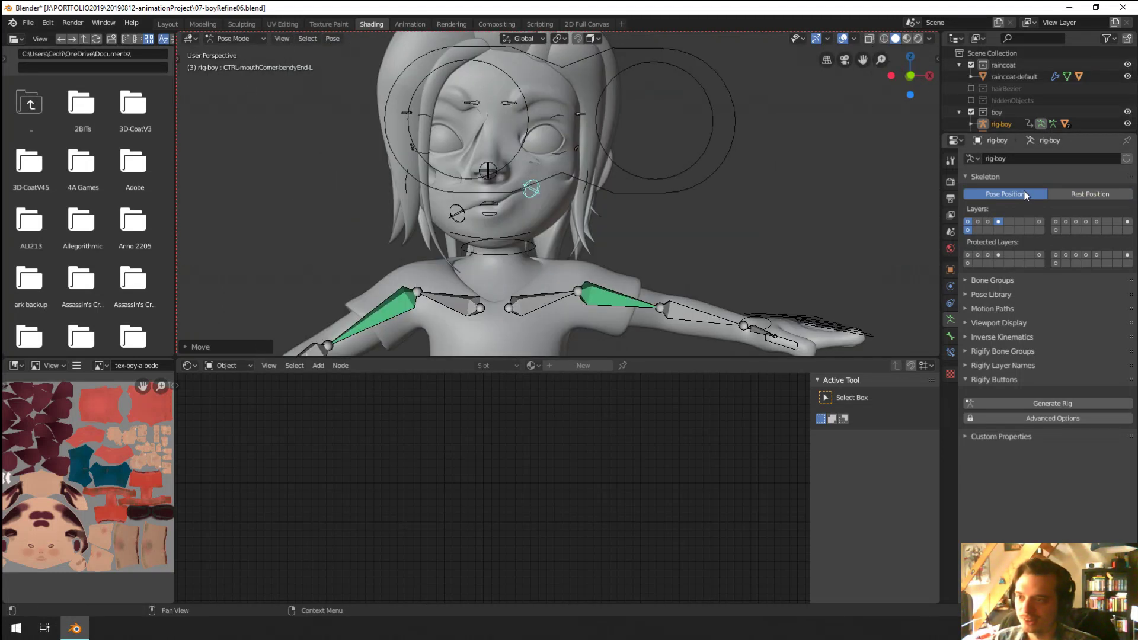
# Step: Select all the facial controls around the head together and clear their location
pyautogui.scroll(3, 444, 257)
pyautogui.scroll(-2, 456, 232)
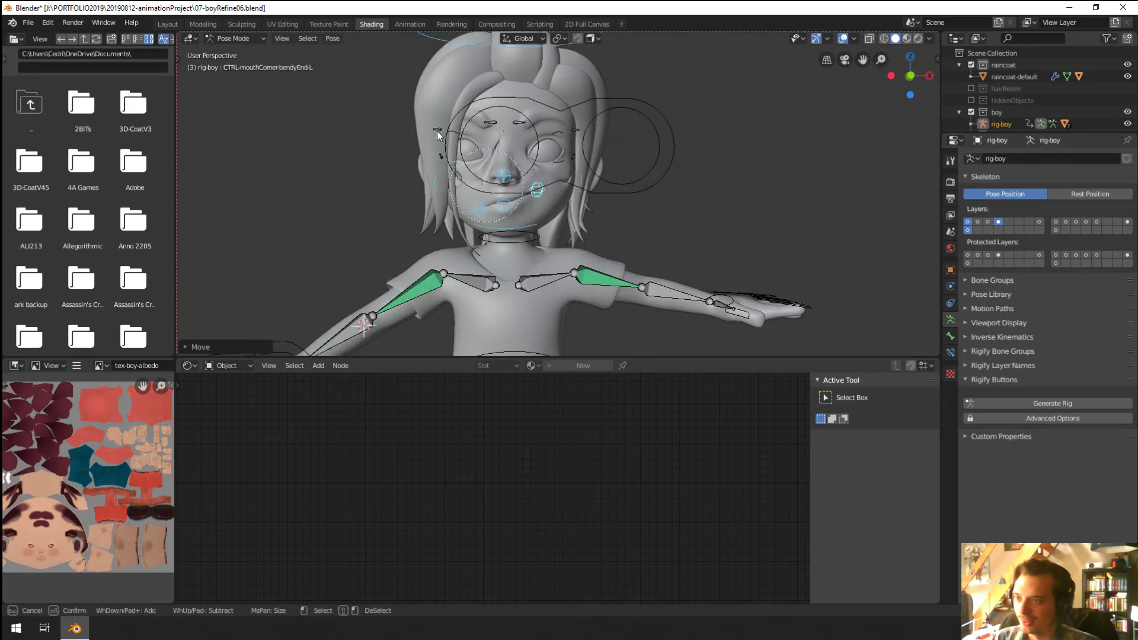
pyautogui.press('l')
pyautogui.scroll(2, 565, 166)
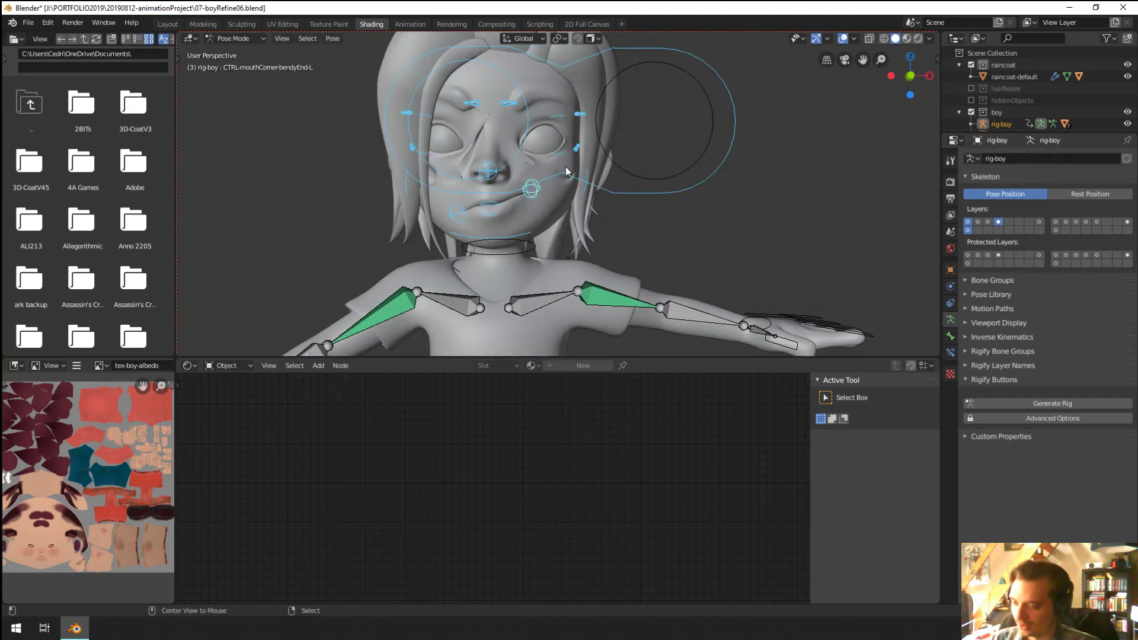
pyautogui.hotkey('alt', 'g')
# Step: Rotate the neck control (spine.004) in two passes to tilt the boy's head
pyautogui.scroll(3, 527, 194)
pyautogui.scroll(-4, 526, 191)
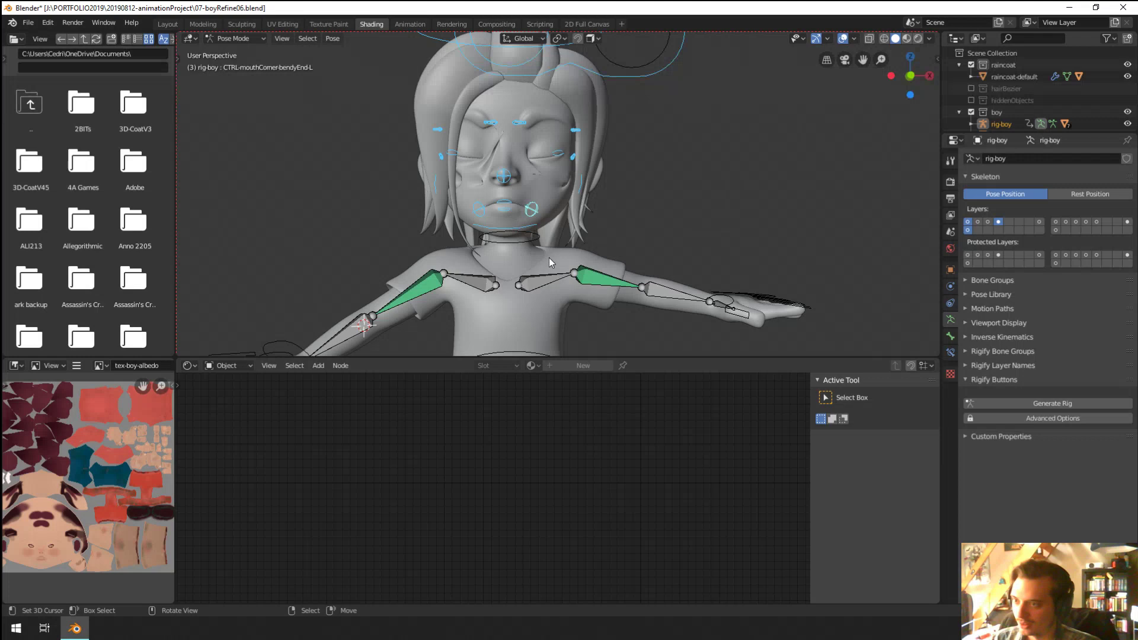
pyautogui.click(521, 234)
pyautogui.press('r')
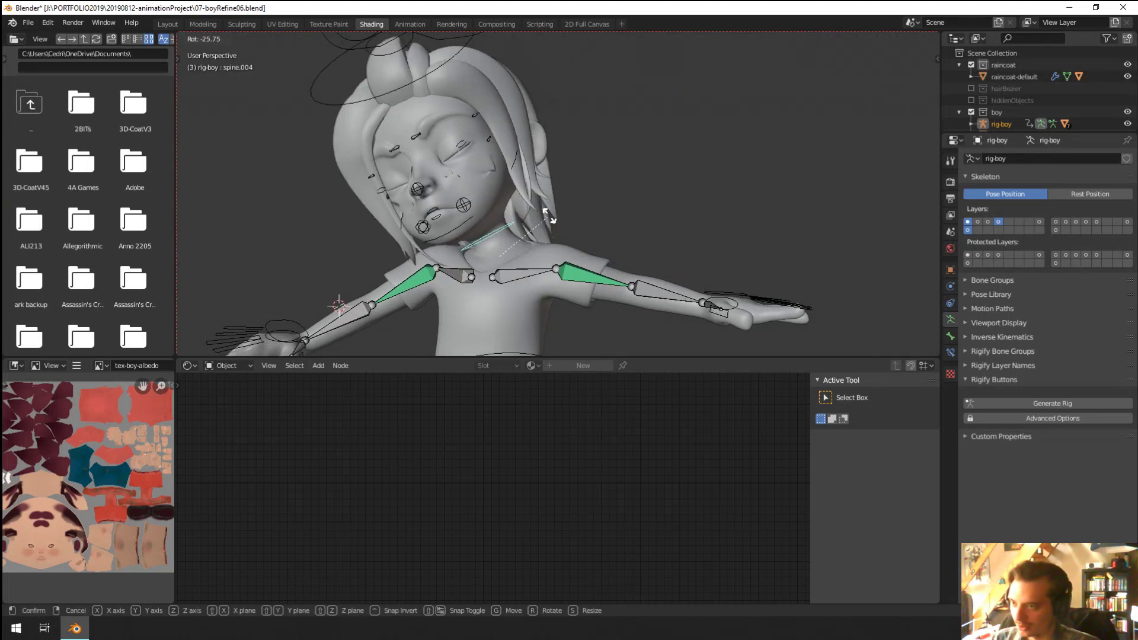
pyautogui.click(567, 270)
pyautogui.press('r')
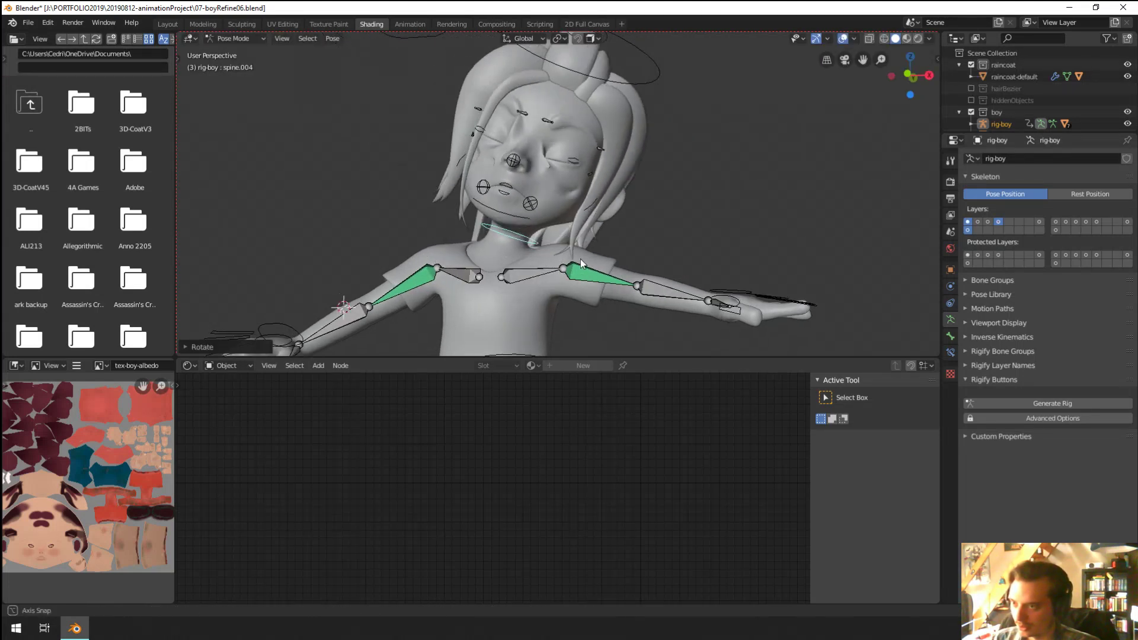
pyautogui.click(514, 130)
# Step: Move the inner controls of the left and right eyebrows to shape the brow expression
pyautogui.scroll(3, 499, 101)
pyautogui.moveTo(499, 101); pyautogui.dragTo(567, 226, button='middle')
pyautogui.click(599, 233)
pyautogui.press('g')
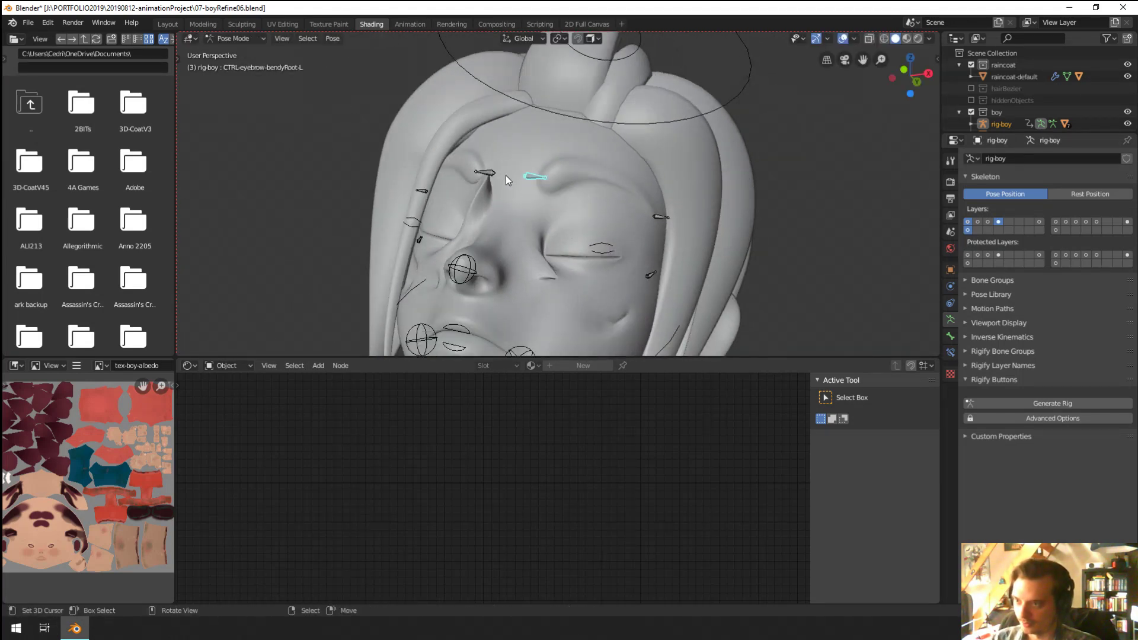
pyautogui.click(580, 204)
pyautogui.click(486, 172)
pyautogui.press('g')
# Step: Move the left and right mouth-corner controls upward to form a slight smile
pyautogui.moveTo(539, 221); pyautogui.dragTo(583, 251, button='middle')
pyautogui.press('g')
pyautogui.click(589, 241)
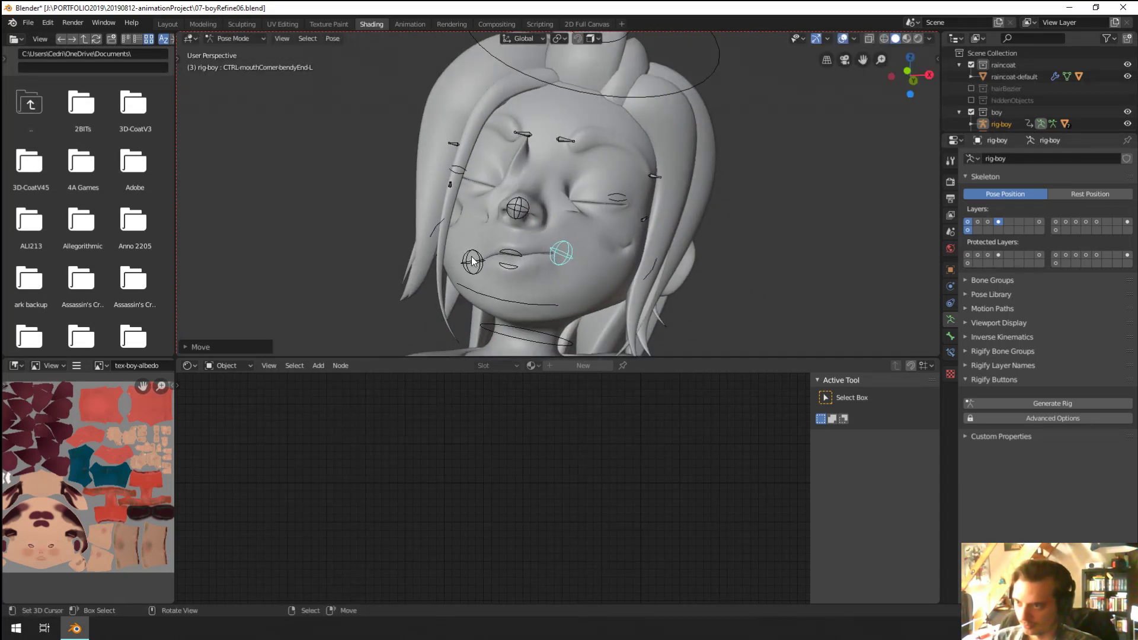
pyautogui.click(472, 262)
pyautogui.press('g')
pyautogui.click(471, 242)
# Step: Move the right eye's upper and lower eyelid controls to open the eye
pyautogui.click(467, 169)
pyautogui.press('g')
pyautogui.click(481, 121)
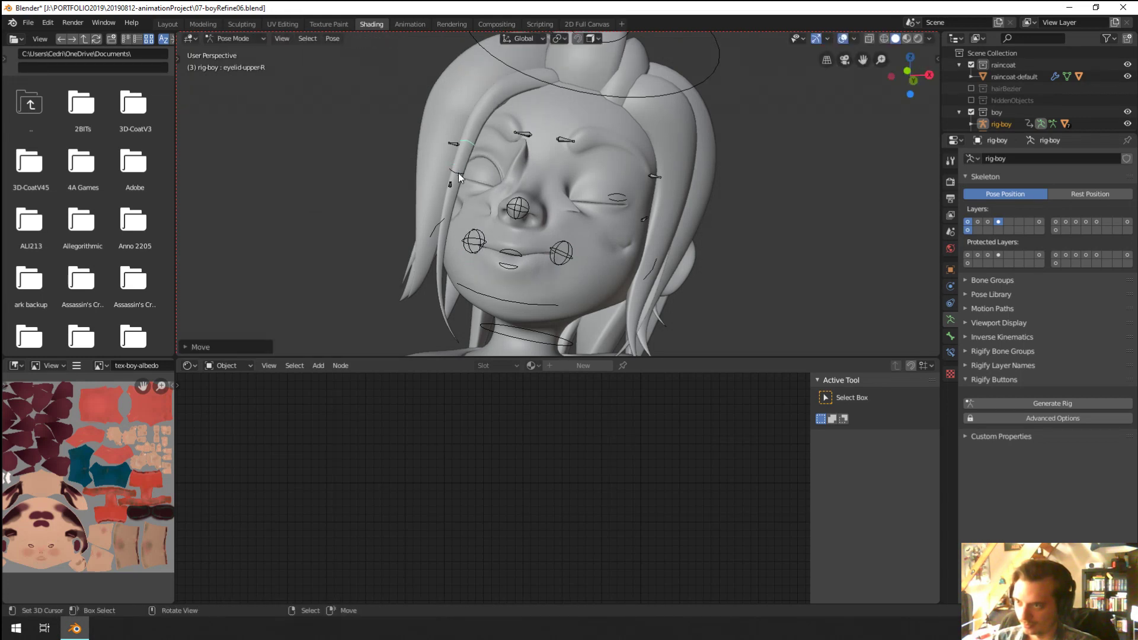
pyautogui.click(457, 176)
pyautogui.press('g')
pyautogui.click(460, 169)
# Step: Move the left eye's lower and upper eyelid controls to open the eye
pyautogui.click(618, 198)
pyautogui.press('g')
pyautogui.click(629, 139)
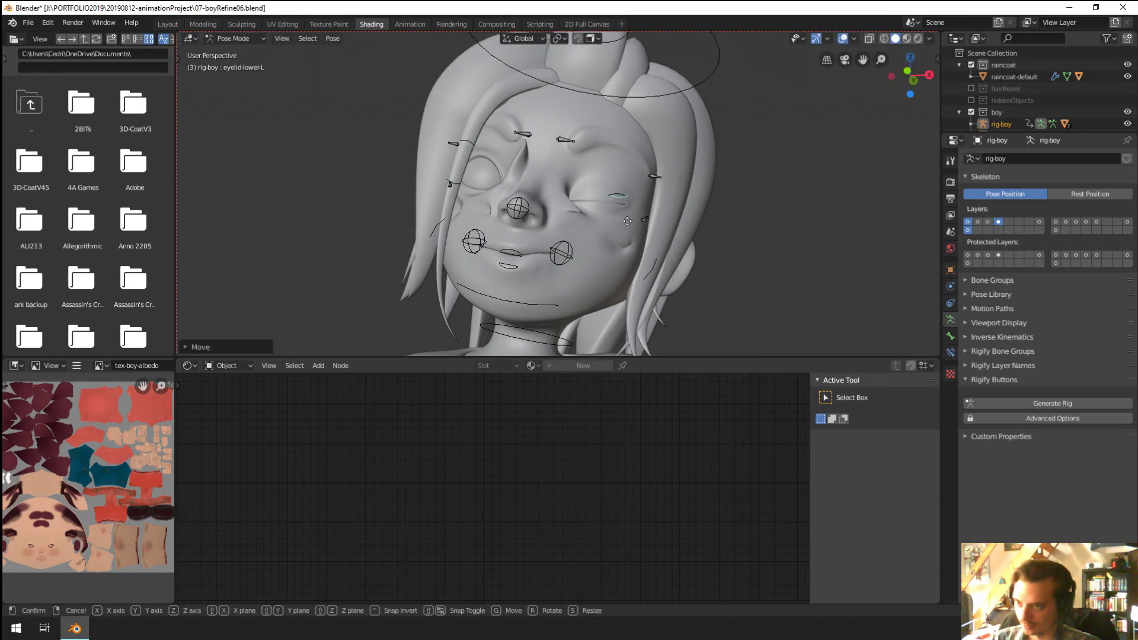
pyautogui.click(621, 178)
pyautogui.press('g')
pyautogui.click(622, 167)
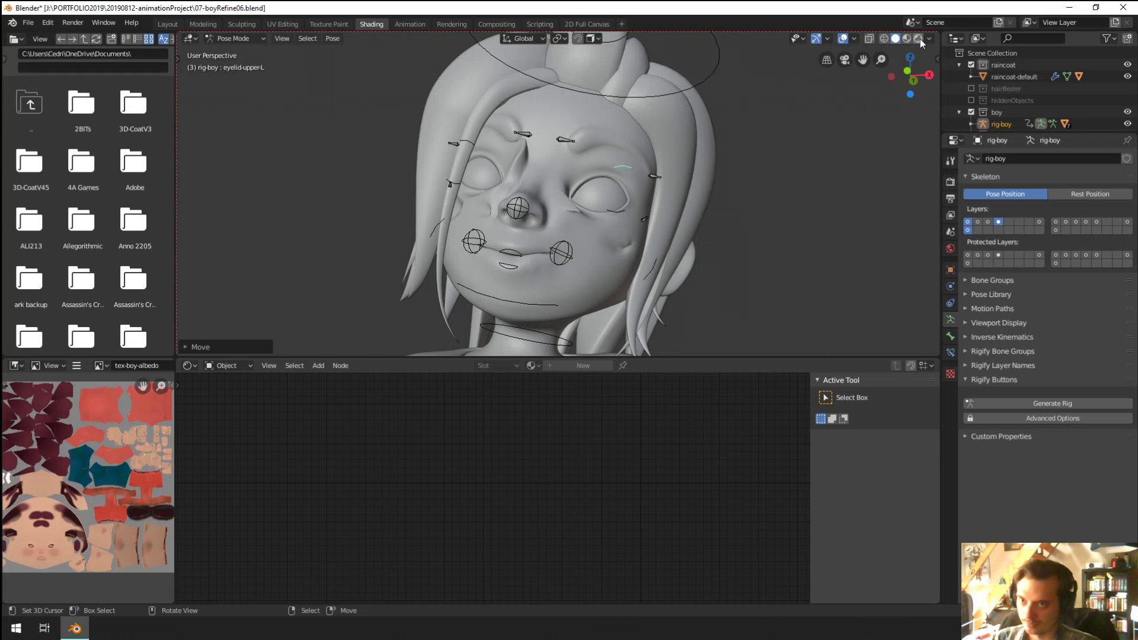
# Step: Switch to Look Dev shading, leave Pose Mode, and put the boy-body mesh into Weight Paint mode
pyautogui.click(906, 38)
pyautogui.moveTo(635, 219)
pyautogui.mouseDown(button='middle')
pyautogui.moveTo(616, 210)
pyautogui.moveTo(595, 243)
pyautogui.mouseUp(button='middle')
pyautogui.hotkey('ctrl', 'Tab')
pyautogui.click(607, 258)
pyautogui.hotkey('ctrl', 'Tab')
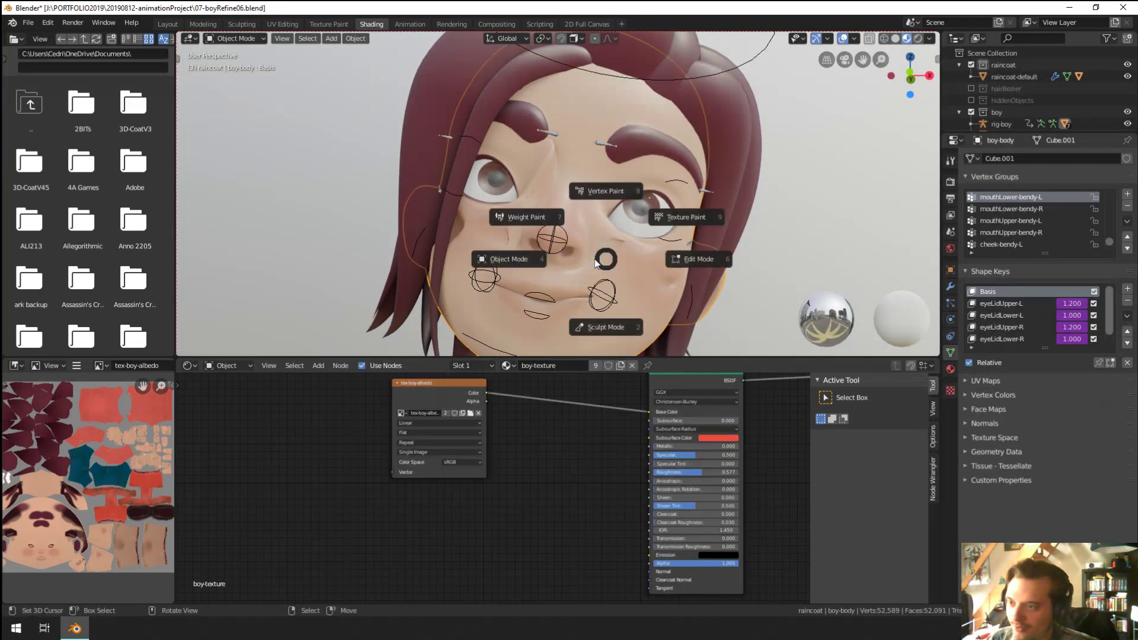
pyautogui.click(547, 225)
# Step: Sample the vertex groups on the left cheek to activate thumb-L.001, and enlarge the weight brush to 68 px
pyautogui.moveTo(546, 226)
pyautogui.mouseDown(button='middle')
pyautogui.moveTo(620, 254)
pyautogui.moveTo(606, 225)
pyautogui.moveTo(640, 250)
pyautogui.moveTo(503, 273)
pyautogui.moveTo(489, 251)
pyautogui.mouseUp(button='middle')
pyautogui.keyDown('ctrl'); pyautogui.keyDown('shift'); pyautogui.rightClick(607, 218); pyautogui.keyUp('shift'); pyautogui.keyUp('ctrl')
pyautogui.click(611, 229)
pyautogui.keyDown('ctrl'); pyautogui.keyDown('shift'); pyautogui.rightClick(627, 237); pyautogui.keyUp('shift'); pyautogui.keyUp('ctrl')
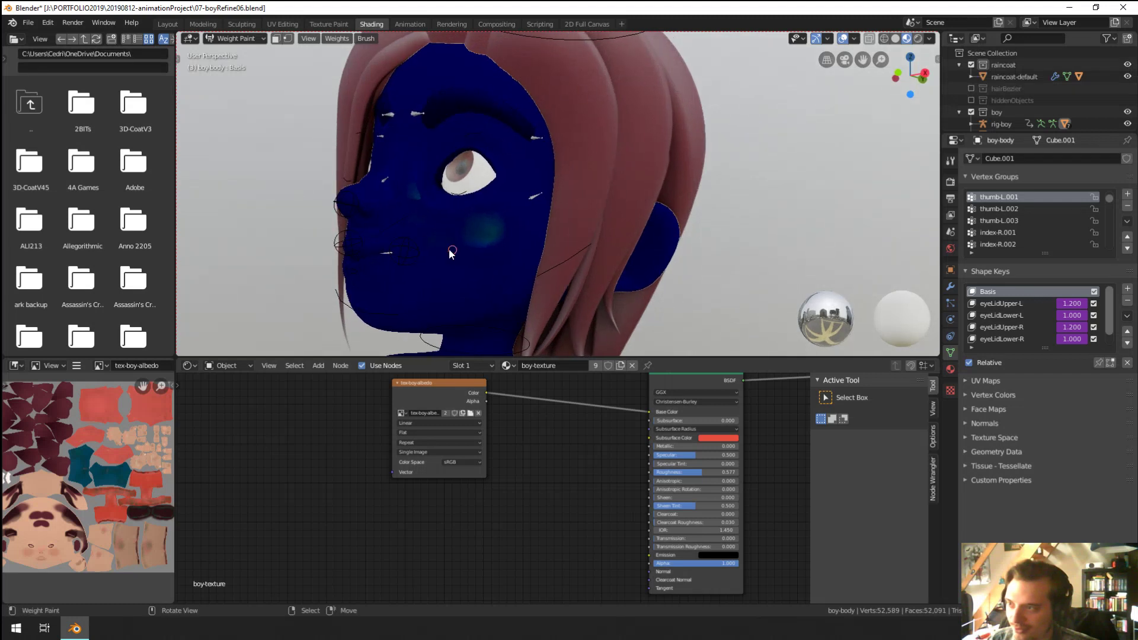
pyautogui.press('f')
pyautogui.click(490, 250)
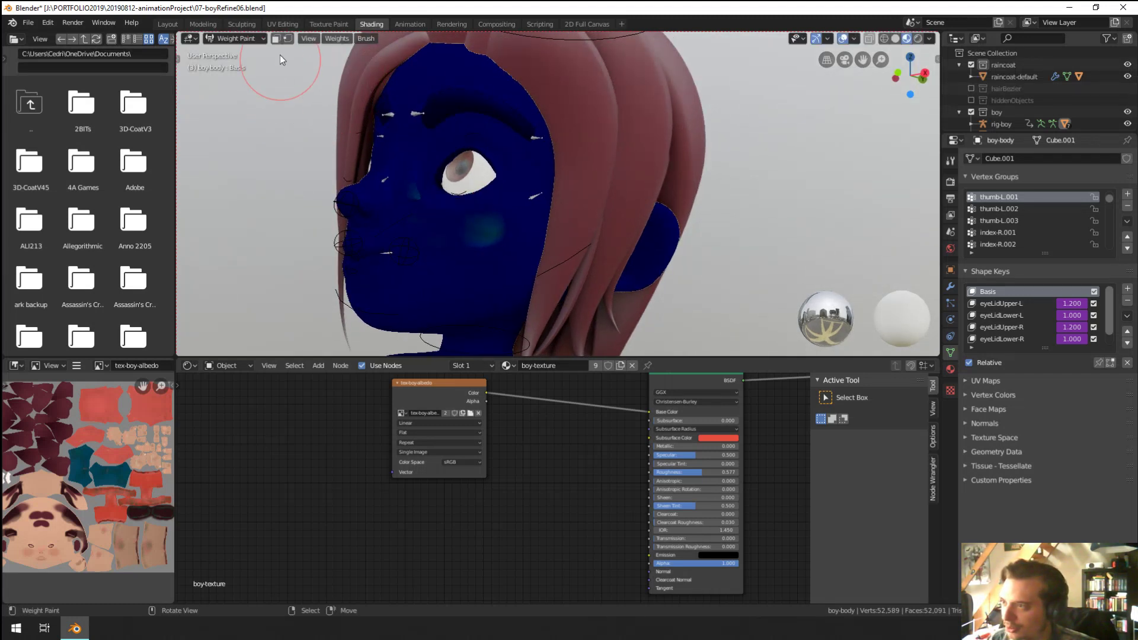
# Step: In the Layout workspace, set the brush weight to 0 and paint out the stray thumb-L.001 weight on the left cheek
pyautogui.press('t')
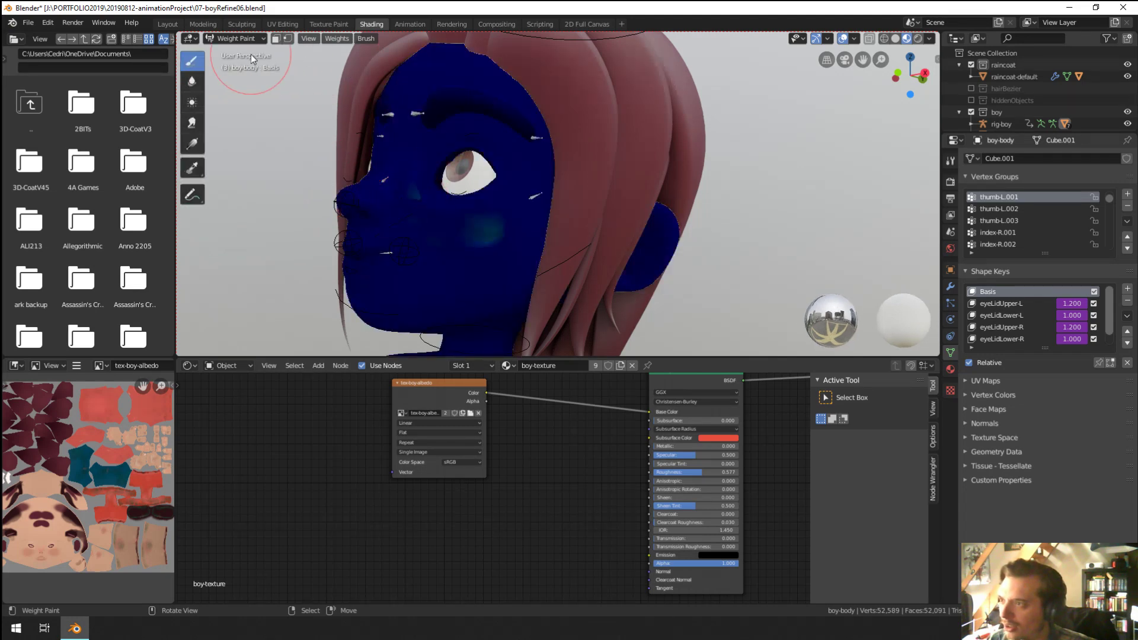
pyautogui.click(168, 24)
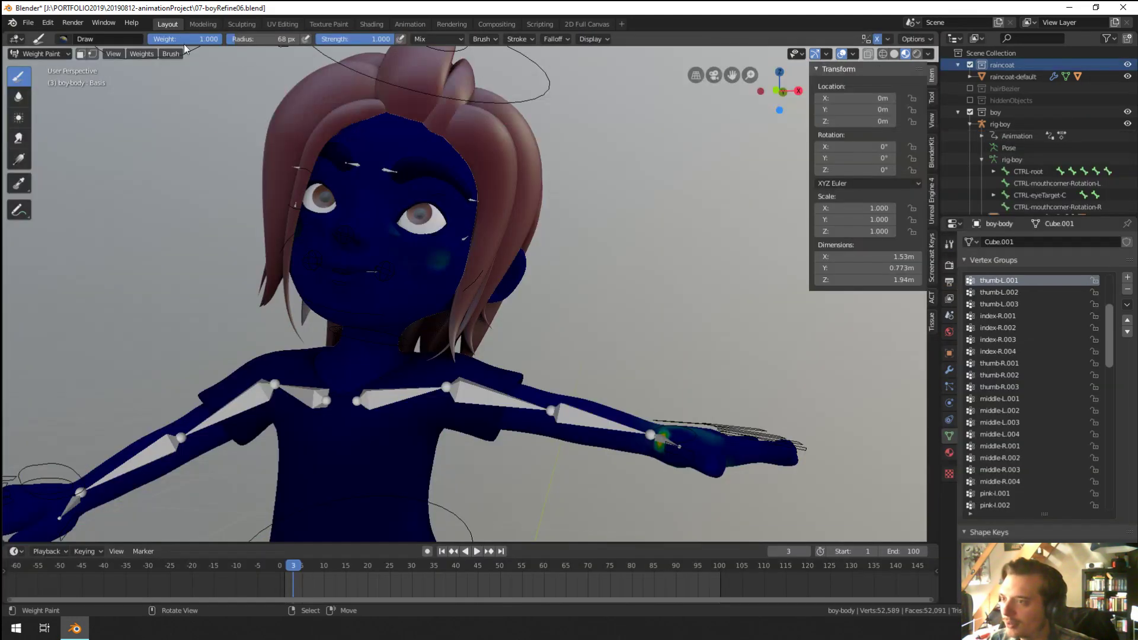
pyautogui.scroll(4, 365, 187)
pyautogui.moveTo(365, 187)
pyautogui.mouseDown(button='middle')
pyautogui.moveTo(275, 243)
pyautogui.moveTo(215, 80)
pyautogui.mouseUp(button='middle')
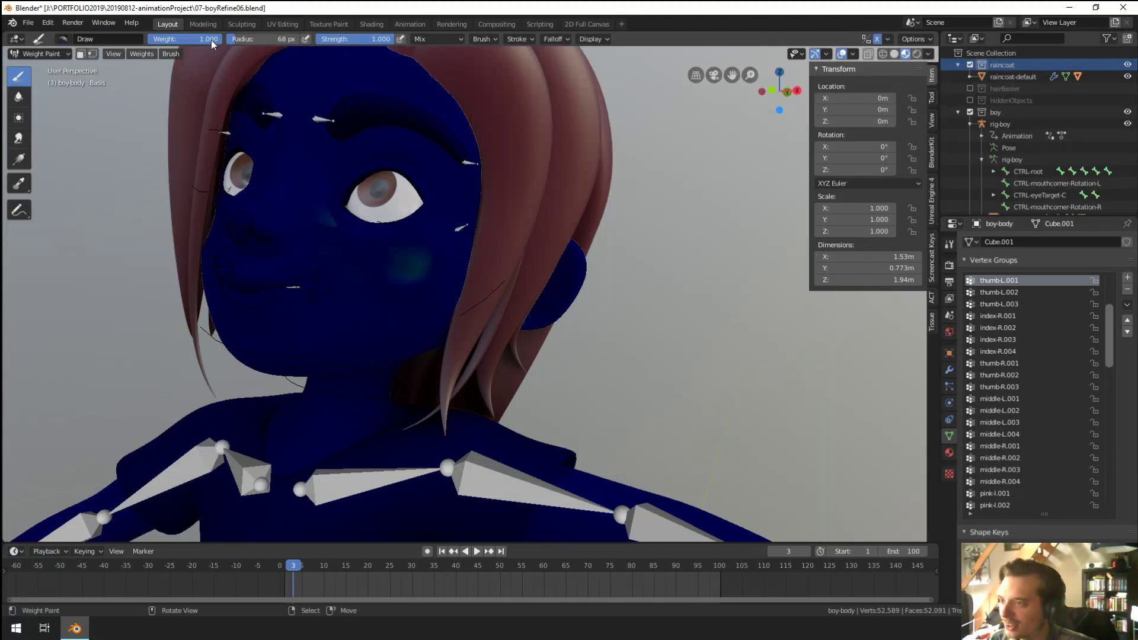
pyautogui.moveTo(330, 224)
pyautogui.mouseDown(button='middle')
pyautogui.moveTo(231, 173)
pyautogui.moveTo(254, 130)
pyautogui.mouseUp(button='middle')
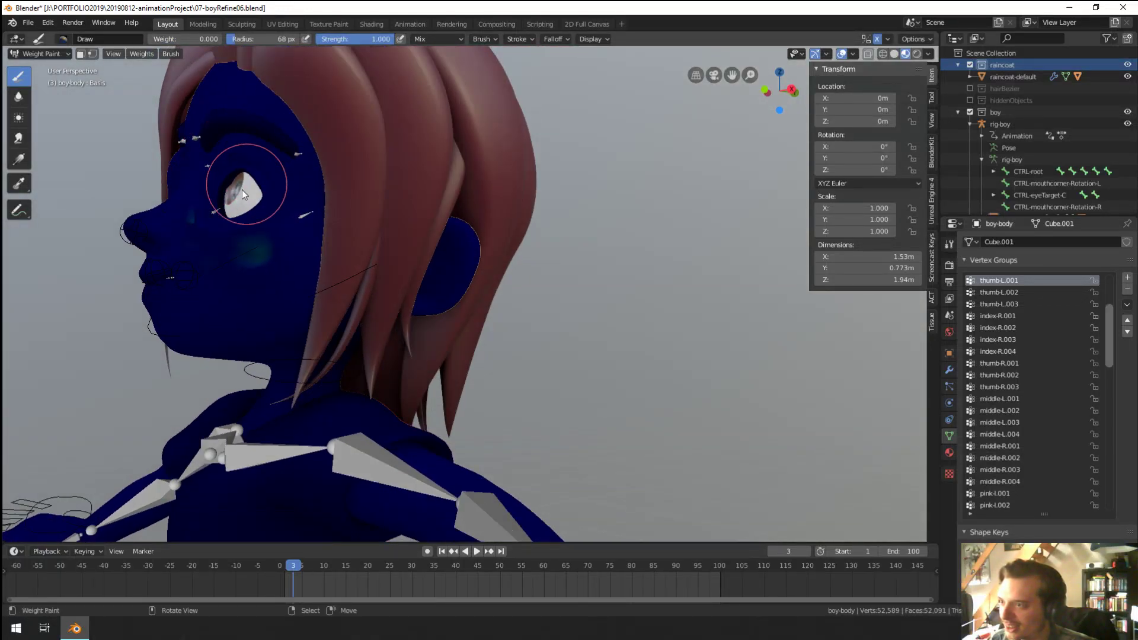
pyautogui.moveTo(259, 264)
pyautogui.mouseDown()
pyautogui.moveTo(261, 254)
pyautogui.moveTo(230, 254)
pyautogui.mouseUp()
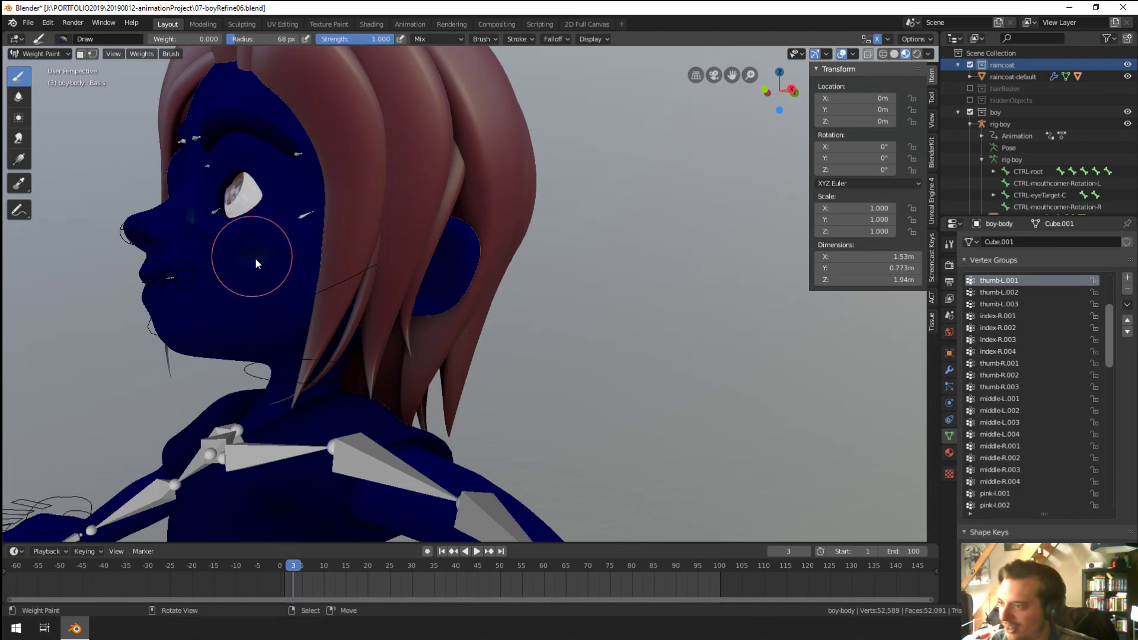
# Step: Switch to wireframe shading and enter Edit Mode on the body mesh, clearing the existing shirt selection
pyautogui.moveTo(258, 258); pyautogui.dragTo(411, 248, button='middle')
pyautogui.press('z')
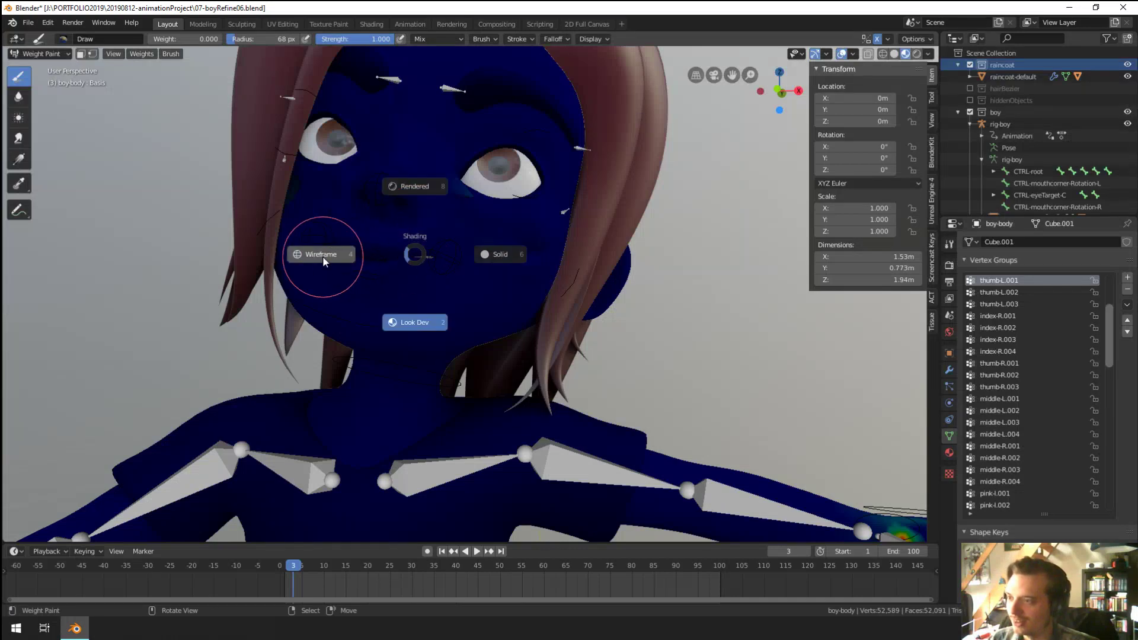
pyautogui.click(322, 256)
pyautogui.scroll(-6, 415, 266)
pyautogui.press('Tab')
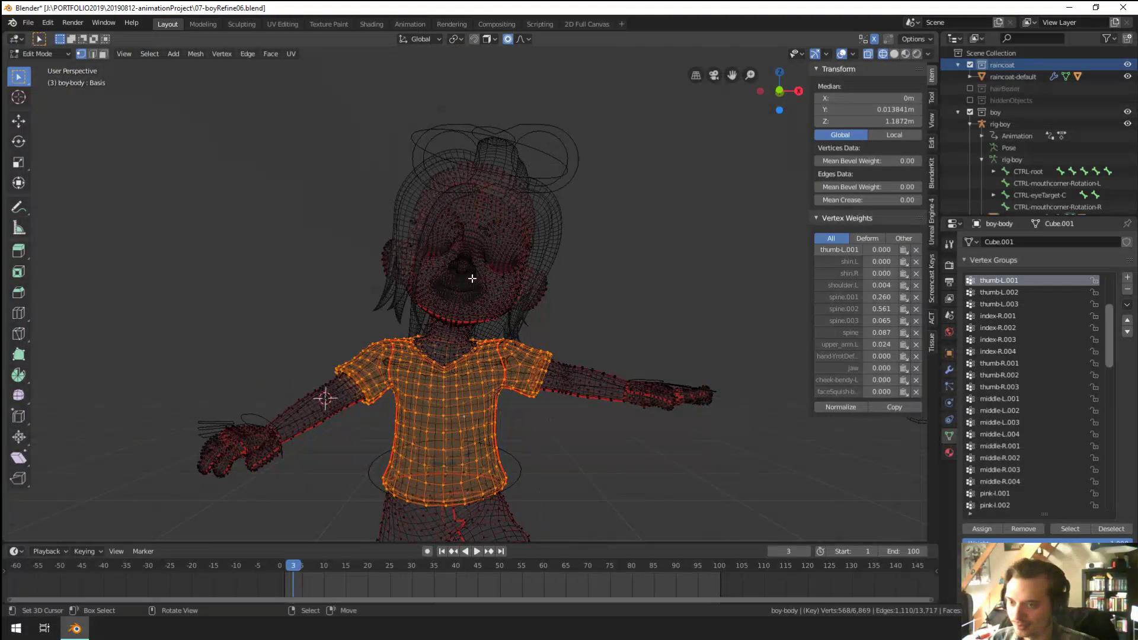
pyautogui.hotkey('alt', 'a')
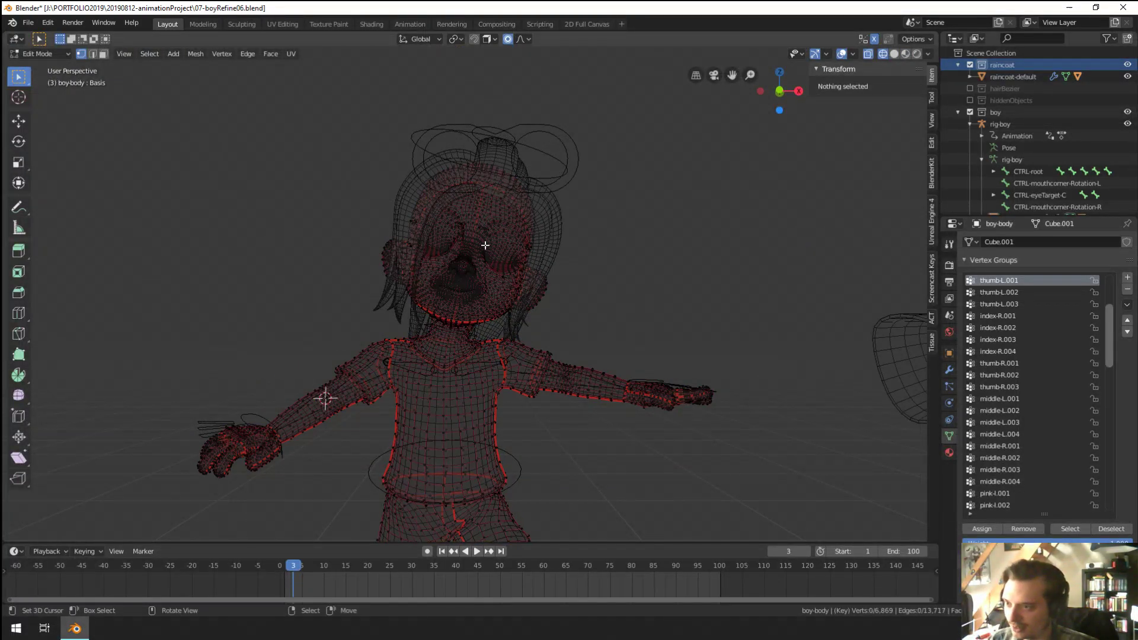
# Step: Box-select the head's vertices and remove the thumb-L.001 group from the active vertex's weights
pyautogui.click(485, 245)
pyautogui.moveTo(357, 156); pyautogui.dragTo(575, 331)
pyautogui.scroll(3, 544, 292)
pyautogui.scroll(1, 802, 291)
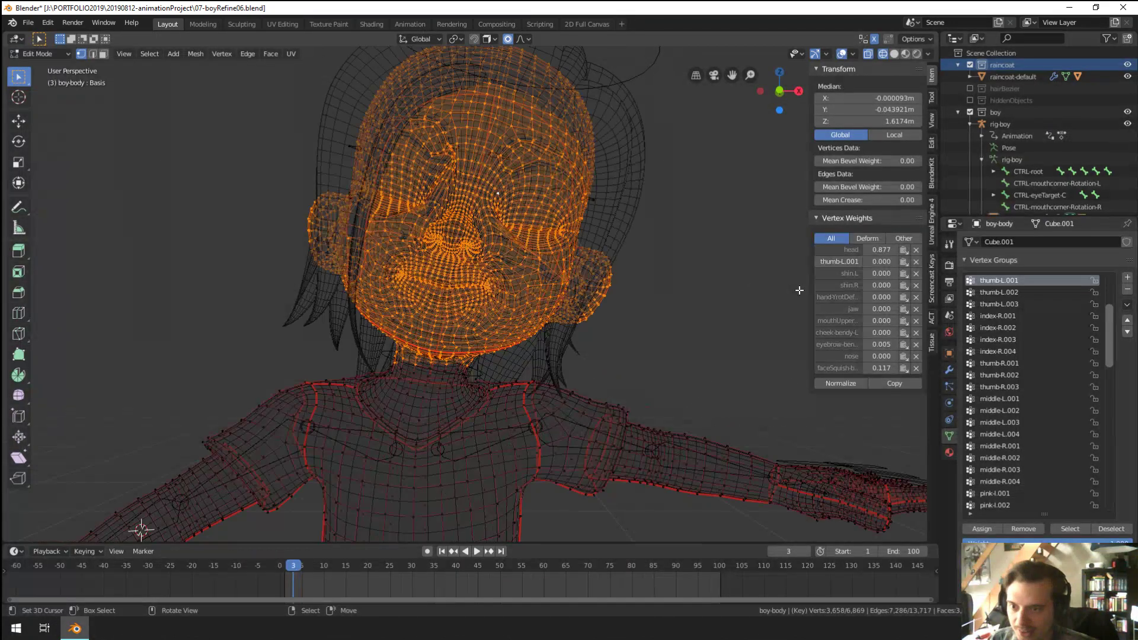
pyautogui.click(921, 262)
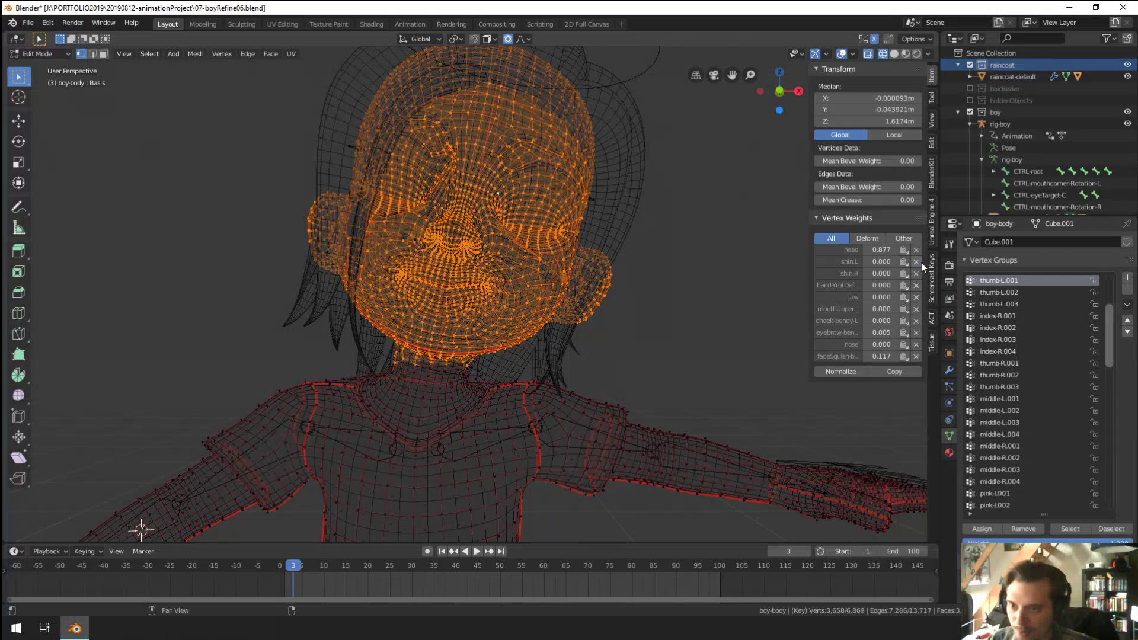
# Step: Examine the vertex weights of individual vertices on and around the left cheek
pyautogui.click(527, 282)
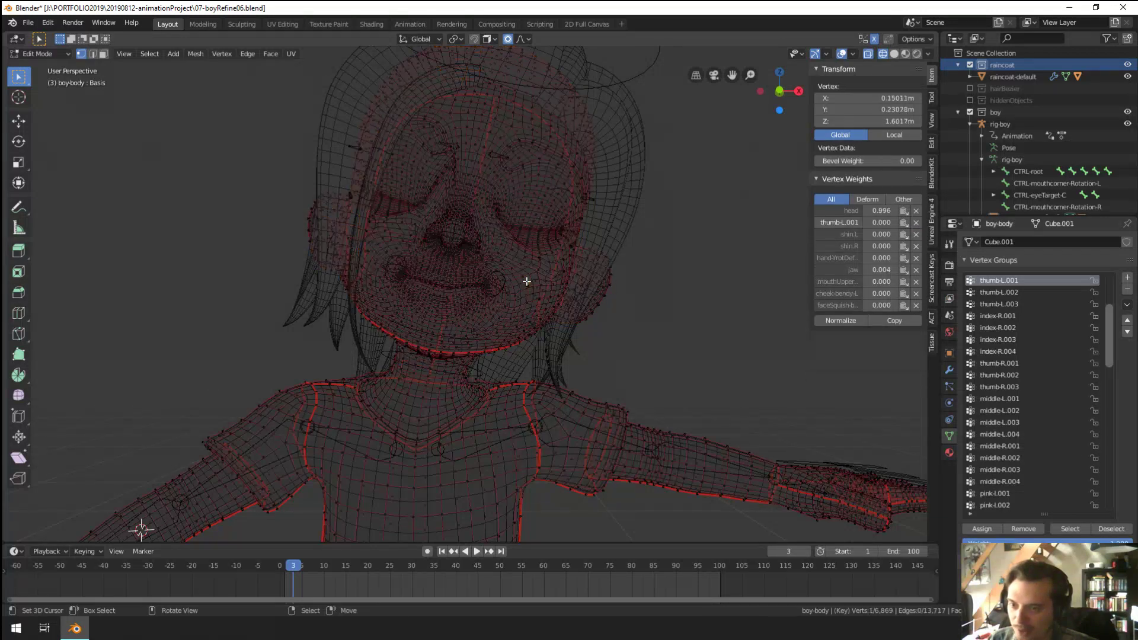
pyautogui.scroll(-2, 535, 274)
pyautogui.click(525, 280)
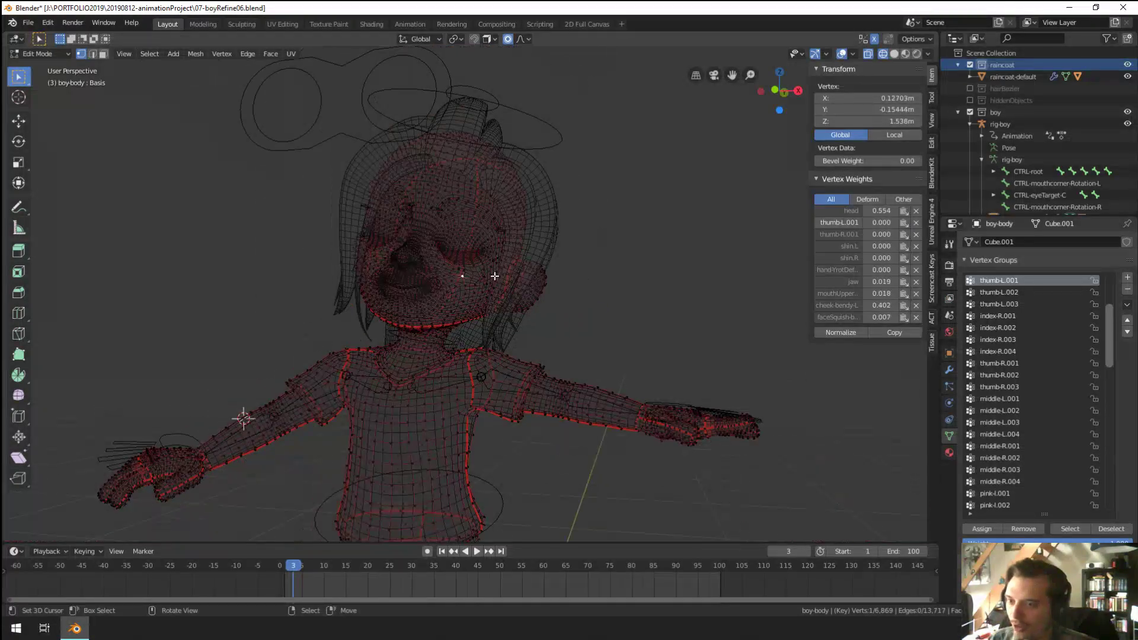
# Step: Box-select the head's vertices and remove the thumb-L.001 and thumb-R.001 vertex groups from them
pyautogui.scroll(-1, 528, 288)
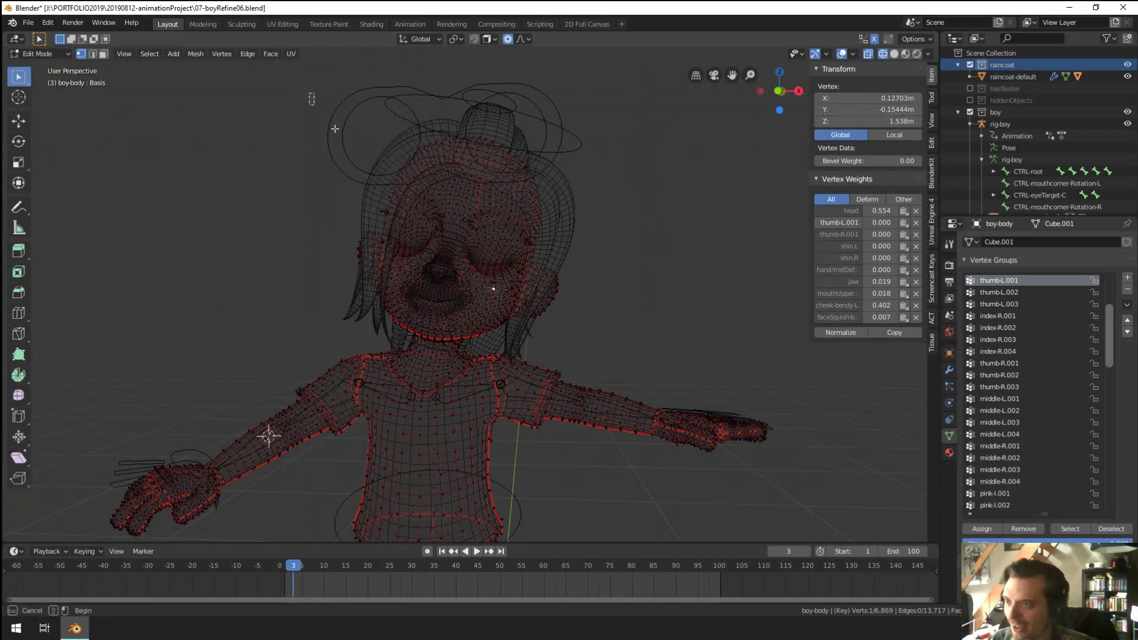
pyautogui.moveTo(307, 93); pyautogui.dragTo(605, 354)
pyautogui.moveTo(604, 353); pyautogui.dragTo(613, 340, button='middle')
pyautogui.scroll(2, 614, 339)
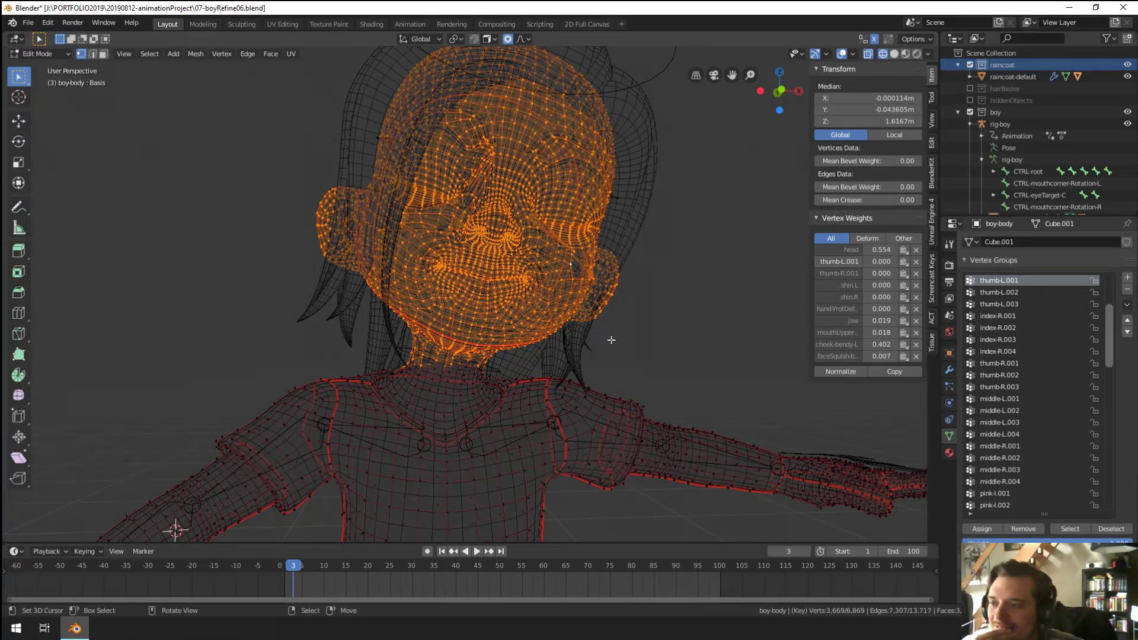
pyautogui.moveTo(611, 340); pyautogui.dragTo(630, 347, button='middle')
pyautogui.scroll(2, 986, 364)
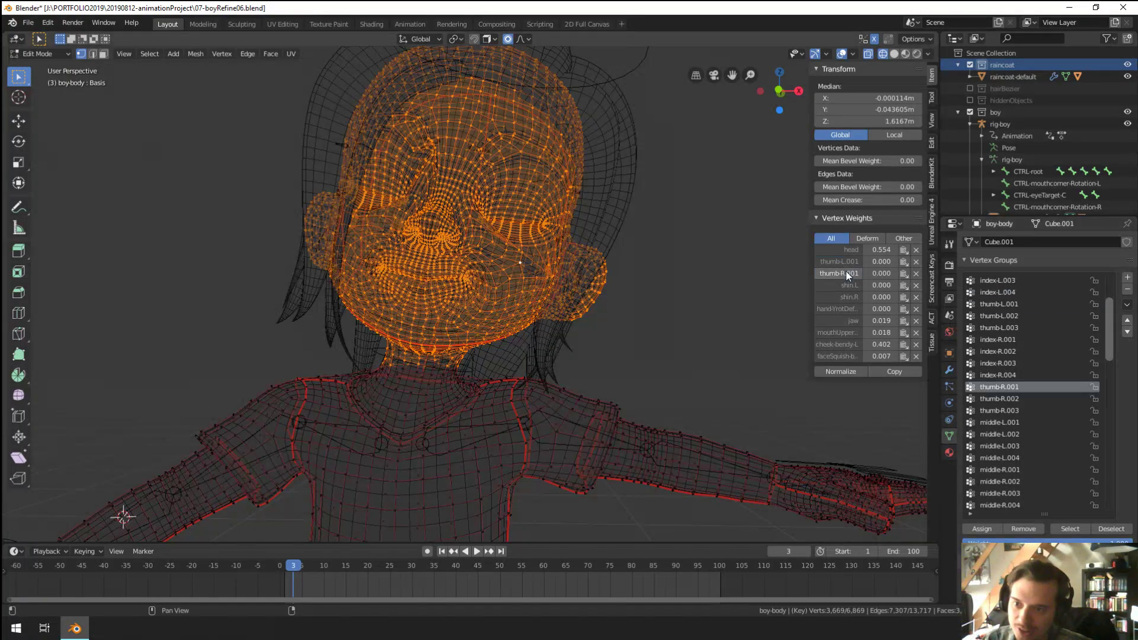
pyautogui.click(1022, 529)
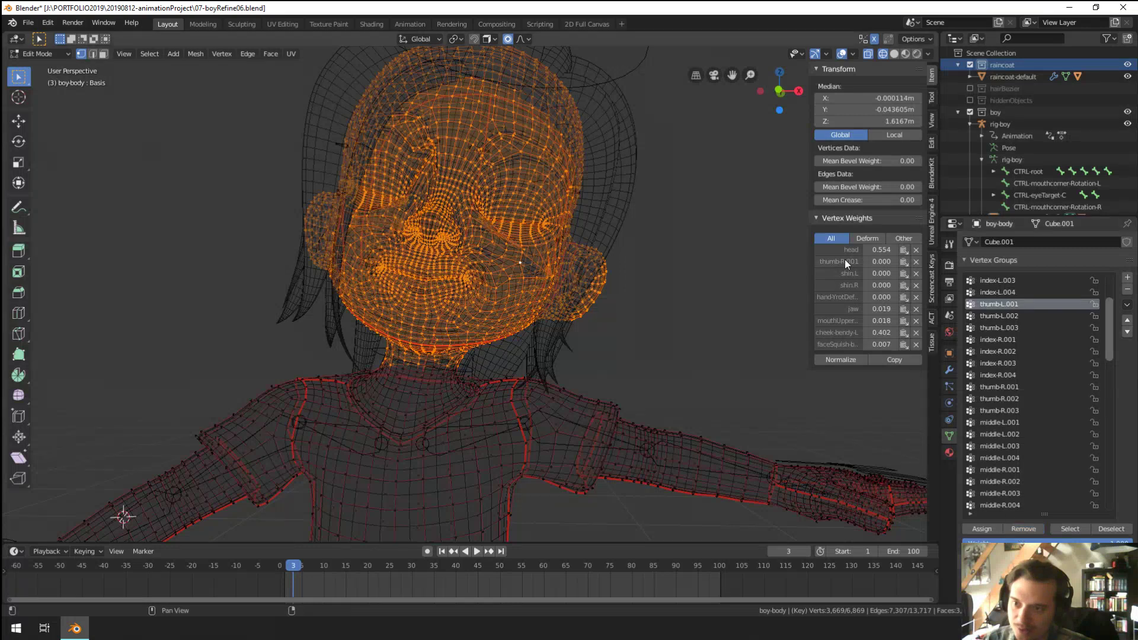
pyautogui.click(841, 262)
pyautogui.click(1014, 529)
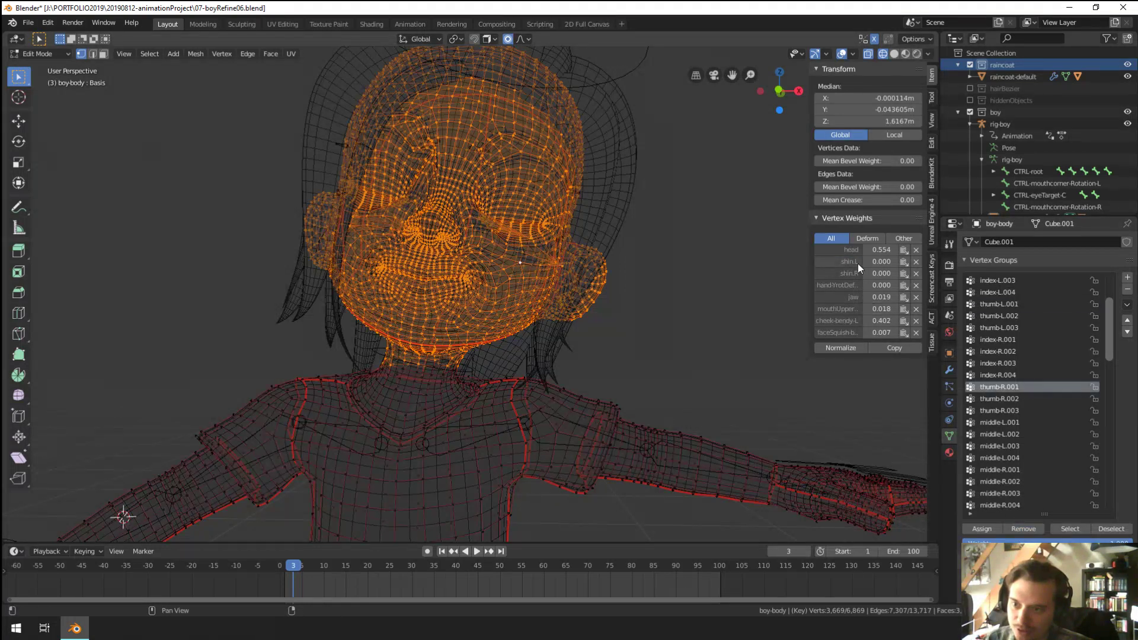
# Step: Remove the selected head vertices from the shin.L, shin.R and hand-YrotDeform-L vertex groups
pyautogui.click(848, 261)
pyautogui.click(1021, 529)
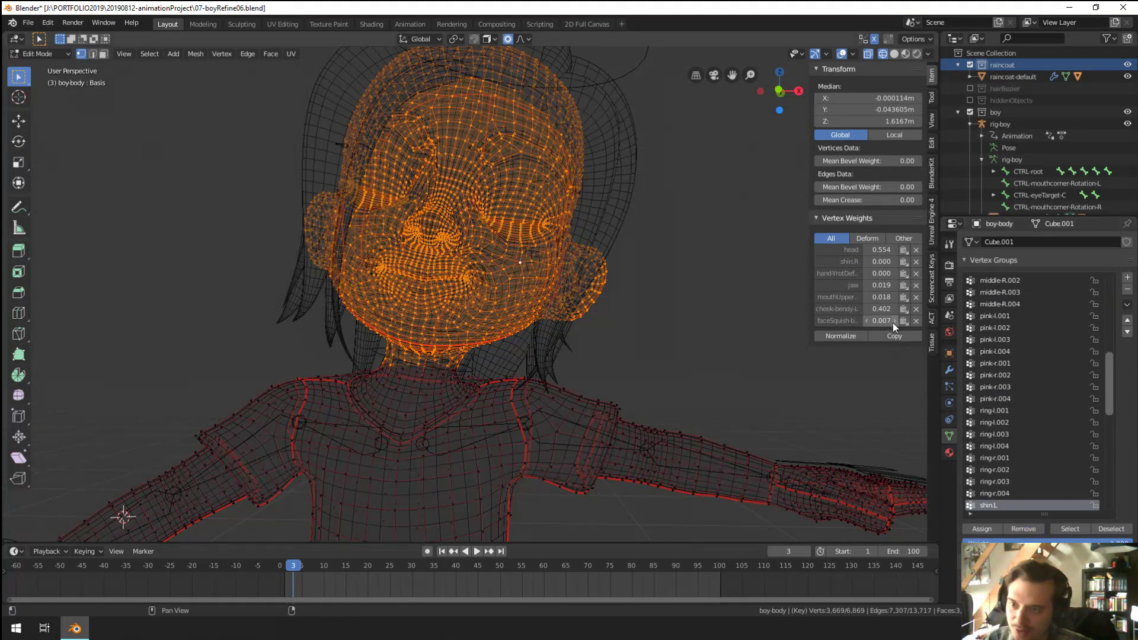
pyautogui.click(842, 263)
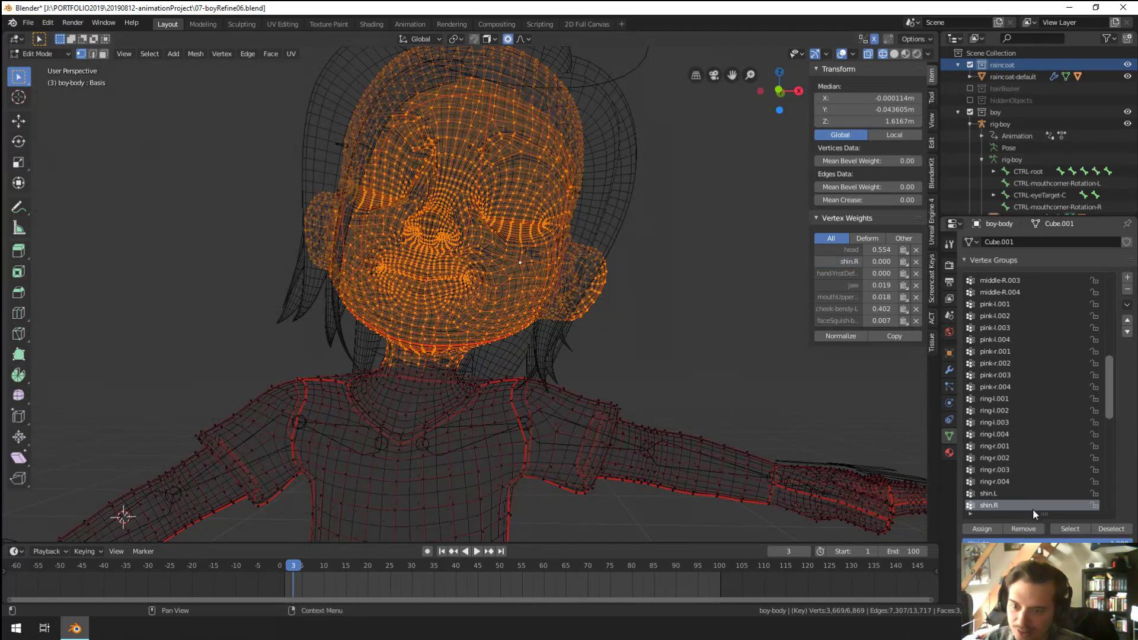
pyautogui.click(1023, 529)
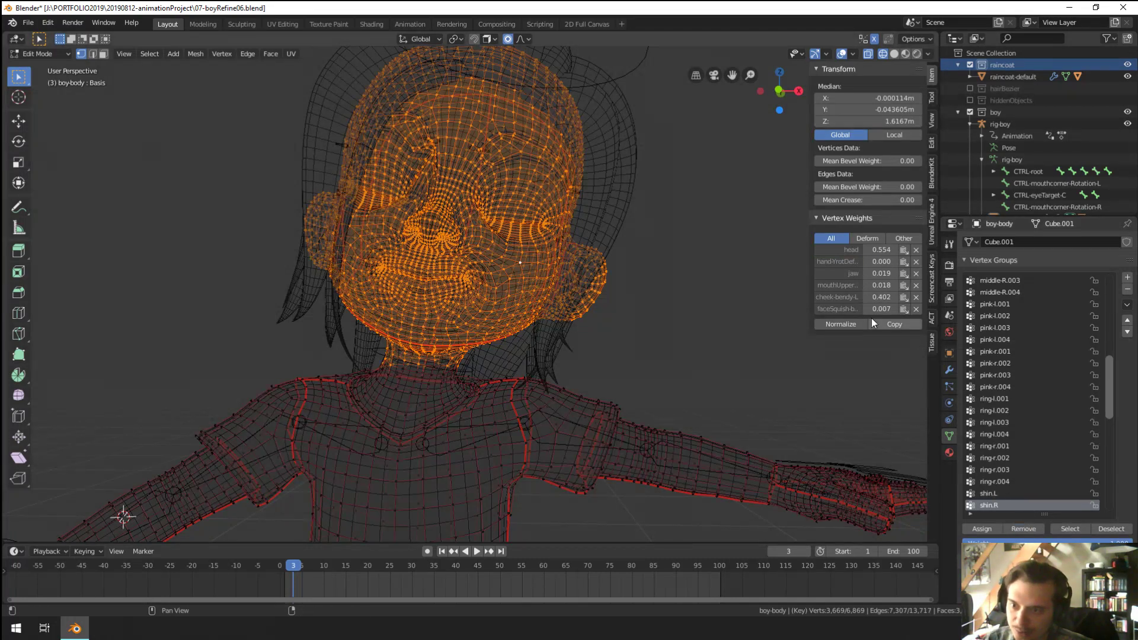
pyautogui.click(856, 262)
pyautogui.click(1024, 528)
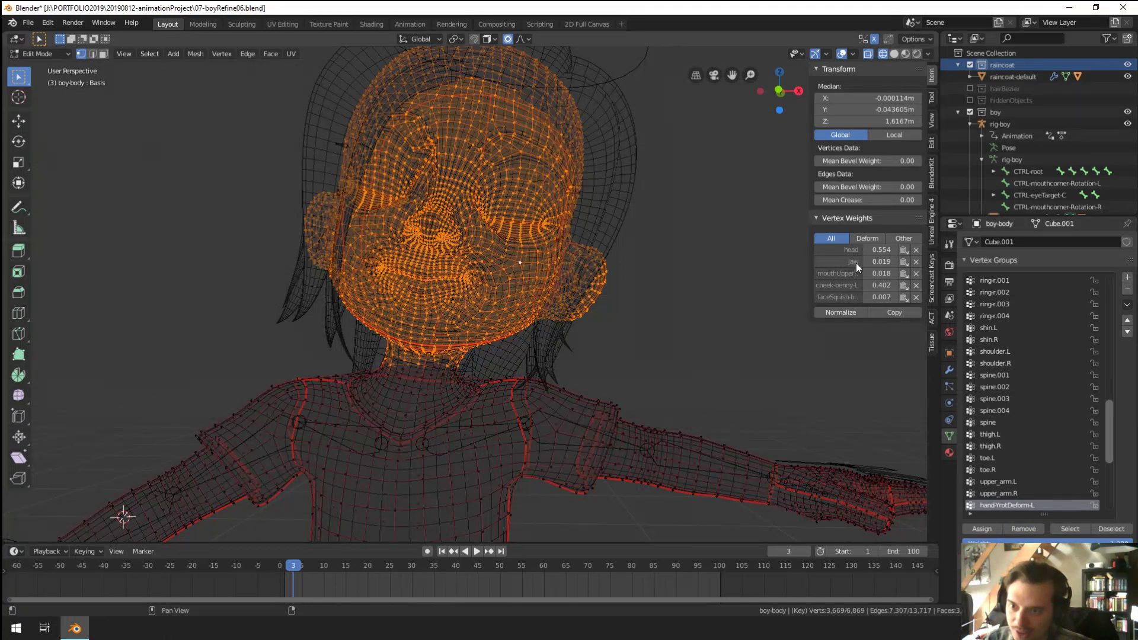
# Step: Switch to Look Dev shading, check the body mesh in Weight Paint mode and return to Object Mode
pyautogui.press('z')
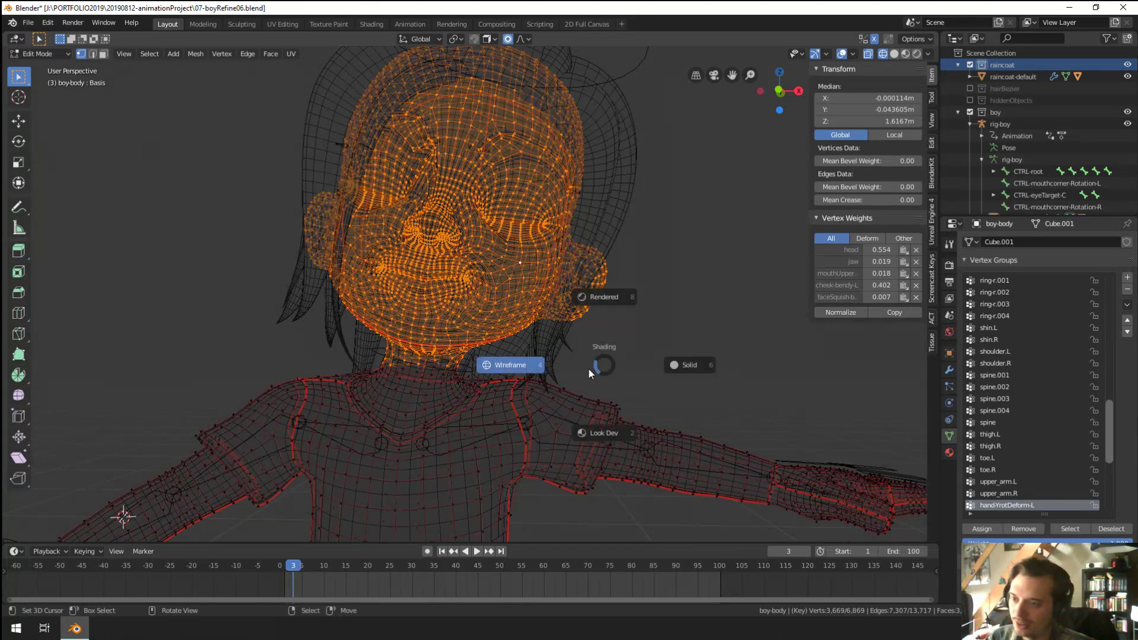
pyautogui.click(702, 368)
pyautogui.click(905, 54)
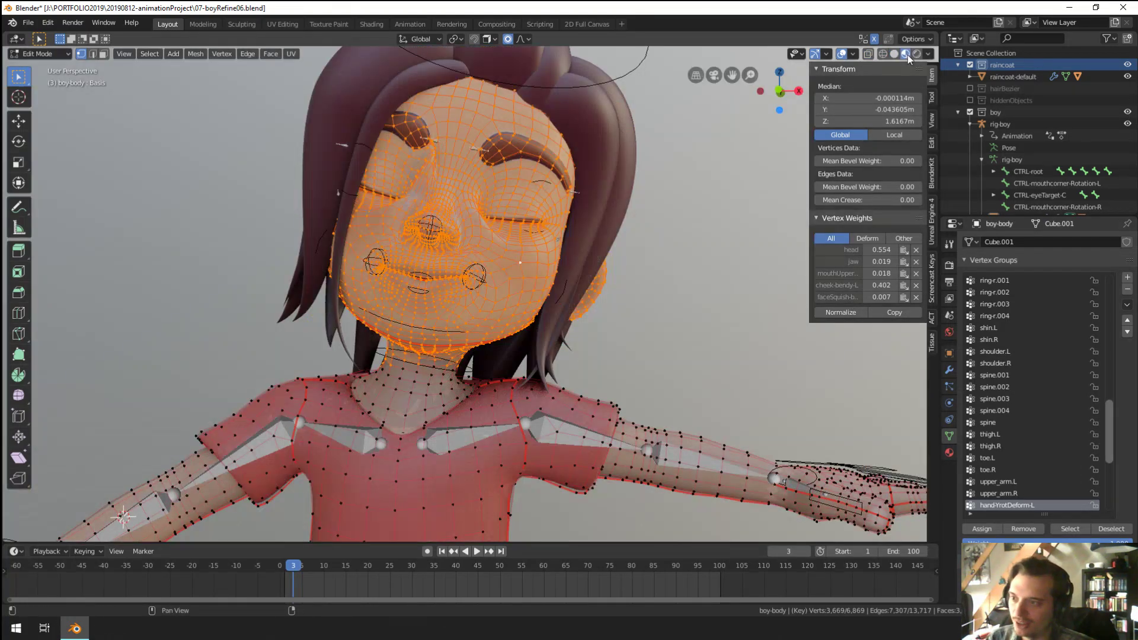
pyautogui.press('7')
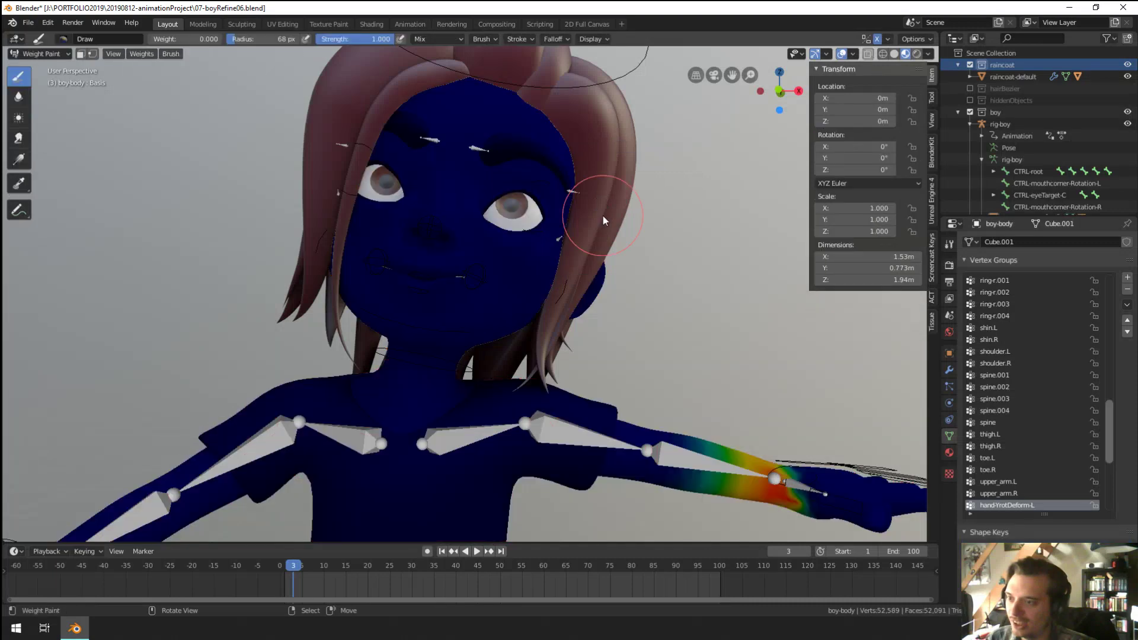
pyautogui.hotkey('ctrl', 'Tab')
pyautogui.press('4')
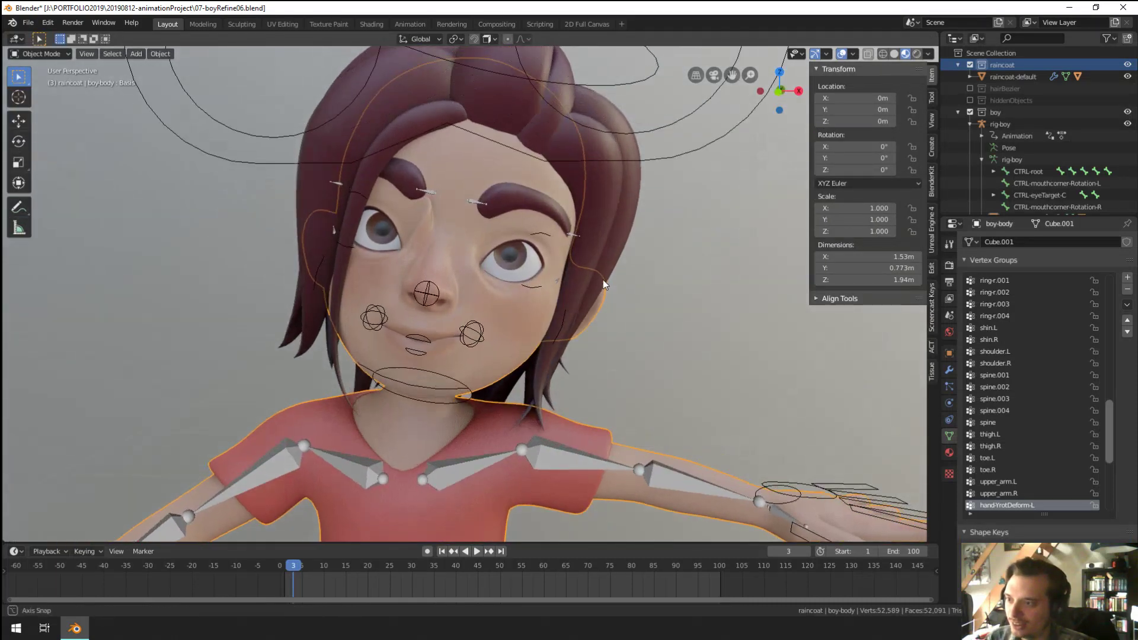
# Step: Enter Edit Mode on the body mesh, clear the selection and select the linked region around the eyes and brows
pyautogui.press('Tab')
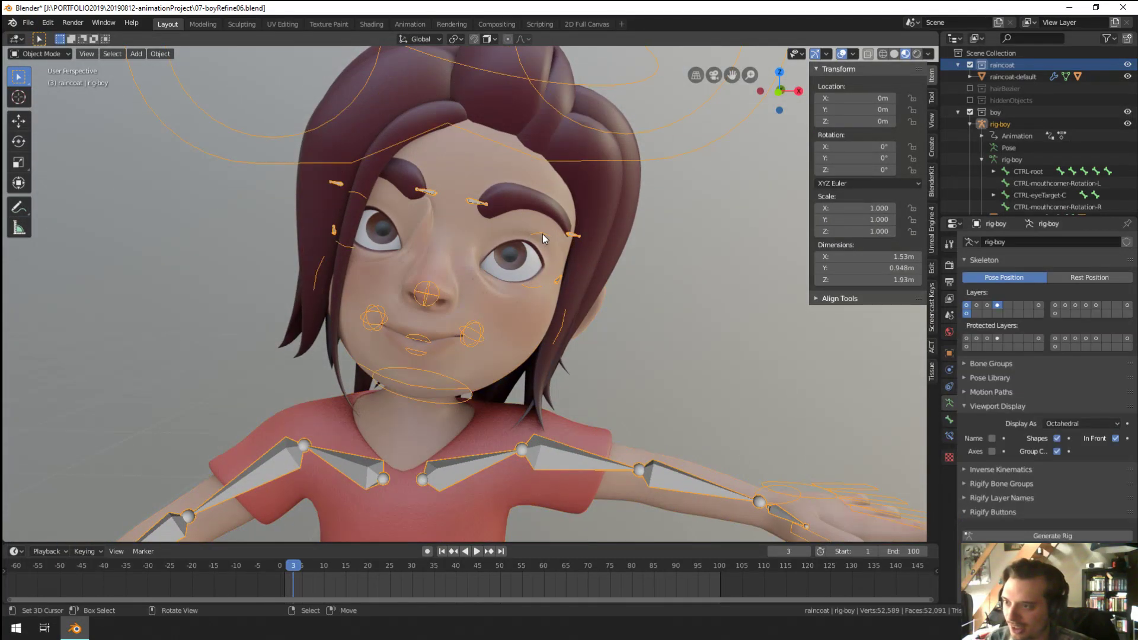
pyautogui.press('Tab')
pyautogui.hotkey('ctrl', 'Tab')
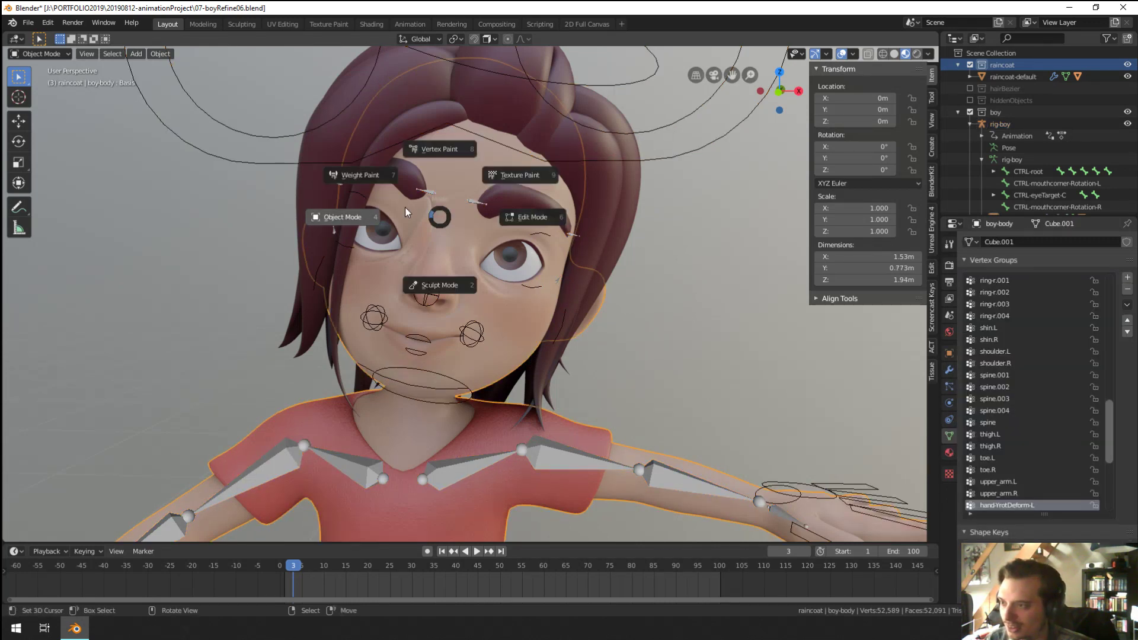
pyautogui.press('6')
pyautogui.press('a')
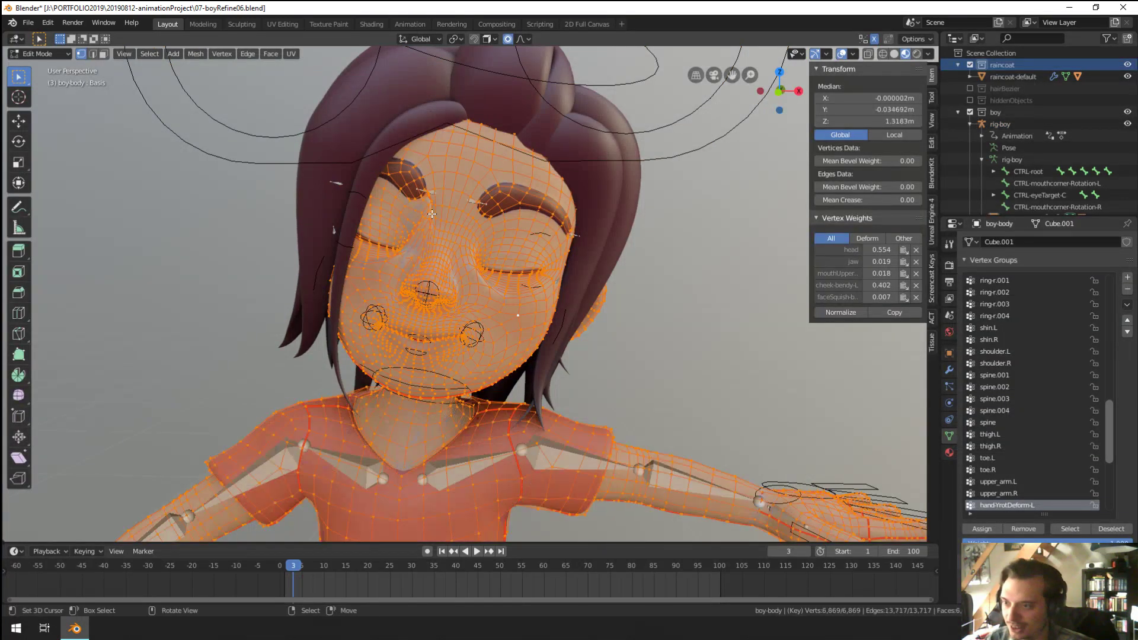
pyautogui.hotkey('alt', 'a')
pyautogui.press('l')
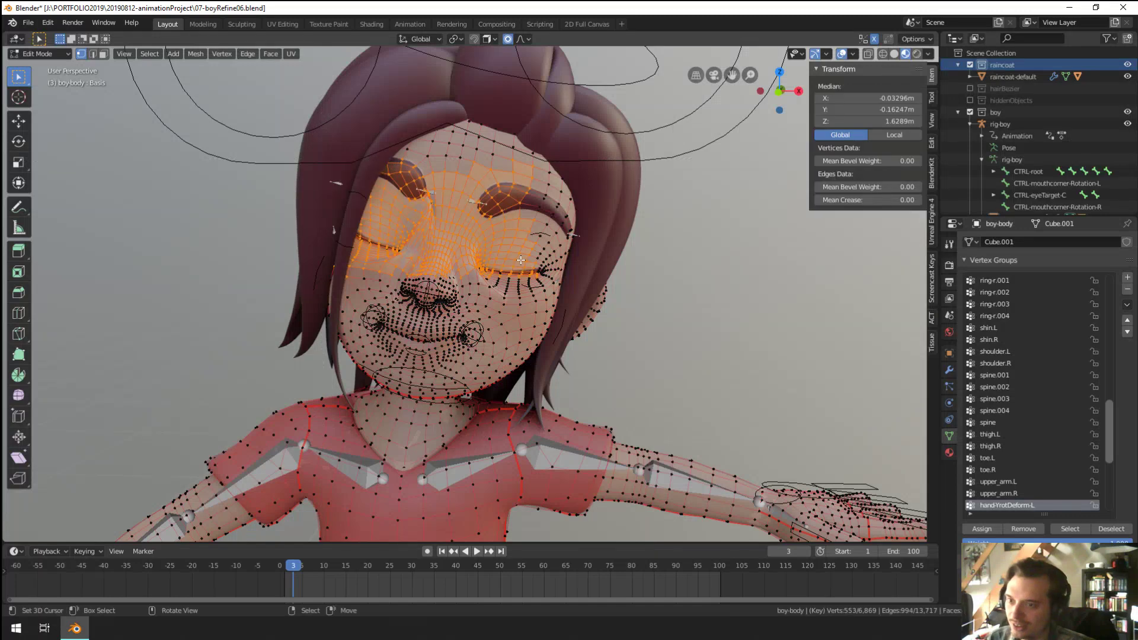
# Step: Grow the linked selection outward over the face and ears, and view the character from the front
pyautogui.scroll(-3, 520, 259)
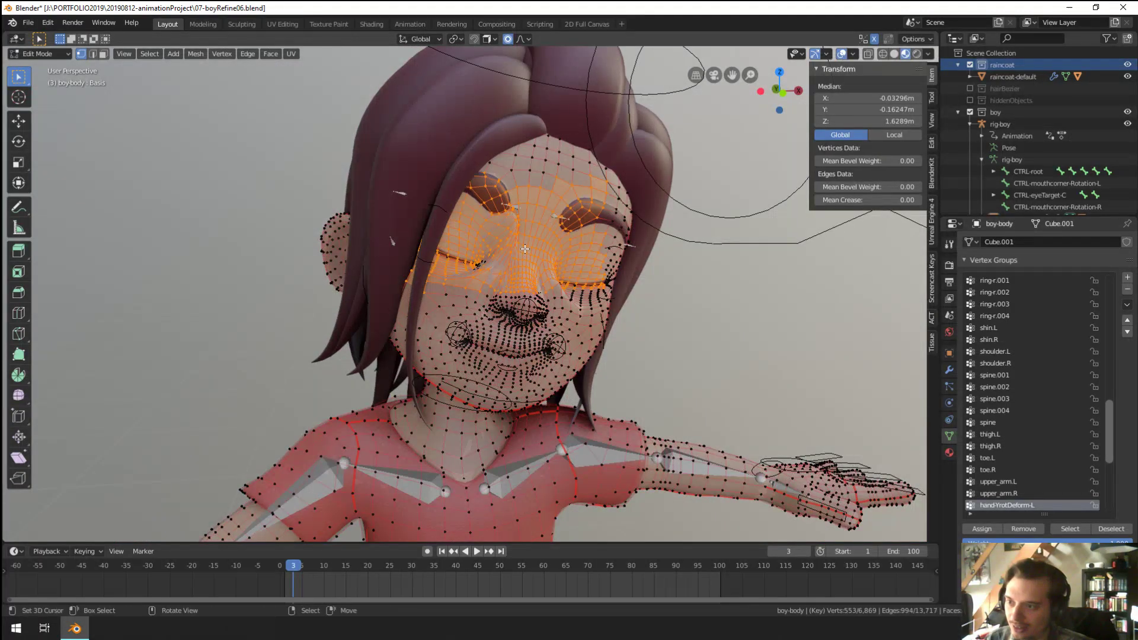
pyautogui.scroll(-3, 525, 249)
pyautogui.moveTo(525, 249); pyautogui.dragTo(533, 237, button='middle')
pyautogui.press('ctrl+KP_Add')
pyautogui.press('ctrl+KP_Add')
pyautogui.press('ctrl+KP_Add')
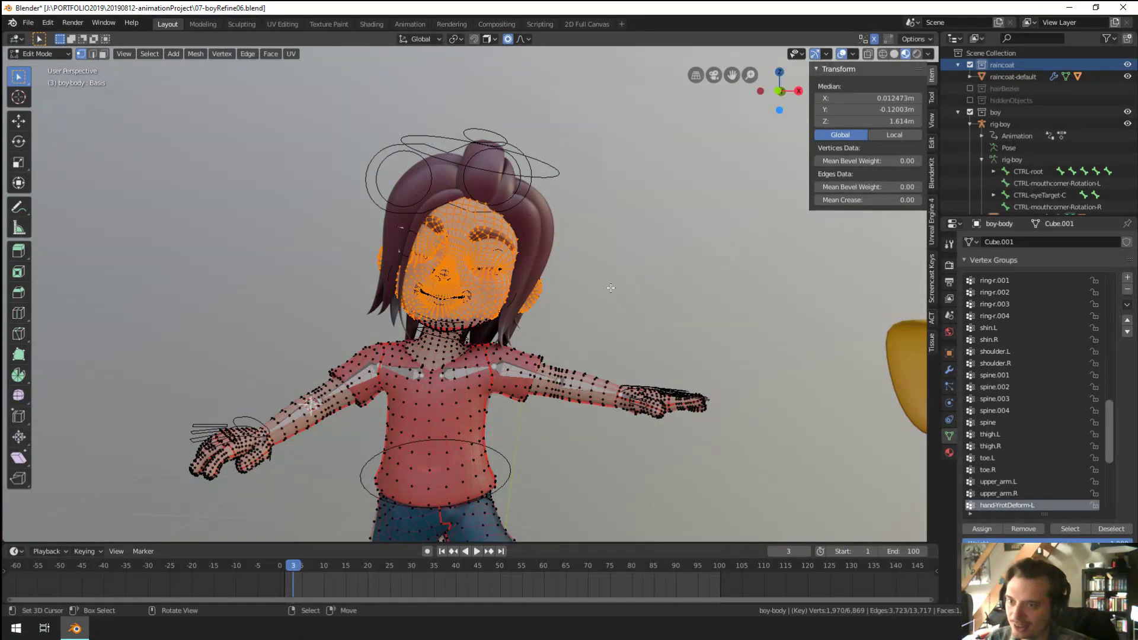
pyautogui.scroll(2, 531, 225)
pyautogui.scroll(-3, 521, 225)
pyautogui.press('KP_1')
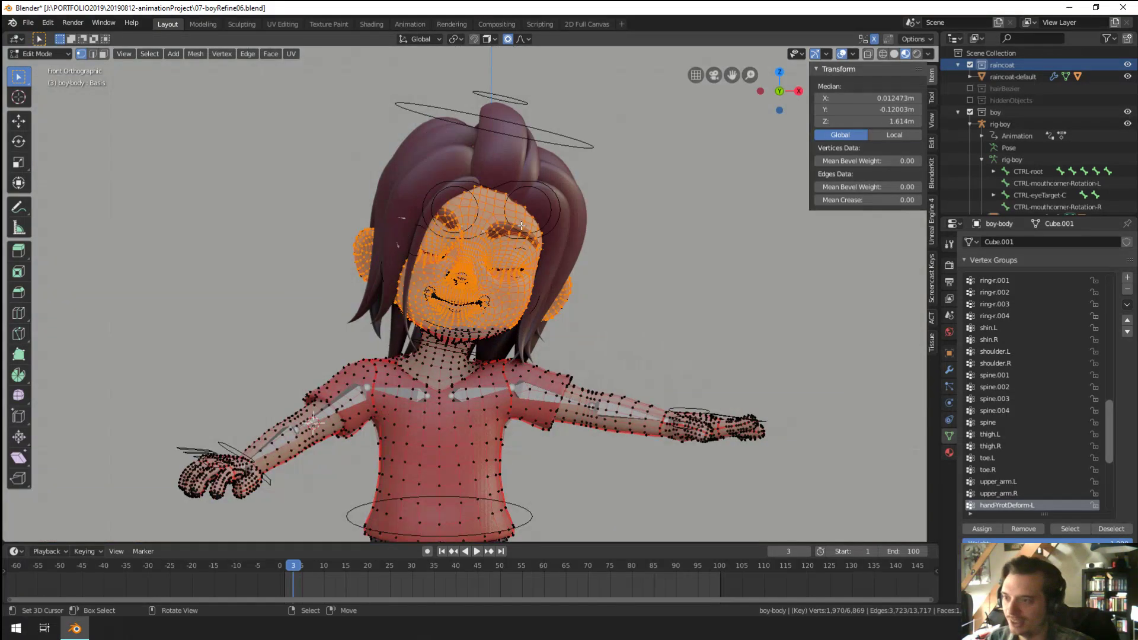
# Step: Switch to wireframe shading, box-select the head and extend the selection over the shoulders and arms with circle select
pyautogui.press('z')
pyautogui.click(444, 243)
pyautogui.hotkey('alt', 'a')
pyautogui.press('b')
pyautogui.moveTo(277, 85); pyautogui.dragTo(644, 302)
pyautogui.press('c')
pyautogui.moveTo(571, 307)
pyautogui.mouseDown()
pyautogui.moveTo(729, 381)
pyautogui.moveTo(201, 424)
pyautogui.moveTo(772, 364)
pyautogui.mouseUp()
pyautogui.press('Escape')
# Step: Make the thigh.L vertex group active and box-select only the head's vertices on a cleared selection
pyautogui.click(932, 98)
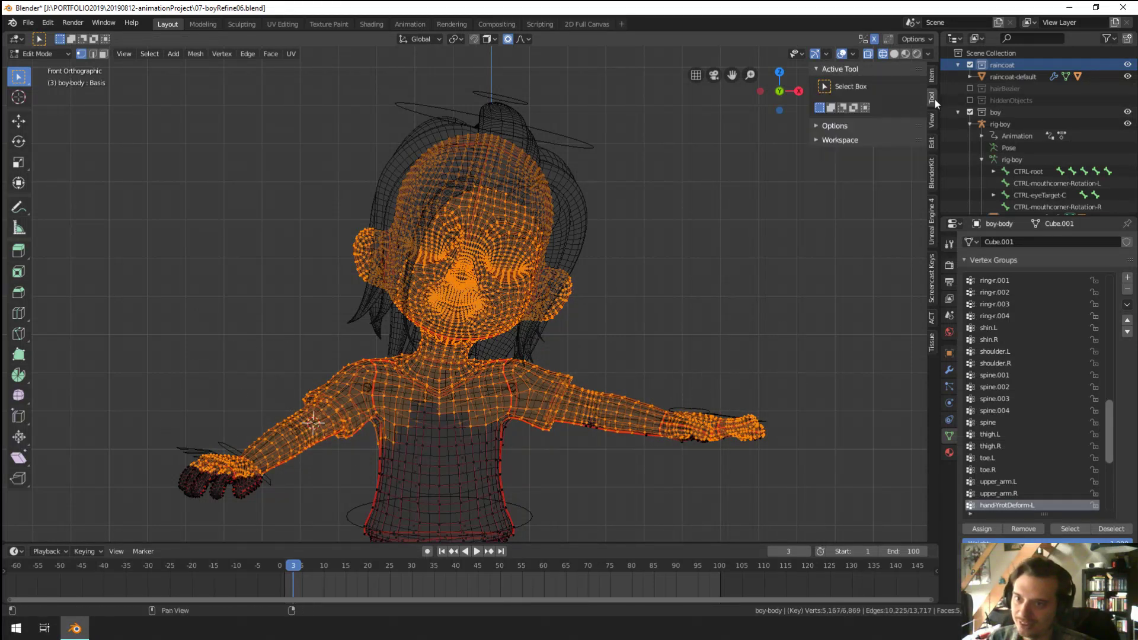
pyautogui.click(933, 122)
pyautogui.click(932, 75)
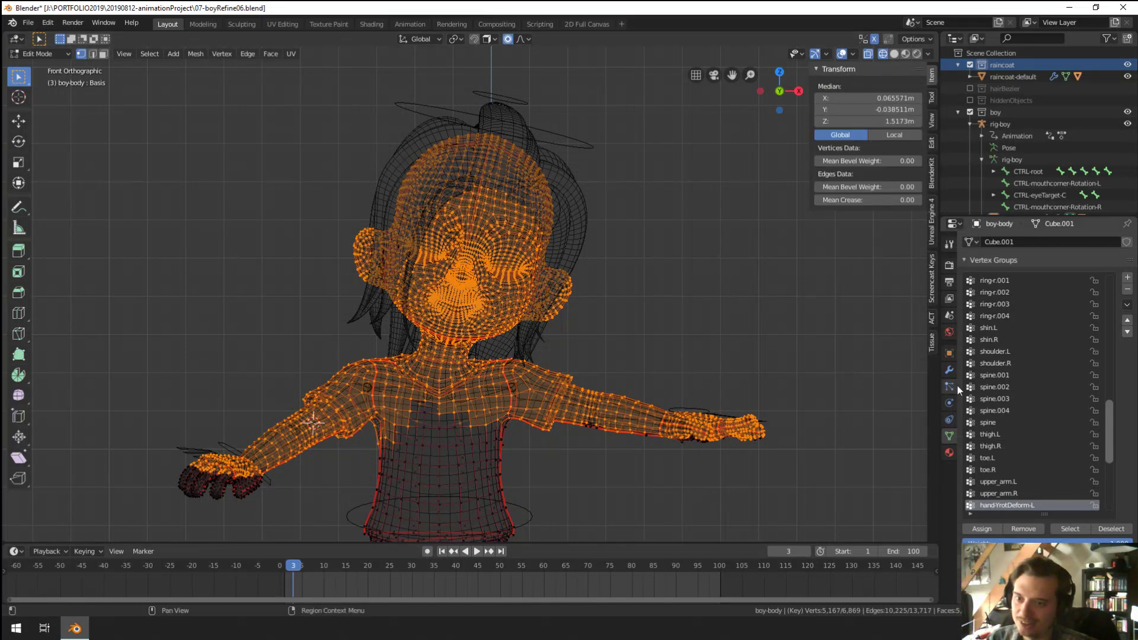
pyautogui.click(998, 391)
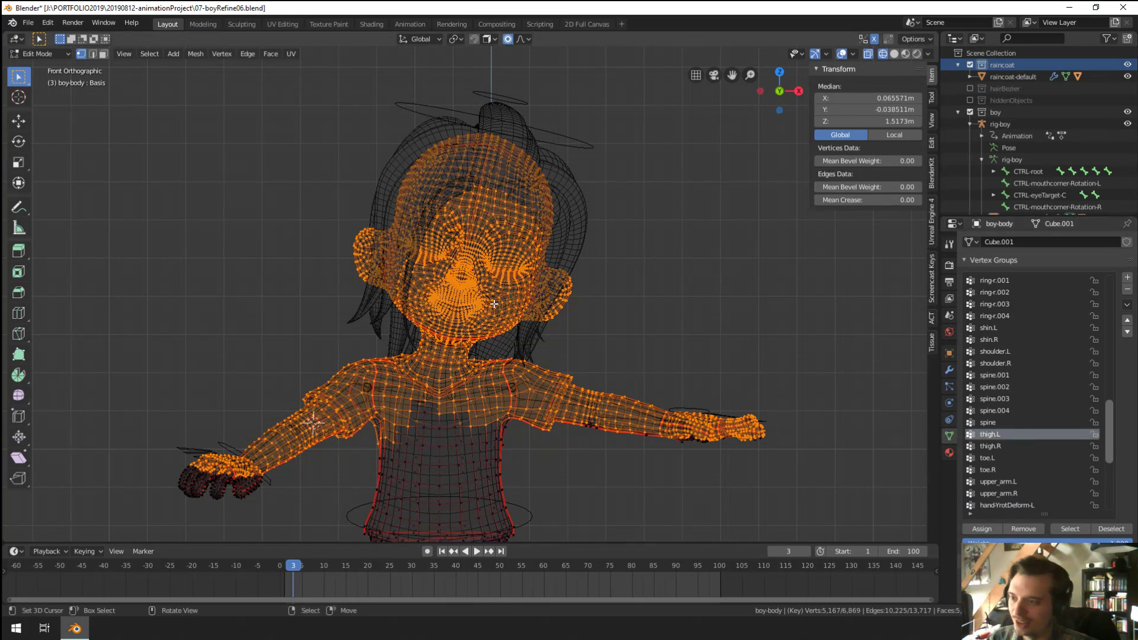
pyautogui.hotkey('alt', 'a')
pyautogui.moveTo(313, 112); pyautogui.dragTo(617, 349)
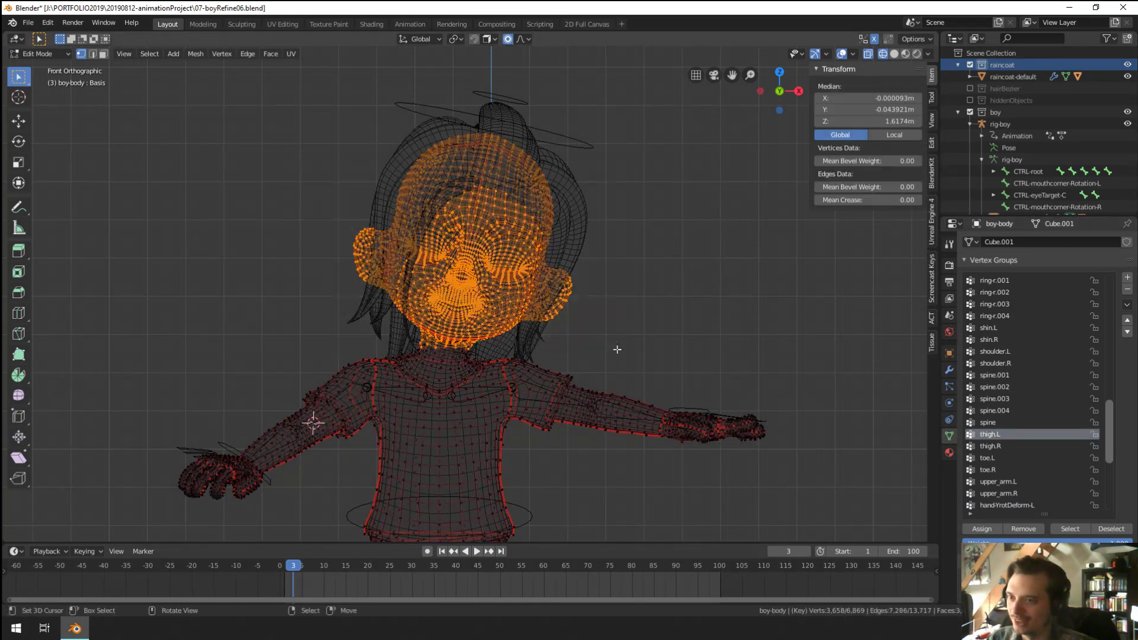
# Step: Switch to solid shading, frame the head and pick a left-cheek vertex to examine its weights
pyautogui.press('z')
pyautogui.press('z')
pyautogui.click(729, 204)
pyautogui.press('KP_Decimal')
pyautogui.click(523, 282)
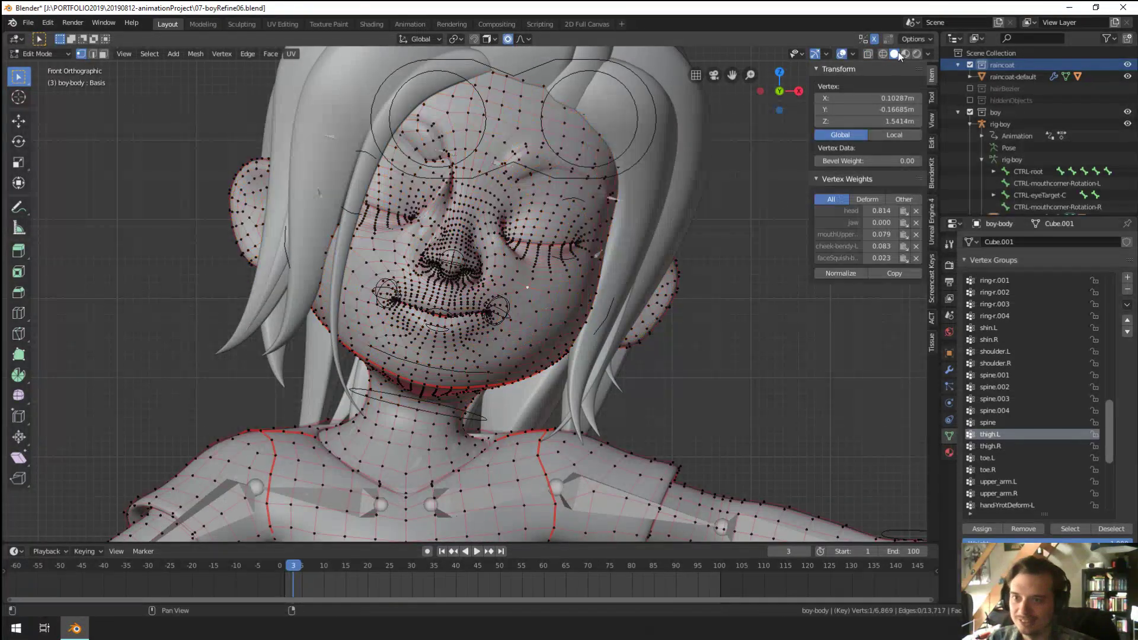
# Step: Switch to Look Dev shading, leave Edit Mode on the body and put the boy's rig in Pose Mode
pyautogui.press('z')
pyautogui.press('KP_Decimal')
pyautogui.press('Tab')
pyautogui.scroll(-5, 539, 230)
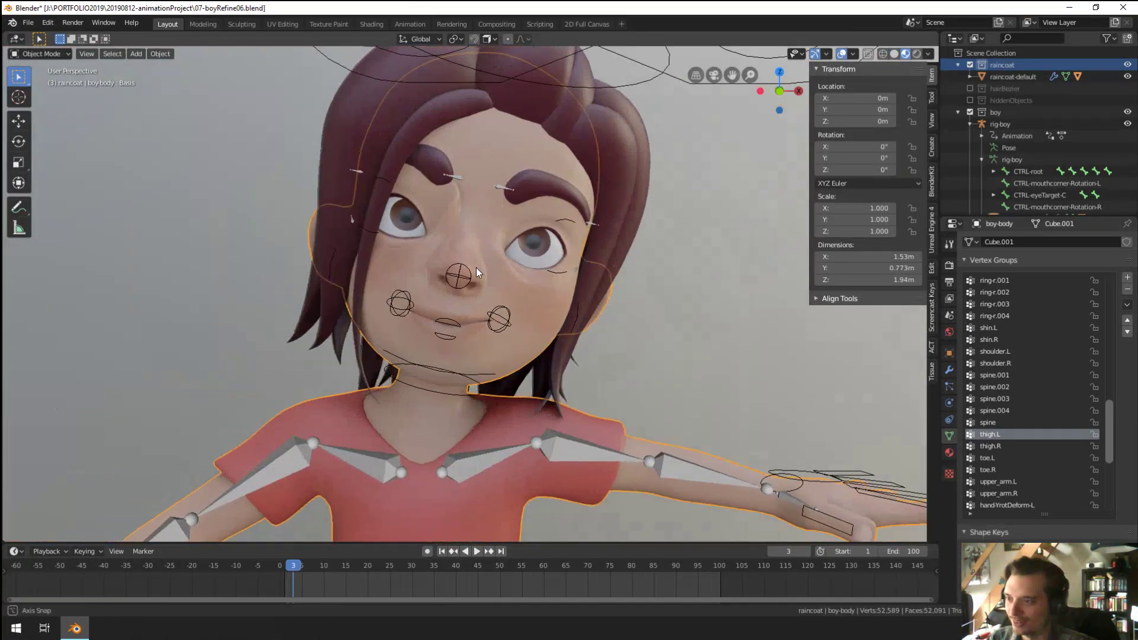
pyautogui.click(377, 304)
pyautogui.hotkey('ctrl', 'Tab')
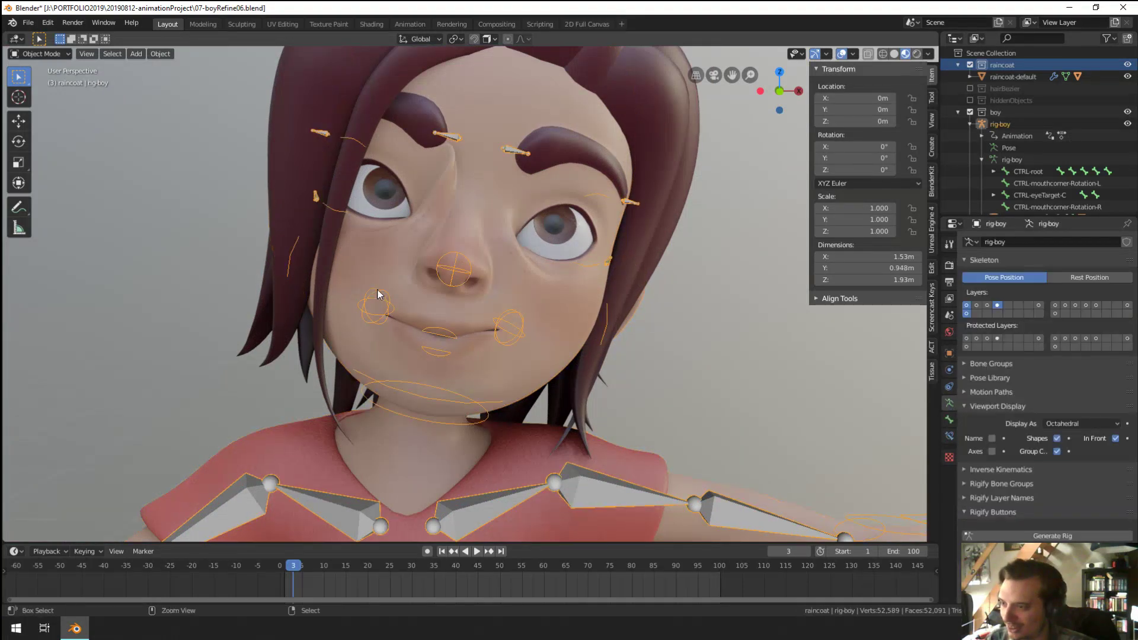
# Step: Move the character's right mouth-corner control up by about 0.025 m and slightly inward
pyautogui.click(377, 297)
pyautogui.press('g')
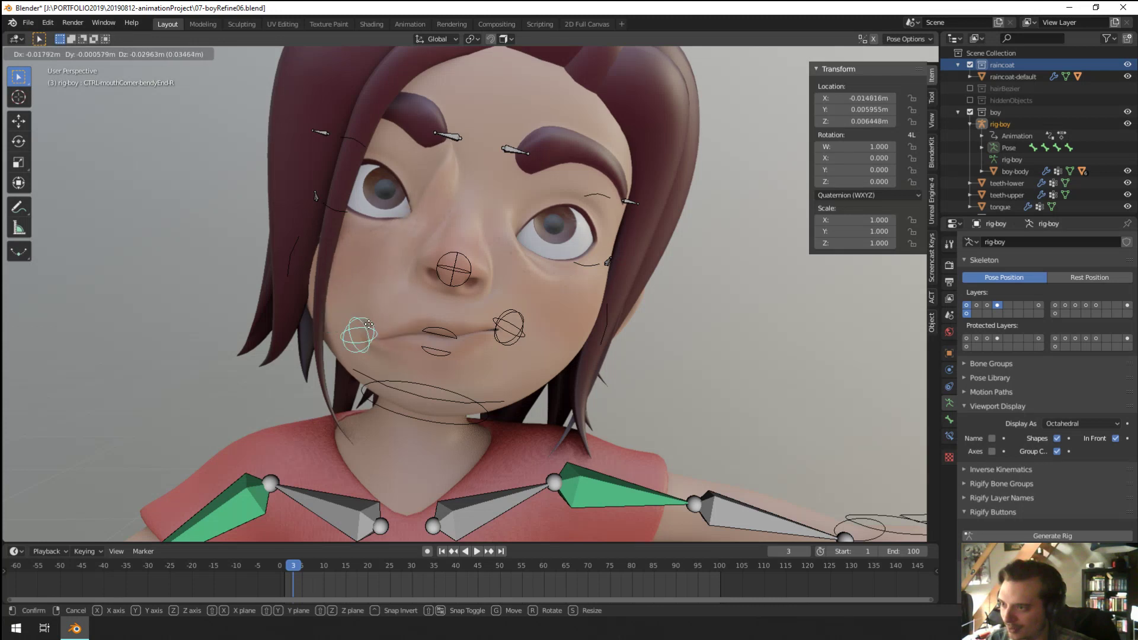
pyautogui.click(385, 278)
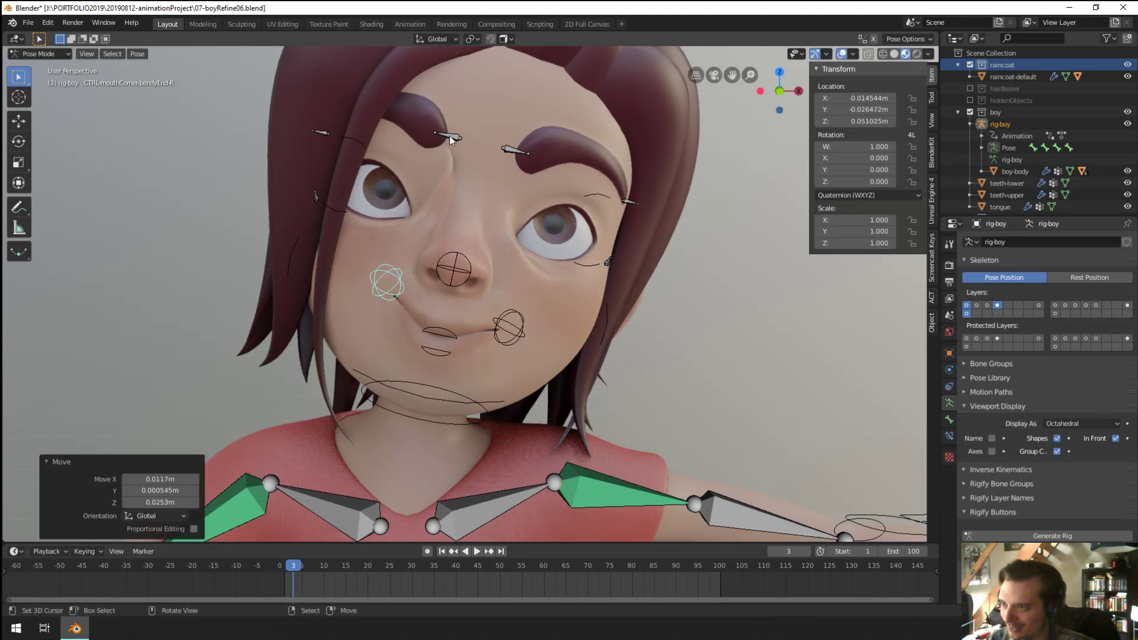
# Step: Lower both inner eyebrow controls toward the nose, placing the left one at a Z location of about -0.046 m
pyautogui.click(447, 136)
pyautogui.press('g')
pyautogui.click(458, 176)
pyautogui.click(514, 151)
pyautogui.press('g')
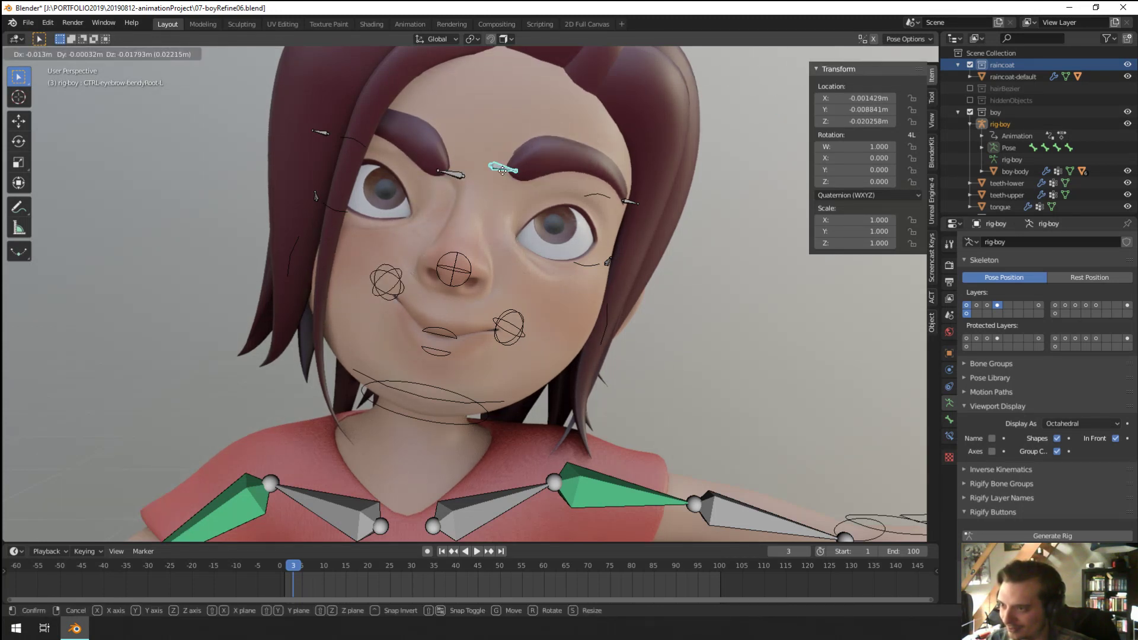
pyautogui.click(498, 217)
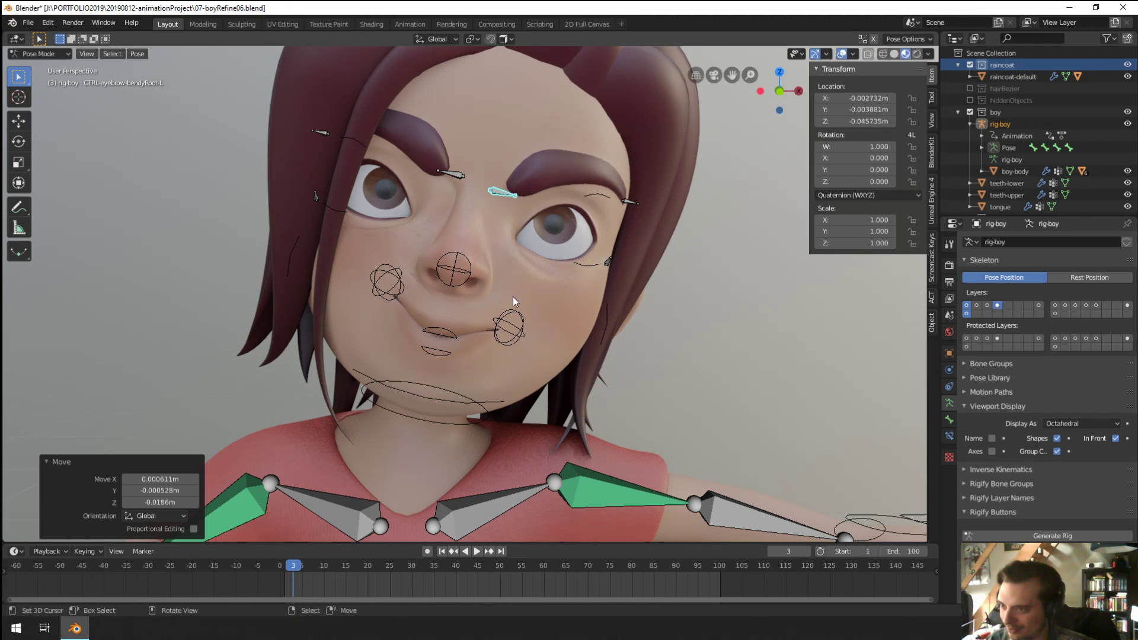
# Step: Lower the left mouth-corner control by about 0.037 m and reset the right mouth-corner control's location
pyautogui.click(509, 325)
pyautogui.press('g')
pyautogui.click(522, 361)
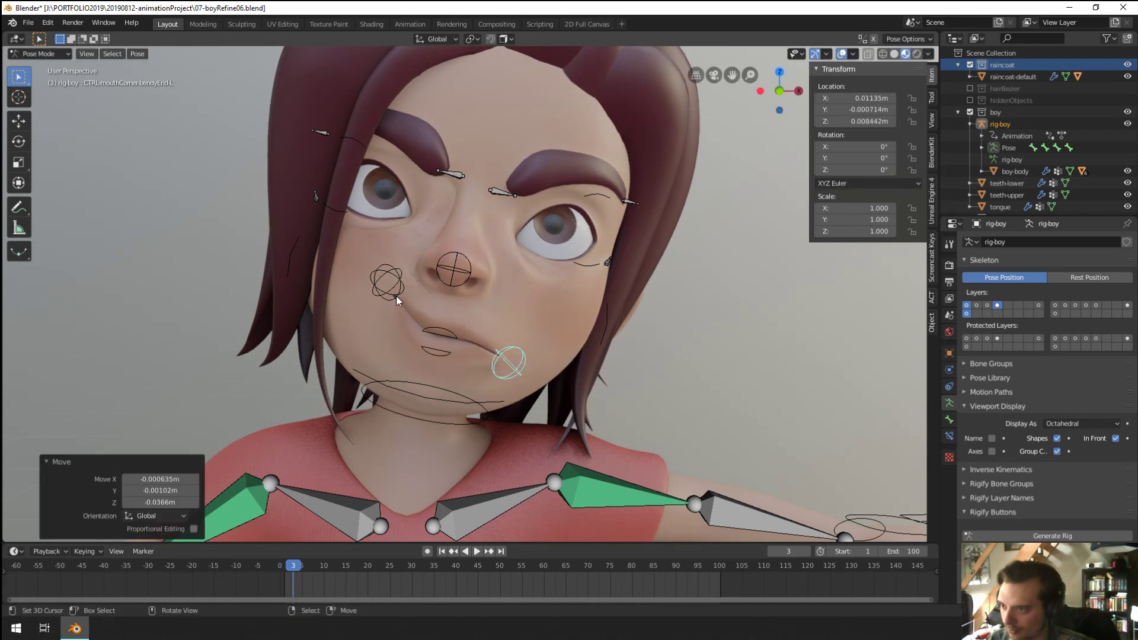
pyautogui.click(376, 313)
pyautogui.press('g')
pyautogui.click(455, 348)
pyautogui.hotkey('alt', 'g')
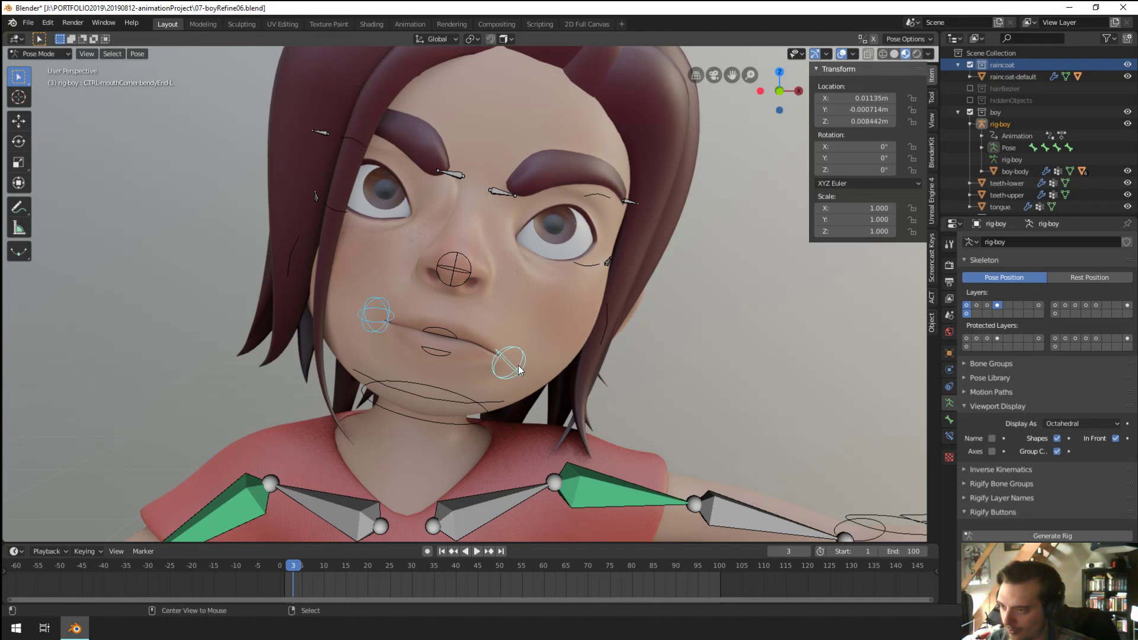
# Step: Move the right mouth-corner control slightly down and back along the cheek, and select the jaw control
pyautogui.moveTo(520, 370); pyautogui.dragTo(661, 266, button='middle')
pyautogui.press('g')
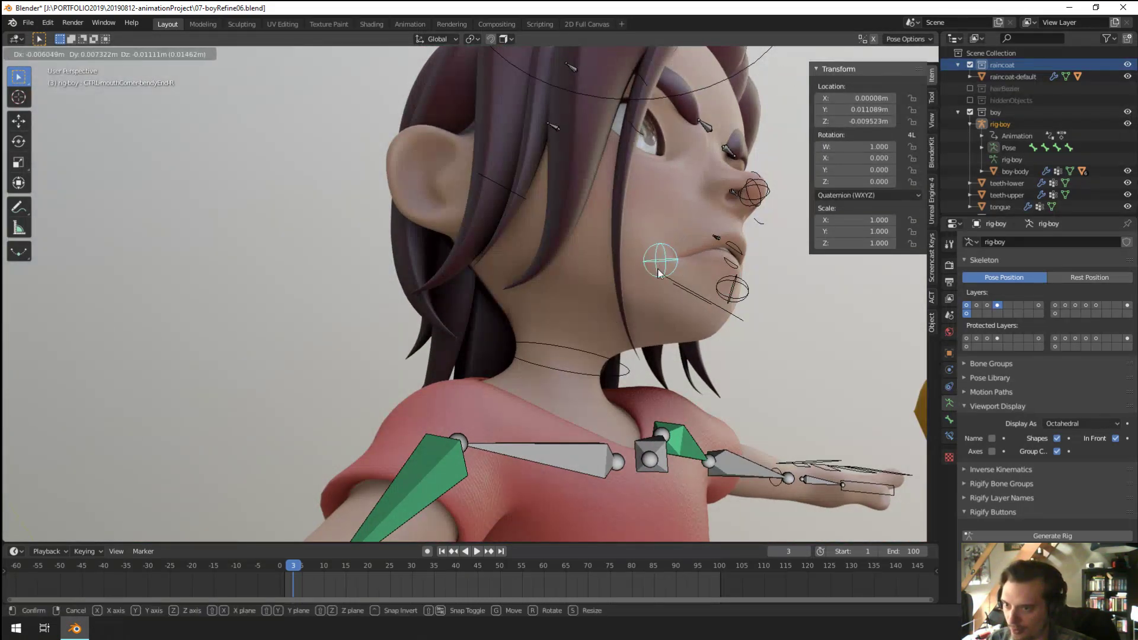
pyautogui.click(729, 264)
pyautogui.click(707, 308)
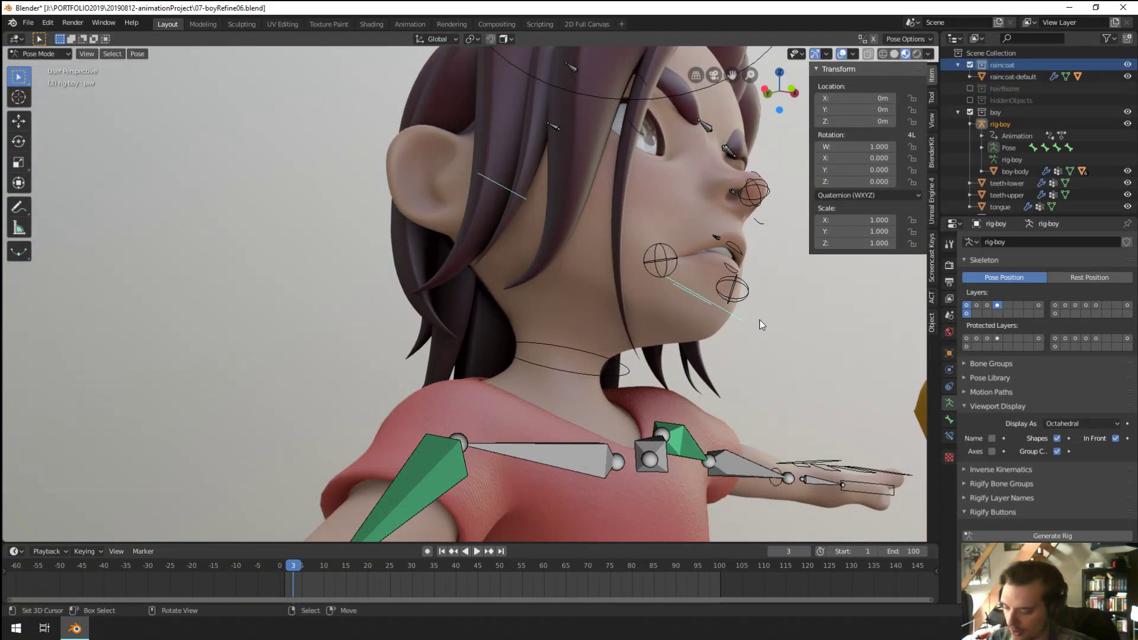
# Step: Open the character's mouth by rotating the jaw control about 8° around the global X axis
pyautogui.press('r')
pyautogui.press('y')
pyautogui.press('x')
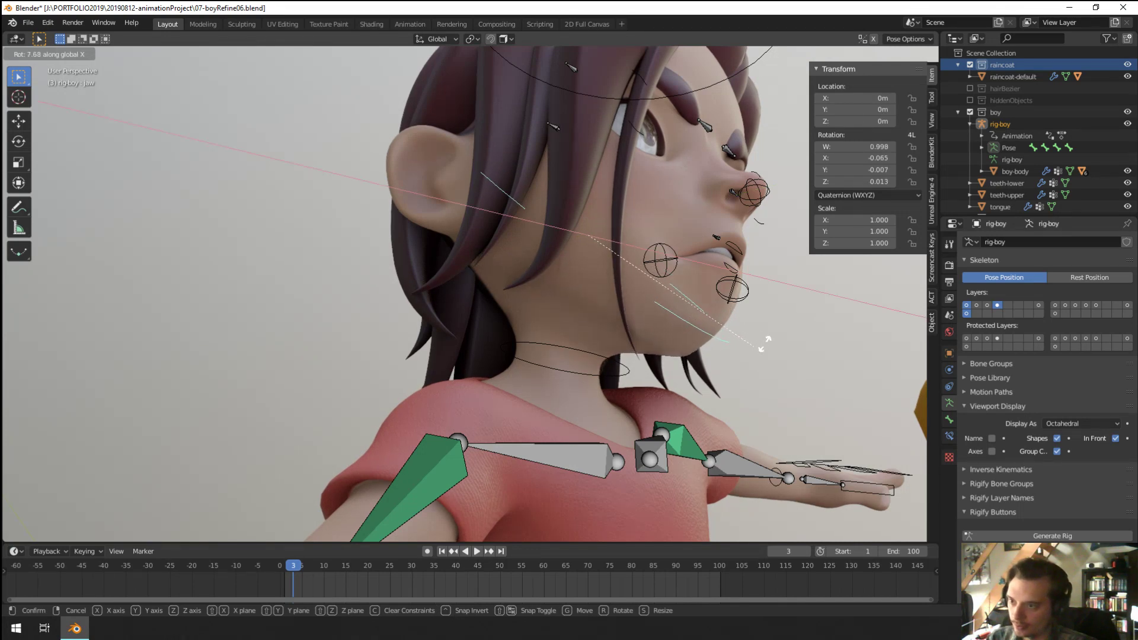
pyautogui.click(745, 303)
pyautogui.click(744, 301)
pyautogui.press('g')
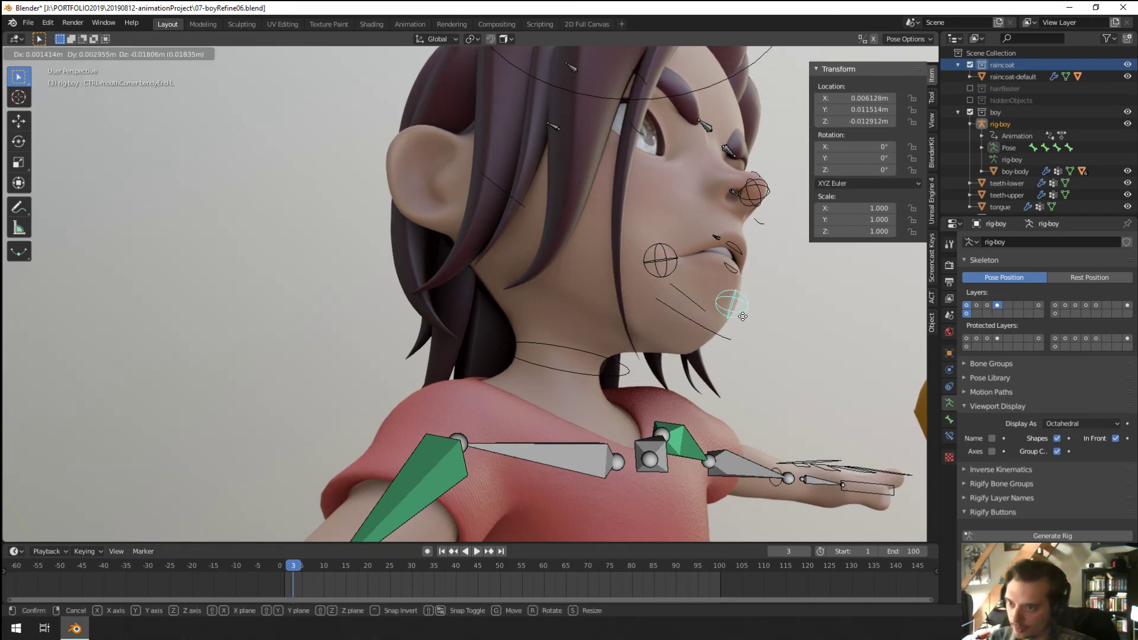
pyautogui.press('Escape')
# Step: Move the centre lower-lip control down by about 0.019 m
pyautogui.moveTo(743, 316); pyautogui.dragTo(693, 320, button='middle')
pyautogui.click(611, 268)
pyautogui.press('g')
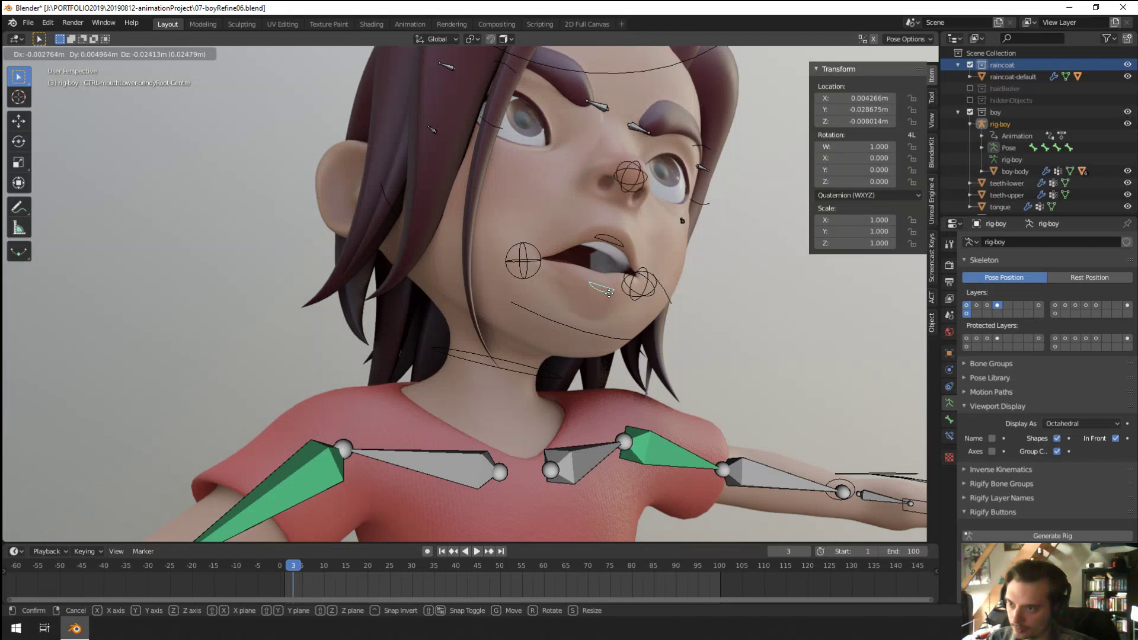
pyautogui.click(609, 288)
# Step: Move the central eye-target control about -0.63 m in X, -1.65 m in Y and -0.91 m in Z
pyautogui.scroll(-6, 596, 299)
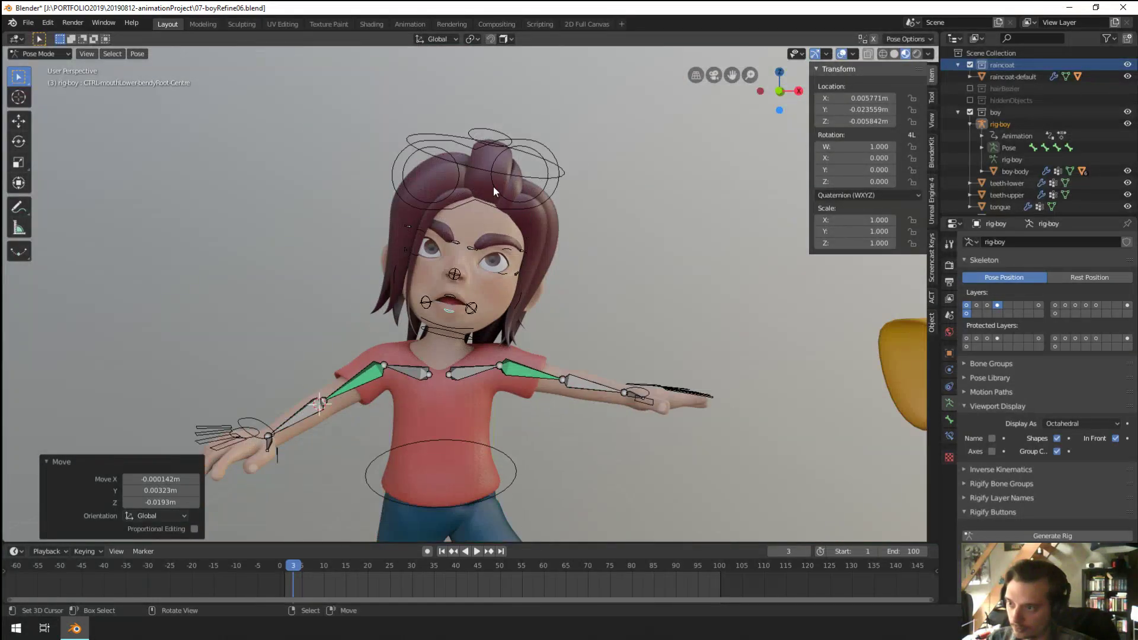
pyautogui.click(486, 200)
pyautogui.scroll(-5, 492, 213)
pyautogui.moveTo(498, 231); pyautogui.dragTo(375, 272, button='middle')
pyautogui.press('g')
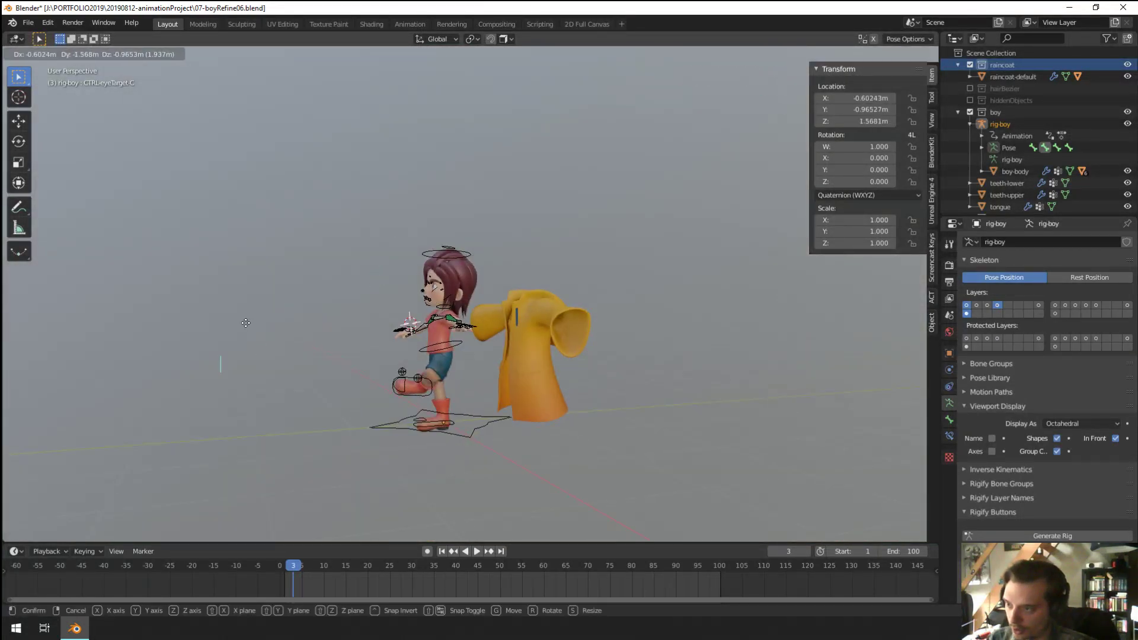
pyautogui.click(273, 313)
# Step: Shift the eye-target control about 0.75 m toward the character's left and raise it about 0.62 m
pyautogui.moveTo(273, 313); pyautogui.dragTo(283, 308, button='middle')
pyautogui.scroll(5, 436, 261)
pyautogui.press('g')
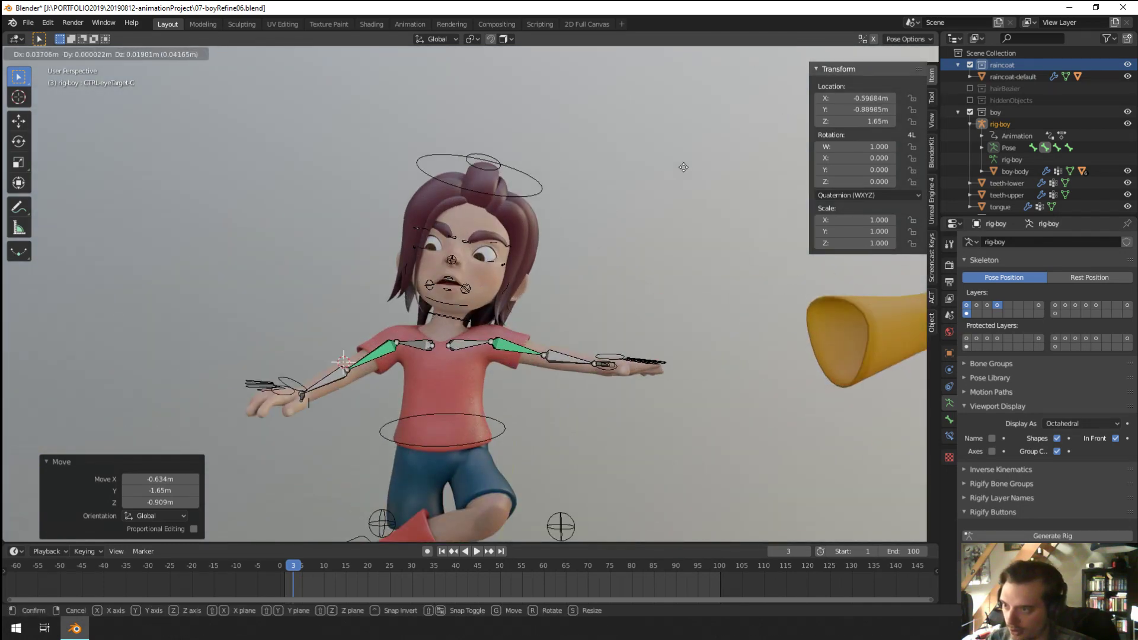
pyautogui.scroll(-4, 489, 283)
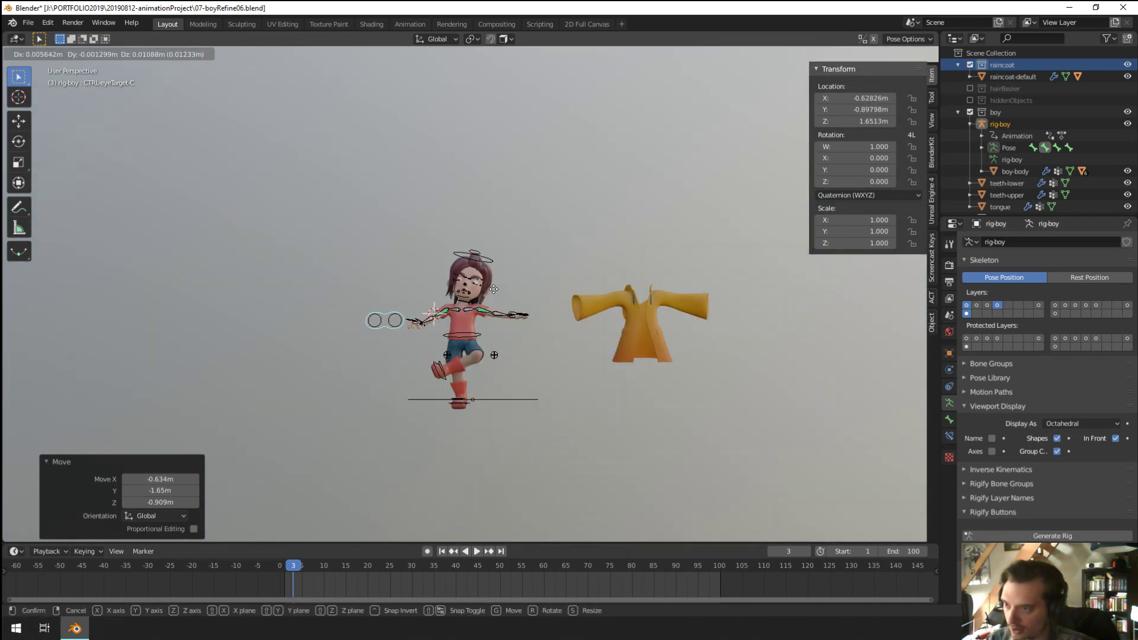
pyautogui.scroll(5, 505, 267)
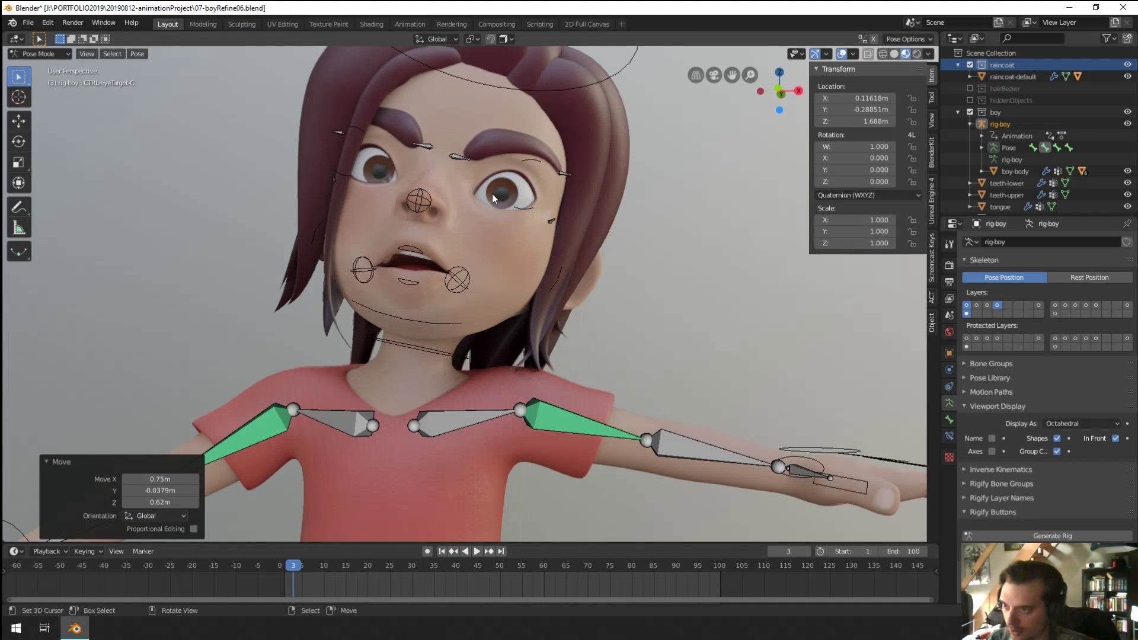
# Step: Raise the left inner eyebrow control, and place the right one at a Z location of about -0.013 m
pyautogui.click(464, 159)
pyautogui.click(459, 119)
pyautogui.press('g')
pyautogui.click(463, 120)
pyautogui.click(423, 145)
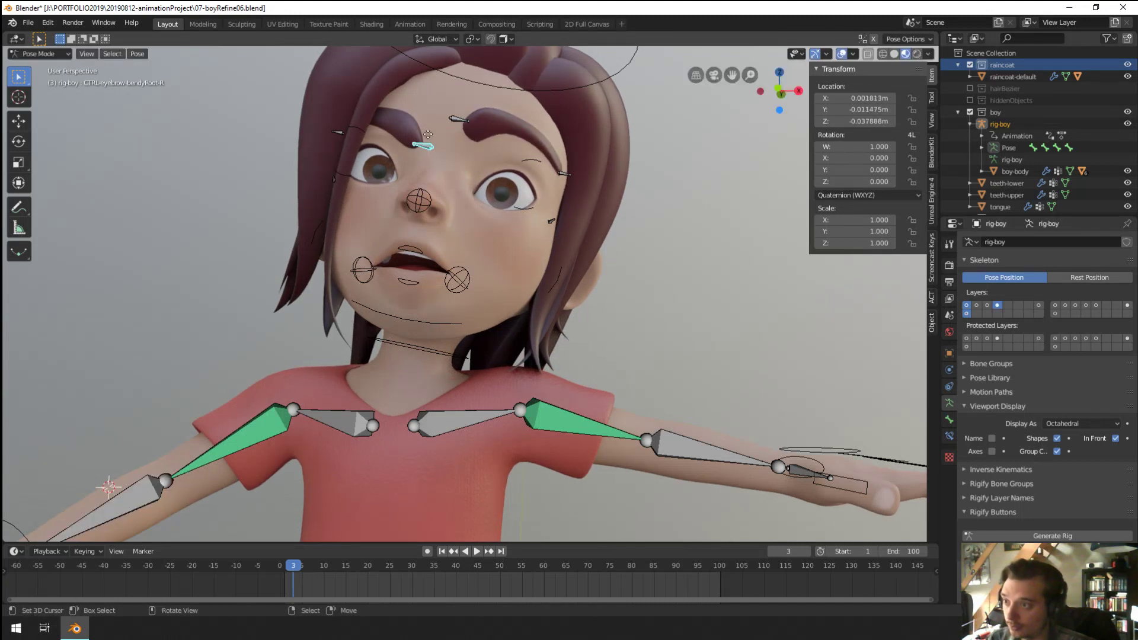
pyautogui.press('g')
pyautogui.click(428, 129)
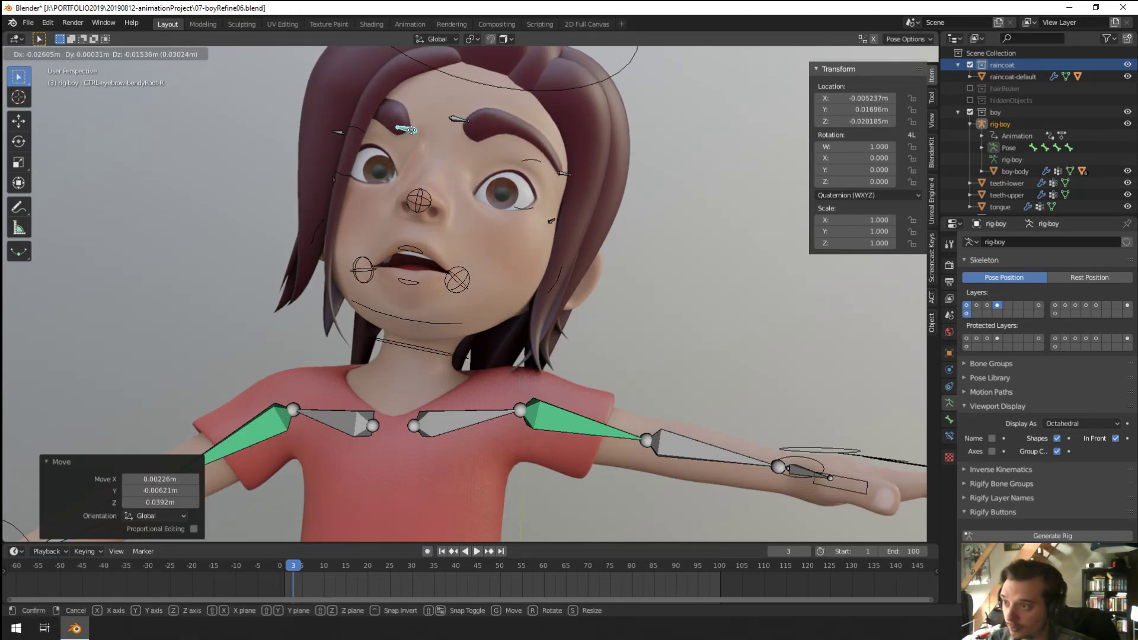
# Step: Redirect the gaze by moving the eye-target control about -0.11 m in X, -0.05 m in Y and 0.19 m in Z
pyautogui.scroll(-10, 483, 302)
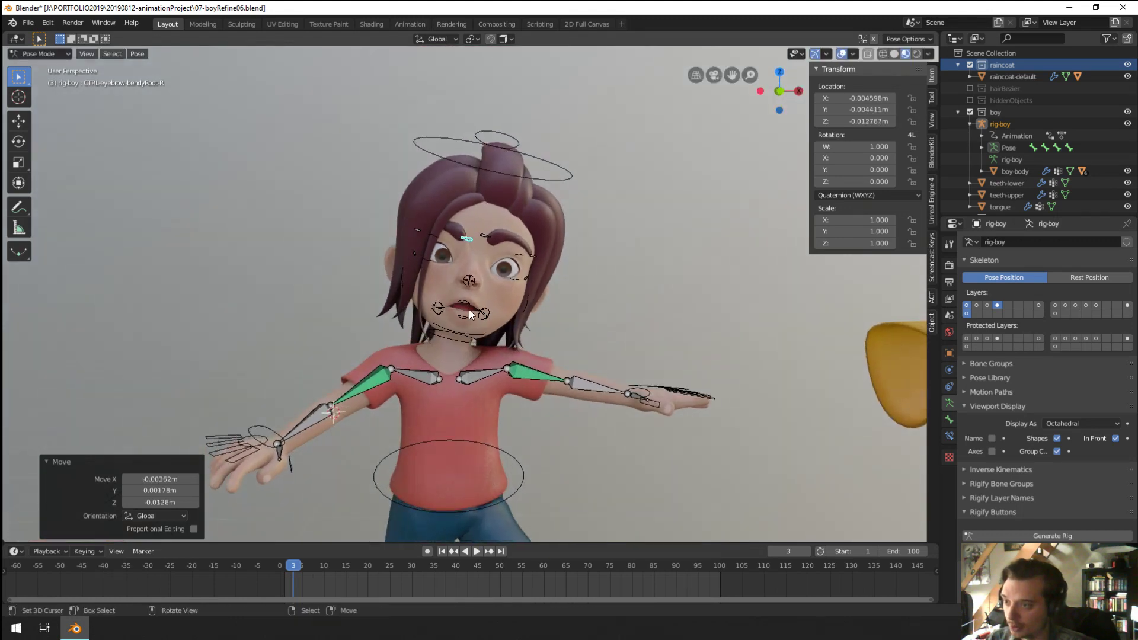
pyautogui.click(396, 280)
pyautogui.scroll(8, 395, 279)
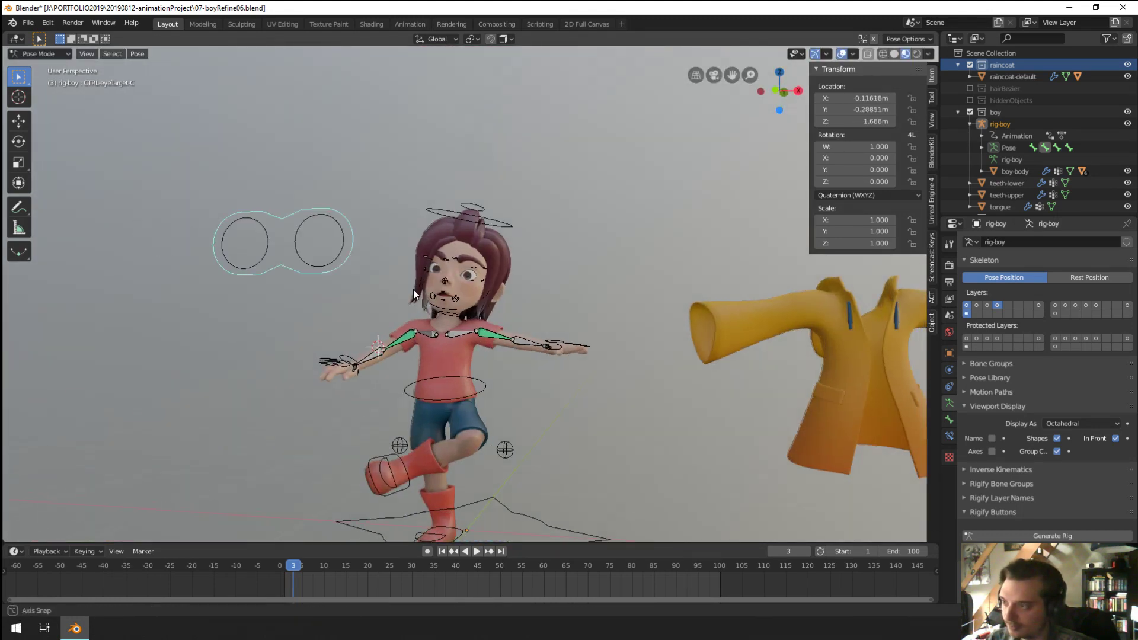
pyautogui.press('g')
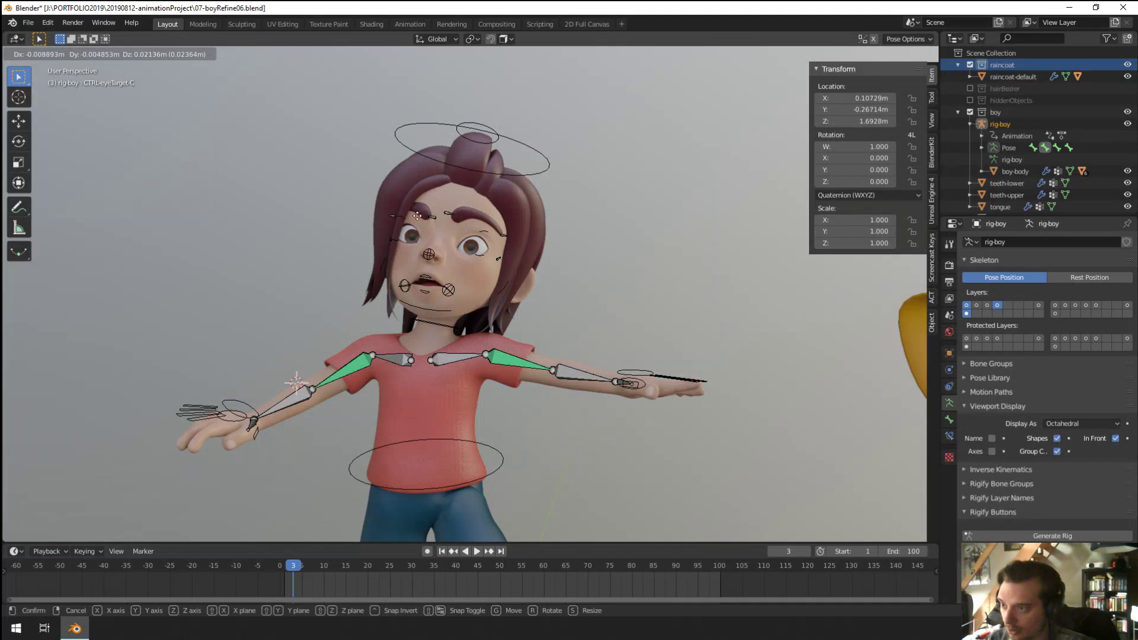
pyautogui.scroll(-8, 429, 254)
pyautogui.click(429, 254)
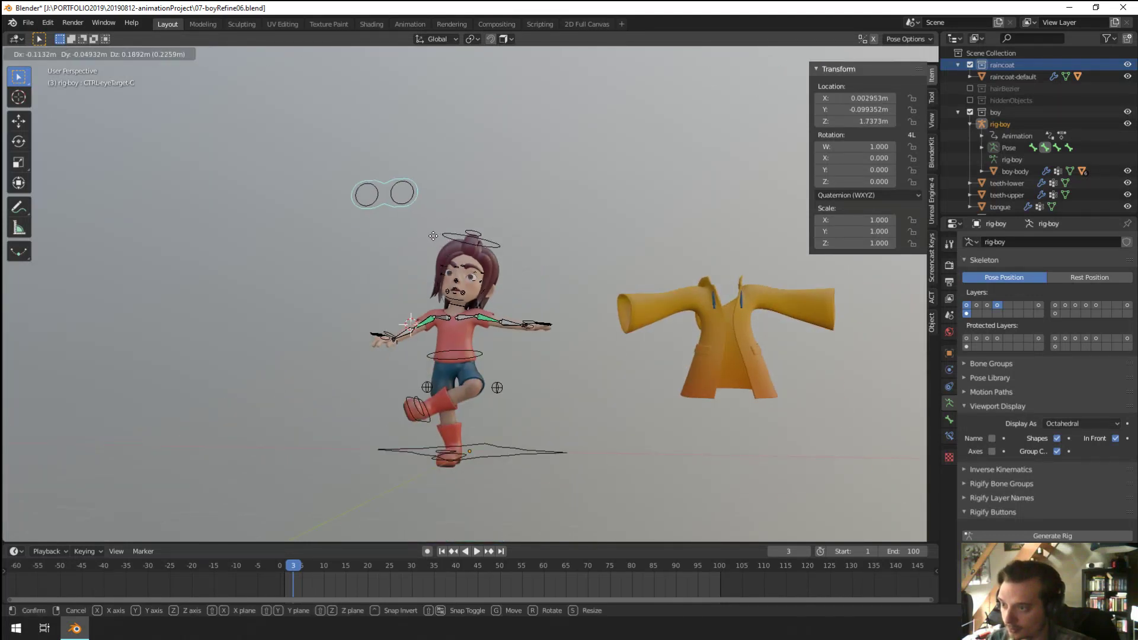
# Step: Rotate the spine control around the waist by about -2.7° in the view plane
pyautogui.scroll(6, 422, 272)
pyautogui.moveTo(422, 273); pyautogui.dragTo(423, 308, button='middle')
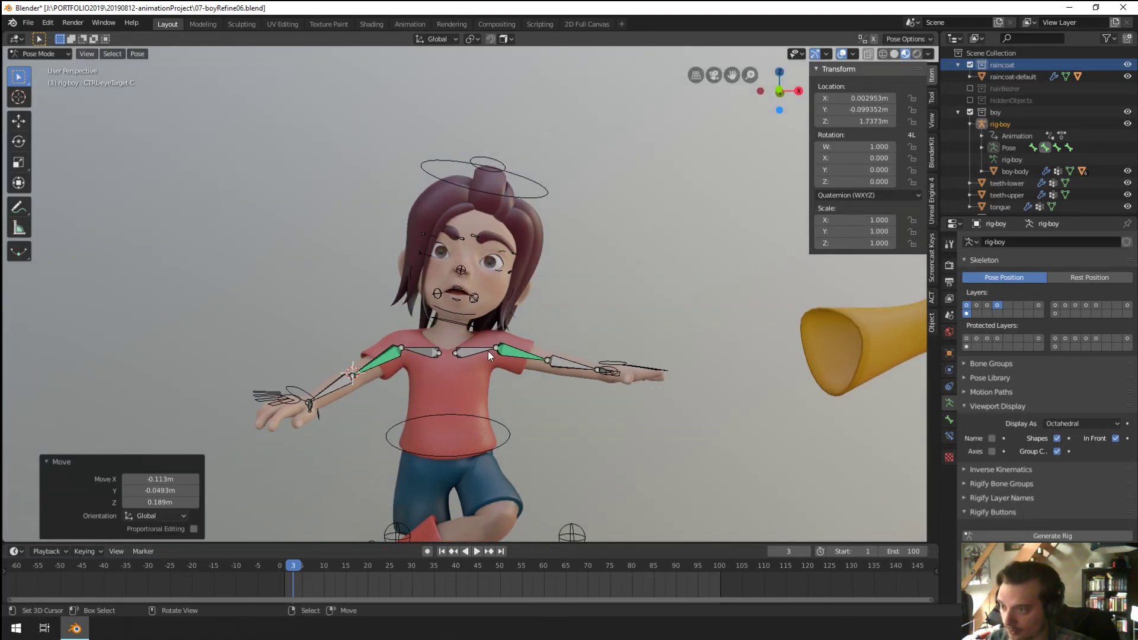
pyautogui.click(506, 428)
pyautogui.press('r')
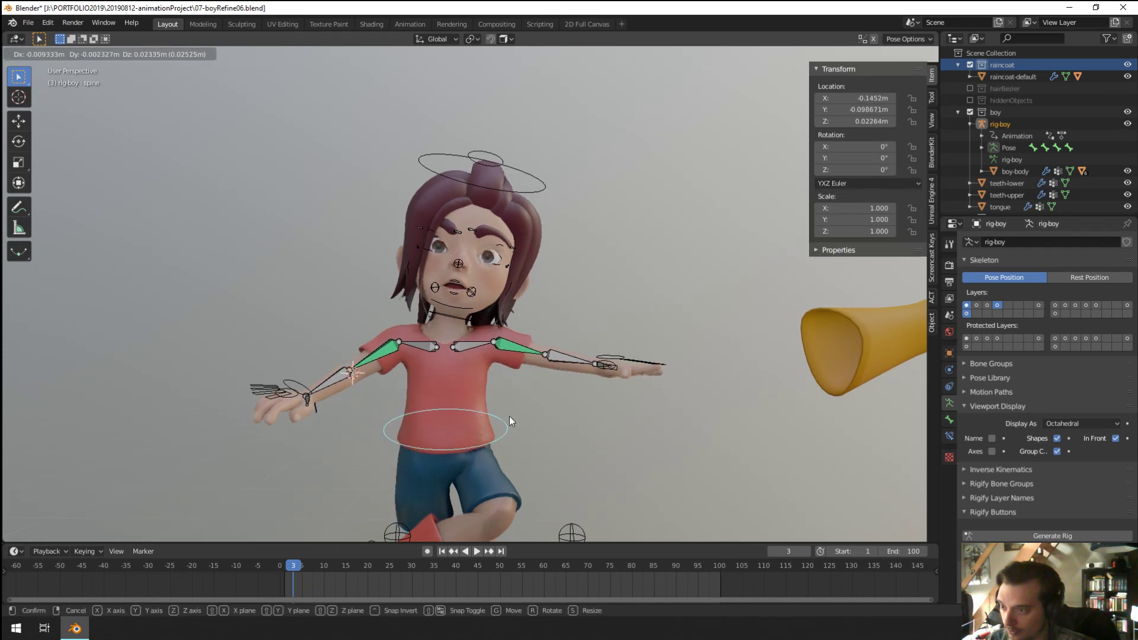
pyautogui.click(565, 407)
pyautogui.scroll(-4, 551, 412)
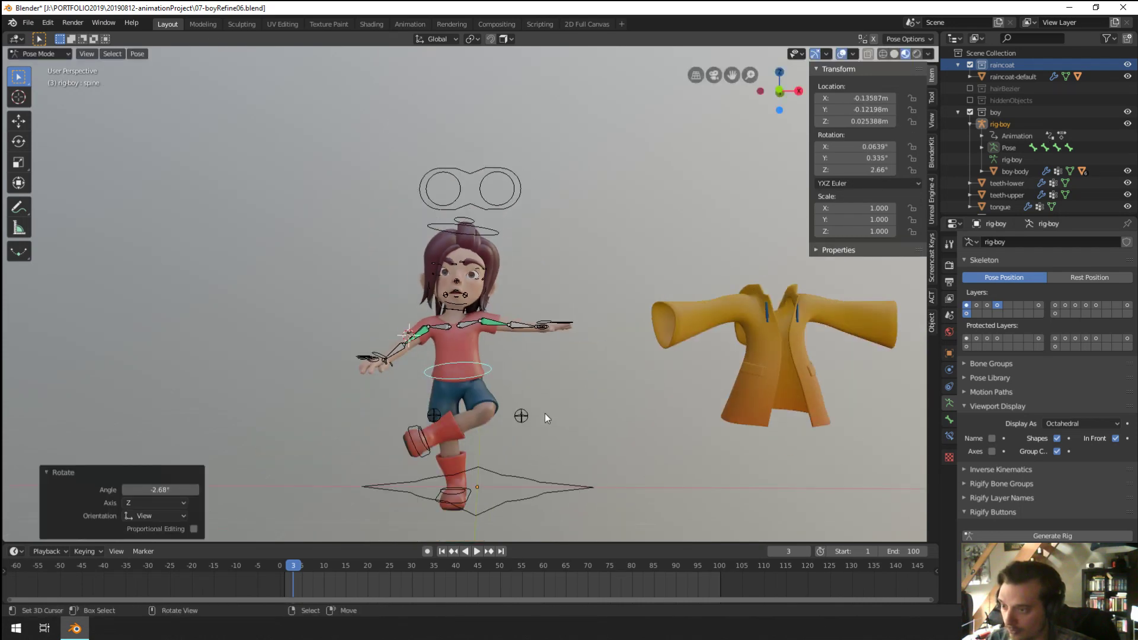
# Step: Move the left mouth-corner control outward and up by about 0.006 m each
pyautogui.scroll(1, 513, 375)
pyautogui.scroll(5, 507, 379)
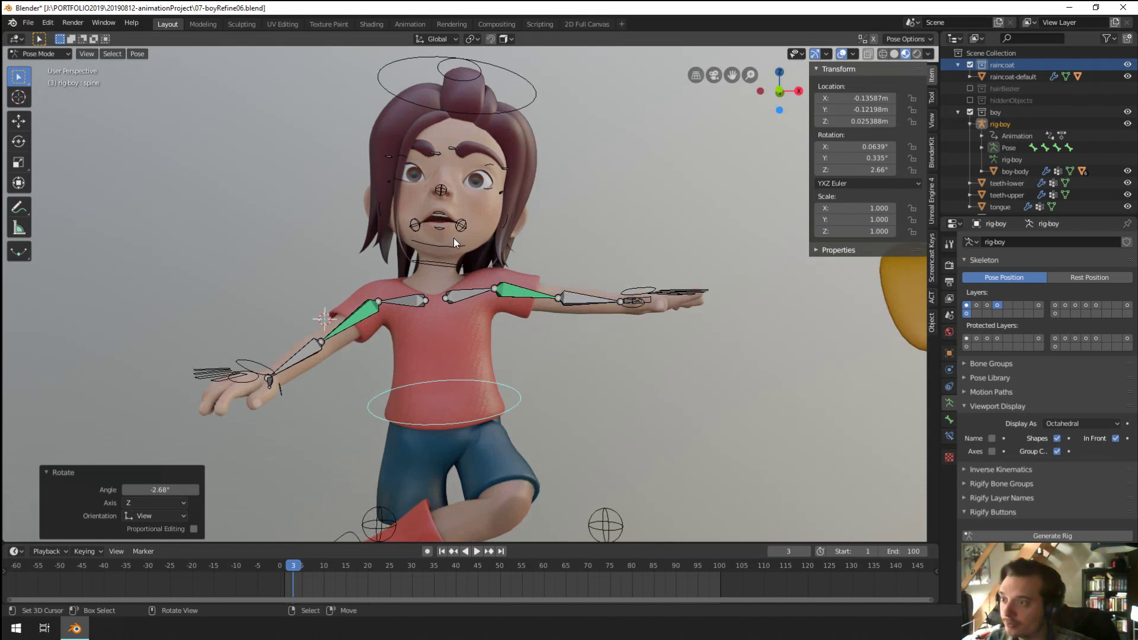
pyautogui.click(460, 227)
pyautogui.scroll(4, 460, 227)
pyautogui.press('g')
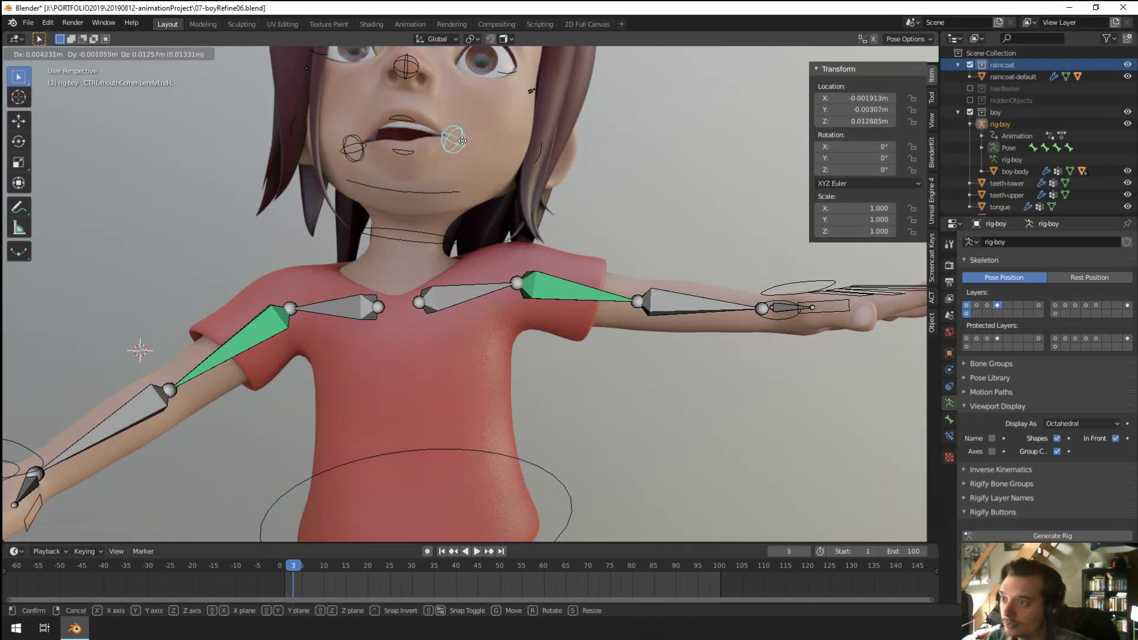
pyautogui.click(464, 145)
# Step: Nudge the right inner eyebrow control outward by about 0.007 m and up by about 0.004 m, and refine it from an angled view
pyautogui.moveTo(496, 141); pyautogui.dragTo(465, 157, button='middle')
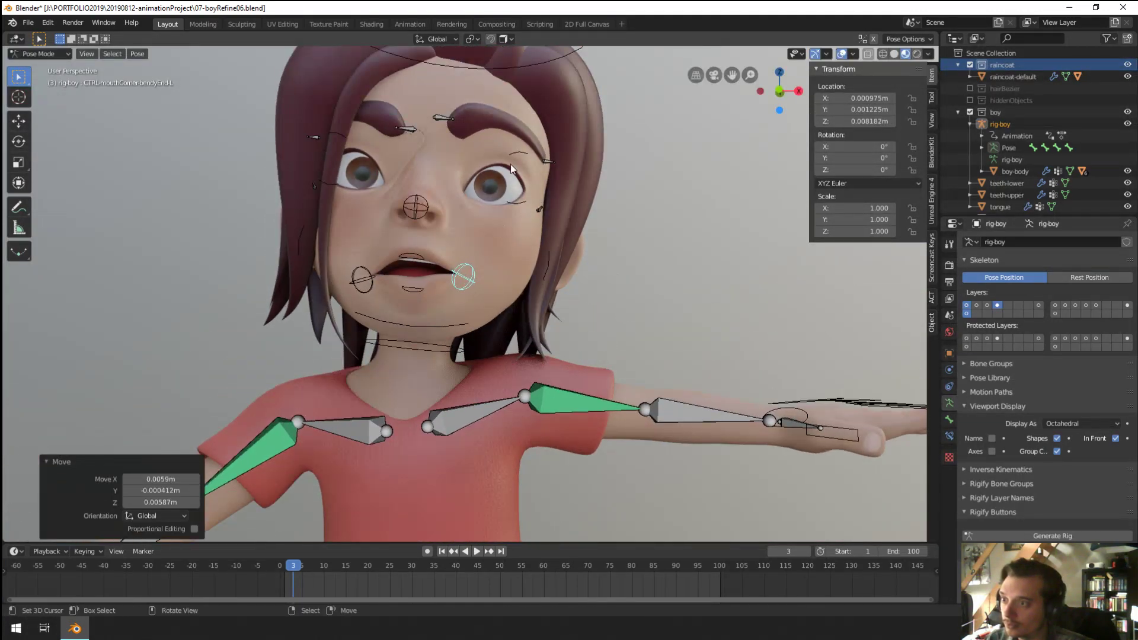
pyautogui.click(405, 128)
pyautogui.press('g')
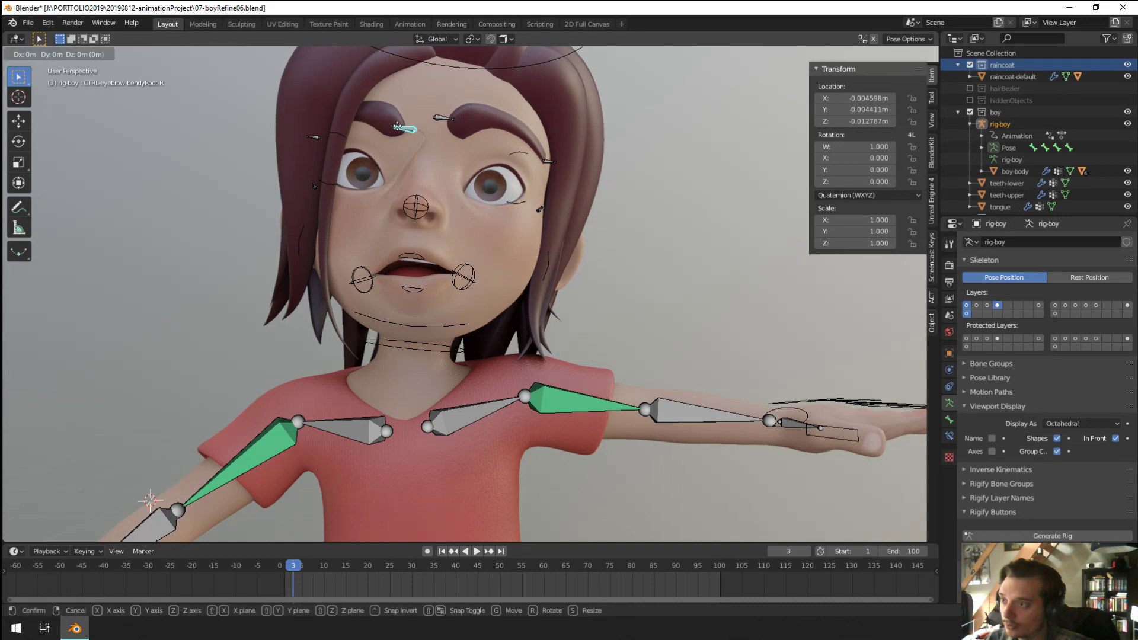
pyautogui.click(397, 126)
pyautogui.moveTo(409, 133); pyautogui.dragTo(440, 155, button='middle')
pyautogui.press('g')
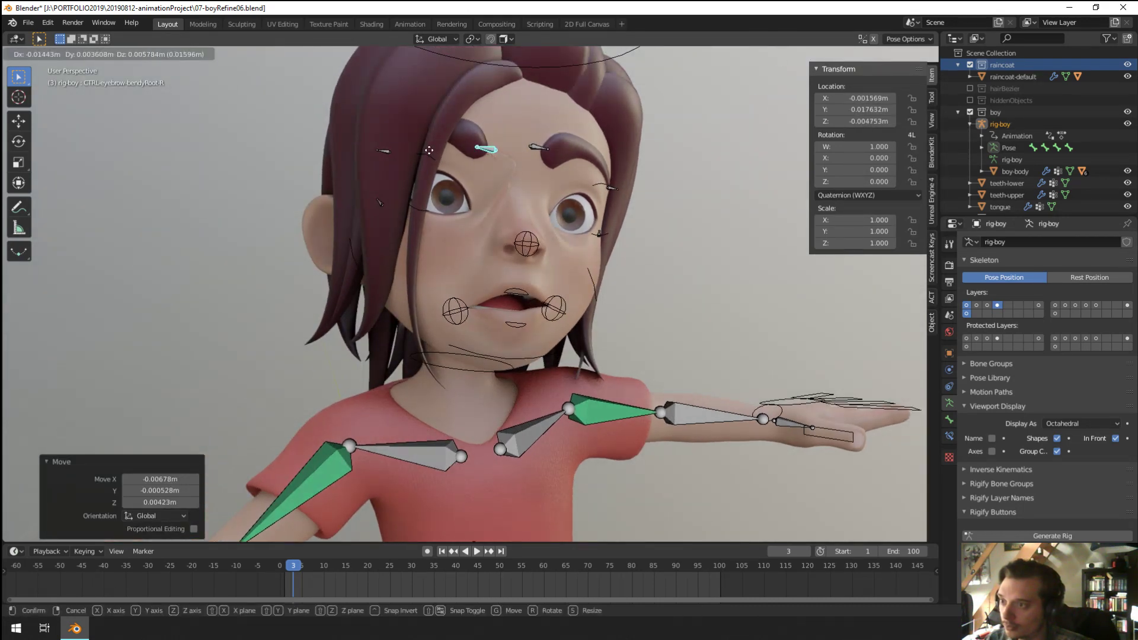
pyautogui.click(430, 151)
# Step: Reposition the right mouth-corner control to a location of about X -0.004, Y 0.018, Z -0.008 m
pyautogui.click(453, 306)
pyautogui.press('g')
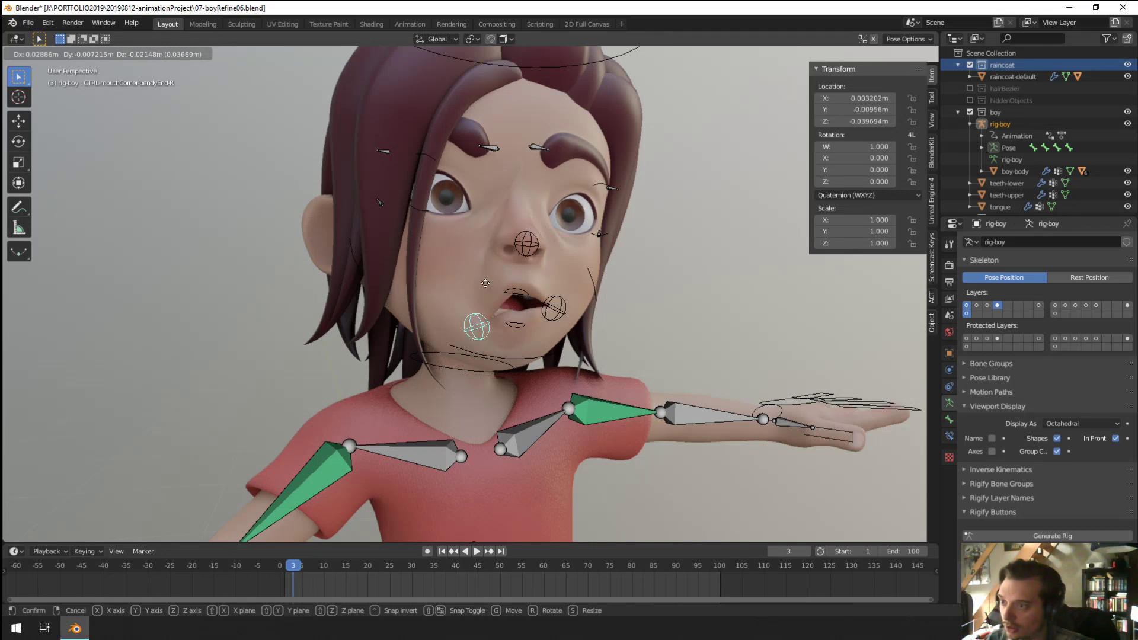
pyautogui.click(471, 287)
# Step: Lower the centre lower-lip control by about 0.009 m and adjust the centre upper-lip control
pyautogui.moveTo(472, 287); pyautogui.dragTo(460, 271, button='middle')
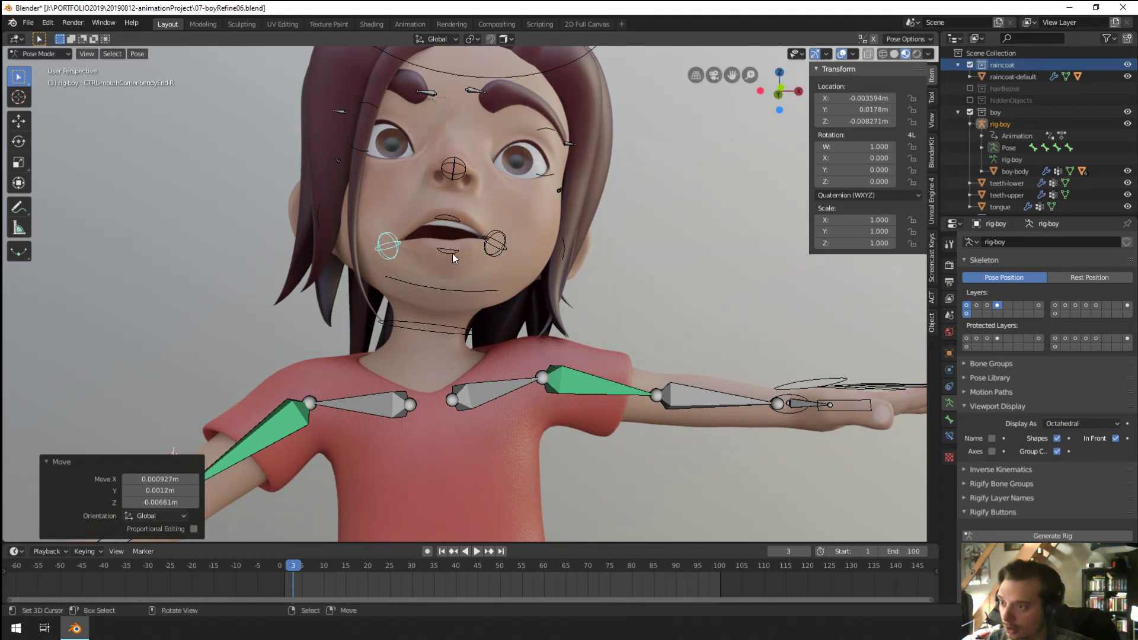
pyautogui.click(448, 215)
pyautogui.press('g')
pyautogui.click(501, 226)
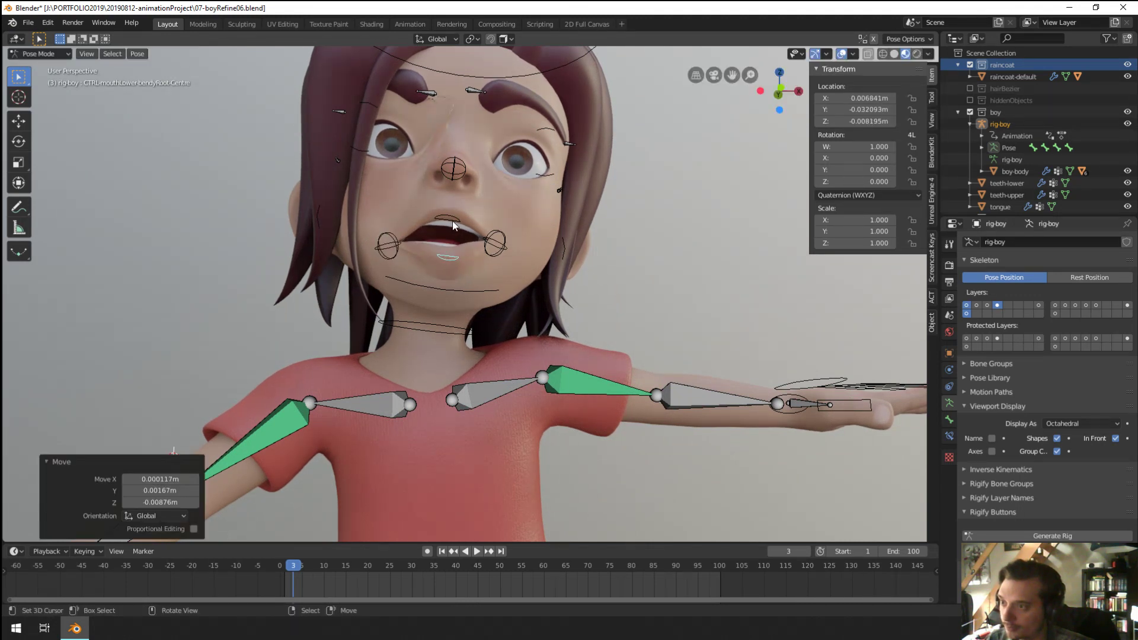
pyautogui.press('r')
pyautogui.click(502, 217)
pyautogui.press('g')
pyautogui.click(451, 257)
# Step: Rotate the centre lower-lip control by about -14° in the view plane
pyautogui.scroll(-4, 457, 254)
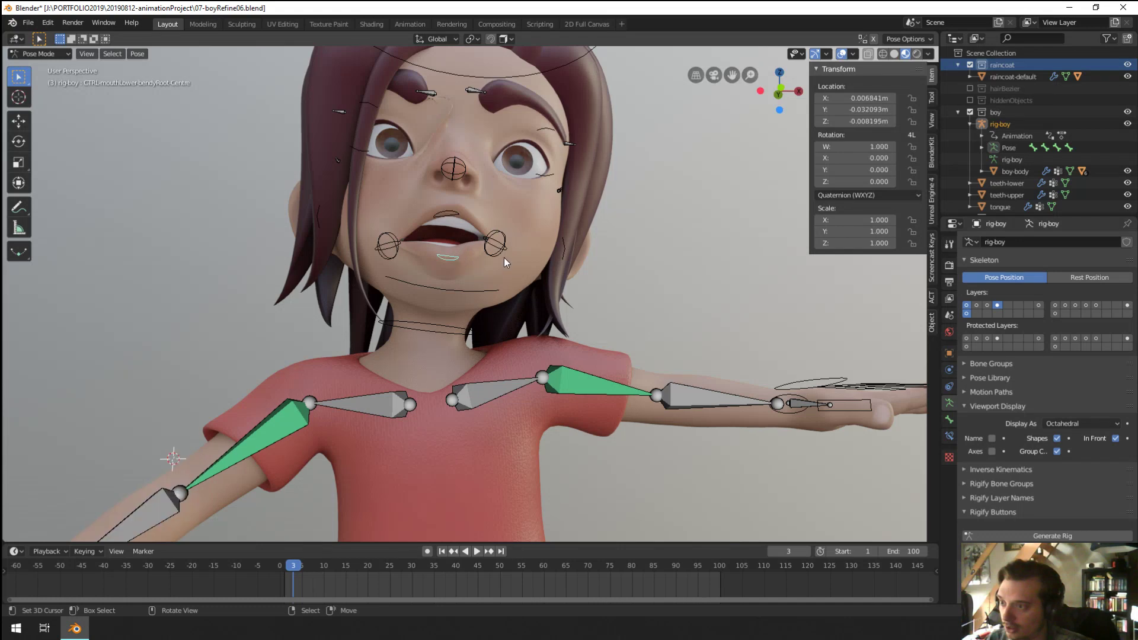
pyautogui.press('r')
pyautogui.click(506, 250)
# Step: In the camera view, move the root control about 0.09 m in X and 0.10 m up to centre the character in the frame
pyautogui.scroll(-4, 504, 394)
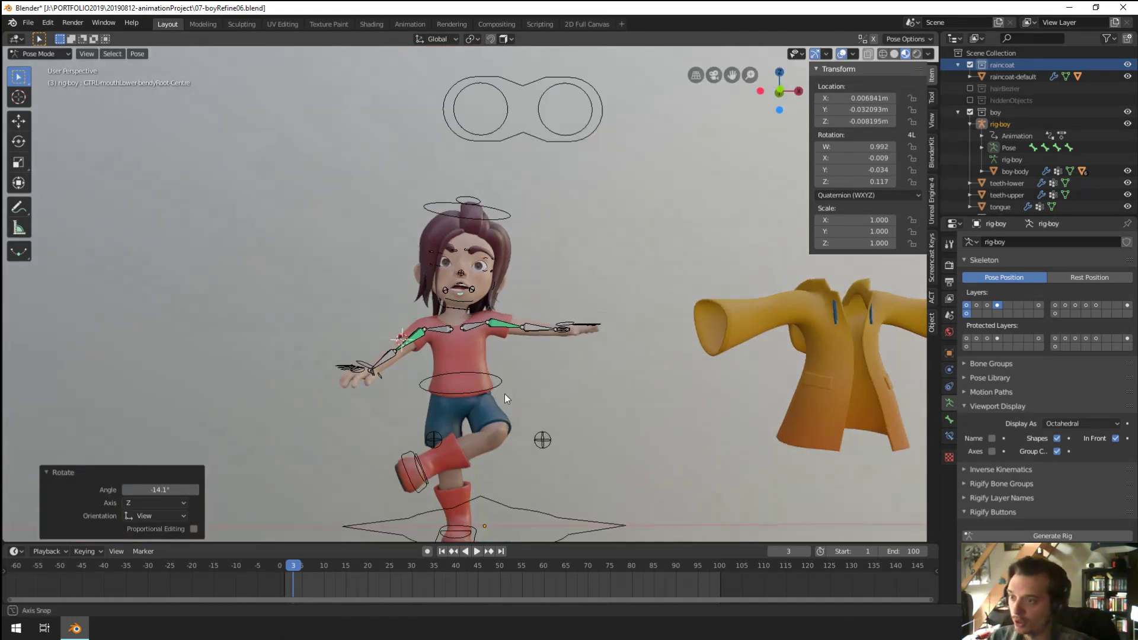
pyautogui.press('KP_0')
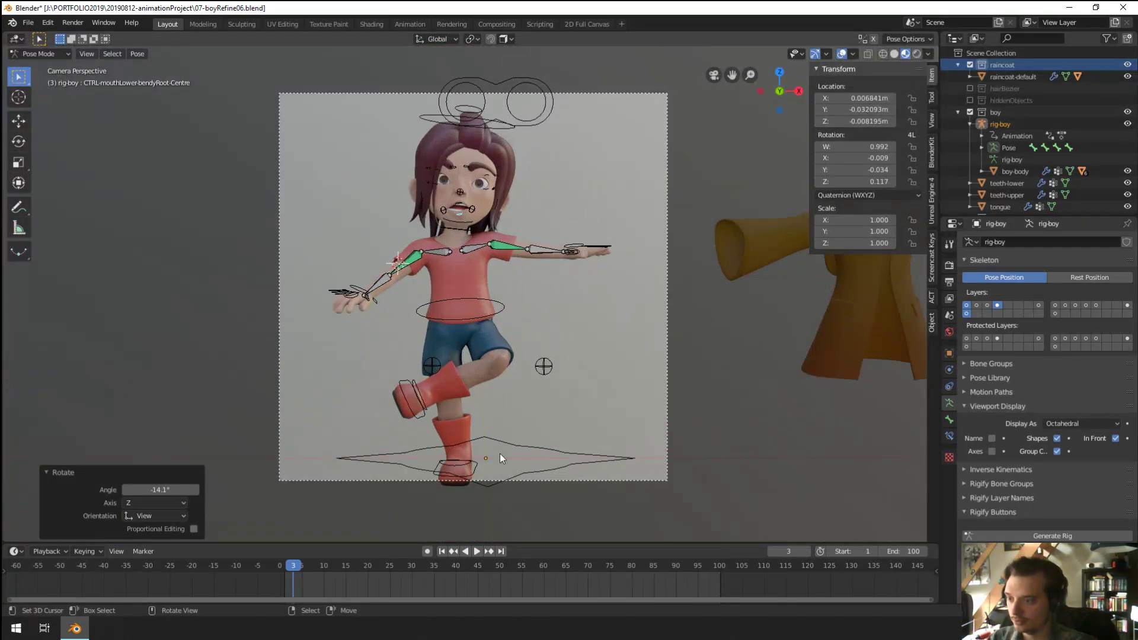
pyautogui.click(528, 474)
pyautogui.press('g')
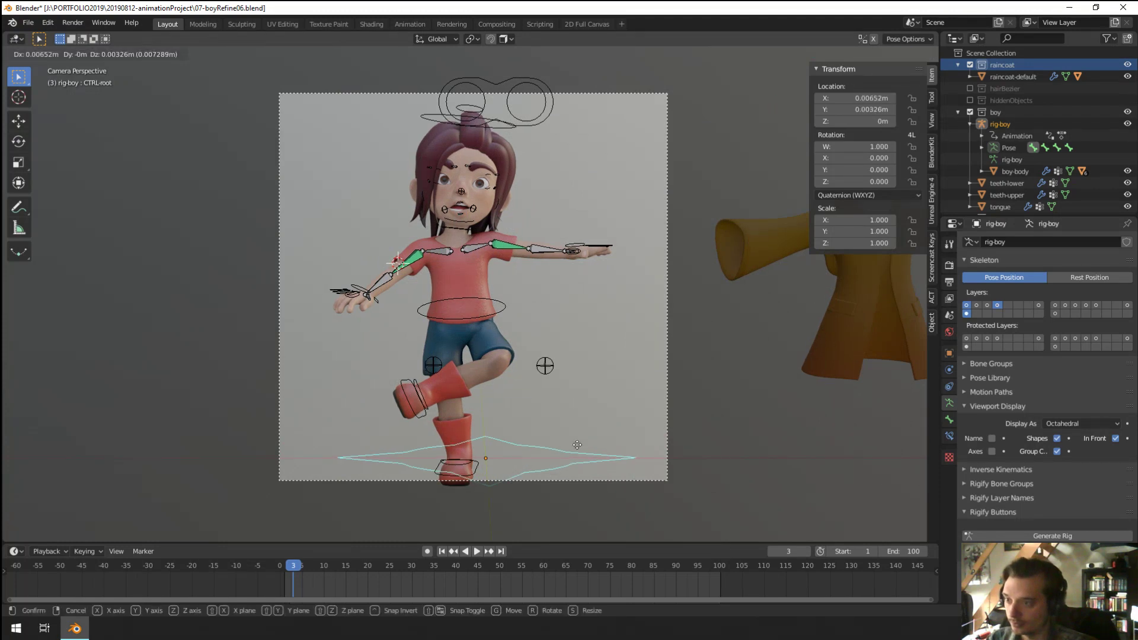
pyautogui.click(579, 439)
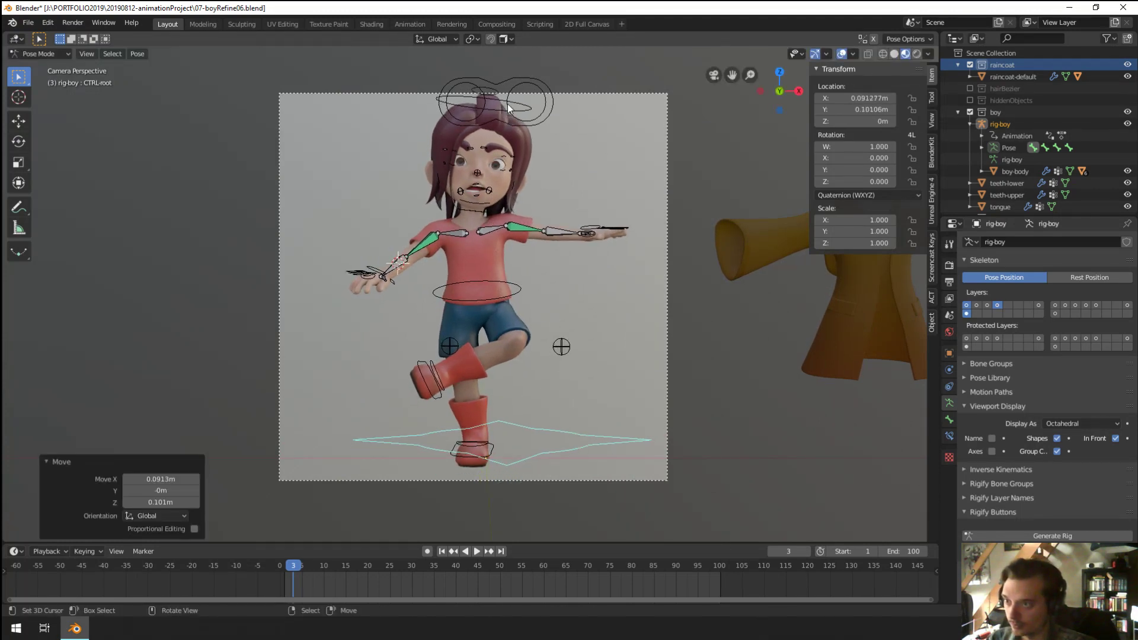
# Step: Lower the eye-target control by about 0.32 m, shift it about -0.07 m in X, and check the pose with overlays temporarily hidden
pyautogui.click(510, 79)
pyautogui.press('g')
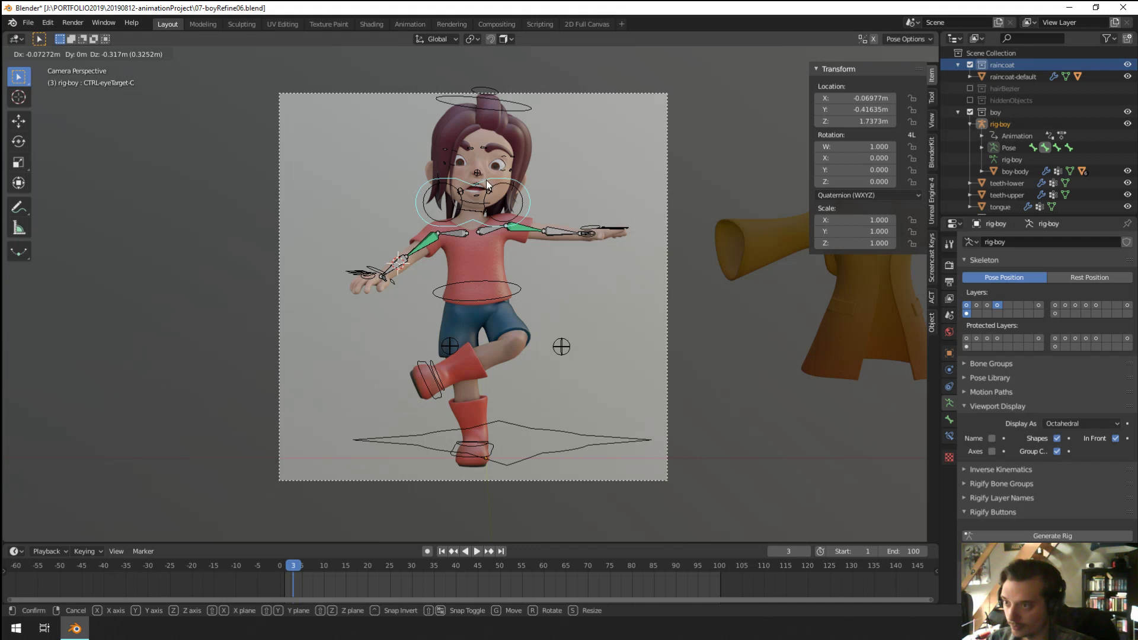
pyautogui.click(486, 180)
pyautogui.click(841, 54)
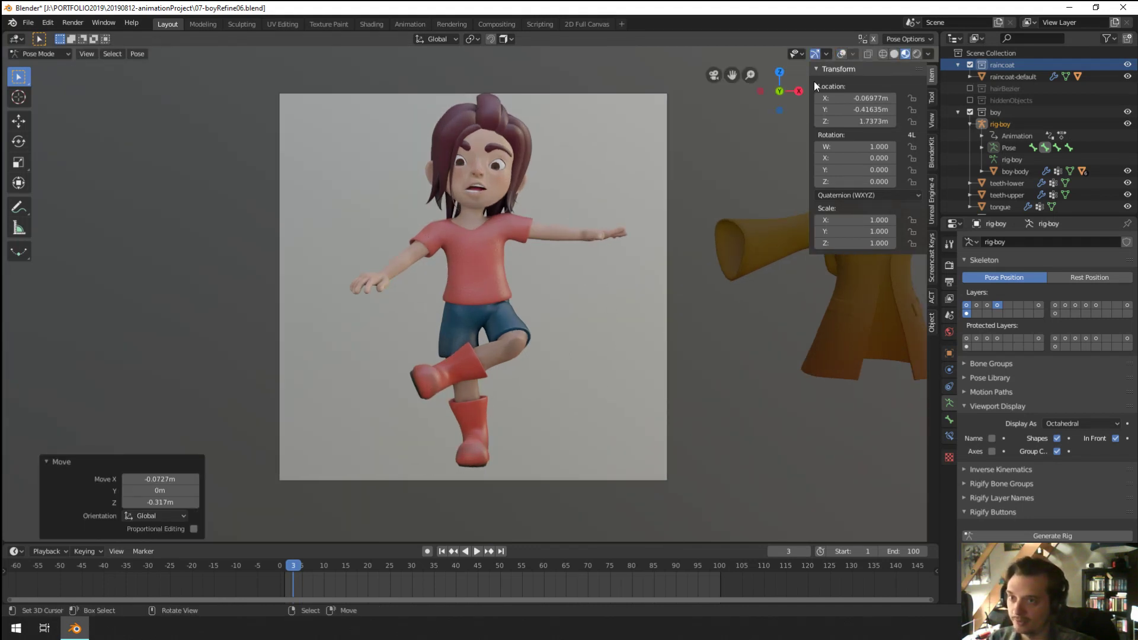
pyautogui.click(840, 54)
# Step: Move the root control about -0.016 m in X and -0.023 m in Z within the camera frame
pyautogui.click(572, 445)
pyautogui.press('g')
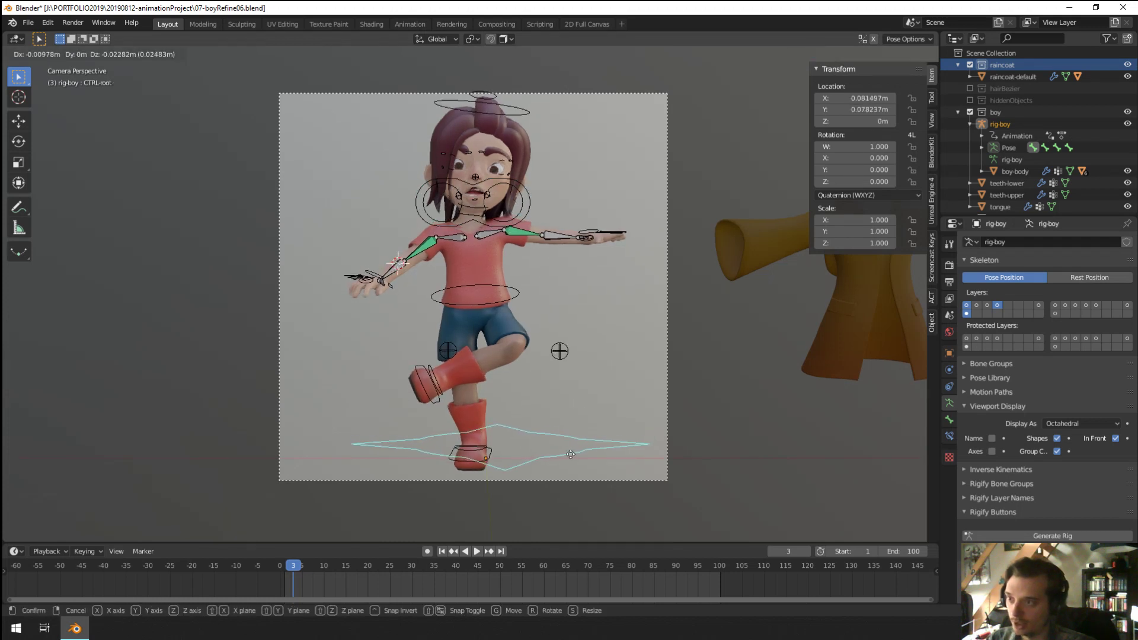
pyautogui.click(571, 454)
# Step: Hide the viewport overlays, render a viewport image of the camera view and inspect it up close
pyautogui.click(841, 54)
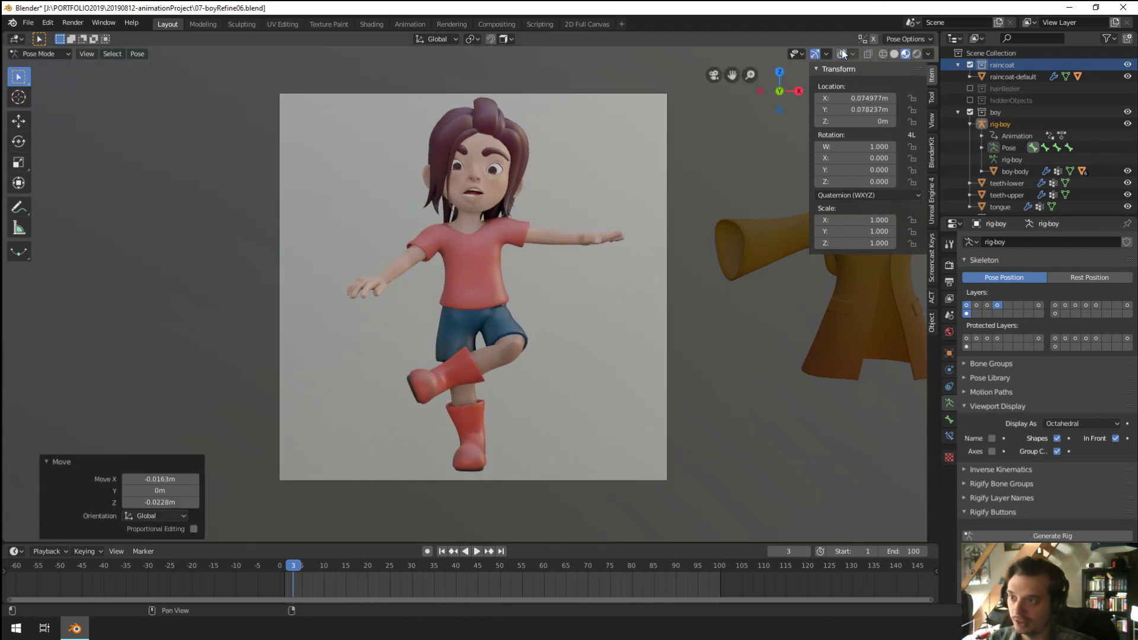
pyautogui.click(87, 54)
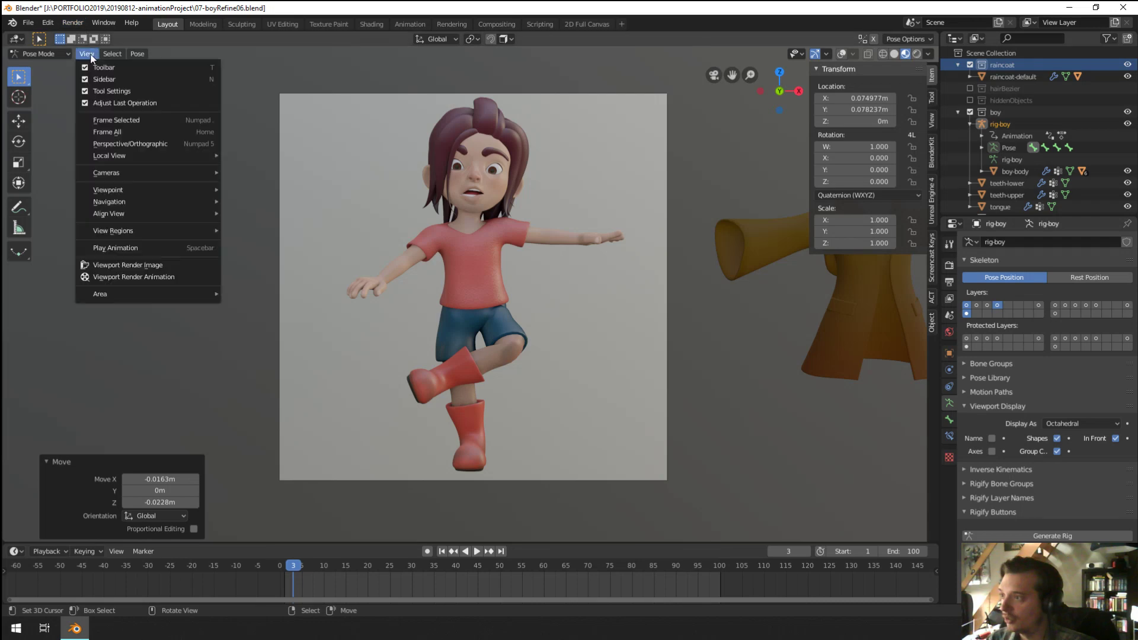
pyautogui.click(130, 257)
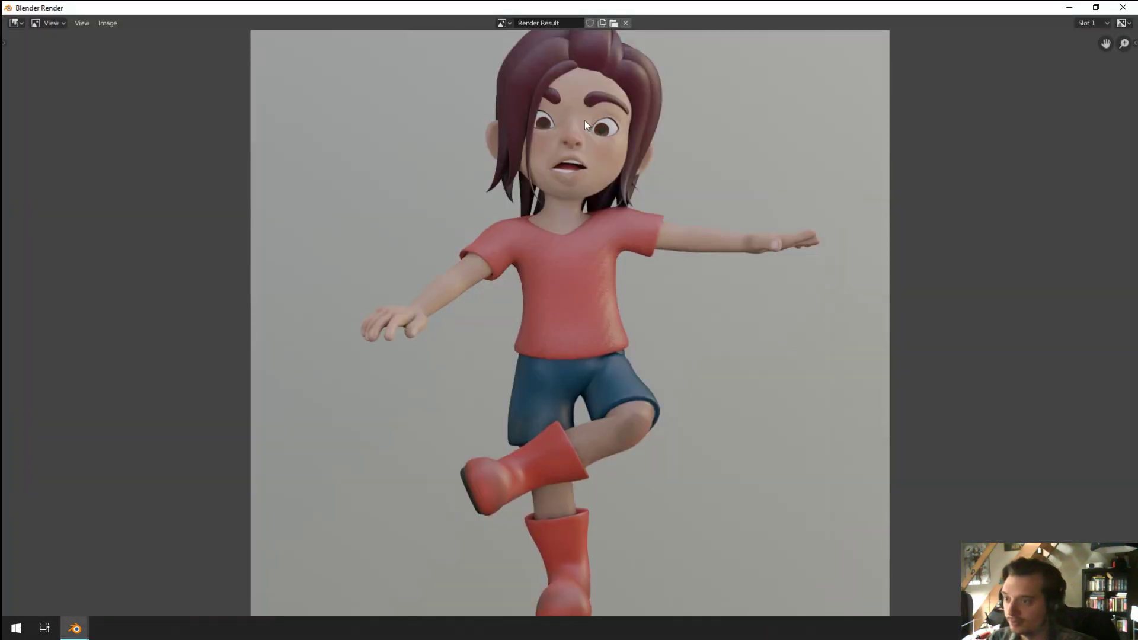
pyautogui.scroll(-1, 599, 122)
pyautogui.scroll(5, 572, 56)
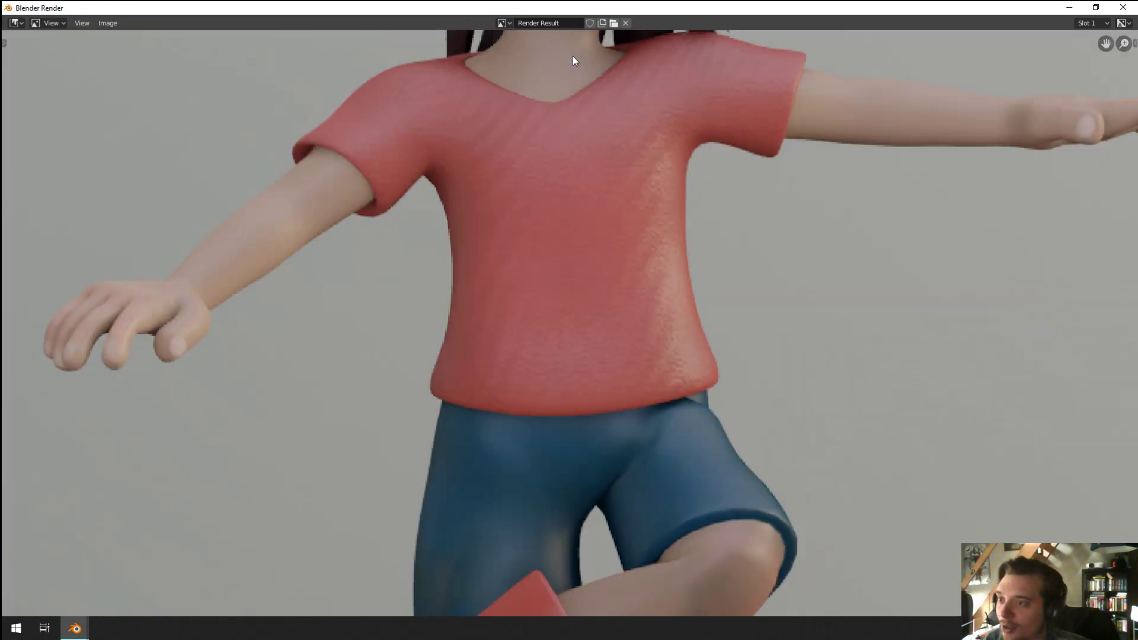
pyautogui.scroll(-5, 572, 56)
# Step: Save the rendered image as a PNG in the poseReference\boy folder and close the render window
pyautogui.click(107, 23)
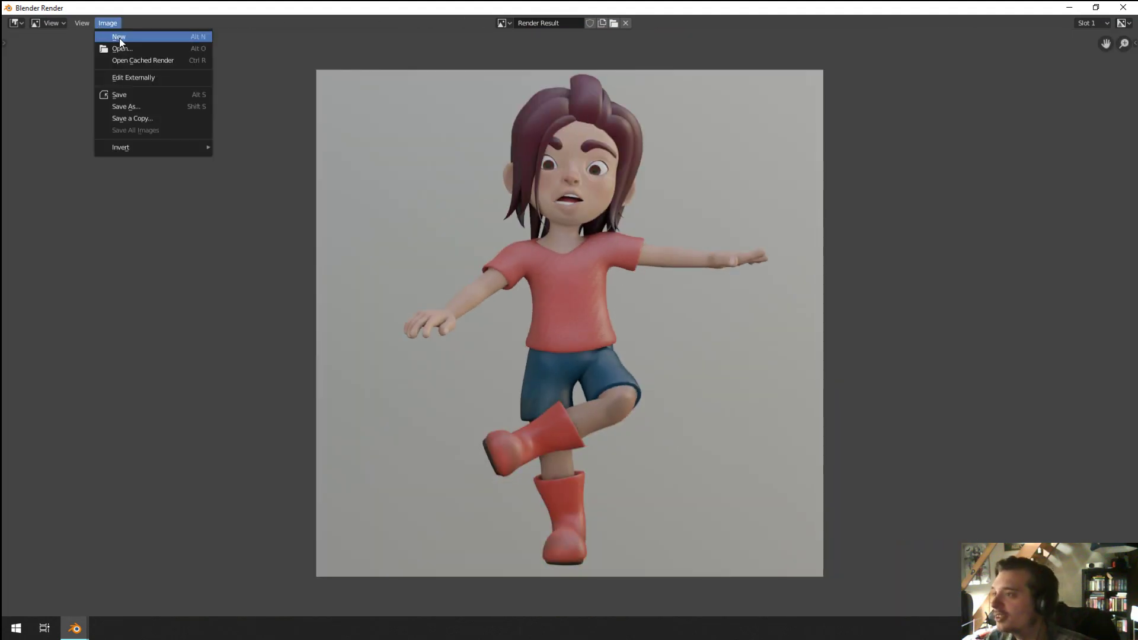
pyautogui.click(137, 106)
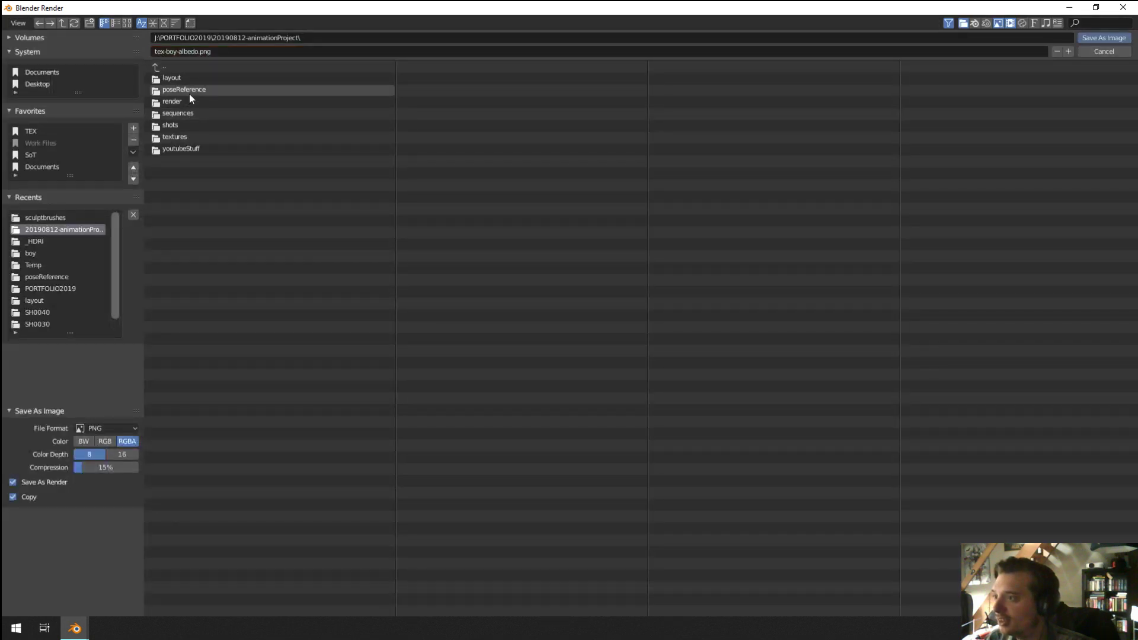
pyautogui.doubleClick(189, 91)
pyautogui.doubleClick(182, 78)
pyautogui.click(215, 53)
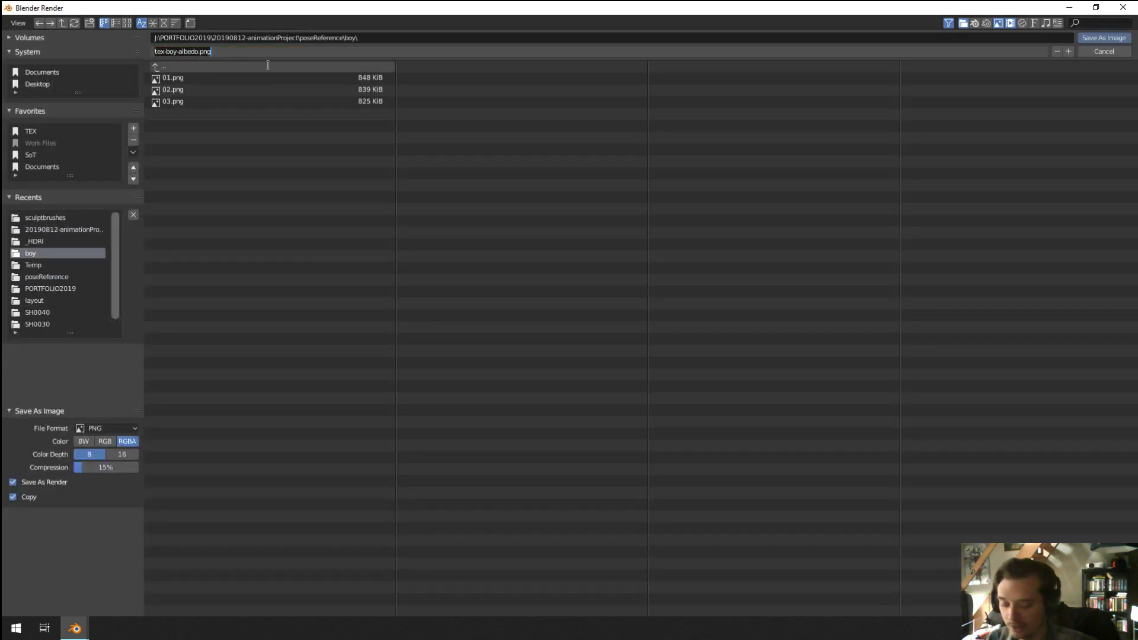
pyautogui.press('Return')
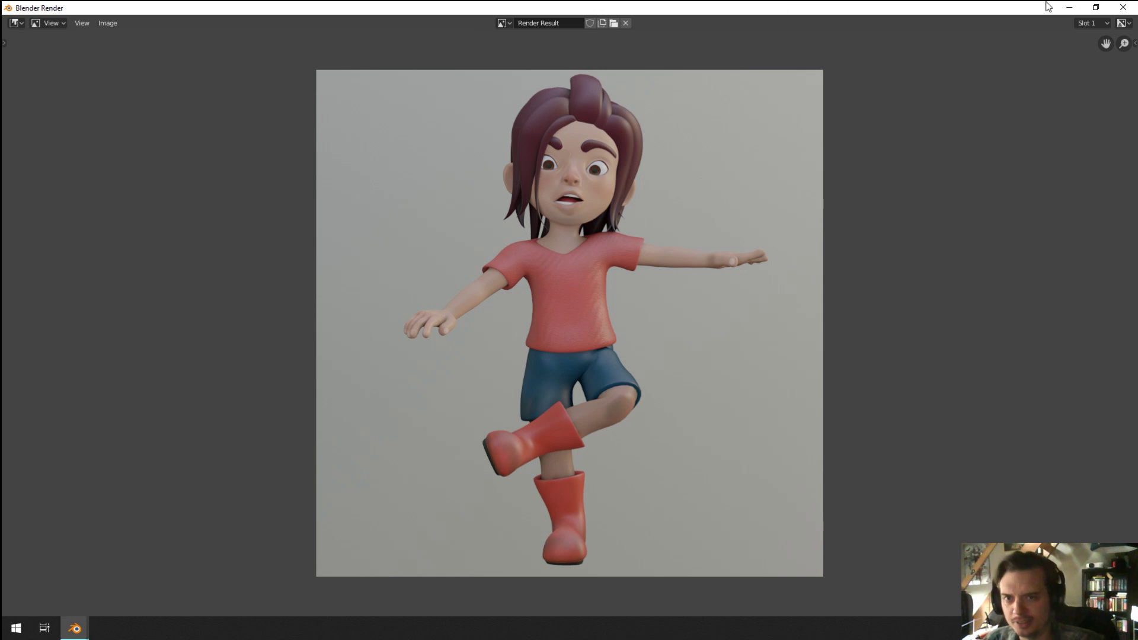
pyautogui.click(1123, 7)
# Step: Browse the asphalt and metal material categories in BlenderKit and preview several of the materials
pyautogui.click(930, 154)
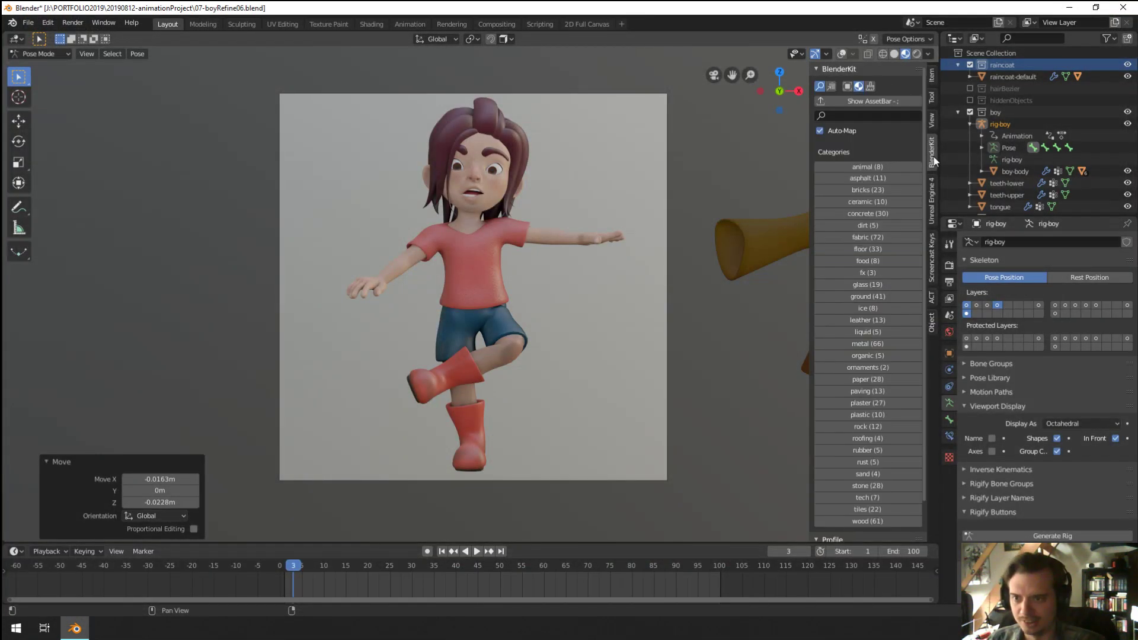
pyautogui.click(876, 189)
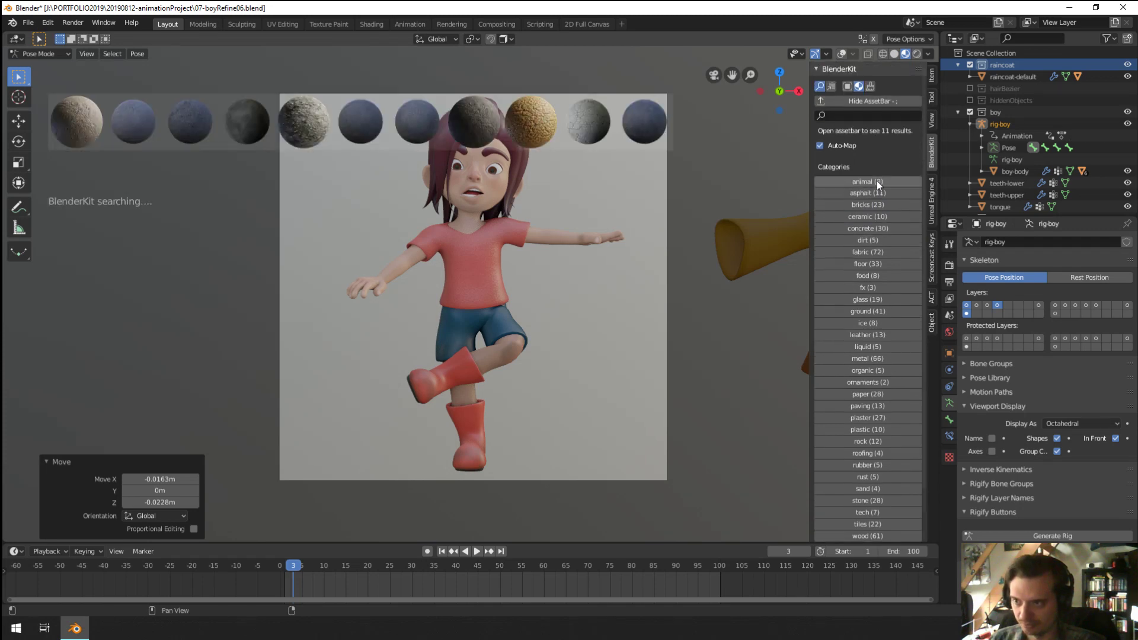
pyautogui.moveTo(115, 122)
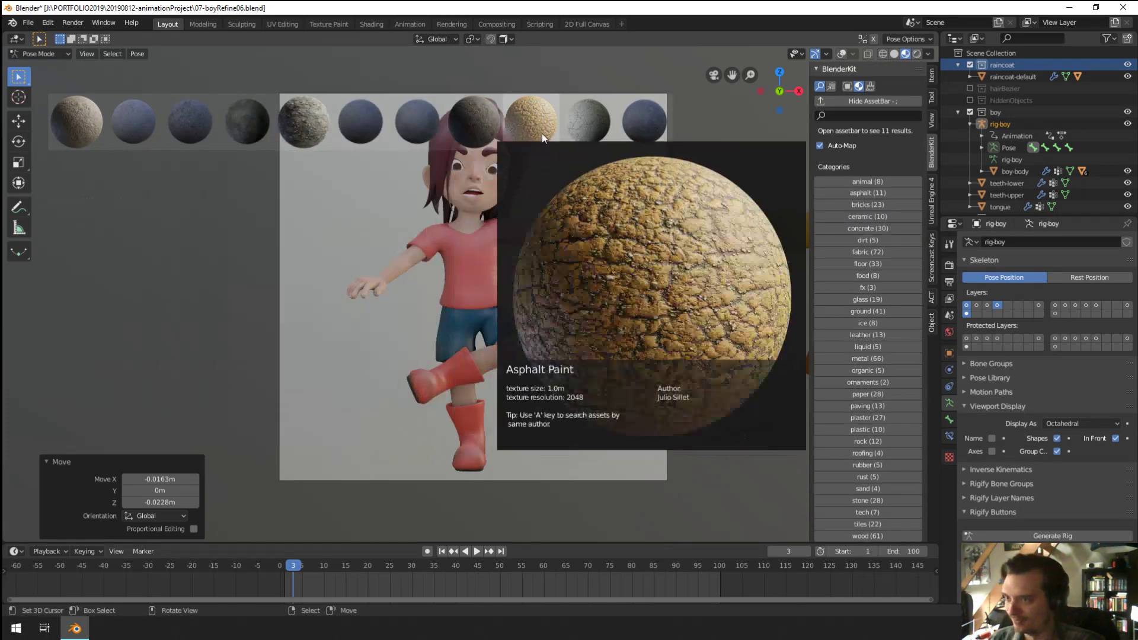
pyautogui.click(896, 357)
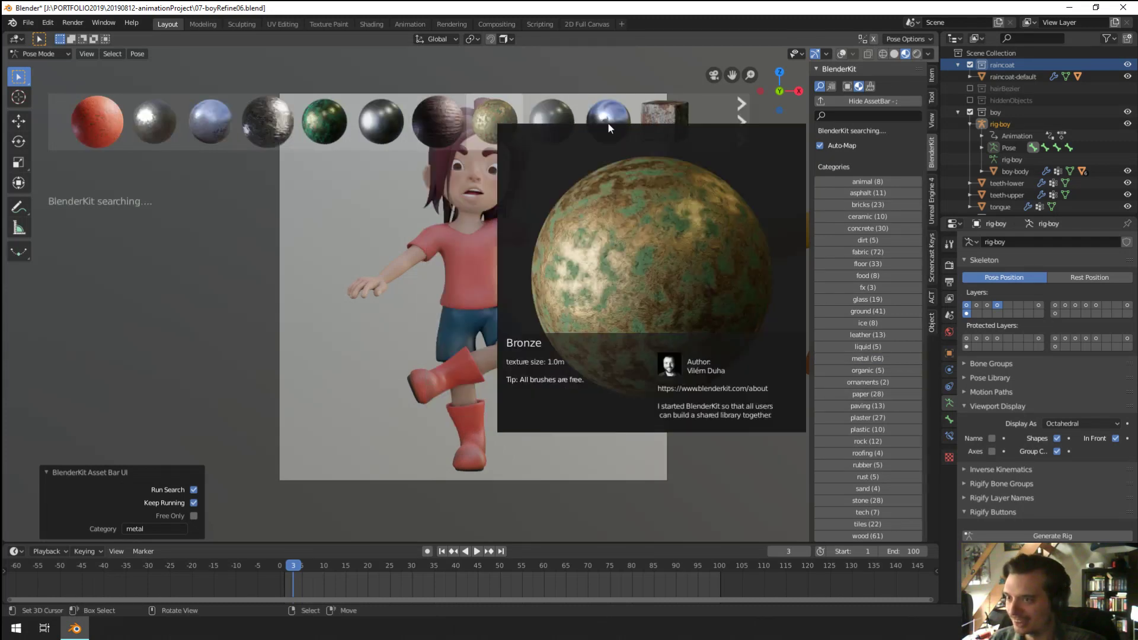
pyautogui.moveTo(642, 121)
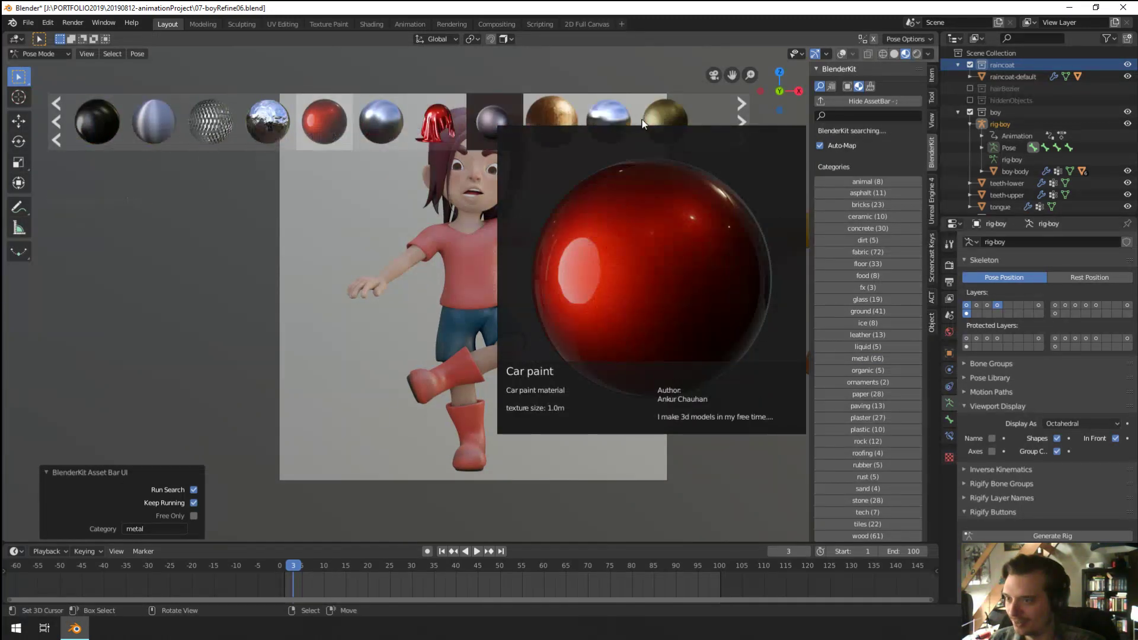
pyautogui.scroll(-2, 634, 125)
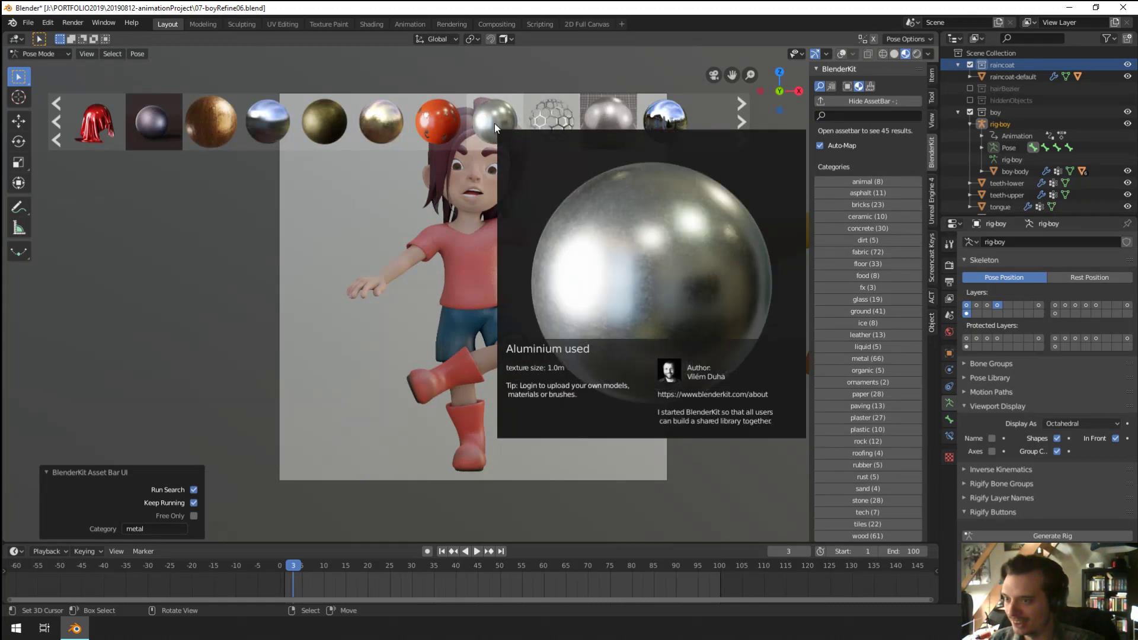
pyautogui.scroll(-3, 432, 125)
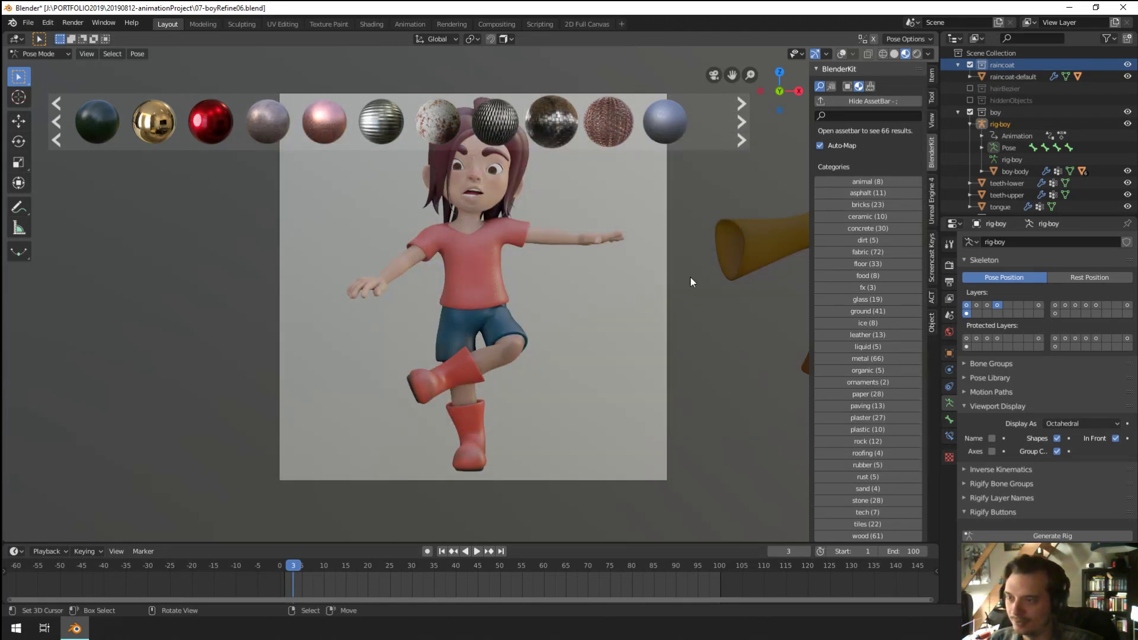
# Step: Outside the camera view, look up BlenderKit's animal materials, and hide the asset bar to return to the transform properties
pyautogui.click(932, 76)
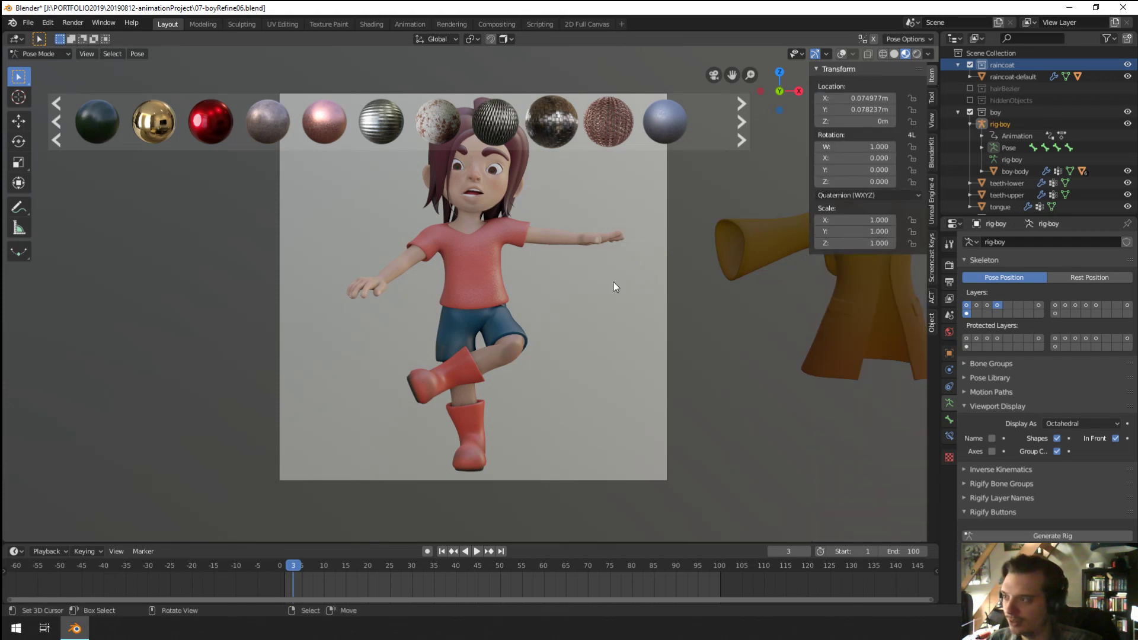
pyautogui.press('KP_0')
pyautogui.click(932, 155)
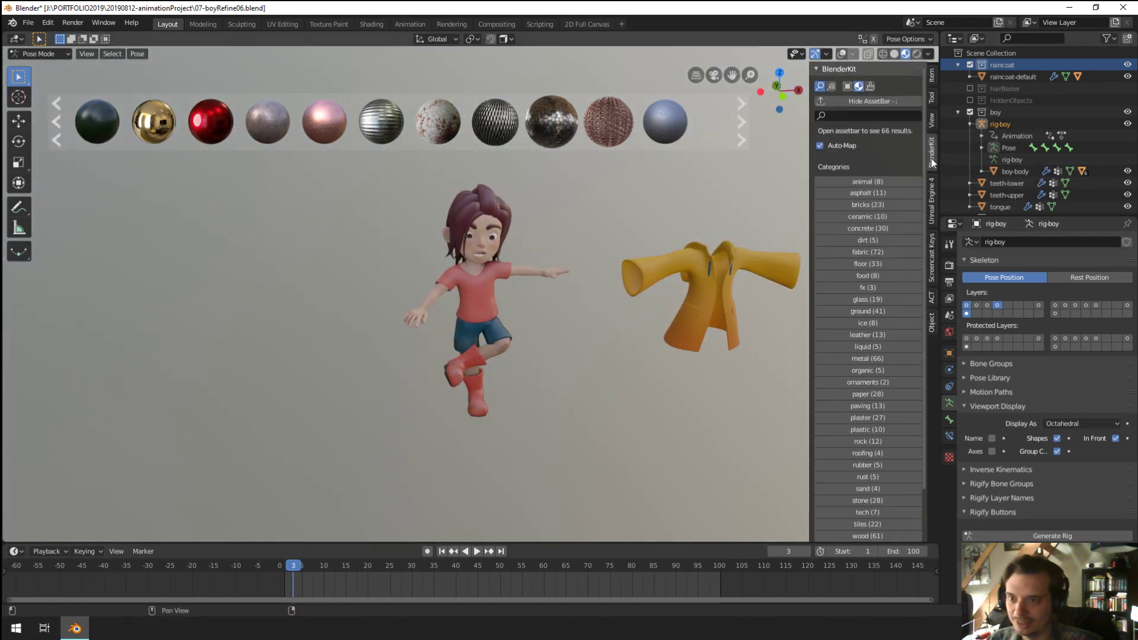
pyautogui.click(852, 182)
pyautogui.click(862, 101)
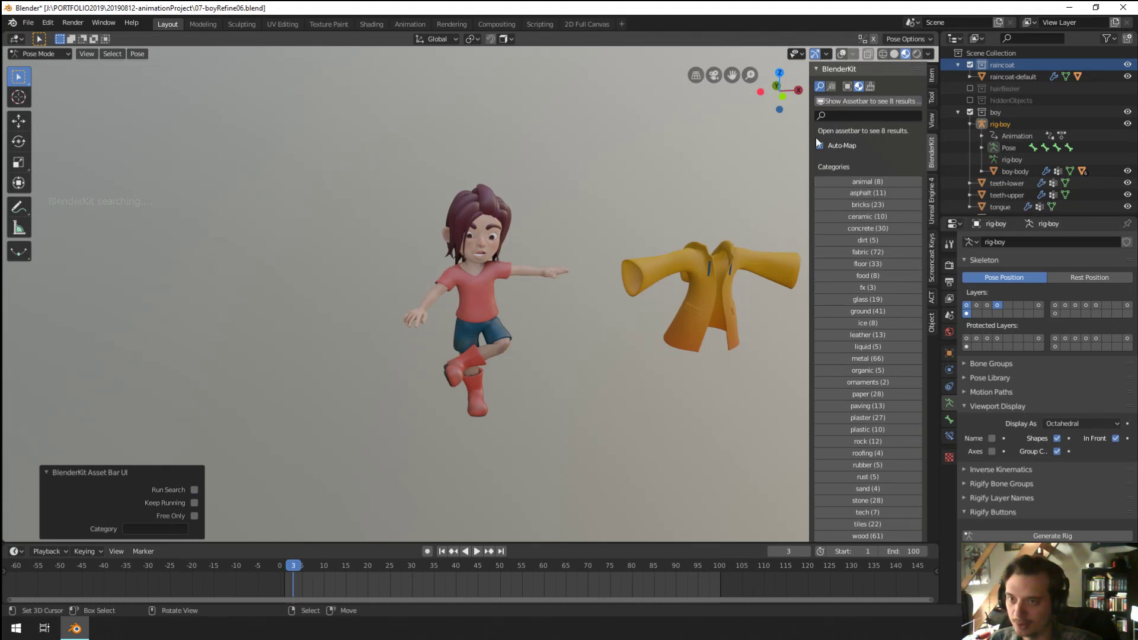
pyautogui.click(932, 76)
pyautogui.scroll(3, 539, 301)
pyautogui.moveTo(539, 296); pyautogui.dragTo(561, 270, button='middle')
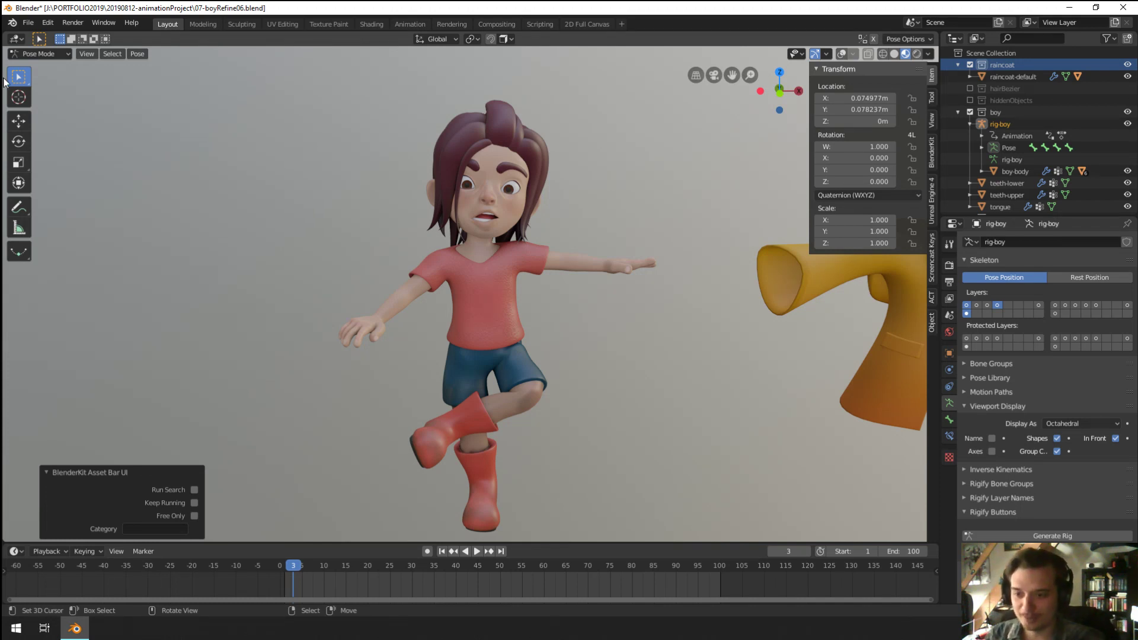
pyautogui.moveTo(427, 205); pyautogui.dragTo(457, 319, button='middle')
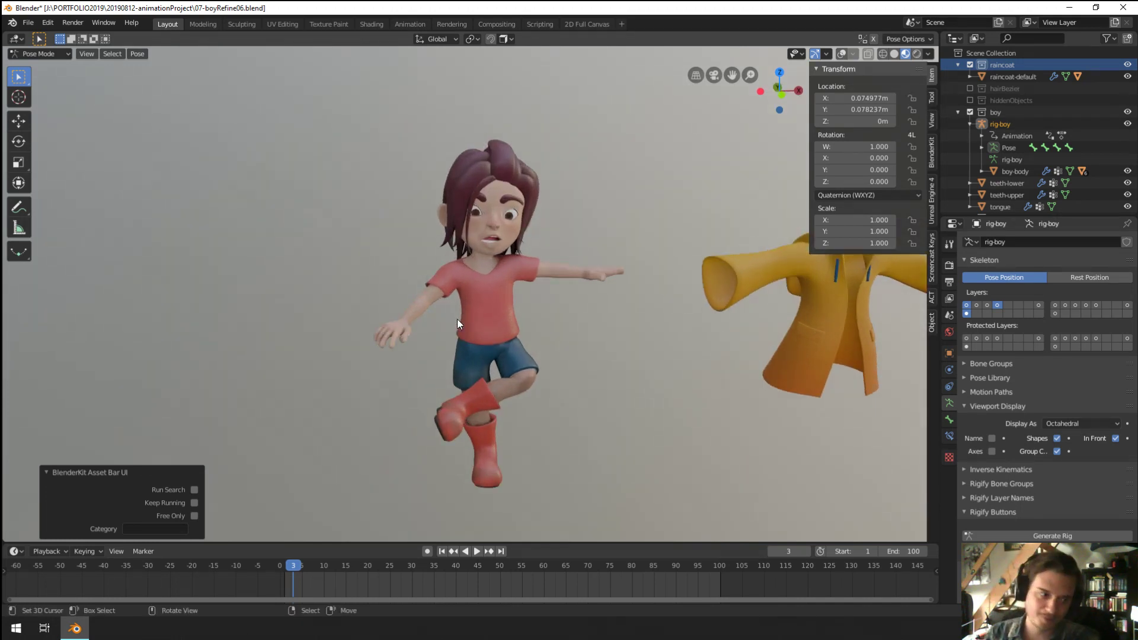